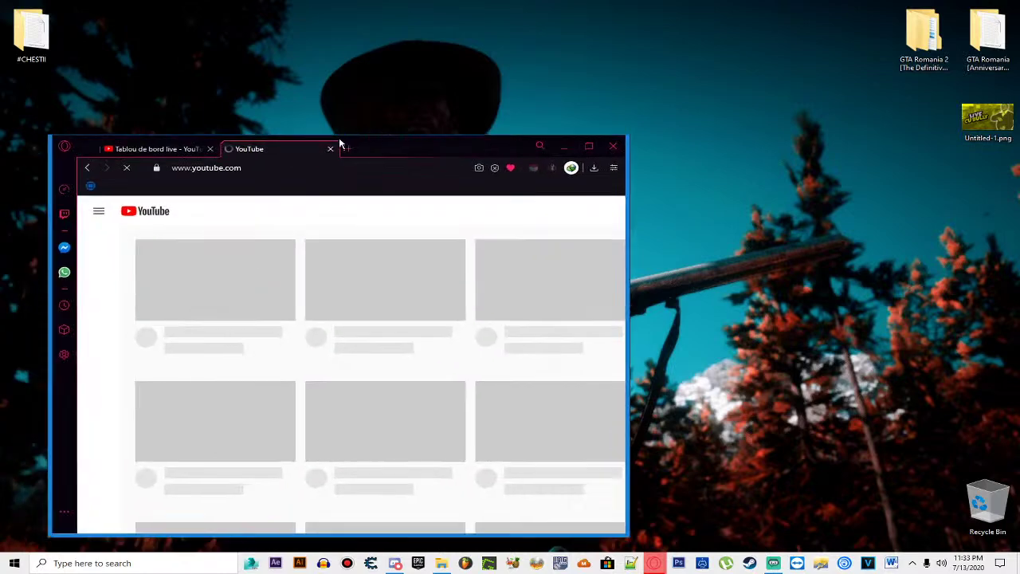
# Step: Drag the Opera live-chat popout in from the left edge to the upper middle-right
pyautogui.moveTo(337, 143); pyautogui.dragTo(209, 257)
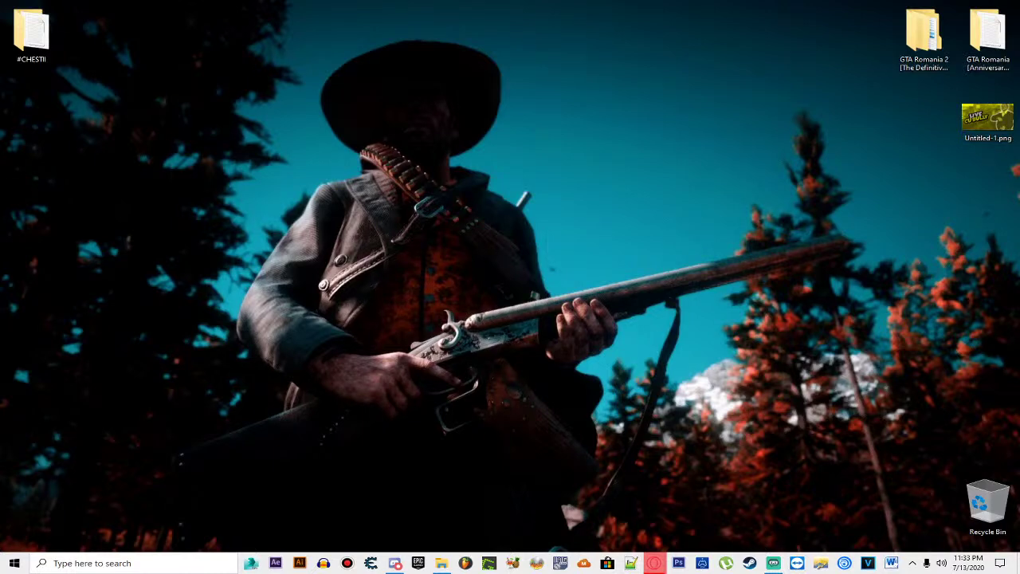
pyautogui.moveTo(0, 111); pyautogui.dragTo(579, 31)
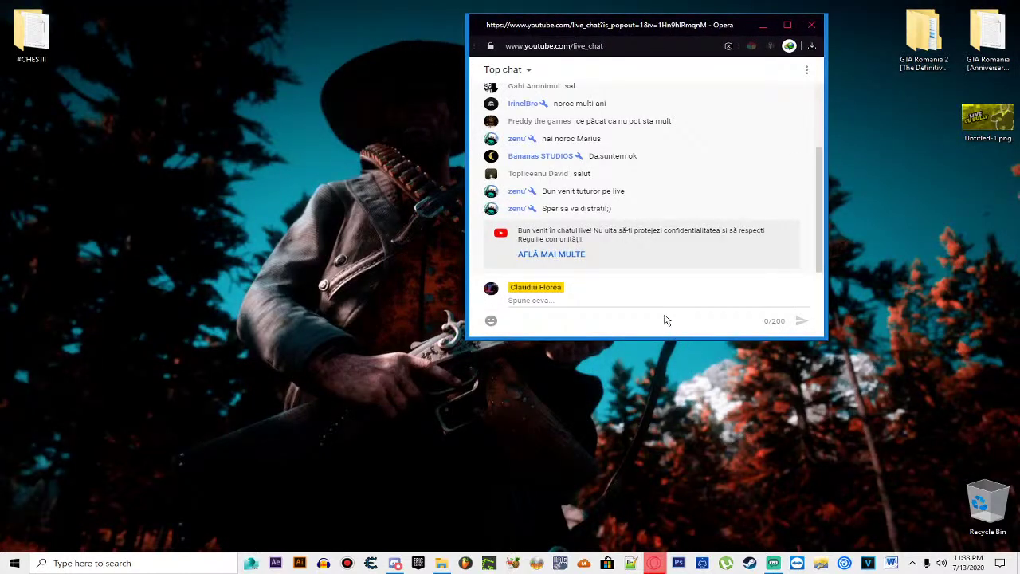
# Step: Pull the live-chat popout's bottom edge downward to lengthen the window
pyautogui.moveTo(674, 338); pyautogui.dragTo(644, 507)
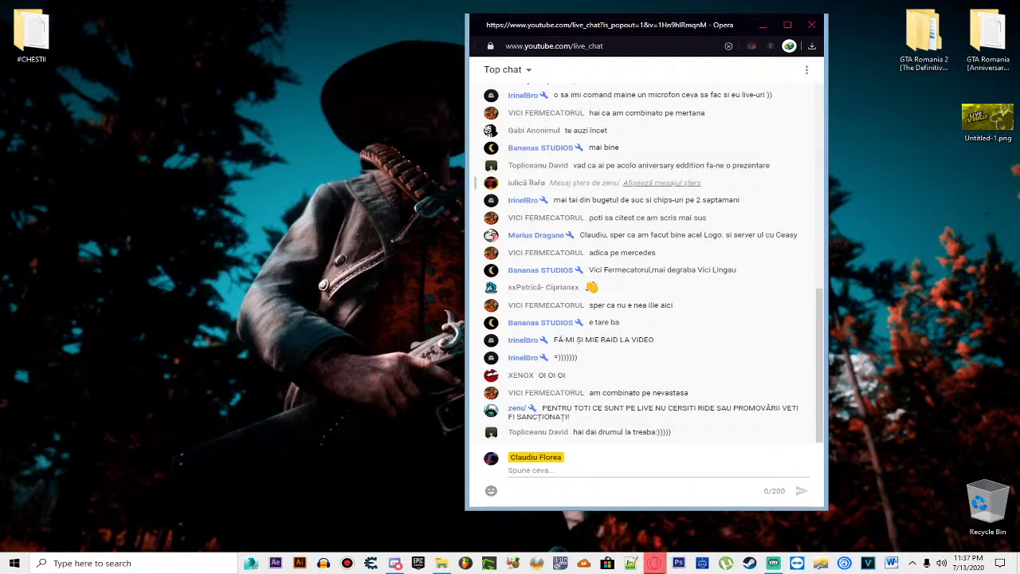
# Step: Paste and send the copied YouTube video link six times in the live chat
pyautogui.click(605, 469)
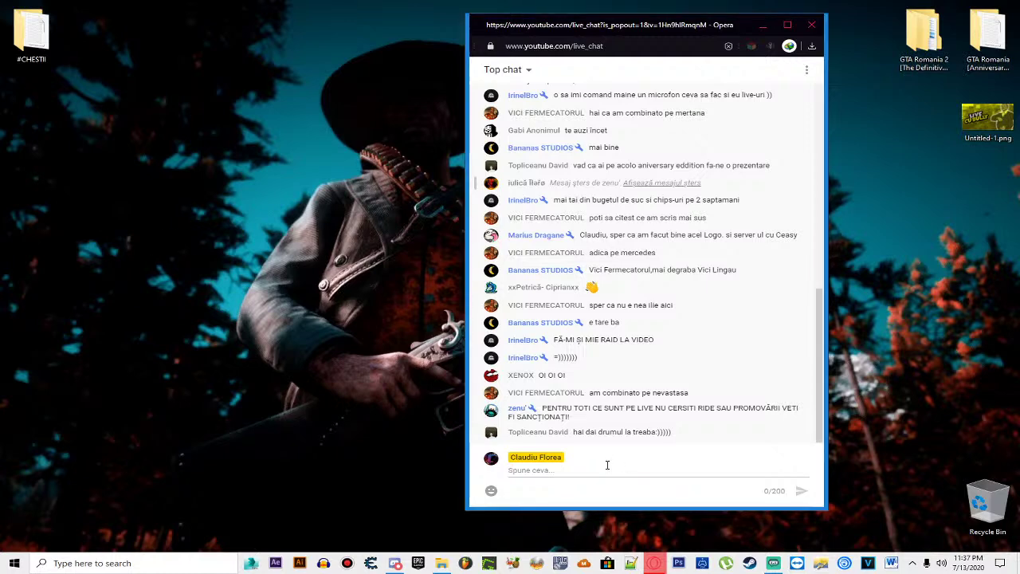
pyautogui.write('https://www.youtube.com/watch?v=GoOOv1rrbrQ')
pyautogui.press('Return')
pyautogui.write('https://www.youtube.com/watch?v=GoOOv1rrbrQ')
pyautogui.press('Return')
pyautogui.write('https://www.youtube.com/watch?v=GoOOv1rrbrQ')
pyautogui.press('Return')
pyautogui.write('https://www.youtube.com/watch?v=GoOOv1rrbrQ')
pyautogui.press('Return')
pyautogui.write('https://www.youtube.com/watch?v=GoOOv1rrbrQ')
pyautogui.press('Return')
pyautogui.write('https://www.youtube.com/watch?v=GoOOv1rrbrQ')
pyautogui.press('Return')
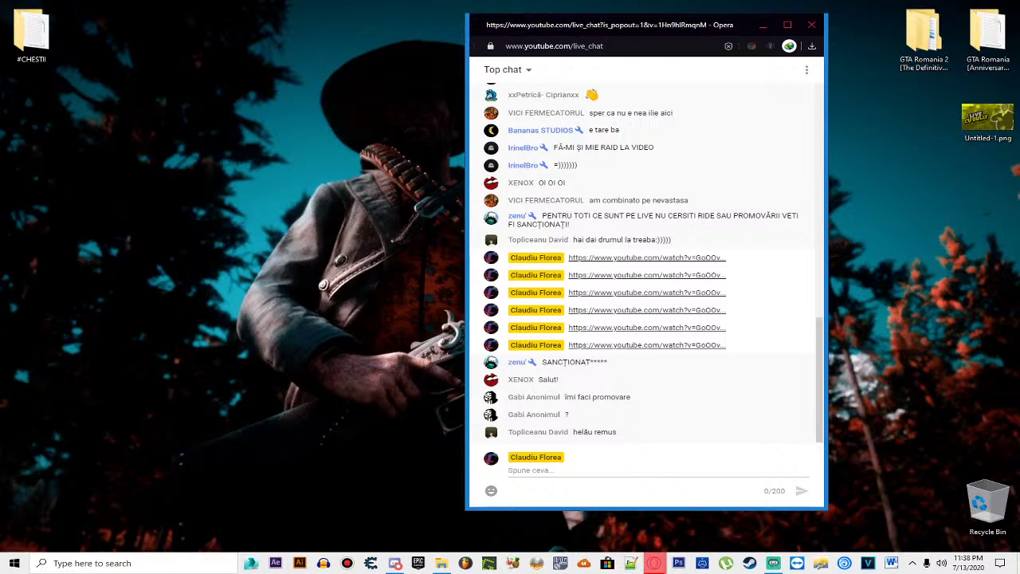
# Step: Type @-mentions of two other viewers in the chat box, then erase them unsent
pyautogui.click(616, 476)
pyautogui.write('@Remus')
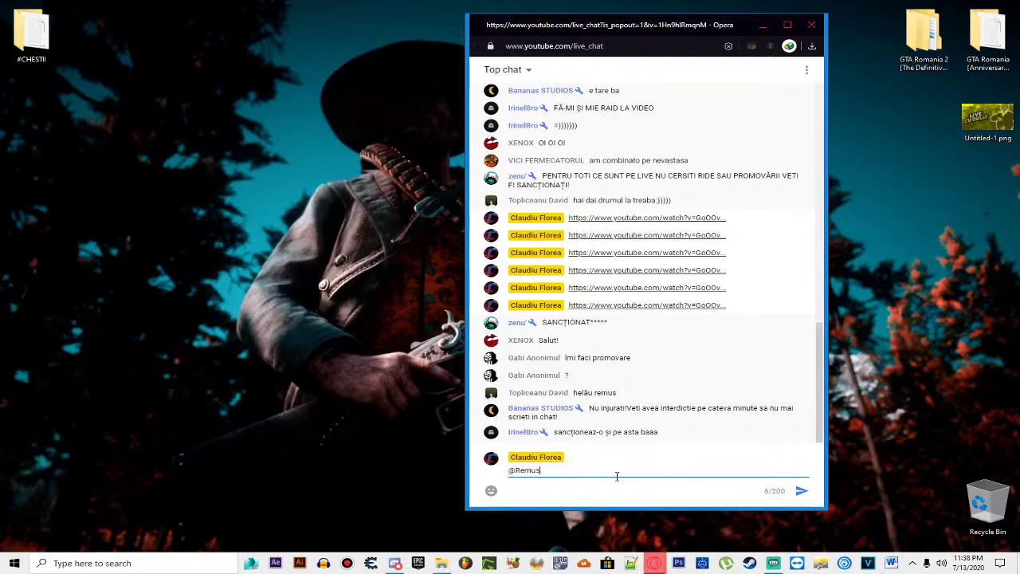
pyautogui.hotkey('ctrl', 'a')
pyautogui.press('BackSpace')
pyautogui.write('@Irinel')
pyautogui.press('BackSpace')
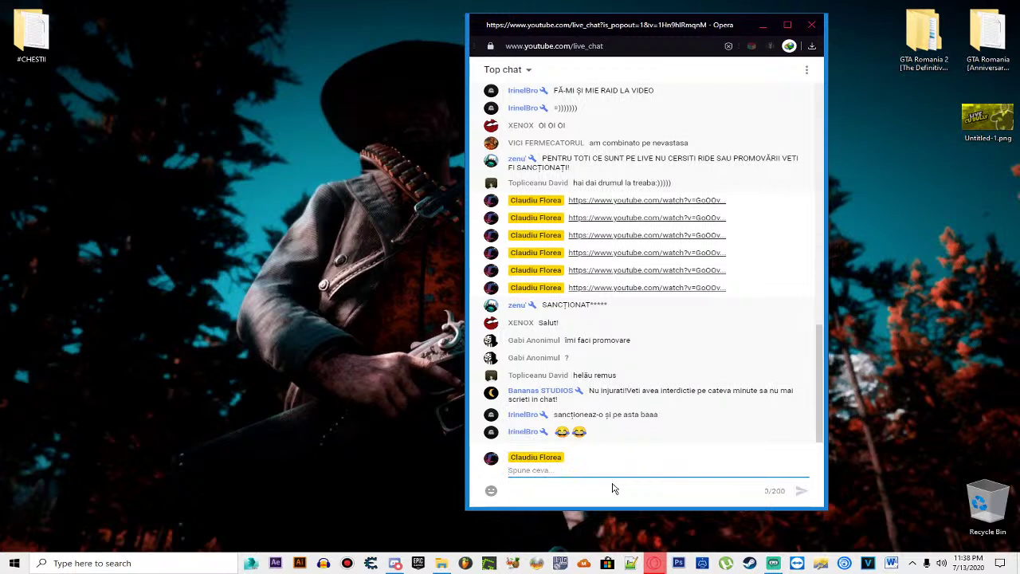
pyautogui.click(245, 468)
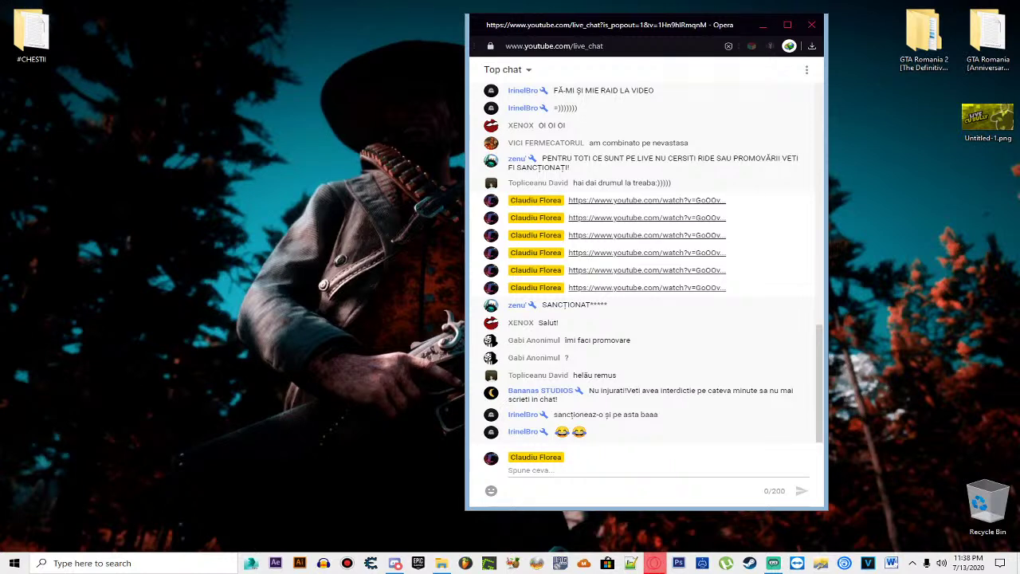
# Step: Send the YouTube channel link seven times, then move the chat window left and close it
pyautogui.click(558, 487)
pyautogui.write('https://www.youtube.com/channel/UCwOwJIlzd1cjTuVfXEQbA7A')
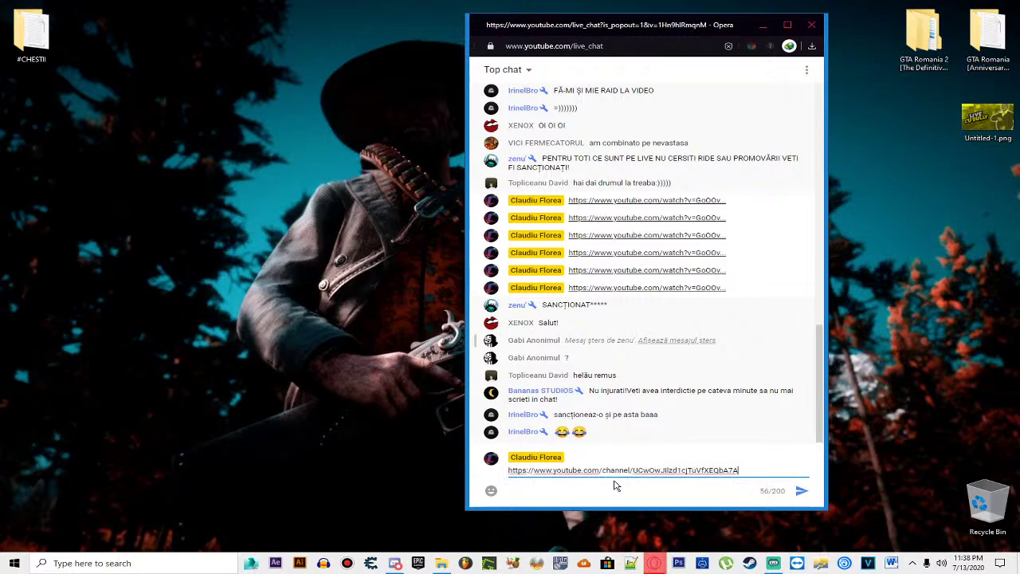
pyautogui.press('Return')
pyautogui.write('https://www.youtube.com/channel/UCwOwJIlzd1cjTuVfXEQbA7A')
pyautogui.press('Return')
pyautogui.write('https://www.youtube.com/channel/UCwOwJIlzd1cjTuVfXEQbA7A')
pyautogui.press('Return')
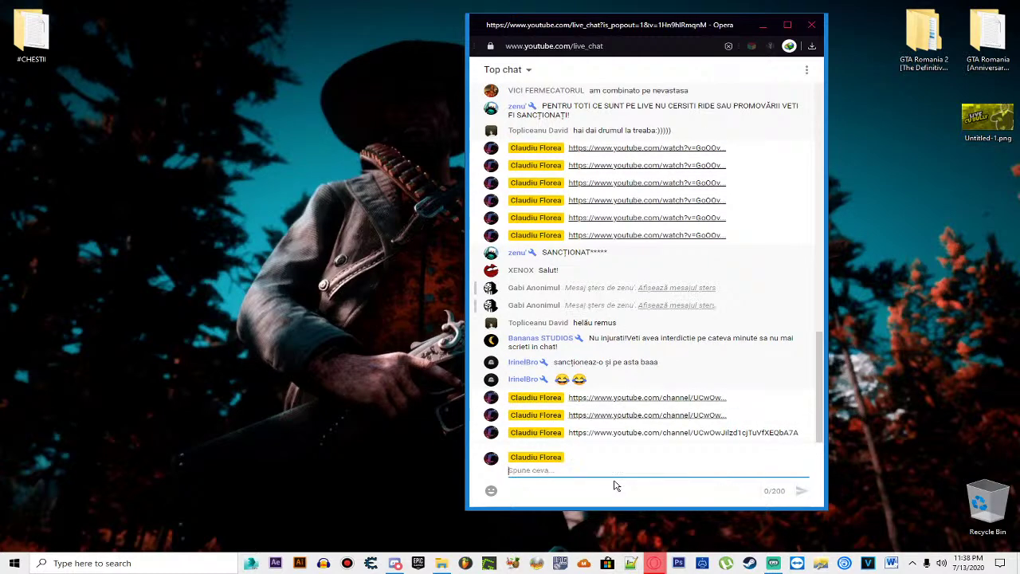
pyautogui.write('https://www.youtube.com/channel/UCwOwJilzd1cjTuVfXEQbA7A')
pyautogui.press('Return')
pyautogui.write('https://www.youtube.com/channel/UCwOwJilzd1cjTuVfXEQbA7A')
pyautogui.press('Return')
pyautogui.write('https://www.youtube.com/channel/UCwOwJilzd1cjTuVfXEQbA7A')
pyautogui.press('Return')
pyautogui.write('https://www.youtube.com/channel/UCwOwJilzd1cjTuVfXEQbA7A')
pyautogui.press('Return')
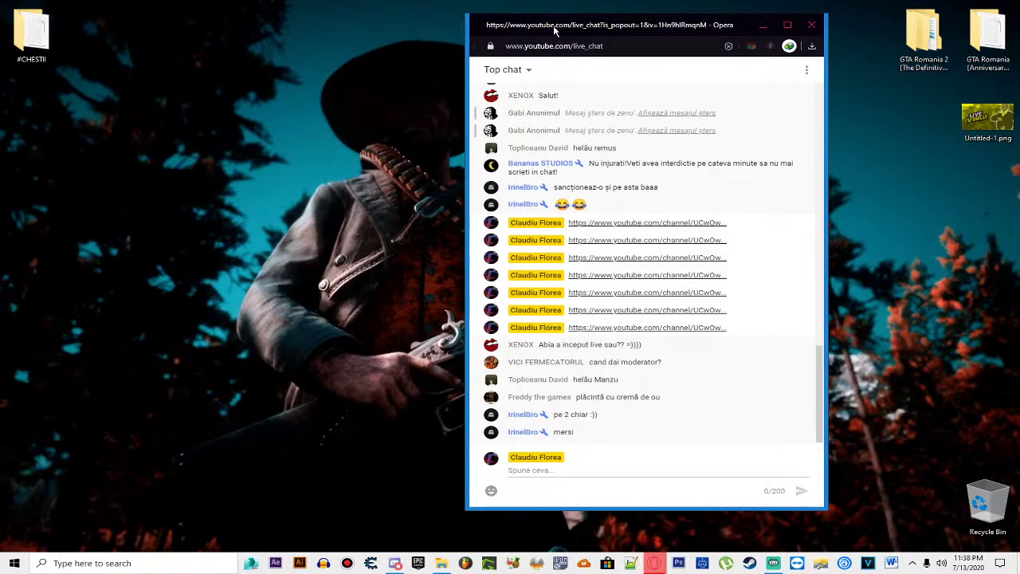
pyautogui.moveTo(548, 16); pyautogui.dragTo(237, 51)
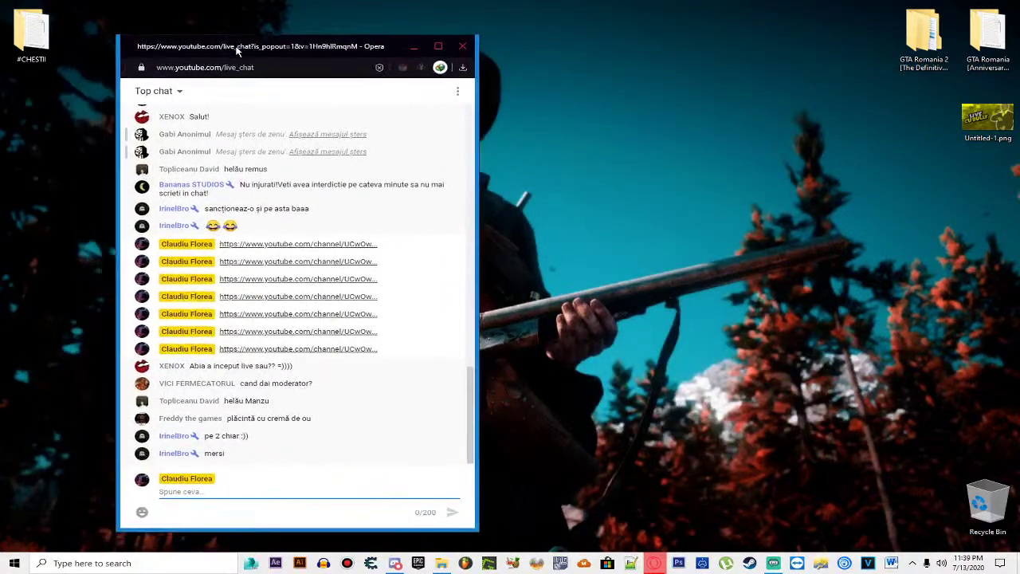
pyautogui.hotkey('alt', 'F4')
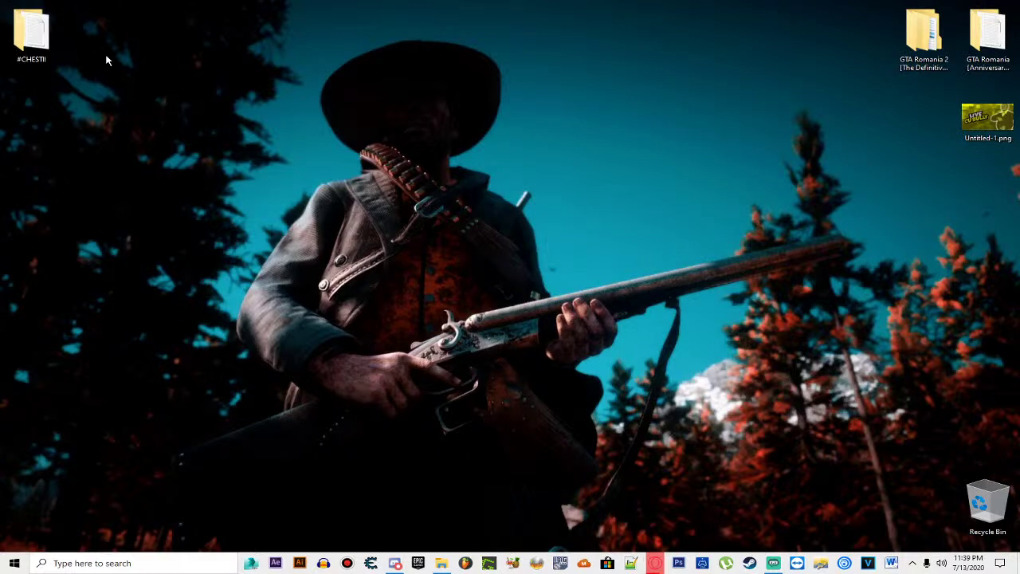
# Step: Browse to D:\Jocuri\GTA Romania 2 in File Explorer and launch GTA Romania.exe
pyautogui.doubleClick(55, 36)
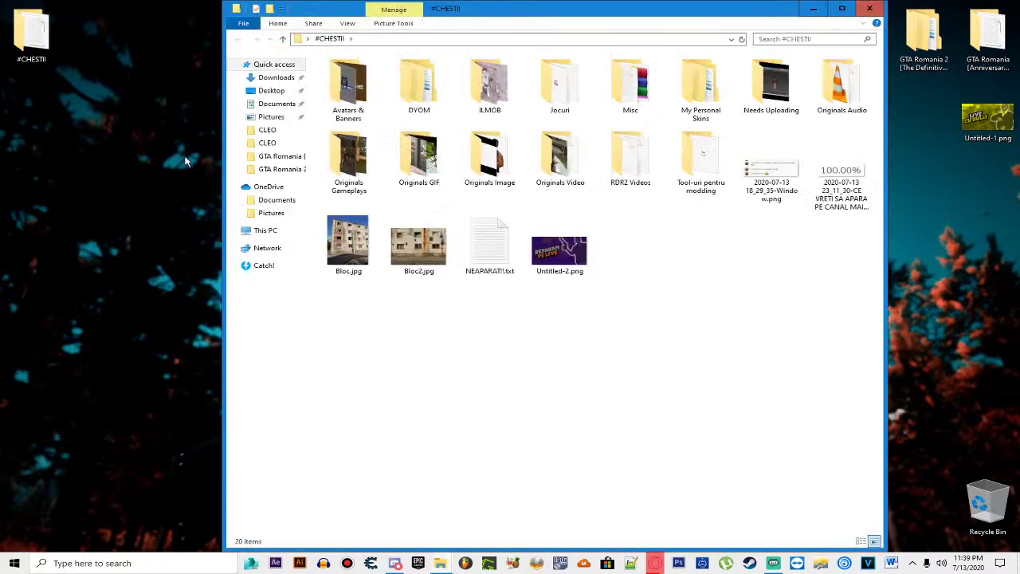
pyautogui.click(237, 230)
pyautogui.click(280, 348)
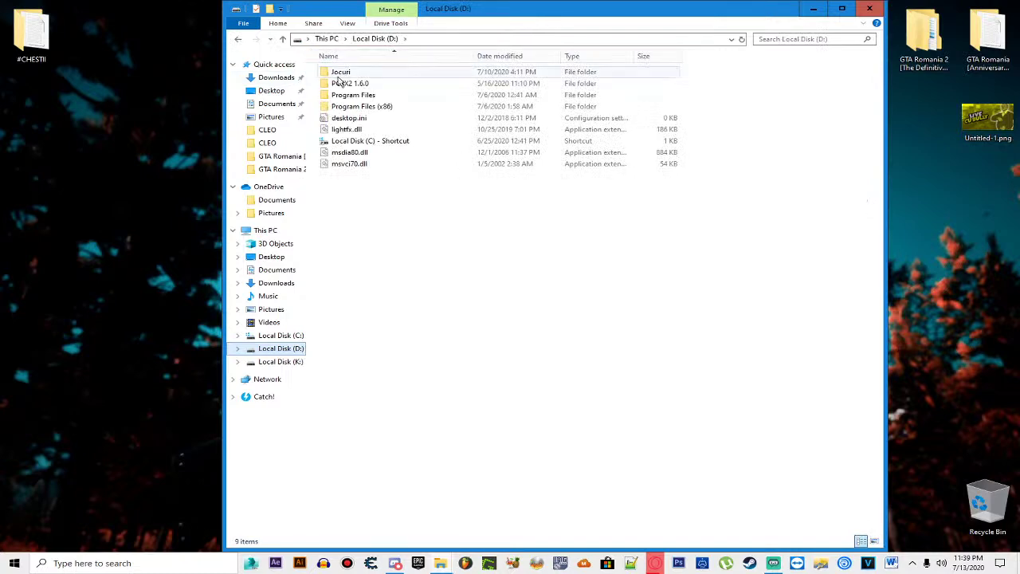
pyautogui.doubleClick(338, 76)
pyautogui.doubleClick(375, 151)
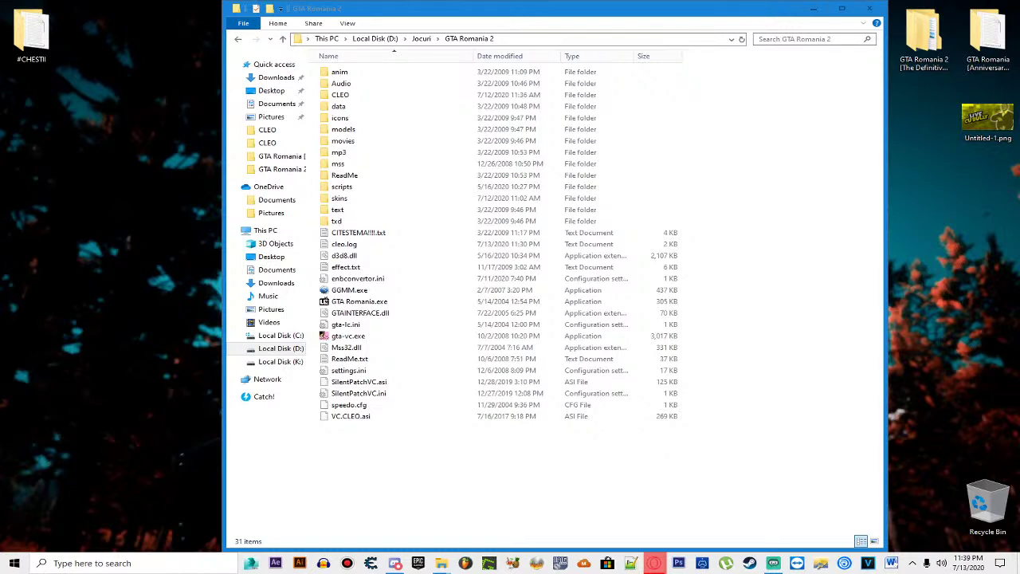
pyautogui.doubleClick(439, 305)
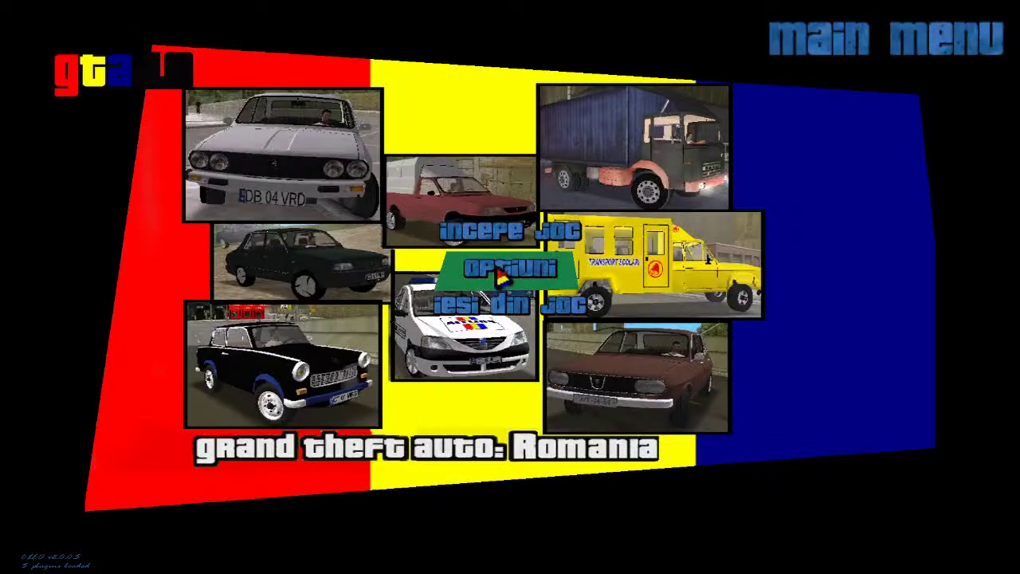
# Step: Check Options > Setari audio, return to the main menu, then choose Incepe joc > Joc nou
pyautogui.click(489, 255)
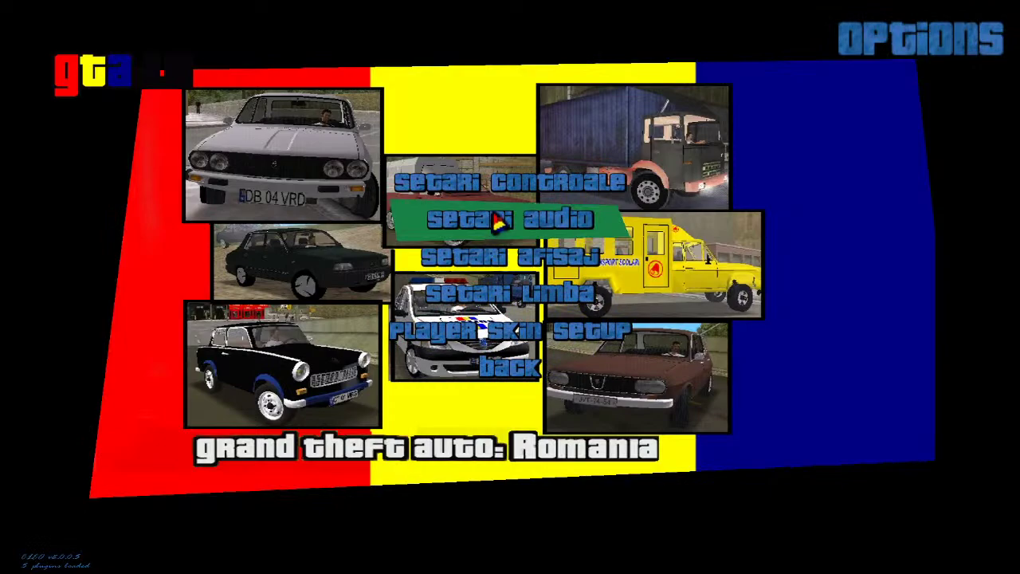
pyautogui.click(435, 218)
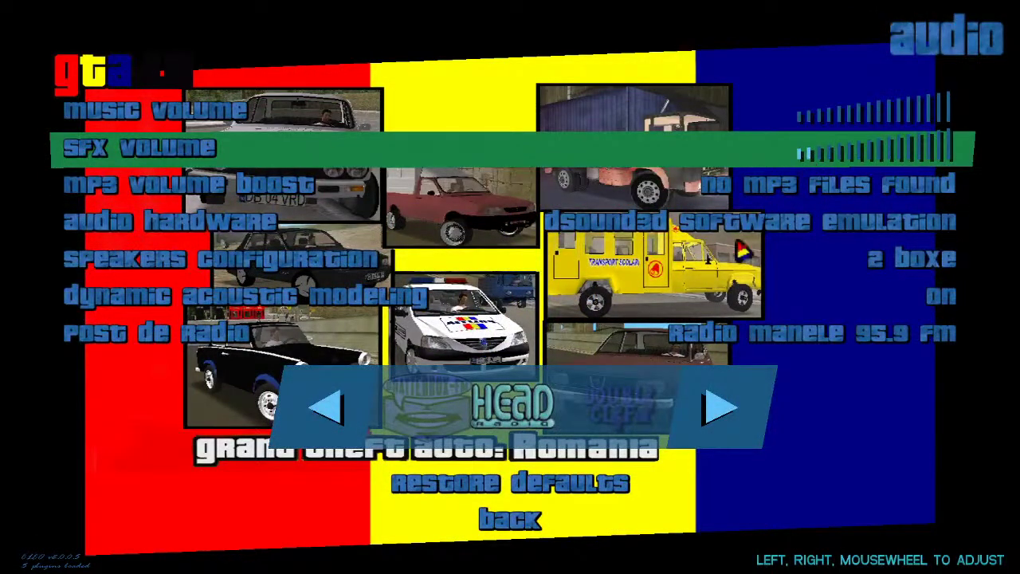
pyautogui.click(504, 518)
pyautogui.click(501, 389)
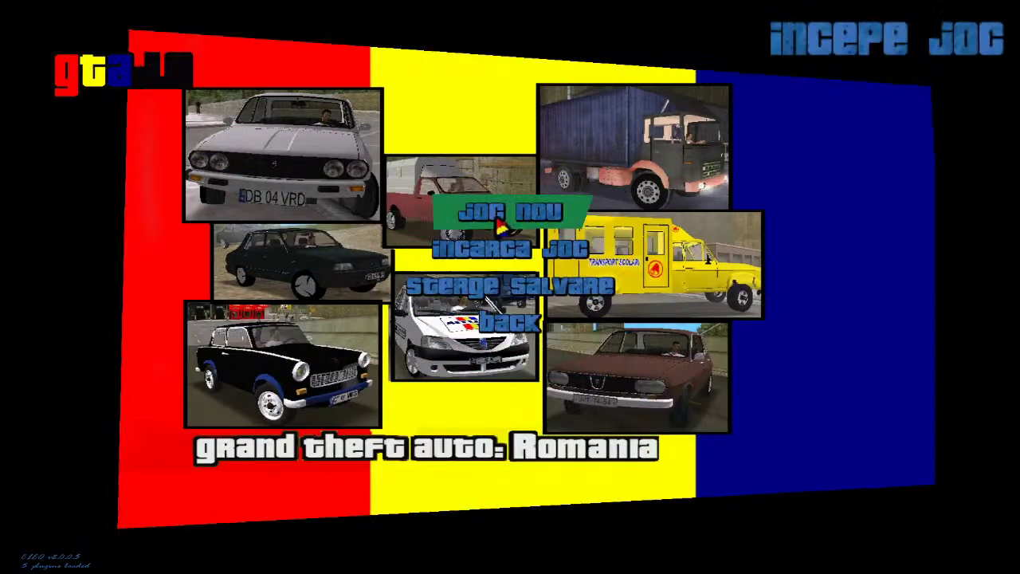
pyautogui.click(474, 213)
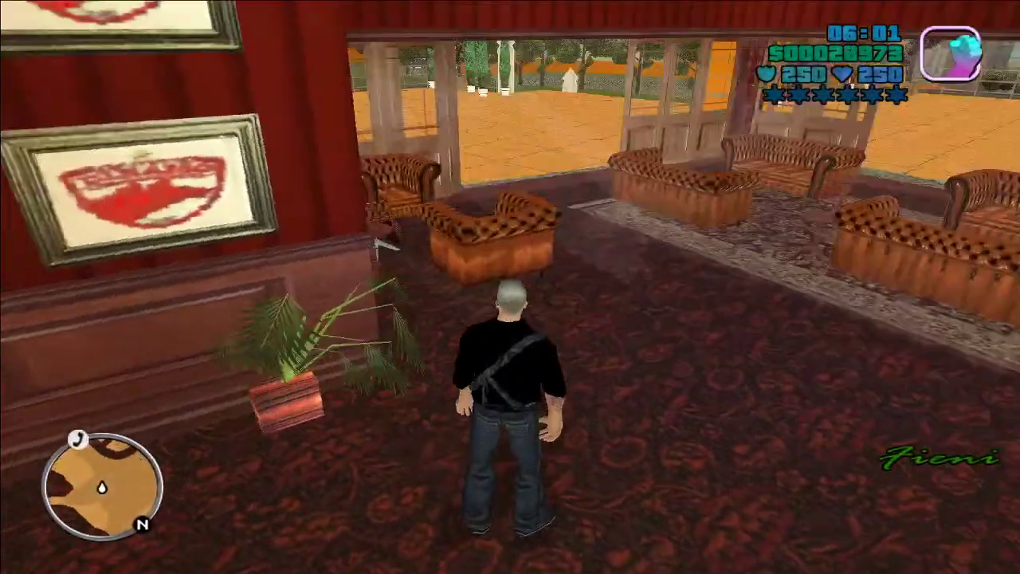
# Step: Run out onto the orange terrace and cycle skins with F1 until the blue suit shows
pyautogui.press('w')
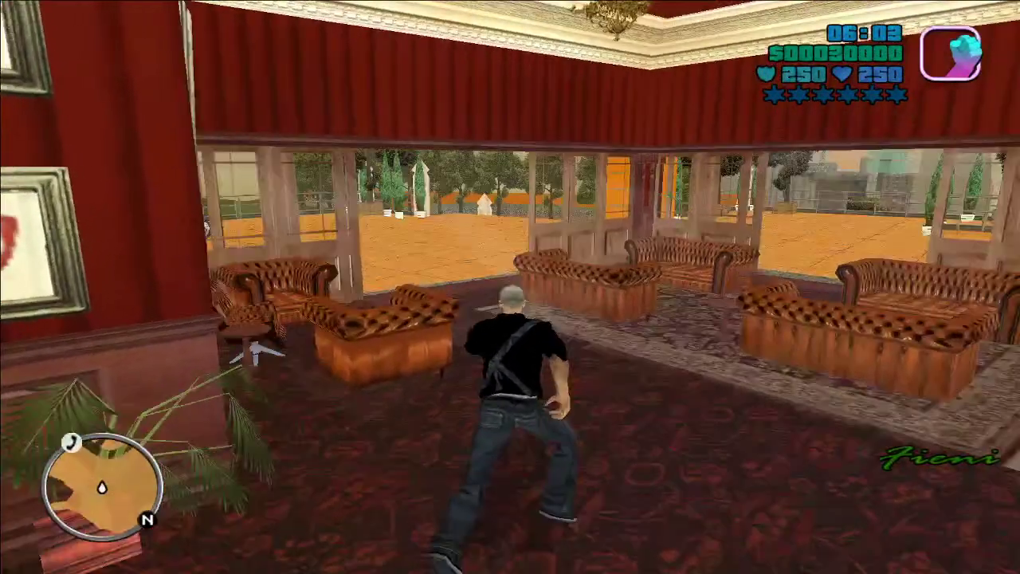
pyautogui.press('w')
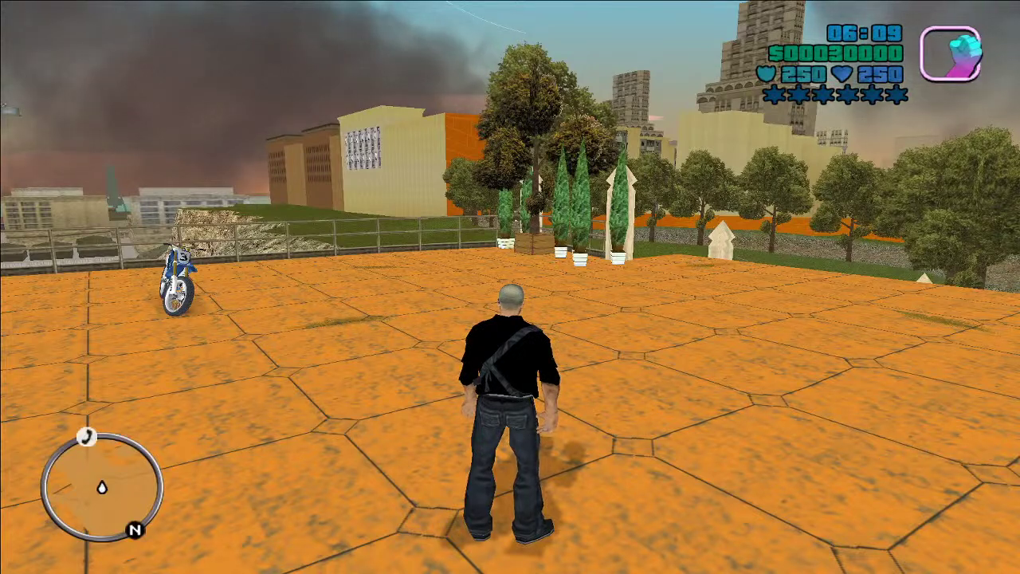
pyautogui.press('F1')
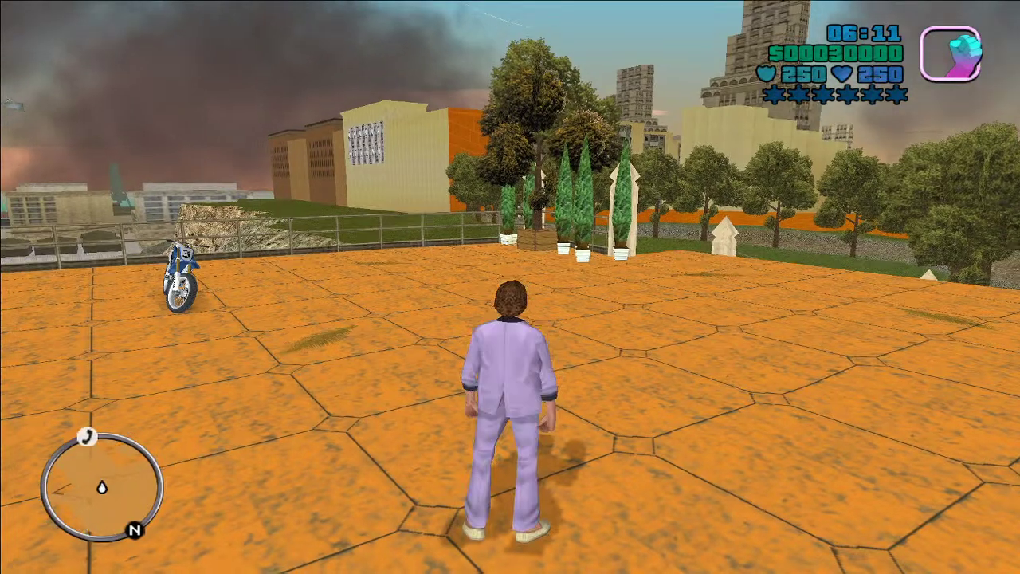
pyautogui.press('F1')
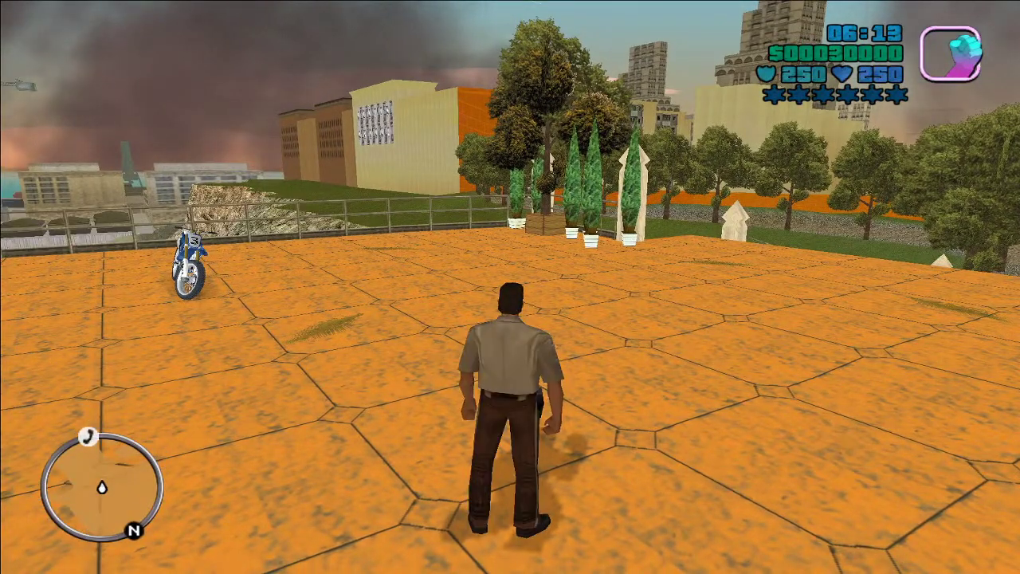
pyautogui.press('F1')
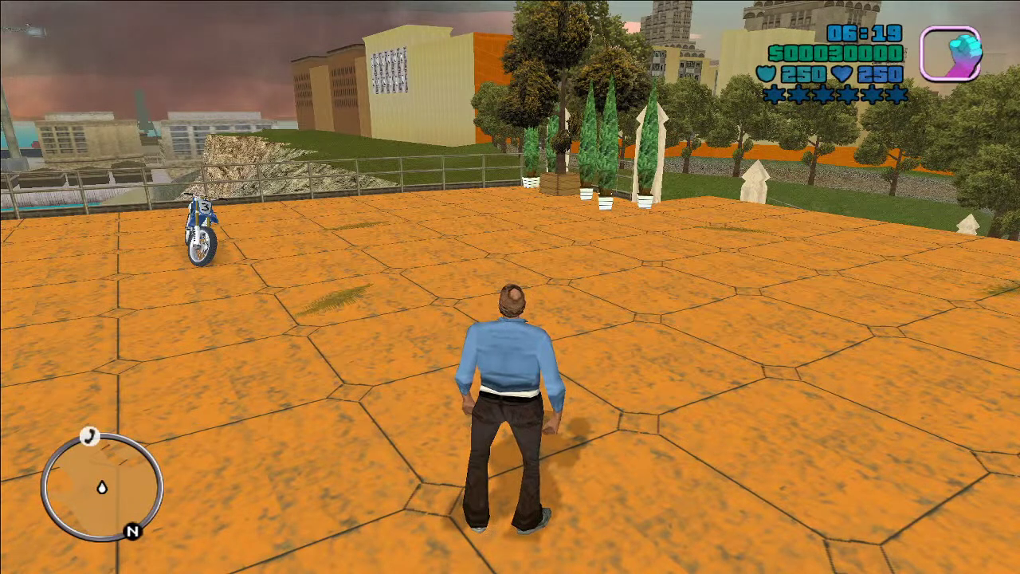
pyautogui.press('F1')
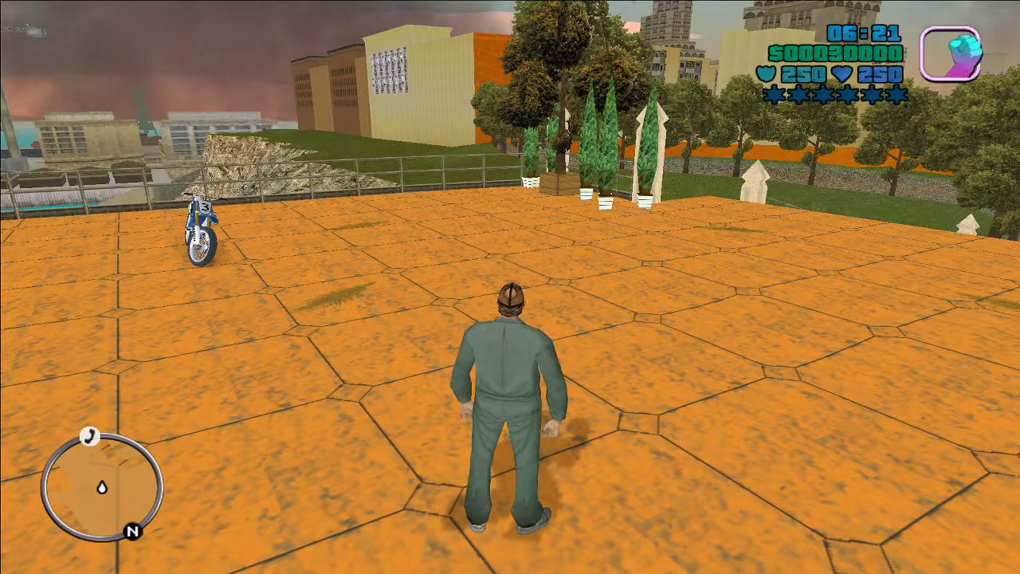
pyautogui.press('F1')
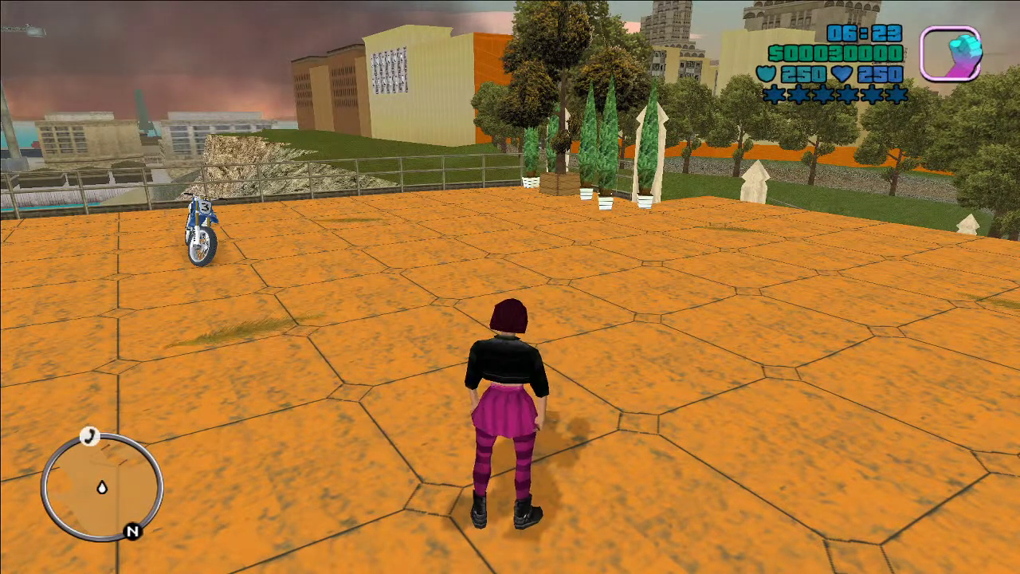
pyautogui.press('F1')
pyautogui.press('F1')
pyautogui.press('F1')
pyautogui.press('F1')
pyautogui.press('F1')
pyautogui.press('F1')
pyautogui.press('F1')
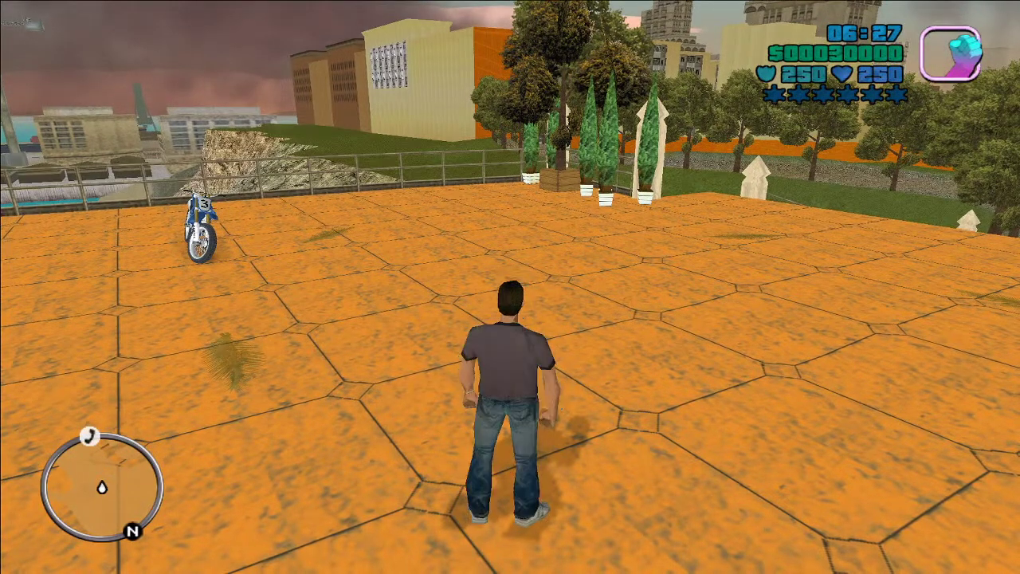
pyautogui.press('F1')
pyautogui.press('F1')
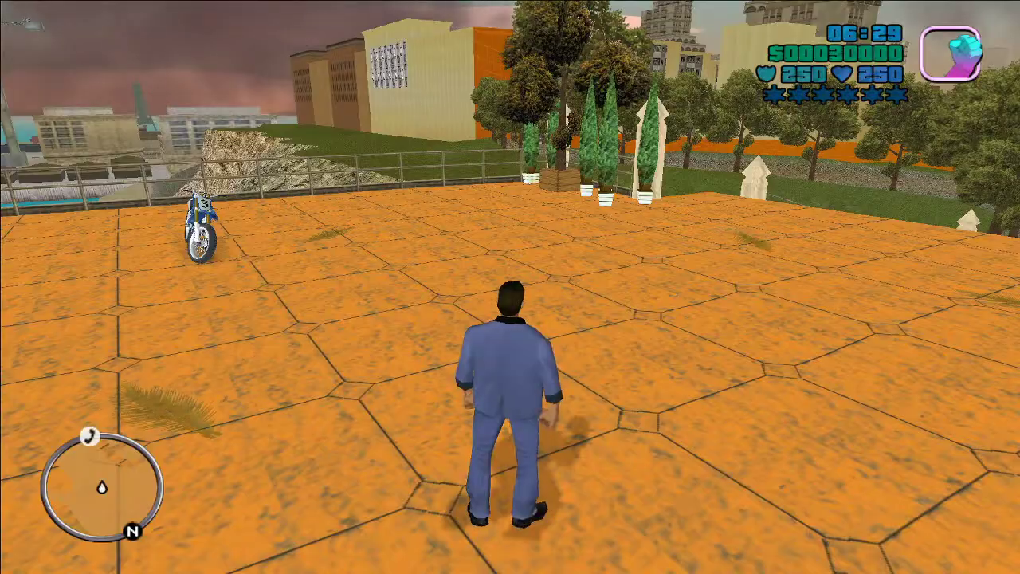
pyautogui.press('F1')
# Step: Get off the roof into the blue buggy, drive it across the grass, and exit
pyautogui.press('w')
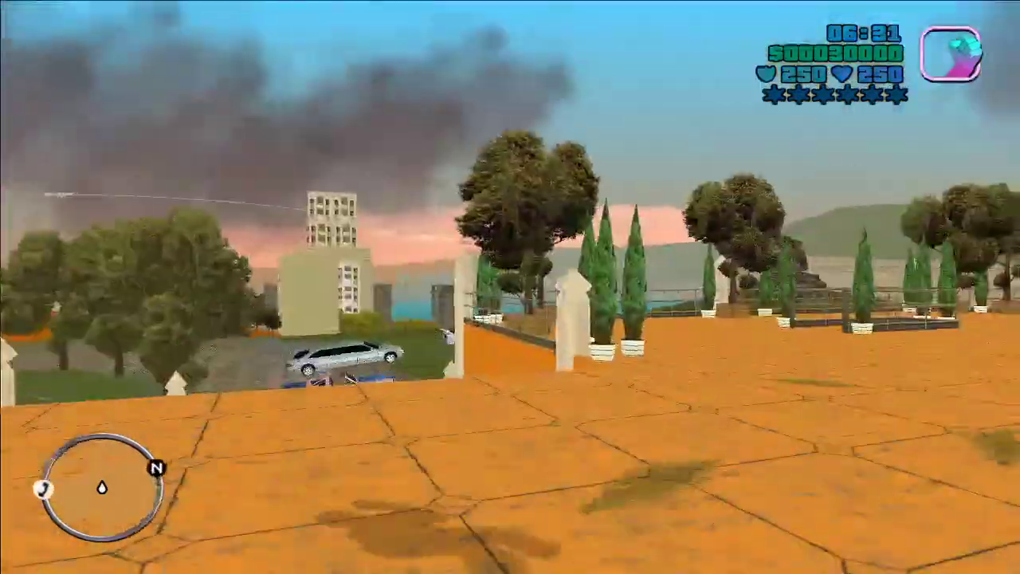
pyautogui.press('w')
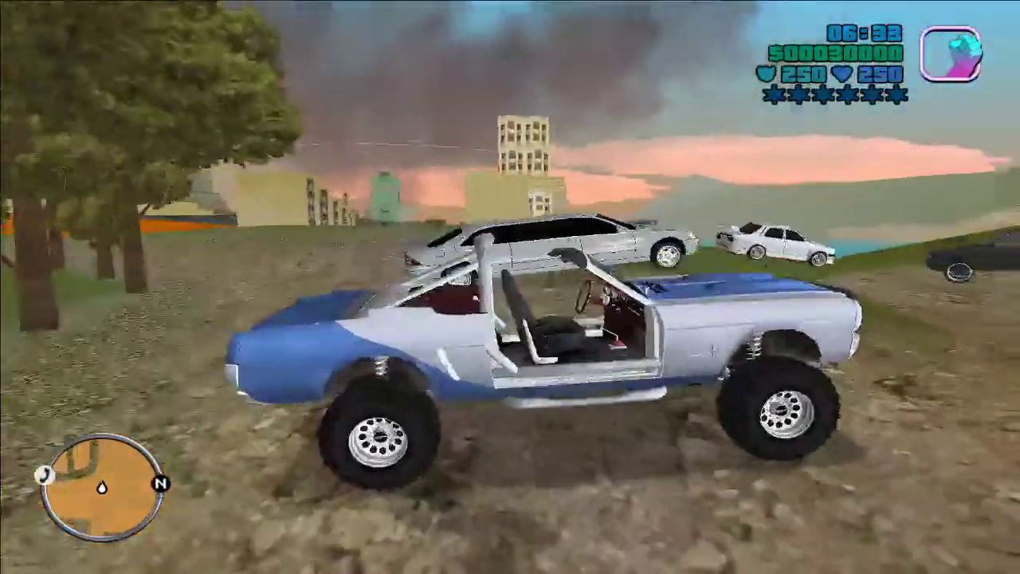
pyautogui.press('f')
pyautogui.press('w')
pyautogui.press('r')
pyautogui.press('r')
pyautogui.press('w')
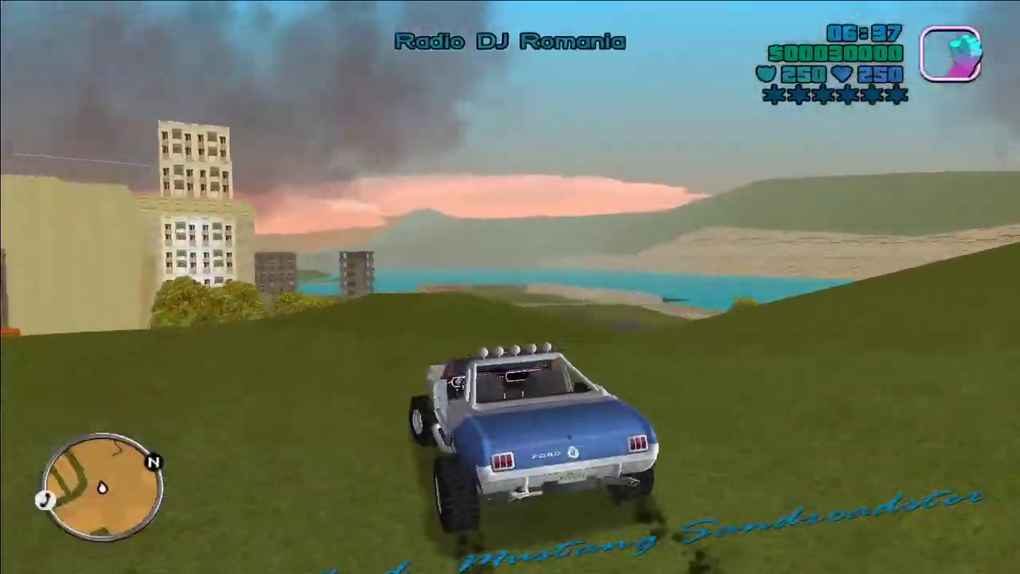
pyautogui.press('a')
pyautogui.press('w')
pyautogui.press('a')
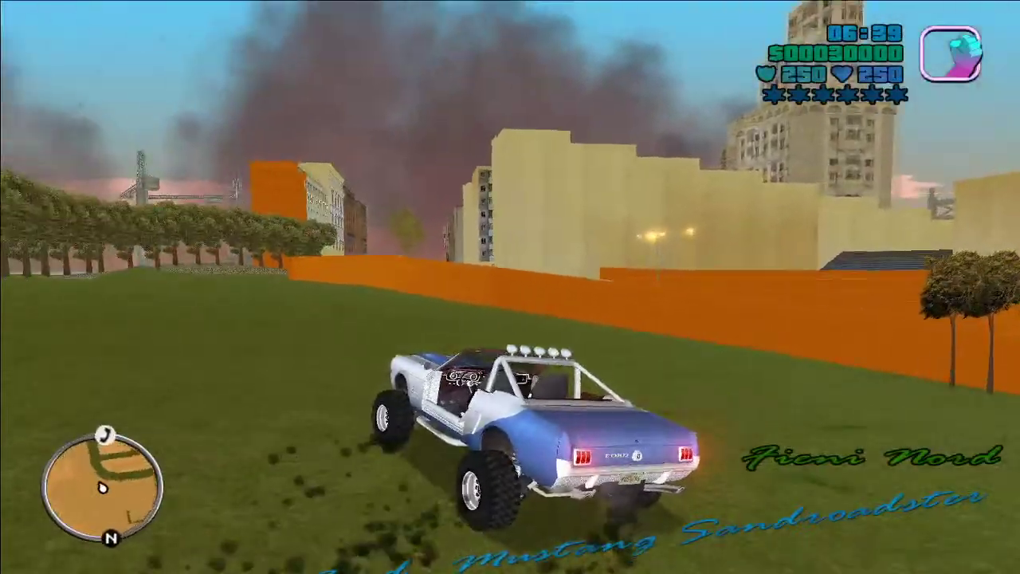
pyautogui.press('a')
pyautogui.press('f')
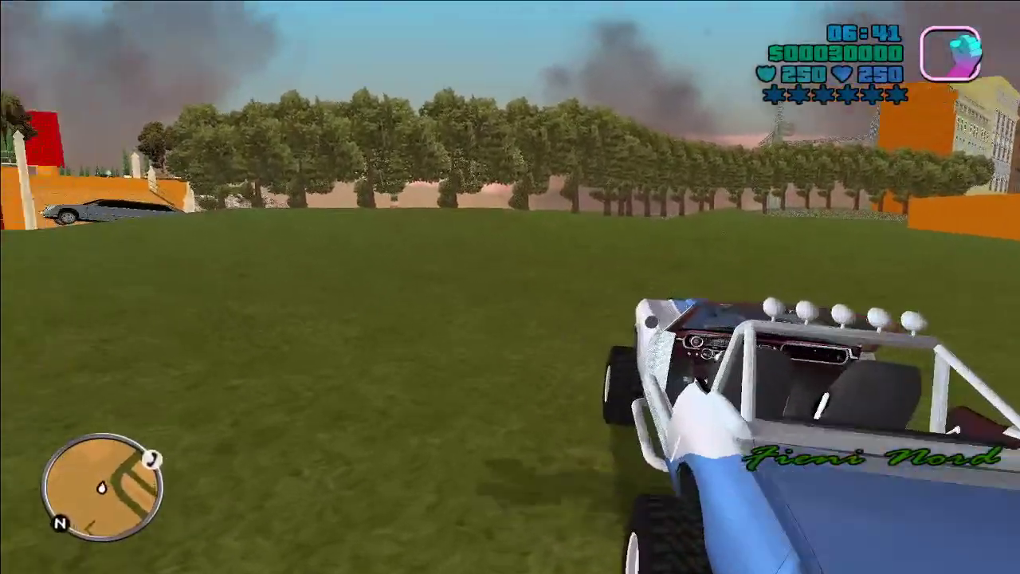
# Step: Walk through the tree line onto the dirt path and bring up the pause menu
pyautogui.press('w')
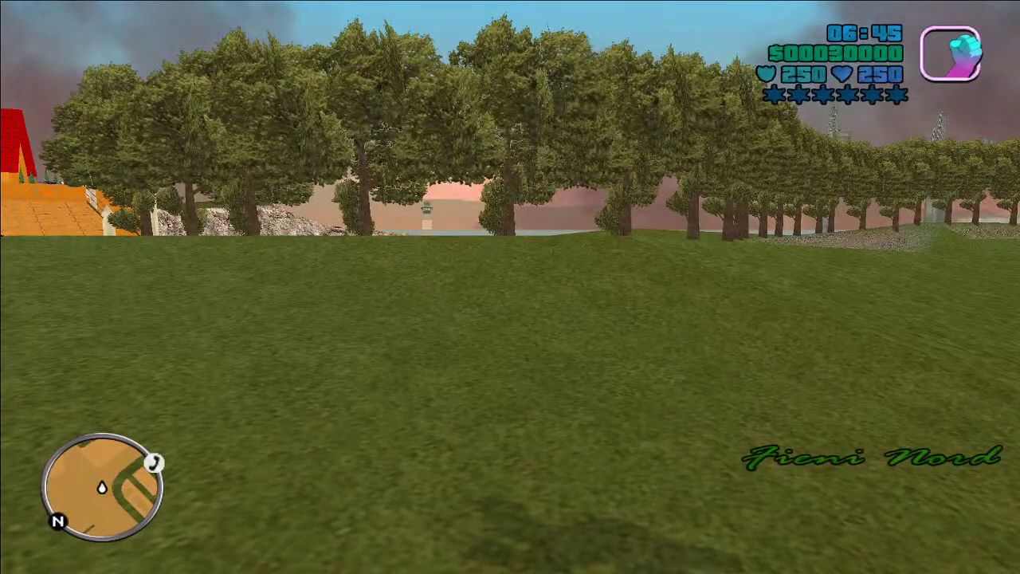
pyautogui.press('w')
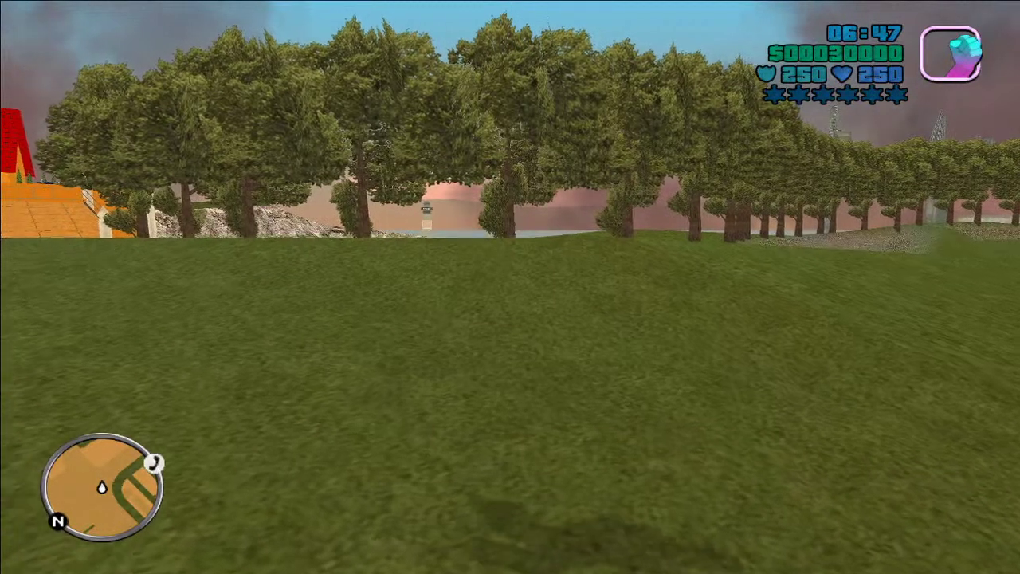
pyautogui.press('w')
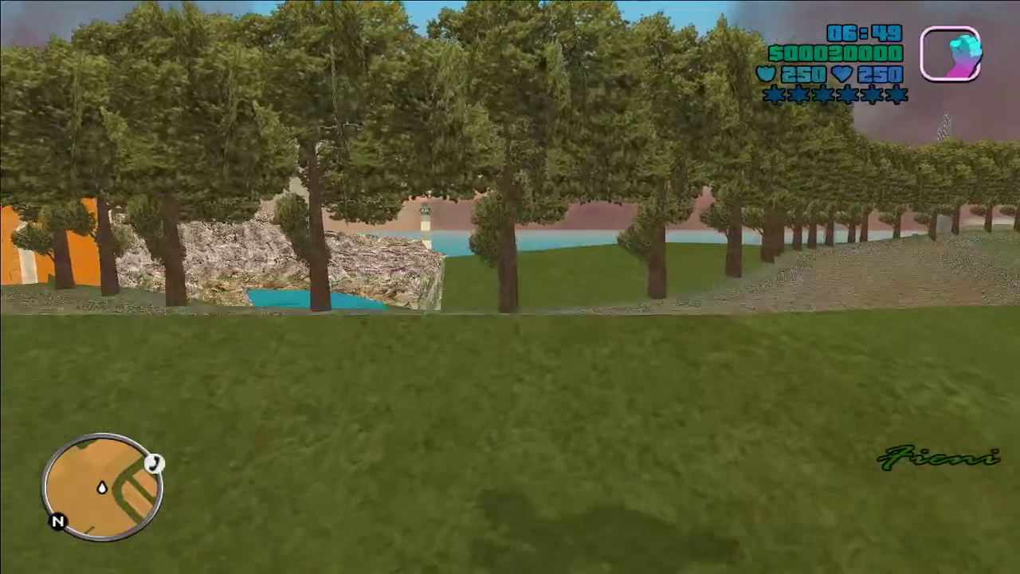
pyautogui.press('w')
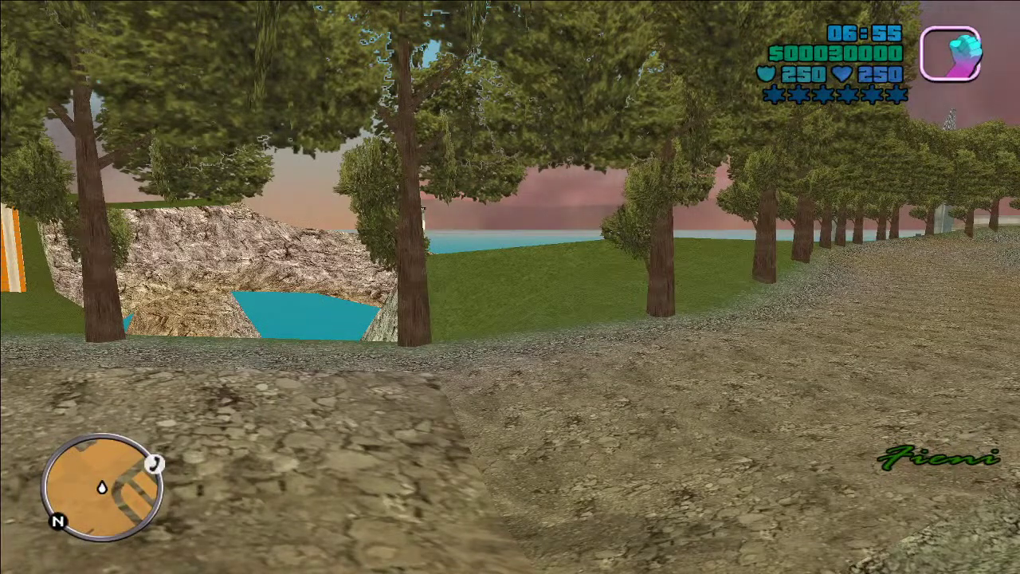
pyautogui.press('Escape')
# Step: Dismiss the quit prompt, preview James Earl Cash in Optiuni > Player Skin Setup, then resume play
pyautogui.press('Up')
pyautogui.press('Return')
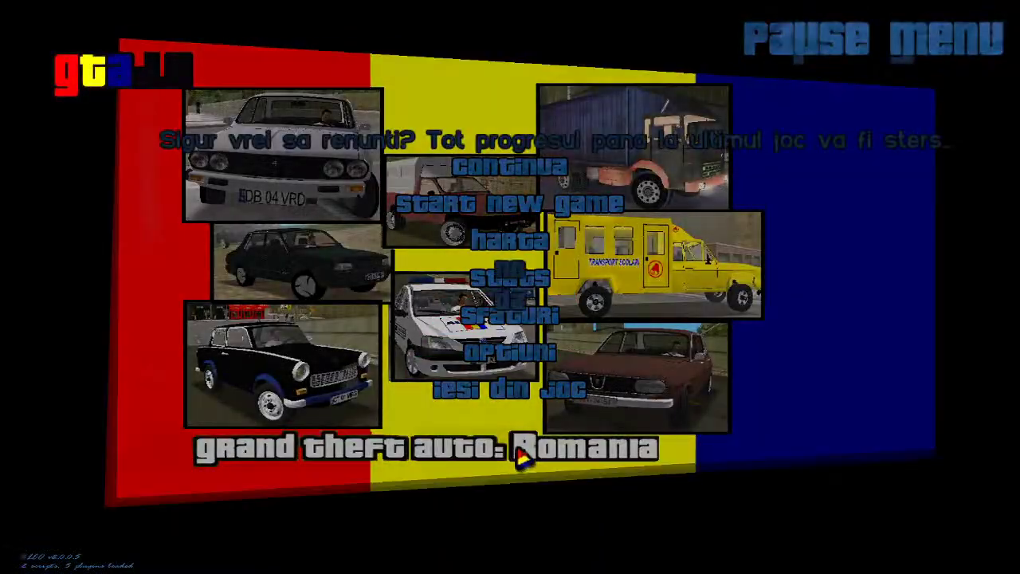
pyautogui.press('Escape')
pyautogui.click(502, 351)
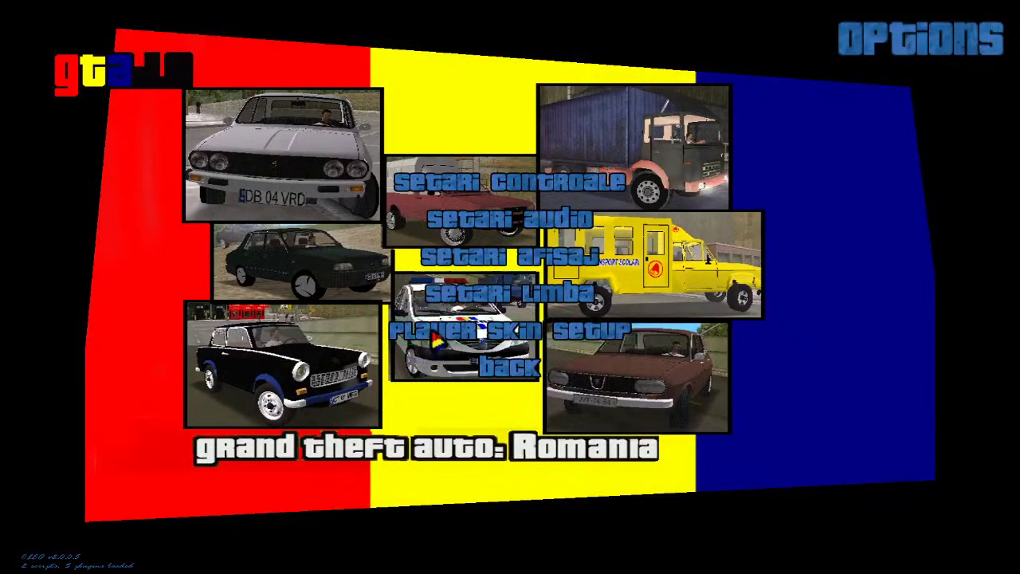
pyautogui.click(510, 327)
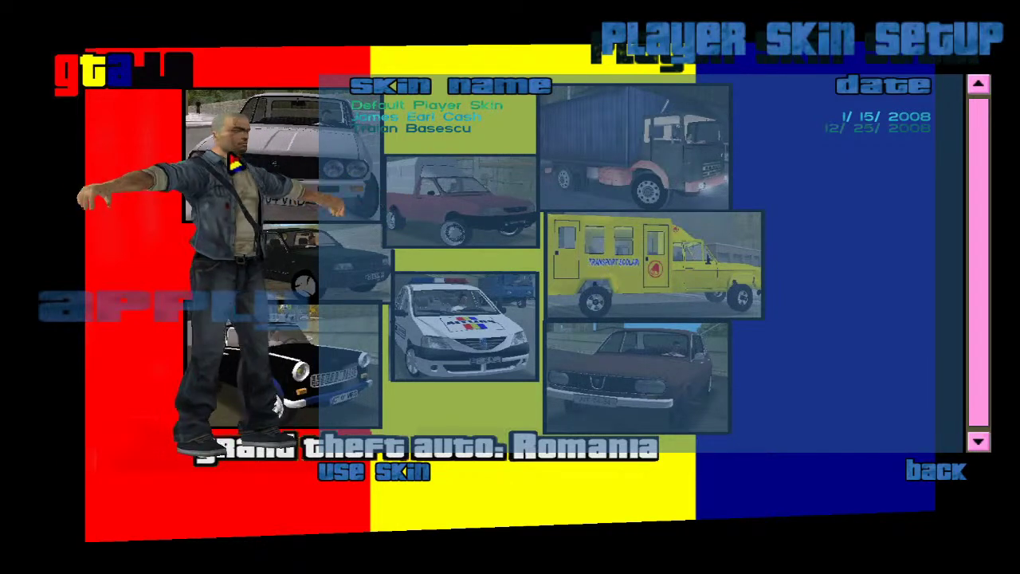
pyautogui.press('Up')
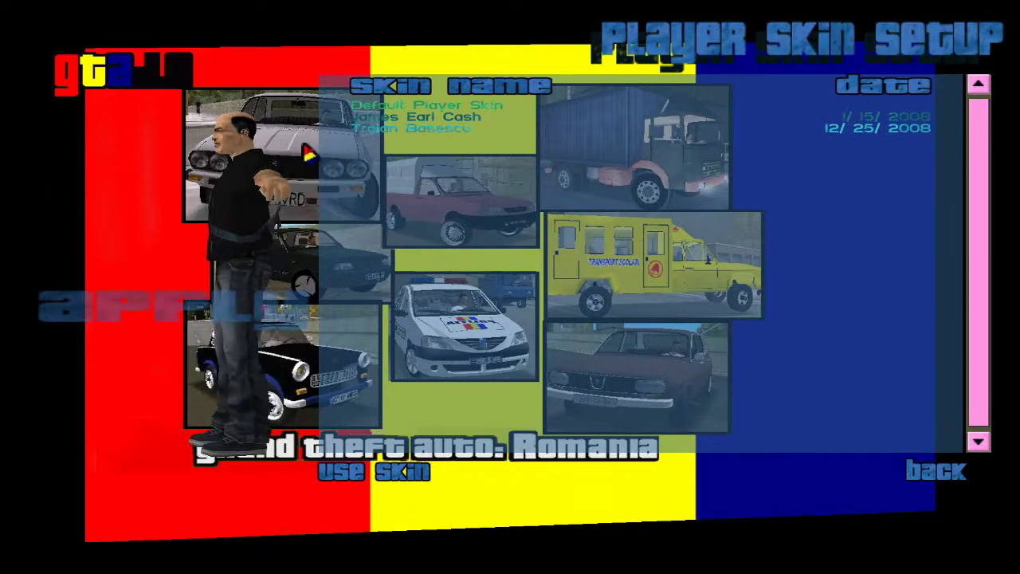
pyautogui.click(399, 132)
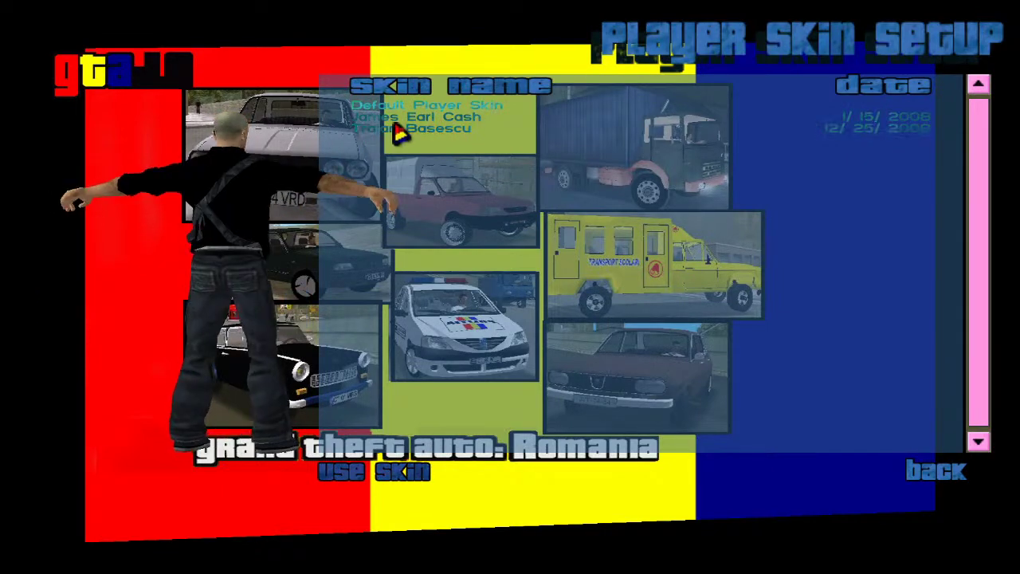
pyautogui.press('Escape')
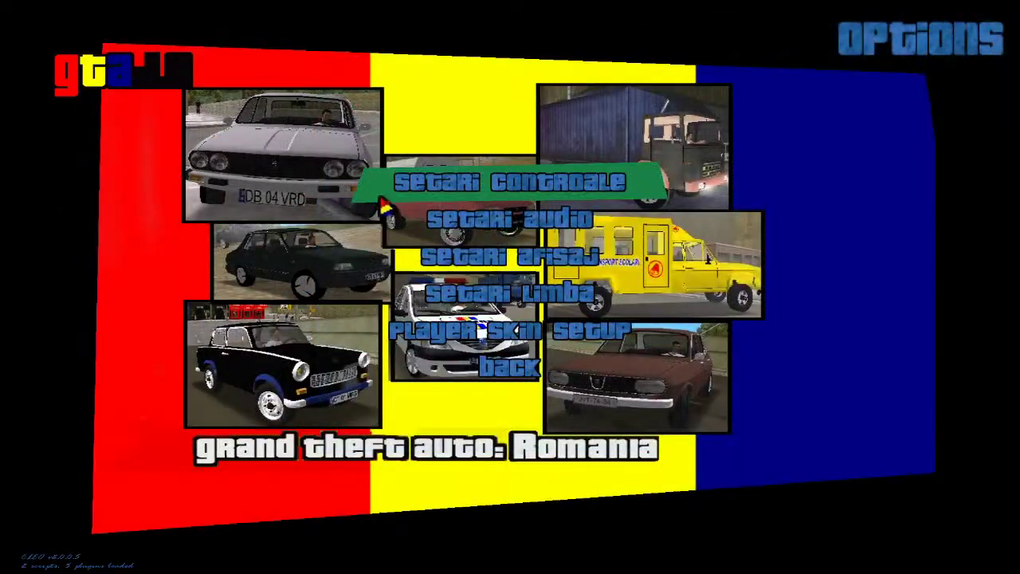
pyautogui.press('Escape')
pyautogui.press('Escape')
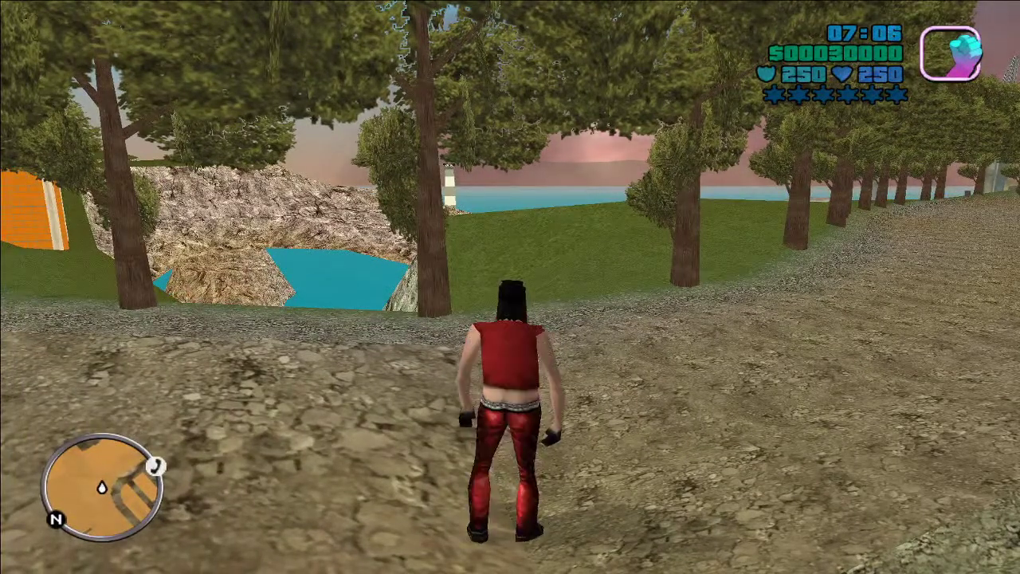
# Step: Cycle through more player skins until the red-haired man in purple shirt and jeans appears
pyautogui.press('w')
pyautogui.press('w')
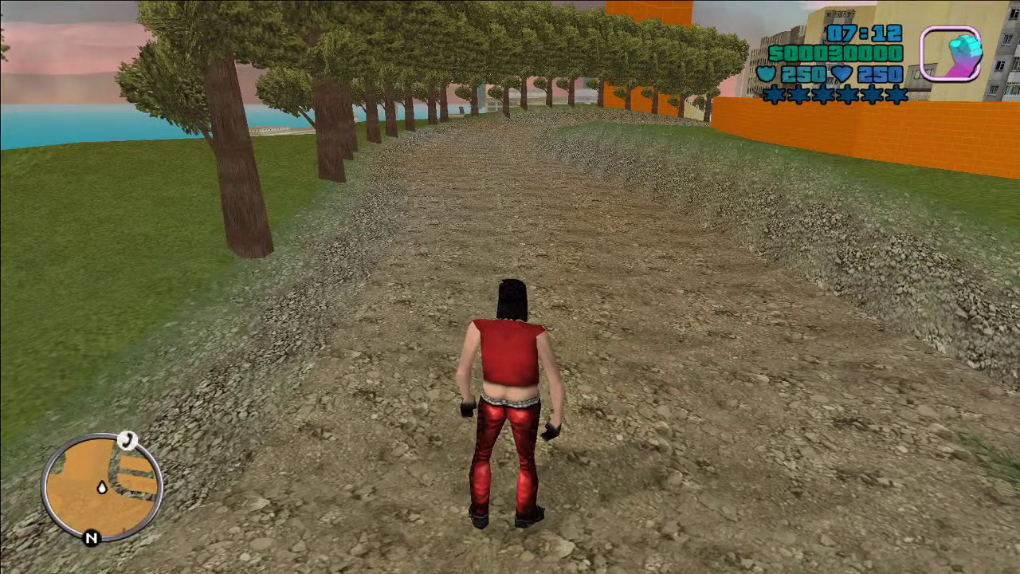
pyautogui.press('Right')
pyautogui.press('Right')
pyautogui.press('Right')
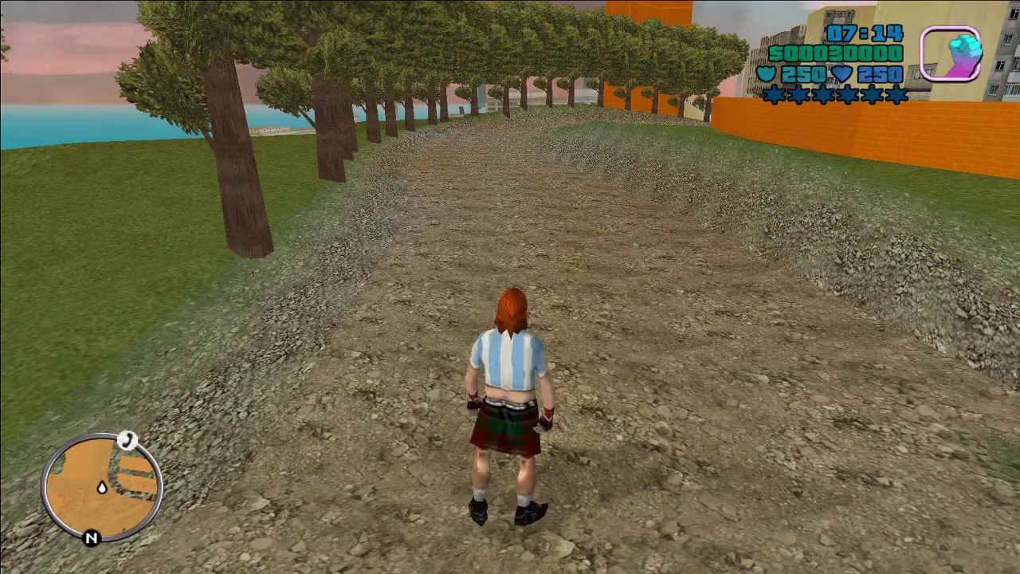
pyautogui.press('Escape')
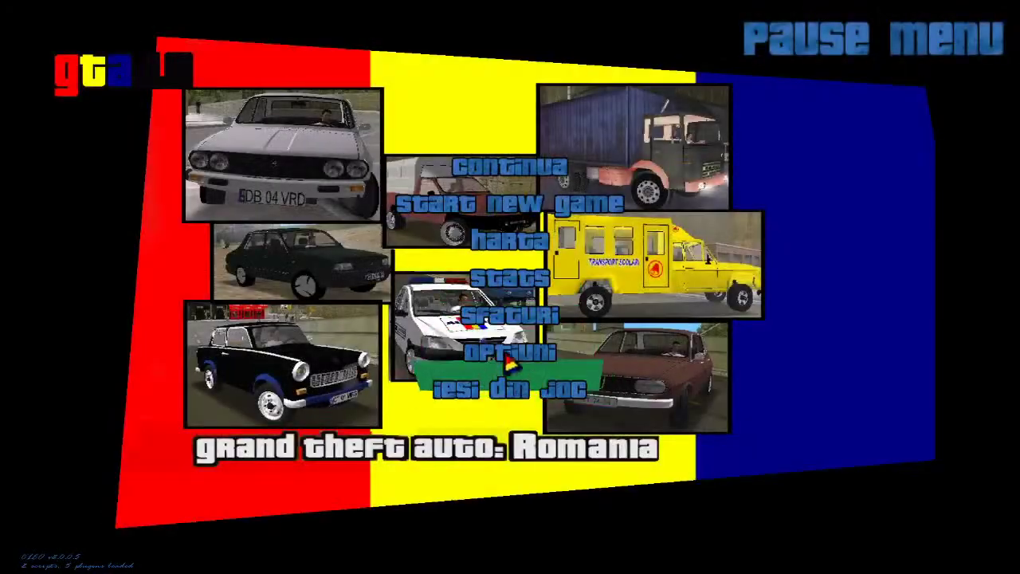
pyautogui.press('Escape')
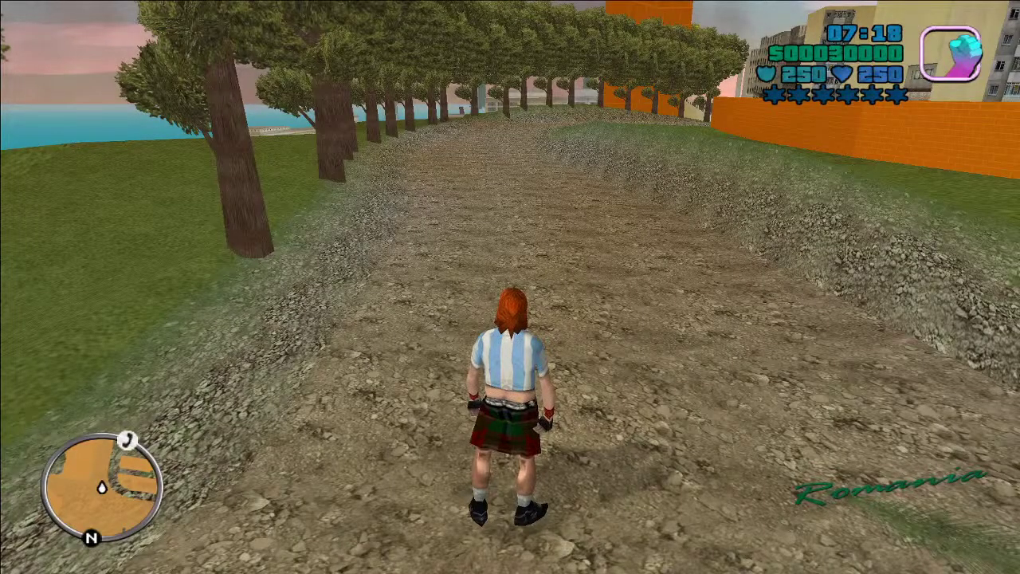
pyautogui.press('Right')
pyautogui.press('Right')
pyautogui.press('Right')
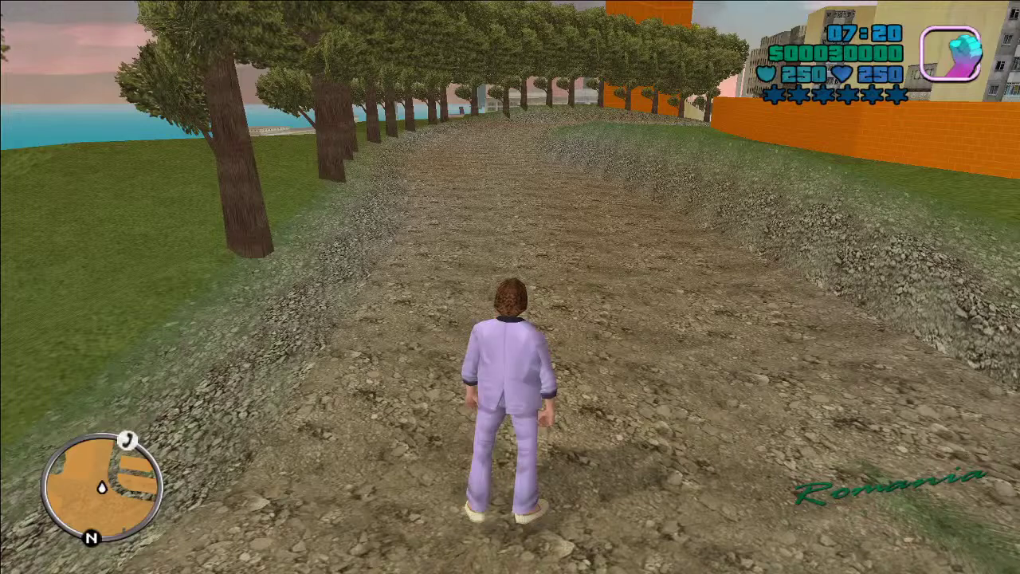
pyautogui.press('Right')
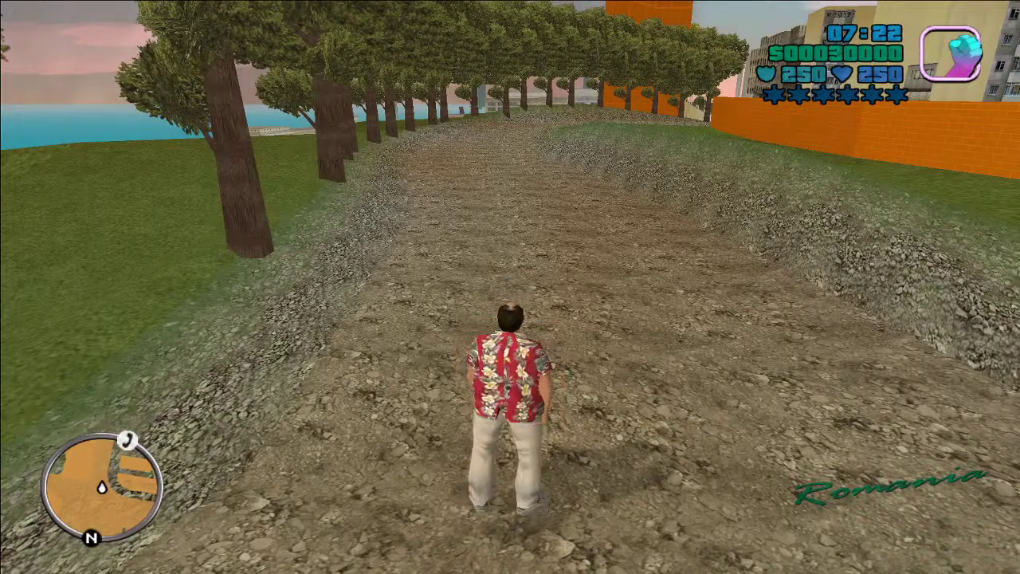
pyautogui.press('Right')
pyautogui.press('Right')
pyautogui.press('Right')
pyautogui.press('Right')
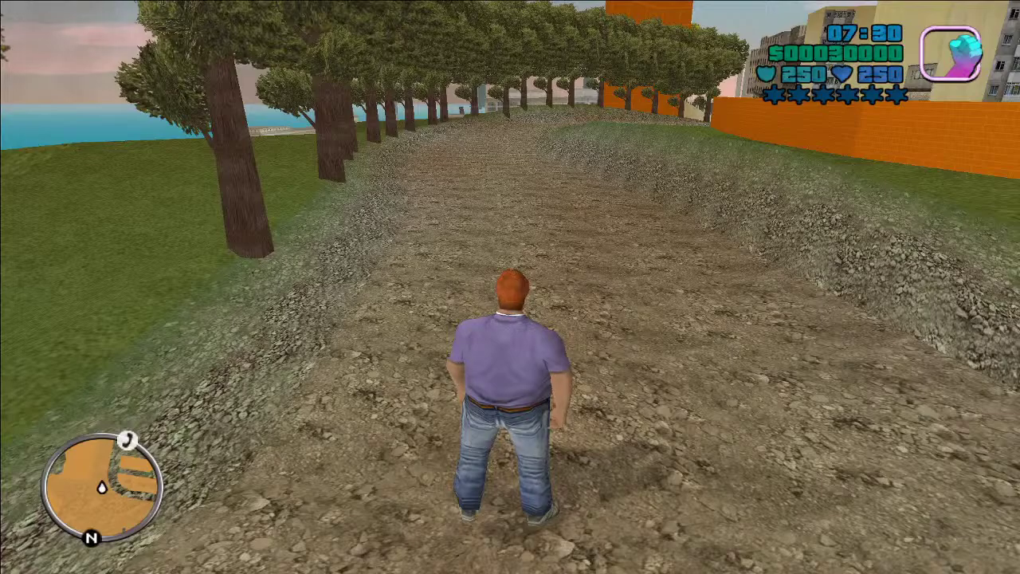
pyautogui.press('Escape')
pyautogui.press('Escape')
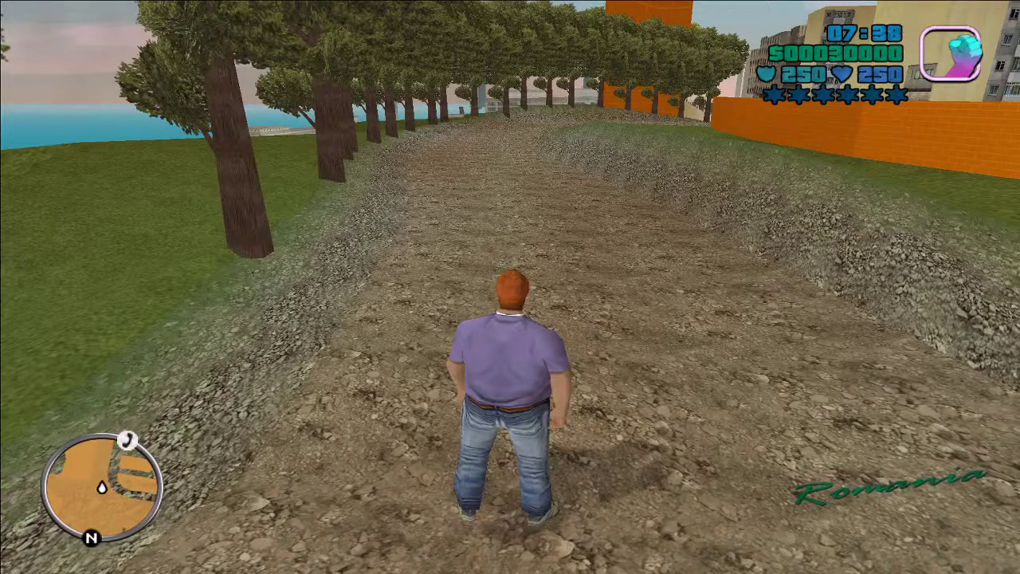
pyautogui.press('Escape')
# Step: Quit the game and drag Player.dff and Player.txd from the Definitive Edition Models folder to the desktop
pyautogui.click(513, 403)
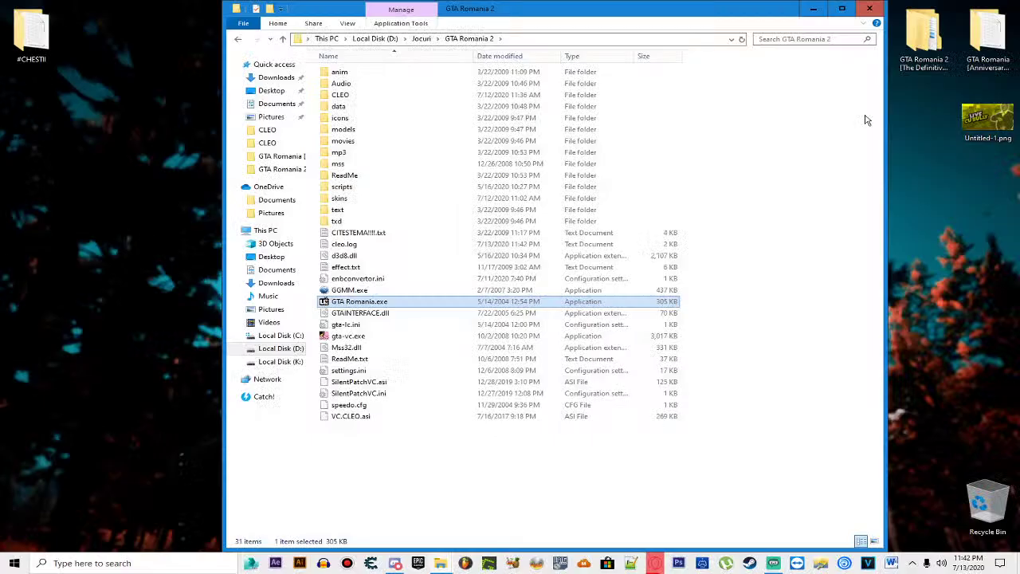
pyautogui.doubleClick(924, 42)
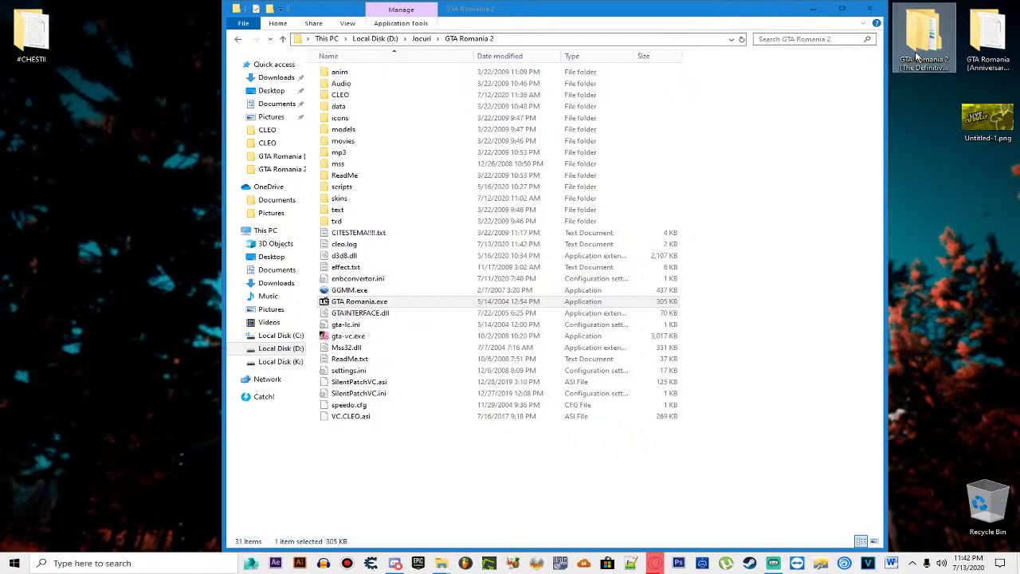
pyautogui.doubleClick(358, 72)
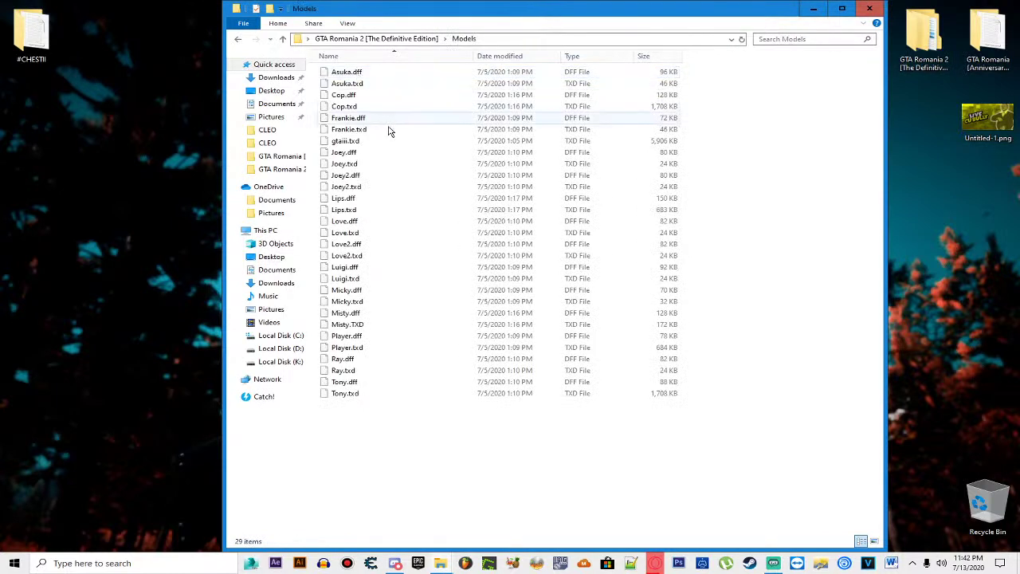
pyautogui.moveTo(729, 335); pyautogui.dragTo(518, 353)
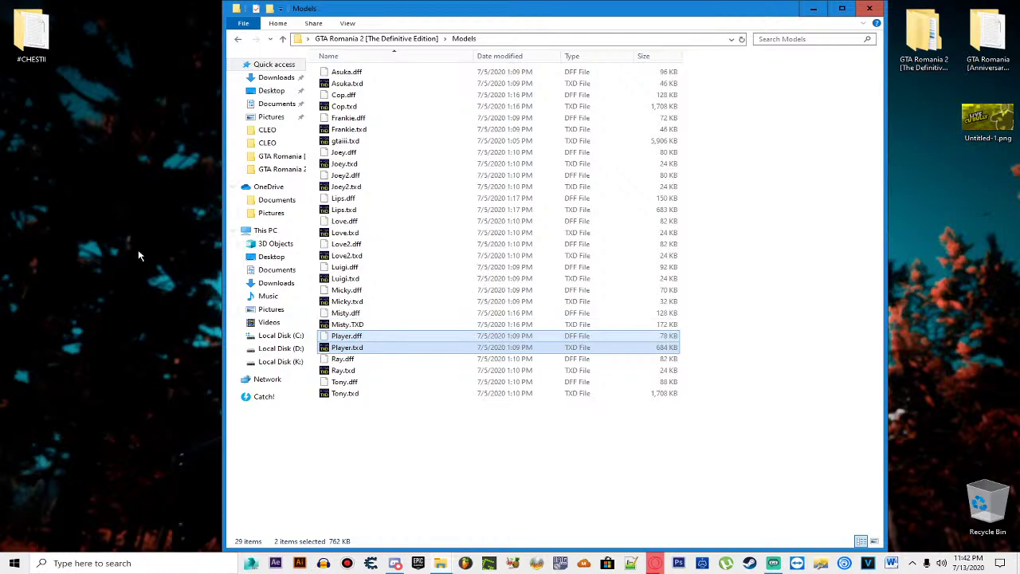
pyautogui.click(137, 236)
# Step: Preview the desktop Player.txd textures in Magic.TXD, close it, and return to the parent folder
pyautogui.click(33, 115)
pyautogui.moveTo(35, 115); pyautogui.dragTo(99, 172)
pyautogui.doubleClick(32, 112)
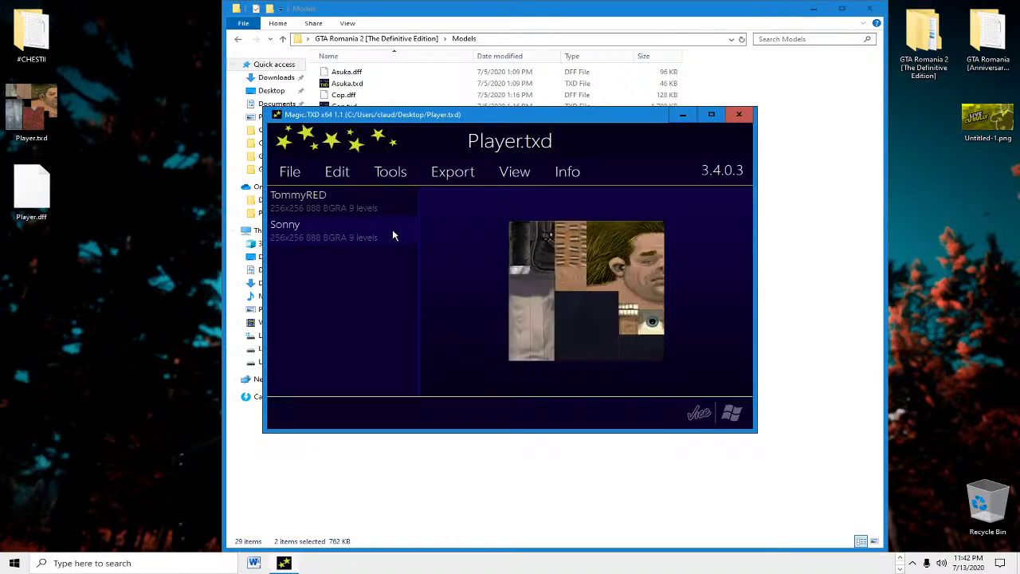
pyautogui.click(739, 114)
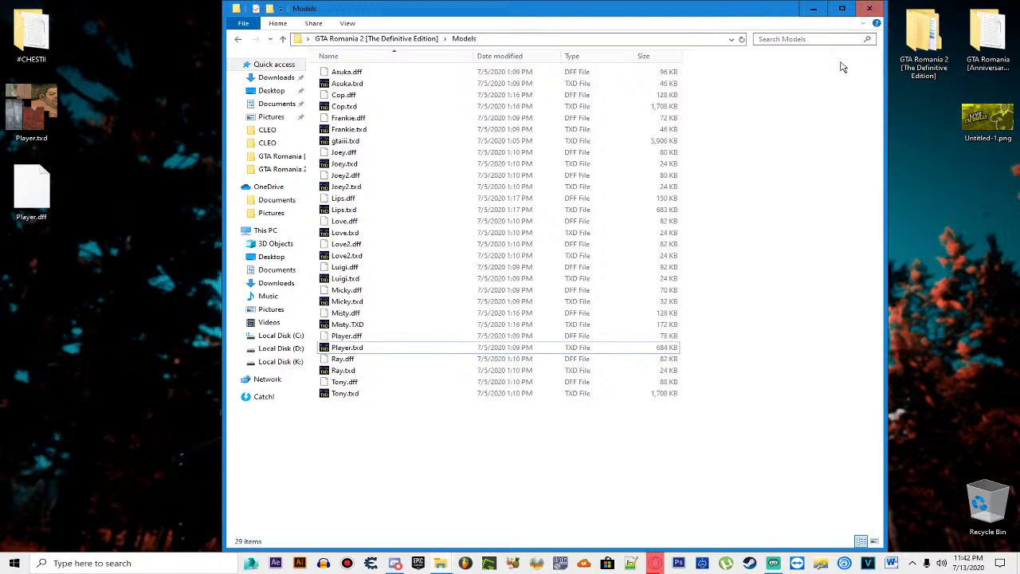
pyautogui.press('BackSpace')
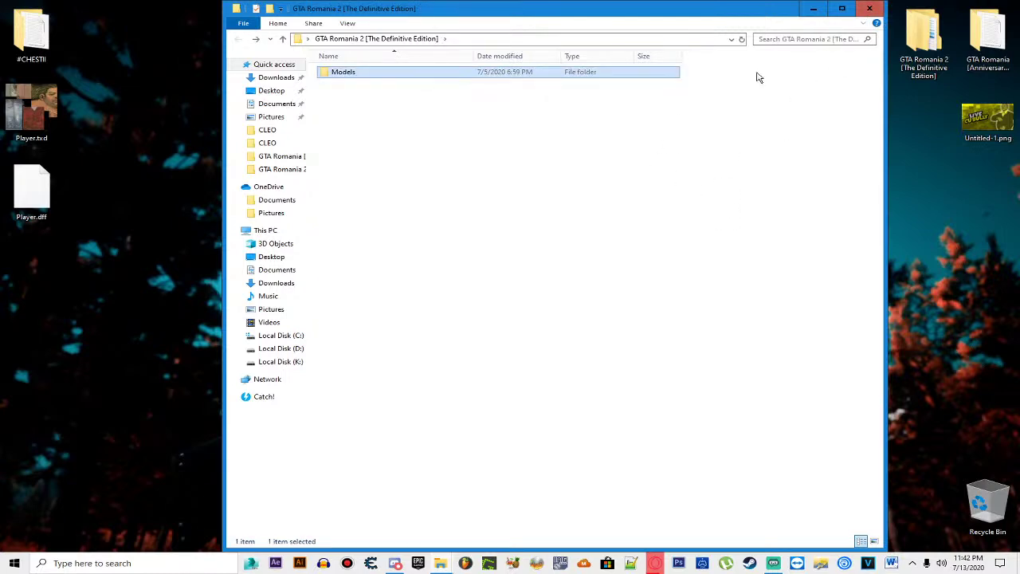
# Step: Close the Definitive Edition folder window and one browser window, then launch GTA Romania.exe
pyautogui.click(868, 8)
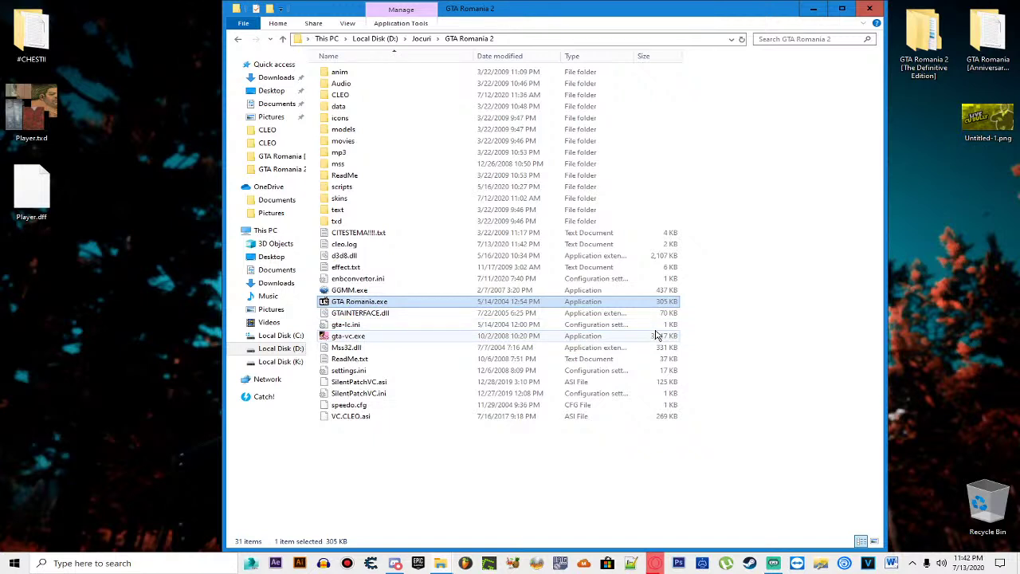
pyautogui.click(745, 280)
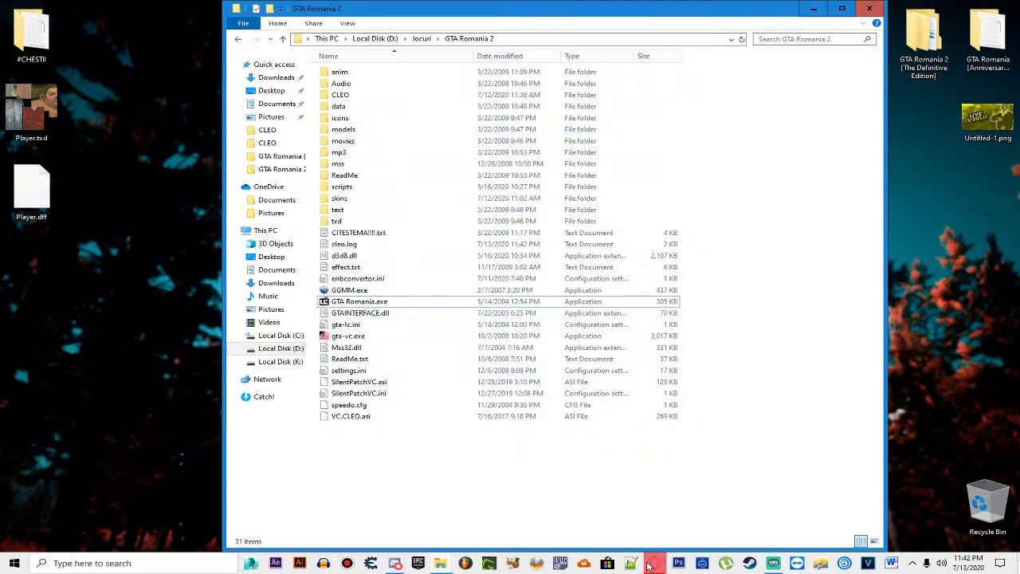
pyautogui.moveTo(649, 564)
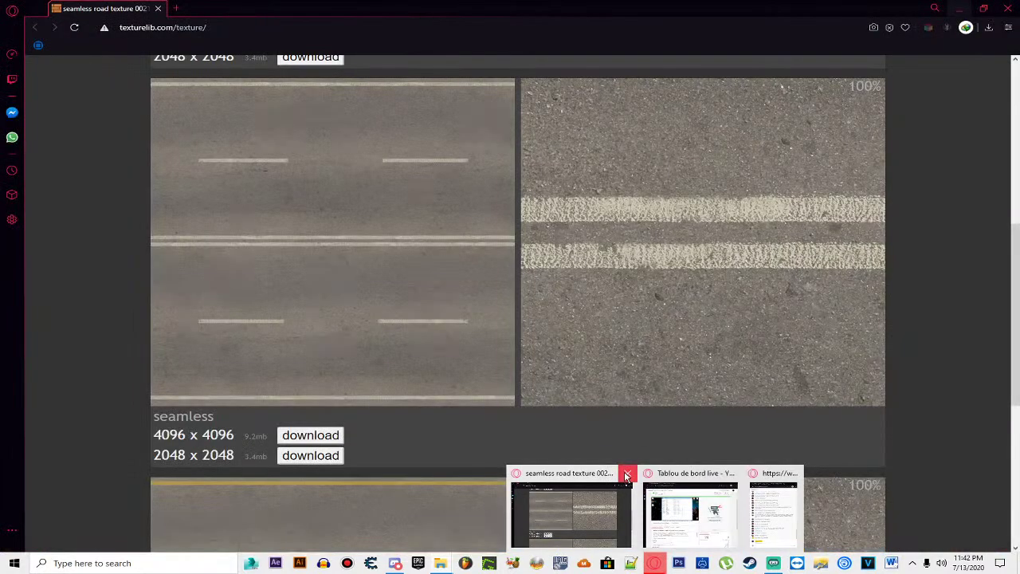
pyautogui.click(626, 475)
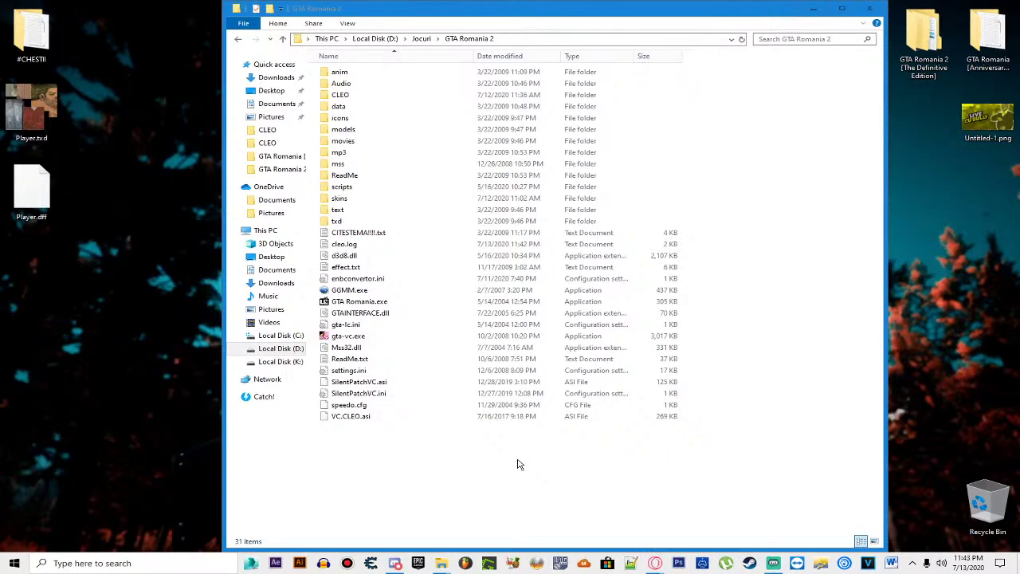
pyautogui.doubleClick(430, 303)
# Step: Dismiss the error and load gta3.img from Jocuri > GTA Romania 2 > models
pyautogui.click(549, 322)
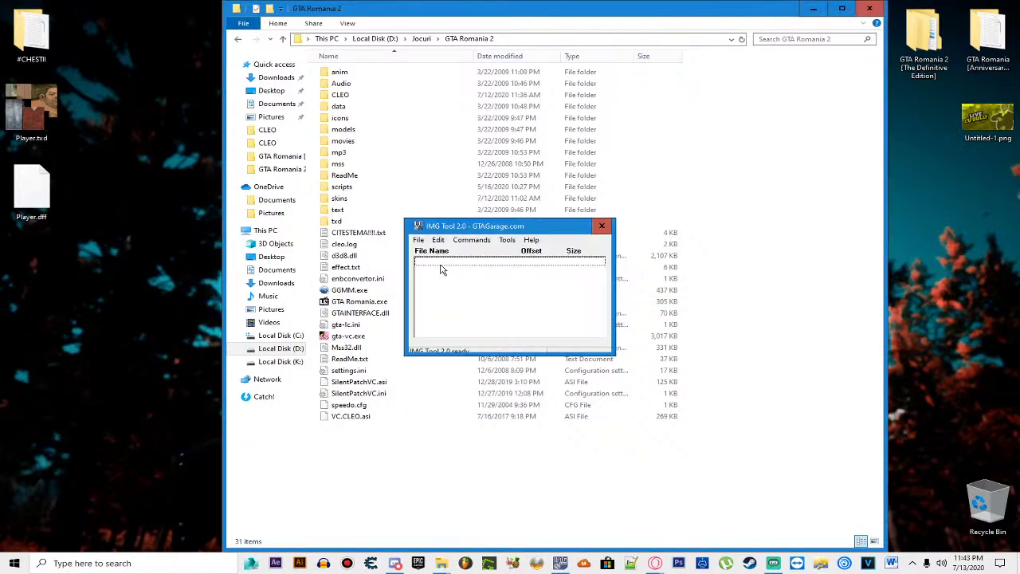
pyautogui.click(418, 240)
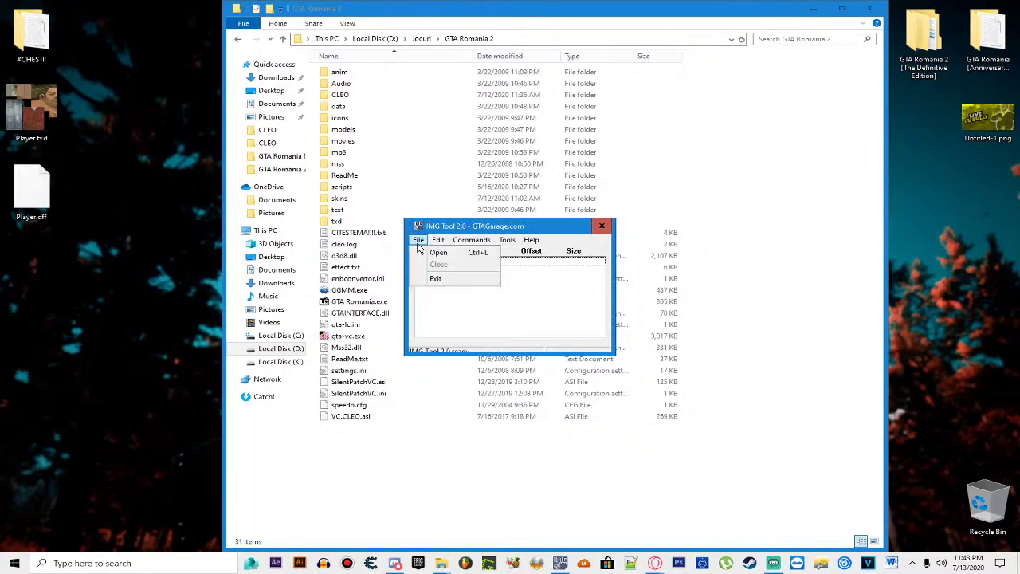
pyautogui.click(438, 253)
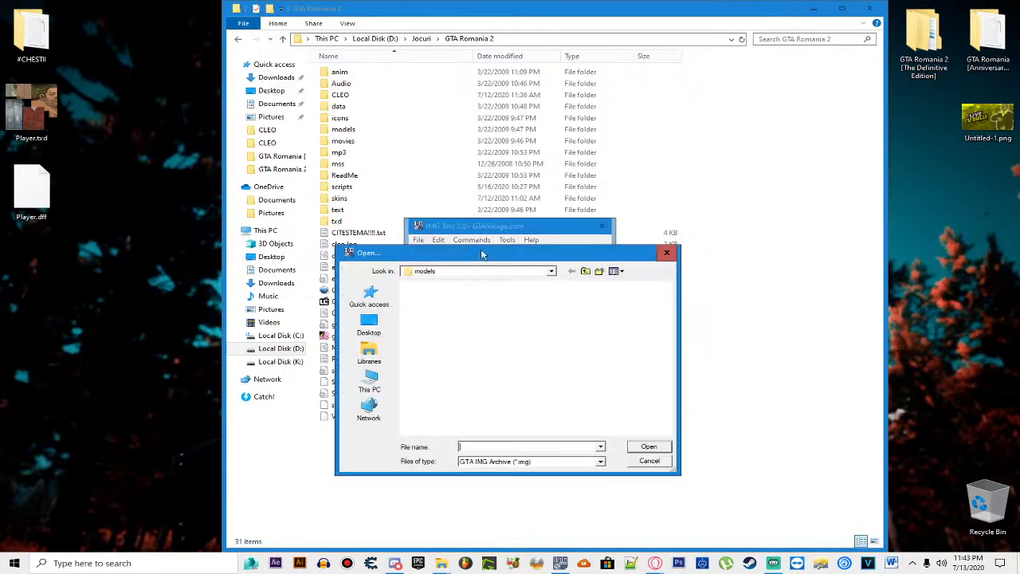
pyautogui.click(584, 272)
pyautogui.click(584, 272)
pyautogui.doubleClick(470, 364)
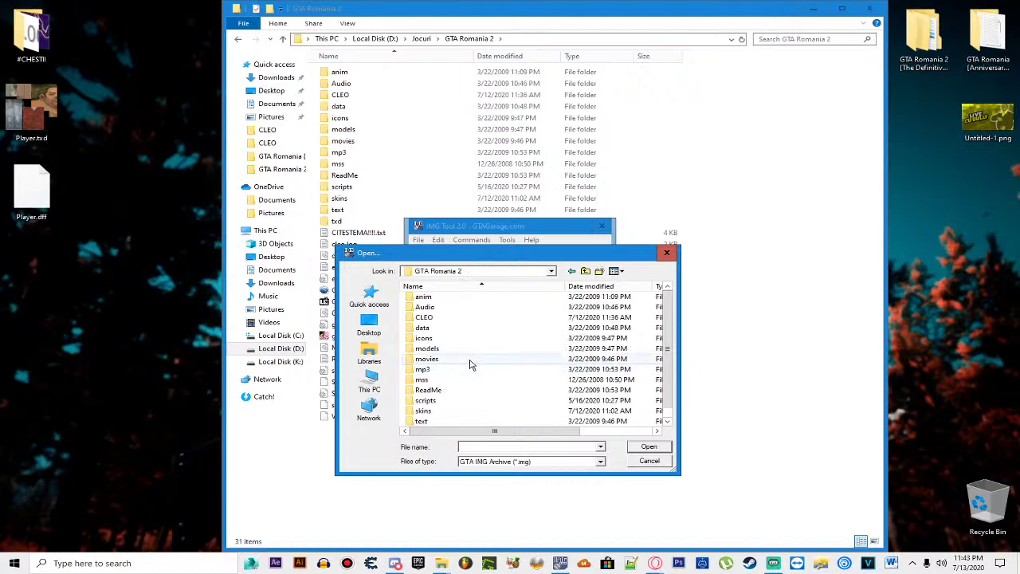
pyautogui.doubleClick(434, 348)
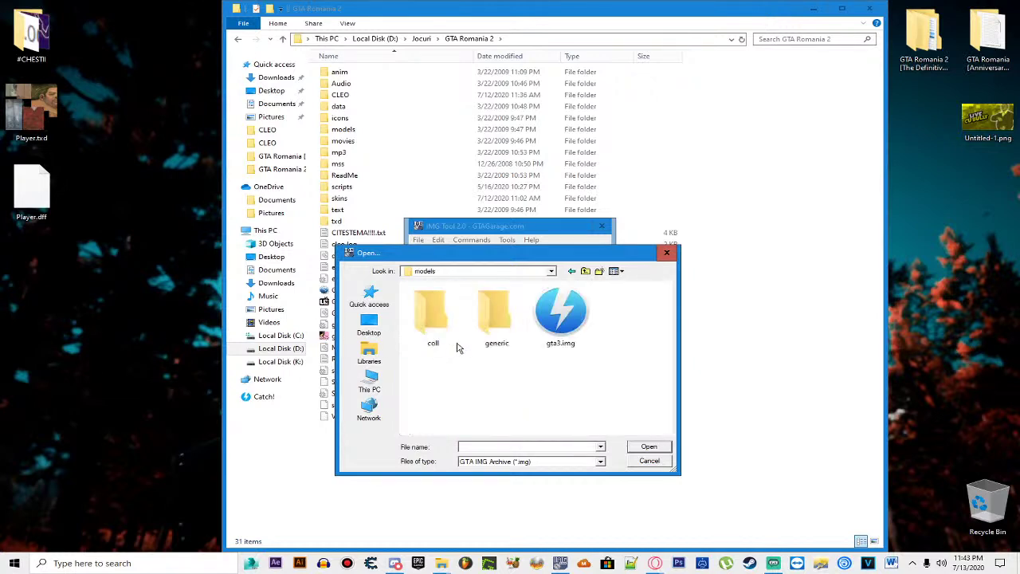
pyautogui.doubleClick(569, 325)
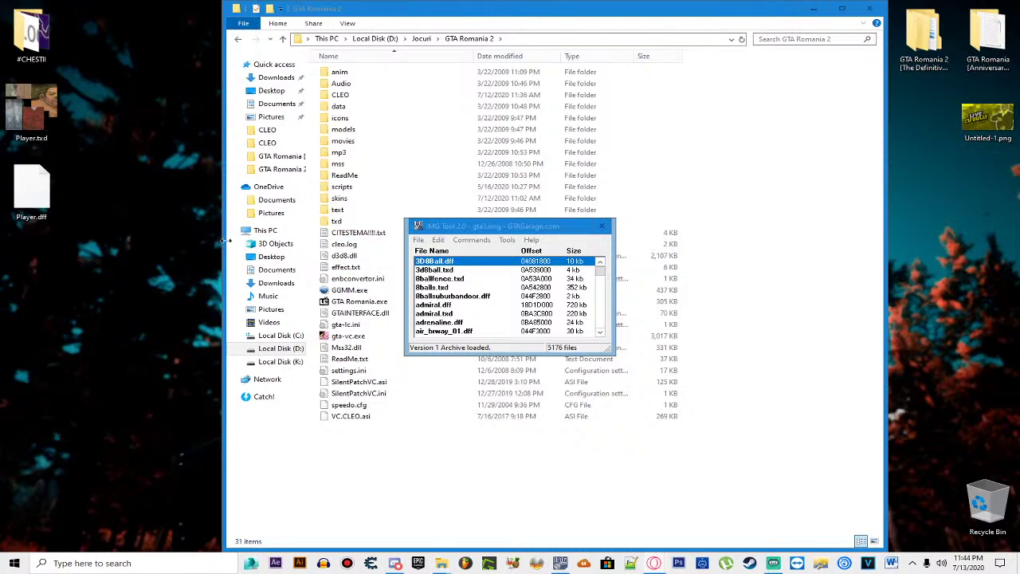
# Step: Find 'player2' and delete player2.dff and player2.txd from the archive
pyautogui.click(438, 240)
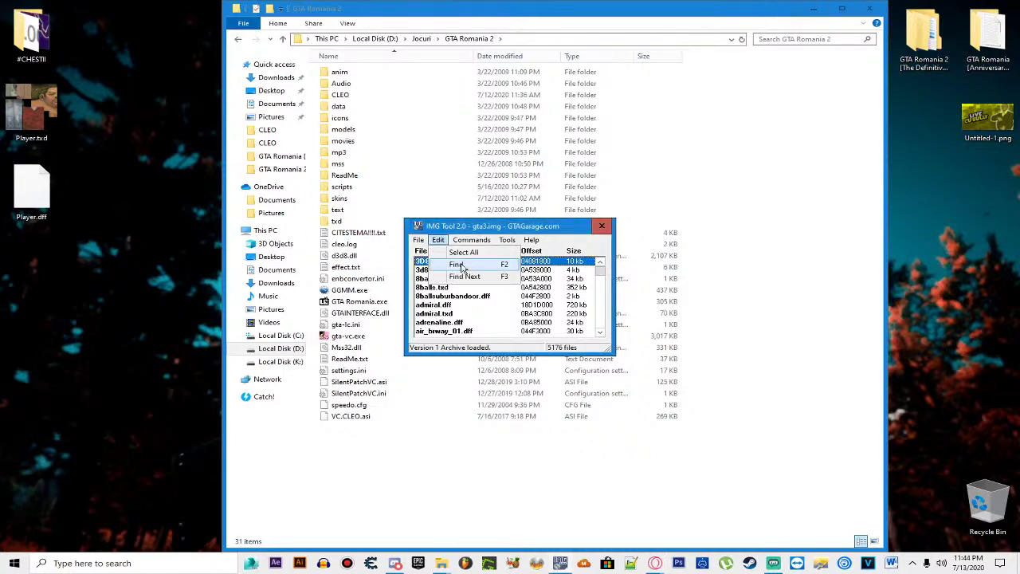
pyautogui.click(466, 267)
pyautogui.write('pla')
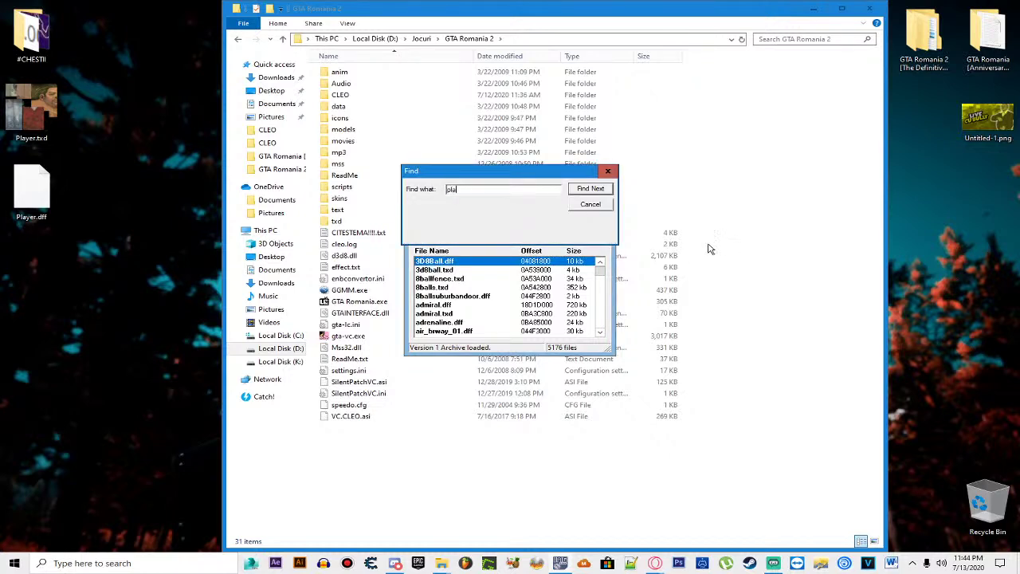
pyautogui.write('yer2')
pyautogui.press('Return')
pyautogui.scroll(-2, 470, 299)
pyautogui.keyDown('shift'); pyautogui.click(456, 297); pyautogui.keyUp('shift')
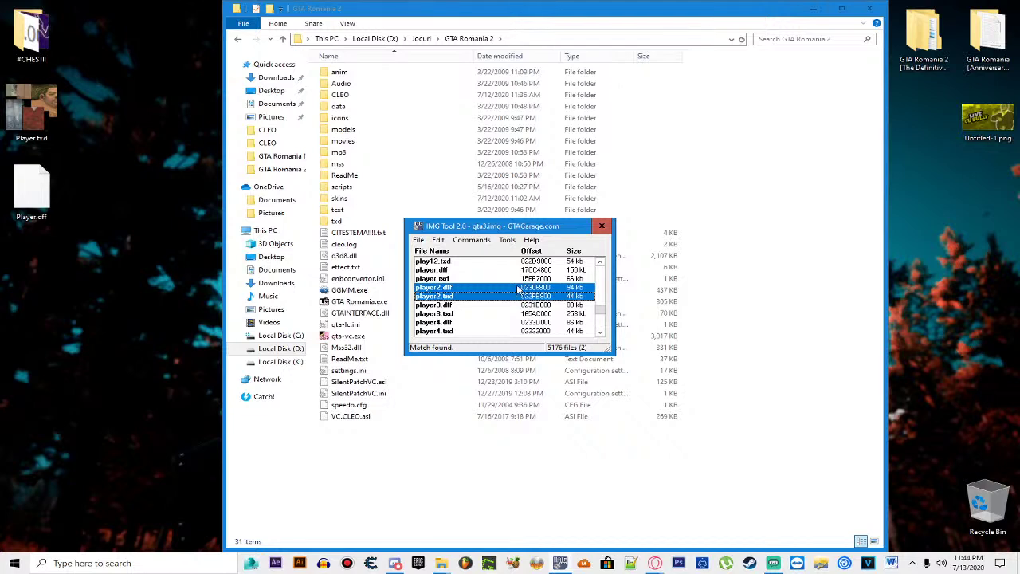
pyautogui.press('Delete')
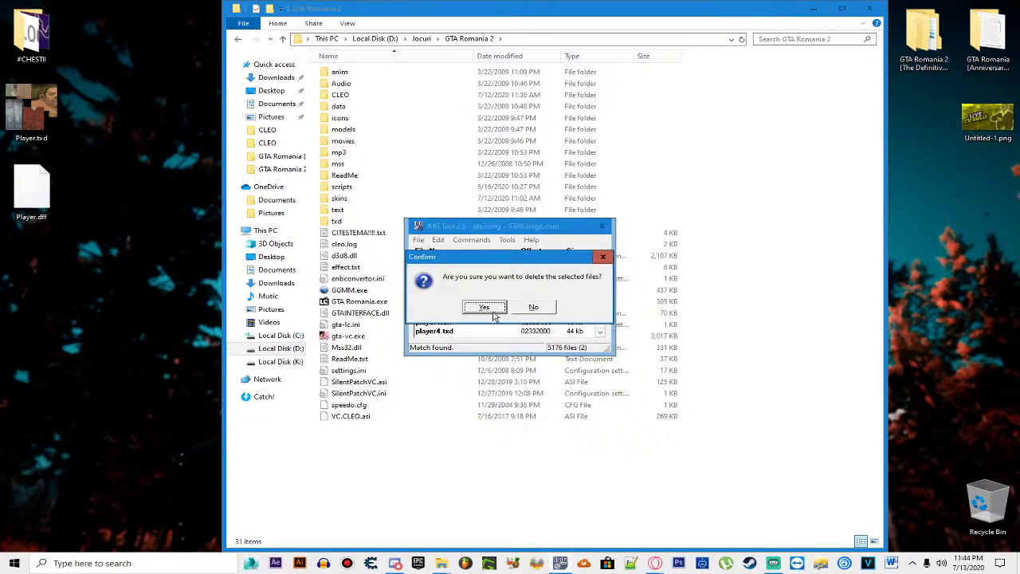
pyautogui.click(488, 309)
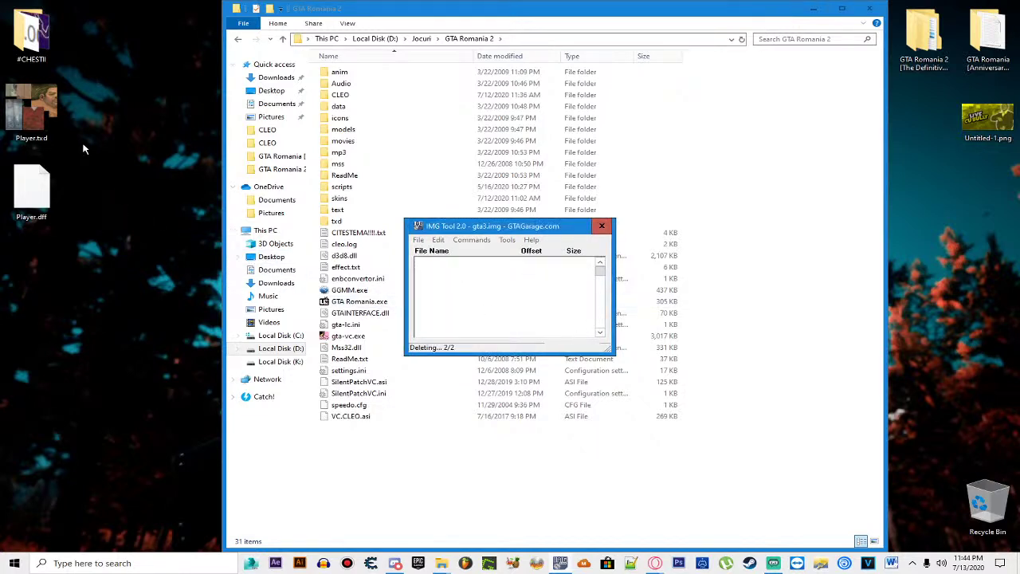
# Step: Select both Player files on the desktop and start renaming them
pyautogui.moveTo(89, 102); pyautogui.dragTo(32, 195)
pyautogui.rightClick(30, 190)
pyautogui.click(61, 393)
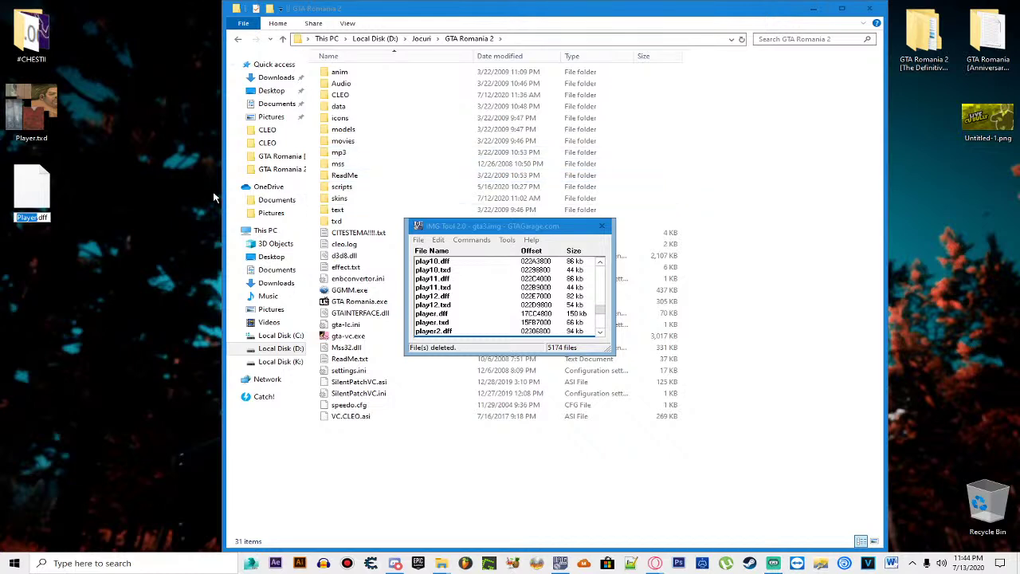
# Step: Replace 'Player' with 'player2' in the desktop file names, giving player2.dff and player2.txd
pyautogui.press('BackSpace')
pyautogui.write('player2')
pyautogui.press('Return')
pyautogui.click(135, 180)
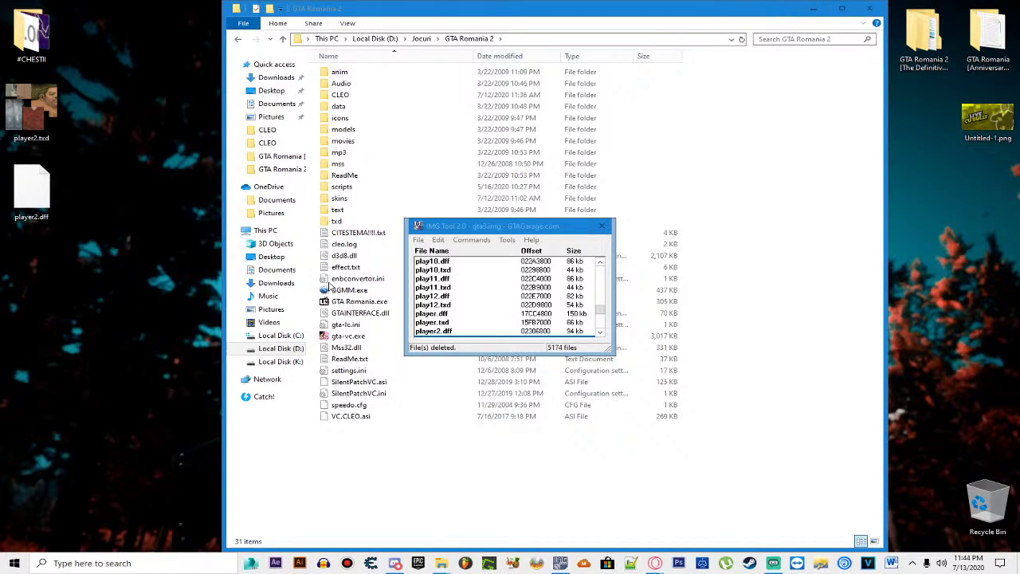
# Step: Add the desktop player2.dff and player2.txd back into gta3.img
pyautogui.scroll(-1, 437, 299)
pyautogui.click(442, 313)
pyautogui.click(487, 303)
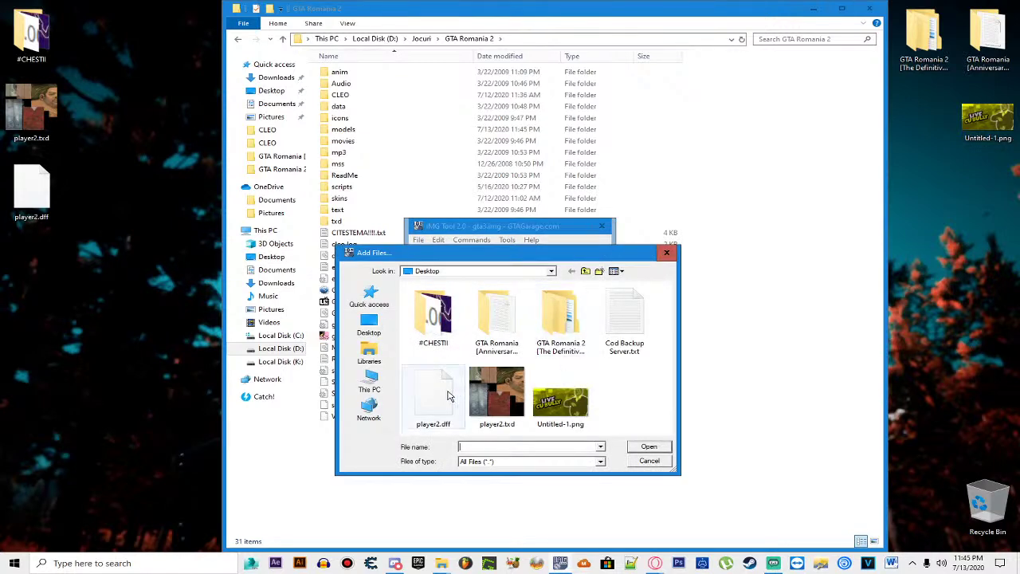
pyautogui.click(436, 393)
pyautogui.keyDown('ctrl'); pyautogui.click(496, 393); pyautogui.keyUp('ctrl')
pyautogui.click(648, 445)
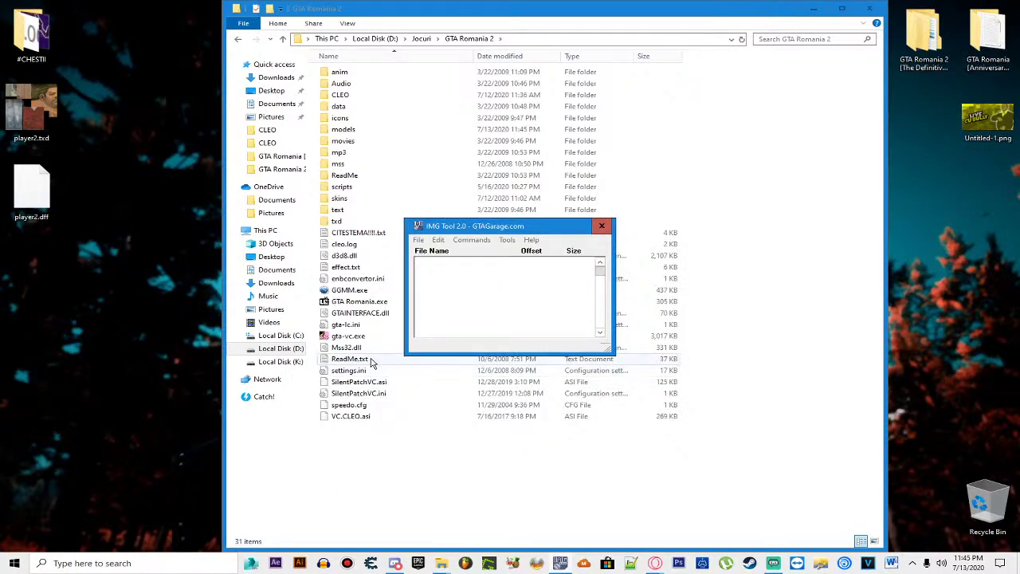
# Step: Search the archive for player2 to confirm both files are present
pyautogui.click(438, 239)
pyautogui.click(444, 263)
pyautogui.click(569, 186)
pyautogui.click(462, 288)
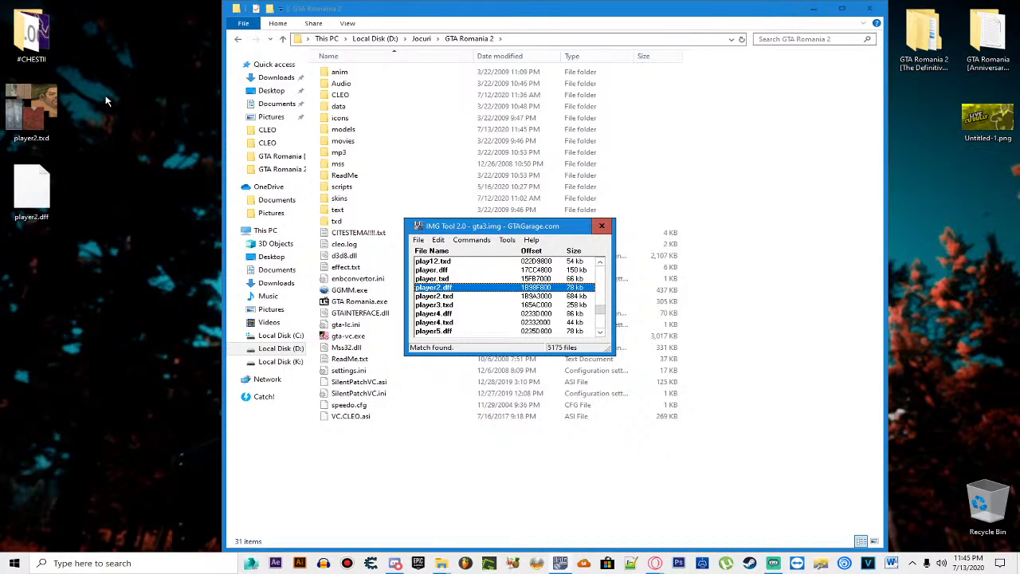
# Step: Start opening another archive and go up to the Jocuri games folder
pyautogui.click(418, 239)
pyautogui.click(435, 251)
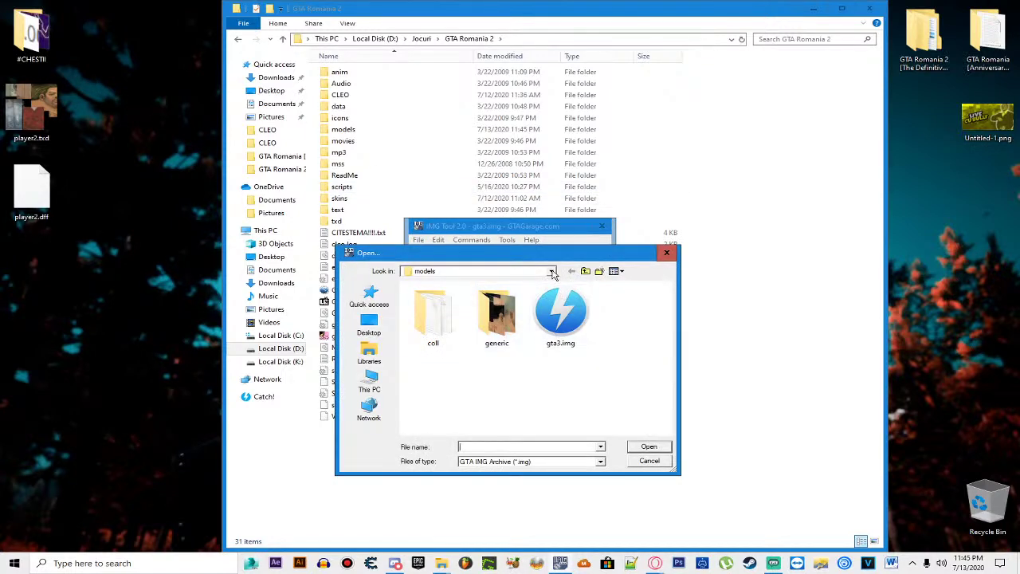
pyautogui.click(585, 271)
pyautogui.click(585, 271)
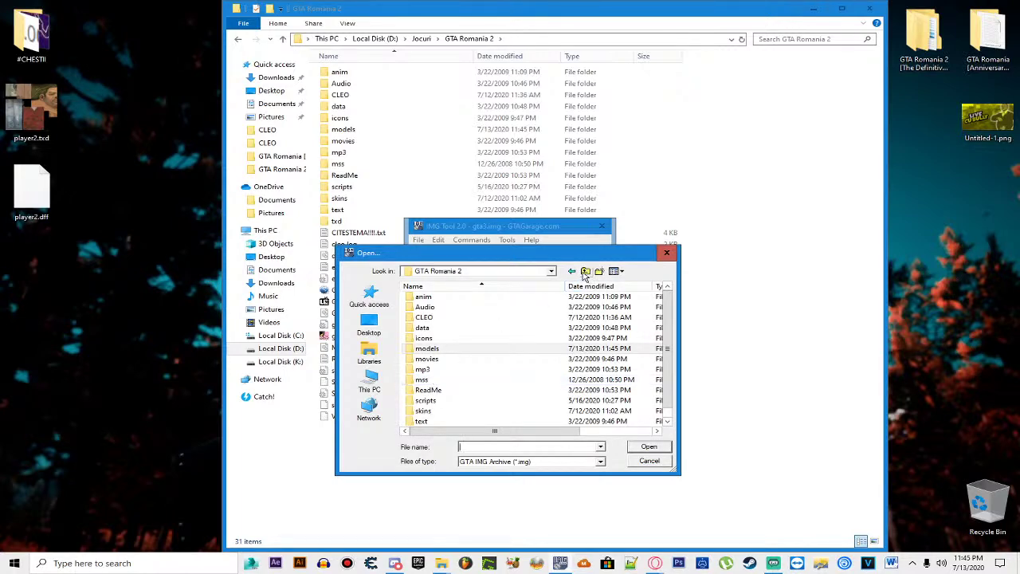
# Step: Open GTA Vice City's models\gta3.img archive
pyautogui.doubleClick(451, 421)
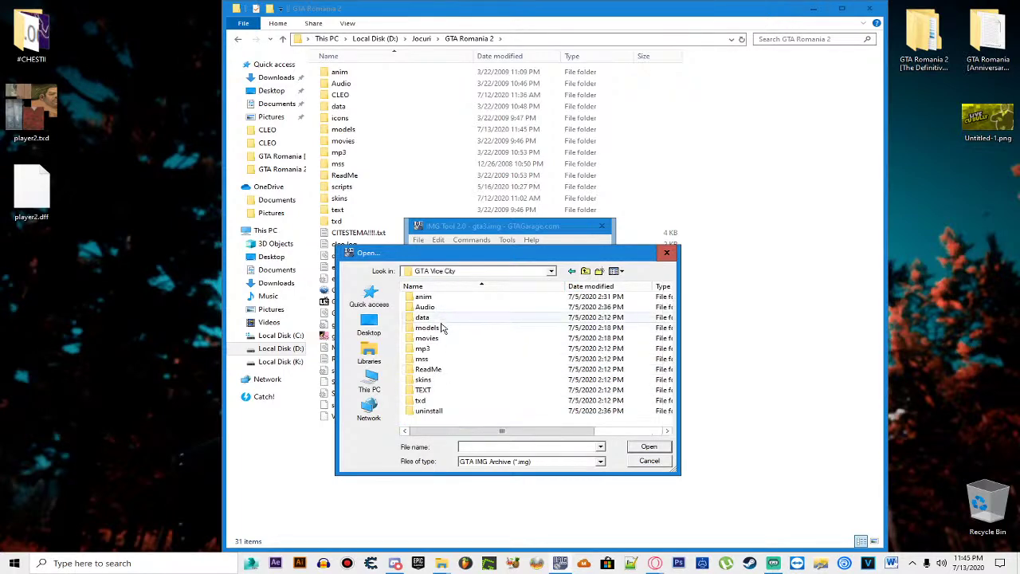
pyautogui.doubleClick(444, 327)
pyautogui.click(446, 318)
pyautogui.doubleClick(440, 318)
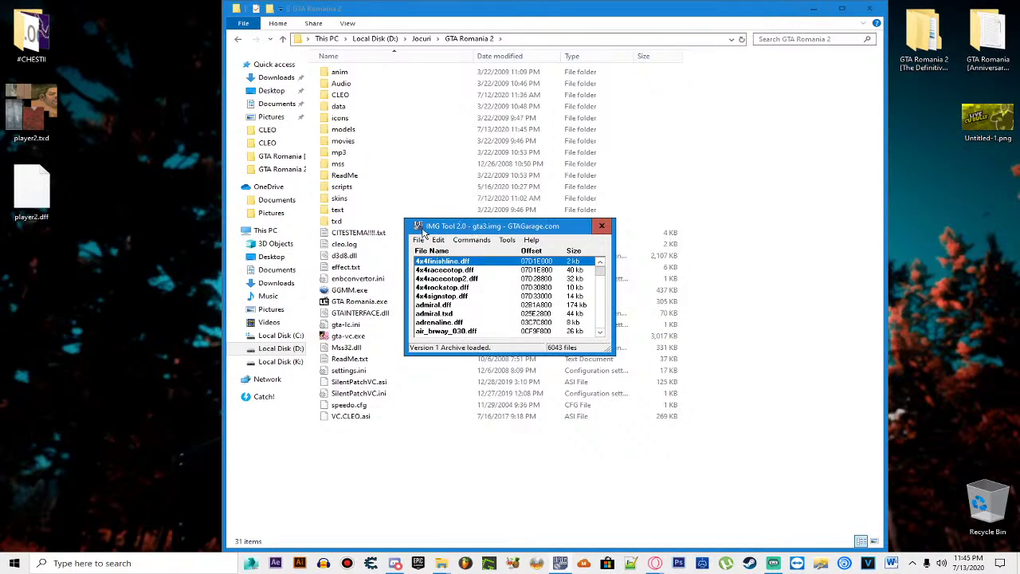
# Step: Find 'pl' and extract player.dff and player.txd to the desktop
pyautogui.click(439, 241)
pyautogui.click(478, 263)
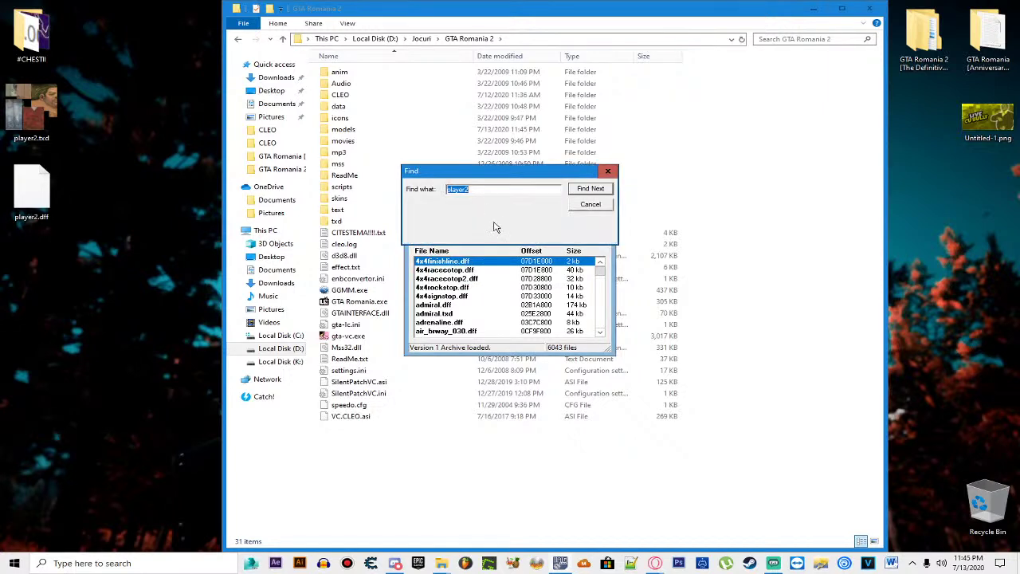
pyautogui.press('BackSpace')
pyautogui.write('pl')
pyautogui.press('Return')
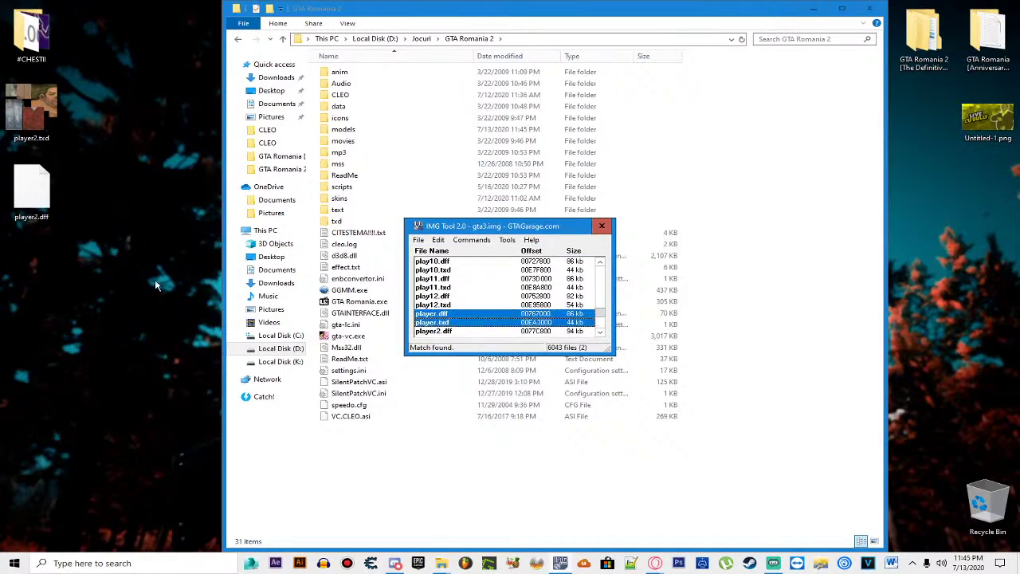
pyautogui.hotkey('ctrl', 'e')
pyautogui.click(526, 351)
# Step: Delete the old player2 files from the desktop and move player.dff and player.txd top-left
pyautogui.moveTo(94, 155); pyautogui.dragTo(4, 83)
pyautogui.press('Delete')
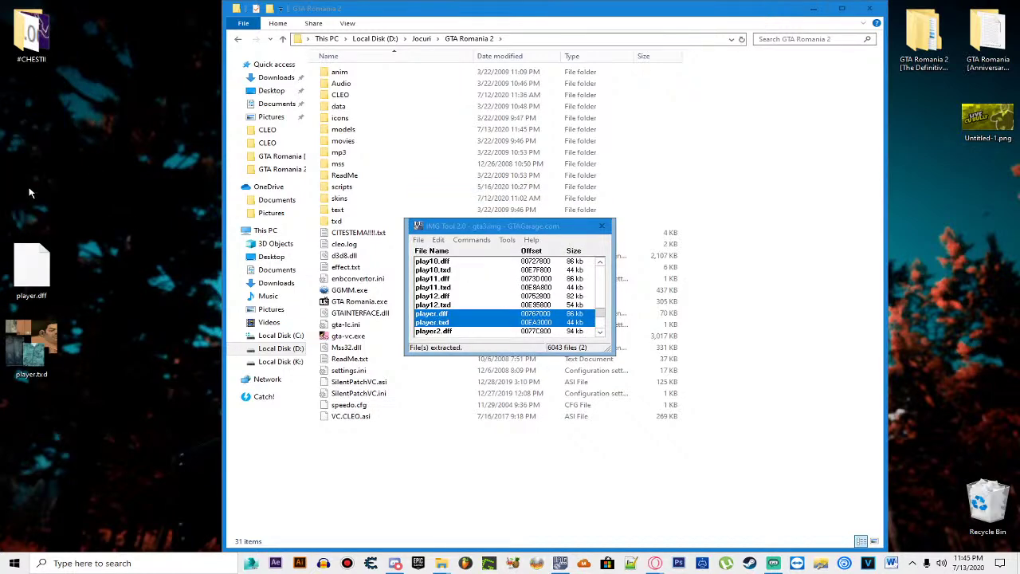
pyautogui.moveTo(74, 185); pyautogui.dragTo(10, 378)
pyautogui.moveTo(33, 341); pyautogui.dragTo(46, 183)
pyautogui.click(96, 272)
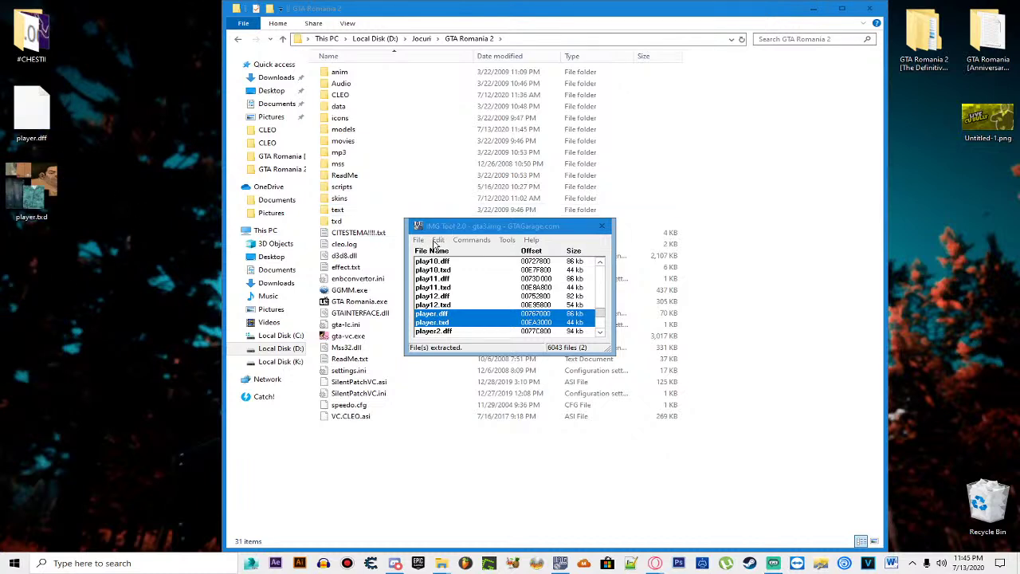
# Step: Cancel the search and open GTA Romania 2's models\gta3.img archive
pyautogui.click(438, 240)
pyautogui.click(455, 264)
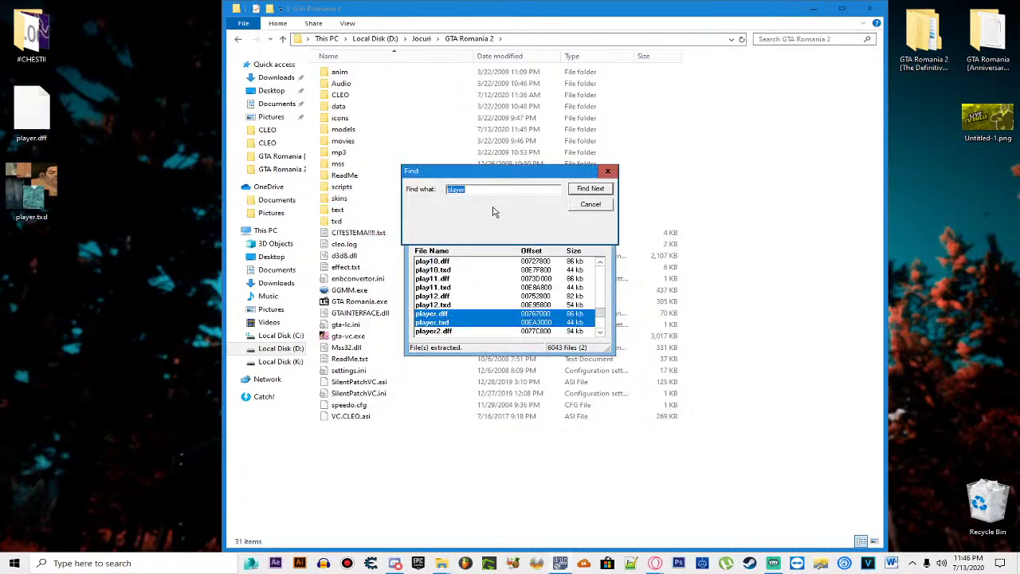
pyautogui.click(576, 201)
pyautogui.click(419, 240)
pyautogui.click(425, 253)
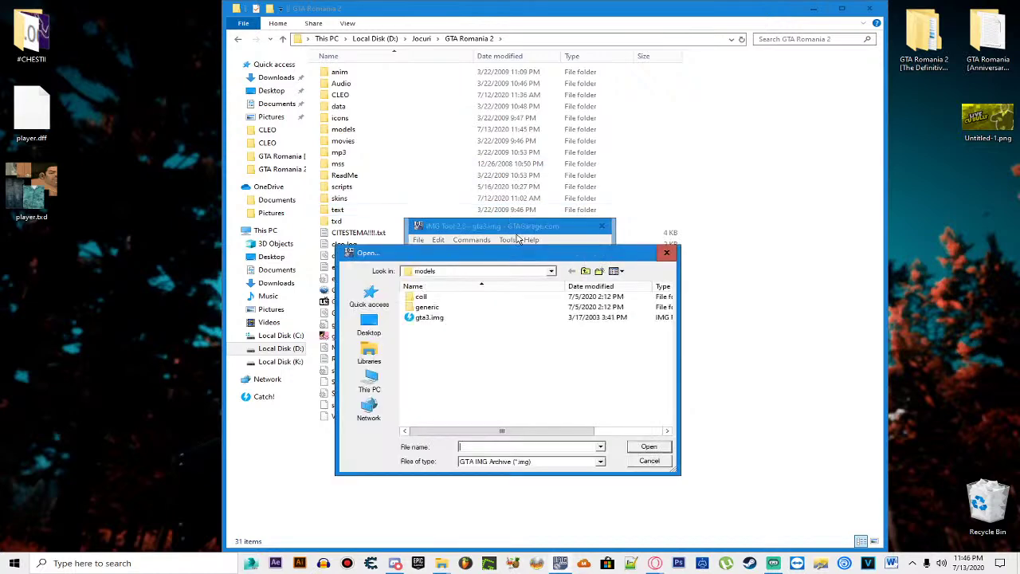
pyautogui.click(585, 271)
pyautogui.click(585, 271)
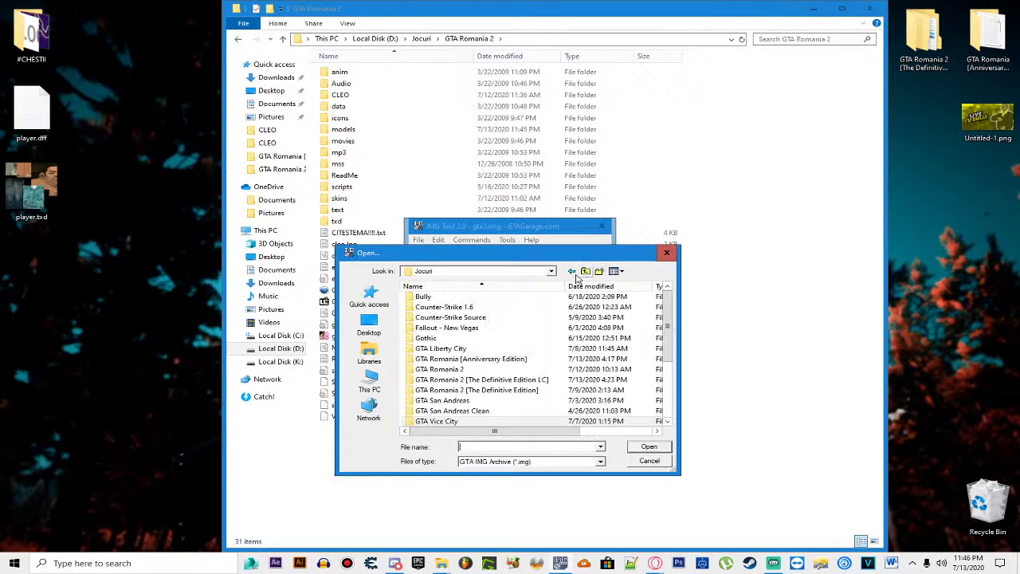
pyautogui.doubleClick(447, 368)
pyautogui.doubleClick(430, 348)
pyautogui.doubleClick(560, 327)
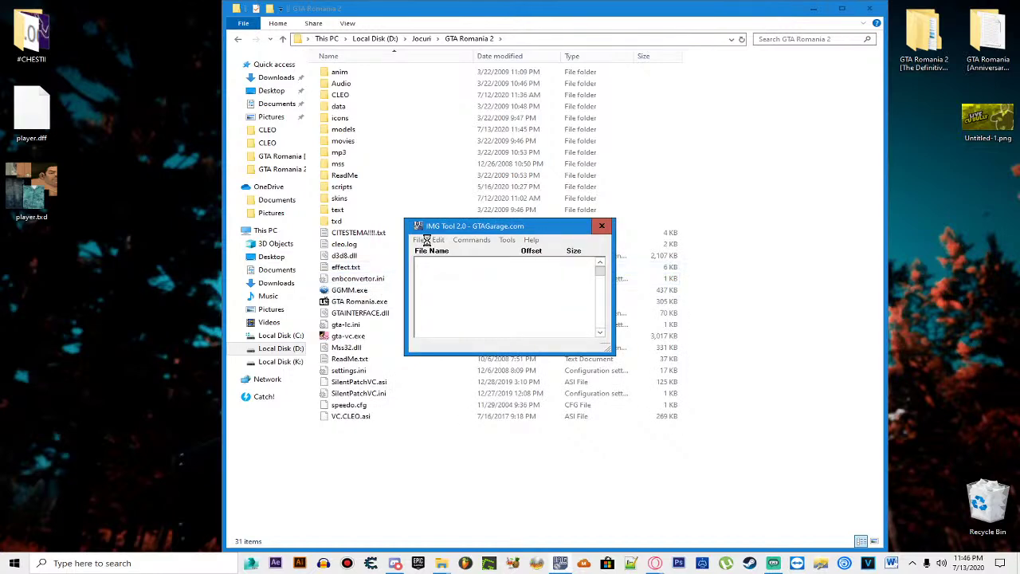
# Step: Search the archive and browse its player entries, checking player3.txd and player9.dff
pyautogui.click(438, 240)
pyautogui.click(451, 264)
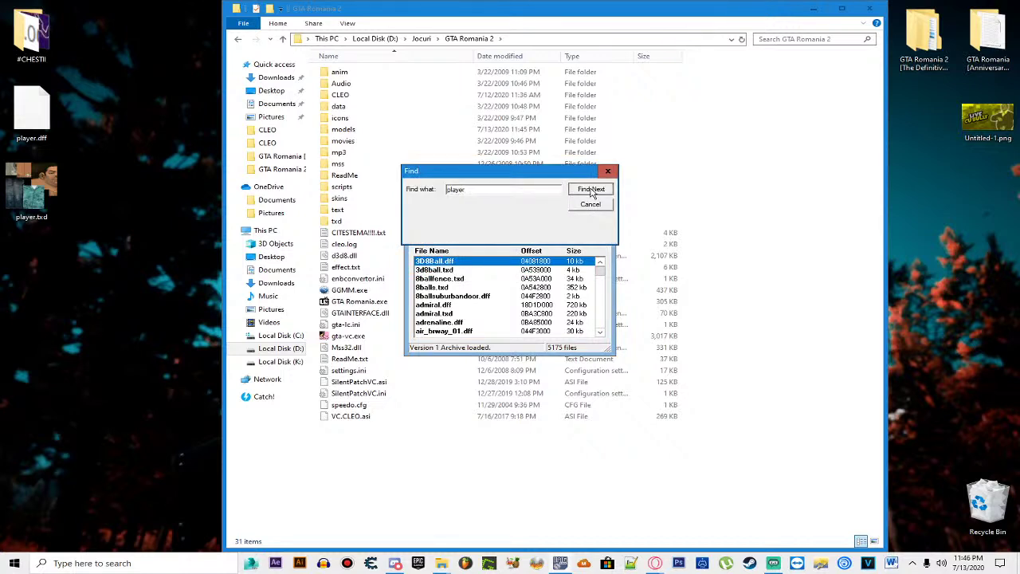
pyautogui.click(590, 189)
pyautogui.scroll(-2, 484, 309)
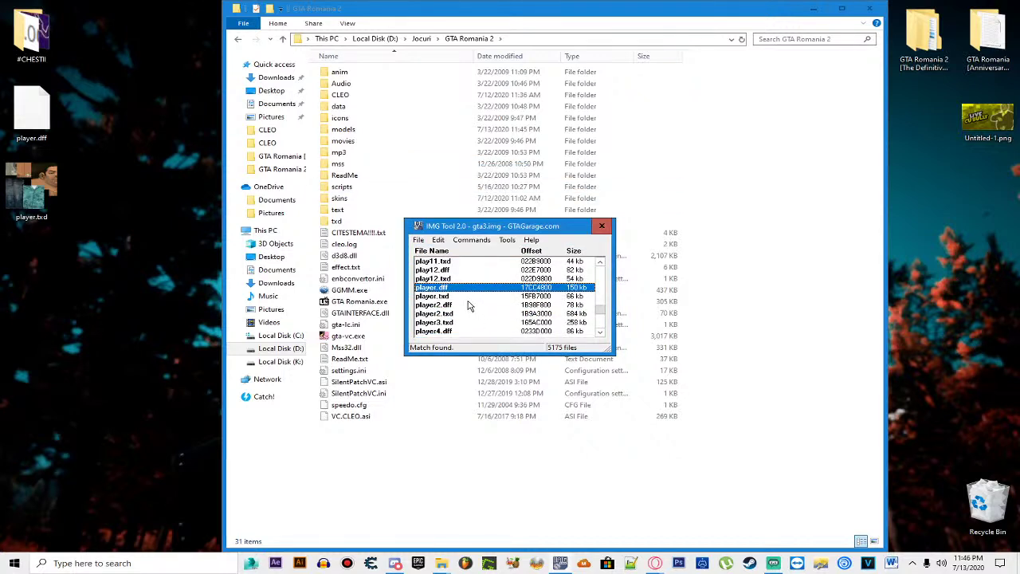
pyautogui.scroll(-1, 464, 309)
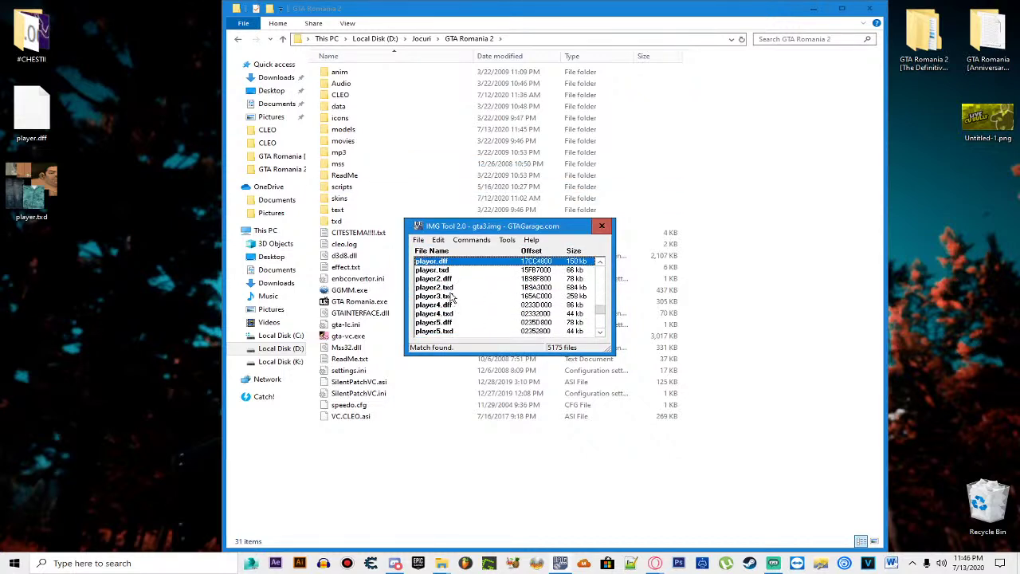
pyautogui.click(450, 297)
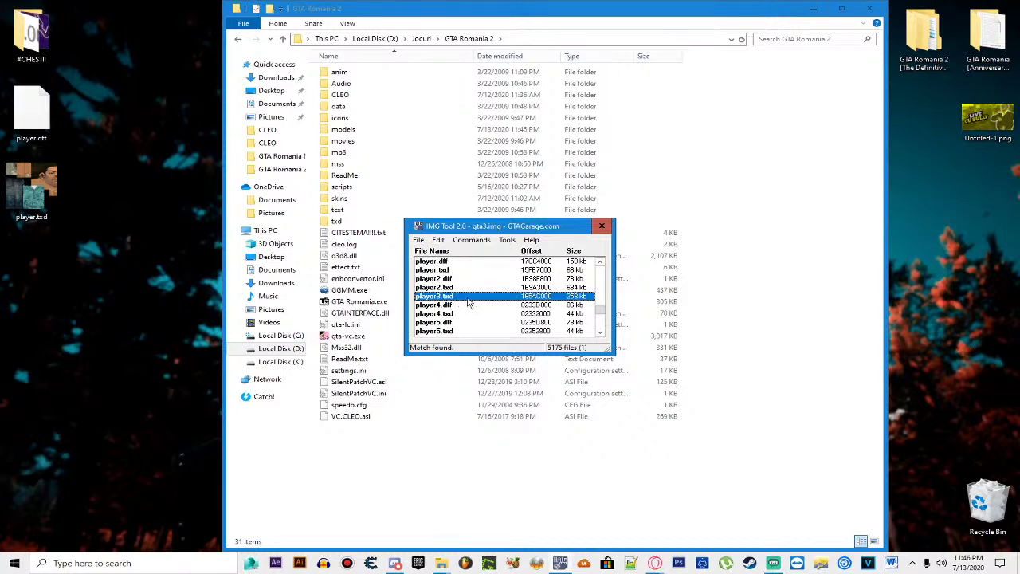
pyautogui.scroll(-4, 458, 303)
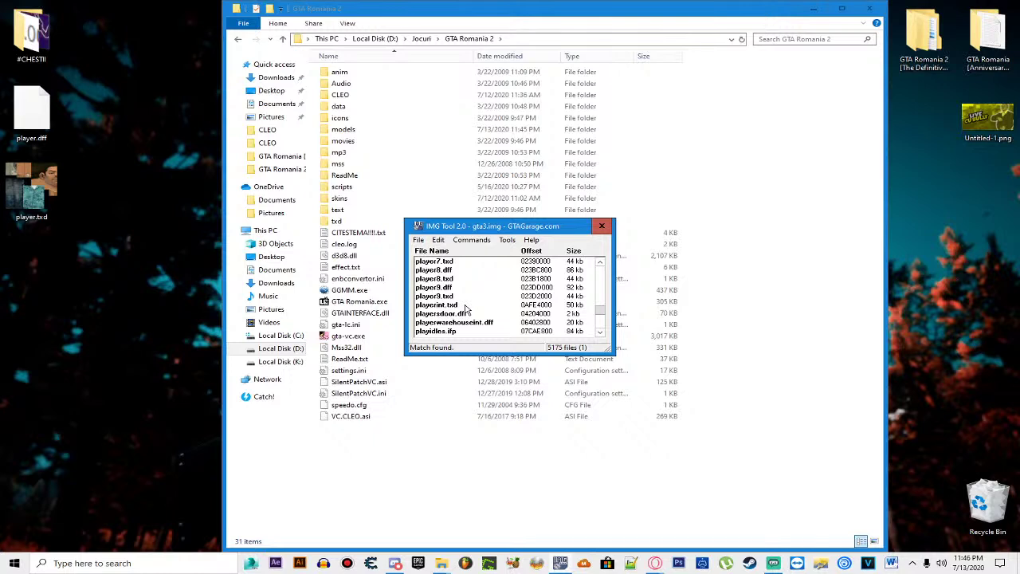
pyautogui.click(463, 322)
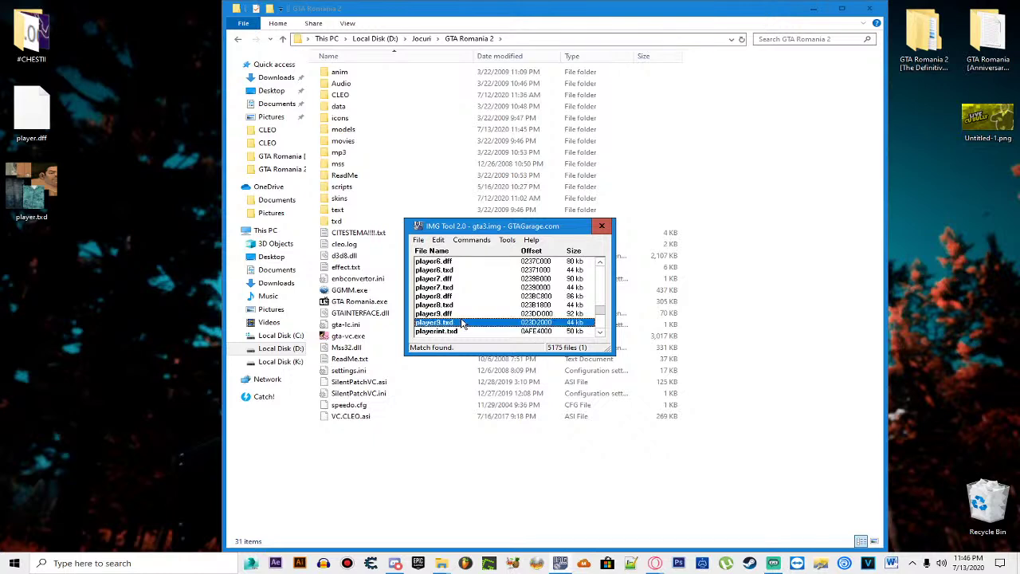
pyautogui.press('Up')
pyautogui.press('Up')
pyautogui.press('Up')
pyautogui.press('Up')
pyautogui.scroll(-2, 451, 319)
pyautogui.scroll(3, 451, 307)
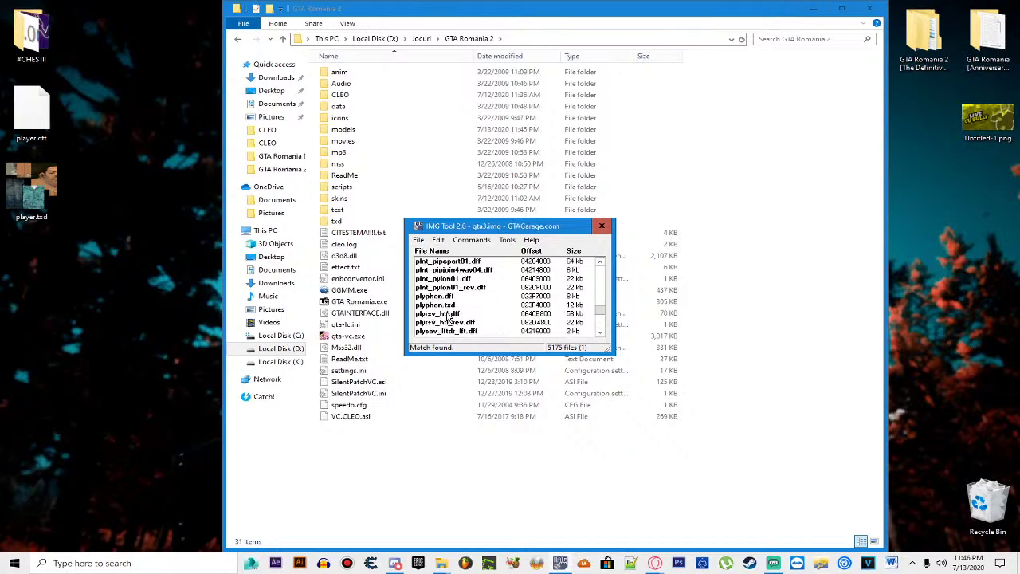
# Step: Find 'play1' and extract play12.dff and play12.txd to the desktop
pyautogui.click(437, 239)
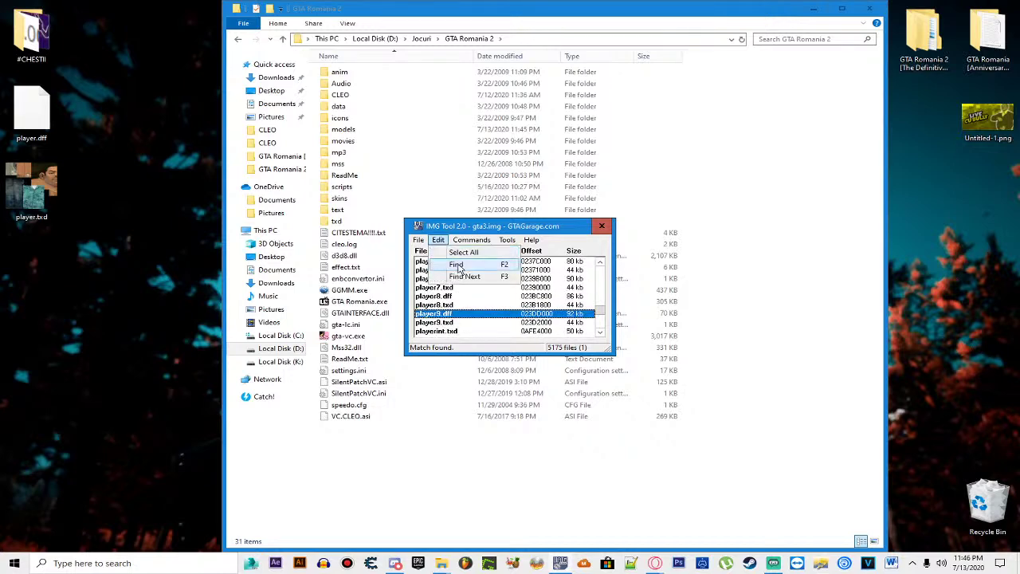
pyautogui.click(459, 267)
pyautogui.write('p')
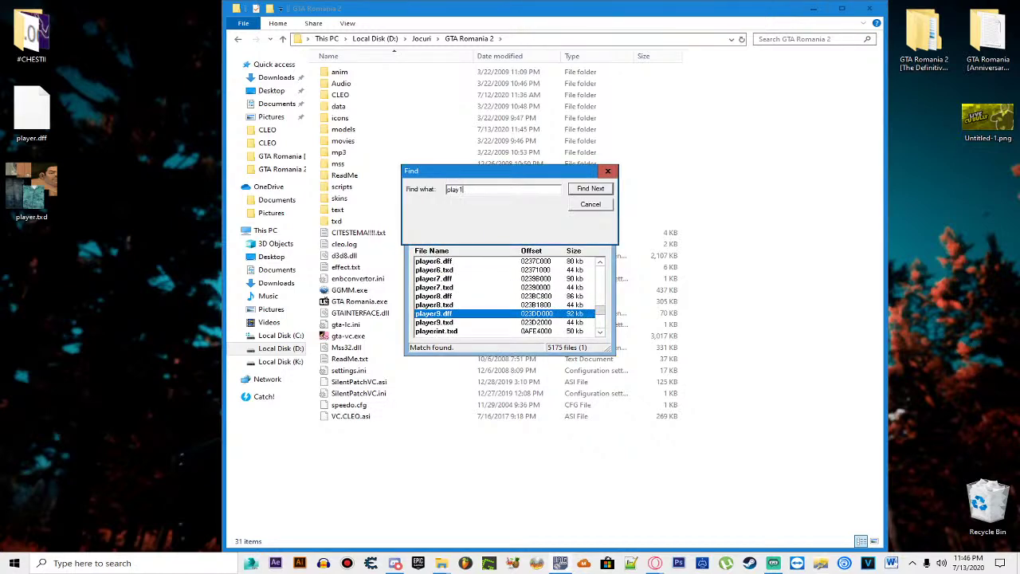
pyautogui.write('lay1')
pyautogui.press('Return')
pyautogui.keyDown('ctrl'); pyautogui.click(460, 269); pyautogui.keyUp('ctrl')
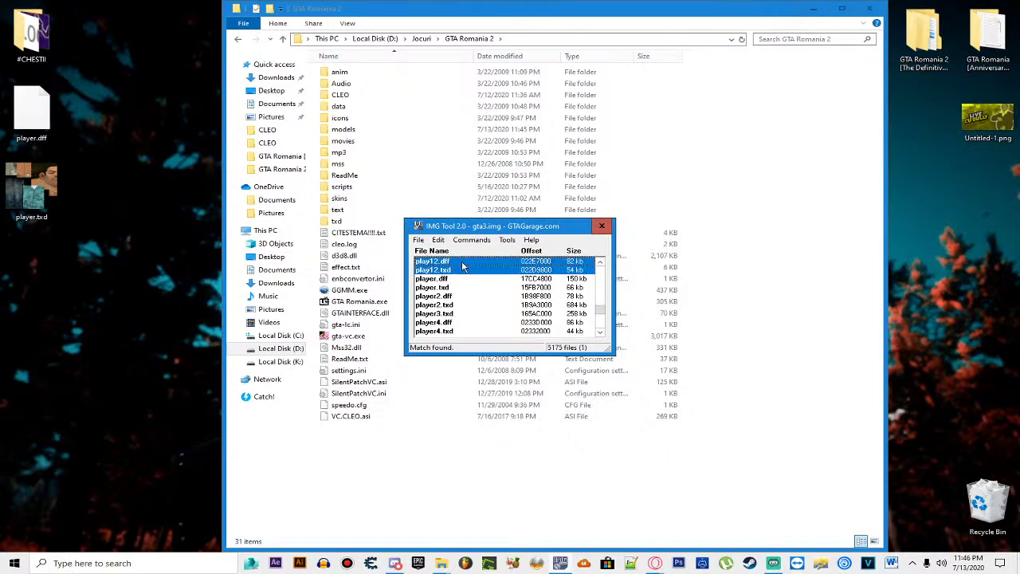
pyautogui.rightClick(460, 269)
pyautogui.click(483, 299)
pyautogui.click(524, 353)
# Step: Open play12.txd in Magic.TXD and compare its playcompleteb and playcomplete_a textures
pyautogui.doubleClick(31, 346)
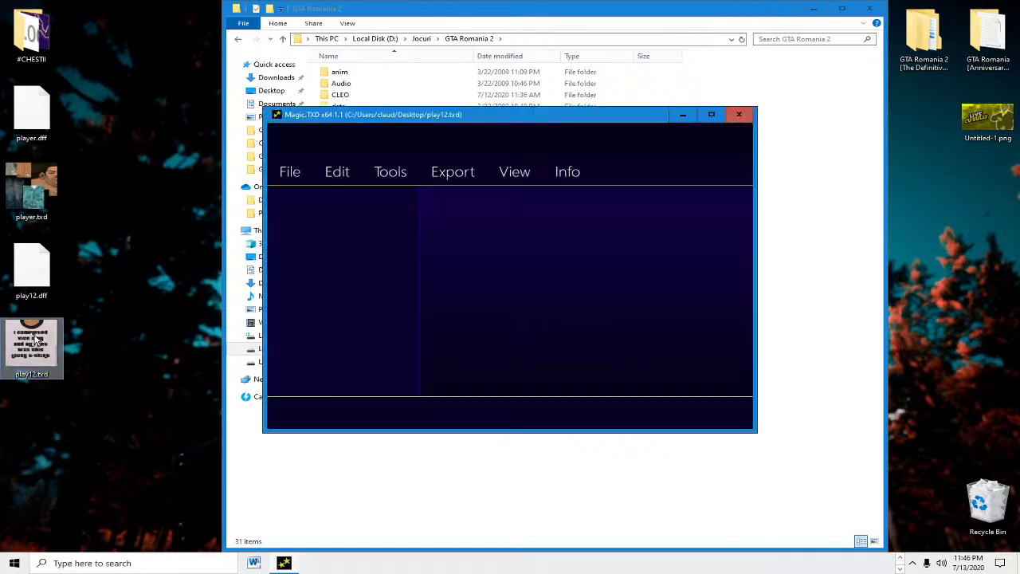
pyautogui.click(346, 234)
pyautogui.click(351, 204)
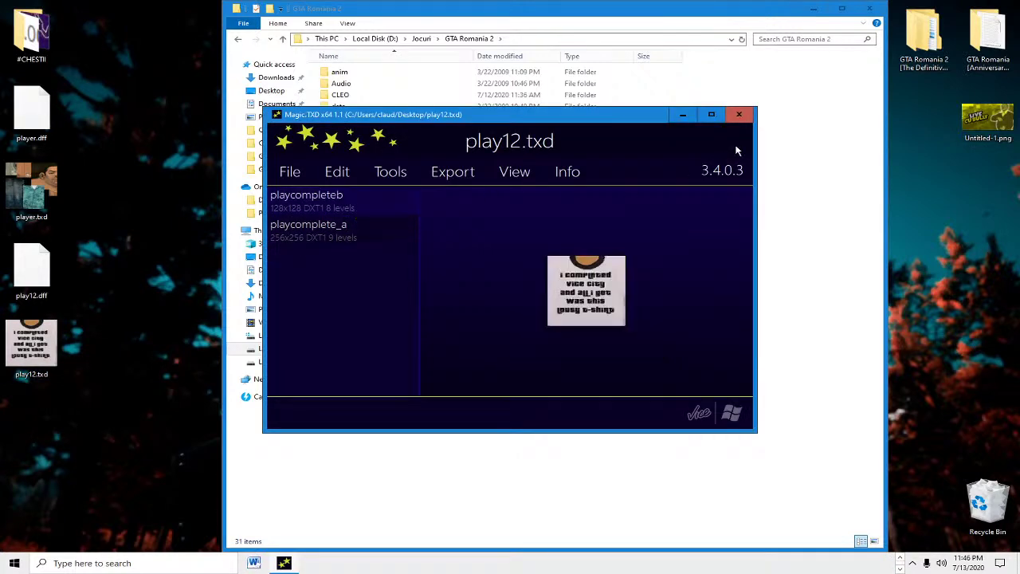
pyautogui.click(357, 232)
pyautogui.click(340, 205)
# Step: Close Magic.TXD and bring up the file name search in IMG Tool
pyautogui.click(739, 114)
pyautogui.click(438, 239)
pyautogui.click(446, 265)
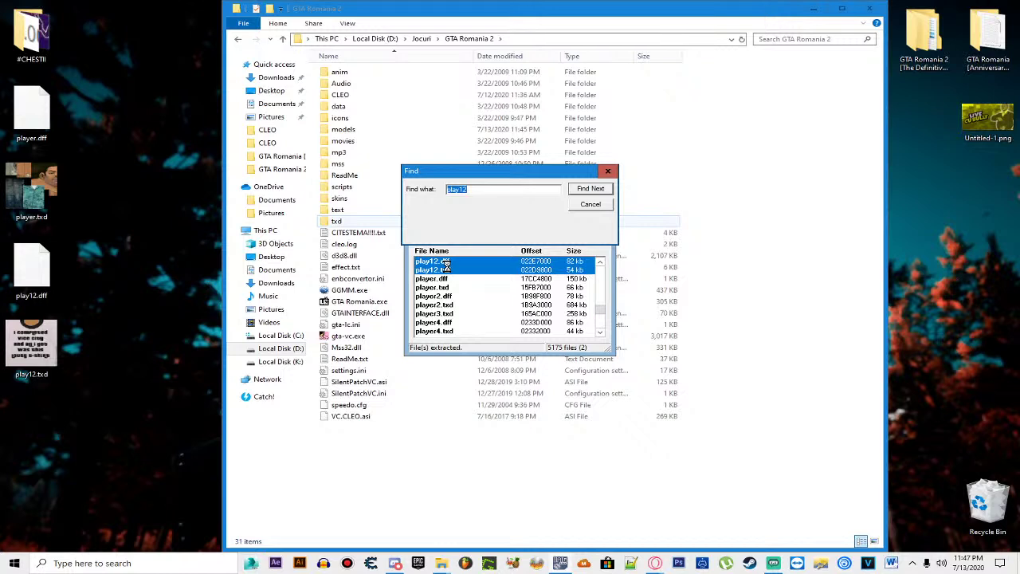
# Step: Find the next player skin, extract the player9 files to the desktop, then delete those copies
pyautogui.write('p')
pyautogui.press('Return')
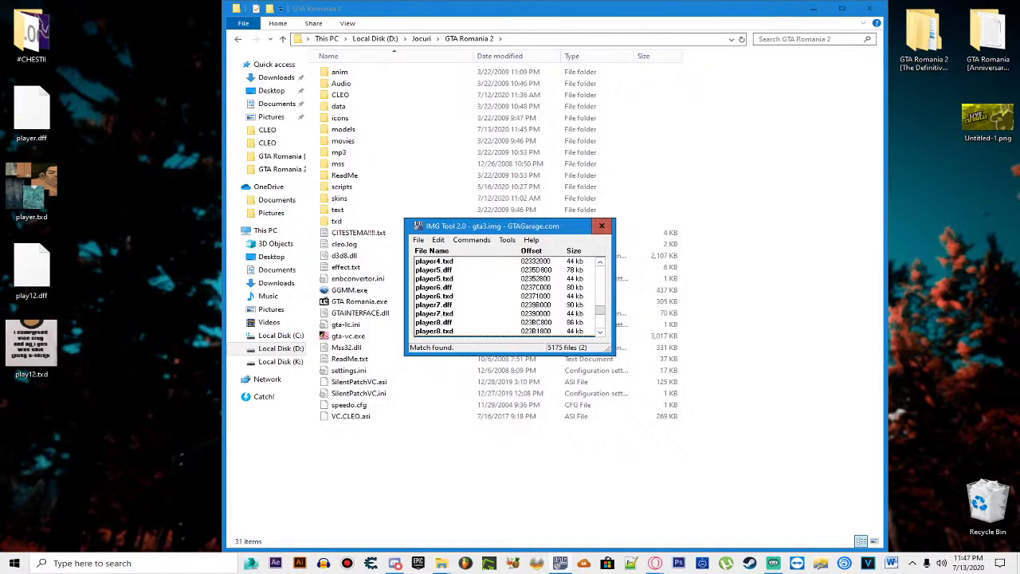
pyautogui.scroll(-1, 486, 306)
pyautogui.moveTo(483, 313); pyautogui.dragTo(457, 323)
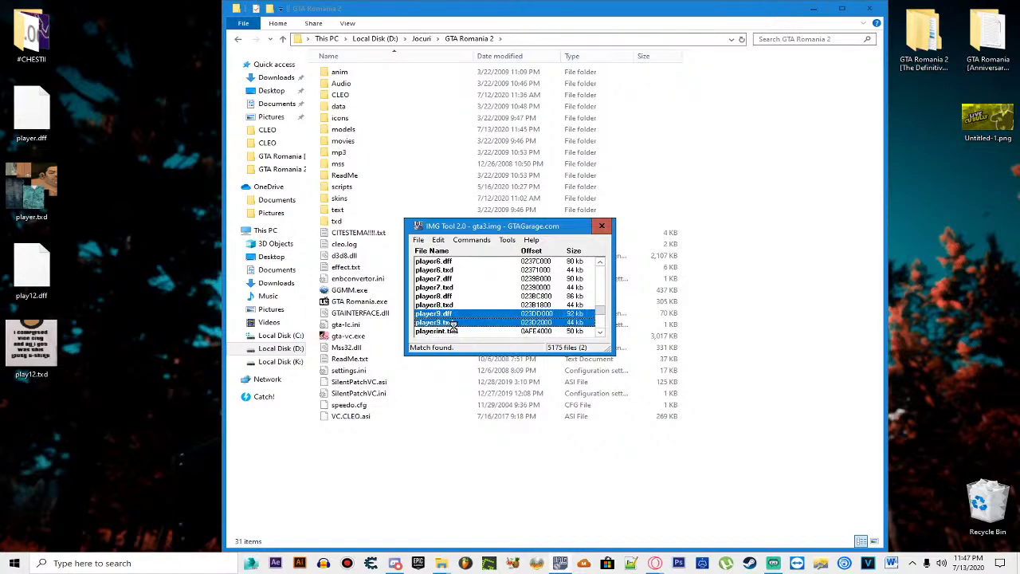
pyautogui.hotkey('ctrl', 'e')
pyautogui.click(524, 355)
pyautogui.click(40, 492)
pyautogui.keyDown('shift'); pyautogui.click(32, 431); pyautogui.keyUp('shift')
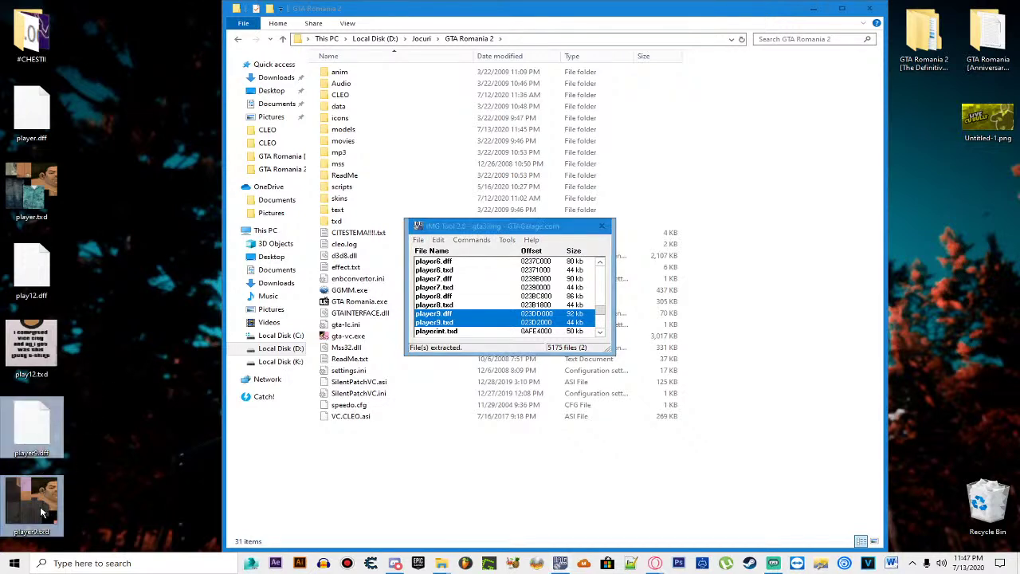
pyautogui.press('Delete')
# Step: Extract the player8 and player7 .dff/.txd pairs to the desktop, deleting each copy afterward
pyautogui.click(450, 296)
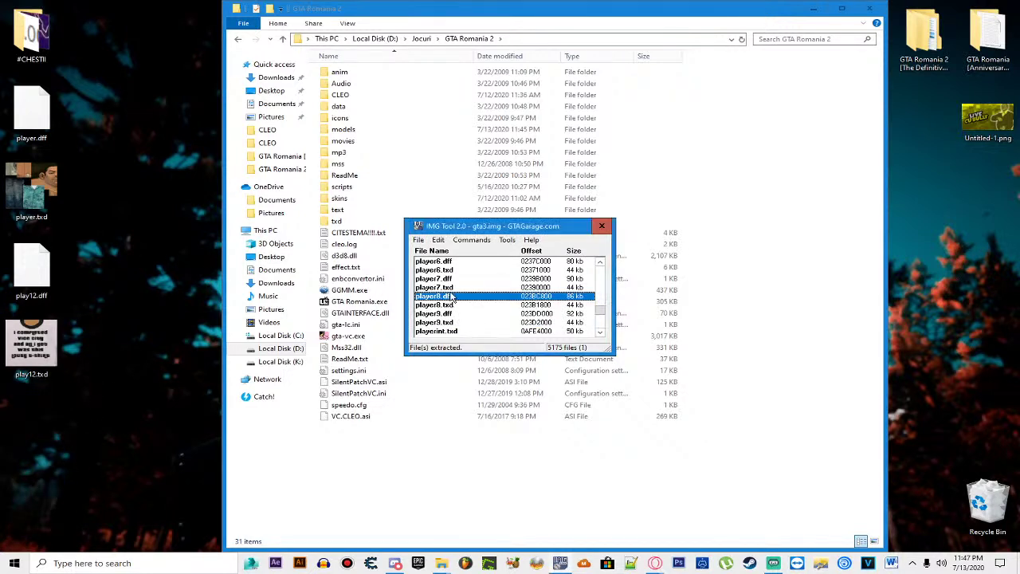
pyautogui.keyDown('shift'); pyautogui.click(454, 313); pyautogui.keyUp('shift')
pyautogui.hotkey('ctrl', 'e')
pyautogui.click(526, 352)
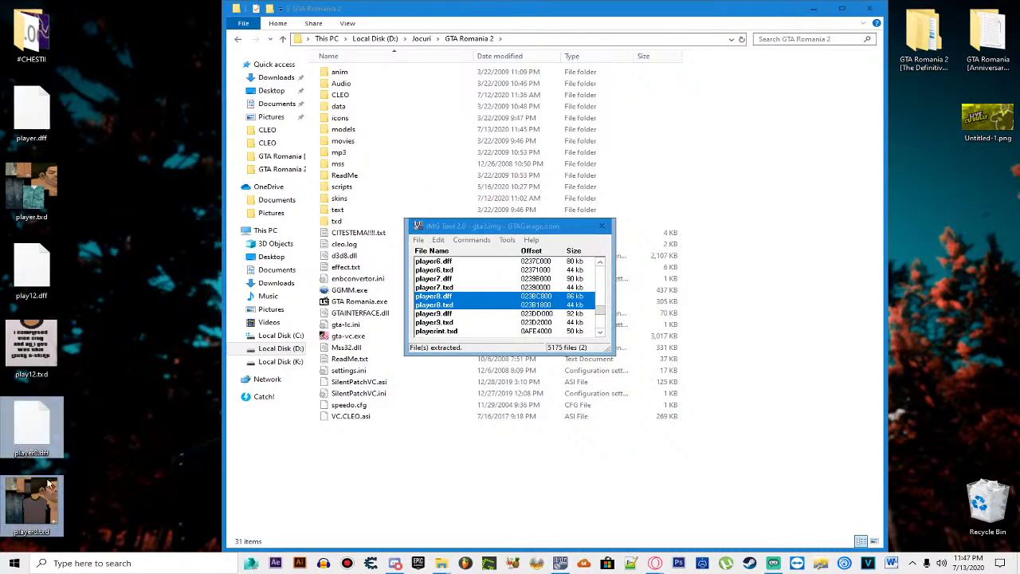
pyautogui.moveTo(91, 405); pyautogui.dragTo(22, 521)
pyautogui.press('Delete')
pyautogui.click(431, 301)
pyautogui.keyDown('shift'); pyautogui.click(451, 286); pyautogui.keyUp('shift')
pyautogui.hotkey('ctrl', 'e')
pyautogui.click(524, 353)
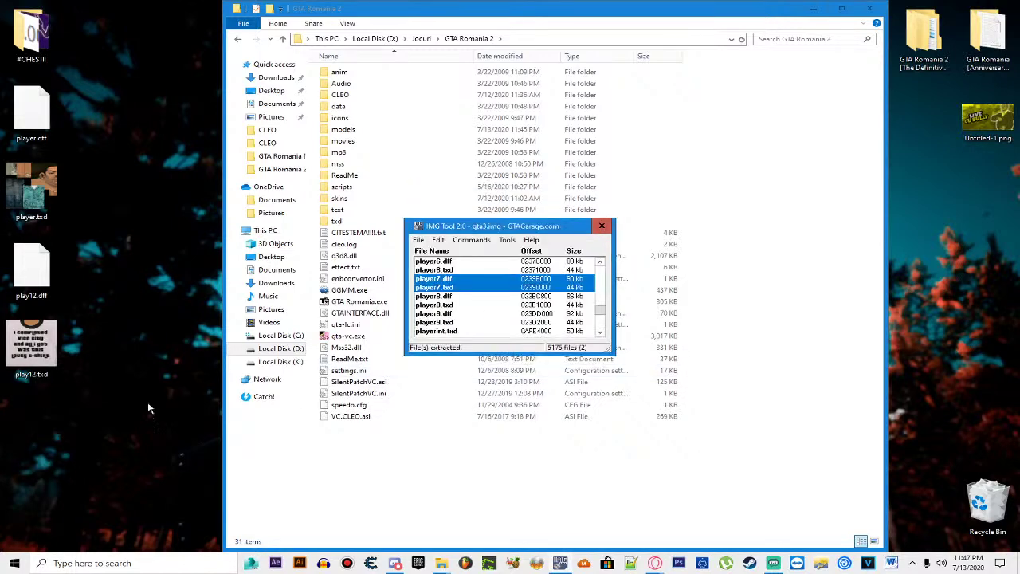
pyautogui.moveTo(108, 429); pyautogui.dragTo(43, 482)
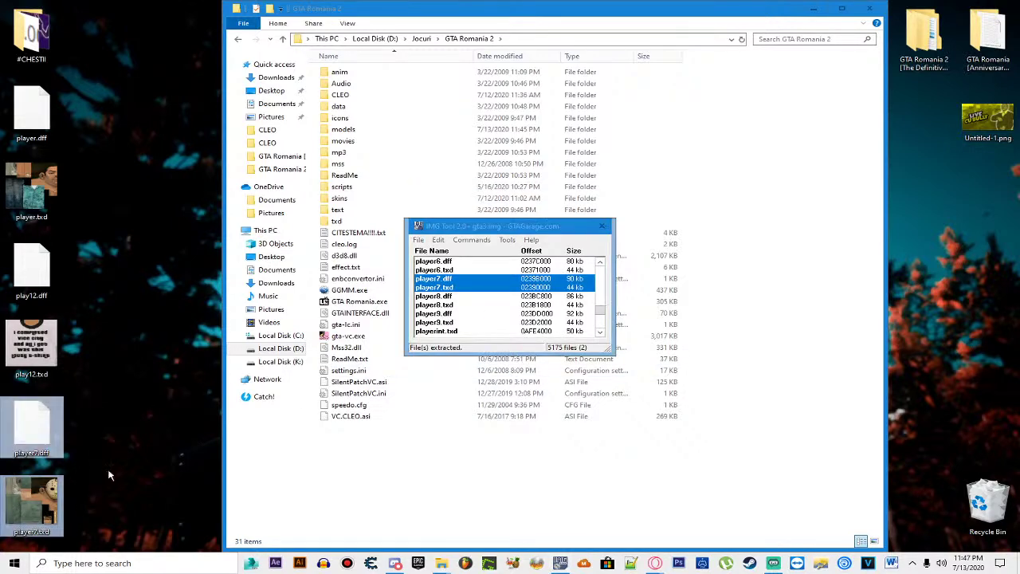
pyautogui.press('Delete')
# Step: Search the archive for play11 and extract play11.dff and play11.txd to the desktop
pyautogui.click(438, 240)
pyautogui.click(460, 267)
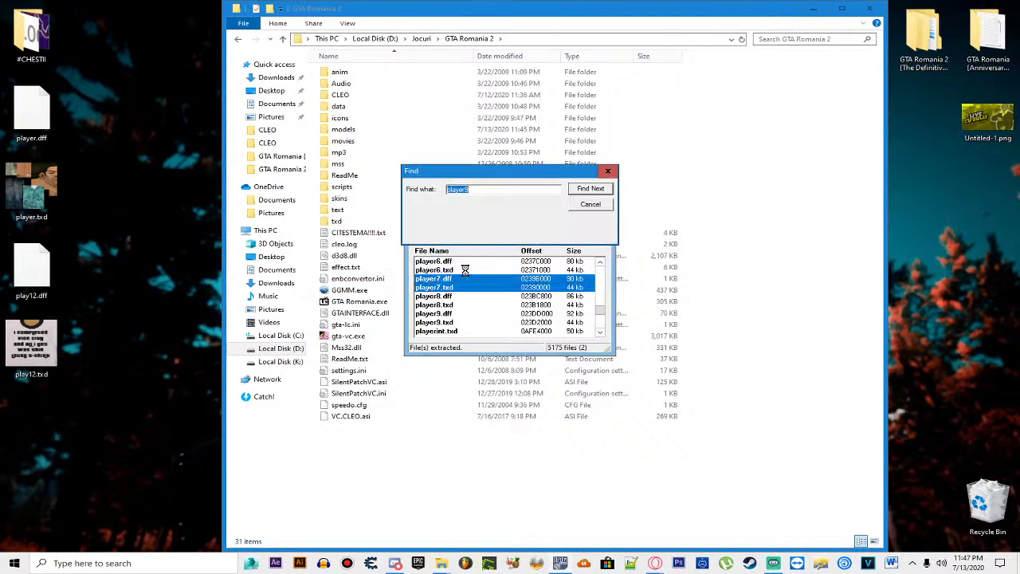
pyautogui.write('play11')
pyautogui.press('Return')
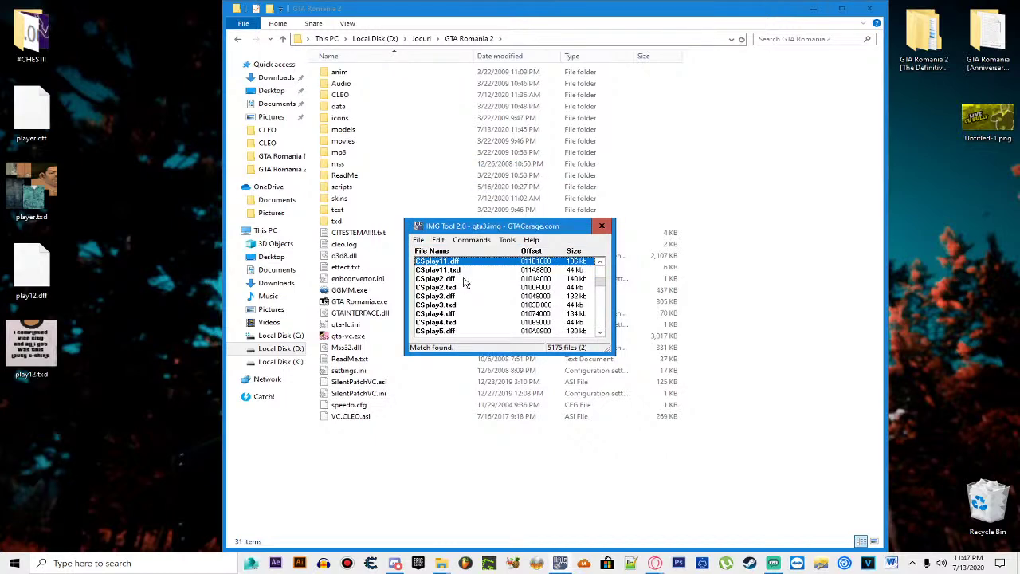
pyautogui.scroll(2, 466, 283)
pyautogui.press('F3')
pyautogui.scroll(-2, 466, 283)
pyautogui.keyDown('ctrl'); pyautogui.click(457, 271); pyautogui.keyUp('ctrl')
pyautogui.rightClick(460, 293)
pyautogui.click(510, 335)
pyautogui.click(526, 352)
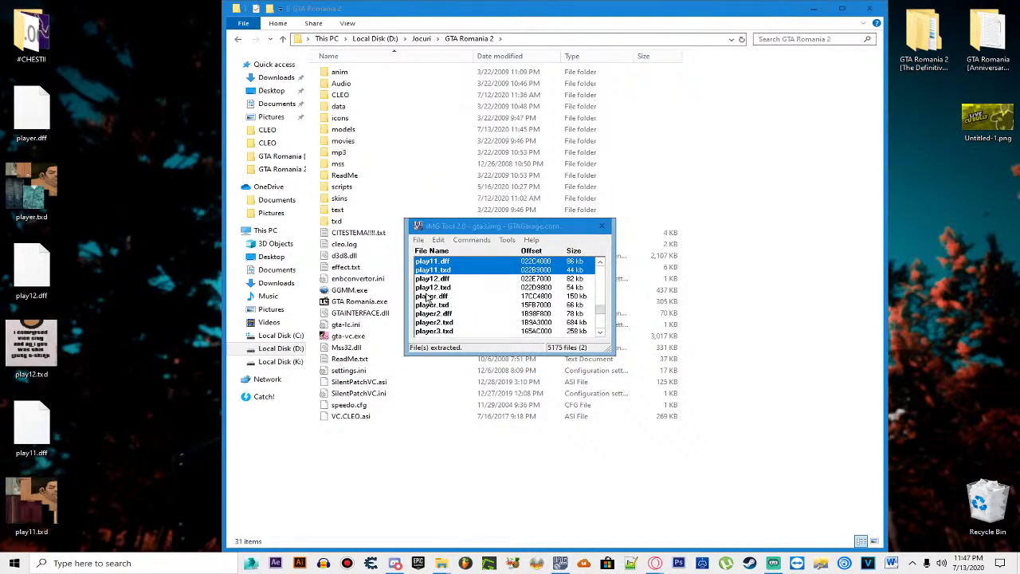
# Step: Extract the play10 pair to the desktop, then delete the play10 and play11 desktop copies
pyautogui.scroll(1, 439, 299)
pyautogui.click(453, 277)
pyautogui.keyDown('ctrl'); pyautogui.click(446, 269); pyautogui.keyUp('ctrl')
pyautogui.rightClick(446, 270)
pyautogui.click(496, 313)
pyautogui.click(521, 353)
pyautogui.moveTo(155, 3); pyautogui.dragTo(98, 114)
pyautogui.press('Delete')
pyautogui.moveTo(88, 392); pyautogui.dragTo(3, 536)
pyautogui.press('Delete')
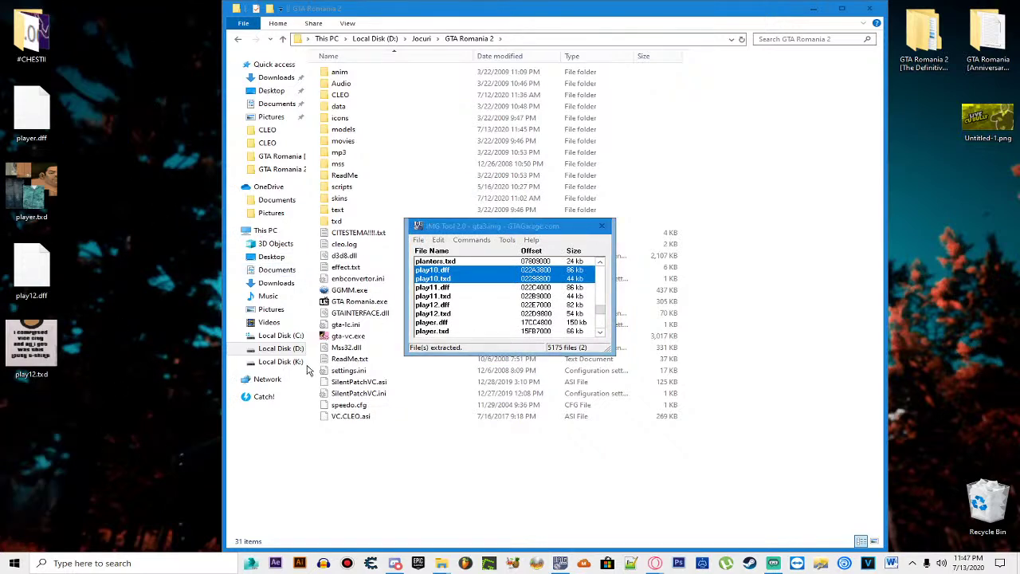
# Step: Search the archive for player9 and extract the player7 files to the desktop
pyautogui.click(460, 306)
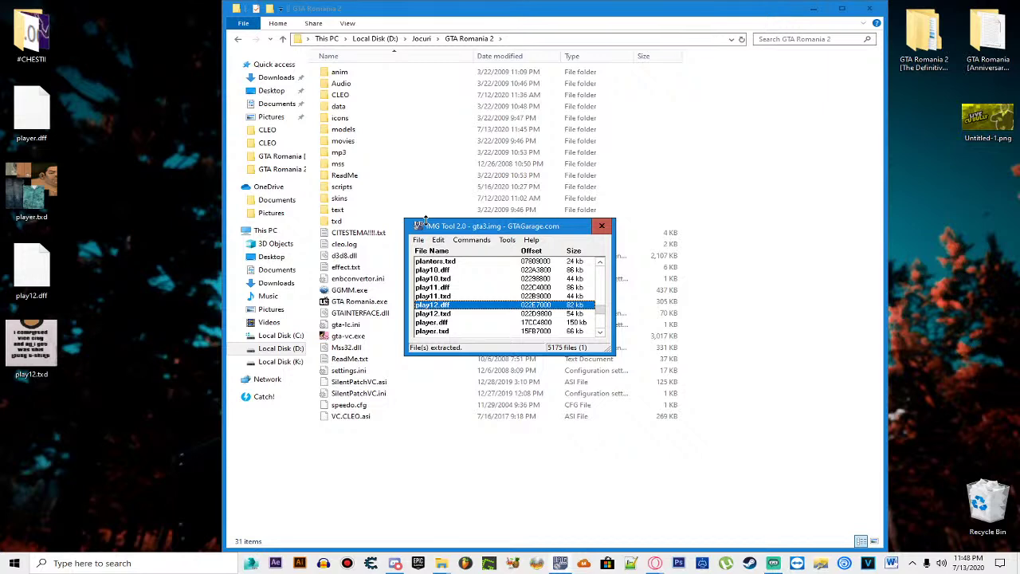
pyautogui.click(438, 239)
pyautogui.click(458, 269)
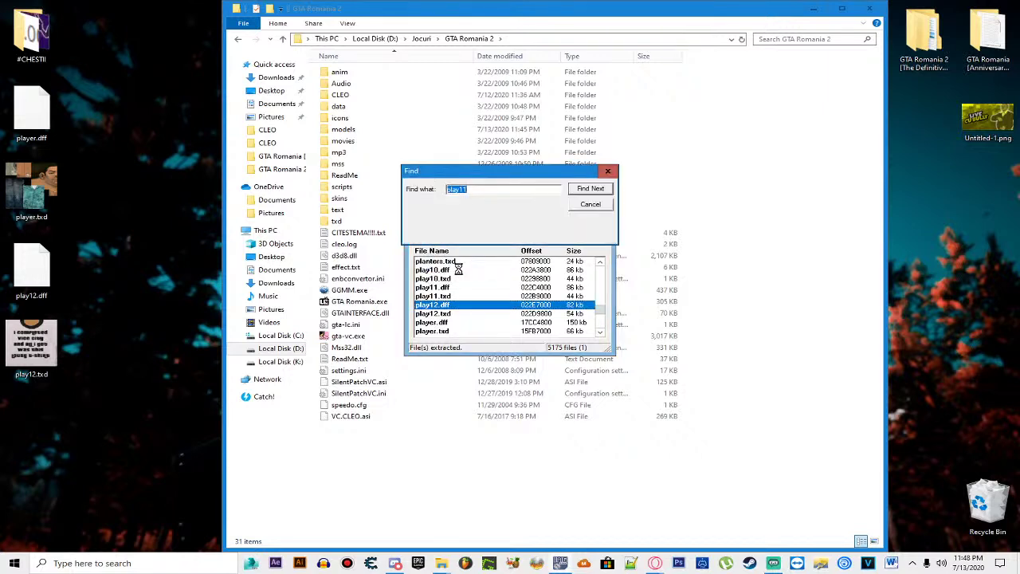
pyautogui.write('player9')
pyautogui.press('Return')
pyautogui.keyDown('shift'); pyautogui.click(451, 296); pyautogui.keyUp('shift')
pyautogui.hotkey('ctrl', 'e')
pyautogui.click(528, 353)
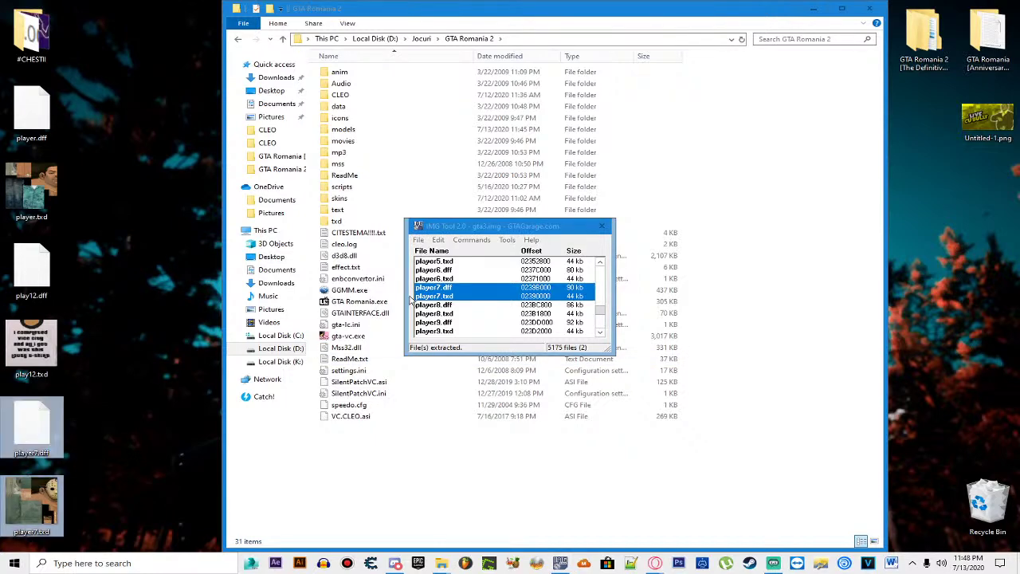
# Step: Extract player6.dff and player6.txd to the desktop, then delete those copies
pyautogui.click(452, 270)
pyautogui.keyDown('shift'); pyautogui.click(452, 279); pyautogui.keyUp('shift')
pyautogui.hotkey('ctrl', 'e')
pyautogui.click(523, 353)
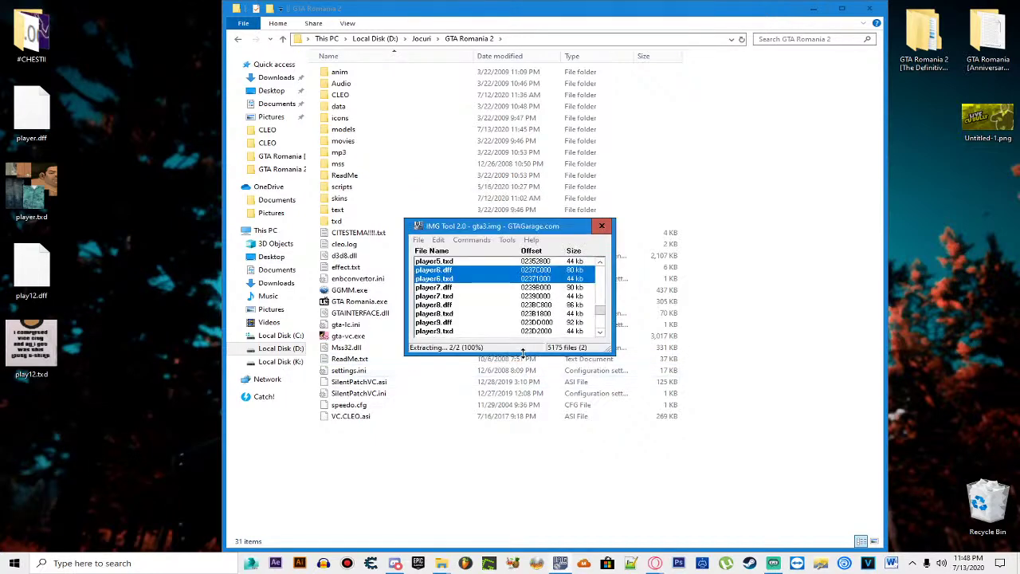
pyautogui.moveTo(48, 486); pyautogui.dragTo(46, 490)
pyautogui.press('Delete')
# Step: Extract the player5 .dff/.txd pair to the desktop, then delete the copies
pyautogui.scroll(1, 478, 295)
pyautogui.click(434, 278)
pyautogui.keyDown('shift'); pyautogui.click(449, 304); pyautogui.keyUp('shift')
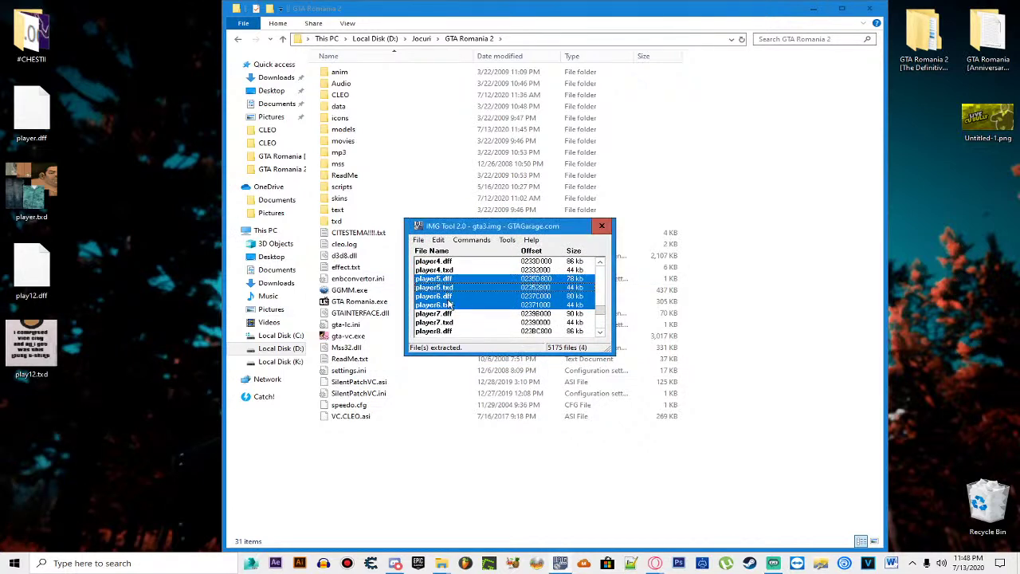
pyautogui.keyDown('ctrl'); pyautogui.click(446, 295); pyautogui.keyUp('ctrl')
pyautogui.keyDown('ctrl'); pyautogui.click(449, 305); pyautogui.keyUp('ctrl')
pyautogui.hotkey('ctrl', 'e')
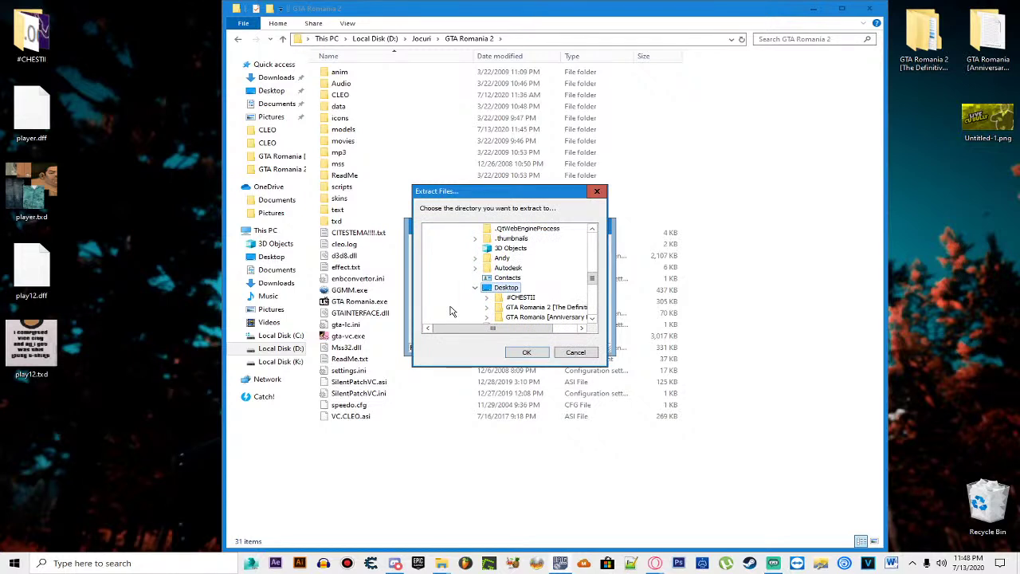
pyautogui.click(527, 351)
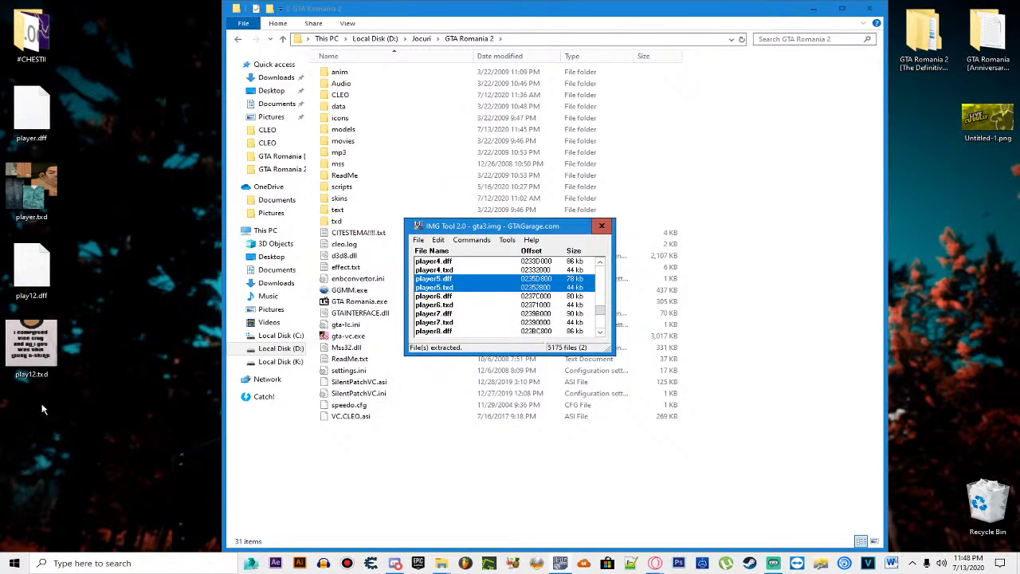
pyautogui.moveTo(89, 397); pyautogui.dragTo(4, 535)
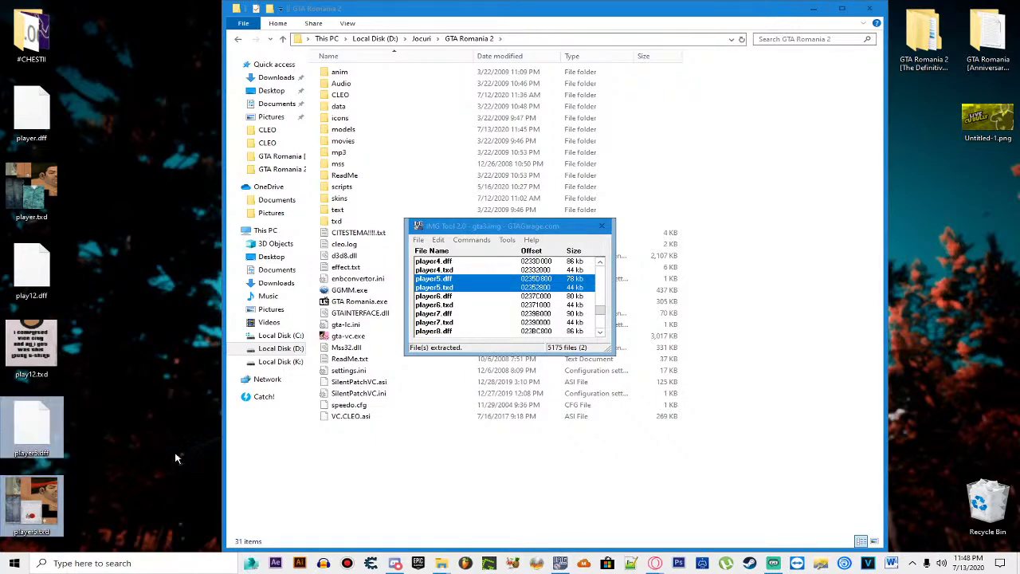
pyautogui.press('Delete')
# Step: Extract the player4 .dff/.txd pair to the desktop, then delete the copies
pyautogui.scroll(1, 502, 303)
pyautogui.click(434, 287)
pyautogui.keyDown('shift'); pyautogui.click(434, 296); pyautogui.keyUp('shift')
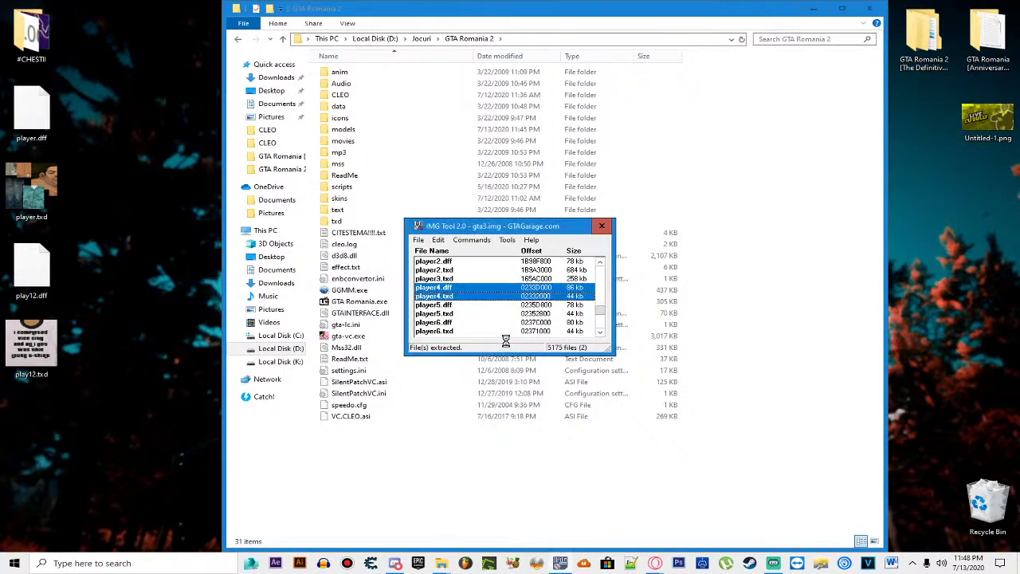
pyautogui.click(526, 351)
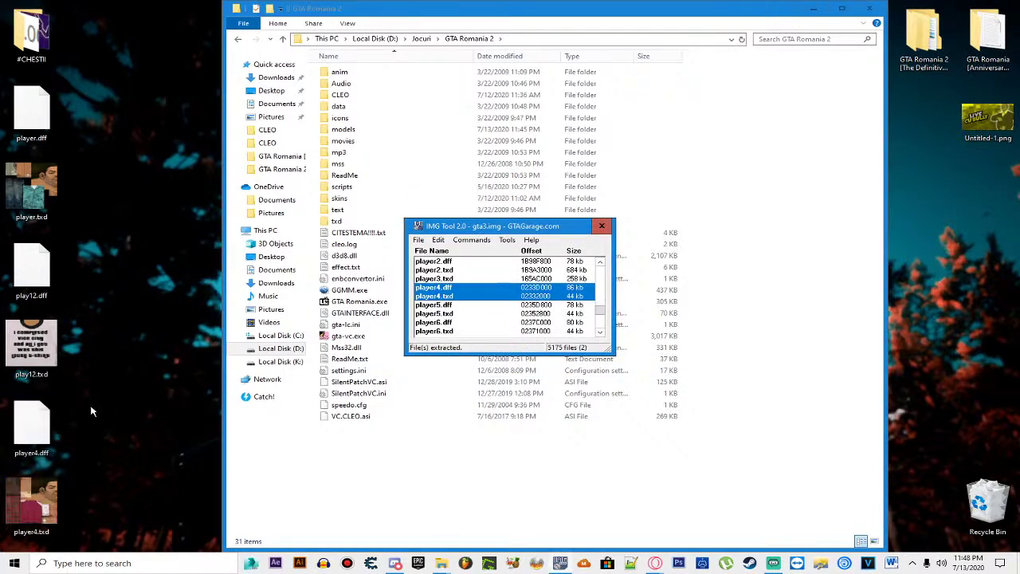
pyautogui.moveTo(91, 411); pyautogui.dragTo(5, 535)
pyautogui.press('Delete')
# Step: Select only player3.txd in the archive and scroll through the file list
pyautogui.scroll(1, 479, 302)
pyautogui.click(448, 306)
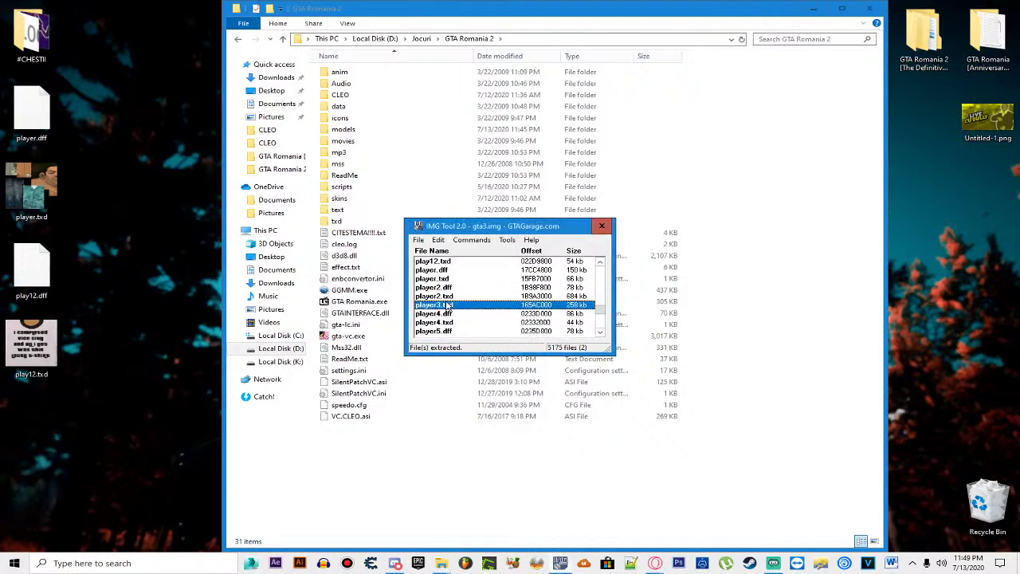
pyautogui.click(455, 306)
pyautogui.scroll(1, 441, 283)
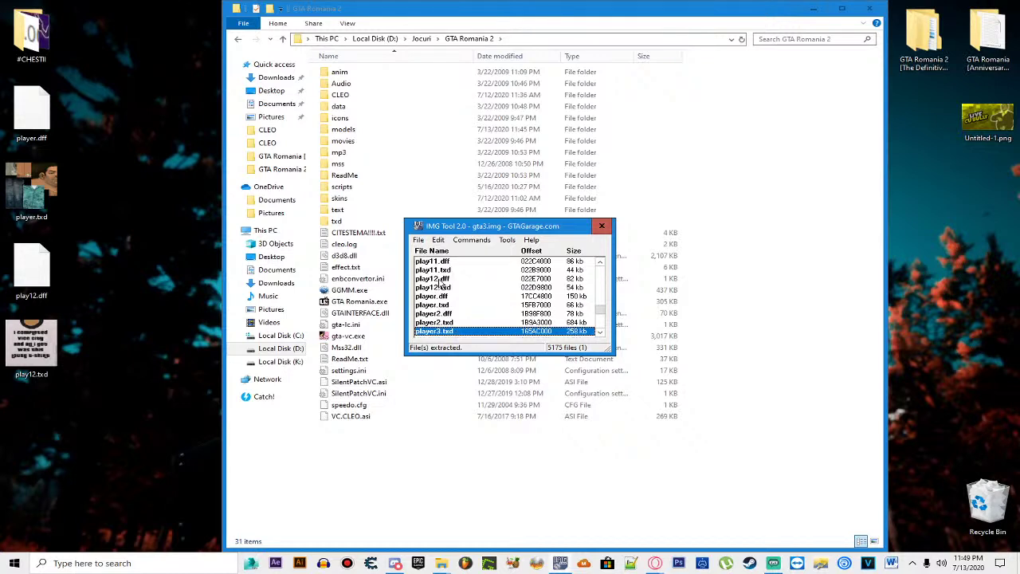
pyautogui.scroll(-1, 441, 284)
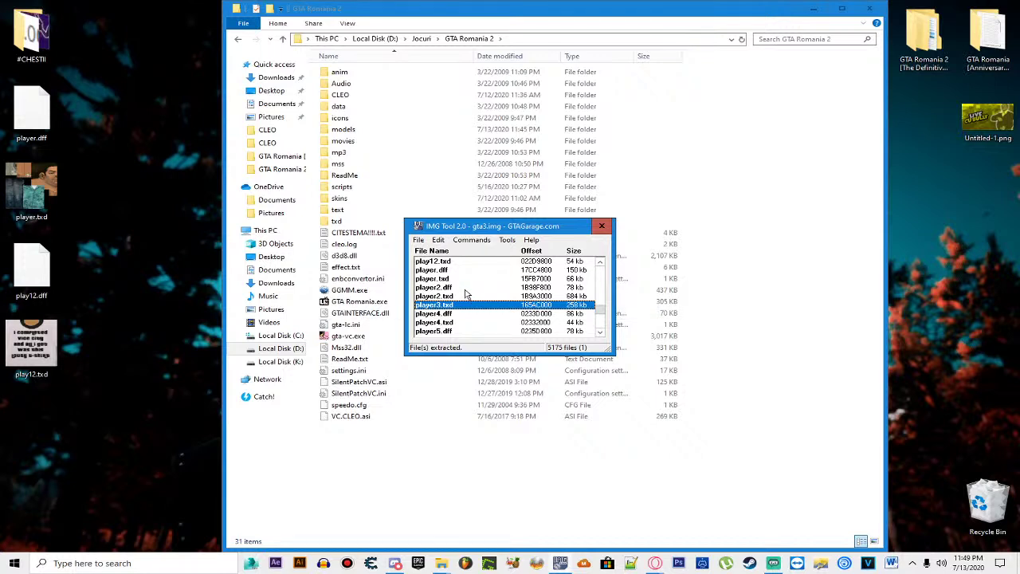
pyautogui.scroll(1, 470, 296)
pyautogui.scroll(1, 470, 296)
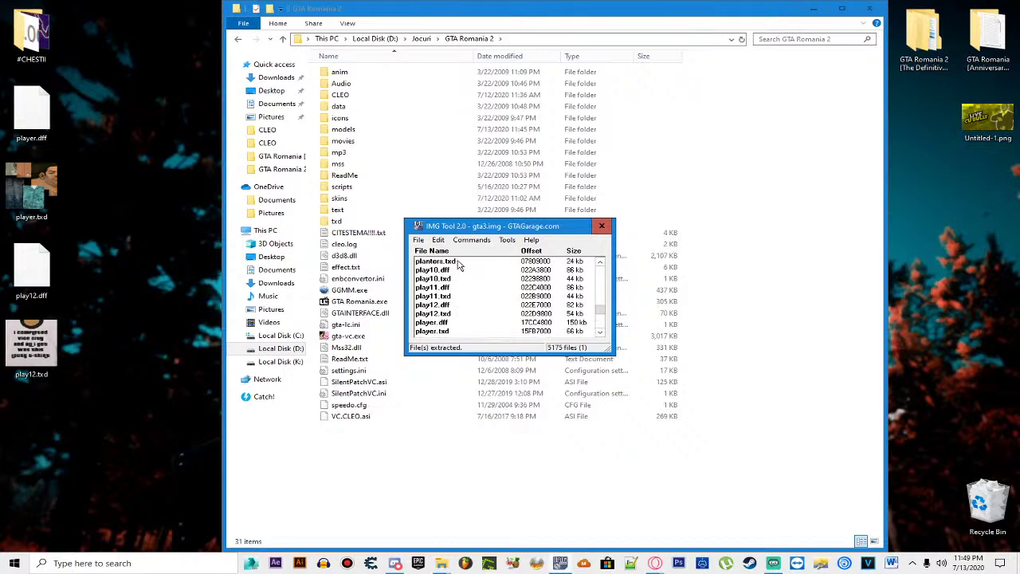
pyautogui.click(439, 240)
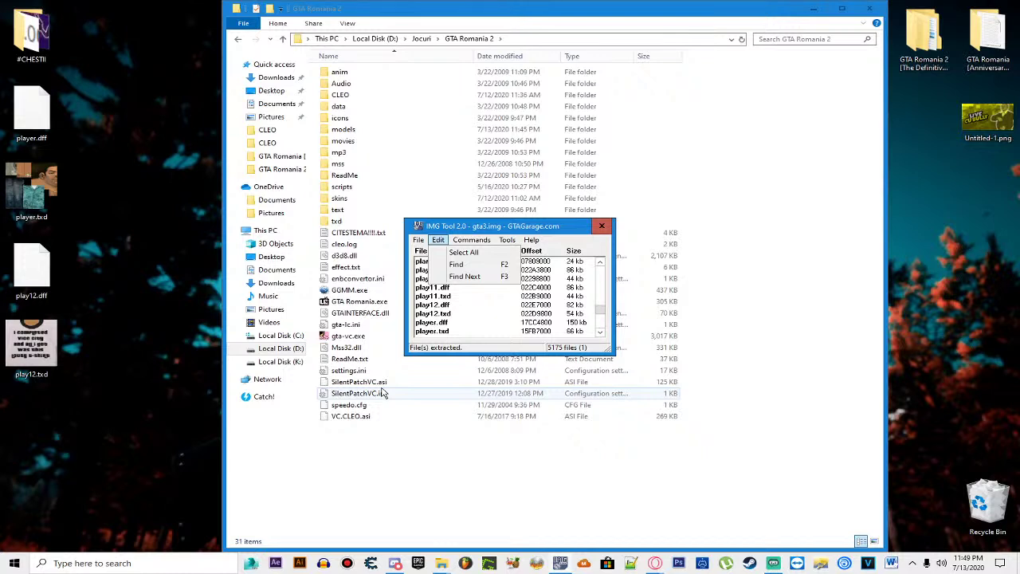
# Step: Delete the play12 files from the desktop and rename the desktop player files to player4
pyautogui.click(469, 331)
pyautogui.moveTo(143, 246); pyautogui.dragTo(8, 376)
pyautogui.press('Delete')
pyautogui.moveTo(98, 82); pyautogui.dragTo(21, 231)
pyautogui.rightClick(24, 190)
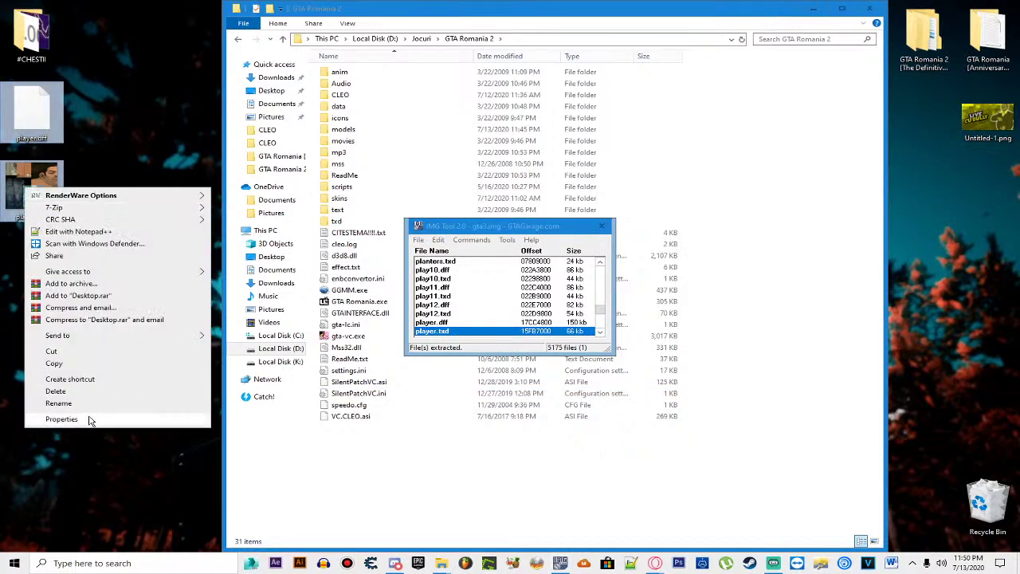
pyautogui.click(86, 408)
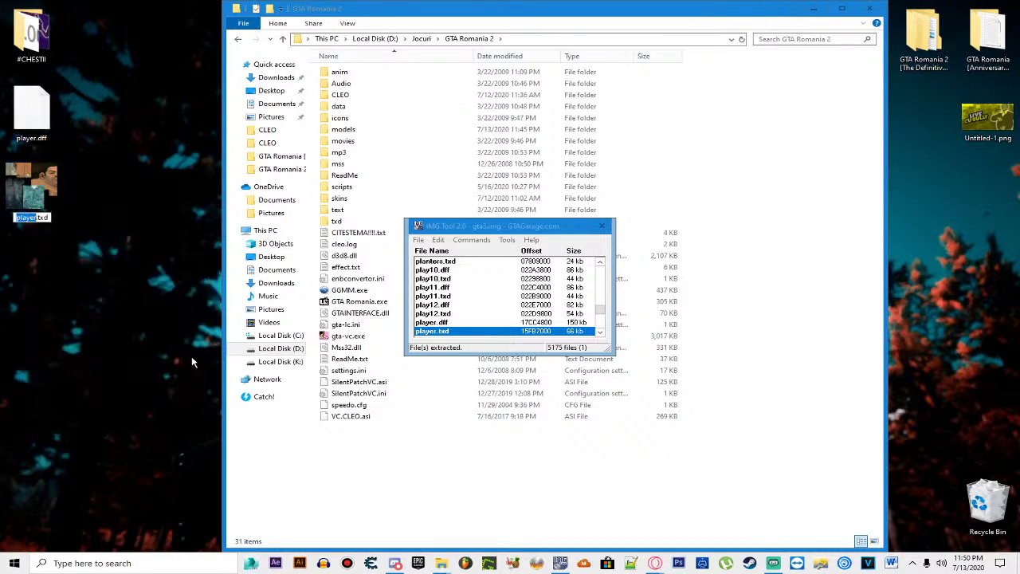
pyautogui.write('player4')
pyautogui.press('Return')
# Step: Reopen the gta3.img archive and search it for player3
pyautogui.click(438, 240)
pyautogui.click(458, 264)
pyautogui.write('p')
pyautogui.press('BackSpace')
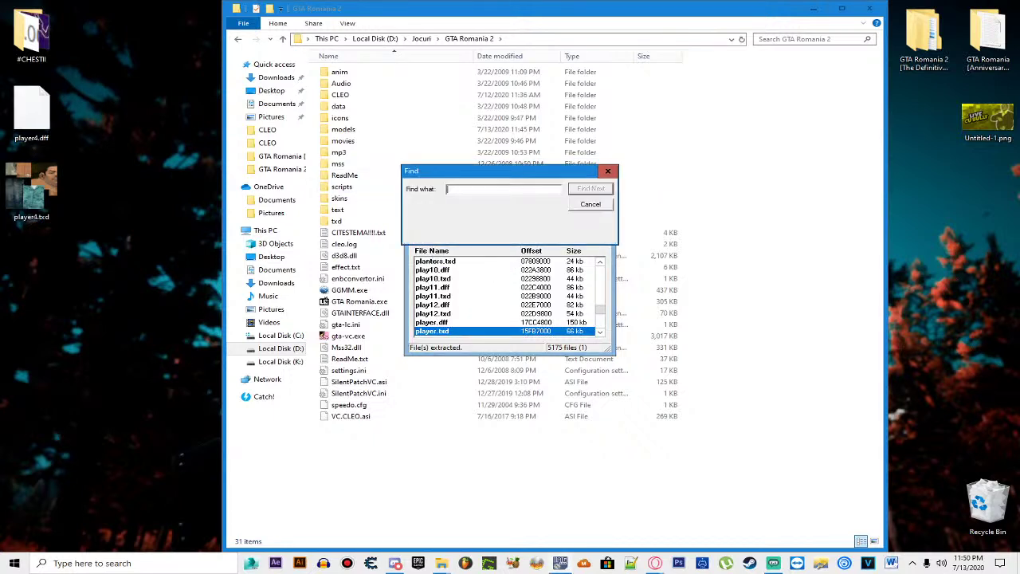
pyautogui.click(590, 206)
pyautogui.click(417, 240)
pyautogui.click(434, 252)
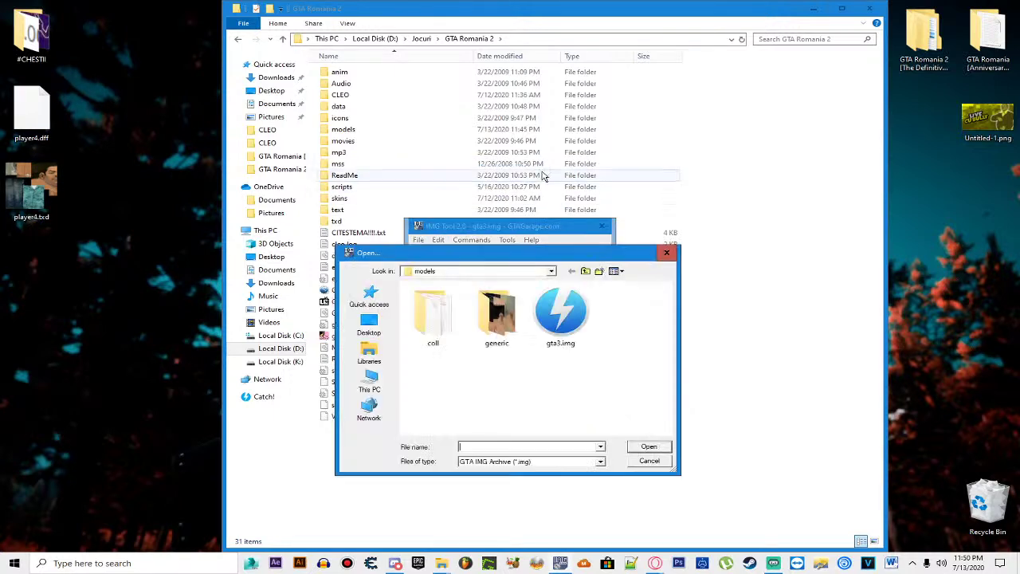
pyautogui.doubleClick(550, 307)
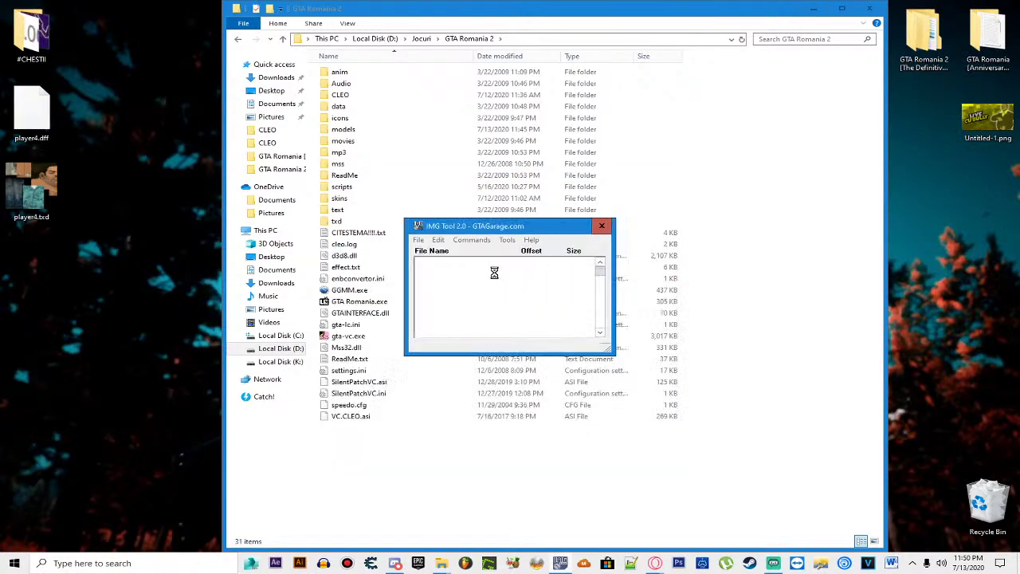
pyautogui.click(437, 239)
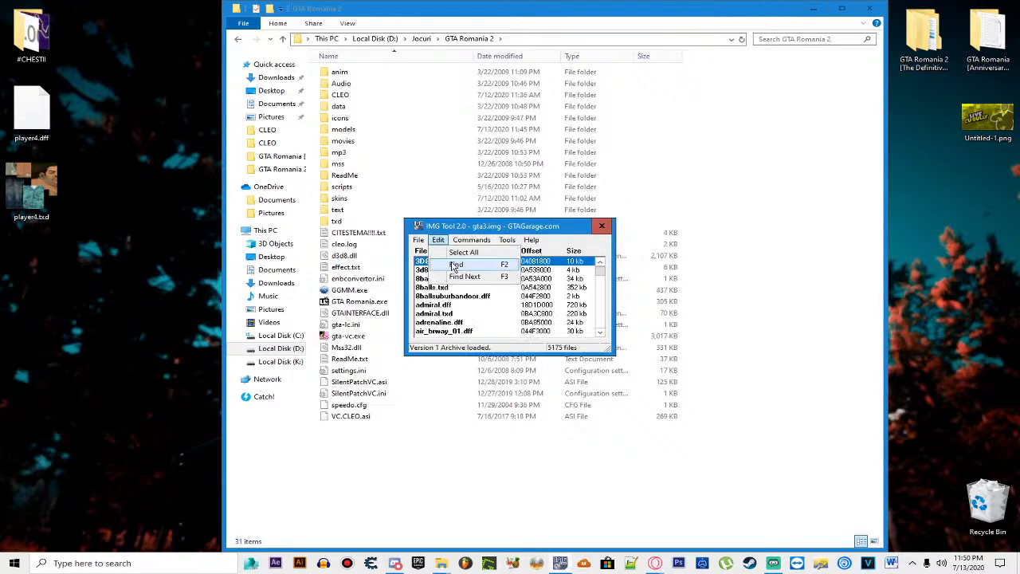
pyautogui.click(443, 253)
pyautogui.write('player3')
pyautogui.press('Return')
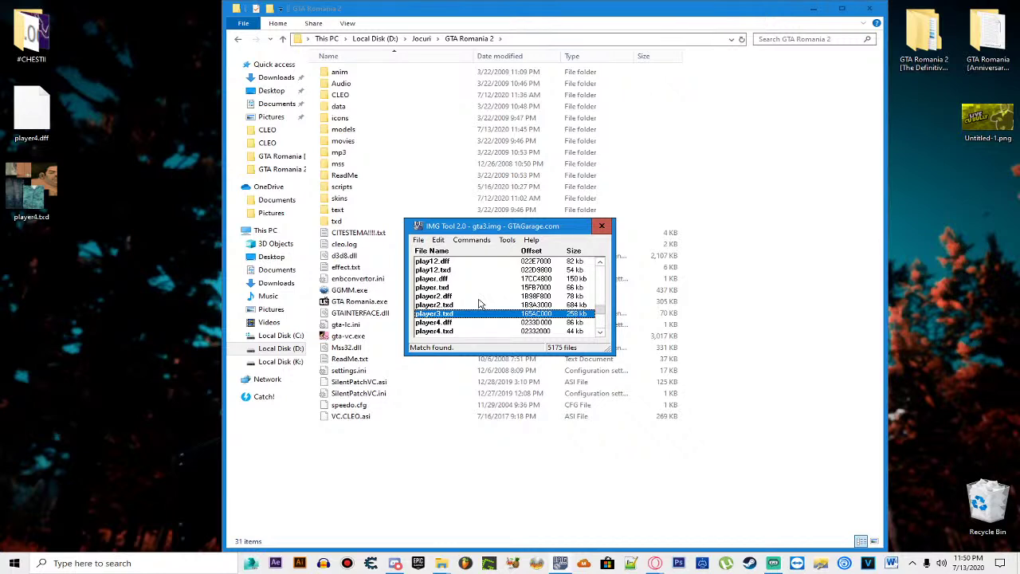
# Step: Rename the desktop player4 files to player3 and delete player3.txd from gta3.img
pyautogui.moveTo(112, 109); pyautogui.dragTo(40, 215)
pyautogui.rightClick(38, 212)
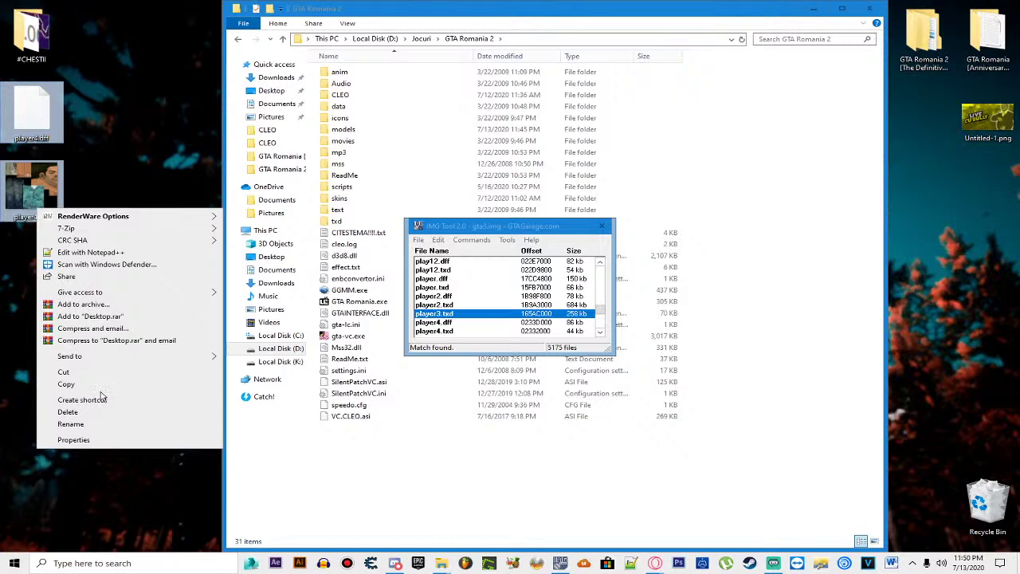
pyautogui.click(73, 423)
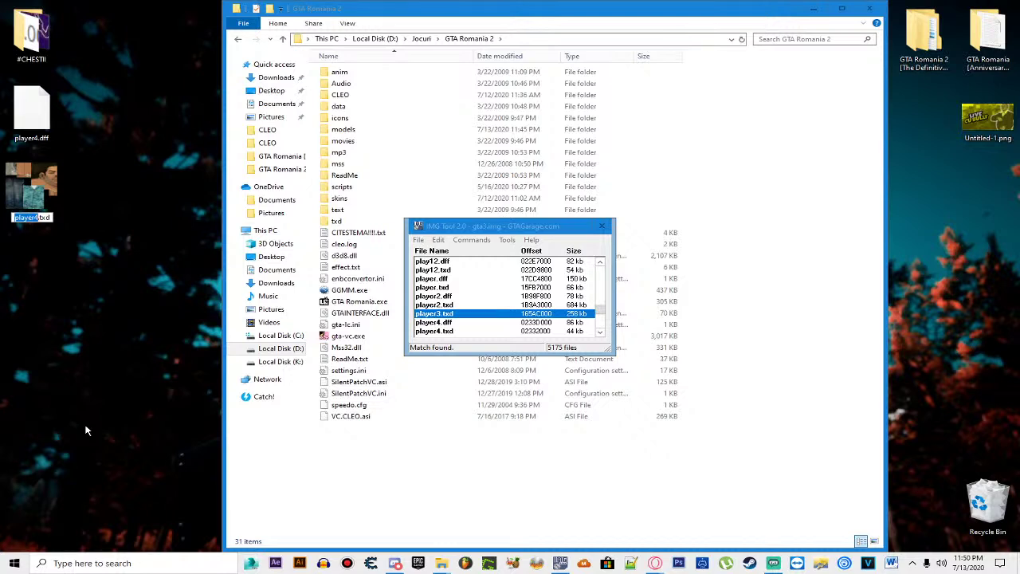
pyautogui.write('player3')
pyautogui.click(71, 353)
pyautogui.click(479, 315)
pyautogui.press('Delete')
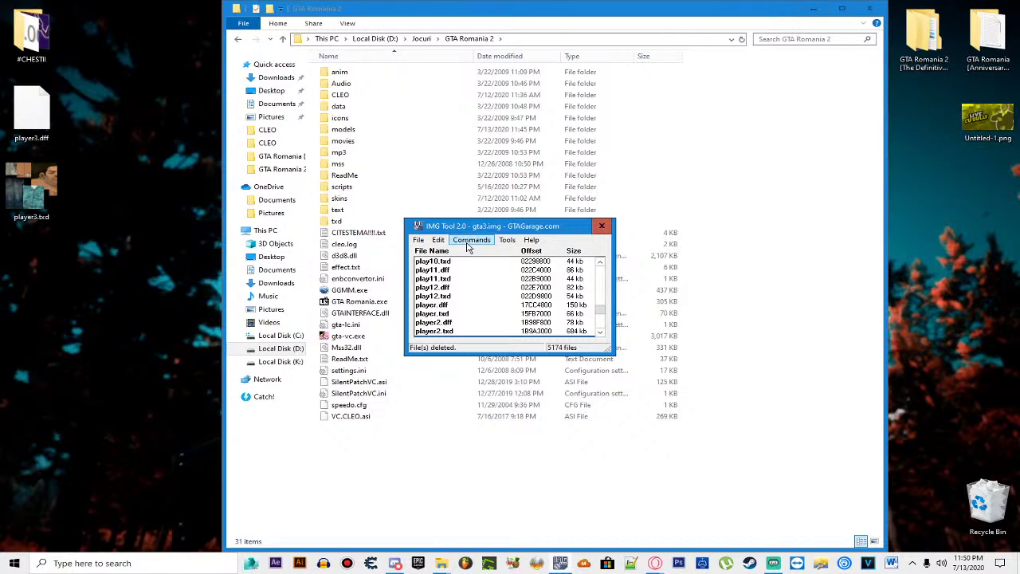
# Step: Add player3.dff and player3.txd from the desktop into gta3.img
pyautogui.click(476, 240)
pyautogui.click(475, 268)
pyautogui.click(419, 411)
pyautogui.keyDown('ctrl'); pyautogui.click(498, 394); pyautogui.keyUp('ctrl')
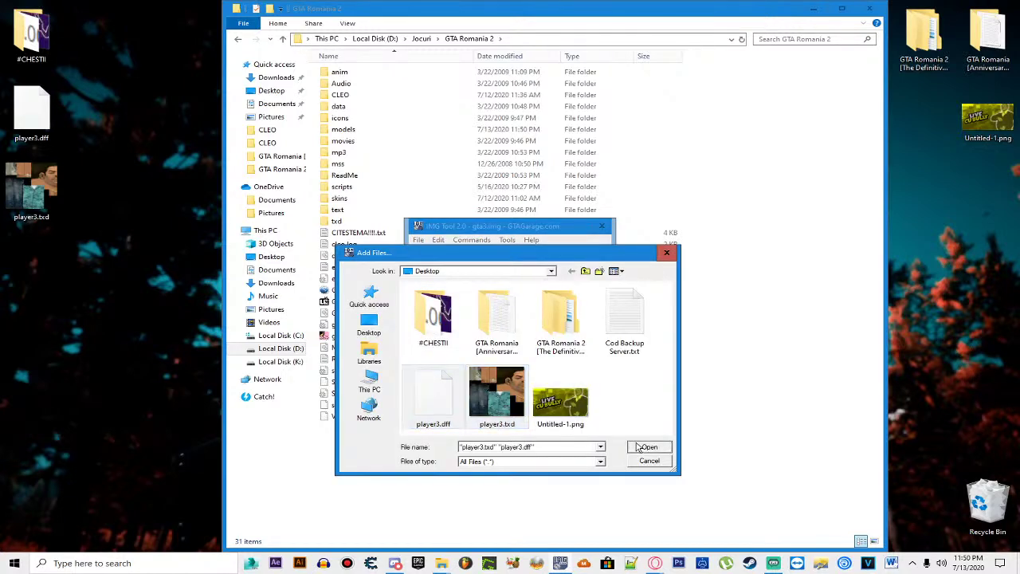
pyautogui.click(640, 447)
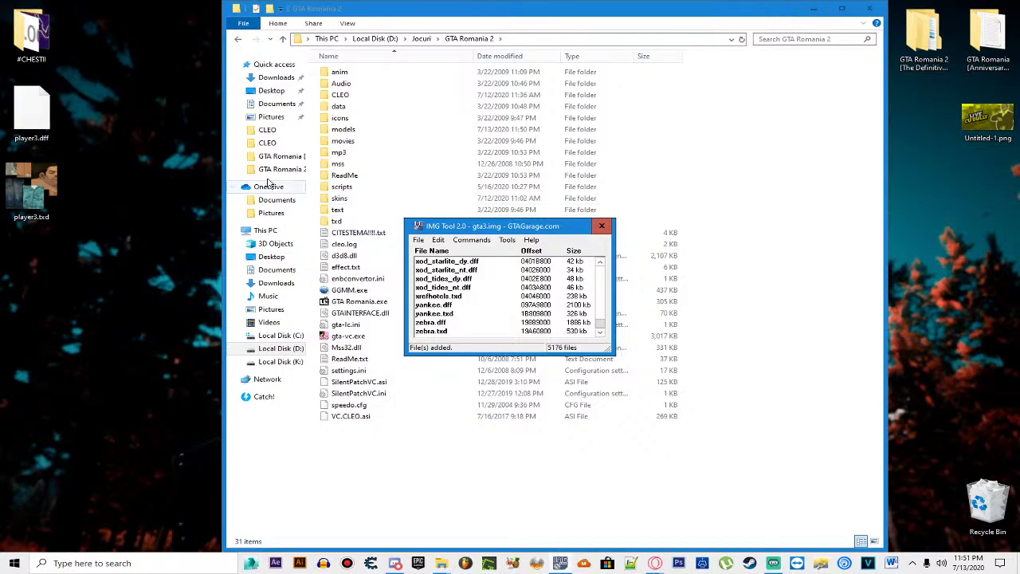
# Step: Search the archive to confirm player3.dff is listed, then switch to Opera GX
pyautogui.click(438, 240)
pyautogui.click(457, 266)
pyautogui.click(596, 195)
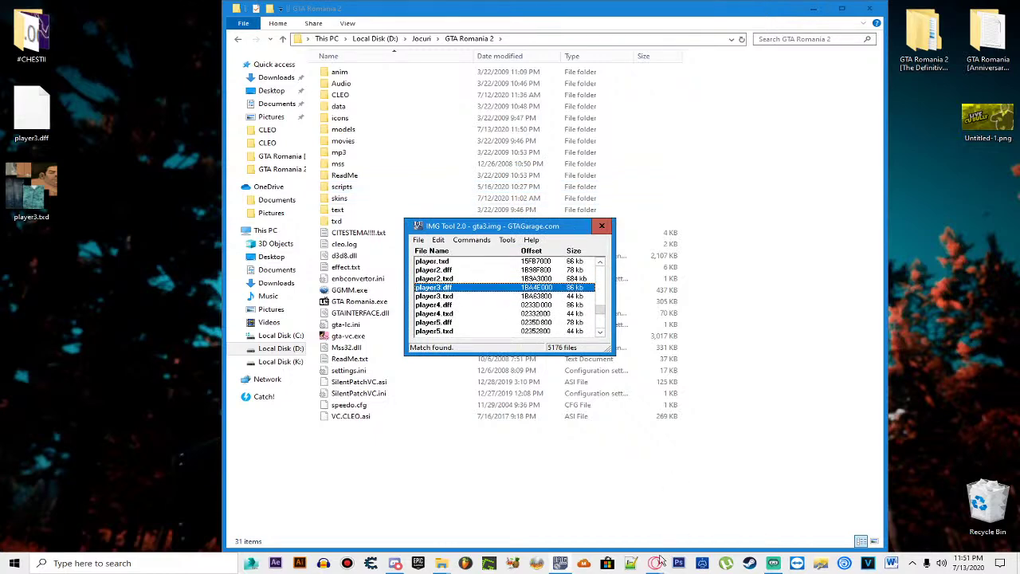
pyautogui.click(436, 535)
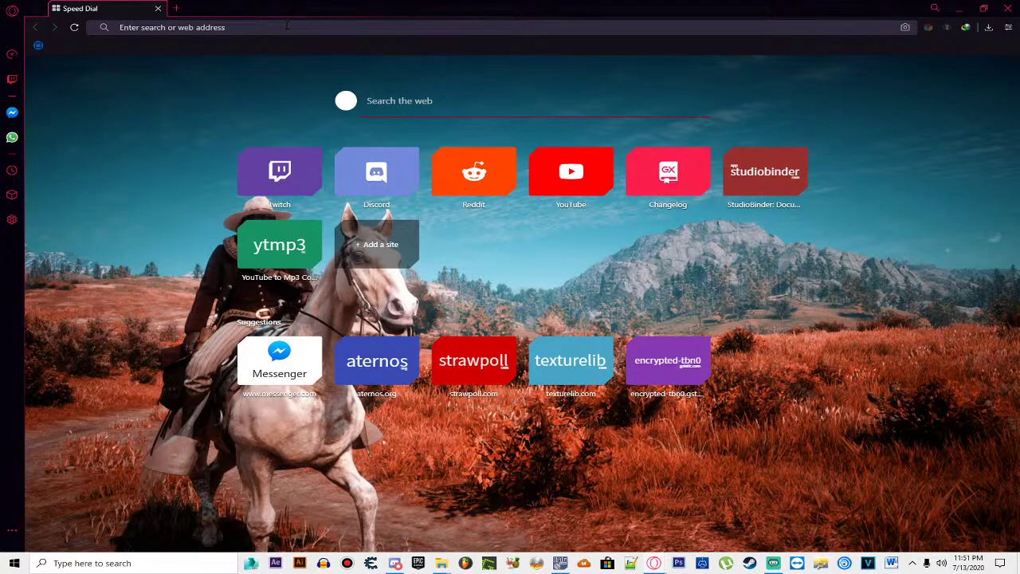
# Step: Google 'samp wiki skins' and open the 'Skins:All - SA-MP Wiki' result
pyautogui.write('samp wiki skin')
pyautogui.press('Down')
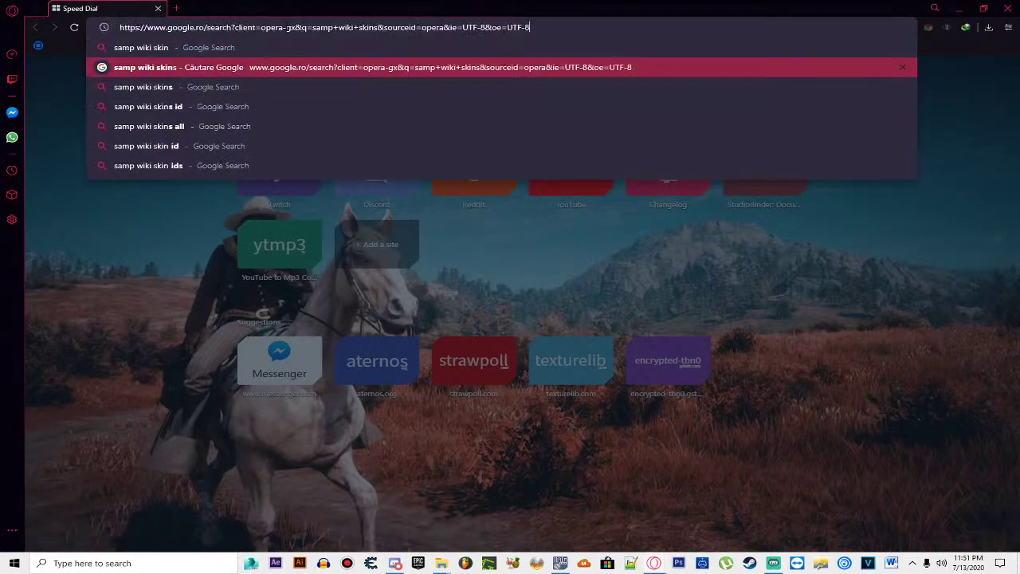
pyautogui.press('Return')
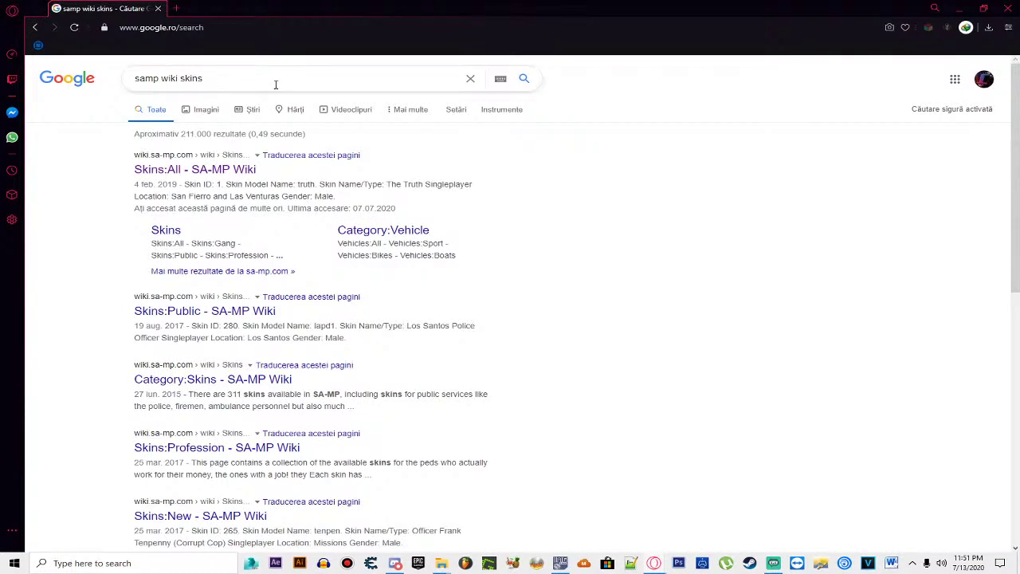
pyautogui.click(223, 170)
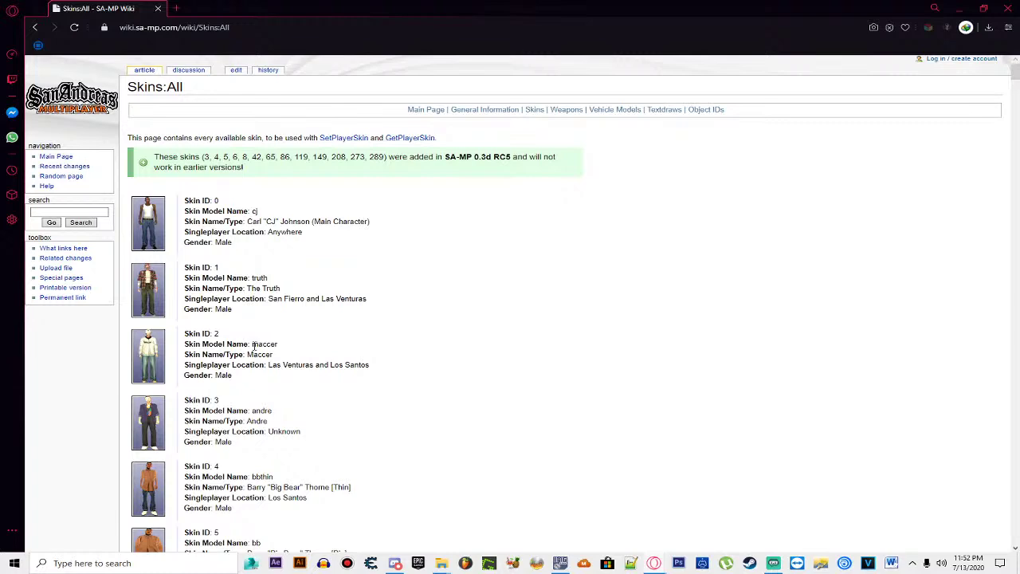
# Step: Scroll the SA-MP Wiki Skins:All list down and back up to view entries like bbthin and bb
pyautogui.scroll(-1, 255, 344)
pyautogui.scroll(-4, 257, 342)
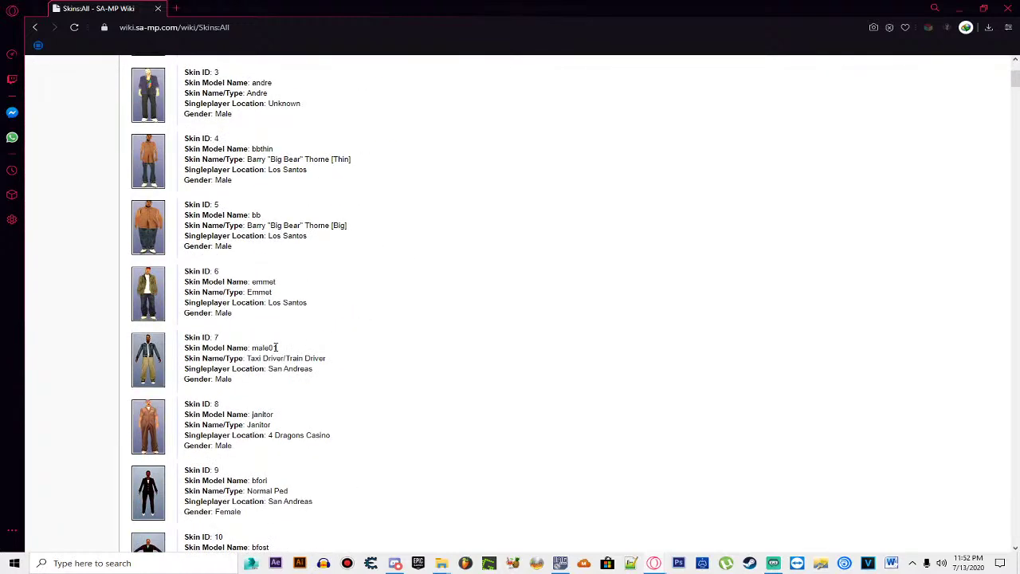
pyautogui.keyDown('ctrl'); pyautogui.scroll(2, 284, 322); pyautogui.keyUp('ctrl')
pyautogui.keyDown('ctrl'); pyautogui.scroll(3, 284, 321); pyautogui.keyUp('ctrl')
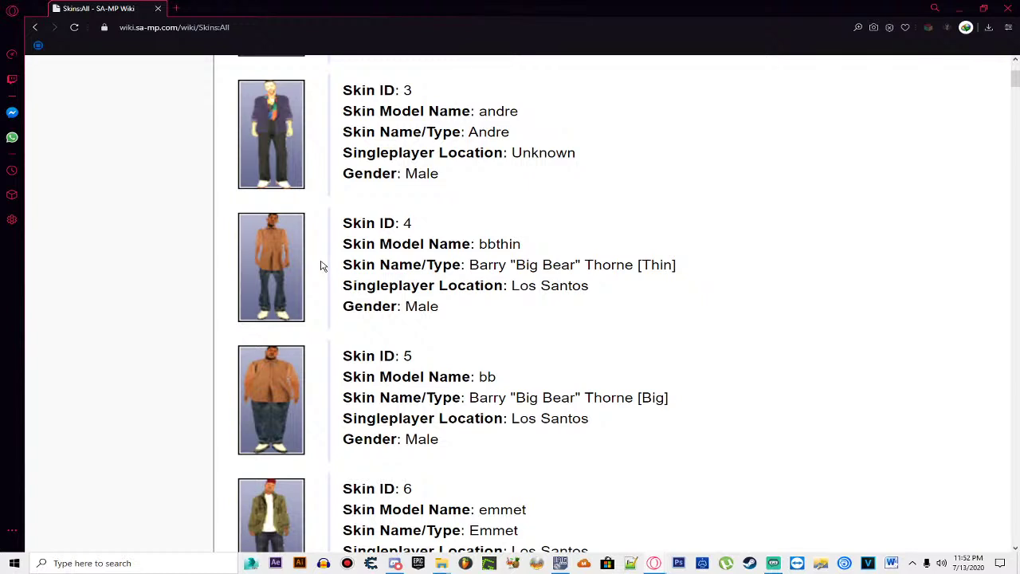
pyautogui.scroll(-6, 322, 265)
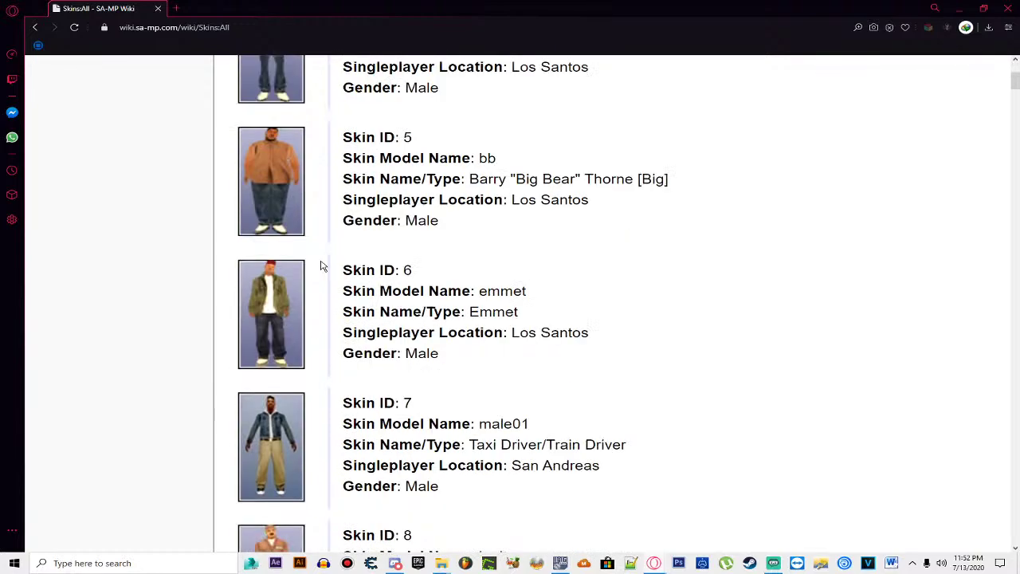
pyautogui.scroll(-7, 322, 265)
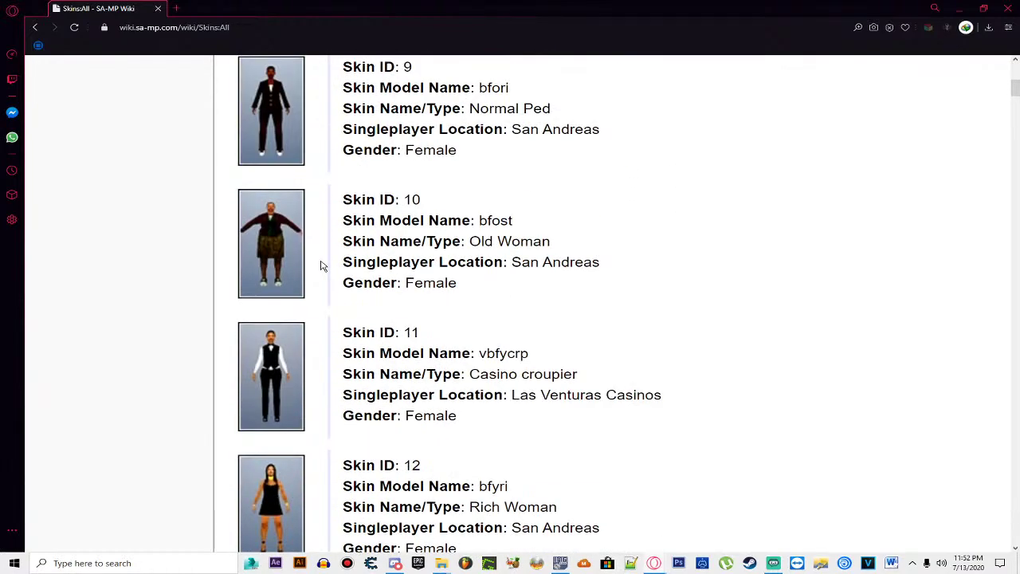
pyautogui.scroll(-7, 321, 265)
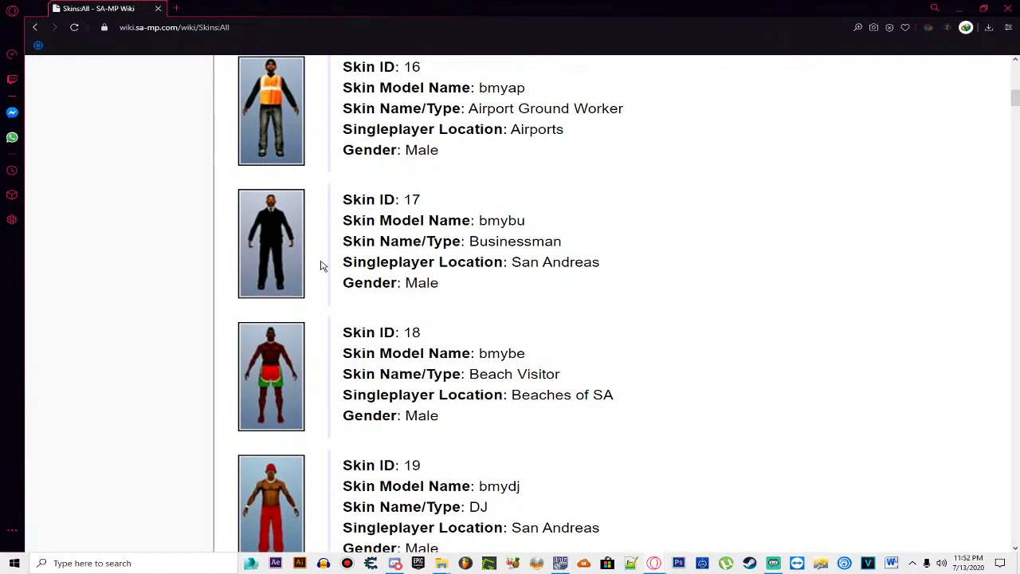
pyautogui.scroll(15, 322, 265)
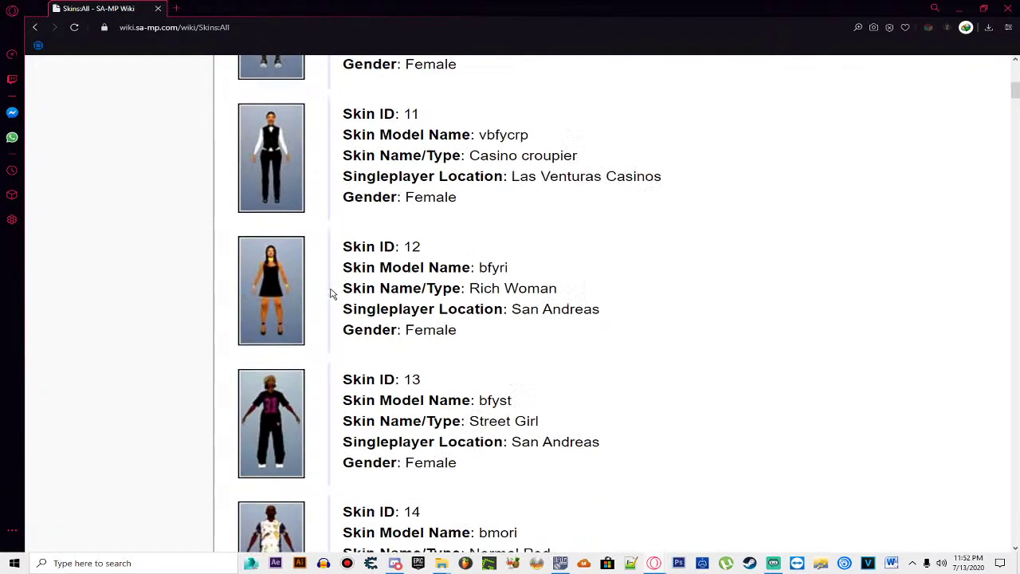
pyautogui.click(273, 199)
pyautogui.hotkey('alt', 'Left')
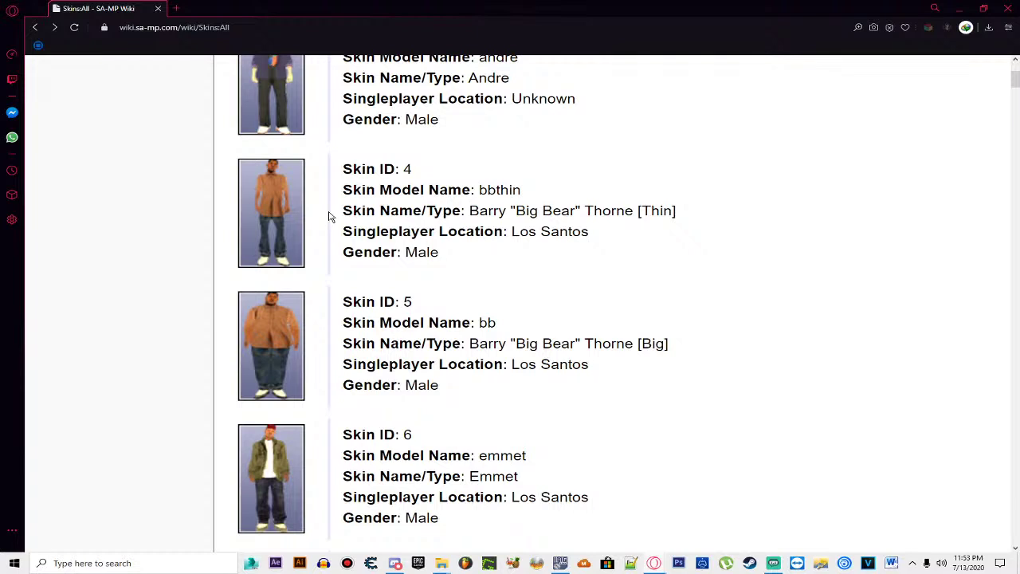
pyautogui.scroll(-1, 329, 216)
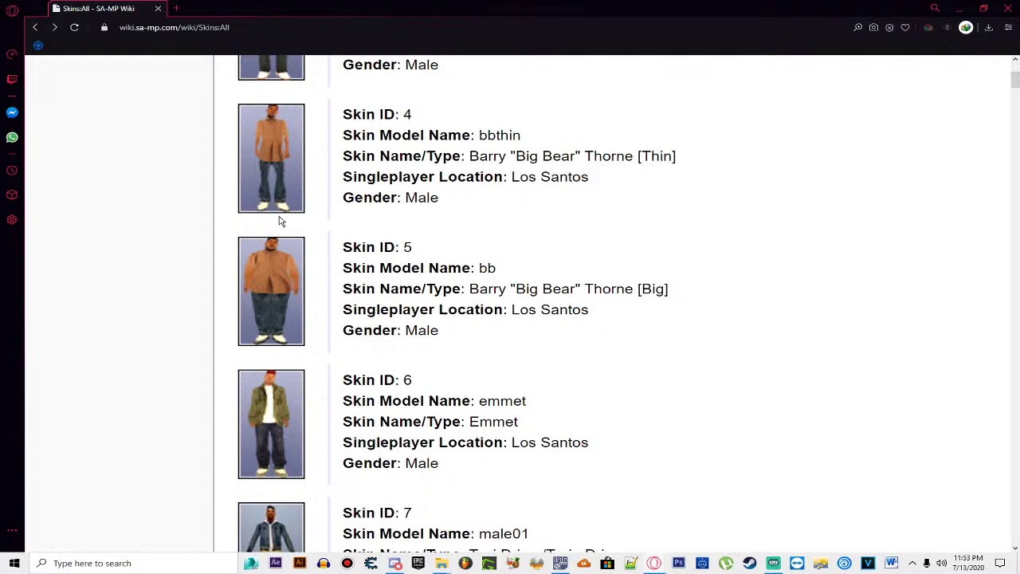
pyautogui.scroll(-2, 239, 162)
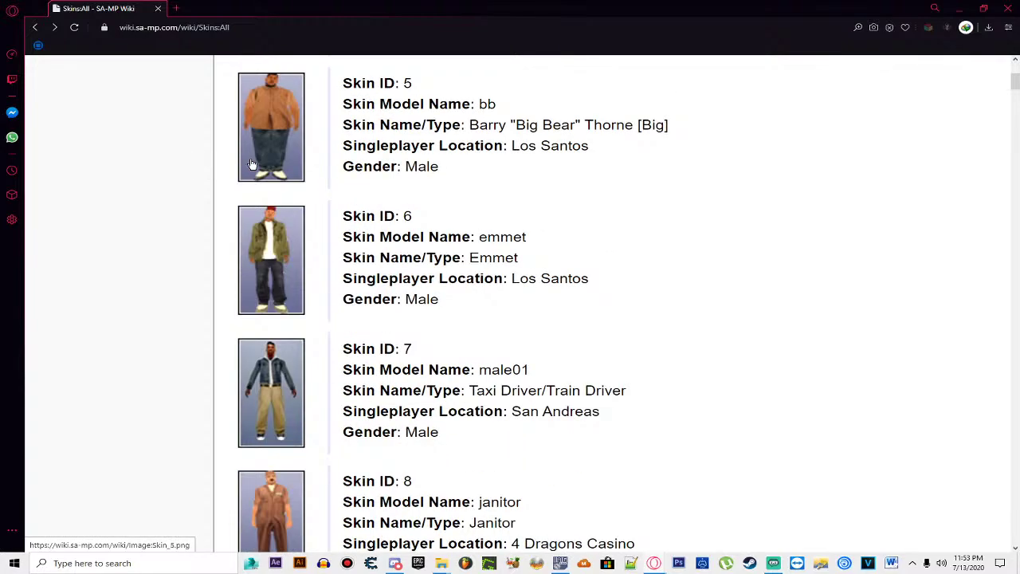
pyautogui.scroll(-5, 229, 183)
pyautogui.scroll(-3, 229, 184)
pyautogui.scroll(-1, 349, 270)
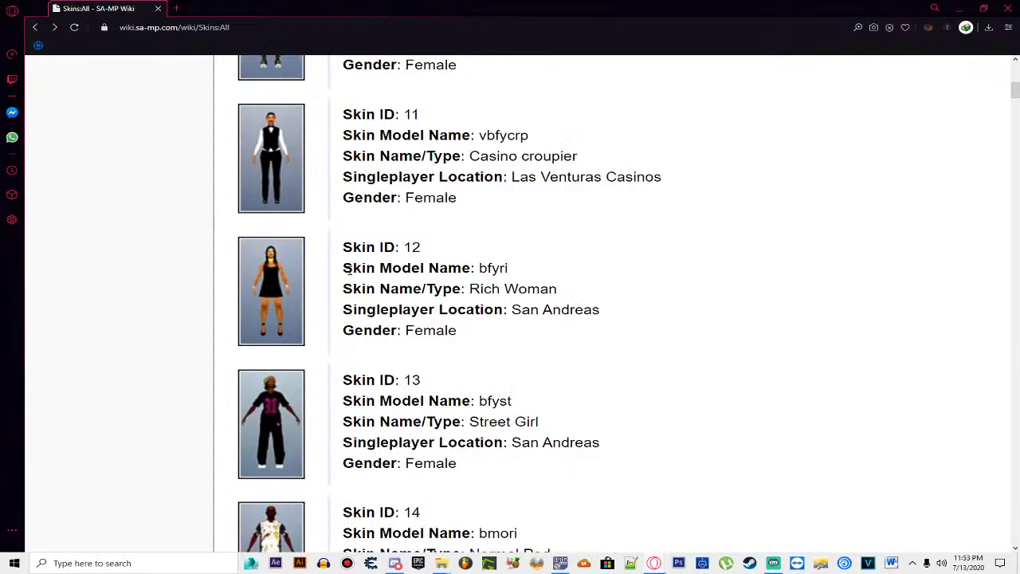
pyautogui.scroll(-4, 348, 270)
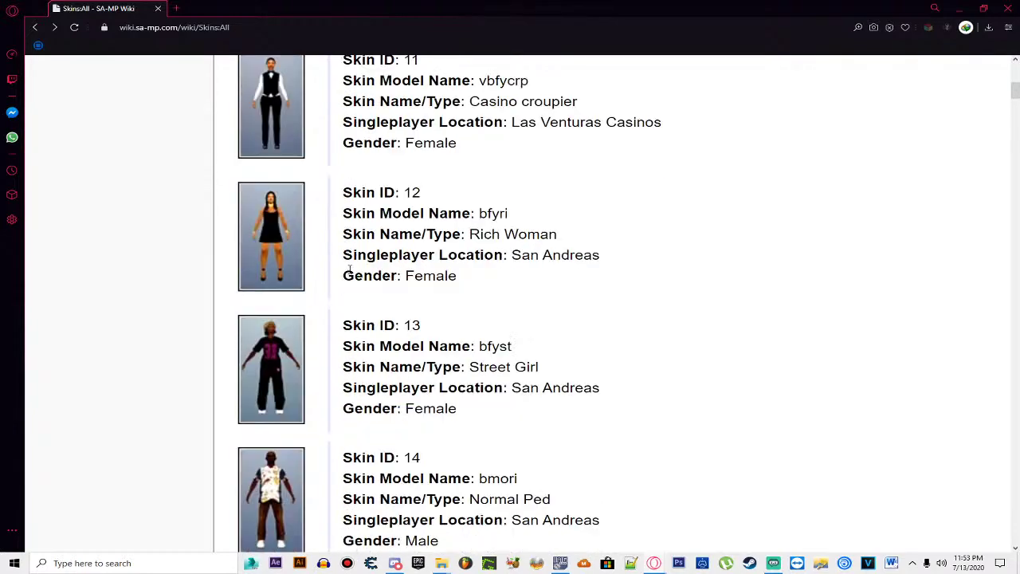
pyautogui.scroll(-5, 390, 299)
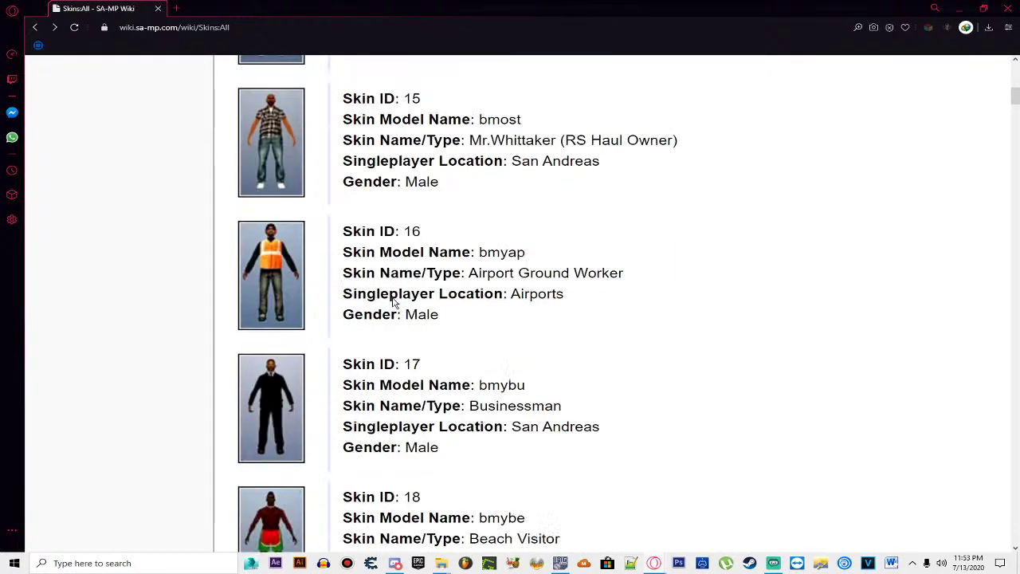
pyautogui.scroll(-3, 393, 302)
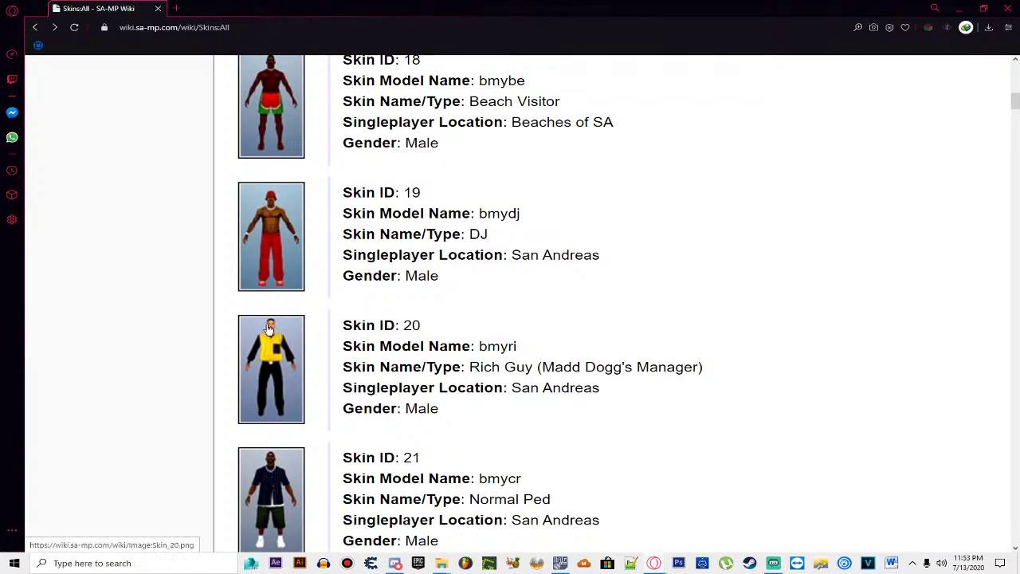
pyautogui.scroll(-1, 274, 335)
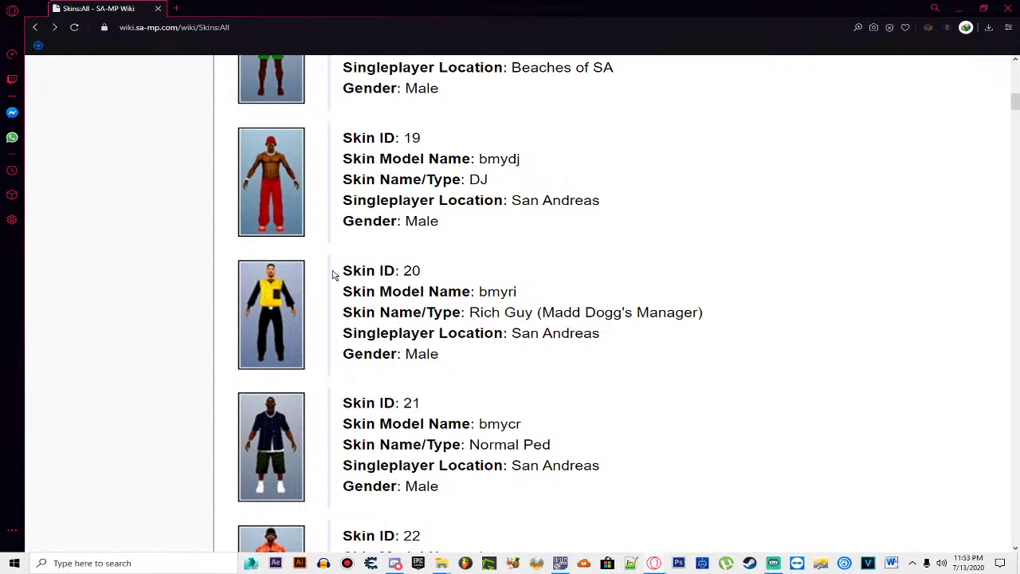
pyautogui.scroll(-1, 333, 277)
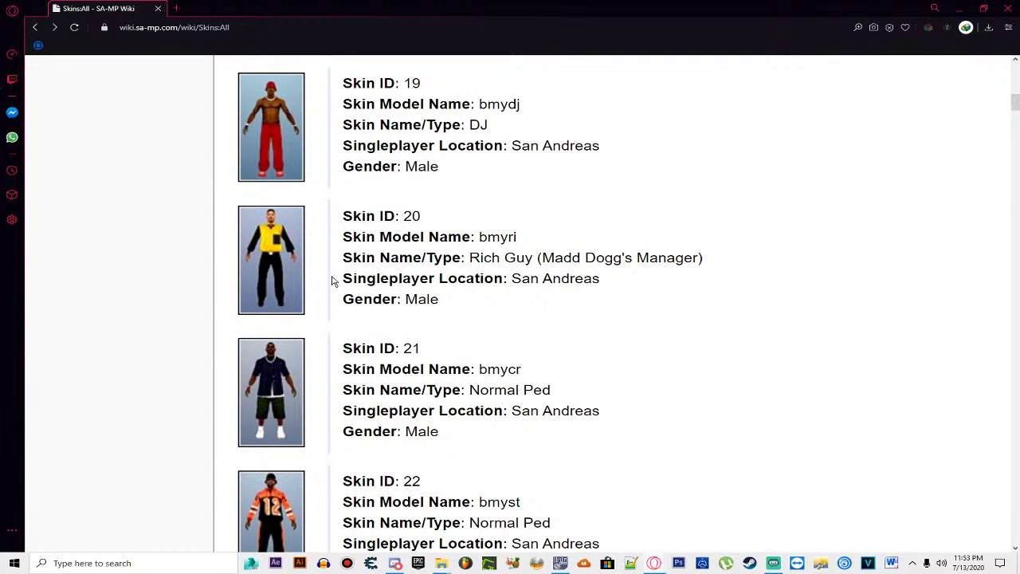
pyautogui.scroll(-6, 333, 281)
pyautogui.scroll(-3, 333, 280)
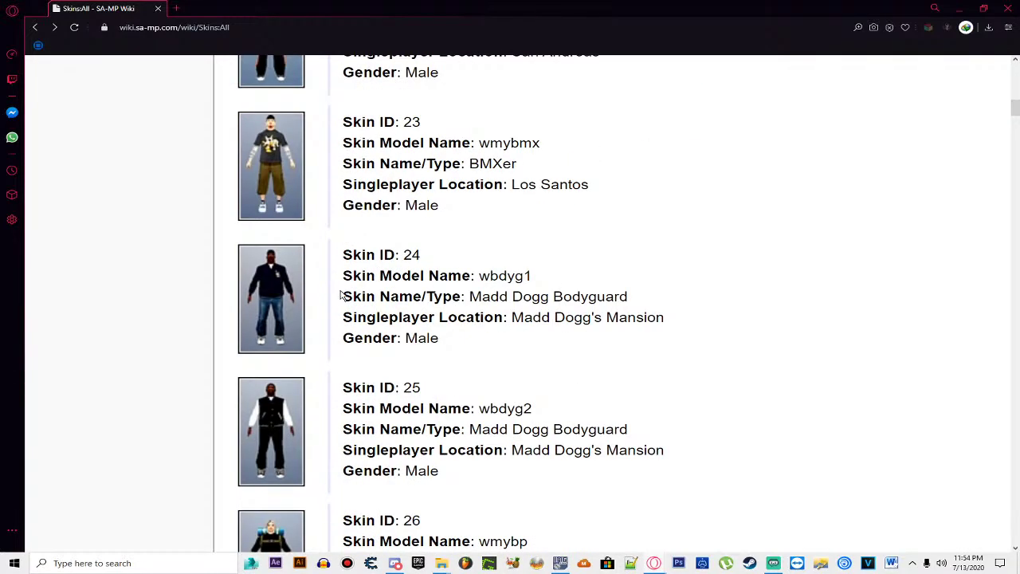
pyautogui.scroll(-7, 337, 287)
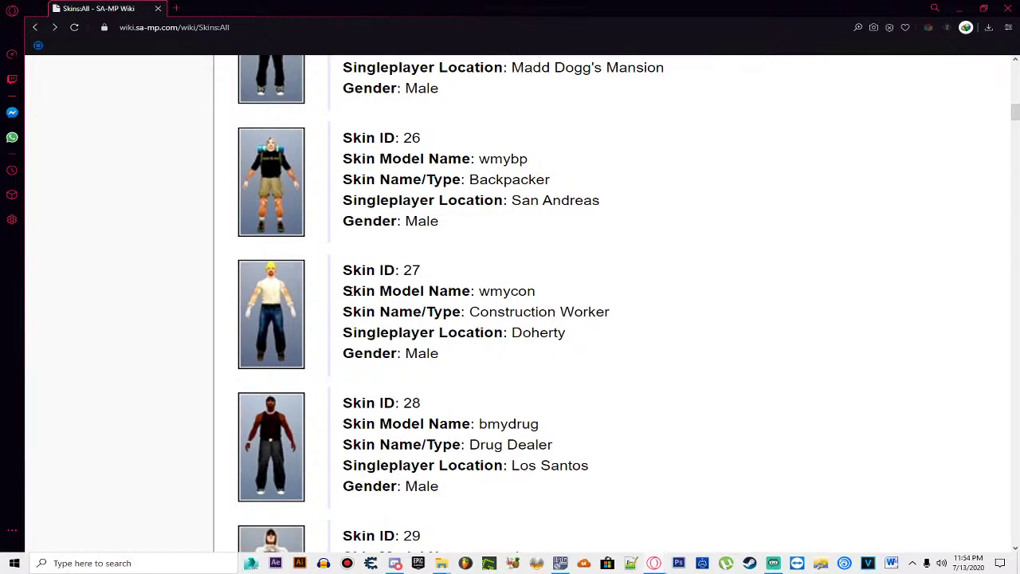
pyautogui.scroll(10, 380, 291)
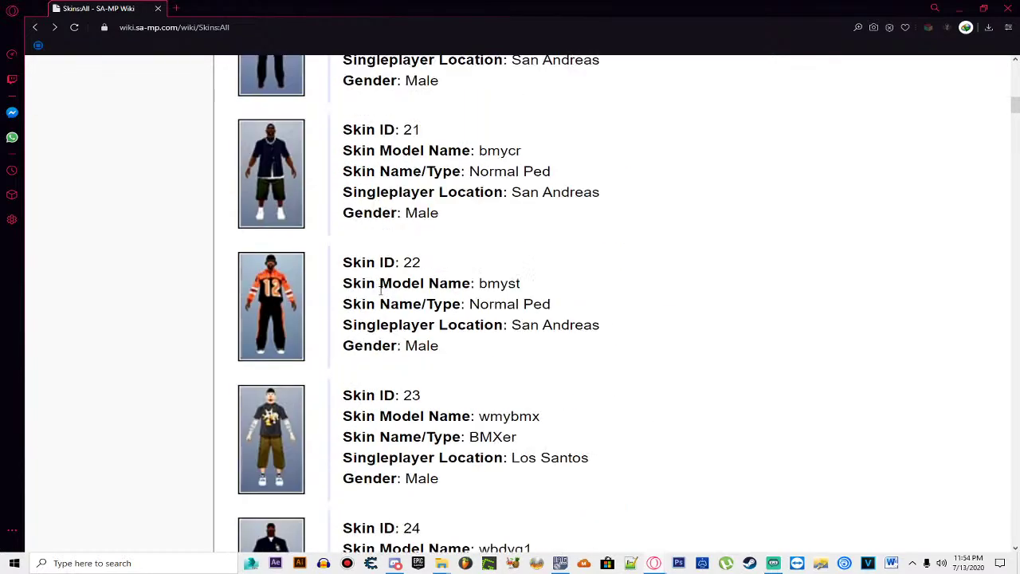
pyautogui.scroll(3, 380, 291)
pyautogui.scroll(3, 372, 230)
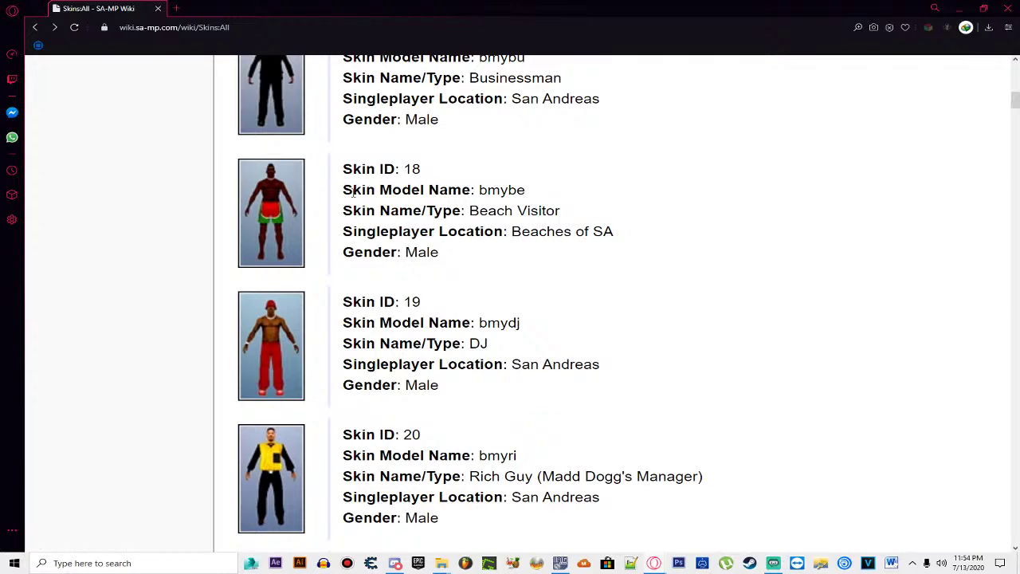
pyautogui.scroll(-4, 354, 192)
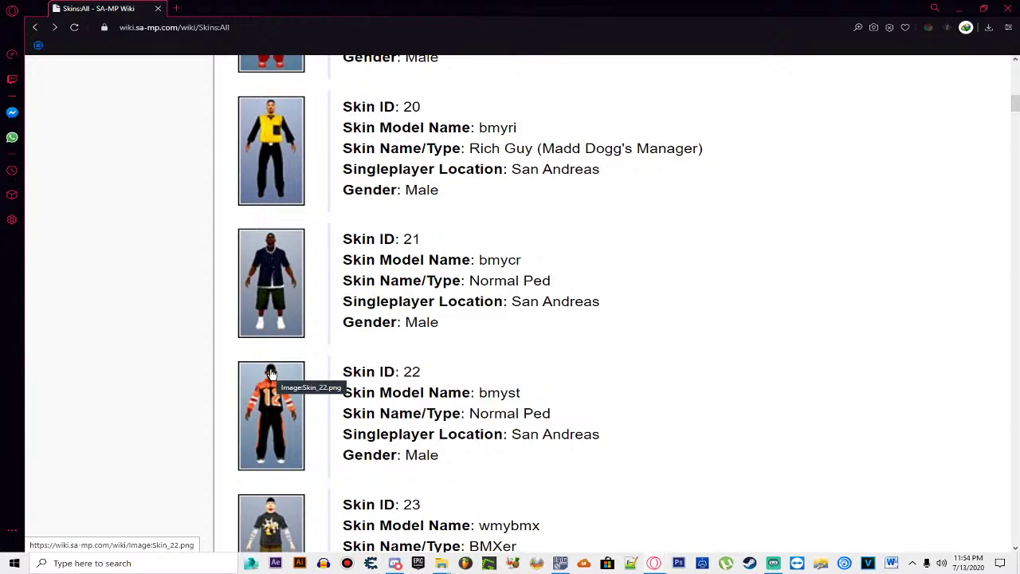
pyautogui.scroll(-1, 271, 373)
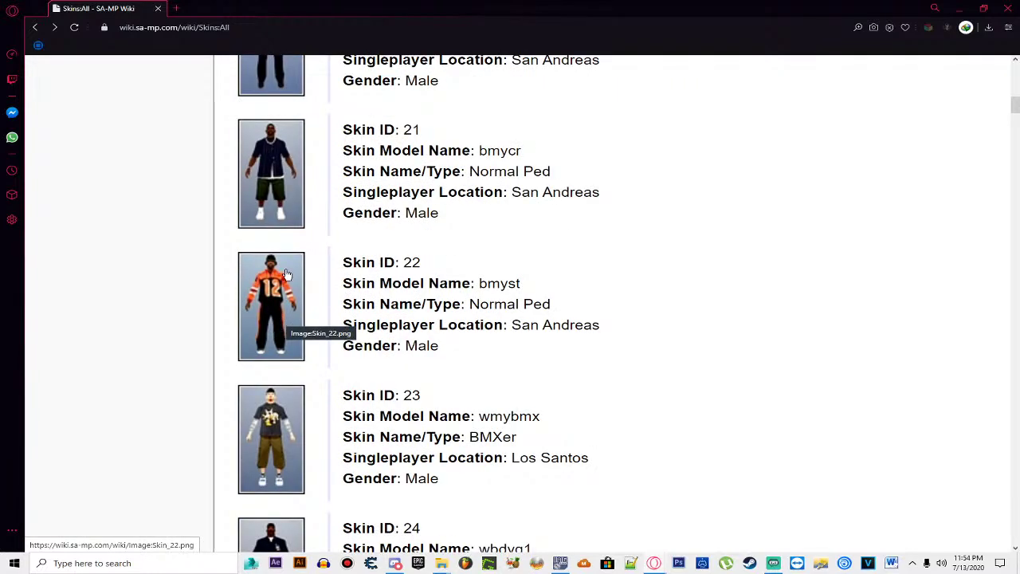
pyautogui.scroll(-2, 277, 294)
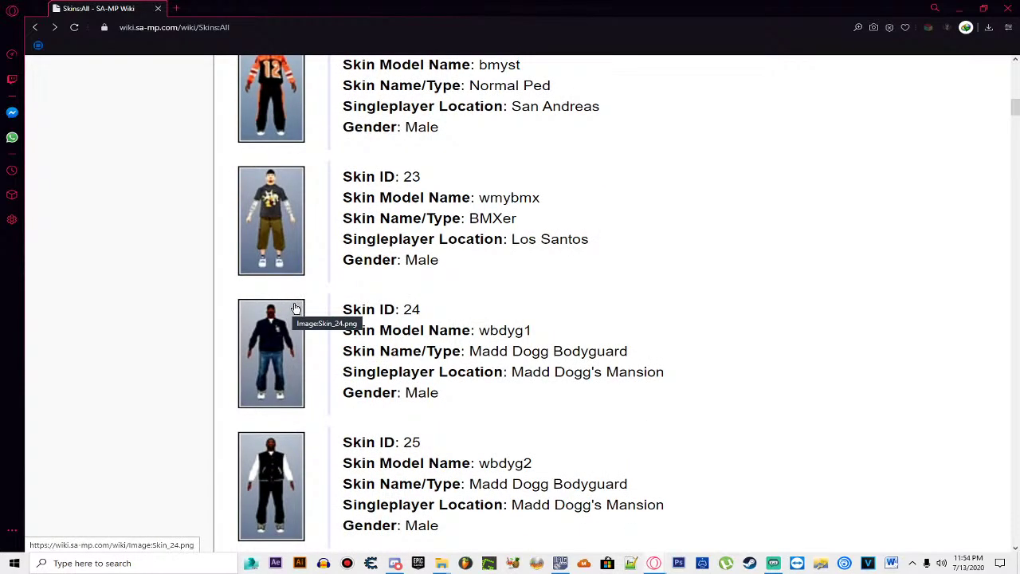
pyautogui.scroll(1, 294, 307)
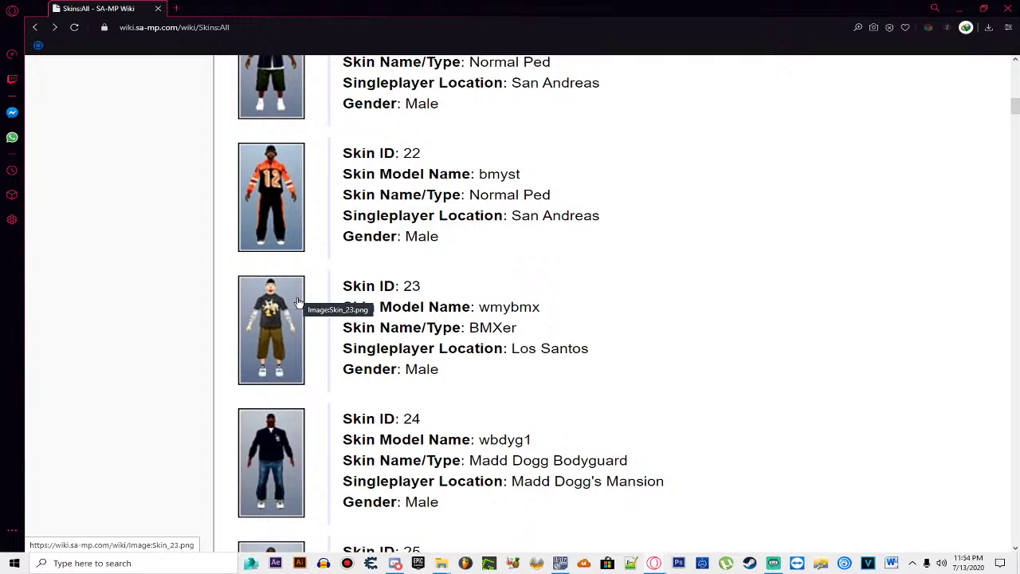
pyautogui.scroll(-2, 297, 301)
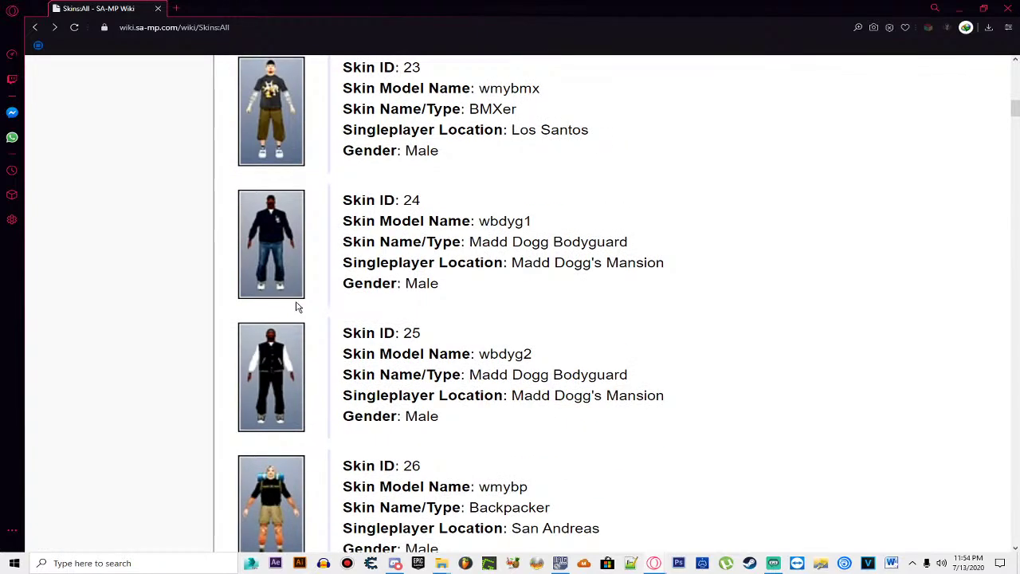
pyautogui.scroll(-1, 296, 307)
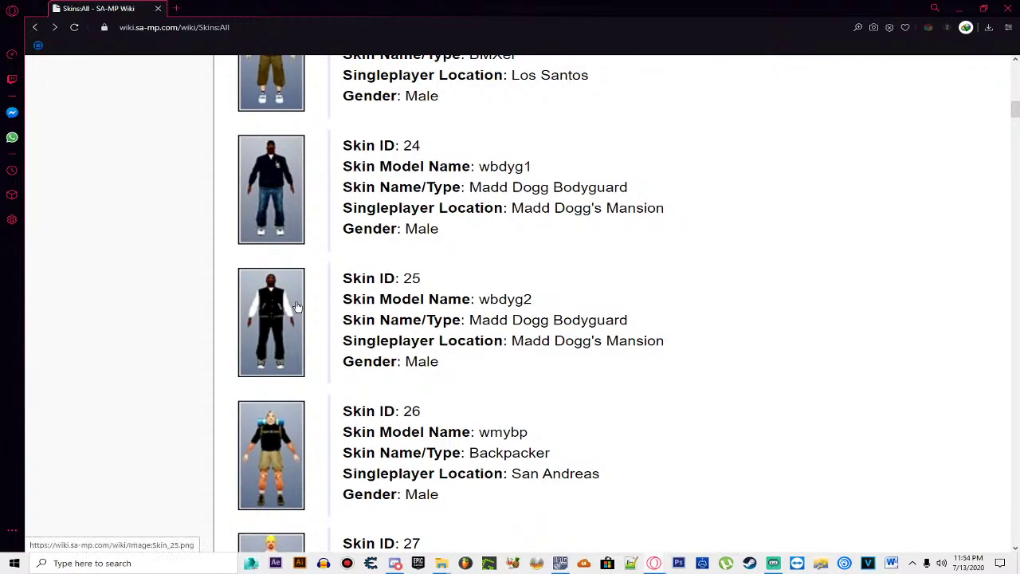
pyautogui.scroll(6, 296, 306)
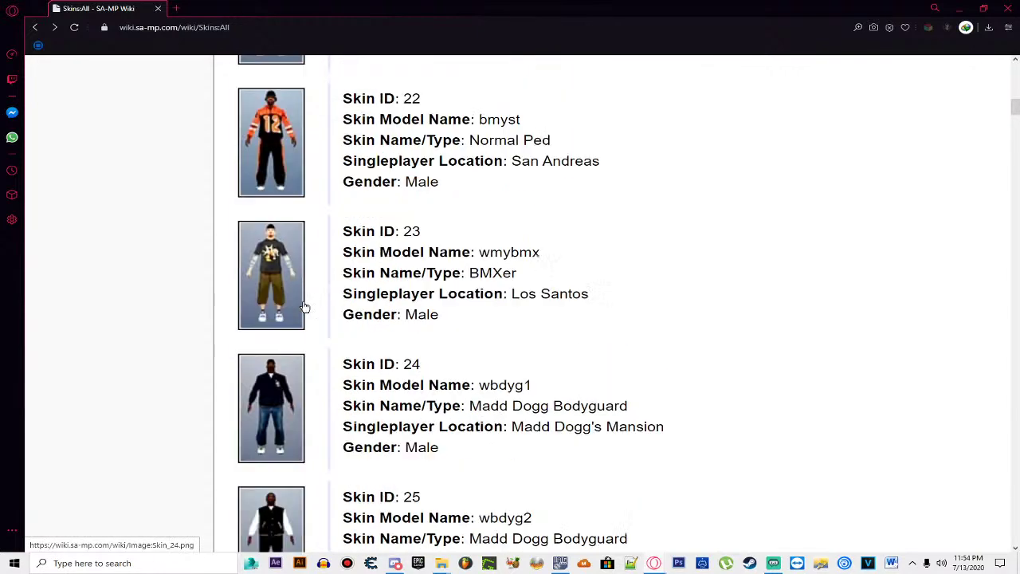
pyautogui.scroll(1, 312, 228)
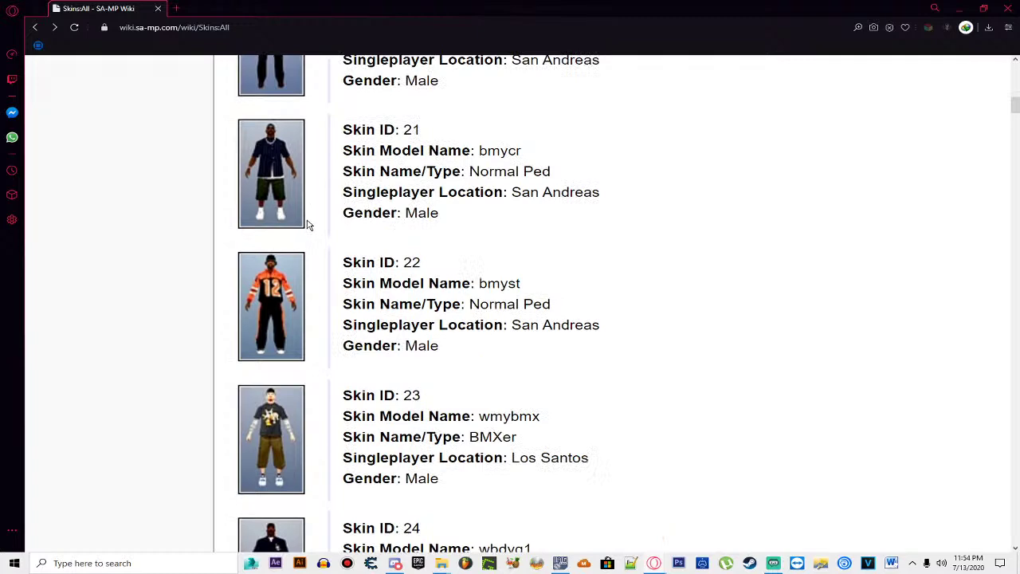
# Step: In a new tab, search Google for the person's full name using the corrected suggestion
pyautogui.click(176, 8)
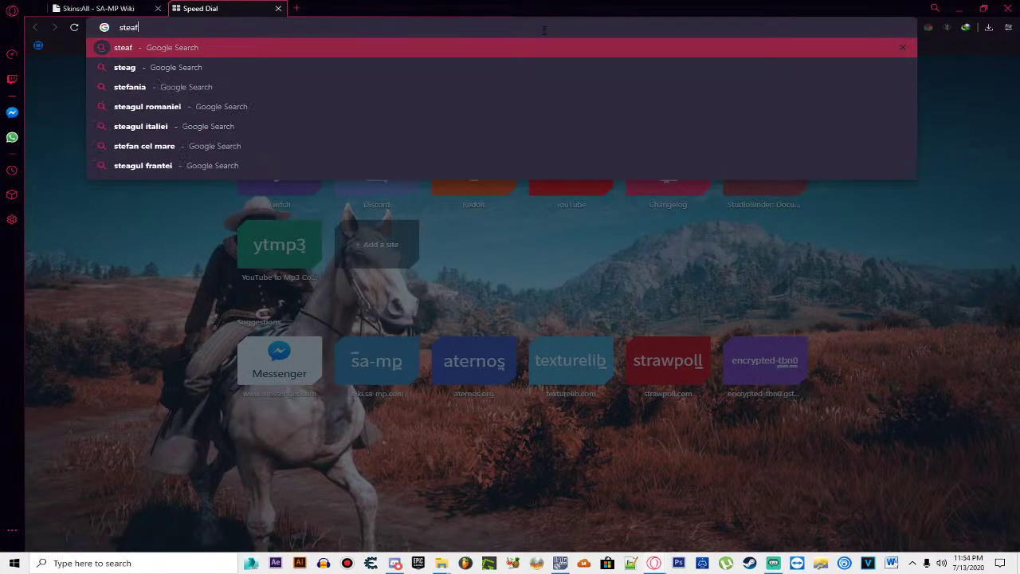
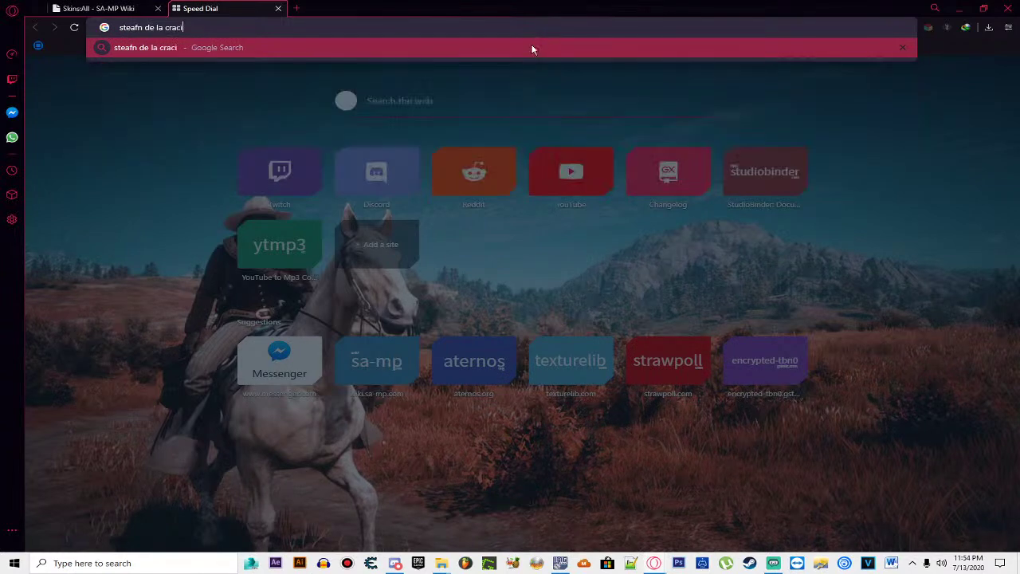
pyautogui.press('Down')
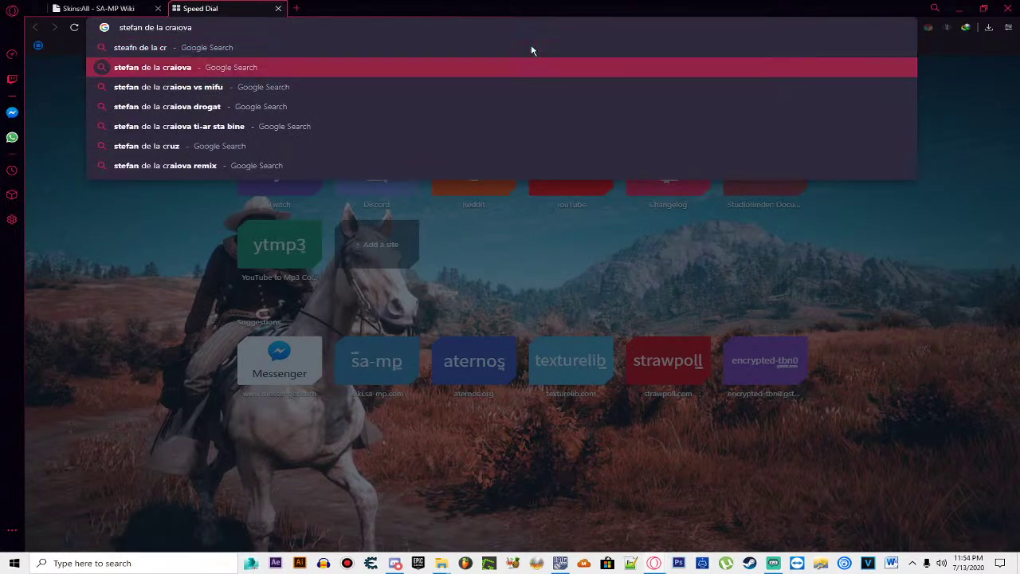
pyautogui.press('Return')
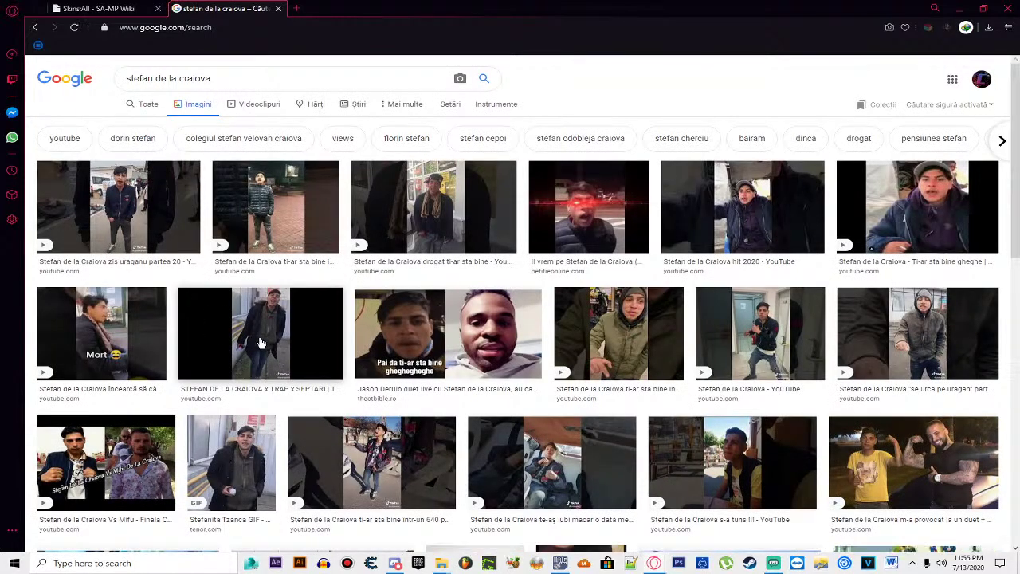
# Step: Open a full-body photo of the person (maxresdefault.jpg) in its own tab and close the search results
pyautogui.scroll(-2, 261, 343)
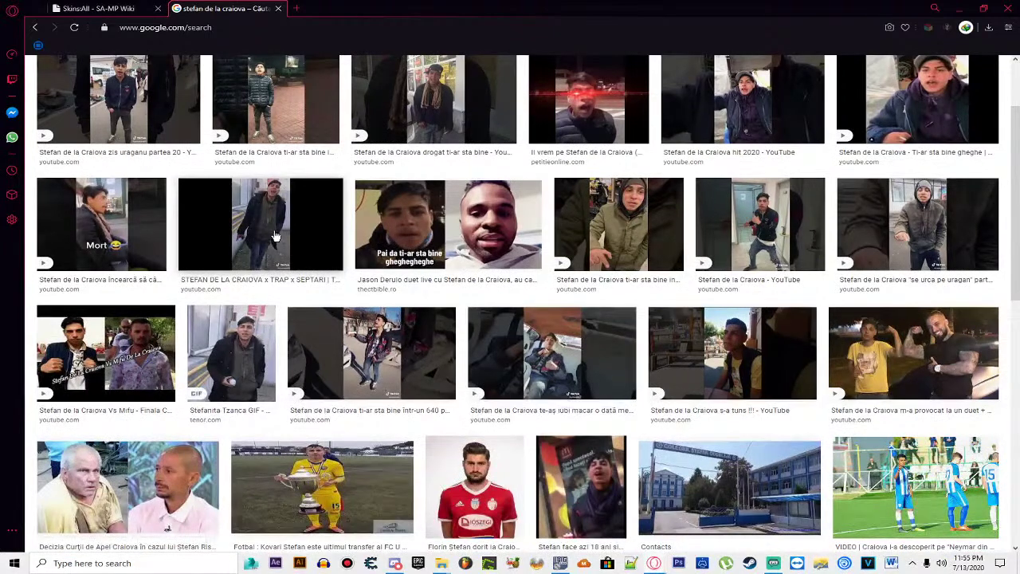
pyautogui.scroll(1, 269, 255)
pyautogui.click(269, 255)
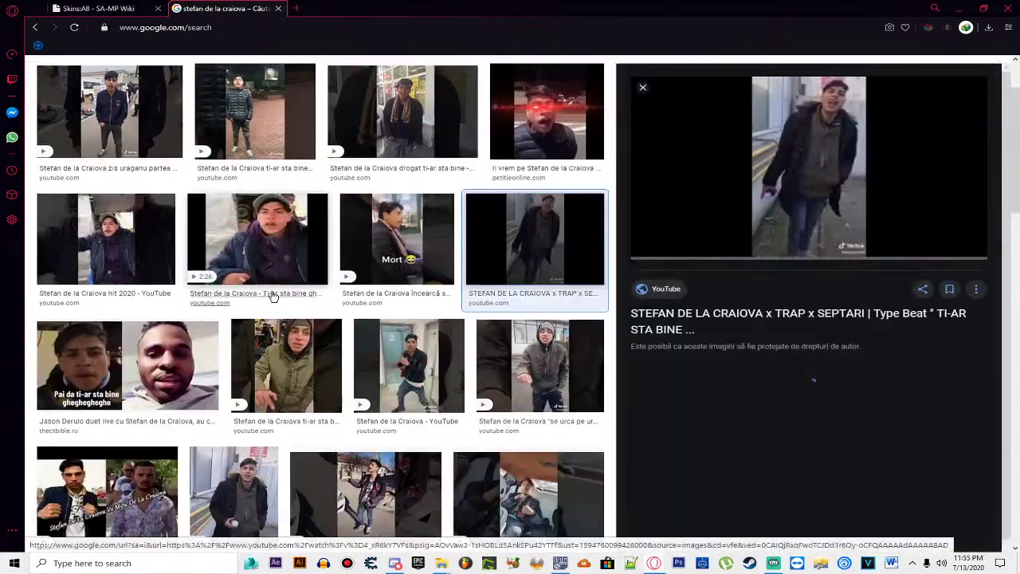
pyautogui.rightClick(787, 162)
pyautogui.click(821, 244)
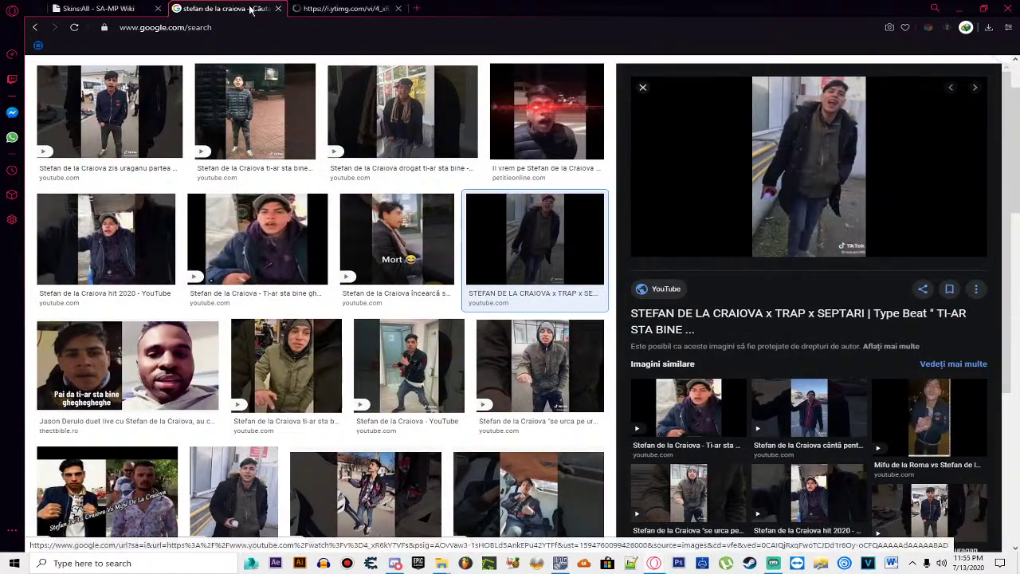
pyautogui.click(279, 8)
# Step: Return to the SA-MP Wiki skins list showing IDs 18–20
pyautogui.scroll(4, 624, 127)
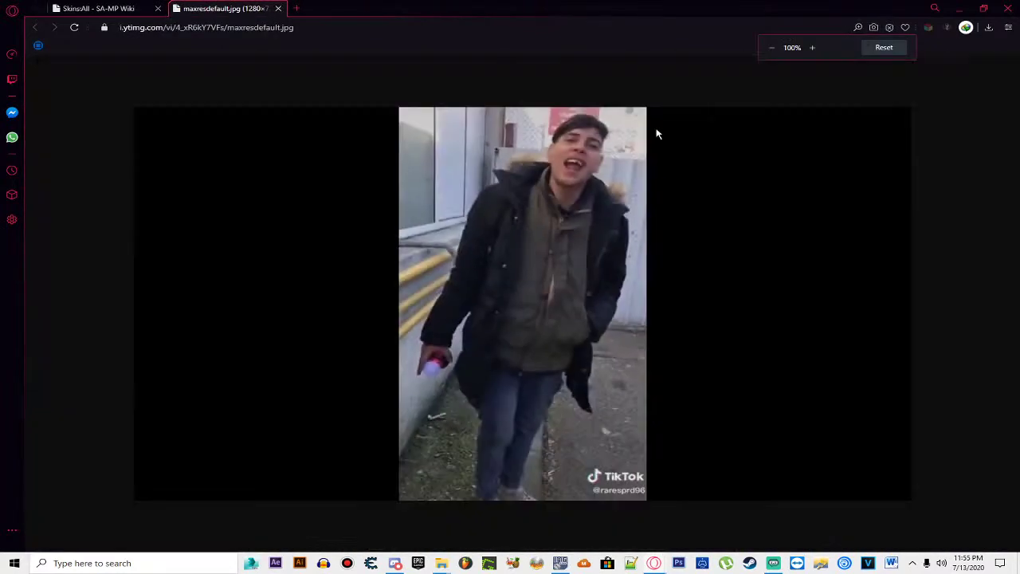
pyautogui.scroll(1, 741, 129)
pyautogui.scroll(-3, 765, 139)
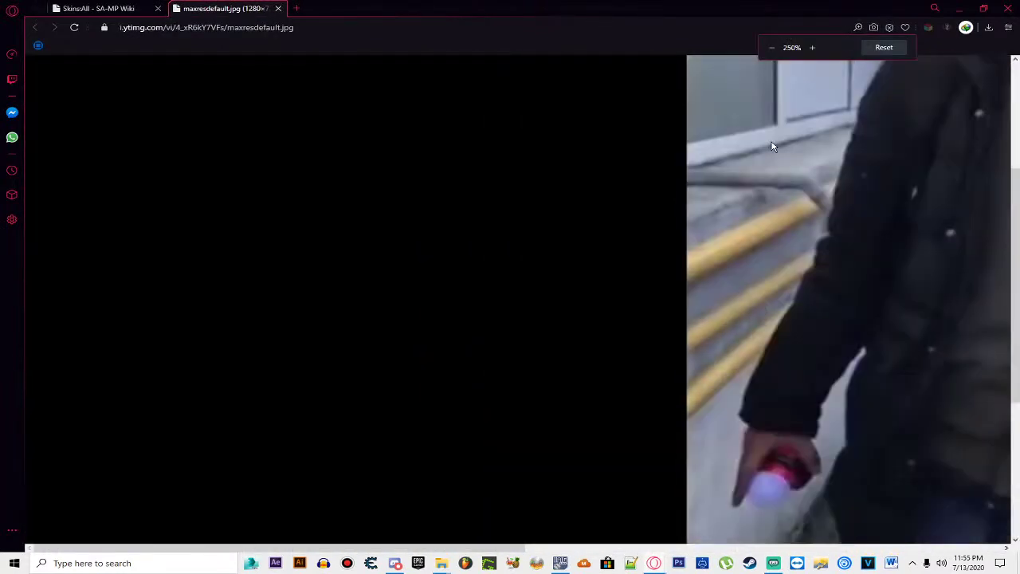
pyautogui.scroll(-4, 737, 131)
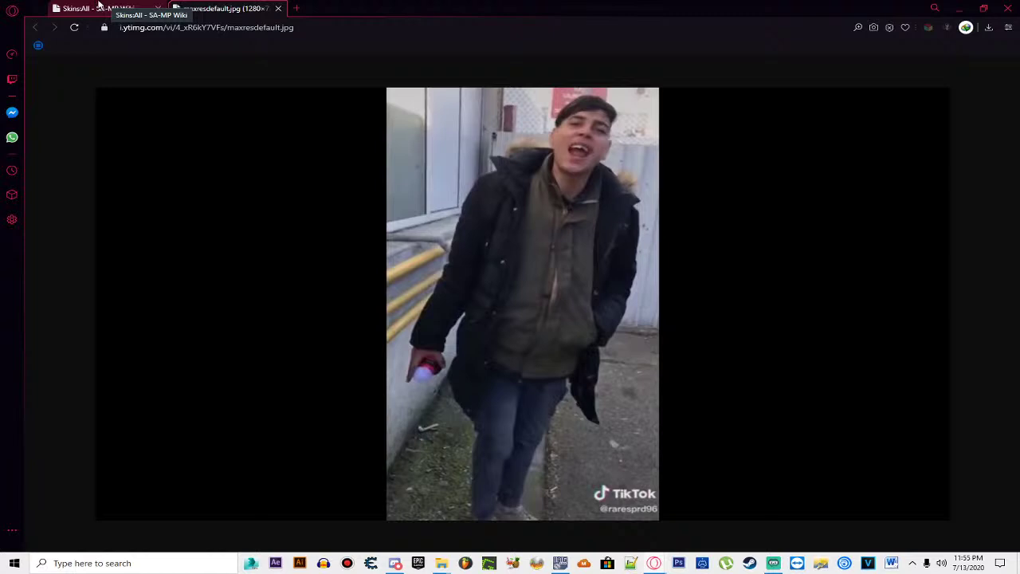
pyautogui.click(99, 6)
# Step: Scroll down the skins list from ID 31, comparing the entries against the reference photo
pyautogui.scroll(10, 295, 187)
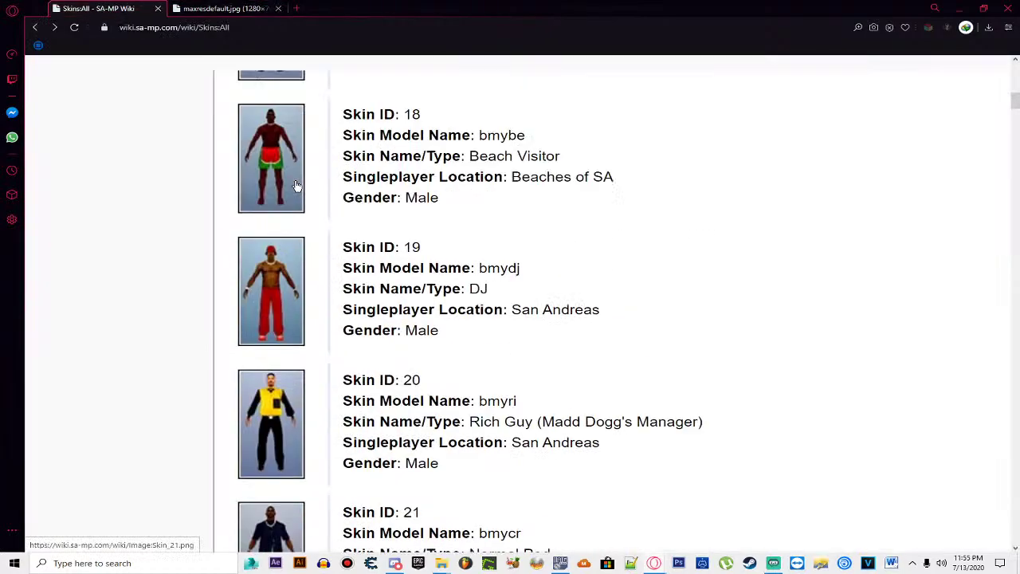
pyautogui.scroll(-4, 317, 204)
pyautogui.scroll(-20, 319, 216)
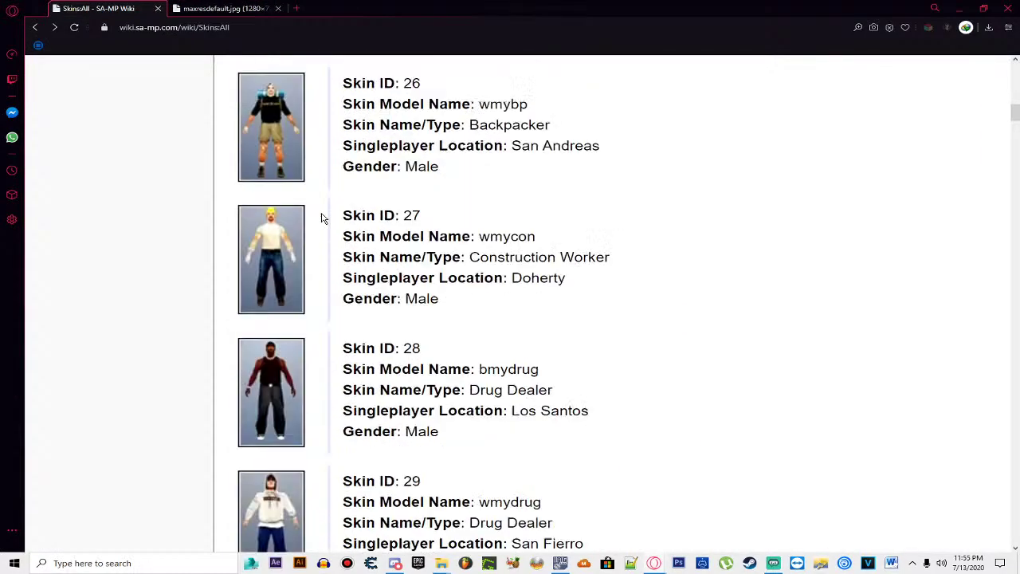
pyautogui.scroll(-3, 322, 218)
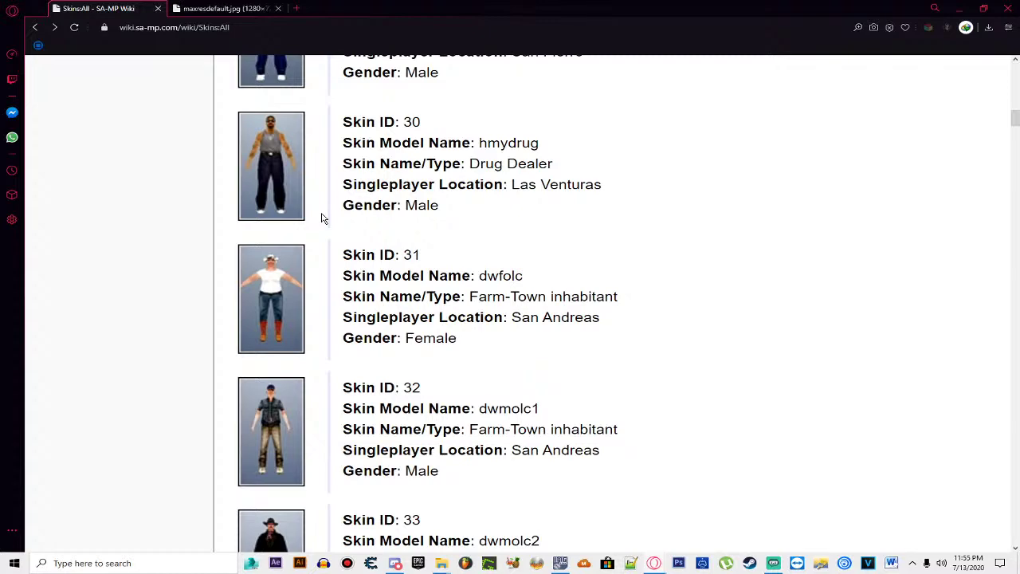
pyautogui.scroll(-2, 322, 218)
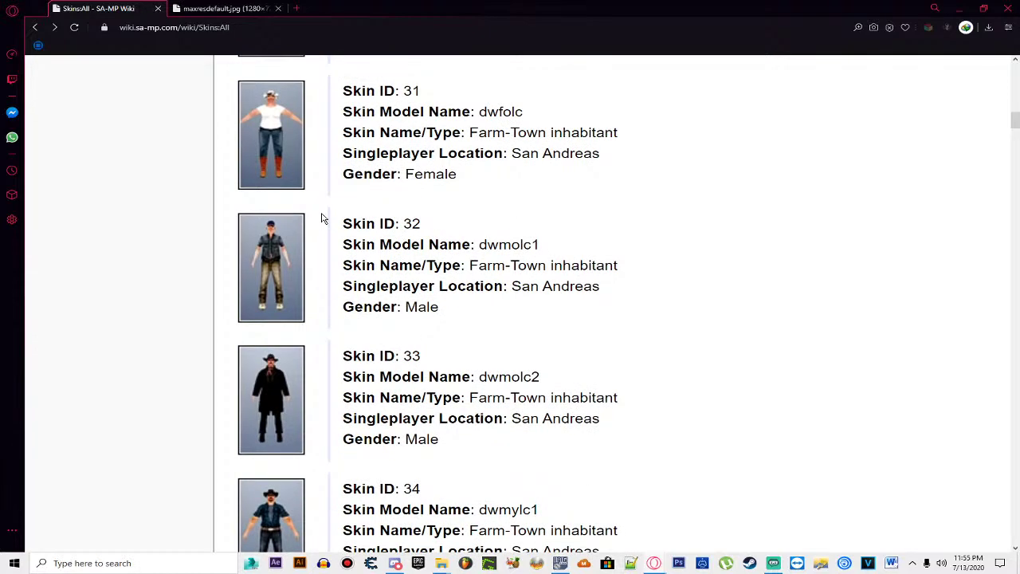
pyautogui.scroll(-11, 322, 218)
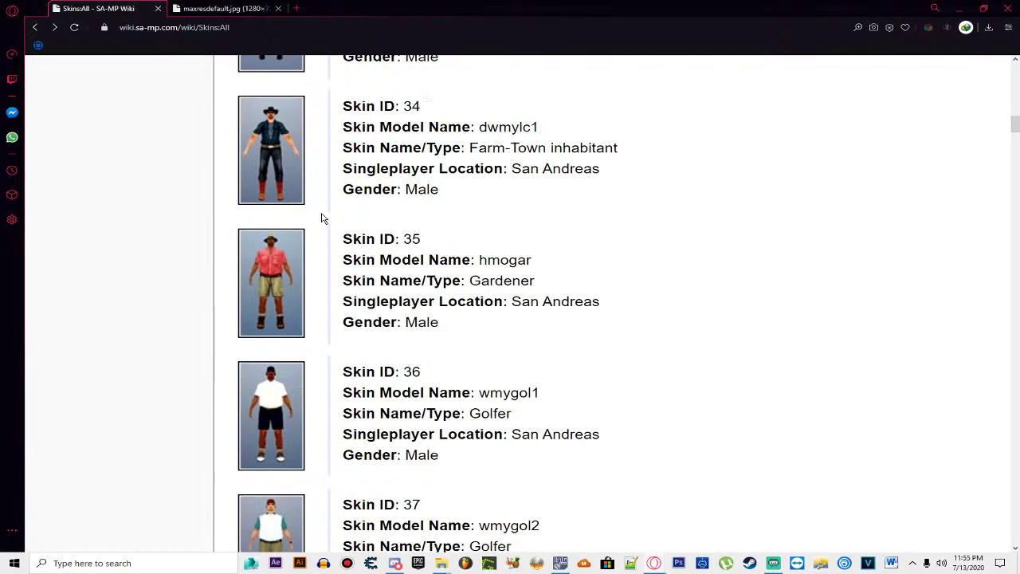
pyautogui.scroll(-1, 322, 216)
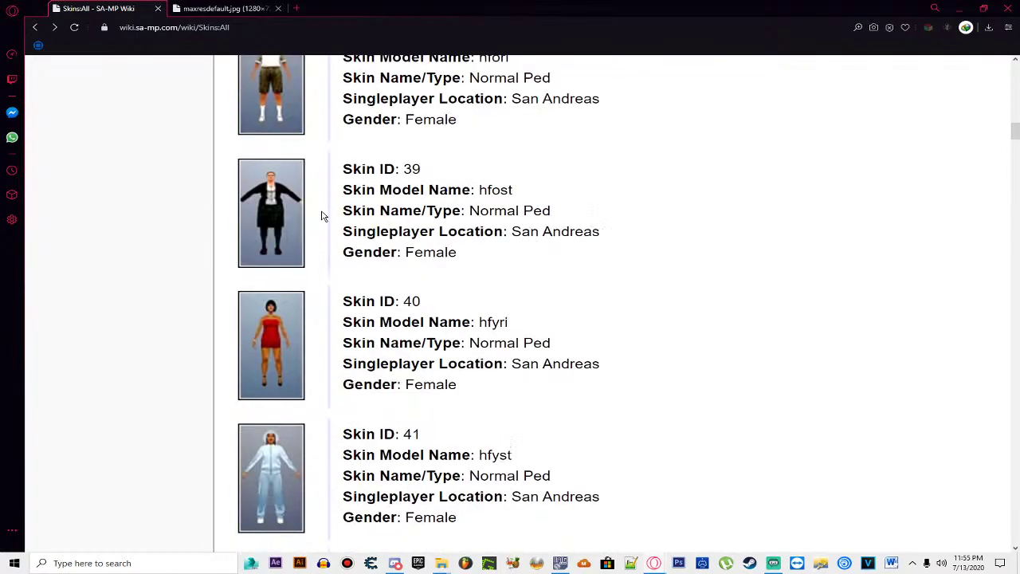
pyautogui.scroll(-10, 323, 211)
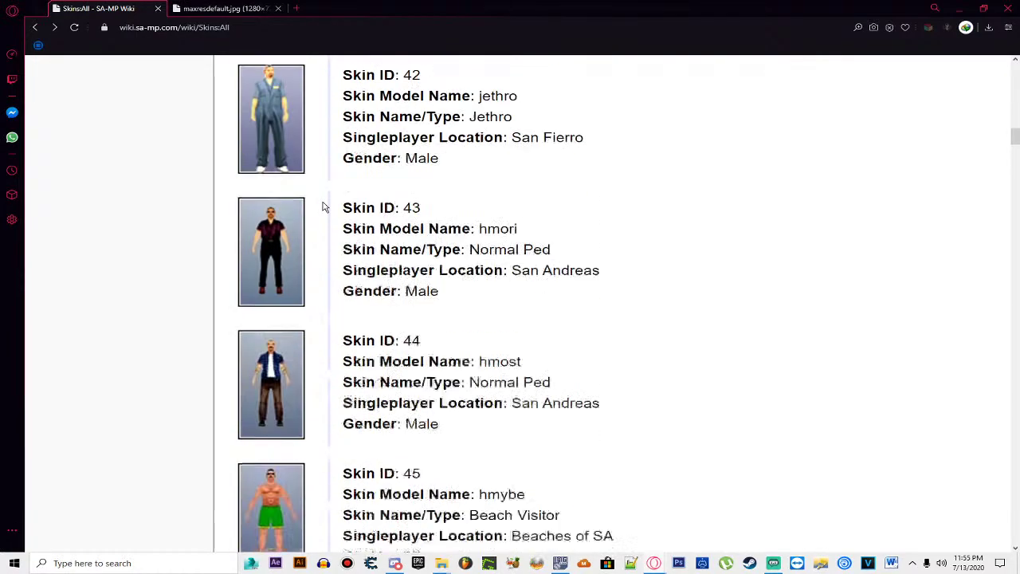
pyautogui.scroll(-7, 323, 208)
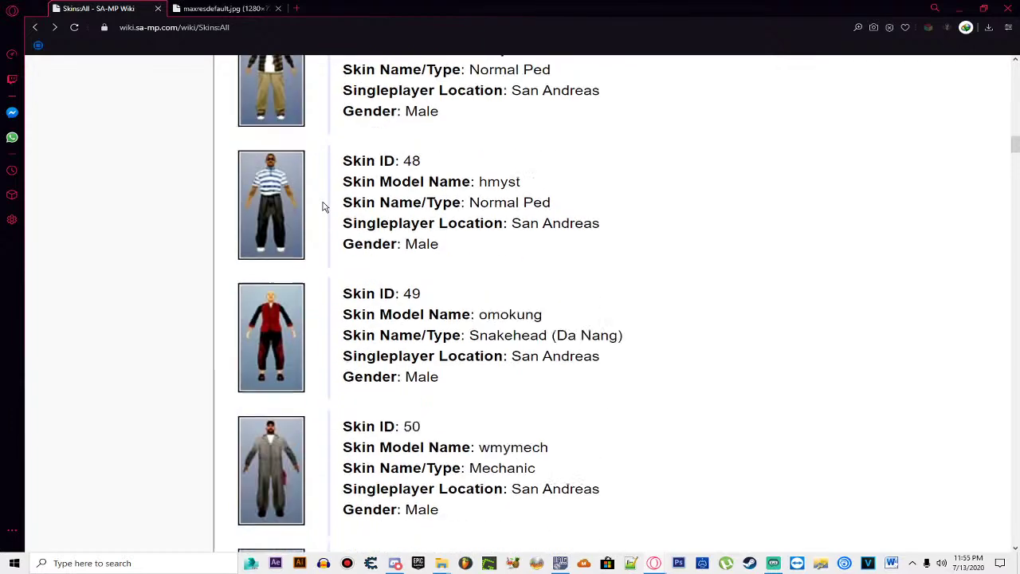
pyautogui.click(245, 9)
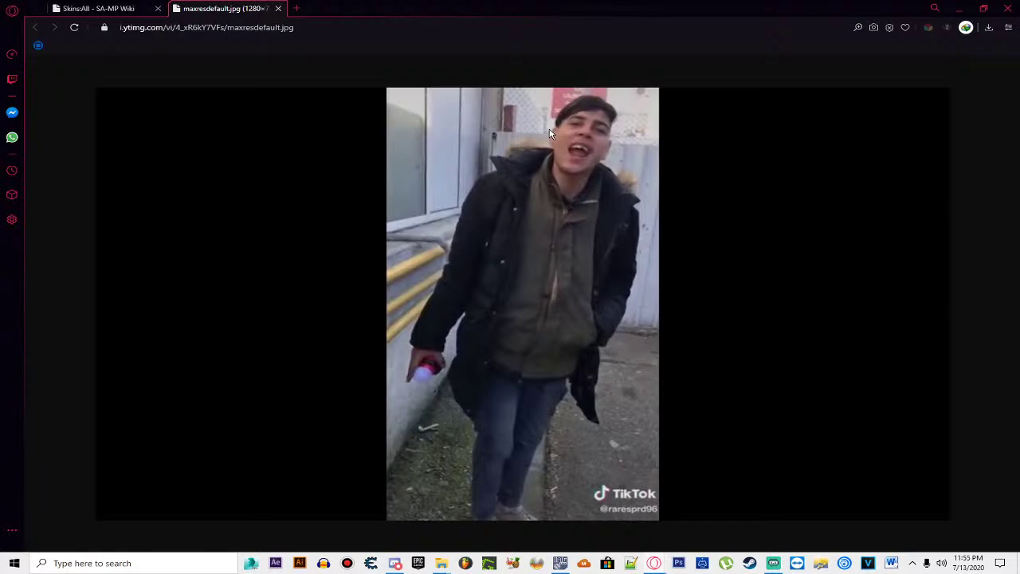
pyautogui.click(100, 8)
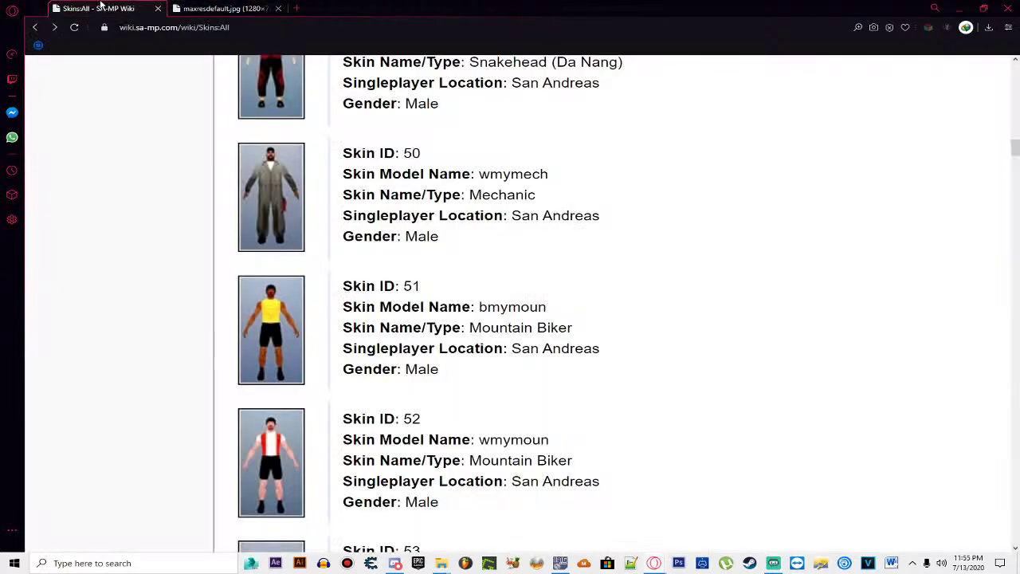
# Step: Keep browsing further down the skins list, checking the reference photo twice more
pyautogui.scroll(-7, 326, 149)
pyautogui.scroll(-10, 326, 148)
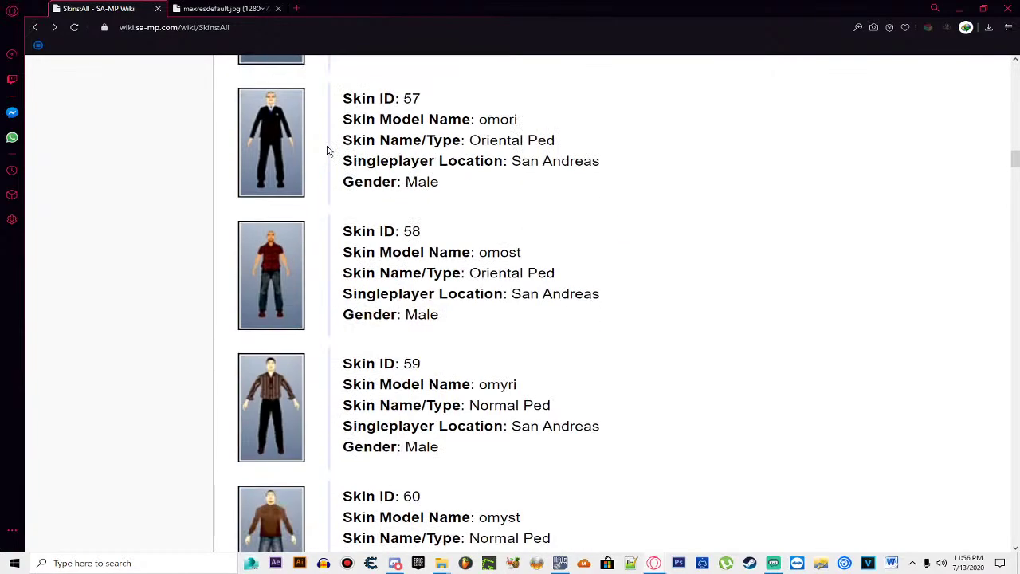
pyautogui.scroll(-13, 326, 148)
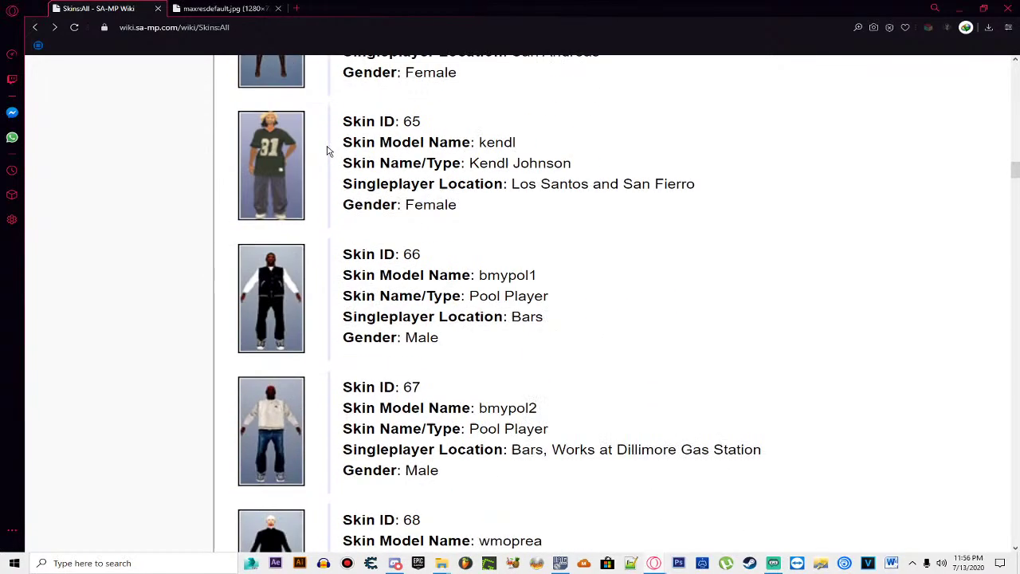
pyautogui.scroll(-6, 326, 148)
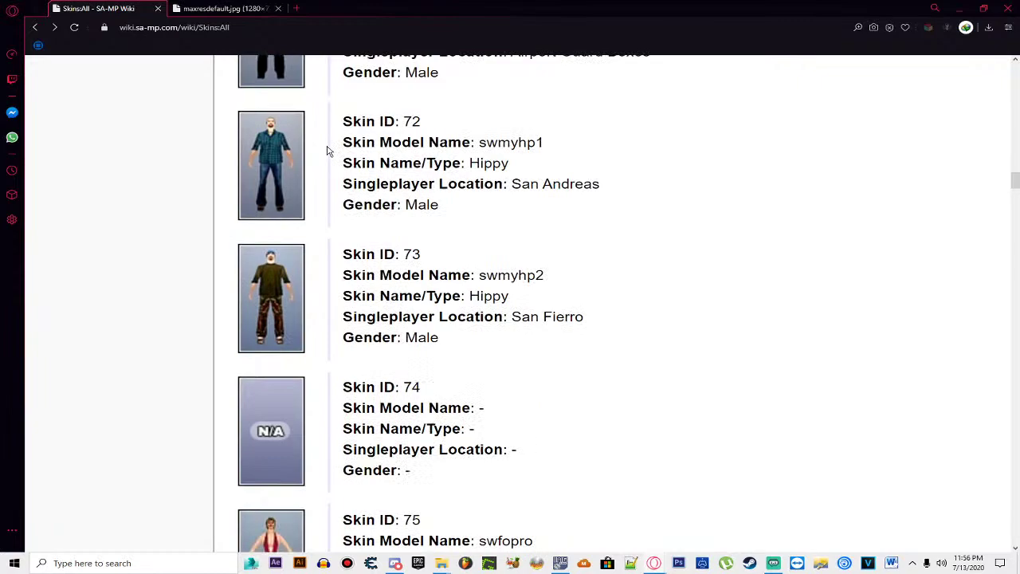
pyautogui.scroll(-20, 326, 151)
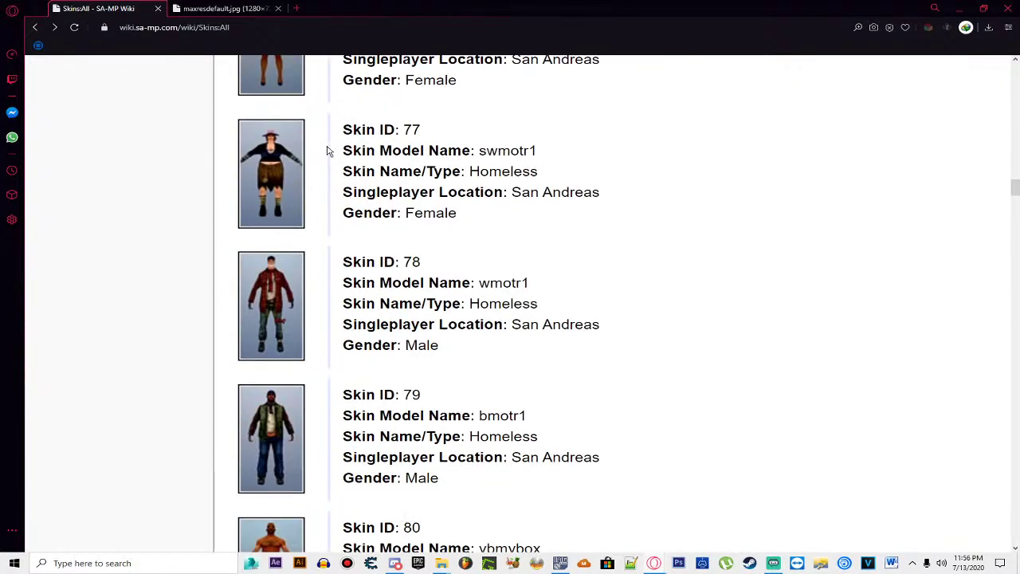
pyautogui.scroll(-17, 327, 151)
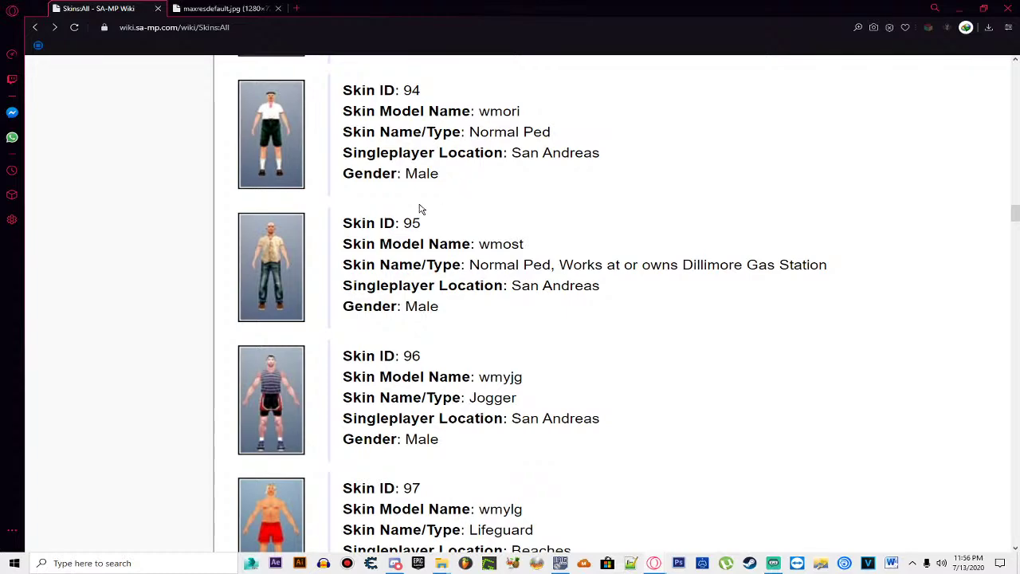
pyautogui.scroll(15, 421, 209)
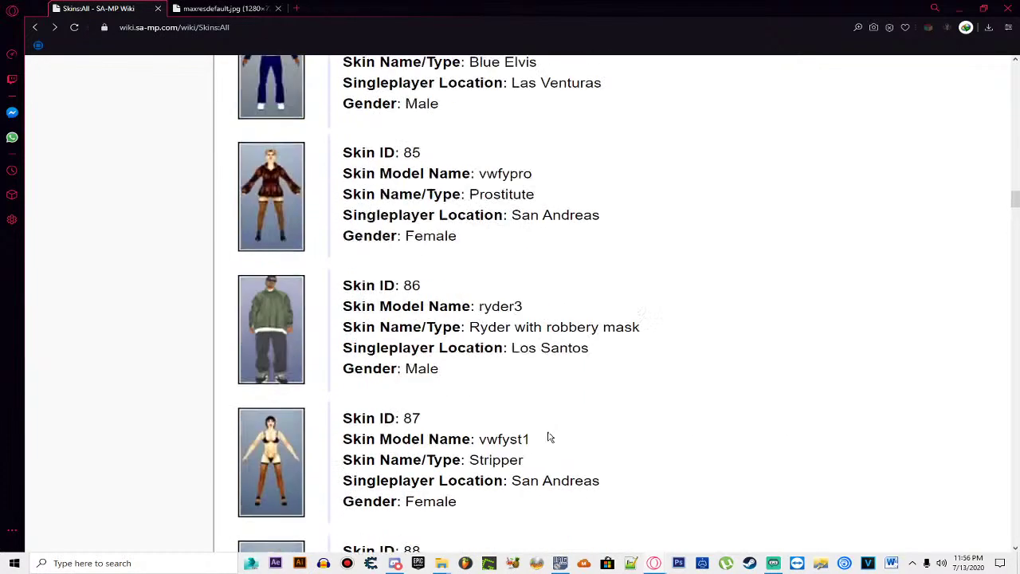
pyautogui.moveTo(1014, 199); pyautogui.dragTo(1014, 103)
pyautogui.scroll(-15, 635, 369)
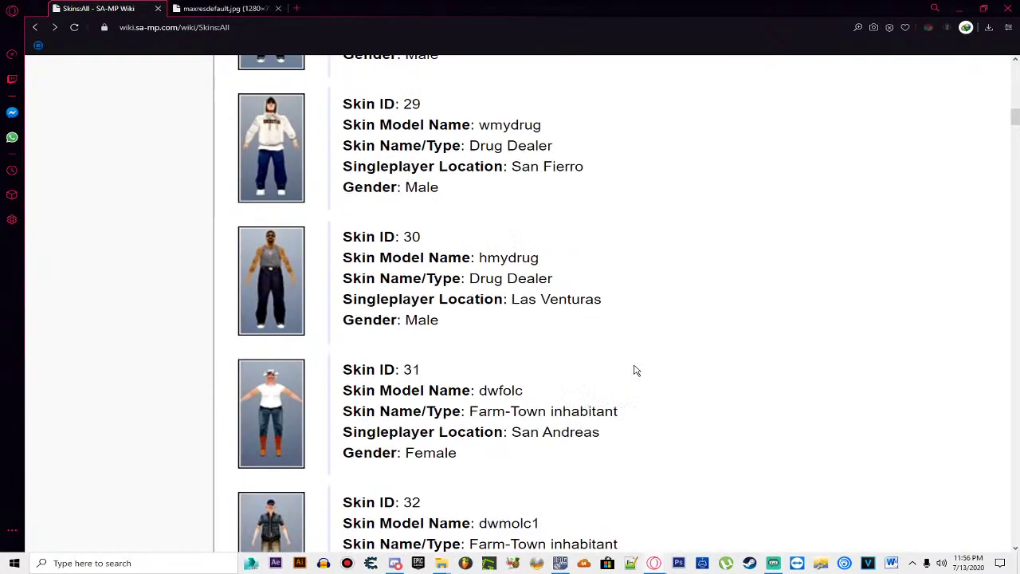
pyautogui.scroll(-3, 635, 369)
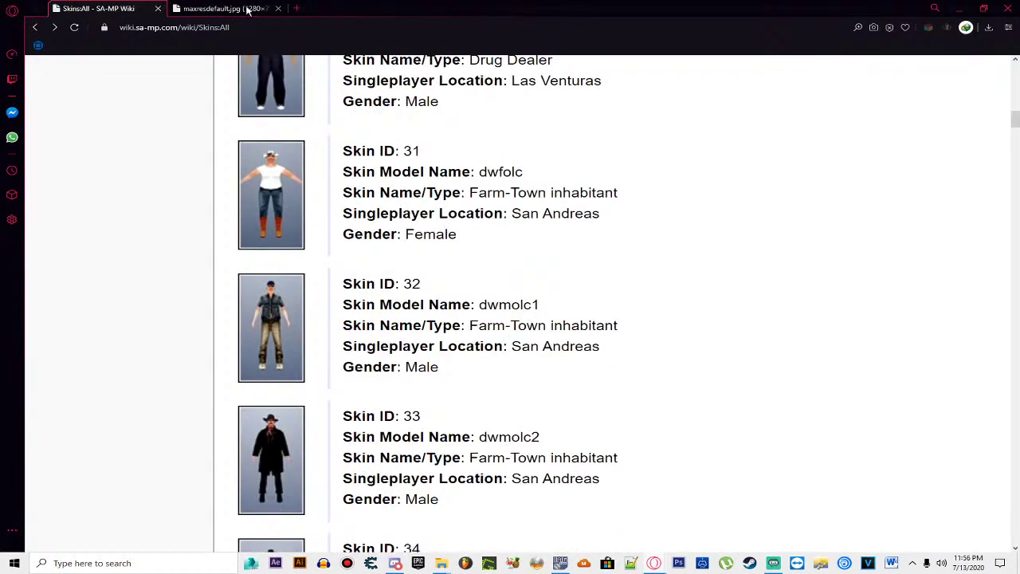
pyautogui.click(205, 8)
pyautogui.click(78, 6)
pyautogui.scroll(-8, 415, 293)
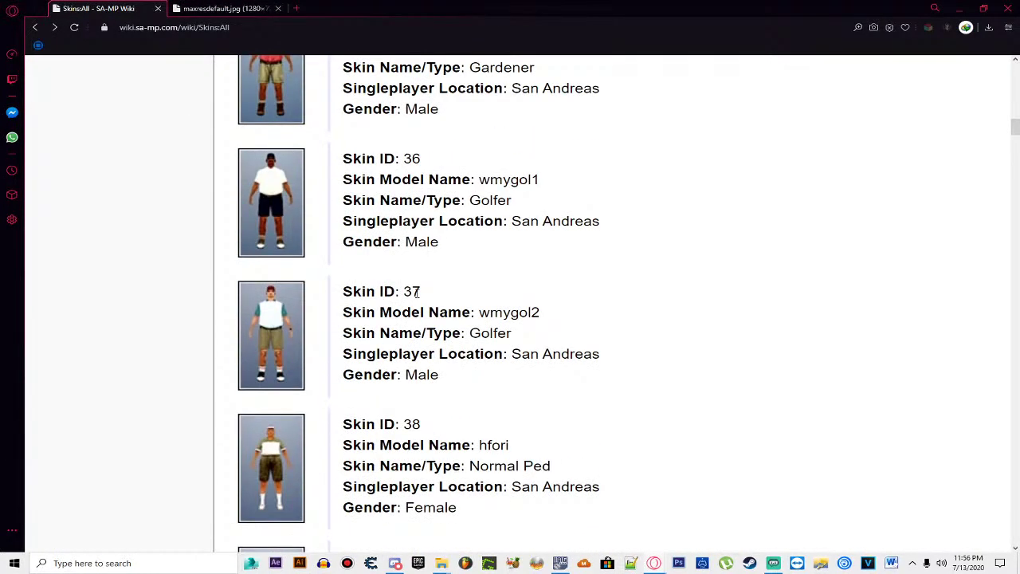
pyautogui.scroll(-2, 415, 293)
pyautogui.click(223, 8)
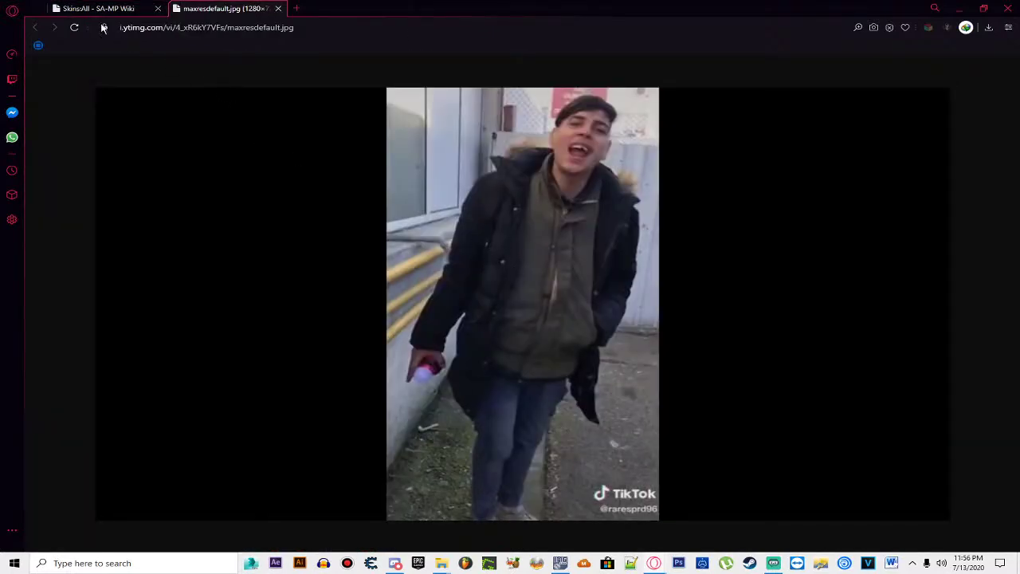
pyautogui.click(95, 8)
# Step: Scroll on to around skin ID 119, then bring up the maxresdefault.jpg reference photo
pyautogui.scroll(-10, 355, 303)
pyautogui.scroll(-8, 343, 269)
pyautogui.scroll(-4, 355, 294)
pyautogui.scroll(-20, 356, 295)
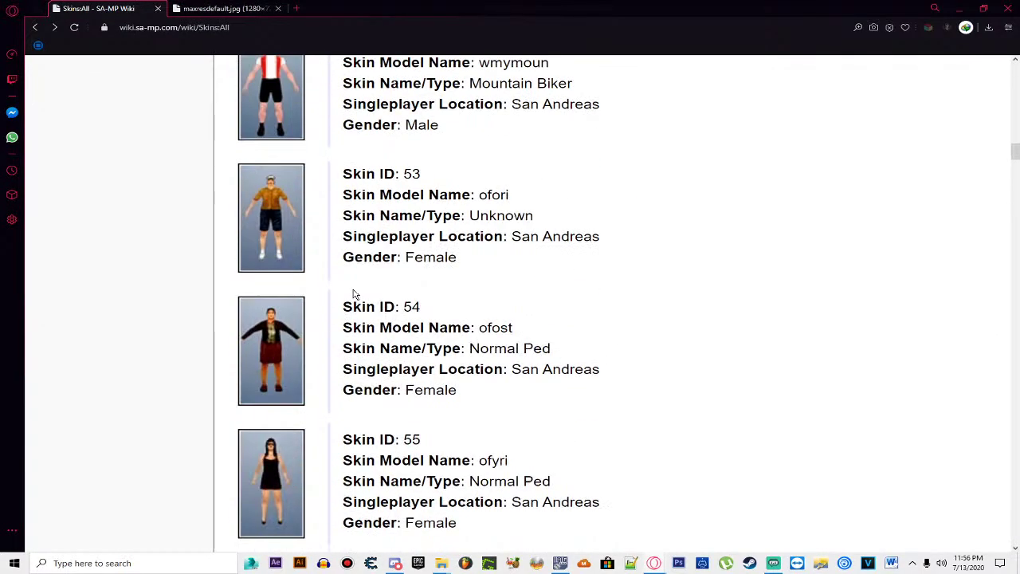
pyautogui.scroll(-10, 355, 295)
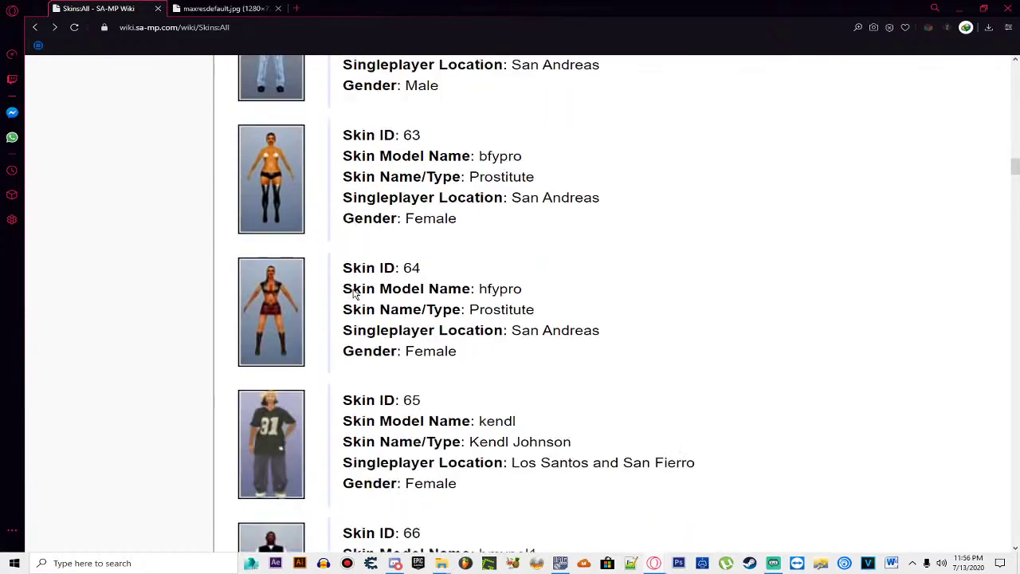
pyautogui.scroll(-14, 355, 294)
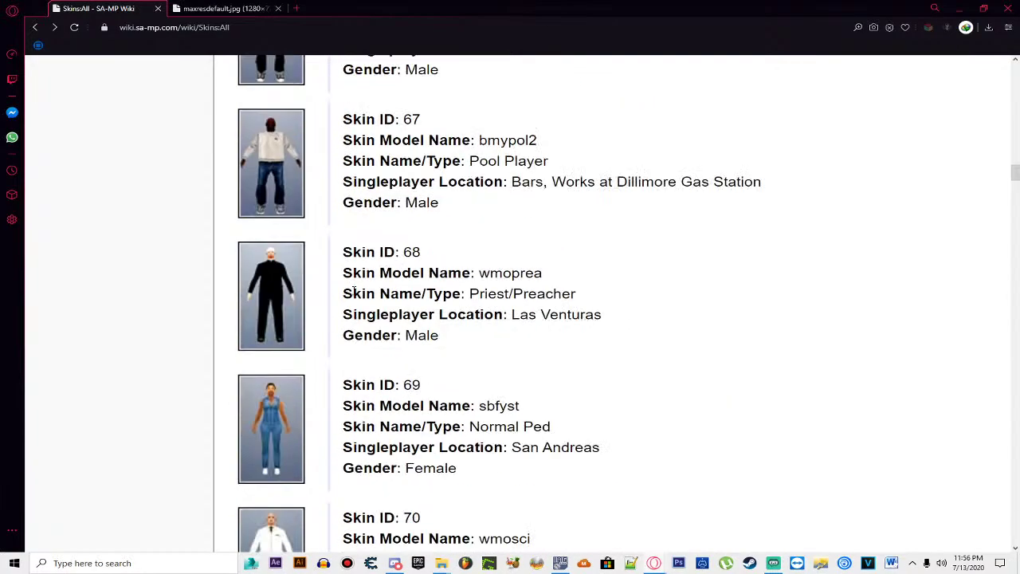
pyautogui.scroll(-17, 357, 300)
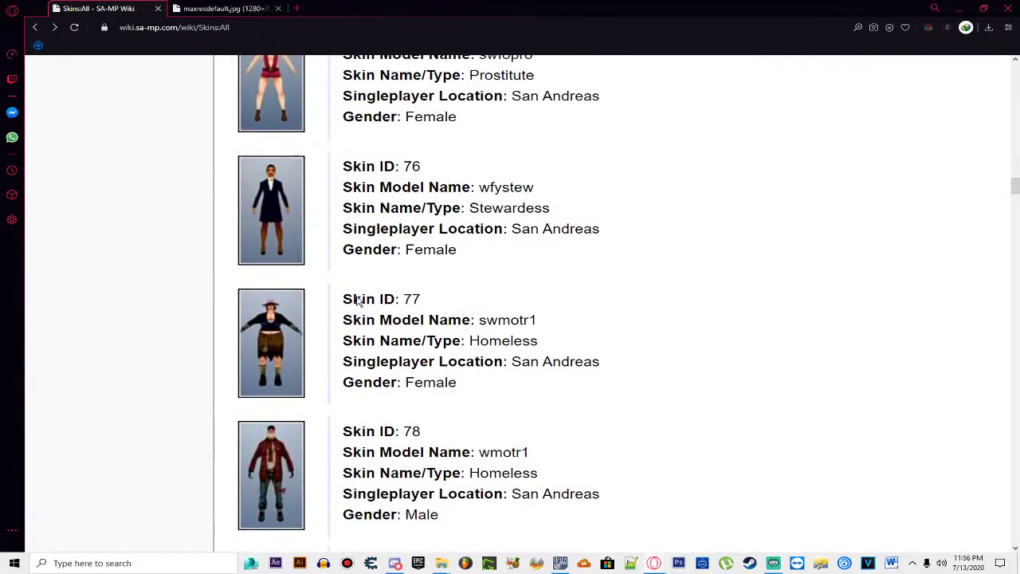
pyautogui.scroll(-5, 372, 301)
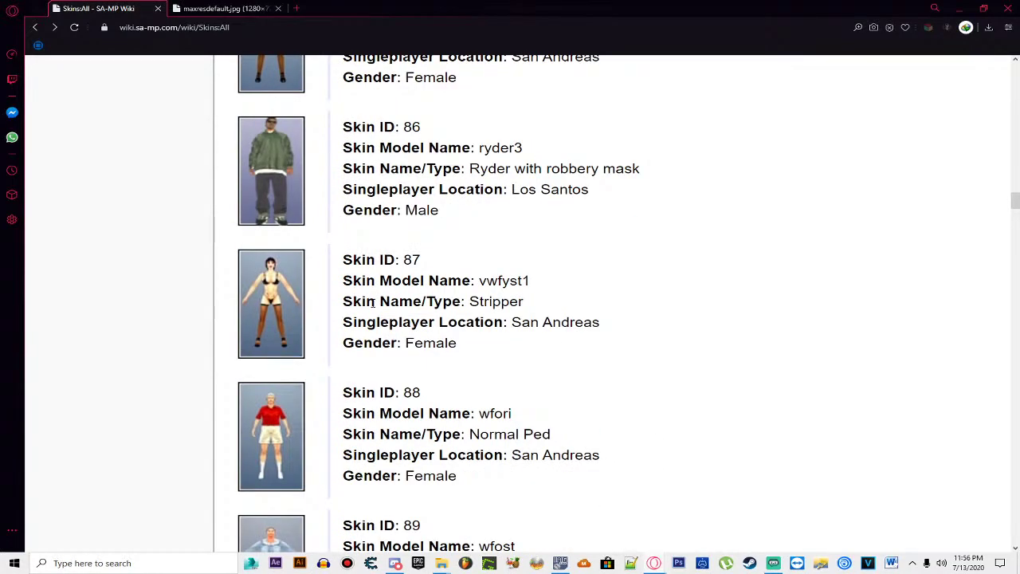
pyautogui.scroll(-14, 373, 303)
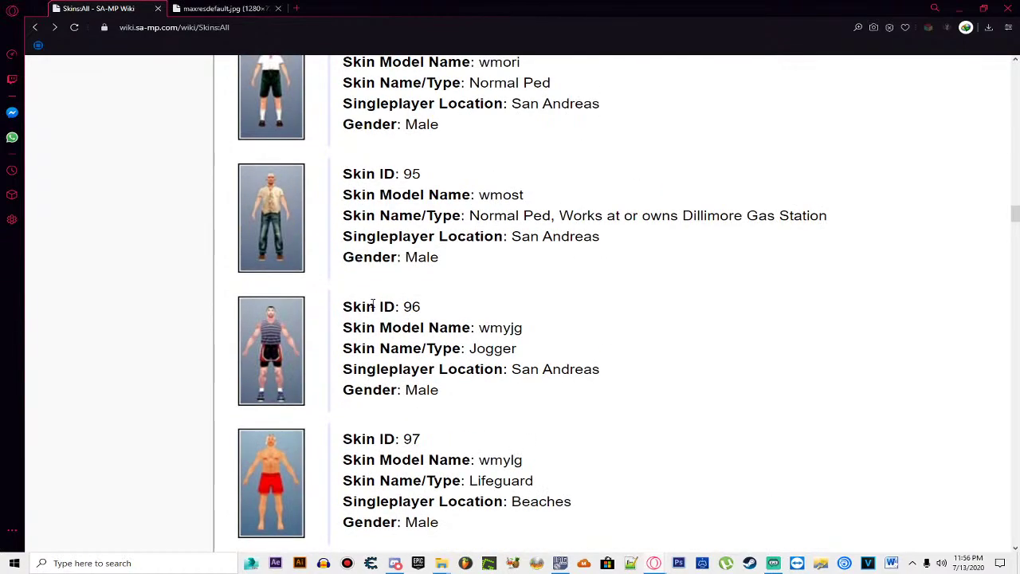
pyautogui.scroll(-12, 372, 304)
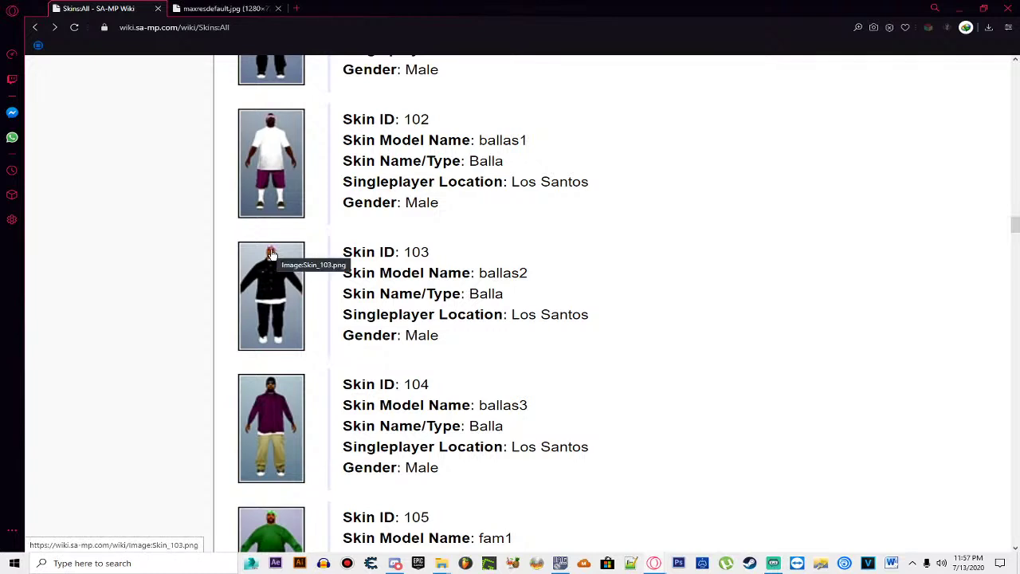
pyautogui.scroll(-20, 271, 253)
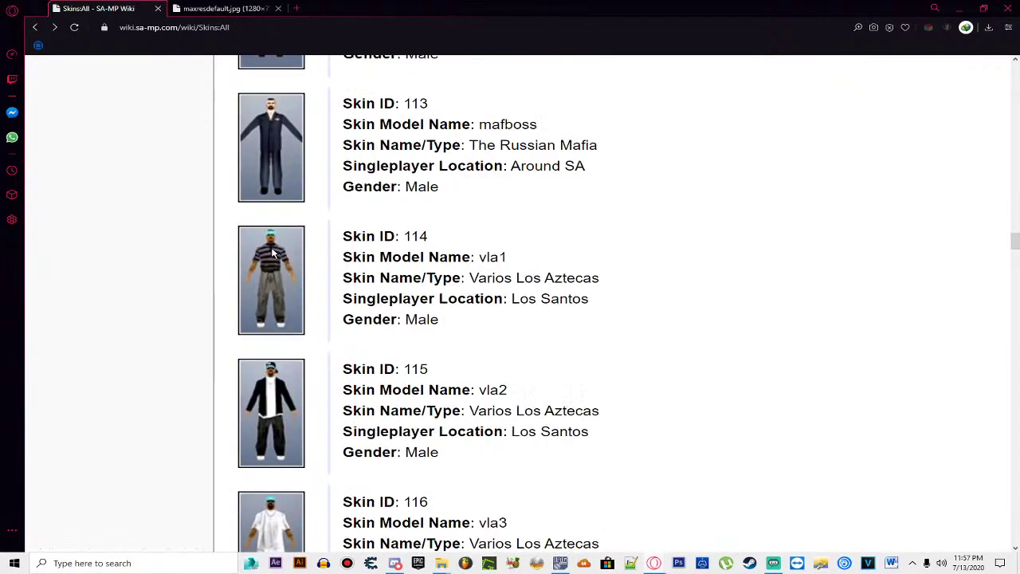
pyautogui.click(215, 8)
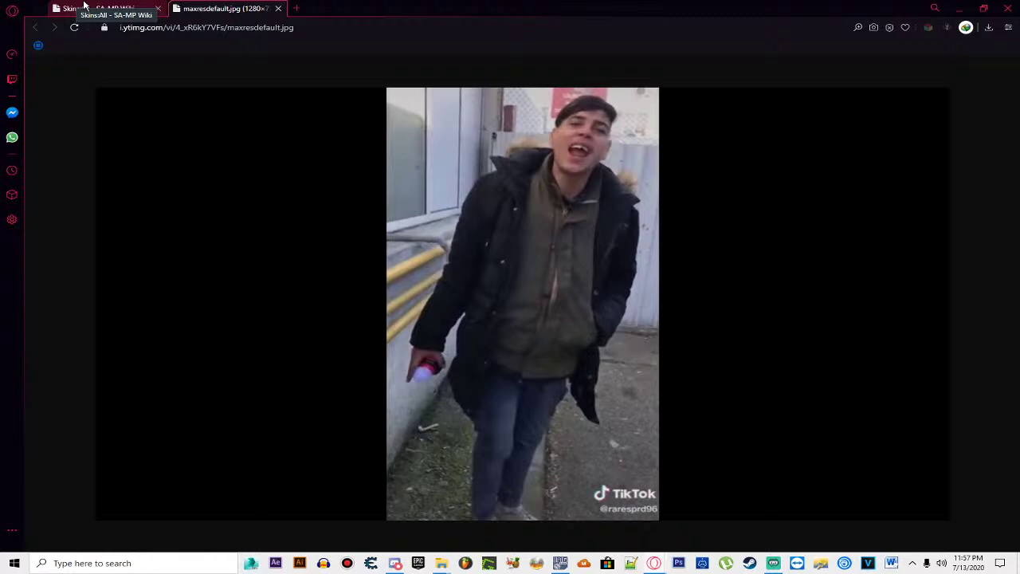
# Step: Browse skins from ID 120 onward and compare them with the reference photo
pyautogui.click(83, 6)
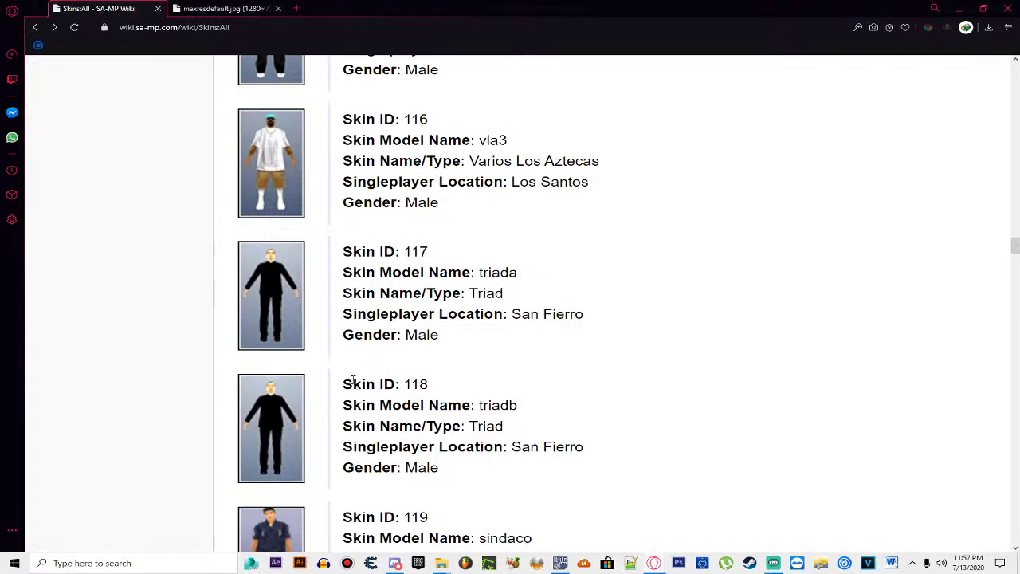
pyautogui.scroll(-7, 363, 378)
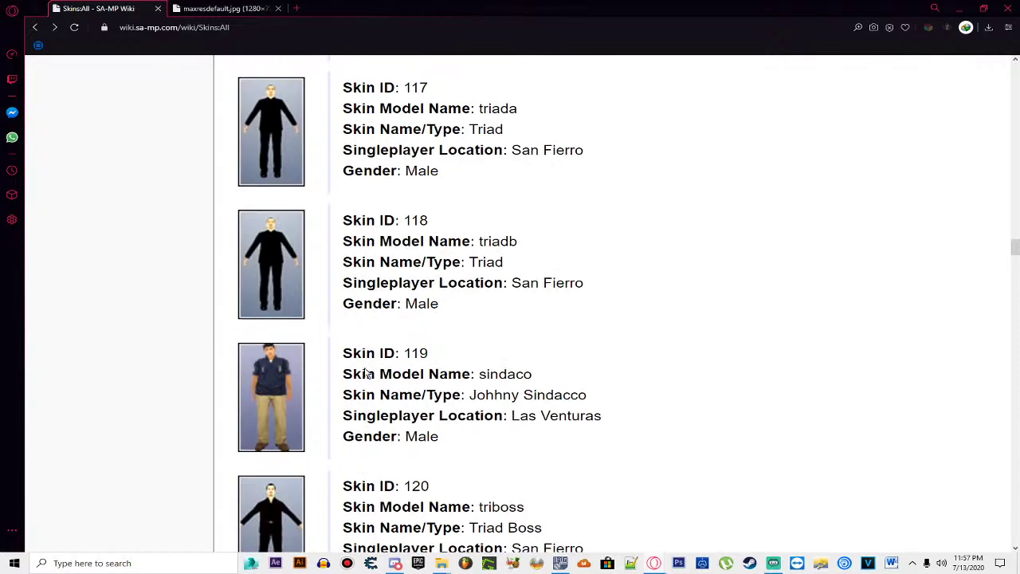
pyautogui.scroll(-13, 369, 358)
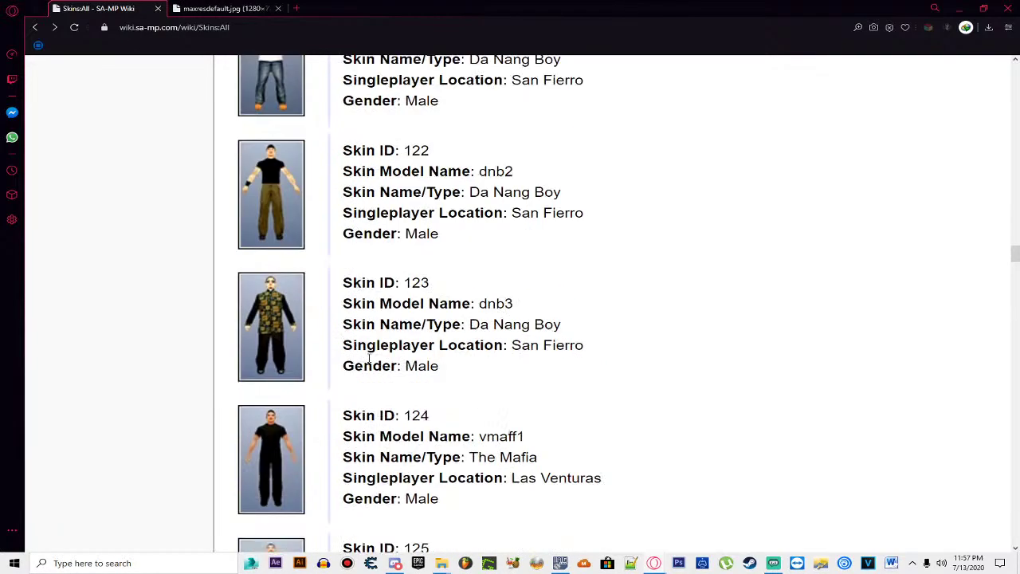
pyautogui.scroll(-9, 368, 357)
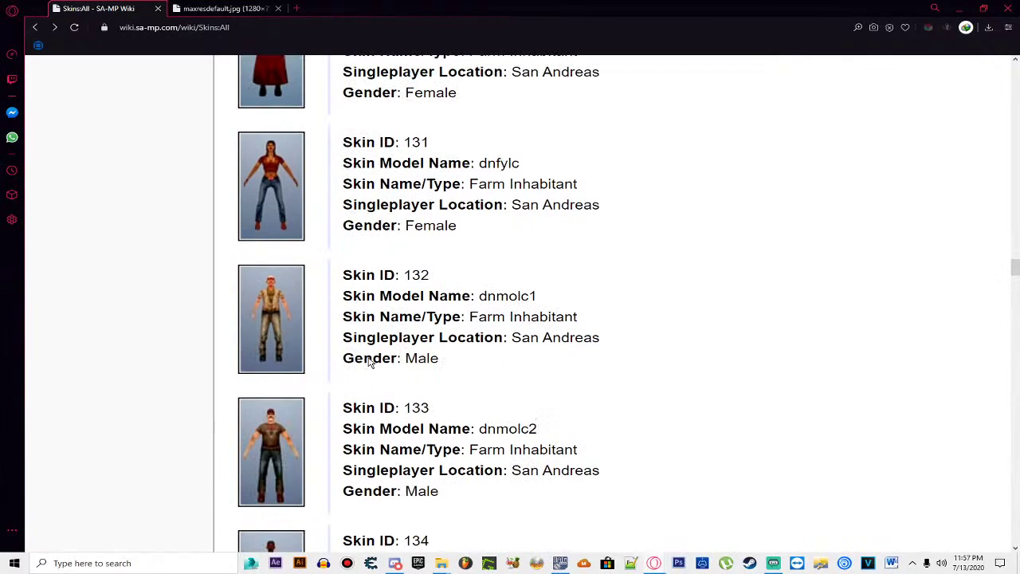
pyautogui.click(241, 8)
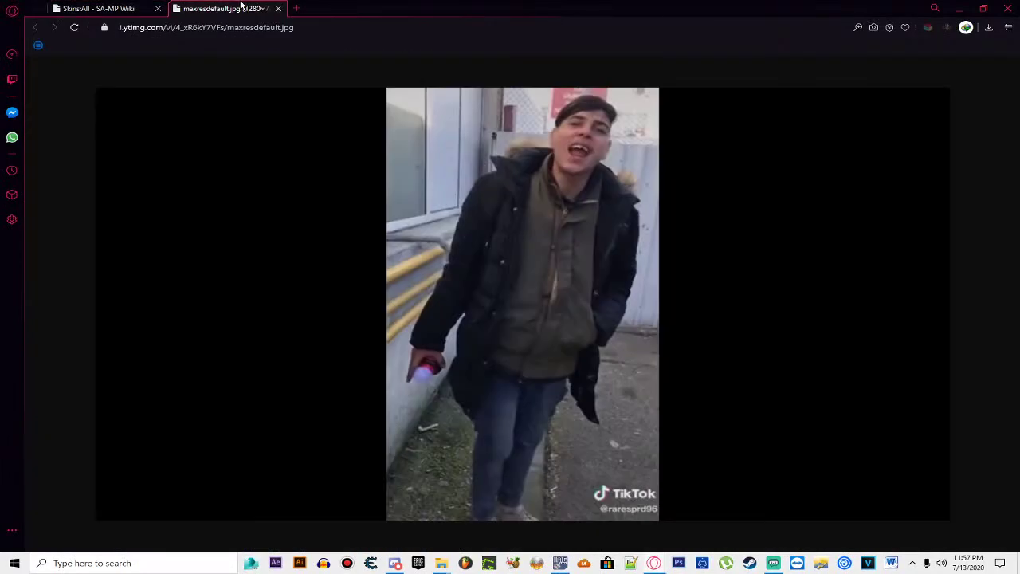
pyautogui.click(79, 7)
# Step: Continue down the list to IDs 162–165, the Black and White Bouncer skins
pyautogui.scroll(-10, 439, 343)
pyautogui.scroll(-8, 440, 343)
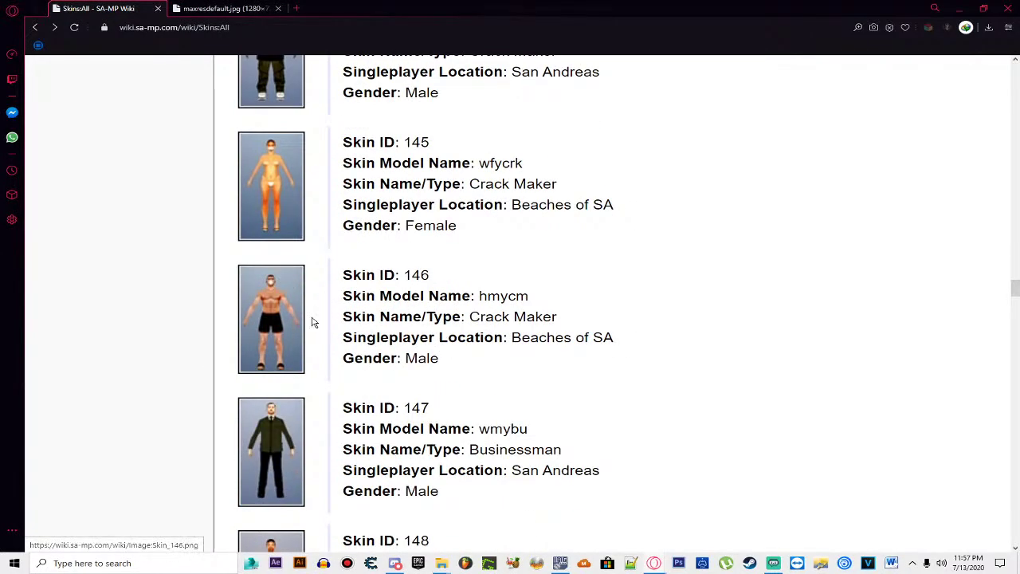
pyautogui.scroll(-5, 434, 371)
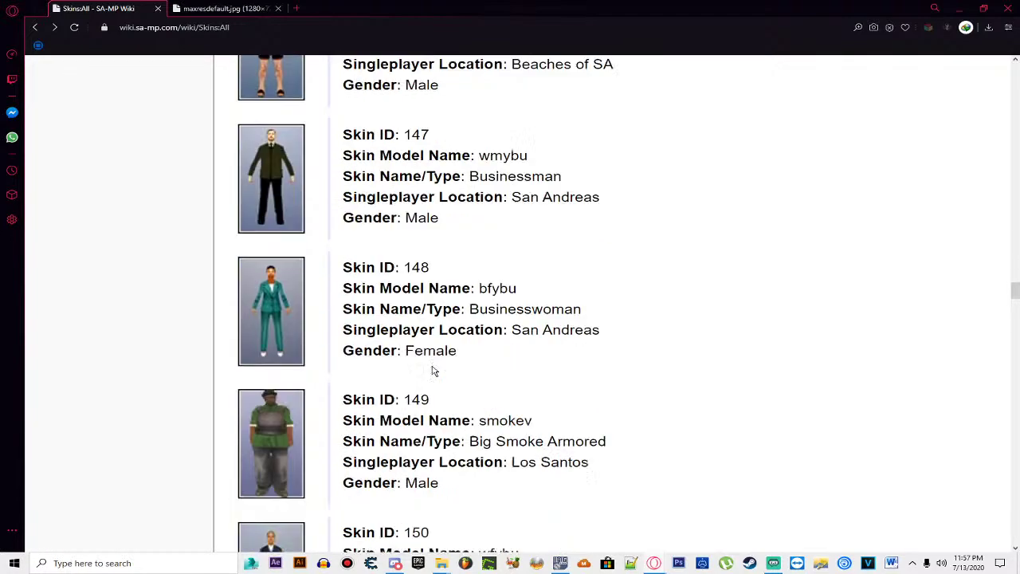
pyautogui.scroll(18, 433, 366)
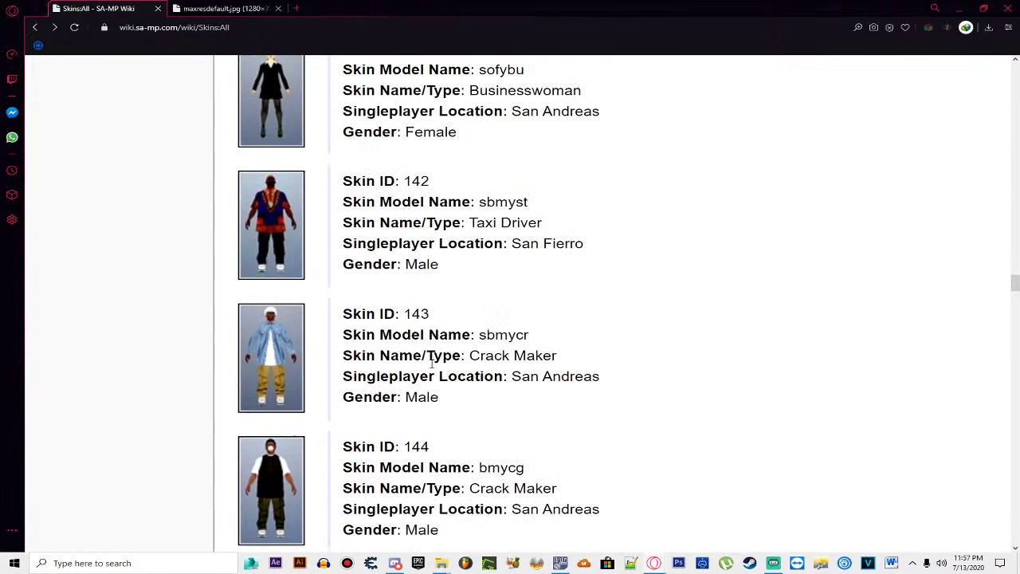
pyautogui.scroll(6, 431, 363)
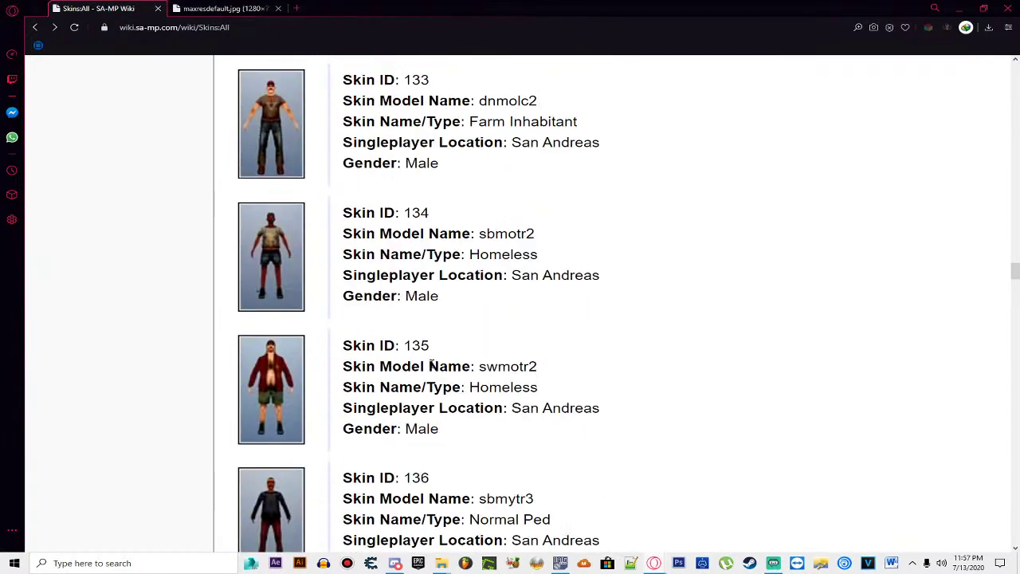
pyautogui.scroll(2, 431, 364)
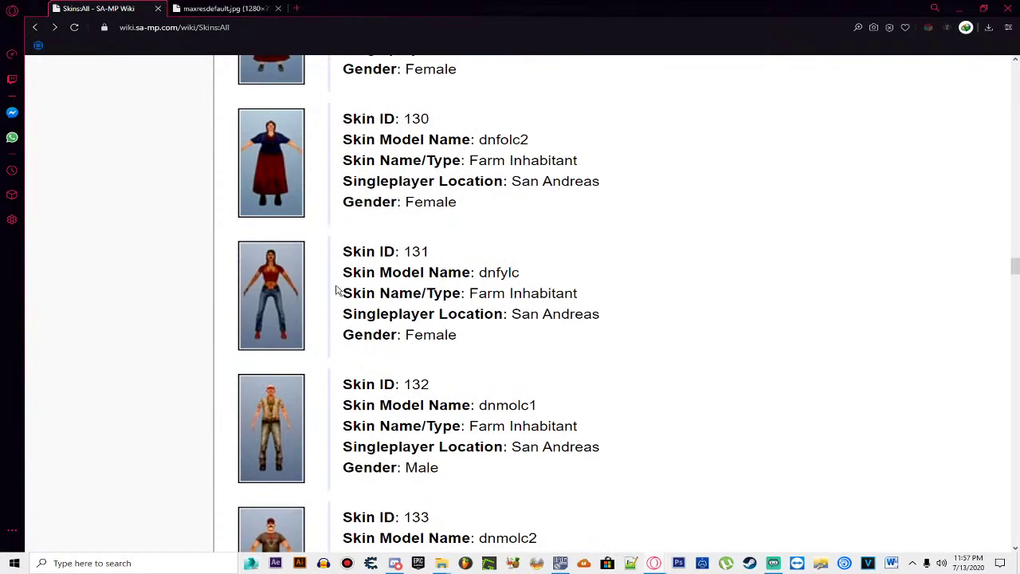
pyautogui.scroll(-4, 277, 266)
pyautogui.scroll(-8, 277, 266)
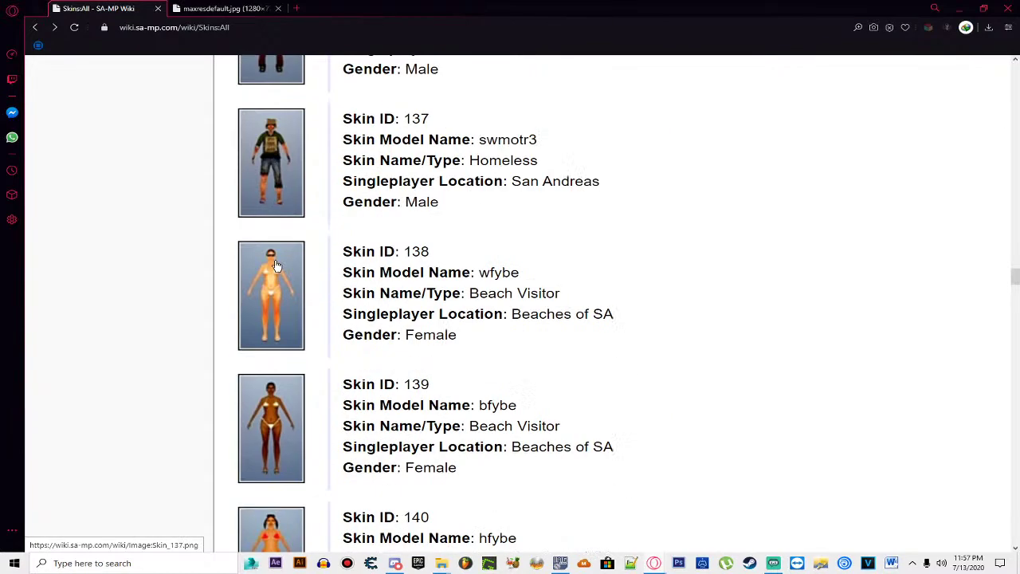
pyautogui.scroll(-10, 277, 266)
pyautogui.scroll(-14, 392, 298)
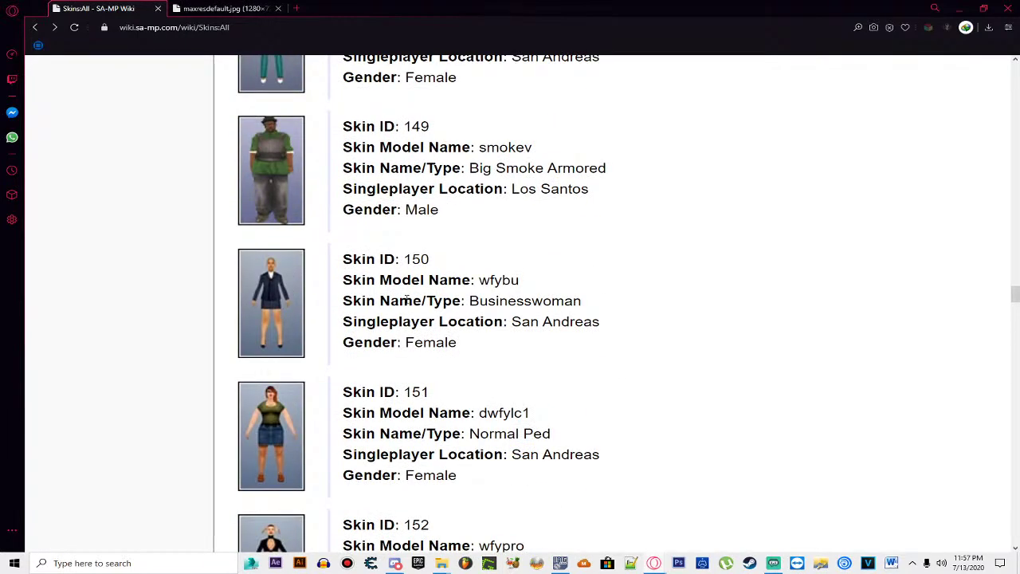
pyautogui.scroll(-5, 406, 299)
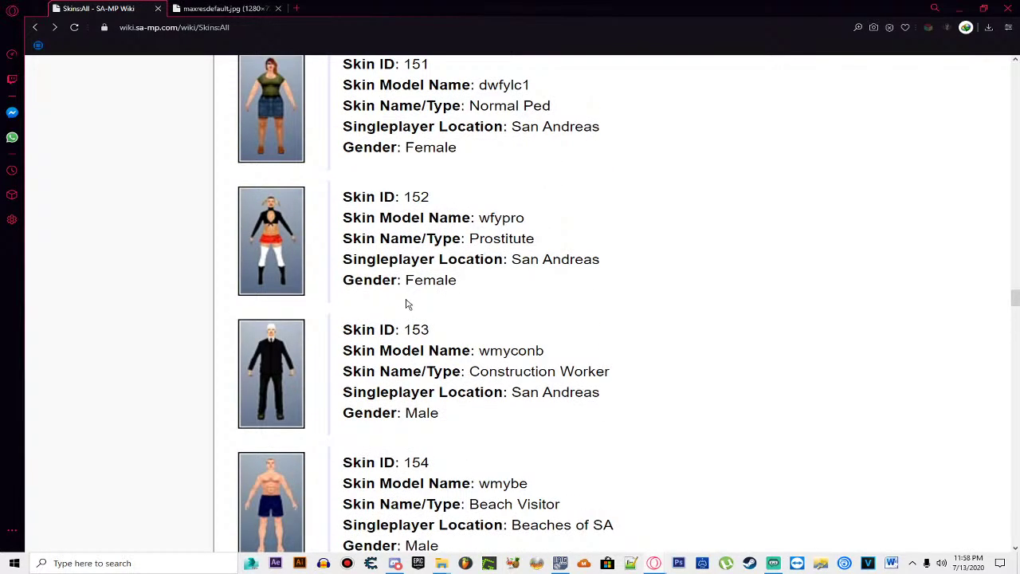
pyautogui.scroll(-12, 407, 304)
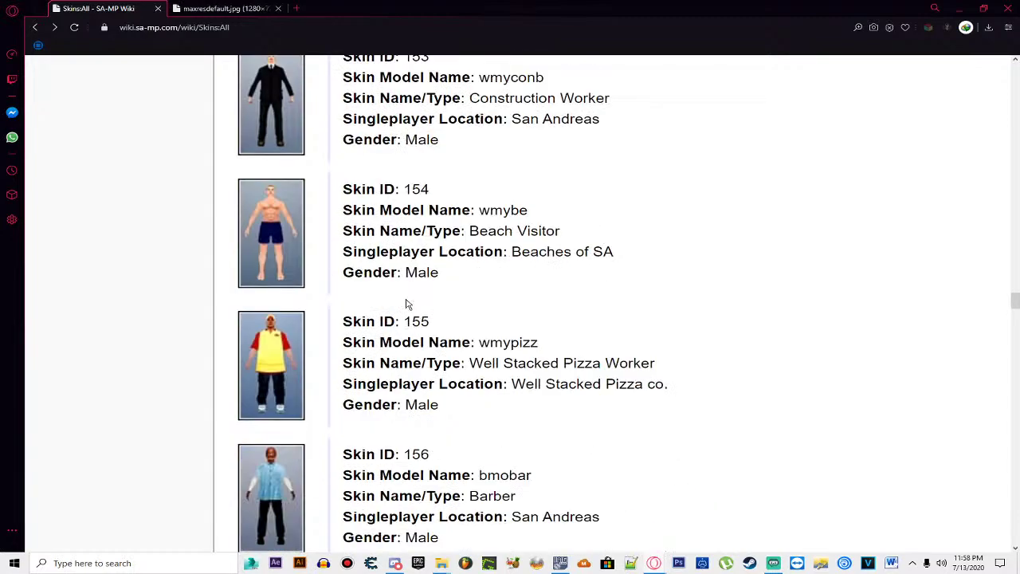
pyautogui.scroll(-5, 406, 304)
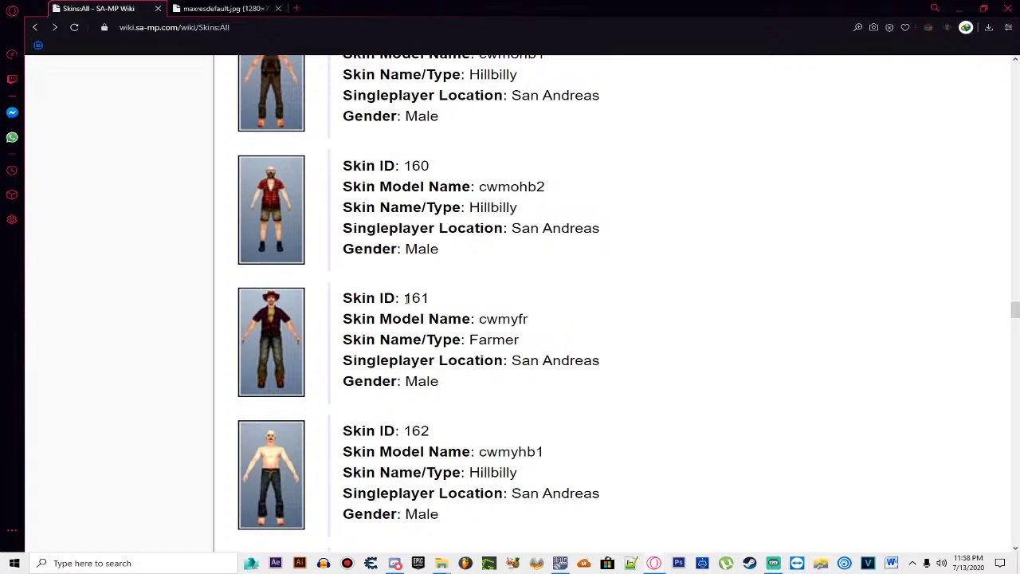
pyautogui.scroll(-7, 408, 297)
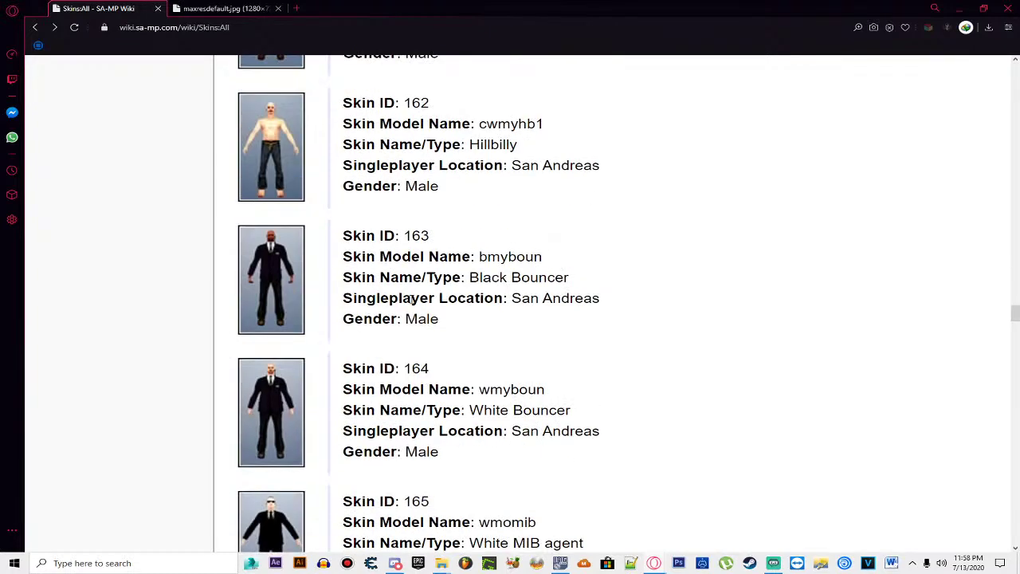
pyautogui.scroll(-4, 338, 92)
# Step: Recheck the reference photo and scroll to skin 180, bmytatt, the Tattoo Artist
pyautogui.click(221, 8)
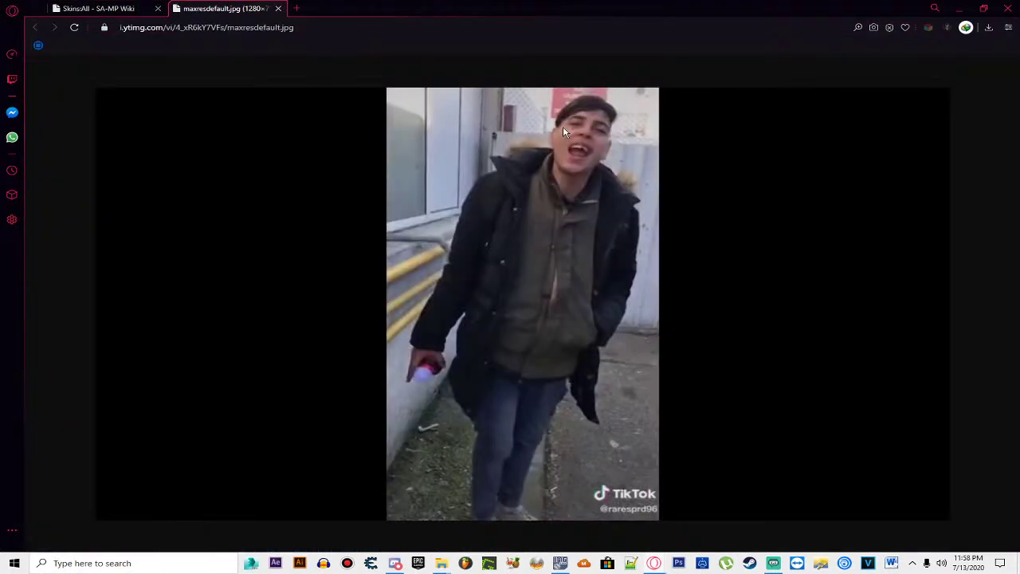
pyautogui.click(95, 8)
pyautogui.scroll(-7, 428, 262)
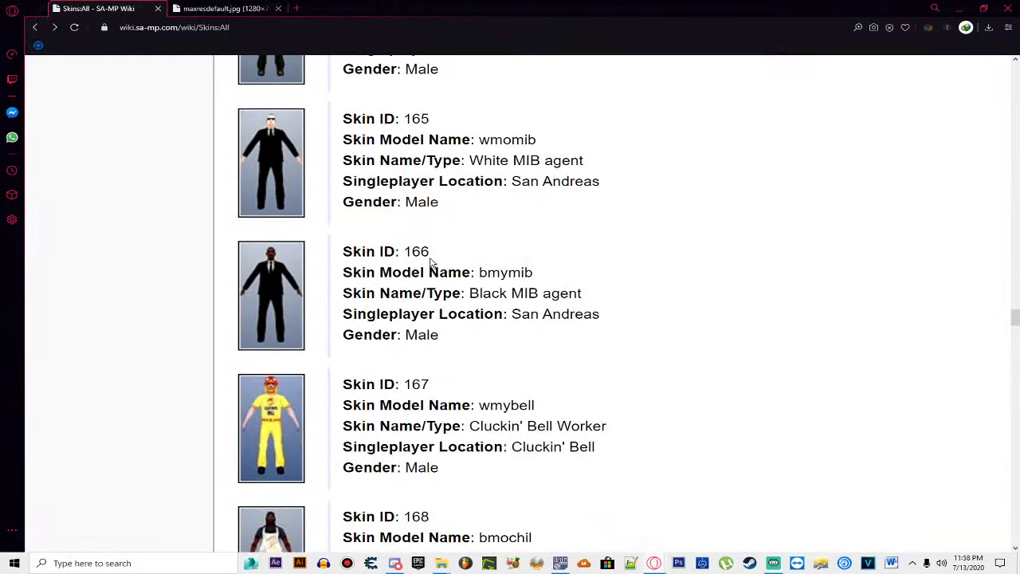
pyautogui.scroll(-2, 436, 268)
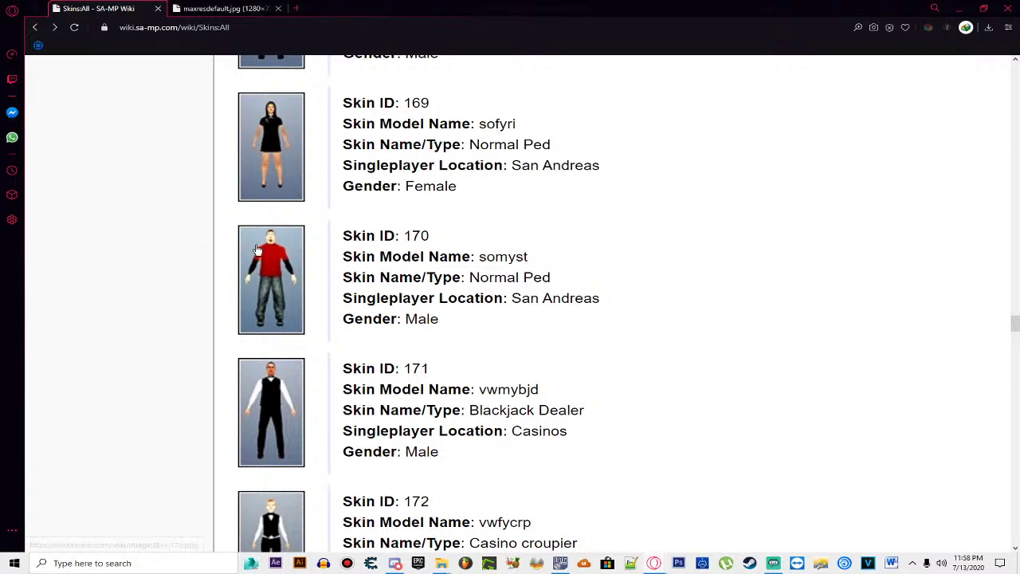
pyautogui.scroll(-3, 412, 249)
pyautogui.scroll(-7, 412, 249)
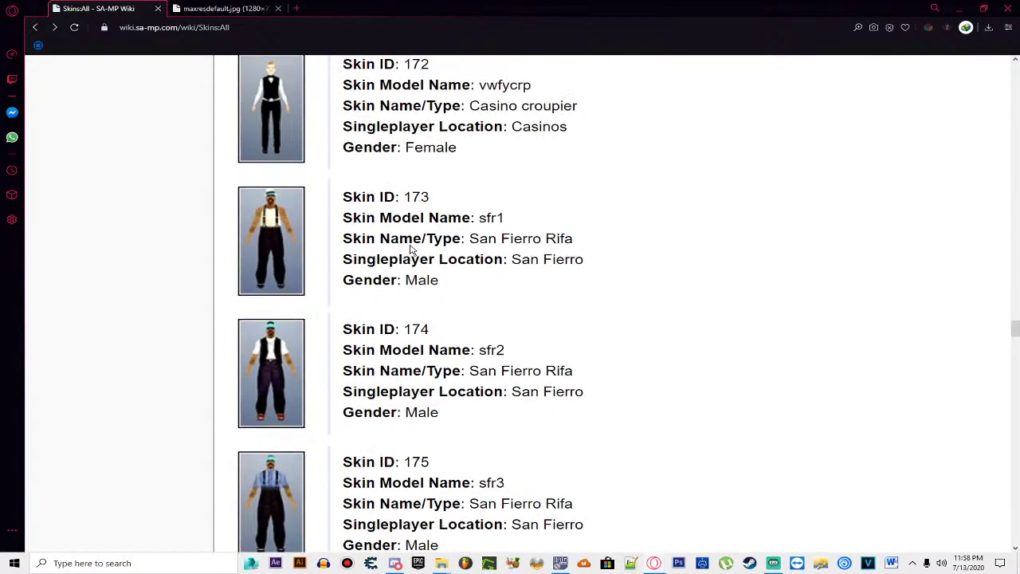
pyautogui.scroll(-6, 412, 246)
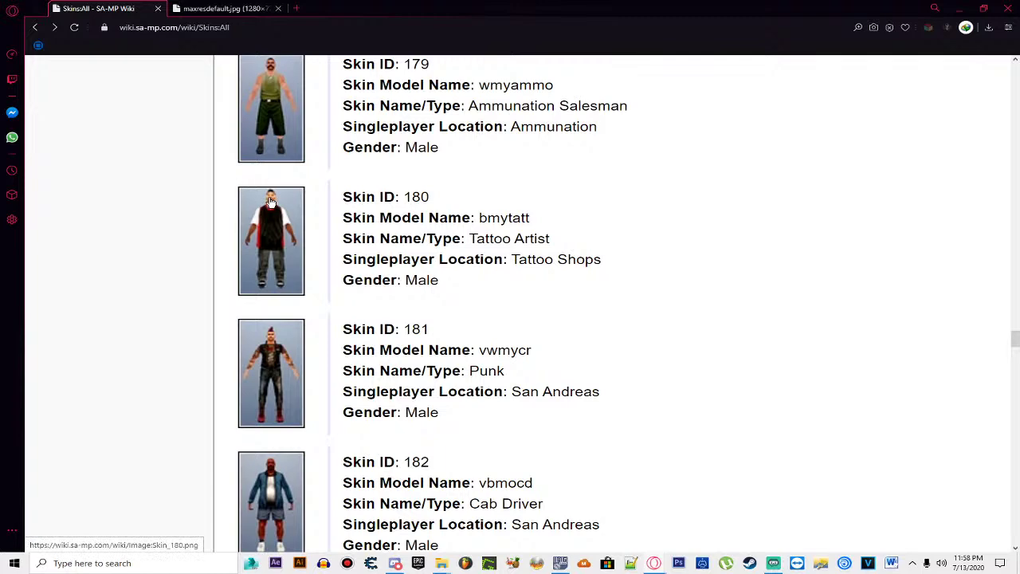
pyautogui.click(224, 8)
pyautogui.click(100, 8)
# Step: Copy the model name 'bmytatt' from skin 180's entry in the list
pyautogui.moveTo(398, 196); pyautogui.dragTo(443, 198)
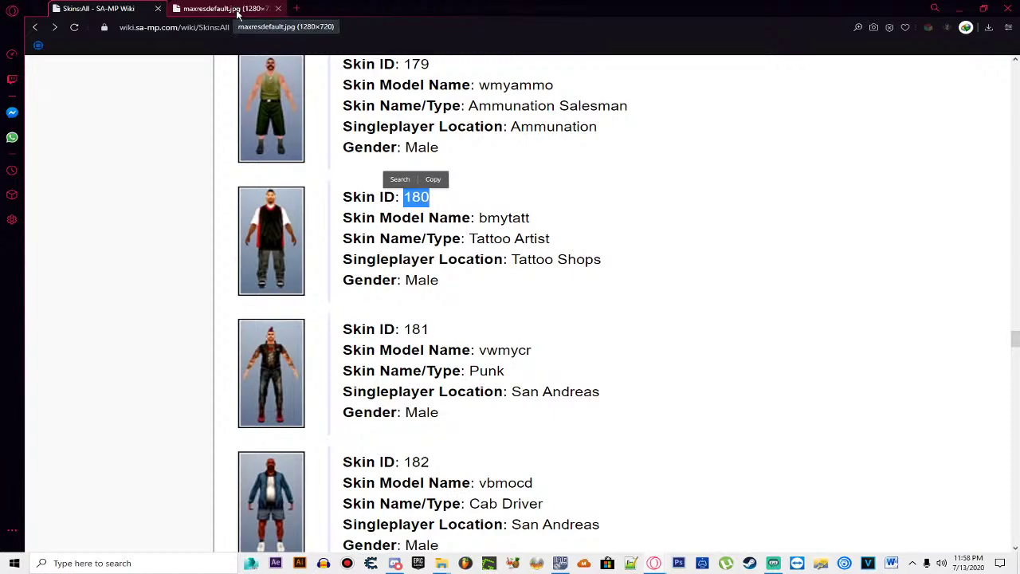
pyautogui.scroll(13, 470, 298)
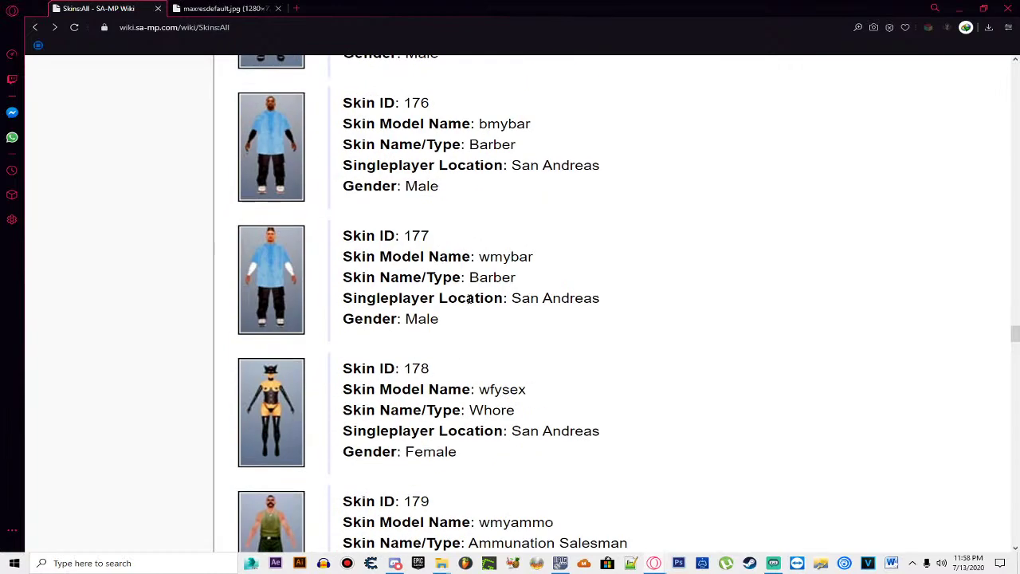
pyautogui.scroll(9, 470, 298)
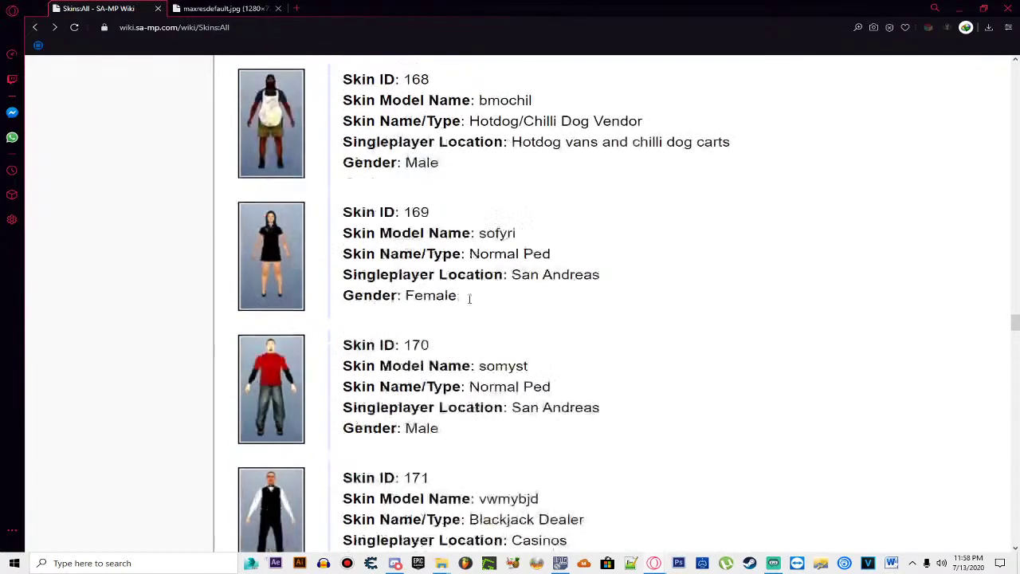
pyautogui.scroll(-15, 298, 235)
pyautogui.scroll(-6, 325, 275)
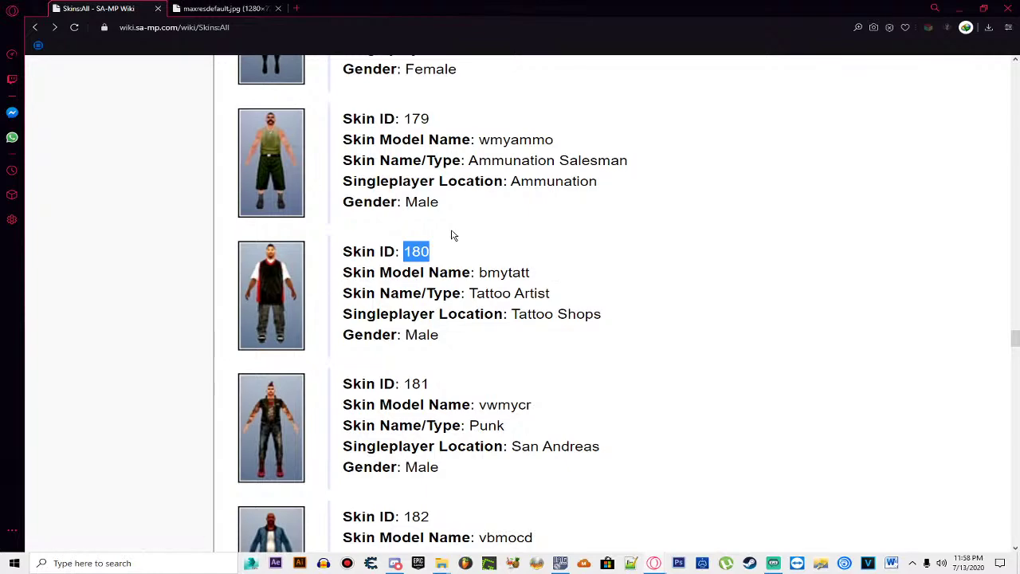
pyautogui.doubleClick(500, 272)
pyautogui.rightClick(502, 274)
pyautogui.click(532, 312)
pyautogui.scroll(-10, 629, 327)
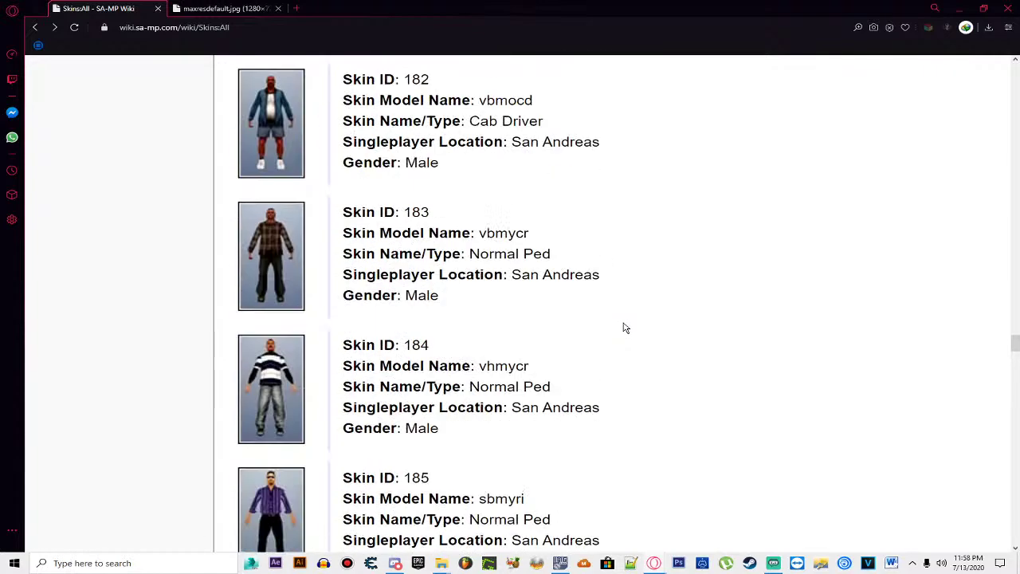
pyautogui.scroll(-7, 626, 328)
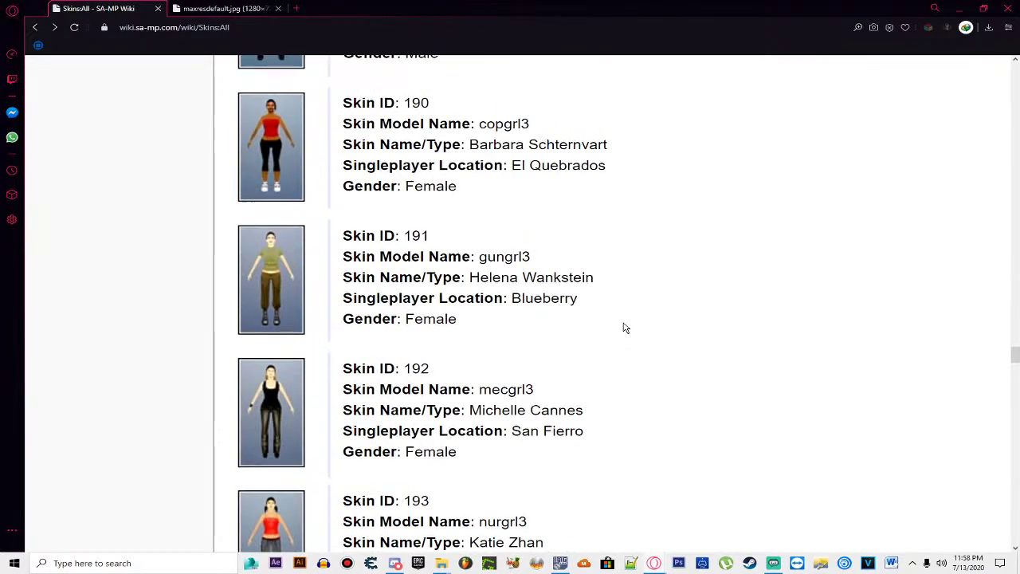
pyautogui.scroll(6, 621, 327)
pyautogui.scroll(8, 378, 440)
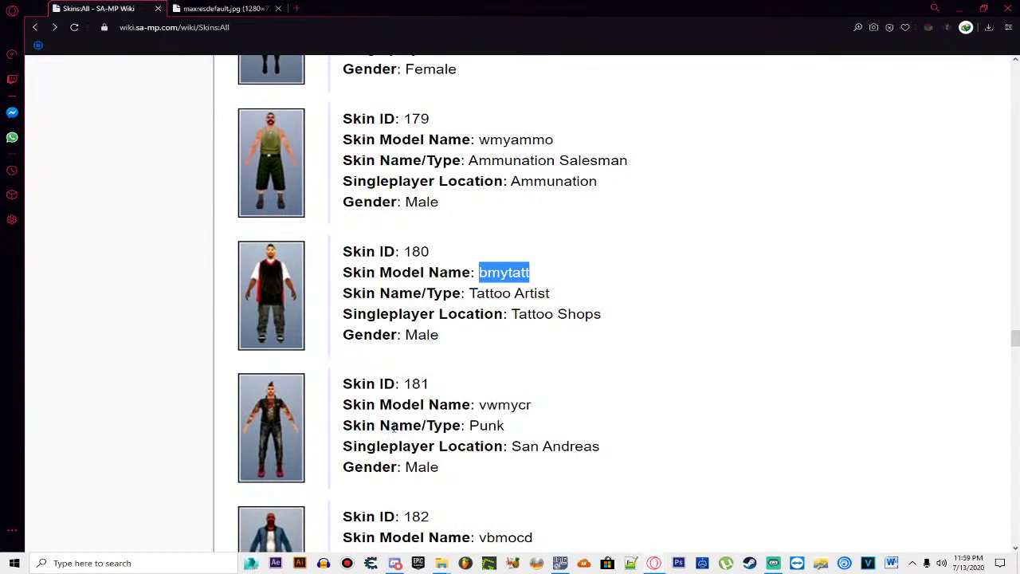
# Step: Load gta3.img from Jocuri > GTA San Andreas > models into IMG Tool
pyautogui.click(561, 563)
pyautogui.click(421, 239)
pyautogui.click(428, 262)
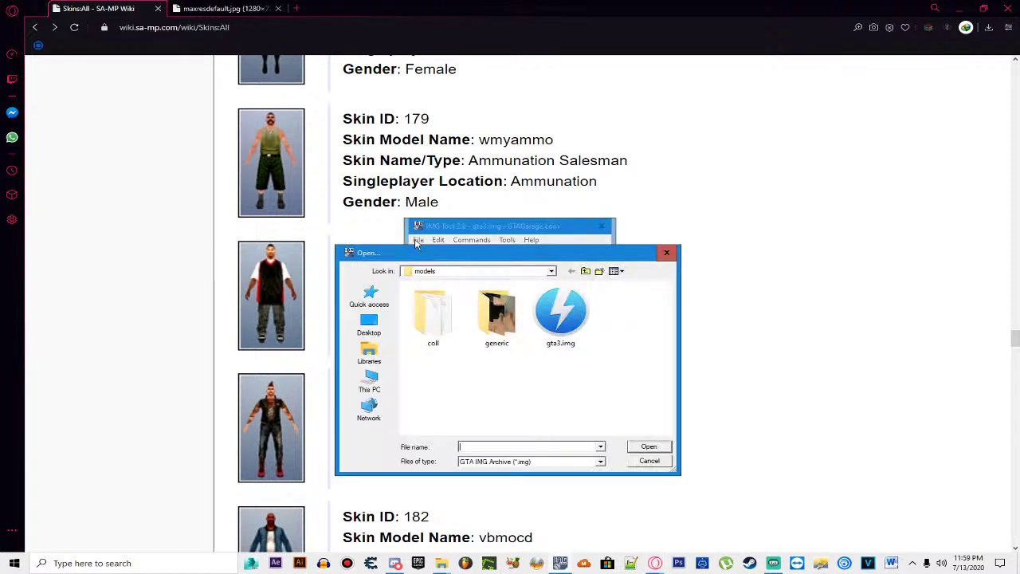
pyautogui.click(585, 272)
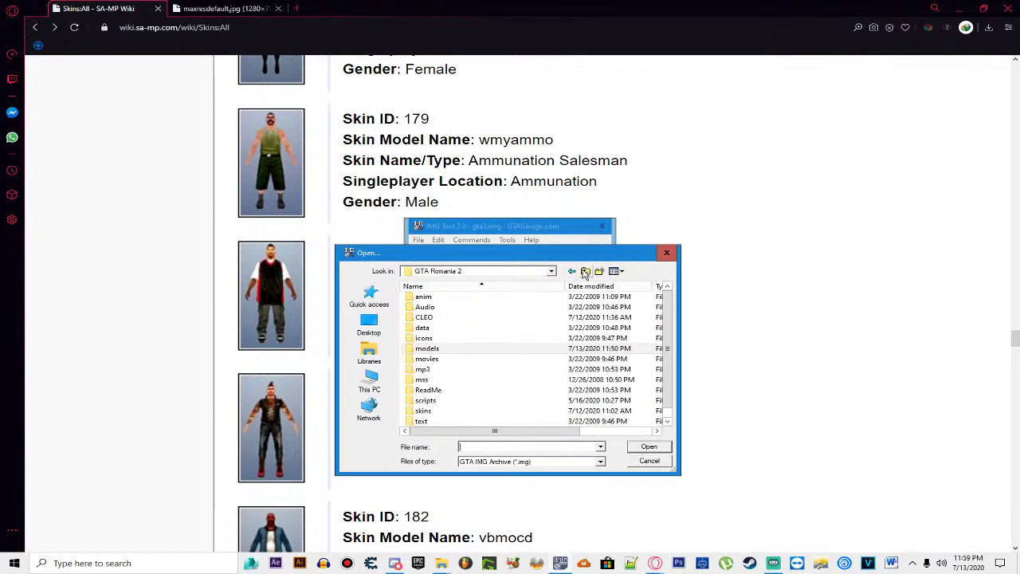
pyautogui.click(584, 272)
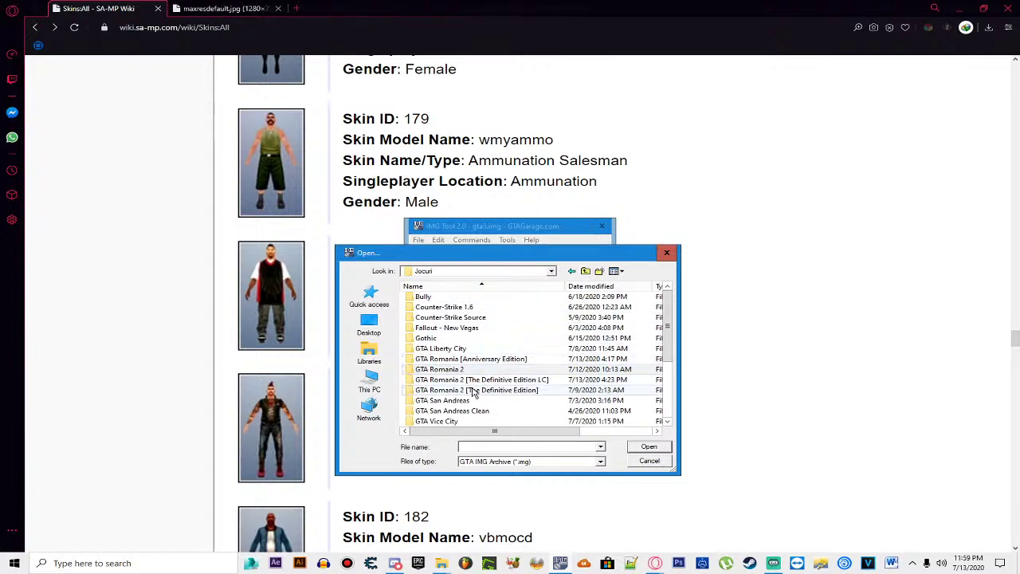
pyautogui.doubleClick(445, 400)
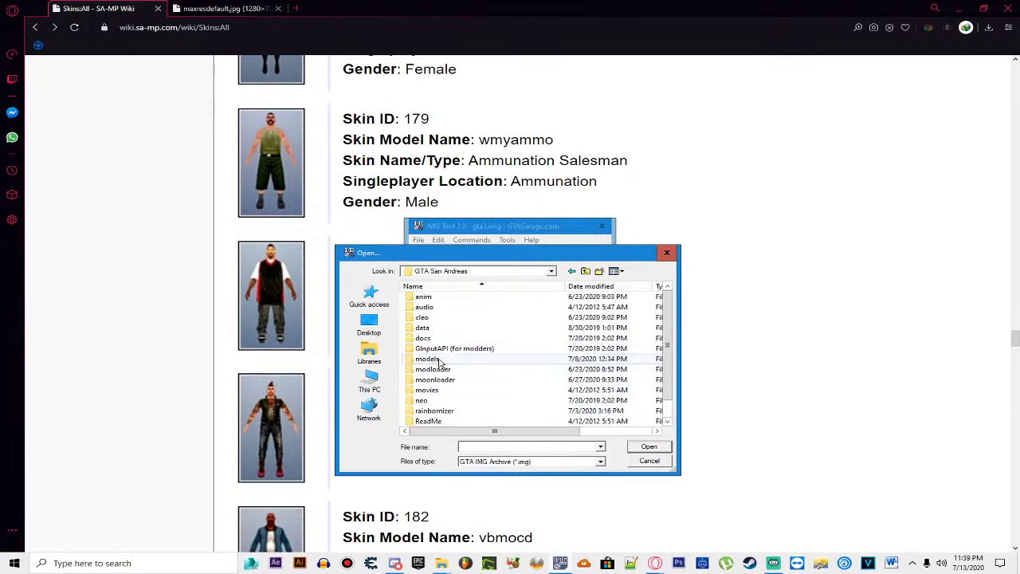
pyautogui.doubleClick(440, 360)
pyautogui.doubleClick(437, 375)
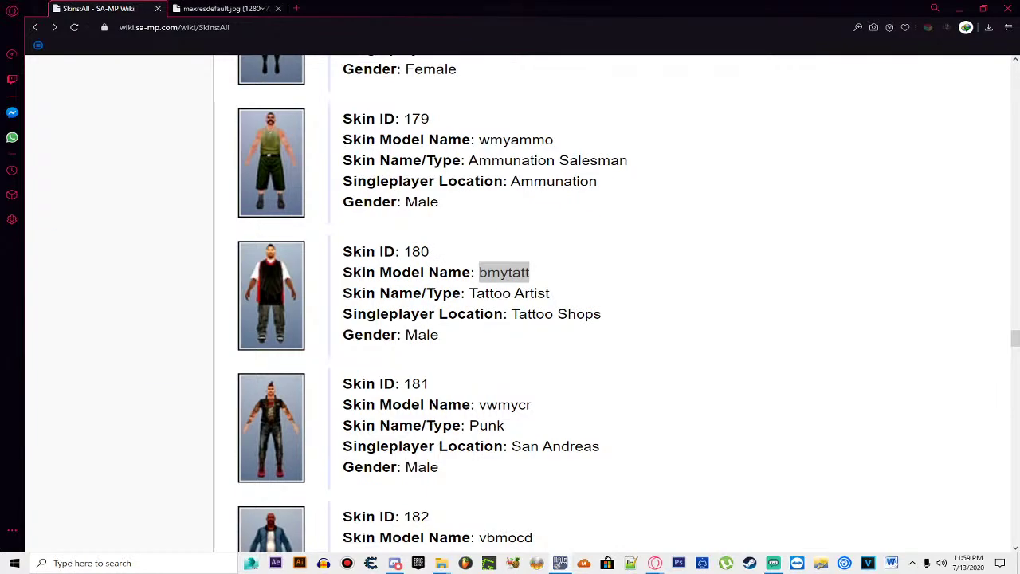
pyautogui.scroll(20, 797, 268)
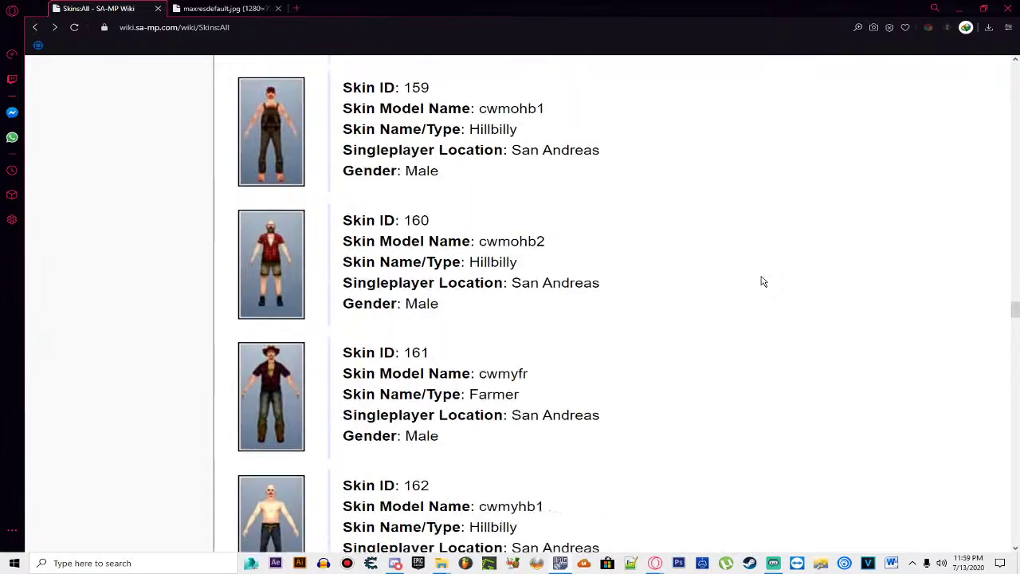
pyautogui.scroll(20, 763, 281)
pyautogui.scroll(20, 763, 281)
pyautogui.scroll(20, 749, 292)
pyautogui.scroll(15, 755, 286)
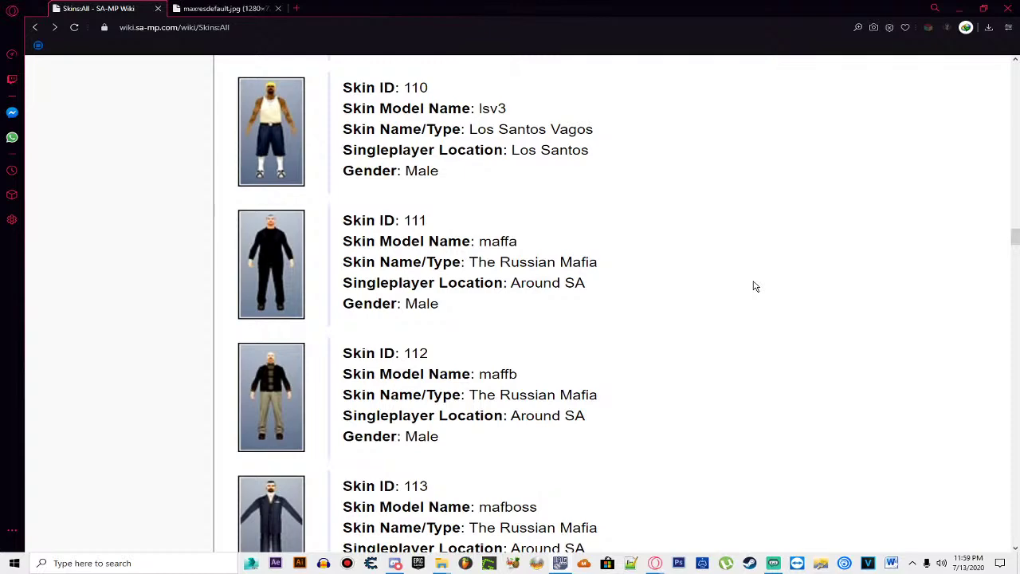
pyautogui.scroll(5, 756, 286)
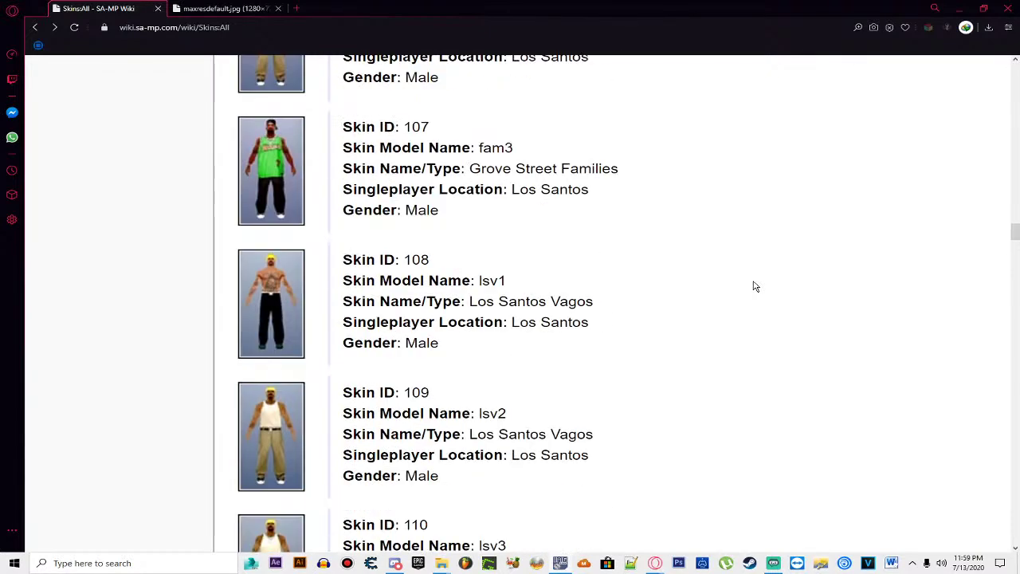
pyautogui.scroll(3, 756, 286)
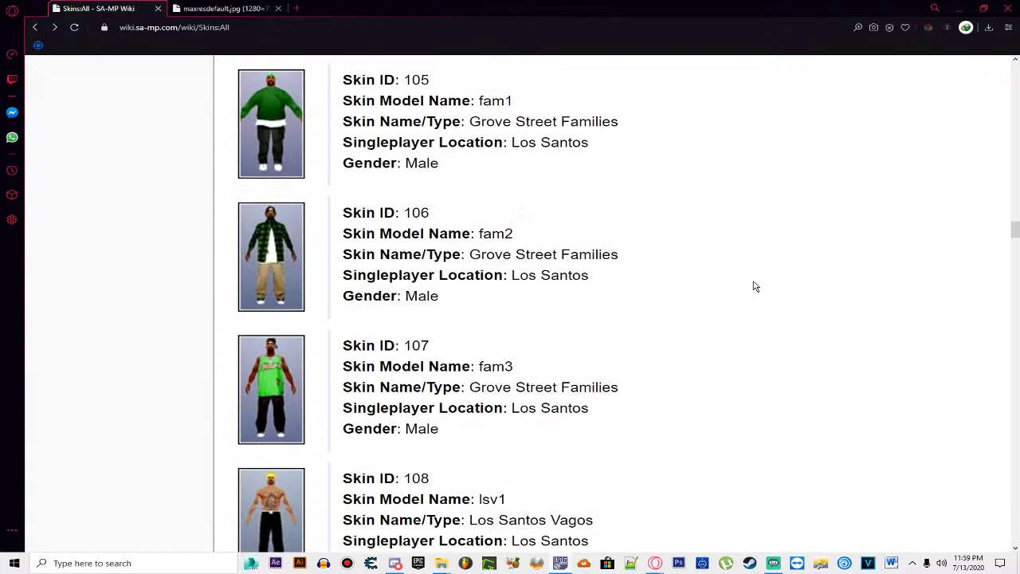
pyautogui.scroll(15, 756, 286)
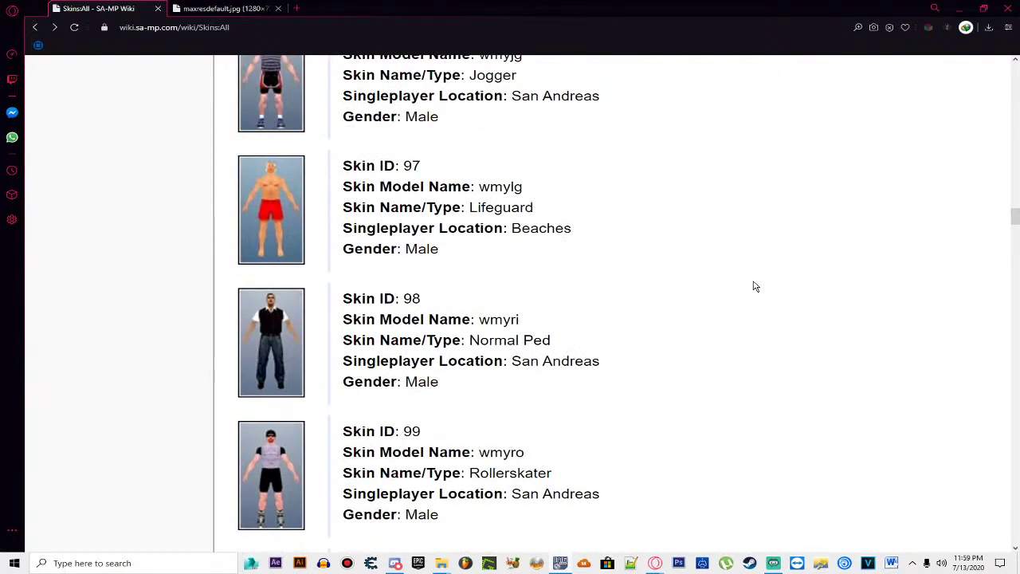
pyautogui.scroll(4, 755, 286)
pyautogui.scroll(-1, 755, 286)
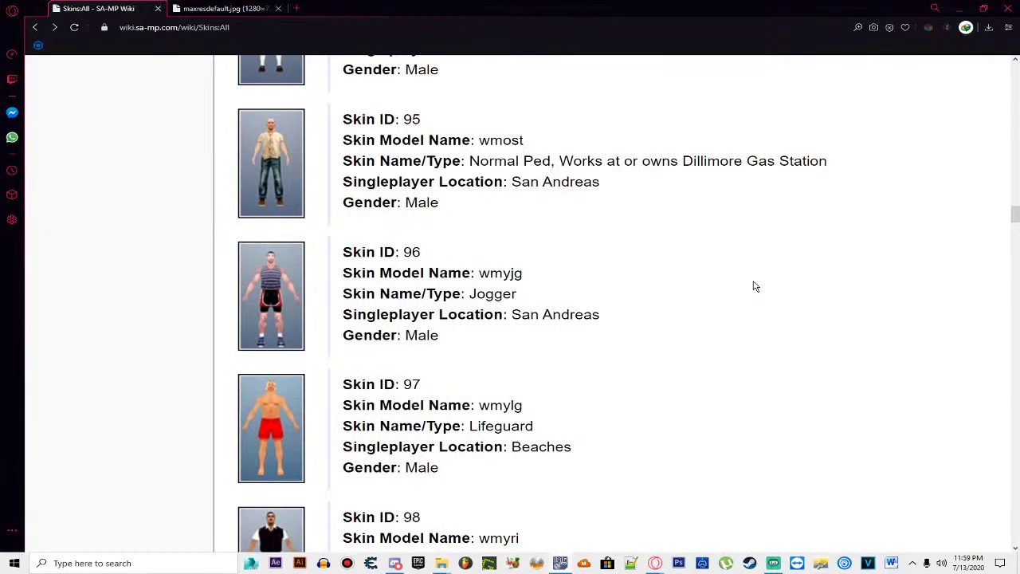
pyautogui.scroll(-5, 756, 286)
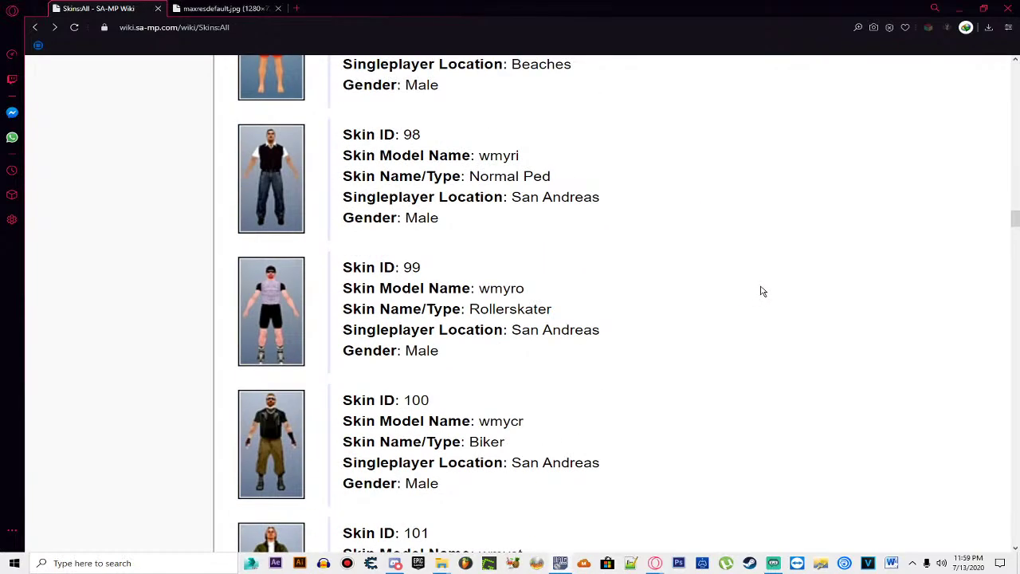
pyautogui.scroll(6, 524, 212)
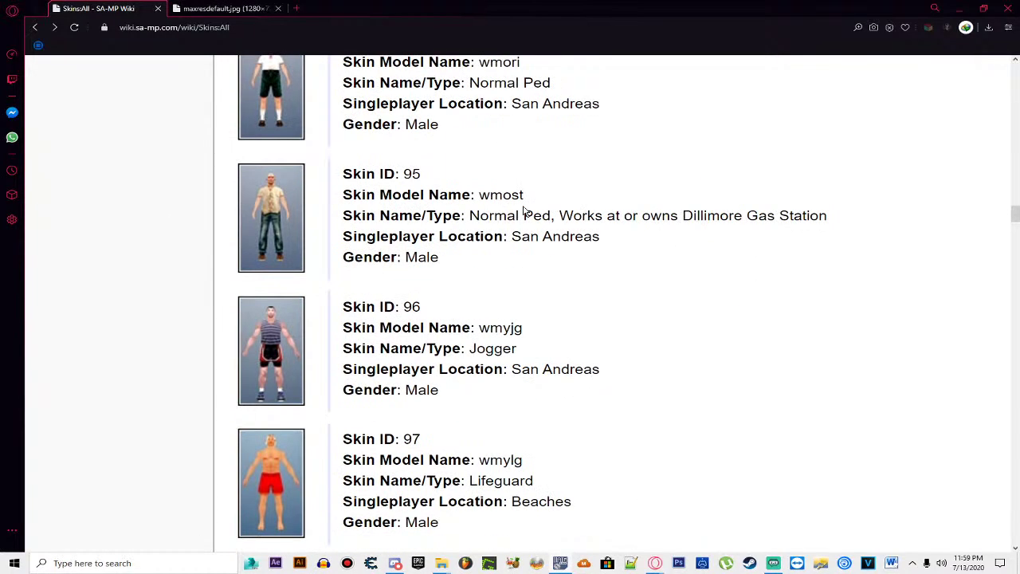
pyautogui.scroll(-3, 524, 212)
pyautogui.scroll(6, 524, 212)
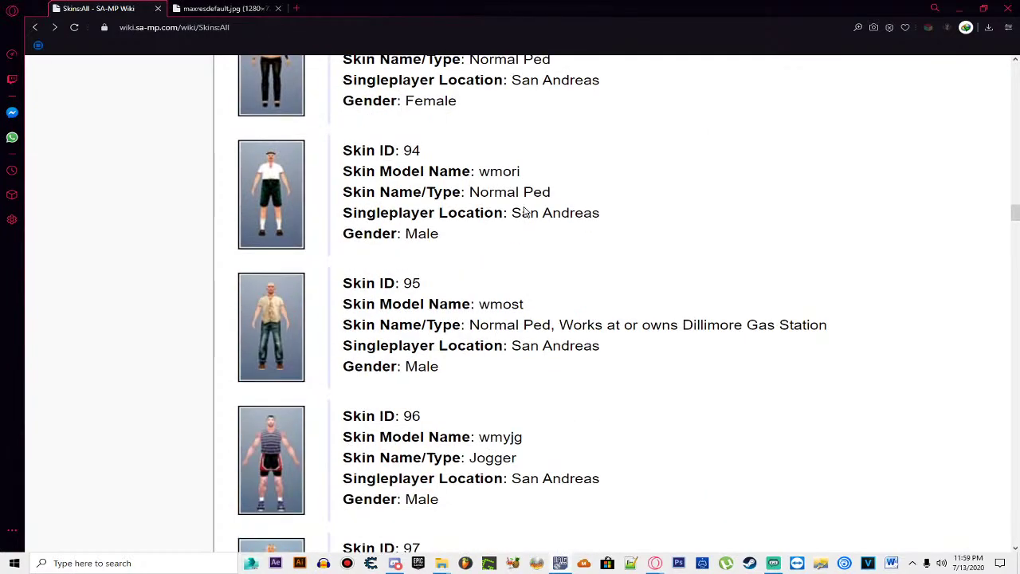
pyautogui.scroll(9, 523, 212)
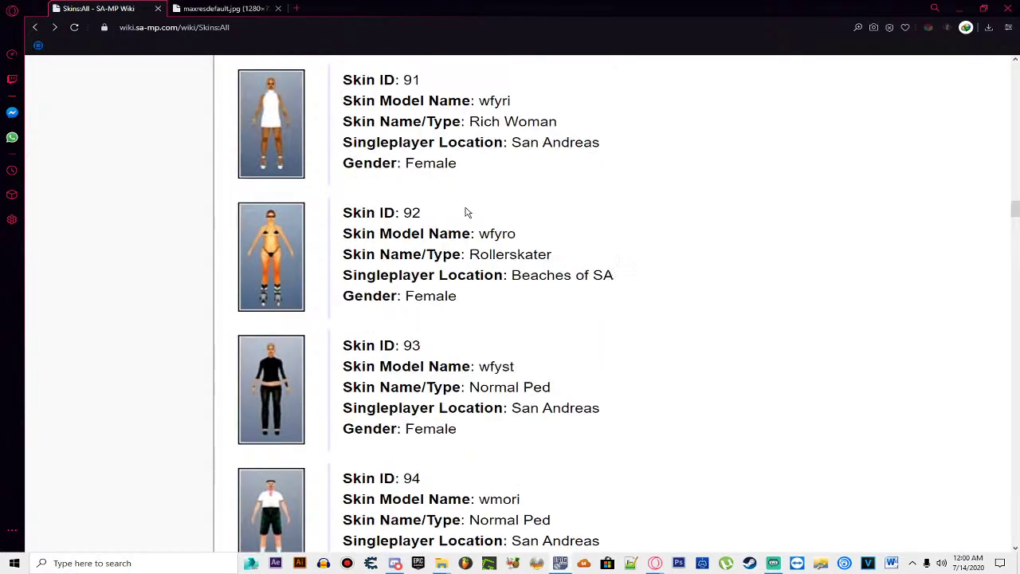
pyautogui.scroll(15, 466, 212)
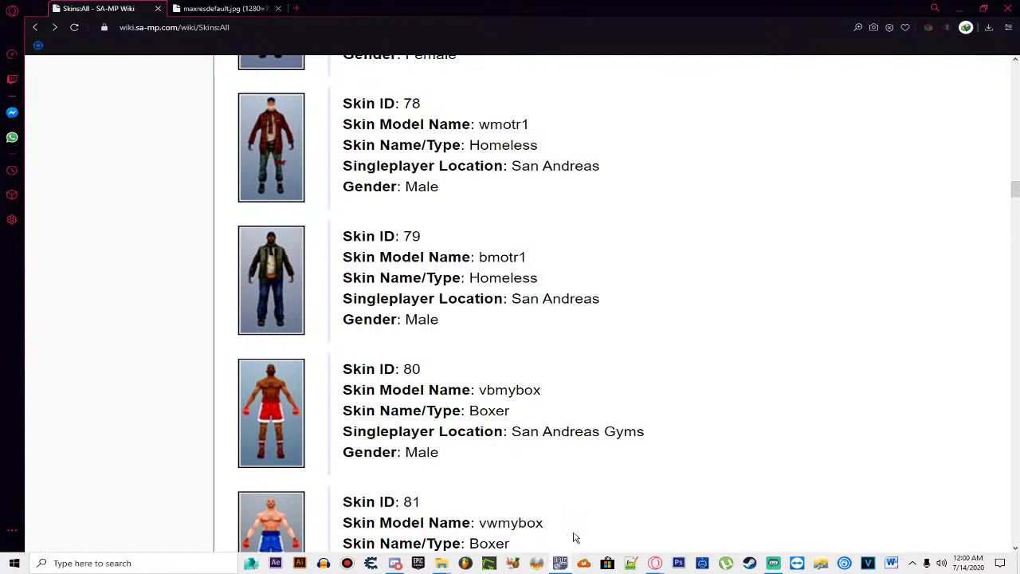
# Step: Search gta3.img for the skin model with Find, entering 'bmotr1'
pyautogui.click(275, 562)
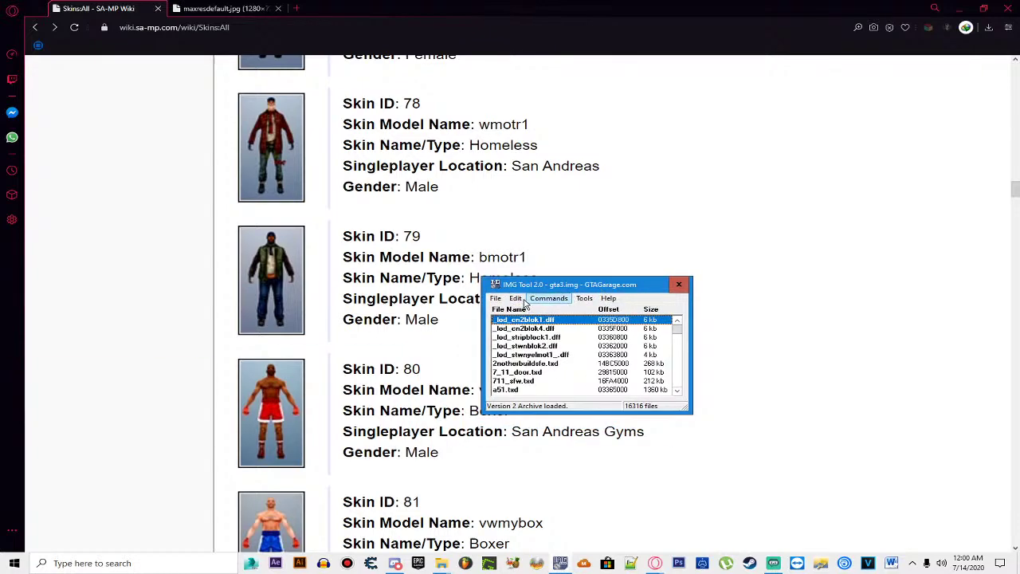
pyautogui.click(515, 298)
pyautogui.click(516, 312)
pyautogui.write('bmotr1')
pyautogui.click(590, 188)
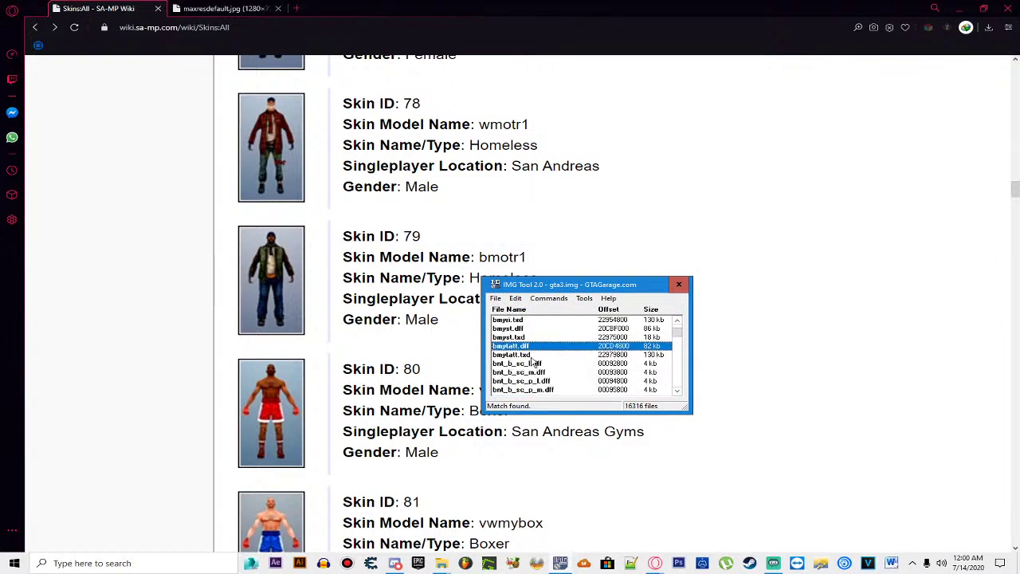
# Step: Extract bmytatt.dff and bmytatt.txd to the Desktop, then close IMG Tool
pyautogui.keyDown('shift'); pyautogui.click(531, 354); pyautogui.keyUp('shift')
pyautogui.hotkey('ctrl', 'e')
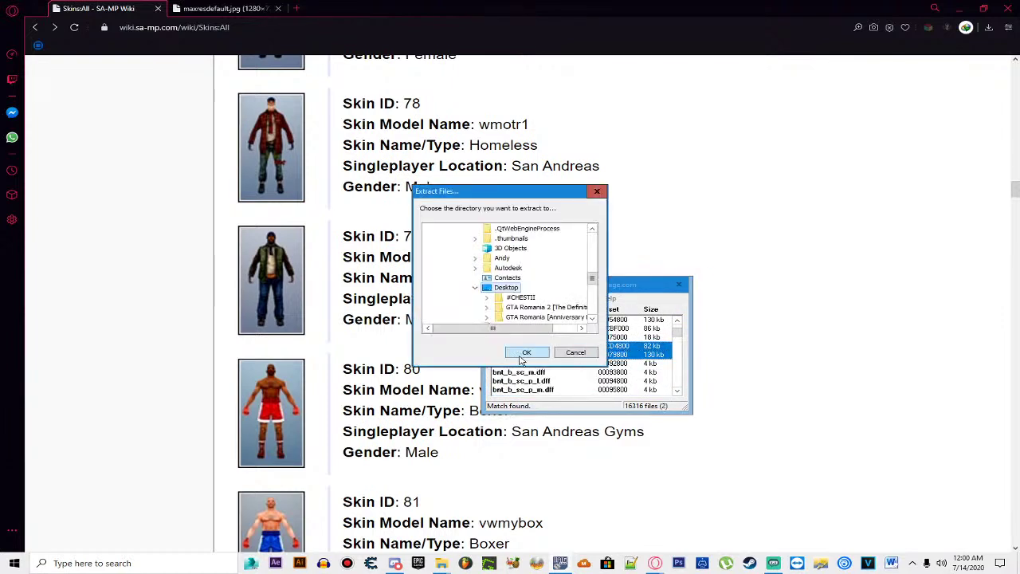
pyautogui.click(522, 353)
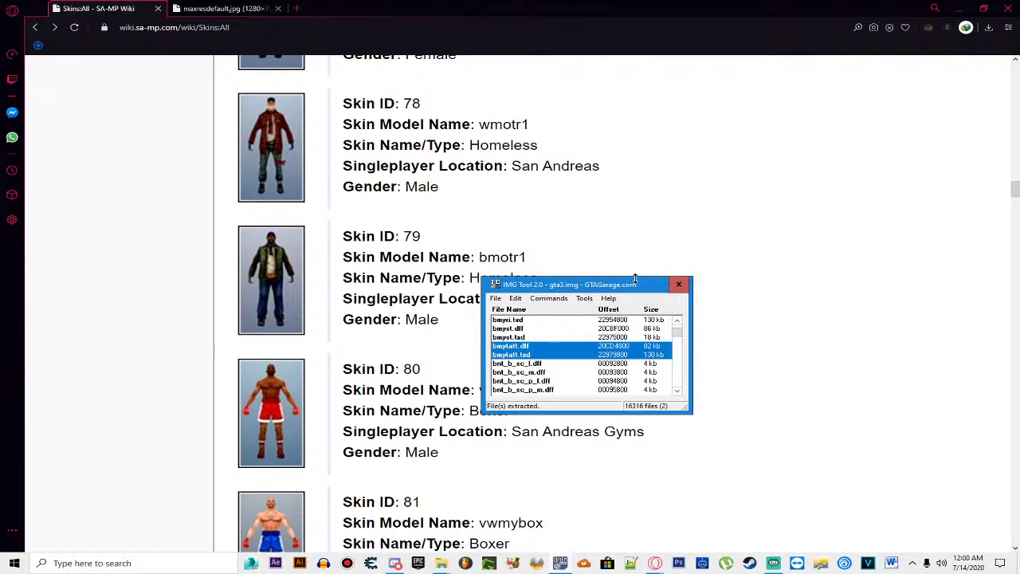
pyautogui.click(679, 284)
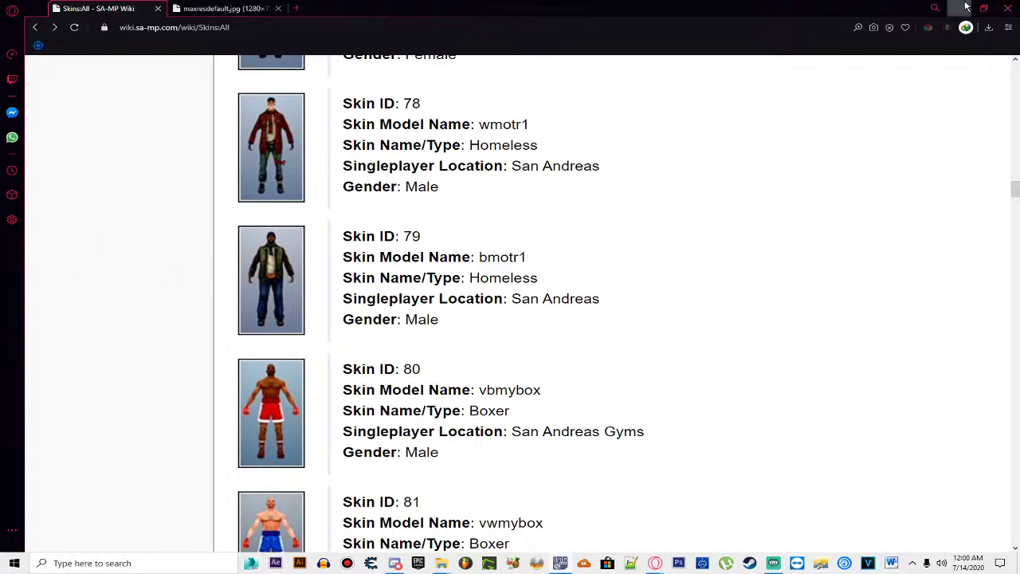
# Step: Export bmytatt.txd's Tattoo texture to the Desktop as SteafanCap.tga, then close Magic.TXD
pyautogui.click(962, 8)
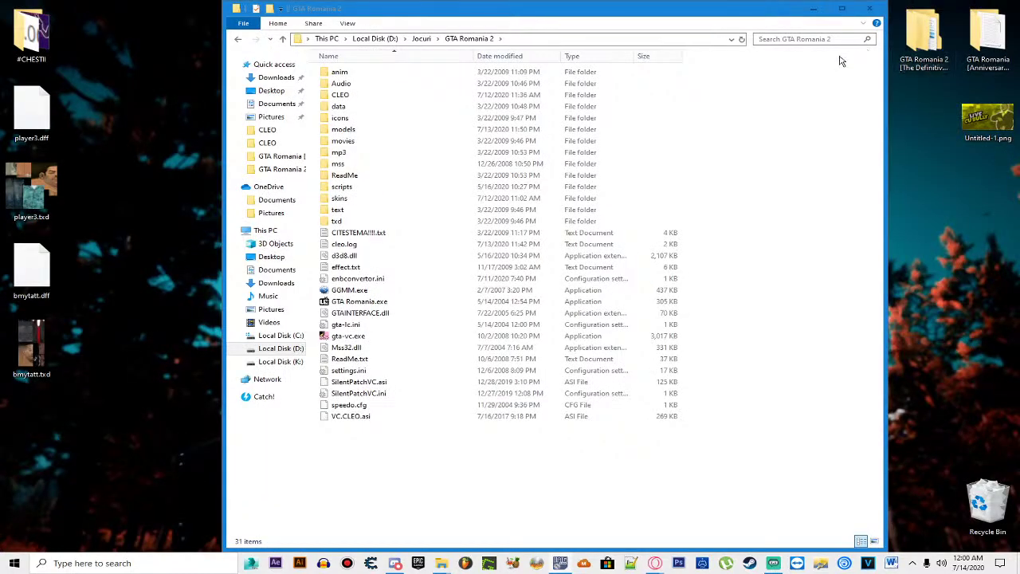
pyautogui.doubleClick(33, 351)
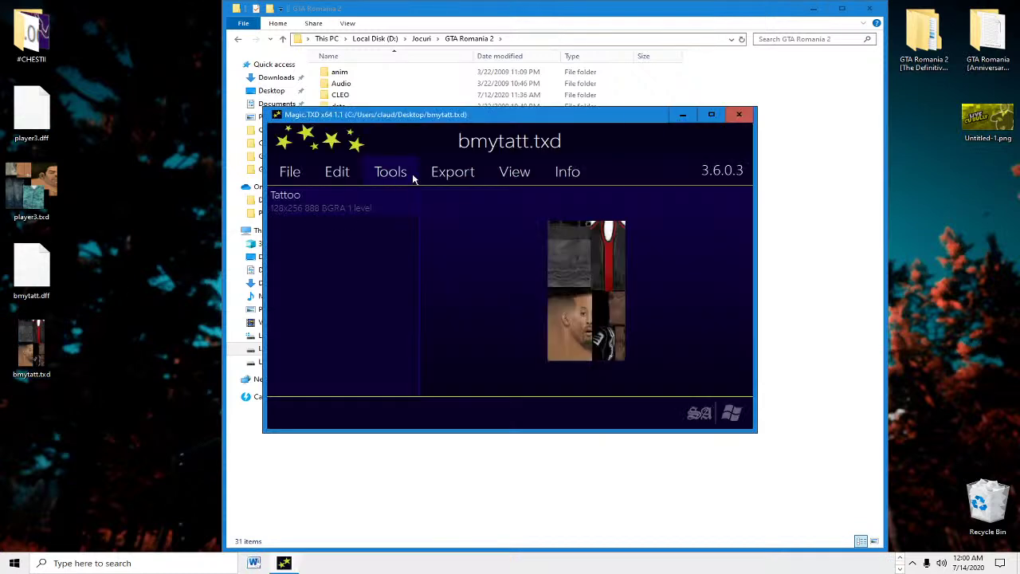
pyautogui.click(469, 185)
pyautogui.click(457, 327)
pyautogui.write('SteafanCap.tga')
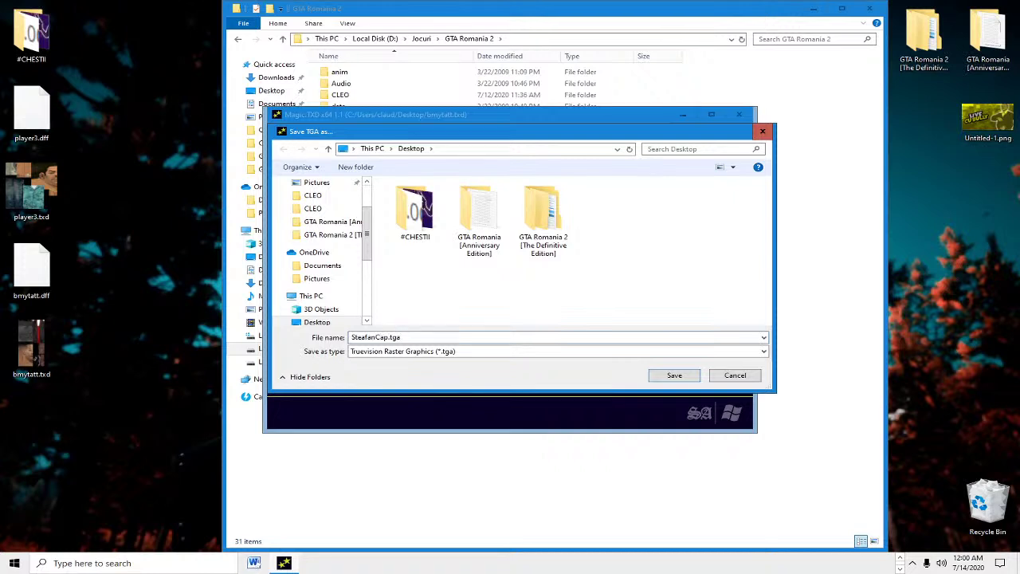
pyautogui.press('Return')
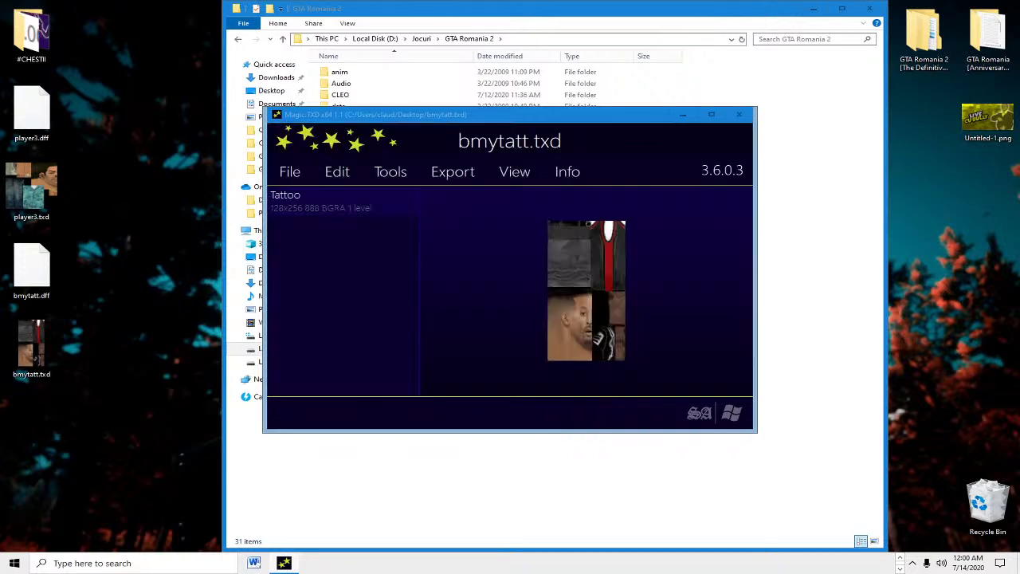
pyautogui.click(740, 117)
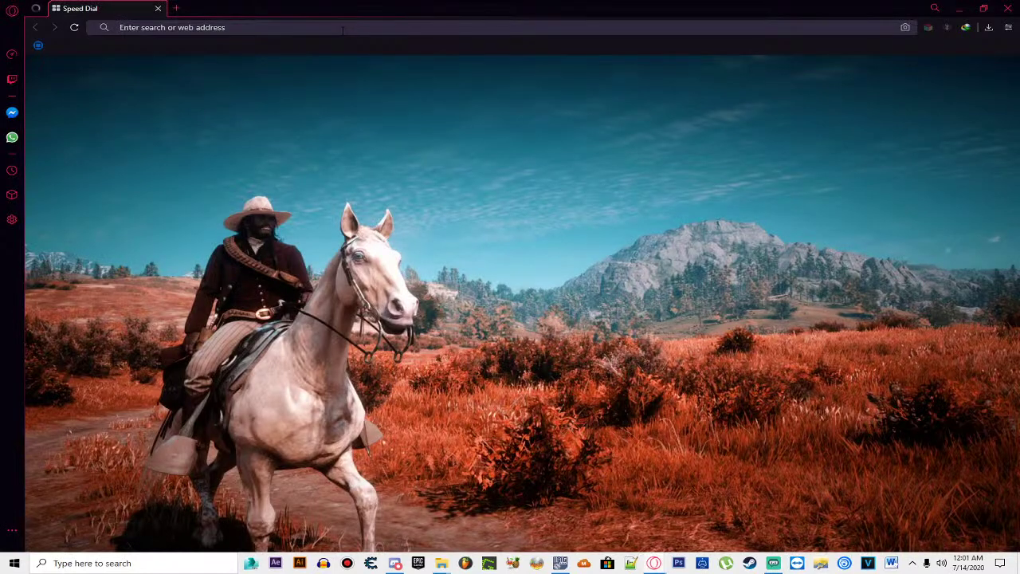
# Step: Search 'skin wiki samp' and load the SA-MP Wiki Skins:All page
pyautogui.click(343, 28)
pyautogui.write('skin wiki samp')
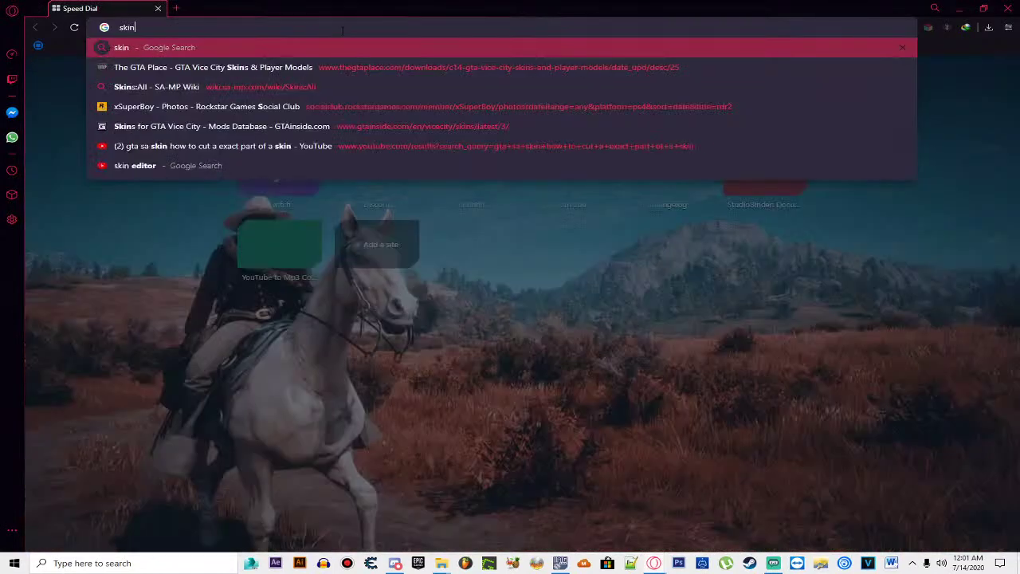
pyautogui.press('Down')
pyautogui.press('Return')
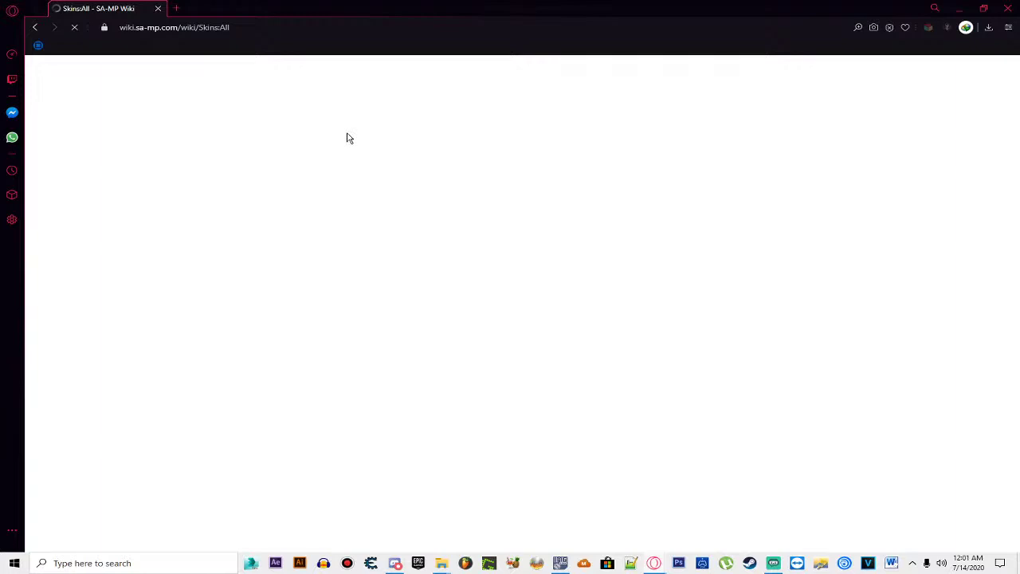
# Step: Scroll the skins list down to ID 98 and copy its model name wmyri
pyautogui.scroll(-3, 403, 233)
pyautogui.scroll(-20, 403, 233)
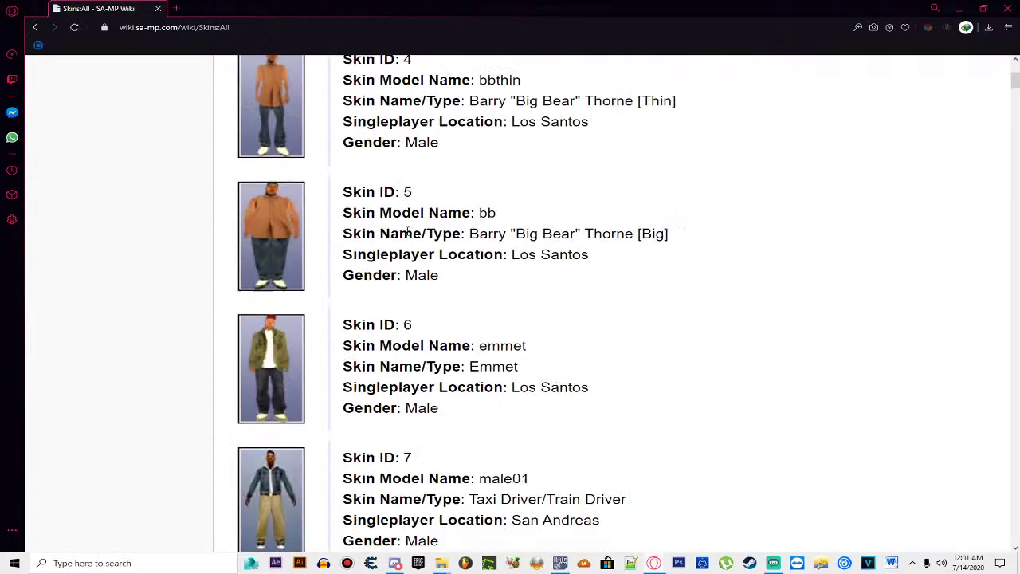
pyautogui.scroll(-13, 416, 225)
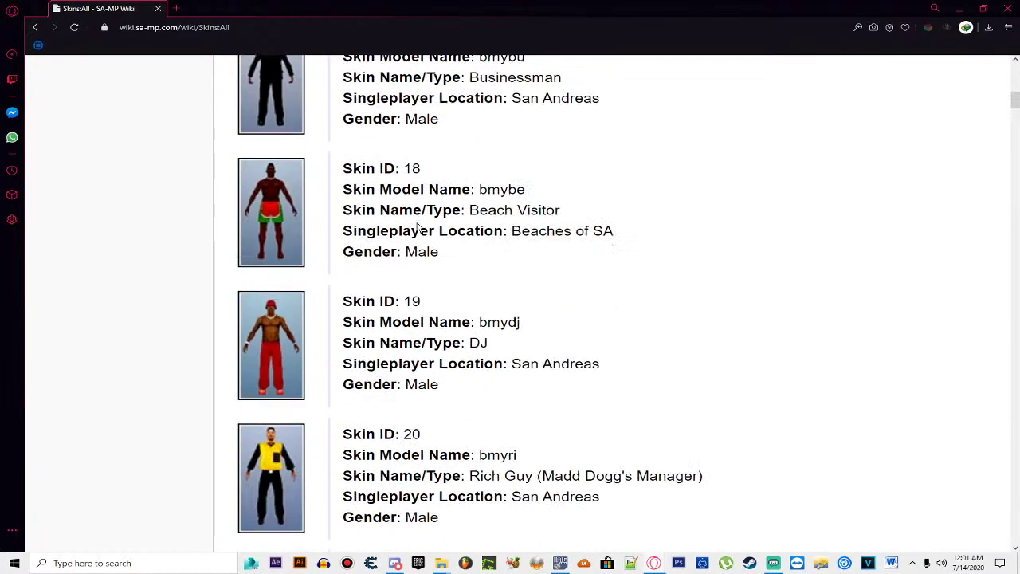
pyautogui.scroll(-3, 416, 228)
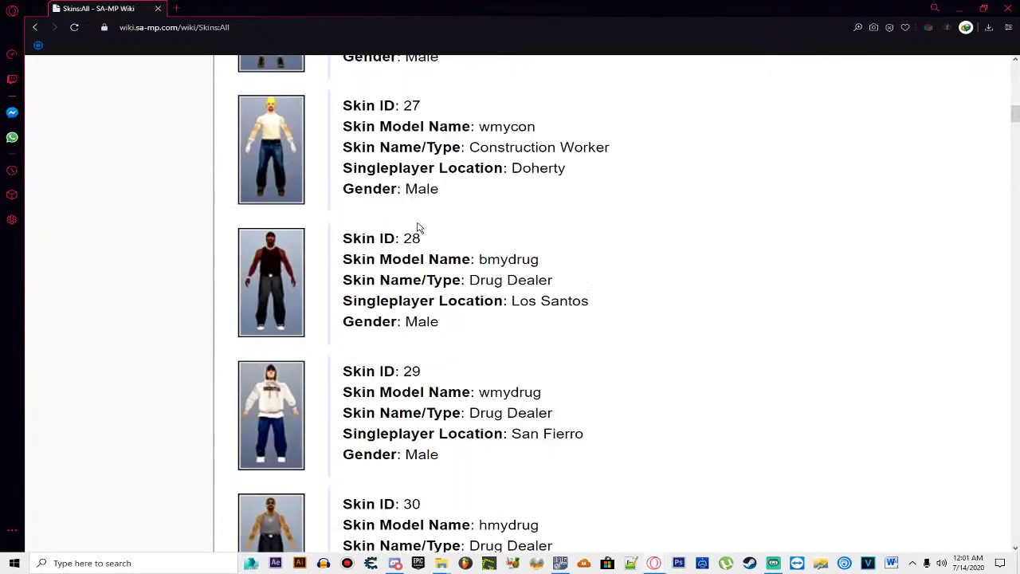
pyautogui.scroll(-12, 418, 229)
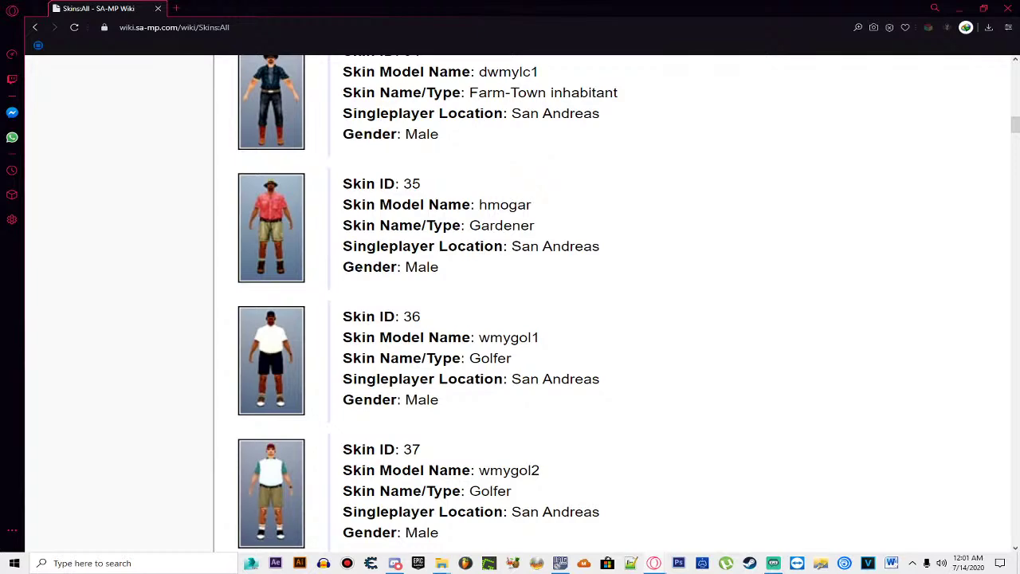
pyautogui.scroll(-1, 520, 242)
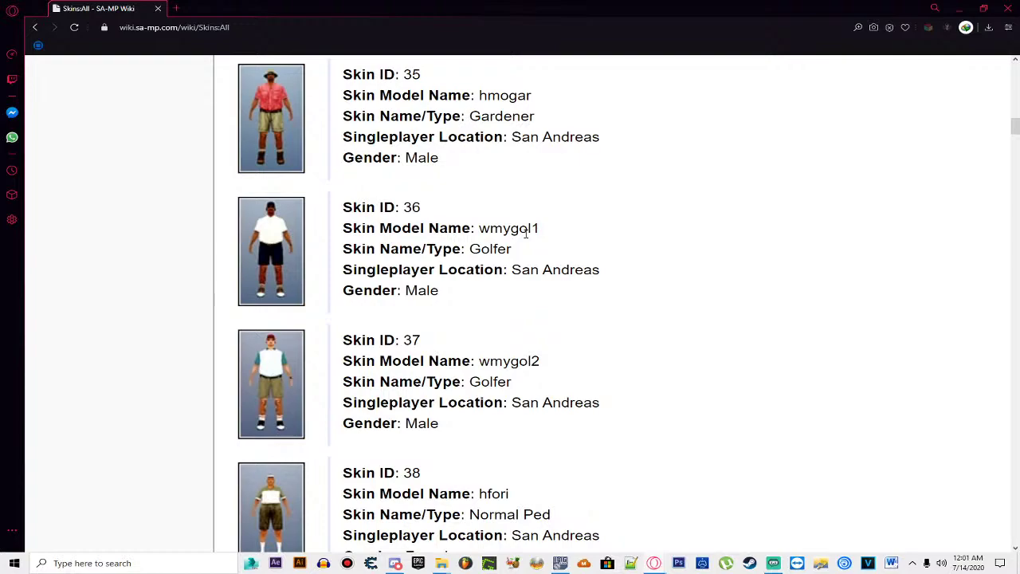
pyautogui.scroll(-18, 430, 227)
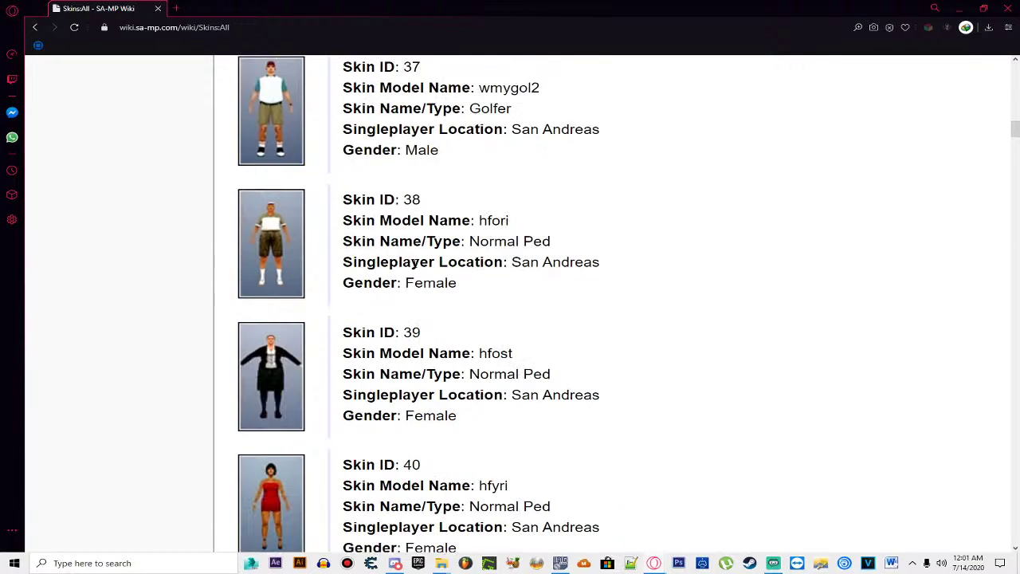
pyautogui.scroll(-12, 498, 287)
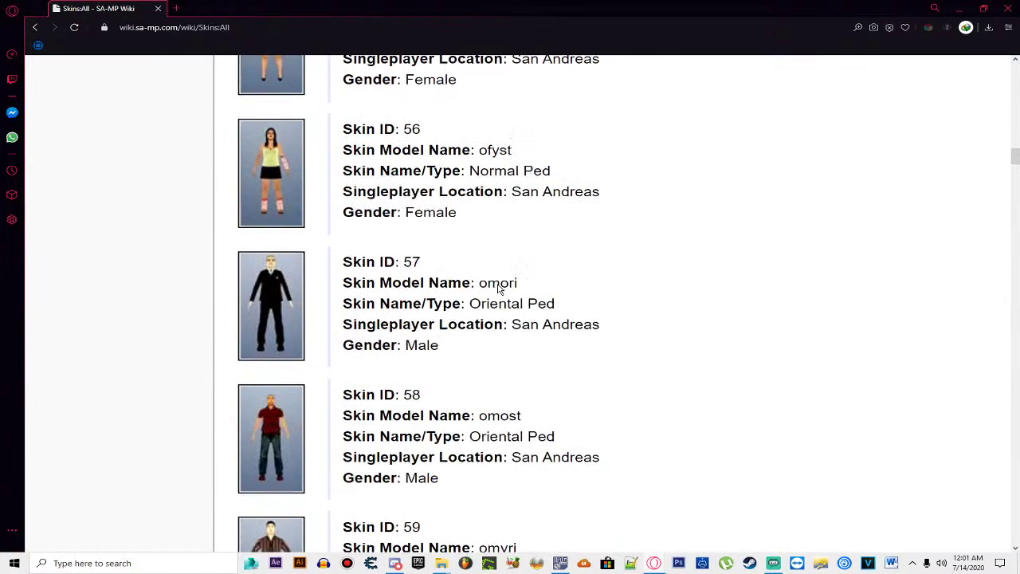
pyautogui.scroll(-12, 498, 287)
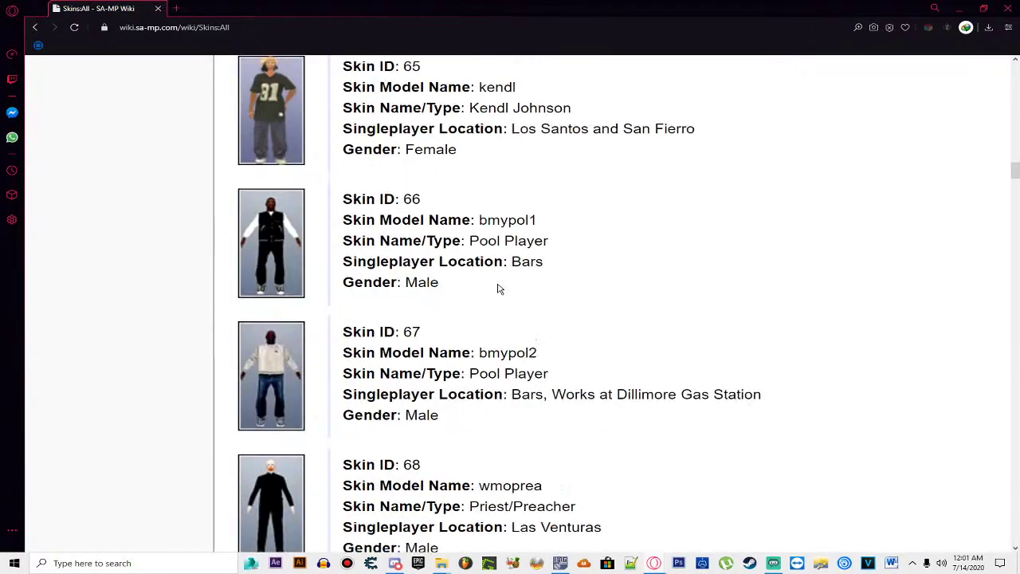
pyautogui.scroll(-7, 498, 284)
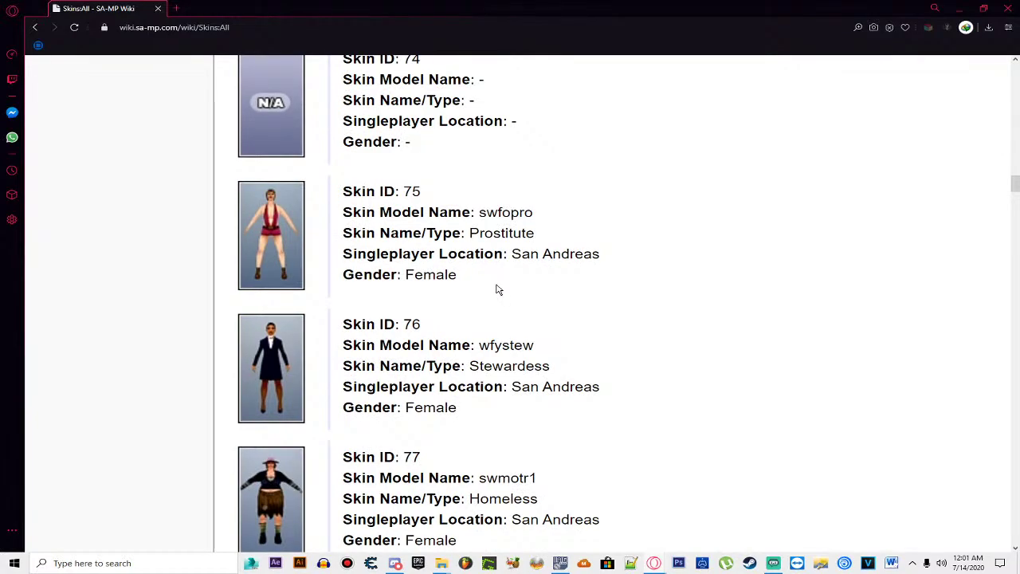
pyautogui.scroll(-12, 498, 285)
pyautogui.scroll(-18, 494, 295)
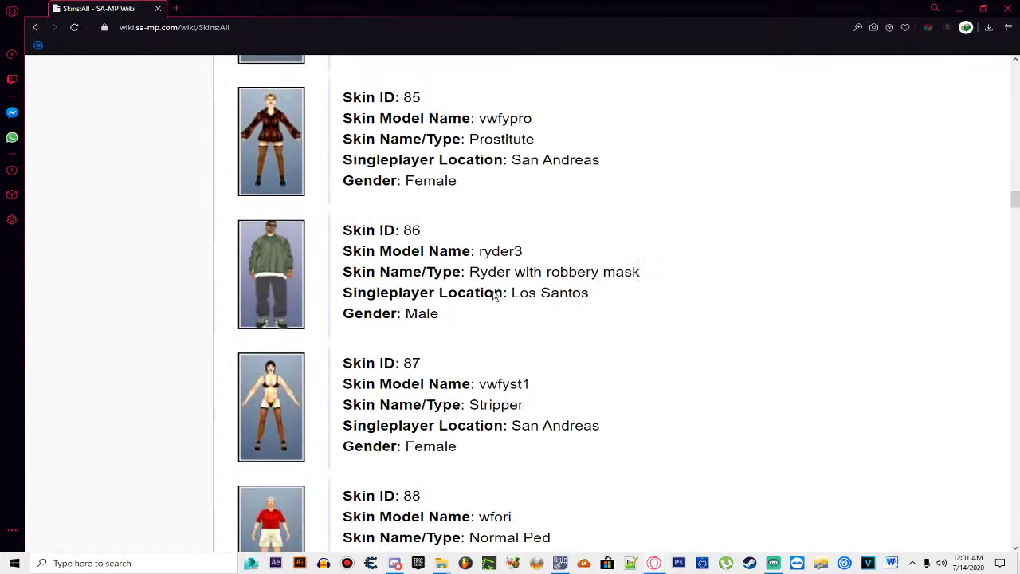
pyautogui.scroll(-4, 494, 295)
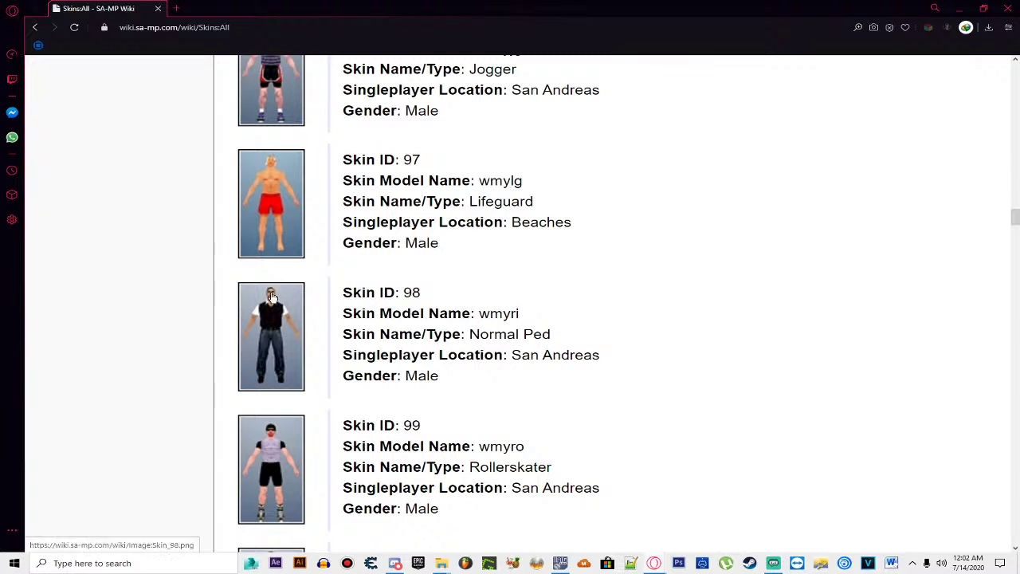
pyautogui.doubleClick(498, 313)
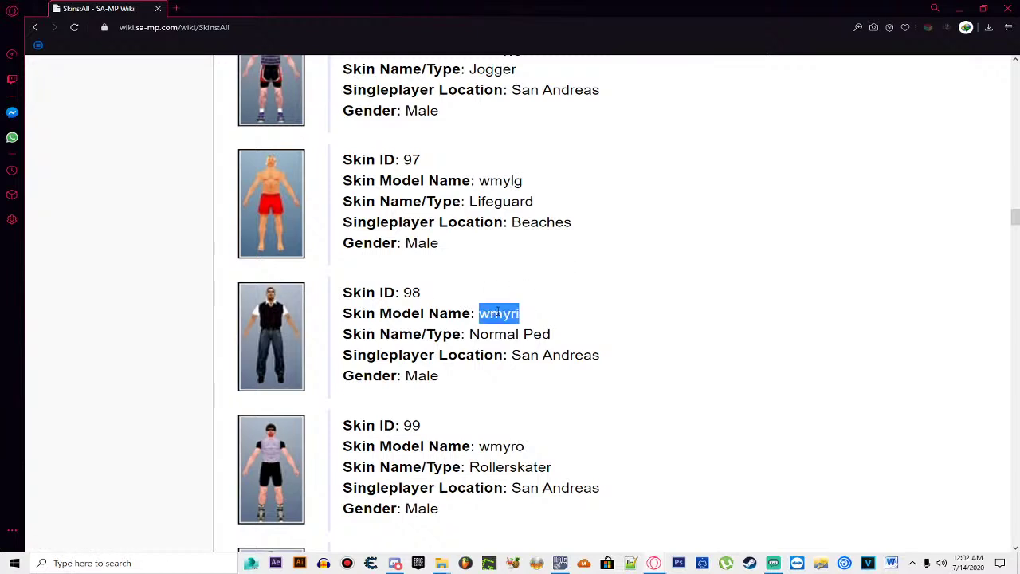
pyautogui.rightClick(497, 312)
pyautogui.click(524, 348)
pyautogui.click(562, 252)
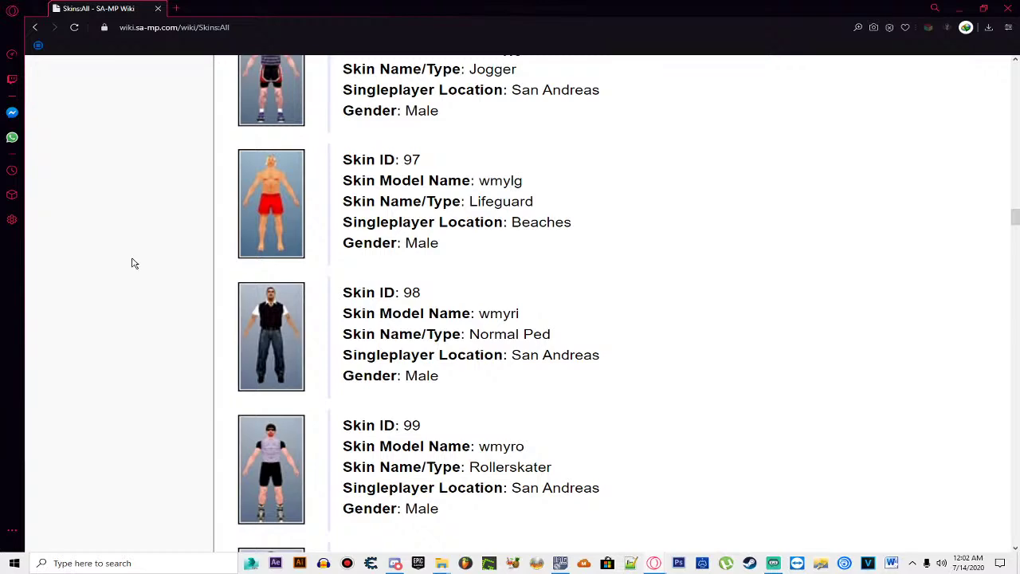
# Step: Copy the model name wmyri from the skins list a second time
pyautogui.scroll(5, 422, 239)
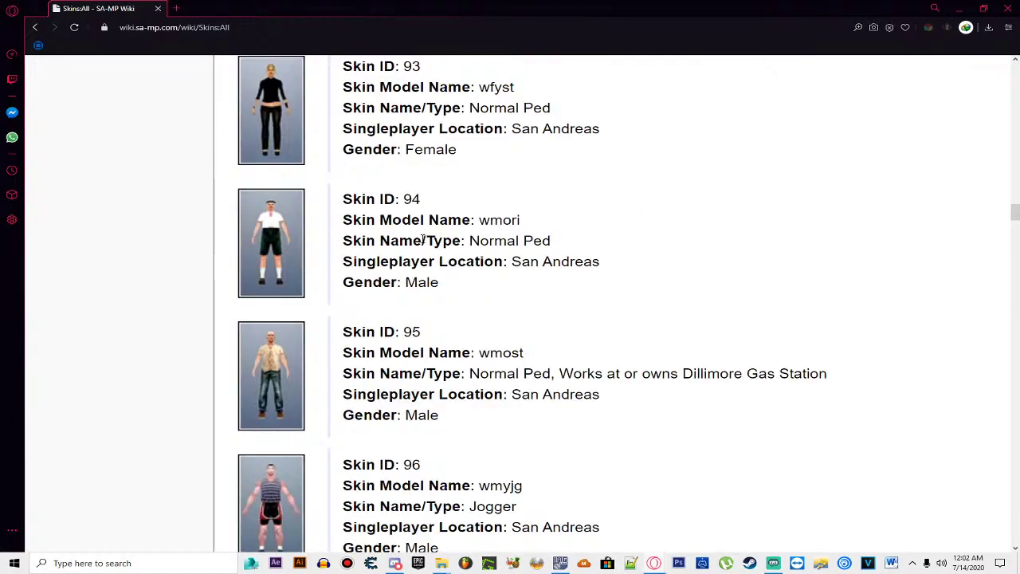
pyautogui.scroll(-8, 422, 239)
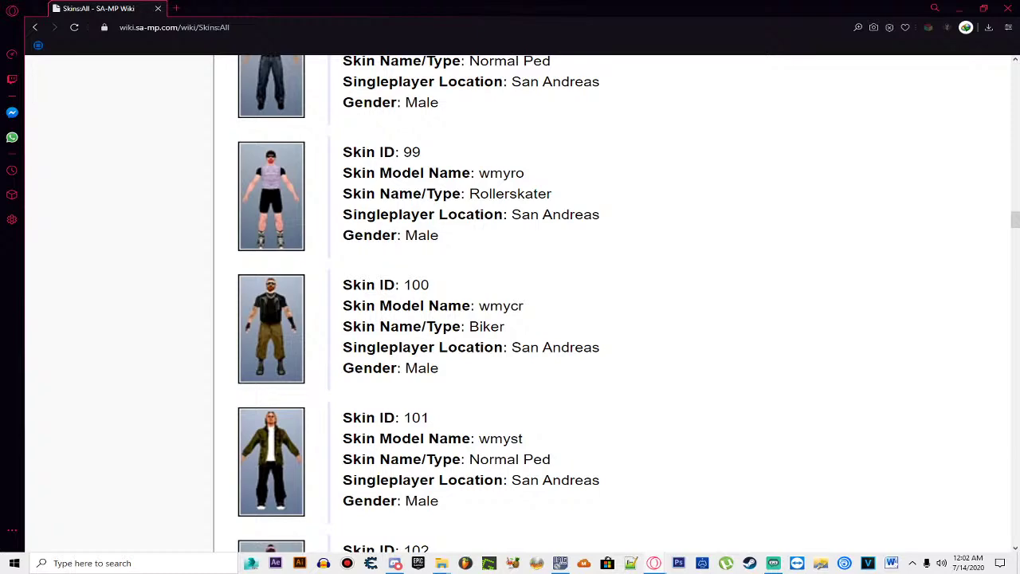
pyautogui.scroll(2, 454, 247)
pyautogui.scroll(2, 464, 231)
pyautogui.scroll(-2, 466, 227)
pyautogui.doubleClick(495, 205)
pyautogui.rightClick(496, 205)
pyautogui.click(519, 243)
# Step: Delete the old bmytatt files and cap .tga from the desktop, keeping wmyri.dff and wmyri.txd
pyautogui.click(958, 8)
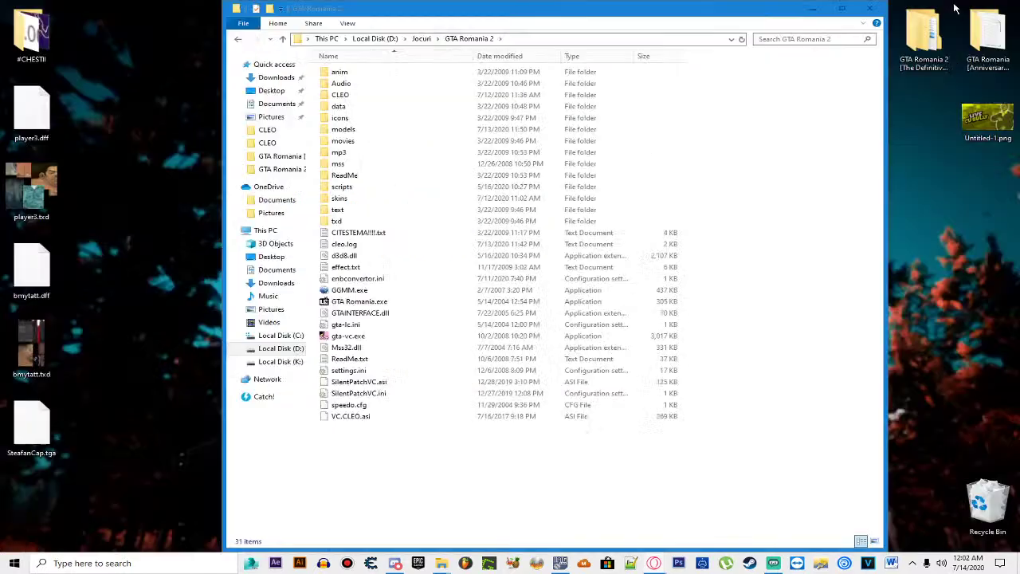
pyautogui.moveTo(97, 317); pyautogui.dragTo(45, 428)
pyautogui.press('Delete')
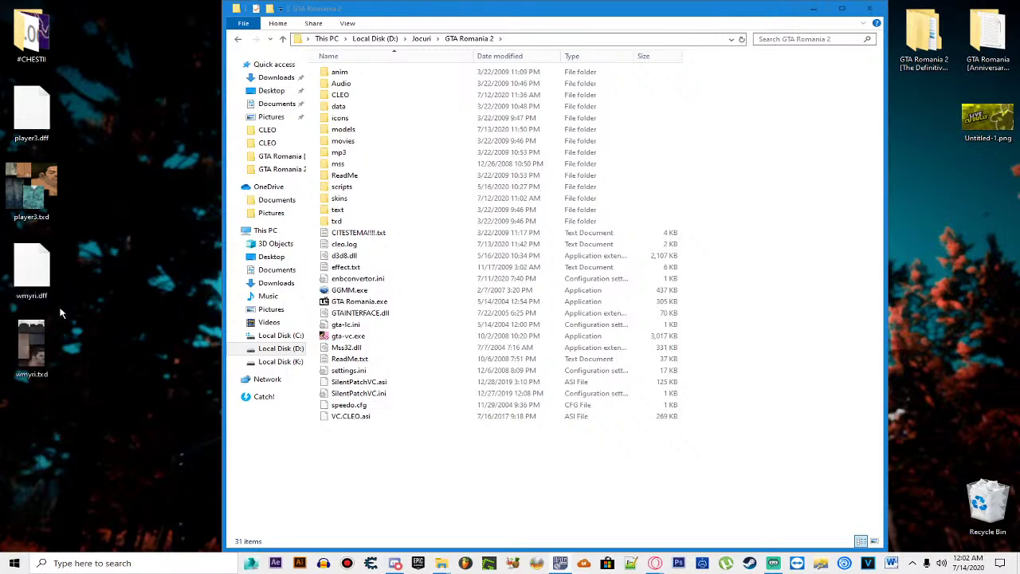
# Step: Export the wmyri texture from wmyri.txd to the desktop as StefanCap.tga, then close Magic.TXD
pyautogui.doubleClick(45, 337)
pyautogui.click(348, 224)
pyautogui.click(358, 201)
pyautogui.click(464, 175)
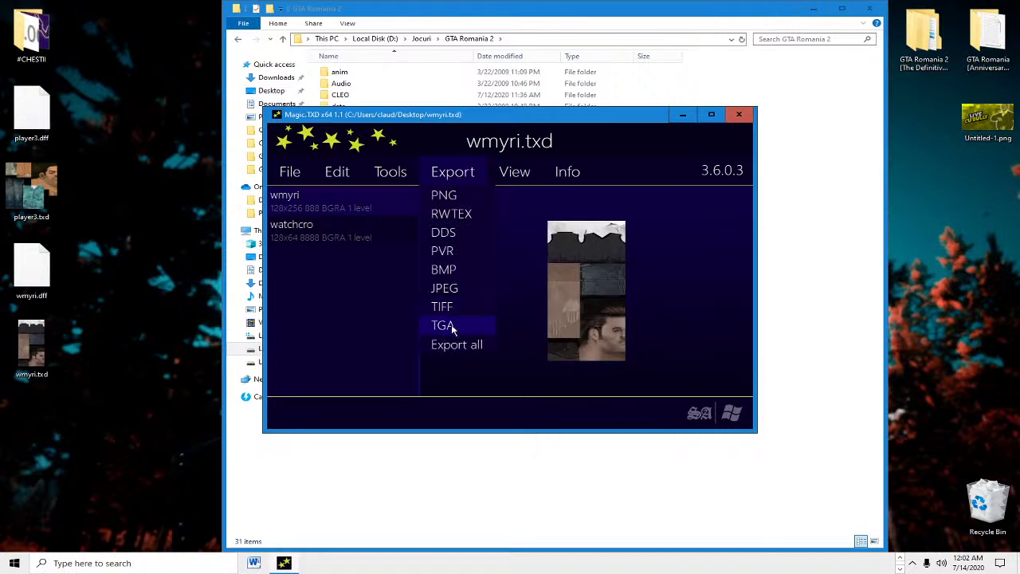
pyautogui.click(451, 325)
pyautogui.write('Stefan')
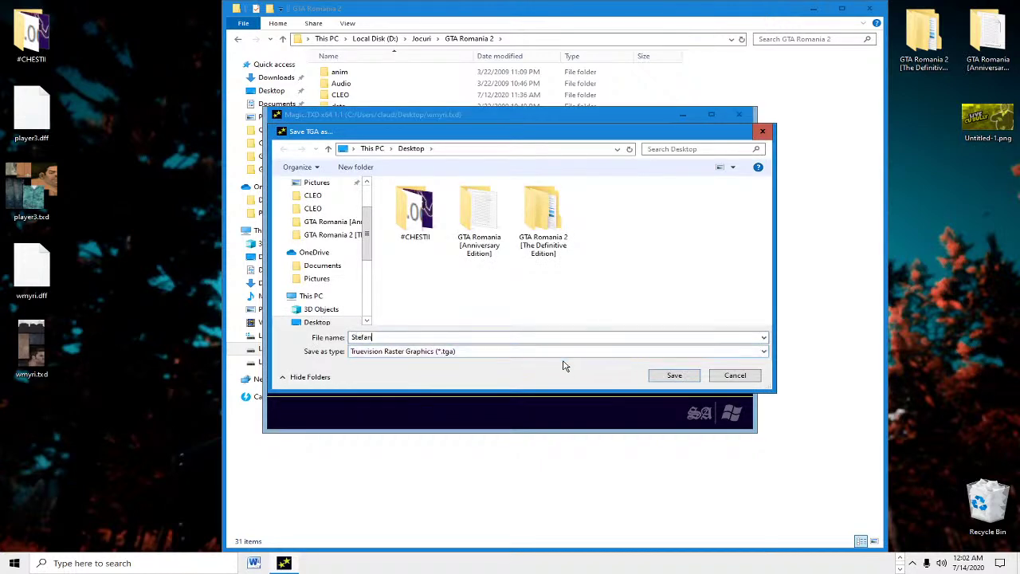
pyautogui.write('Cap.tga')
pyautogui.press('Return')
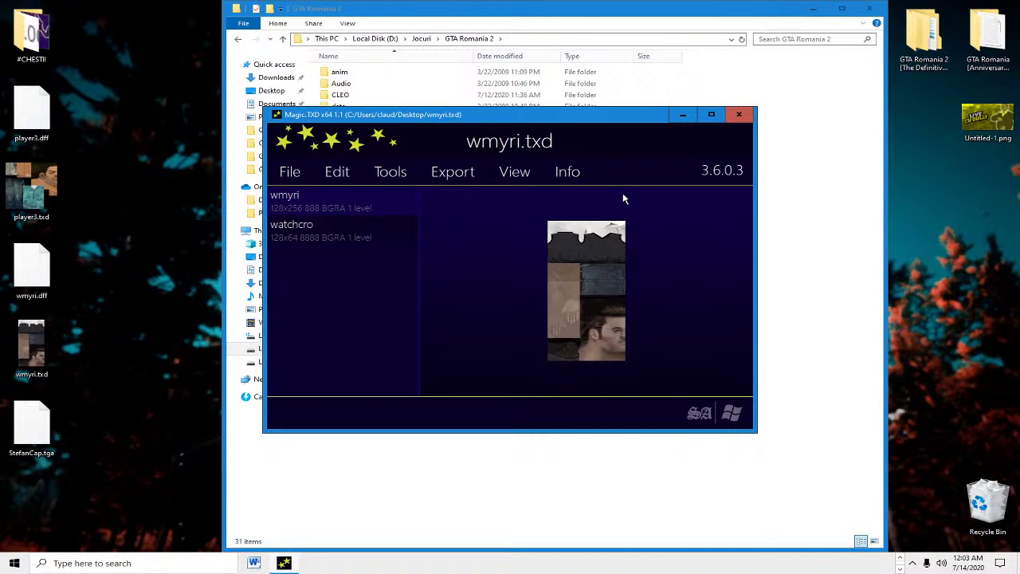
pyautogui.click(738, 117)
# Step: Close the Magic.TXD window
pyautogui.click(740, 116)
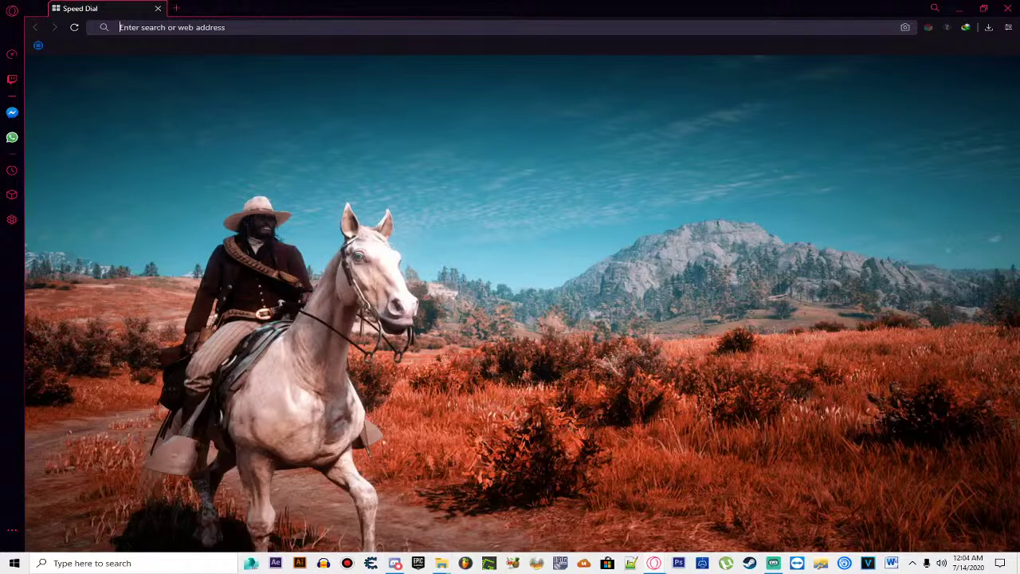
# Step: Search Google for 'gta vc skin list' and look through the GTA Wiki Skins article
pyautogui.write('gta vc skin list')
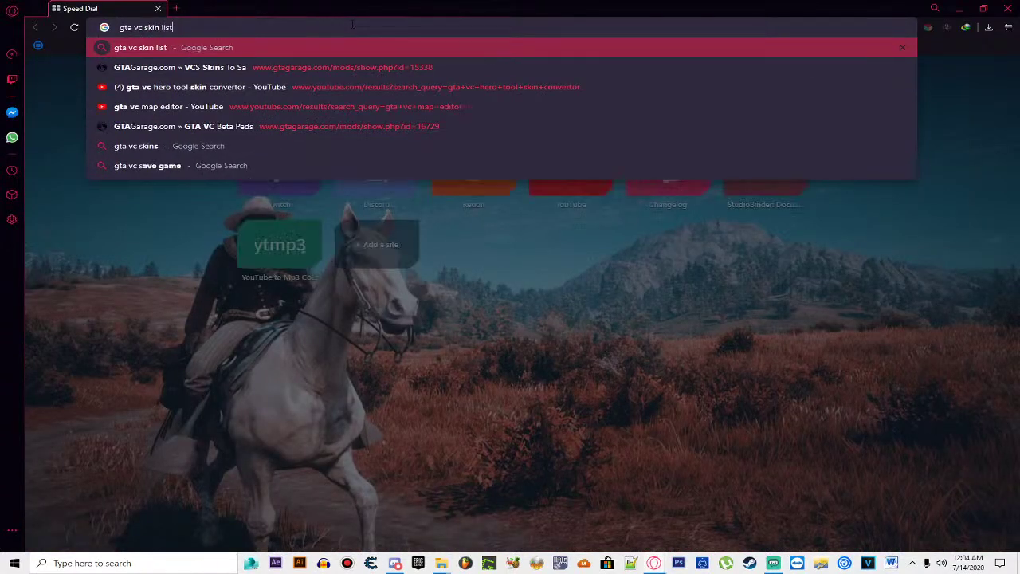
pyautogui.press('Return')
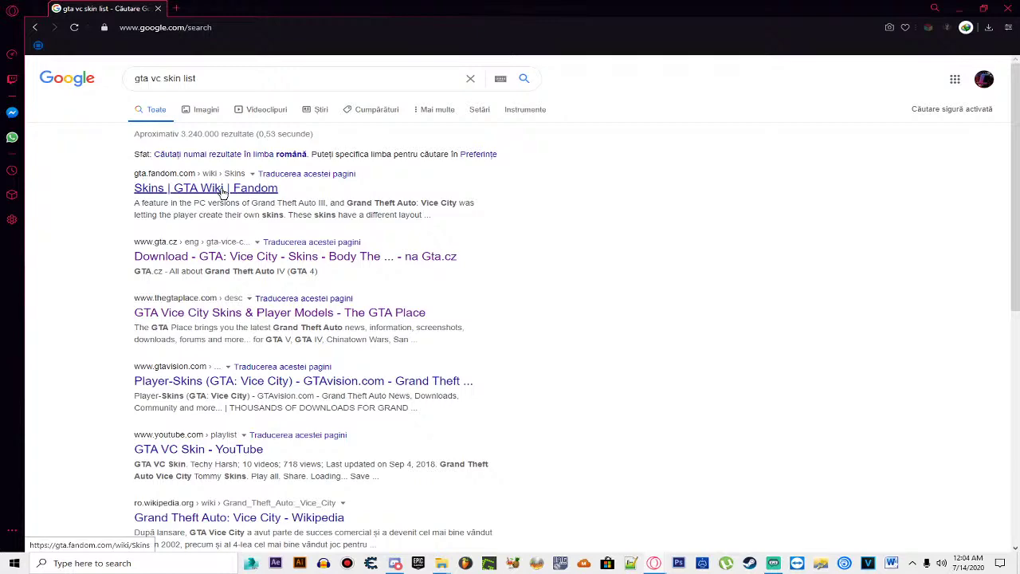
pyautogui.click(223, 189)
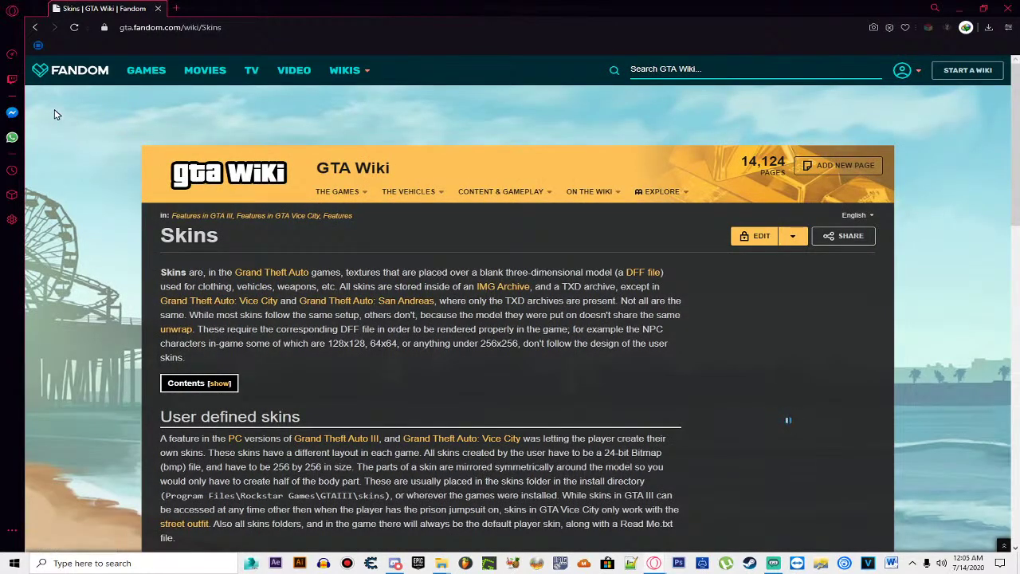
pyautogui.scroll(-5, 331, 204)
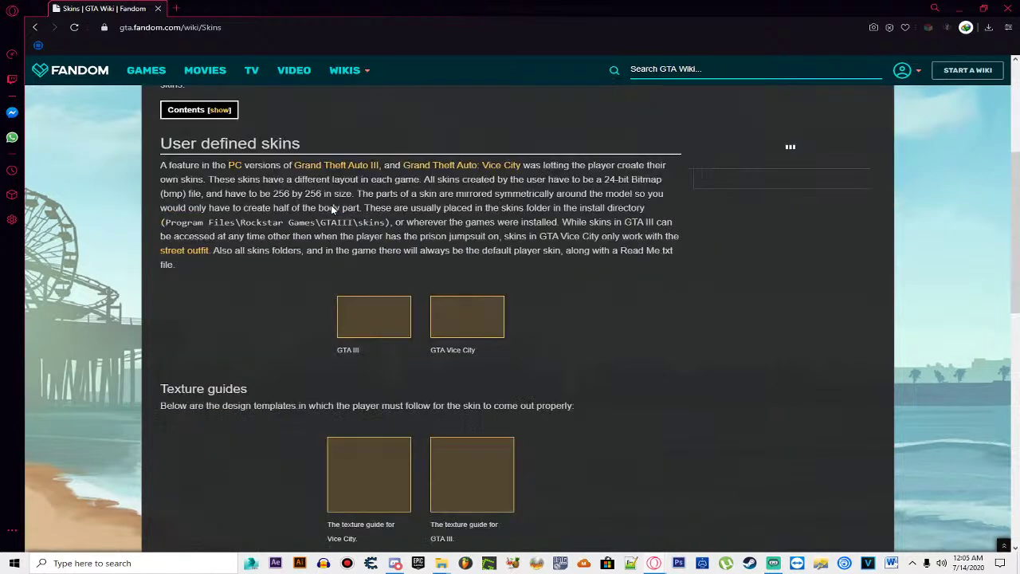
pyautogui.scroll(1, 354, 249)
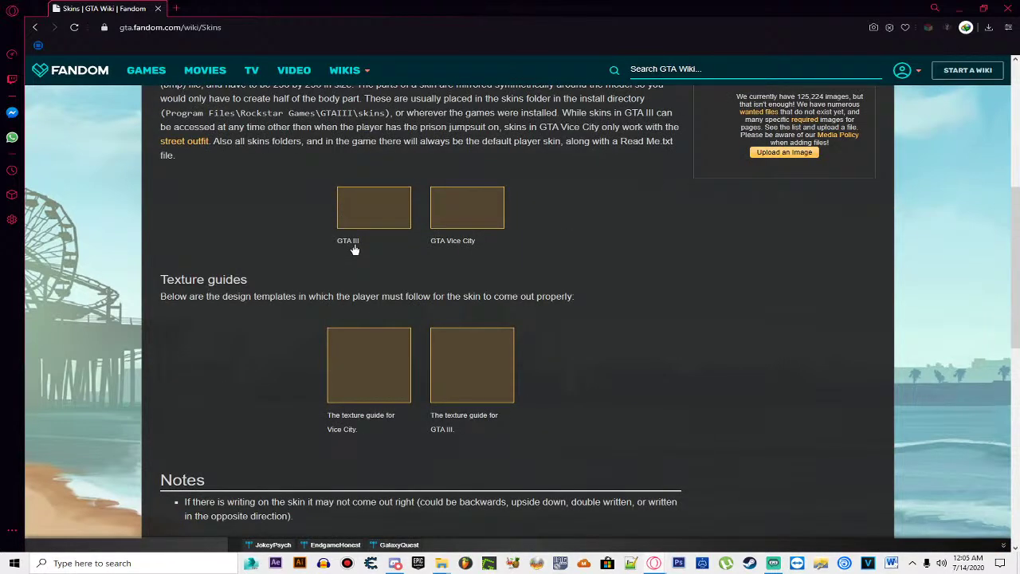
pyautogui.scroll(2, 355, 249)
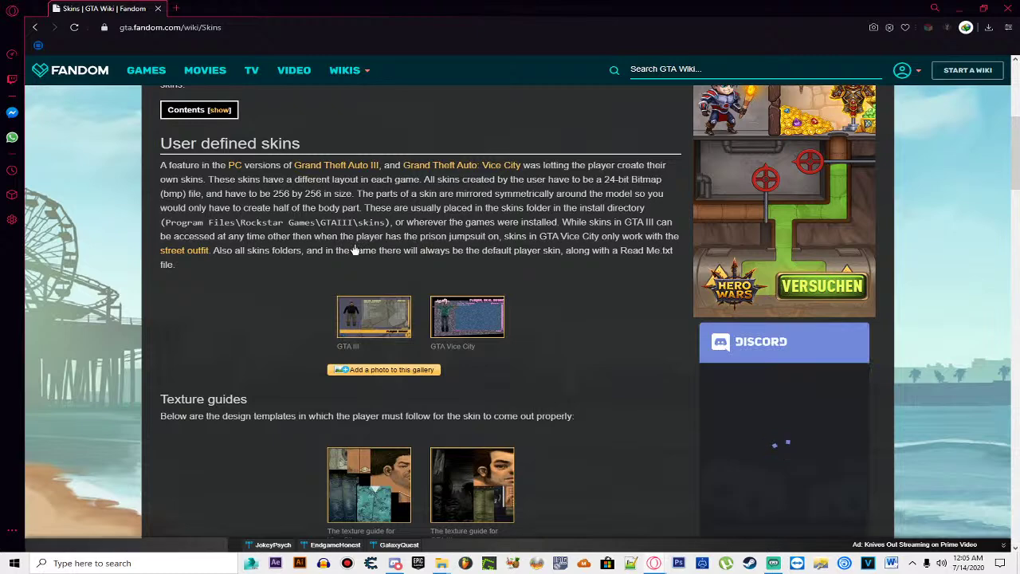
pyautogui.scroll(-2, 355, 249)
pyautogui.scroll(-2, 355, 249)
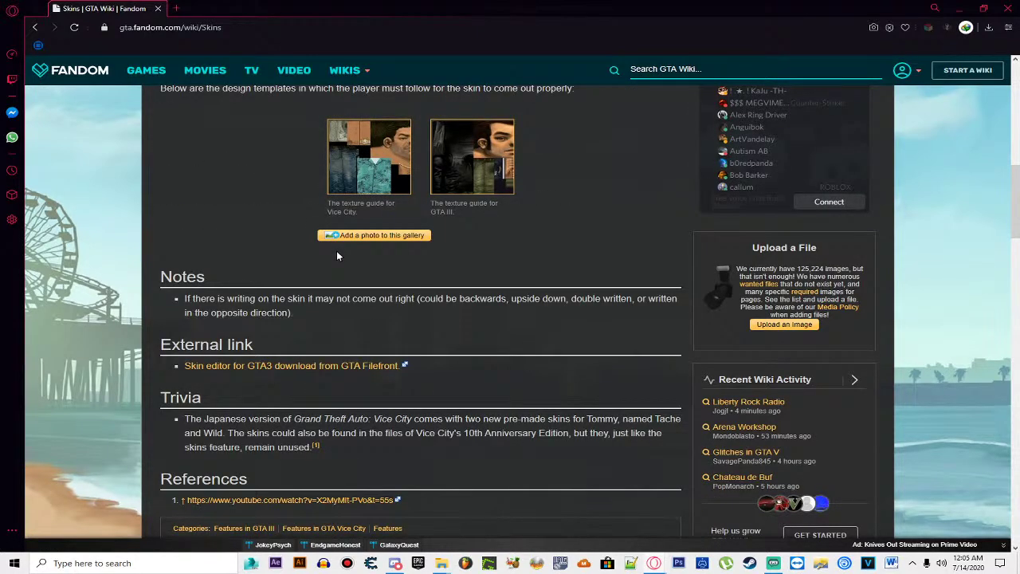
pyautogui.scroll(-5, 333, 279)
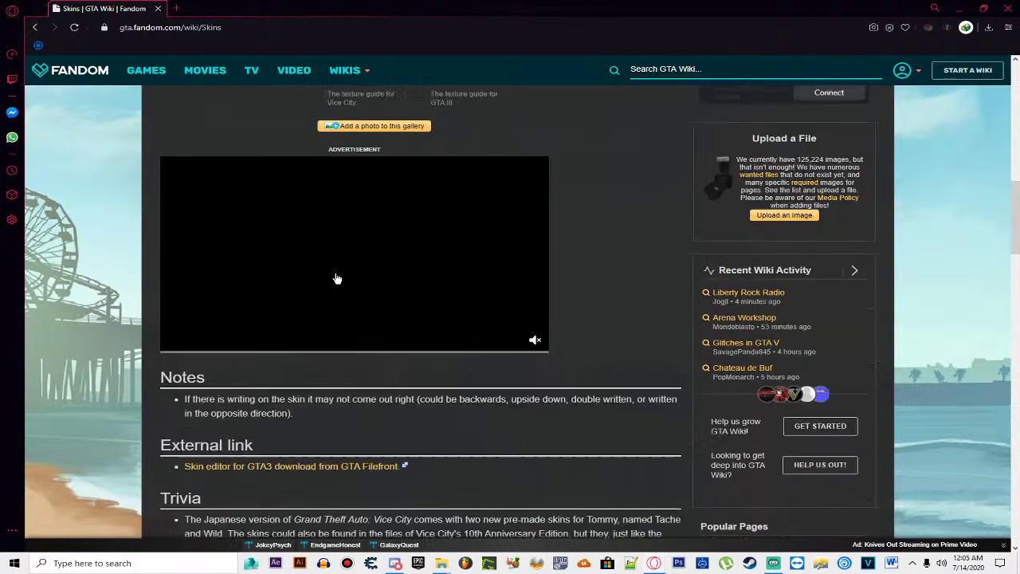
pyautogui.scroll(3, 335, 272)
# Step: Return to the Google results and scroll down to the image strip and pagination
pyautogui.hotkey('alt', 'Left')
pyautogui.scroll(-2, 336, 278)
pyautogui.scroll(-1, 336, 278)
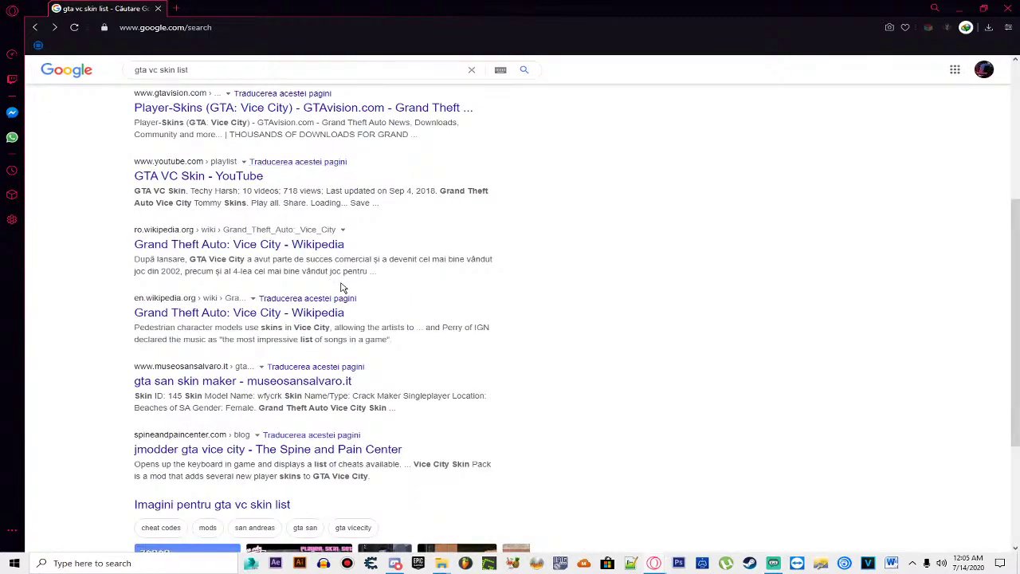
pyautogui.scroll(-2, 342, 287)
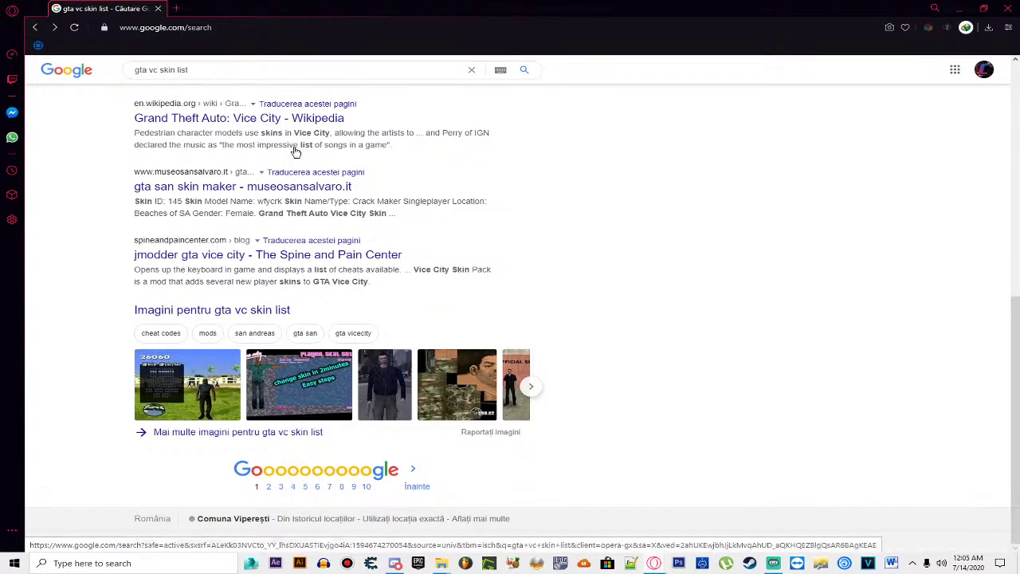
pyautogui.click(175, 10)
# Step: Search YouTube for 'gta underground all vice city skins' and play the top result
pyautogui.write('y')
pyautogui.click(189, 46)
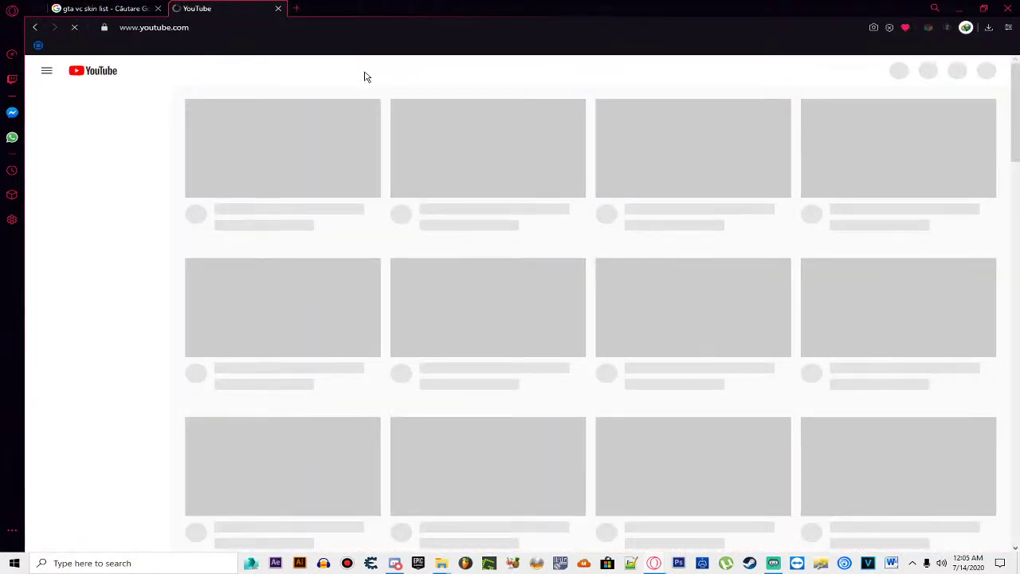
pyautogui.click(367, 74)
pyautogui.write('gt')
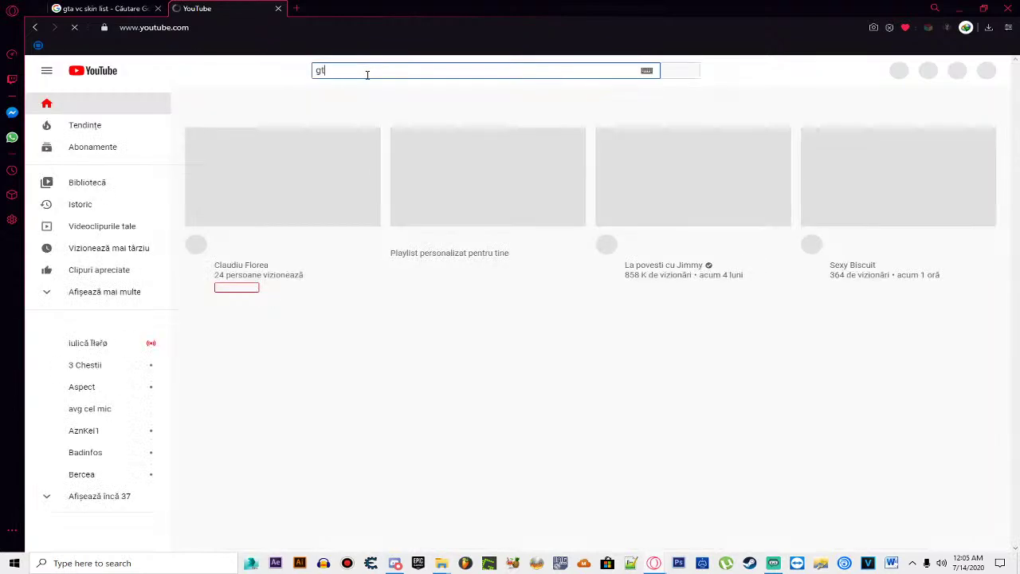
pyautogui.write('a underground ')
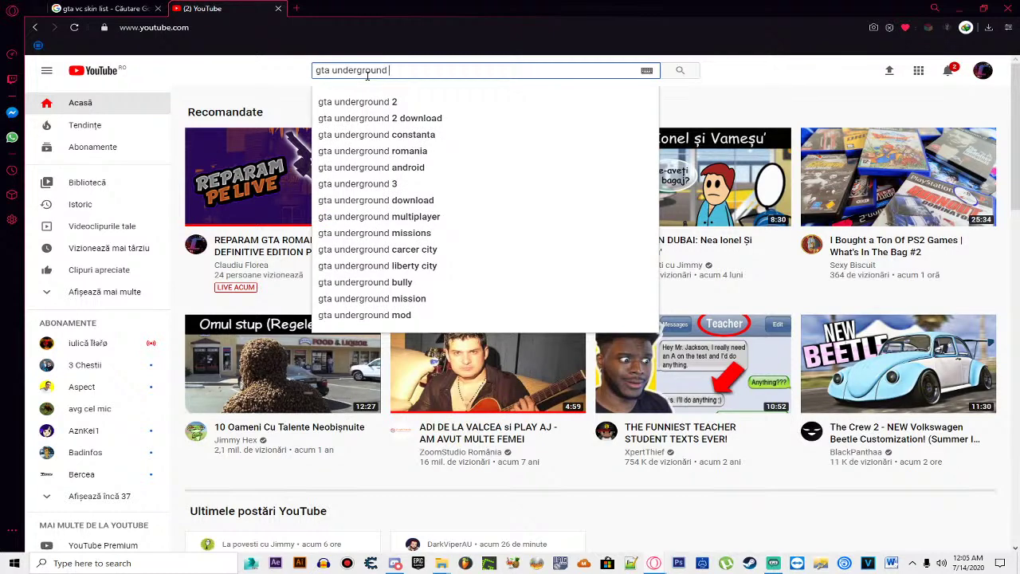
pyautogui.write('all vice city skins')
pyautogui.press('Return')
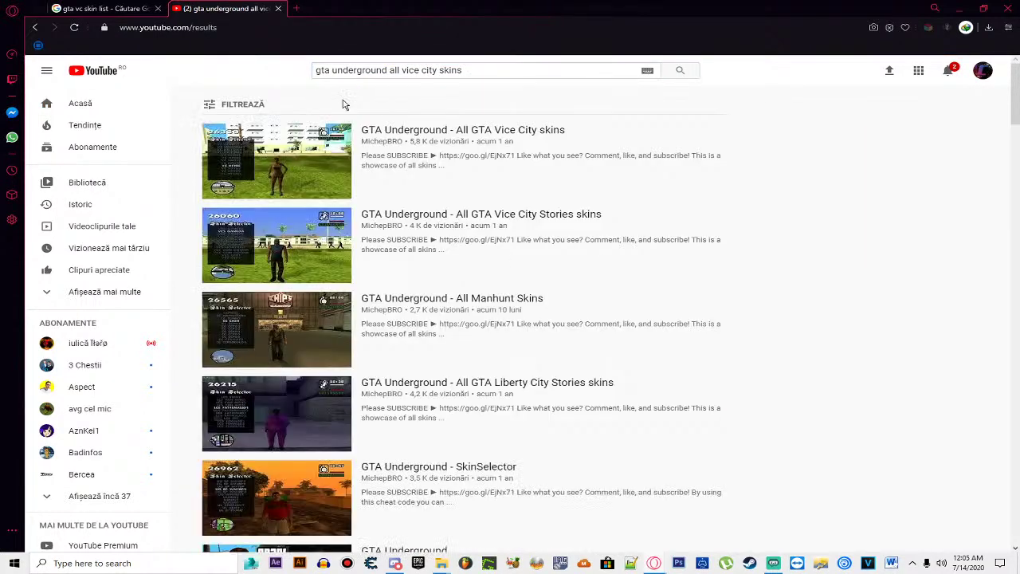
pyautogui.click(276, 159)
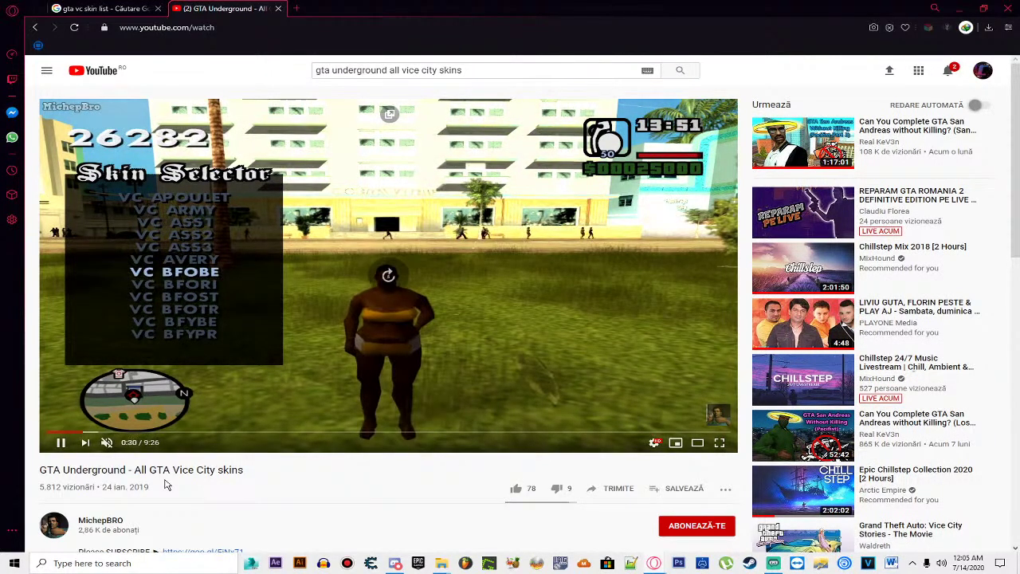
# Step: Seek through the skins video and pause at 1:30 on the VC BMYST skin
pyautogui.press('Left')
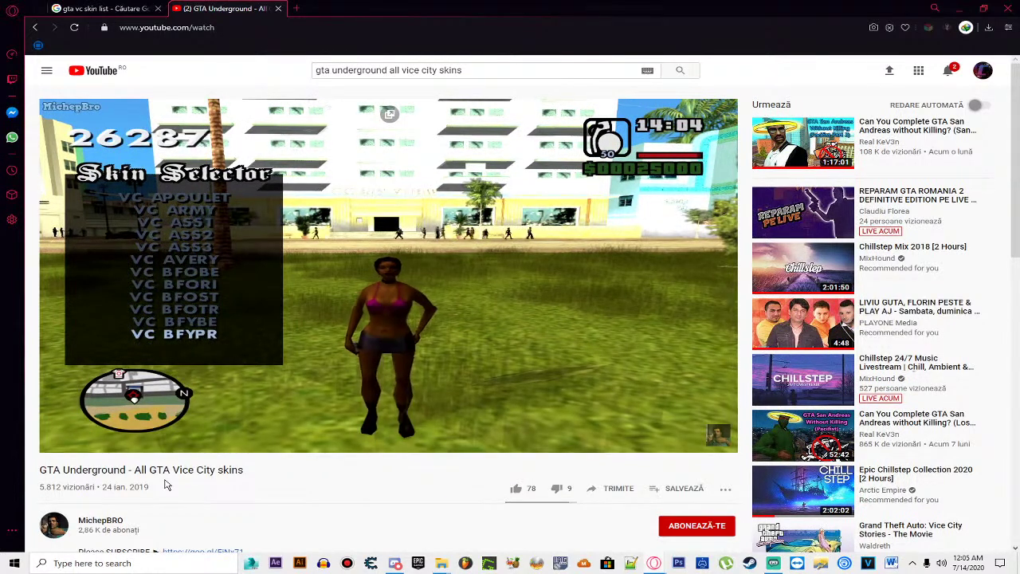
pyautogui.press('Right')
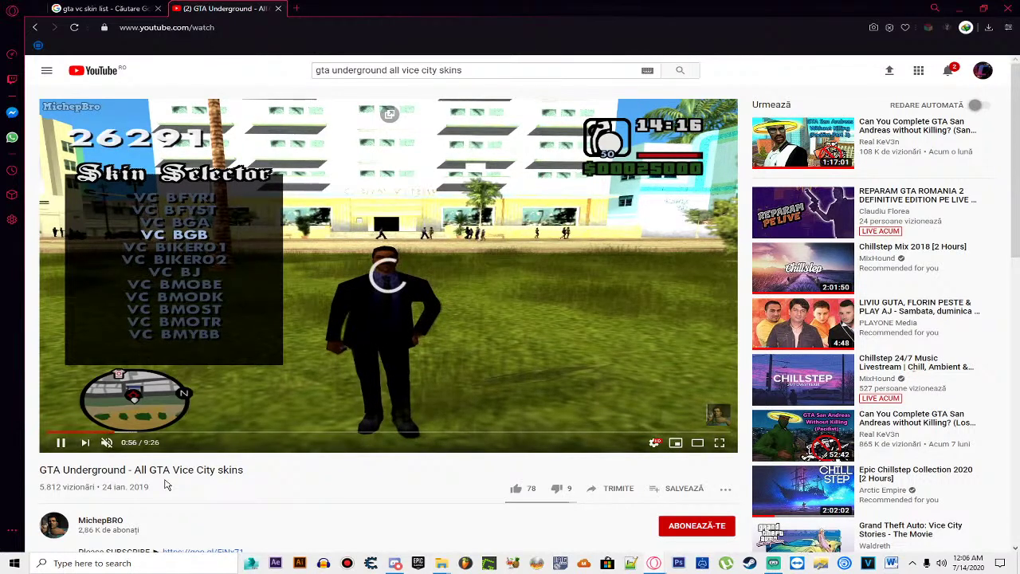
pyautogui.press('Right')
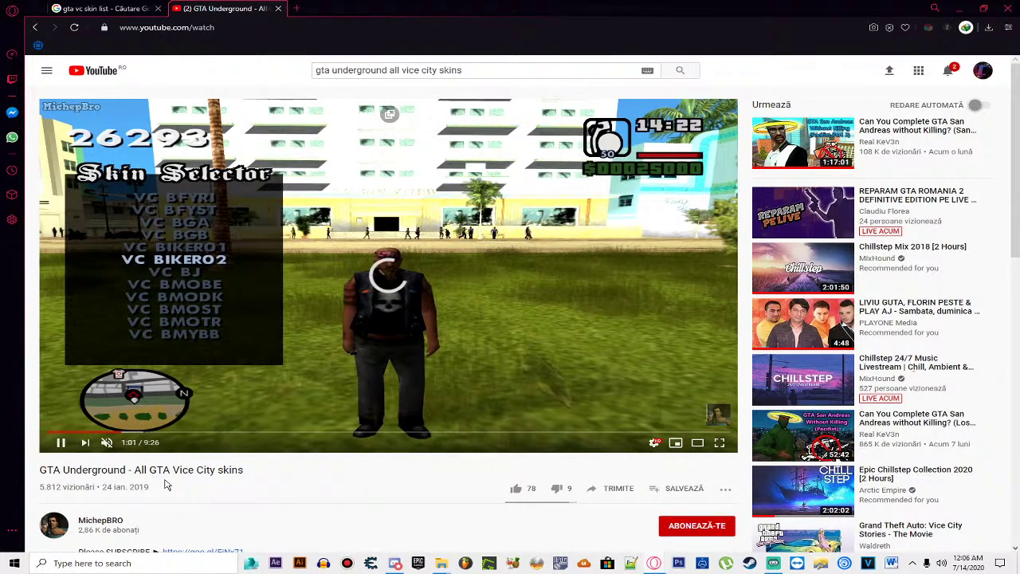
pyautogui.press('Right')
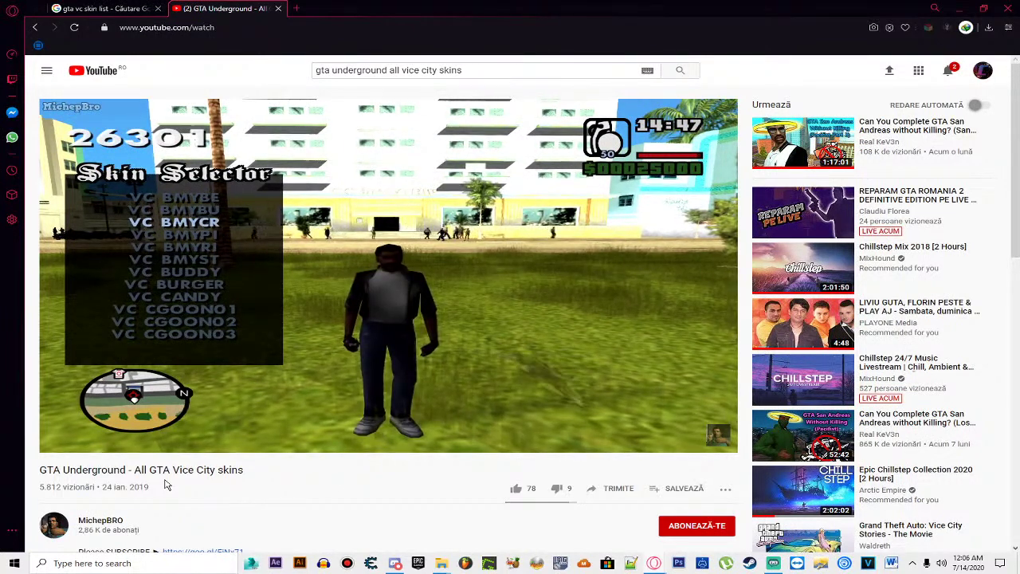
pyautogui.press('space')
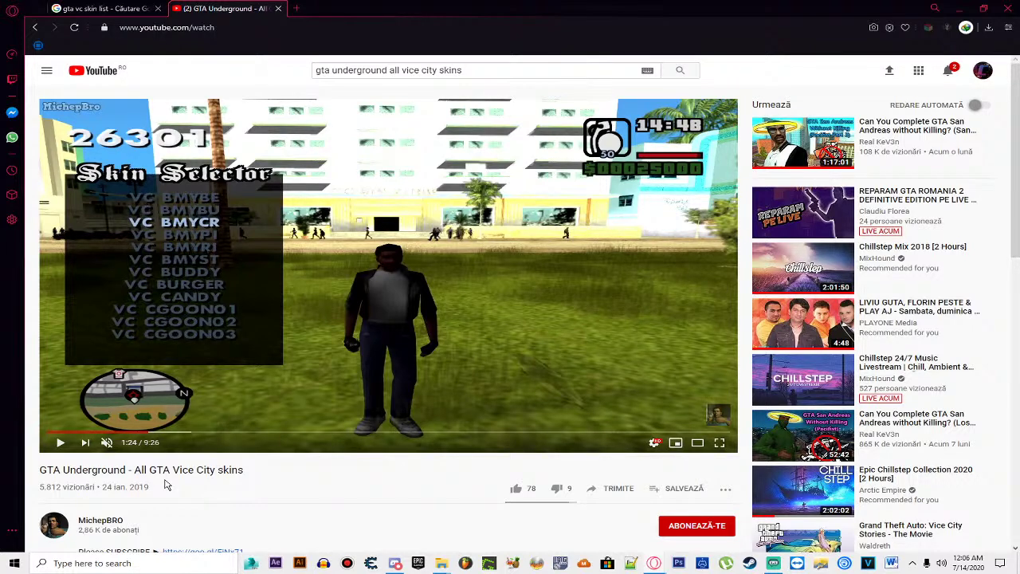
pyautogui.press('space')
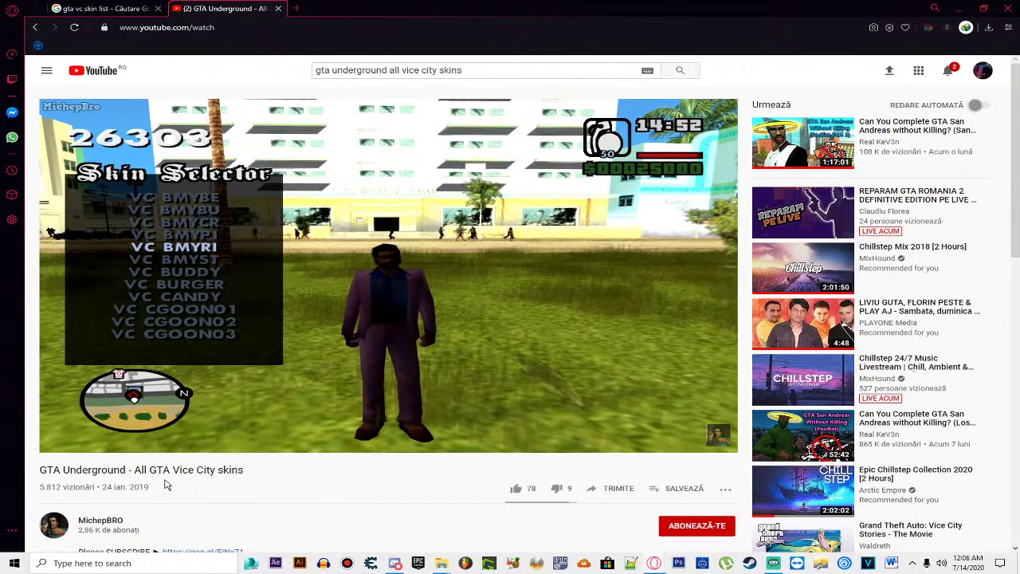
pyautogui.press('space')
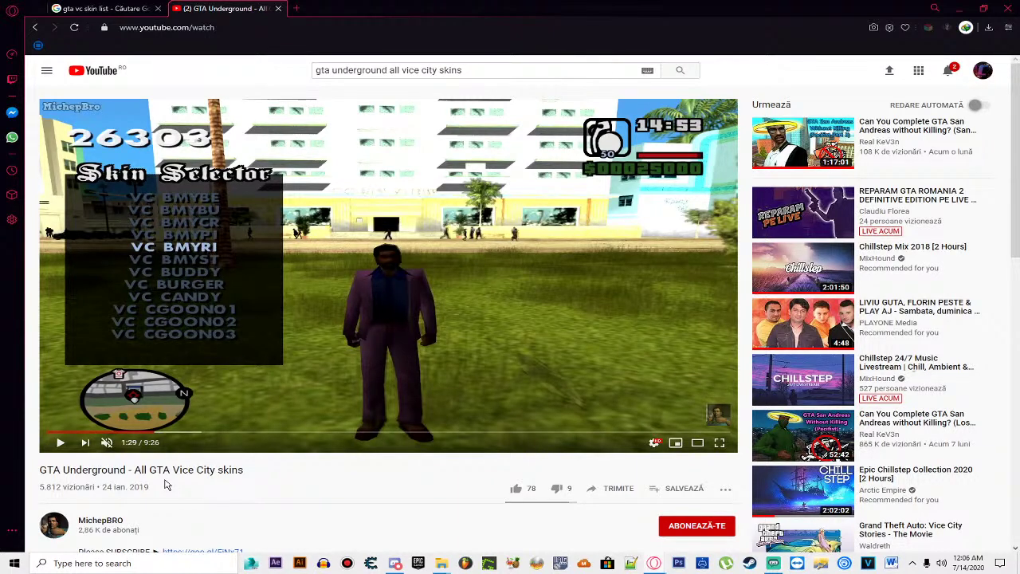
pyautogui.press('space')
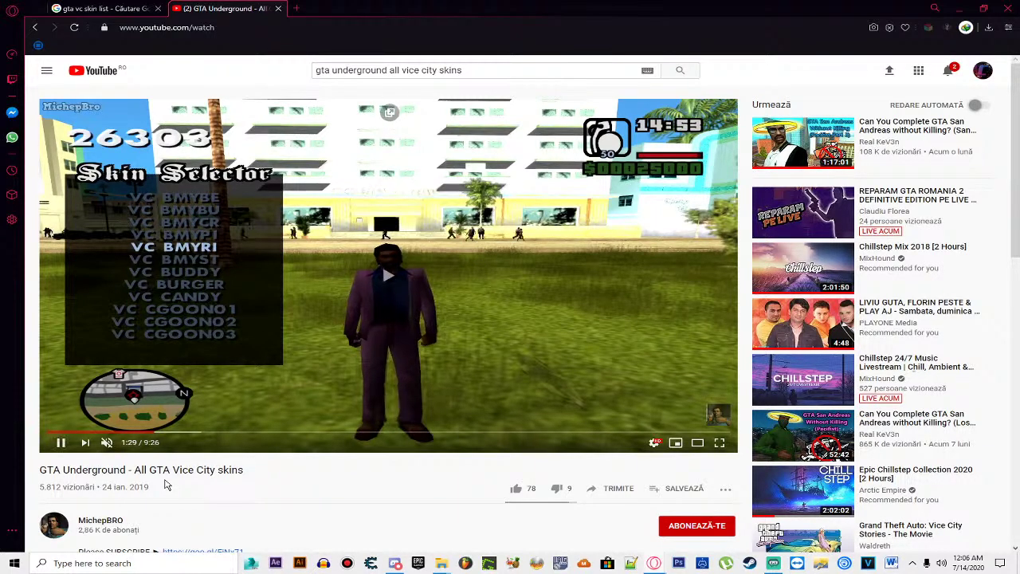
pyautogui.press('space')
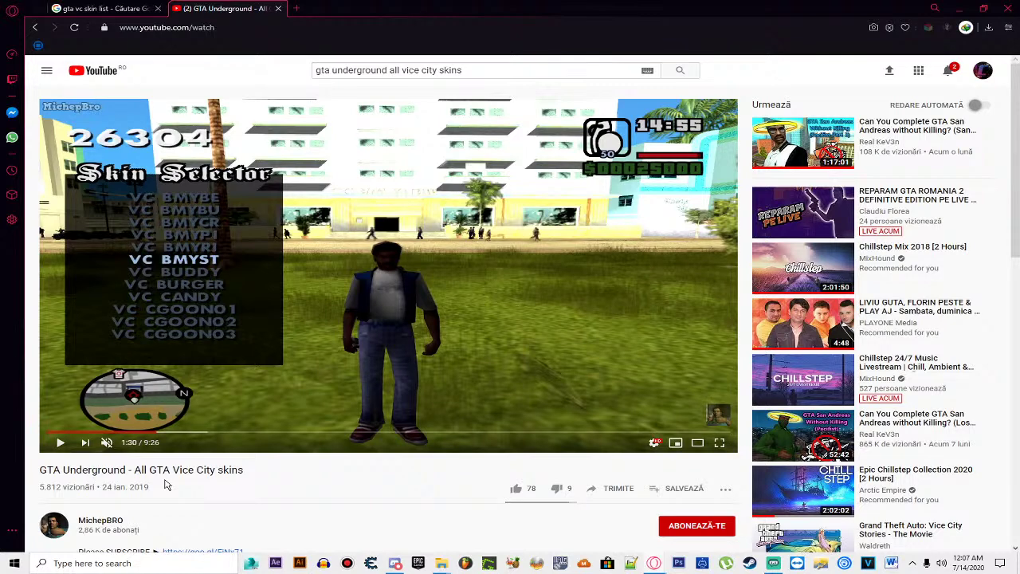
# Step: Play the skins video and skip ahead past VC CHEF to the CUBANO and CSPAPA skins
pyautogui.press('space')
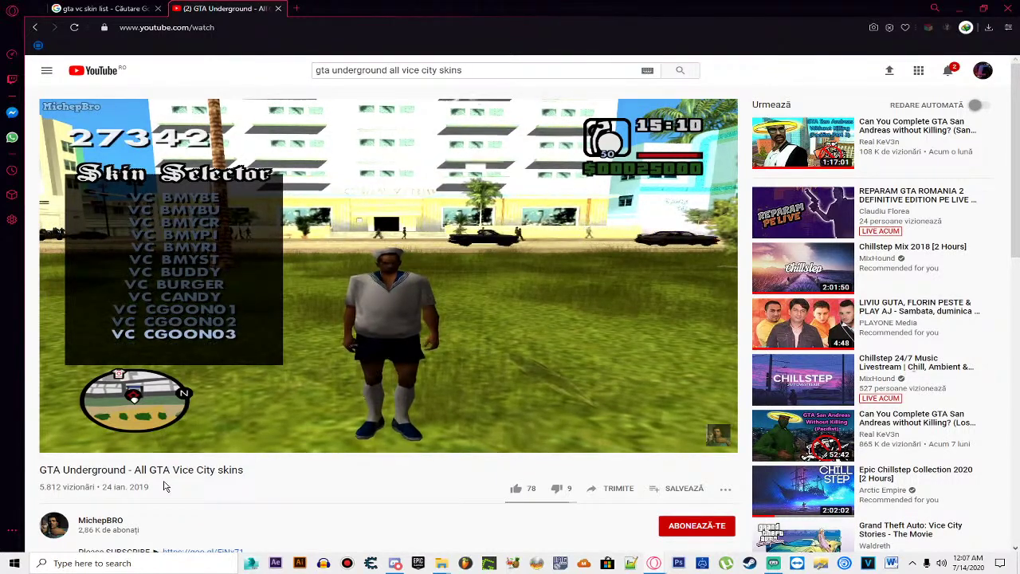
pyautogui.press('Right')
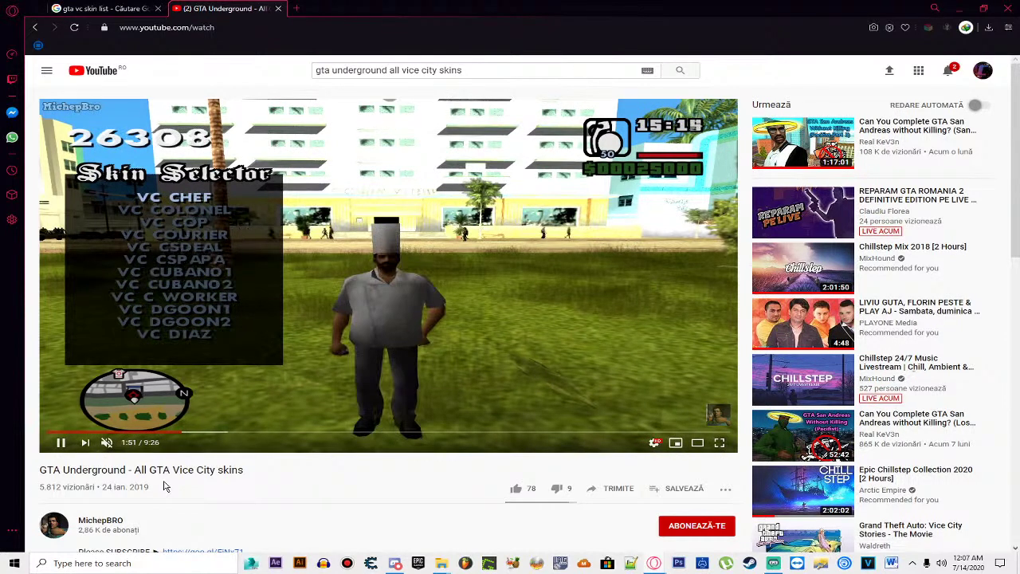
pyautogui.press('Right')
pyautogui.press('Right')
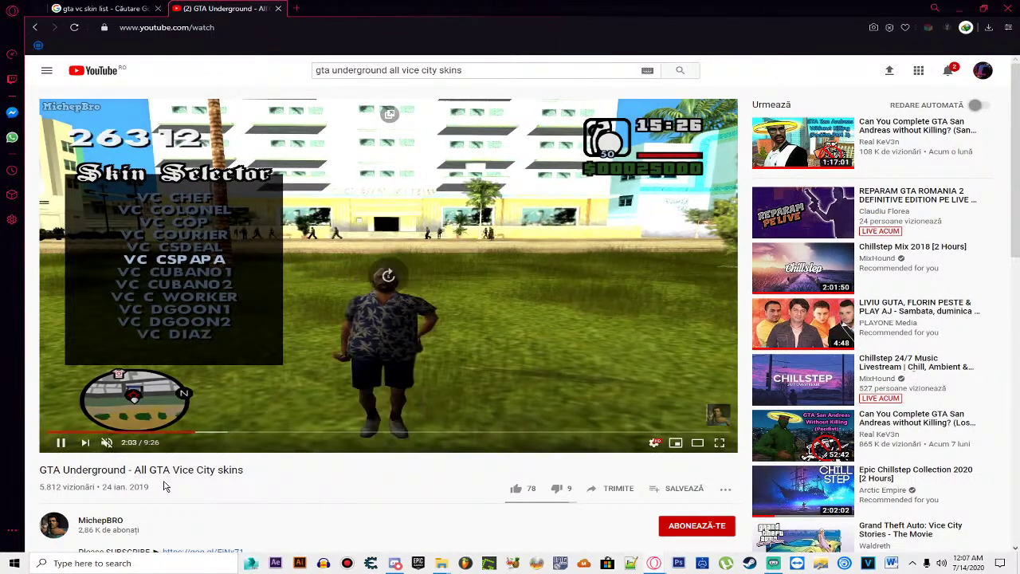
pyautogui.press('Right')
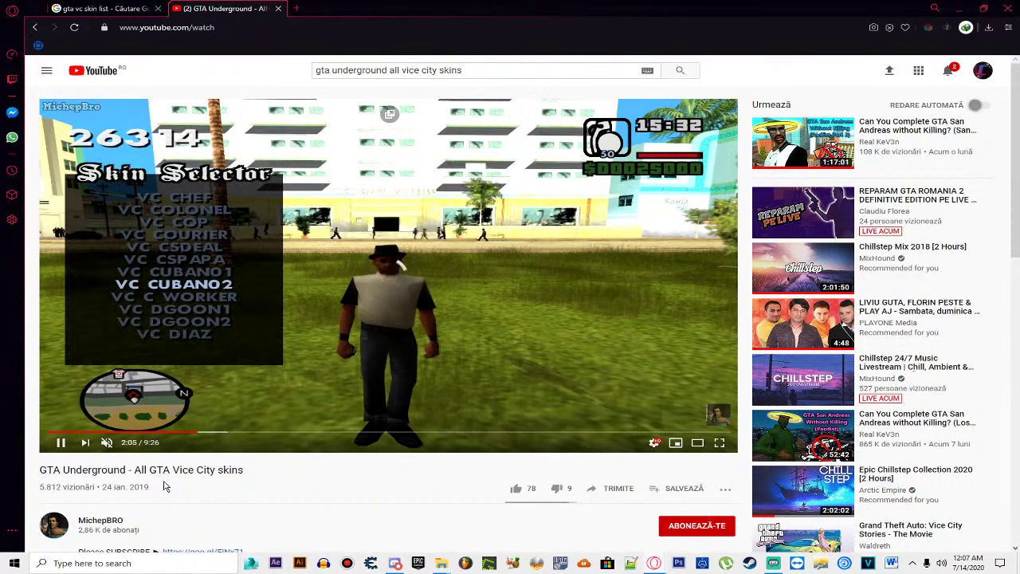
pyautogui.press('Left')
pyautogui.press('space')
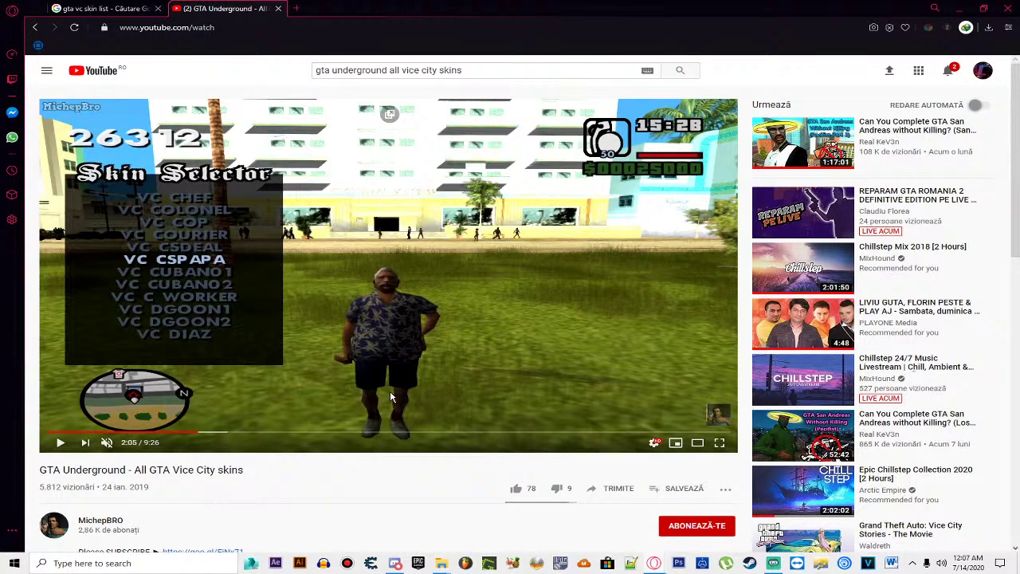
pyautogui.press('space')
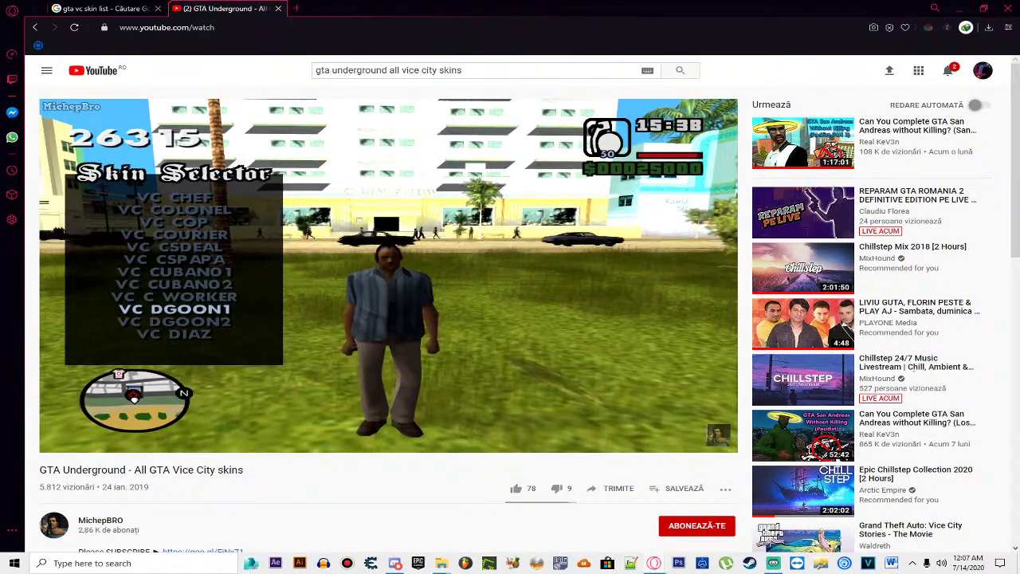
pyautogui.press('space')
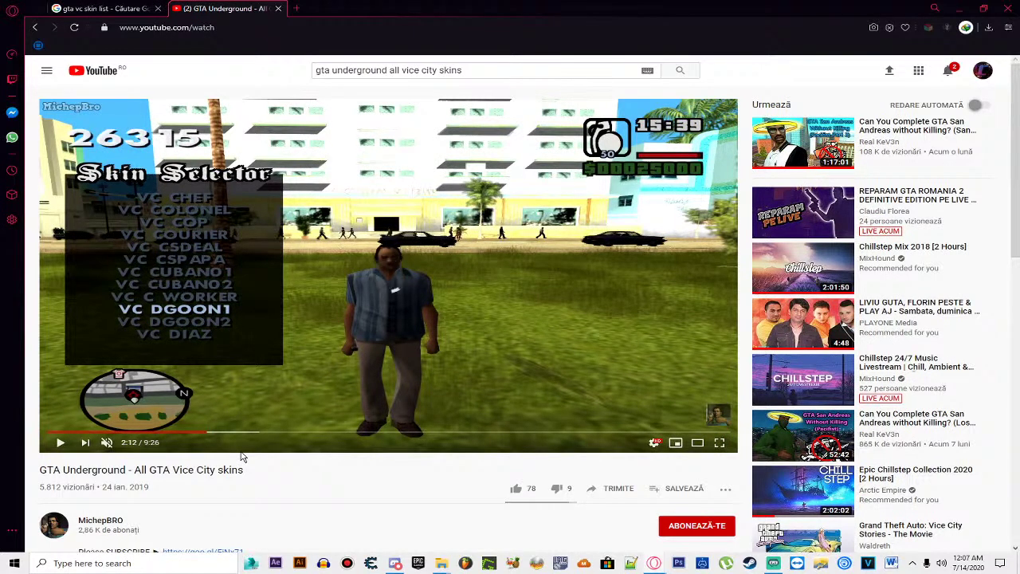
# Step: Step back past CSDEAL and BMYRI to rest on VC BMYST, then launch IMG Tool
pyautogui.press('Left')
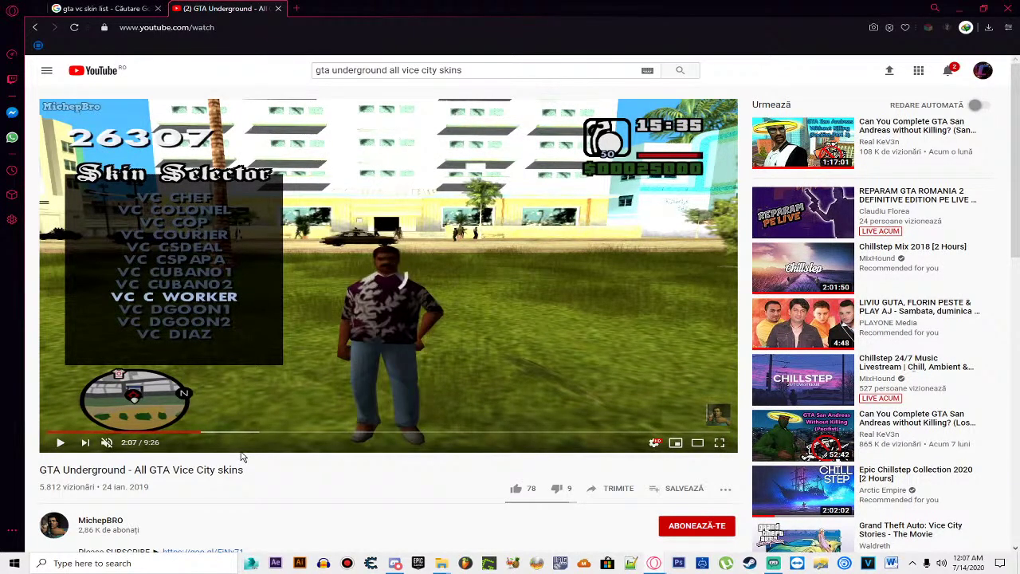
pyautogui.press('Left')
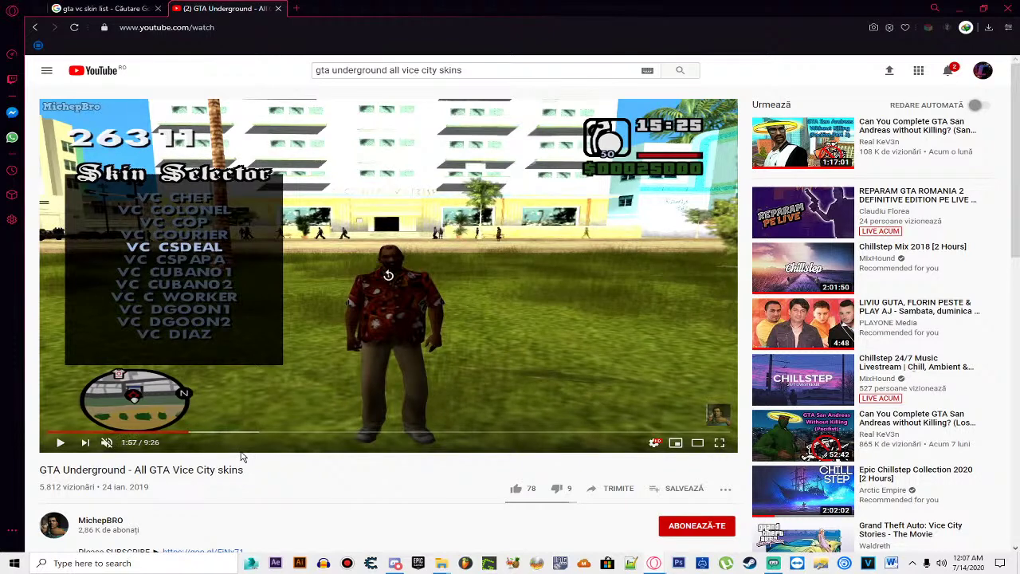
pyautogui.press('Left')
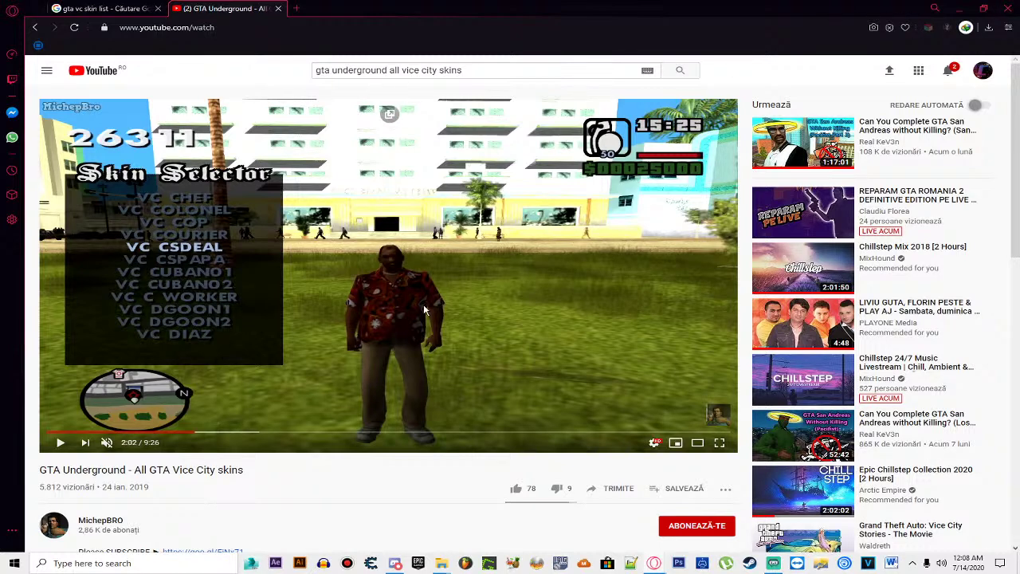
pyautogui.press('Left')
pyautogui.press('Left')
pyautogui.press('Left')
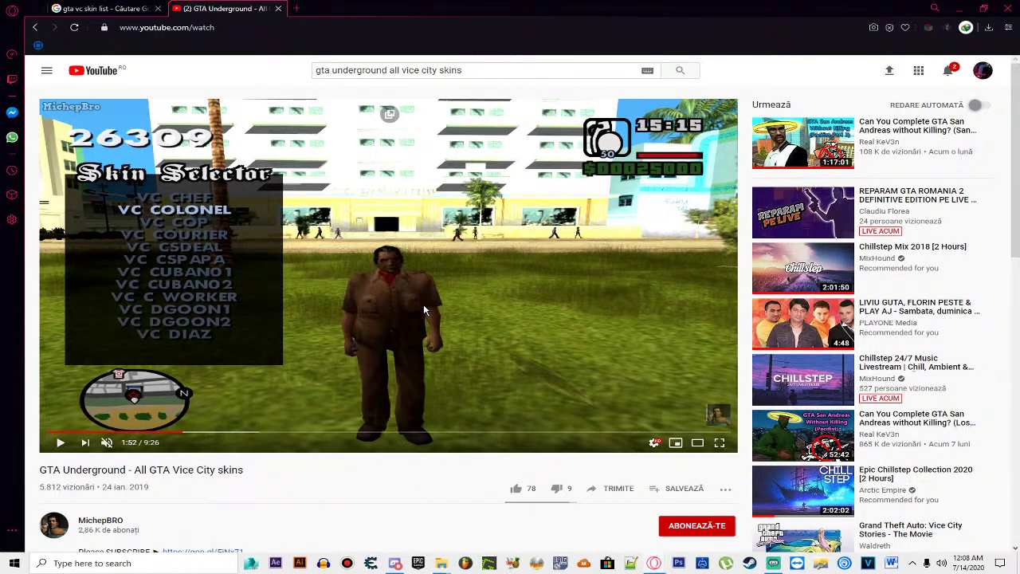
pyautogui.press('Left')
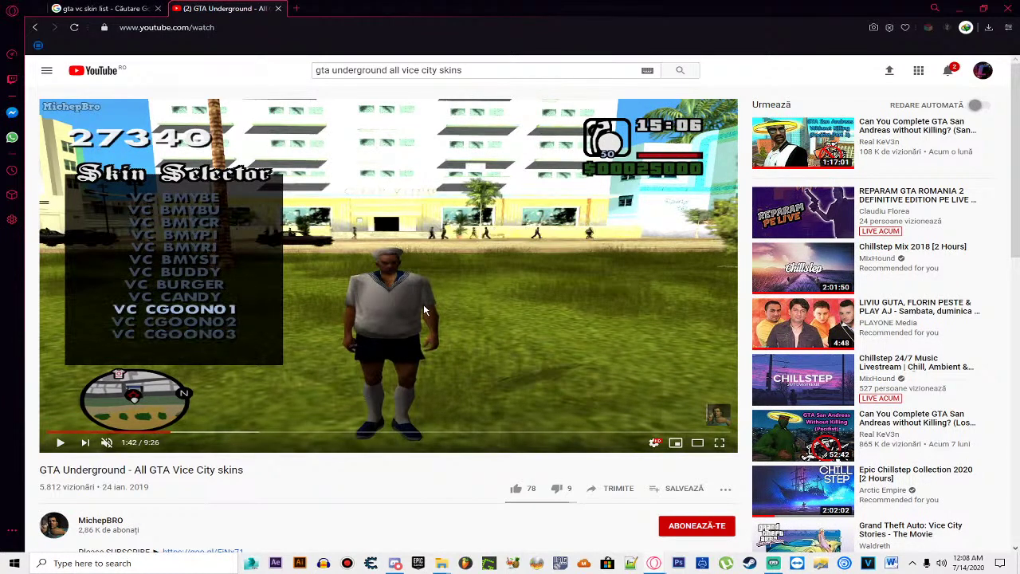
pyautogui.press('Left')
pyautogui.press('Left')
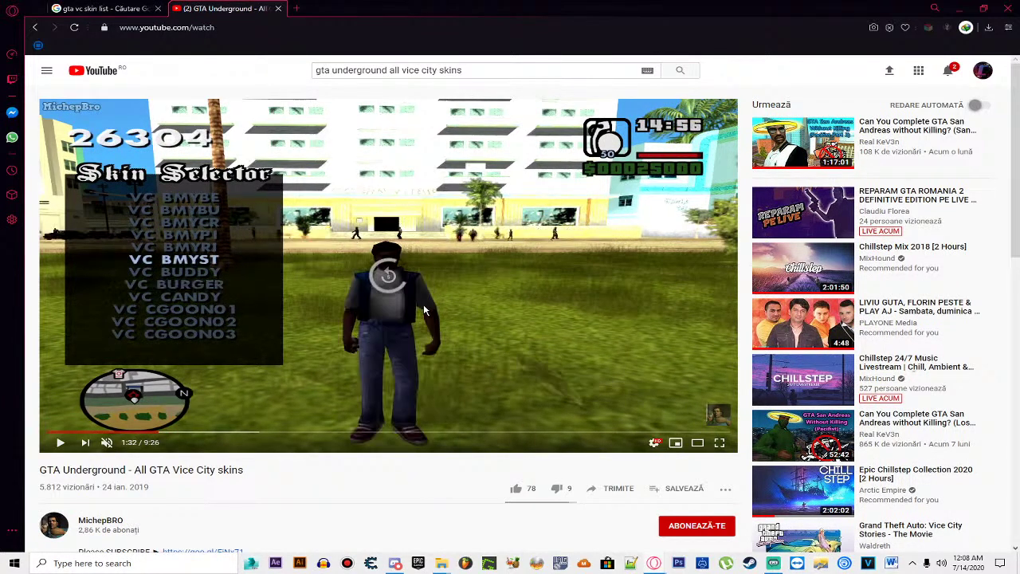
pyautogui.press('Left')
pyautogui.press('Right')
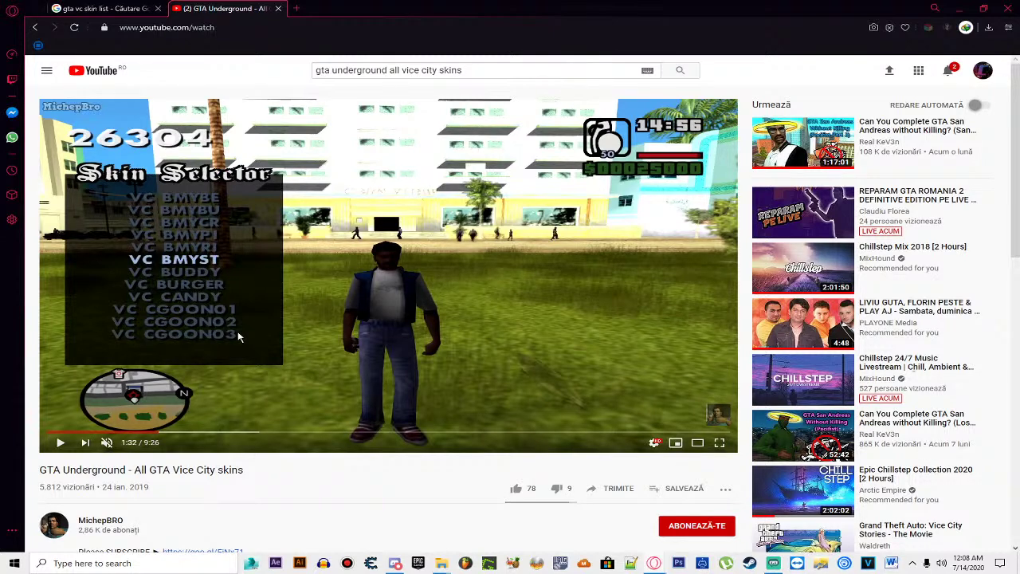
pyautogui.click(561, 563)
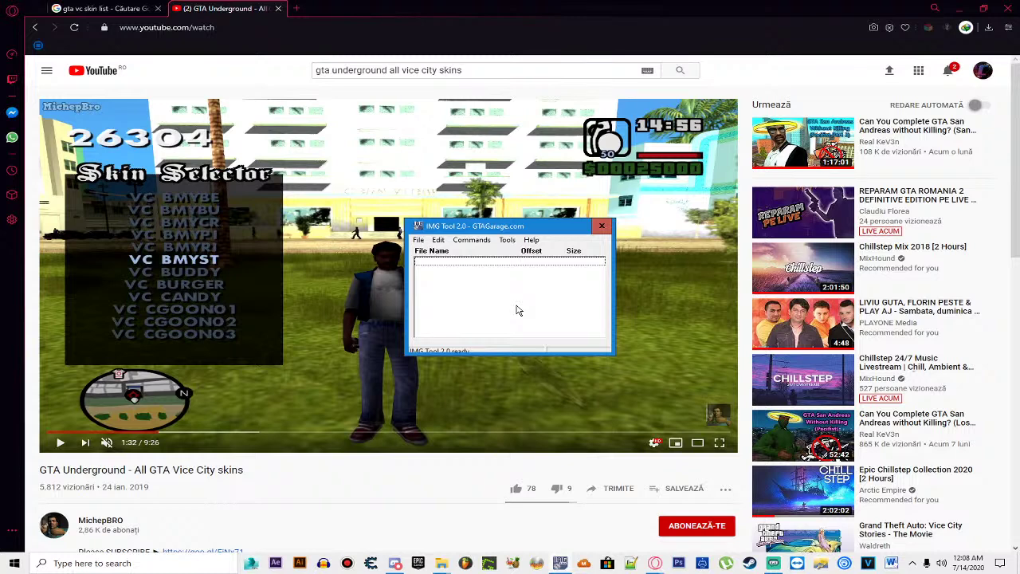
# Step: Open the gta3.img archive from the GTA Vice City folder under Jocuri on drive D
pyautogui.click(418, 240)
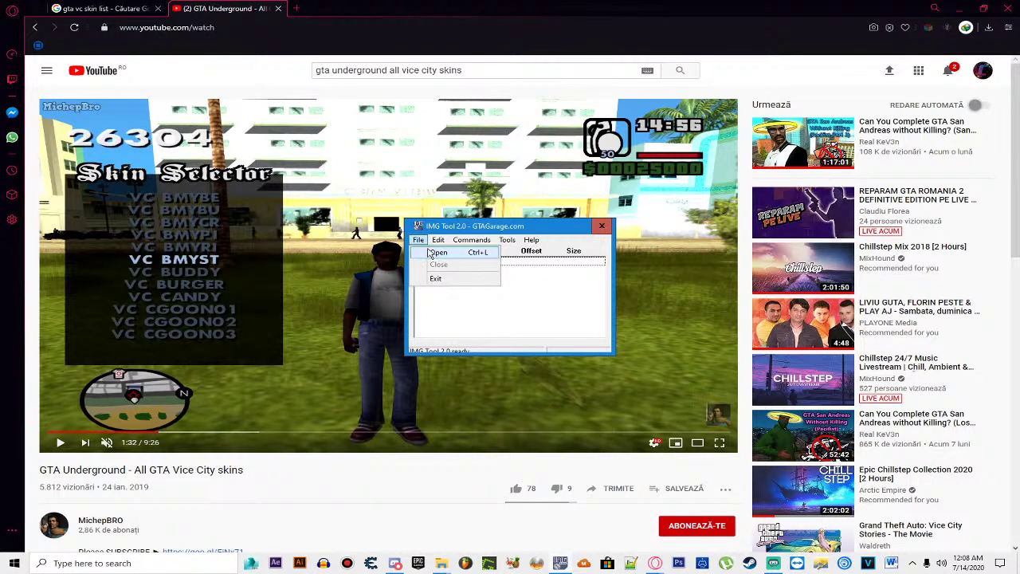
pyautogui.click(436, 253)
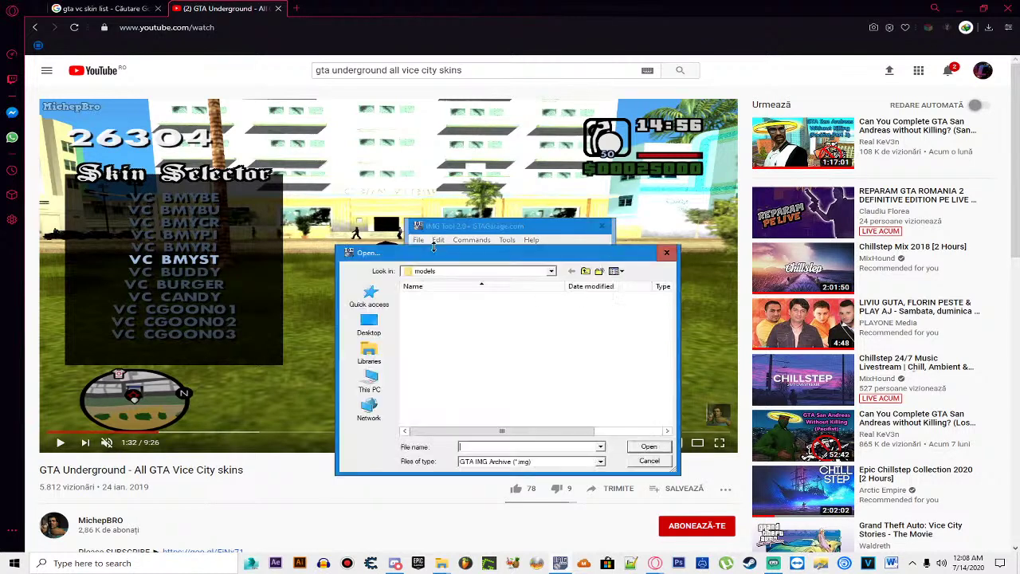
pyautogui.click(587, 271)
pyautogui.click(587, 272)
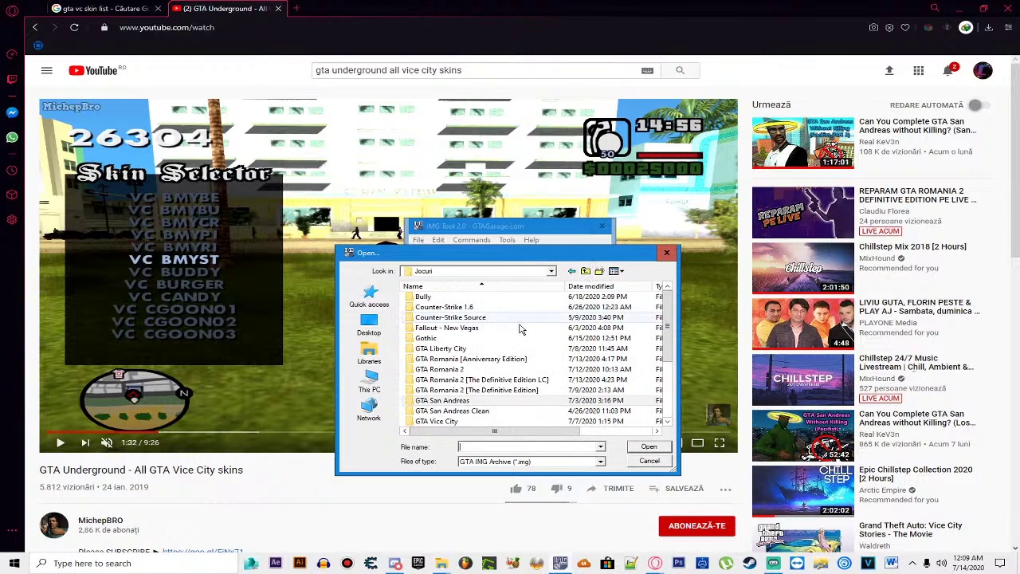
pyautogui.doubleClick(474, 370)
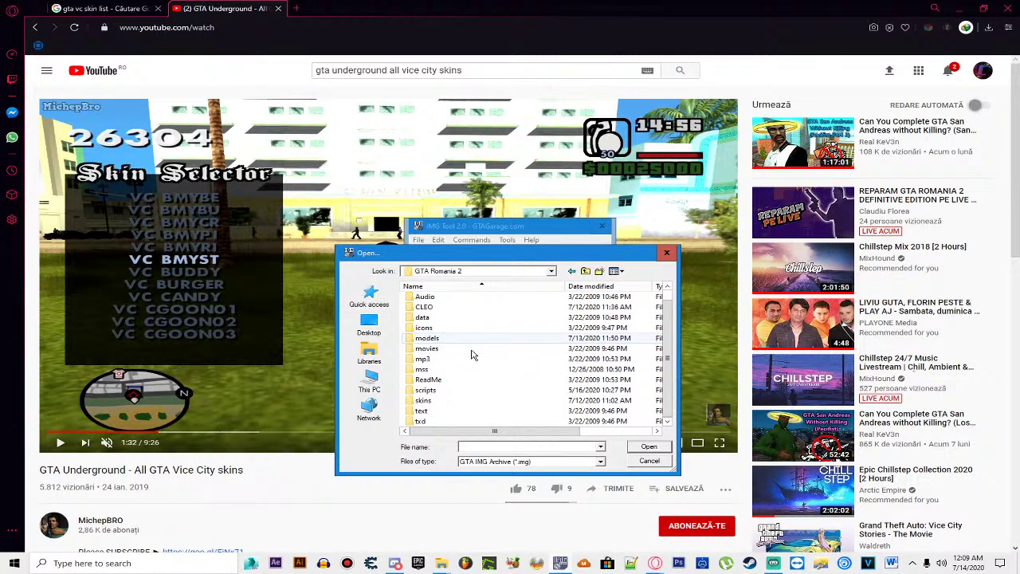
pyautogui.click(474, 348)
pyautogui.scroll(-1, 532, 303)
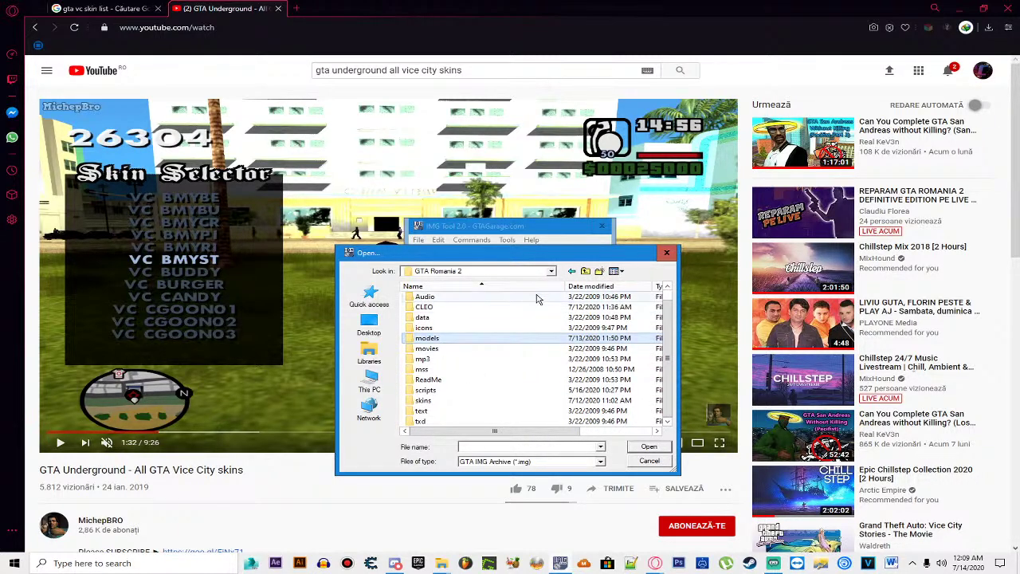
pyautogui.click(586, 272)
pyautogui.click(586, 272)
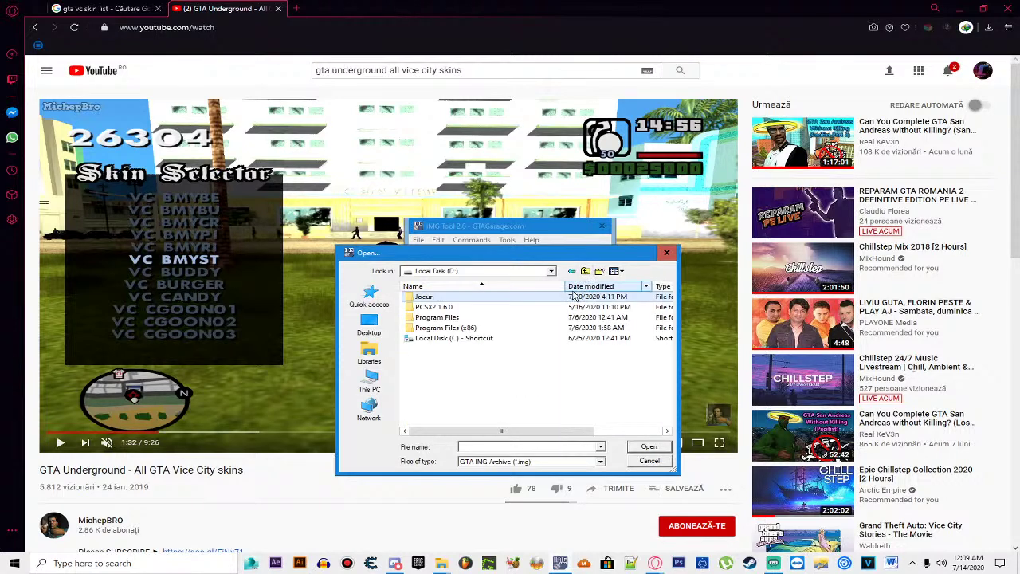
pyautogui.doubleClick(425, 297)
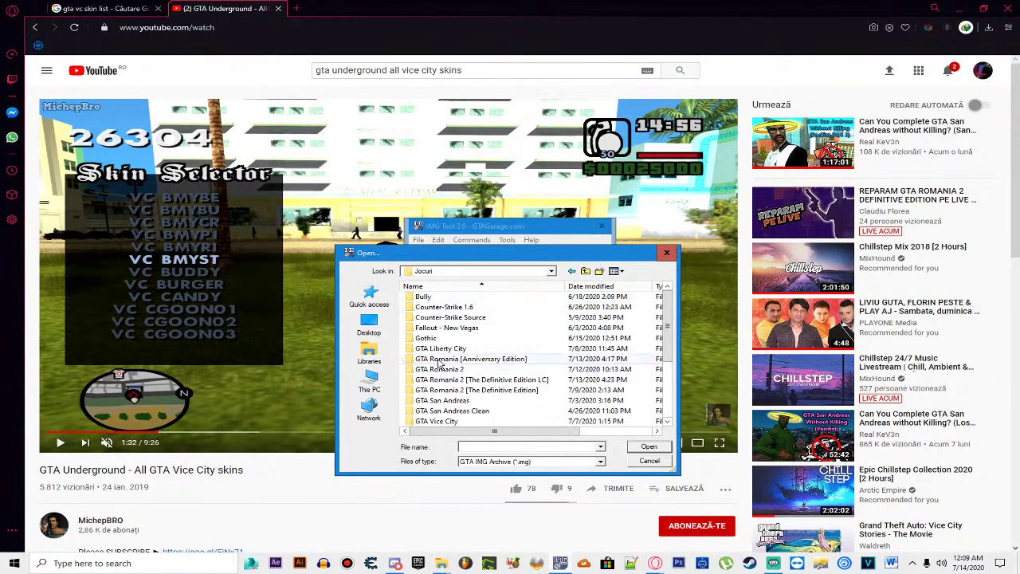
pyautogui.doubleClick(443, 421)
pyautogui.doubleClick(444, 335)
pyautogui.doubleClick(435, 319)
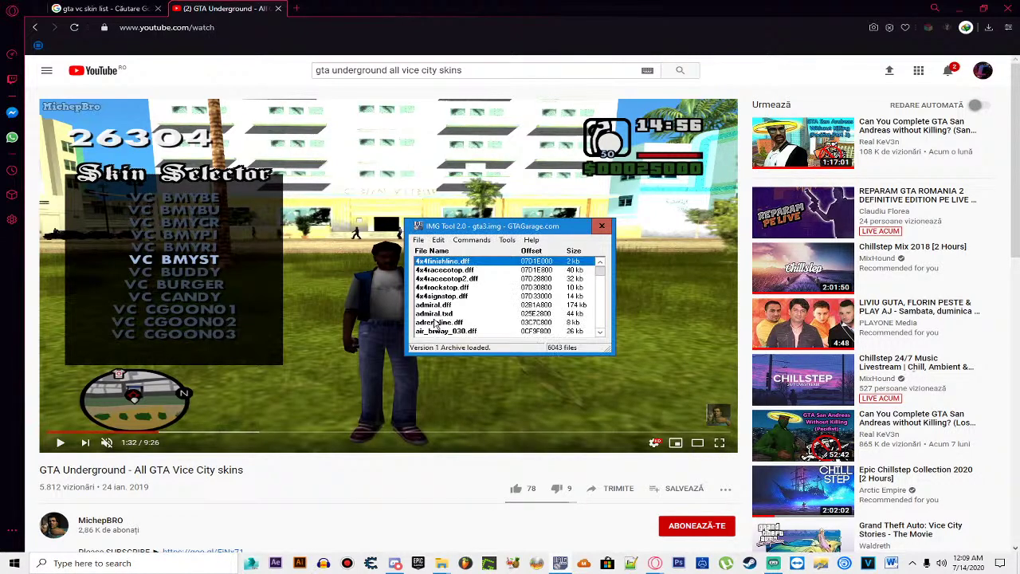
# Step: Search the archive for file names containing 'bmys'
pyautogui.click(438, 240)
pyautogui.click(456, 265)
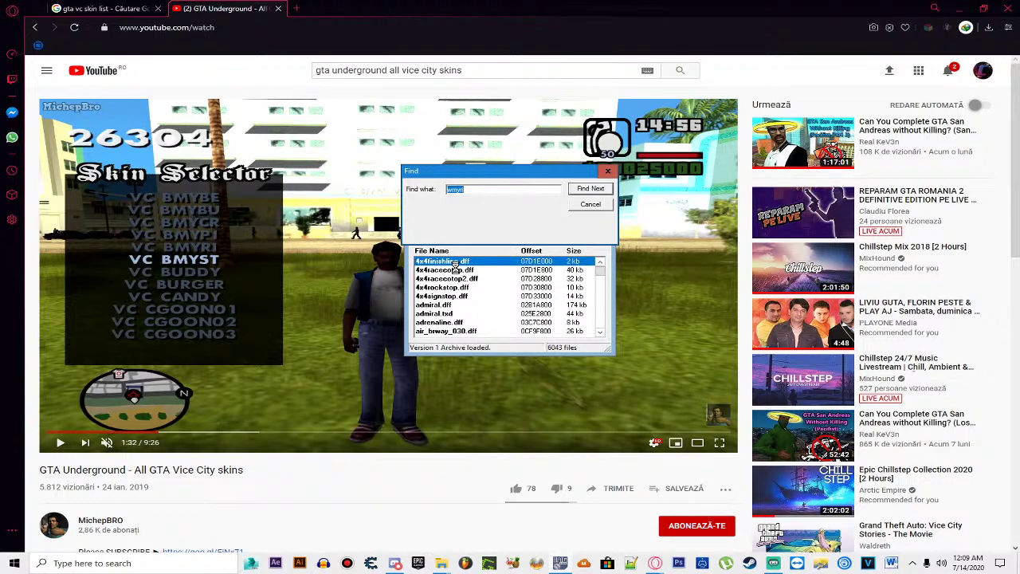
pyautogui.write('bmys')
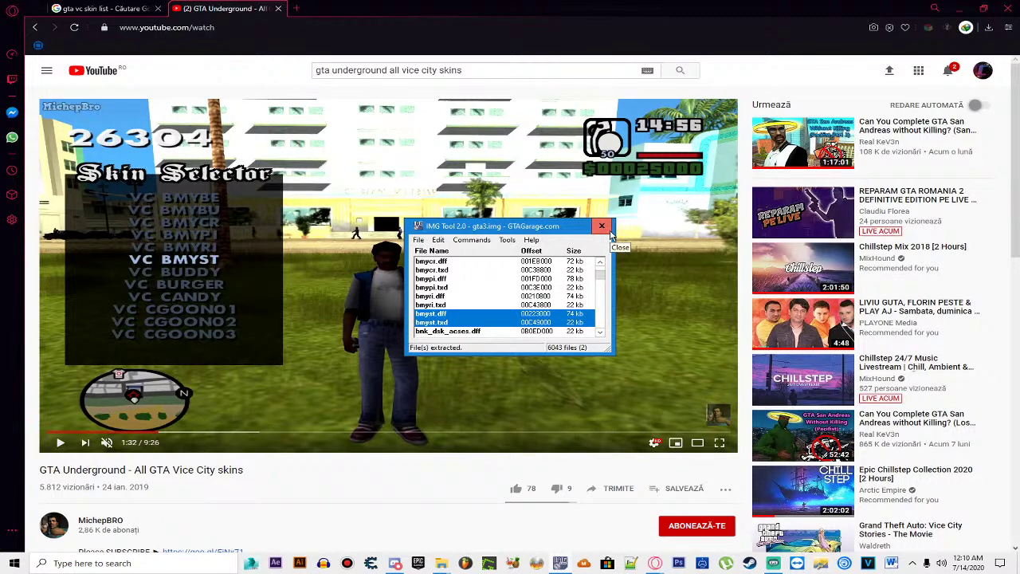
# Step: Export the bmyst.txd texture as StefanCorp.tga, then close the texture editor and folder window
pyautogui.click(609, 231)
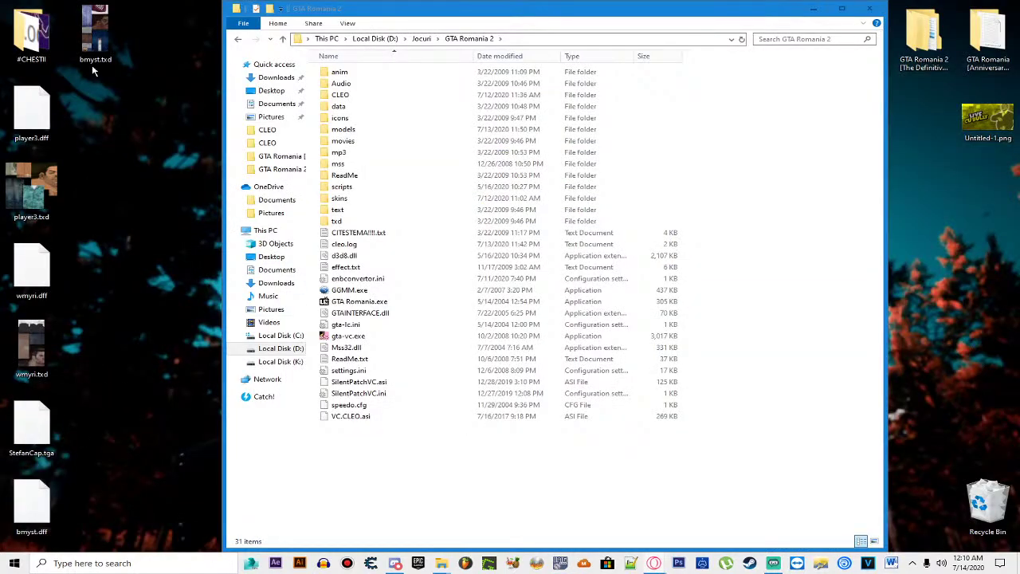
pyautogui.doubleClick(95, 36)
pyautogui.click(453, 171)
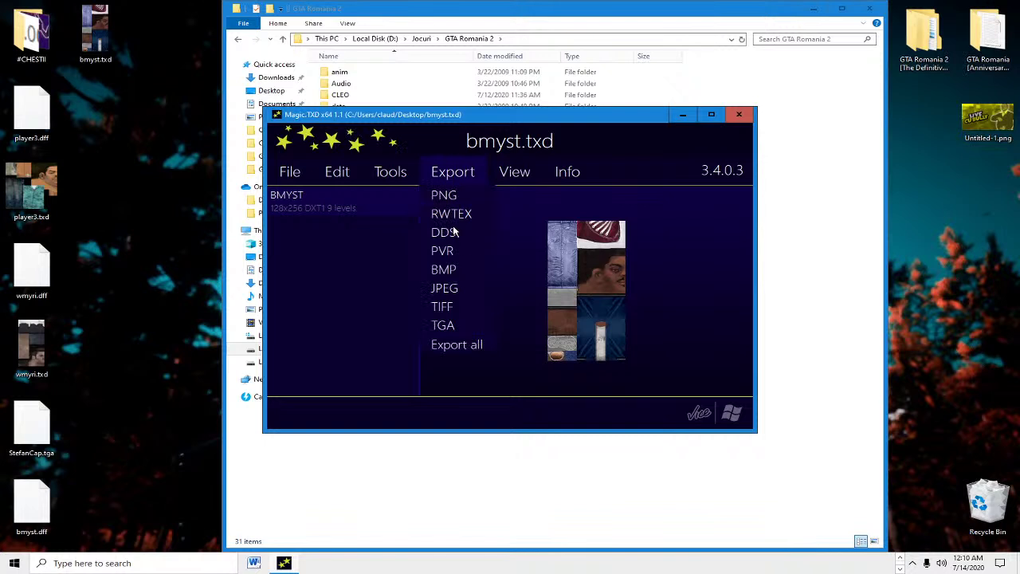
pyautogui.click(443, 325)
pyautogui.write('StefanCop')
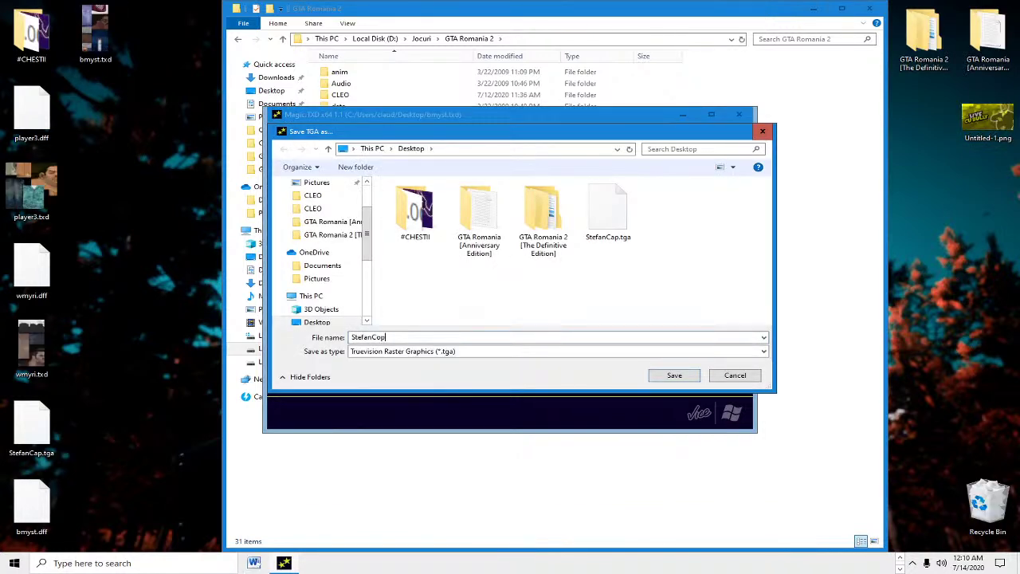
pyautogui.press('BackSpace')
pyautogui.write('rp.tga')
pyautogui.press('Return')
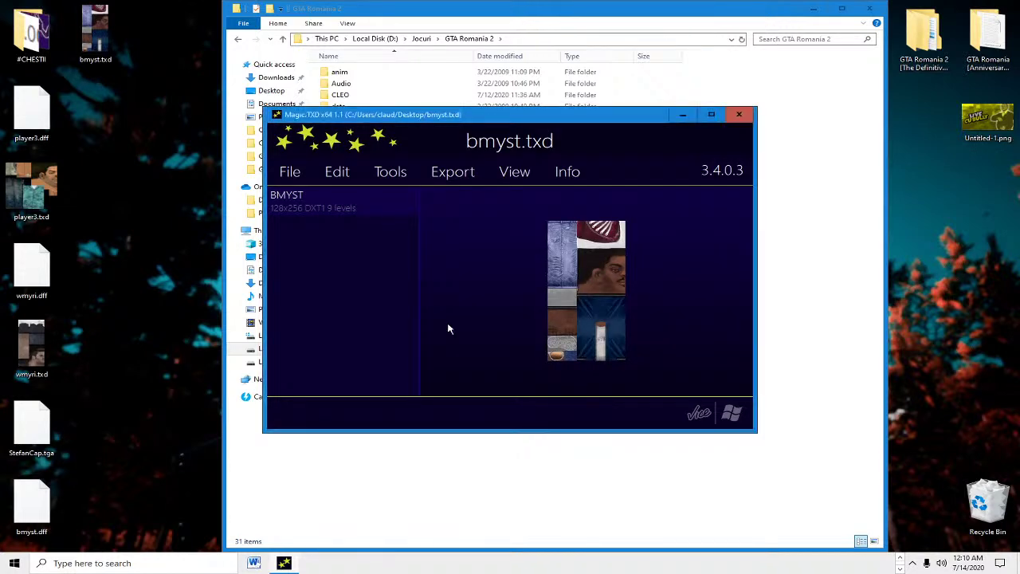
pyautogui.click(738, 114)
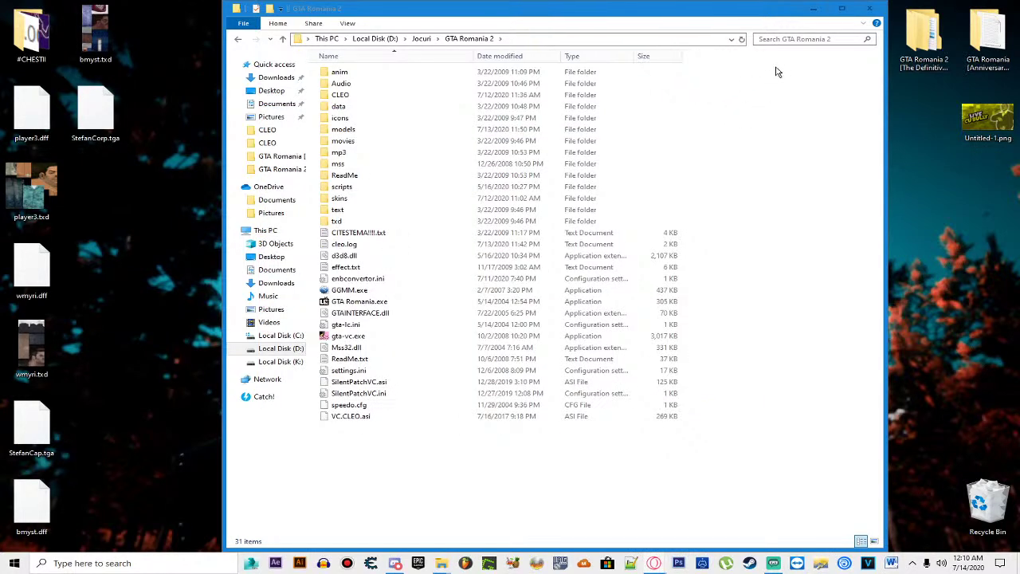
pyautogui.click(813, 8)
# Step: Launch 3ds Max 2016 from the taskbar and let it load to the welcome screen
pyautogui.click(252, 562)
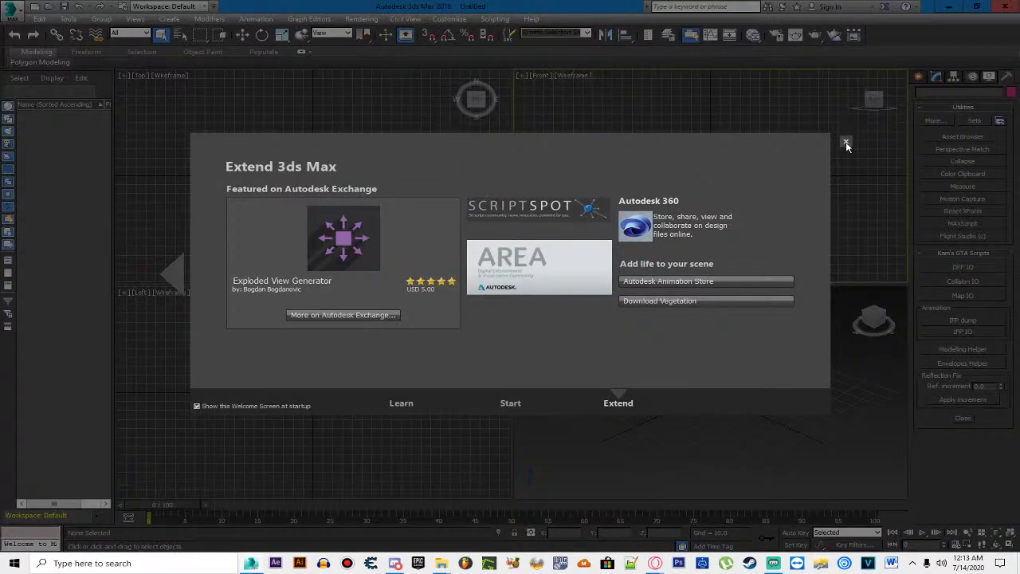
# Step: Dismiss the welcome screen, maximize the perspective view, and import bmyst.dff through the DFF panel
pyautogui.click(836, 143)
pyautogui.click(710, 380)
pyautogui.hotkey('alt', 'w')
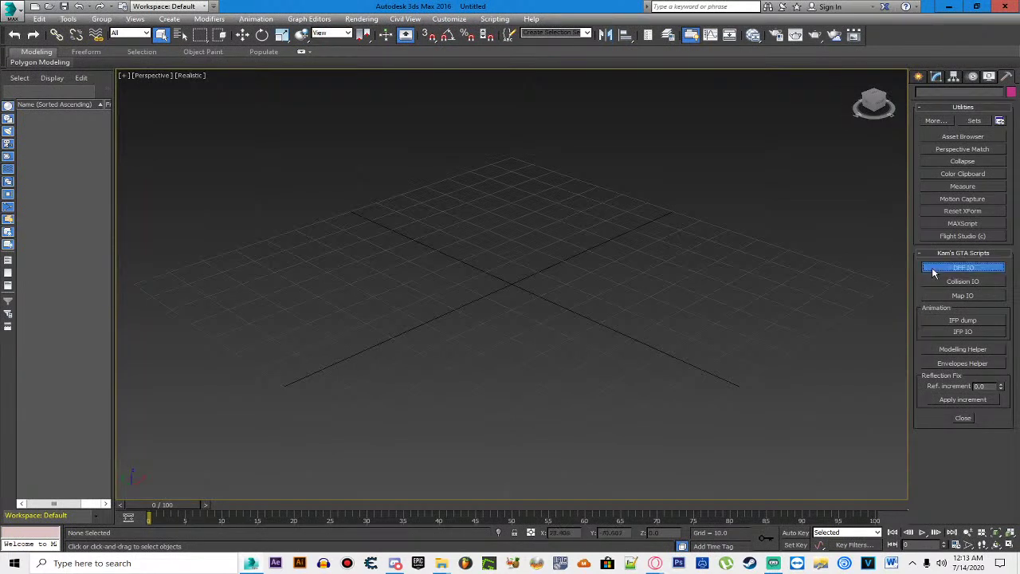
pyautogui.click(963, 267)
pyautogui.click(58, 53)
pyautogui.click(58, 53)
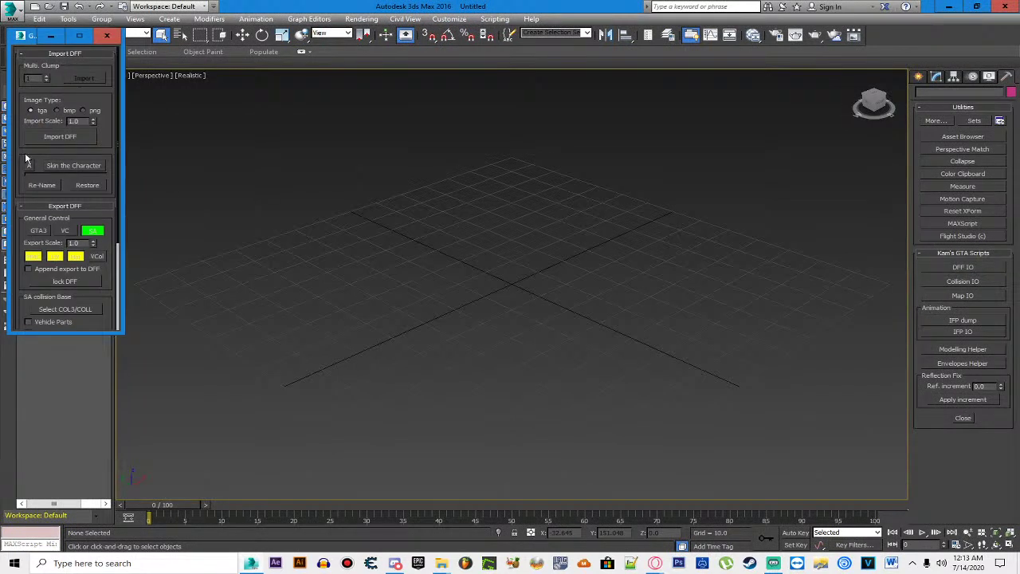
pyautogui.click(70, 136)
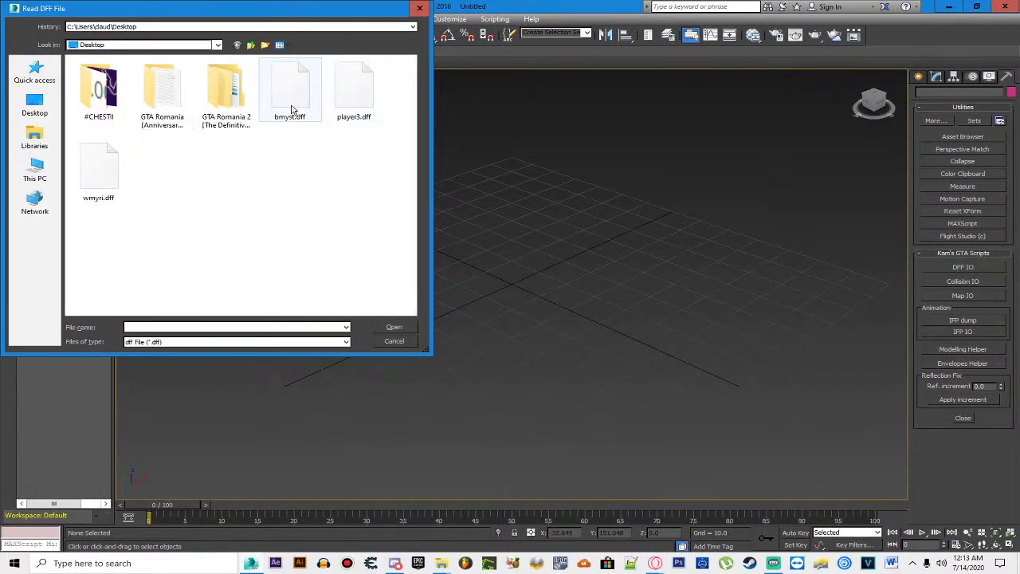
pyautogui.doubleClick(308, 109)
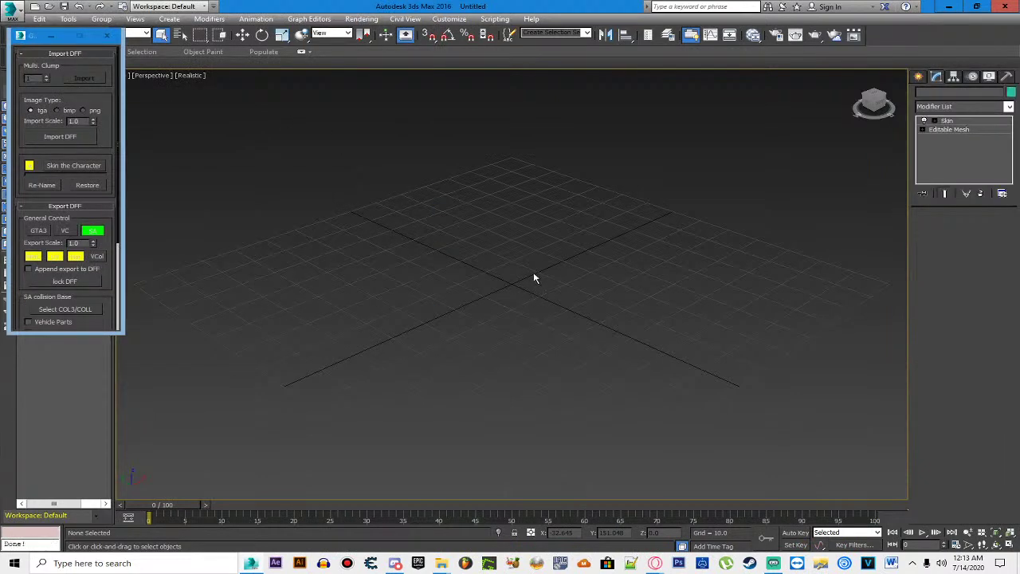
# Step: Select all parts of the character and rotate it 90° about X to stand upright
pyautogui.scroll(10, 466, 294)
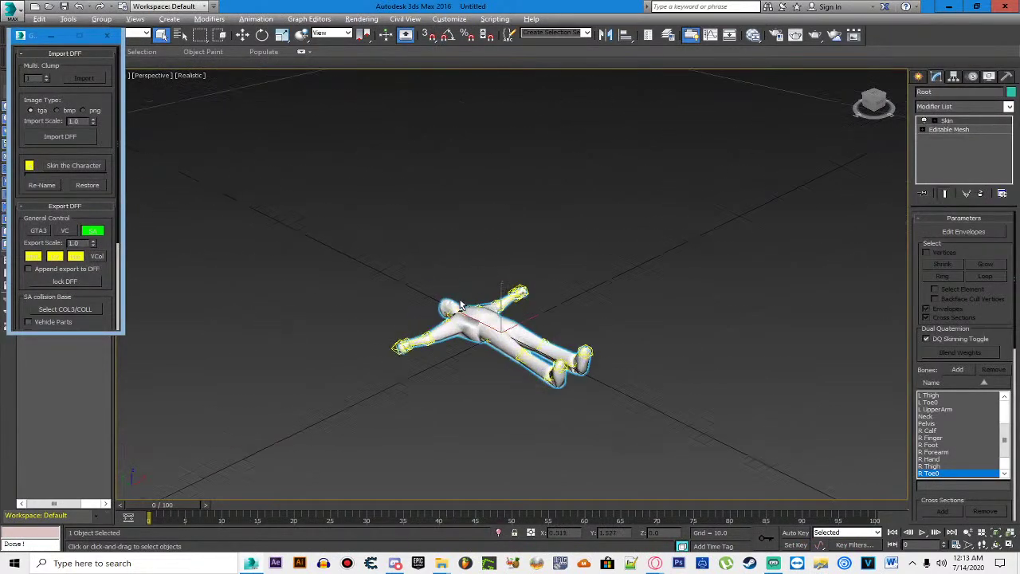
pyautogui.moveTo(597, 206); pyautogui.dragTo(594, 128)
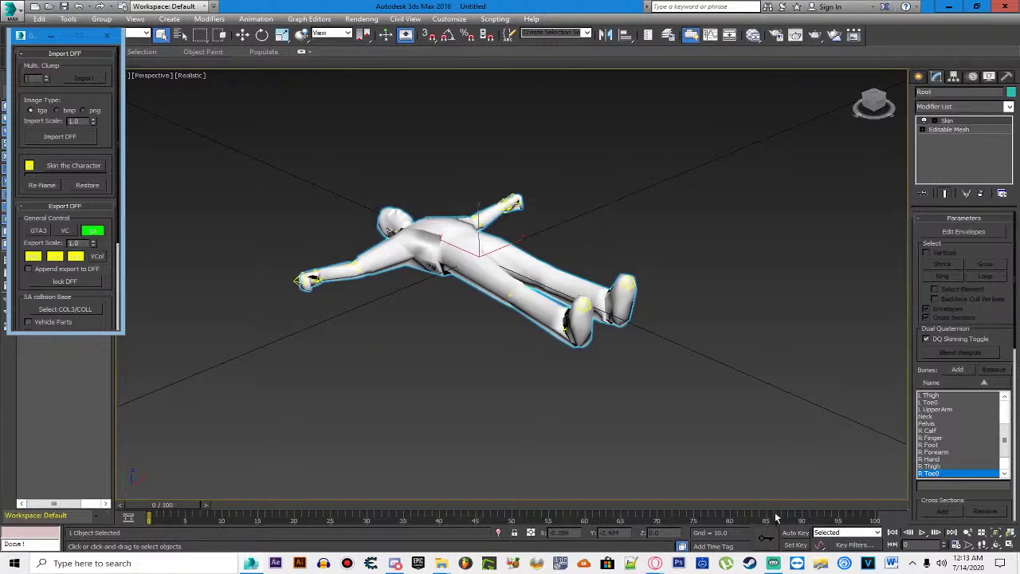
pyautogui.hotkey('ctrl', 'a')
pyautogui.click(262, 34)
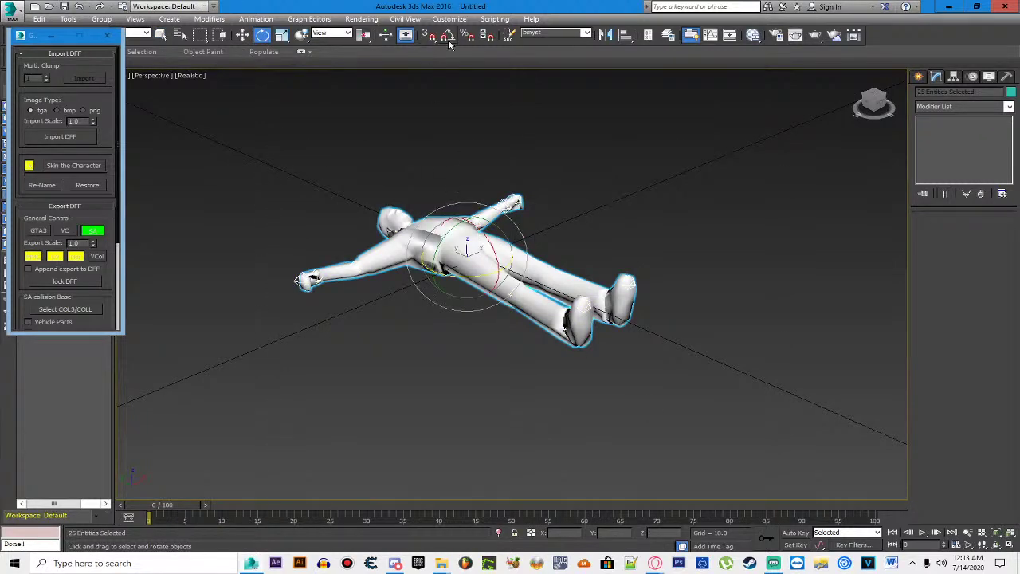
pyautogui.moveTo(478, 227); pyautogui.dragTo(508, 269)
pyautogui.hotkey('ctrl', 'z')
pyautogui.moveTo(558, 239); pyautogui.dragTo(652, 178)
pyautogui.moveTo(477, 237); pyautogui.dragTo(468, 285)
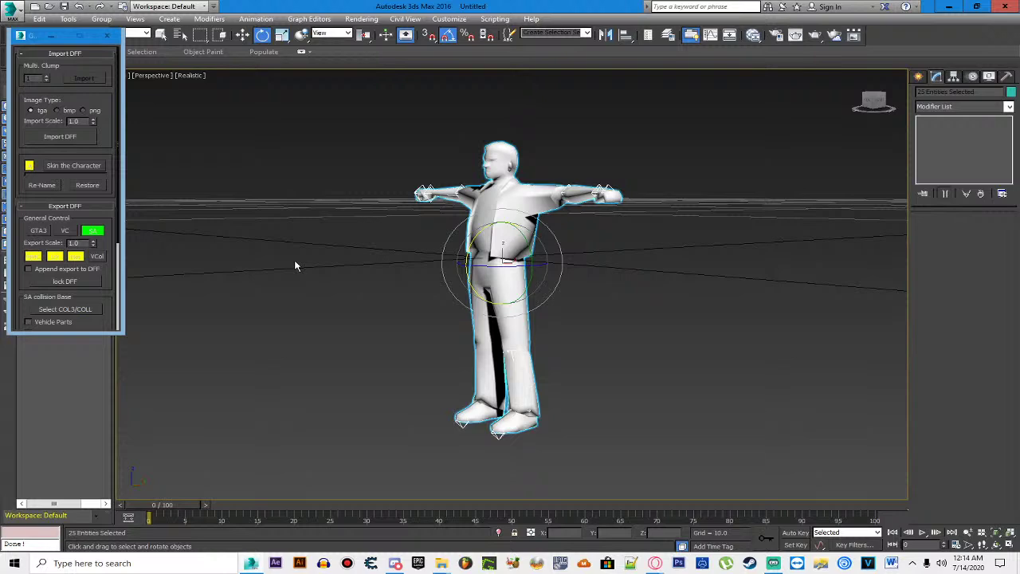
# Step: Switch the viewport to flat consistent shading and apply StefanCorp.tga to the bmyst character
pyautogui.click(185, 77)
pyautogui.click(228, 109)
pyautogui.doubleClick(549, 7)
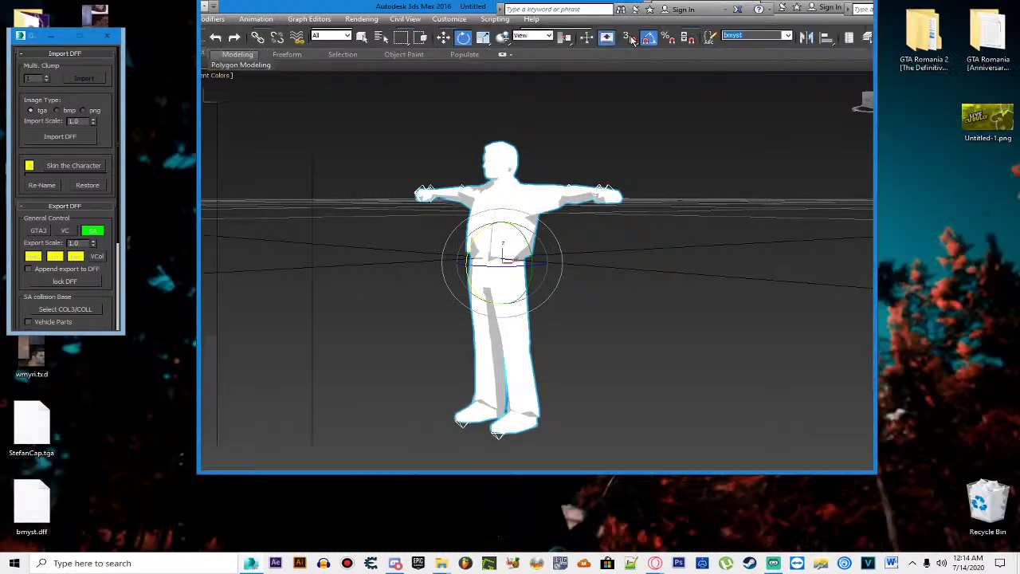
pyautogui.moveTo(24, 40); pyautogui.dragTo(97, 223)
pyautogui.click(95, 112)
pyautogui.moveTo(640, 279); pyautogui.dragTo(638, 267)
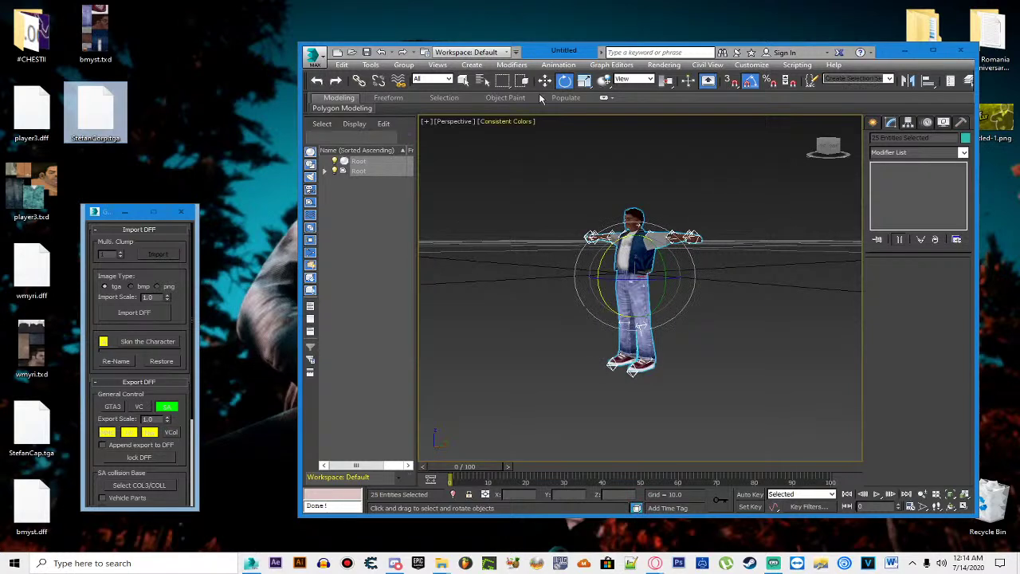
# Step: Move the bmyst character left and import wmyri.dff into the scene
pyautogui.click(544, 80)
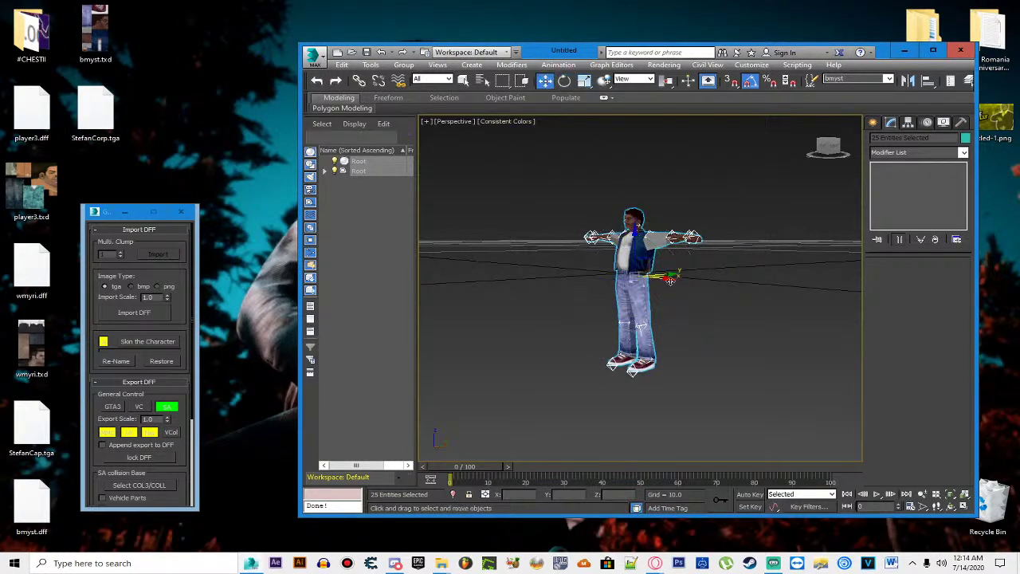
pyautogui.moveTo(673, 288); pyautogui.dragTo(570, 286)
pyautogui.click(134, 313)
pyautogui.doubleClick(398, 215)
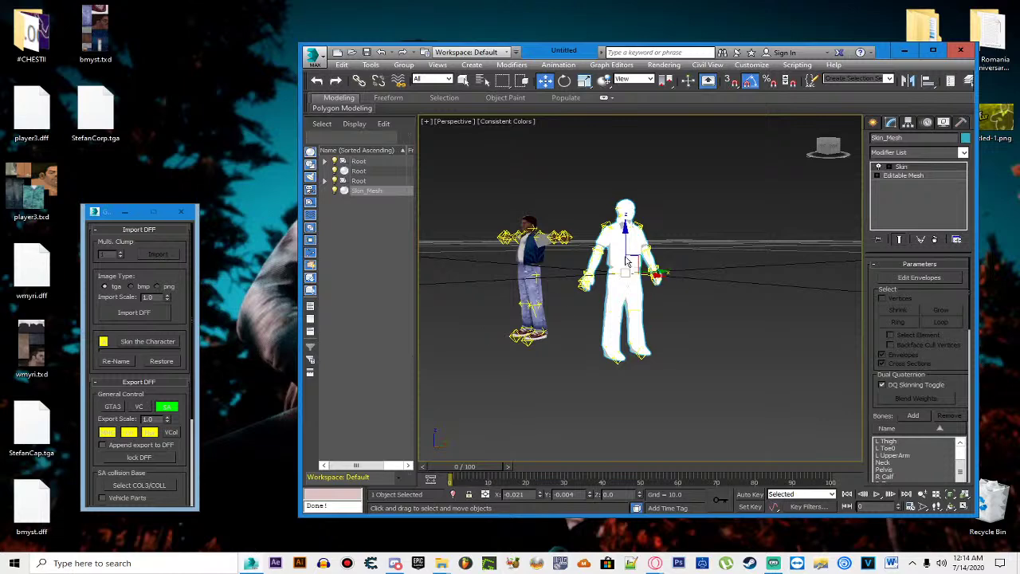
# Step: Select the whole San Andreas character and bones from the side and rotate it -85° on Z
pyautogui.click(932, 50)
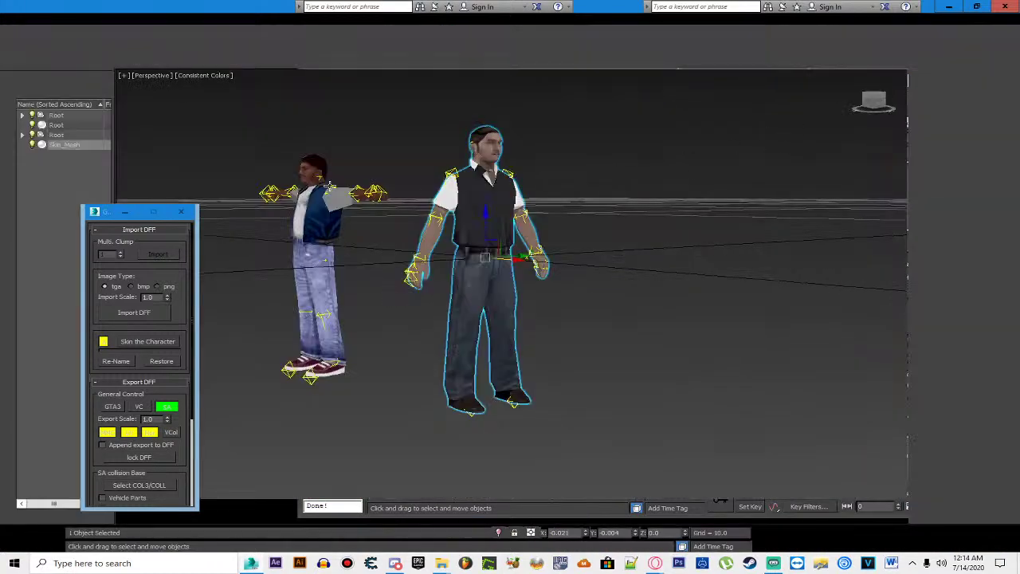
pyautogui.click(95, 212)
pyautogui.press('Escape')
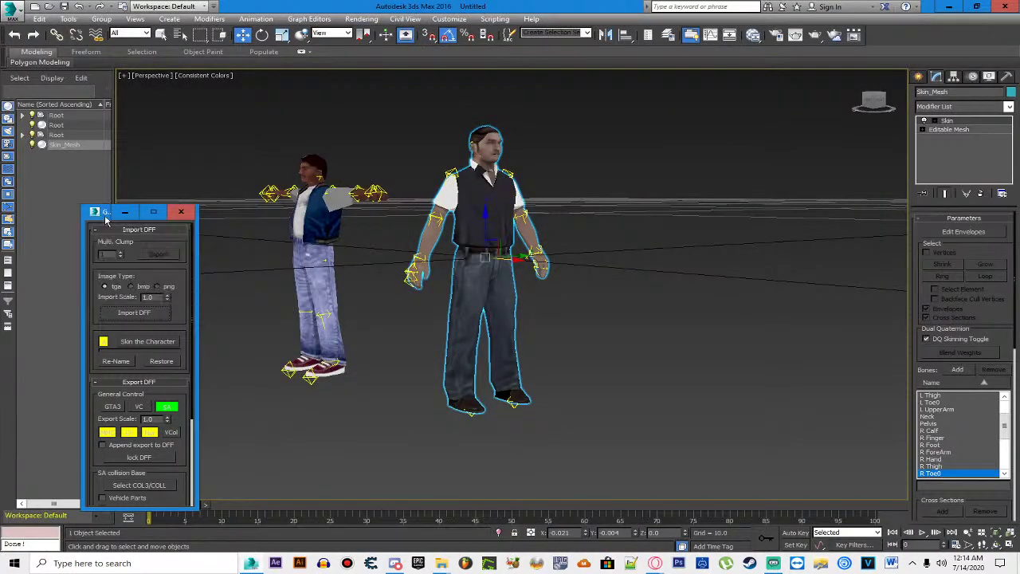
pyautogui.moveTo(107, 223); pyautogui.dragTo(43, 26)
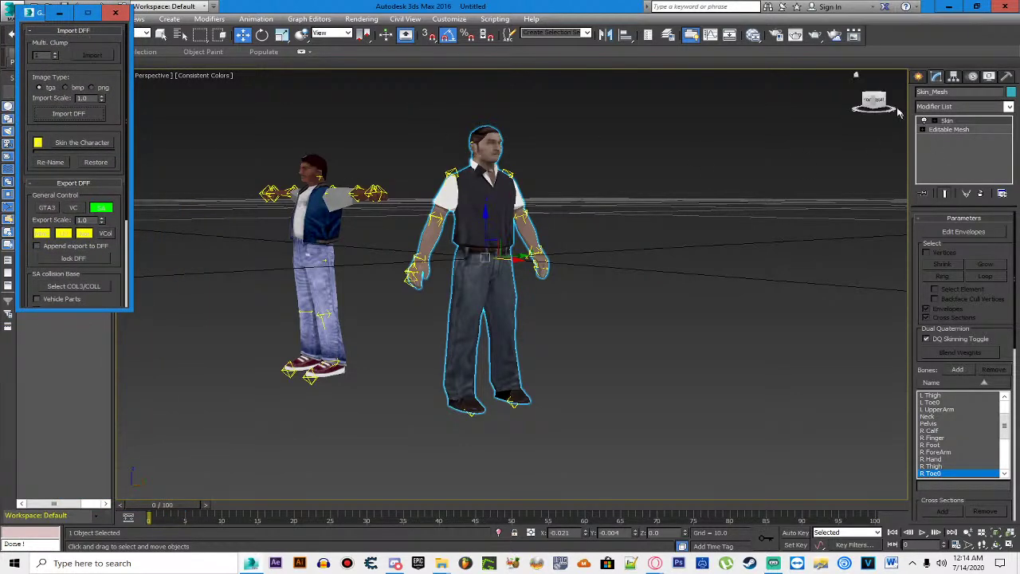
pyautogui.click(870, 101)
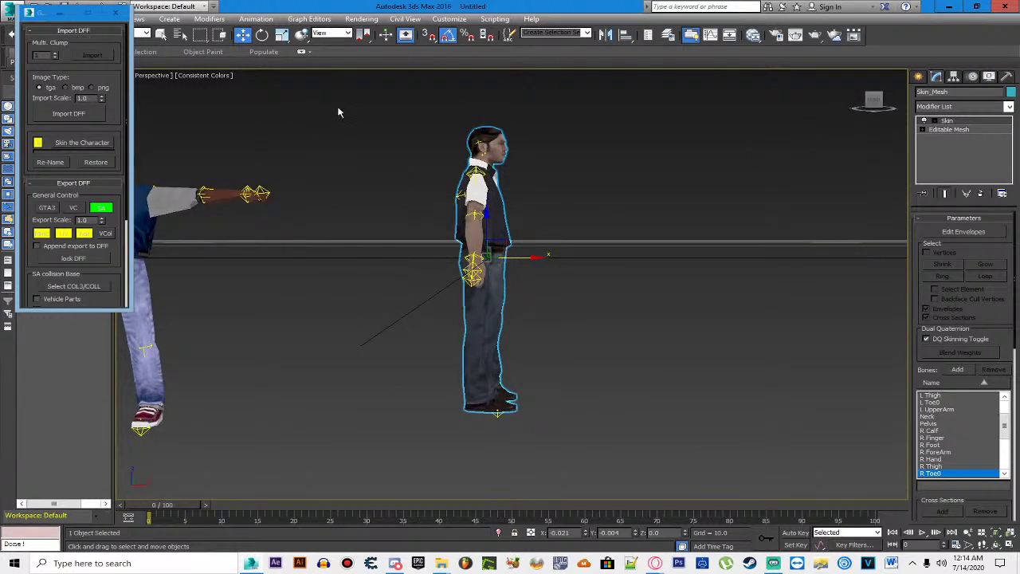
pyautogui.moveTo(335, 101)
pyautogui.mouseDown()
pyautogui.moveTo(586, 287)
pyautogui.moveTo(699, 478)
pyautogui.mouseUp()
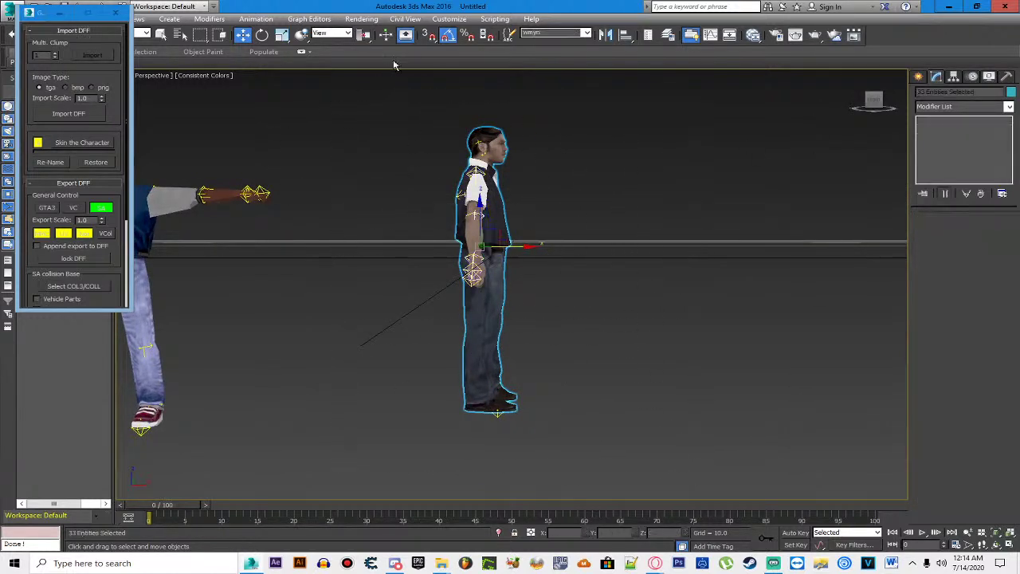
pyautogui.click(262, 35)
pyautogui.moveTo(508, 248); pyautogui.dragTo(448, 249)
# Step: Delete the San Andreas mesh's body and leftover neck faces in face sub-object mode
pyautogui.click(287, 221)
pyautogui.moveTo(287, 220); pyautogui.dragTo(438, 240)
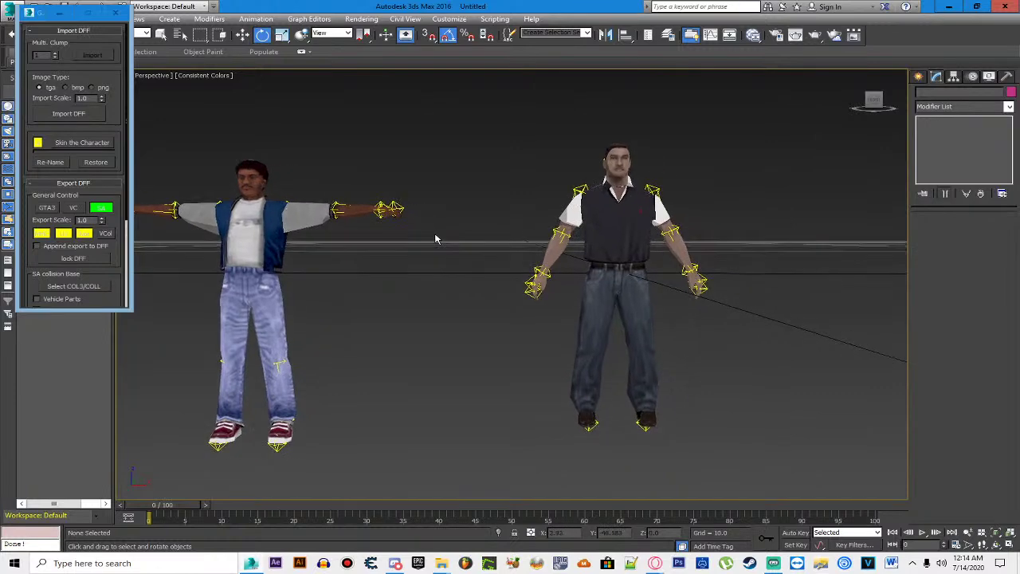
pyautogui.click(593, 237)
pyautogui.click(966, 129)
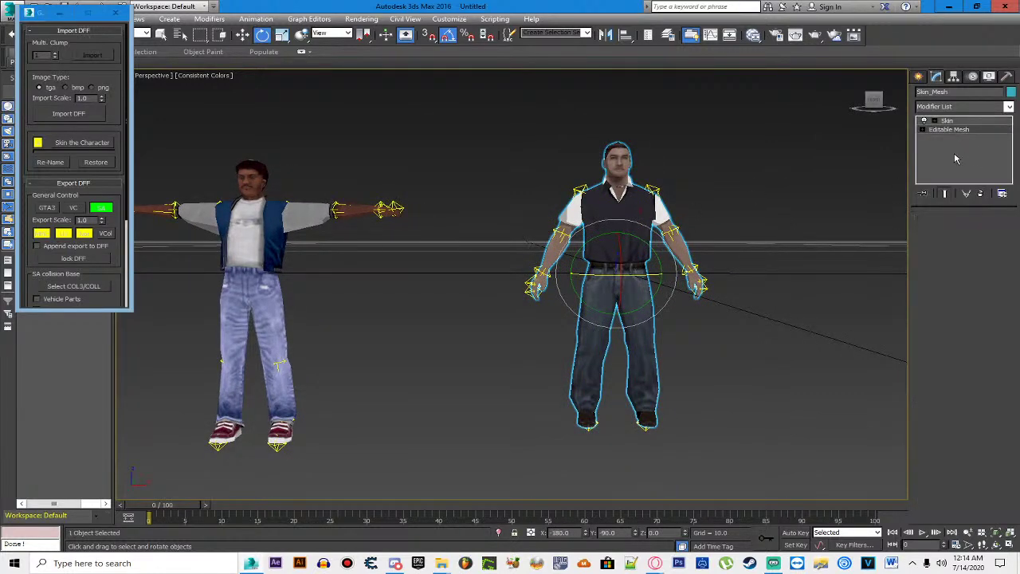
pyautogui.click(989, 232)
pyautogui.moveTo(509, 440); pyautogui.dragTo(763, 199)
pyautogui.scroll(2, 671, 183)
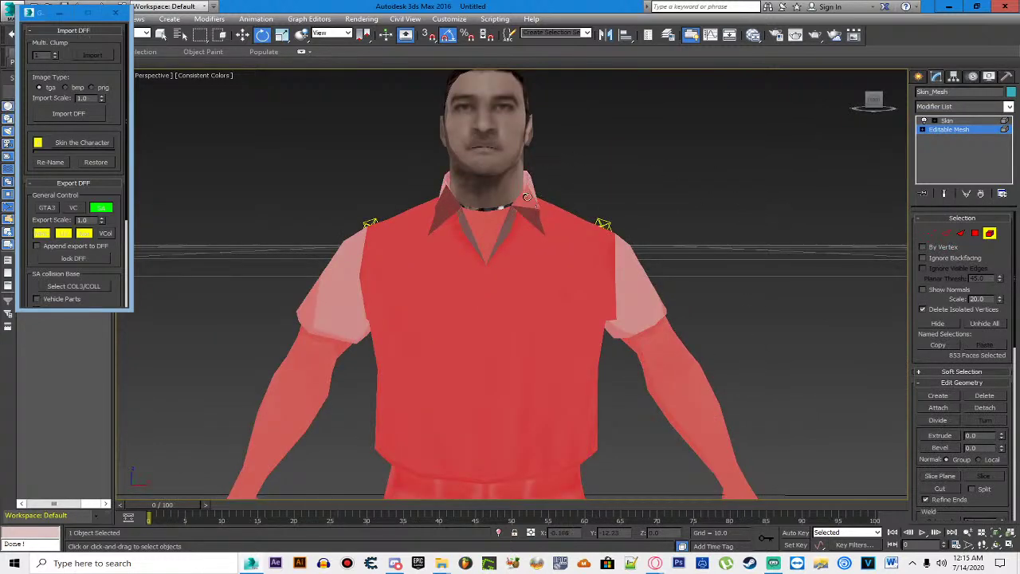
pyautogui.moveTo(411, 177); pyautogui.dragTo(433, 207)
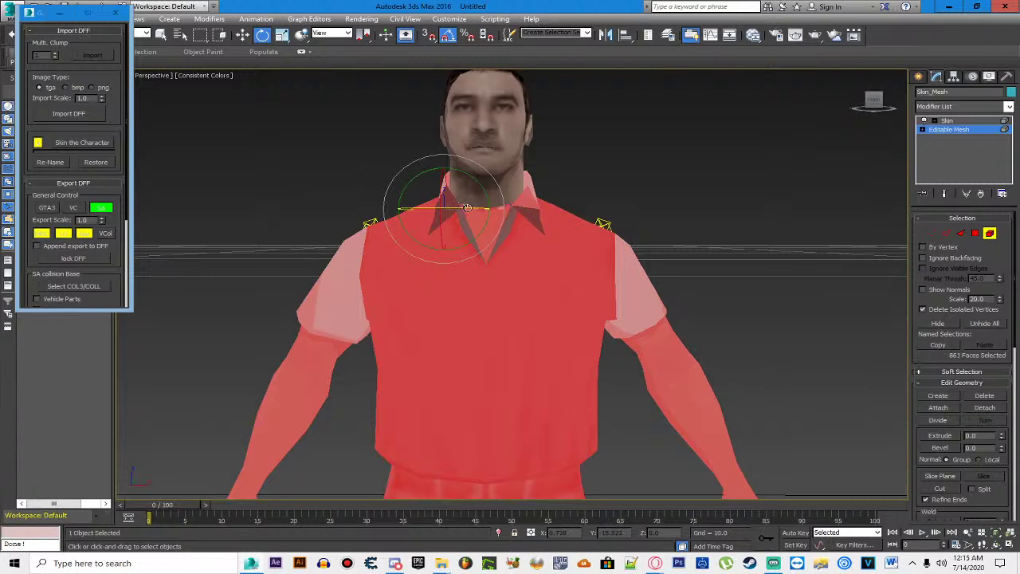
pyautogui.press('Delete')
pyautogui.click(535, 206)
pyautogui.moveTo(418, 204); pyautogui.dragTo(450, 227)
pyautogui.press('Delete')
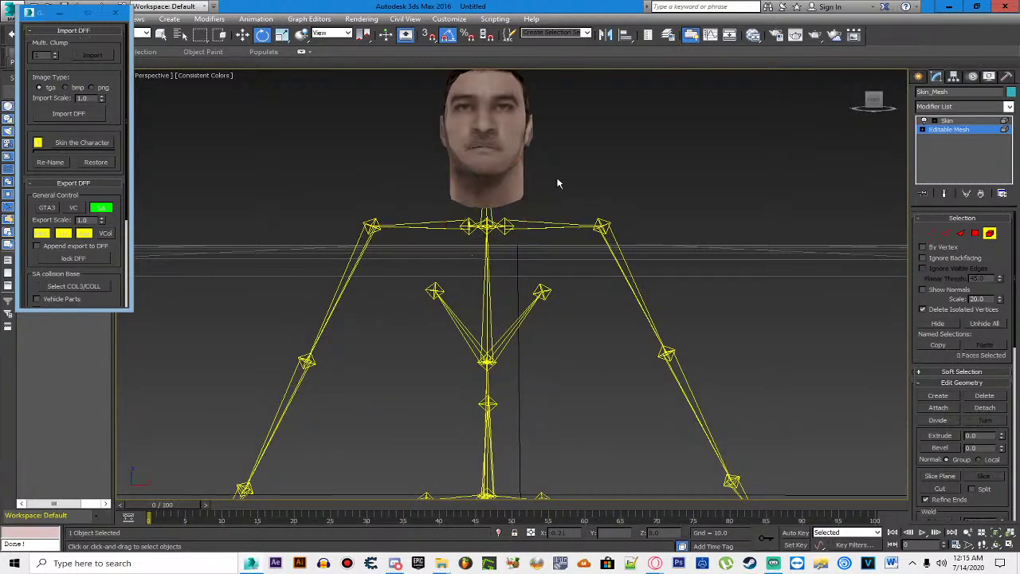
# Step: Delete the San Andreas skeleton, leaving only the detached head selected
pyautogui.scroll(-4, 558, 183)
pyautogui.hotkey('ctrl', 'a')
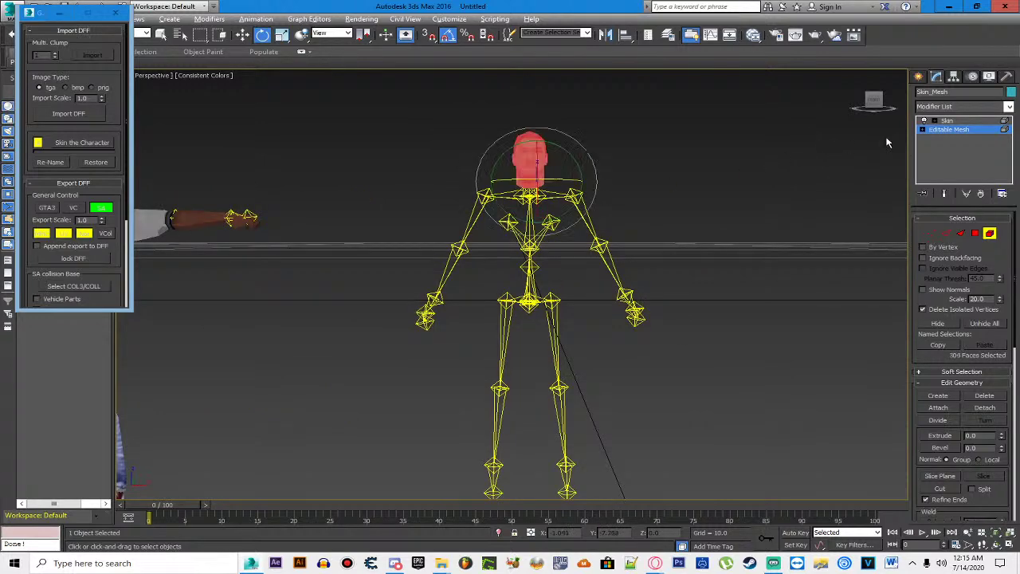
pyautogui.click(956, 130)
pyautogui.hotkey('ctrl', 'a')
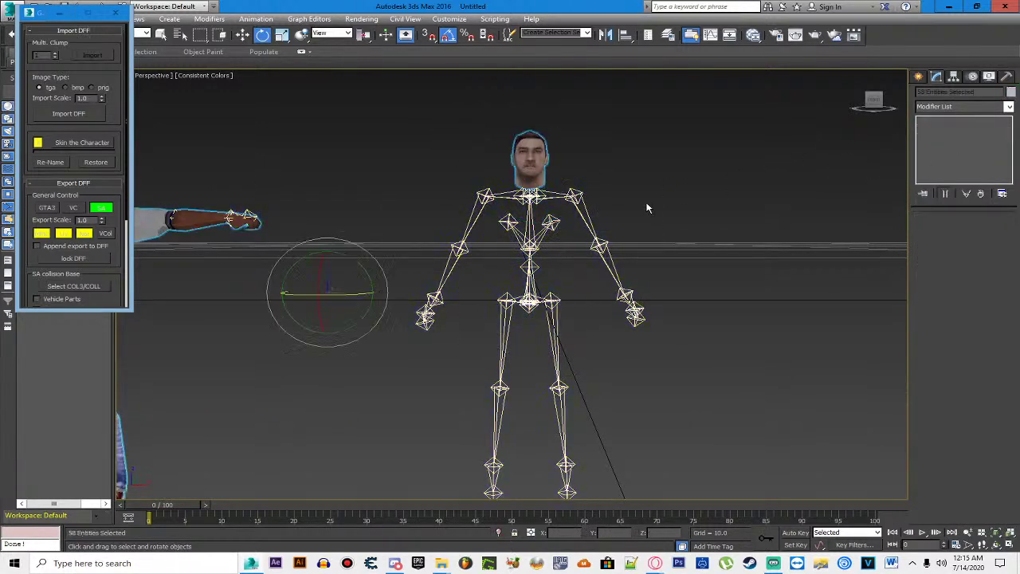
pyautogui.scroll(-6, 672, 230)
pyautogui.scroll(3, 671, 229)
pyautogui.moveTo(303, 172); pyautogui.dragTo(554, 386)
pyautogui.moveTo(590, 180); pyautogui.dragTo(637, 196)
pyautogui.press('Delete')
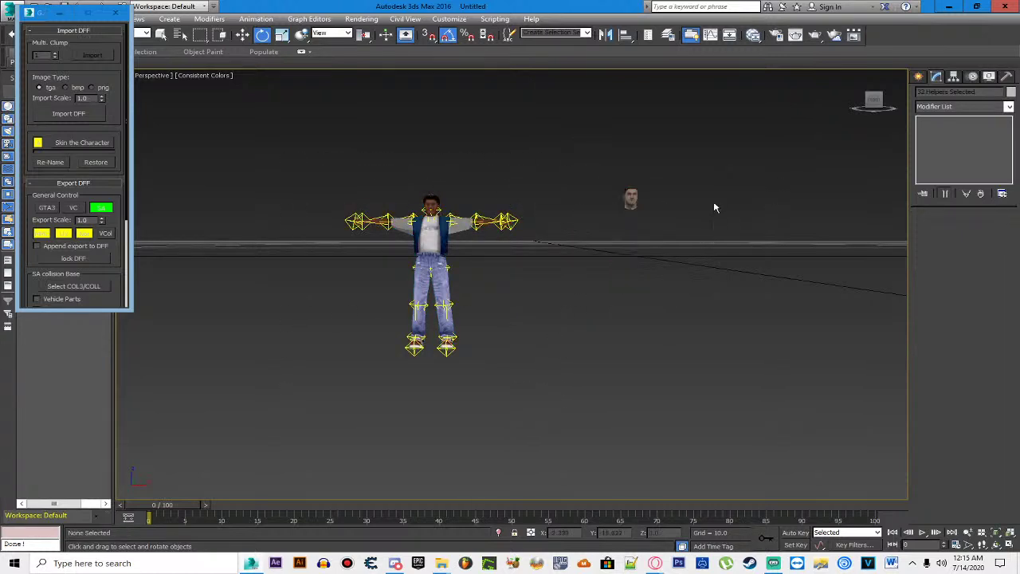
pyautogui.scroll(4, 714, 199)
pyautogui.scroll(-2, 714, 199)
pyautogui.click(587, 195)
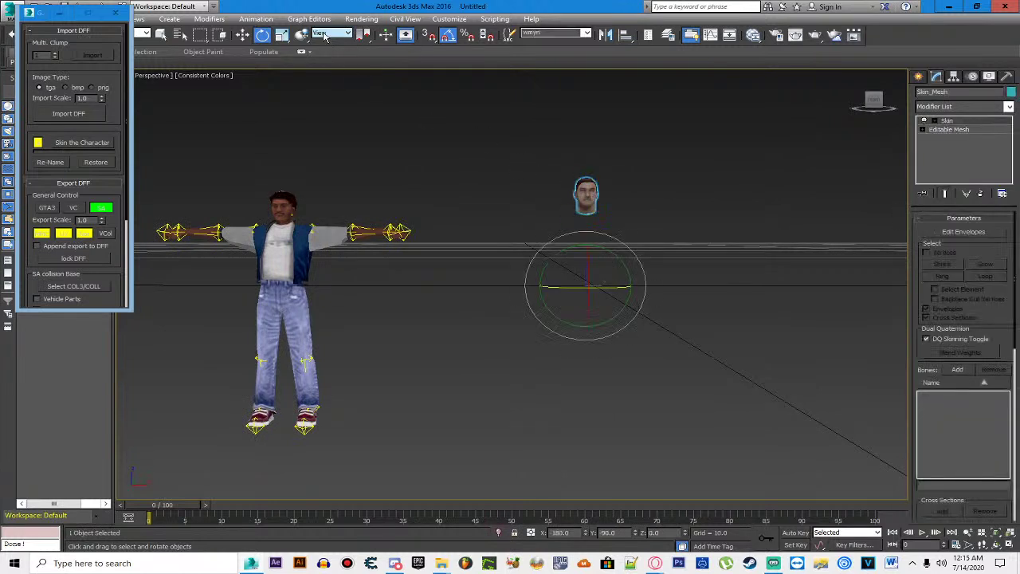
# Step: Drag the San Andreas head left along X until it sits next to the bmyst head
pyautogui.press('w')
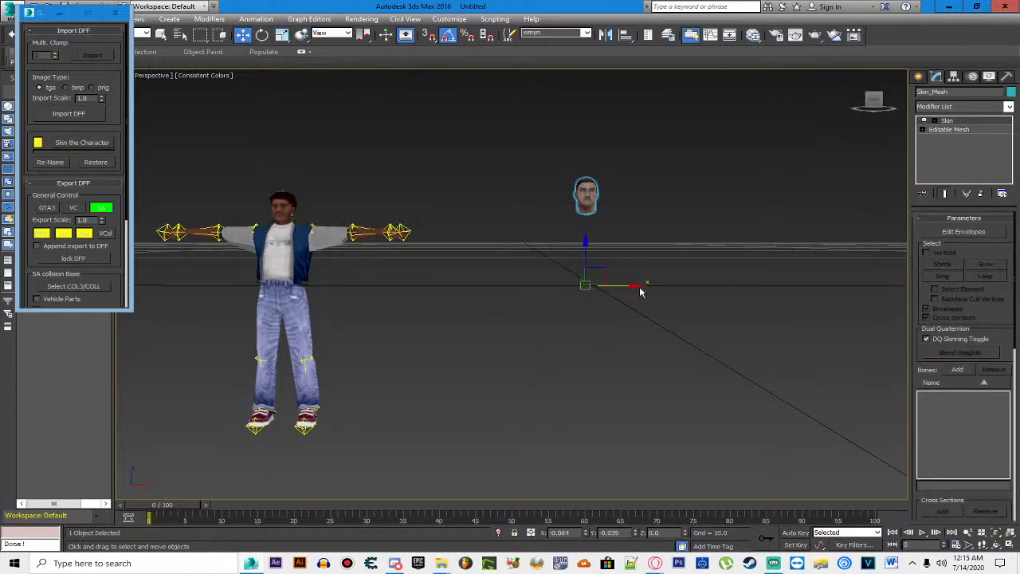
pyautogui.moveTo(636, 285); pyautogui.dragTo(421, 288)
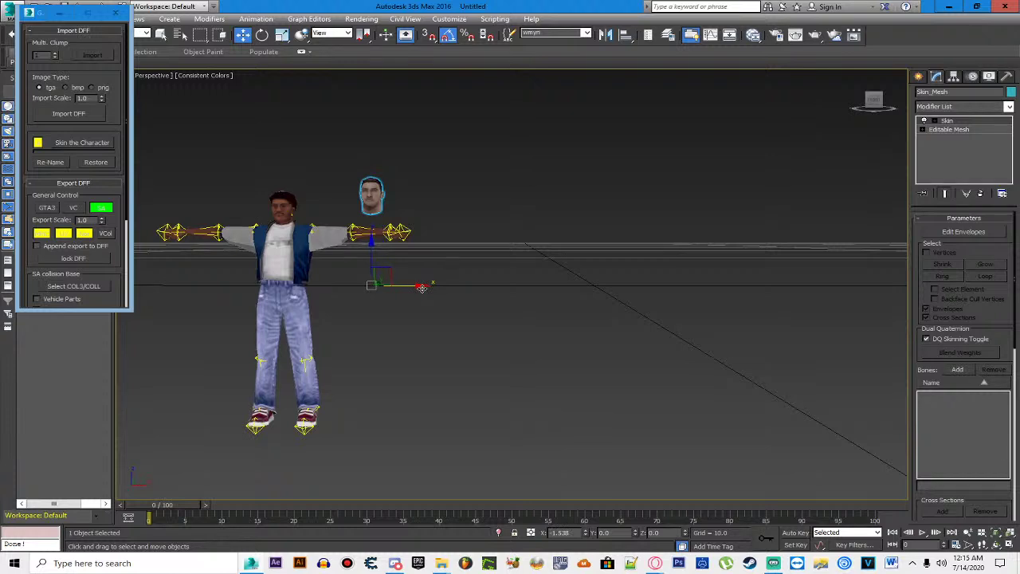
pyautogui.moveTo(422, 288); pyautogui.dragTo(369, 286)
pyautogui.moveTo(318, 243); pyautogui.dragTo(326, 231)
pyautogui.scroll(5, 336, 222)
pyautogui.scroll(-2, 336, 222)
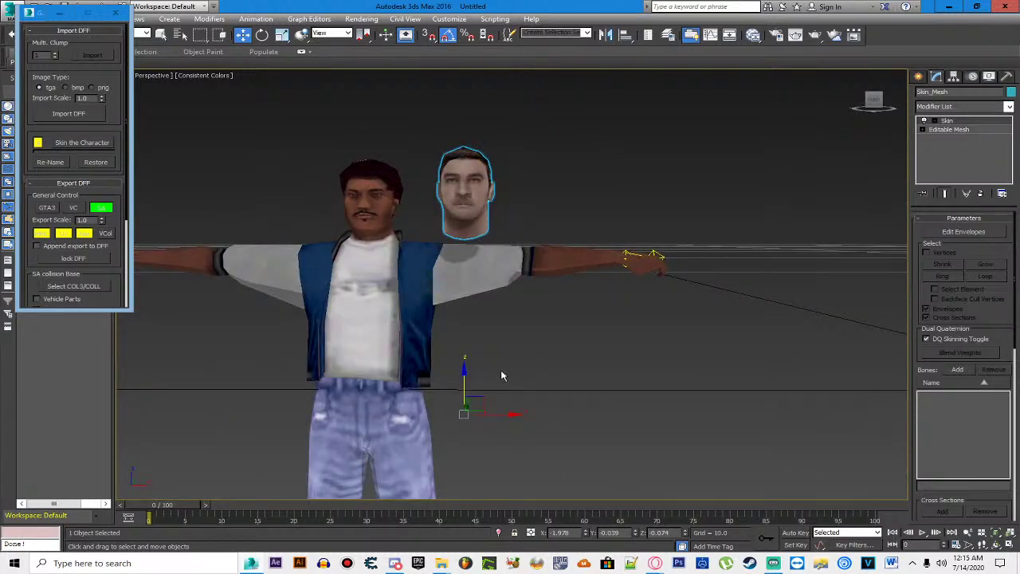
pyautogui.moveTo(511, 413); pyautogui.dragTo(485, 413)
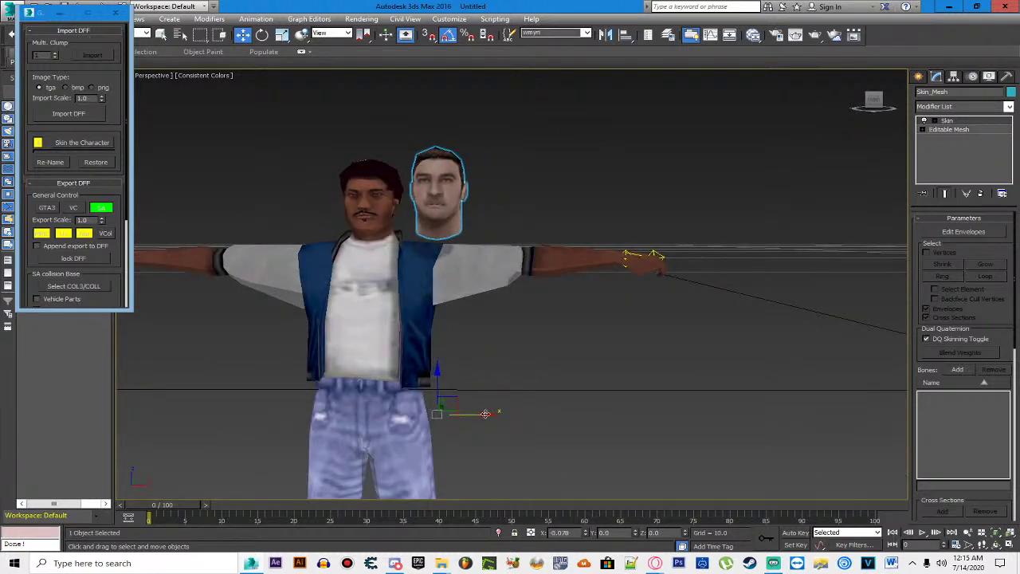
# Step: Turn on viewport clipping and set the DFF export target to Vice City
pyautogui.click(512, 174)
pyautogui.scroll(5, 350, 191)
pyautogui.scroll(-4, 349, 190)
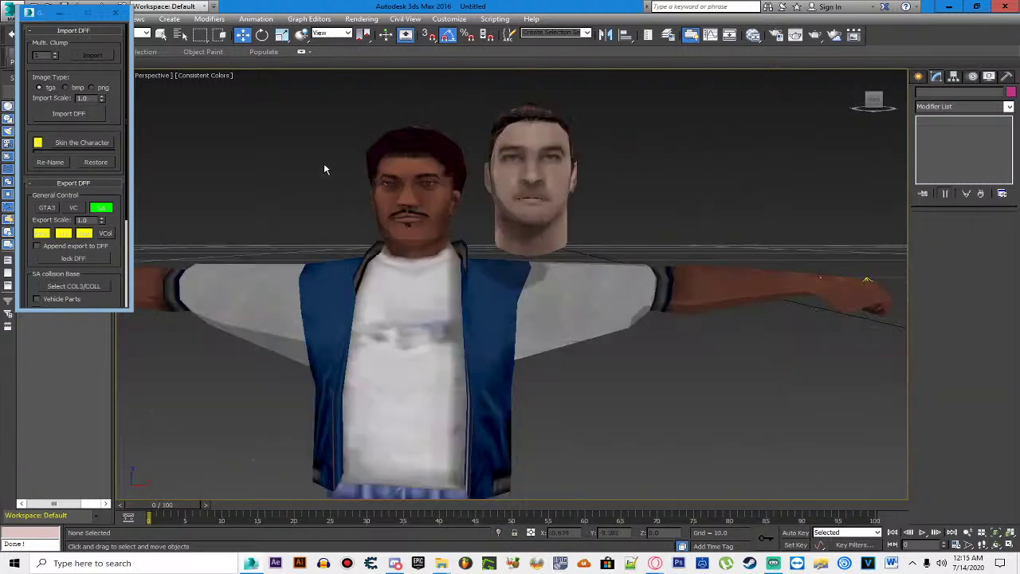
pyautogui.click(161, 74)
pyautogui.click(246, 269)
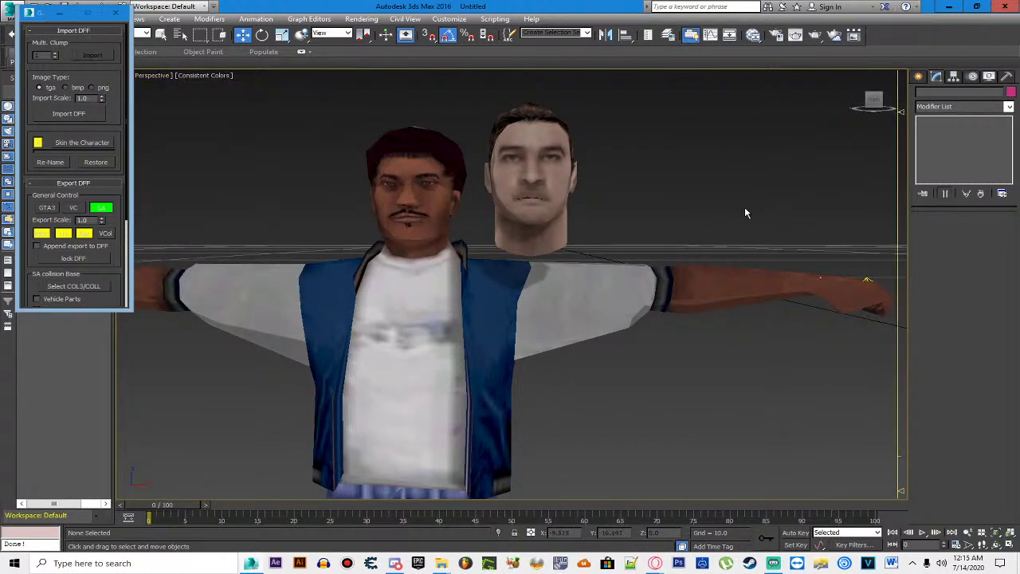
pyautogui.click(73, 208)
# Step: Select all 304 head vertices of the bmyst body's editable mesh from several angles
pyautogui.click(373, 305)
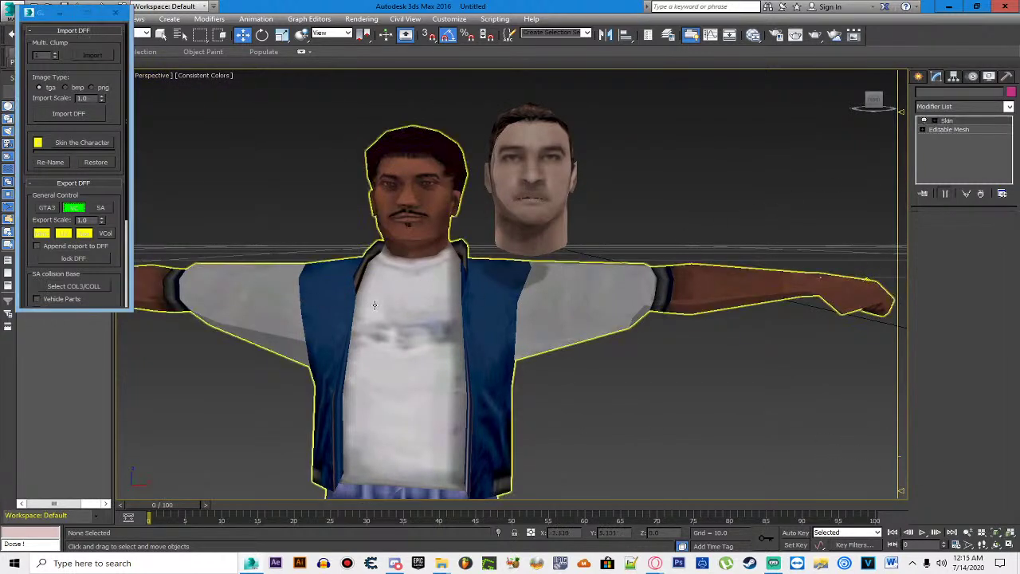
pyautogui.click(946, 121)
pyautogui.click(948, 130)
pyautogui.click(930, 233)
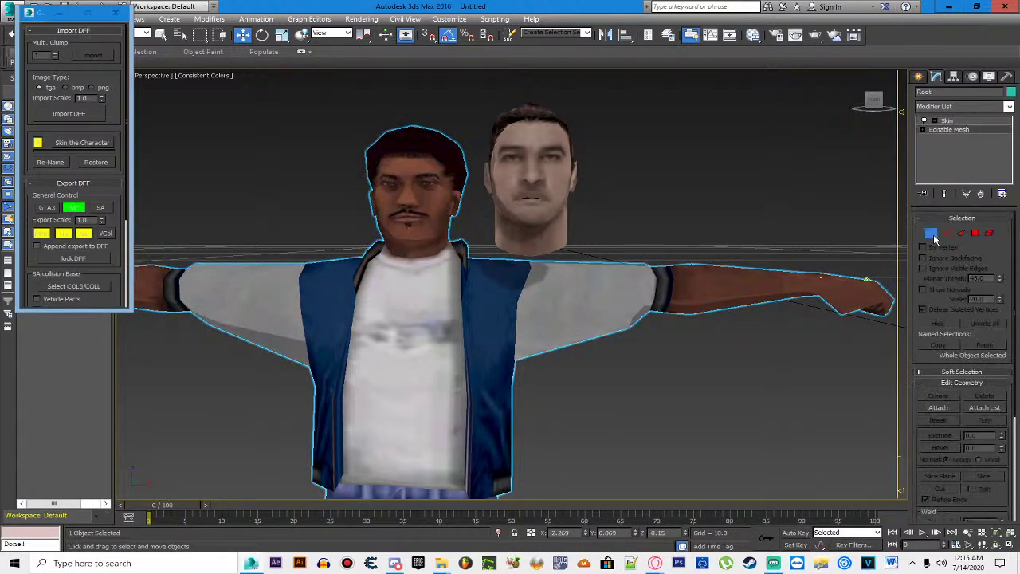
pyautogui.moveTo(343, 127); pyautogui.dragTo(405, 151)
pyautogui.moveTo(872, 97); pyautogui.dragTo(873, 105)
pyautogui.moveTo(372, 158); pyautogui.dragTo(579, 288)
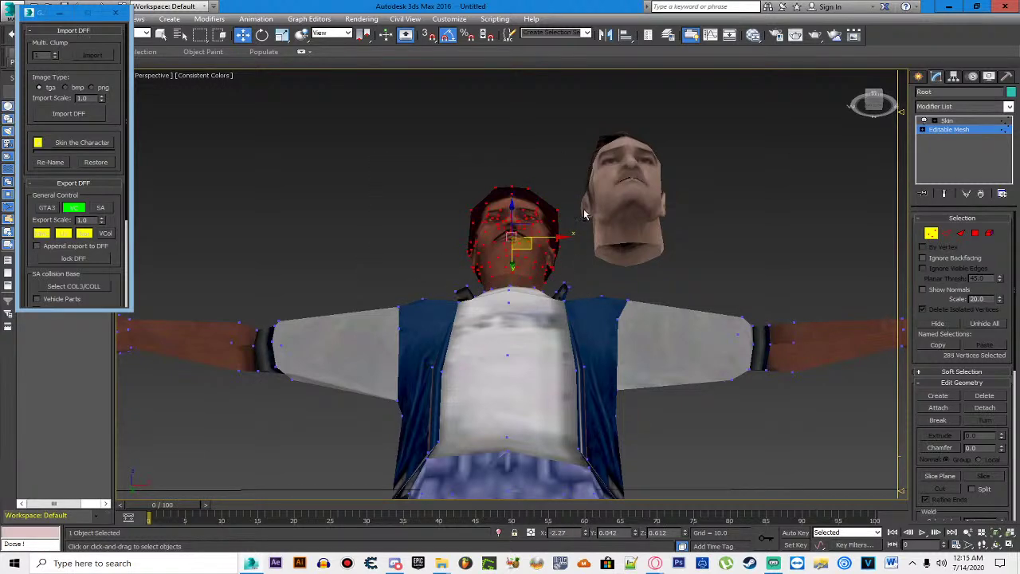
pyautogui.moveTo(872, 102); pyautogui.dragTo(203, 253)
pyautogui.keyDown('ctrl'); pyautogui.click(456, 278); pyautogui.keyUp('ctrl')
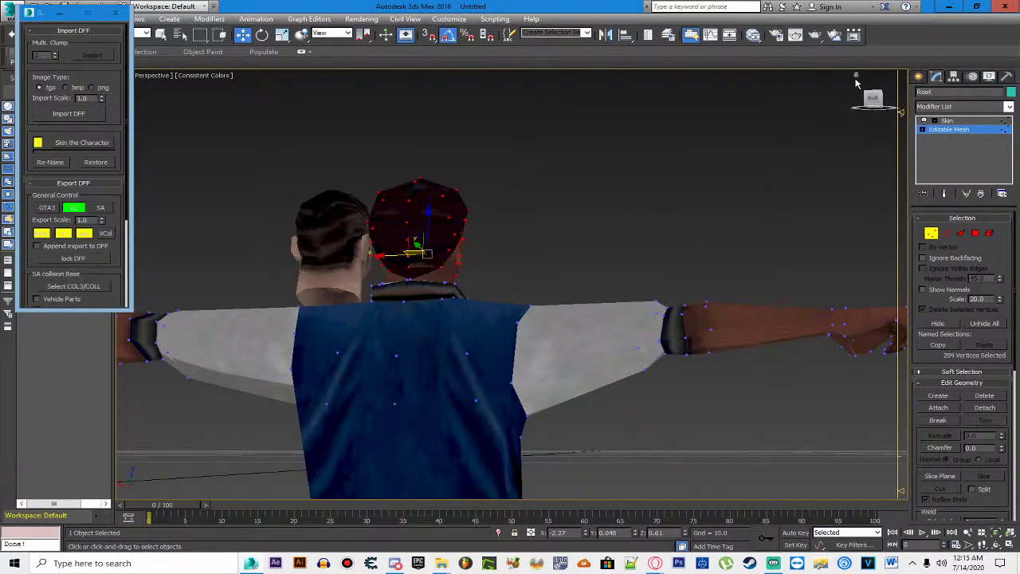
pyautogui.click(877, 98)
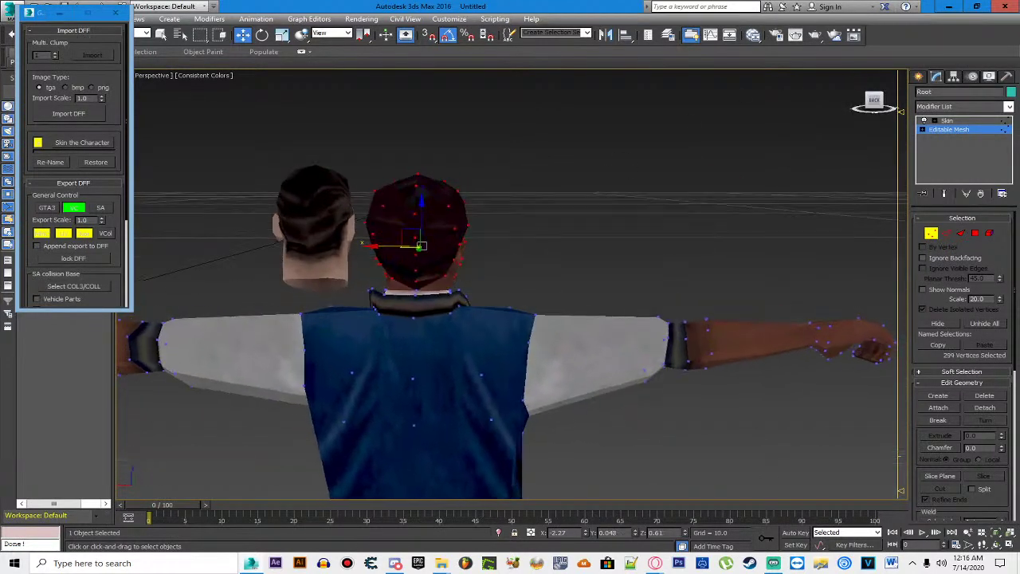
pyautogui.keyDown('ctrl'); pyautogui.click(423, 297); pyautogui.keyUp('ctrl')
pyautogui.moveTo(874, 100); pyautogui.dragTo(420, 296)
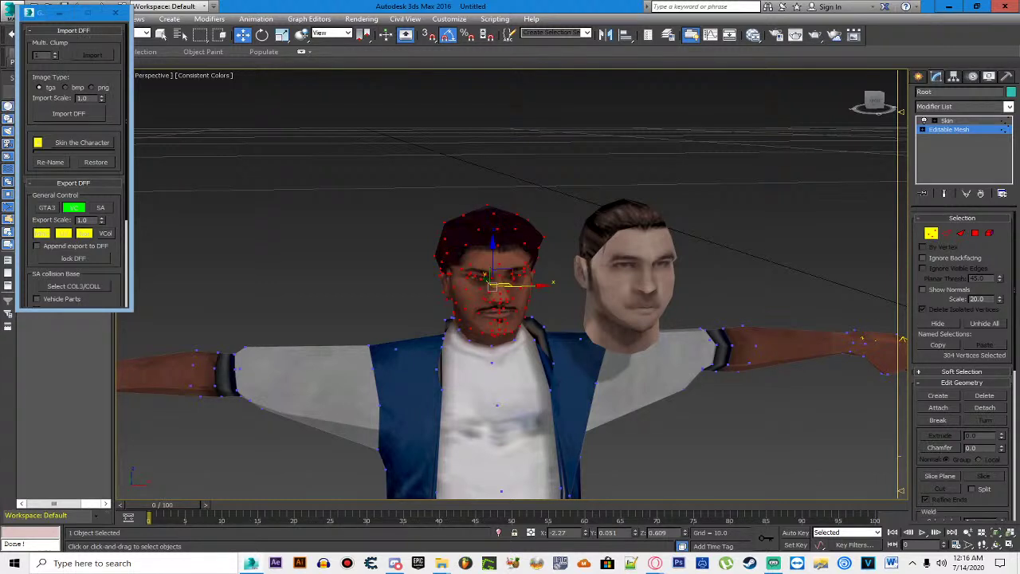
# Step: Delete the selected head vertices, exit vertex mode, and select the San Andreas head
pyautogui.press('Delete')
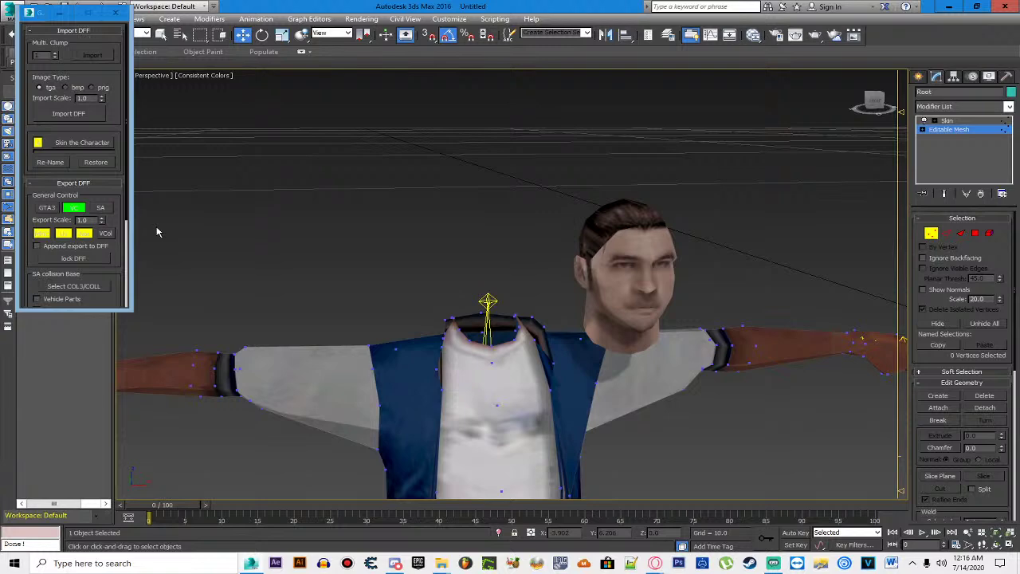
pyautogui.click(998, 130)
pyautogui.click(876, 106)
pyautogui.click(600, 255)
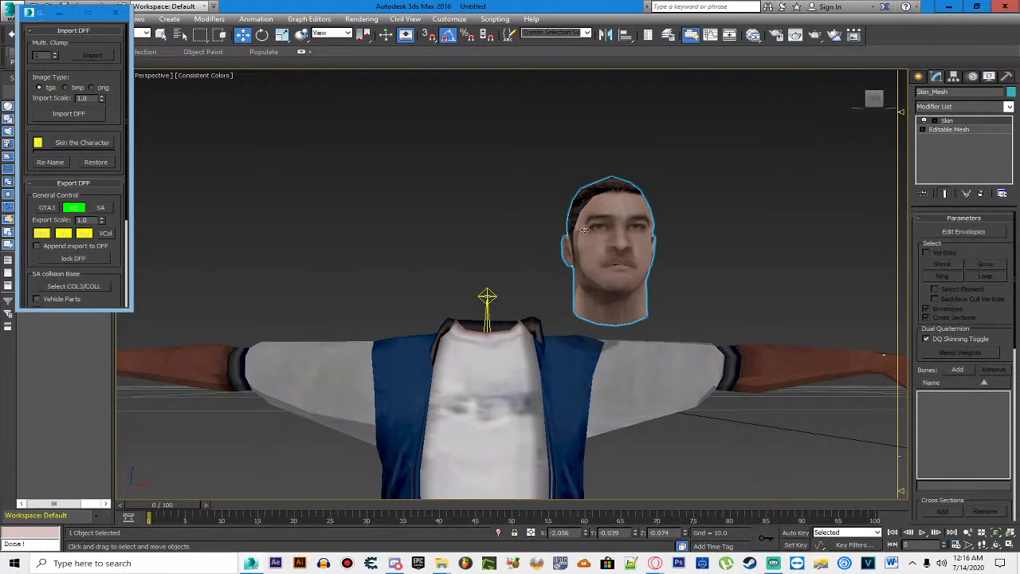
# Step: Return the detached head onto the neck and nudge the selected mesh down into place
pyautogui.scroll(-5, 630, 266)
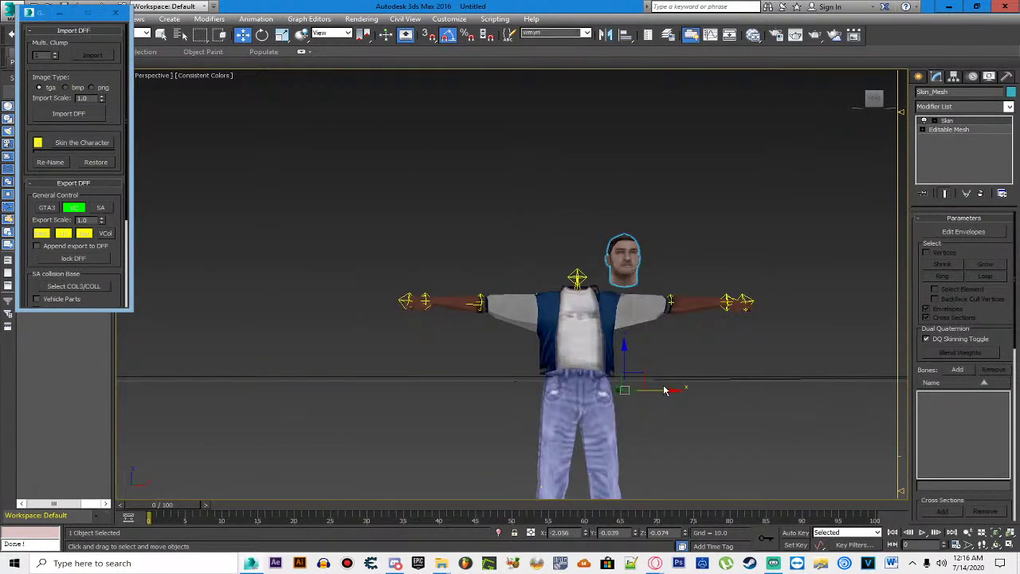
pyautogui.click(877, 102)
pyautogui.click(868, 106)
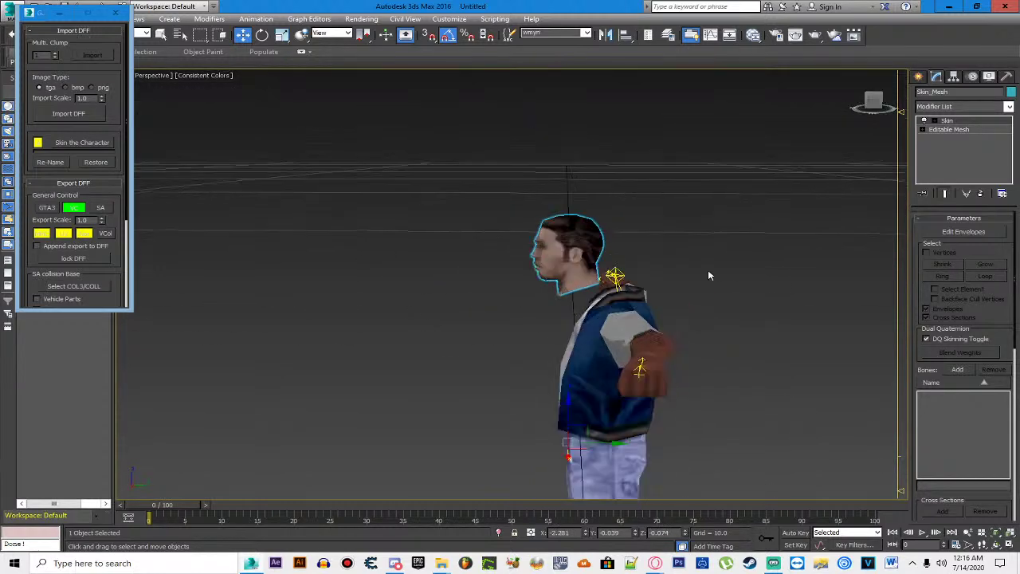
pyautogui.click(616, 444)
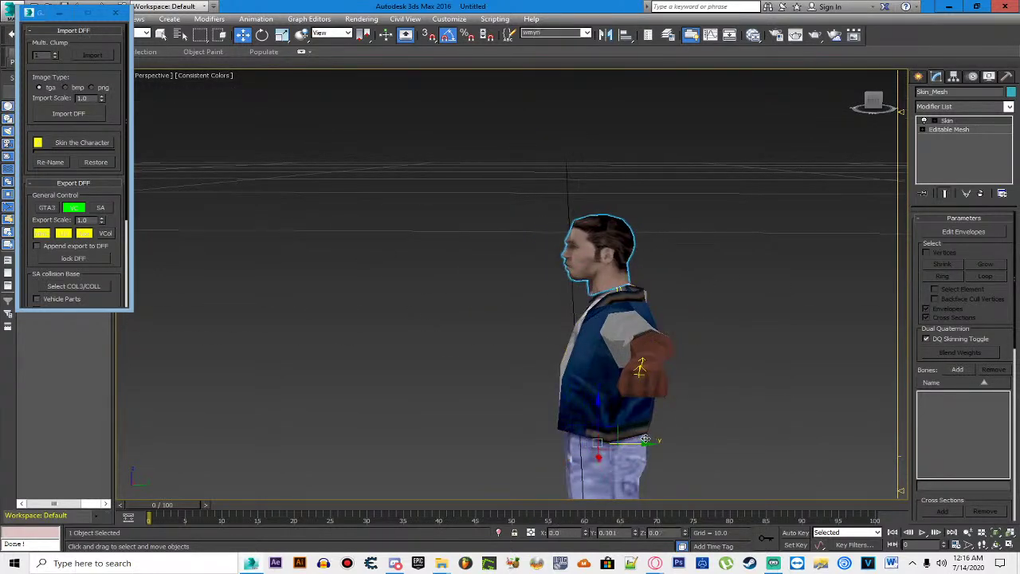
pyautogui.click(620, 402)
pyautogui.moveTo(600, 403); pyautogui.dragTo(604, 413)
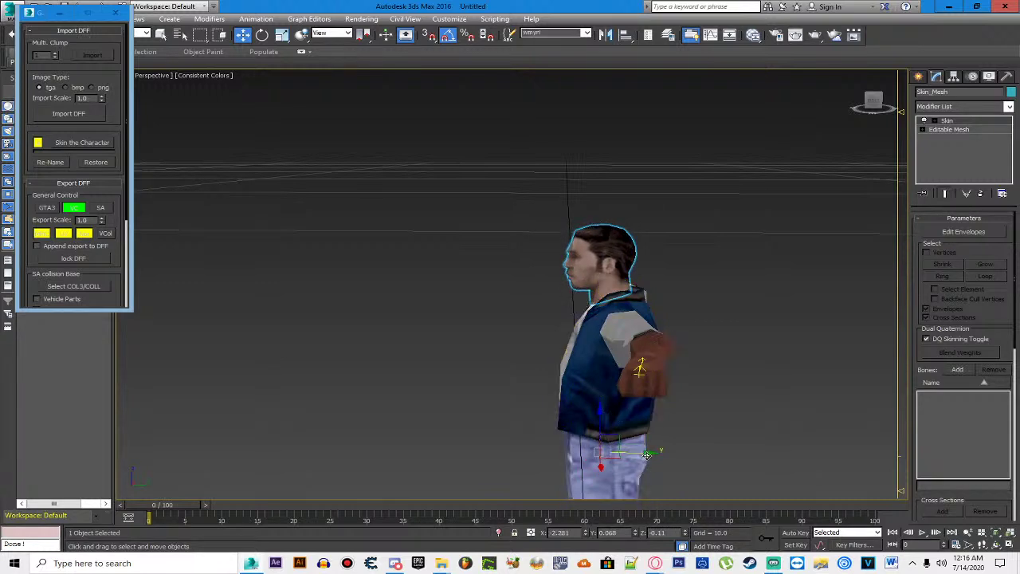
# Step: Check the head's alignment from front and side views, cancelling trial nudges
pyautogui.click(873, 102)
pyautogui.scroll(3, 650, 276)
pyautogui.scroll(-3, 649, 276)
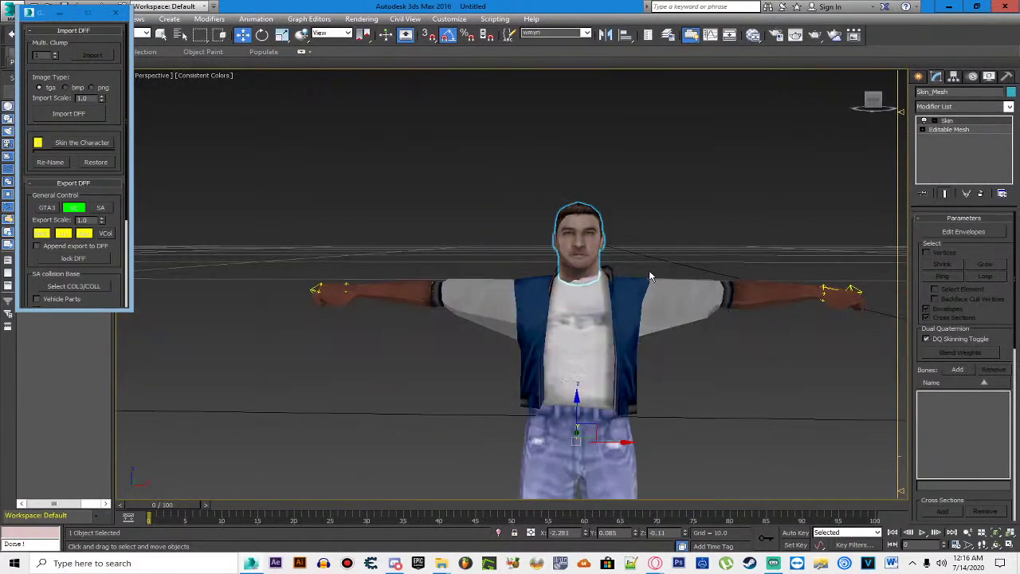
pyautogui.moveTo(624, 440); pyautogui.dragTo(629, 441)
pyautogui.rightClick(629, 440)
pyautogui.moveTo(580, 408); pyautogui.dragTo(580, 392)
pyautogui.rightClick(580, 392)
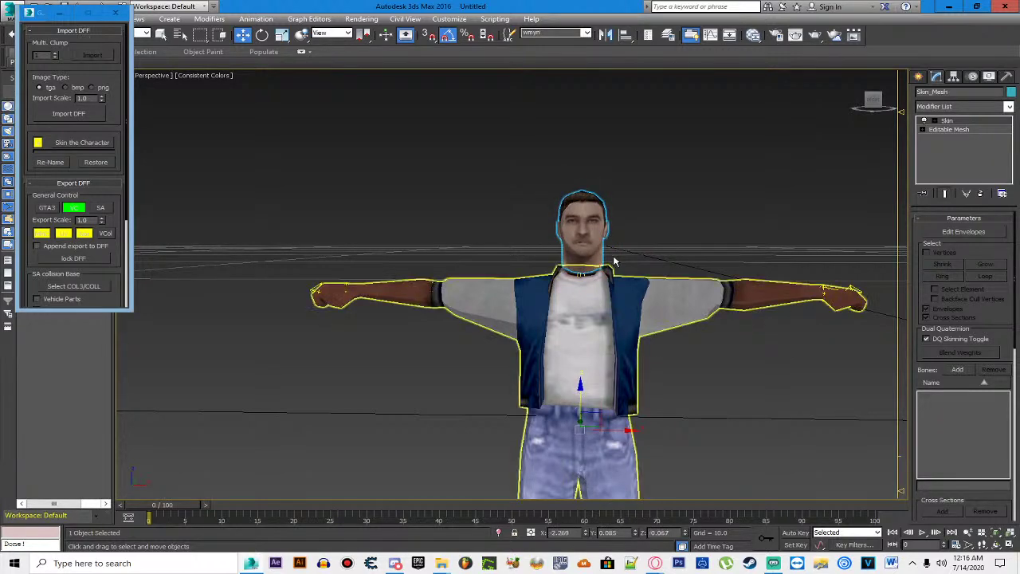
pyautogui.scroll(5, 614, 261)
pyautogui.moveTo(865, 110); pyautogui.dragTo(727, 221)
# Step: Orbit back to the front and select the new head mesh
pyautogui.click(494, 253)
pyautogui.moveTo(493, 253); pyautogui.dragTo(630, 216)
pyautogui.click(458, 233)
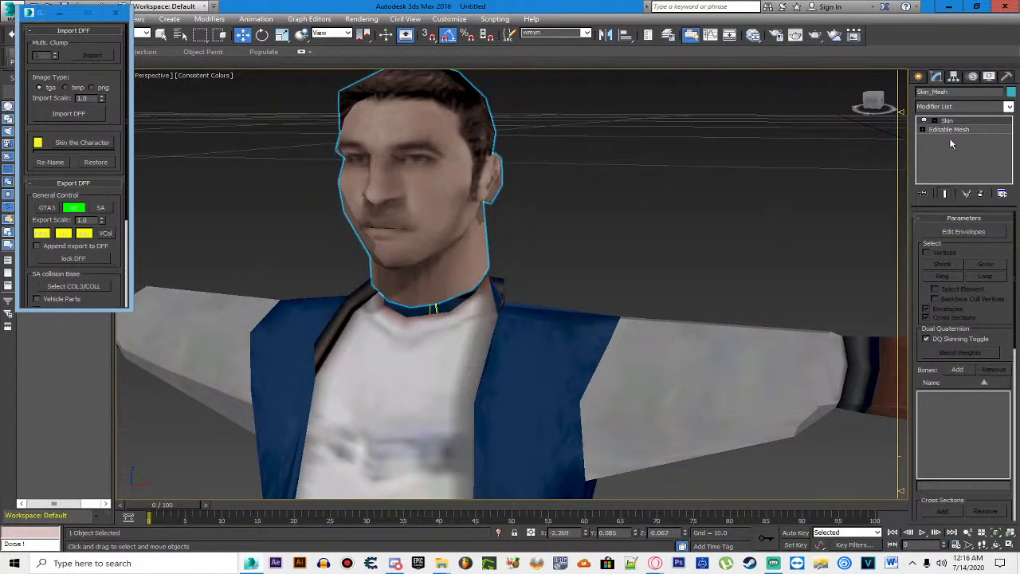
pyautogui.click(699, 168)
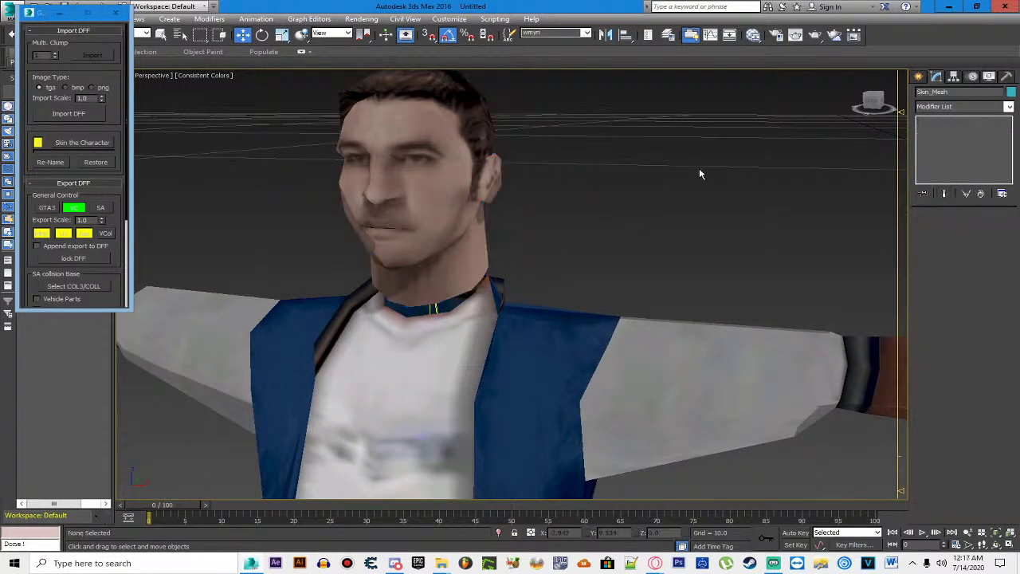
pyautogui.click(425, 208)
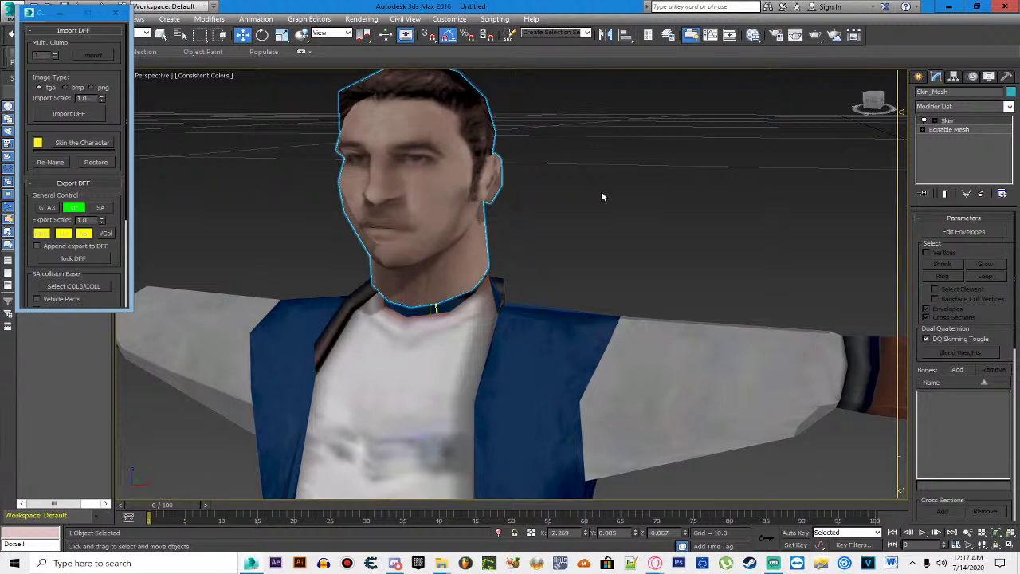
pyautogui.click(513, 295)
pyautogui.click(698, 171)
pyautogui.click(444, 151)
# Step: Move the new head off the neck to the side of the body
pyautogui.click(948, 129)
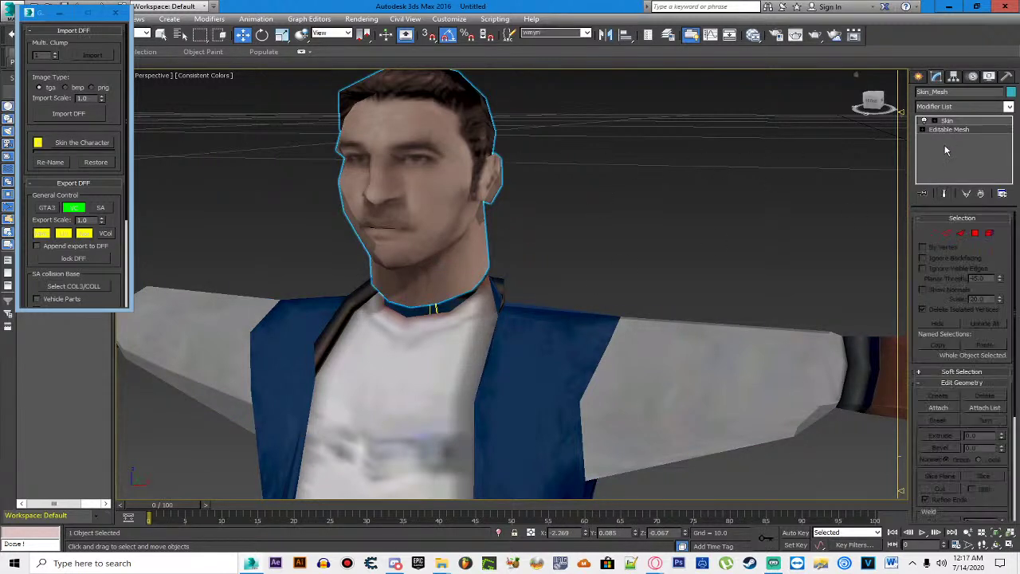
pyautogui.click(545, 198)
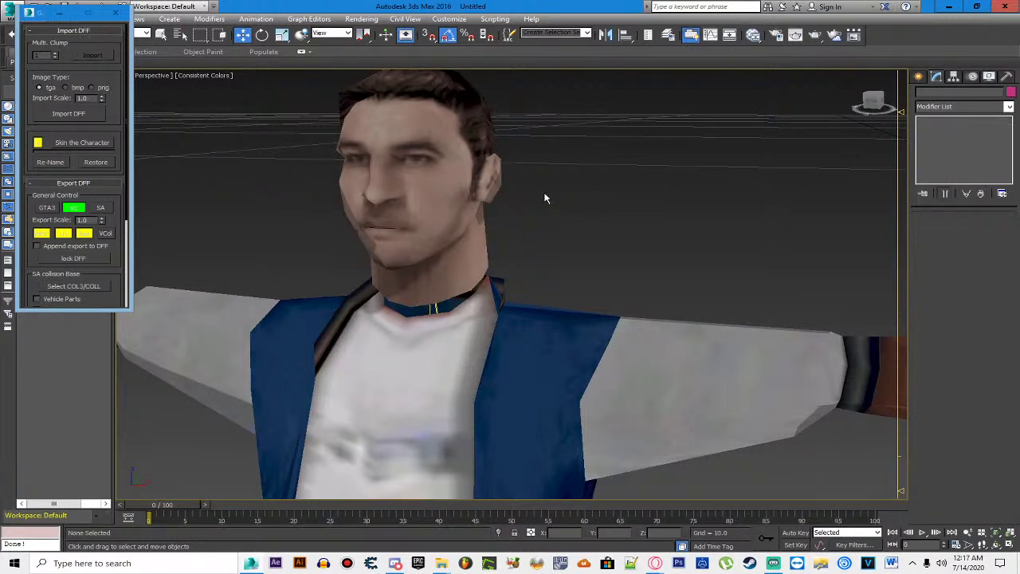
pyautogui.click(453, 221)
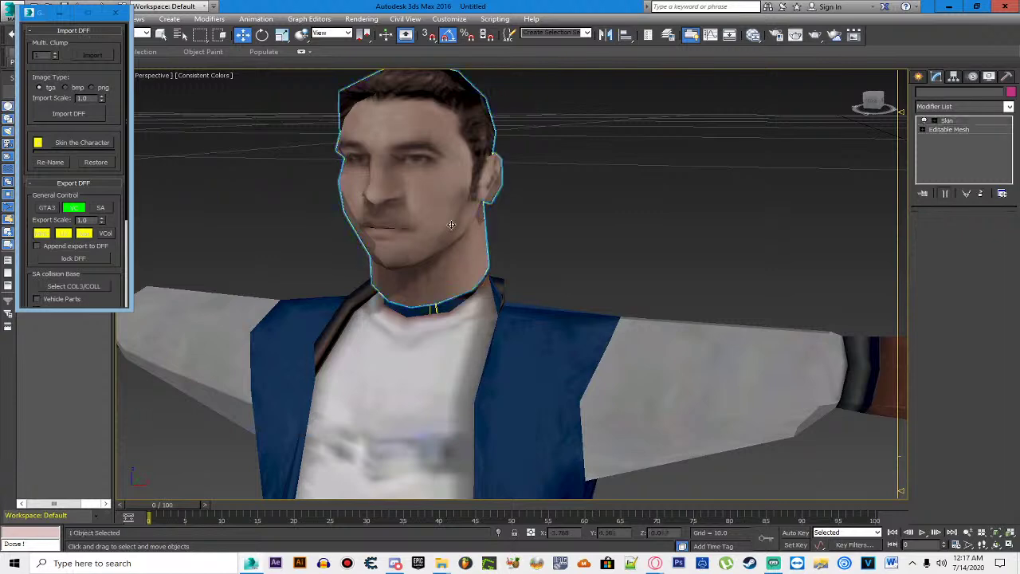
pyautogui.moveTo(453, 222); pyautogui.dragTo(524, 227)
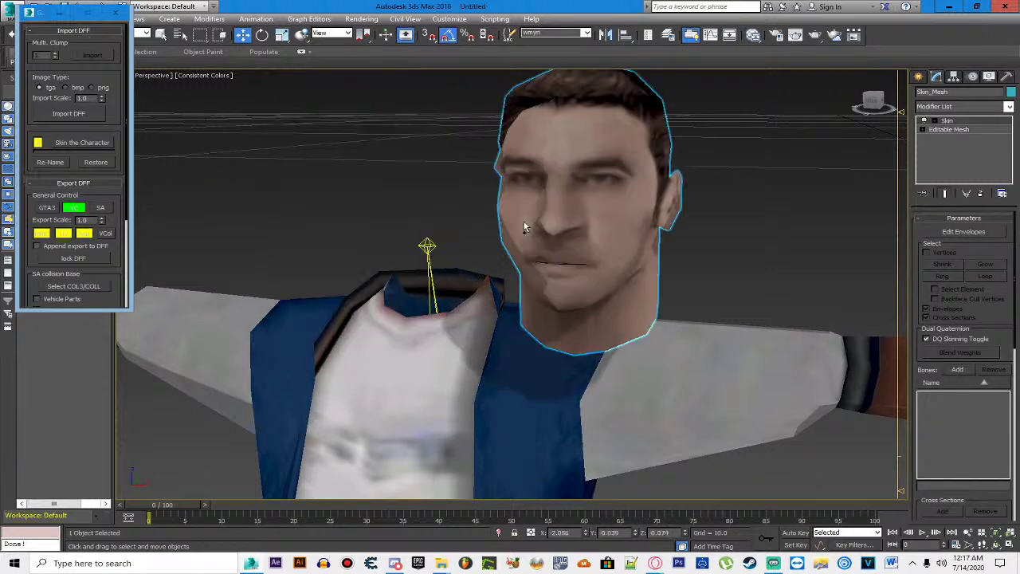
pyautogui.click(726, 211)
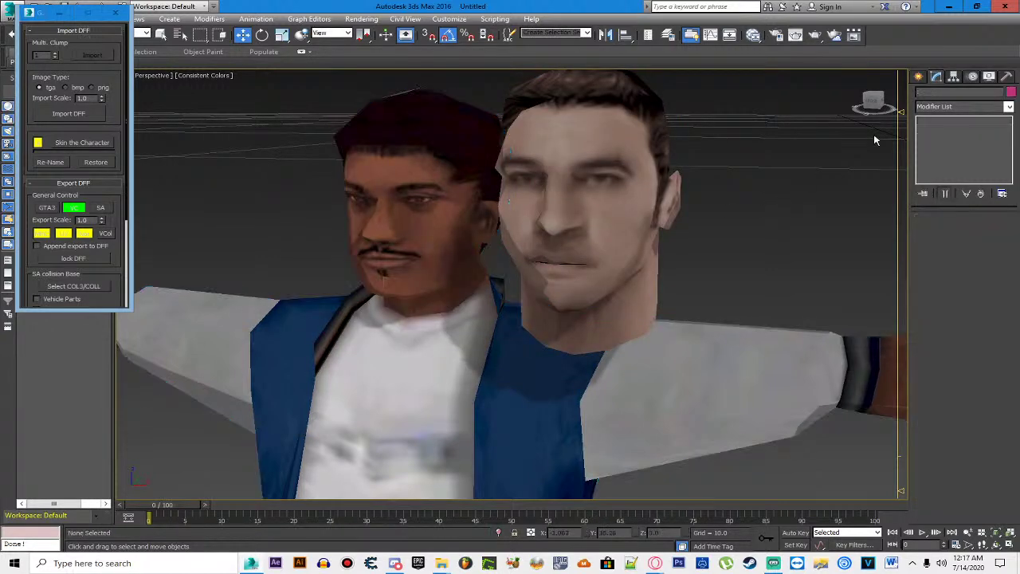
# Step: Select the body in front view and enter its Editable Mesh Vertex mode
pyautogui.click(873, 102)
pyautogui.click(741, 334)
pyautogui.click(948, 129)
pyautogui.click(932, 234)
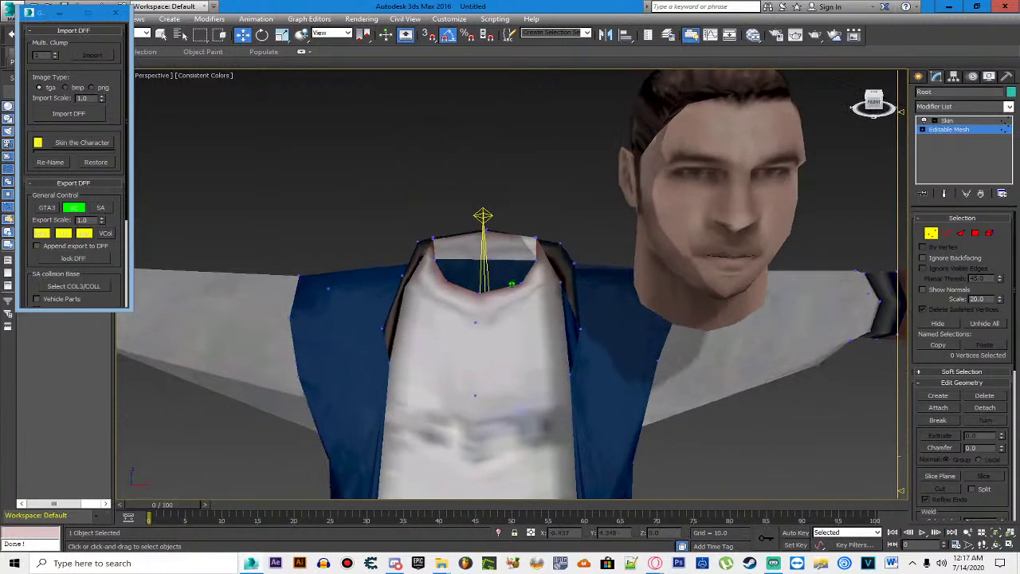
# Step: Attach the new head to the body mesh and delete the original dark head's vertices
pyautogui.click(938, 407)
pyautogui.click(755, 227)
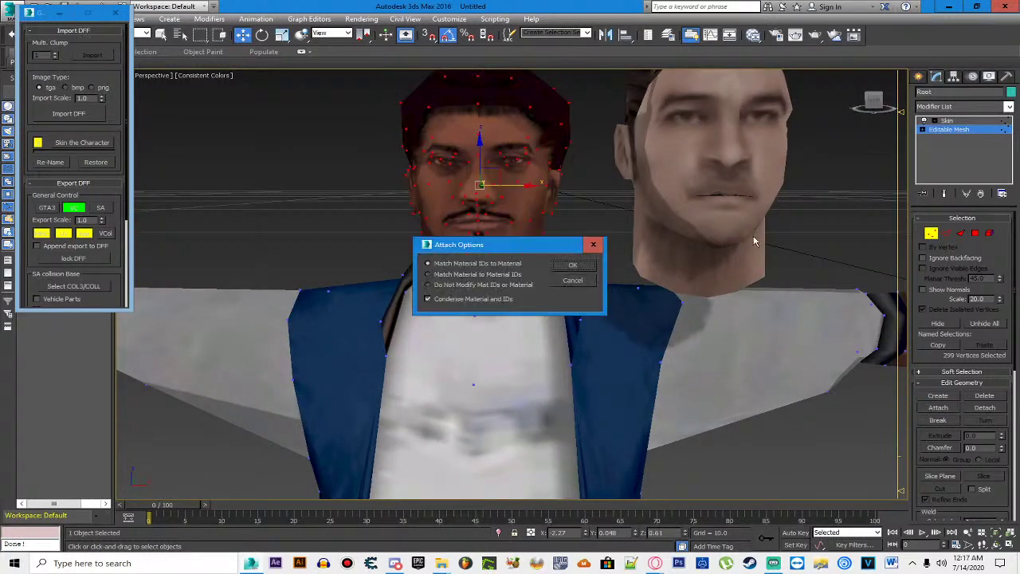
pyautogui.click(570, 266)
pyautogui.press('Delete')
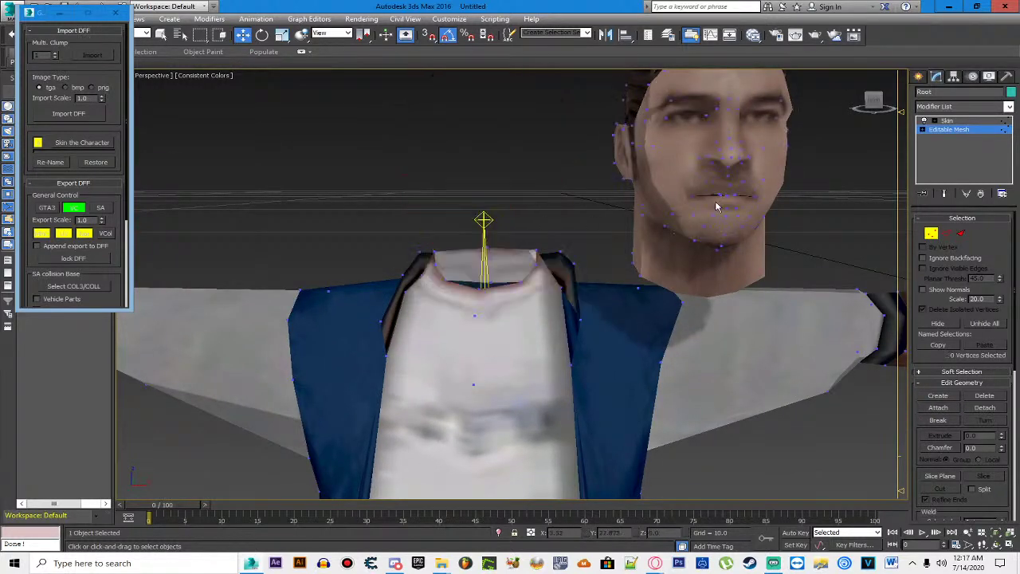
pyautogui.scroll(-2, 744, 154)
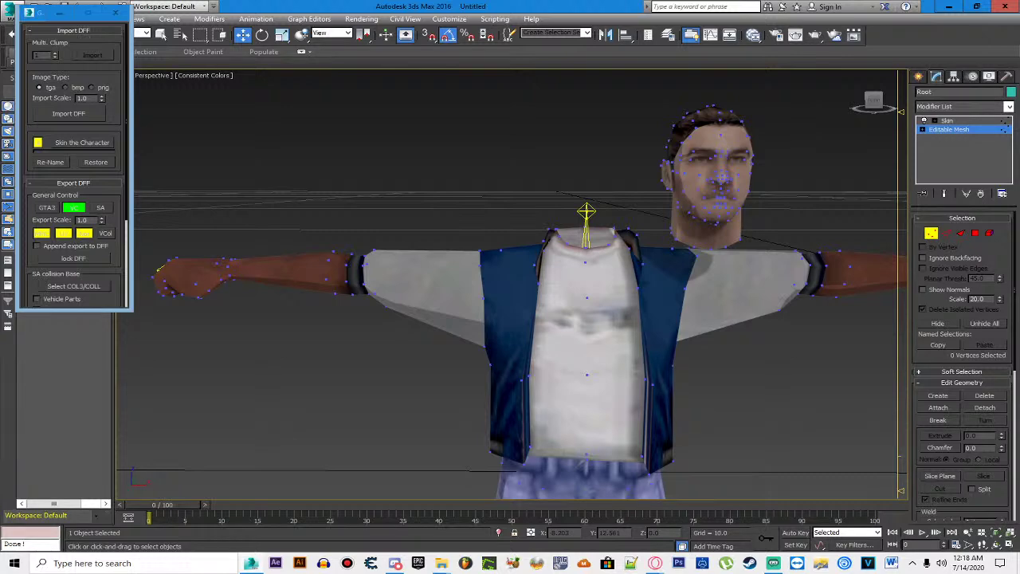
# Step: Select all the new head's vertices and move them over the neck using front and side views
pyautogui.moveTo(481, 175); pyautogui.dragTo(806, 146)
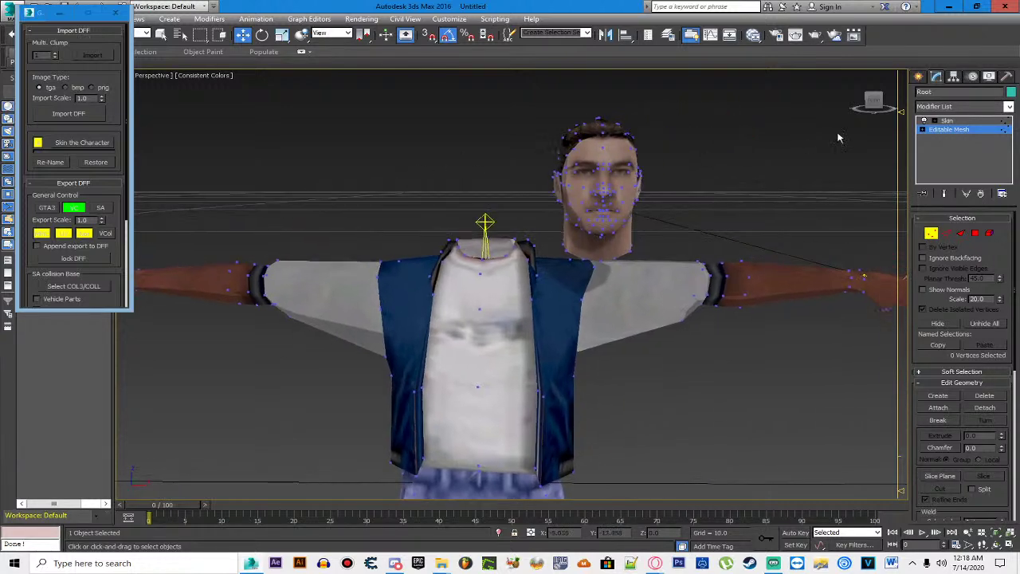
pyautogui.moveTo(868, 112); pyautogui.dragTo(808, 130)
pyautogui.moveTo(865, 103); pyautogui.dragTo(558, 160)
pyautogui.moveTo(483, 147); pyautogui.dragTo(614, 323)
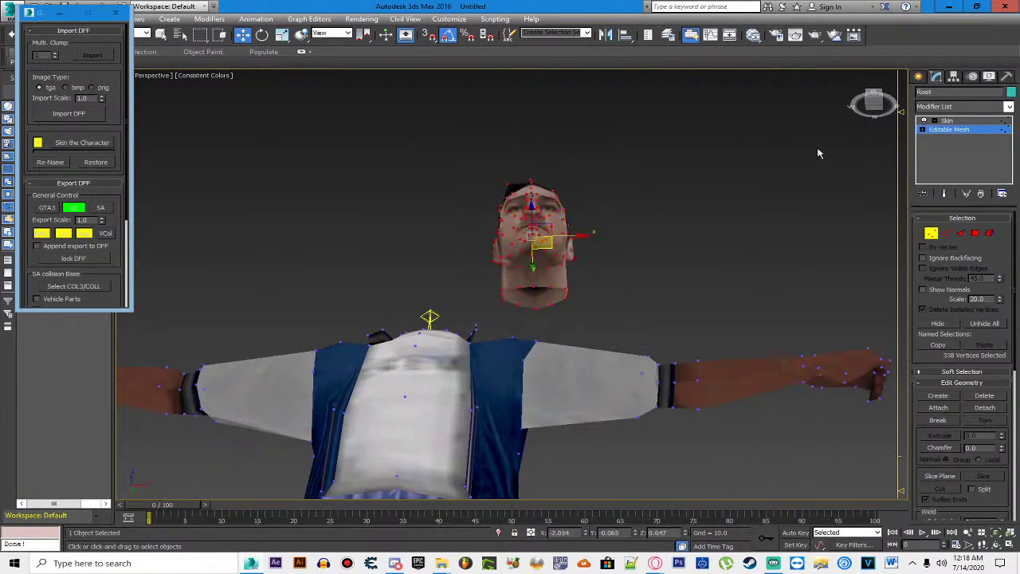
pyautogui.click(873, 104)
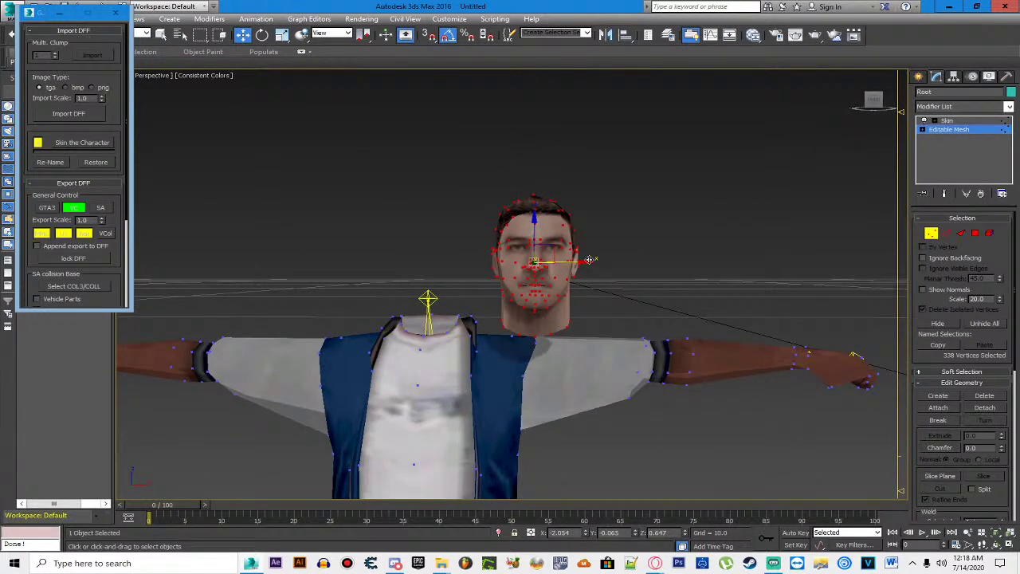
pyautogui.moveTo(601, 266); pyautogui.dragTo(486, 266)
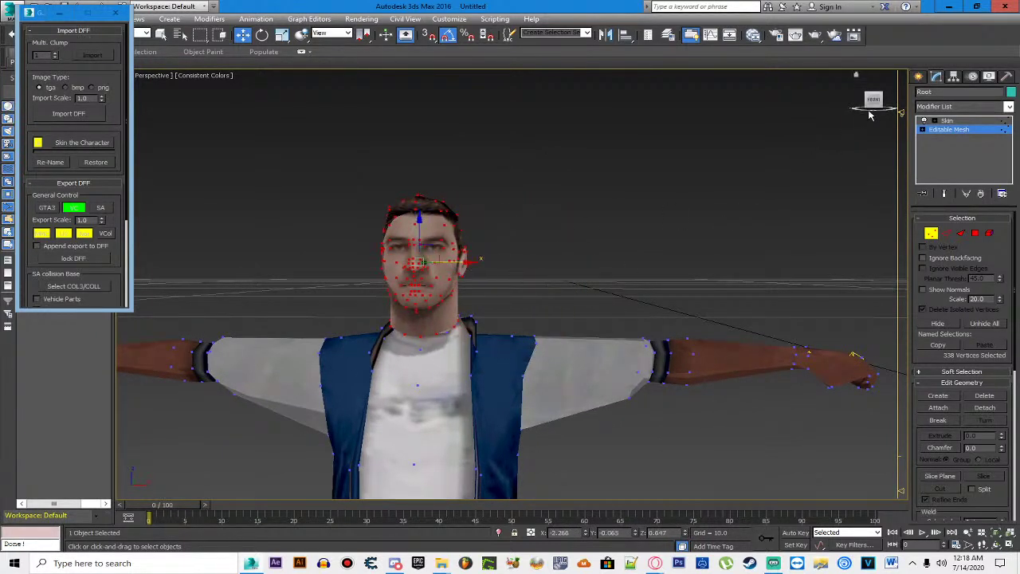
pyautogui.click(863, 119)
pyautogui.moveTo(419, 267); pyautogui.dragTo(502, 263)
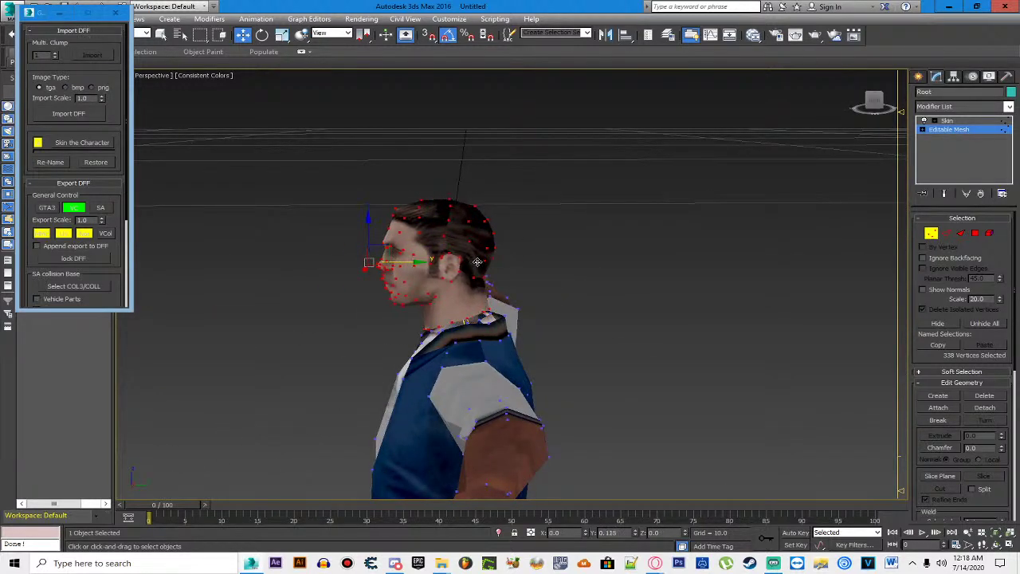
pyautogui.click(870, 102)
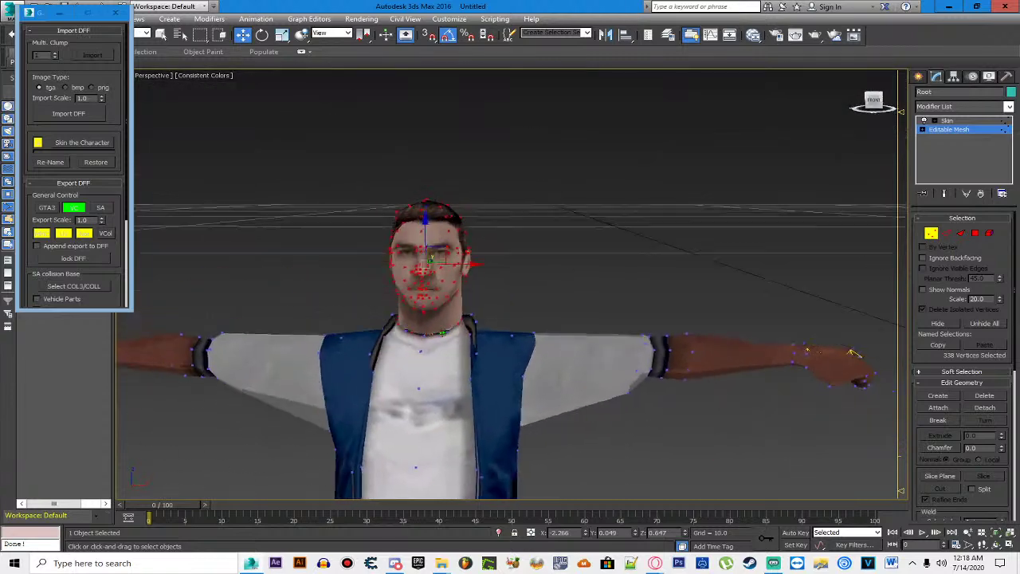
pyautogui.press('z')
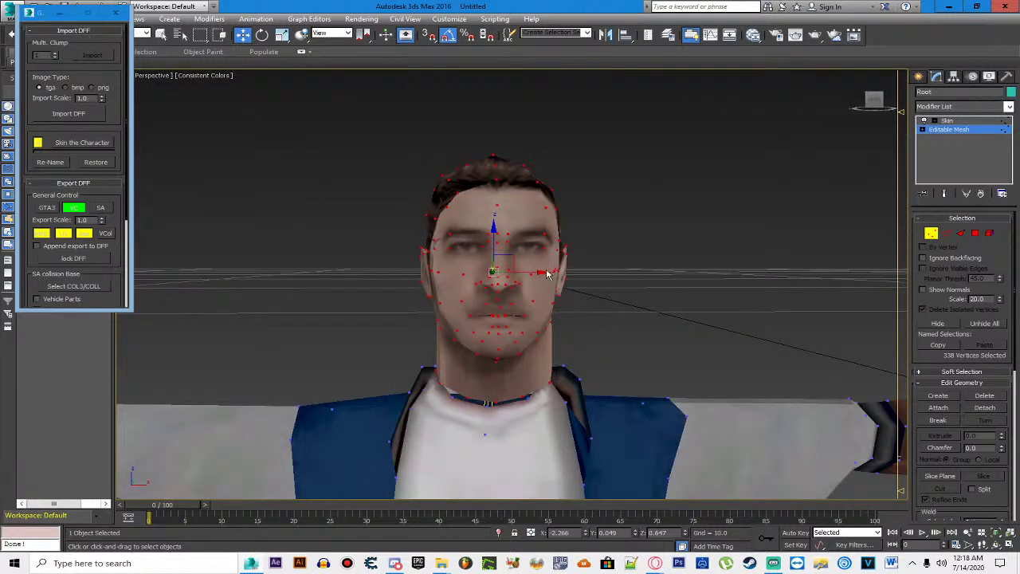
pyautogui.moveTo(543, 272); pyautogui.dragTo(541, 272)
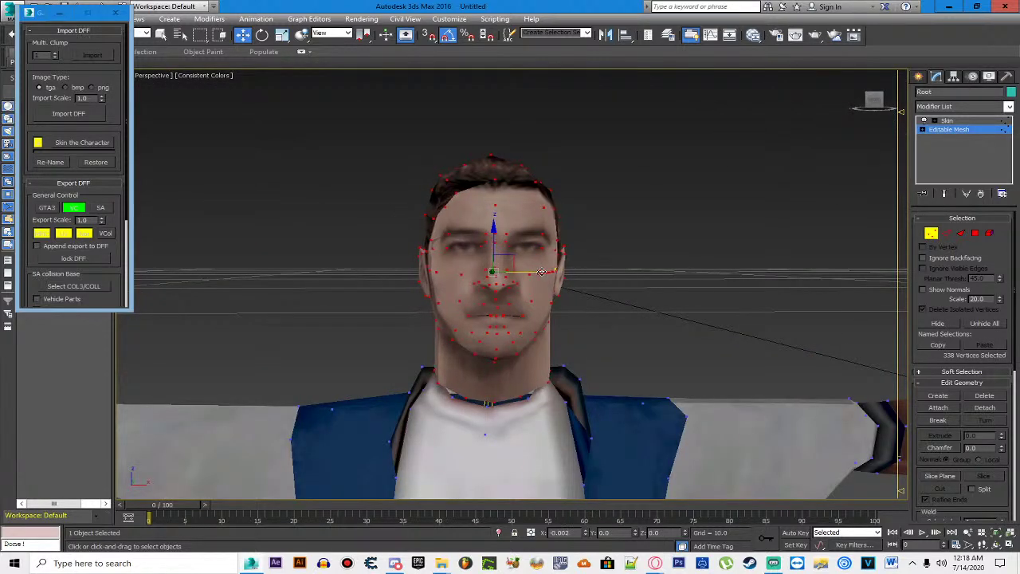
pyautogui.hotkey('ctrl', 'z')
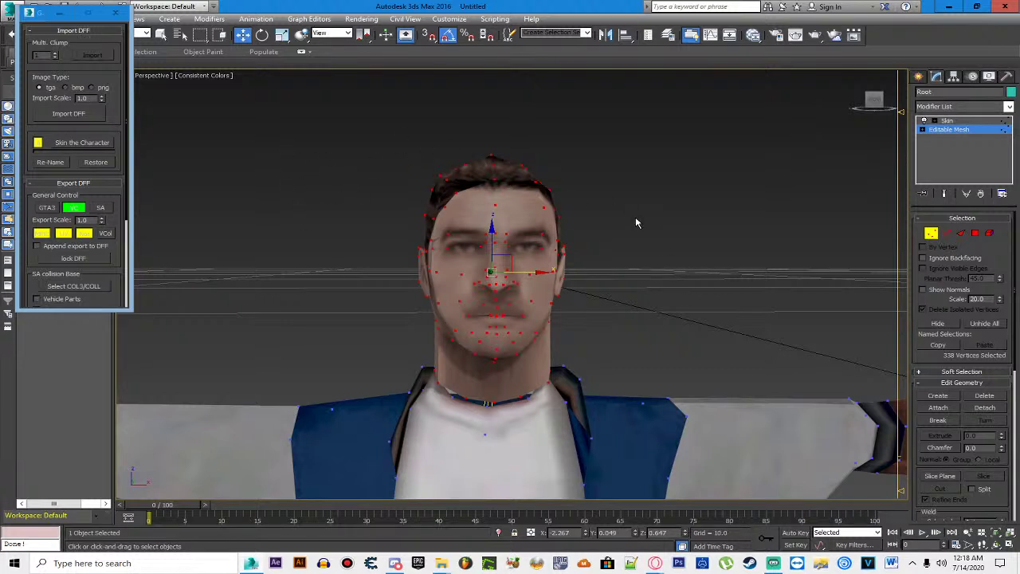
# Step: Turn on See-Through (Alt+X) and try selecting vertices around the neck from the front
pyautogui.click(348, 243)
pyautogui.scroll(8, 499, 306)
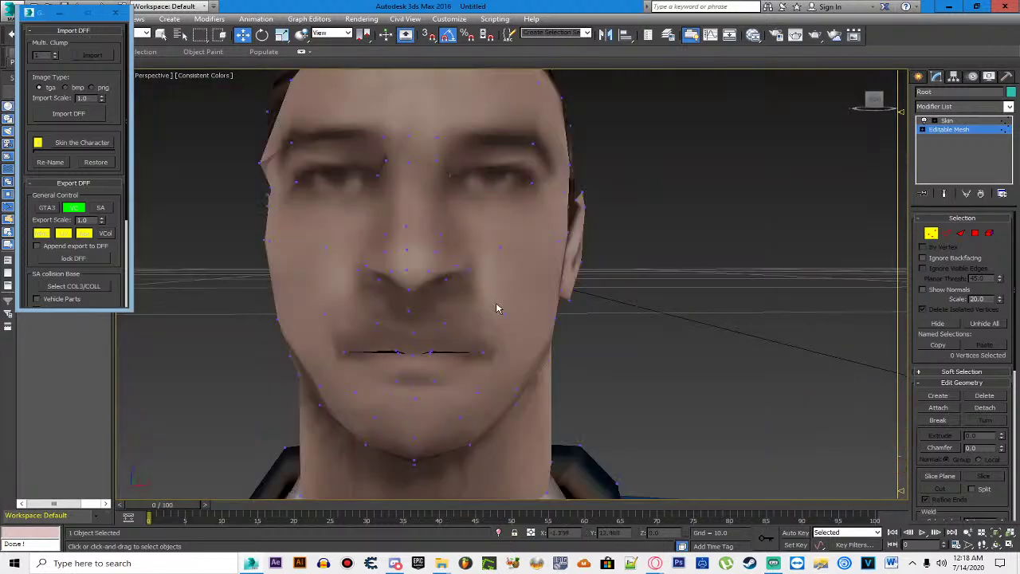
pyautogui.hotkey('alt', 'x')
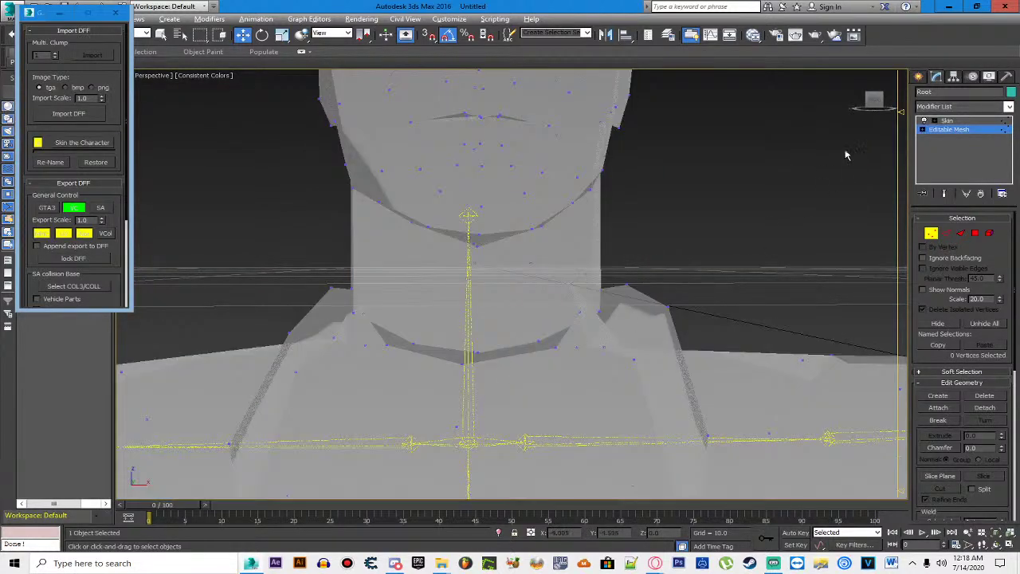
pyautogui.moveTo(457, 357); pyautogui.dragTo(524, 385)
pyautogui.click(569, 287)
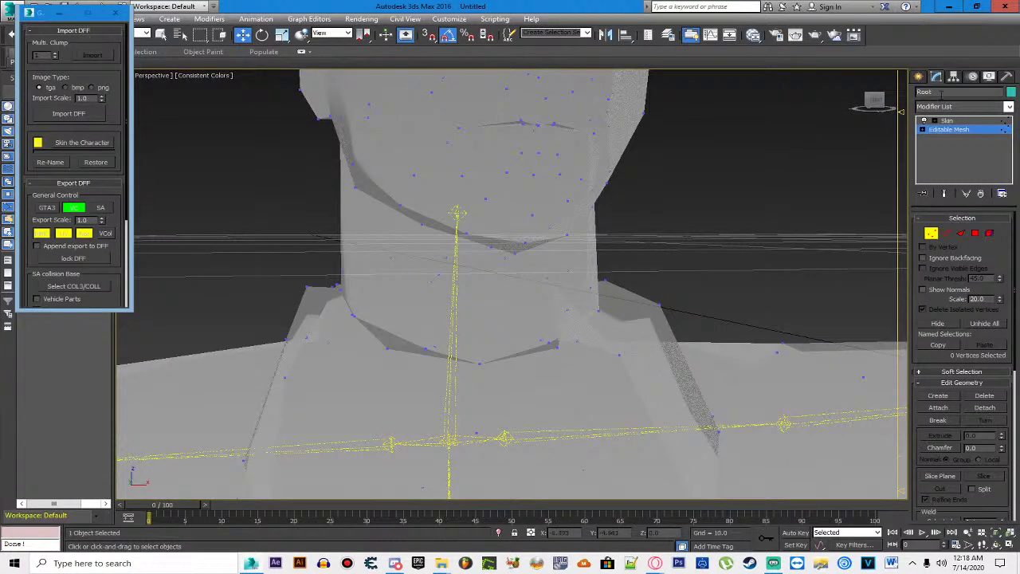
pyautogui.click(874, 99)
pyautogui.moveTo(371, 348); pyautogui.dragTo(427, 365)
pyautogui.click(547, 348)
pyautogui.moveTo(565, 364); pyautogui.dragTo(569, 396)
pyautogui.click(473, 373)
pyautogui.hotkey('alt', 'x')
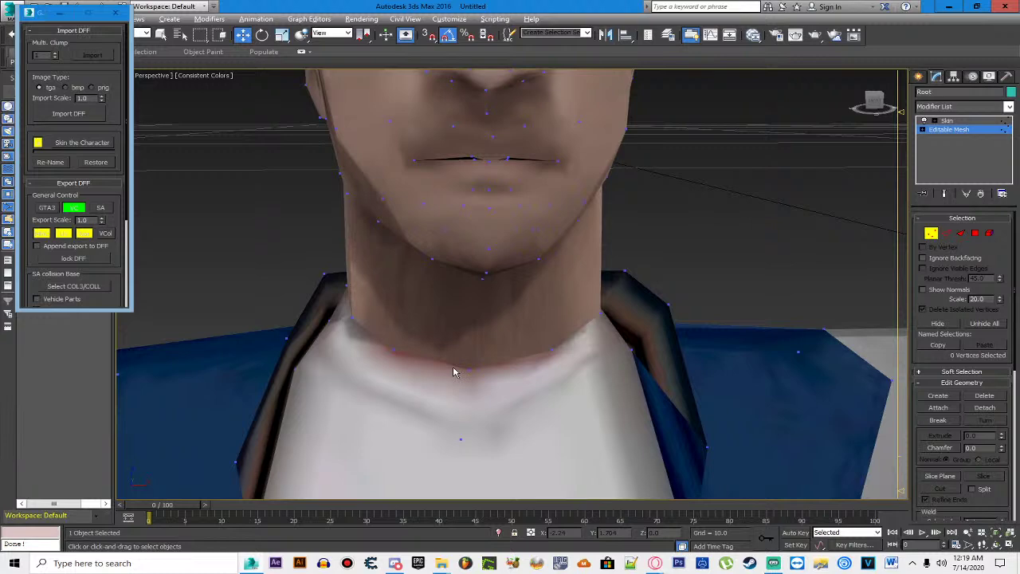
# Step: Inspect the neck with See-Through toggled and orbiting to locate the collar vertices
pyautogui.hotkey('alt', 'x')
pyautogui.moveTo(403, 348); pyautogui.dragTo(448, 349)
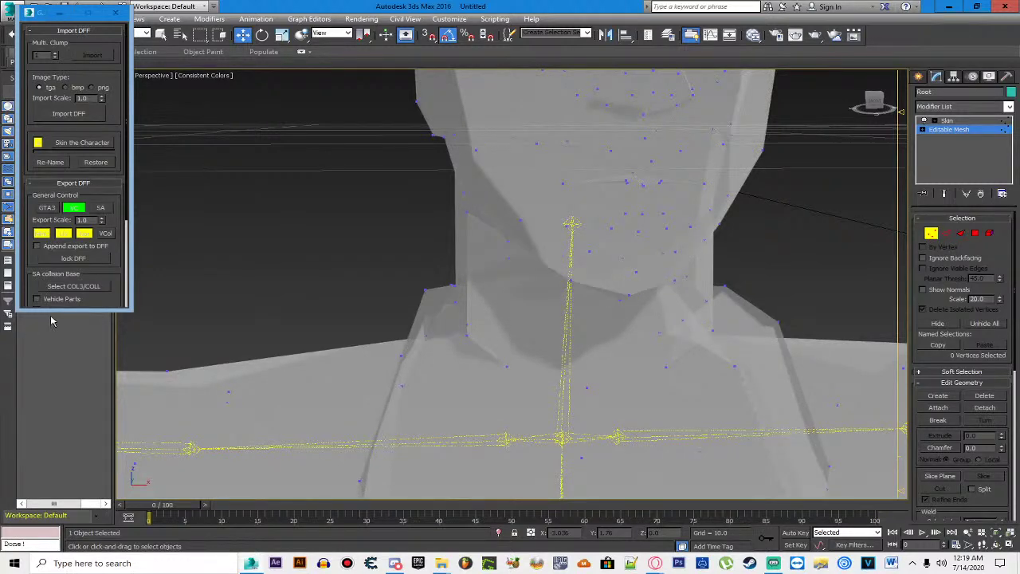
pyautogui.hotkey('alt', 'x')
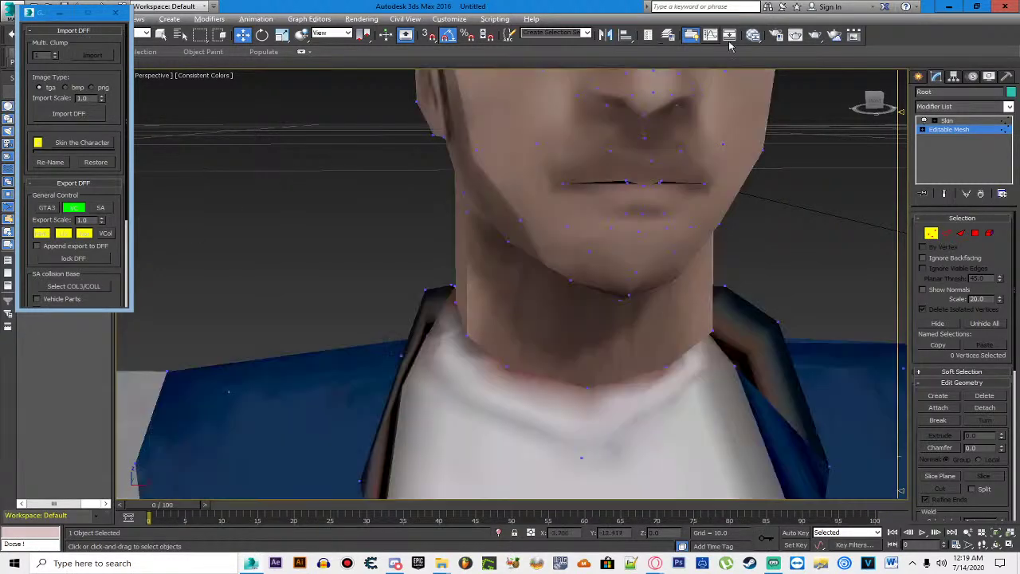
pyautogui.moveTo(870, 102); pyautogui.dragTo(874, 101)
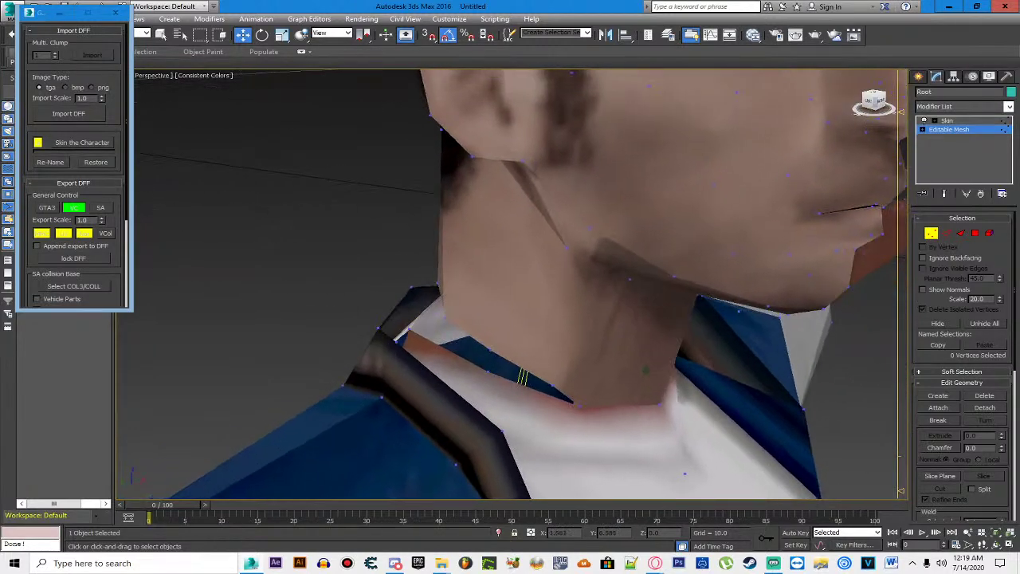
pyautogui.hotkey('alt', 'x')
pyautogui.moveTo(480, 348); pyautogui.dragTo(564, 400)
pyautogui.hotkey('alt', 'x')
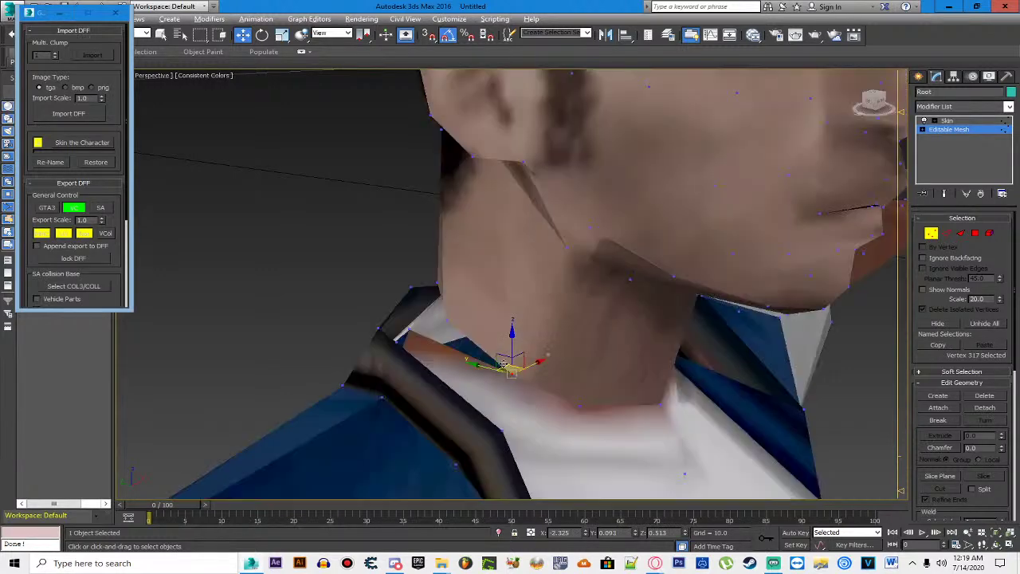
pyautogui.click(334, 232)
pyautogui.moveTo(873, 100); pyautogui.dragTo(885, 104)
pyautogui.hotkey('alt', 'x')
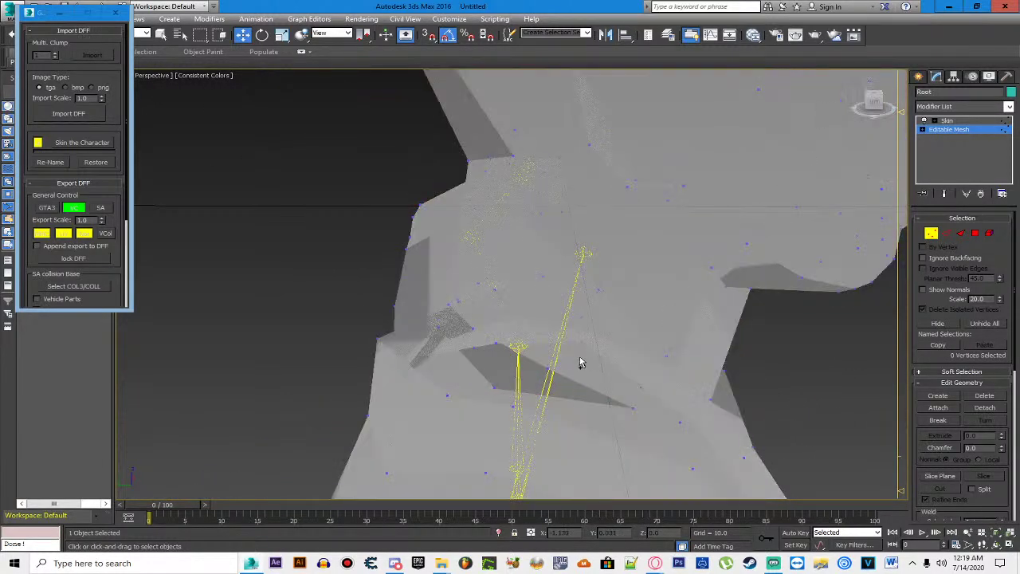
pyautogui.click(542, 378)
pyautogui.click(504, 389)
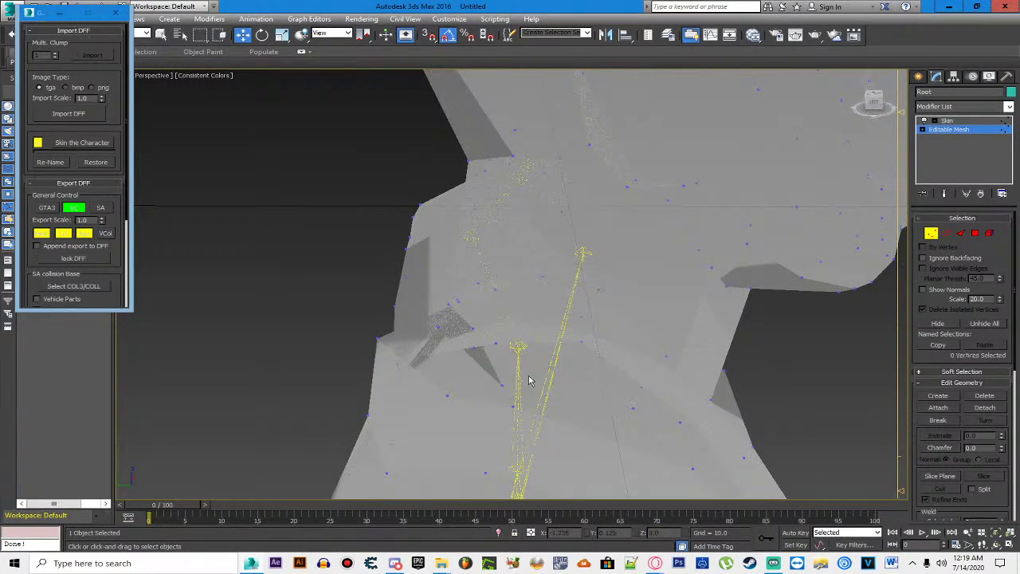
pyautogui.hotkey('alt', 'x')
# Step: Select two collar vertices and move them slightly down
pyautogui.moveTo(656, 239); pyautogui.dragTo(455, 348)
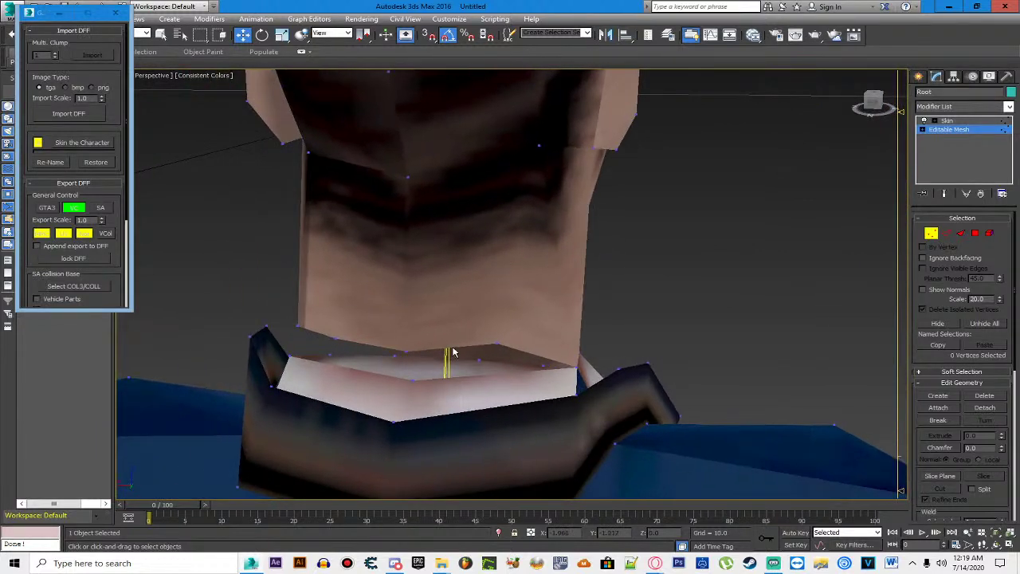
pyautogui.click(405, 351)
pyautogui.keyDown('ctrl'); pyautogui.click(414, 378); pyautogui.keyUp('ctrl')
pyautogui.moveTo(408, 384); pyautogui.dragTo(490, 381)
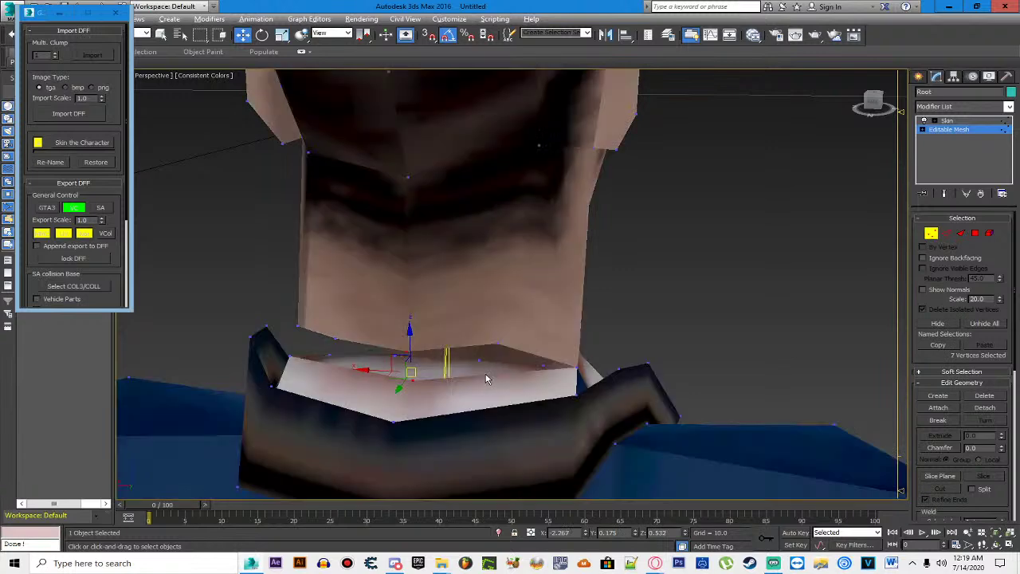
pyautogui.click(481, 379)
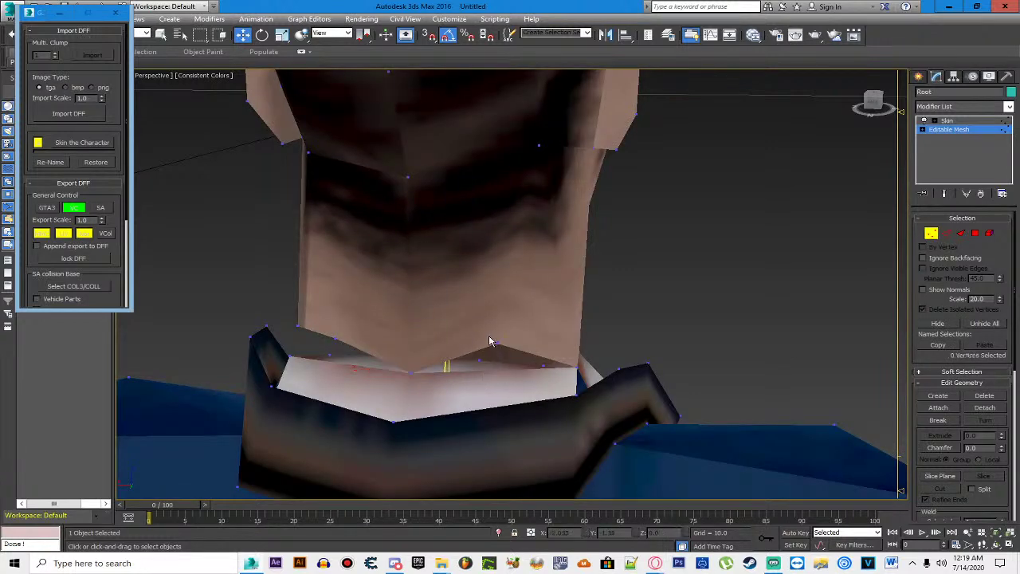
# Step: Pull a collar vertex down so the blue flap collapses against the neck
pyautogui.moveTo(873, 102); pyautogui.dragTo(876, 101)
pyautogui.click(385, 361)
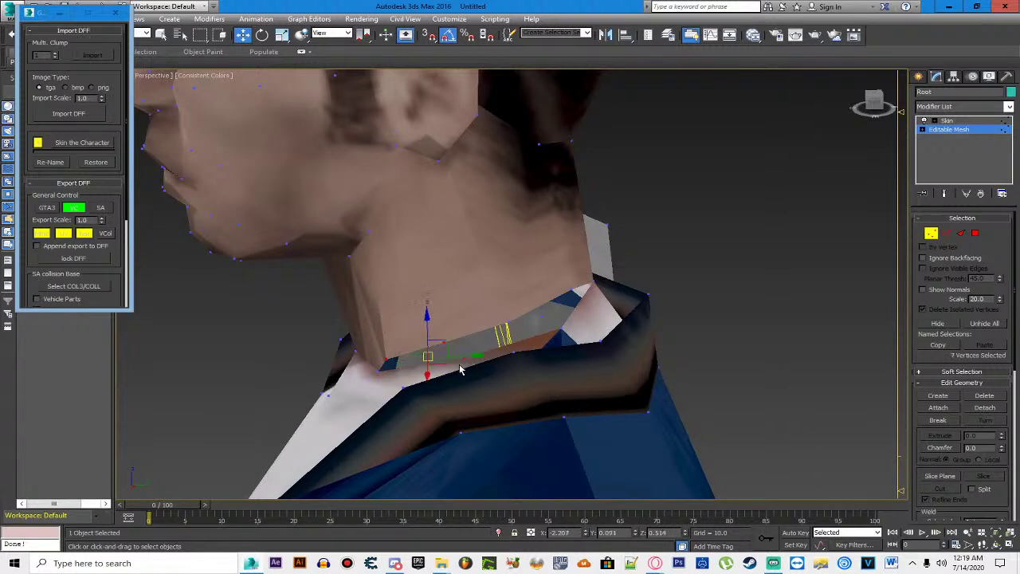
pyautogui.click(504, 348)
pyautogui.click(507, 328)
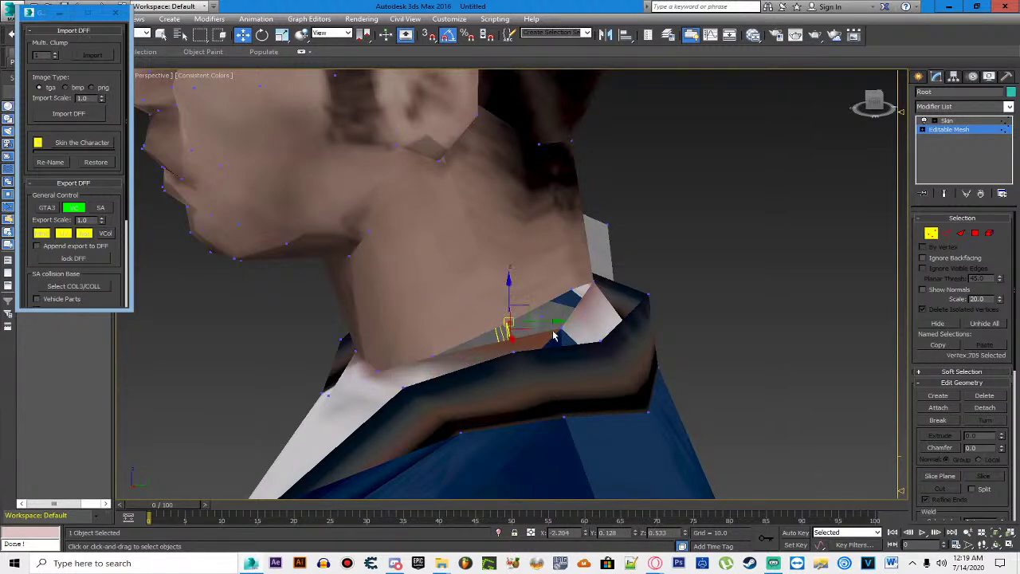
pyautogui.keyDown('ctrl'); pyautogui.click(568, 329); pyautogui.keyUp('ctrl')
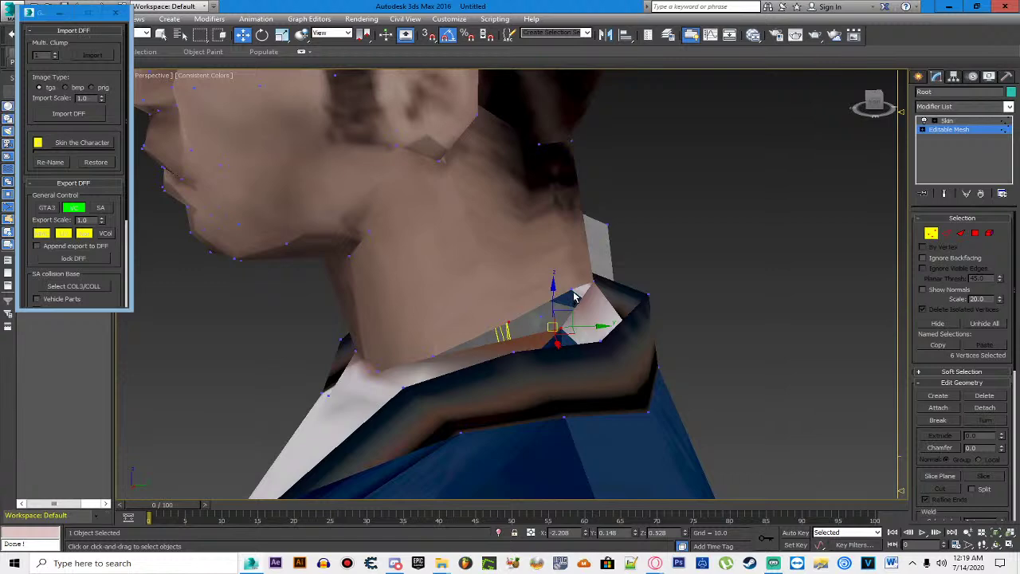
pyautogui.click(572, 287)
pyautogui.moveTo(572, 288); pyautogui.dragTo(590, 303)
pyautogui.click(769, 249)
# Step: Select collar vertex 701 beside the neck and drag it slightly down along Z
pyautogui.moveTo(874, 102); pyautogui.dragTo(805, 107)
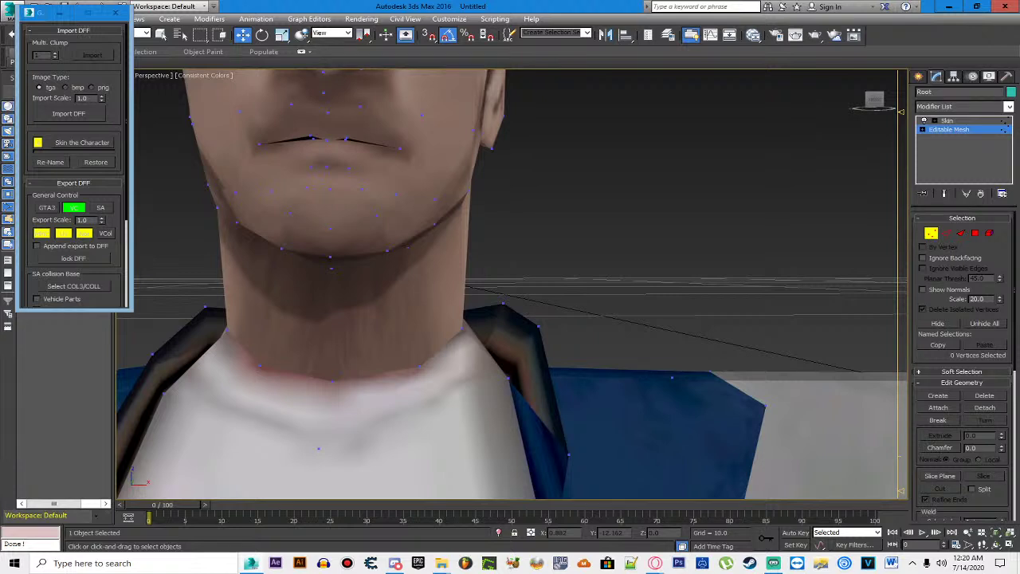
pyautogui.scroll(-4, 381, 211)
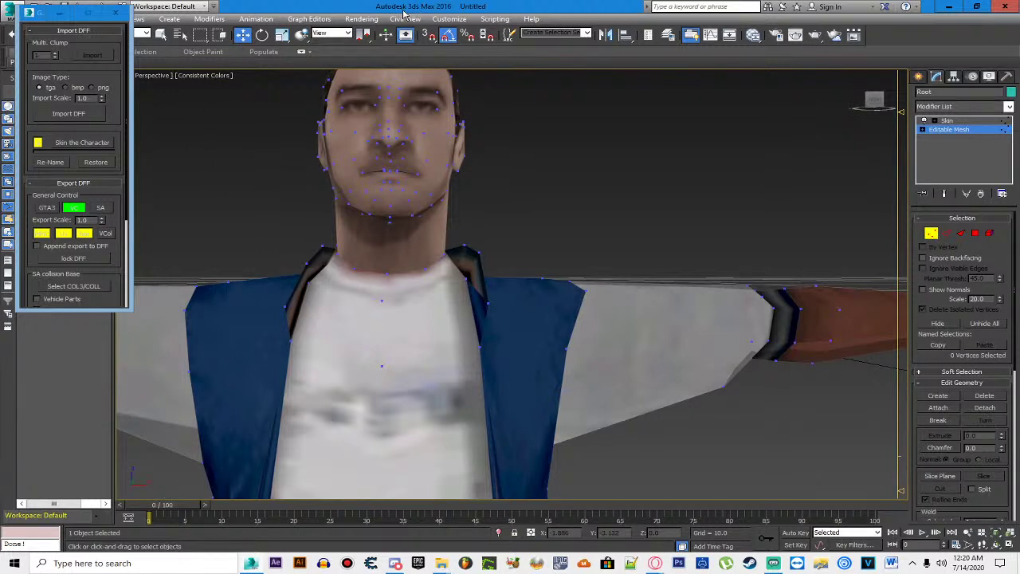
pyautogui.scroll(3, 296, 239)
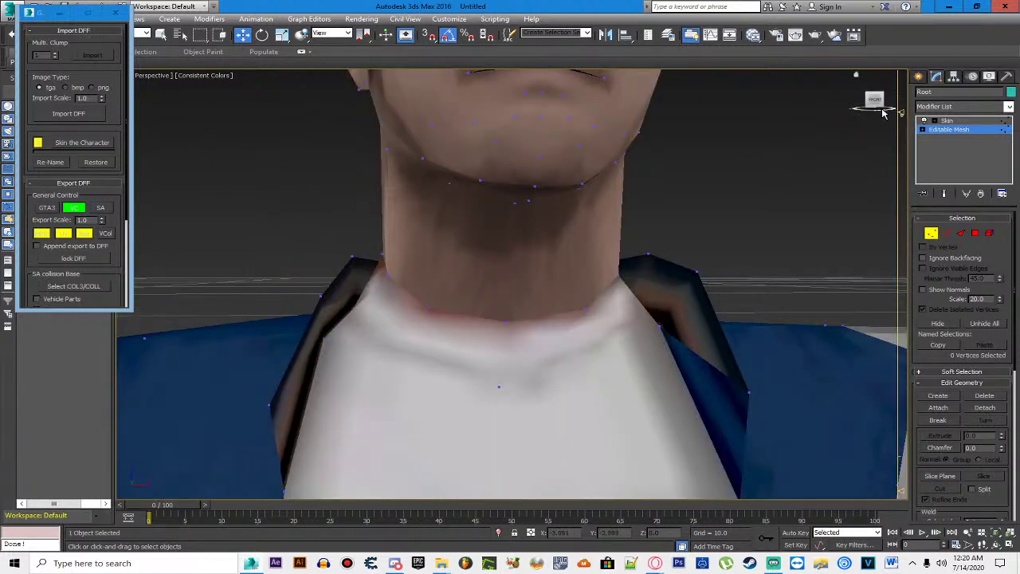
pyautogui.moveTo(885, 115); pyautogui.dragTo(805, 117)
pyautogui.moveTo(565, 316); pyautogui.dragTo(593, 304)
pyautogui.scroll(3, 630, 299)
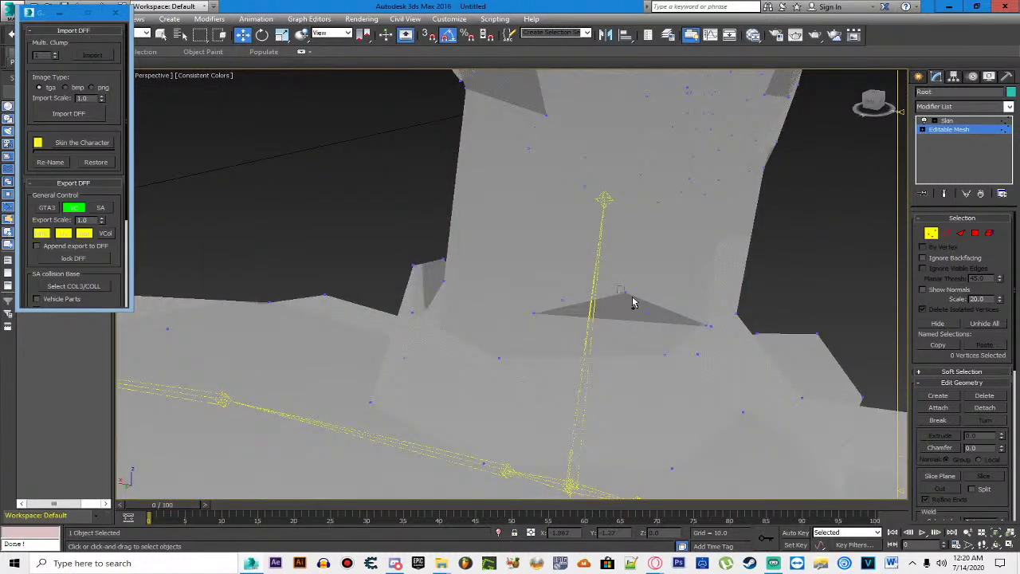
pyautogui.click(620, 290)
pyautogui.scroll(-3, 629, 302)
pyautogui.moveTo(629, 301); pyautogui.dragTo(557, 312)
pyautogui.moveTo(356, 227); pyautogui.dragTo(332, 288)
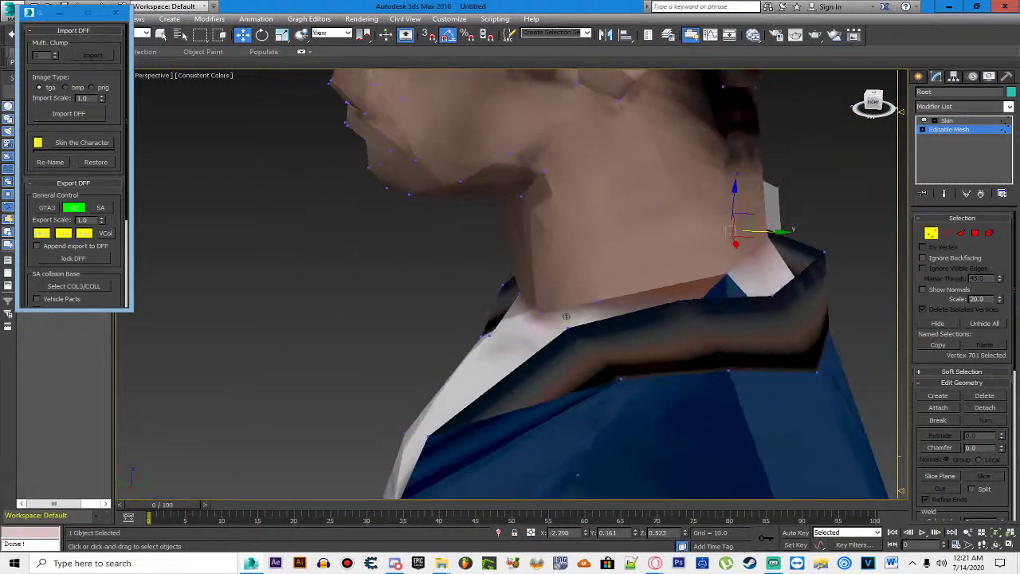
pyautogui.moveTo(542, 314); pyautogui.dragTo(566, 317)
pyautogui.click(614, 178)
# Step: Zoom Extents (Z) to frame the whole character and zoom toward the head and torso
pyautogui.press('z')
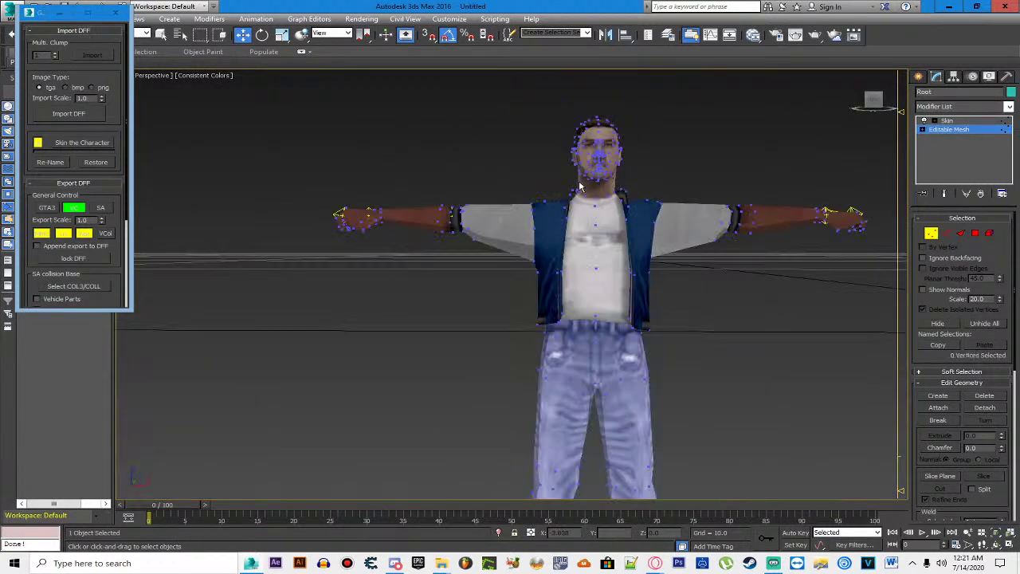
pyautogui.moveTo(460, 141); pyautogui.dragTo(379, 189)
pyautogui.scroll(3, 439, 159)
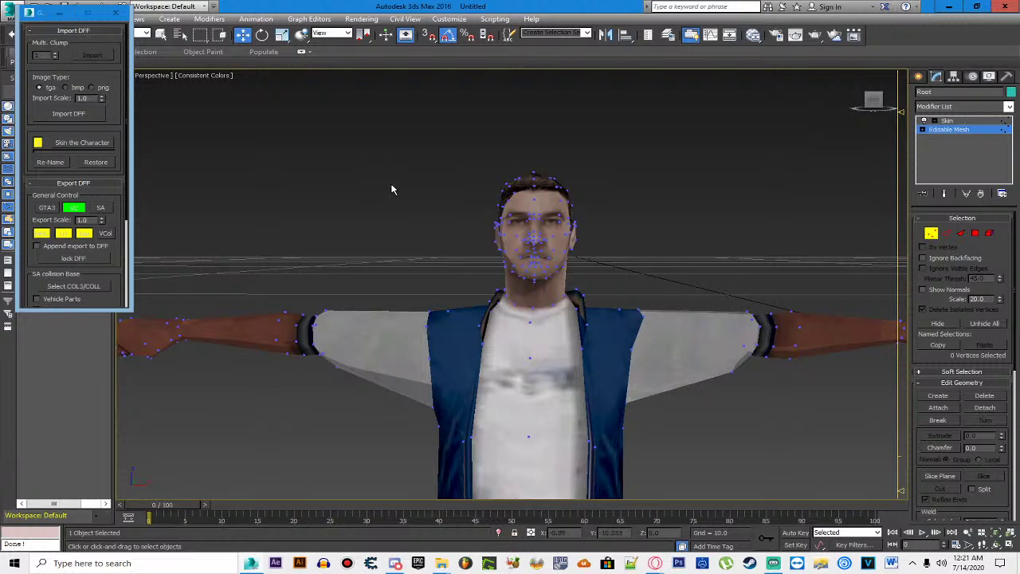
pyautogui.scroll(2, 543, 200)
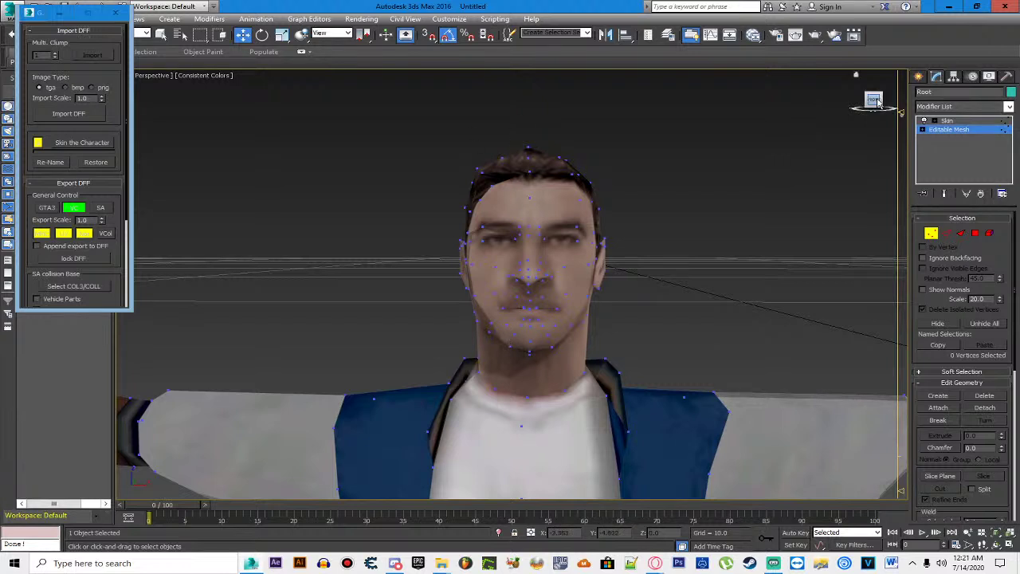
# Step: Box-select all head vertices and lower them along Z in front view
pyautogui.moveTo(873, 100); pyautogui.dragTo(875, 89)
pyautogui.moveTo(340, 143); pyautogui.dragTo(658, 384)
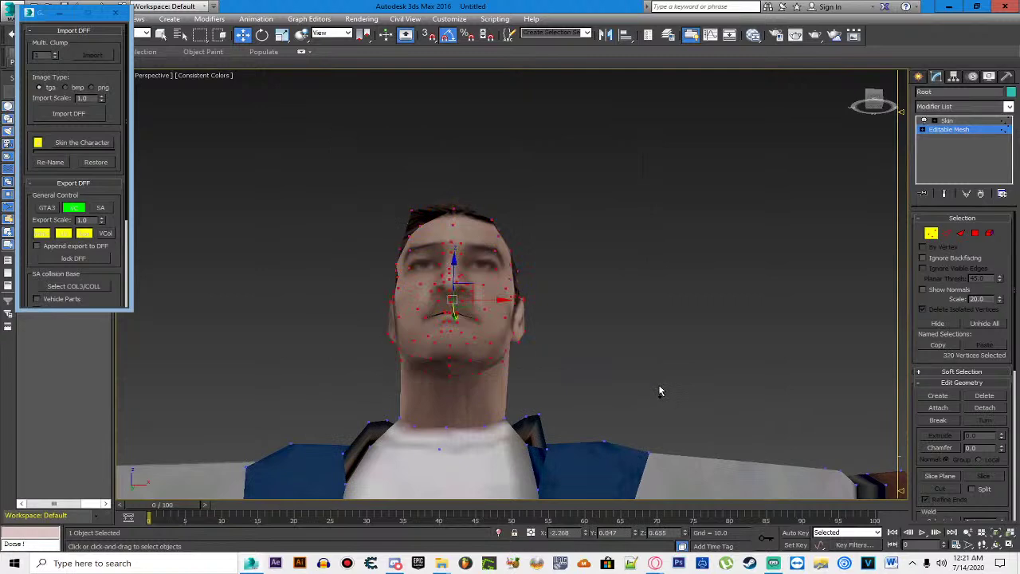
pyautogui.click(883, 101)
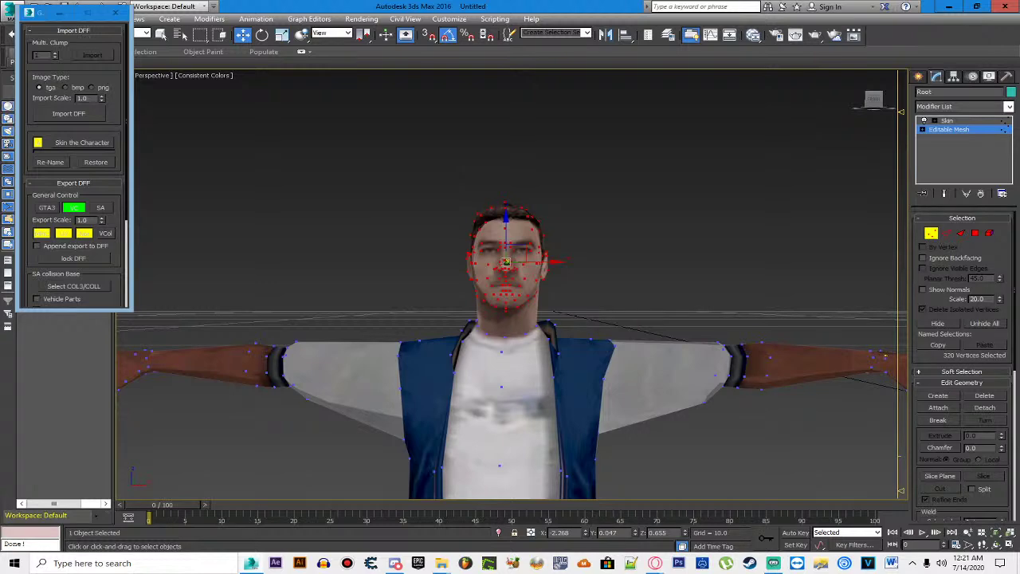
pyautogui.scroll(5, 448, 279)
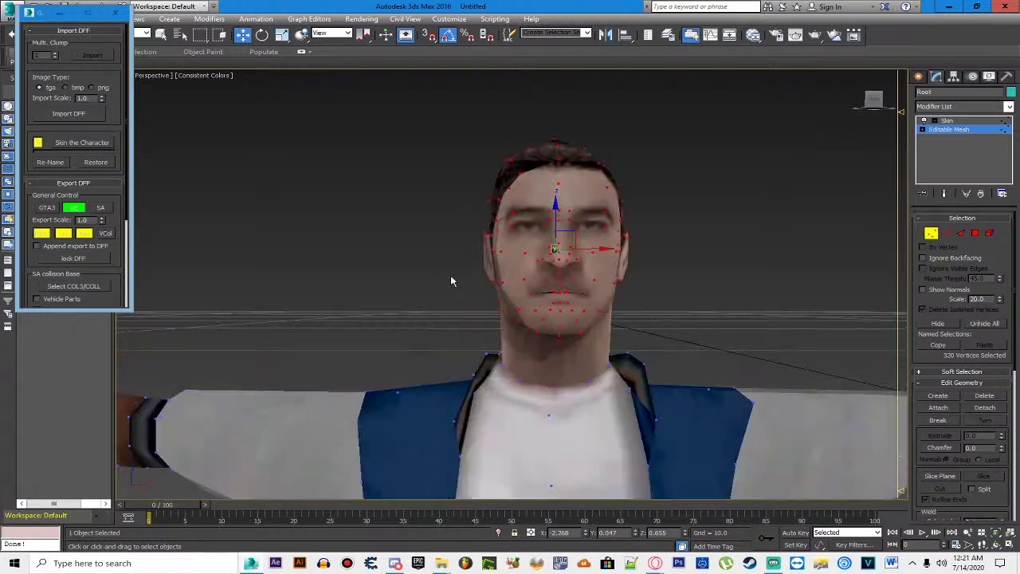
pyautogui.hotkey('alt', 'x')
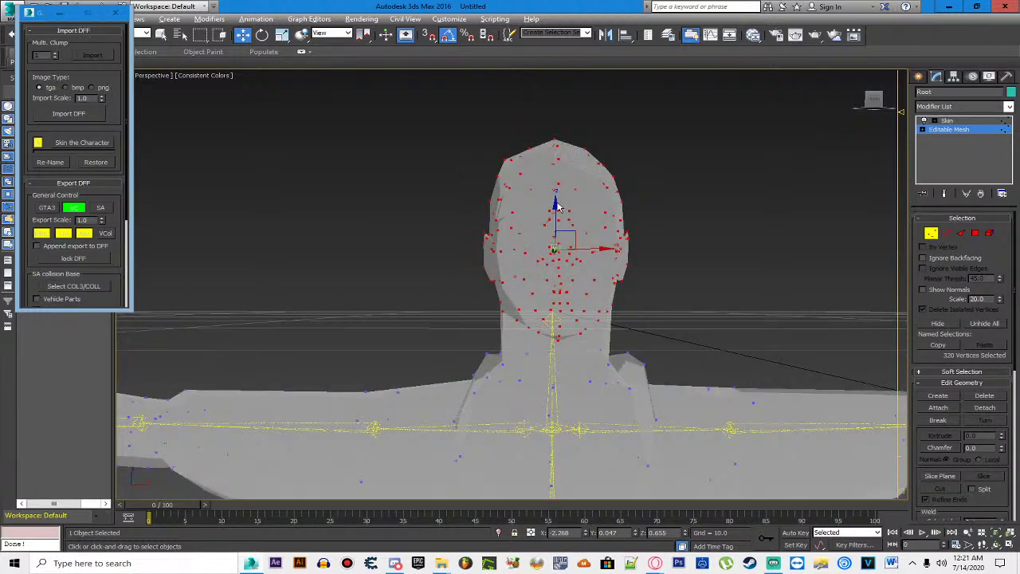
pyautogui.hotkey('alt', 'x')
pyautogui.moveTo(558, 205); pyautogui.dragTo(556, 243)
pyautogui.moveTo(874, 100); pyautogui.dragTo(829, 102)
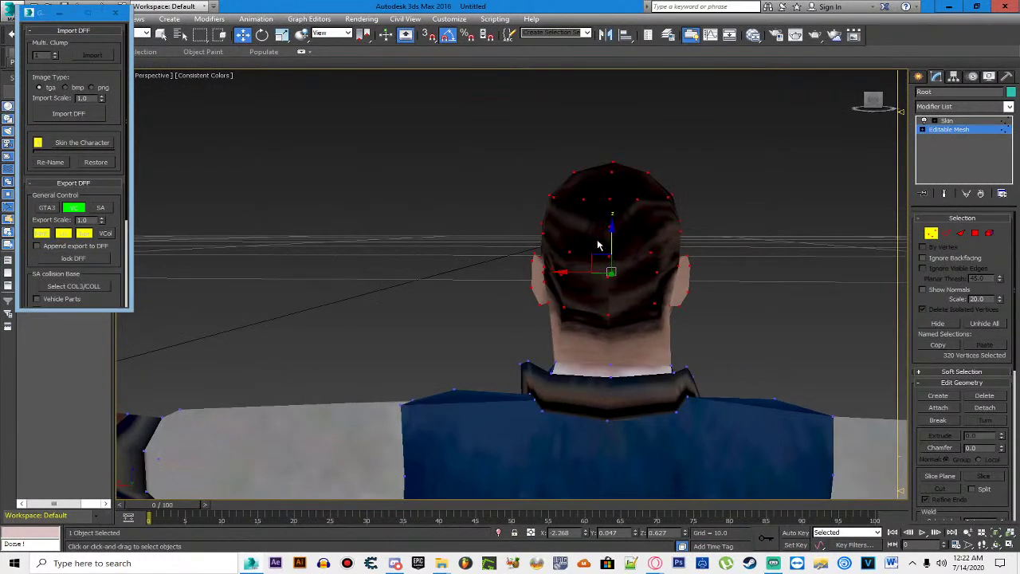
pyautogui.moveTo(611, 230); pyautogui.dragTo(566, 278)
# Step: Shift the head vertices slightly back along X, then deselect them
pyautogui.click(873, 104)
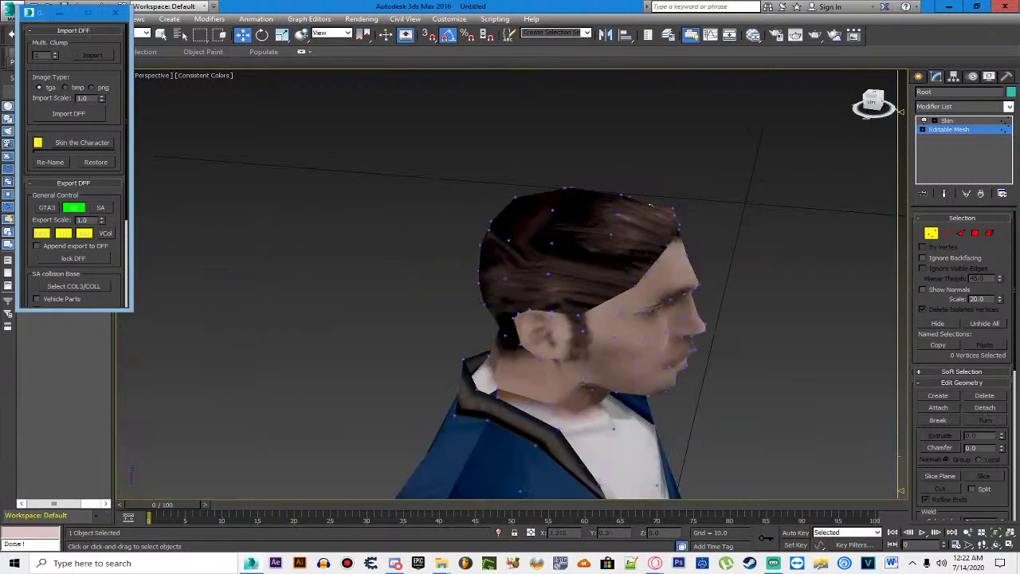
pyautogui.hotkey('shift', 'z')
pyautogui.hotkey('ctrl', 'z')
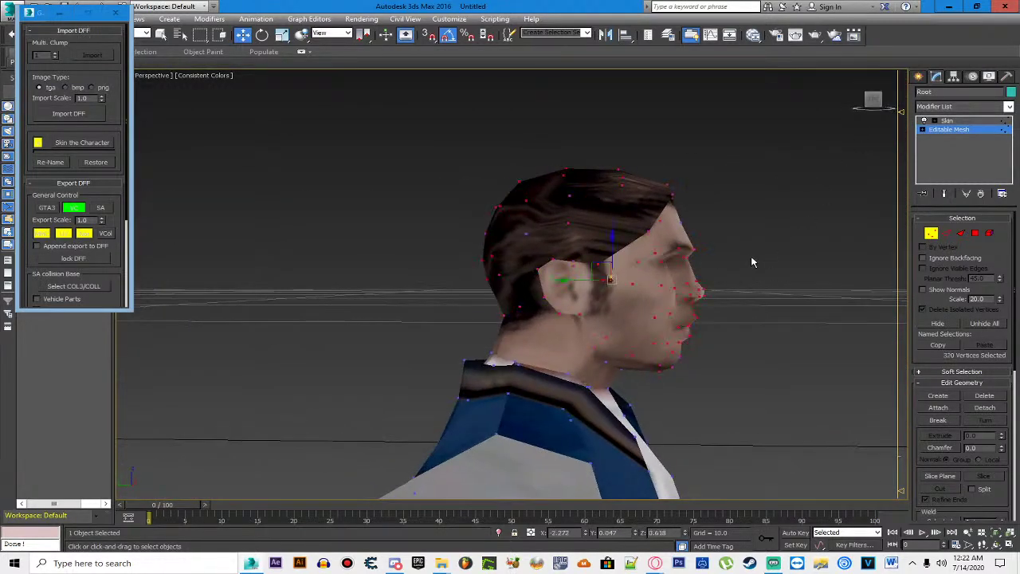
pyautogui.moveTo(563, 280); pyautogui.dragTo(549, 280)
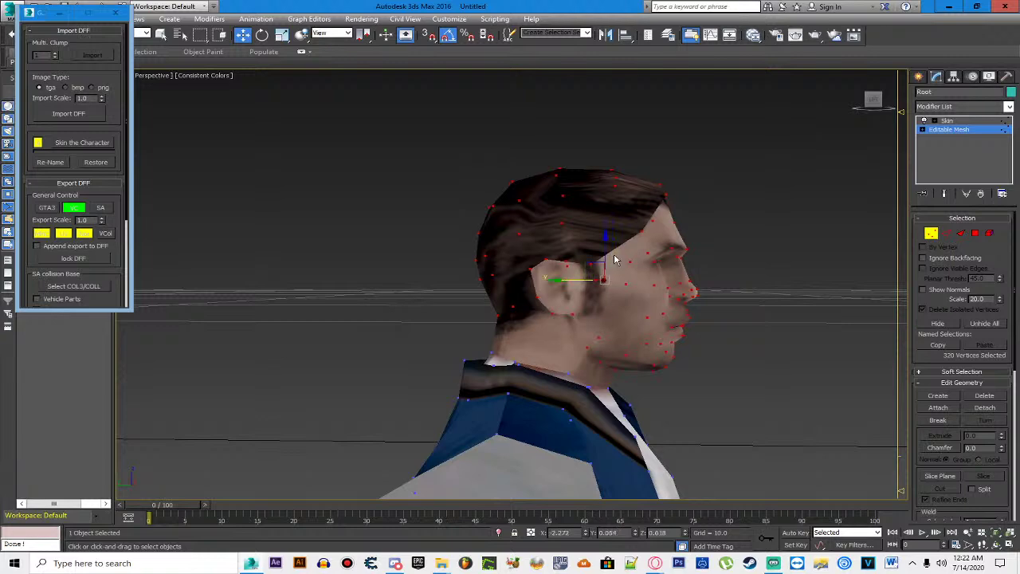
pyautogui.click(796, 183)
# Step: Clear the vertex selection, then put the character's Editable Mesh into Polygon/Face selection mode
pyautogui.click(874, 98)
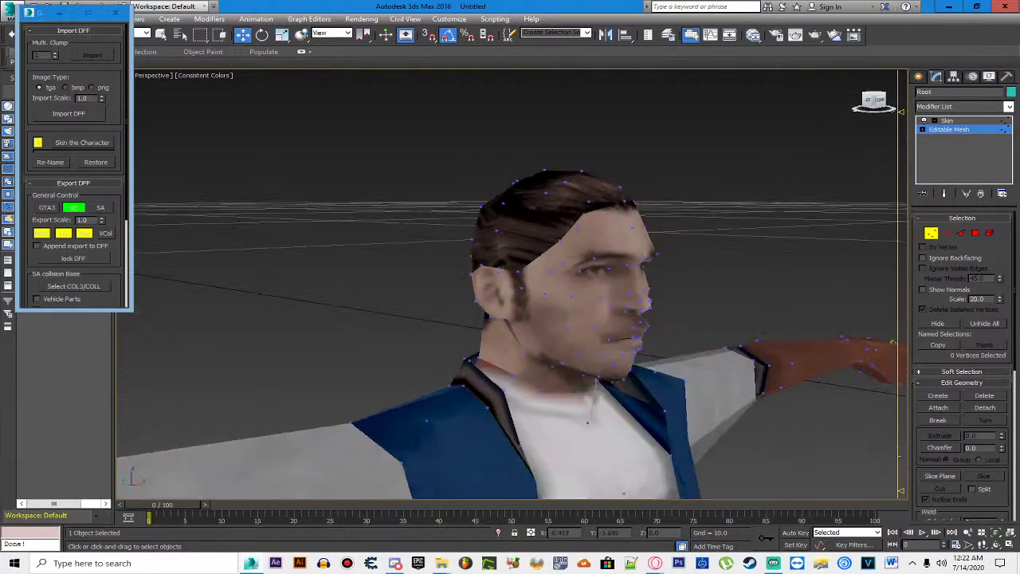
pyautogui.scroll(-5, 372, 156)
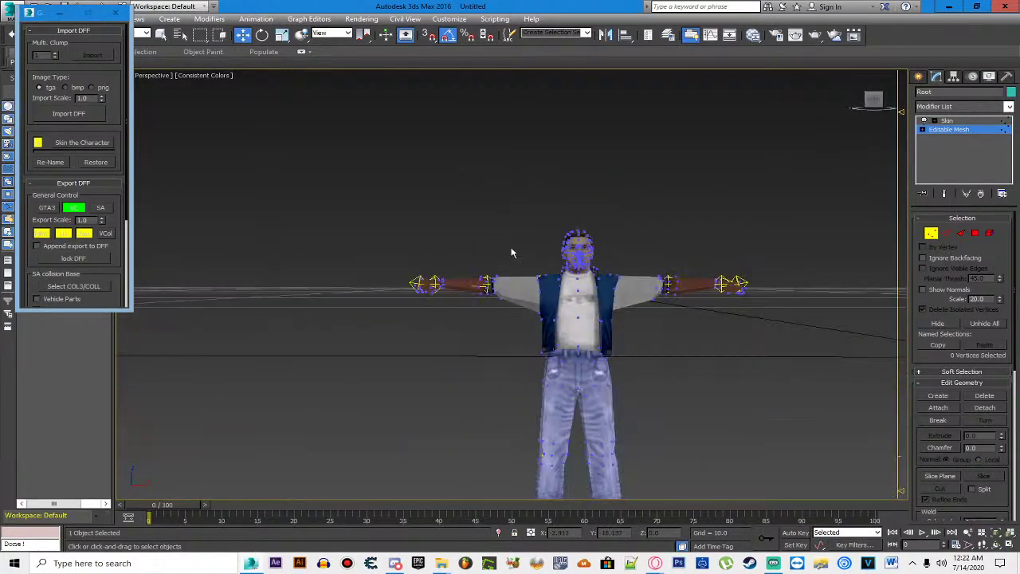
pyautogui.scroll(5, 436, 173)
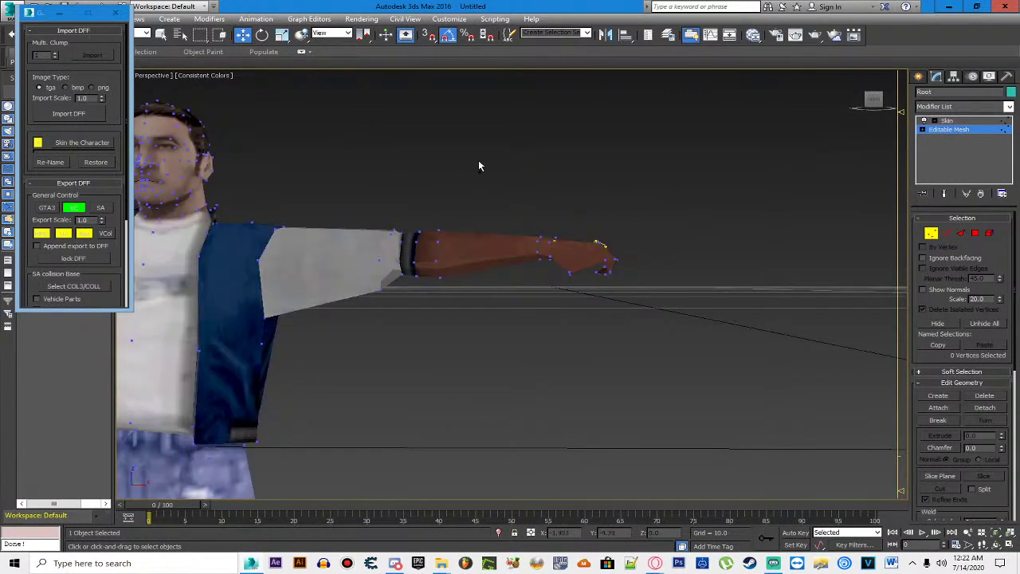
pyautogui.scroll(2, 518, 175)
pyautogui.moveTo(560, 189); pyautogui.dragTo(560, 194)
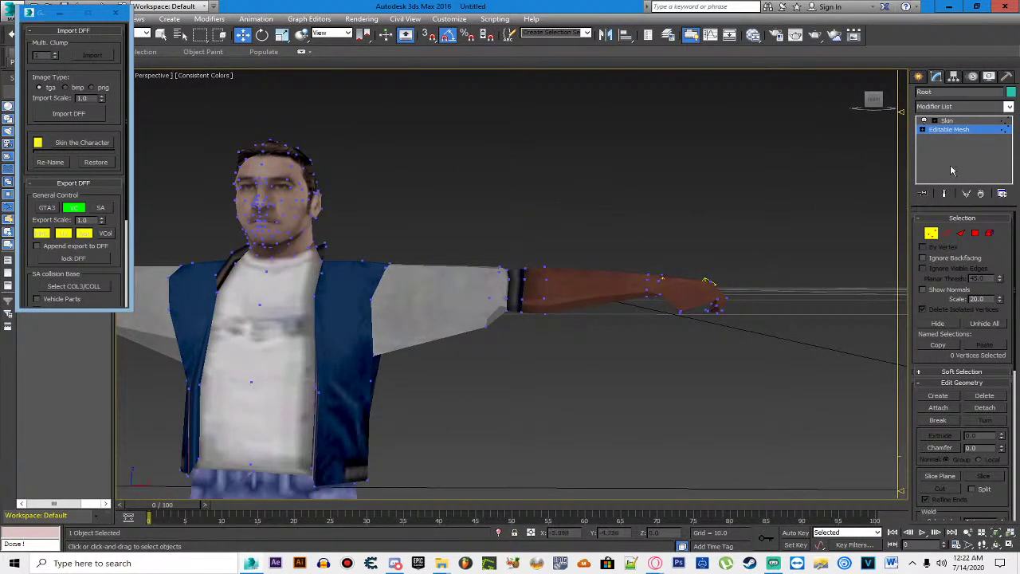
pyautogui.click(950, 129)
pyautogui.click(789, 223)
pyautogui.click(619, 300)
pyautogui.click(987, 130)
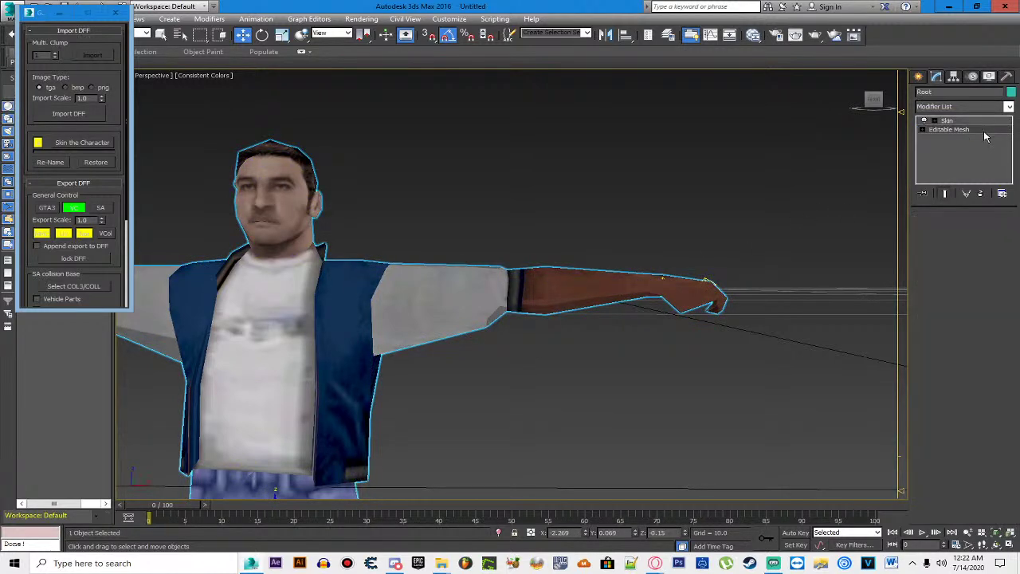
pyautogui.click(993, 235)
pyautogui.click(652, 245)
# Step: Box-select the faces of the first forearm
pyautogui.click(576, 290)
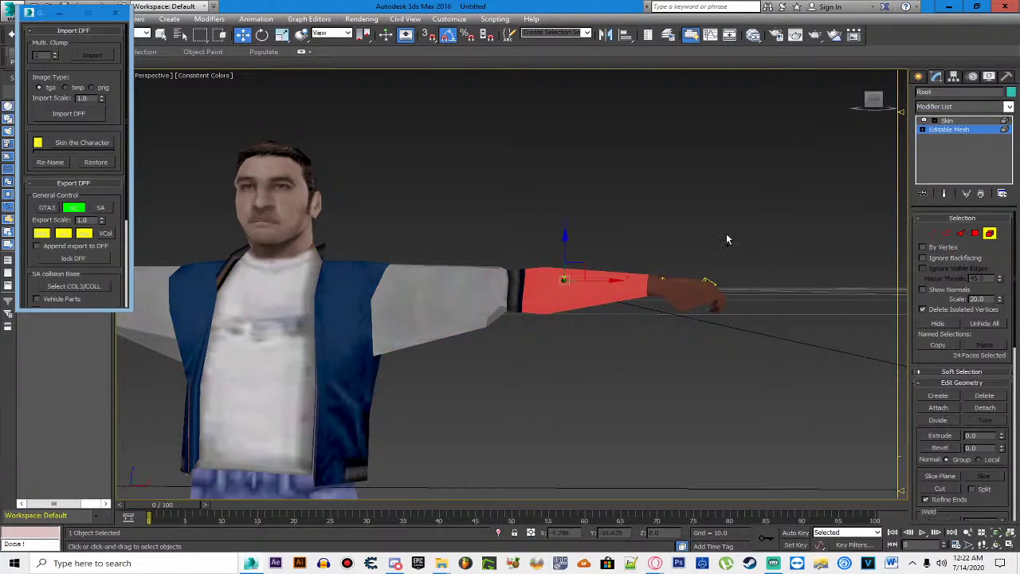
pyautogui.moveTo(870, 102); pyautogui.dragTo(873, 99)
pyautogui.keyDown('ctrl'); pyautogui.click(365, 289); pyautogui.keyUp('ctrl')
pyautogui.hotkey('ctrl', 'd')
pyautogui.click(367, 283)
pyautogui.hotkey('ctrl', 'd')
pyautogui.moveTo(391, 250); pyautogui.dragTo(499, 398)
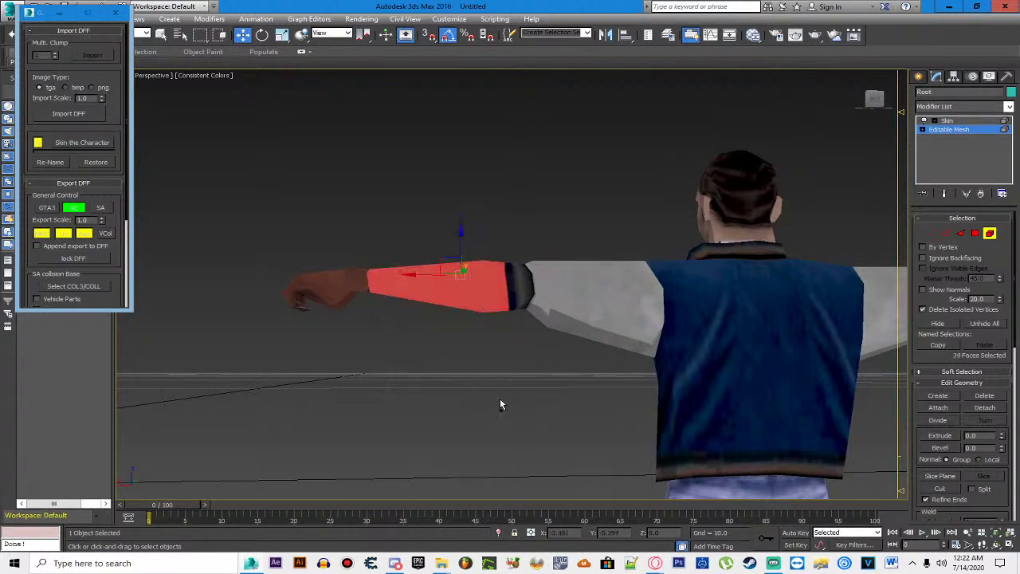
# Step: Add the other forearm's faces to the selection
pyautogui.moveTo(626, 216); pyautogui.dragTo(179, 220)
pyautogui.moveTo(558, 205); pyautogui.dragTo(646, 215)
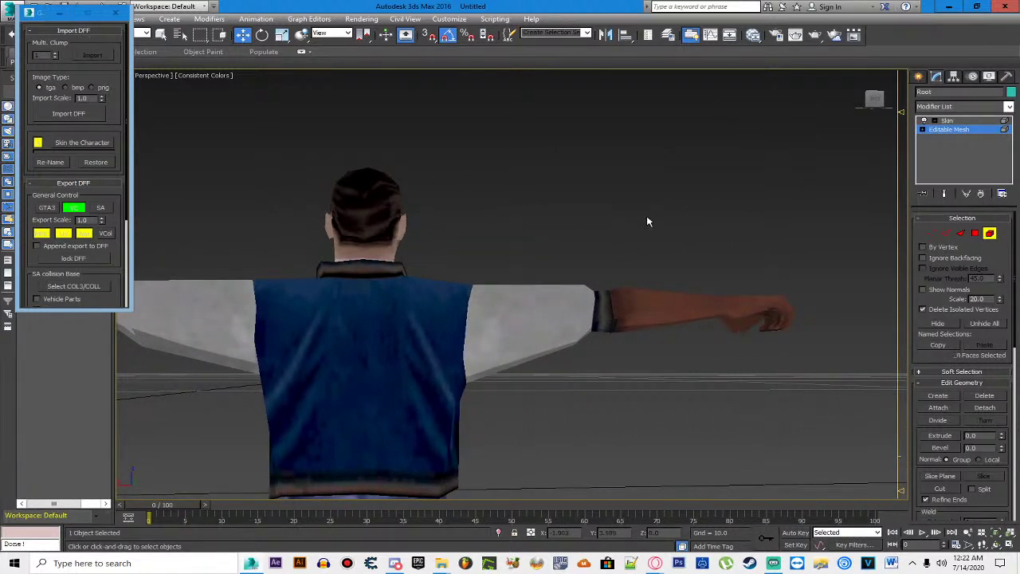
pyautogui.scroll(-5, 642, 217)
pyautogui.scroll(3, 368, 292)
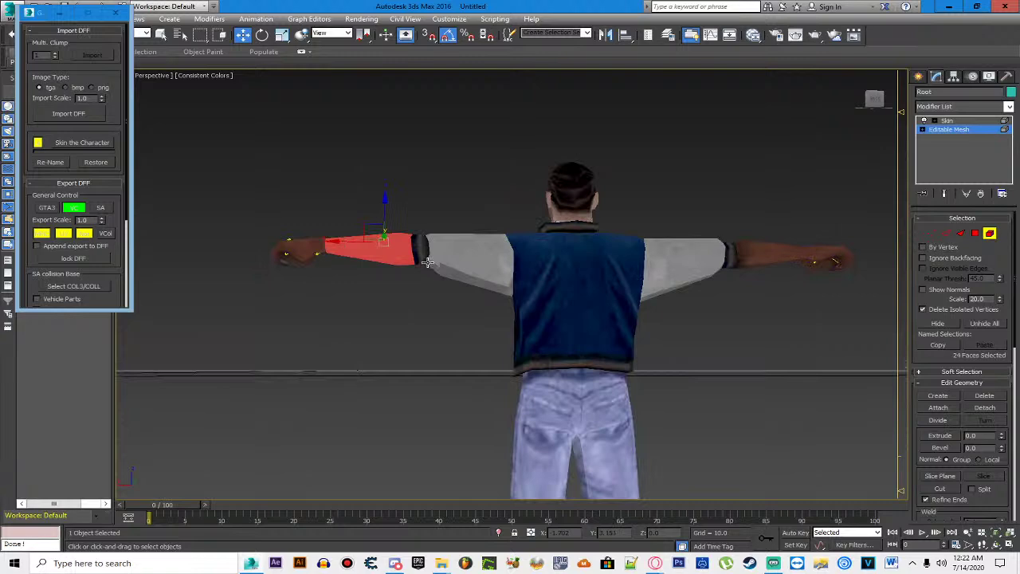
pyautogui.scroll(3, 367, 267)
pyautogui.scroll(-4, 383, 269)
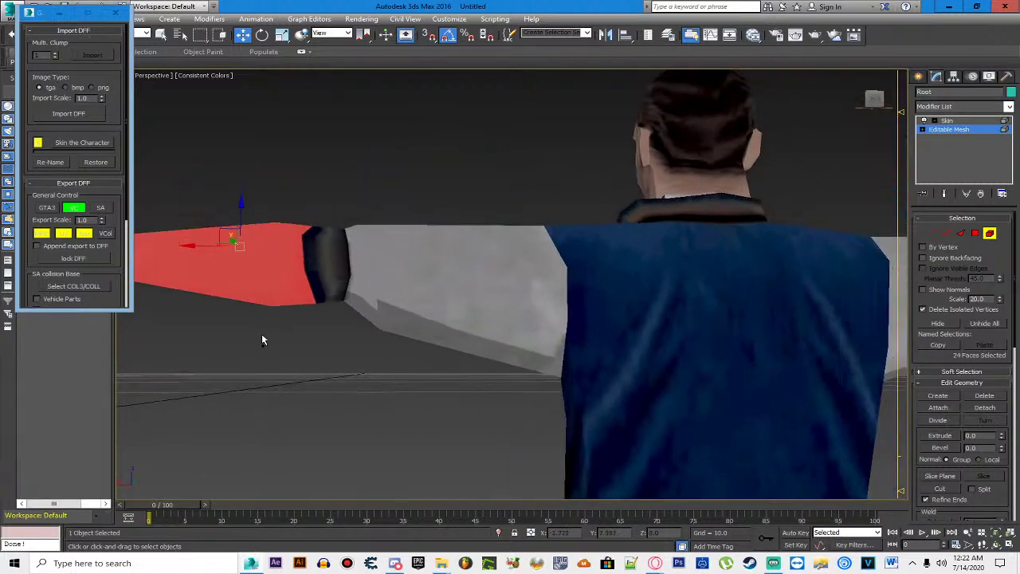
pyautogui.scroll(-4, 255, 336)
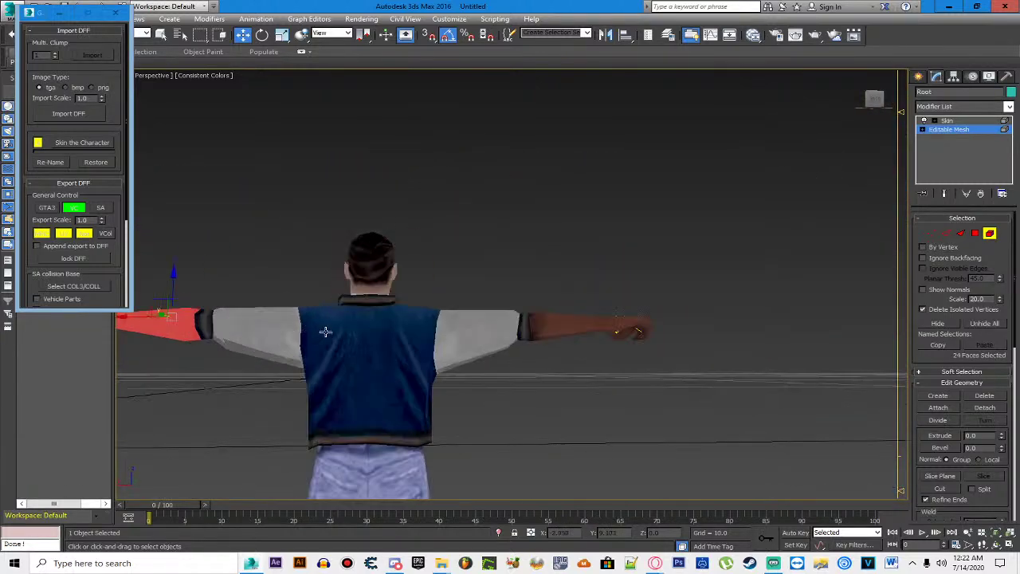
pyautogui.moveTo(541, 284); pyautogui.dragTo(578, 368)
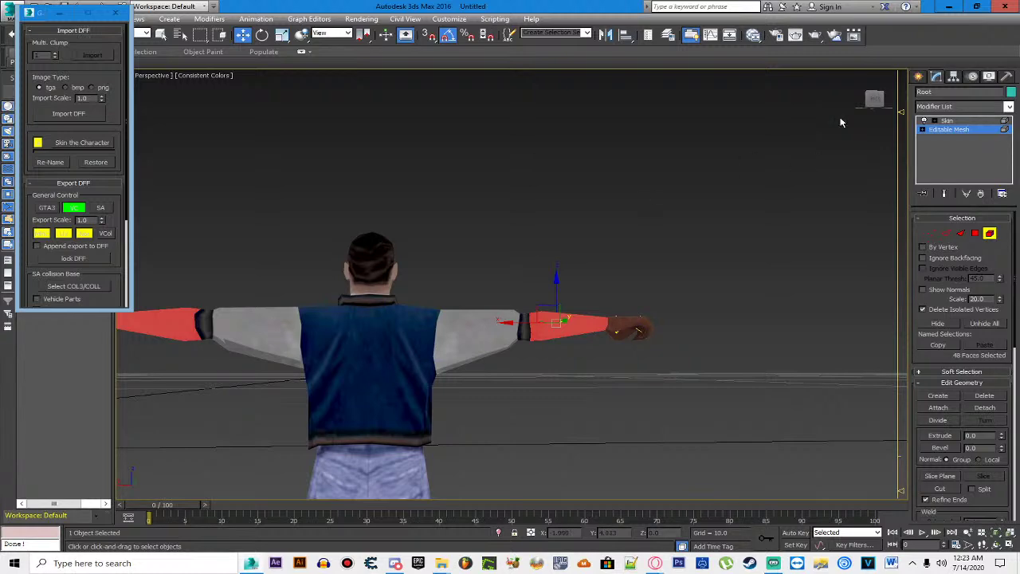
# Step: Check the forearm selection from side and front views and open the Modifier List
pyautogui.moveTo(874, 98); pyautogui.dragTo(837, 100)
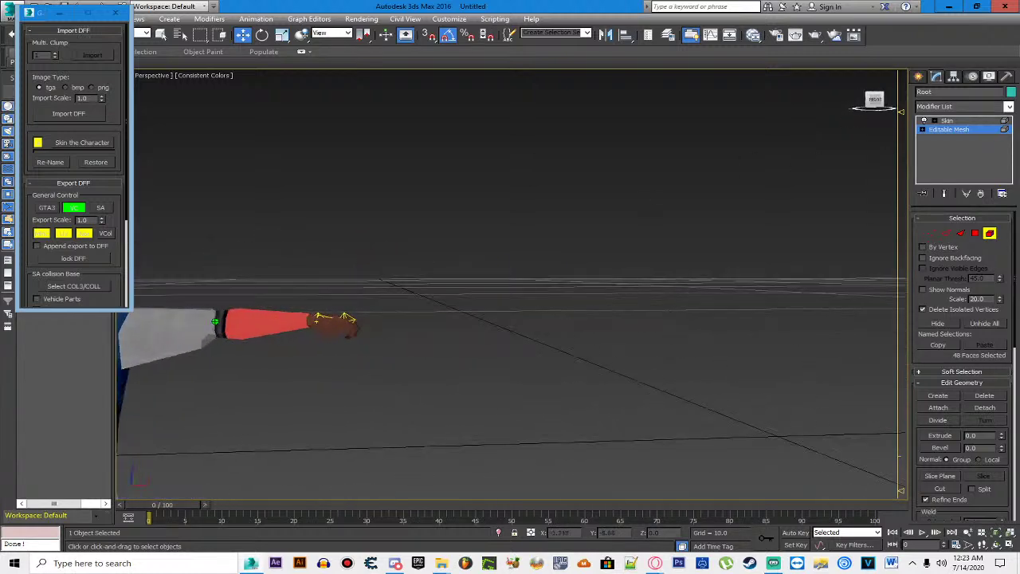
pyautogui.moveTo(342, 369); pyautogui.dragTo(554, 314)
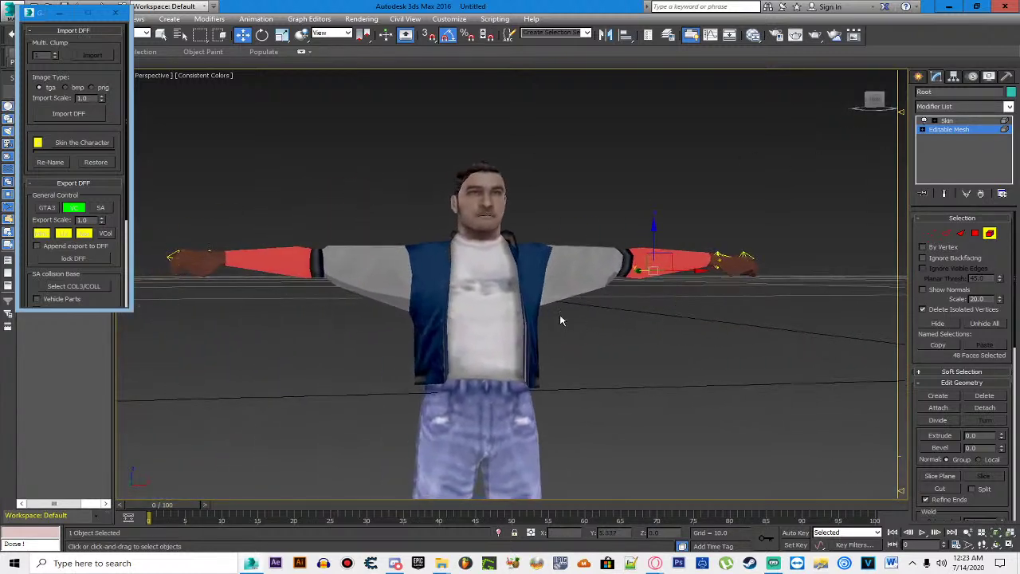
pyautogui.doubleClick(288, 6)
pyautogui.click(324, 279)
pyautogui.doubleClick(757, 54)
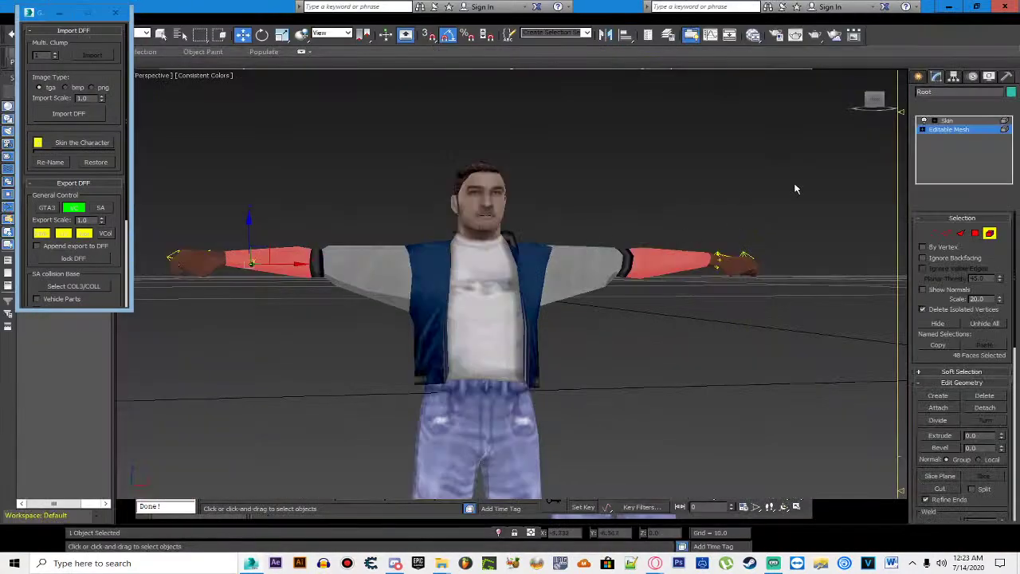
pyautogui.click(1007, 106)
pyautogui.scroll(-11, 972, 447)
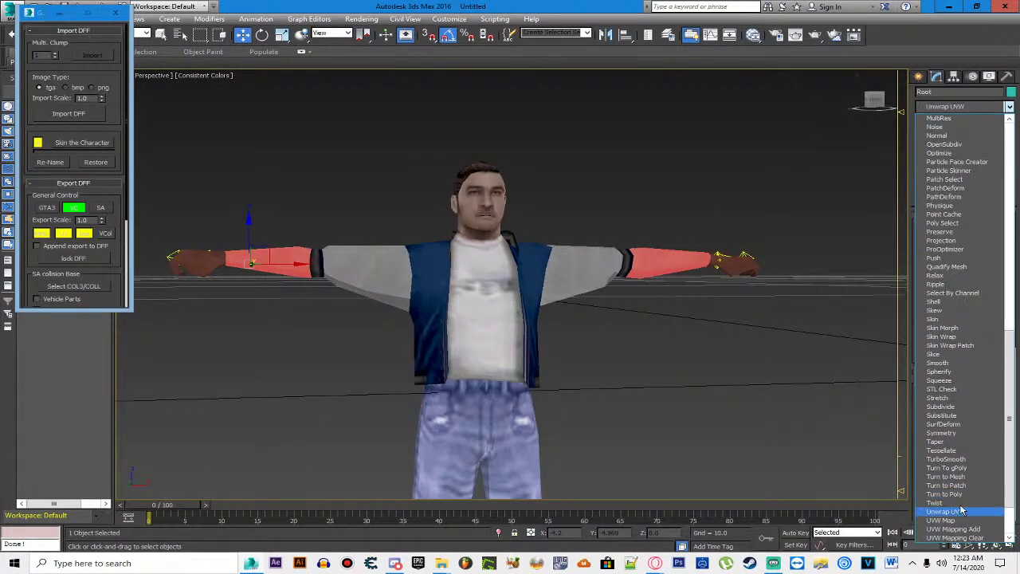
# Step: Add Unwrap UVW and show the StefanCap.tga map in the UV editor
pyautogui.click(946, 511)
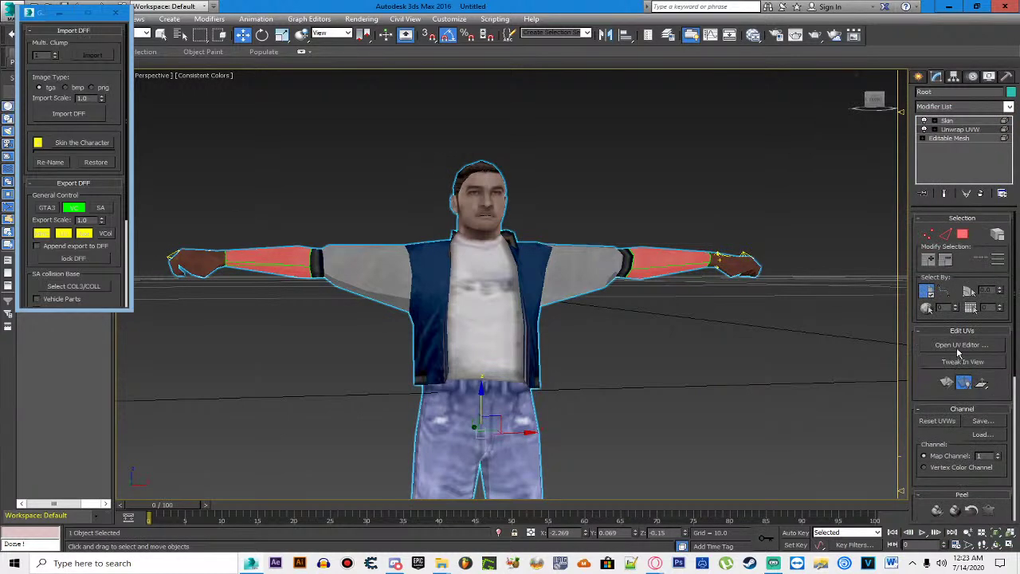
pyautogui.click(959, 347)
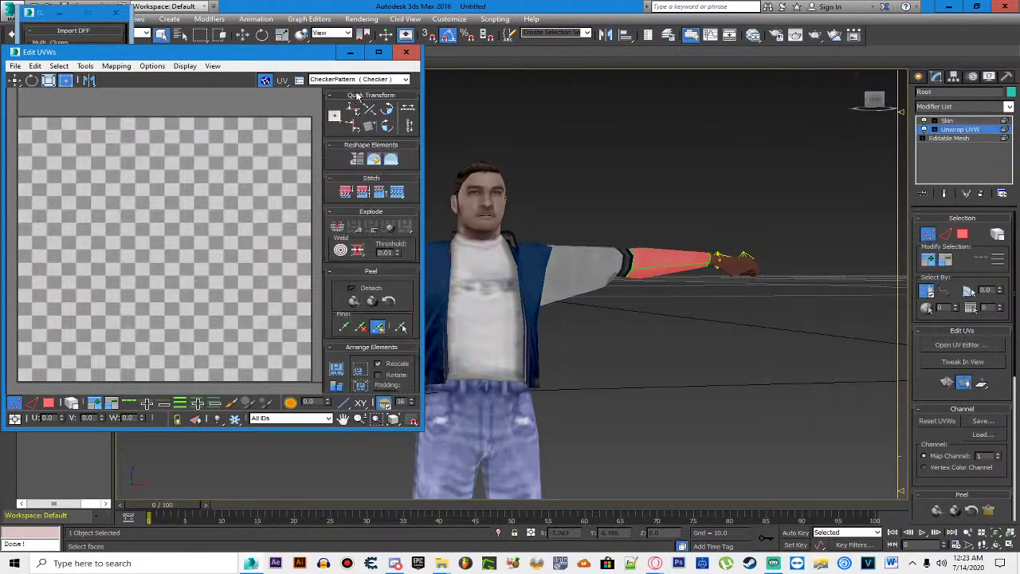
pyautogui.click(381, 80)
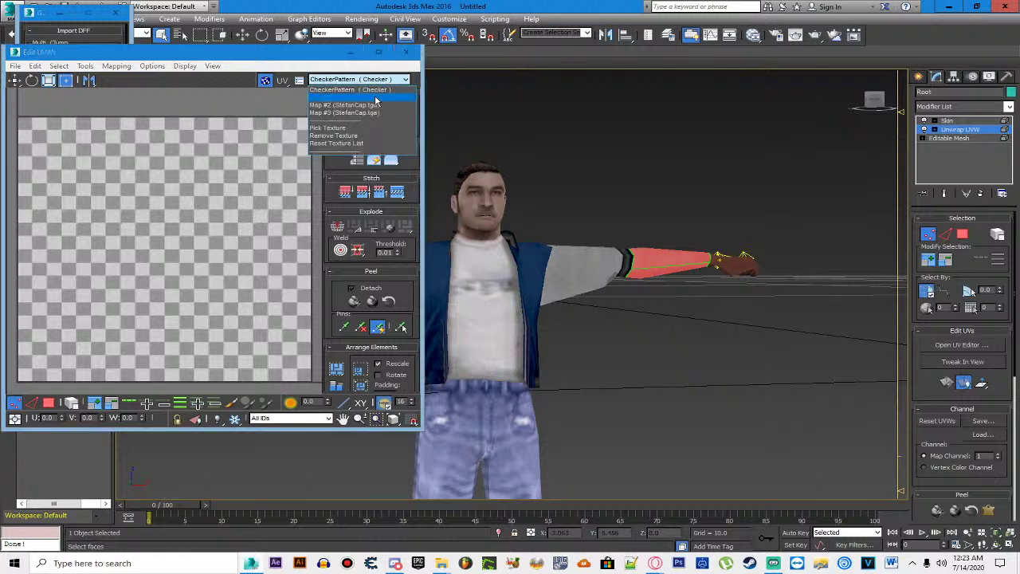
pyautogui.click(345, 112)
pyautogui.scroll(-5, 251, 141)
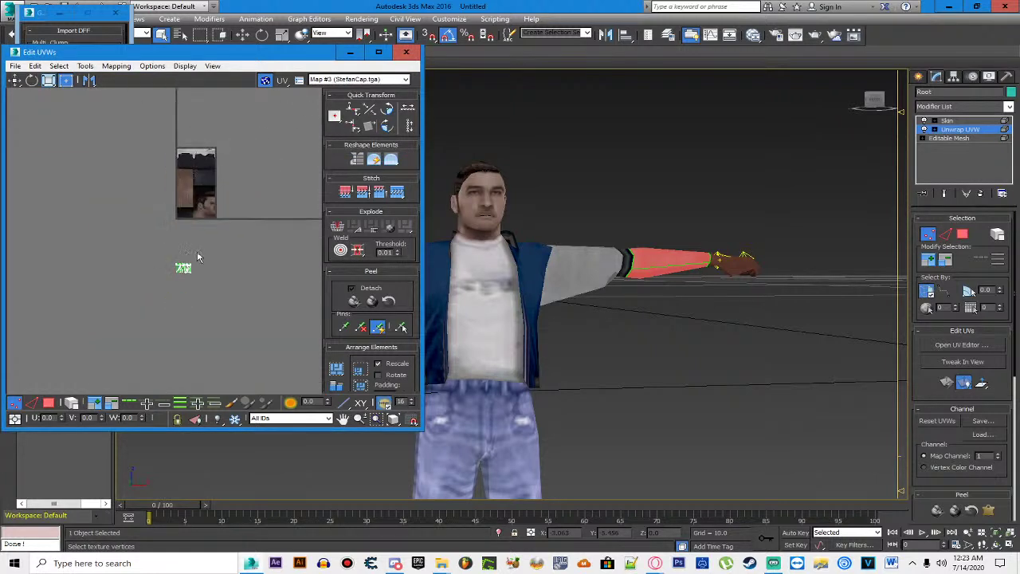
# Step: Move and scale the forearm UV shell onto the bare-skin area, then close the editor
pyautogui.moveTo(166, 254); pyautogui.dragTo(197, 282)
pyautogui.scroll(6, 184, 269)
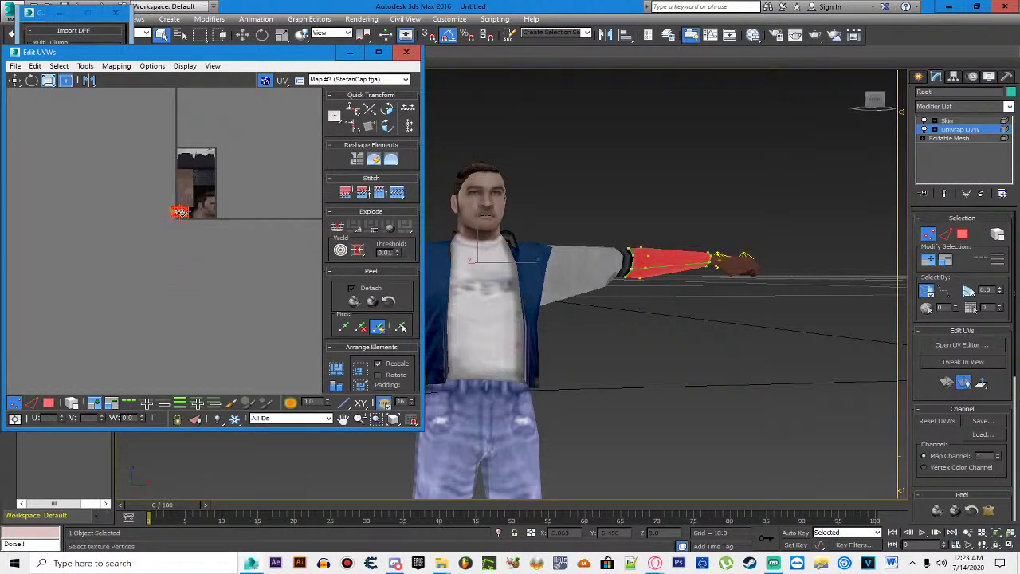
pyautogui.moveTo(207, 242); pyautogui.dragTo(234, 141)
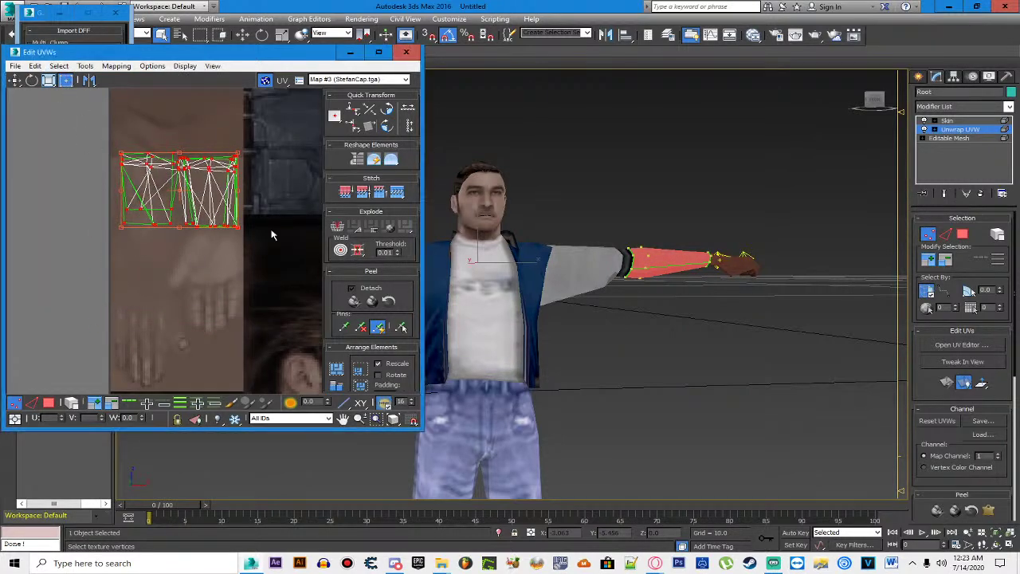
pyautogui.moveTo(239, 227); pyautogui.dragTo(236, 220)
pyautogui.click(297, 154)
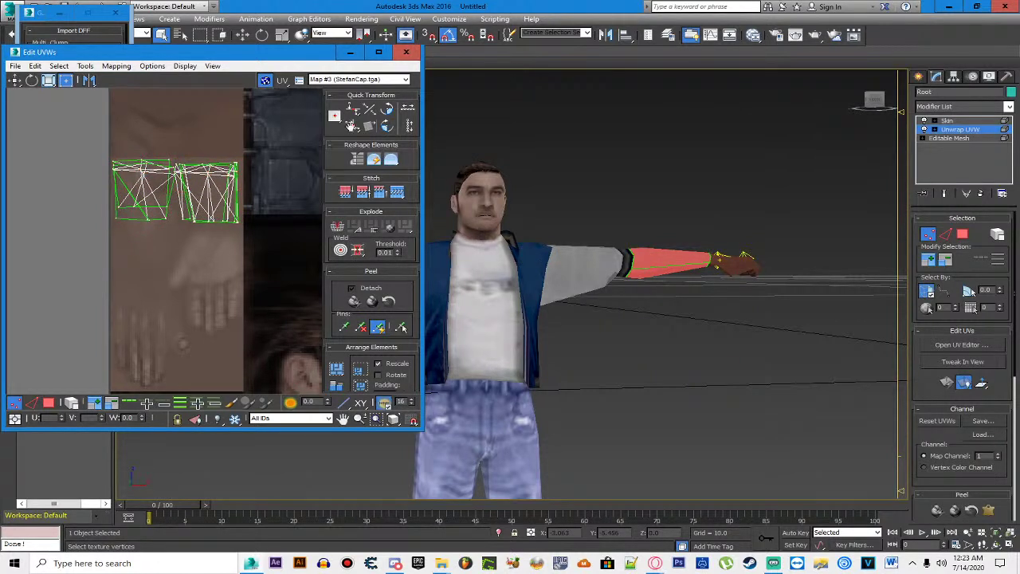
pyautogui.click(408, 53)
pyautogui.click(815, 151)
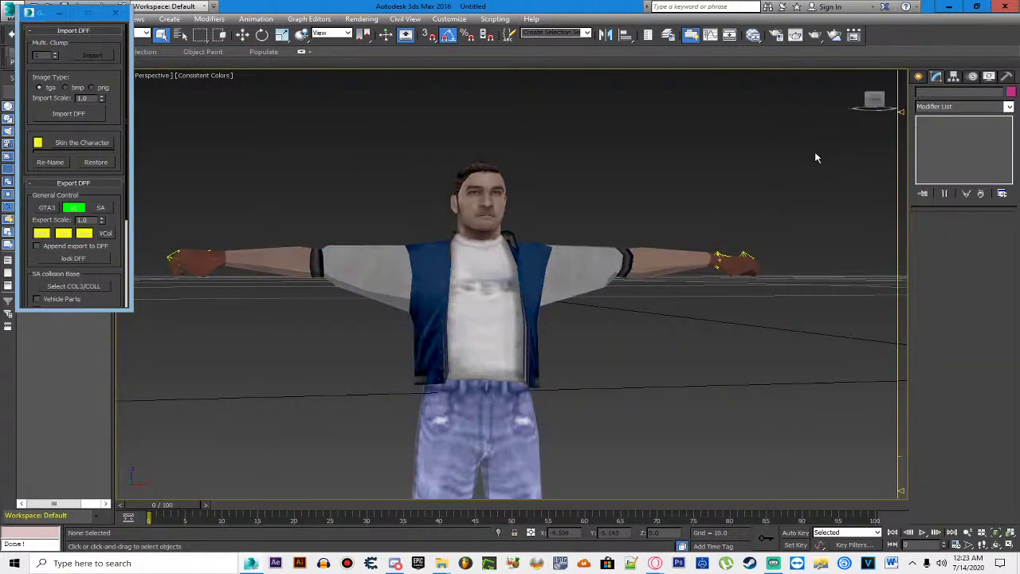
# Step: Collapse the Unwrap UVW into the Editable Mesh and enter element selection mode
pyautogui.click(707, 258)
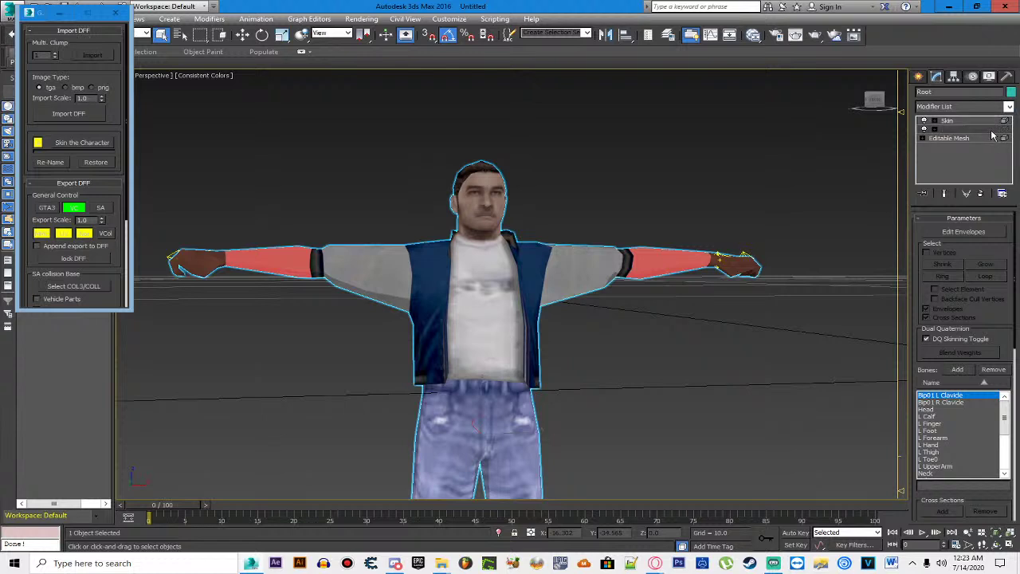
pyautogui.rightClick(992, 131)
pyautogui.click(938, 228)
pyautogui.click(956, 129)
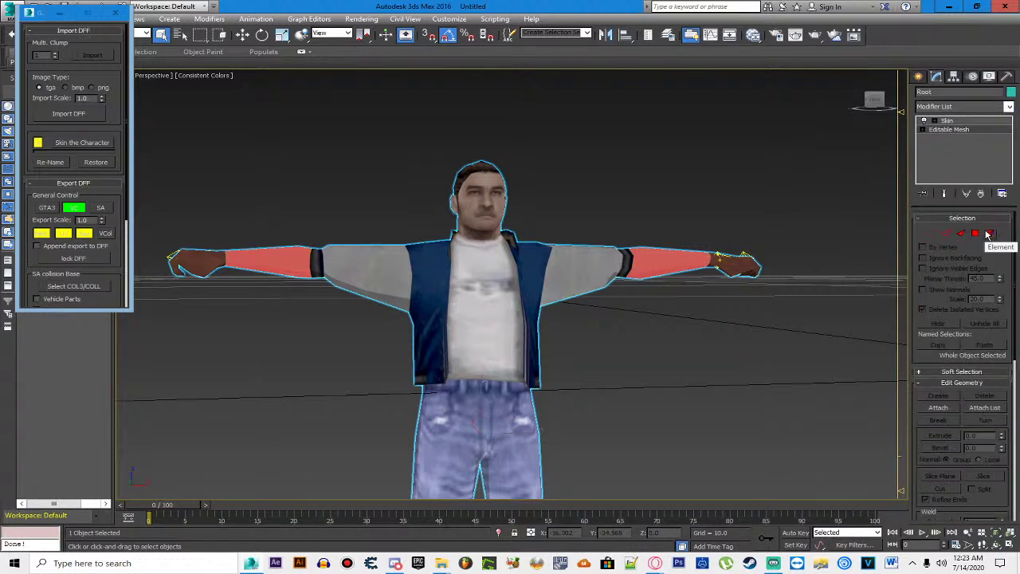
pyautogui.click(989, 233)
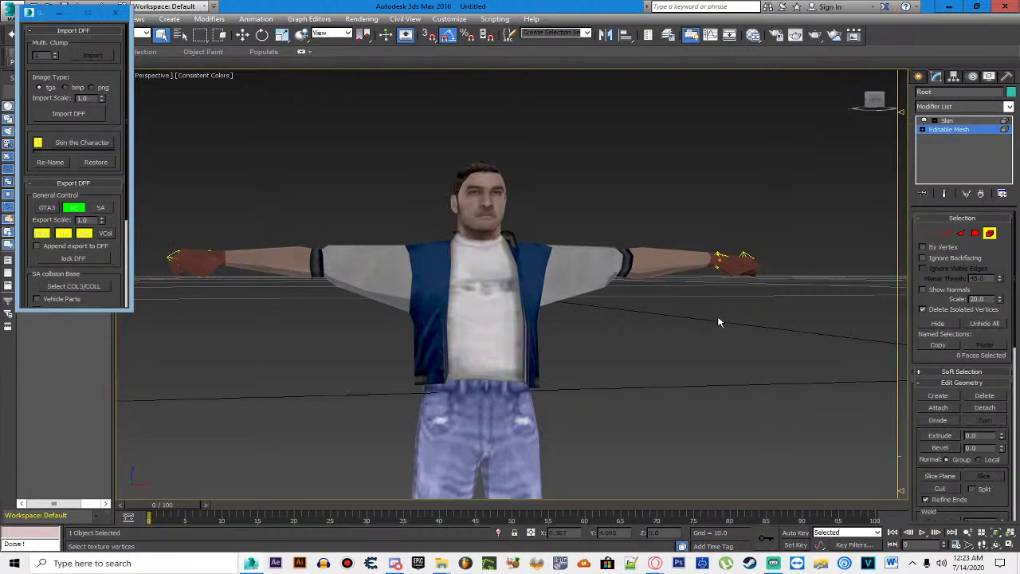
# Step: Marquee-select the faces of the first hand
pyautogui.moveTo(702, 308); pyautogui.dragTo(546, 310)
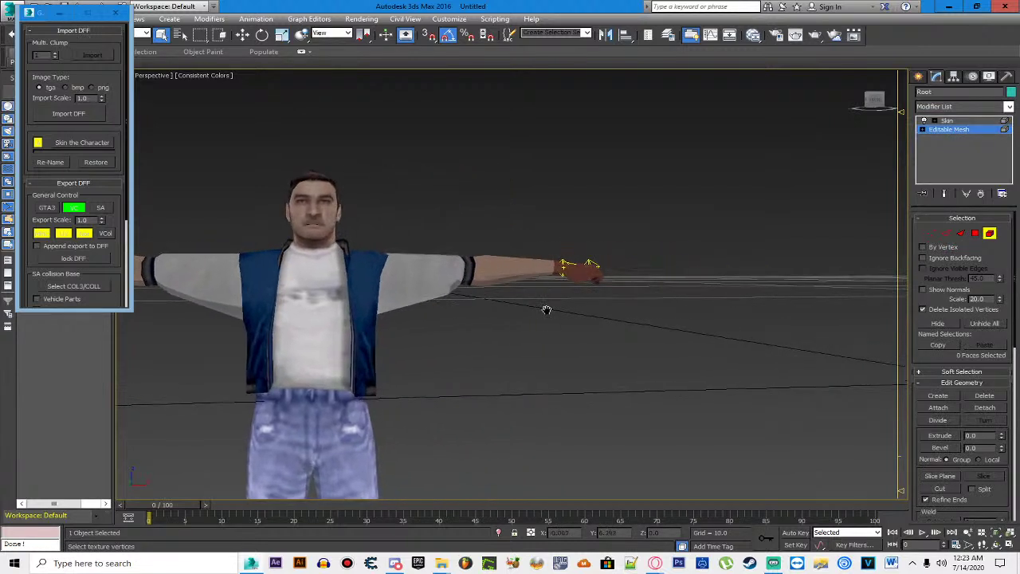
pyautogui.moveTo(697, 215); pyautogui.dragTo(564, 345)
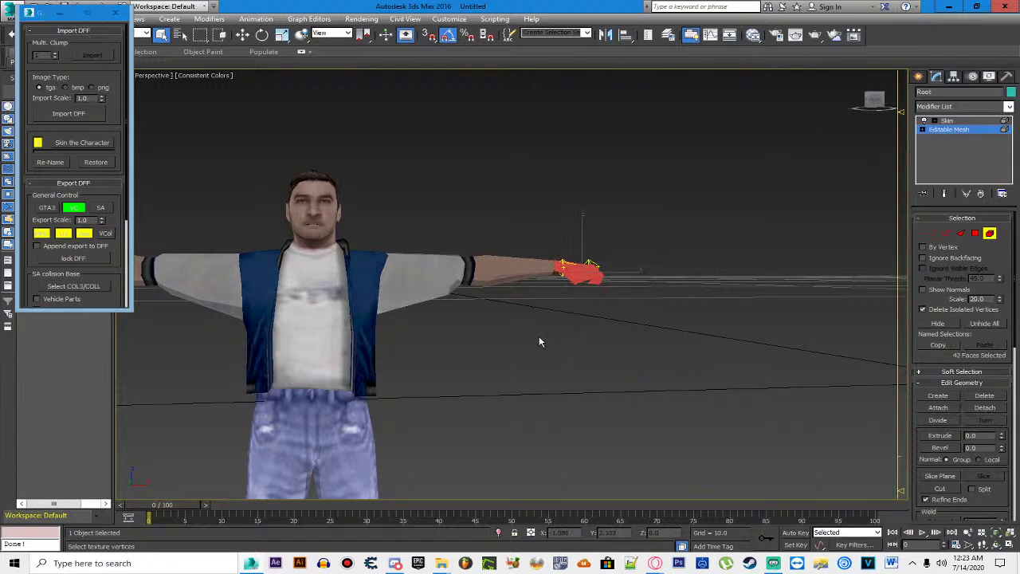
pyautogui.scroll(5, 587, 291)
pyautogui.scroll(-8, 551, 239)
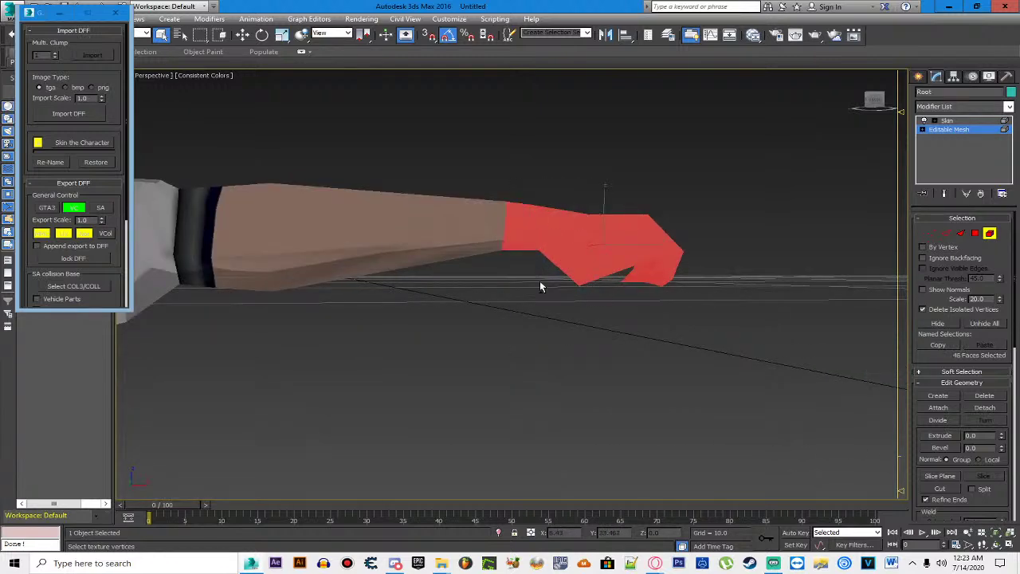
pyautogui.moveTo(475, 330); pyautogui.dragTo(624, 366)
pyautogui.scroll(5, 398, 295)
pyautogui.moveTo(382, 189); pyautogui.dragTo(539, 363)
pyautogui.click(585, 341)
pyautogui.scroll(-2, 356, 217)
pyautogui.moveTo(355, 216); pyautogui.dragTo(462, 345)
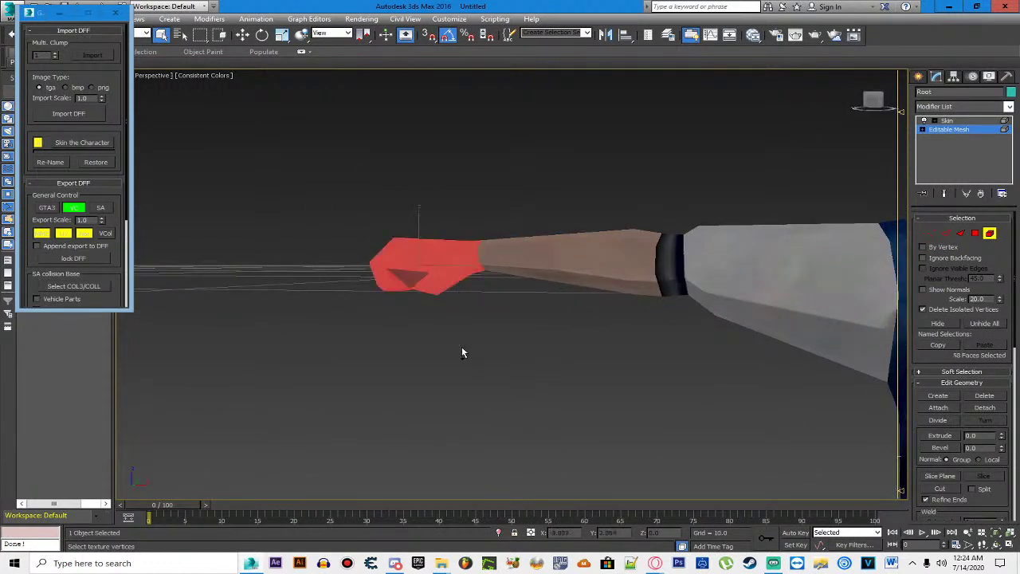
pyautogui.moveTo(315, 219); pyautogui.dragTo(424, 341)
pyautogui.scroll(-5, 518, 271)
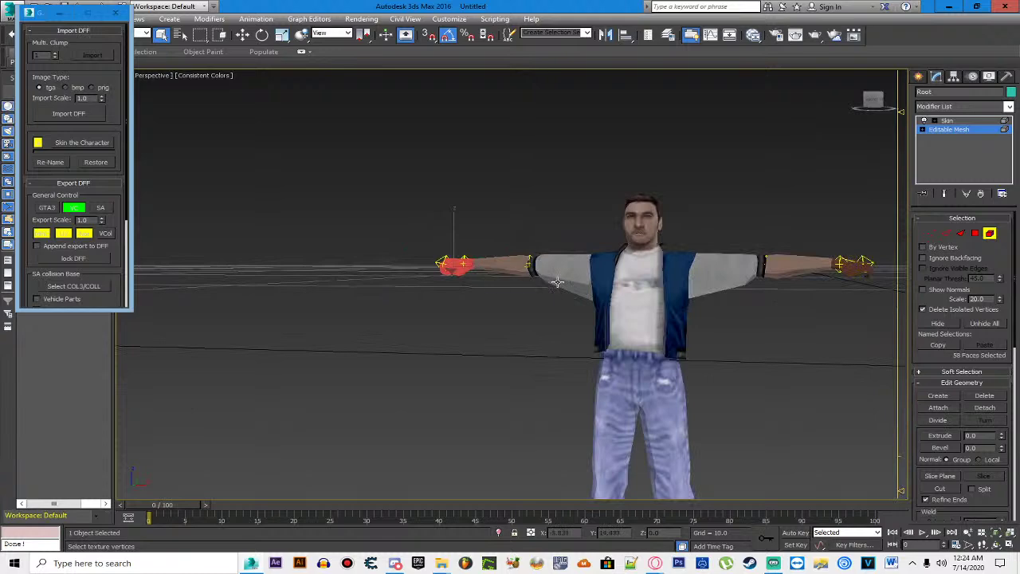
pyautogui.scroll(3, 680, 280)
# Step: Add the other hand's faces, for 104 hand faces in total
pyautogui.moveTo(681, 280); pyautogui.dragTo(558, 328)
pyautogui.scroll(2, 653, 235)
pyautogui.moveTo(874, 99); pyautogui.dragTo(824, 157)
pyautogui.moveTo(638, 278); pyautogui.dragTo(639, 274)
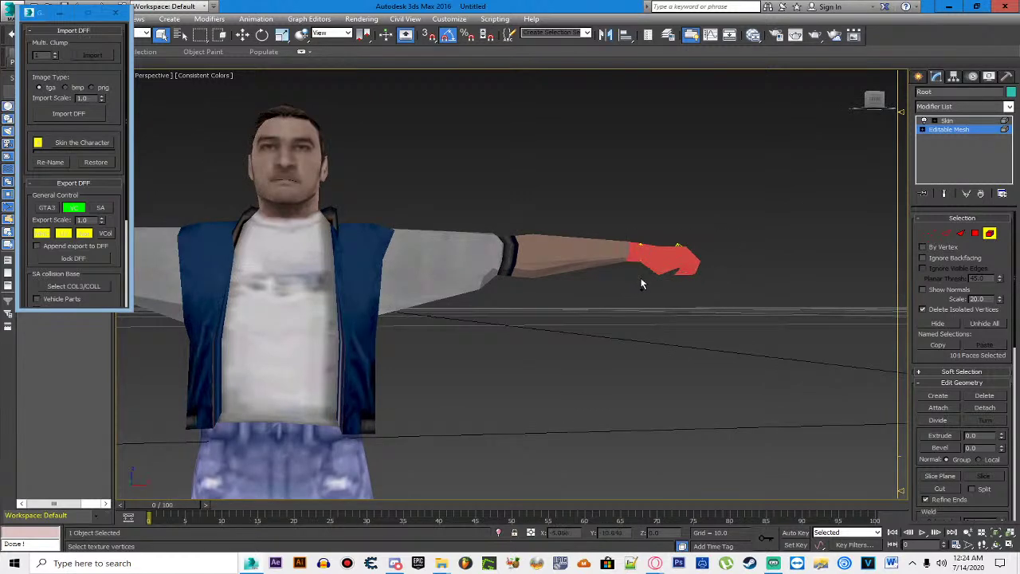
pyautogui.scroll(-8, 478, 279)
pyautogui.scroll(5, 221, 318)
pyautogui.scroll(3, 222, 322)
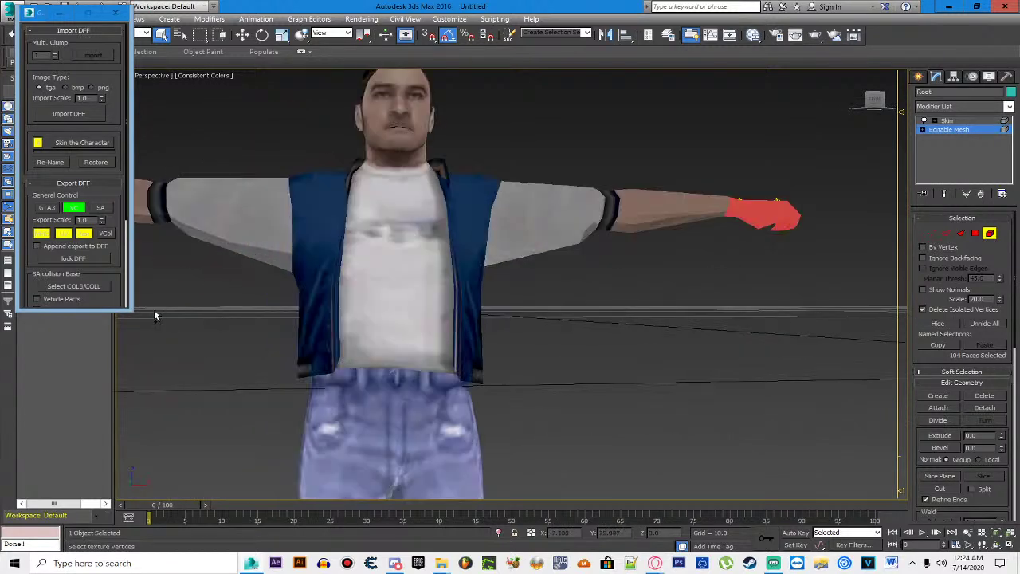
# Step: Orbit around the character with the ViewCube, then restore the window over the desktop
pyautogui.moveTo(152, 310); pyautogui.dragTo(478, 302)
pyautogui.click(880, 100)
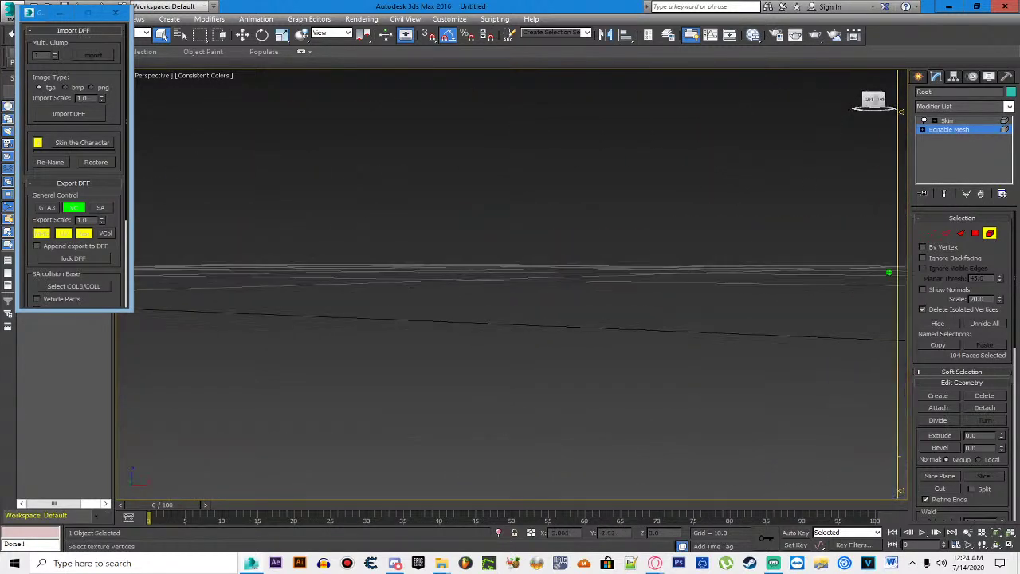
pyautogui.moveTo(497, 232); pyautogui.dragTo(665, 228)
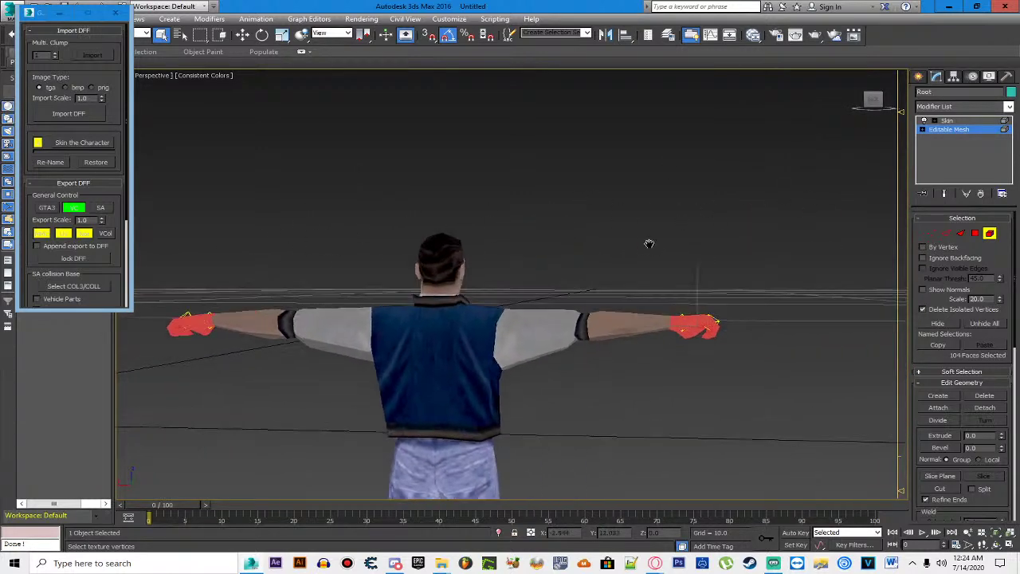
pyautogui.click(869, 101)
pyautogui.moveTo(872, 100); pyautogui.dragTo(459, 232)
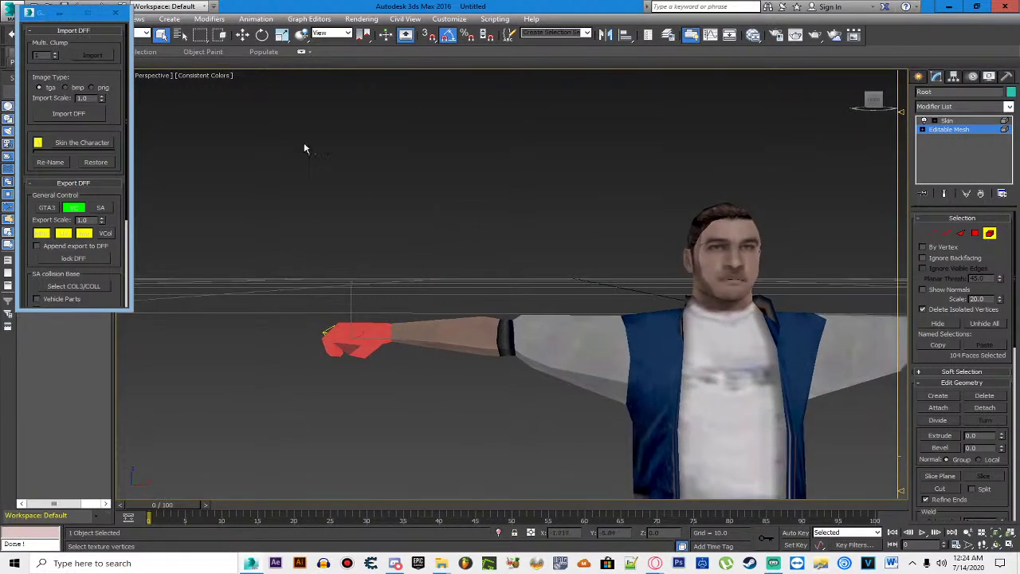
pyautogui.doubleClick(288, 6)
pyautogui.moveTo(288, 5); pyautogui.dragTo(437, 48)
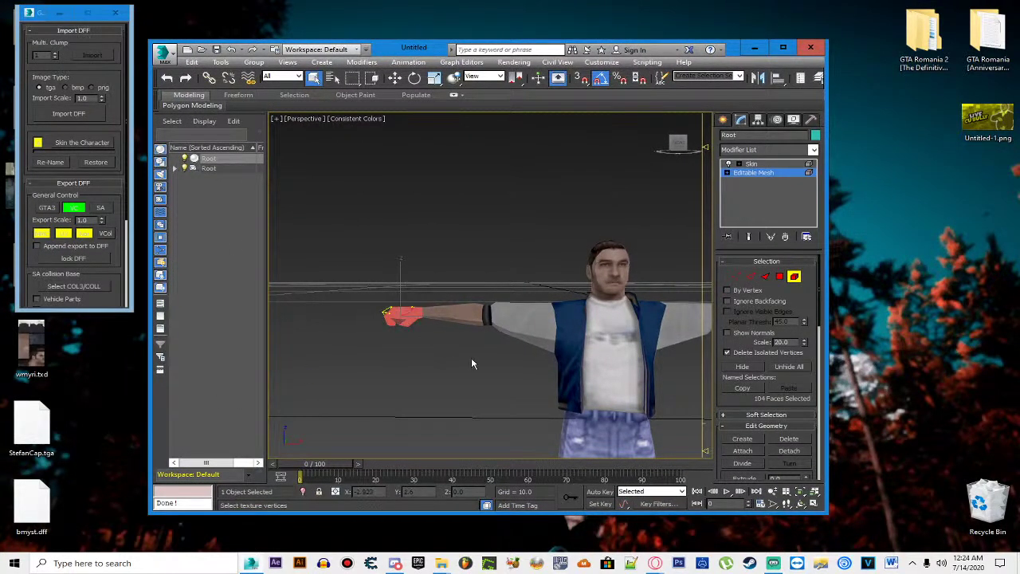
# Step: Drag the StefanCap.tga texture from the desktop toward the 3ds Max scene
pyautogui.click(783, 49)
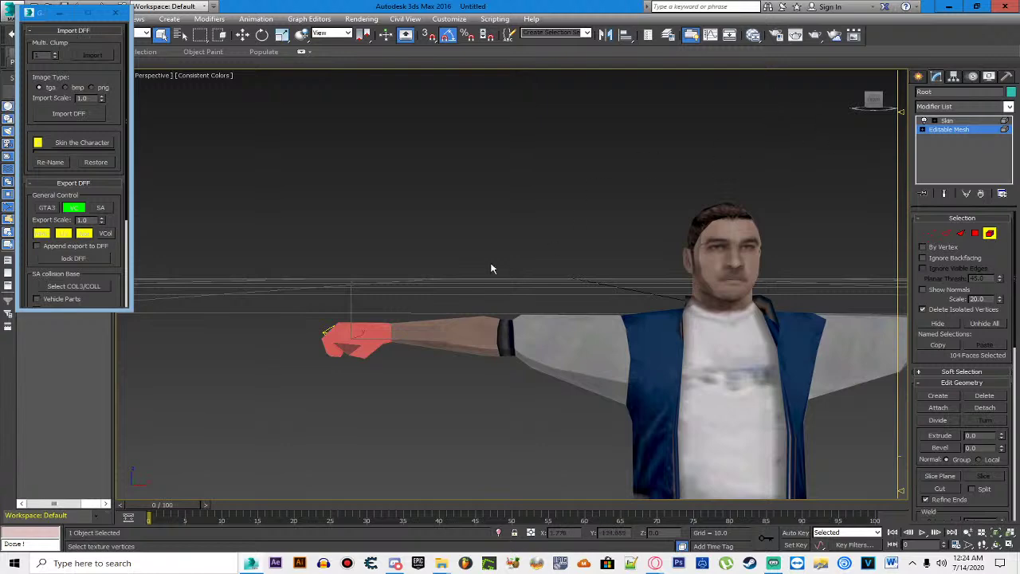
pyautogui.moveTo(478, 241); pyautogui.dragTo(545, 280)
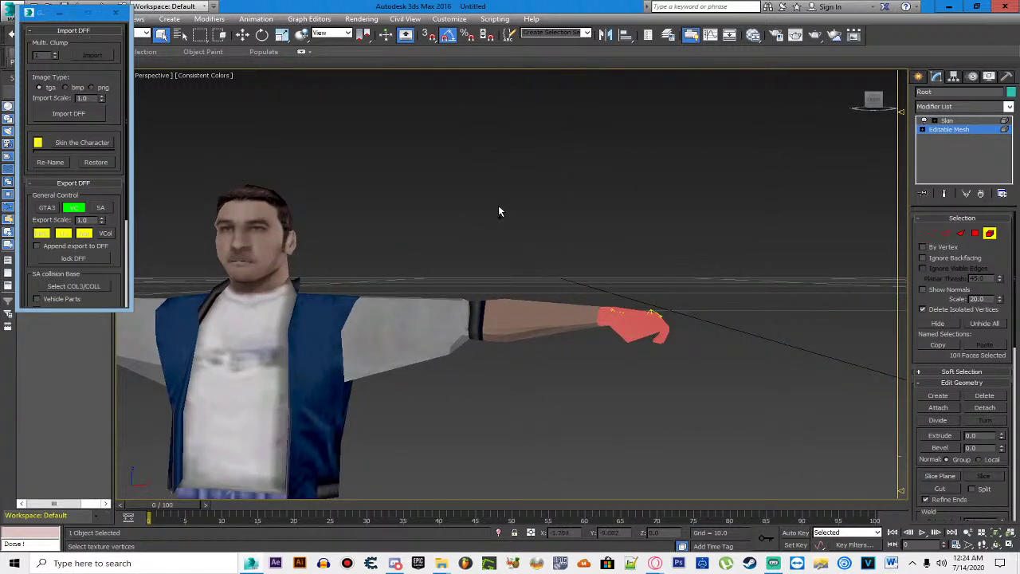
pyautogui.doubleClick(485, 6)
pyautogui.moveTo(24, 426); pyautogui.dragTo(814, 49)
pyautogui.click(883, 40)
# Step: Minimize the floating DFF IO panel, redo the last change and orbit the perspective view
pyautogui.moveTo(694, 162); pyautogui.dragTo(758, 207)
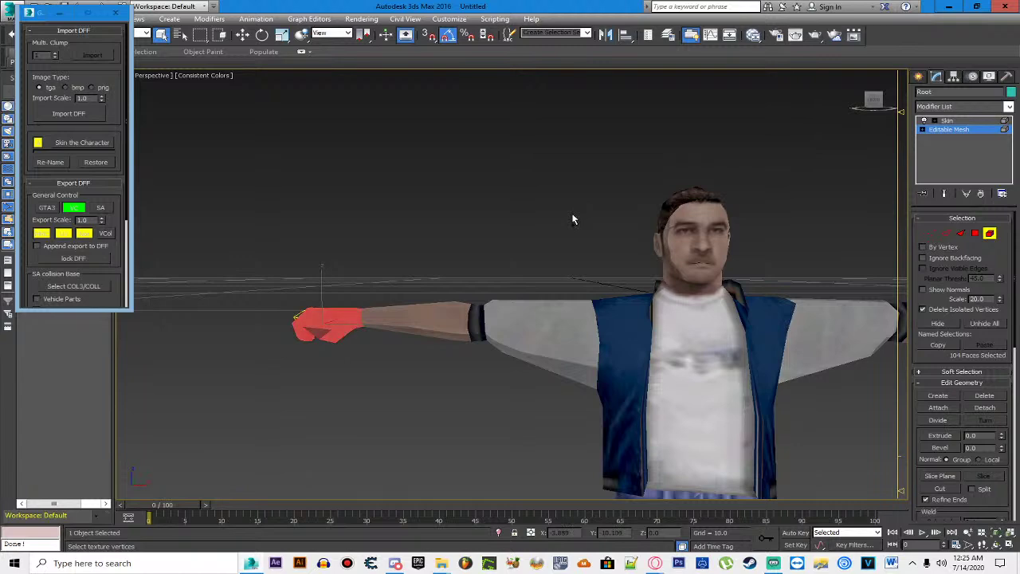
pyautogui.doubleClick(552, 7)
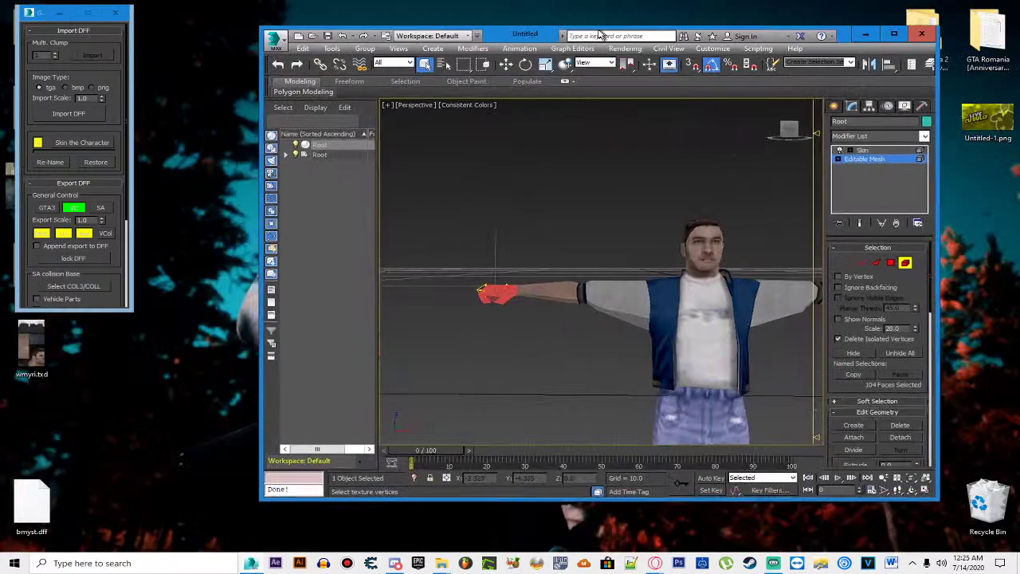
pyautogui.doubleClick(494, 7)
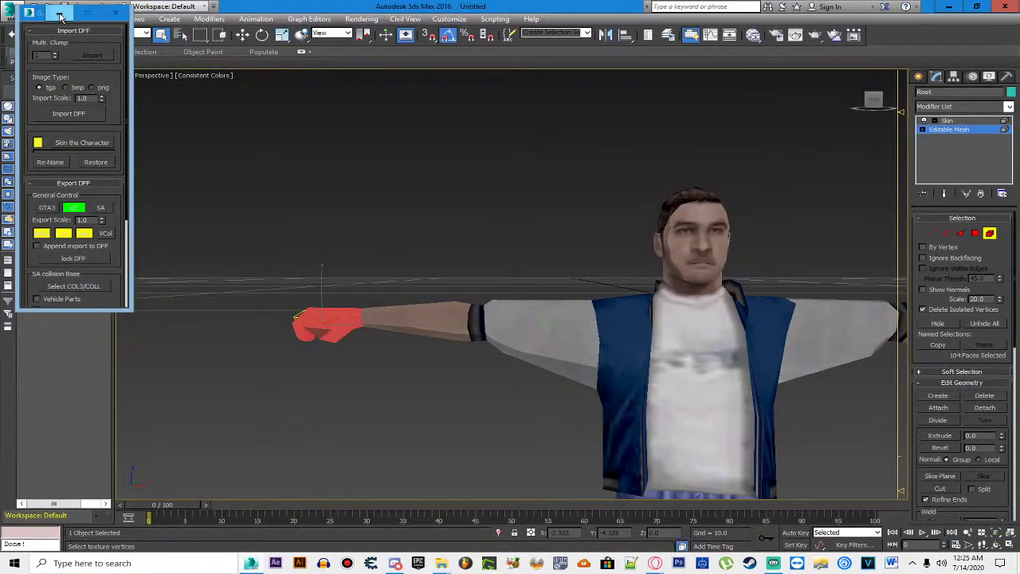
pyautogui.click(60, 14)
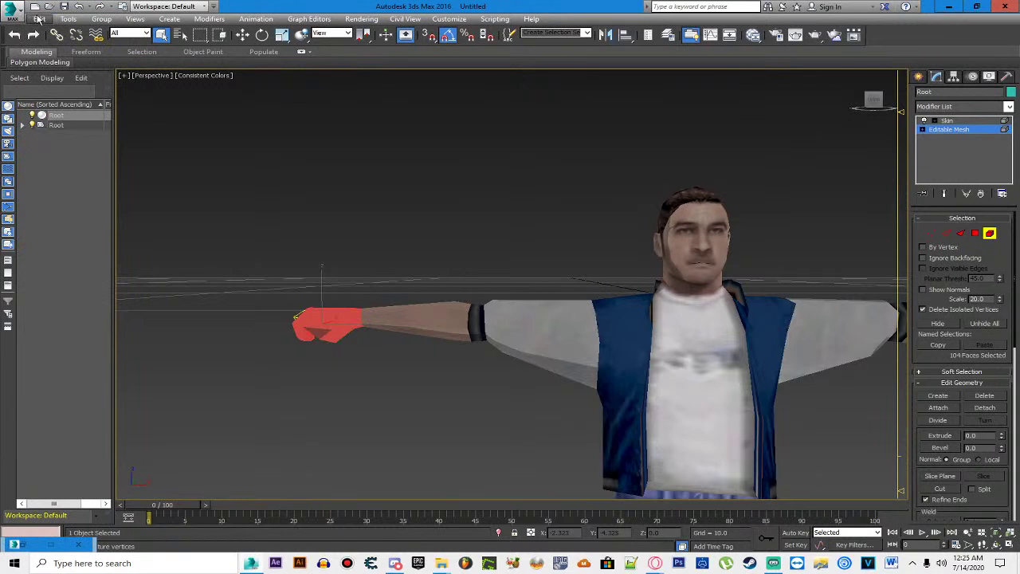
pyautogui.click(100, 6)
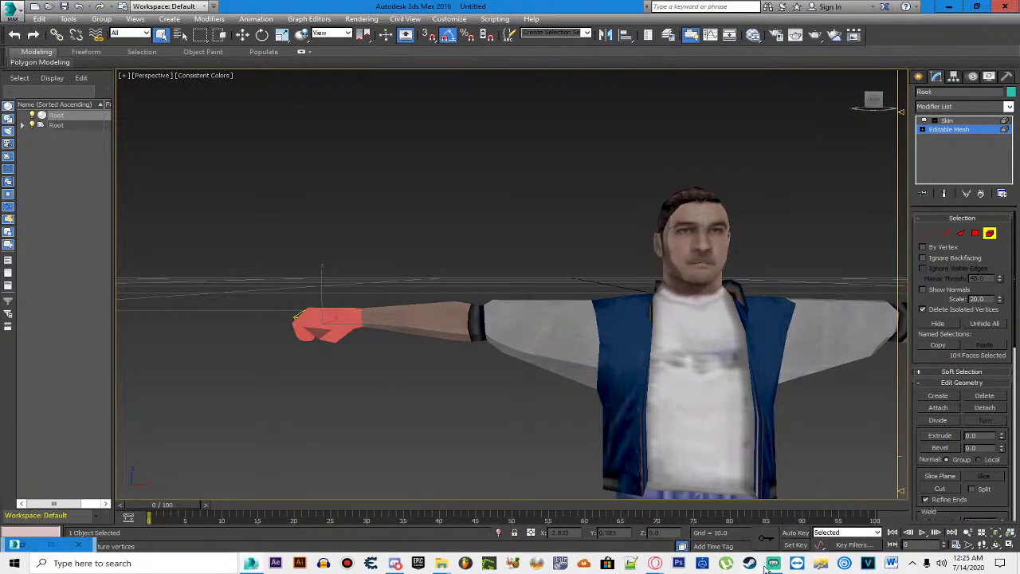
pyautogui.moveTo(826, 368); pyautogui.dragTo(554, 368)
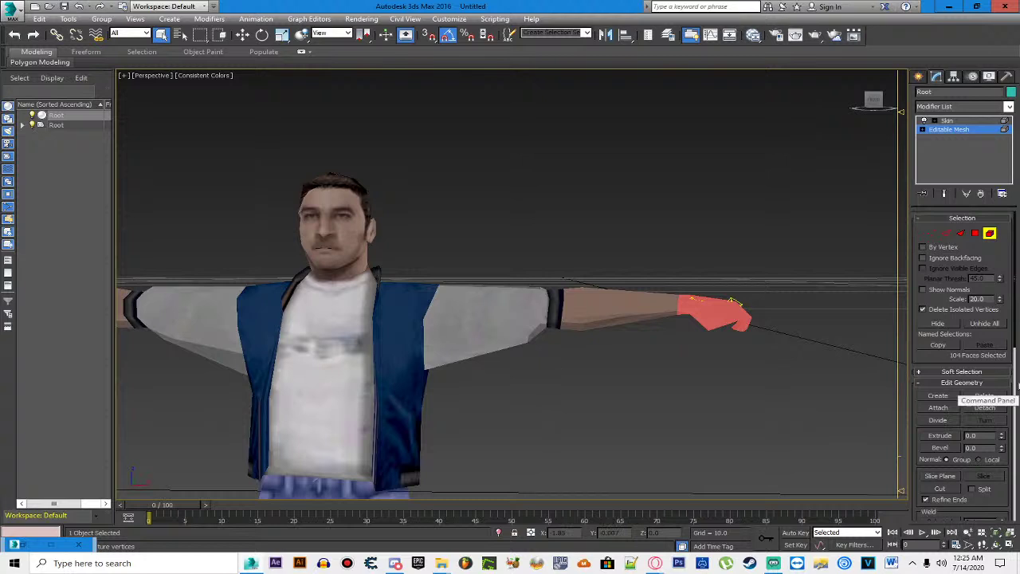
# Step: Go back from the DFF utility to the Editable Mesh at Element level
pyautogui.click(1005, 77)
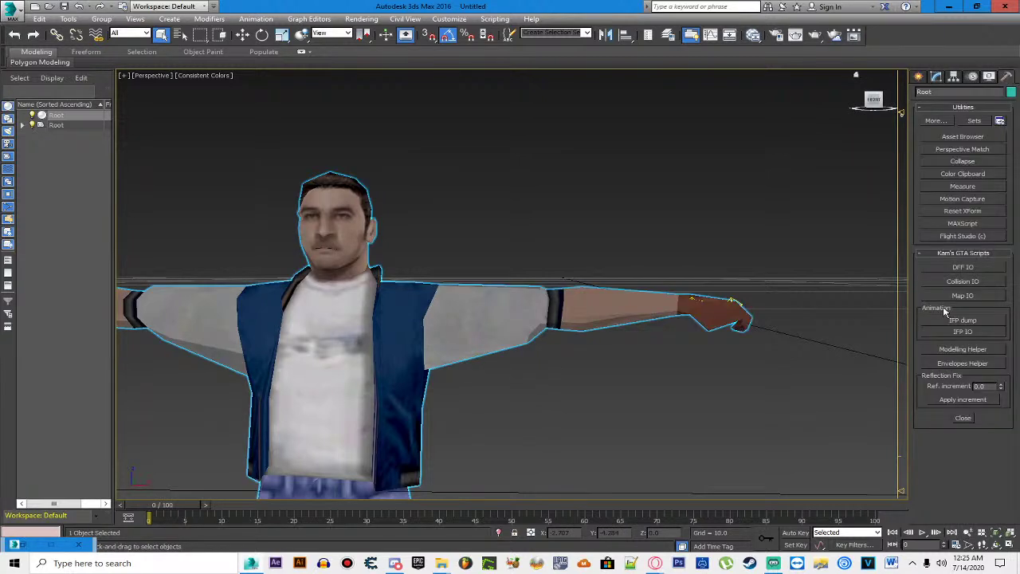
pyautogui.click(956, 267)
pyautogui.click(936, 76)
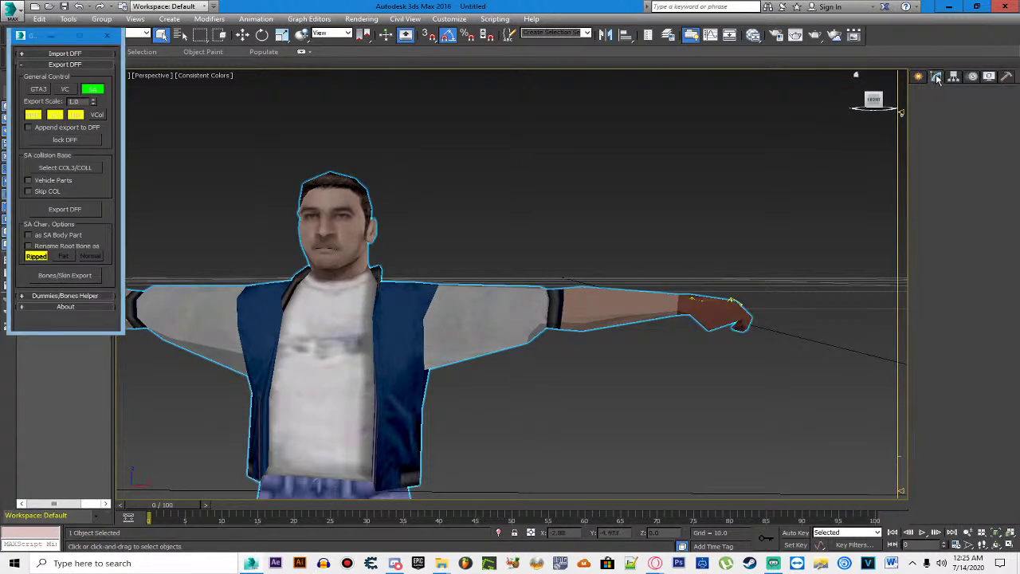
pyautogui.click(958, 132)
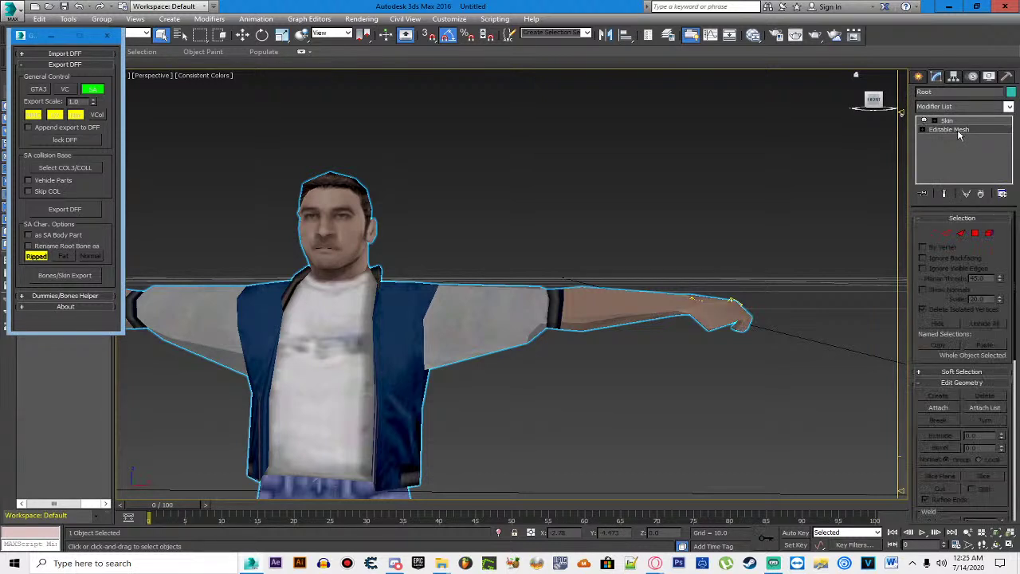
pyautogui.click(989, 232)
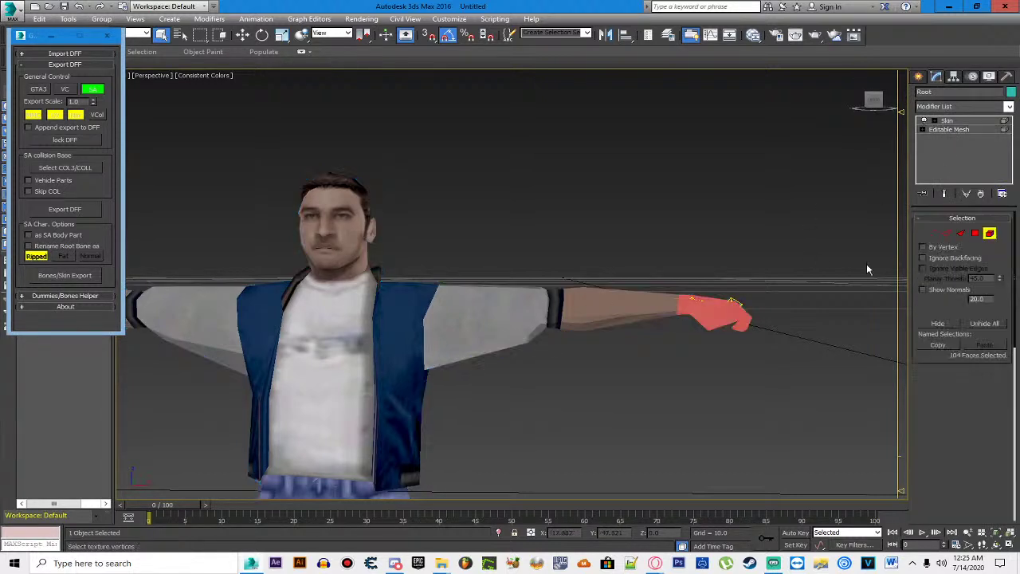
# Step: Add an Unwrap UVW modifier, then cut it back out of the stack
pyautogui.click(1008, 107)
pyautogui.scroll(-20, 960, 375)
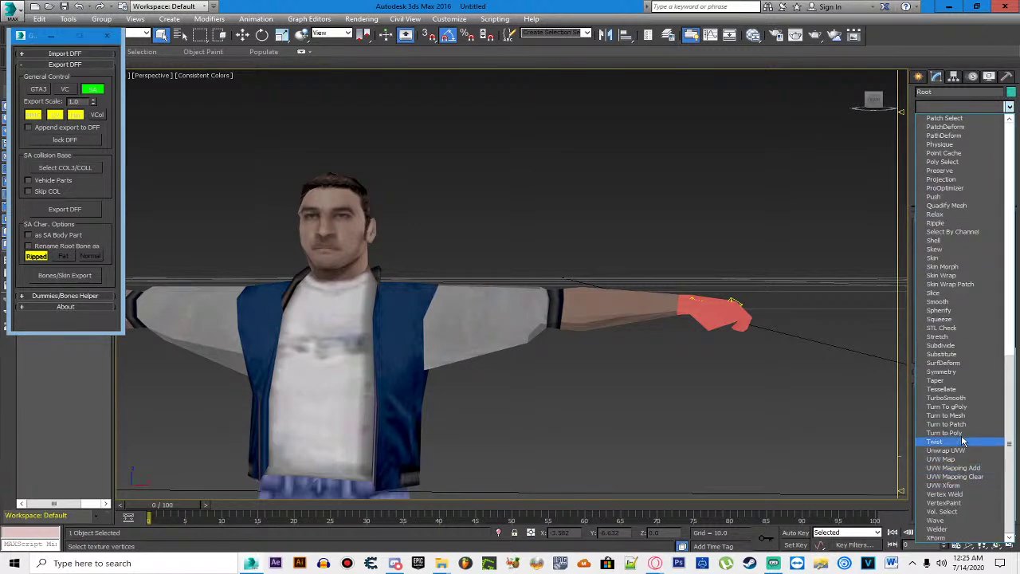
pyautogui.click(962, 451)
pyautogui.rightClick(953, 129)
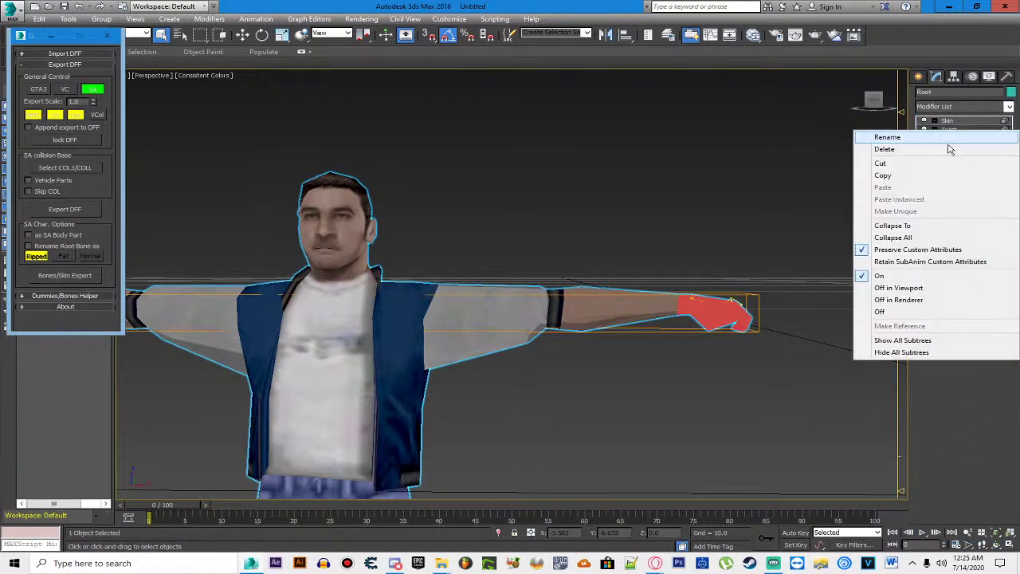
pyautogui.click(891, 164)
# Step: Add Unwrap UVW below Skin and open its UV editor
pyautogui.click(1009, 107)
pyautogui.scroll(-15, 960, 359)
pyautogui.click(957, 448)
pyautogui.scroll(-10, 955, 444)
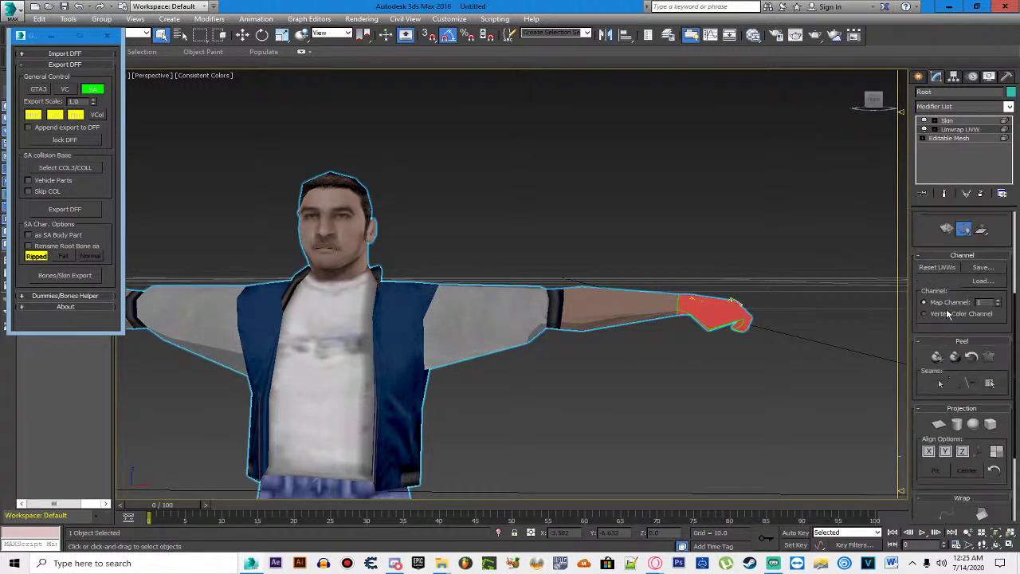
pyautogui.scroll(3, 946, 317)
pyautogui.click(948, 291)
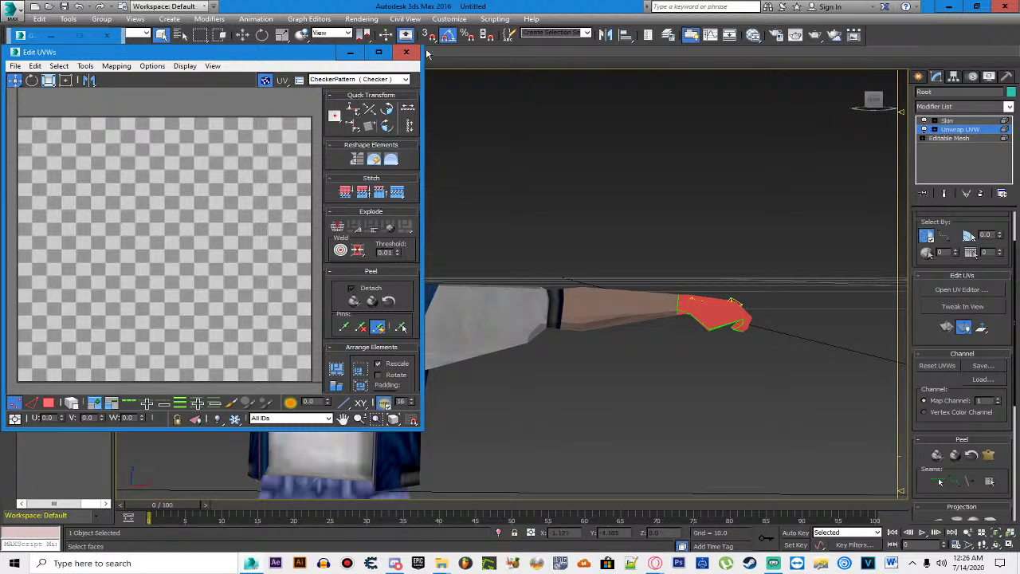
# Step: Display Map #3 (StefanCap.tga) behind the UVs and move the hand UVs over it
pyautogui.scroll(-5, 169, 239)
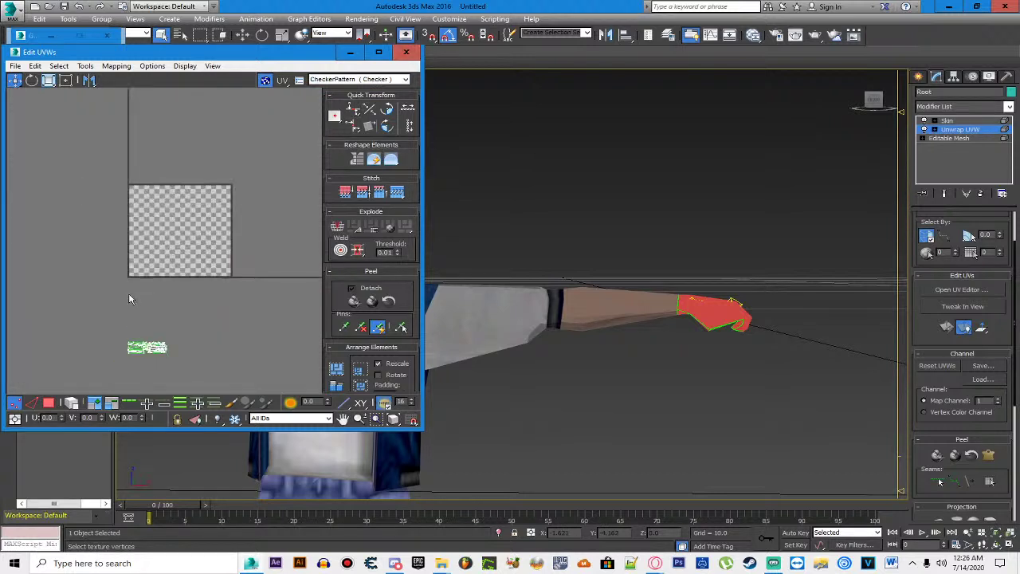
pyautogui.moveTo(148, 348); pyautogui.dragTo(148, 269)
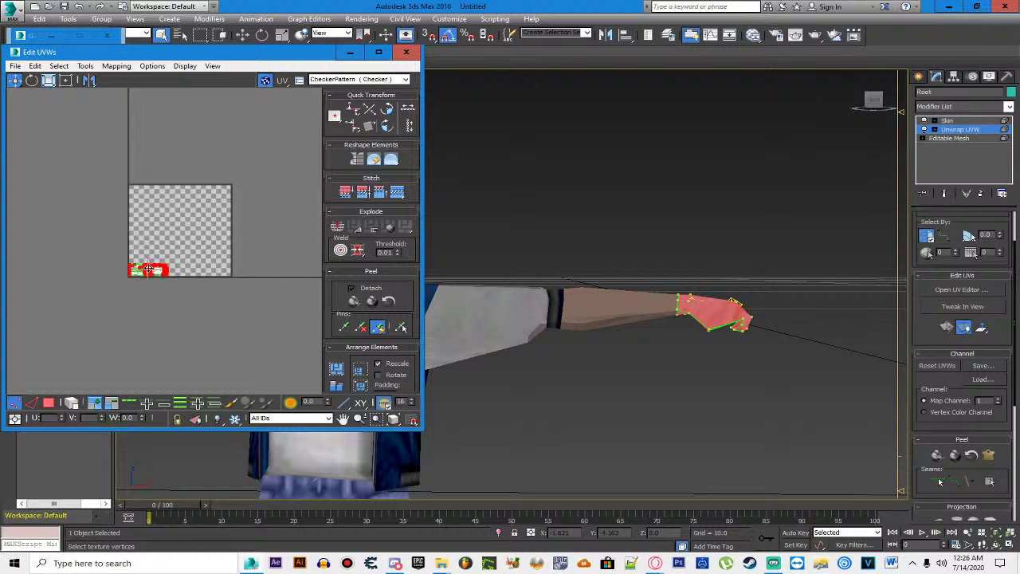
pyautogui.scroll(5, 150, 269)
pyautogui.click(340, 80)
pyautogui.click(344, 112)
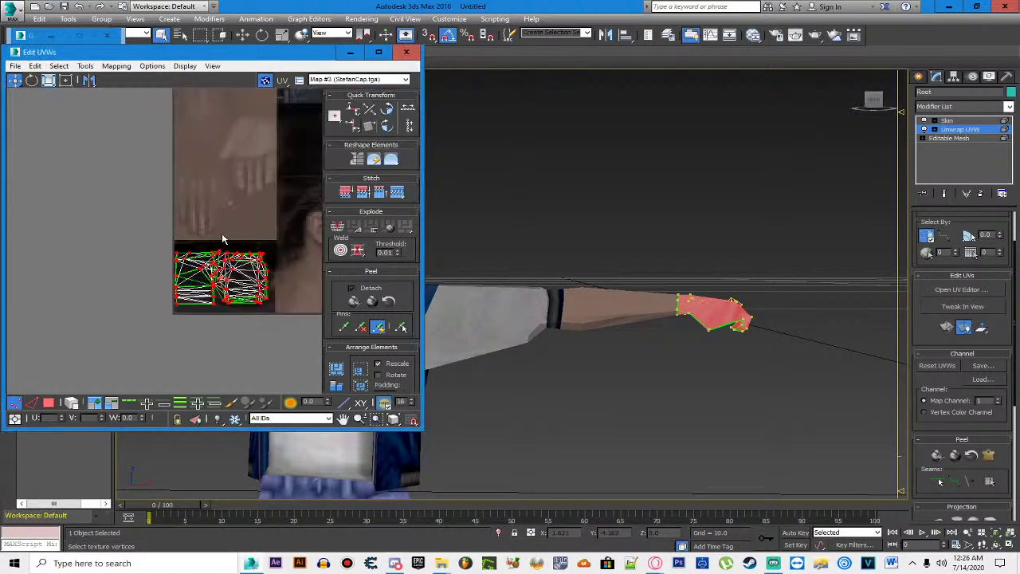
pyautogui.click(268, 246)
pyautogui.hotkey('ctrl', 'z')
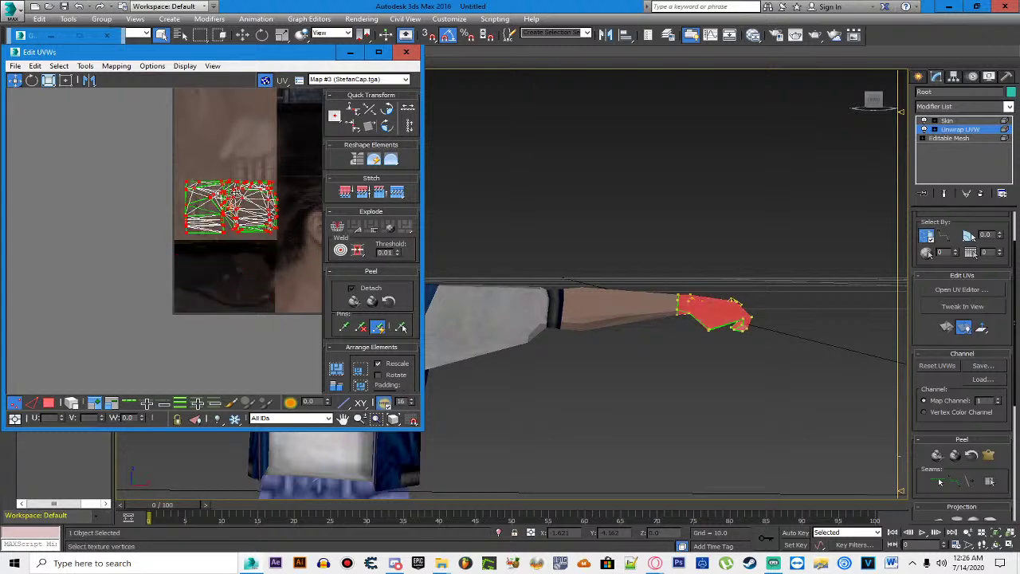
pyautogui.scroll(4, 177, 213)
pyautogui.scroll(-1, 178, 212)
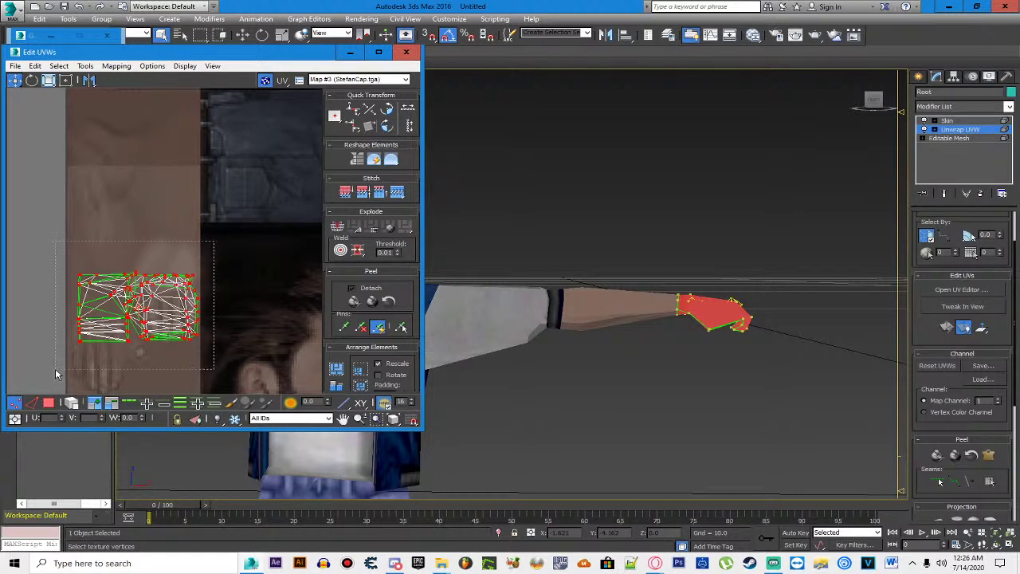
pyautogui.moveTo(189, 335); pyautogui.dragTo(180, 245)
# Step: Select both hand UV blocks and scale them down into a narrow compact block
pyautogui.scroll(3, 180, 235)
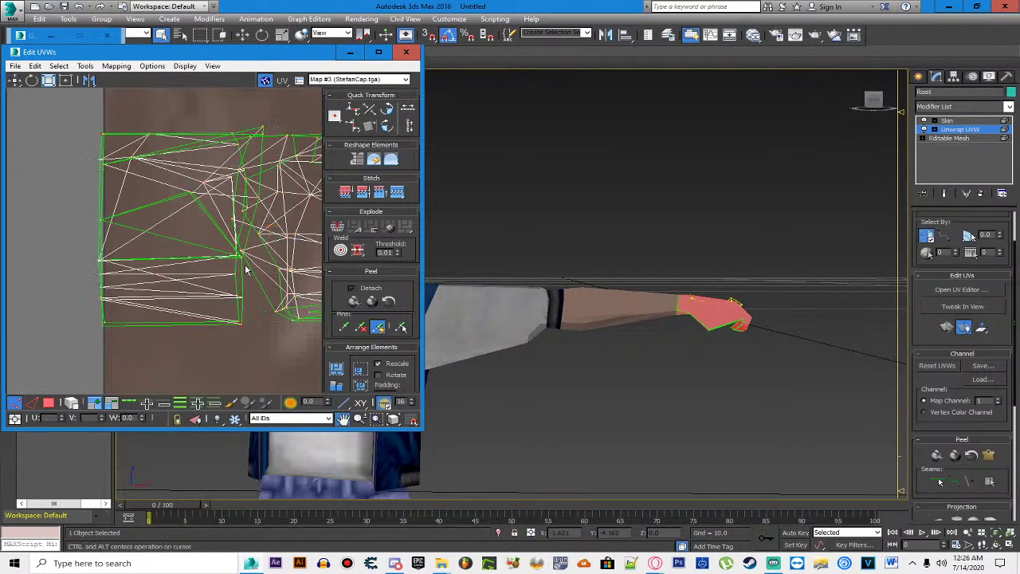
pyautogui.scroll(-1, 208, 287)
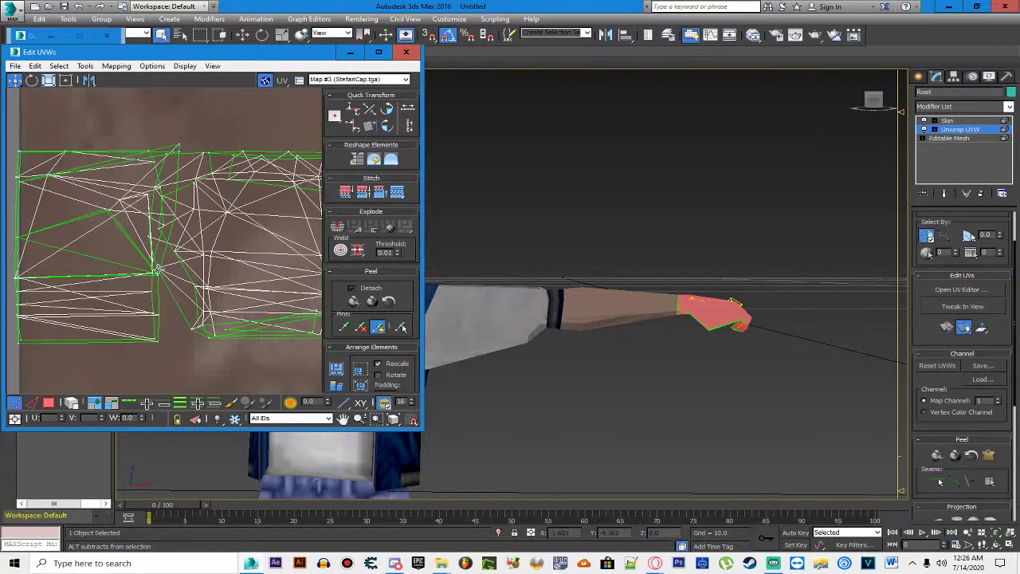
pyautogui.scroll(-1, 191, 231)
pyautogui.moveTo(309, 156); pyautogui.dragTo(165, 338)
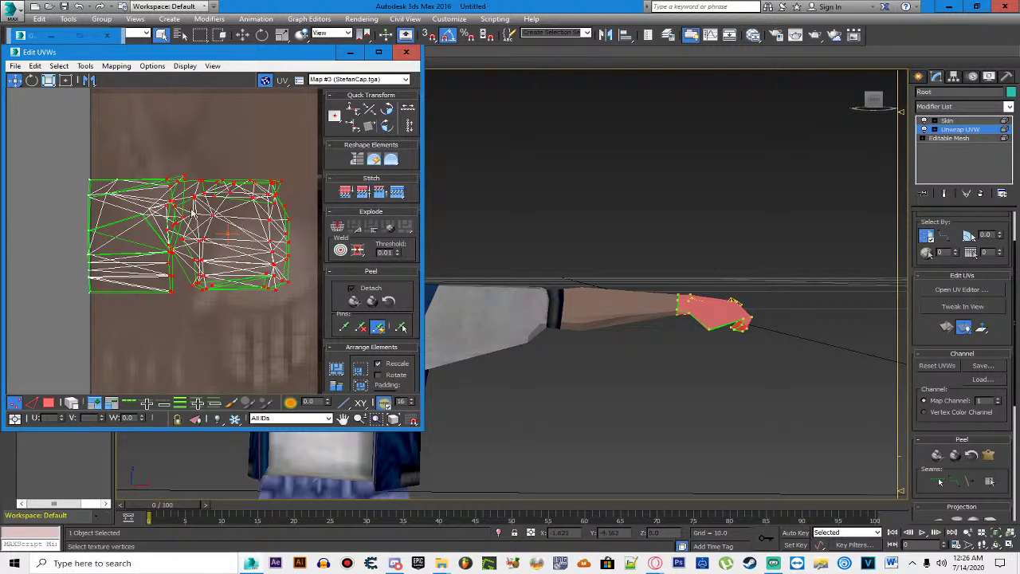
pyautogui.moveTo(211, 214); pyautogui.dragTo(273, 209)
pyautogui.hotkey('ctrl', 'z')
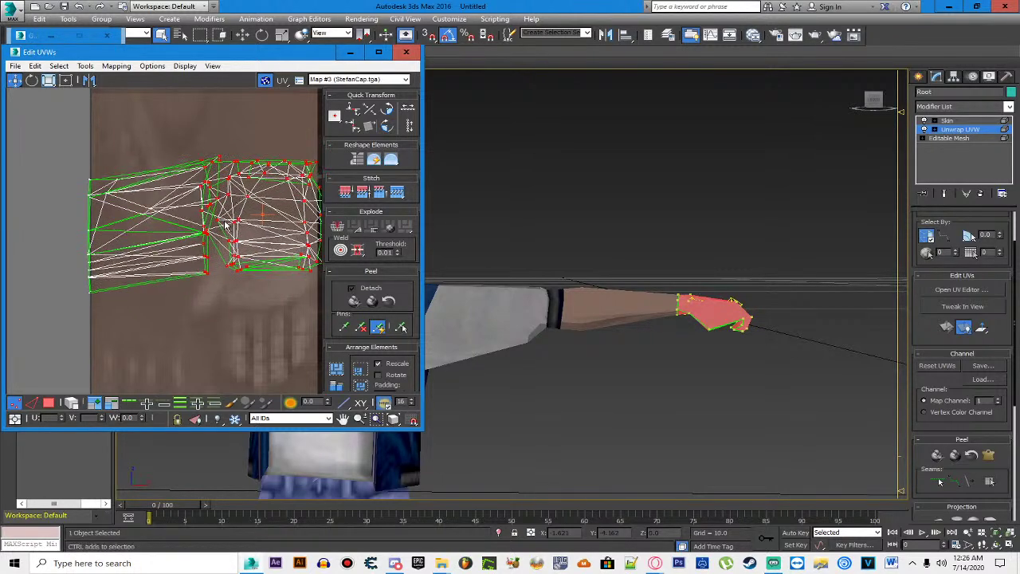
pyautogui.scroll(-2, 121, 157)
pyautogui.moveTo(104, 169); pyautogui.dragTo(283, 305)
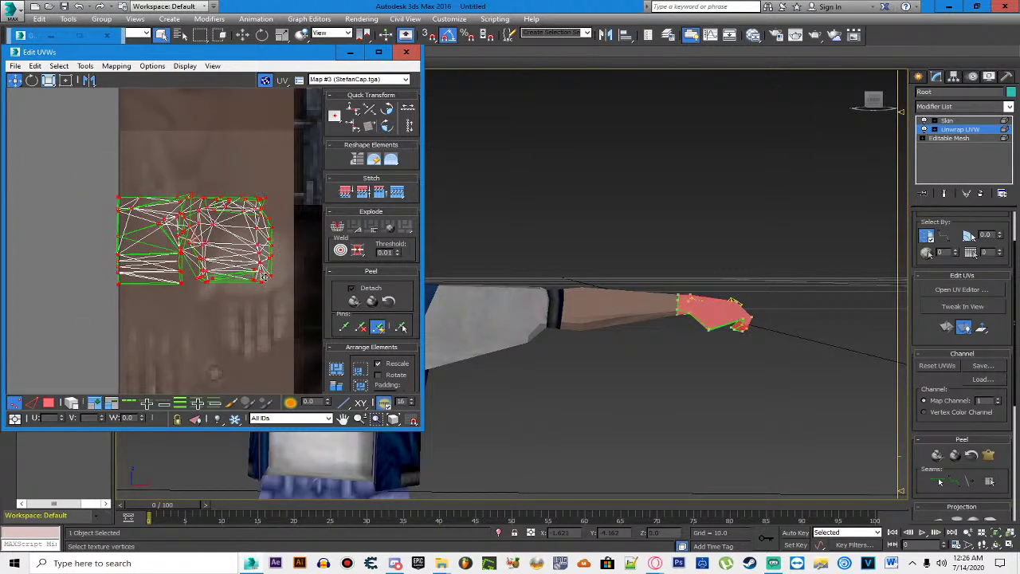
pyautogui.click(66, 80)
pyautogui.moveTo(268, 192); pyautogui.dragTo(290, 204)
pyautogui.hotkey('ctrl', 'd')
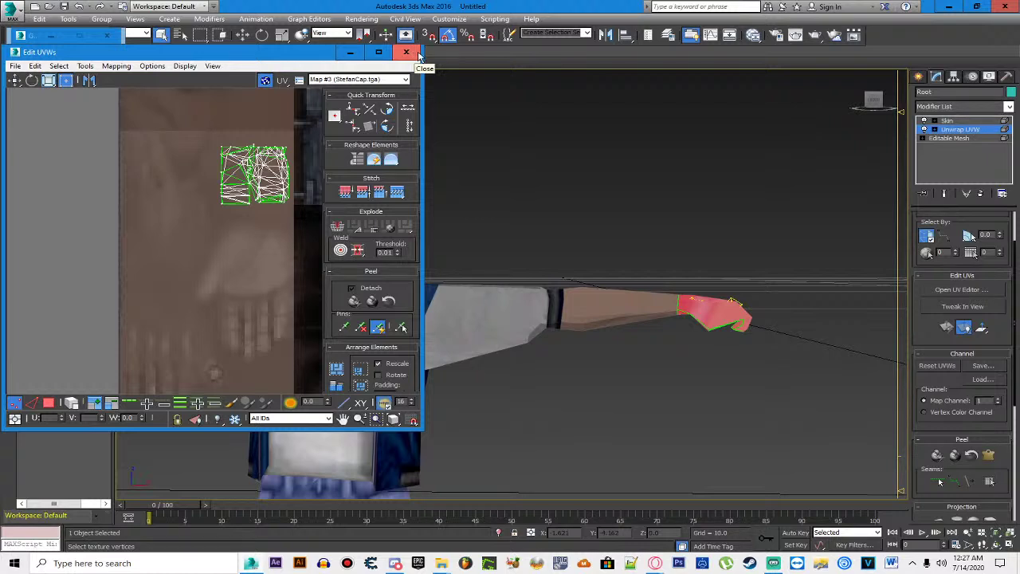
# Step: Close Edit UVWs and collapse the character's stack down through Unwrap UVW
pyautogui.click(418, 54)
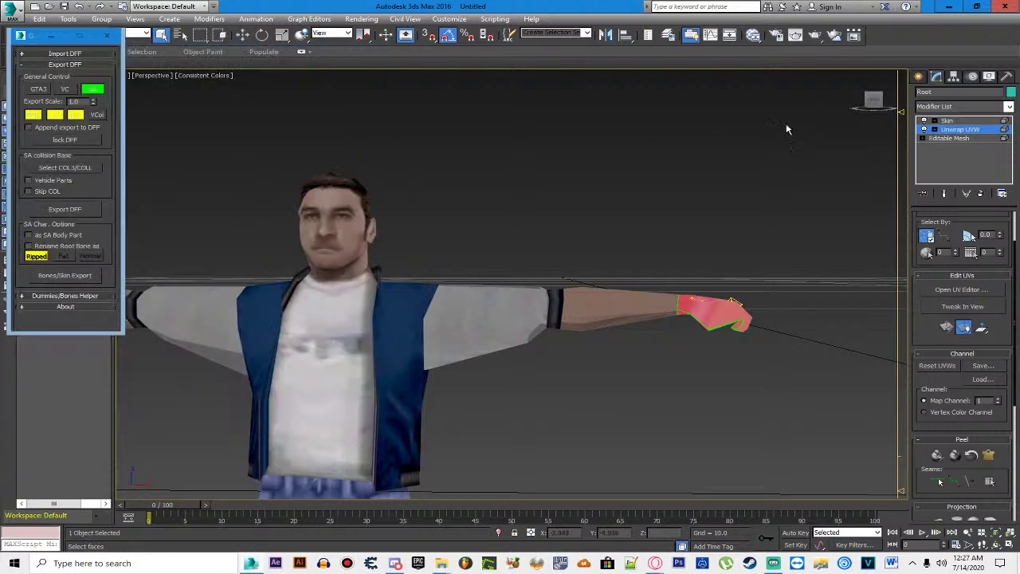
pyautogui.click(705, 164)
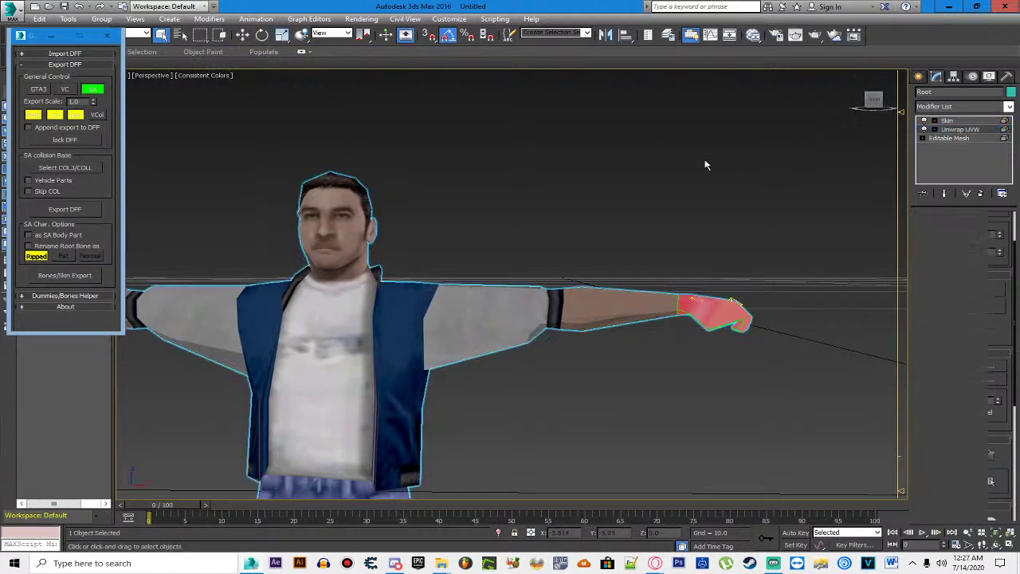
pyautogui.scroll(-3, 701, 165)
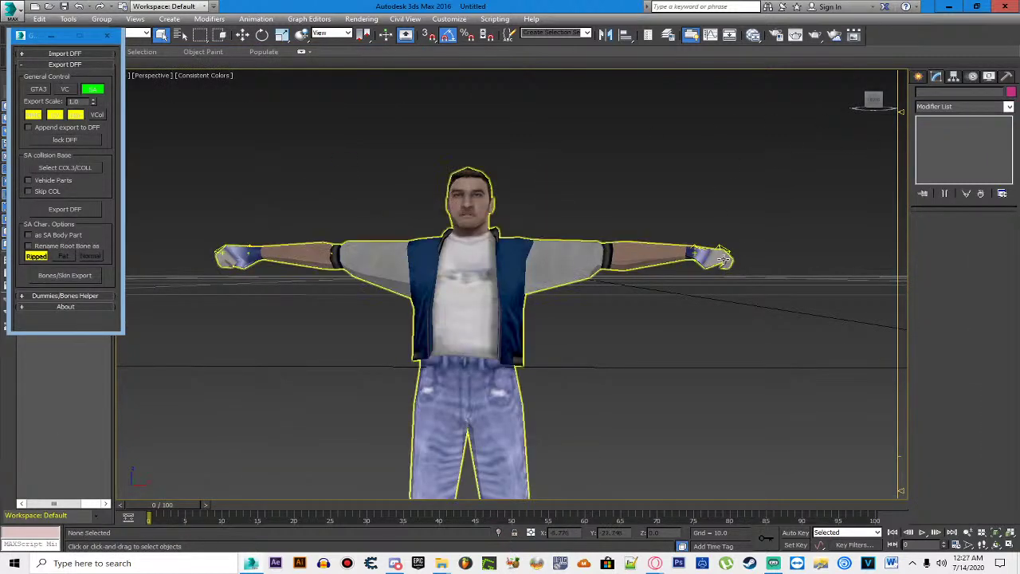
pyautogui.click(729, 261)
pyautogui.click(948, 131)
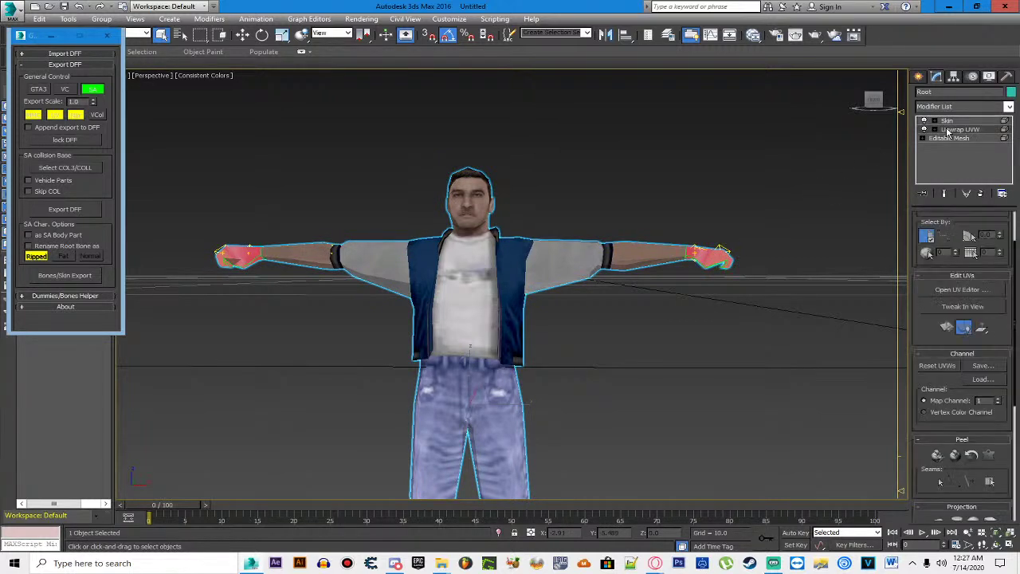
pyautogui.rightClick(948, 131)
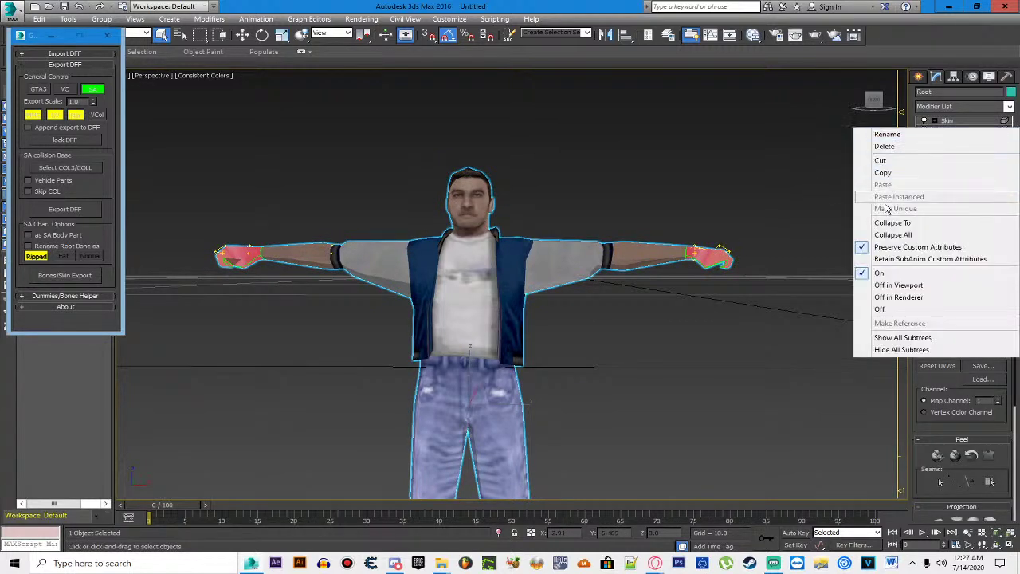
pyautogui.click(882, 220)
# Step: Restore the window, move the DFF IO panel, and select Editable Mesh at Element level
pyautogui.moveTo(494, 6); pyautogui.dragTo(584, 15)
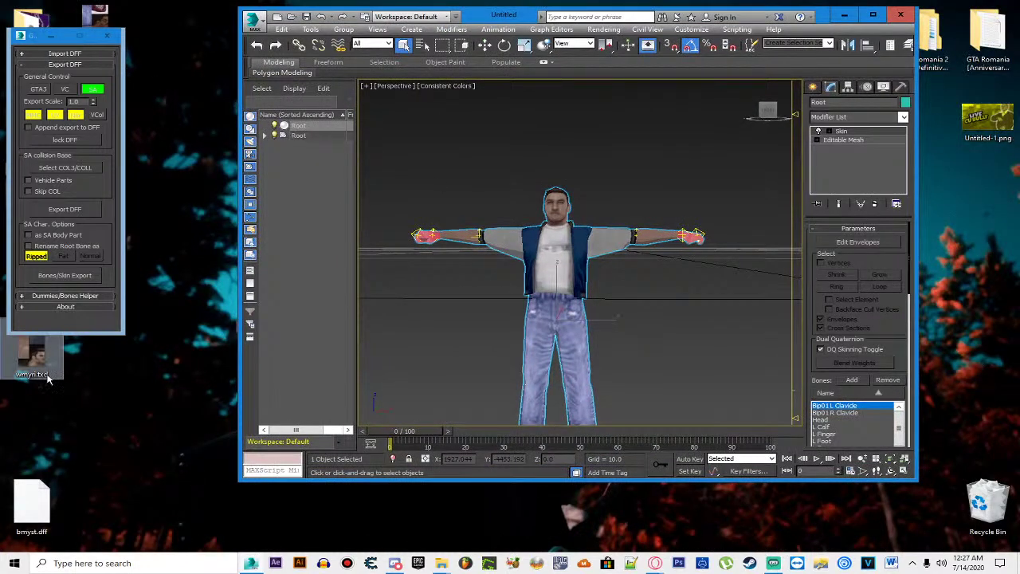
pyautogui.moveTo(30, 37); pyautogui.dragTo(137, 135)
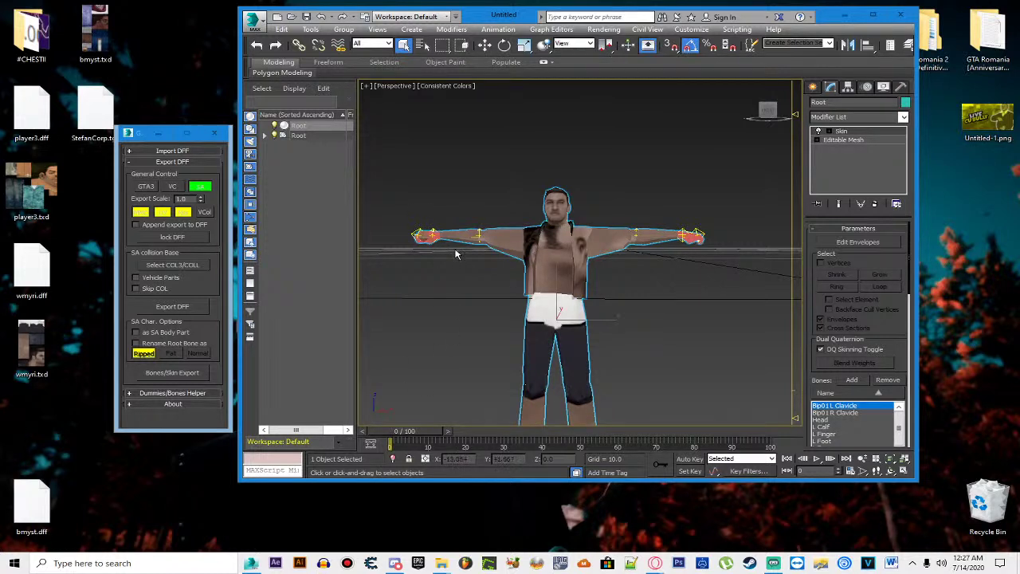
pyautogui.click(322, 17)
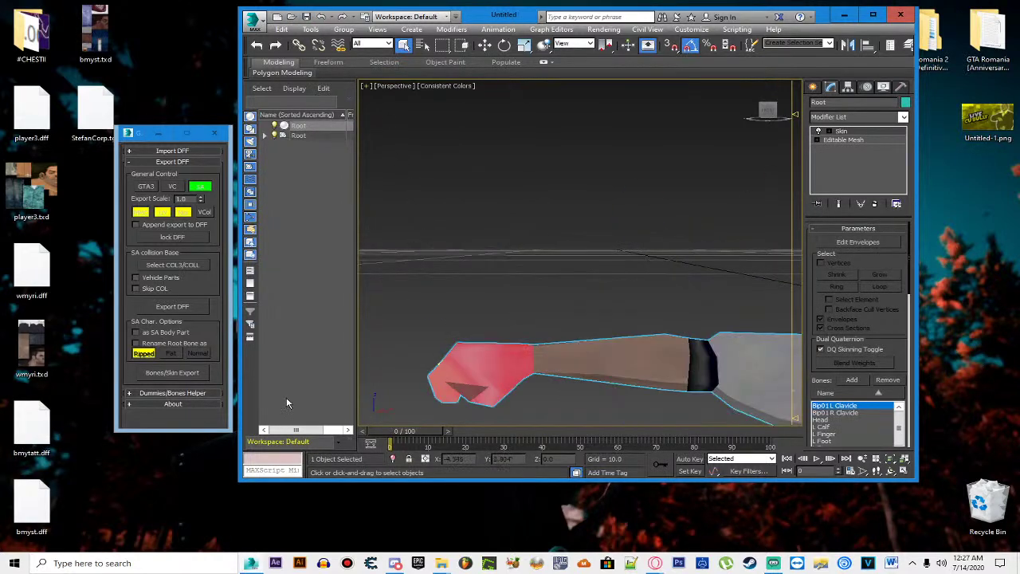
pyautogui.click(882, 140)
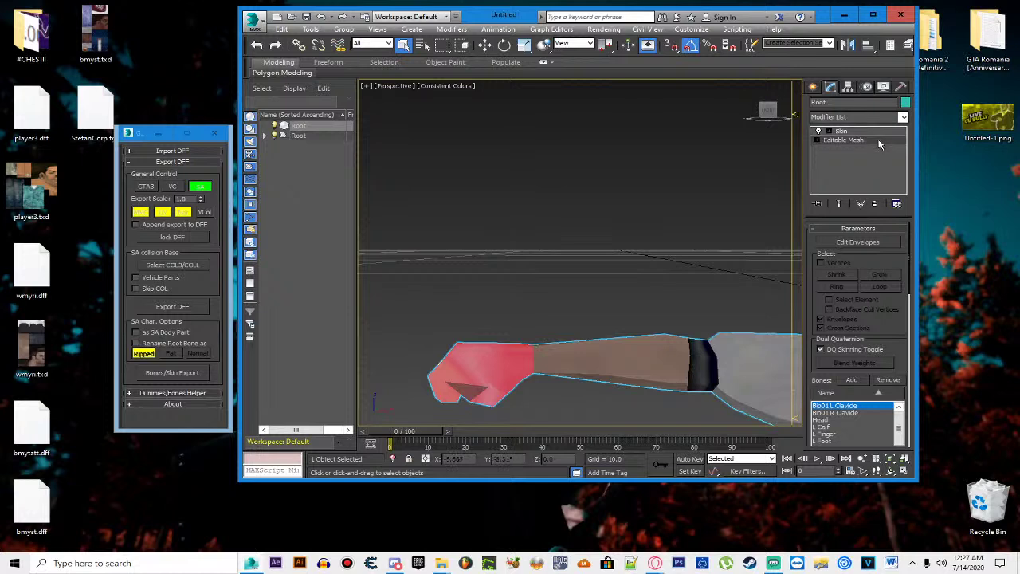
pyautogui.click(884, 244)
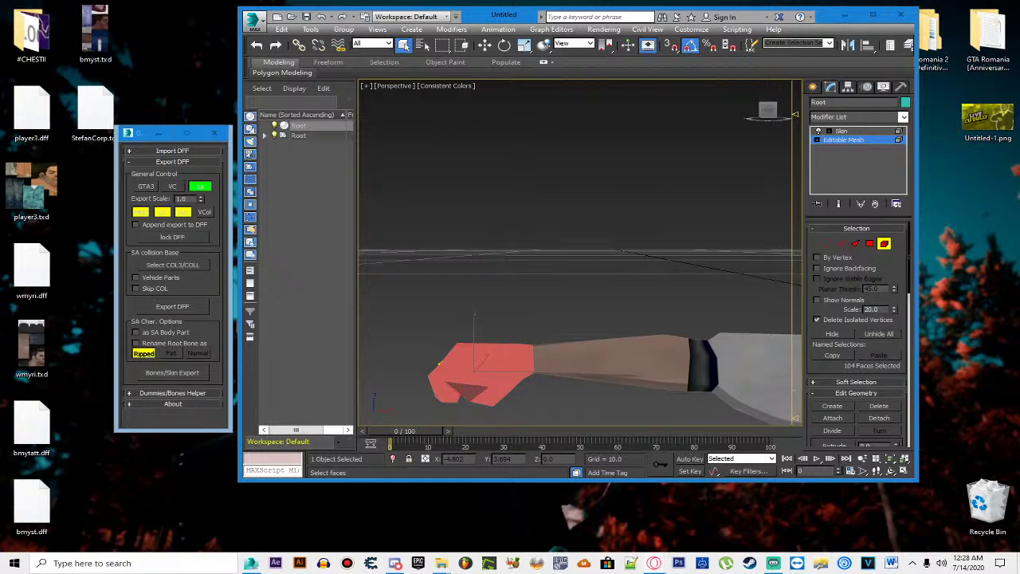
# Step: Maximize 3ds Max and tuck the DFF IO panel into the top-left corner
pyautogui.click(135, 137)
pyautogui.moveTo(135, 137); pyautogui.dragTo(65, 105)
pyautogui.click(872, 14)
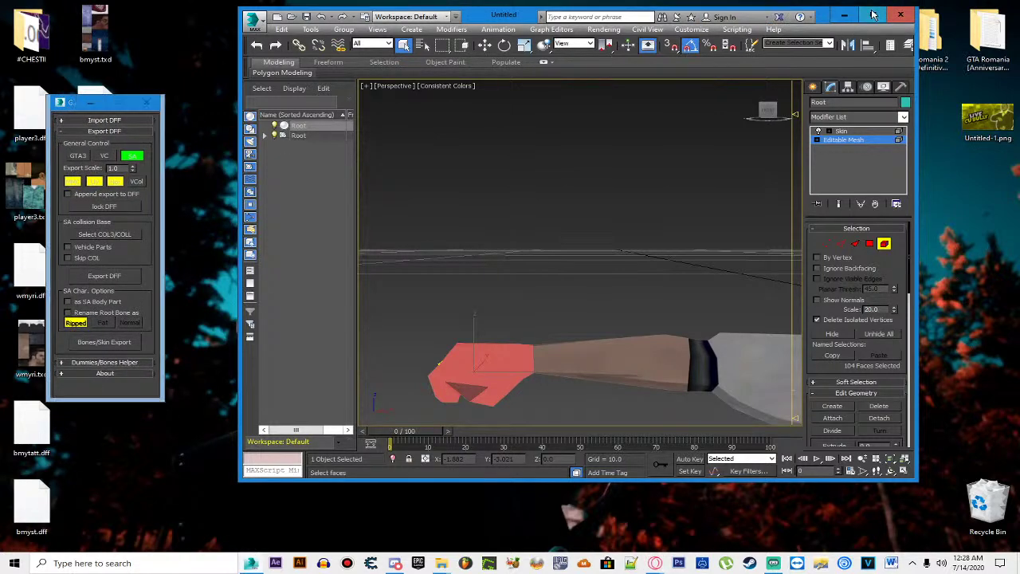
pyautogui.moveTo(64, 103); pyautogui.dragTo(35, 59)
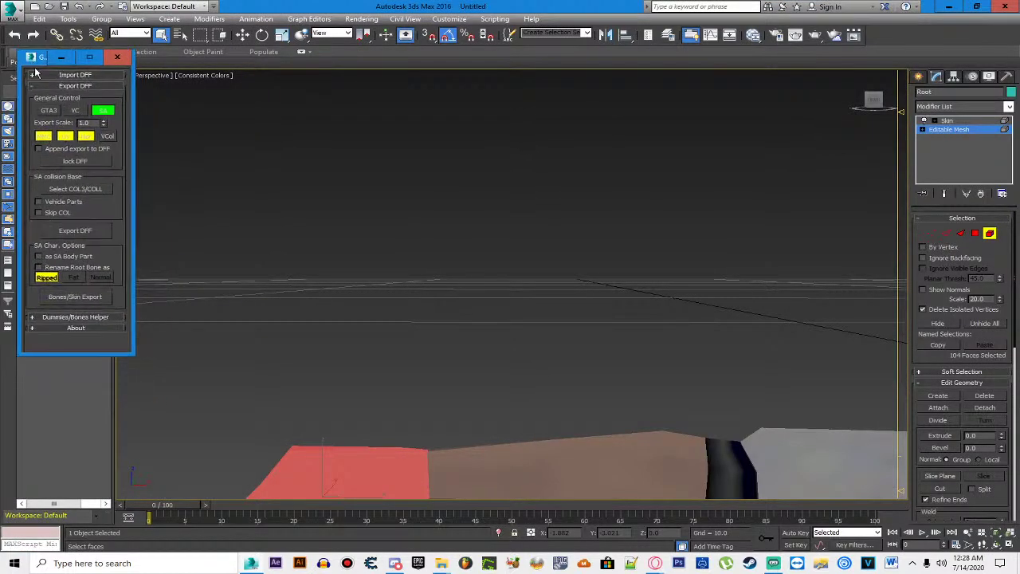
pyautogui.scroll(2, 590, 200)
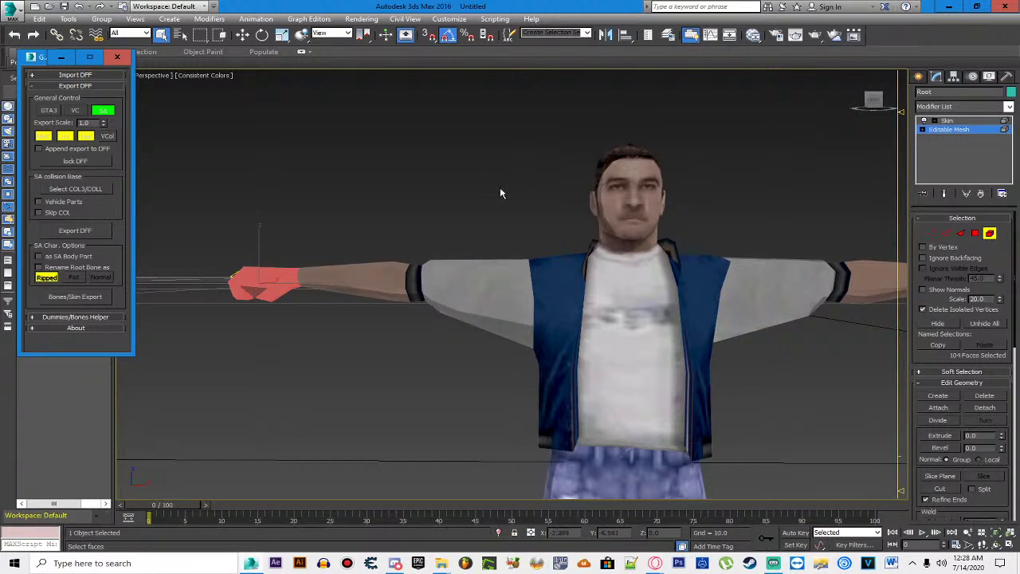
pyautogui.scroll(-3, 499, 189)
# Step: Clear the hand face selection, recentre the character, and check Skin over Editable Mesh
pyautogui.click(646, 341)
pyautogui.moveTo(646, 341); pyautogui.dragTo(580, 292)
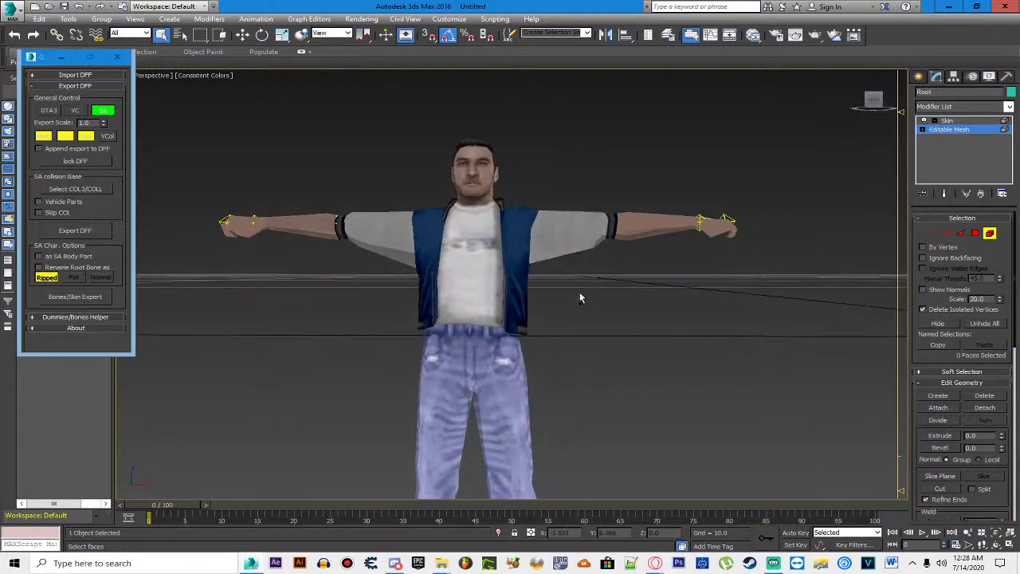
pyautogui.click(947, 121)
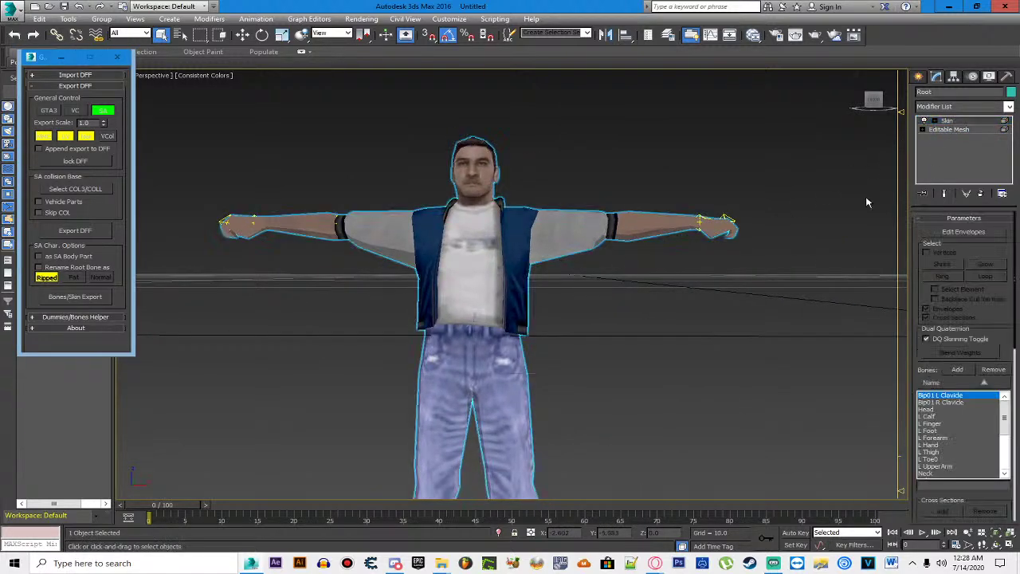
pyautogui.click(948, 129)
pyautogui.scroll(-2, 518, 203)
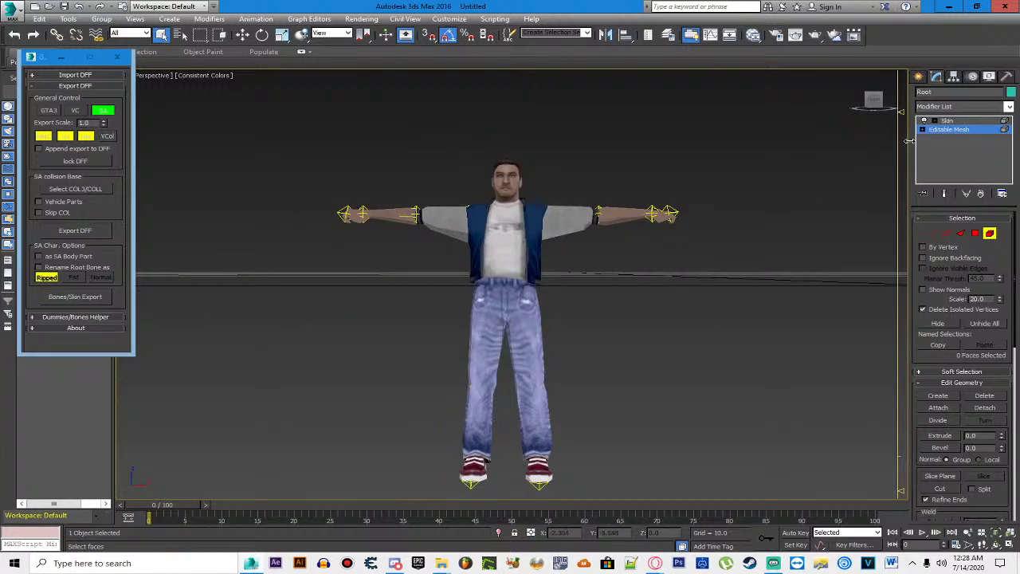
# Step: Weld the mesh vertices at a 0.0001 threshold, then return to the Skin modifier
pyautogui.click(930, 232)
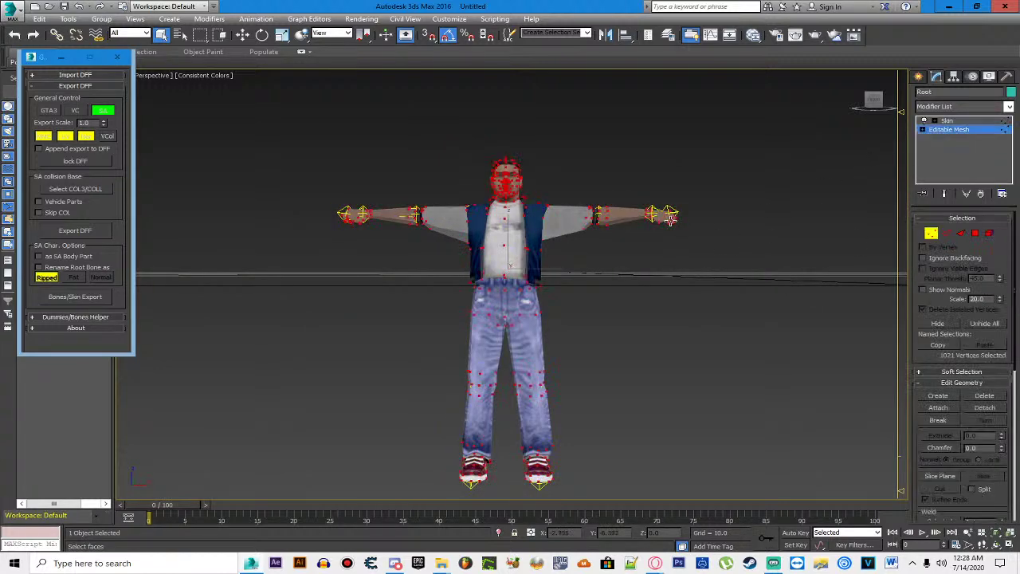
pyautogui.scroll(-3, 916, 387)
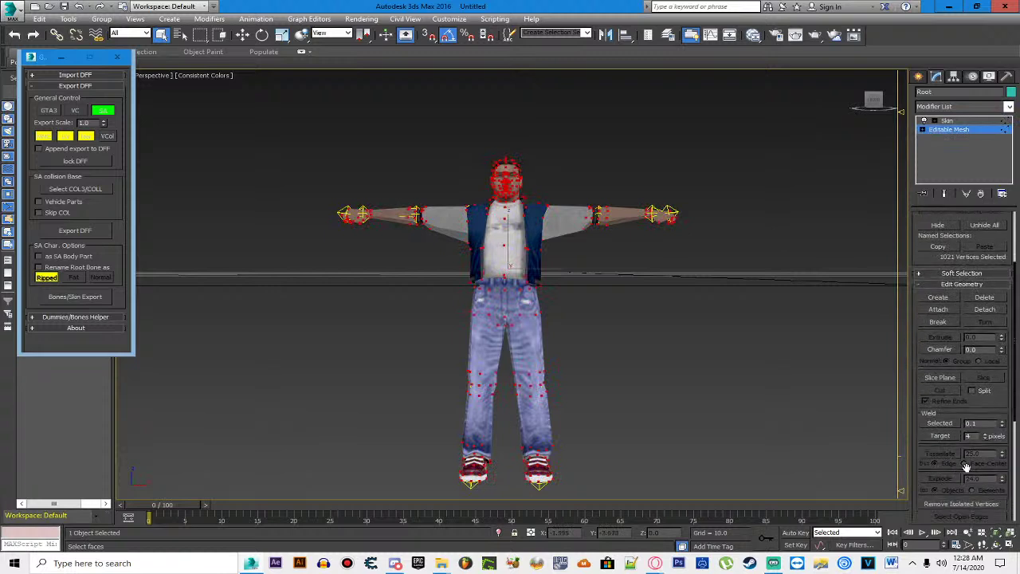
pyautogui.click(979, 424)
pyautogui.write('0.0001')
pyautogui.click(941, 423)
pyautogui.click(947, 120)
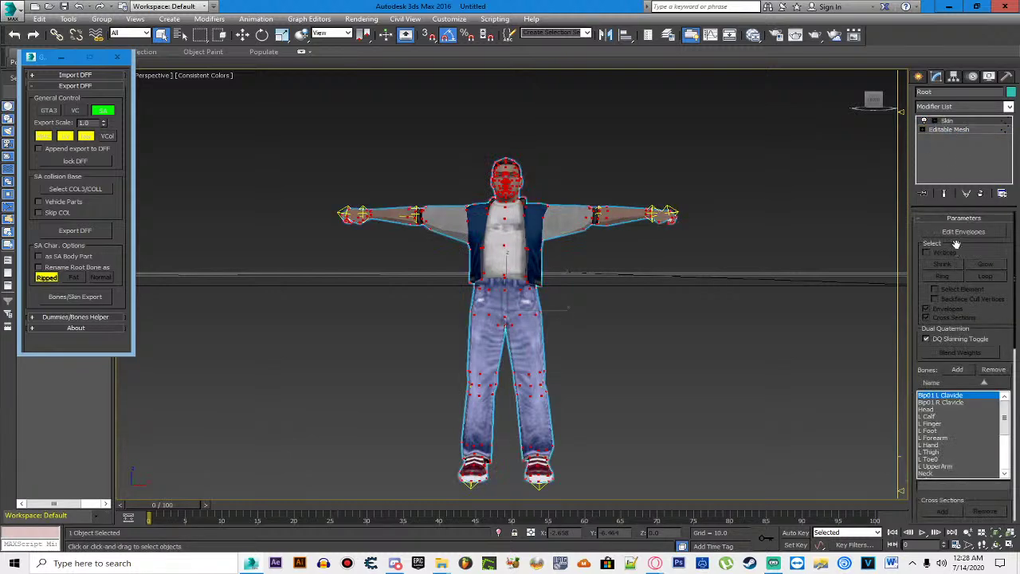
# Step: In Edit Envelopes, select all face and back-of-head vertices
pyautogui.click(963, 231)
pyautogui.click(926, 251)
pyautogui.scroll(5, 573, 203)
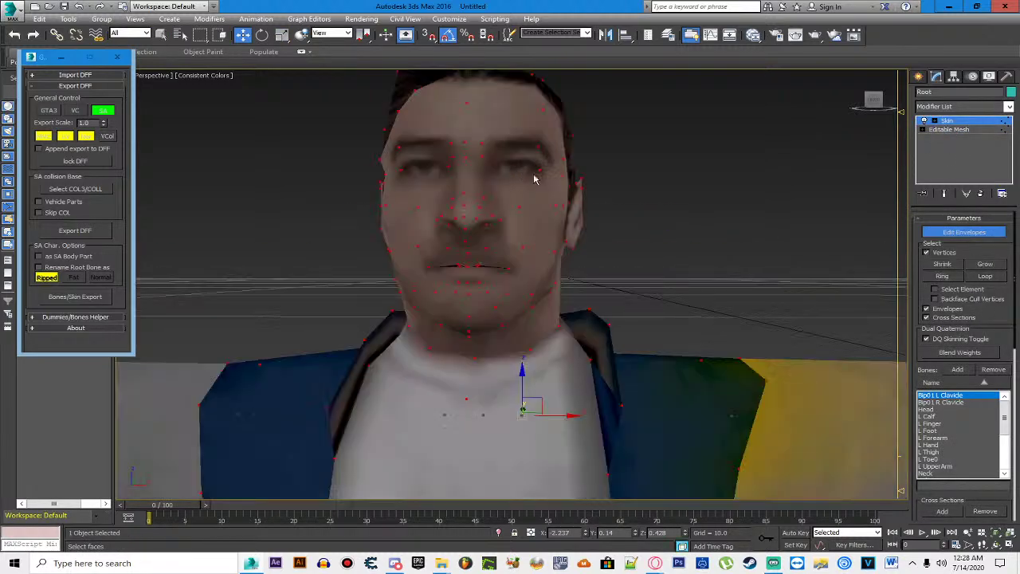
pyautogui.moveTo(745, 155); pyautogui.dragTo(654, 187)
pyautogui.moveTo(303, 109); pyautogui.dragTo(658, 329)
pyautogui.moveTo(874, 102); pyautogui.dragTo(829, 104)
pyautogui.moveTo(319, 111); pyautogui.dragTo(746, 299)
pyautogui.click(874, 102)
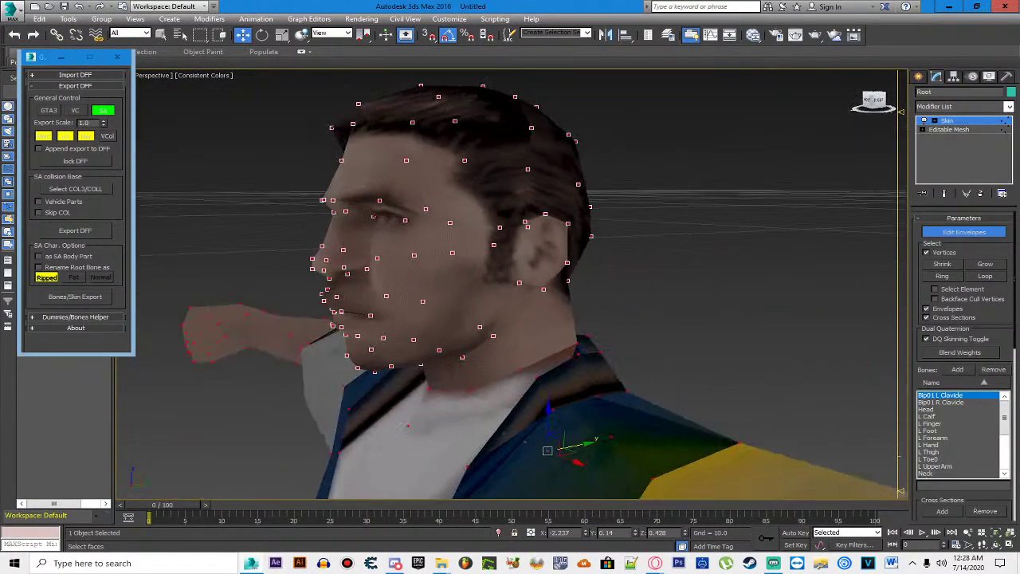
pyautogui.scroll(-10, 961, 359)
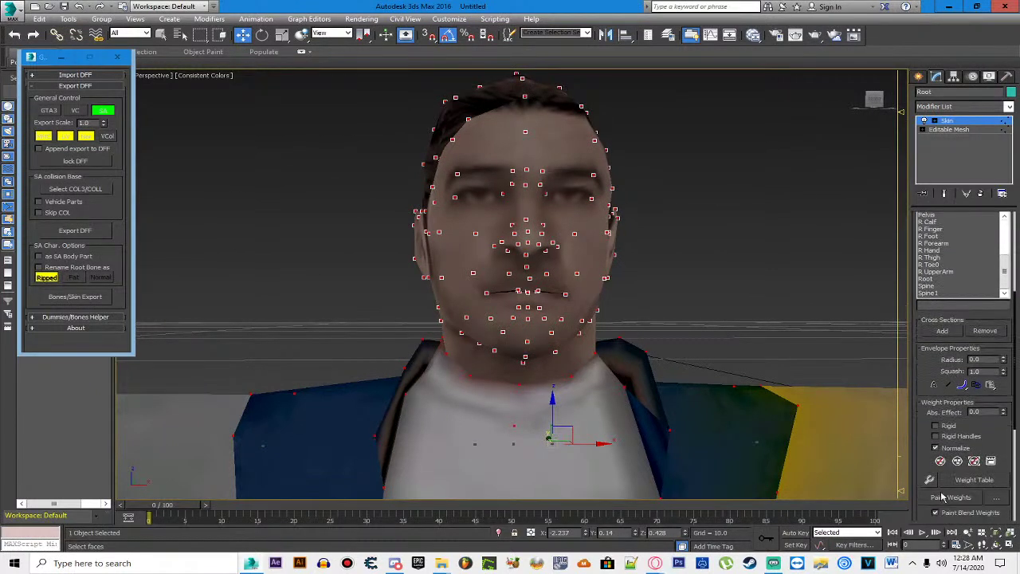
# Step: Give the selected vertices full weight 1 on the Head bone and set DFF export to VC
pyautogui.click(937, 481)
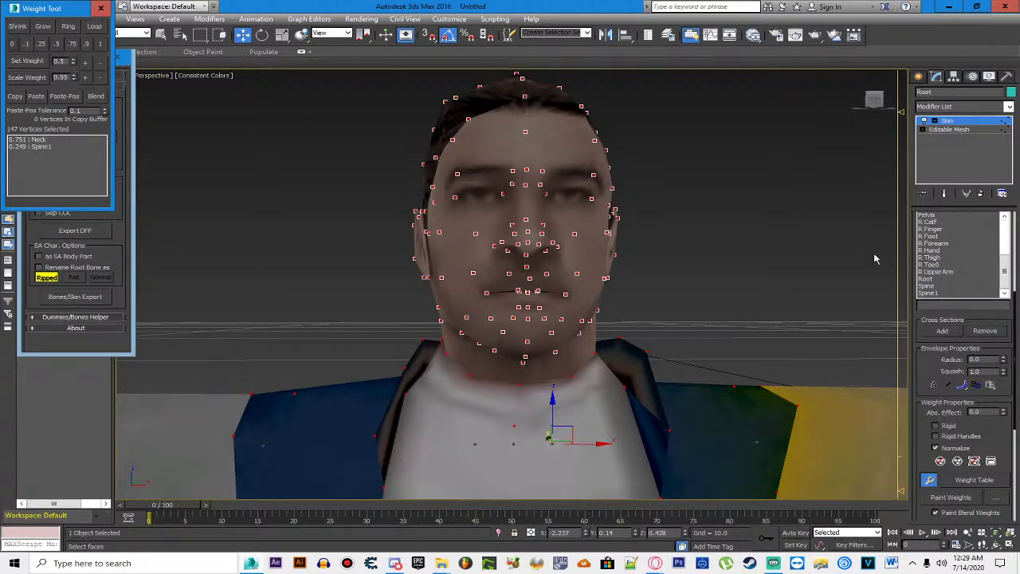
pyautogui.scroll(4, 956, 294)
pyautogui.click(928, 229)
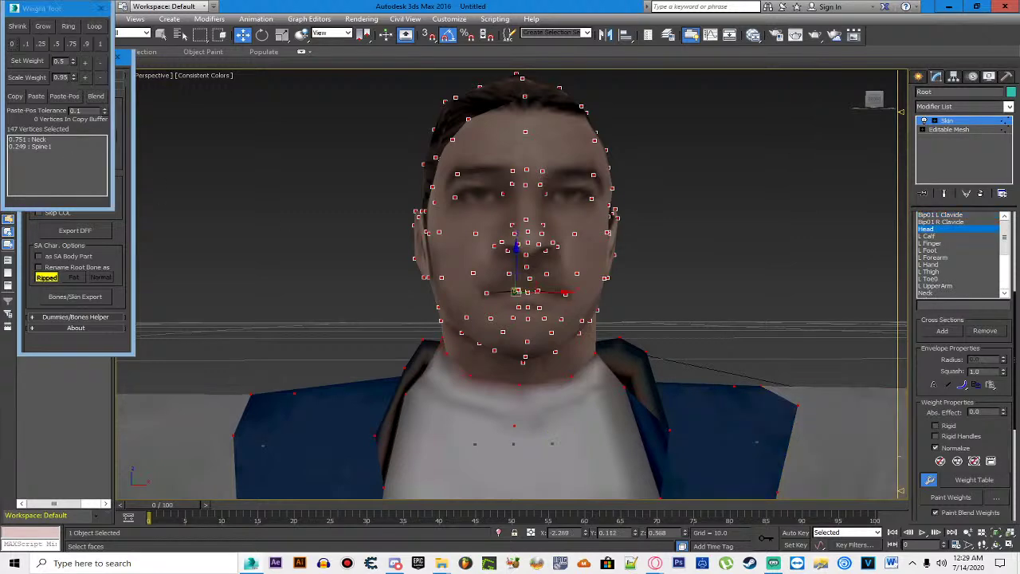
pyautogui.click(99, 44)
pyautogui.click(100, 7)
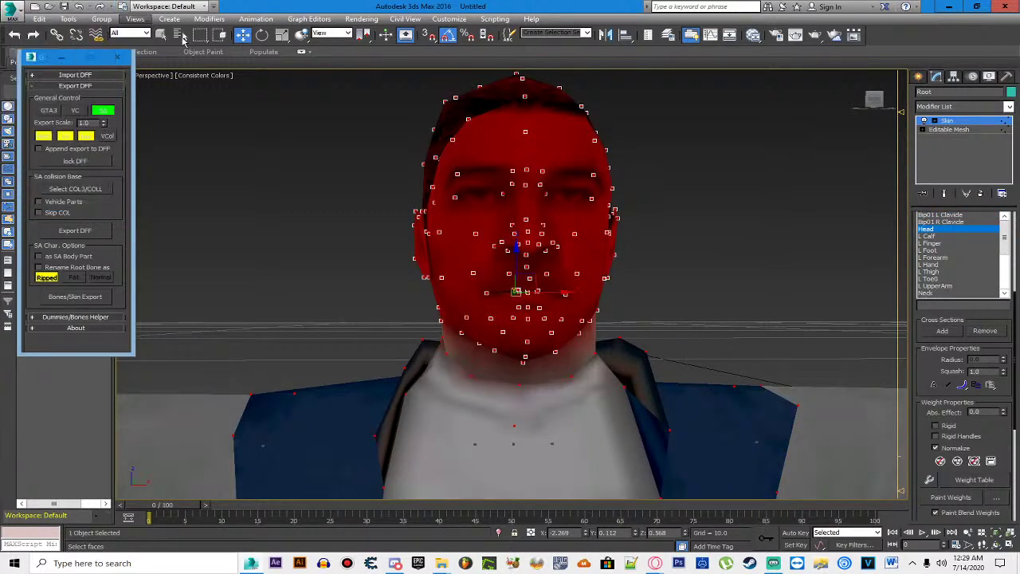
pyautogui.scroll(-3, 593, 183)
pyautogui.scroll(-2, 594, 185)
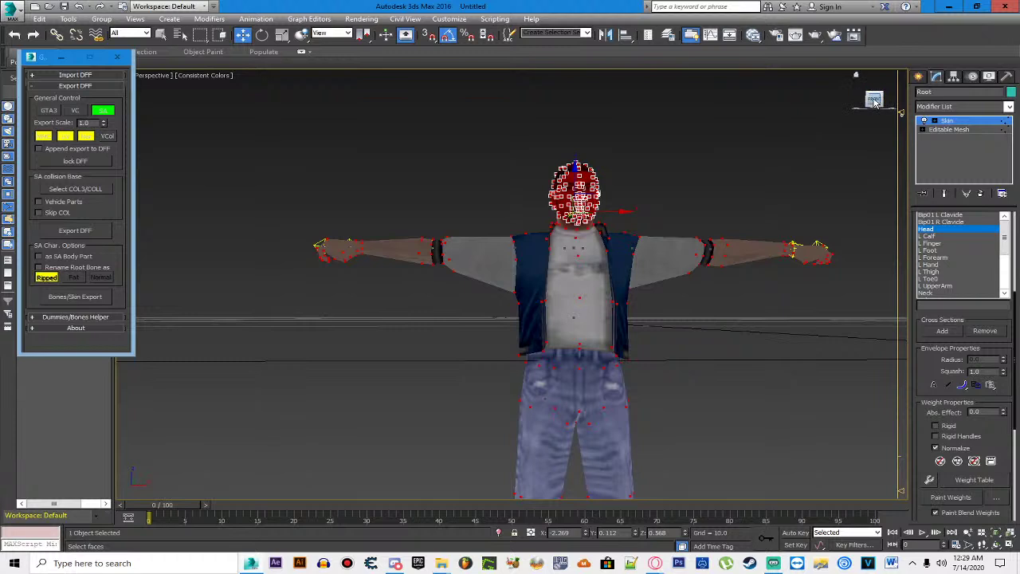
pyautogui.click(749, 365)
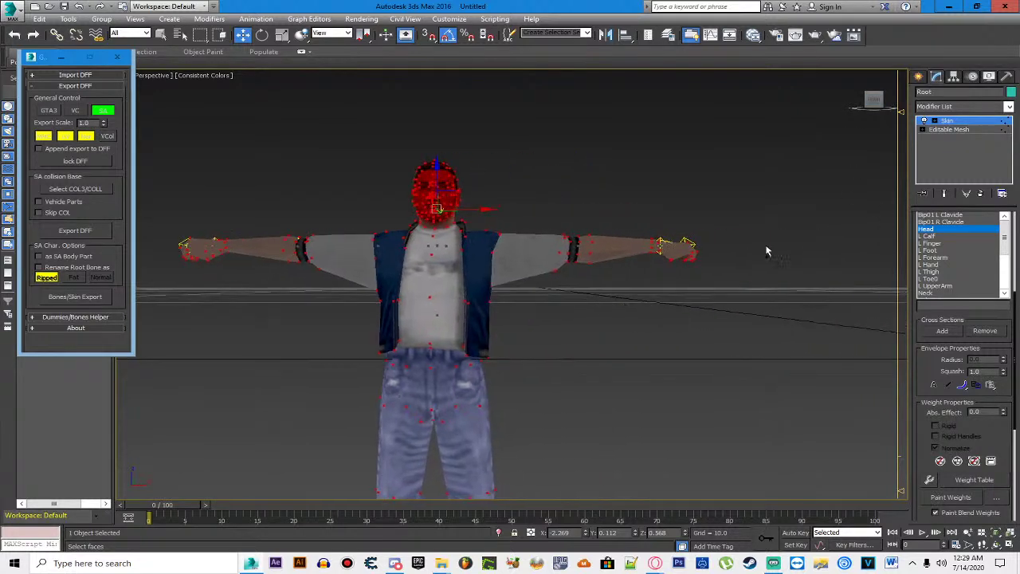
pyautogui.click(80, 111)
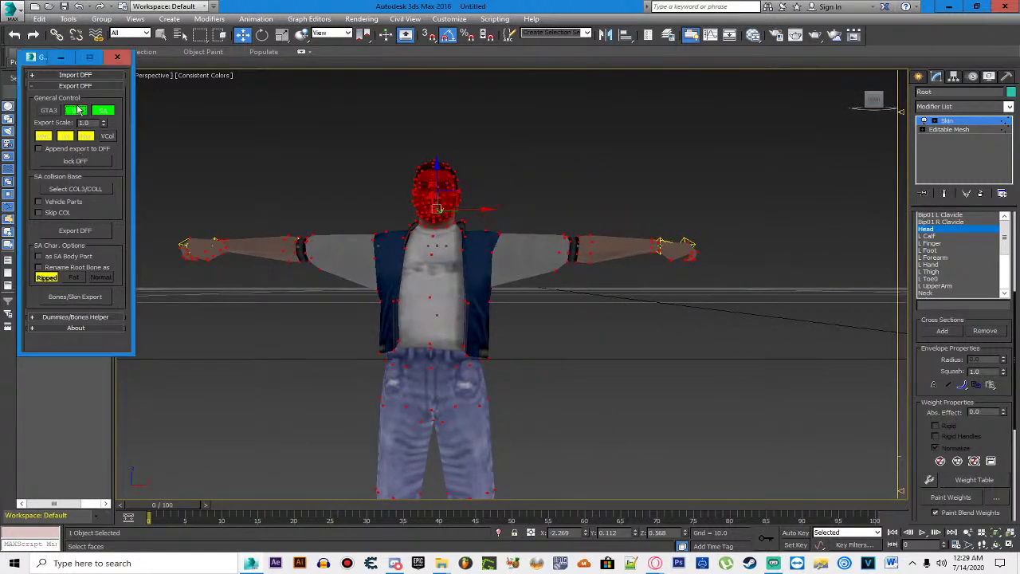
# Step: Export the skinned character with Bones/Skin Export as Stefan.dff
pyautogui.click(64, 298)
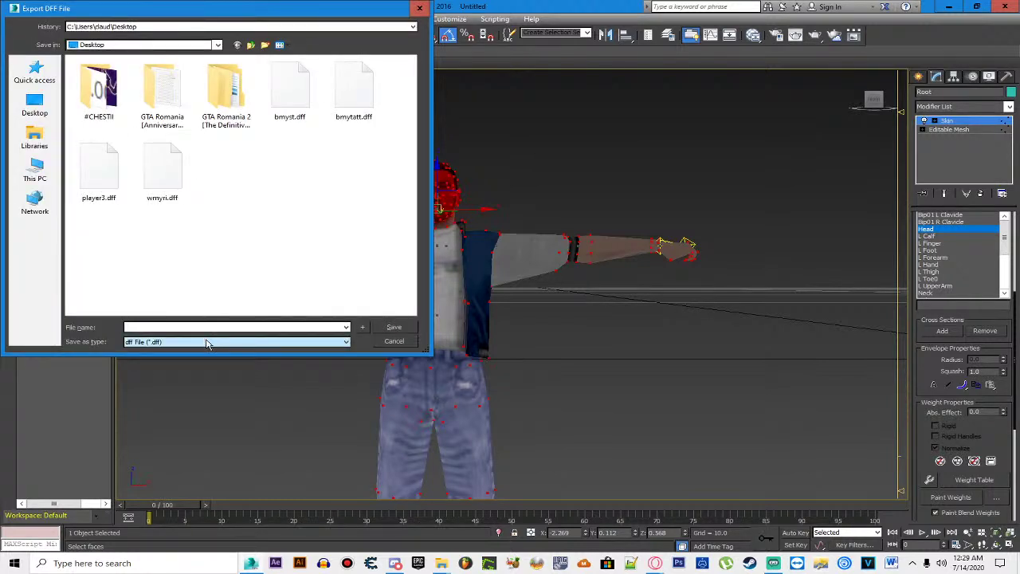
pyautogui.write('Stefan')
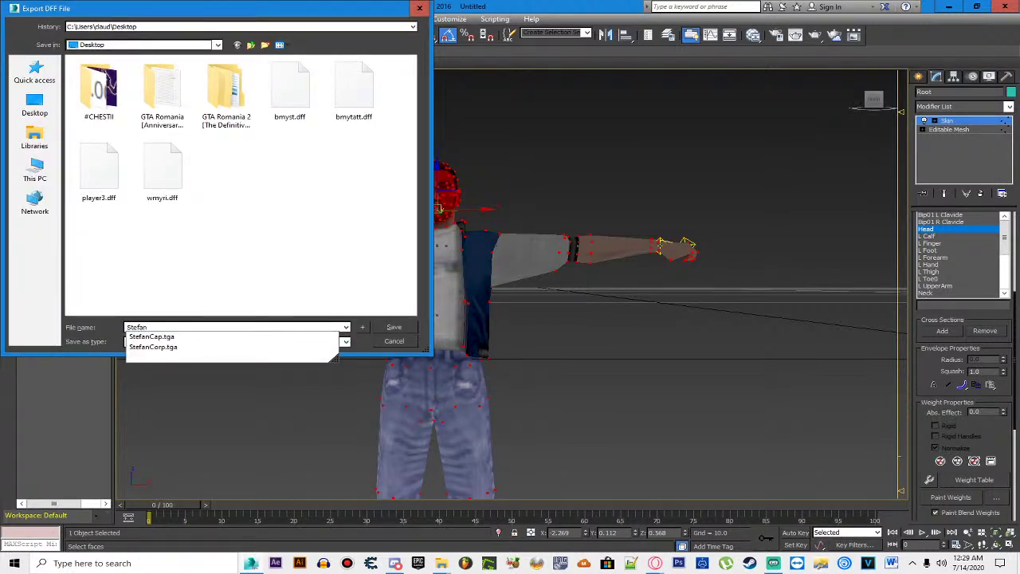
pyautogui.write('.dff')
pyautogui.press('Return')
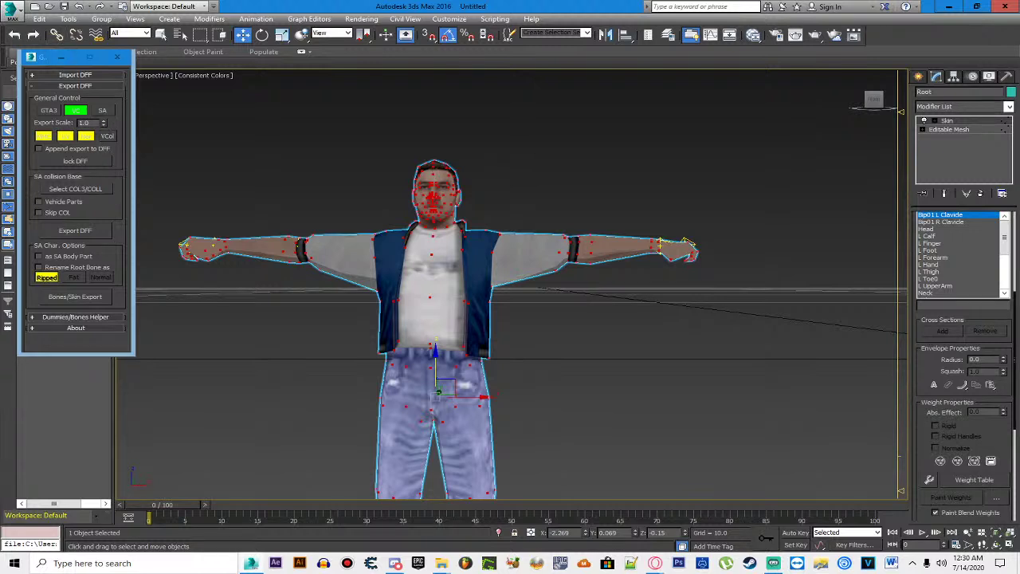
pyautogui.moveTo(0, 68); pyautogui.dragTo(0, 64)
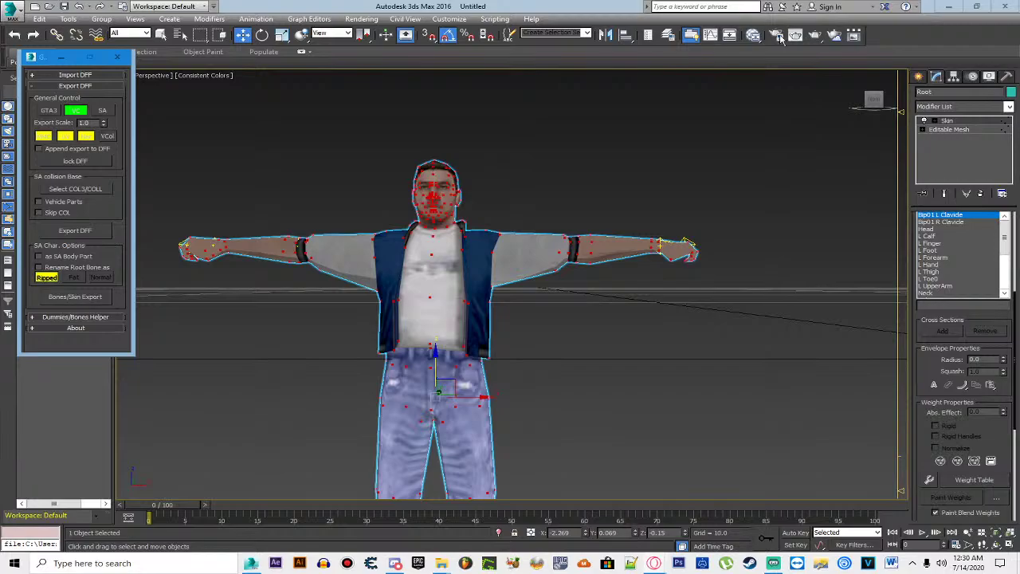
# Step: On the desktop, duplicate wmyri.txd and open the copy in Magic.TXD
pyautogui.click(948, 7)
pyautogui.click(32, 346)
pyautogui.hotkey('ctrl', 'c')
pyautogui.hotkey('ctrl', 'v')
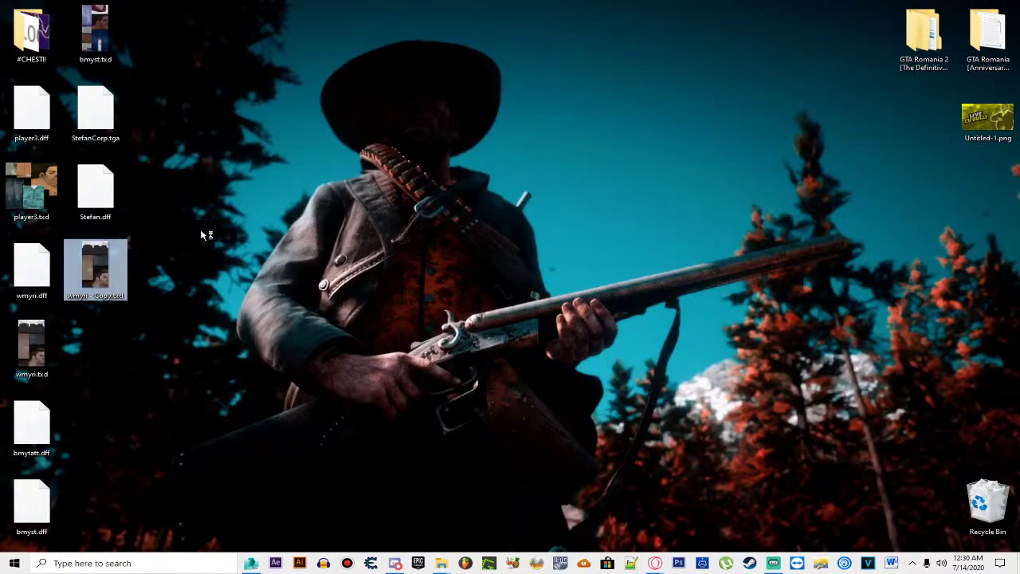
pyautogui.press('Return')
# Step: Rename the wmyri texture to StefanCorp
pyautogui.click(337, 171)
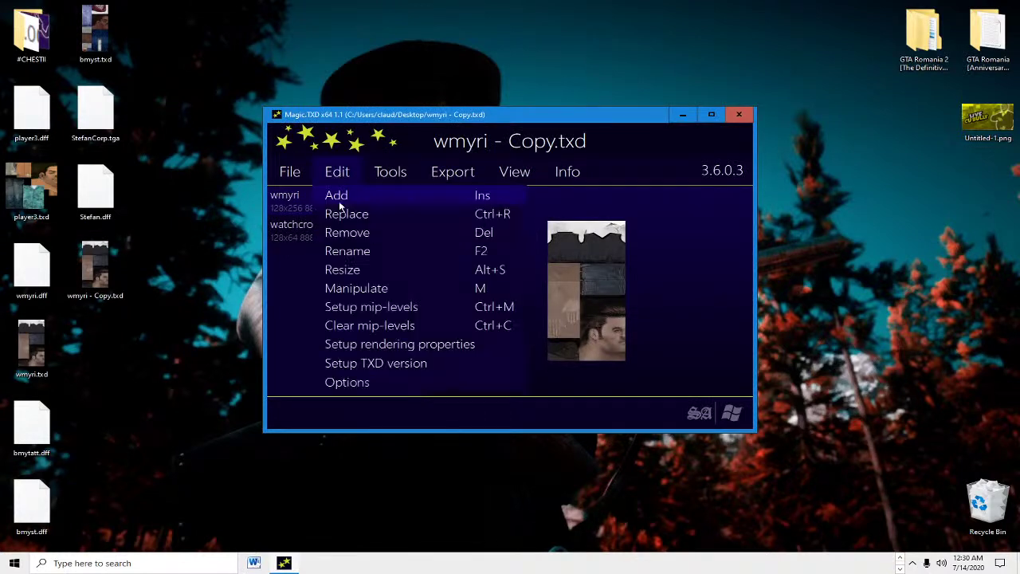
pyautogui.click(358, 250)
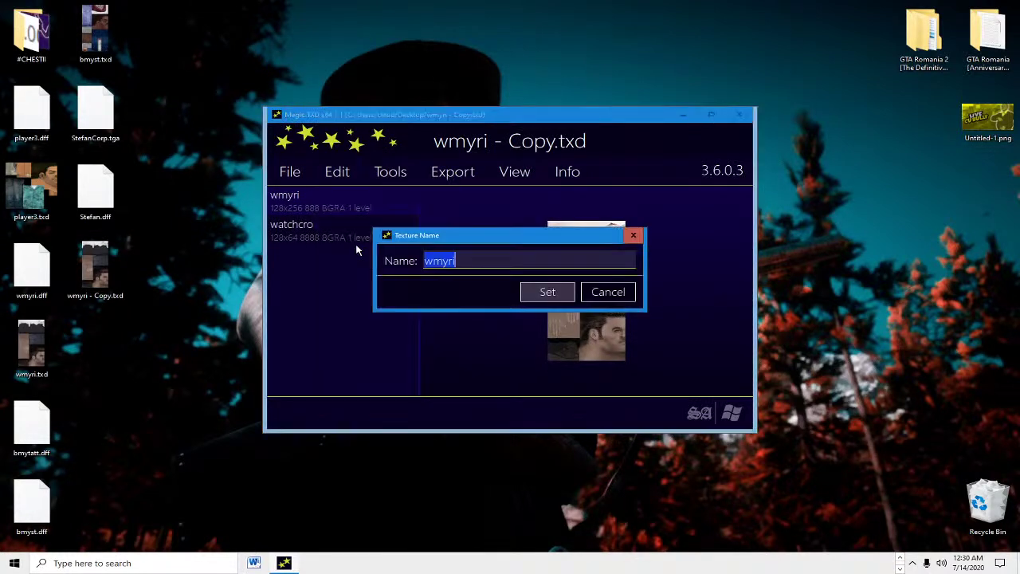
pyautogui.write('StefanCorp')
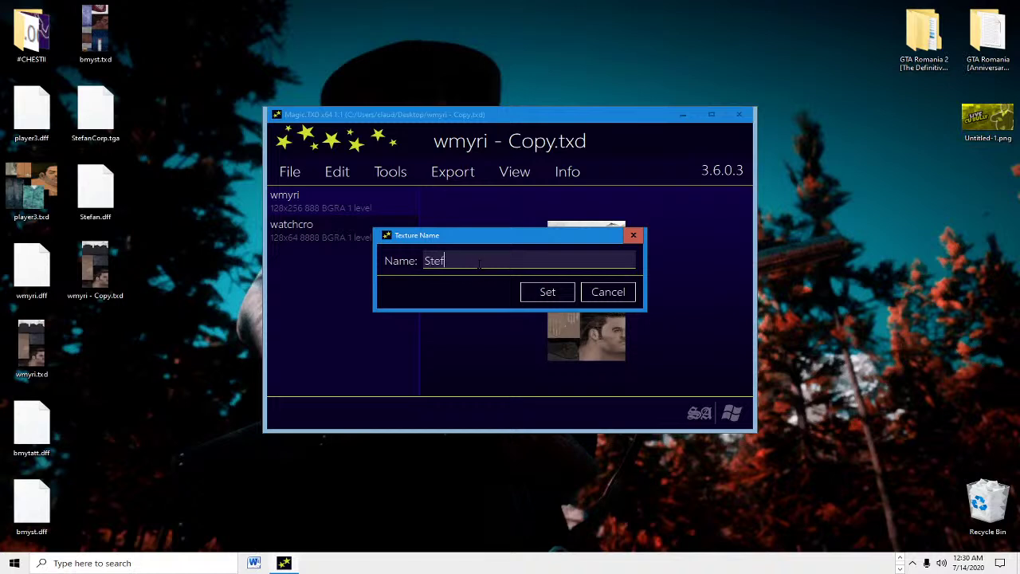
pyautogui.click(532, 288)
# Step: Replace watchcro with StefanCap.tga named StefanCap, then close Magic.TXD
pyautogui.click(351, 232)
pyautogui.click(337, 172)
pyautogui.click(344, 214)
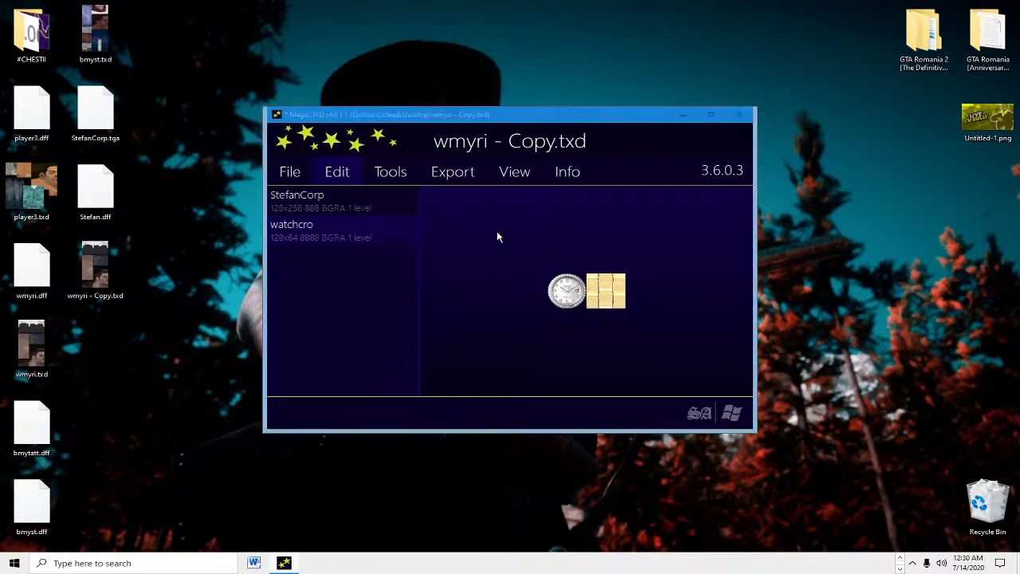
pyautogui.doubleClick(615, 229)
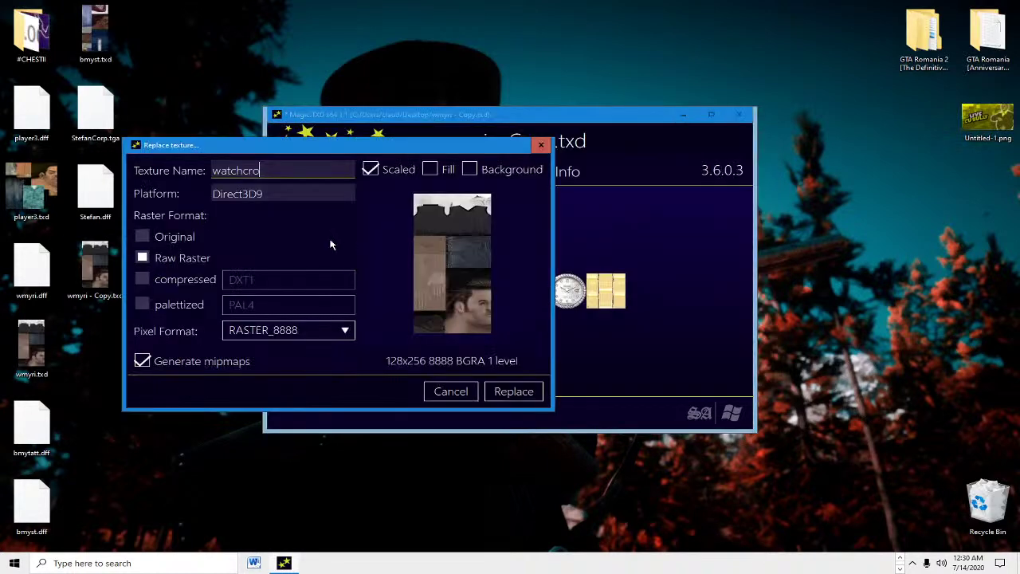
pyautogui.hotkey('ctrl', 'a')
pyautogui.write('StefanCap')
pyautogui.click(526, 391)
pyautogui.click(739, 114)
pyautogui.moveTo(95, 269); pyautogui.dragTo(287, 271)
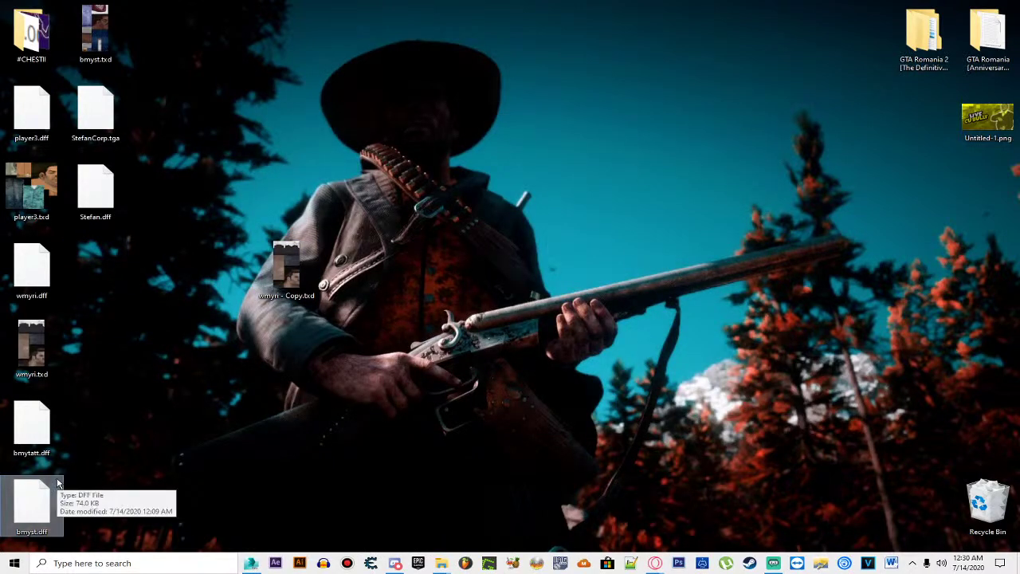
# Step: Rearrange the desktop icons so Stefan.dff sits above the texture copy
pyautogui.moveTo(32, 346); pyautogui.dragTo(224, 271)
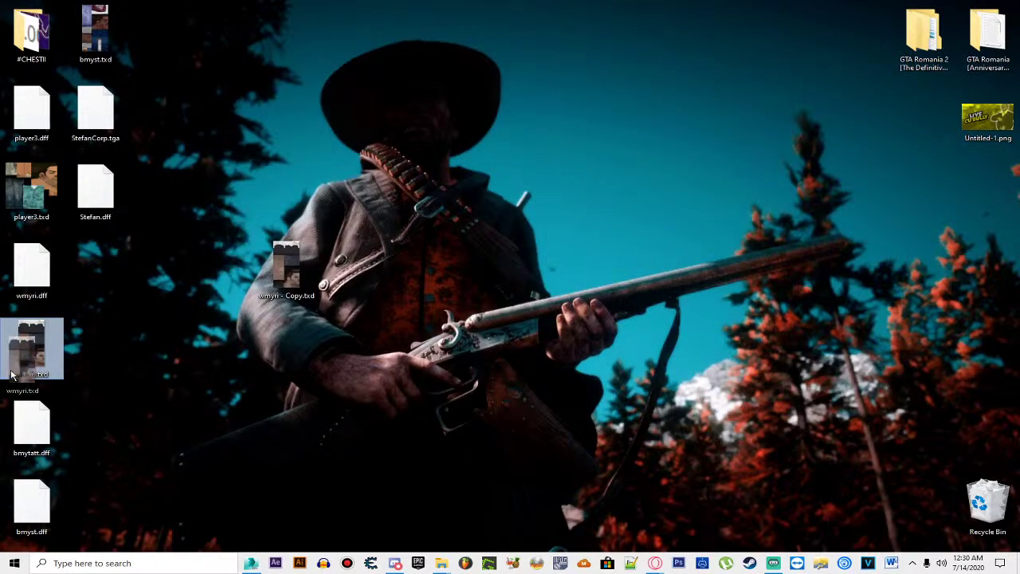
pyautogui.moveTo(36, 502); pyautogui.dragTo(106, 249)
pyautogui.moveTo(97, 191); pyautogui.dragTo(289, 195)
pyautogui.keyDown('ctrl'); pyautogui.click(291, 271); pyautogui.keyUp('ctrl')
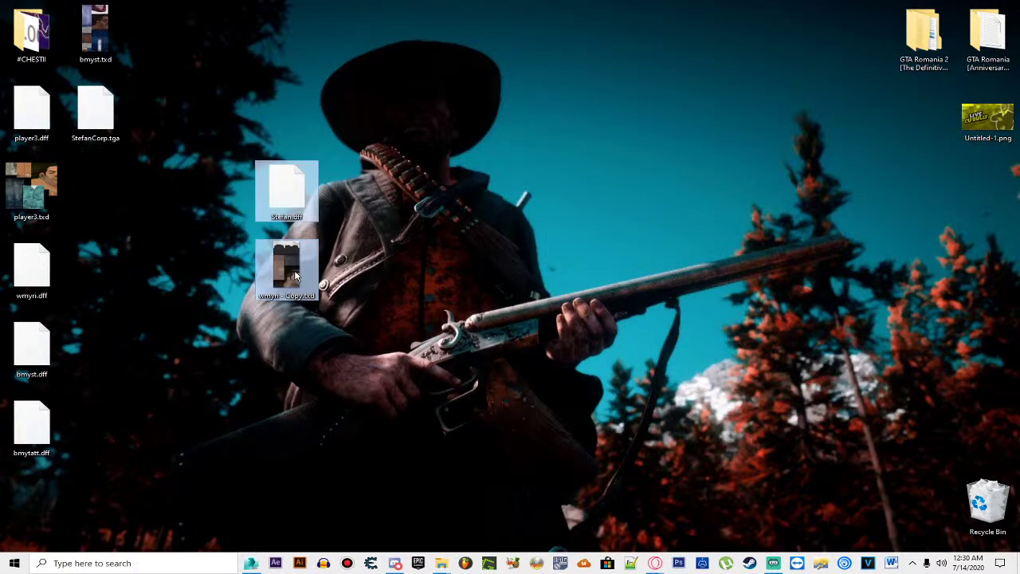
pyautogui.press('Escape')
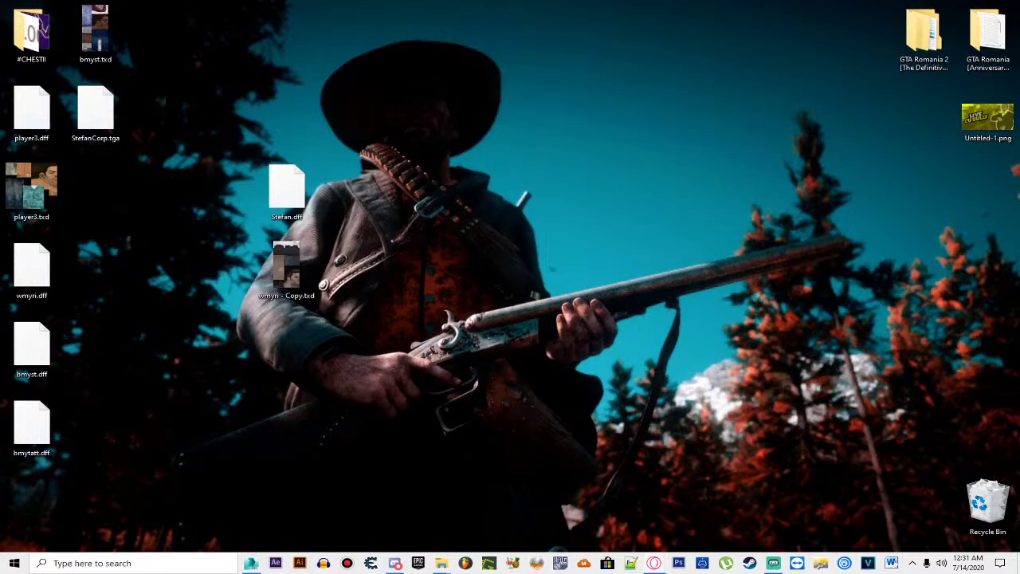
# Step: Rename Stefan.dff and the texture copy together to player2
pyautogui.moveTo(243, 134); pyautogui.dragTo(289, 263)
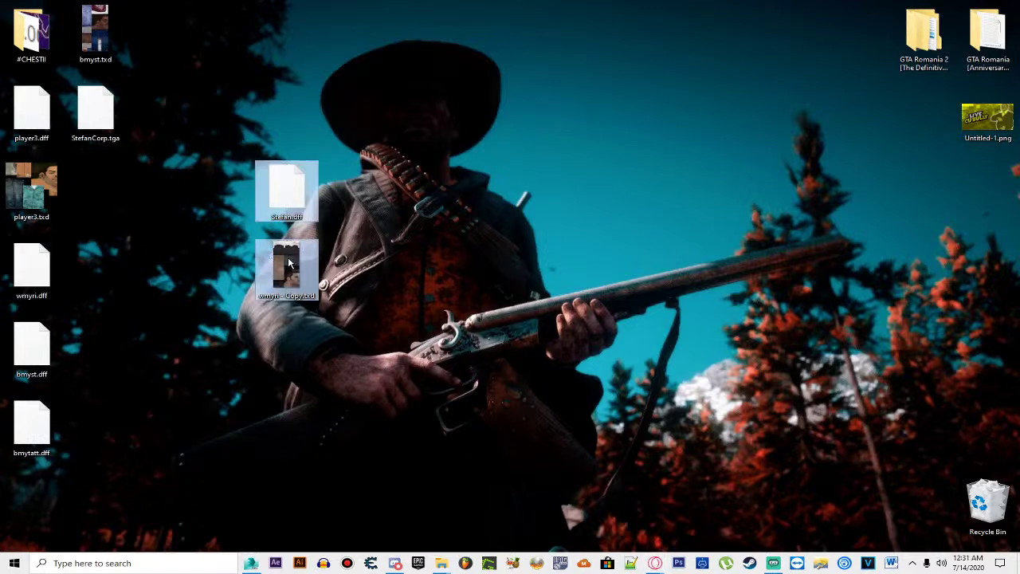
pyautogui.rightClick(288, 258)
pyautogui.click(334, 475)
pyautogui.write('player2')
pyautogui.press('Return')
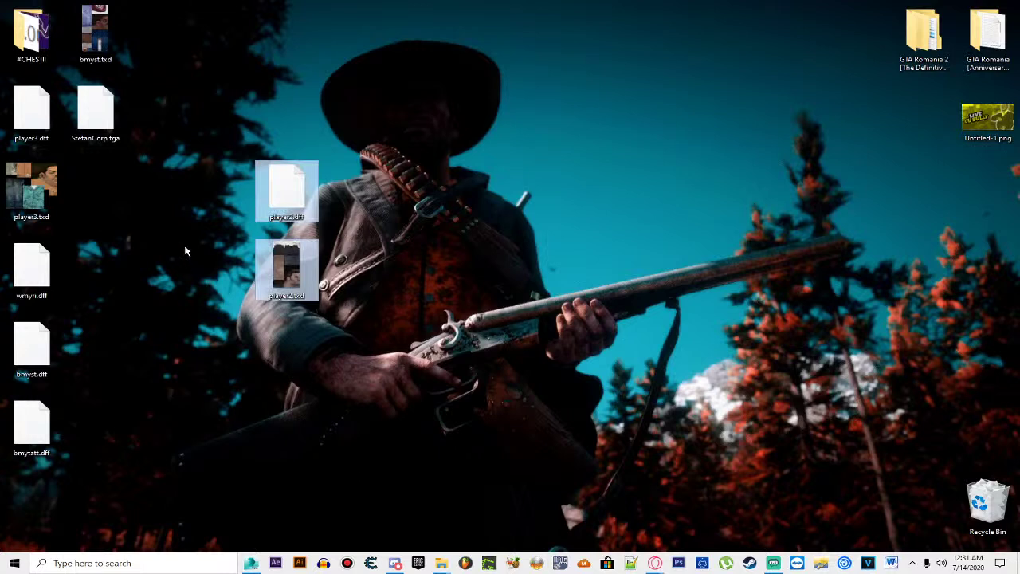
# Step: Check player3.dff and player3.txd, then switch to IMG Tool 2.0
pyautogui.click(119, 182)
pyautogui.click(42, 179)
pyautogui.click(173, 291)
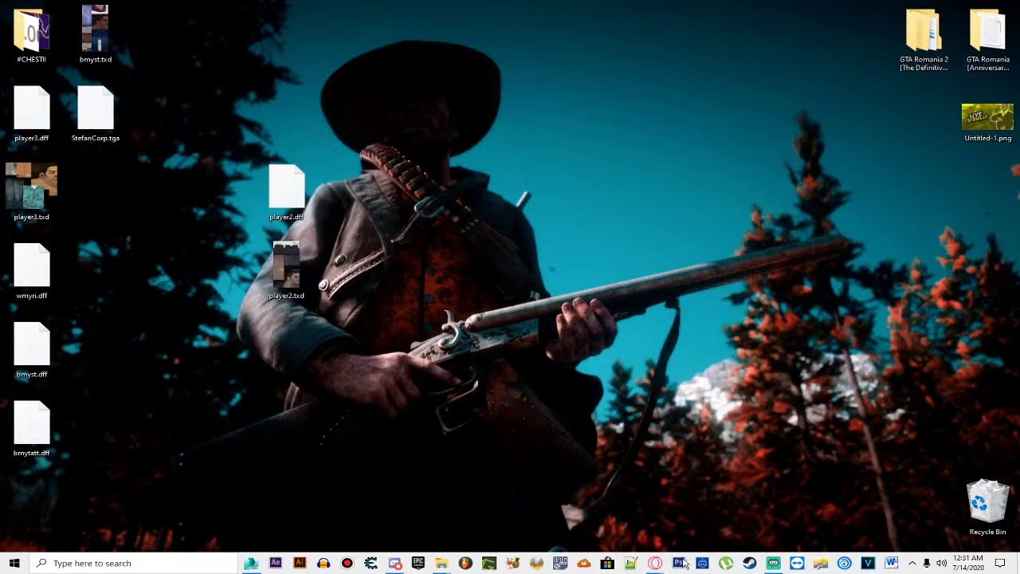
pyautogui.click(632, 564)
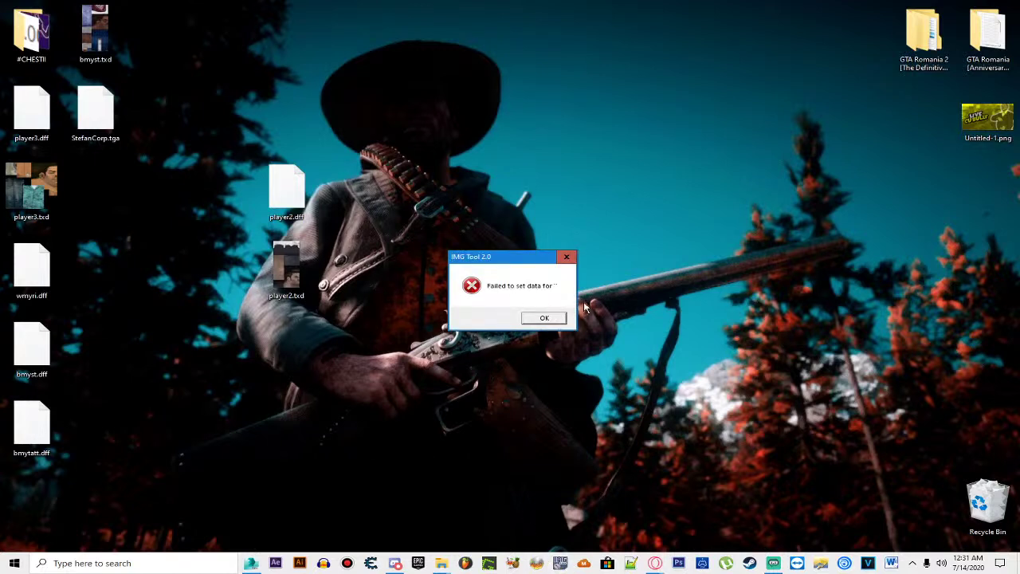
# Step: Dismiss the error and open gta3.img from Jocuri\GTA Romania 2\models
pyautogui.click(545, 319)
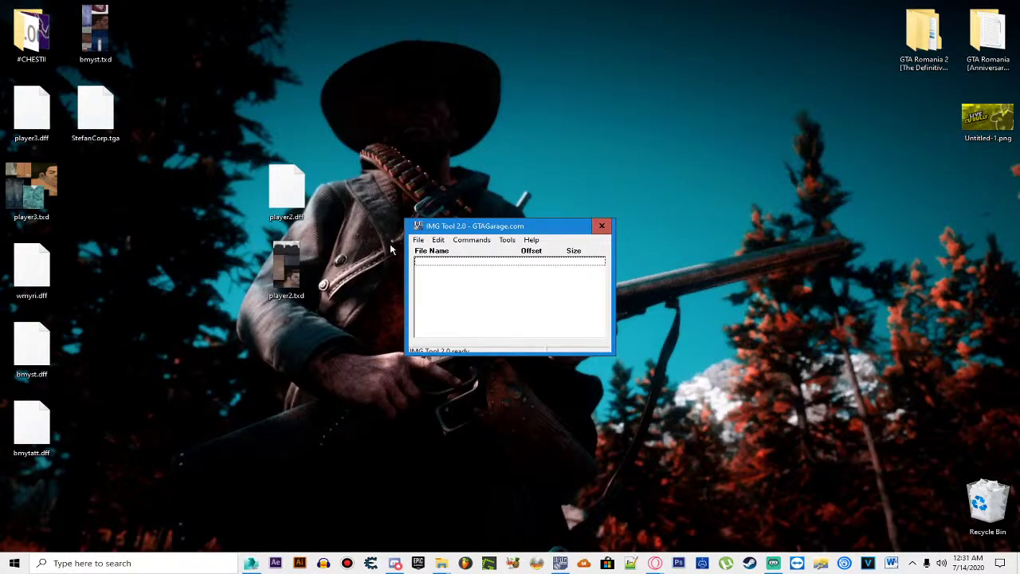
pyautogui.click(419, 240)
pyautogui.click(437, 252)
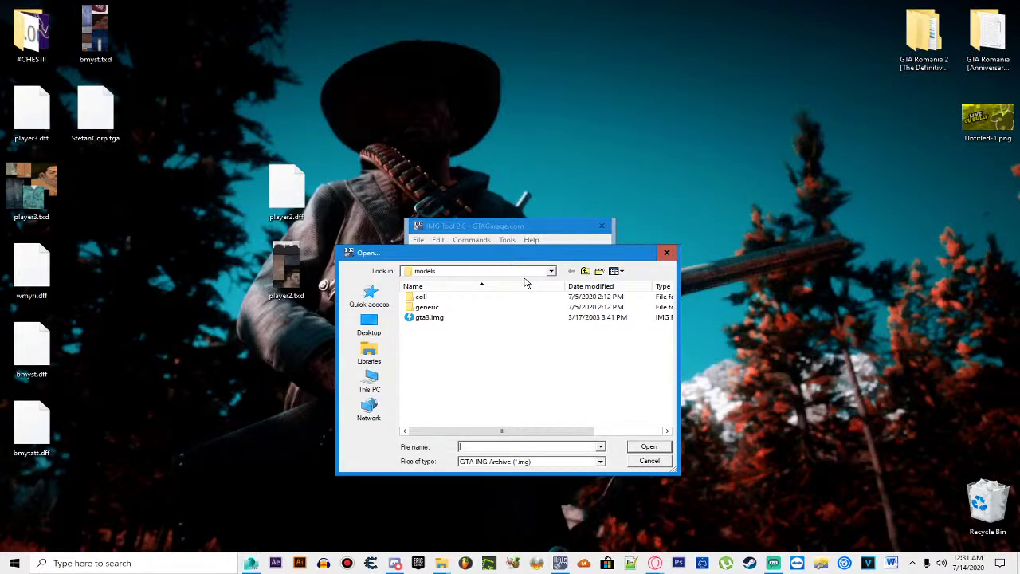
pyautogui.click(551, 271)
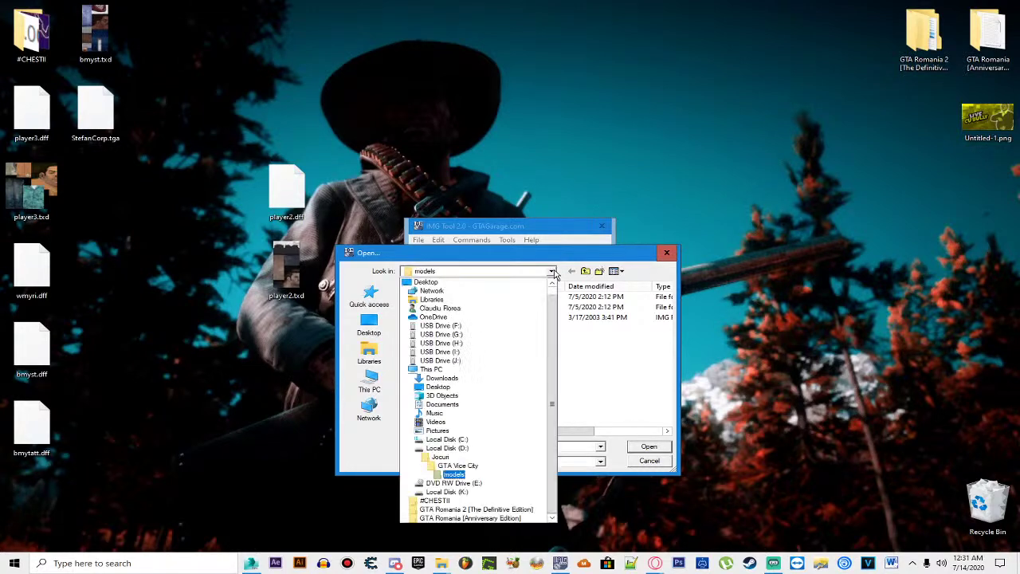
pyautogui.click(440, 457)
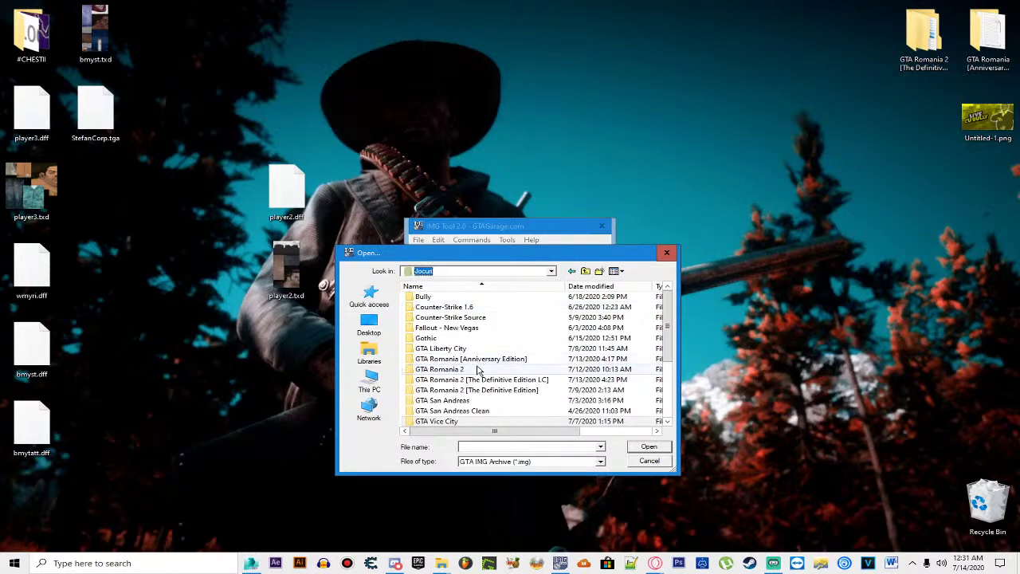
pyautogui.doubleClick(447, 369)
pyautogui.doubleClick(439, 348)
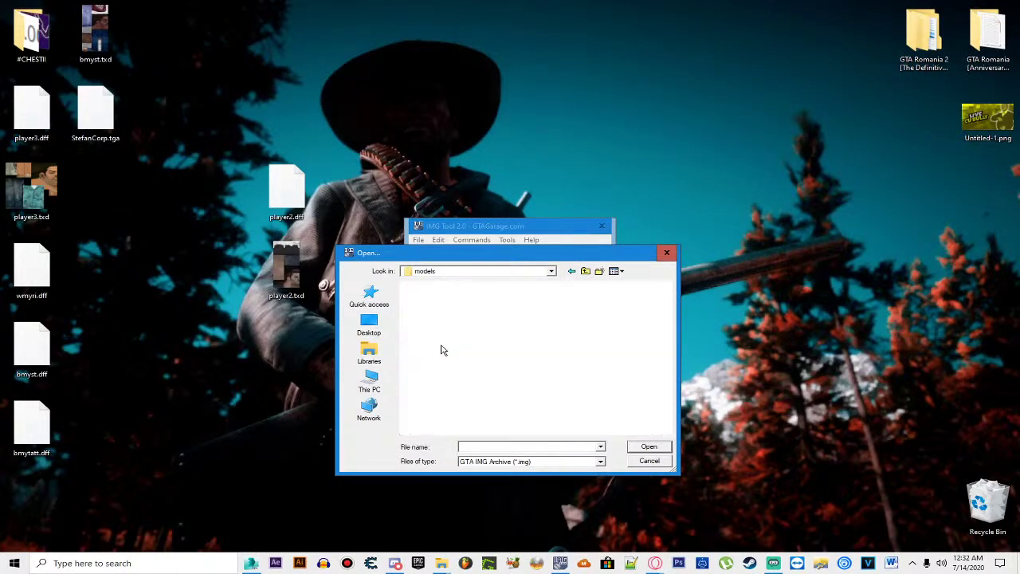
pyautogui.doubleClick(558, 311)
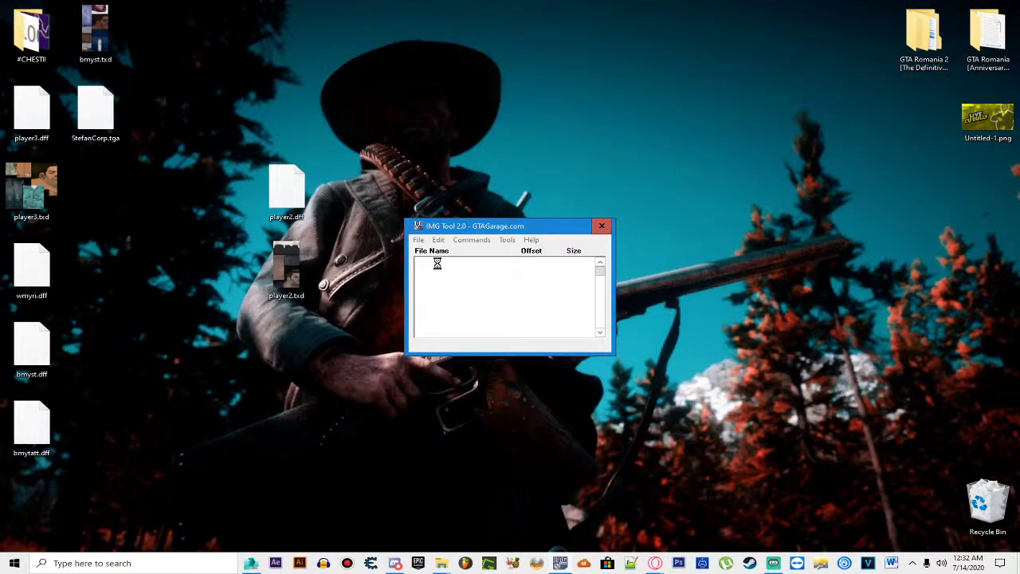
# Step: Search the archive for 'player' and delete the old player2.dff and player2.txd
pyautogui.click(438, 240)
pyautogui.click(478, 267)
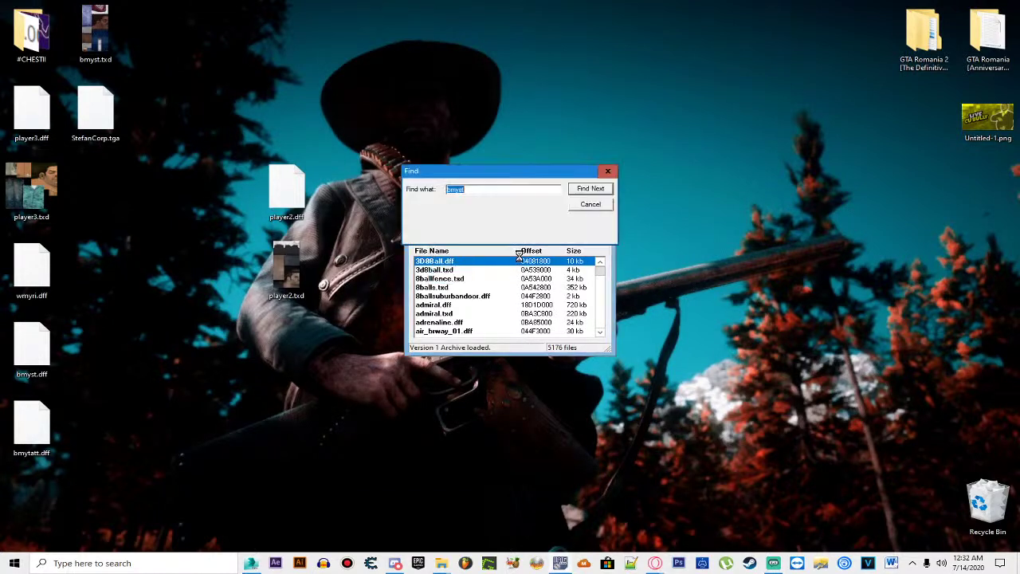
pyautogui.write('player')
pyautogui.press('Return')
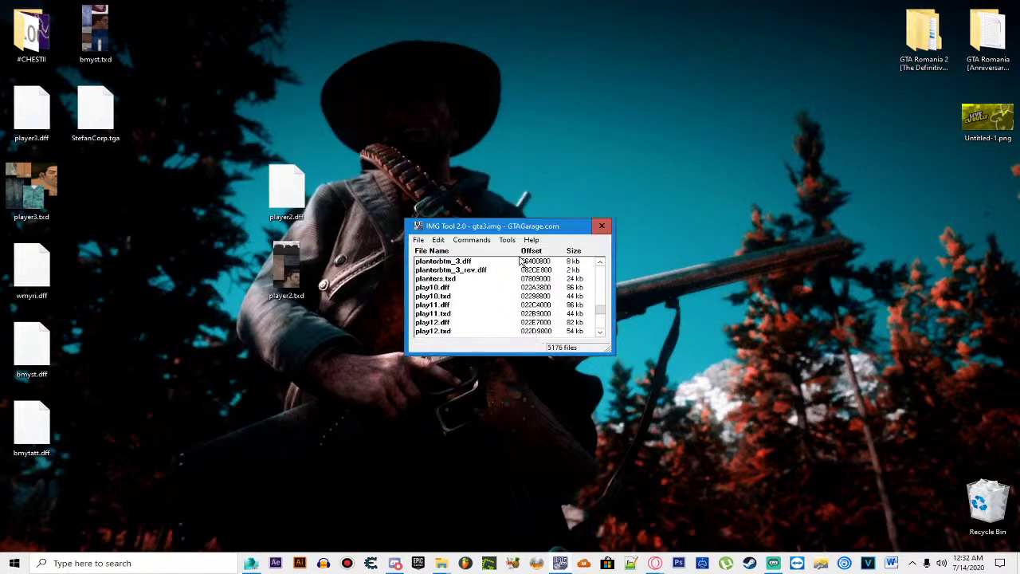
pyautogui.moveTo(457, 307); pyautogui.dragTo(460, 316)
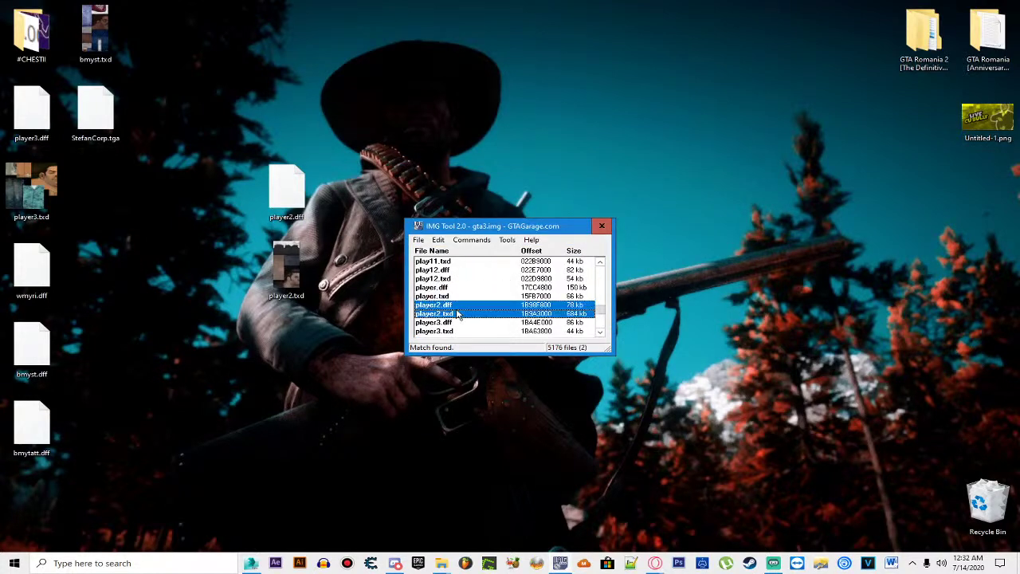
pyautogui.press('Delete')
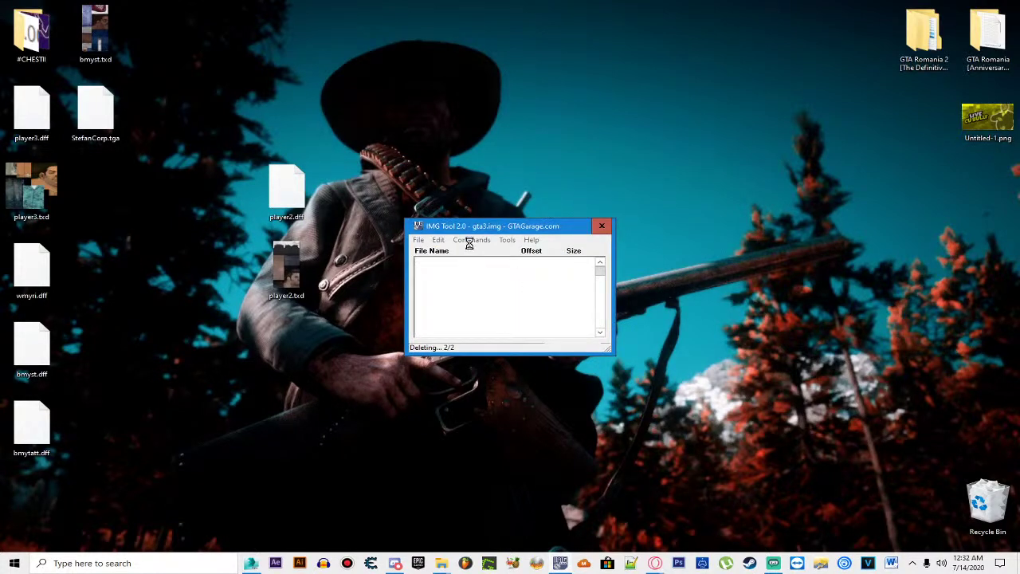
pyautogui.hotkey('ctrl', 'a')
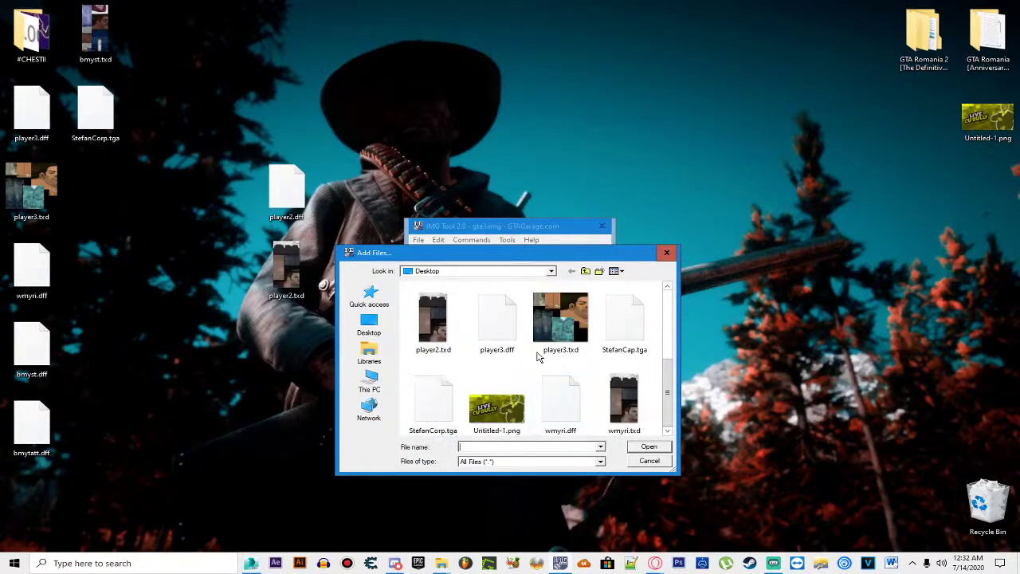
# Step: Add the Desktop player2.dff and then the second player2 file into gta3.img
pyautogui.scroll(1, 532, 366)
pyautogui.doubleClick(614, 327)
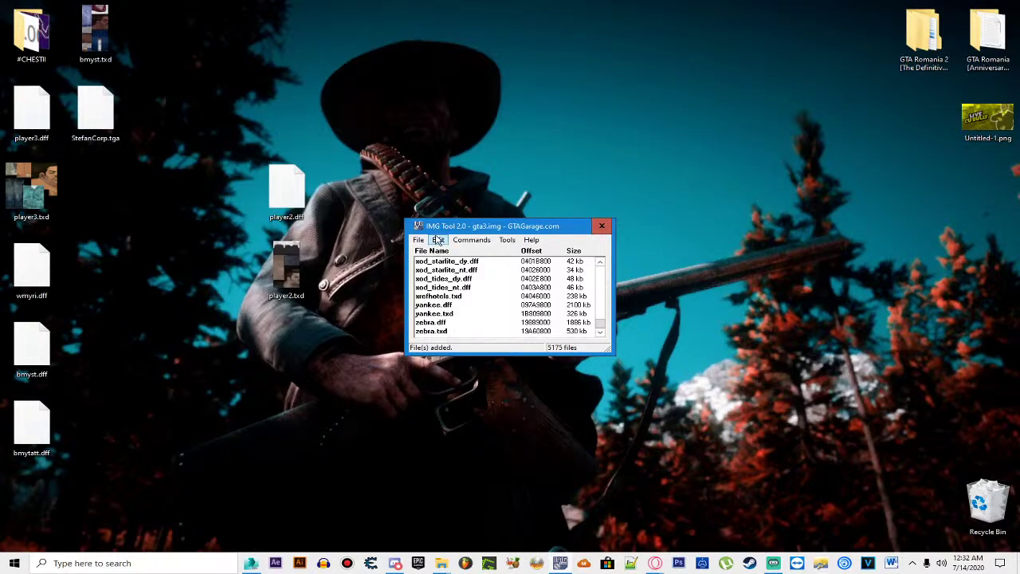
pyautogui.click(471, 239)
pyautogui.click(482, 254)
pyautogui.scroll(-3, 533, 361)
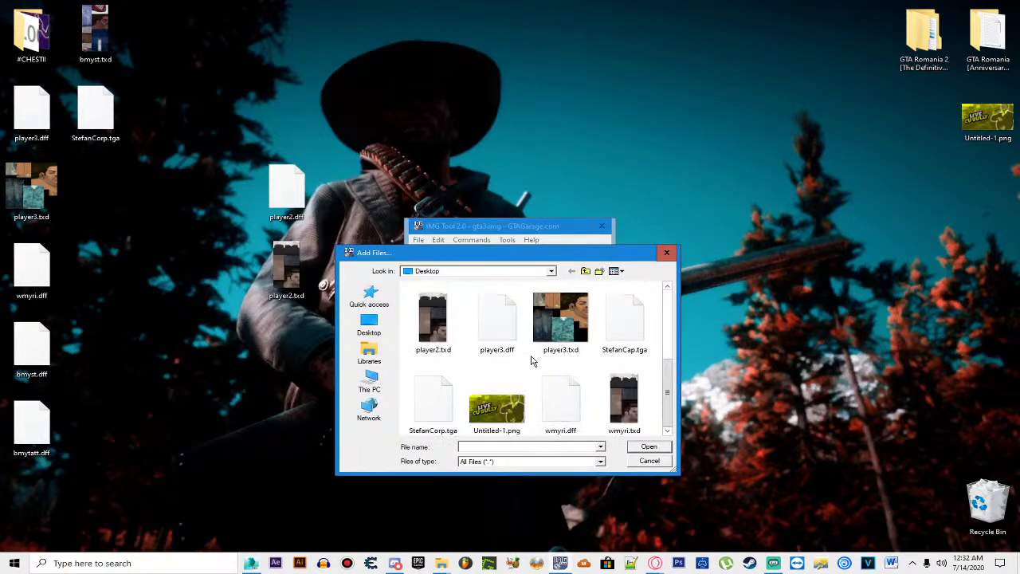
pyautogui.scroll(2, 582, 351)
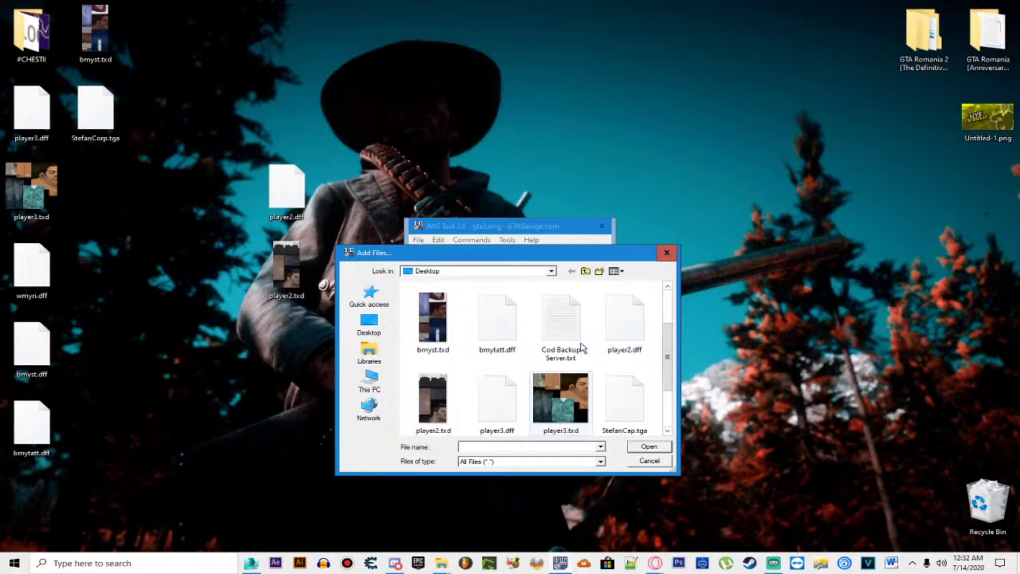
pyautogui.doubleClick(627, 341)
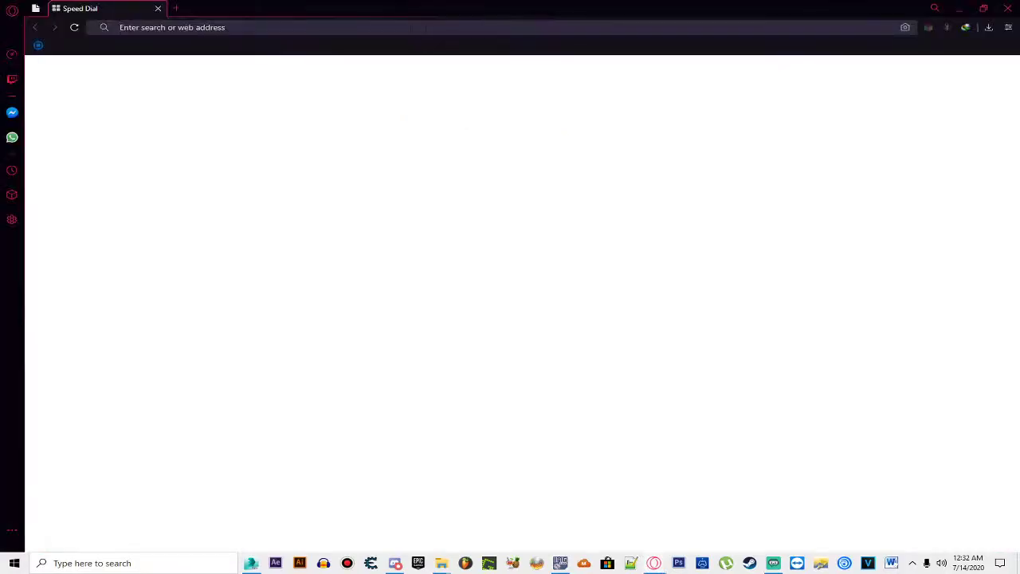
# Step: Search 'gta vc claude skin' and glance at the GTAGarage Claude Skin For VC result
pyautogui.write('gta')
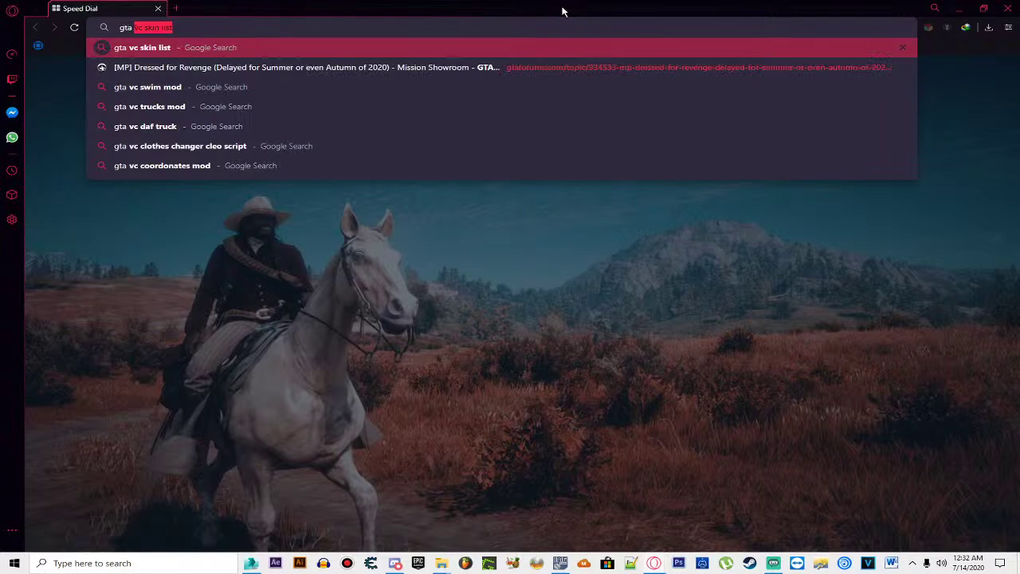
pyautogui.write(' vc cal')
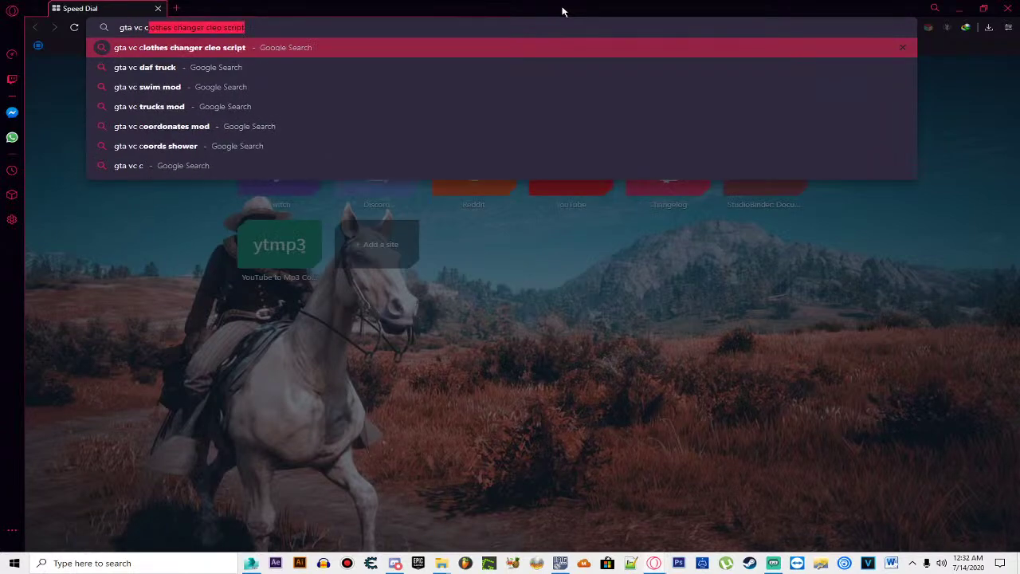
pyautogui.press('BackSpace')
pyautogui.press('BackSpace')
pyautogui.write('laud')
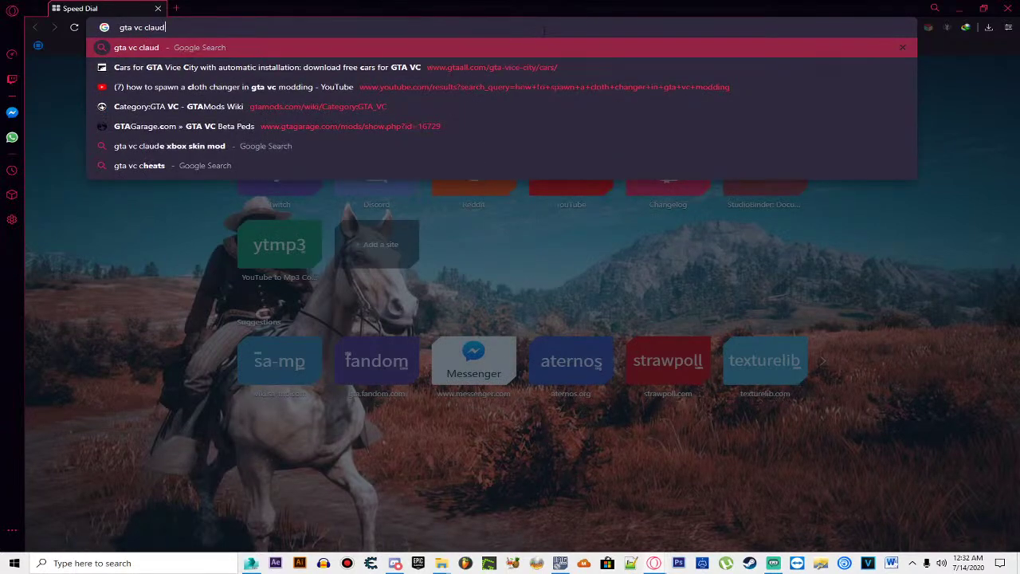
pyautogui.write('e skin')
pyautogui.press('Return')
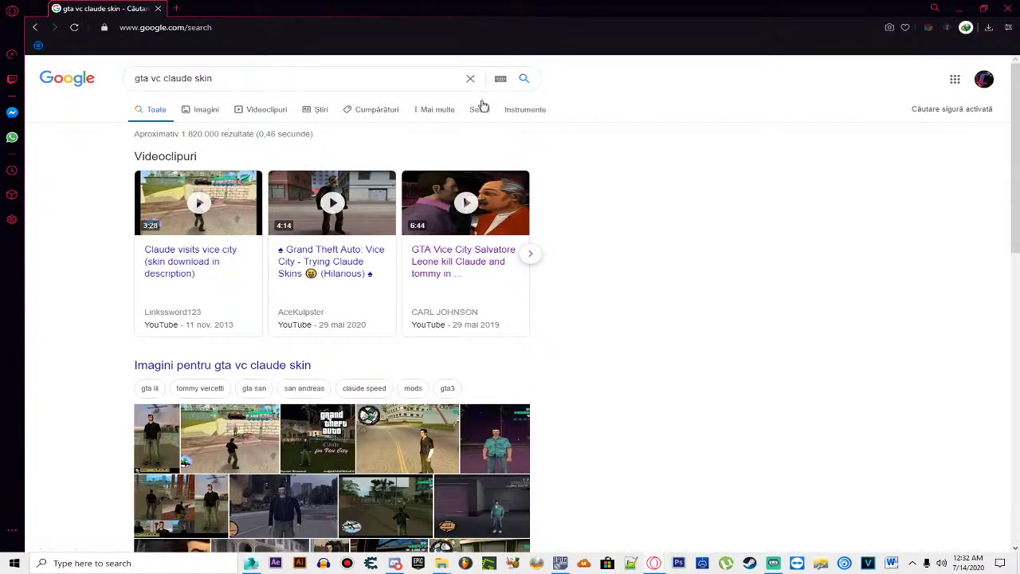
pyautogui.scroll(-3, 403, 303)
pyautogui.scroll(-2, 402, 301)
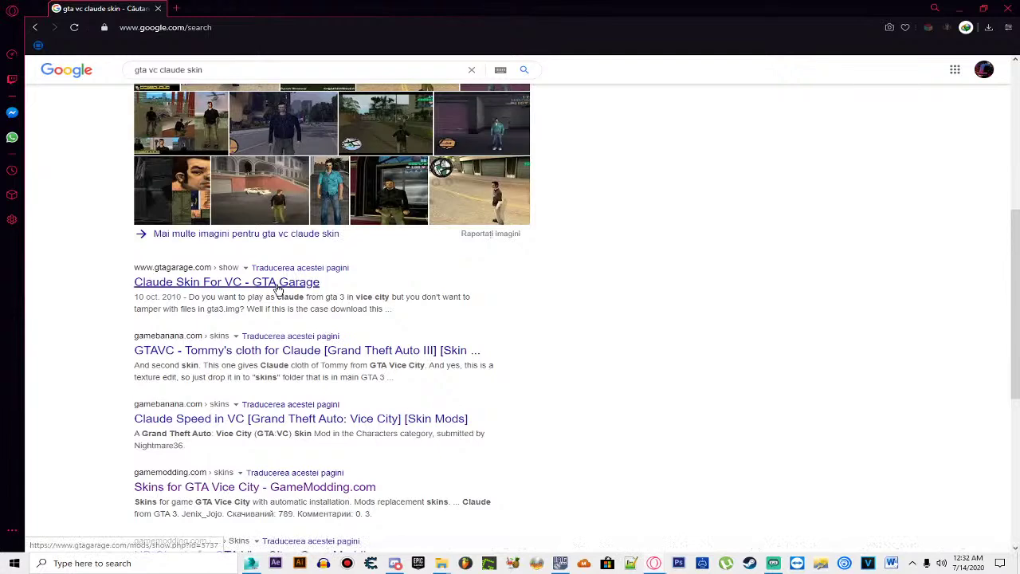
pyautogui.click(277, 285)
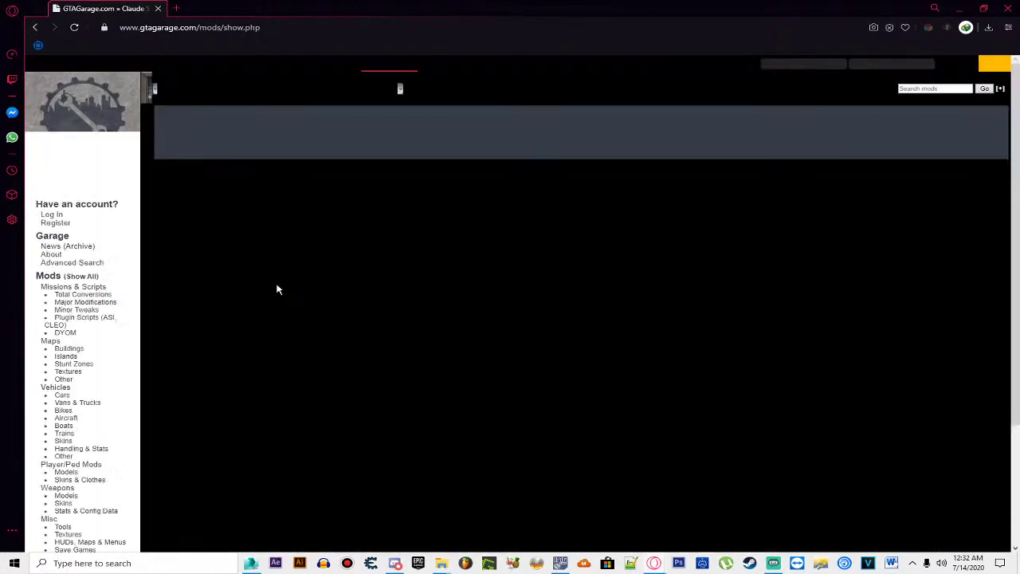
pyautogui.hotkey('alt', 'Left')
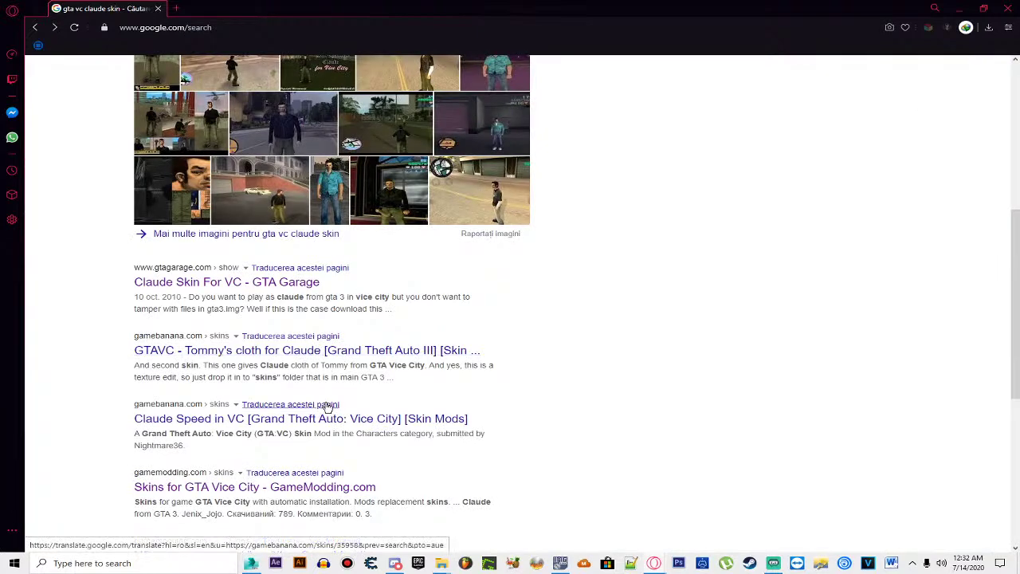
# Step: Change the query to 'gta vc claude player model' and rerun the search
pyautogui.scroll(5, 324, 402)
pyautogui.moveTo(213, 79); pyautogui.dragTo(200, 80)
pyautogui.press('BackSpace')
pyautogui.press('BackSpace')
pyautogui.press('BackSpace')
pyautogui.press('BackSpace')
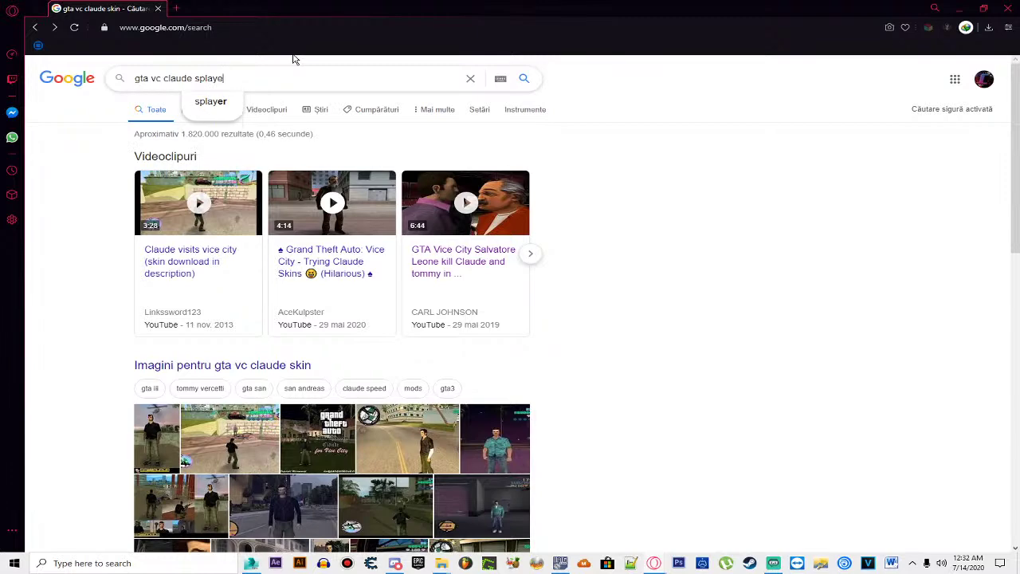
pyautogui.write('player model')
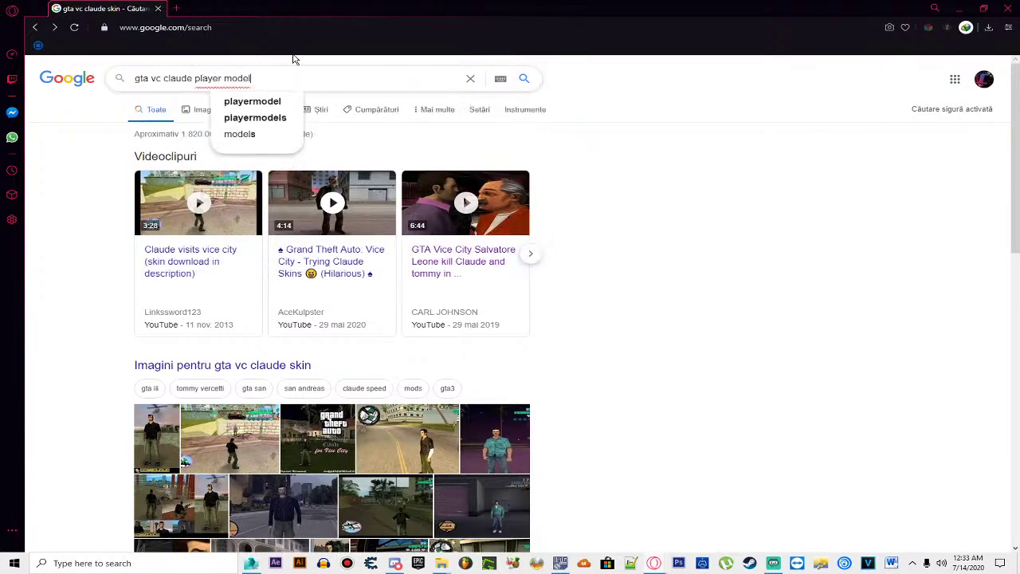
pyautogui.press('Return')
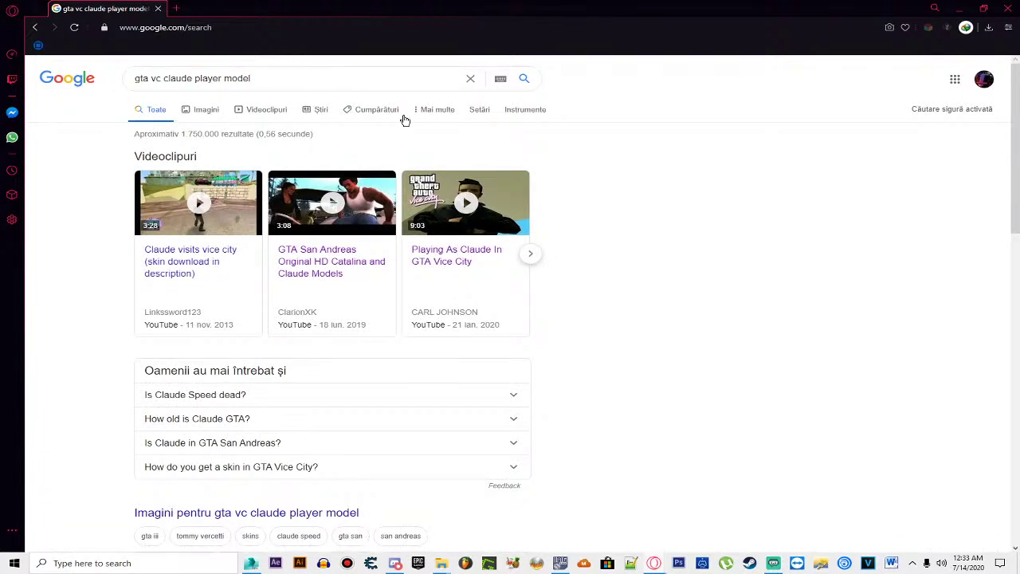
# Step: Check the Claude Speed Player Models and GTAinside Claude Speed skin results, returning to the search
pyautogui.scroll(-1, 486, 391)
pyautogui.scroll(-2, 468, 400)
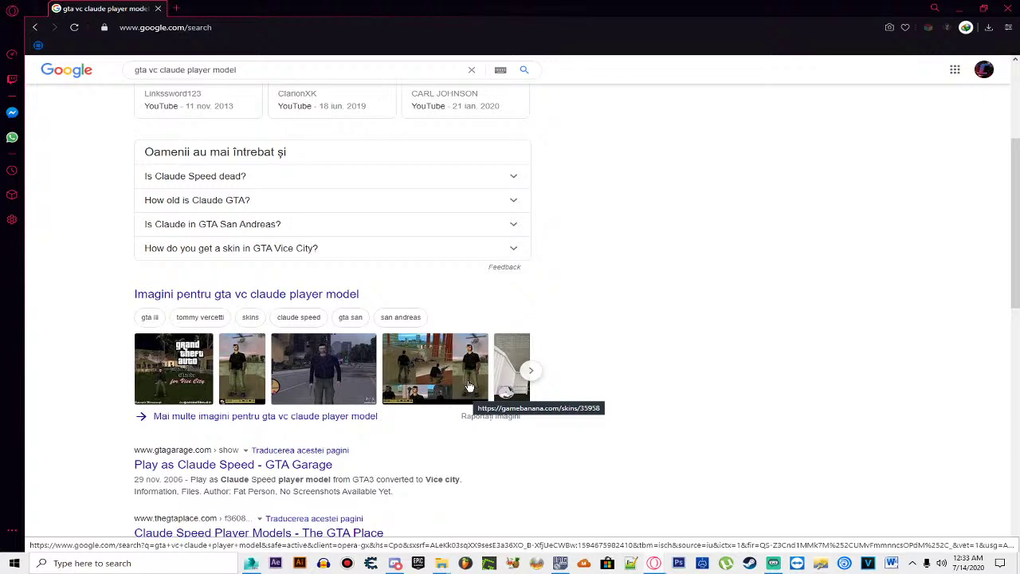
pyautogui.scroll(-2, 468, 387)
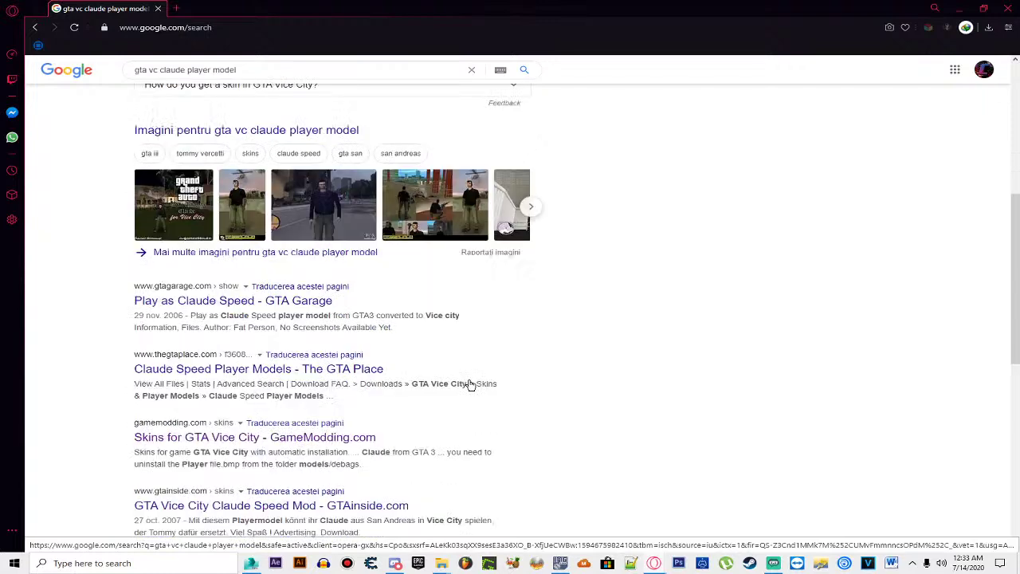
pyautogui.click(358, 374)
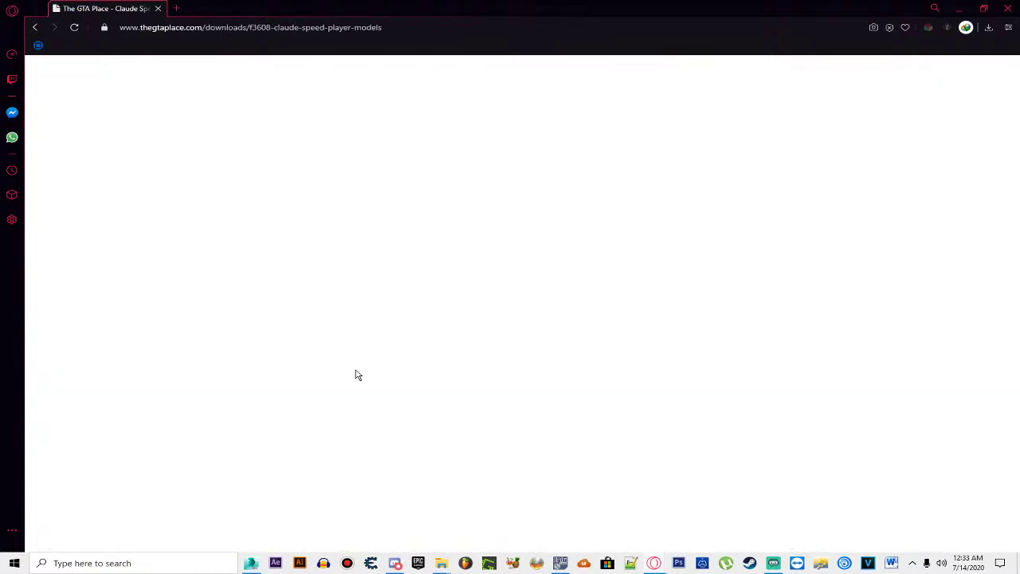
pyautogui.scroll(-3, 357, 374)
pyautogui.hotkey('alt', 'Left')
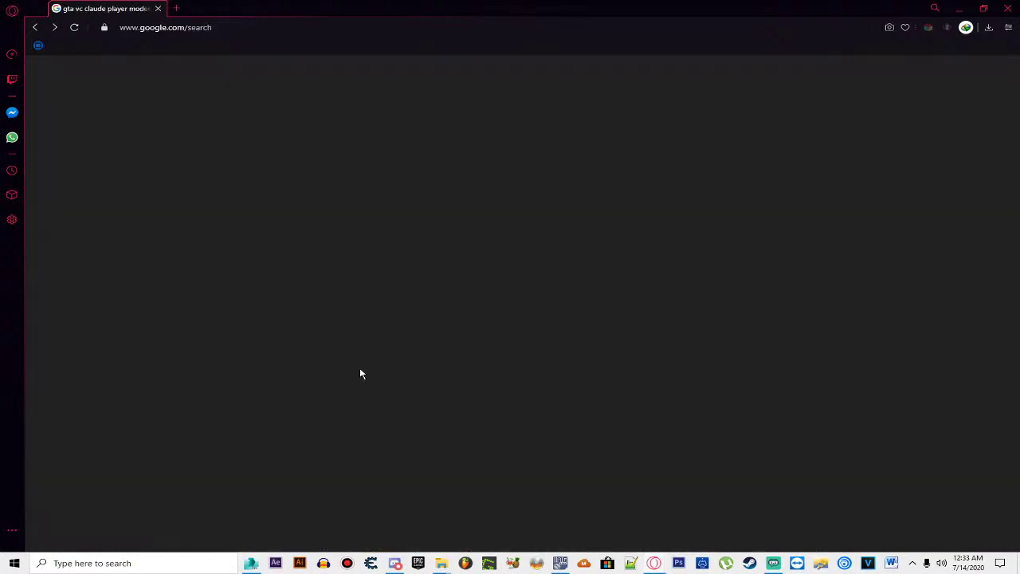
pyautogui.scroll(-2, 359, 372)
pyautogui.click(264, 289)
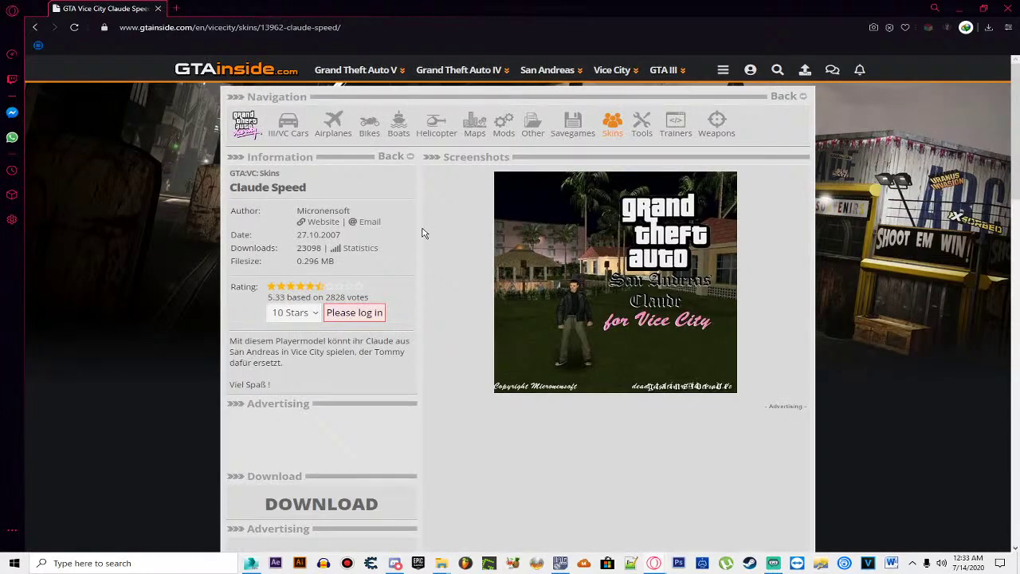
pyautogui.hotkey('alt', 'Left')
# Step: In image results, preview the Xbox Claude GTAGarage image and open its page
pyautogui.scroll(-1, 422, 233)
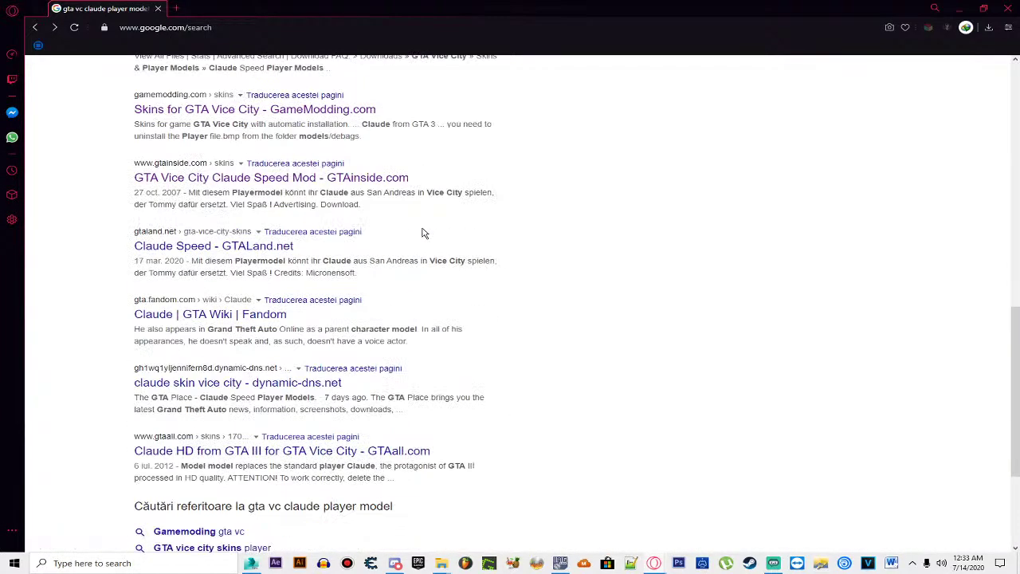
pyautogui.scroll(5, 257, 285)
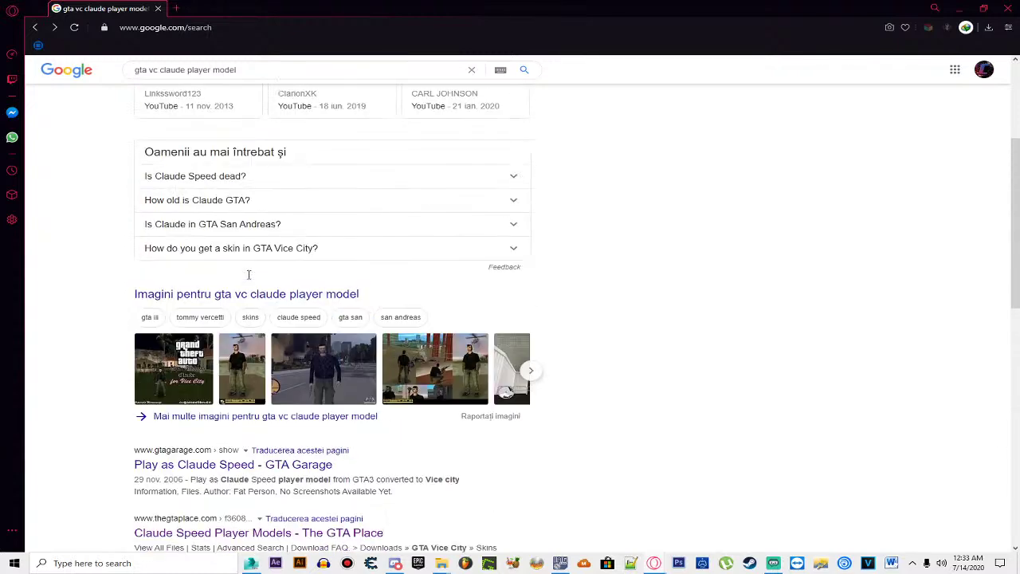
pyautogui.scroll(2, 212, 98)
pyautogui.click(213, 109)
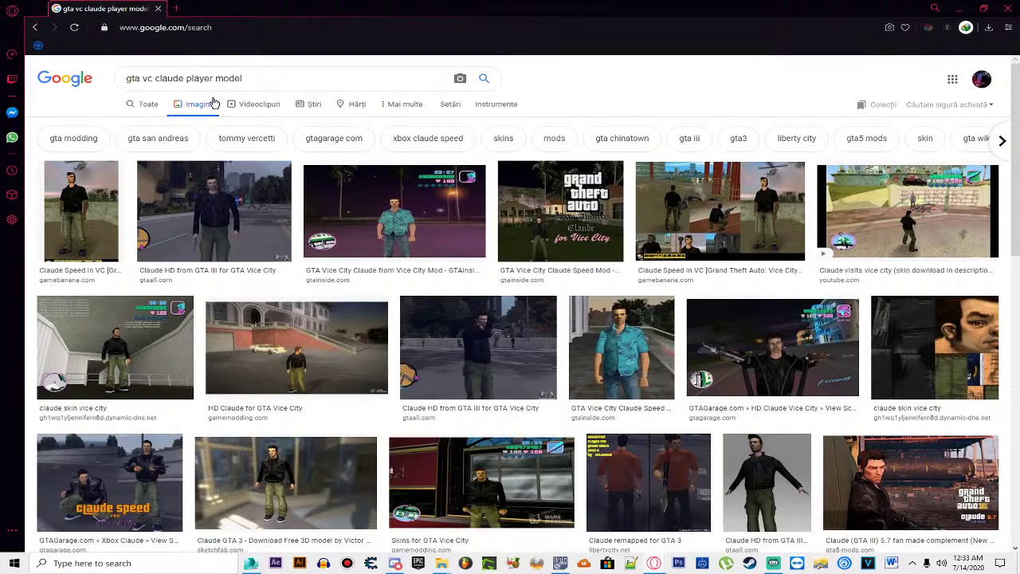
pyautogui.scroll(-2, 212, 211)
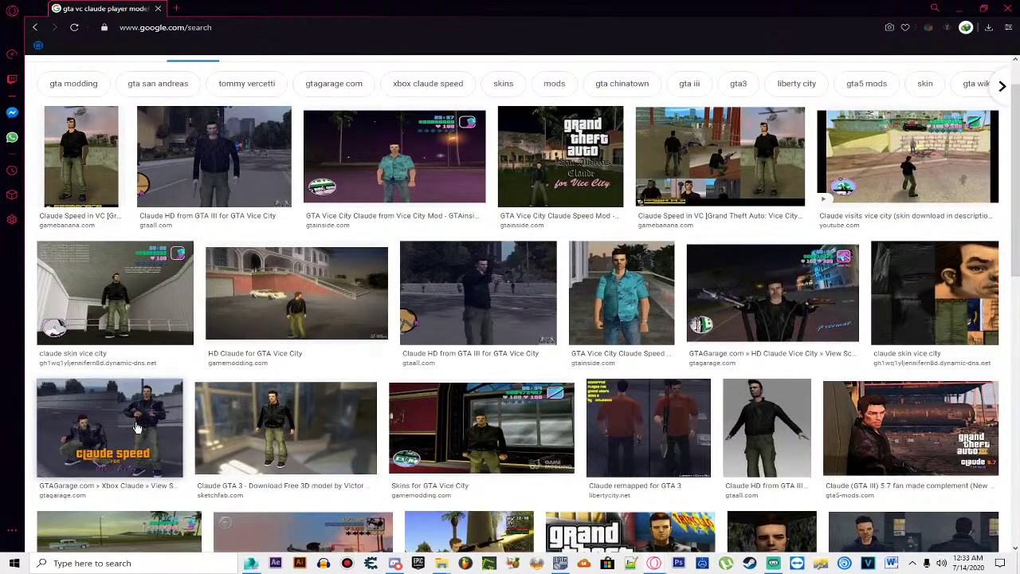
pyautogui.click(139, 420)
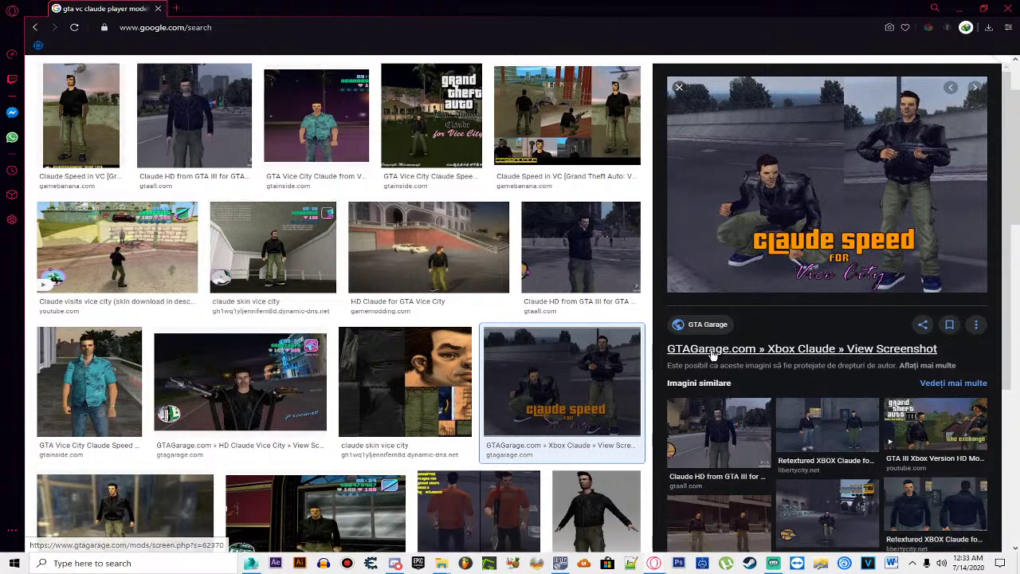
pyautogui.click(737, 352)
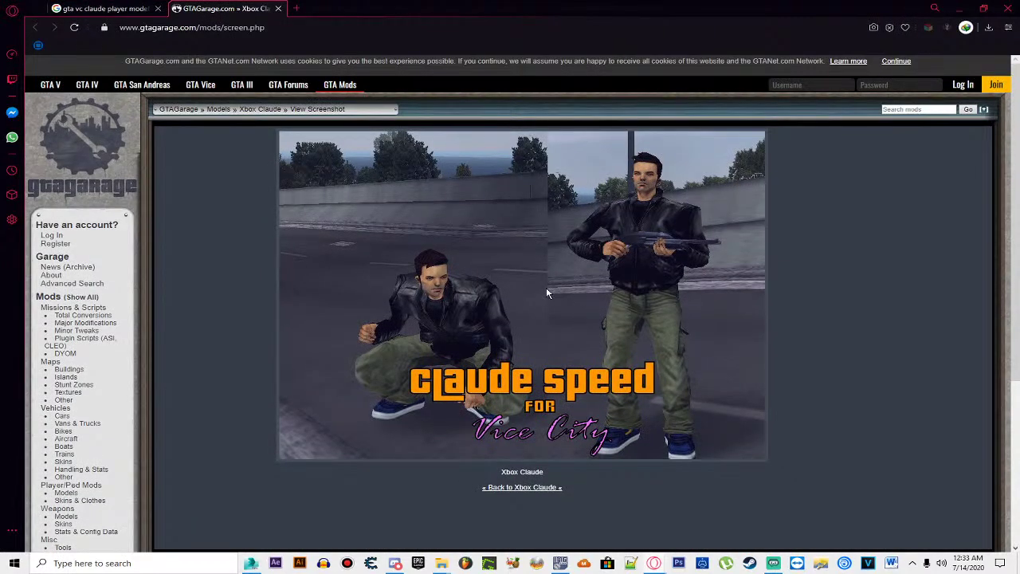
# Step: Go to the Xbox Claude mod page, show its download file list, then minimize the browser
pyautogui.scroll(-1, 549, 374)
pyautogui.click(519, 433)
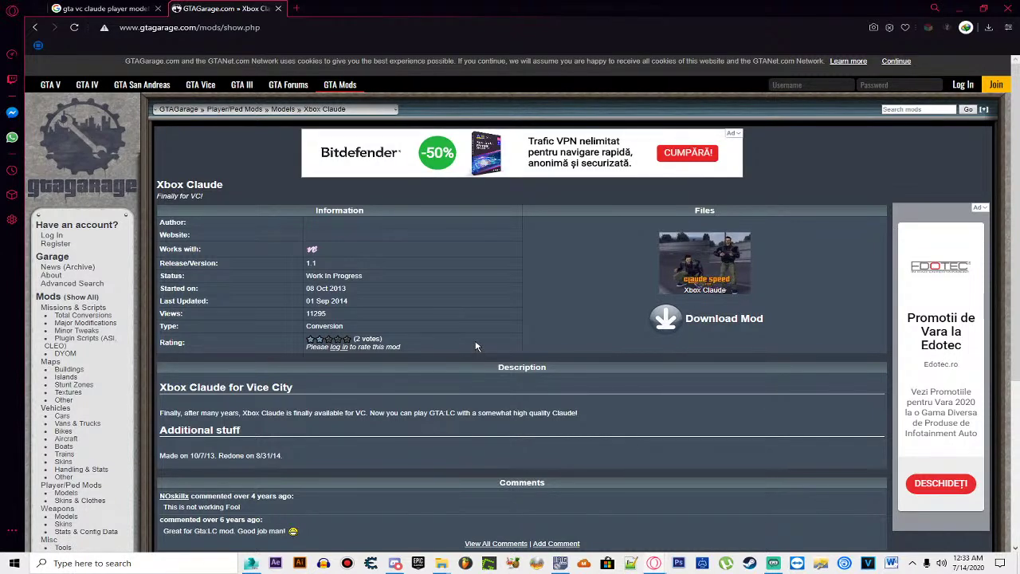
pyautogui.click(700, 319)
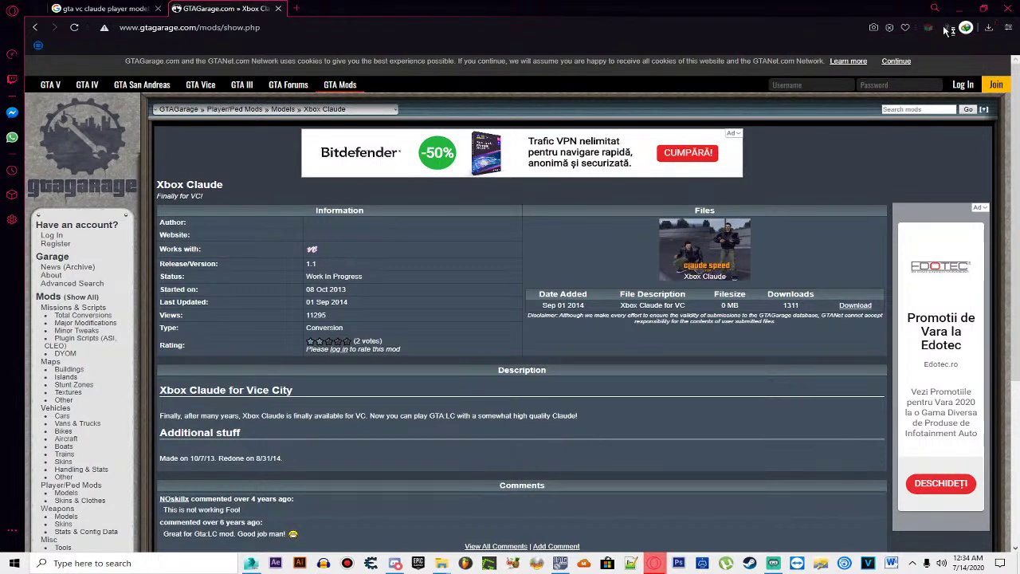
pyautogui.click(967, 11)
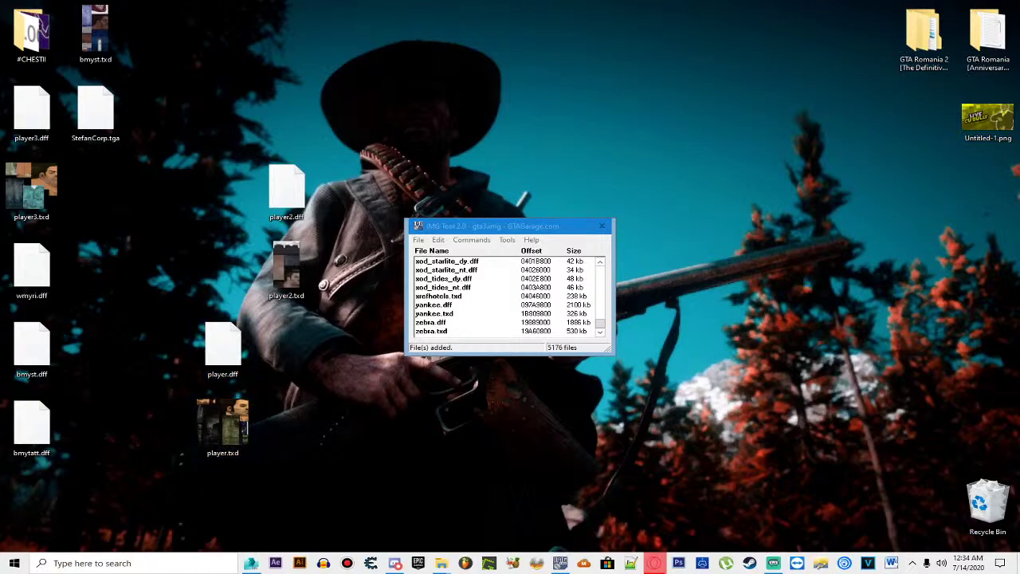
# Step: Rename the desktop player.dff and player.txd files to player4
pyautogui.rightClick(226, 414)
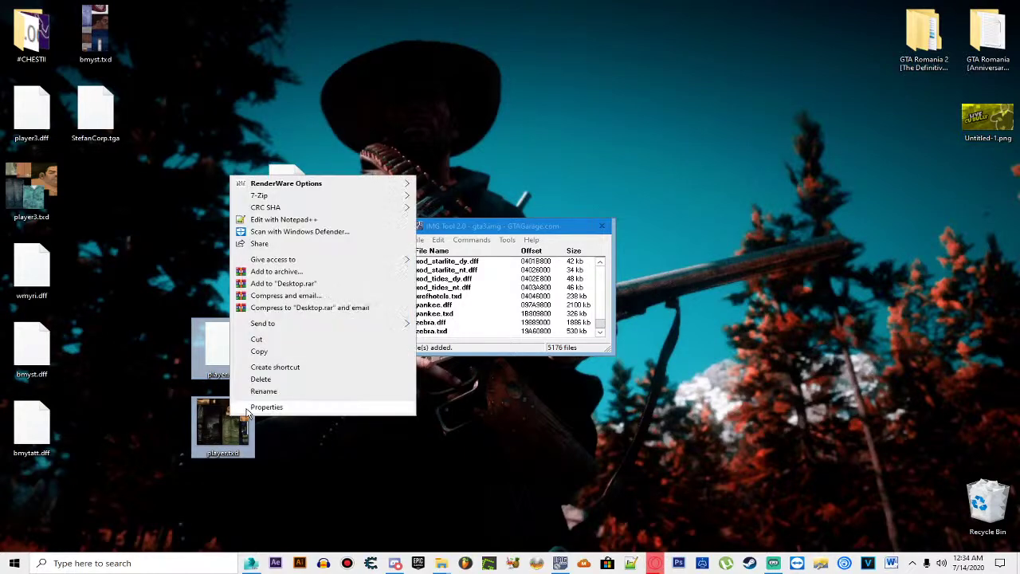
pyautogui.click(247, 390)
pyautogui.write('player4')
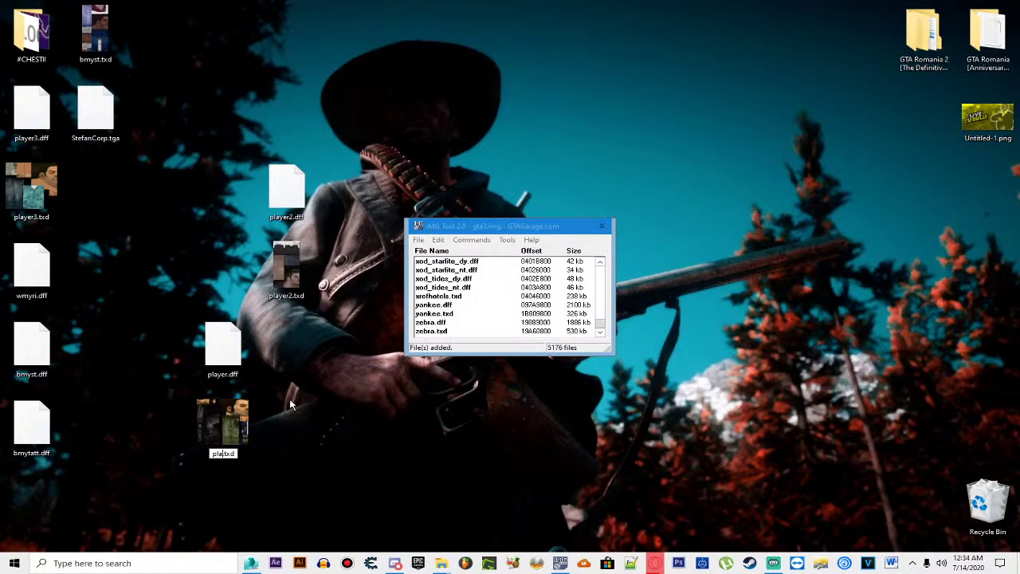
pyautogui.press('Return')
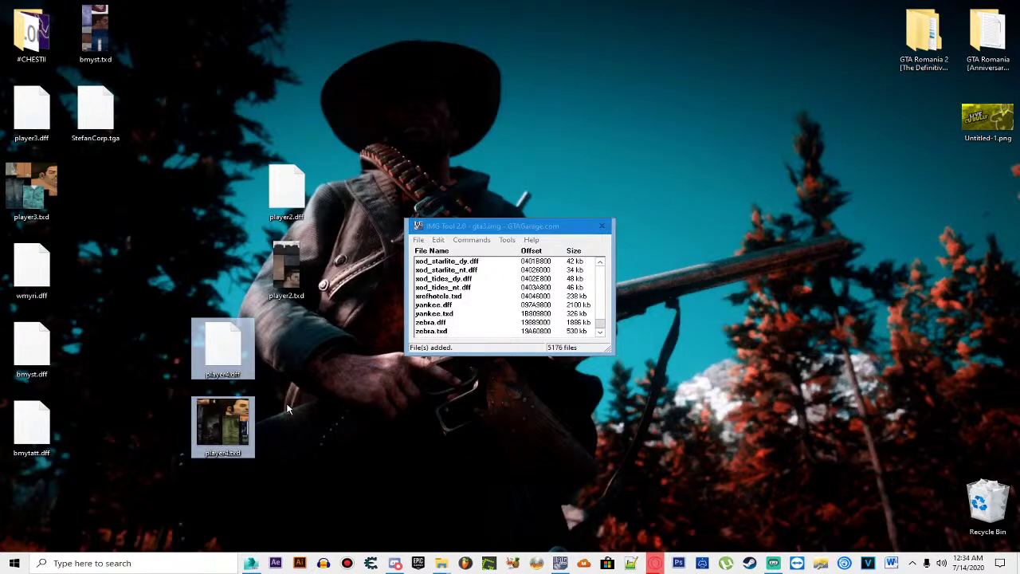
pyautogui.moveTo(223, 426); pyautogui.dragTo(446, 339)
# Step: Find the player4 entries in gta3.img and delete them
pyautogui.click(438, 239)
pyautogui.click(462, 264)
pyautogui.write('payer')
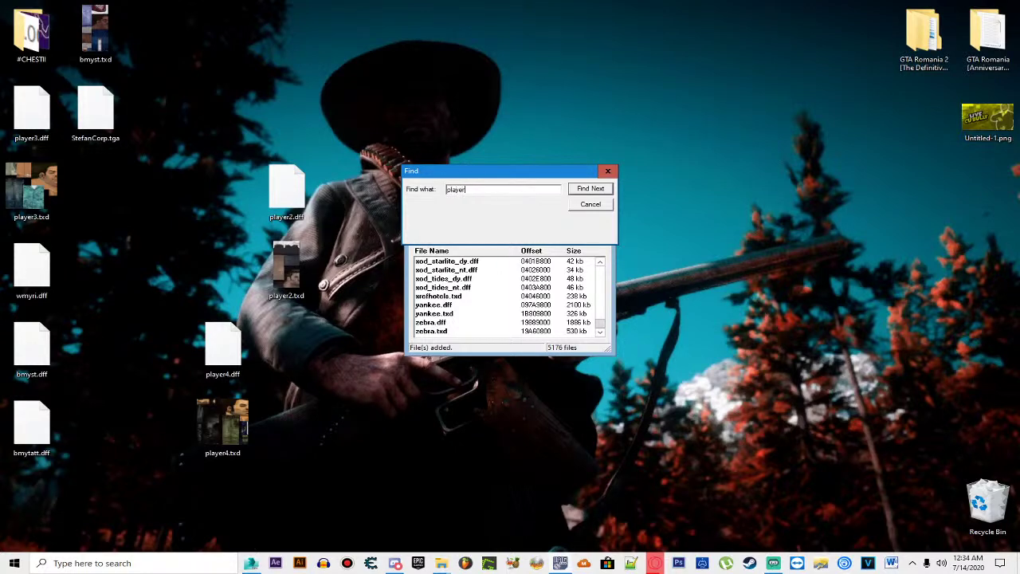
pyautogui.write('4')
pyautogui.press('Return')
pyautogui.keyDown('ctrl'); pyautogui.click(451, 271); pyautogui.keyUp('ctrl')
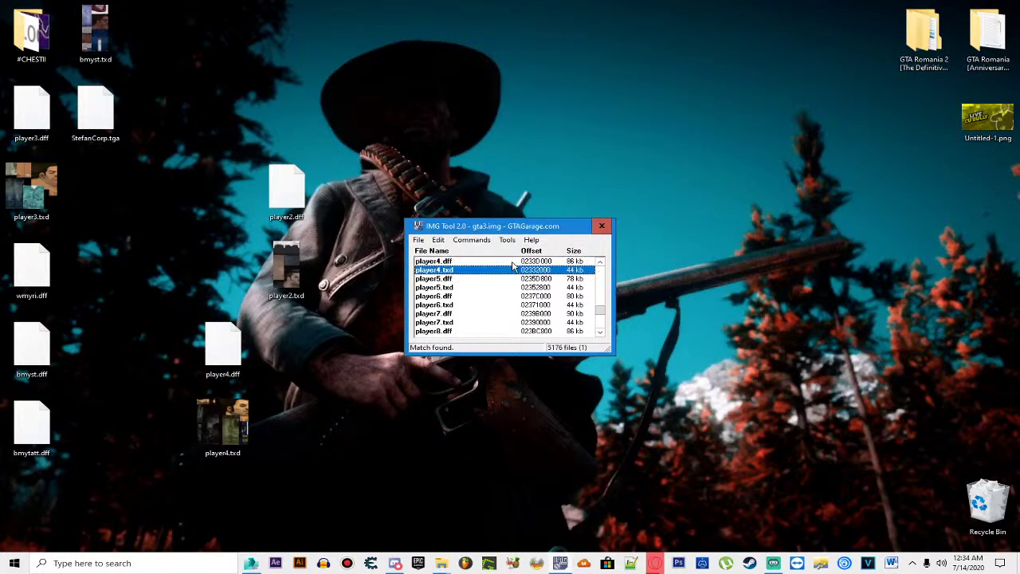
pyautogui.press('Delete')
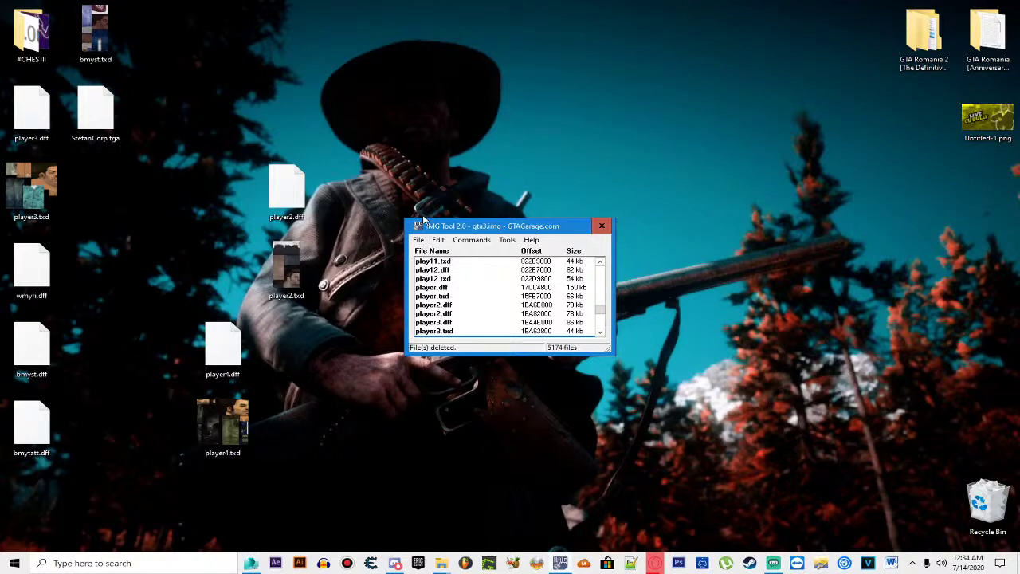
# Step: Delete the remaining player4.dff entry from gta3.img
pyautogui.click(439, 240)
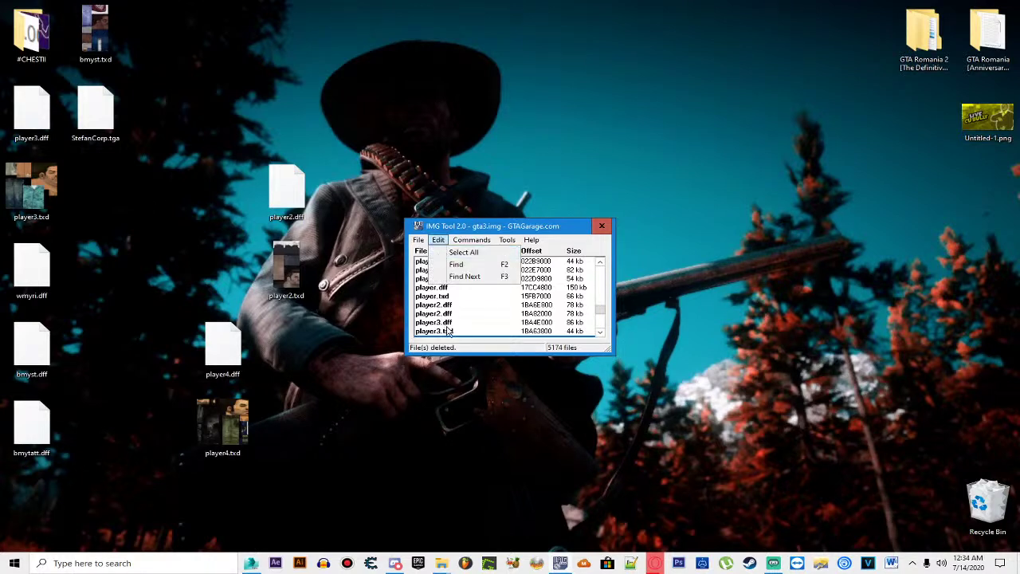
pyautogui.click(446, 331)
pyautogui.scroll(-1, 450, 335)
pyautogui.click(467, 314)
pyautogui.press('Delete')
pyautogui.click(468, 308)
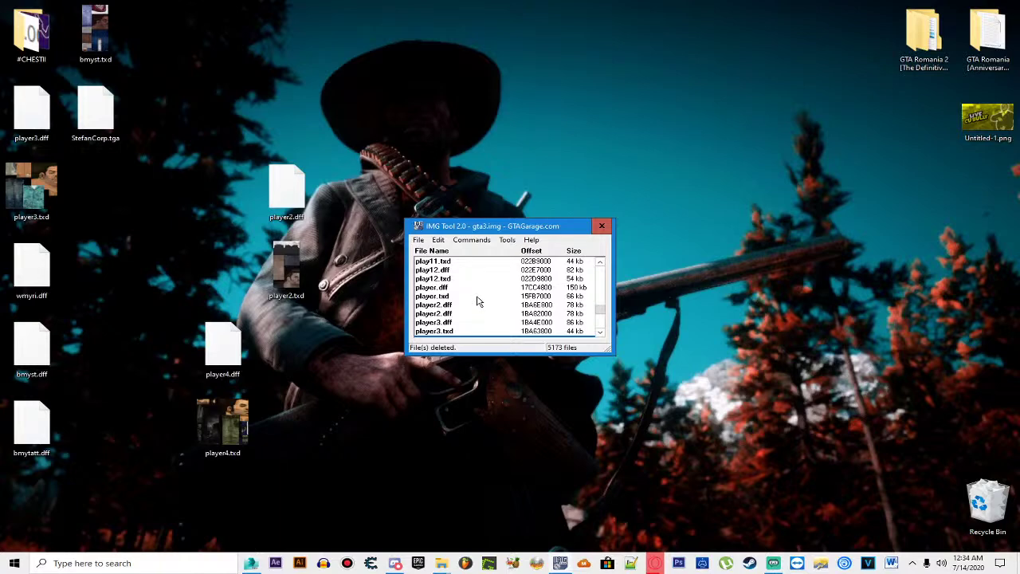
pyautogui.scroll(-1, 478, 302)
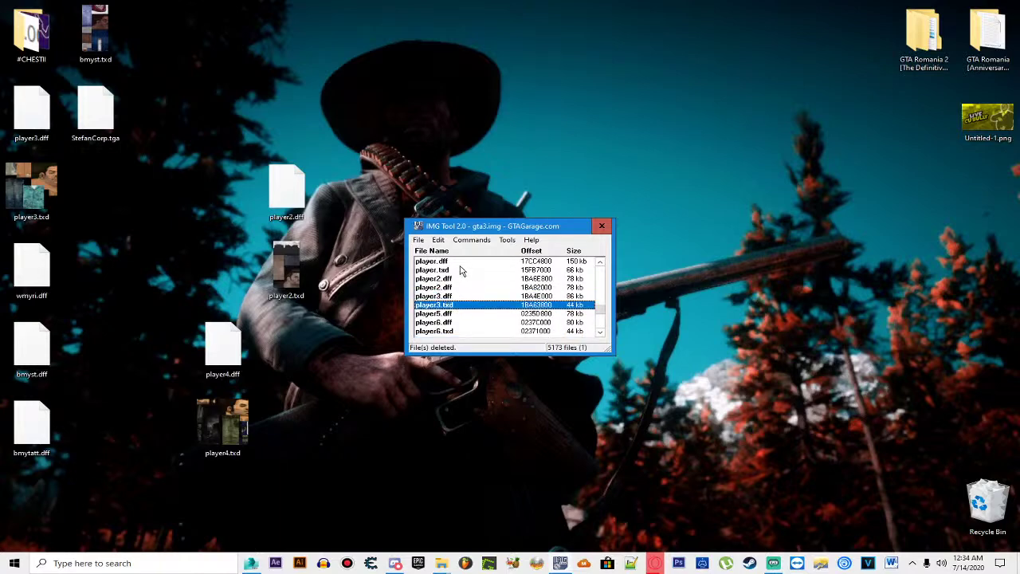
# Step: Add the new player4.txd and player4.dff to gta3.img, then return to the browser
pyautogui.click(471, 239)
pyautogui.click(478, 255)
pyautogui.scroll(-3, 474, 363)
pyautogui.doubleClick(454, 317)
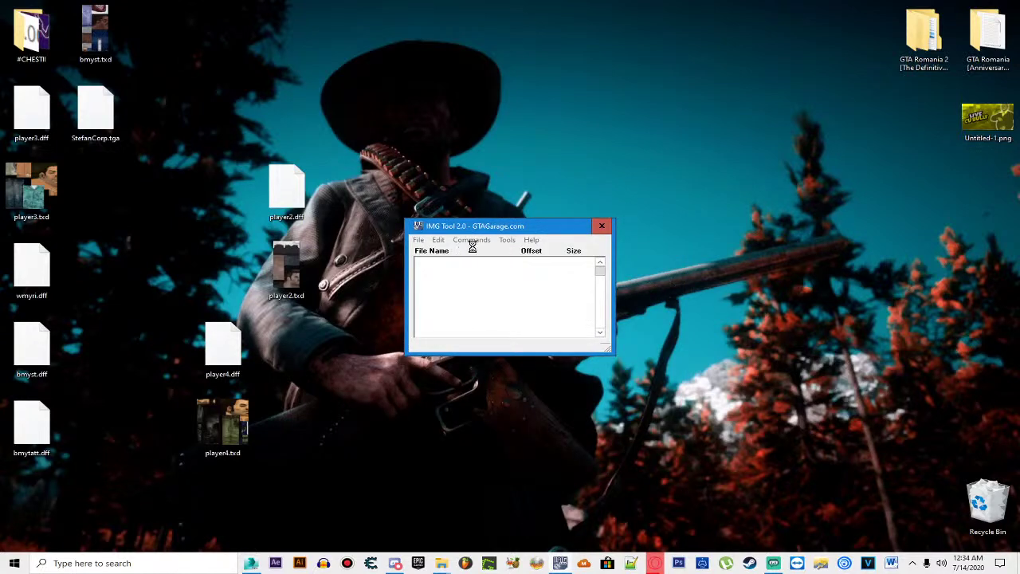
pyautogui.click(474, 240)
pyautogui.click(478, 252)
pyautogui.scroll(-4, 517, 342)
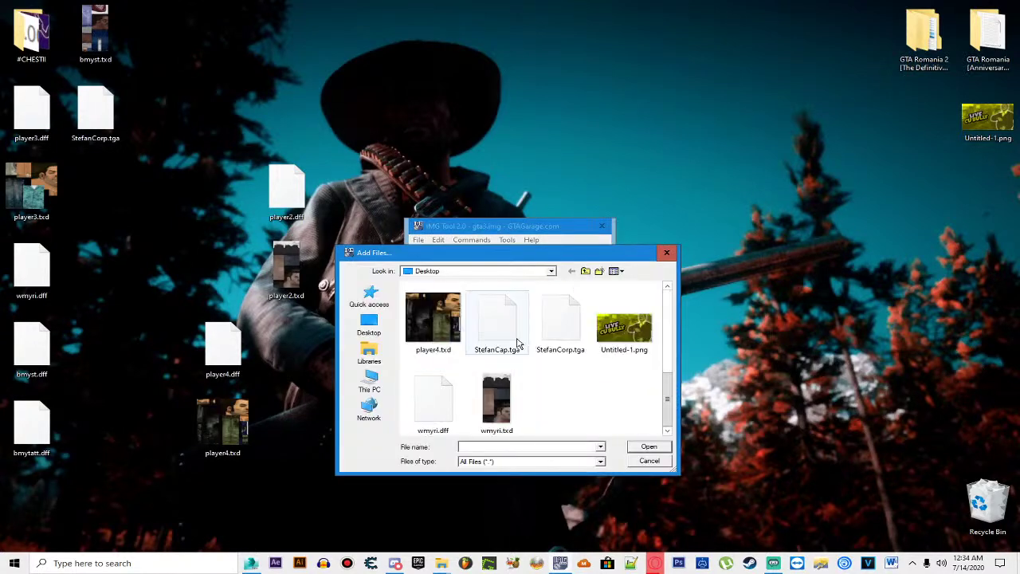
pyautogui.doubleClick(603, 337)
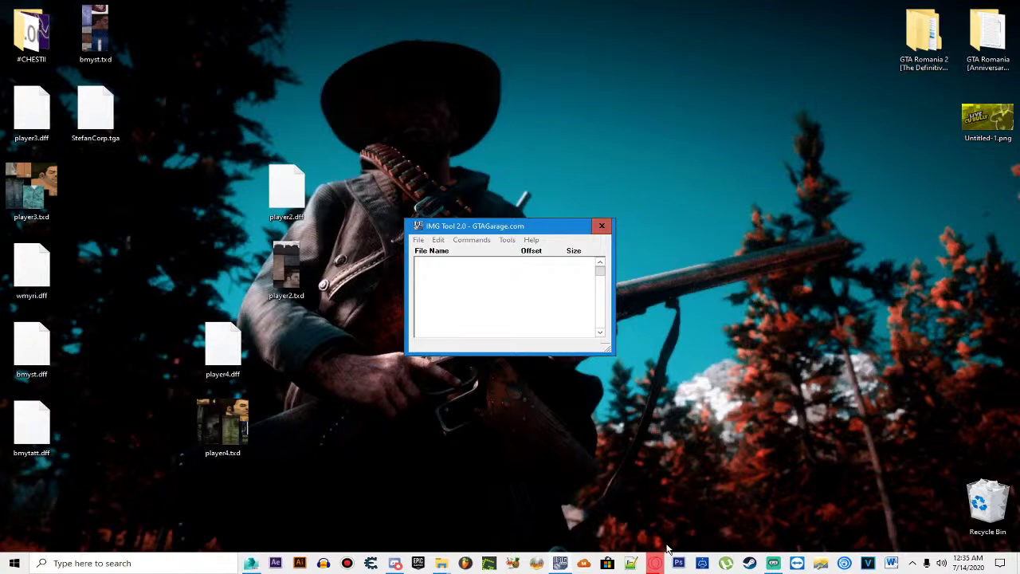
pyautogui.moveTo(659, 561)
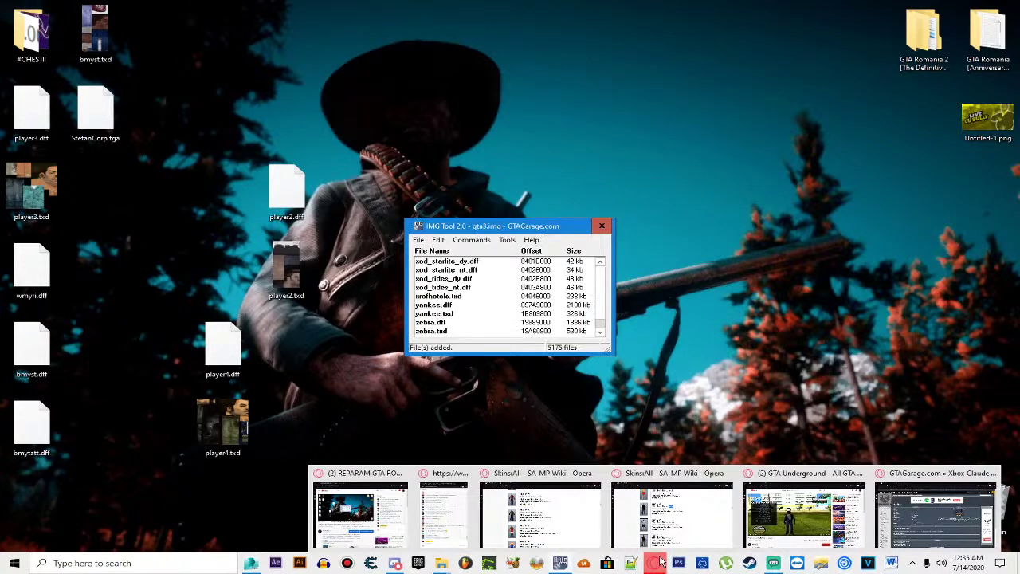
pyautogui.click(936, 514)
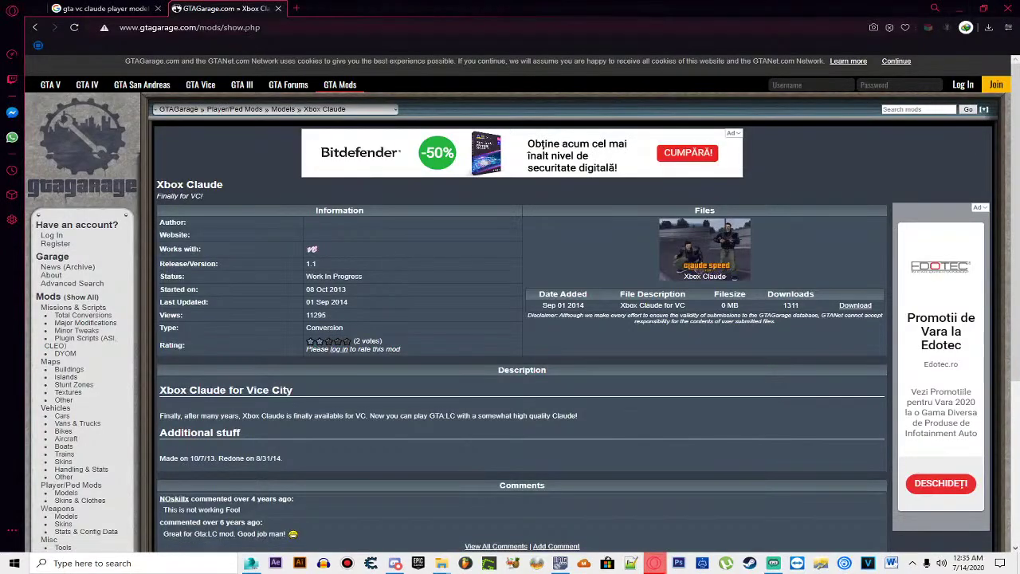
# Step: Search 'gta vc cj skin' and open its image results on the GTAinside Carl Johnson Player Mod picture
pyautogui.click(416, 23)
pyautogui.write('gta vc')
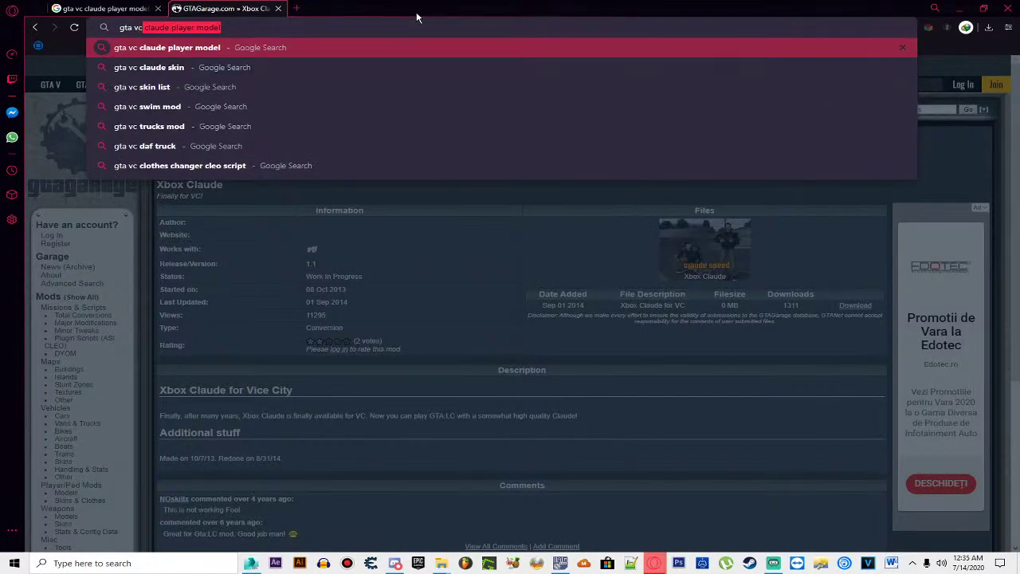
pyautogui.write(' cj skin')
pyautogui.press('Return')
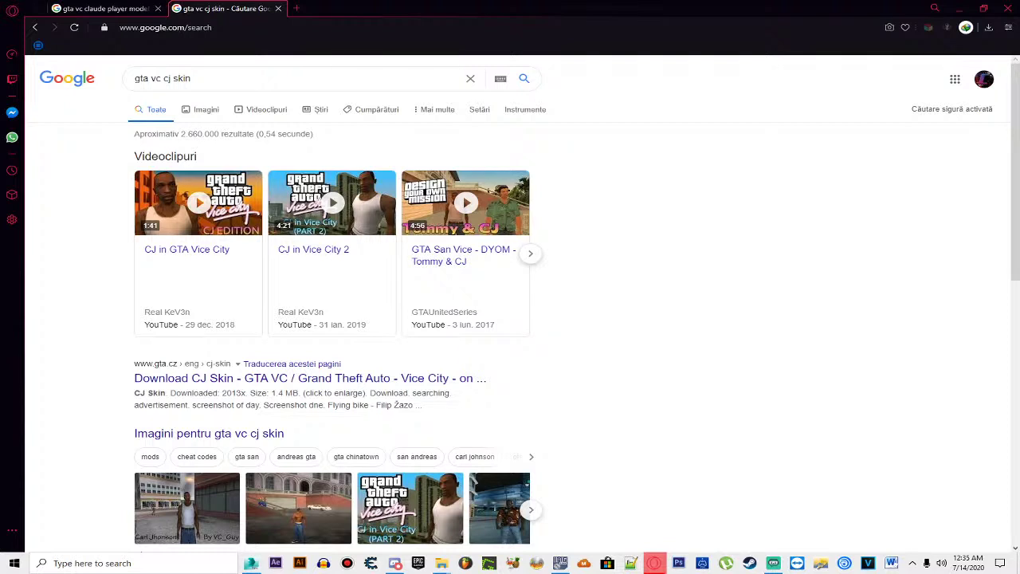
pyautogui.moveTo(142, 301)
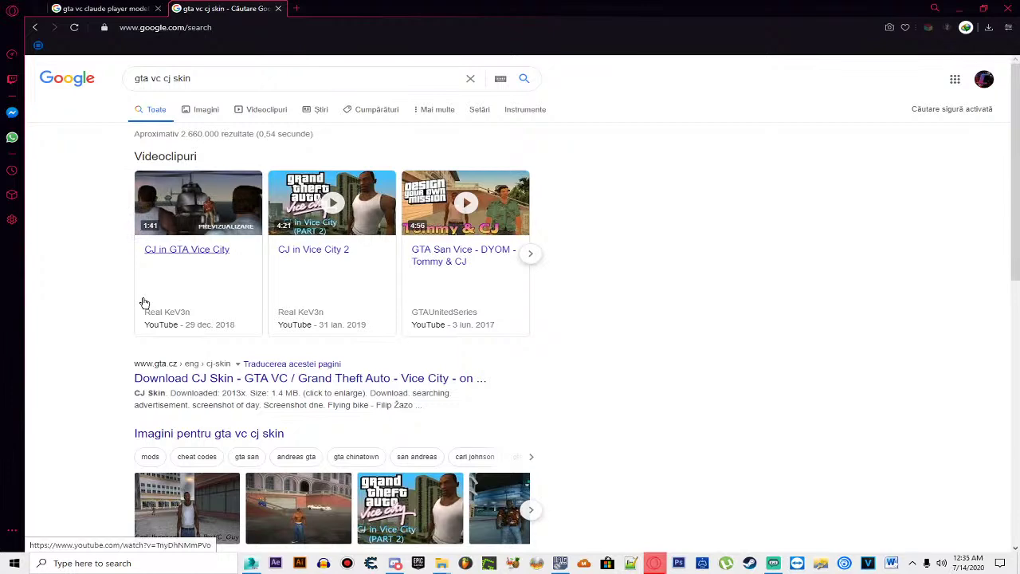
pyautogui.scroll(-1, 142, 300)
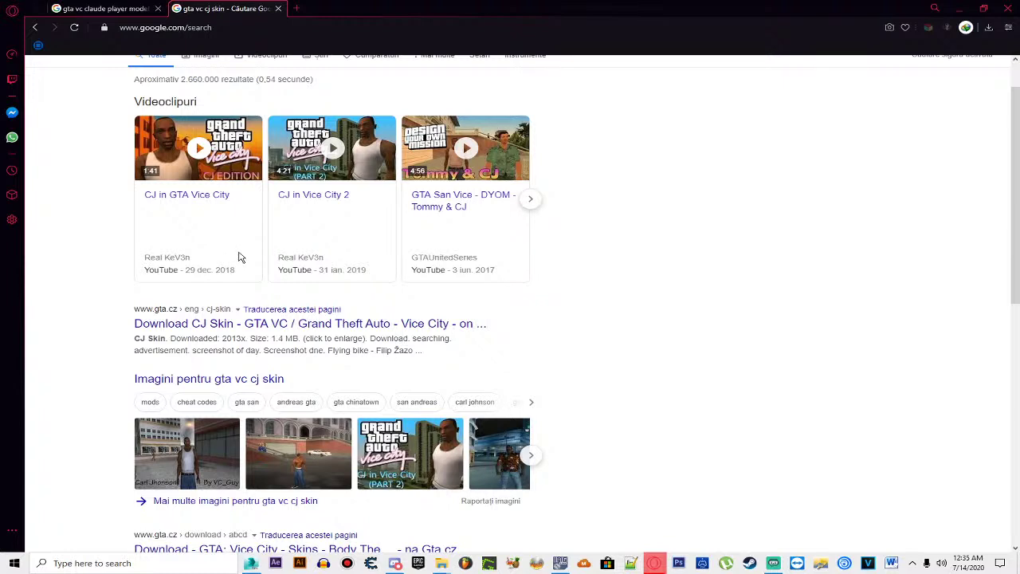
pyautogui.moveTo(292, 245)
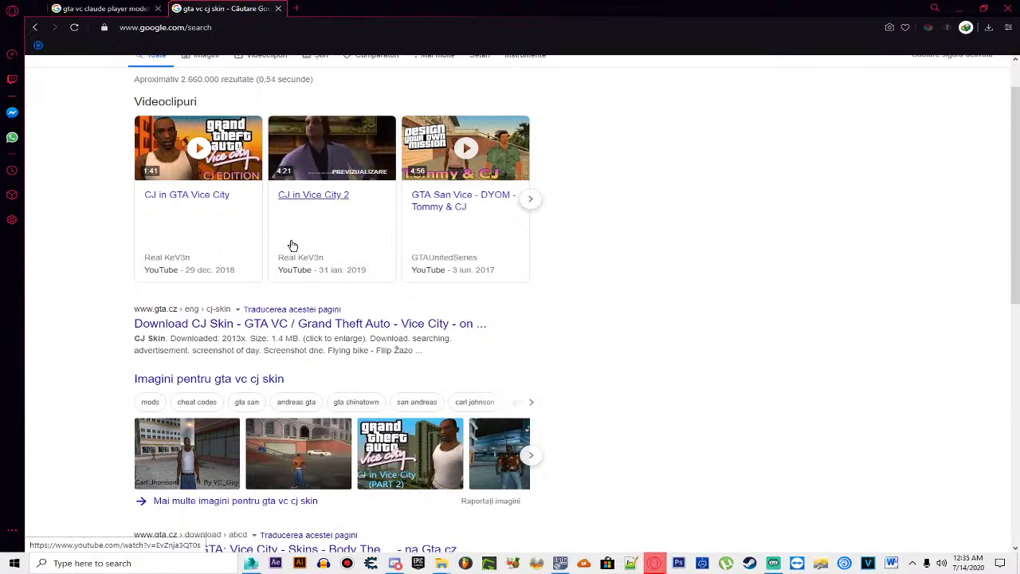
pyautogui.click(199, 466)
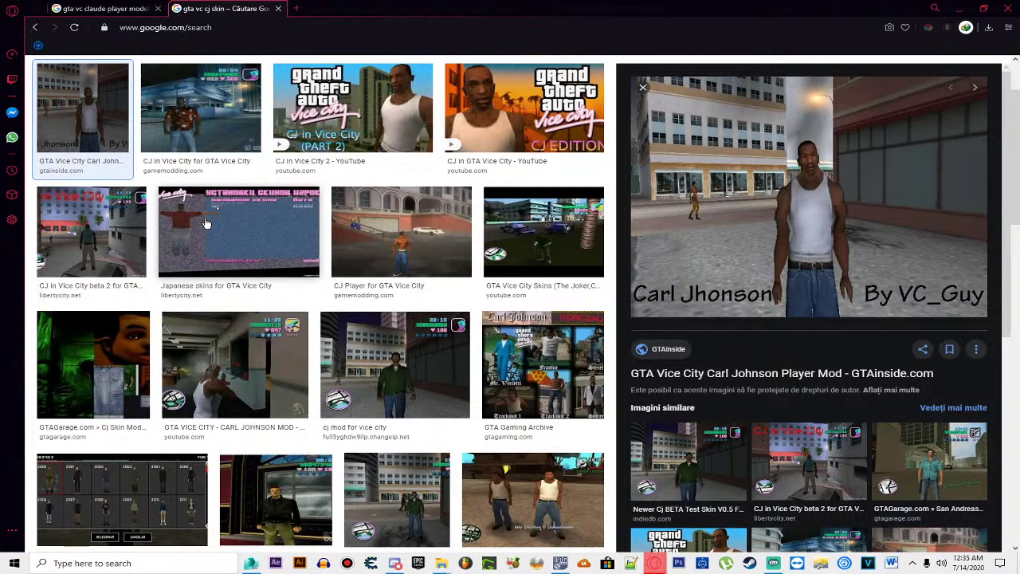
# Step: Compare the GameModding and GTAinside CJ previews, then open the GTAinside Carl Johnson Player page
pyautogui.scroll(1, 206, 223)
pyautogui.click(148, 199)
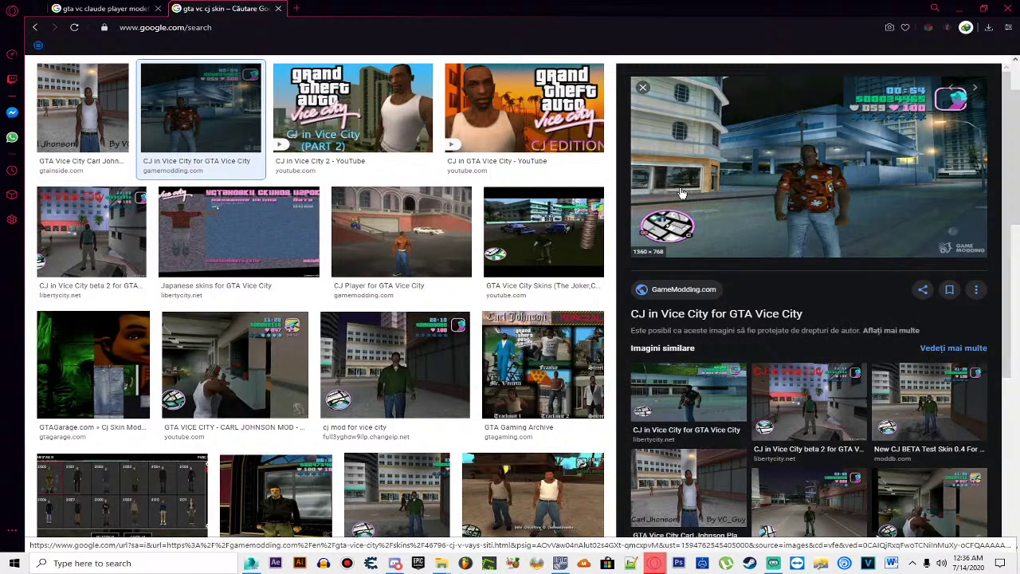
pyautogui.click(118, 135)
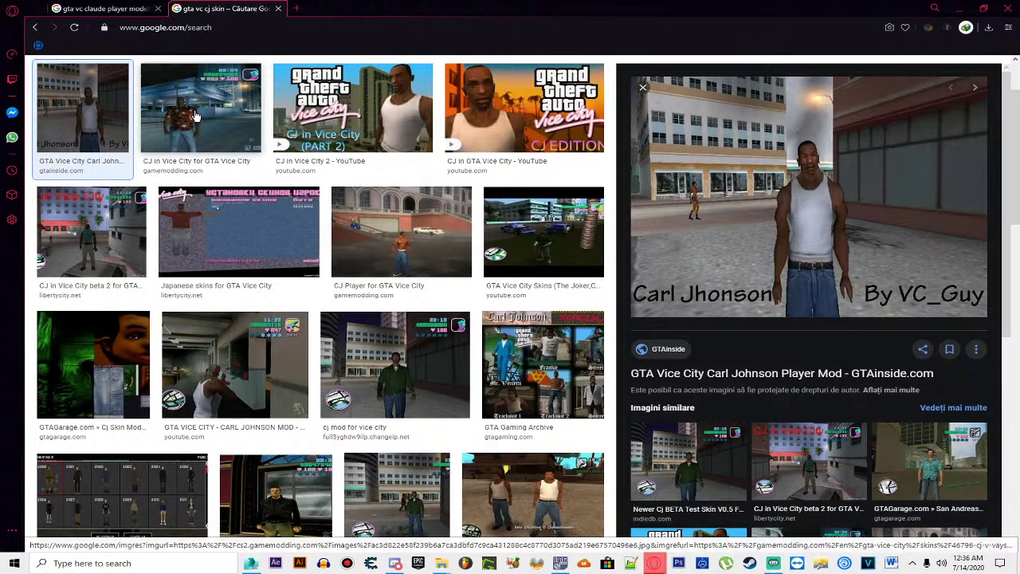
pyautogui.click(195, 115)
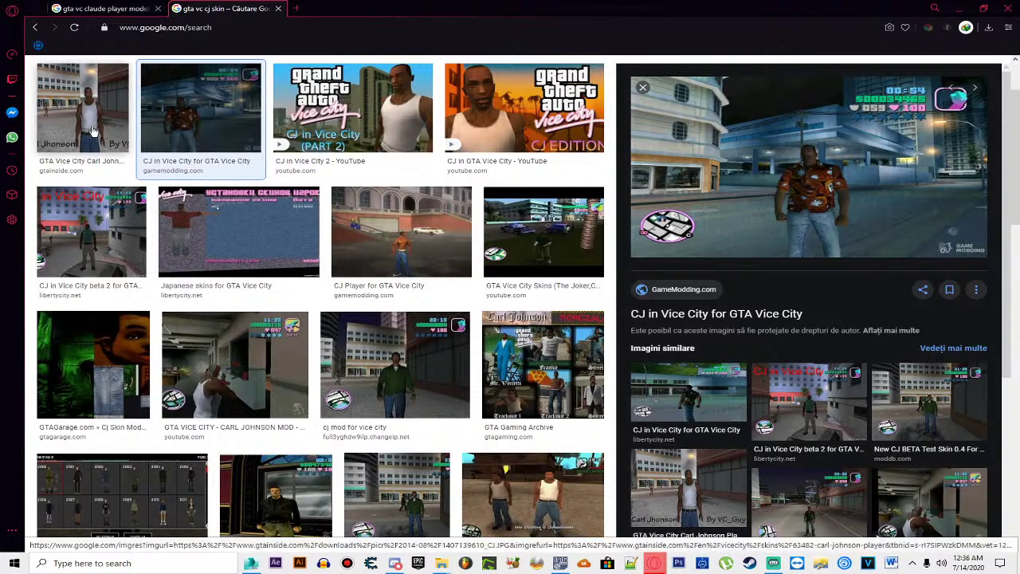
pyautogui.click(451, 147)
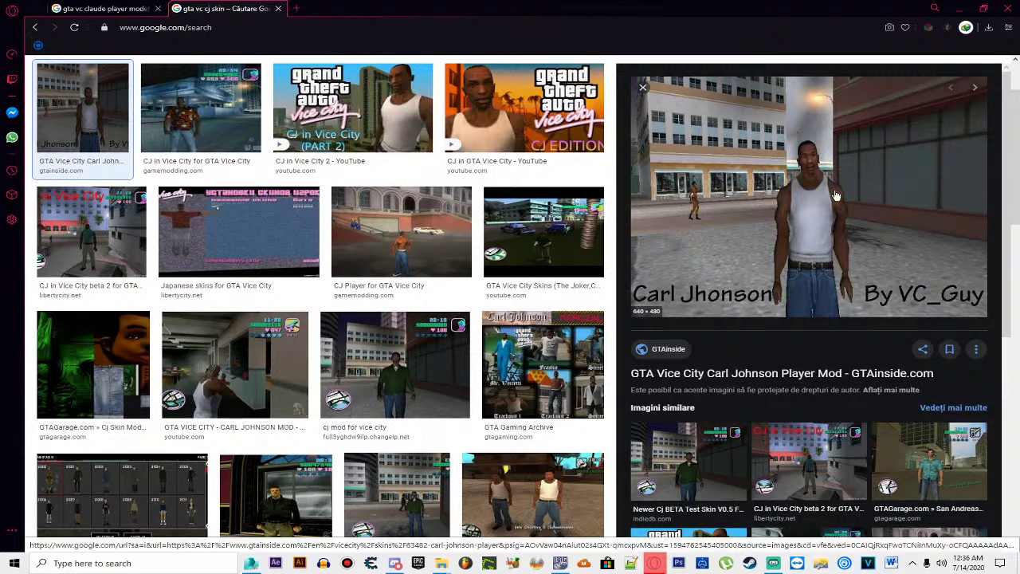
pyautogui.click(258, 111)
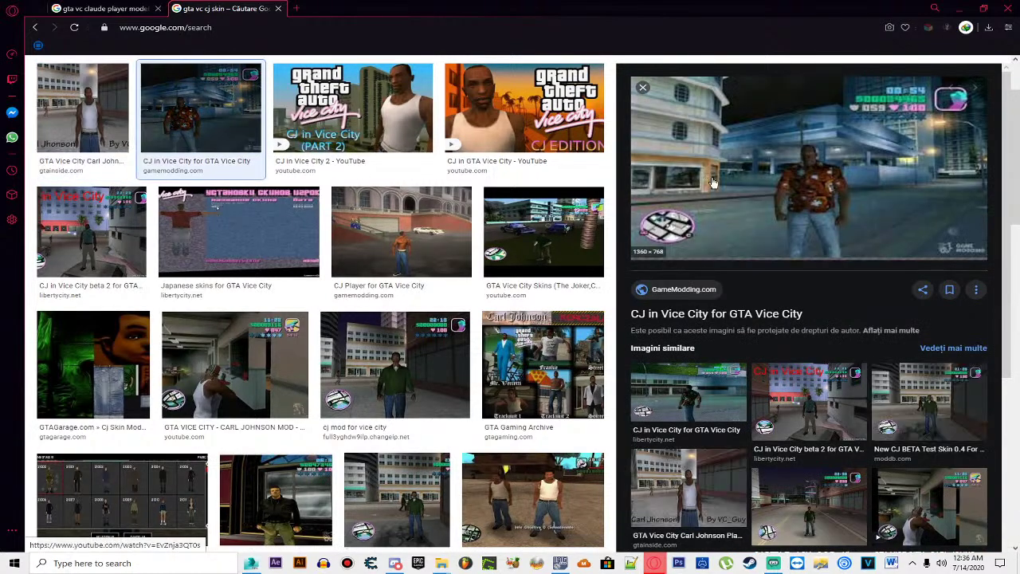
pyautogui.click(100, 106)
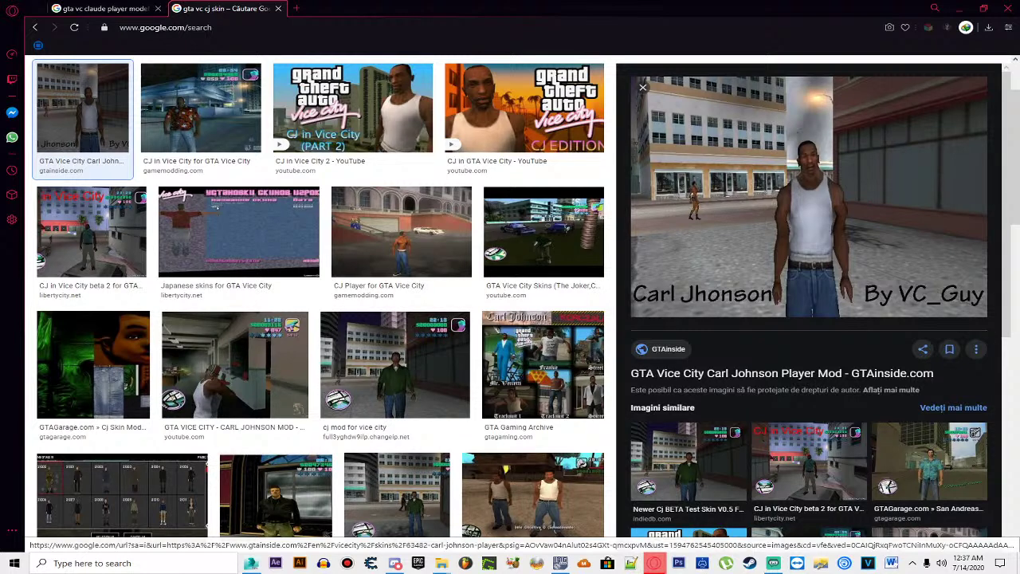
pyautogui.click(749, 374)
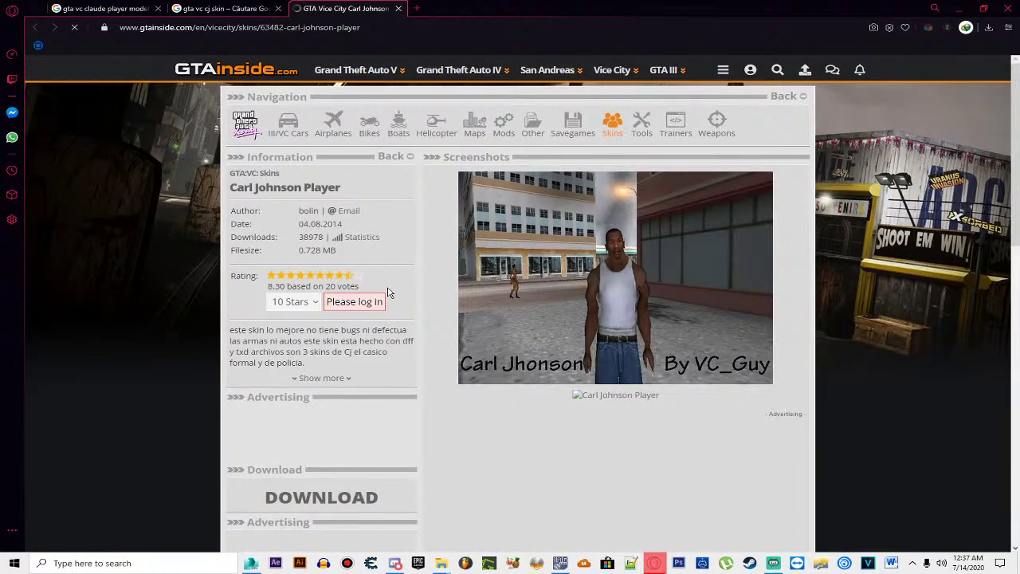
# Step: Agree to GTAinside's privacy notice and go to the Carl Johnson Player download page
pyautogui.scroll(-1, 388, 293)
pyautogui.scroll(-1, 389, 293)
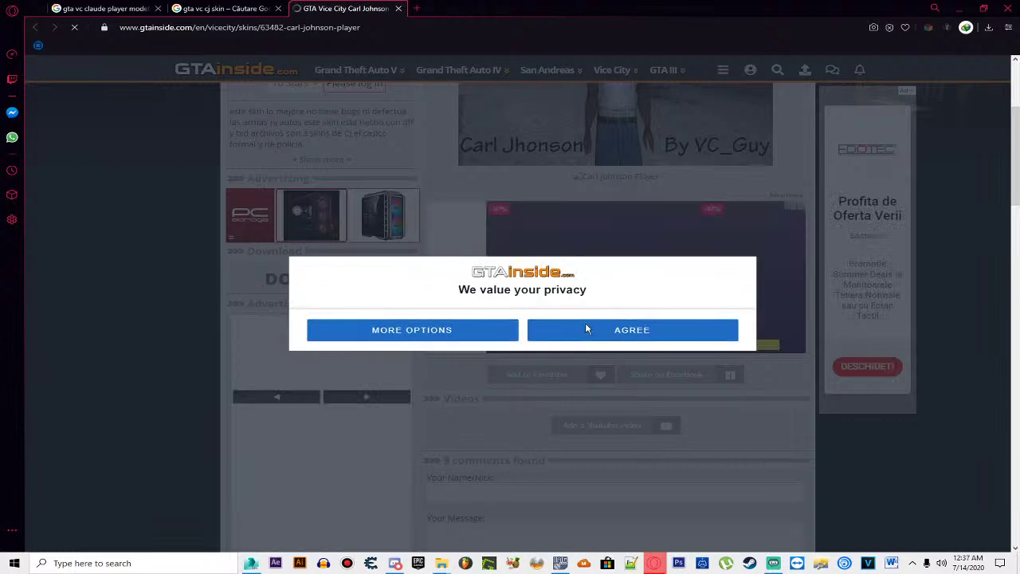
pyautogui.click(567, 334)
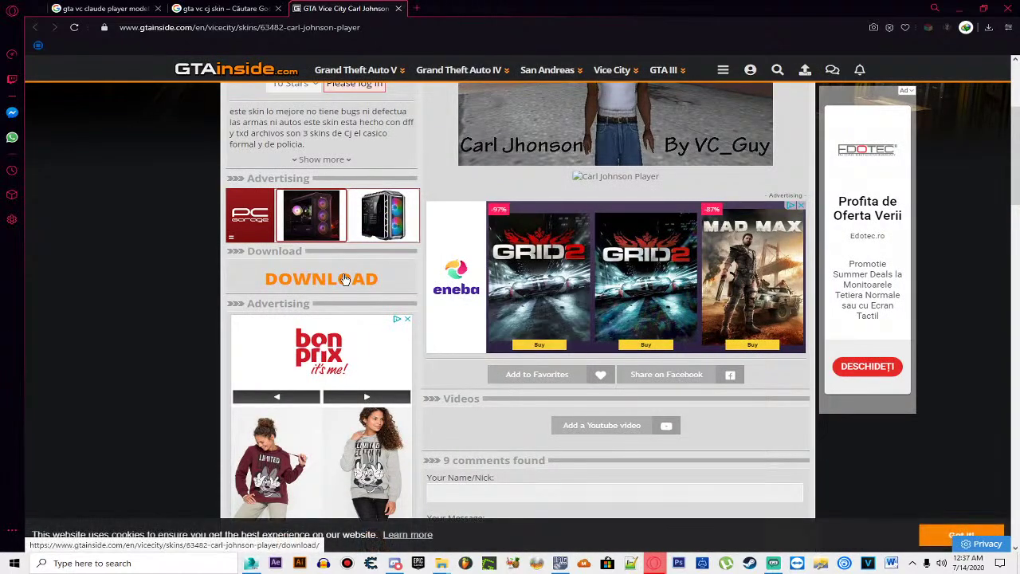
pyautogui.click(344, 279)
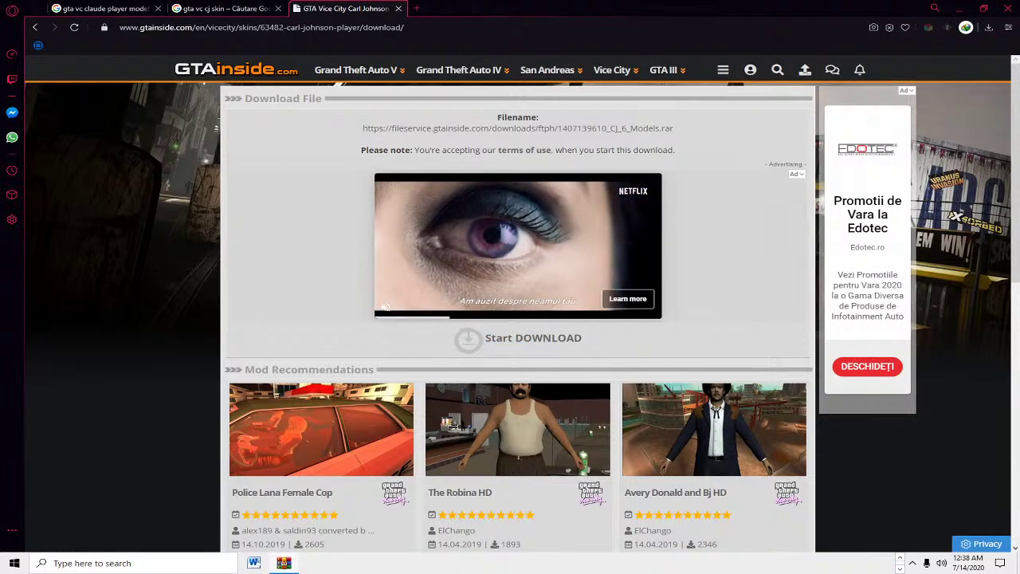
# Step: Open player8.txd and inspect its face_afro, workTrcamogrn, convheatblk and hands textures
pyautogui.moveTo(320, 209); pyautogui.dragTo(651, 198)
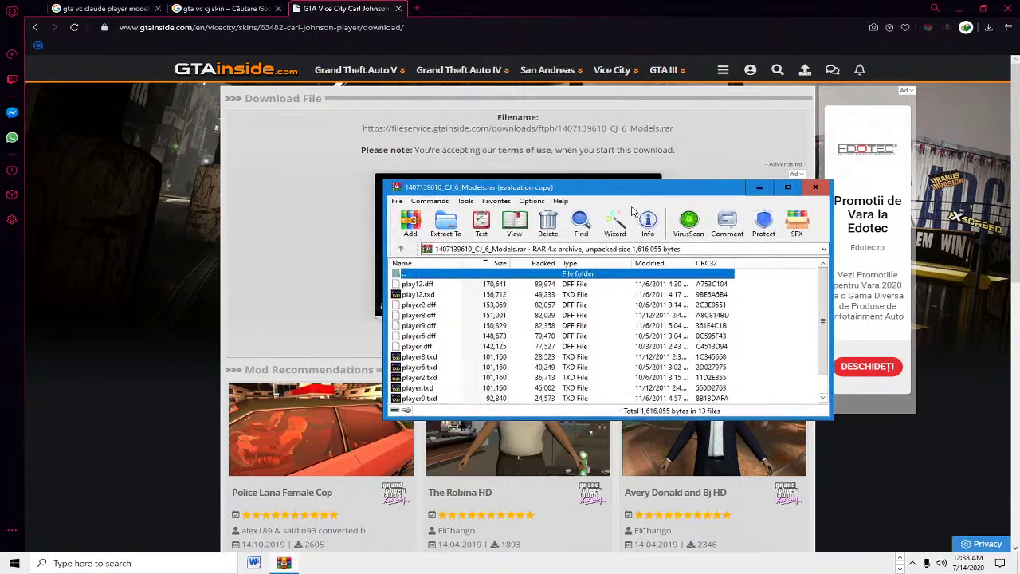
pyautogui.click(464, 360)
pyautogui.doubleClick(464, 360)
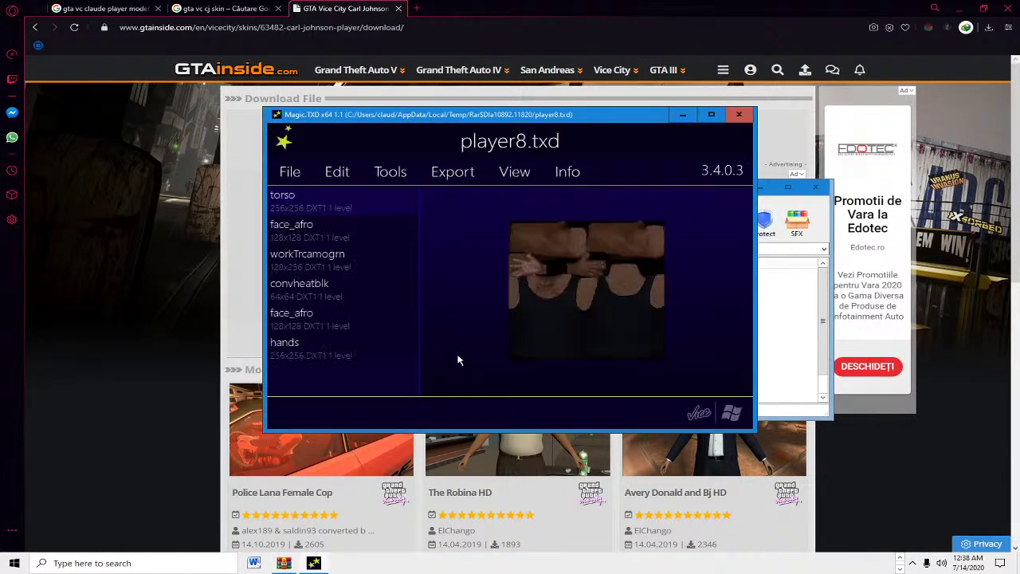
pyautogui.click(370, 244)
pyautogui.click(349, 270)
pyautogui.click(353, 288)
pyautogui.click(349, 319)
pyautogui.click(345, 343)
pyautogui.click(339, 255)
pyautogui.click(342, 239)
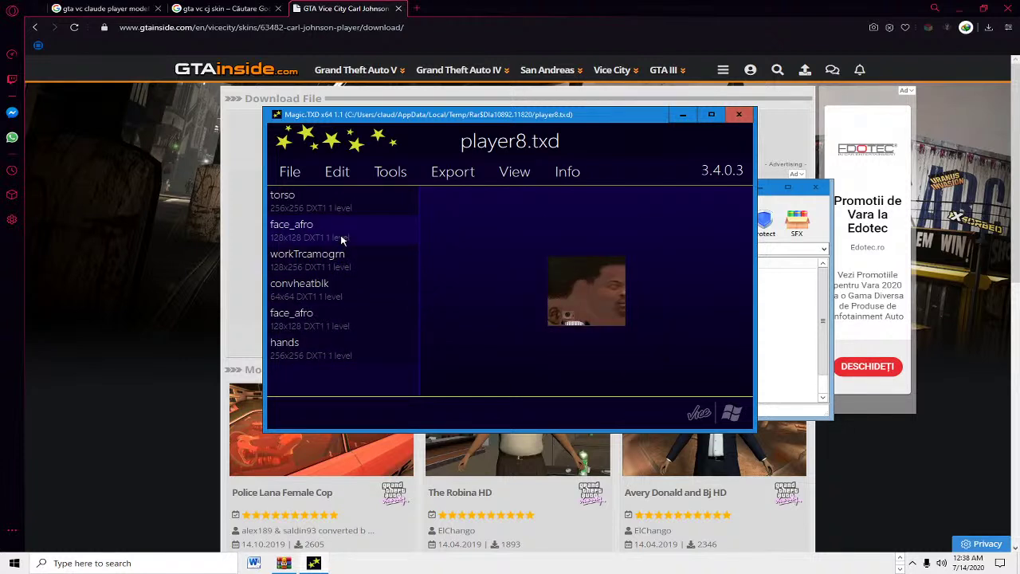
pyautogui.click(357, 290)
pyautogui.click(353, 324)
pyautogui.click(341, 356)
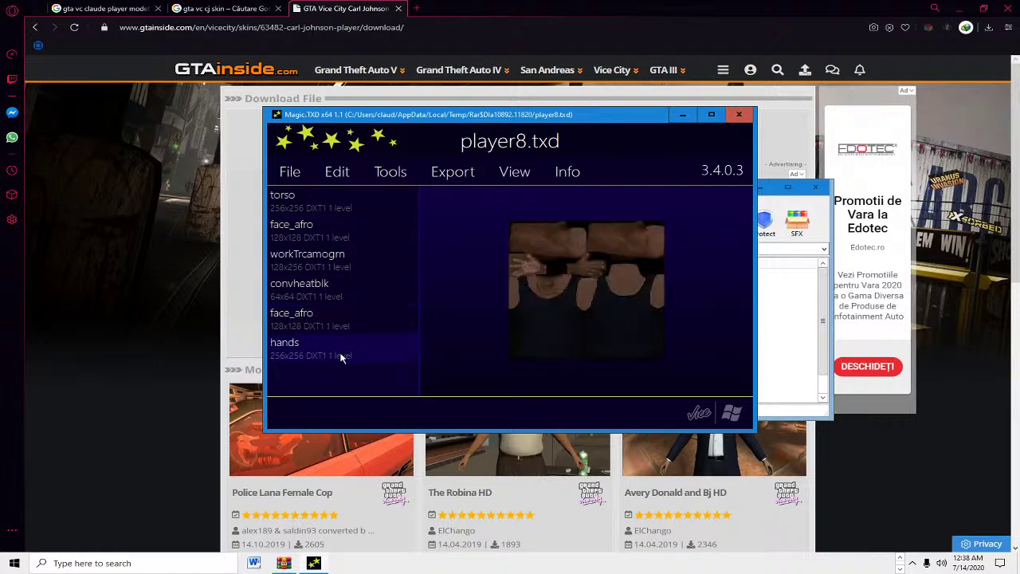
# Step: Open CJ.JPG from the archive to see the included skins
pyautogui.scroll(-1, 446, 363)
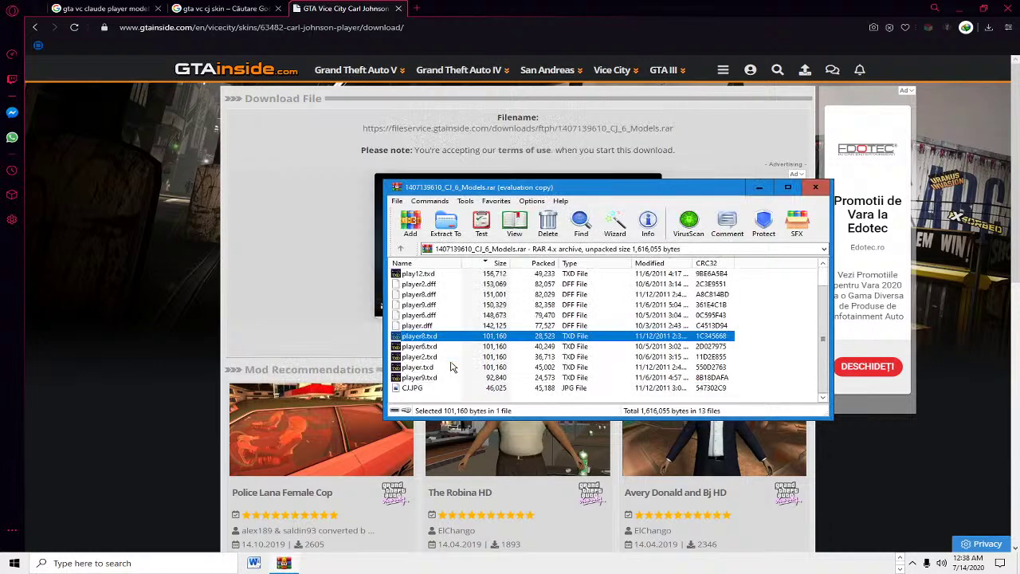
pyautogui.click(435, 390)
pyautogui.doubleClick(436, 390)
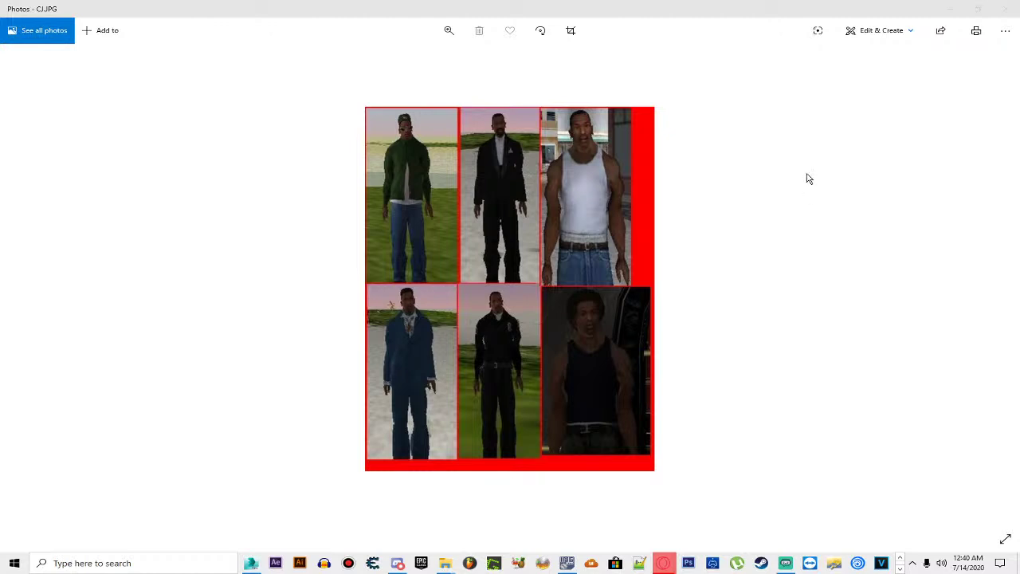
# Step: Close the CJ.JPG picture and minimize the browser, leaving WinRAR over the desktop
pyautogui.click(1005, 9)
pyautogui.scroll(1, 466, 357)
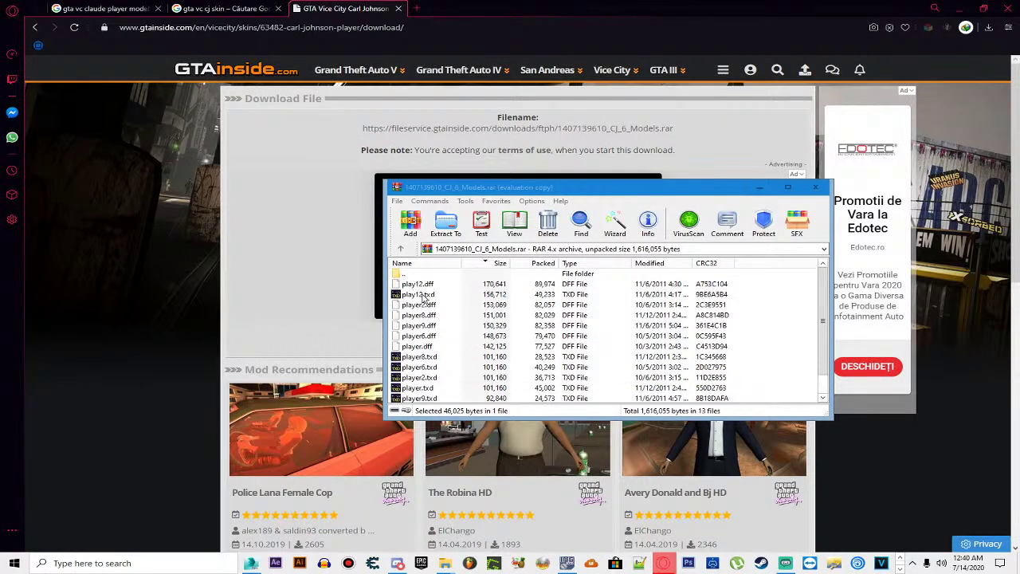
pyautogui.click(960, 9)
# Step: Drag player.dff and player.txd from the CJ archive onto the desktop and arrange them
pyautogui.scroll(-1, 572, 323)
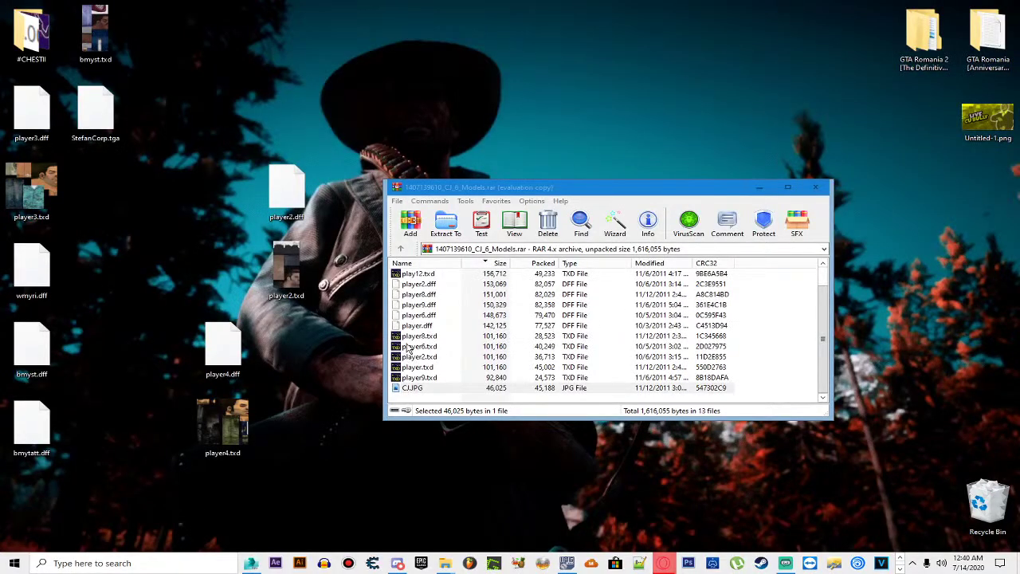
pyautogui.moveTo(431, 325); pyautogui.dragTo(540, 447)
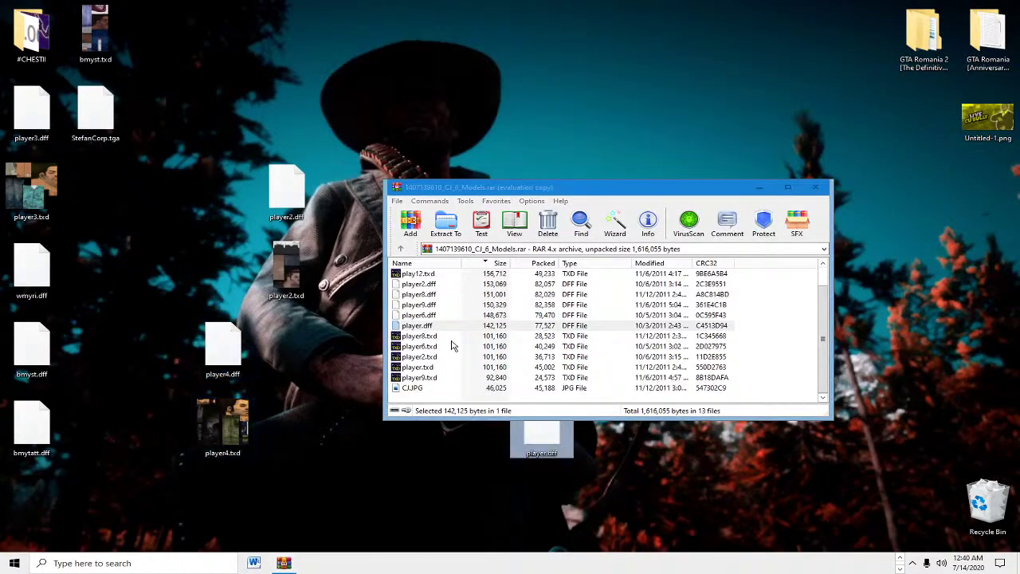
pyautogui.scroll(1, 446, 309)
pyautogui.scroll(-1, 434, 334)
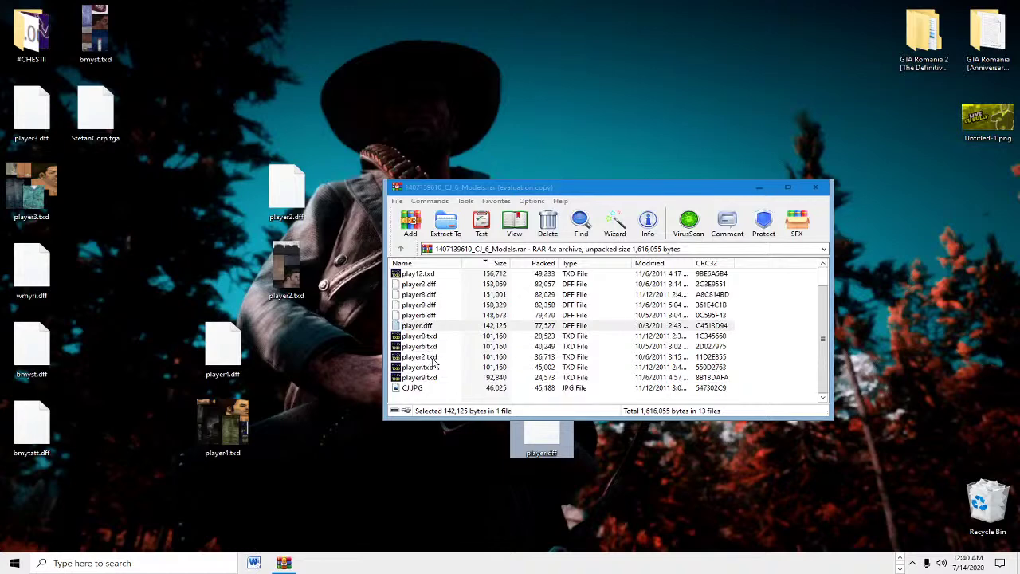
pyautogui.click(435, 367)
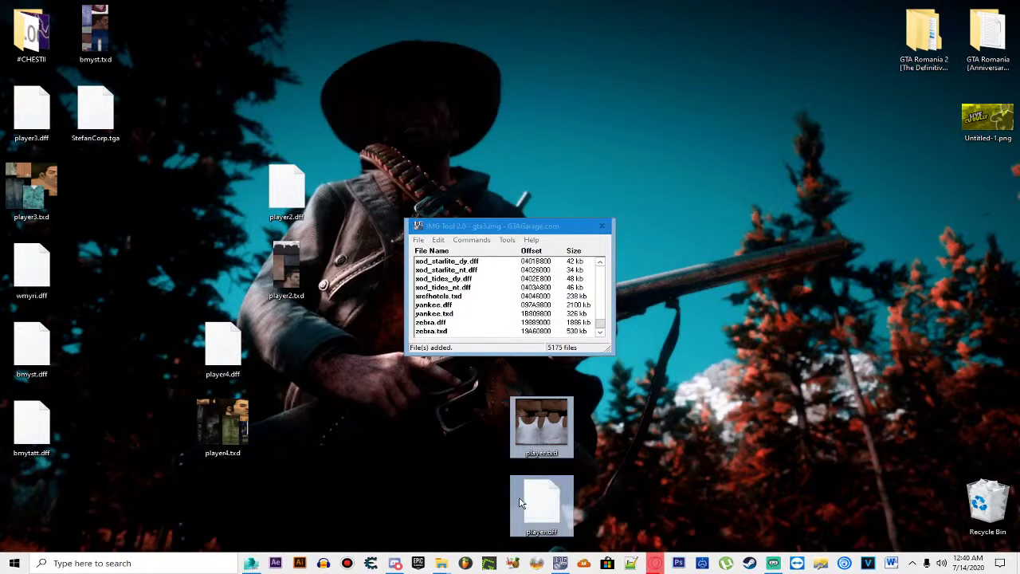
pyautogui.moveTo(519, 502); pyautogui.dragTo(341, 488)
pyautogui.click(353, 425)
# Step: Preview the legs, convheatblk, face and hoodyblack textures in the extracted player.txd
pyautogui.doubleClick(353, 425)
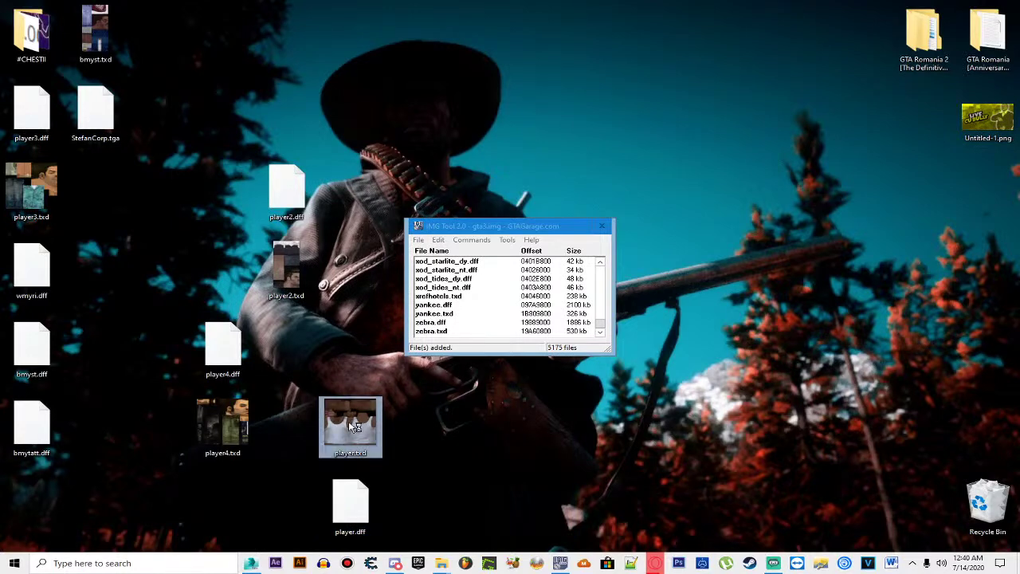
pyautogui.click(324, 262)
pyautogui.click(329, 287)
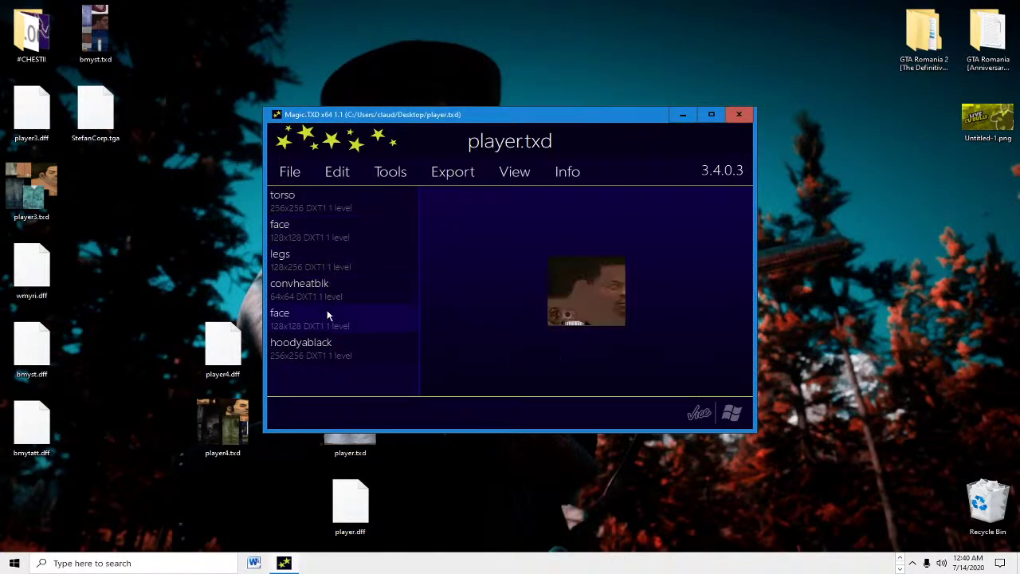
pyautogui.click(329, 317)
pyautogui.click(329, 346)
pyautogui.click(375, 290)
pyautogui.click(352, 260)
pyautogui.click(353, 222)
pyautogui.click(738, 117)
# Step: Search gta3.img for player5 and select the nearby player6.dff and player6.txd entries
pyautogui.click(435, 236)
pyautogui.click(478, 262)
pyautogui.write('player5')
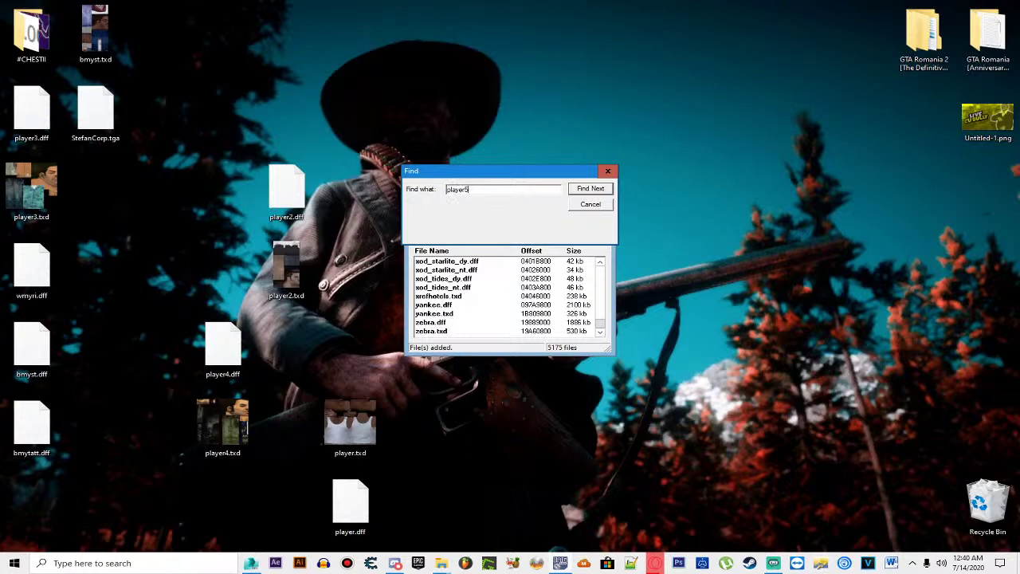
pyautogui.press('Return')
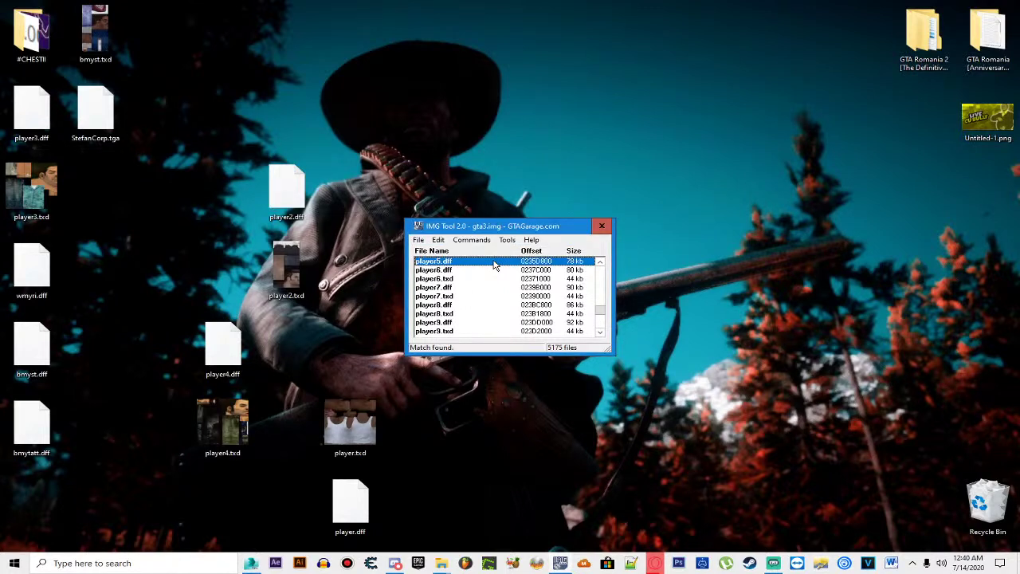
pyautogui.scroll(1, 461, 272)
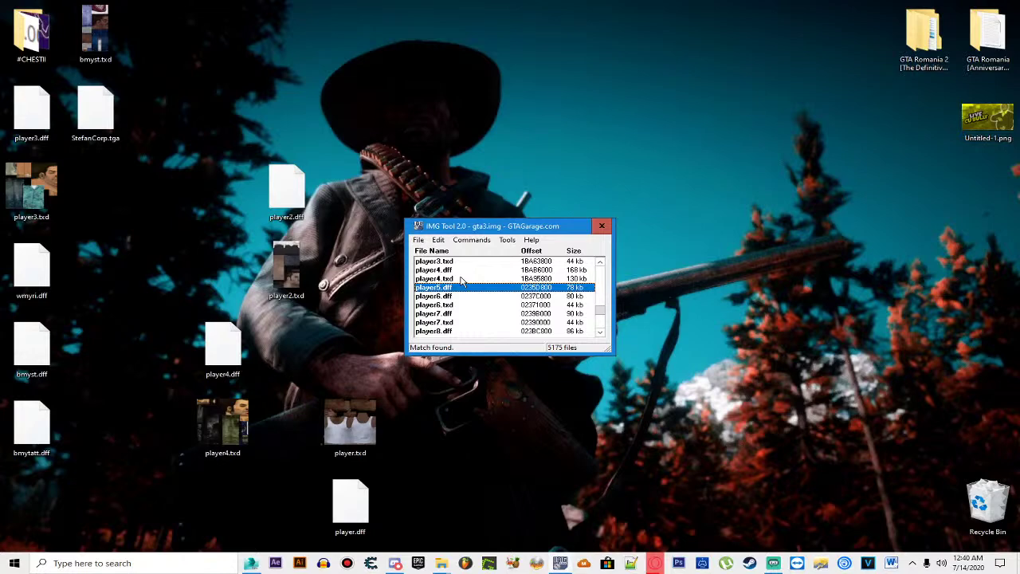
pyautogui.click(453, 295)
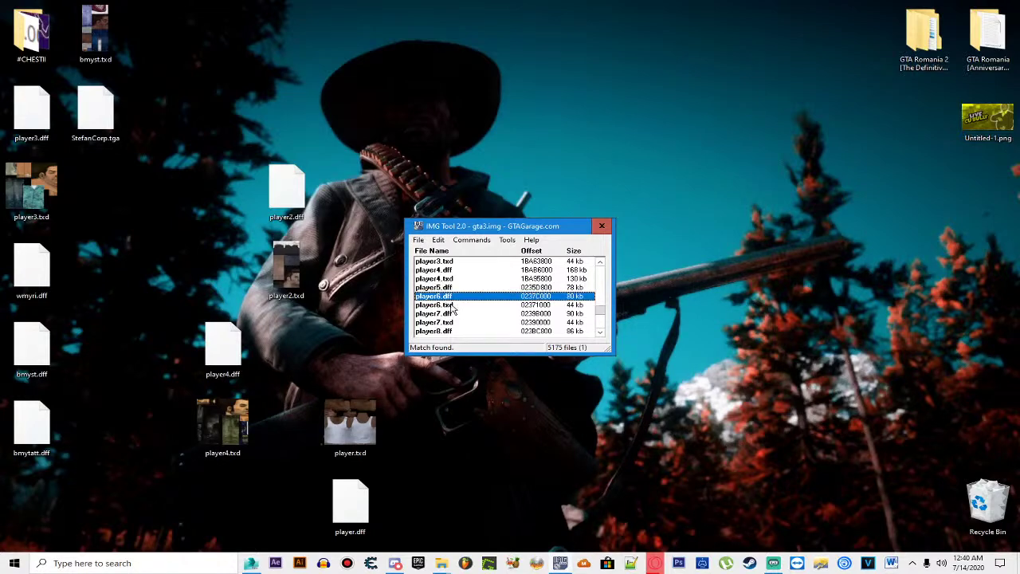
pyautogui.keyDown('shift'); pyautogui.click(454, 304); pyautogui.keyUp('shift')
# Step: Rename the desktop player.dff to player6, then delete the old player6 pair from gta3.img
pyautogui.moveTo(500, 300); pyautogui.dragTo(356, 427)
pyautogui.rightClick(353, 492)
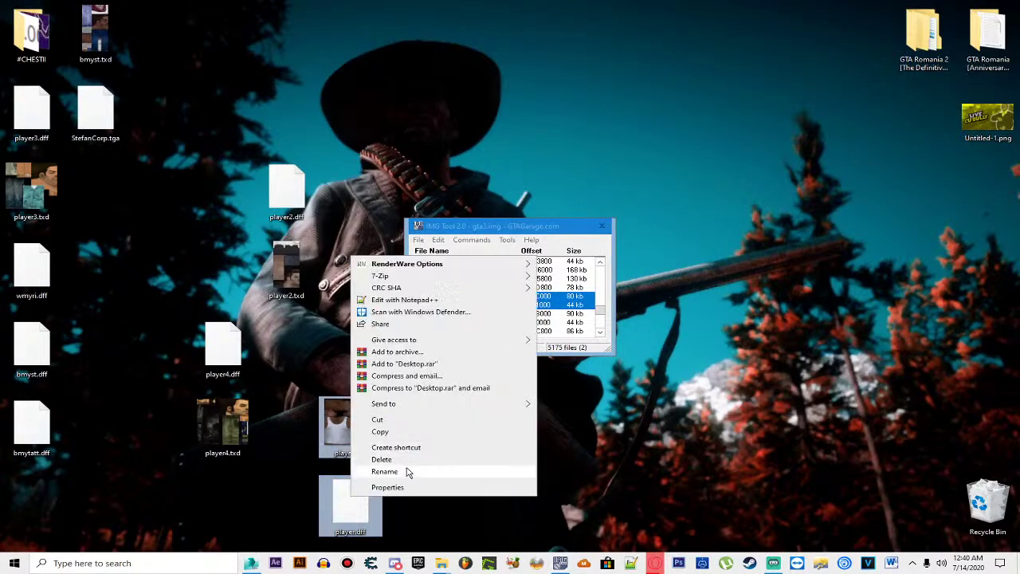
pyautogui.click(408, 469)
pyautogui.write('player6')
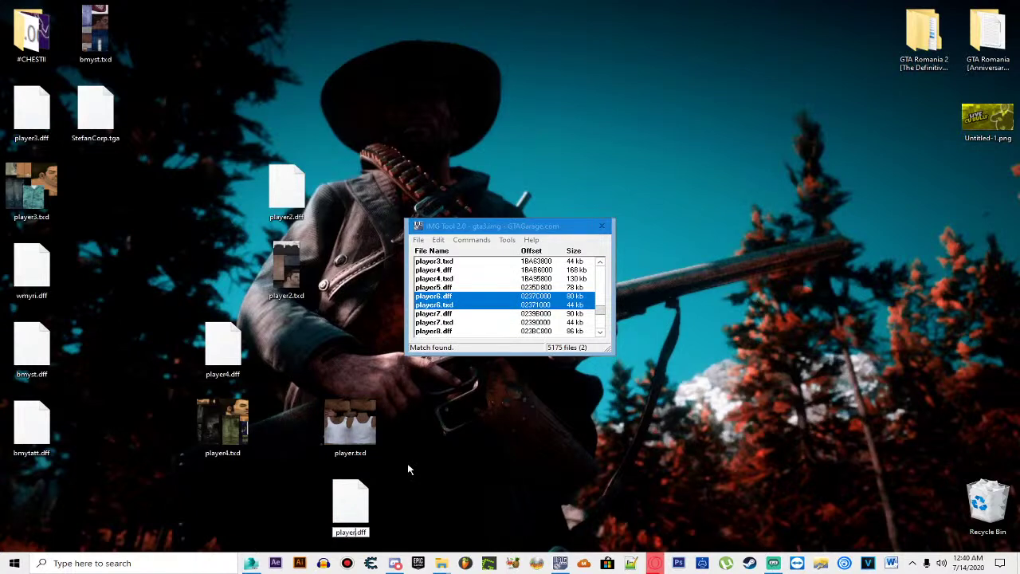
pyautogui.press('Return')
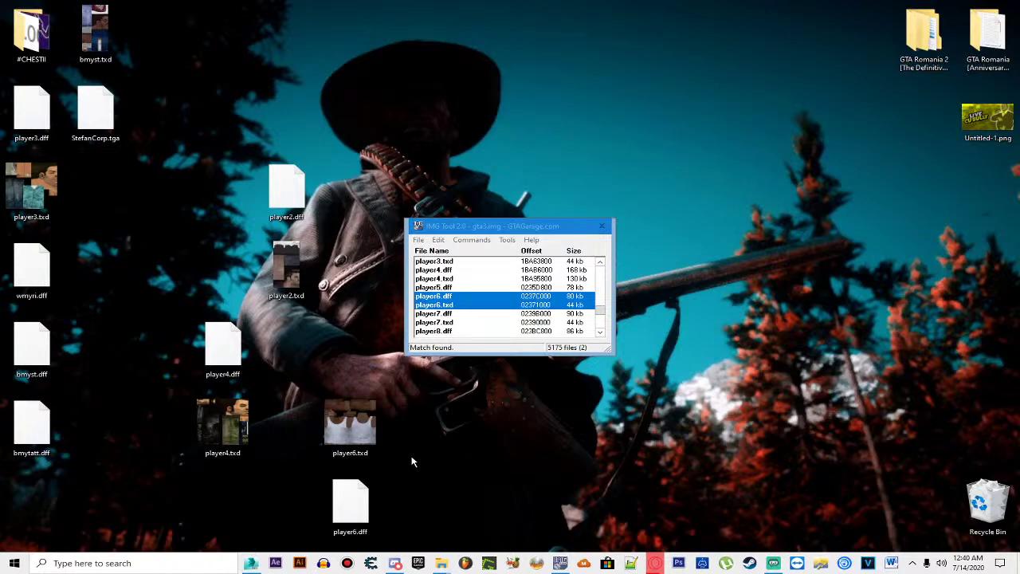
pyautogui.click(468, 306)
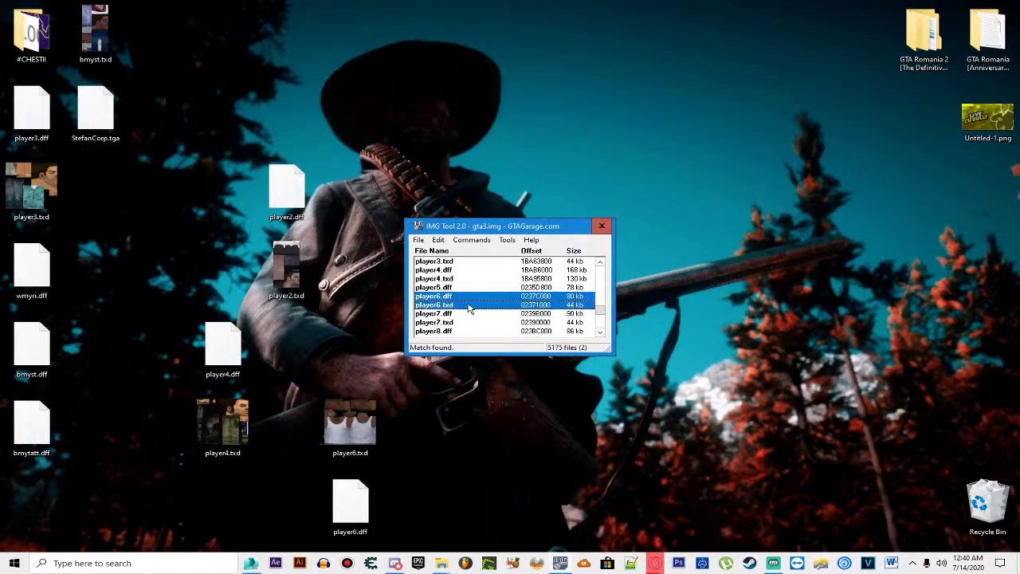
pyautogui.press('Delete')
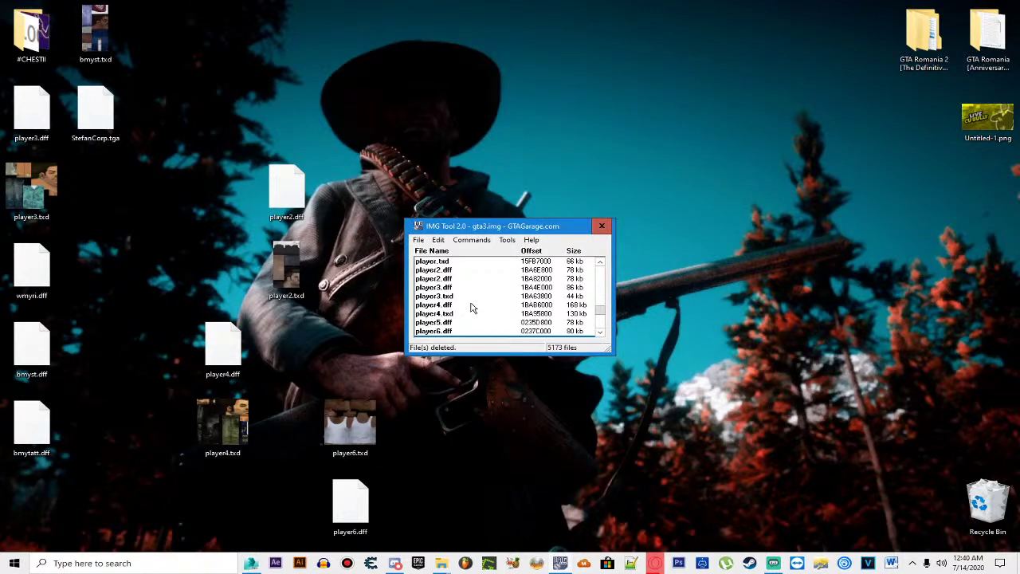
# Step: Find player6 in gta3.img and delete the leftover player6.dff entry
pyautogui.click(438, 239)
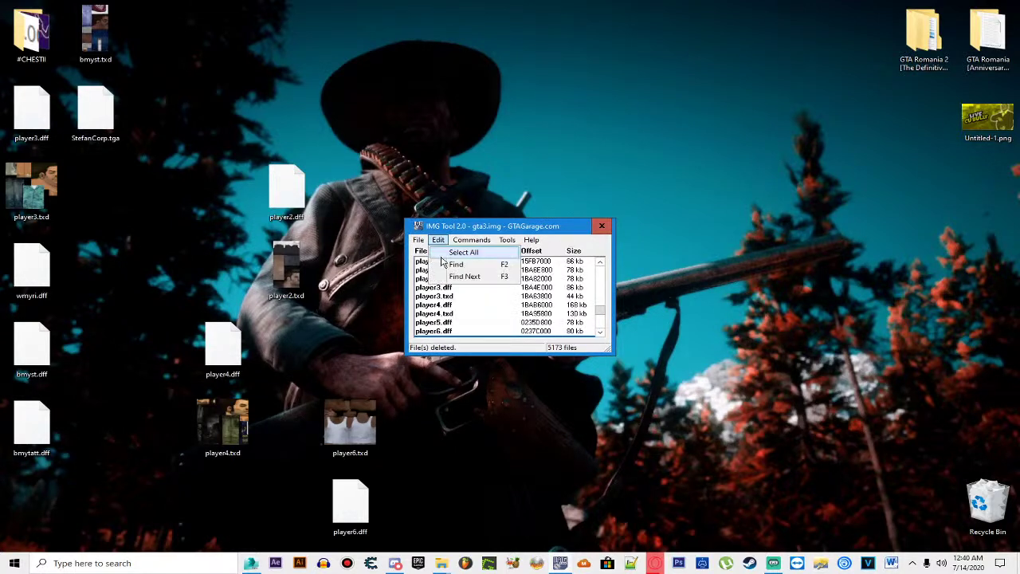
pyautogui.click(454, 264)
pyautogui.write('player6')
pyautogui.click(590, 189)
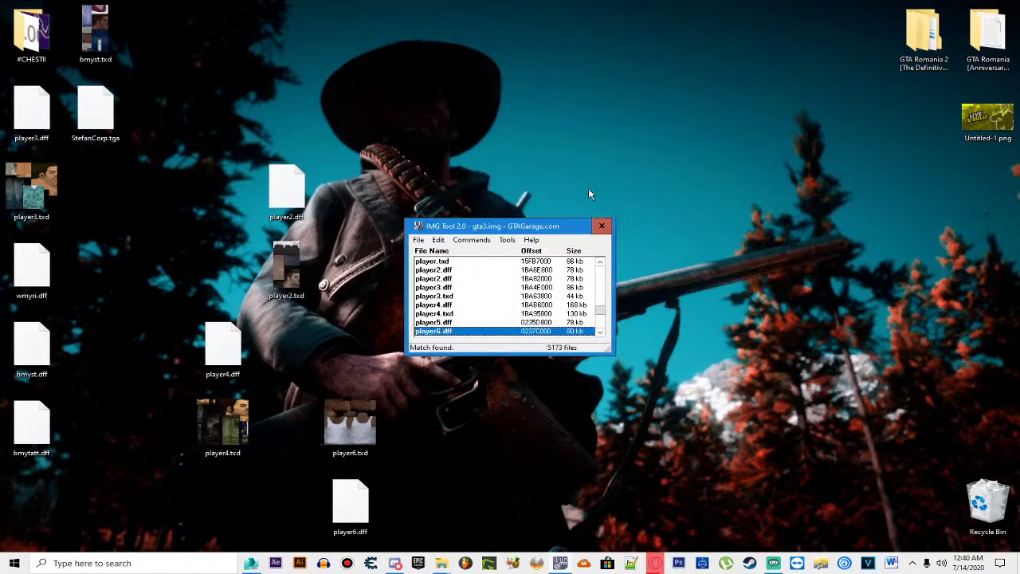
pyautogui.scroll(-1, 552, 307)
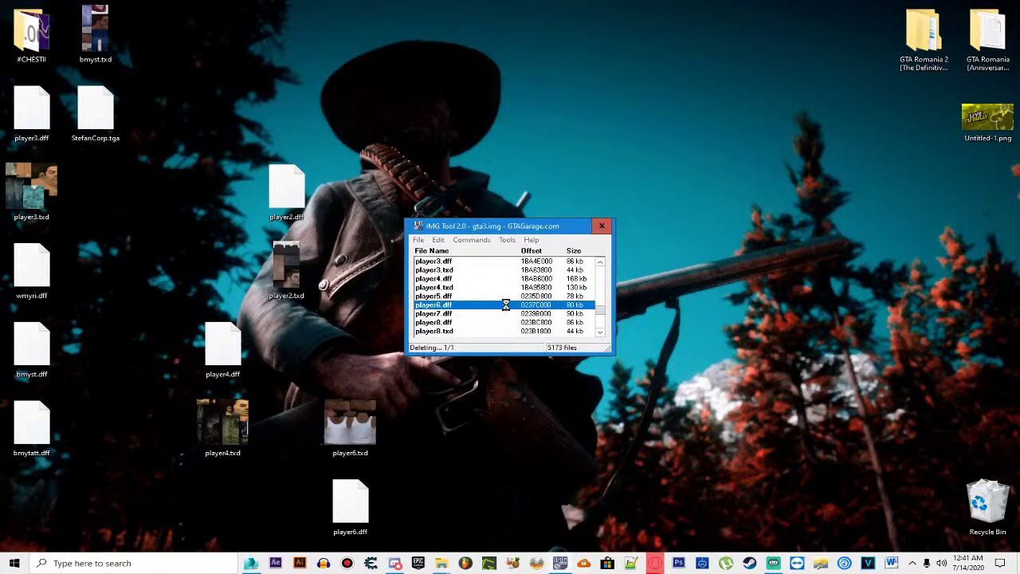
pyautogui.press('Delete')
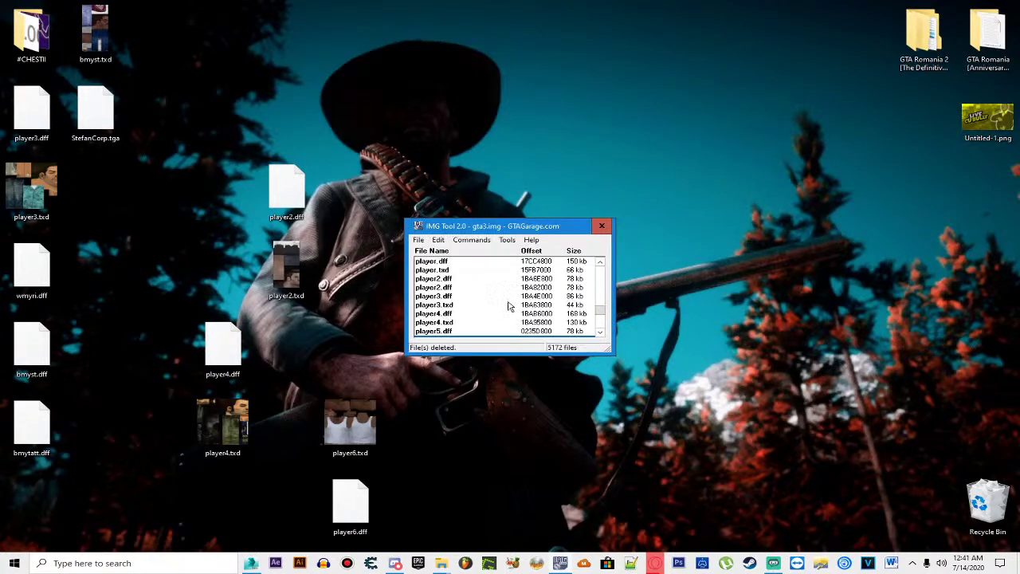
# Step: Add the new desktop player6.txd and player6.dff into gta3.img
pyautogui.click(478, 245)
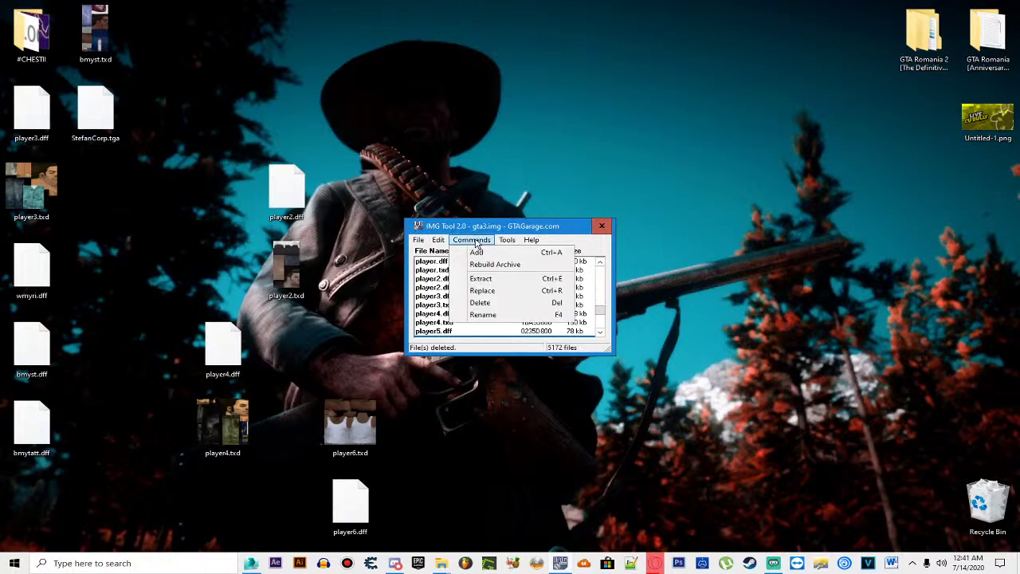
pyautogui.click(473, 259)
pyautogui.scroll(-5, 494, 318)
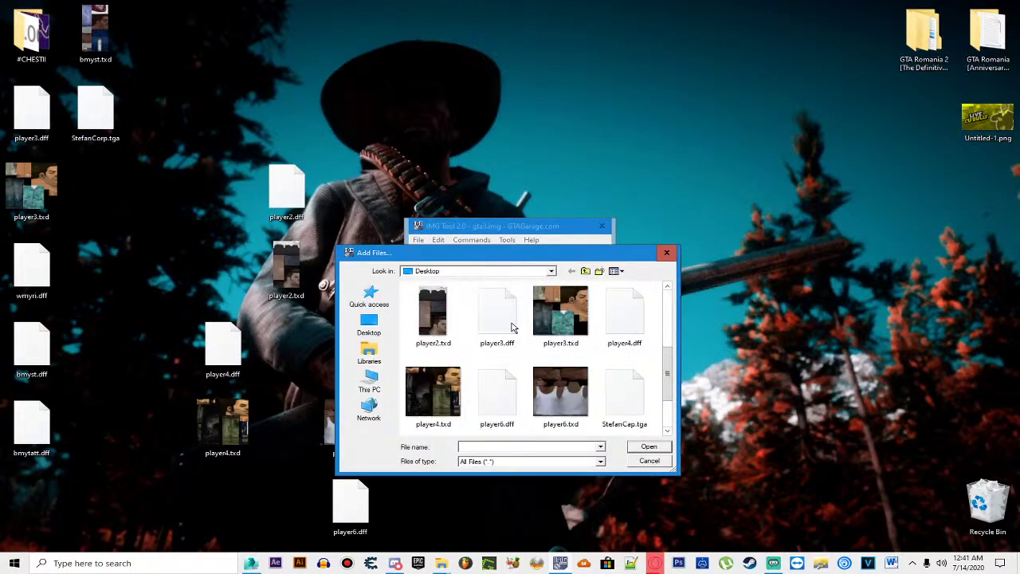
pyautogui.click(580, 336)
pyautogui.keyDown('ctrl'); pyautogui.click(497, 319); pyautogui.keyUp('ctrl')
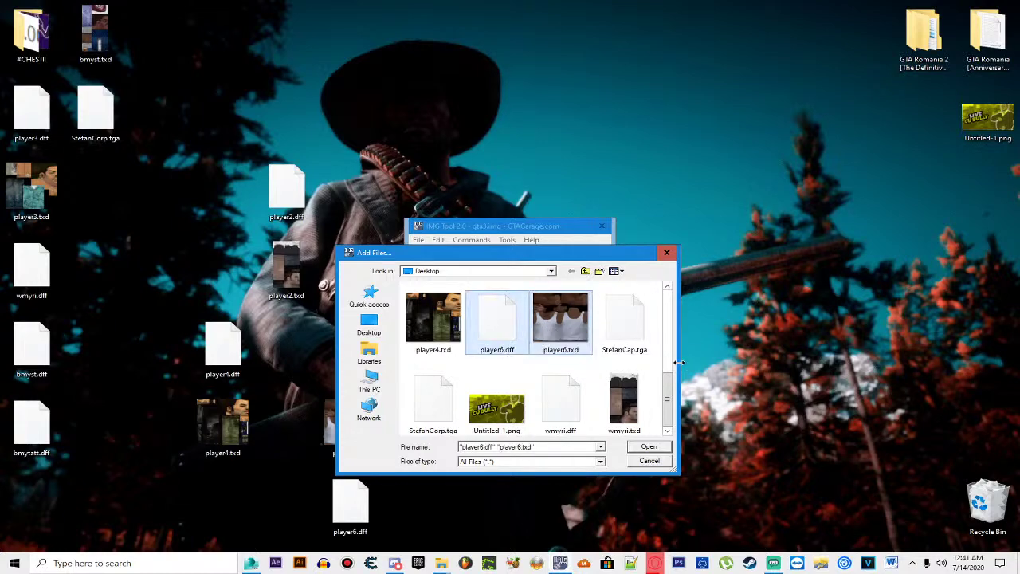
pyautogui.press('Return')
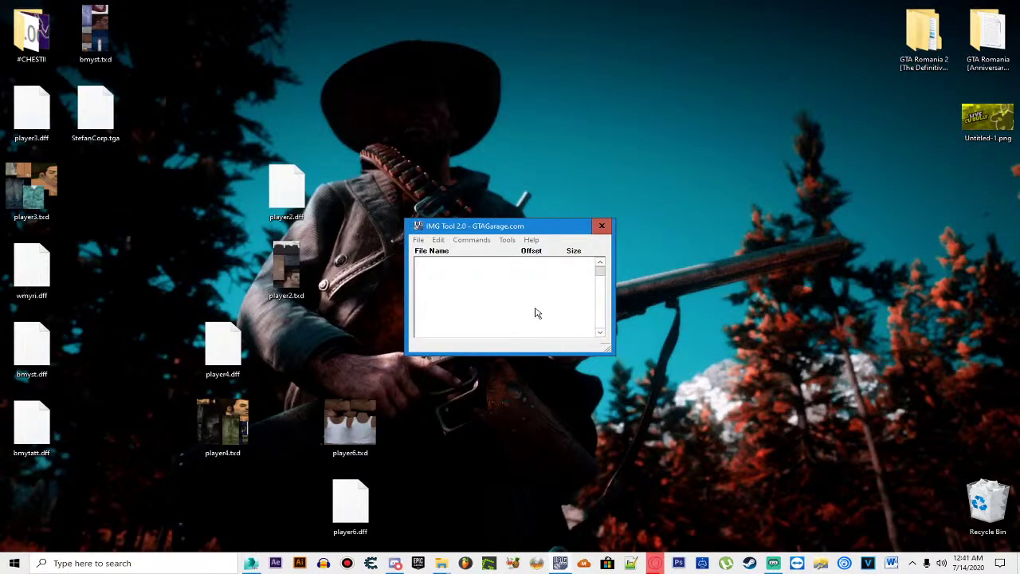
pyautogui.click(439, 240)
# Step: Locate the new player6 entries, rebuild gta3.img with 5174 files, and close IMG Tool
pyautogui.click(454, 263)
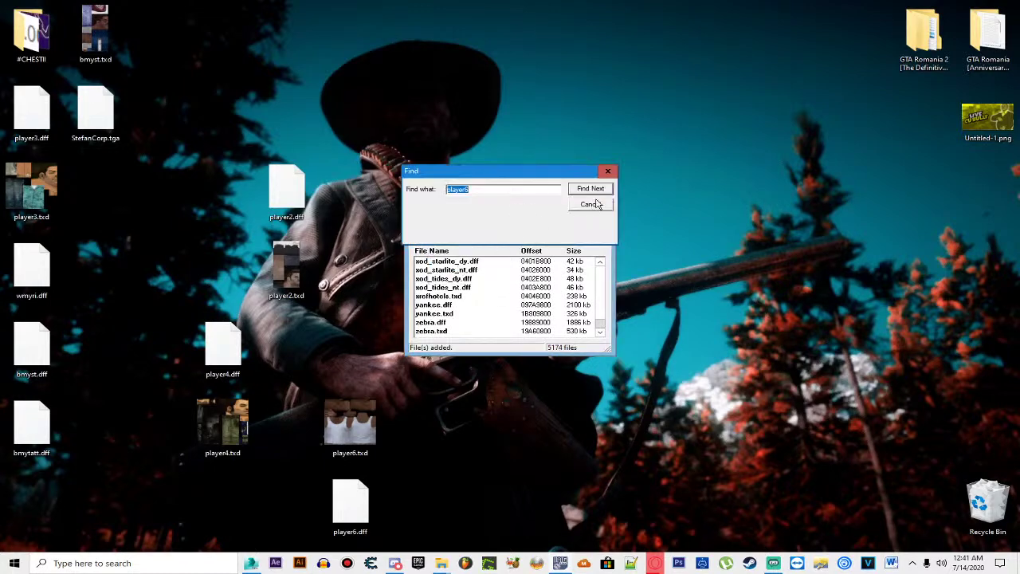
pyautogui.click(598, 191)
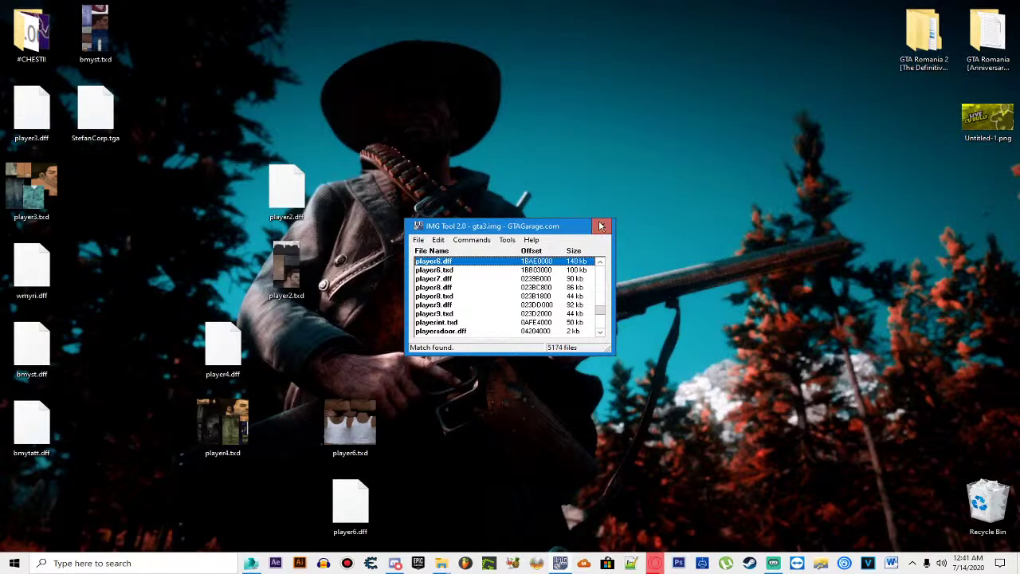
pyautogui.click(438, 240)
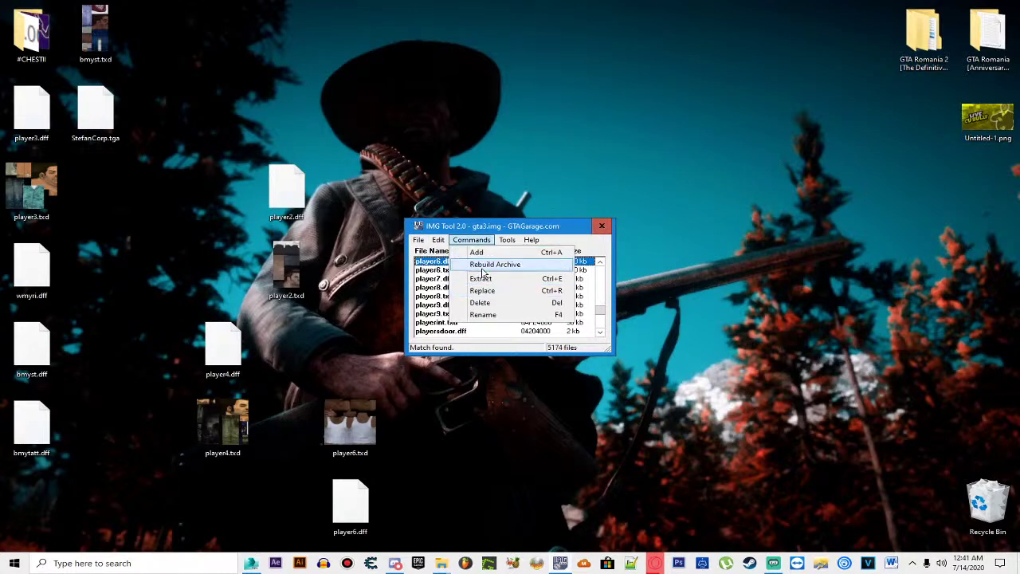
pyautogui.click(484, 266)
pyautogui.click(486, 310)
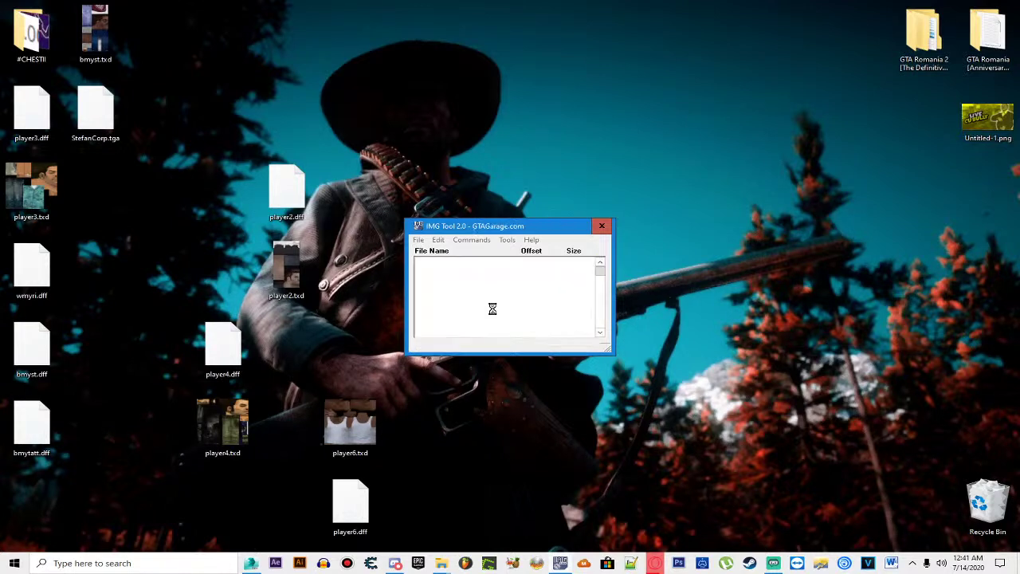
pyautogui.click(602, 227)
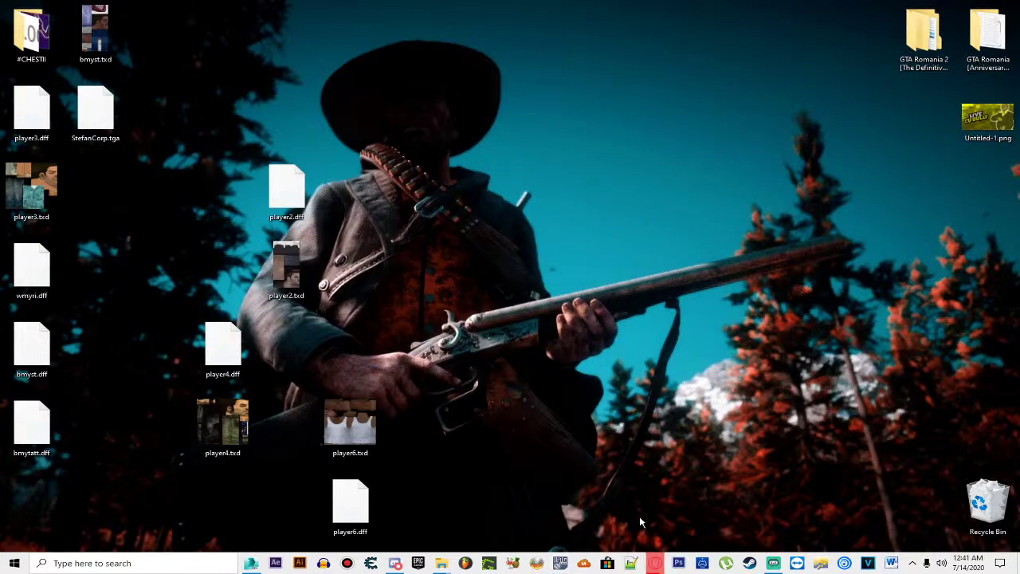
# Step: Bring up the GTA Romania 2 folder window and launch GTA Romania.exe
pyautogui.moveTo(446, 562)
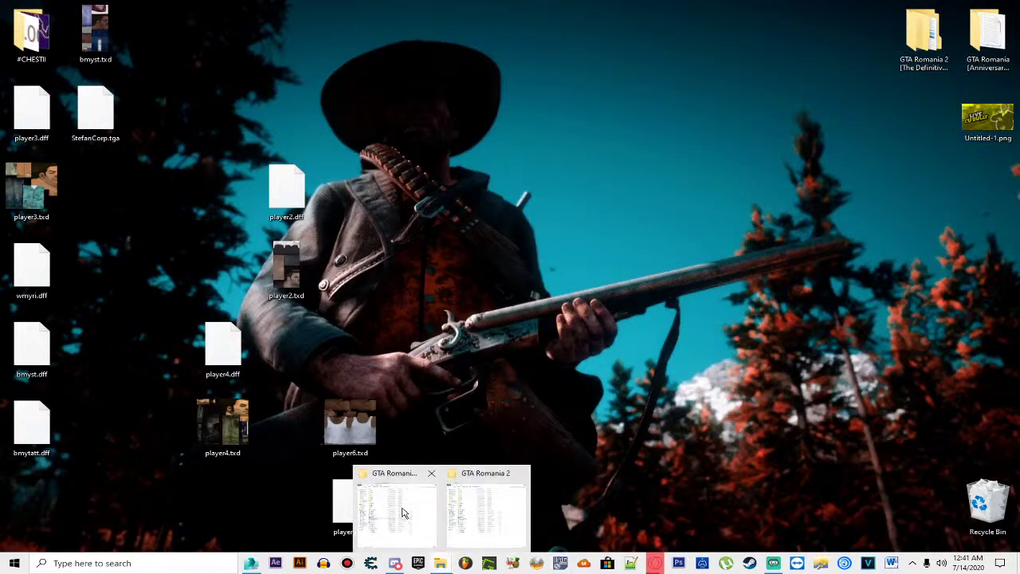
pyautogui.click(402, 513)
pyautogui.doubleClick(403, 301)
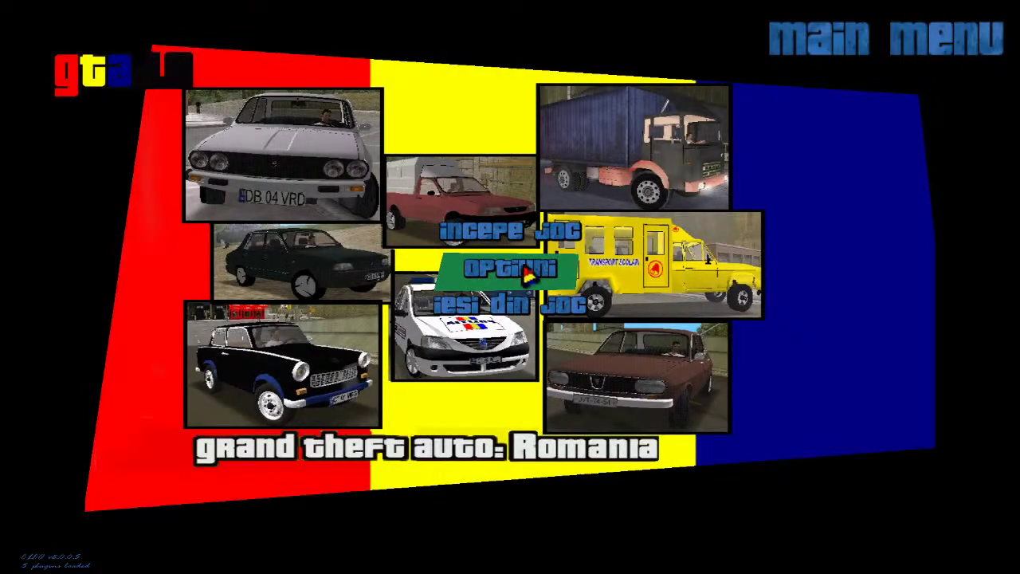
# Step: Start a new game via Incepe joc > Joc nou and begin moving the character
pyautogui.click(510, 235)
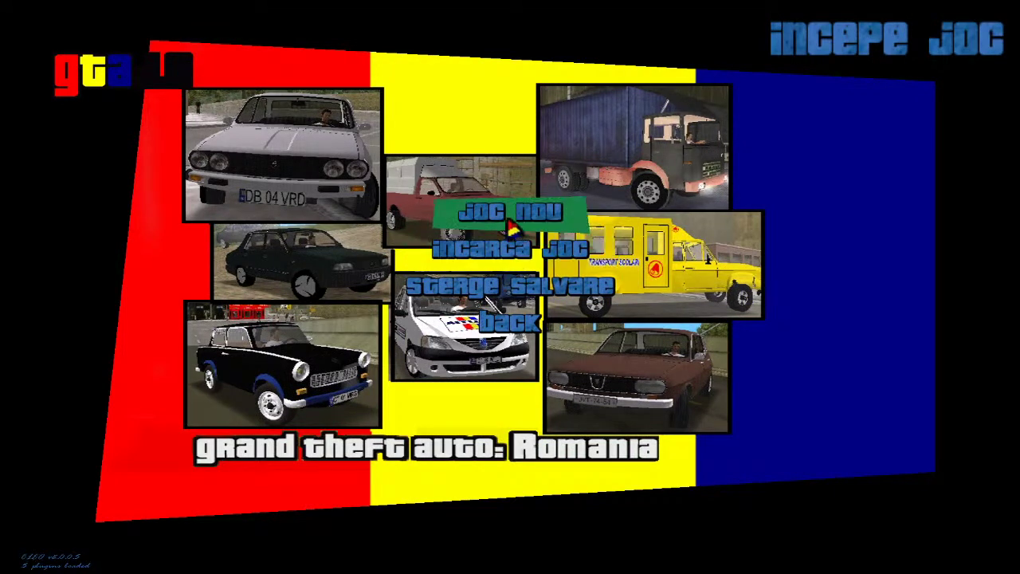
pyautogui.click(514, 220)
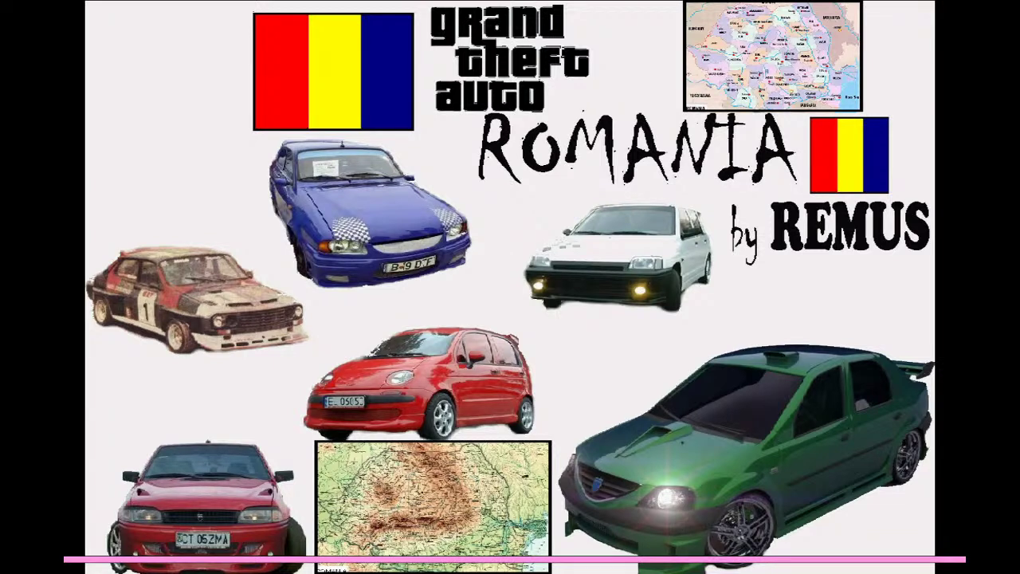
pyautogui.press('w')
pyautogui.press('w')
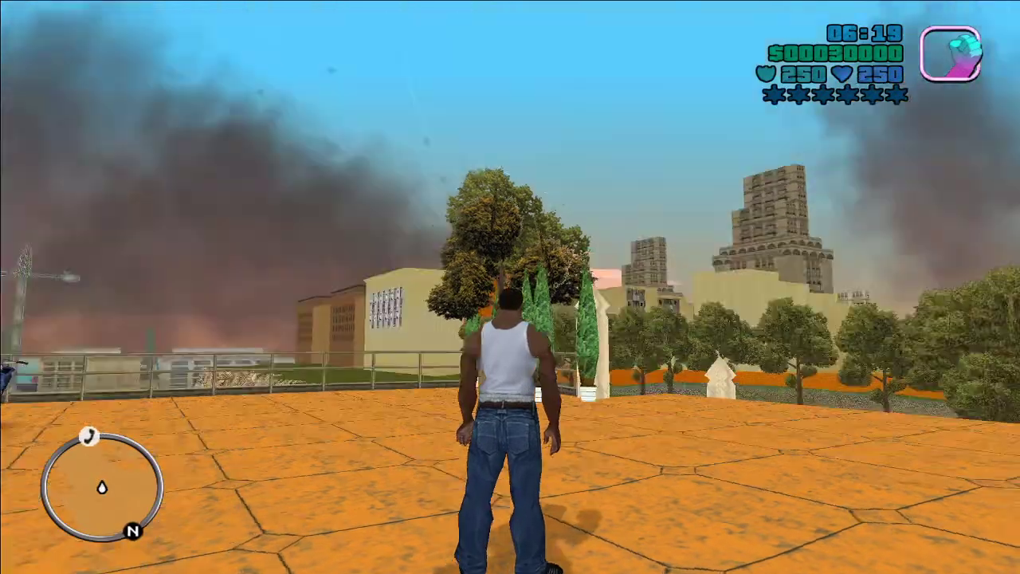
# Step: Run the character past the parked cars, across the dirt field and onto the grass
pyautogui.press('w')
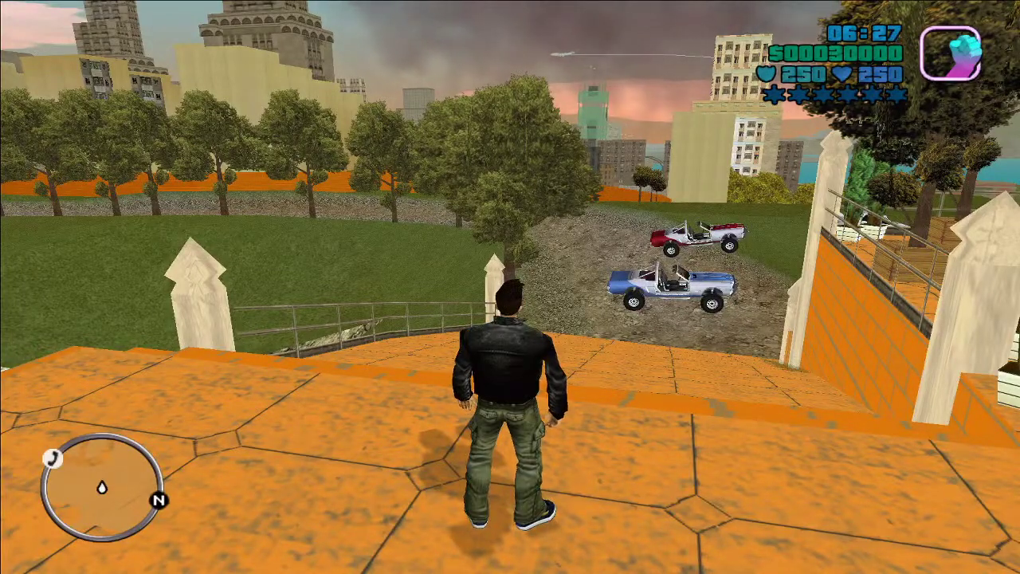
pyautogui.press('w')
pyautogui.press('s')
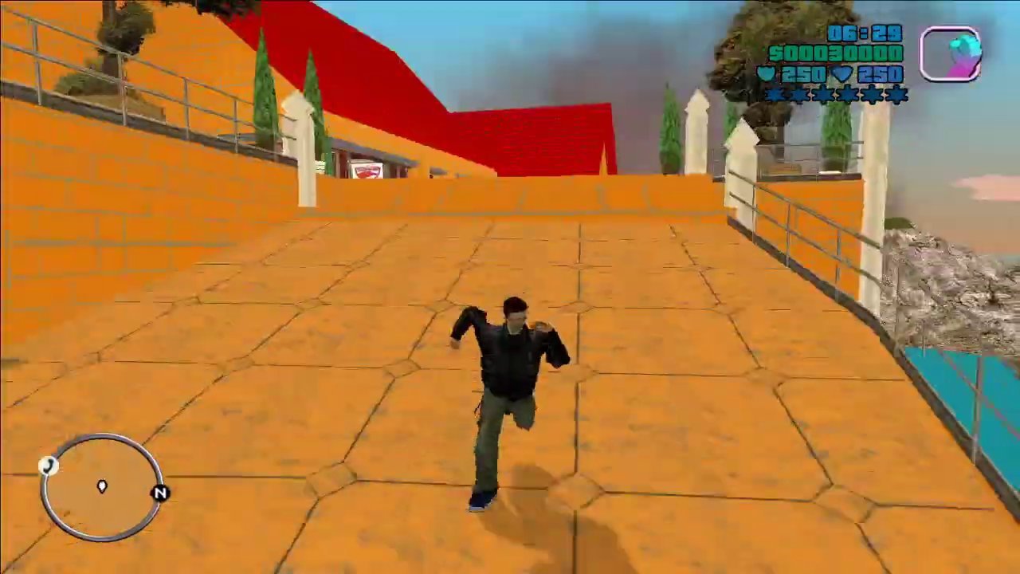
pyautogui.press('w')
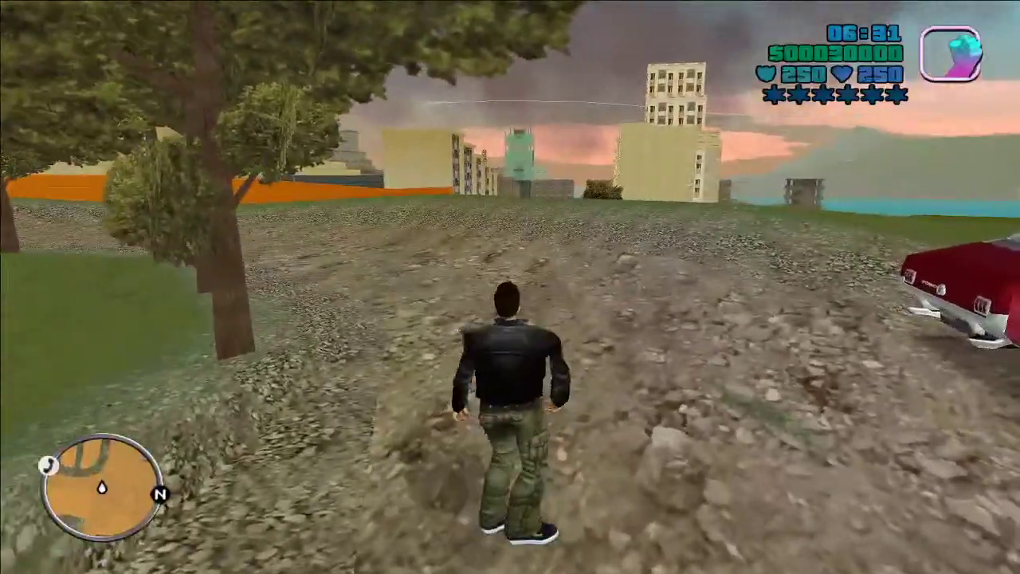
pyautogui.press('w')
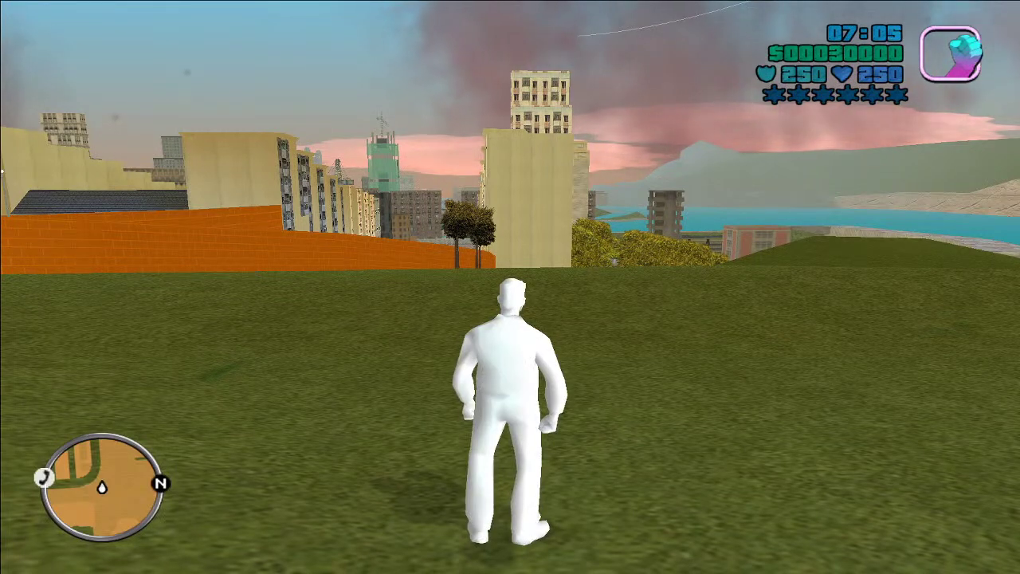
# Step: Pause the game, choose Iesi din joc and confirm with da
pyautogui.press('Escape')
pyautogui.press('Up')
pyautogui.press('Return')
pyautogui.press('Down')
pyautogui.press('Return')
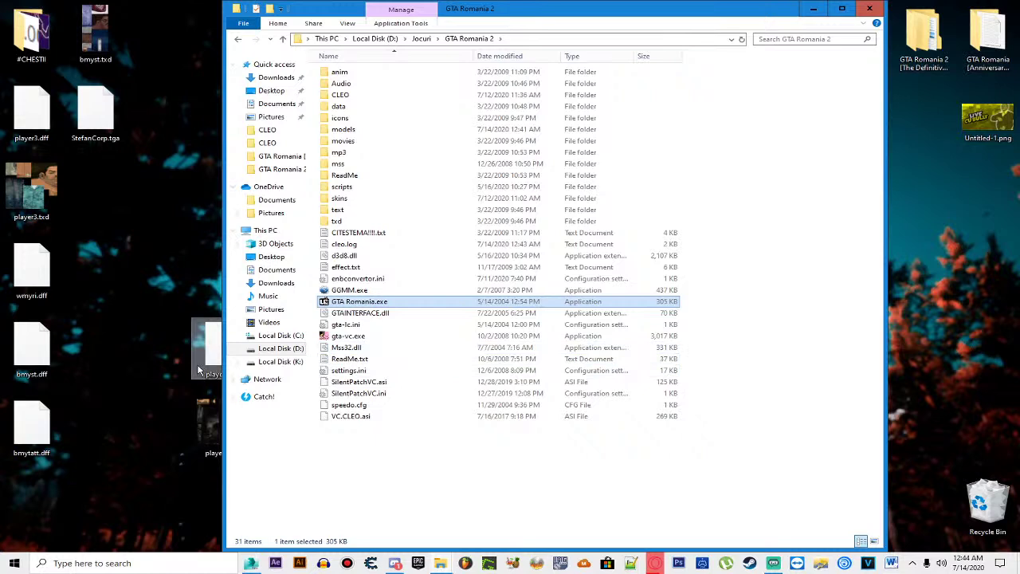
# Step: Reopen IMG Tool, dismiss the error, and open gta3.img from the models folder
pyautogui.click(561, 564)
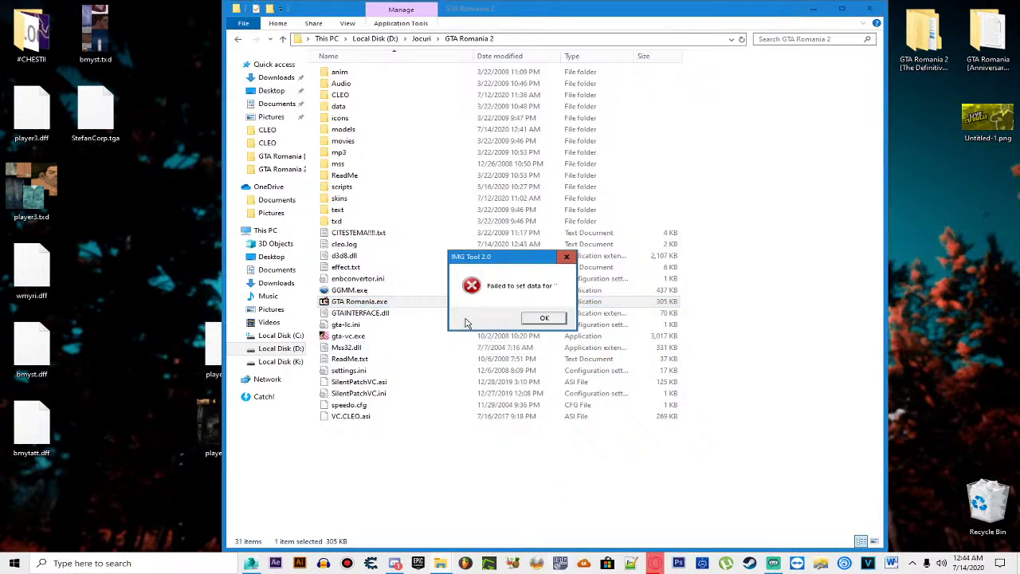
pyautogui.click(538, 319)
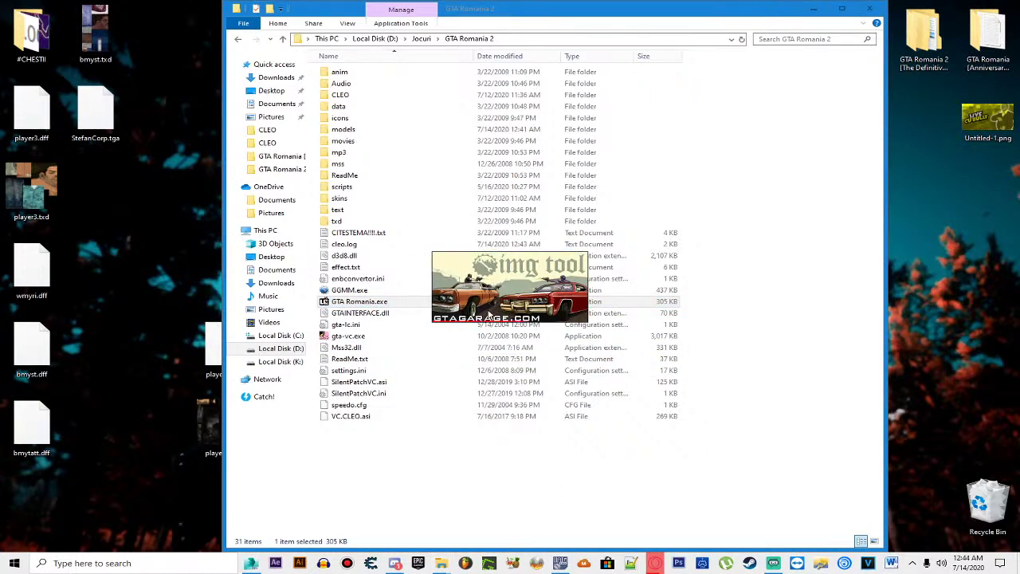
pyautogui.click(418, 239)
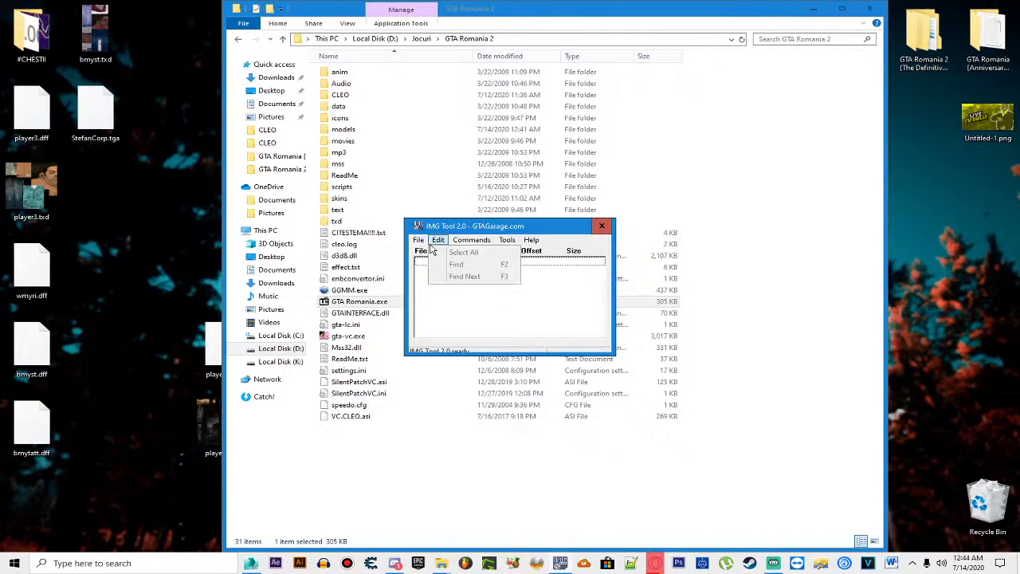
pyautogui.click(430, 263)
pyautogui.click(562, 315)
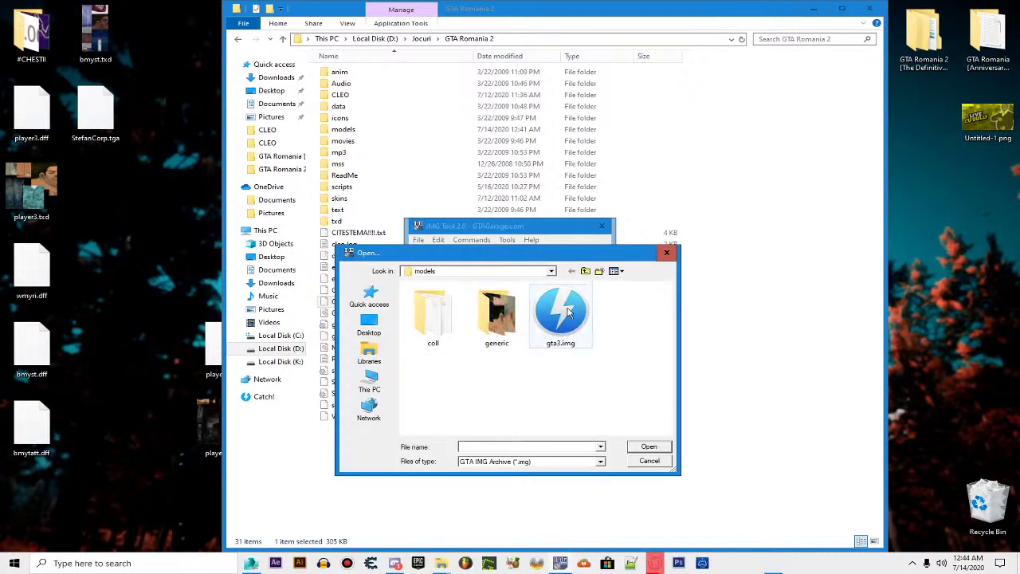
pyautogui.doubleClick(564, 312)
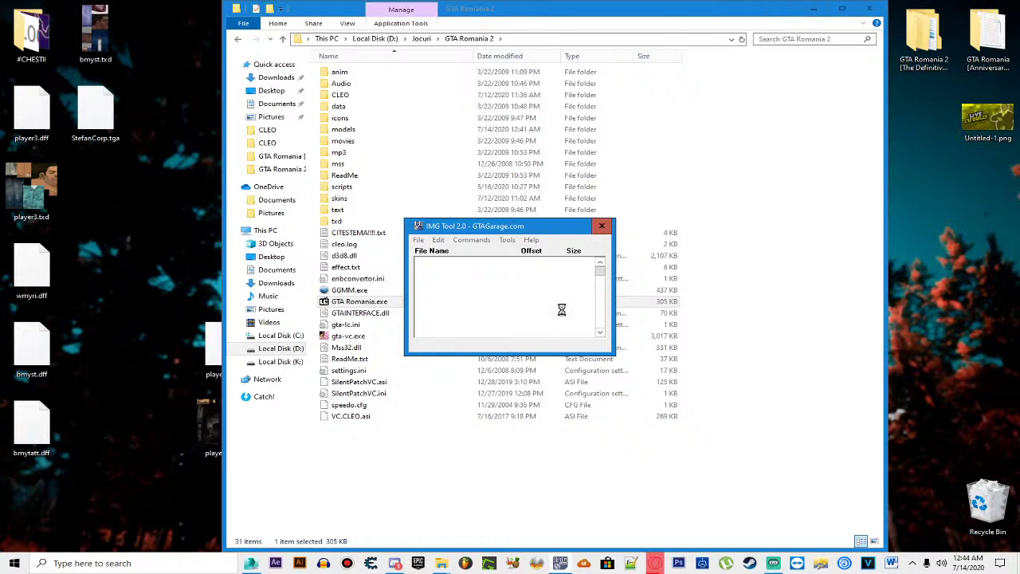
# Step: Search the gta3.img list for 'pl' to show the player files
pyautogui.click(439, 239)
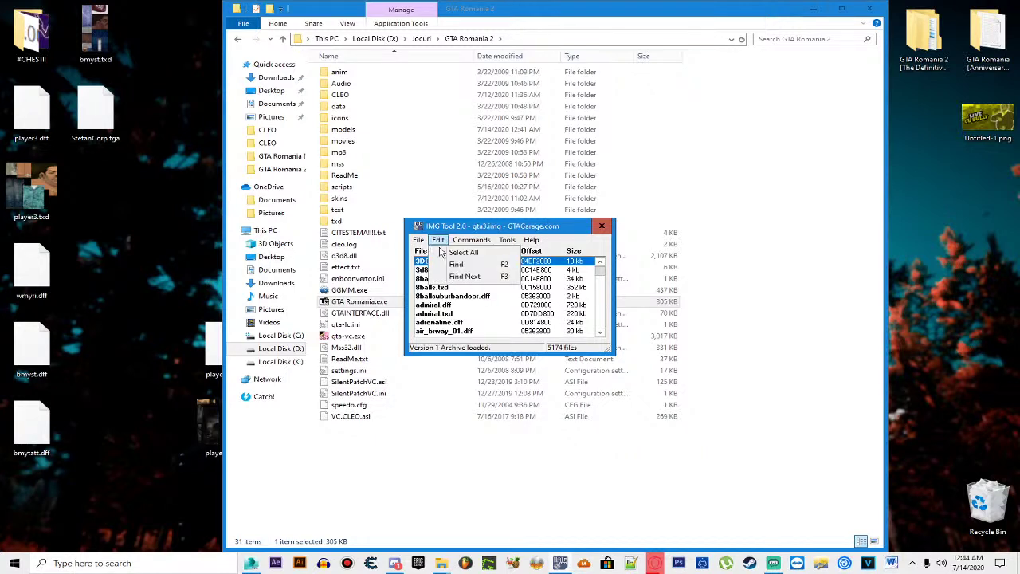
pyautogui.click(452, 265)
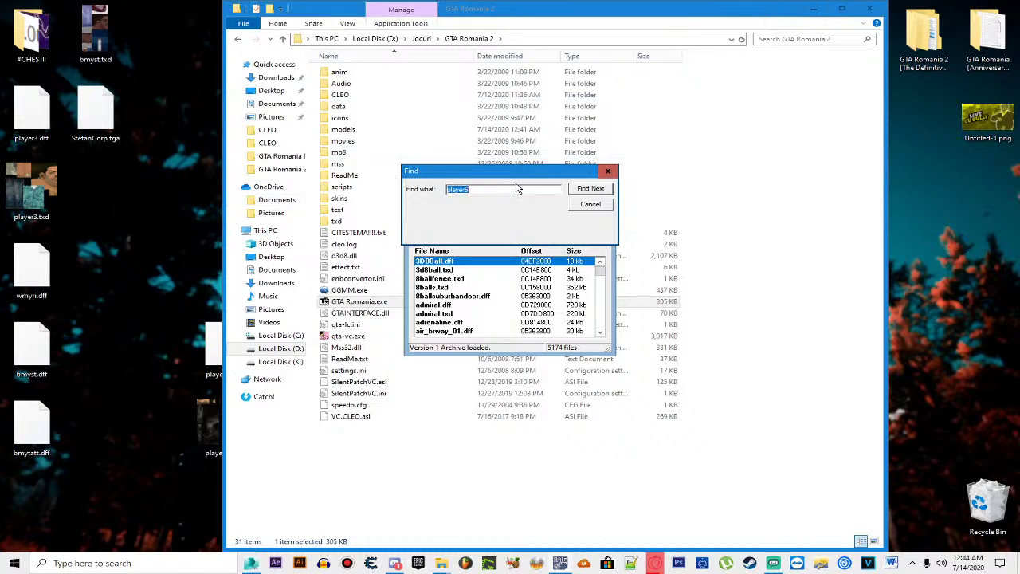
pyautogui.press('BackSpace')
pyautogui.write('pl')
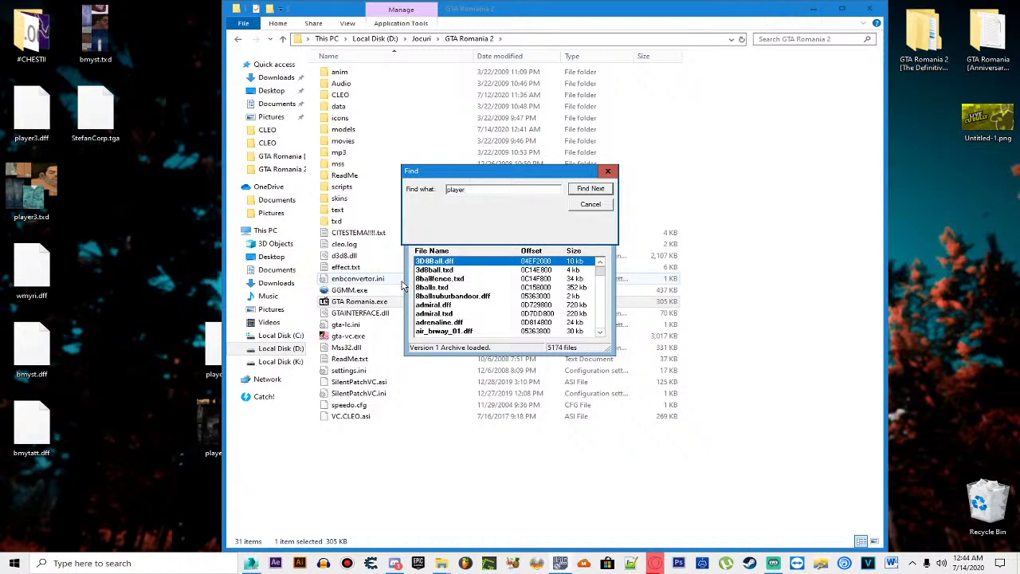
pyautogui.press('Return')
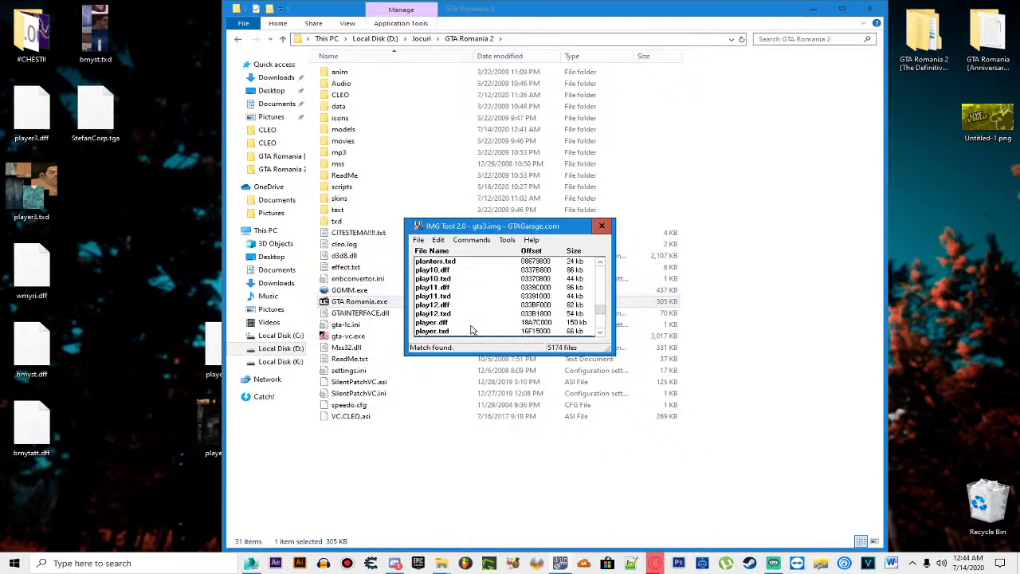
pyautogui.scroll(-1, 472, 323)
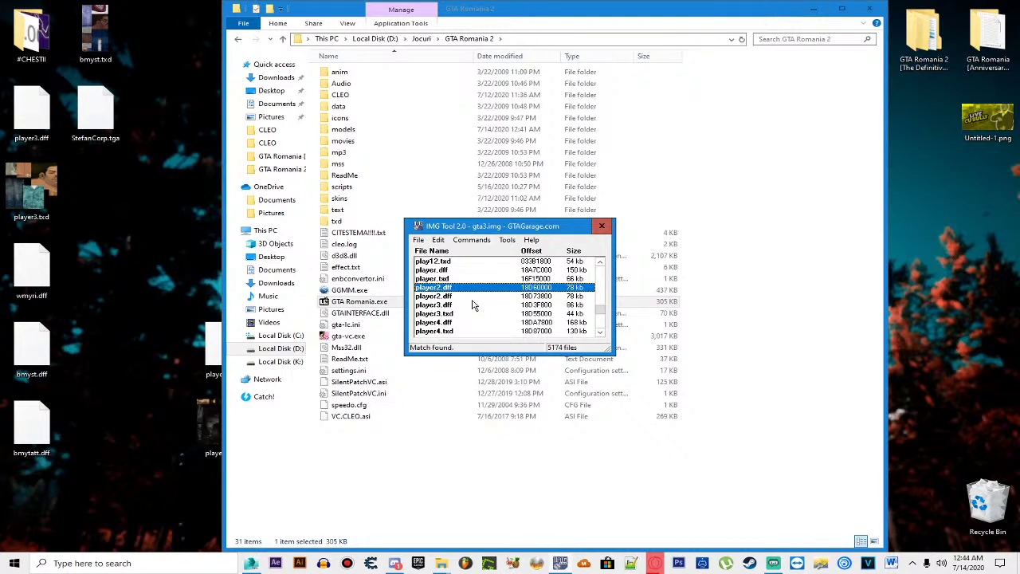
# Step: Delete the player2.dff entries from gta3.img, confirming each deletion
pyautogui.click(472, 298)
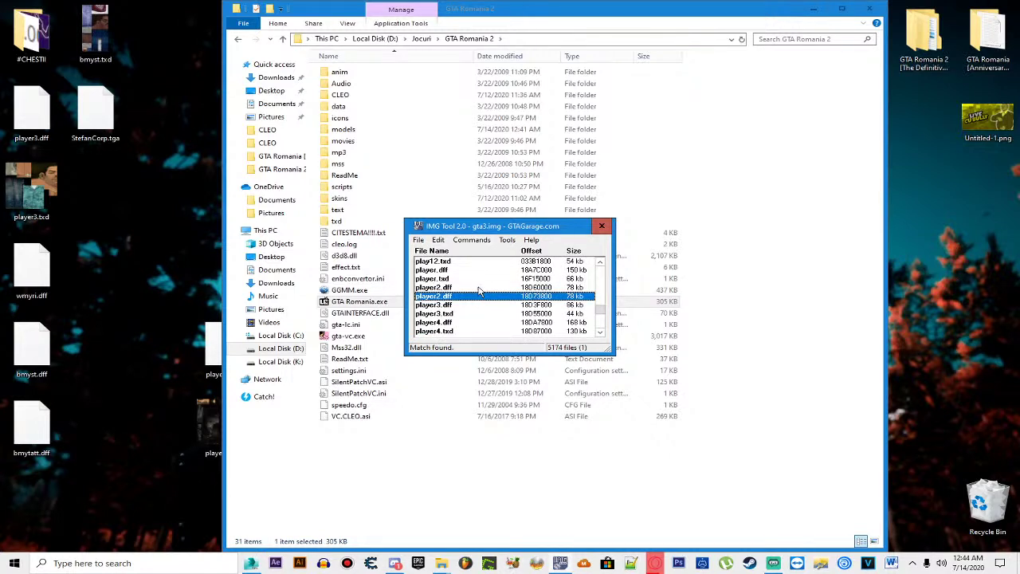
pyautogui.press('Delete')
pyautogui.click(480, 304)
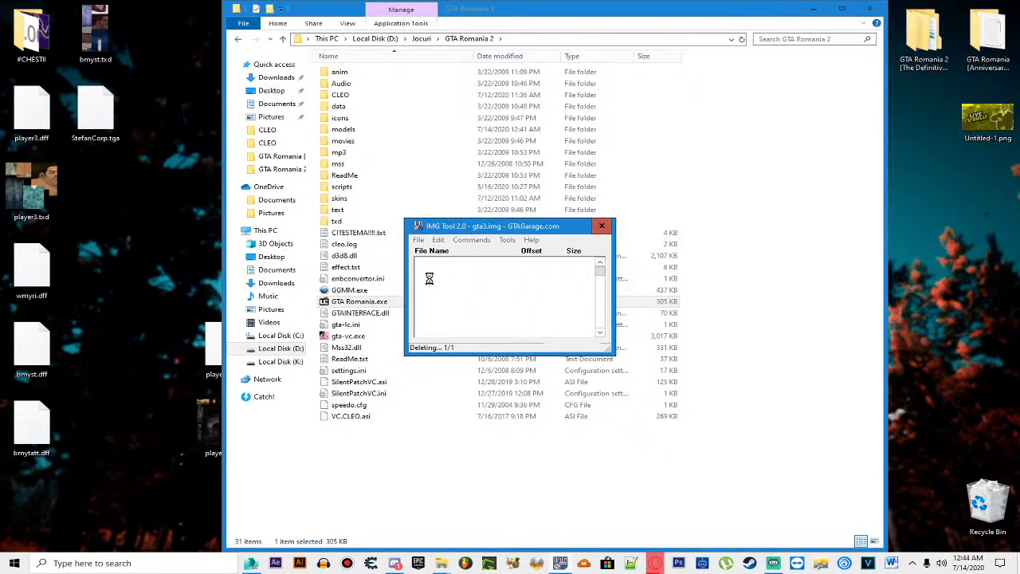
pyautogui.press('Delete')
pyautogui.click(482, 307)
pyautogui.press('Delete')
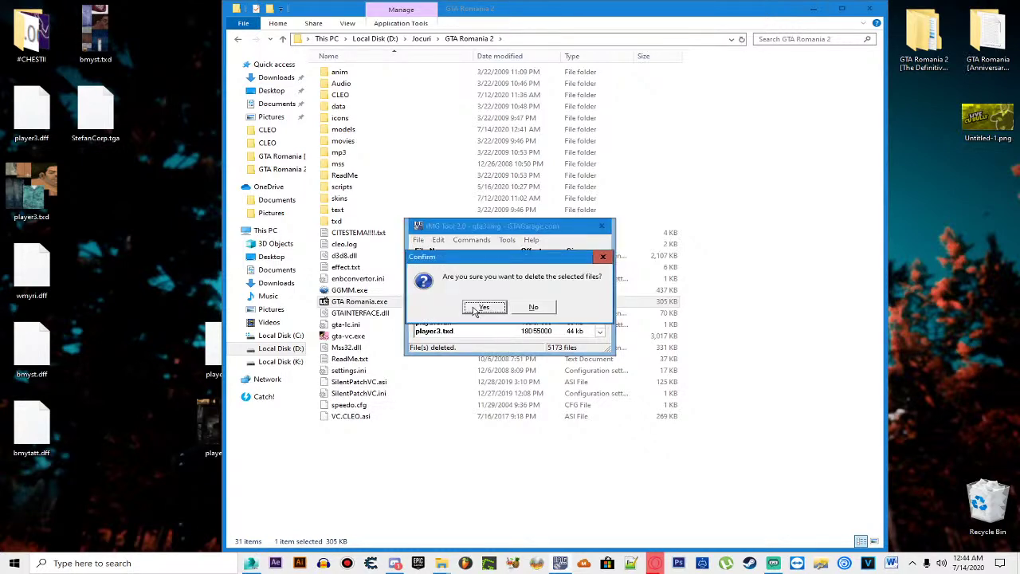
pyautogui.click(482, 307)
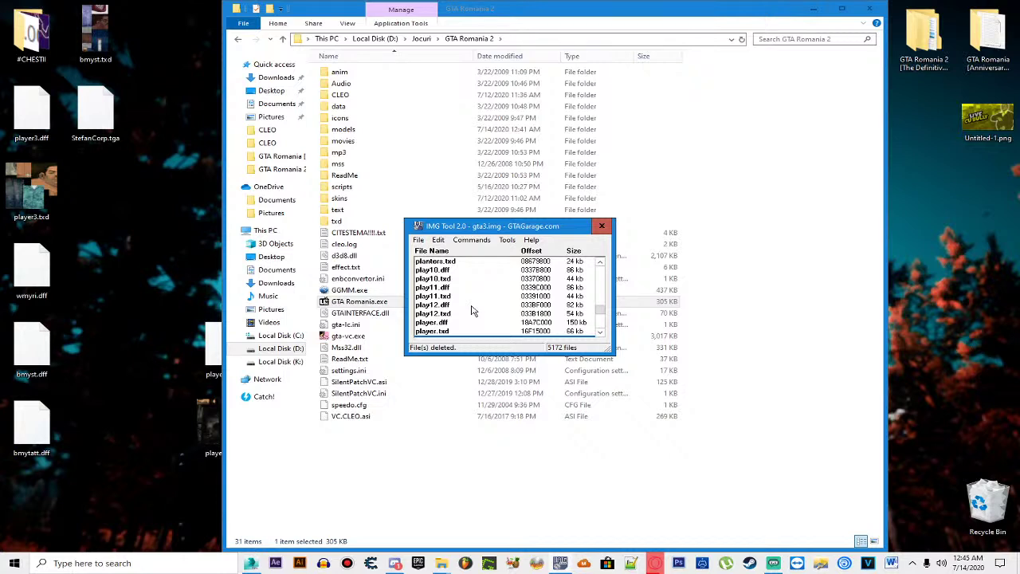
# Step: Add the replacement player2.dff from the desktop into gta3.img
pyautogui.click(471, 240)
pyautogui.click(487, 256)
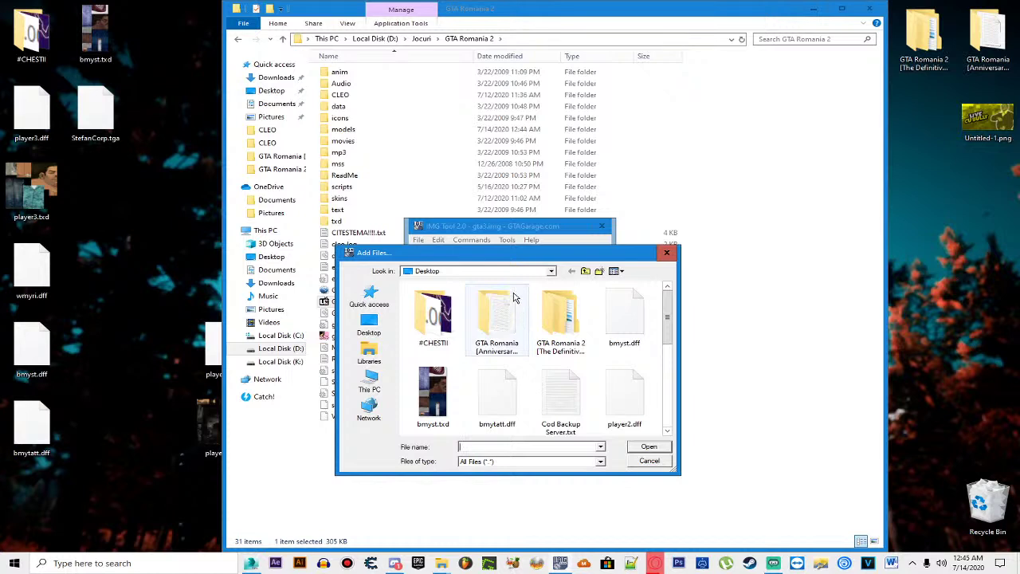
pyautogui.scroll(-2, 517, 295)
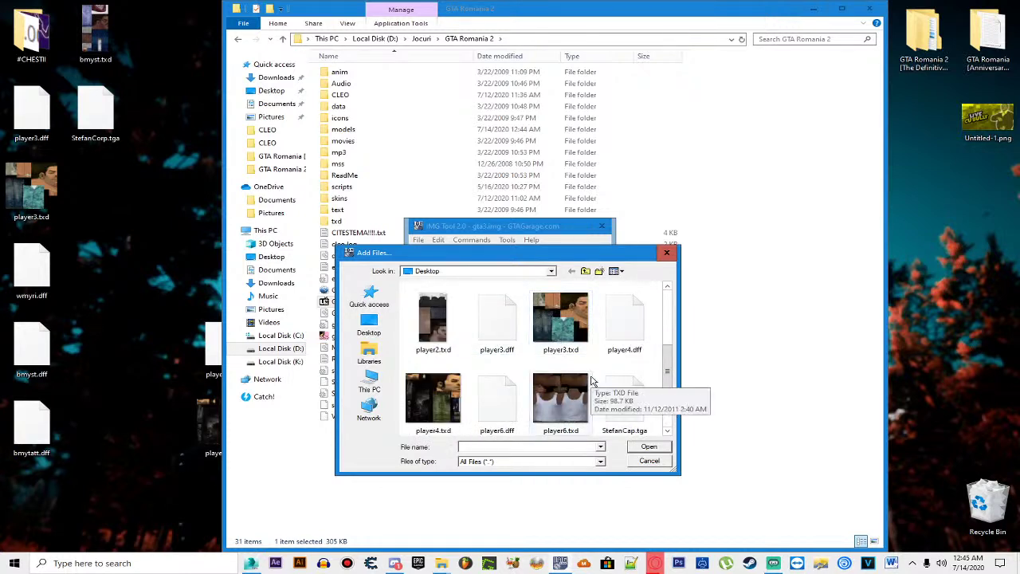
pyautogui.scroll(-1, 583, 370)
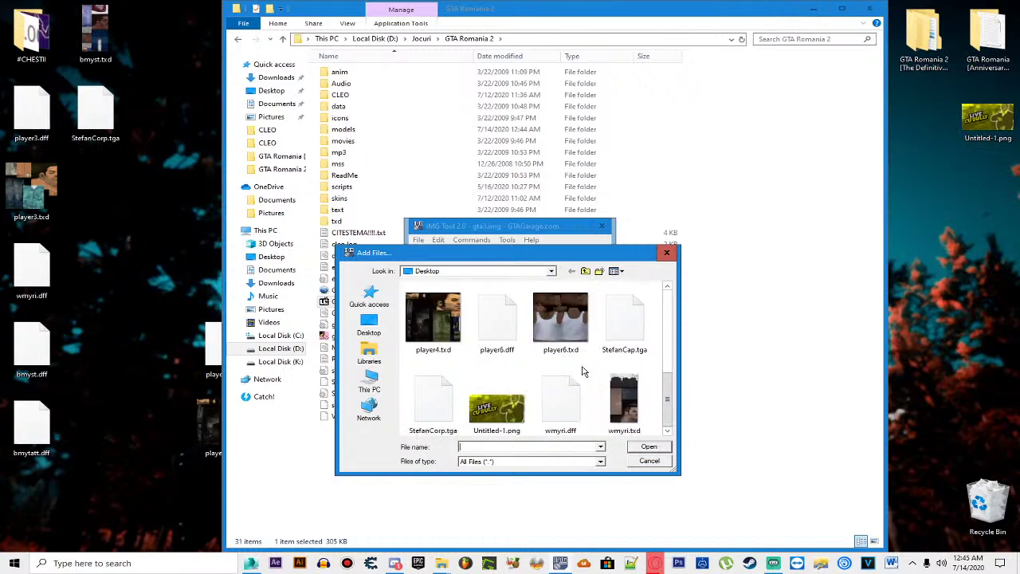
pyautogui.scroll(1, 586, 363)
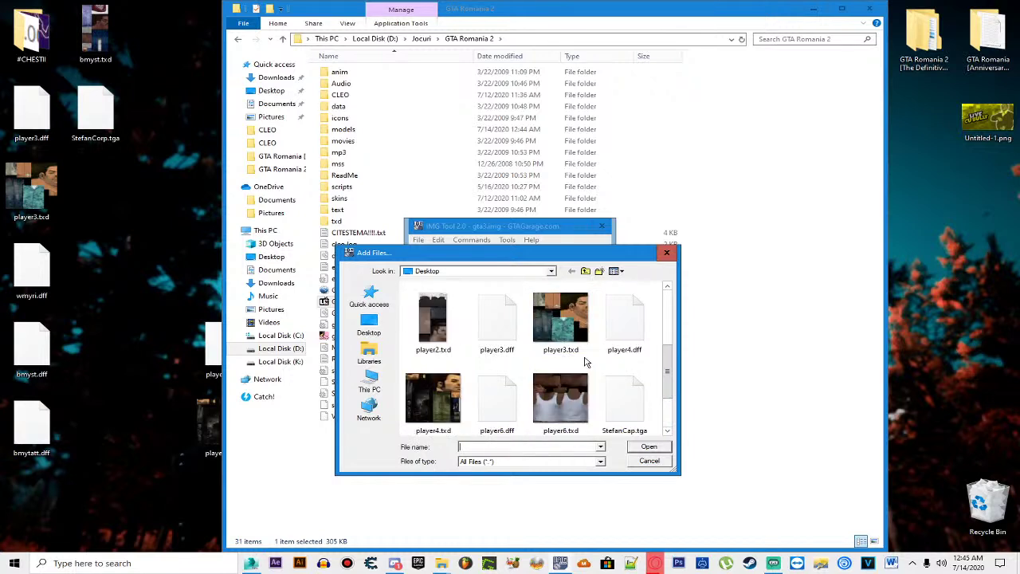
pyautogui.scroll(2, 584, 362)
pyautogui.doubleClick(614, 342)
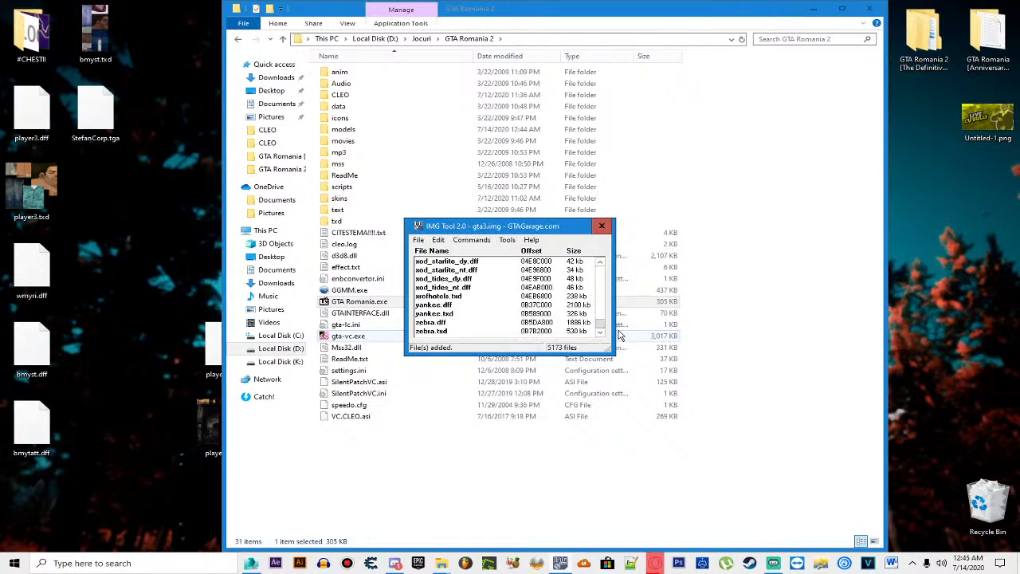
# Step: Add player2.txd into gta3.img, then close IMG Tool and launch GTA Romania.exe
pyautogui.click(478, 240)
pyautogui.click(476, 253)
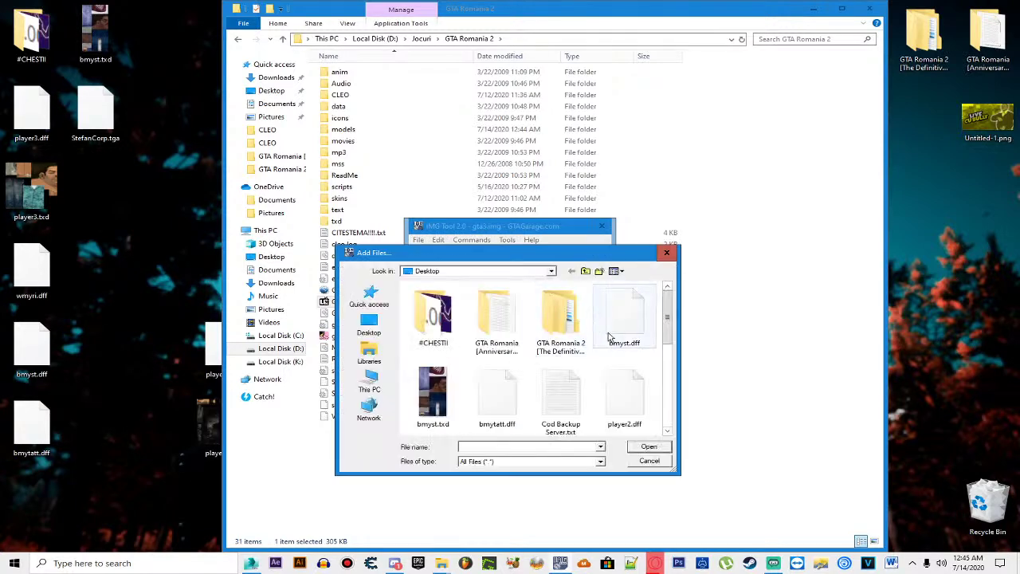
pyautogui.scroll(-1, 614, 341)
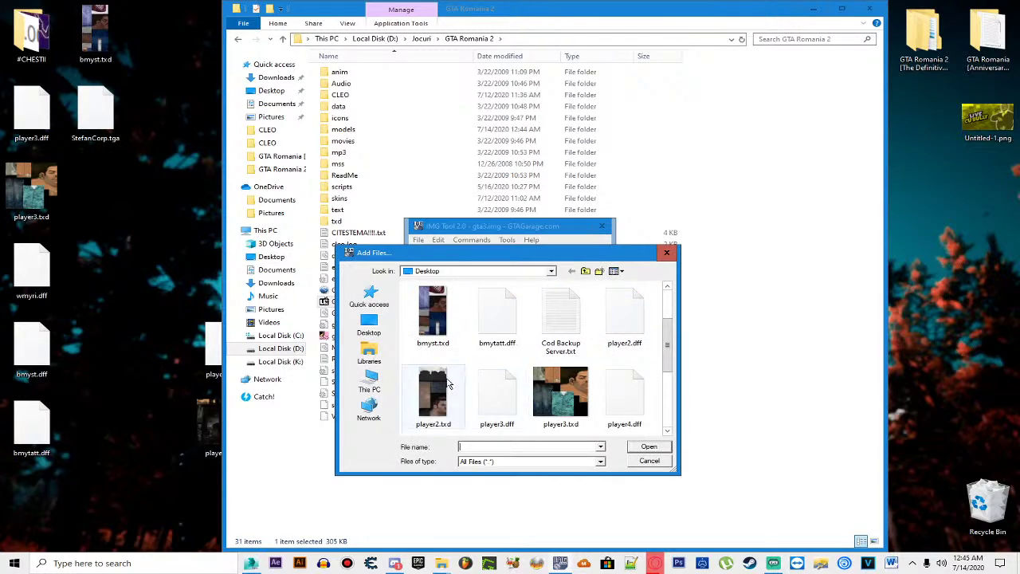
pyautogui.doubleClick(447, 386)
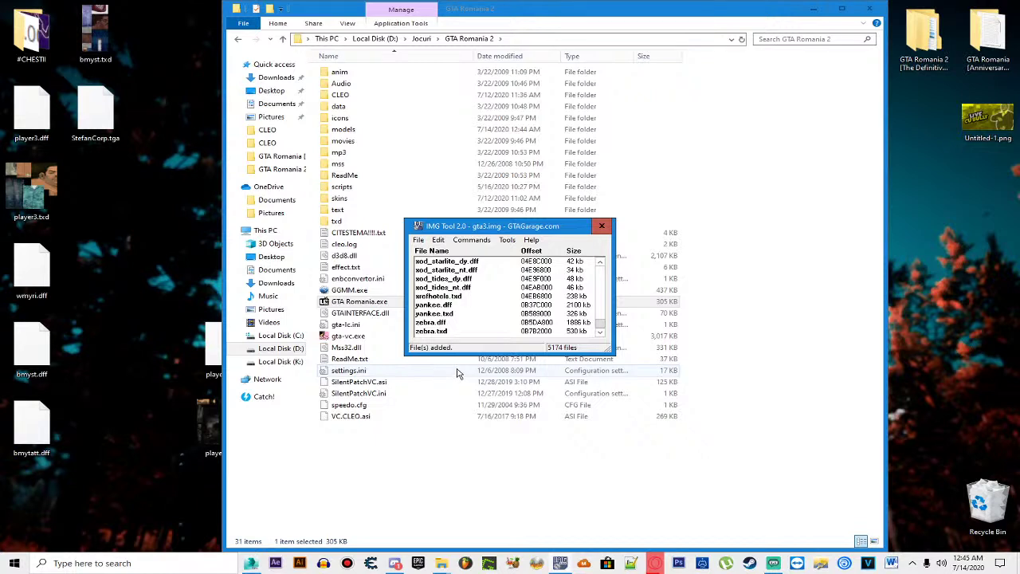
pyautogui.click(601, 226)
pyautogui.doubleClick(424, 300)
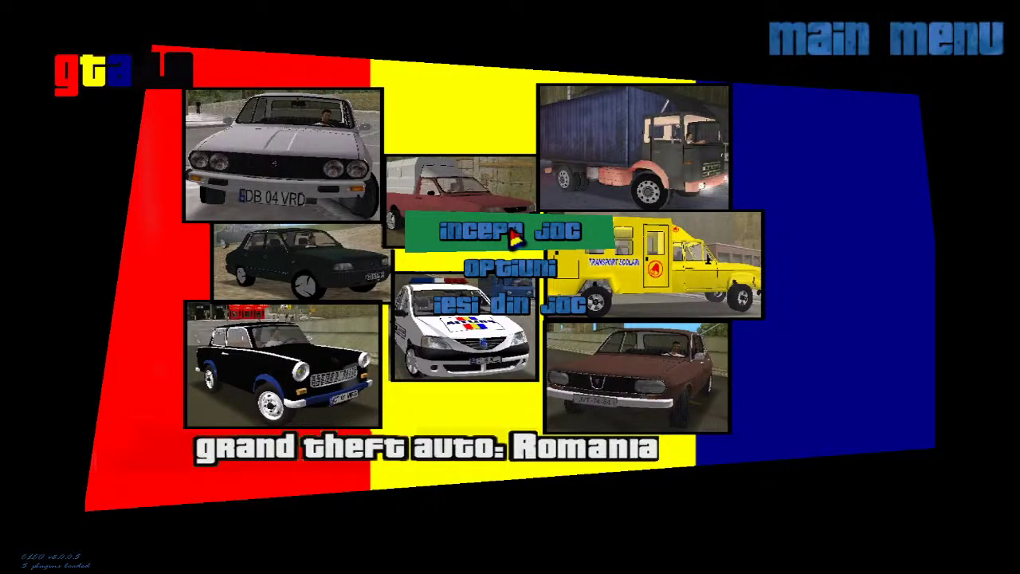
# Step: Start the game and run the black-shirted character through the lounge onto the rooftop terrace
pyautogui.click(514, 233)
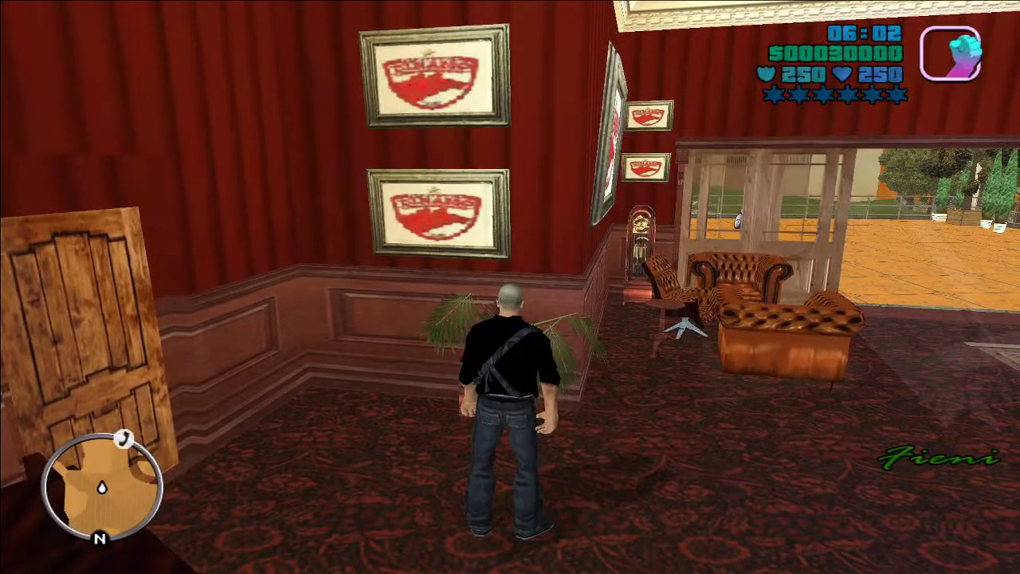
pyautogui.press('d')
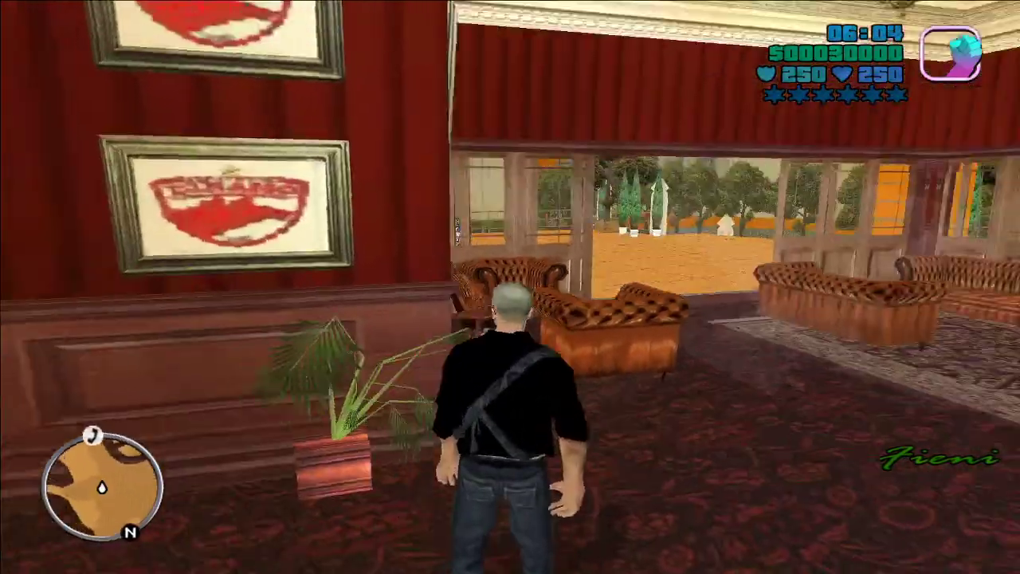
pyautogui.press('w')
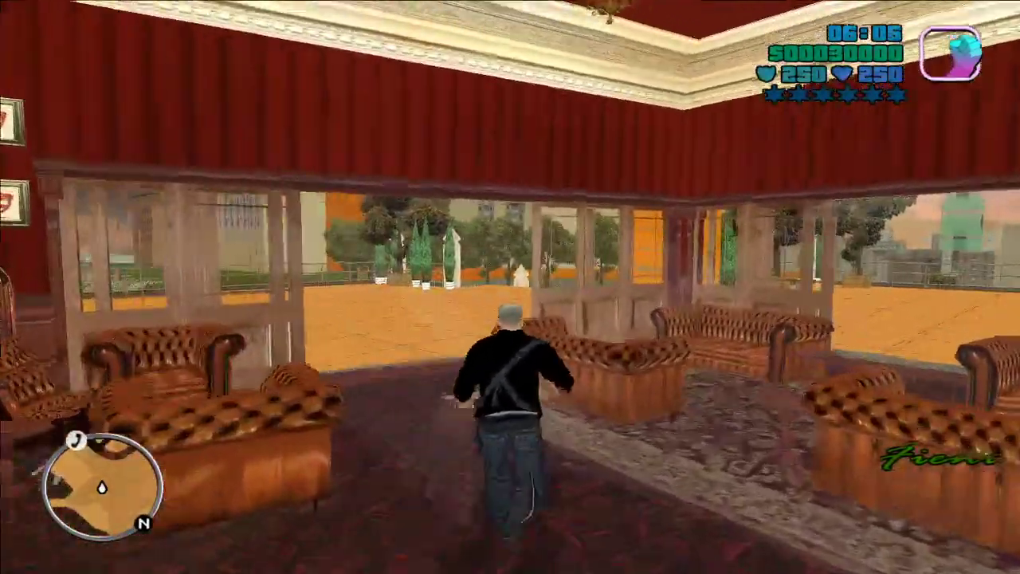
pyautogui.press('w')
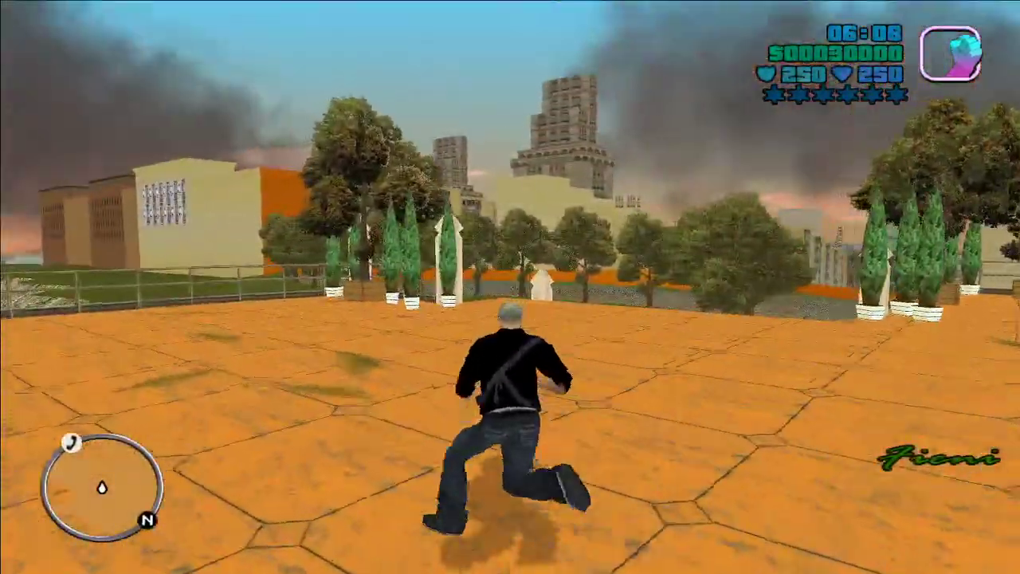
pyautogui.press('w')
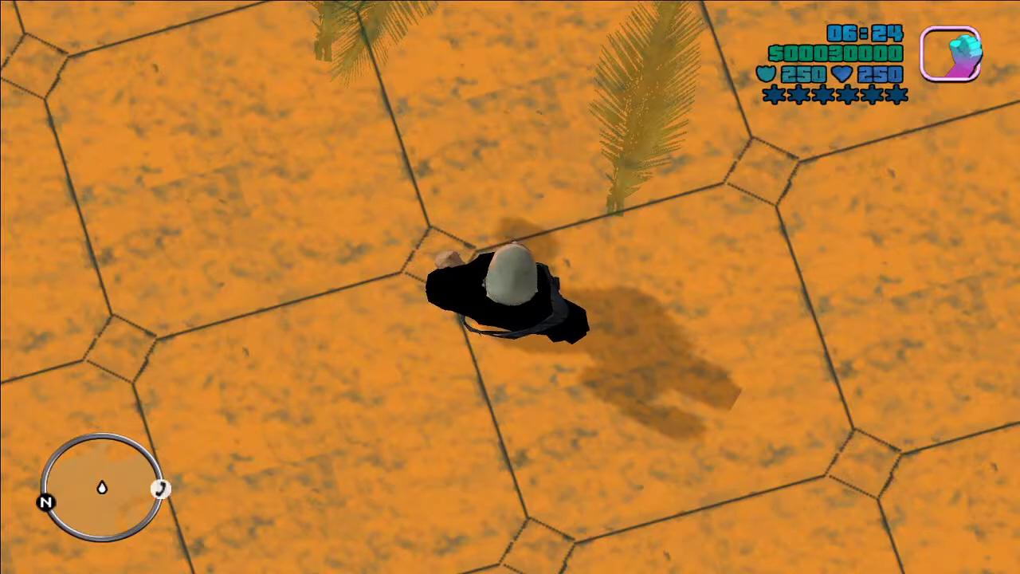
pyautogui.press('w')
pyautogui.press('w')
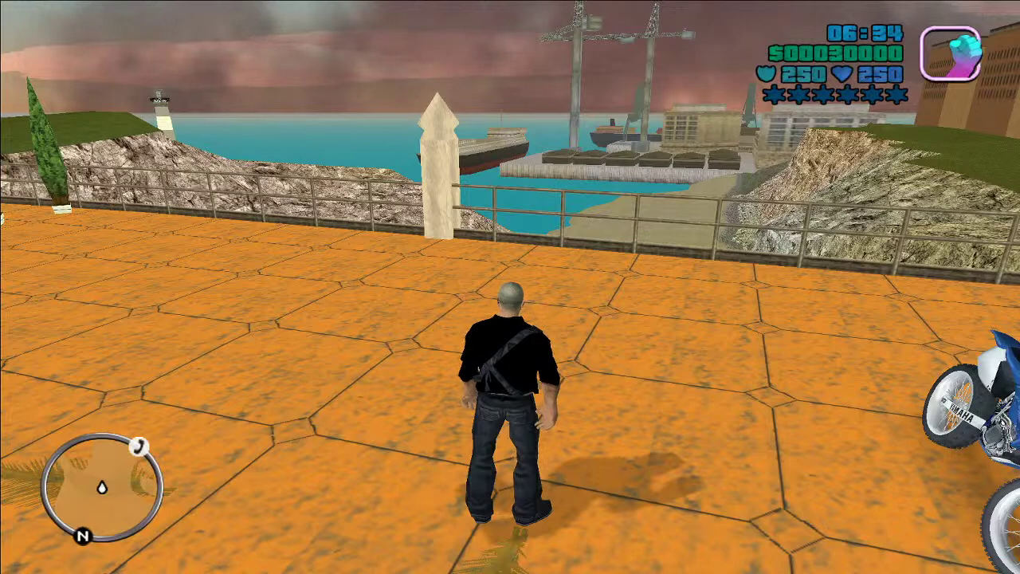
# Step: Pause the game and quit GTA Romania
pyautogui.press('Escape')
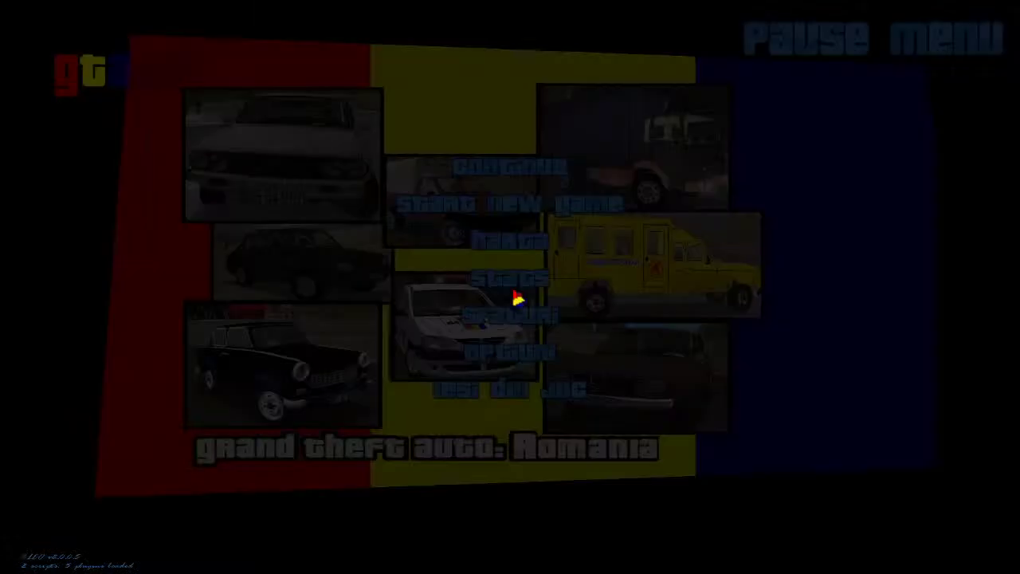
pyautogui.press('Up')
pyautogui.press('Up')
pyautogui.press('Up')
pyautogui.press('Up')
pyautogui.press('Return')
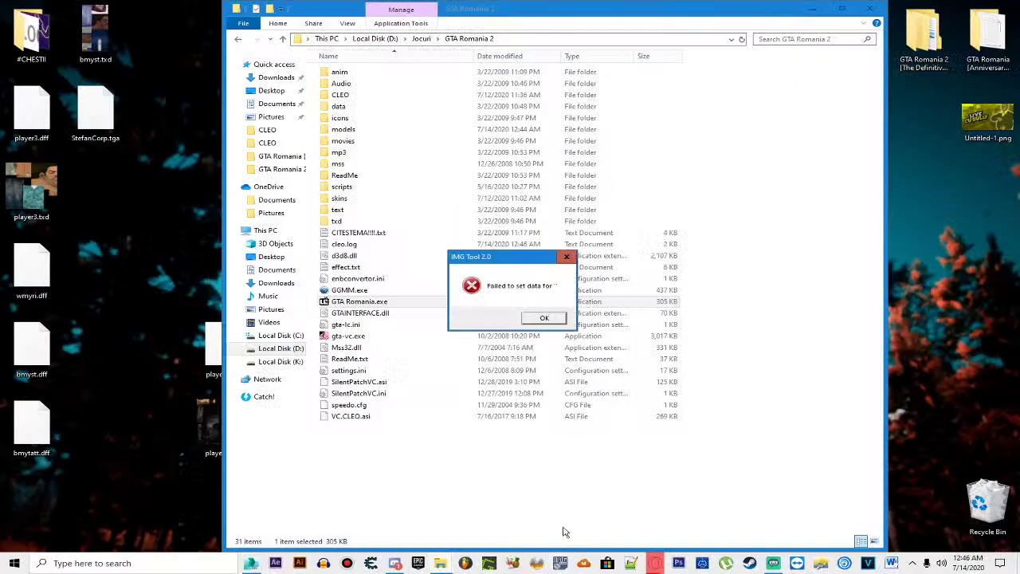
# Step: Dismiss the failed-to-set-data error and reopen gta3.img in IMG Tool
pyautogui.click(548, 318)
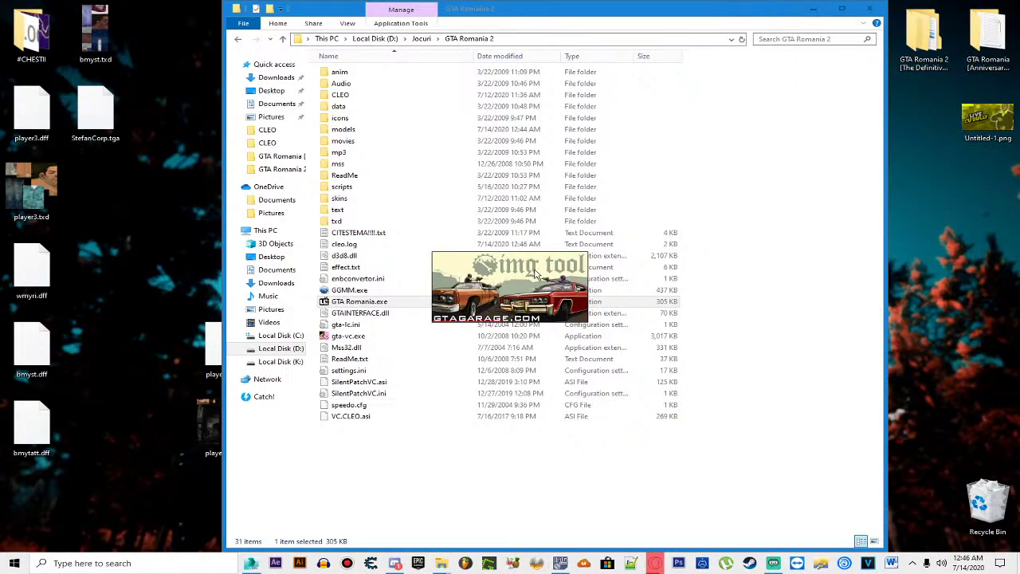
pyautogui.click(417, 239)
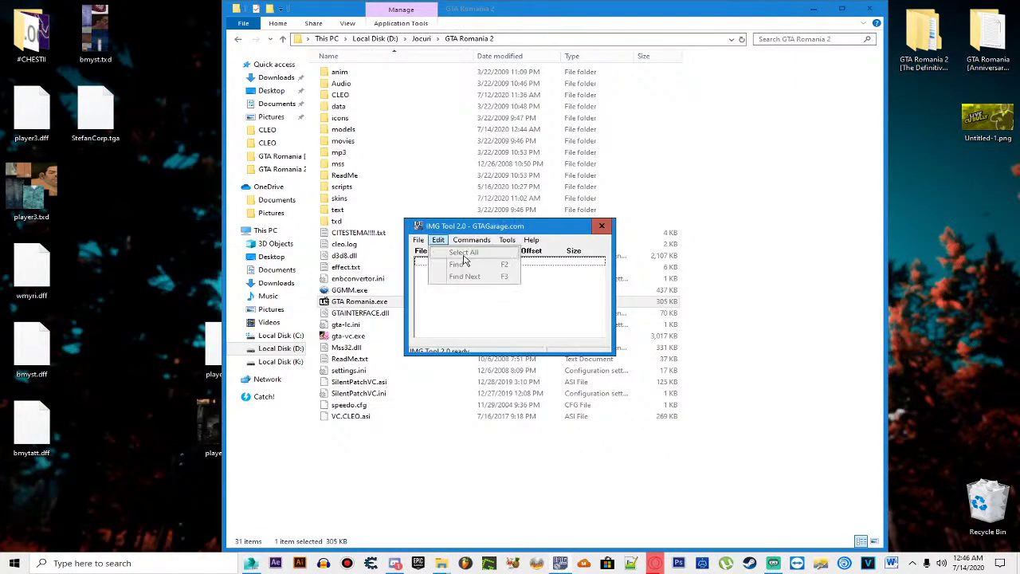
pyautogui.click(437, 253)
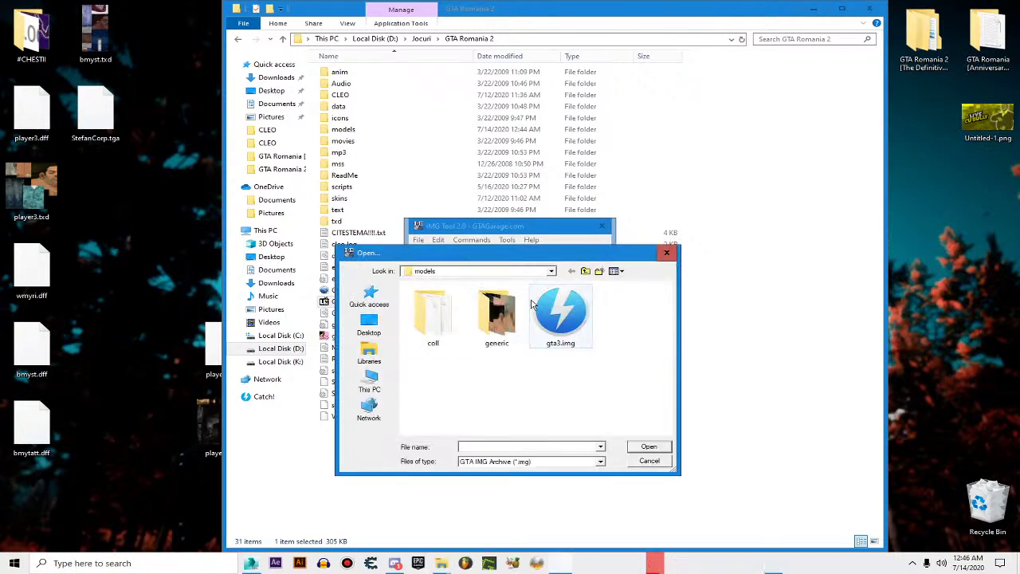
pyautogui.doubleClick(566, 307)
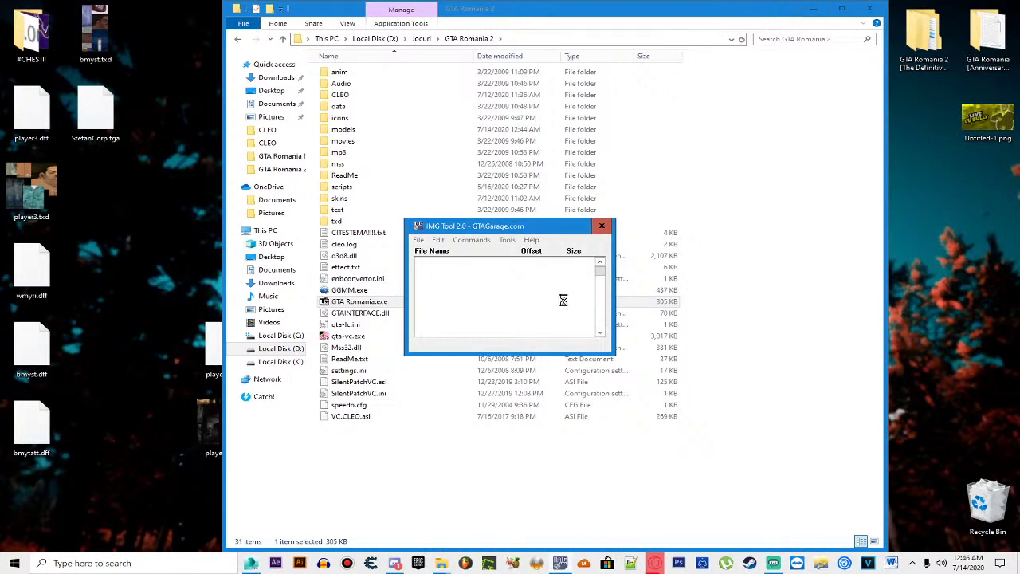
# Step: Search the archive for 'player2' and check its player2.dff and player2.txd entries
pyautogui.click(439, 239)
pyautogui.click(453, 275)
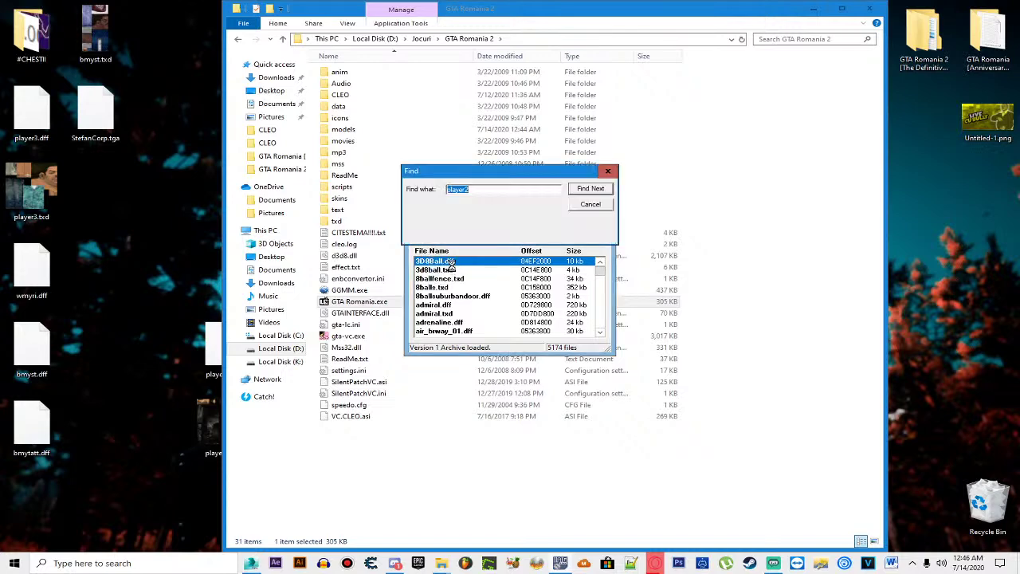
pyautogui.click(589, 191)
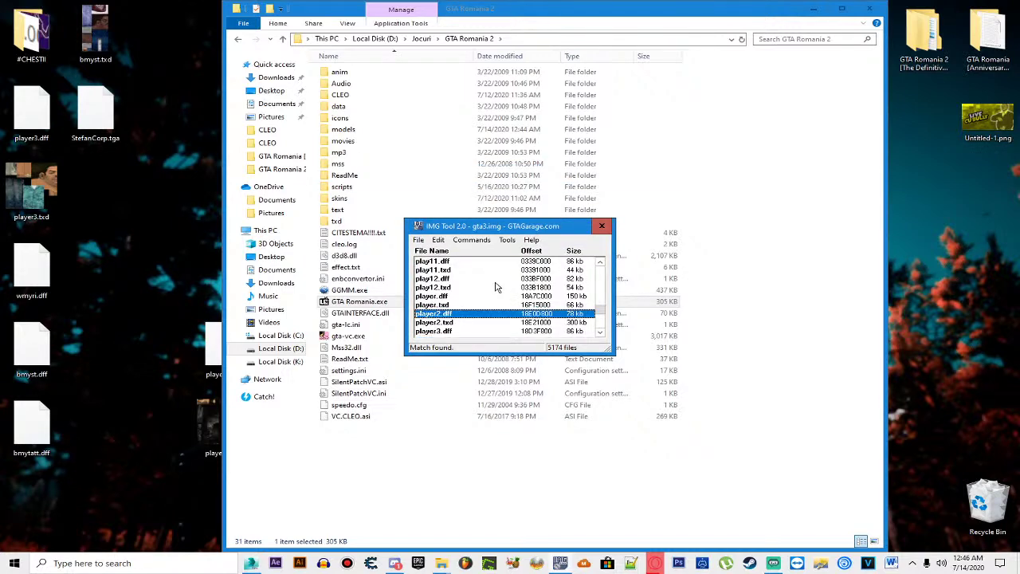
pyautogui.scroll(-1, 495, 289)
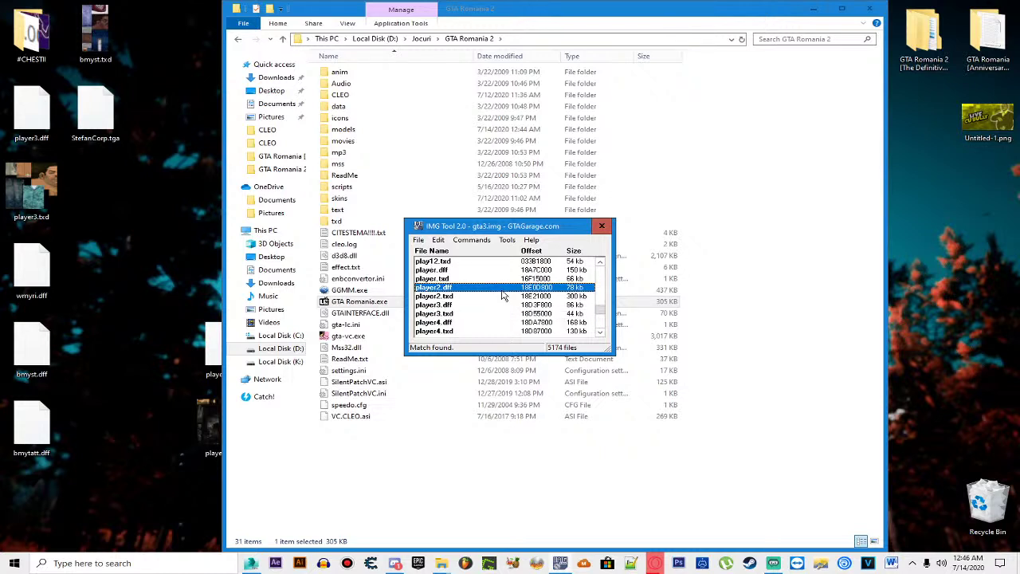
pyautogui.click(507, 297)
pyautogui.click(501, 289)
pyautogui.click(460, 298)
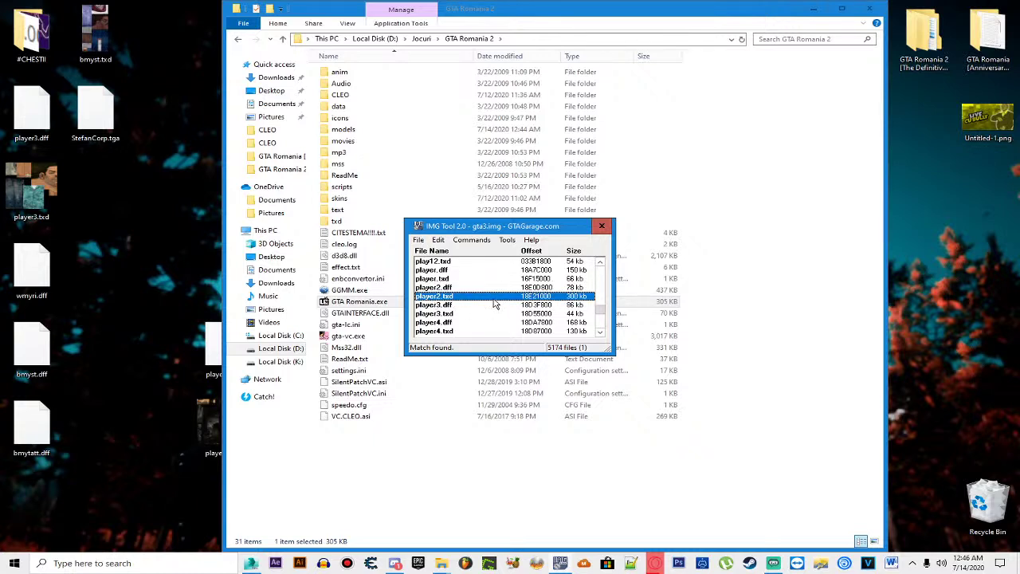
pyautogui.scroll(-1, 494, 301)
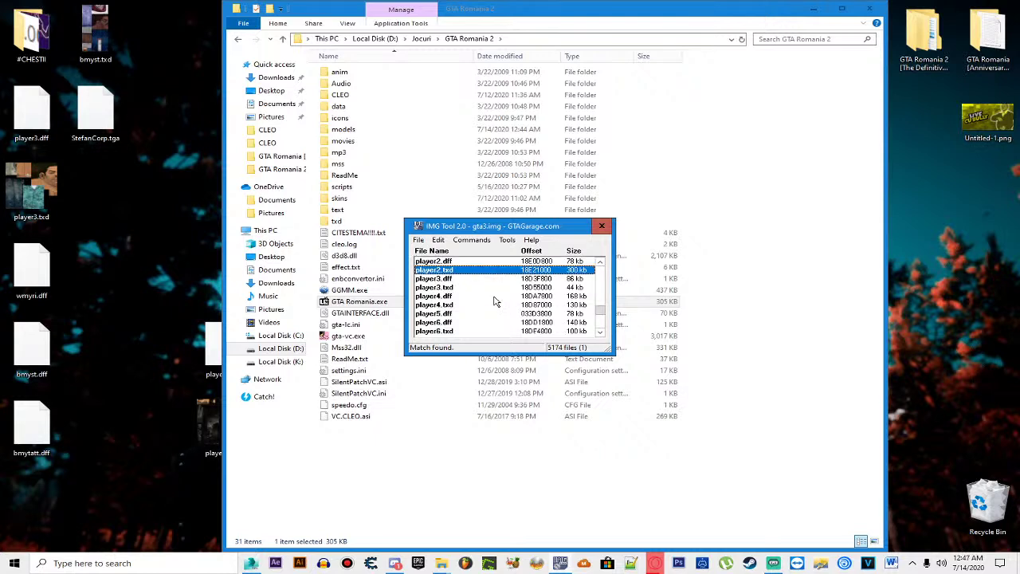
pyautogui.scroll(-1, 494, 301)
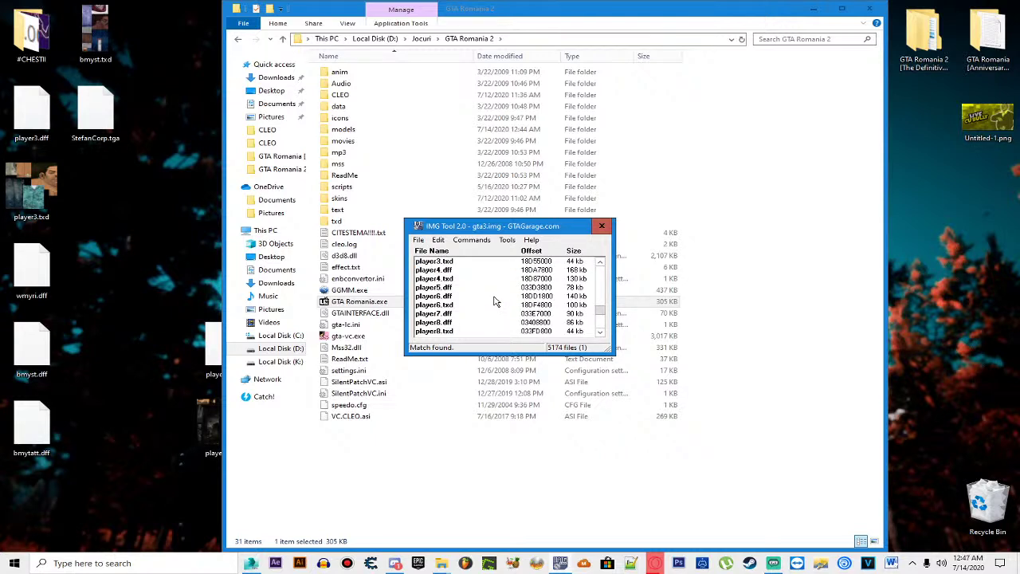
pyautogui.scroll(1, 492, 300)
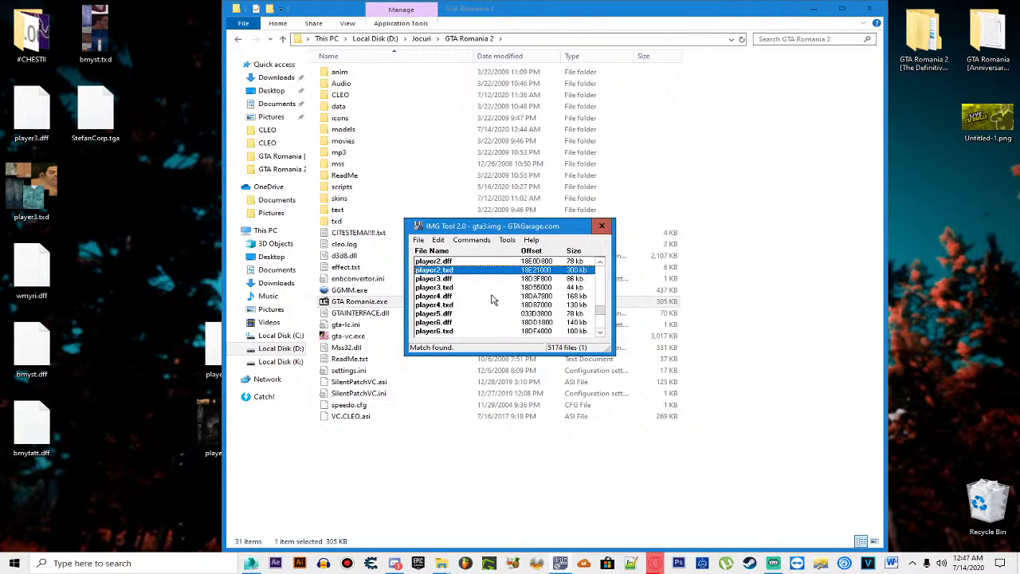
# Step: Browse the nearby player3, player6 and player5 entries, ending on player2.dff
pyautogui.click(417, 239)
pyautogui.click(556, 279)
pyautogui.click(549, 270)
pyautogui.scroll(-1, 549, 277)
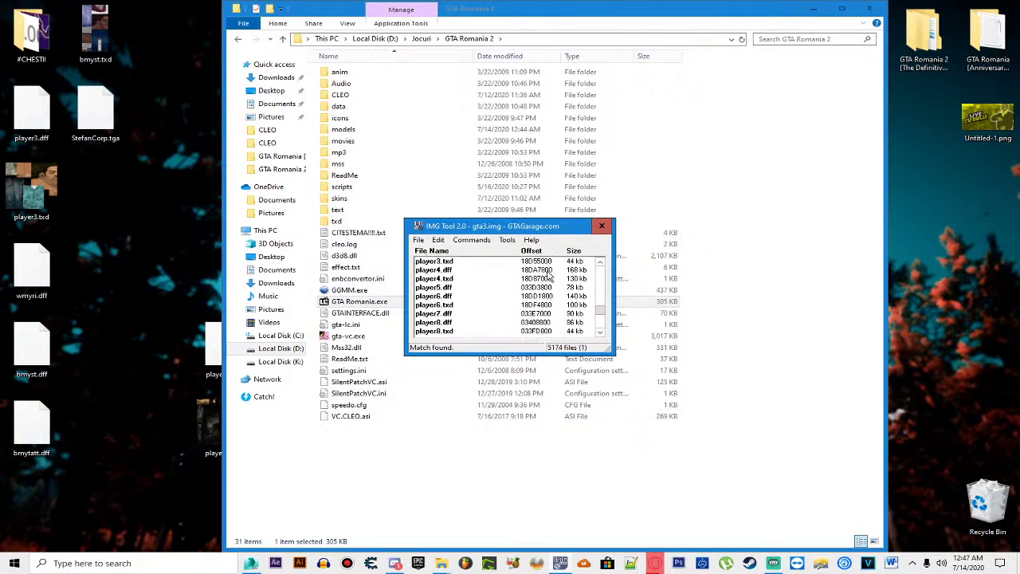
pyautogui.scroll(-1, 549, 277)
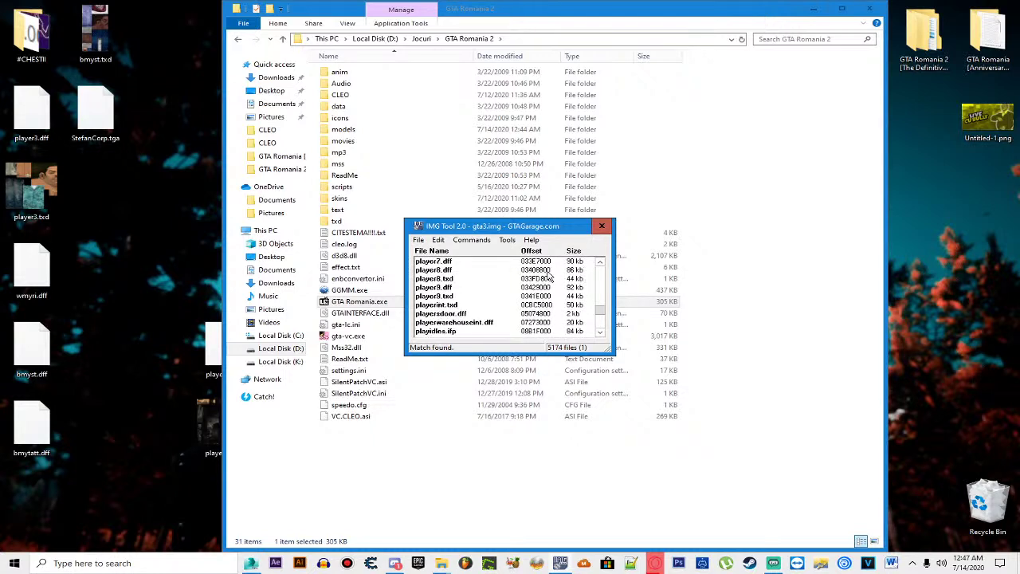
pyautogui.scroll(1, 549, 276)
pyautogui.click(492, 287)
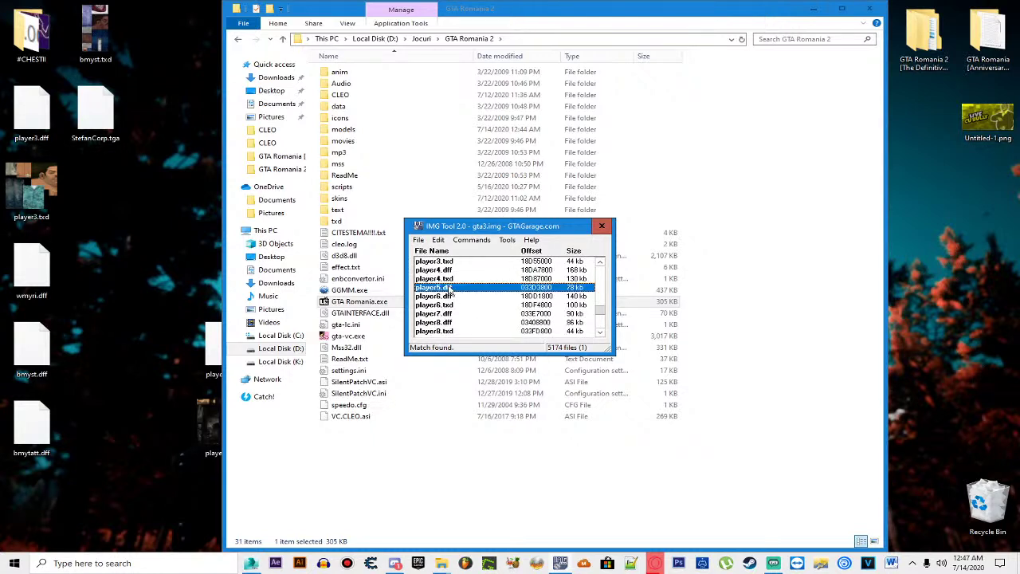
pyautogui.scroll(1, 451, 297)
pyautogui.click(454, 286)
pyautogui.scroll(1, 455, 286)
pyautogui.click(454, 263)
pyautogui.scroll(1, 455, 271)
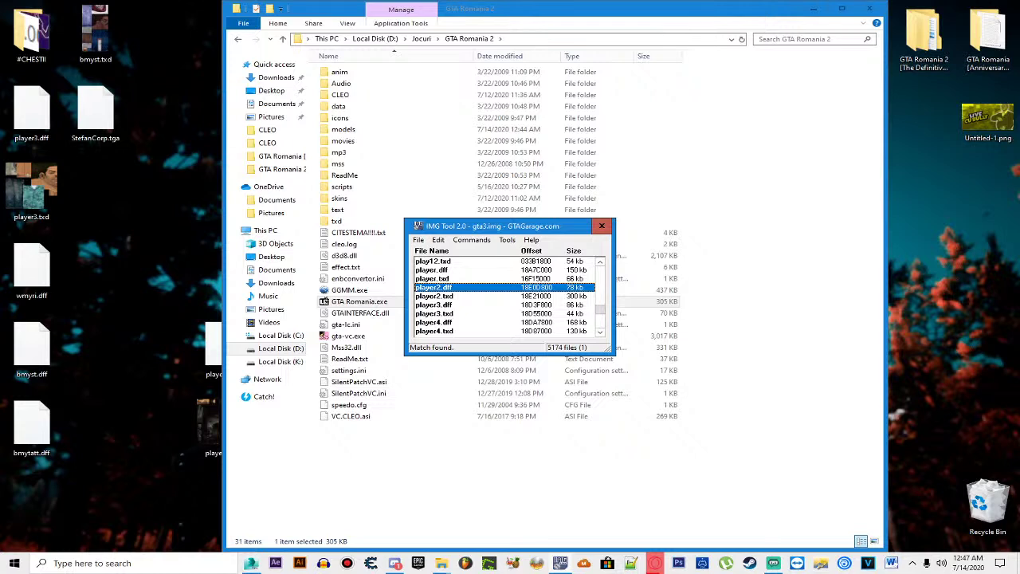
pyautogui.click(483, 297)
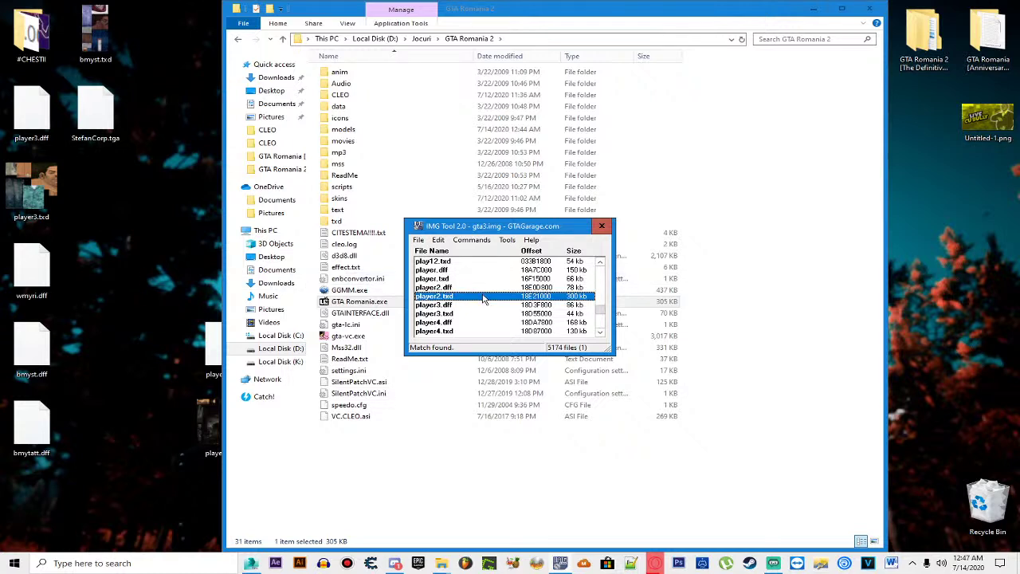
pyautogui.click(526, 305)
pyautogui.click(526, 287)
pyautogui.click(533, 296)
pyautogui.click(535, 287)
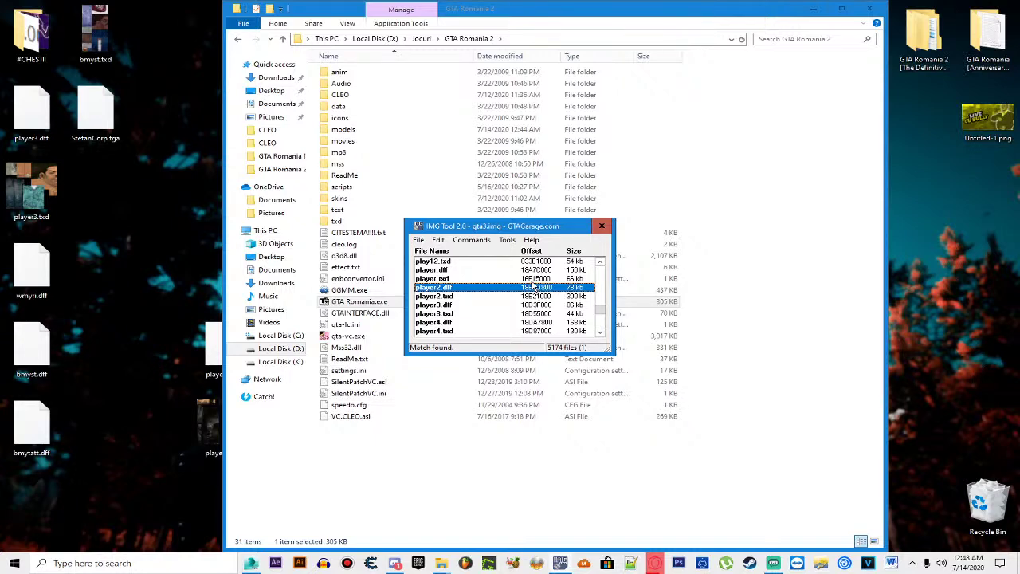
pyautogui.click(535, 296)
pyautogui.click(533, 288)
# Step: Move Explorer aside and minimize it to reveal the desktop
pyautogui.rightClick(335, 78)
pyautogui.press('Escape')
pyautogui.moveTo(318, 5); pyautogui.dragTo(319, 43)
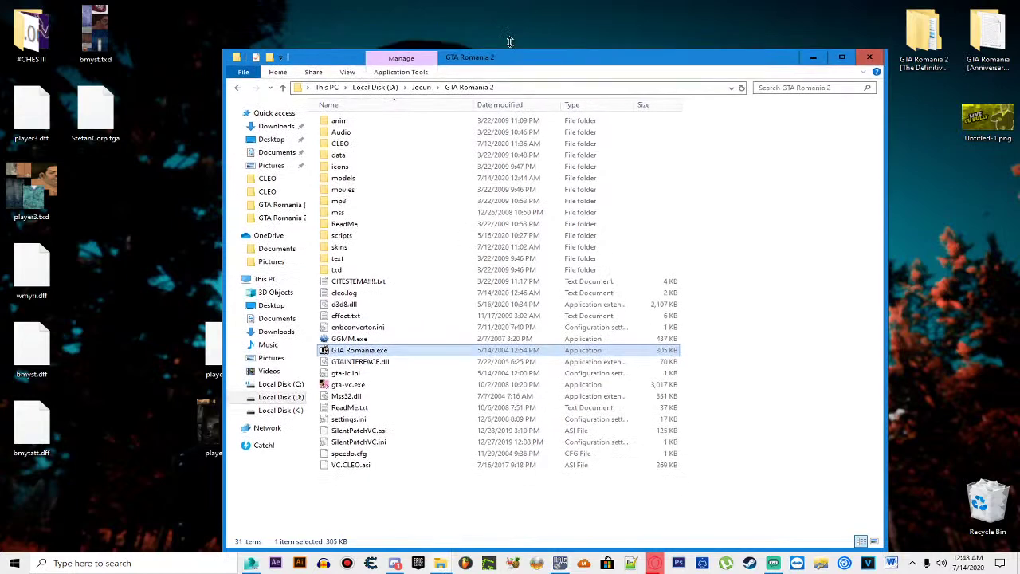
pyautogui.click(812, 47)
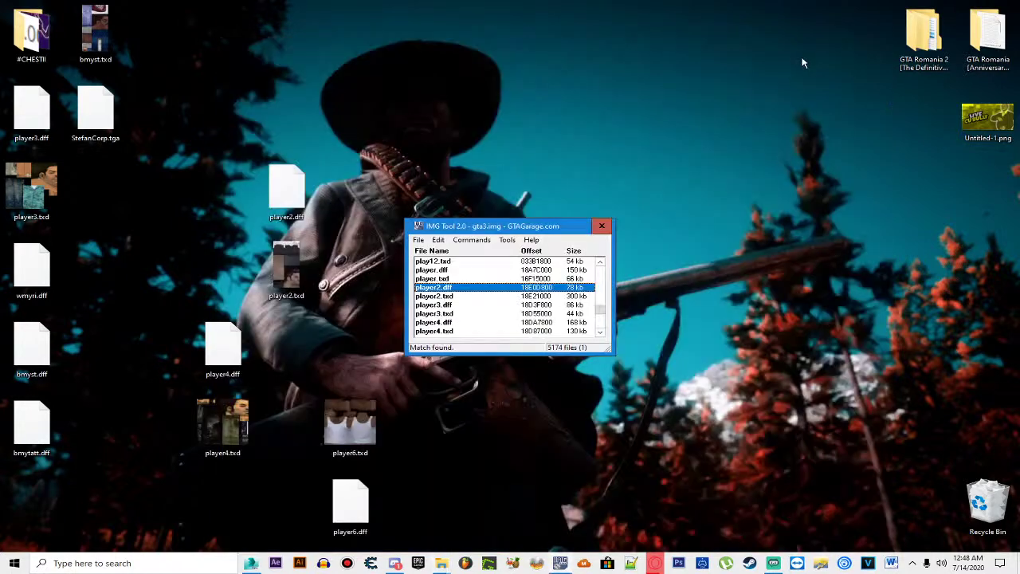
# Step: Open player2.txd in Magic.TXD to review its StefanCorp and StefanCap textures, then close it
pyautogui.doubleClick(287, 269)
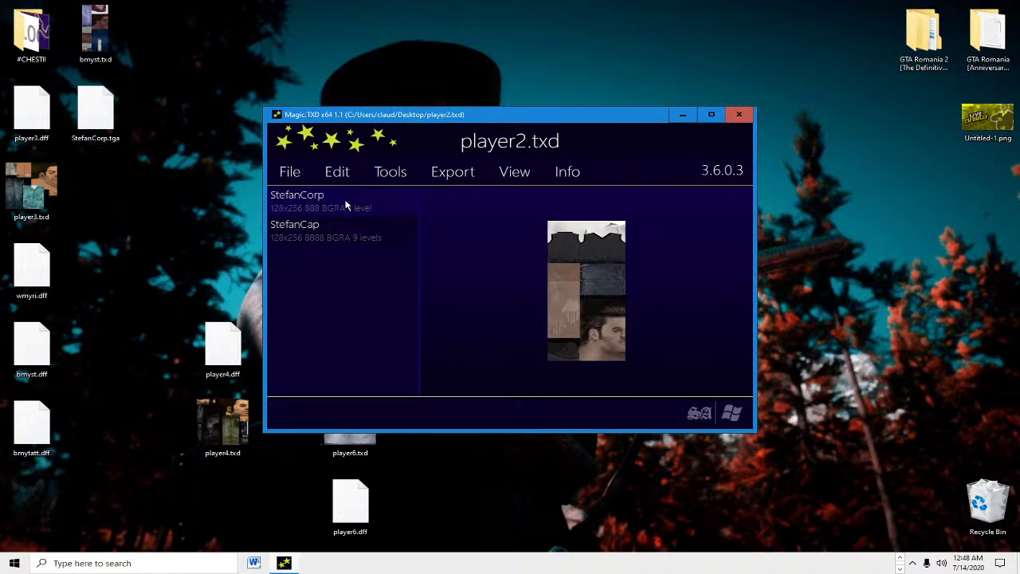
pyautogui.click(739, 113)
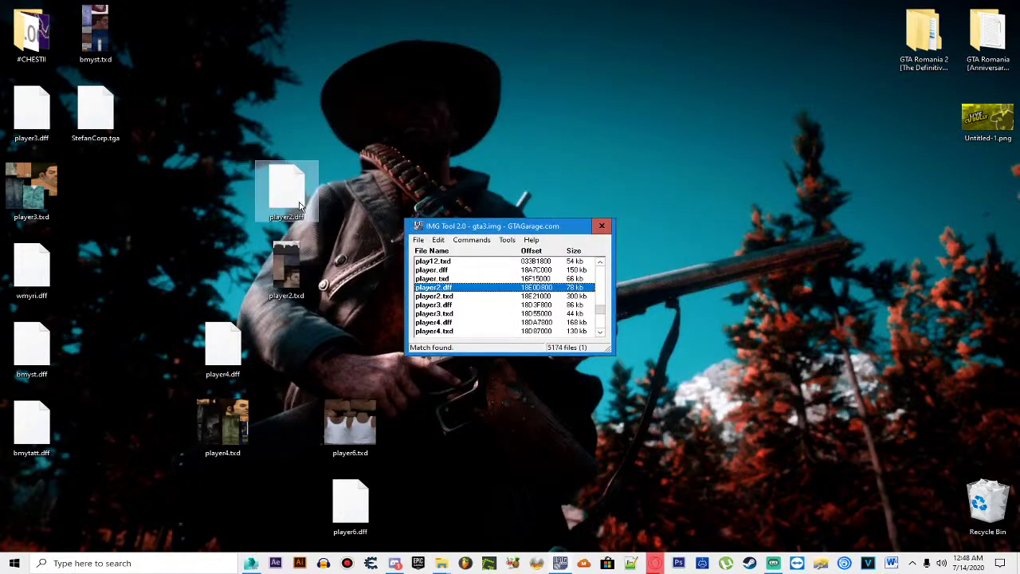
pyautogui.click(300, 206)
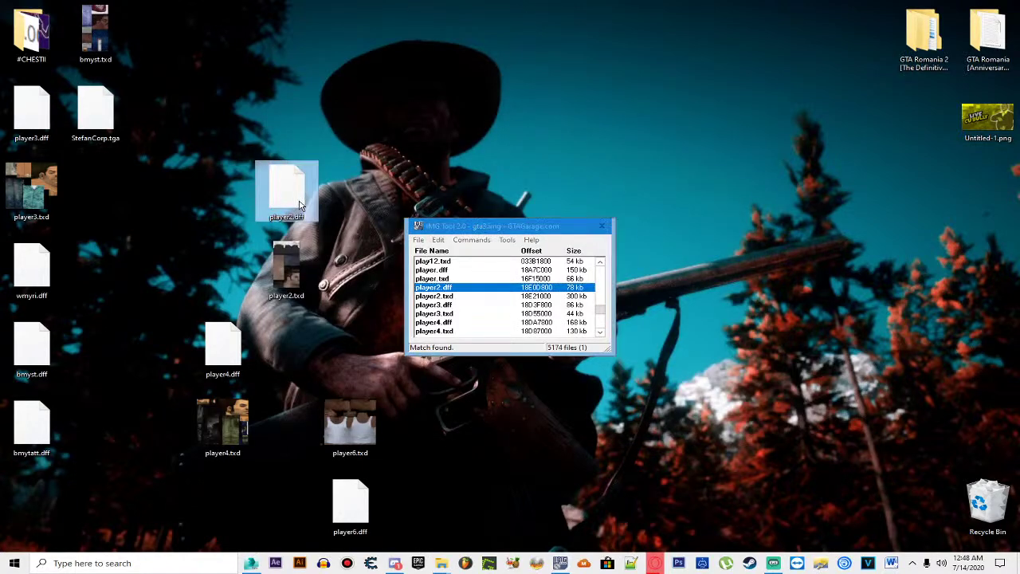
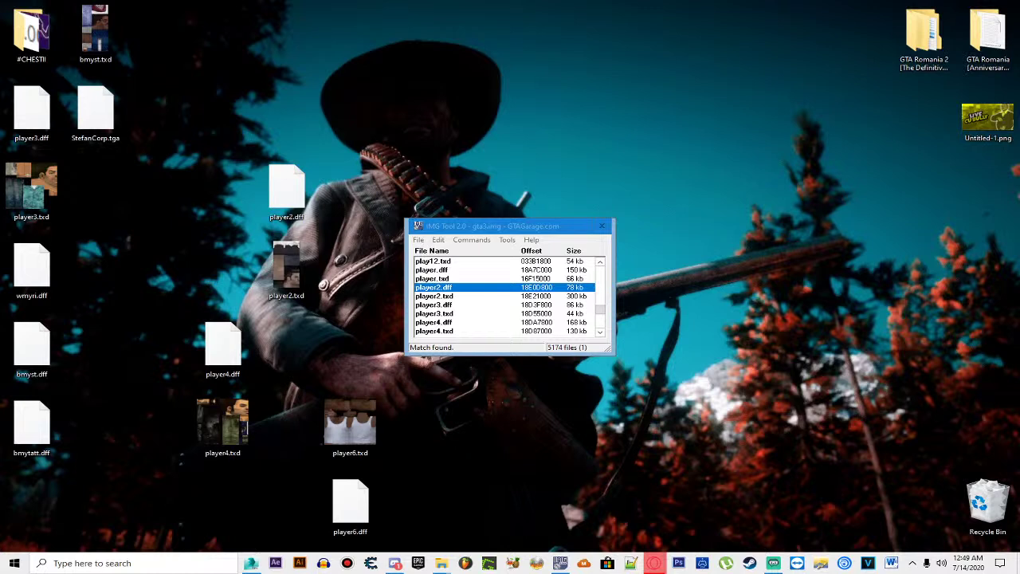
# Step: Delete player2.dff and player2.txd from the gta3.img archive
pyautogui.press('Delete')
pyautogui.click(478, 306)
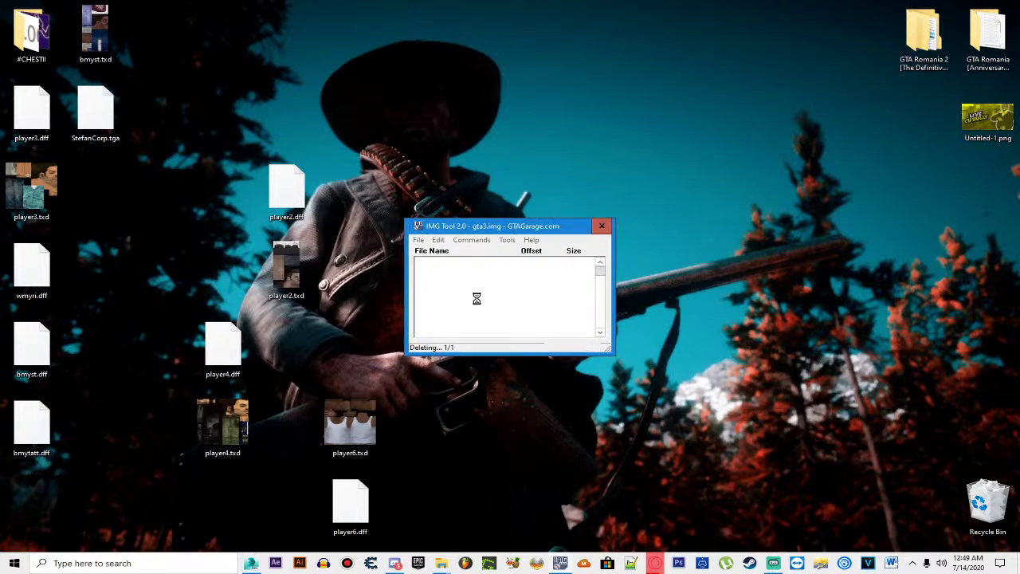
pyautogui.press('Delete')
pyautogui.click(477, 304)
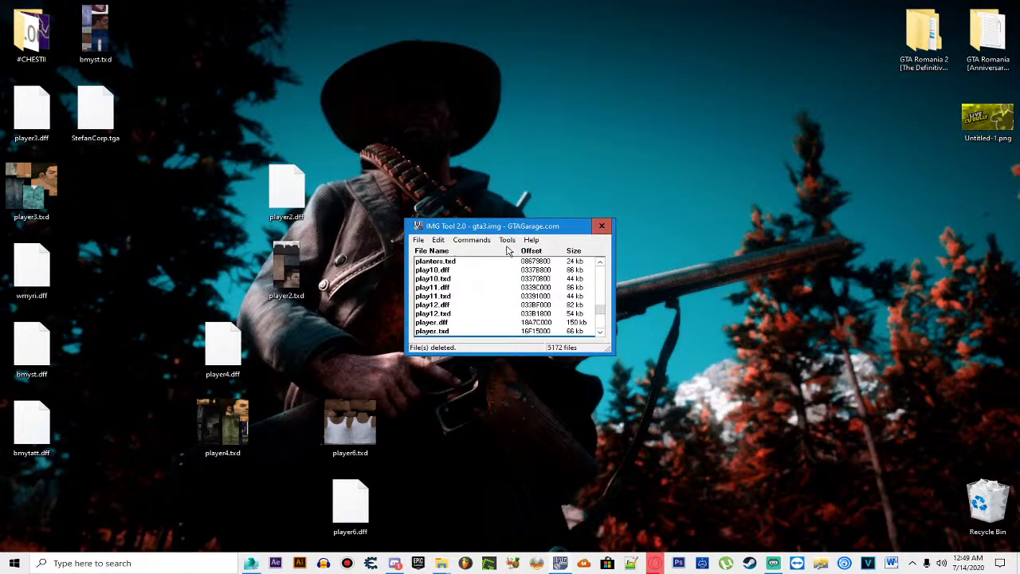
# Step: Add the Desktop copies of player2.dff and player2.txd into gta3.img, then close IMG Tool
pyautogui.click(472, 240)
pyautogui.click(475, 252)
pyautogui.scroll(-3, 511, 299)
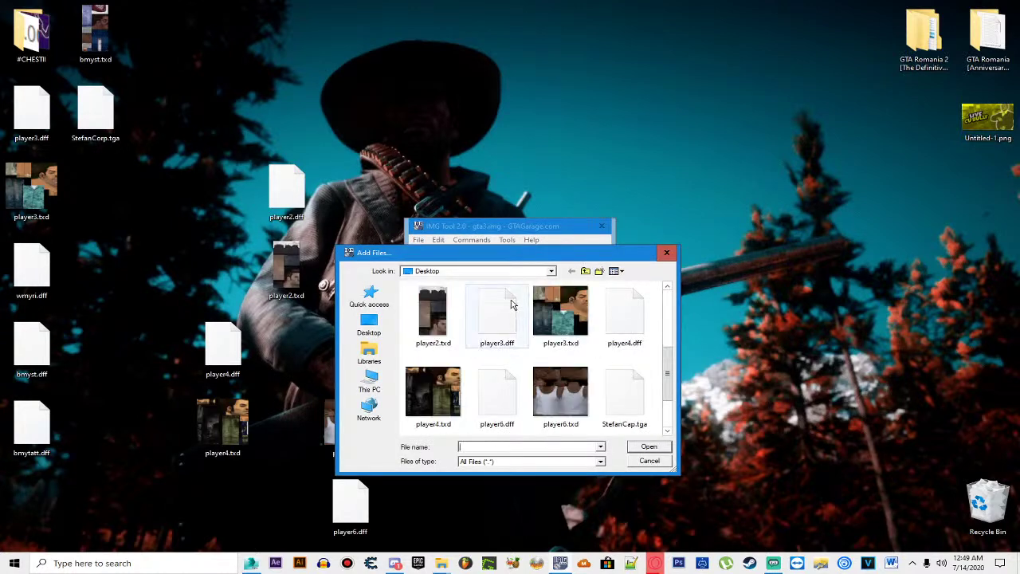
pyautogui.scroll(2, 510, 306)
pyautogui.doubleClick(624, 315)
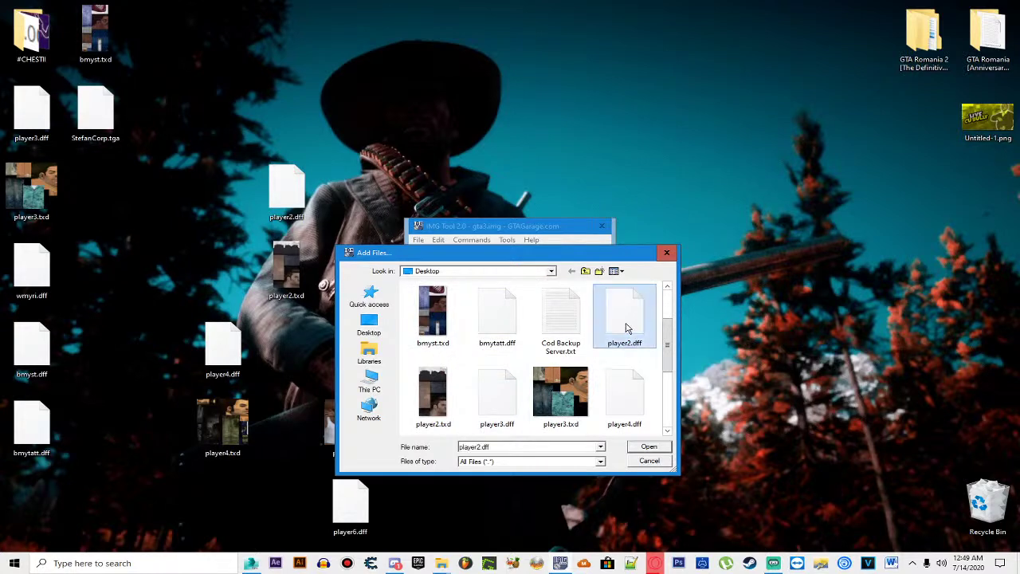
pyautogui.click(466, 241)
pyautogui.click(475, 252)
pyautogui.scroll(-3, 596, 341)
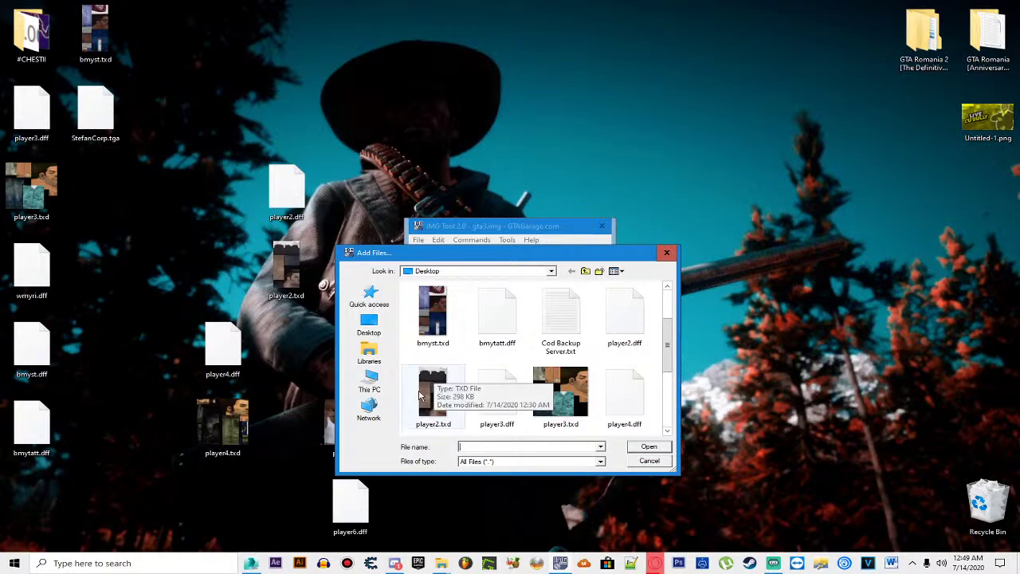
pyautogui.doubleClick(504, 367)
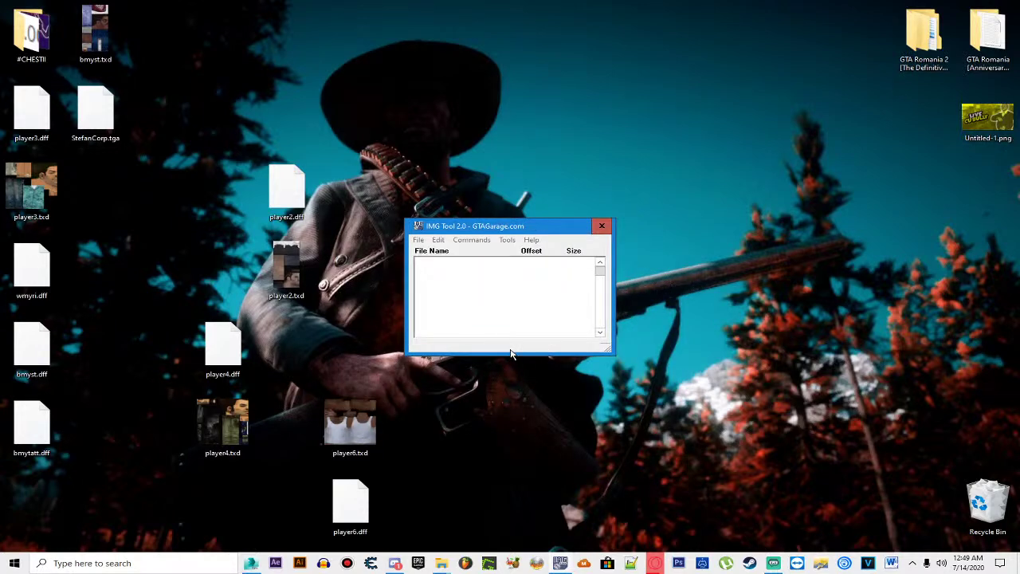
pyautogui.click(601, 225)
# Step: Bring up the GTA Romania 2 folder window and run GTA Romania.exe
pyautogui.moveTo(440, 563)
pyautogui.click(472, 514)
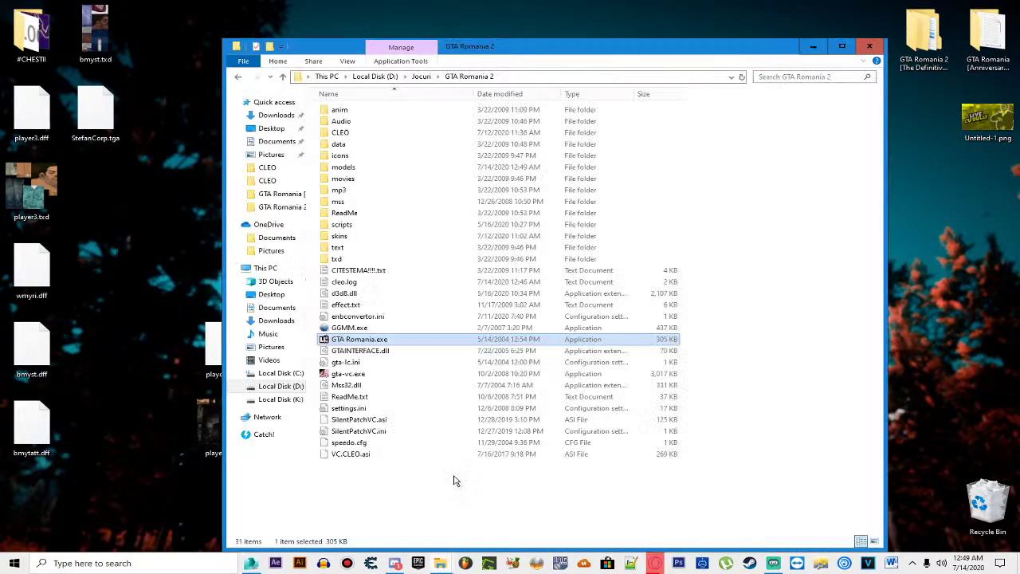
pyautogui.press('Return')
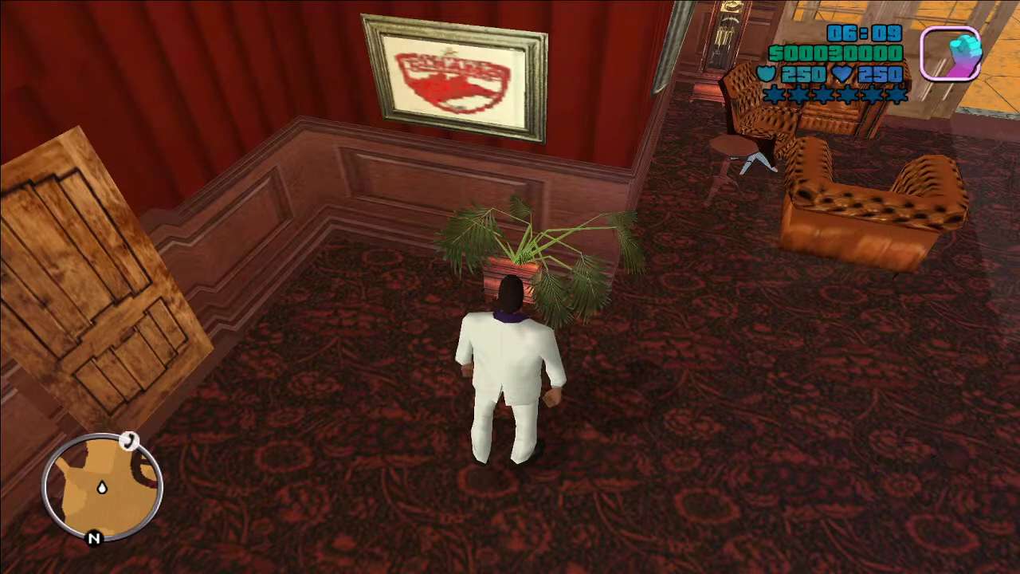
# Step: Run the white-suited character over the rooftop, down the slope and across the field
pyautogui.press('w')
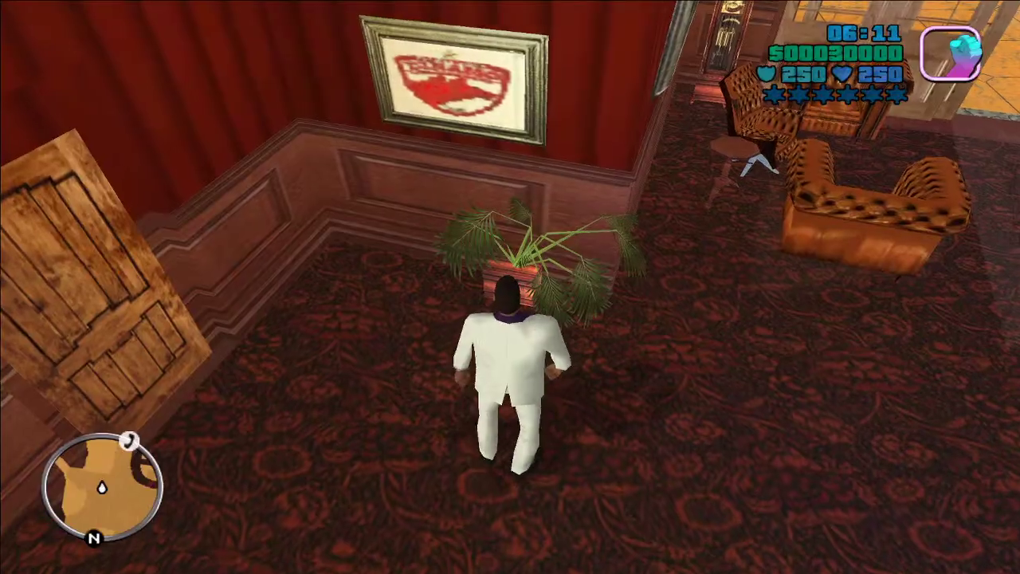
pyautogui.press('w')
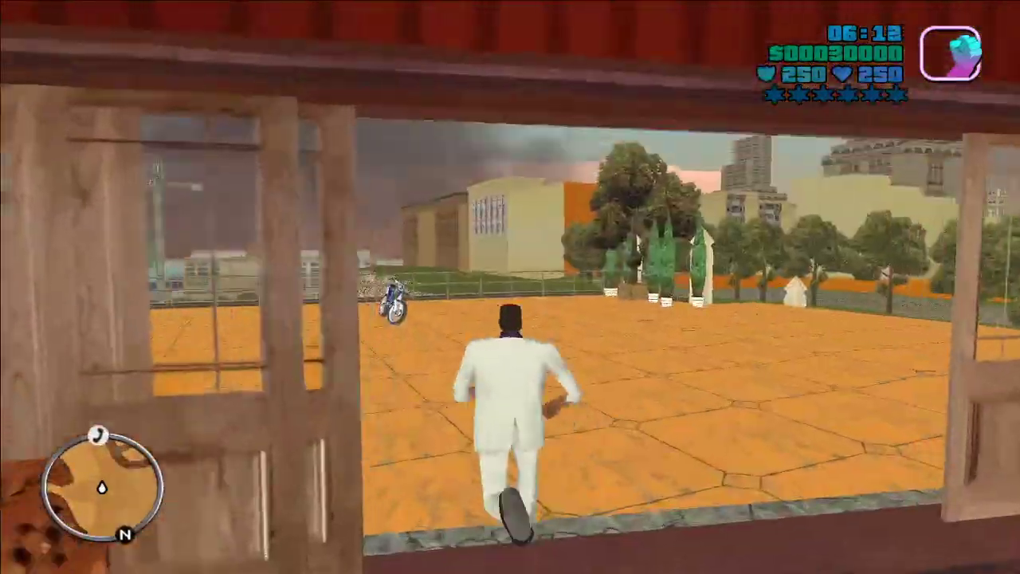
pyautogui.press('w')
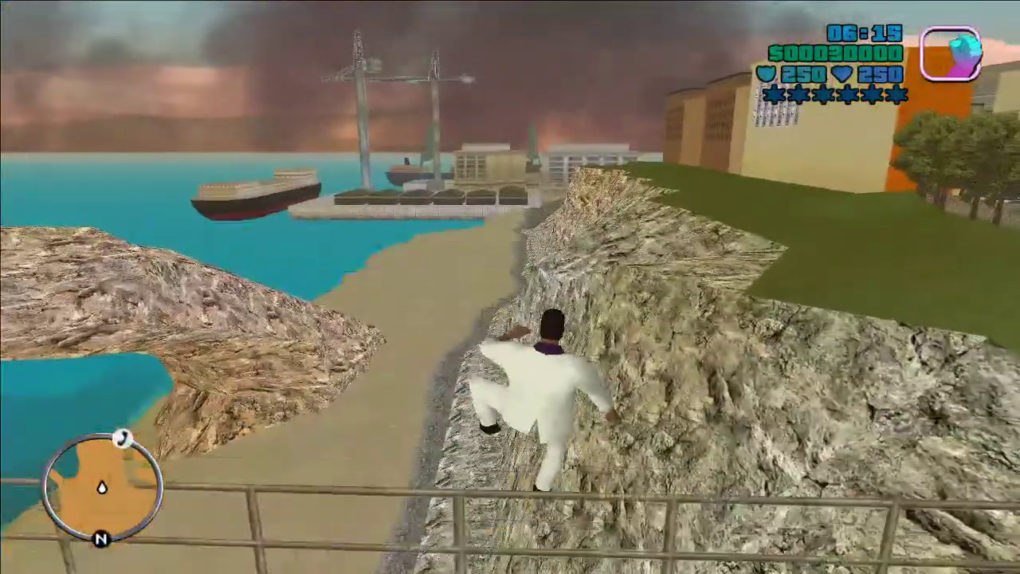
pyautogui.press('w')
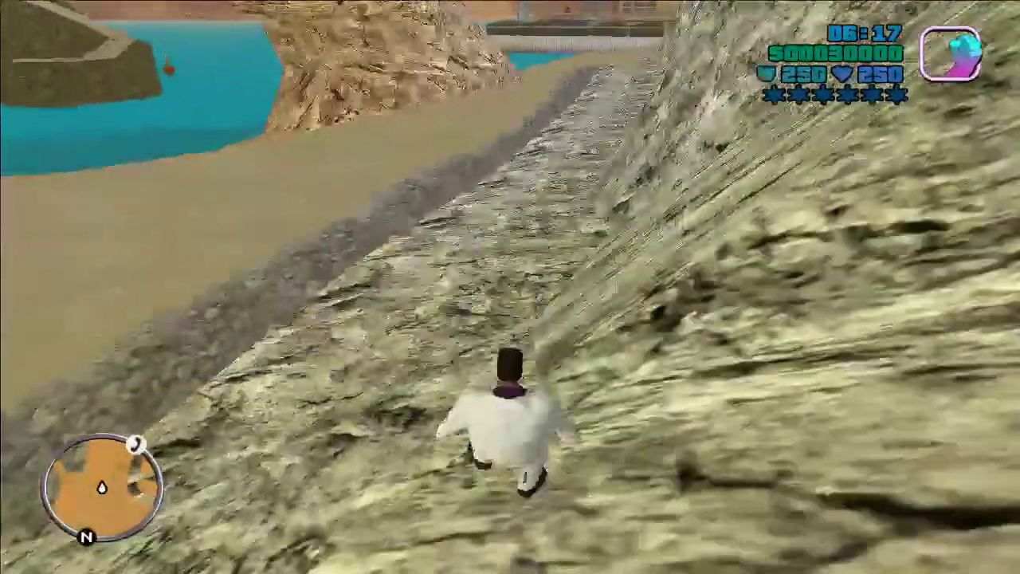
pyautogui.press('w')
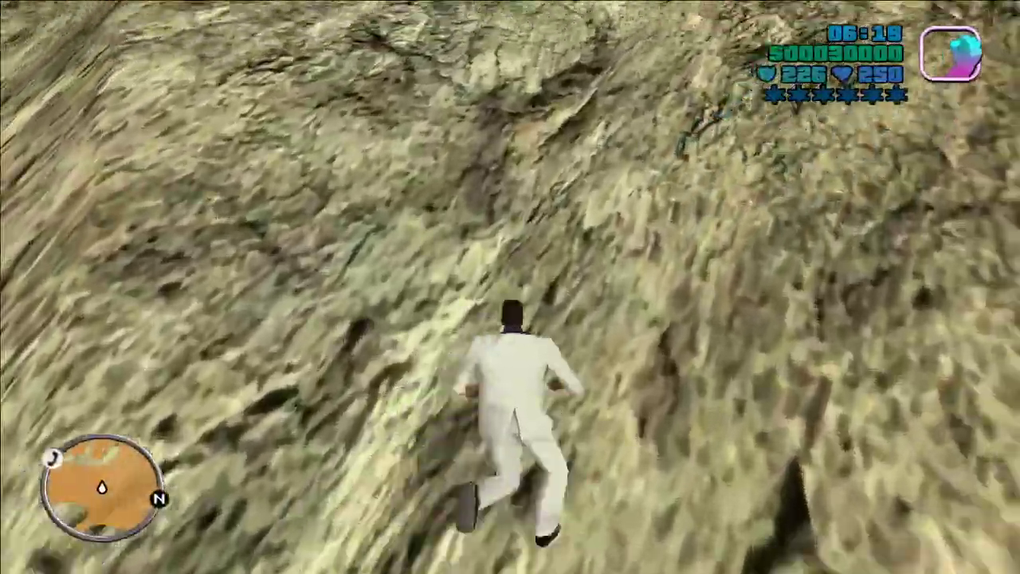
pyautogui.press('w')
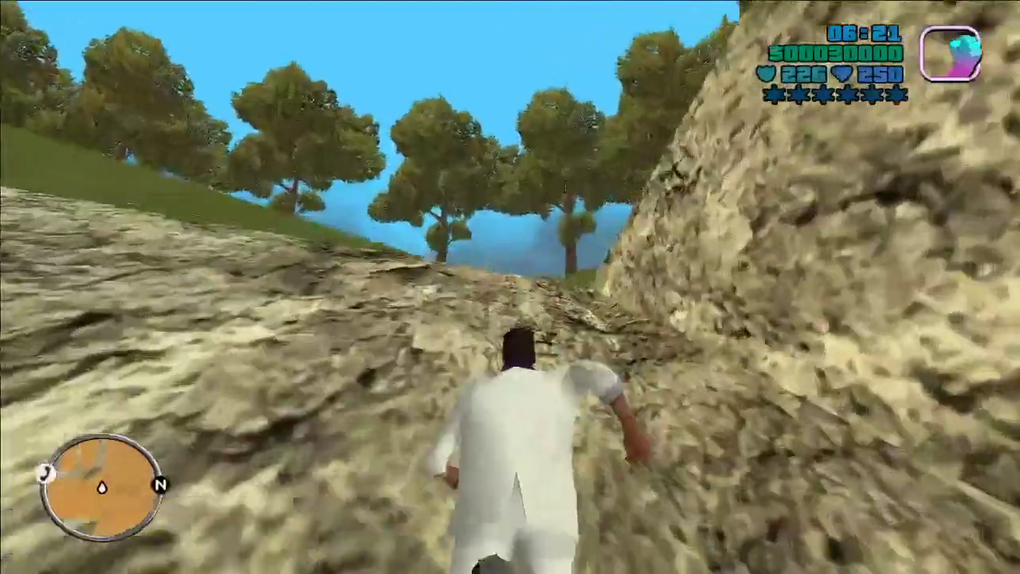
pyautogui.press('w')
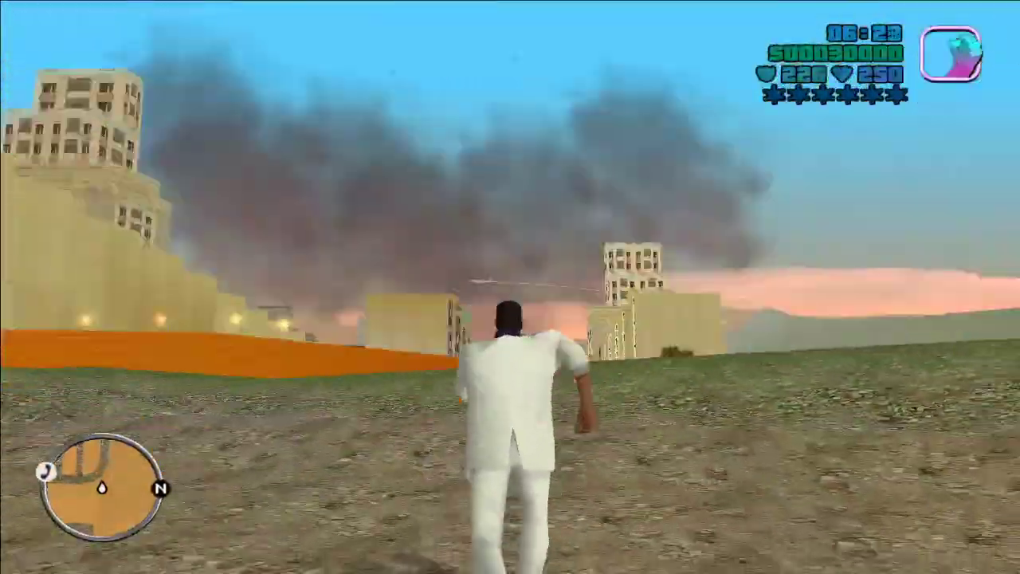
pyautogui.press('w')
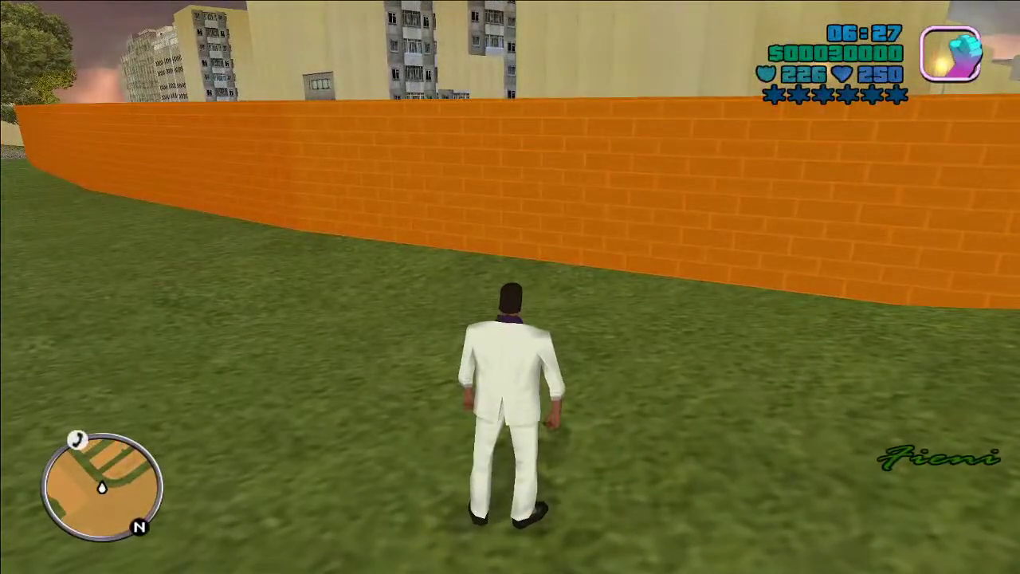
pyautogui.press('w')
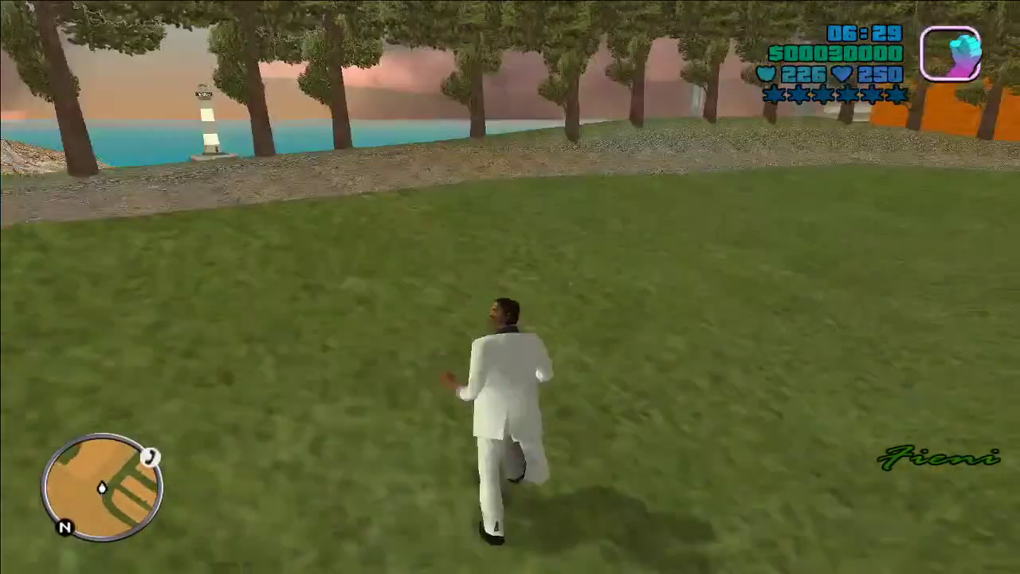
# Step: Quit the game from the pause menu and confirm
pyautogui.press('Escape')
pyautogui.click(510, 389)
pyautogui.press('Return')
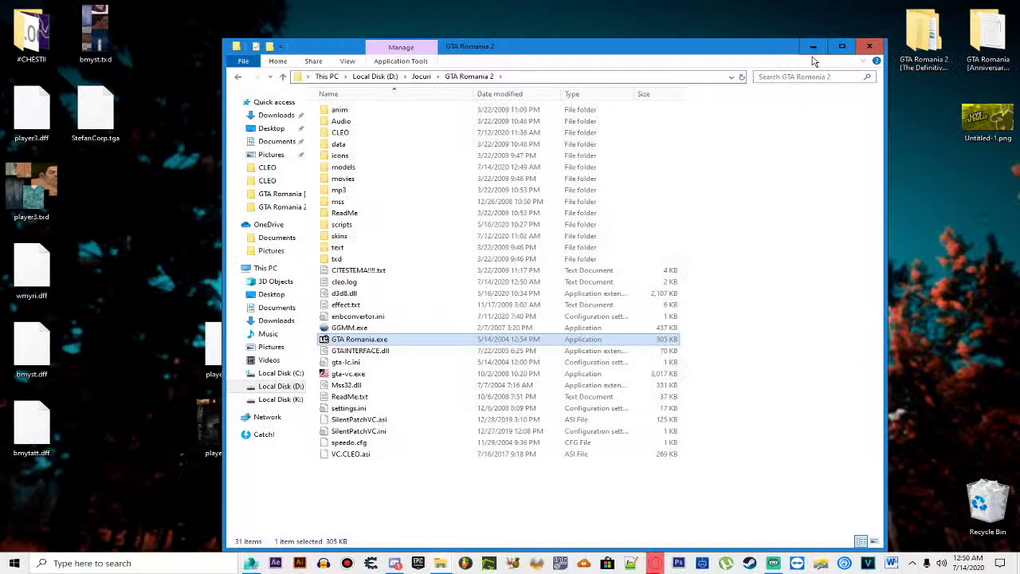
# Step: Minimize the game folder and delete the leftover model files from the desktop
pyautogui.click(813, 45)
pyautogui.moveTo(483, 111); pyautogui.dragTo(43, 489)
pyautogui.press('Delete')
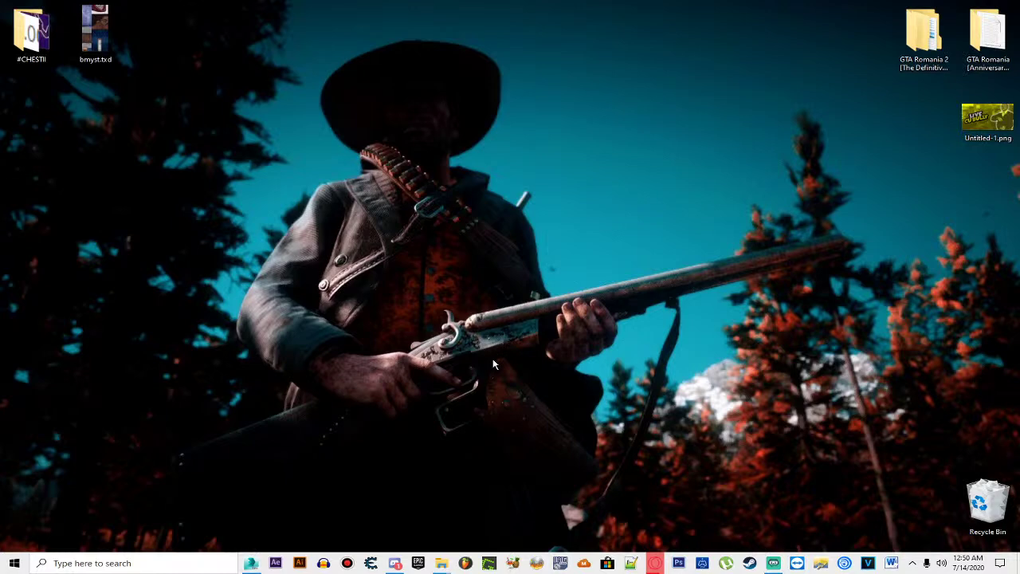
# Step: Bring up the GTA Underground YouTube window in Opera GX and open a new tab
pyautogui.click(653, 564)
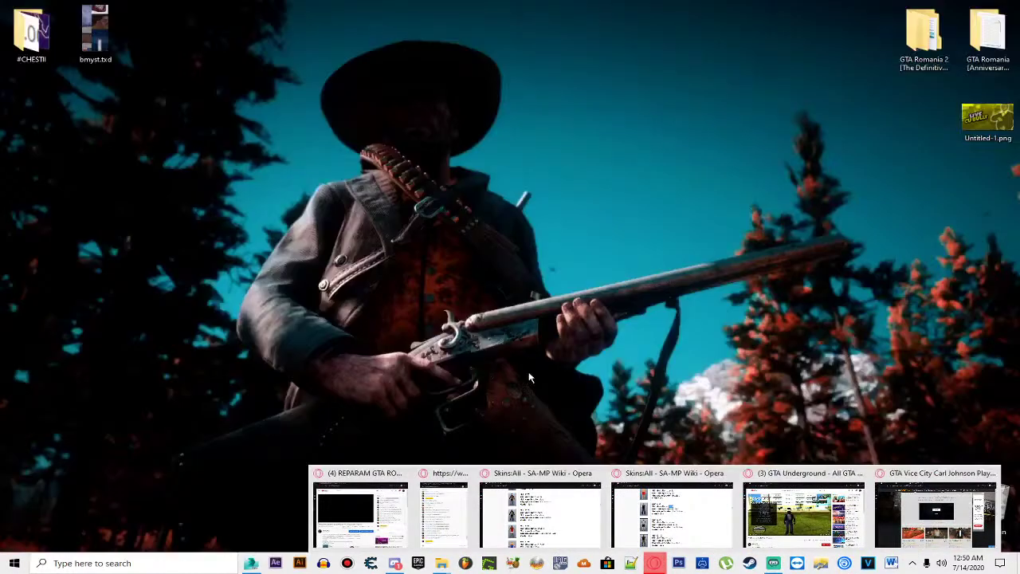
pyautogui.click(803, 514)
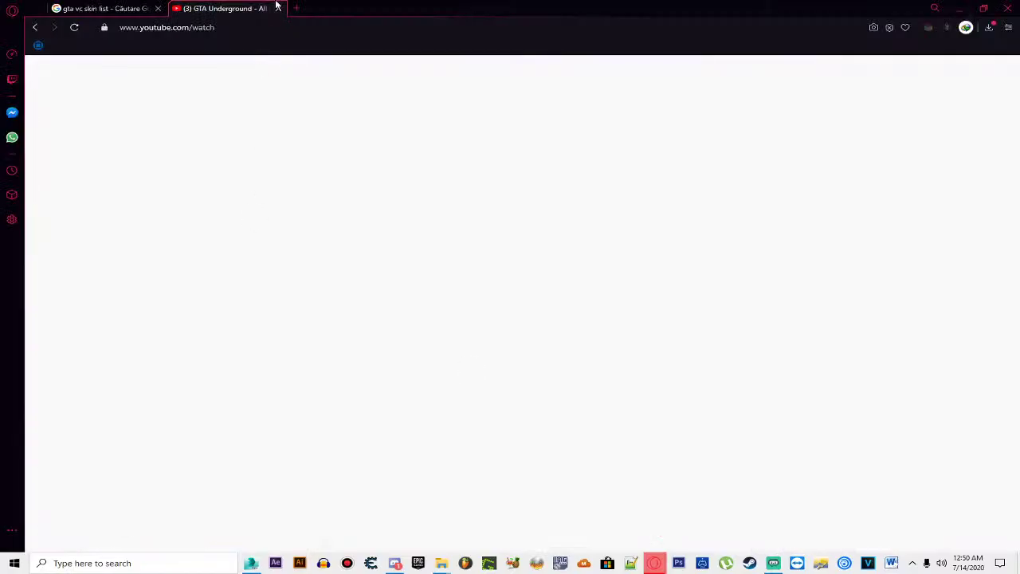
pyautogui.click(298, 9)
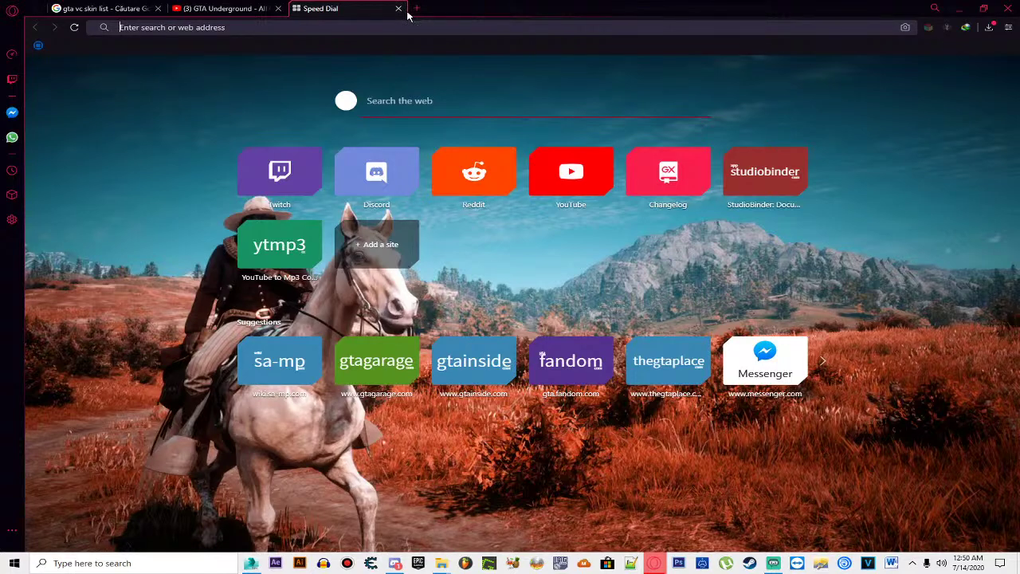
# Step: Search 'gta vc passat b6' and open the GTAall.com Volkswagen Passat for GTA Vice City result
pyautogui.write('gta vc')
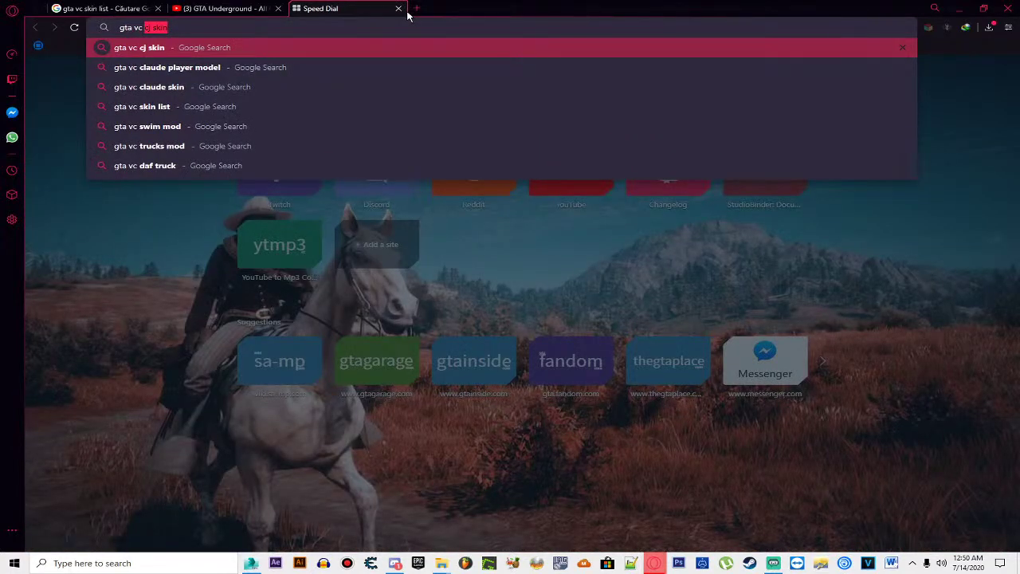
pyautogui.write(' passat b6')
pyautogui.press('Return')
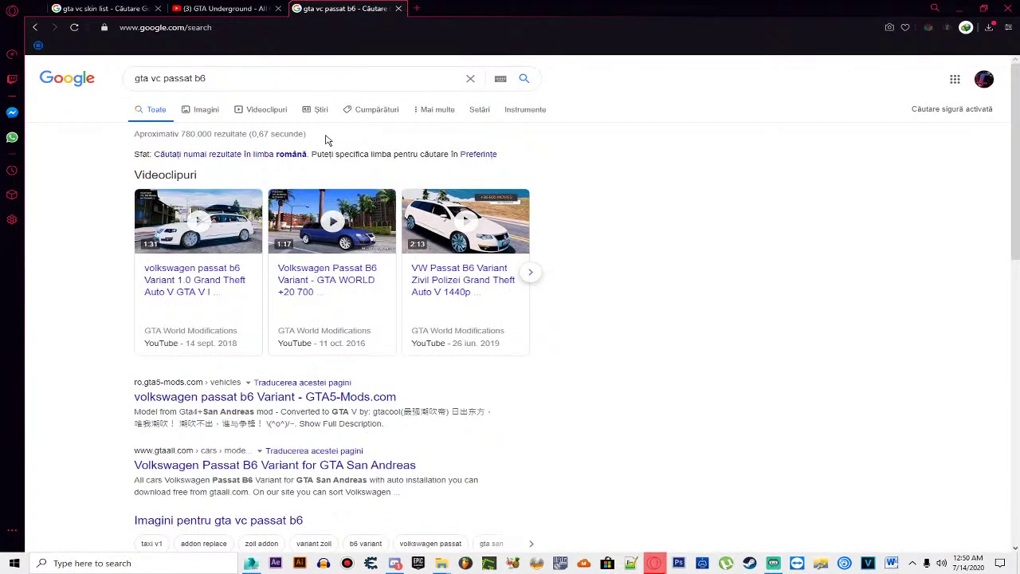
pyautogui.scroll(-1, 250, 329)
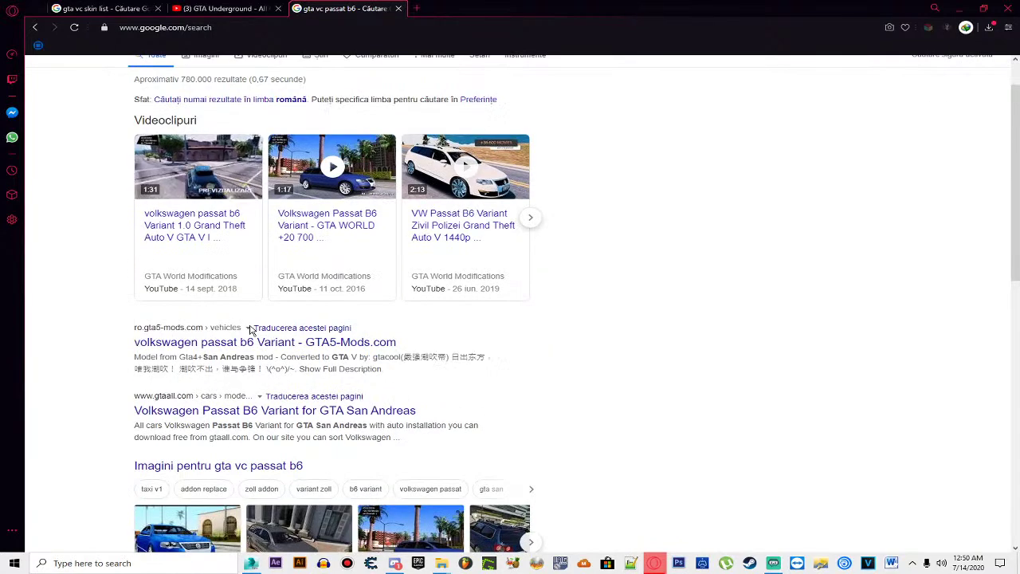
pyautogui.scroll(-3, 250, 329)
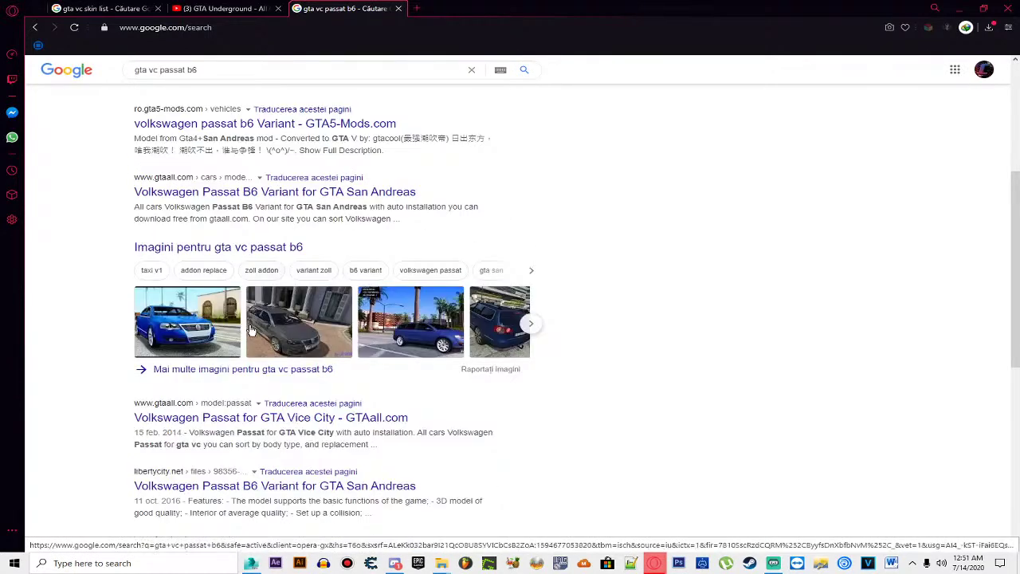
pyautogui.scroll(-1, 250, 329)
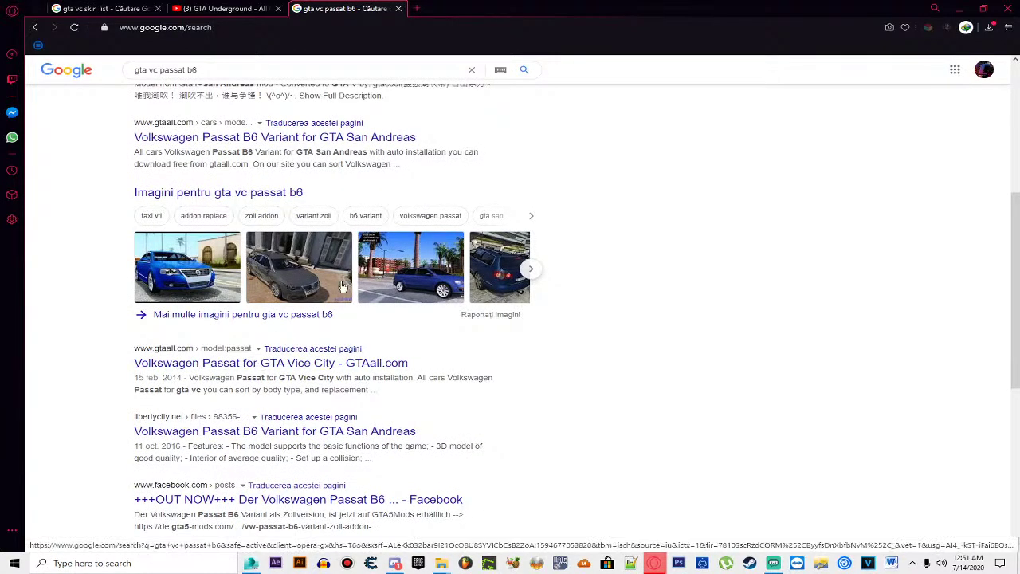
pyautogui.click(253, 363)
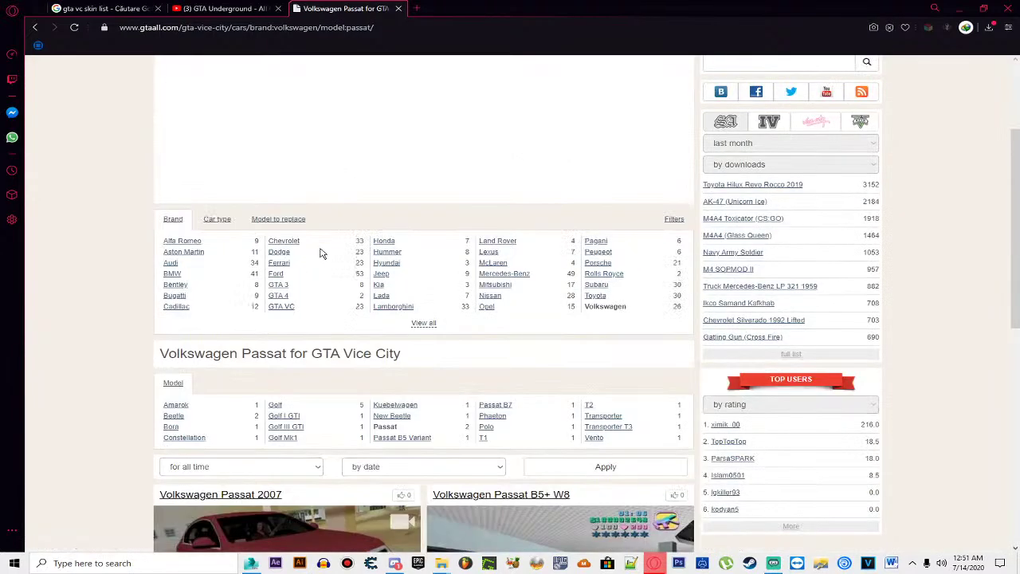
# Step: Open the Volkswagen Passat 2007 mod in a new tab, view it, then return to the list
pyautogui.scroll(-5, 322, 253)
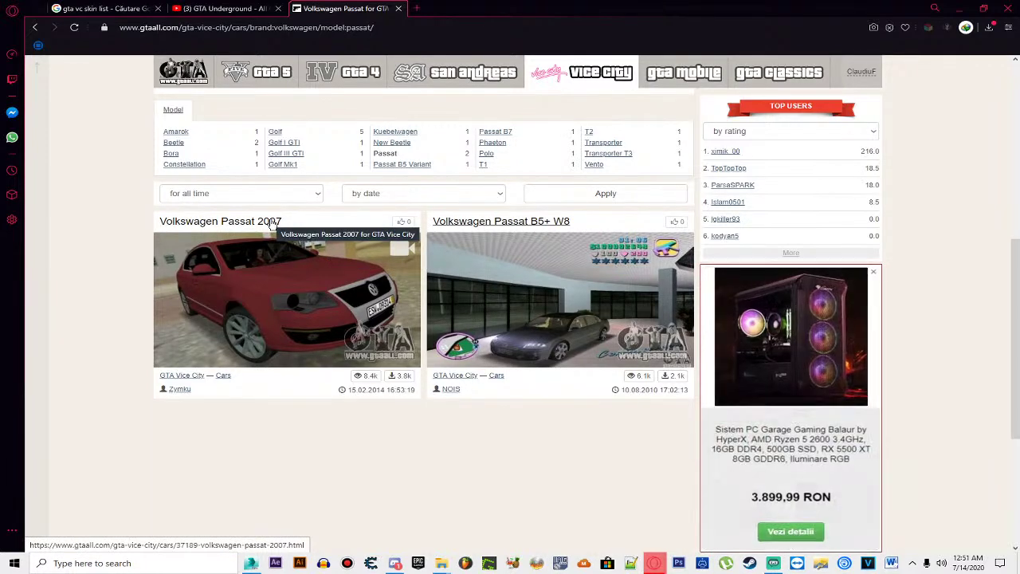
pyautogui.rightClick(272, 225)
pyautogui.click(307, 229)
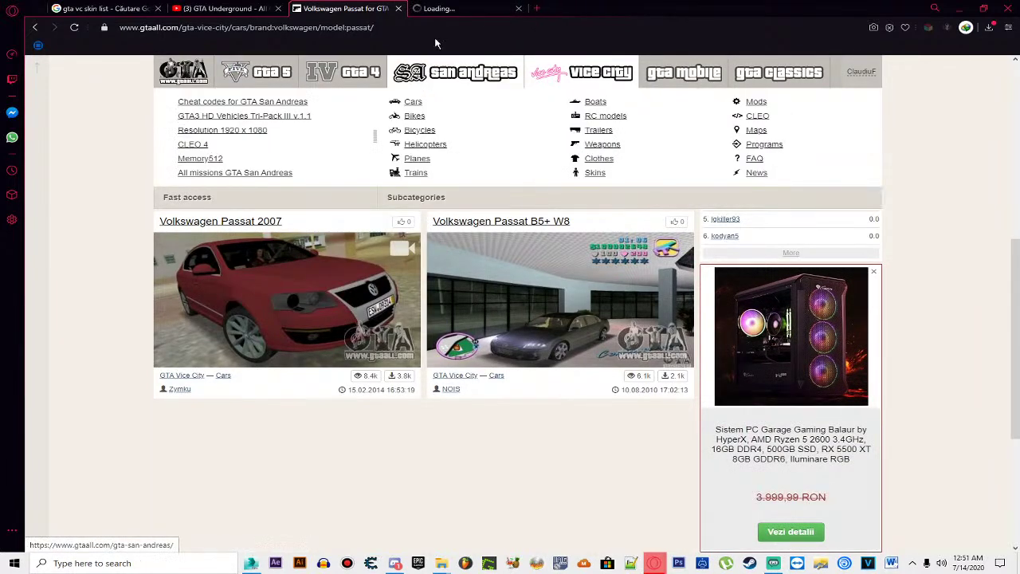
pyautogui.click(445, 8)
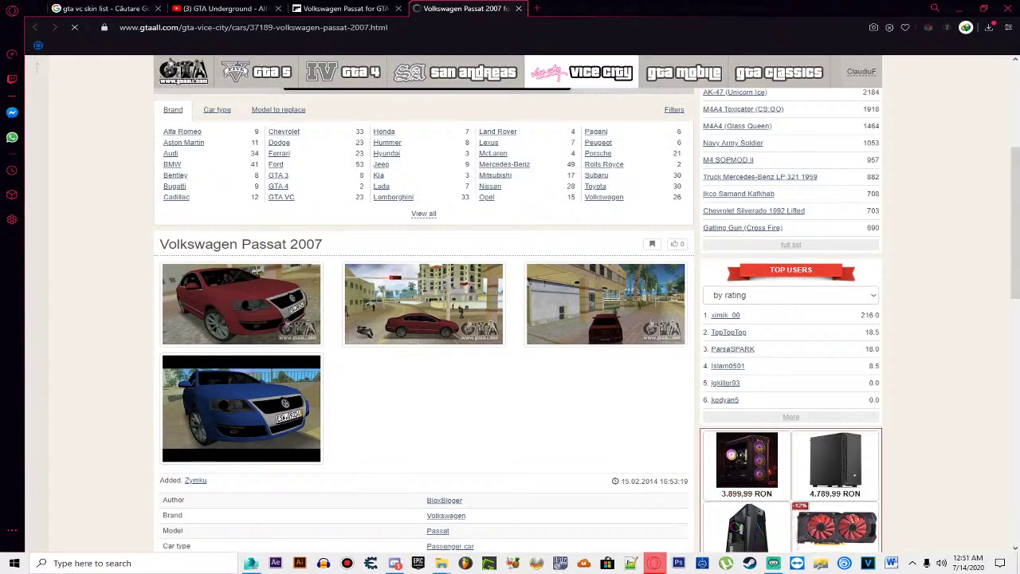
pyautogui.hotkey('ctrl', 'shift', 'Tab')
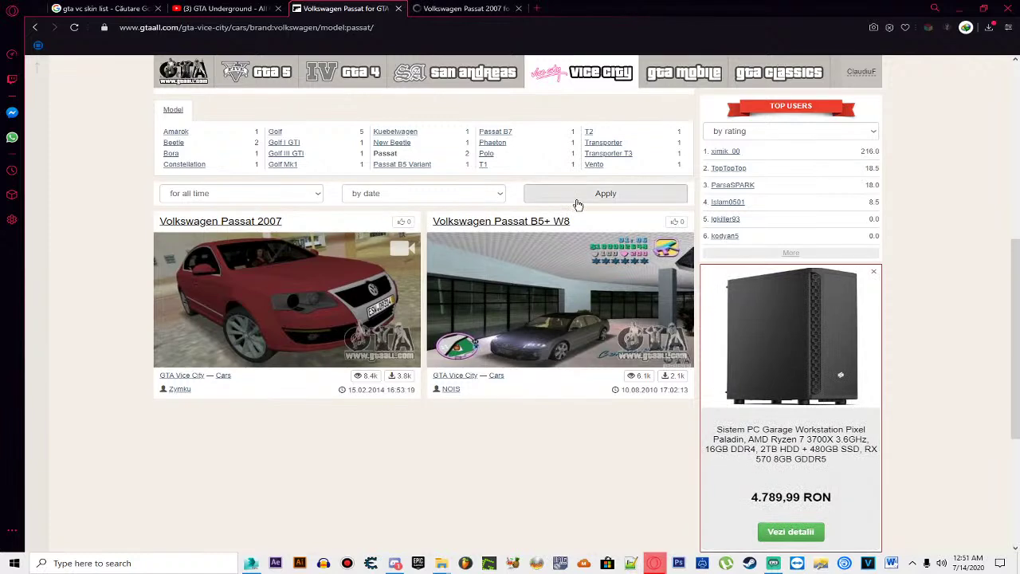
# Step: Look over the Passat B5+ W8 mod page, then go back to the Volkswagen Passat listing
pyautogui.click(526, 224)
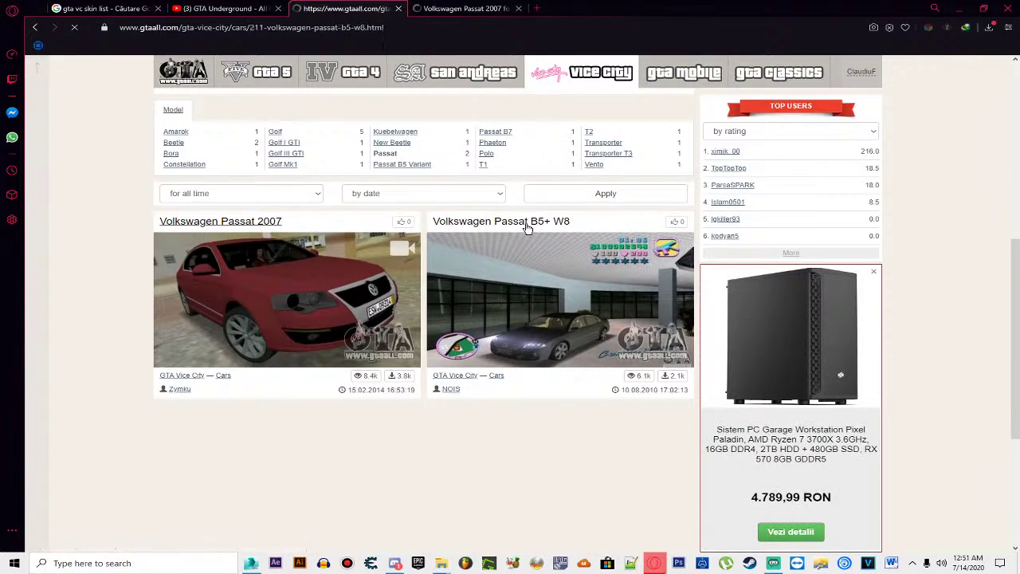
pyautogui.scroll(-3, 522, 228)
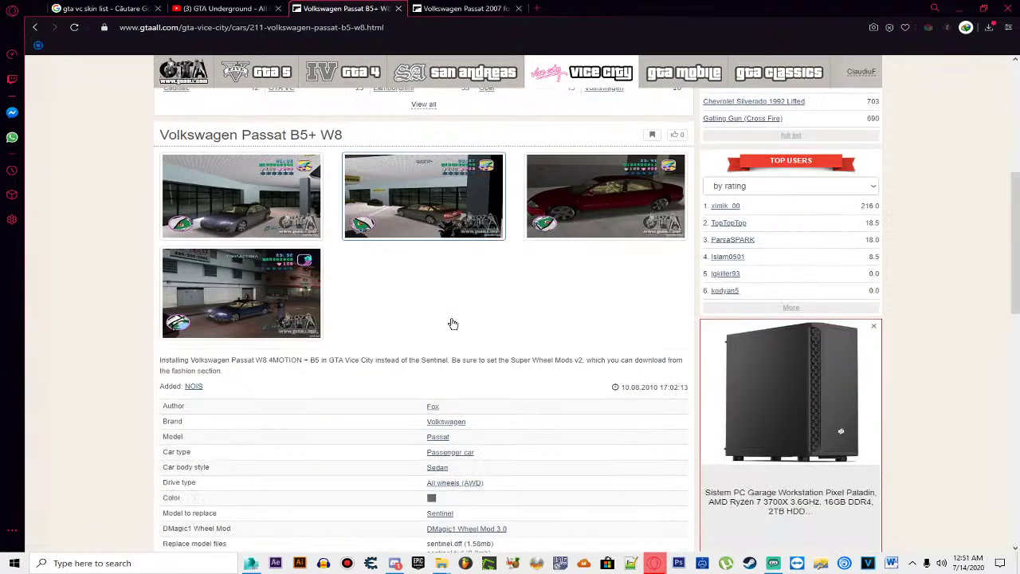
pyautogui.scroll(3, 452, 323)
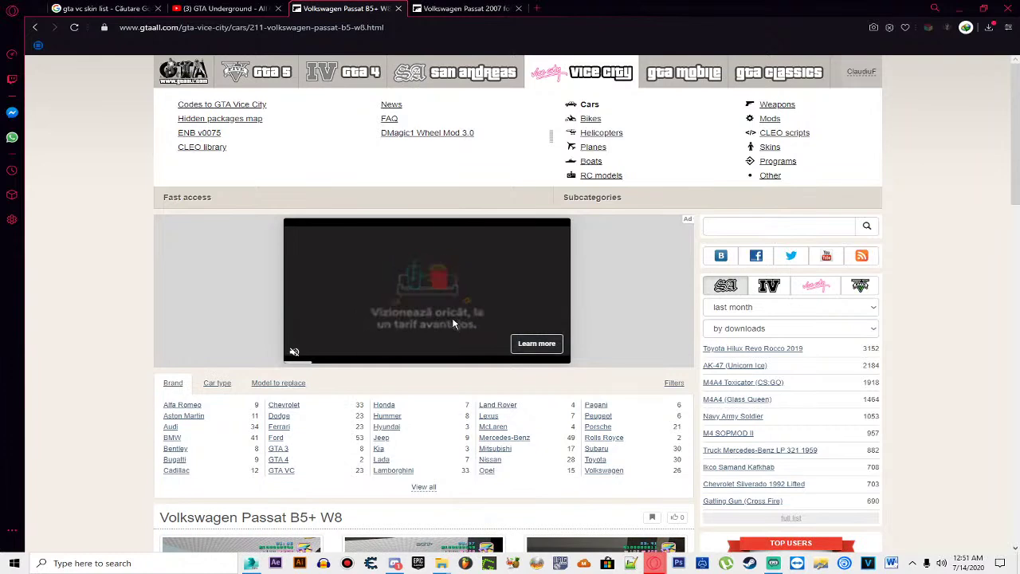
pyautogui.scroll(-3, 514, 156)
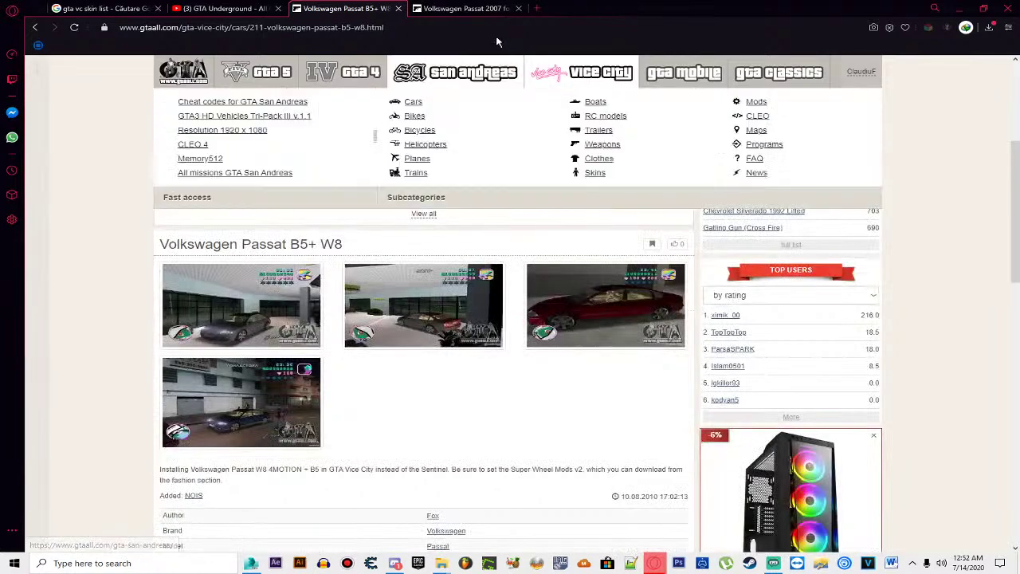
pyautogui.click(470, 8)
pyautogui.click(398, 8)
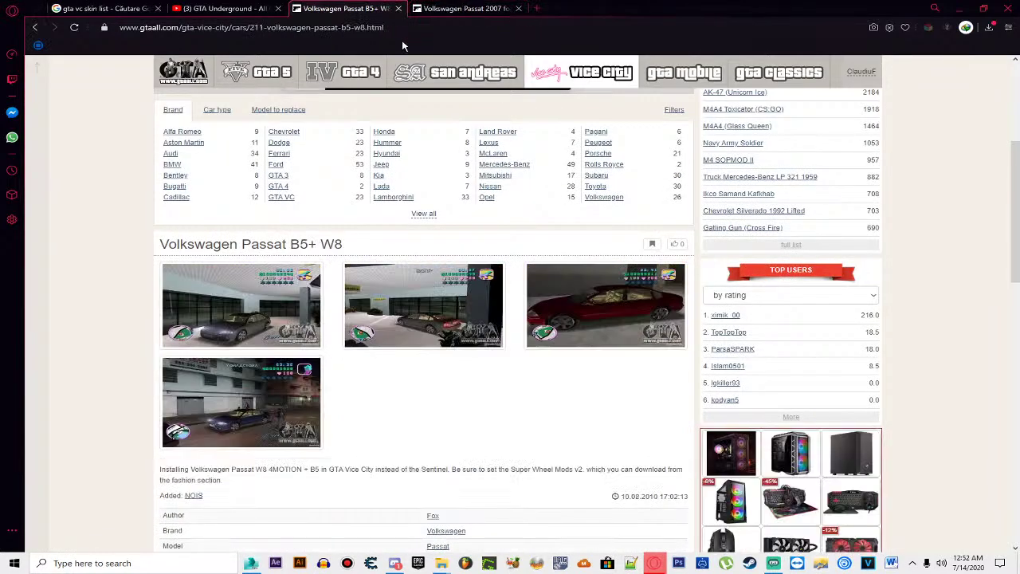
pyautogui.scroll(3, 606, 132)
pyautogui.click(481, 164)
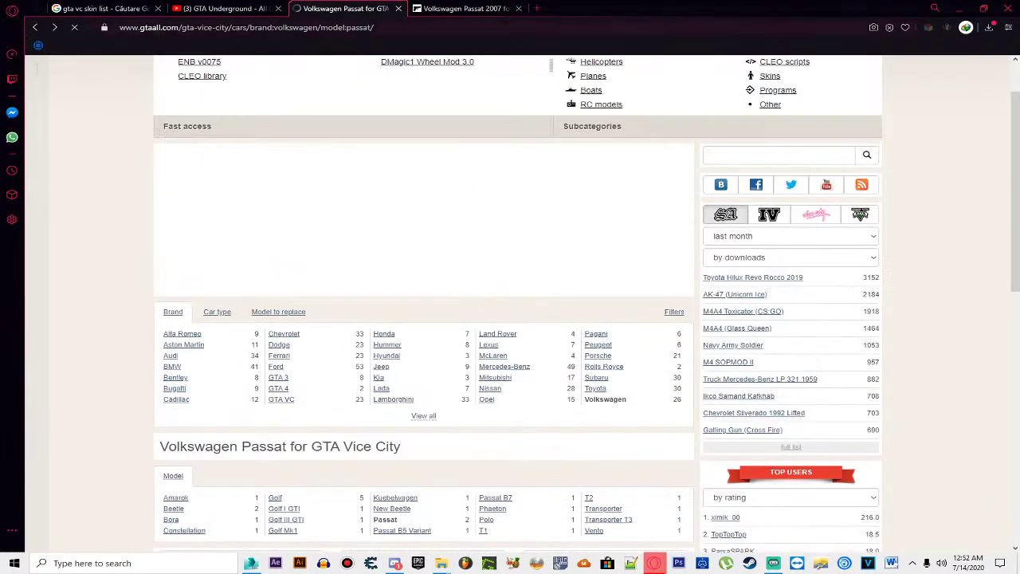
pyautogui.click(275, 32)
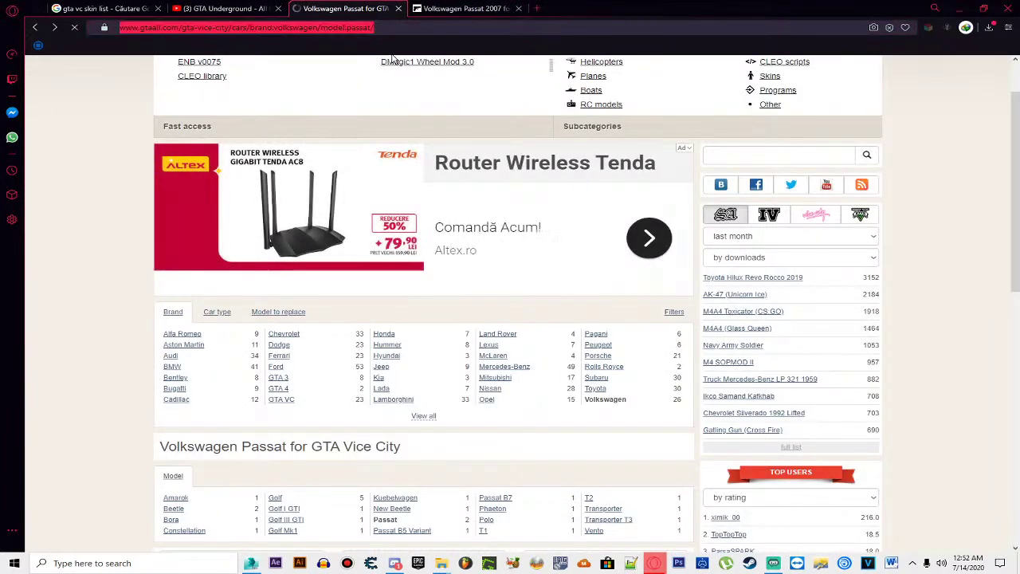
# Step: Search Google for 'gta vc opel vectra b'
pyautogui.write('gta vc')
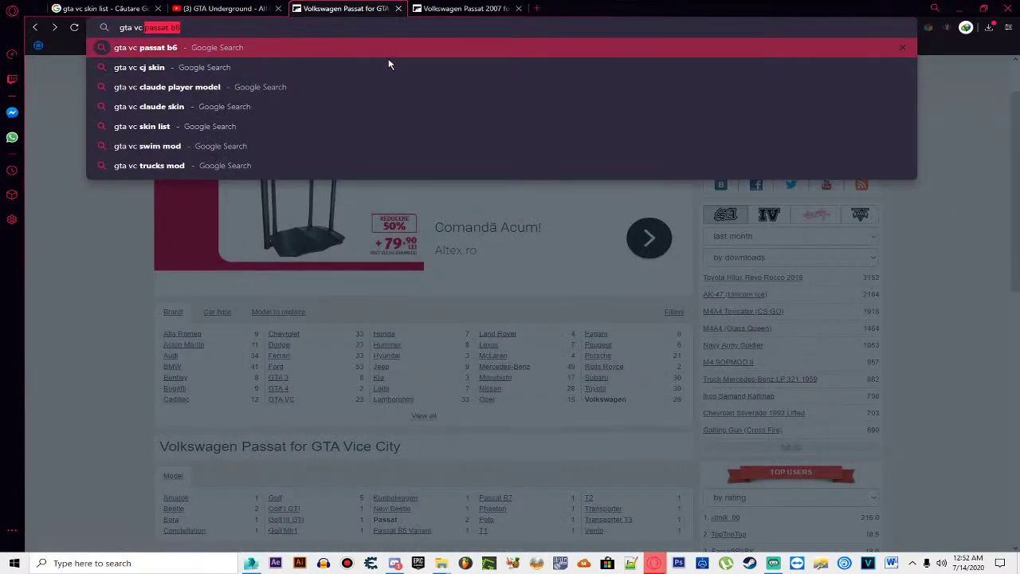
pyautogui.write(' opel vectra b')
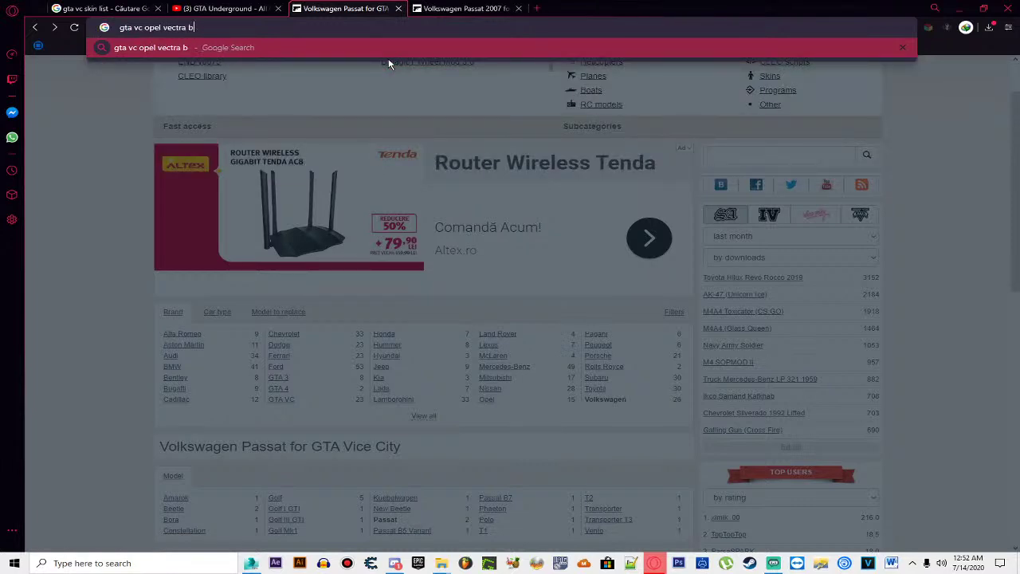
pyautogui.press('Return')
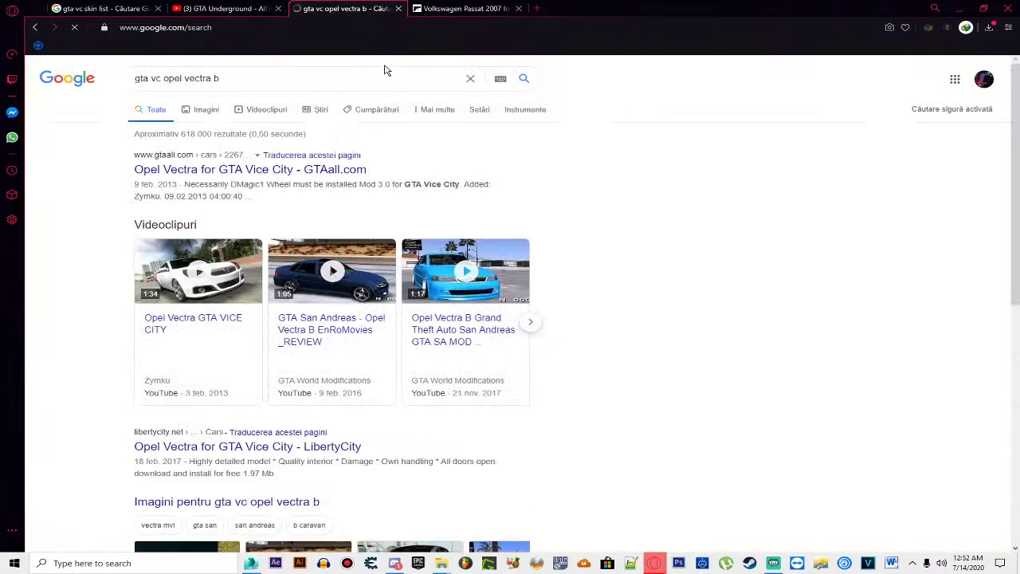
# Step: Open the GTAall.com Opel Vectra for GTA Vice City page and scroll through it
pyautogui.click(283, 170)
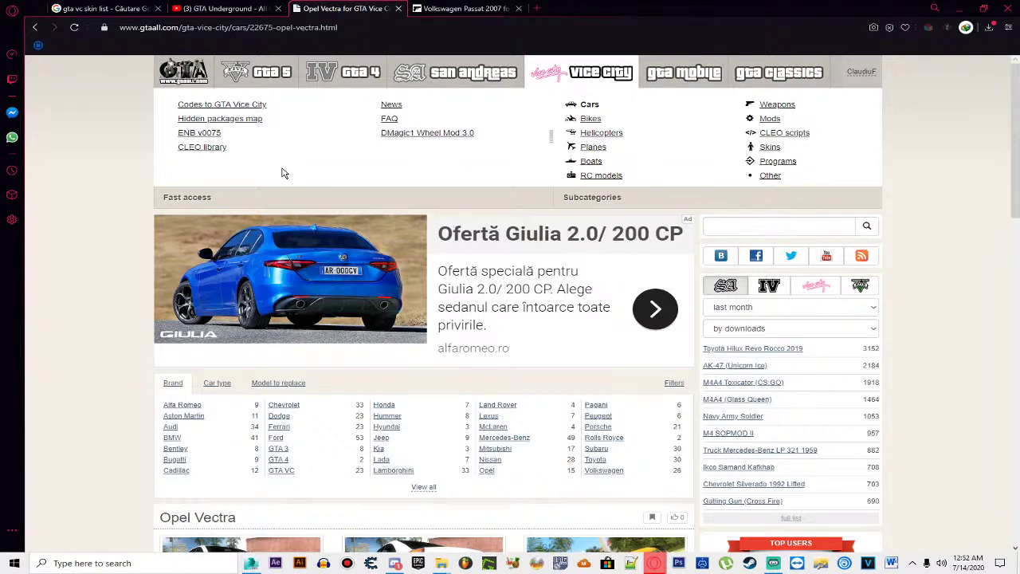
pyautogui.scroll(-6, 283, 173)
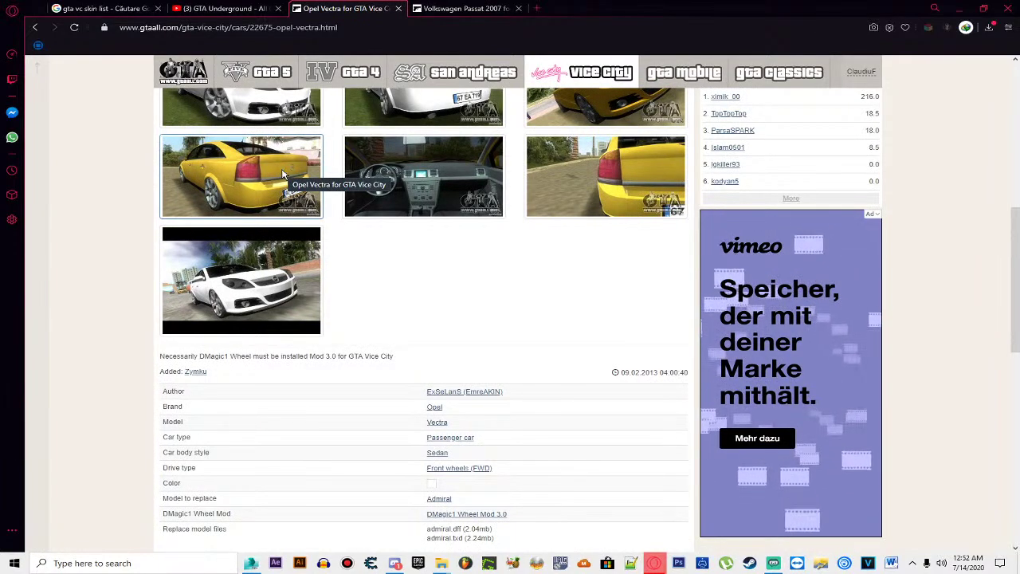
pyautogui.scroll(-2, 283, 175)
pyautogui.scroll(-5, 283, 182)
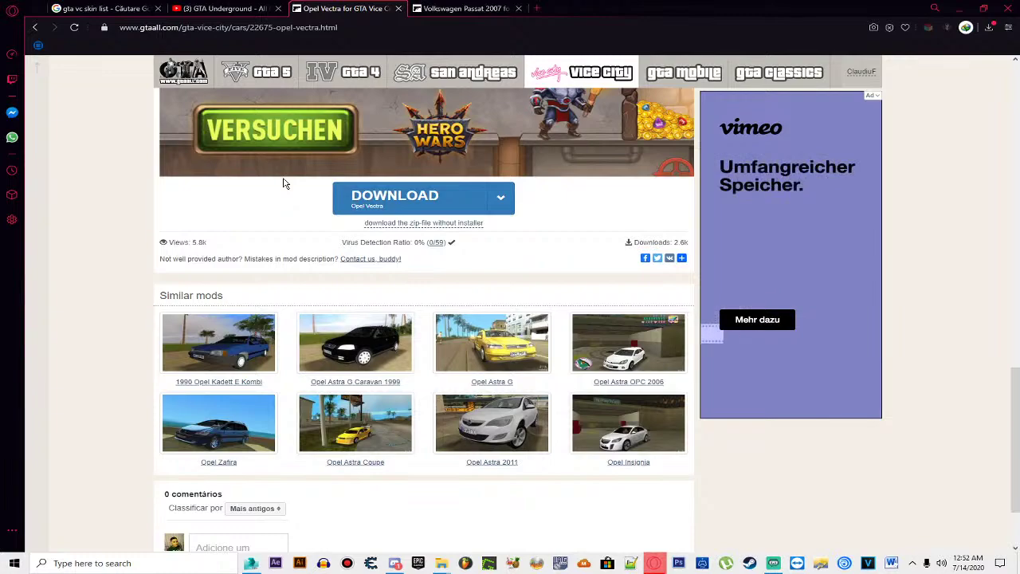
pyautogui.scroll(-1, 284, 183)
pyautogui.scroll(2, 347, 174)
pyautogui.scroll(10, 347, 174)
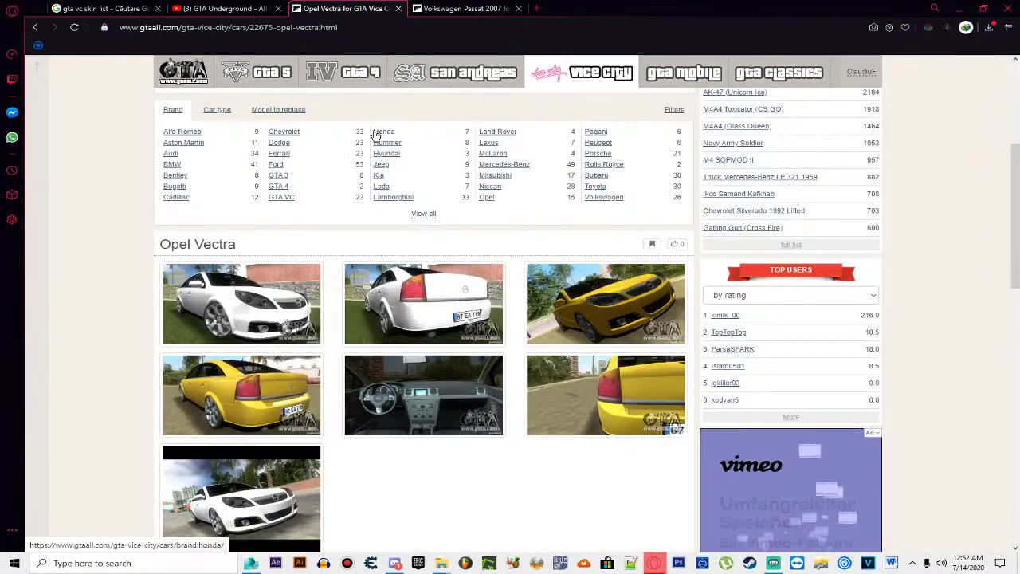
pyautogui.scroll(2, 375, 134)
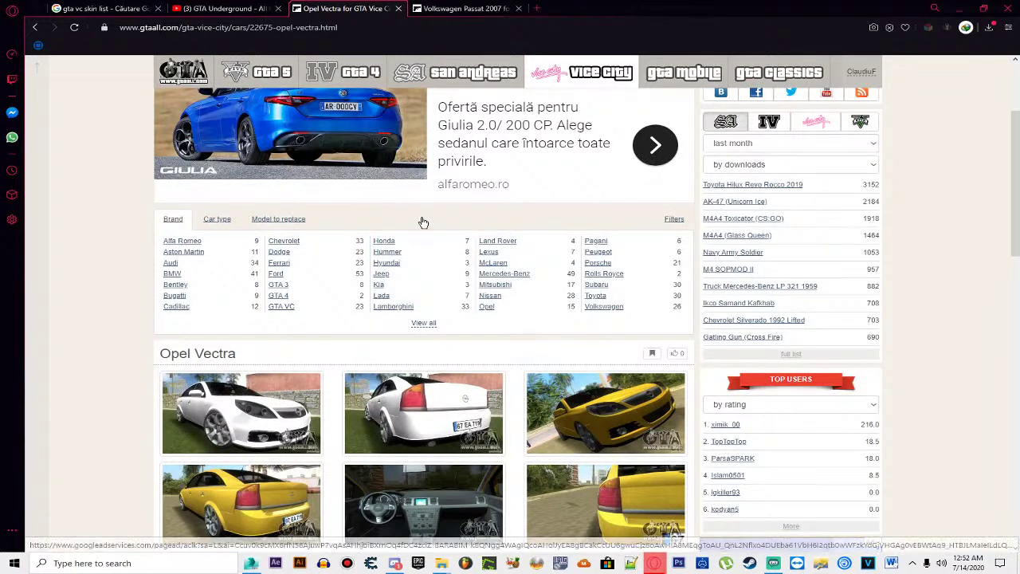
pyautogui.scroll(-2, 414, 216)
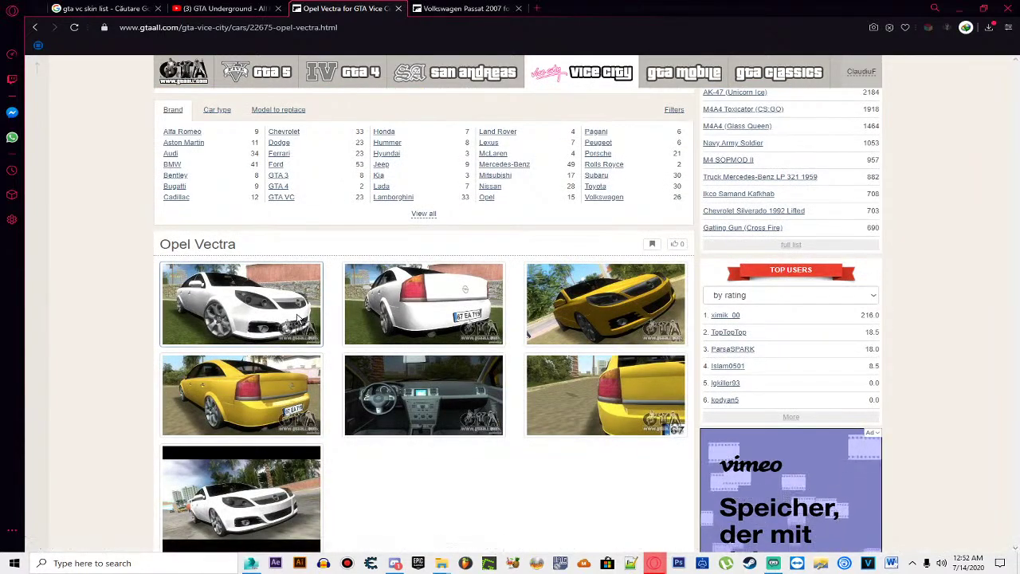
# Step: Browse the seven enlarged Opel Vectra screenshots, including the rear plate views, then close the gallery
pyautogui.click(289, 327)
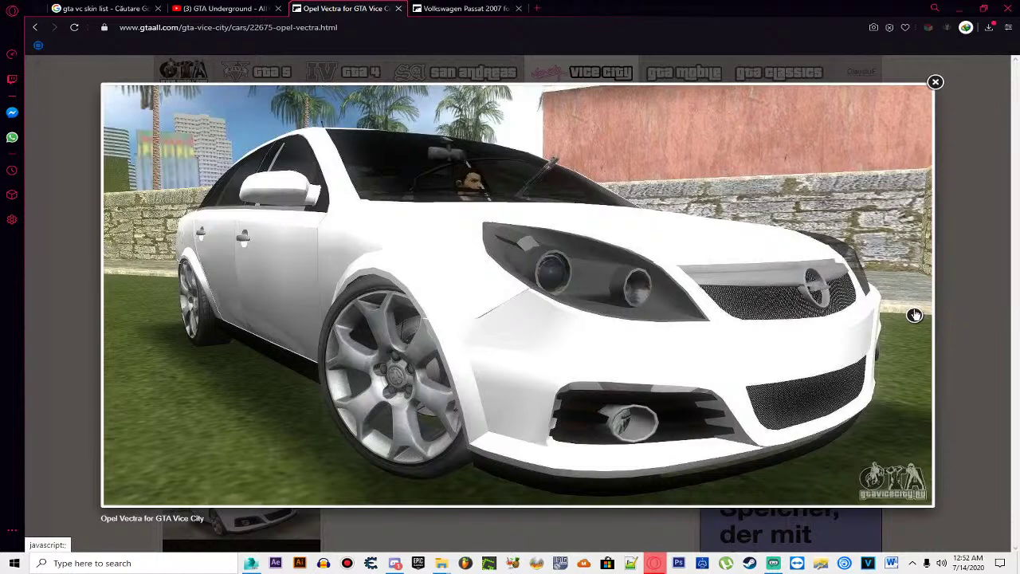
pyautogui.click(914, 315)
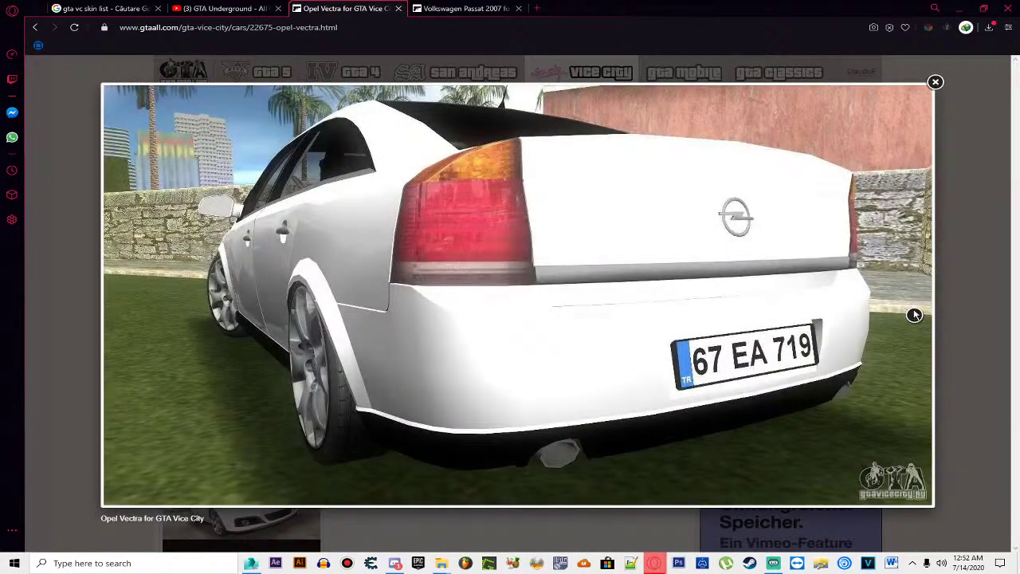
pyautogui.click(915, 315)
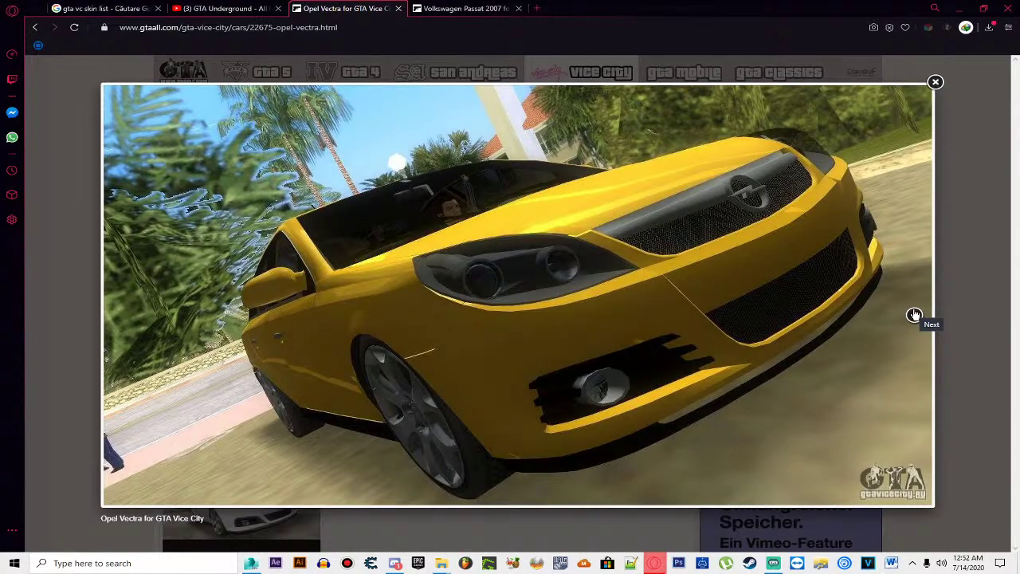
pyautogui.click(915, 315)
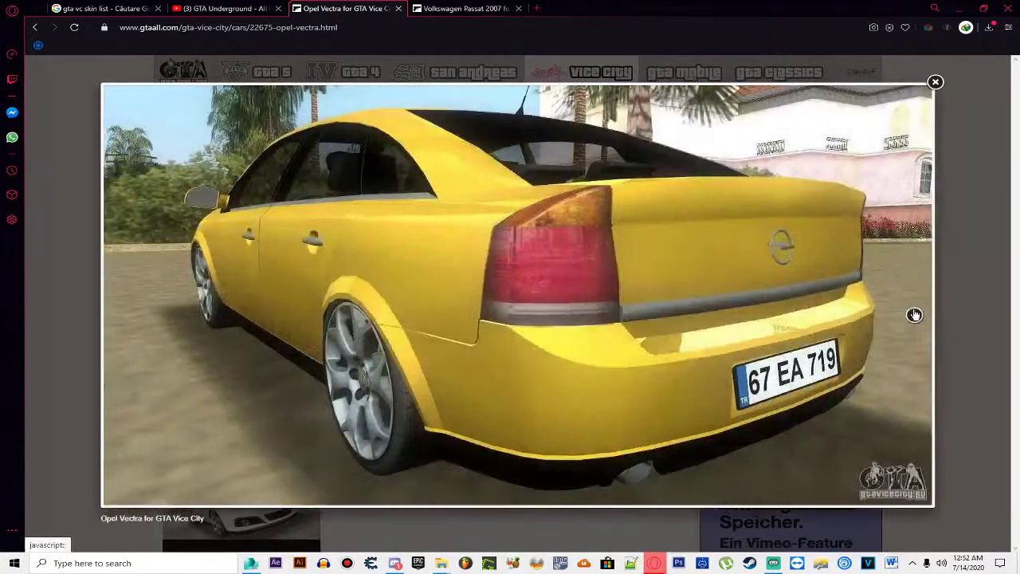
pyautogui.click(915, 315)
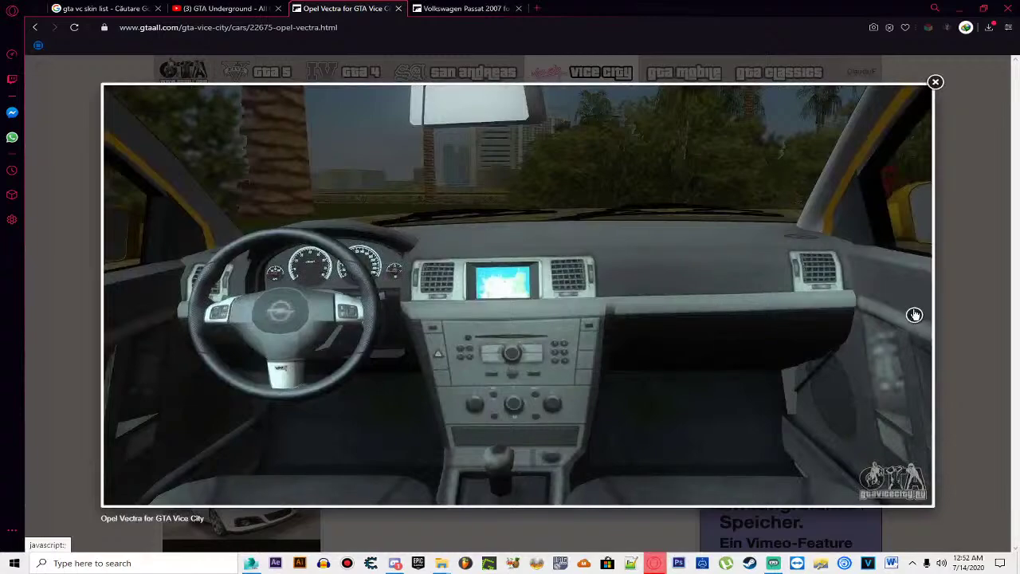
pyautogui.click(914, 315)
pyautogui.click(915, 315)
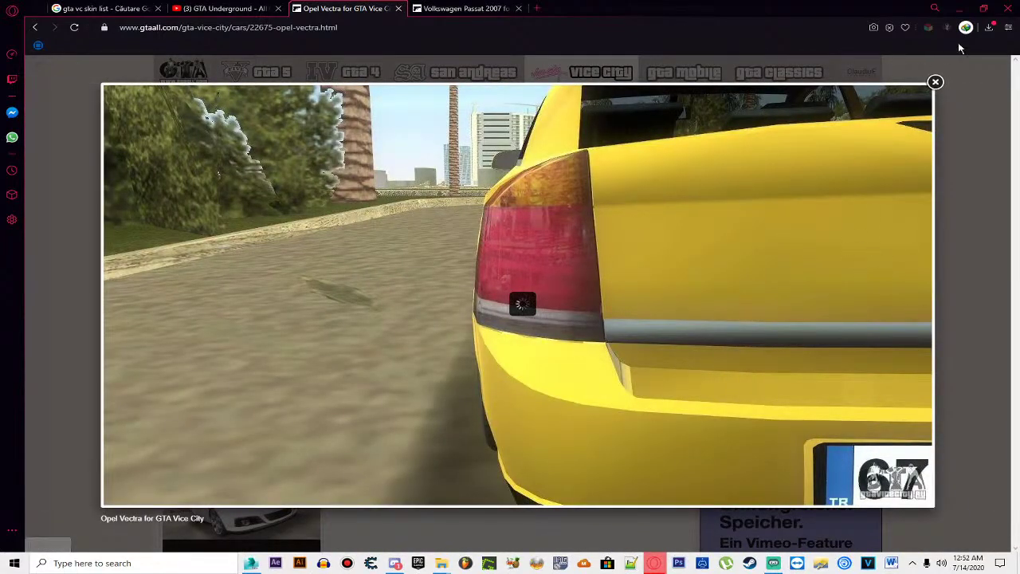
pyautogui.click(935, 82)
# Step: Return to the Opel Vectra mod page and copy its address
pyautogui.scroll(-3, 574, 251)
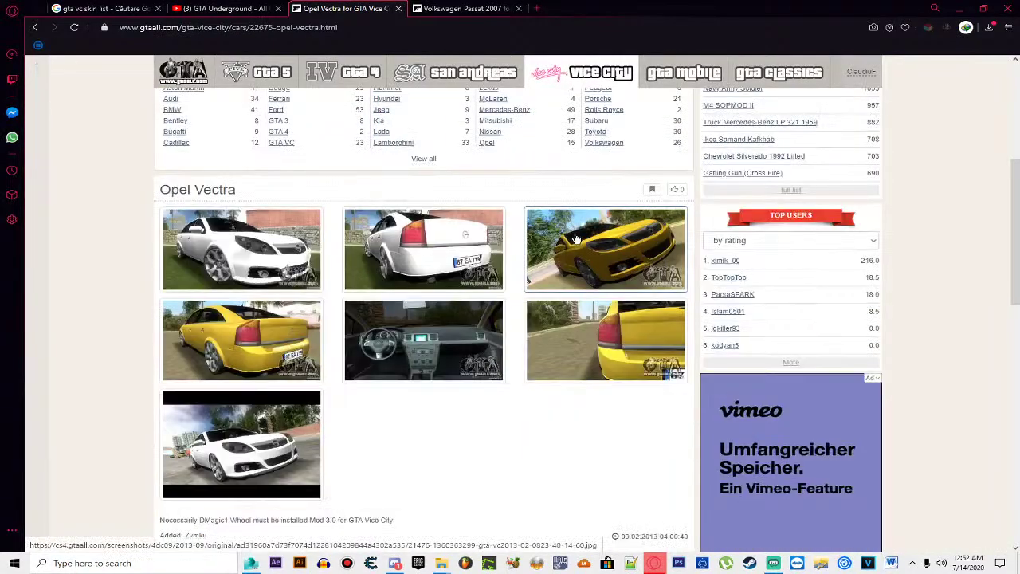
pyautogui.scroll(-5, 574, 247)
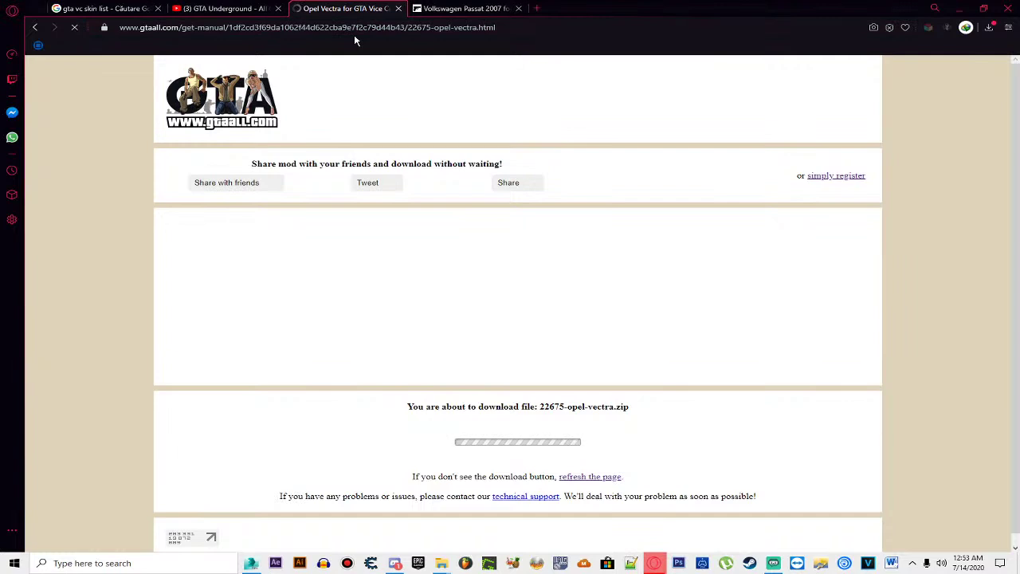
pyautogui.click(35, 27)
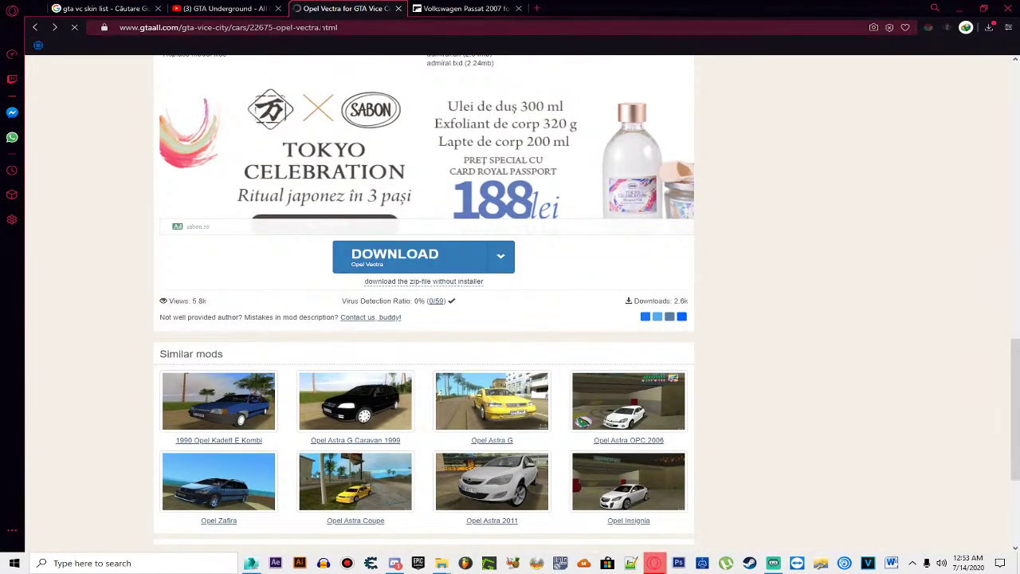
pyautogui.click(322, 28)
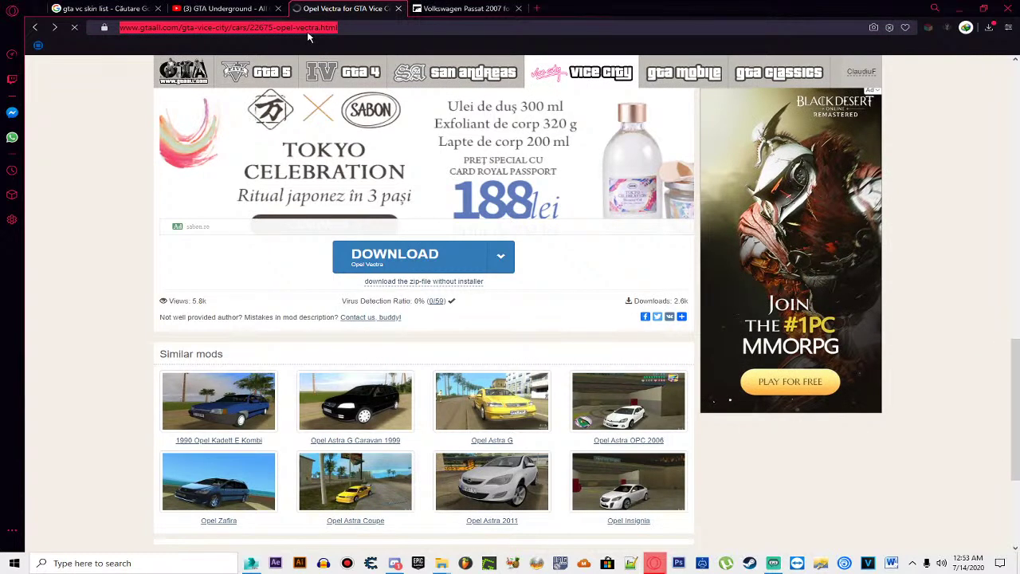
pyautogui.rightClick(307, 32)
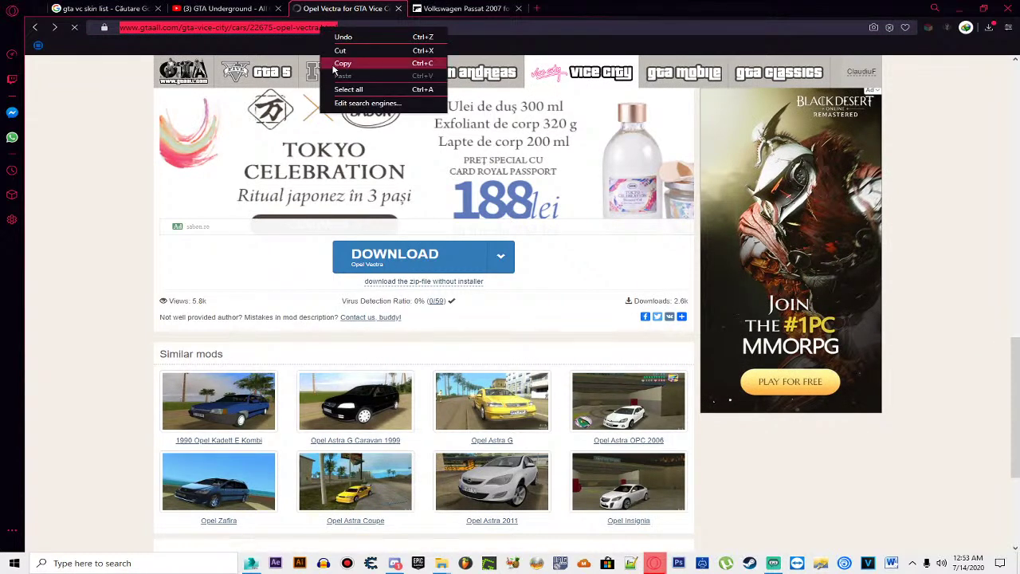
pyautogui.click(338, 61)
# Step: Load the copied Opel Vectra address in a new tab and take the original tab back to the Google results
pyautogui.moveTo(335, 70)
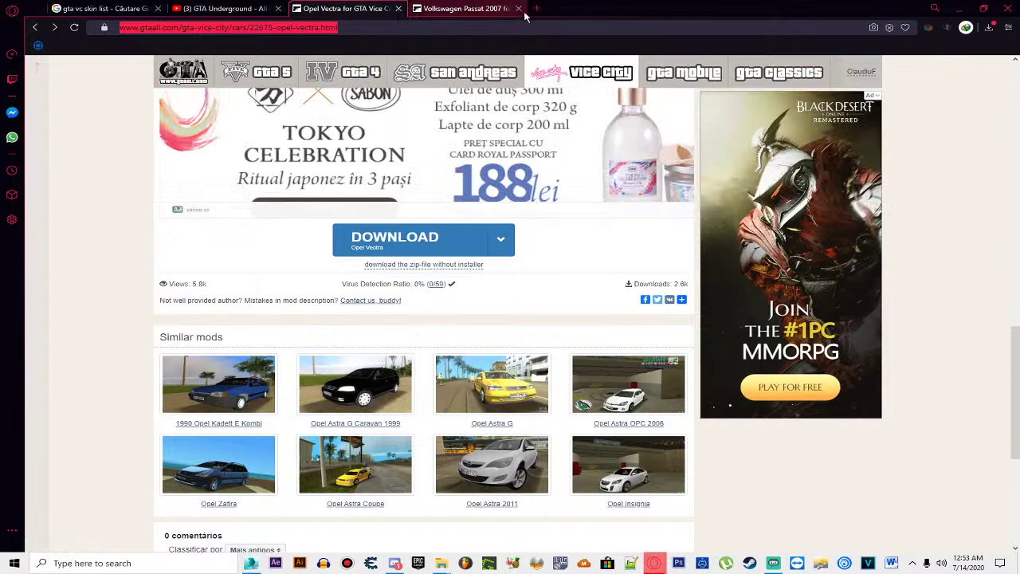
pyautogui.click(538, 8)
pyautogui.hotkey('ctrl', 'v')
pyautogui.press('Return')
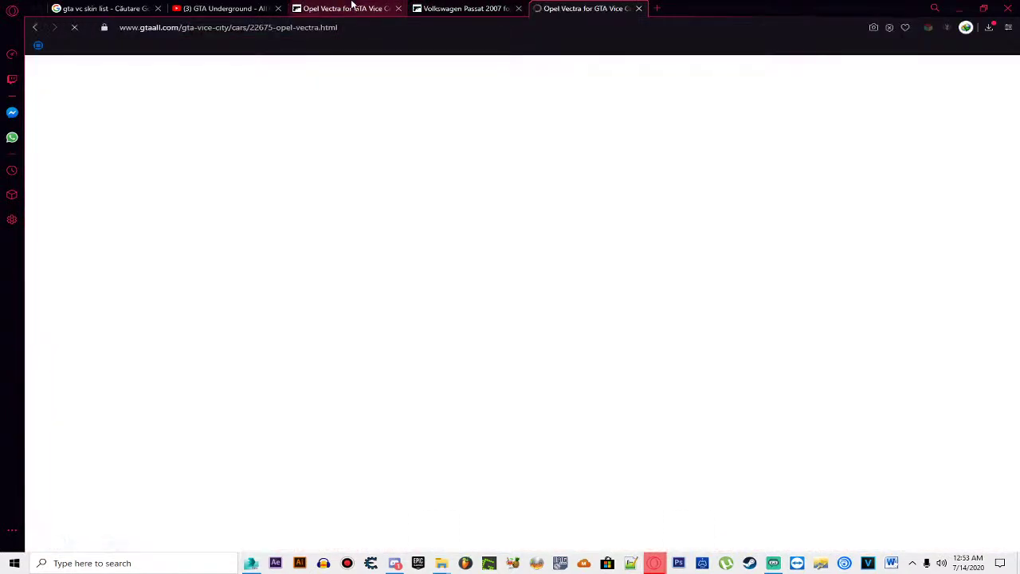
pyautogui.click(351, 7)
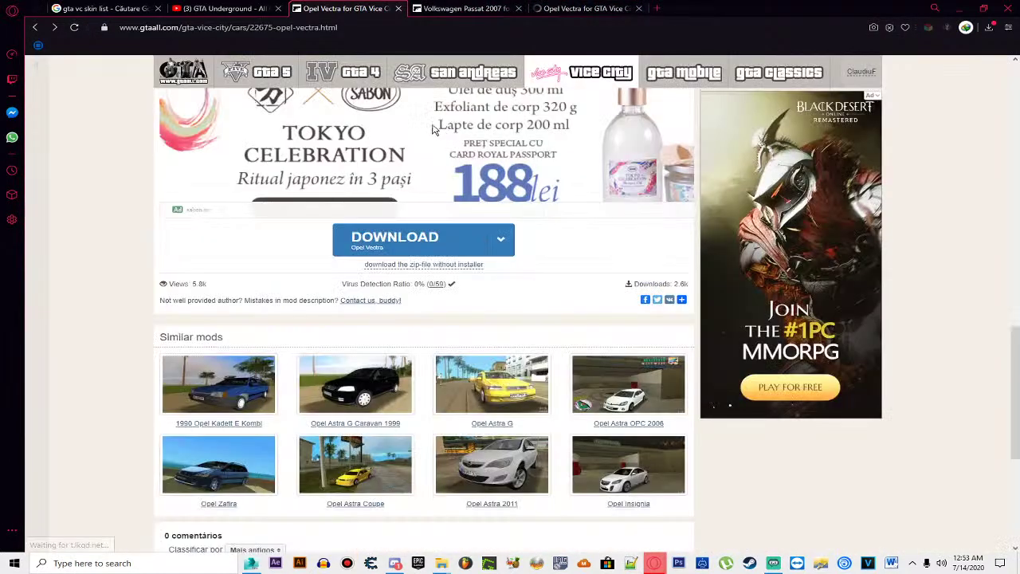
pyautogui.hotkey('alt', 'Left')
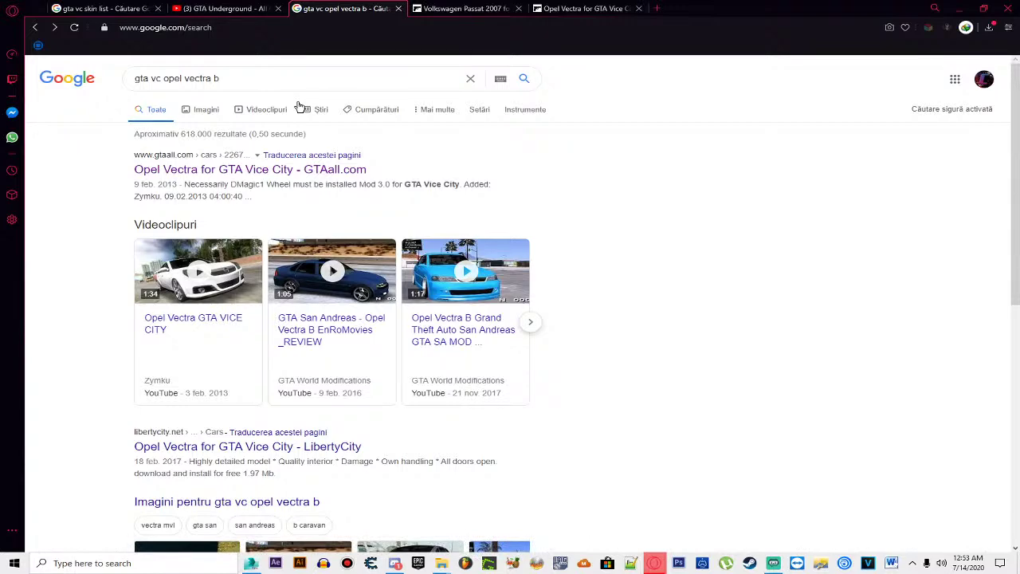
# Step: Replace 'vectra b' with 'corsa' in the query to search 'gta vc opel corsa'
pyautogui.scroll(-3, 401, 220)
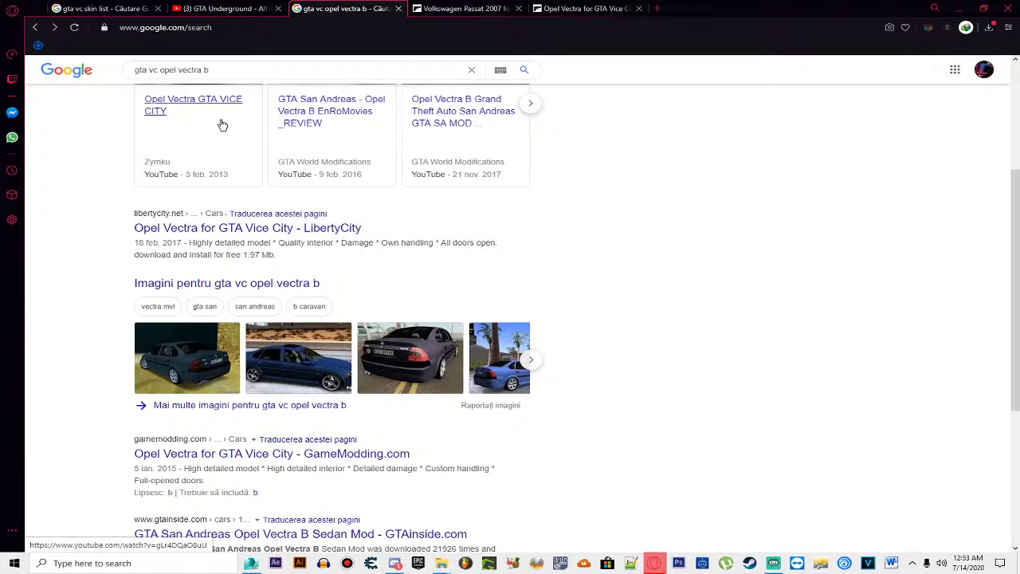
pyautogui.scroll(-1, 222, 125)
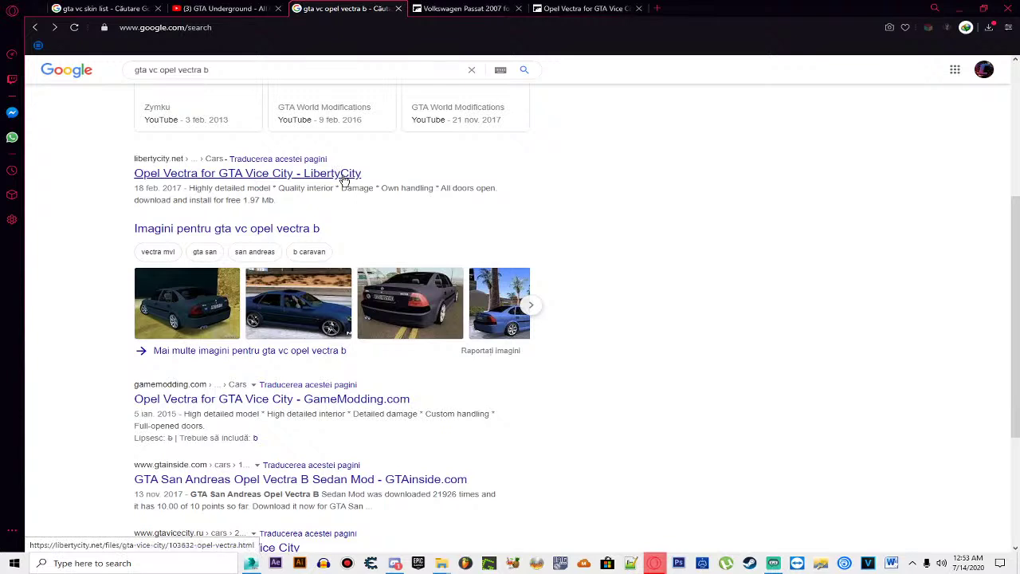
pyautogui.moveTo(236, 70); pyautogui.dragTo(178, 73)
pyautogui.write('corsa')
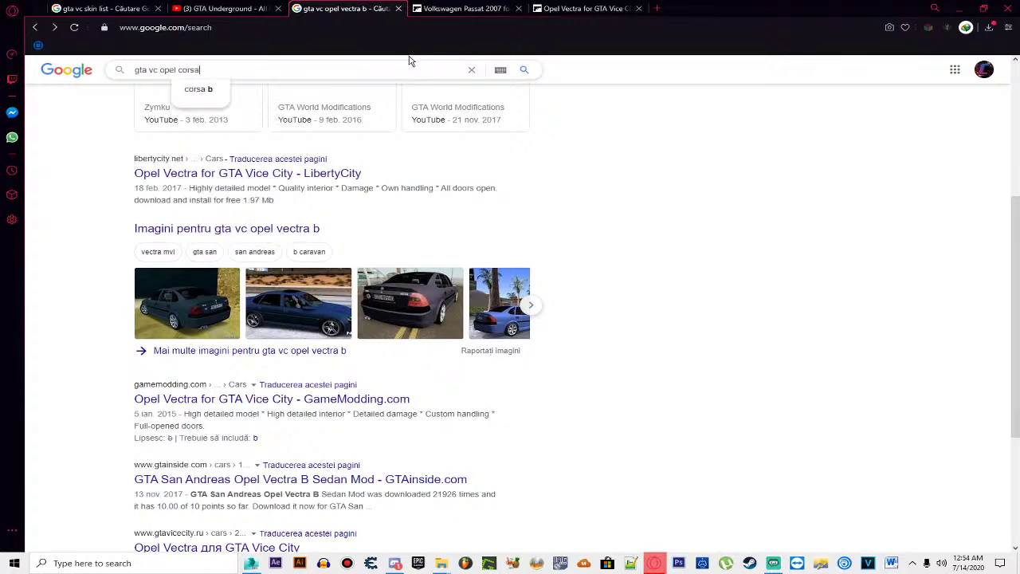
pyautogui.press('Return')
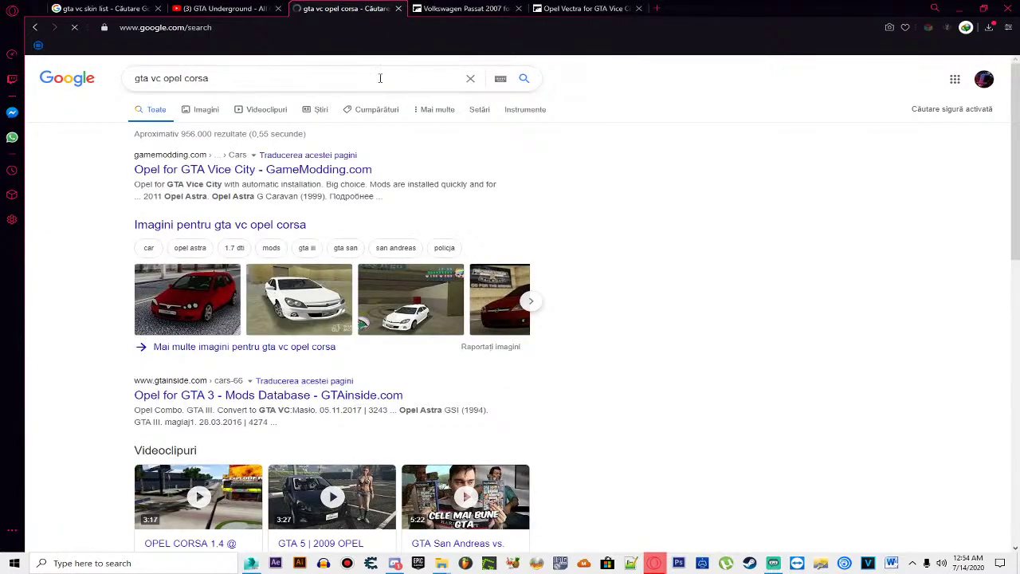
pyautogui.click(292, 171)
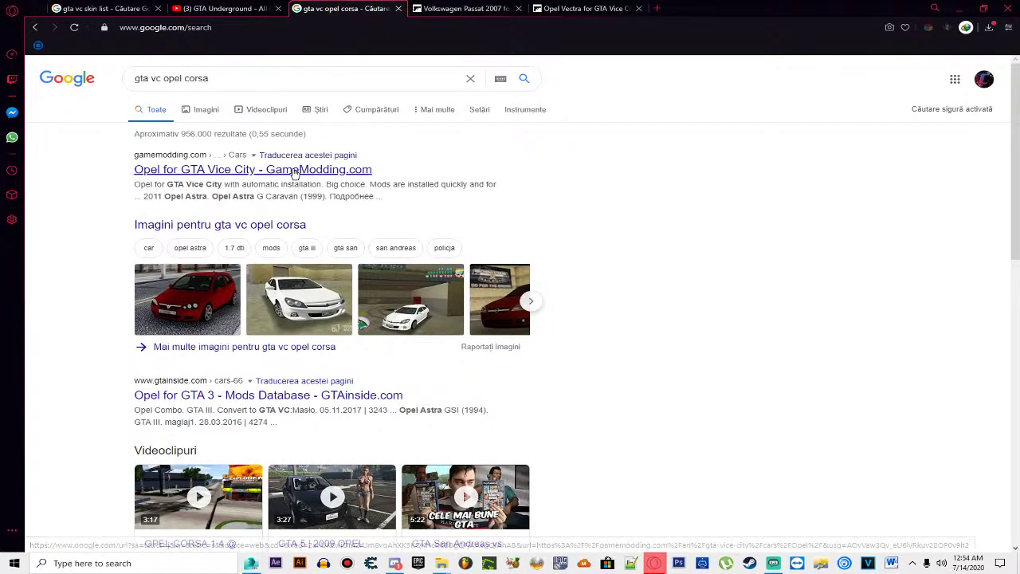
pyautogui.scroll(-6, 293, 174)
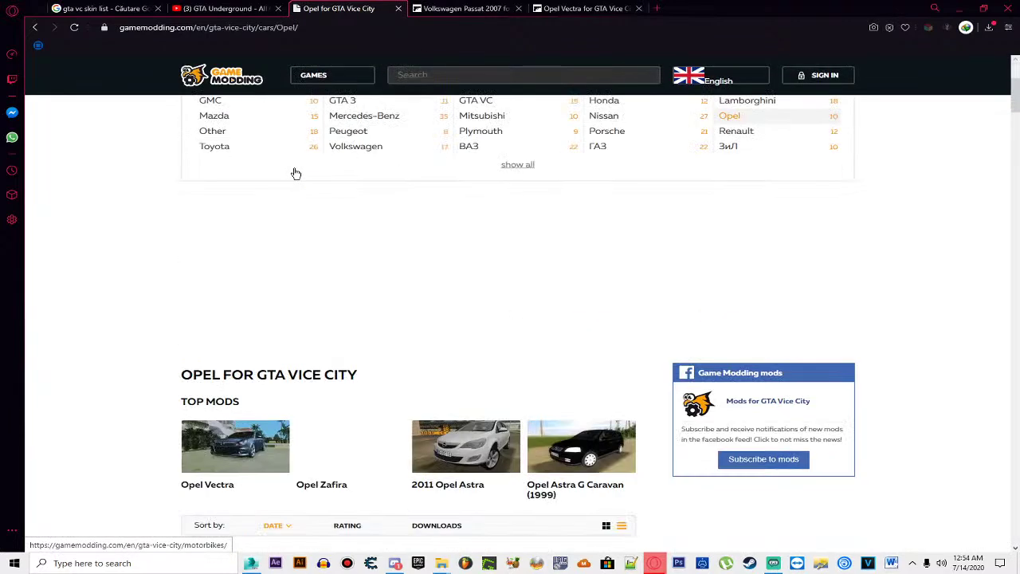
pyautogui.scroll(-14, 295, 174)
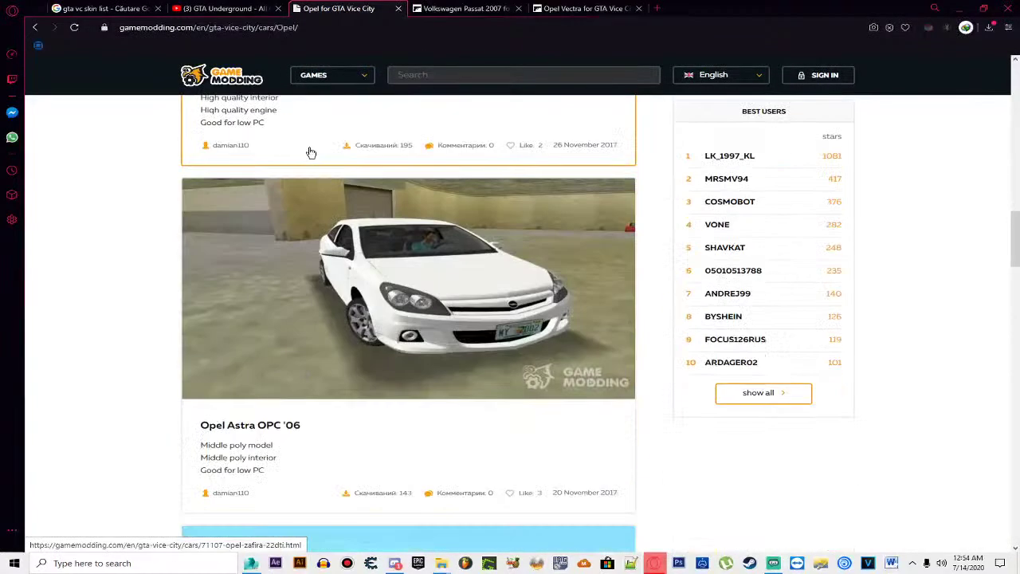
pyautogui.scroll(-15, 310, 160)
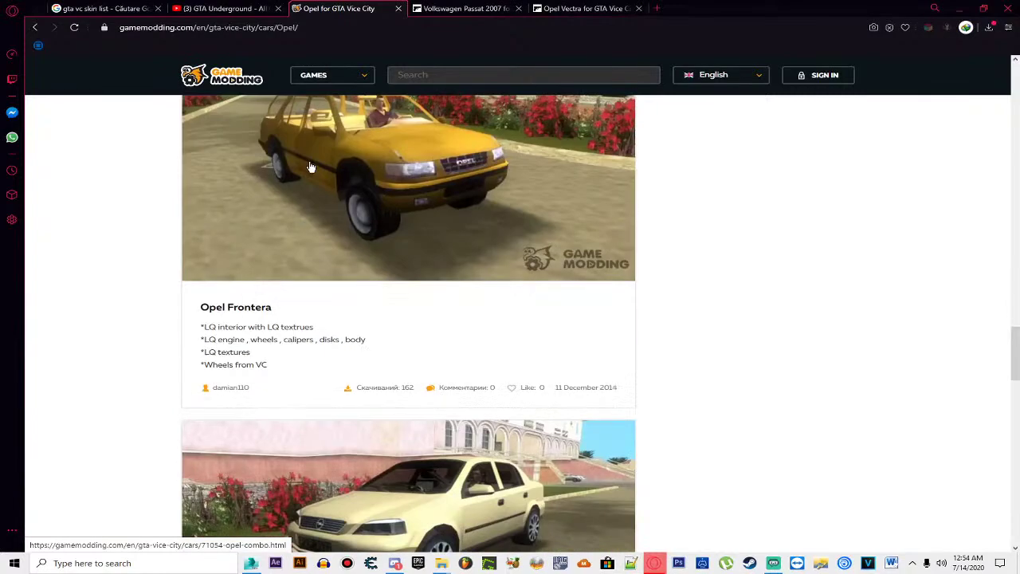
pyautogui.scroll(-14, 311, 166)
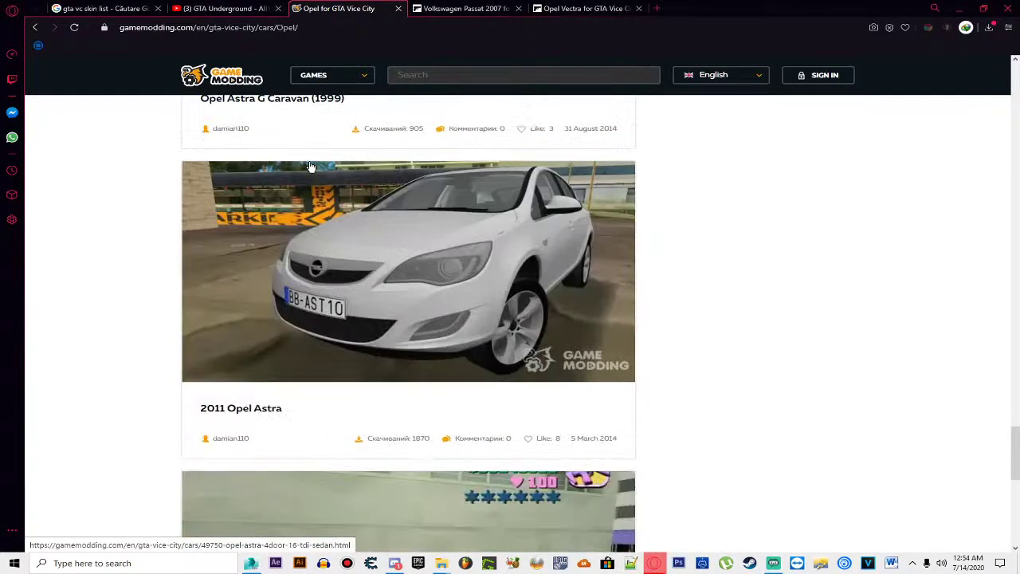
pyautogui.scroll(-5, 311, 167)
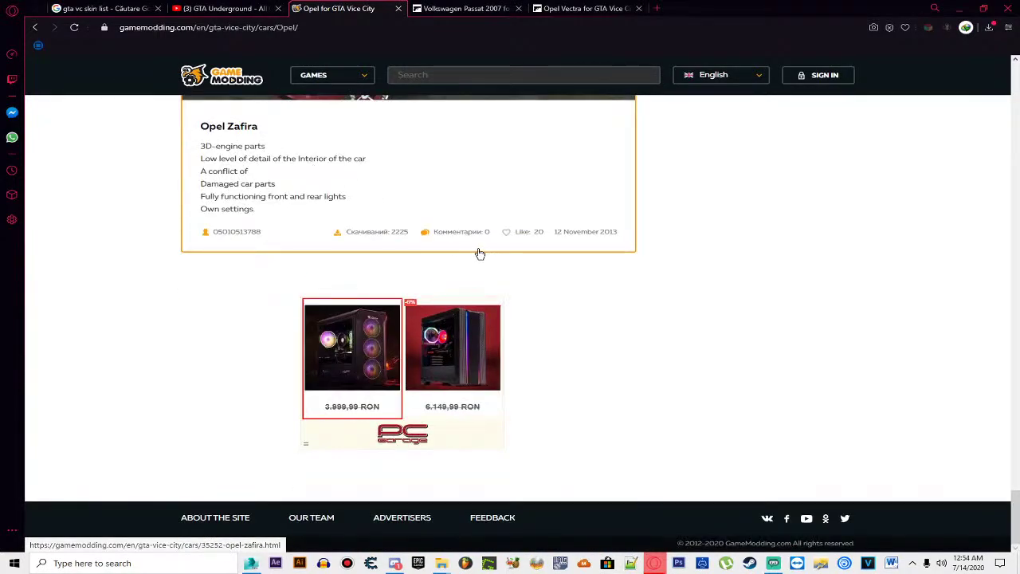
pyautogui.hotkey('alt', 'Left')
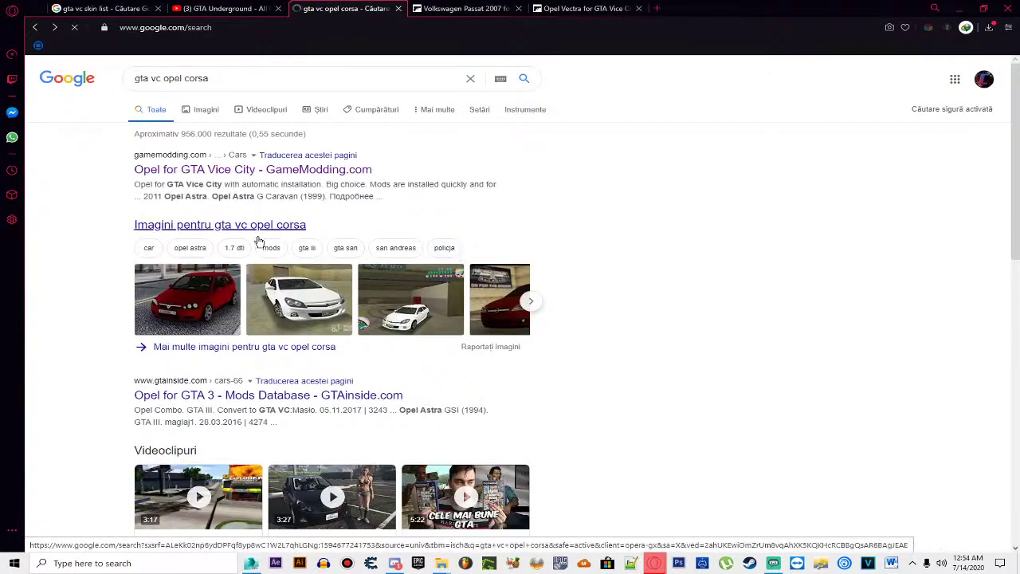
pyautogui.click(254, 227)
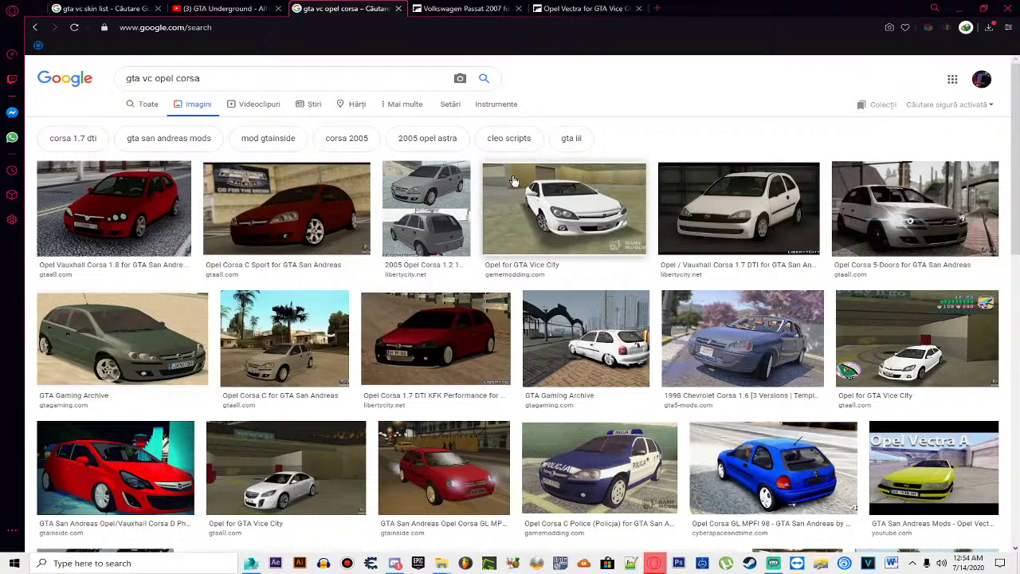
pyautogui.click(130, 199)
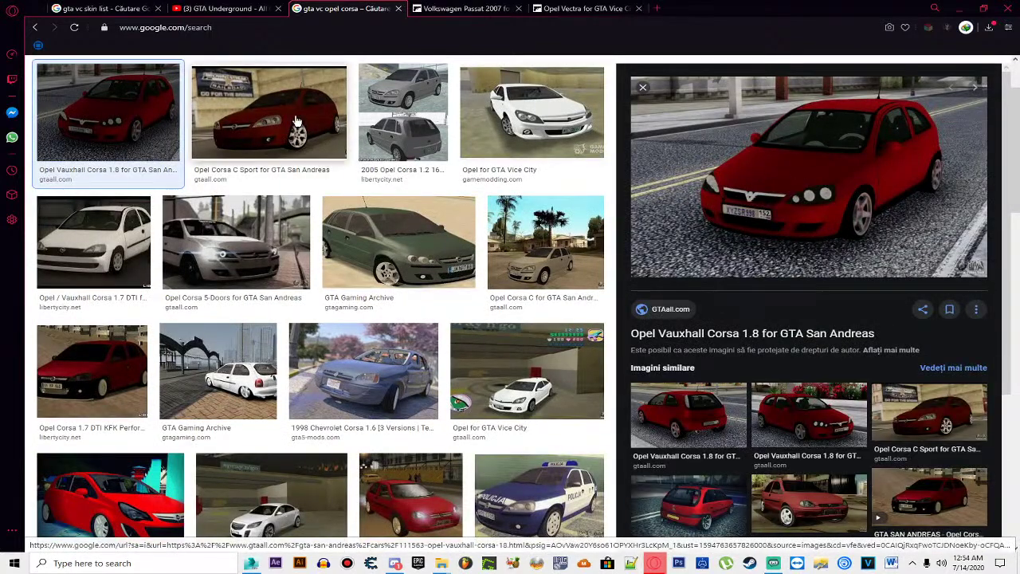
pyautogui.click(296, 103)
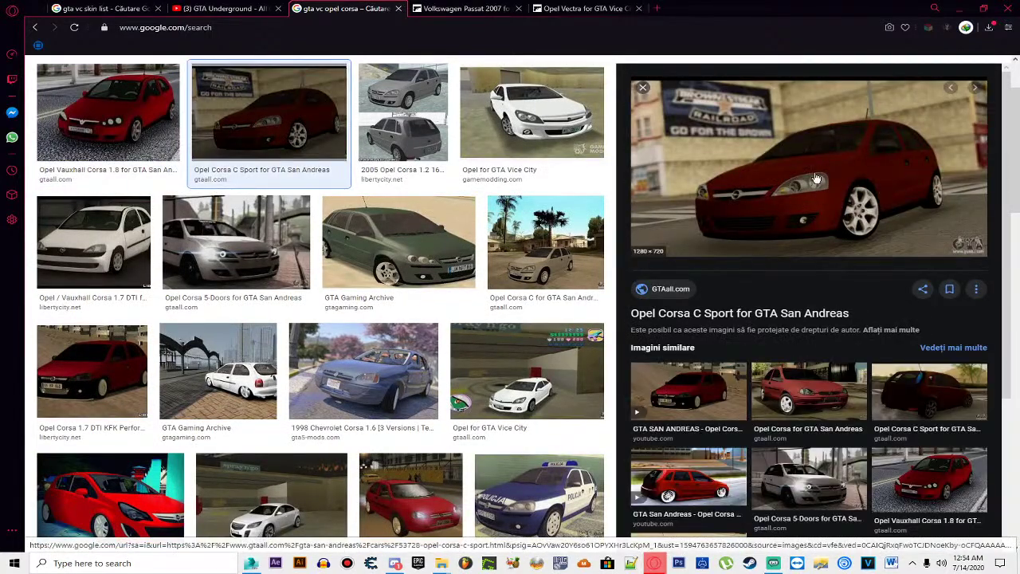
pyautogui.click(111, 120)
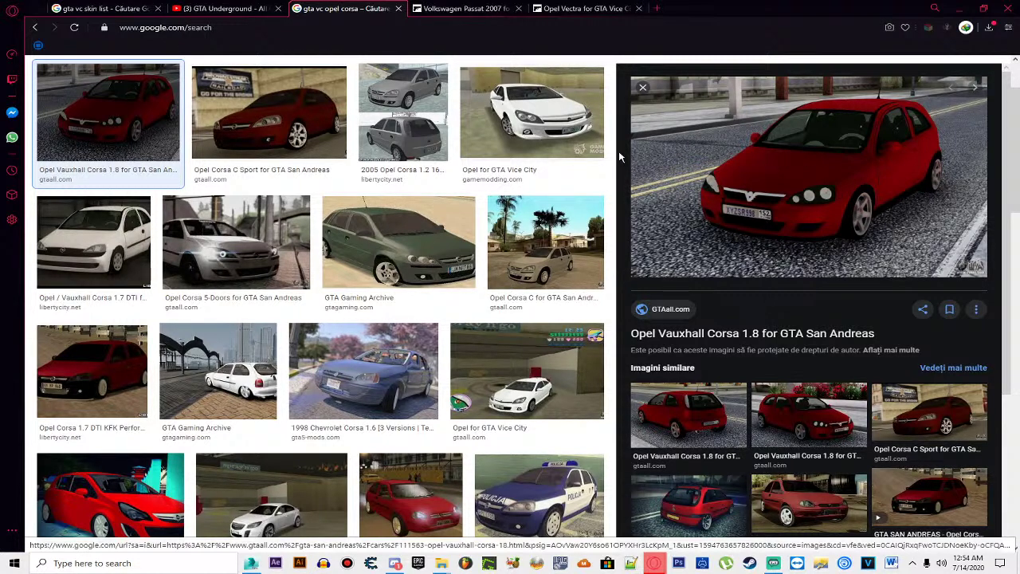
pyautogui.click(288, 112)
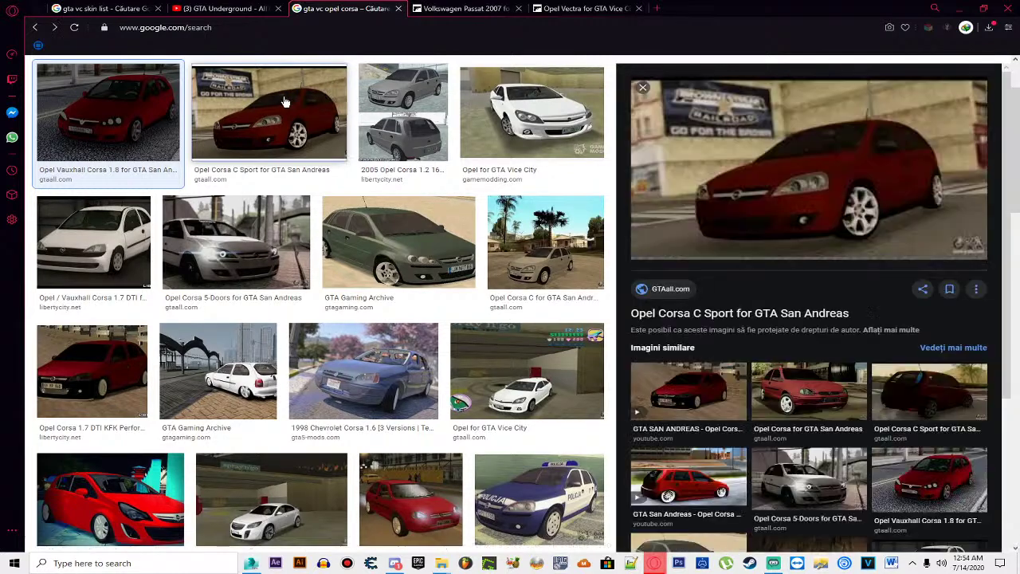
pyautogui.scroll(-1, 287, 103)
pyautogui.scroll(2, 285, 88)
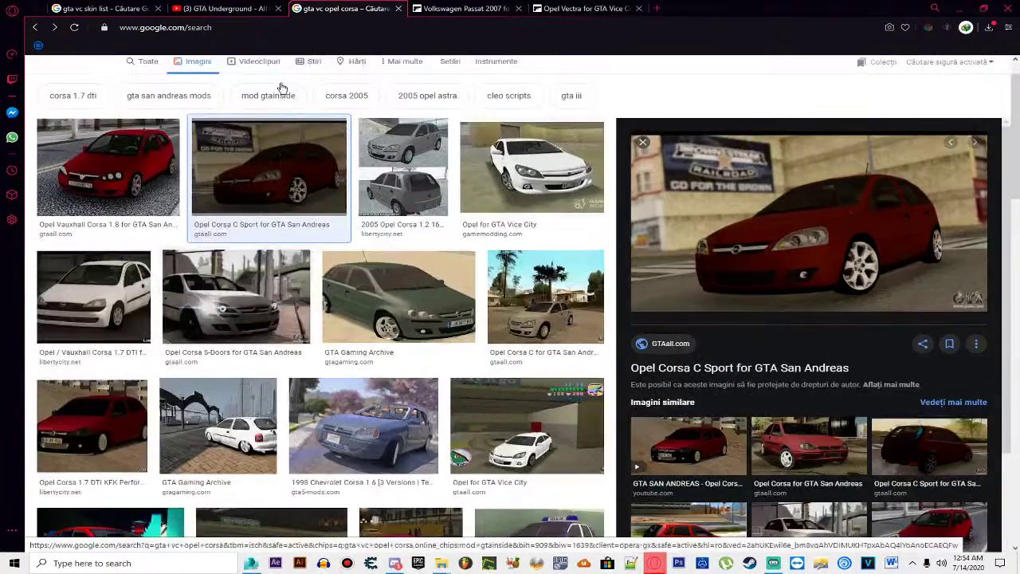
pyautogui.scroll(-1, 278, 86)
pyautogui.press('Escape')
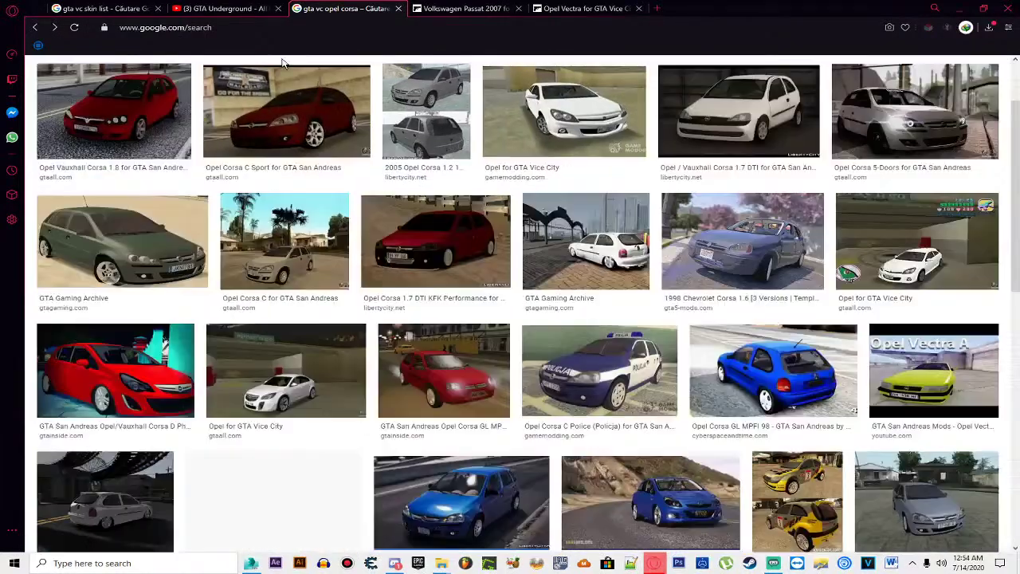
pyautogui.scroll(-4, 485, 239)
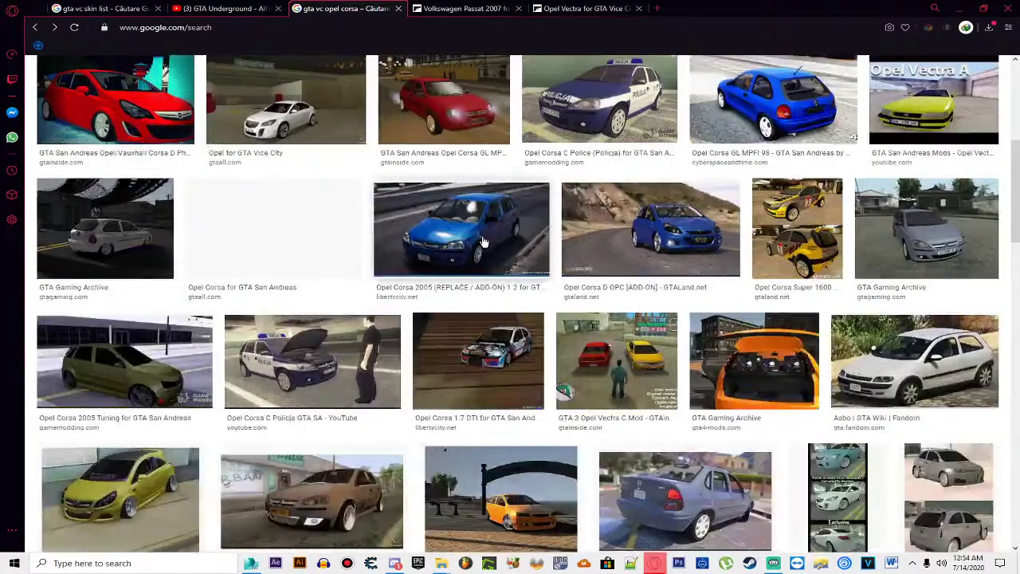
pyautogui.scroll(-3, 484, 241)
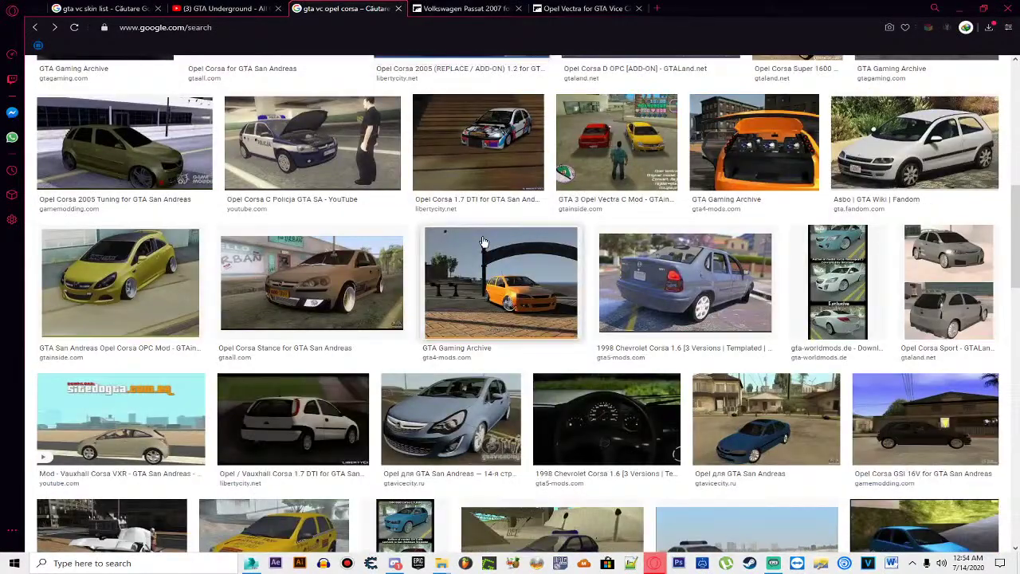
pyautogui.scroll(-4, 483, 241)
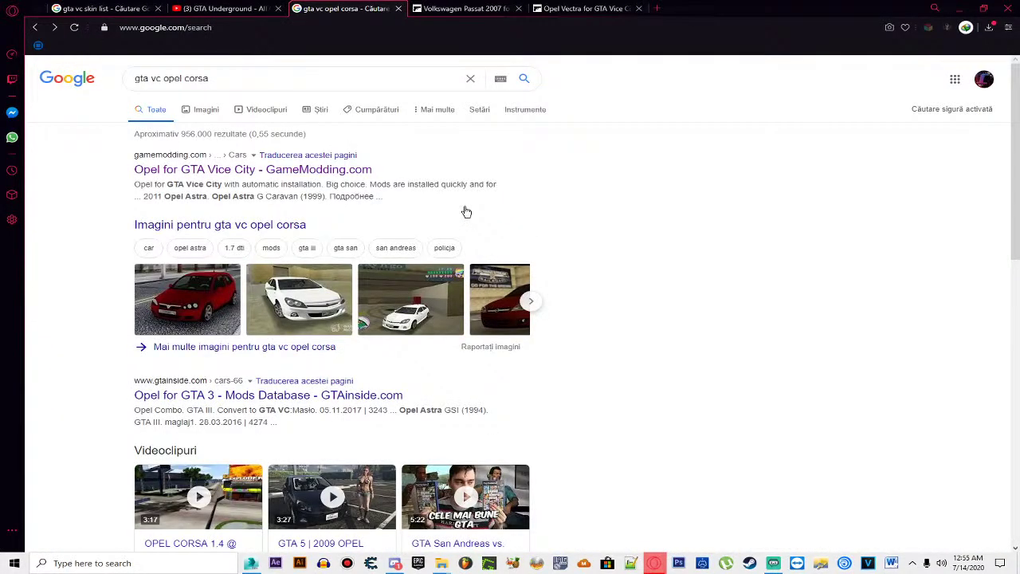
pyautogui.scroll(-5, 466, 201)
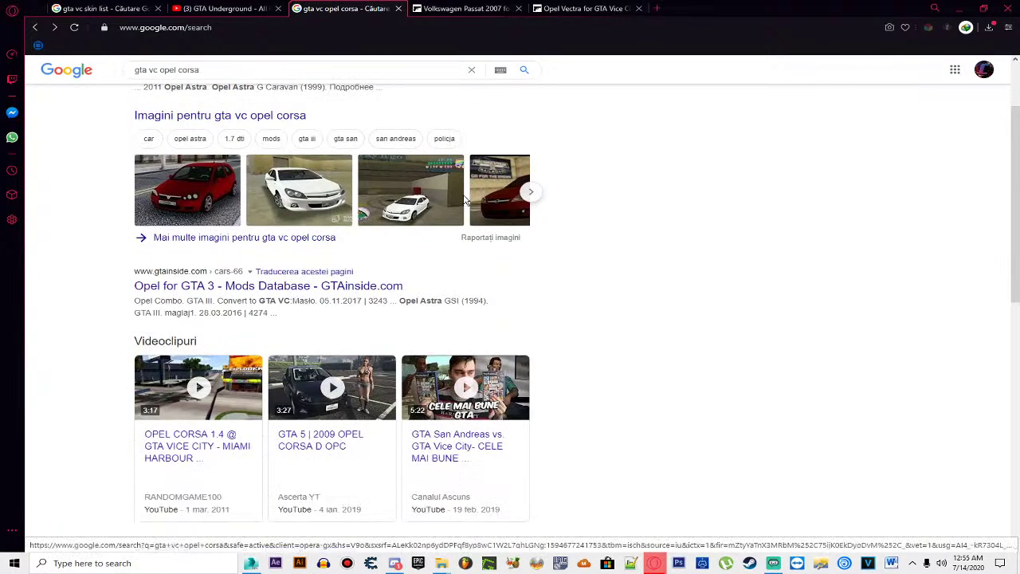
pyautogui.scroll(5, 458, 172)
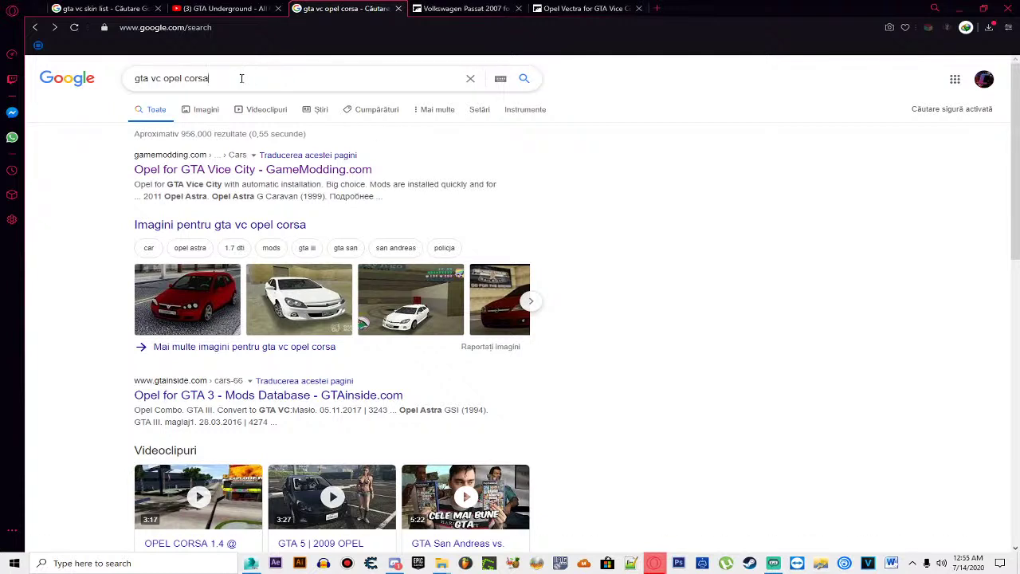
# Step: Search 'astra g bredak' and open GTAall's Opel Astra G Caravan 1999 page, enlarging its screenshot
pyautogui.write('astra g bred')
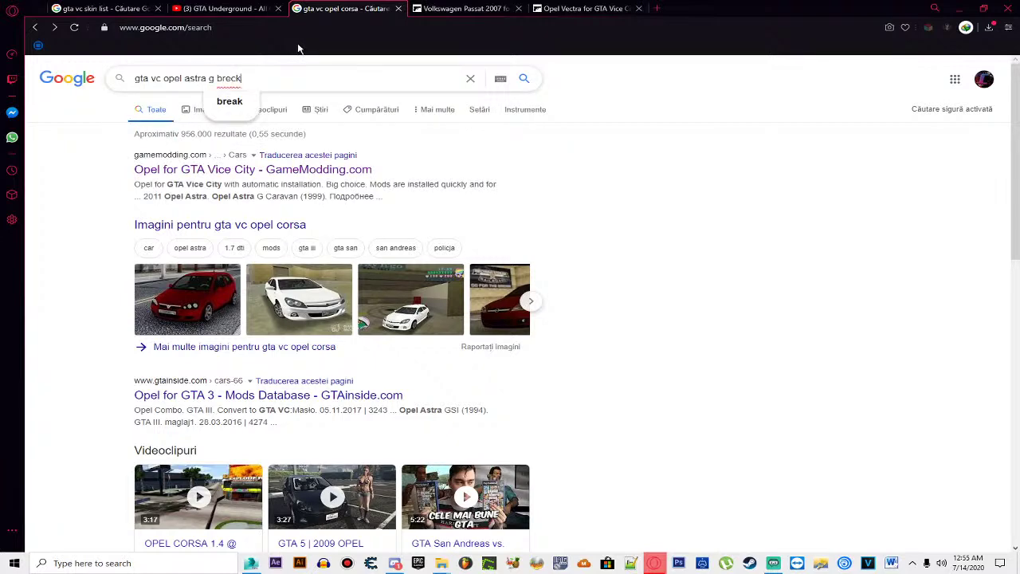
pyautogui.write('ak')
pyautogui.press('Return')
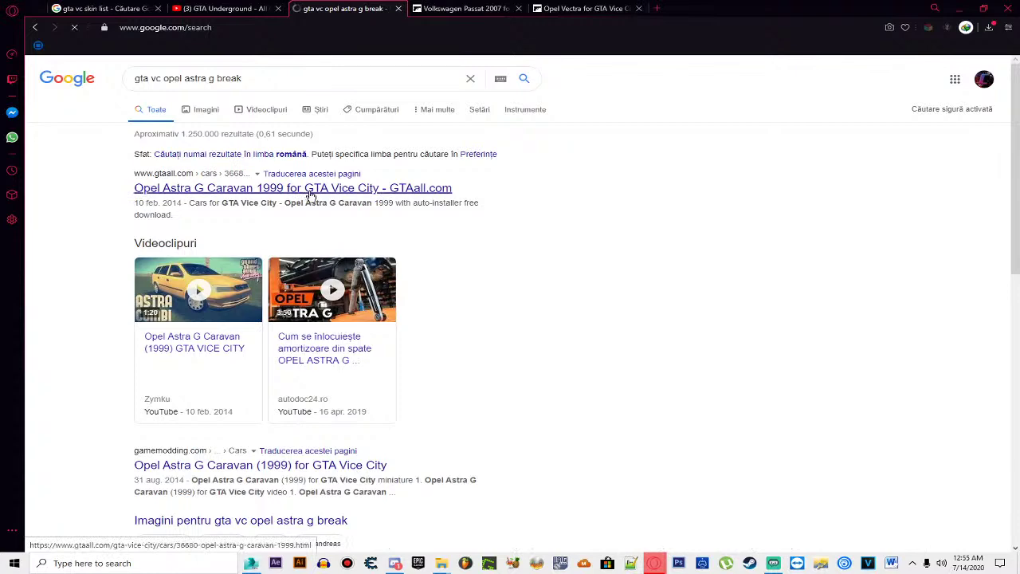
pyautogui.click(311, 188)
pyautogui.scroll(-5, 311, 196)
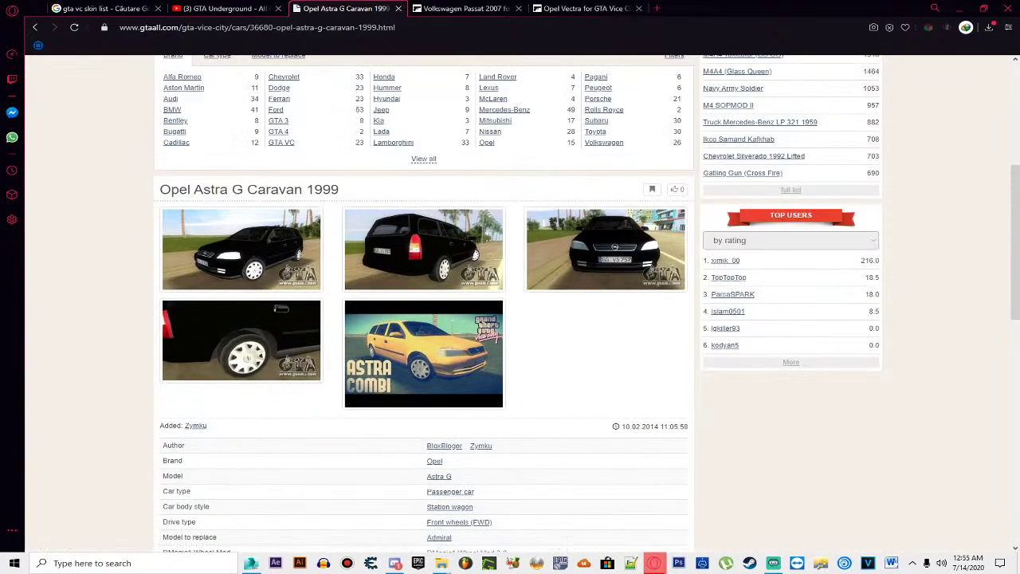
pyautogui.click(396, 329)
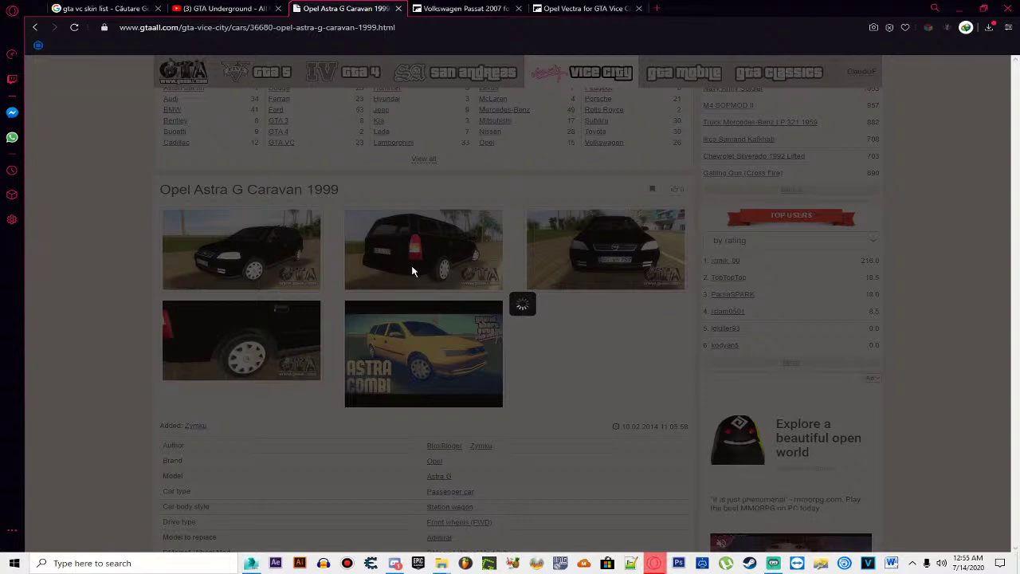
# Step: Close the video preview and reload the Opel Astra mod page address
pyautogui.click(764, 129)
pyautogui.scroll(-2, 259, 258)
pyautogui.scroll(-5, 259, 257)
pyautogui.scroll(1, 273, 155)
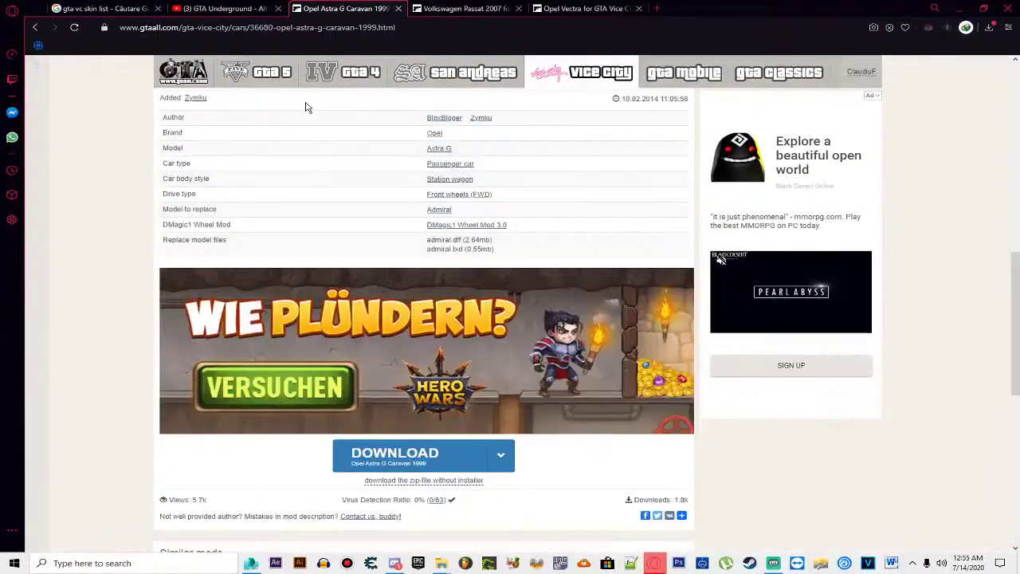
pyautogui.click(293, 29)
pyautogui.press('BackSpace')
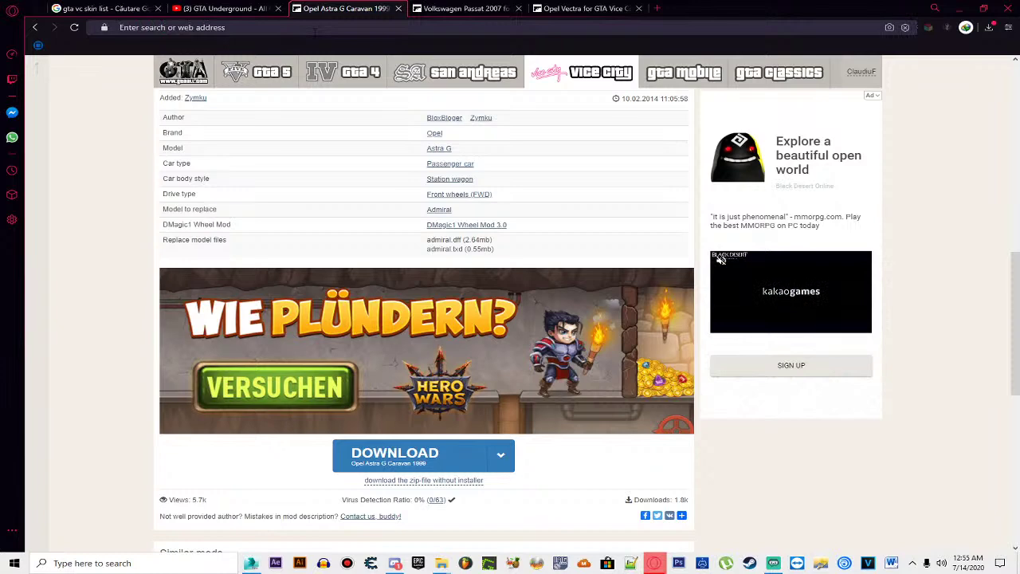
pyautogui.press('F5')
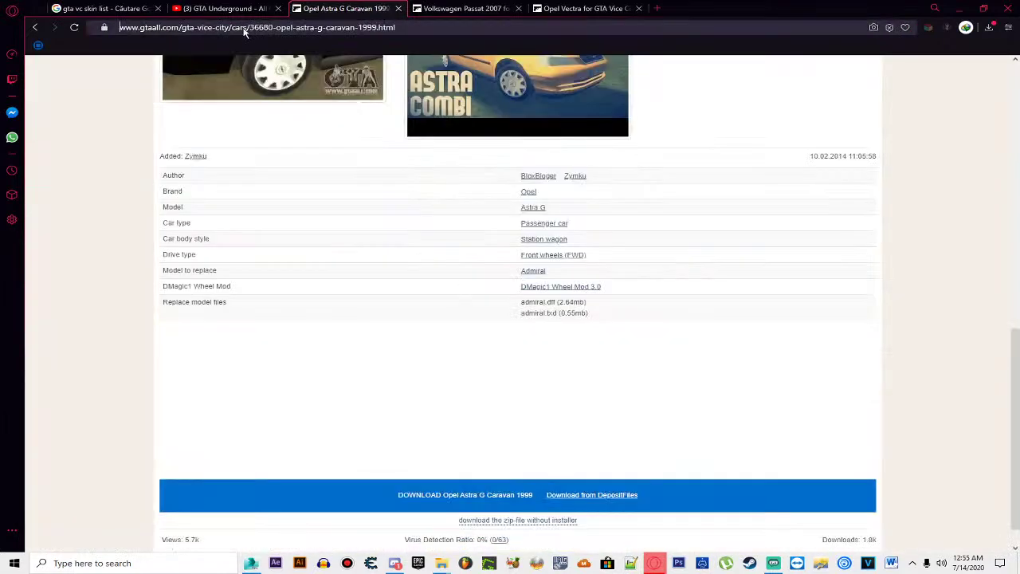
# Step: Copy the mod page address, paste and load it in a new tab, then return to the original tab
pyautogui.rightClick(335, 29)
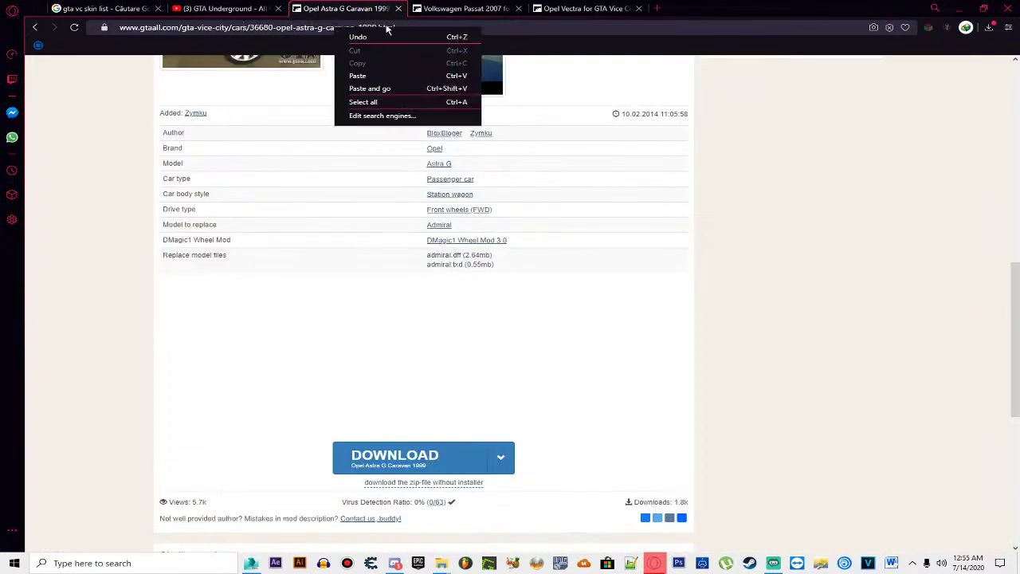
pyautogui.hotkey('ctrl', 'a')
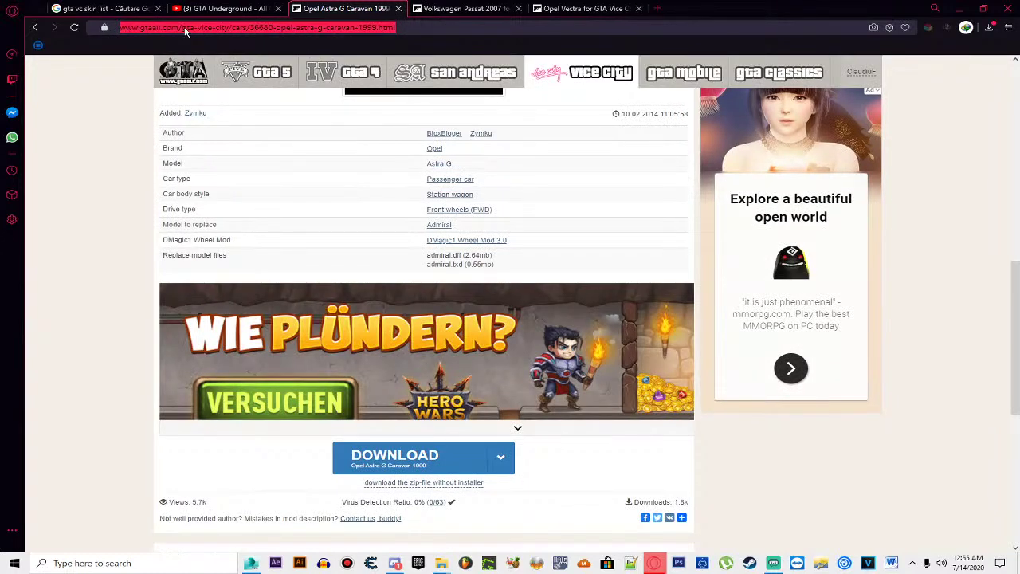
pyautogui.rightClick(185, 31)
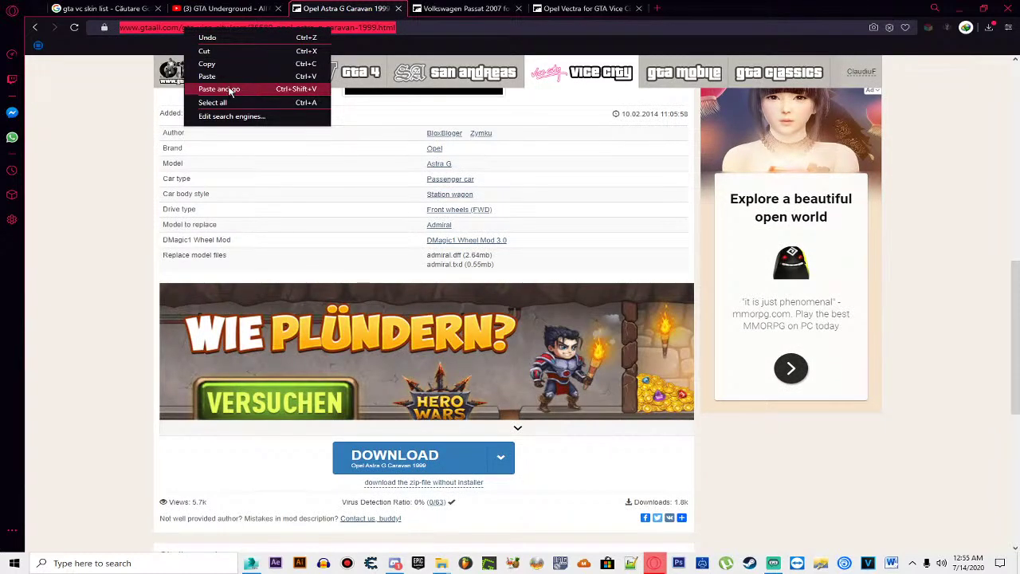
pyautogui.click(228, 64)
pyautogui.click(657, 8)
pyautogui.rightClick(647, 31)
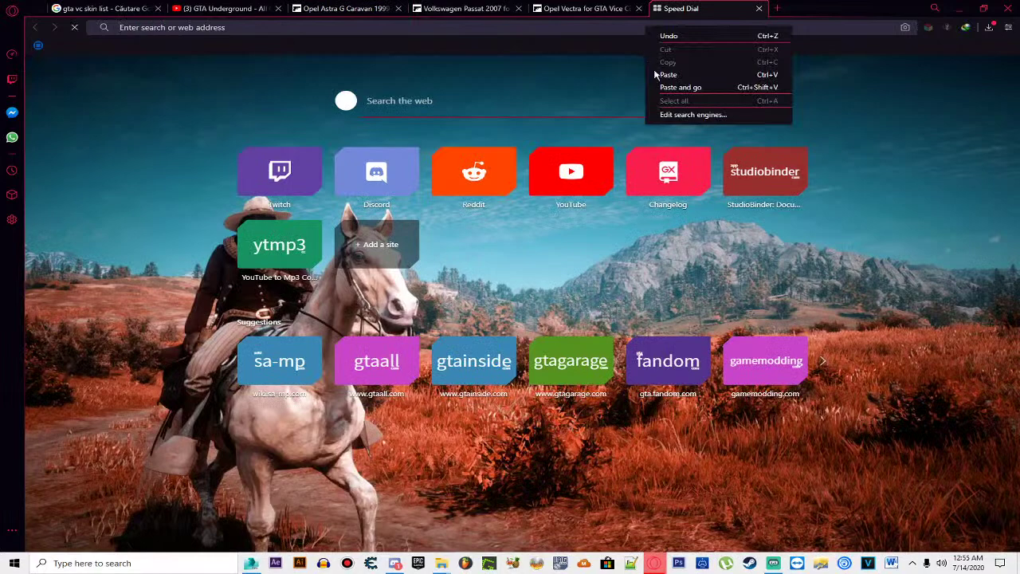
pyautogui.click(680, 87)
pyautogui.click(343, 8)
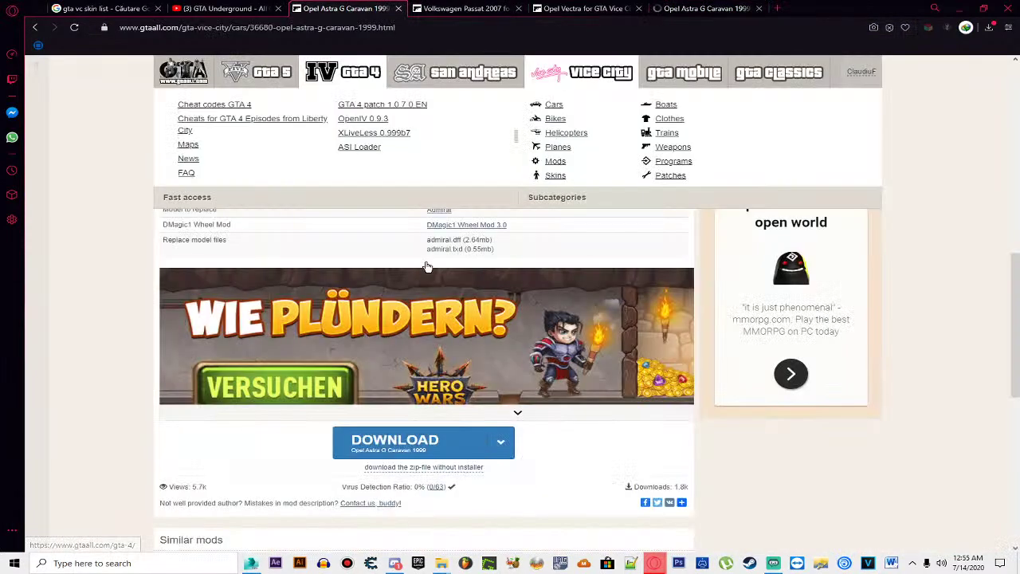
# Step: Go back past the 'astra g break' results to 'gta vc opel corsa' and select the car name in the query
pyautogui.hotkey('alt', 'Left')
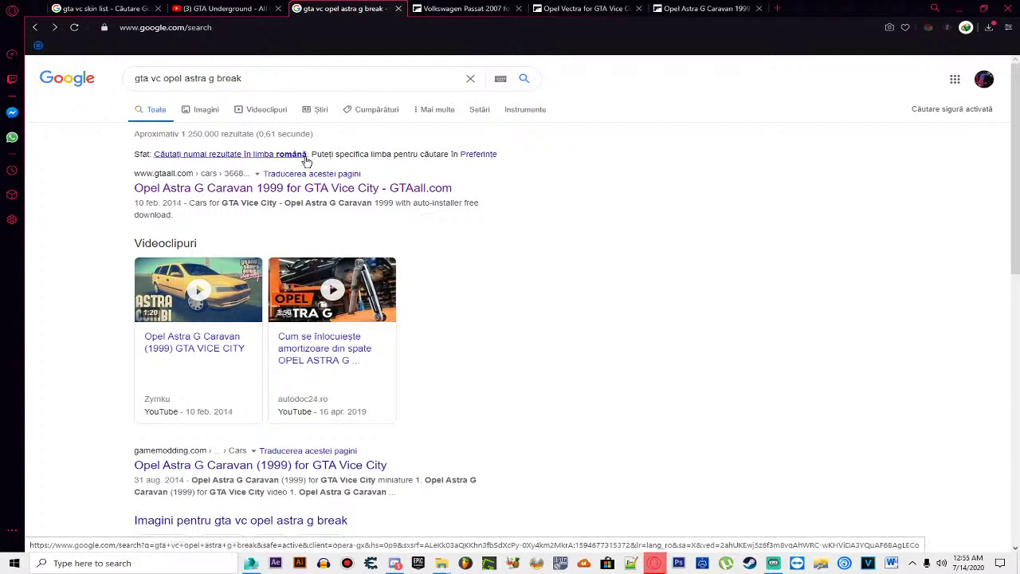
pyautogui.scroll(-3, 307, 162)
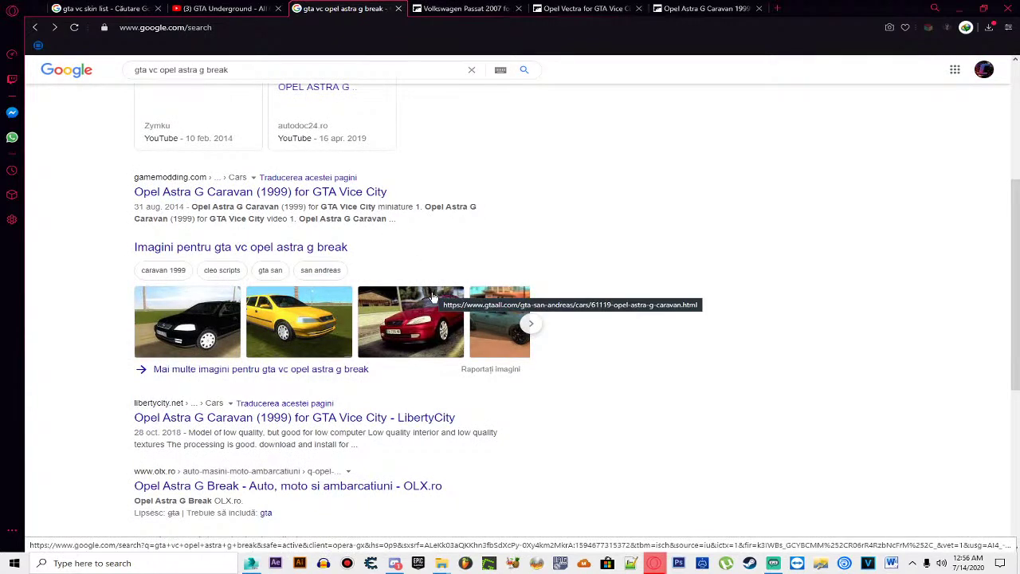
pyautogui.scroll(3, 434, 296)
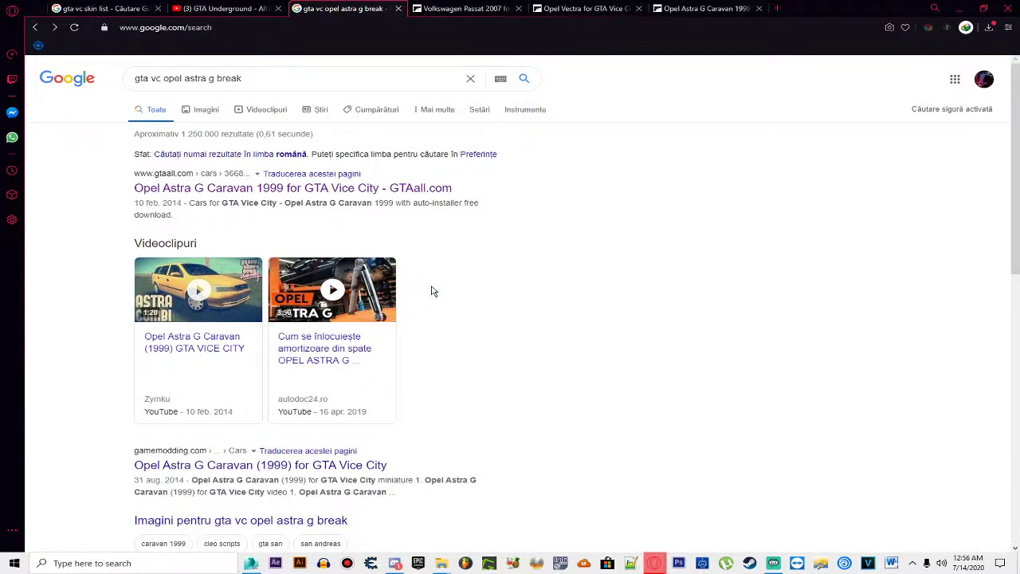
pyautogui.hotkey('alt', 'Left')
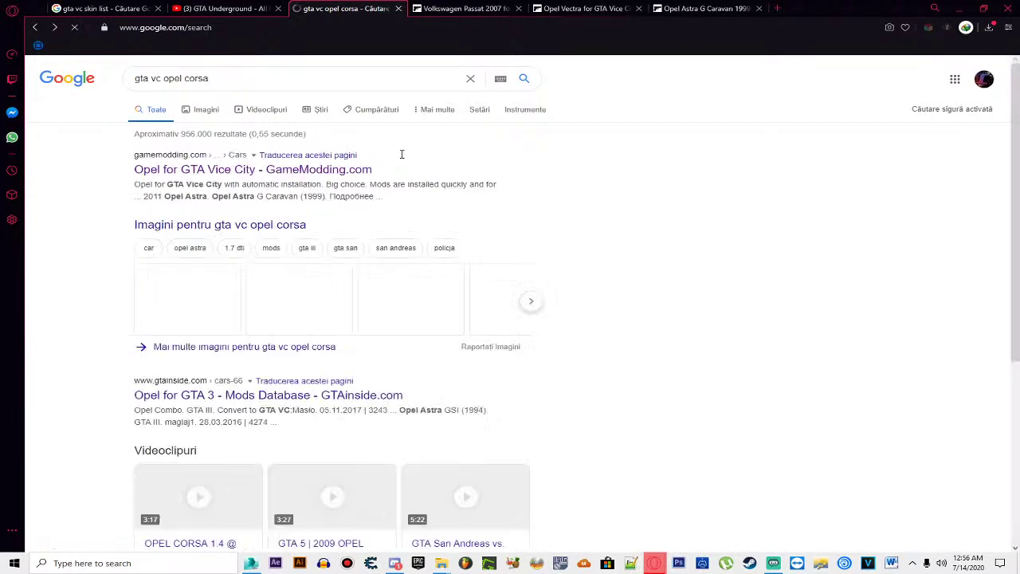
pyautogui.click(250, 74)
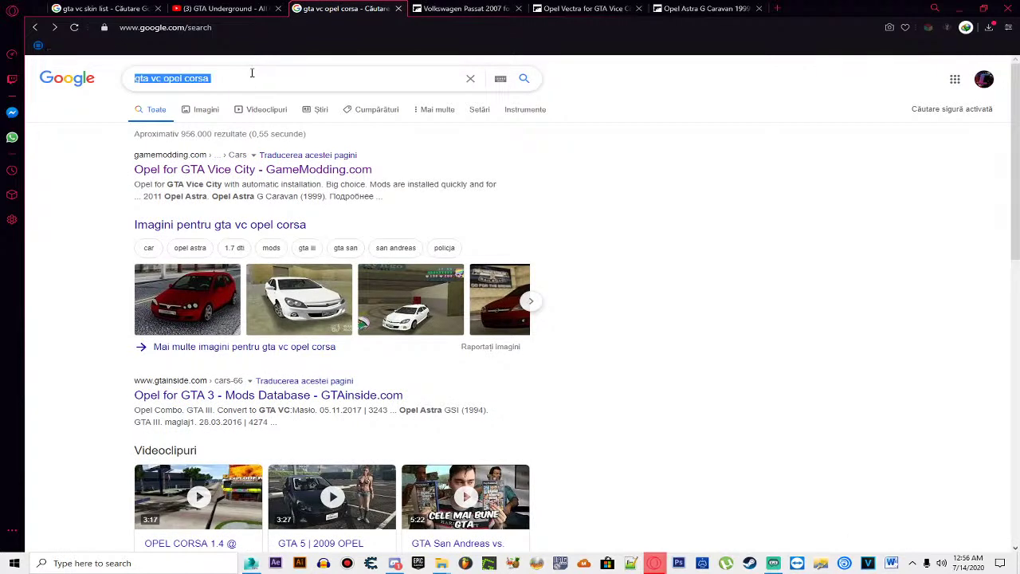
pyautogui.click(243, 77)
# Step: Search 'gta 3 ford mustang' using the suggested query with 'gt' removed
pyautogui.write('f')
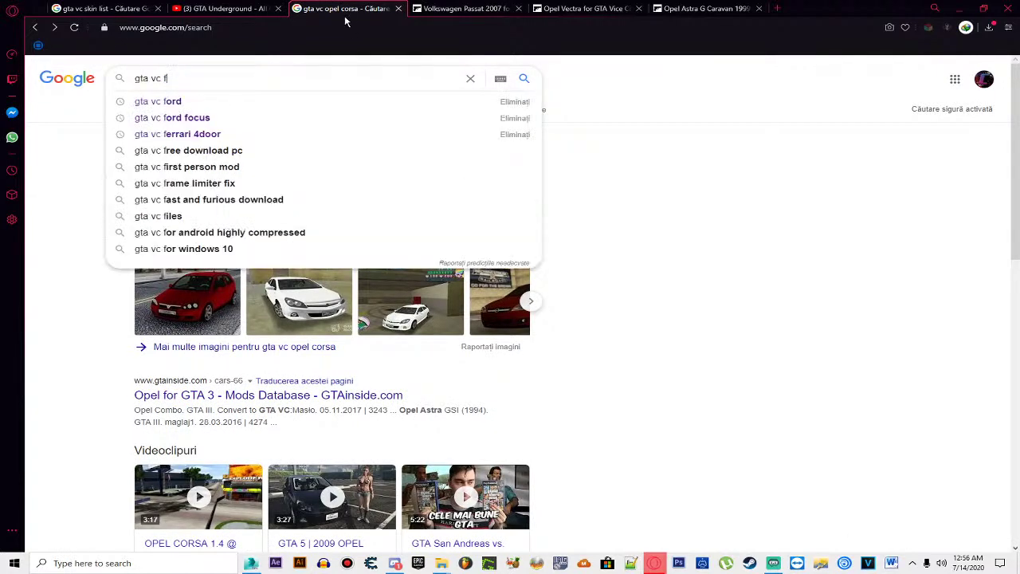
pyautogui.write('ord ,istamg')
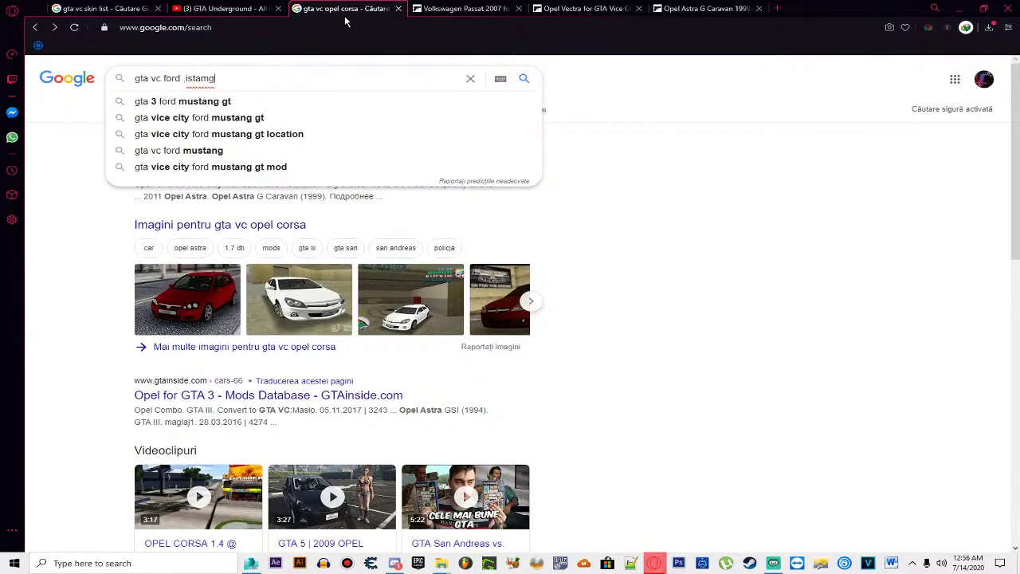
pyautogui.press('Down')
pyautogui.press('BackSpace')
pyautogui.press('BackSpace')
pyautogui.press('BackSpace')
pyautogui.press('Return')
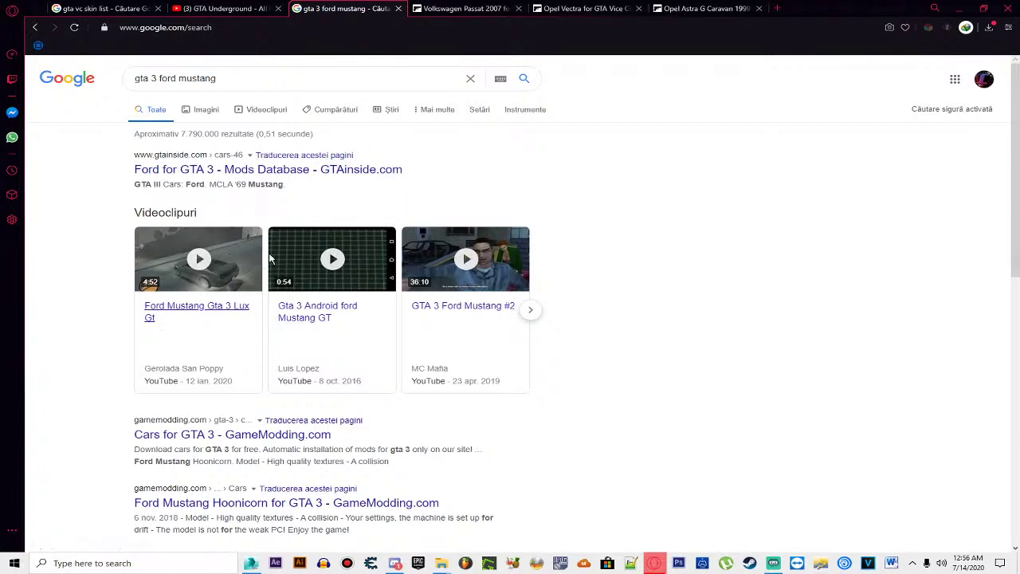
# Step: Replace '3' with 'vc' to search 'gta vc ford mustang'
pyautogui.scroll(-1, 267, 265)
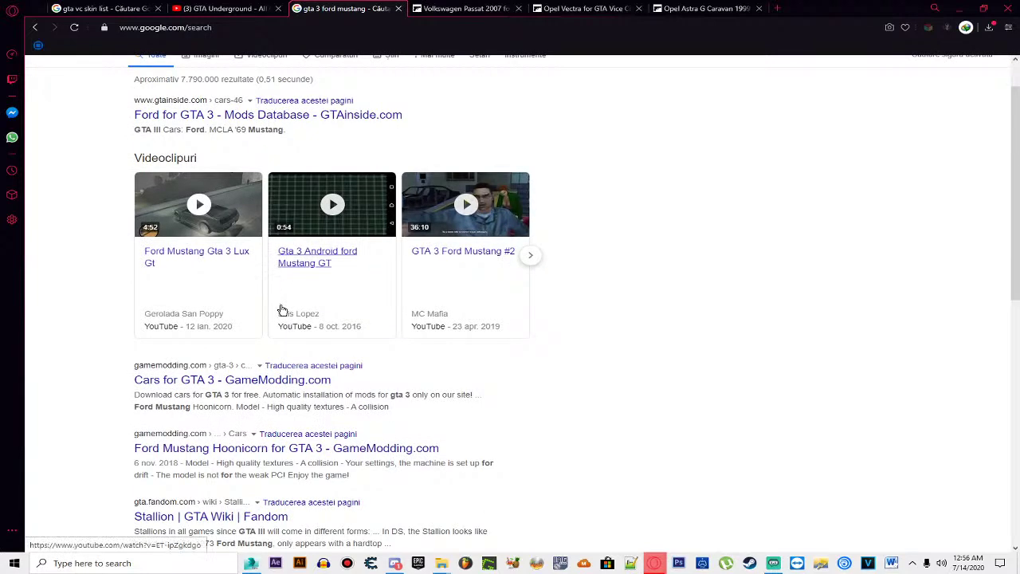
pyautogui.scroll(-1, 282, 305)
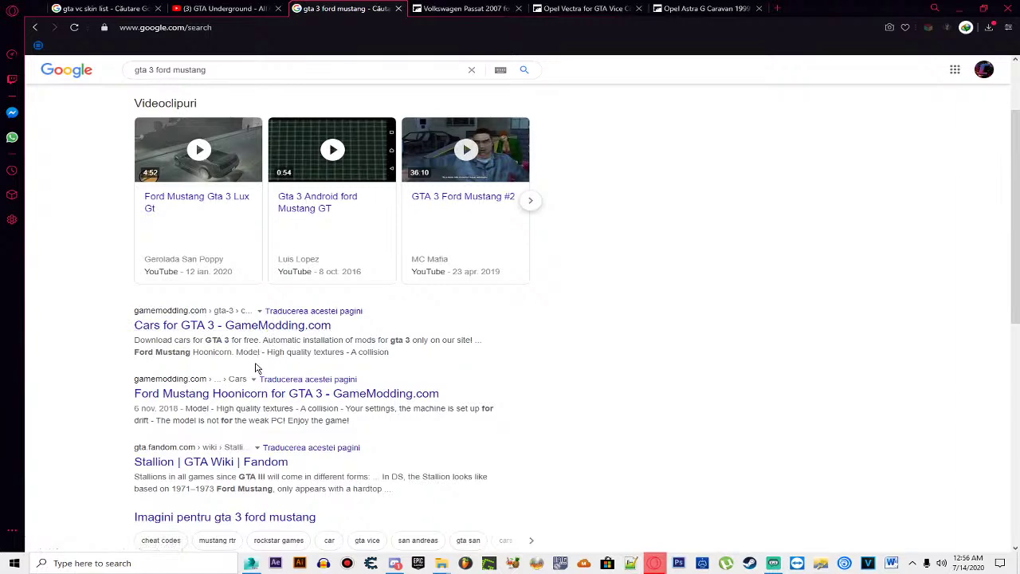
pyautogui.scroll(-4, 255, 362)
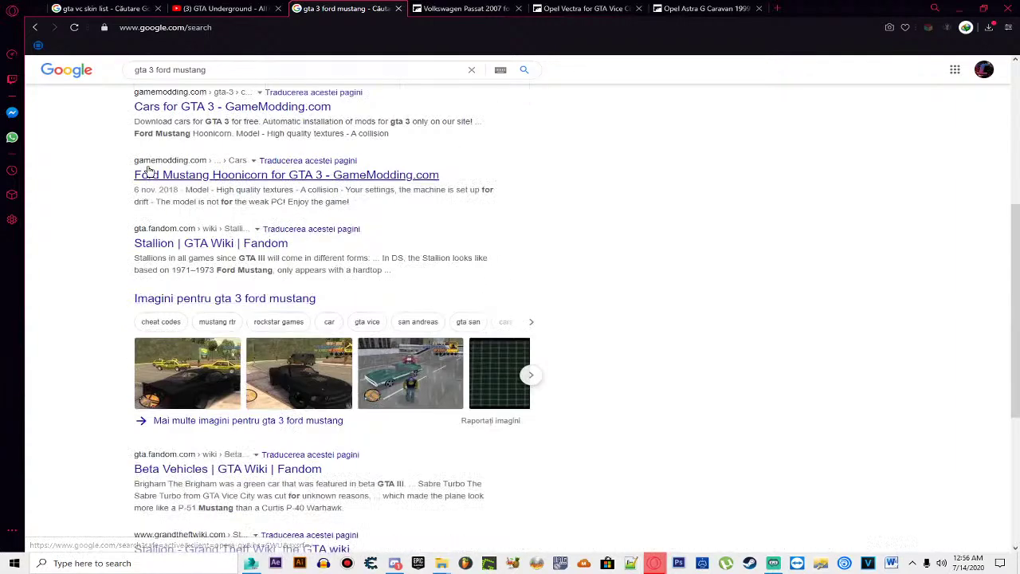
pyautogui.doubleClick(150, 70)
pyautogui.write('vc')
pyautogui.press('Return')
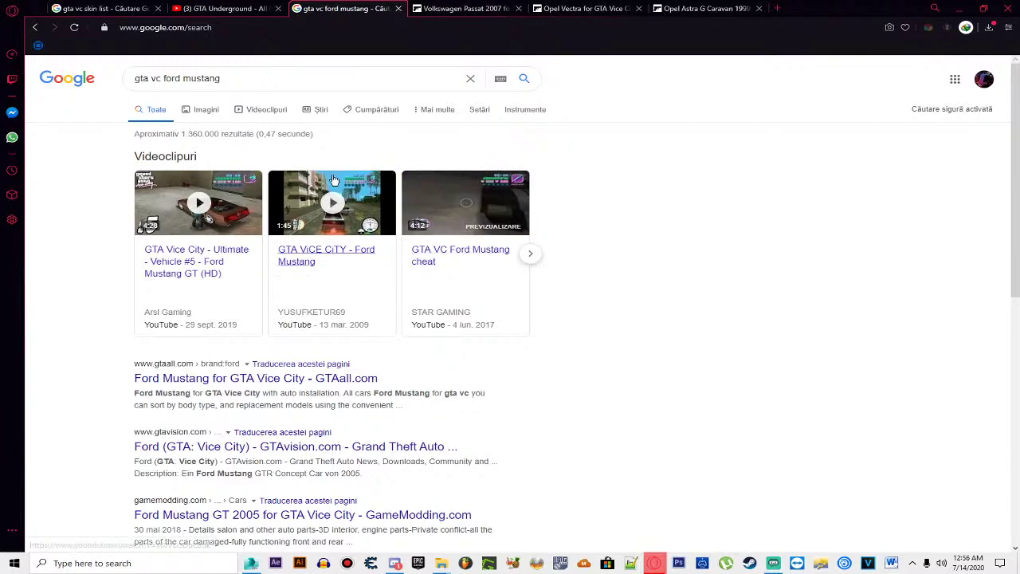
# Step: Copy 'ford mustang' from the query and search "ford mustang '76" in a new tab
pyautogui.moveTo(235, 82); pyautogui.dragTo(182, 82)
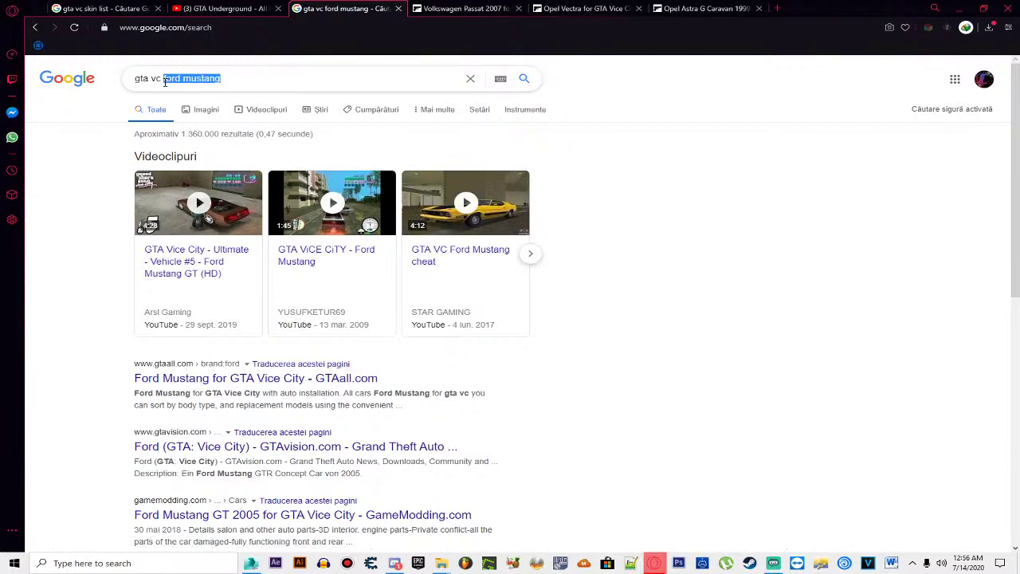
pyautogui.click(984, 8)
pyautogui.click(718, 11)
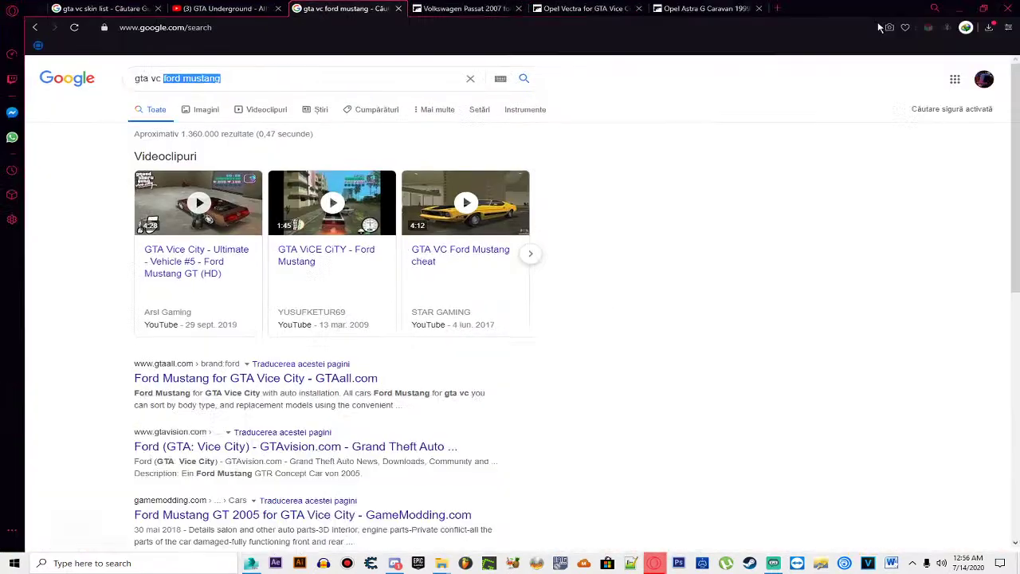
pyautogui.click(779, 8)
pyautogui.hotkey('ctrl', 'v')
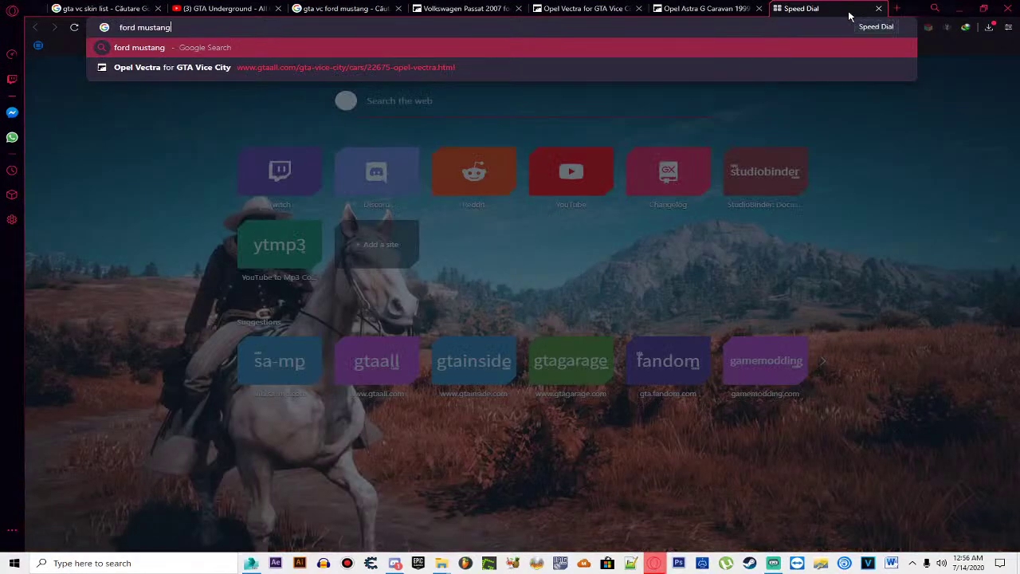
pyautogui.write("'76")
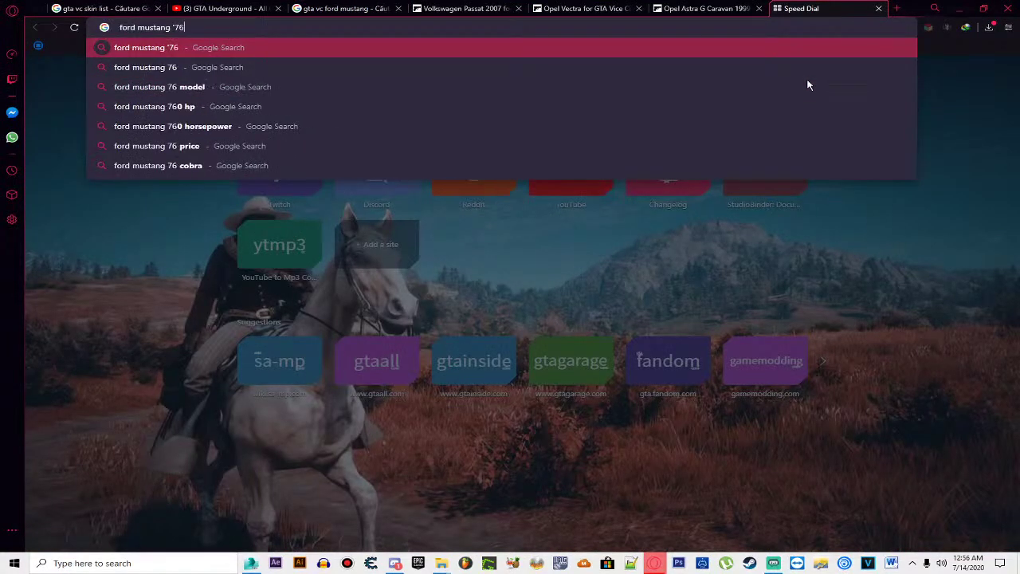
pyautogui.press('Return')
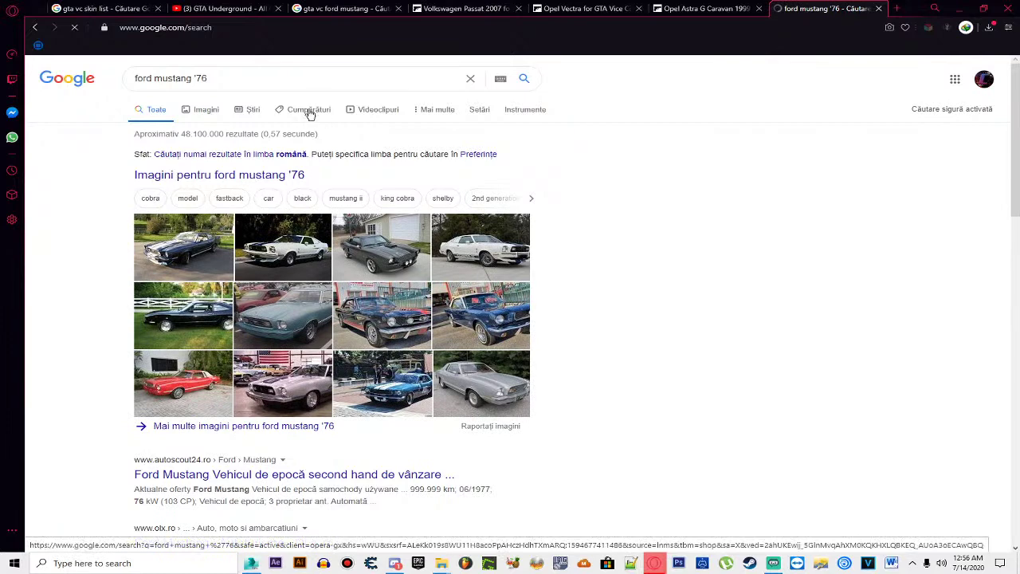
# Step: Open the GTA VC Ford Mustang cheat video in a new tab, view it, then close it
pyautogui.click(326, 8)
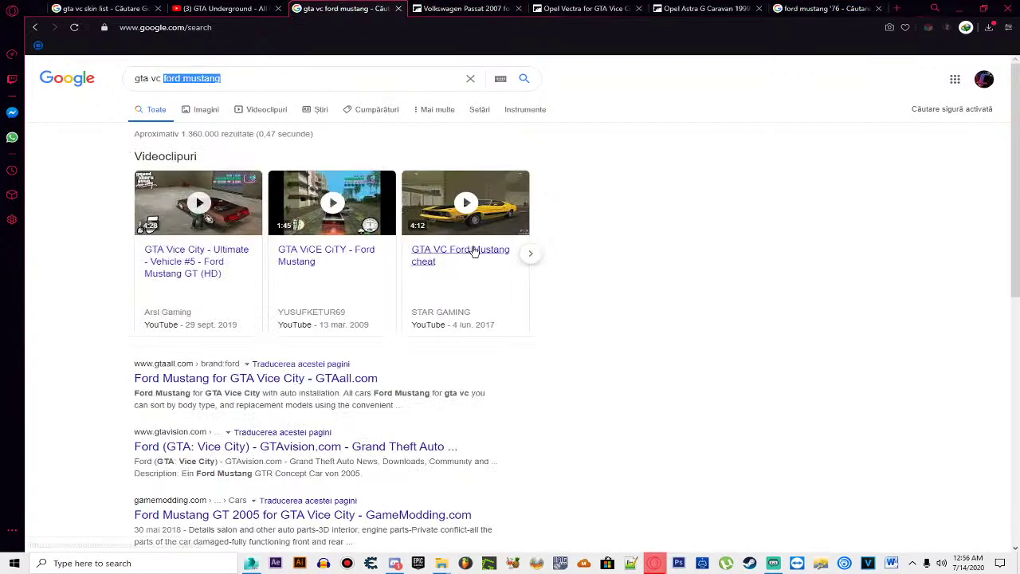
pyautogui.rightClick(454, 257)
pyautogui.click(473, 261)
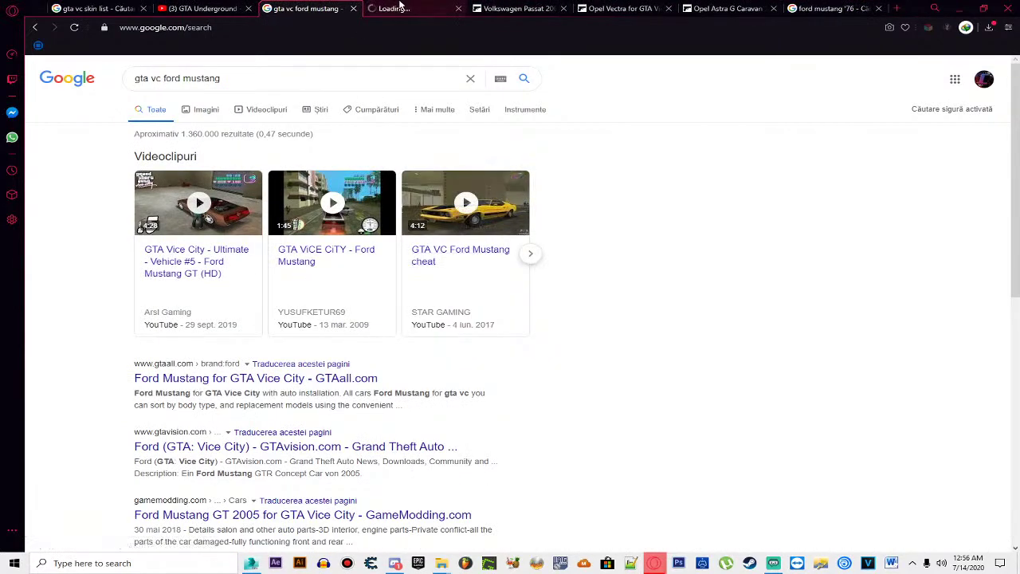
pyautogui.click(411, 10)
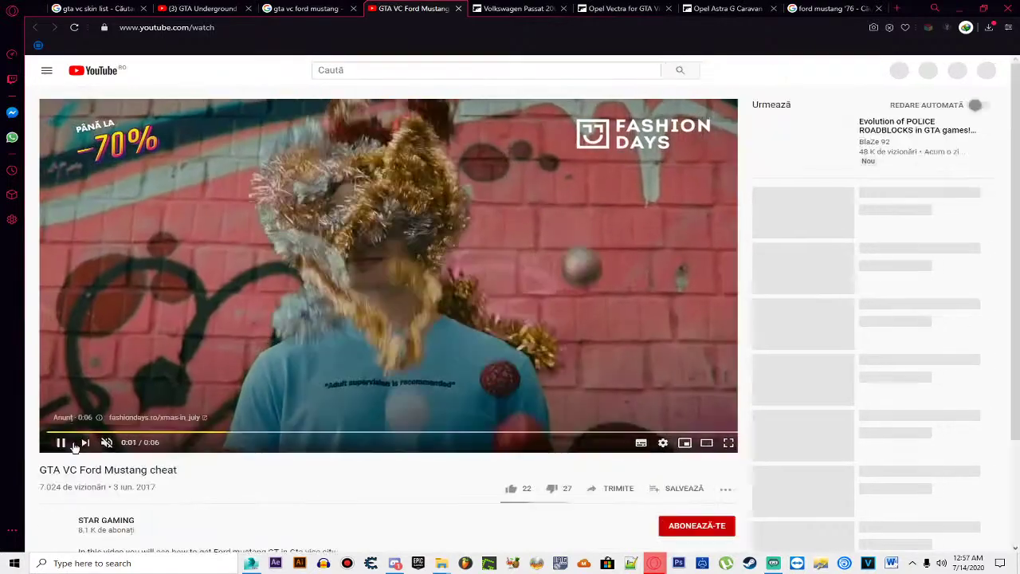
pyautogui.scroll(-2, 124, 428)
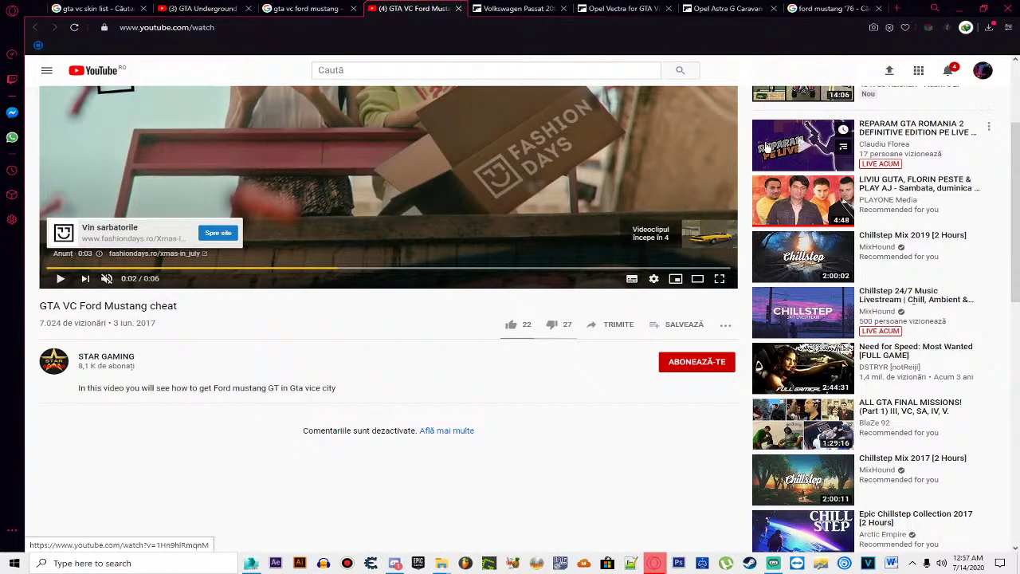
pyautogui.click(458, 8)
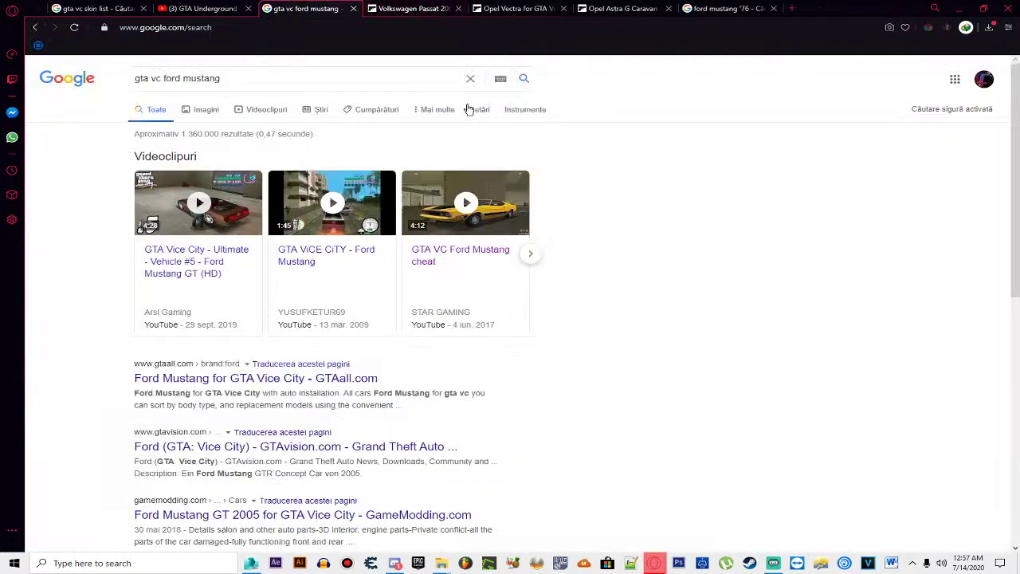
pyautogui.scroll(-1, 418, 277)
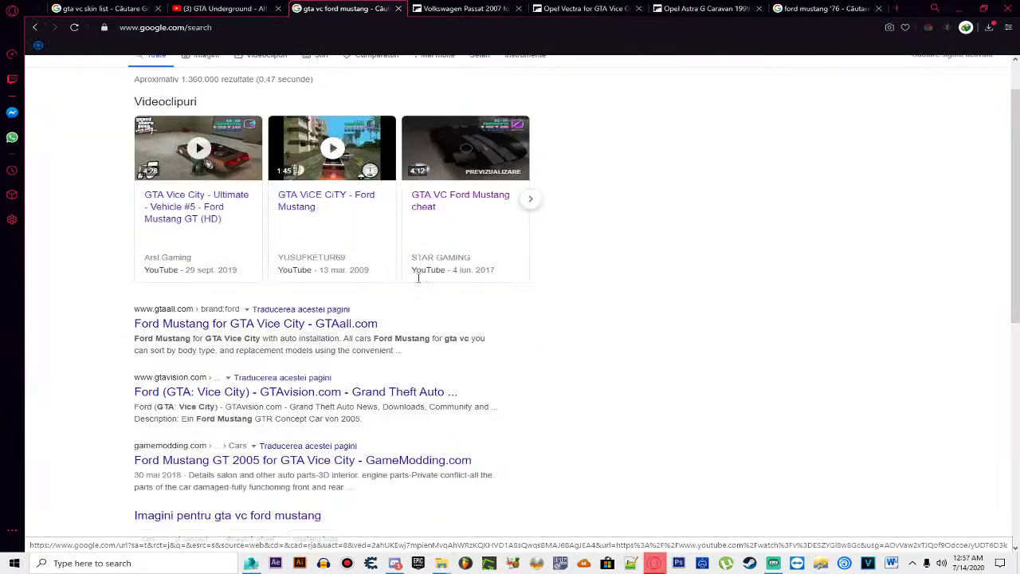
# Step: Open GTAall's Ford Mustang for GTA Vice City listing and the Ford Mustang Cobra 1976 mod page
pyautogui.click(328, 325)
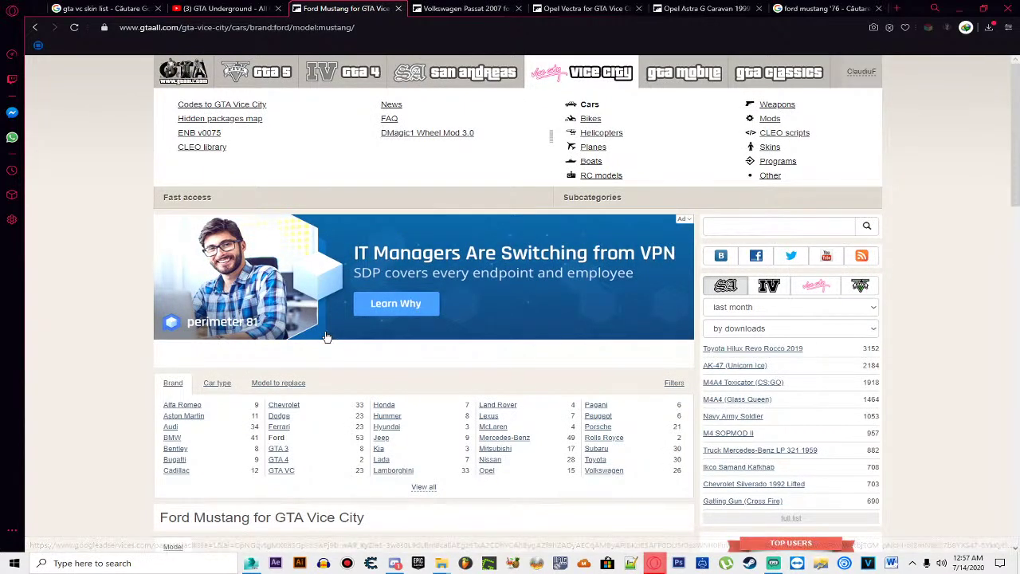
pyautogui.scroll(-5, 327, 337)
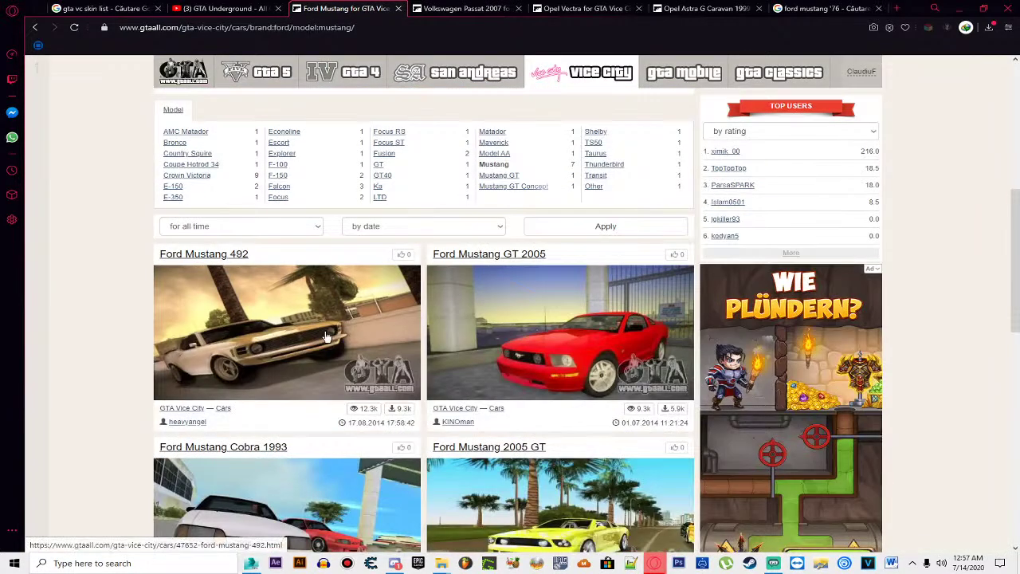
pyautogui.scroll(-3, 326, 337)
pyautogui.scroll(-3, 326, 337)
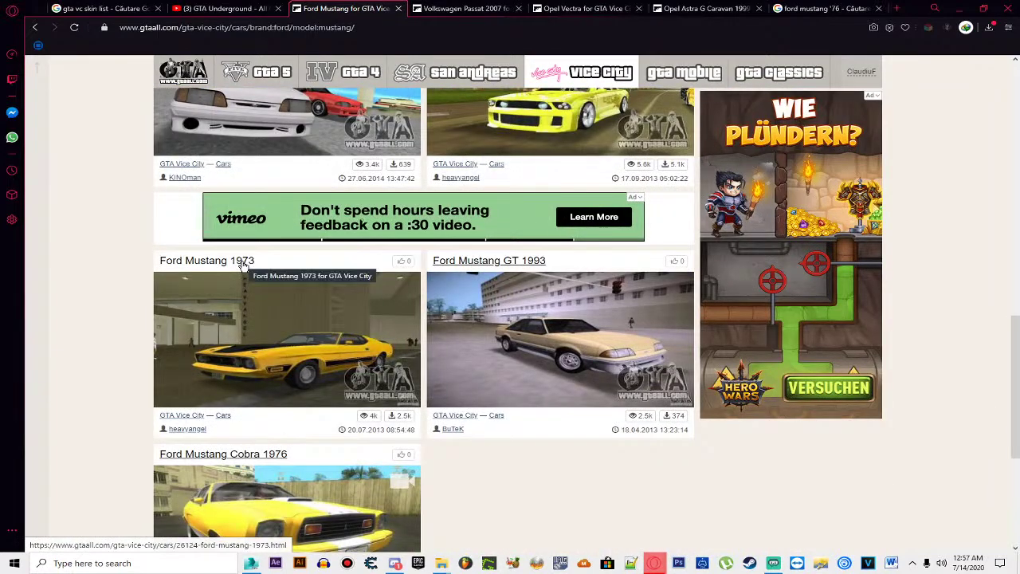
pyautogui.scroll(-2, 243, 271)
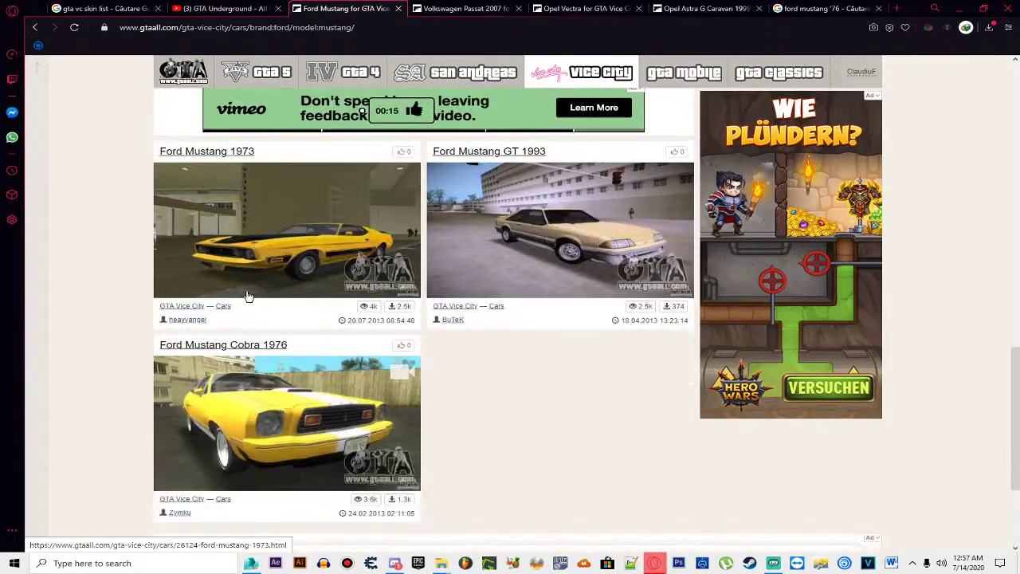
pyautogui.click(229, 345)
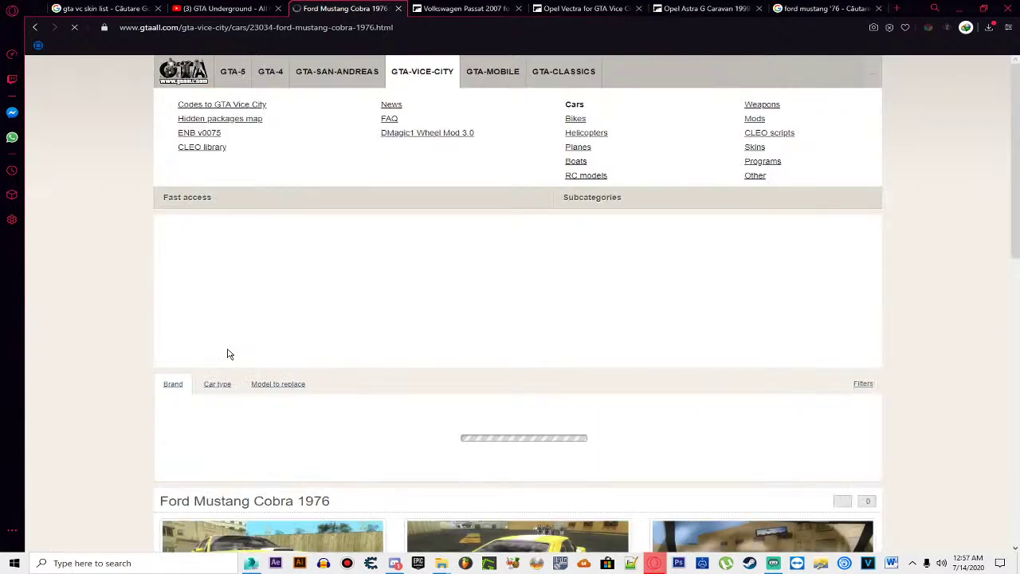
pyautogui.scroll(-5, 336, 366)
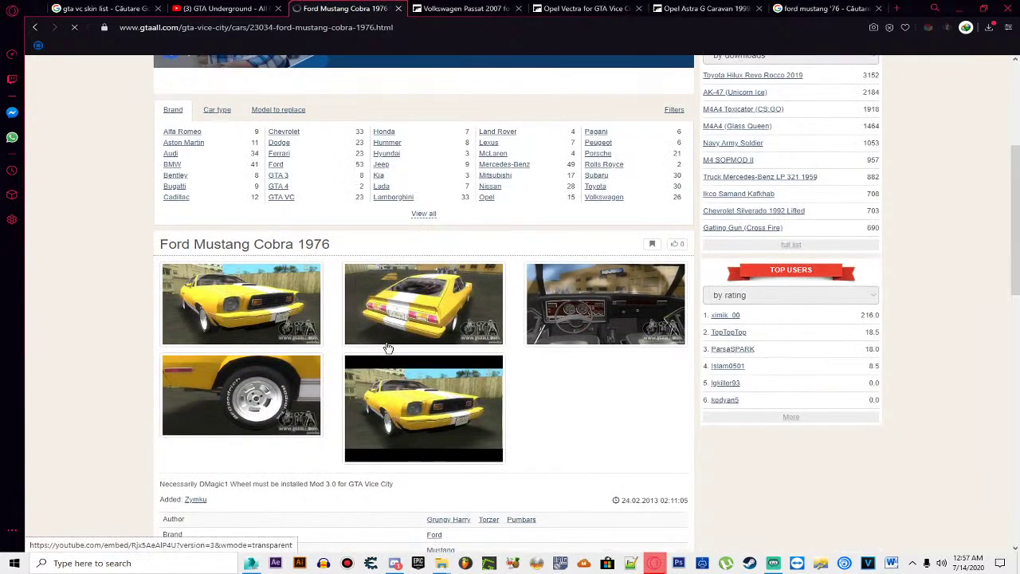
pyautogui.click(812, 8)
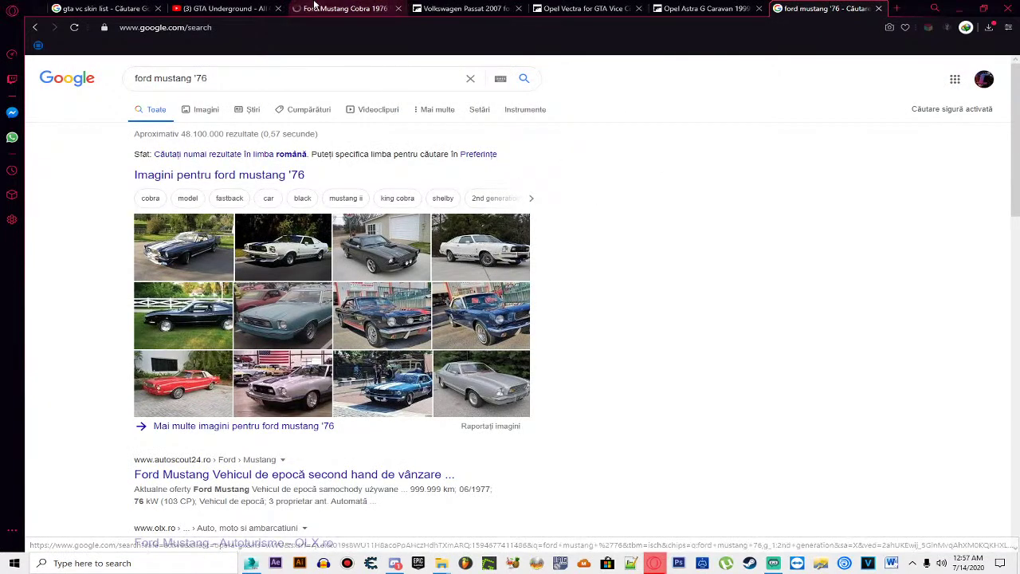
pyautogui.click(384, 10)
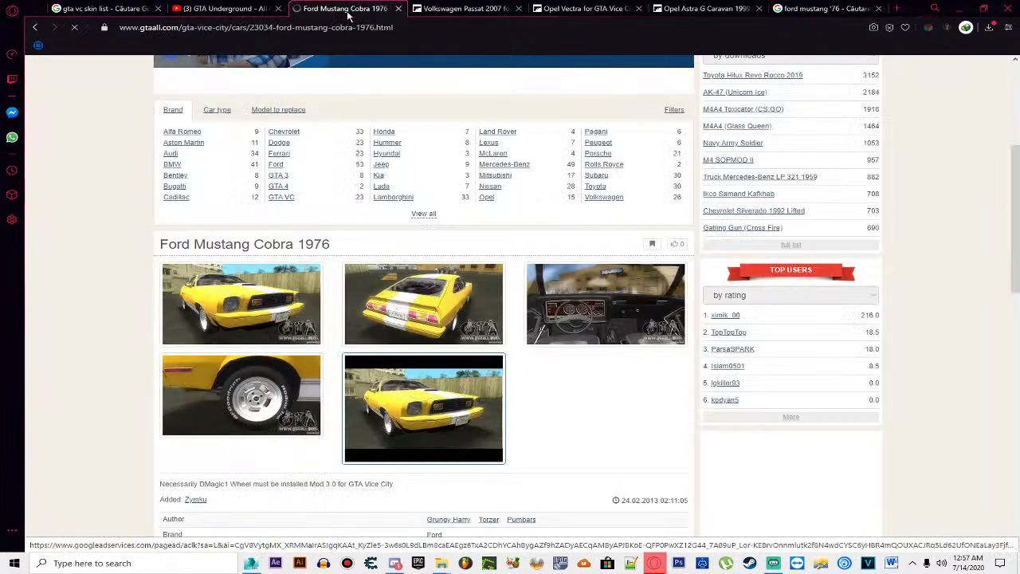
# Step: Enlarge the first Cobra 1976 screenshot and step through rear, interior and following pictures
pyautogui.click(282, 298)
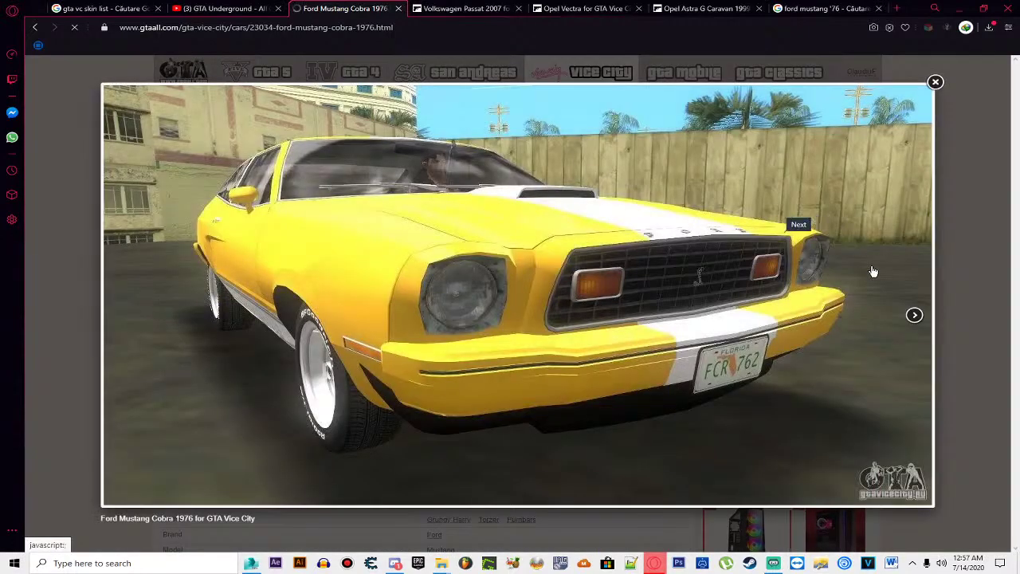
pyautogui.click(914, 316)
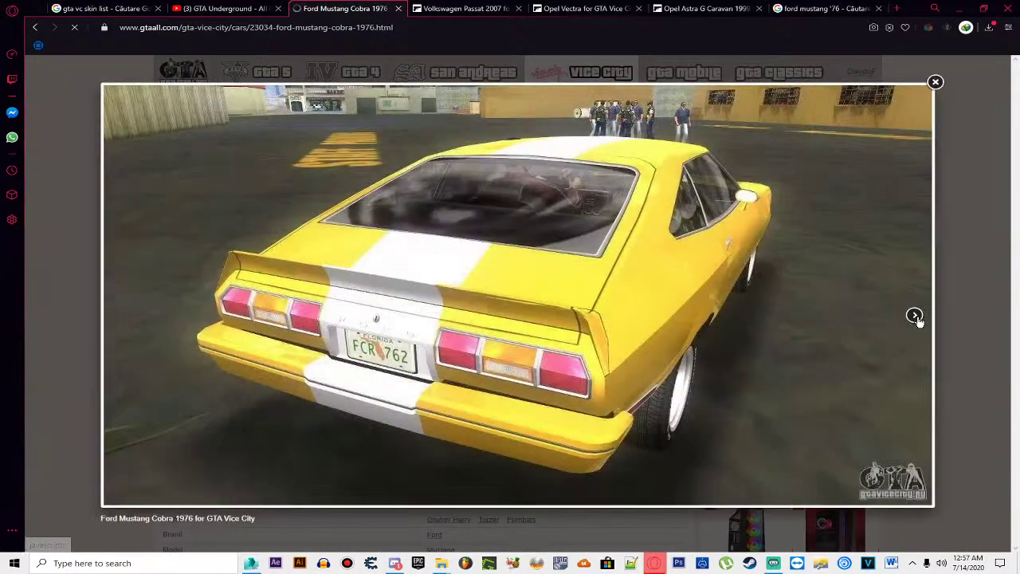
pyautogui.click(915, 316)
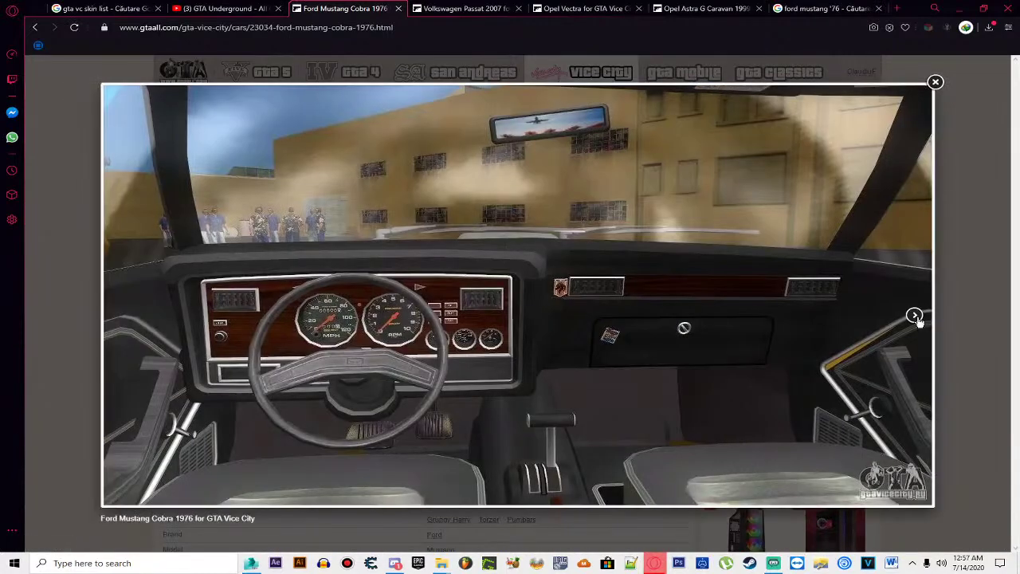
pyautogui.click(914, 315)
pyautogui.click(915, 315)
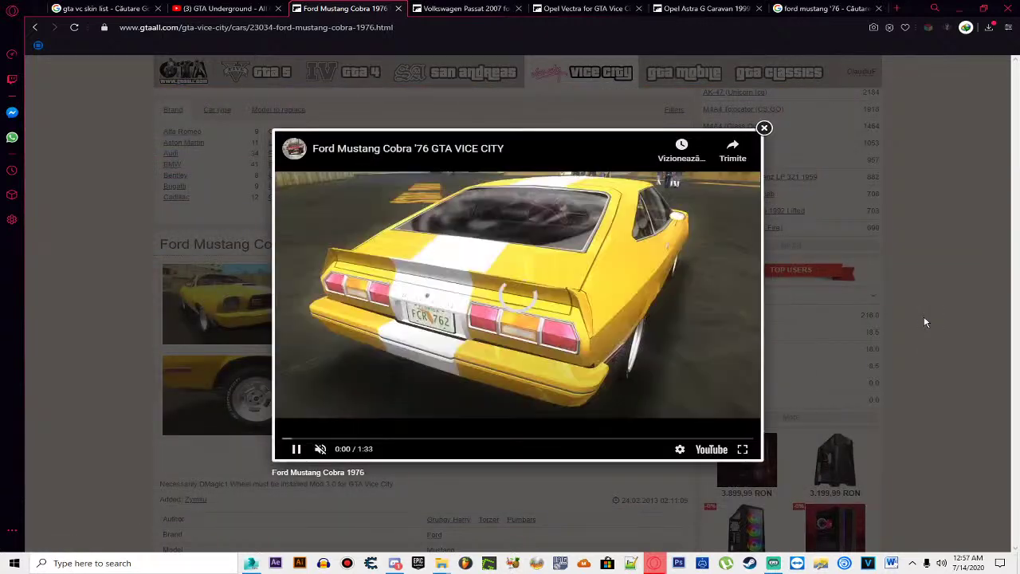
# Step: Close the video preview and load the copied Cobra 1976 address in the "ford mustang '76" tab
pyautogui.click(763, 127)
pyautogui.click(370, 28)
pyautogui.rightClick(370, 28)
pyautogui.click(391, 63)
pyautogui.click(821, 9)
pyautogui.click(622, 28)
pyautogui.hotkey('ctrl', 'v')
pyautogui.press('Return')
# Step: Go back to the Ford Mustang listing in the third tab and bring up the GTA Romania 2 folder
pyautogui.click(359, 9)
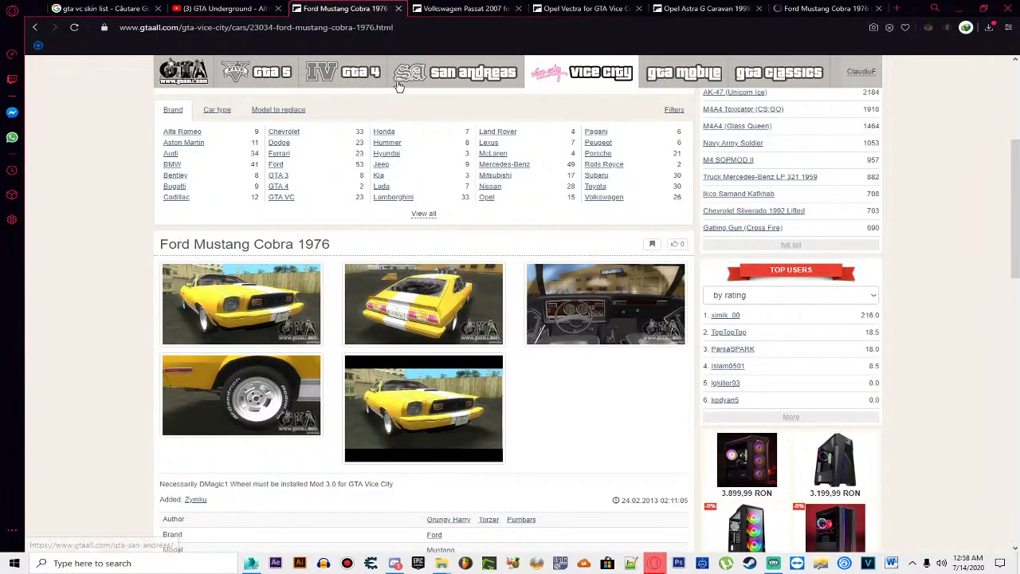
pyautogui.hotkey('alt', 'Left')
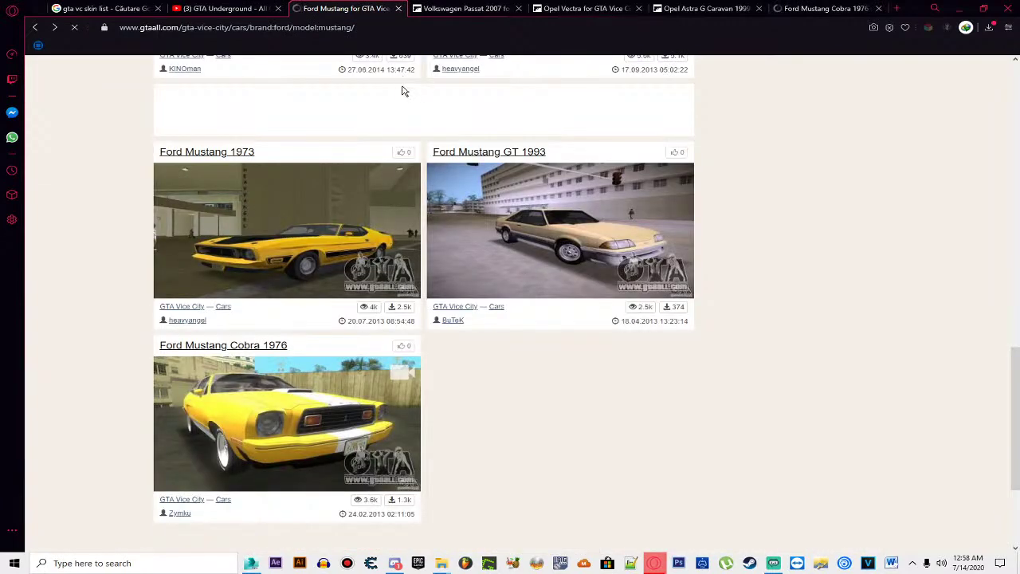
pyautogui.moveTo(404, 92)
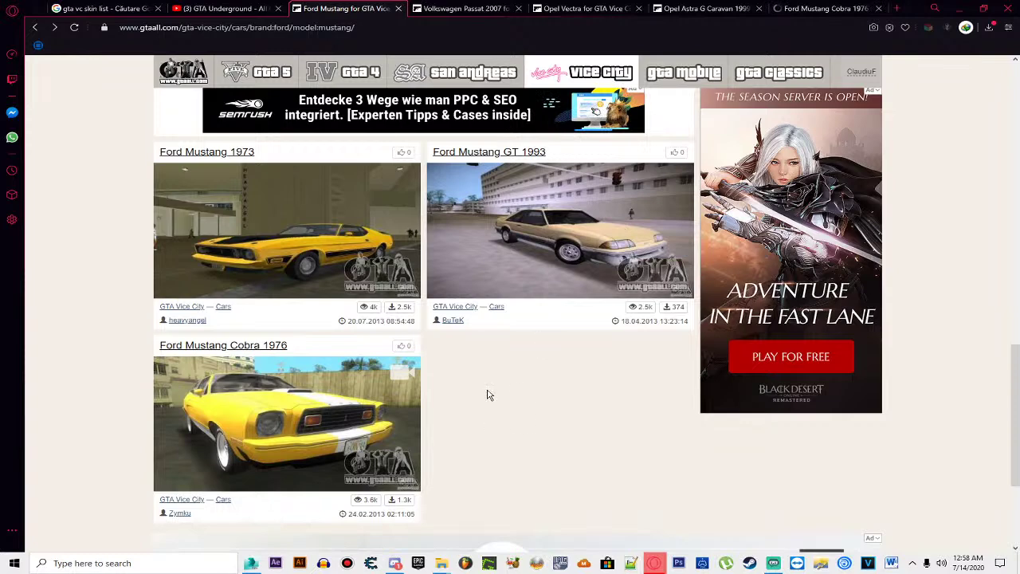
pyautogui.moveTo(459, 556)
pyautogui.click(483, 510)
# Step: Launch GGMM.exe and preview cars from Idaho through Infernus, Voodoo and Moonbeam to Washing
pyautogui.click(349, 328)
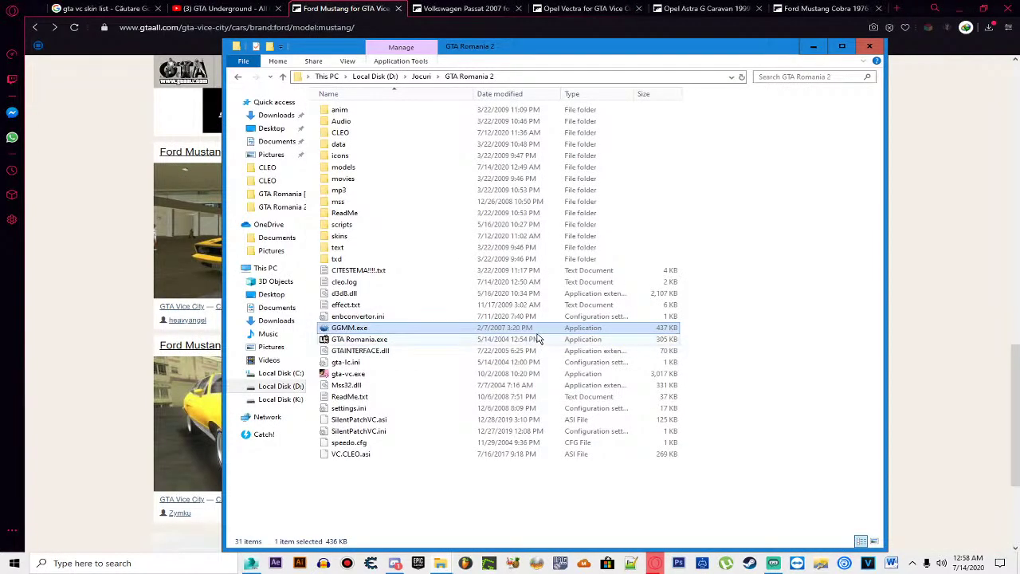
pyautogui.press('Return')
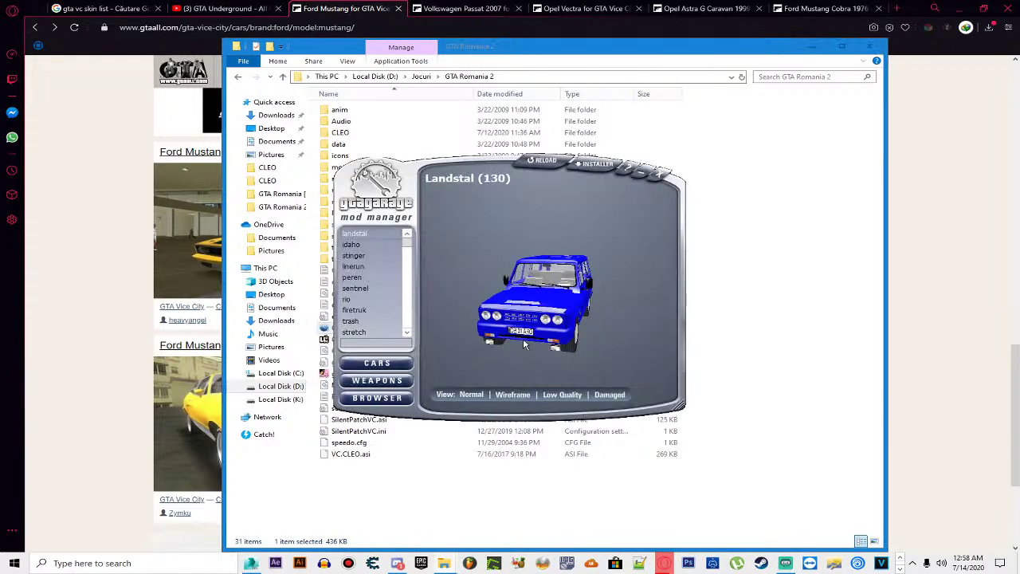
pyautogui.press('Down')
pyautogui.press('Down')
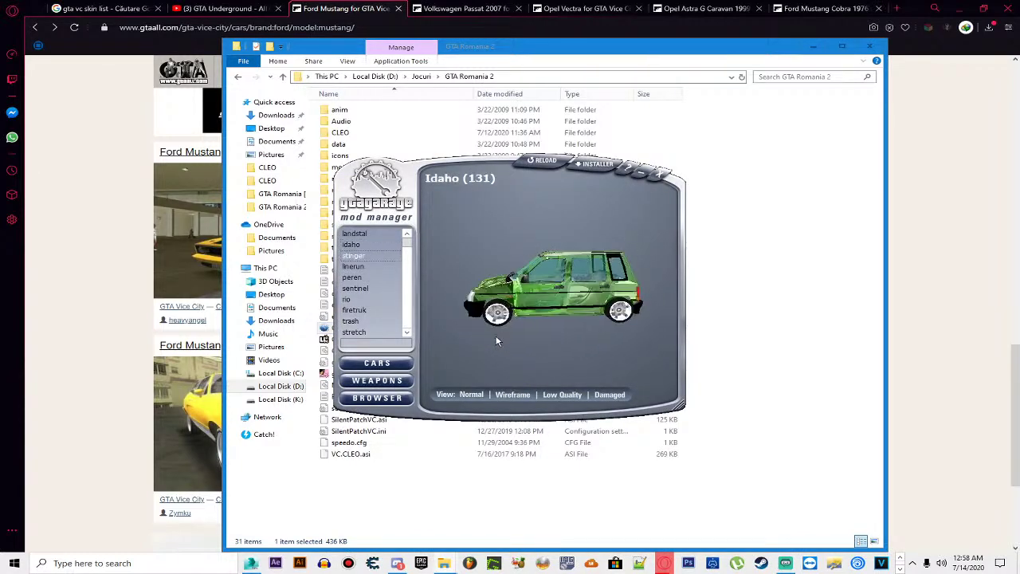
pyautogui.press('Down')
pyautogui.press('Down')
pyautogui.press('Down')
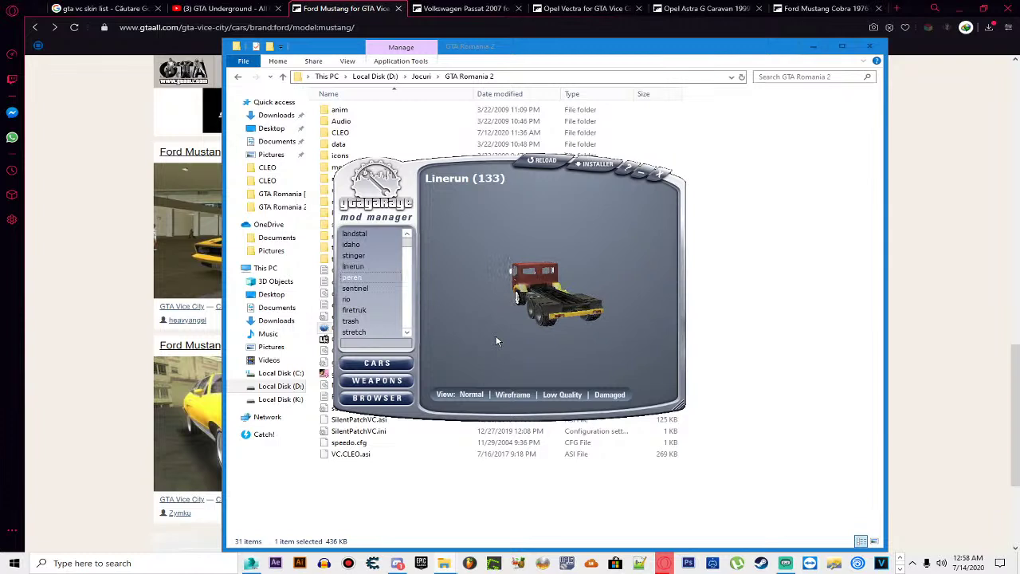
pyautogui.press('Down')
pyautogui.press('Down')
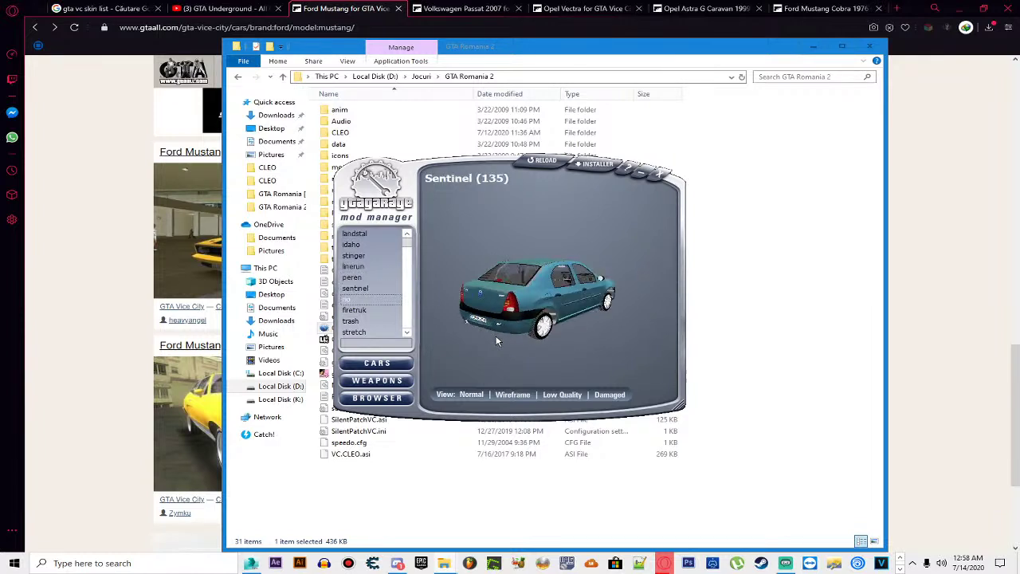
pyautogui.press('Down')
pyautogui.press('Down')
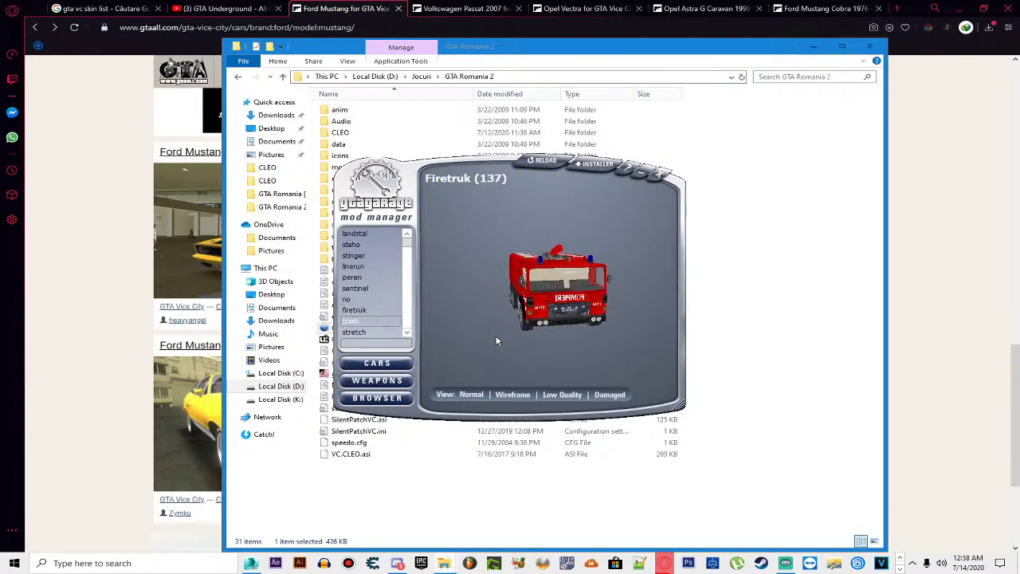
pyautogui.press('Down')
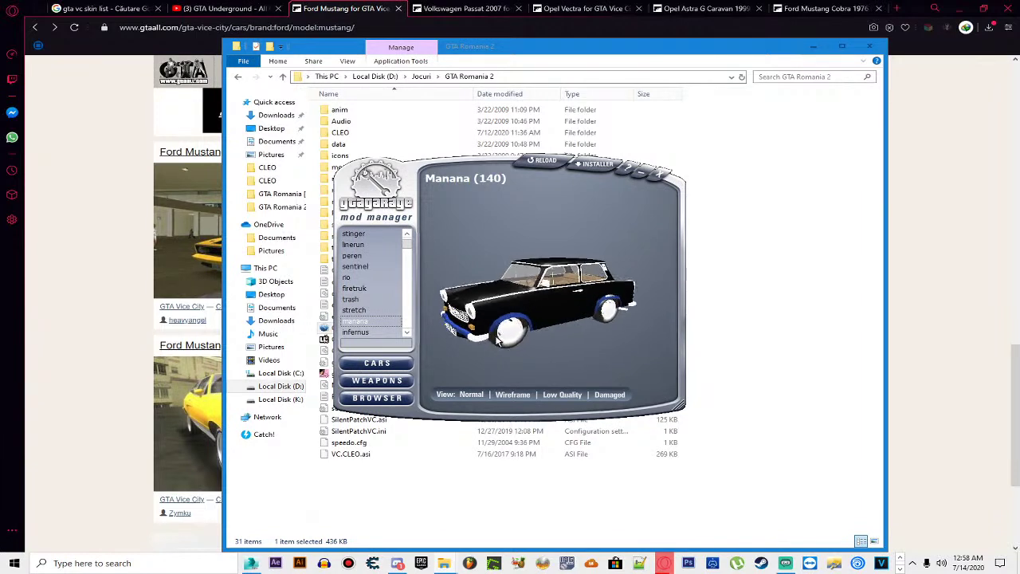
pyautogui.press('Down')
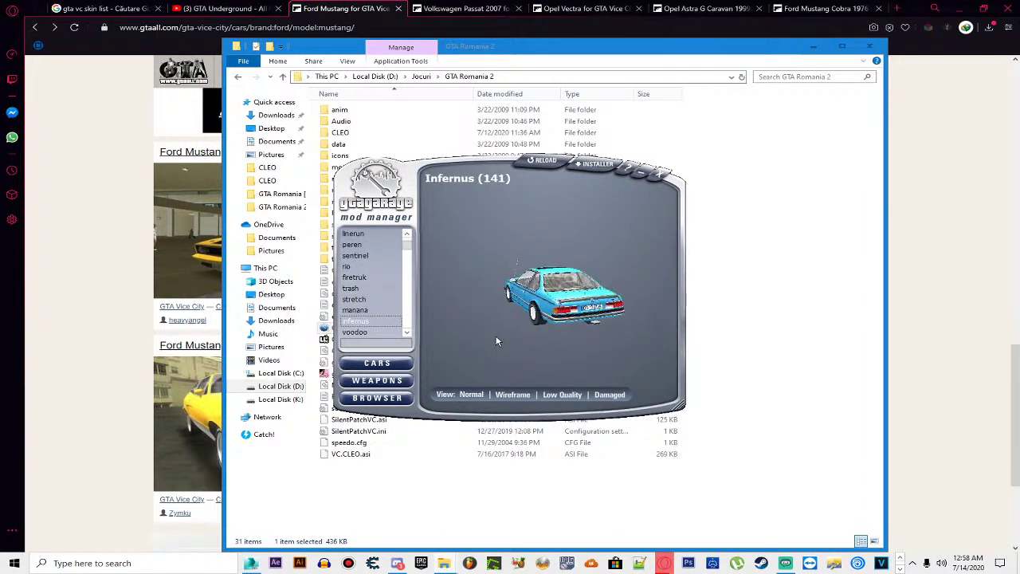
pyautogui.press('Down')
pyautogui.press('Down')
pyautogui.press('Down')
pyautogui.press('Down')
pyautogui.press('Down')
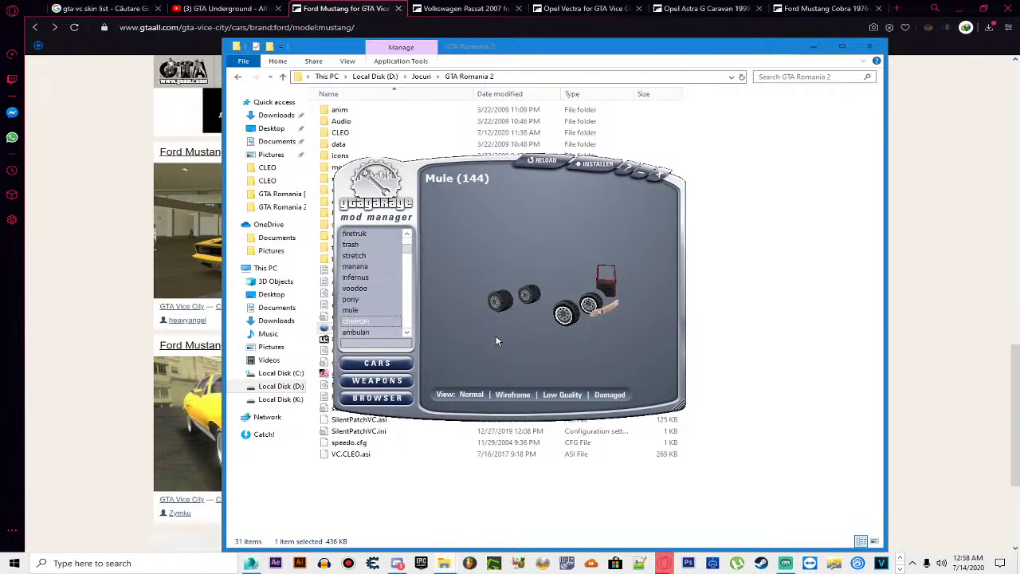
pyautogui.press('Down')
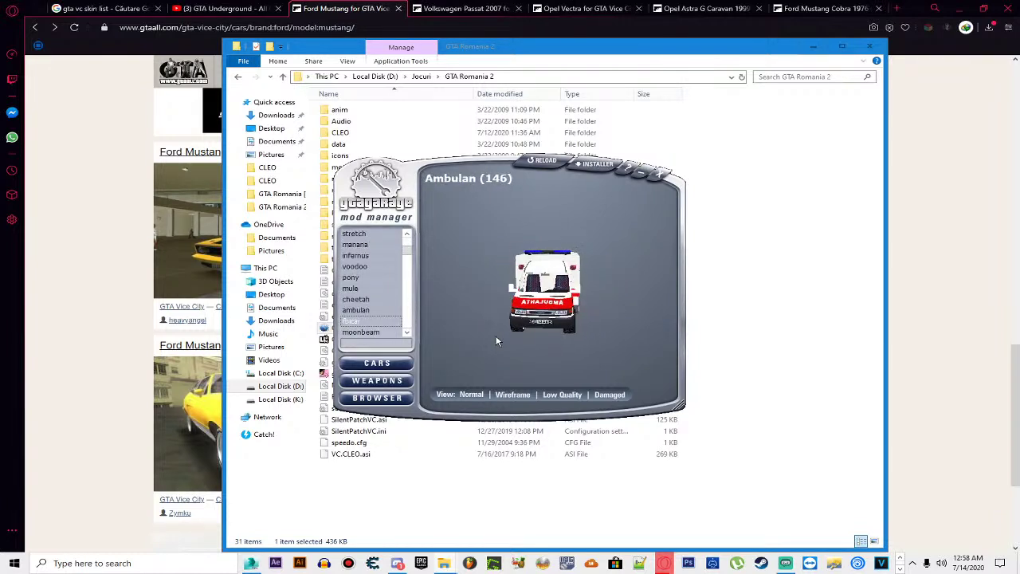
pyautogui.press('Down')
pyautogui.press('Down')
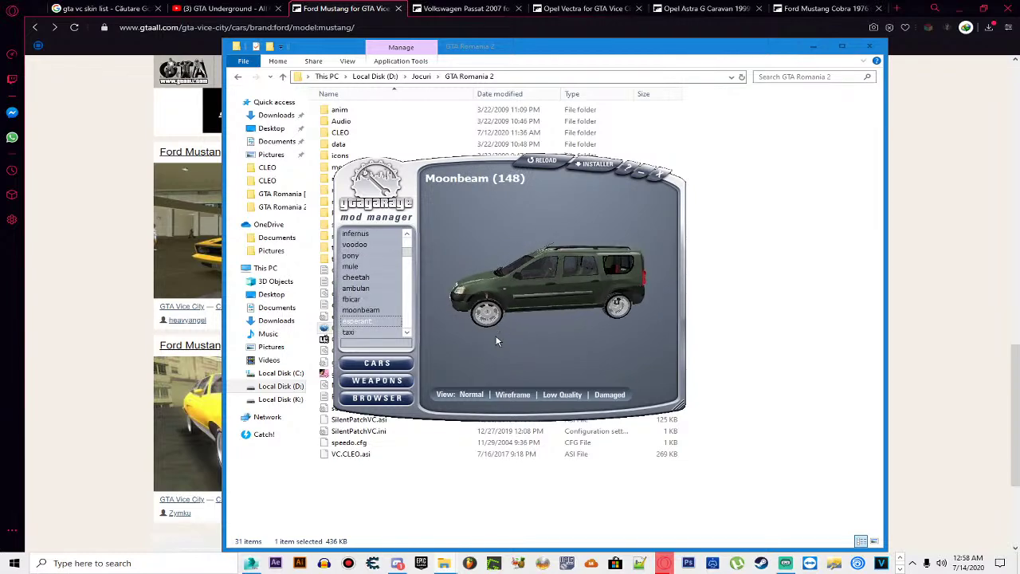
pyautogui.press('Down')
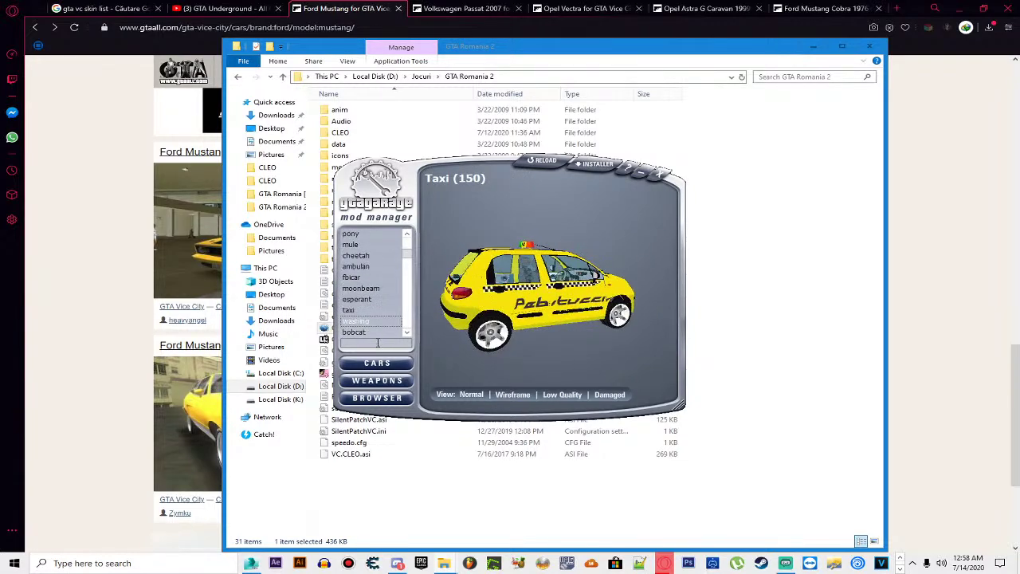
pyautogui.press('Down')
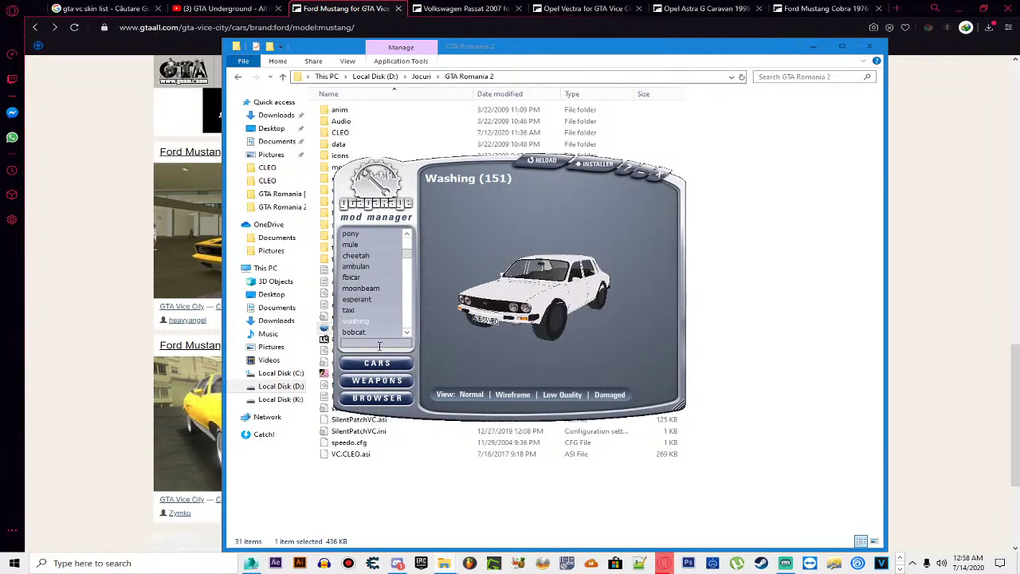
# Step: Find Blistac by typing 'bli', rotate its model to a rear-right view, then close GGMM
pyautogui.scroll(5, 629, 307)
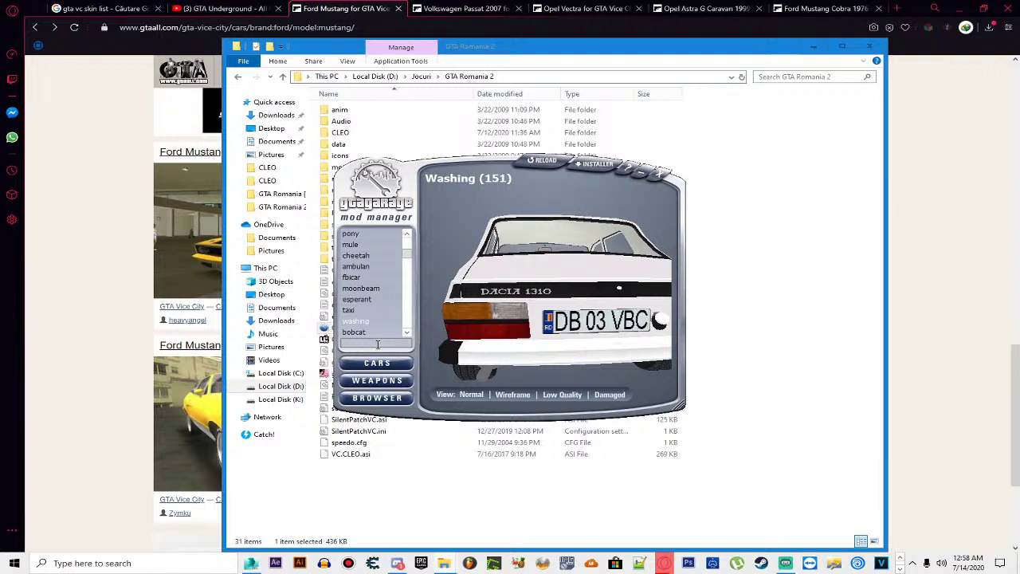
pyautogui.write('bli')
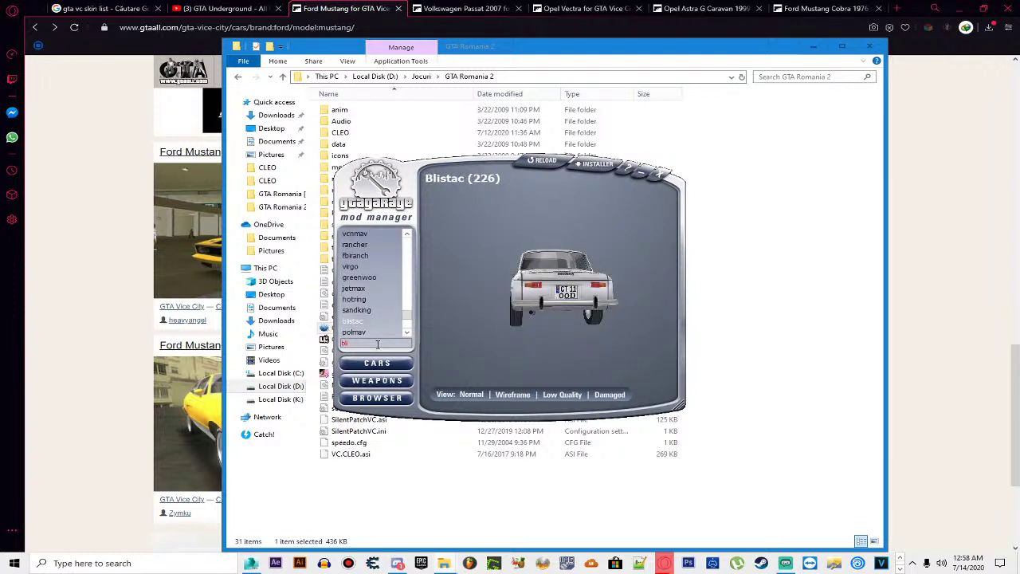
pyautogui.scroll(10, 522, 324)
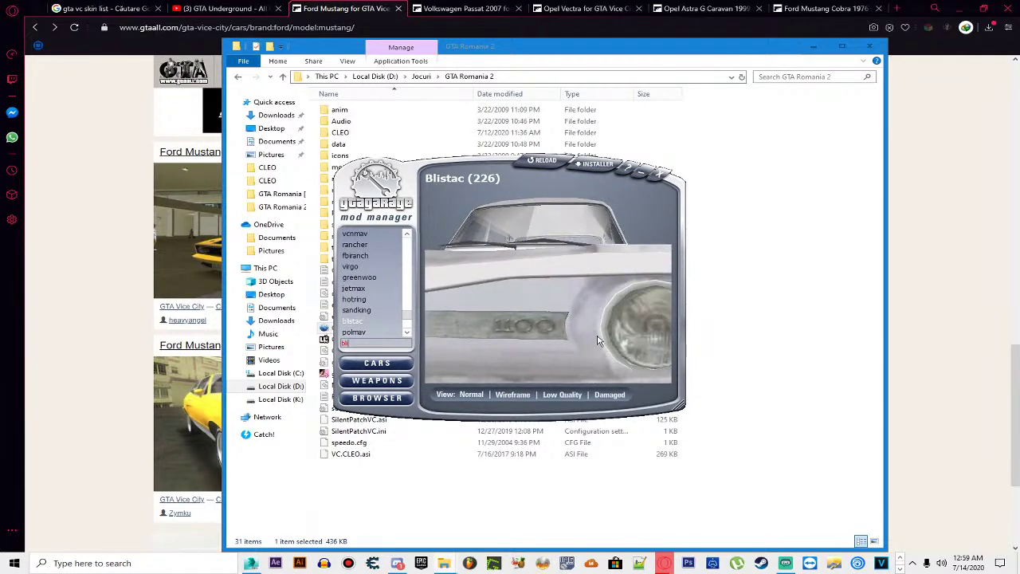
pyautogui.scroll(-5, 590, 341)
pyautogui.scroll(-5, 566, 335)
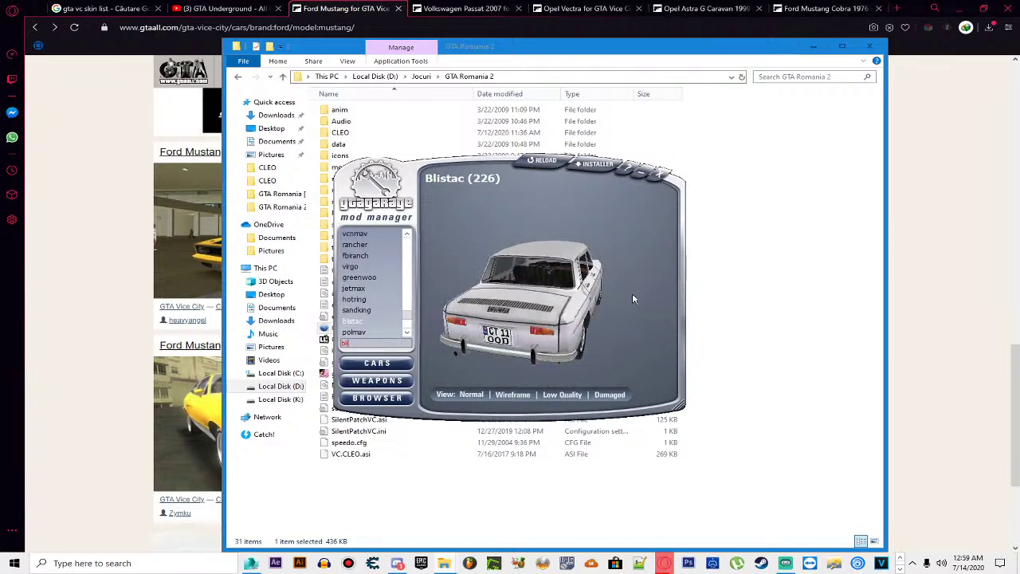
pyautogui.moveTo(634, 299); pyautogui.dragTo(637, 299)
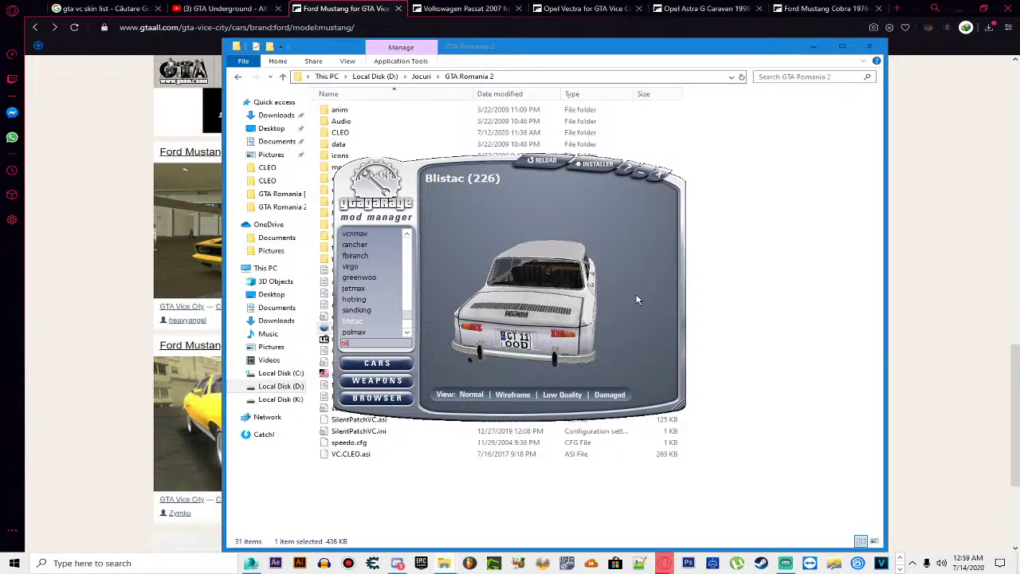
pyautogui.moveTo(638, 299); pyautogui.dragTo(635, 296)
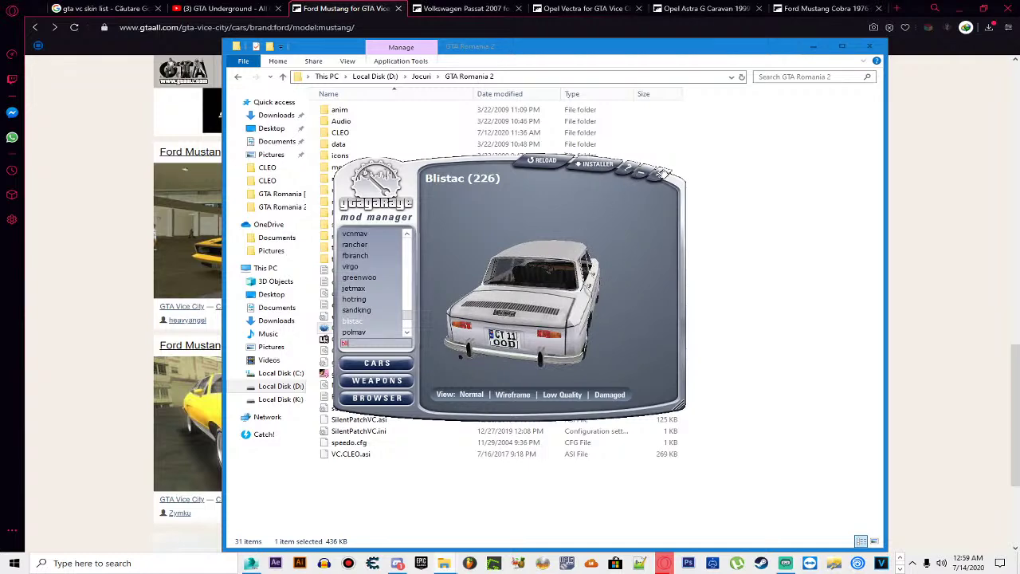
pyautogui.click(664, 173)
# Step: Open the zip download pages for Volkswagen Passat 2007, Opel Vectra and Opel Astra G Caravan 1999
pyautogui.click(365, 4)
pyautogui.click(465, 8)
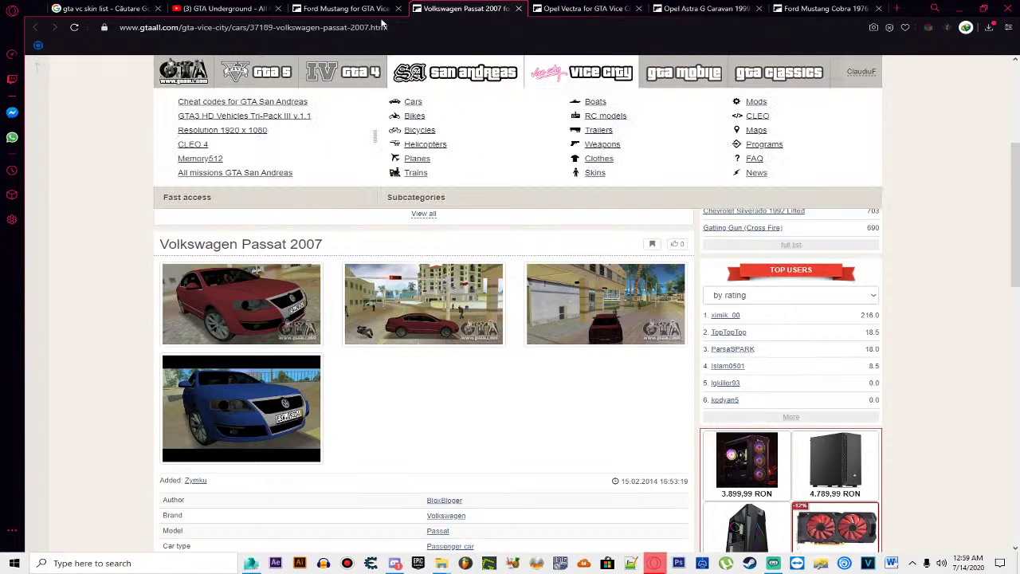
pyautogui.scroll(-6, 446, 319)
pyautogui.click(442, 360)
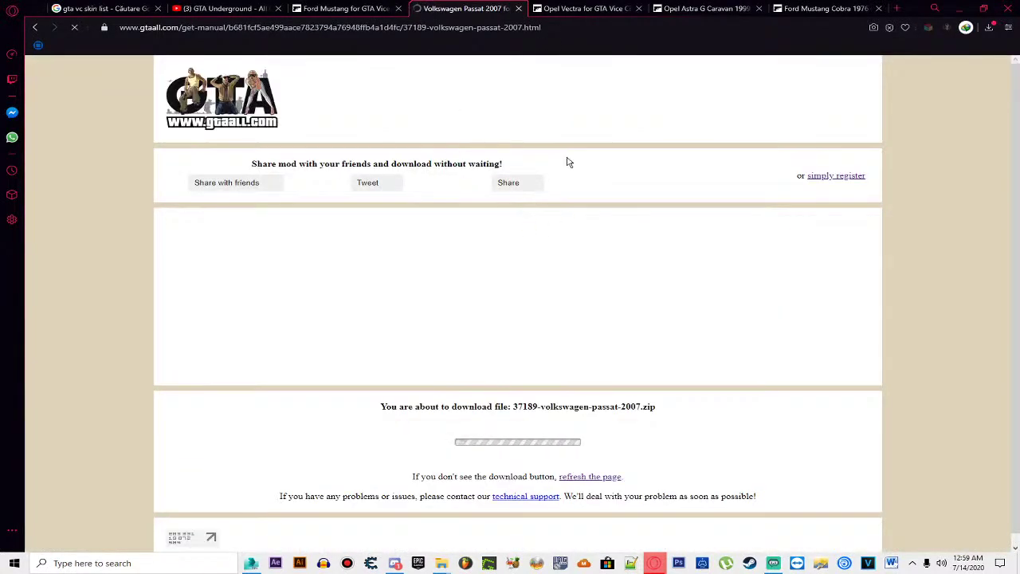
pyautogui.click(572, 6)
pyautogui.scroll(-3, 530, 319)
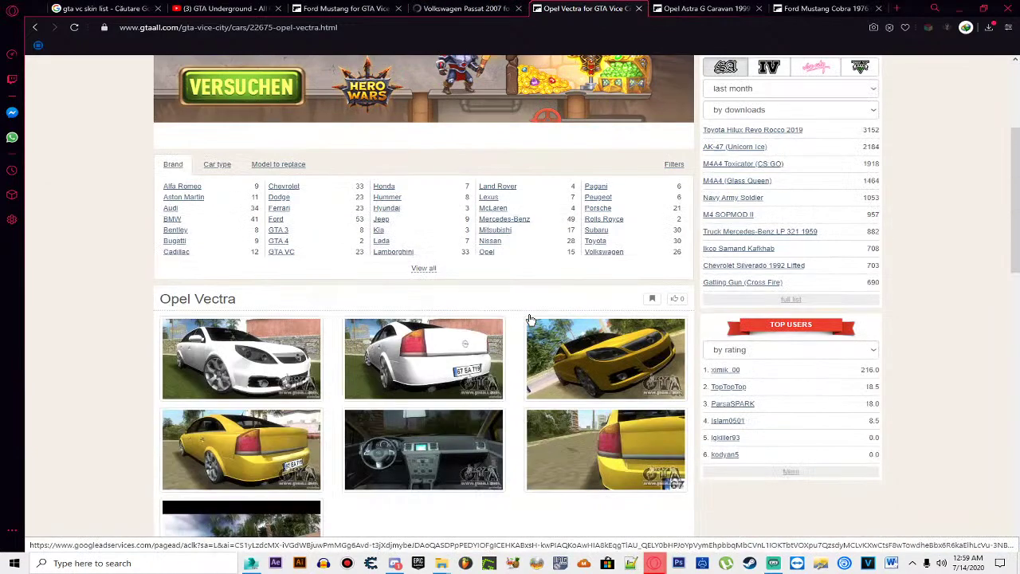
pyautogui.scroll(-7, 530, 319)
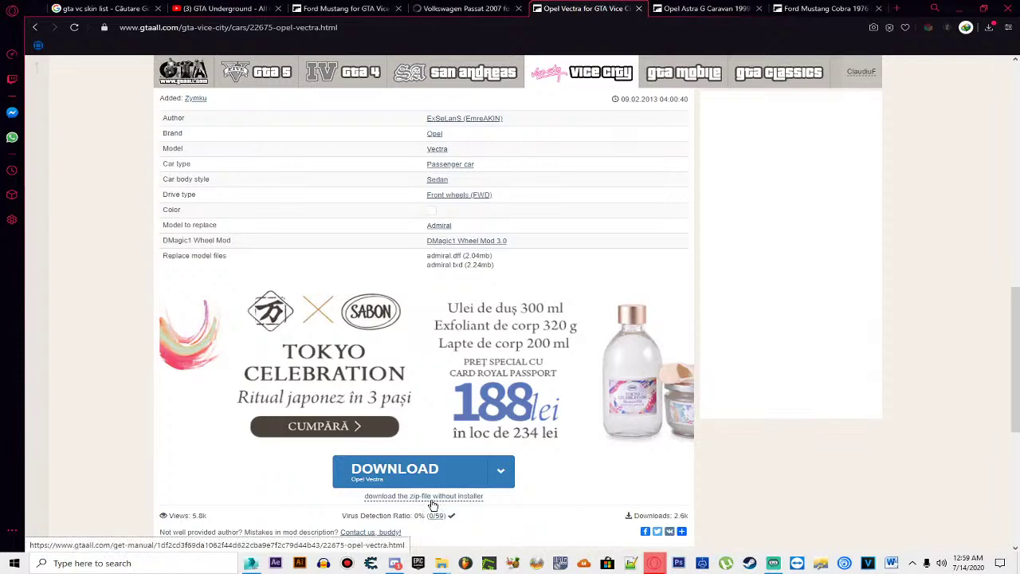
pyautogui.click(431, 497)
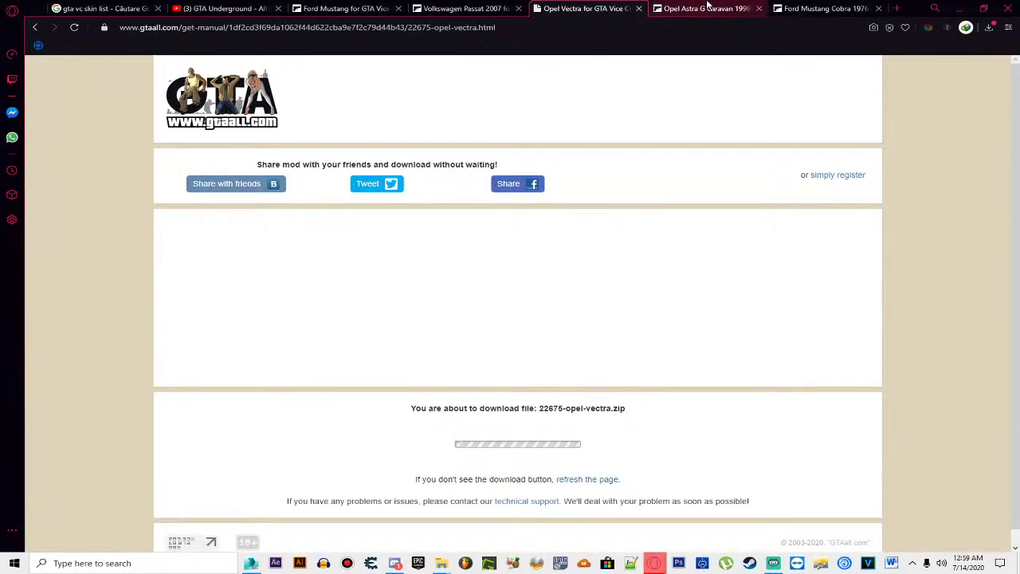
pyautogui.click(707, 5)
pyautogui.scroll(-4, 549, 295)
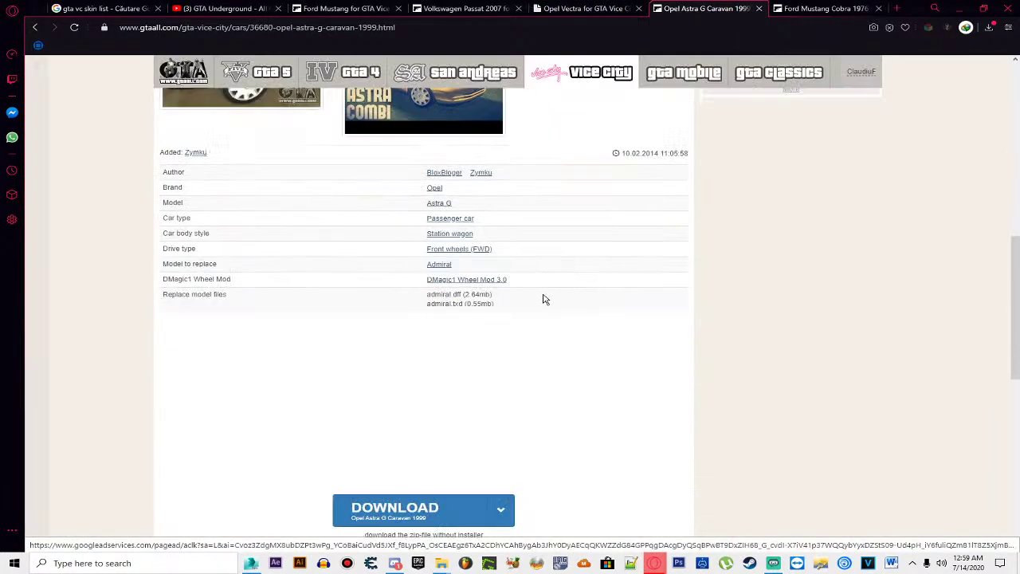
pyautogui.scroll(-2, 550, 295)
pyautogui.click(471, 366)
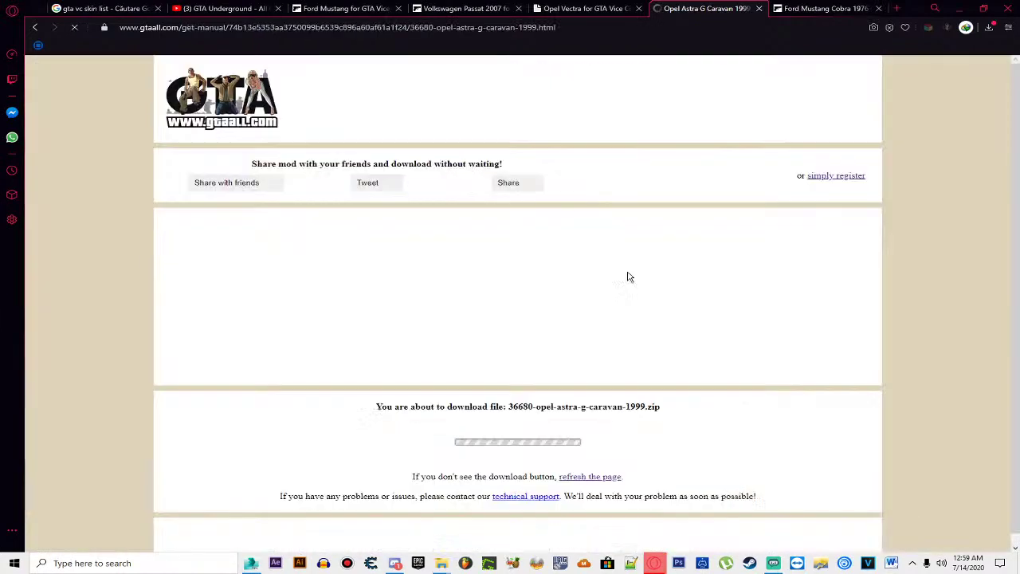
# Step: Open the 23034-ford-mustang-cobra-1976.zip download page, then switch to the Ford Mustang listing tab
pyautogui.click(824, 8)
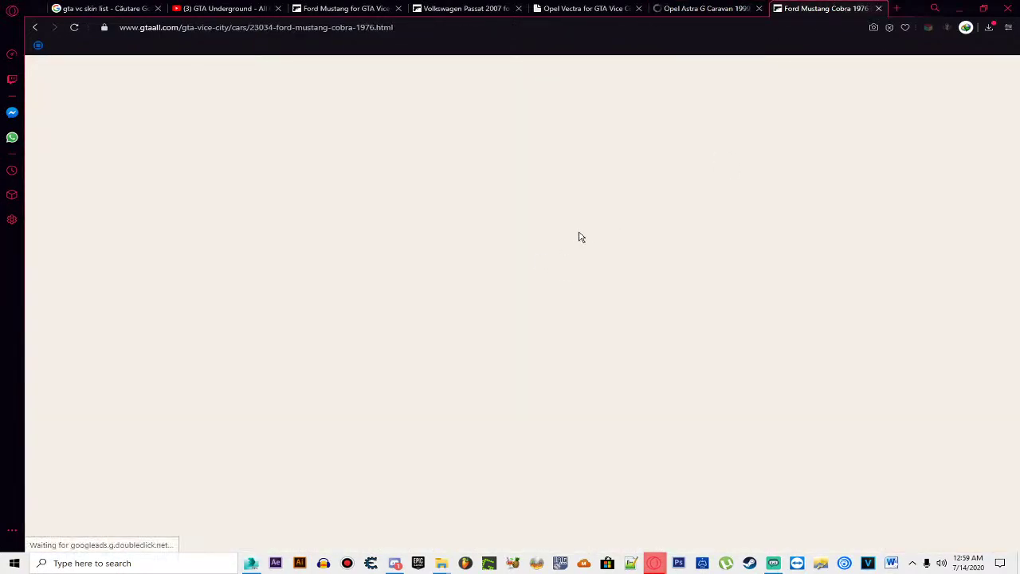
pyautogui.scroll(-10, 579, 239)
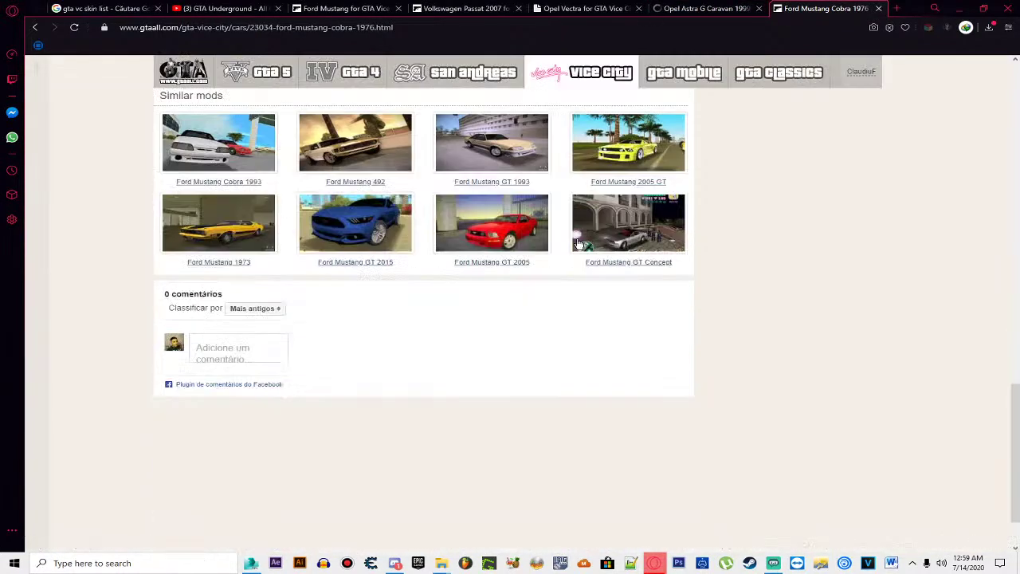
pyautogui.scroll(-3, 578, 243)
pyautogui.scroll(5, 576, 244)
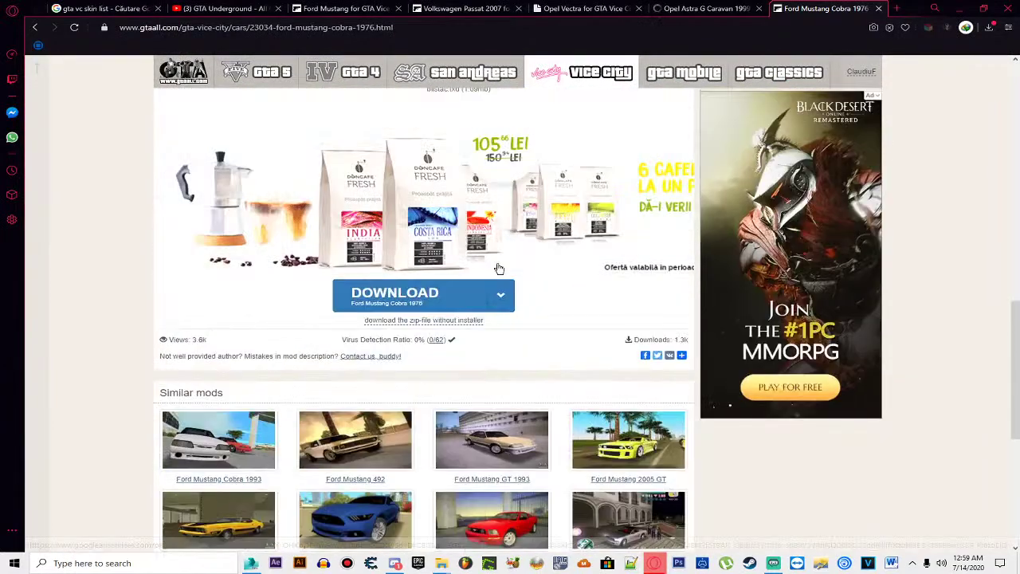
pyautogui.scroll(-4, 543, 263)
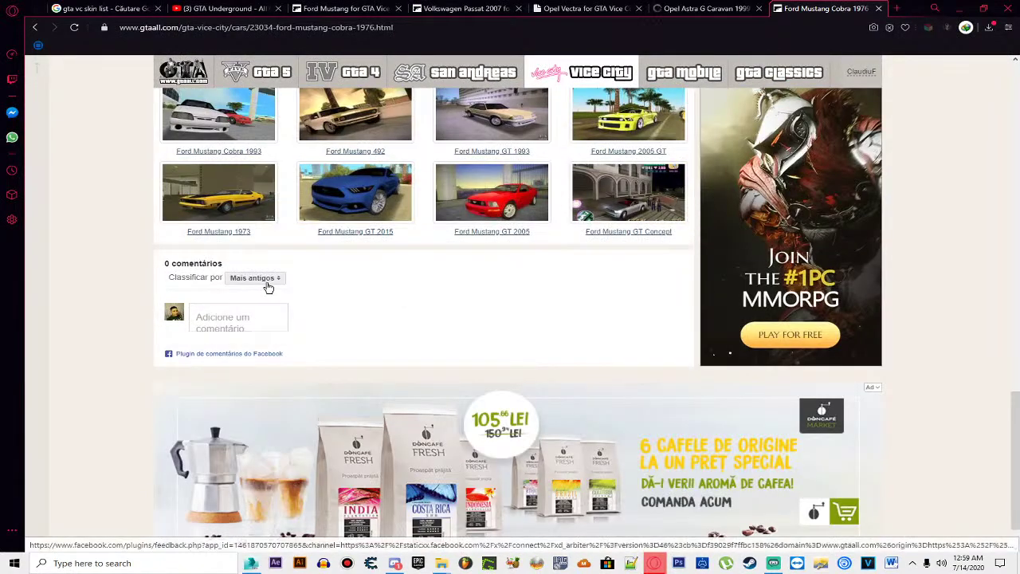
pyautogui.scroll(4, 268, 287)
pyautogui.click(459, 272)
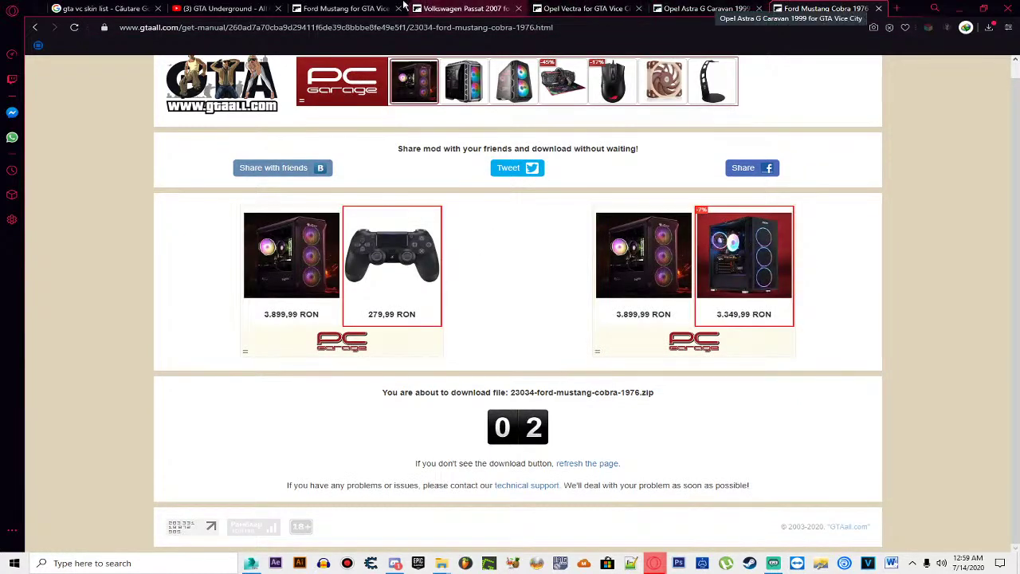
pyautogui.click(325, 7)
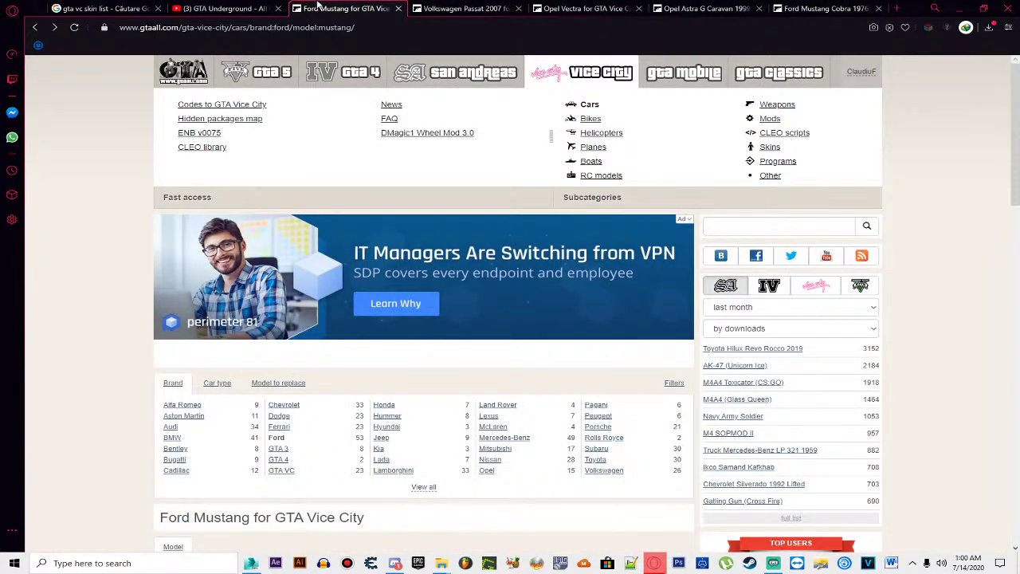
# Step: From the Ford Mustang for GTA Vice City listing, open the 'Ford Mustang Cobra 1976' title
pyautogui.click(245, 7)
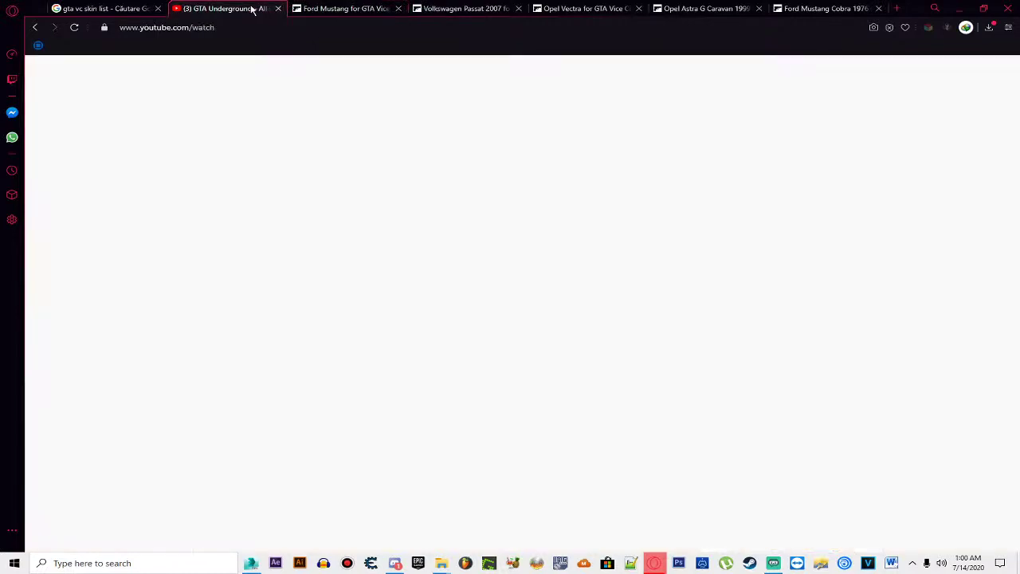
pyautogui.click(302, 8)
pyautogui.scroll(-3, 455, 167)
pyautogui.scroll(-9, 454, 167)
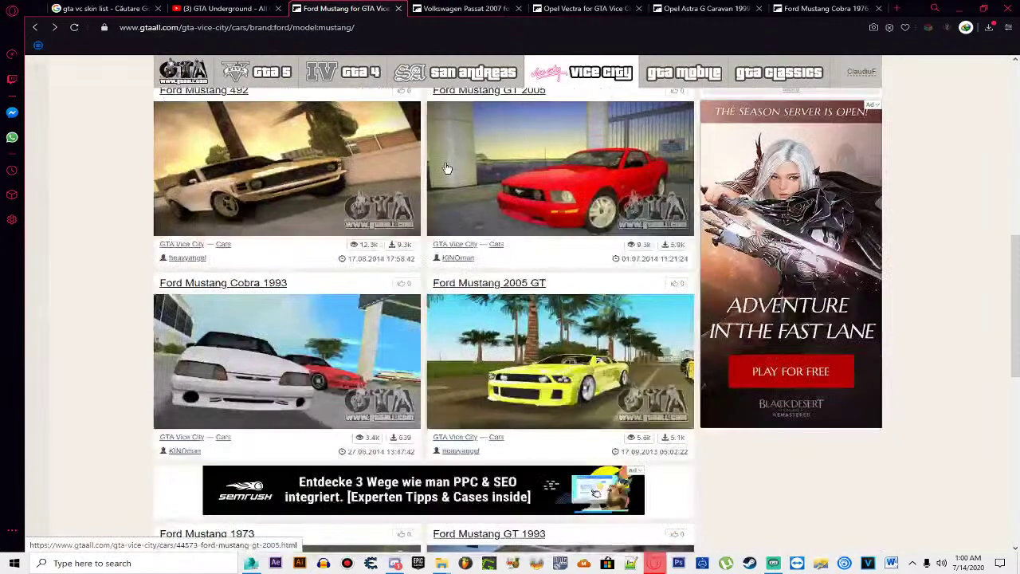
pyautogui.scroll(-7, 443, 176)
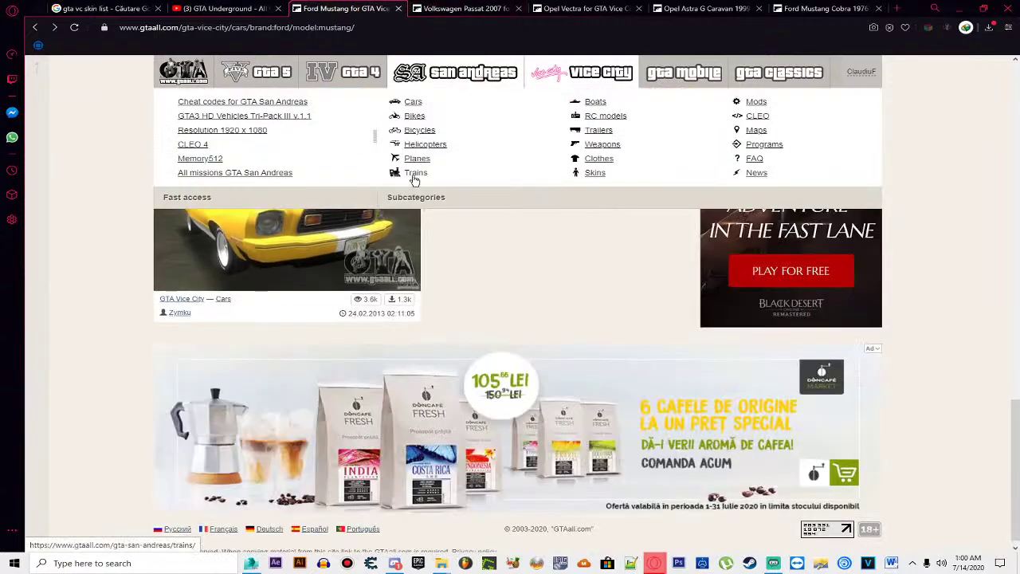
pyautogui.scroll(6, 455, 291)
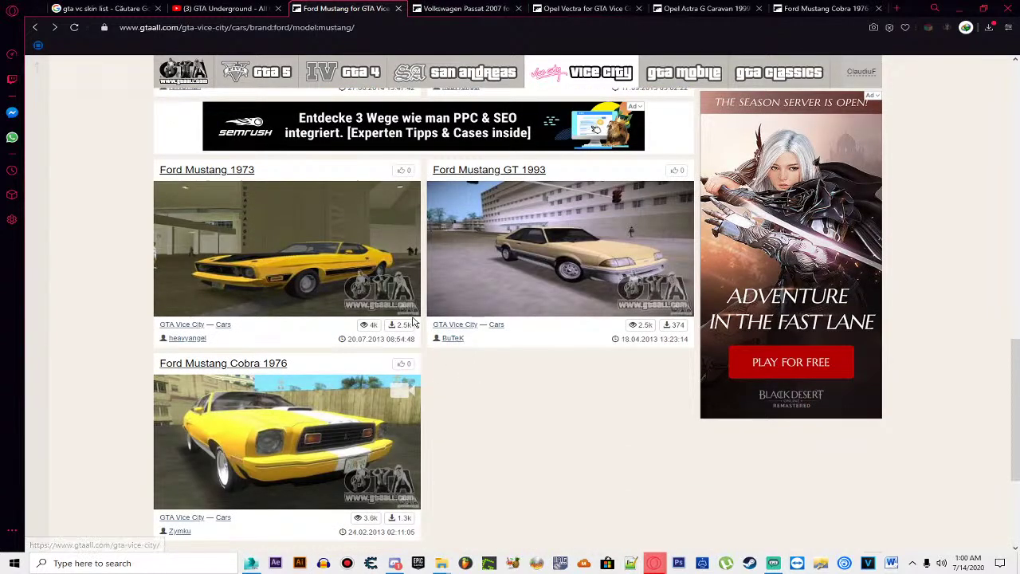
pyautogui.click(248, 364)
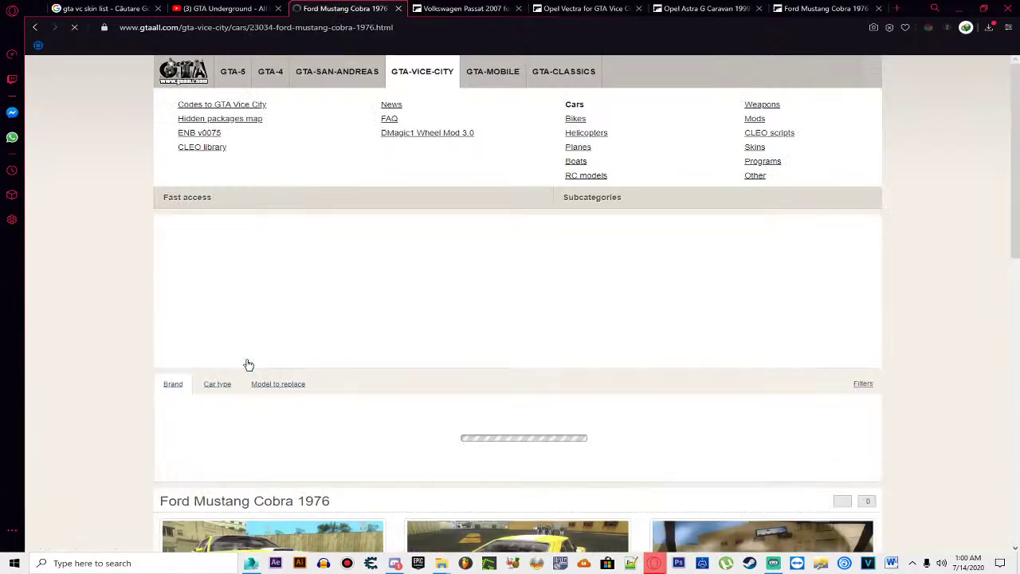
pyautogui.scroll(-3, 246, 365)
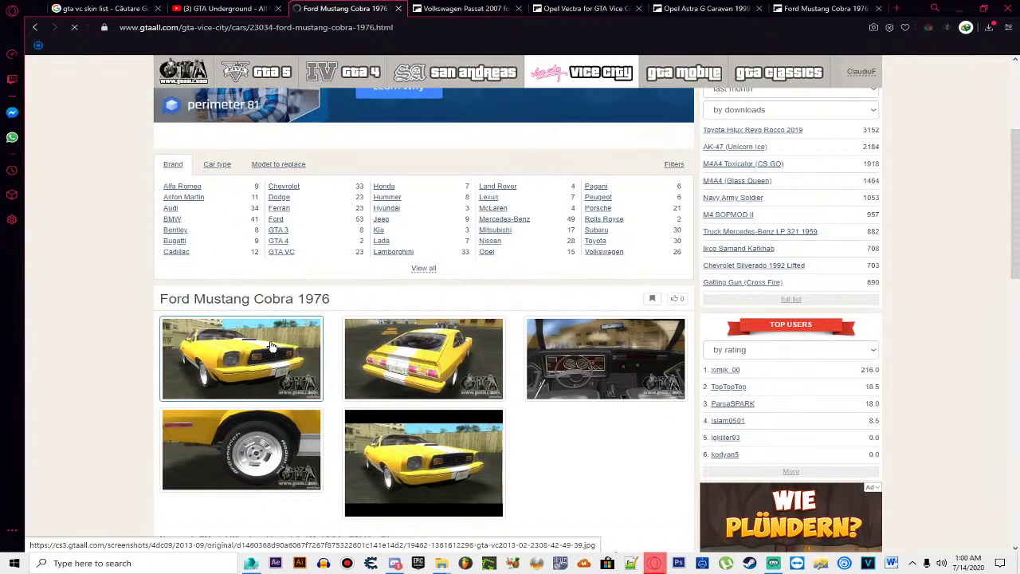
# Step: Enlarge the first Mustang Cobra 1976 screenshot and step through to the dashboard interior shot
pyautogui.click(271, 345)
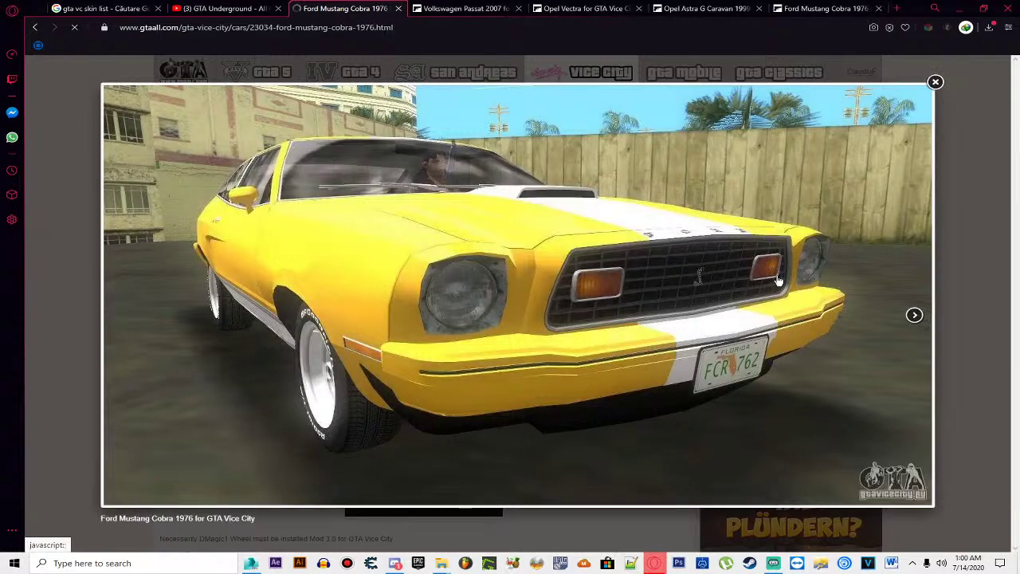
pyautogui.click(915, 316)
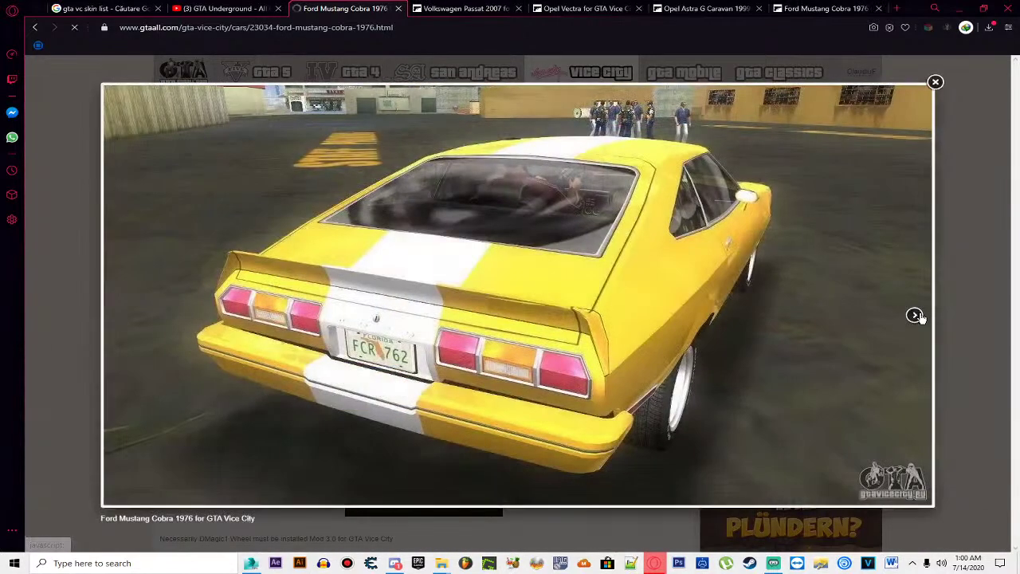
pyautogui.click(915, 315)
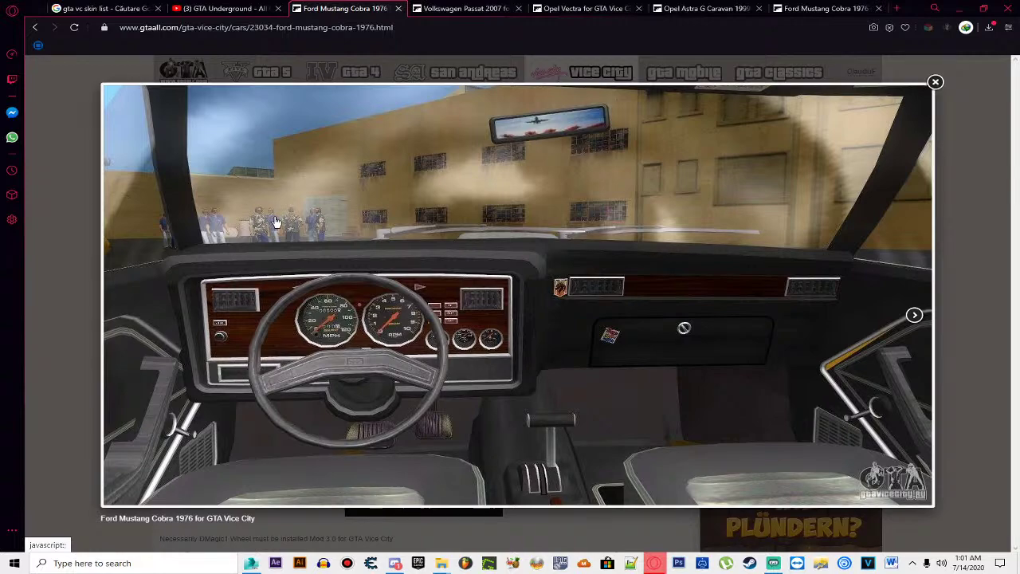
# Step: Close the screenshot viewer, check downloads, and go back twice to the 'gta vc ford mustang' results
pyautogui.click(935, 83)
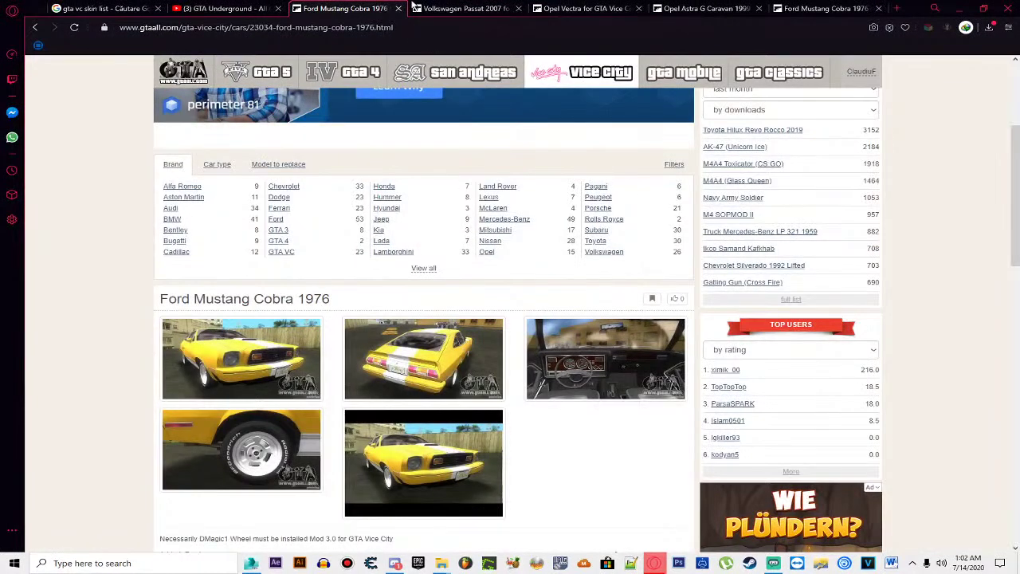
pyautogui.click(989, 28)
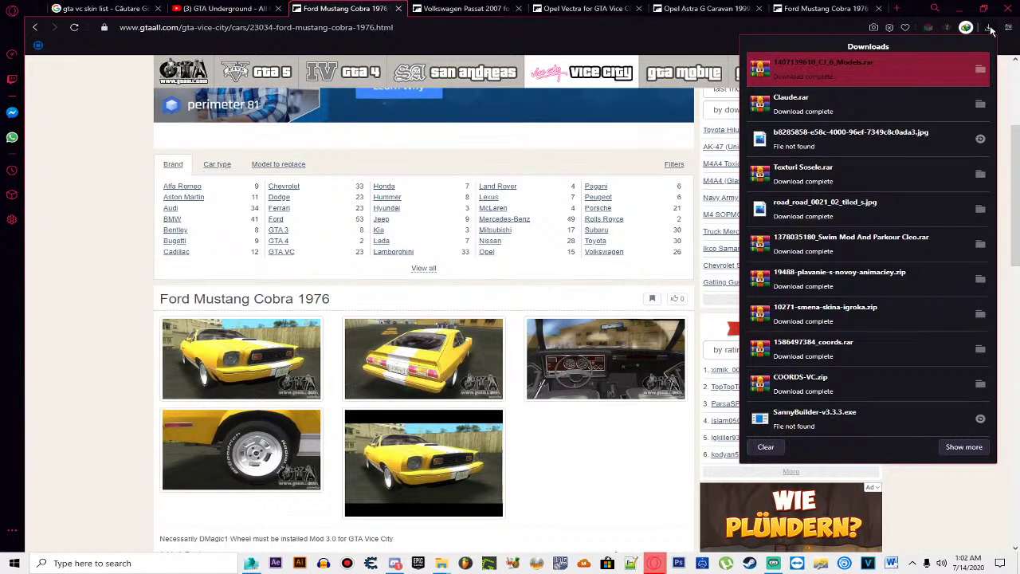
pyautogui.click(988, 28)
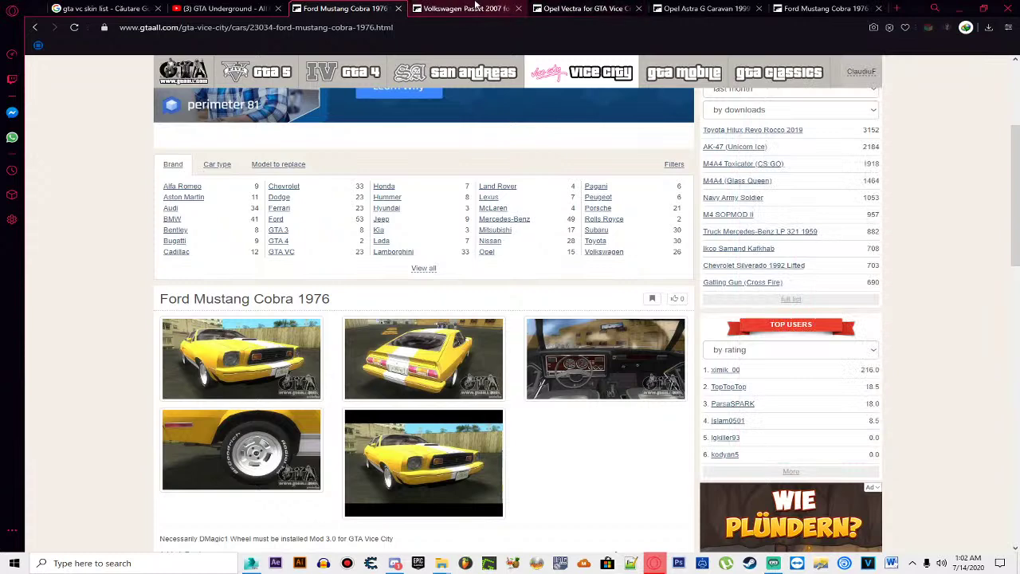
pyautogui.moveTo(287, 84)
pyautogui.hotkey('alt', 'Left')
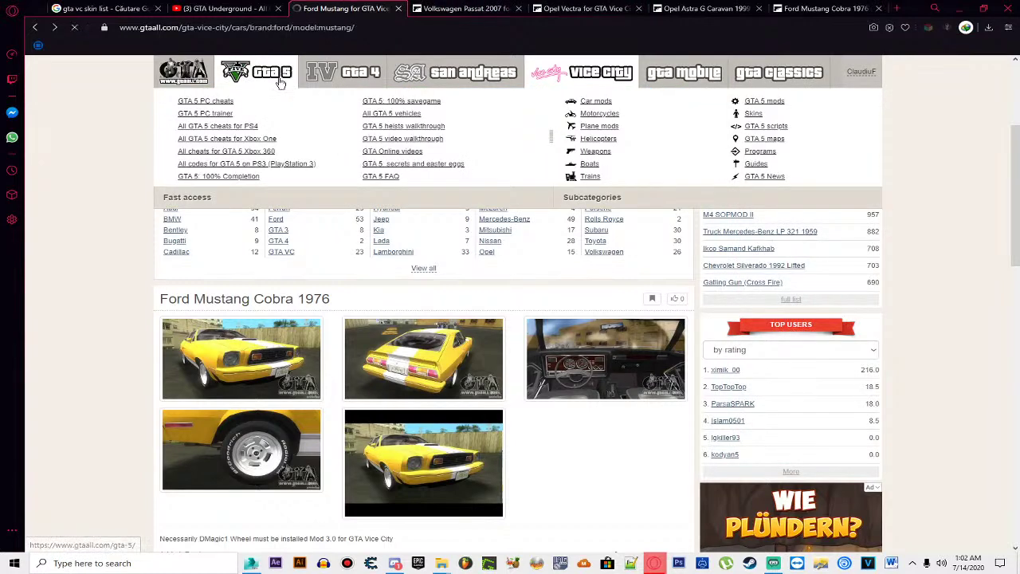
pyautogui.hotkey('alt', 'Left')
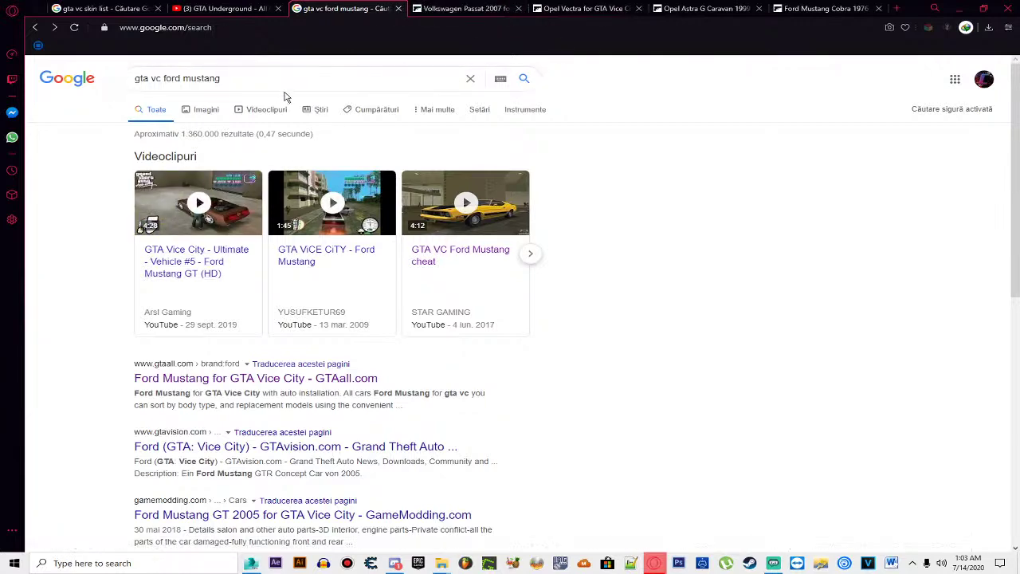
# Step: Download the Volkswagen Passat 2007 and Opel Vectra archives, closing each popup and tab
pyautogui.click(466, 8)
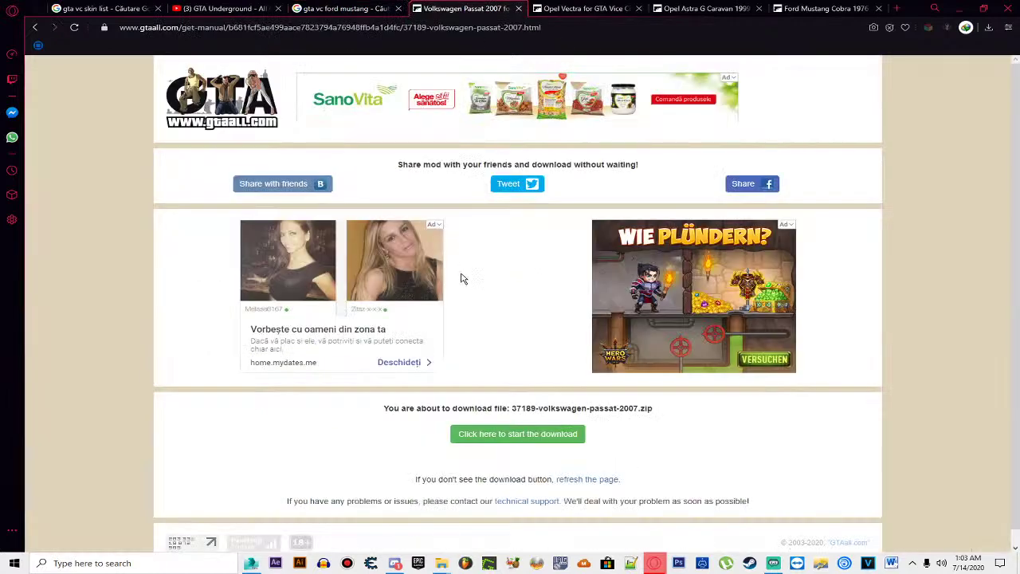
pyautogui.click(542, 440)
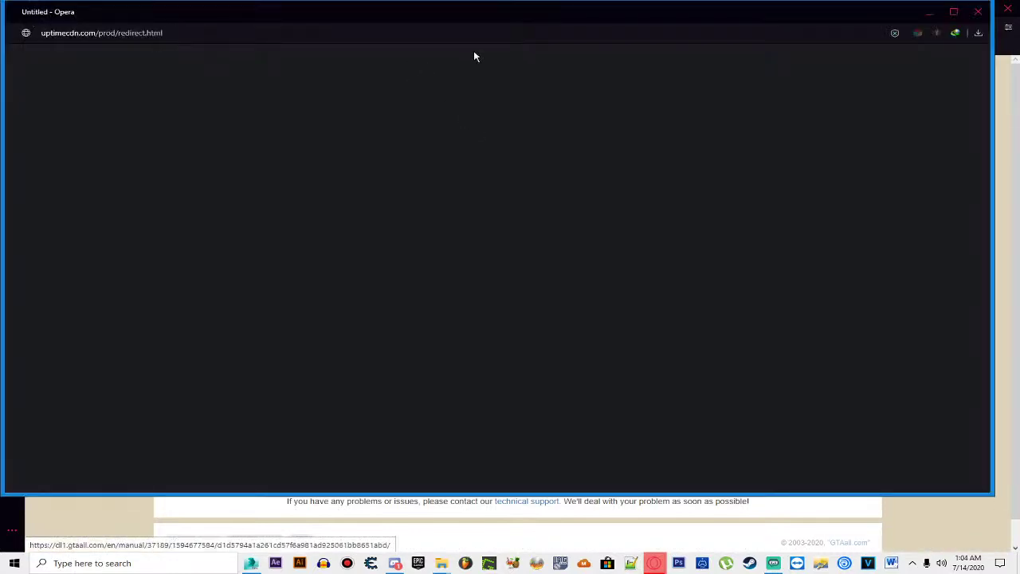
pyautogui.click(978, 11)
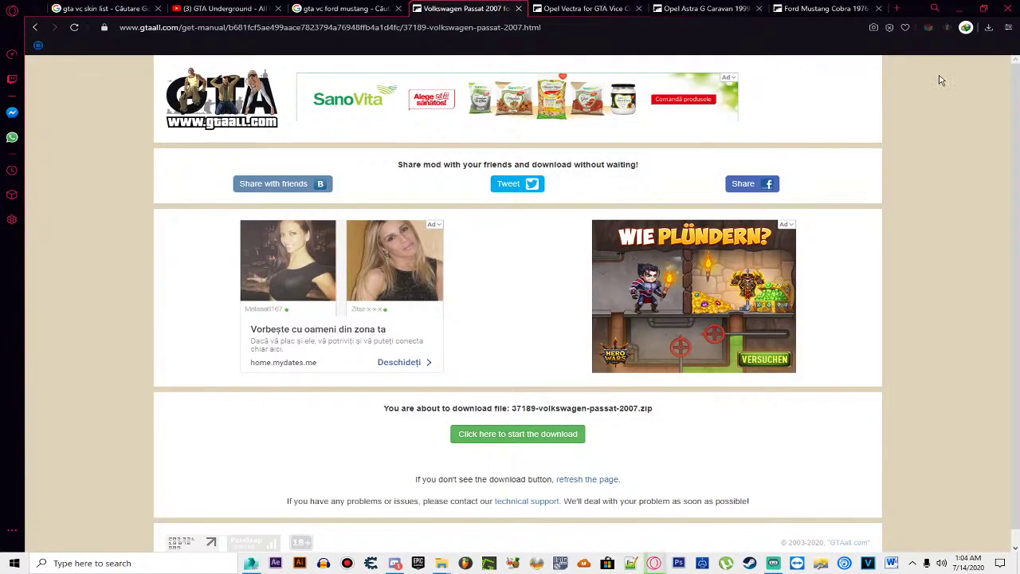
pyautogui.click(518, 8)
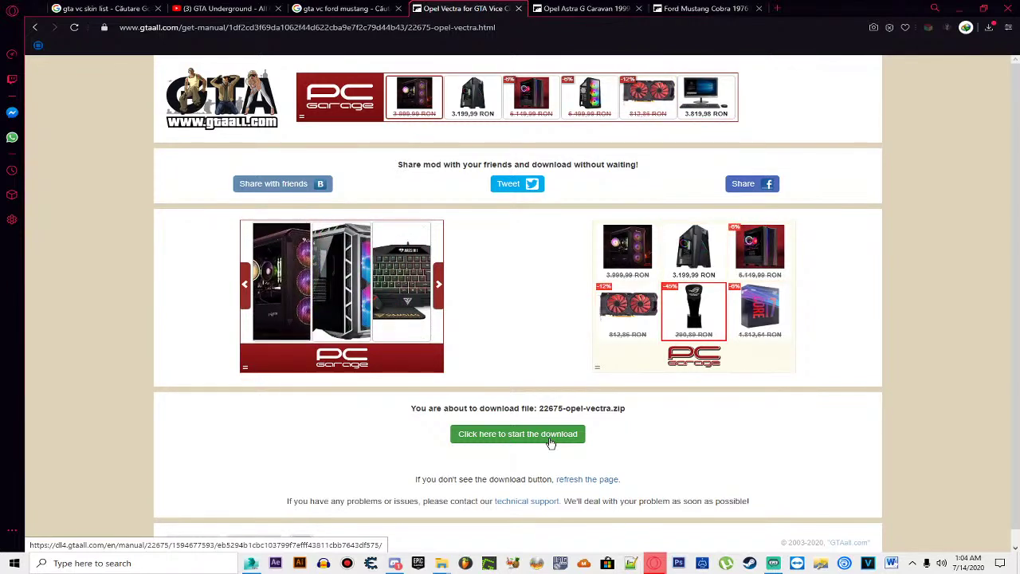
pyautogui.click(520, 436)
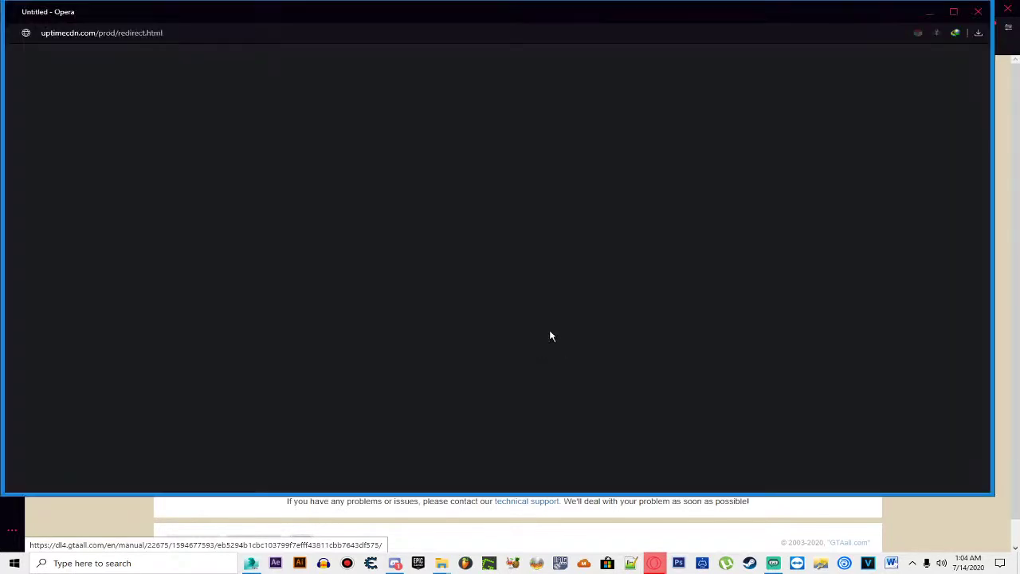
pyautogui.click(978, 11)
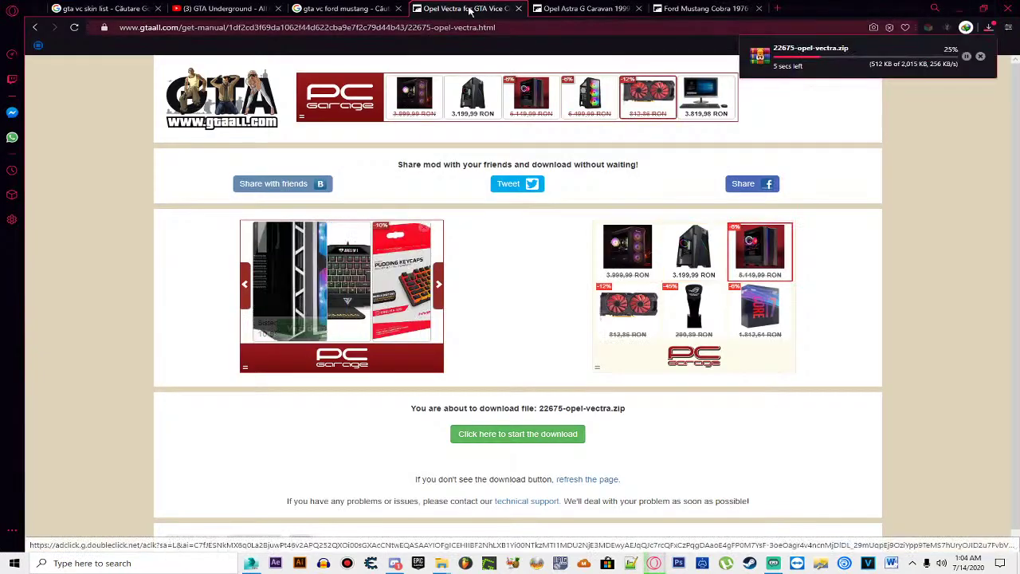
pyautogui.click(518, 8)
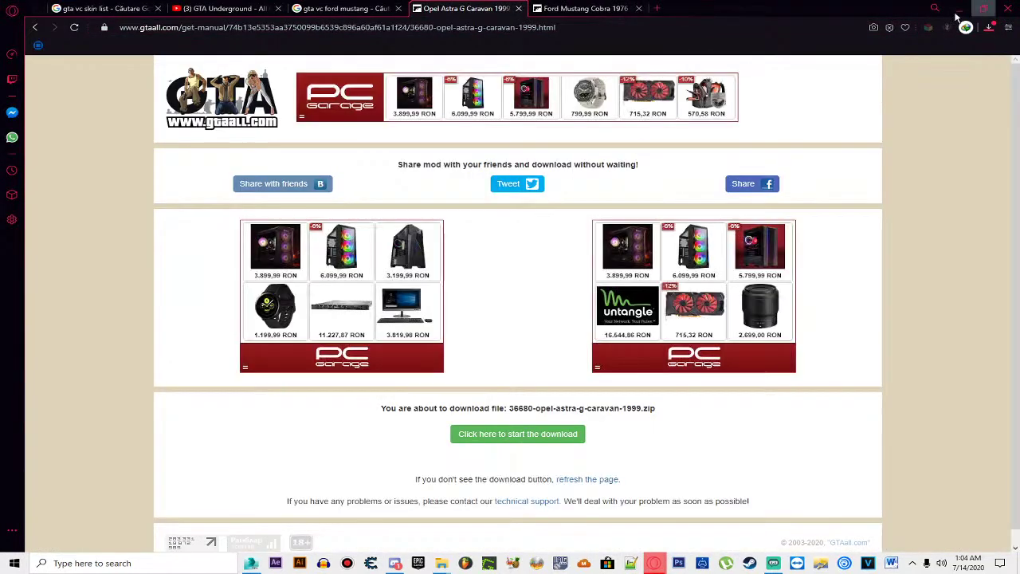
# Step: Download the Opel Astra G Caravan and Ford Mustang Cobra archives, then check the downloads list
pyautogui.click(526, 437)
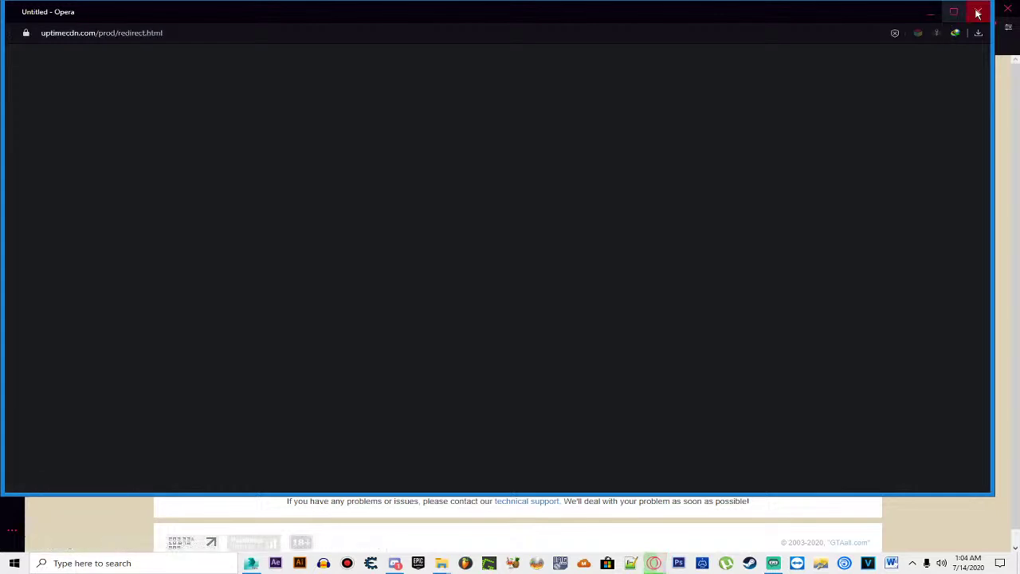
pyautogui.click(976, 12)
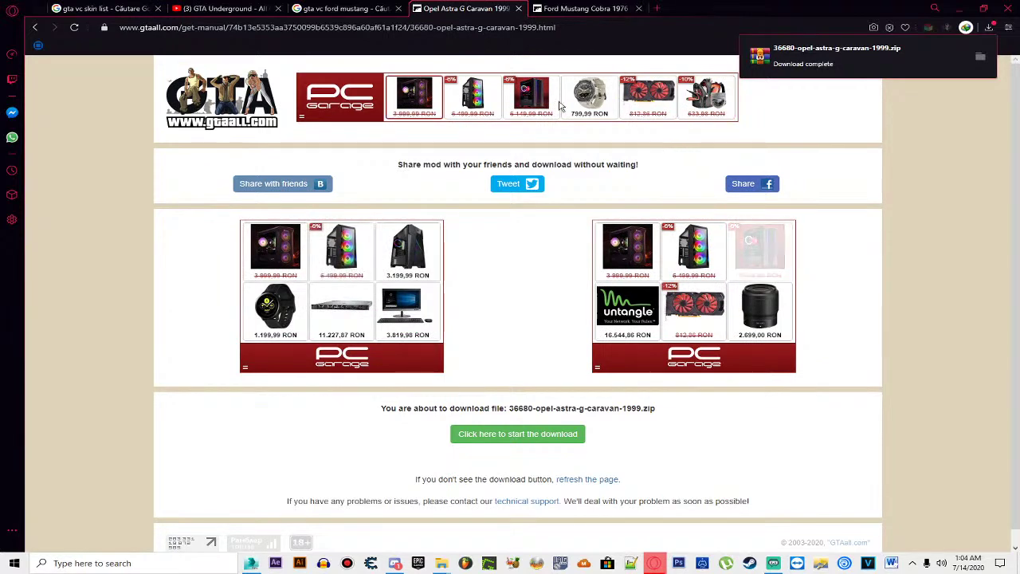
pyautogui.click(517, 10)
pyautogui.click(553, 419)
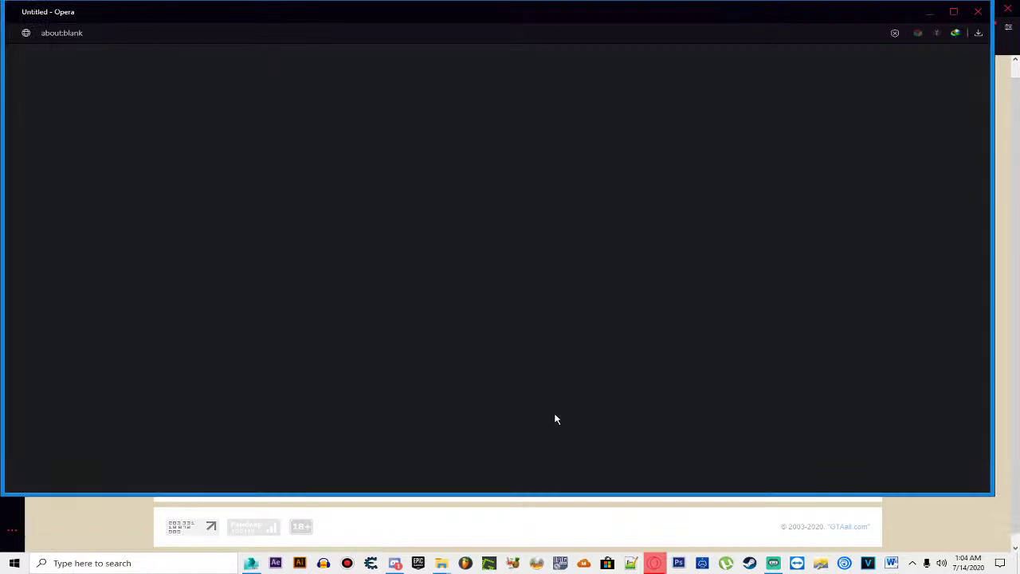
pyautogui.click(976, 12)
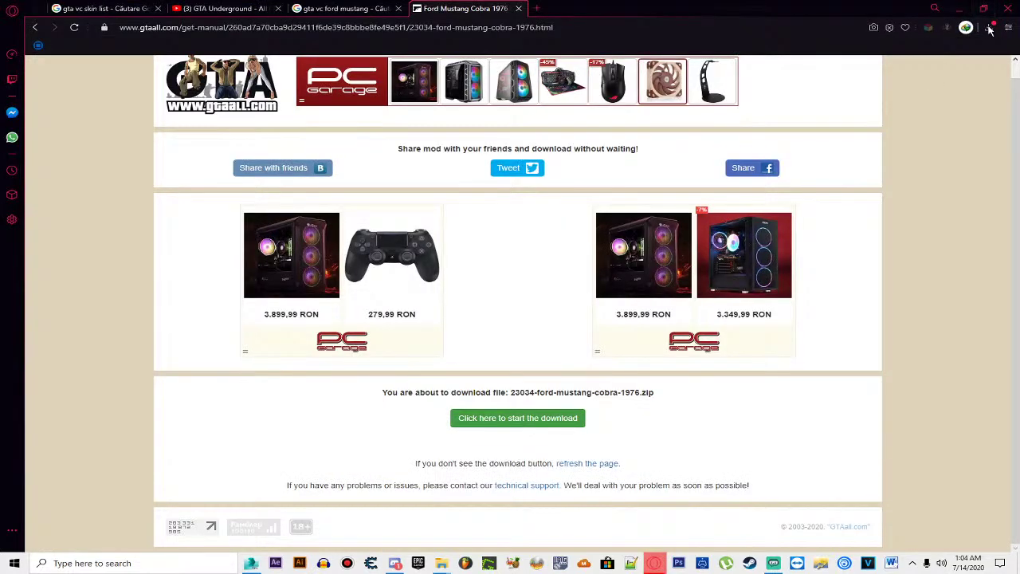
pyautogui.click(990, 27)
pyautogui.click(990, 27)
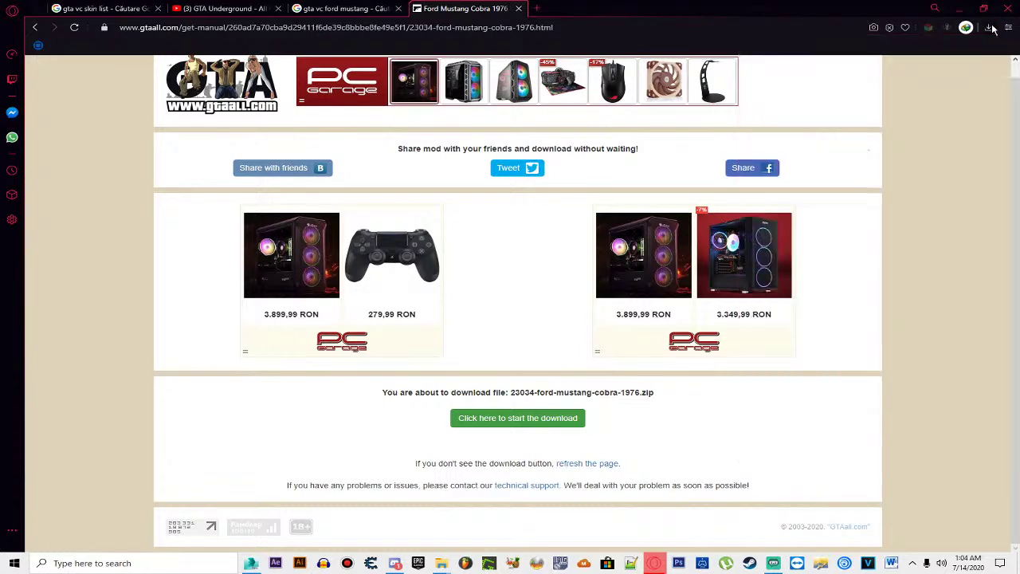
# Step: Search 'gta vice city toyota supra' and open the GameModding Toyota Supra page from image results
pyautogui.click(503, 28)
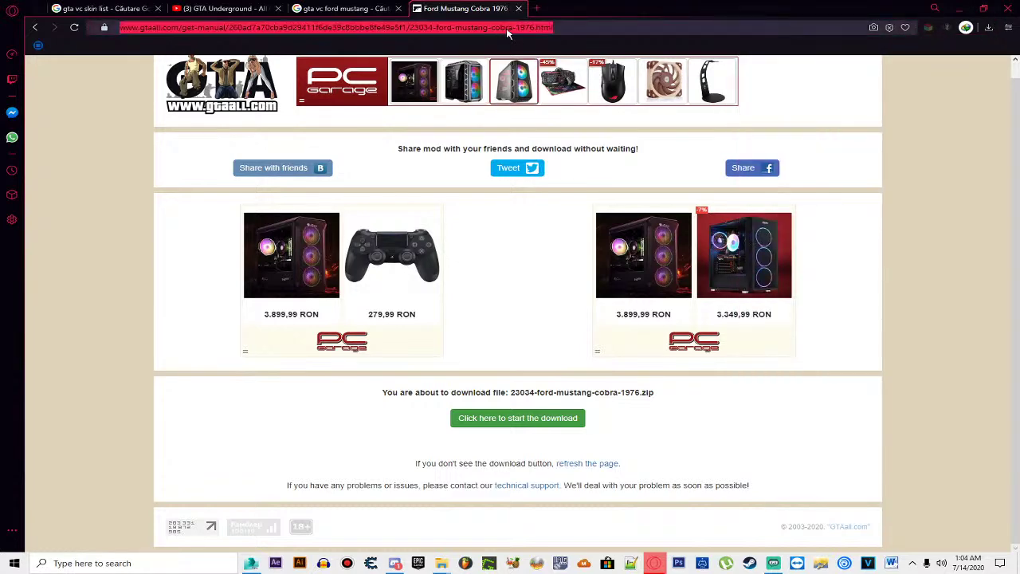
pyautogui.write('gta v')
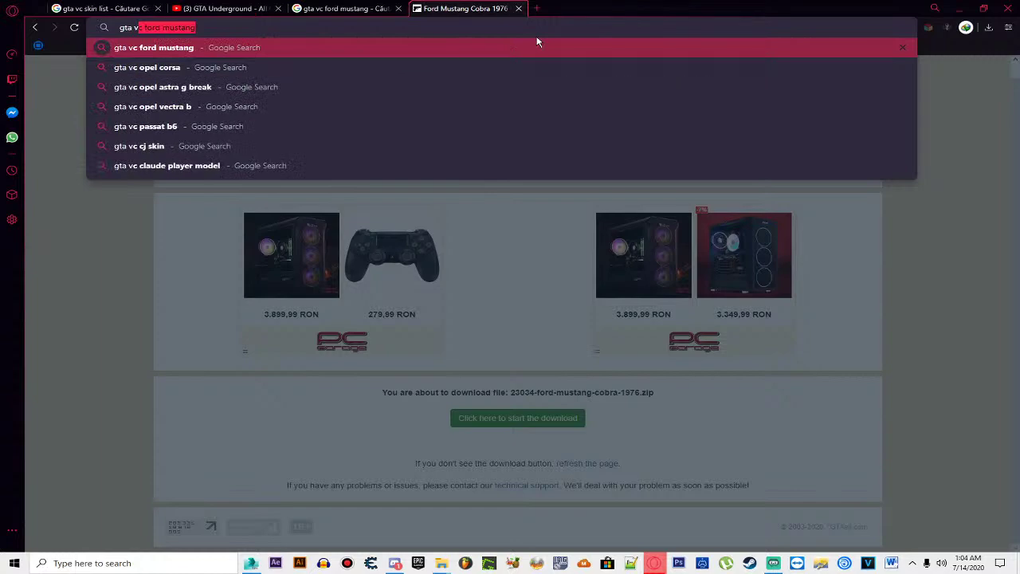
pyautogui.write('c toyota supra')
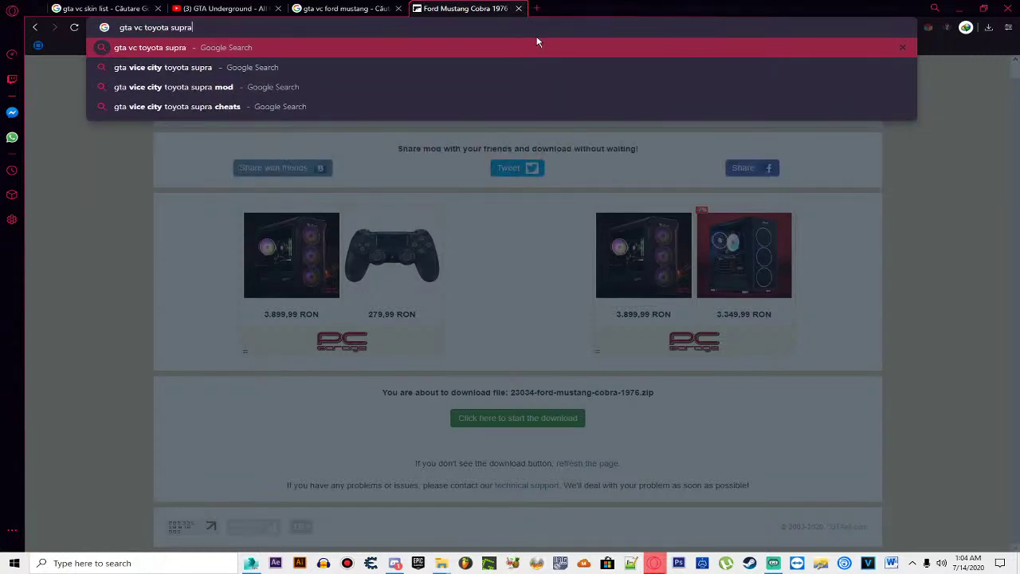
pyautogui.press('Down')
pyautogui.press('Return')
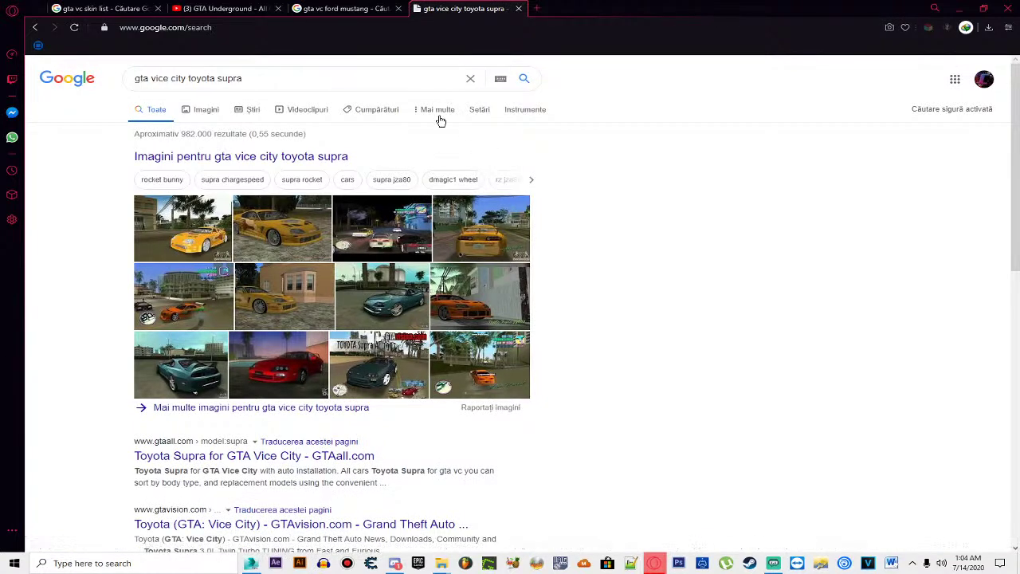
pyautogui.click(322, 356)
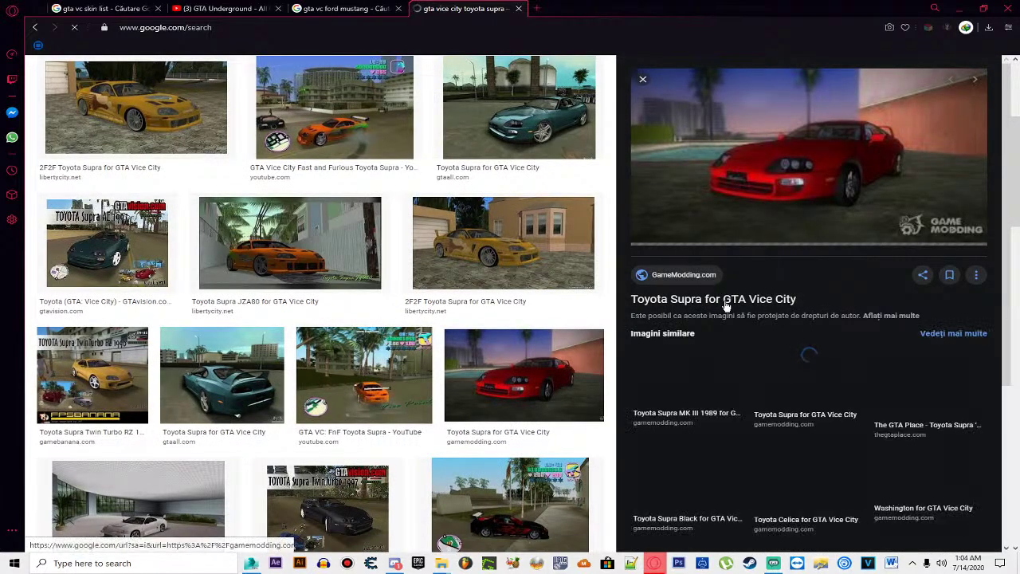
pyautogui.click(725, 302)
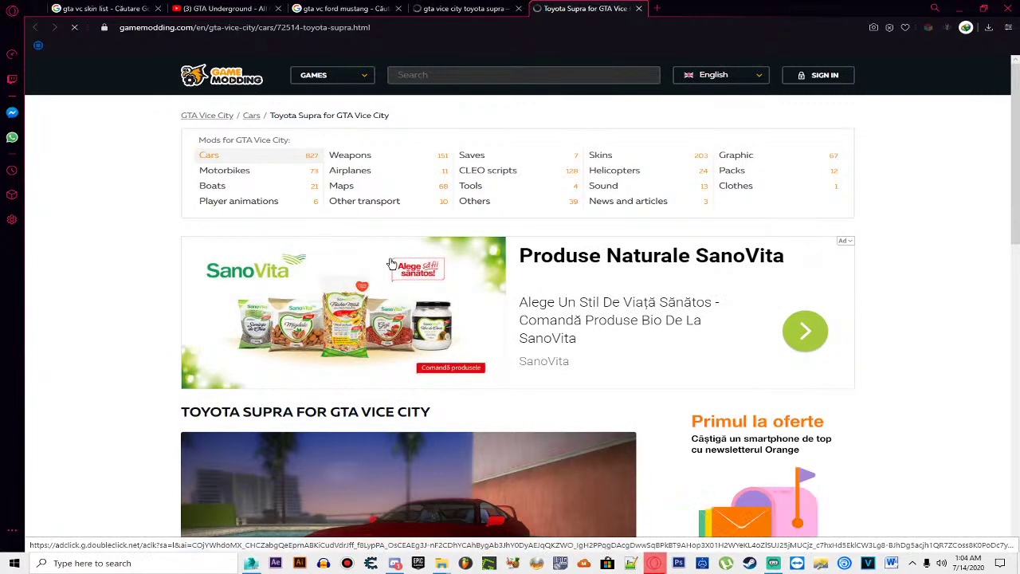
# Step: Download the Toyota Supra mod archive from its GameModding download page
pyautogui.scroll(-3, 390, 264)
pyautogui.scroll(-1, 391, 262)
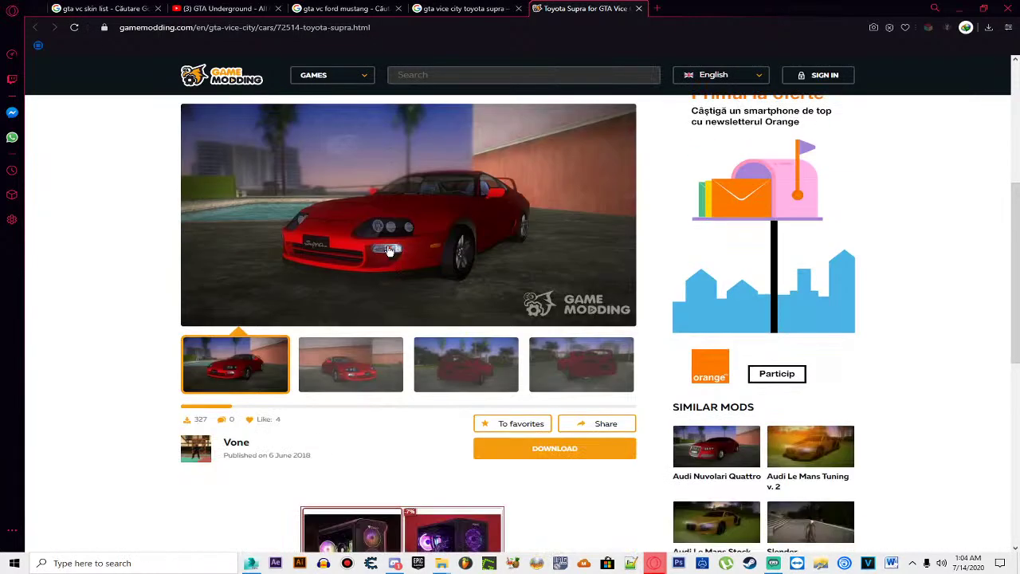
pyautogui.scroll(-2, 390, 251)
pyautogui.scroll(1, 447, 277)
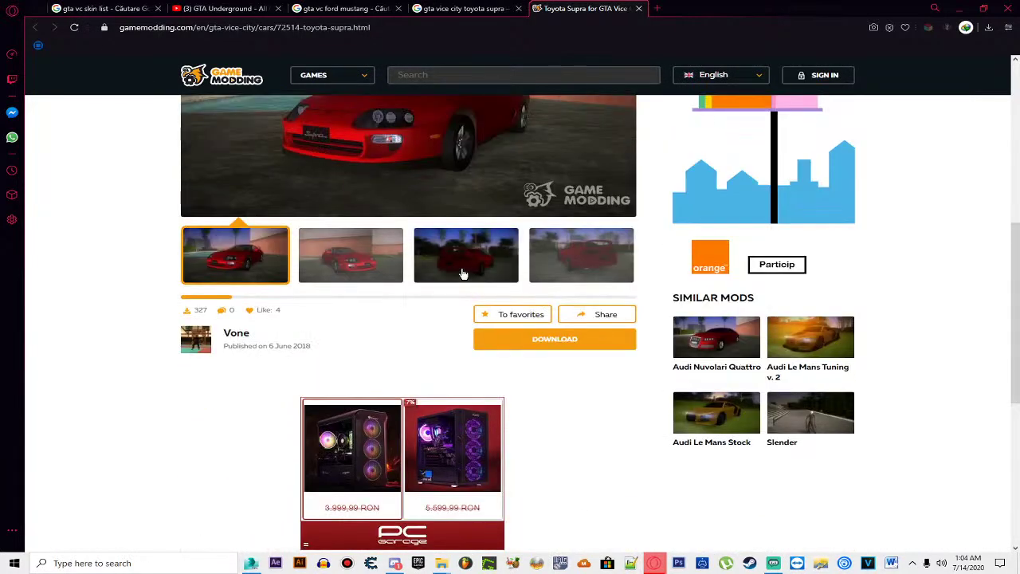
pyautogui.scroll(-1, 460, 276)
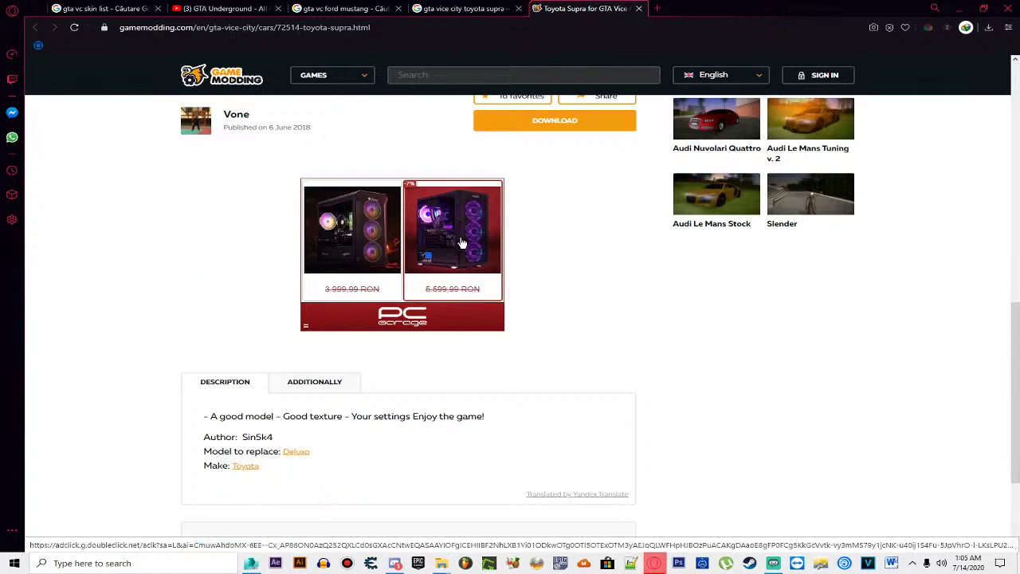
pyautogui.scroll(4, 461, 273)
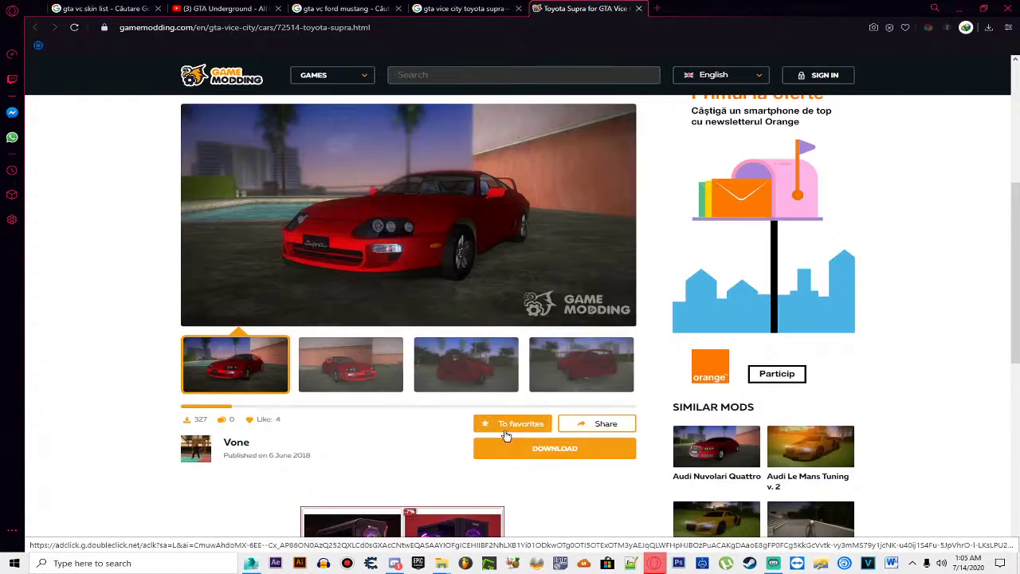
pyautogui.click(553, 447)
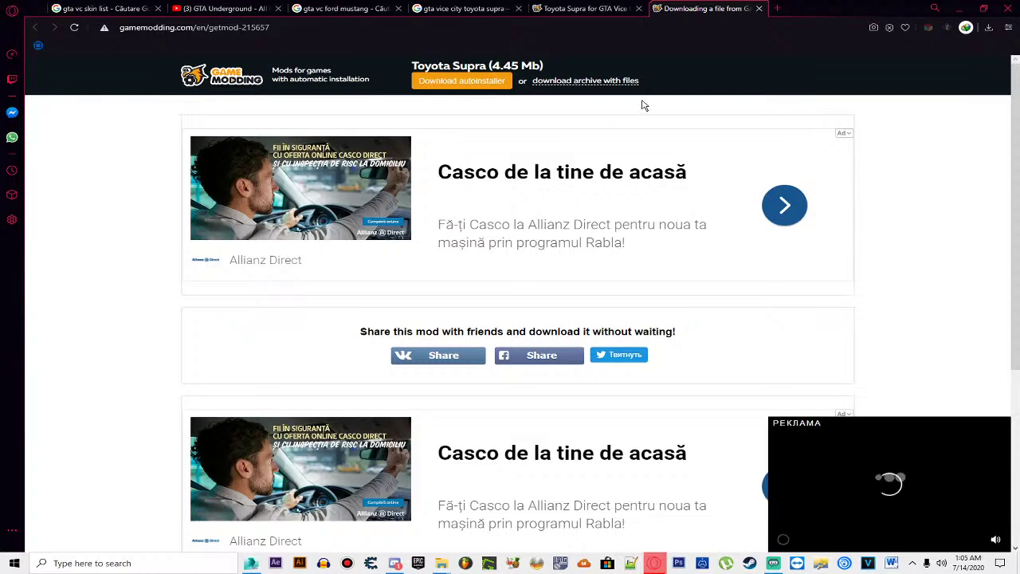
pyautogui.click(610, 81)
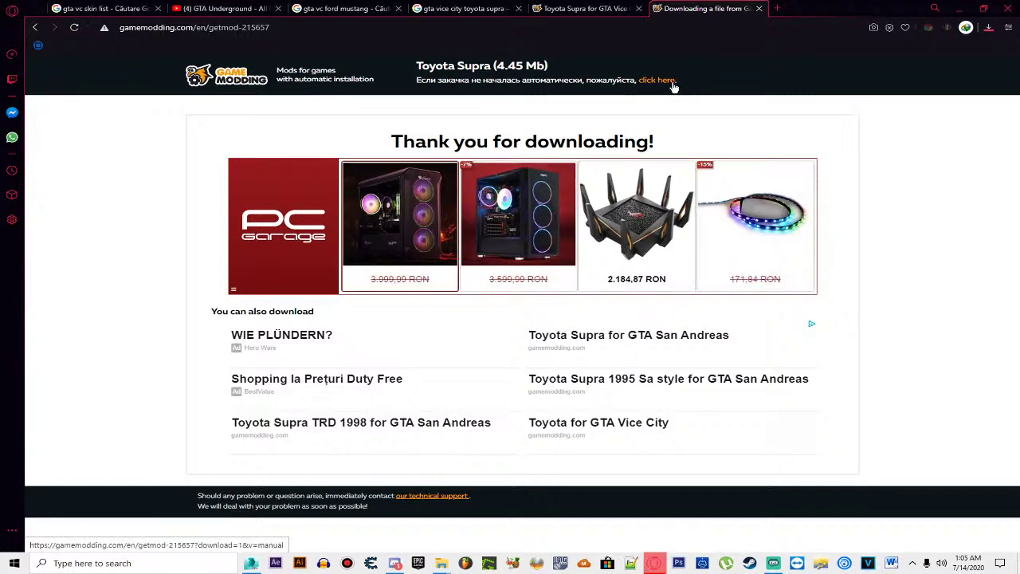
pyautogui.click(673, 80)
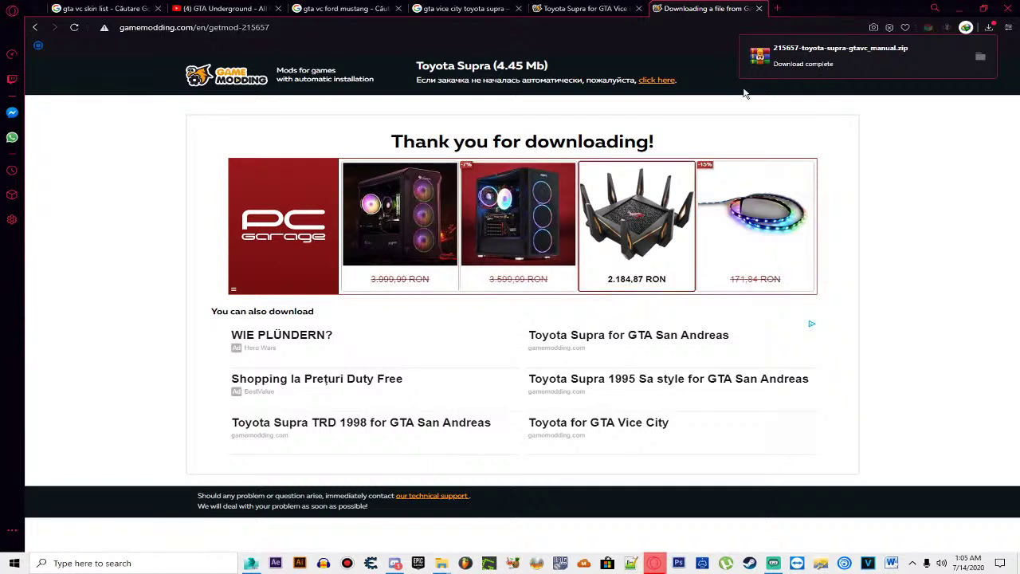
# Step: Open the downloaded Supra zip in WinRAR, close it, and restore the browser window
pyautogui.click(899, 62)
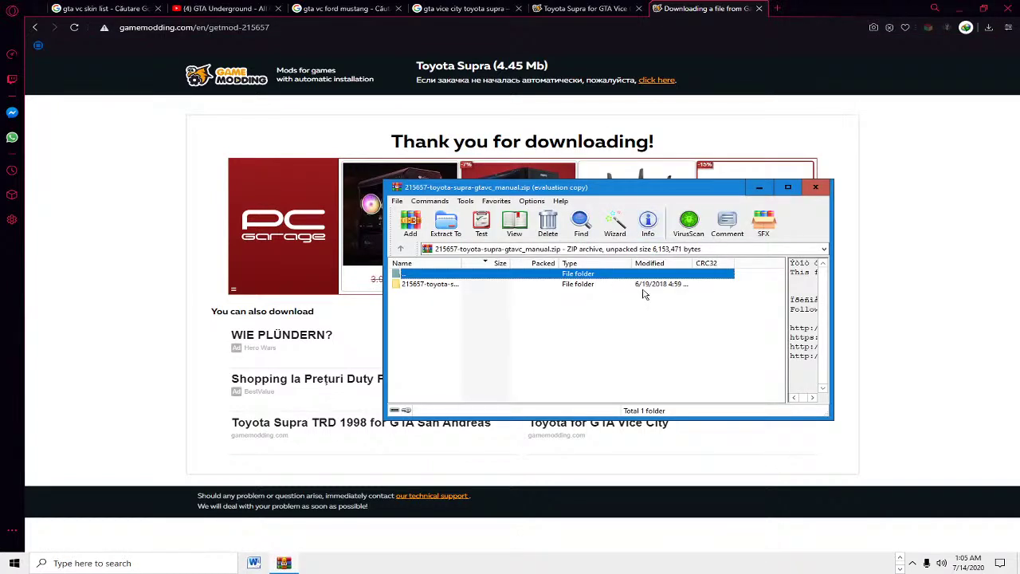
pyautogui.click(673, 307)
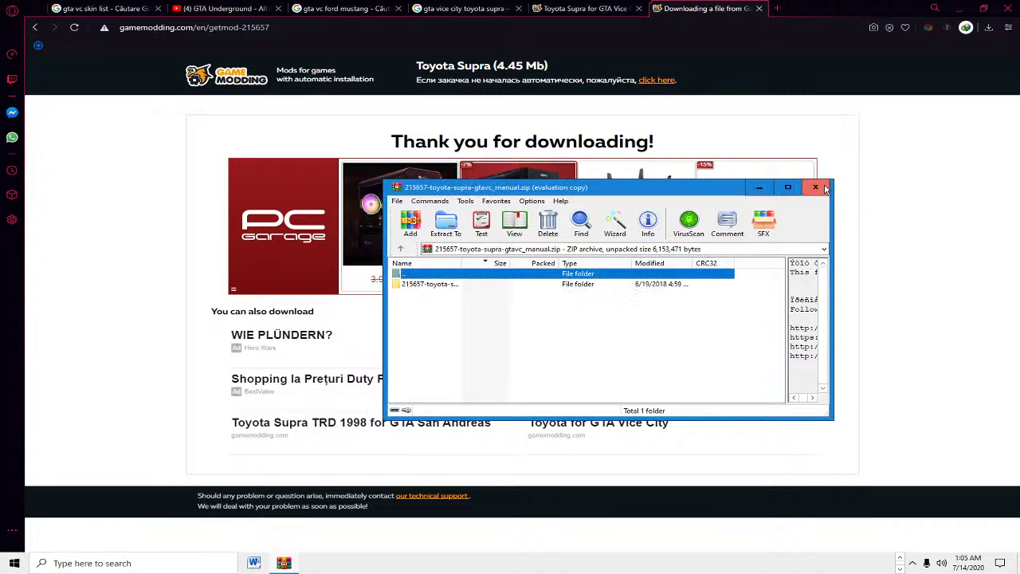
pyautogui.click(824, 189)
pyautogui.moveTo(806, 10); pyautogui.dragTo(649, 137)
pyautogui.click(870, 50)
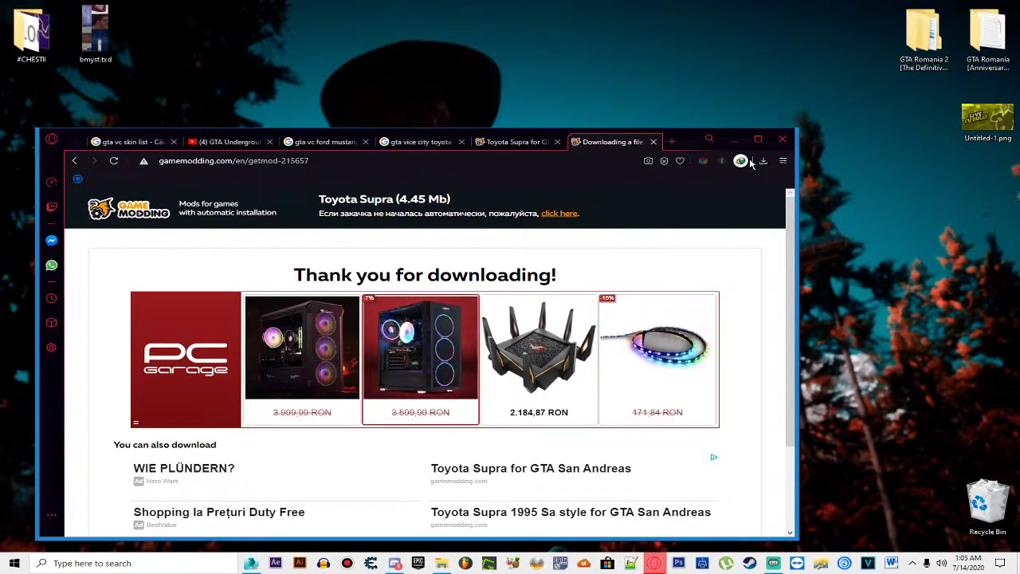
# Step: Drag the Ford Mustang archive and the next downloaded archive from Downloads onto the desktop
pyautogui.click(764, 161)
pyautogui.click(681, 210)
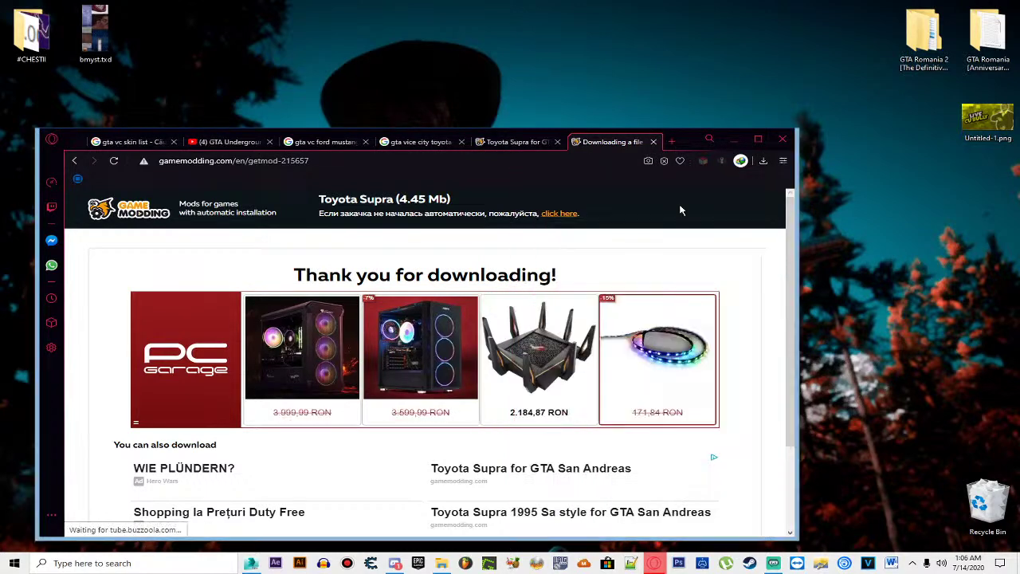
pyautogui.click(821, 188)
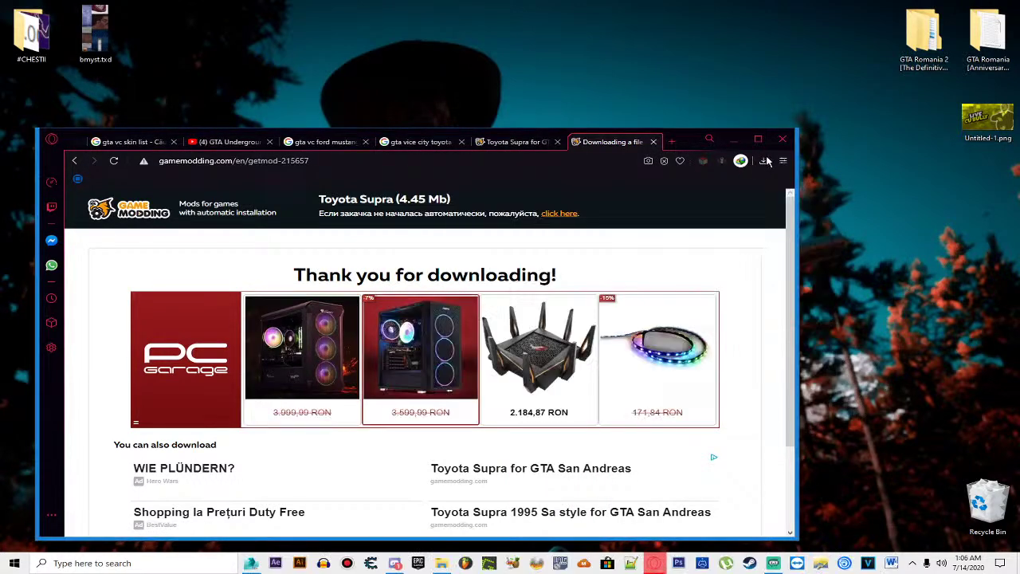
pyautogui.click(763, 161)
pyautogui.moveTo(614, 198); pyautogui.dragTo(733, 36)
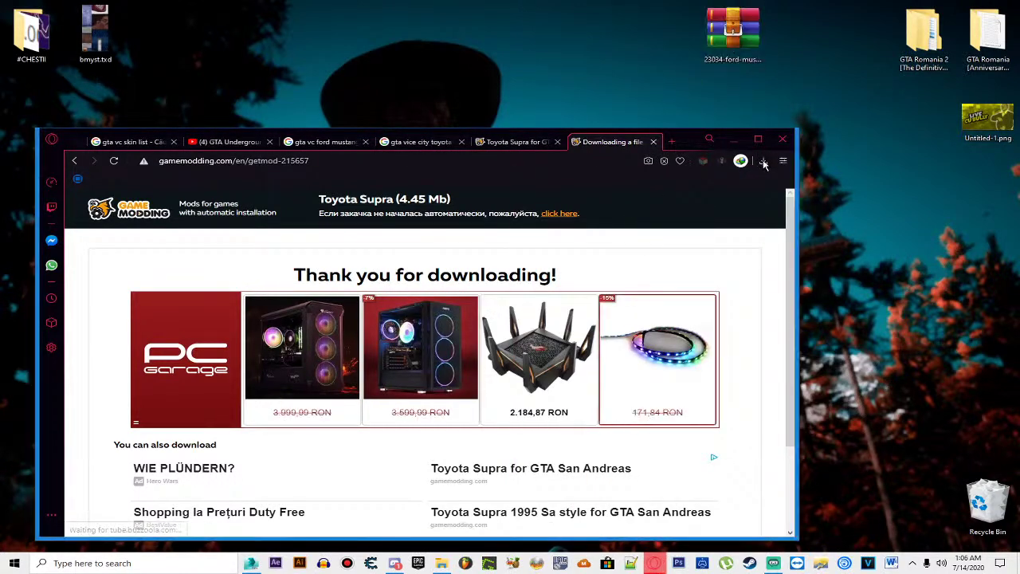
pyautogui.click(763, 162)
pyautogui.moveTo(660, 200); pyautogui.dragTo(803, 198)
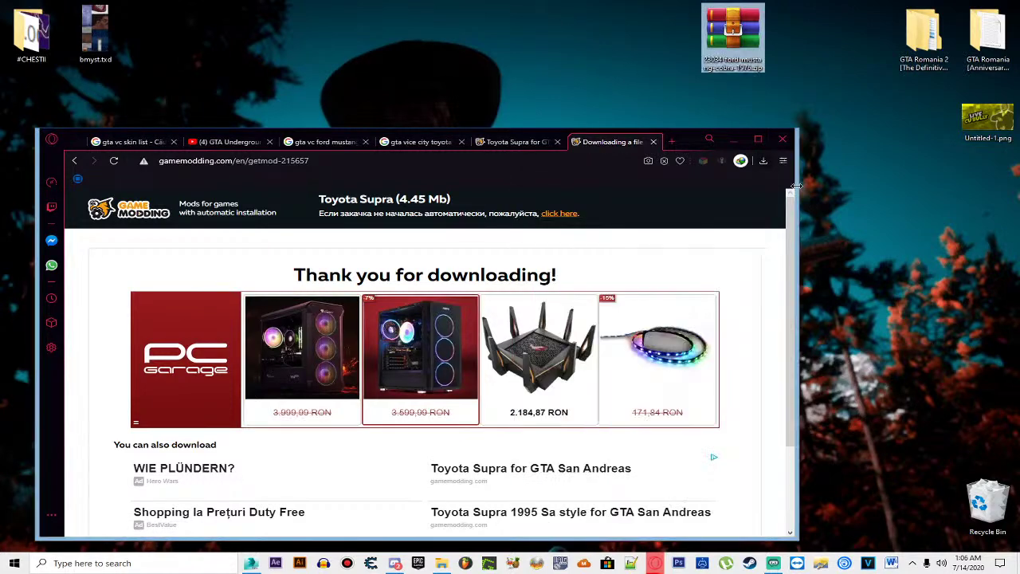
# Step: Drag the Toyota Supra, Opel Vectra and Volkswagen Passat archives onto the desktop, then minimise the browser
pyautogui.click(764, 161)
pyautogui.moveTo(670, 270); pyautogui.dragTo(761, 177)
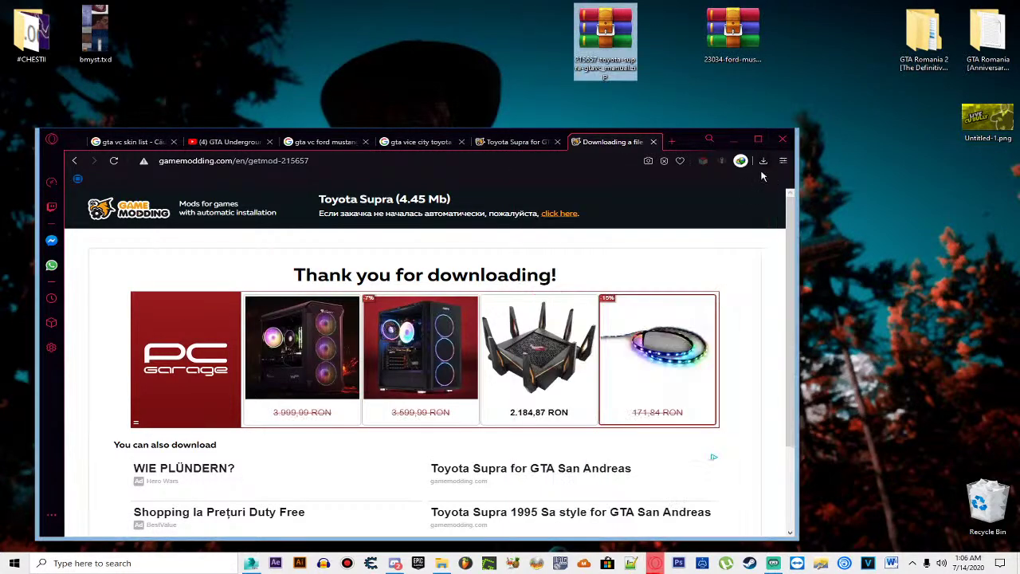
pyautogui.click(764, 161)
pyautogui.moveTo(630, 306); pyautogui.dragTo(566, 48)
pyautogui.click(763, 161)
pyautogui.moveTo(637, 343); pyautogui.dragTo(538, 48)
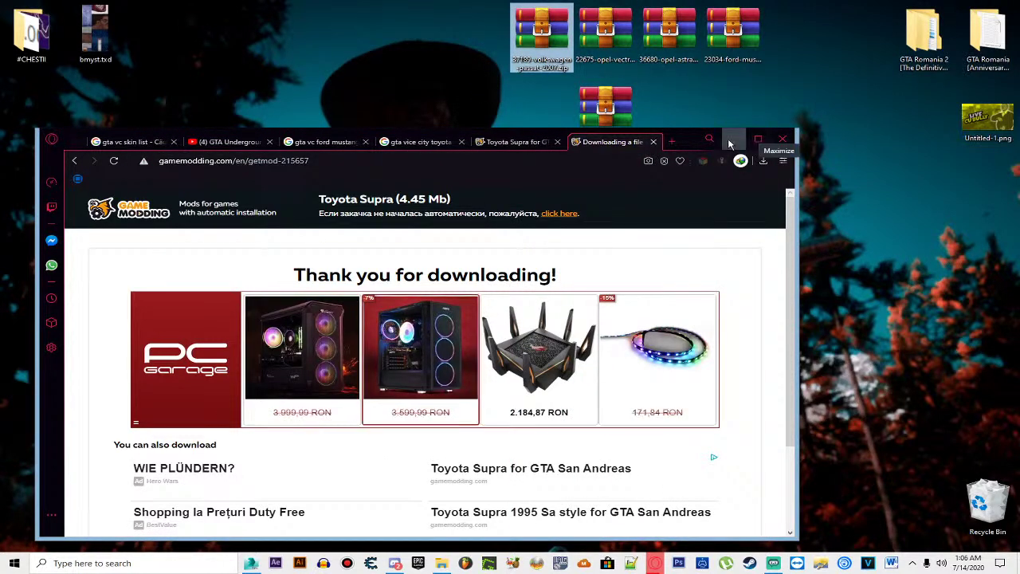
pyautogui.click(729, 144)
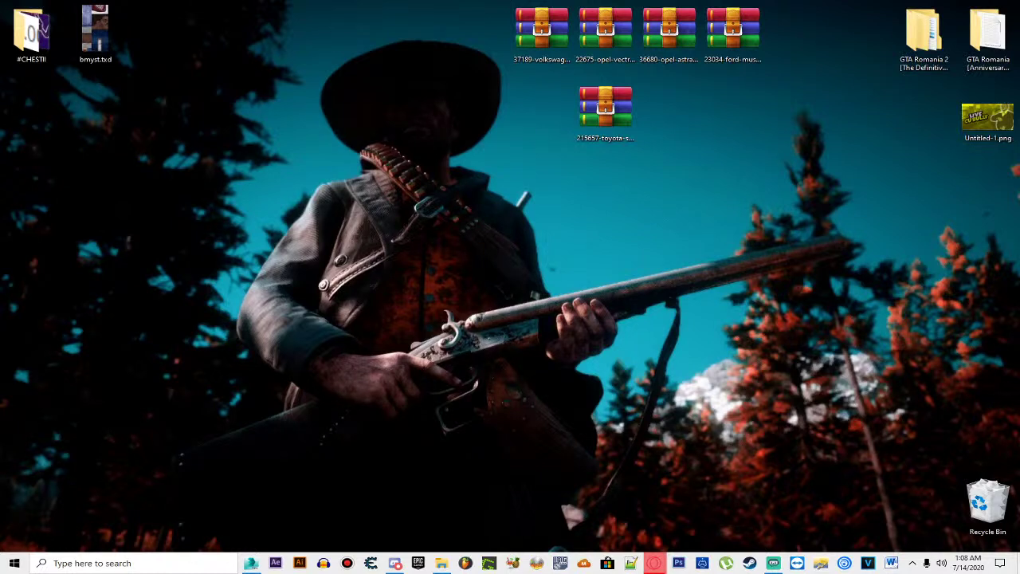
# Step: Extract all five archives directly onto the desktop, then delete the loose readme files
pyautogui.moveTo(481, 208); pyautogui.dragTo(758, 49)
pyautogui.rightClick(759, 51)
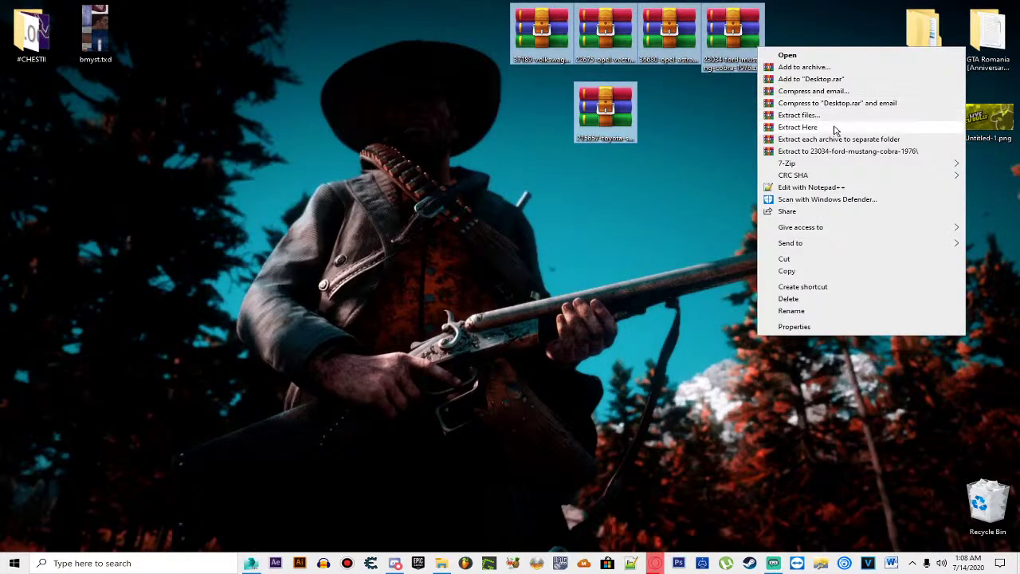
pyautogui.click(832, 129)
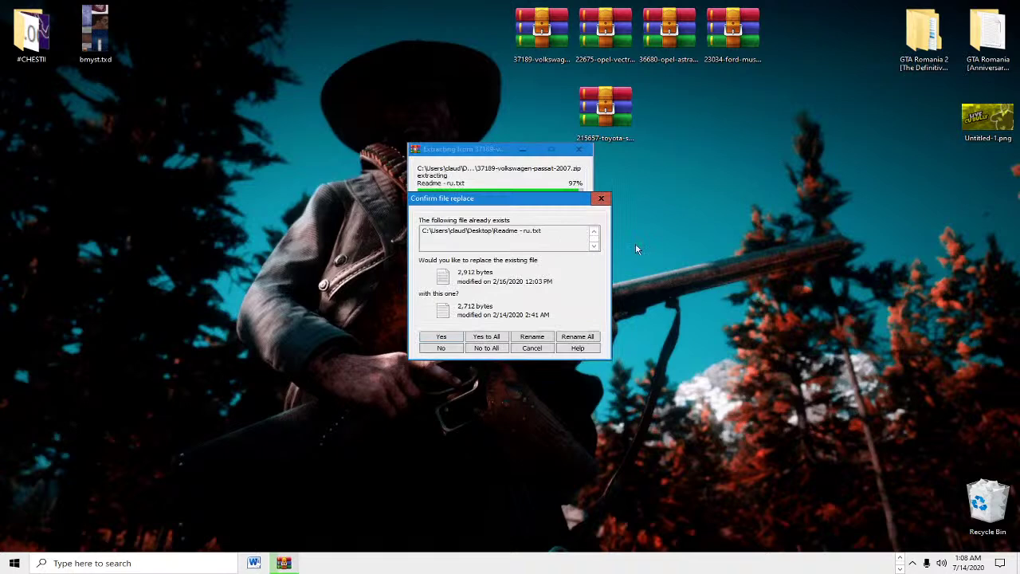
pyautogui.click(492, 340)
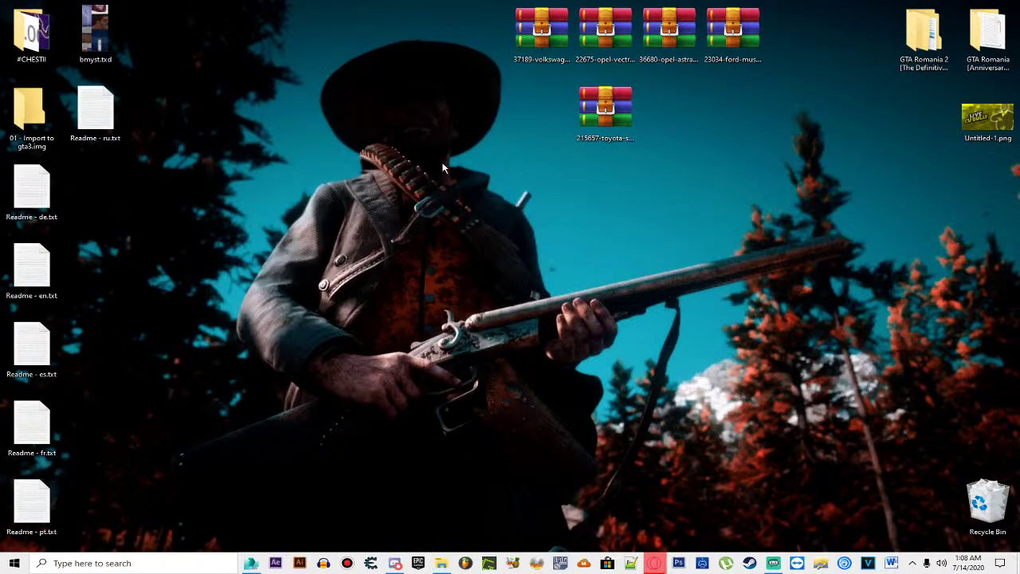
pyautogui.moveTo(84, 171); pyautogui.dragTo(24, 526)
pyautogui.press('Delete')
pyautogui.doubleClick(32, 118)
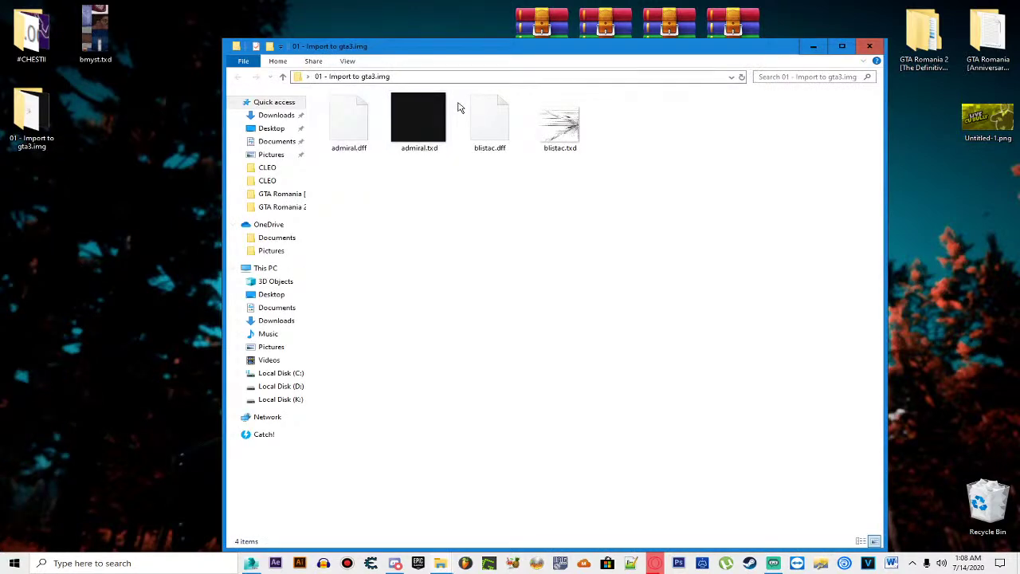
pyautogui.click(869, 46)
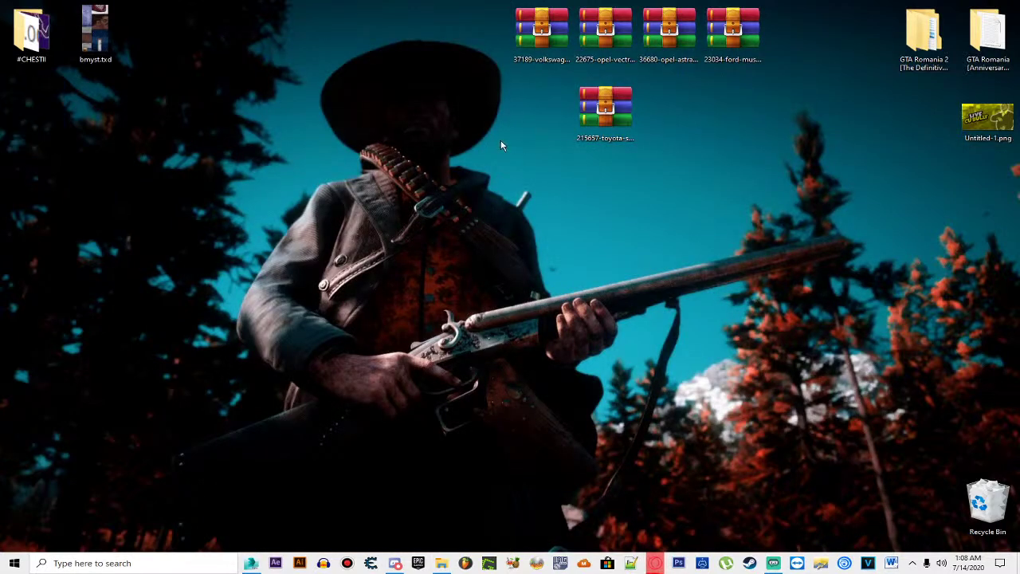
# Step: Extract the Passat, Vectra, Astra, Mustang and Supra archives each into its own folder
pyautogui.rightClick(536, 47)
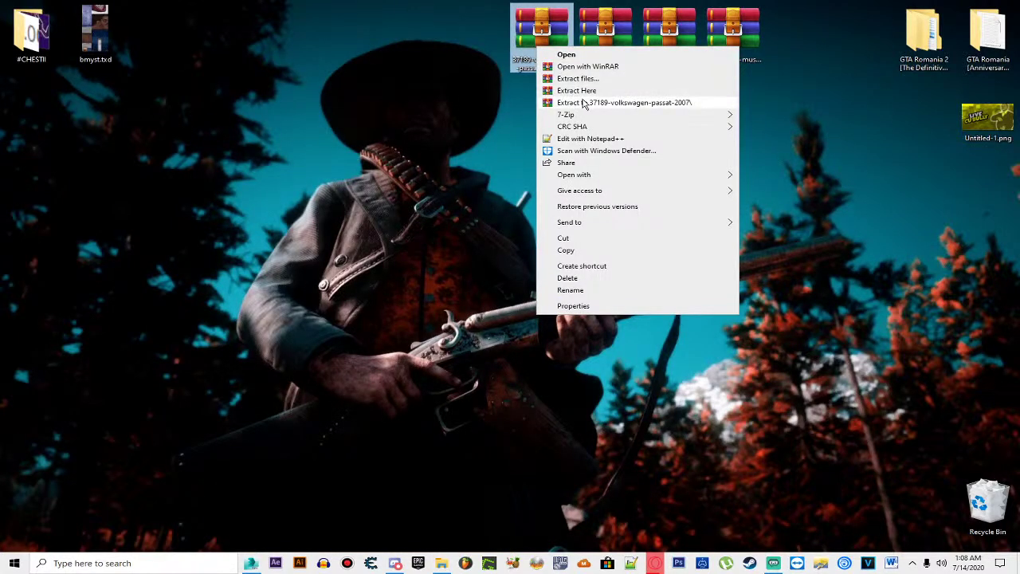
pyautogui.click(580, 101)
pyautogui.rightClick(605, 21)
pyautogui.click(625, 76)
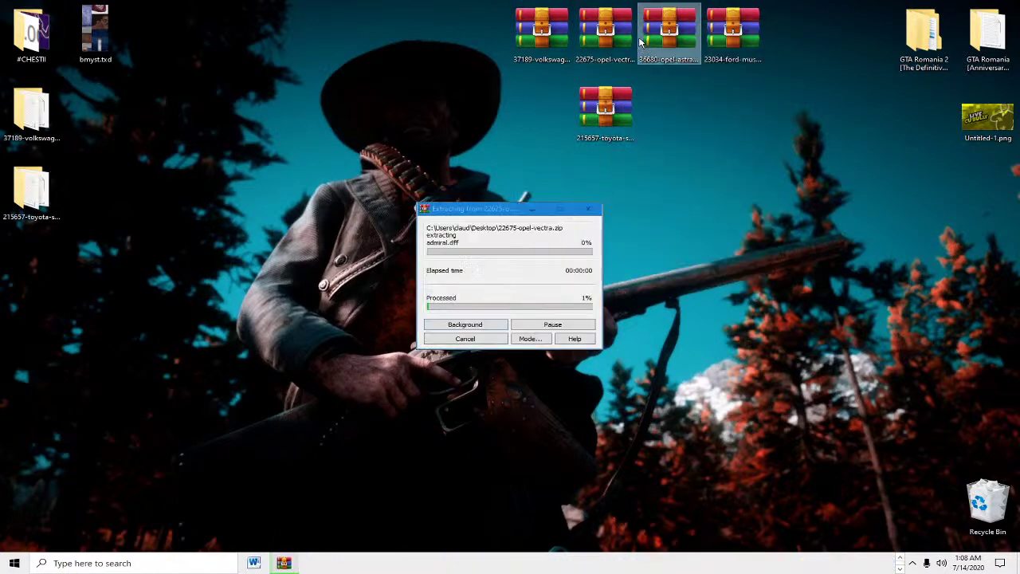
pyautogui.rightClick(653, 38)
pyautogui.click(690, 95)
pyautogui.rightClick(724, 35)
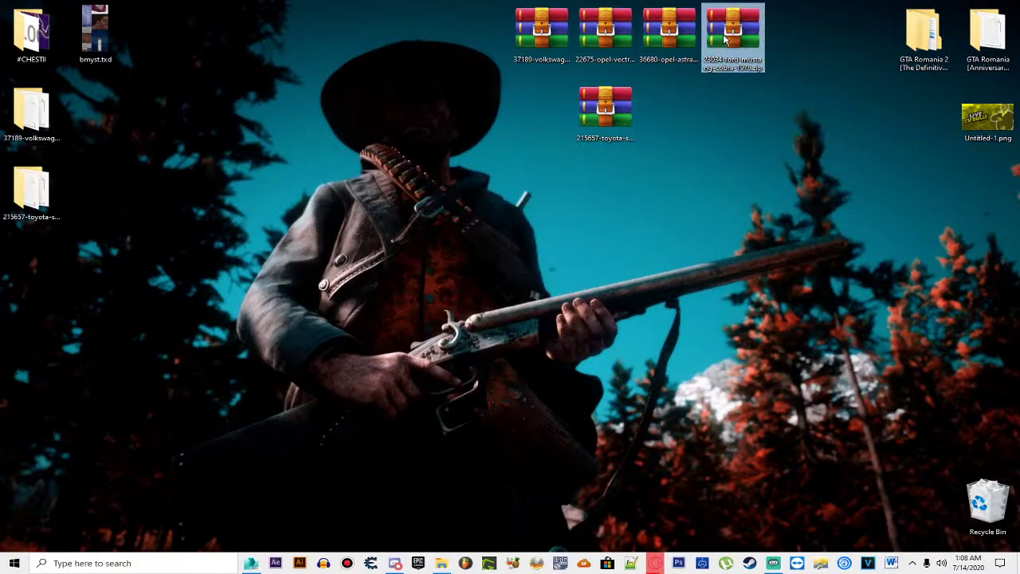
pyautogui.click(765, 92)
pyautogui.rightClick(618, 105)
pyautogui.click(651, 162)
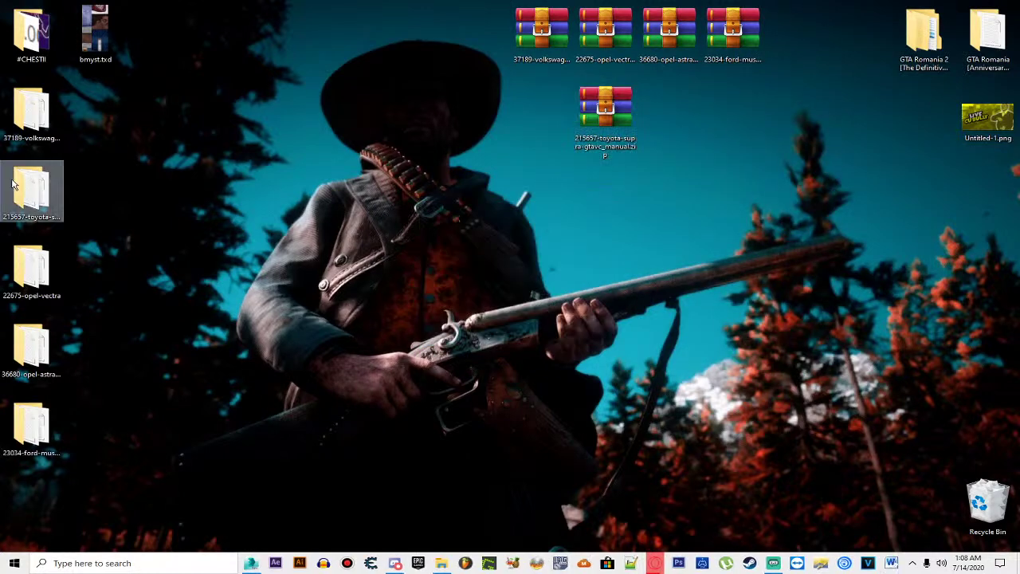
# Step: Browse into the Passat's '01 - Import to gta3.img' folder and open admiral.txd in Magic.TXD
pyautogui.doubleClick(34, 121)
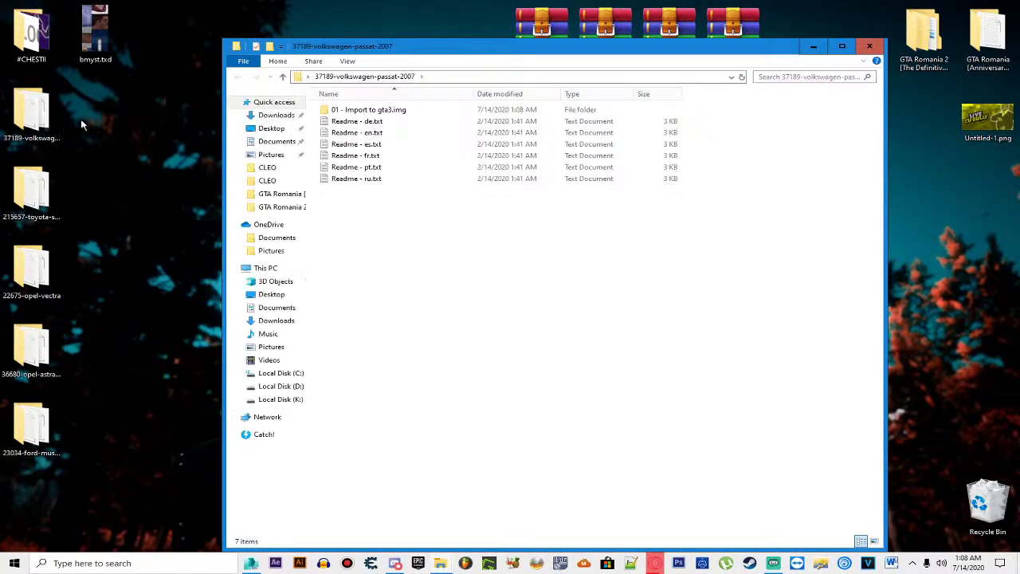
pyautogui.doubleClick(370, 109)
pyautogui.click(424, 148)
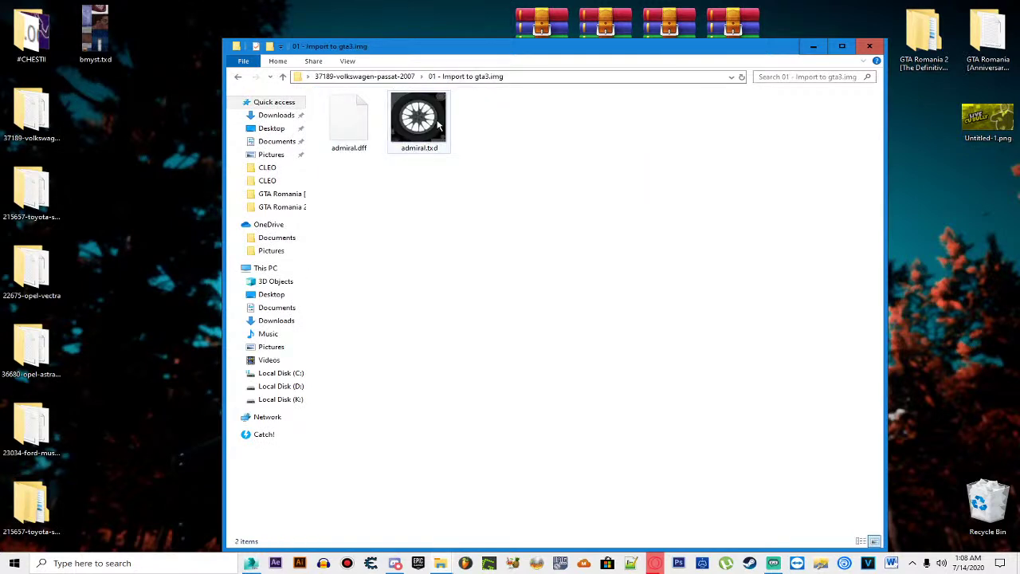
pyautogui.press('BackSpace')
pyautogui.press('Return')
pyautogui.press('BackSpace')
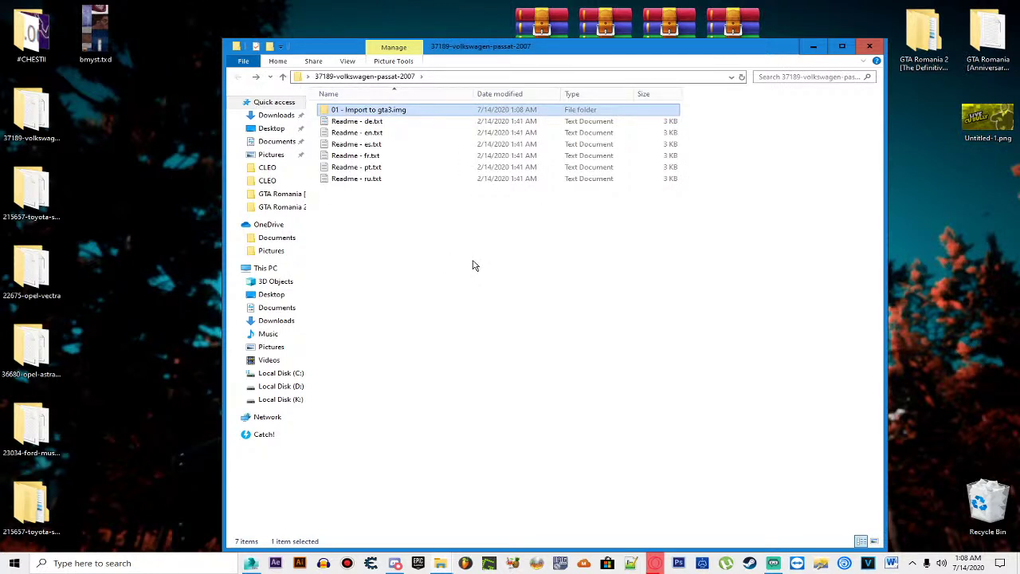
pyautogui.doubleClick(405, 111)
pyautogui.doubleClick(406, 138)
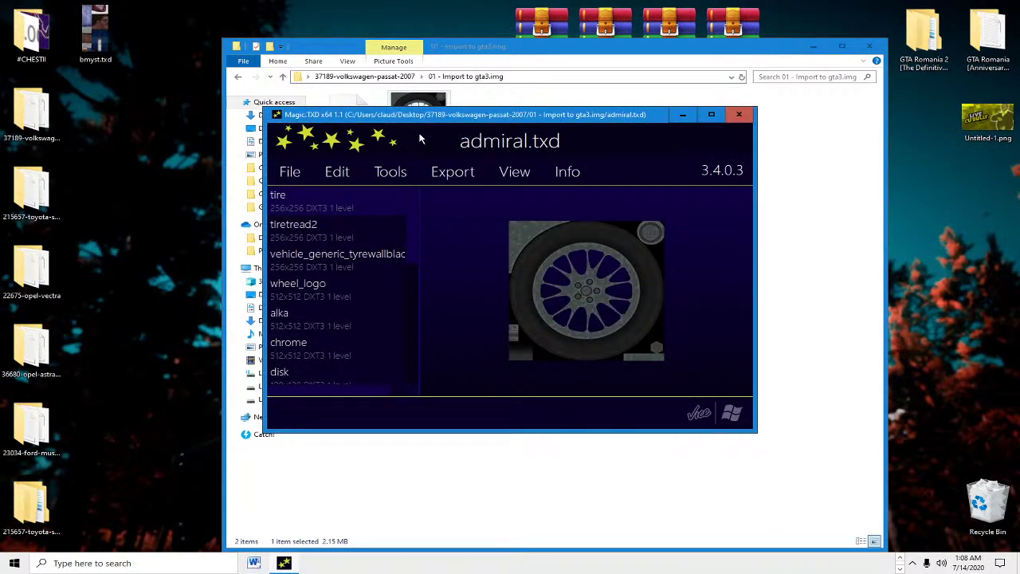
# Step: Select the plates texture and export it as TGA to the desktop as plates.tga
pyautogui.press('Down')
pyautogui.press('Down')
pyautogui.press('Down')
pyautogui.press('Down')
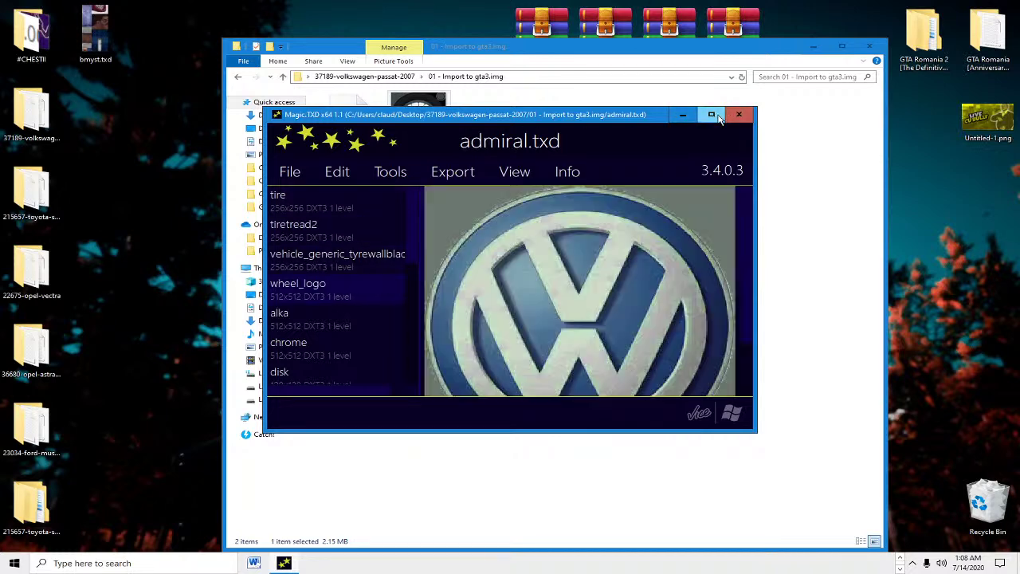
pyautogui.press('Down')
pyautogui.press('Down')
pyautogui.press('Down')
pyautogui.press('Down')
pyautogui.press('Down')
pyautogui.press('Down')
pyautogui.press('Down')
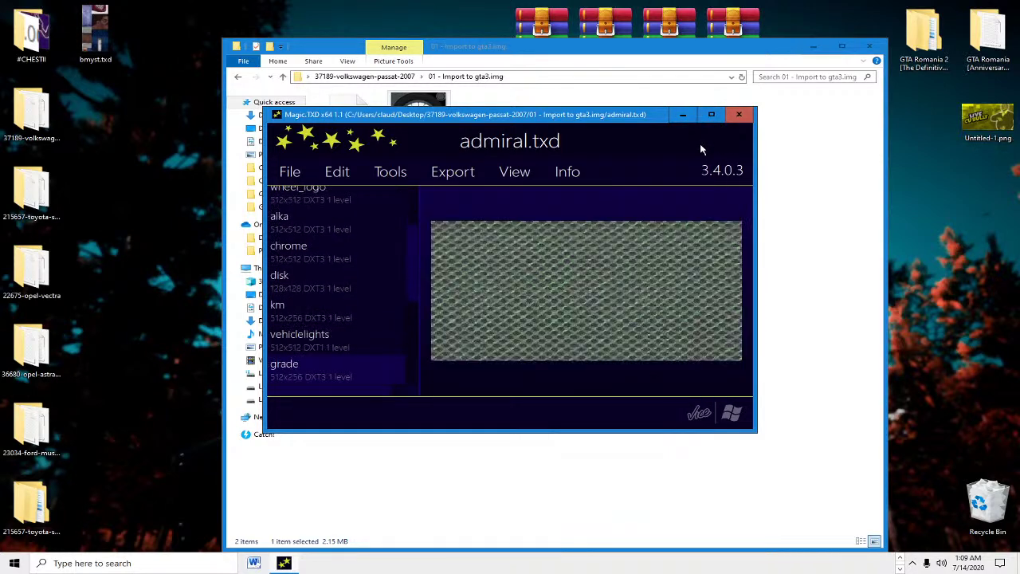
pyautogui.press('Down')
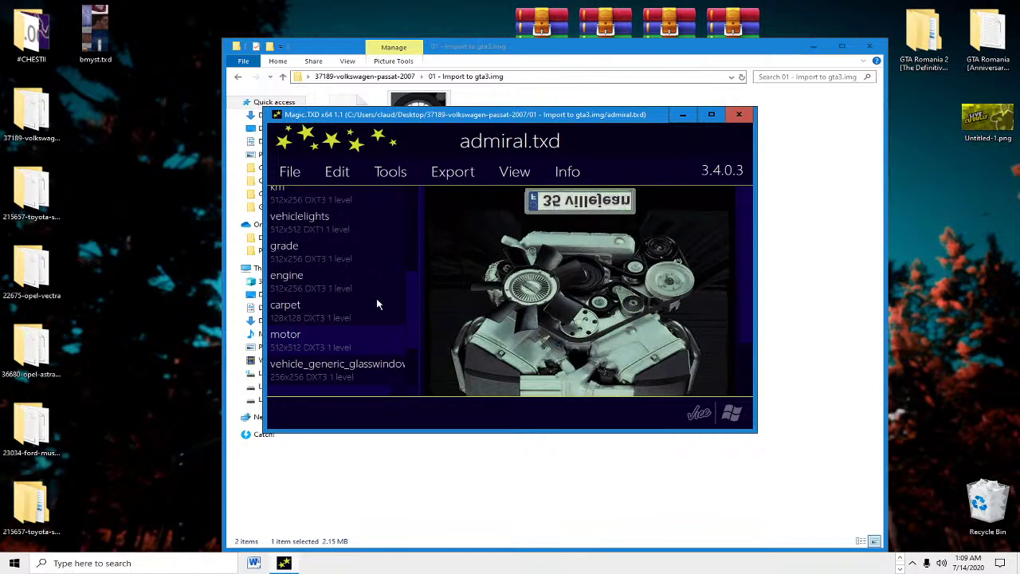
pyautogui.press('Down')
pyautogui.press('Down')
pyautogui.press('Down')
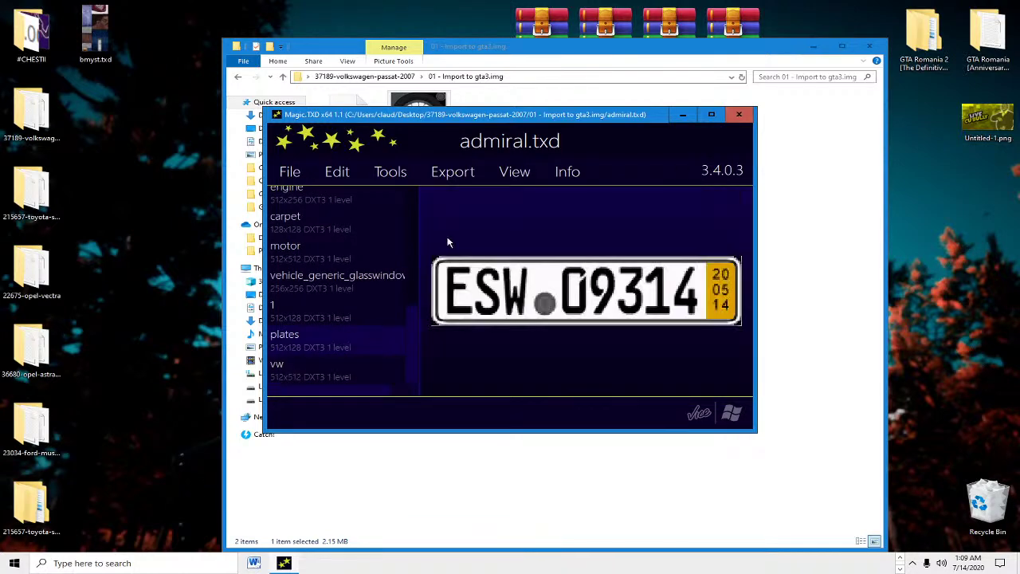
pyautogui.click(450, 171)
pyautogui.click(458, 327)
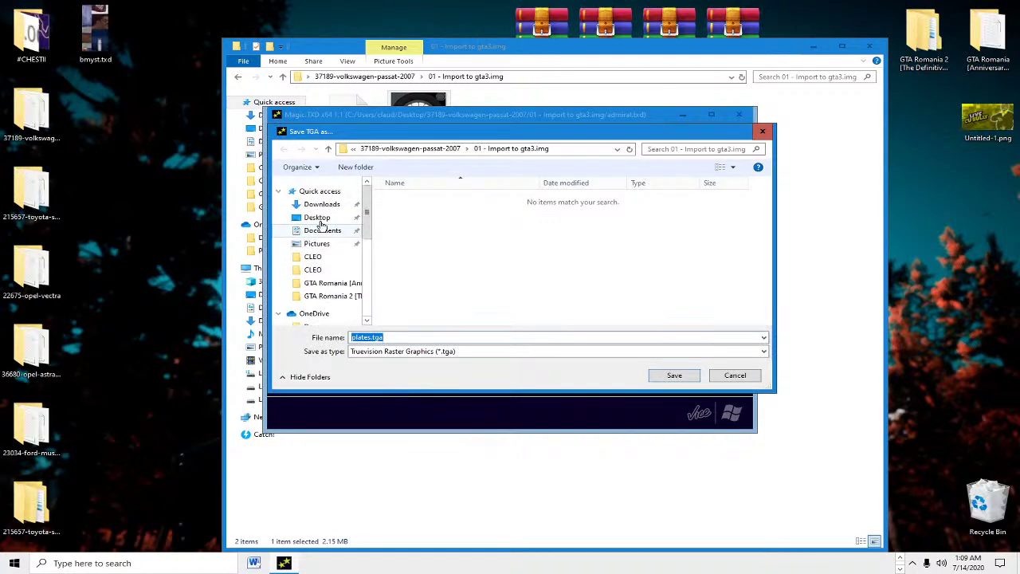
pyautogui.click(318, 219)
pyautogui.click(674, 375)
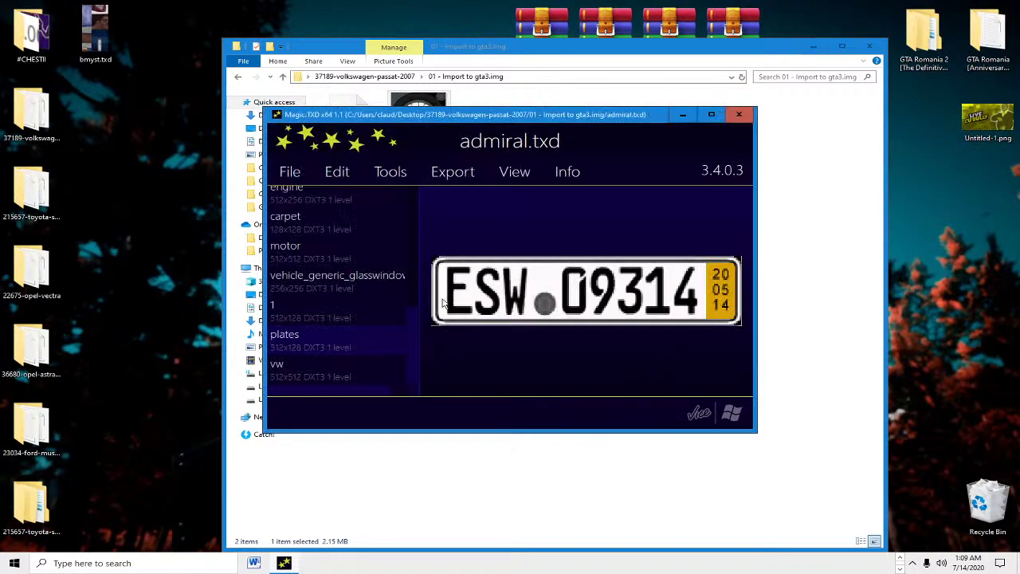
# Step: Open and close the #CHESTII folder, dismiss the 'Failed to set data' error, and return to Magic.TXD
pyautogui.doubleClick(48, 45)
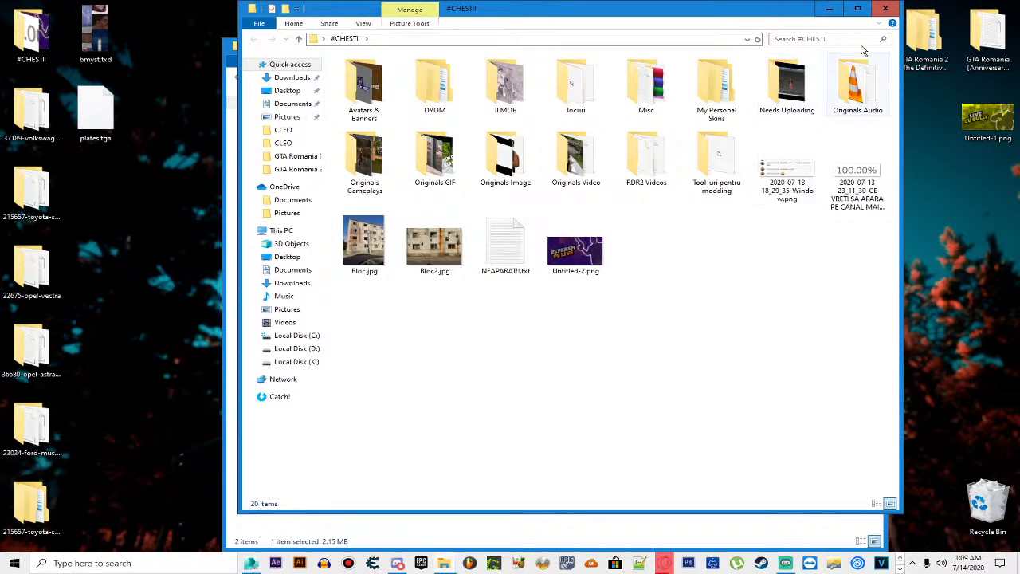
pyautogui.click(884, 8)
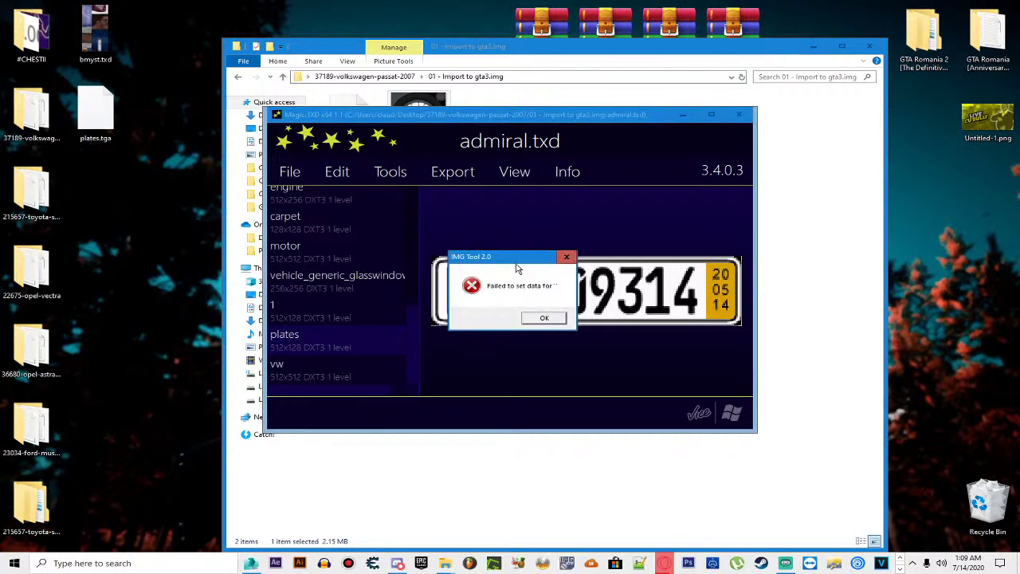
pyautogui.click(545, 319)
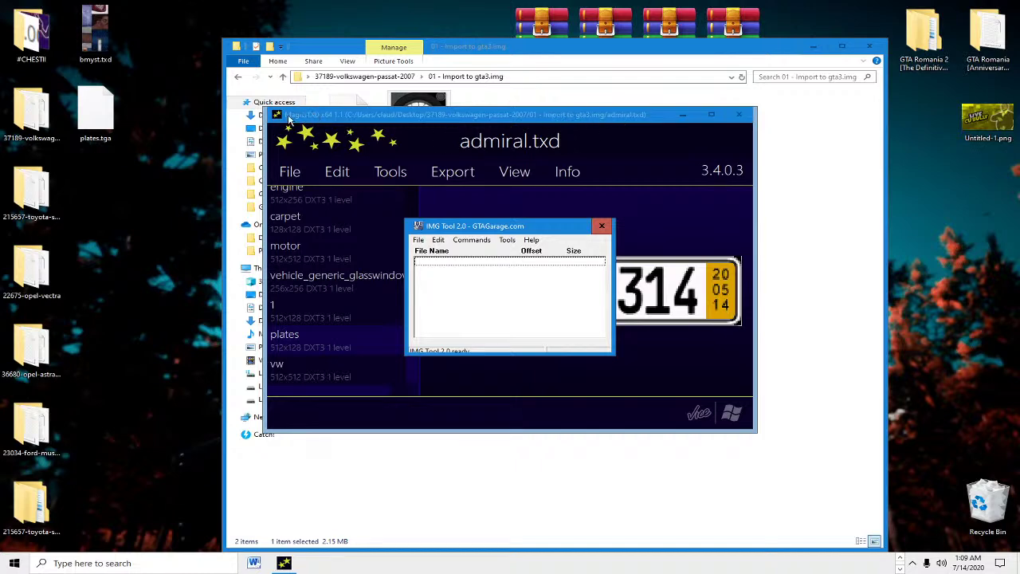
pyautogui.click(682, 114)
# Step: Open admiral.txd in Magic.TXD and preview several textures, scrolling down the list
pyautogui.click(422, 128)
pyautogui.doubleClick(430, 139)
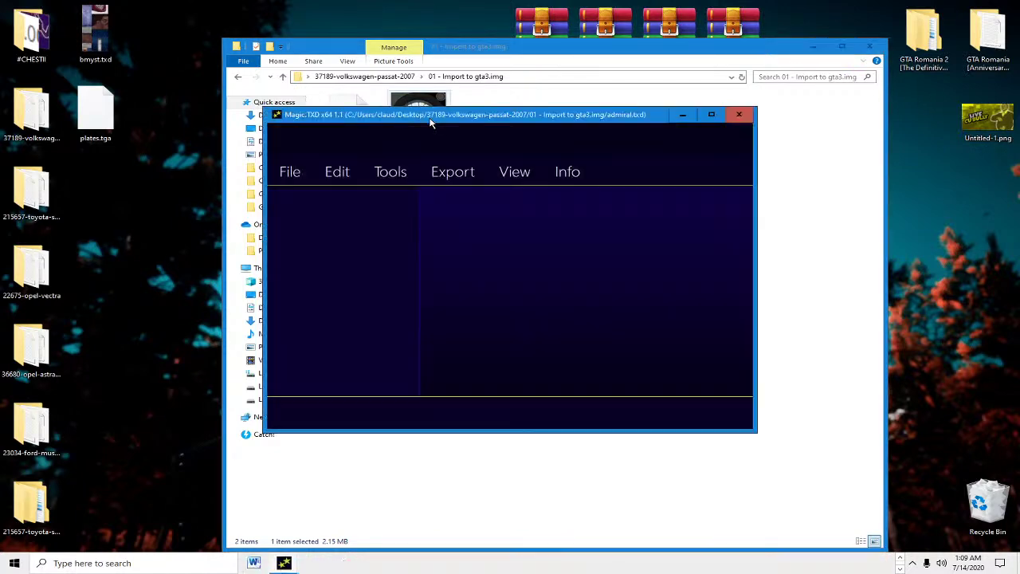
pyautogui.click(369, 295)
pyautogui.click(365, 358)
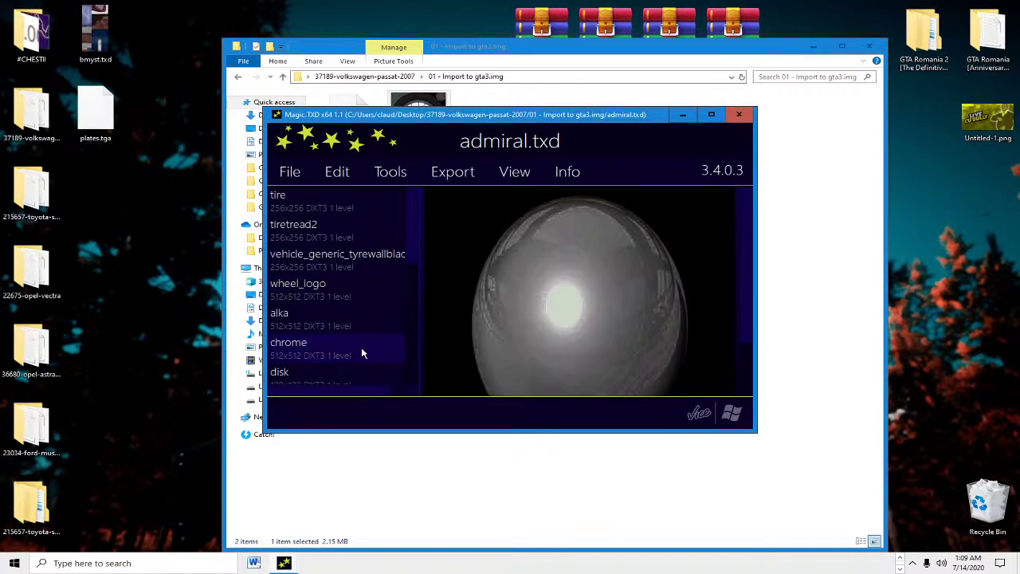
pyautogui.scroll(-3, 357, 272)
pyautogui.click(901, 567)
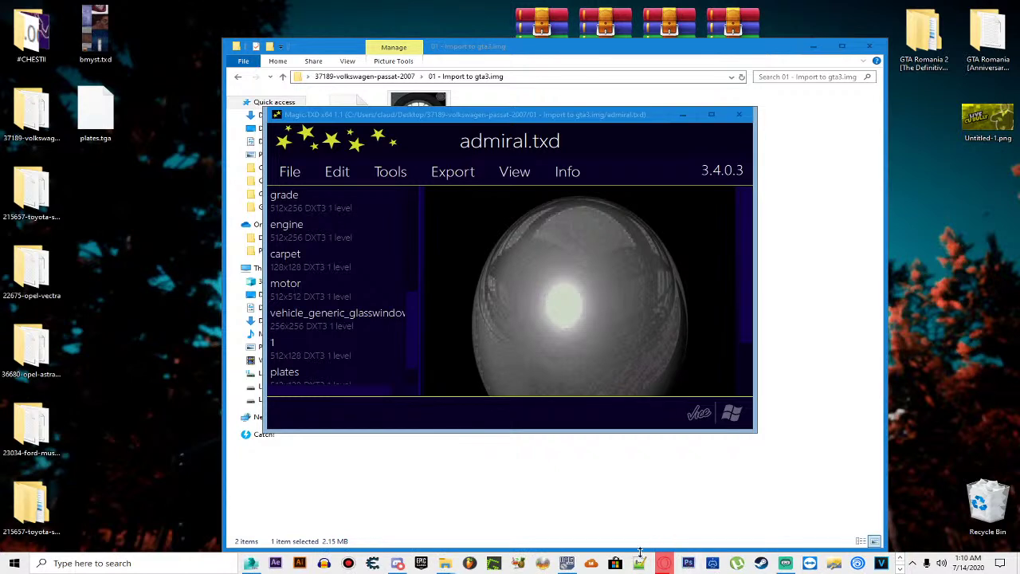
# Step: Launch IMG Tool 2.0 and load the gta3.img archive
pyautogui.click(573, 562)
pyautogui.click(418, 240)
pyautogui.click(427, 261)
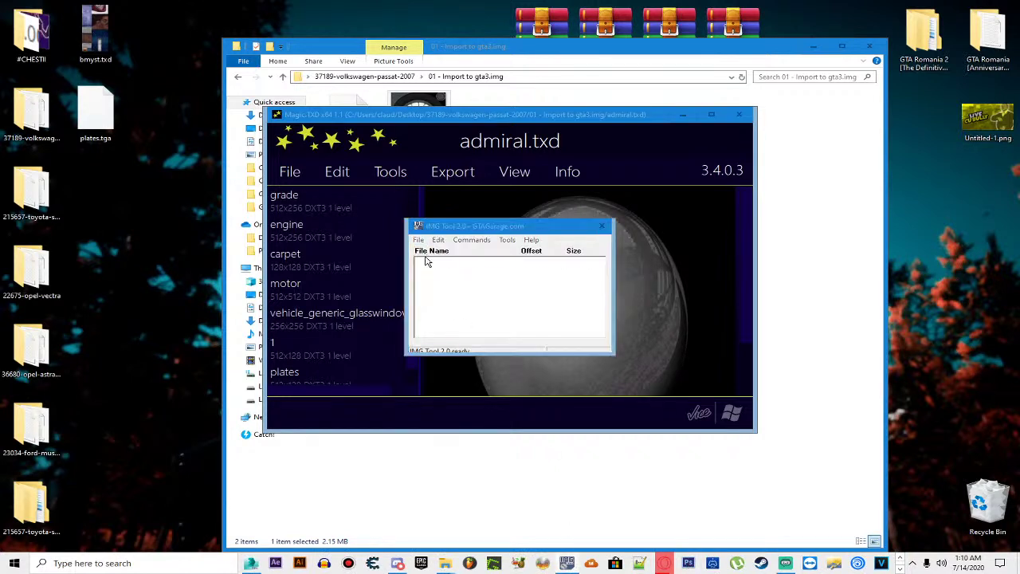
pyautogui.doubleClick(553, 312)
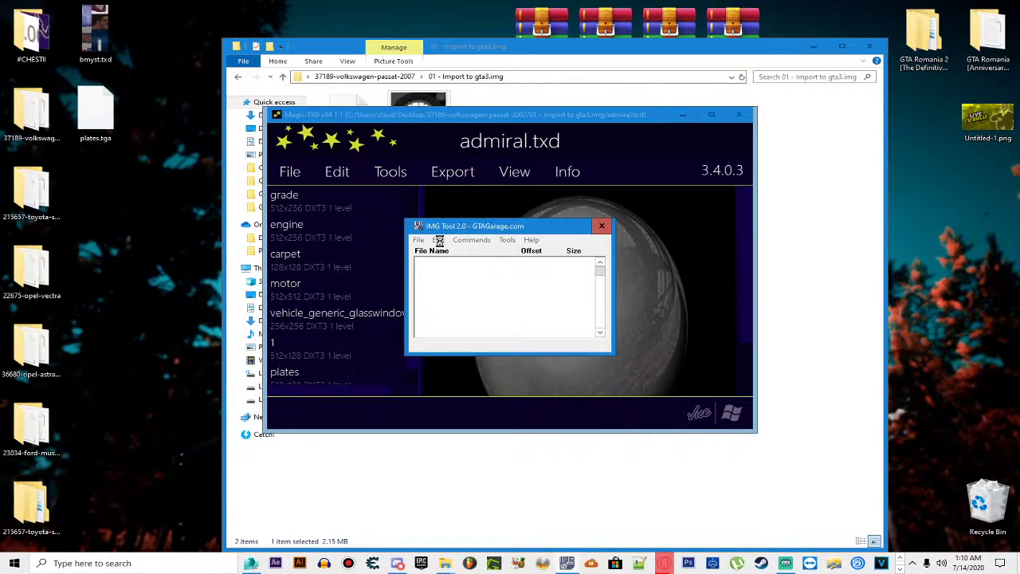
# Step: Find stallion.txd with a 'stall' search, extract it to the Desktop, and close IMG Tool
pyautogui.click(438, 240)
pyautogui.click(447, 262)
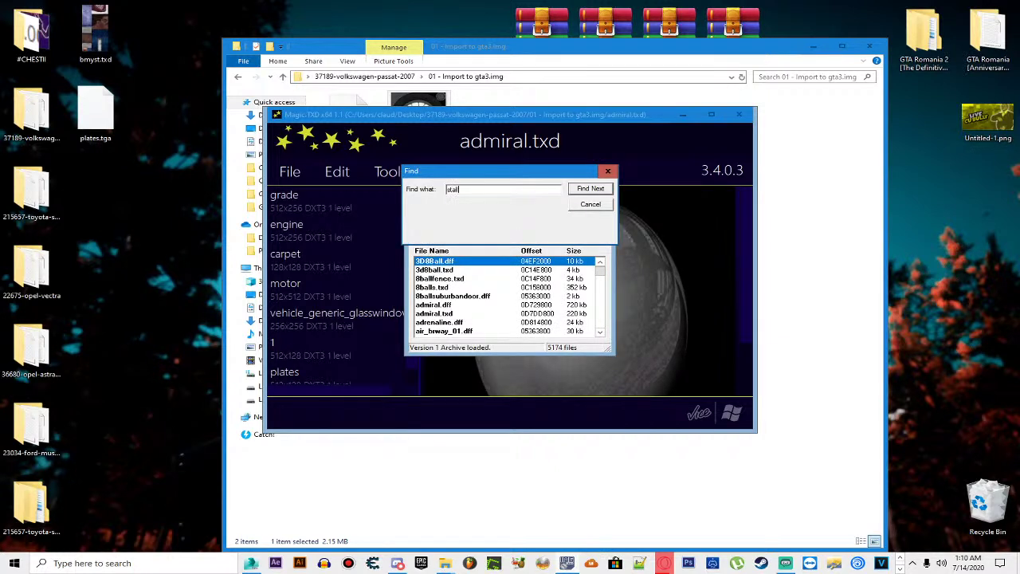
pyautogui.press('Return')
pyautogui.click(465, 322)
pyautogui.doubleClick(465, 322)
pyautogui.click(532, 355)
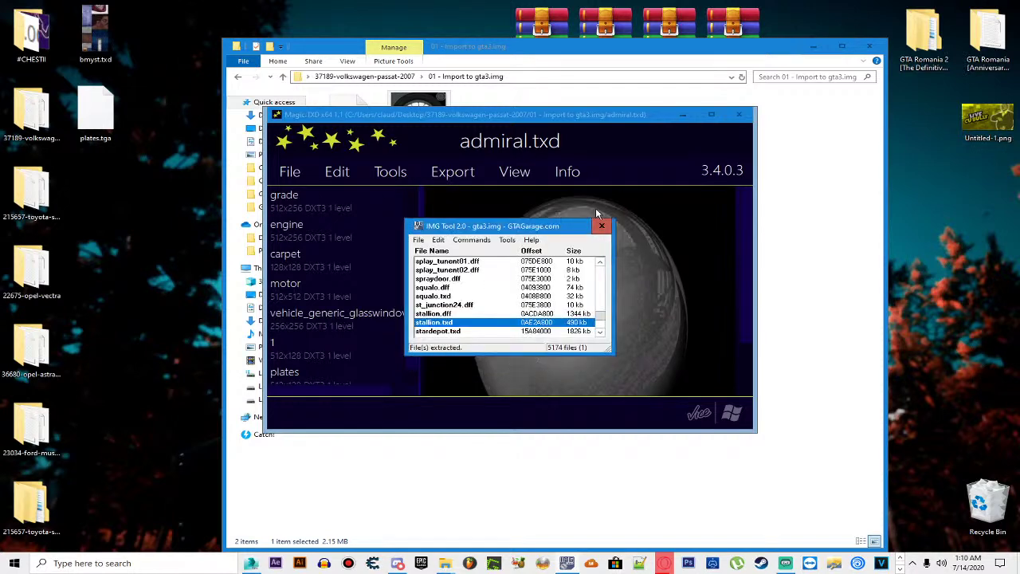
pyautogui.click(602, 228)
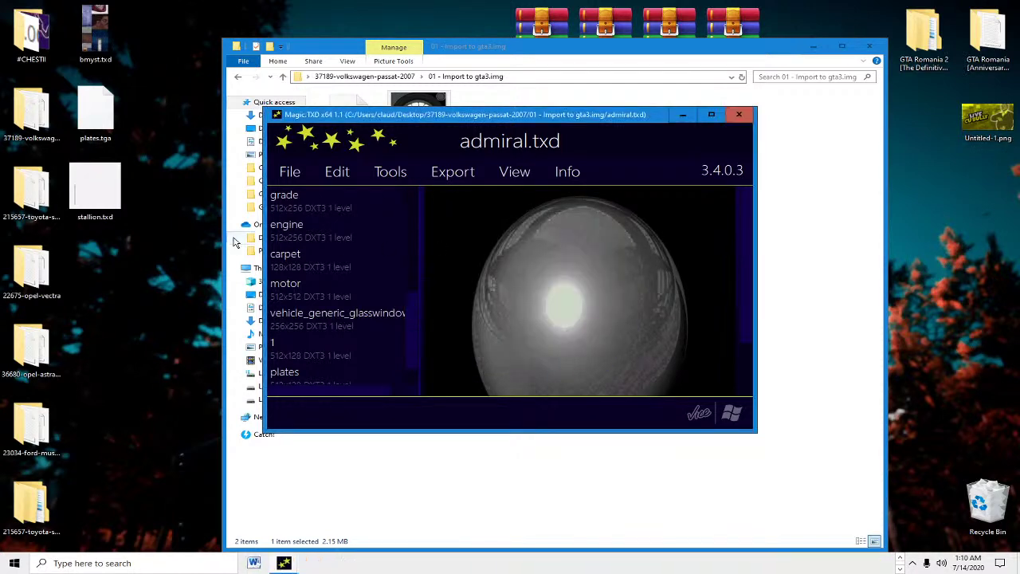
# Step: Drag the extracted stallion.txd from the desktop into Magic.TXD to load its textures
pyautogui.click(165, 190)
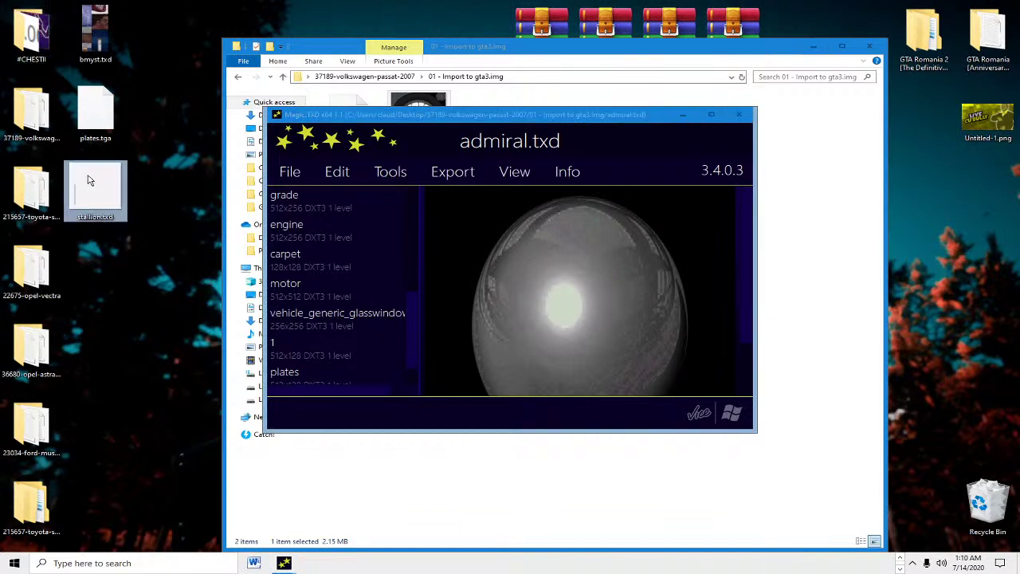
pyautogui.moveTo(94, 180); pyautogui.dragTo(294, 198)
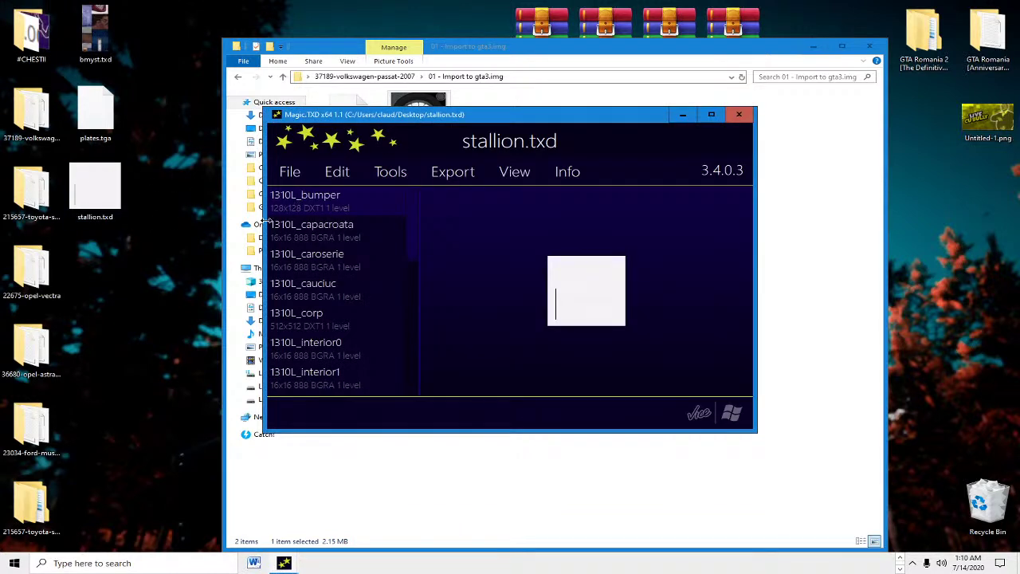
pyautogui.click(389, 238)
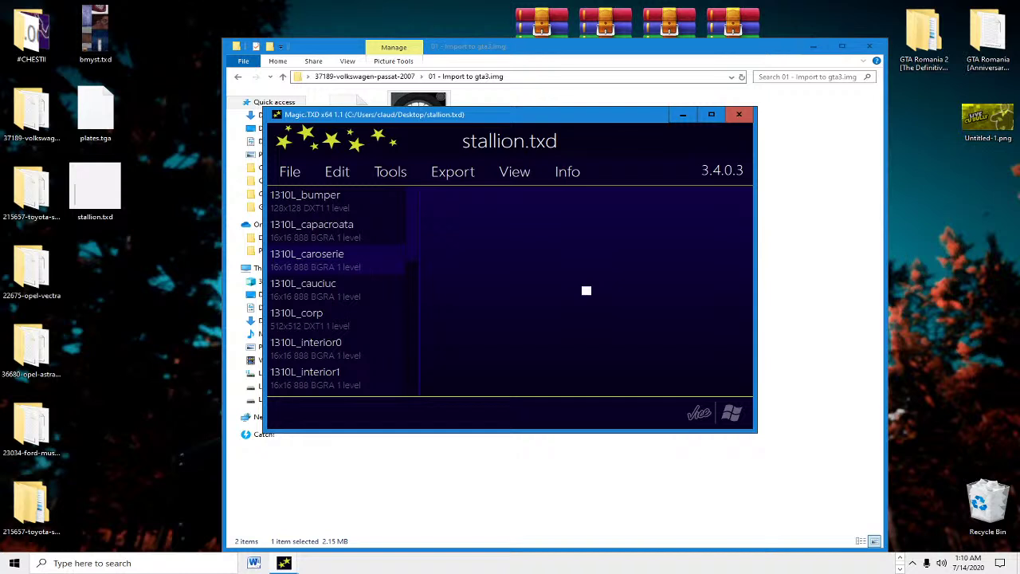
pyautogui.click(900, 568)
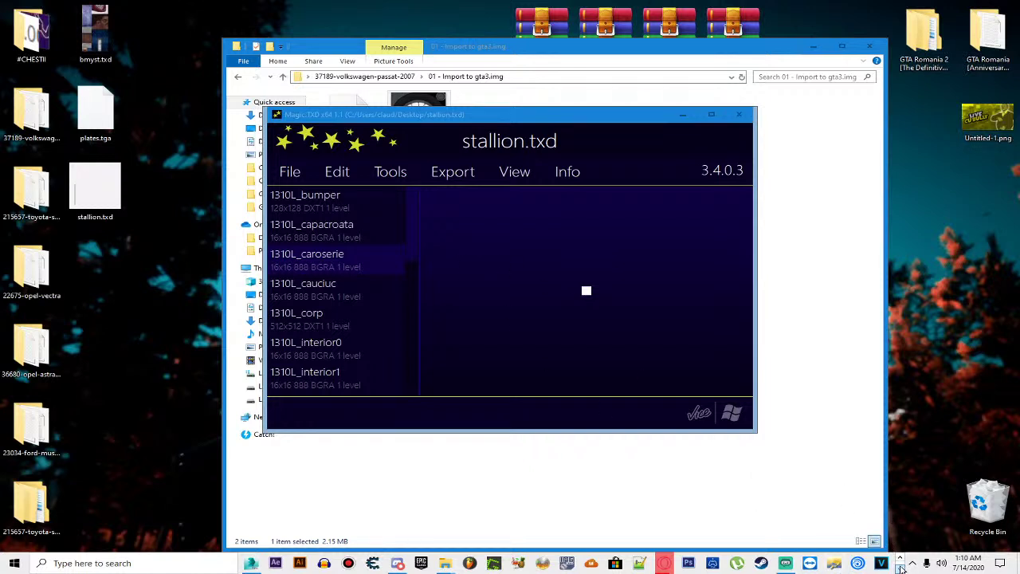
pyautogui.click(901, 567)
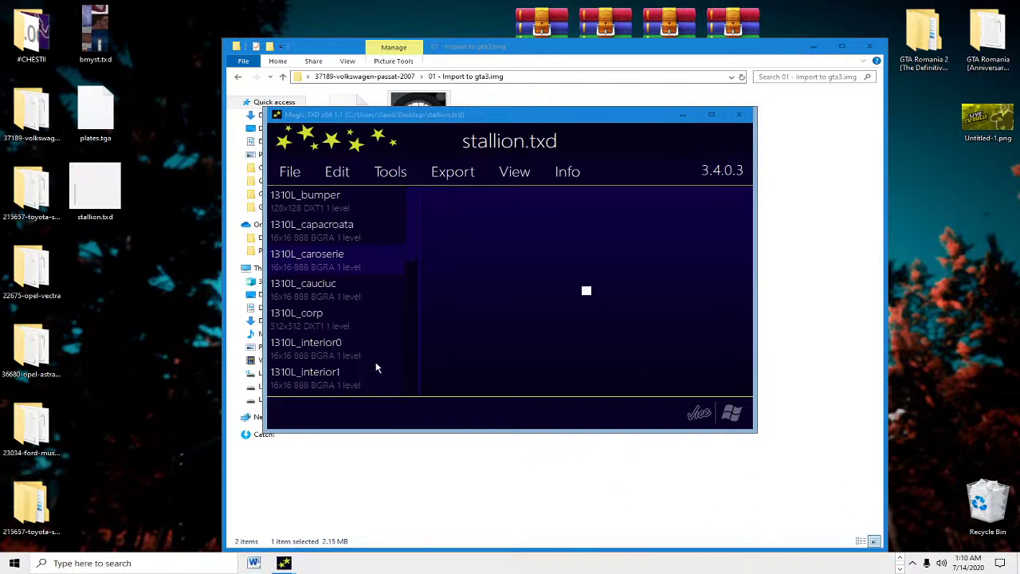
pyautogui.click(102, 190)
pyautogui.click(342, 292)
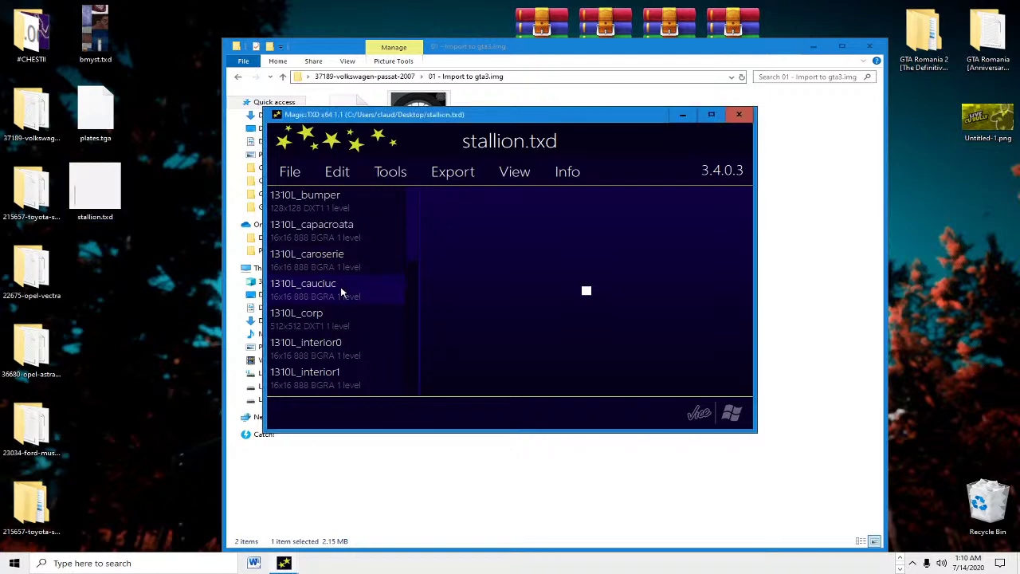
# Step: Export the 1310L_corp texture as a TGA named numar, then close the archive
pyautogui.press('Up')
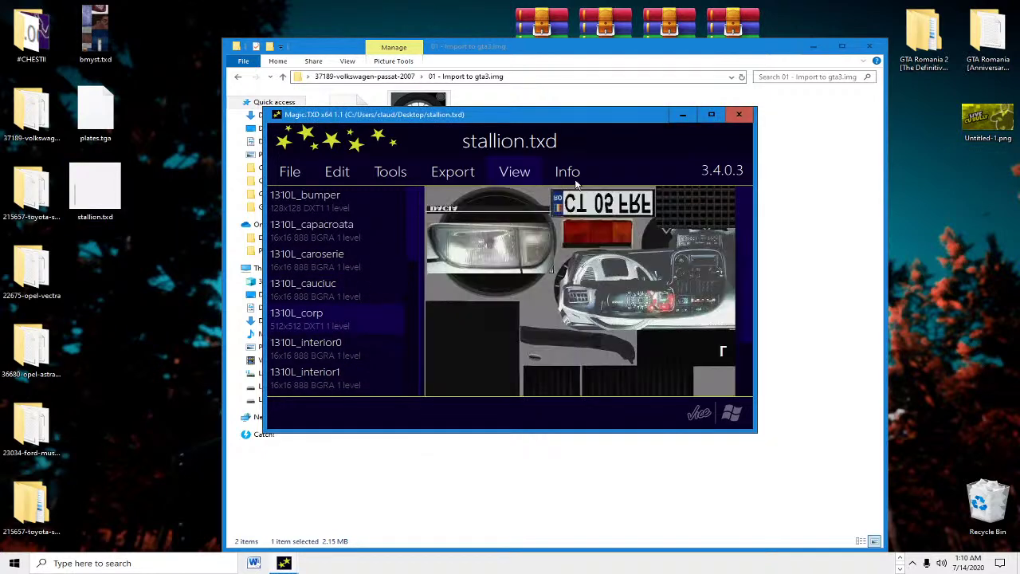
pyautogui.click(459, 174)
pyautogui.click(478, 325)
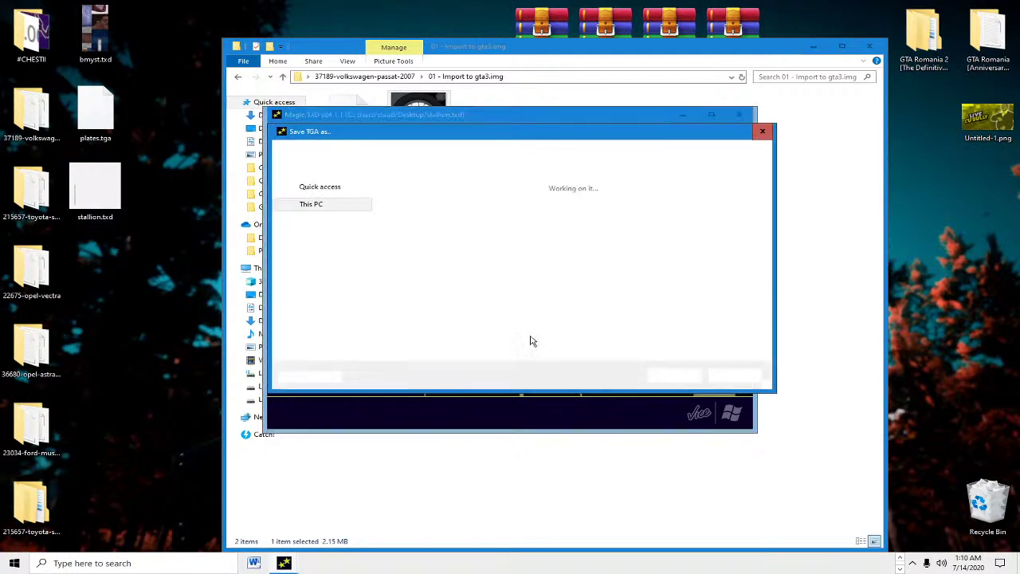
pyautogui.write('nu')
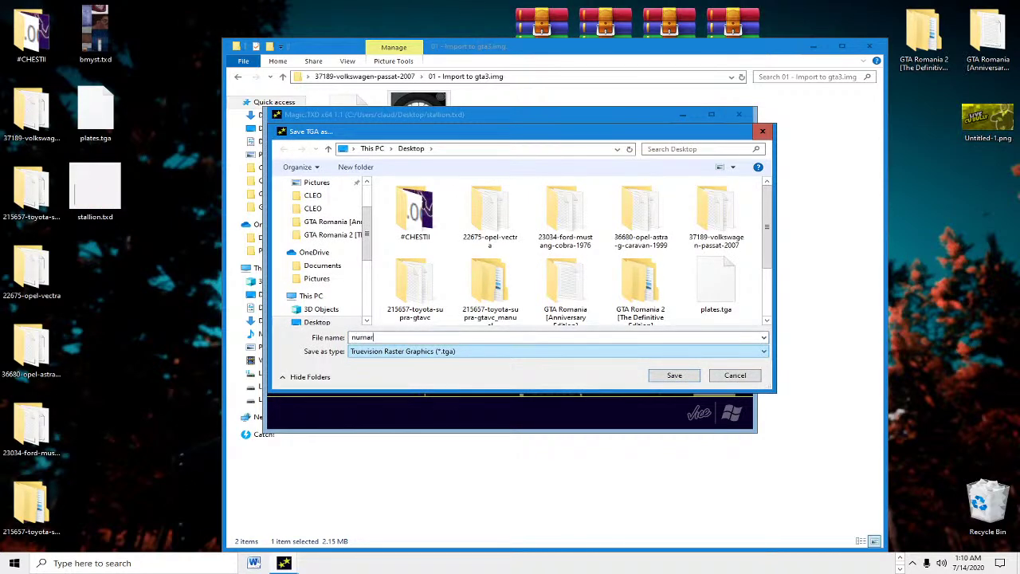
pyautogui.write('mar')
pyautogui.press('Return')
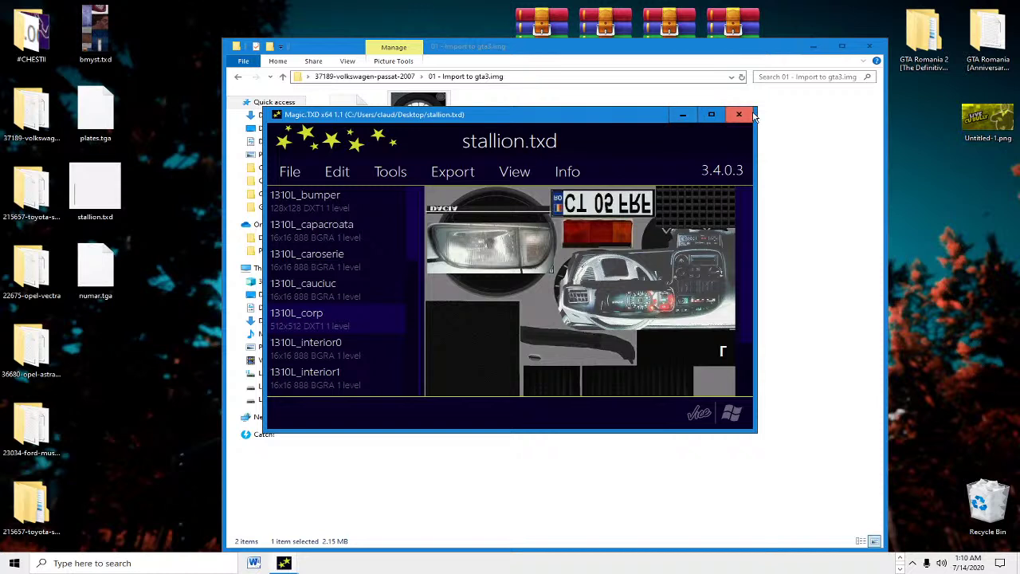
pyautogui.click(752, 115)
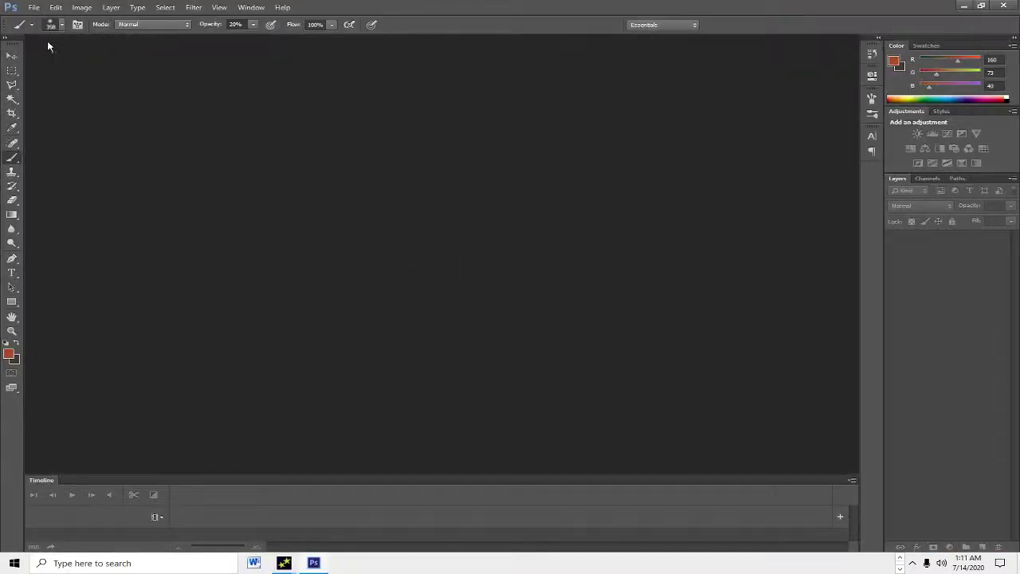
# Step: Open numar.tga from the desktop in Photoshop
pyautogui.click(33, 7)
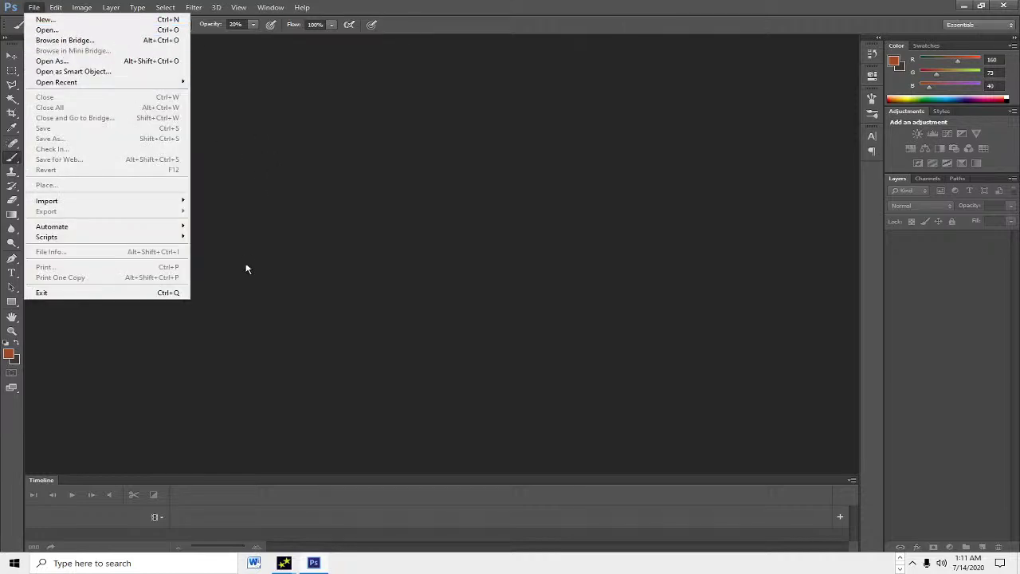
pyautogui.click(44, 29)
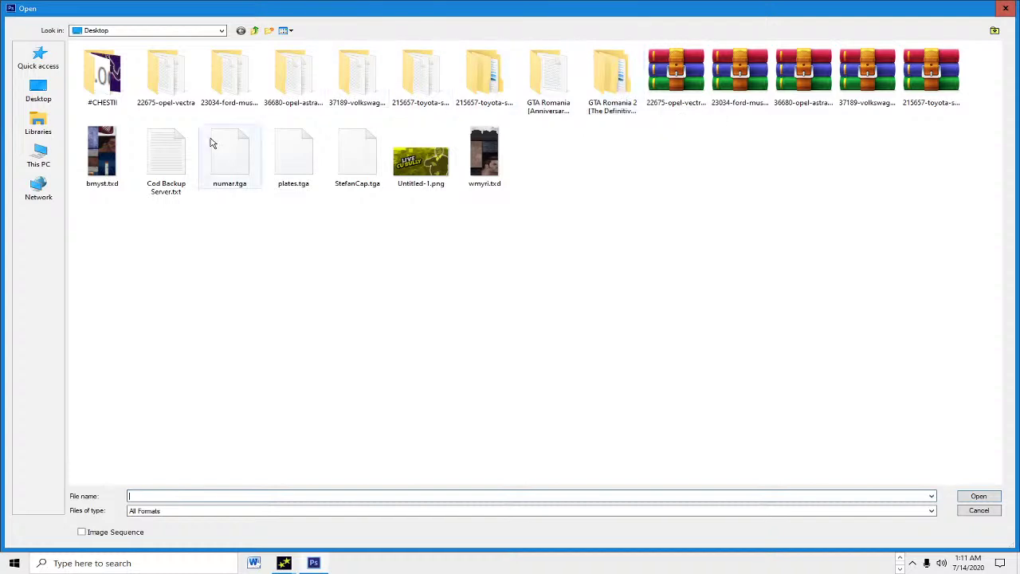
pyautogui.doubleClick(238, 161)
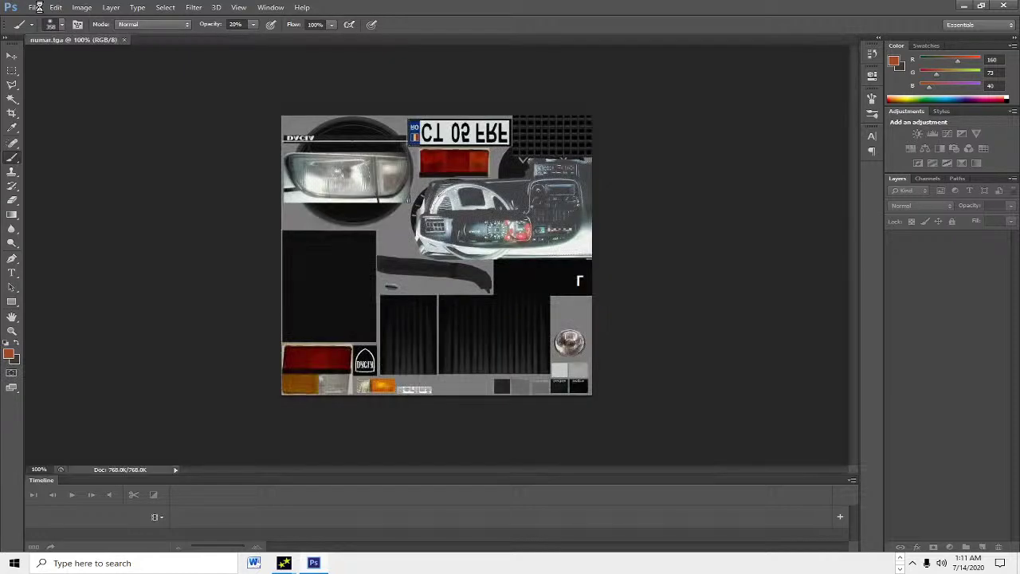
# Step: Open plates.tga from the desktop as a second document
pyautogui.click(36, 7)
pyautogui.click(54, 32)
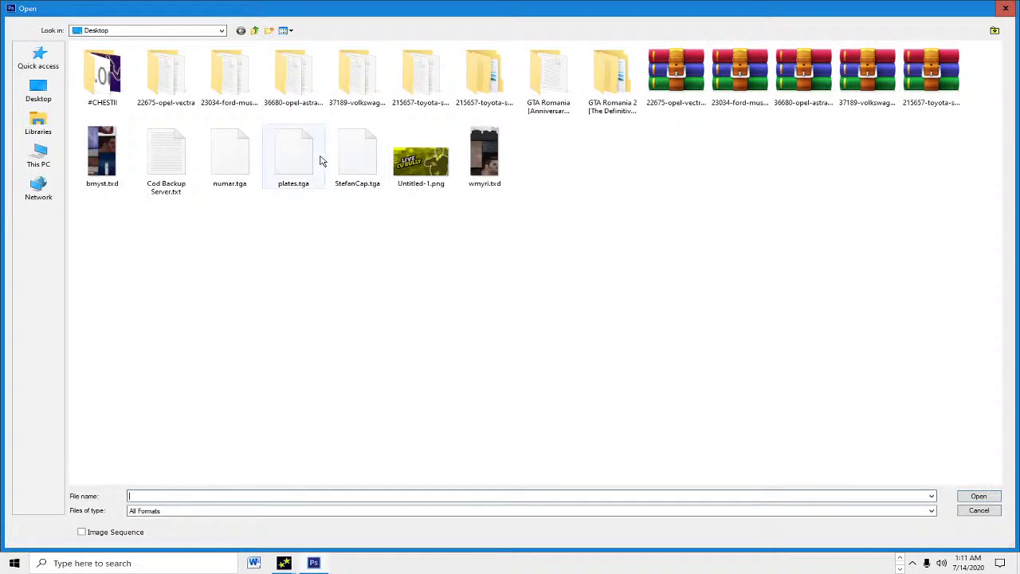
pyautogui.doubleClick(229, 152)
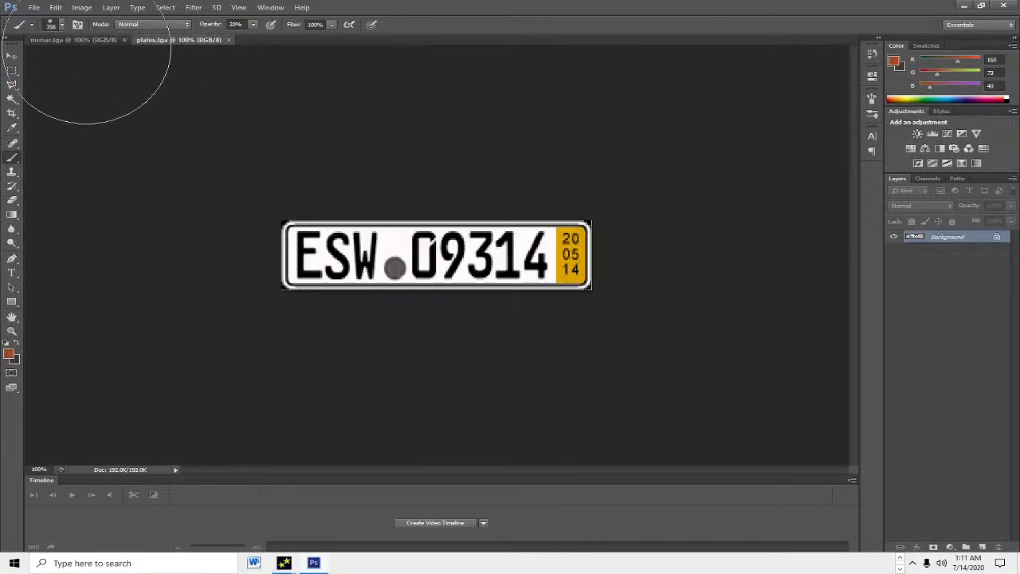
# Step: On numar.tga, marquee the Romanian RO plate and copy it onto a new layer
pyautogui.click(82, 40)
pyautogui.click(12, 70)
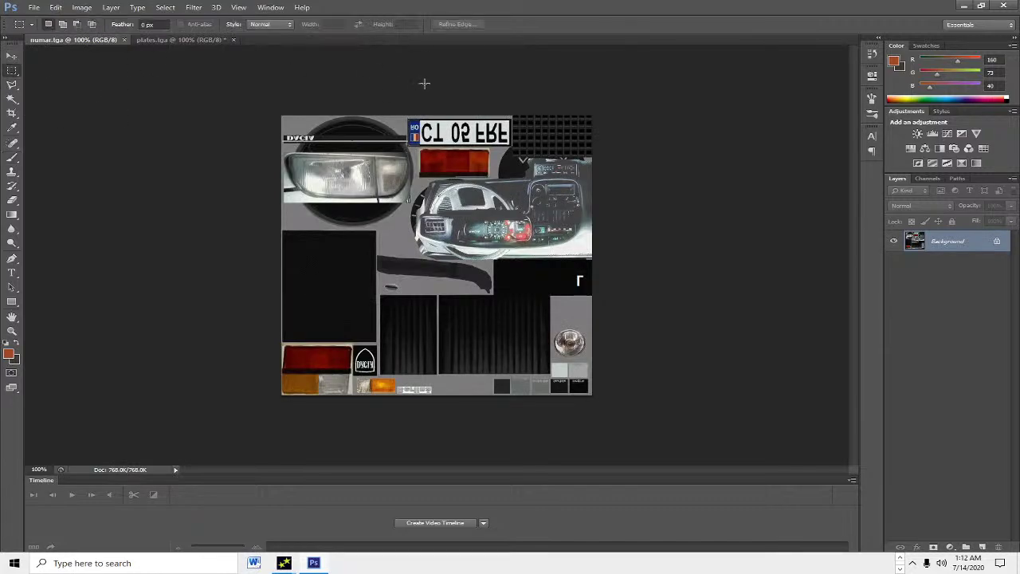
pyautogui.scroll(5, 423, 84)
pyautogui.scroll(5, 434, 72)
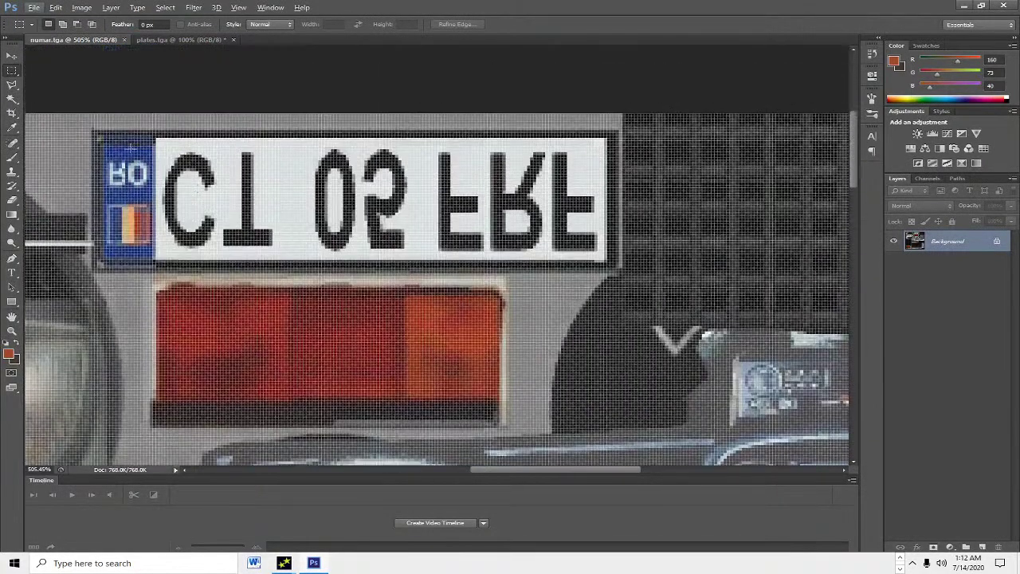
pyautogui.moveTo(96, 131); pyautogui.dragTo(618, 269)
pyautogui.hotkey('ctrl', 'j')
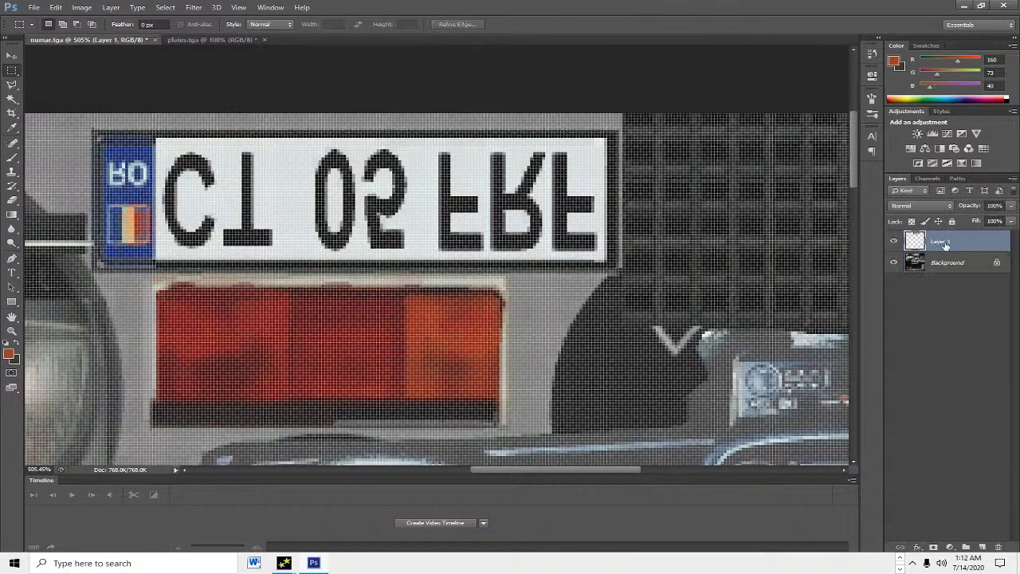
# Step: Move the plate copy into plates.tga and enlarge it over the left part of the German plate
pyautogui.press('v')
pyautogui.moveTo(354, 192); pyautogui.dragTo(412, 261)
pyautogui.press('alt')
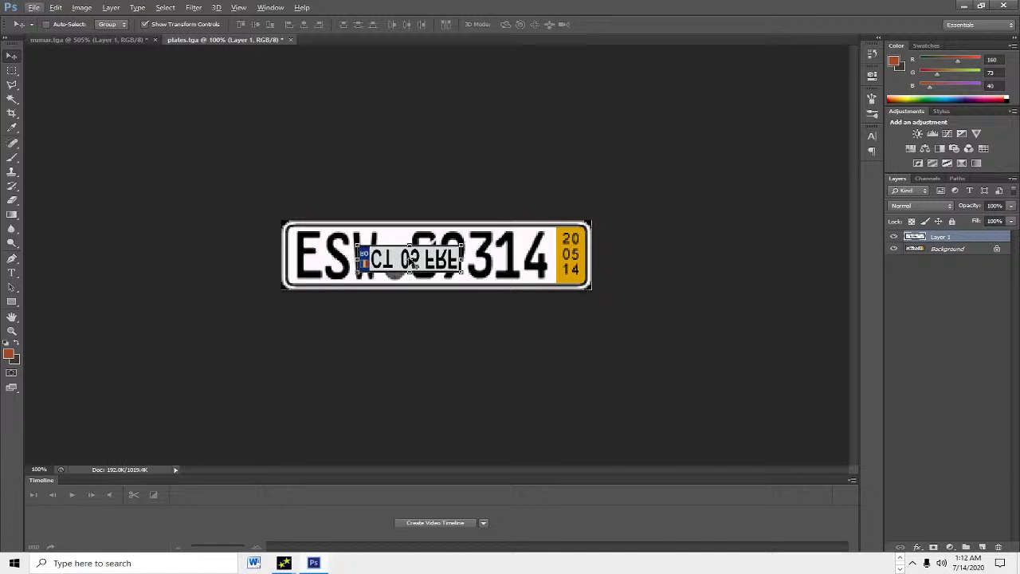
pyautogui.scroll(3, 412, 261)
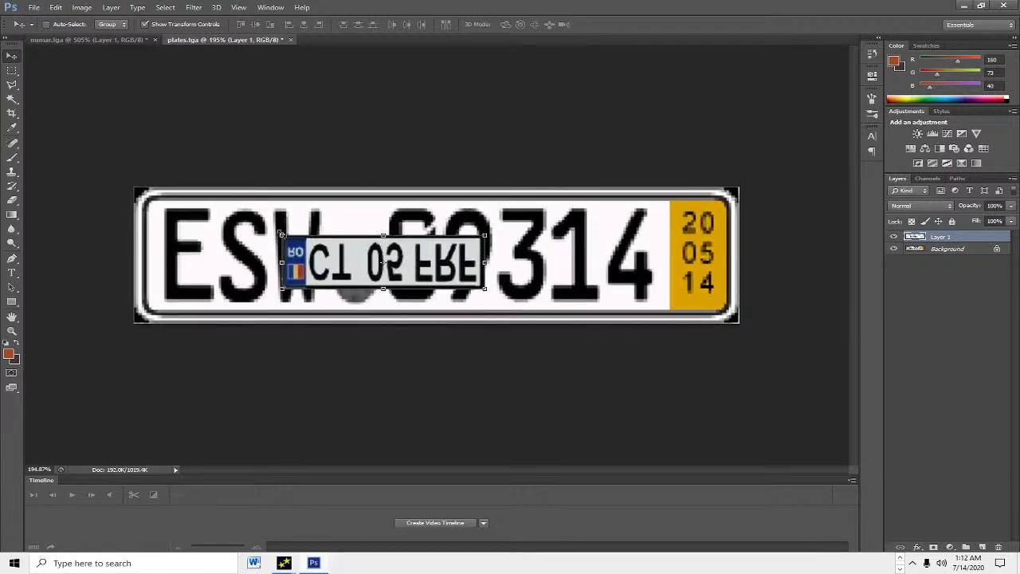
pyautogui.moveTo(281, 233); pyautogui.dragTo(163, 196)
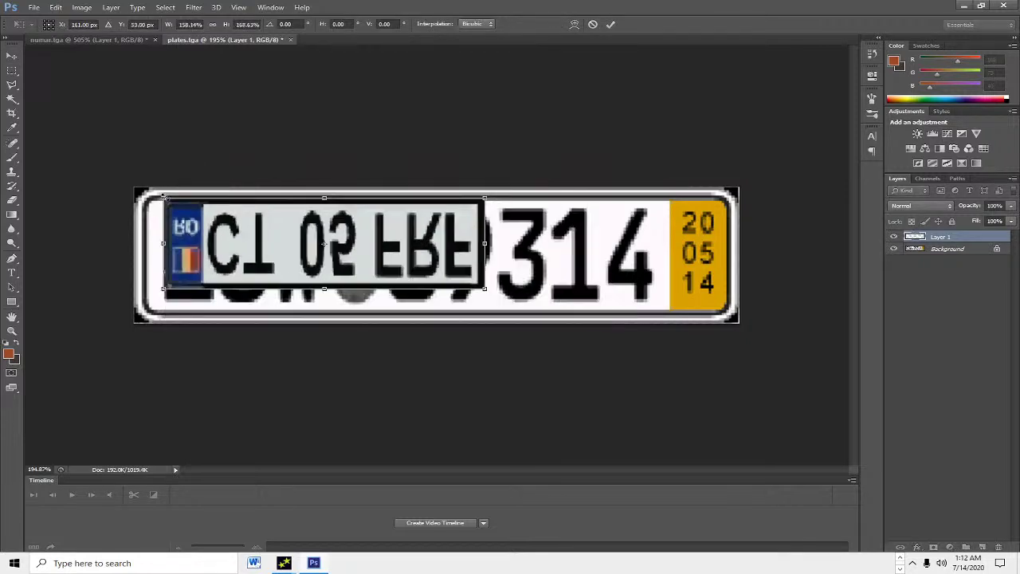
pyautogui.click(610, 23)
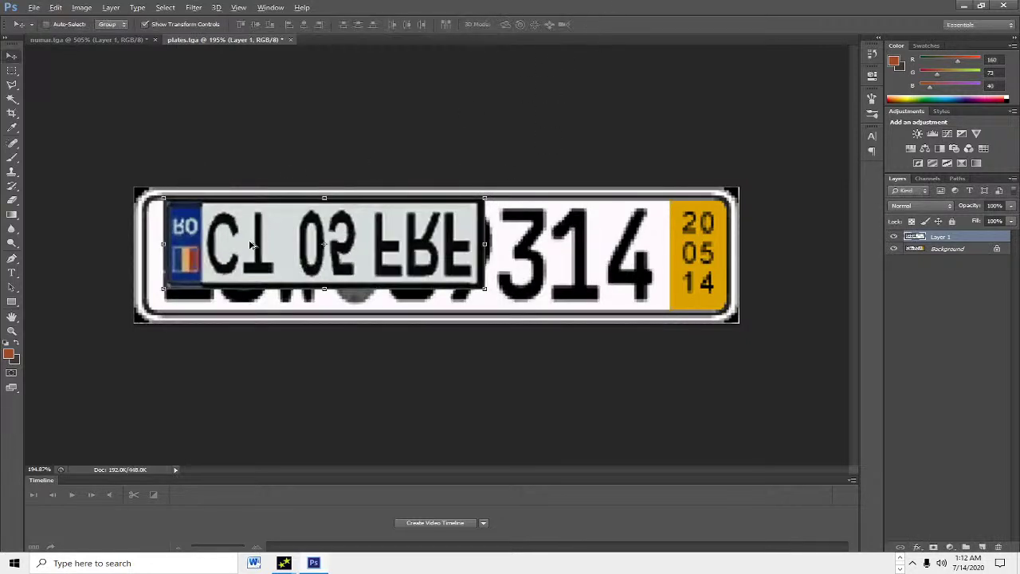
pyautogui.scroll(3, 311, 260)
pyautogui.scroll(1, 148, 148)
pyautogui.scroll(-2, 155, 141)
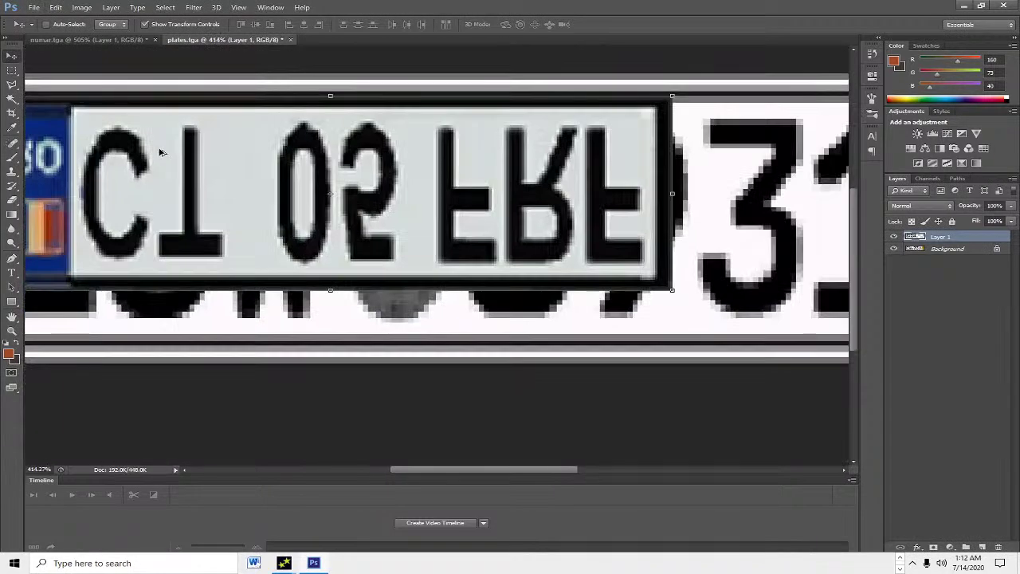
pyautogui.click(14, 72)
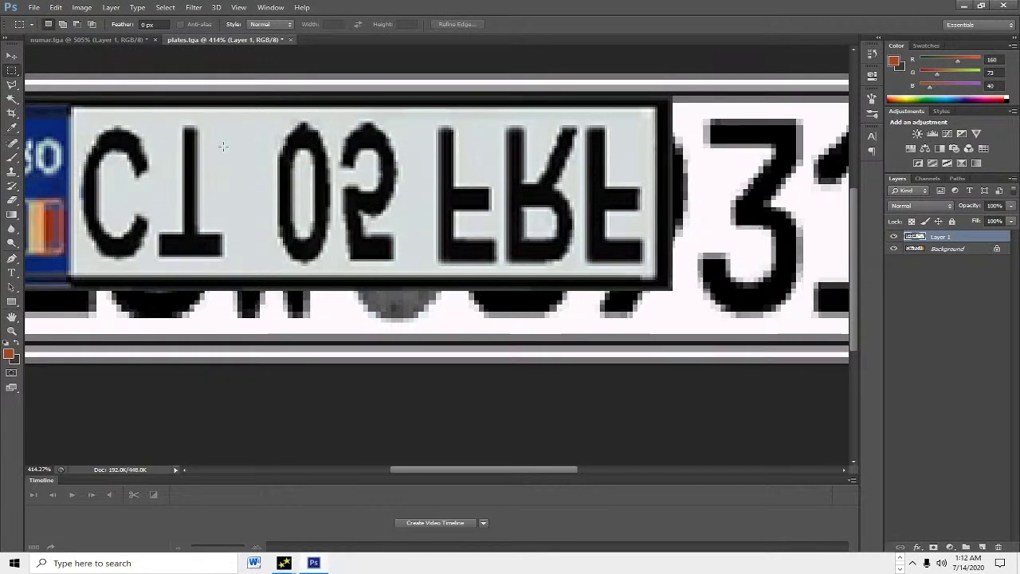
# Step: Copy a blank slice of the RO strip to a new layer and stretch it over the letters
pyautogui.moveTo(230, 112); pyautogui.dragTo(272, 270)
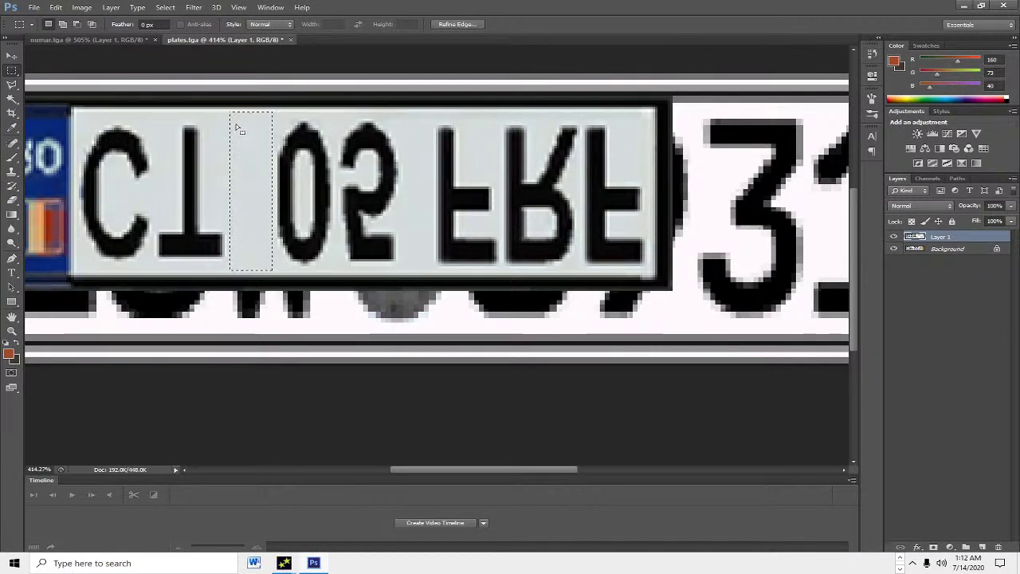
pyautogui.hotkey('ctrl', 'j')
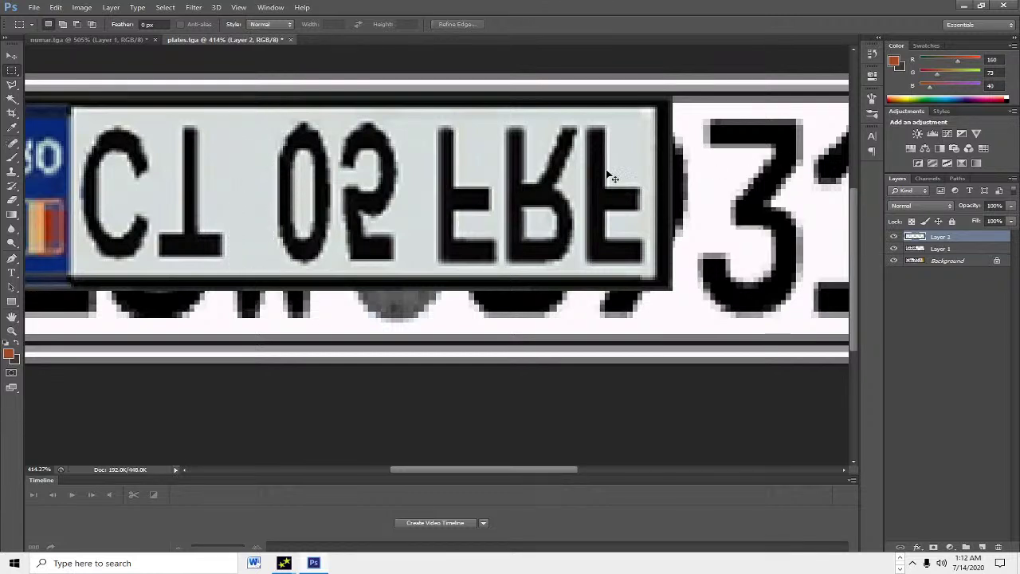
pyautogui.hotkey('ctrl', 't')
pyautogui.moveTo(273, 191); pyautogui.dragTo(666, 191)
pyautogui.moveTo(227, 191); pyautogui.dragTo(79, 193)
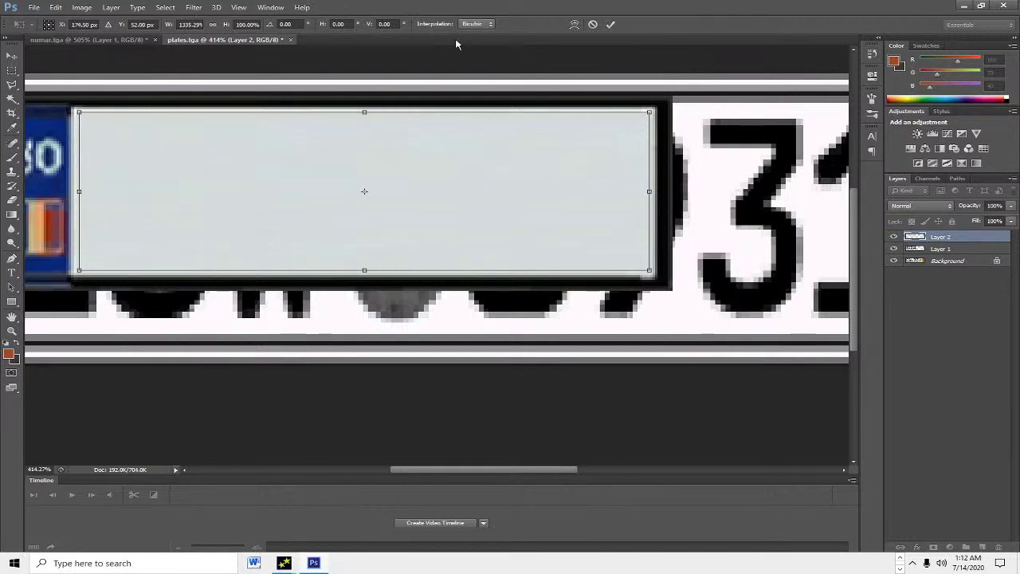
pyautogui.click(610, 24)
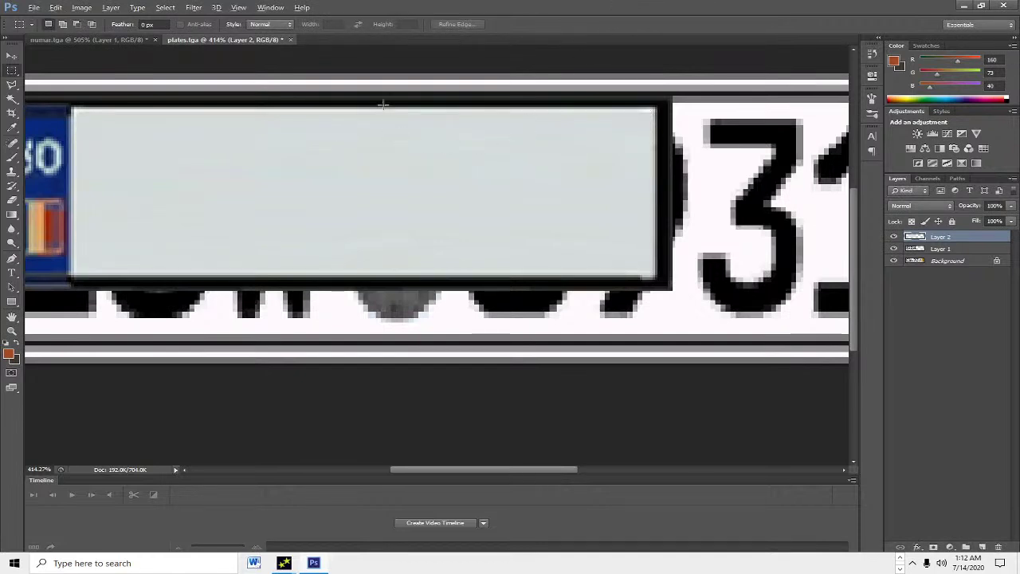
pyautogui.scroll(-3, 390, 105)
pyautogui.hotkey('ctrl', 't')
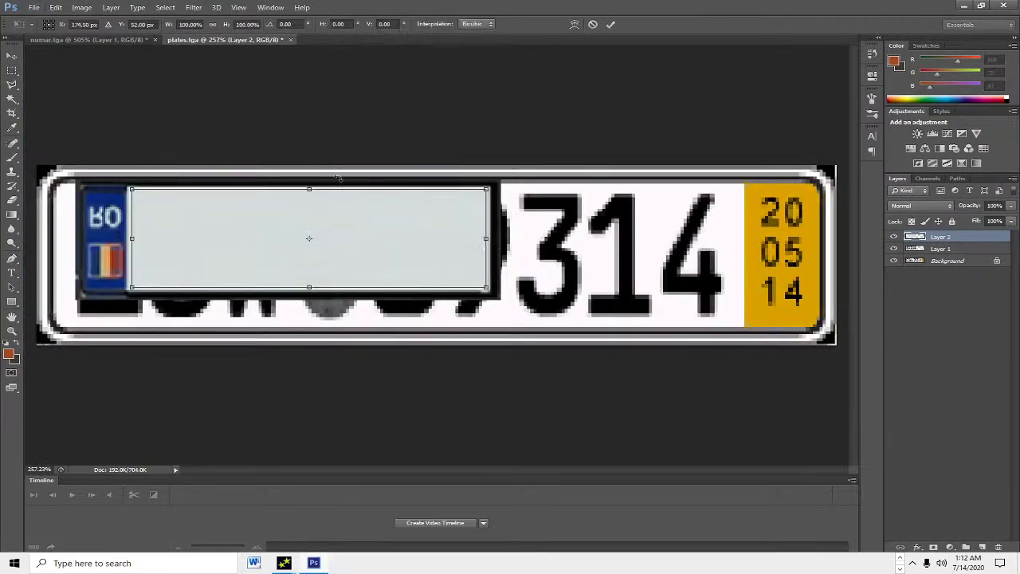
pyautogui.click(611, 24)
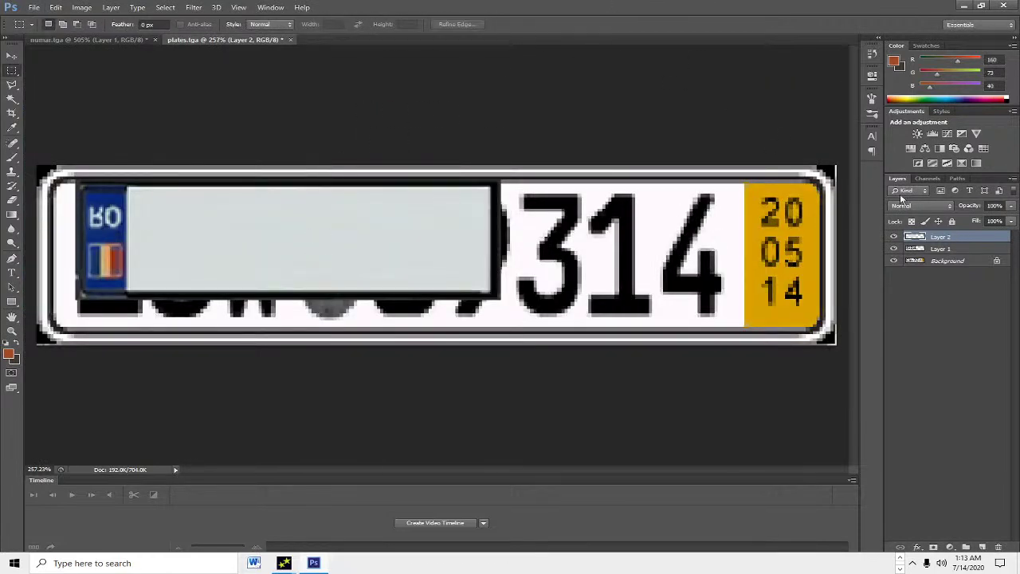
# Step: Merge Layer 1 with the blank patch, flip it vertically, and scale it across the whole plate
pyautogui.keyDown('shift'); pyautogui.click(952, 248); pyautogui.keyUp('shift')
pyautogui.rightClick(951, 249)
pyautogui.click(861, 222)
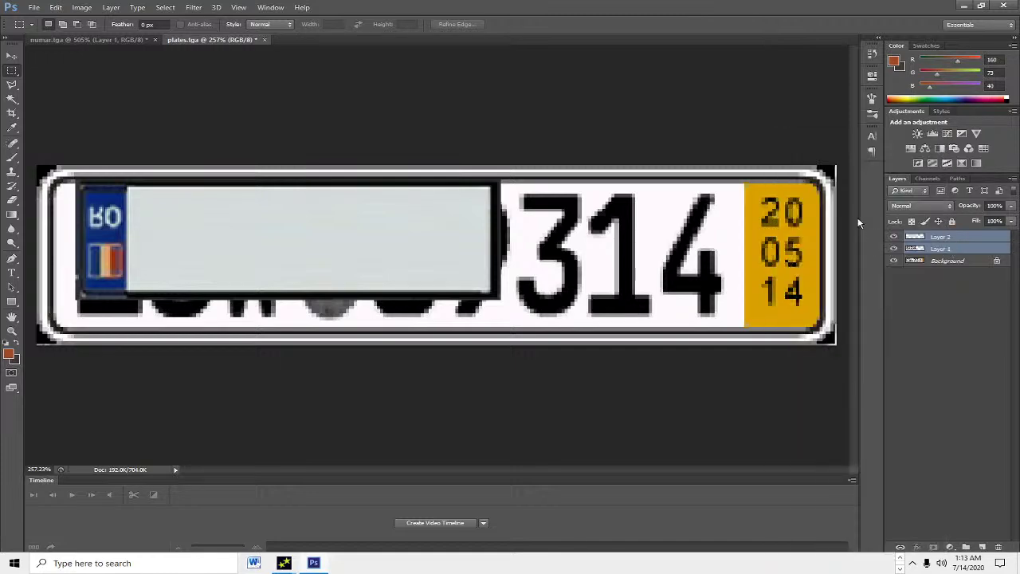
pyautogui.hotkey('ctrl', 'e')
pyautogui.hotkey('ctrl', 't')
pyautogui.moveTo(300, 158); pyautogui.dragTo(262, 340)
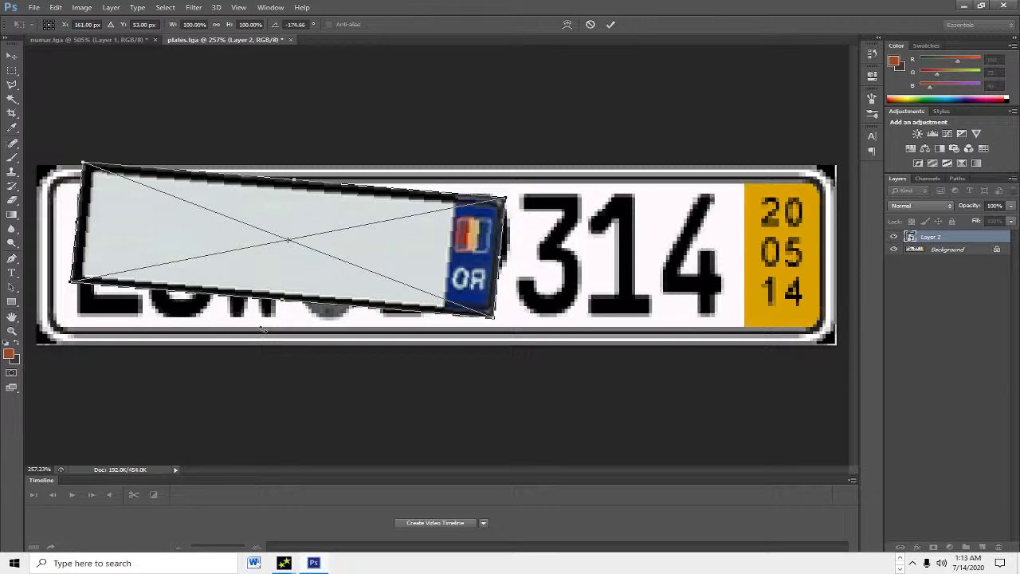
pyautogui.hotkey('ctrl', 'z')
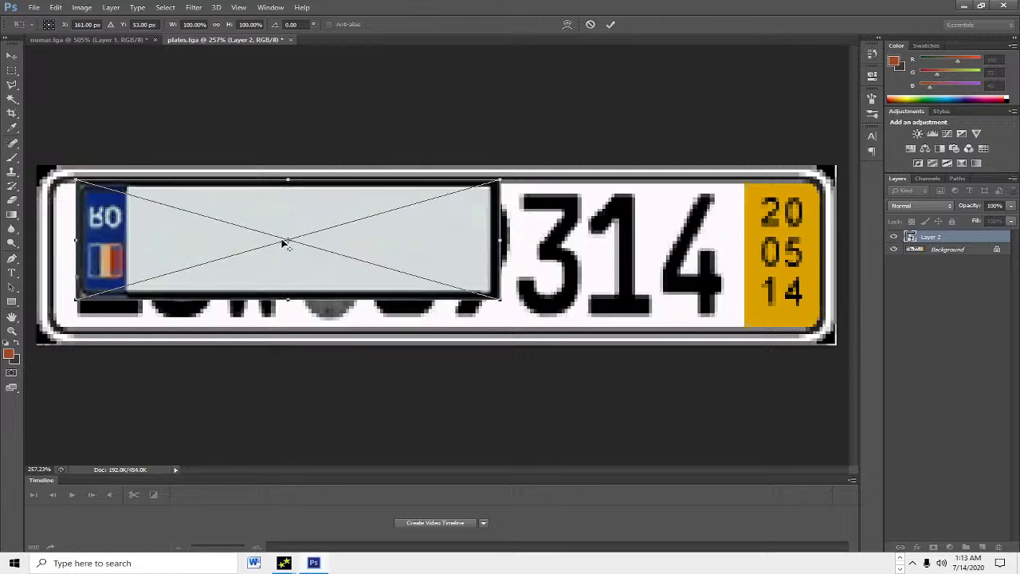
pyautogui.moveTo(295, 173); pyautogui.dragTo(288, 438)
pyautogui.moveTo(268, 354); pyautogui.dragTo(231, 220)
pyautogui.moveTo(461, 307); pyautogui.dragTo(819, 336)
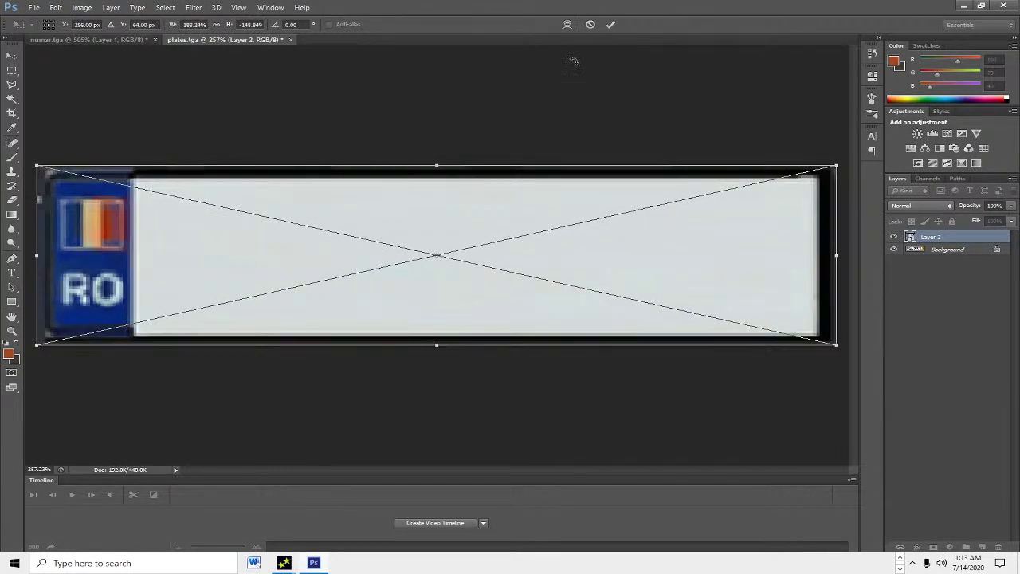
pyautogui.click(610, 24)
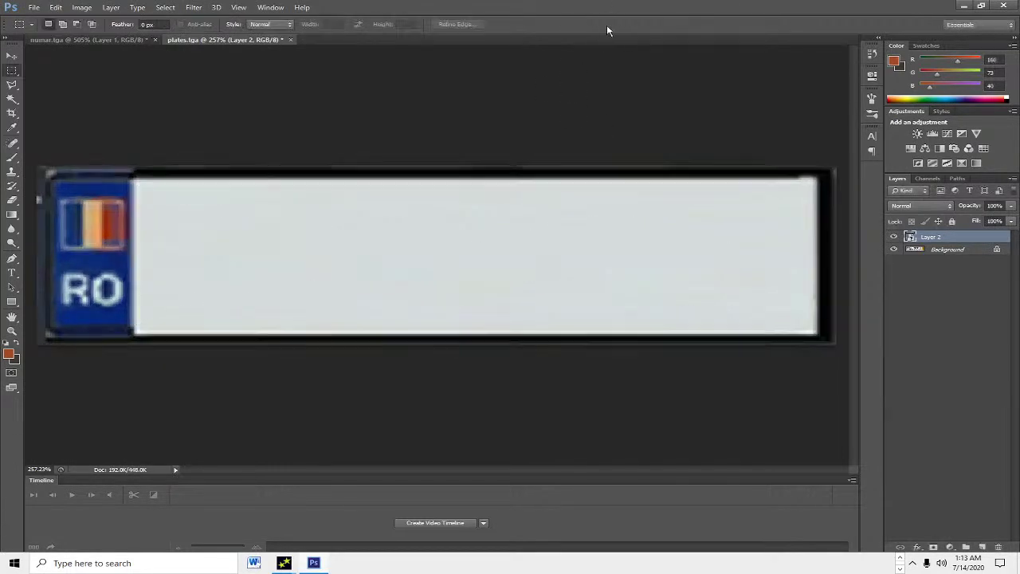
# Step: Select the Type tool and choose the Burbank Big Condensed font
pyautogui.click(12, 272)
pyautogui.click(89, 25)
pyautogui.click(130, 24)
pyautogui.scroll(5, 160, 112)
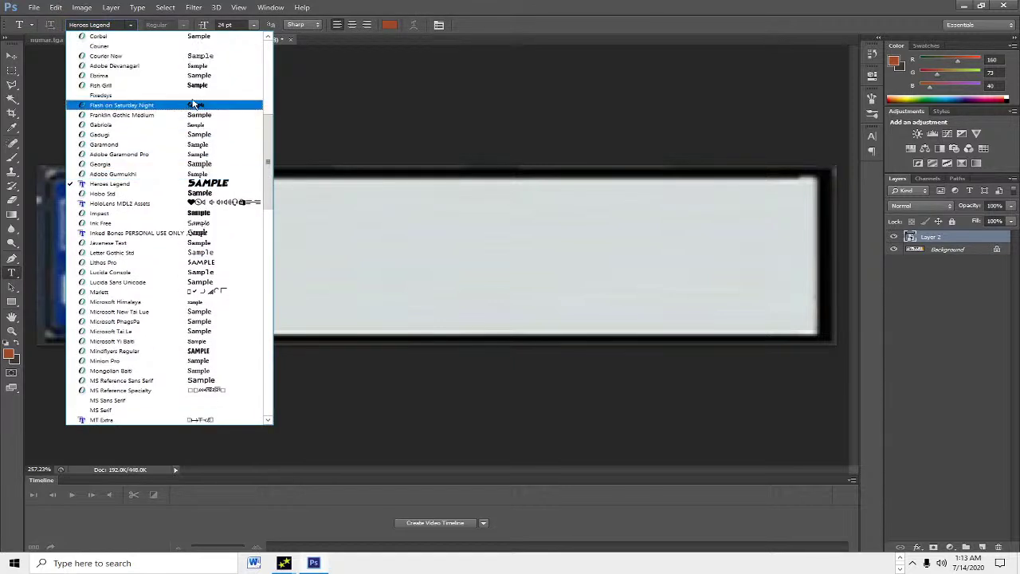
pyautogui.scroll(3, 209, 90)
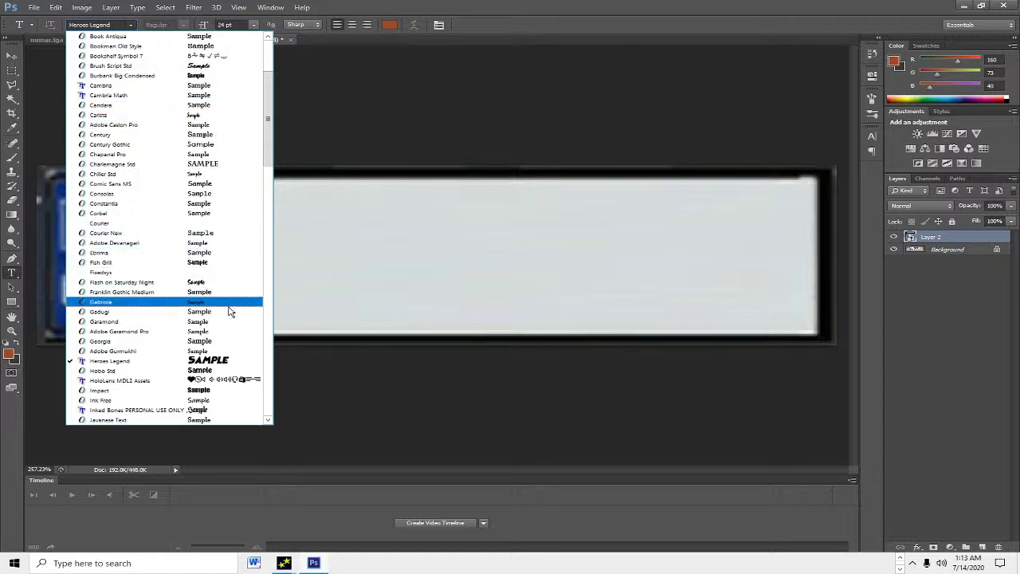
pyautogui.scroll(4, 232, 335)
pyautogui.scroll(1, 222, 290)
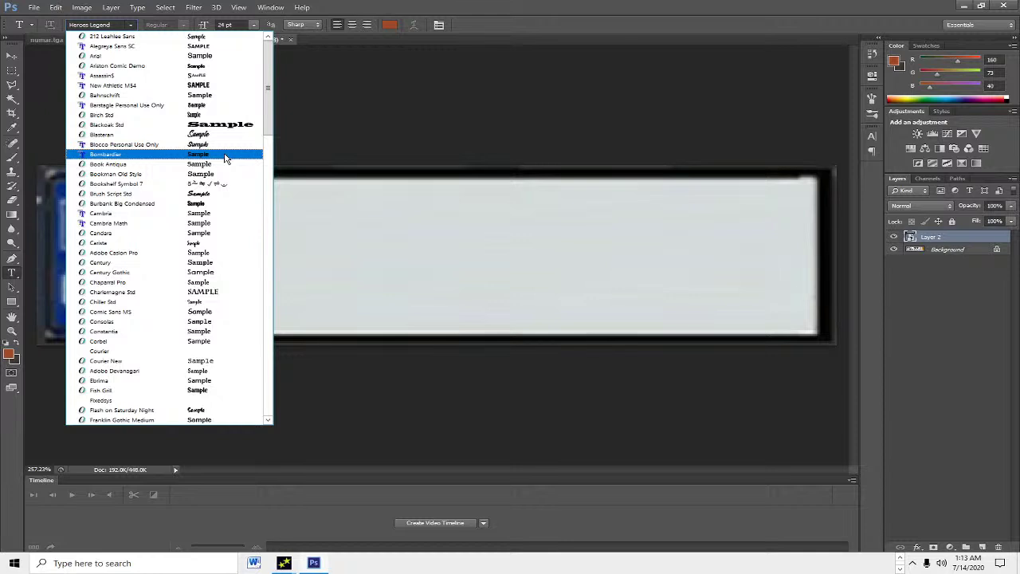
pyautogui.click(223, 206)
# Step: Type 'B 413 DPA' on the plate, select it, and open the text colour picker
pyautogui.click(221, 246)
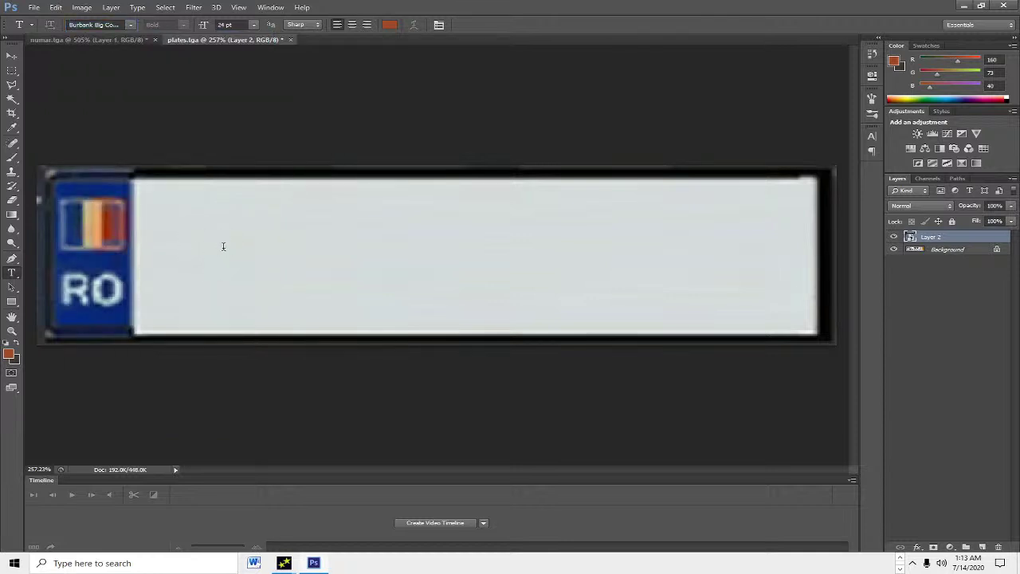
pyautogui.write('B 4')
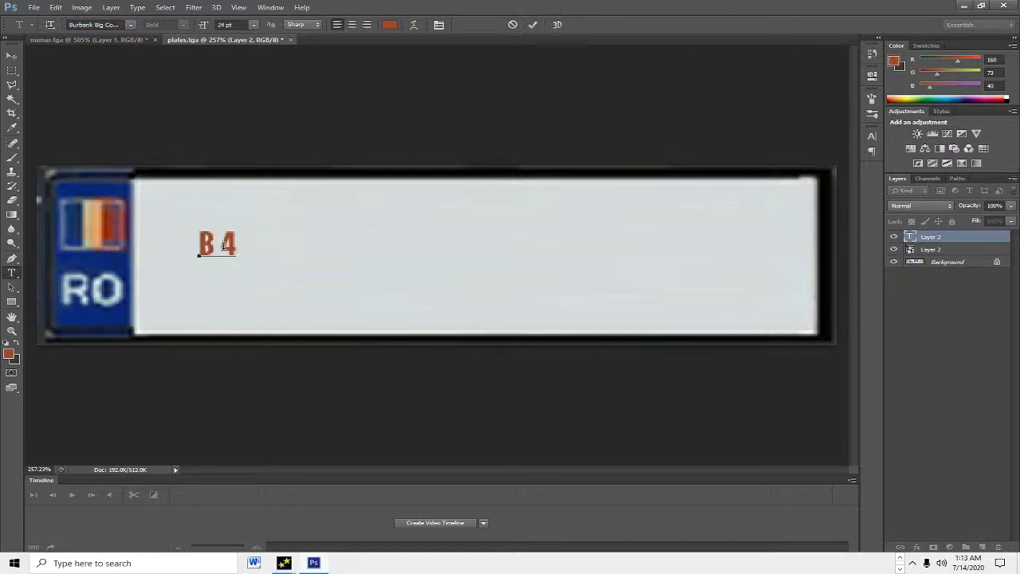
pyautogui.write('13 DPA')
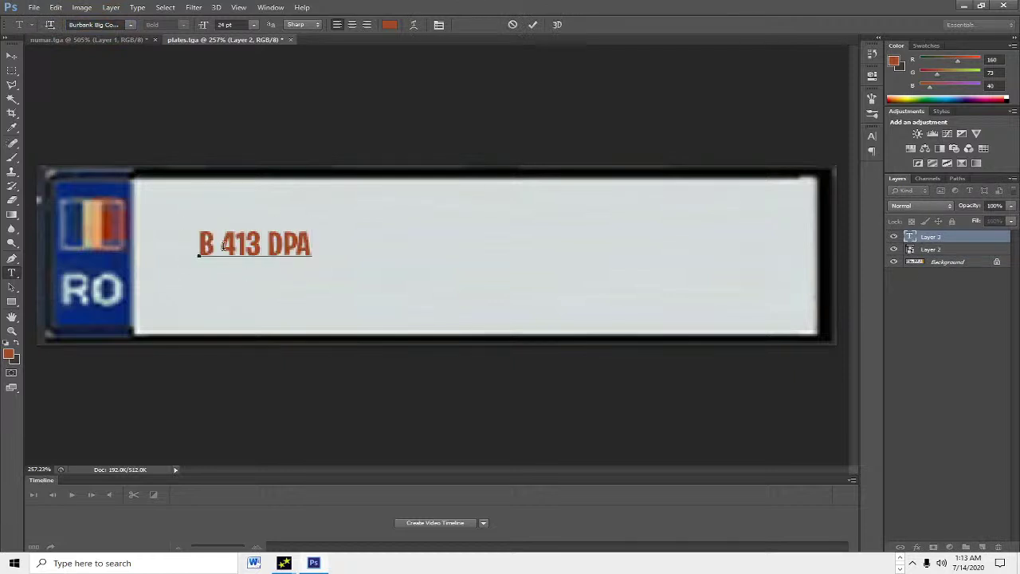
pyautogui.hotkey('ctrl', 'a')
pyautogui.click(389, 25)
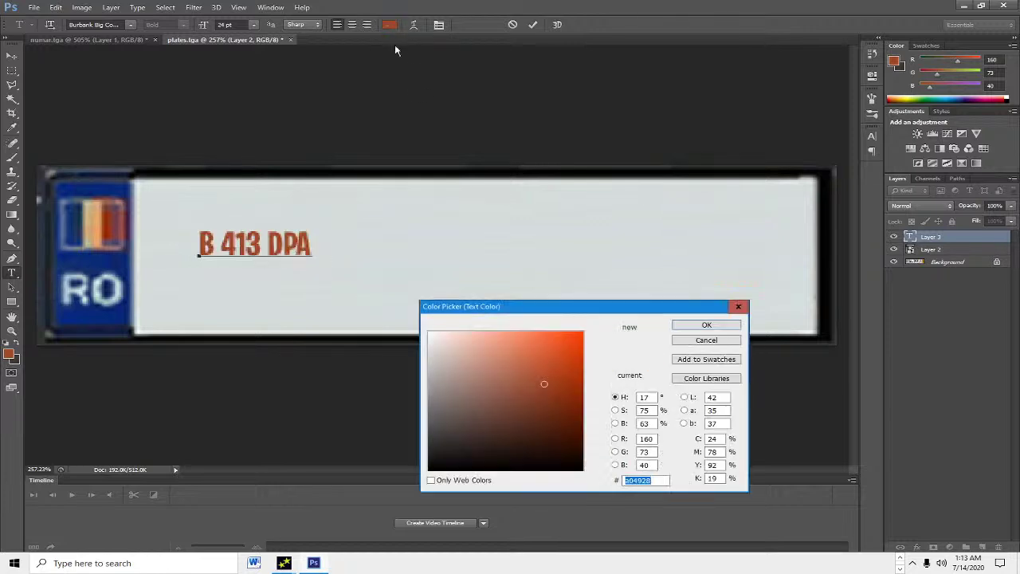
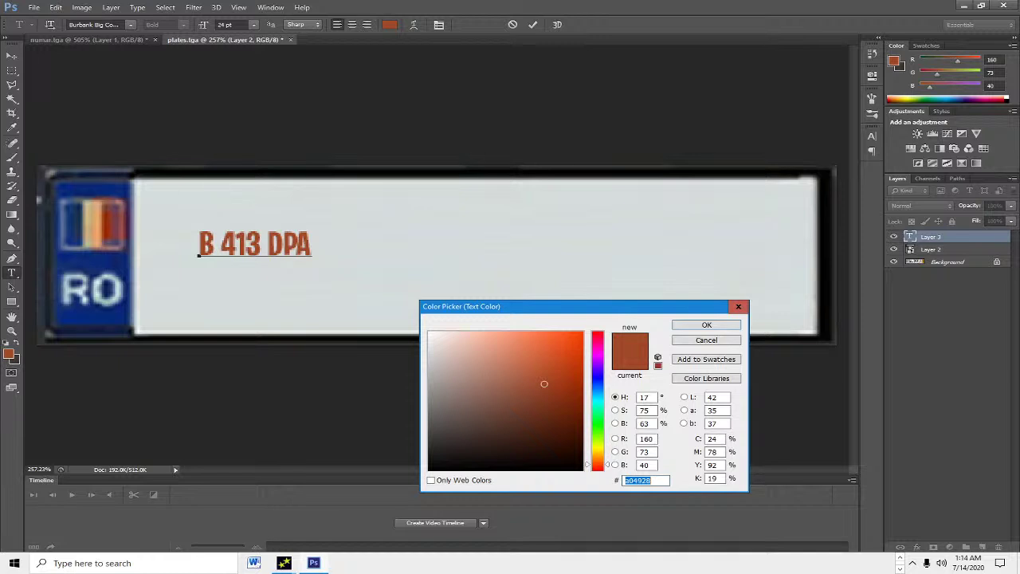
# Step: Colour the B 413 DPA text black (#000000) and scale it to fill the white plate area
pyautogui.write('000000')
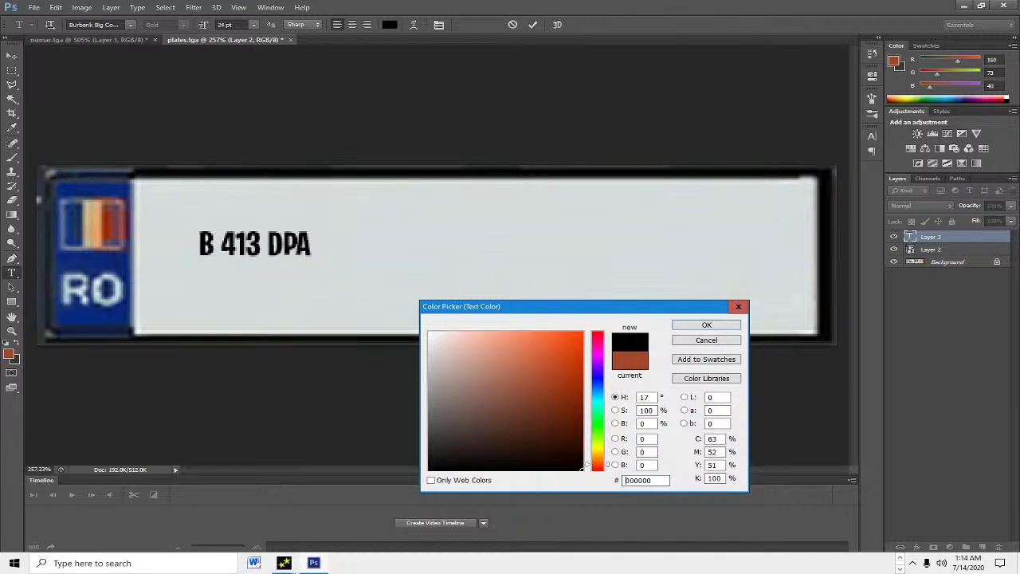
pyautogui.click(707, 325)
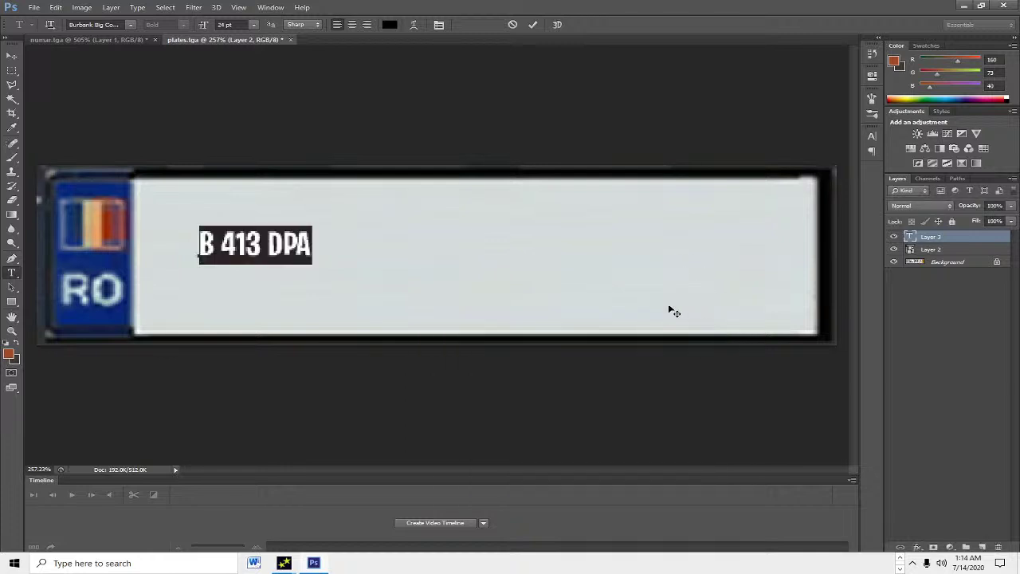
pyautogui.moveTo(313, 263); pyautogui.dragTo(779, 380)
pyautogui.moveTo(569, 298); pyautogui.dragTo(515, 277)
pyautogui.moveTo(720, 336); pyautogui.dragTo(800, 337)
pyautogui.click(532, 25)
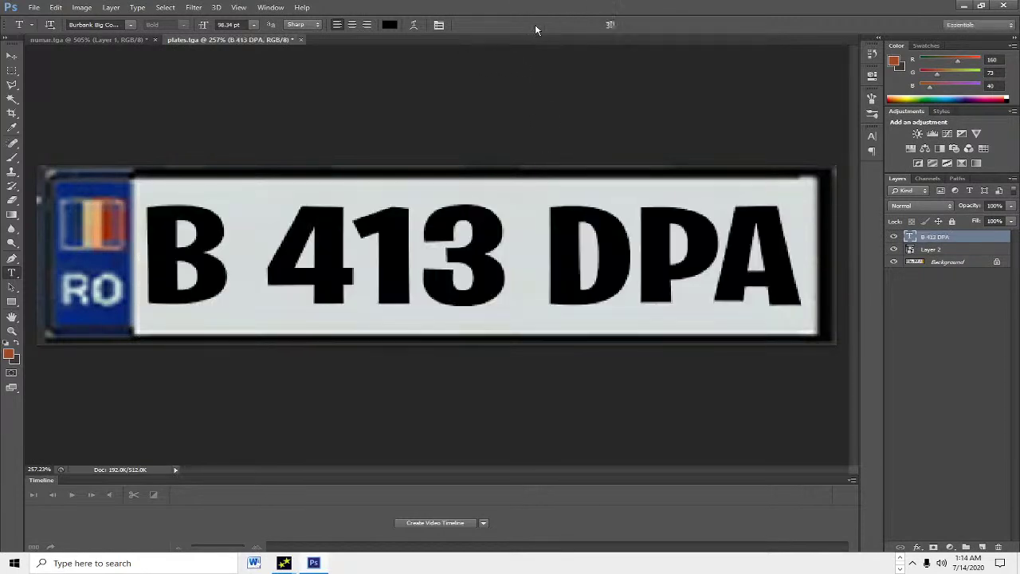
pyautogui.hotkey('ctrl', '-')
pyautogui.hotkey('ctrl', '-')
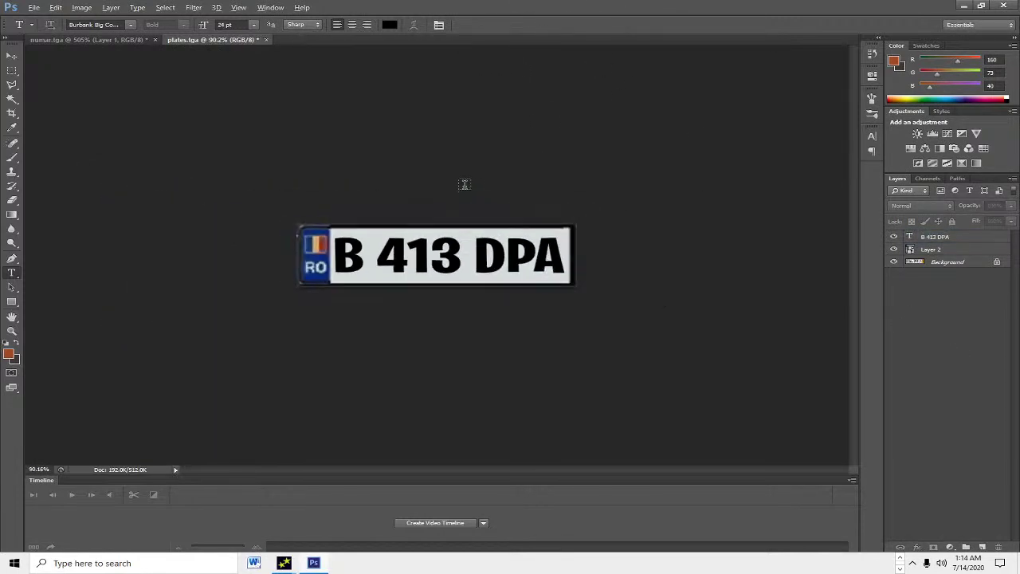
# Step: Save the plate image to the Desktop as plates.tga in Targa format at 32 bits/pixel
pyautogui.click(48, 6)
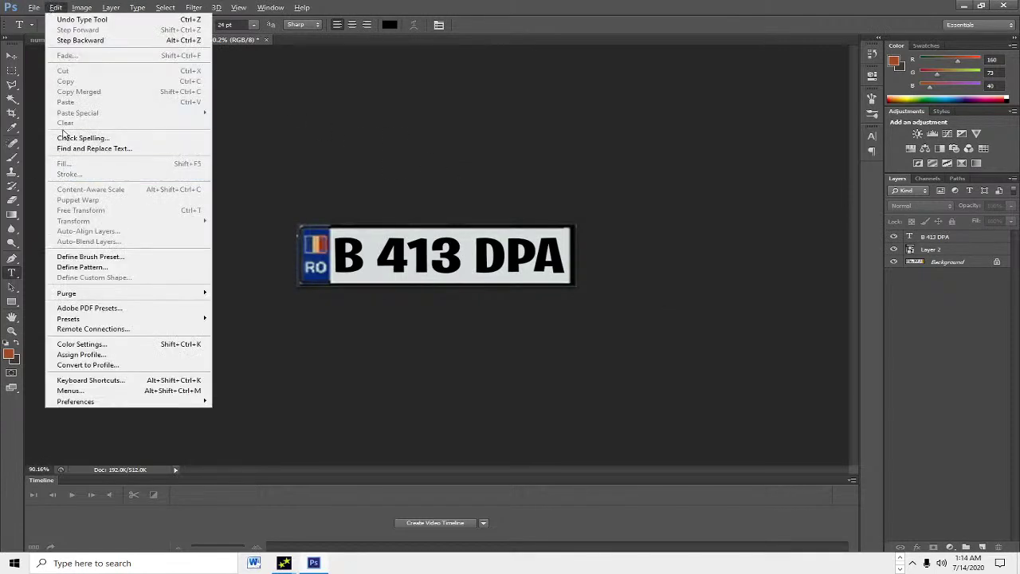
pyautogui.moveTo(35, 8)
pyautogui.click(44, 148)
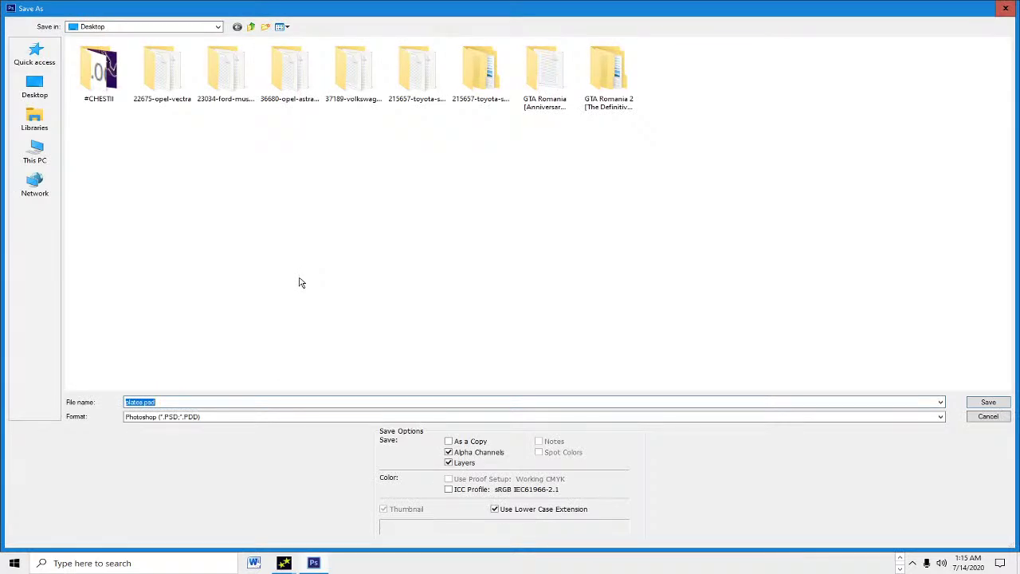
pyautogui.click(191, 419)
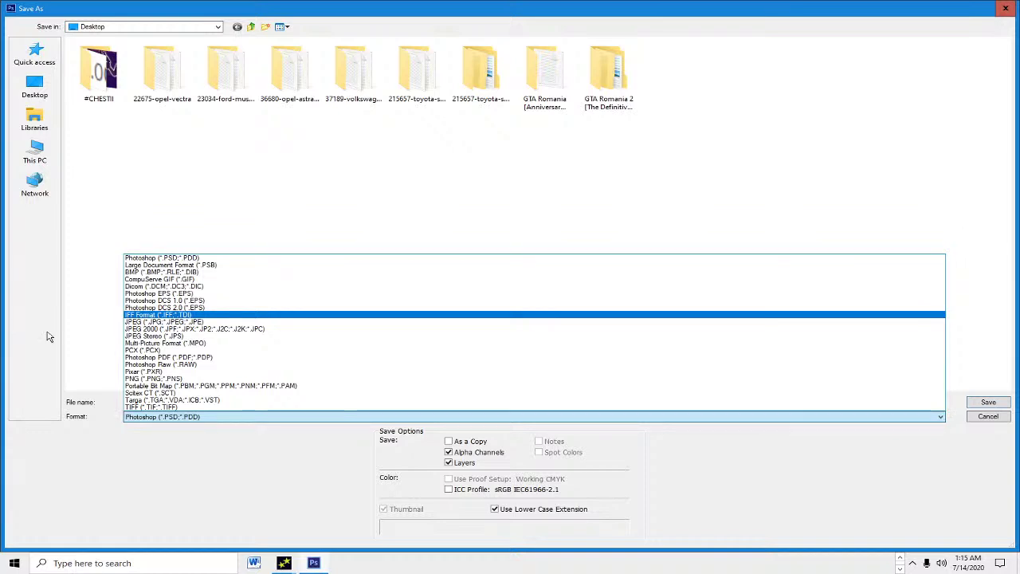
pyautogui.click(248, 379)
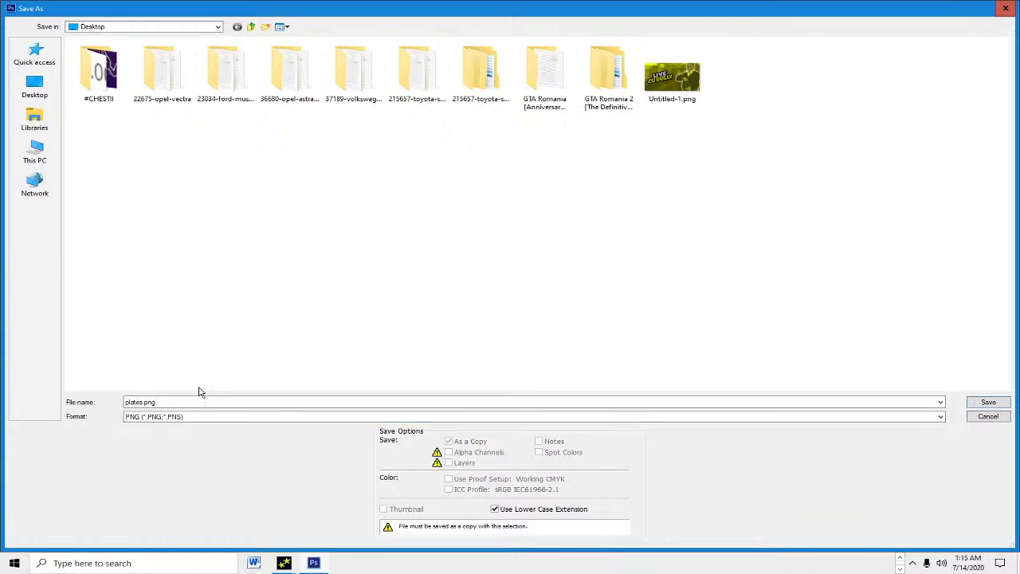
pyautogui.click(227, 416)
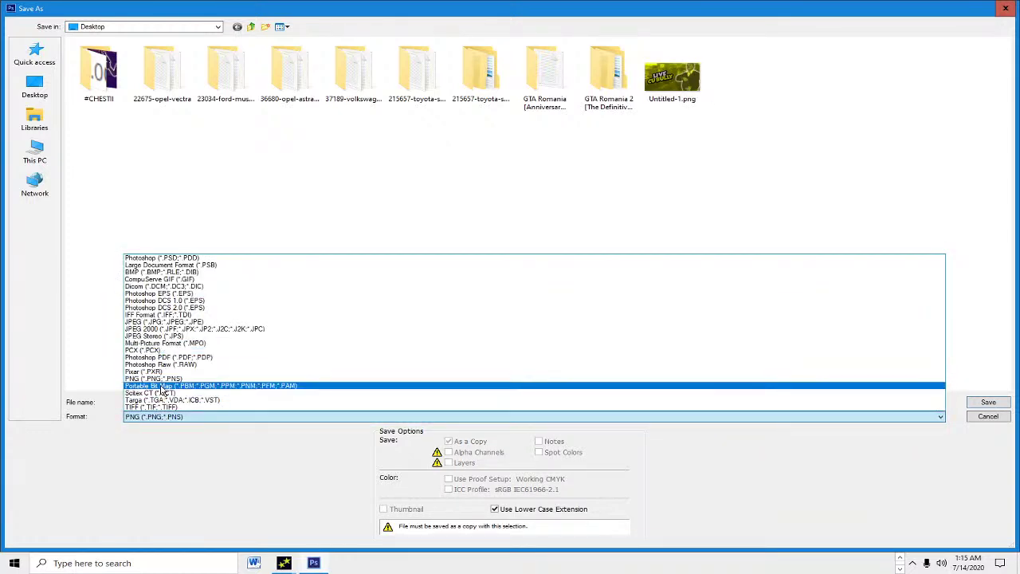
pyautogui.click(167, 400)
pyautogui.press('Return')
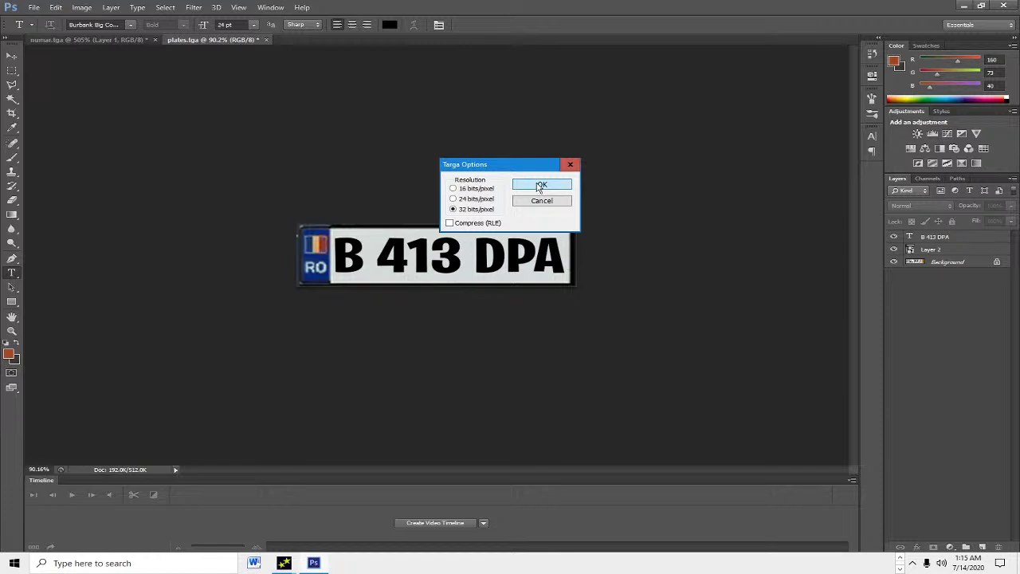
pyautogui.click(539, 185)
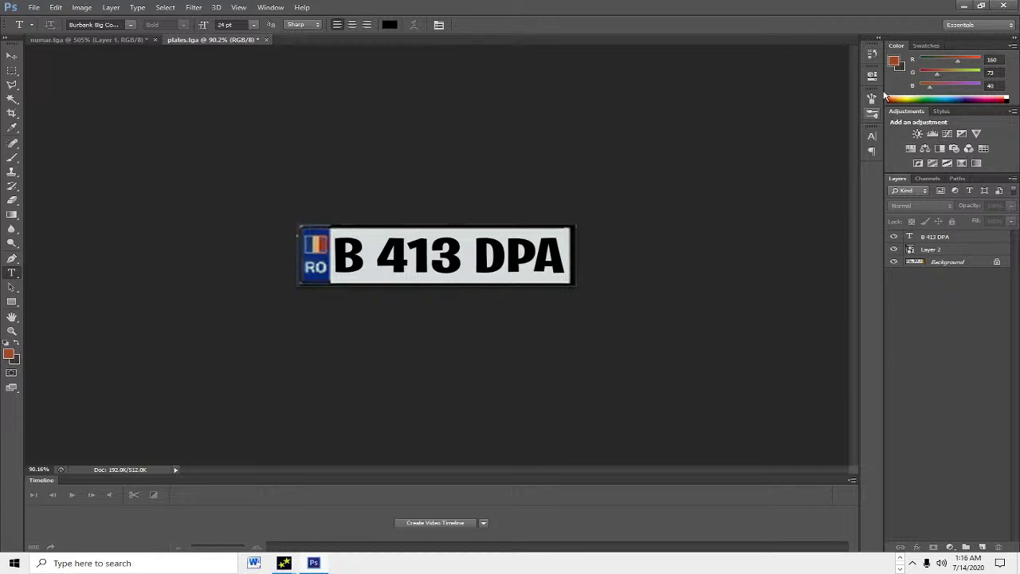
# Step: Replace admiral.txd's plates texture with the B 413 DPA plates.tga image
pyautogui.click(964, 6)
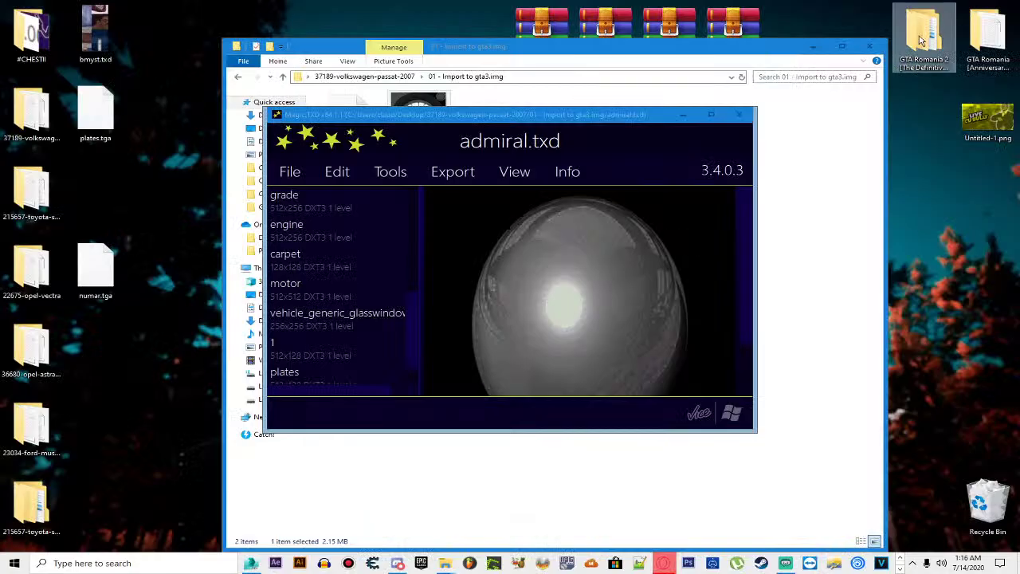
pyautogui.moveTo(113, 264); pyautogui.dragTo(101, 200)
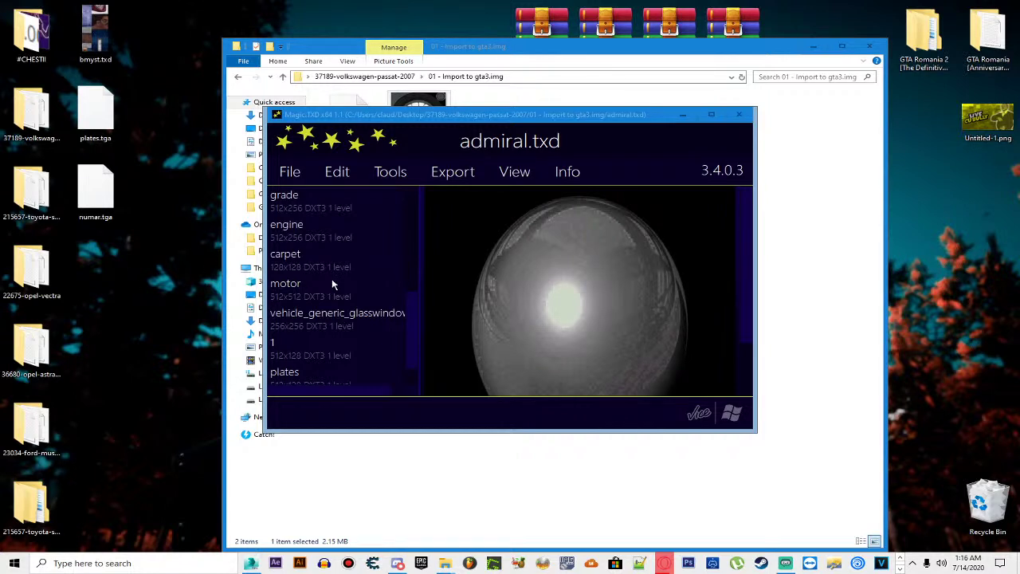
pyautogui.click(296, 366)
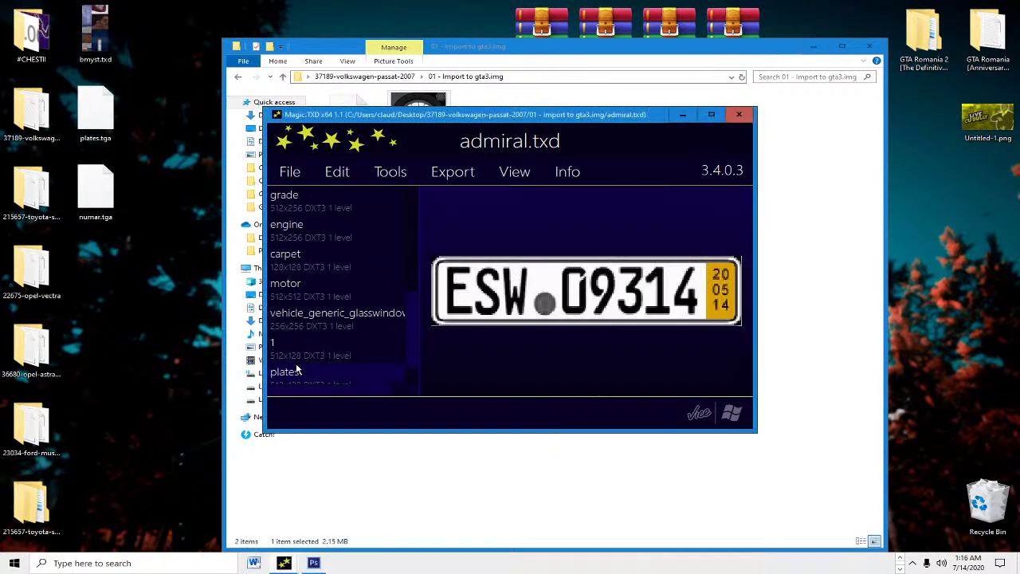
pyautogui.click(329, 180)
pyautogui.click(358, 215)
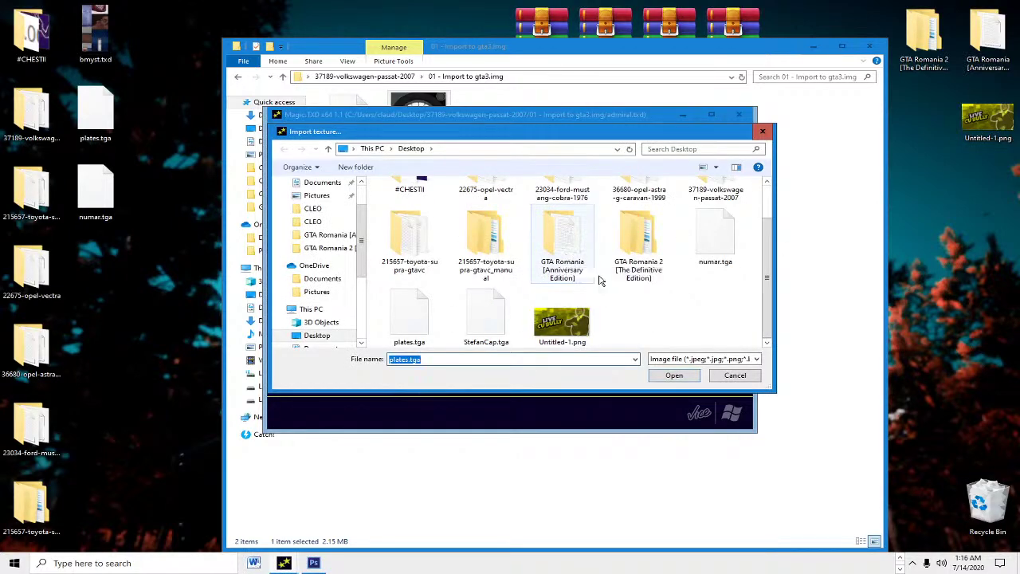
pyautogui.doubleClick(438, 301)
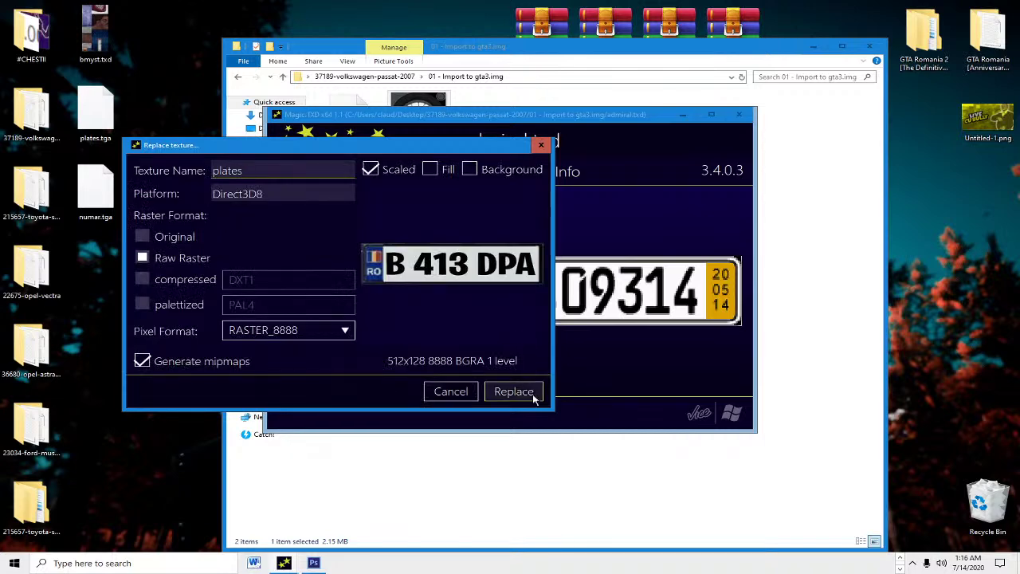
pyautogui.click(514, 391)
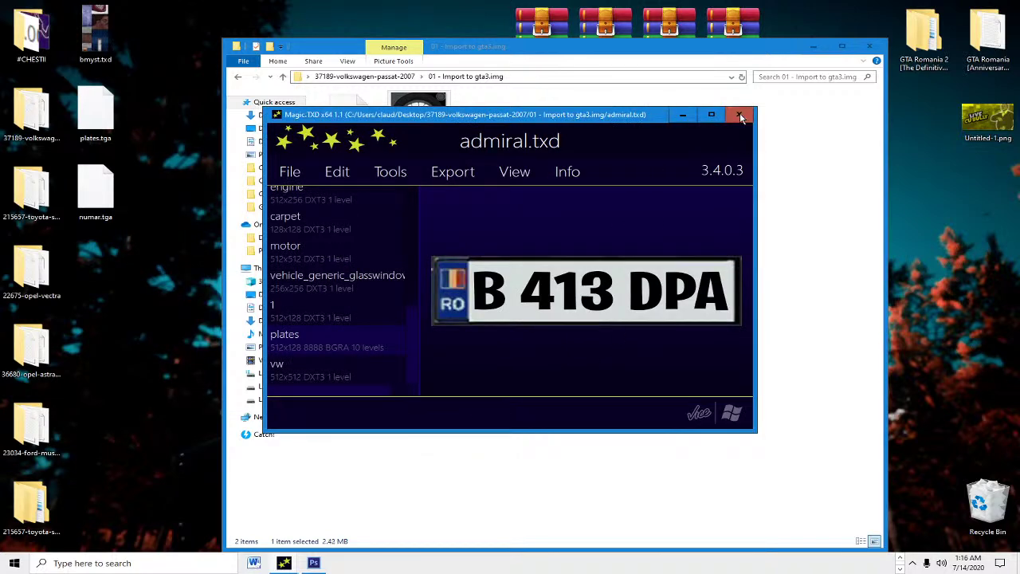
# Step: Reopen admiral.txd to verify the new plate, then close Magic.TXD and return to the Passat folder
pyautogui.click(740, 118)
pyautogui.doubleClick(418, 120)
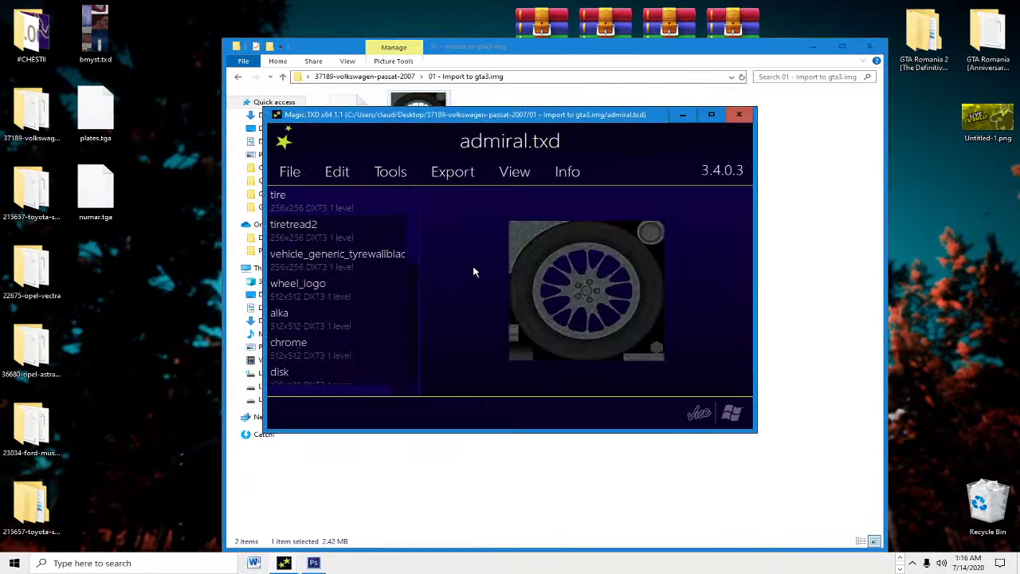
pyautogui.scroll(-5, 380, 271)
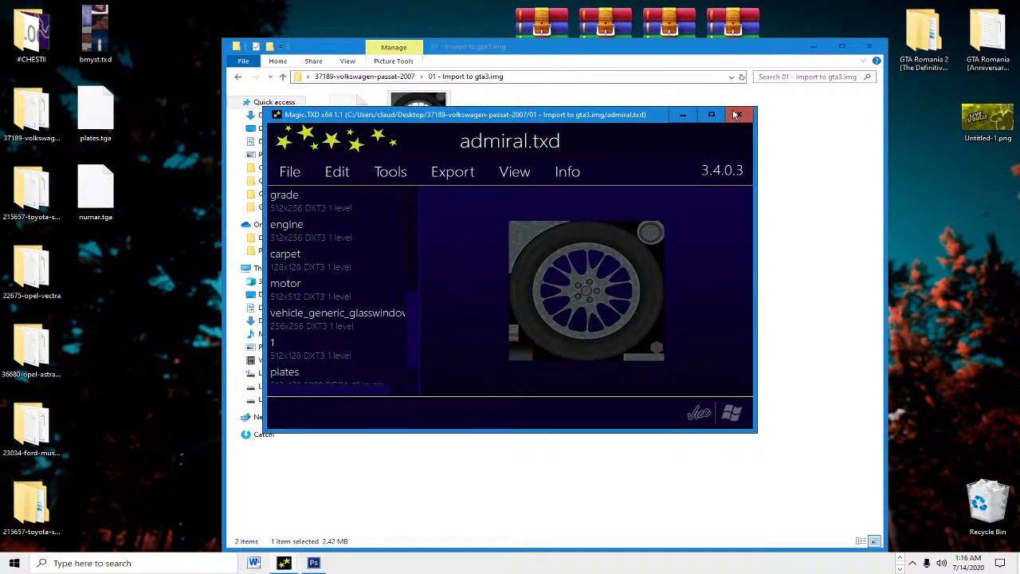
pyautogui.click(737, 115)
pyautogui.hotkey('alt', 'Up')
# Step: Read the installation instructions in Readme - en.txt, then close it
pyautogui.click(374, 133)
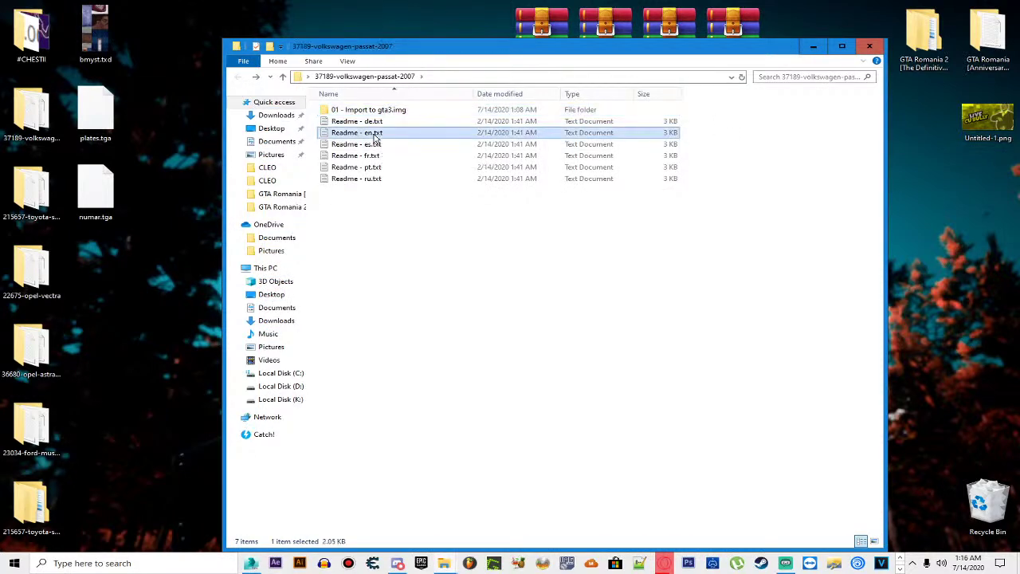
pyautogui.doubleClick(375, 135)
pyautogui.scroll(-1, 366, 314)
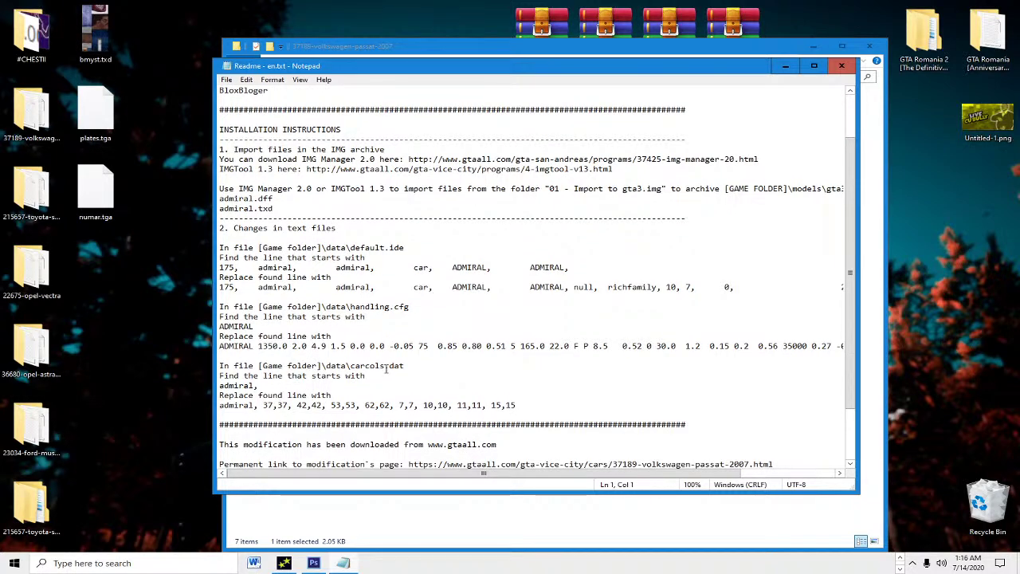
pyautogui.scroll(-1, 388, 368)
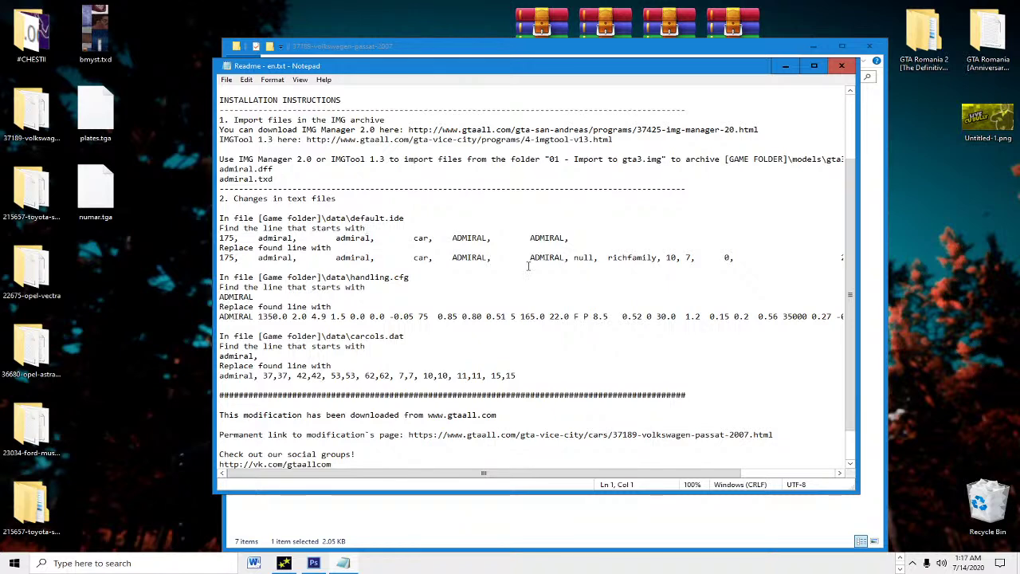
pyautogui.click(841, 66)
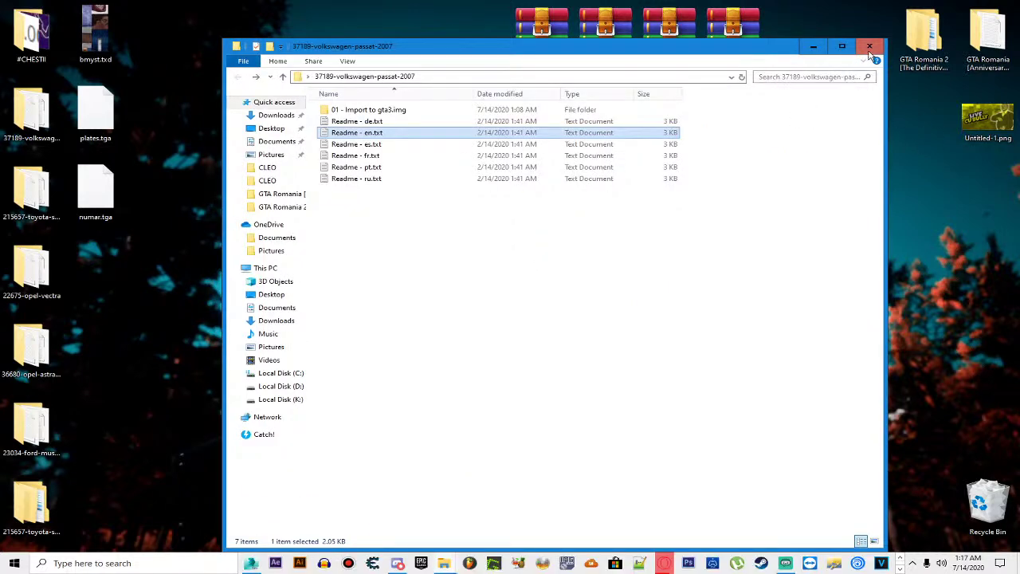
# Step: Close the mod folder and open the 22675-opel-vectra.zip archive from the desktop
pyautogui.click(869, 48)
pyautogui.click(595, 92)
pyautogui.click(542, 32)
pyautogui.doubleClick(605, 32)
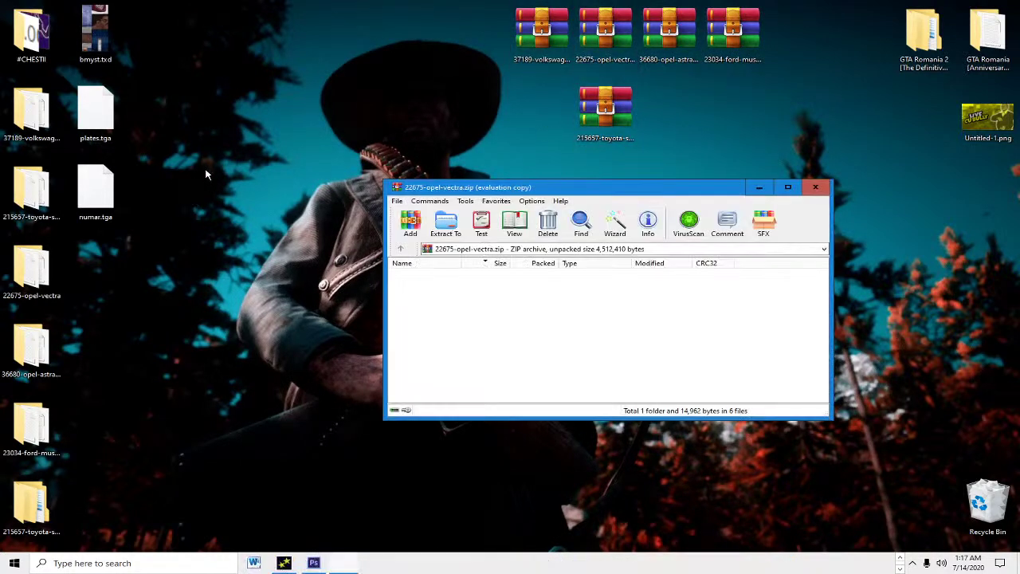
# Step: Dismiss the WinRAR license reminder and delete plates.tga and numar.tga from the desktop
pyautogui.moveTo(200, 110); pyautogui.dragTo(128, 223)
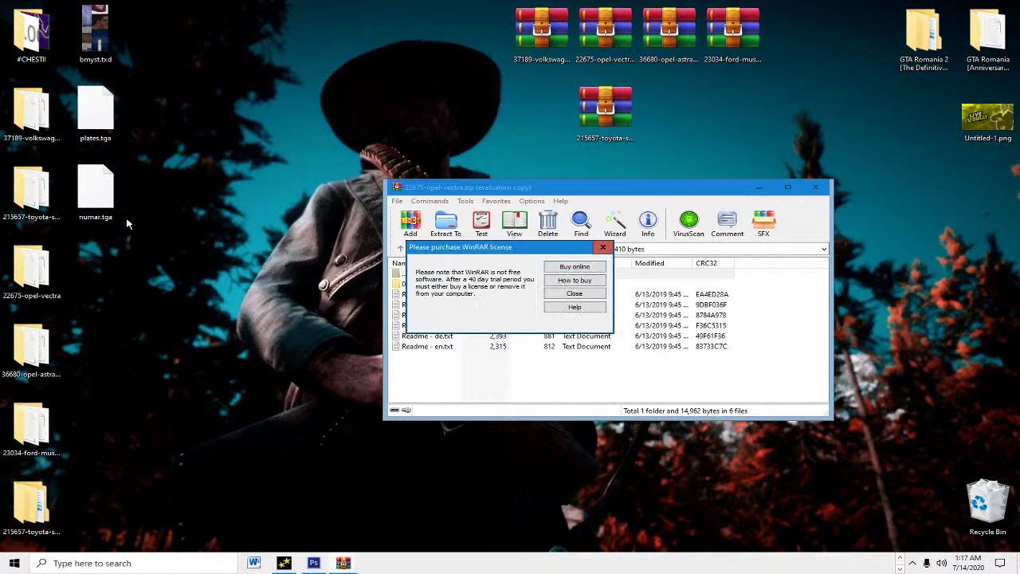
pyautogui.click(603, 247)
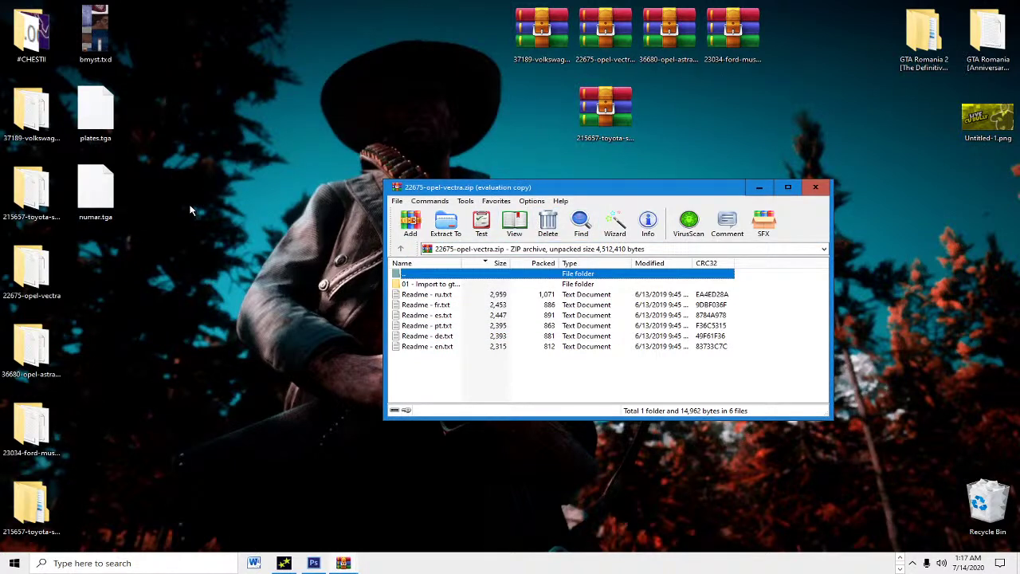
pyautogui.moveTo(159, 123); pyautogui.dragTo(90, 191)
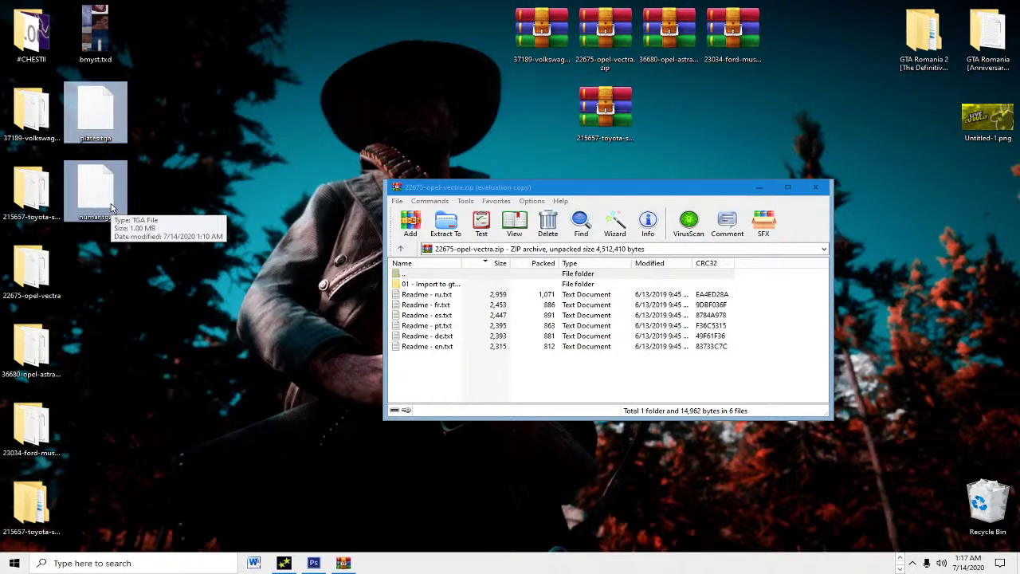
pyautogui.moveTo(112, 209); pyautogui.dragTo(111, 217)
pyautogui.press('Delete')
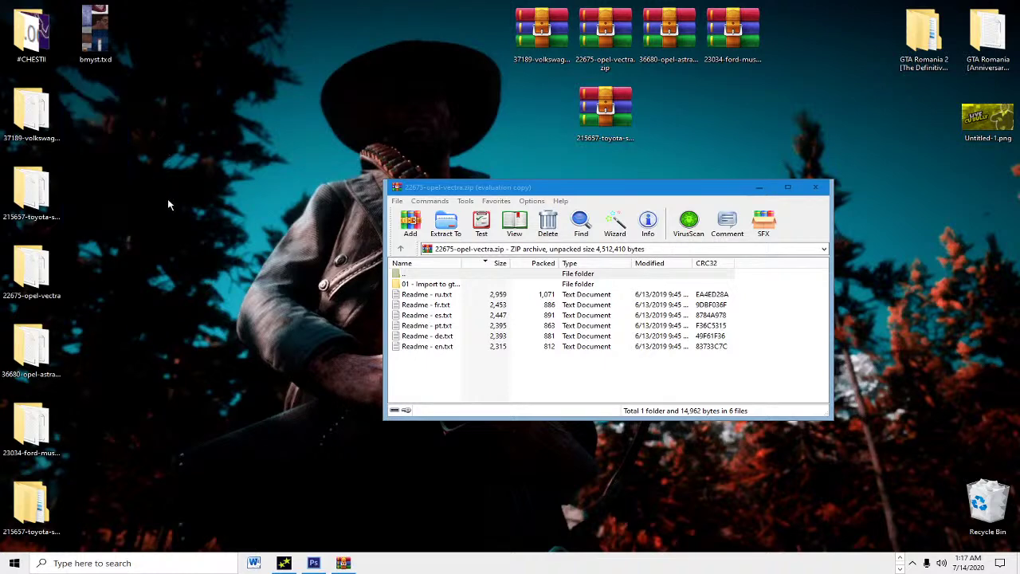
# Step: Close the archive, open the 22675-opel-vectra folder, and read its English readme
pyautogui.click(816, 188)
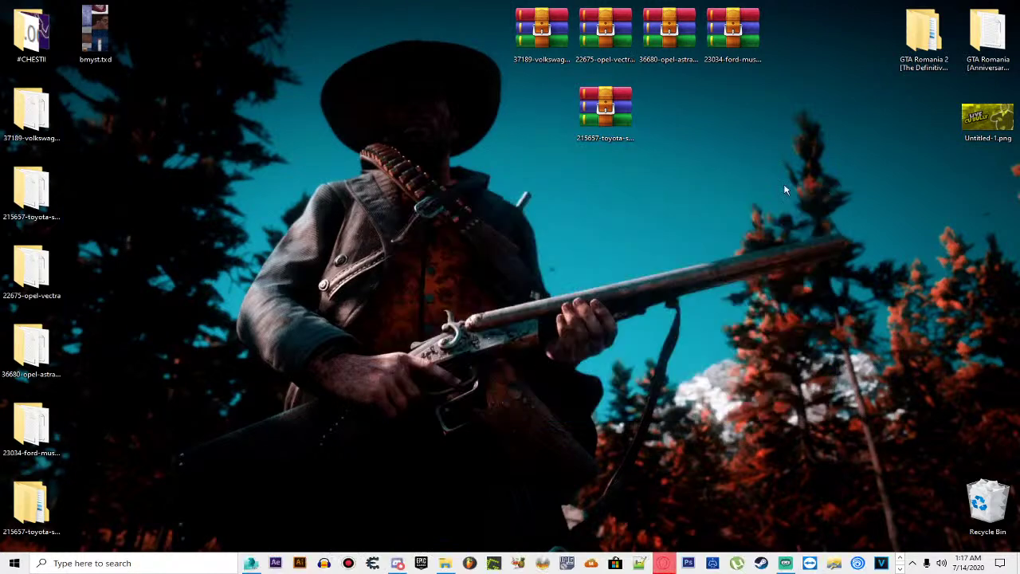
pyautogui.doubleClick(28, 278)
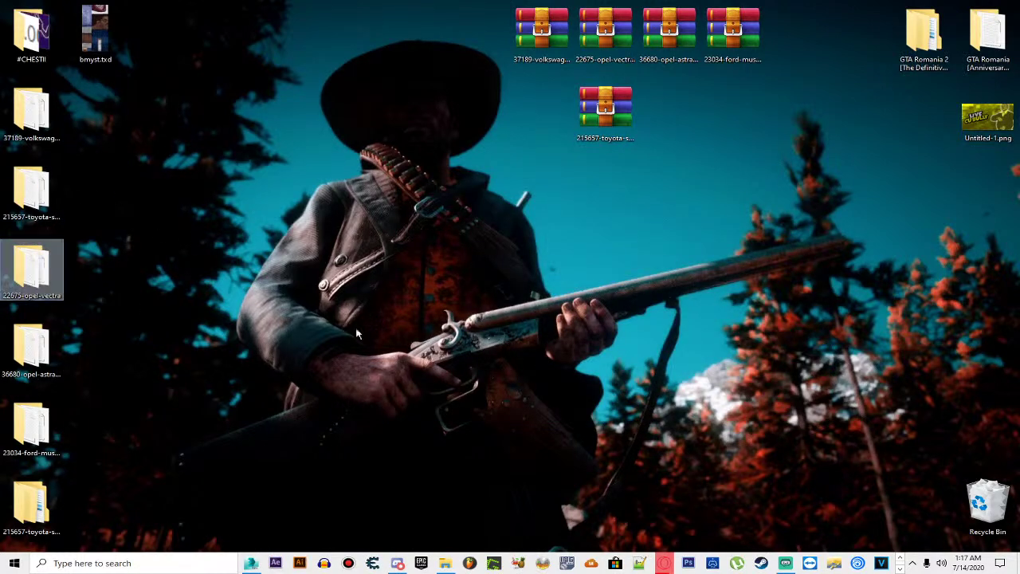
pyautogui.doubleClick(368, 132)
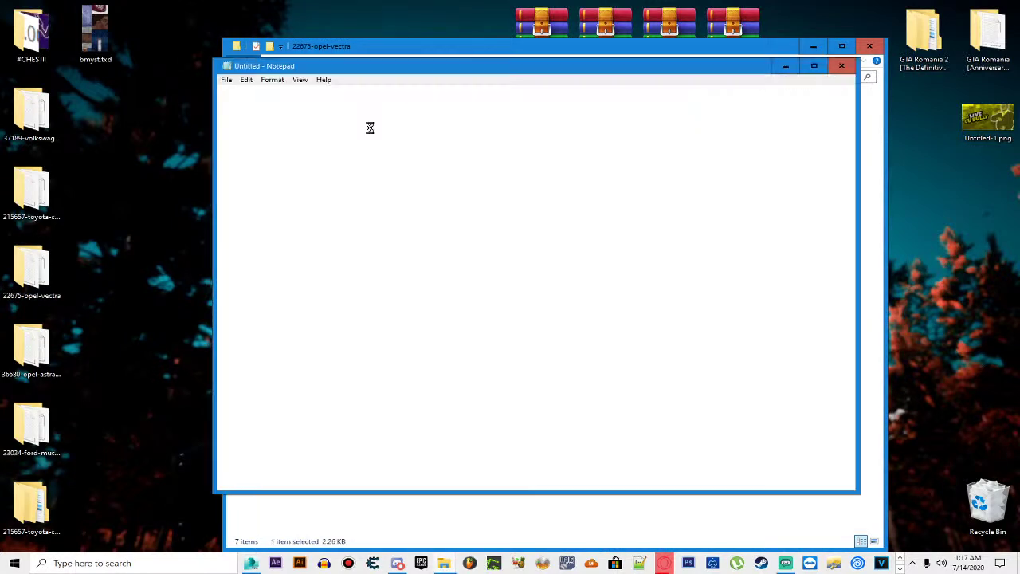
pyautogui.scroll(-2, 415, 220)
pyautogui.scroll(-1, 416, 220)
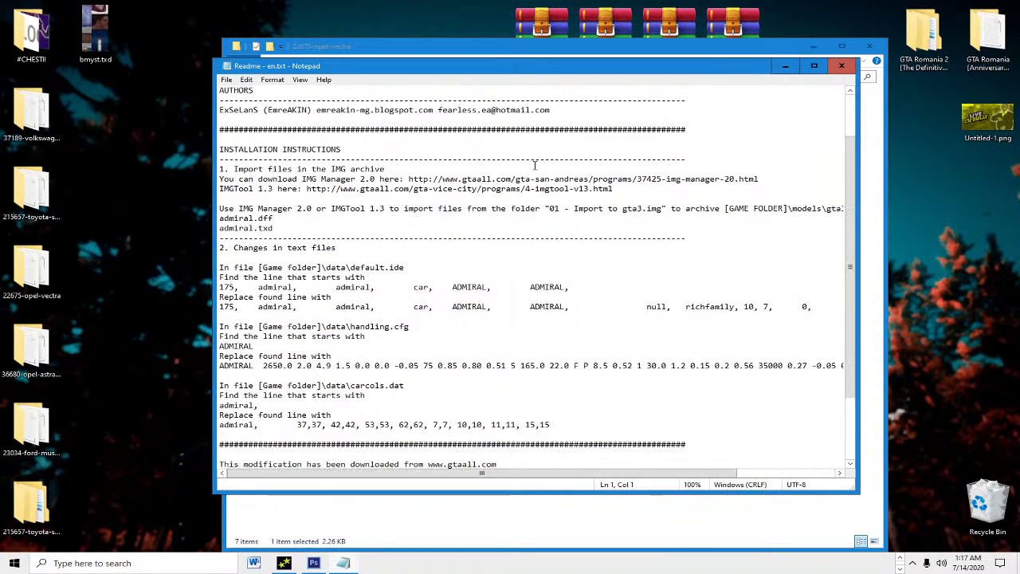
pyautogui.click(842, 65)
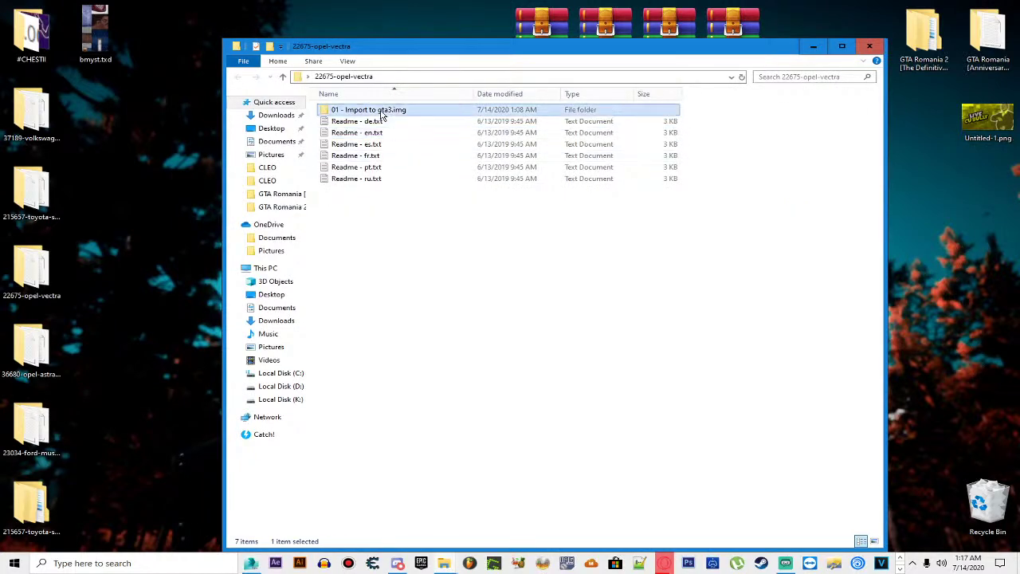
# Step: Open admiral.txd from the 01 - Import to gta3.img folder in Magic.TXD
pyautogui.doubleClick(380, 110)
pyautogui.doubleClick(442, 128)
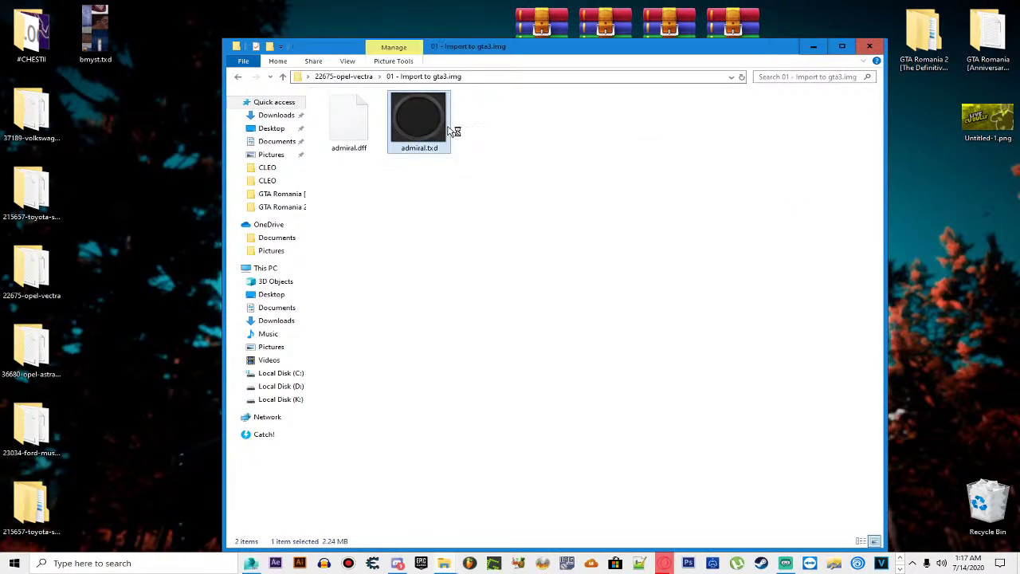
pyautogui.press('Down')
pyautogui.press('Down')
pyautogui.press('Down')
pyautogui.press('Down')
pyautogui.press('Down')
pyautogui.press('Down')
pyautogui.press('Down')
pyautogui.press('Down')
pyautogui.press('Down')
pyautogui.press('Down')
pyautogui.press('Down')
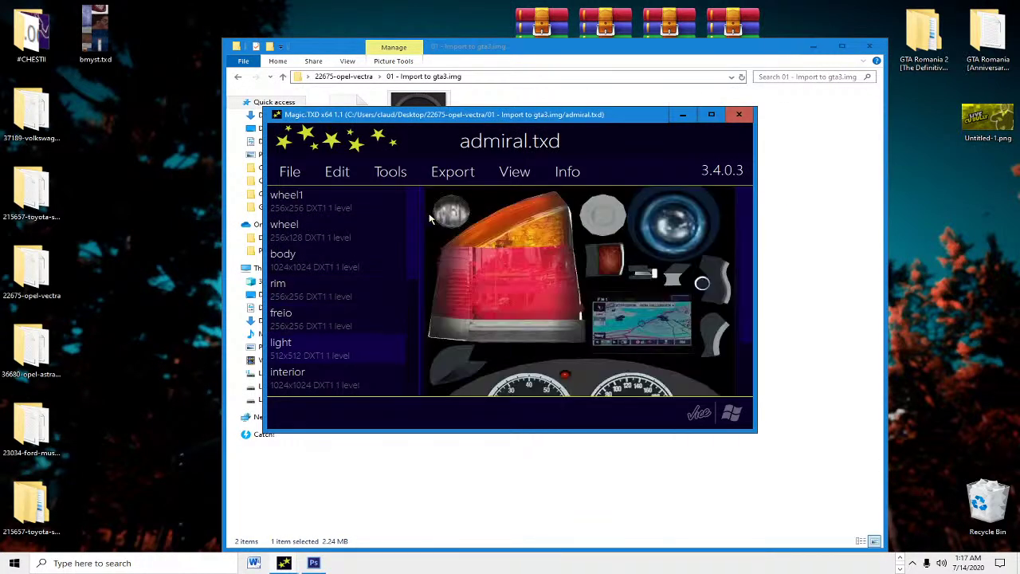
# Step: Export admiral.txd's plate texture as a TGA file named plate.tga on the Desktop
pyautogui.press('Up')
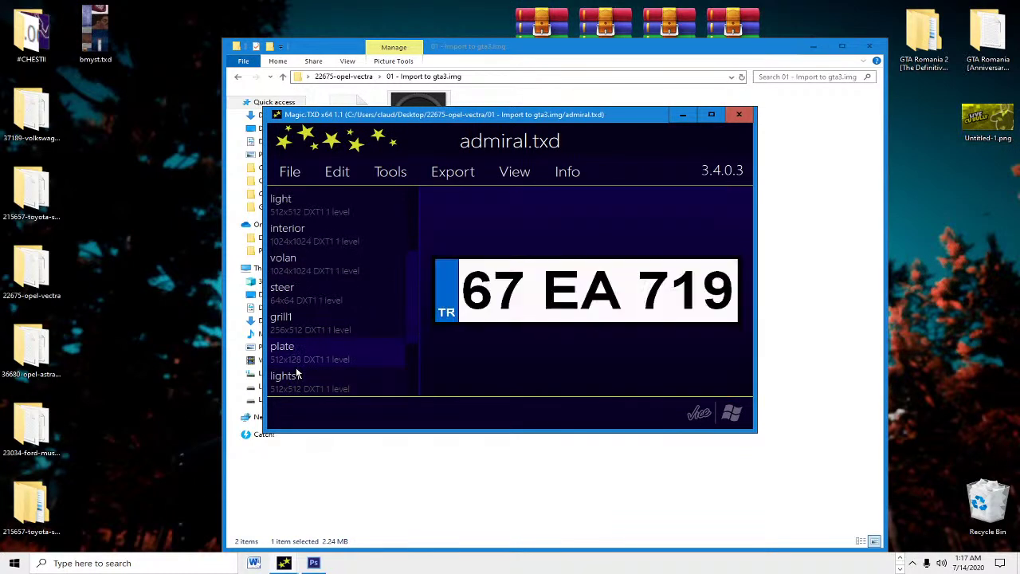
pyautogui.click(466, 172)
pyautogui.click(442, 325)
pyautogui.click(319, 213)
pyautogui.click(665, 377)
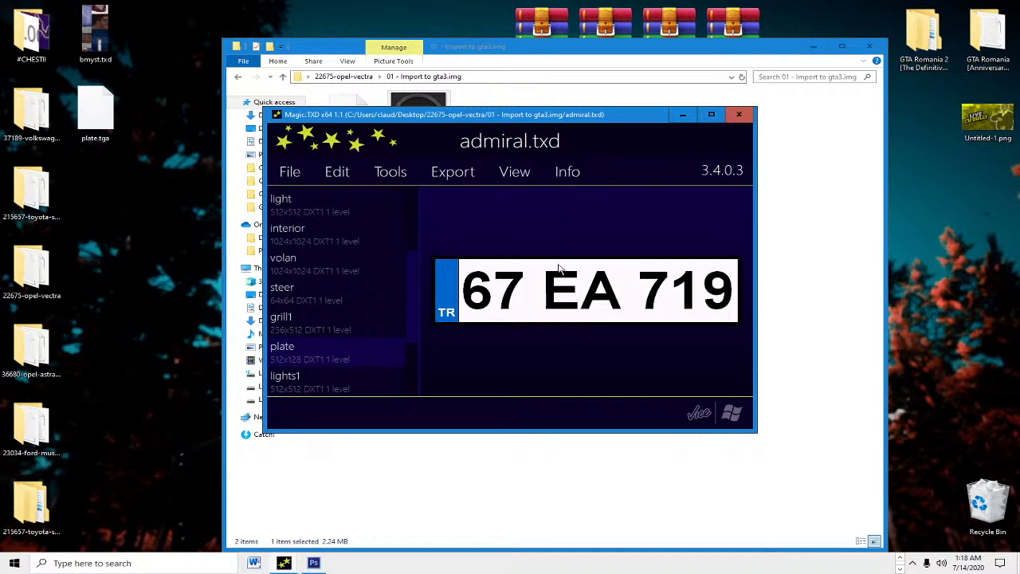
pyautogui.moveTo(481, 124); pyautogui.dragTo(512, 100)
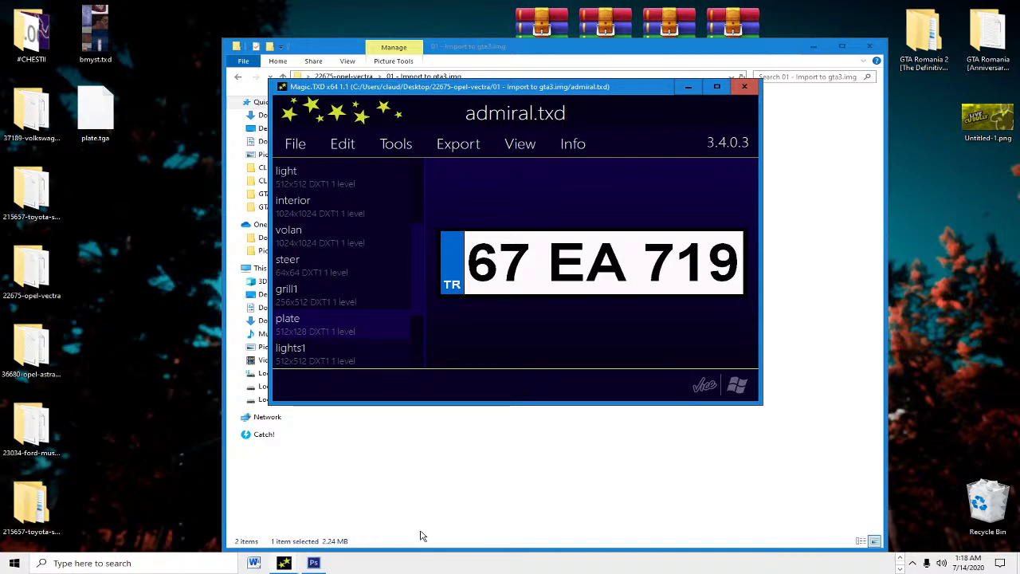
# Step: Replace the plate text B 413 DPA with BZ 15 SDM
pyautogui.click(314, 563)
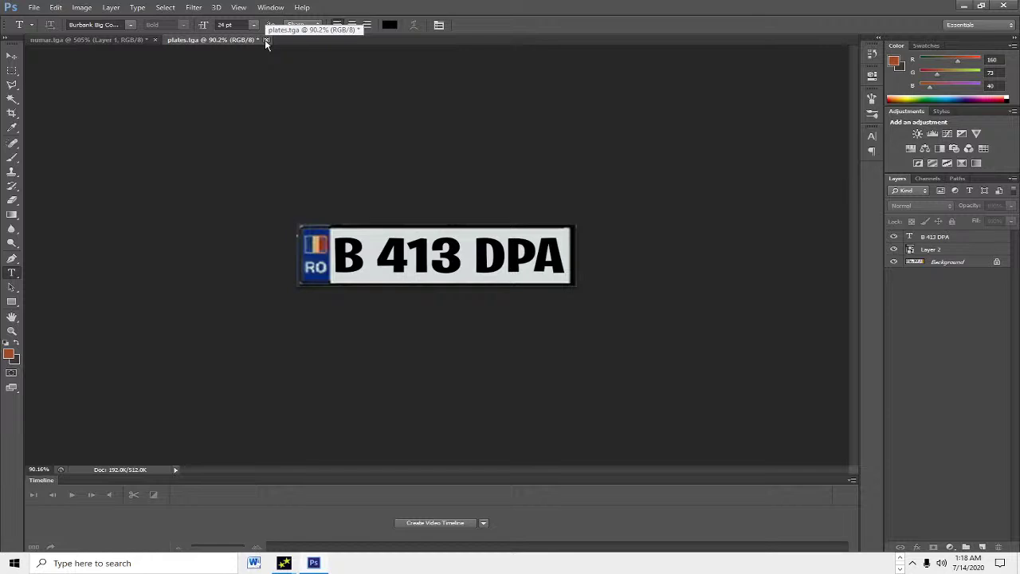
pyautogui.click(360, 253)
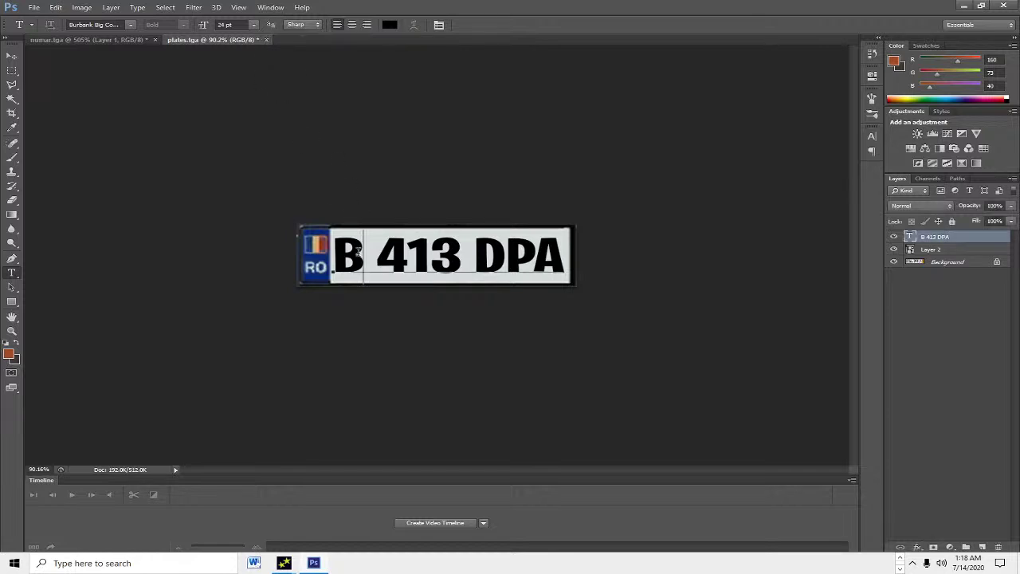
pyautogui.write('Z')
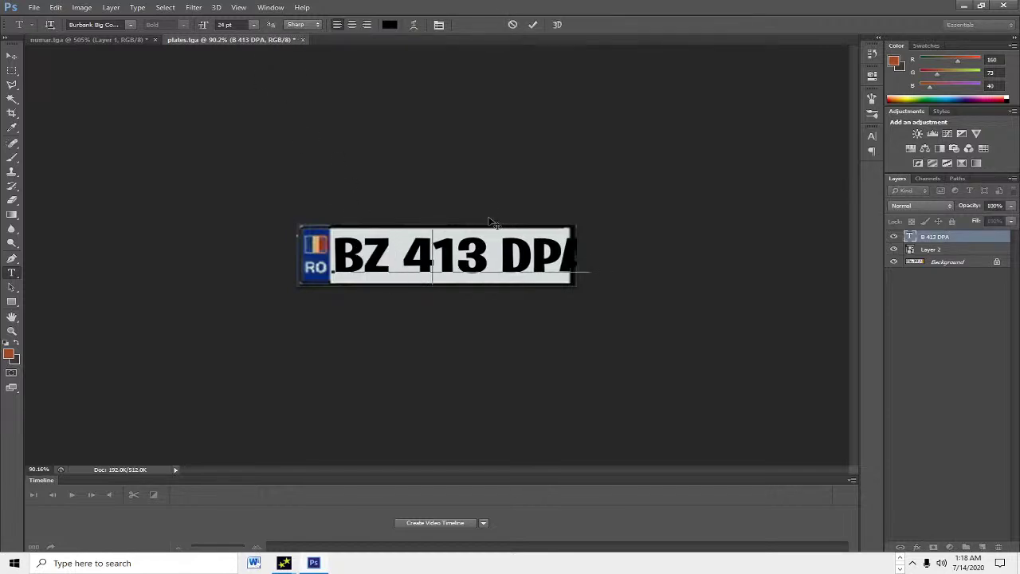
pyautogui.click(492, 222)
pyautogui.press('BackSpace')
pyautogui.press('BackSpace')
pyautogui.press('BackSpace')
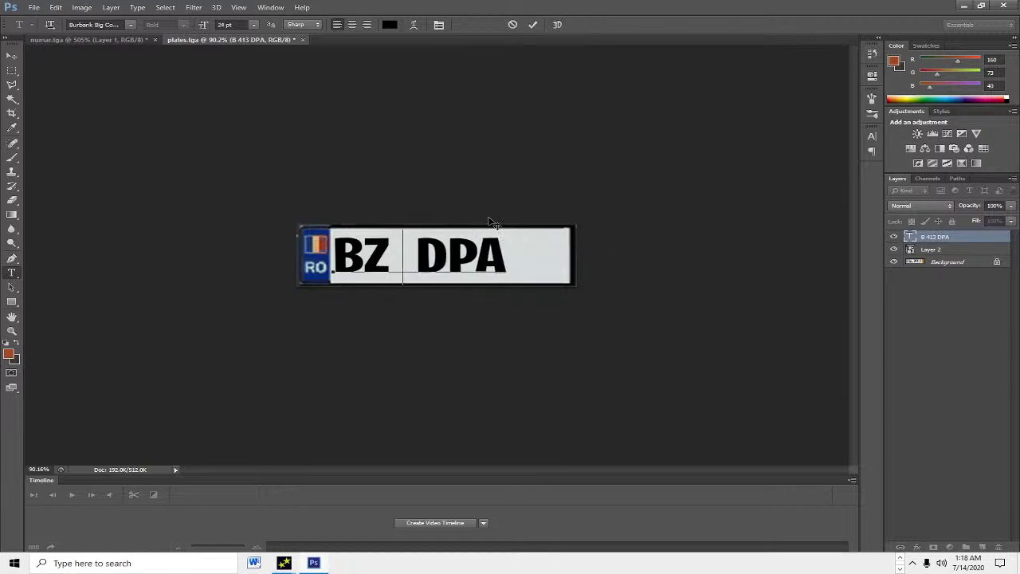
pyautogui.moveTo(496, 255); pyautogui.dragTo(332, 259)
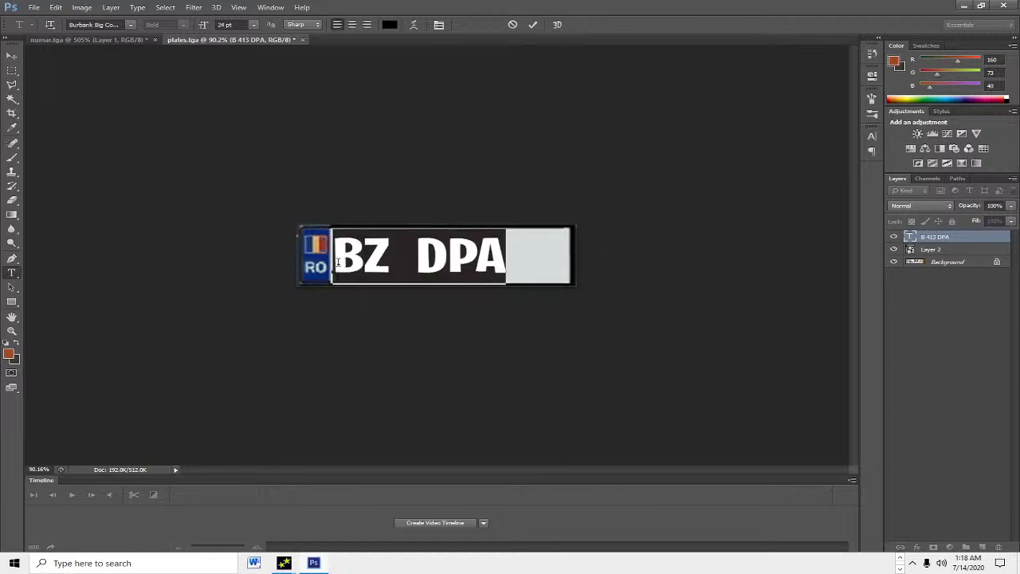
pyautogui.press('BackSpace')
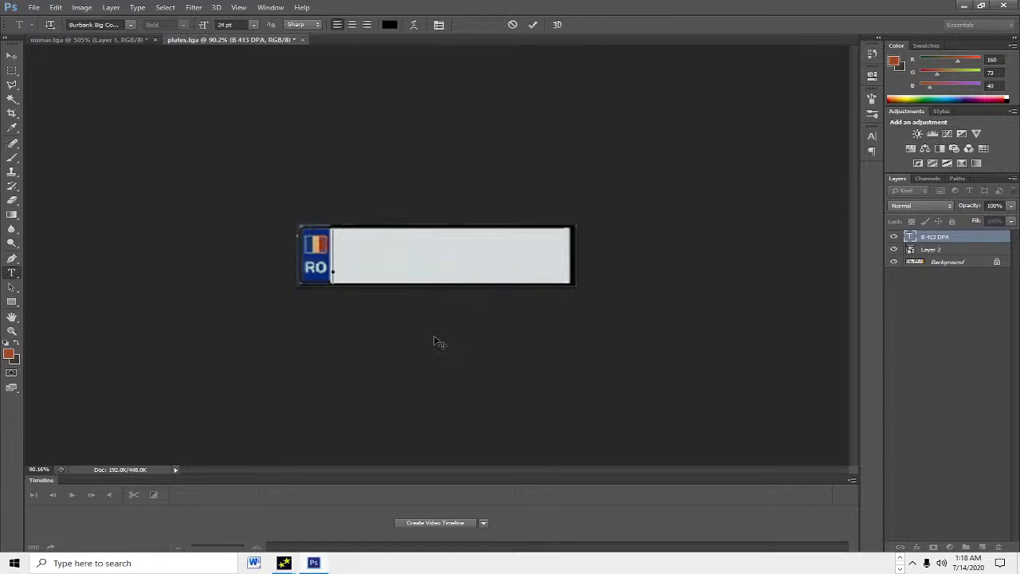
pyautogui.write('BZ ')
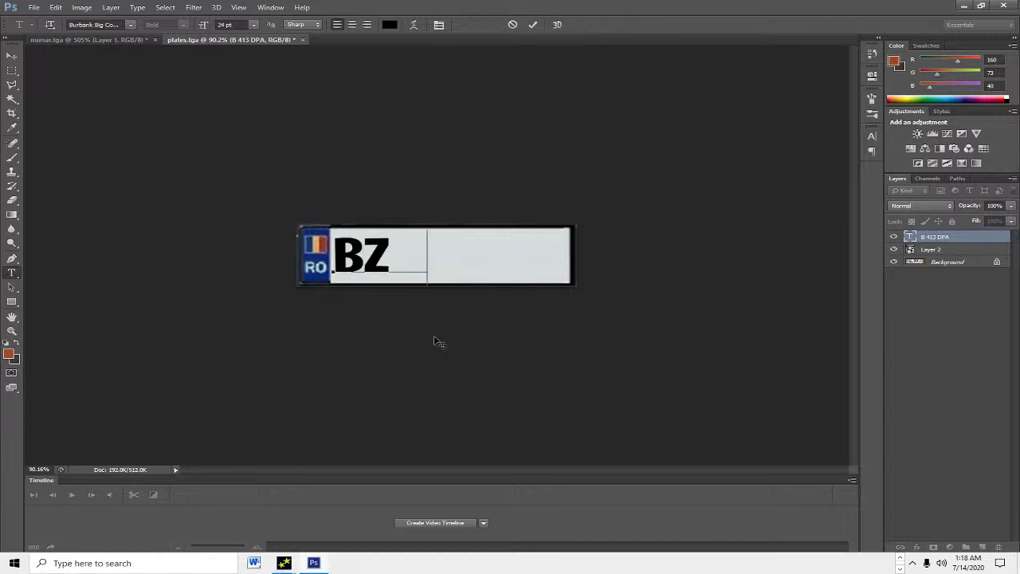
pyautogui.write('15 SDM')
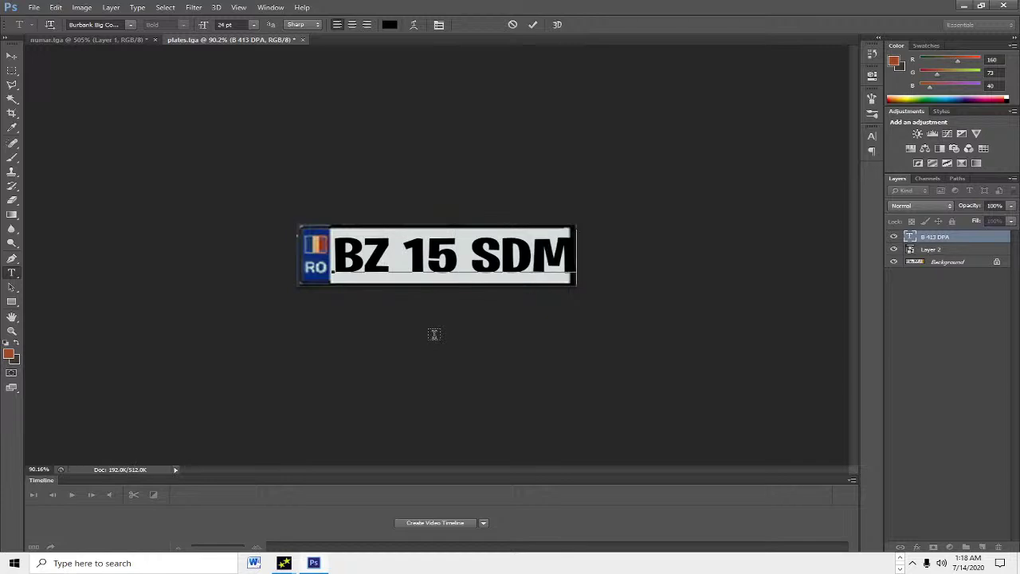
# Step: Scale and position the BZ 15 SDM text to fill the white plate, then commit it
pyautogui.press('ctrl')
pyautogui.moveTo(577, 229); pyautogui.dragTo(562, 232)
pyautogui.moveTo(349, 234); pyautogui.dragTo(332, 226)
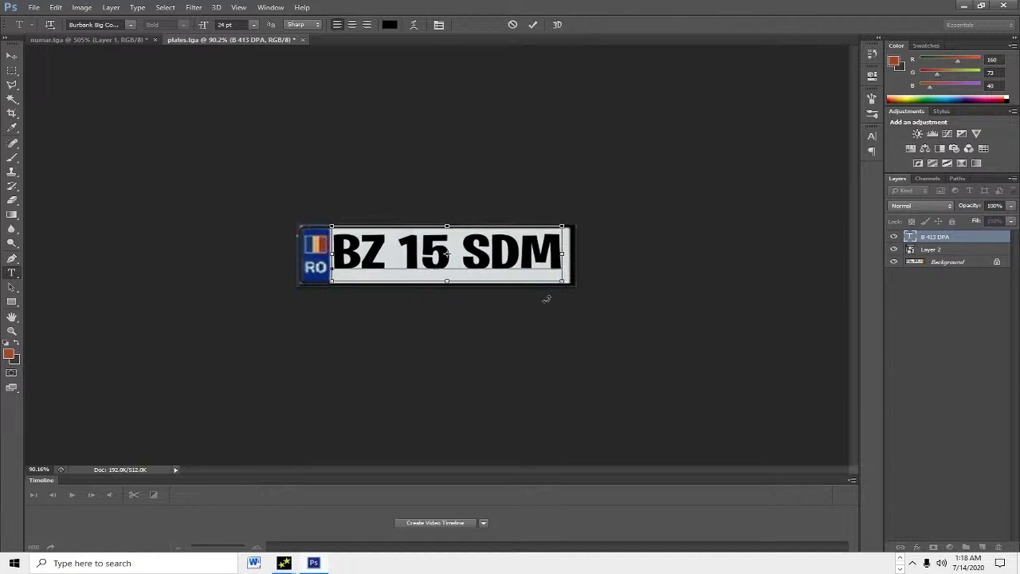
pyautogui.moveTo(563, 282); pyautogui.dragTo(562, 290)
pyautogui.moveTo(478, 263); pyautogui.dragTo(481, 265)
pyautogui.scroll(3, 481, 265)
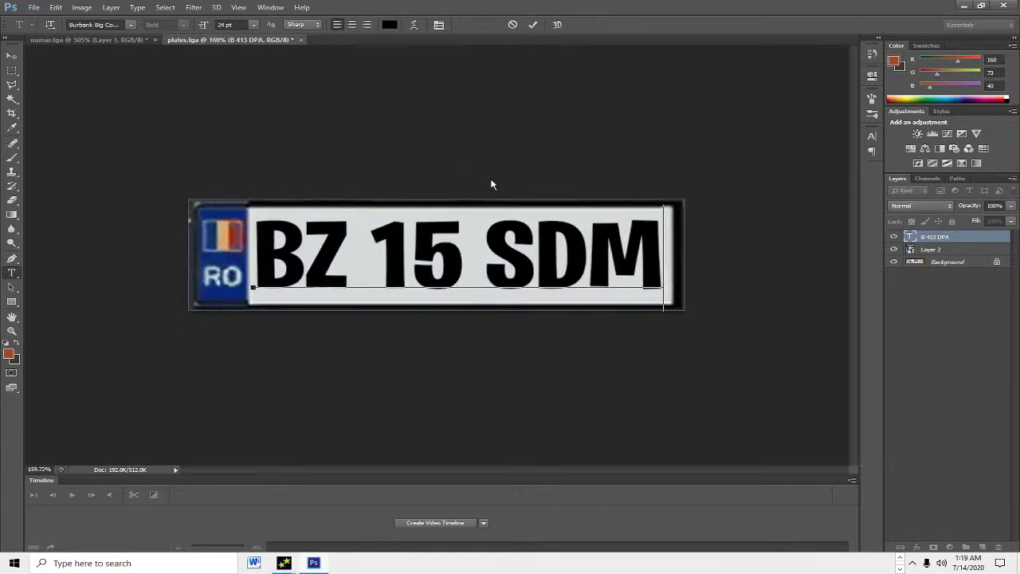
pyautogui.moveTo(396, 271); pyautogui.dragTo(401, 270)
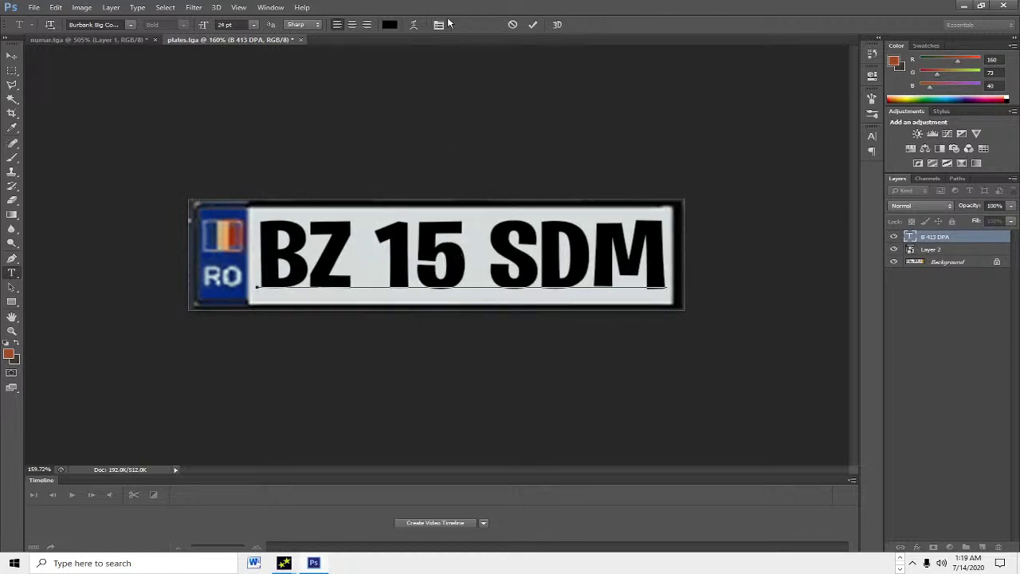
pyautogui.click(533, 25)
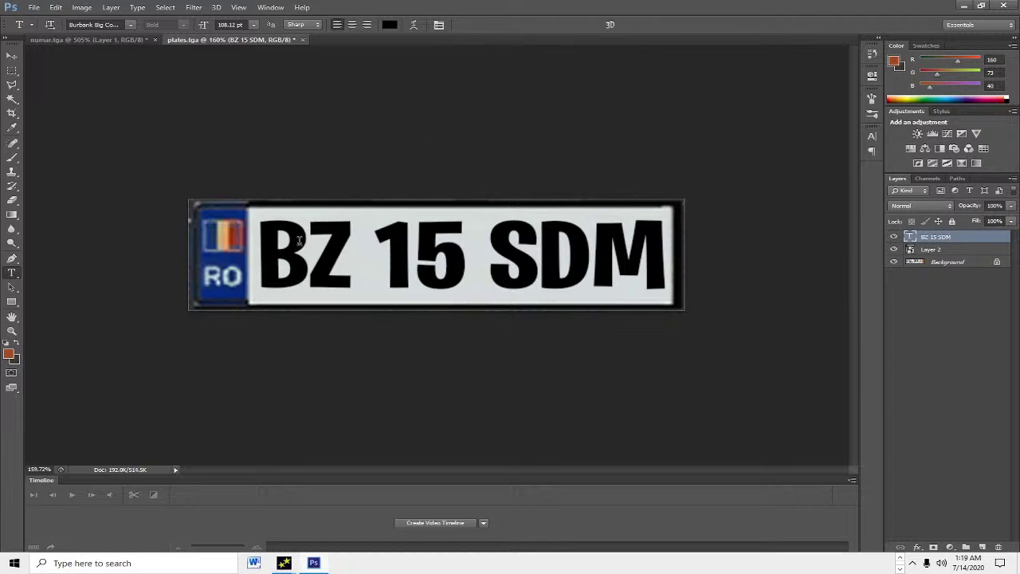
pyautogui.click(35, 7)
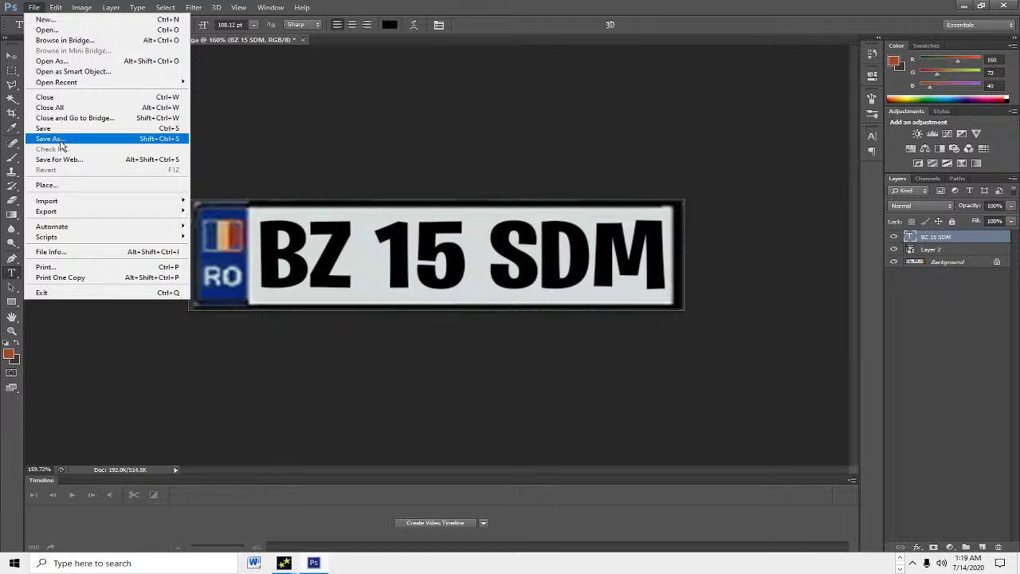
# Step: Save the BZ 15 SDM plate to the Desktop as plates.tga in Targa format
pyautogui.moveTo(302, 7)
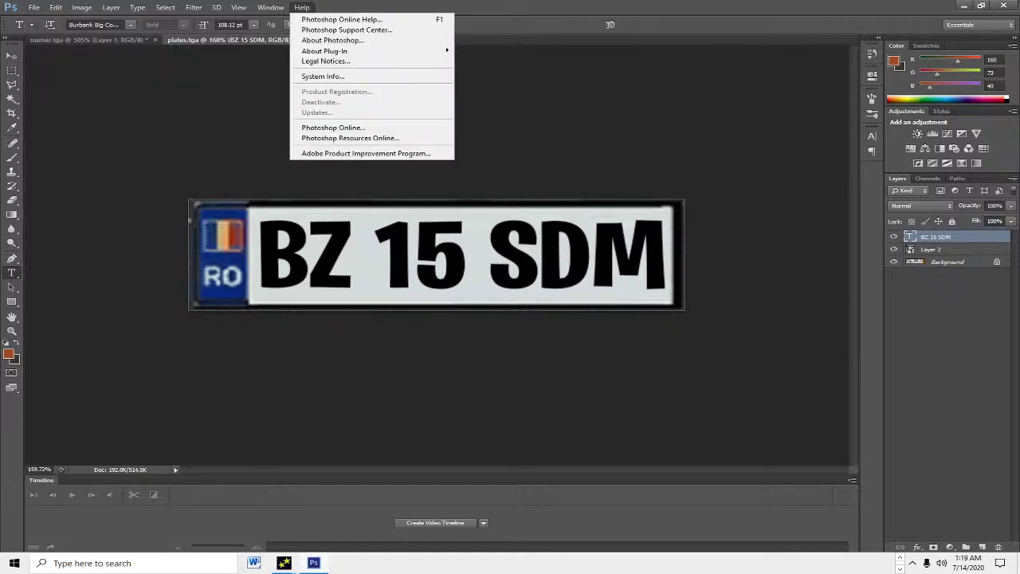
pyautogui.click(203, 406)
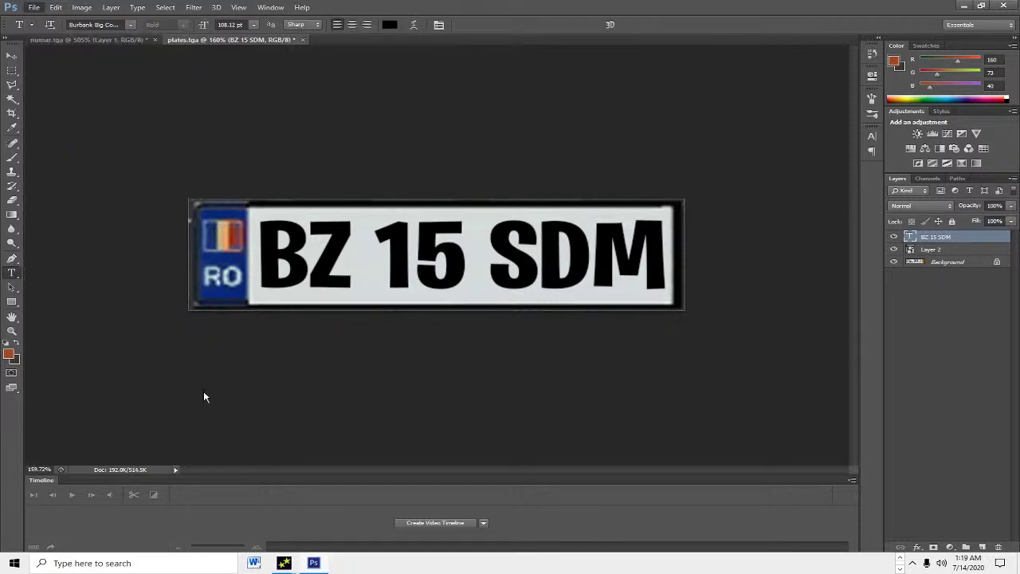
pyautogui.click(191, 416)
pyautogui.click(178, 371)
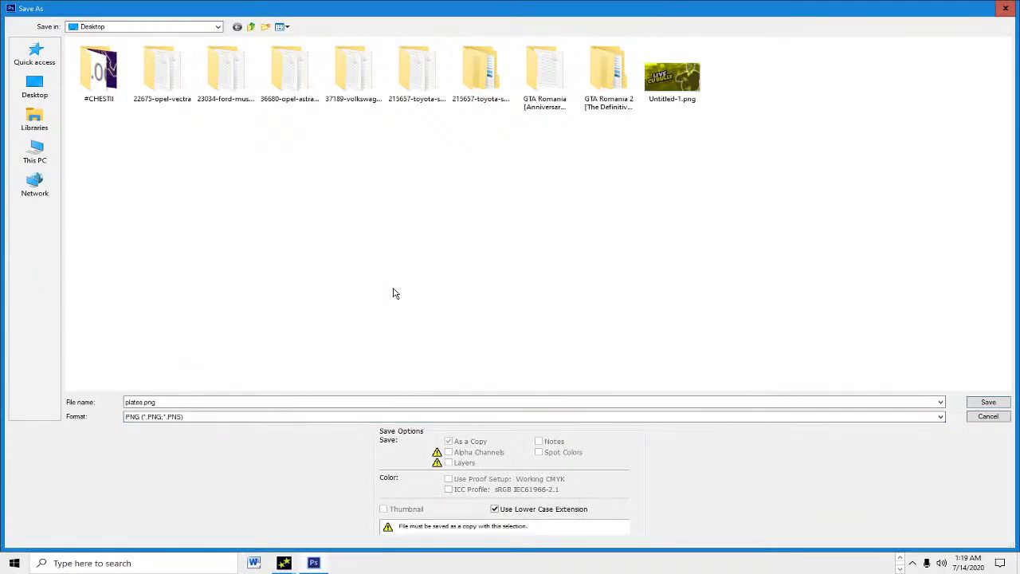
pyautogui.click(137, 418)
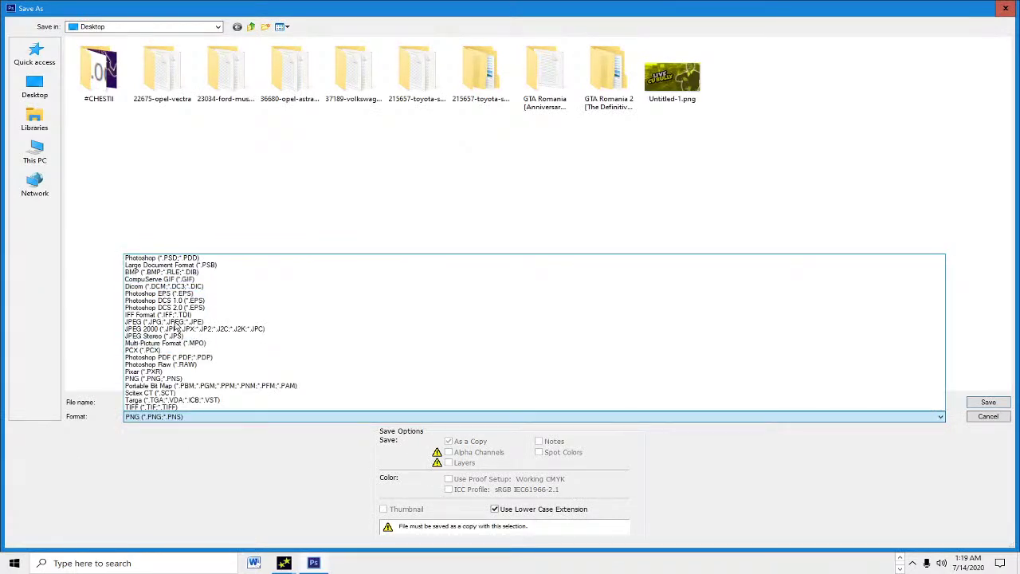
pyautogui.click(152, 399)
pyautogui.press('Return')
pyautogui.press('Return')
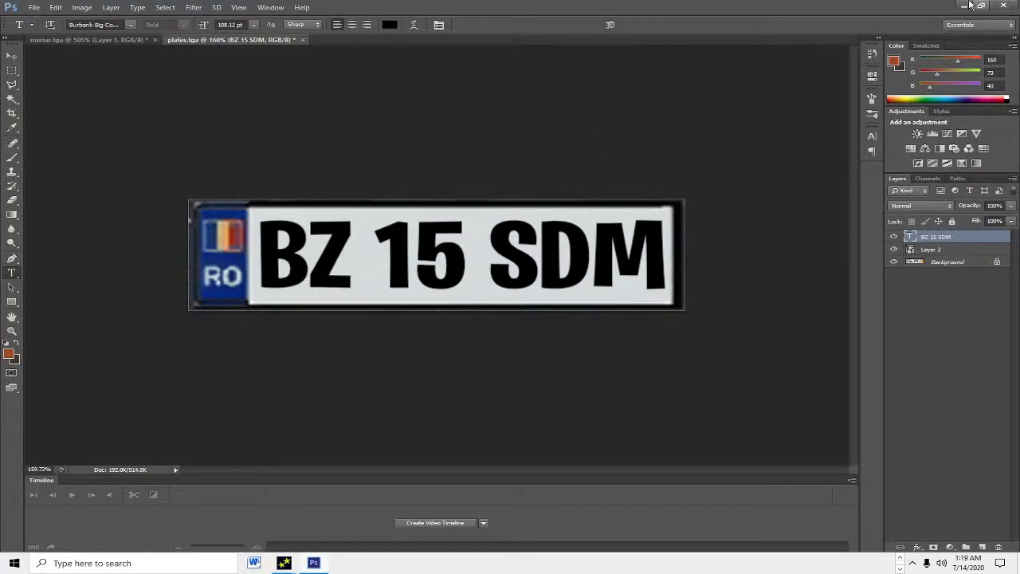
# Step: Replace admiral.txd's plate texture with plates.tga, then close Magic.TXD and the Opel Vectra folder
pyautogui.click(966, 6)
pyautogui.click(345, 159)
pyautogui.click(342, 188)
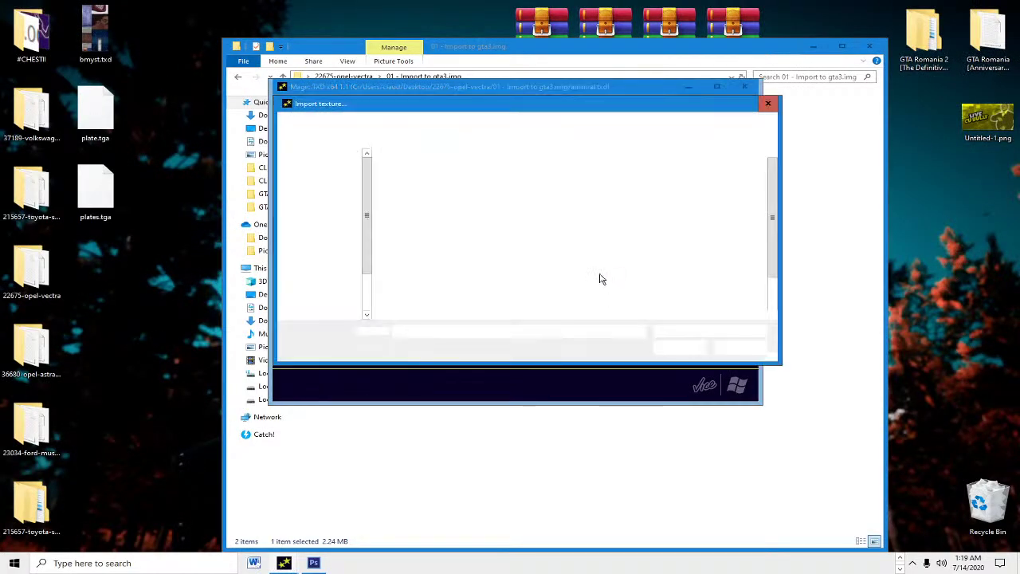
pyautogui.doubleClick(405, 287)
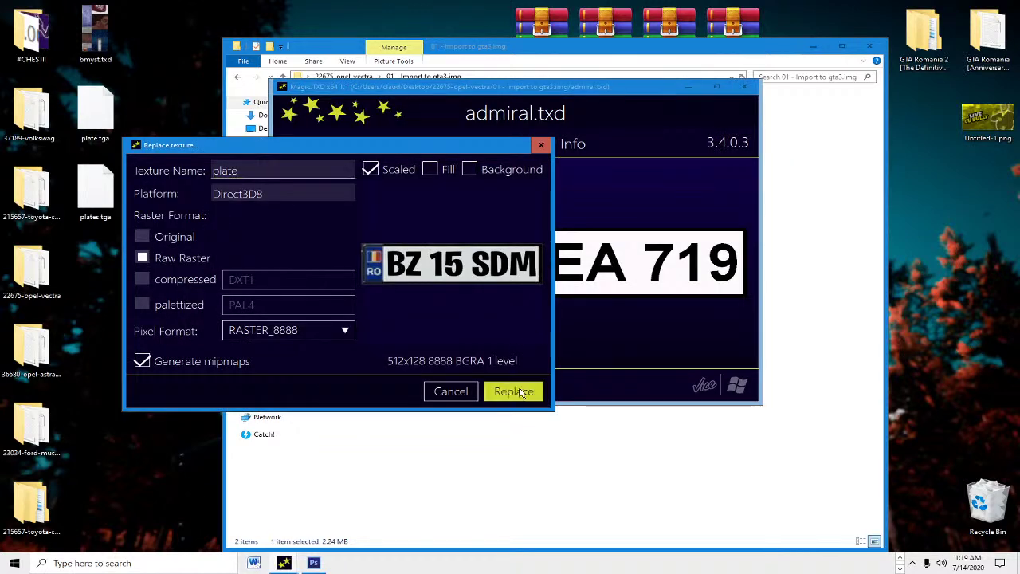
pyautogui.click(514, 391)
pyautogui.click(742, 85)
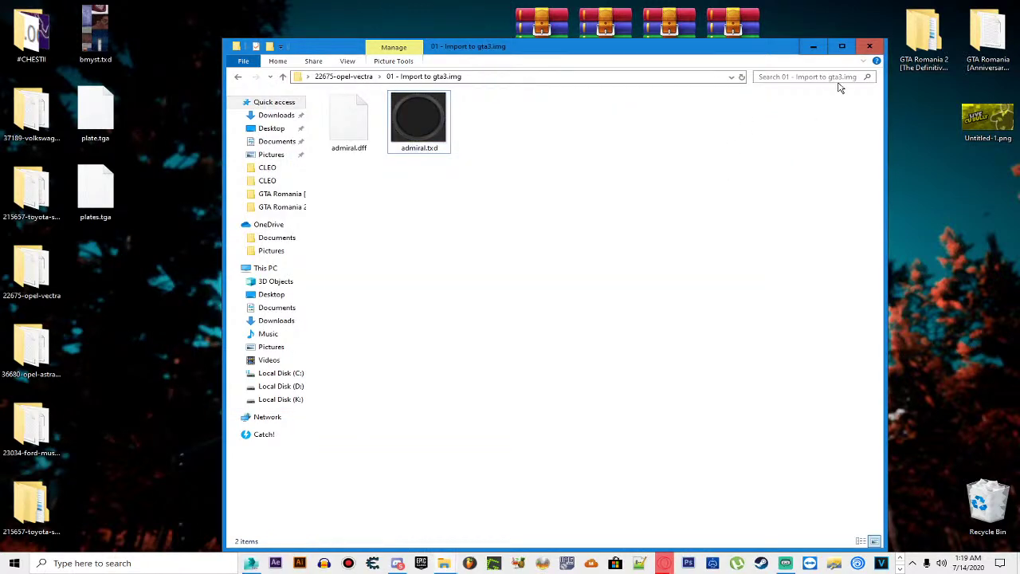
pyautogui.click(868, 45)
# Step: Check the Supra mod's English readme, then load deluxo.txd from To import to gta3.img
pyautogui.doubleClick(32, 189)
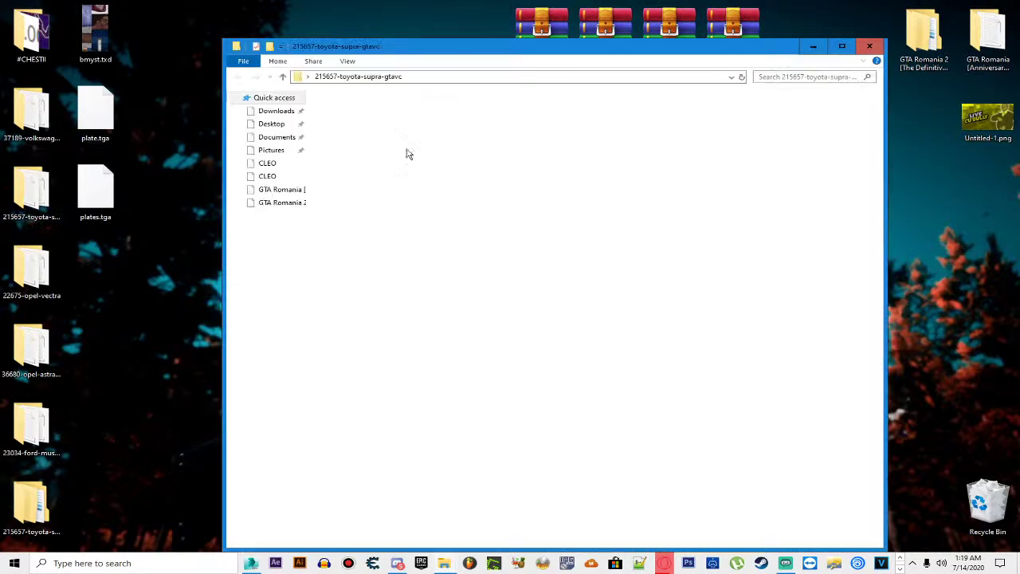
pyautogui.doubleClick(363, 107)
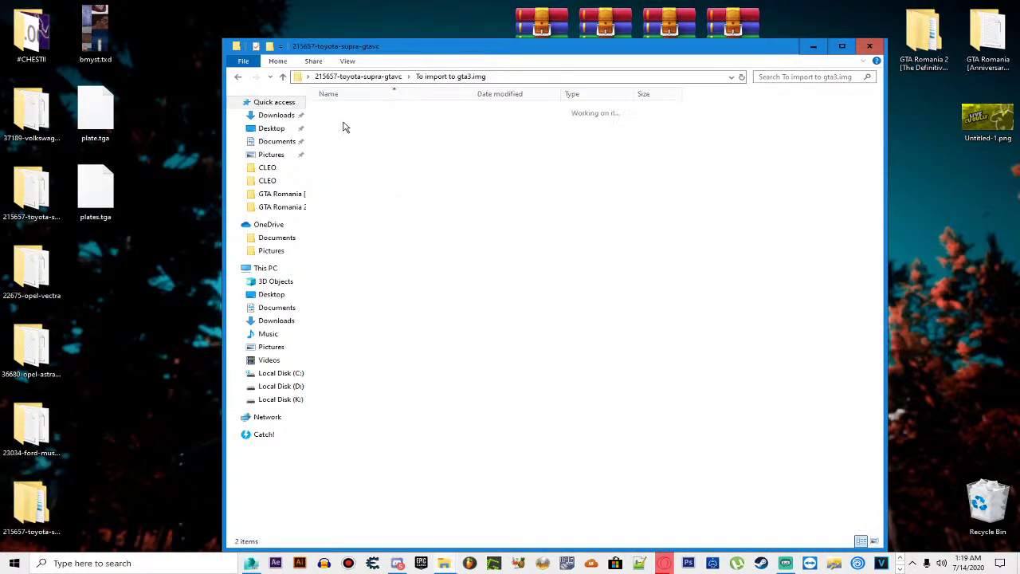
pyautogui.press('BackSpace')
pyautogui.doubleClick(355, 132)
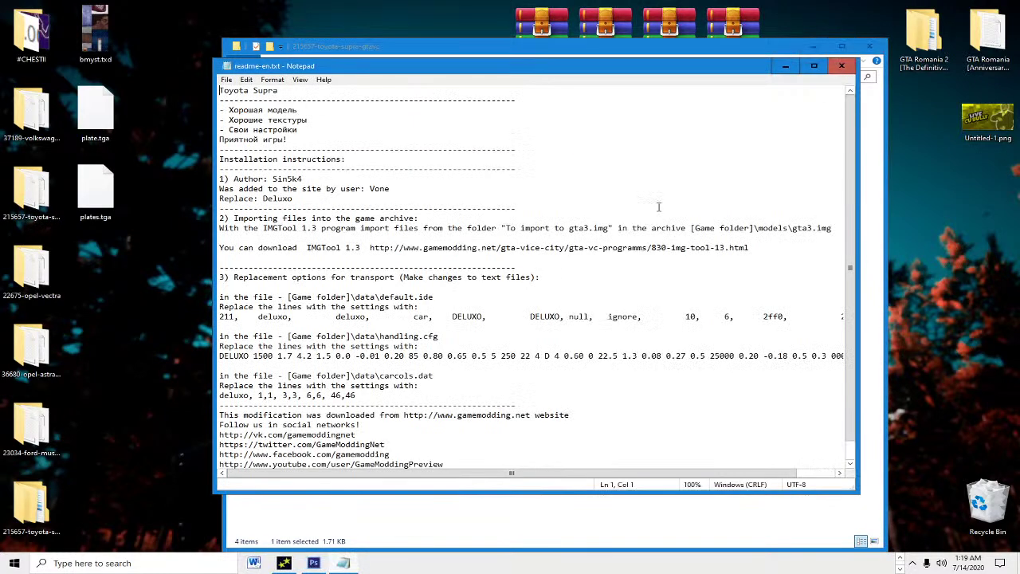
pyautogui.click(842, 65)
pyautogui.doubleClick(364, 107)
pyautogui.doubleClick(426, 120)
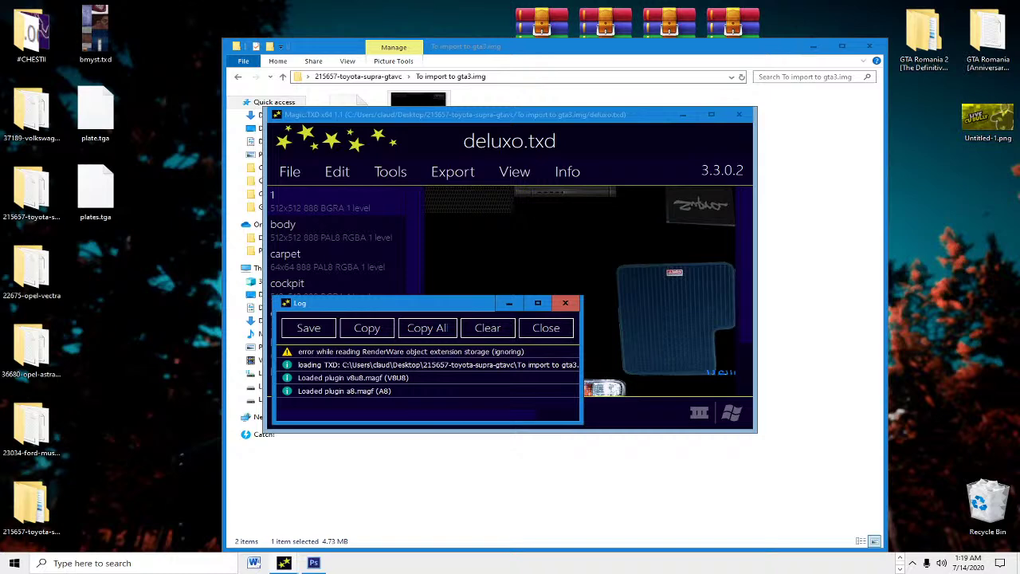
# Step: Browse the deluxo.txd textures, including the underbody, then close Magic.TXD and go up to the Supra folder
pyautogui.click(546, 330)
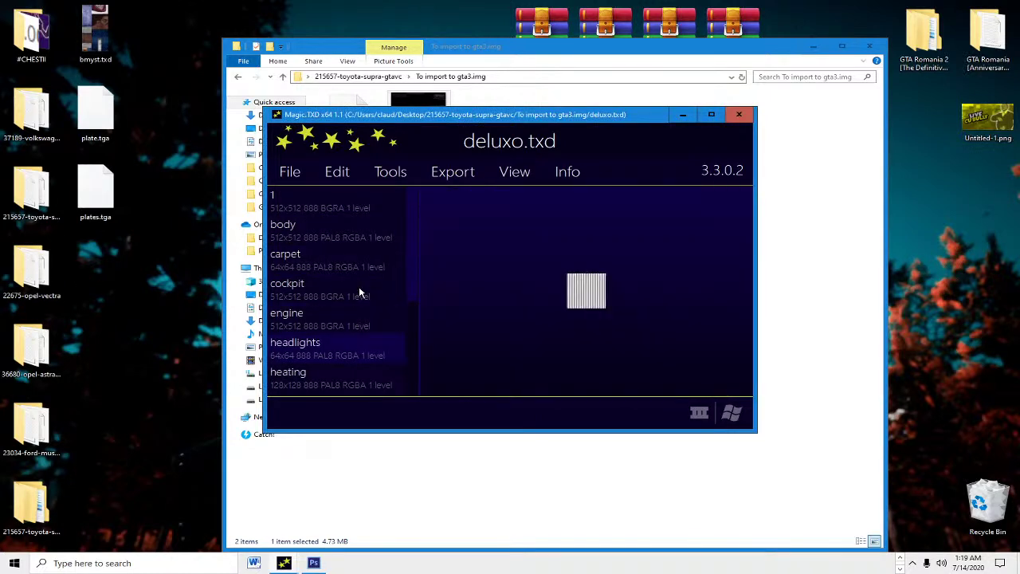
pyautogui.scroll(-1, 358, 293)
pyautogui.scroll(-5, 358, 293)
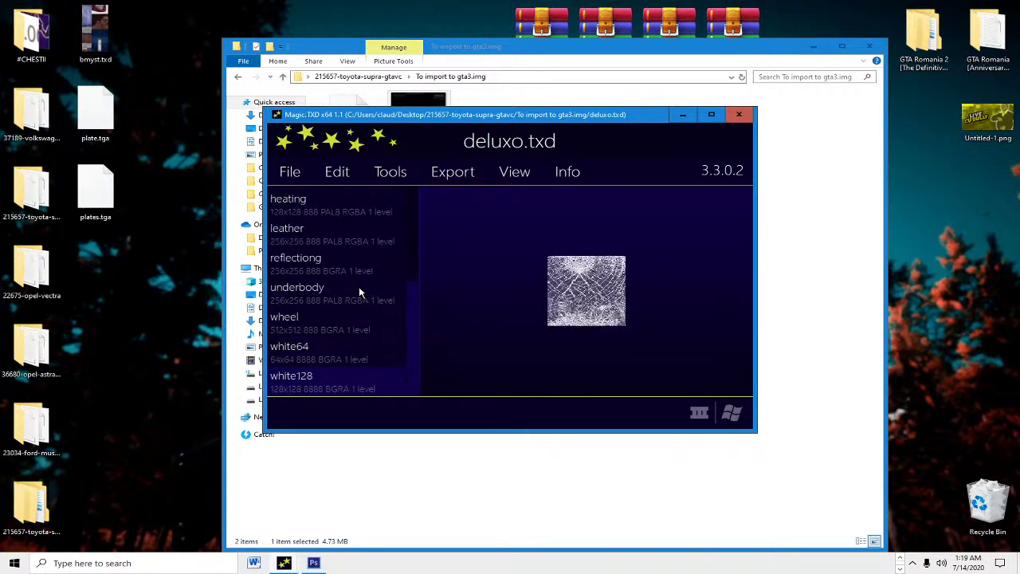
pyautogui.click(359, 293)
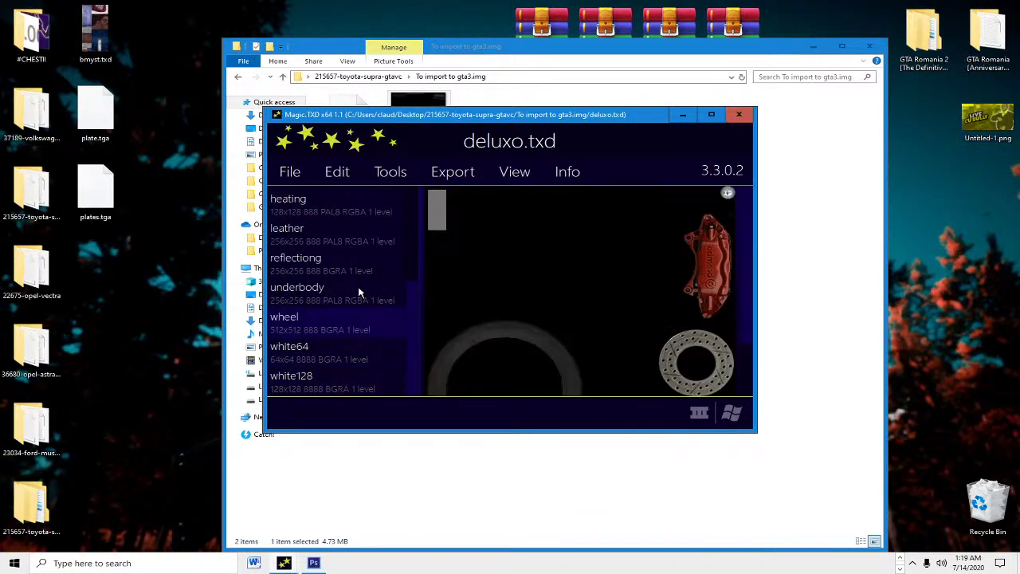
pyautogui.scroll(6, 359, 294)
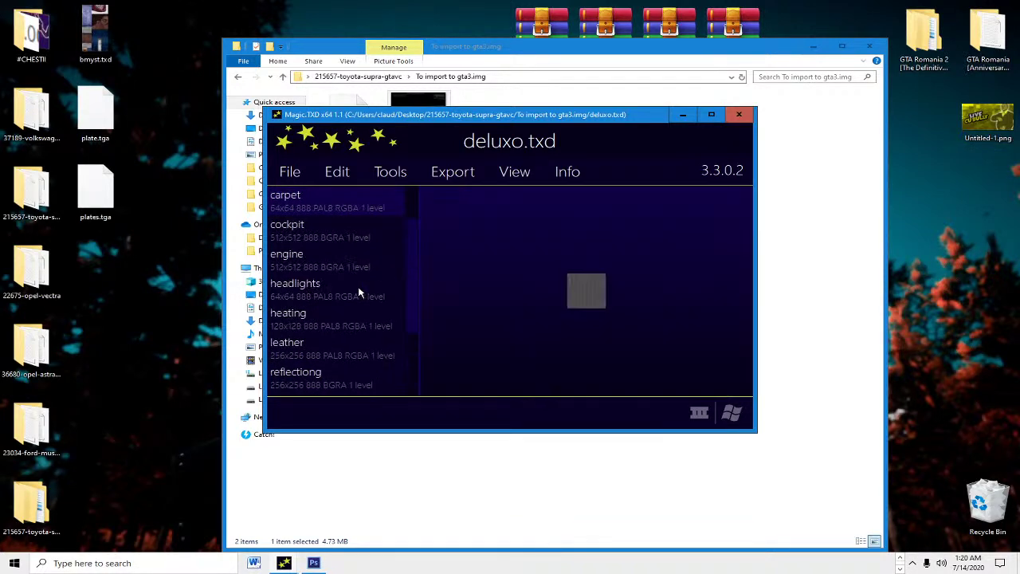
pyautogui.press('Down')
pyautogui.press('Down')
pyautogui.press('Down')
pyautogui.press('Down')
pyautogui.press('Down')
pyautogui.press('Down')
pyautogui.press('Down')
pyautogui.press('Down')
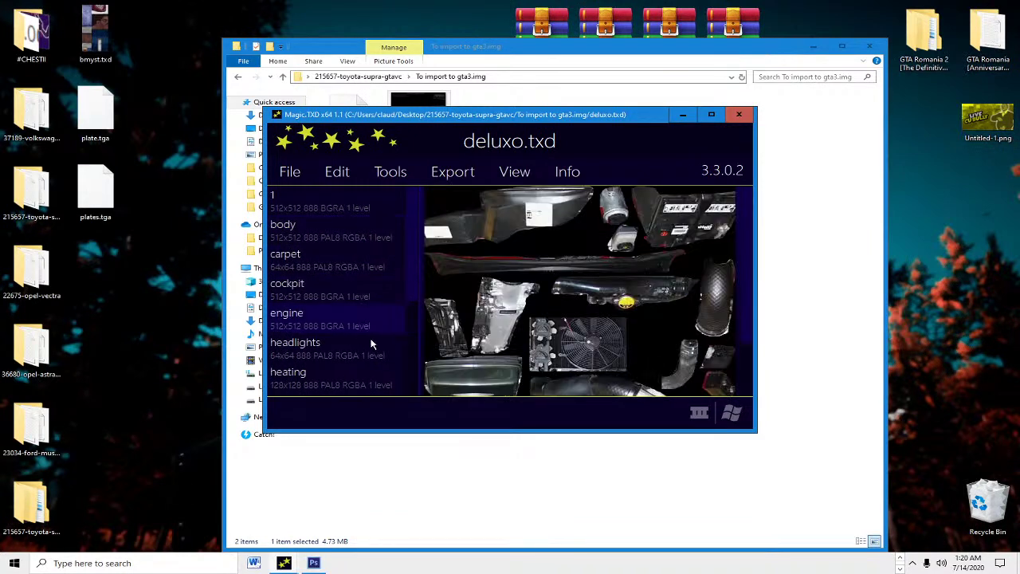
pyautogui.press('Down')
pyautogui.press('Down')
pyautogui.press('Down')
pyautogui.press('Down')
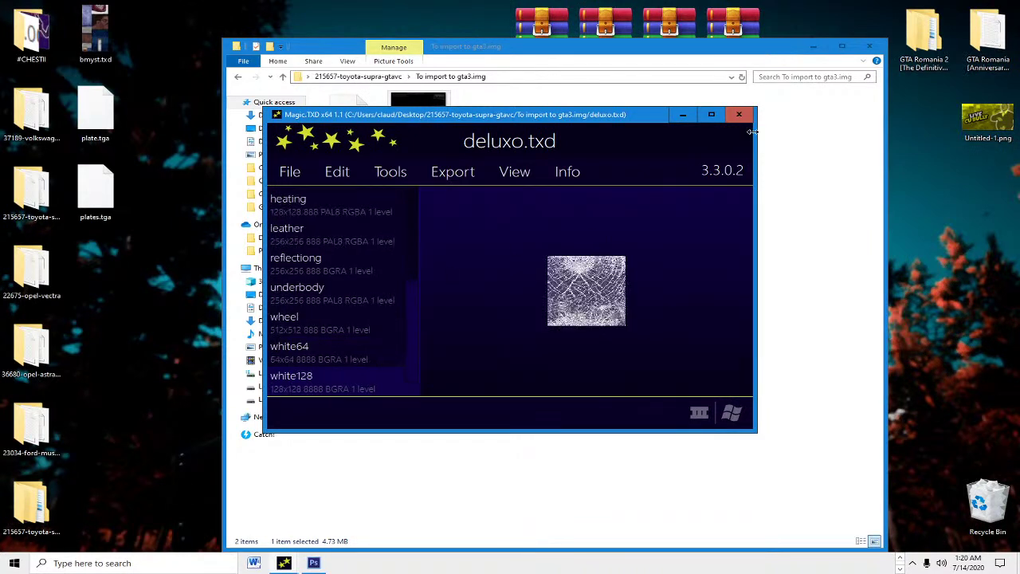
pyautogui.click(739, 114)
pyautogui.hotkey('alt', 'Up')
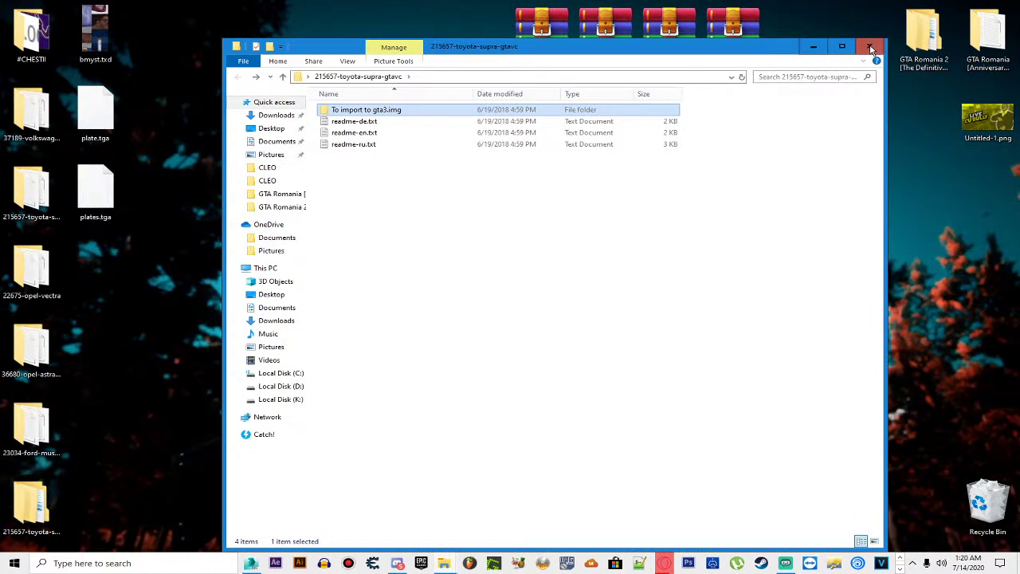
# Step: Close the Supra folder and open admiral.txd from the Opel Astra mod's '01 - Import to gta3.img' folder
pyautogui.click(869, 46)
pyautogui.doubleClick(32, 349)
pyautogui.doubleClick(360, 109)
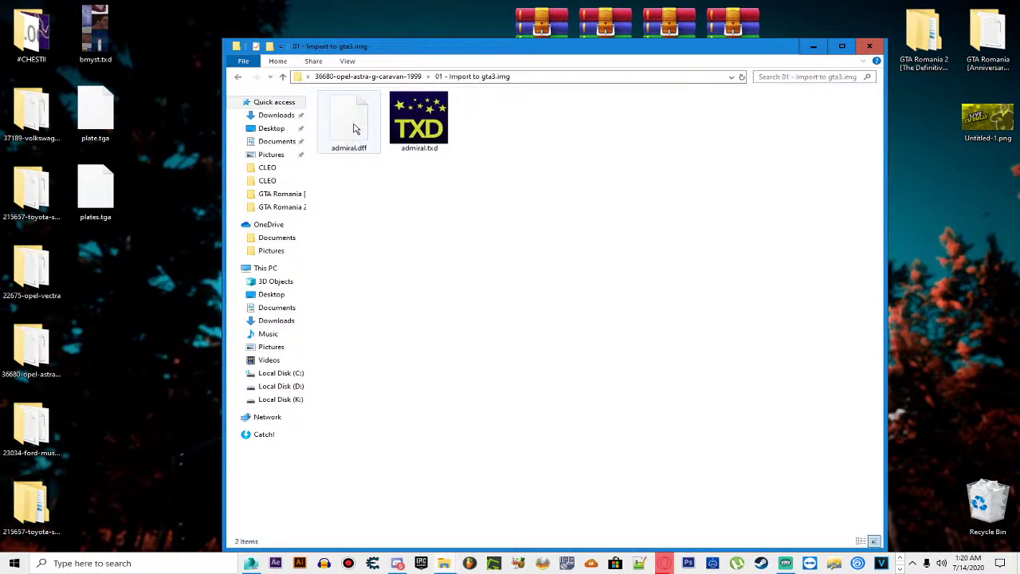
pyautogui.click(427, 127)
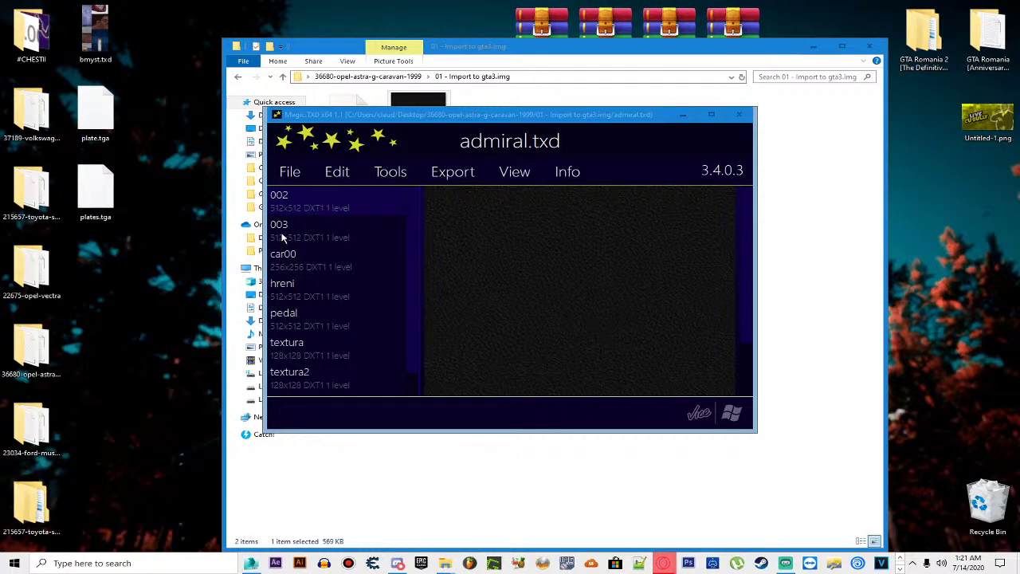
# Step: Preview the admiral.txd textures (textura, textura2, pedal) and select car00 in the maximized viewer
pyautogui.click(356, 228)
pyautogui.press('Down')
pyautogui.press('Down')
pyautogui.press('Down')
pyautogui.press('Down')
pyautogui.press('Down')
pyautogui.press('Up')
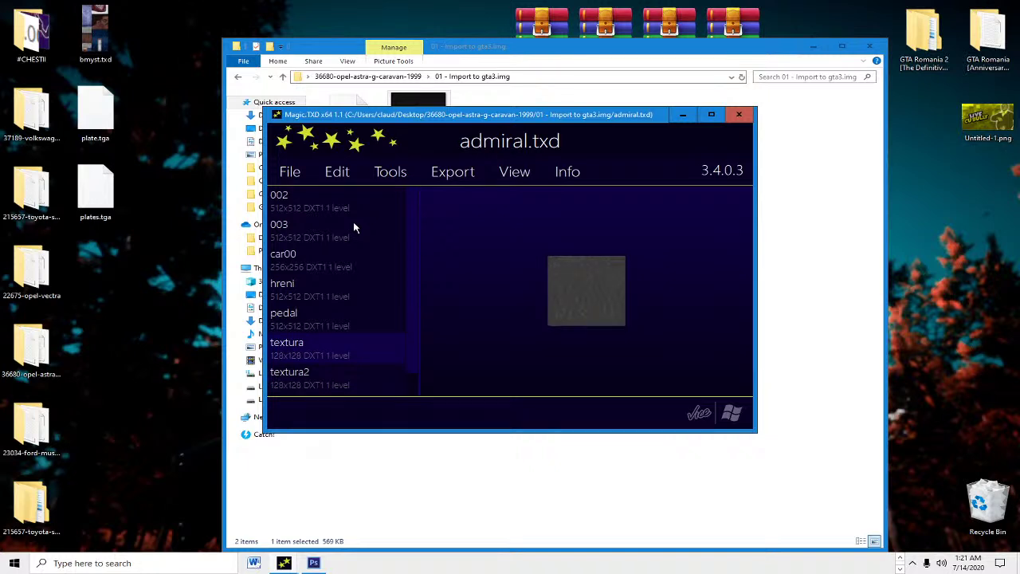
pyautogui.press('Down')
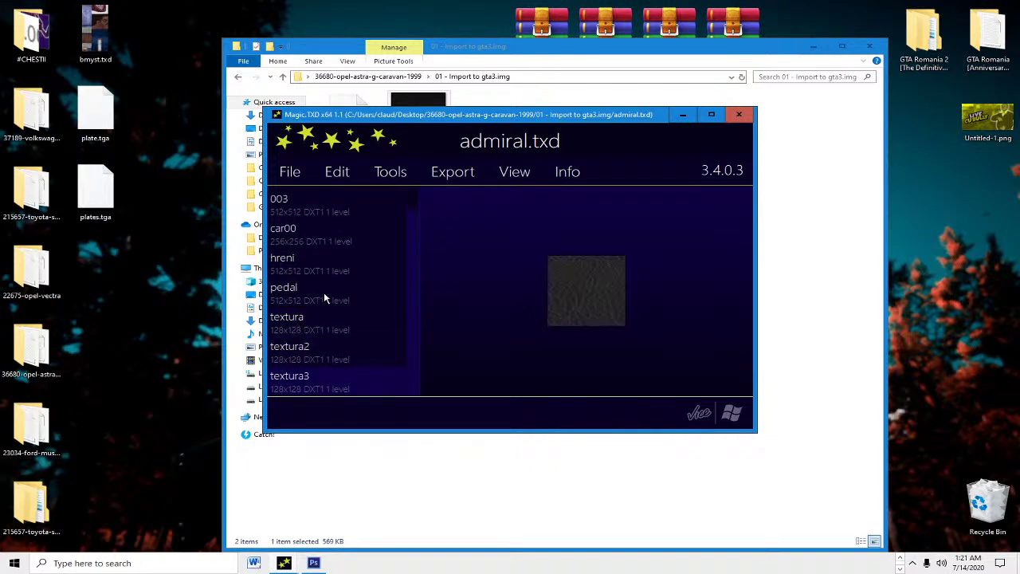
pyautogui.click(324, 297)
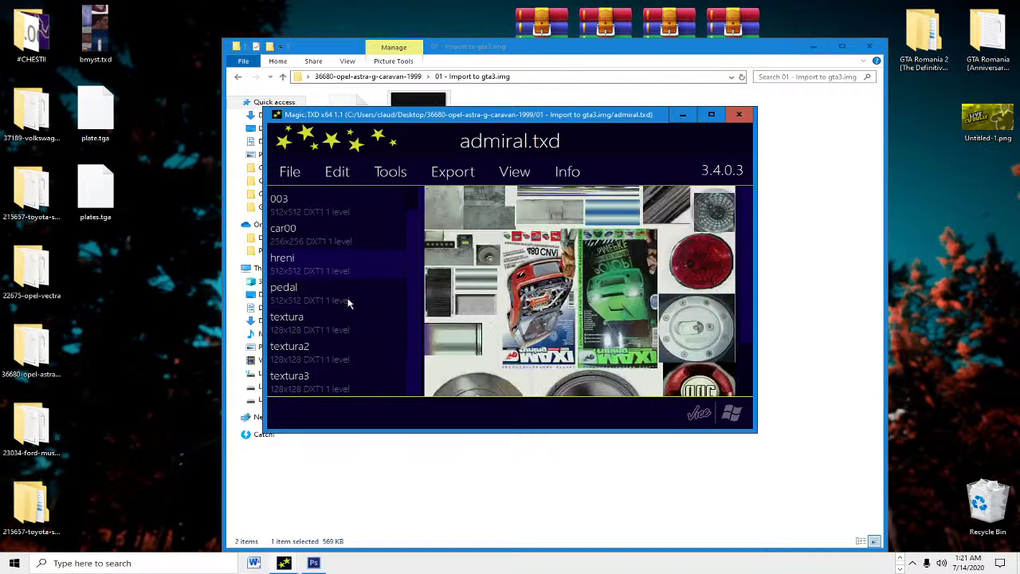
pyautogui.click(710, 114)
pyautogui.press('Up')
pyautogui.press('Up')
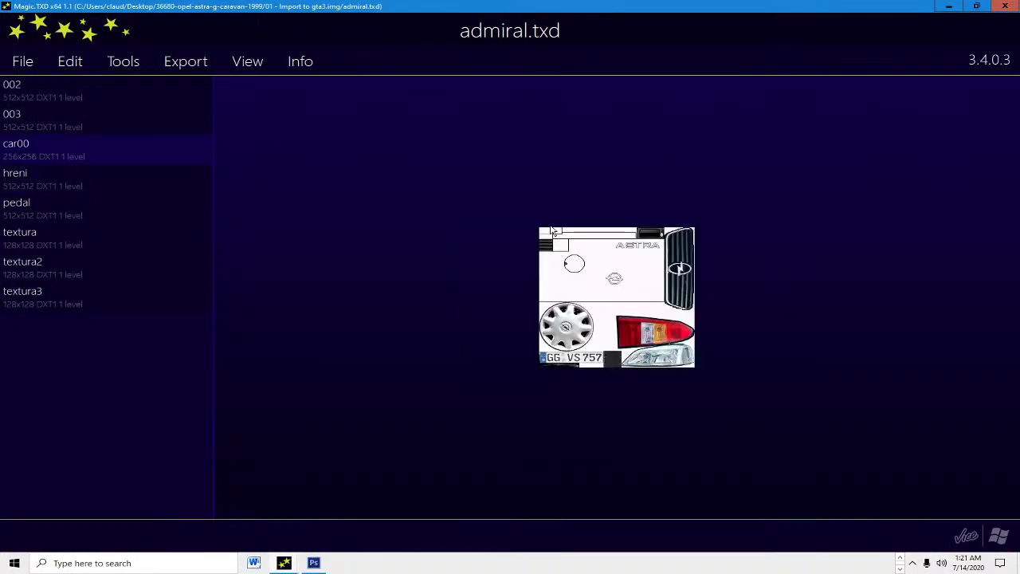
# Step: Export car00 as a TGA image named car00.tga to the Desktop
pyautogui.click(199, 67)
pyautogui.click(176, 216)
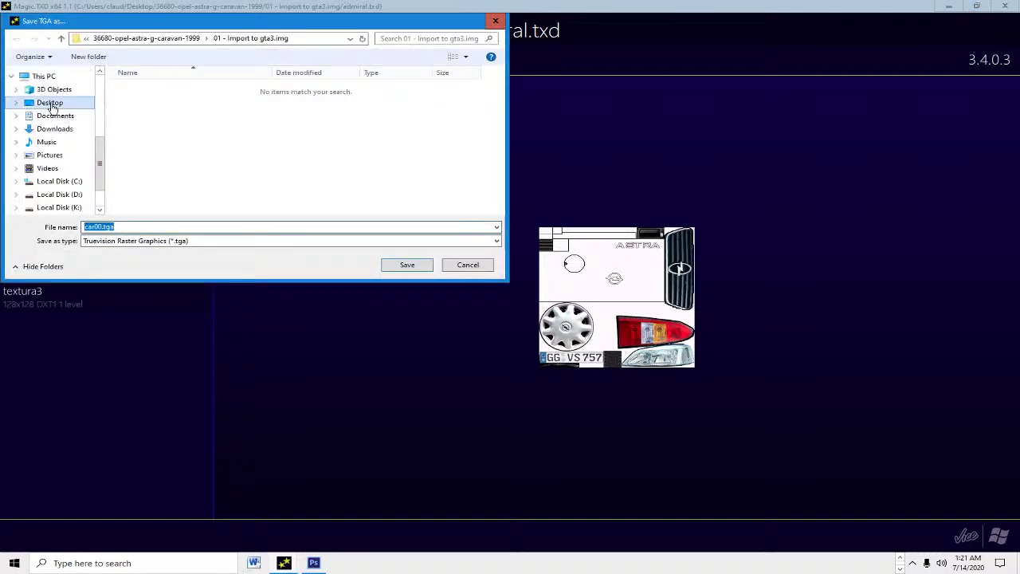
pyautogui.click(51, 105)
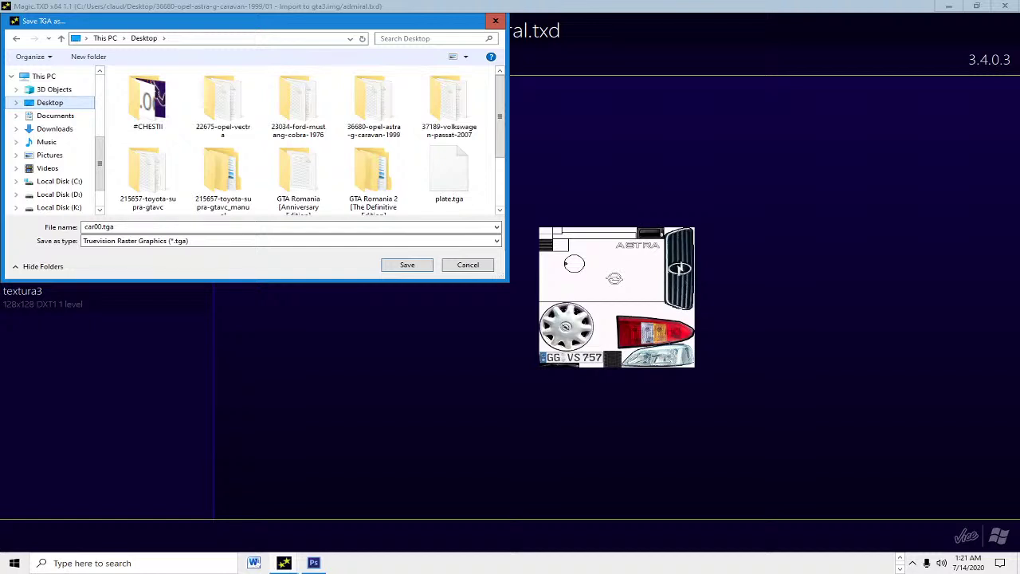
pyautogui.scroll(-2, 372, 186)
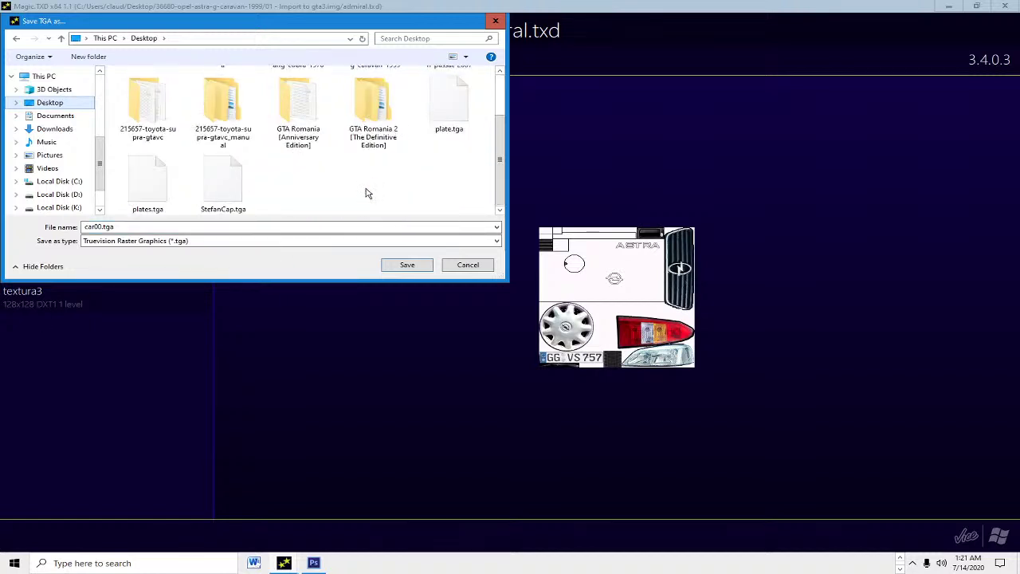
pyautogui.click(402, 266)
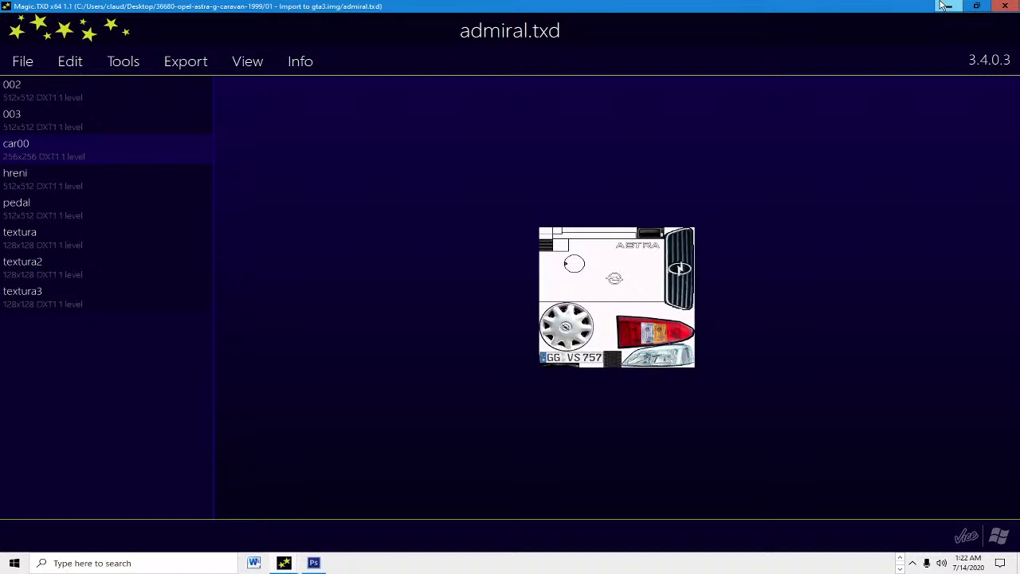
# Step: Minimize Magic.TXD and bring Photoshop back, showing plates.tga with the BZ 15 SDM plate
pyautogui.rightClick(944, 6)
pyautogui.click(812, 177)
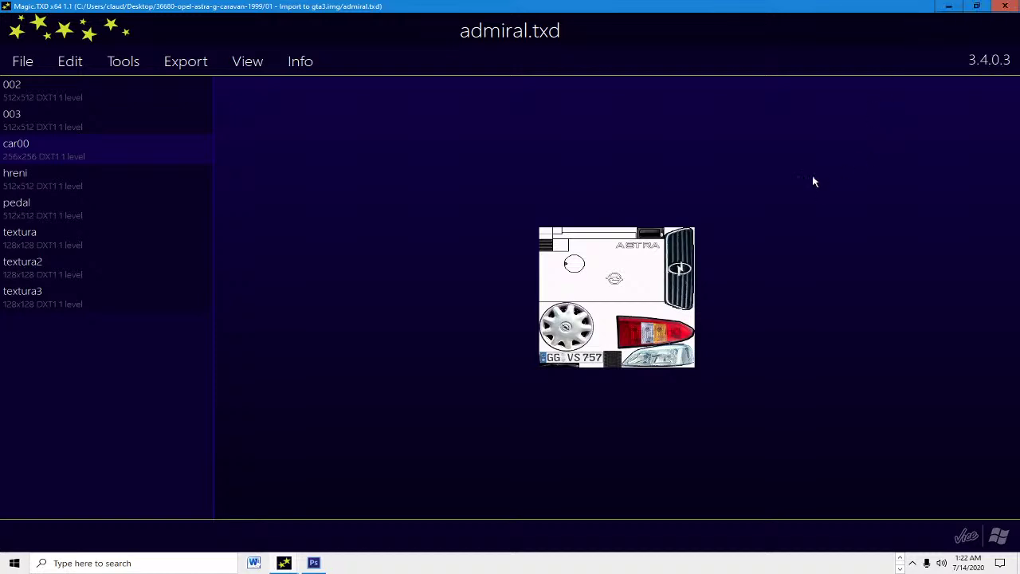
pyautogui.click(948, 6)
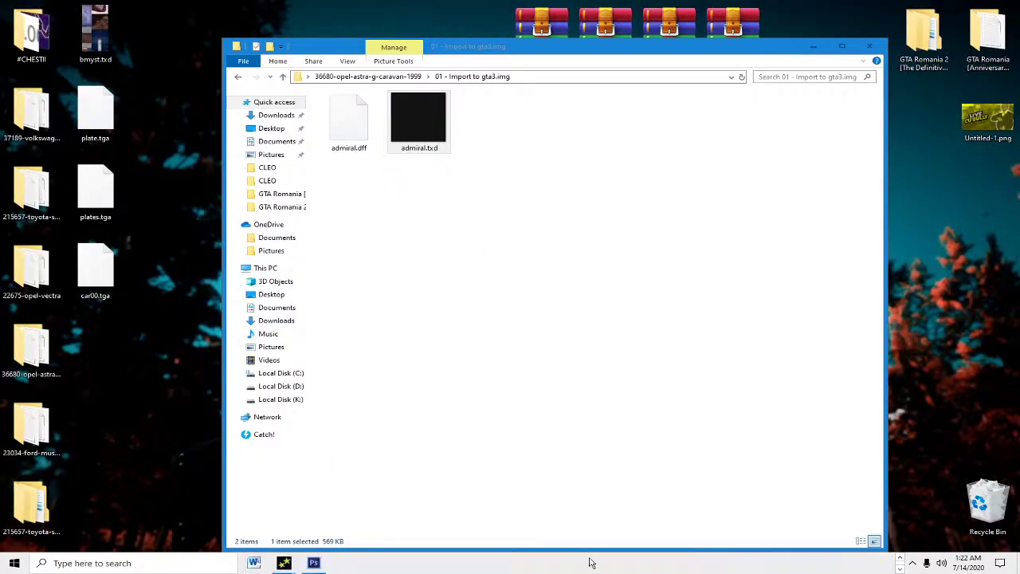
pyautogui.click(313, 564)
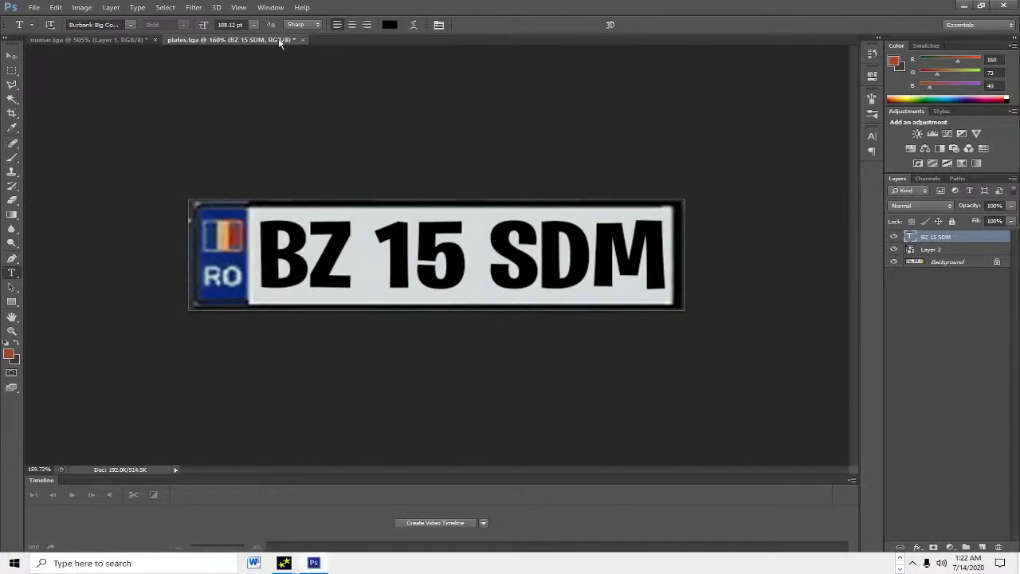
# Step: Close plates.tga without saving and open car00.tga from the Desktop
pyautogui.click(303, 39)
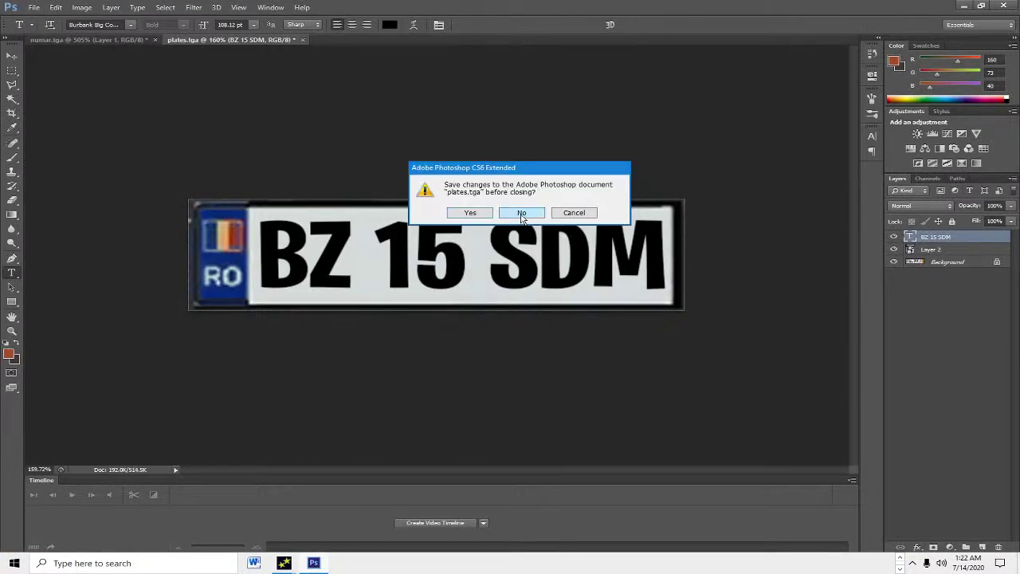
pyautogui.click(521, 213)
pyautogui.click(34, 7)
pyautogui.click(44, 30)
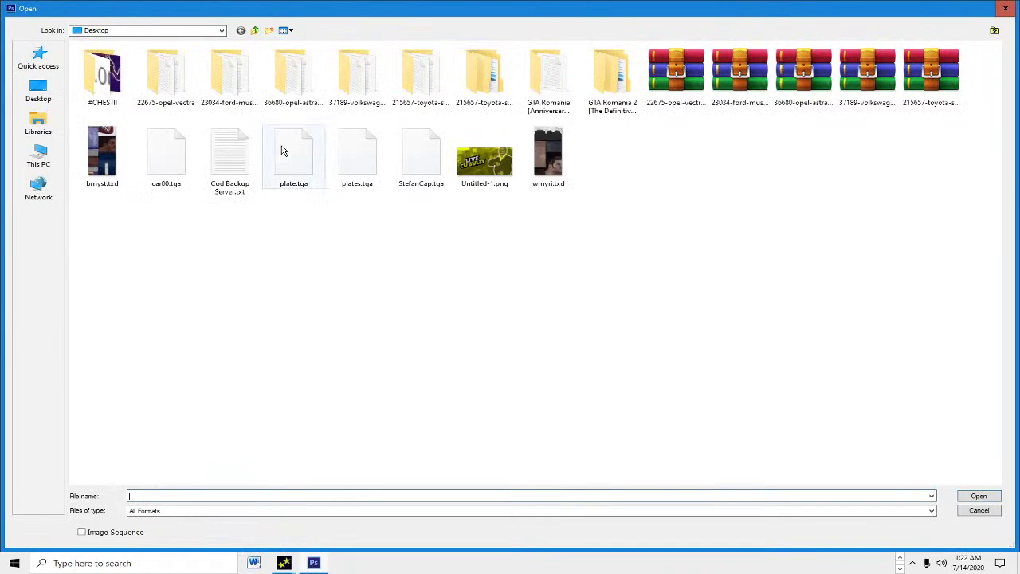
pyautogui.doubleClick(164, 155)
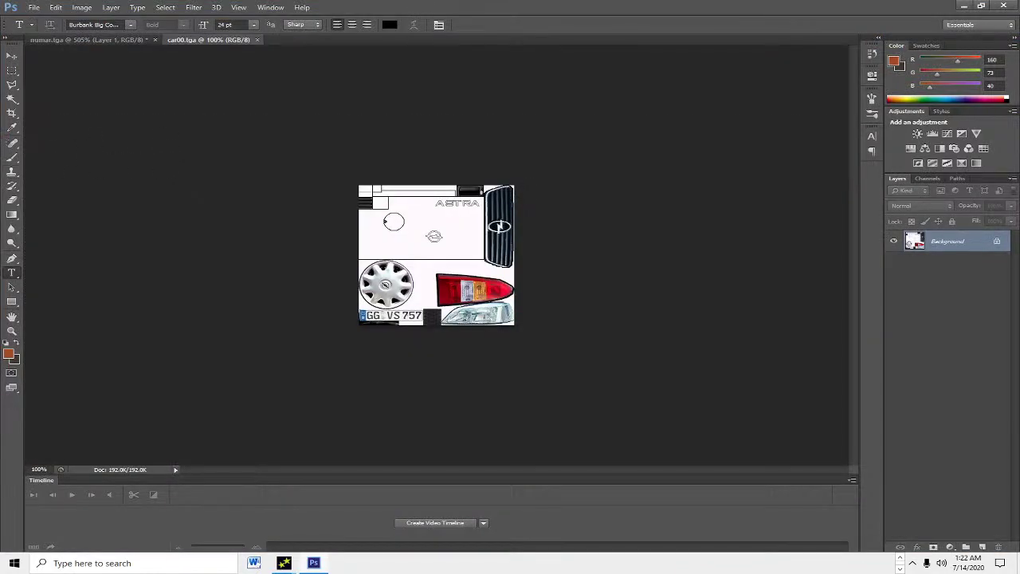
# Step: Move the CT 05 FRF plate from numar.tga onto car00.tga and flip it vertically upright
pyautogui.click(48, 39)
pyautogui.click(11, 58)
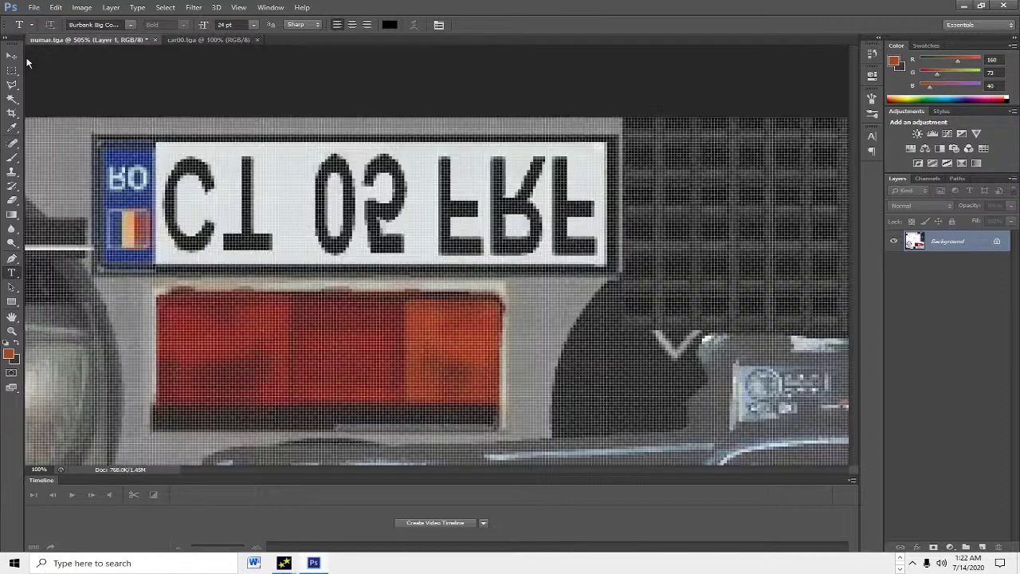
pyautogui.moveTo(262, 189); pyautogui.dragTo(423, 254)
pyautogui.hotkey('ctrl', '0')
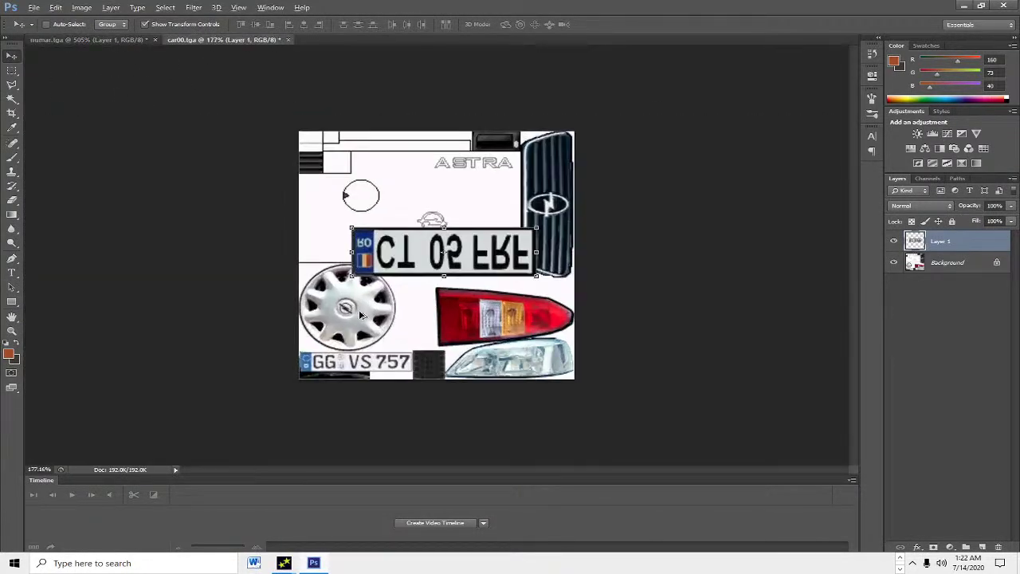
pyautogui.press('alt')
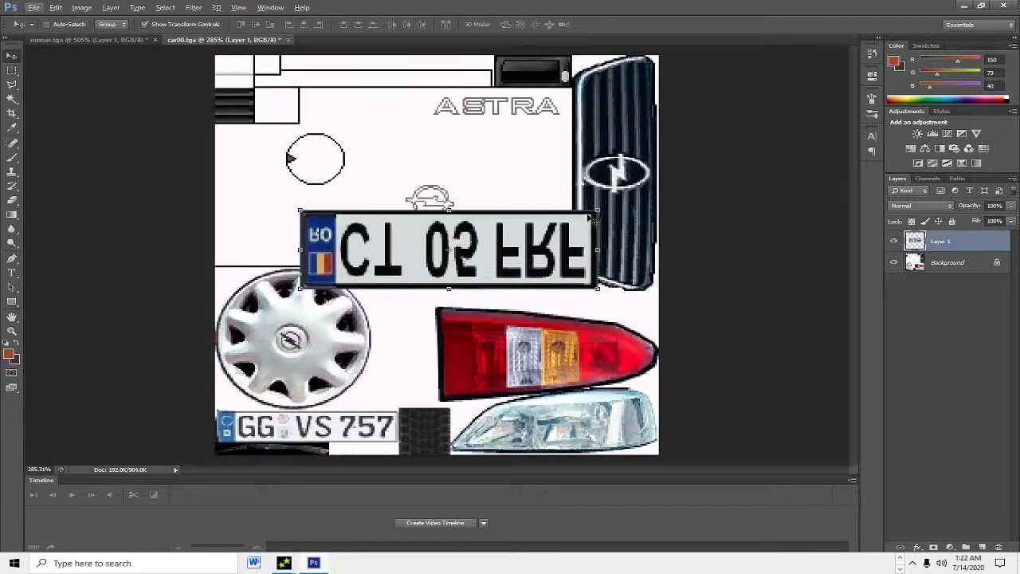
pyautogui.moveTo(449, 210); pyautogui.dragTo(422, 371)
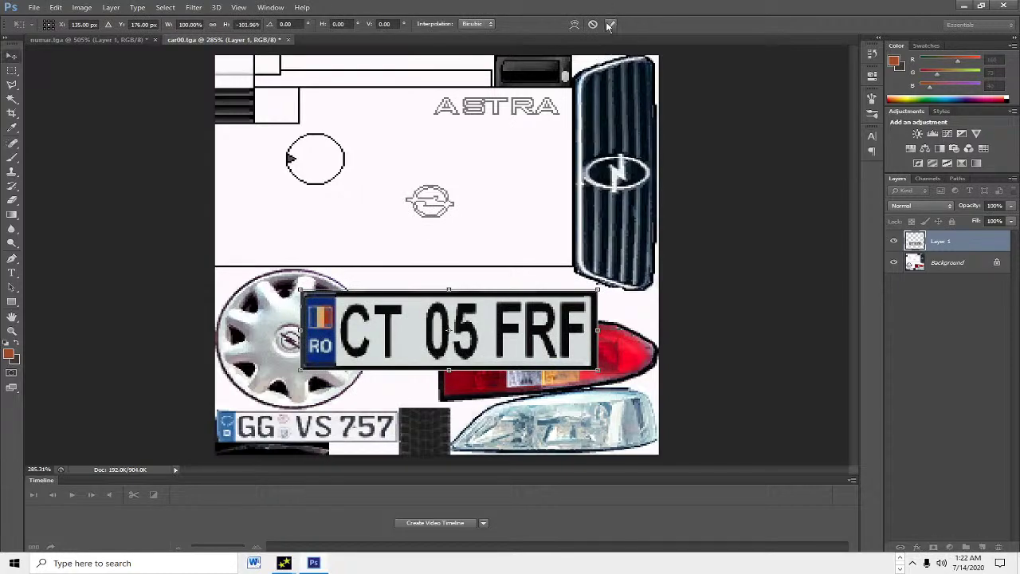
pyautogui.press('Return')
pyautogui.scroll(5, 364, 339)
pyautogui.scroll(-2, 363, 338)
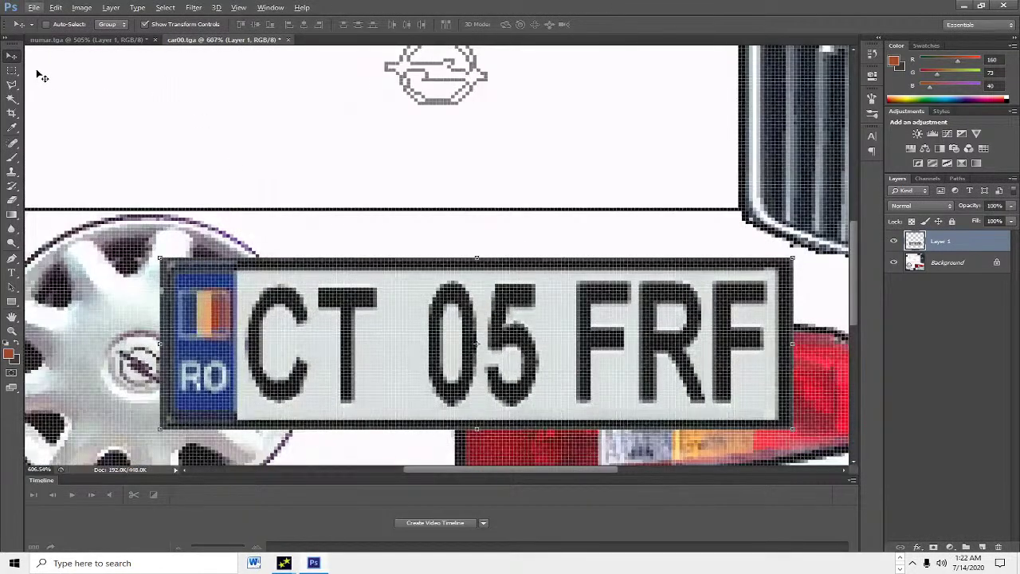
# Step: Copy the blank strip between CT and 05 to a new layer and stretch it over the old lettering
pyautogui.click(12, 70)
pyautogui.moveTo(378, 269); pyautogui.dragTo(429, 416)
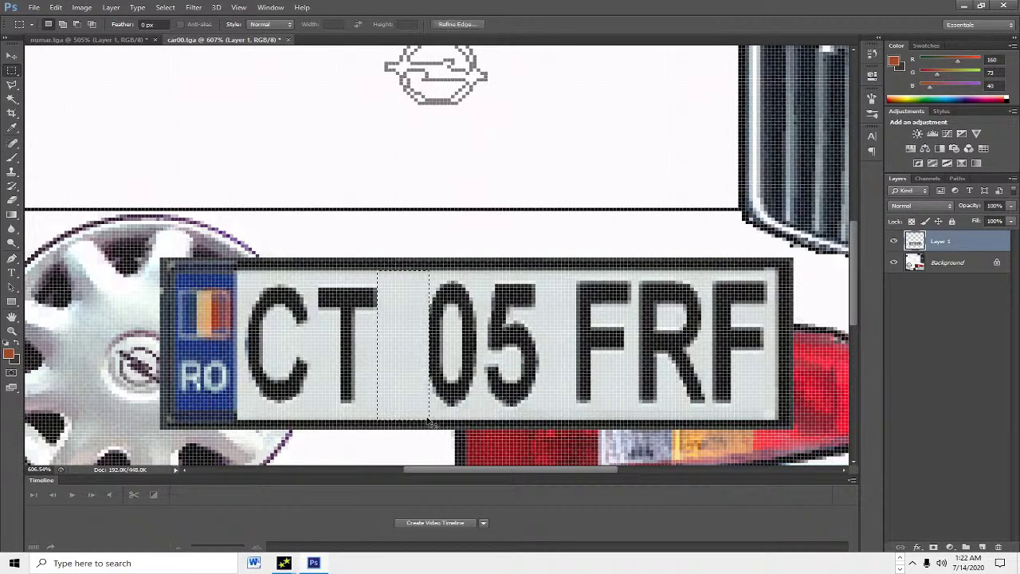
pyautogui.hotkey('ctrl', 'j')
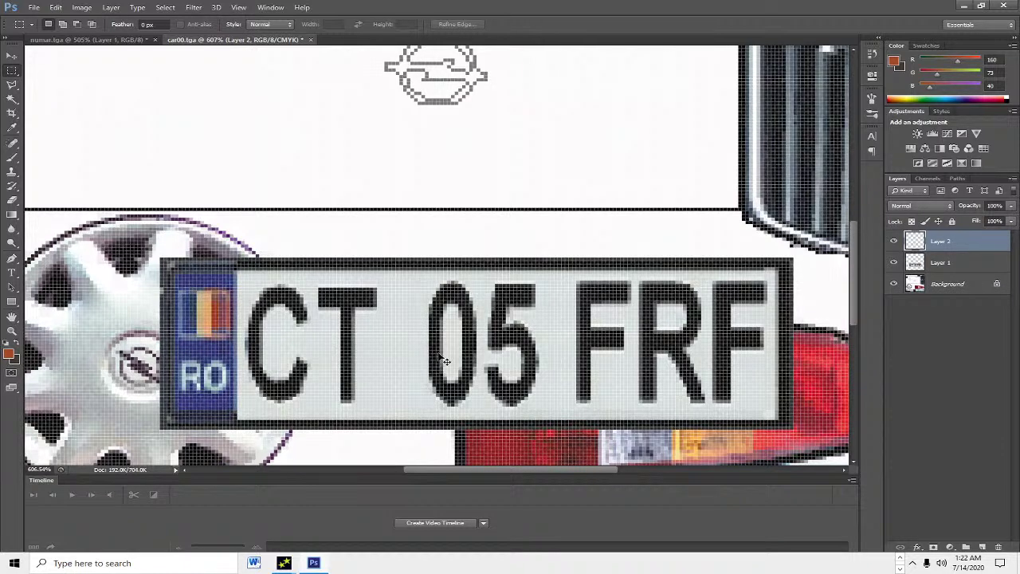
pyautogui.hotkey('ctrl', 't')
pyautogui.moveTo(429, 345); pyautogui.dragTo(775, 345)
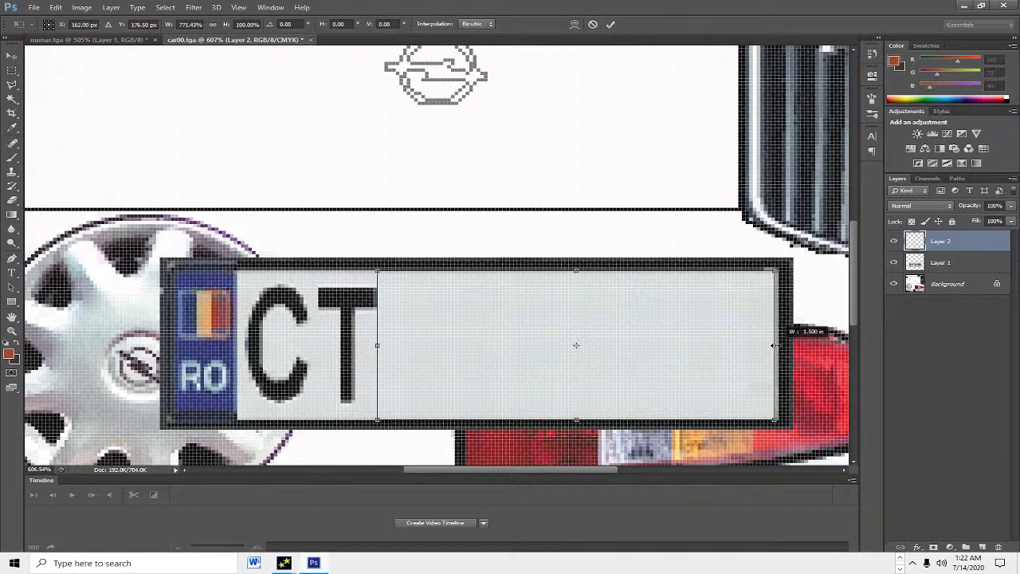
pyautogui.moveTo(378, 346); pyautogui.dragTo(236, 346)
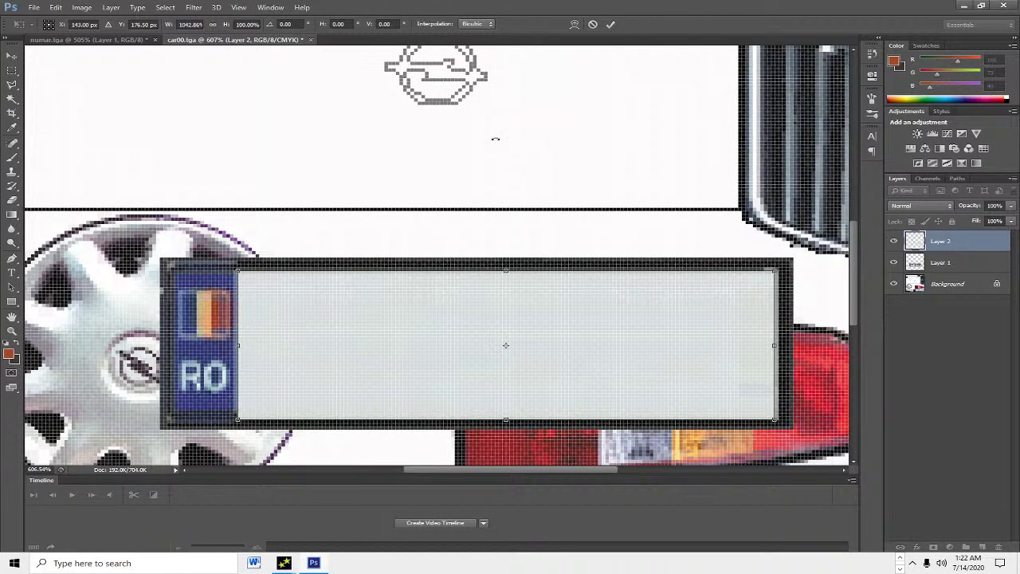
pyautogui.click(610, 25)
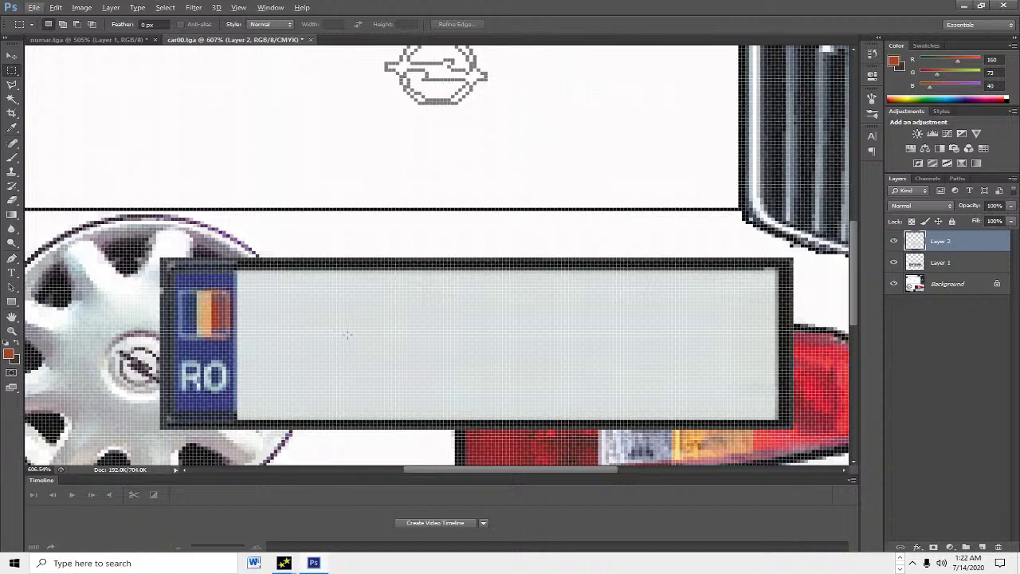
# Step: Readjust the blank patch's height from its bottom edge and commit the resize
pyautogui.hotkey('ctrl', 't')
pyautogui.moveTo(506, 420); pyautogui.dragTo(506, 414)
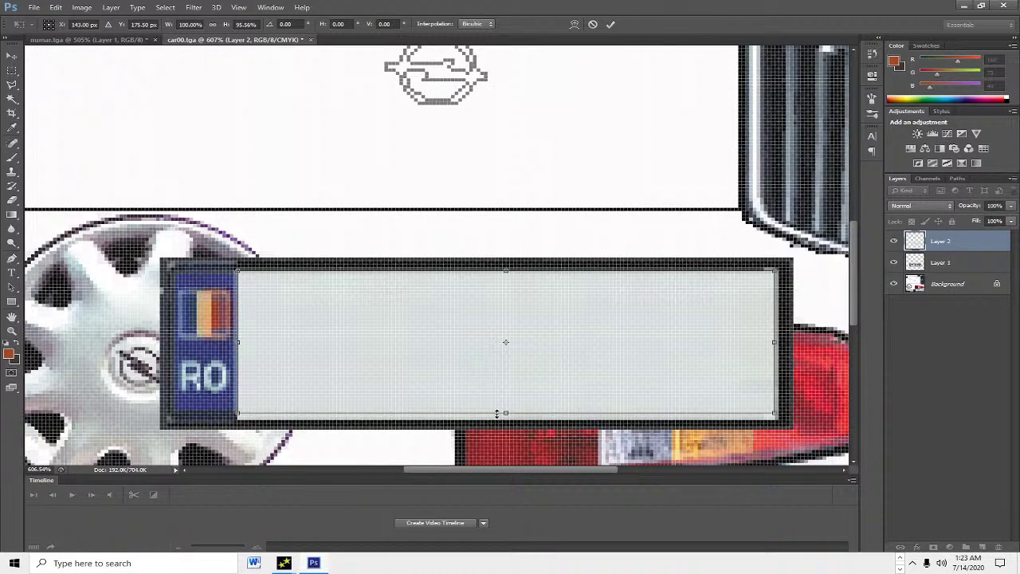
pyautogui.moveTo(503, 413); pyautogui.dragTo(505, 419)
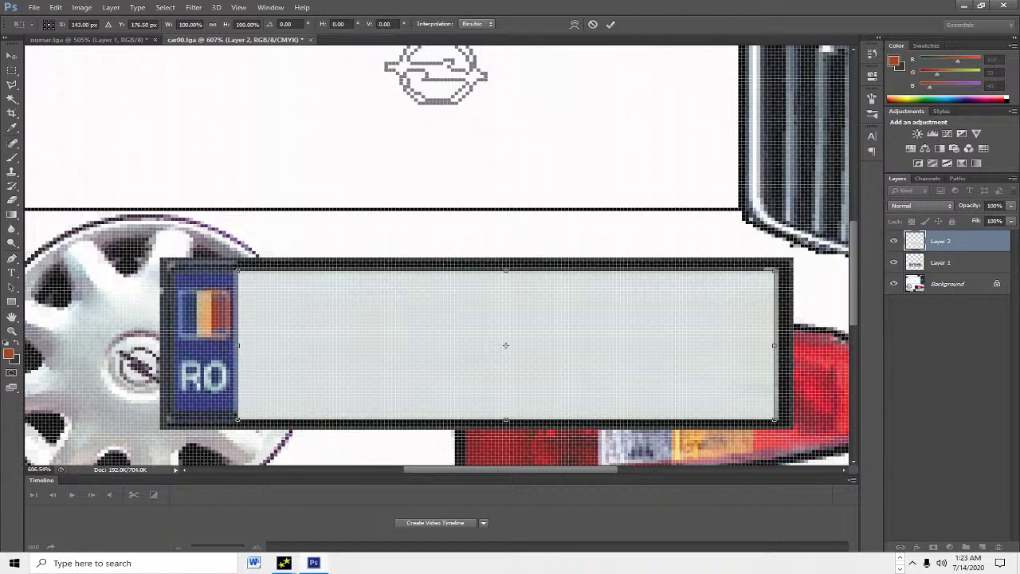
pyautogui.click(611, 24)
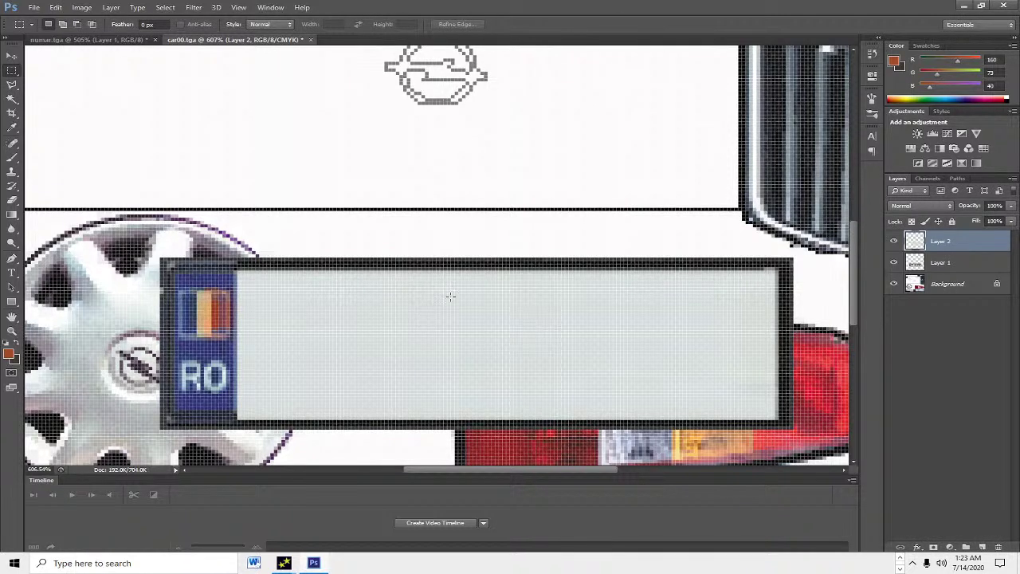
pyautogui.click(12, 272)
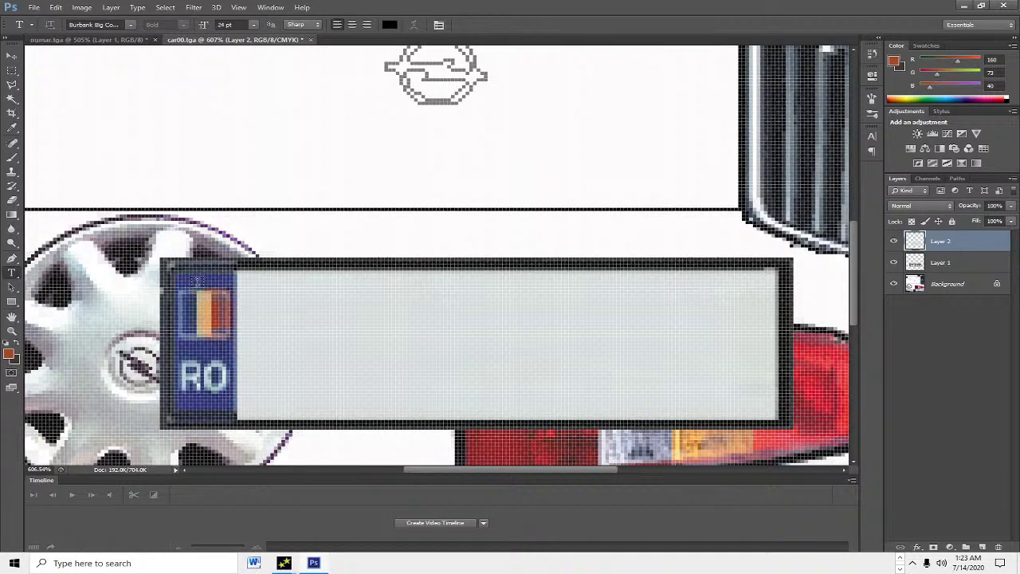
pyautogui.click(280, 330)
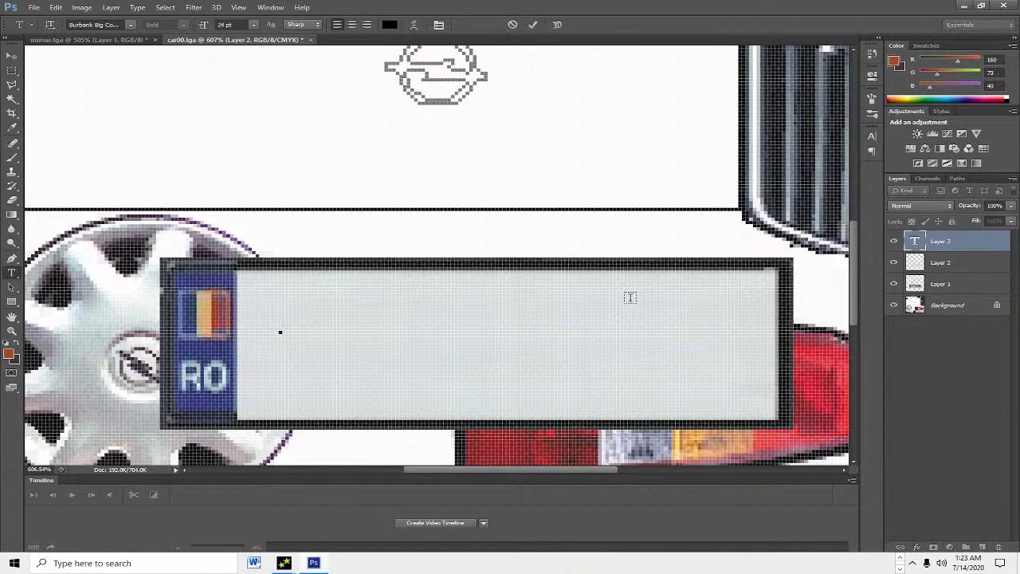
pyautogui.write('B 216')
pyautogui.press('BackSpace')
pyautogui.press('BackSpace')
pyautogui.press('BackSpace')
pyautogui.write('MRN')
# Step: Scale the B 216 MRN text up to fill the plate, shift it left, and commit
pyautogui.press('ctrl')
pyautogui.moveTo(568, 356); pyautogui.dragTo(805, 438)
pyautogui.moveTo(626, 391); pyautogui.dragTo(594, 390)
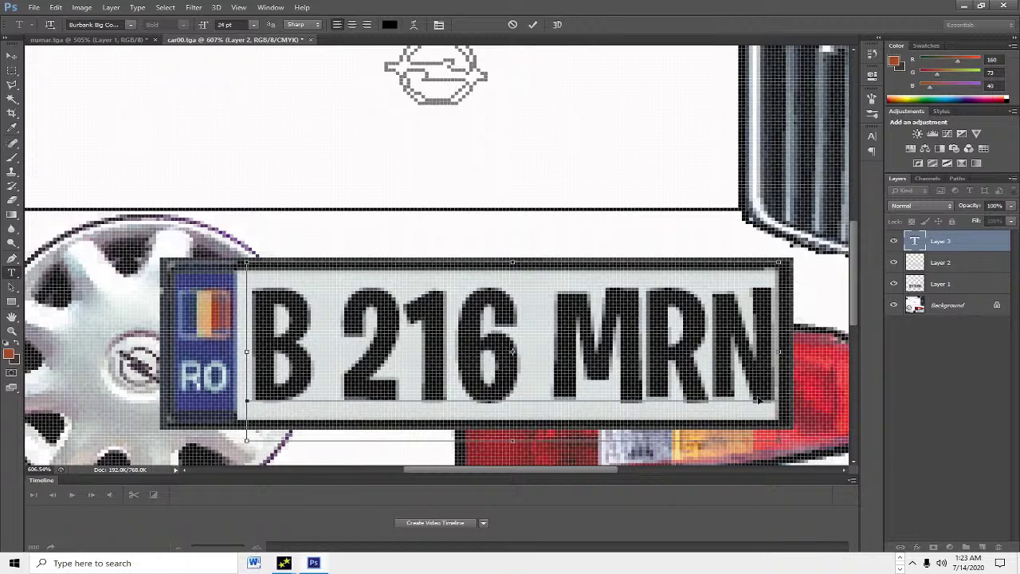
pyautogui.click(872, 135)
pyautogui.press('Return')
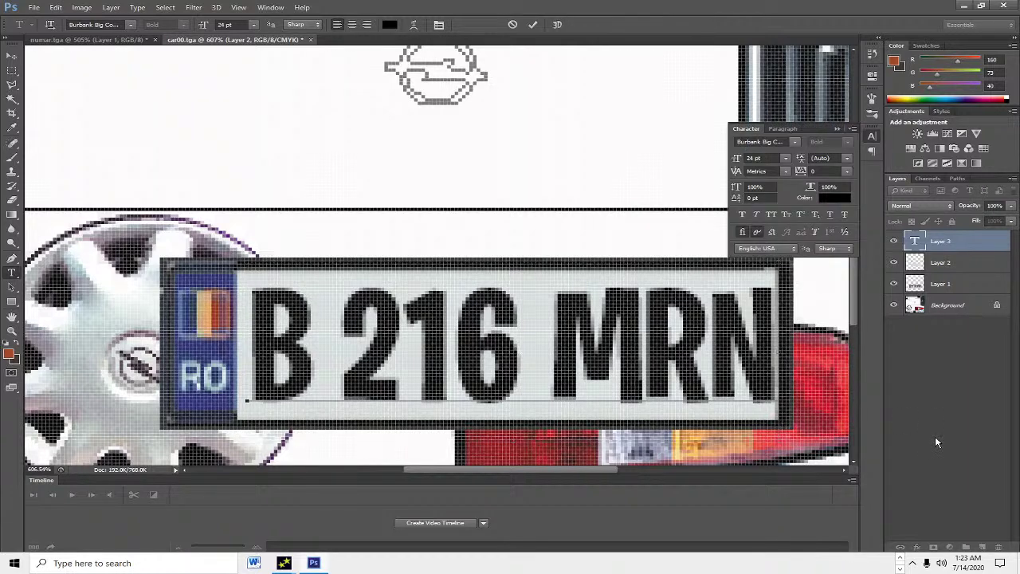
pyautogui.click(936, 443)
pyautogui.click(837, 128)
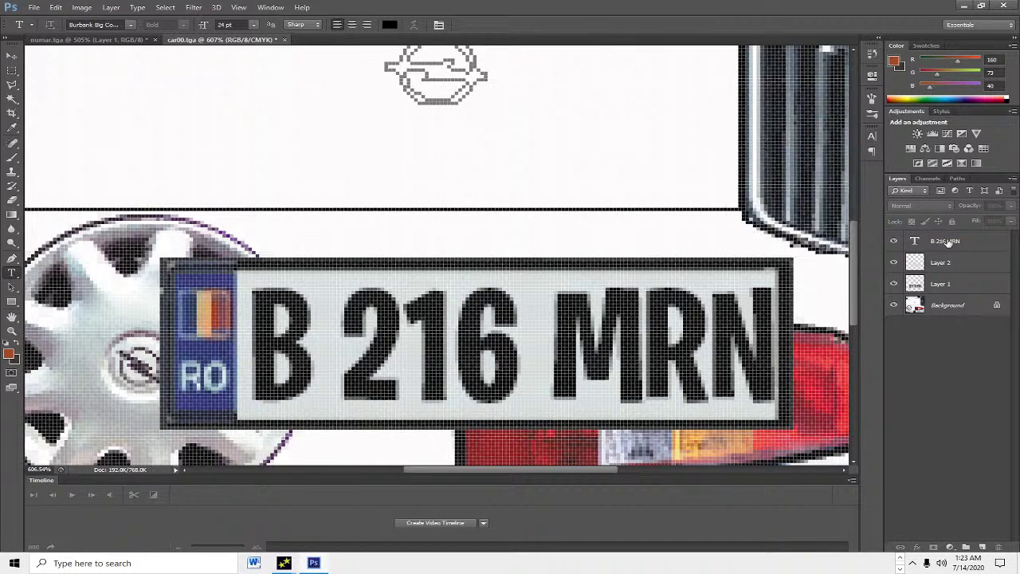
pyautogui.click(936, 241)
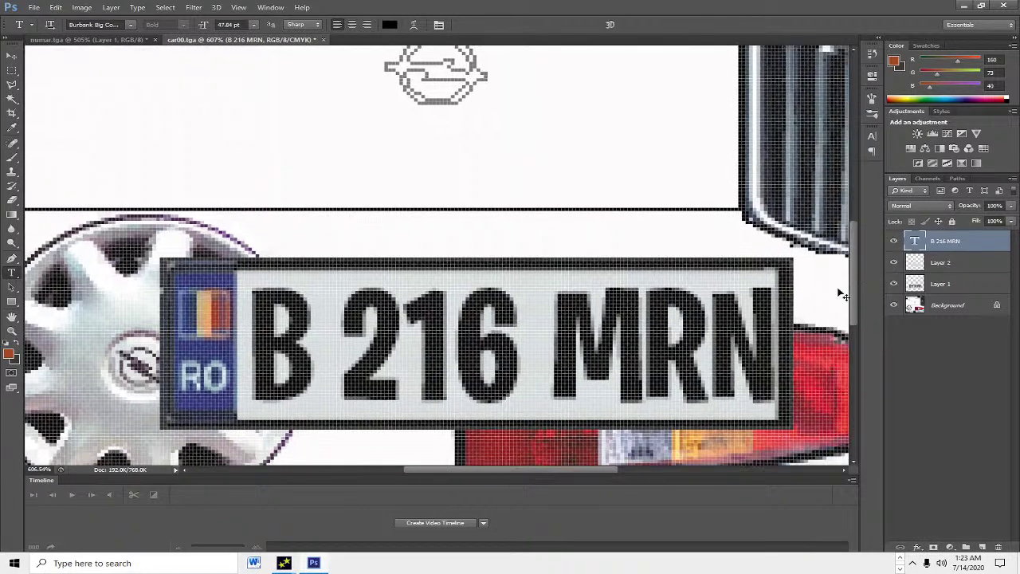
pyautogui.hotkey('ctrl', 't')
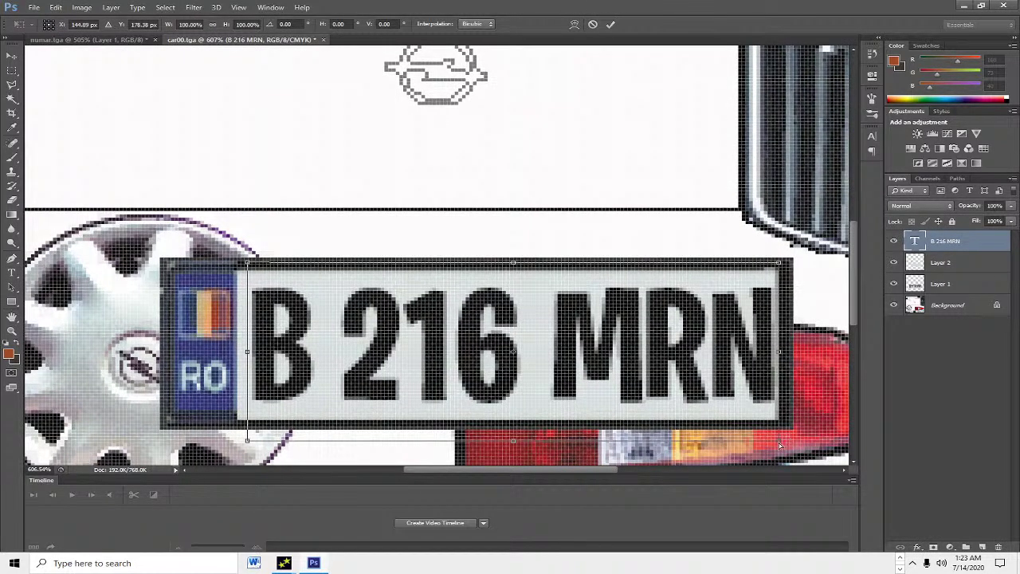
# Step: Narrow the B 216 MRN text slightly, nudge it left, and commit the transform
pyautogui.moveTo(780, 443); pyautogui.dragTo(775, 440)
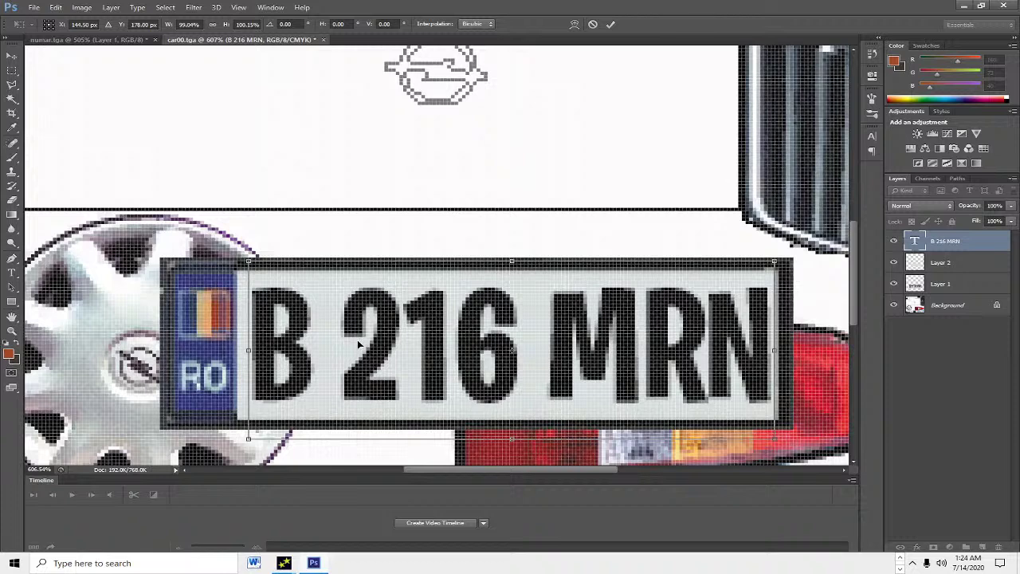
pyautogui.moveTo(513, 352); pyautogui.dragTo(553, 363)
pyautogui.moveTo(642, 387); pyautogui.dragTo(632, 388)
pyautogui.click(608, 24)
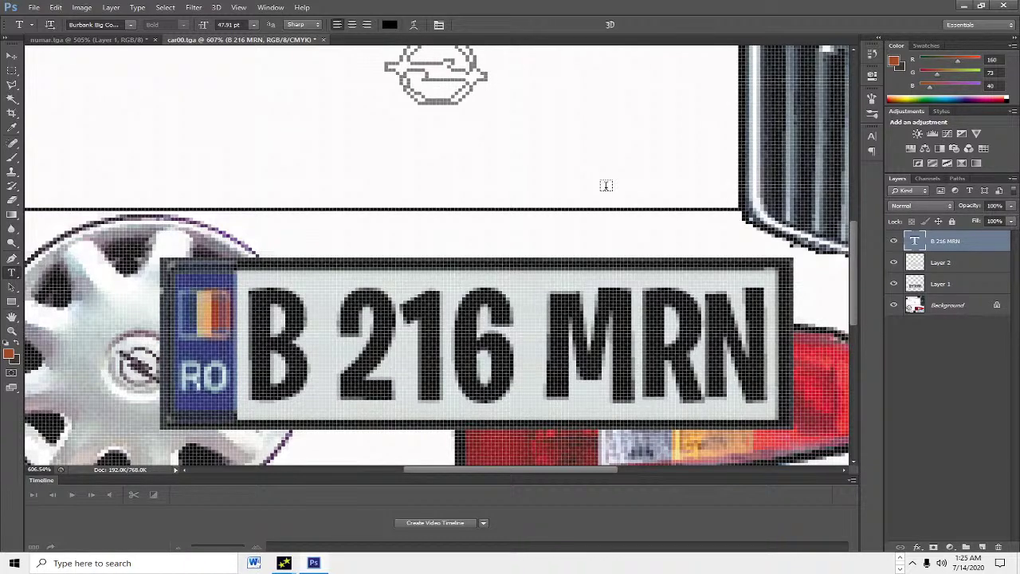
# Step: Combine the blank patch layer and Layer 1 into one smart object
pyautogui.scroll(-5, 653, 319)
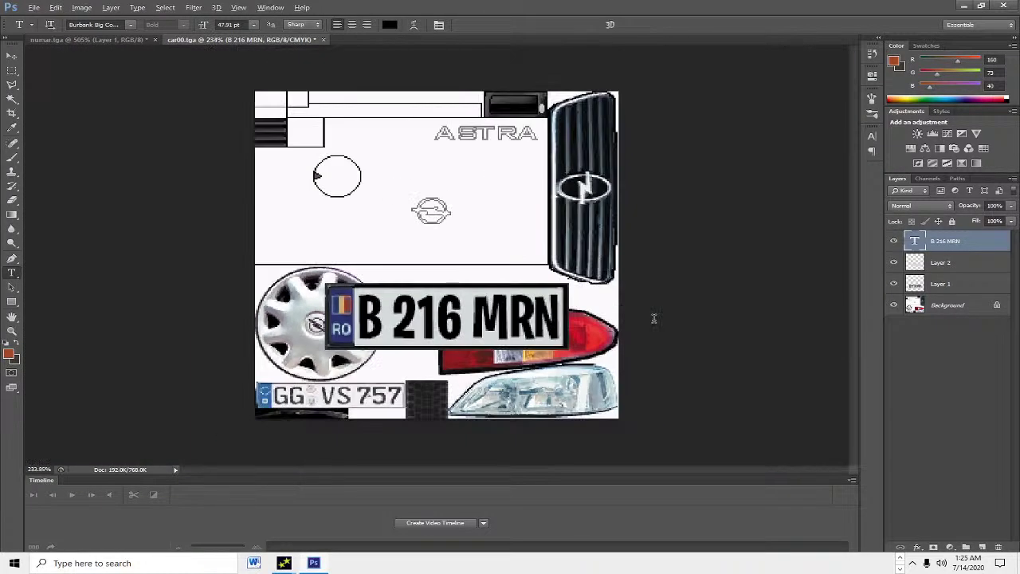
pyautogui.keyDown('shift'); pyautogui.click(972, 263); pyautogui.keyUp('shift')
pyautogui.keyDown('shift'); pyautogui.click(968, 284); pyautogui.keyUp('shift')
pyautogui.rightClick(966, 285)
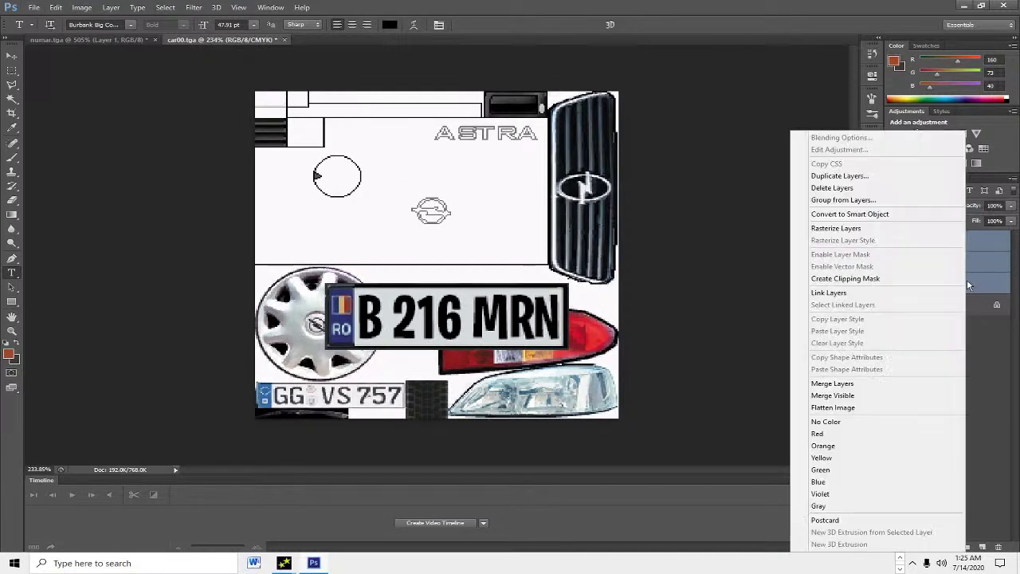
pyautogui.click(857, 213)
# Step: Shrink the combined plate to about half size and move it toward the bottom-left plate
pyautogui.hotkey('ctrl', 't')
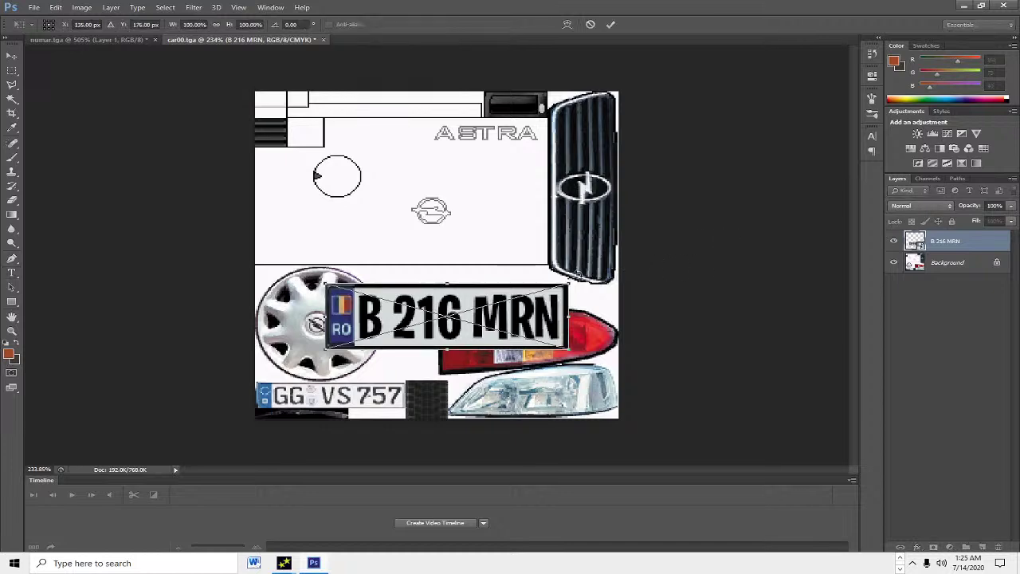
pyautogui.moveTo(568, 284); pyautogui.dragTo(439, 326)
pyautogui.scroll(5, 293, 333)
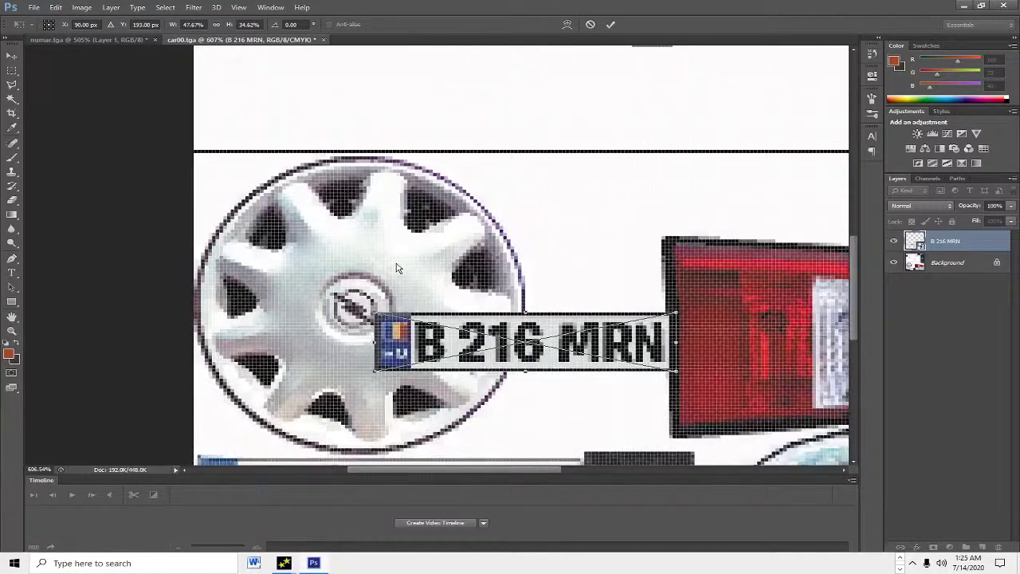
pyautogui.moveTo(852, 317); pyautogui.dragTo(854, 345)
pyautogui.moveTo(501, 203); pyautogui.dragTo(320, 344)
pyautogui.scroll(1, 436, 339)
pyautogui.scroll(1, 435, 340)
# Step: Align and enlarge the plate to cover the GG VS 757 plate, then commit
pyautogui.moveTo(482, 355); pyautogui.dragTo(493, 360)
pyautogui.scroll(1, 351, 365)
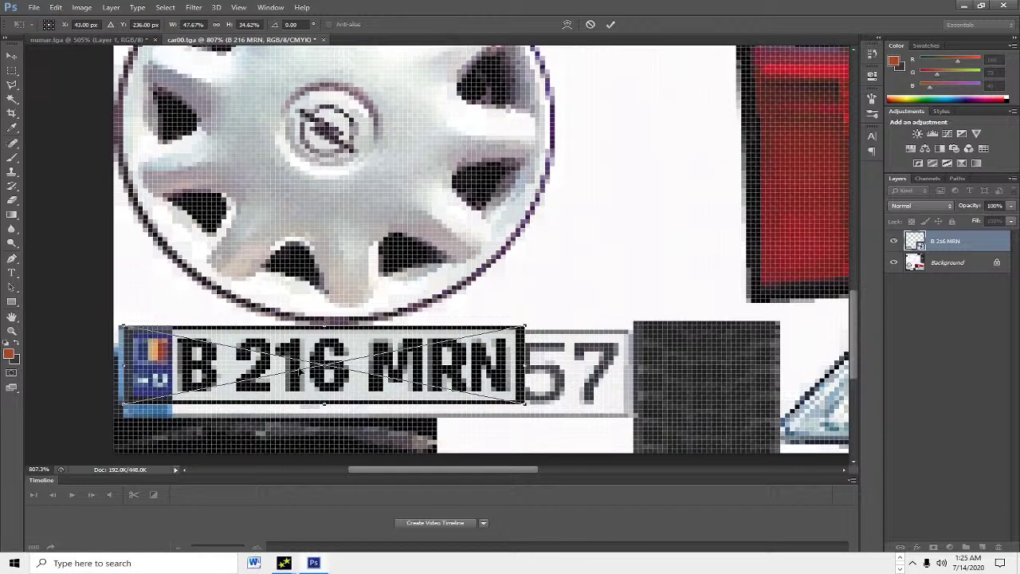
pyautogui.scroll(2, 301, 368)
pyautogui.moveTo(212, 368); pyautogui.dragTo(202, 368)
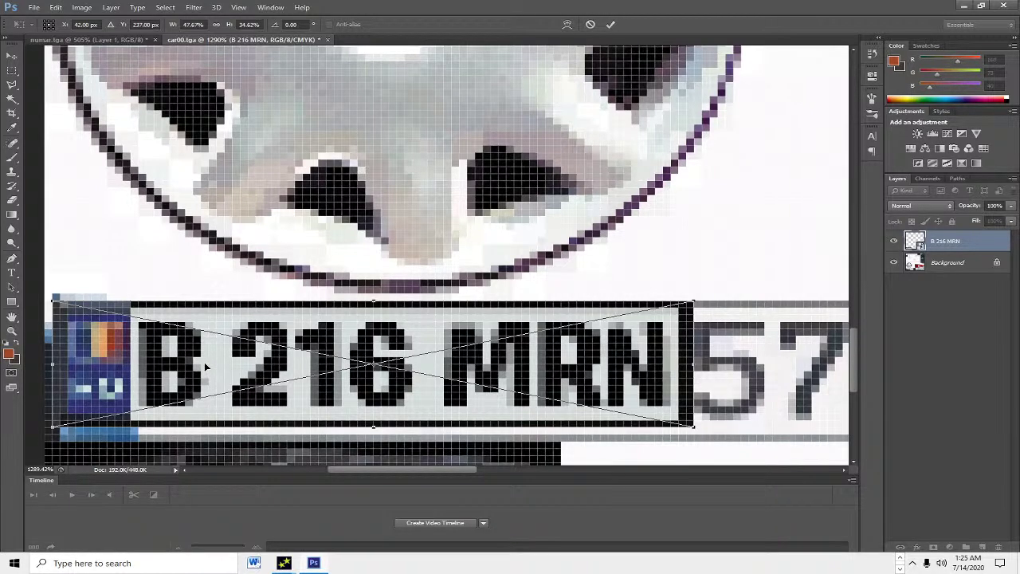
pyautogui.scroll(-2, 204, 361)
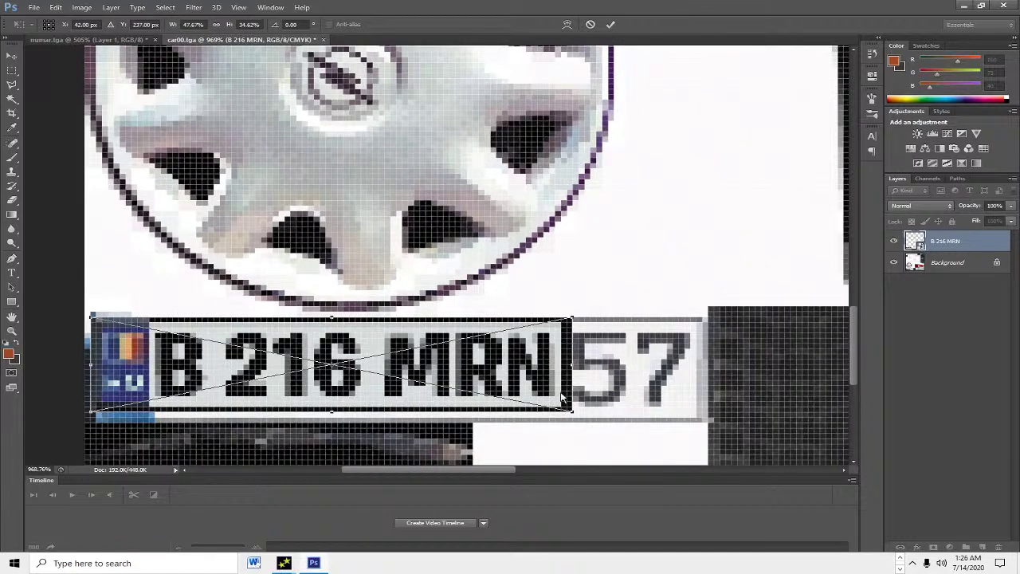
pyautogui.moveTo(571, 412); pyautogui.dragTo(707, 421)
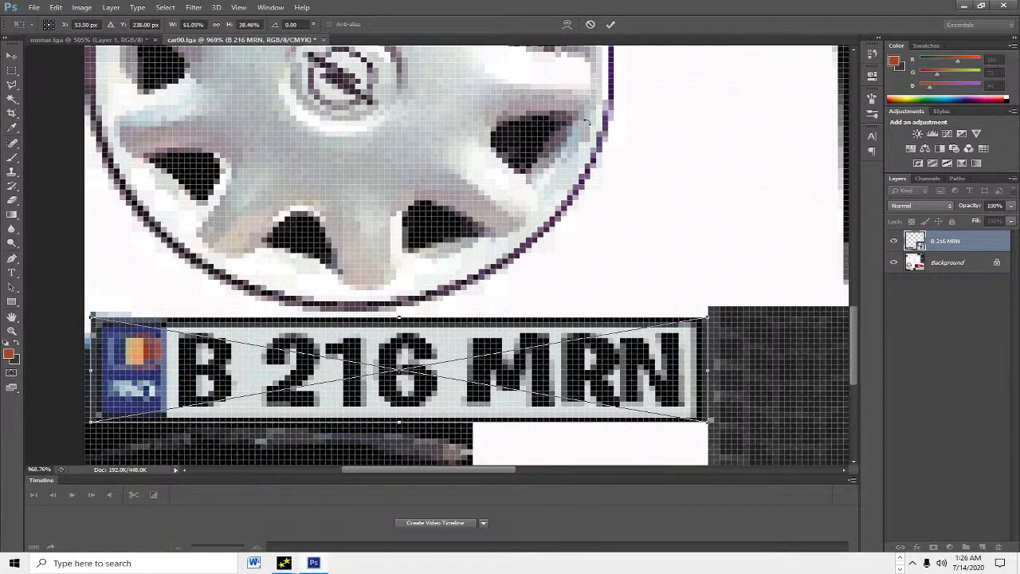
pyautogui.click(611, 24)
pyautogui.scroll(-2, 486, 269)
pyautogui.scroll(-4, 486, 269)
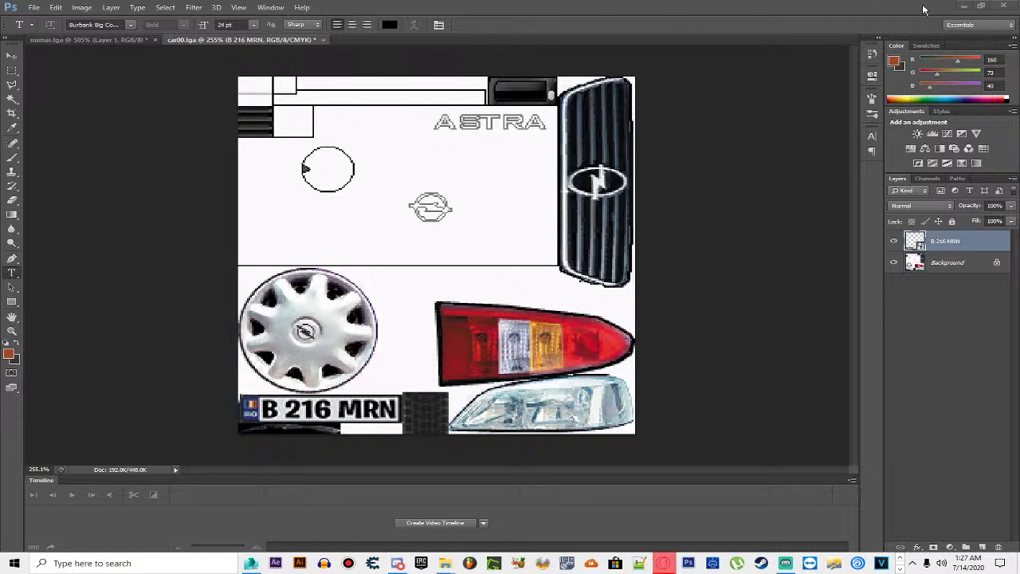
# Step: Place sandking.dff beside sandking.txd on the desktop and open sandking.txd in Magic.TXD
pyautogui.click(963, 7)
pyautogui.click(812, 47)
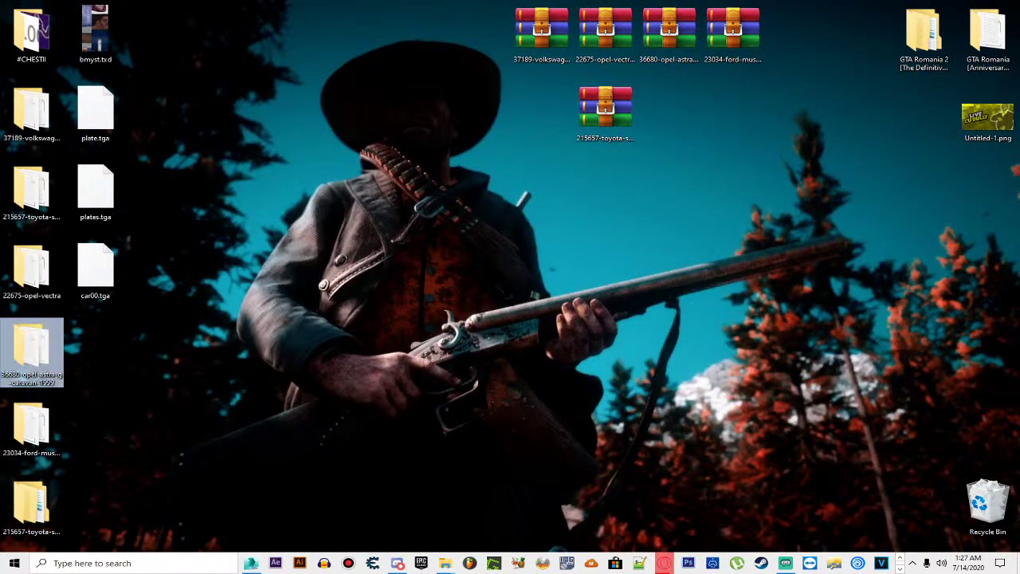
pyautogui.moveTo(62, 126); pyautogui.dragTo(469, 119)
pyautogui.click(411, 40)
pyautogui.doubleClick(412, 57)
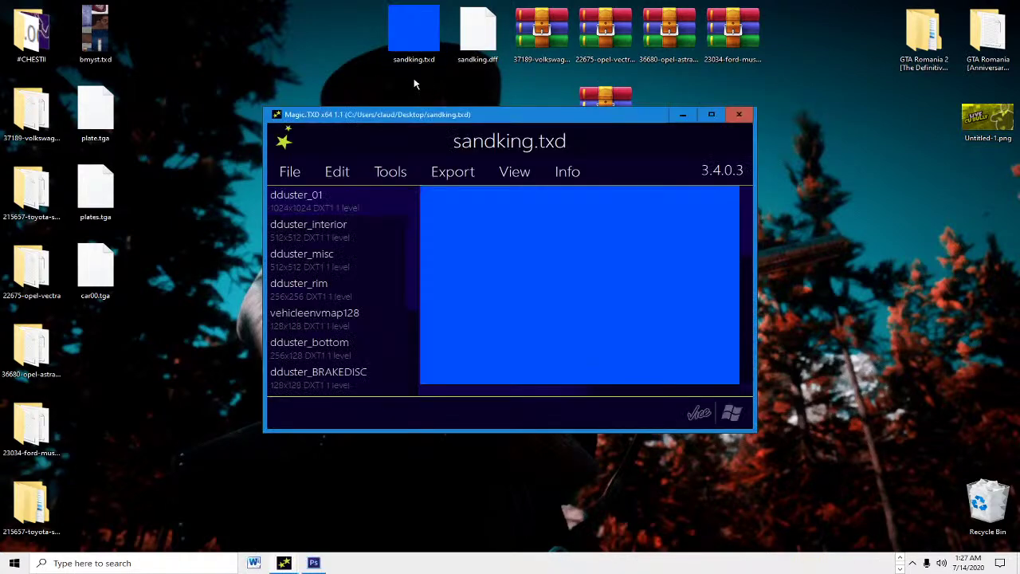
# Step: Browse the Duster textures from dduster_01 down to tire and back to dduster_interior, then minimize
pyautogui.click(384, 201)
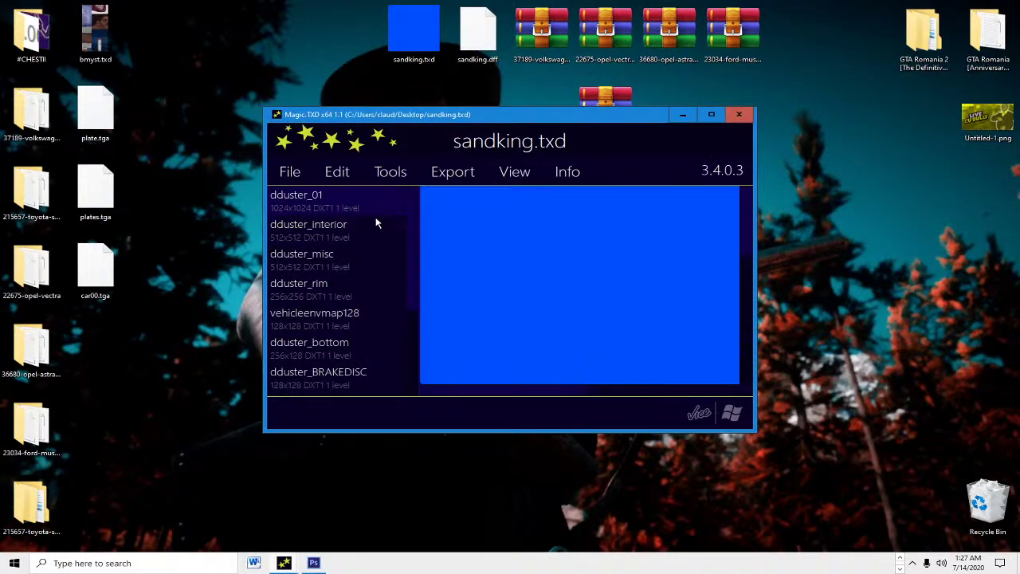
pyautogui.click(711, 114)
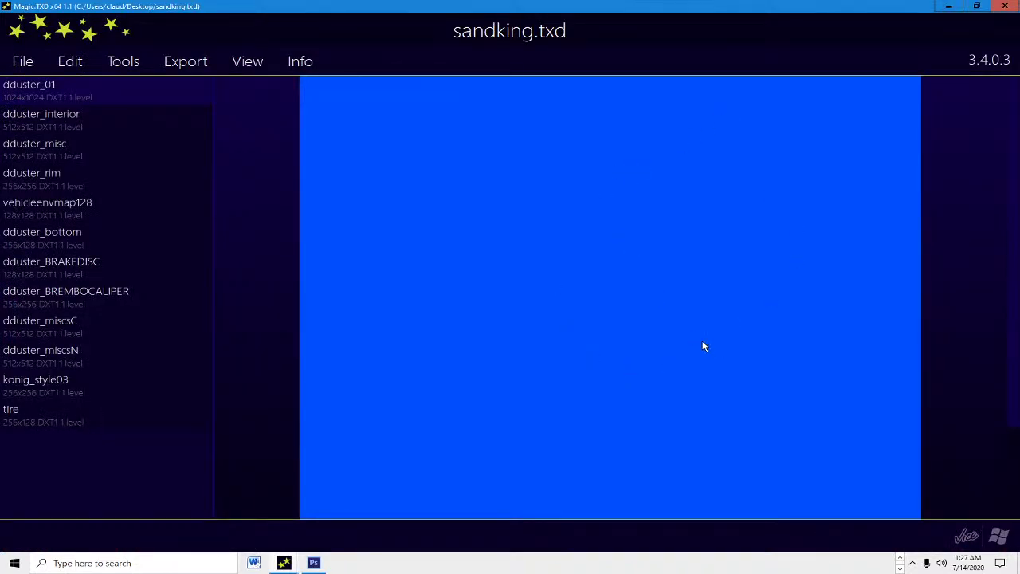
pyautogui.press('Down')
pyautogui.press('Down')
pyautogui.press('Down')
pyautogui.press('Down')
pyautogui.press('Down')
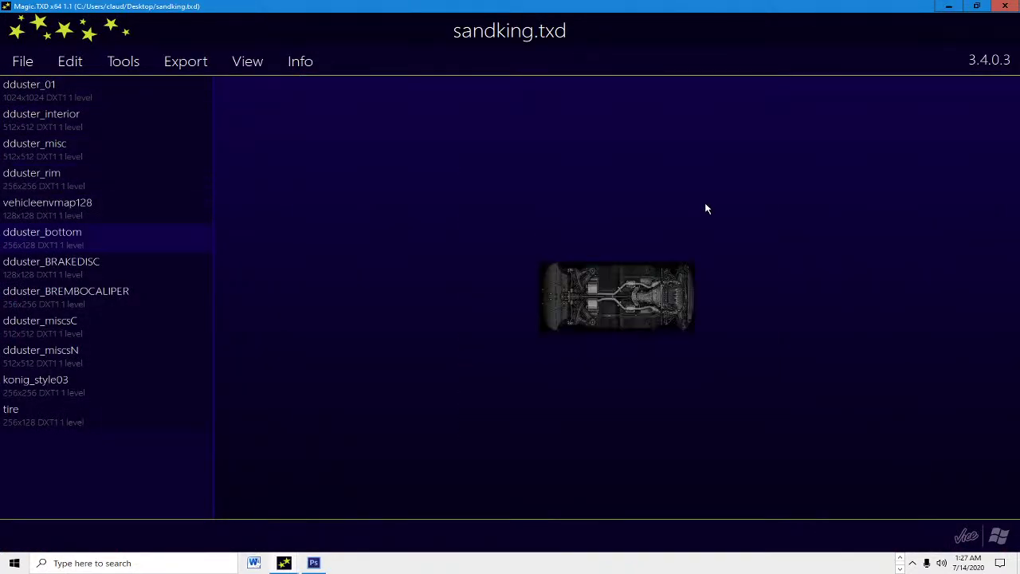
pyautogui.press('Up')
pyautogui.press('Down')
pyautogui.press('Down')
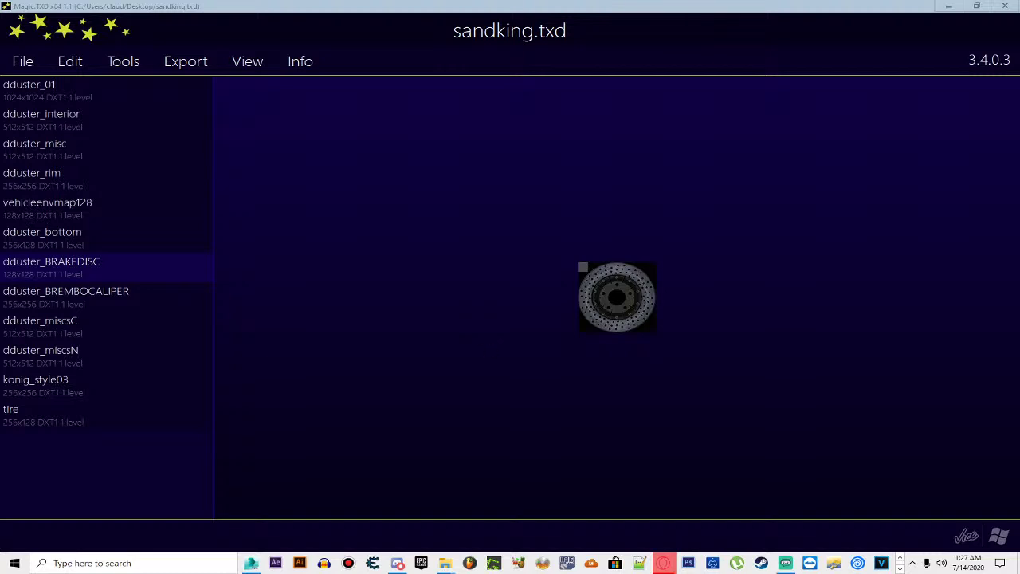
pyautogui.click(96, 285)
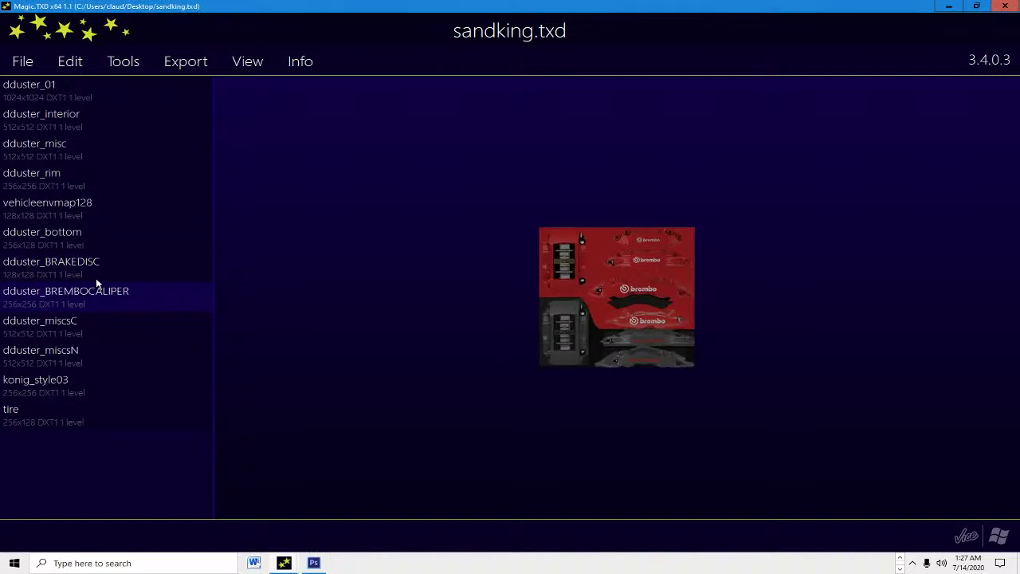
pyautogui.press('Down')
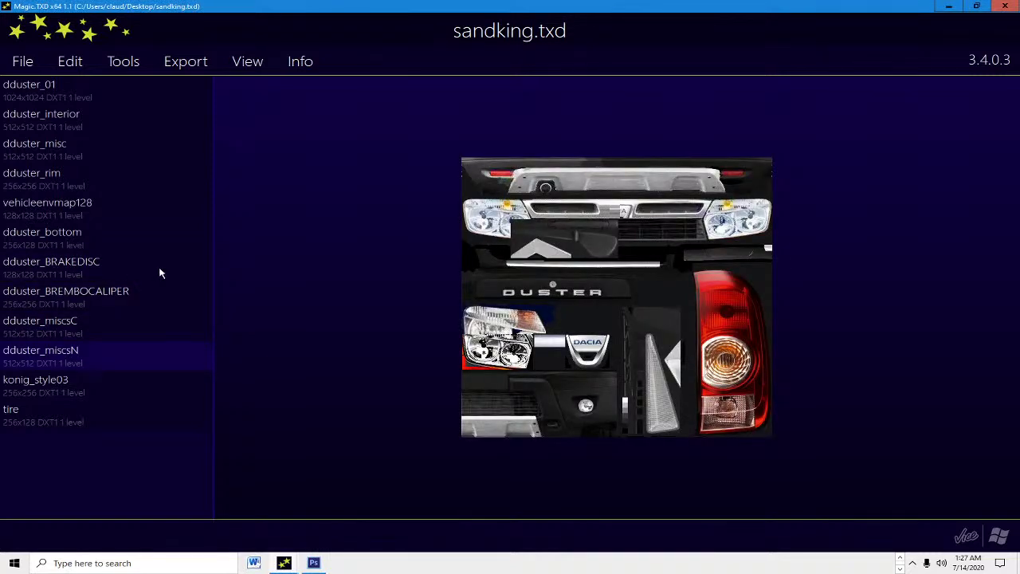
pyautogui.press('Down')
pyautogui.press('Down')
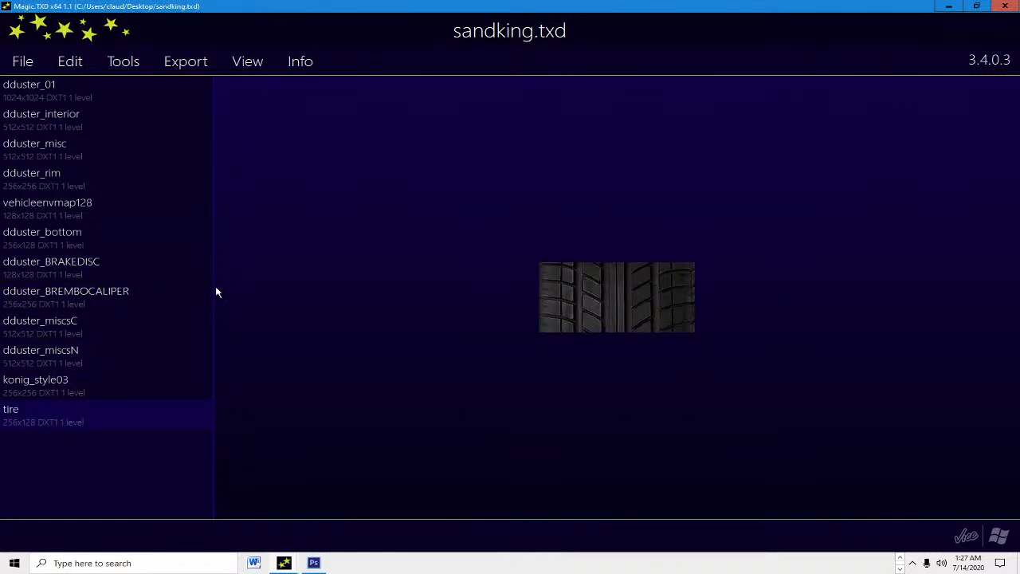
pyautogui.press('Up')
pyautogui.press('Up')
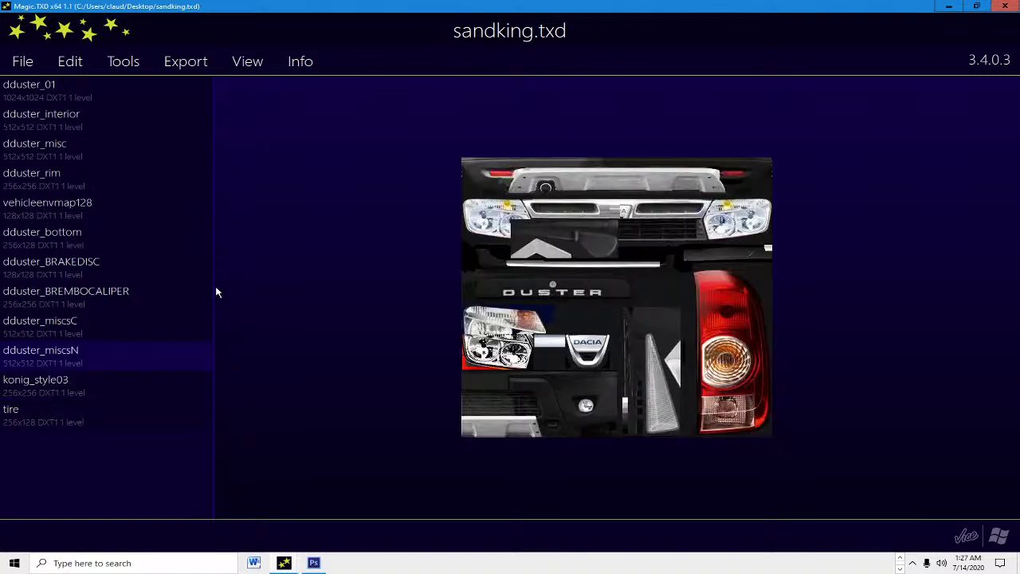
pyautogui.press('Up')
pyautogui.press('Up')
pyautogui.press('Up')
pyautogui.press('Up')
pyautogui.press('Up')
pyautogui.press('Up')
pyautogui.press('Up')
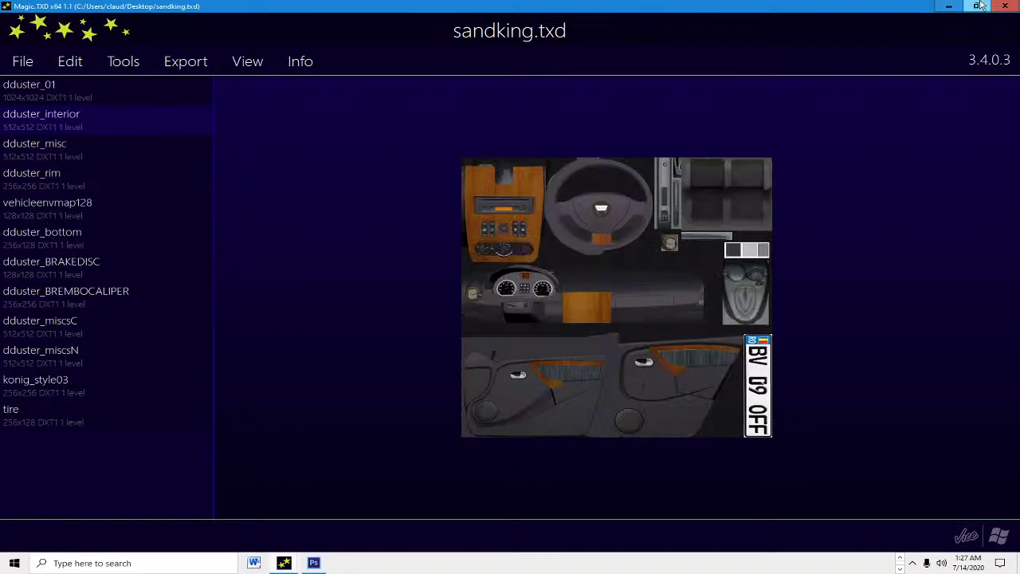
pyautogui.click(949, 6)
# Step: Launch GGMM.exe from the GTA Romania 2 folder and search for sandking
pyautogui.click(443, 563)
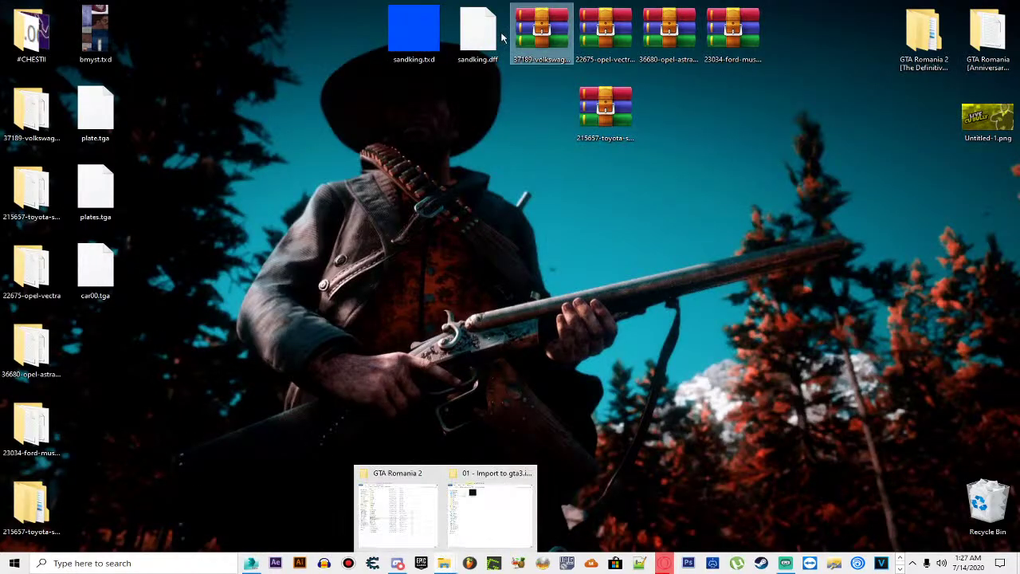
pyautogui.click(424, 506)
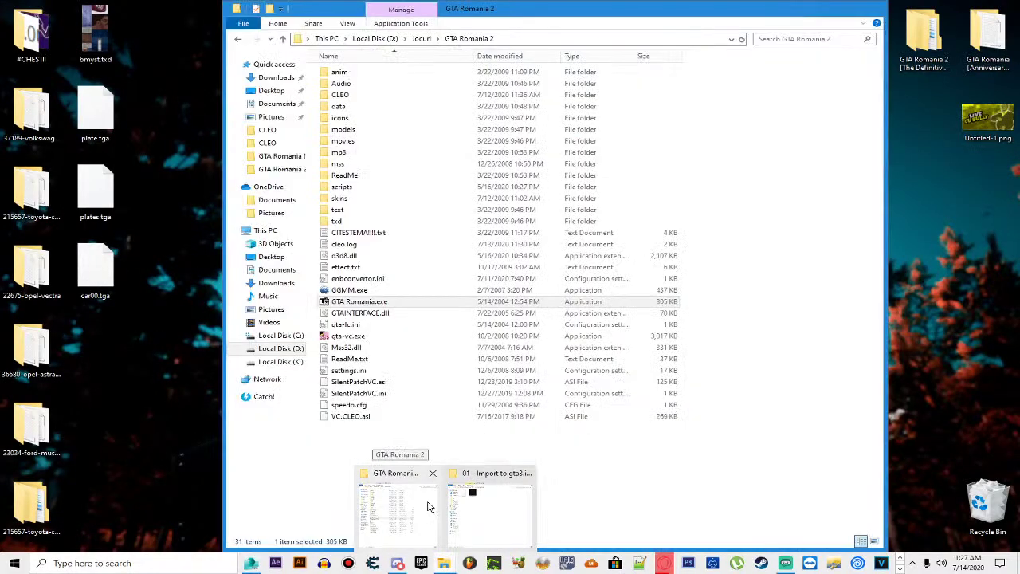
pyautogui.click(351, 290)
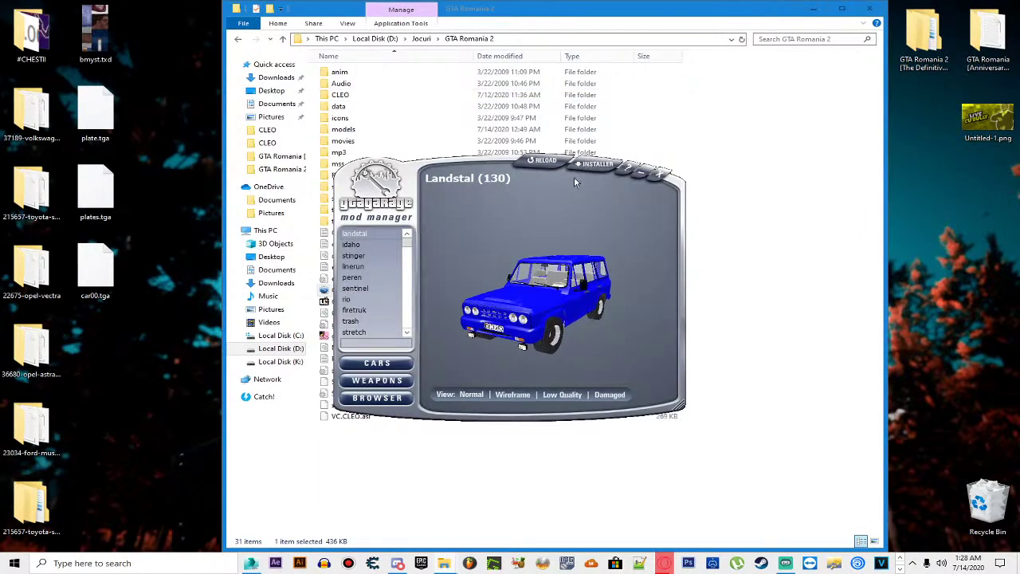
pyautogui.write('sa')
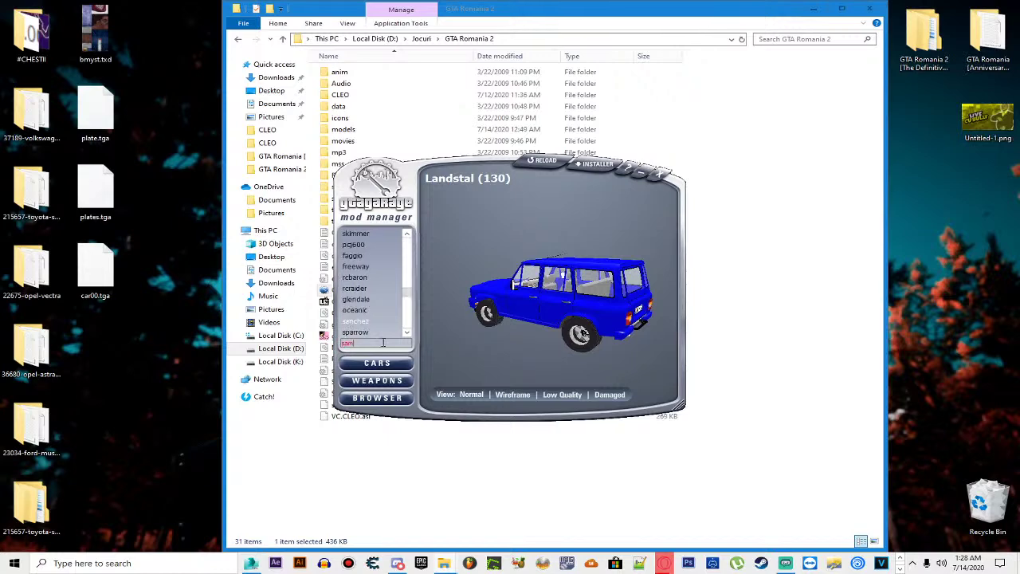
pyautogui.write('nd')
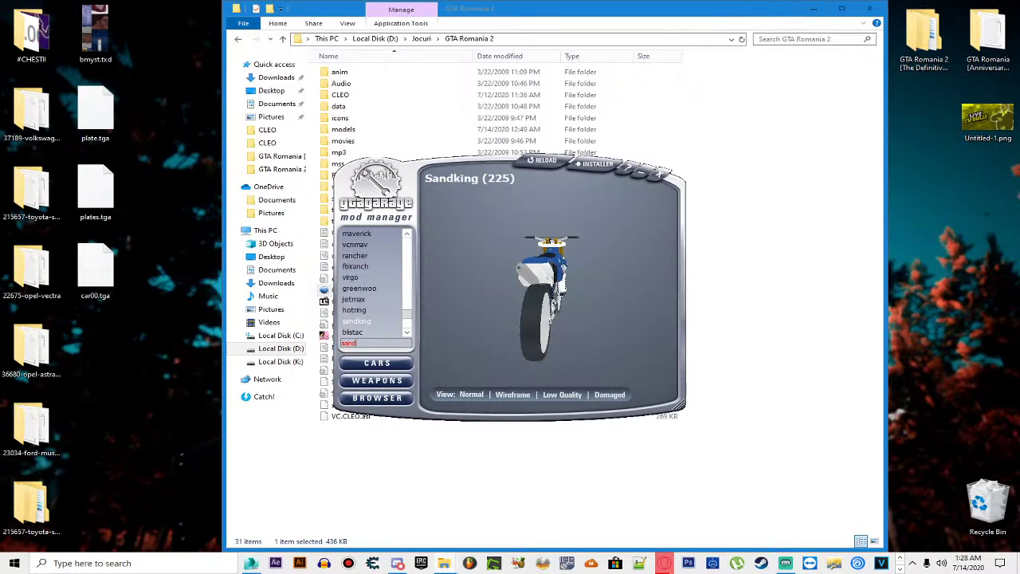
pyautogui.write('king')
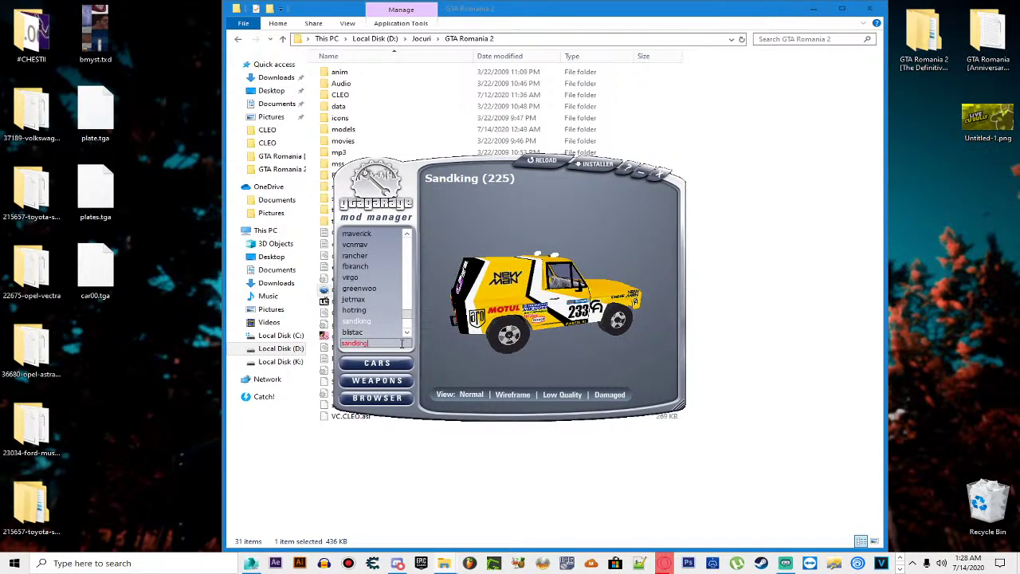
# Step: Install sandking.dff and sandking.txd over the Sandking through the Car installer
pyautogui.click(598, 166)
pyautogui.click(591, 177)
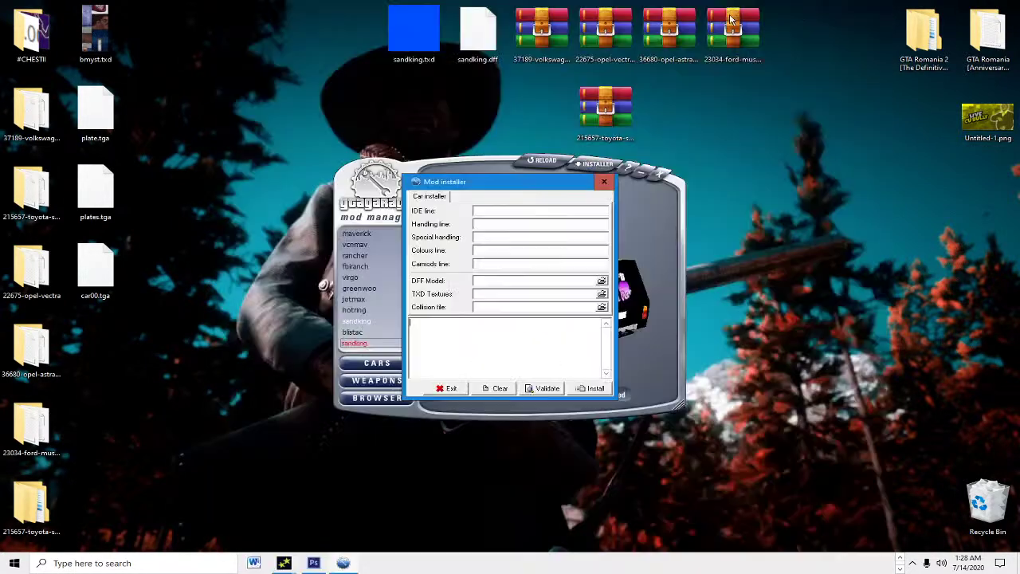
pyautogui.moveTo(478, 32); pyautogui.dragTo(489, 280)
pyautogui.moveTo(414, 40); pyautogui.dragTo(507, 293)
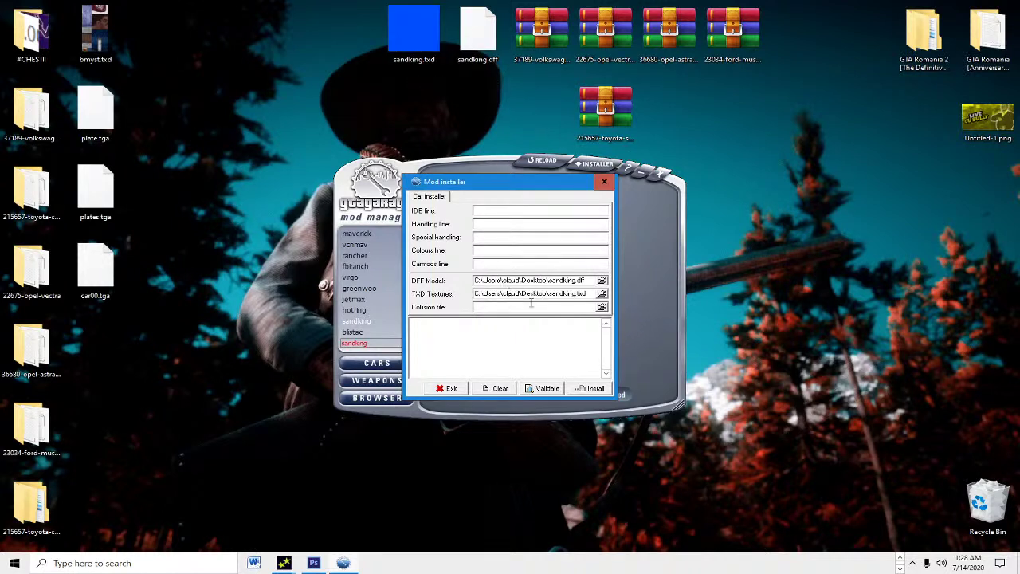
pyautogui.click(598, 388)
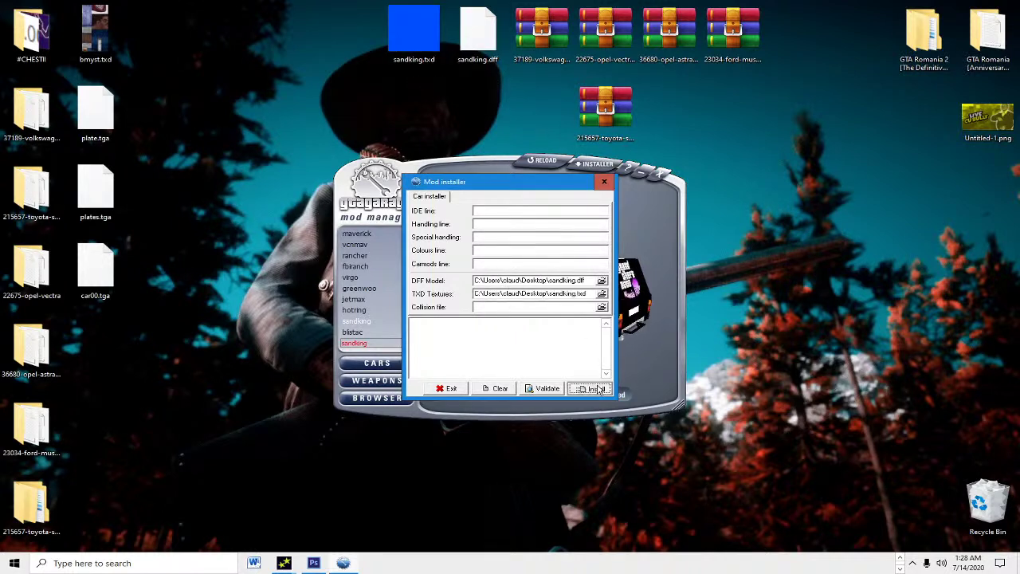
pyautogui.click(446, 388)
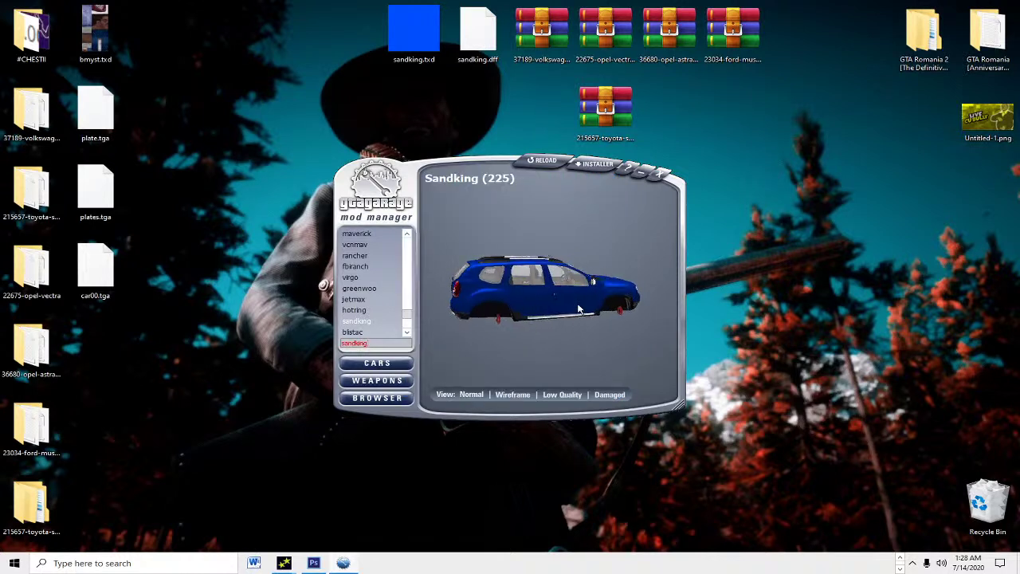
# Step: Rotate and zoom the preview to inspect the blue Duster with its BV 09 OFF plate
pyautogui.moveTo(584, 320); pyautogui.dragTo(652, 329)
pyautogui.scroll(2, 546, 304)
pyautogui.scroll(2, 547, 304)
pyautogui.scroll(1, 547, 304)
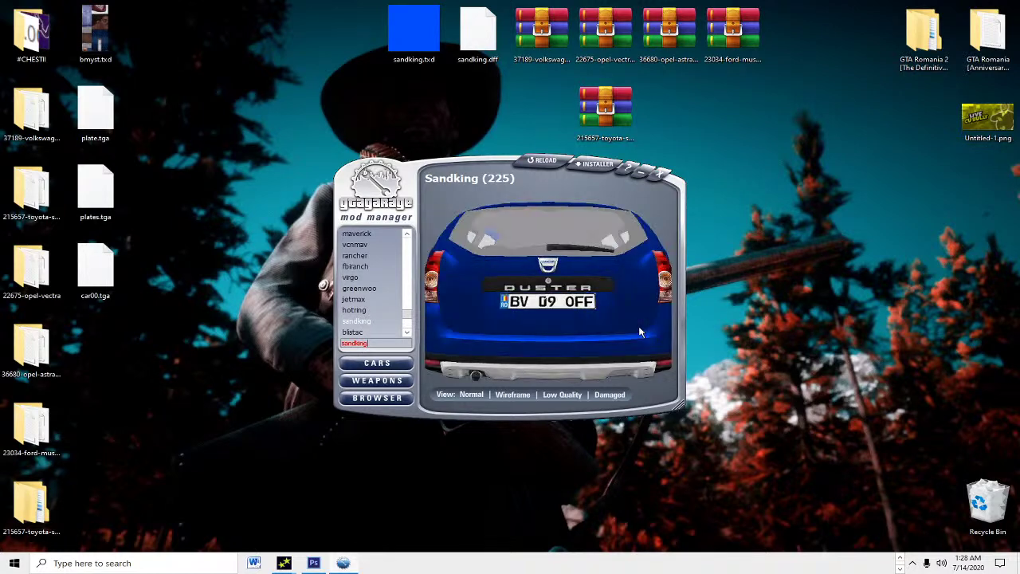
pyautogui.doubleClick(425, 31)
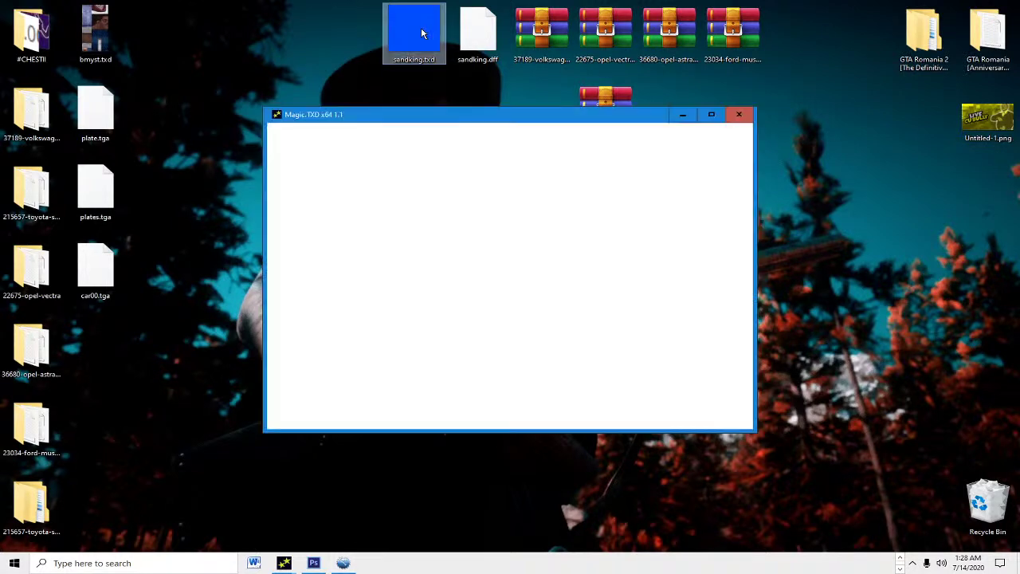
pyautogui.click(698, 119)
pyautogui.press('Down')
pyautogui.press('Up')
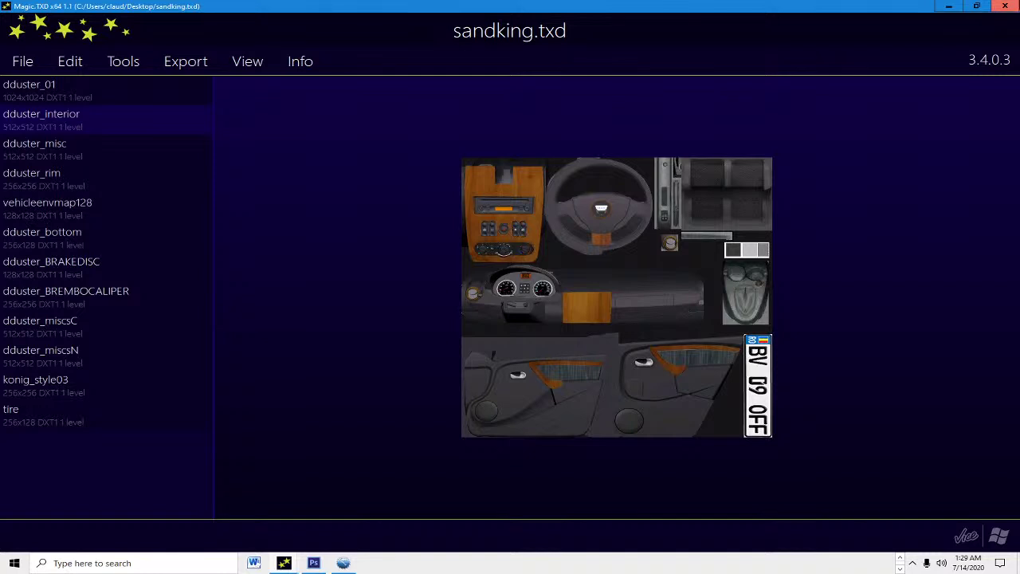
pyautogui.click(1005, 6)
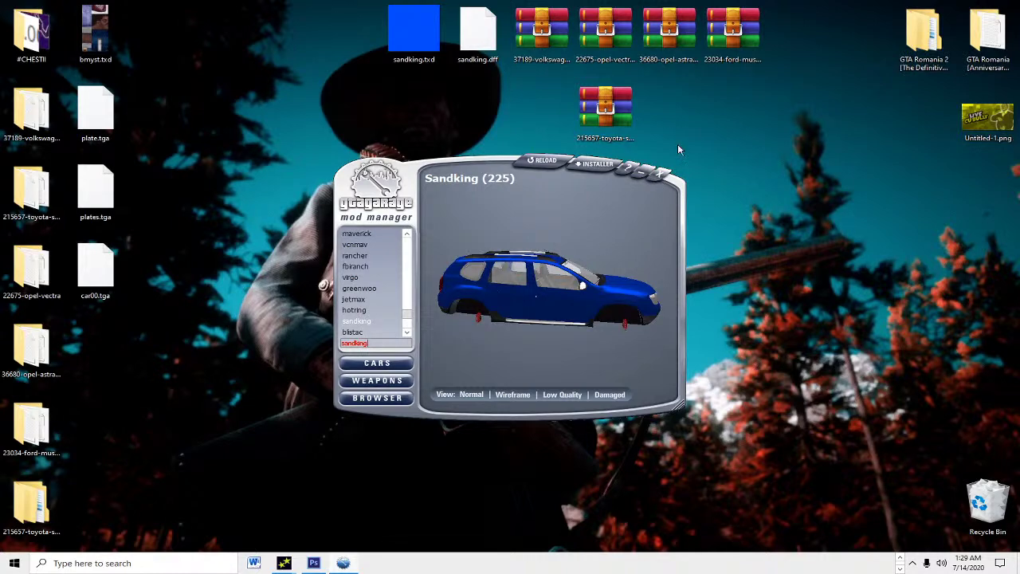
# Step: Close GGMM and launch GTA Romania.exe from the GTA Romania 2 folder
pyautogui.click(660, 173)
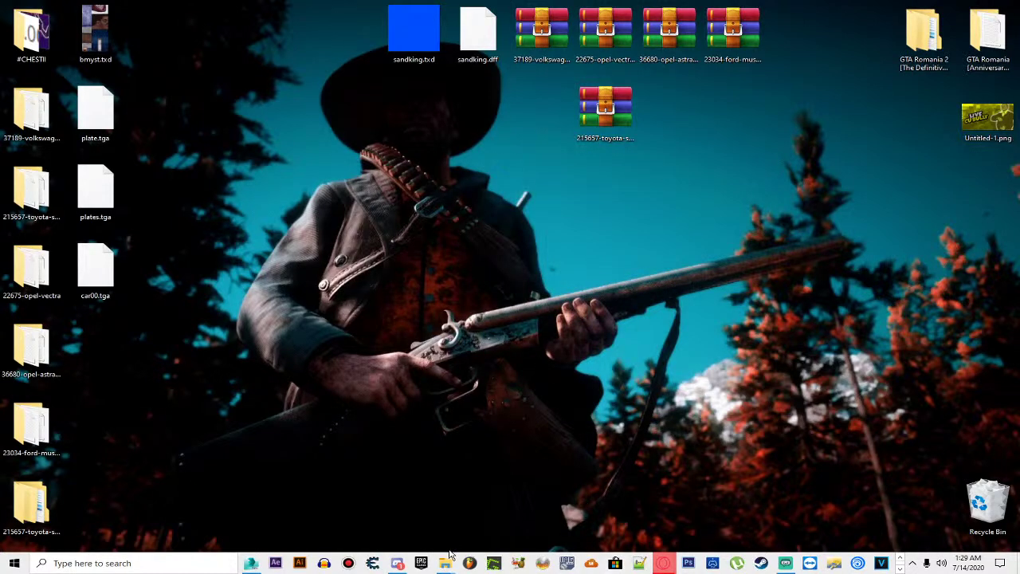
pyautogui.moveTo(446, 558)
pyautogui.click(429, 518)
pyautogui.click(351, 309)
pyautogui.doubleClick(351, 309)
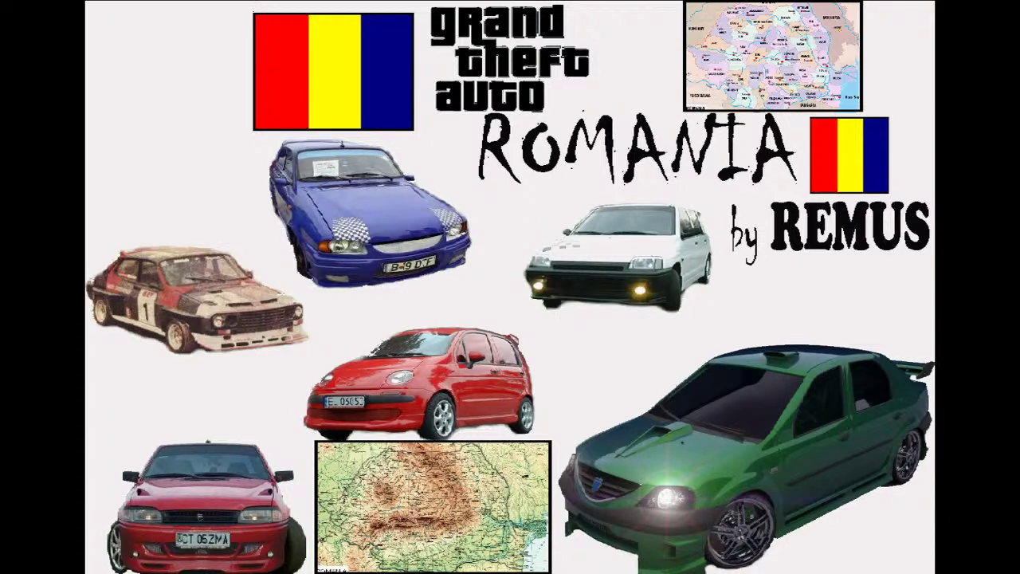
# Step: Start a new game and run from the mansion down toward the city
pyautogui.press('Return')
pyautogui.press('Return')
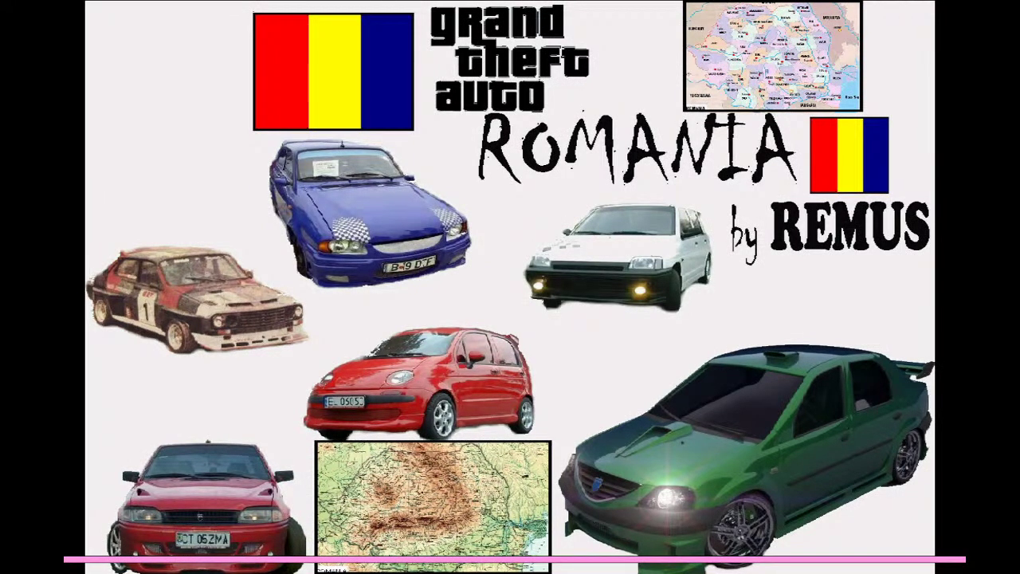
pyautogui.press('w')
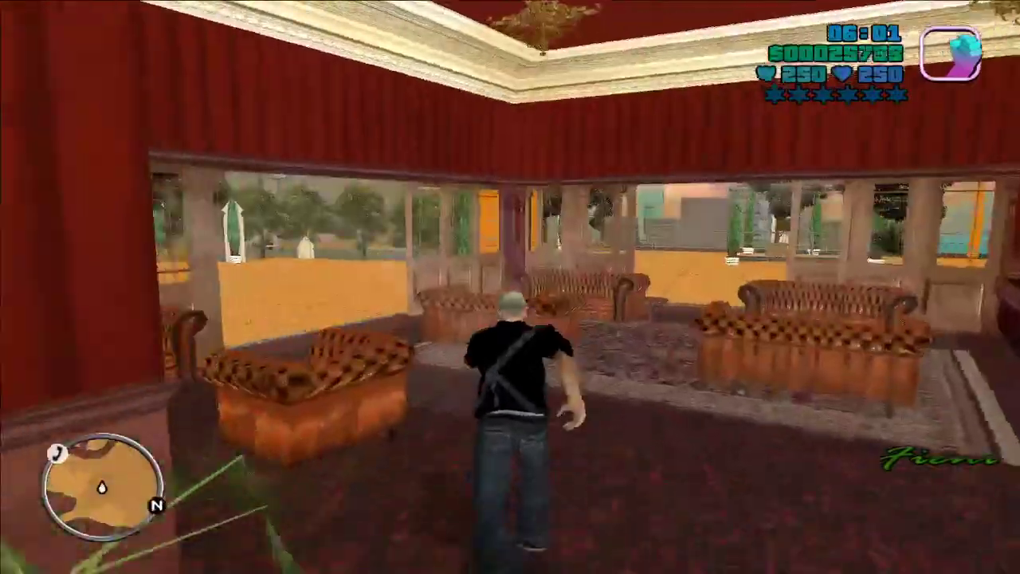
pyautogui.press('w')
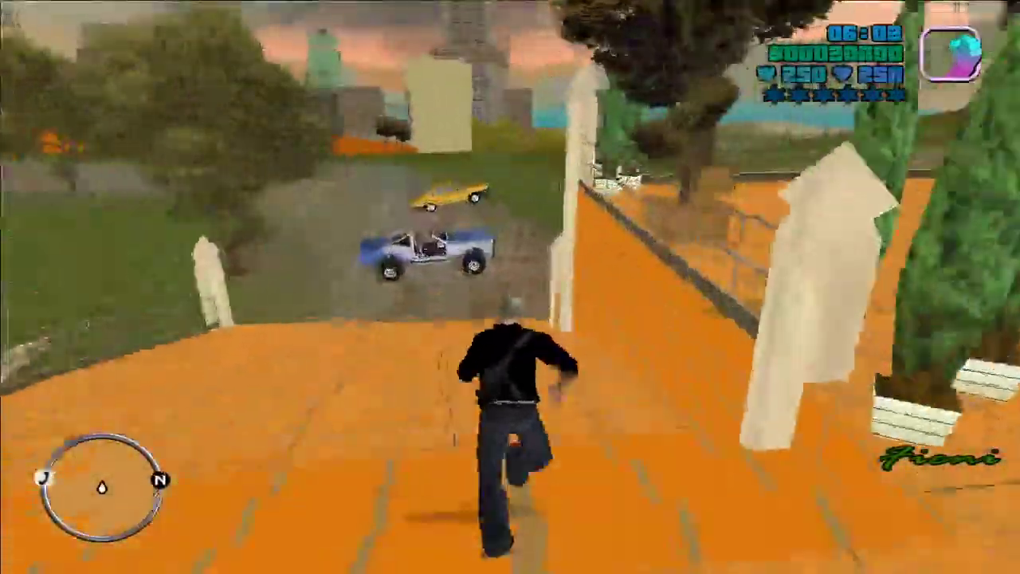
pyautogui.press('w')
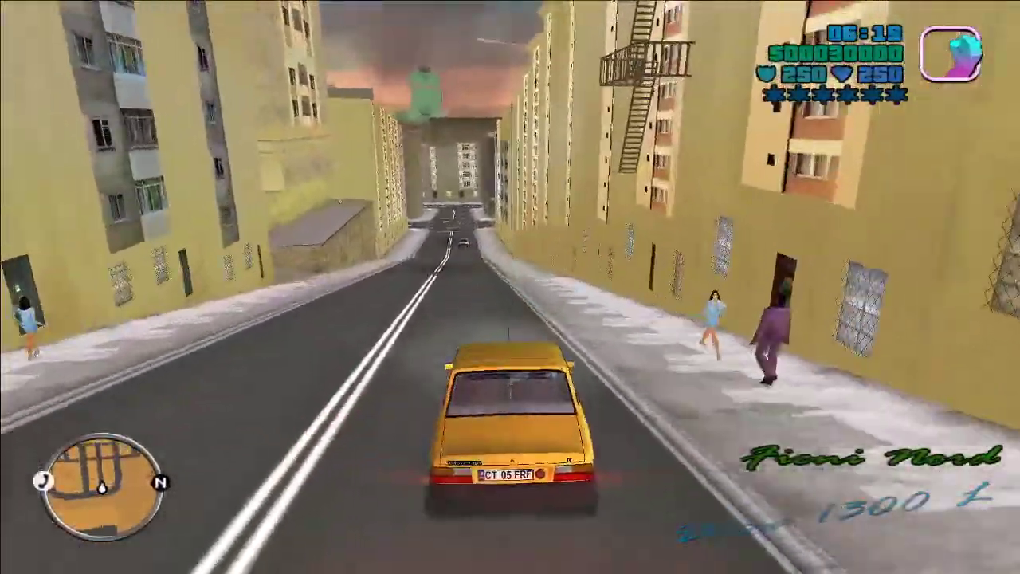
# Step: Drive the taxi through the streets to Fieni Centru
pyautogui.press('w')
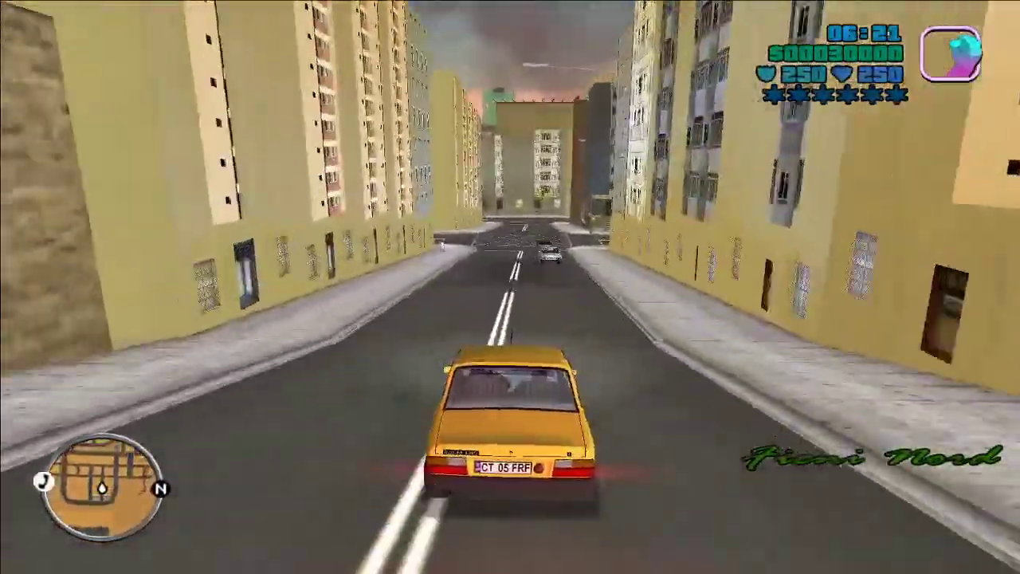
pyautogui.press('a')
pyautogui.press('a')
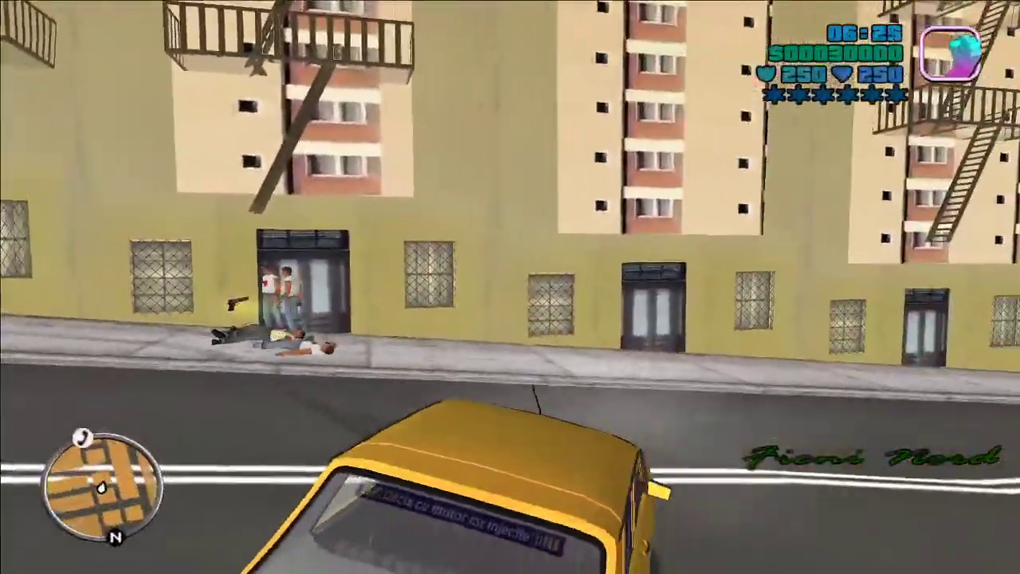
pyautogui.press('d')
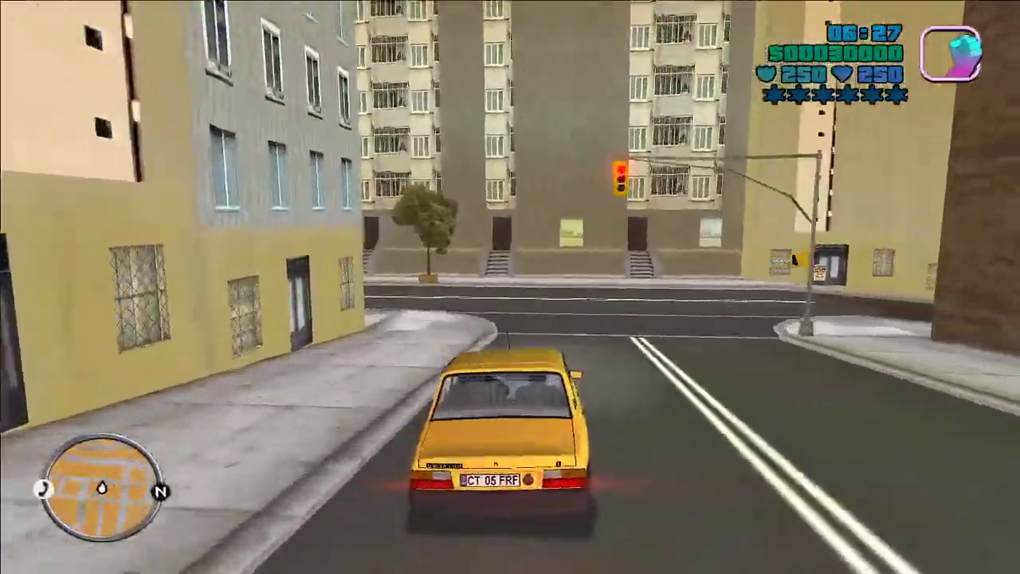
pyautogui.press('d')
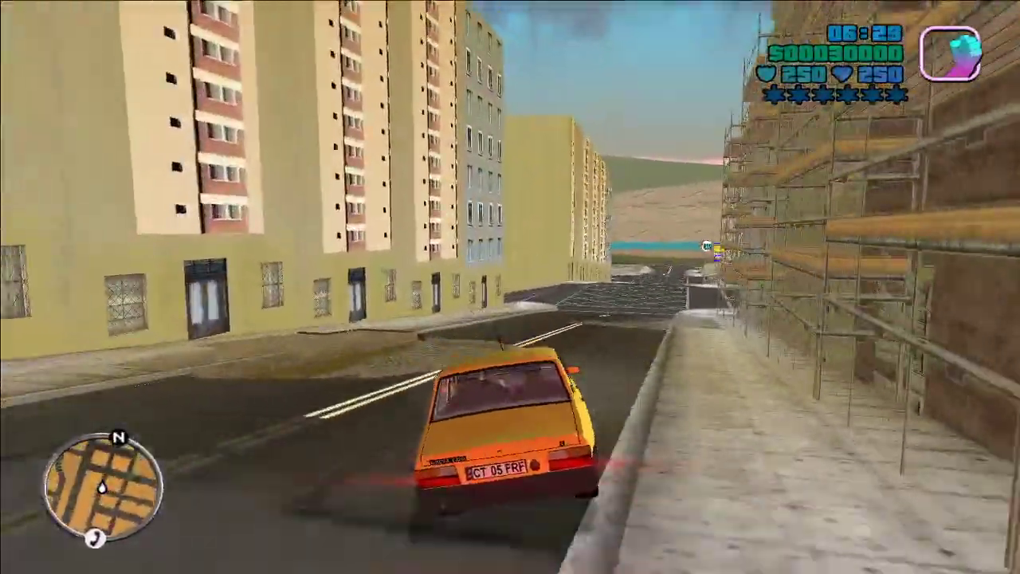
pyautogui.press('a')
pyautogui.press('a')
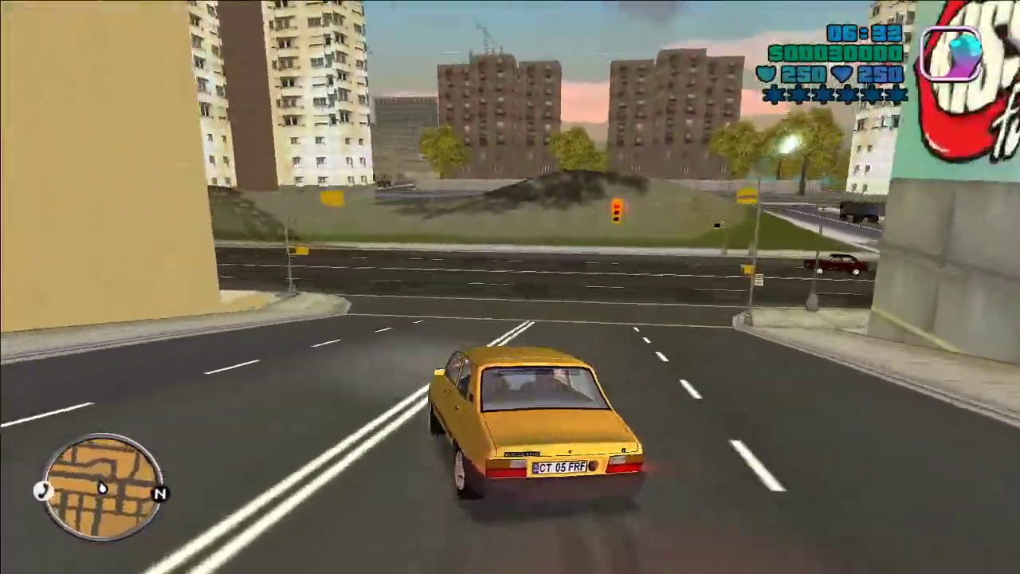
pyautogui.press('a')
pyautogui.press('a')
# Step: Leave the taxi and walk across the plaza to the parked blue Duster
pyautogui.press('f')
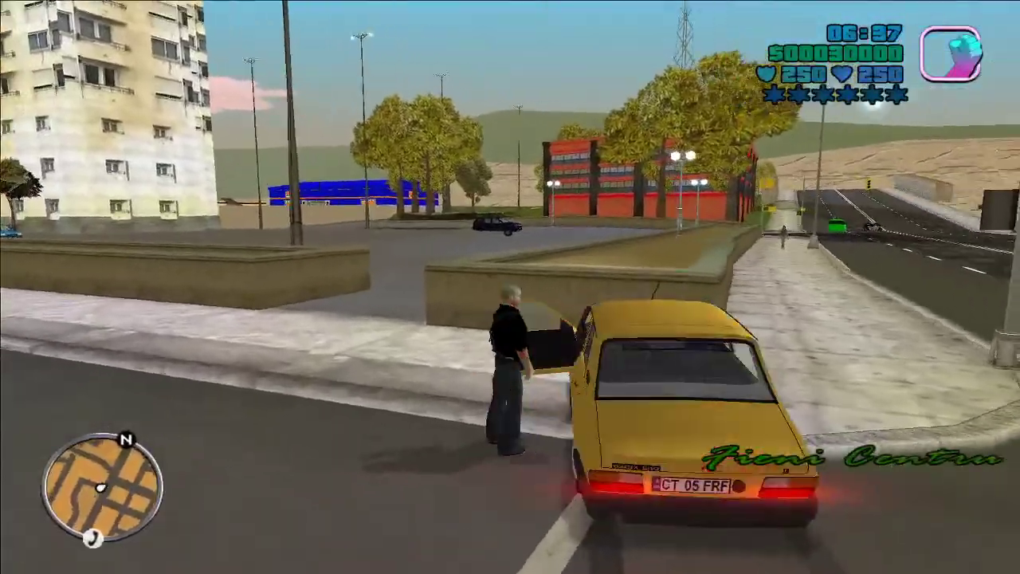
pyautogui.press('w')
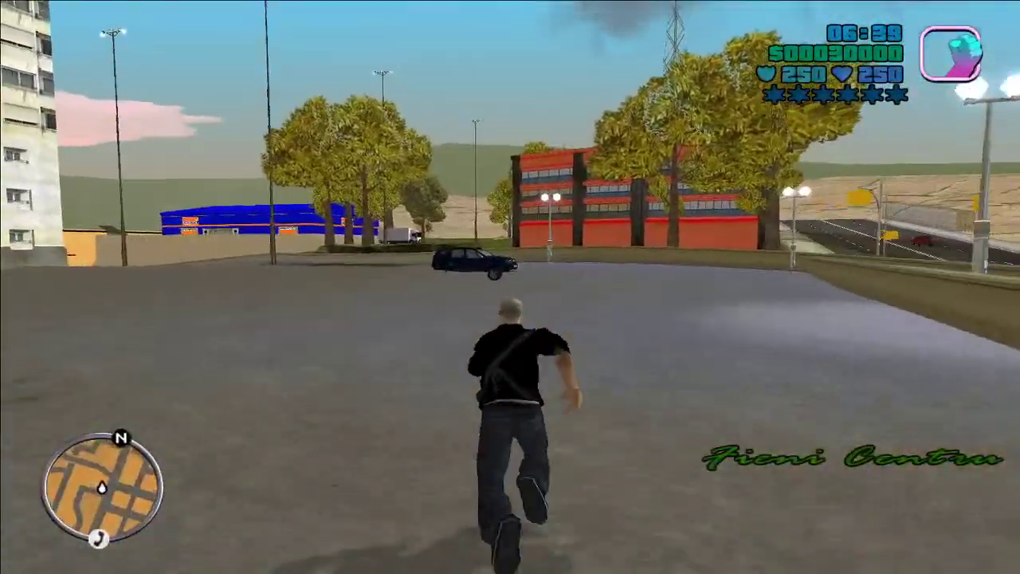
pyautogui.press('w')
pyautogui.press('w')
pyautogui.press('w')
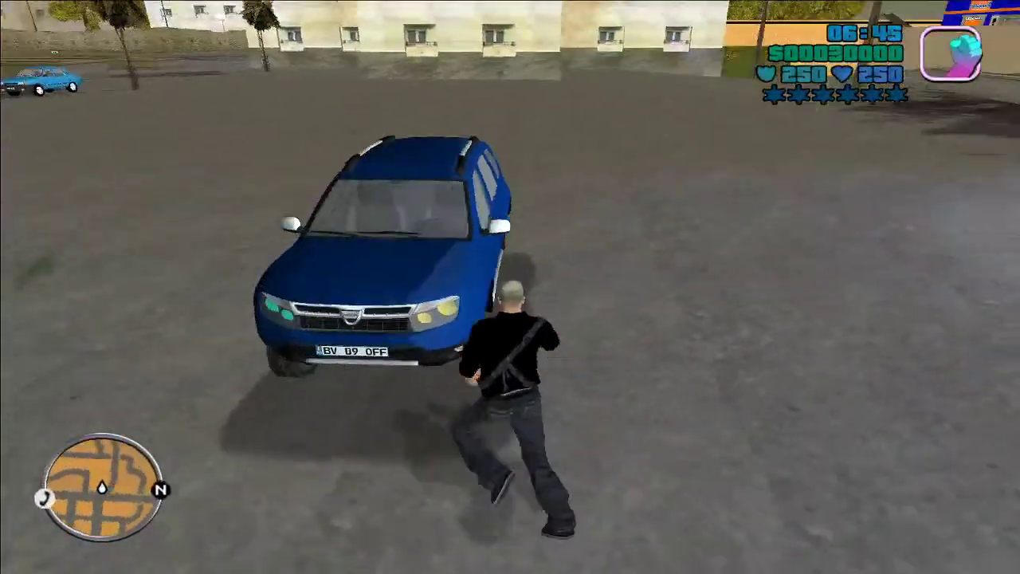
pyautogui.press('w')
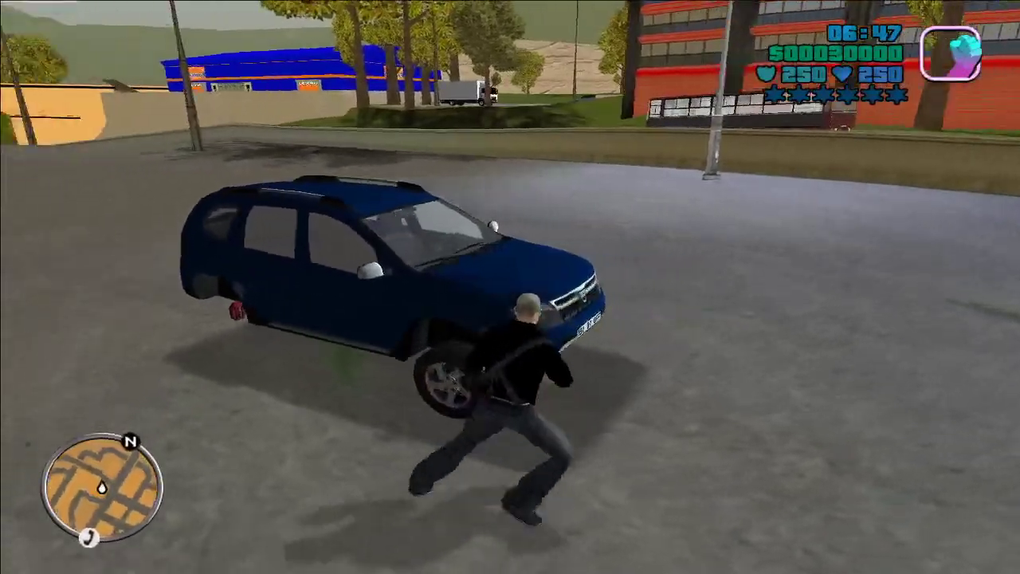
pyautogui.press('w')
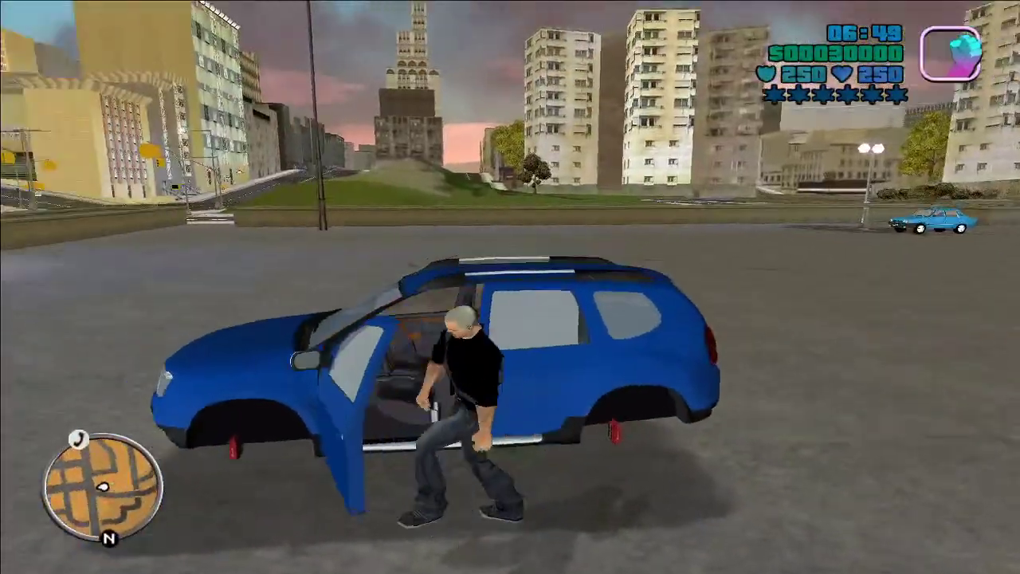
# Step: Get into the Duster, drive it along the road, then Alt+Tab out of the game
pyautogui.press('w')
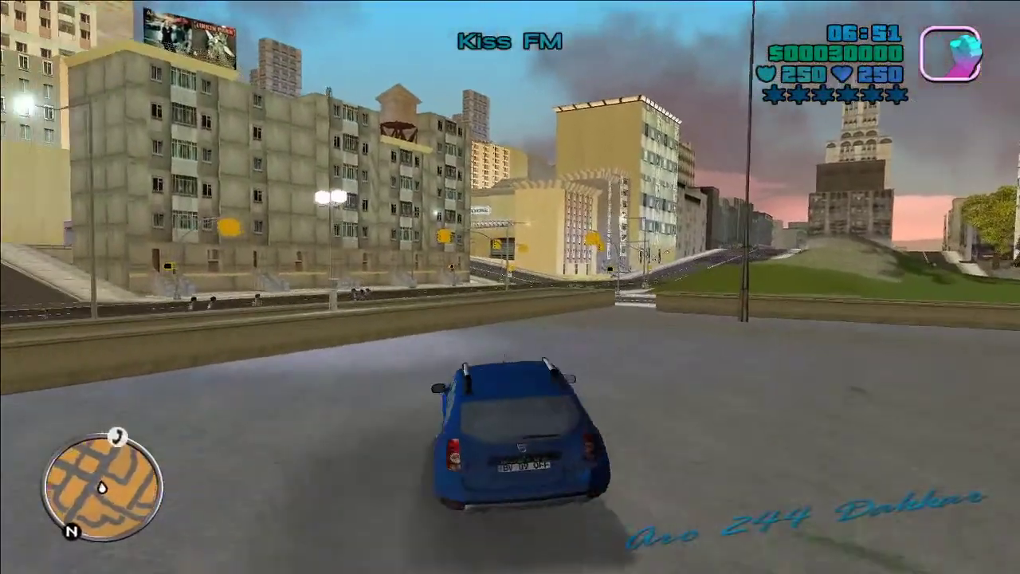
pyautogui.press('w')
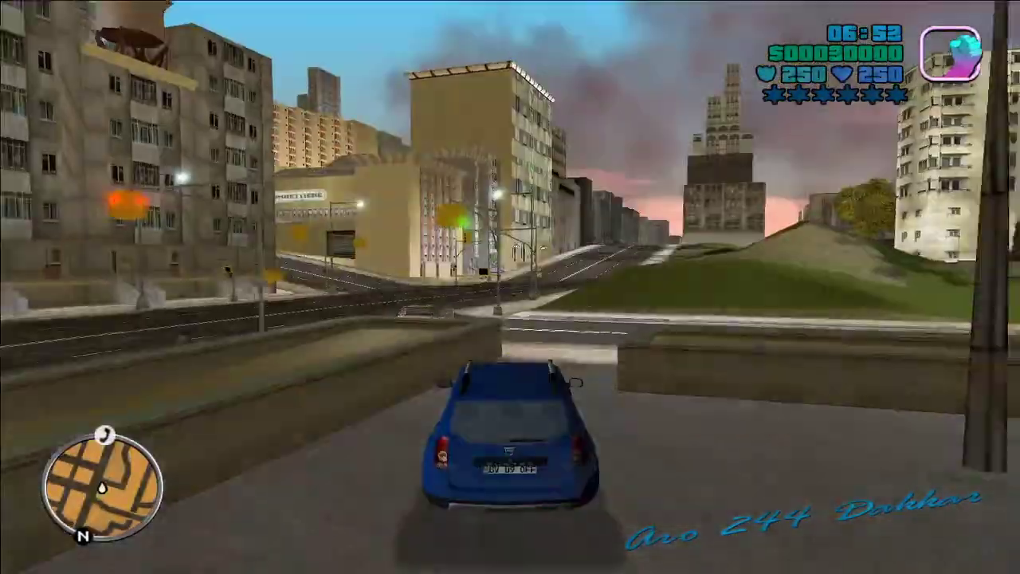
pyautogui.press('w')
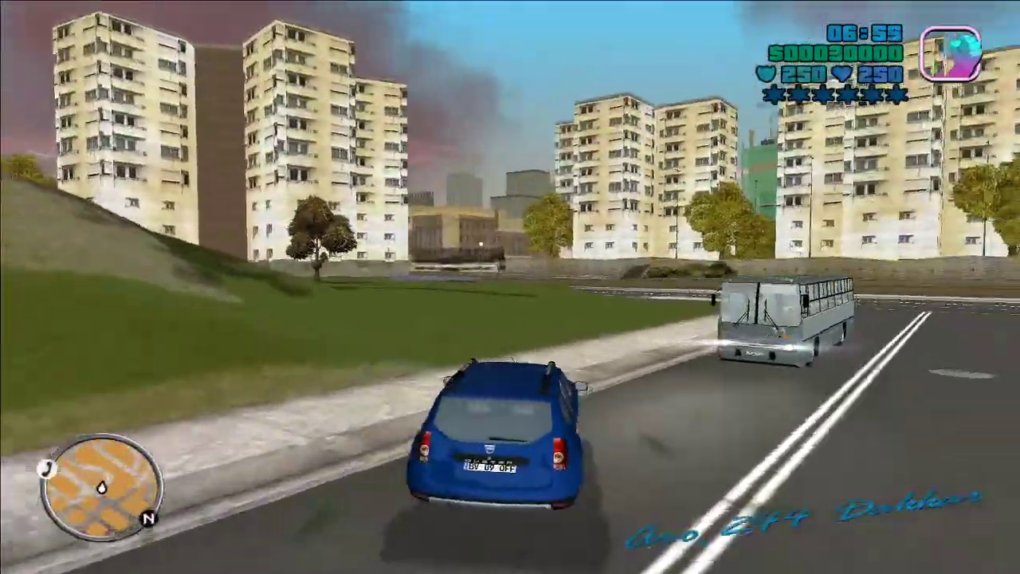
pyautogui.press('w')
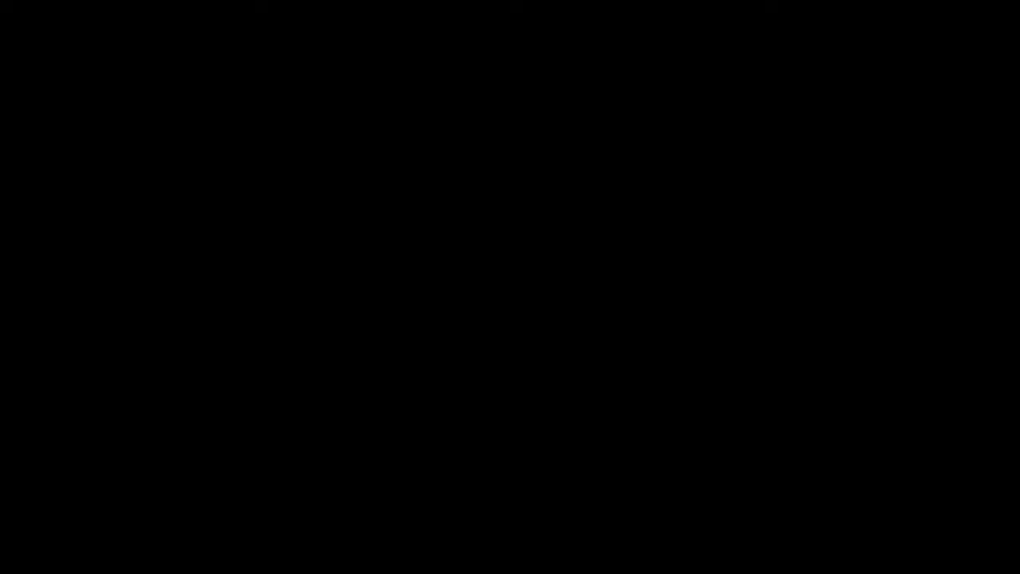
pyautogui.hotkey('alt', 'Tab')
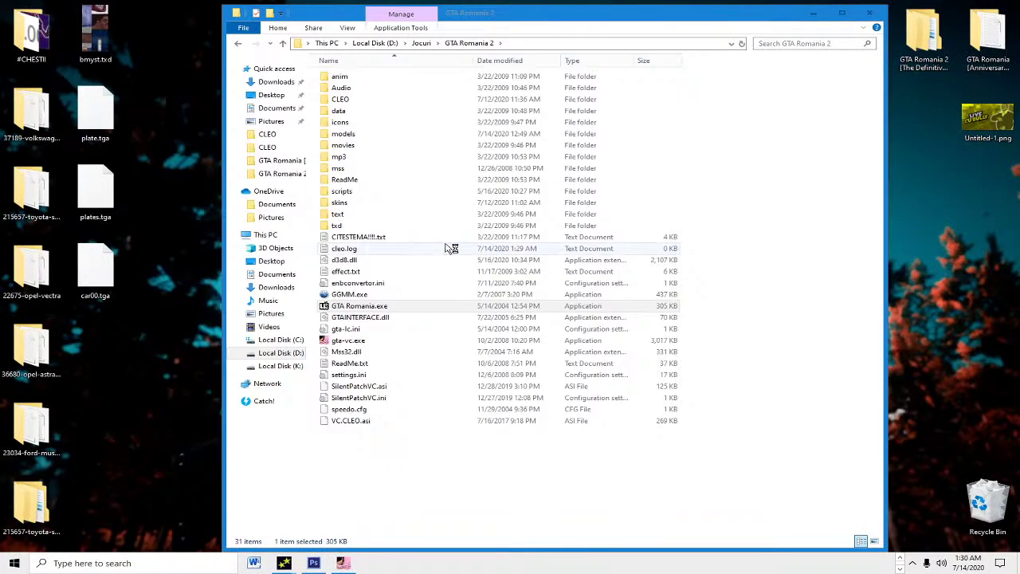
# Step: Launch GGMM.exe from the GTA Romania 2 folder and dismiss the startup error
pyautogui.click(431, 295)
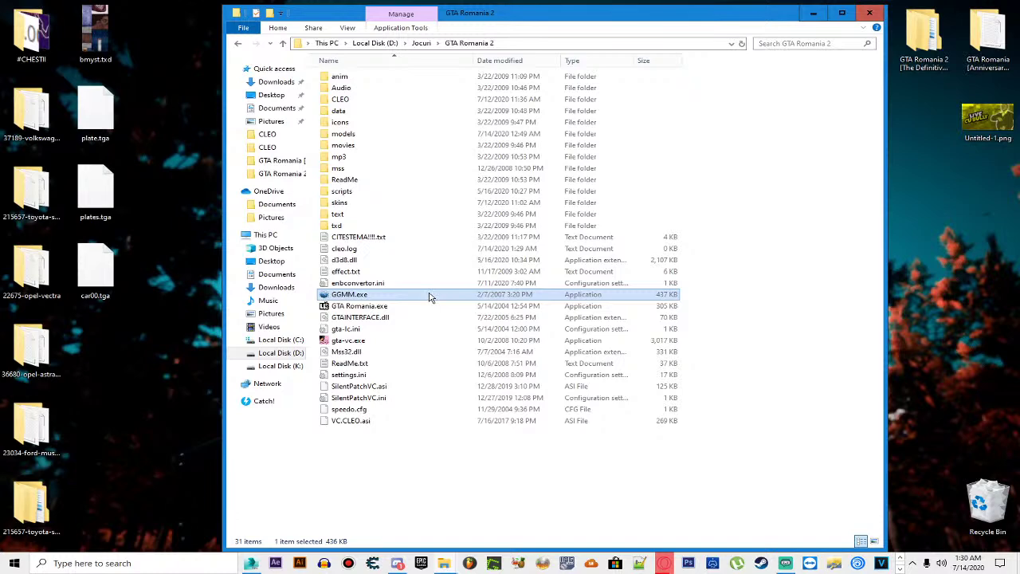
pyautogui.doubleClick(428, 296)
pyautogui.click(689, 259)
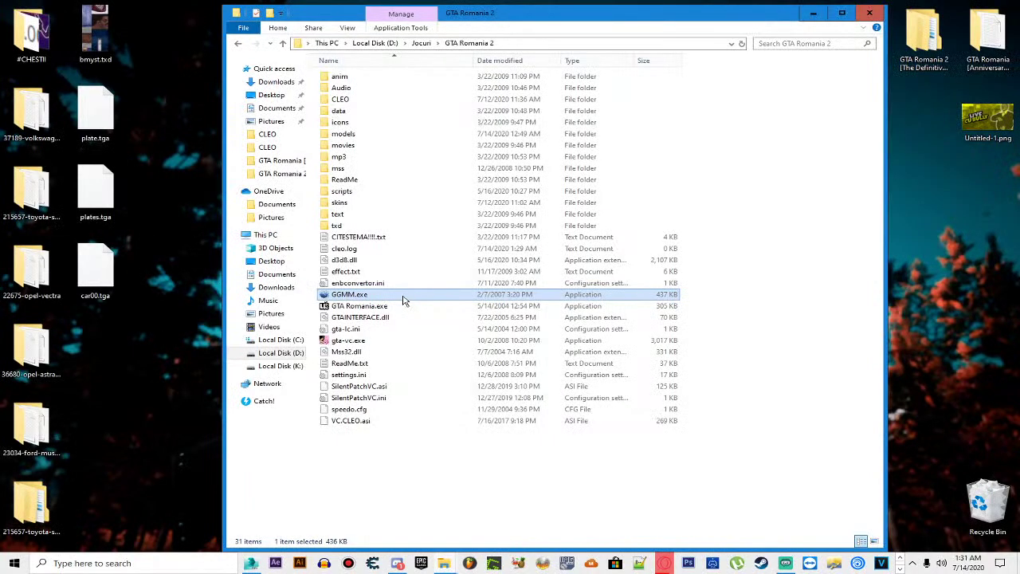
# Step: Preview the Stretch (139) limo and rotate it to see its grille and plate
pyautogui.click(354, 320)
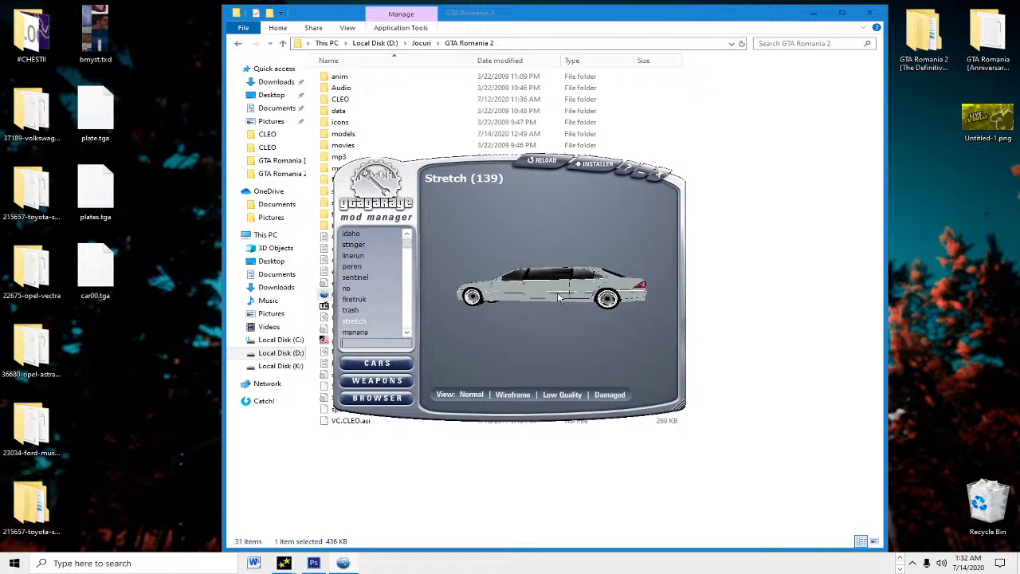
pyautogui.moveTo(553, 297); pyautogui.dragTo(538, 293)
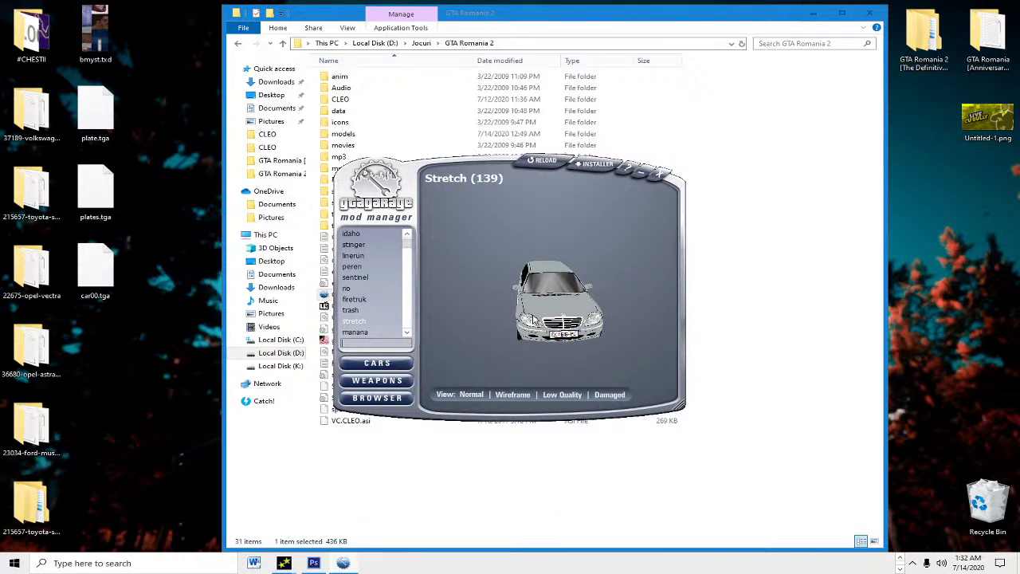
pyautogui.moveTo(533, 319); pyautogui.dragTo(562, 315)
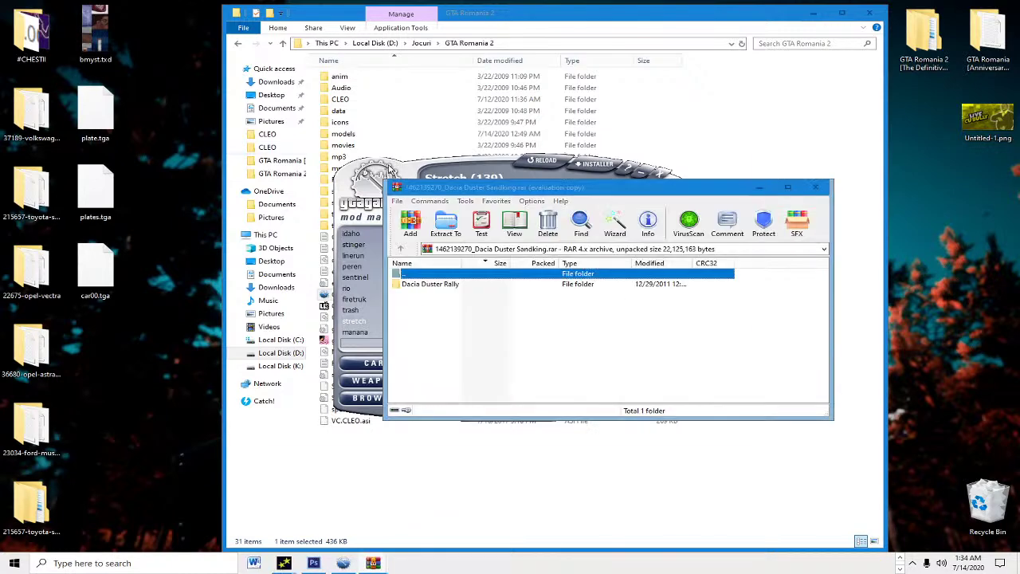
# Step: Dismiss WinRAR's notice and browse Dacia Duster Rally > INTERNATIONAL > Wheels subfolders
pyautogui.click(743, 108)
pyautogui.doubleClick(443, 285)
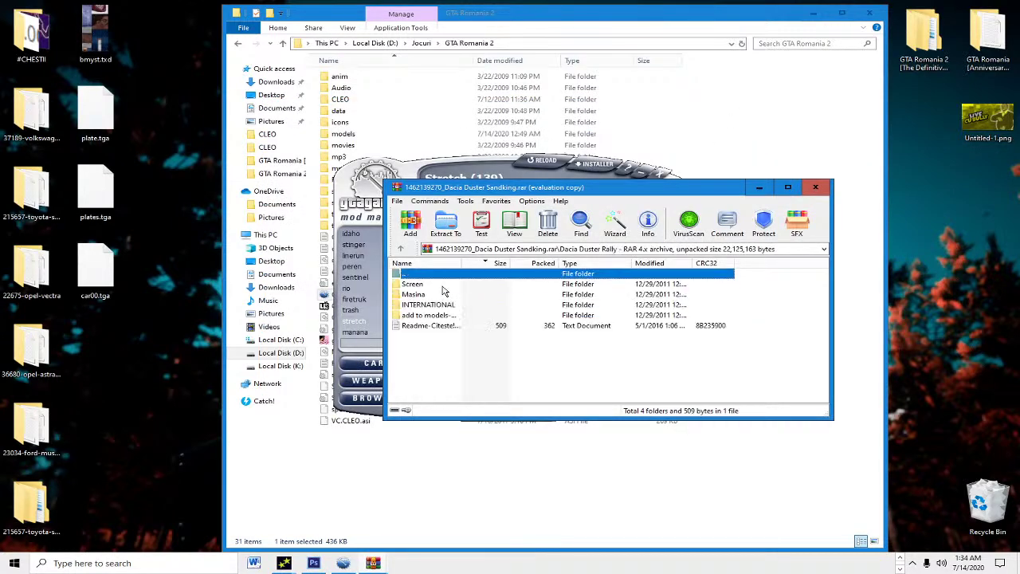
pyautogui.click(431, 306)
pyautogui.doubleClick(431, 306)
pyautogui.doubleClick(439, 285)
pyautogui.doubleClick(440, 284)
pyautogui.doubleClick(442, 285)
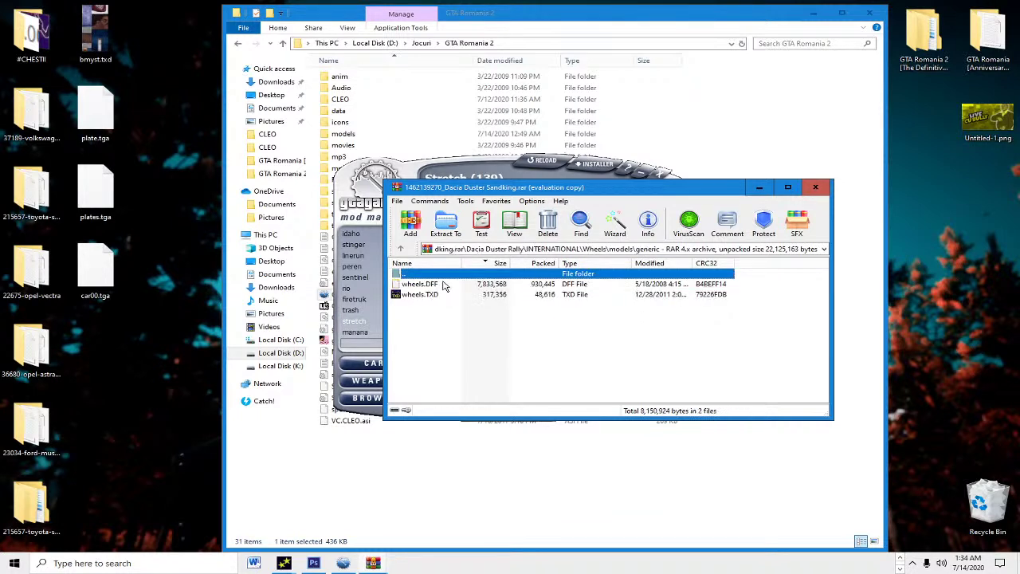
pyautogui.doubleClick(444, 277)
pyautogui.doubleClick(444, 277)
pyautogui.doubleClick(443, 277)
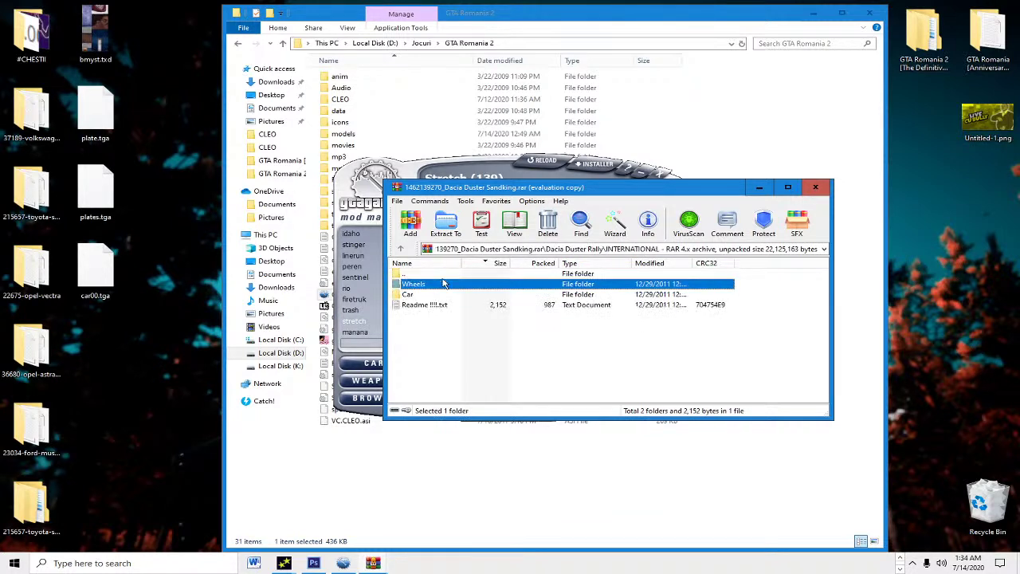
# Step: Check the Car folder's sandking files, then open the INTERNATIONAL Readme !!!!.txt
pyautogui.doubleClick(443, 286)
pyautogui.click(437, 284)
pyautogui.doubleClick(443, 276)
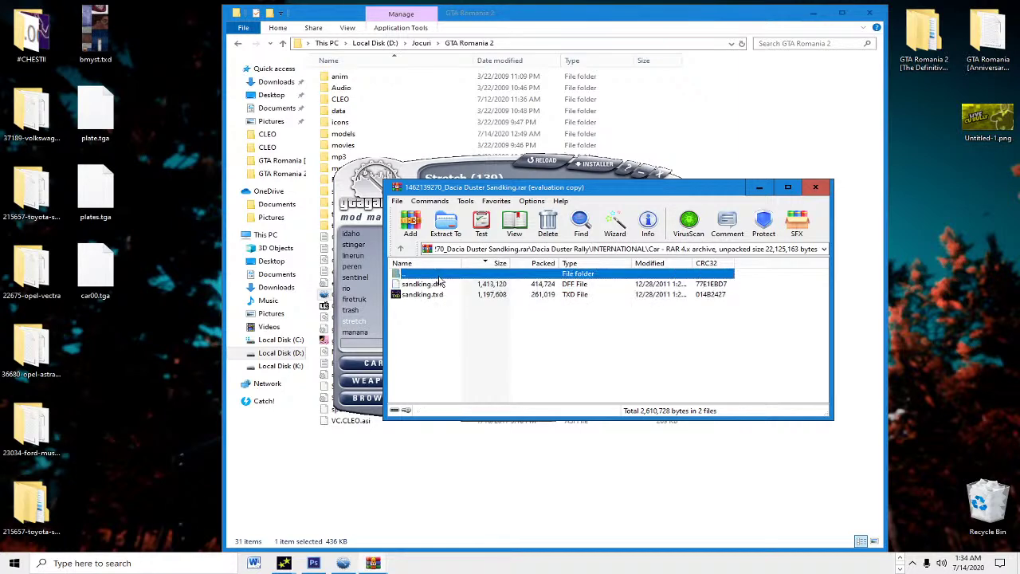
pyautogui.click(437, 305)
pyautogui.doubleClick(437, 307)
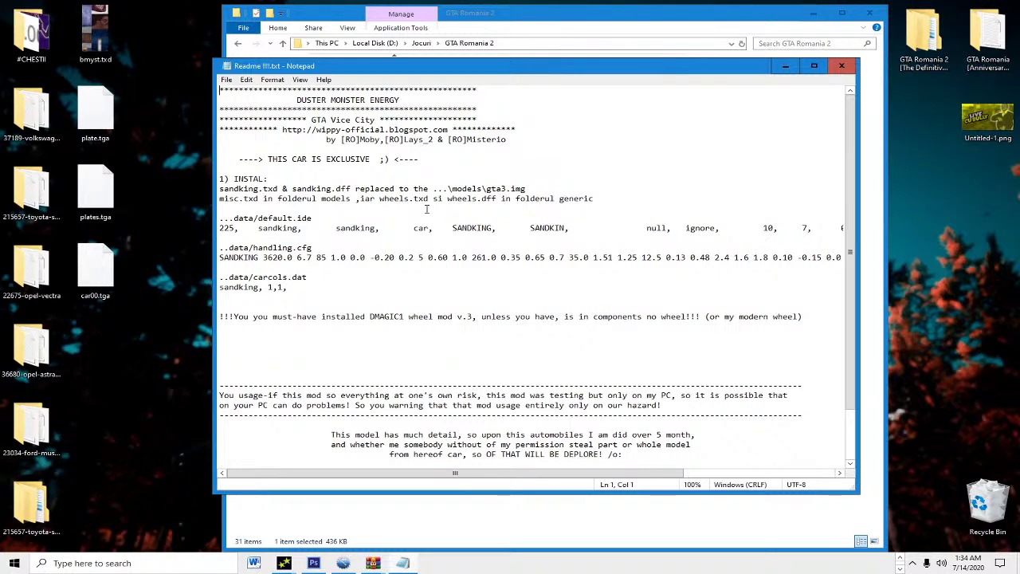
pyautogui.scroll(-2, 426, 209)
pyautogui.scroll(2, 426, 209)
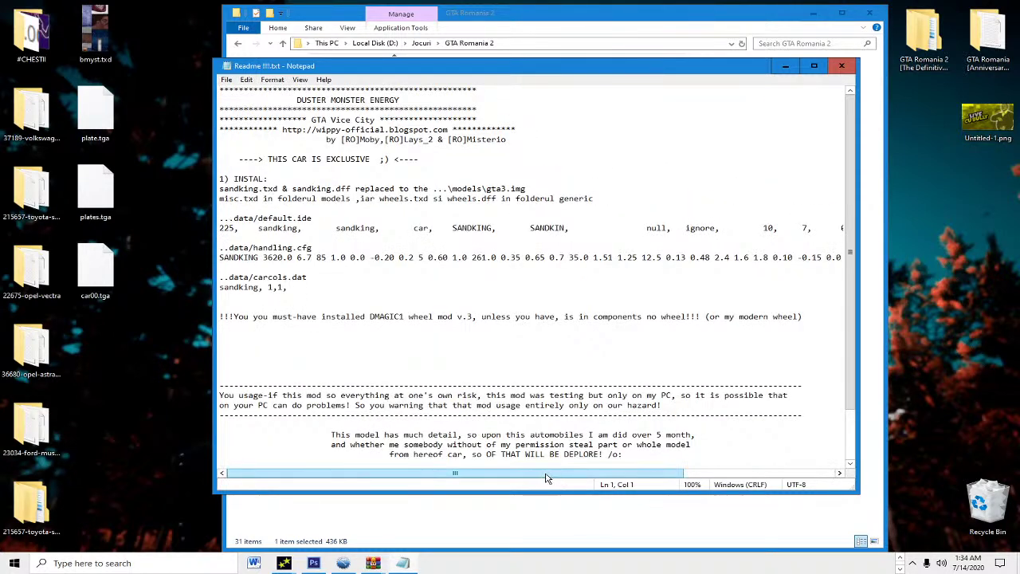
pyautogui.moveTo(433, 474); pyautogui.dragTo(390, 473)
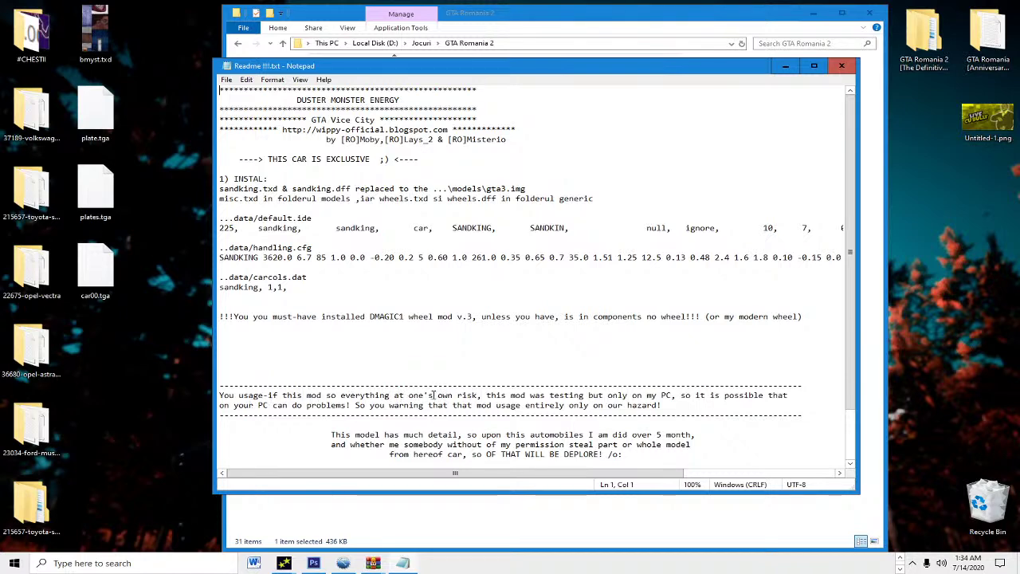
# Step: Close the readme, browse the archive folders and view the duster.jpg screenshot
pyautogui.click(841, 66)
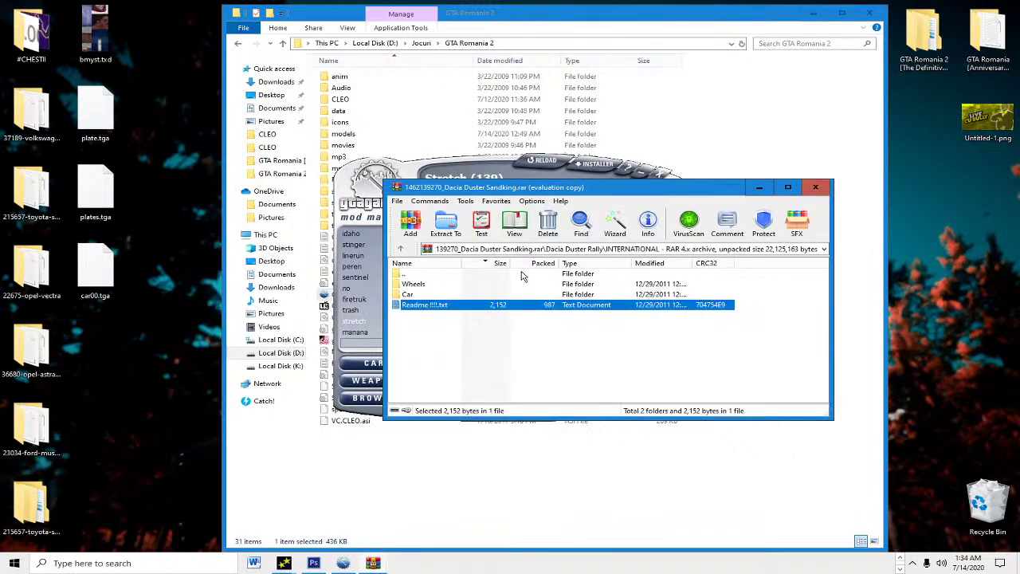
pyautogui.doubleClick(434, 315)
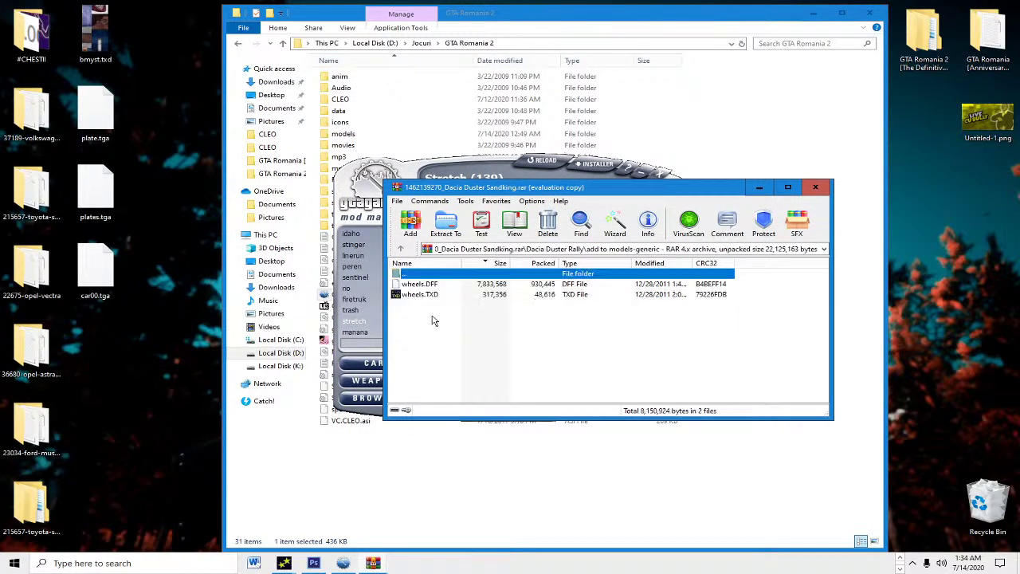
pyautogui.doubleClick(441, 277)
pyautogui.doubleClick(436, 295)
pyautogui.doubleClick(435, 274)
pyautogui.doubleClick(435, 284)
pyautogui.press('Down')
pyautogui.press('Down')
pyautogui.press('Down')
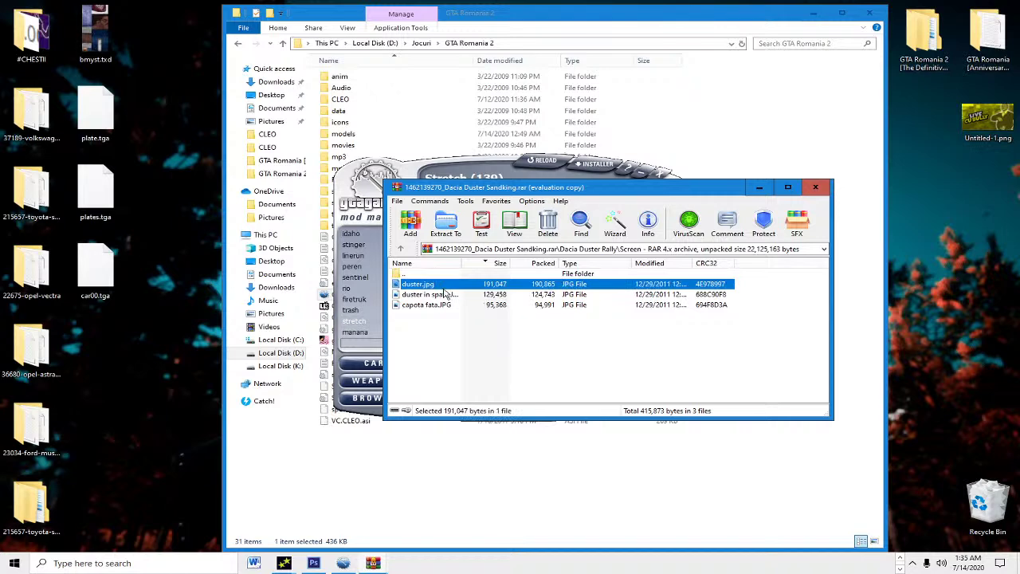
pyautogui.doubleClick(446, 286)
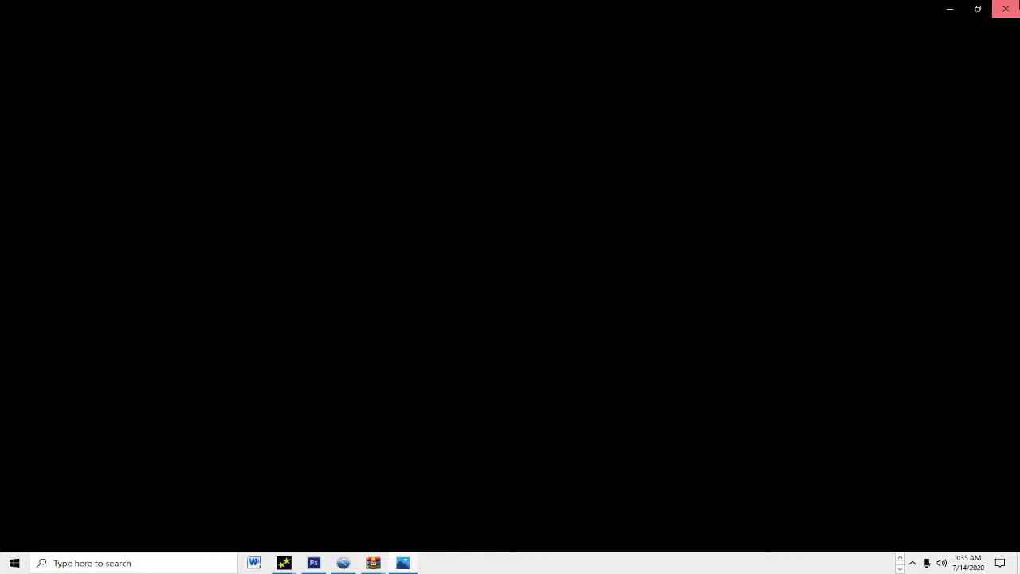
pyautogui.click(1006, 9)
# Step: Move sandking.dff and sandking.txd from Masina to the desktop, replacing copies, and open sandking.txd
pyautogui.doubleClick(408, 275)
pyautogui.doubleClick(433, 300)
pyautogui.click(444, 287)
pyautogui.doubleClick(429, 275)
pyautogui.doubleClick(419, 295)
pyautogui.click(431, 296)
pyautogui.moveTo(471, 327); pyautogui.dragTo(188, 311)
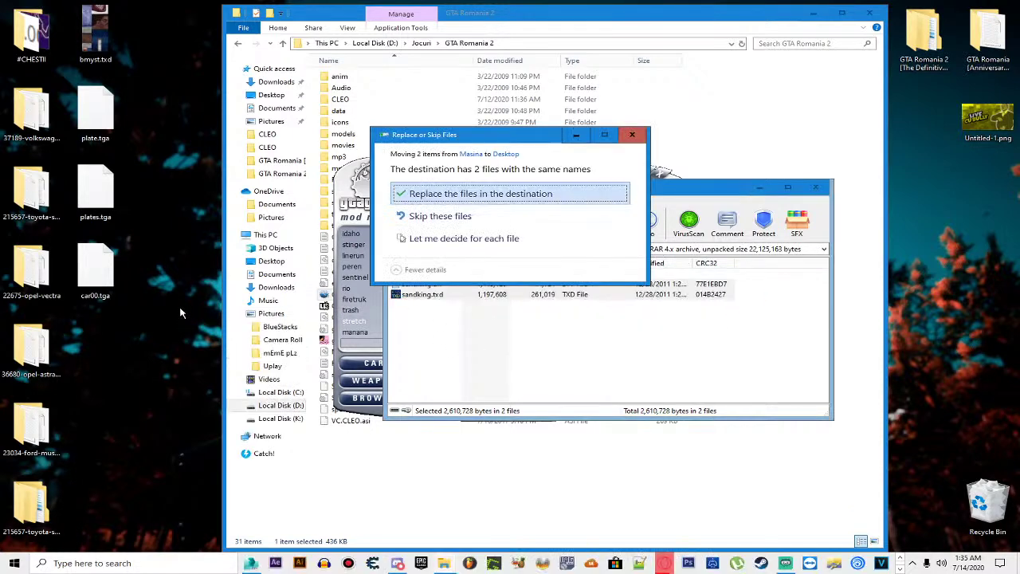
pyautogui.click(454, 193)
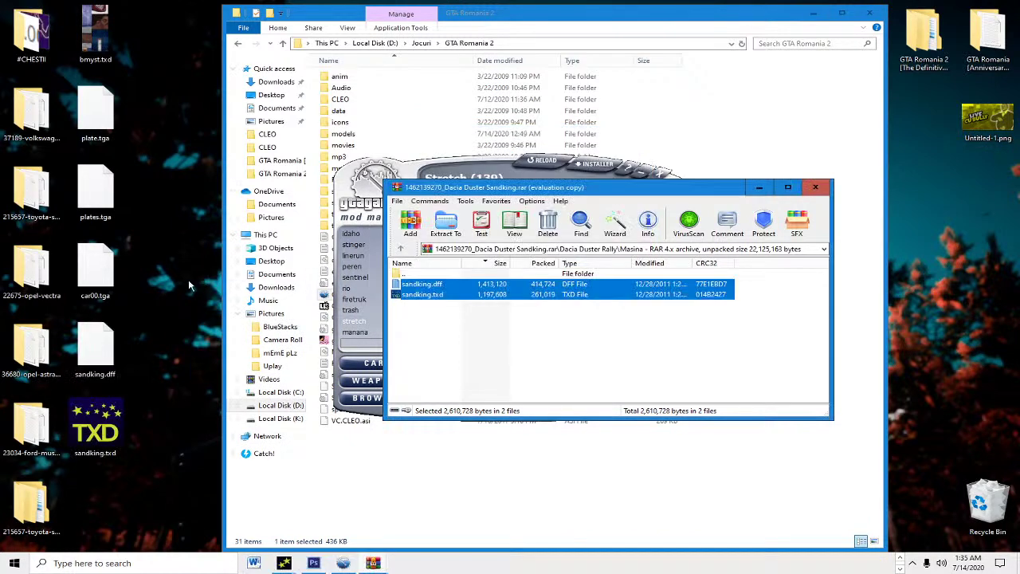
pyautogui.doubleClick(80, 442)
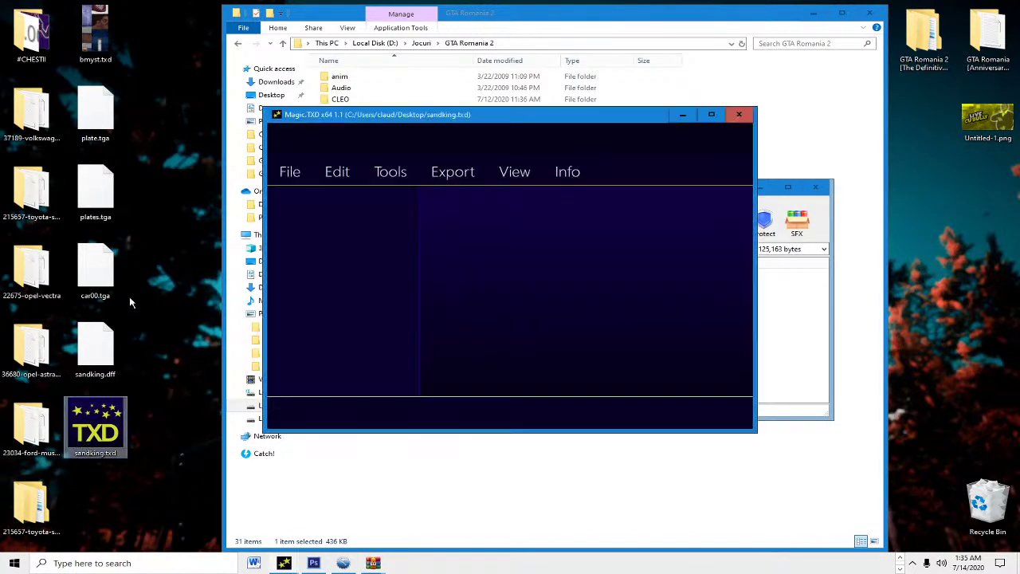
# Step: Maximize Magic.TXD and preview dduster_interior, dduster_misc, dduster_rim, vehicleenvmap128 and dduster_bottom
pyautogui.click(710, 114)
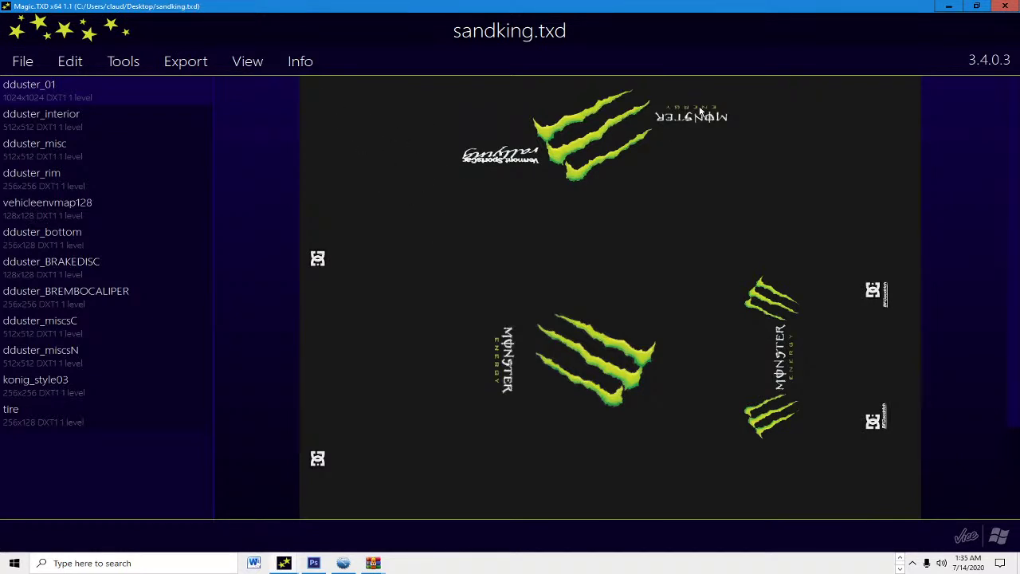
pyautogui.click(80, 125)
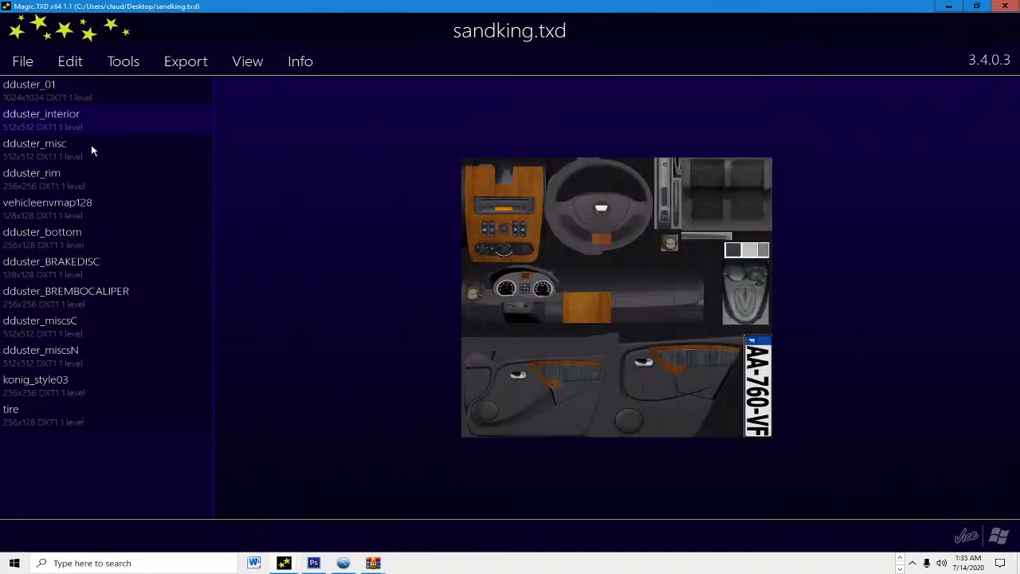
pyautogui.click(92, 146)
pyautogui.click(105, 127)
pyautogui.click(97, 155)
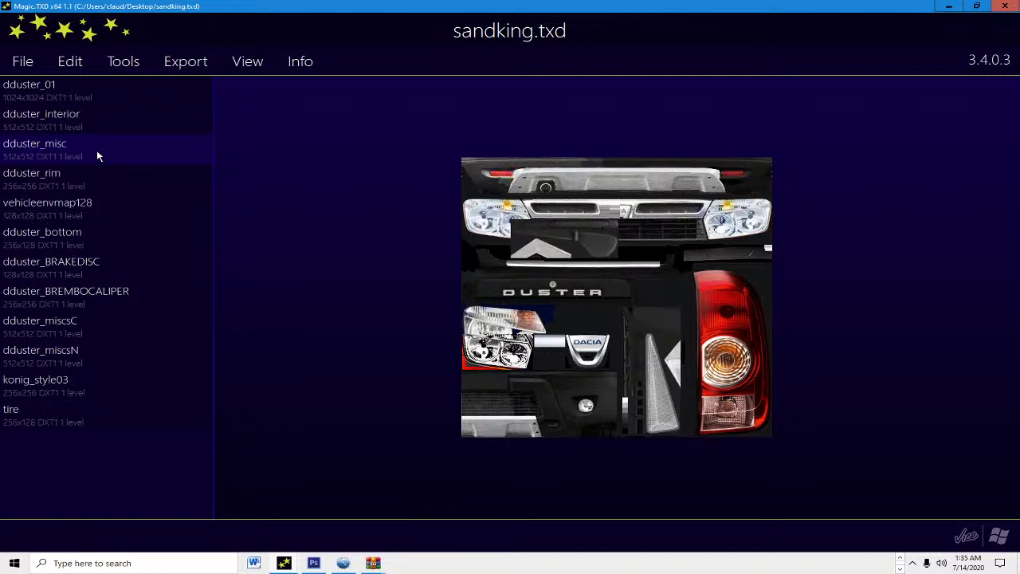
pyautogui.click(121, 187)
pyautogui.click(131, 204)
pyautogui.click(120, 233)
# Step: Preview the brake disc, caliper, miscsC/N, konig_style03 and tire textures, then close Magic.TXD and WinRAR
pyautogui.click(135, 264)
pyautogui.click(143, 297)
pyautogui.click(140, 328)
pyautogui.click(142, 355)
pyautogui.click(141, 391)
pyautogui.click(141, 414)
pyautogui.click(124, 315)
pyautogui.click(119, 234)
pyautogui.click(1005, 6)
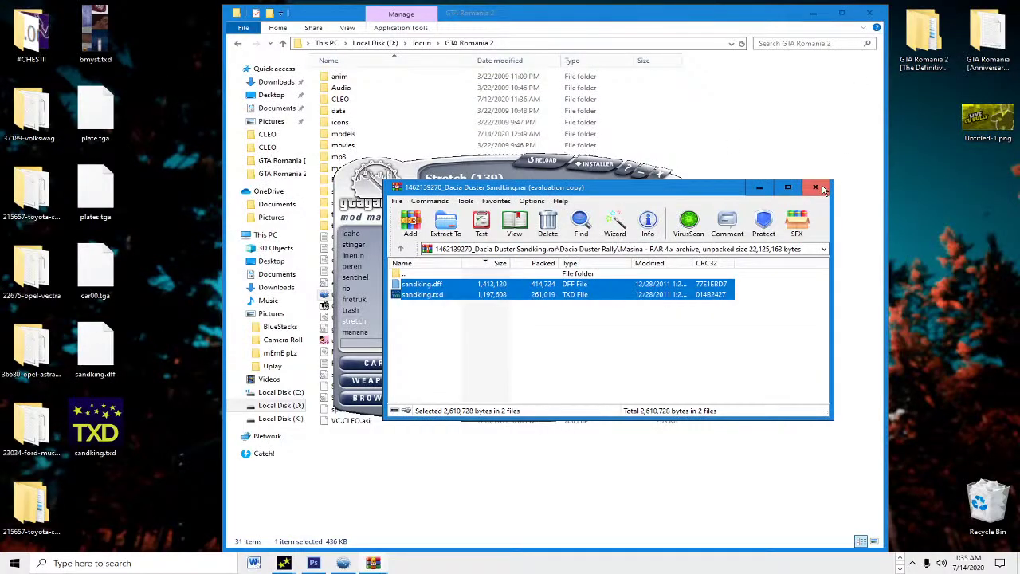
pyautogui.click(817, 188)
# Step: Search GGMM's car list for sandking, select Sandking (225) and open its car mod installer
pyautogui.write('sanchez')
pyautogui.write('n')
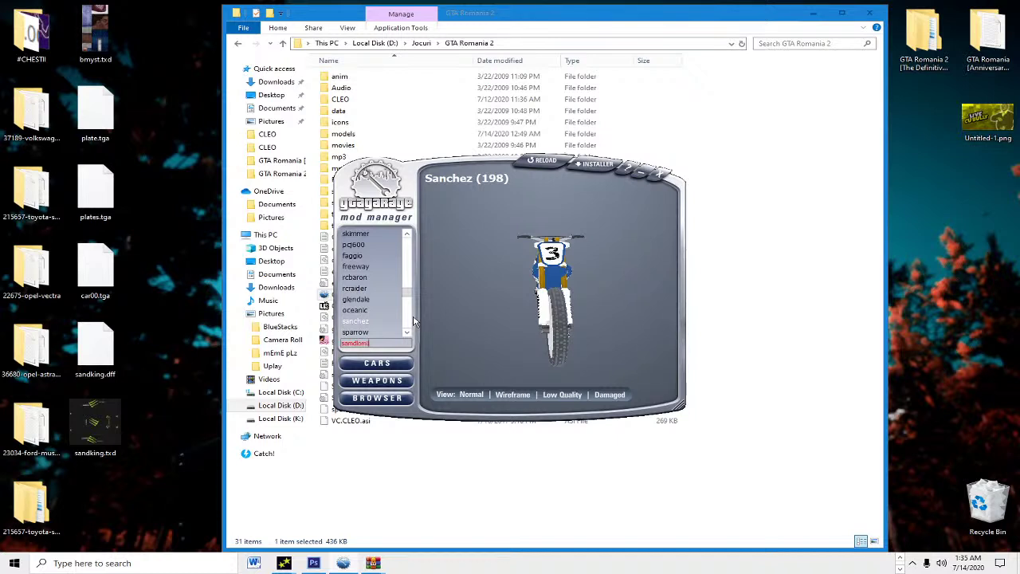
pyautogui.press('BackSpace')
pyautogui.press('BackSpace')
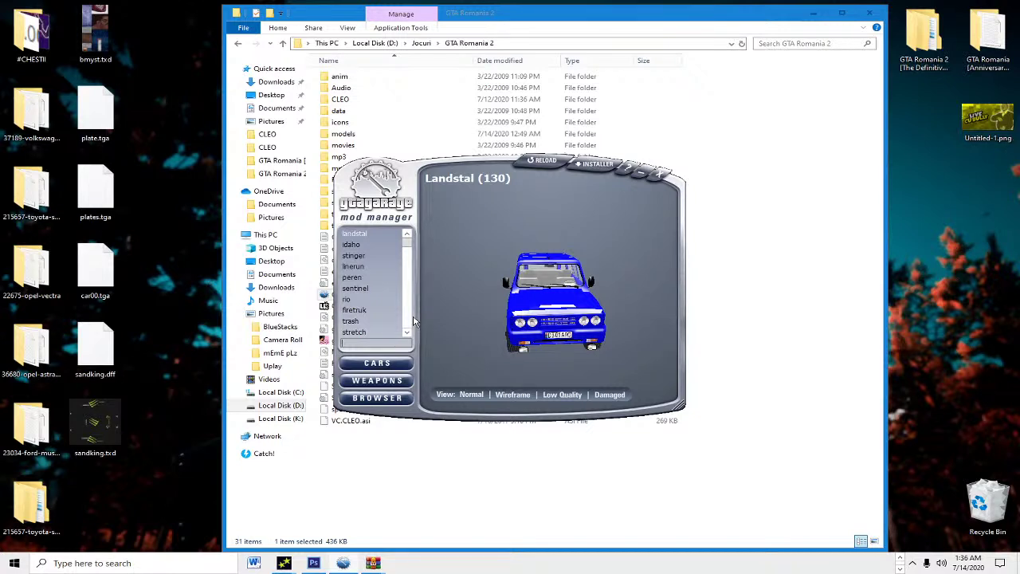
pyautogui.write('sandking')
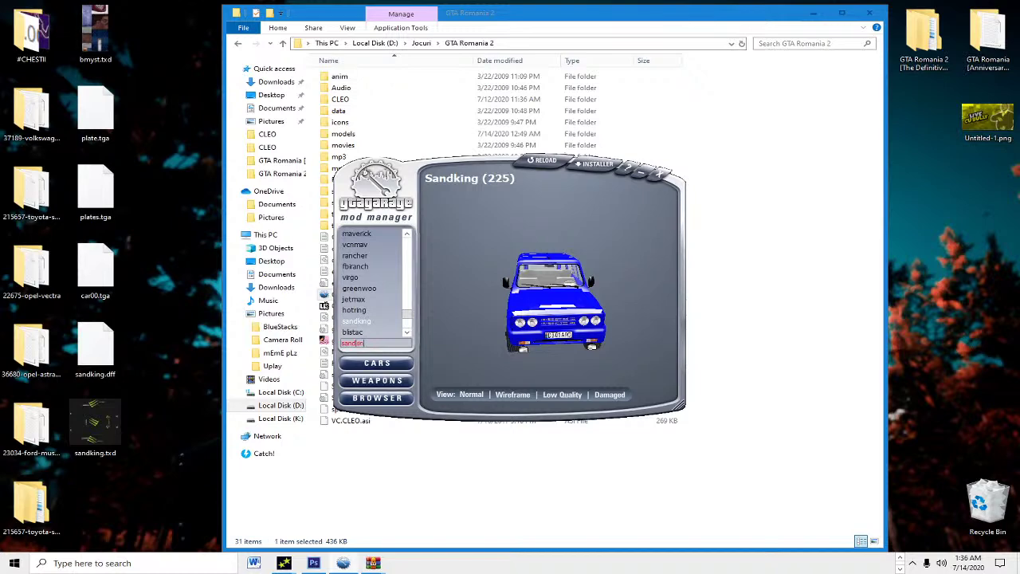
pyautogui.click(612, 171)
pyautogui.click(599, 164)
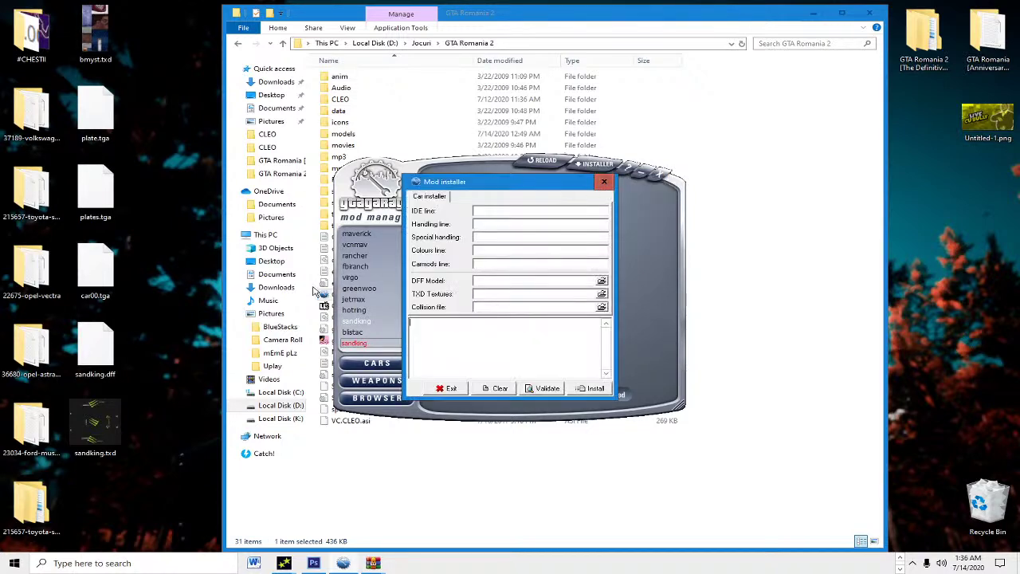
# Step: Drag sandking.dff and sandking.txd into the DFF Model and TXD Textures fields and install them
pyautogui.moveTo(500, 191); pyautogui.dragTo(708, 254)
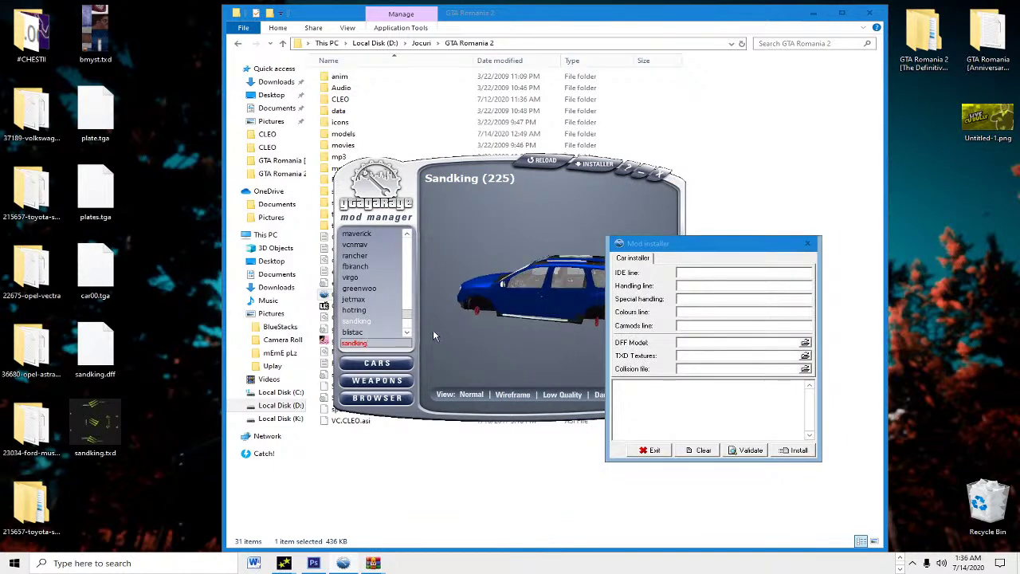
pyautogui.moveTo(503, 333); pyautogui.dragTo(486, 329)
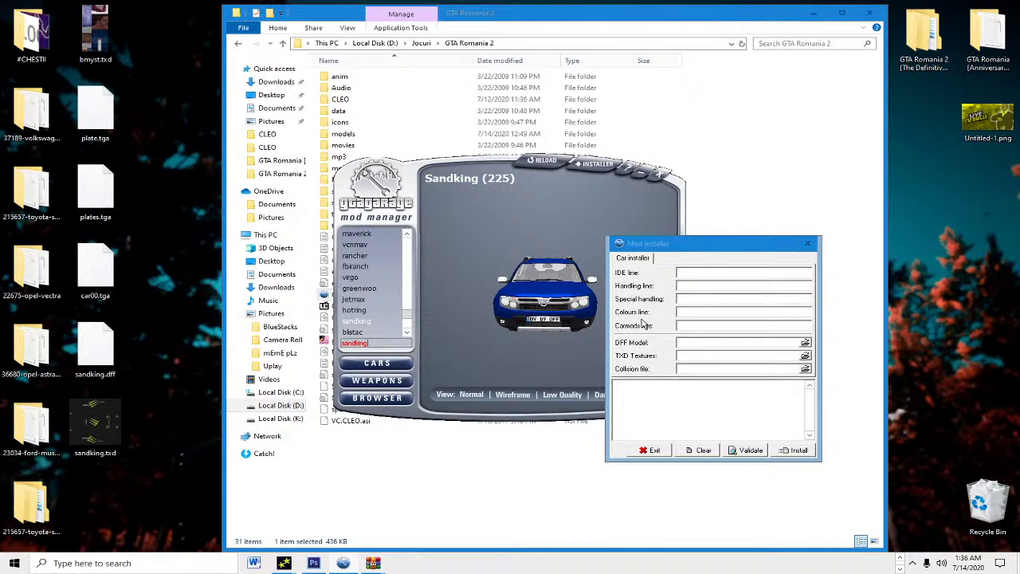
pyautogui.click(695, 314)
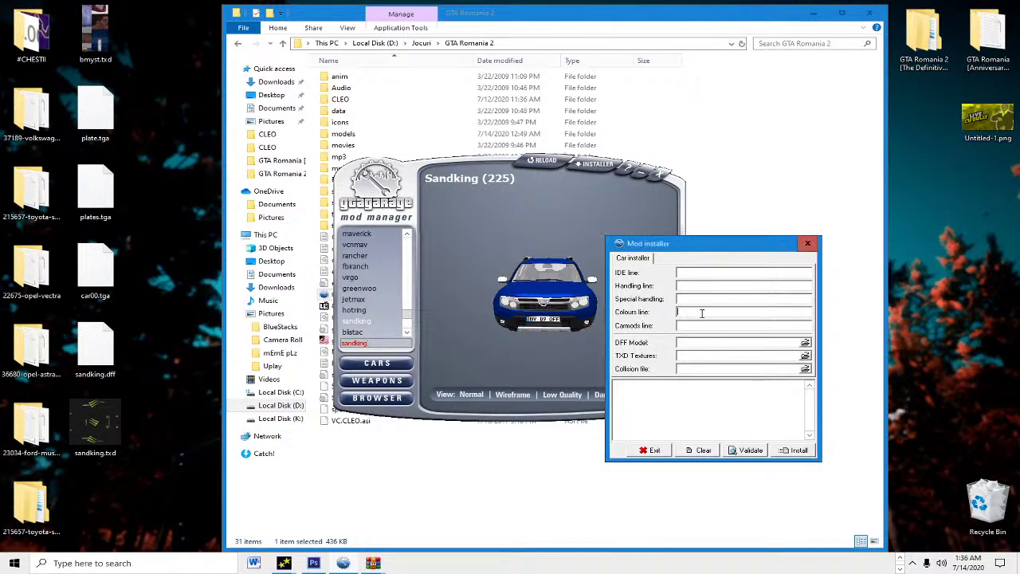
pyautogui.click(156, 345)
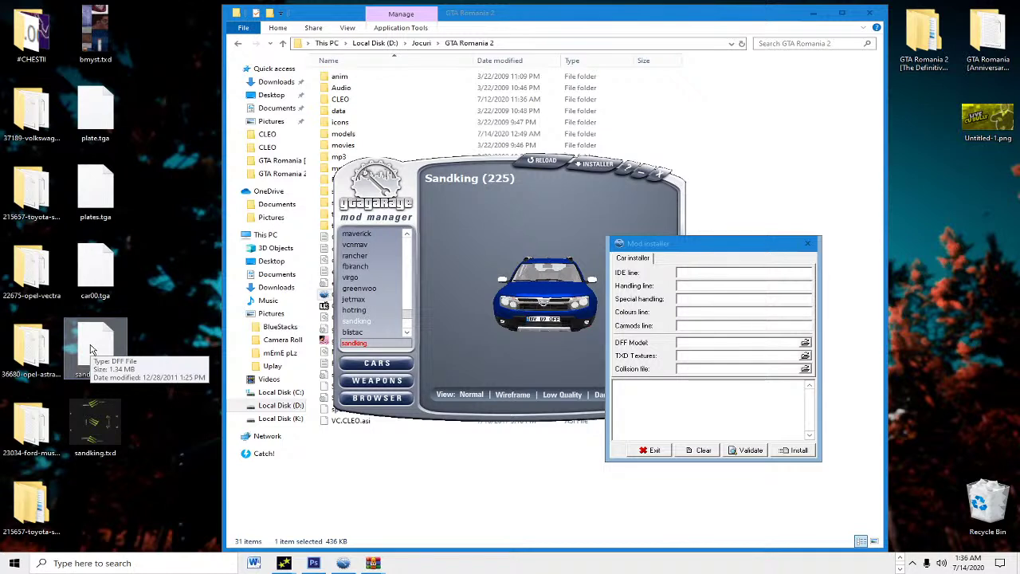
pyautogui.moveTo(90, 348); pyautogui.dragTo(692, 343)
pyautogui.moveTo(101, 420); pyautogui.dragTo(690, 362)
pyautogui.click(793, 451)
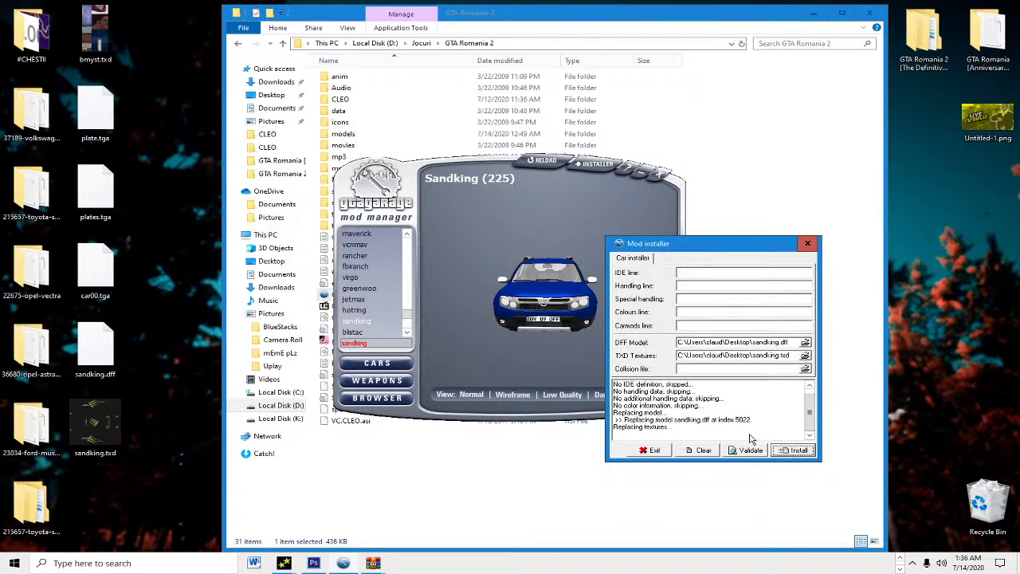
# Step: Inspect the new black Monster Energy Duster from several angles and close the installer
pyautogui.moveTo(673, 243); pyautogui.dragTo(958, 308)
pyautogui.moveTo(653, 315); pyautogui.dragTo(592, 255)
pyautogui.moveTo(949, 311); pyautogui.dragTo(459, 277)
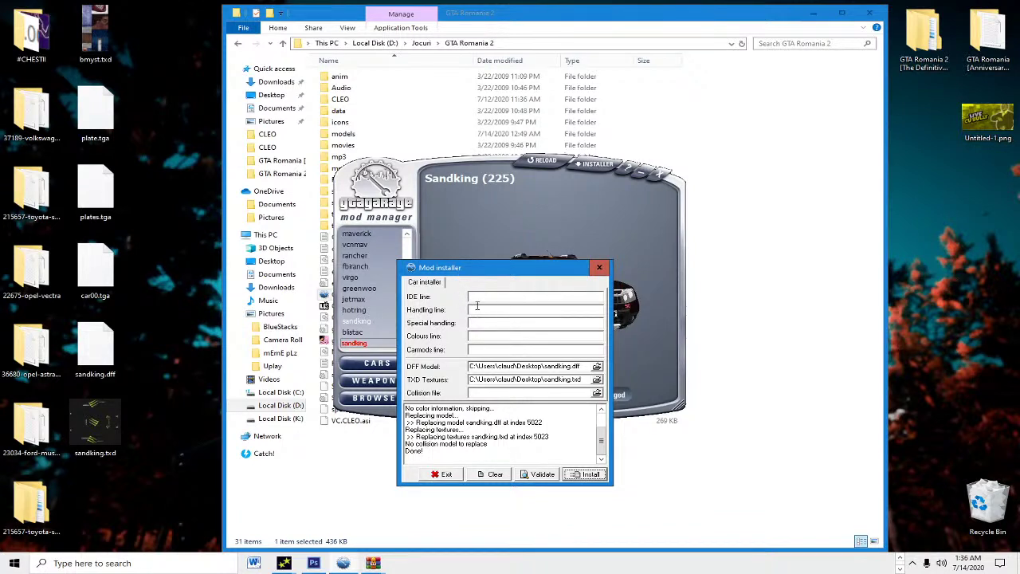
pyautogui.rightClick(594, 267)
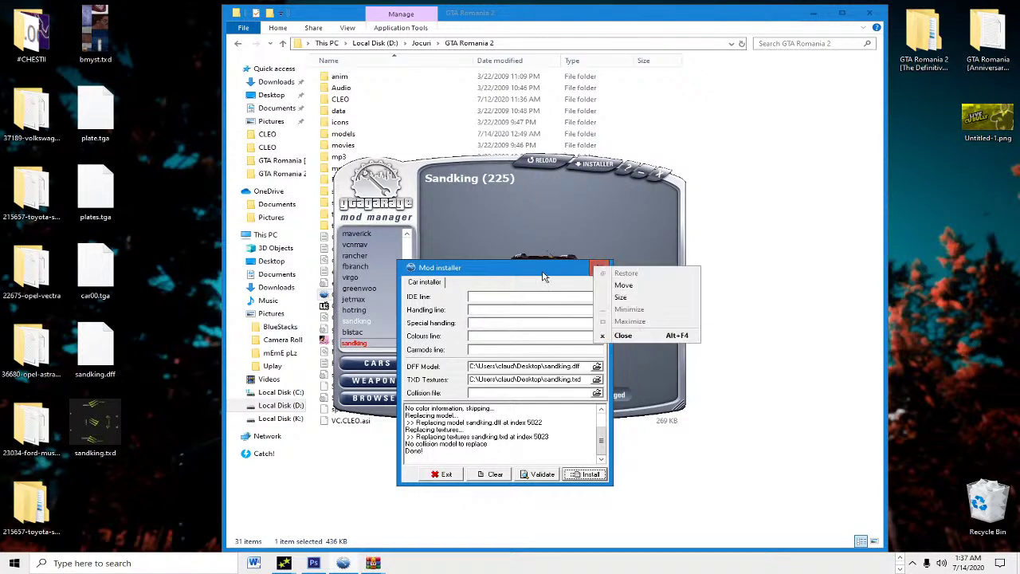
pyautogui.click(483, 278)
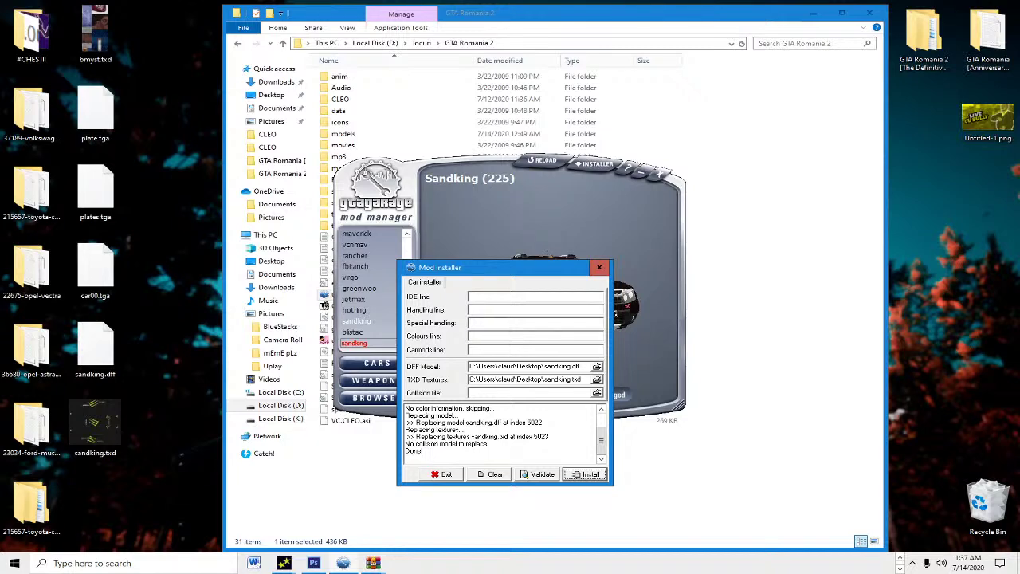
pyautogui.click(600, 267)
pyautogui.moveTo(544, 305); pyautogui.dragTo(351, 303)
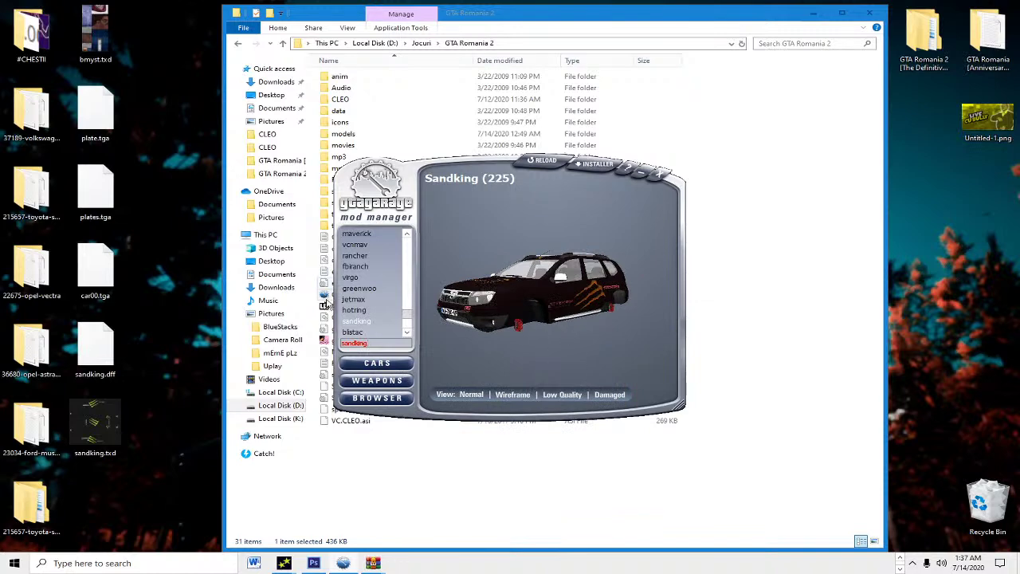
# Step: Close GGMM, open the data folder, and make a backup copy of default.ide
pyautogui.click(655, 175)
pyautogui.doubleClick(340, 111)
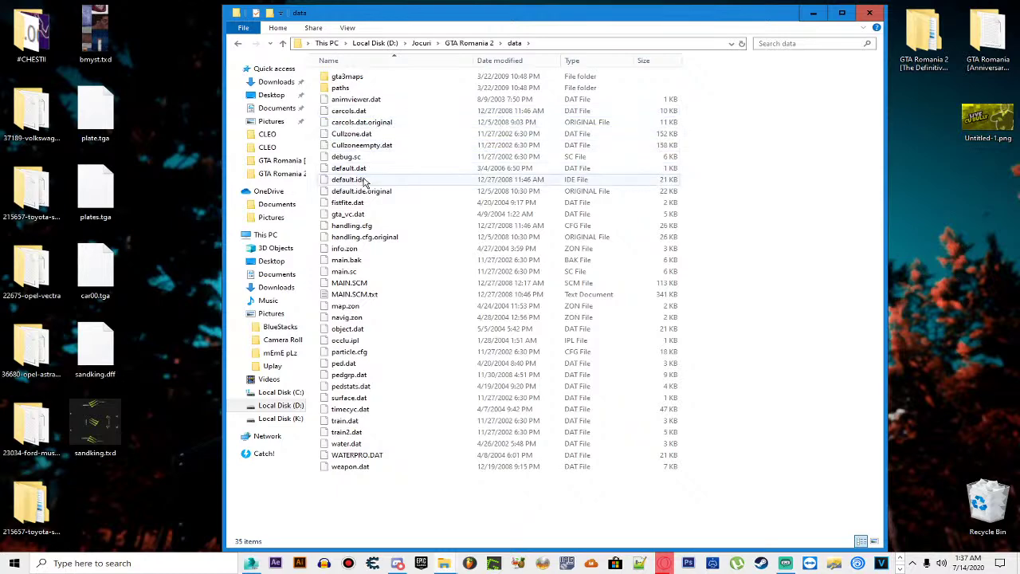
pyautogui.click(432, 179)
pyautogui.hotkey('ctrl', 'c')
pyautogui.hotkey('ctrl', 'v')
pyautogui.click(733, 215)
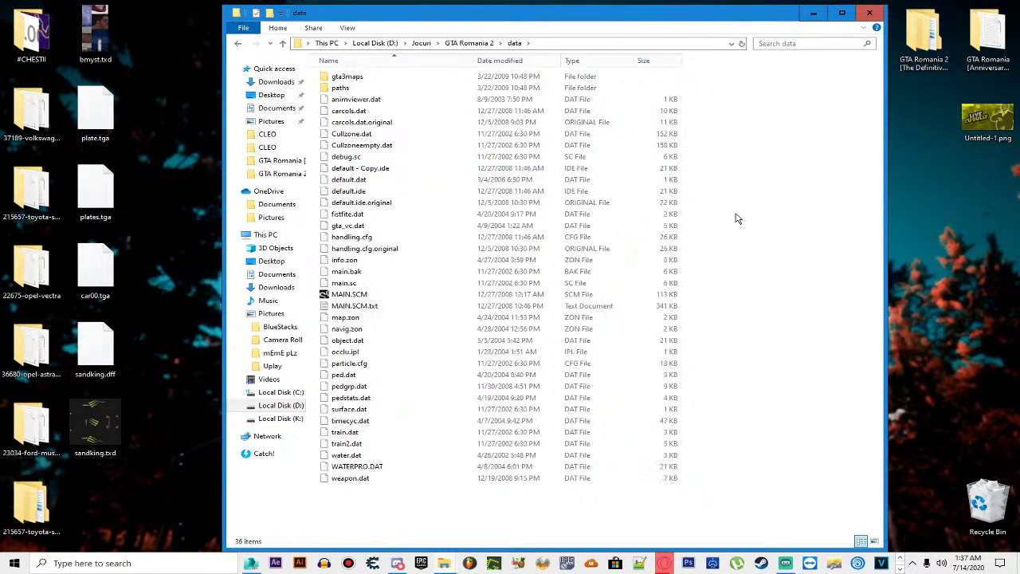
# Step: Make backup copies of carcols.dat, handling.cfg and default.dat
pyautogui.click(383, 113)
pyautogui.hotkey('ctrl', 'c')
pyautogui.hotkey('ctrl', 'v')
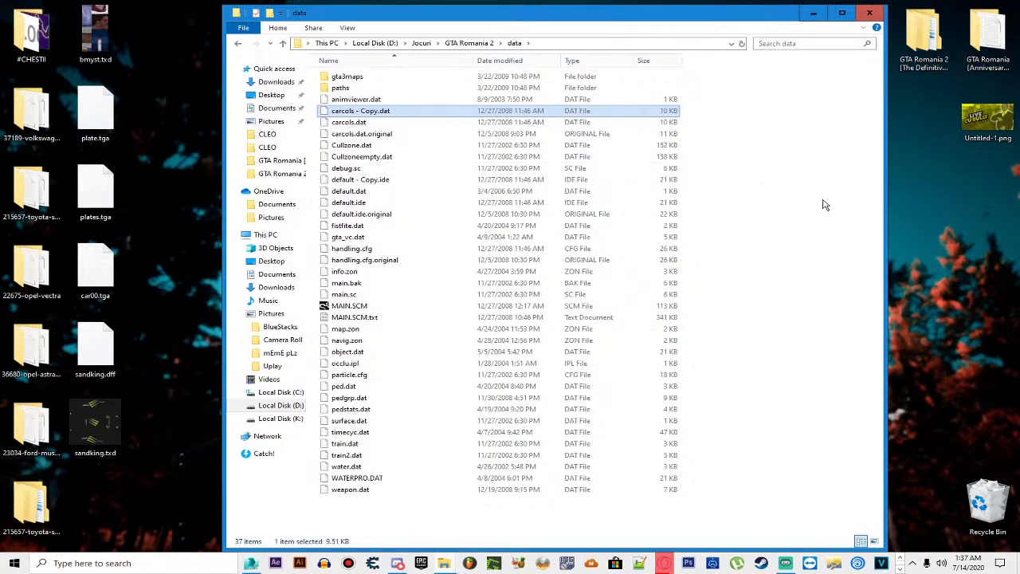
pyautogui.click(823, 200)
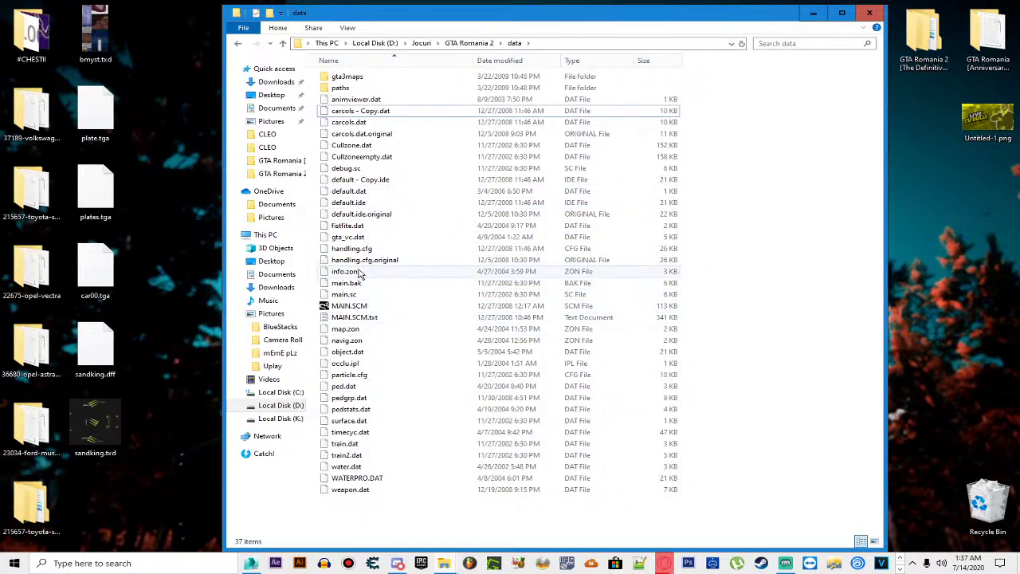
pyautogui.click(409, 248)
pyautogui.hotkey('ctrl', 'c')
pyautogui.hotkey('ctrl', 'v')
pyautogui.click(756, 255)
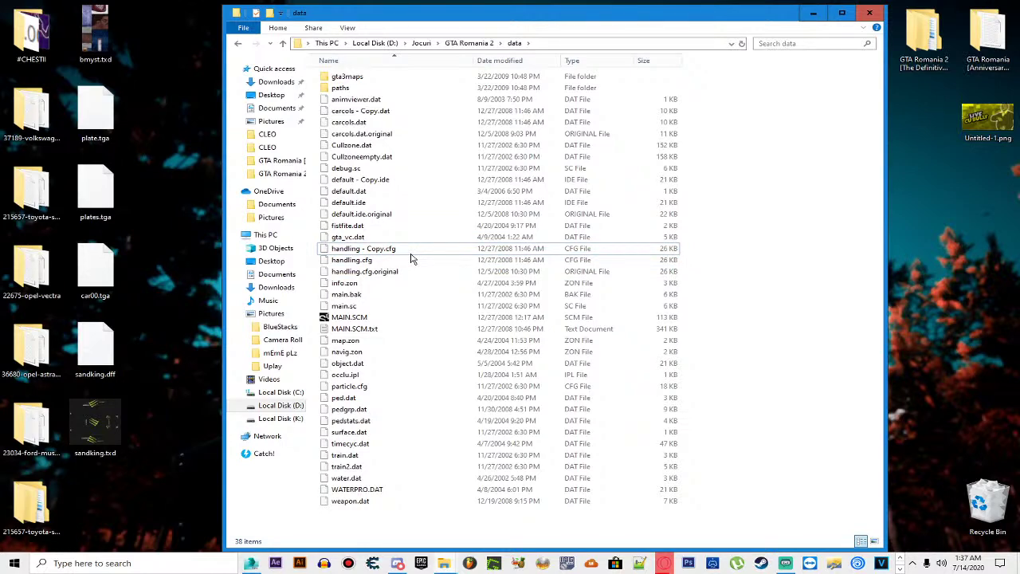
pyautogui.click(637, 191)
pyautogui.hotkey('ctrl', 'c')
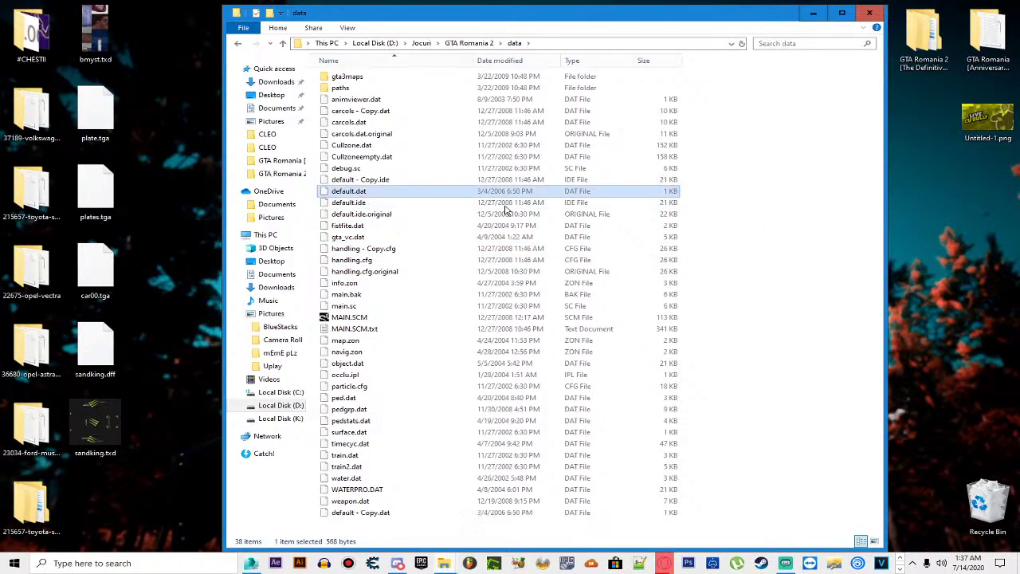
pyautogui.hotkey('ctrl', 'v')
pyautogui.click(683, 225)
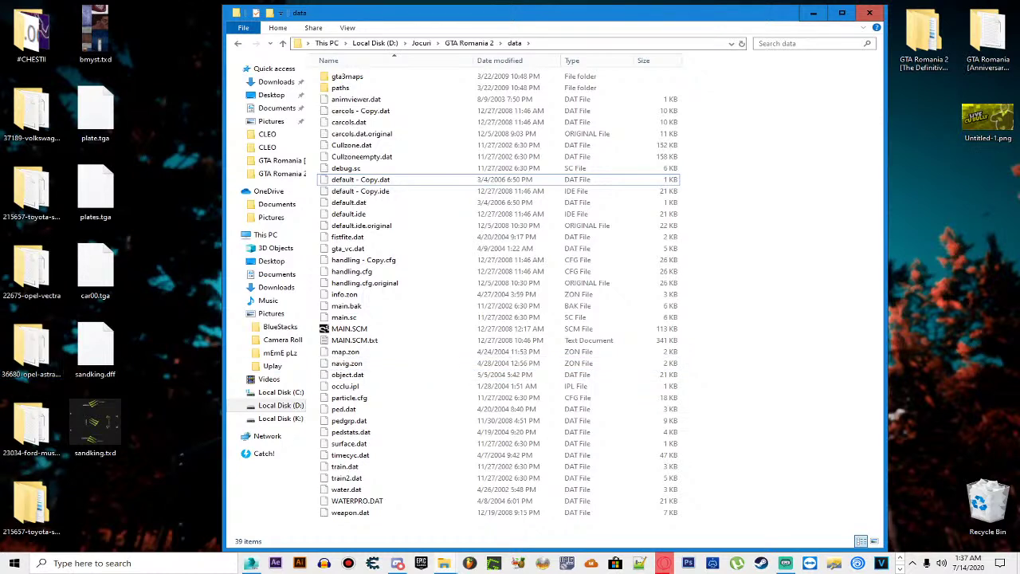
# Step: Bring up the 01 - Import to gta3.img folder, minimize it, and check the hidden tray icons
pyautogui.moveTo(458, 567)
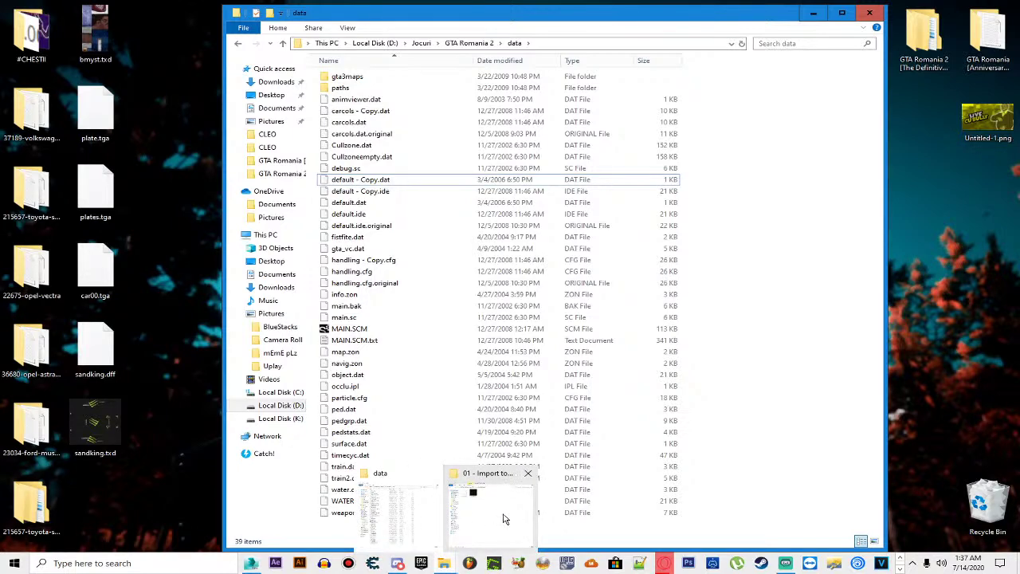
pyautogui.click(487, 510)
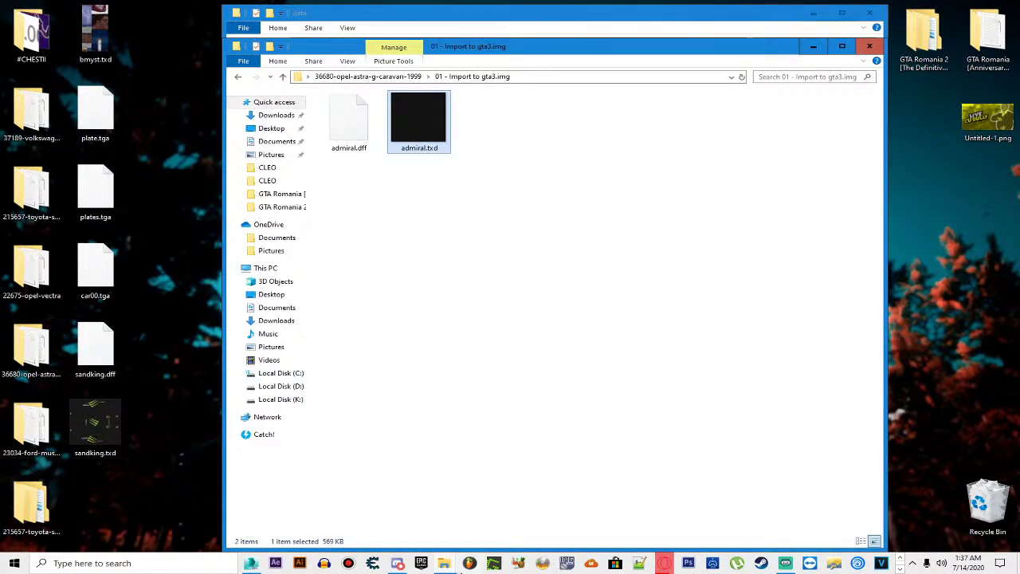
pyautogui.click(430, 566)
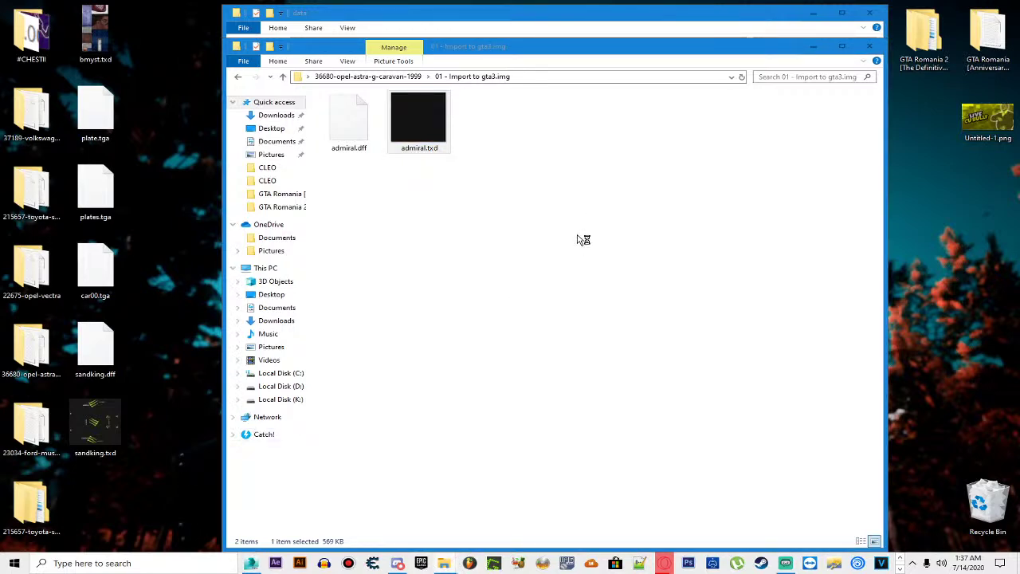
pyautogui.click(812, 46)
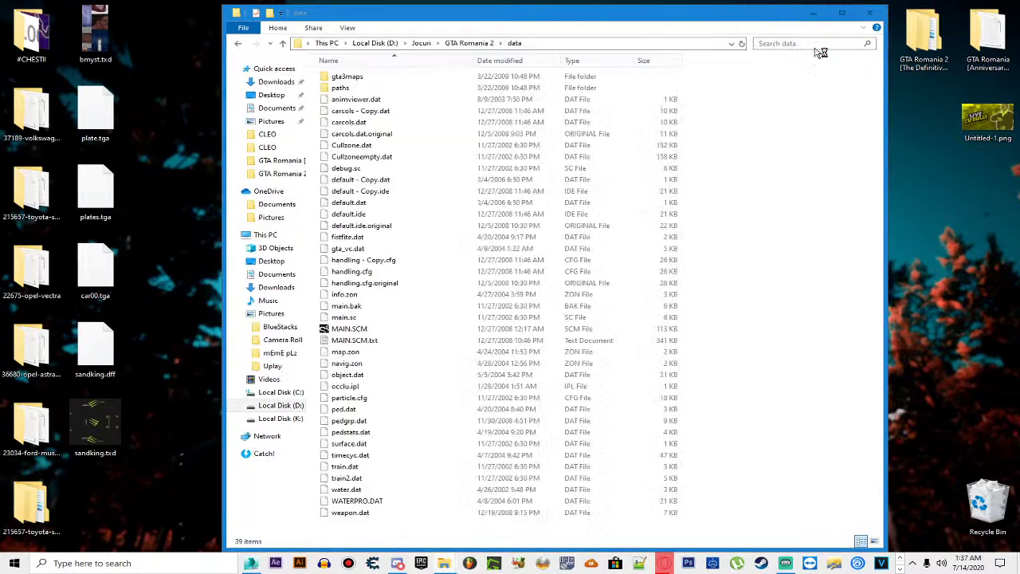
pyautogui.click(913, 564)
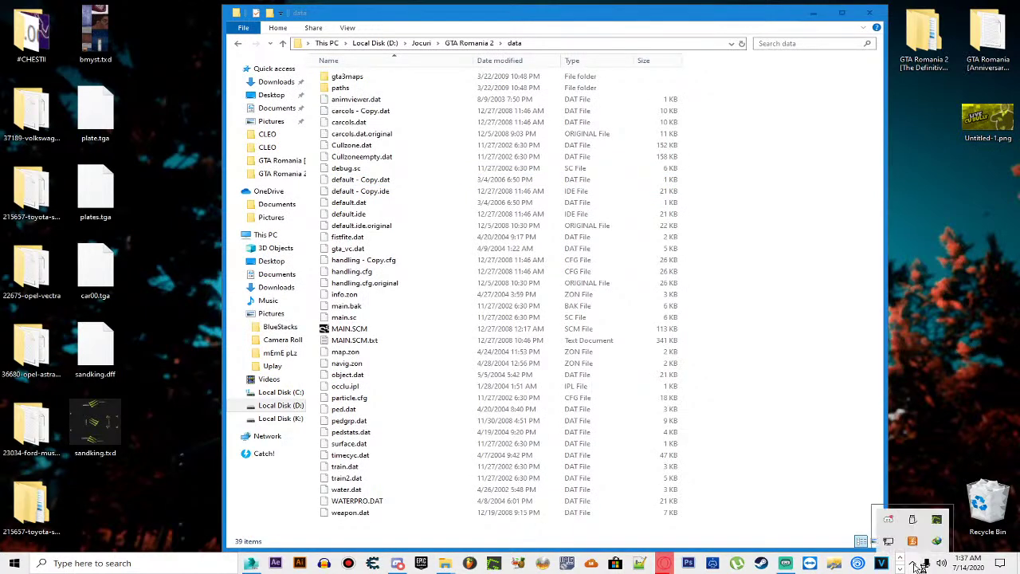
pyautogui.click(914, 564)
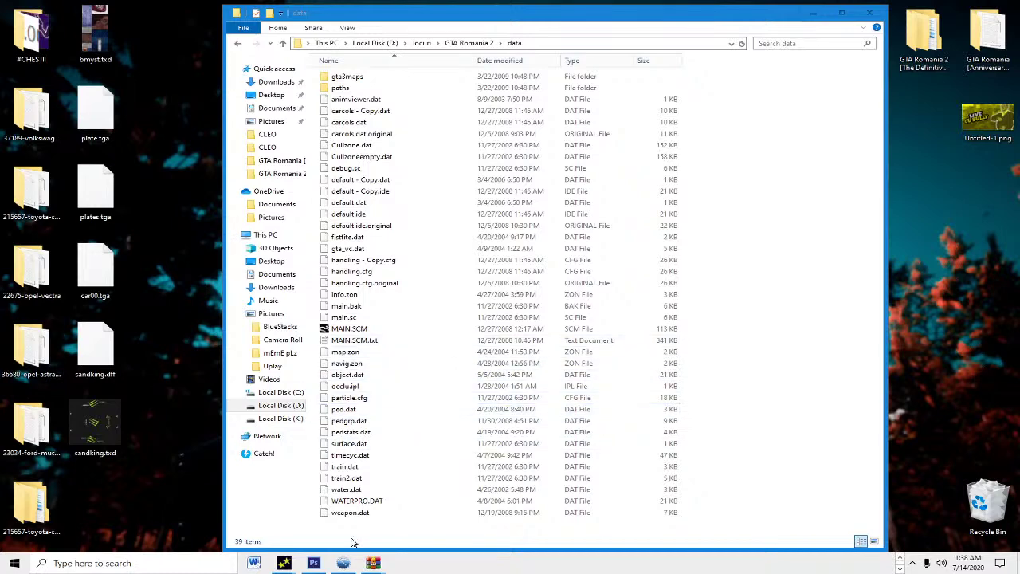
# Step: Browse the Dacia Duster Rally folder in the archive and glance at the Romanian readme
pyautogui.moveTo(372, 562)
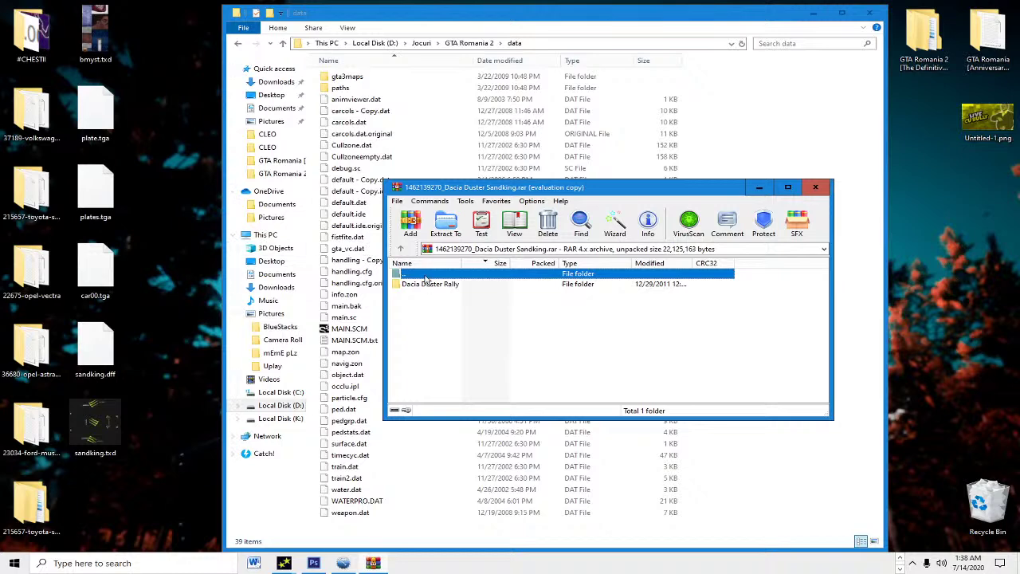
pyautogui.doubleClick(422, 275)
pyautogui.doubleClick(451, 285)
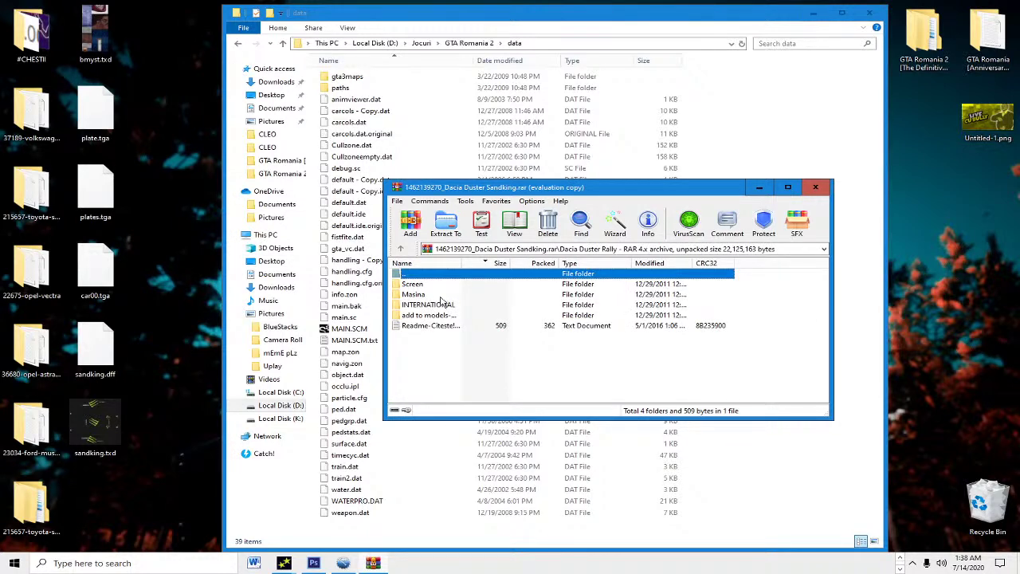
pyautogui.click(449, 315)
pyautogui.doubleClick(449, 316)
pyautogui.press('BackSpace')
pyautogui.doubleClick(457, 326)
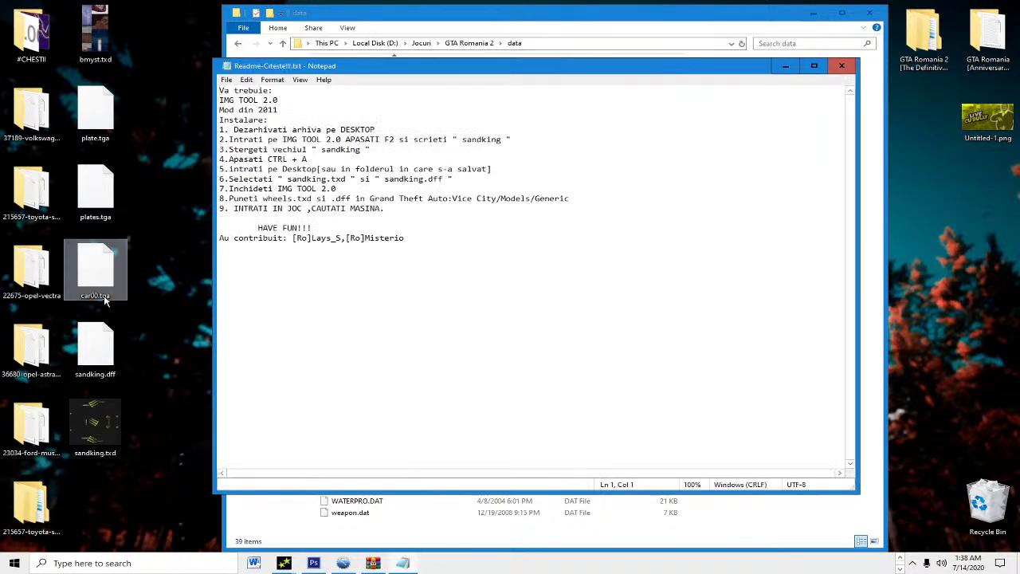
pyautogui.click(842, 65)
# Step: Open the INTERNATIONAL readme, widen it, and select the Sandking default.ide entry line
pyautogui.doubleClick(436, 305)
pyautogui.doubleClick(438, 294)
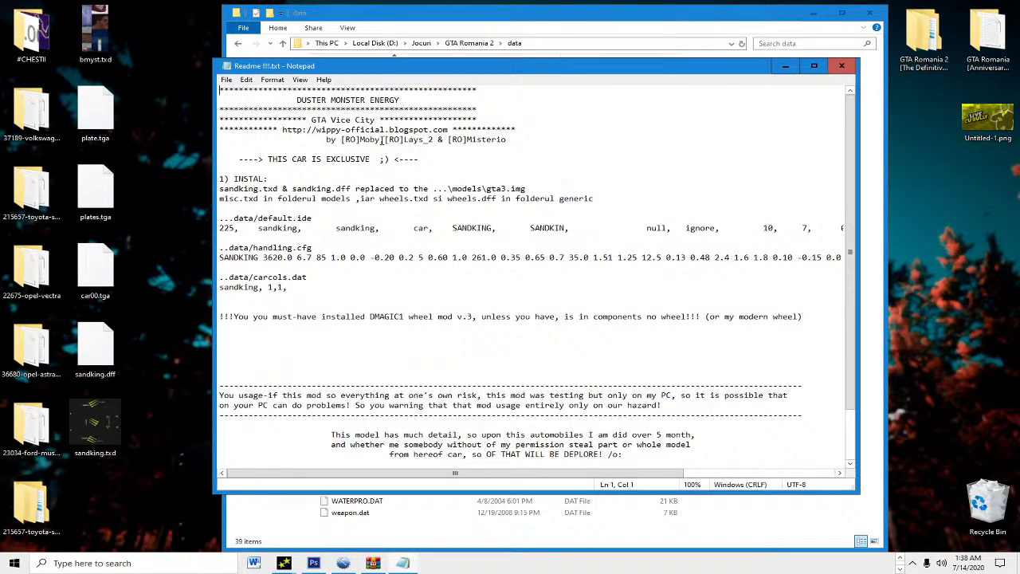
pyautogui.moveTo(214, 180); pyautogui.dragTo(18, 184)
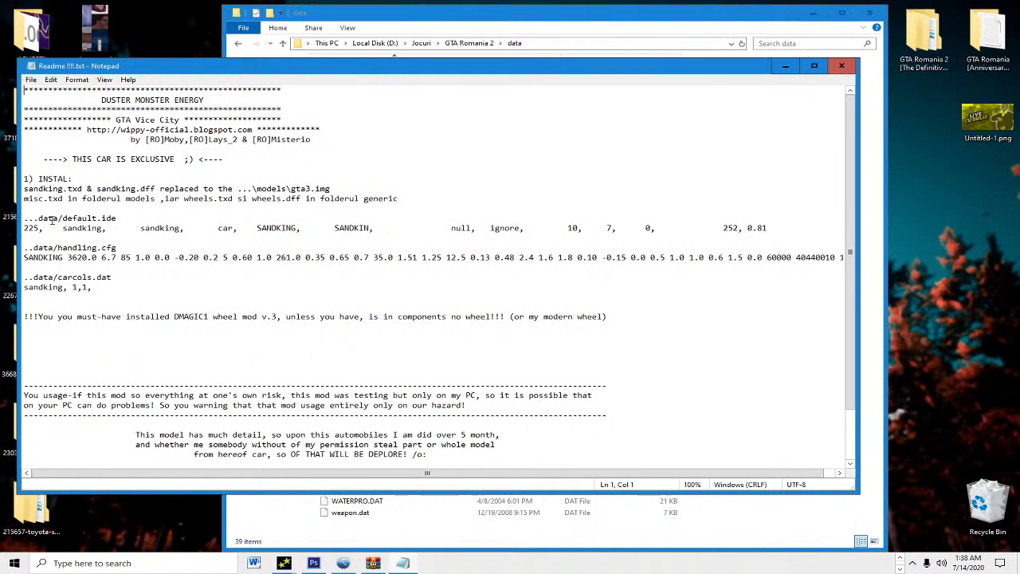
pyautogui.click(28, 228)
pyautogui.keyDown('shift'); pyautogui.click(768, 229); pyautogui.keyUp('shift')
pyautogui.keyDown('shift'); pyautogui.click(771, 229); pyautogui.keyUp('shift')
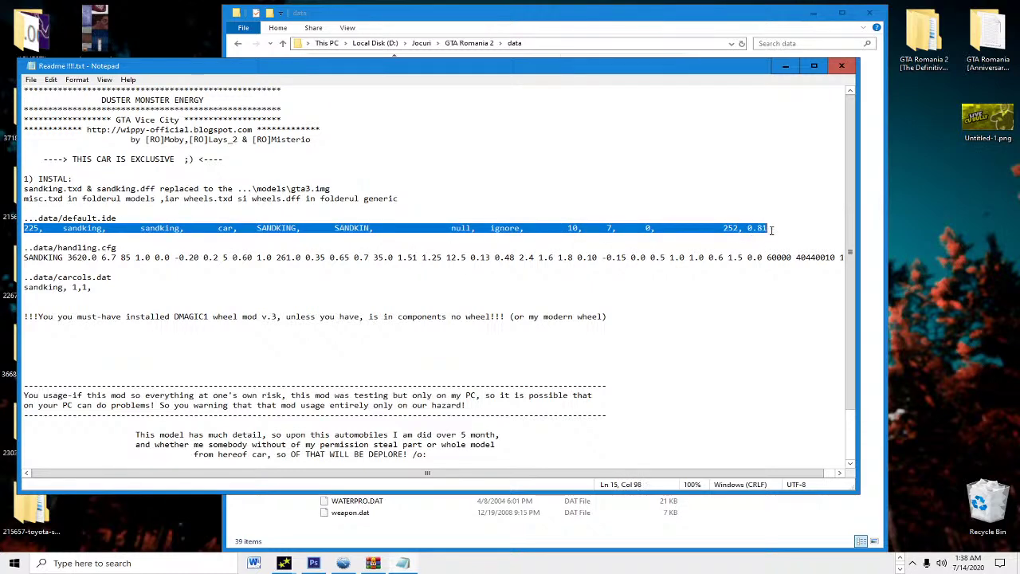
# Step: Back in the game's data folder, select default.ide and bring up its context menu
pyautogui.click(785, 65)
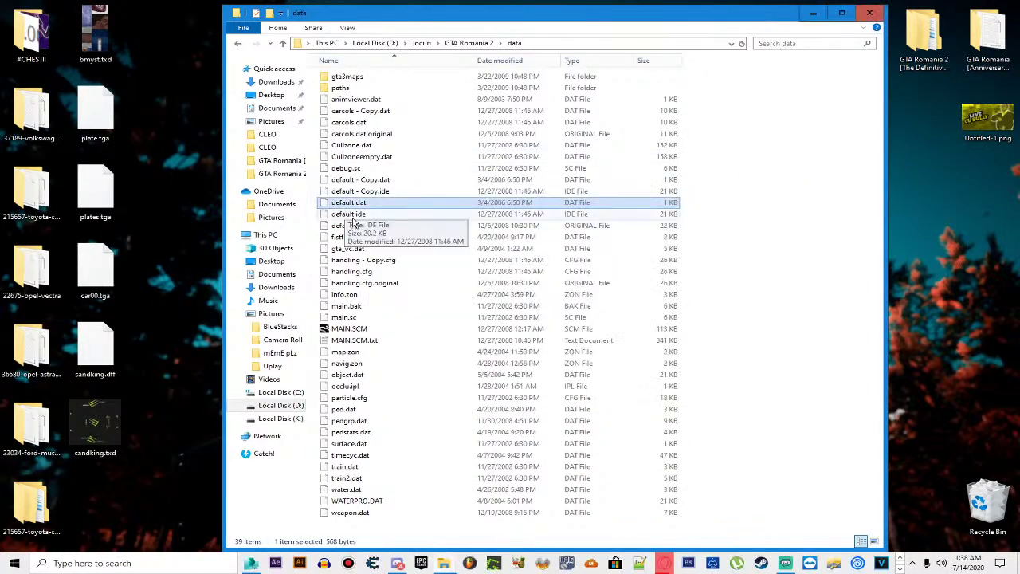
pyautogui.click(352, 216)
pyautogui.rightClick(348, 212)
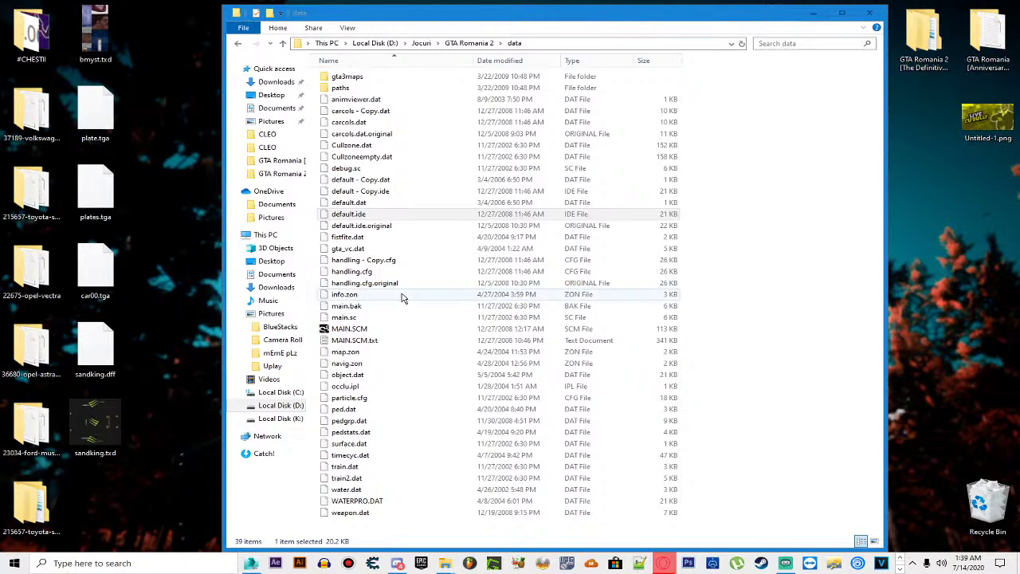
# Step: Edit default.ide with Notepad++, maximize the window, and scroll down to the car definitions
pyautogui.rightClick(356, 215)
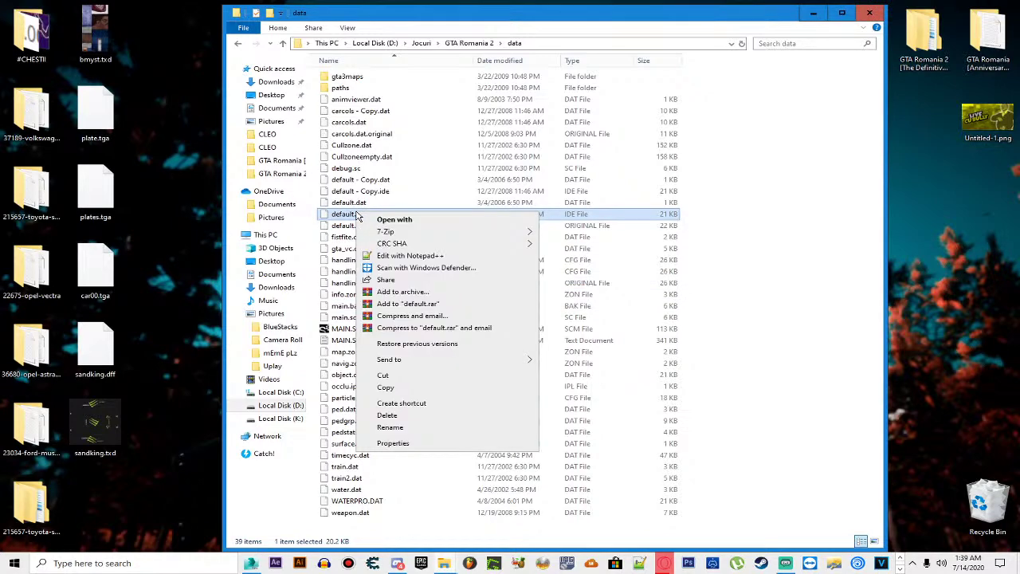
pyautogui.click(408, 255)
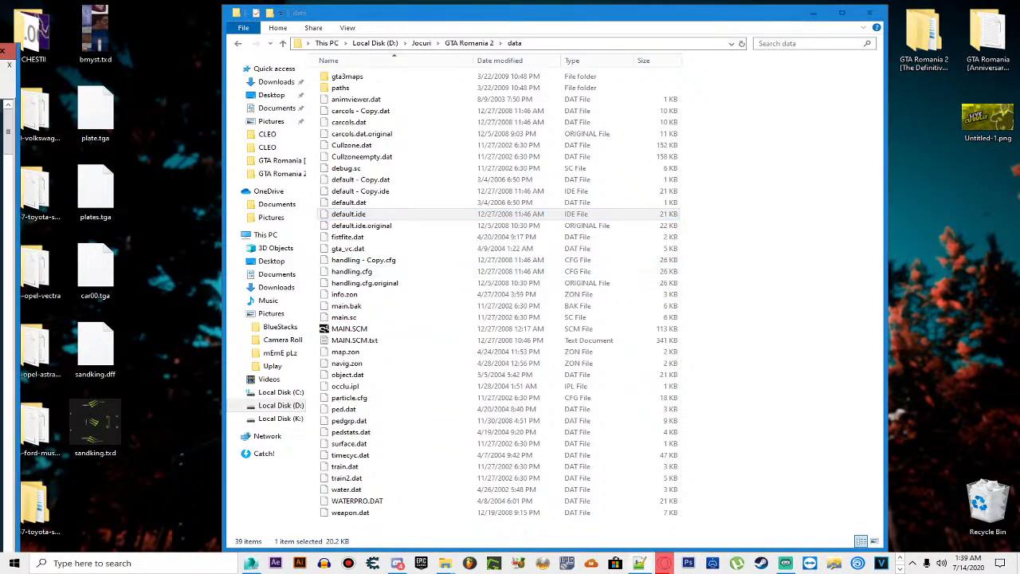
pyautogui.moveTo(199, 50); pyautogui.dragTo(833, 47)
pyautogui.doubleClick(833, 48)
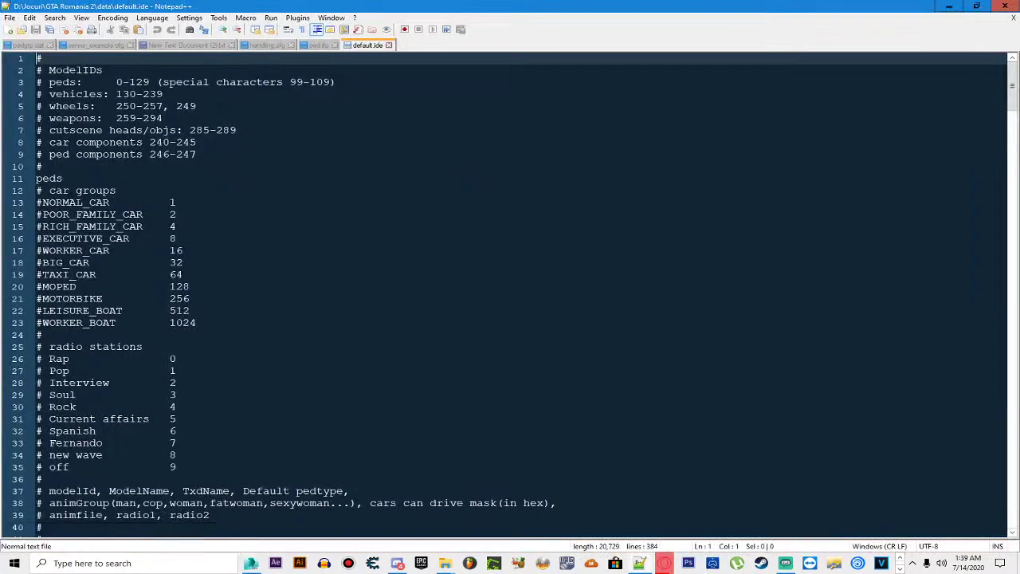
pyautogui.scroll(-8, 451, 275)
pyautogui.scroll(-4, 451, 274)
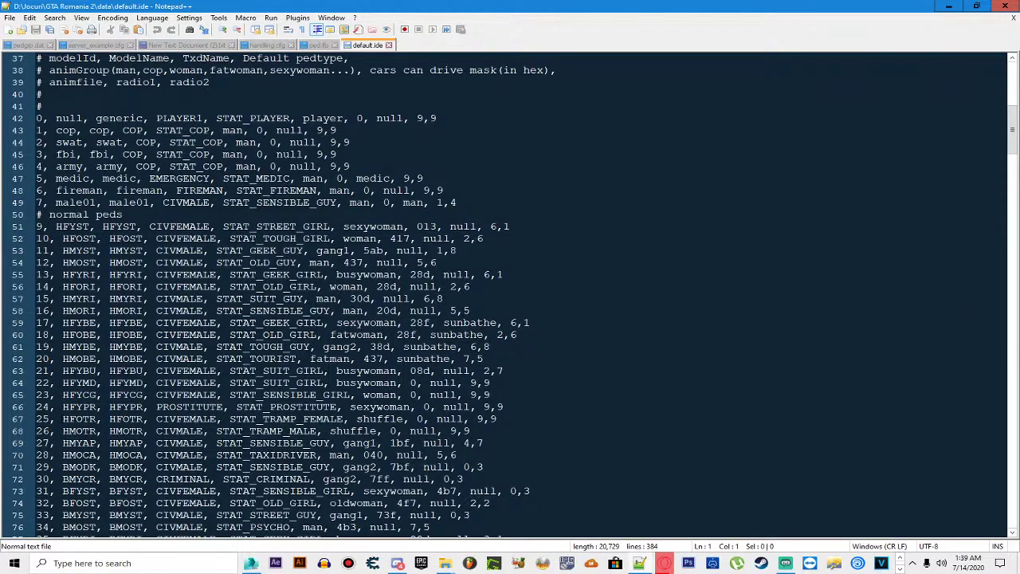
pyautogui.scroll(-20, 451, 275)
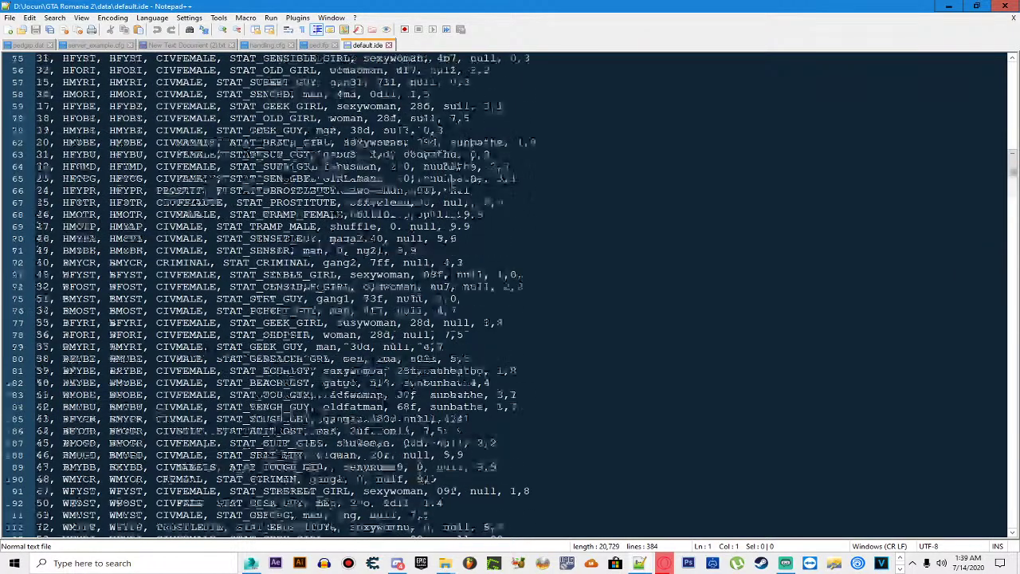
pyautogui.scroll(-17, 451, 275)
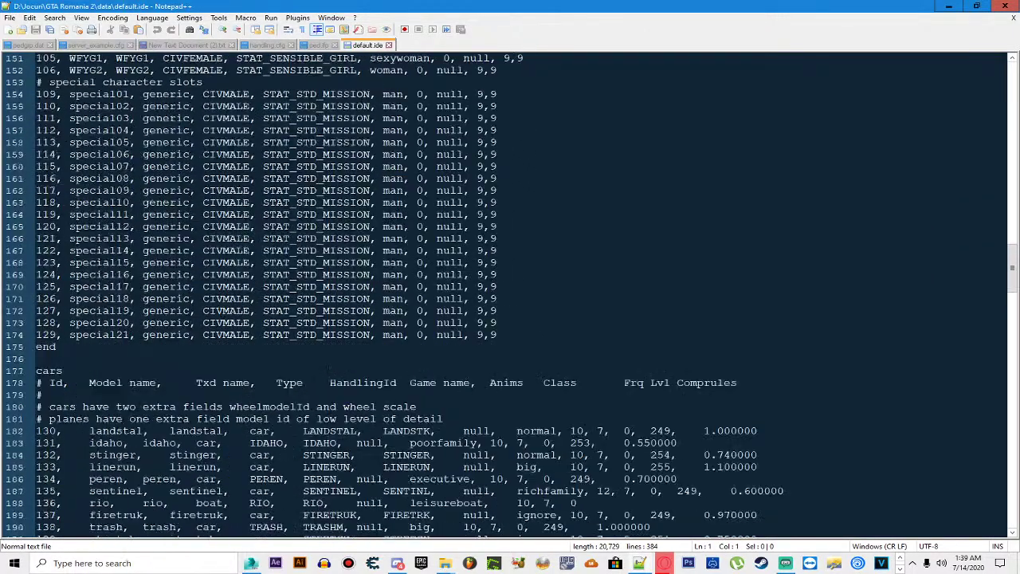
pyautogui.scroll(-10, 451, 275)
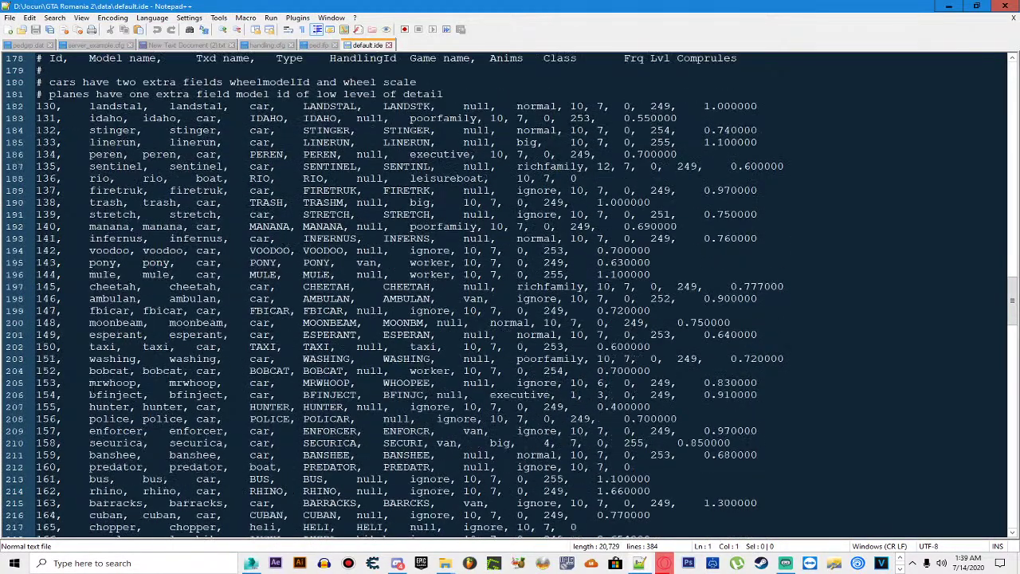
pyautogui.scroll(-3, 451, 275)
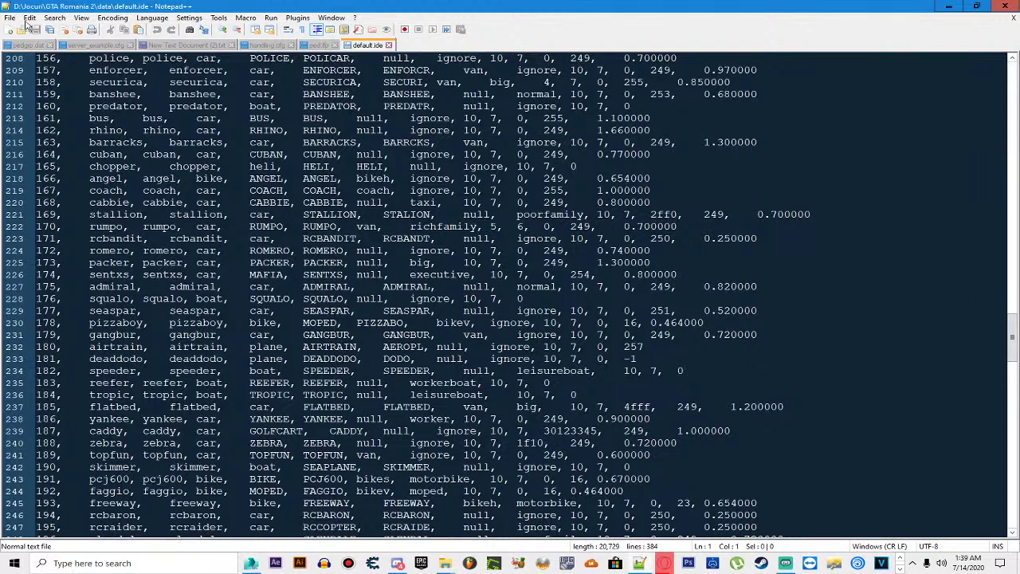
# Step: Close pedgrp.dat, server_example.cfg, New Text Document (2).txt unsaved, handling.cfg and ped.ifp
pyautogui.click(49, 45)
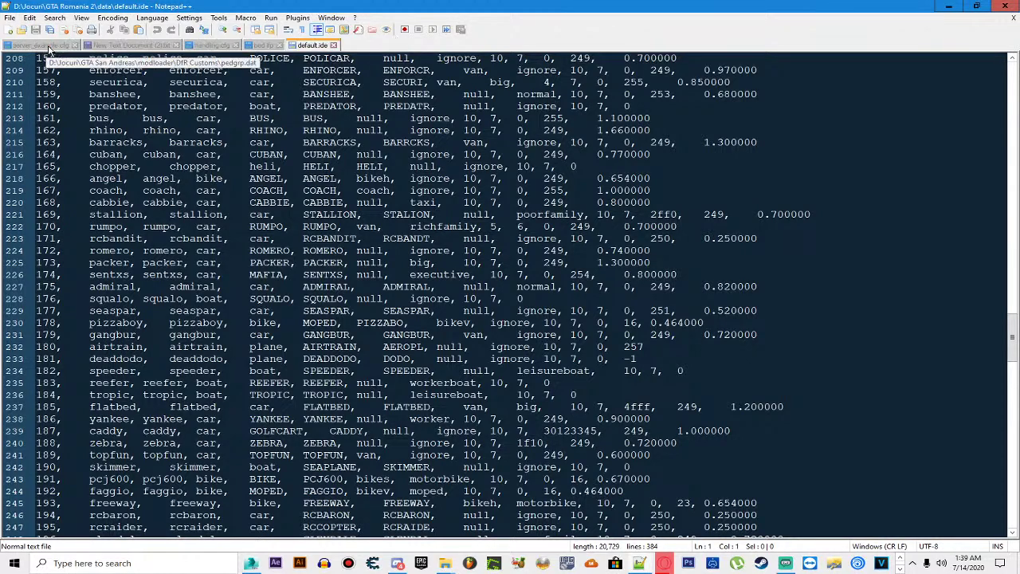
pyautogui.click(75, 45)
pyautogui.click(96, 45)
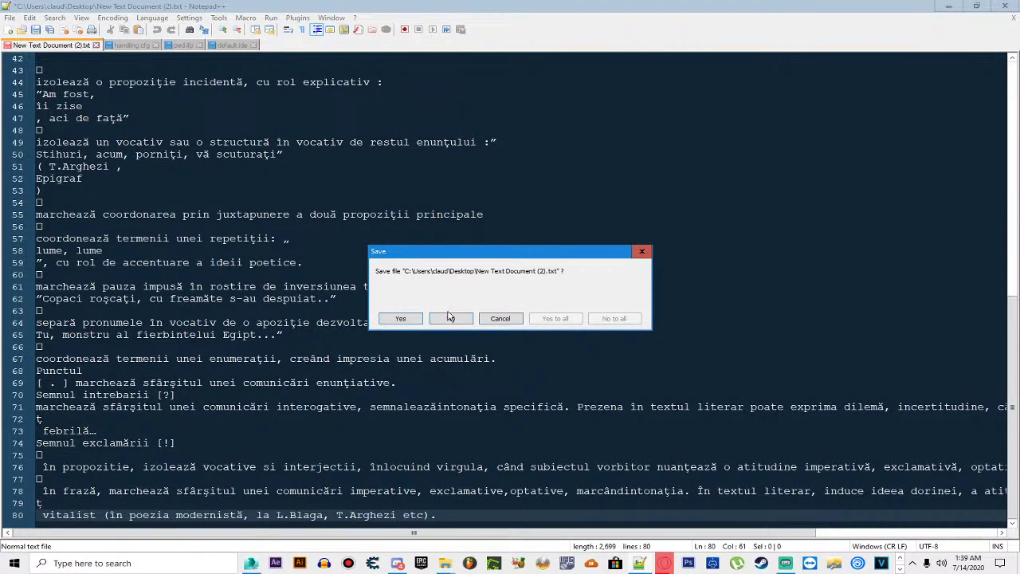
pyautogui.click(403, 319)
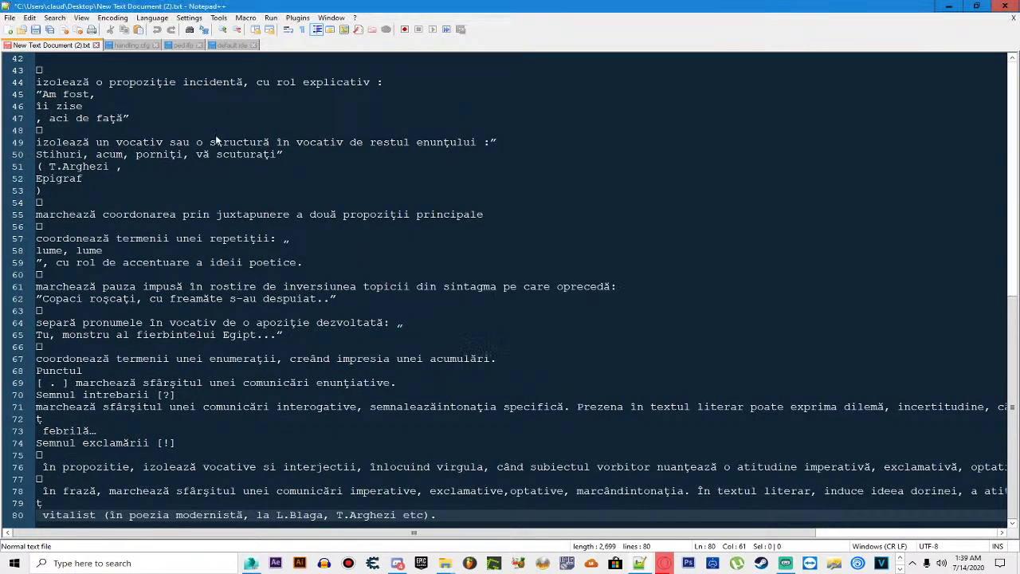
pyautogui.click(495, 33)
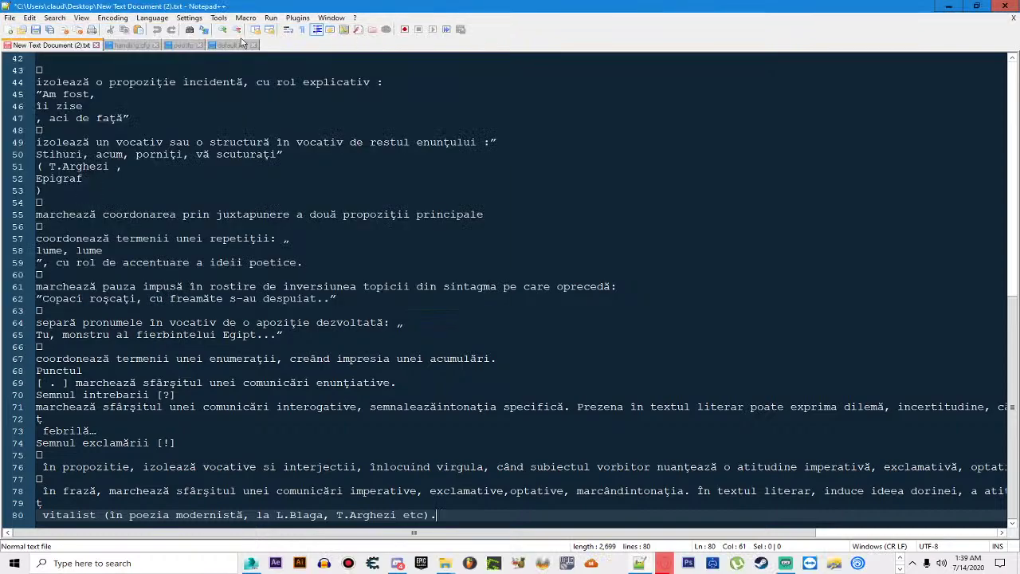
pyautogui.click(96, 45)
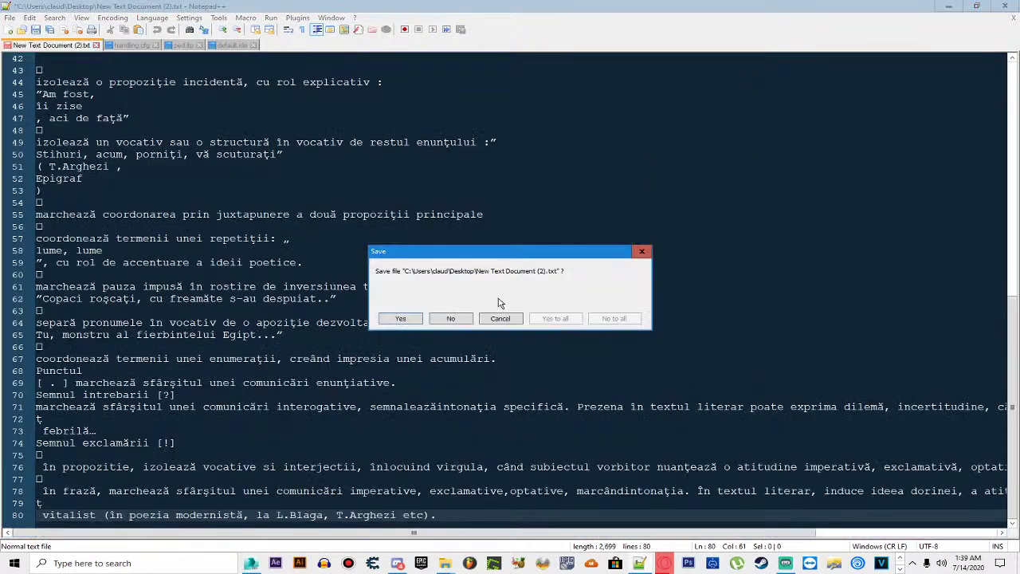
pyautogui.click(470, 320)
pyautogui.click(53, 45)
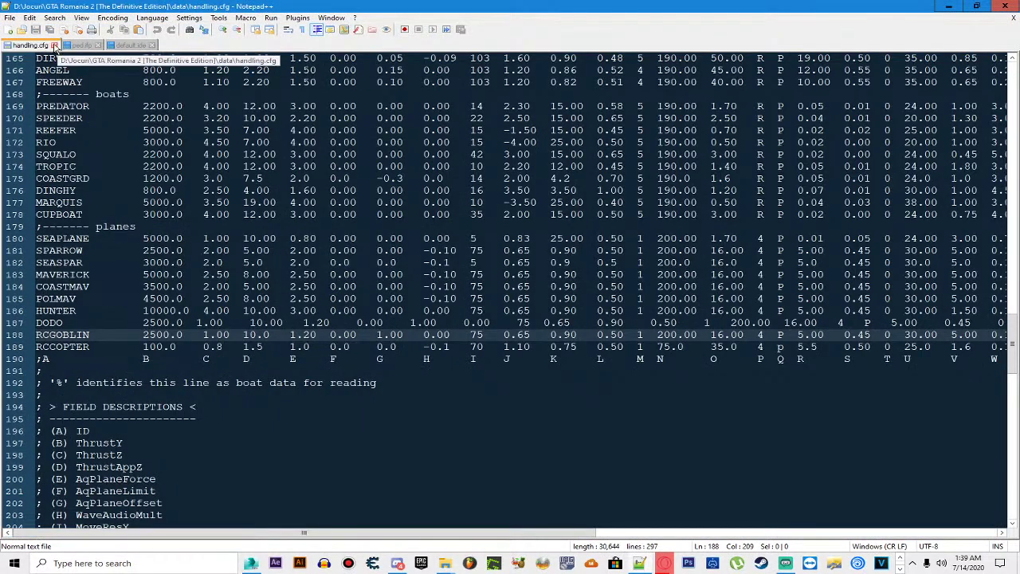
pyautogui.click(39, 46)
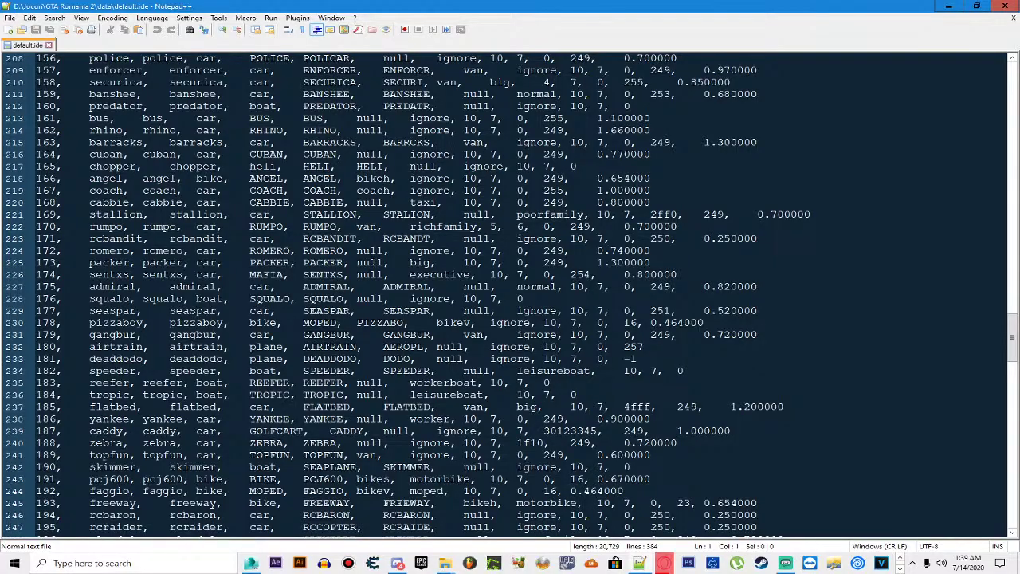
# Step: Find 'sandking' in default.ide to jump to its entry on line 277
pyautogui.scroll(-12, 510, 295)
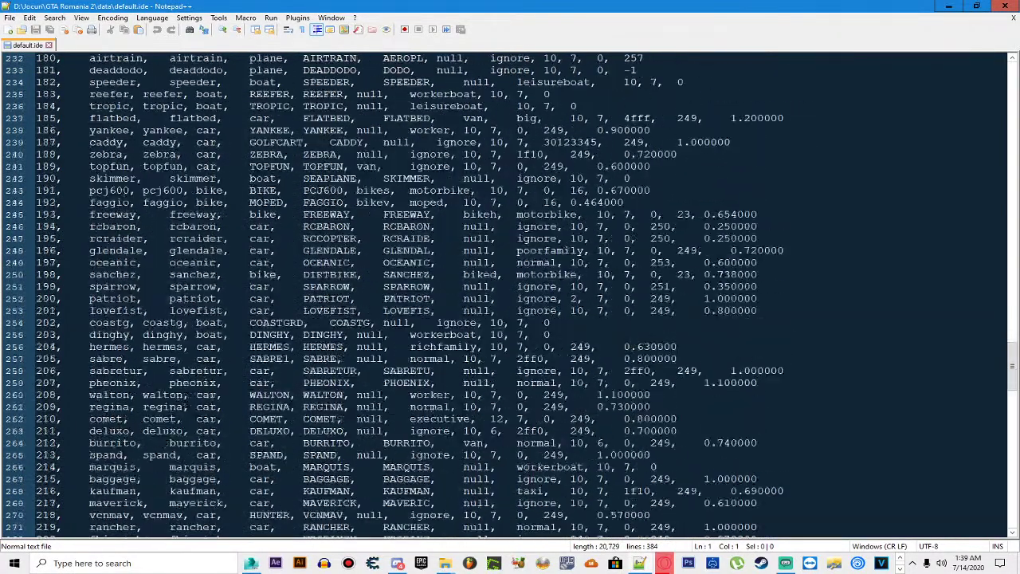
pyautogui.scroll(-2, 510, 295)
pyautogui.scroll(4, 510, 295)
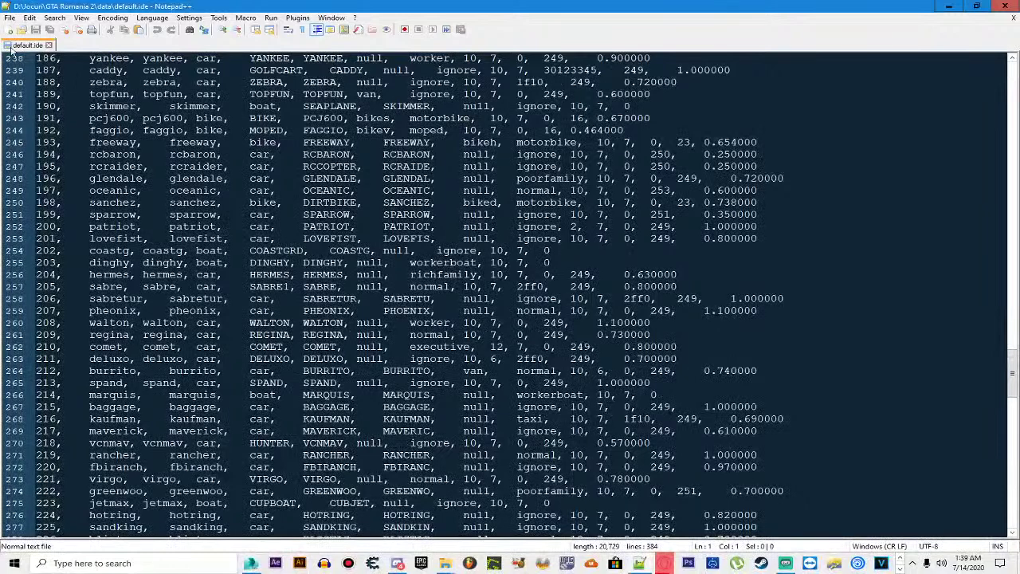
pyautogui.click(56, 18)
pyautogui.click(72, 44)
pyautogui.write('sandking')
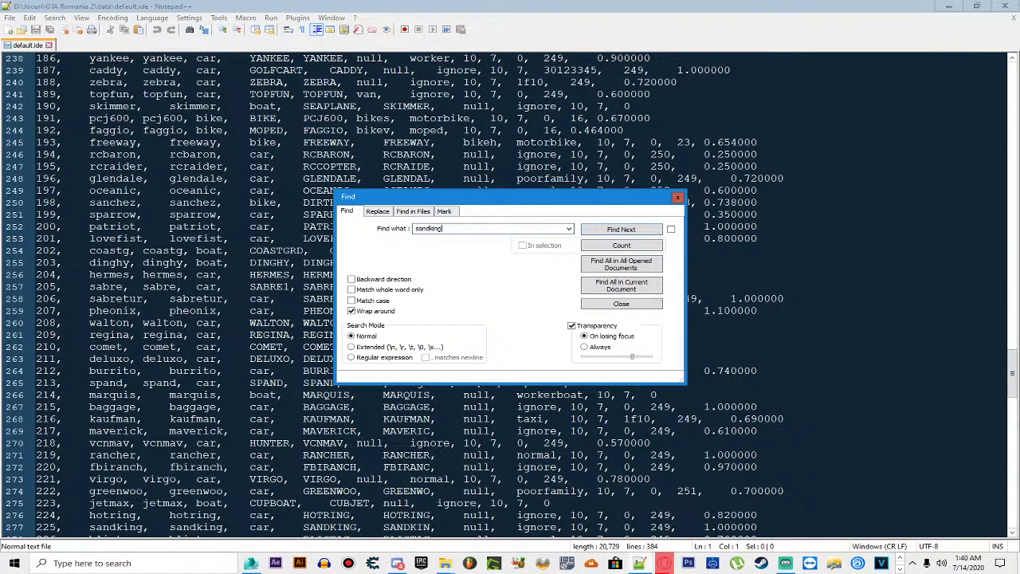
pyautogui.press('Return')
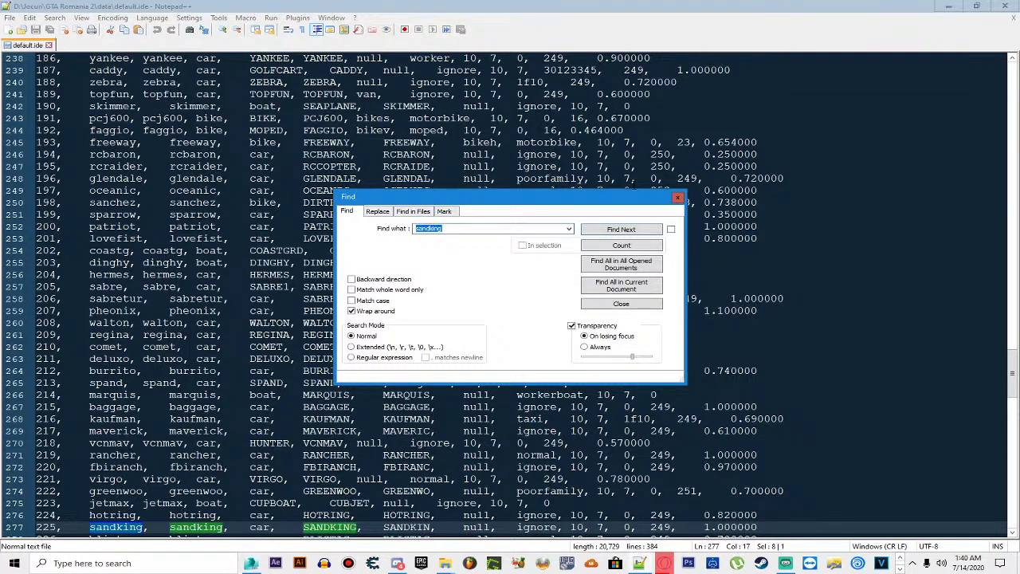
pyautogui.click(678, 198)
pyautogui.scroll(-4, 357, 322)
pyautogui.scroll(4, 357, 322)
pyautogui.scroll(17, 356, 323)
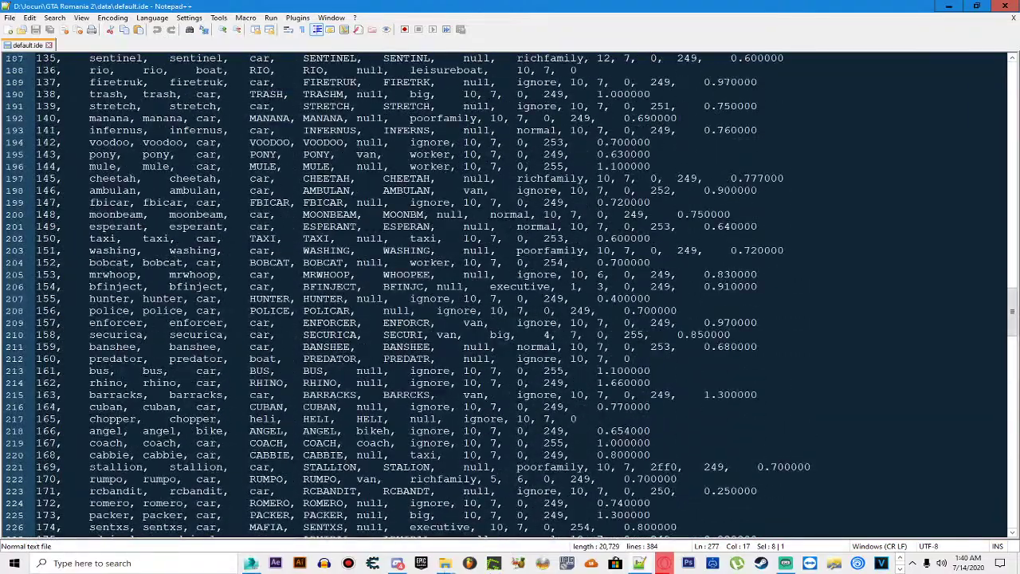
# Step: Reopen Readme !!!!.txt from the Dacia Duster archive to review the sandking line for default.ide
pyautogui.click(443, 564)
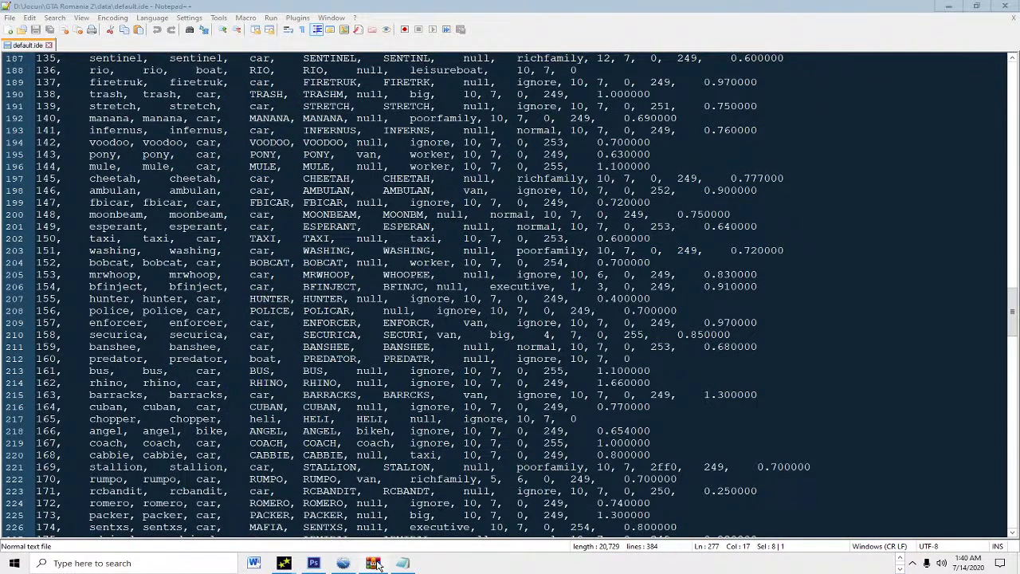
pyautogui.click(373, 562)
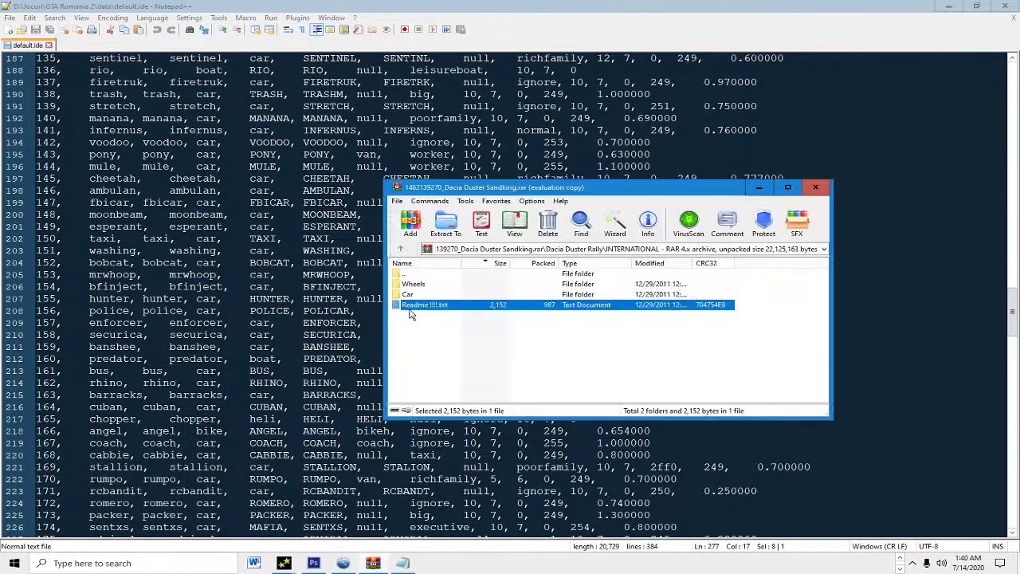
pyautogui.doubleClick(424, 305)
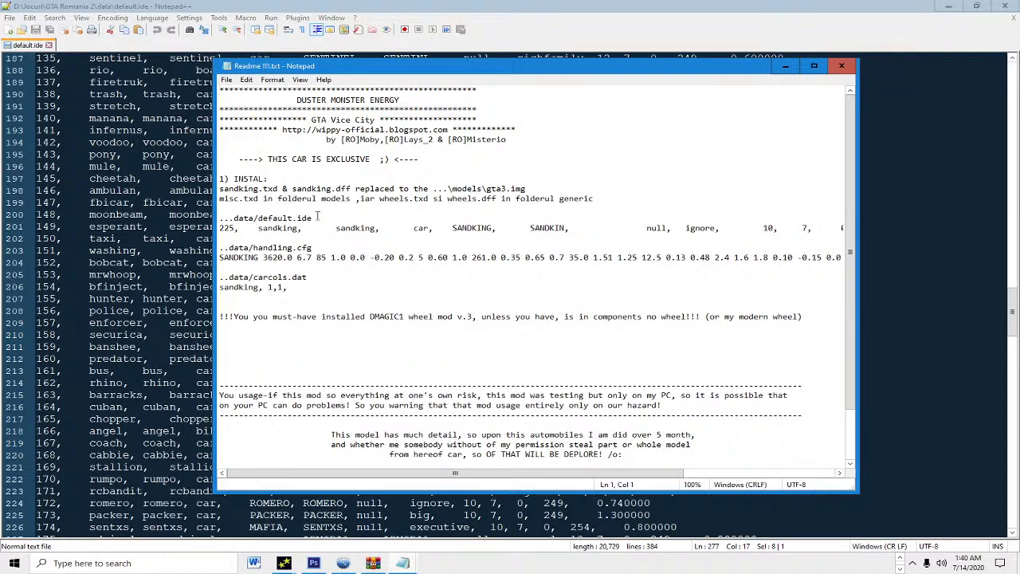
pyautogui.scroll(-1, 511, 229)
pyautogui.scroll(1, 511, 229)
pyautogui.hotkey('alt', 'F4')
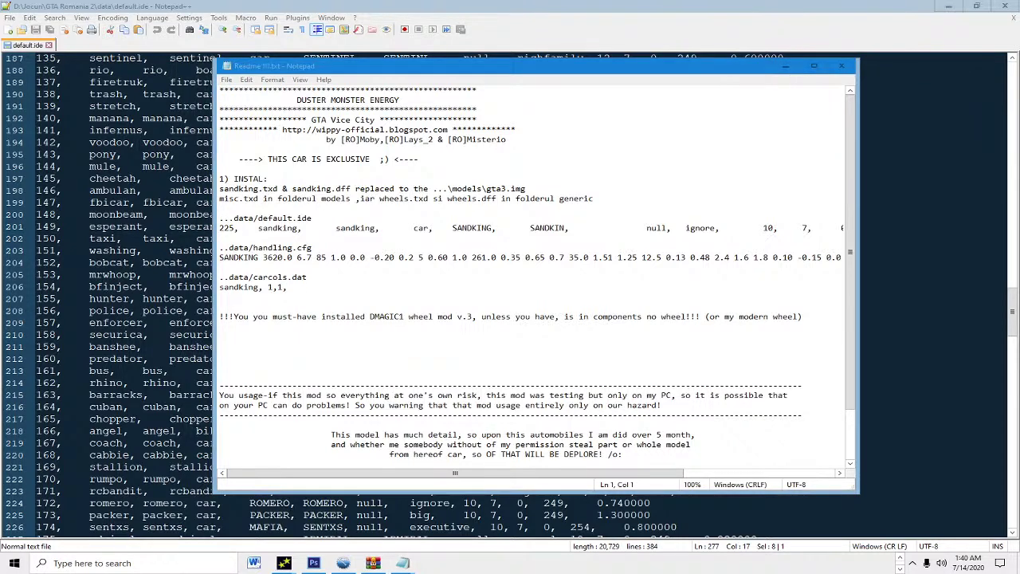
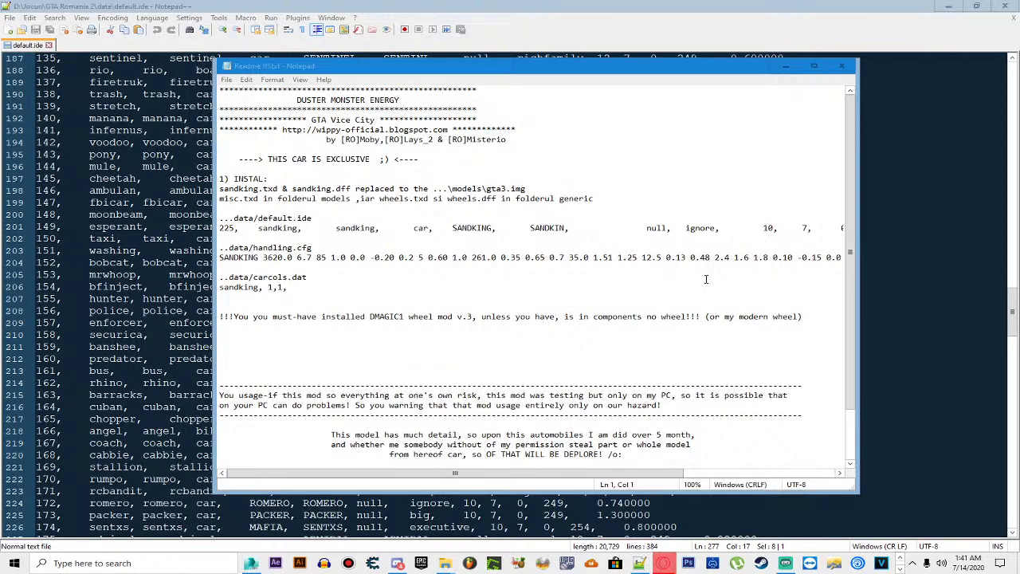
# Step: Minimize the Notepad readme and WinRAR windows and scroll default.ide to the top
pyautogui.click(785, 65)
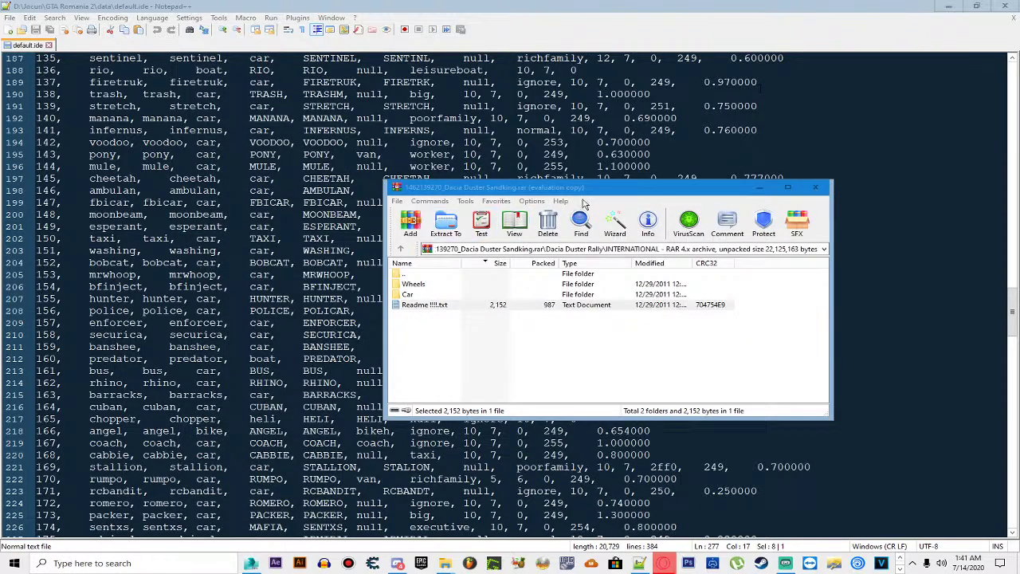
pyautogui.click(757, 189)
pyautogui.scroll(9, 756, 194)
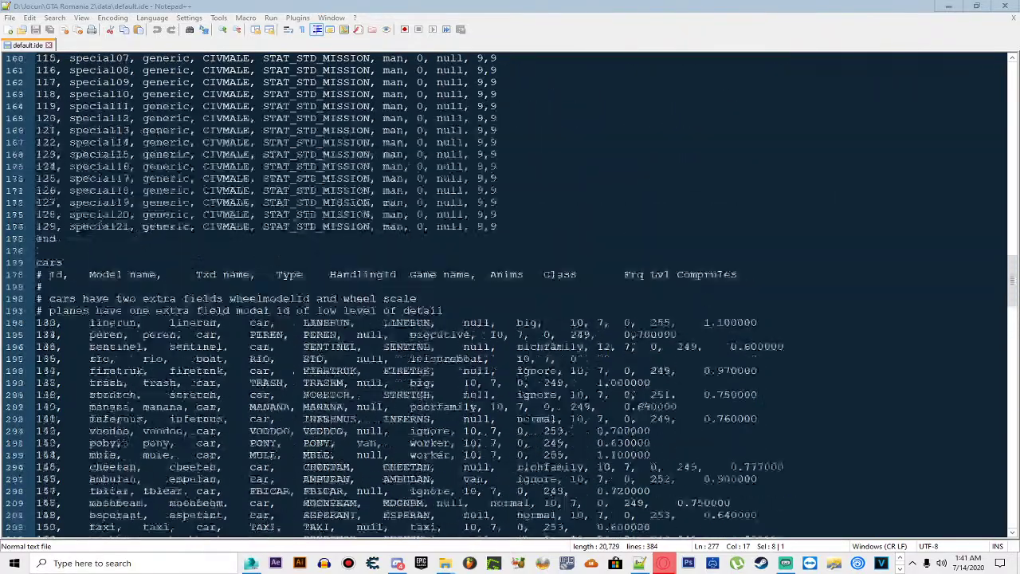
pyautogui.scroll(19, 510, 295)
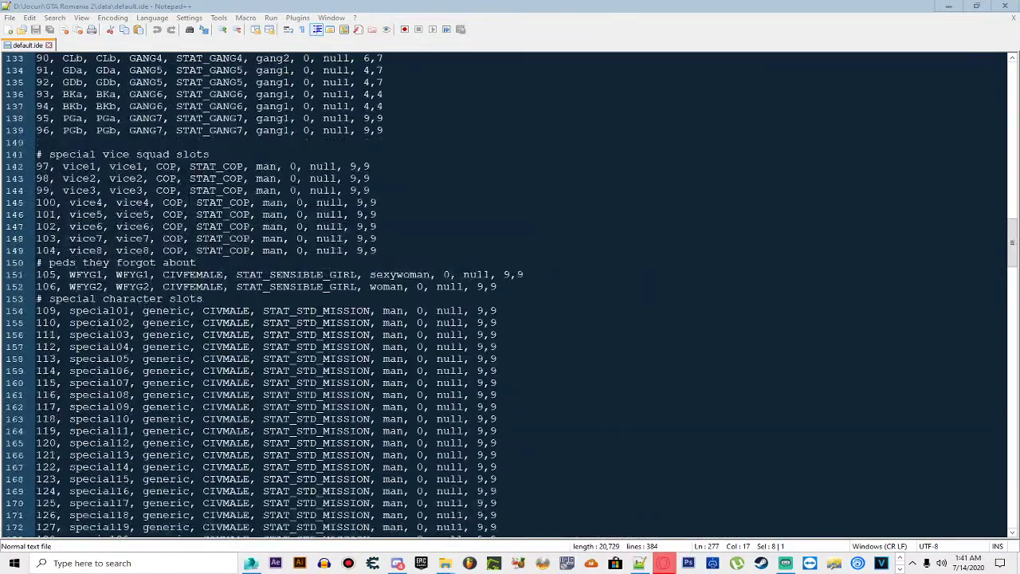
pyautogui.scroll(10, 509, 295)
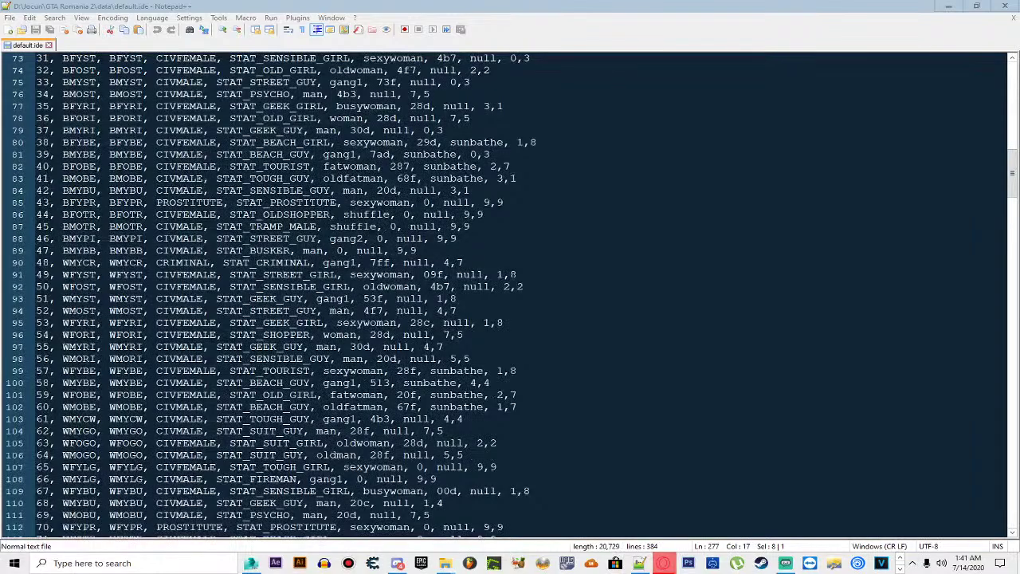
pyautogui.scroll(15, 510, 295)
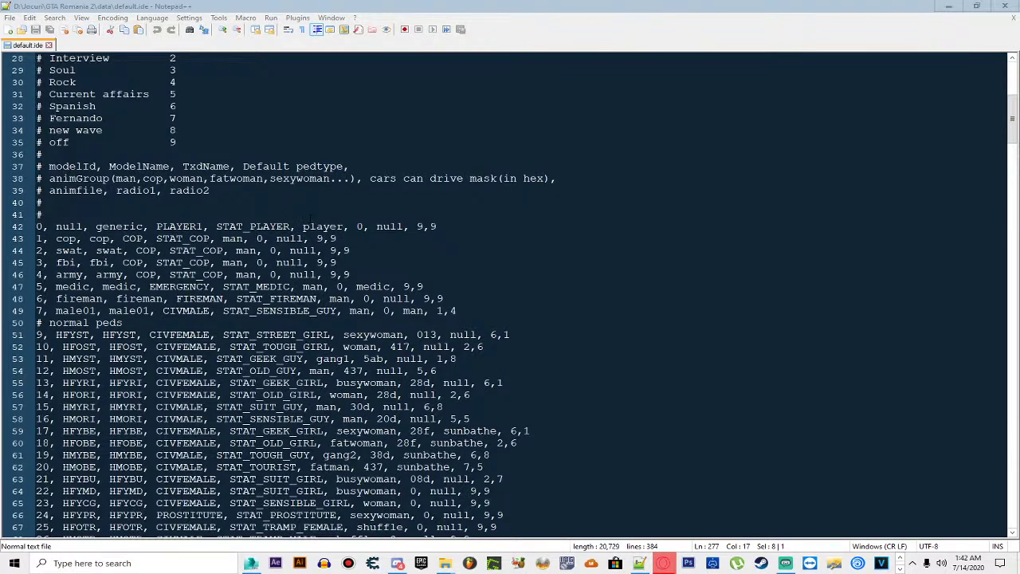
pyautogui.scroll(6, 309, 217)
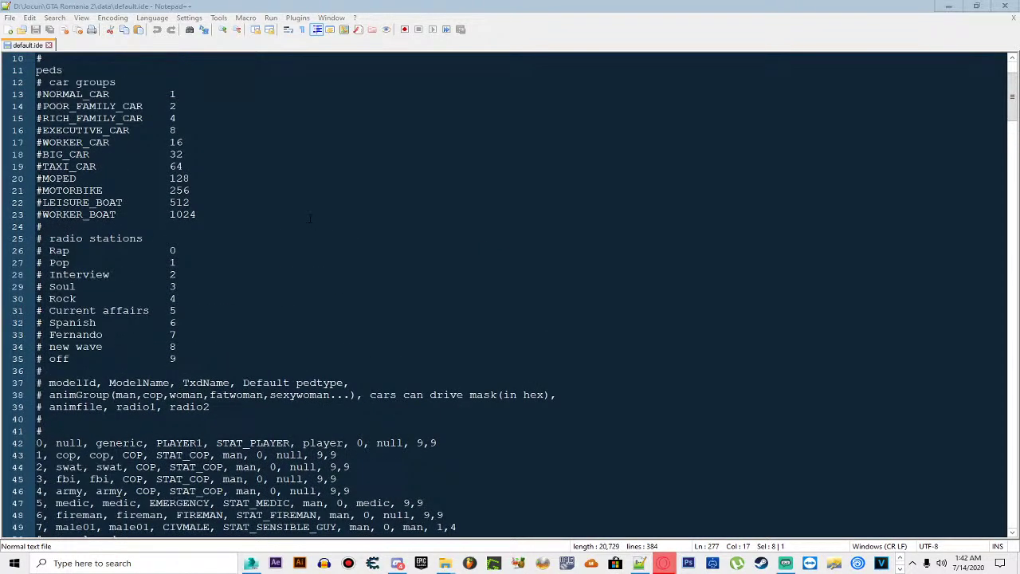
pyautogui.scroll(3, 309, 217)
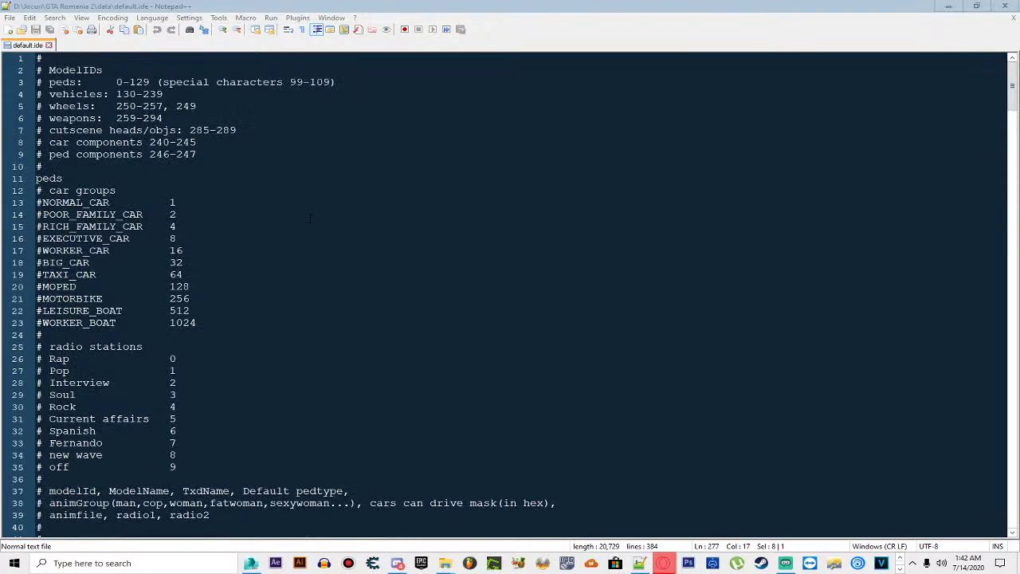
# Step: Scroll default.ide back down to its car model definitions
pyautogui.scroll(-8, 309, 217)
pyautogui.scroll(-20, 309, 218)
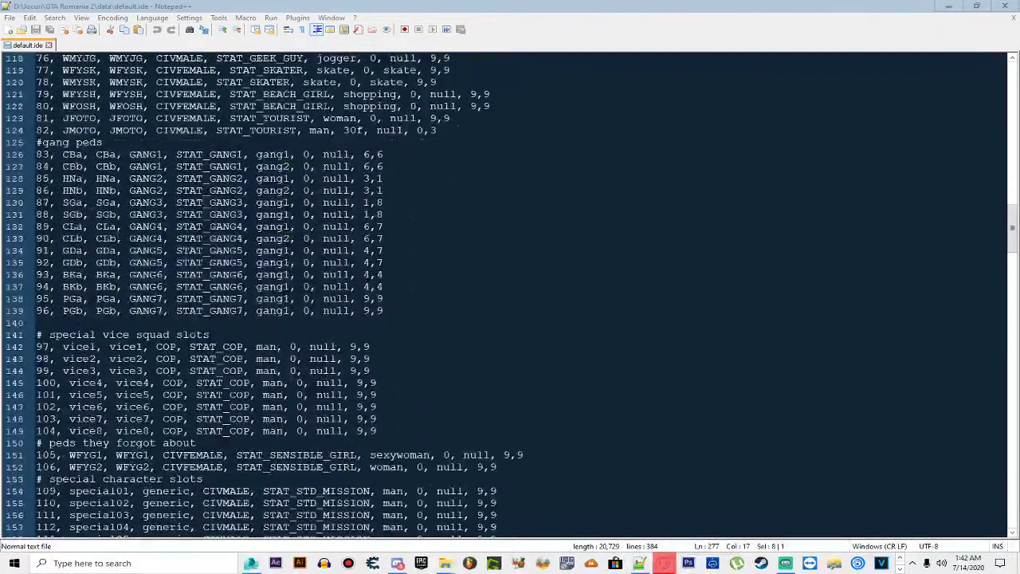
pyautogui.scroll(-4, 309, 217)
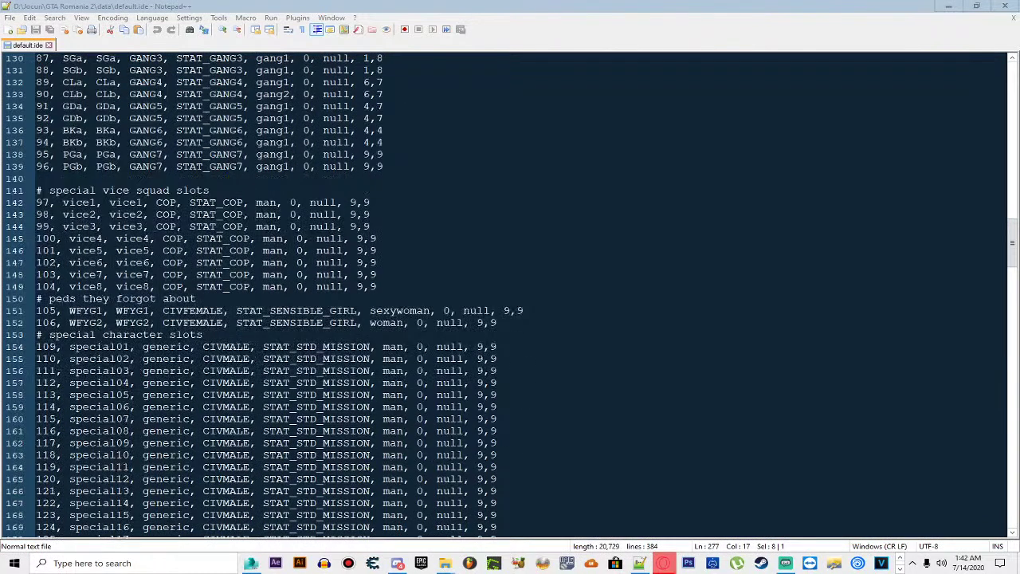
pyautogui.scroll(-12, 309, 218)
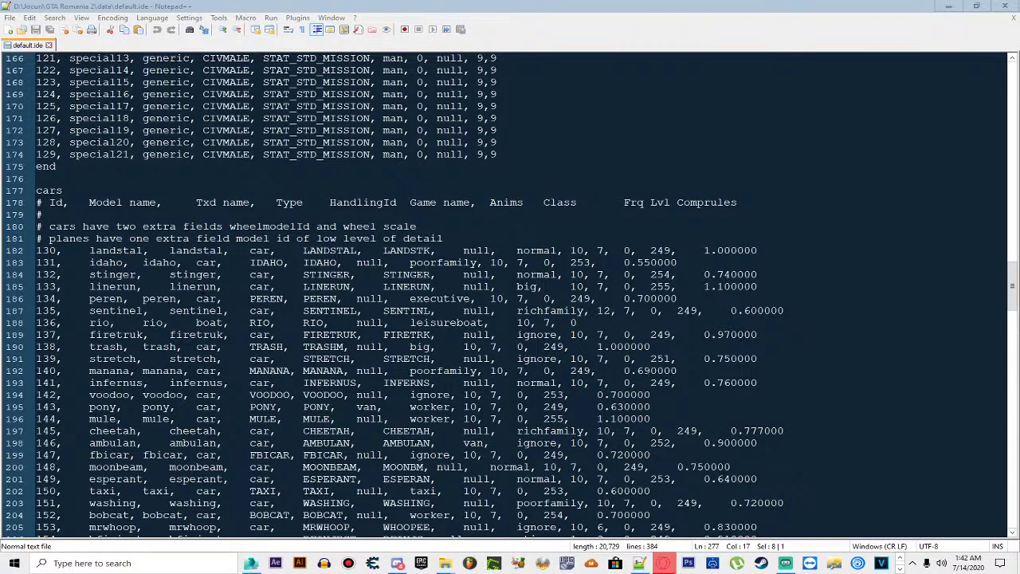
pyautogui.scroll(-17, 309, 217)
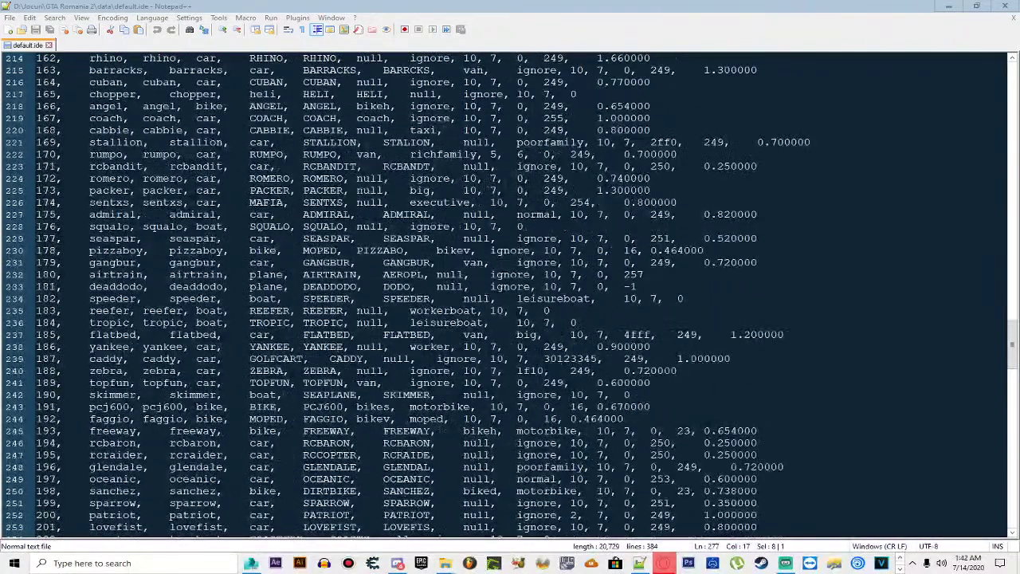
# Step: Find the sandking entry on line 277 of default.ide
pyautogui.click(54, 18)
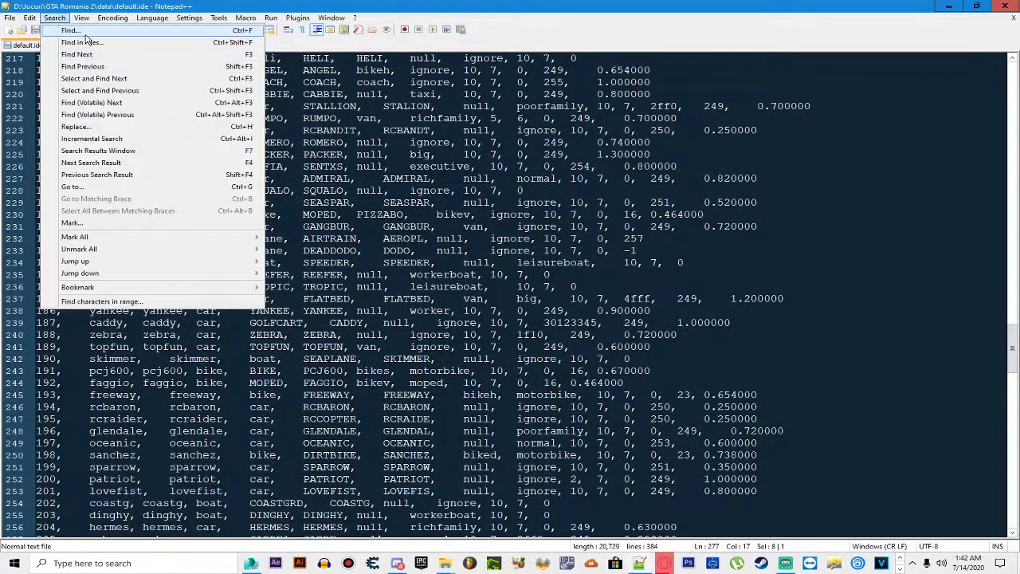
pyautogui.click(68, 35)
pyautogui.click(643, 231)
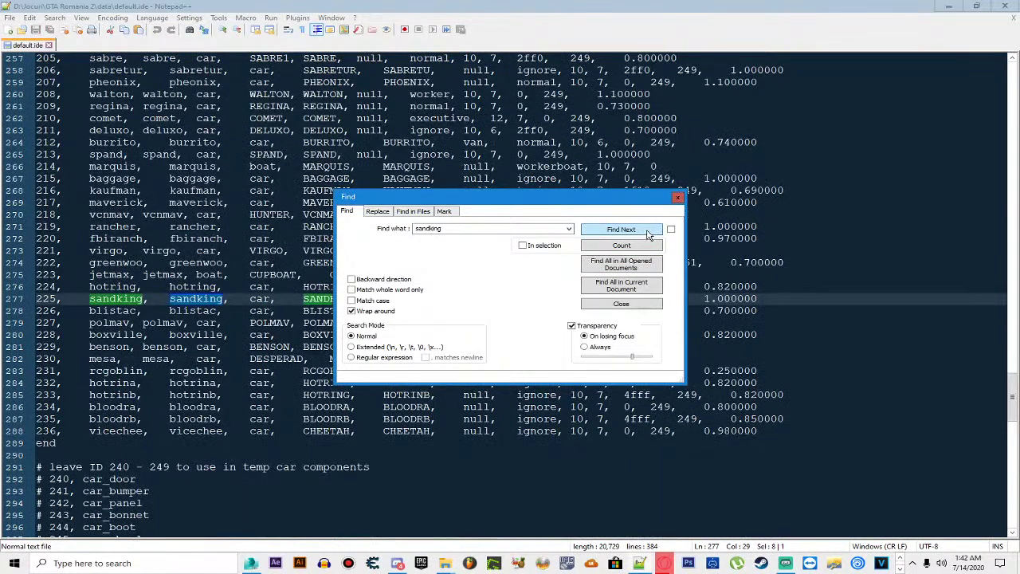
pyautogui.click(677, 196)
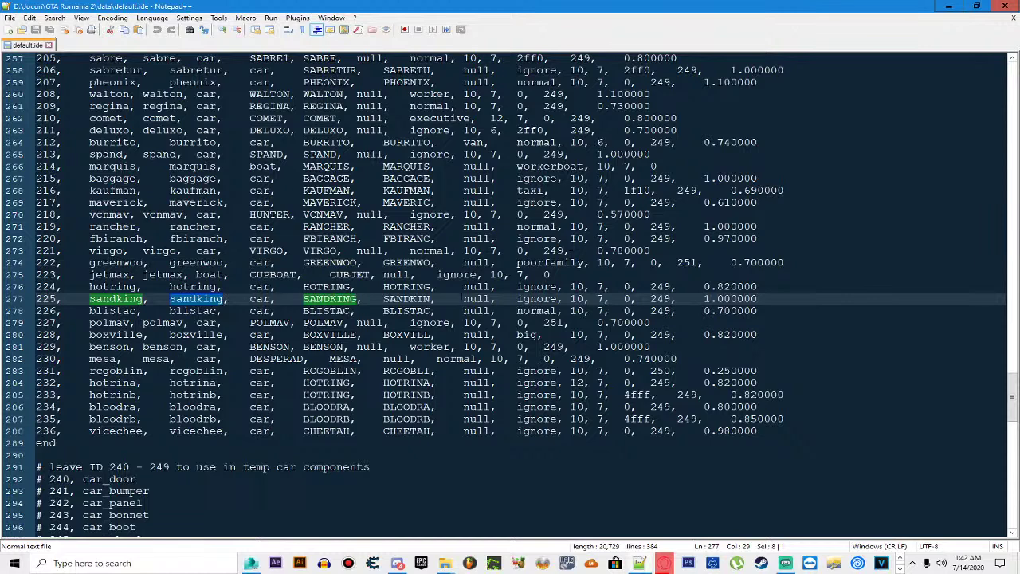
# Step: Replace line 277 with the readme's sandking entry ending 252, 0.81, then save and close
pyautogui.moveTo(90, 298); pyautogui.dragTo(773, 300)
pyautogui.hotkey('ctrl', 'v')
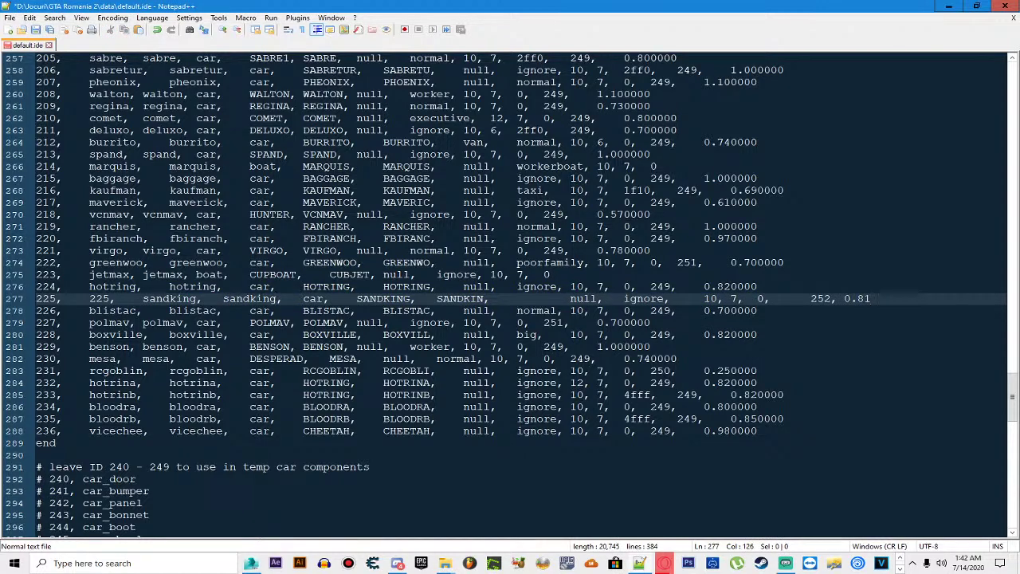
pyautogui.hotkey('ctrl', 'z')
pyautogui.moveTo(35, 299); pyautogui.dragTo(757, 299)
pyautogui.hotkey('ctrl', 'v')
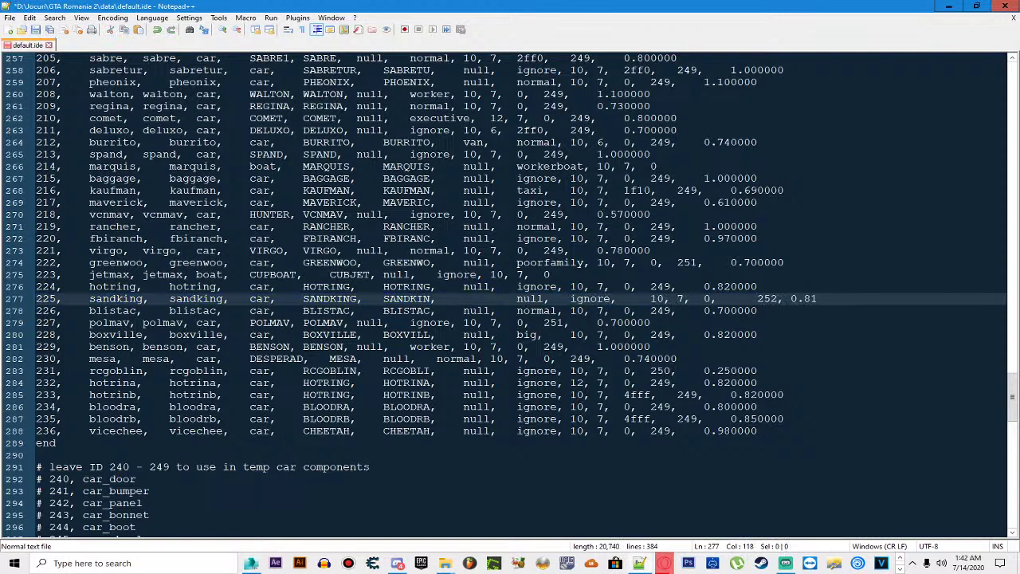
pyautogui.hotkey('ctrl', 's')
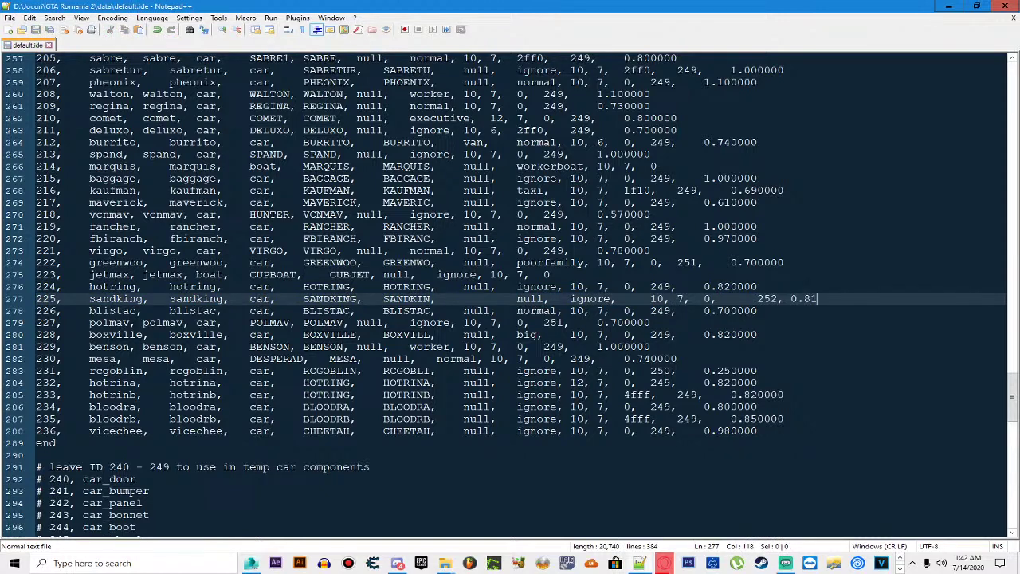
pyautogui.click(1006, 6)
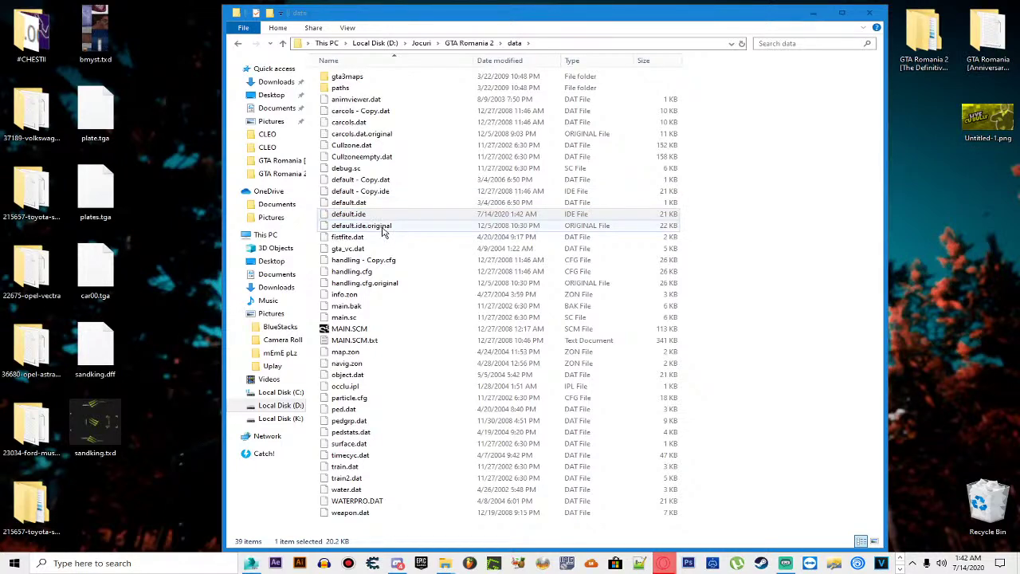
pyautogui.rightClick(383, 231)
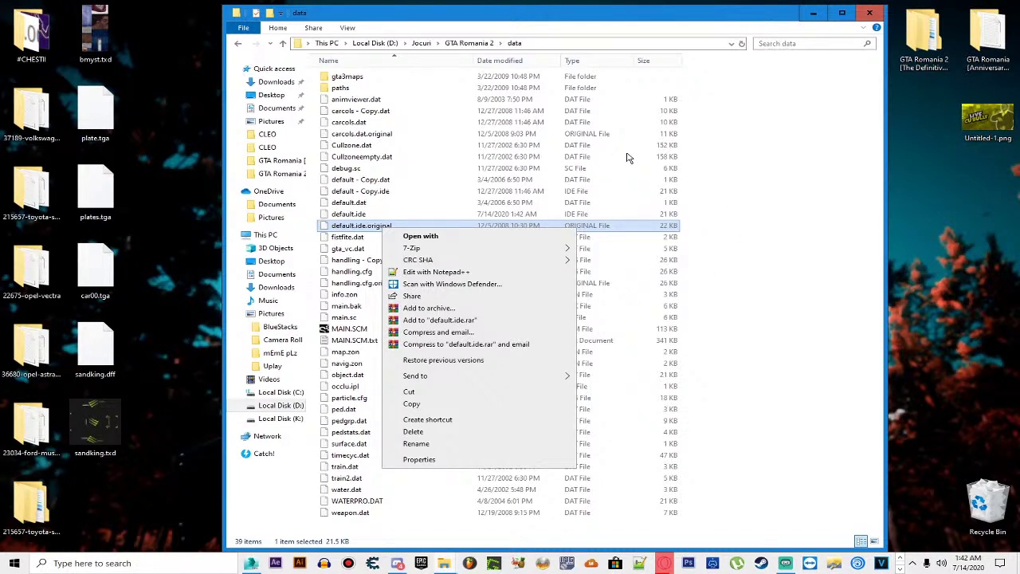
pyautogui.click(704, 197)
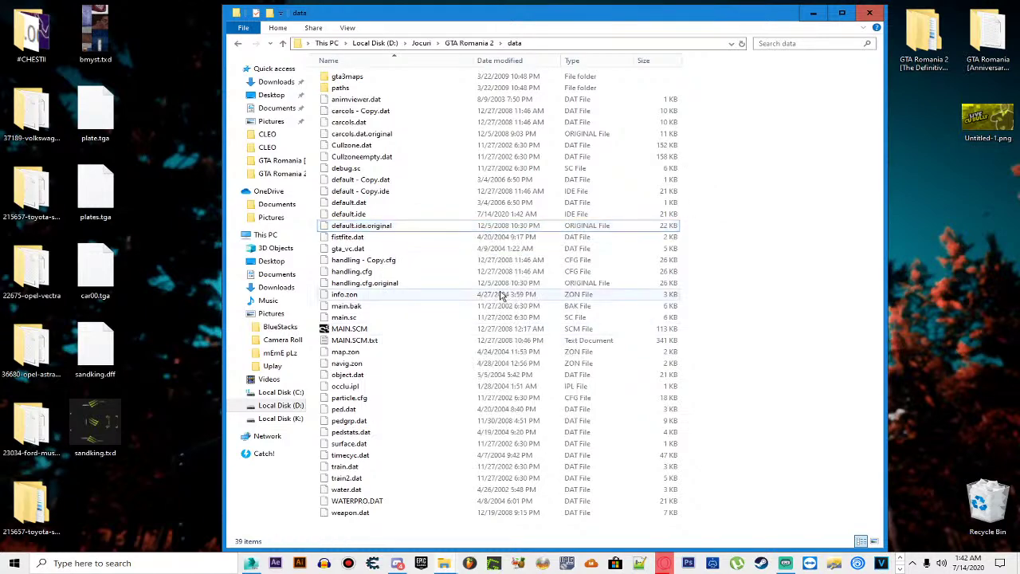
pyautogui.click(896, 567)
pyautogui.moveTo(415, 559)
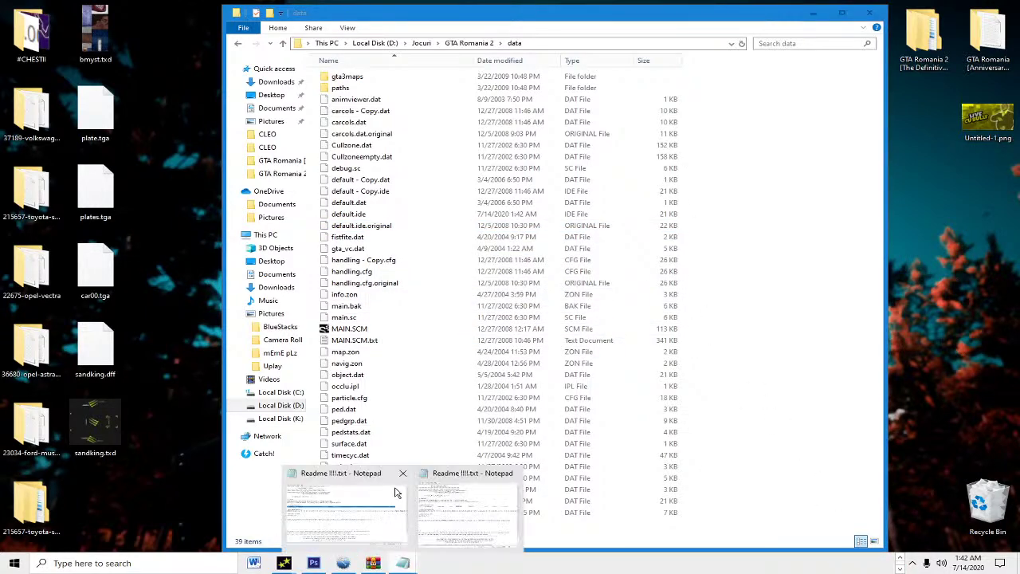
pyautogui.moveTo(449, 514)
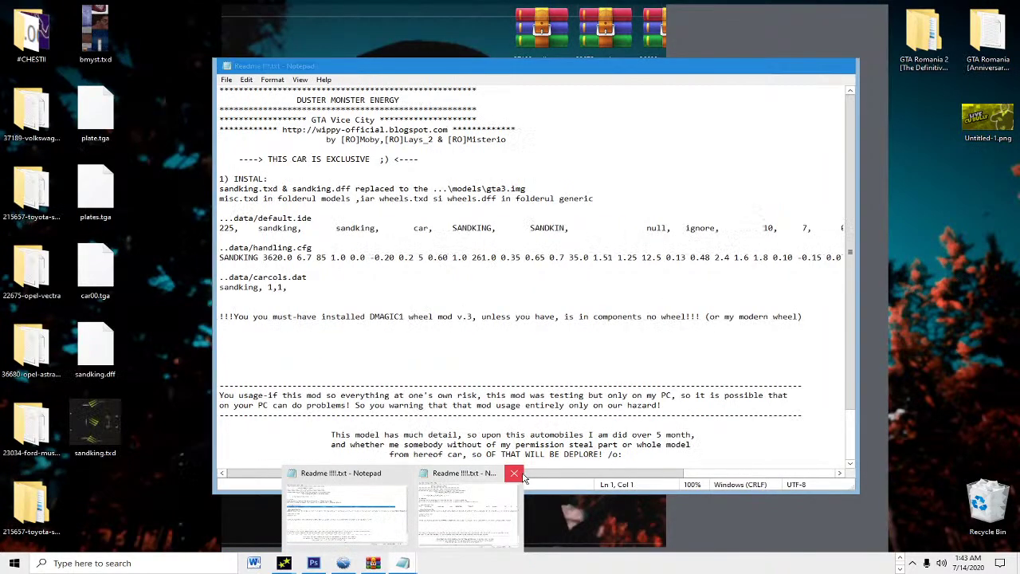
# Step: Close the duplicate readme, select its SANDKING handling.cfg line, then minimize Notepad
pyautogui.click(516, 474)
pyautogui.click(363, 510)
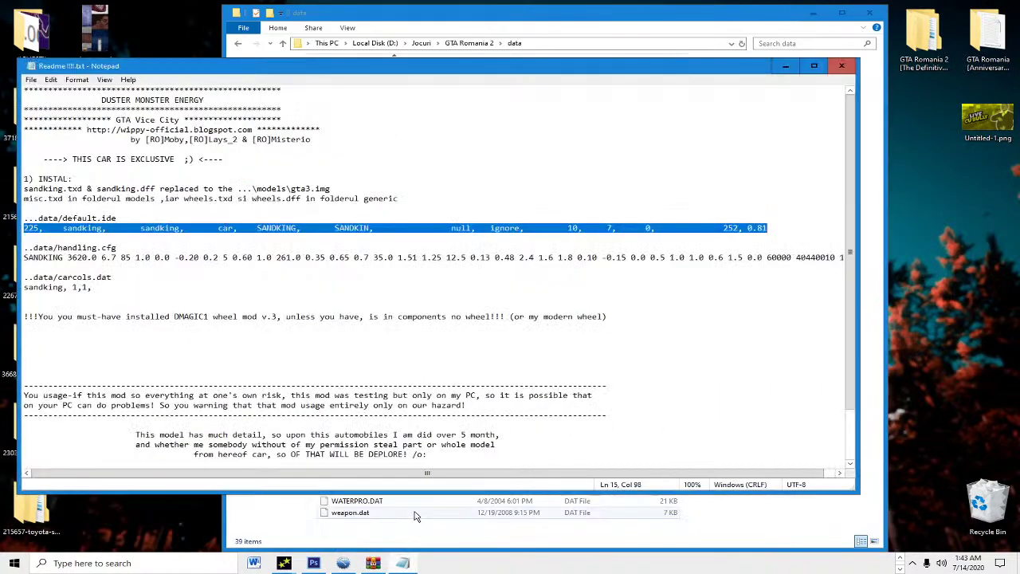
pyautogui.click(62, 259)
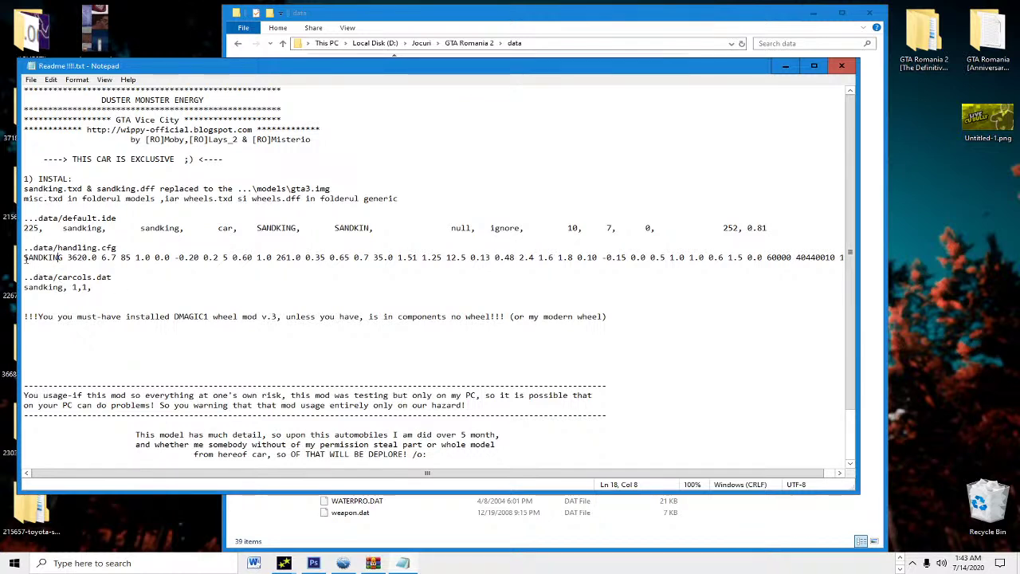
pyautogui.moveTo(24, 257); pyautogui.dragTo(856, 259)
pyautogui.hotkey('ctrl', 'c')
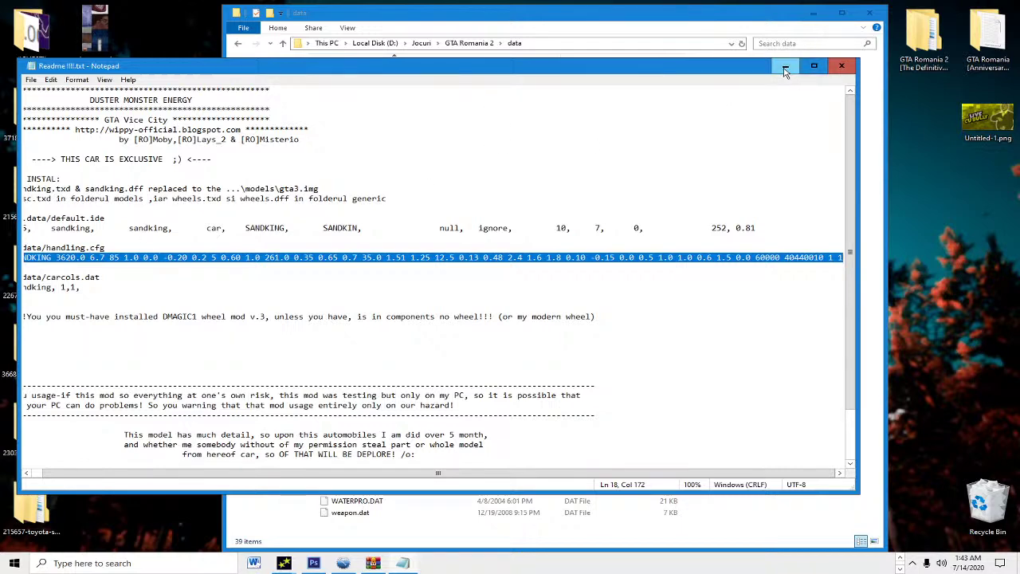
pyautogui.click(785, 67)
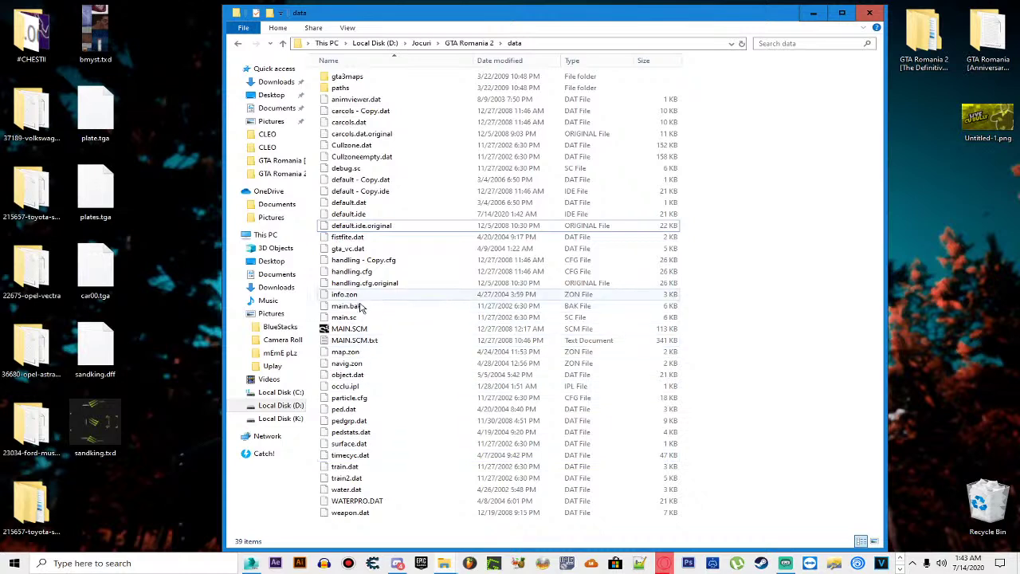
# Step: Scan handling.cfg with Windows Security, then open it with Edit with Notepad++
pyautogui.click(356, 213)
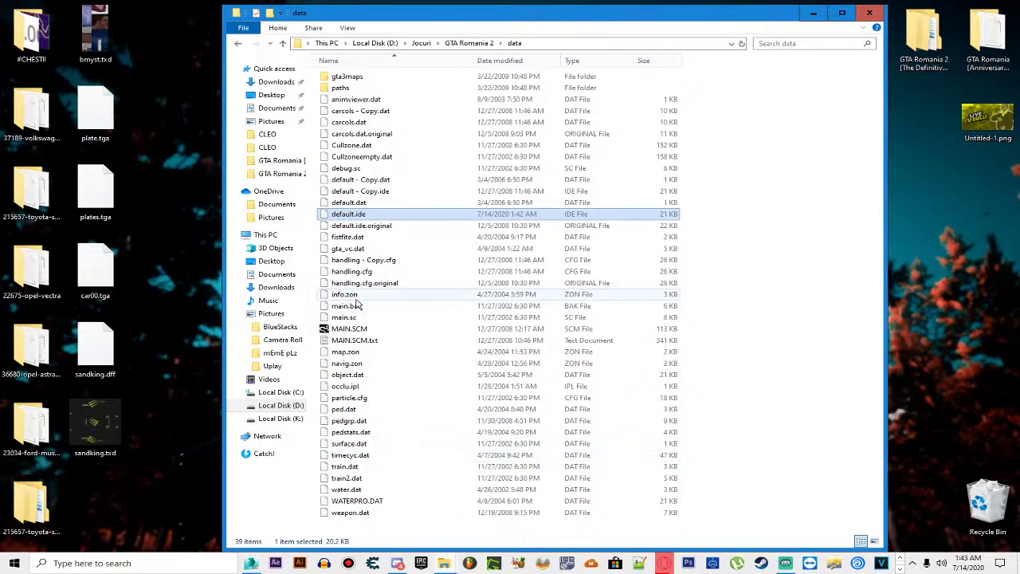
pyautogui.click(348, 272)
pyautogui.rightClick(345, 271)
pyautogui.click(383, 316)
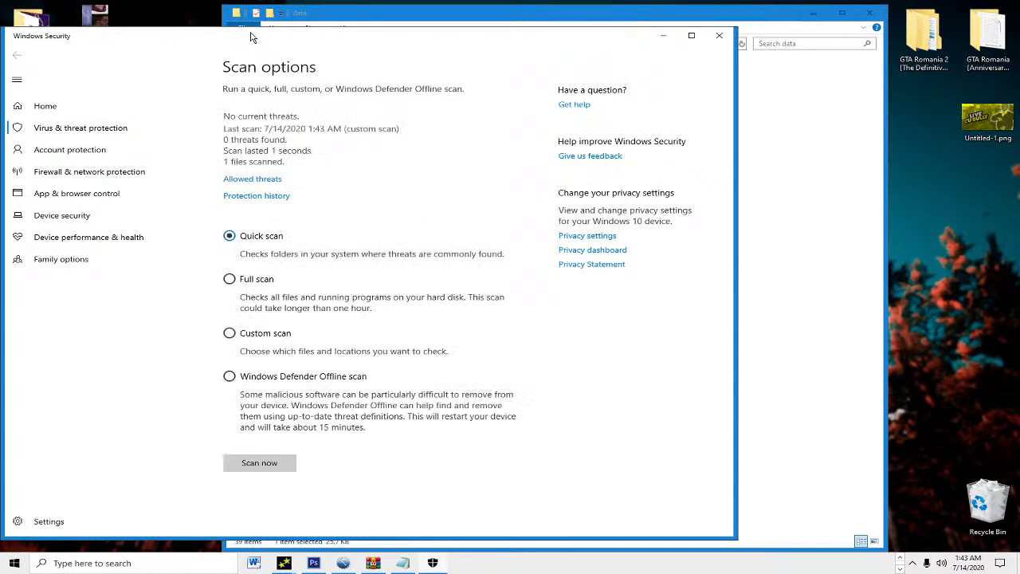
pyautogui.moveTo(250, 37); pyautogui.dragTo(284, 38)
pyautogui.click(749, 35)
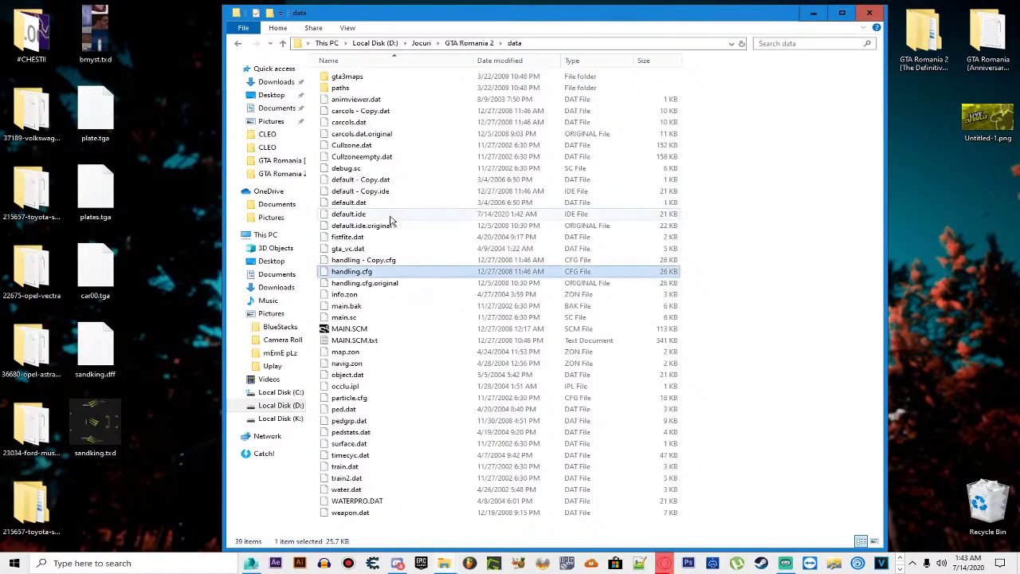
pyautogui.rightClick(356, 270)
pyautogui.click(398, 313)
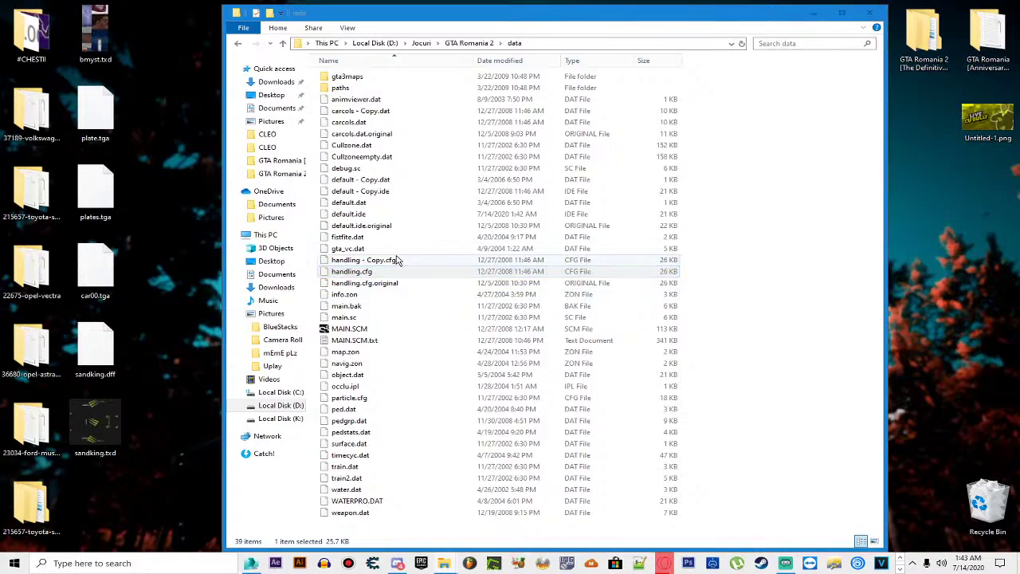
# Step: Find the SANDKING entry on line 152 of handling.cfg
pyautogui.scroll(-20, 510, 291)
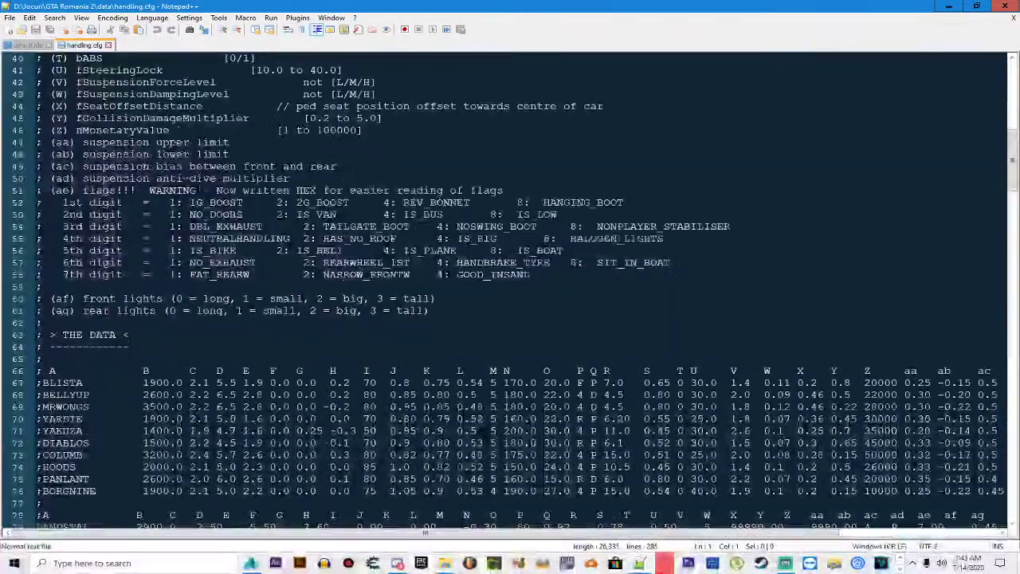
pyautogui.scroll(4, 510, 291)
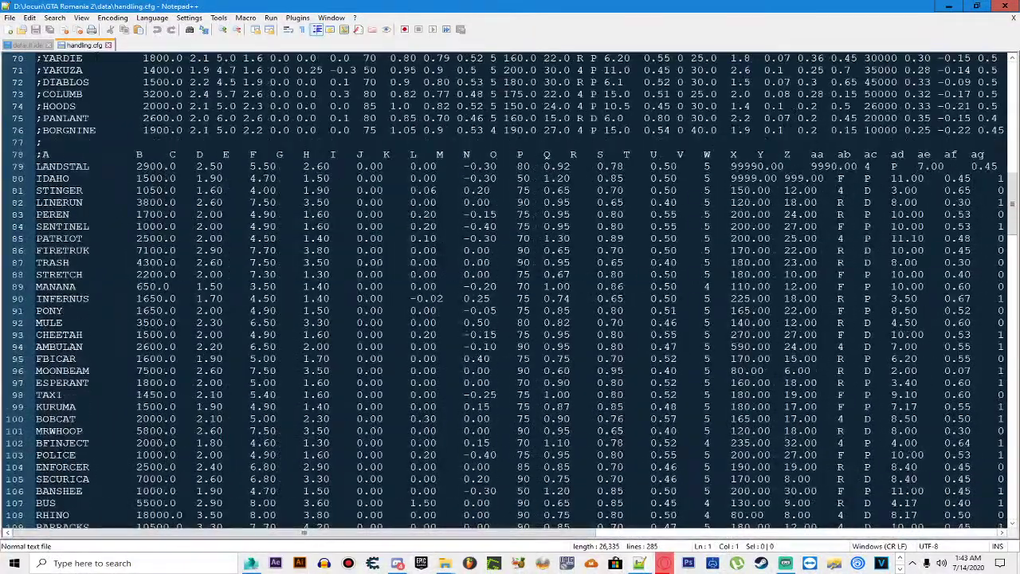
pyautogui.click(55, 17)
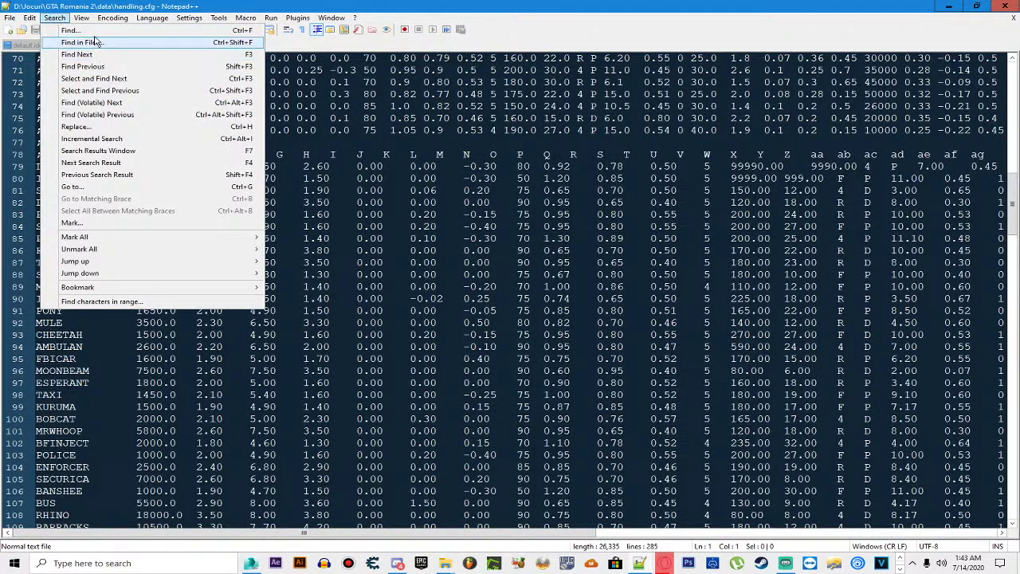
pyautogui.click(71, 31)
pyautogui.click(622, 229)
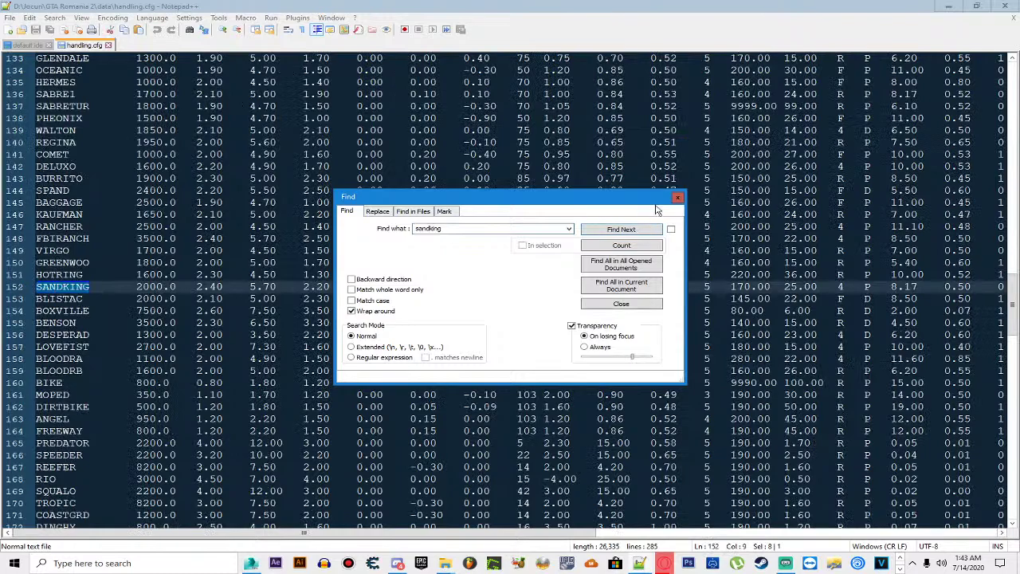
pyautogui.click(677, 197)
# Step: Replace line 152 with the readme's 3620.0 6.7 85 values, then save and close
pyautogui.click(38, 289)
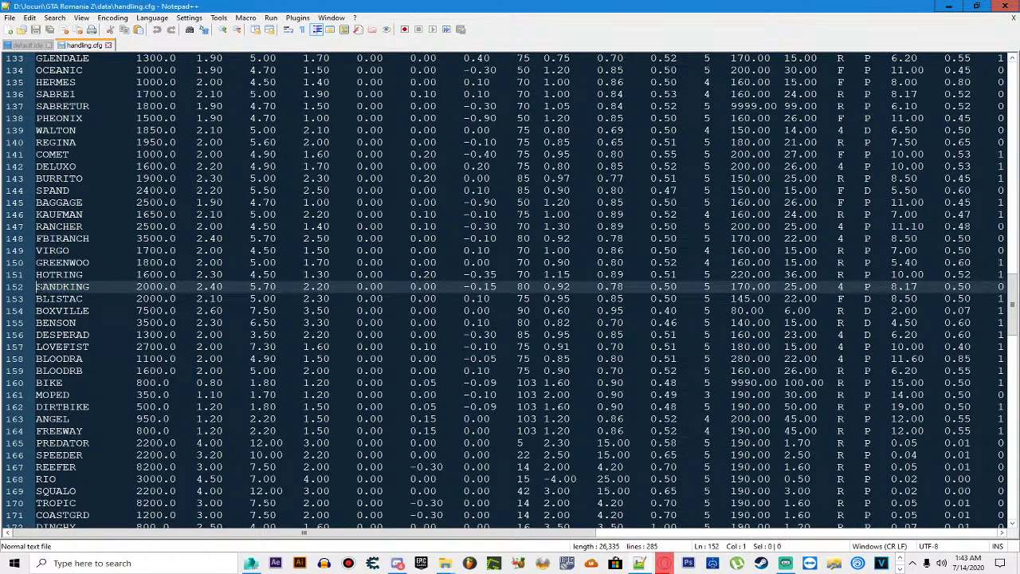
pyautogui.moveTo(38, 286); pyautogui.dragTo(1016, 286)
pyautogui.moveTo(498, 531); pyautogui.dragTo(80, 530)
pyautogui.hotkey('ctrl', 'v')
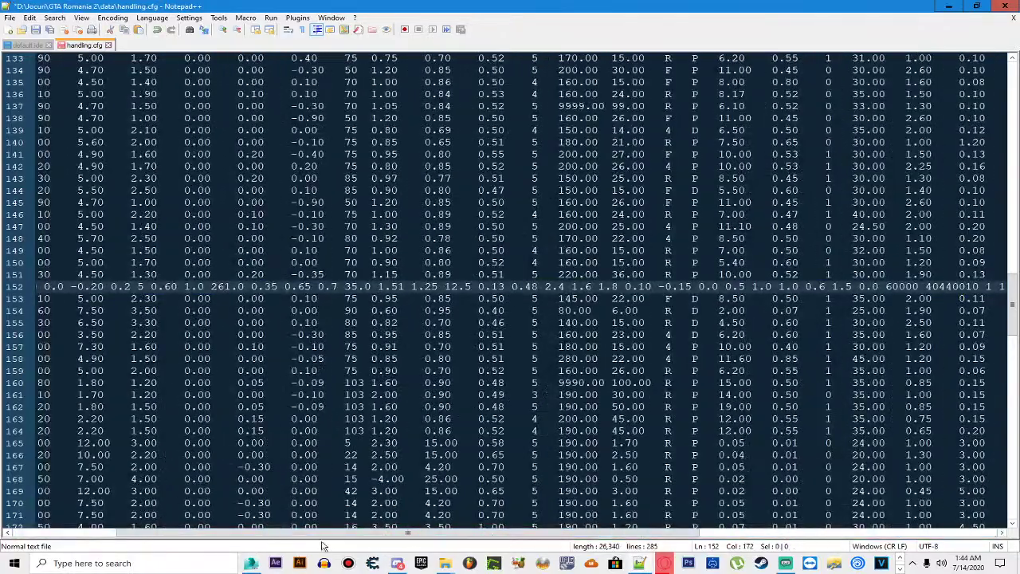
pyautogui.moveTo(323, 526); pyautogui.dragTo(120, 531)
pyautogui.click(97, 250)
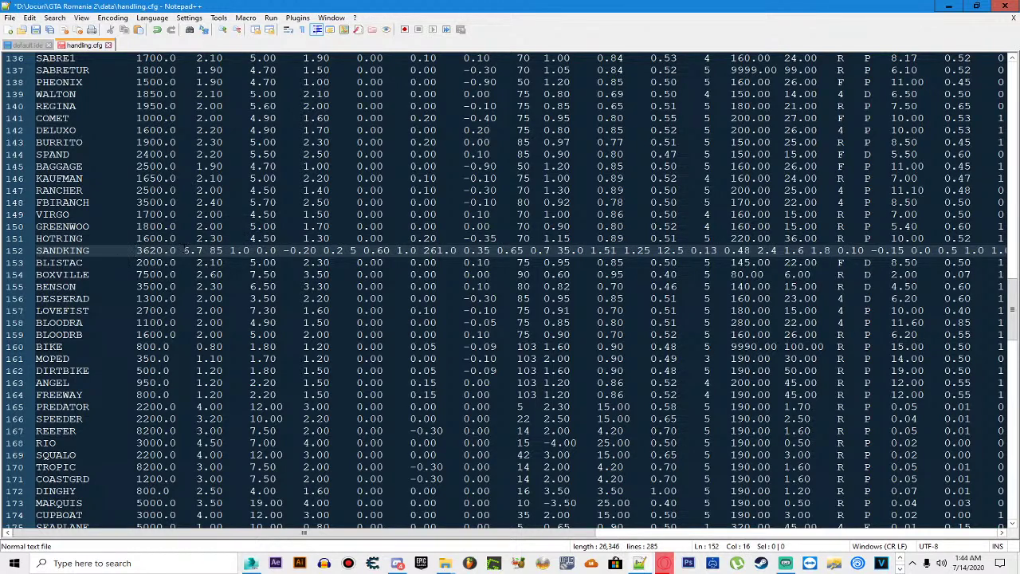
pyautogui.click(184, 250)
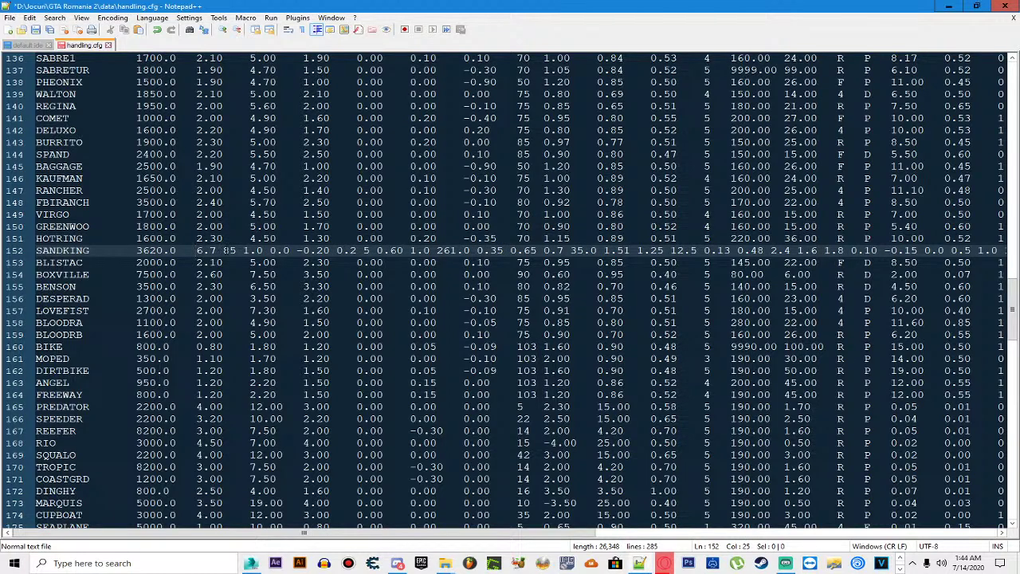
pyautogui.press('BackSpace')
pyautogui.press('BackSpace')
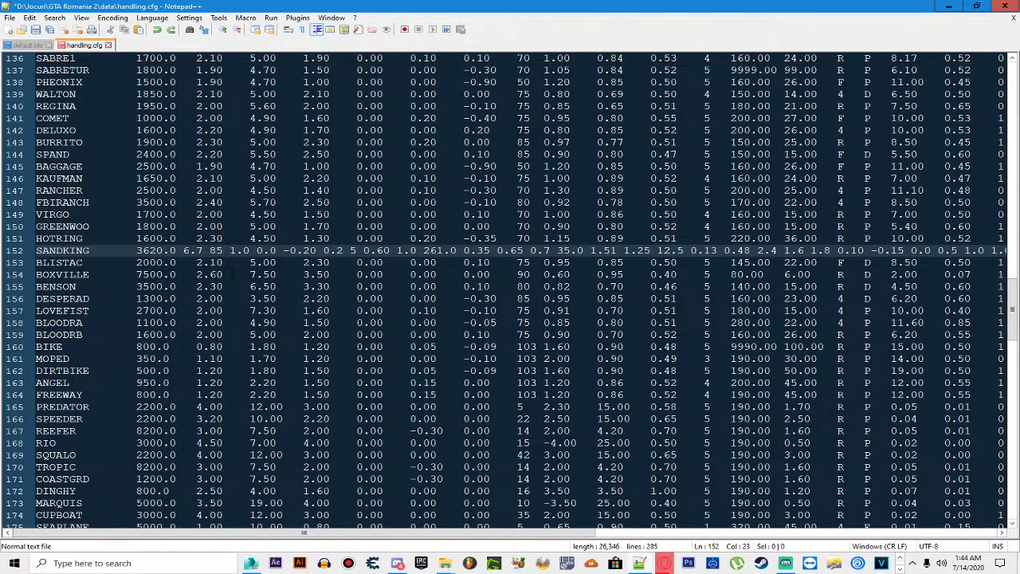
pyautogui.hotkey('ctrl', 's')
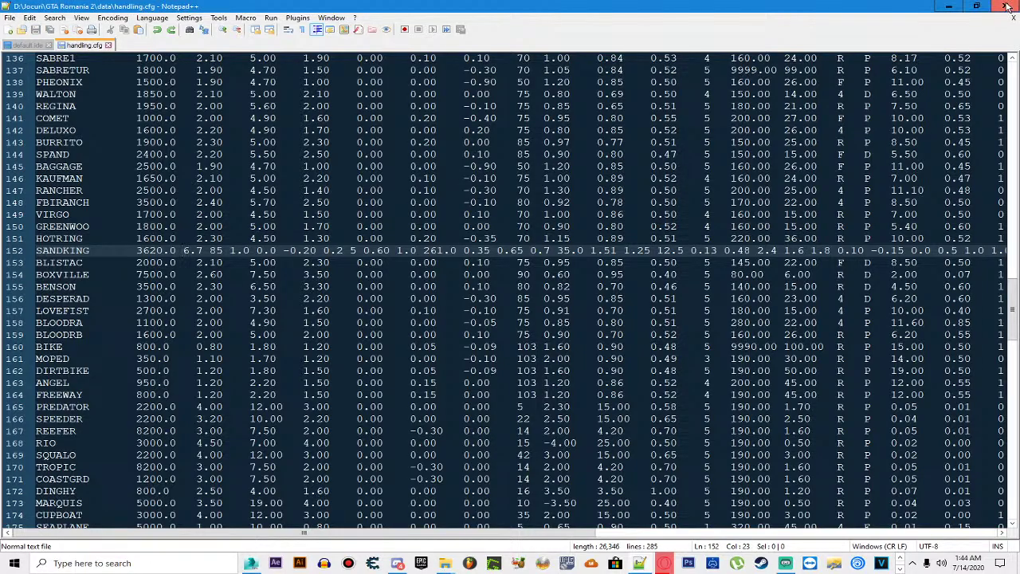
pyautogui.click(1005, 6)
# Step: Launch GTA Romania from the GTA Romania 2 folder and start a new game (joc nou)
pyautogui.press('BackSpace')
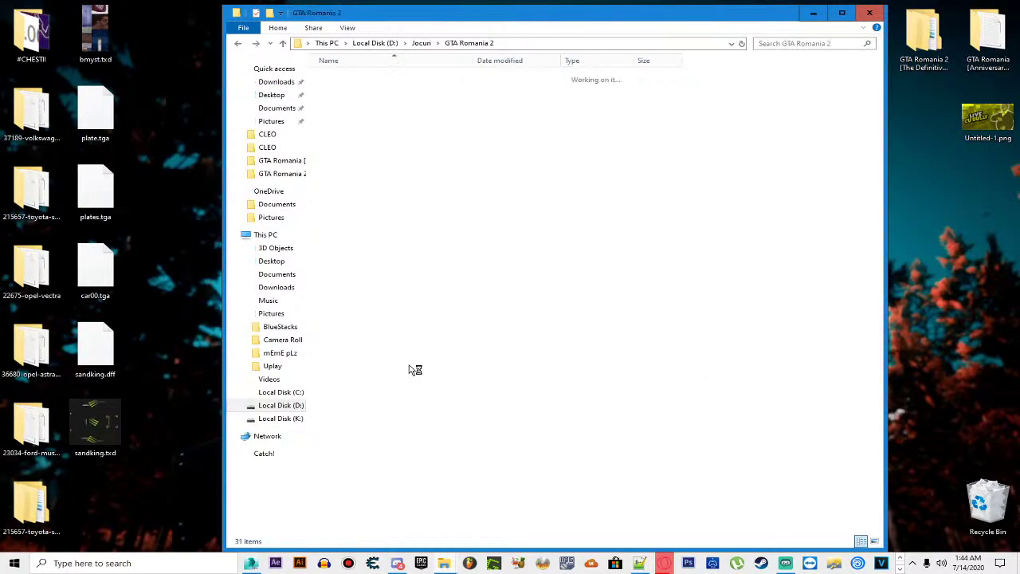
pyautogui.click(344, 306)
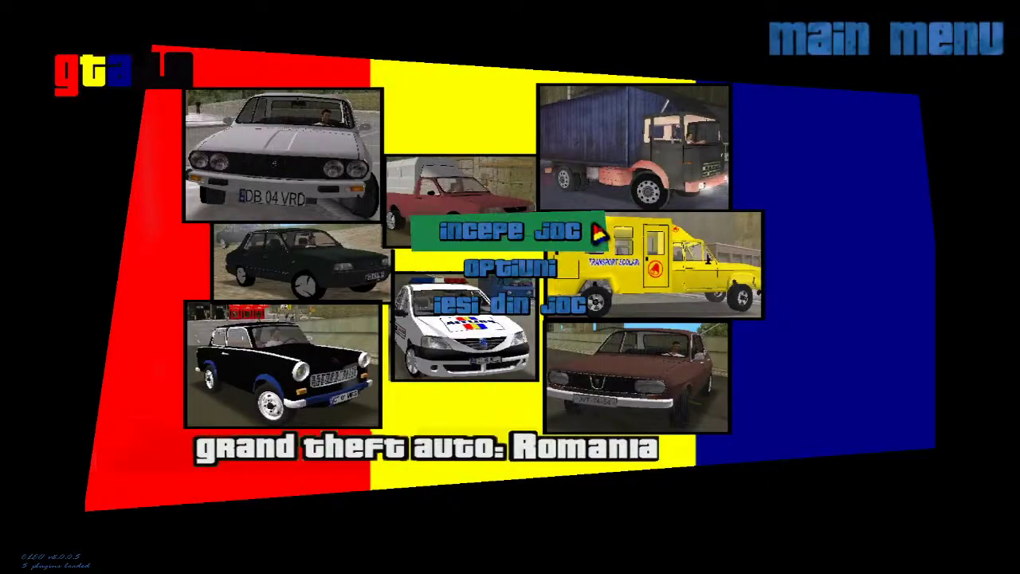
pyautogui.click(577, 225)
pyautogui.click(572, 222)
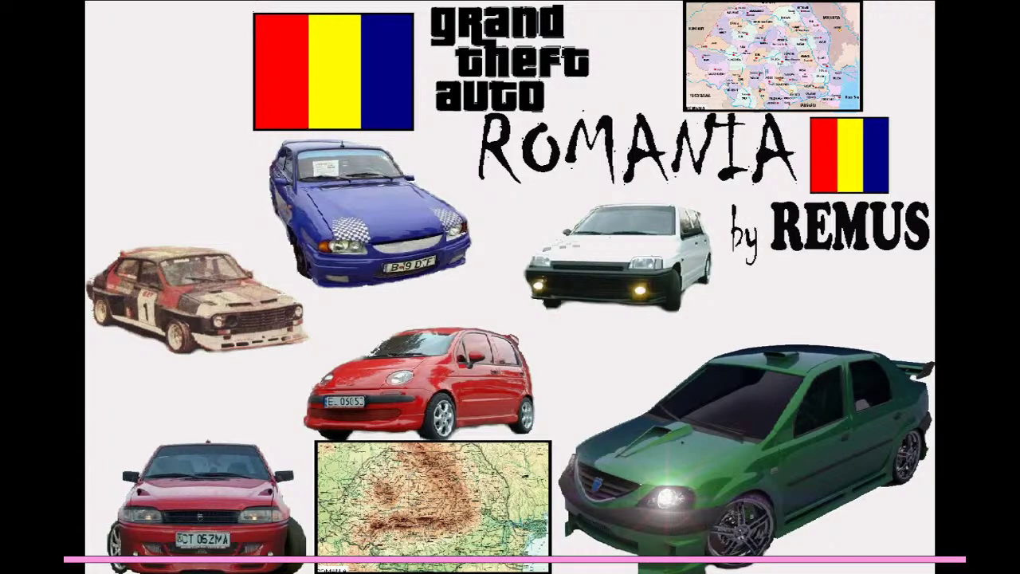
# Step: Ride the motorcycle to the plaza, walk to the black SUV, then quit the game
pyautogui.press('w')
pyautogui.press('w')
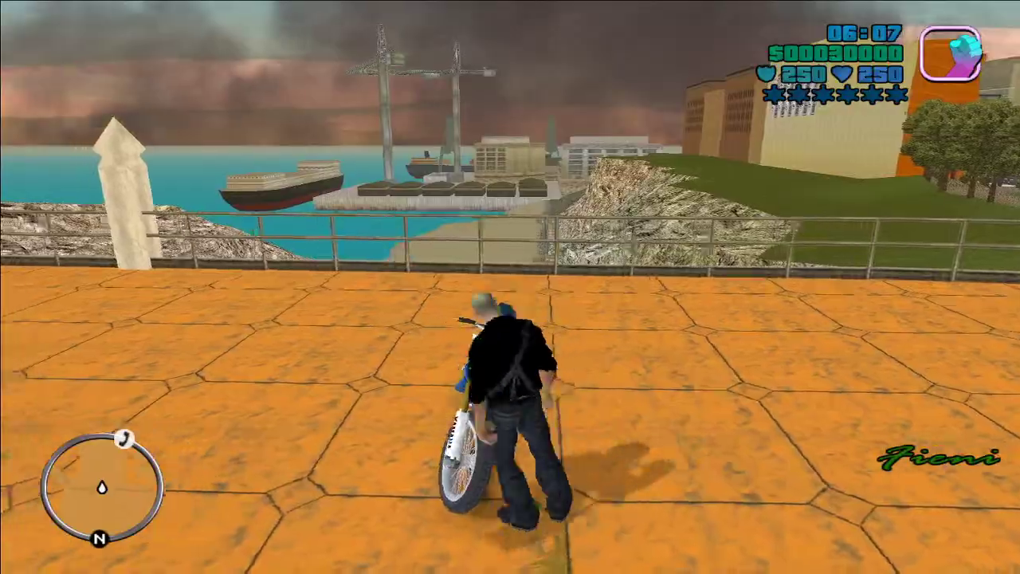
pyautogui.press('w')
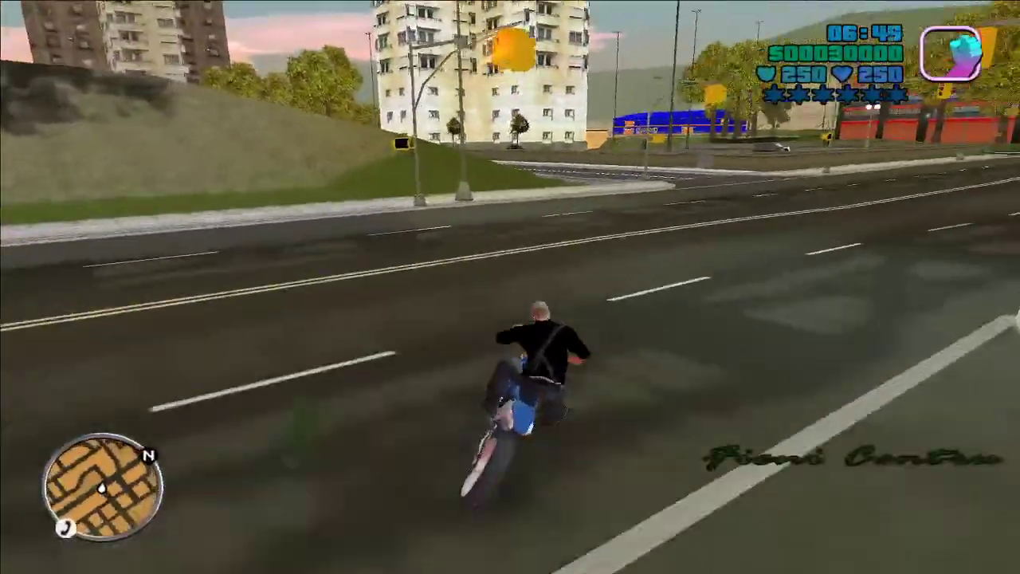
pyautogui.press('w')
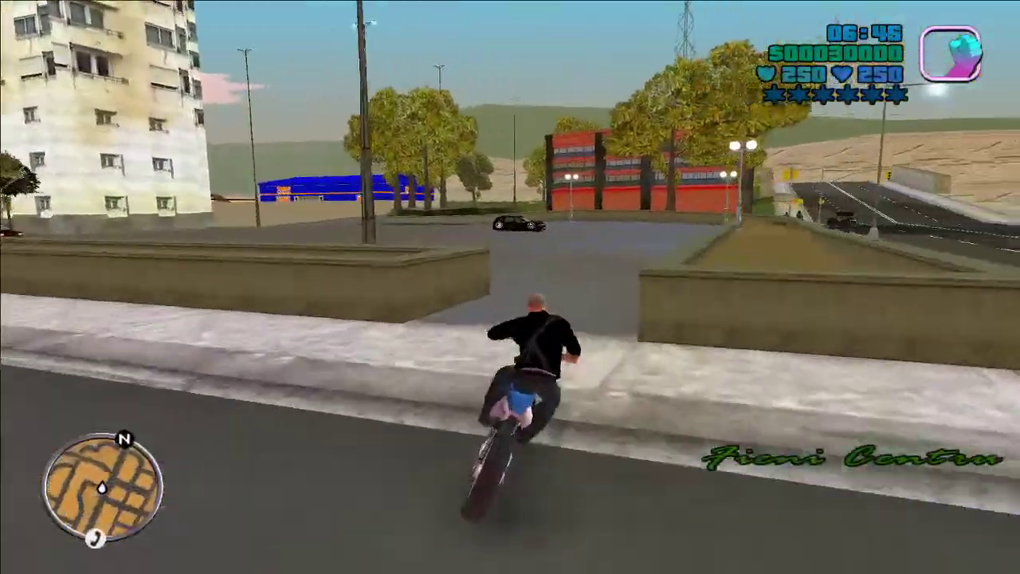
pyautogui.press('w')
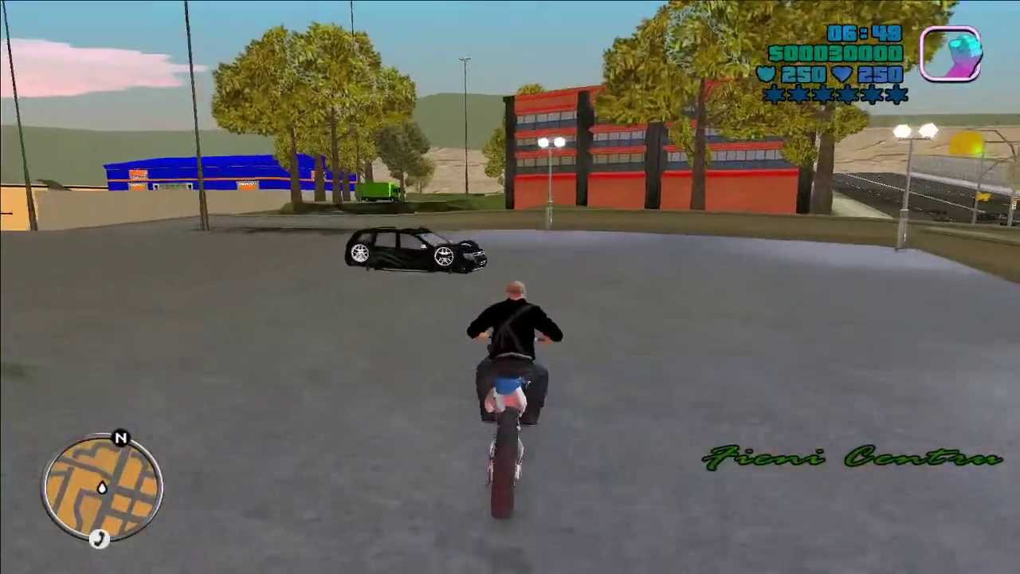
pyautogui.press('f')
pyautogui.press('w')
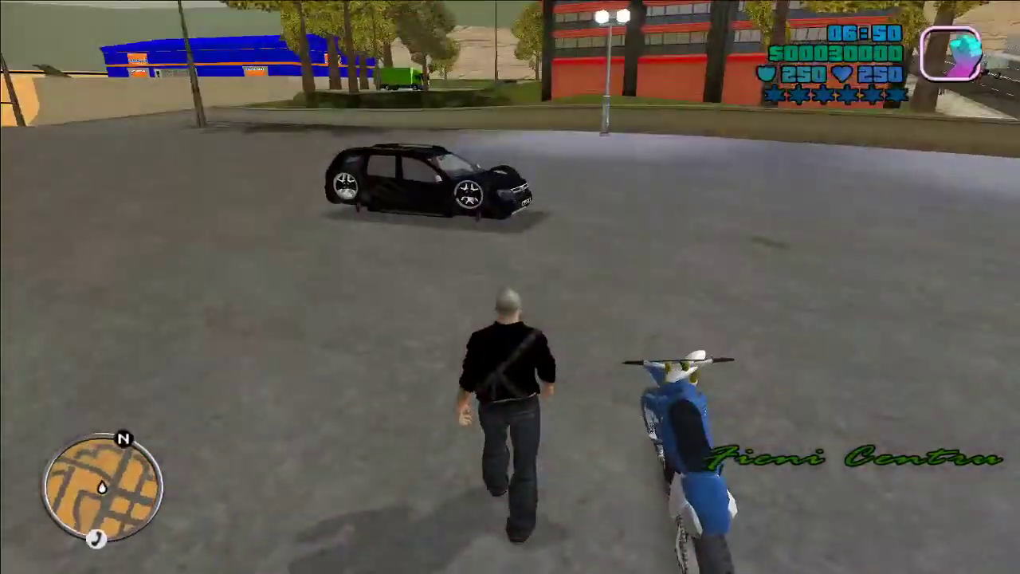
pyautogui.press('w')
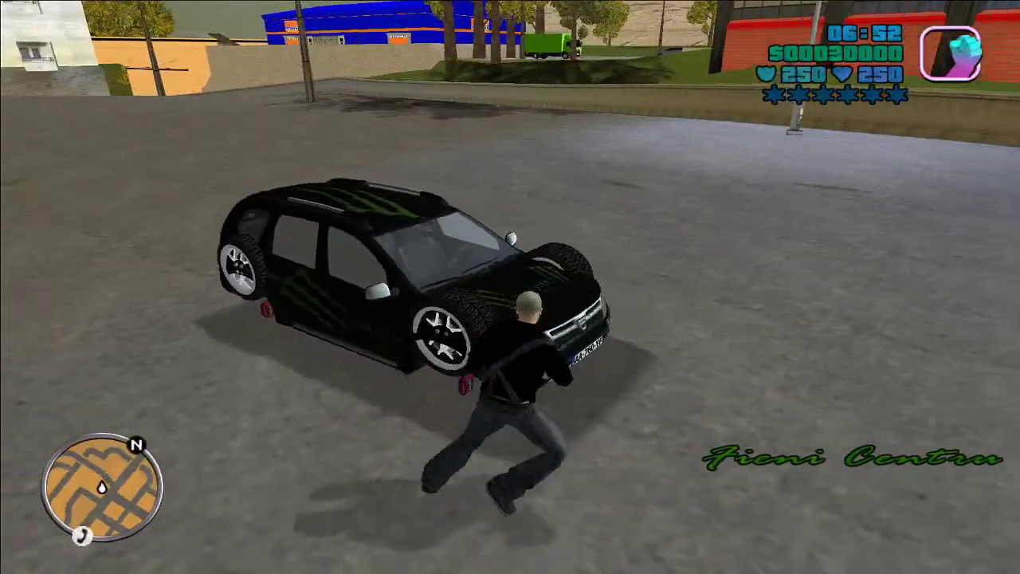
pyautogui.press('Escape')
pyautogui.press('Return')
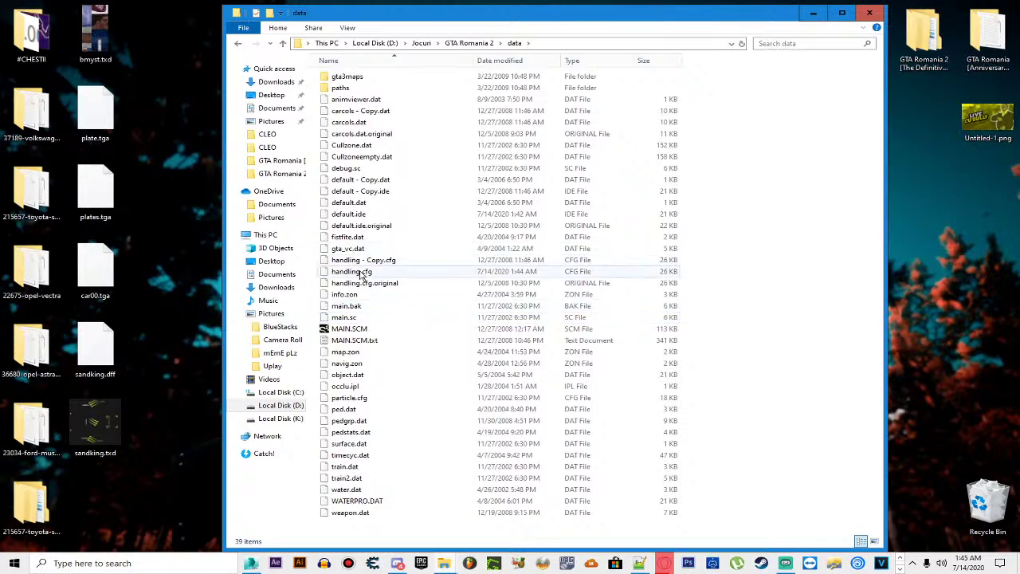
# Step: Open handling.cfg from the data folder in Notepad++
pyautogui.click(360, 272)
pyautogui.rightClick(361, 273)
pyautogui.click(408, 319)
# Step: Align 6.7, 85, 1.0 and 0.0 on line 152 under their columns
pyautogui.click(183, 250)
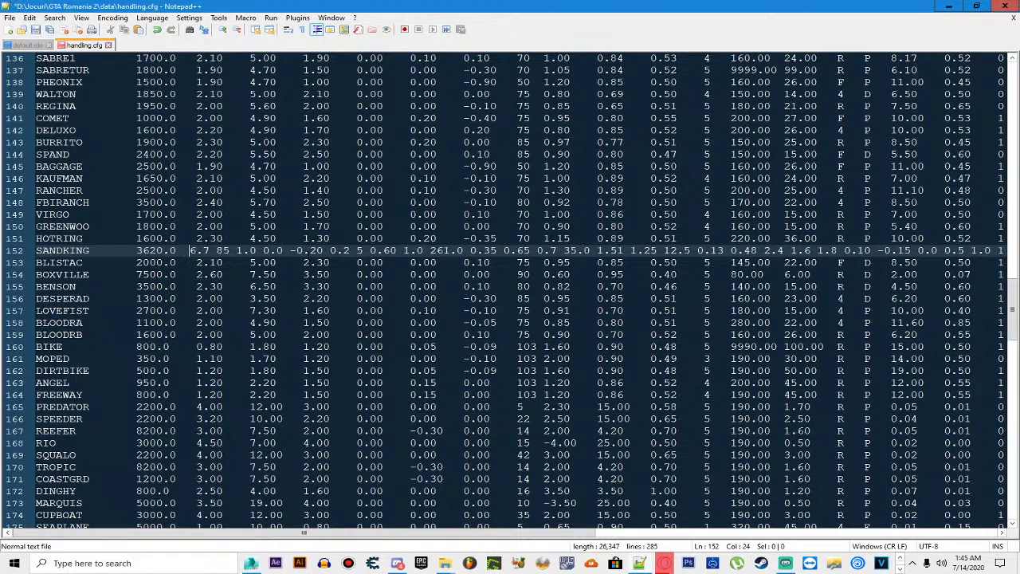
pyautogui.press('Tab')
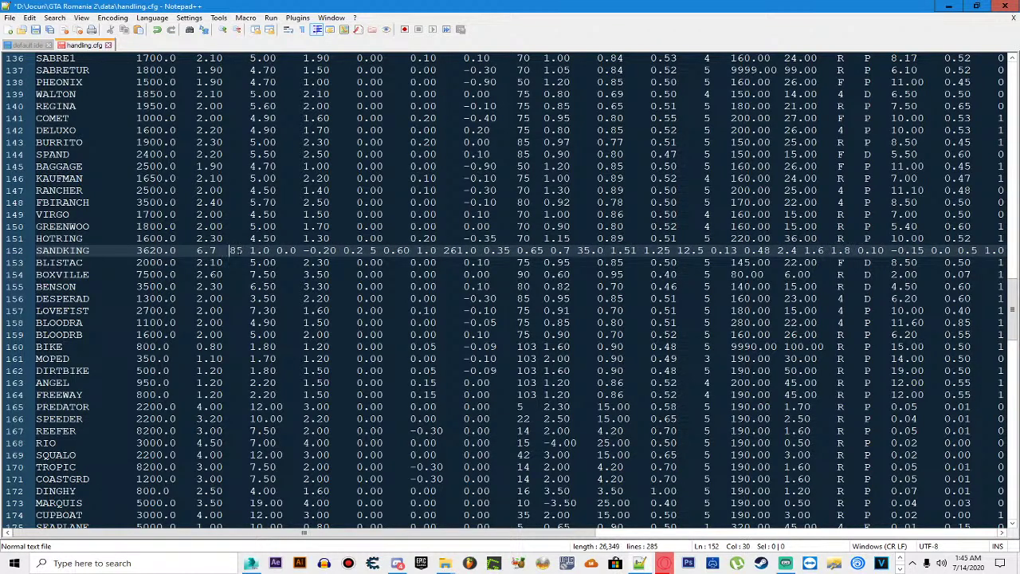
pyautogui.press('Right')
pyautogui.press('Right')
pyautogui.press('Right')
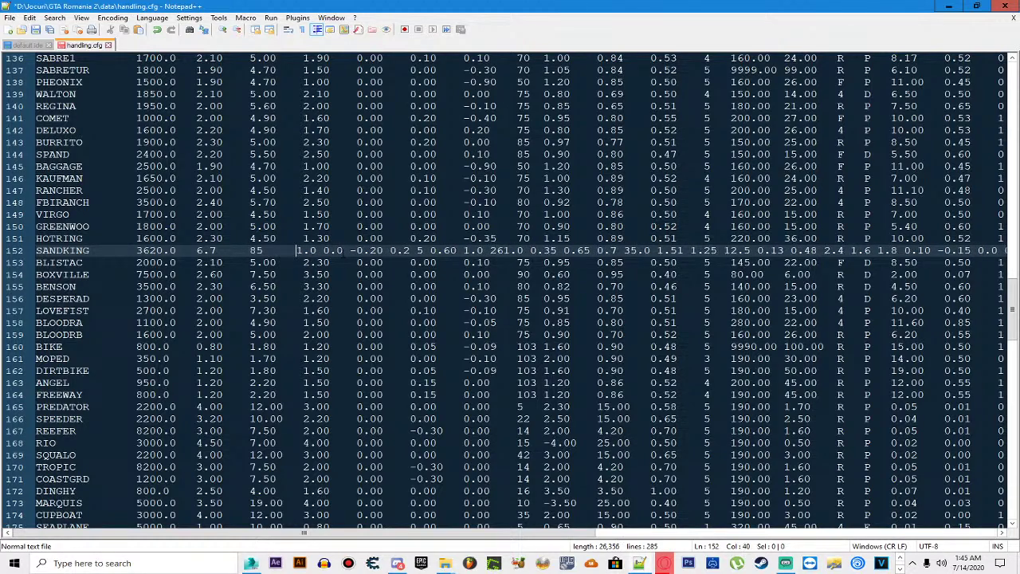
pyautogui.press('Right')
pyautogui.press('Right')
pyautogui.press('Right')
pyautogui.press('Right')
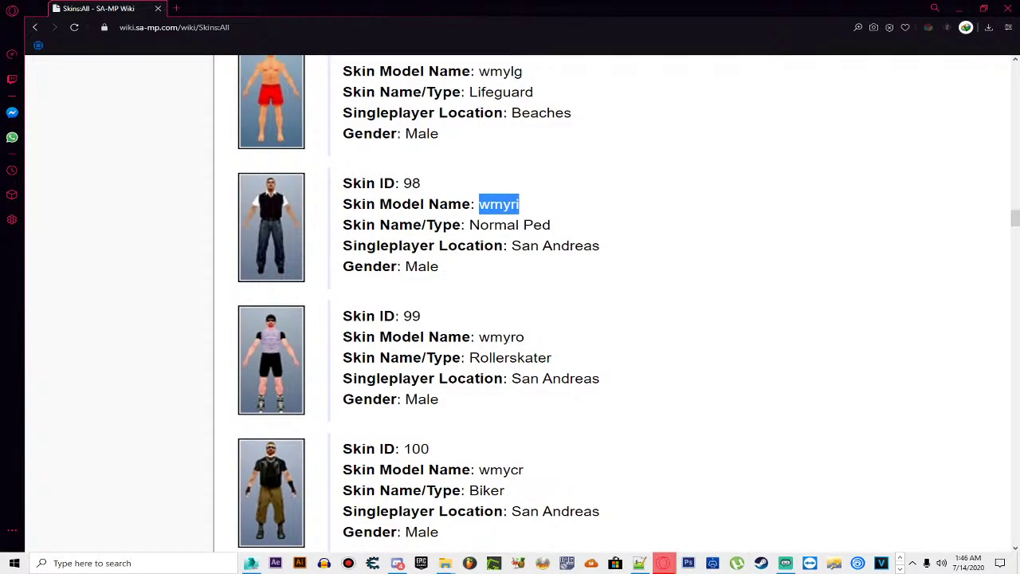
# Step: Minimize the Opera SA-MP skins page to return to handling.cfg in Notepad++
pyautogui.press('super+d')
pyautogui.press('super+d')
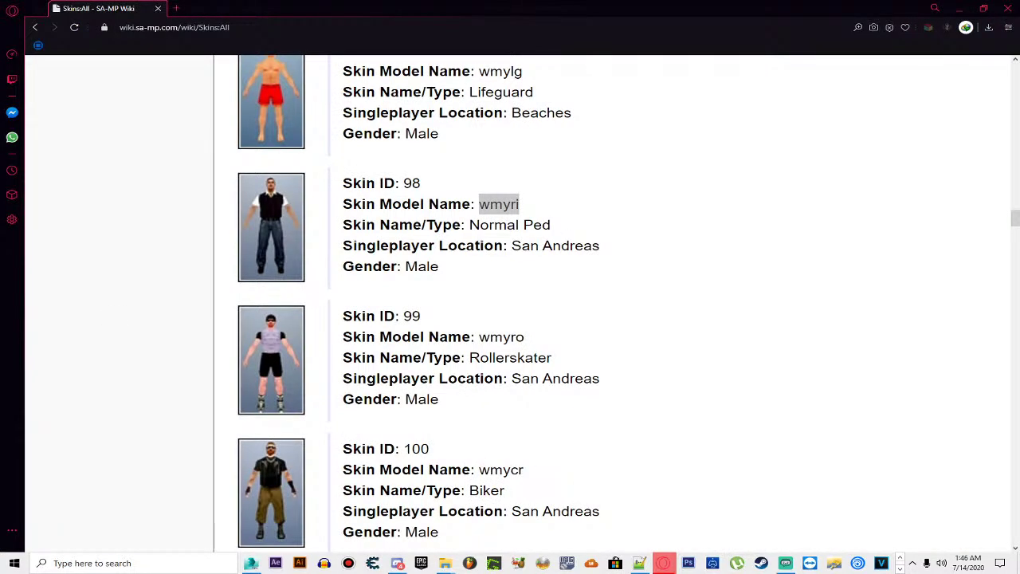
pyautogui.click(964, 9)
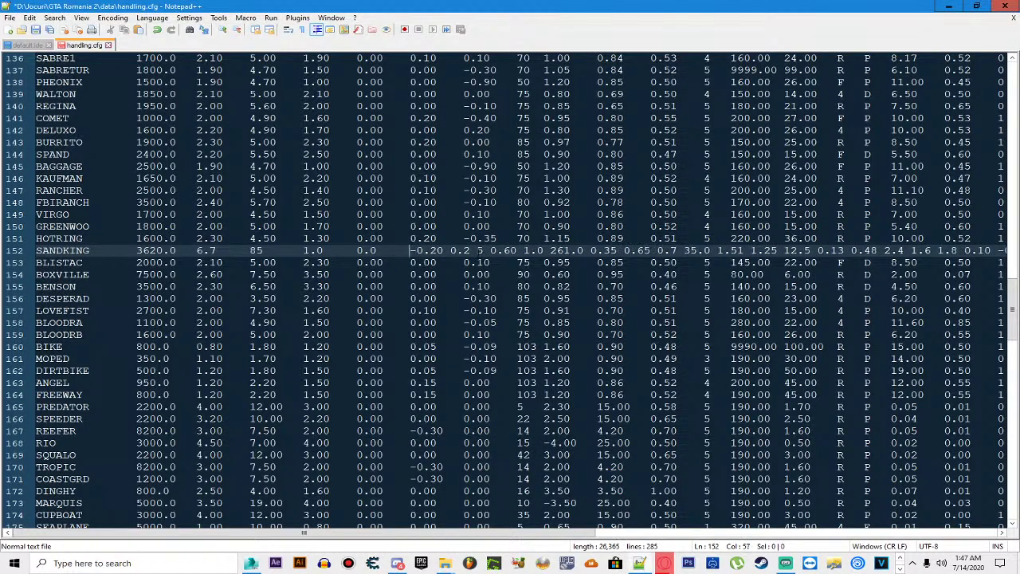
# Step: Align -0.20, 0.60, 261.0, 0.35 and 0.65 on line 152 into their columns
pyautogui.press('Tab')
pyautogui.press('Tab')
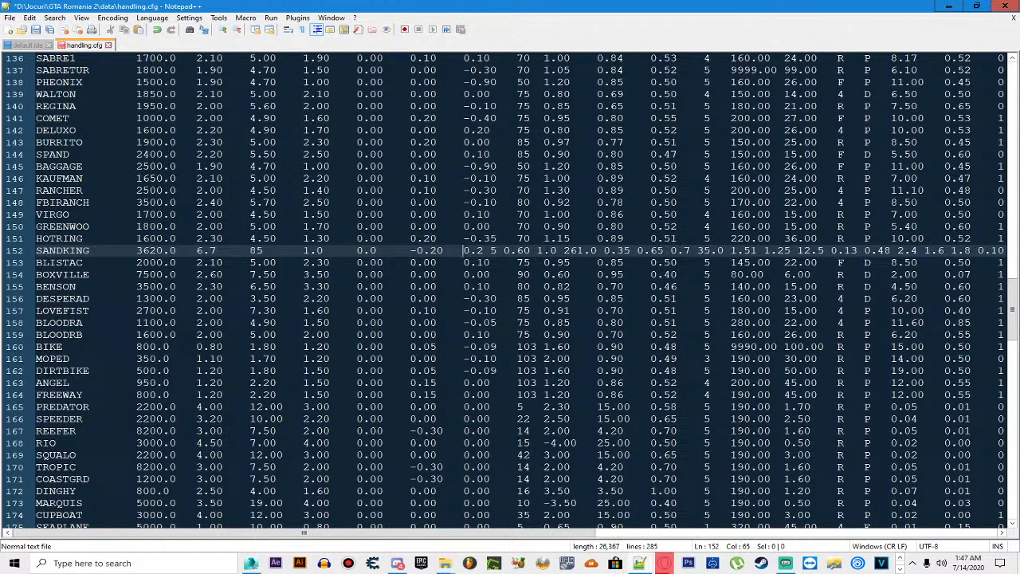
pyautogui.press('Right')
pyautogui.press('Right')
pyautogui.press('Right')
pyautogui.press('Right')
pyautogui.press('Right')
pyautogui.press('Right')
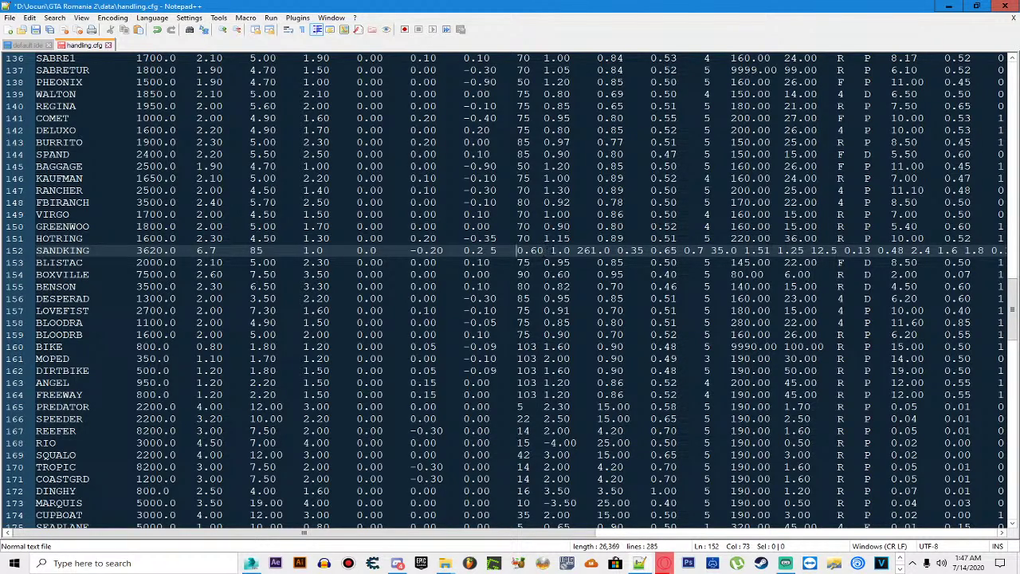
pyautogui.press('BackSpace')
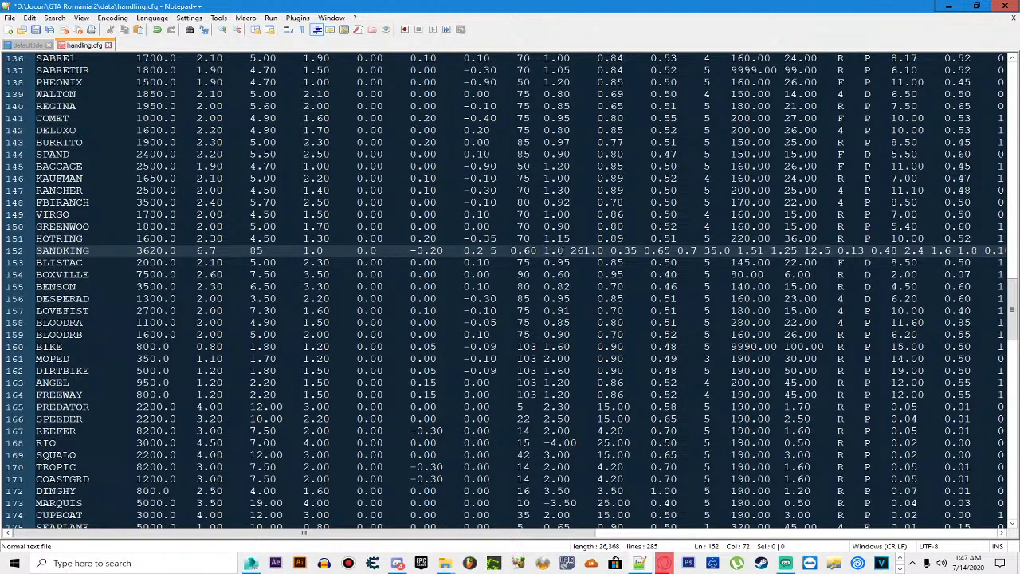
pyautogui.click(570, 250)
pyautogui.press('Right')
pyautogui.press('Right')
pyautogui.press('Right')
pyautogui.press('Right')
pyautogui.press('Right')
pyautogui.press('Right')
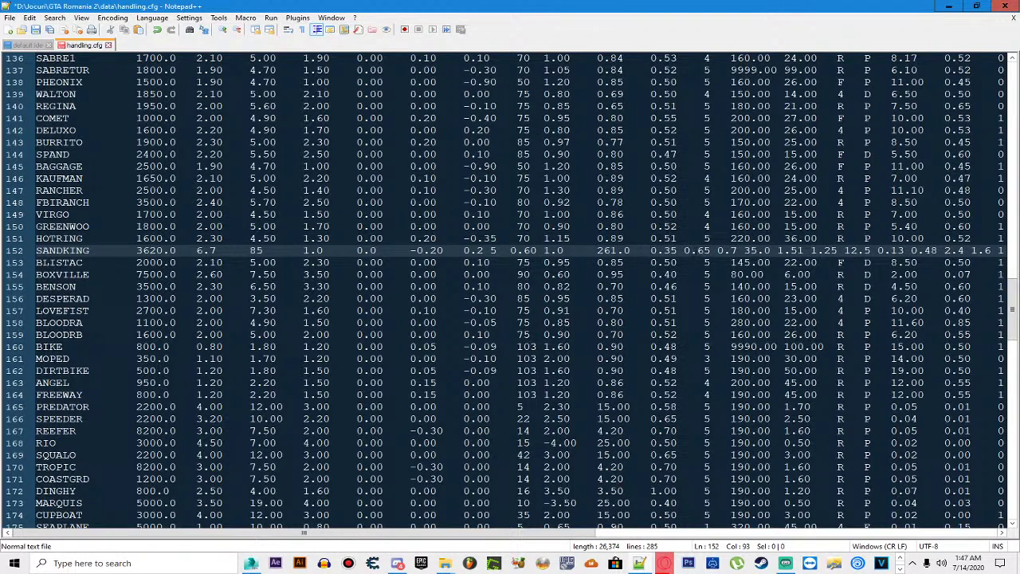
pyautogui.press('Right')
pyautogui.press('Right')
pyautogui.press('Right')
pyautogui.press('Right')
pyautogui.press('Right')
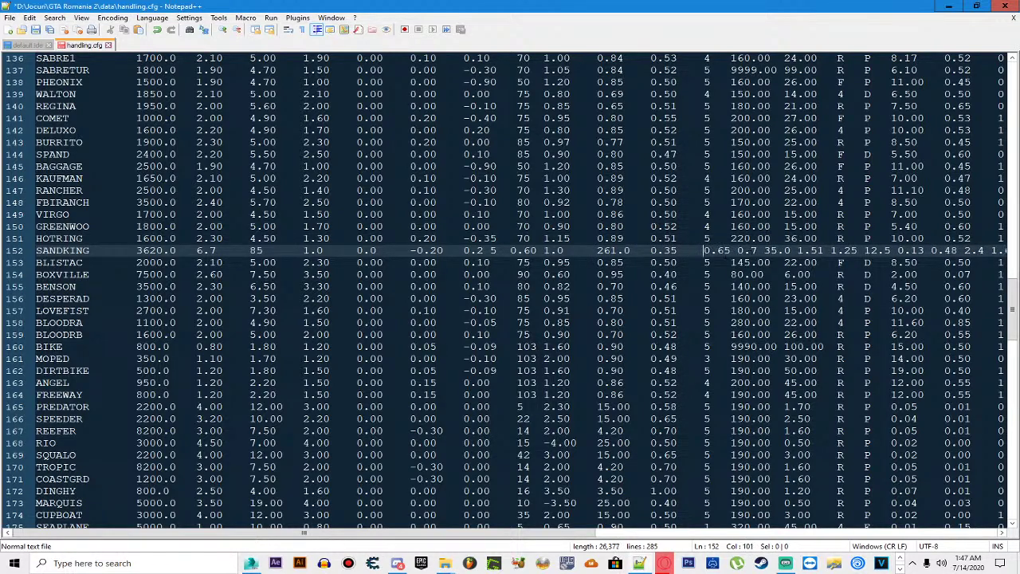
pyautogui.press('BackSpace')
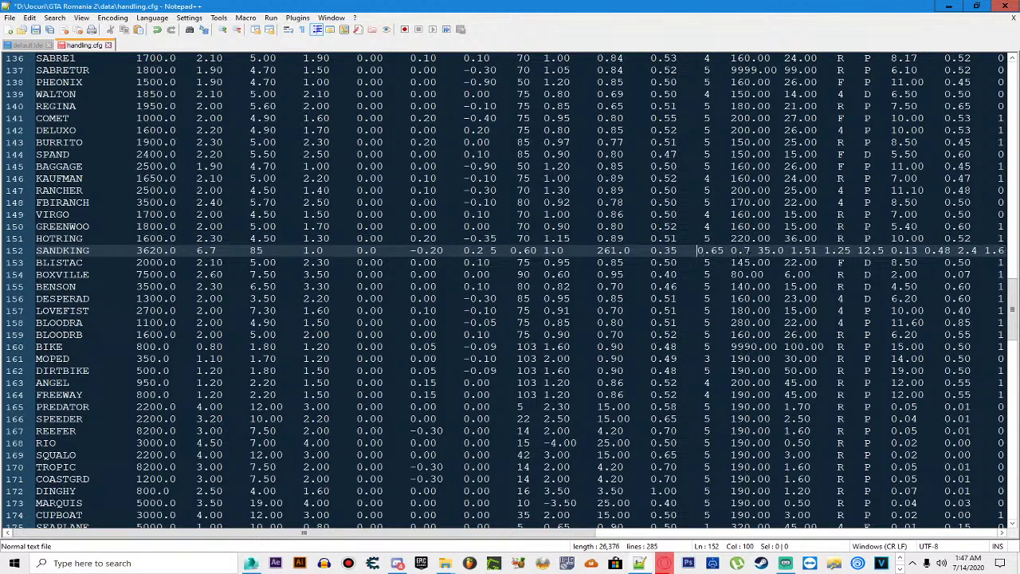
# Step: Space 35.0, 1.51 and 0.13 on line 152 out into their columns
pyautogui.press('Right')
pyautogui.press('Right')
pyautogui.press('Right')
pyautogui.press('Right')
pyautogui.press('Right')
pyautogui.press('Right')
pyautogui.press('Right')
pyautogui.press('Right')
pyautogui.press('Right')
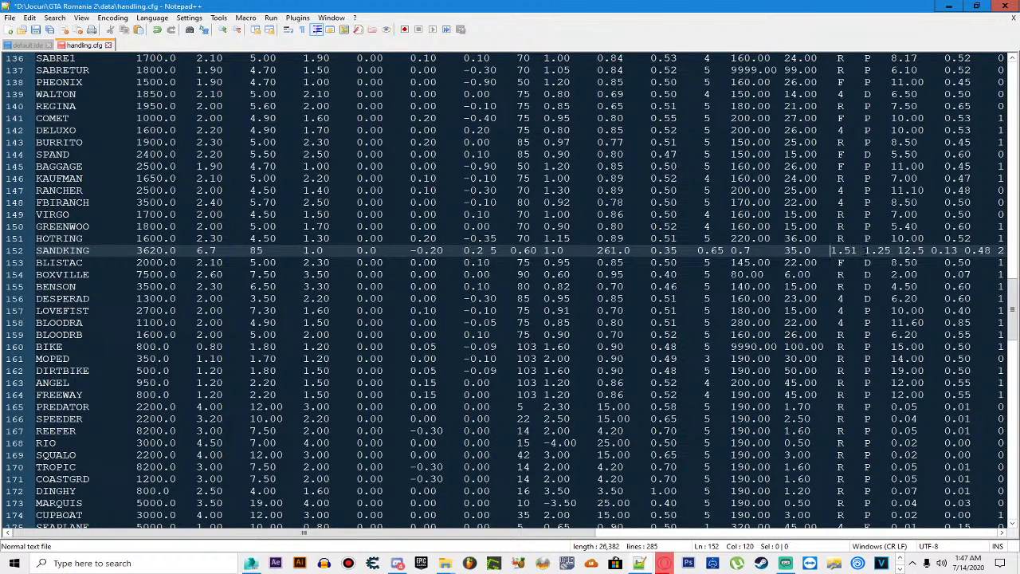
pyautogui.press('BackSpace')
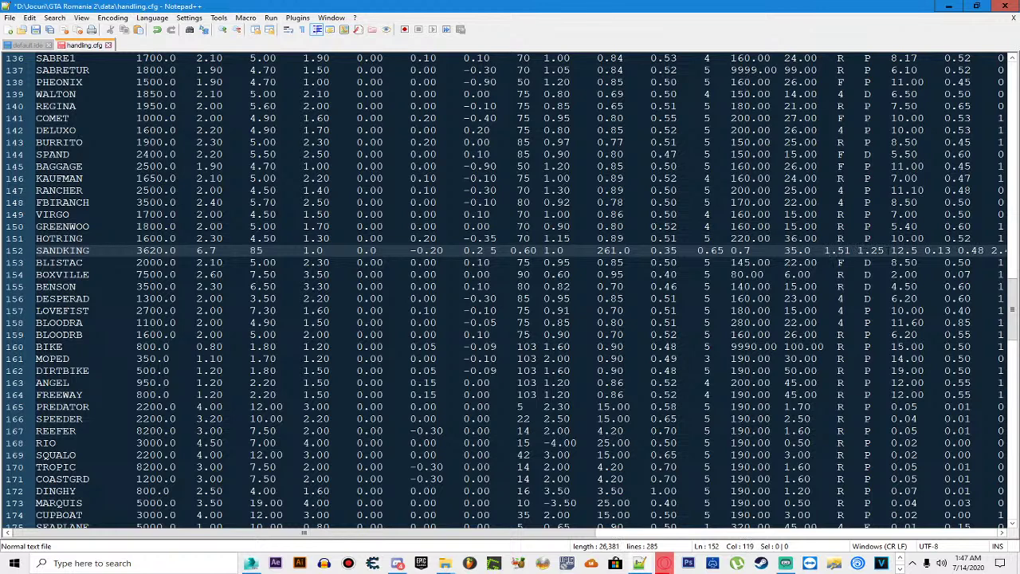
pyautogui.press('Right')
pyautogui.press('Right')
pyautogui.press('Right')
pyautogui.press('Right')
pyautogui.press('Right')
pyautogui.press('Right')
pyautogui.press('Right')
pyautogui.press('Right')
pyautogui.press('Right')
pyautogui.press('Right')
pyautogui.press('Right')
pyautogui.press('Right')
pyautogui.press('Right')
pyautogui.press('Right')
pyautogui.press('Right')
pyautogui.moveTo(577, 535); pyautogui.dragTo(829, 527)
# Step: Align 0.48, 1.6, 1.8, 0.10 and -0.15 on line 152 into their columns
pyautogui.click(555, 250)
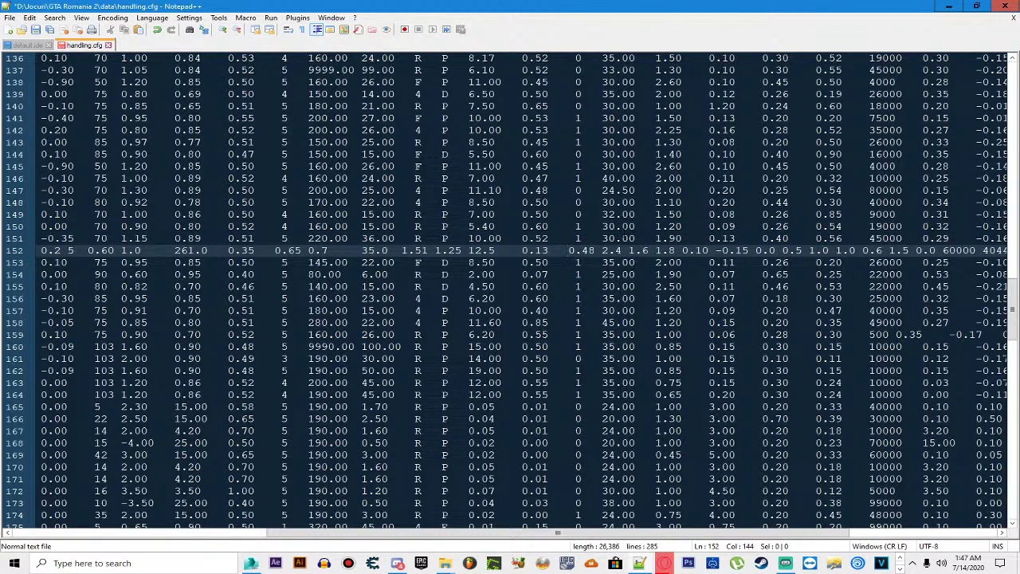
pyautogui.click(635, 251)
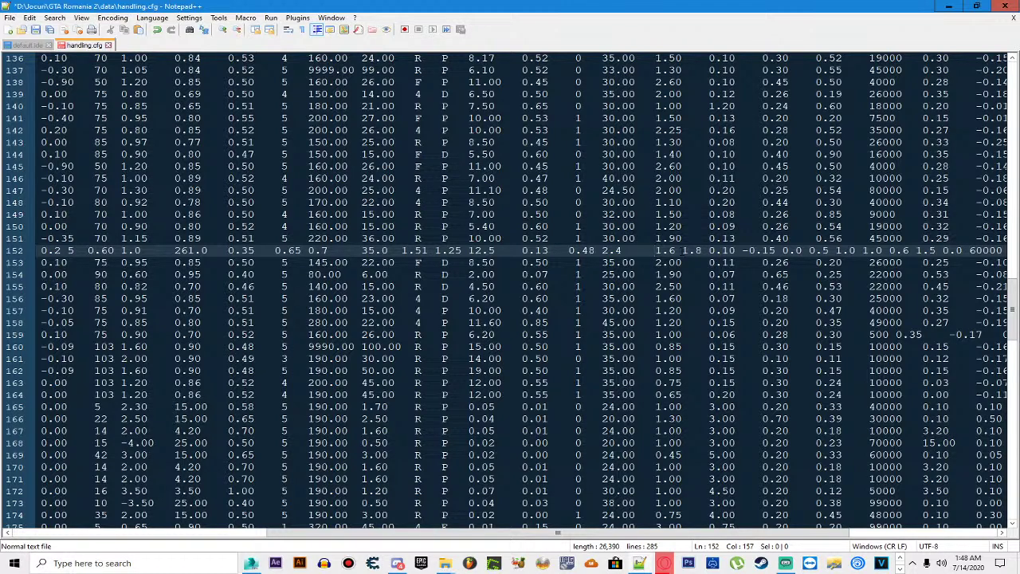
pyautogui.press('Tab')
pyautogui.press('Tab')
pyautogui.press('Tab')
pyautogui.press('Tab')
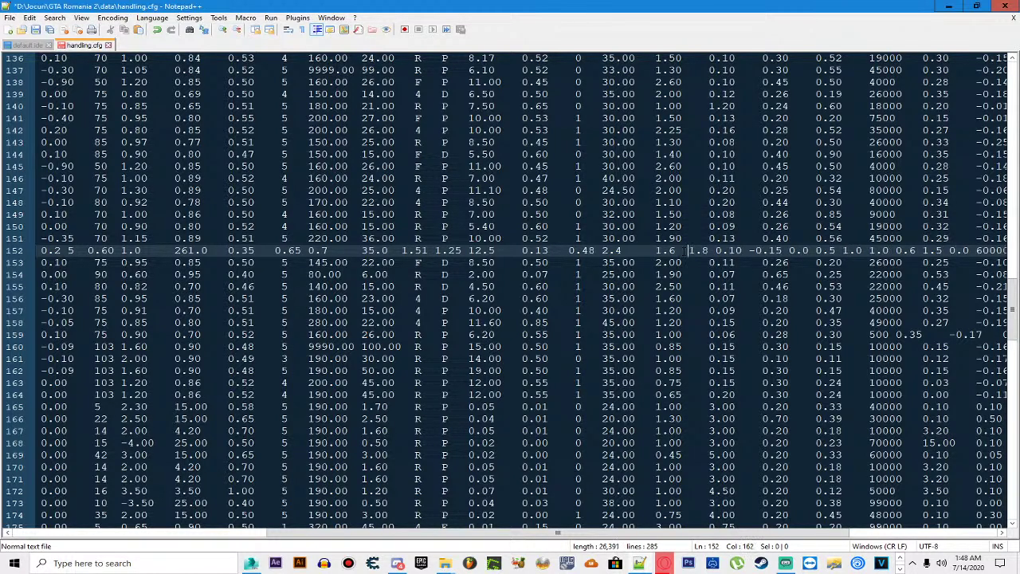
pyautogui.press('Right')
pyautogui.press('Right')
pyautogui.press('Right')
pyautogui.press('Tab')
pyautogui.press('Tab')
pyautogui.press('Tab')
pyautogui.press('Right')
pyautogui.press('Right')
pyautogui.press('Right')
pyautogui.press('Right')
pyautogui.press('Tab')
pyautogui.press('Tab')
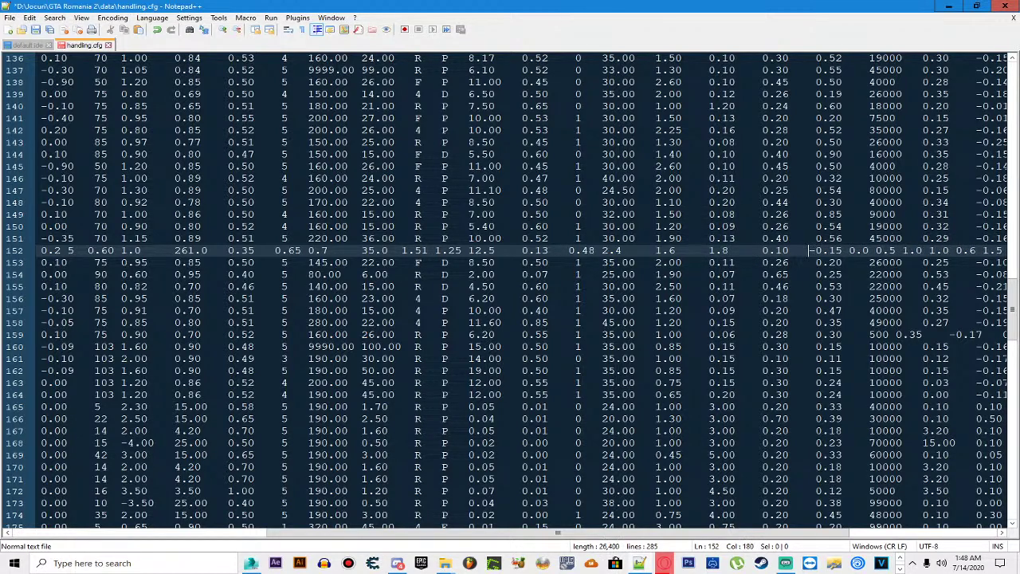
pyautogui.press('Right')
pyautogui.press('Right')
pyautogui.press('Right')
pyautogui.press('Right')
pyautogui.press('Right')
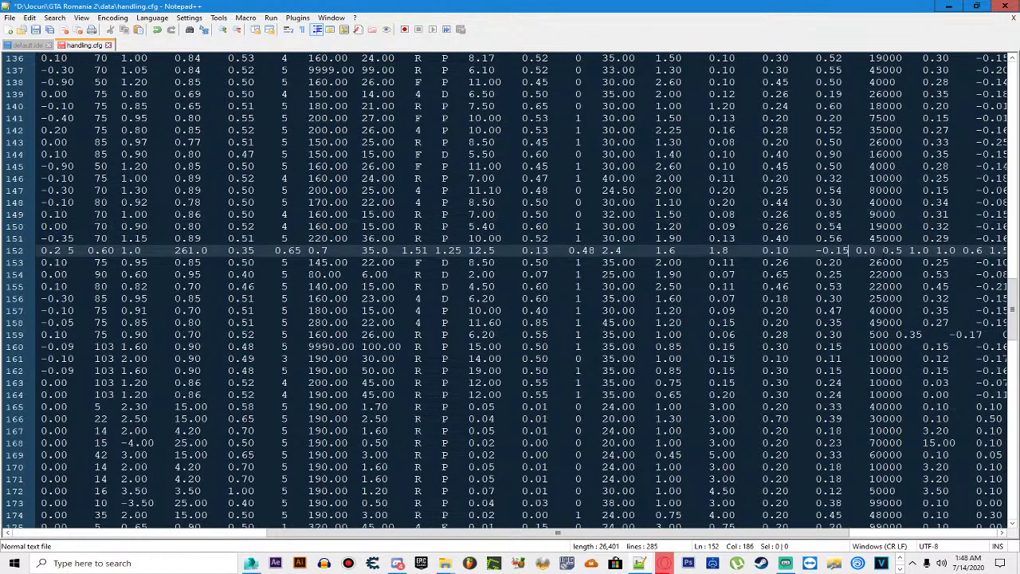
# Step: Align 0.0, 0.5, 0.6, 1.5 and the last 0.0 on line 152, then save handling.cfg
pyautogui.press('Tab')
pyautogui.hotkey('ctrl', 'Right')
pyautogui.moveTo(557, 532); pyautogui.dragTo(638, 535)
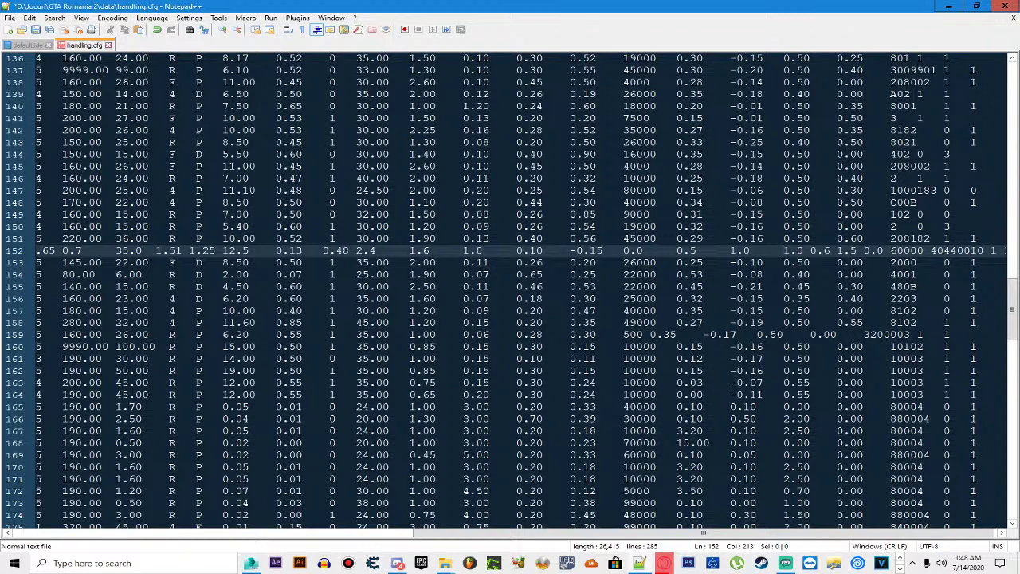
pyautogui.press('Tab')
pyautogui.press('Tab')
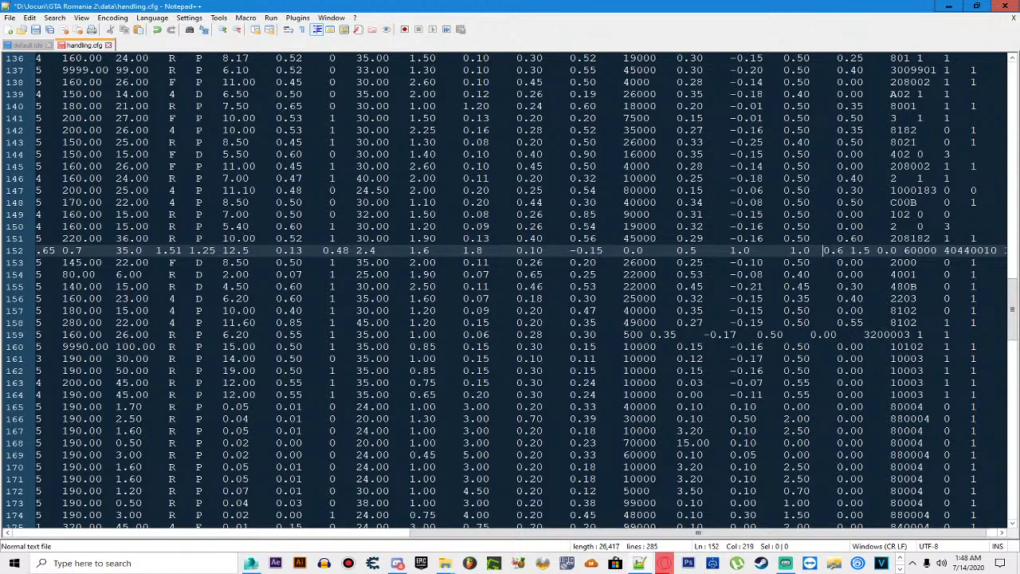
pyautogui.press('BackSpace')
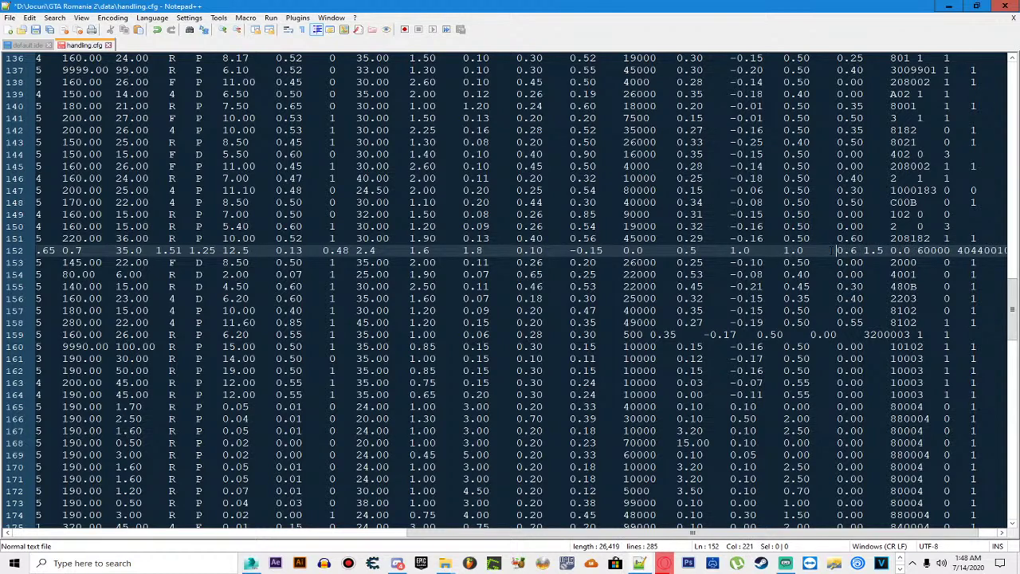
pyautogui.hscroll(2, 520, 301)
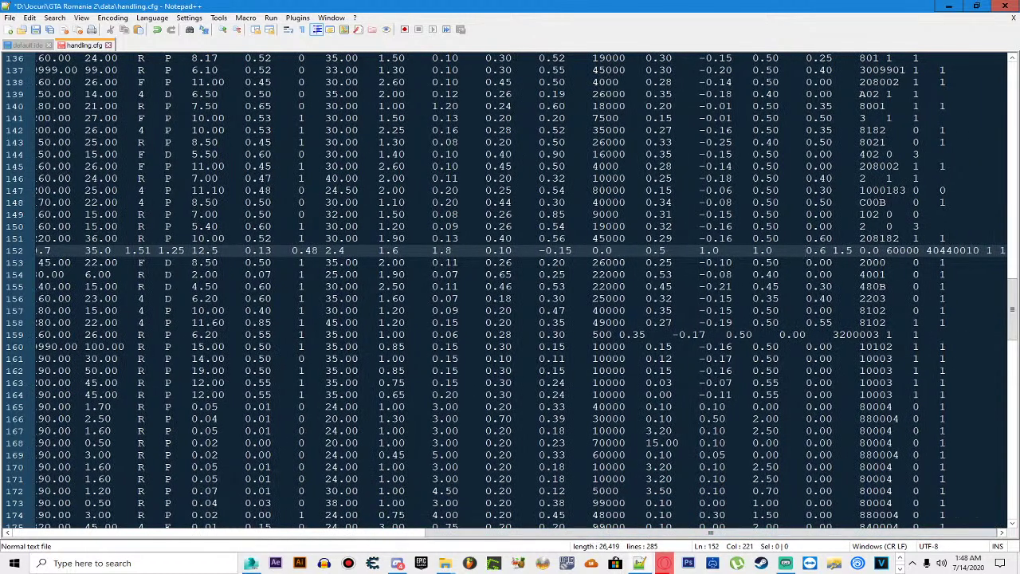
pyautogui.click(833, 250)
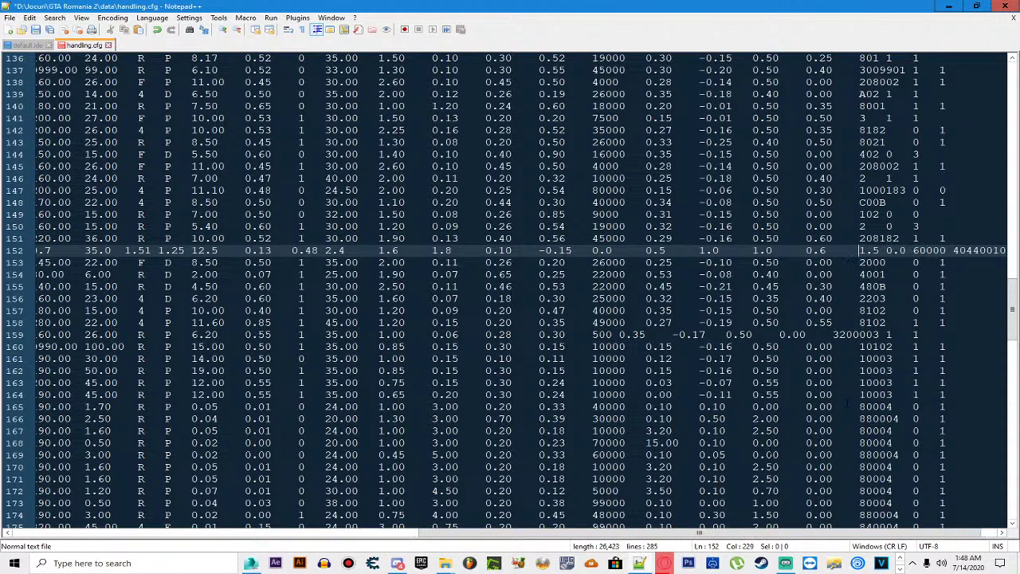
pyautogui.hscroll(2, 695, 537)
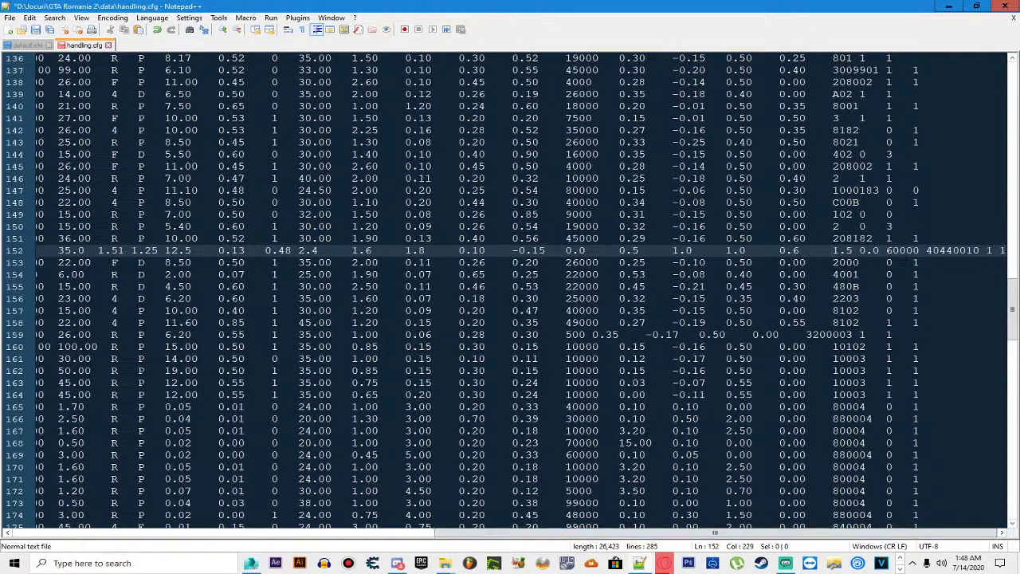
pyautogui.click(860, 251)
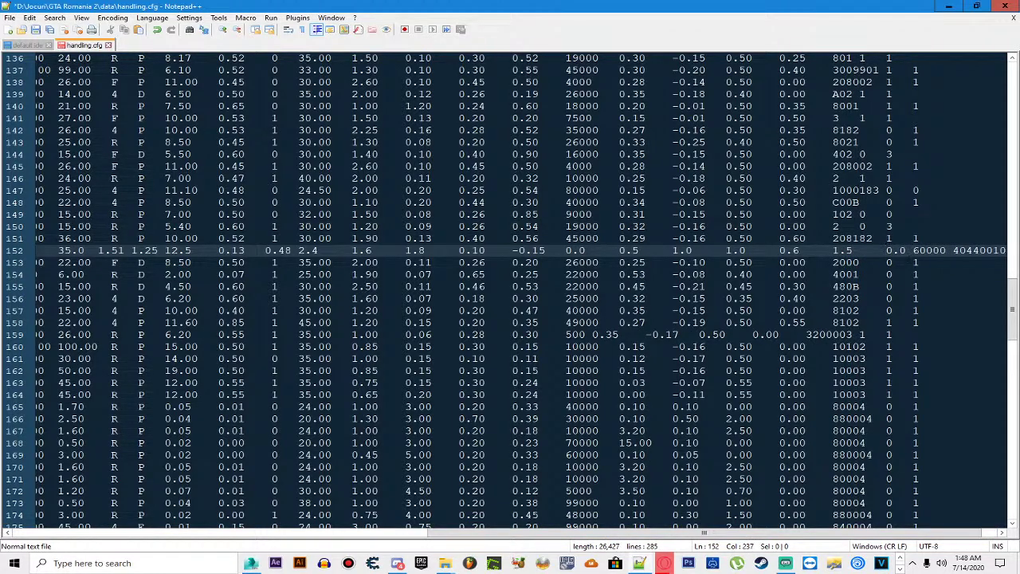
pyautogui.hscroll(2, 687, 533)
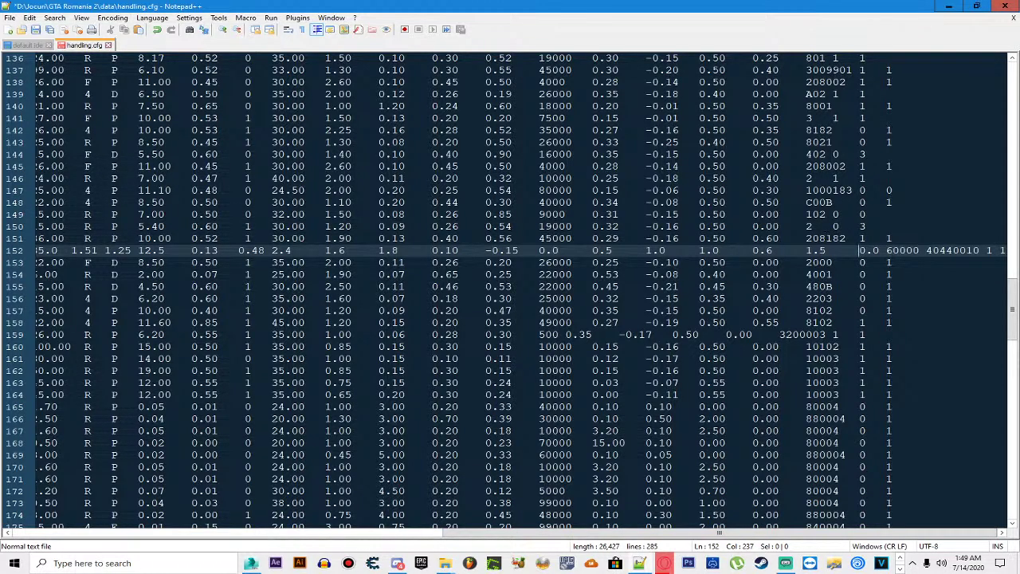
pyautogui.hotkey('ctrl', 's')
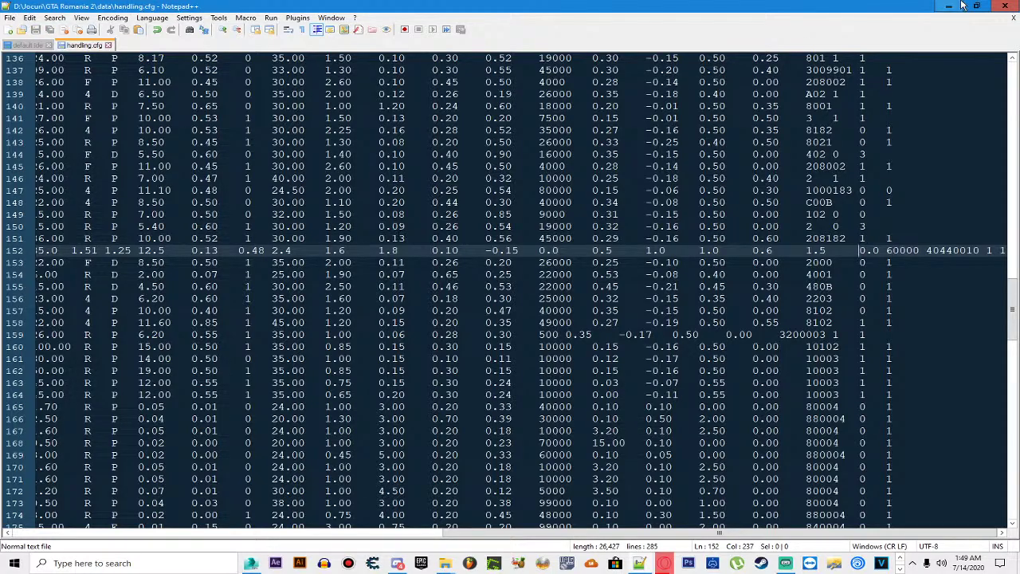
# Step: Close Notepad++ and launch GTA Romania.exe from the GTA Romania 2 folder to test the handling change
pyautogui.click(1005, 6)
pyautogui.press('BackSpace')
pyautogui.click(378, 309)
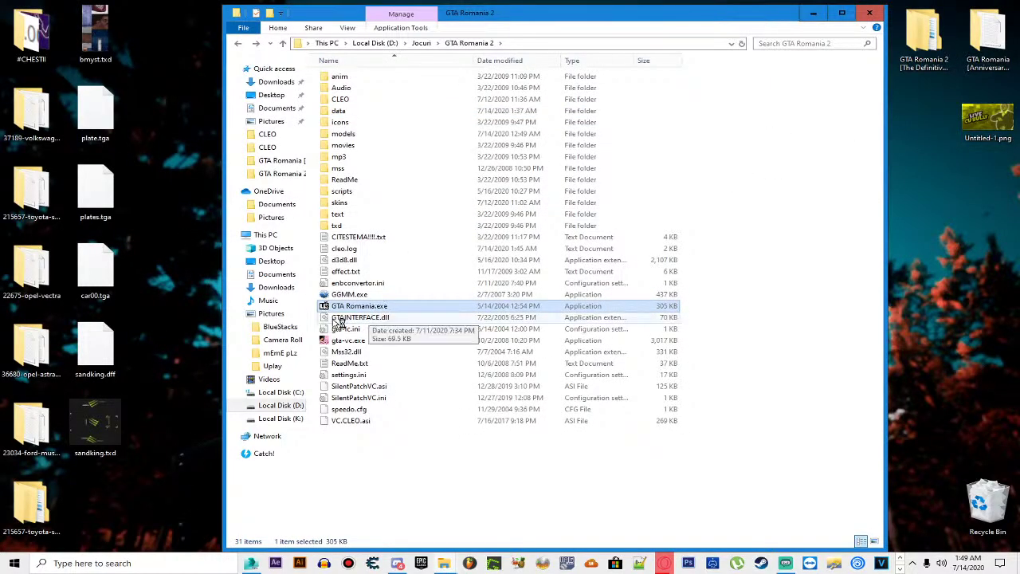
pyautogui.press('Return')
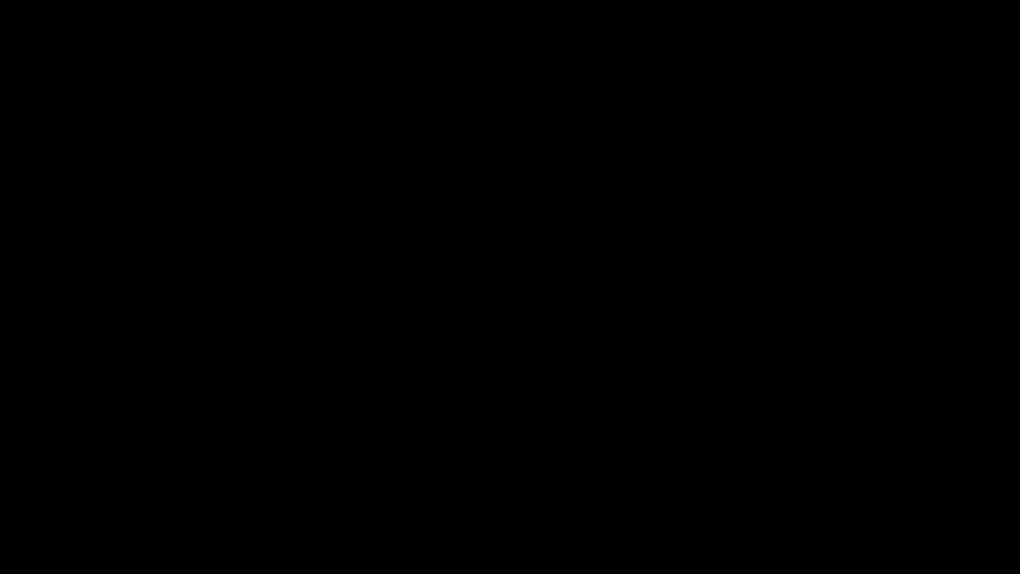
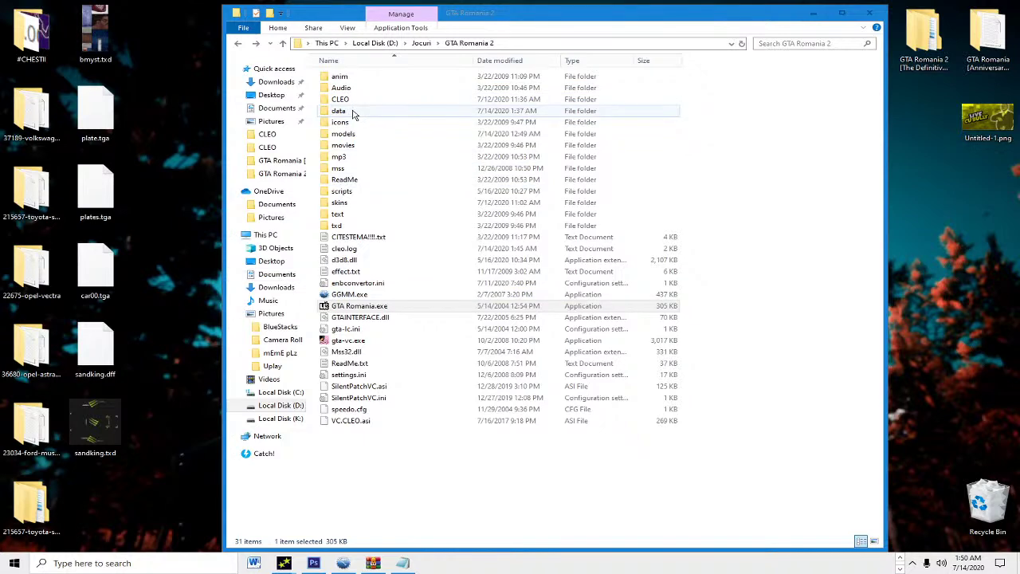
# Step: Open the data folder in the GTA Romania 2 directory
pyautogui.doubleClick(356, 113)
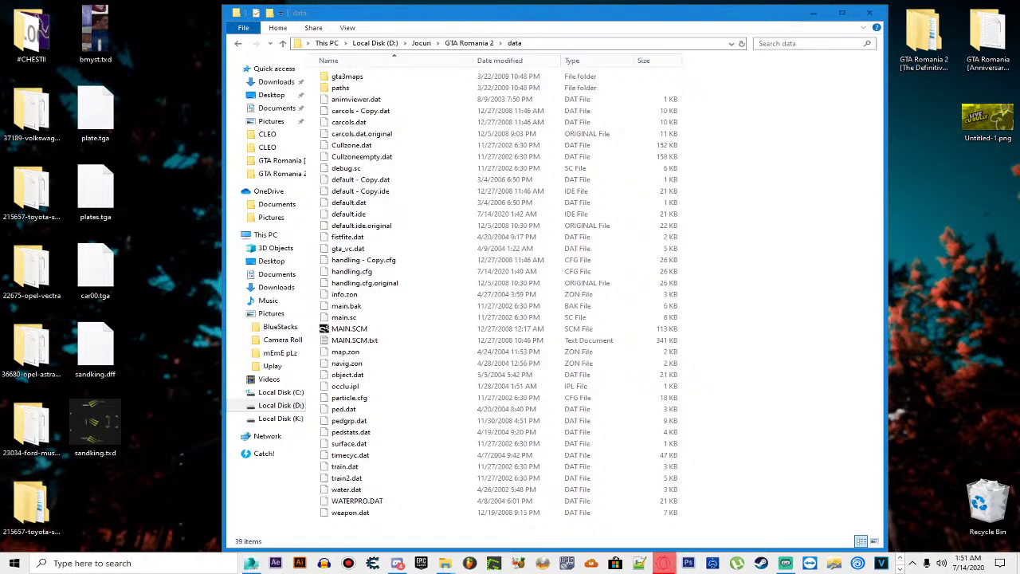
# Step: Shake the Messenger call window to minimise the others, then close the call window
pyautogui.moveTo(270, 194); pyautogui.dragTo(347, 221)
pyautogui.click(458, 215)
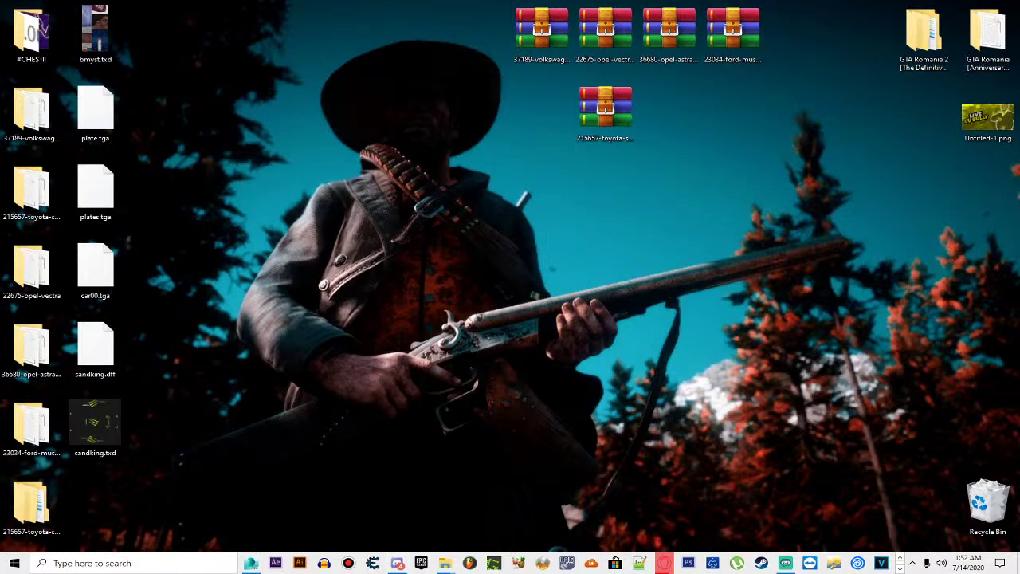
# Step: Switch to Opera, close the live-stream tab, and minimise the browser
pyautogui.hotkey('alt', 'Tab')
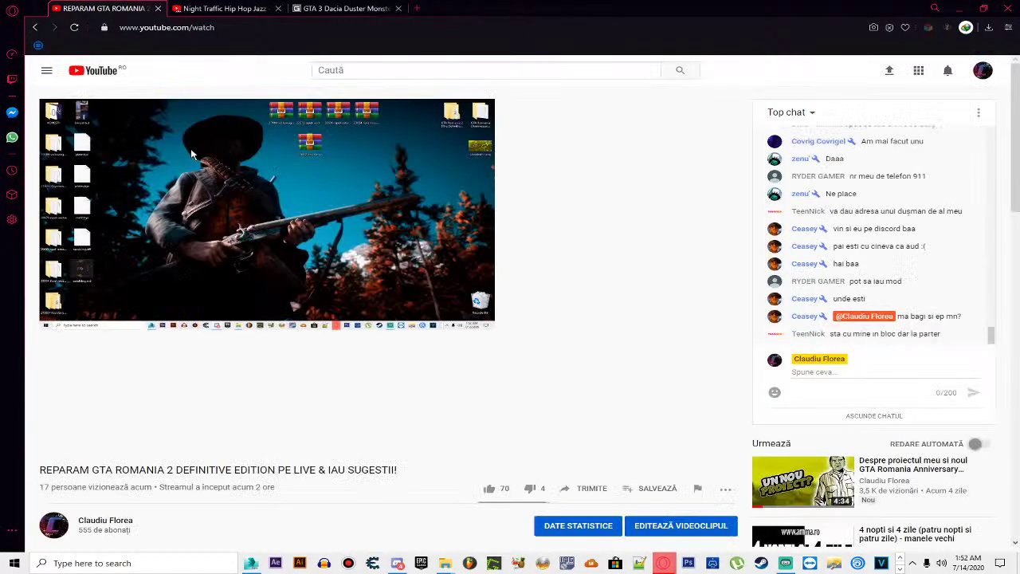
pyautogui.hotkey('ctrl', 'w')
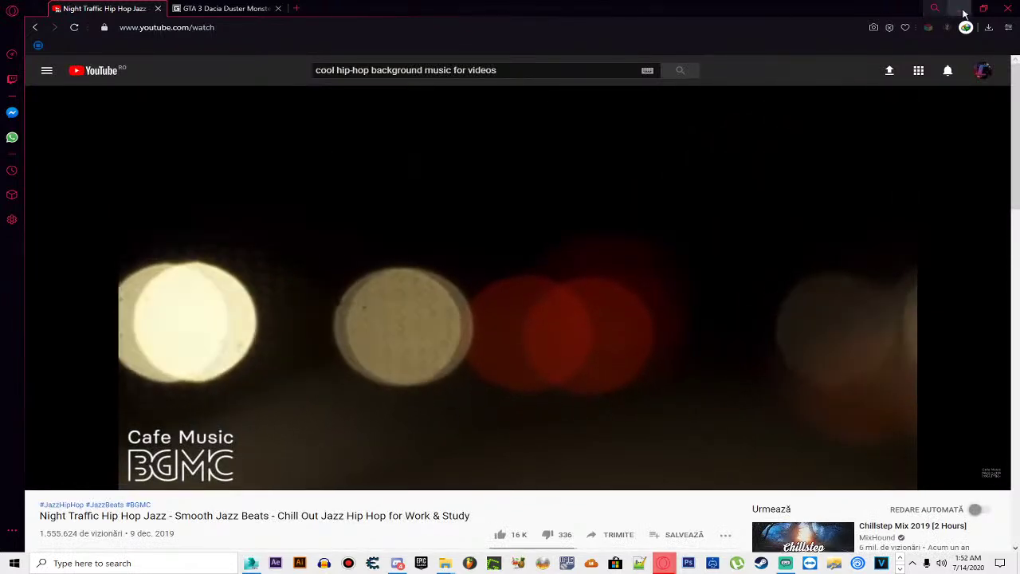
pyautogui.click(959, 10)
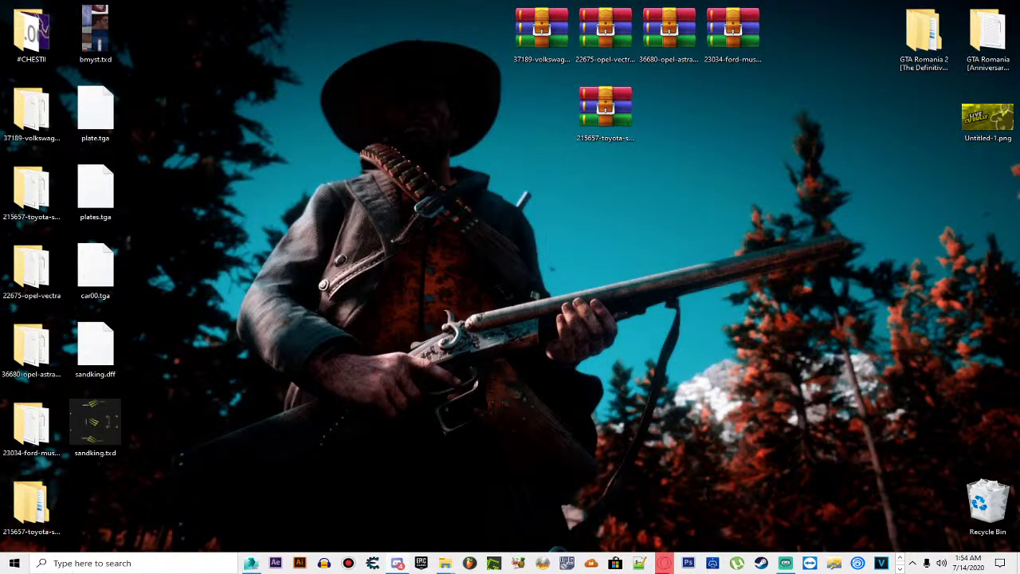
# Step: Open and close the #CHESTII folder, then bring the data folder window forward
pyautogui.doubleClick(33, 45)
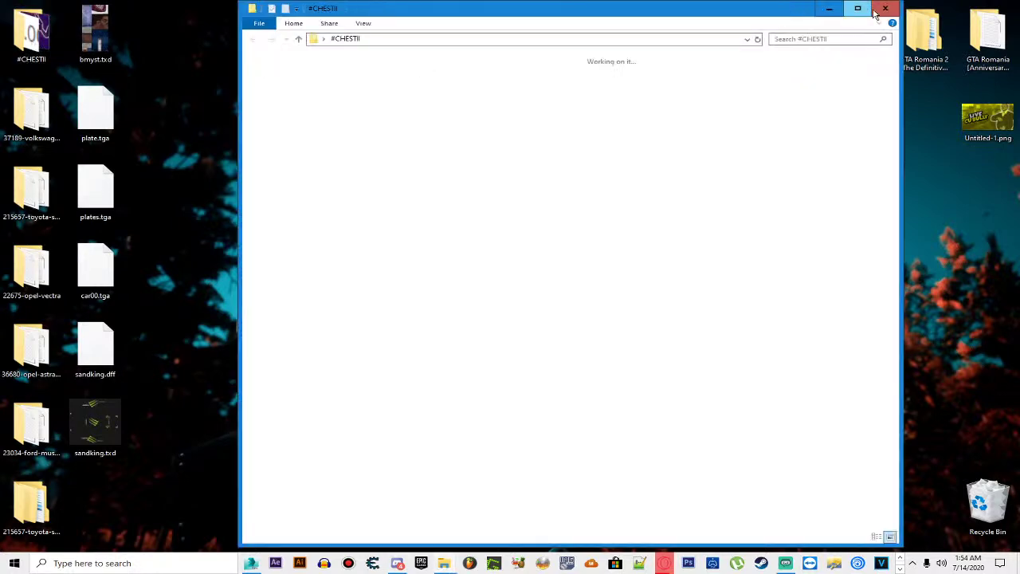
pyautogui.click(852, 8)
pyautogui.moveTo(444, 562)
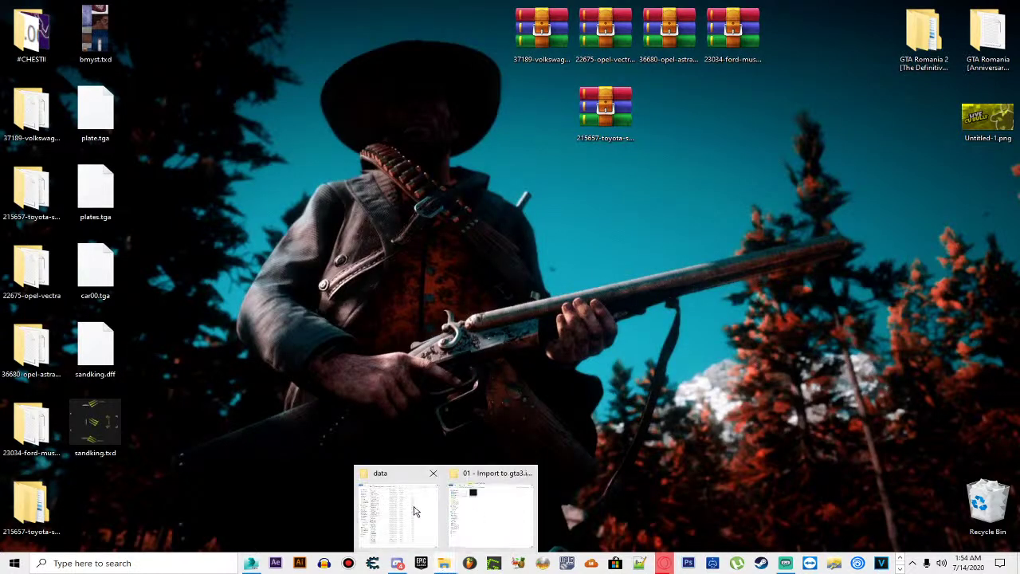
pyautogui.click(394, 509)
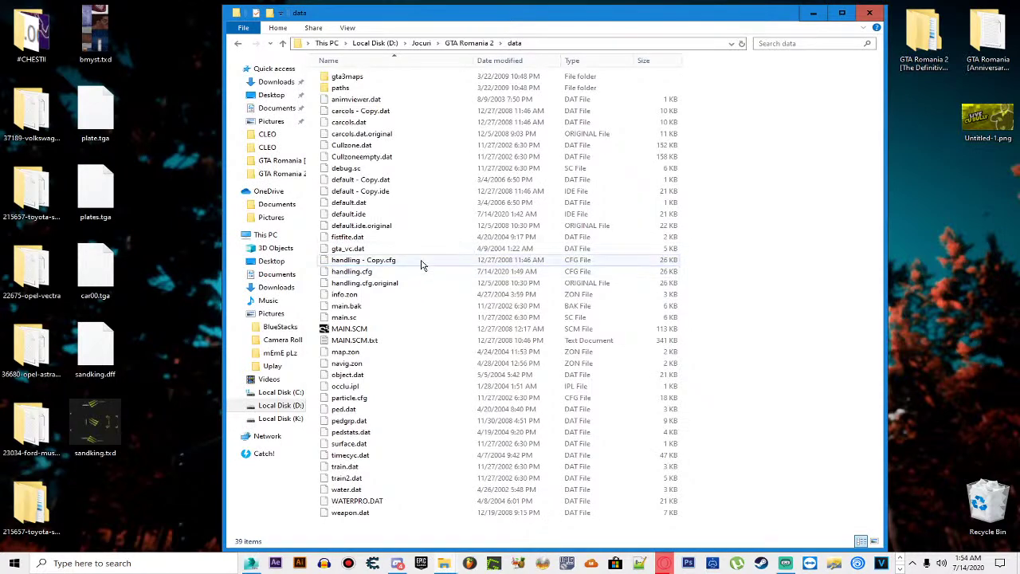
# Step: Delete handling.cfg and paste a duplicate of handling - Copy.cfg
pyautogui.click(423, 263)
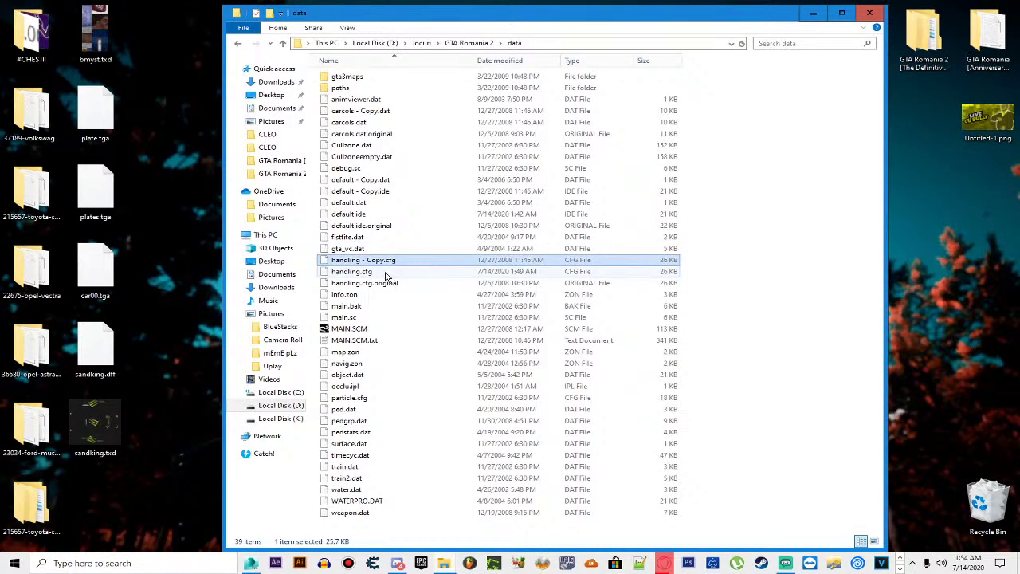
pyautogui.click(418, 273)
pyautogui.press('Delete')
pyautogui.hotkey('ctrl', 'v')
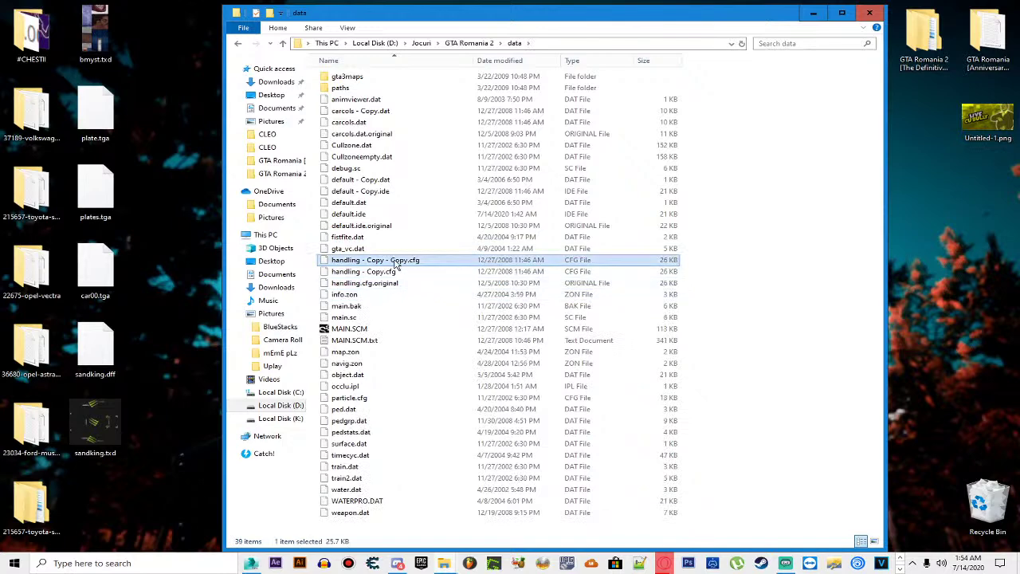
# Step: Rename the pasted copy to handling.cfg and go back up to the GTA Romania 2 folder
pyautogui.rightClick(394, 260)
pyautogui.click(422, 483)
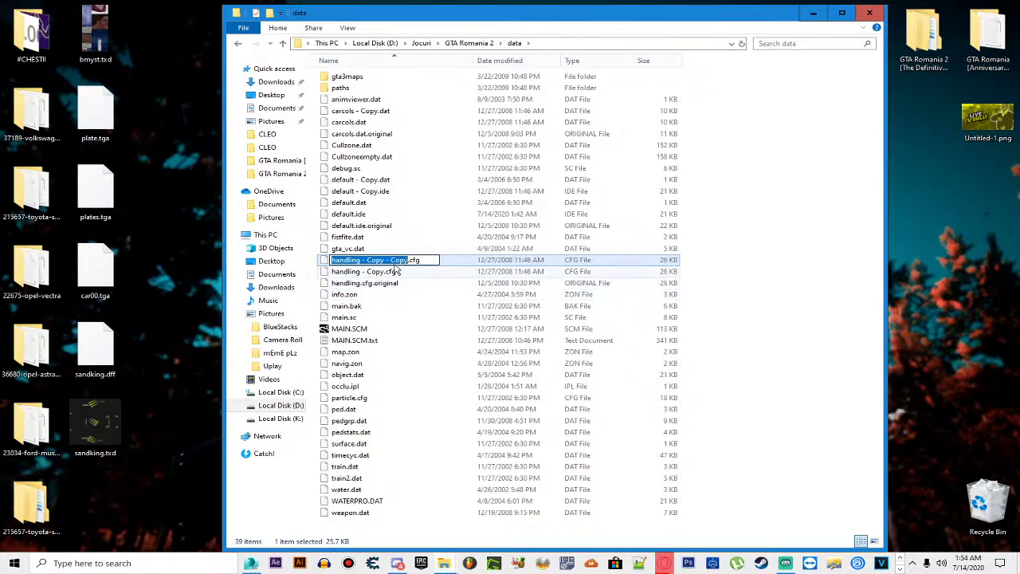
pyautogui.click(408, 260)
pyautogui.press('BackSpace')
pyautogui.press('BackSpace')
pyautogui.press('BackSpace')
pyautogui.press('BackSpace')
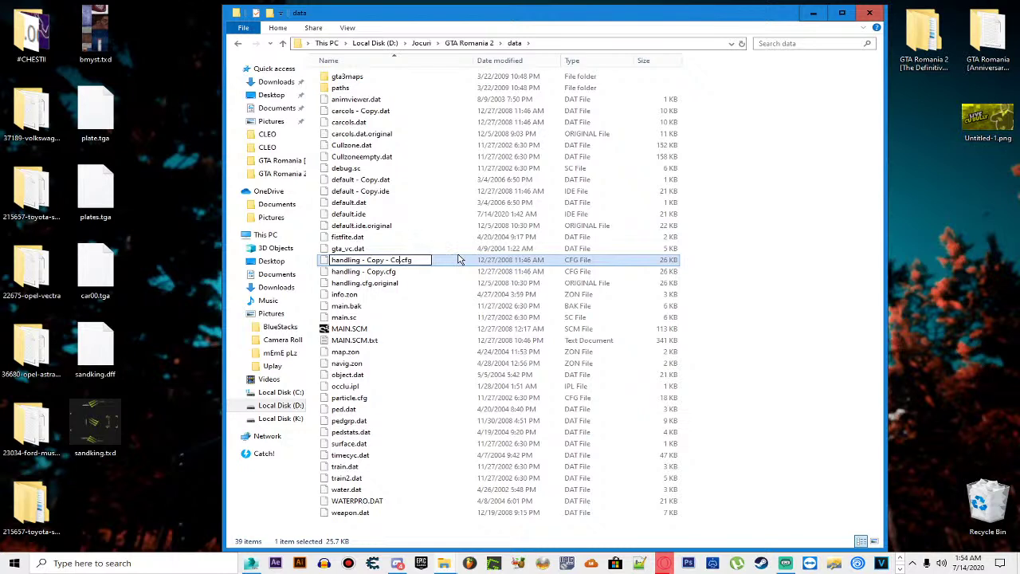
pyautogui.press('BackSpace')
pyautogui.press('BackSpace')
pyautogui.press('BackSpace')
pyautogui.press('BackSpace')
pyautogui.press('BackSpace')
pyautogui.press('BackSpace')
pyautogui.press('BackSpace')
pyautogui.press('BackSpace')
pyautogui.press('BackSpace')
pyautogui.press('BackSpace')
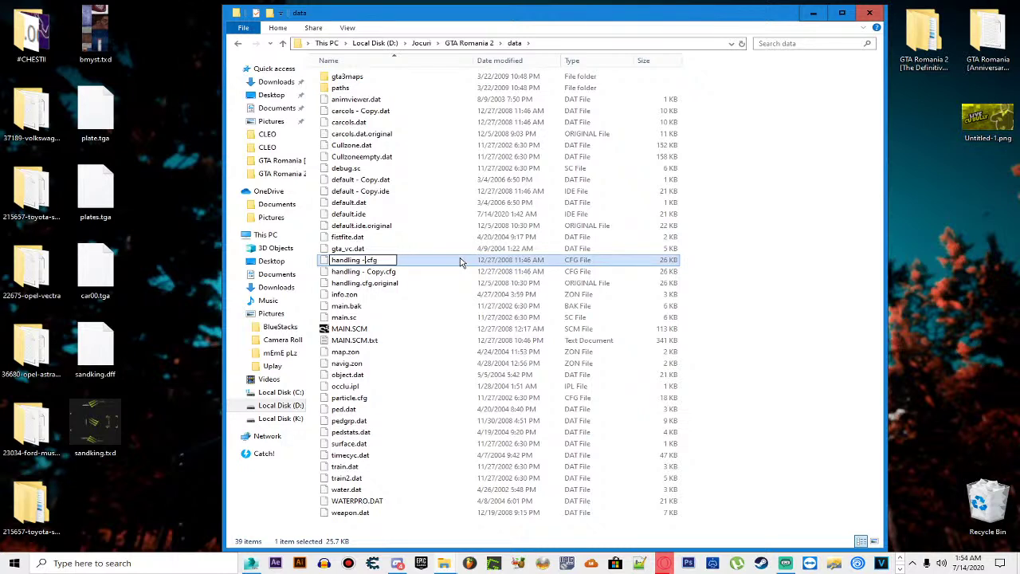
pyautogui.click(724, 278)
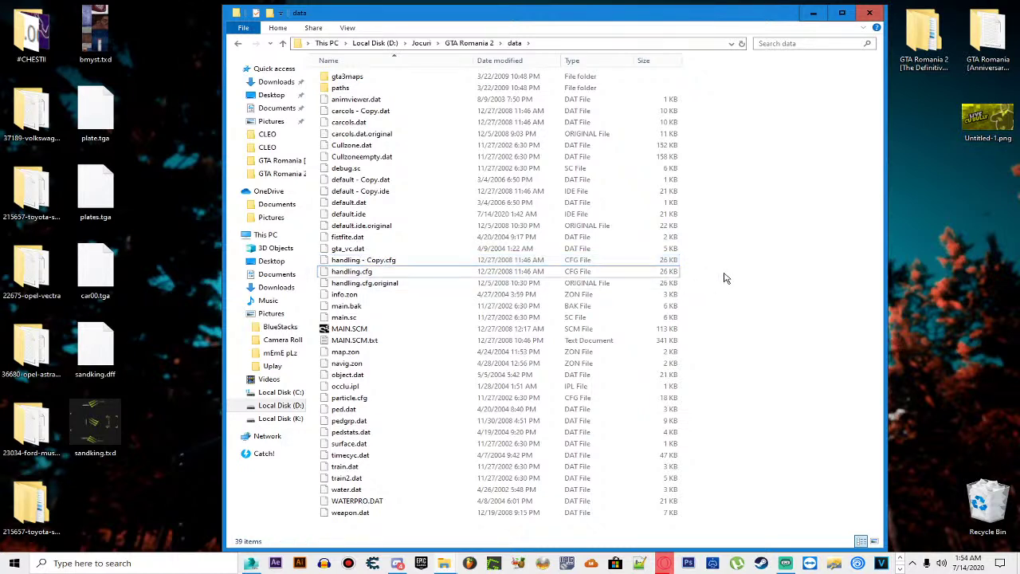
pyautogui.press('BackSpace')
pyautogui.click(373, 306)
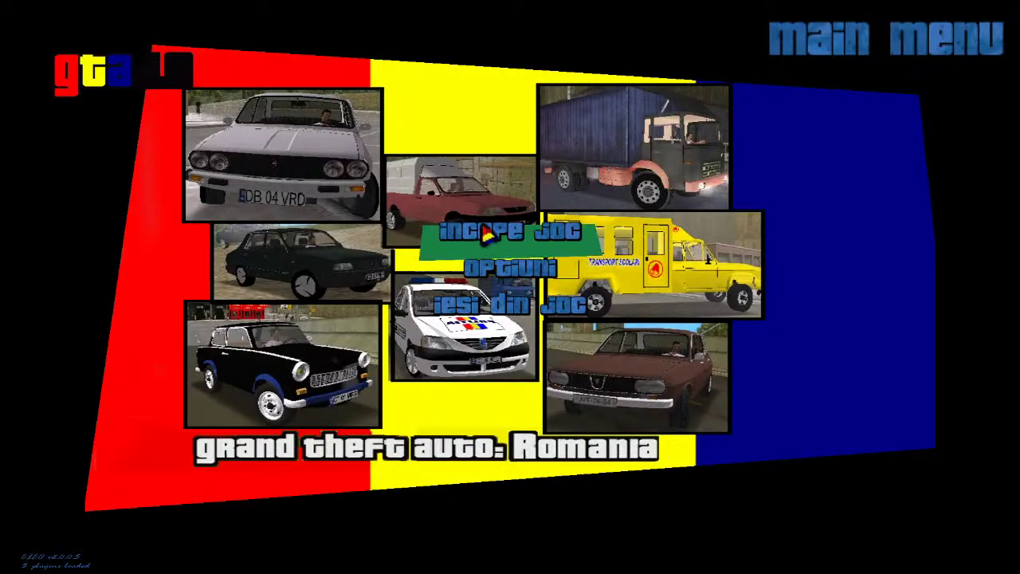
# Step: Start a new game via Incepe Joc > Joc Nou and run forward in the starting area
pyautogui.click(484, 229)
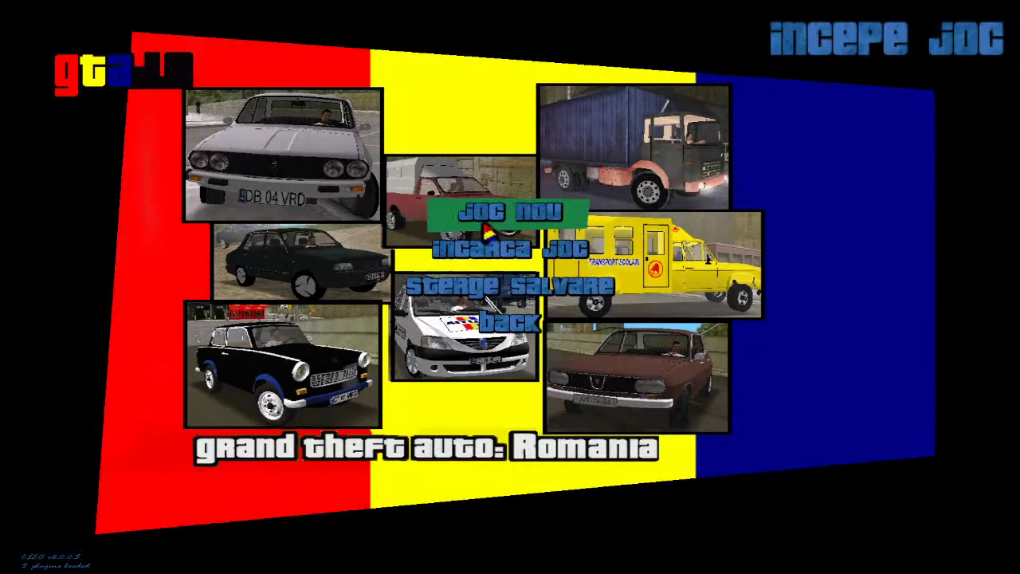
pyautogui.click(486, 228)
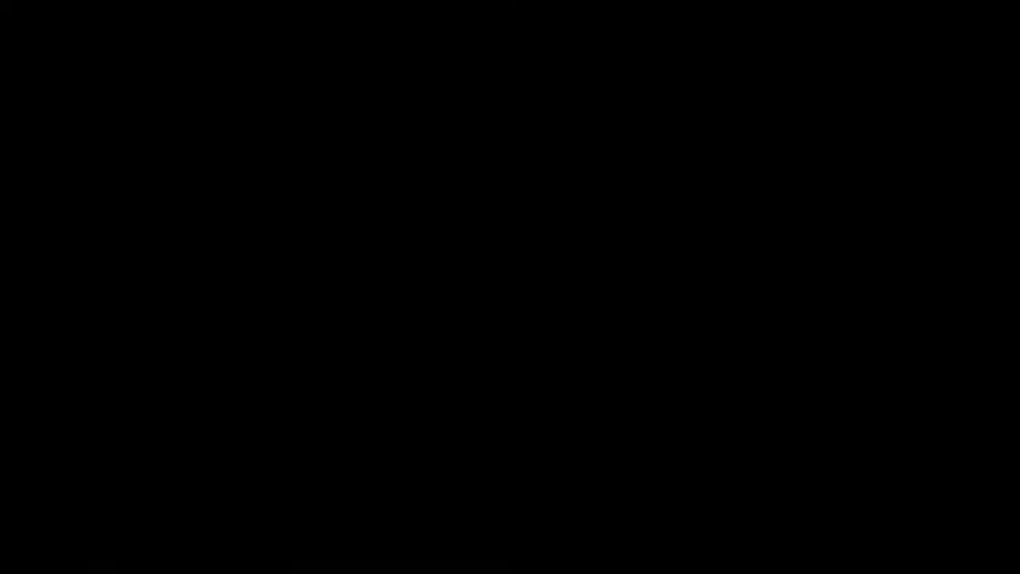
pyautogui.press('w')
pyautogui.press('w')
pyautogui.press('w')
pyautogui.press('w')
pyautogui.press('w')
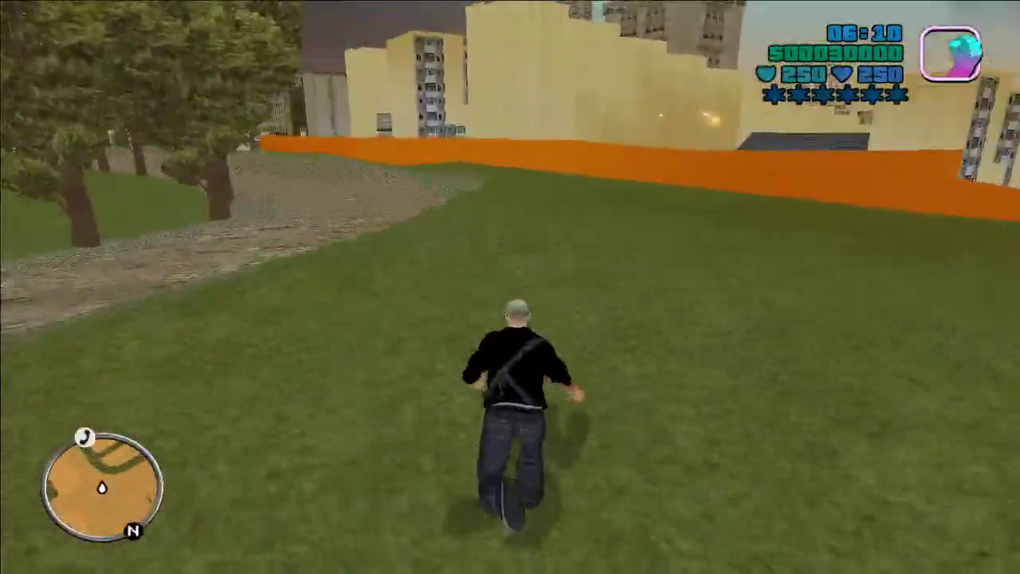
# Step: Run to the green hatchback, drive it through the streets and intersection, then get out
pyautogui.press('w')
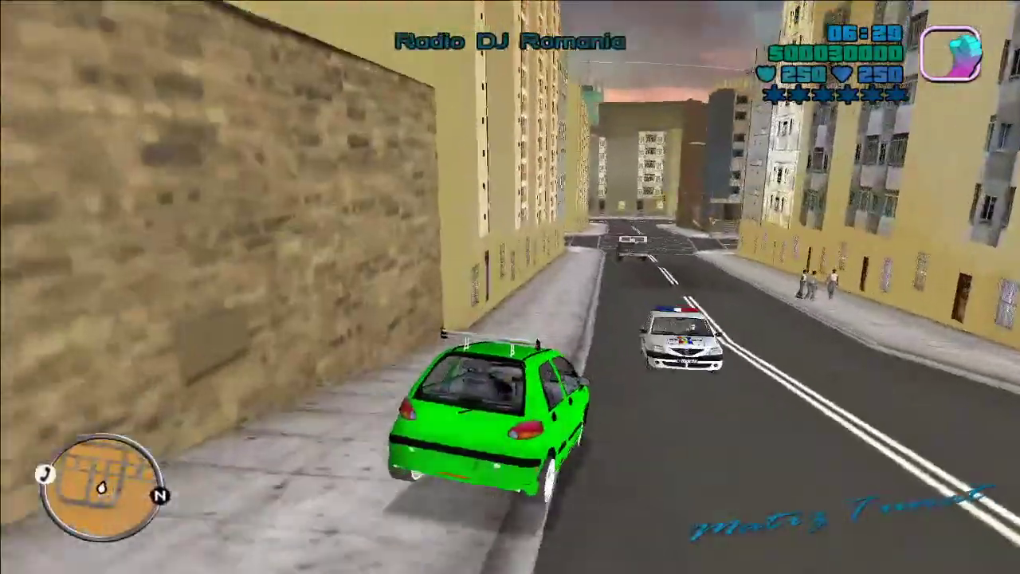
pyautogui.press('a')
pyautogui.press('w')
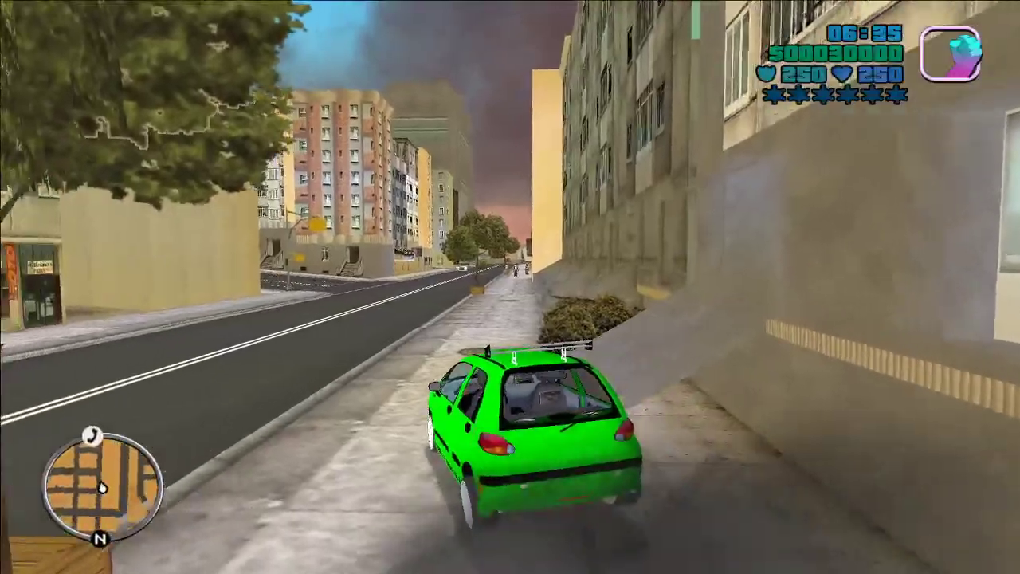
pyautogui.press('a')
pyautogui.press('a')
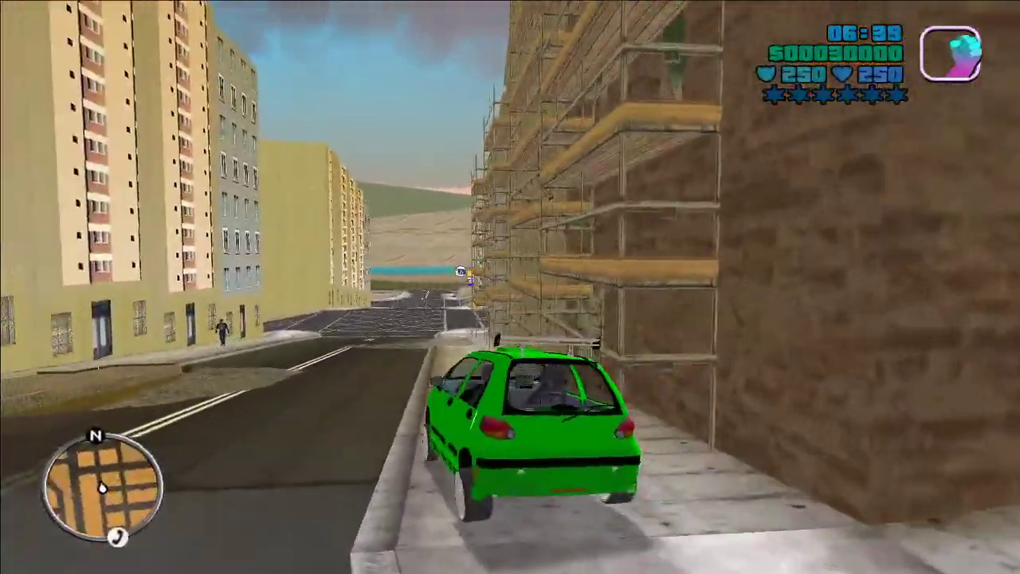
pyautogui.press('w')
pyautogui.press('d')
pyautogui.press('a')
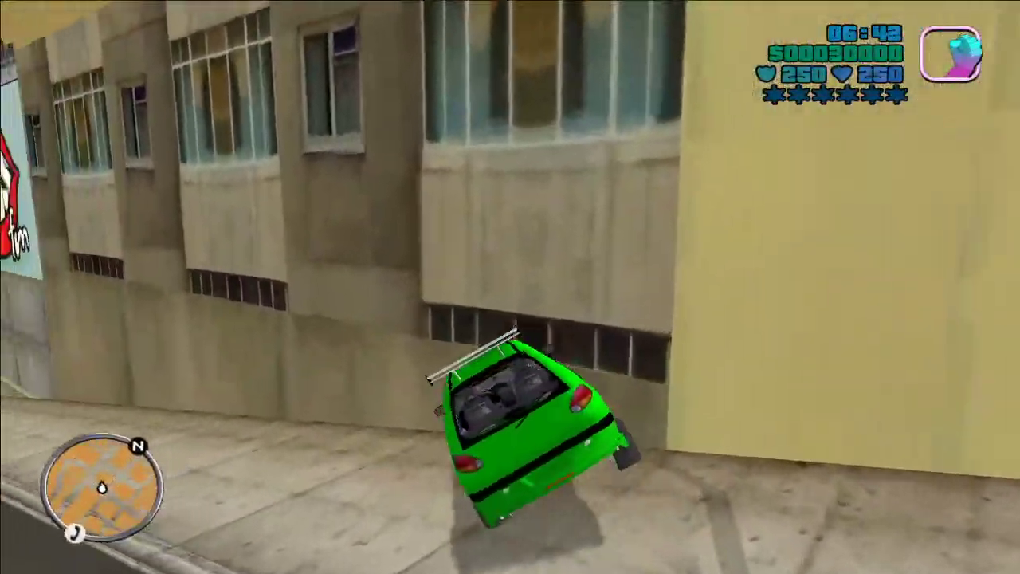
pyautogui.press('a')
pyautogui.press('a')
pyautogui.press('a')
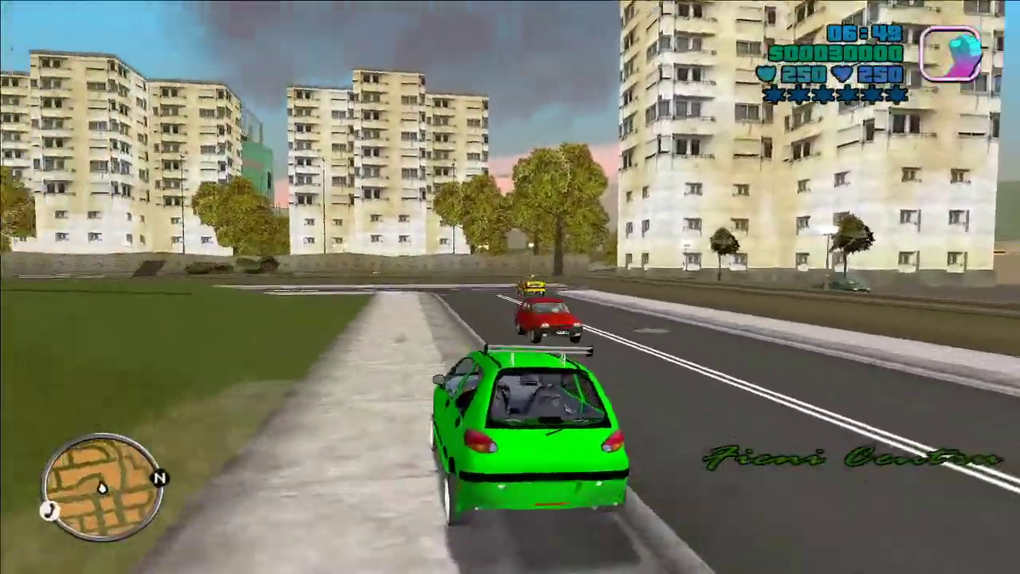
pyautogui.press('f')
# Step: Run to the black SUV, drive it around, get out, and pause the game
pyautogui.press('w')
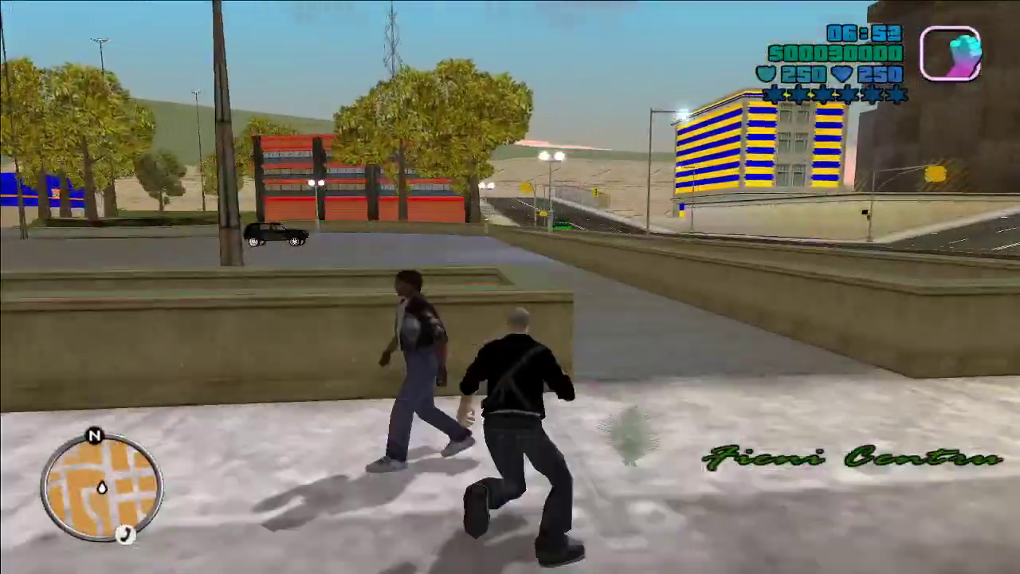
pyautogui.press('a')
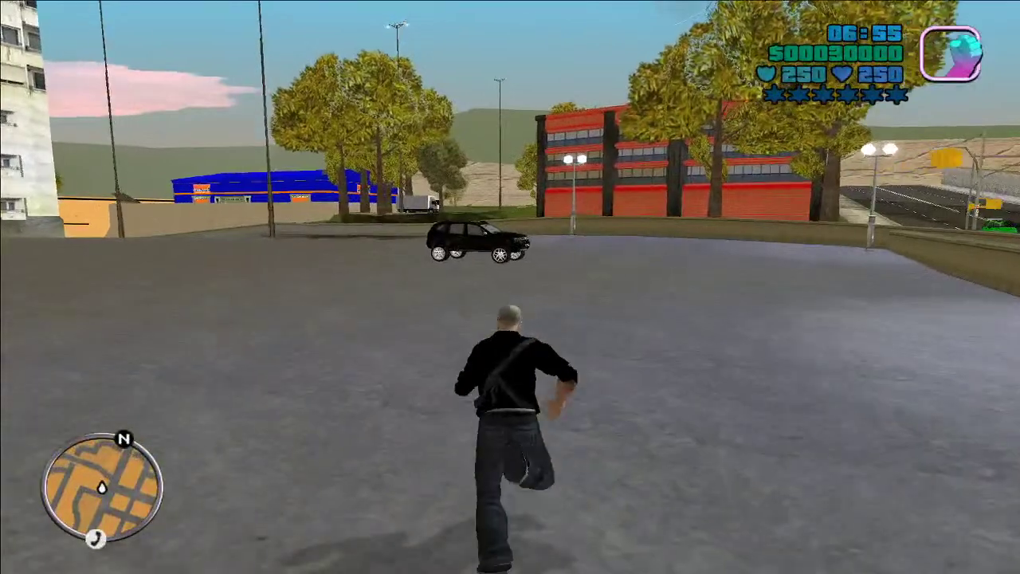
pyautogui.press('f')
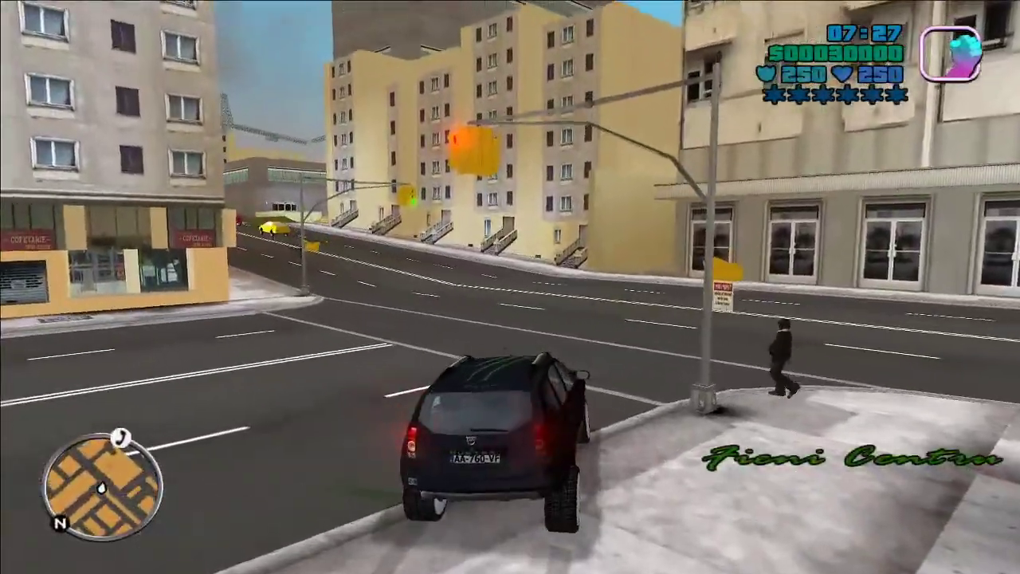
pyautogui.press('f')
pyautogui.press('w')
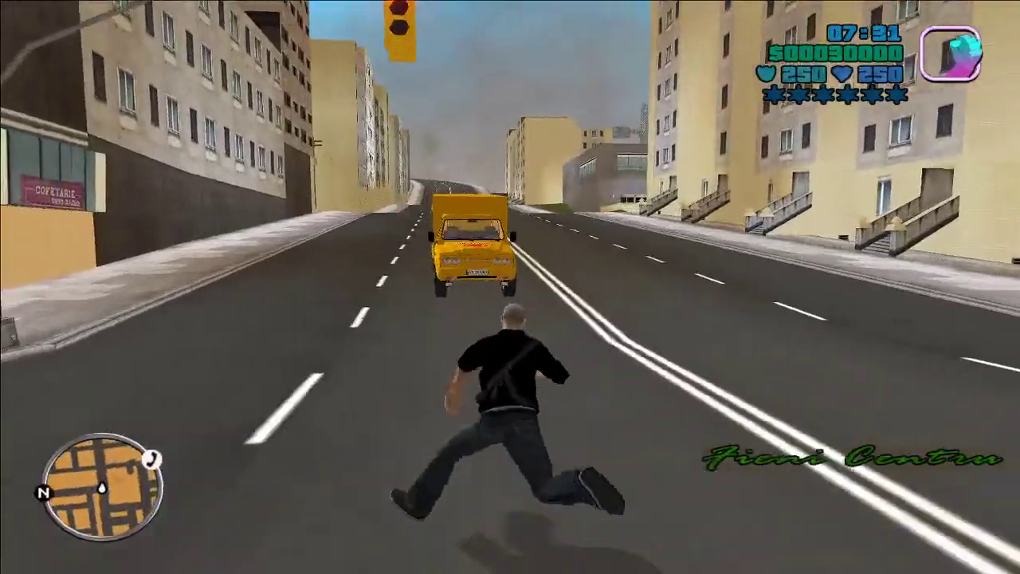
pyautogui.press('Escape')
# Step: Choose Iesi din joc in the pause menu and confirm quitting
pyautogui.press('Return')
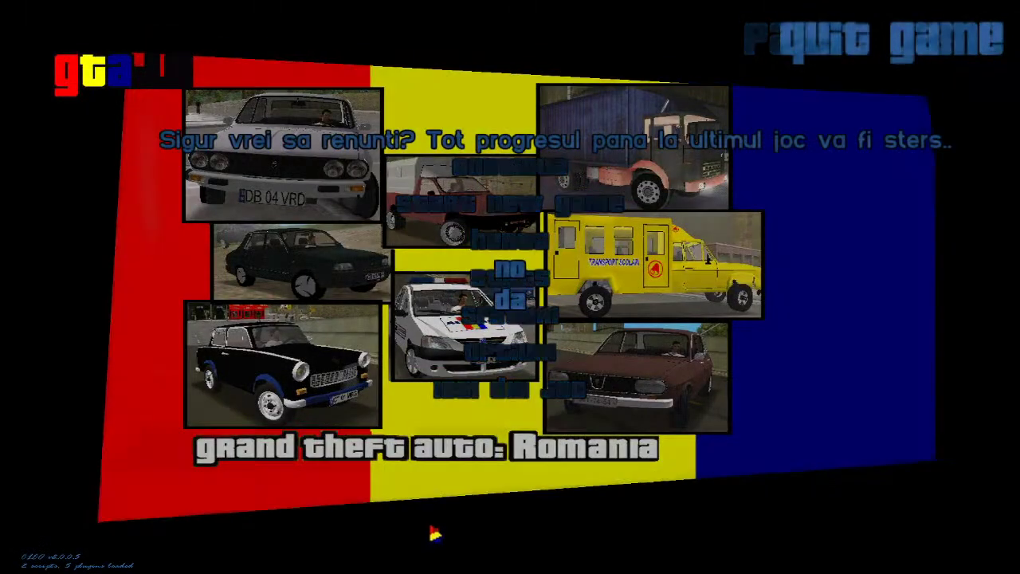
pyautogui.press('Return')
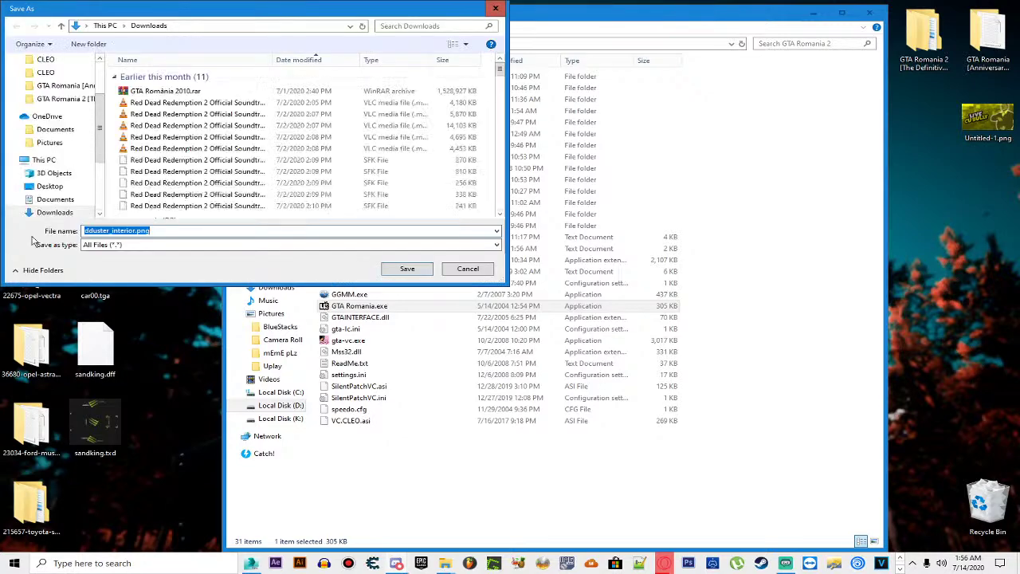
# Step: Save the dduster_interior PNG to the Desktop with its name changed to gtainteriordust.png
pyautogui.scroll(2, 80, 183)
pyautogui.click(50, 95)
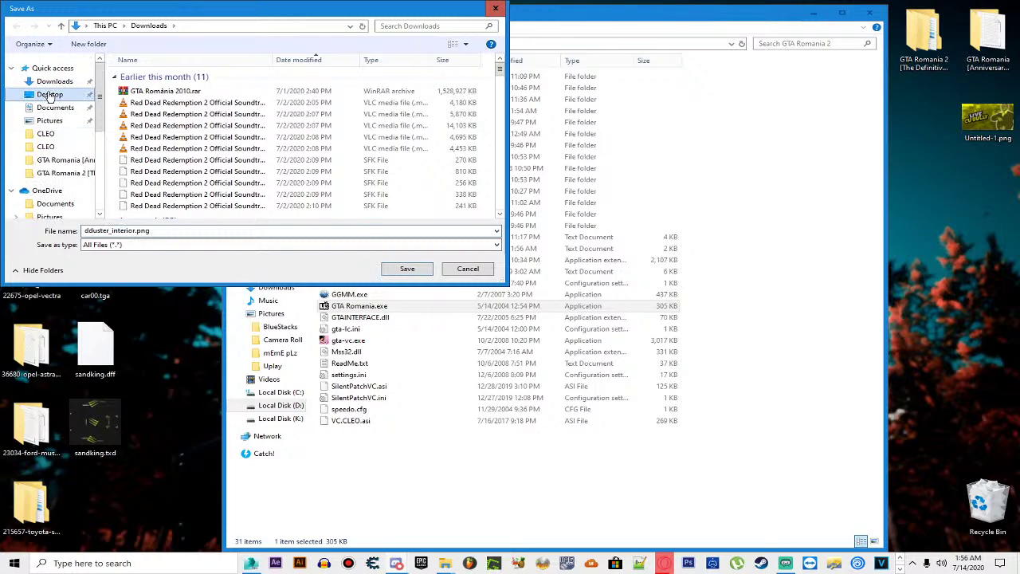
pyautogui.click(133, 231)
pyautogui.click(133, 231)
pyautogui.hotkey('shift', 'Home')
pyautogui.press('BackSpace')
pyautogui.write('gtainterior')
pyautogui.press('Return')
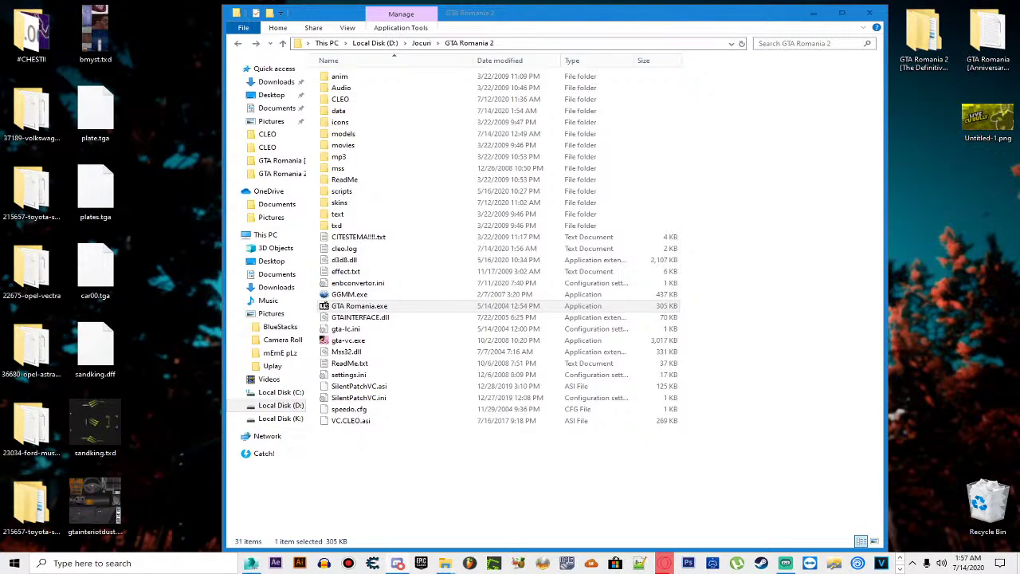
# Step: Export dduster_01 to the Desktop as ohmahgad.jpg with the All Files type
pyautogui.hotkey('ctrl', 'shift', 's')
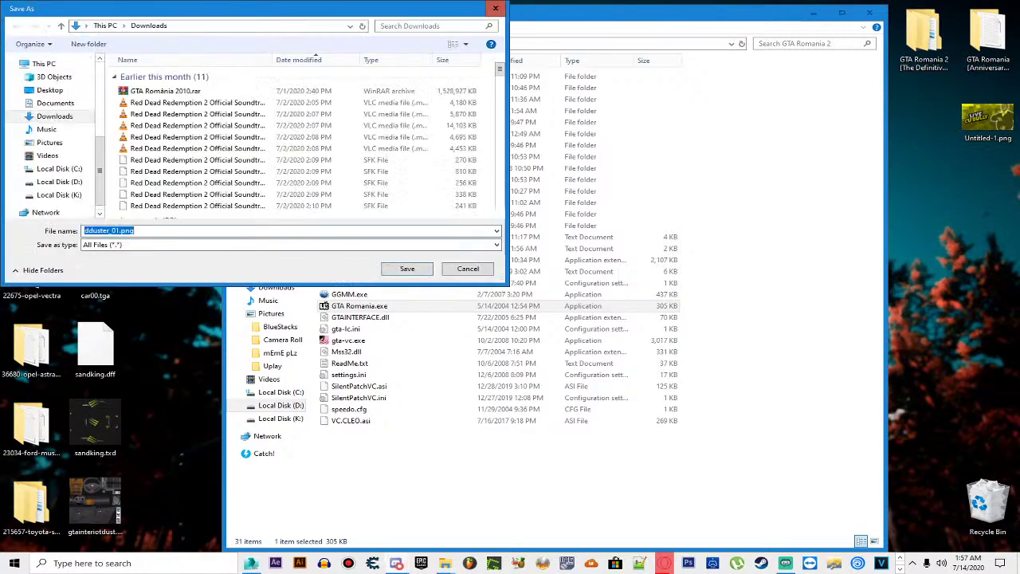
pyautogui.write('c')
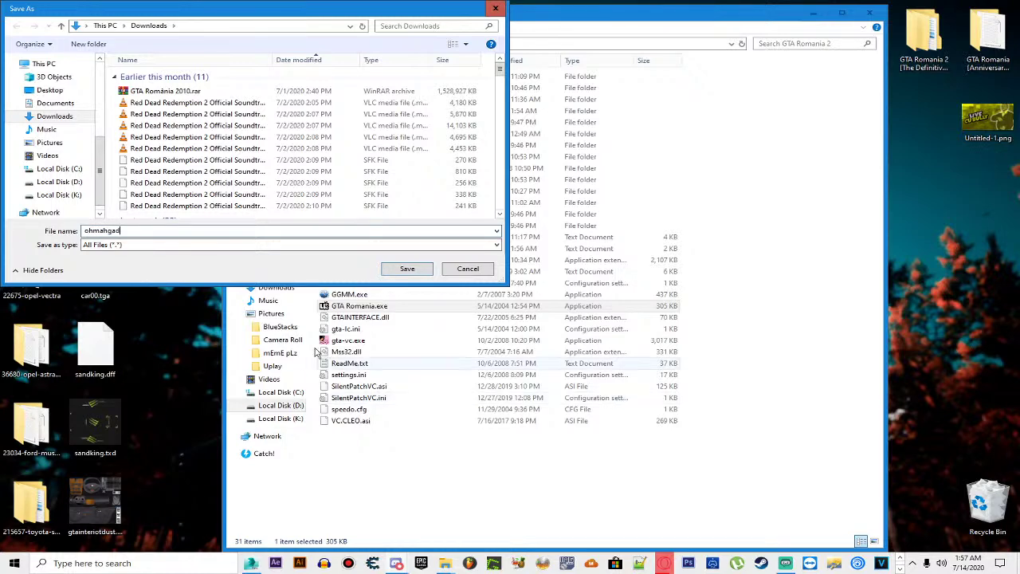
pyautogui.click(67, 90)
pyautogui.click(142, 247)
pyautogui.click(139, 252)
pyautogui.click(136, 229)
pyautogui.click(144, 230)
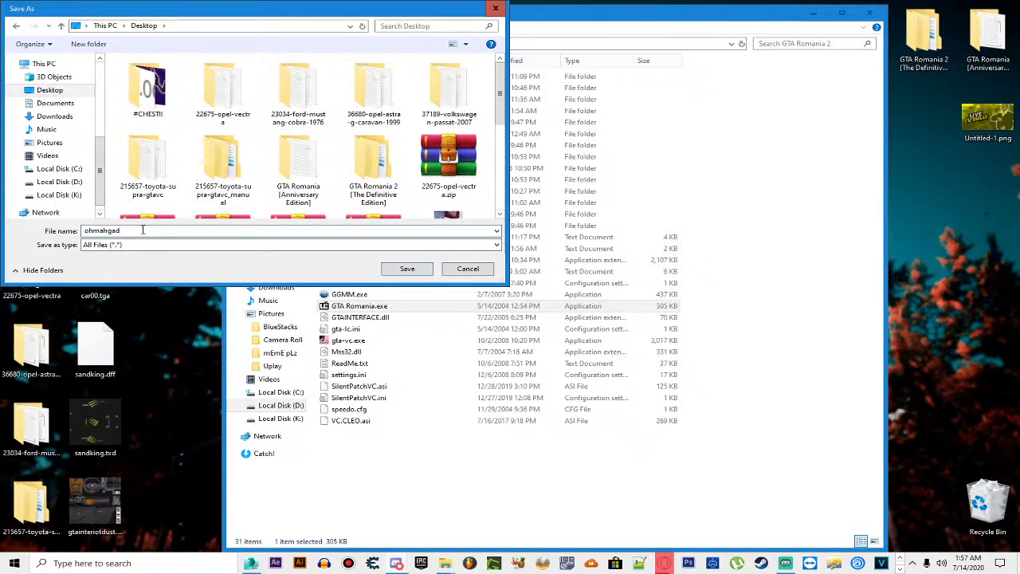
pyautogui.press('Return')
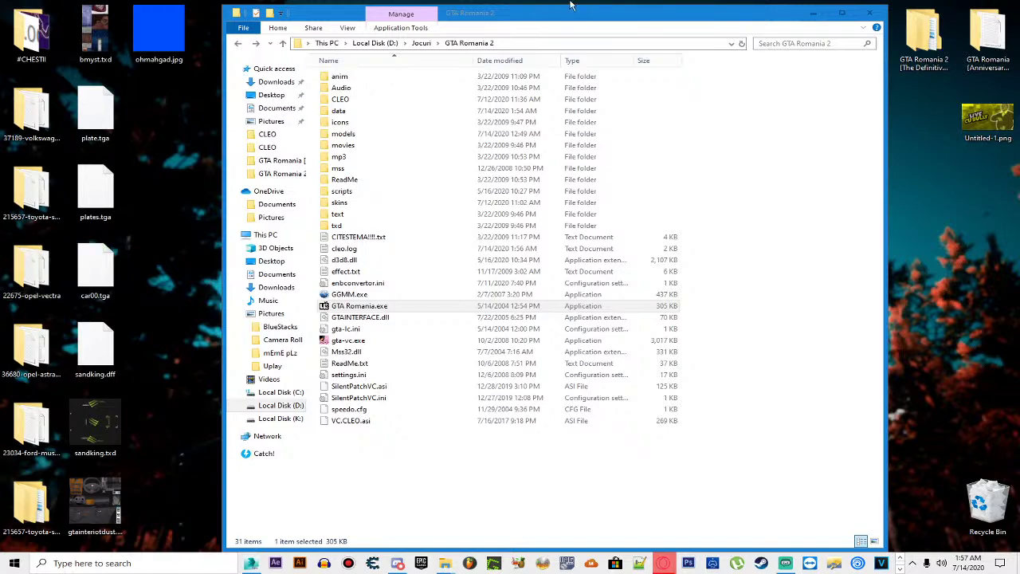
# Step: Open sandking.txd and replace the dduster_01 texture with ohmahgad.jpg
pyautogui.click(816, 15)
pyautogui.doubleClick(120, 437)
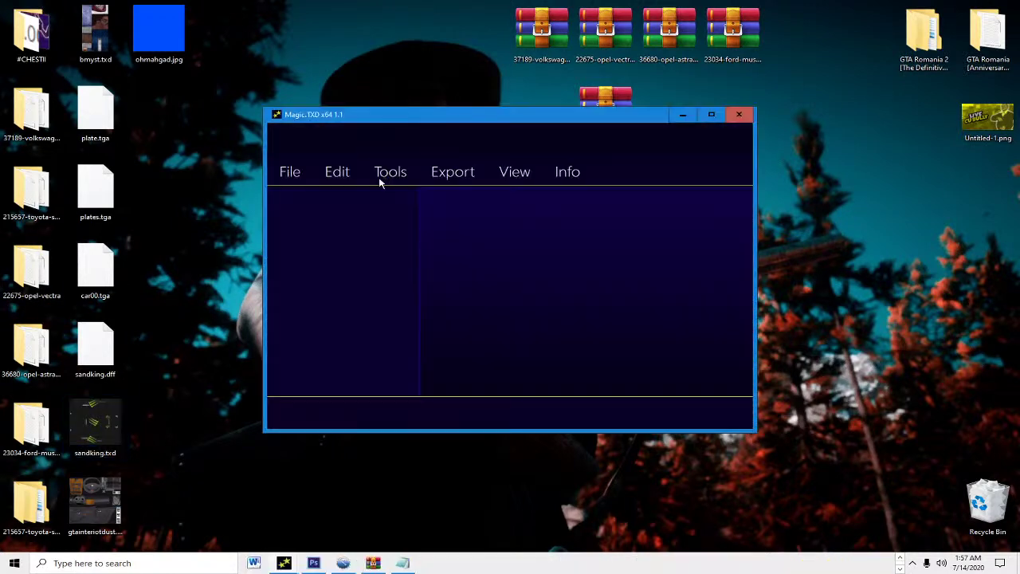
pyautogui.click(337, 172)
pyautogui.click(363, 217)
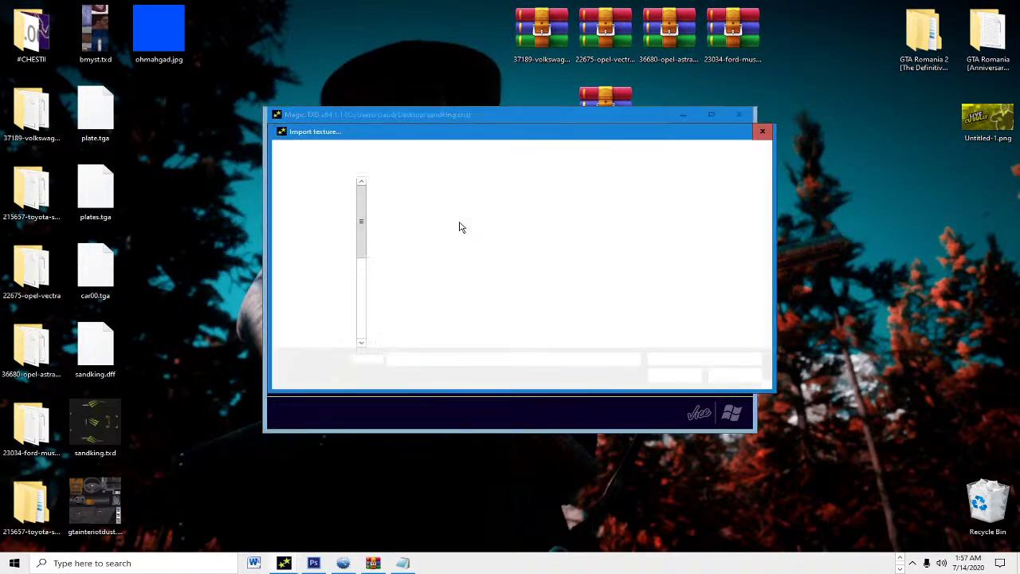
pyautogui.scroll(-2, 488, 244)
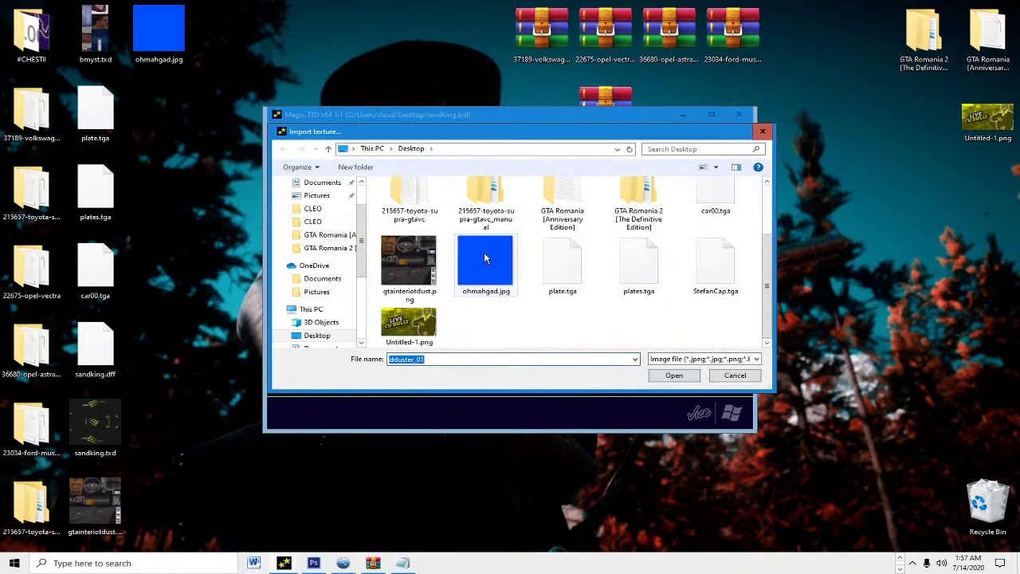
pyautogui.doubleClick(485, 258)
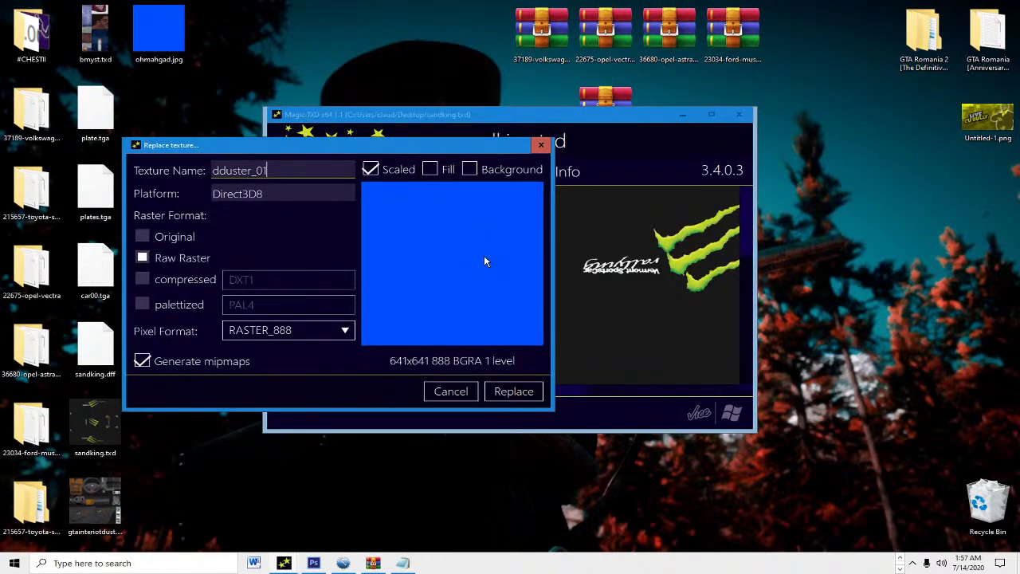
pyautogui.click(507, 397)
# Step: Replace dduster_interior with gtainteriordust.png, save sandking.txd, and close Magic.TXD
pyautogui.click(372, 225)
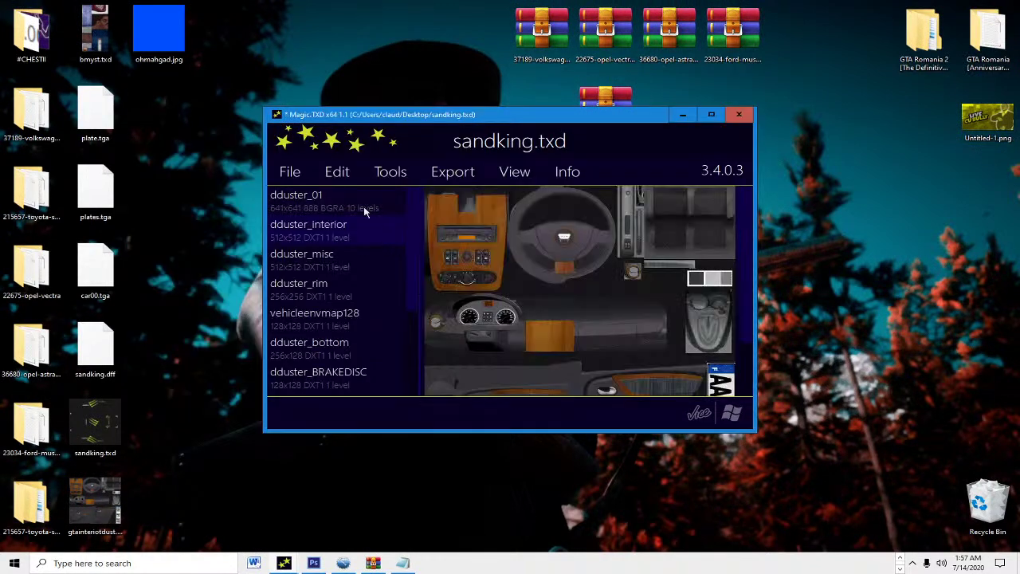
pyautogui.click(354, 172)
pyautogui.click(355, 210)
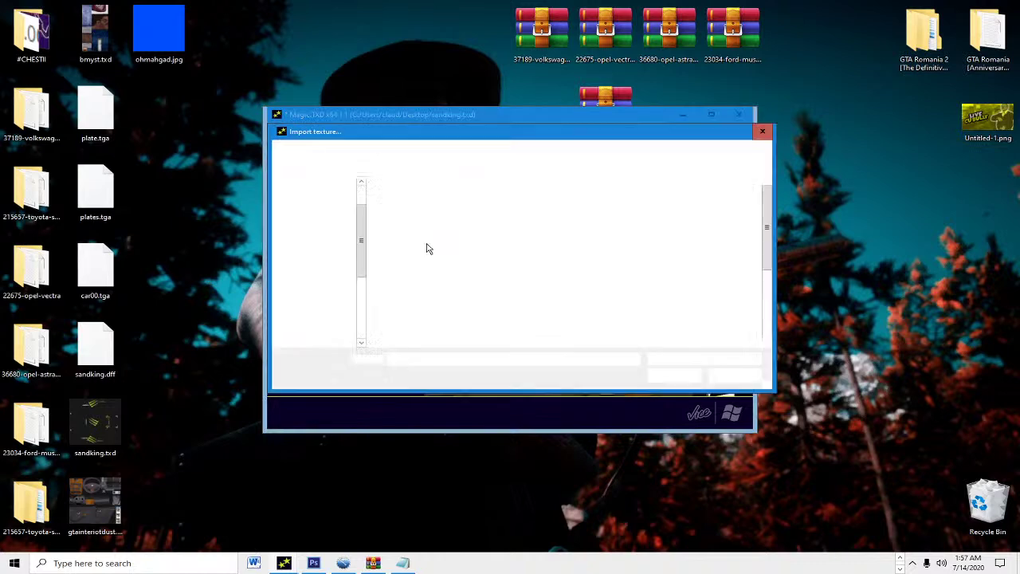
pyautogui.scroll(-2, 427, 248)
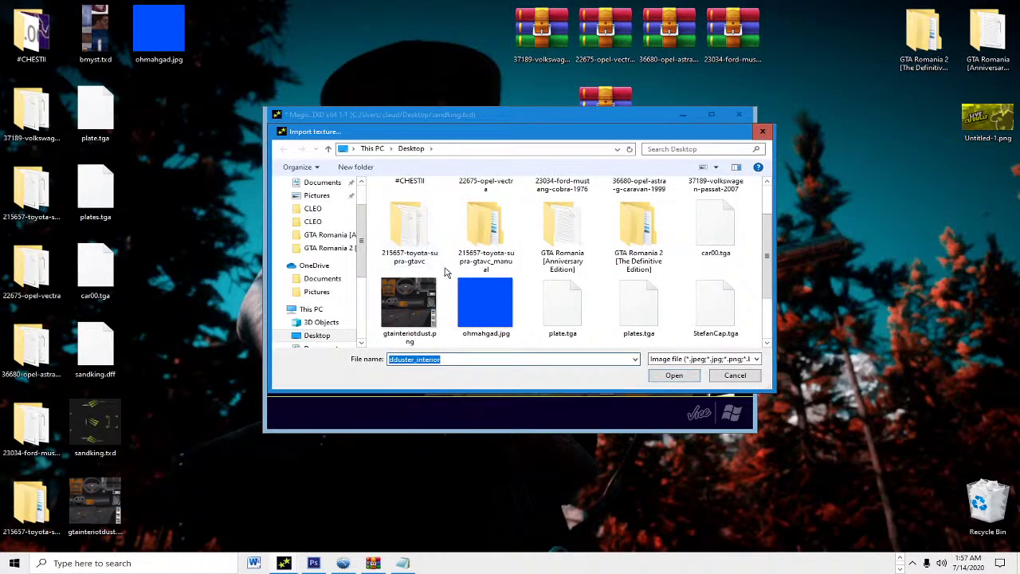
pyautogui.doubleClick(438, 292)
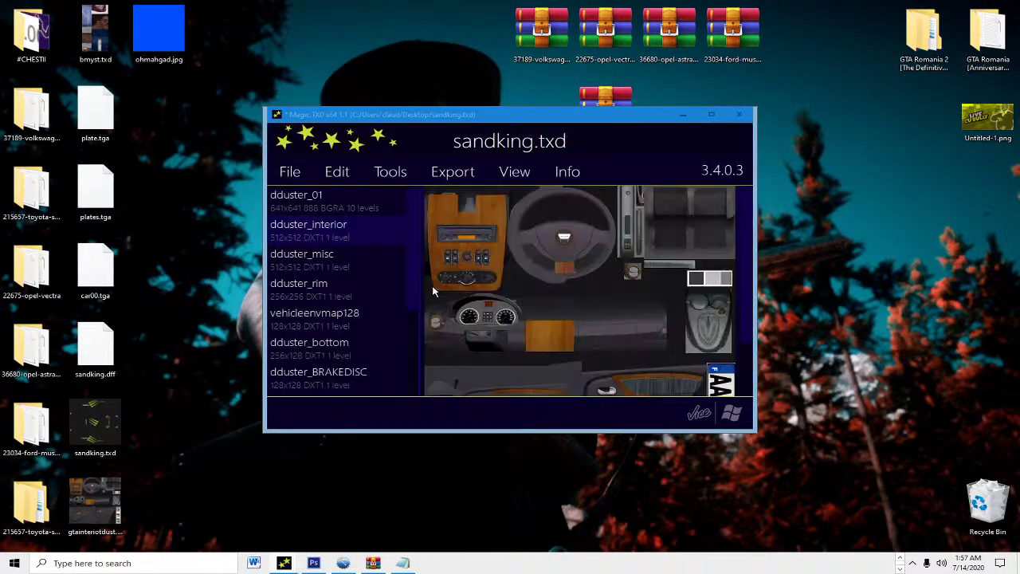
pyautogui.click(514, 391)
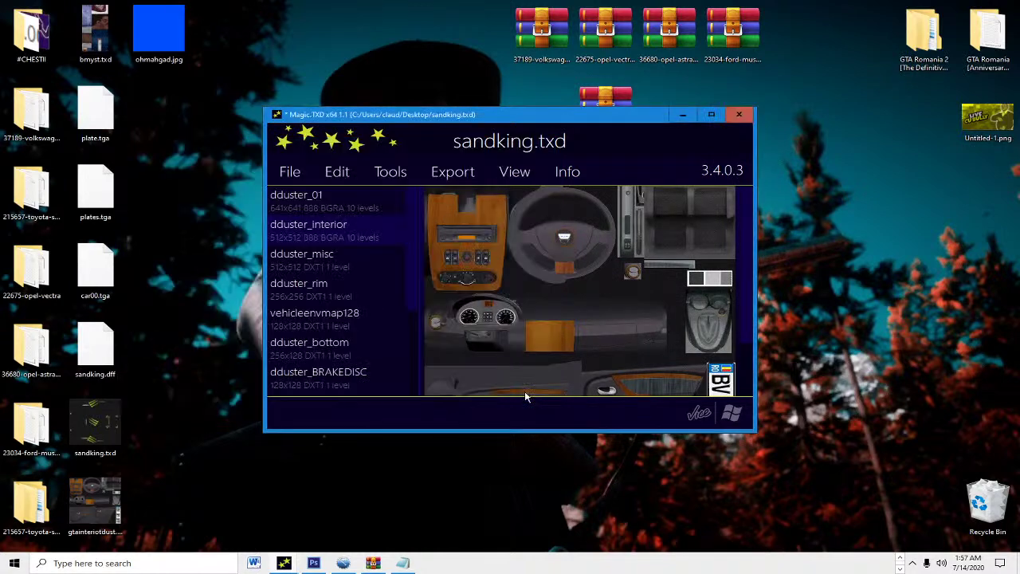
pyautogui.hotkey('ctrl', 's')
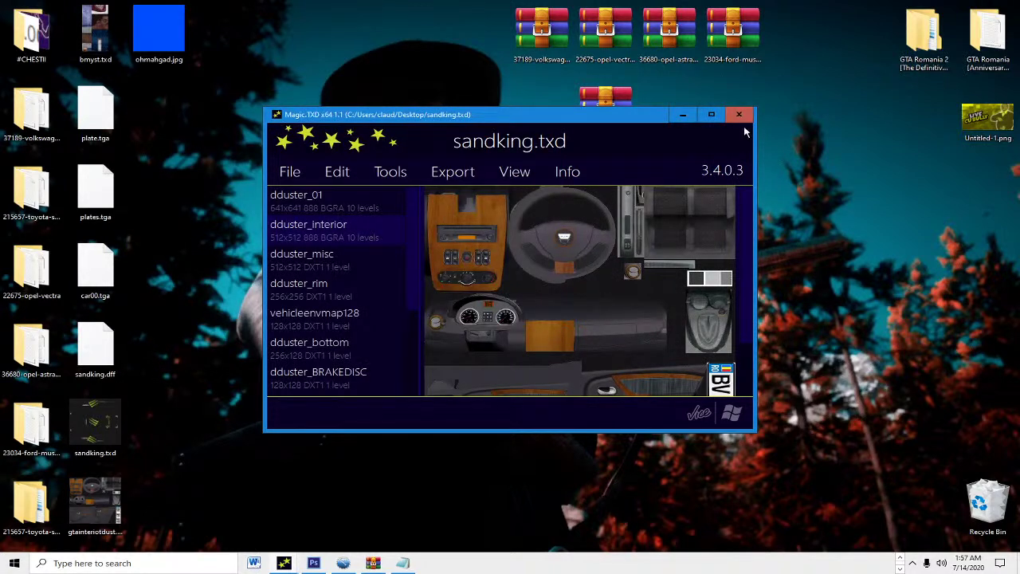
pyautogui.click(740, 116)
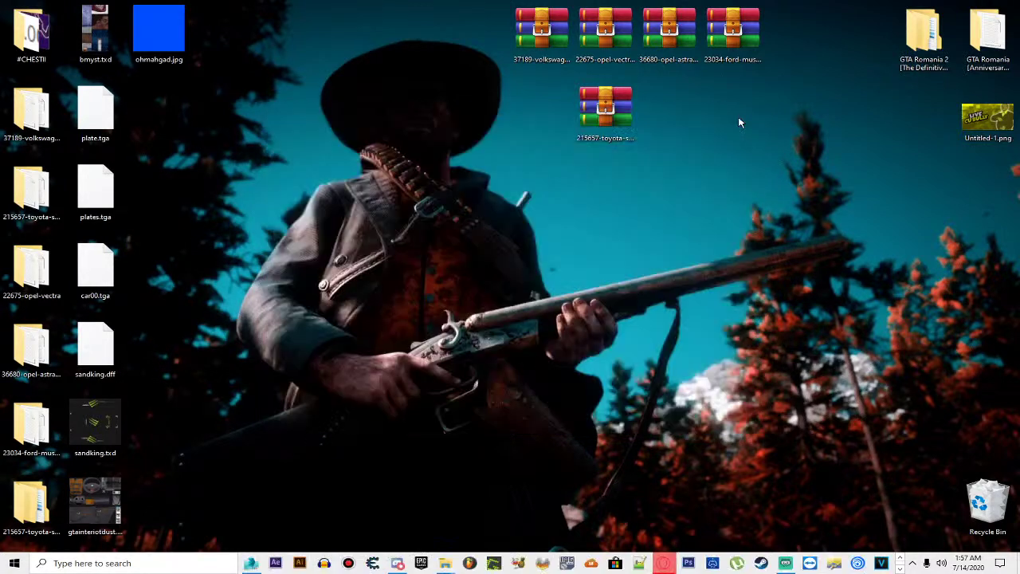
# Step: Bring 3ds Max to the front and close it, answering the save-changes prompt
pyautogui.click(248, 563)
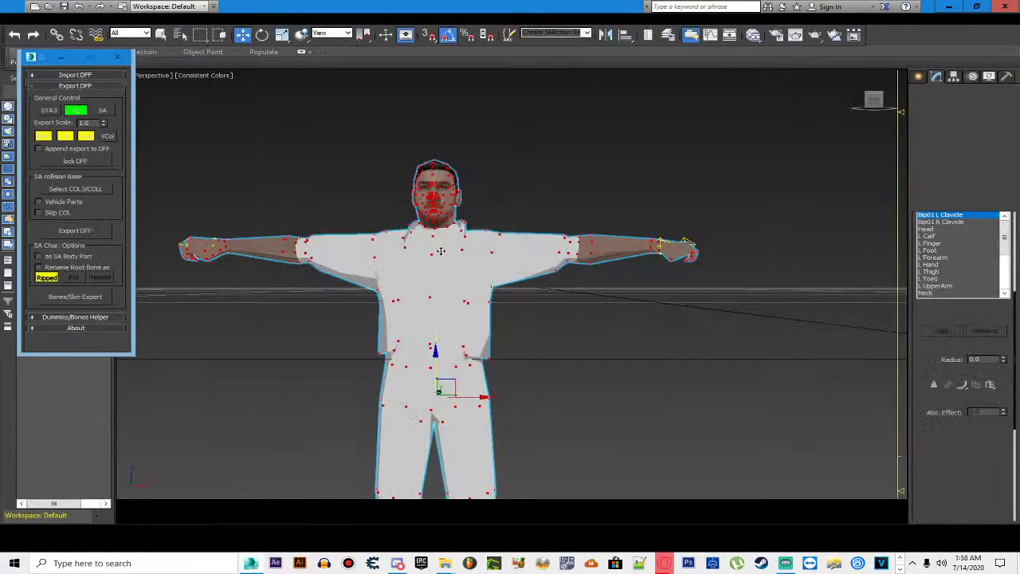
pyautogui.click(1004, 7)
pyautogui.click(529, 299)
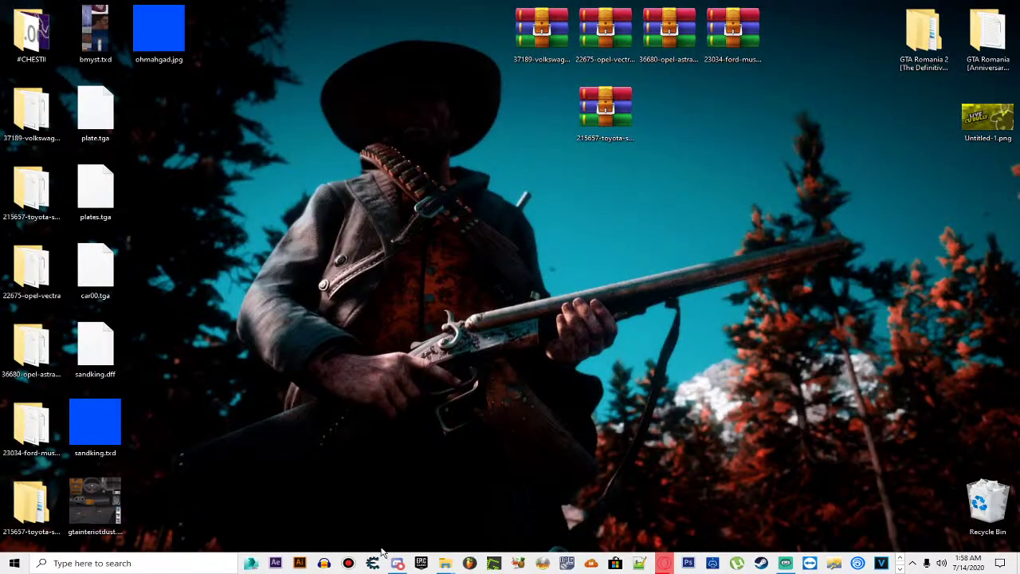
# Step: Launch GGMM.exe from the GTA Romania 2 folder with the Sandking car selected
pyautogui.moveTo(445, 562)
pyautogui.click(398, 506)
pyautogui.doubleClick(351, 295)
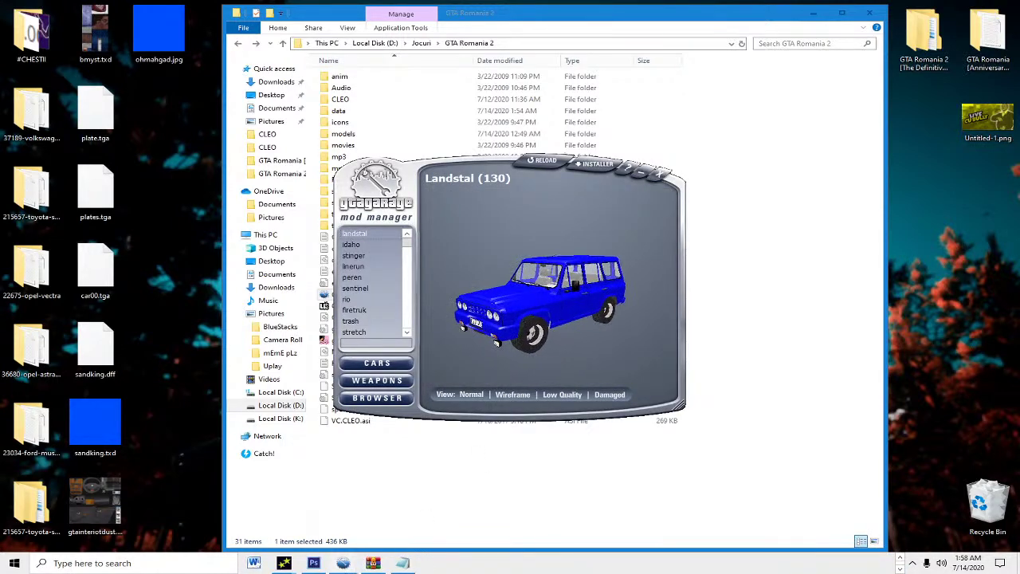
pyautogui.moveTo(342, 563)
pyautogui.click(355, 510)
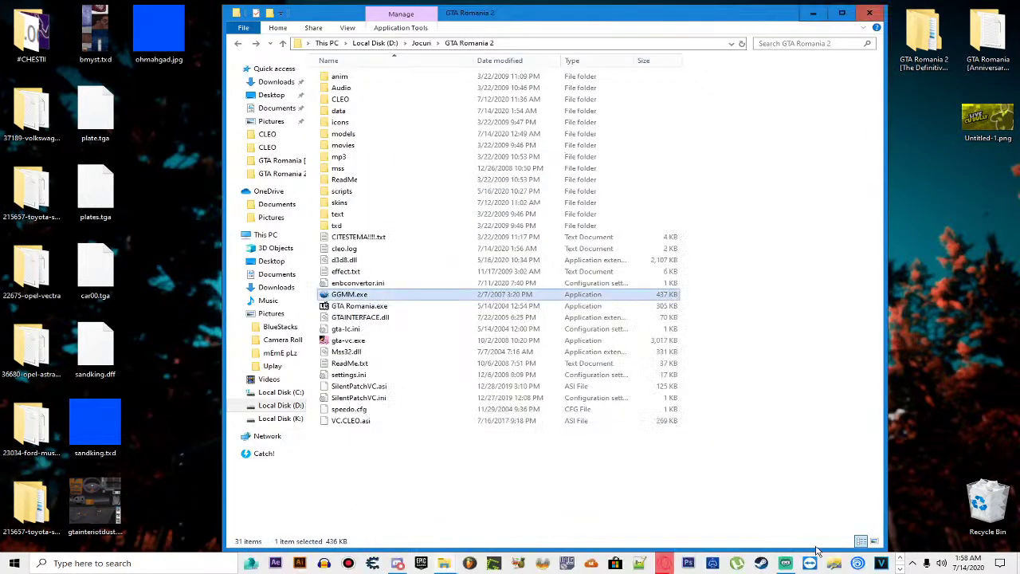
pyautogui.click(343, 563)
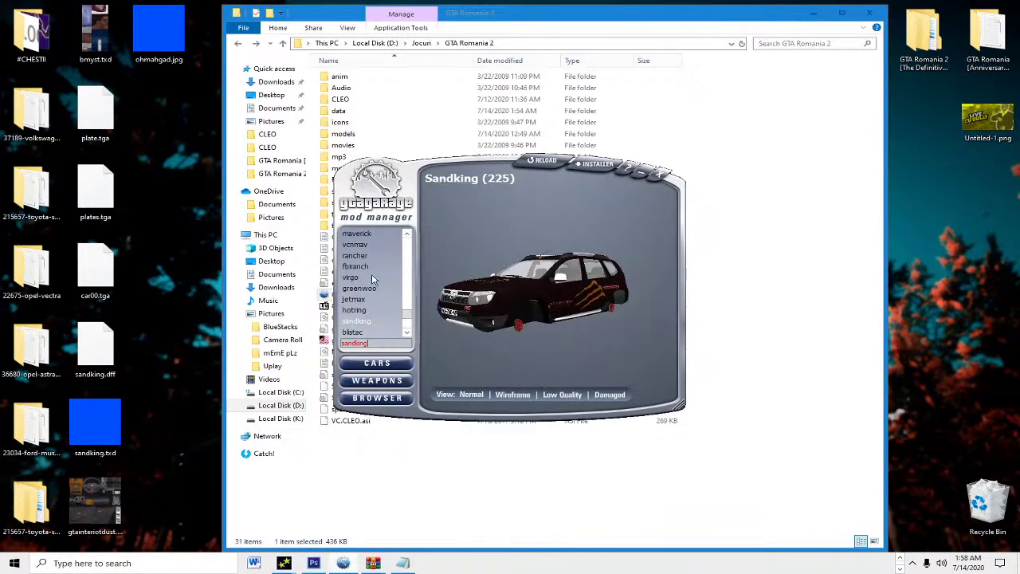
# Step: Install sandking.txd as Sandking's TXD textures via the Car installer, then close GGMM
pyautogui.click(560, 177)
pyautogui.click(579, 193)
pyautogui.moveTo(95, 422); pyautogui.dragTo(527, 384)
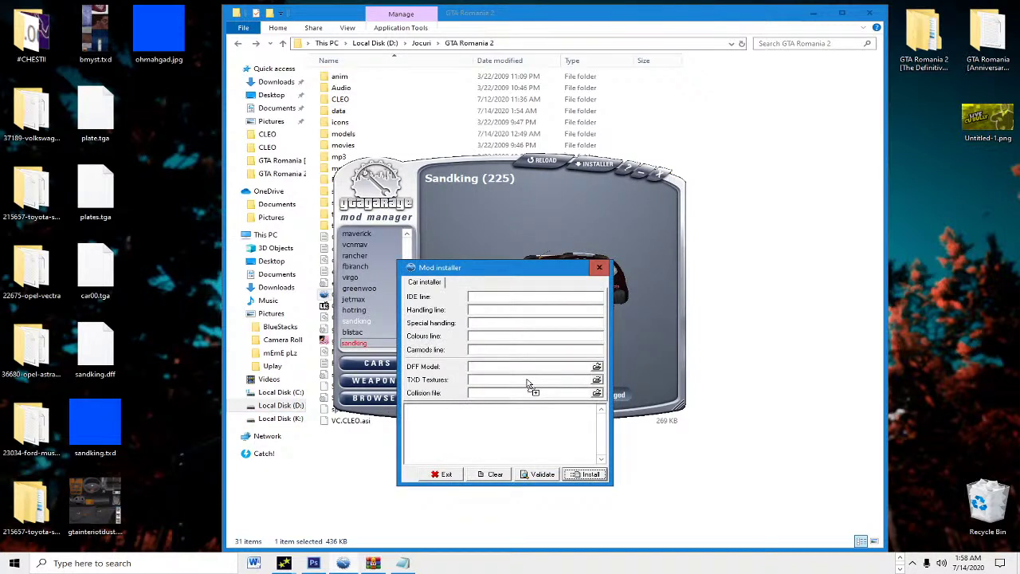
pyautogui.moveTo(526, 383); pyautogui.dragTo(523, 383)
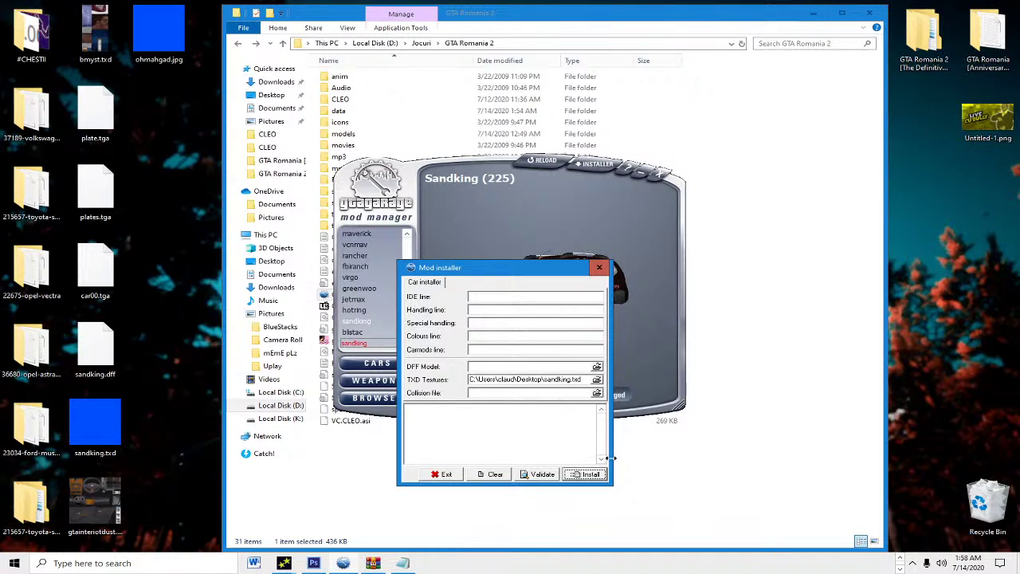
pyautogui.click(589, 475)
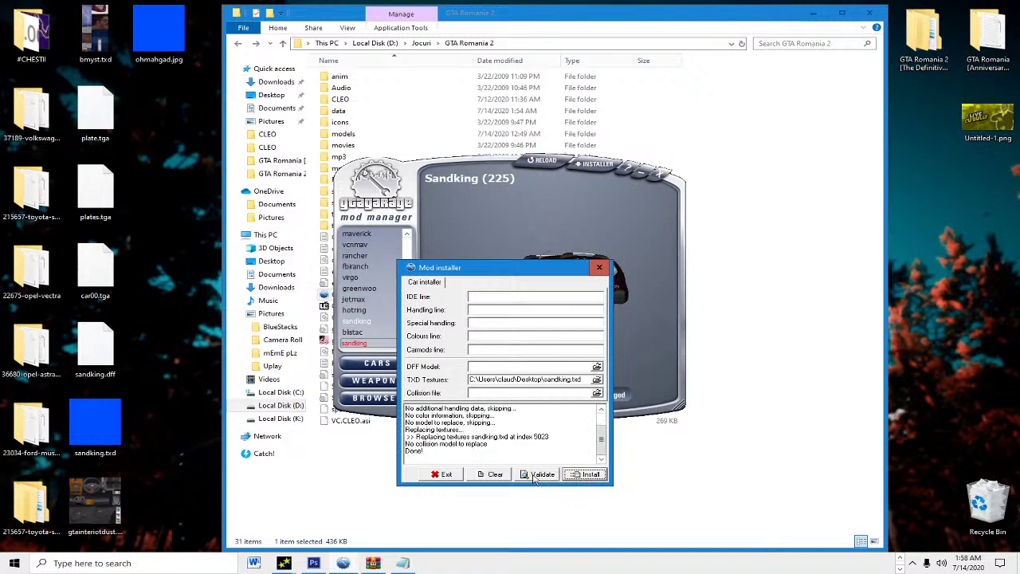
pyautogui.click(446, 475)
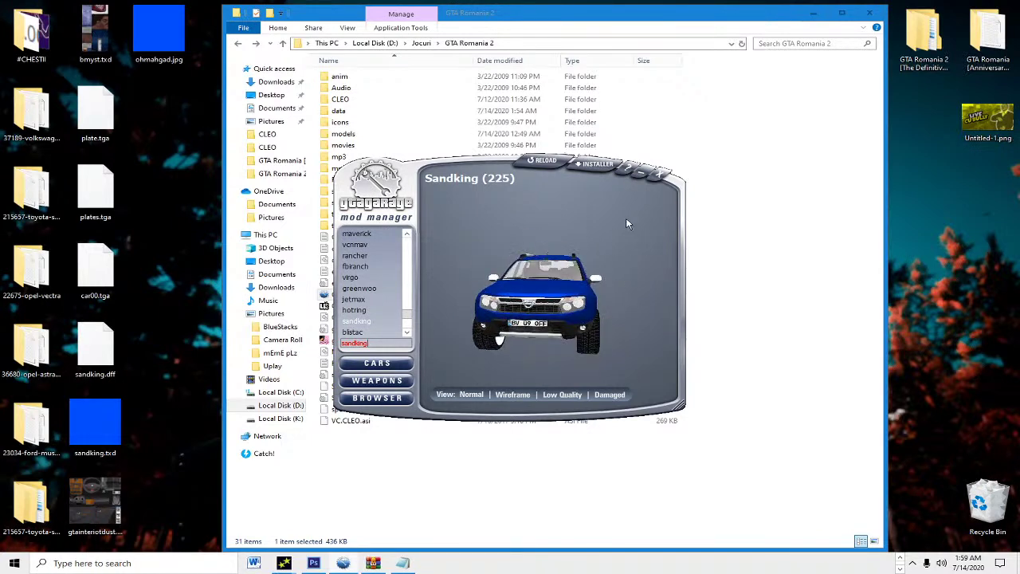
pyautogui.click(668, 174)
# Step: Launch GTA Romania 2 and load the game
pyautogui.doubleClick(409, 307)
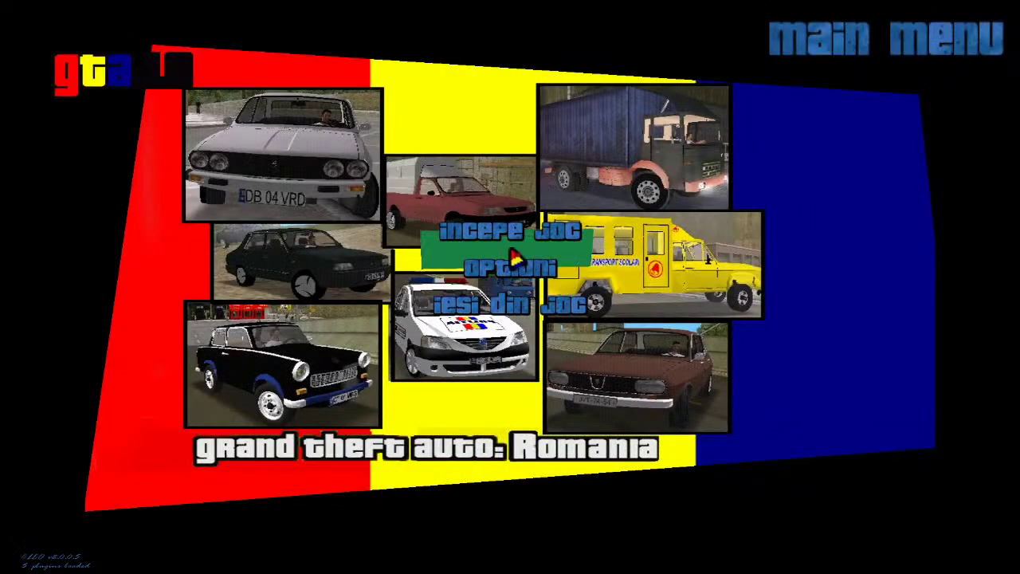
pyautogui.click(498, 229)
pyautogui.click(504, 220)
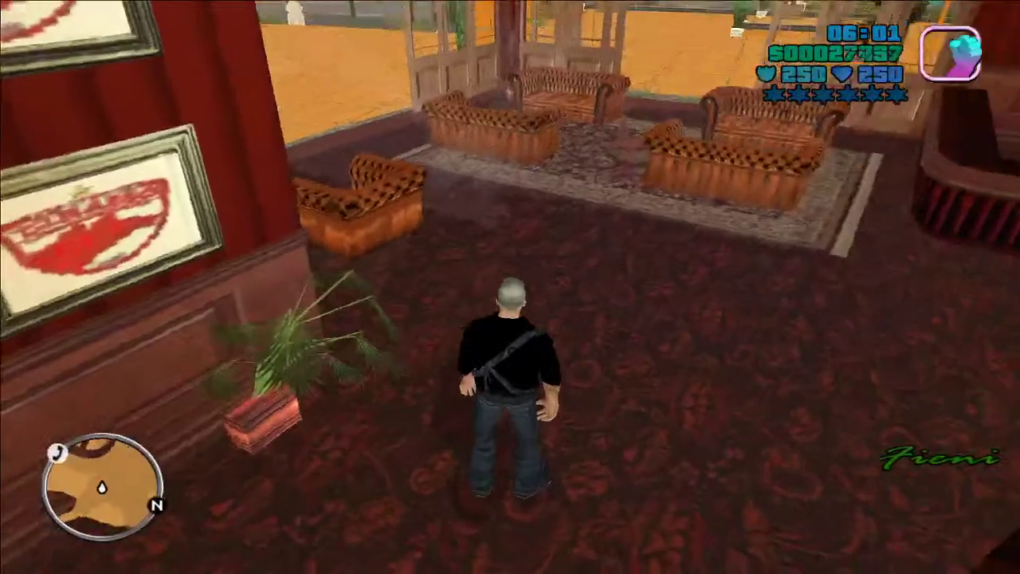
# Step: Ride the motorbike through Fieni Nord's streets and intersections toward the plaza
pyautogui.press('w')
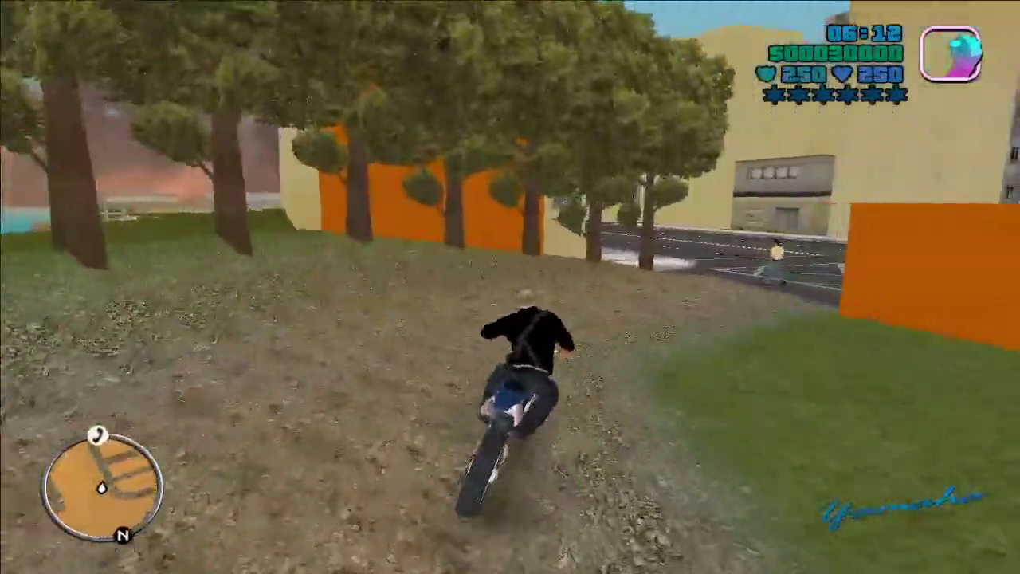
pyautogui.press('d')
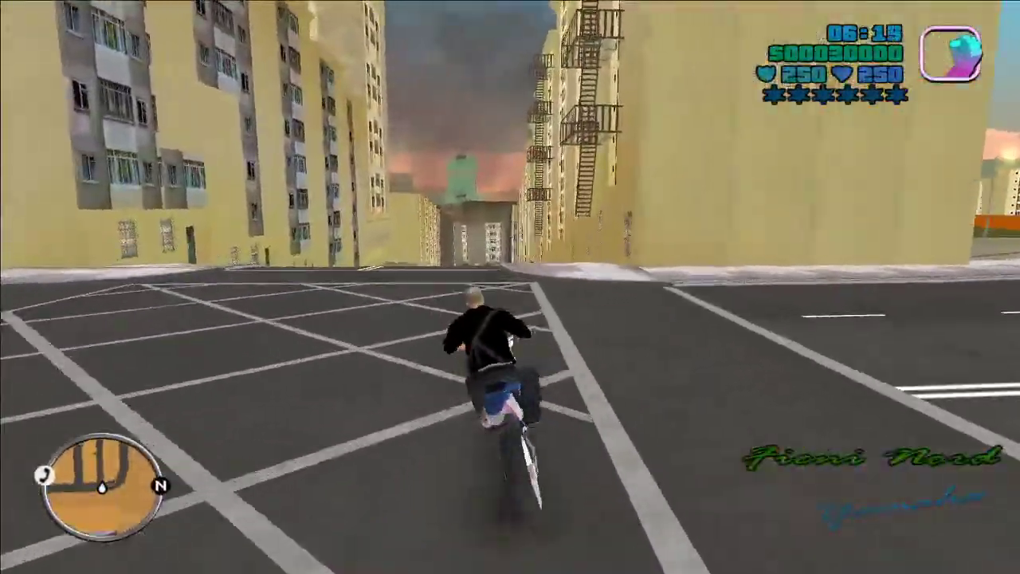
pyautogui.press('d')
pyautogui.press('a')
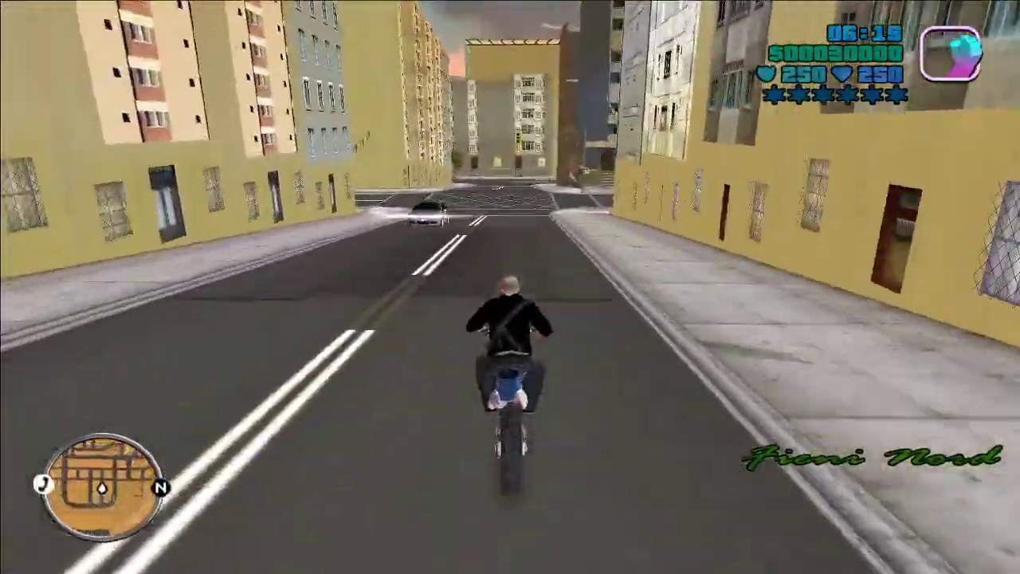
pyautogui.press('w')
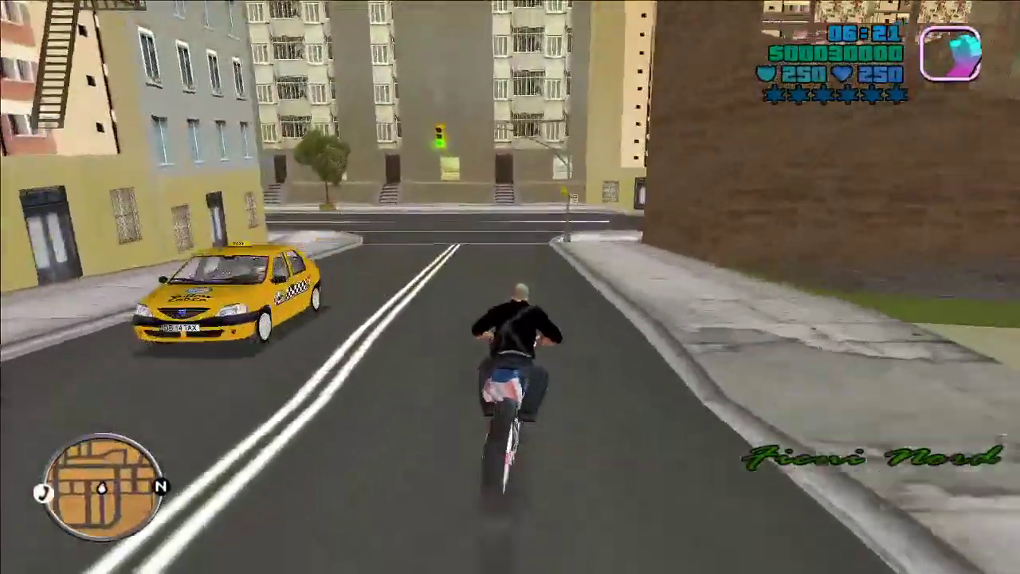
pyautogui.press('d')
pyautogui.press('a')
pyautogui.press('a')
pyautogui.press('d')
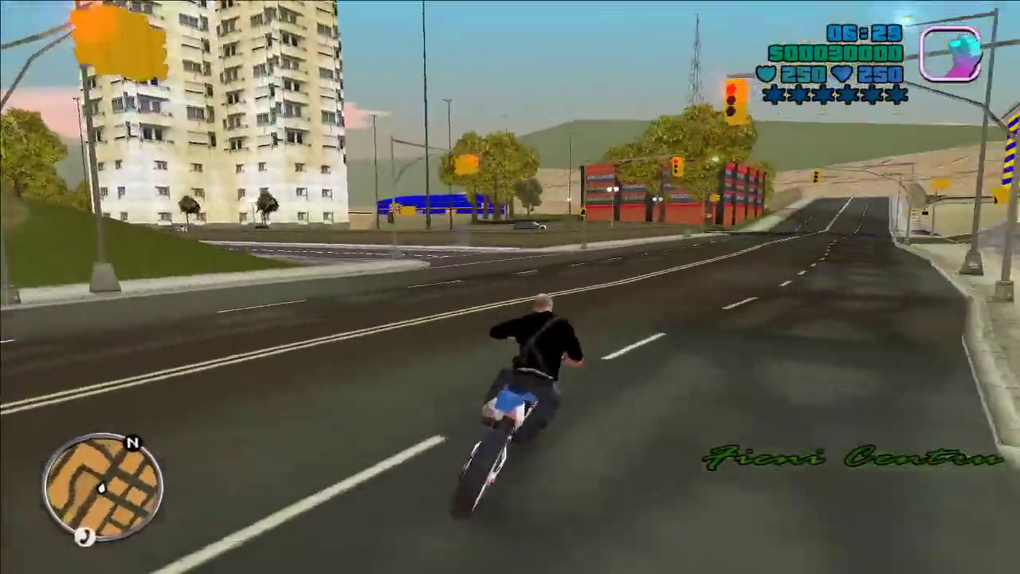
# Step: Ride into the plaza and dismount beside the blue SUV
pyautogui.press('a')
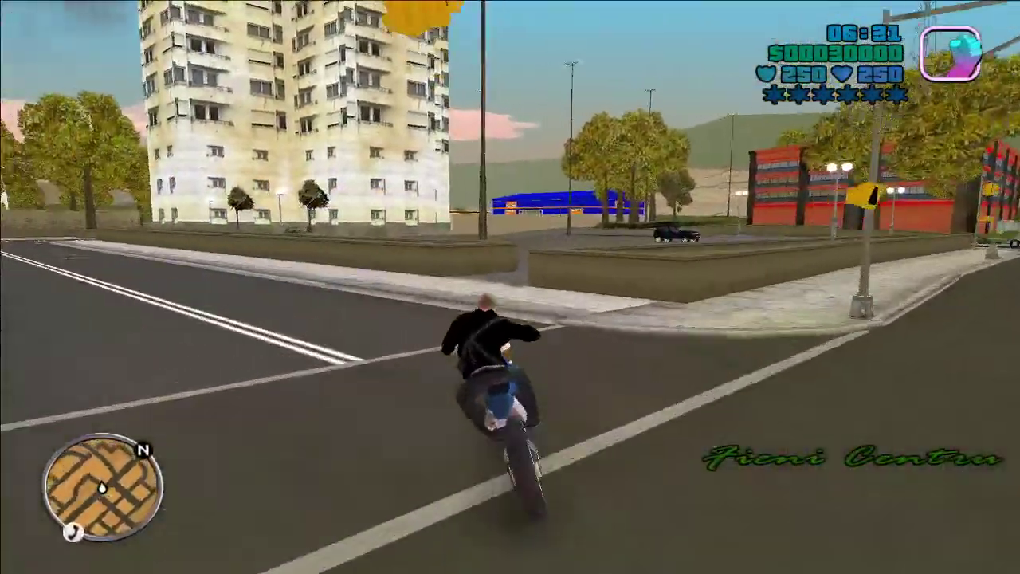
pyautogui.press('d')
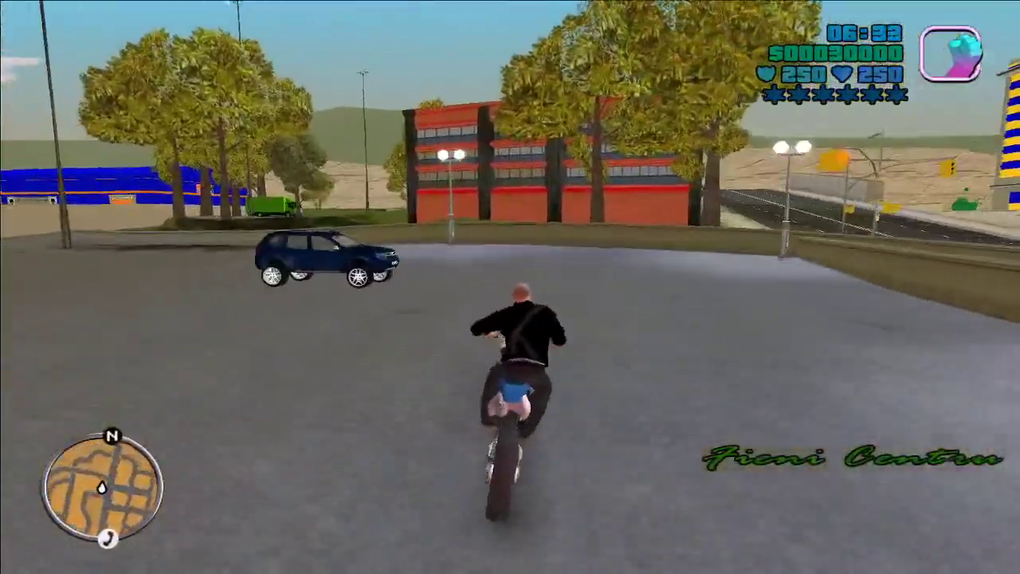
pyautogui.press('a')
pyautogui.press('f')
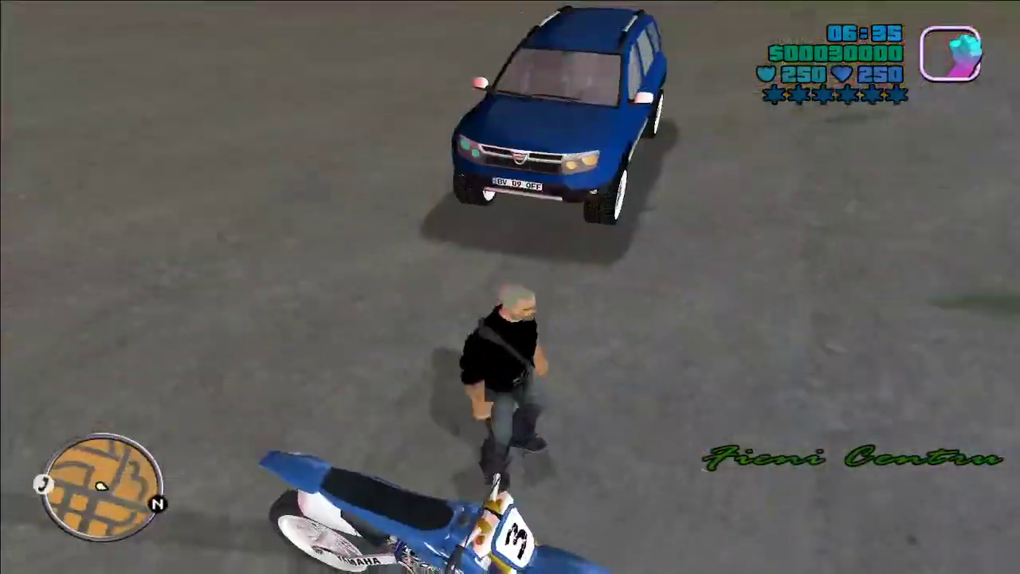
# Step: Get into the blue SUV and drive it off the ledge and up the street uptown
pyautogui.press('w')
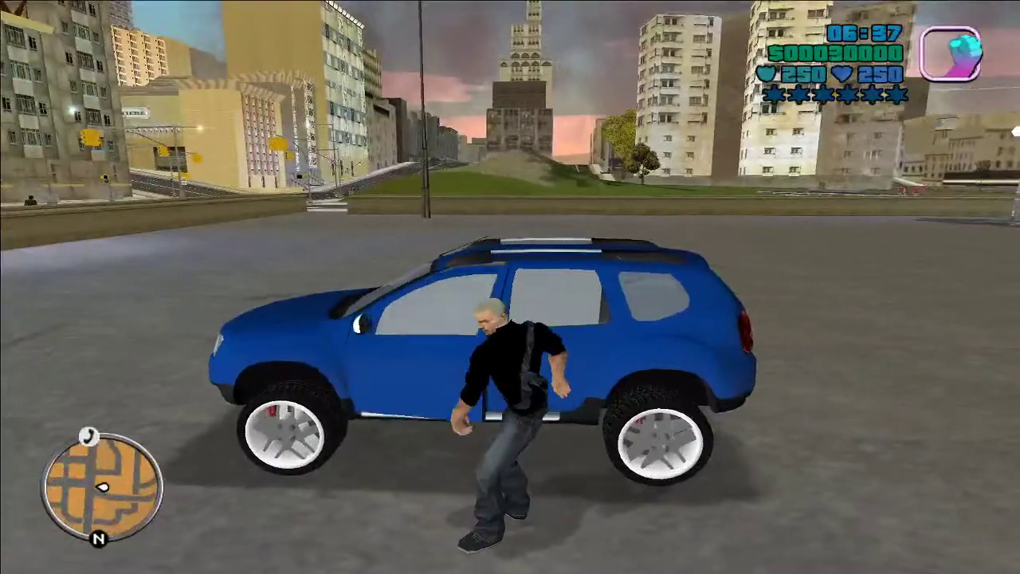
pyautogui.press('f')
pyautogui.press('w')
pyautogui.press('a')
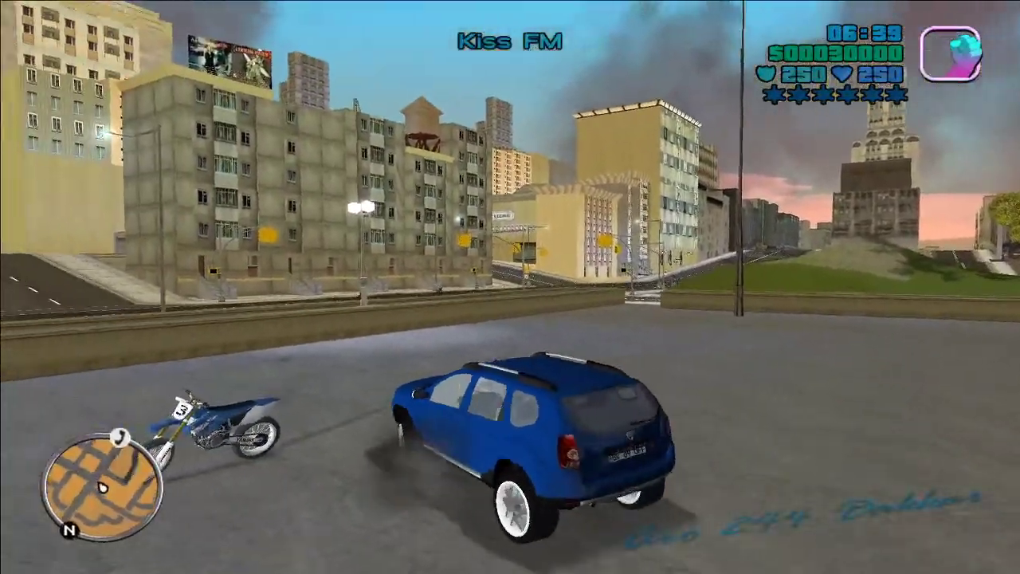
pyautogui.press('w')
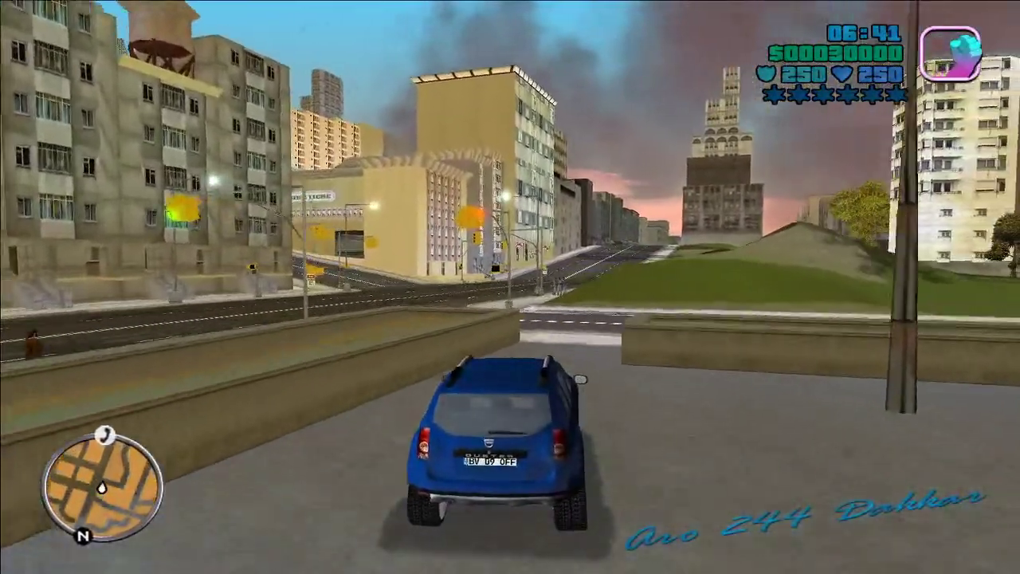
pyautogui.press('d')
pyautogui.press('w')
pyautogui.press('d')
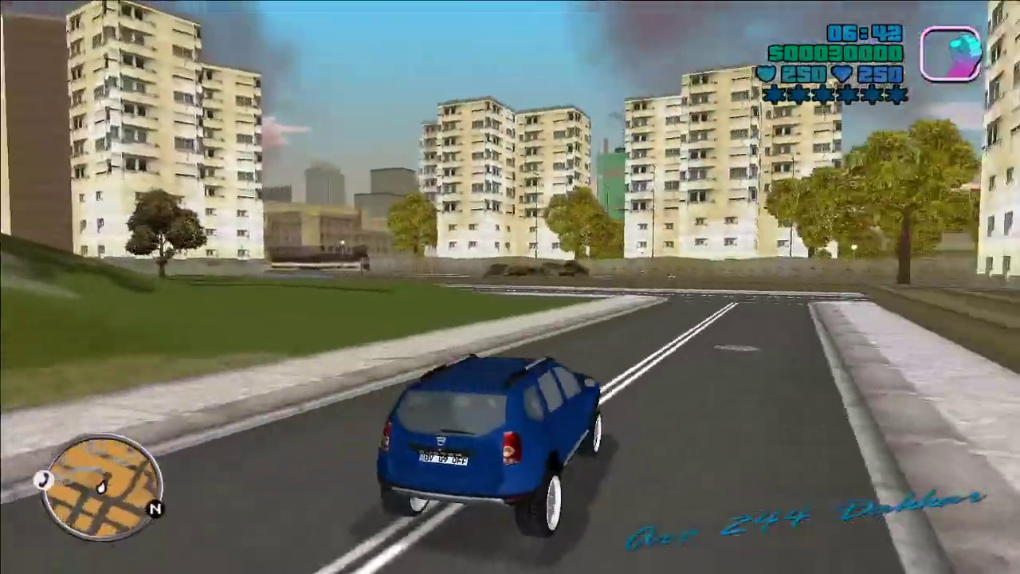
pyautogui.press('a')
pyautogui.press('w')
pyautogui.press('a')
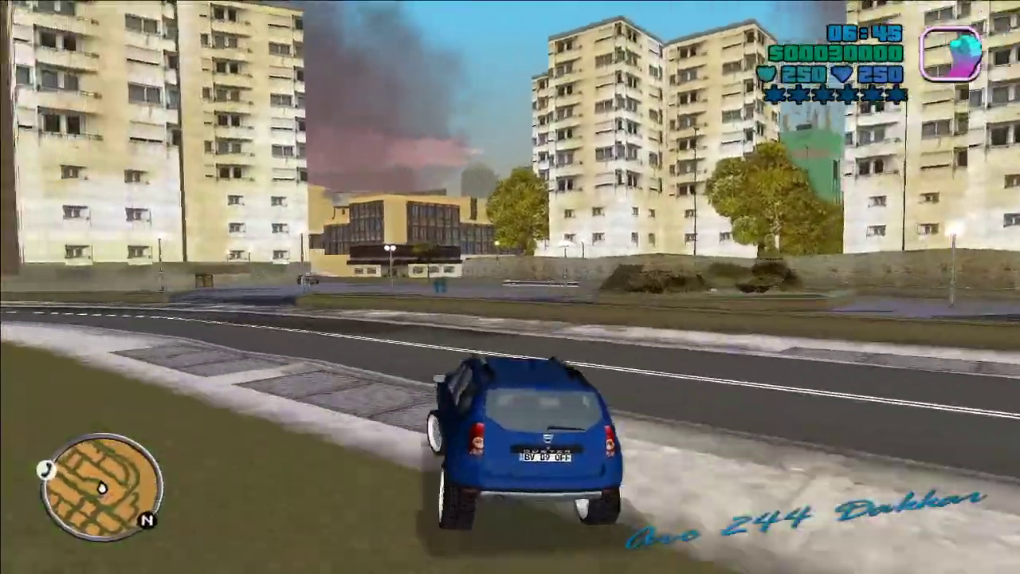
pyautogui.press('d')
pyautogui.press('w')
pyautogui.press('d')
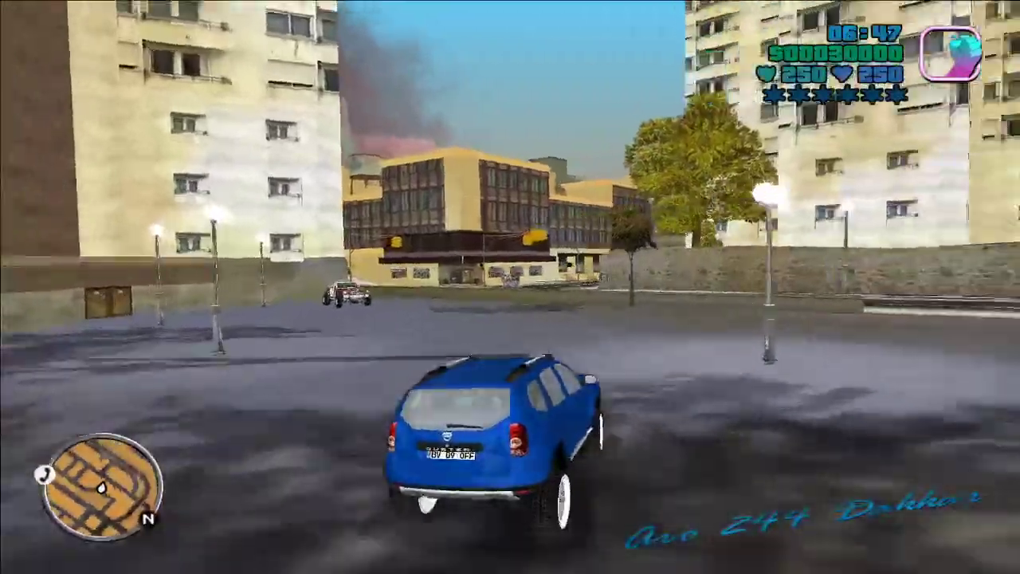
pyautogui.press('w')
pyautogui.press('a')
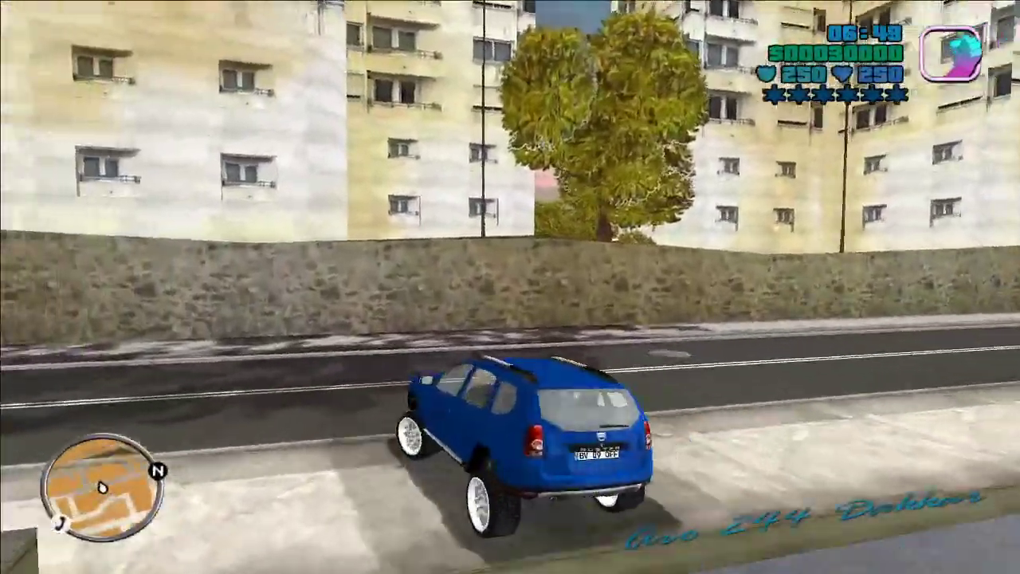
pyautogui.press('w')
pyautogui.press('a')
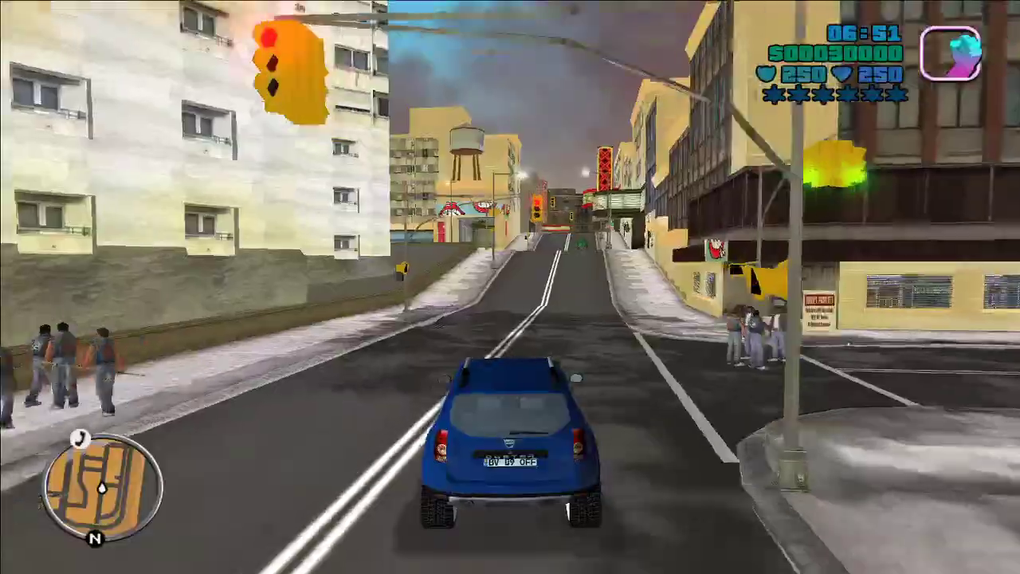
pyautogui.press('q')
# Step: Drive the SUV past the cinema and through several turns to the next intersection
pyautogui.press('w')
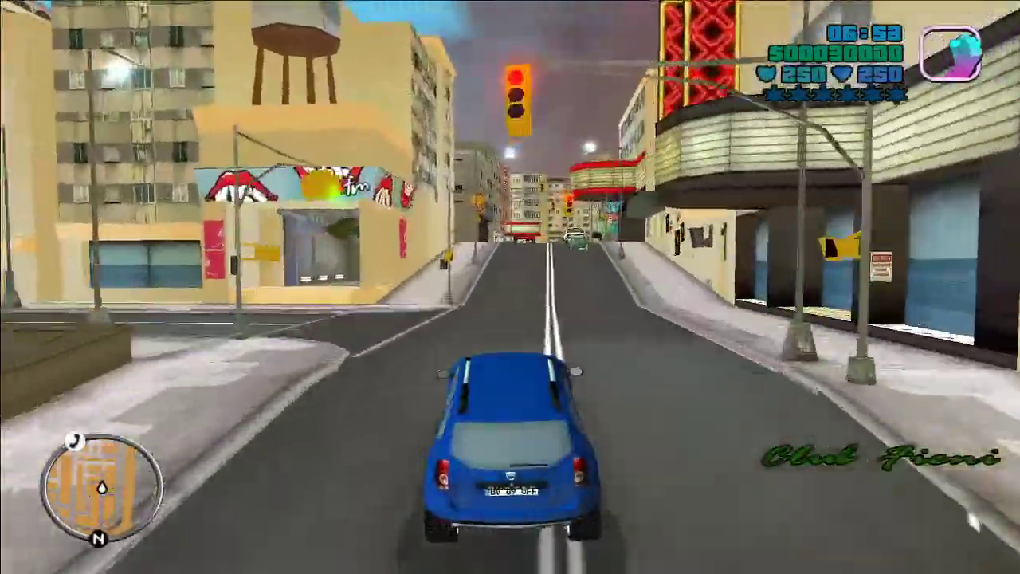
pyautogui.press('w')
pyautogui.press('e')
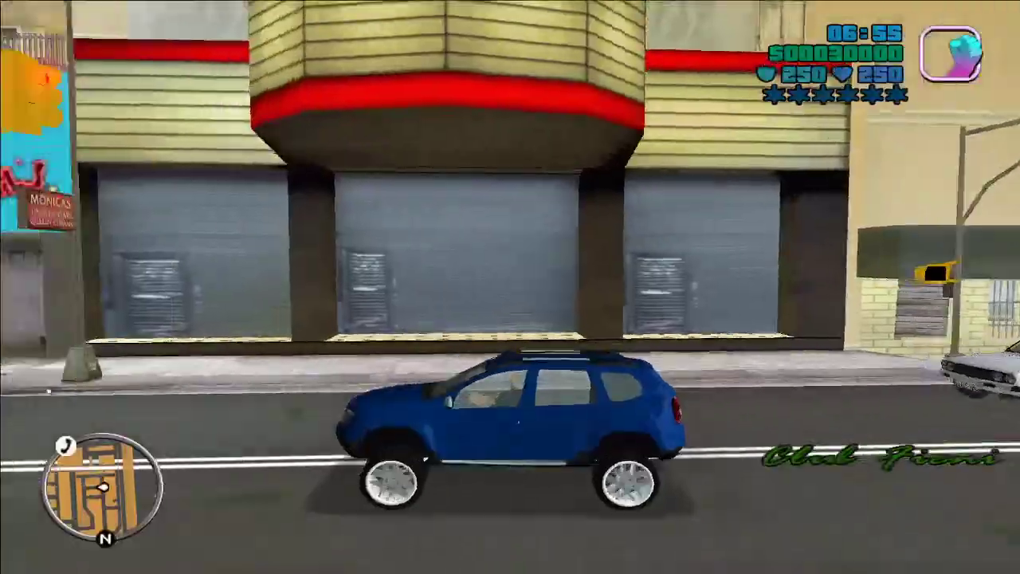
pyautogui.press('w')
pyautogui.press('a')
pyautogui.press('w')
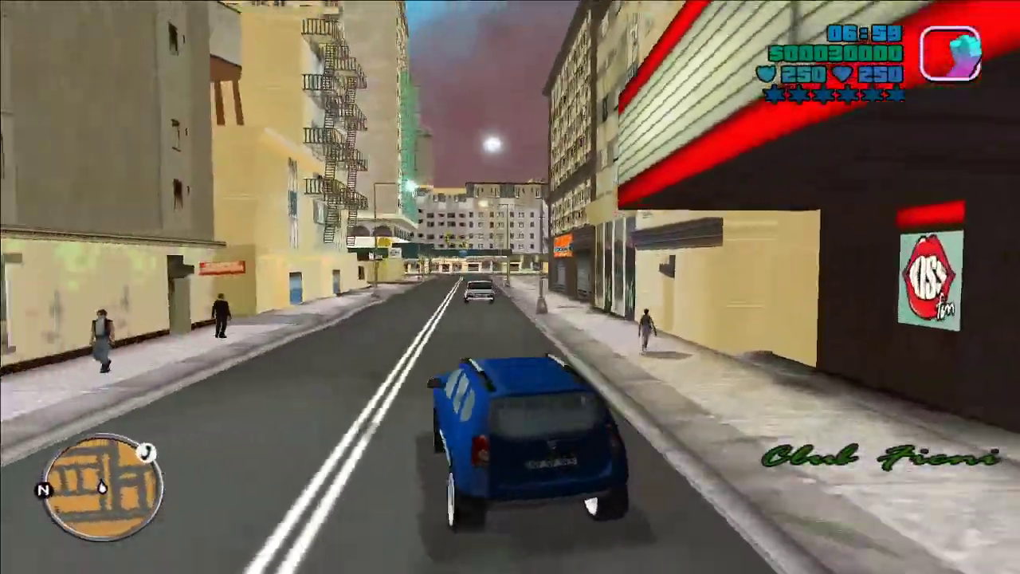
pyautogui.press('w')
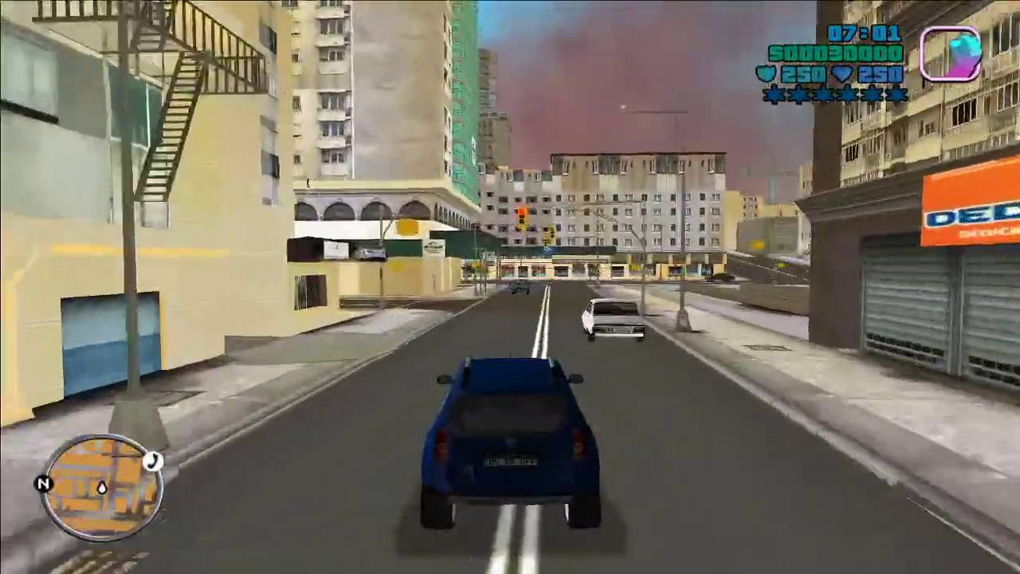
pyautogui.press('d')
pyautogui.press('w')
pyautogui.press('d')
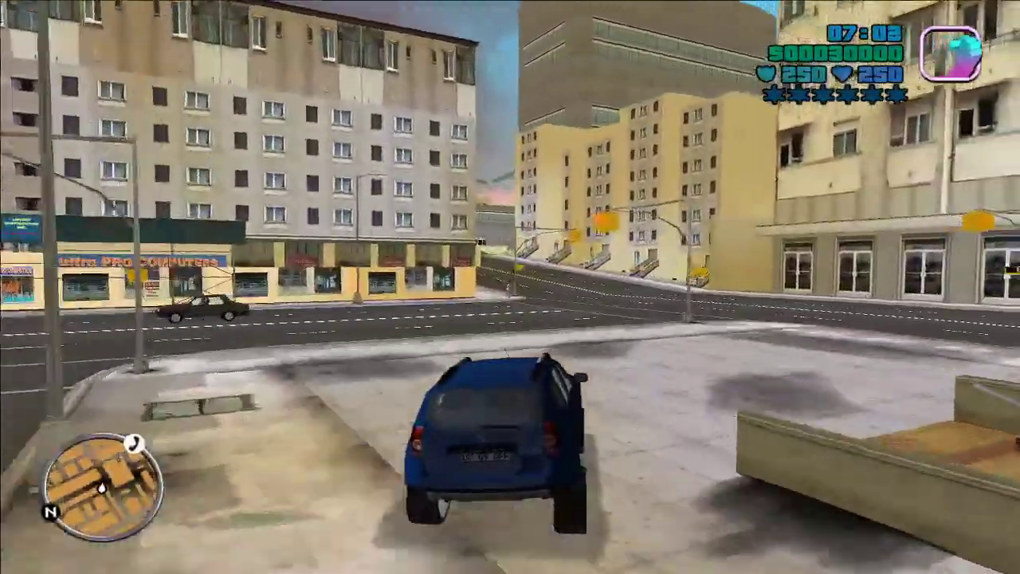
pyautogui.press('w')
pyautogui.press('a')
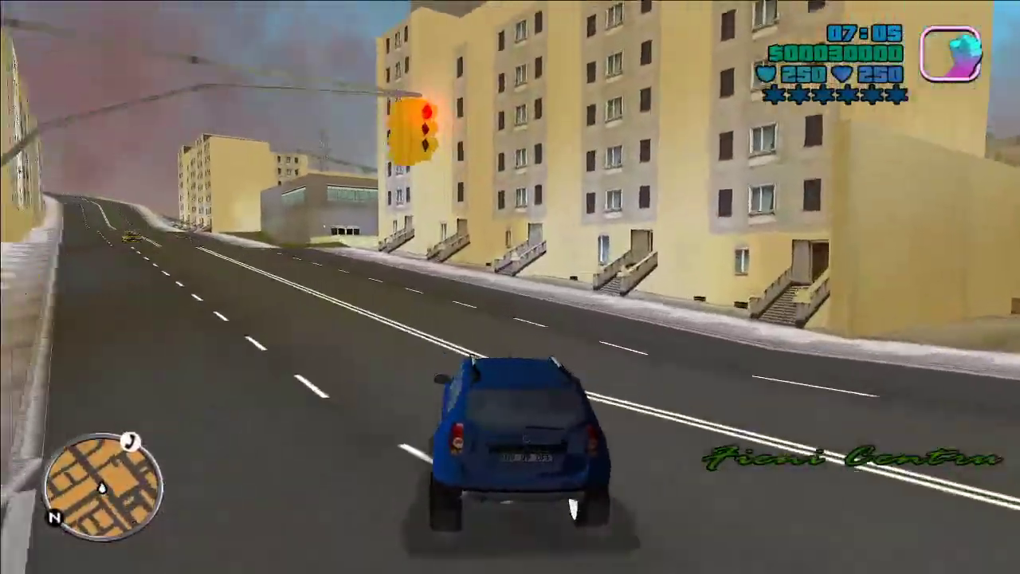
pyautogui.press('w')
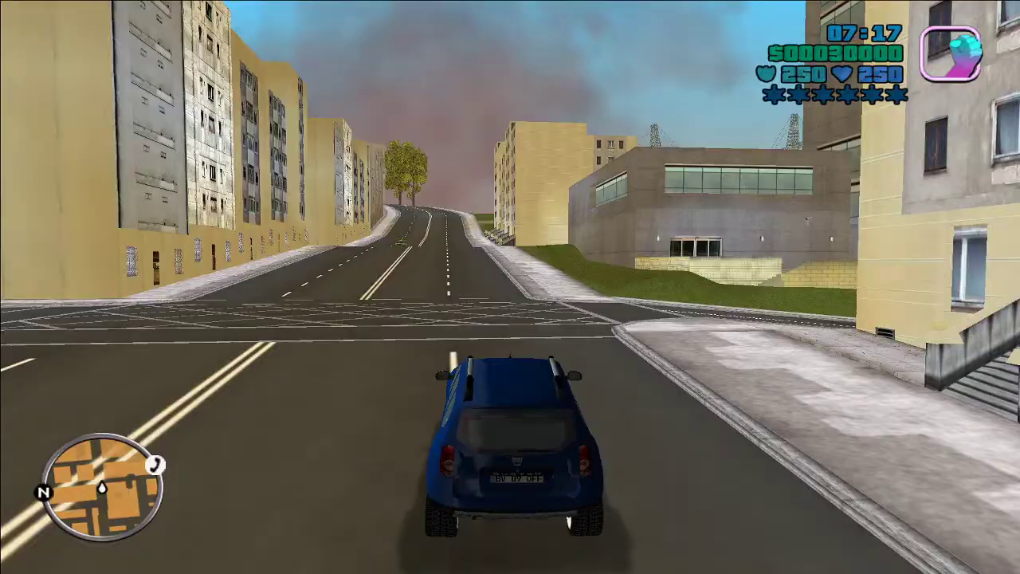
# Step: Quit the game from the pause menu, confirming with 'da'
pyautogui.press('Escape')
pyautogui.press('Down')
pyautogui.press('Down')
pyautogui.press('Down')
pyautogui.press('Down')
pyautogui.press('Down')
pyautogui.press('Down')
pyautogui.press('Return')
pyautogui.press('Down')
pyautogui.press('Return')
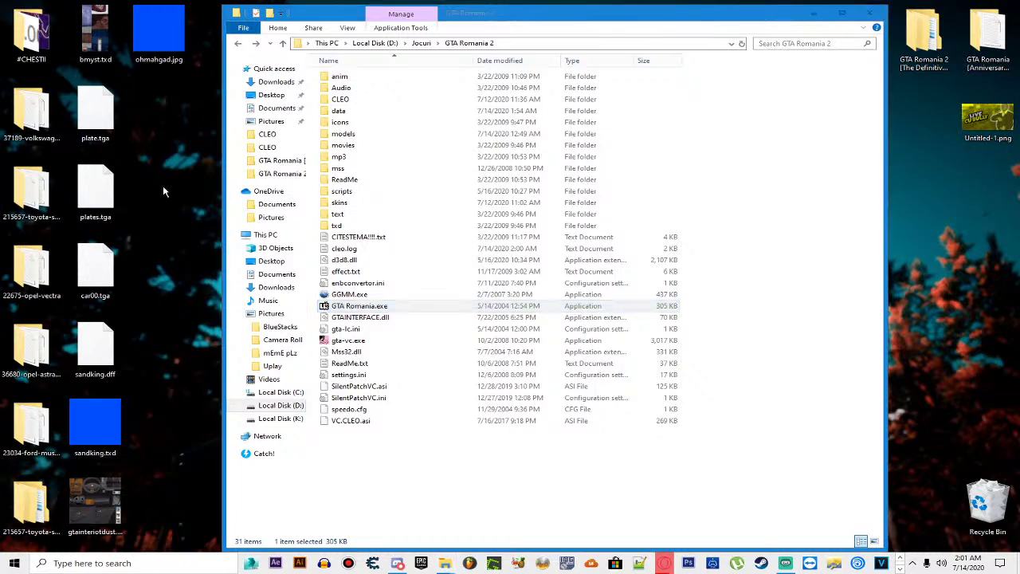
# Step: Delete ohmahgad.jpg, six leftover plate and texture files, and bmyst.txd from the desktop
pyautogui.moveTo(171, 377); pyautogui.dragTo(124, 408)
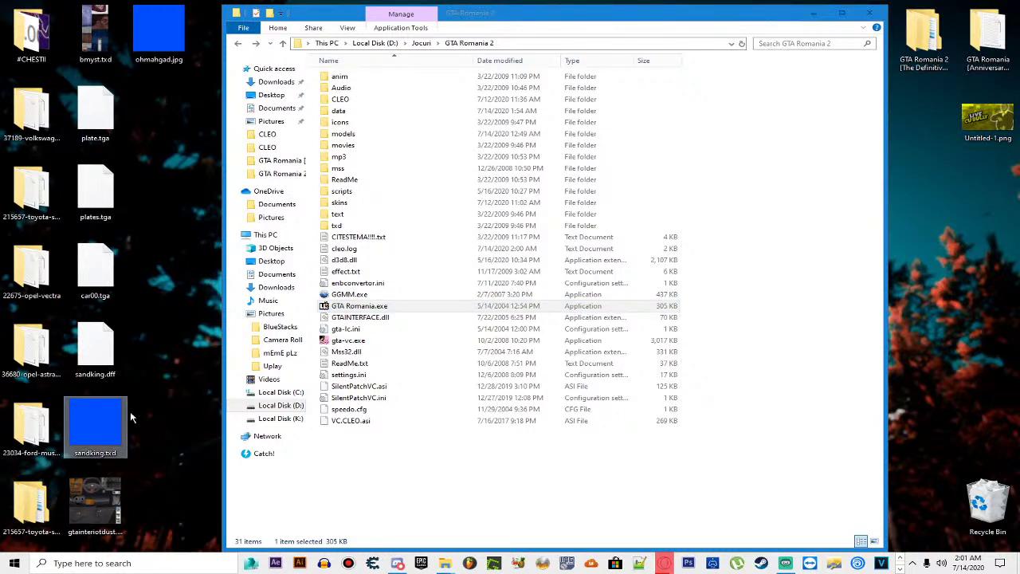
pyautogui.click(172, 50)
pyautogui.press('Delete')
pyautogui.moveTo(151, 81); pyautogui.dragTo(111, 401)
pyautogui.press('Delete')
pyautogui.click(95, 33)
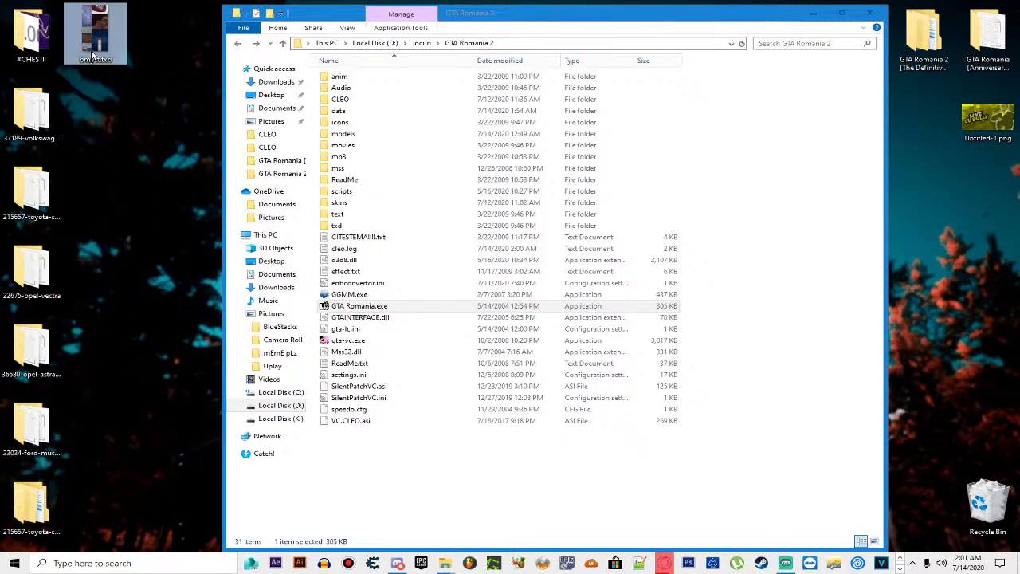
pyautogui.press('Delete')
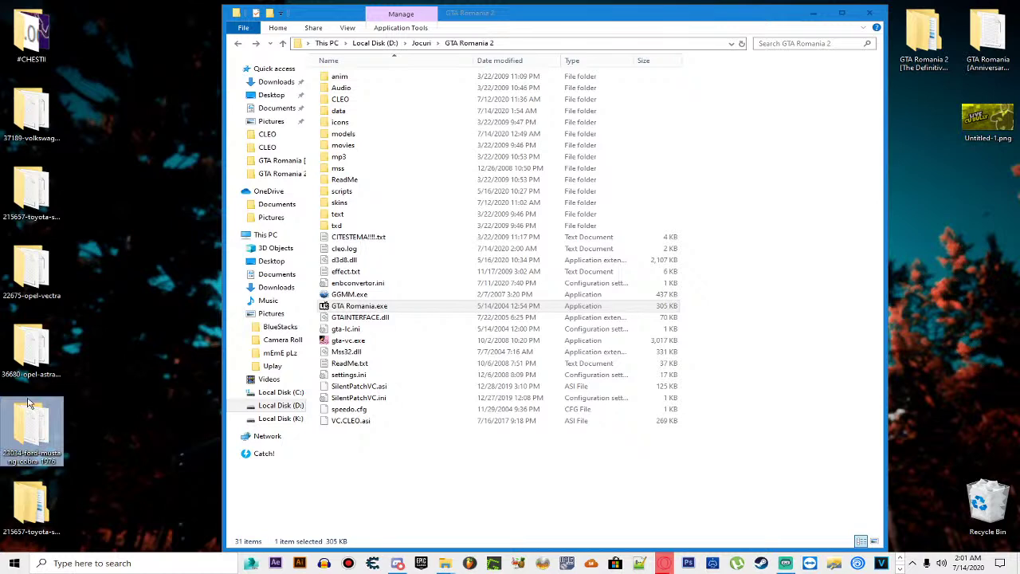
# Step: Delete the bottom duplicate toyota-supra folder from the desktop
pyautogui.click(41, 366)
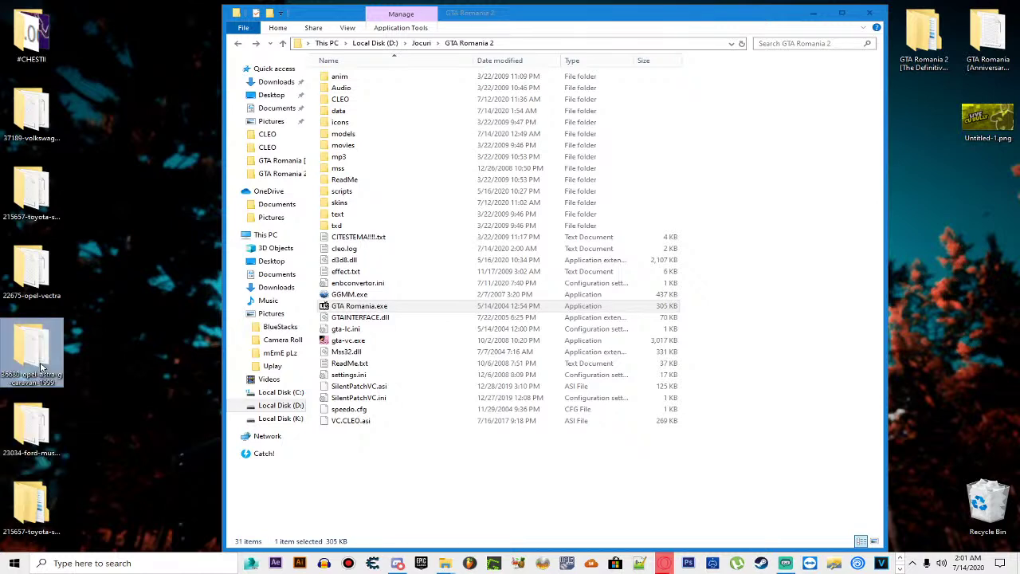
pyautogui.click(27, 175)
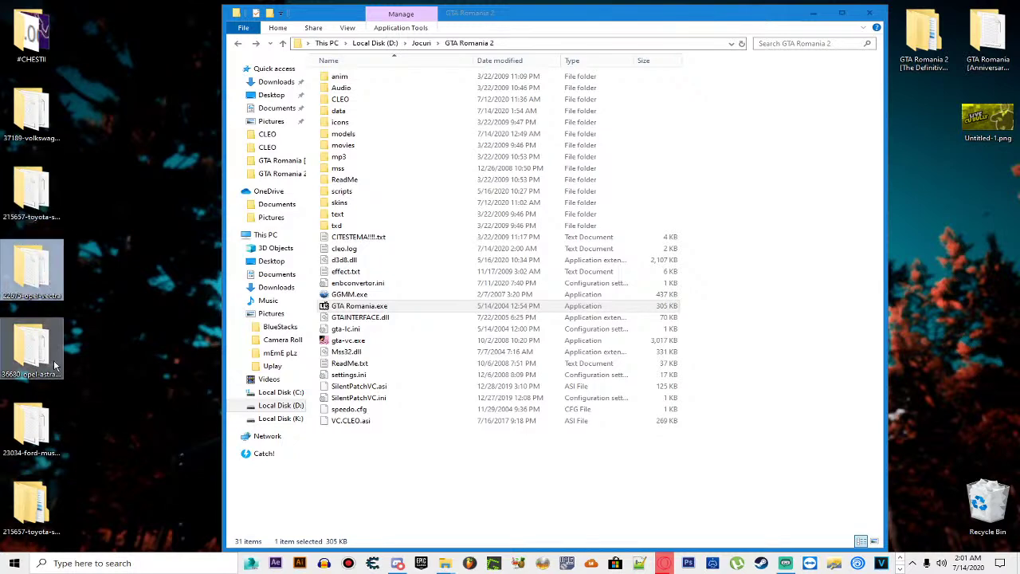
pyautogui.click(13, 510)
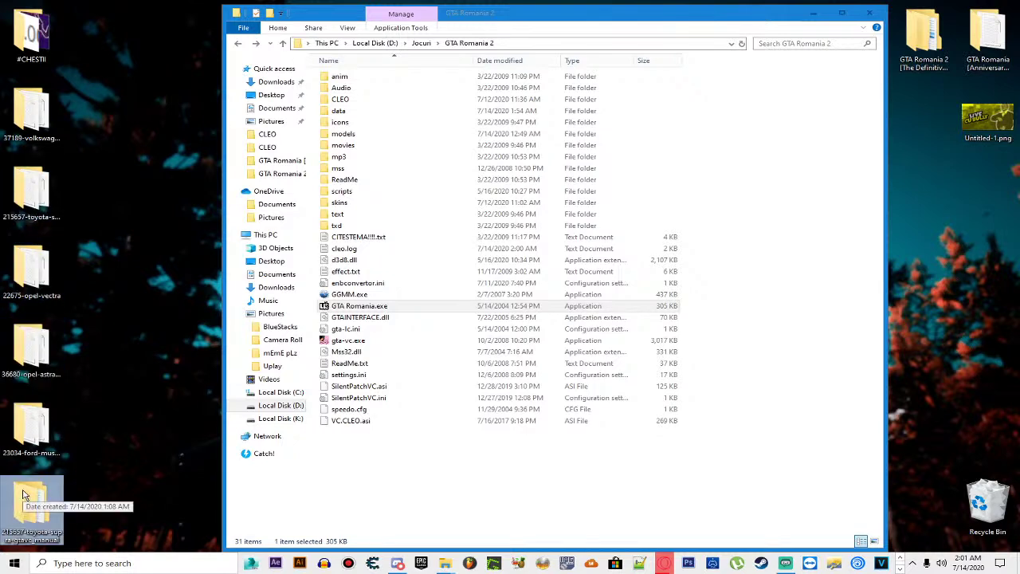
pyautogui.click(46, 217)
pyautogui.click(31, 506)
pyautogui.press('Delete')
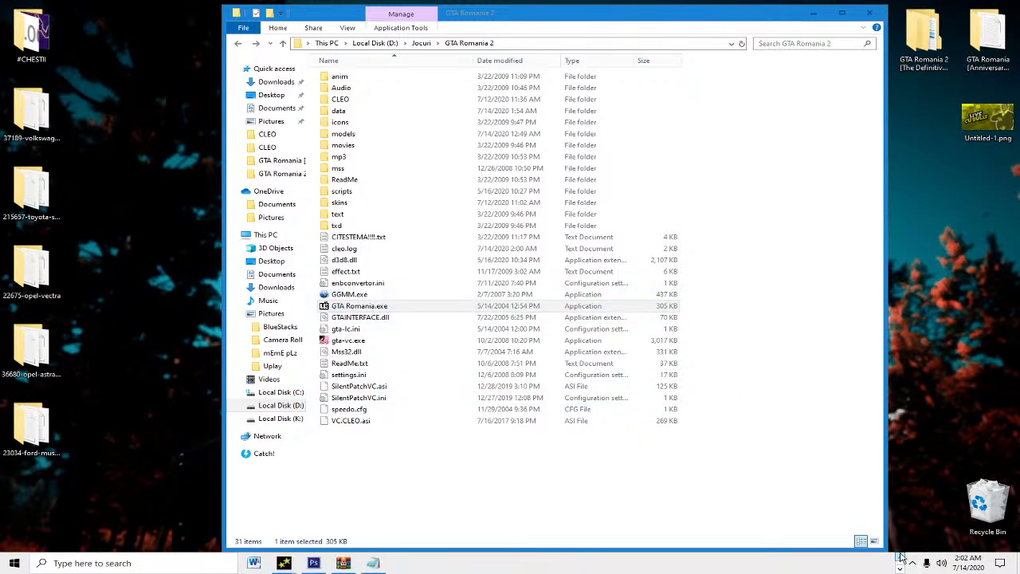
# Step: Open hud.txd from the game's models folder in Magic.TXD and dismiss the log
pyautogui.click(367, 144)
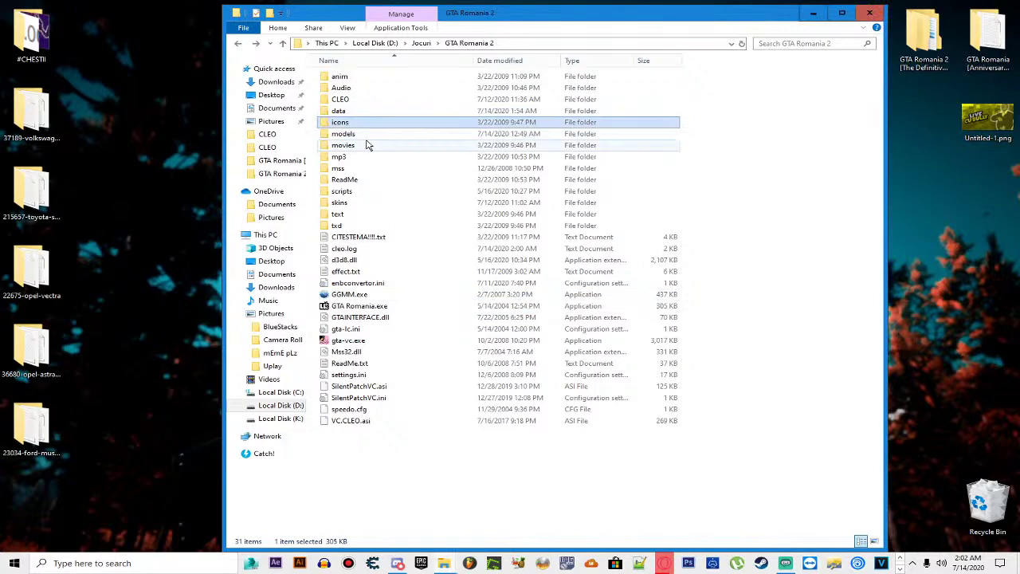
pyautogui.doubleClick(350, 134)
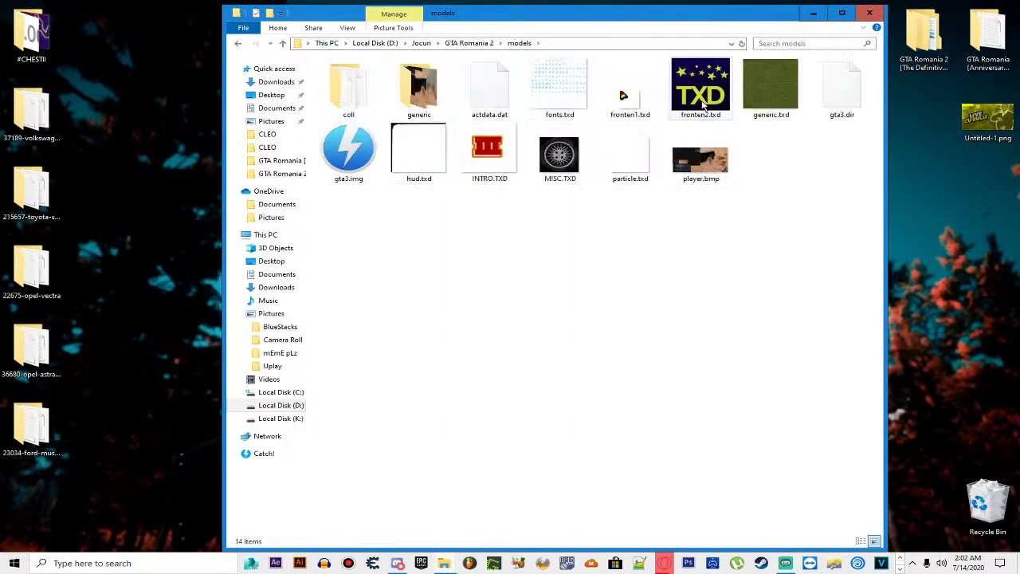
pyautogui.doubleClick(422, 155)
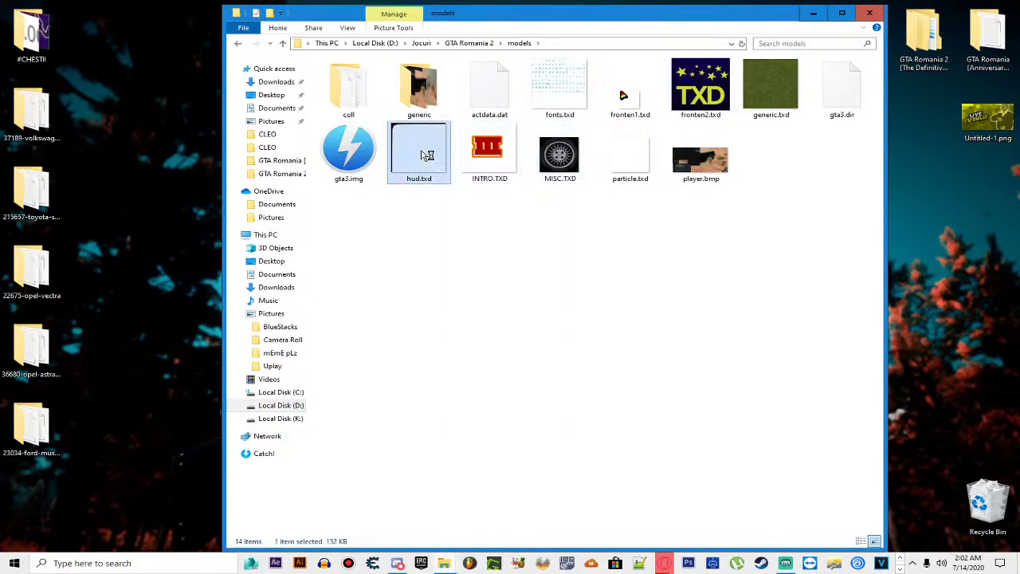
pyautogui.click(545, 327)
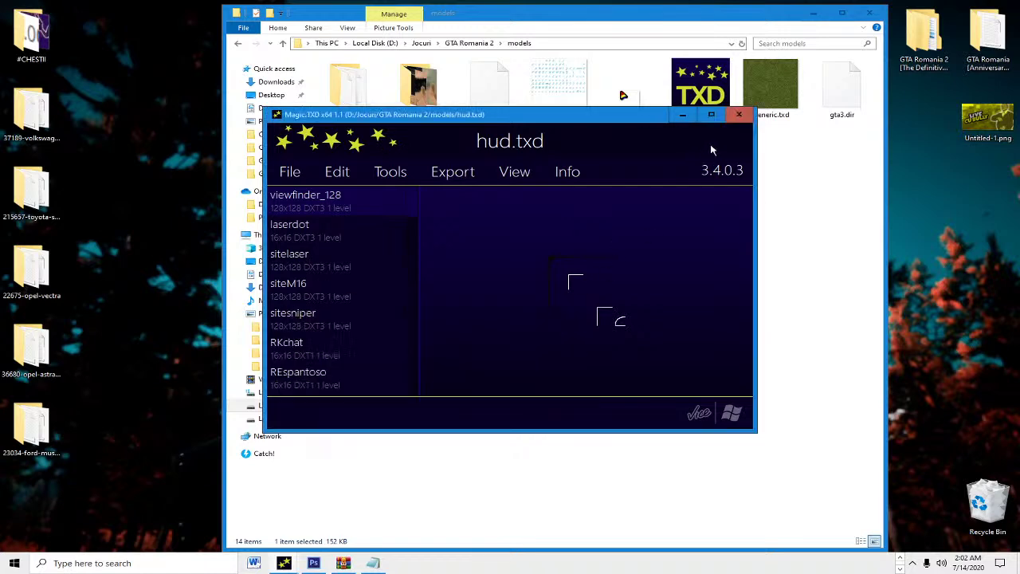
# Step: Maximize Magic.TXD, browse hud.txd's textures down to radardisc and fist, then close it
pyautogui.click(711, 115)
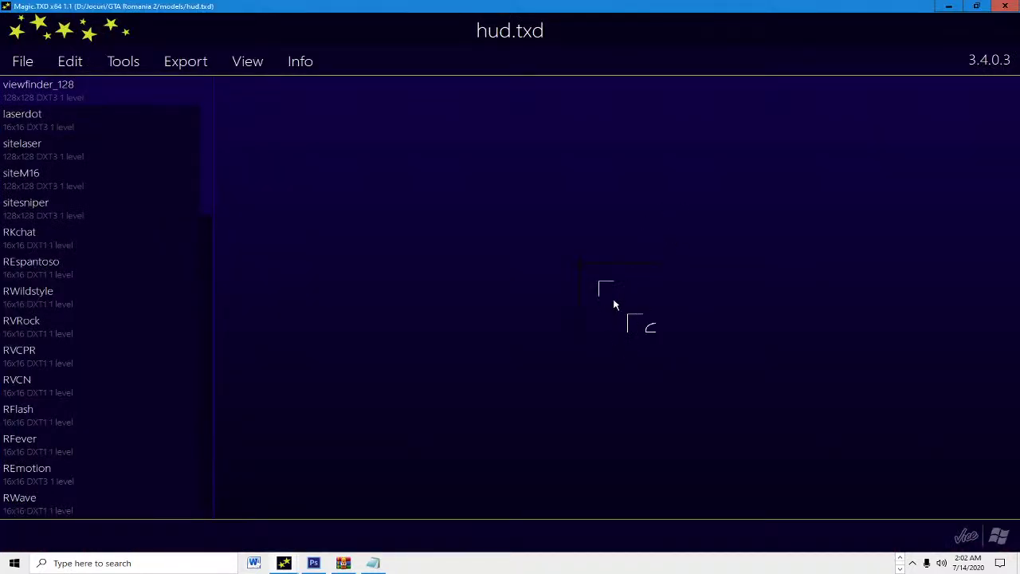
pyautogui.press('Down')
pyautogui.press('Down')
pyautogui.press('Up')
pyautogui.press('Down')
pyautogui.press('Down')
pyautogui.press('Down')
pyautogui.press('Down')
pyautogui.press('Down')
pyautogui.press('Down')
pyautogui.press('Down')
pyautogui.press('Down')
pyautogui.press('Down')
pyautogui.press('Down')
pyautogui.press('Down')
pyautogui.press('Down')
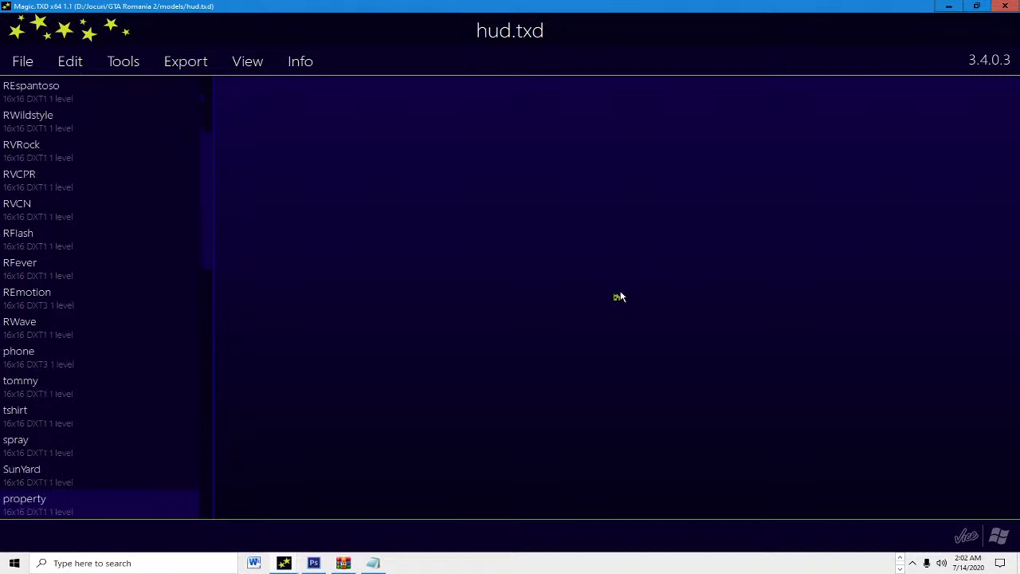
pyautogui.press('Down')
pyautogui.press('Down')
pyautogui.press('Down')
pyautogui.press('Down')
pyautogui.press('Down')
pyautogui.press('Down')
pyautogui.press('Down')
pyautogui.press('Down')
pyautogui.press('Down')
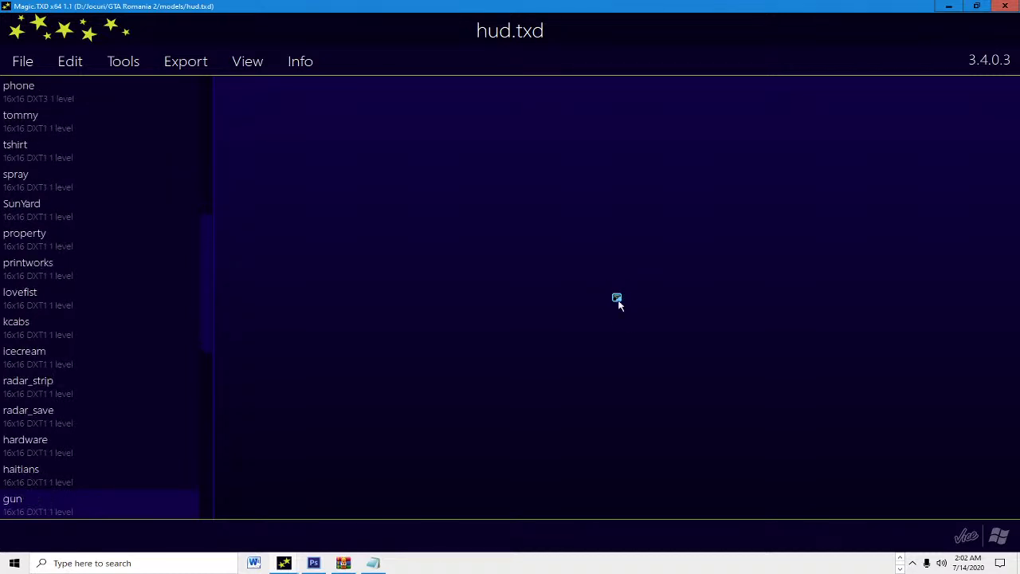
pyautogui.press('Down')
pyautogui.press('Down')
pyautogui.press('Down')
pyautogui.press('Down')
pyautogui.press('Down')
pyautogui.press('Down')
pyautogui.press('Down')
pyautogui.press('Down')
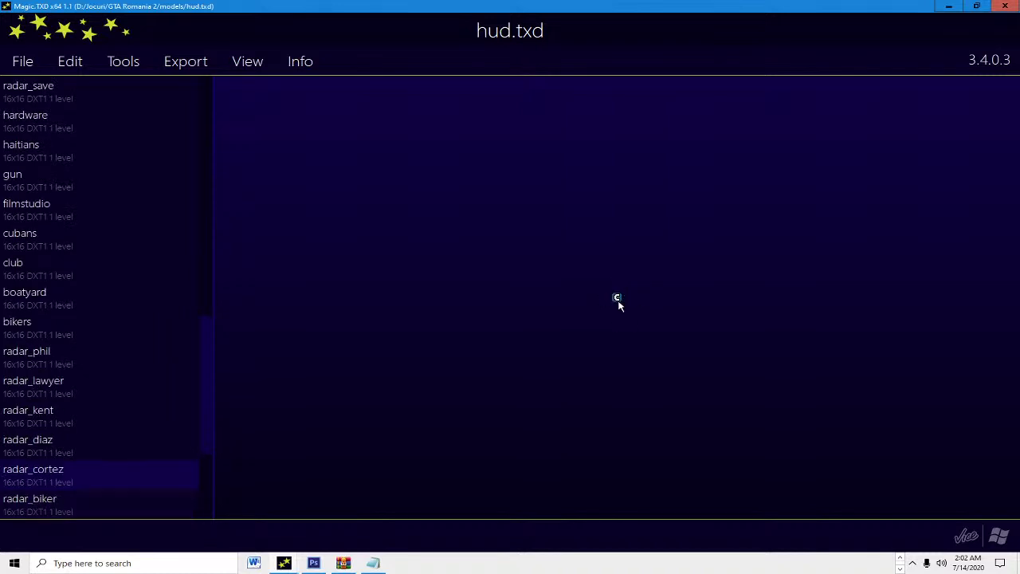
pyautogui.press('Down')
pyautogui.press('Down')
pyautogui.press('Down')
pyautogui.press('Down')
pyautogui.press('Down')
pyautogui.press('Down')
pyautogui.press('Down')
pyautogui.press('Up')
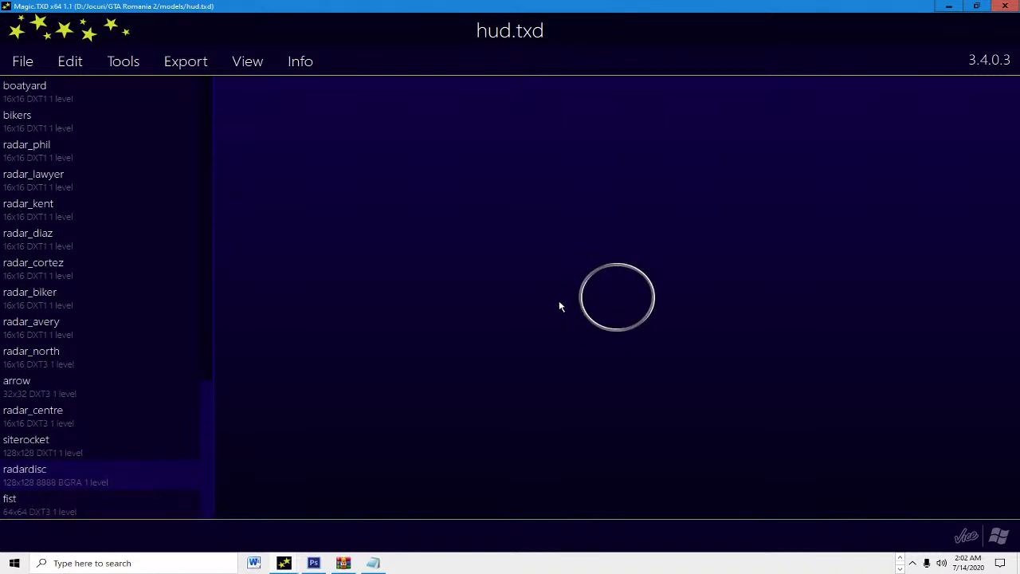
pyautogui.press('Down')
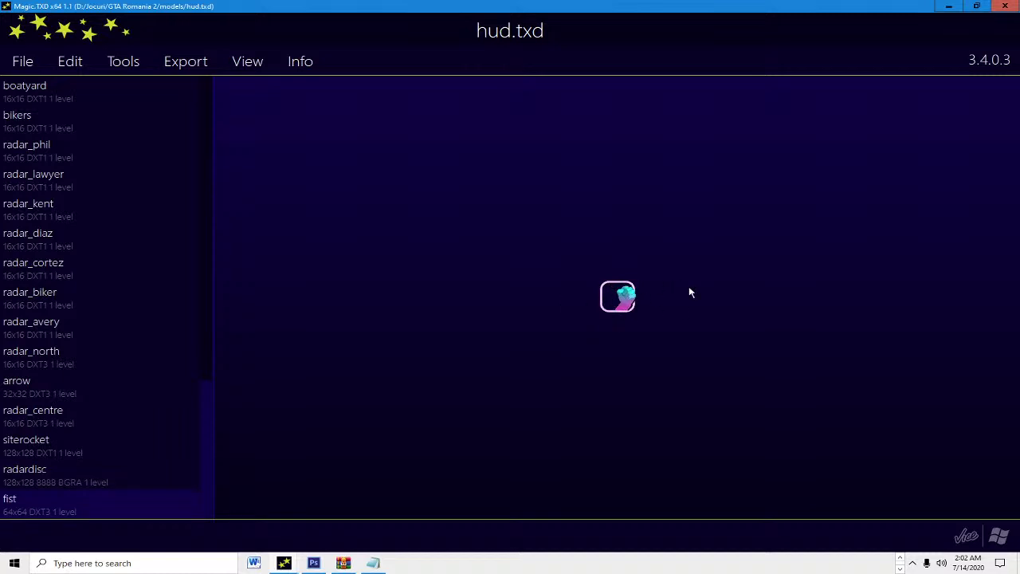
pyautogui.click(1005, 6)
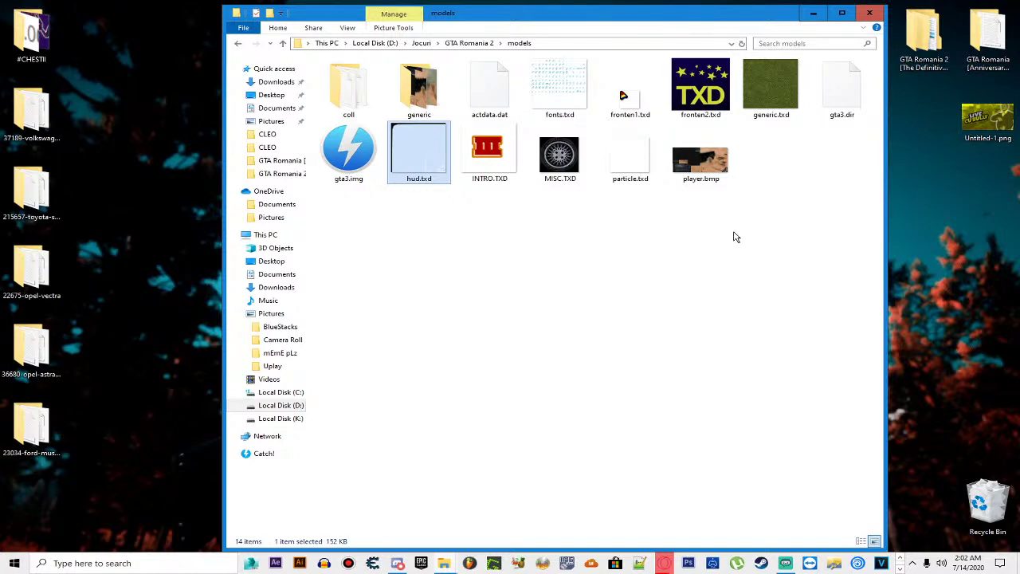
# Step: Clear the hud.txd selection and switch to Opera's Carl Johnson download page
pyautogui.click(671, 232)
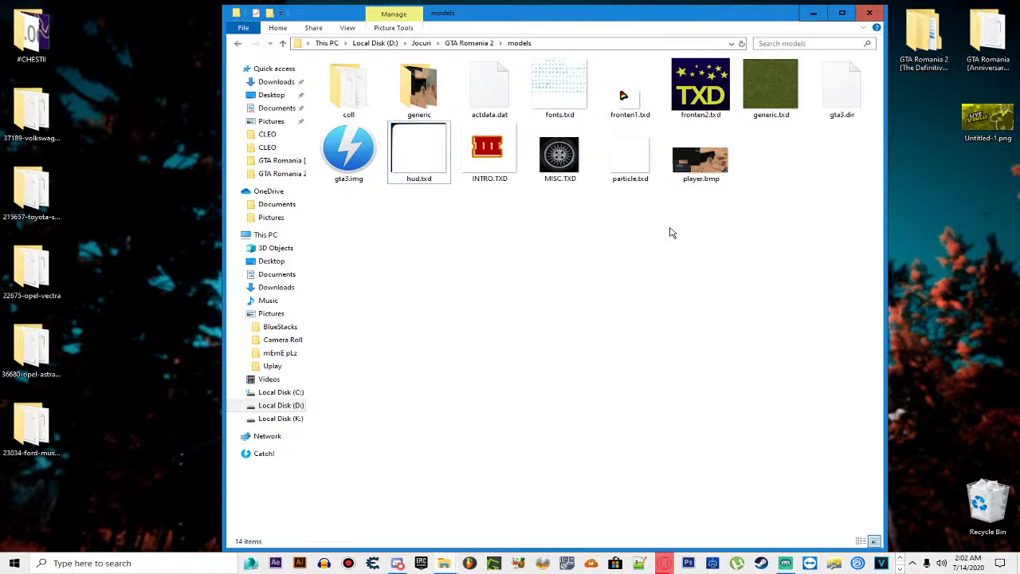
pyautogui.click(420, 148)
pyautogui.click(473, 252)
pyautogui.click(663, 563)
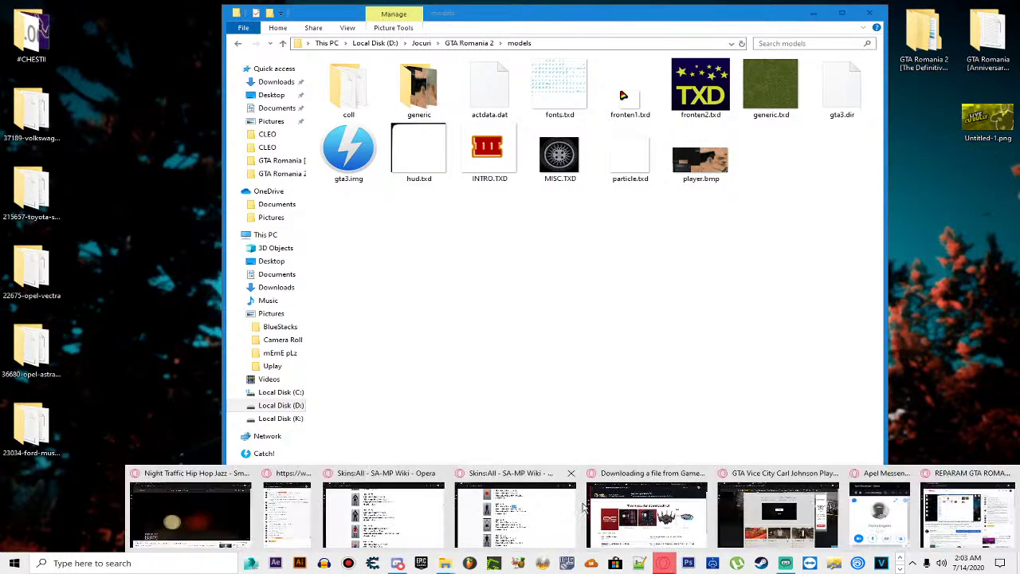
pyautogui.click(777, 514)
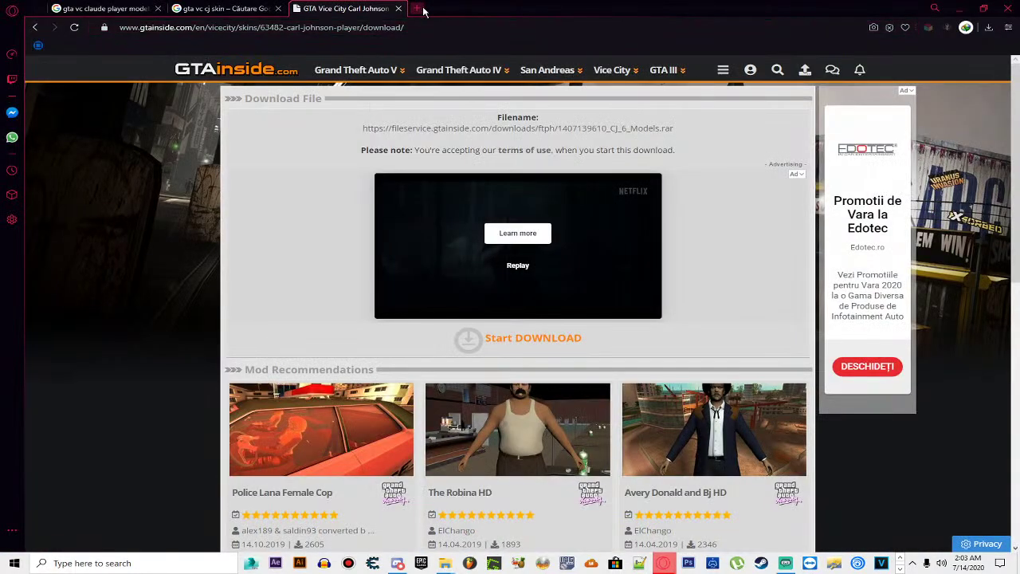
# Step: Search Google in a new tab for 'gta vc forza speedometer'
pyautogui.click(416, 8)
pyautogui.write('gta')
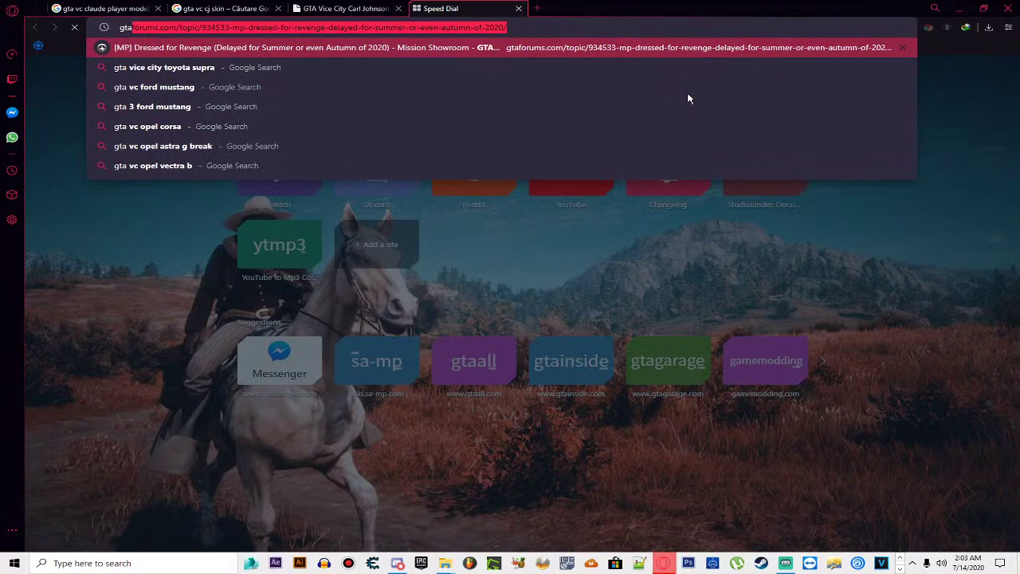
pyautogui.write(' vc sfo')
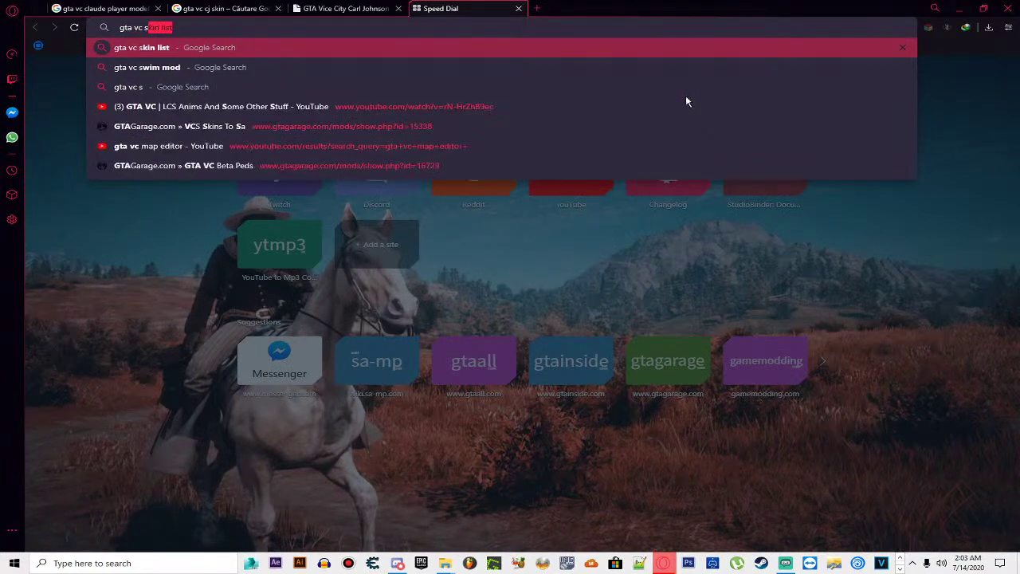
pyautogui.press('BackSpace')
pyautogui.press('BackSpace')
pyautogui.press('BackSpace')
pyautogui.write('forza')
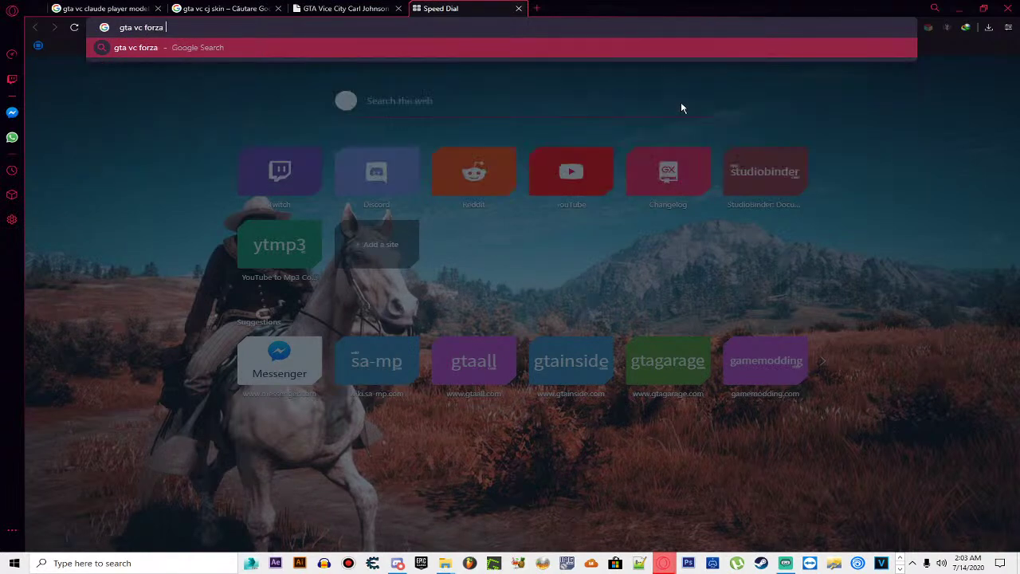
pyautogui.write(' speedometer')
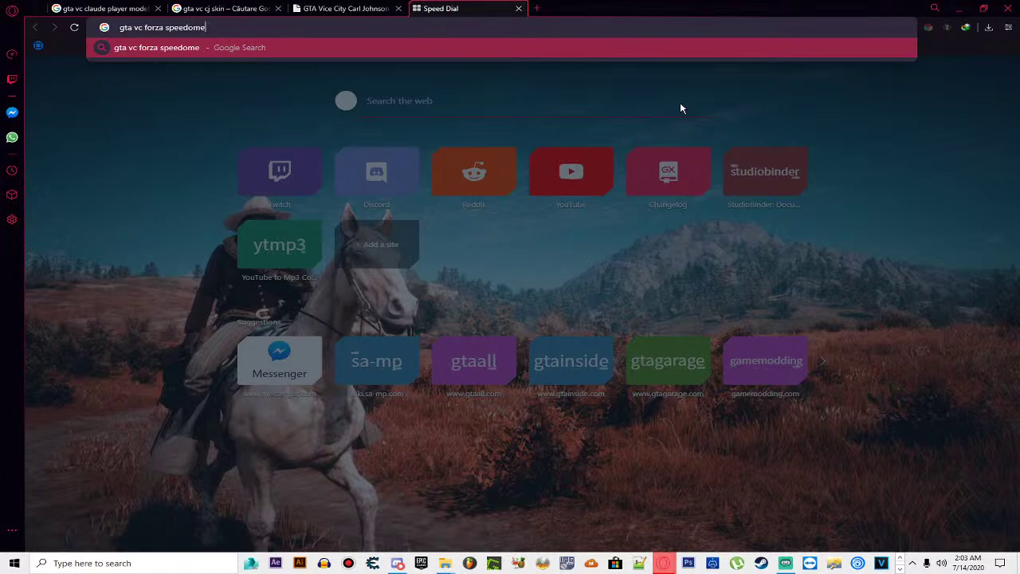
pyautogui.press('Return')
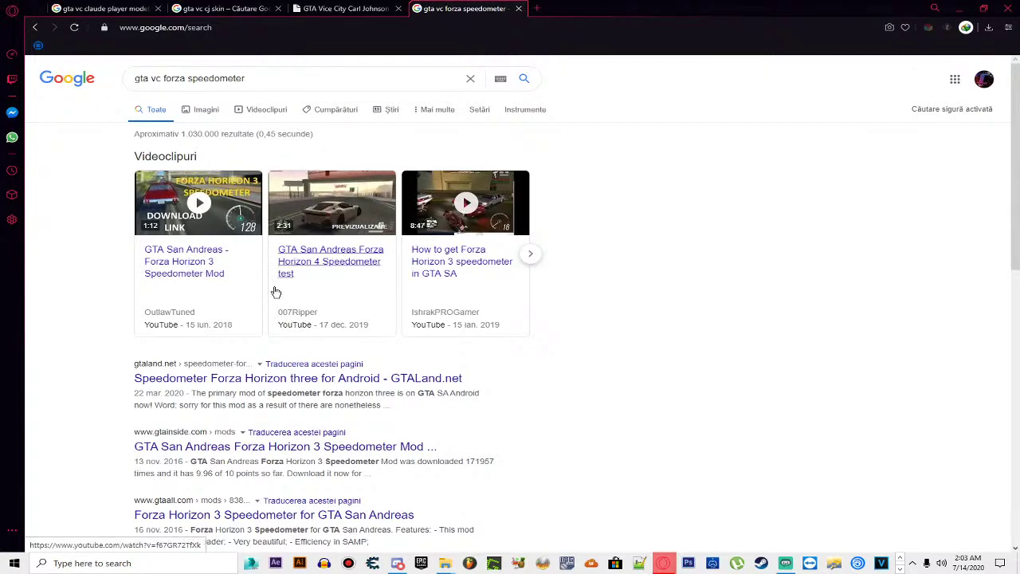
# Step: Look through the results, check the Vice City speedometer mod page, and come back
pyautogui.scroll(-4, 349, 406)
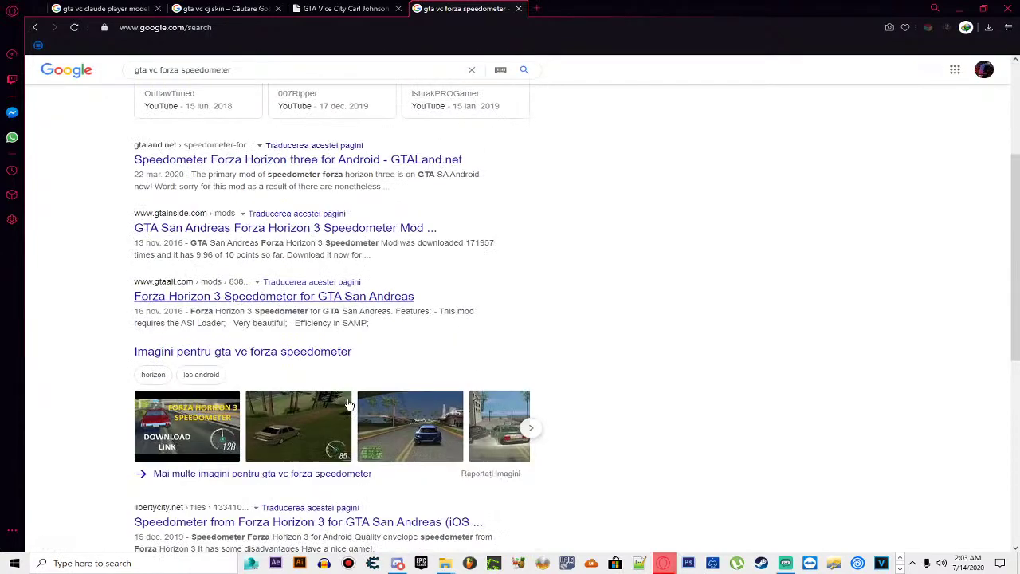
pyautogui.scroll(-2, 356, 285)
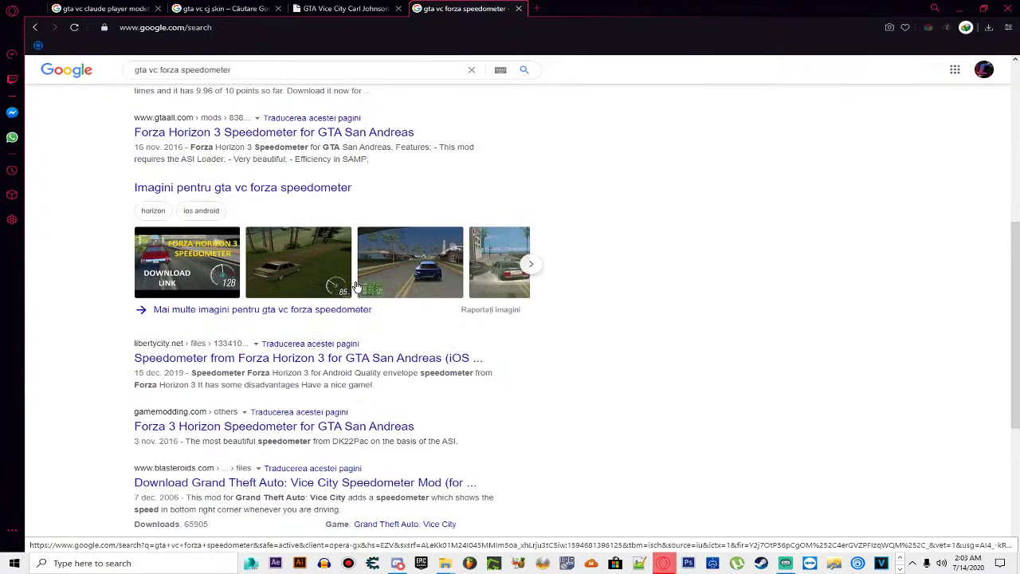
pyautogui.scroll(-2, 356, 285)
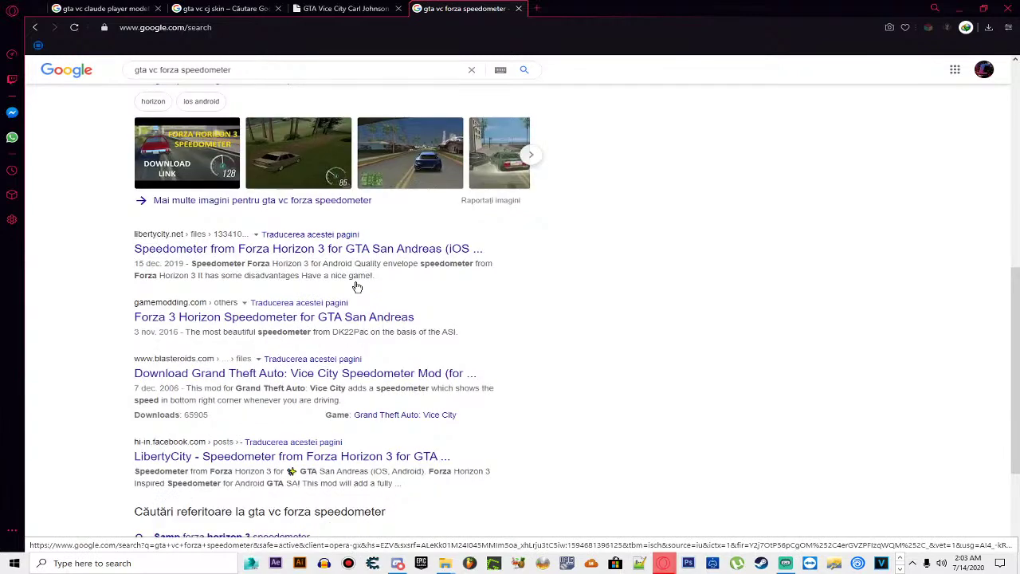
pyautogui.click(374, 382)
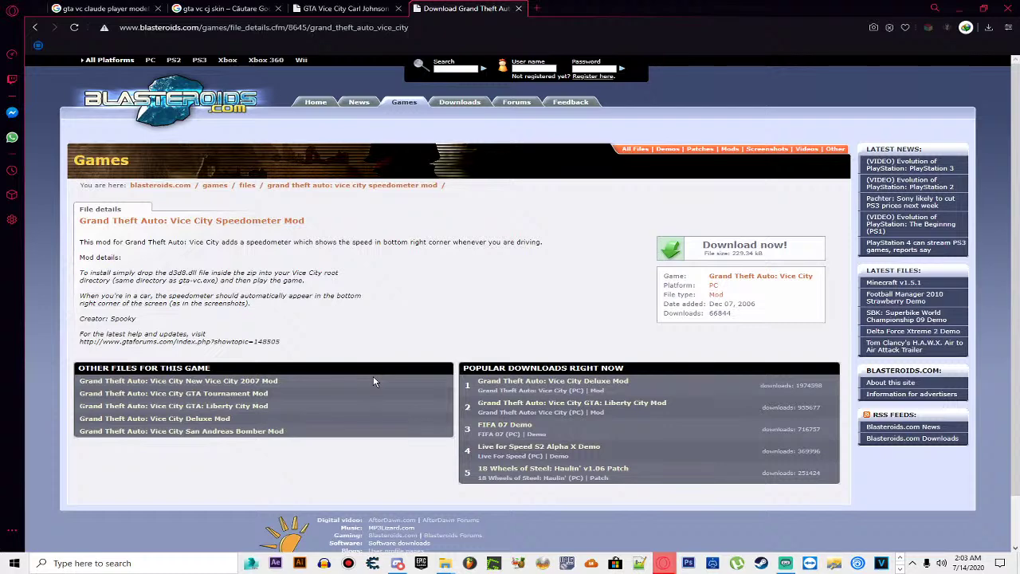
pyautogui.hotkey('alt', 'Left')
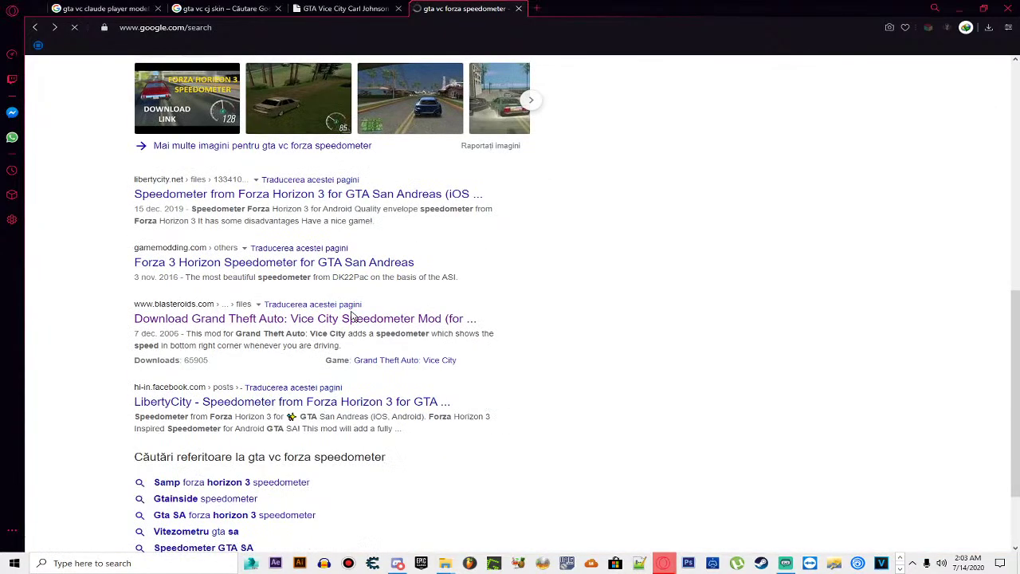
pyautogui.scroll(2, 353, 317)
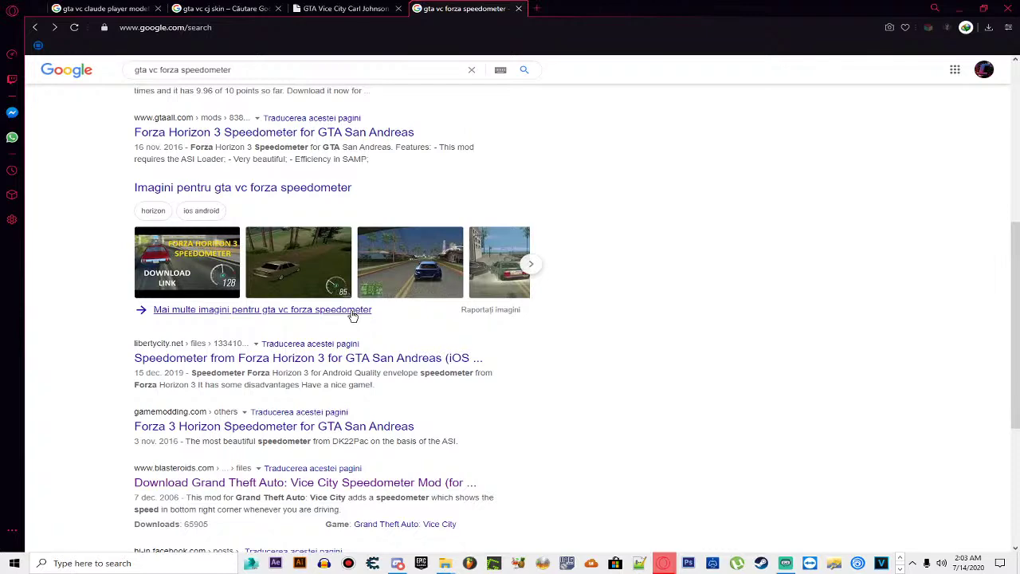
pyautogui.scroll(2, 353, 316)
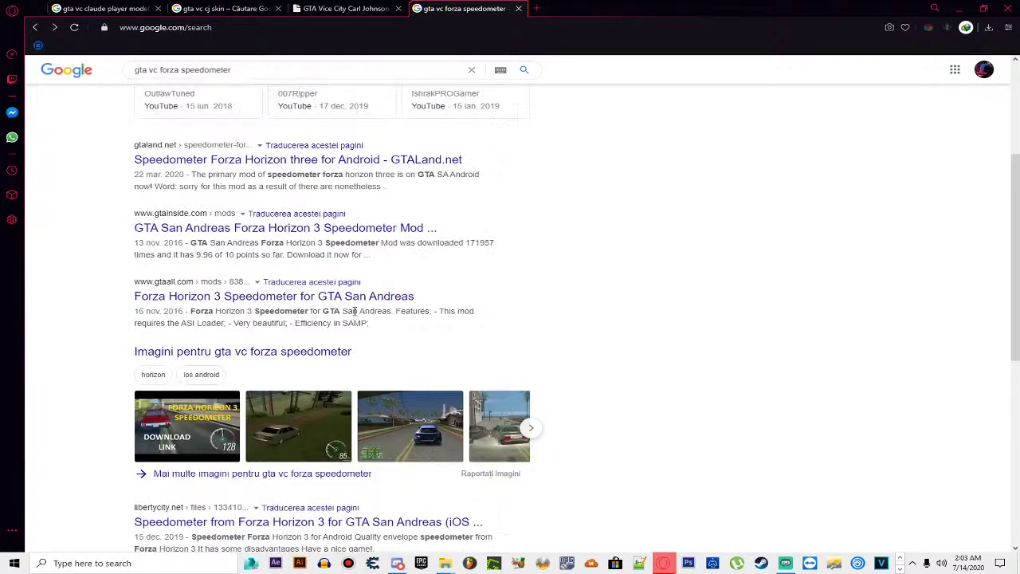
pyautogui.scroll(3, 353, 310)
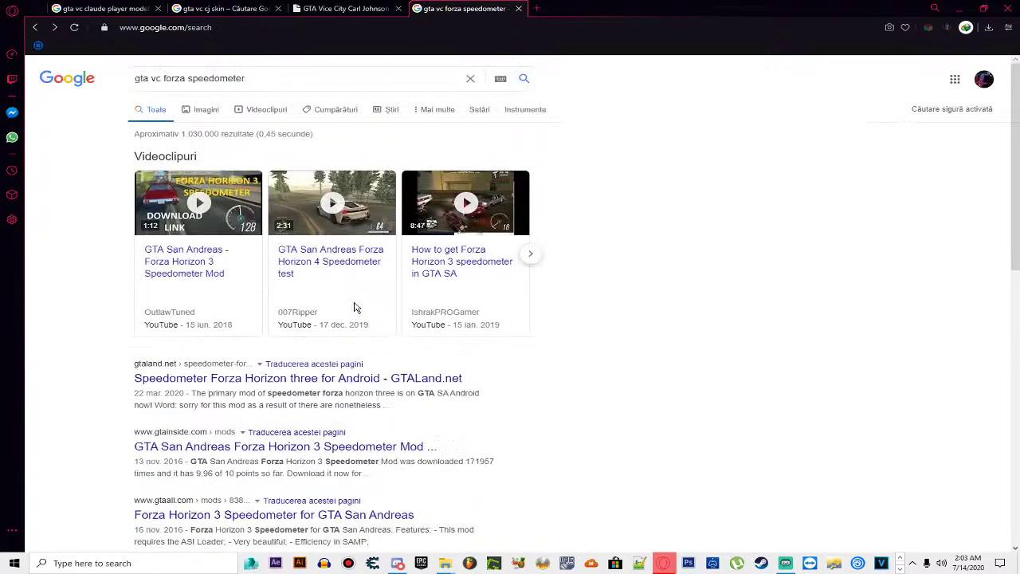
# Step: Replace the search query with 'gta vc bmw'
pyautogui.moveTo(245, 78); pyautogui.dragTo(133, 78)
pyautogui.write('gta ')
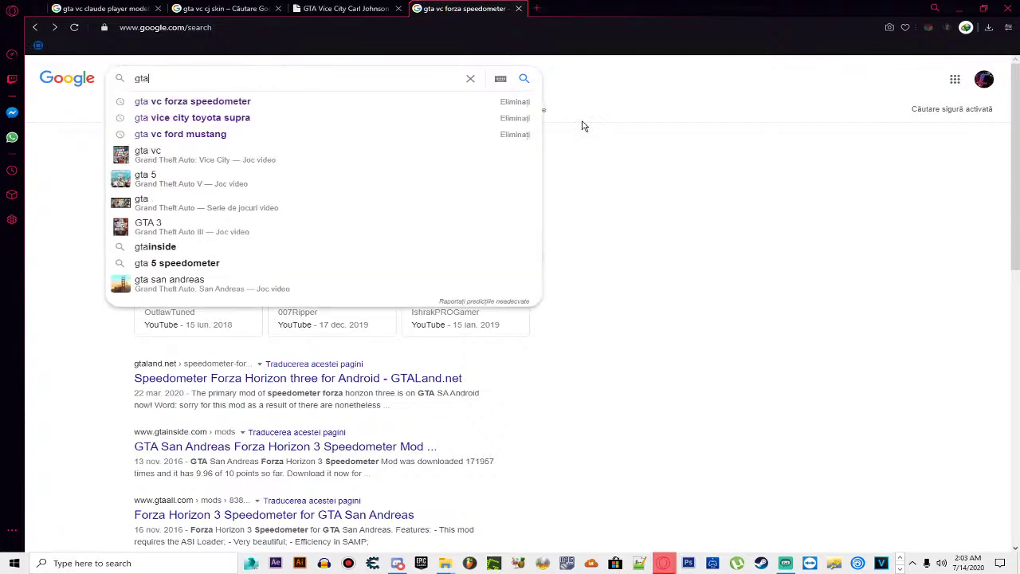
pyautogui.write('vc bmw3')
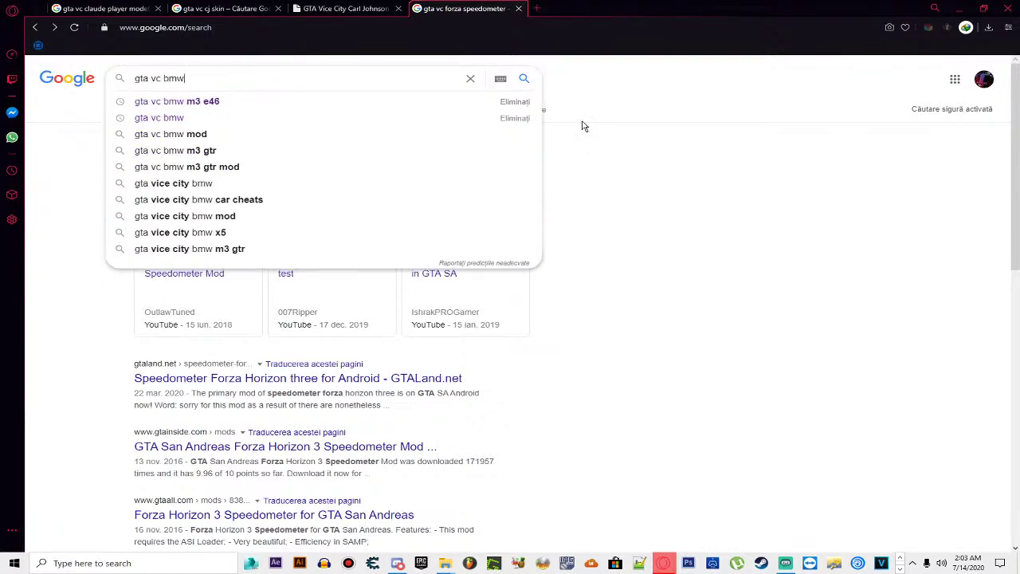
pyautogui.press('BackSpace')
# Step: Search 'gta vc bmw e30' and view the red BMW screenshot on GTAall's mod page
pyautogui.write('e30')
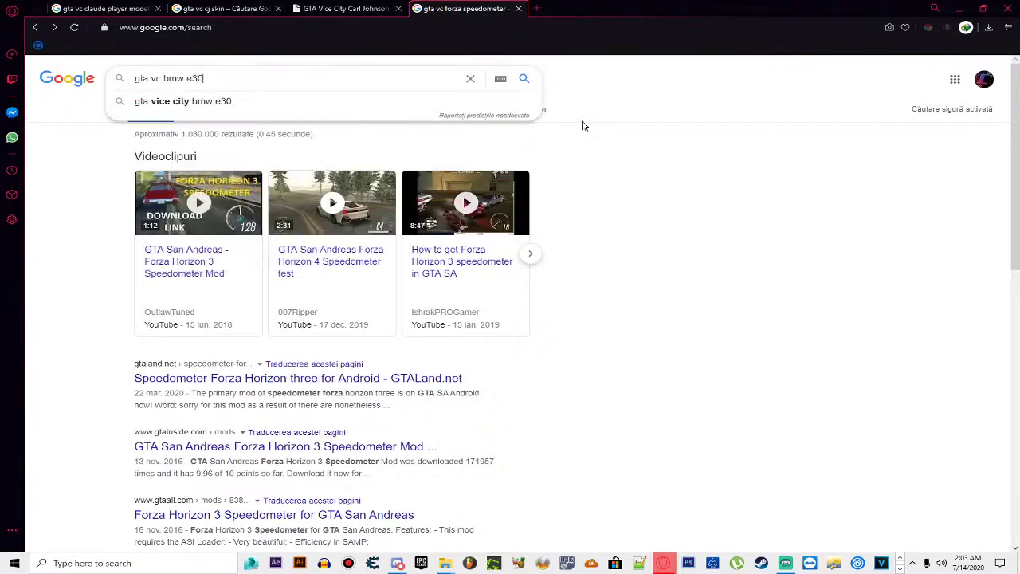
pyautogui.press('Return')
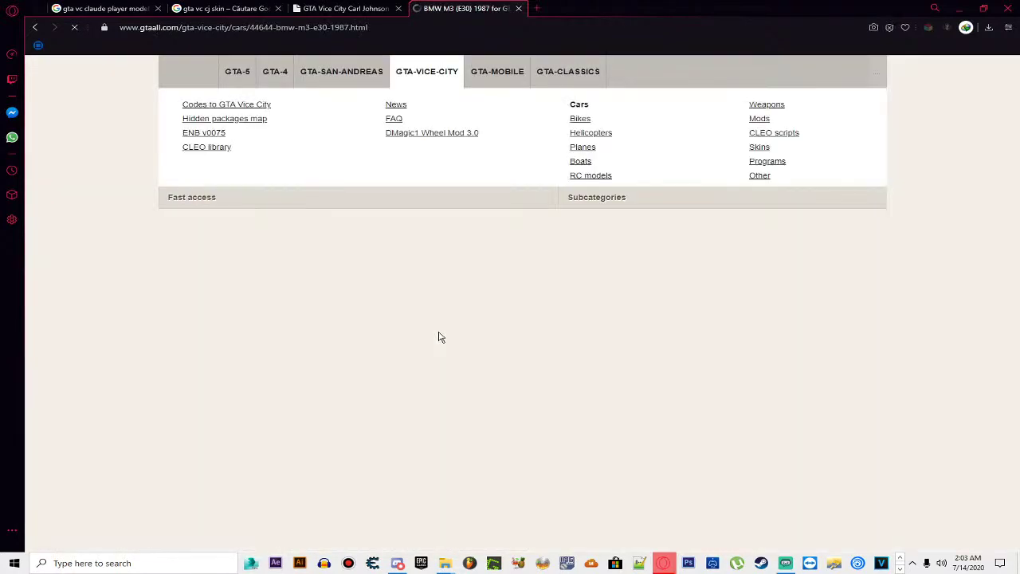
pyautogui.scroll(-5, 438, 337)
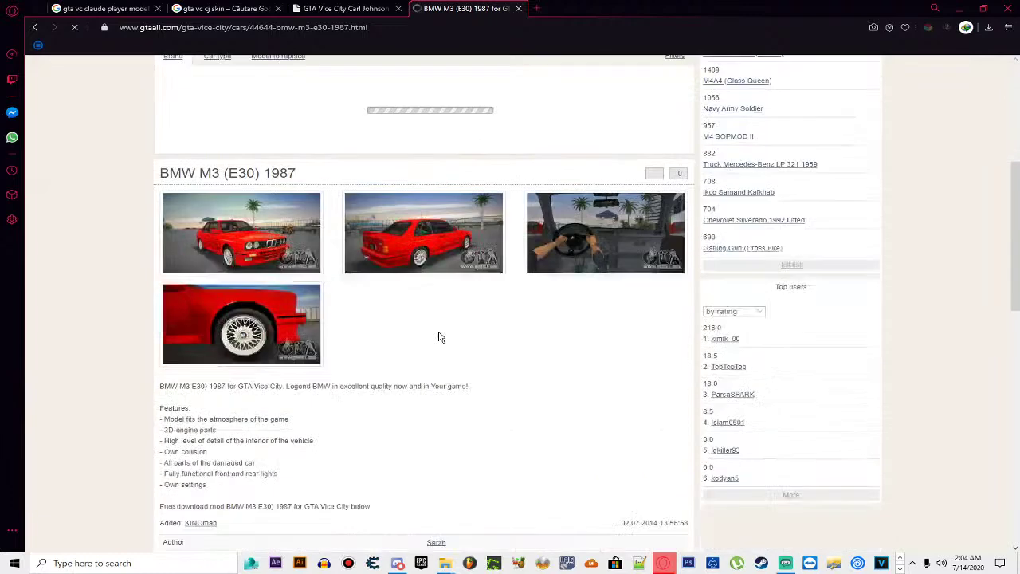
pyautogui.click(411, 250)
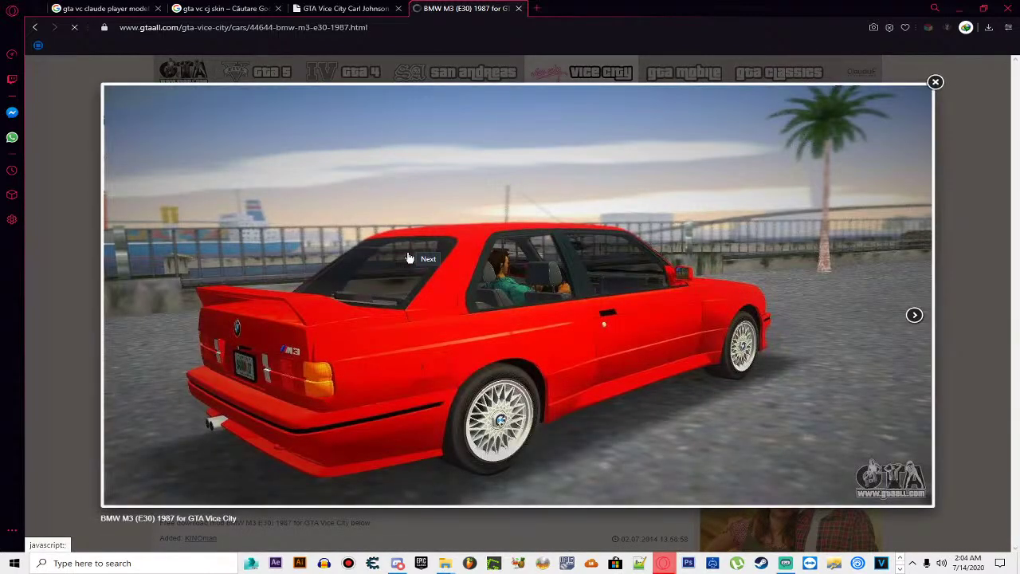
pyautogui.click(936, 82)
pyautogui.scroll(-3, 535, 289)
pyautogui.scroll(-2, 535, 289)
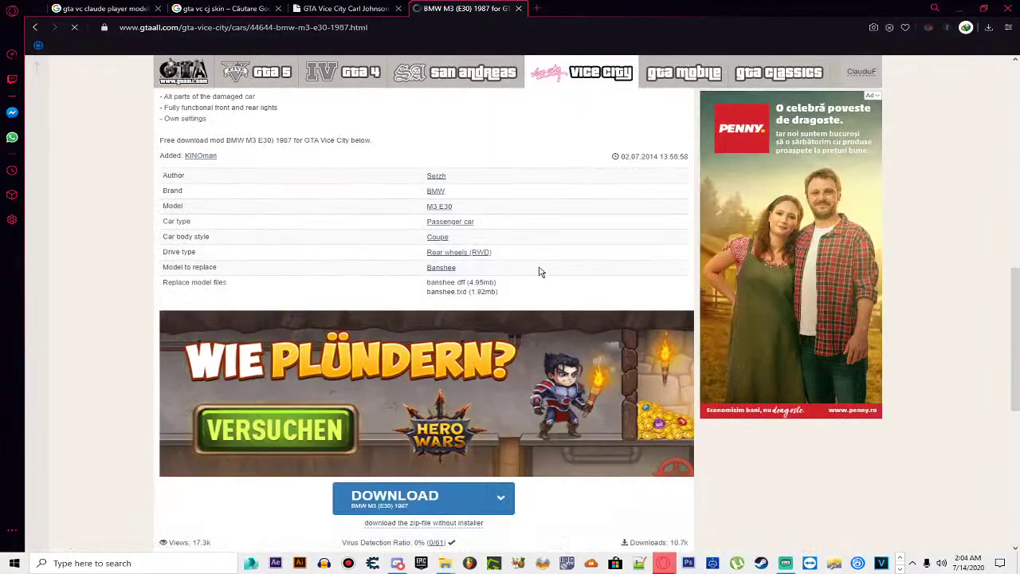
pyautogui.scroll(-1, 494, 299)
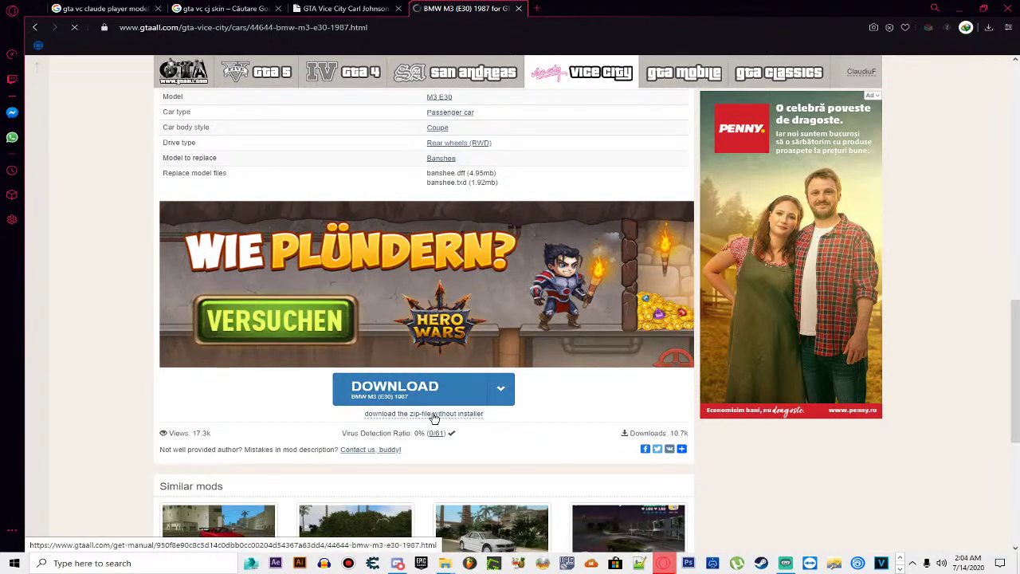
# Step: Download the BMW M3 (E30) 1987 zip without installer, then return to the GTAinside tab
pyautogui.click(434, 414)
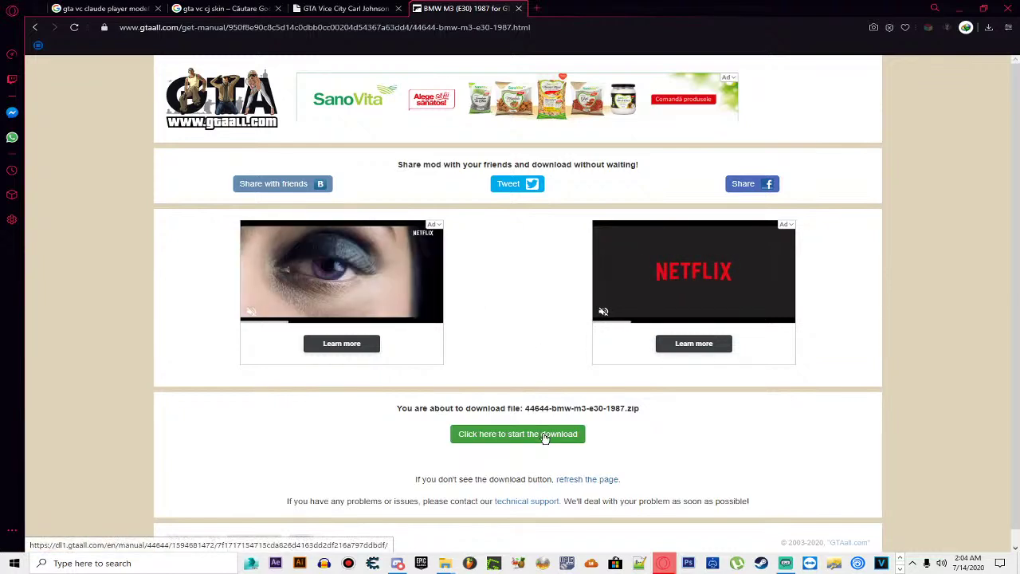
pyautogui.click(517, 437)
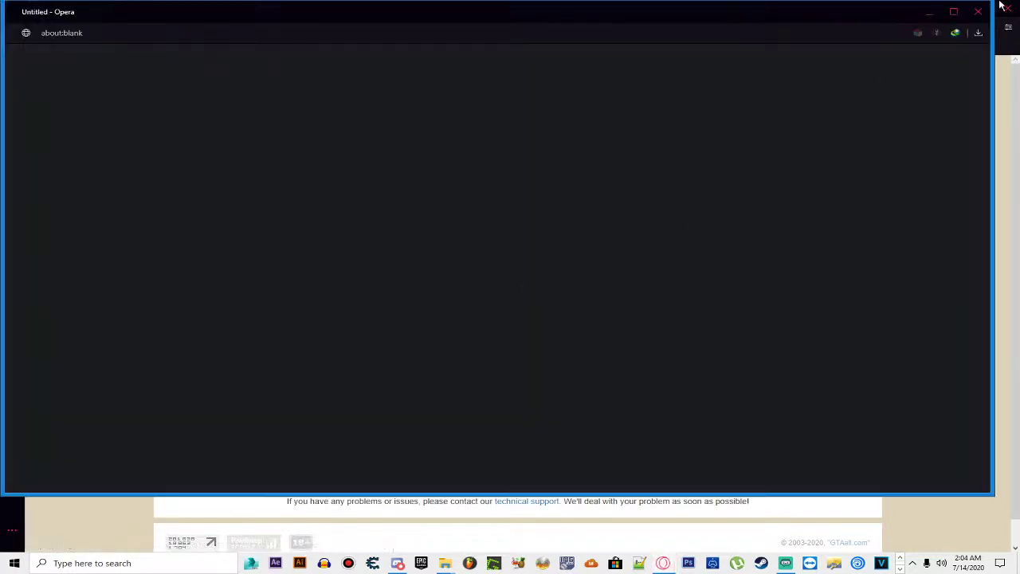
pyautogui.click(979, 10)
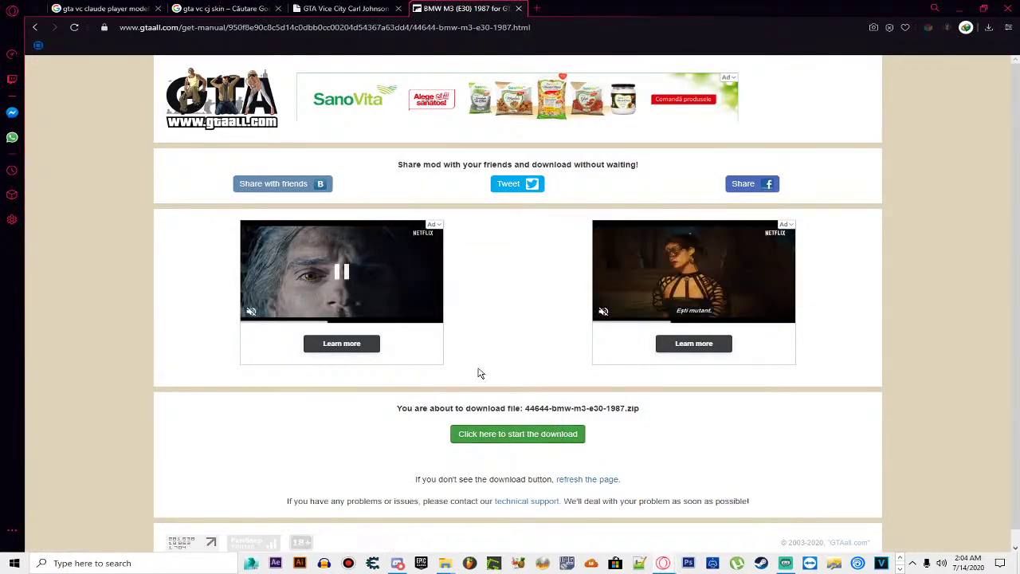
pyautogui.click(547, 433)
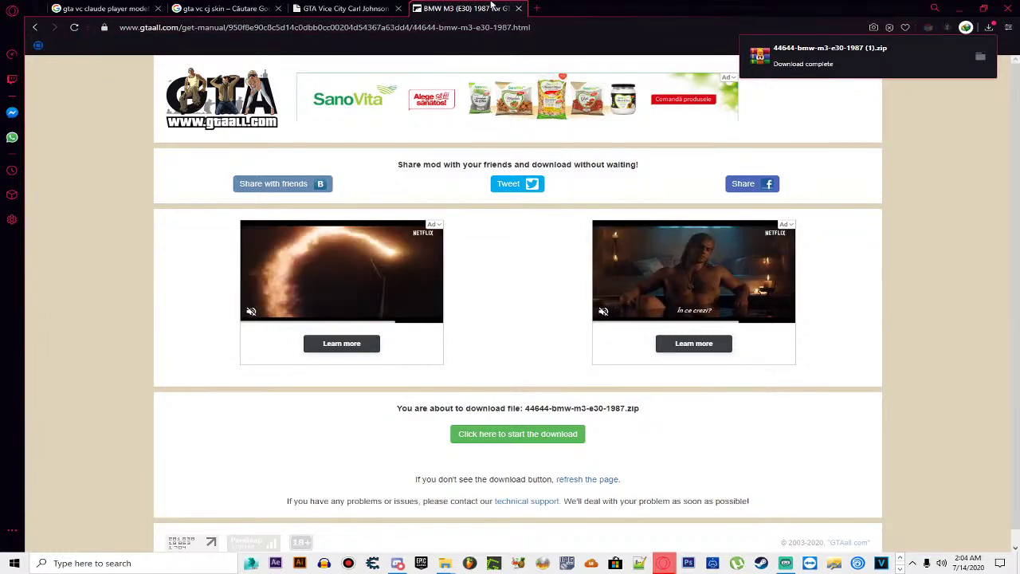
pyautogui.click(338, 9)
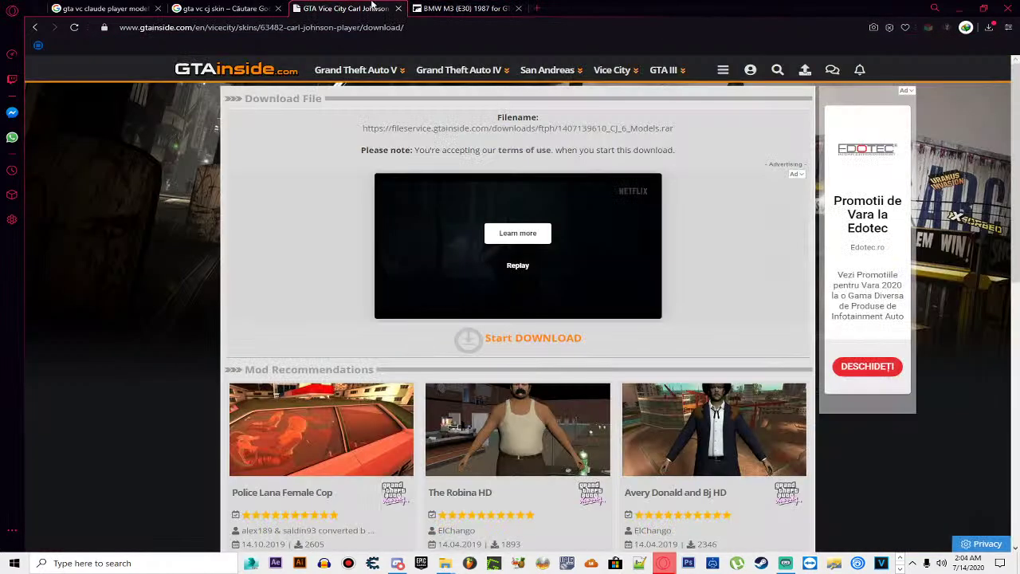
# Step: Return to the Google results and change the query from E30 to 'gta vc bmw e36'
pyautogui.click(467, 9)
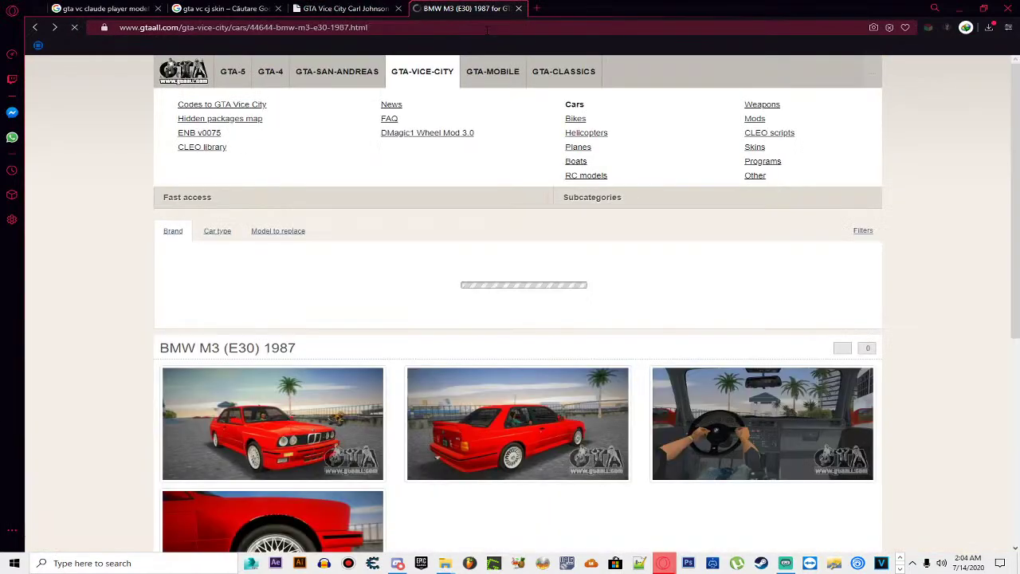
pyautogui.hotkey('alt', 'Left')
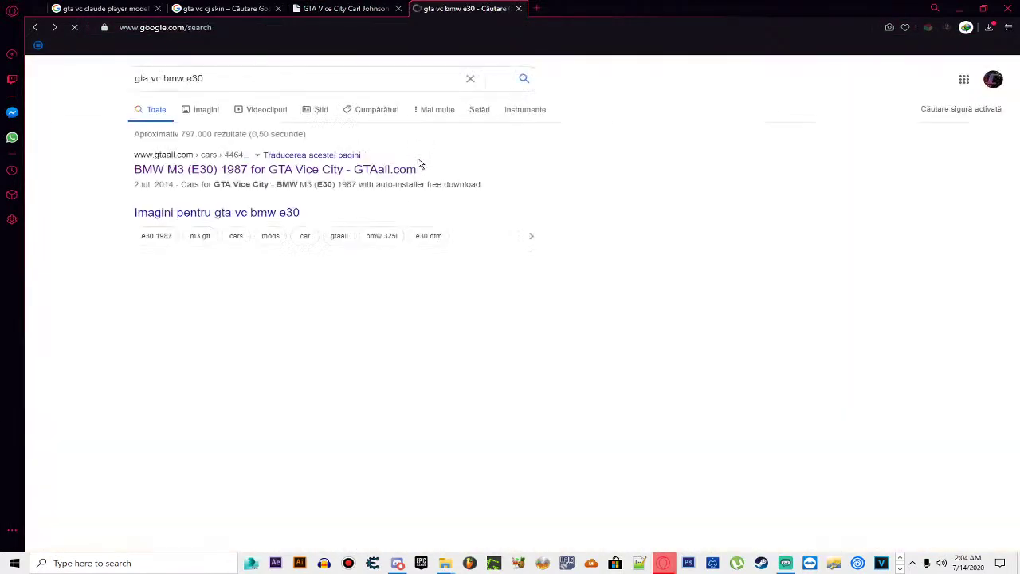
pyautogui.click(200, 78)
pyautogui.press('BackSpace')
pyautogui.write('6')
pyautogui.press('Return')
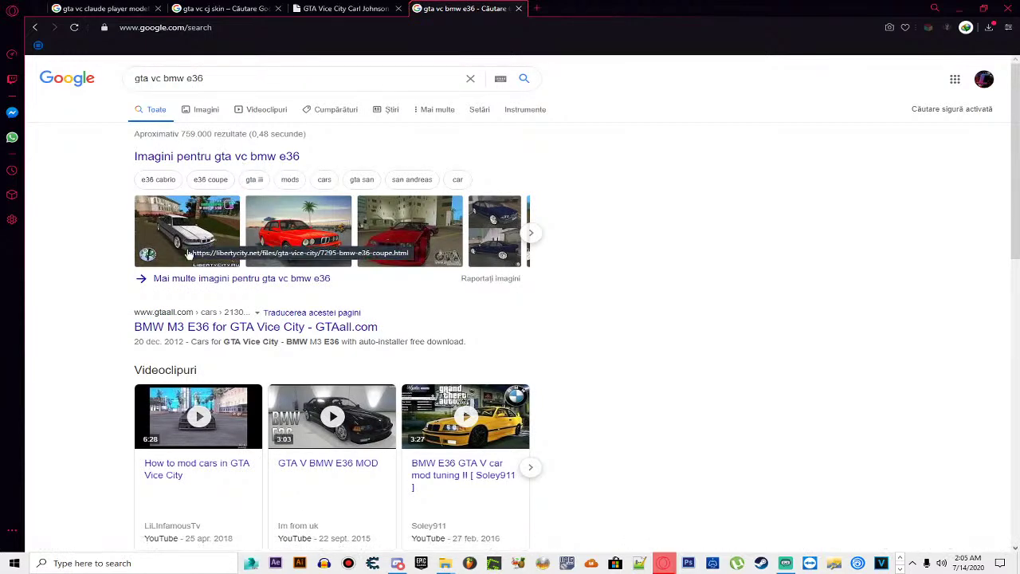
# Step: Check the GTAall BMW M3 E36 result, then switch to the E36 image results
pyautogui.click(194, 328)
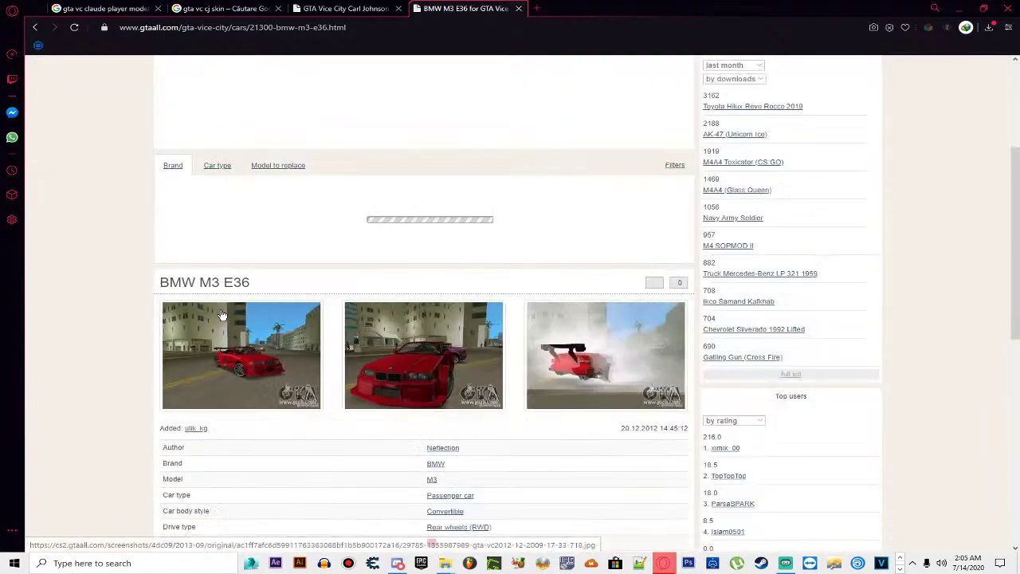
pyautogui.hotkey('alt', 'Left')
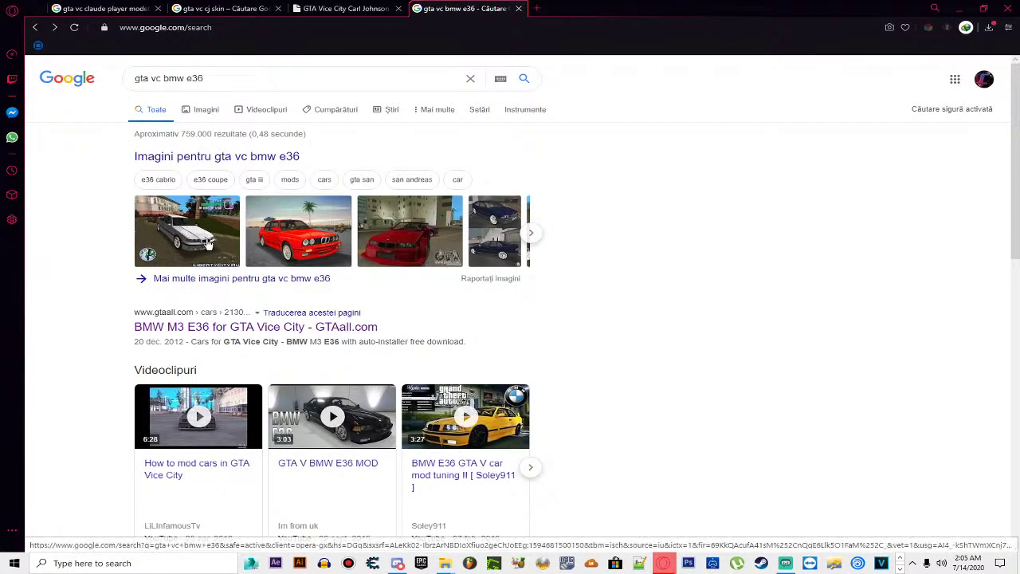
pyautogui.click(211, 243)
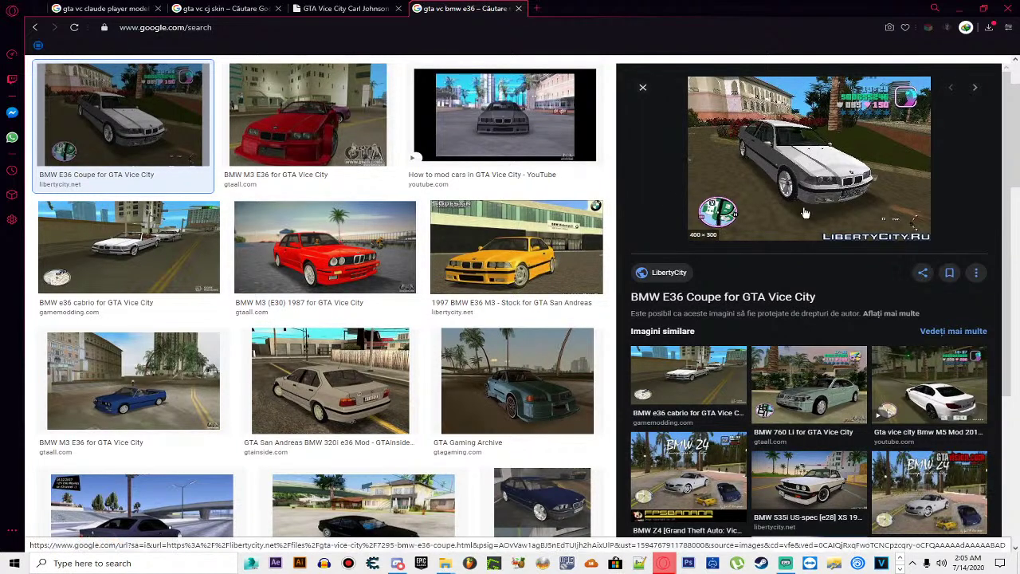
# Step: Open the BMW E36 Coupe page on libertycity.net and scroll to its download section
pyautogui.click(737, 297)
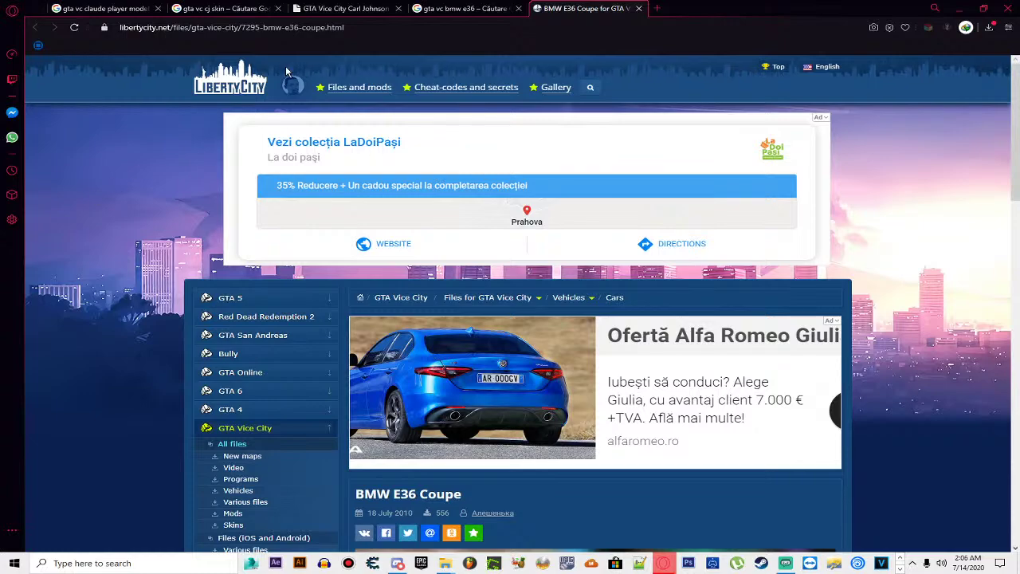
pyautogui.scroll(-8, 639, 269)
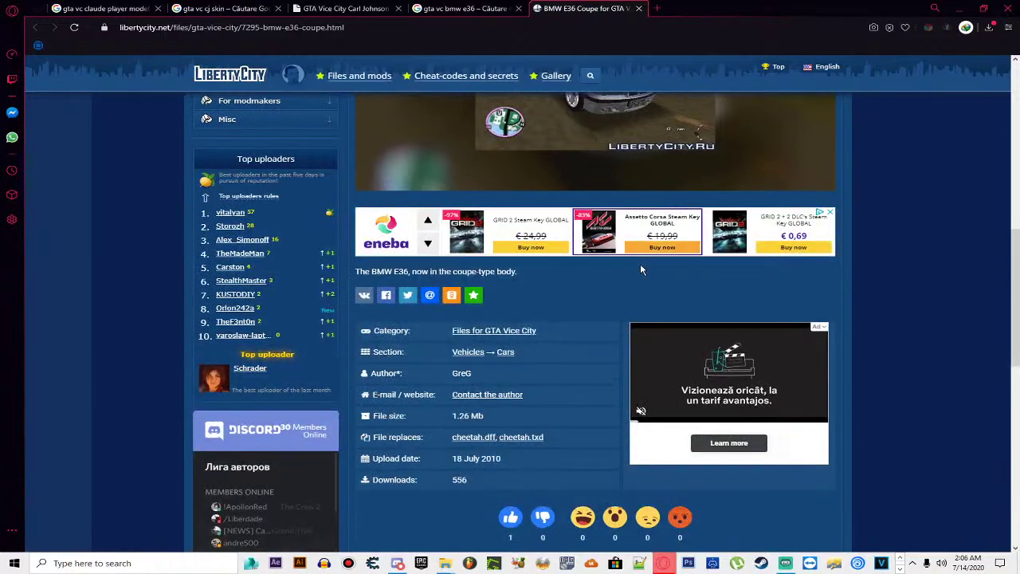
pyautogui.scroll(3, 640, 267)
pyautogui.scroll(-5, 593, 210)
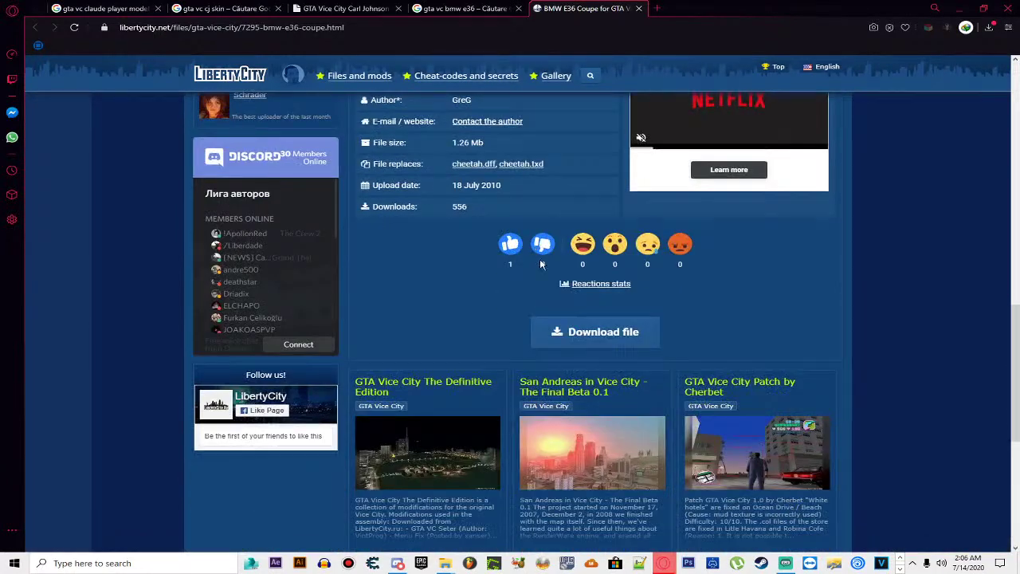
# Step: Open the LibertyCity server download for the BMW E36 Coupe in a new tab
pyautogui.click(566, 333)
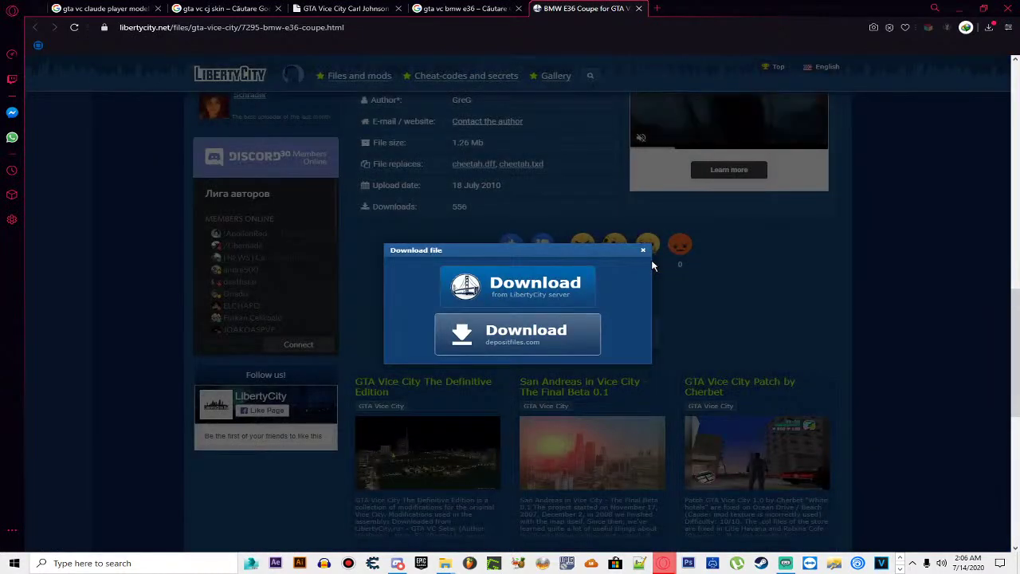
pyautogui.click(404, 386)
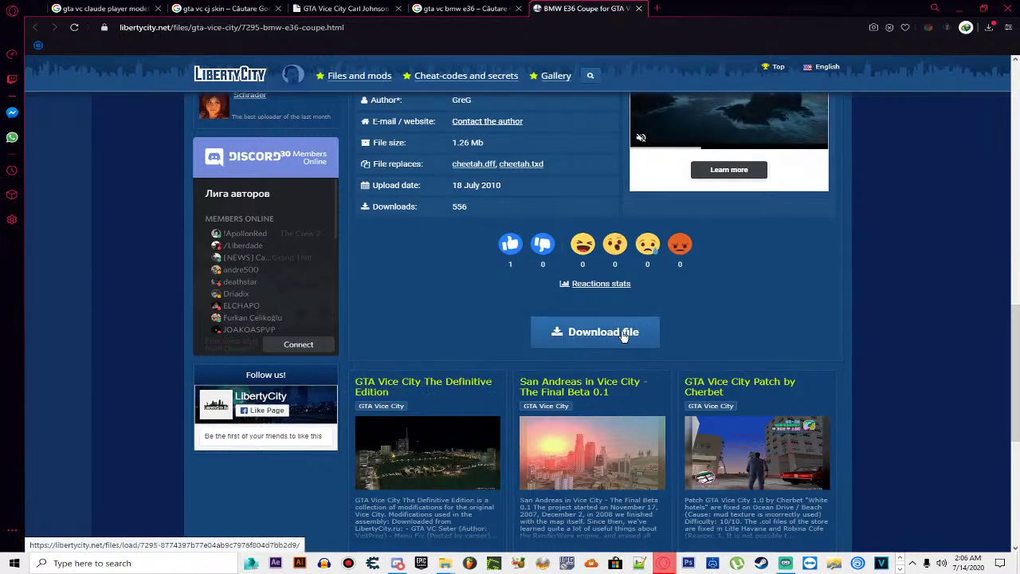
pyautogui.click(621, 342)
pyautogui.rightClick(531, 297)
pyautogui.click(558, 304)
pyautogui.click(407, 386)
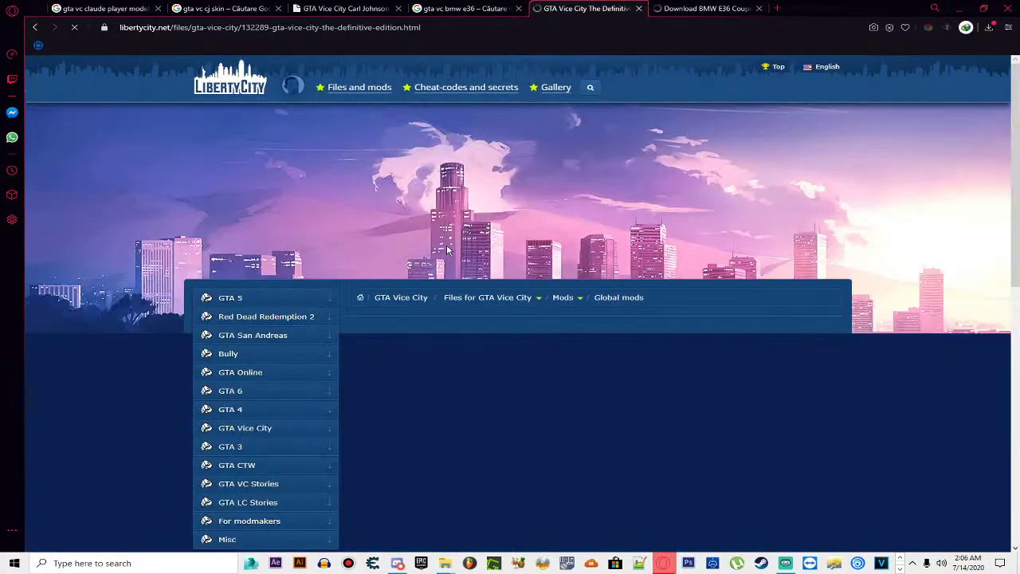
pyautogui.scroll(-8, 447, 287)
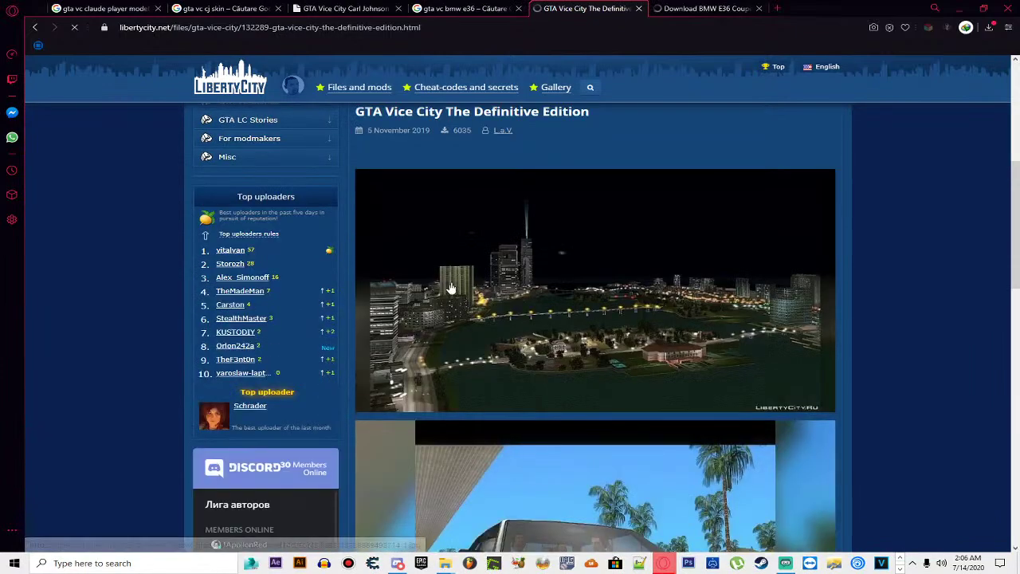
pyautogui.scroll(-2, 629, 308)
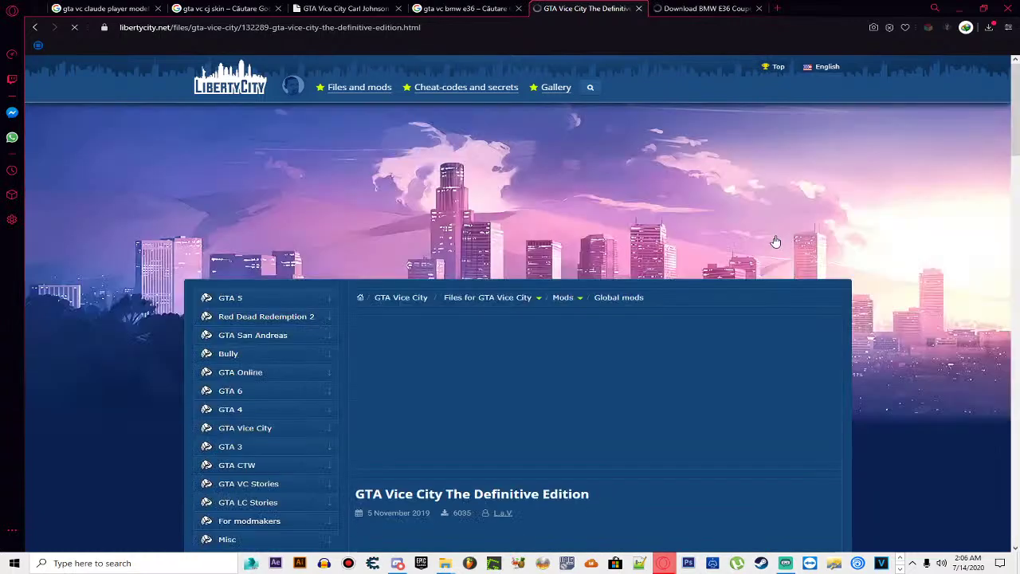
pyautogui.scroll(-2, 474, 319)
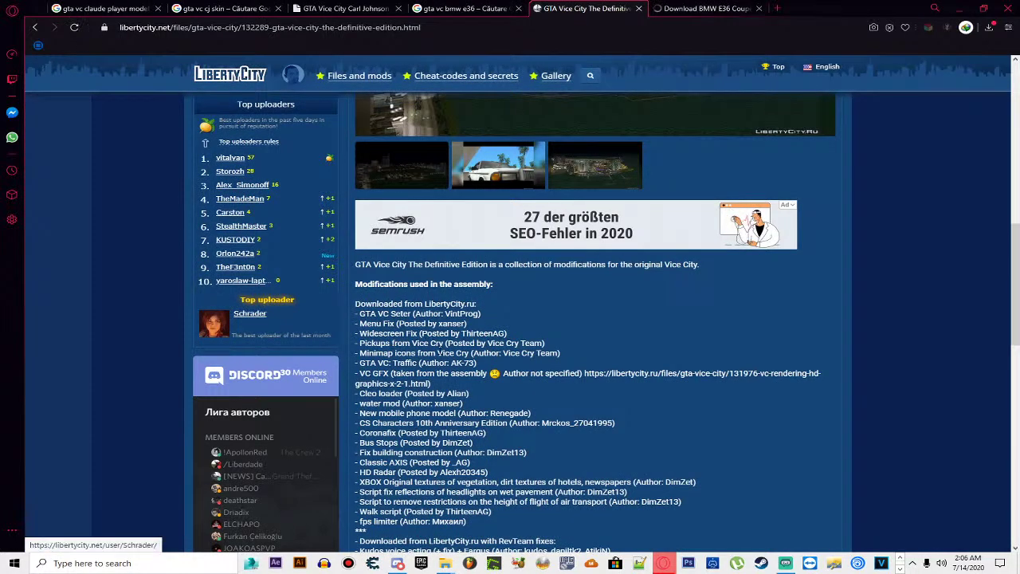
pyautogui.scroll(-1, 371, 284)
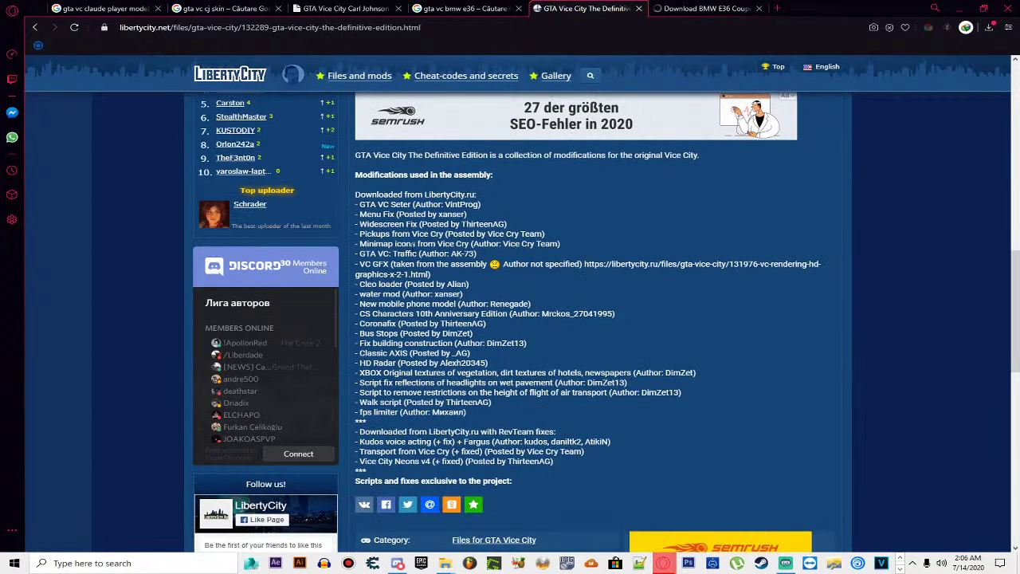
pyautogui.moveTo(360, 352); pyautogui.dragTo(407, 353)
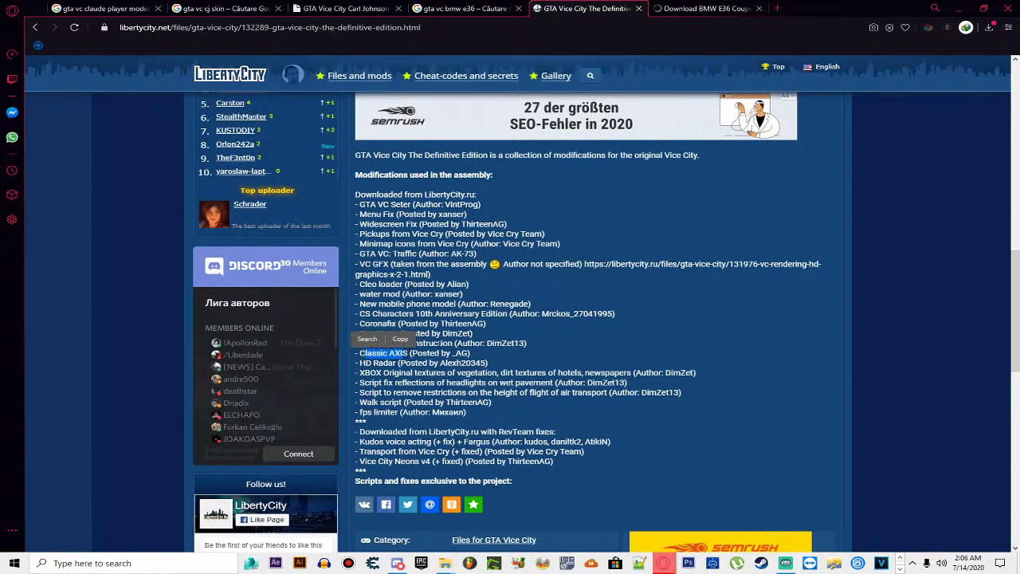
pyautogui.click(548, 349)
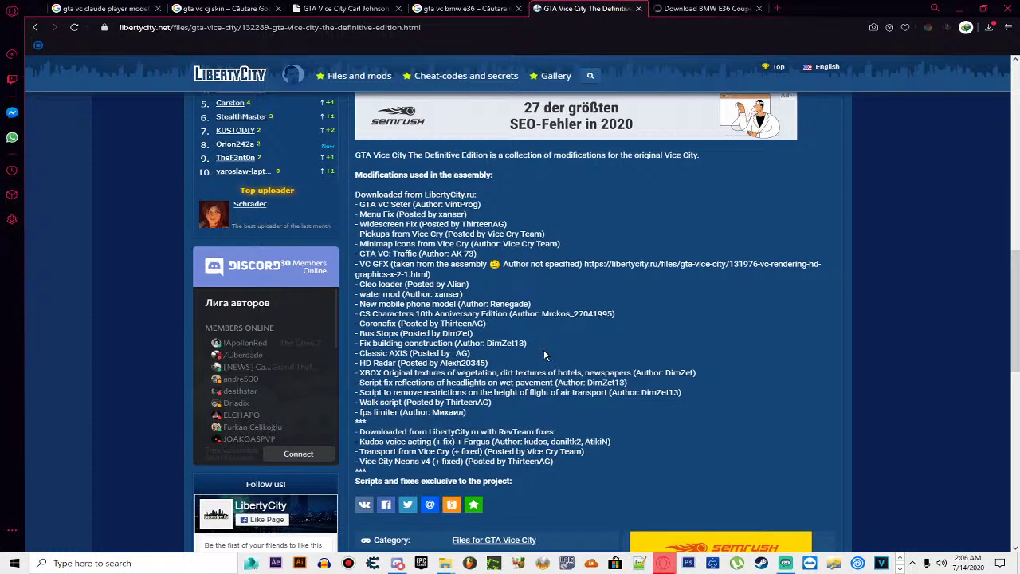
pyautogui.moveTo(411, 441); pyautogui.dragTo(419, 441)
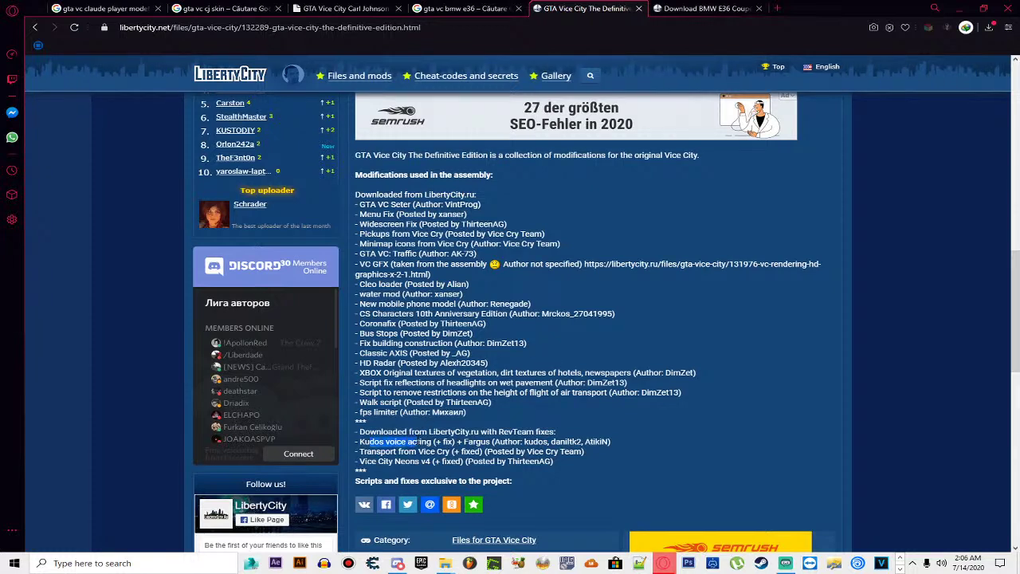
pyautogui.click(436, 411)
pyautogui.moveTo(357, 313); pyautogui.dragTo(491, 313)
pyautogui.moveTo(355, 330); pyautogui.dragTo(478, 148)
pyautogui.click(402, 324)
pyautogui.scroll(10, 521, 331)
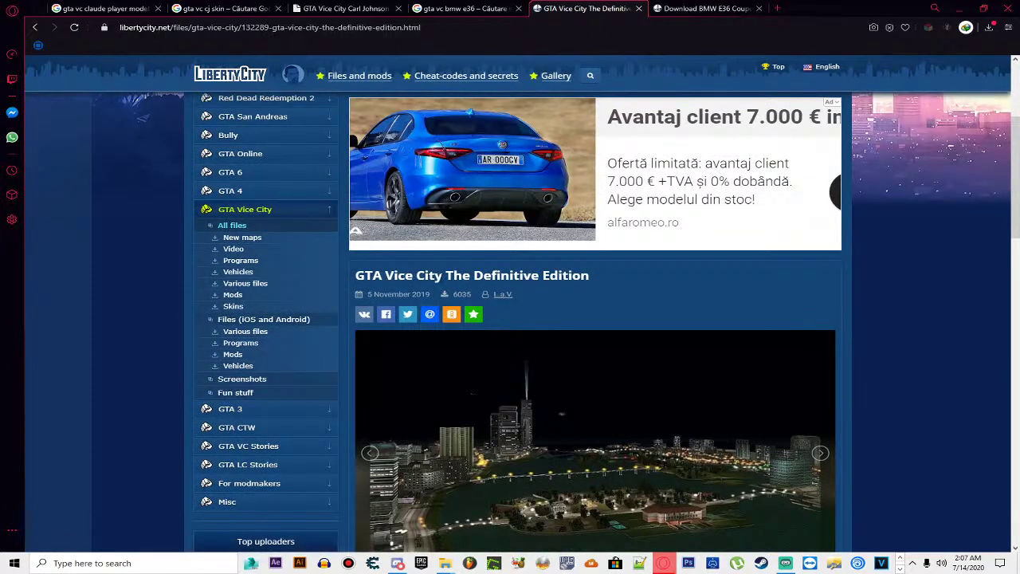
pyautogui.moveTo(445, 275); pyautogui.dragTo(612, 290)
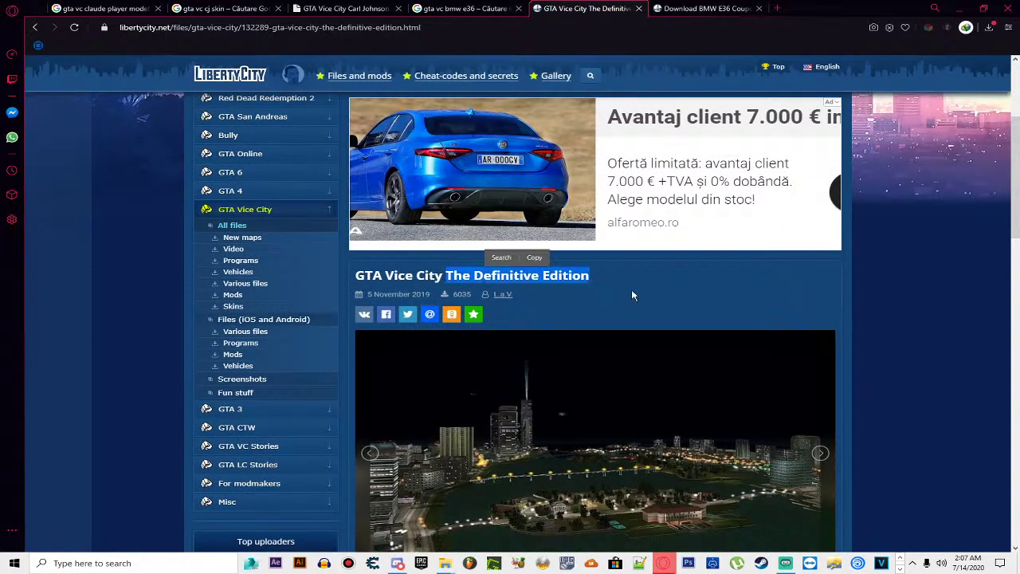
pyautogui.click(657, 292)
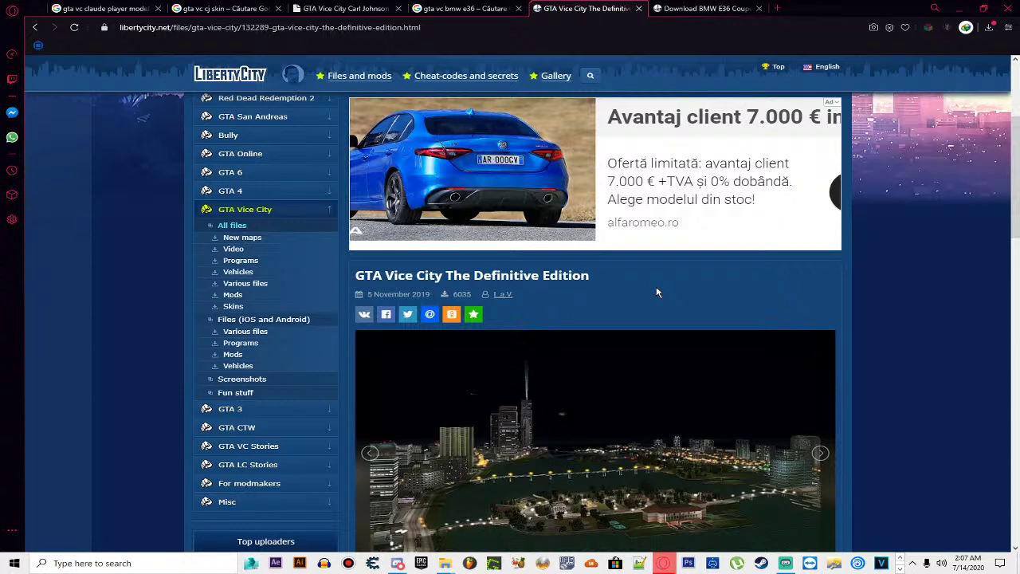
pyautogui.scroll(-2, 657, 292)
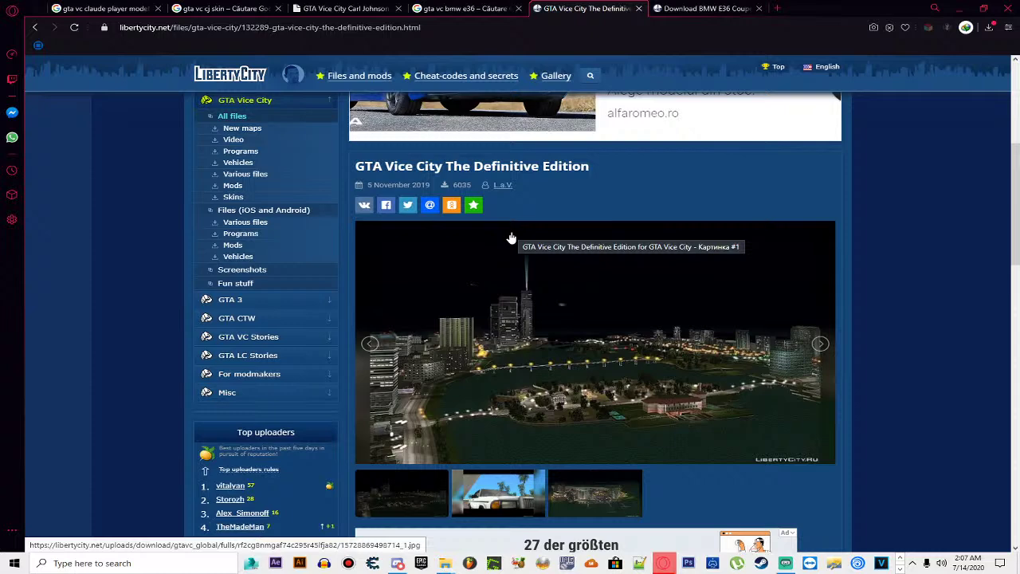
pyautogui.scroll(-1, 511, 237)
pyautogui.scroll(2, 511, 238)
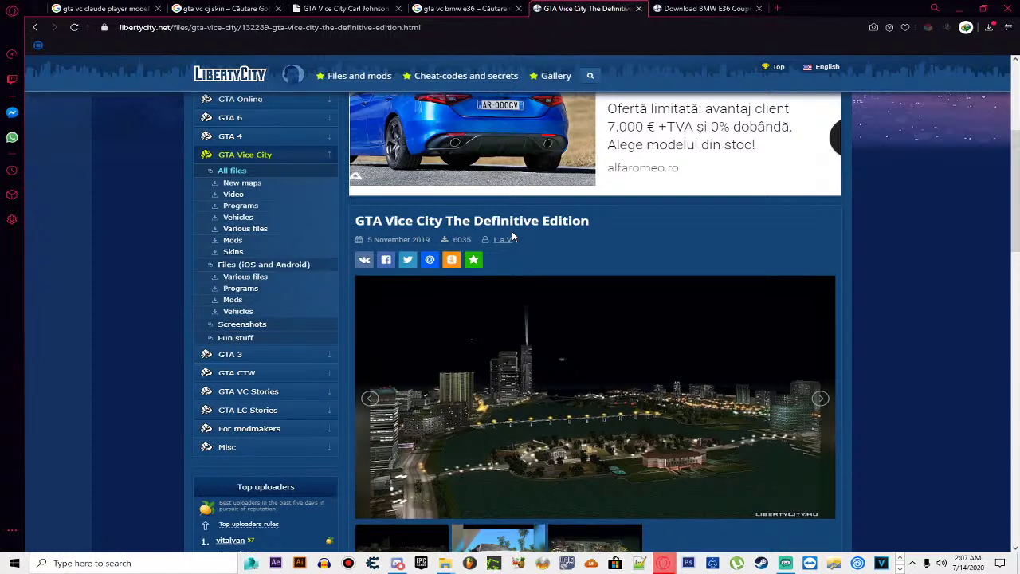
# Step: Search Google for 'bmw pisicuta', then close that tab to return to the E36 download
pyautogui.click(614, 30)
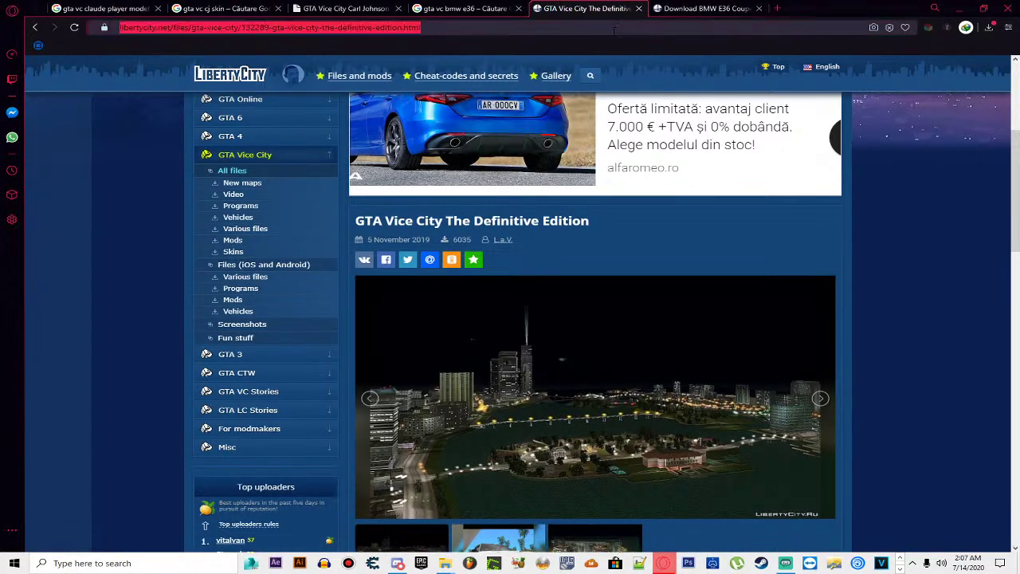
pyautogui.write('bmw ')
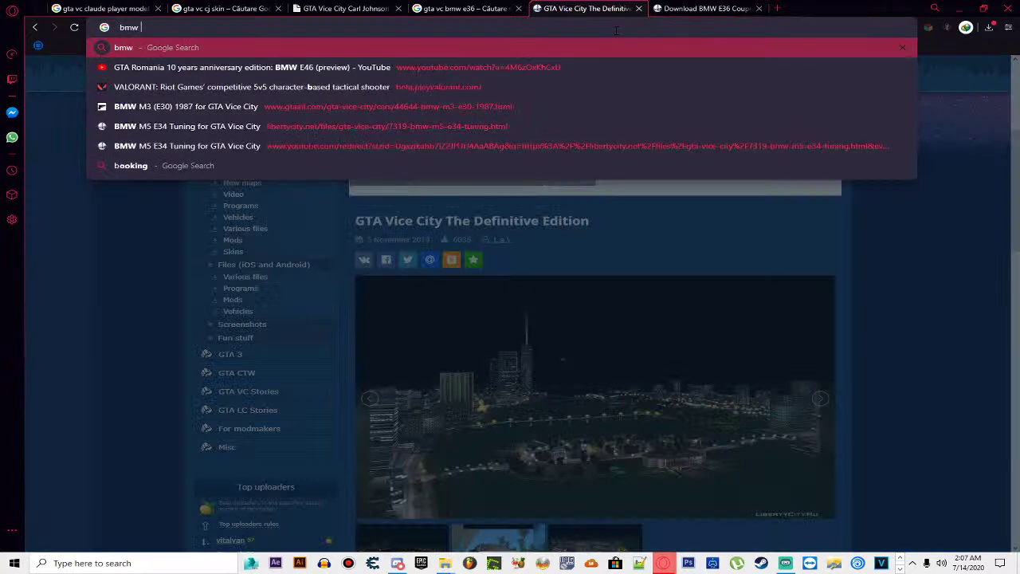
pyautogui.write('pisic')
pyautogui.press('Down')
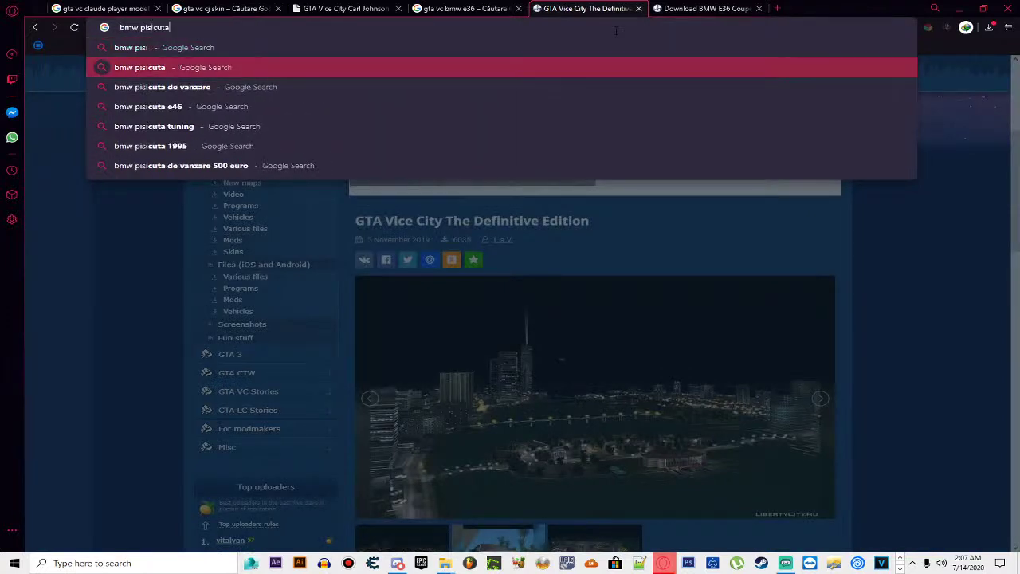
pyautogui.press('Return')
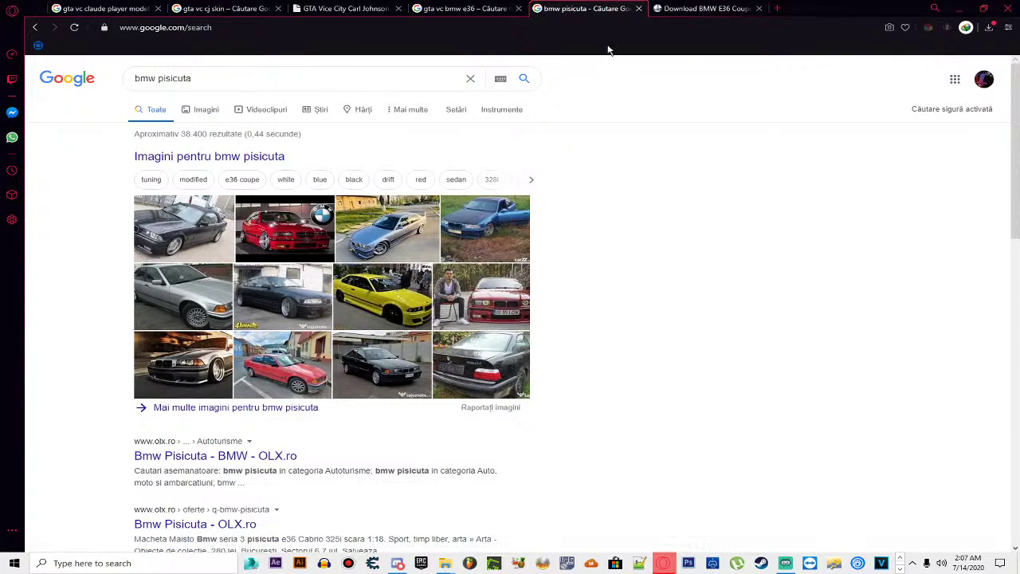
pyautogui.click(639, 9)
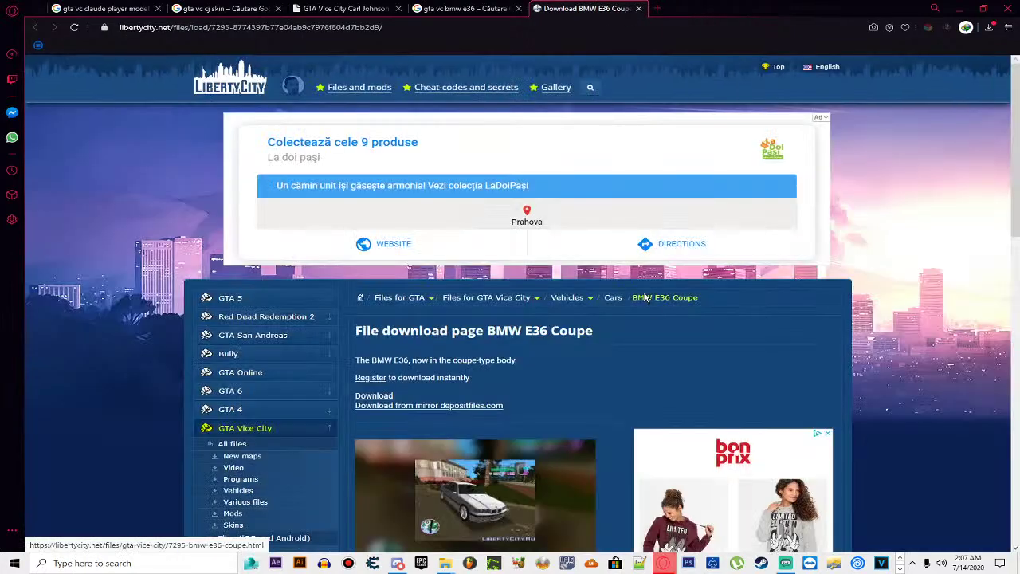
pyautogui.scroll(-3, 630, 307)
pyautogui.scroll(-4, 626, 309)
pyautogui.scroll(3, 534, 180)
pyautogui.scroll(3, 535, 180)
pyautogui.click(373, 285)
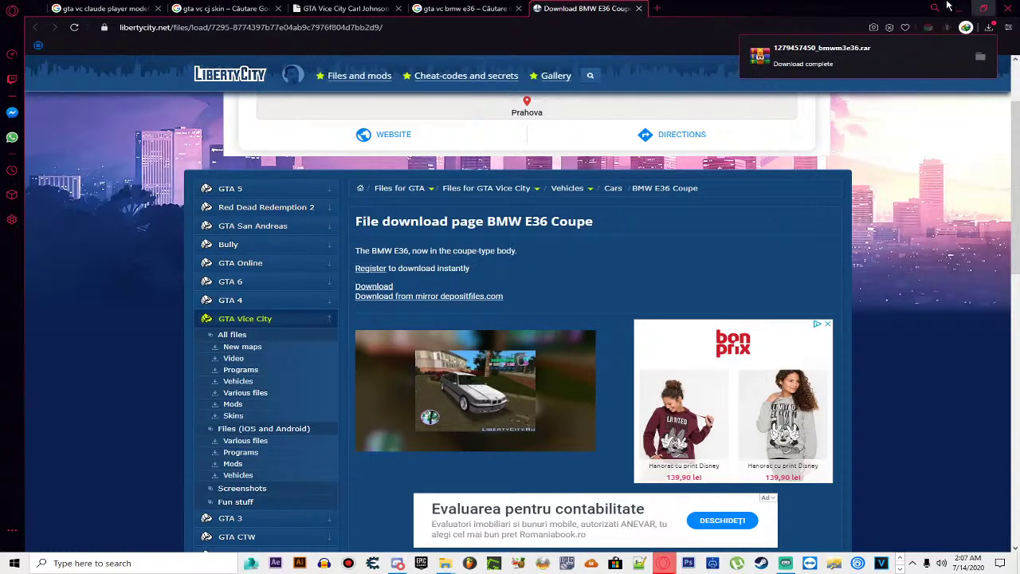
pyautogui.click(983, 8)
pyautogui.moveTo(857, 19); pyautogui.dragTo(622, 128)
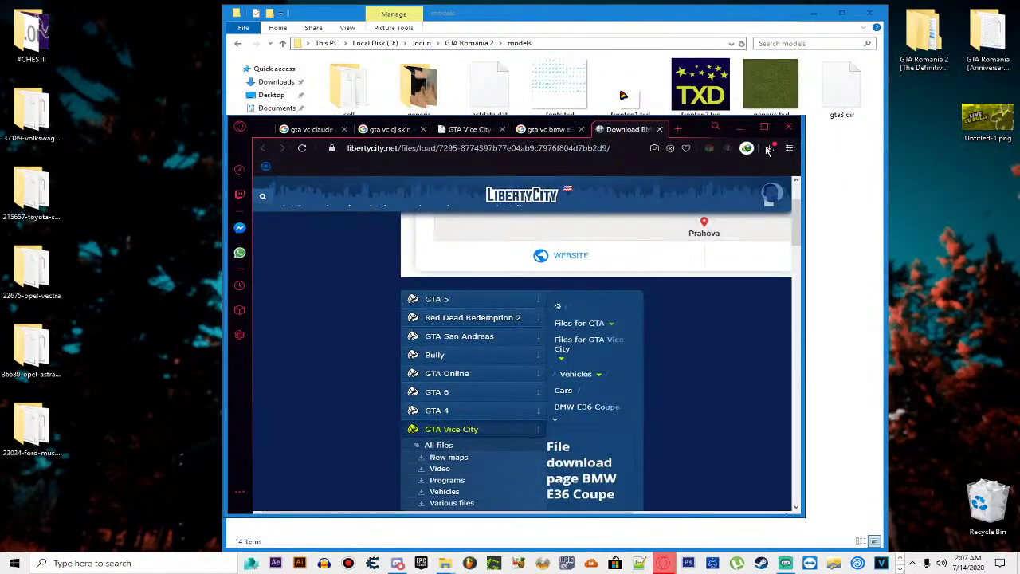
# Step: Move the RAR to the desktop, extract it there, then delete the loose files and bmw.JPG
pyautogui.moveTo(647, 188); pyautogui.dragTo(170, 189)
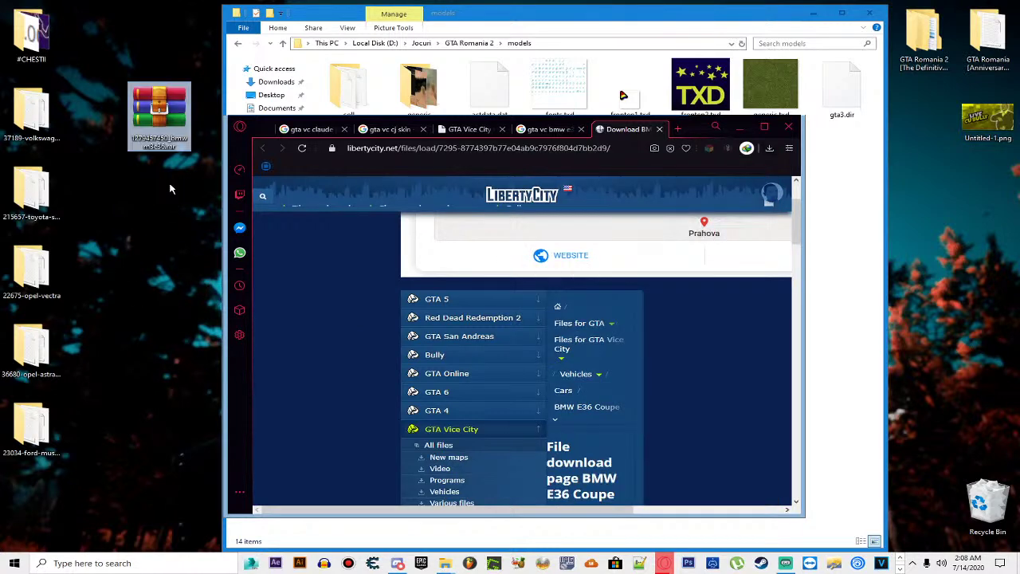
pyautogui.rightClick(181, 122)
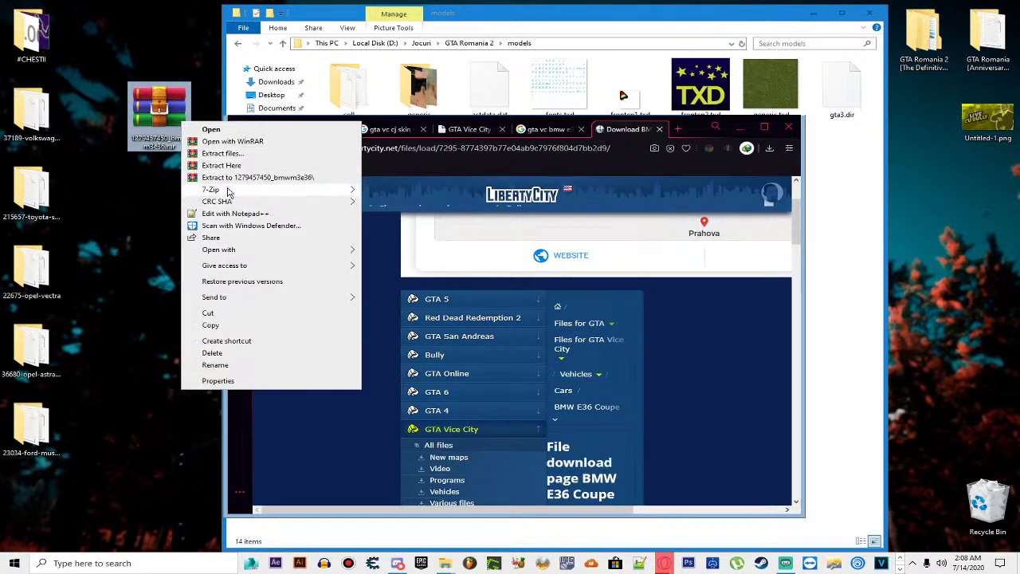
pyautogui.click(239, 165)
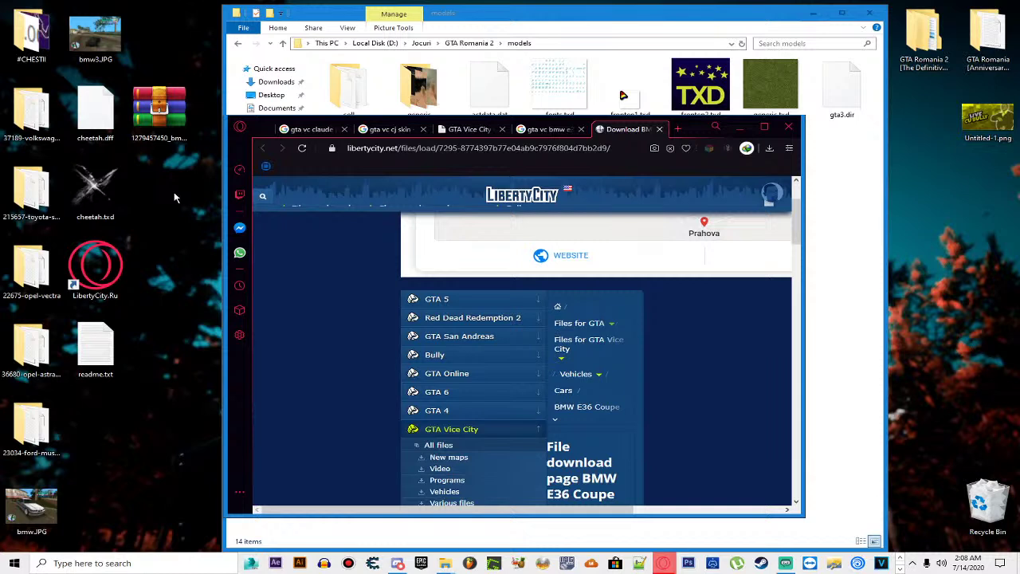
pyautogui.moveTo(131, 392); pyautogui.dragTo(110, 32)
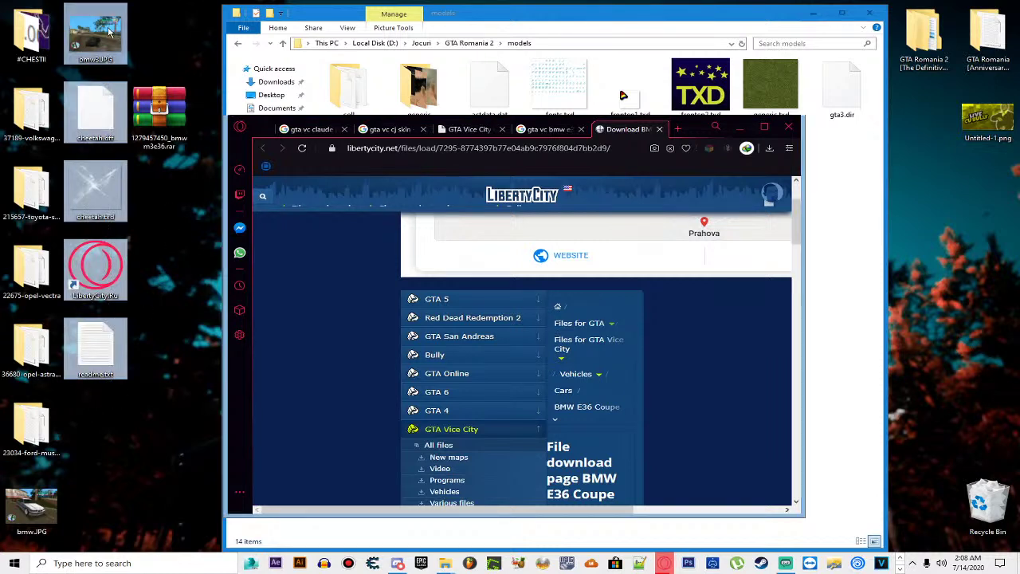
pyautogui.press('Delete')
pyautogui.click(62, 510)
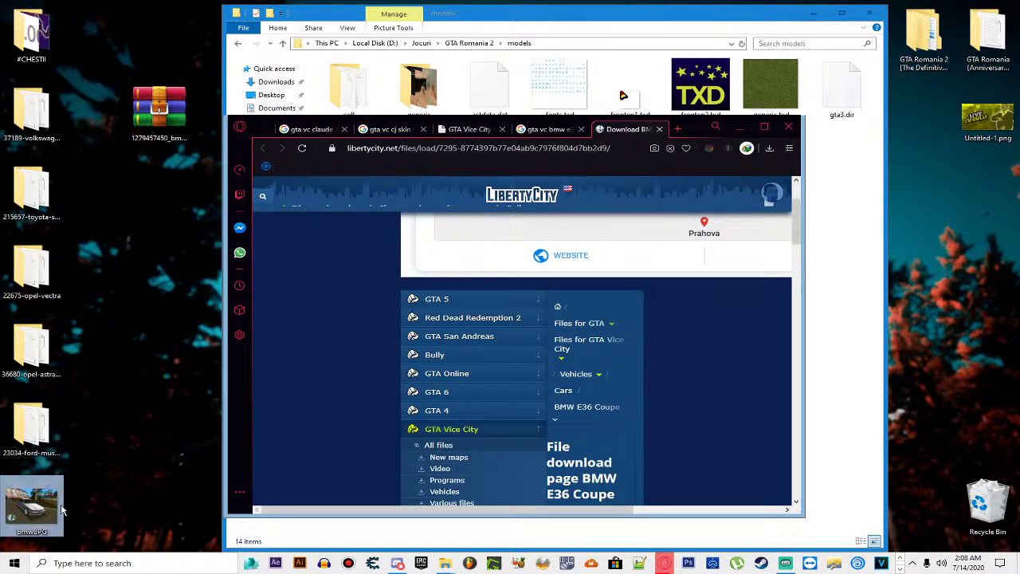
pyautogui.press('Delete')
pyautogui.rightClick(180, 125)
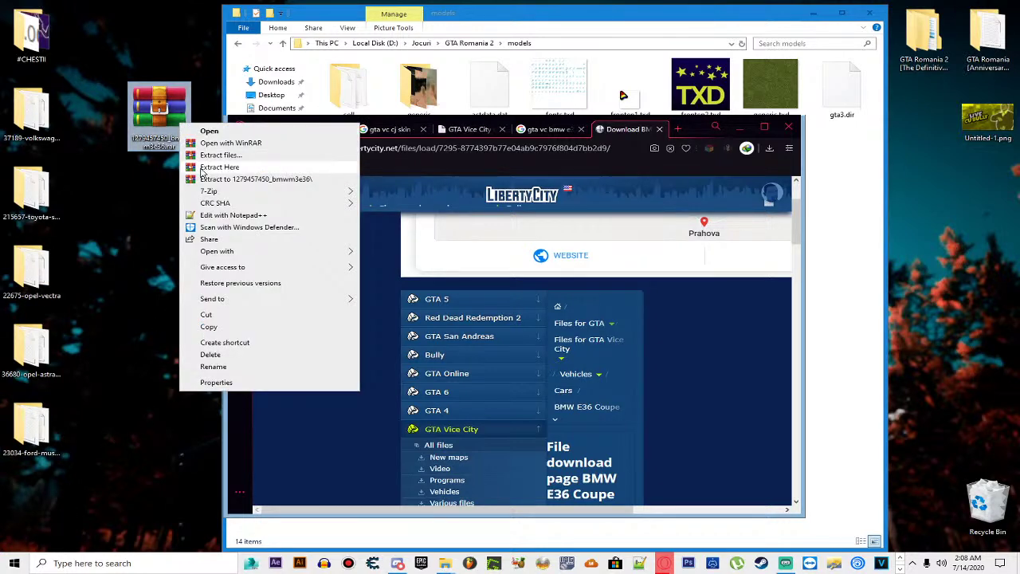
pyautogui.click(239, 179)
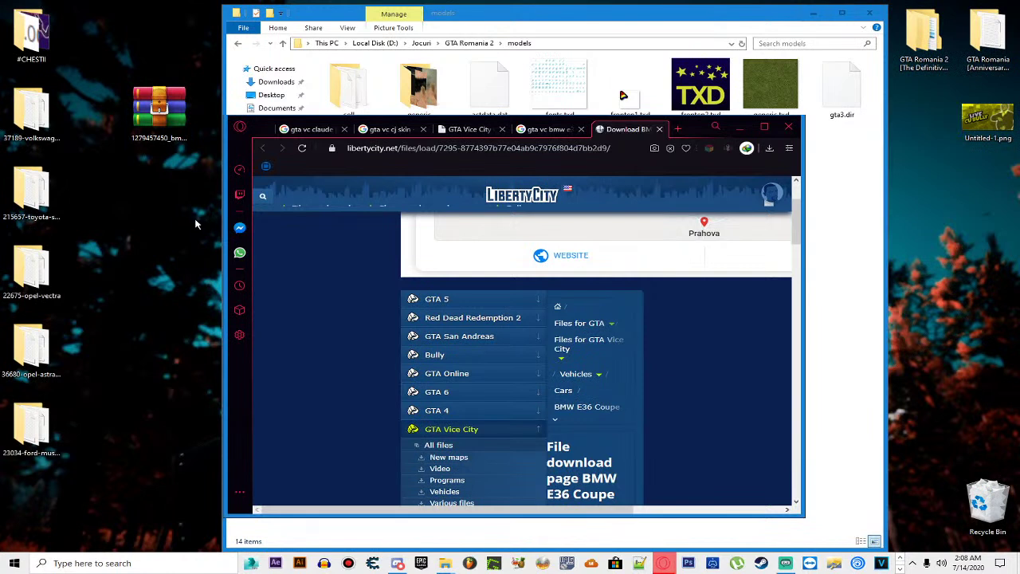
pyautogui.click(162, 115)
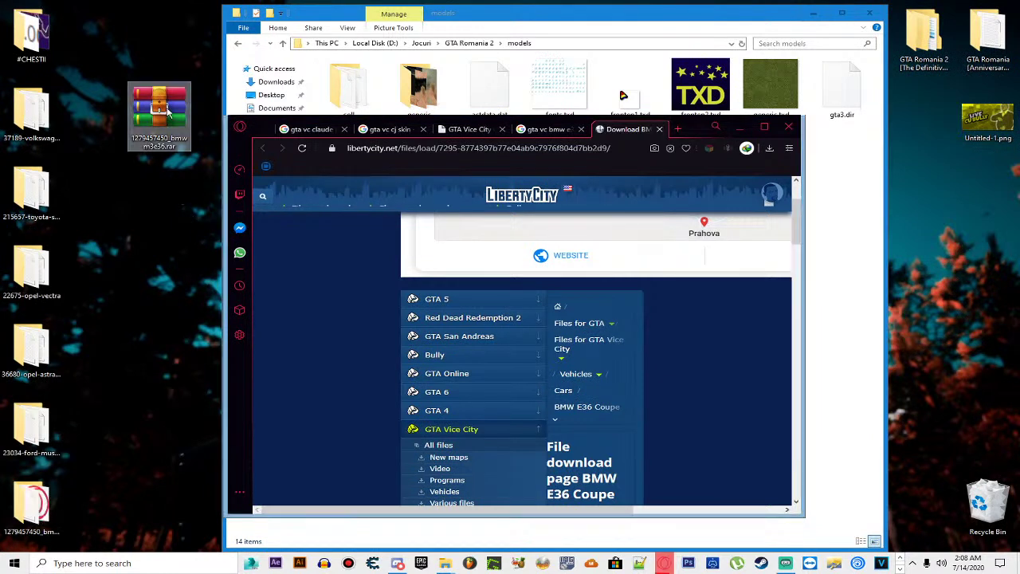
pyautogui.press('Delete')
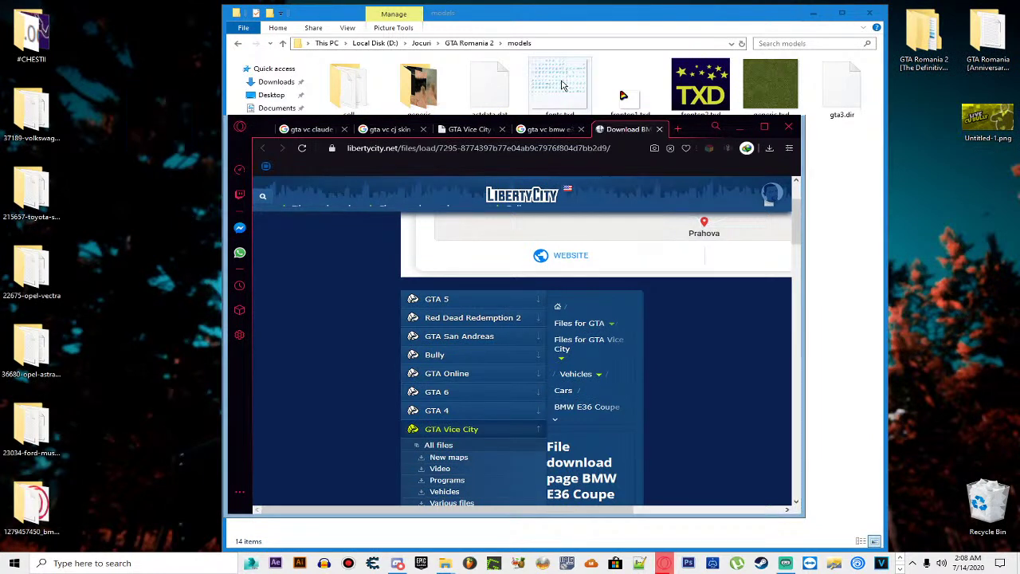
pyautogui.click(742, 128)
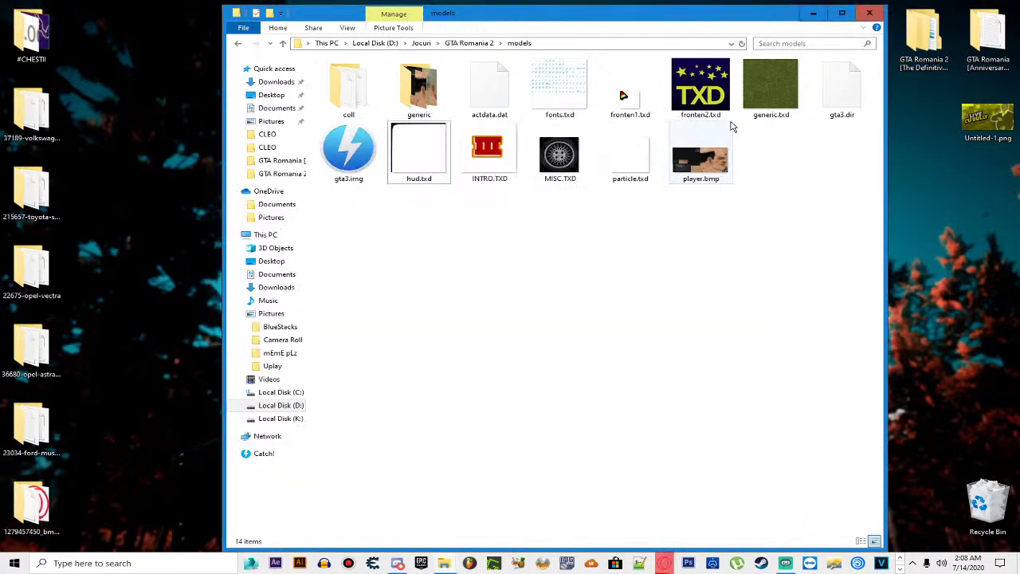
# Step: Delete the five mod archives from the desktop
pyautogui.click(813, 13)
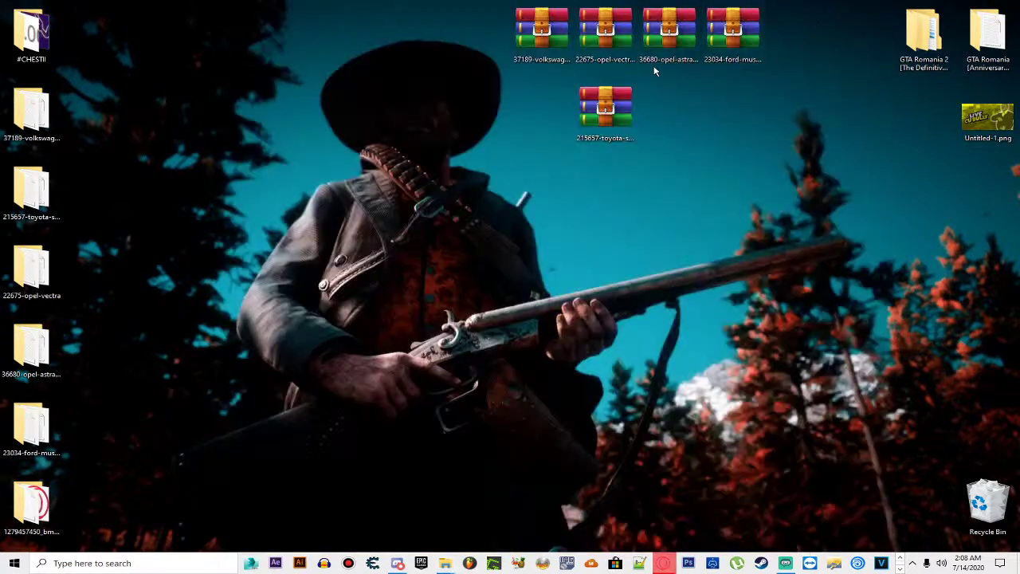
pyautogui.moveTo(485, 18); pyautogui.dragTo(799, 147)
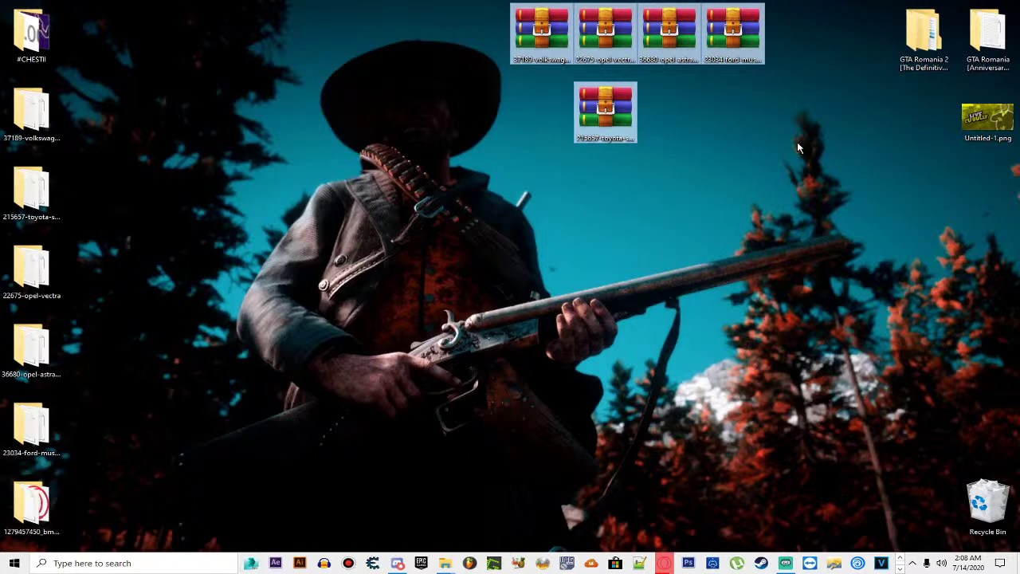
pyautogui.press('Delete')
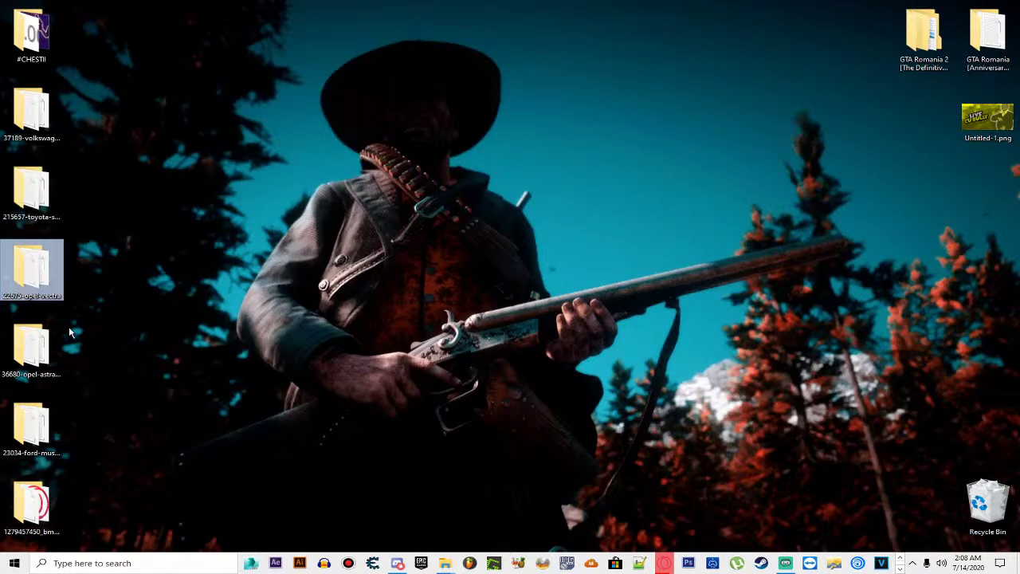
# Step: Open blistac.txd from the Mustang mod's '01 - Import to gta3.img' folder
pyautogui.doubleClick(36, 420)
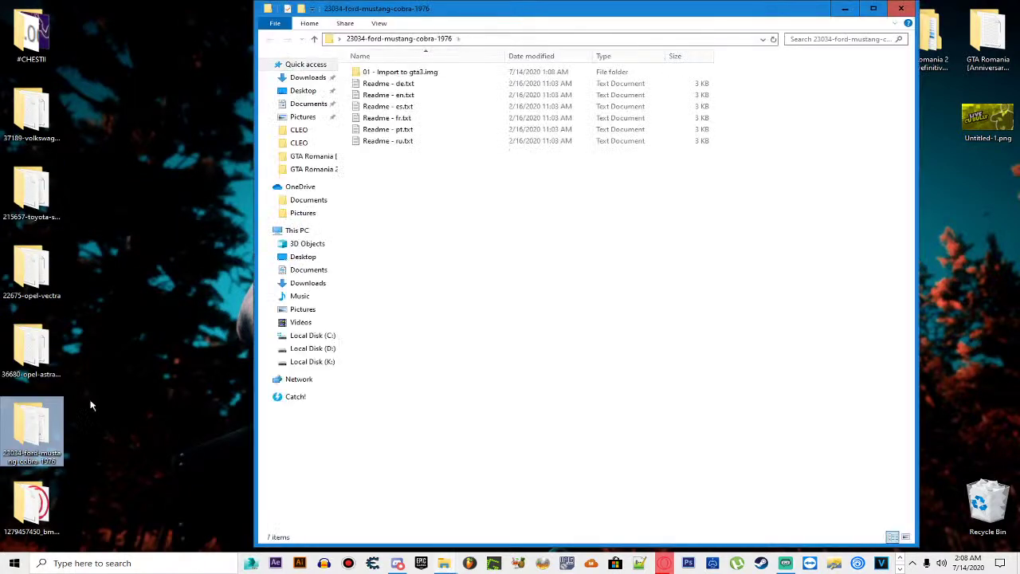
pyautogui.click(403, 80)
pyautogui.doubleClick(403, 77)
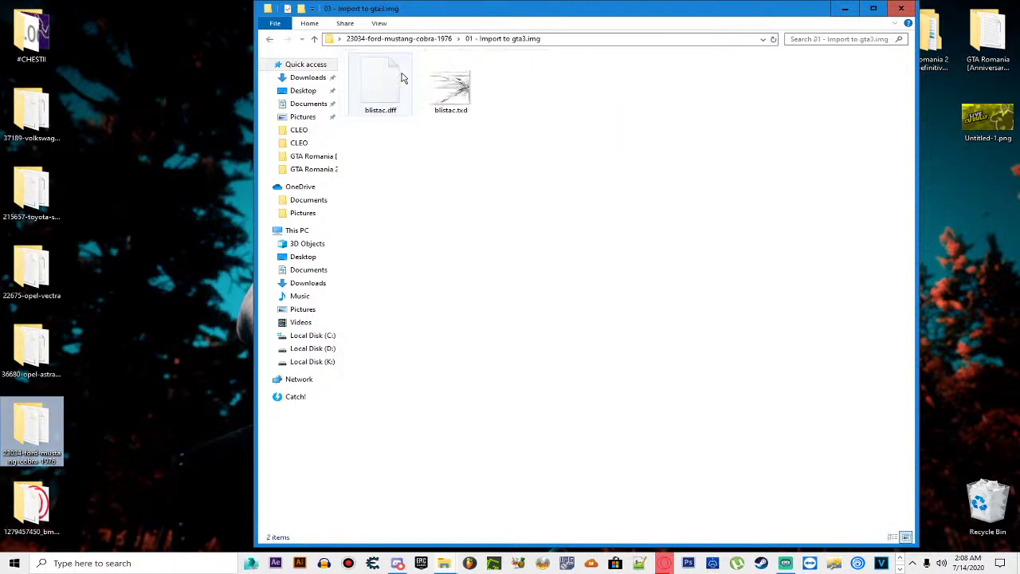
pyautogui.press('BackSpace')
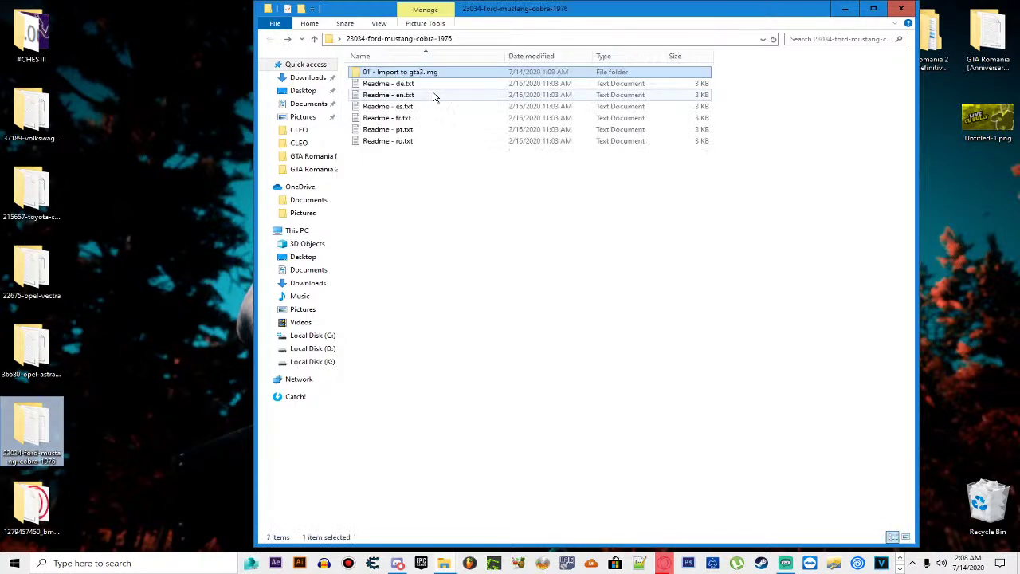
pyautogui.doubleClick(400, 75)
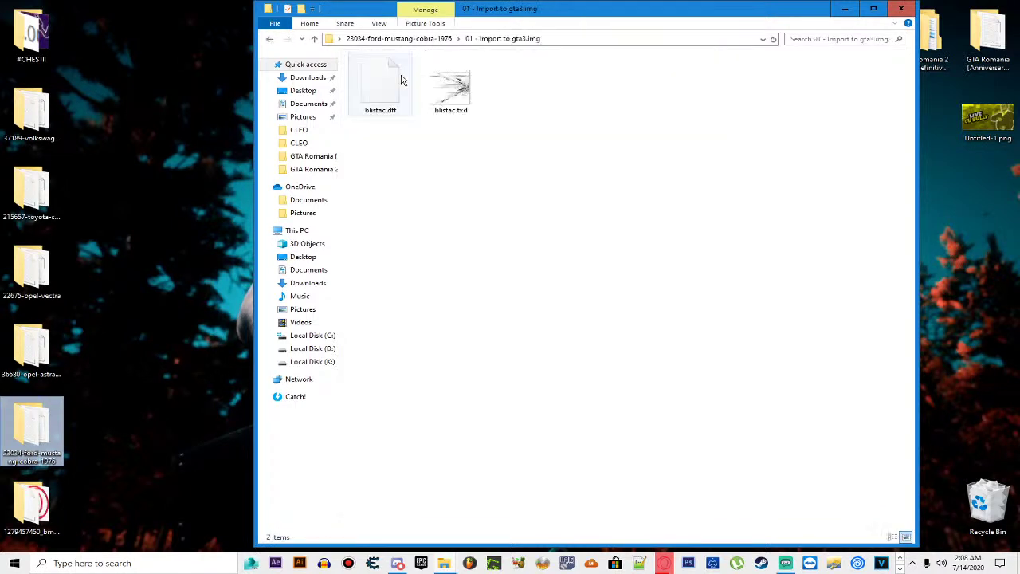
pyautogui.doubleClick(458, 103)
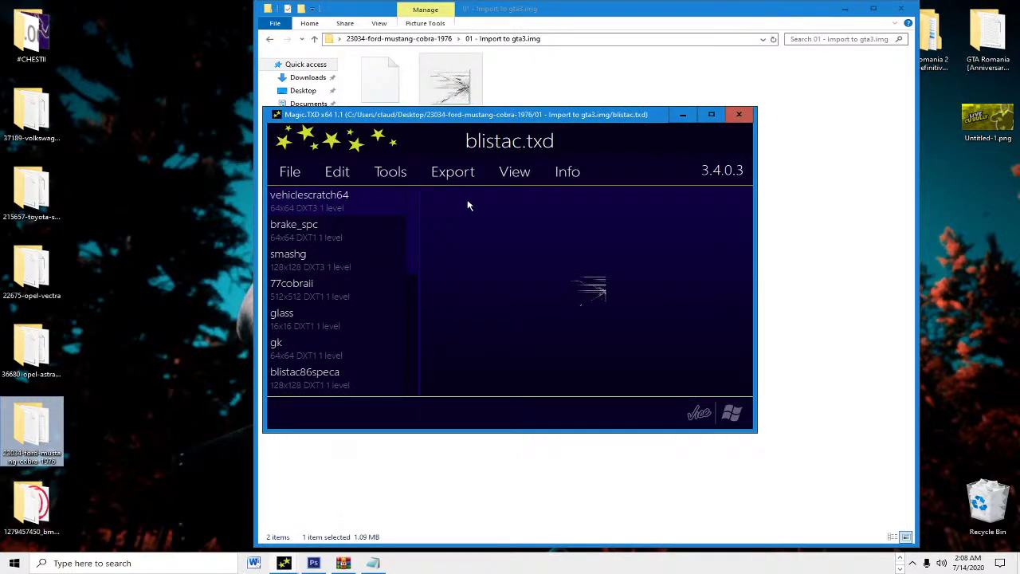
# Step: Step through blistac.txd's textures and select the lp licence-plate texture
pyautogui.click(360, 267)
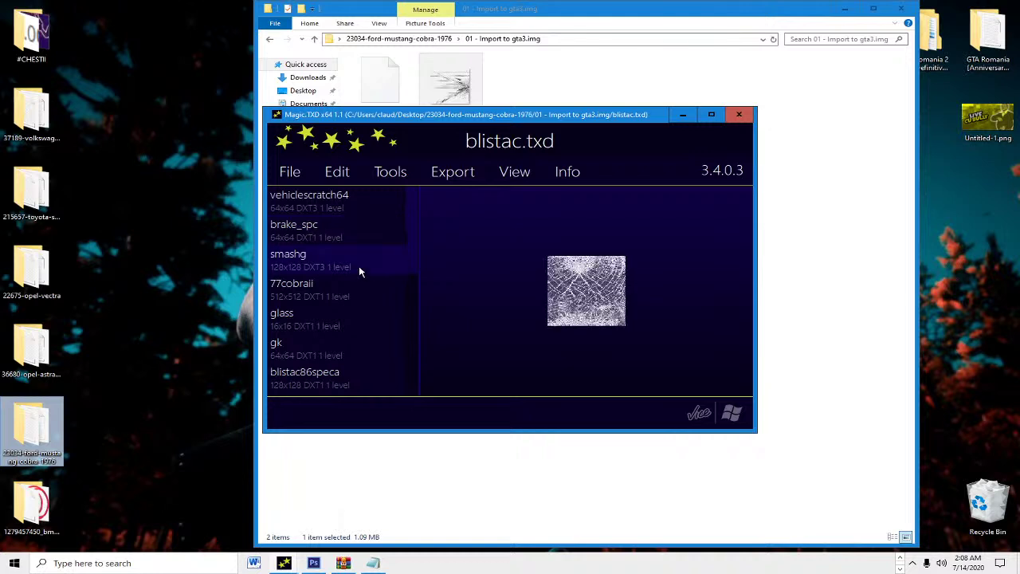
pyautogui.press('Down')
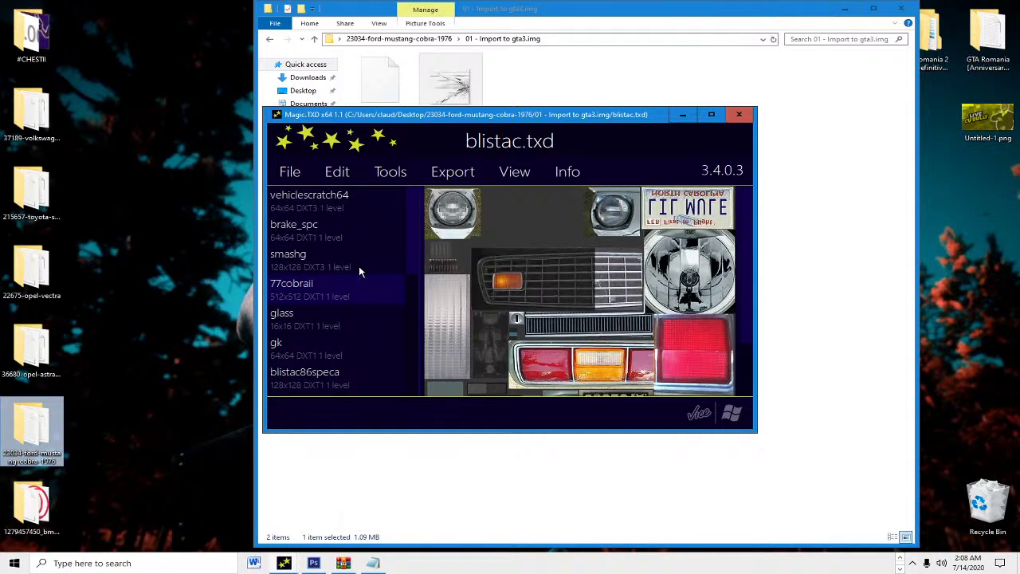
pyautogui.press('Down')
pyautogui.press('Up')
pyautogui.press('Down')
pyautogui.press('Down')
pyautogui.press('Down')
pyautogui.press('Down')
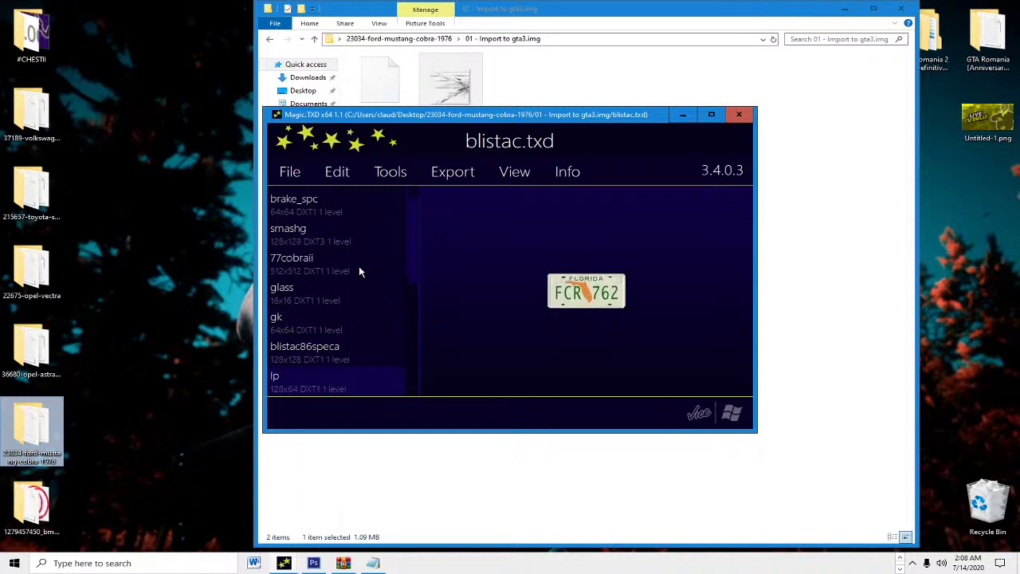
pyautogui.press('Down')
pyautogui.press('Up')
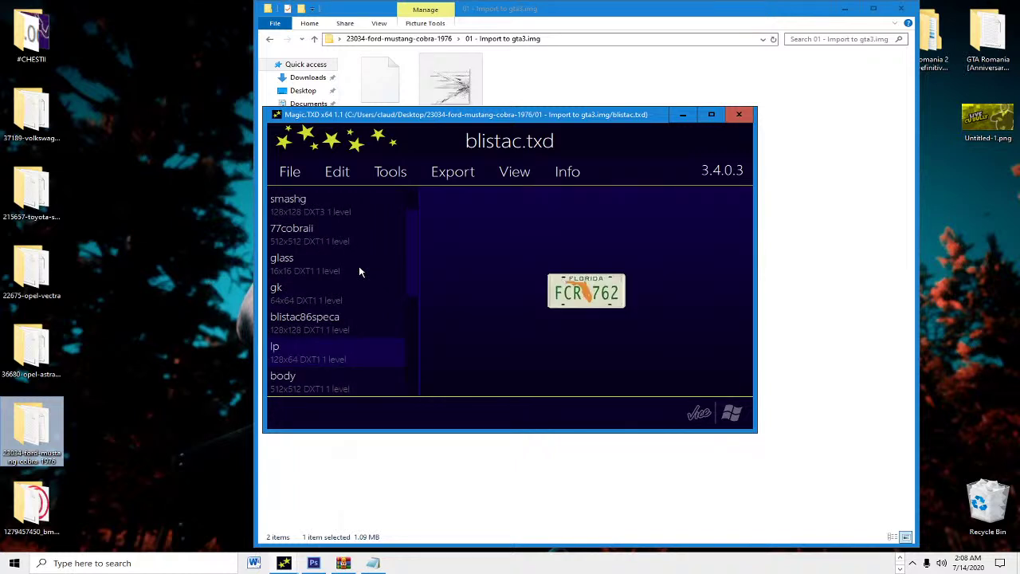
# Step: Export the lp texture as lp.tga and move the file onto the desktop
pyautogui.click(476, 173)
pyautogui.click(446, 324)
pyautogui.click(681, 376)
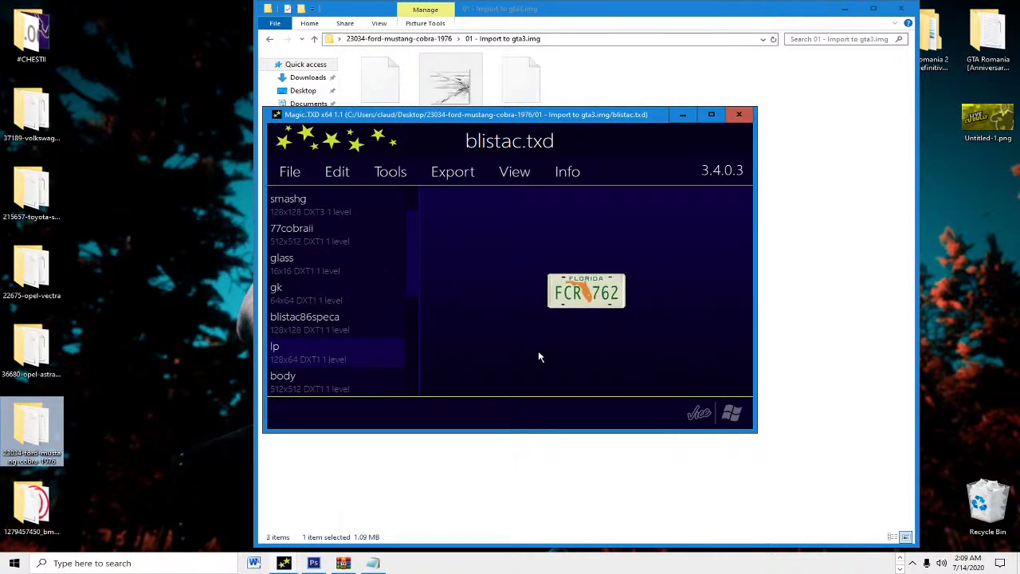
pyautogui.moveTo(510, 172); pyautogui.dragTo(571, 255)
pyautogui.moveTo(522, 84); pyautogui.dragTo(99, 32)
pyautogui.moveTo(486, 201); pyautogui.dragTo(399, 51)
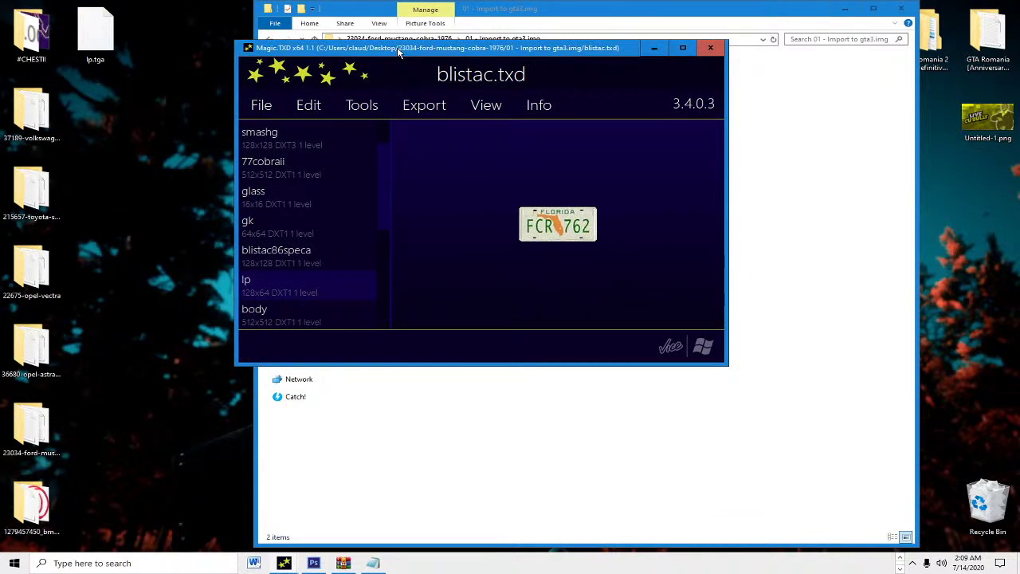
# Step: Maximize Magic.TXD and browse other textures like m2_dash, gm_engine and brake_spc
pyautogui.press('Down')
pyautogui.press('Down')
pyautogui.press('Down')
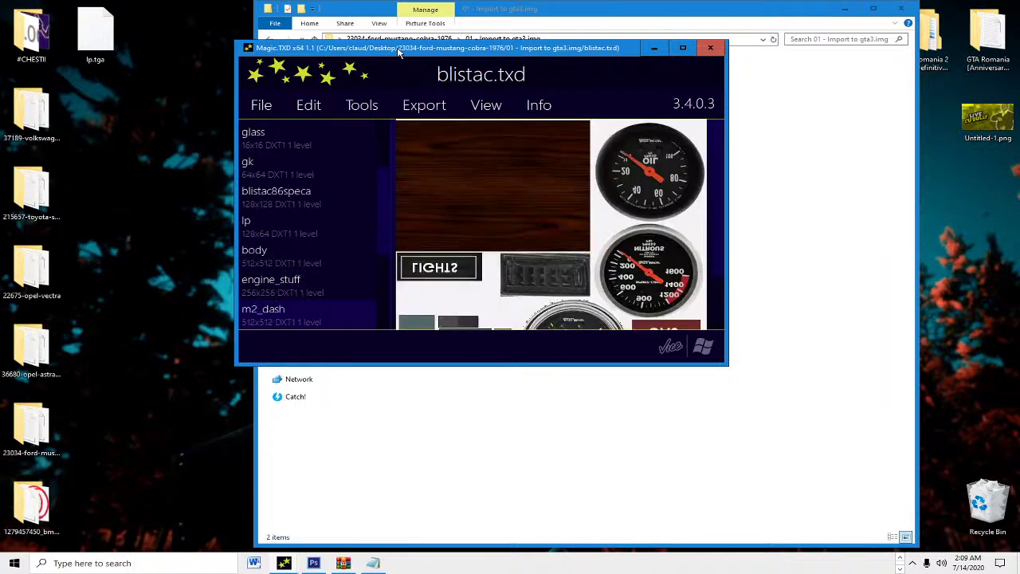
pyautogui.press('Down')
pyautogui.press('Down')
pyautogui.press('Down')
pyautogui.press('Down')
pyautogui.press('Down')
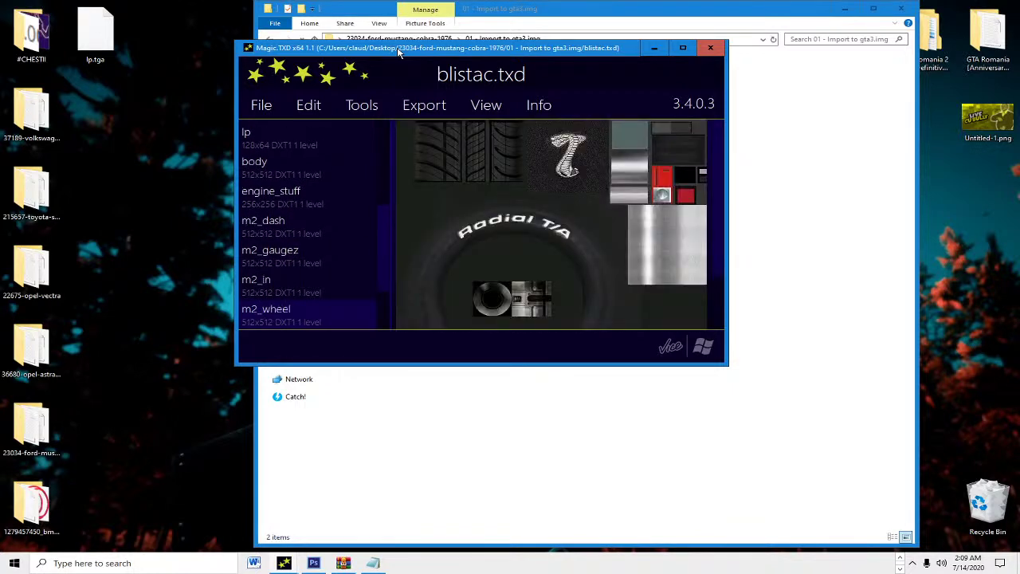
pyautogui.press('Down')
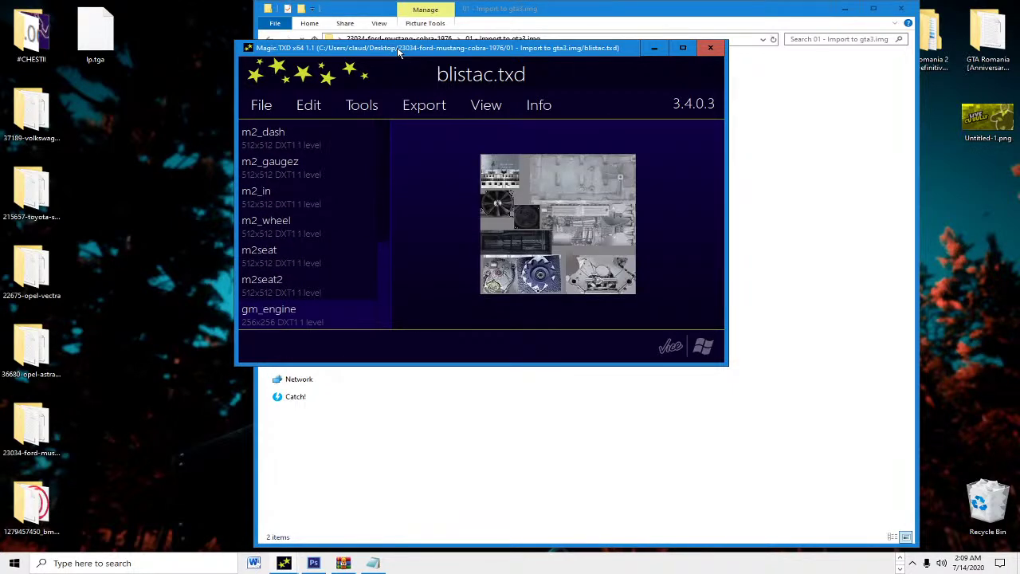
pyautogui.click(682, 48)
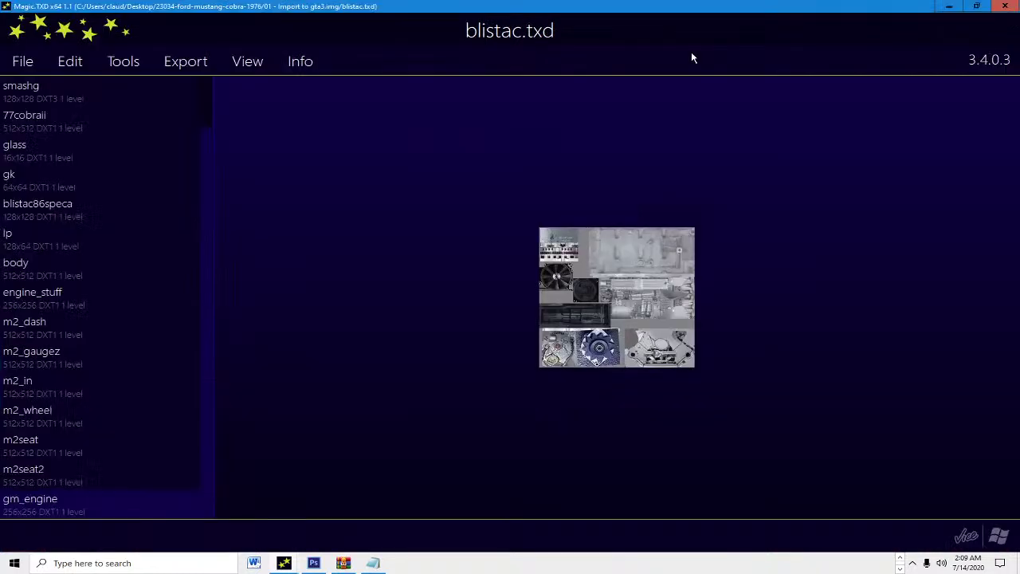
pyautogui.press('Up')
pyautogui.press('Up')
pyautogui.press('Up')
pyautogui.press('Up')
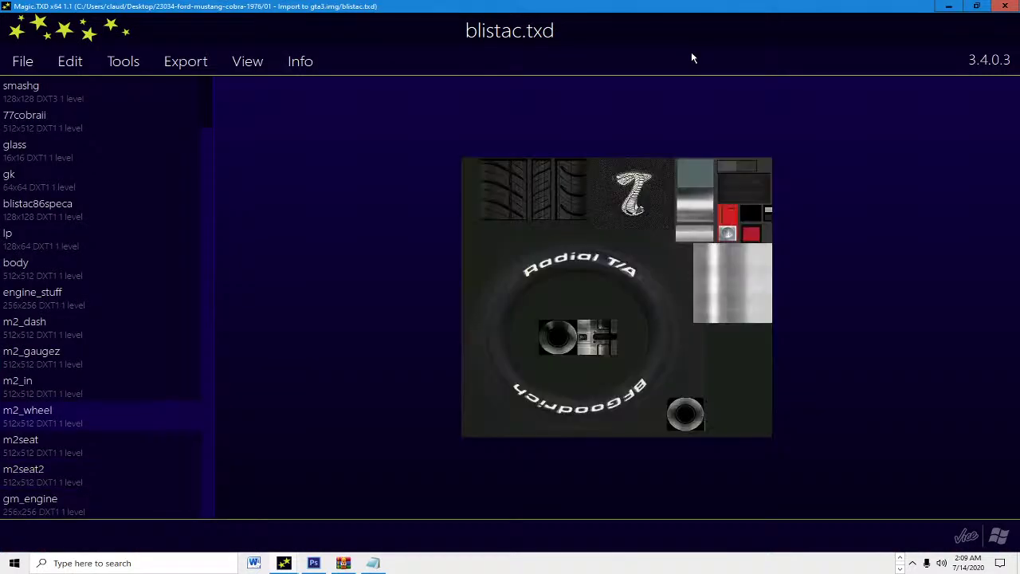
pyautogui.press('Up')
pyautogui.press('Up')
pyautogui.press('Up')
pyautogui.press('Up')
pyautogui.press('Up')
pyautogui.press('Up')
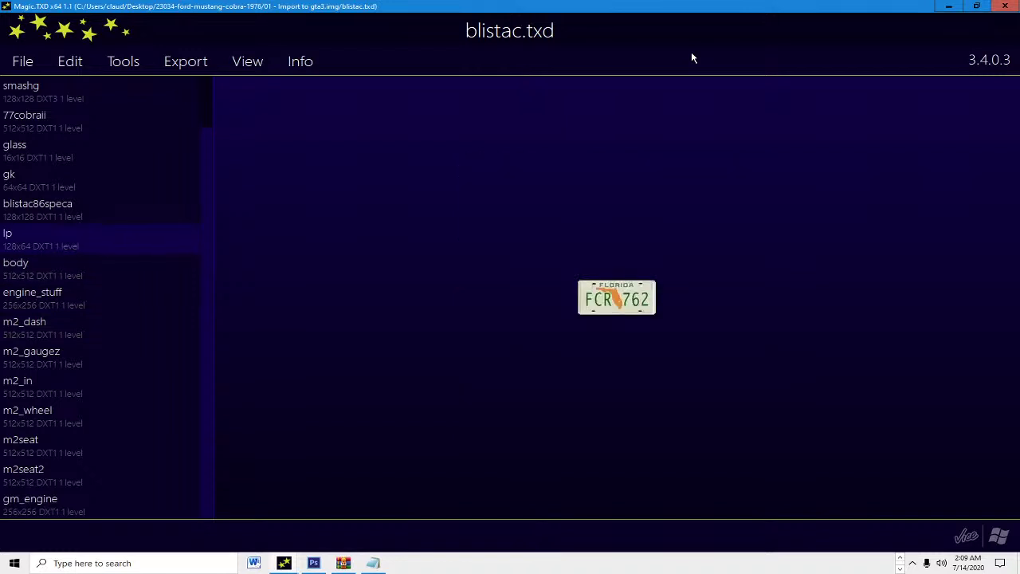
pyautogui.press('Up')
pyautogui.press('Up')
pyautogui.press('Up')
pyautogui.press('Up')
pyautogui.press('Up')
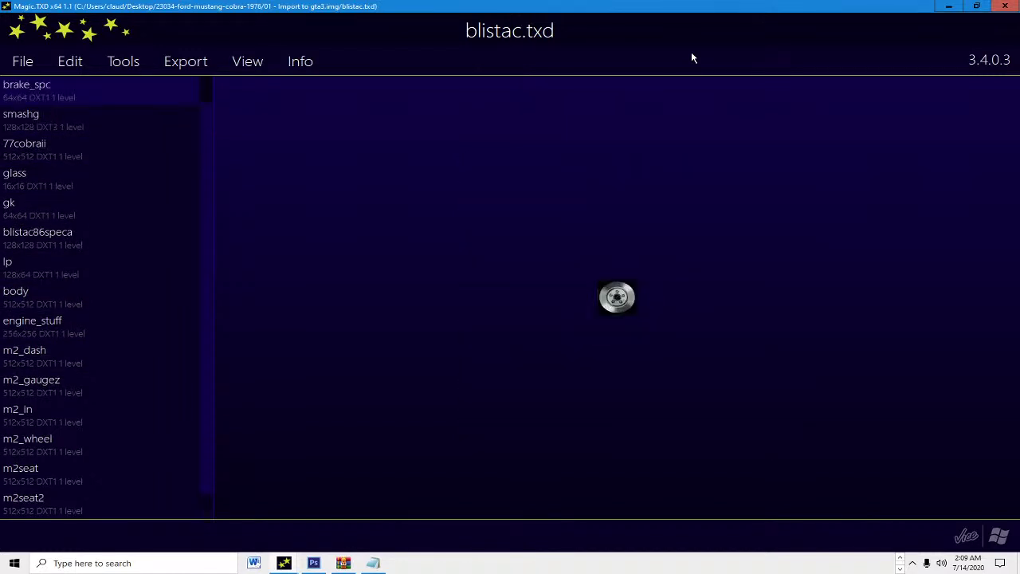
pyautogui.press('Down')
pyautogui.press('Down')
pyautogui.press('Down')
pyautogui.press('Up')
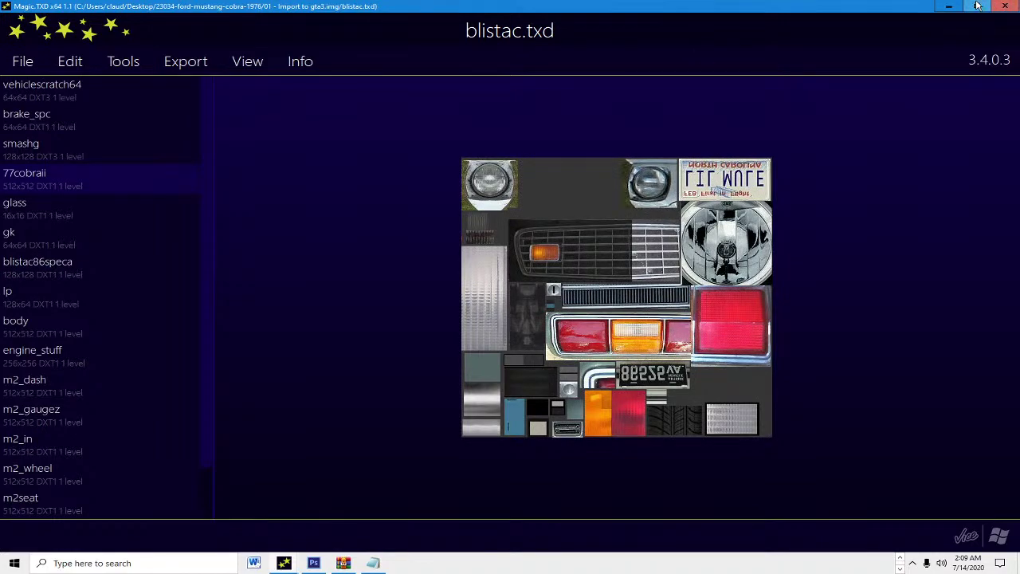
# Step: Close Magic.TXD and bring Photoshop to the front
pyautogui.click(1005, 6)
pyautogui.click(902, 557)
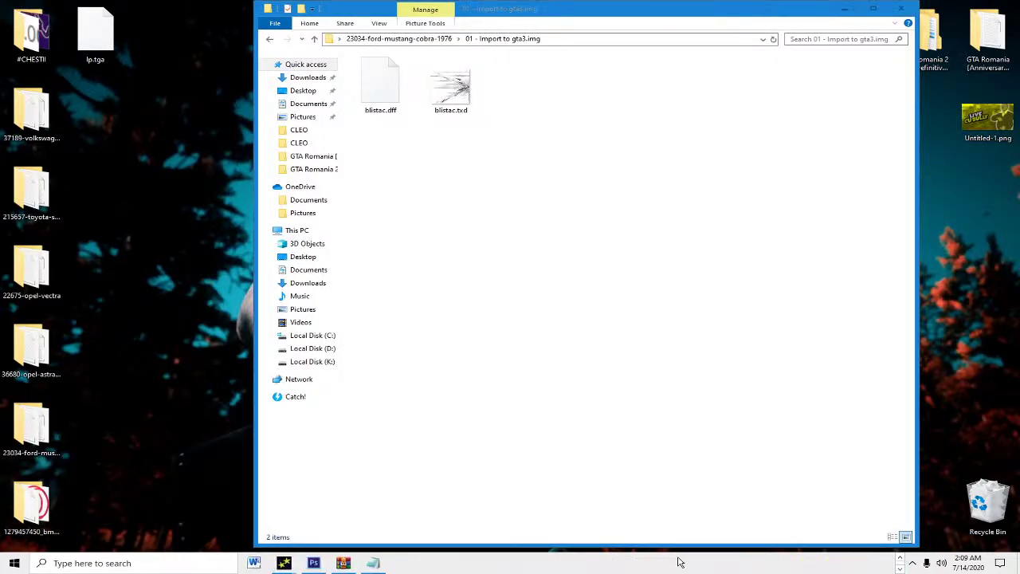
pyautogui.click(314, 562)
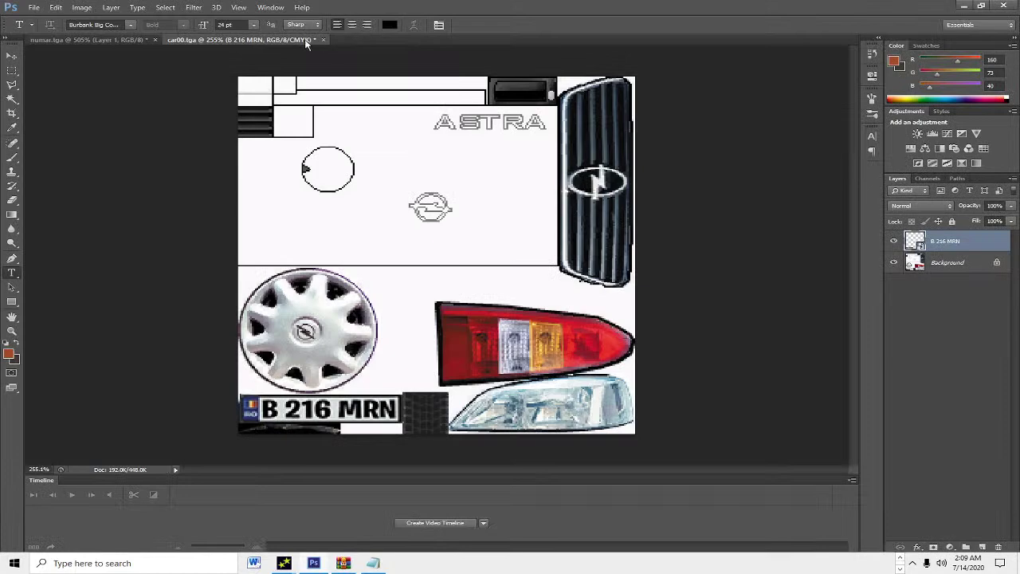
# Step: Close car00.tga without saving and open lp.tga from the desktop
pyautogui.click(323, 40)
pyautogui.click(523, 213)
pyautogui.click(35, 7)
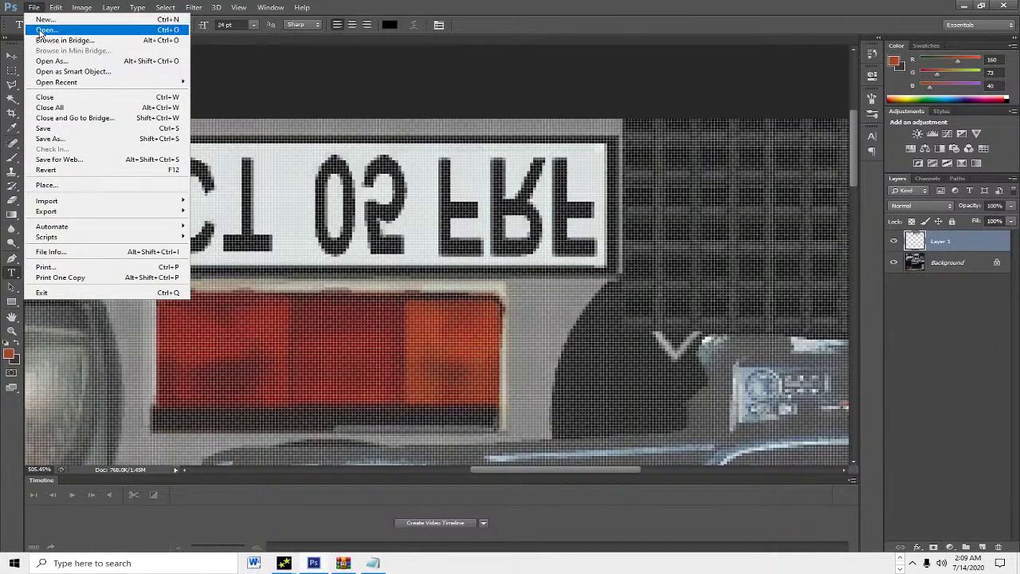
pyautogui.click(41, 30)
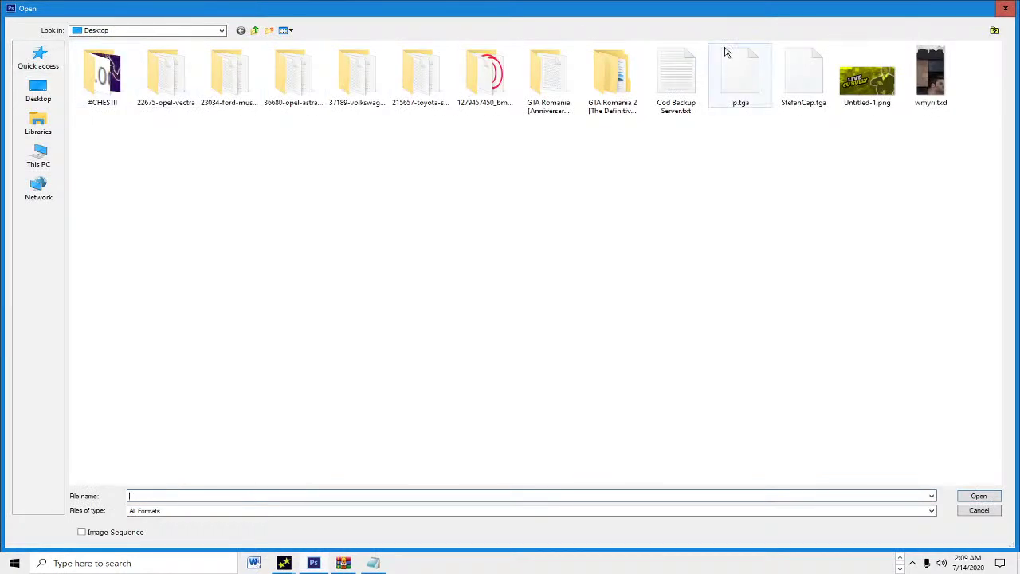
pyautogui.doubleClick(757, 76)
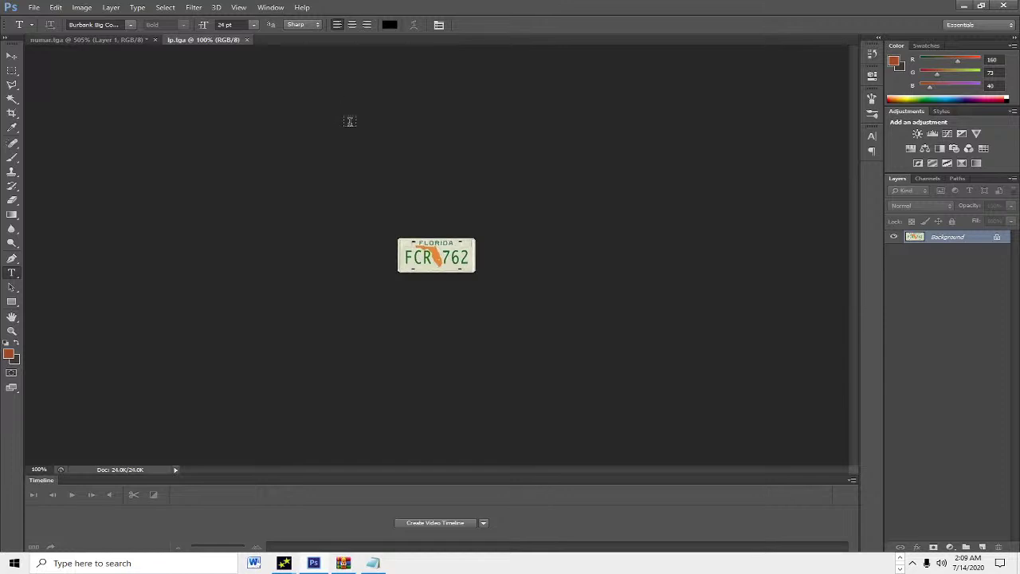
pyautogui.scroll(3, 349, 111)
pyautogui.click(48, 39)
pyautogui.click(12, 56)
pyautogui.hotkey('ctrl', 't')
pyautogui.moveTo(335, 199); pyautogui.dragTo(362, 319)
pyautogui.press('Return')
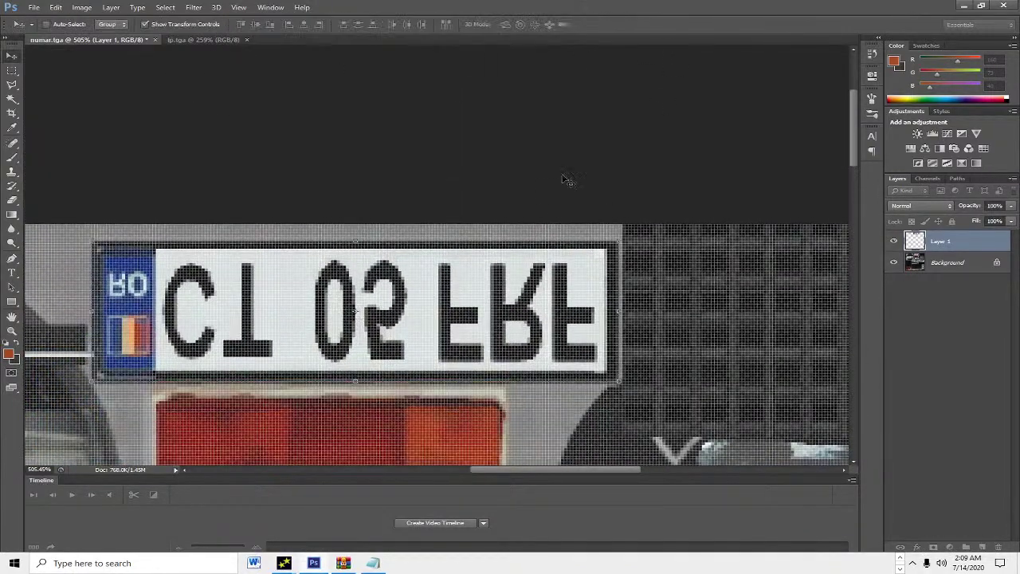
pyautogui.moveTo(574, 114); pyautogui.dragTo(451, 387)
pyautogui.moveTo(558, 380); pyautogui.dragTo(537, 300)
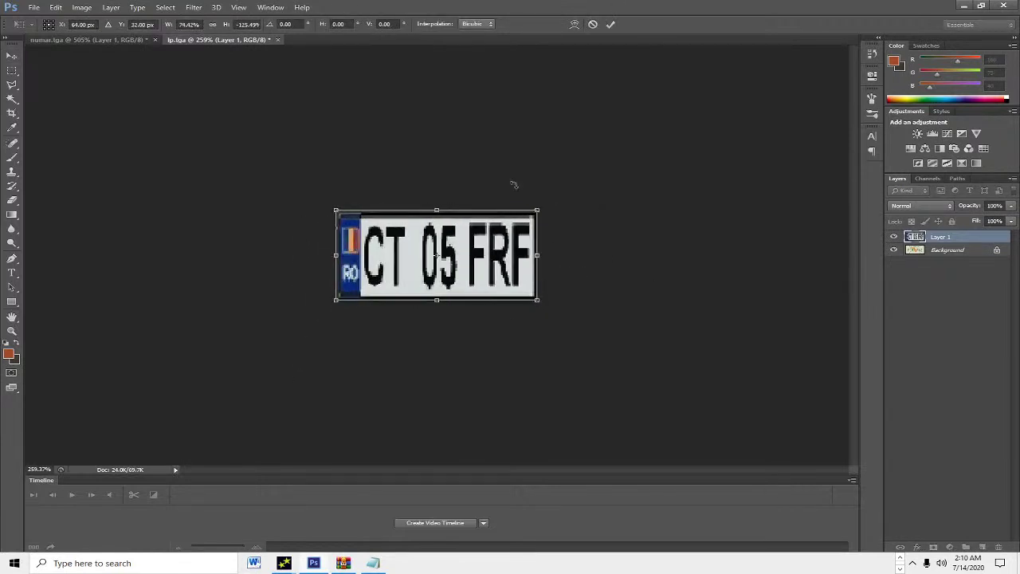
pyautogui.click(611, 24)
# Step: Copy a blank white strip to a new layer and stretch it over the lettering
pyautogui.scroll(3, 389, 262)
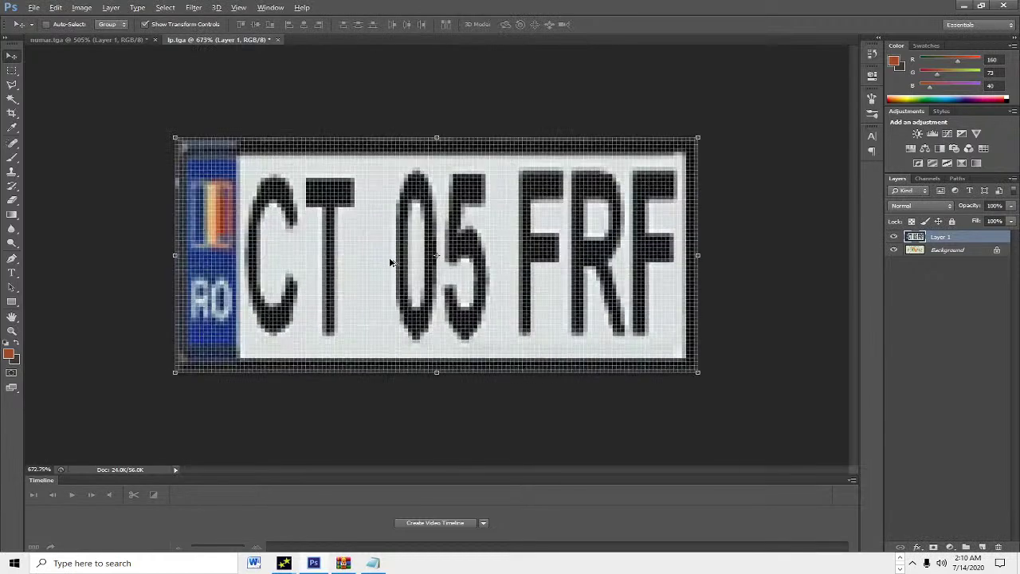
pyautogui.click(11, 70)
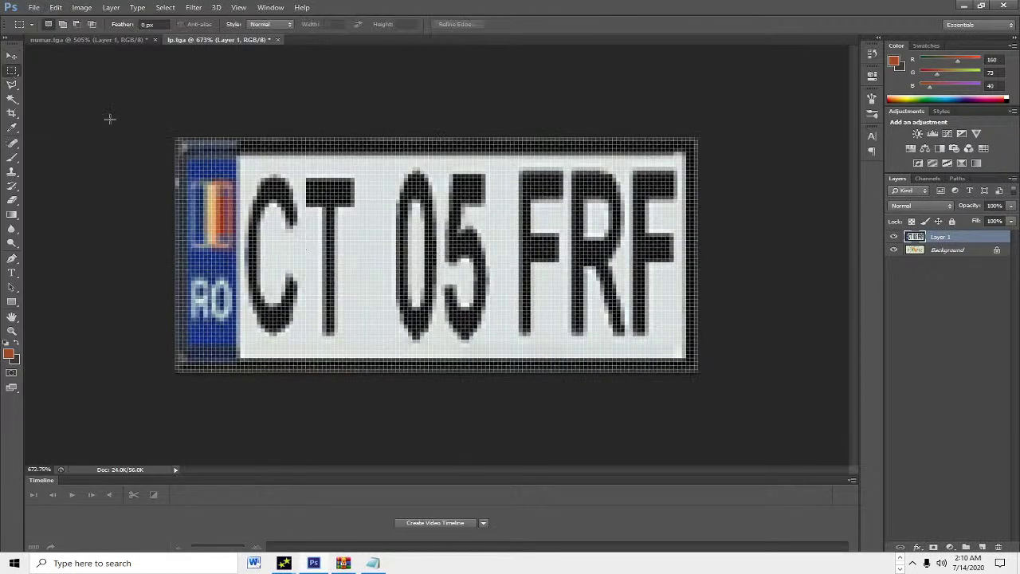
pyautogui.moveTo(394, 291); pyautogui.dragTo(396, 356)
pyautogui.hotkey('ctrl', 'j')
pyautogui.hotkey('ctrl', 't')
pyautogui.moveTo(396, 260); pyautogui.dragTo(677, 257)
pyautogui.moveTo(360, 265); pyautogui.dragTo(257, 254)
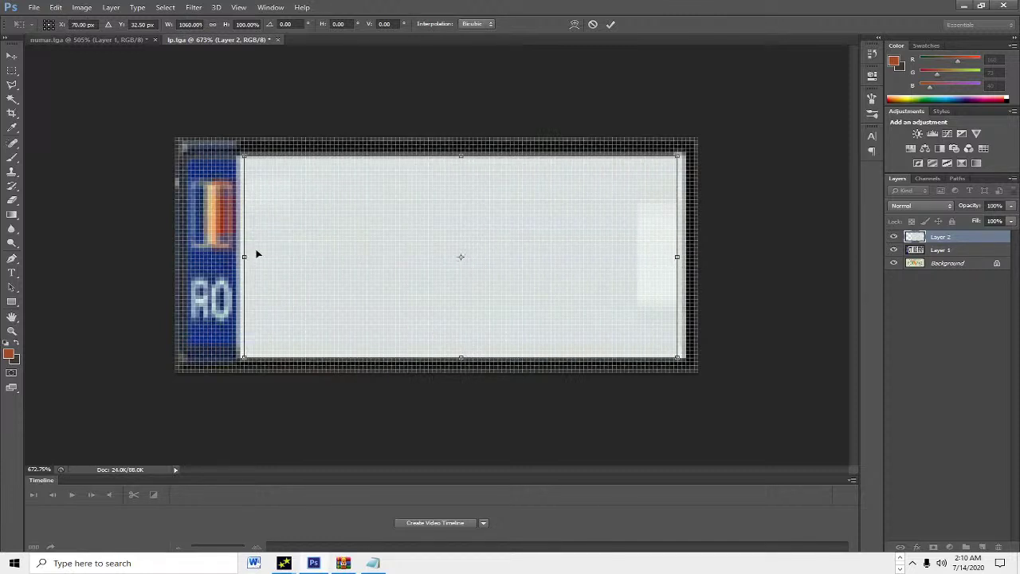
# Step: Confirm the white patch and type 'BV 95 CML' on the plate, fixing the typo
pyautogui.click(611, 25)
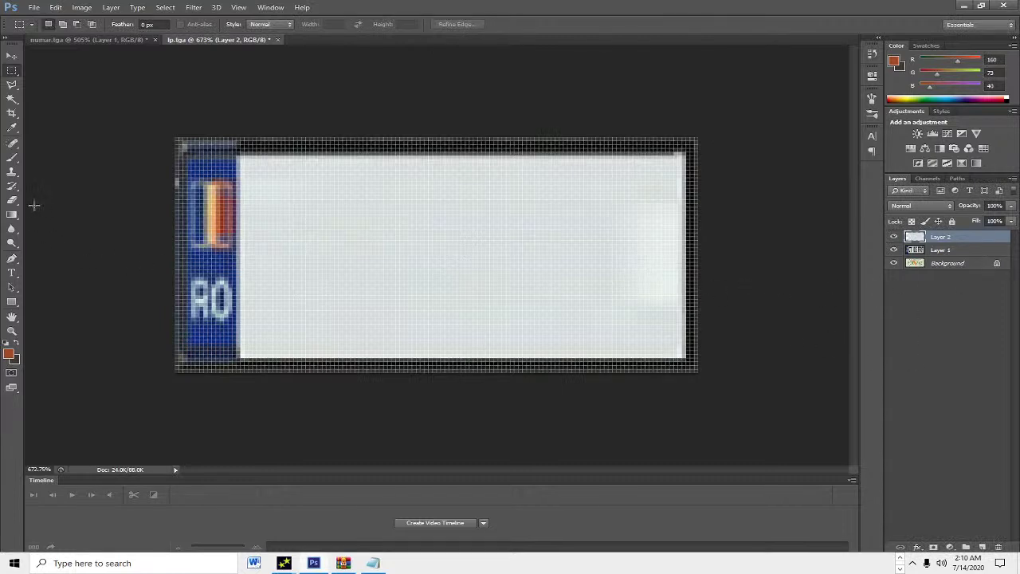
pyautogui.click(12, 273)
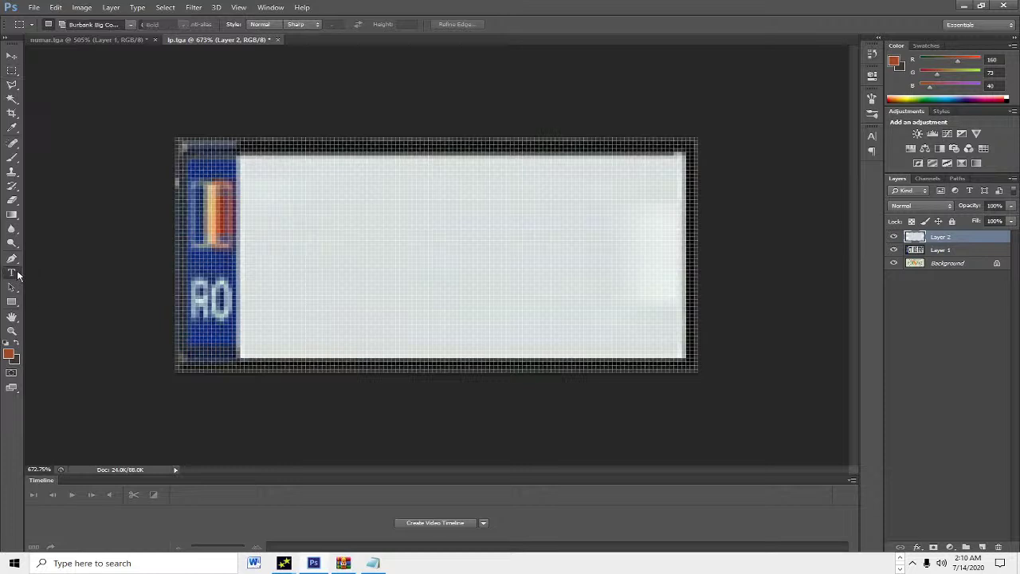
pyautogui.click(257, 276)
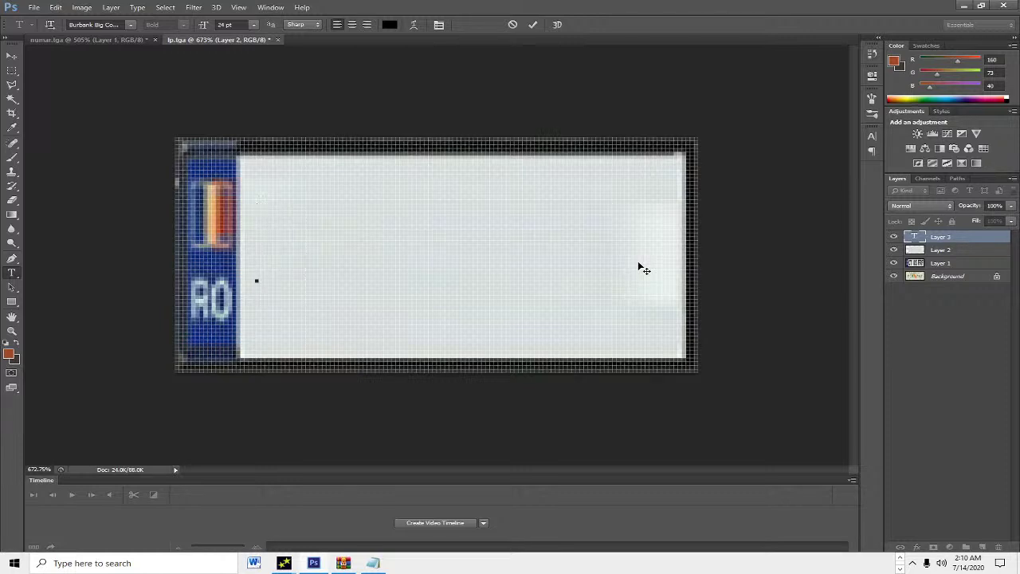
pyautogui.write('BV')
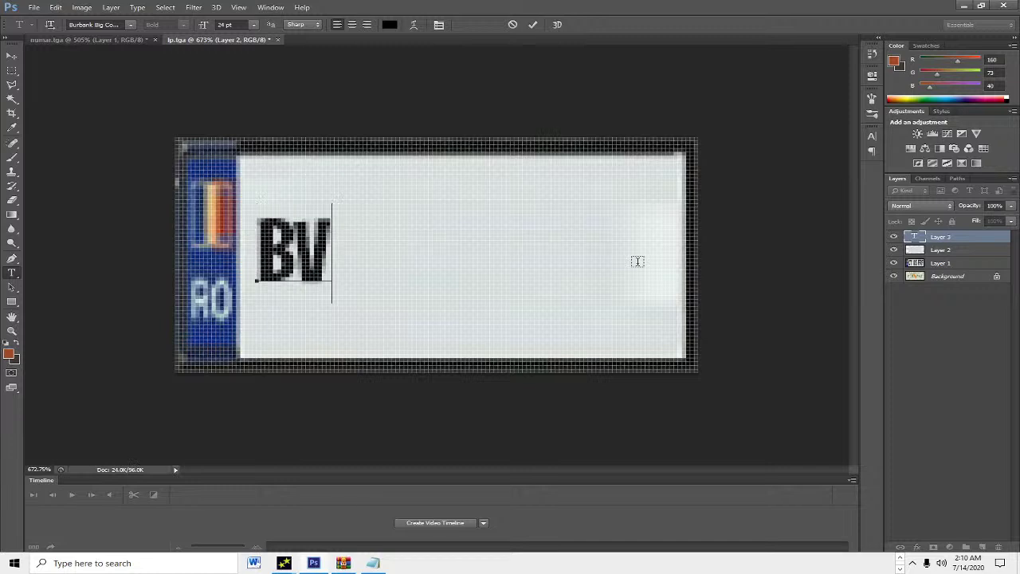
pyautogui.write(' 95 CNL')
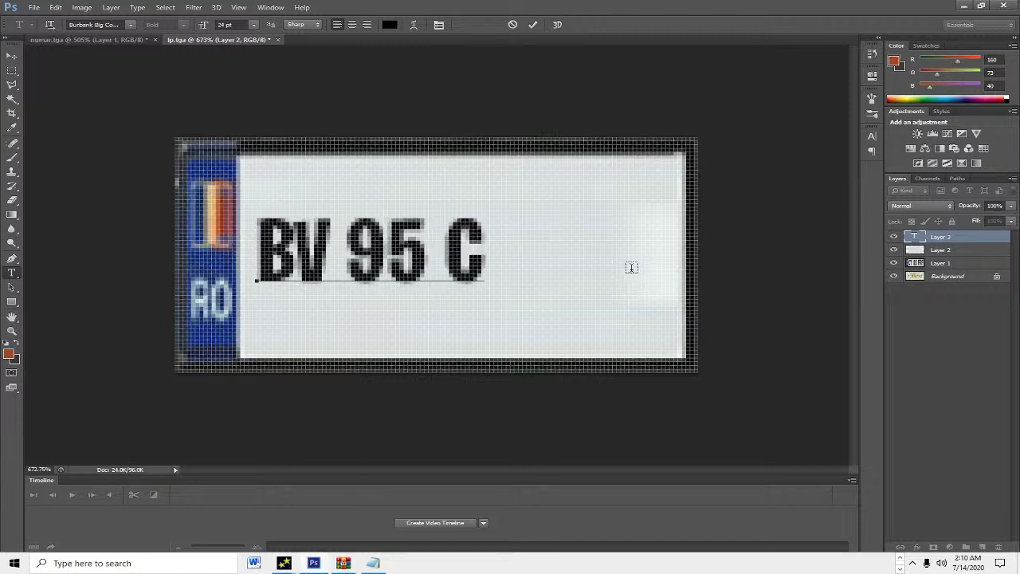
pyautogui.press('BackSpace')
pyautogui.press('BackSpace')
pyautogui.write('ML')
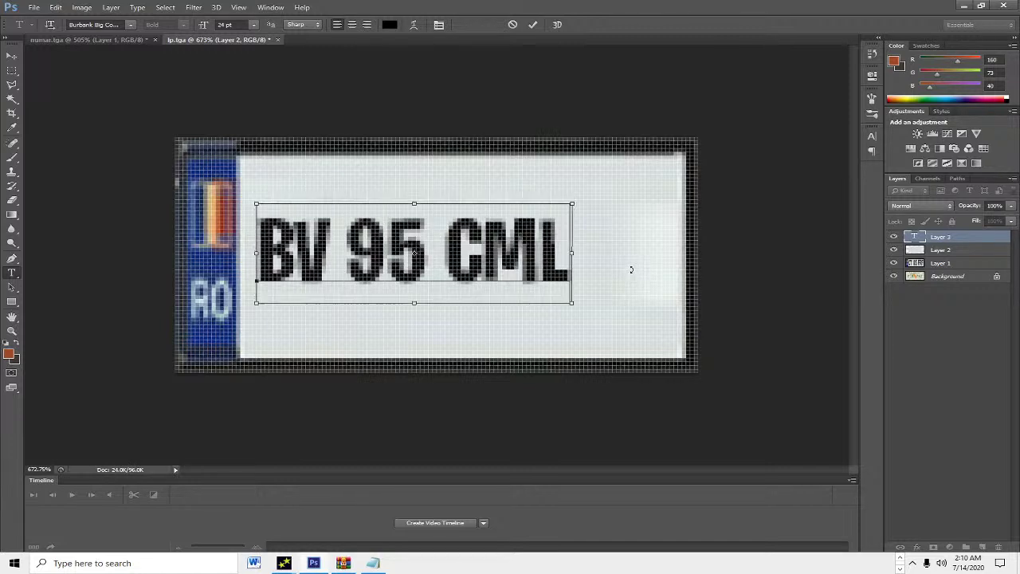
# Step: Resize and position the BV 95 CML text to fill the white area, then commit it
pyautogui.moveTo(572, 303); pyautogui.dragTo(702, 420)
pyautogui.moveTo(548, 325); pyautogui.dragTo(535, 275)
pyautogui.moveTo(699, 369); pyautogui.dragTo(682, 366)
pyautogui.press('Return')
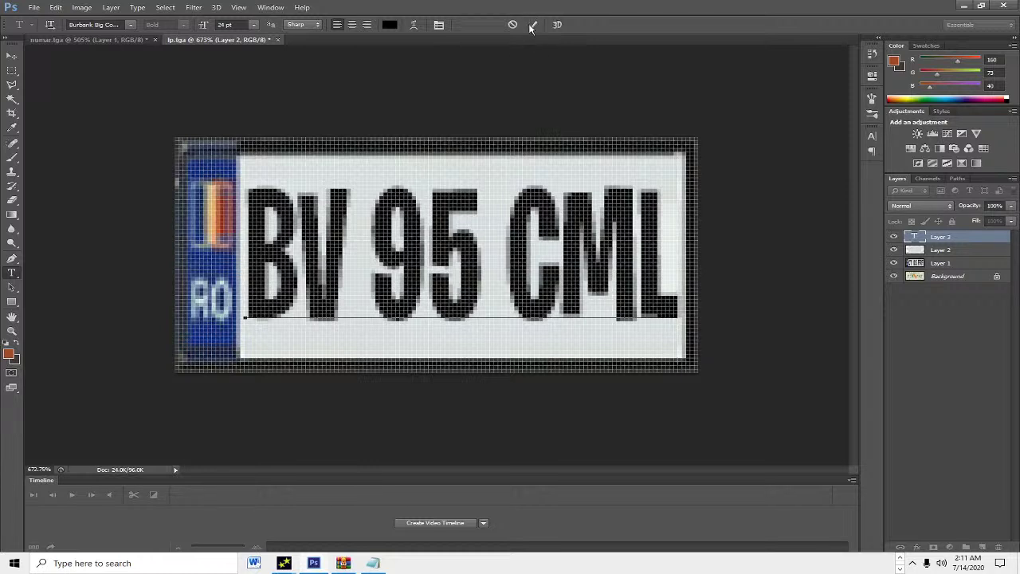
pyautogui.click(532, 25)
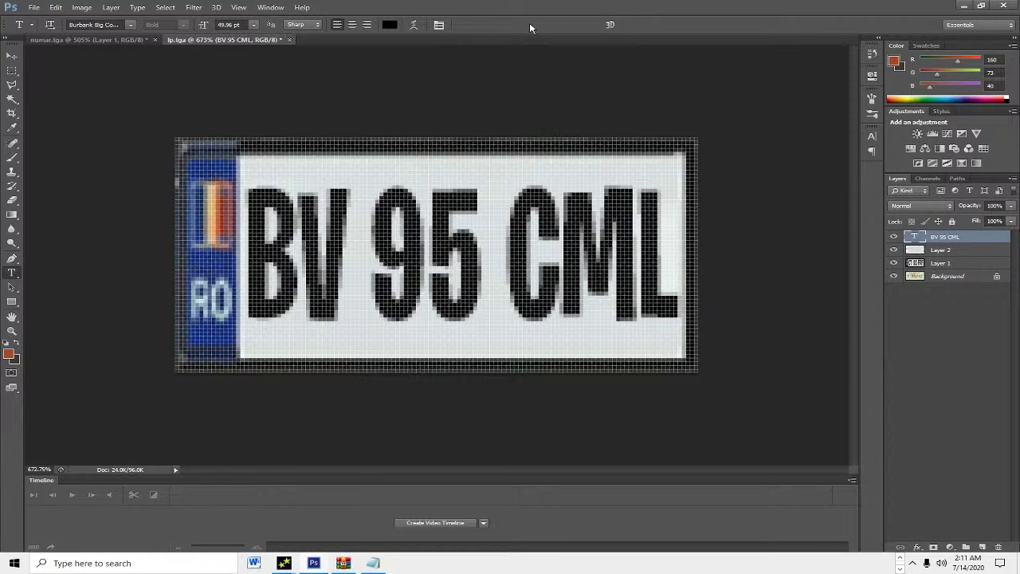
# Step: Save a Targa copy to the Desktop with 'new' added to the file name
pyautogui.click(35, 7)
pyautogui.click(48, 140)
pyautogui.click(163, 416)
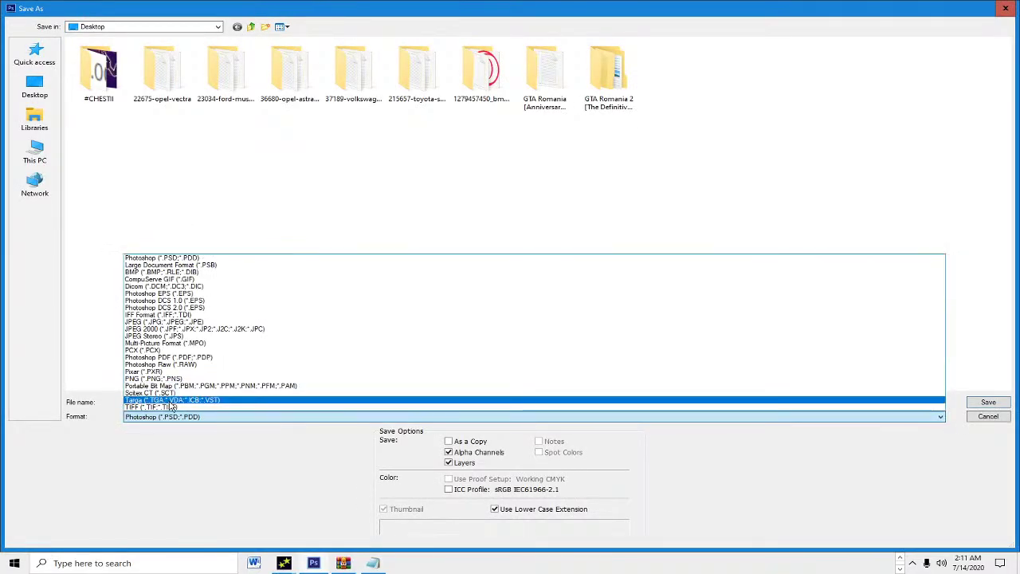
pyautogui.click(169, 401)
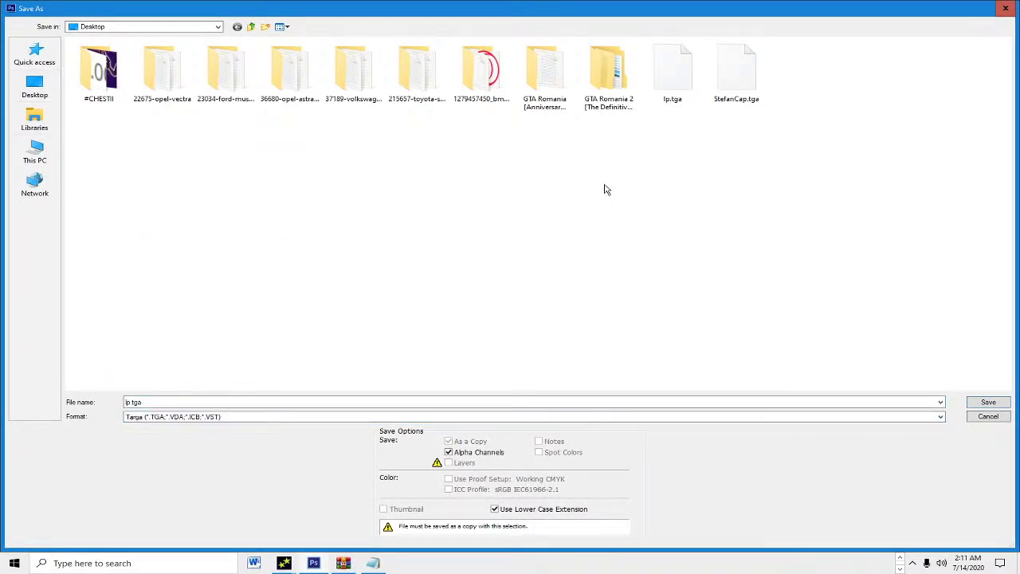
pyautogui.moveTo(160, 401); pyautogui.dragTo(123, 403)
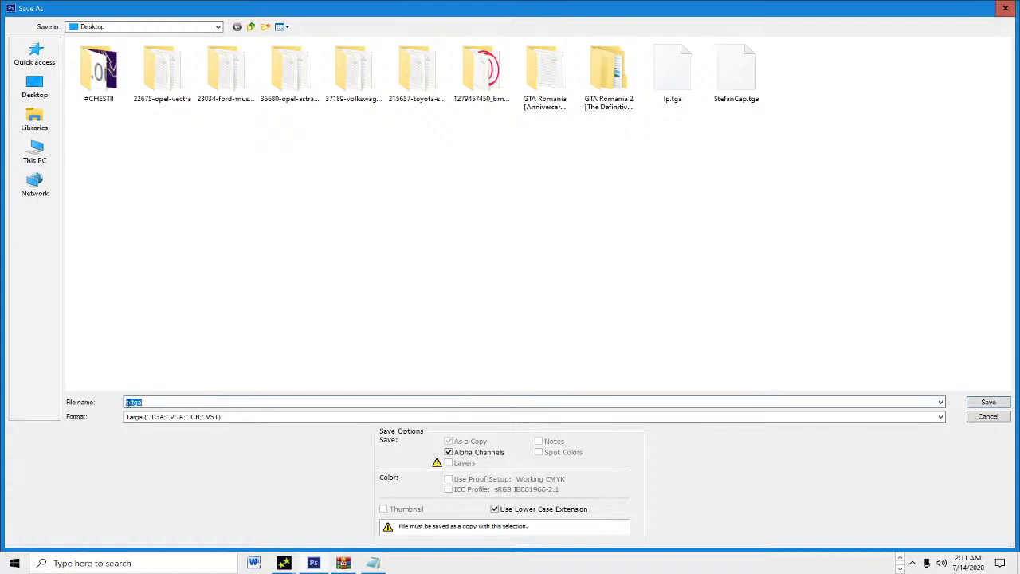
pyautogui.press('Tab')
pyautogui.hotkey('shift', 'Tab')
pyautogui.click(130, 402)
pyautogui.write('new')
pyautogui.press('Return')
pyautogui.press('Return')
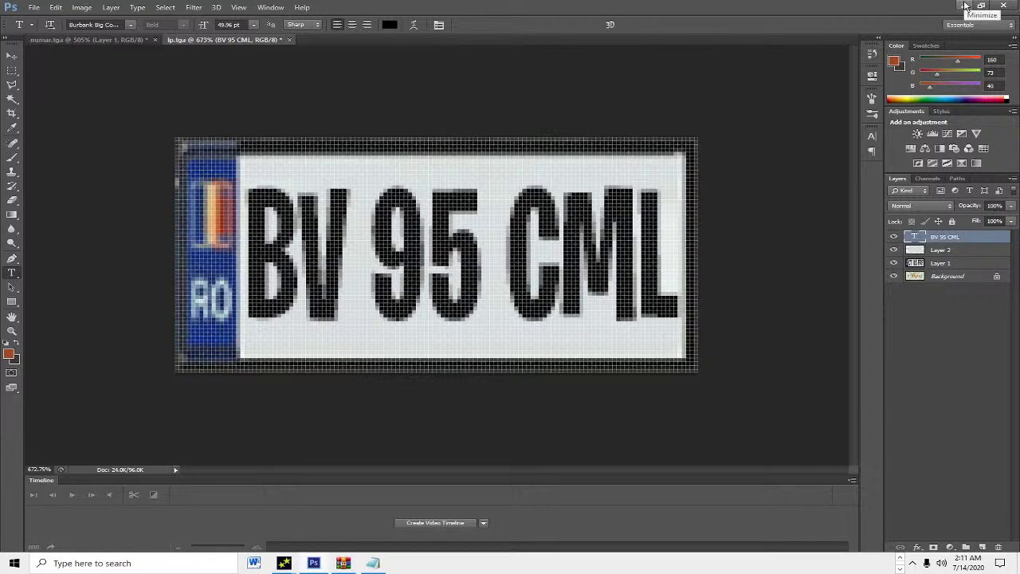
# Step: Close the extra Magic.TXD windows, including admiral.txd, and bring blistac.txd to the front
pyautogui.click(965, 7)
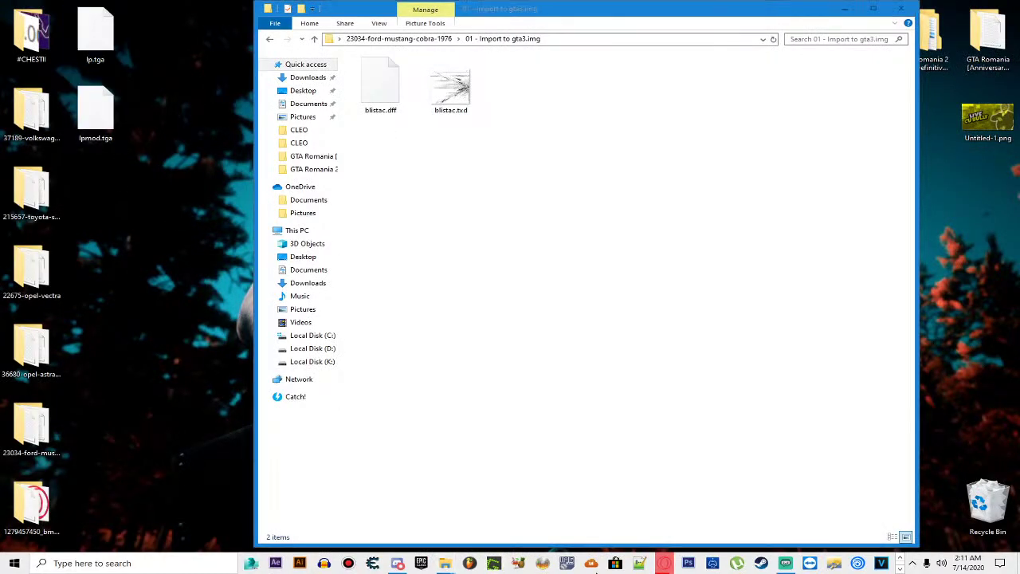
pyautogui.click(900, 569)
pyautogui.moveTo(284, 564)
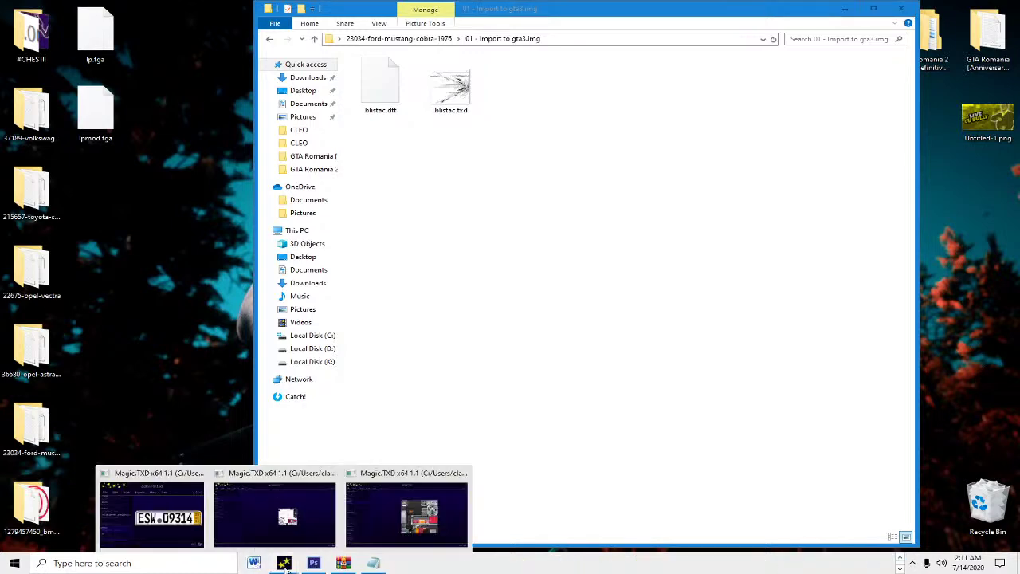
pyautogui.click(199, 474)
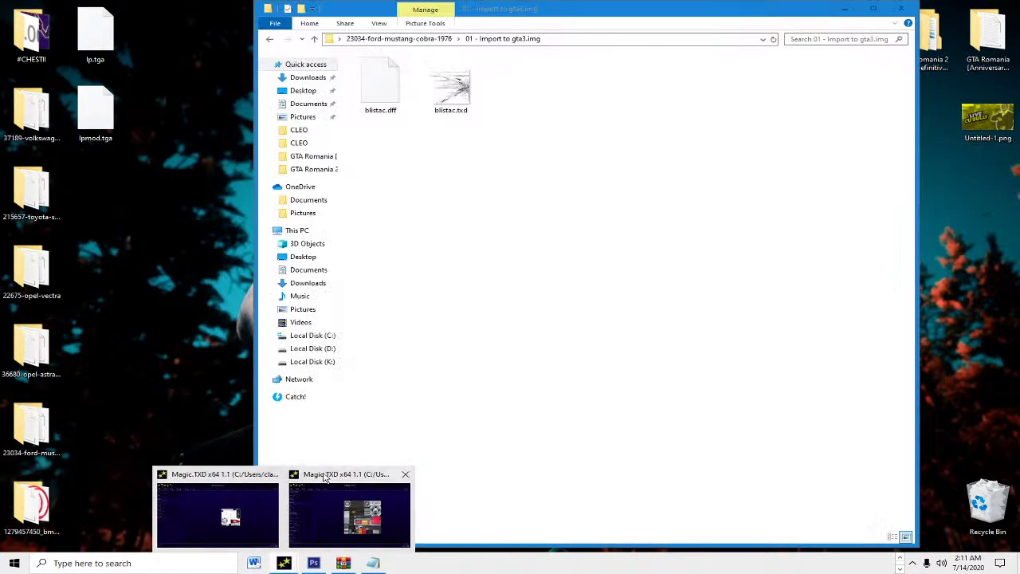
pyautogui.click(271, 476)
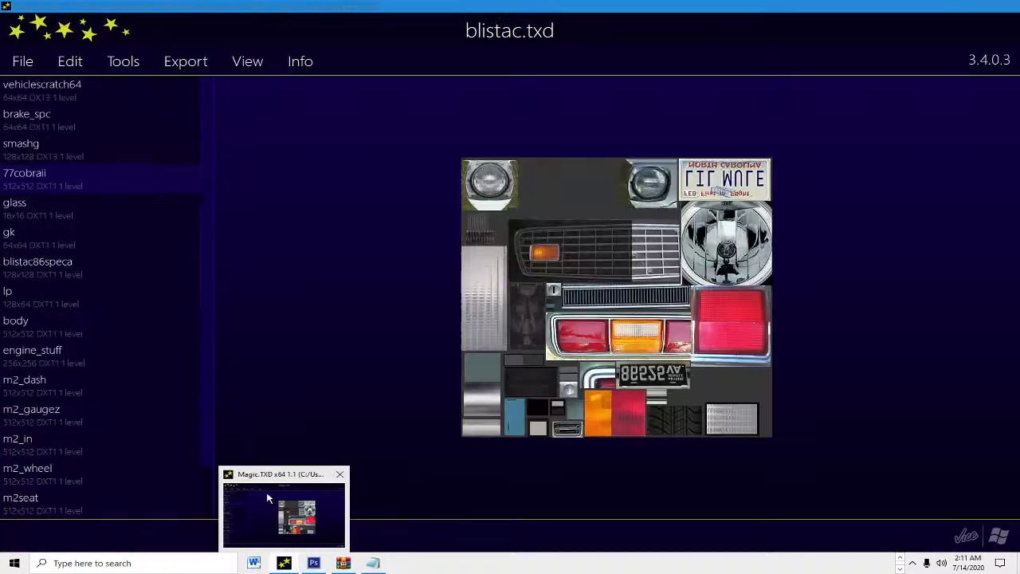
pyautogui.click(267, 498)
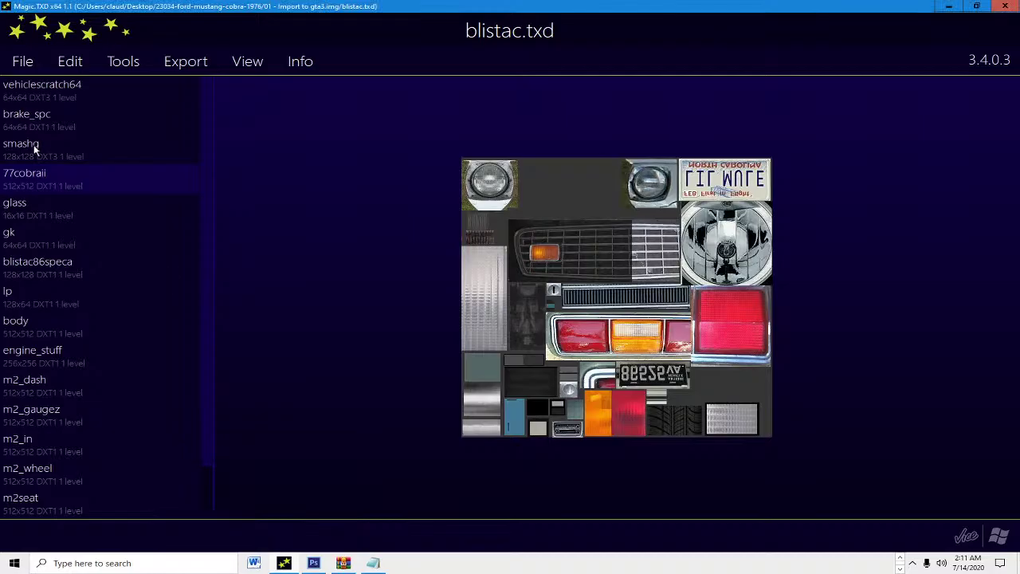
# Step: Replace the 77cobraii texture with lpmod.tga, save blistac.txd, and close Magic.TXD
pyautogui.click(80, 62)
pyautogui.click(91, 102)
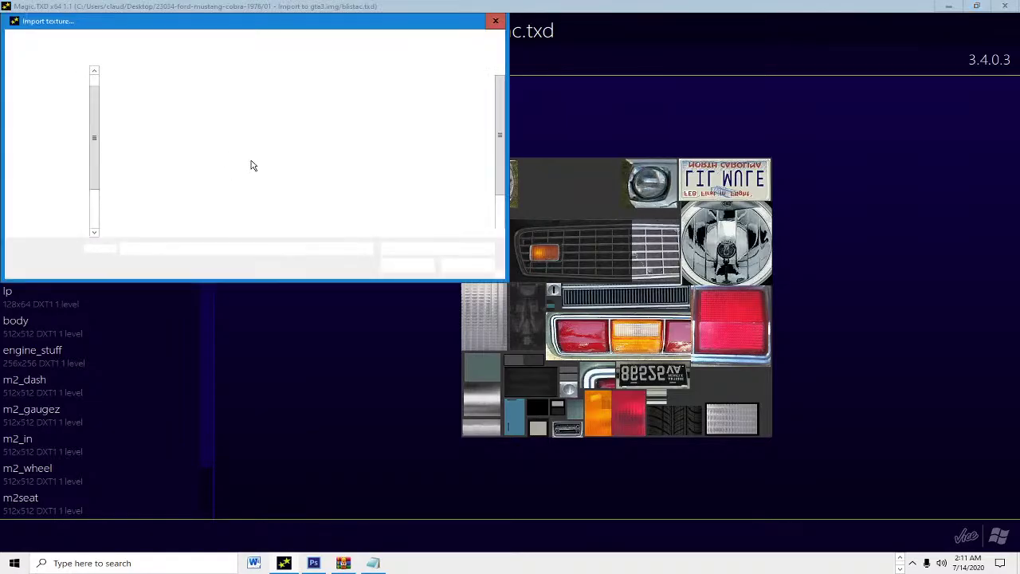
pyautogui.scroll(-1, 423, 181)
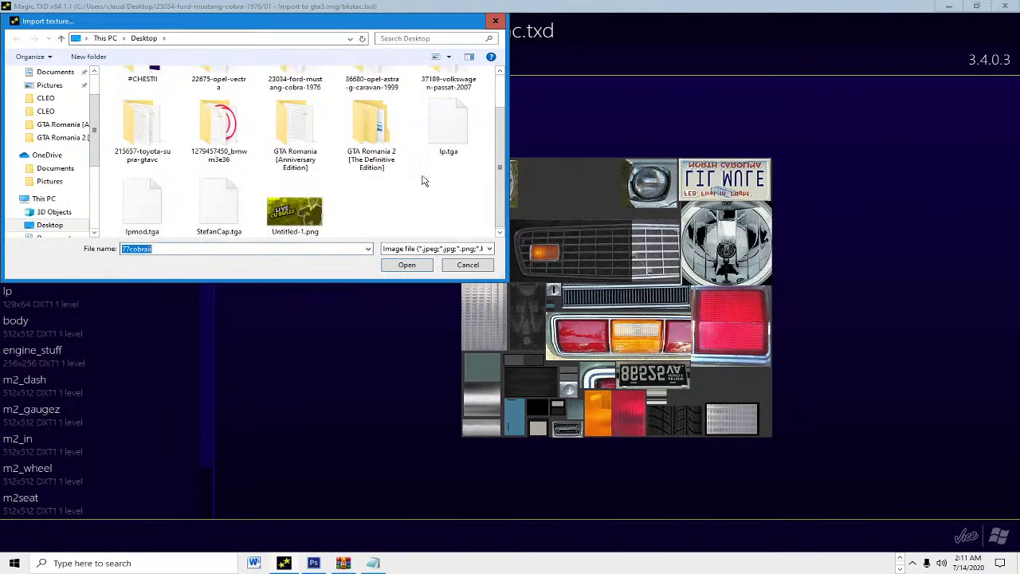
pyautogui.doubleClick(147, 195)
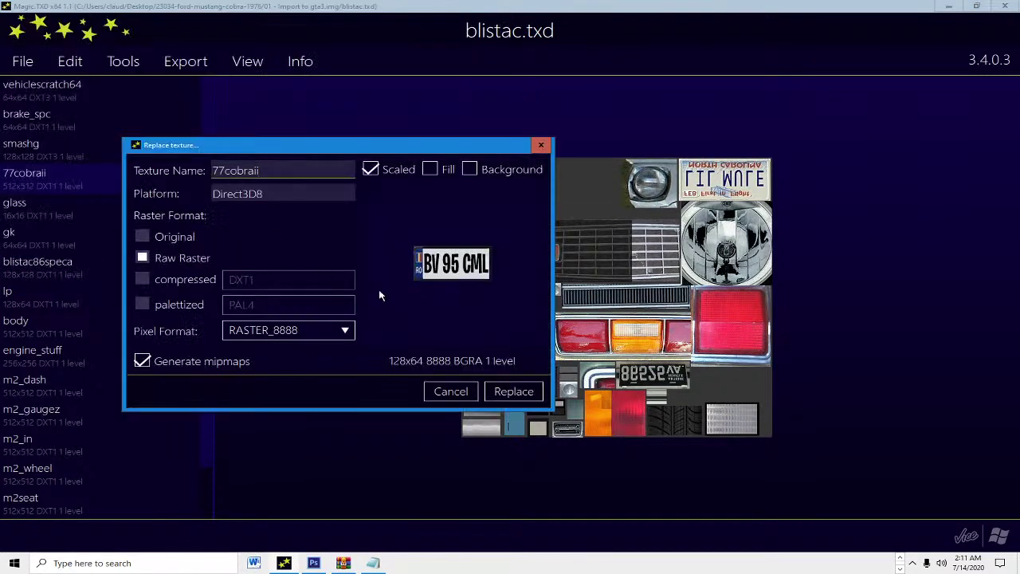
pyautogui.click(514, 391)
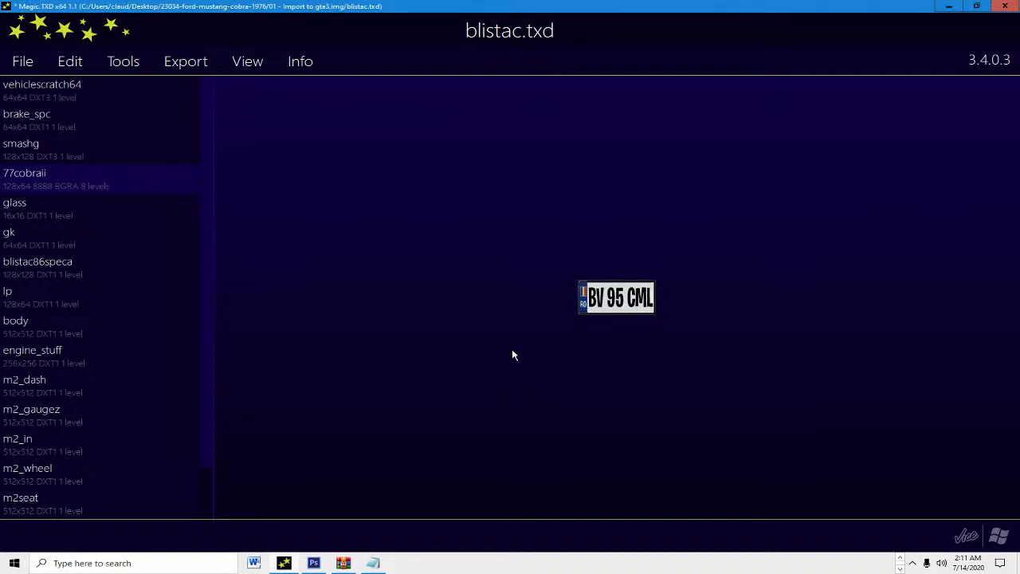
pyautogui.hotkey('ctrl', 's')
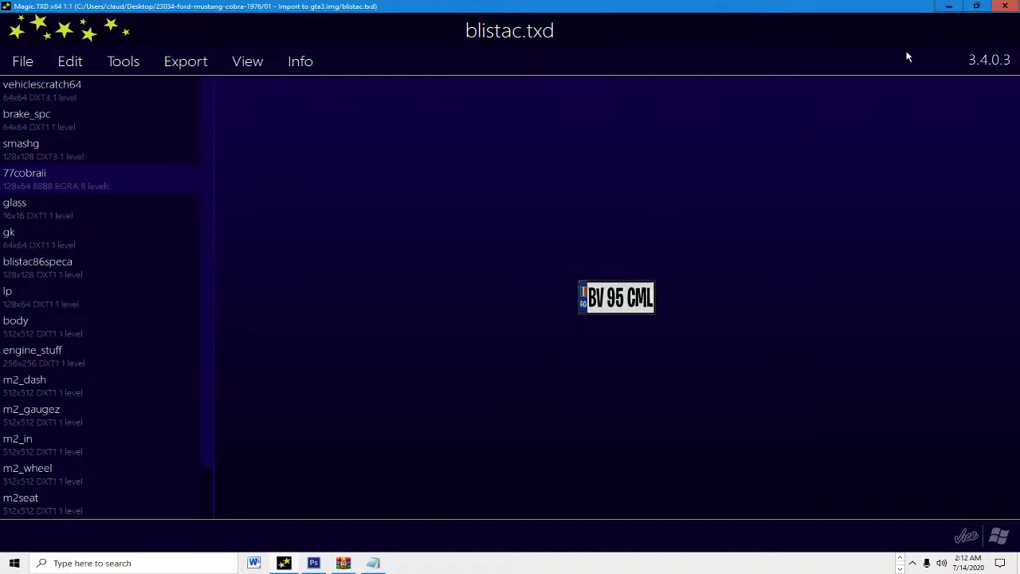
pyautogui.click(1005, 5)
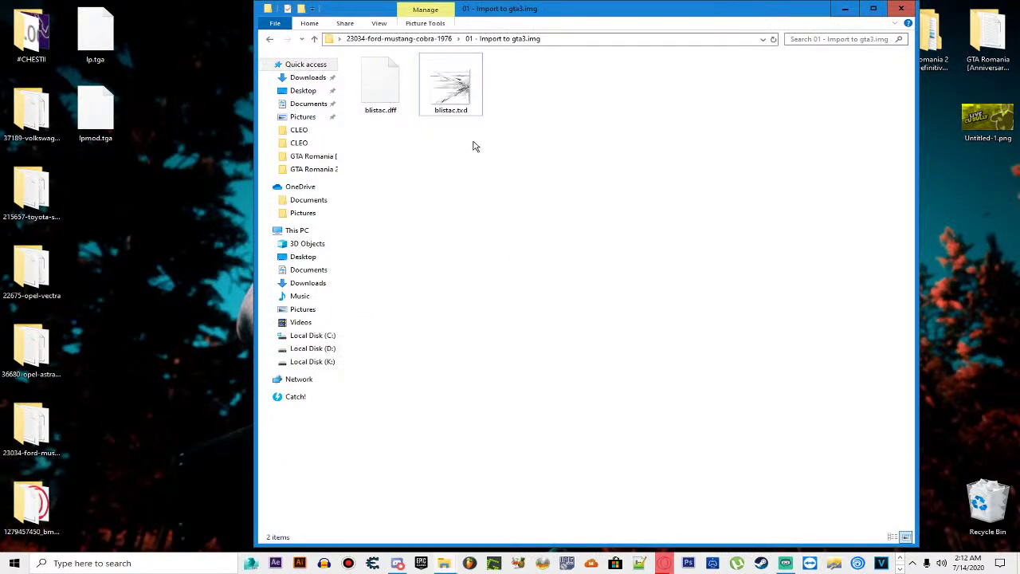
# Step: Open Readme - en.txt and find the installation line starting with 226, checking the plate in Photoshop
pyautogui.press('BackSpace')
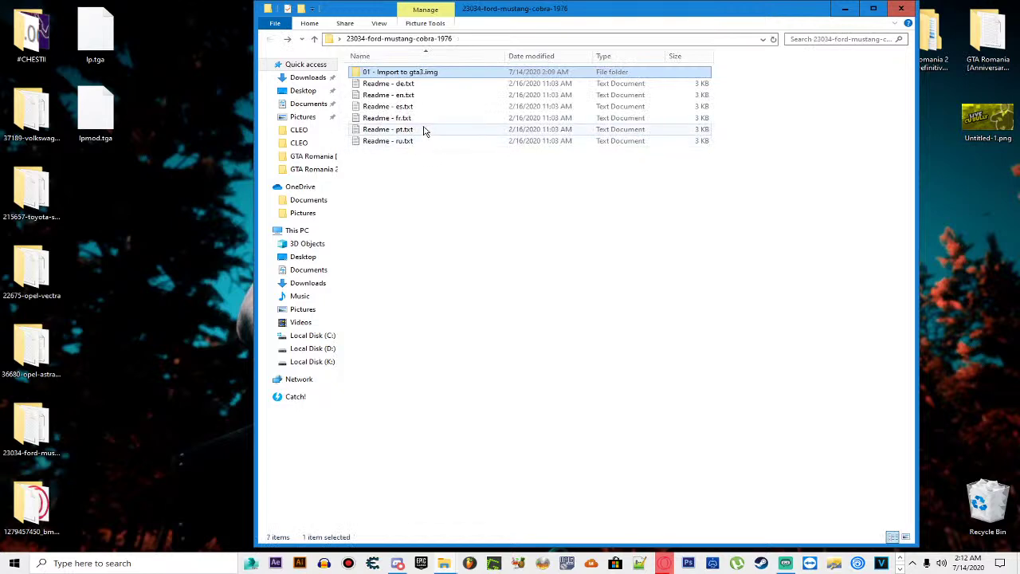
pyautogui.doubleClick(417, 93)
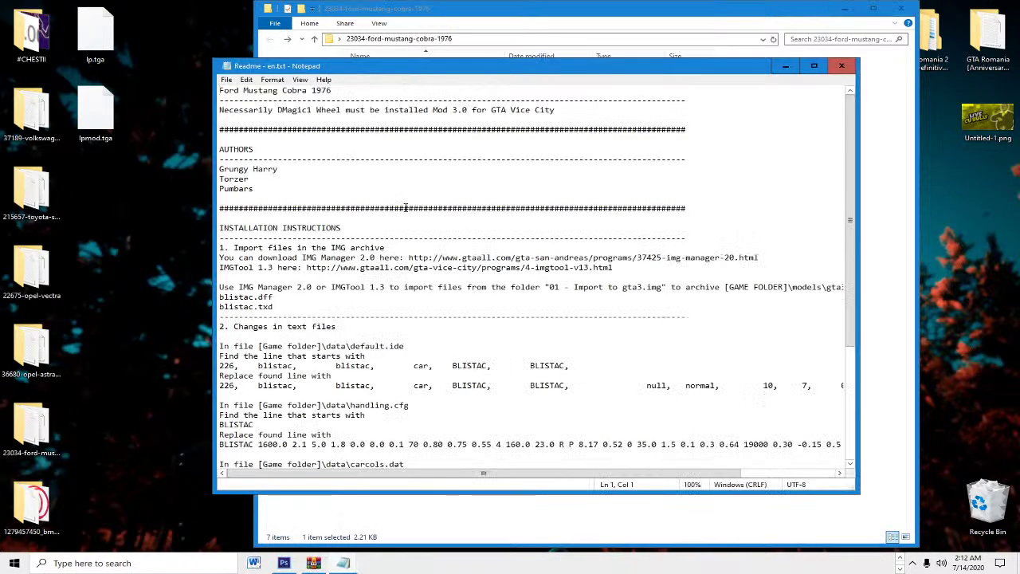
pyautogui.scroll(-2, 386, 296)
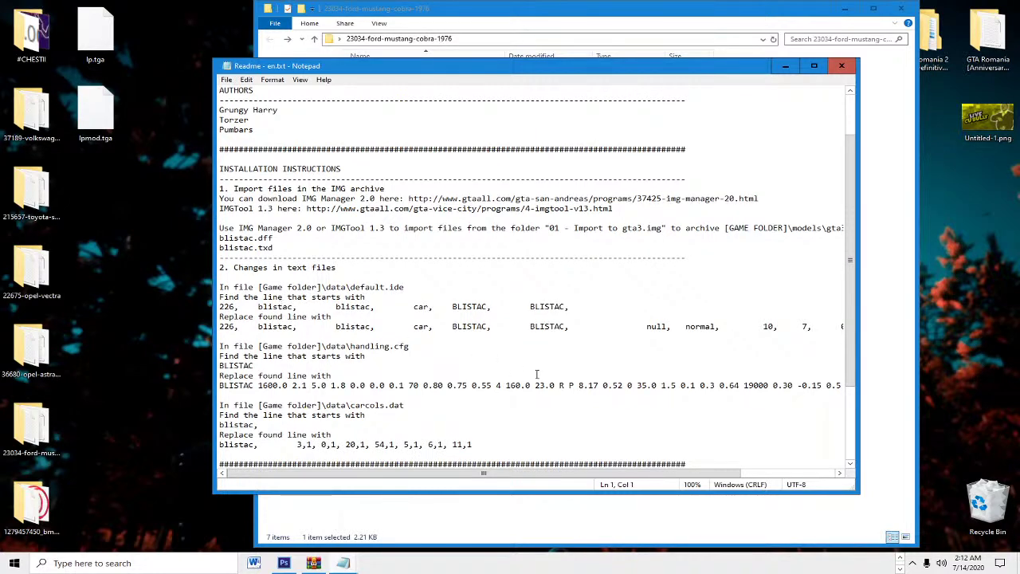
pyautogui.moveTo(544, 472); pyautogui.dragTo(482, 462)
pyautogui.moveTo(220, 325); pyautogui.dragTo(829, 327)
pyautogui.click(412, 325)
pyautogui.click(284, 563)
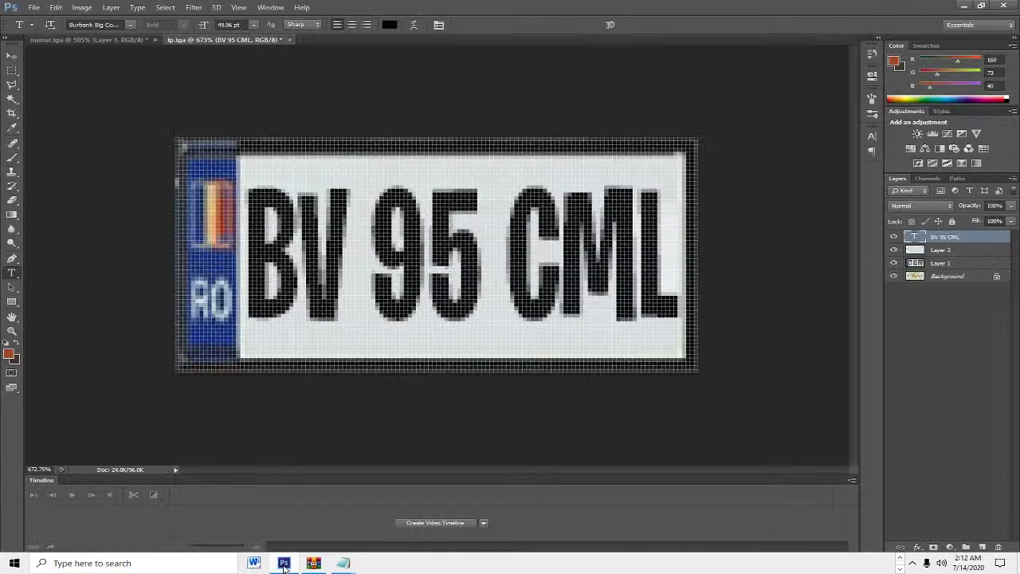
pyautogui.click(284, 564)
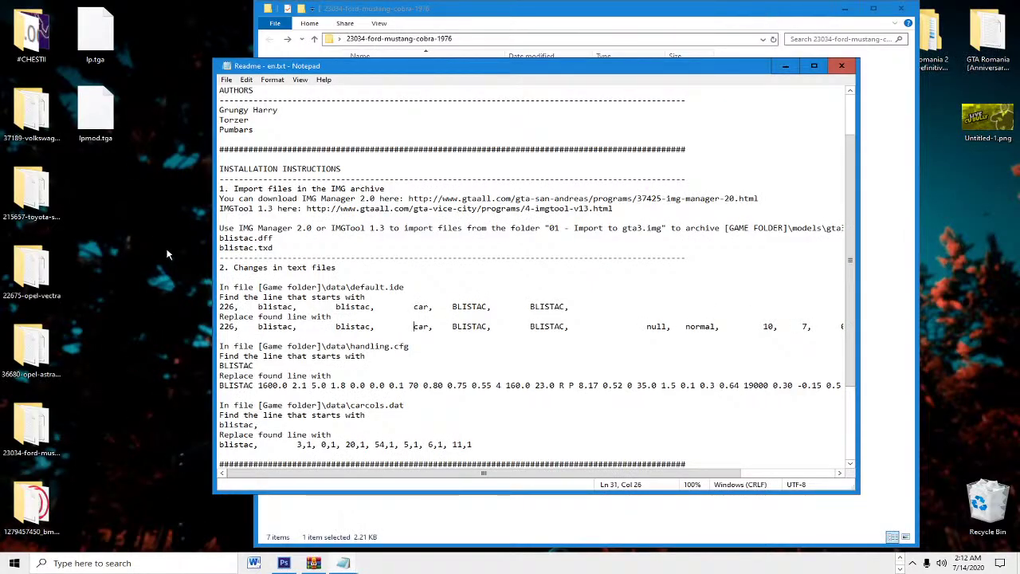
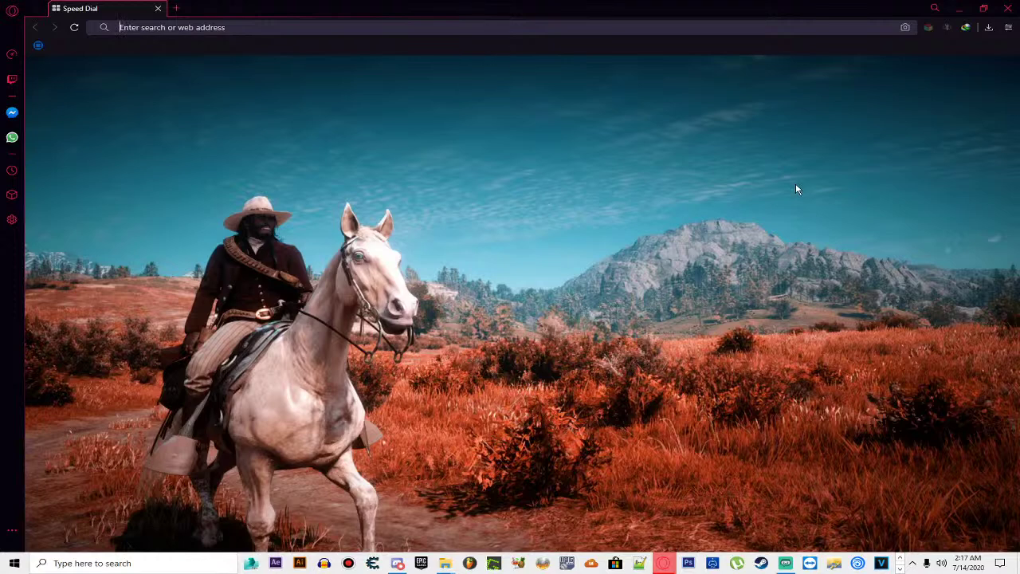
# Step: Search Google for 'gta vc logan', fixing the 'logon' typo before submitting
pyautogui.write('gta vc ')
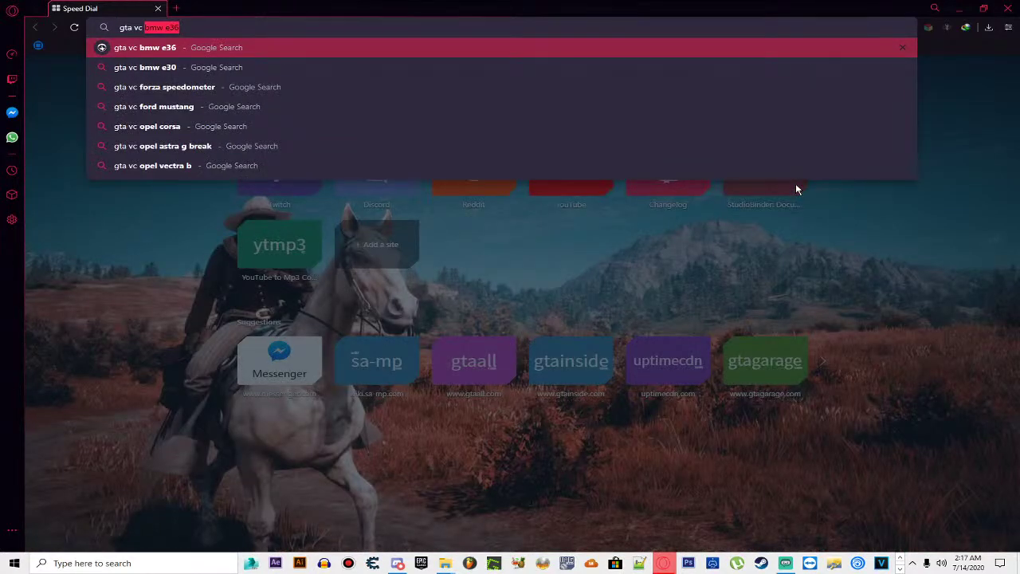
pyautogui.write('logon')
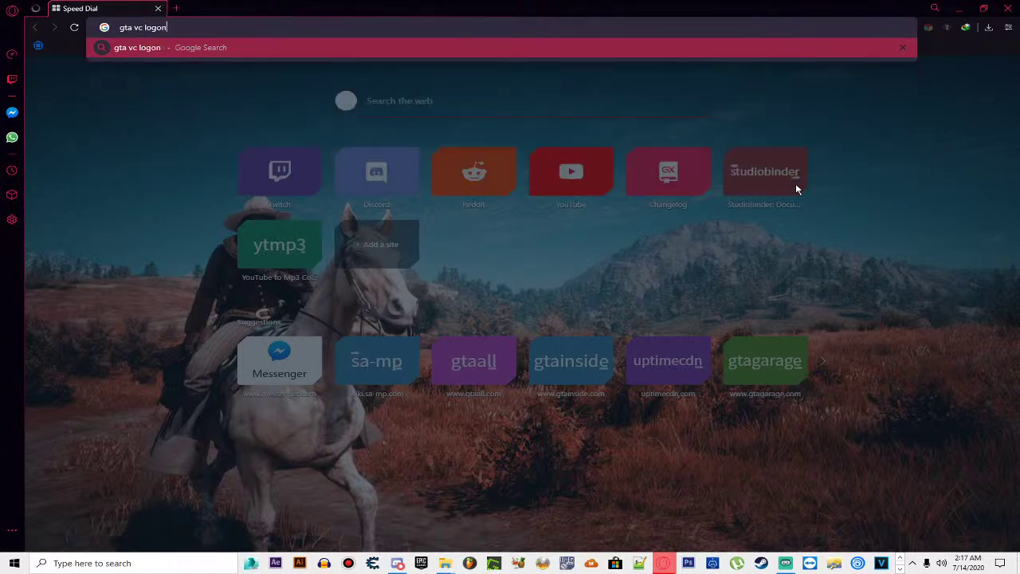
pyautogui.press('BackSpace')
pyautogui.press('BackSpace')
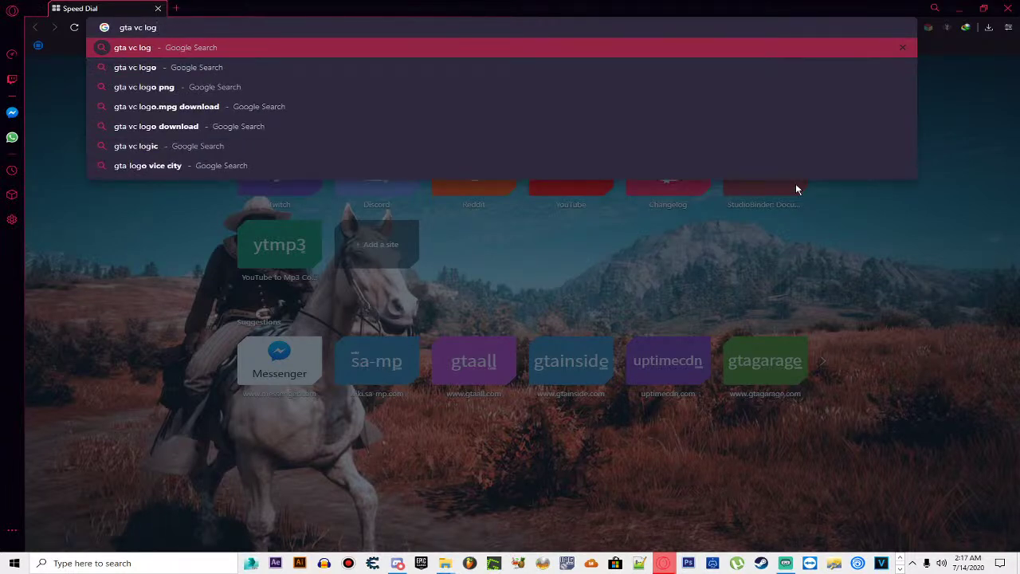
pyautogui.write('an')
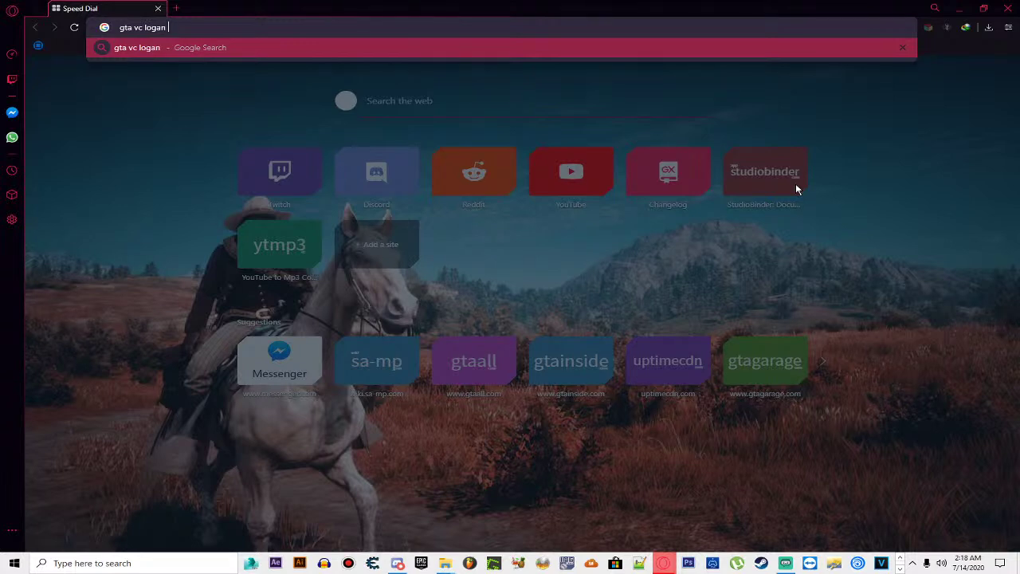
pyautogui.press('Return')
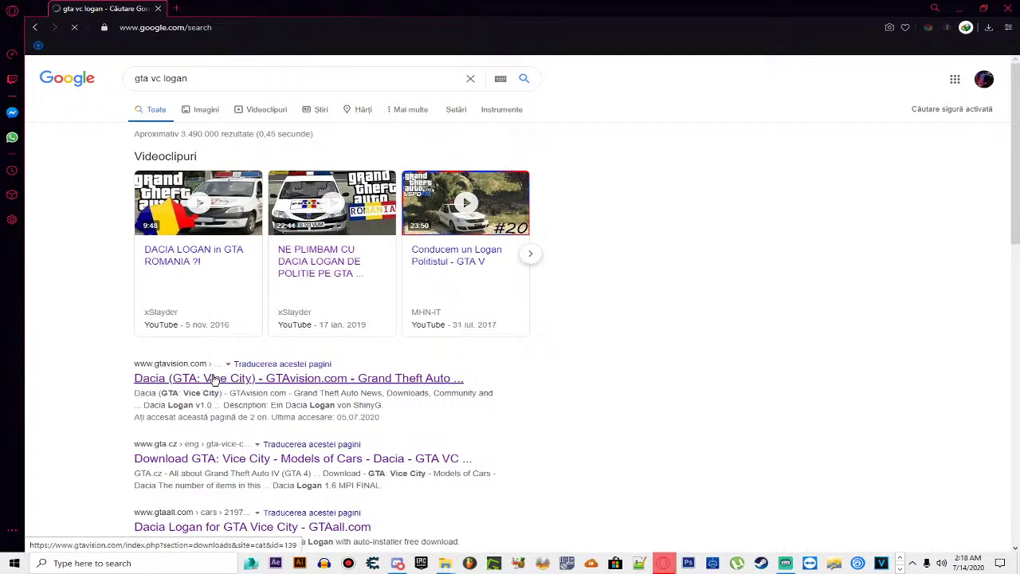
pyautogui.click(252, 401)
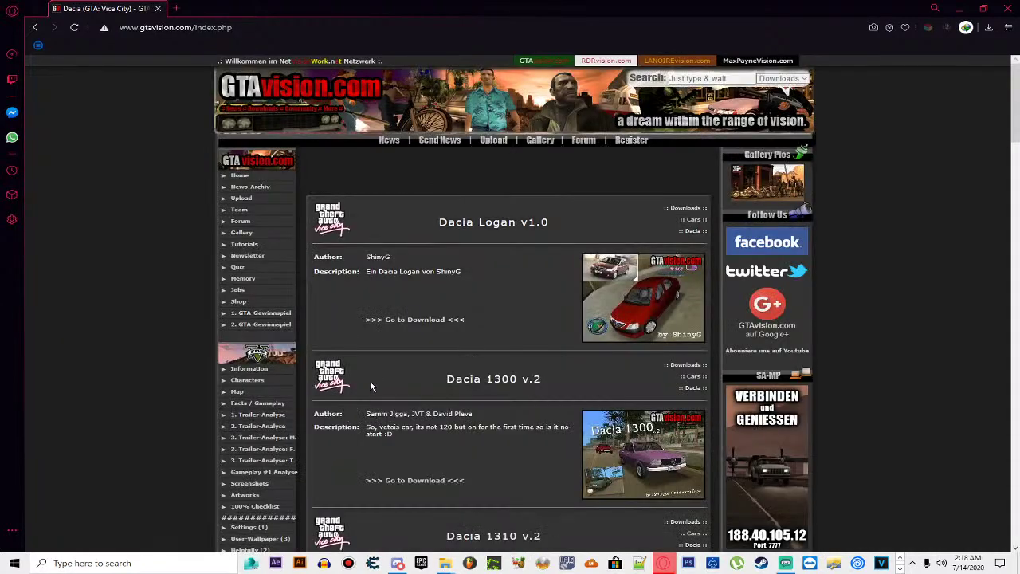
pyautogui.scroll(-3, 359, 406)
pyautogui.scroll(-2, 377, 383)
pyautogui.scroll(5, 542, 266)
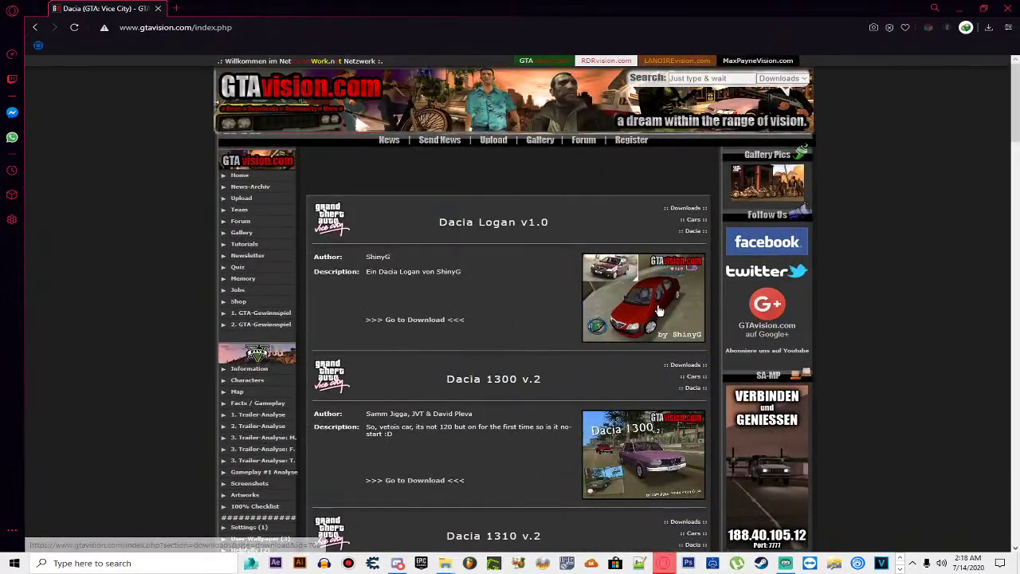
pyautogui.scroll(-2, 657, 314)
pyautogui.scroll(-6, 657, 313)
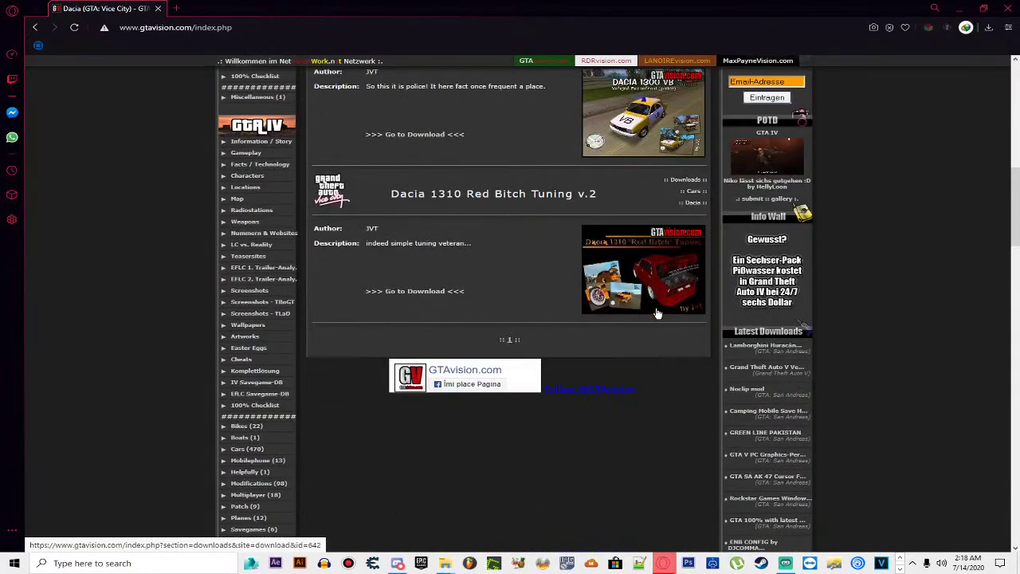
pyautogui.hotkey('alt', 'Left')
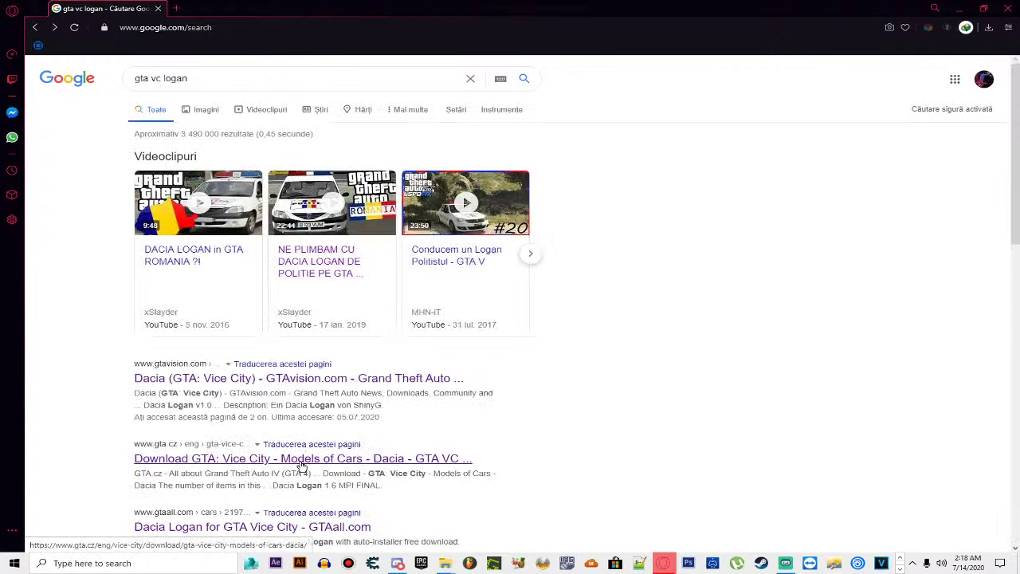
pyautogui.click(291, 456)
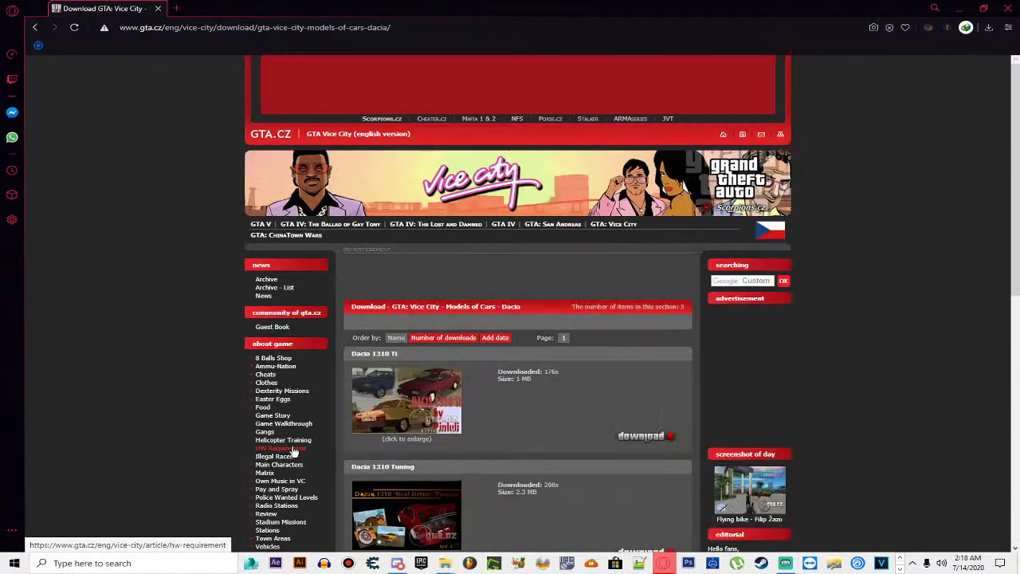
pyautogui.scroll(-5, 350, 426)
pyautogui.scroll(-1, 351, 426)
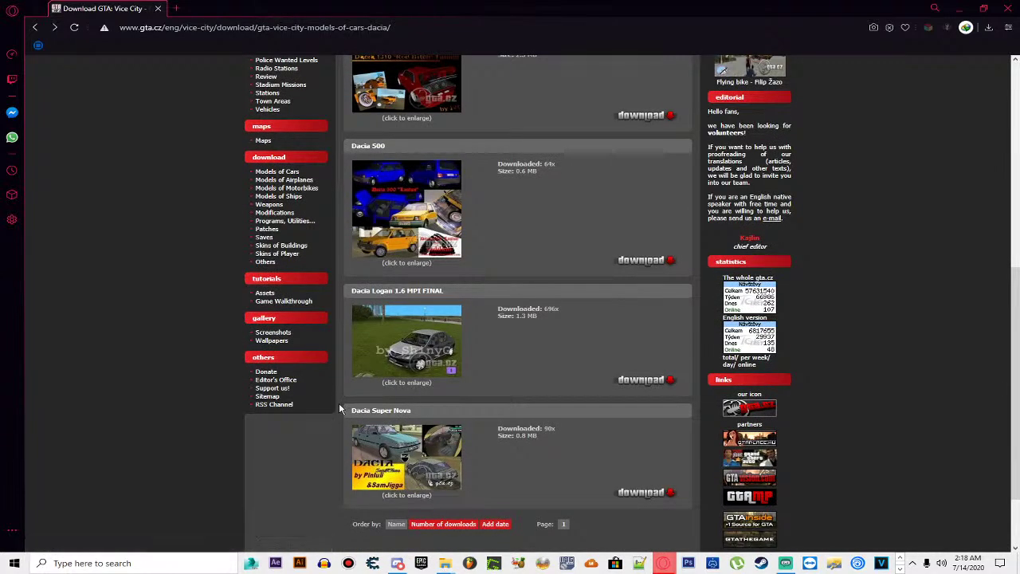
pyautogui.click(35, 28)
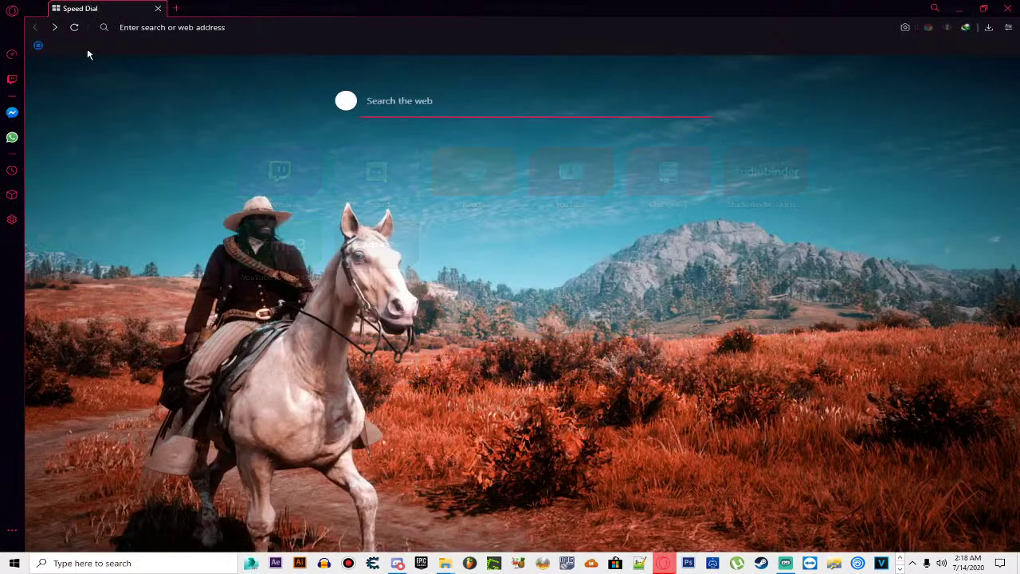
pyautogui.click(55, 29)
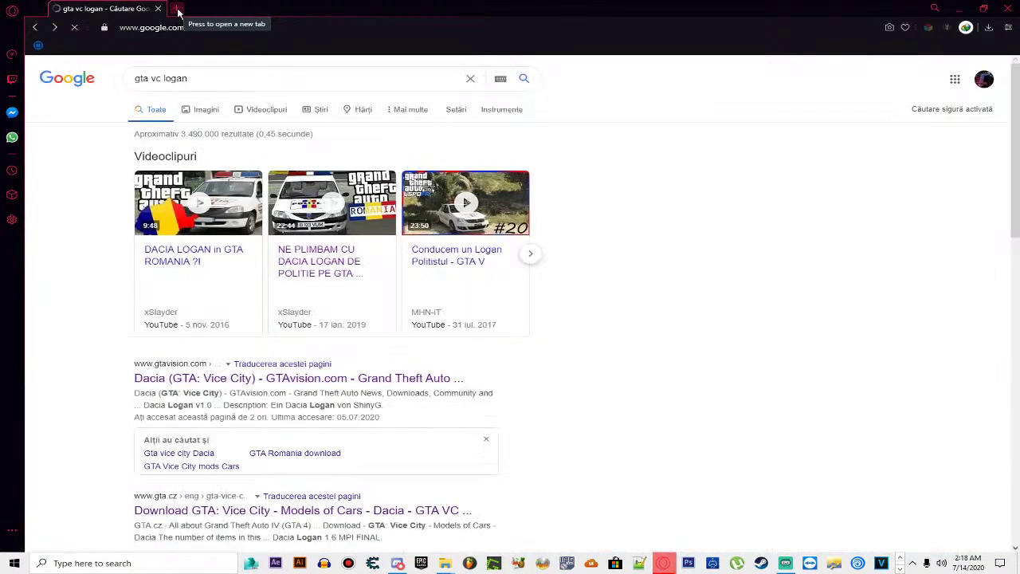
pyautogui.scroll(-2, 269, 273)
pyautogui.scroll(-1, 302, 322)
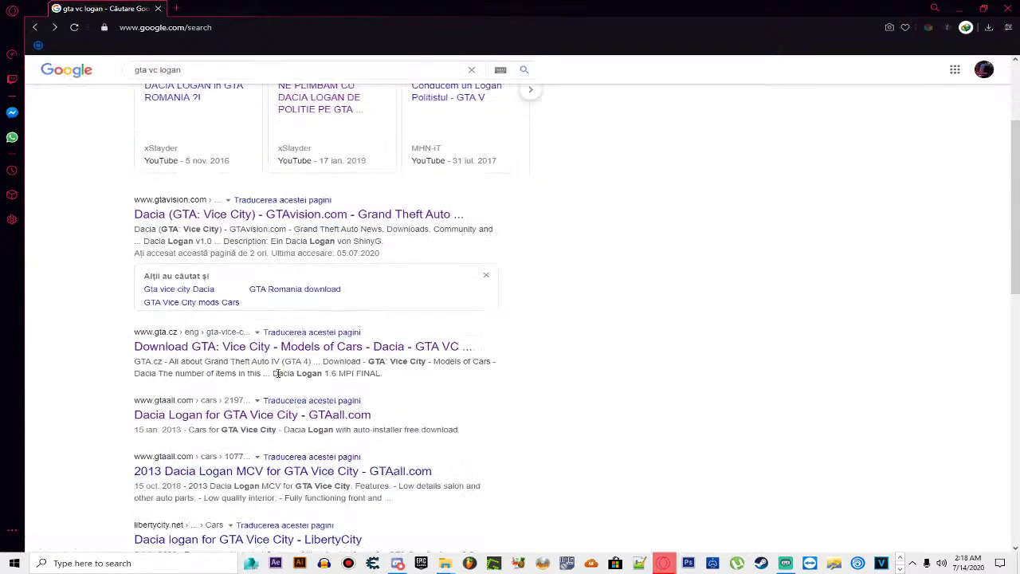
pyautogui.scroll(-1, 295, 476)
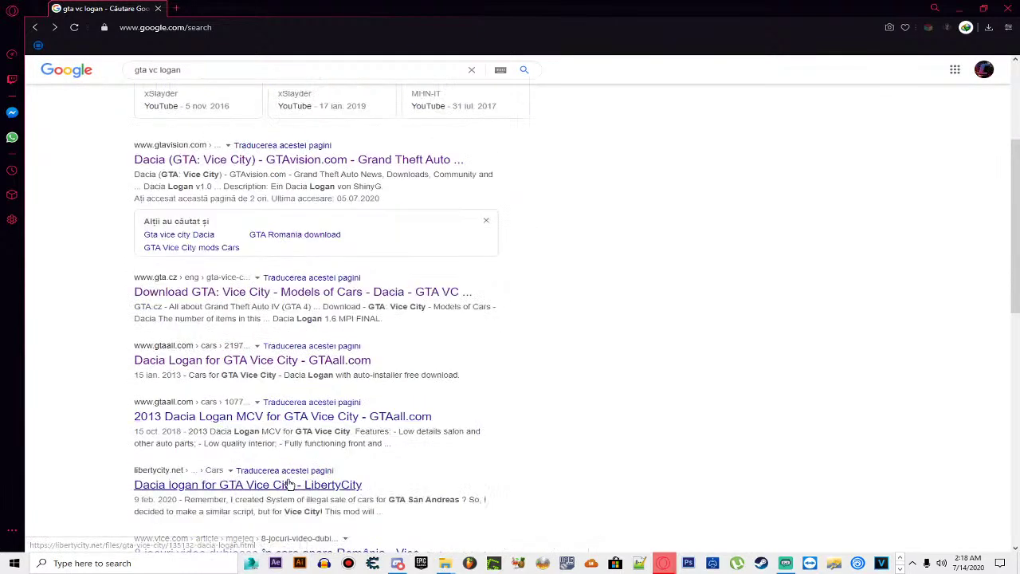
pyautogui.click(289, 485)
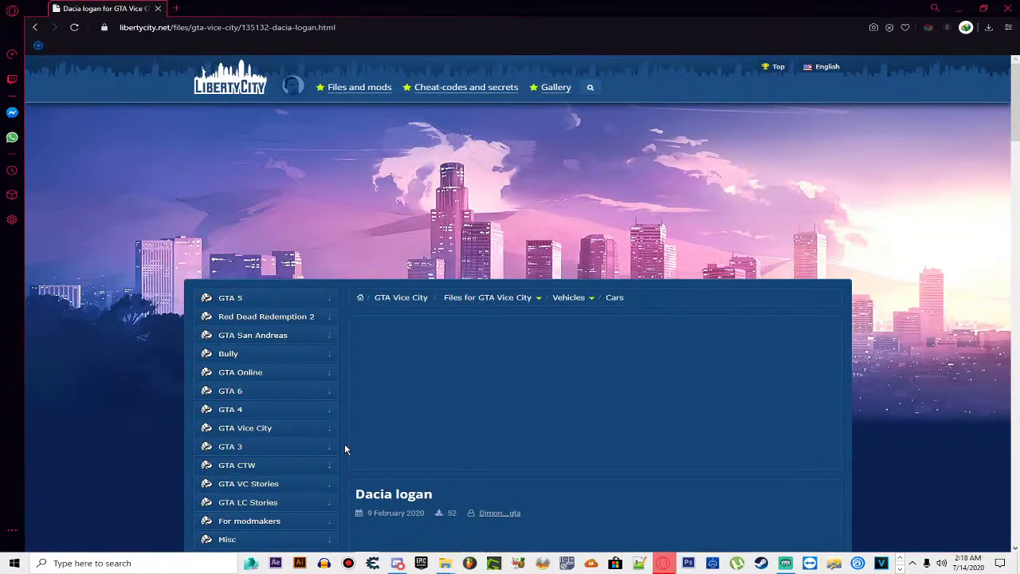
pyautogui.scroll(-7, 346, 447)
pyautogui.scroll(2, 349, 449)
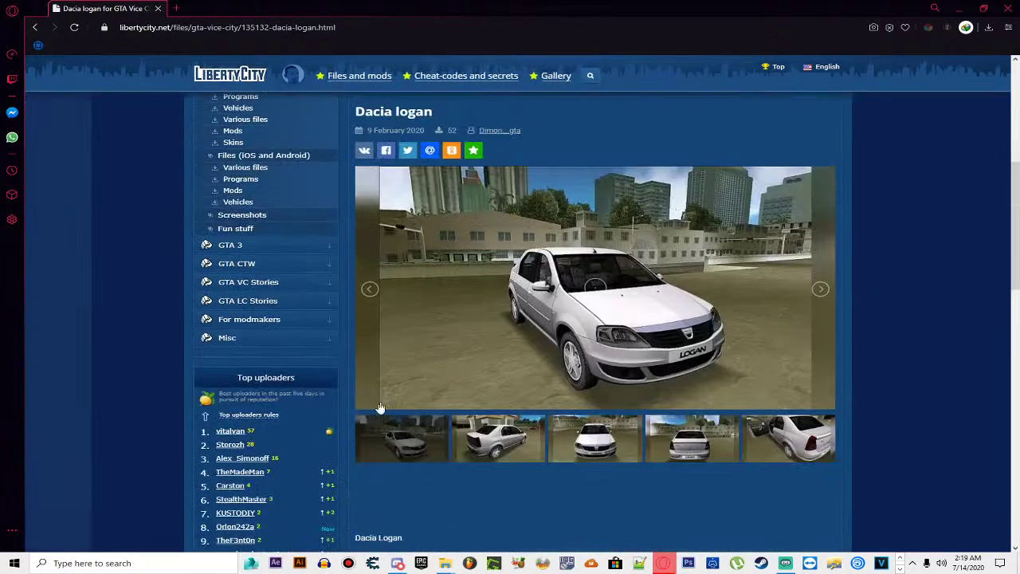
pyautogui.click(823, 289)
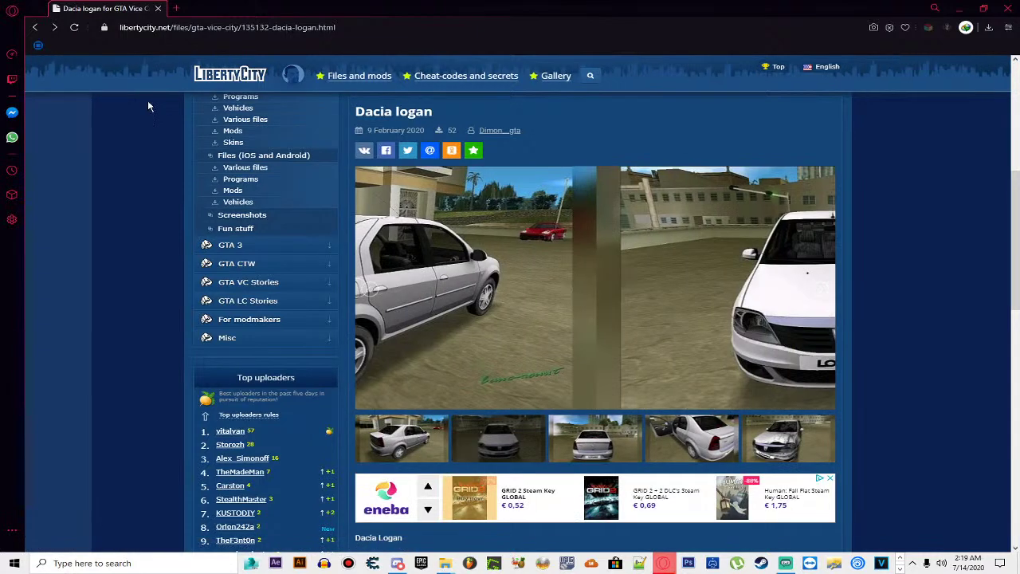
pyautogui.hotkey('alt', 'Left')
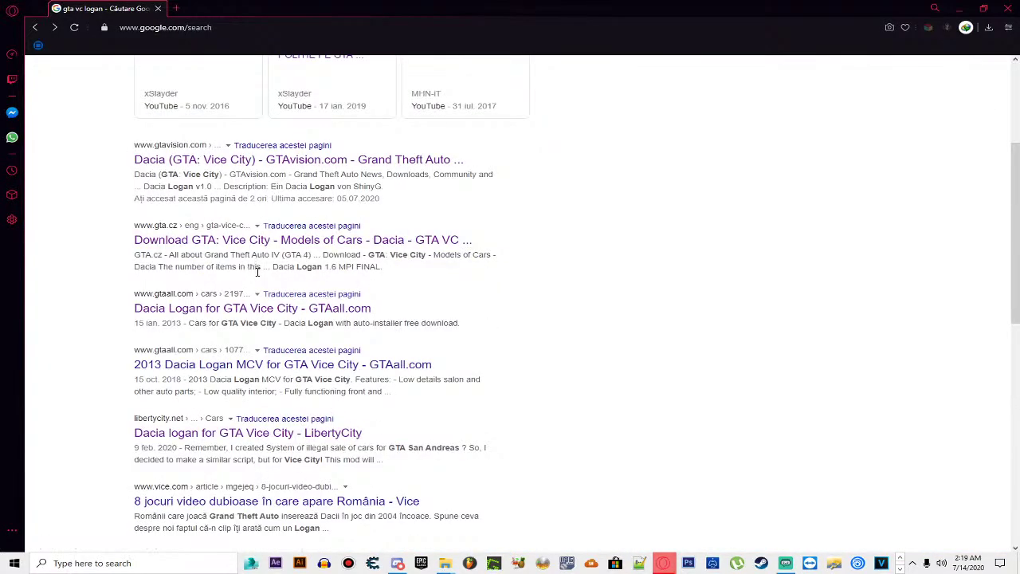
pyautogui.scroll(-2, 289, 530)
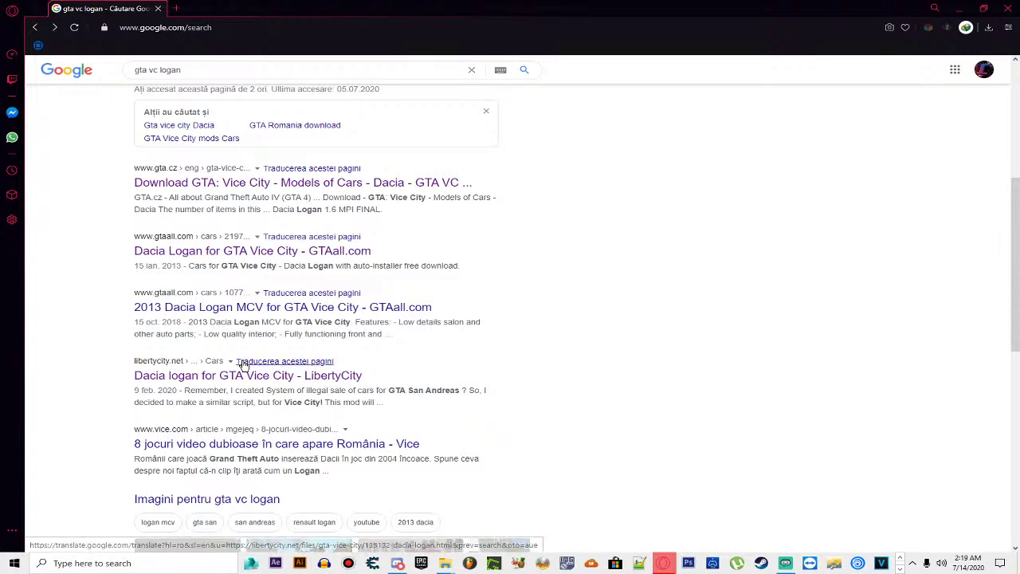
pyautogui.click(232, 73)
pyautogui.write('1.5 DCI')
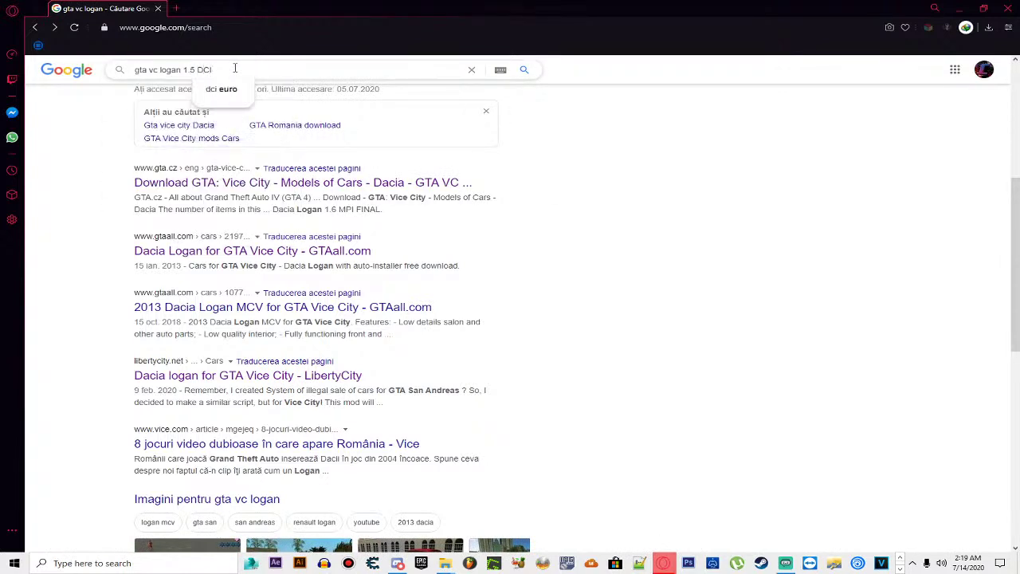
pyautogui.press('Return')
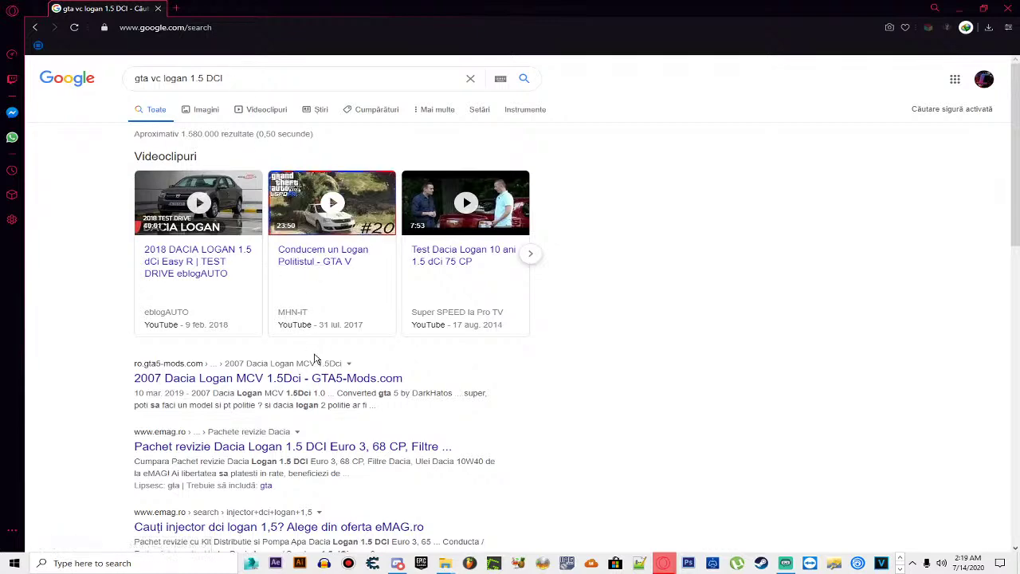
pyautogui.scroll(-2, 315, 359)
pyautogui.scroll(2, 315, 357)
pyautogui.scroll(-1, 92, 290)
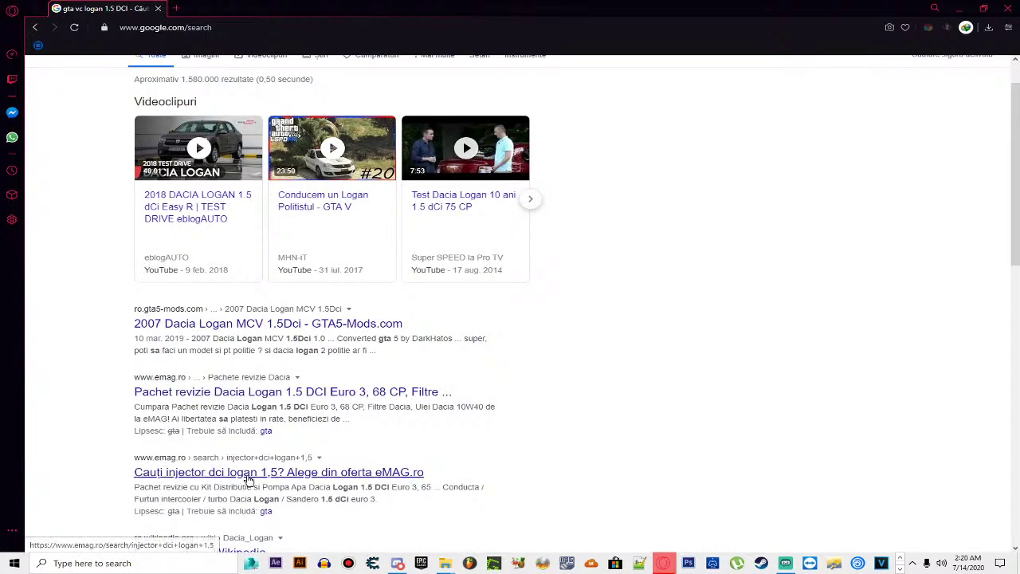
pyautogui.scroll(-4, 54, 356)
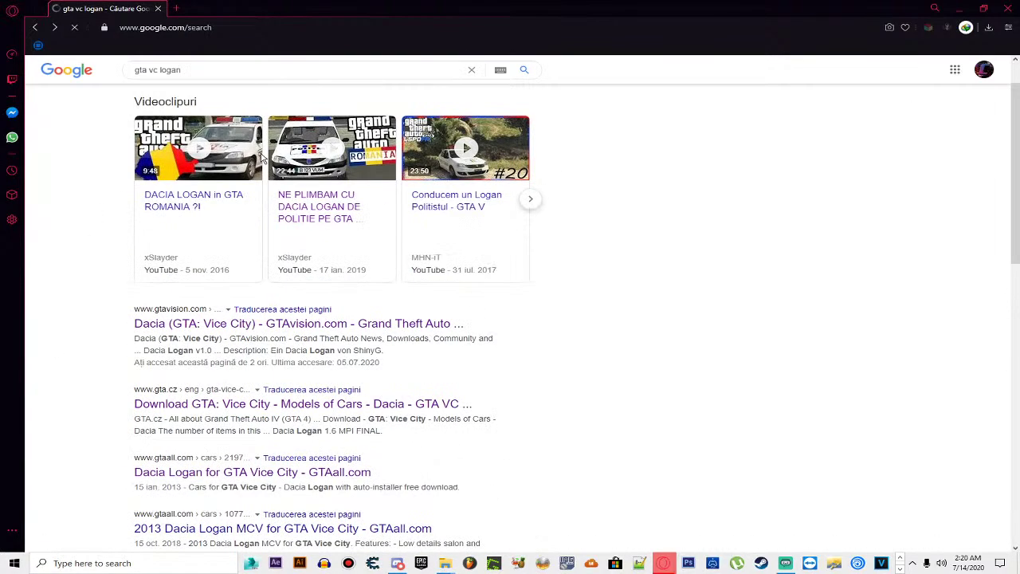
# Step: Open the LibertyCity Dacia logan page from the results and scroll through it
pyautogui.scroll(-2, 261, 160)
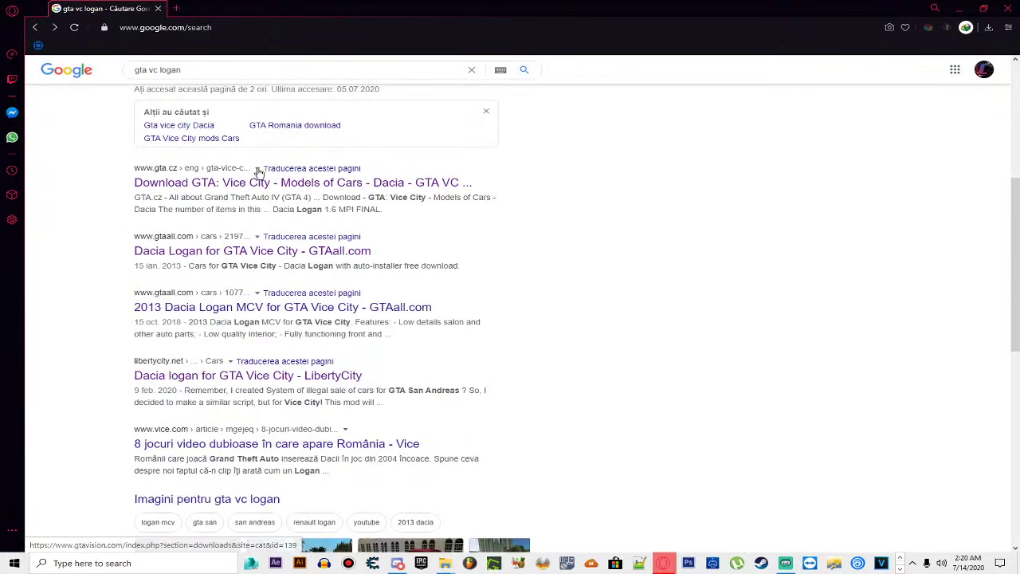
pyautogui.click(239, 375)
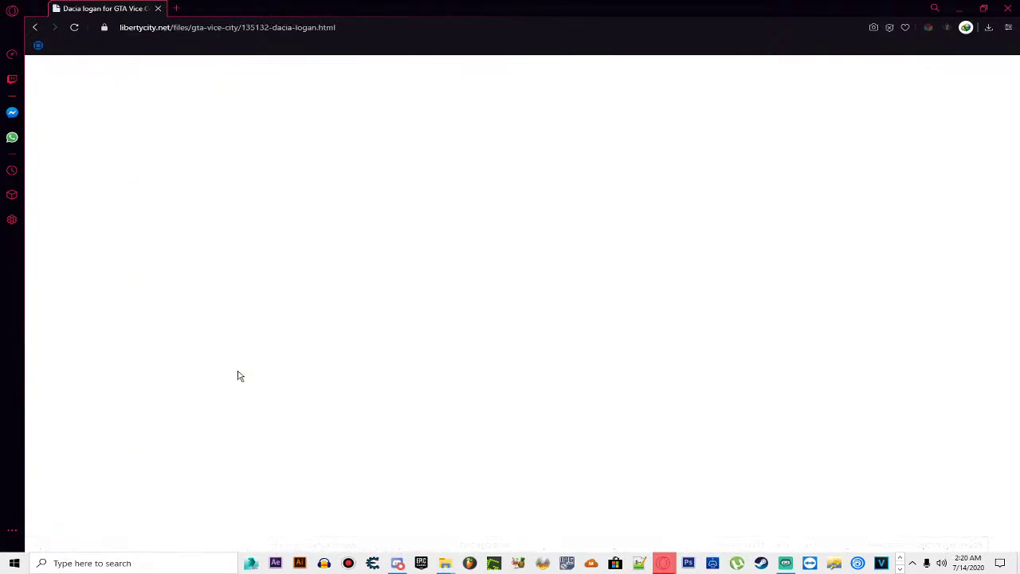
pyautogui.scroll(-3, 566, 251)
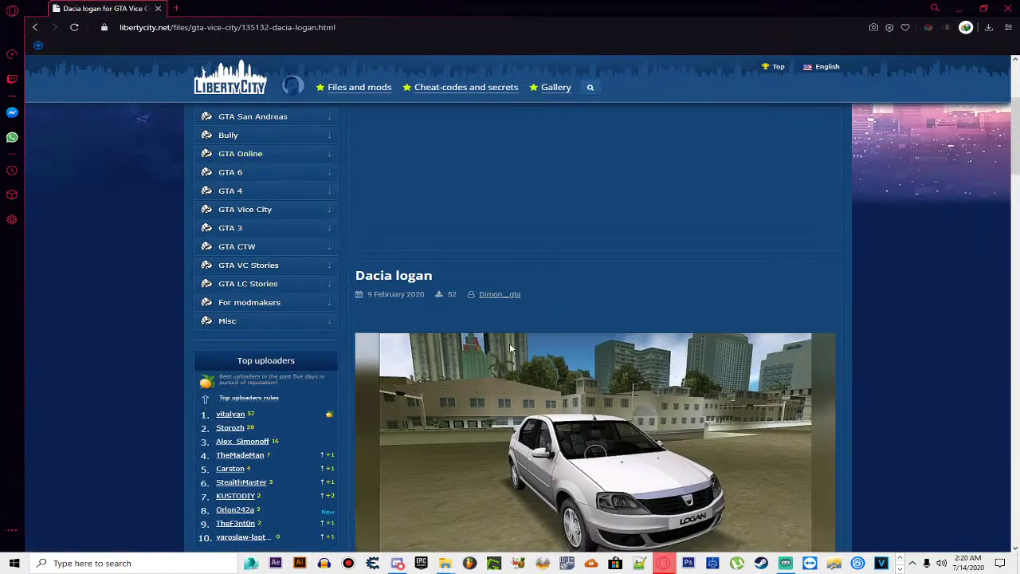
pyautogui.scroll(-1, 514, 339)
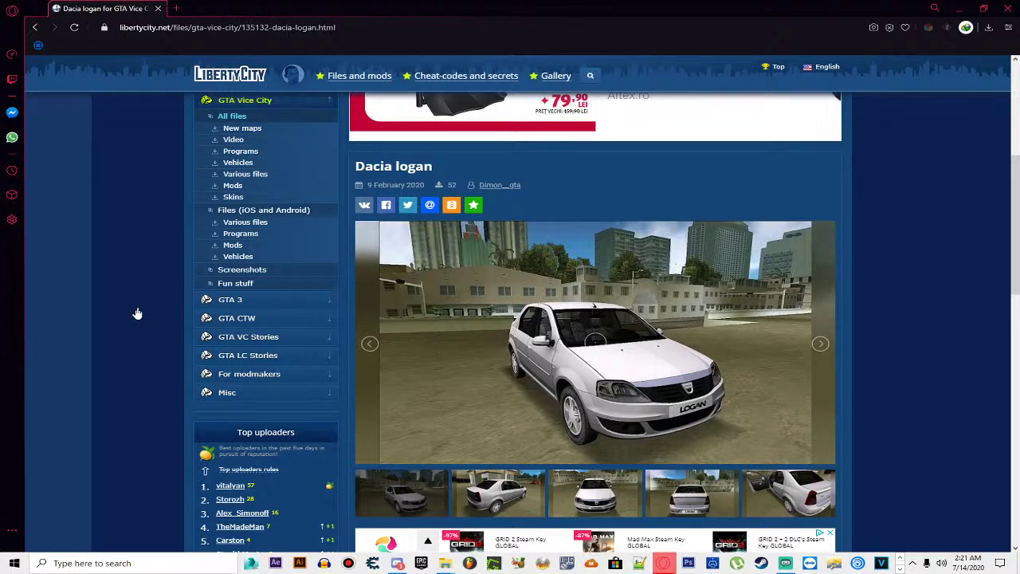
# Step: Return to the 'gta vc logan' results, back up to the Dacia Logan YouTube videos
pyautogui.hotkey('alt', 'Left')
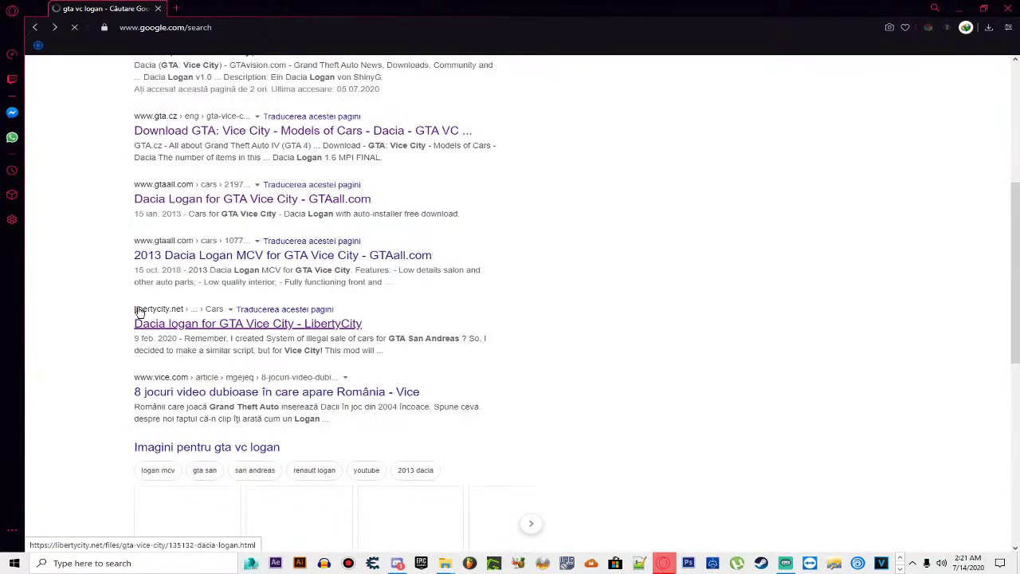
pyautogui.scroll(3, 137, 311)
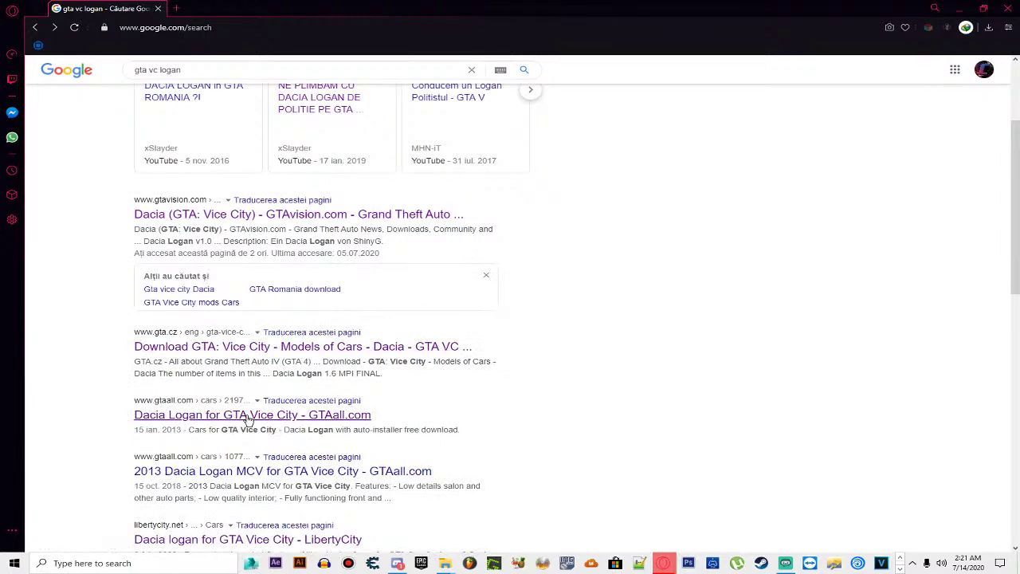
pyautogui.scroll(2, 249, 420)
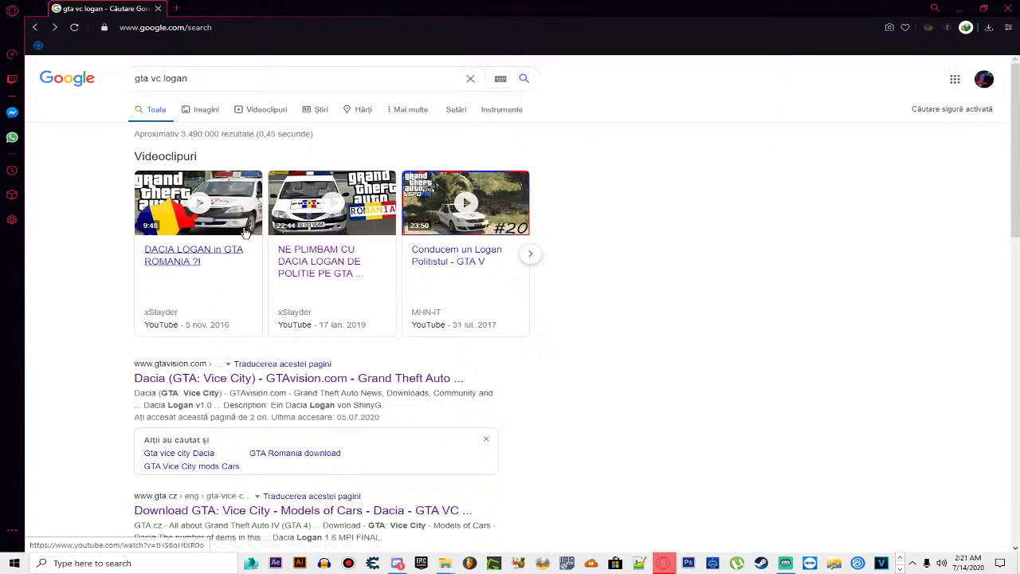
# Step: Switch to image results for 'gta vc logan' and browse the thumbnails
pyautogui.click(201, 113)
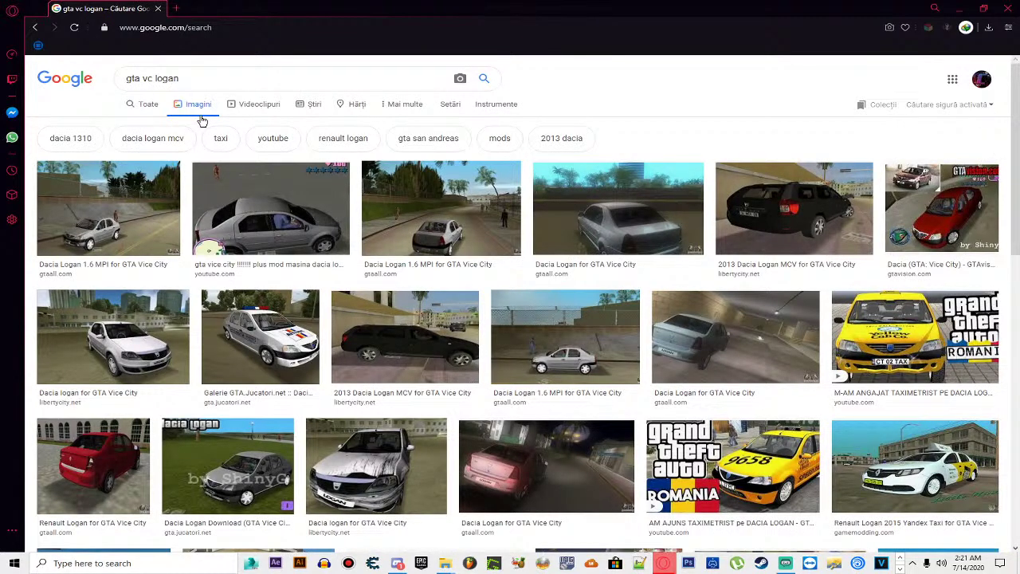
pyautogui.scroll(-1, 100, 362)
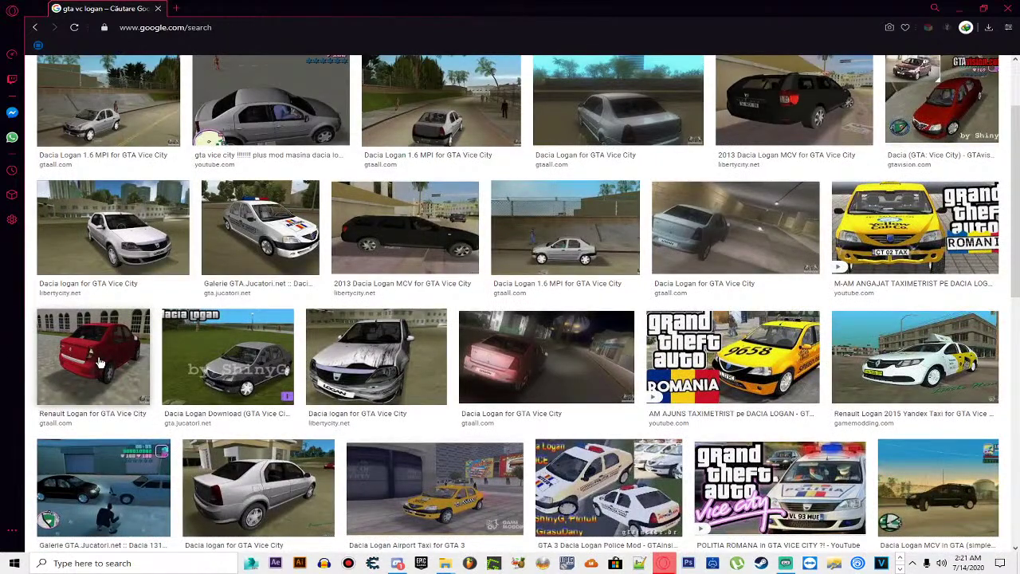
pyautogui.scroll(-1, 99, 363)
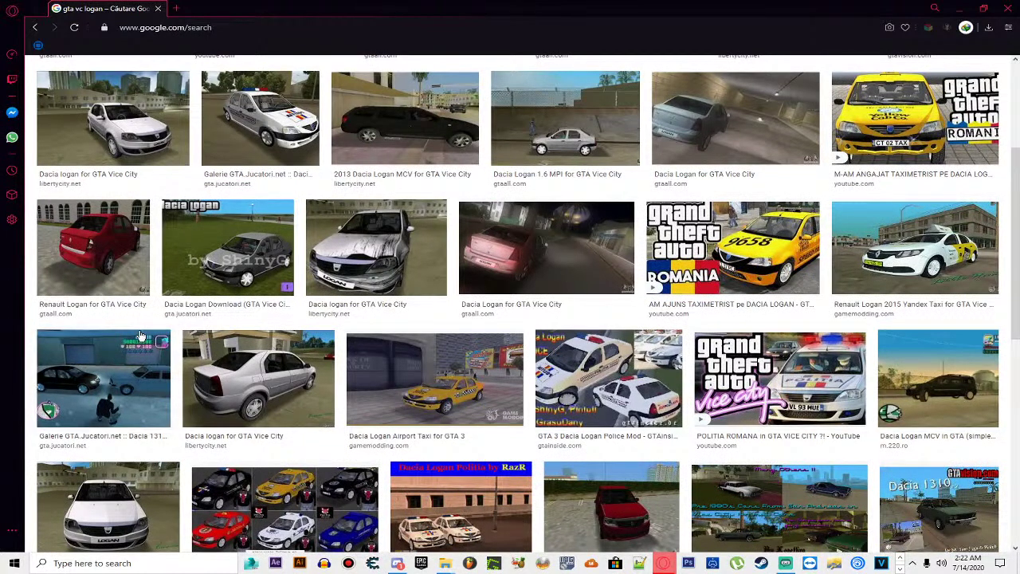
pyautogui.scroll(-1, 262, 347)
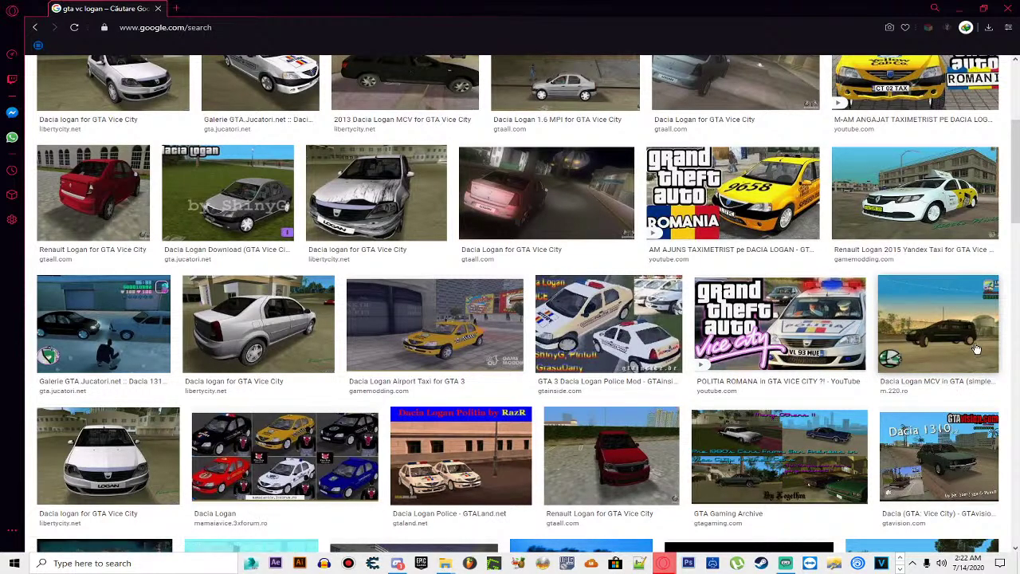
pyautogui.scroll(5, 977, 347)
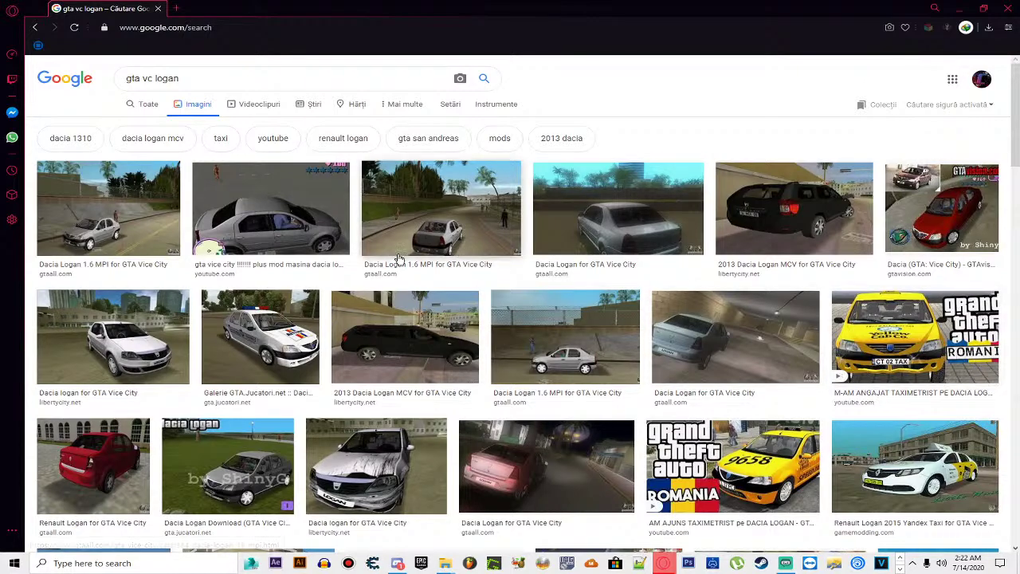
# Step: Preview the Dacia Logan Tunata image and open its GTA.Jucatori.net gallery page
pyautogui.scroll(-2, 378, 265)
pyautogui.scroll(-2, 379, 266)
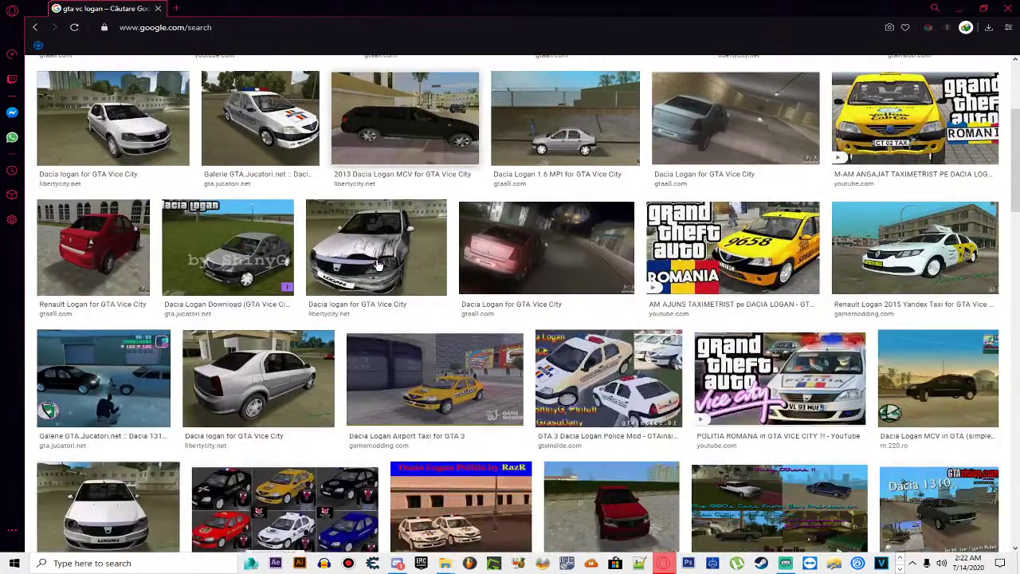
pyautogui.scroll(-2, 379, 265)
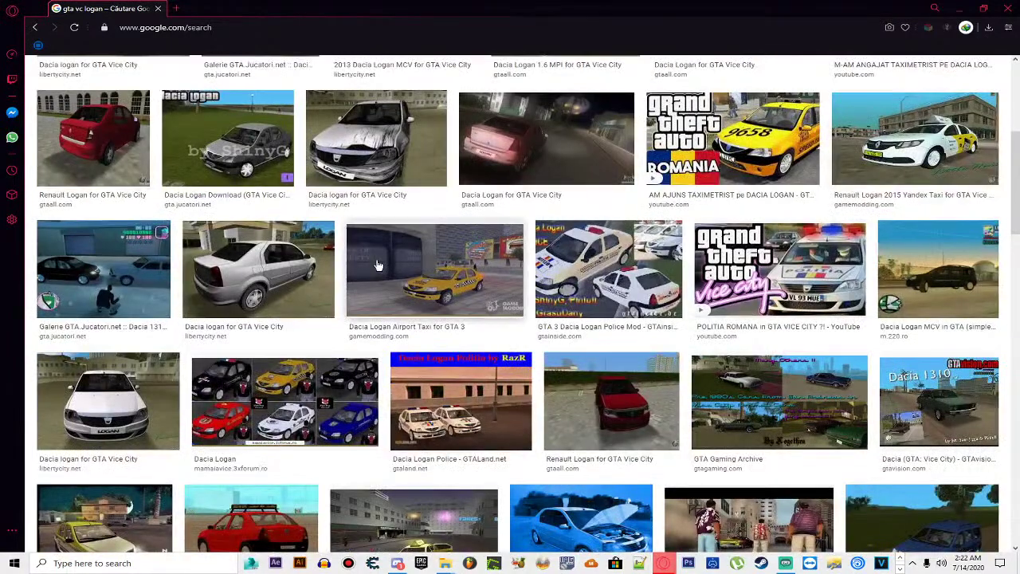
pyautogui.scroll(-3, 379, 266)
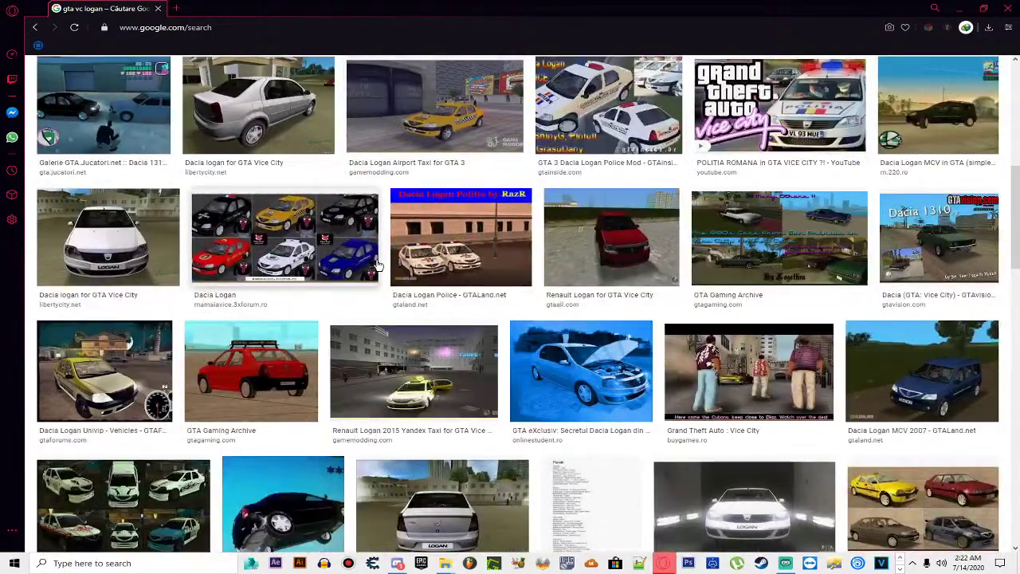
pyautogui.scroll(-2, 378, 265)
pyautogui.scroll(-3, 379, 265)
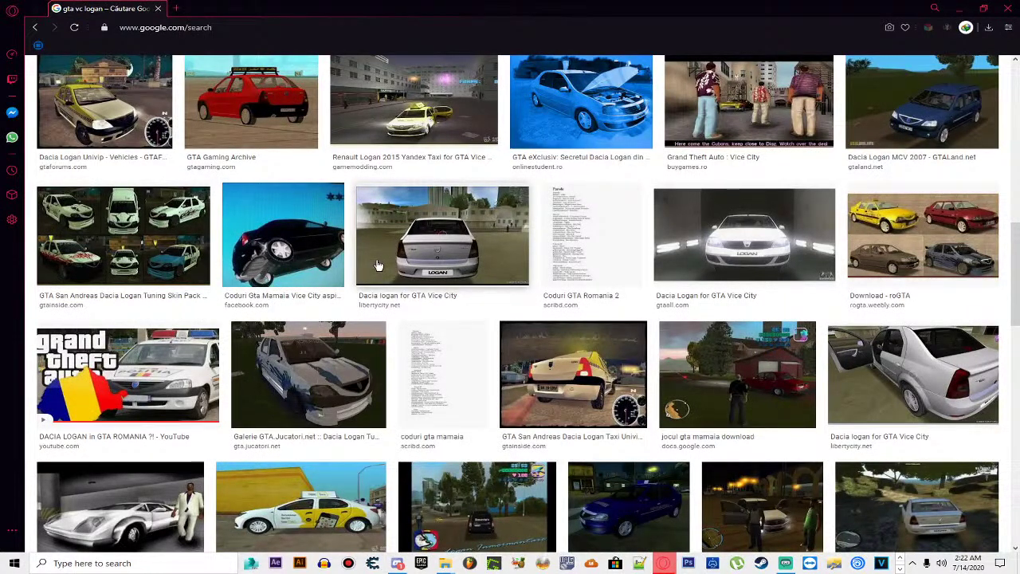
pyautogui.click(267, 380)
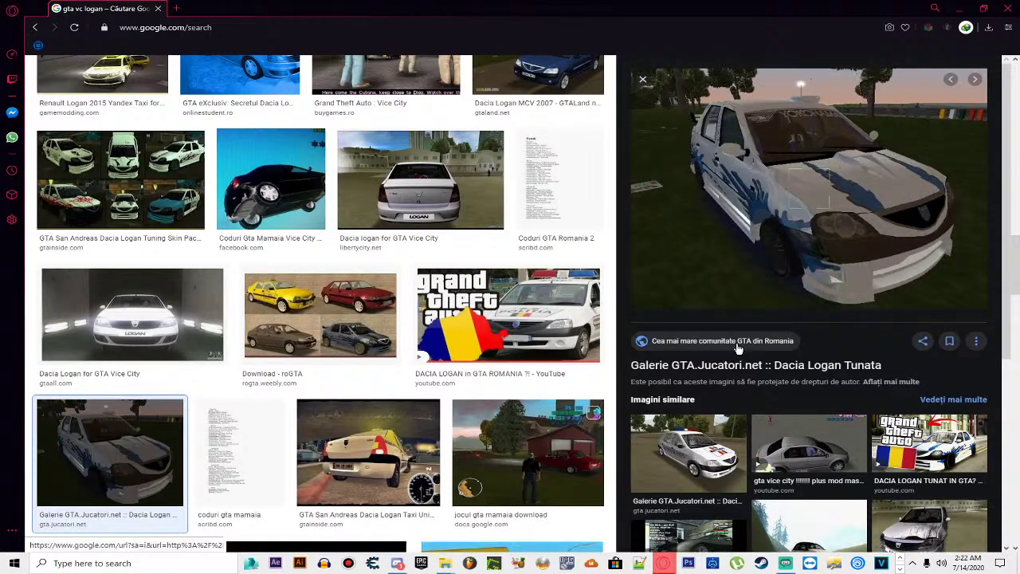
pyautogui.click(749, 365)
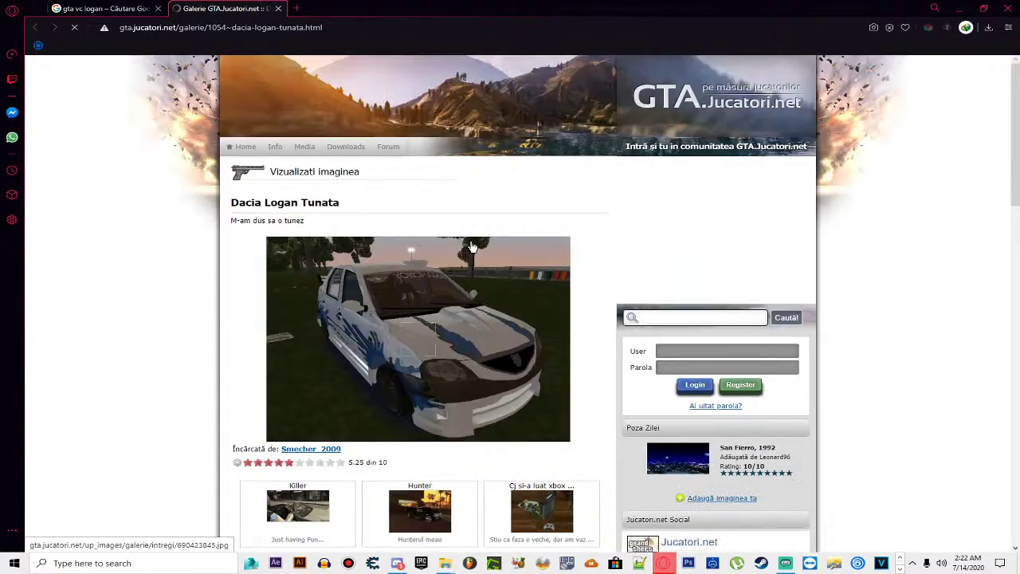
# Step: Scroll the Dacia Logan Tunata gallery page down to its rating and comments, then back up
pyautogui.scroll(-1, 471, 247)
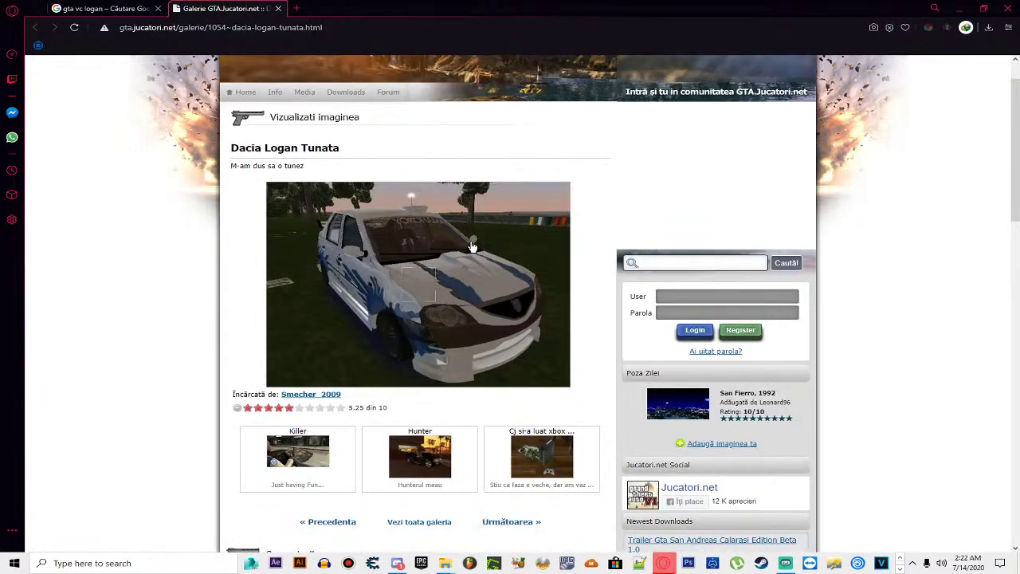
pyautogui.scroll(-1, 412, 326)
pyautogui.scroll(-2, 387, 296)
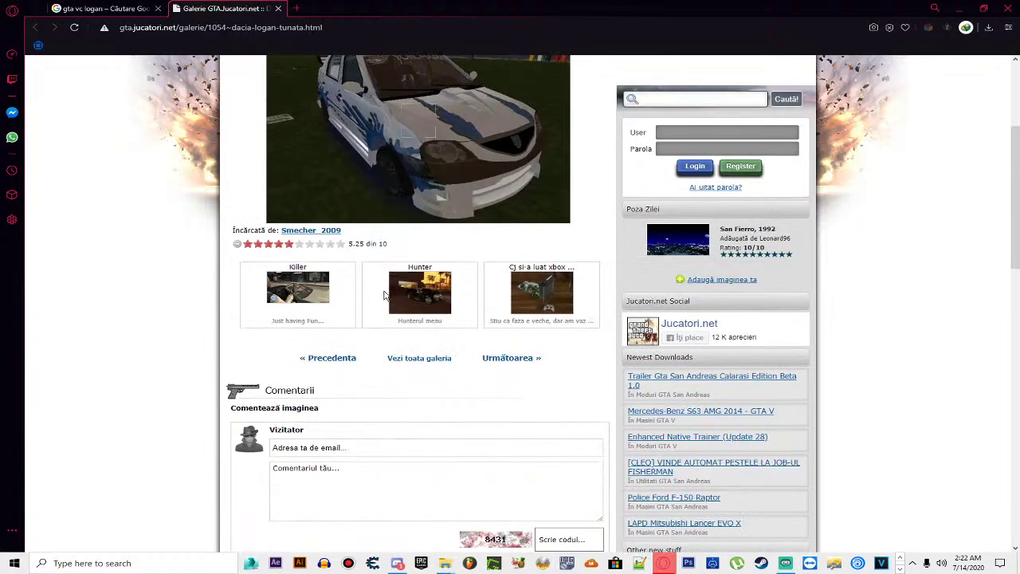
pyautogui.scroll(3, 384, 295)
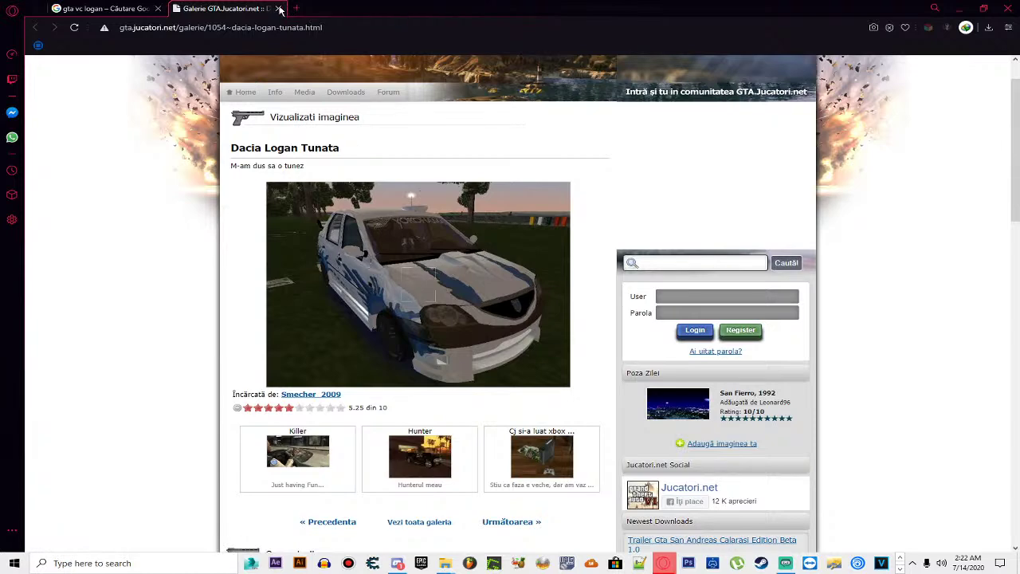
# Step: Close the GTA.Jucatori.net gallery tab and scroll the Google Images grid back up
pyautogui.click(279, 9)
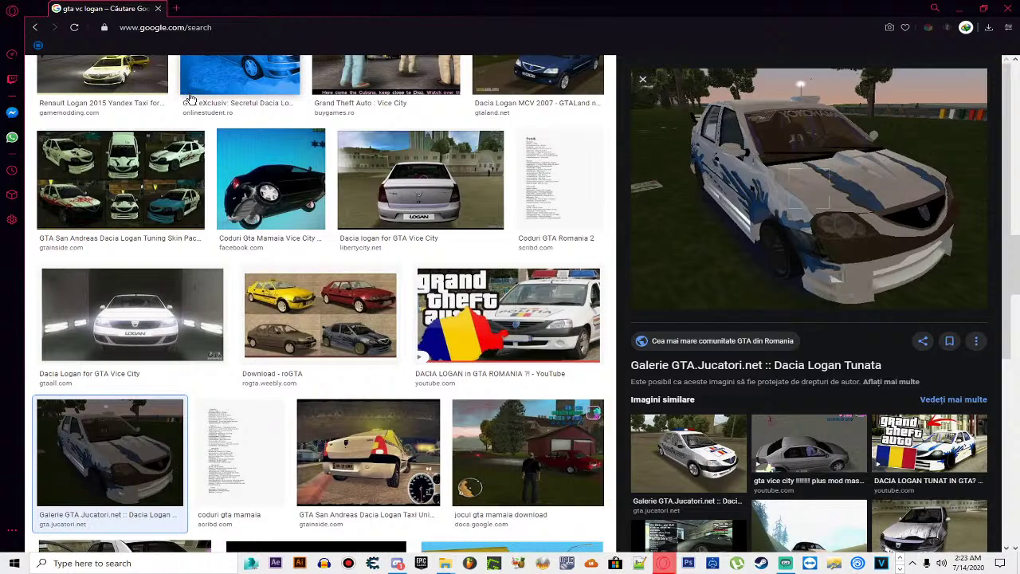
pyautogui.scroll(15, 522, 389)
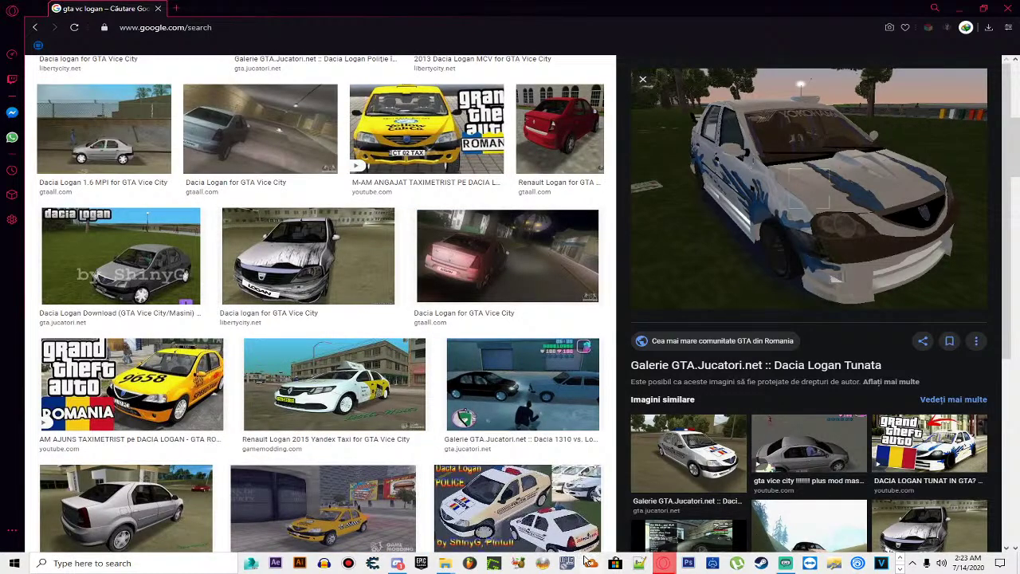
# Step: Launch GGMM.exe from the GTA Romania 2 game folder
pyautogui.moveTo(446, 562)
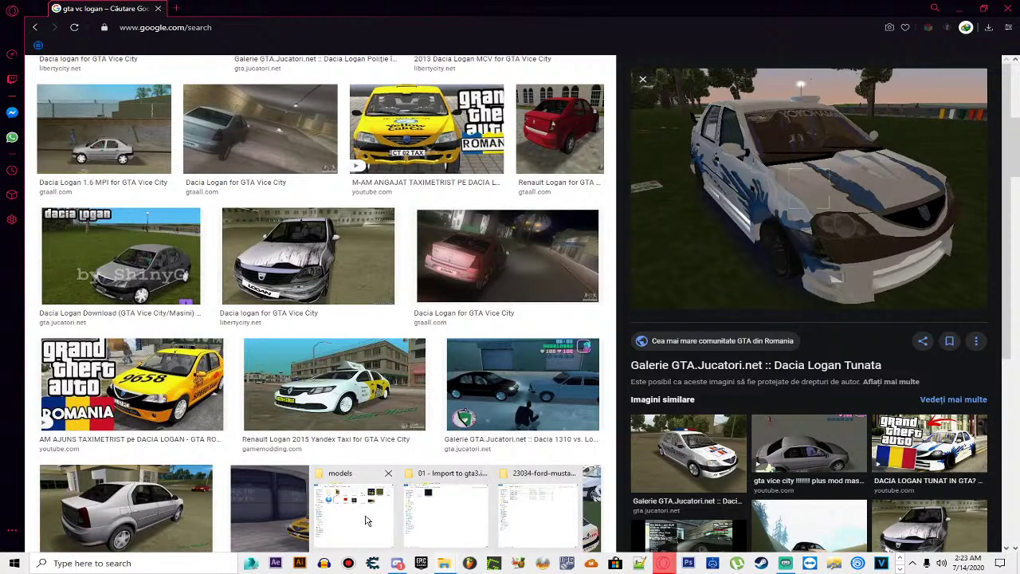
pyautogui.click(367, 520)
pyautogui.press('BackSpace')
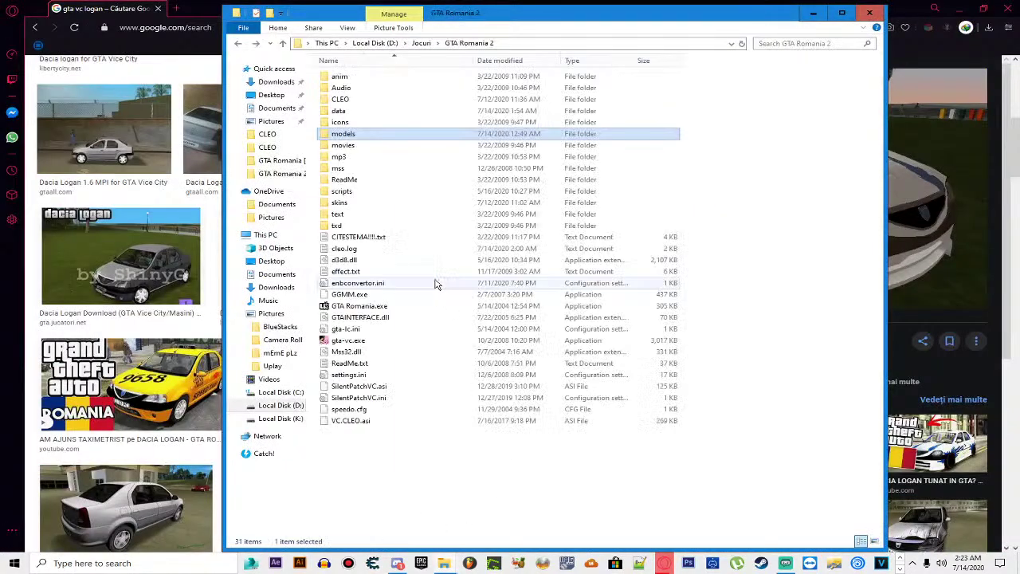
pyautogui.doubleClick(388, 295)
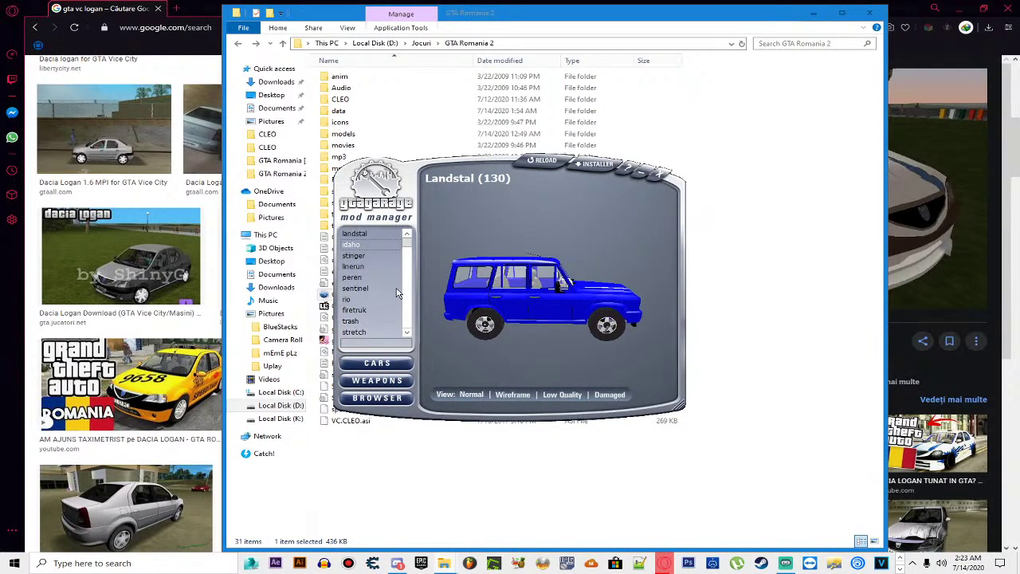
# Step: Search the vehicle list for 'maverick' and zoom the Maverick (217) helicopter preview
pyautogui.press('Down')
pyautogui.press('Down')
pyautogui.press('Down')
pyautogui.press('Down')
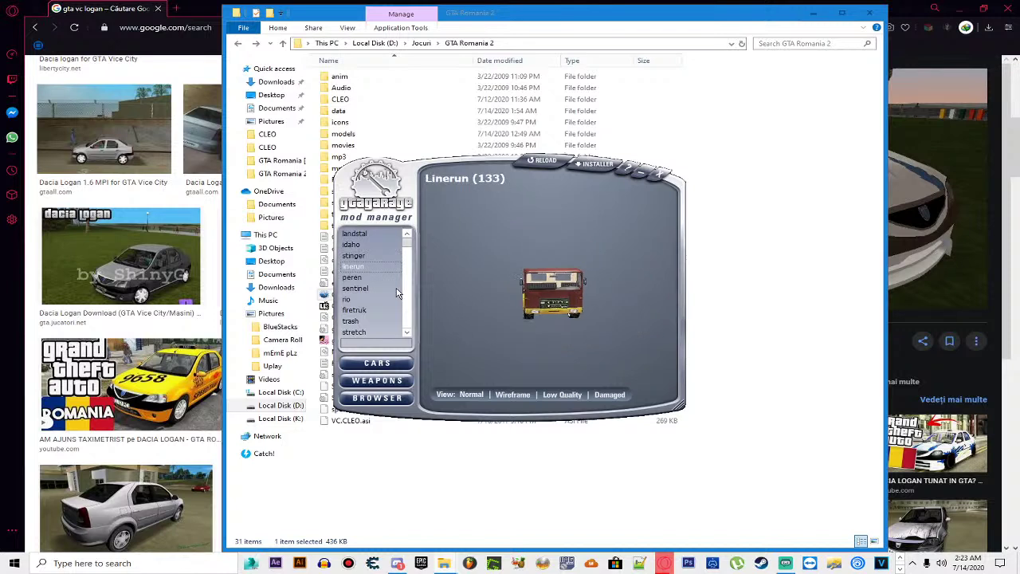
pyautogui.press('Down')
pyautogui.press('Down')
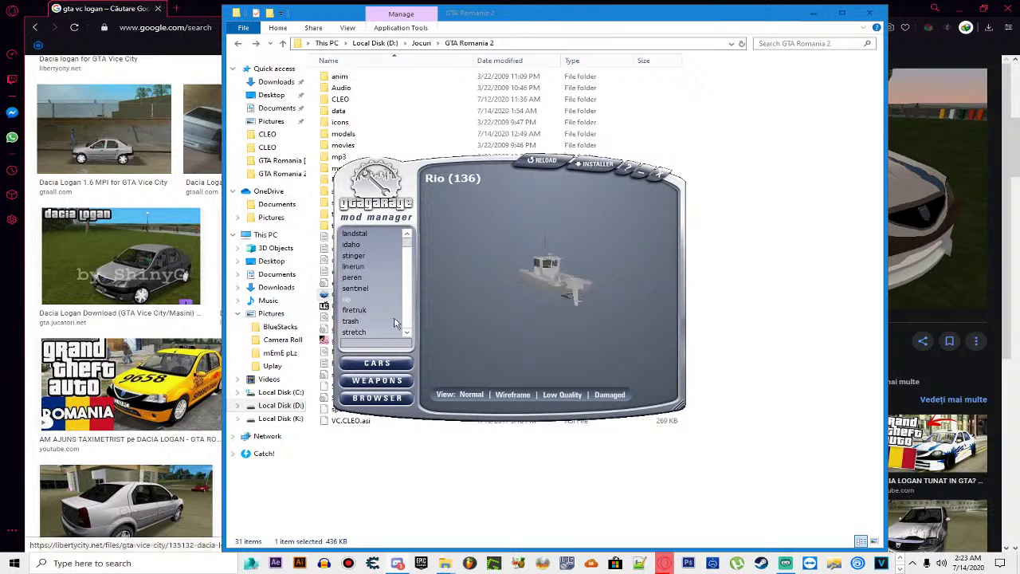
pyautogui.scroll(-1, 394, 335)
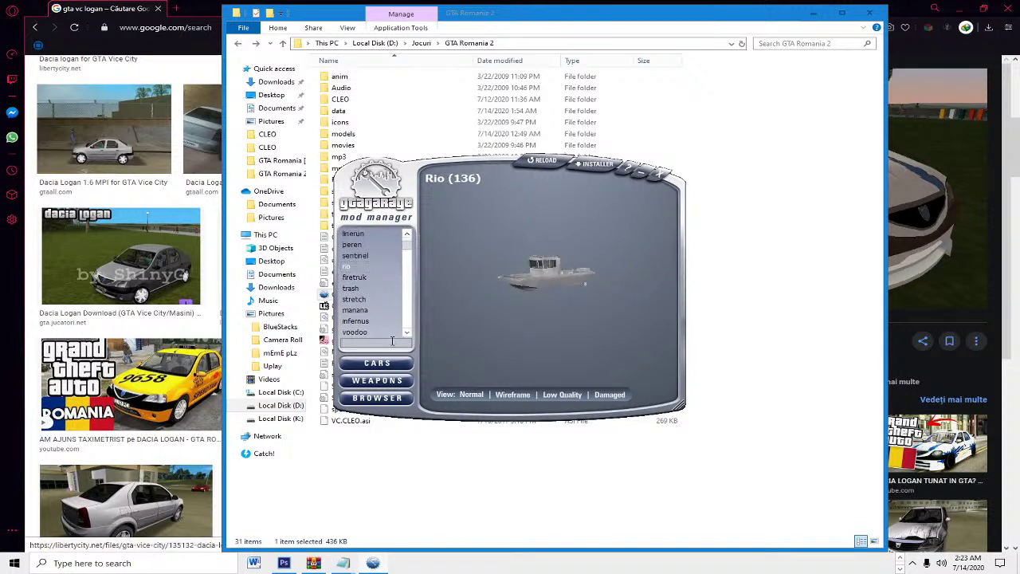
pyautogui.write('maverick')
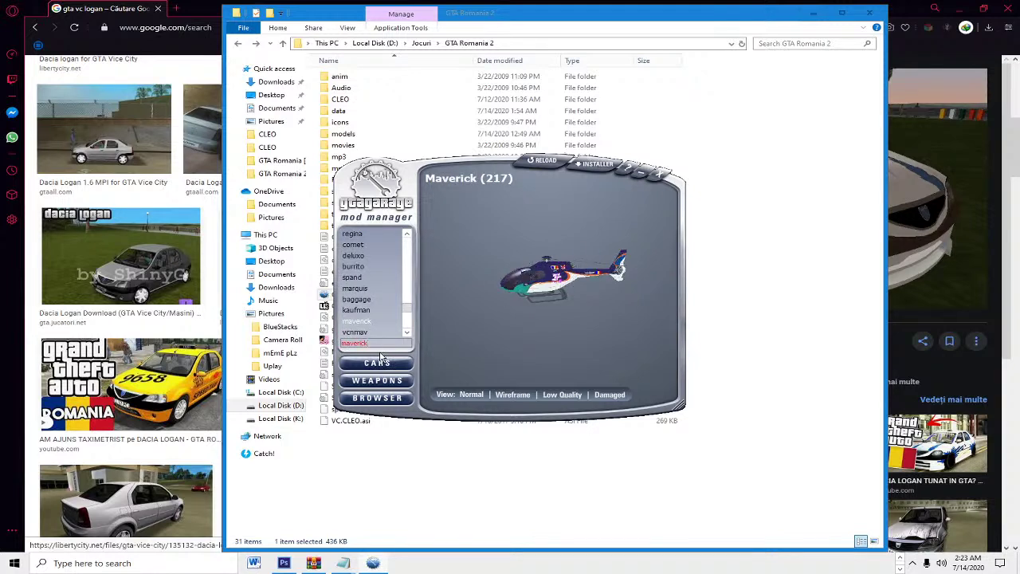
pyautogui.scroll(5, 570, 275)
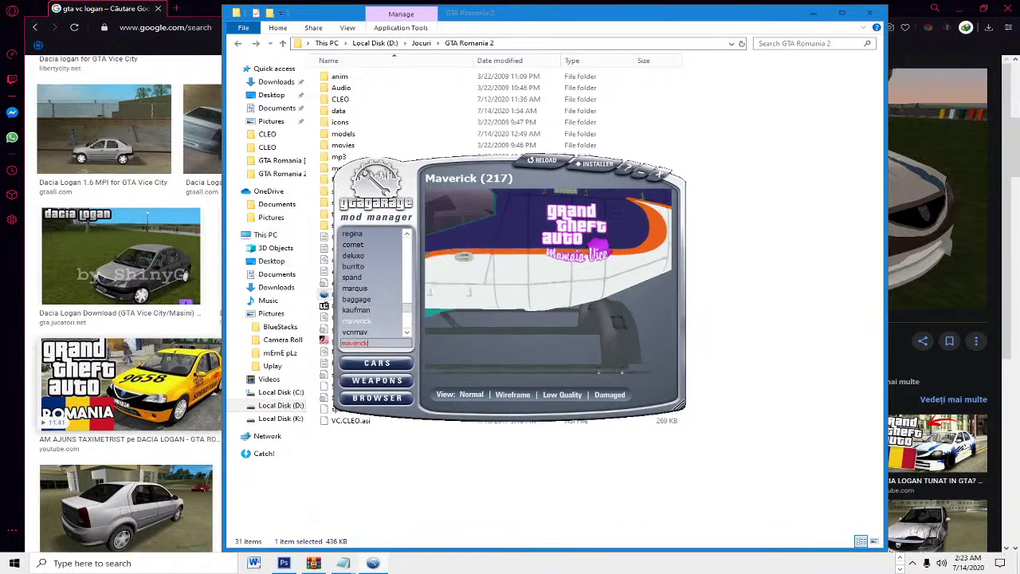
pyautogui.scroll(-5, 542, 317)
pyautogui.scroll(-4, 515, 312)
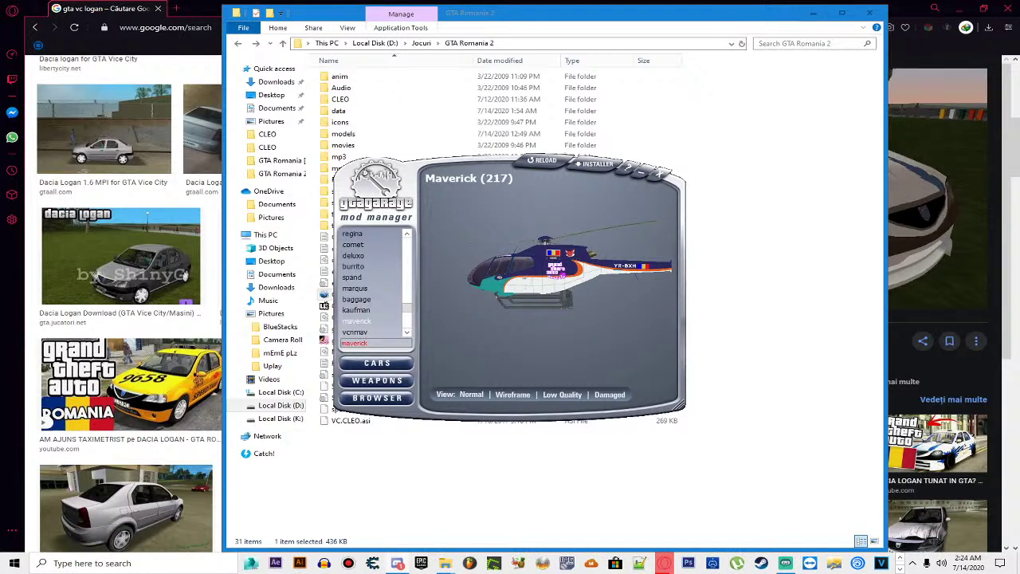
# Step: Save the Maverick preview as image.png on the Desktop
pyautogui.hotkey('ctrl', 's')
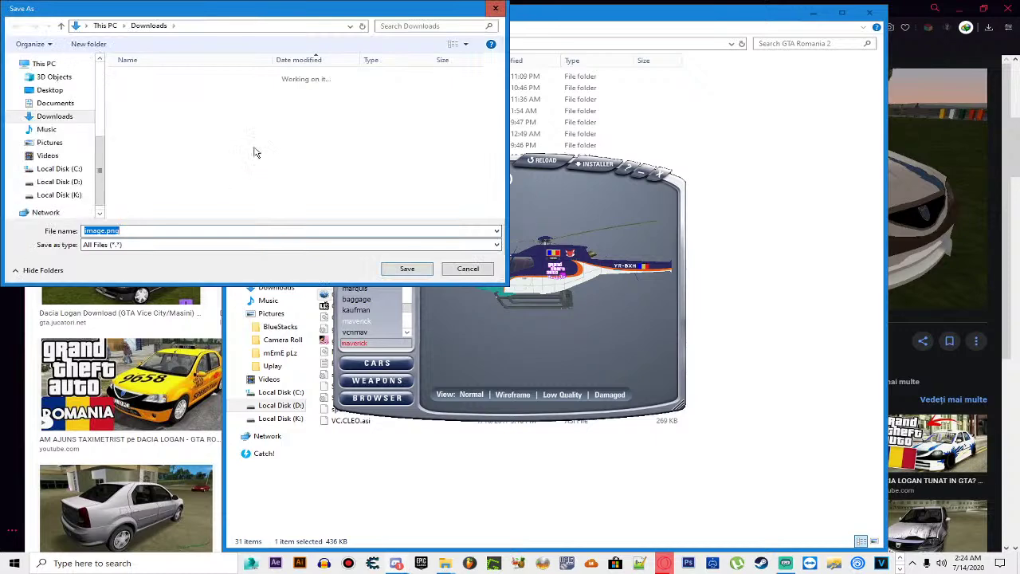
pyautogui.click(50, 89)
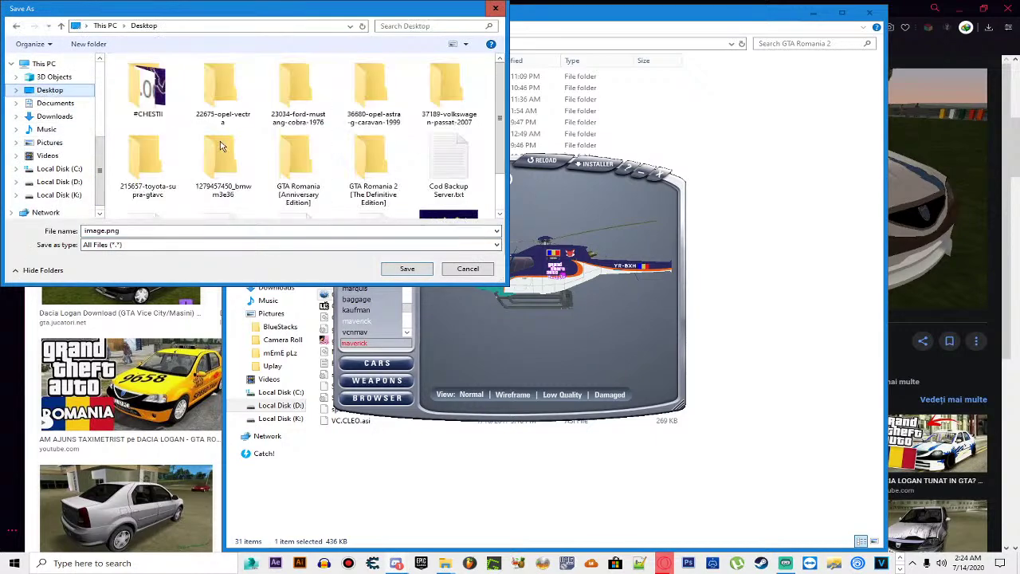
pyautogui.scroll(-1, 329, 152)
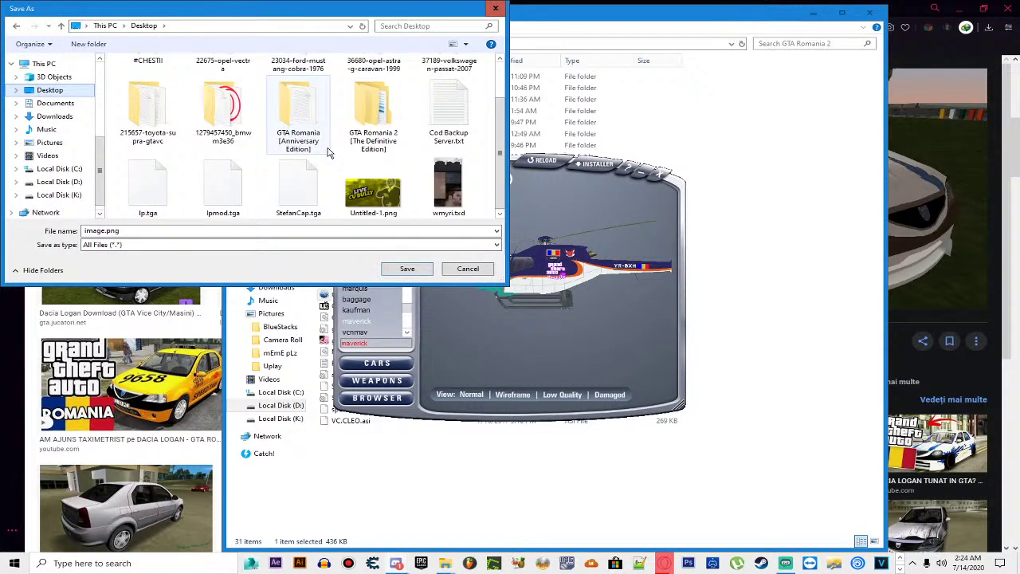
pyautogui.click(403, 269)
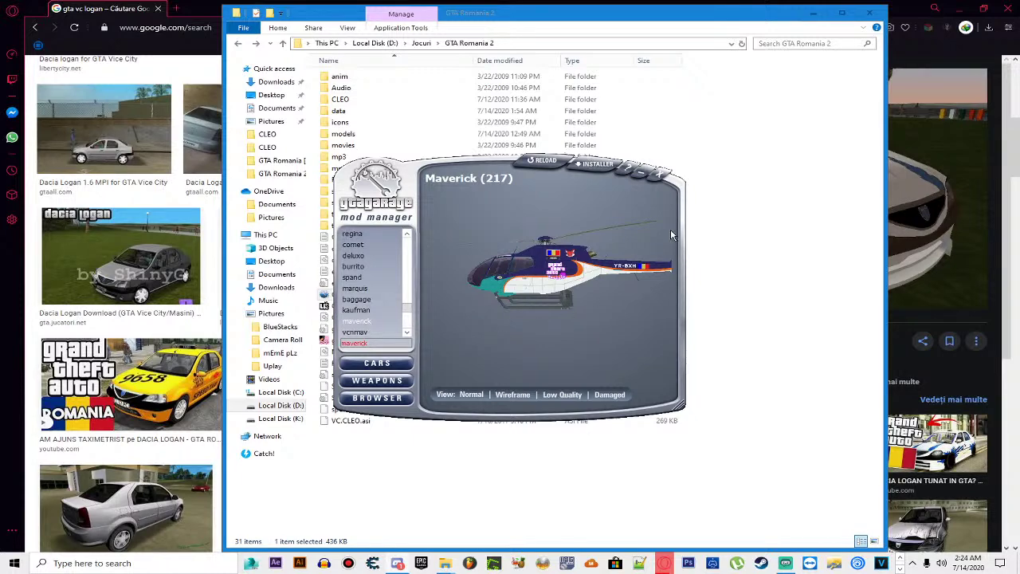
# Step: Close GGMM and the logo picture, minimize the browser, then open the 215657-toyota-supra-gtavc folder
pyautogui.click(661, 175)
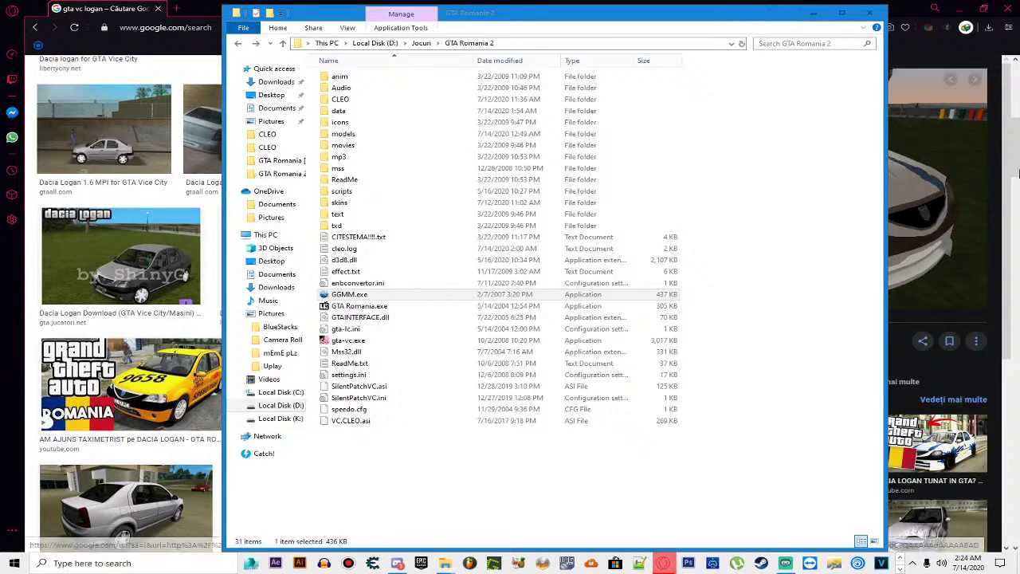
pyautogui.click(962, 9)
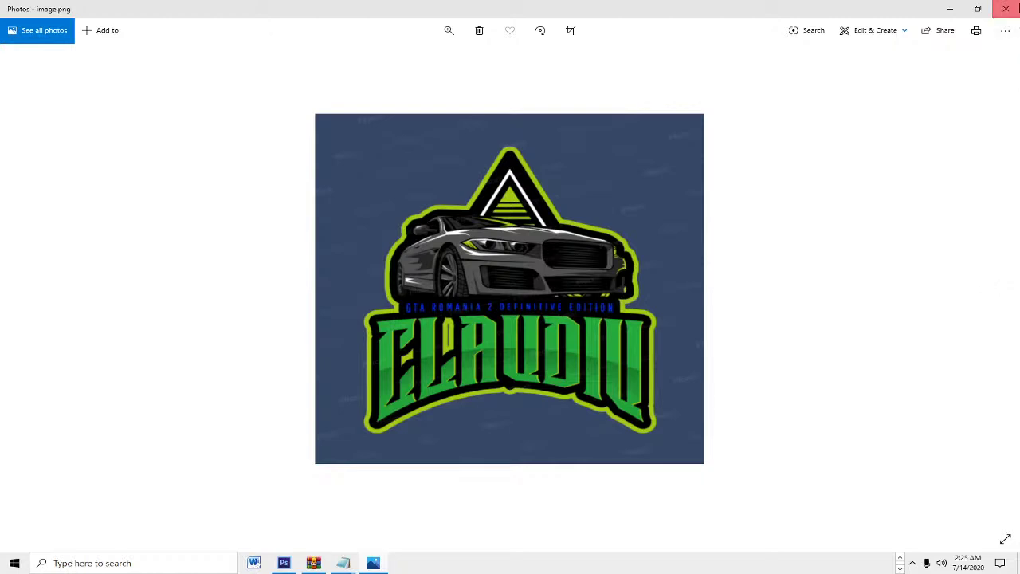
pyautogui.click(1009, 8)
pyautogui.doubleClick(32, 191)
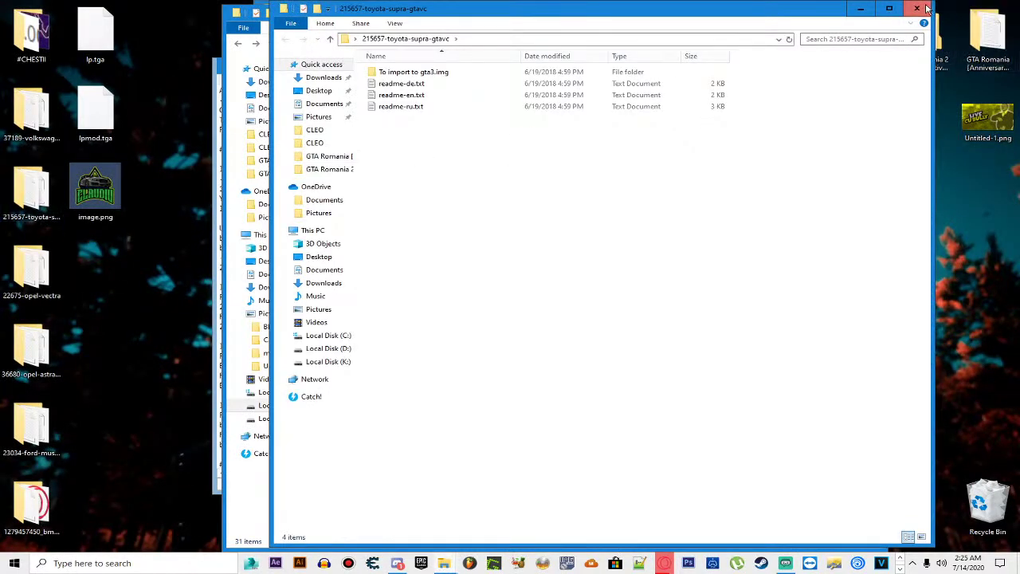
# Step: Check the Passat mod's admiral.dff and admiral.txd import files, then bring the GTA Romania 2 window forward
pyautogui.click(916, 8)
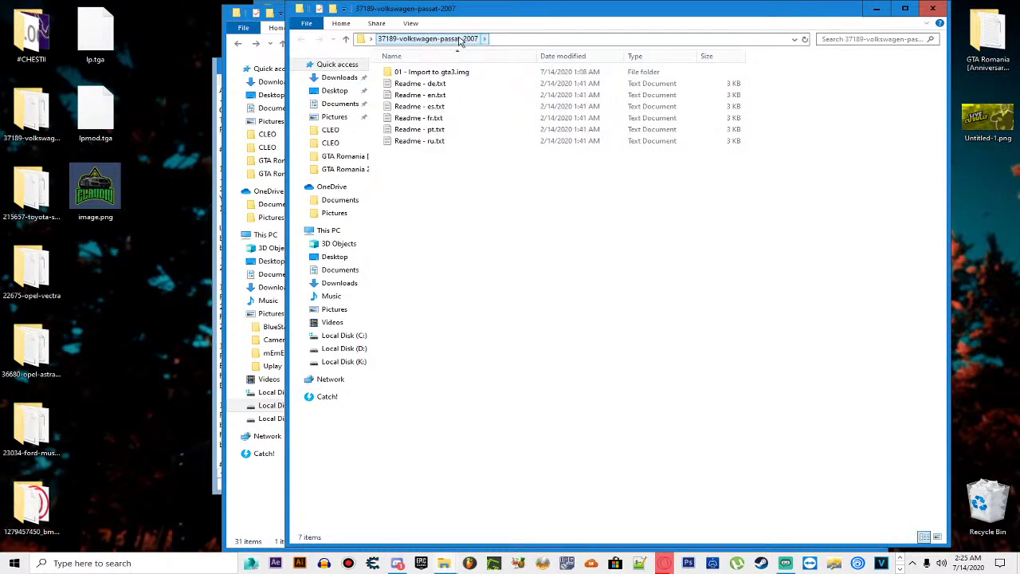
pyautogui.doubleClick(451, 72)
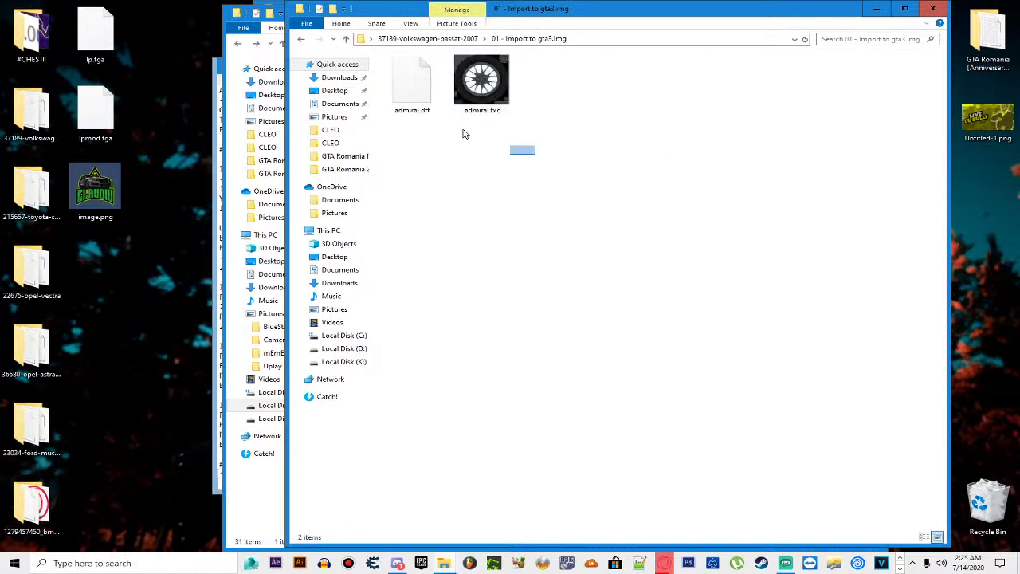
pyautogui.hotkey('ctrl', 'a')
pyautogui.press('BackSpace')
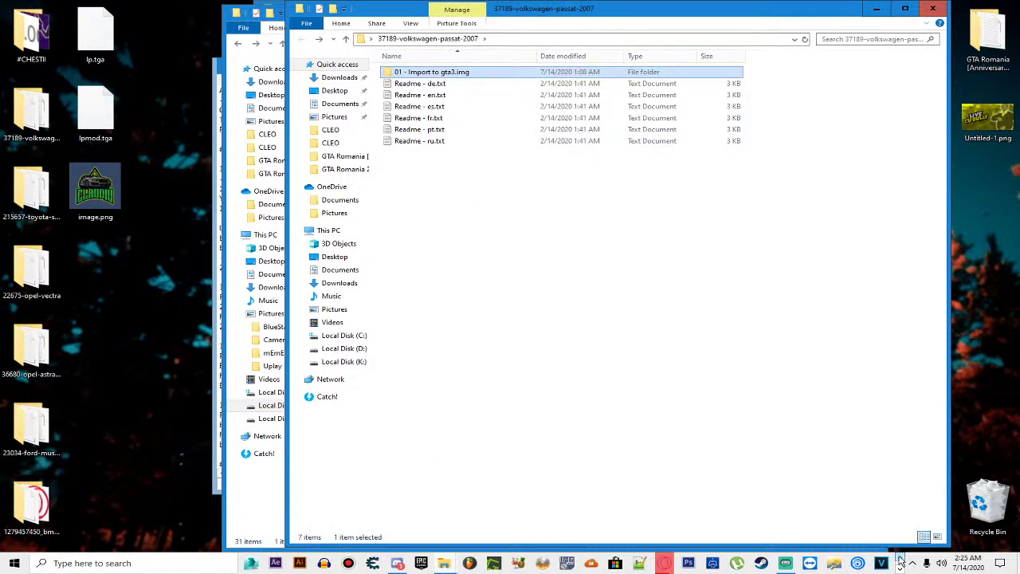
pyautogui.click(444, 563)
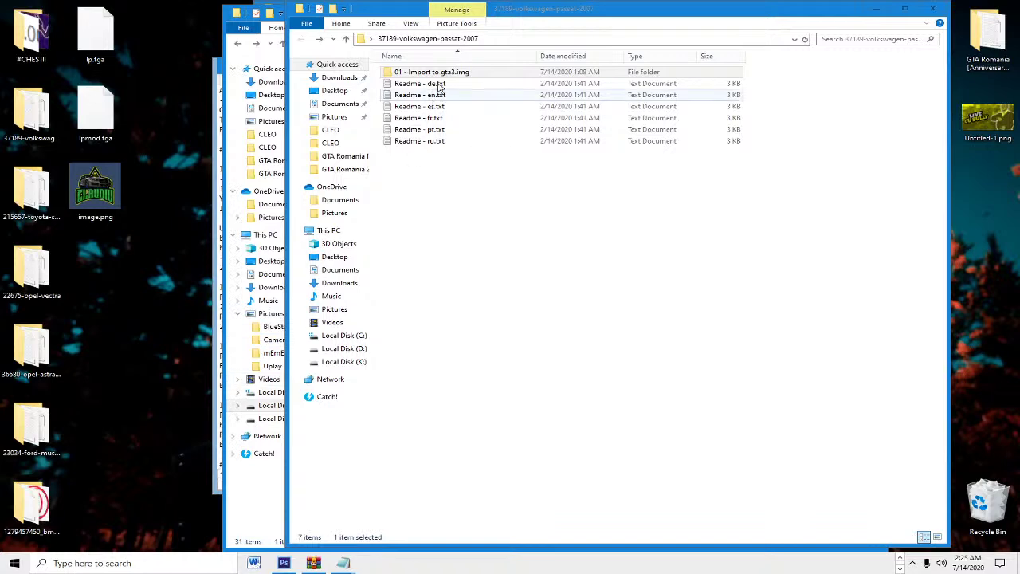
pyautogui.moveTo(449, 14); pyautogui.dragTo(48, 319)
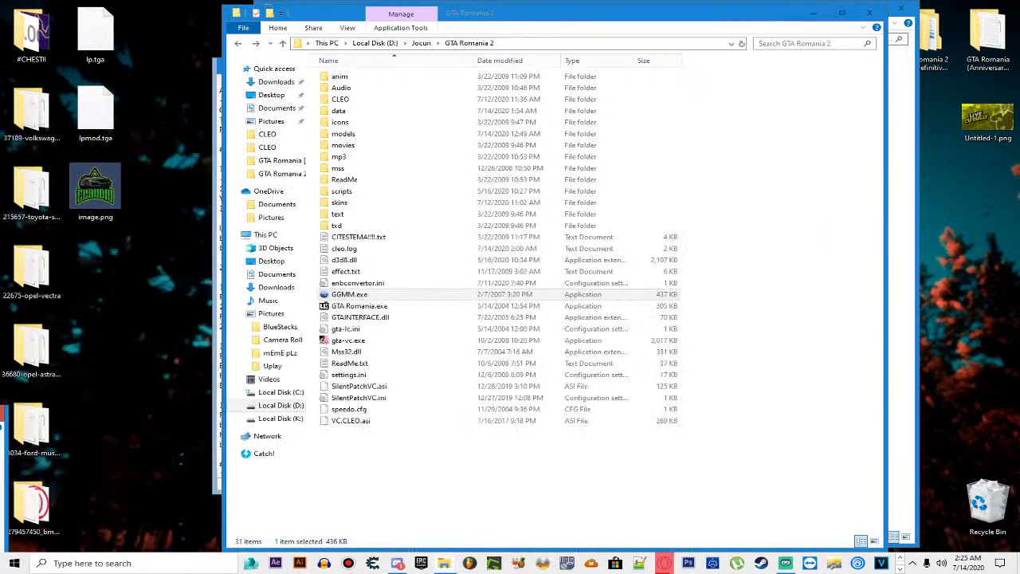
# Step: Start GGMM.exe, select the Peren (134) car and rotate its Dacia 1310 Berlina model
pyautogui.click(343, 295)
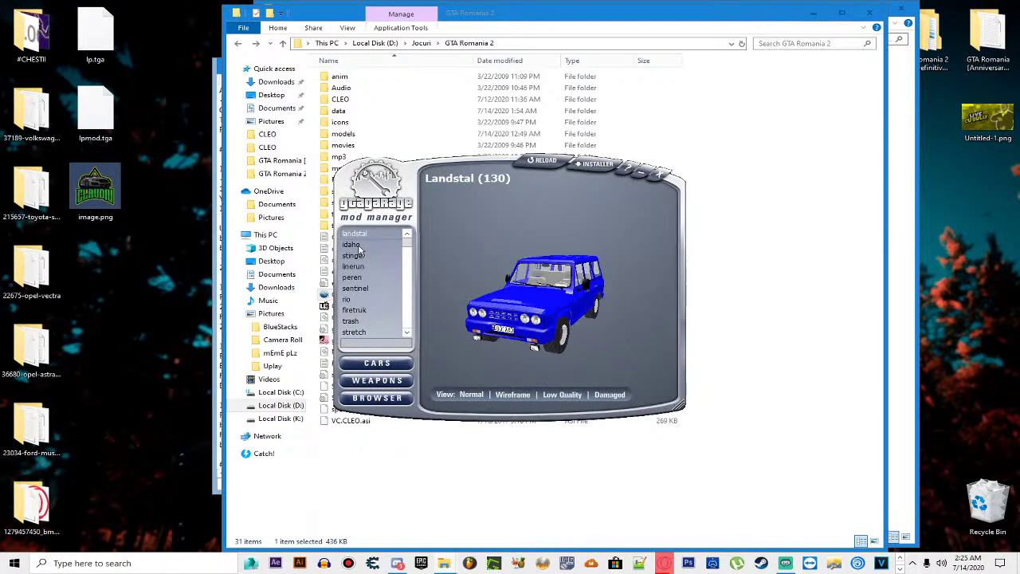
pyautogui.click(355, 245)
pyautogui.click(388, 278)
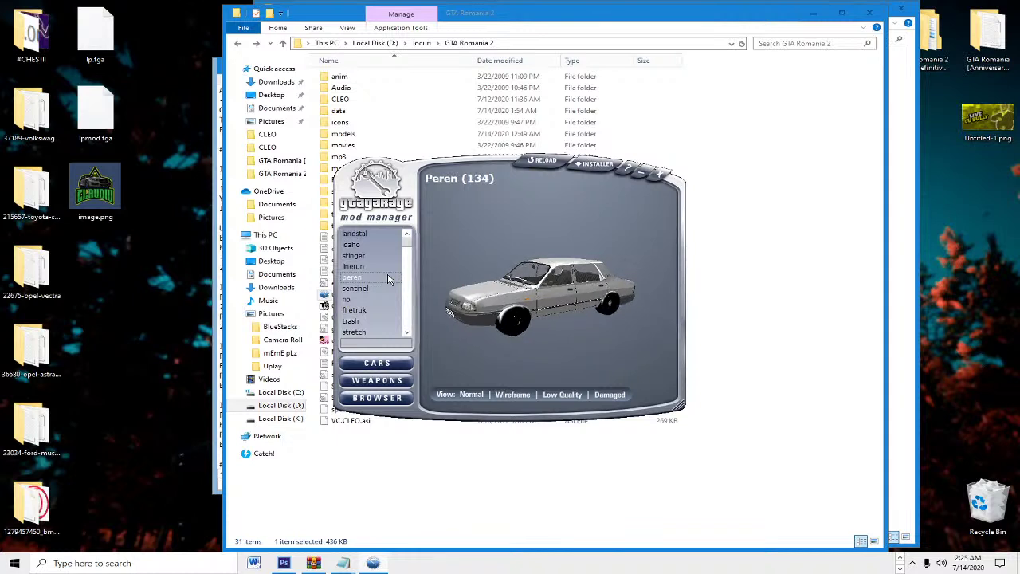
pyautogui.scroll(5, 615, 321)
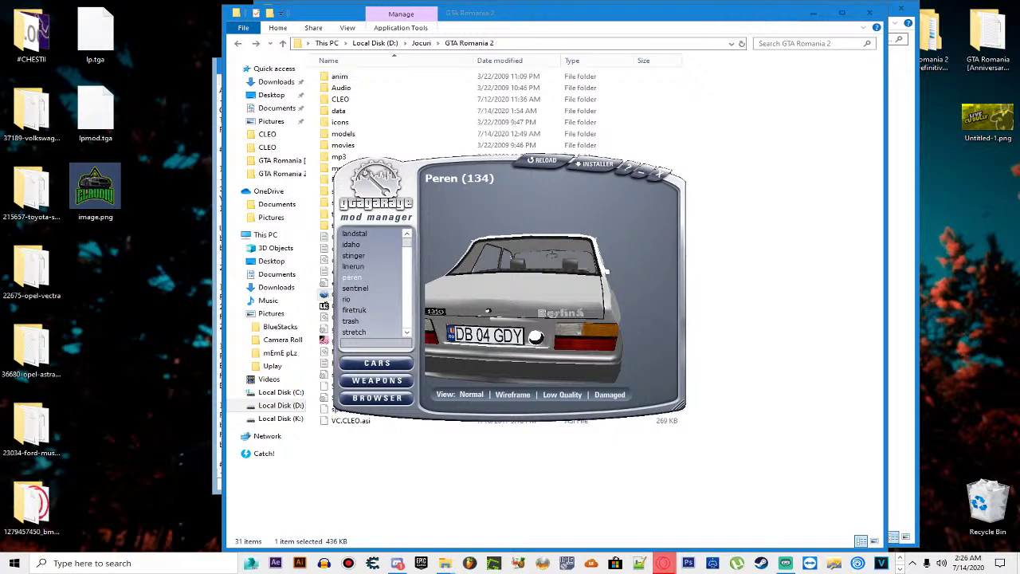
pyautogui.moveTo(645, 315); pyautogui.dragTo(555, 319)
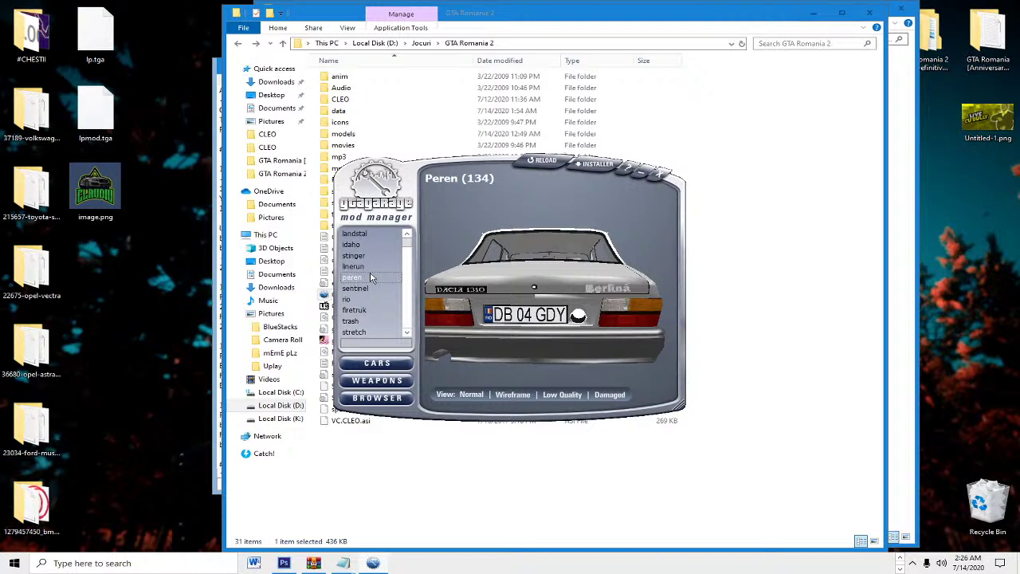
# Step: Search the car list for 'hotring' and rotate its preview to a front three-quarter view
pyautogui.press('Down')
pyautogui.press('Down')
pyautogui.press('Down')
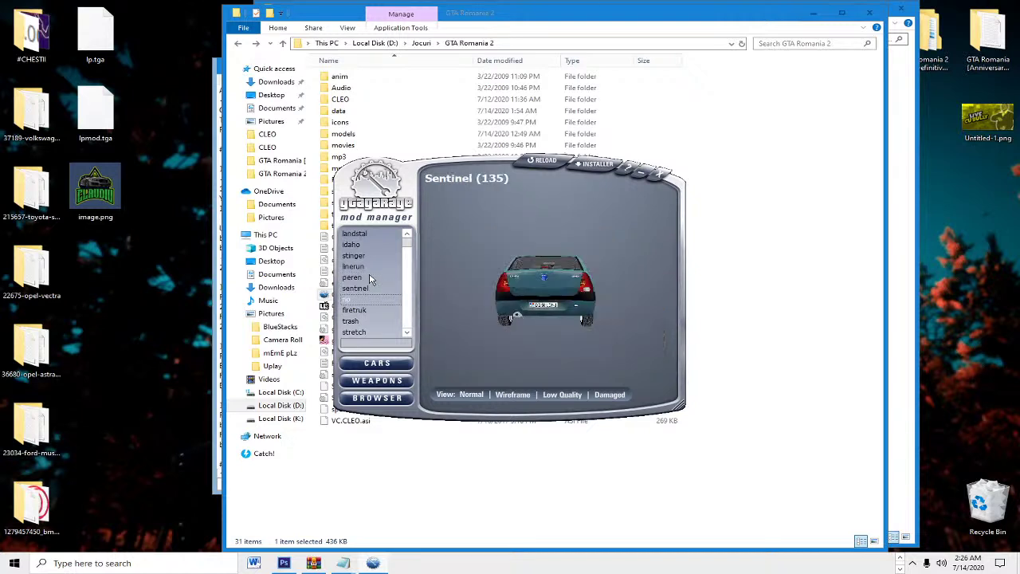
pyautogui.press('Down')
pyautogui.press('Down')
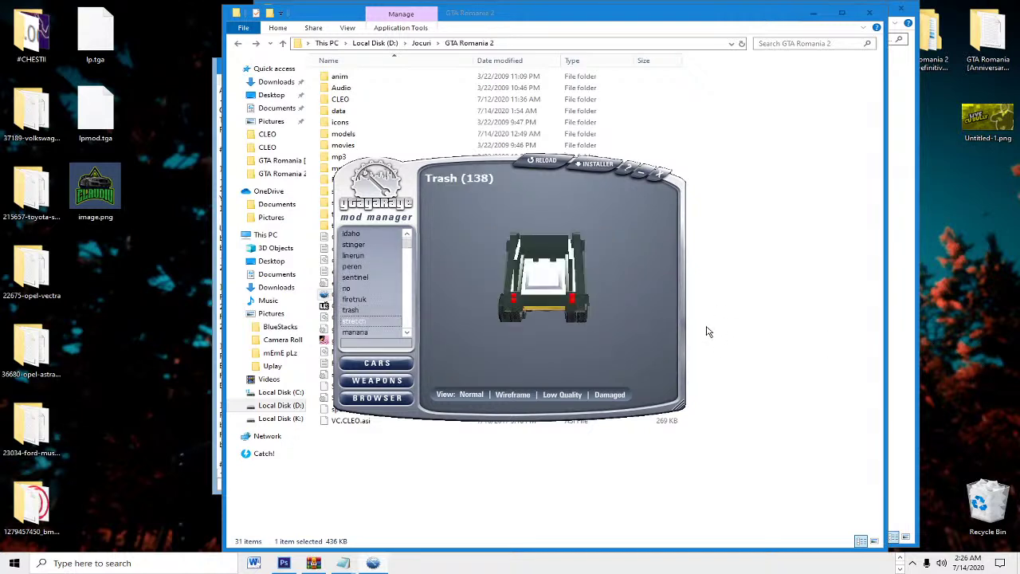
pyautogui.press('Home')
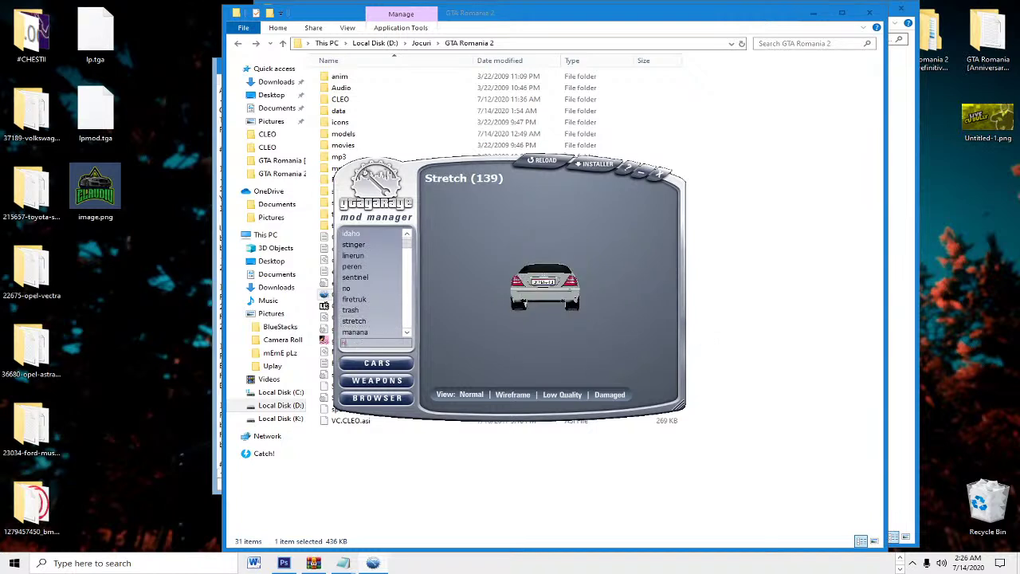
pyautogui.write('otring')
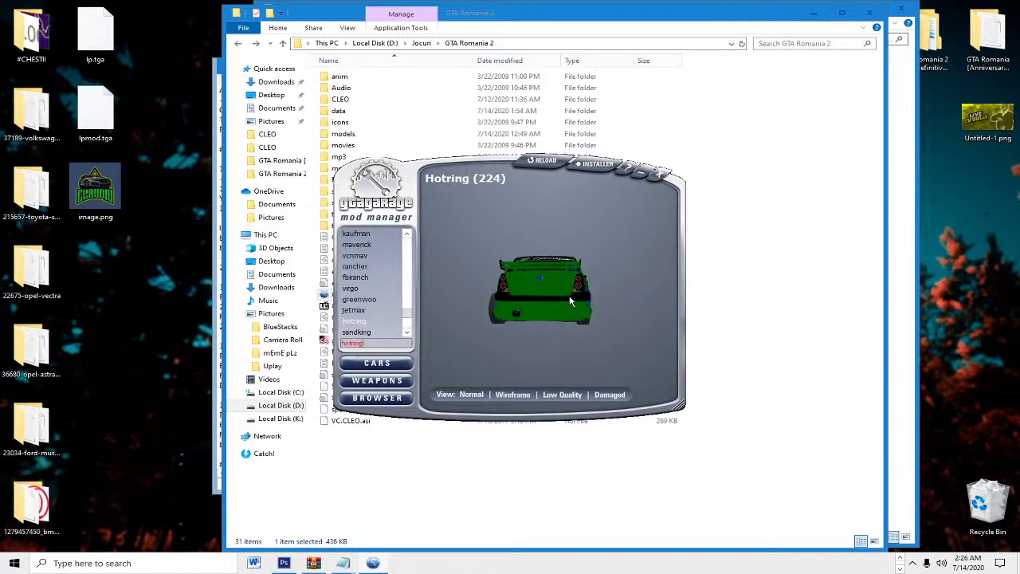
pyautogui.moveTo(571, 301); pyautogui.dragTo(579, 308)
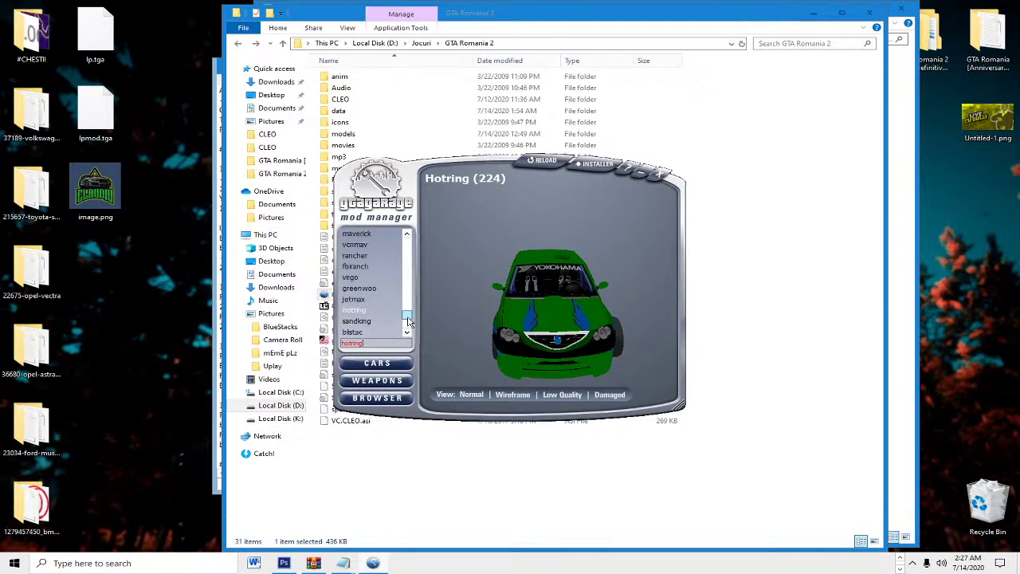
# Step: Preview the Greenwoo car and rotate and zoom its model between front and rear
pyautogui.scroll(-1, 402, 311)
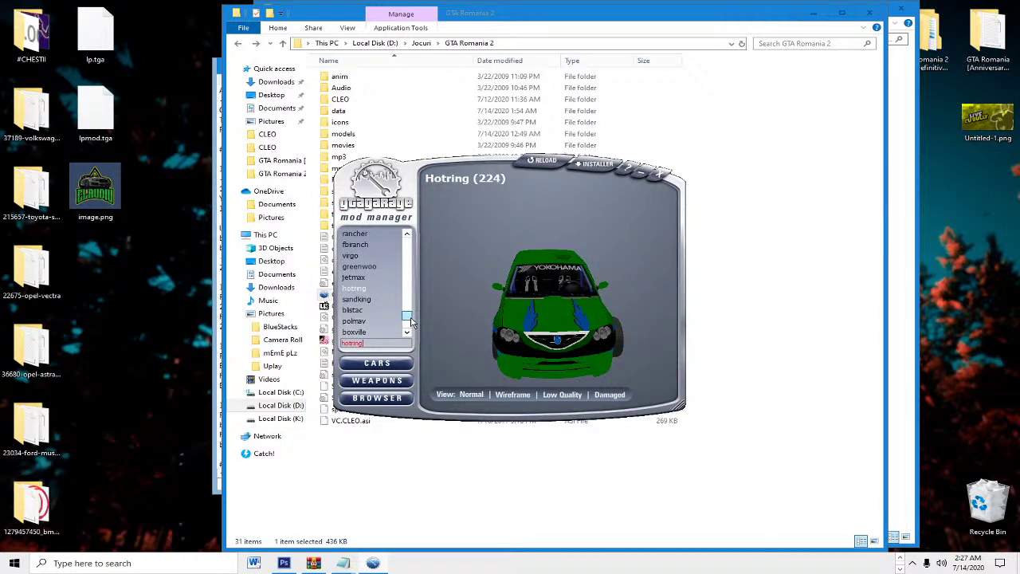
pyautogui.click(365, 268)
pyautogui.moveTo(549, 311); pyautogui.dragTo(565, 319)
pyautogui.scroll(4, 565, 319)
pyautogui.scroll(-5, 568, 327)
pyautogui.moveTo(572, 341); pyautogui.dragTo(533, 323)
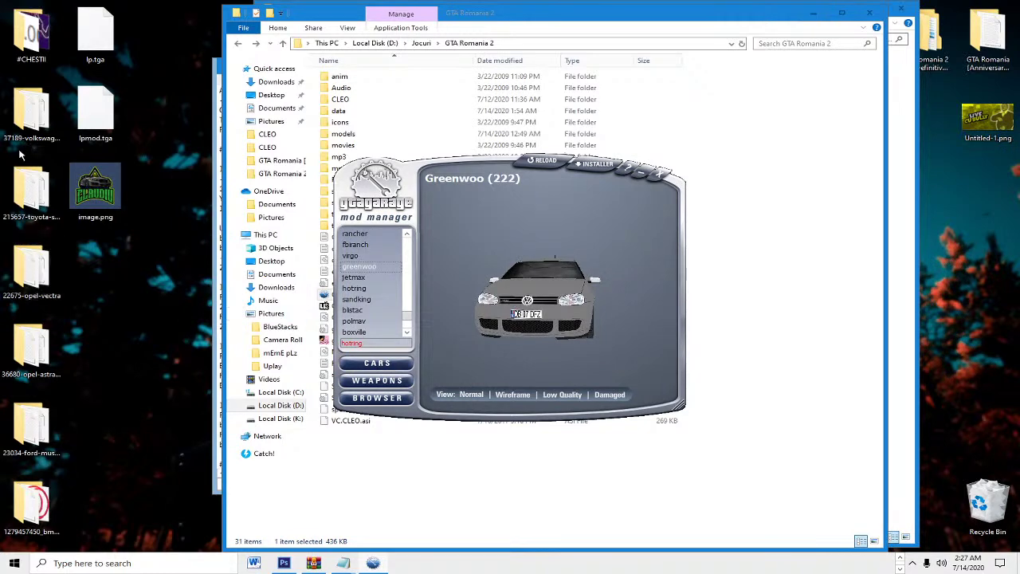
pyautogui.moveTo(489, 281); pyautogui.dragTo(547, 296)
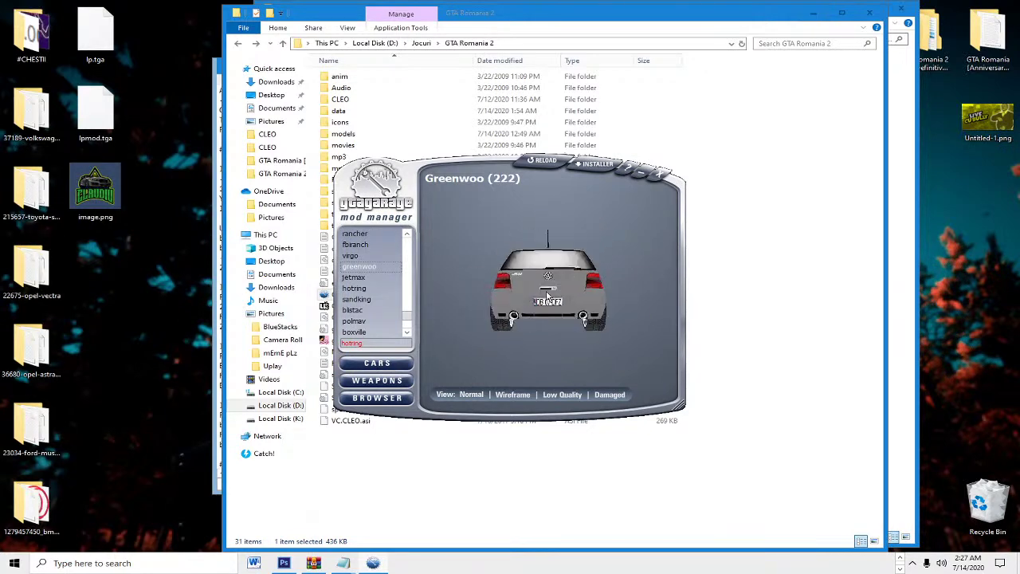
pyautogui.scroll(3, 548, 295)
pyautogui.scroll(-4, 545, 300)
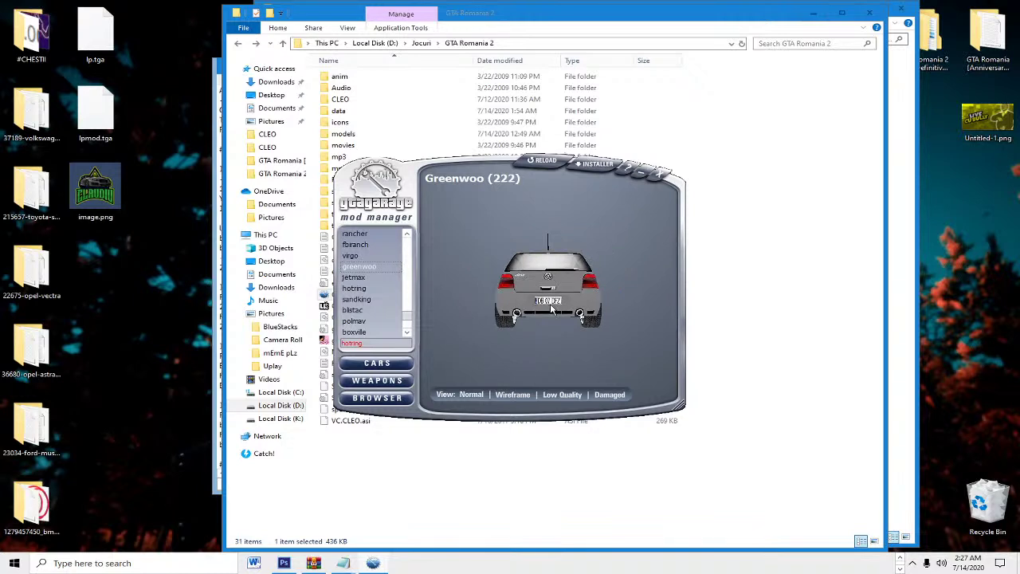
# Step: Turn the Greenwoo model through rear and front-side views, then bring the game folder forward
pyautogui.moveTo(553, 310); pyautogui.dragTo(494, 307)
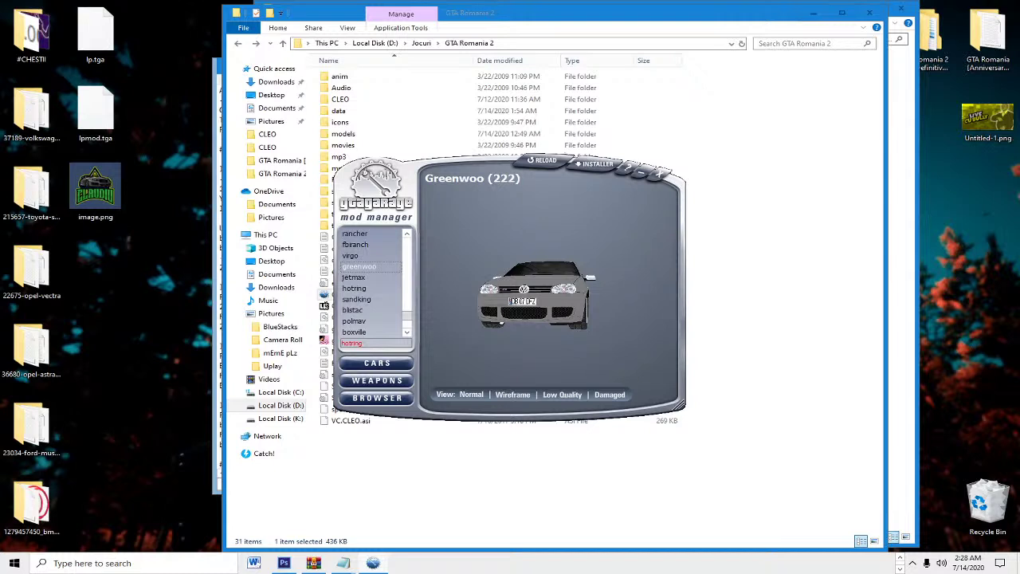
pyautogui.moveTo(478, 293); pyautogui.dragTo(681, 289)
pyautogui.moveTo(472, 285); pyautogui.dragTo(578, 264)
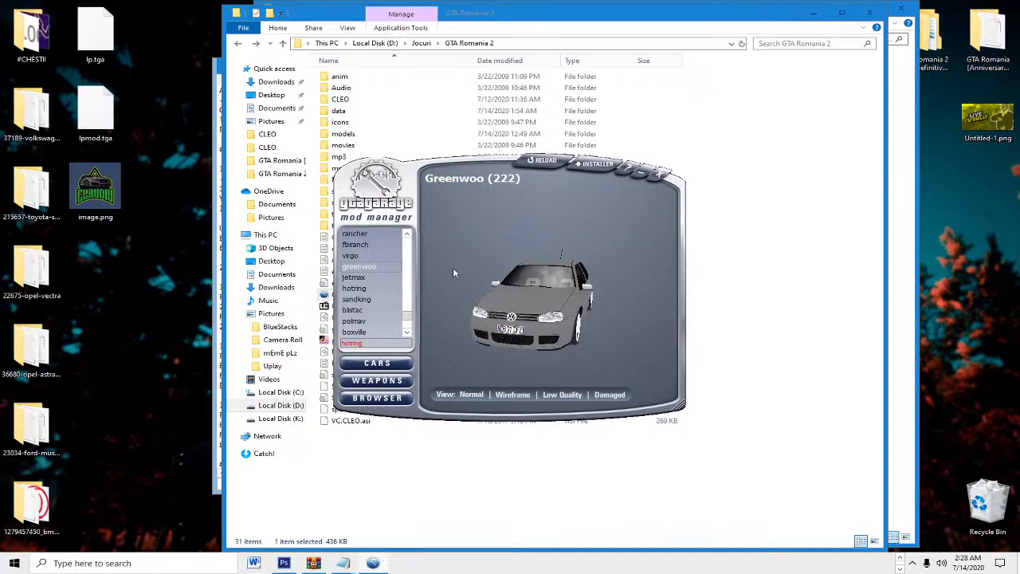
pyautogui.click(227, 269)
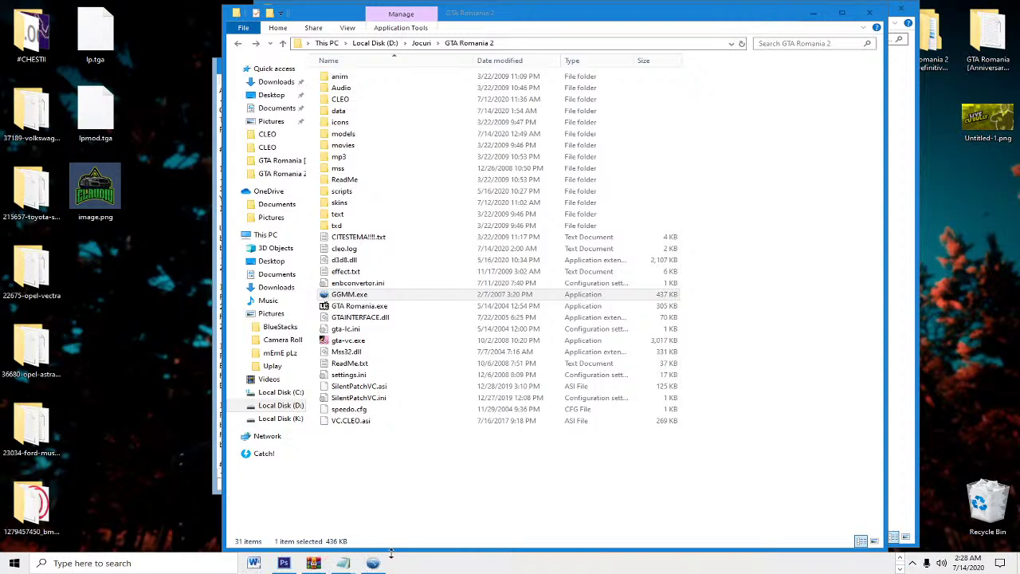
# Step: In the Manual mod installer, load admiral.dff as DFF Model and admiral.txd as TXD Textures
pyautogui.click(597, 165)
pyautogui.click(606, 179)
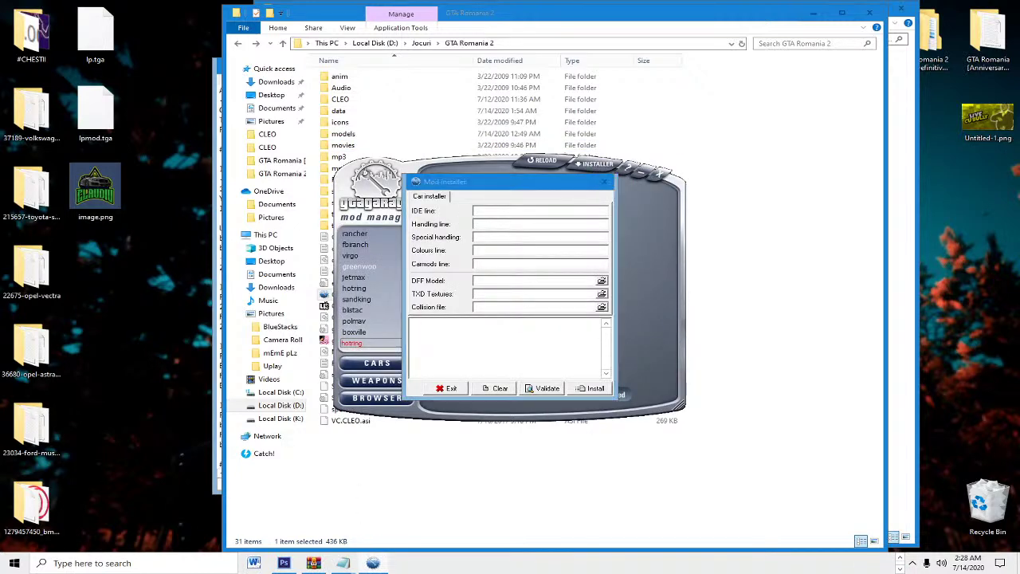
pyautogui.moveTo(31, 116); pyautogui.dragTo(510, 283)
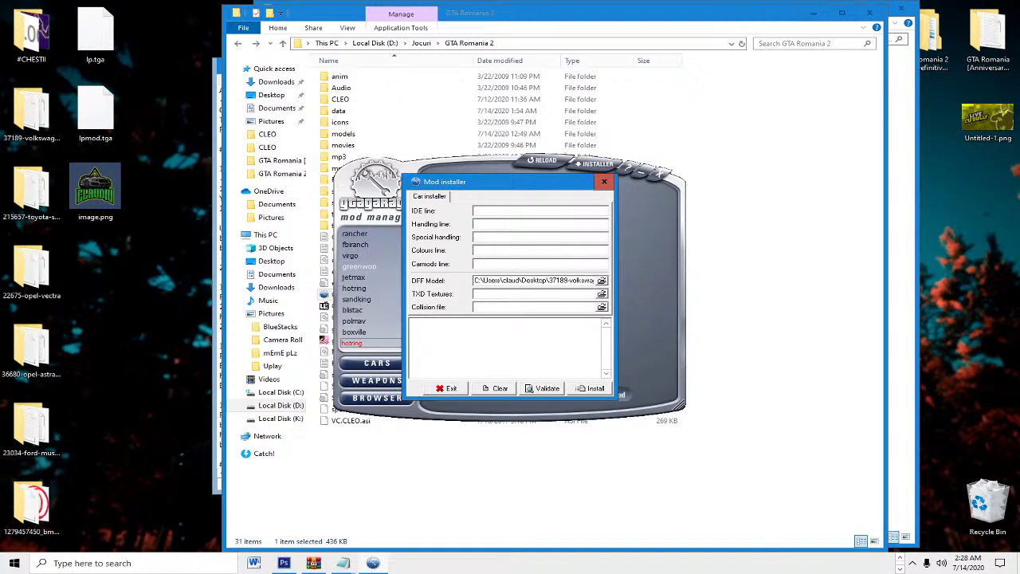
pyautogui.moveTo(32, 502); pyautogui.dragTo(492, 297)
pyautogui.moveTo(492, 297); pyautogui.dragTo(494, 294)
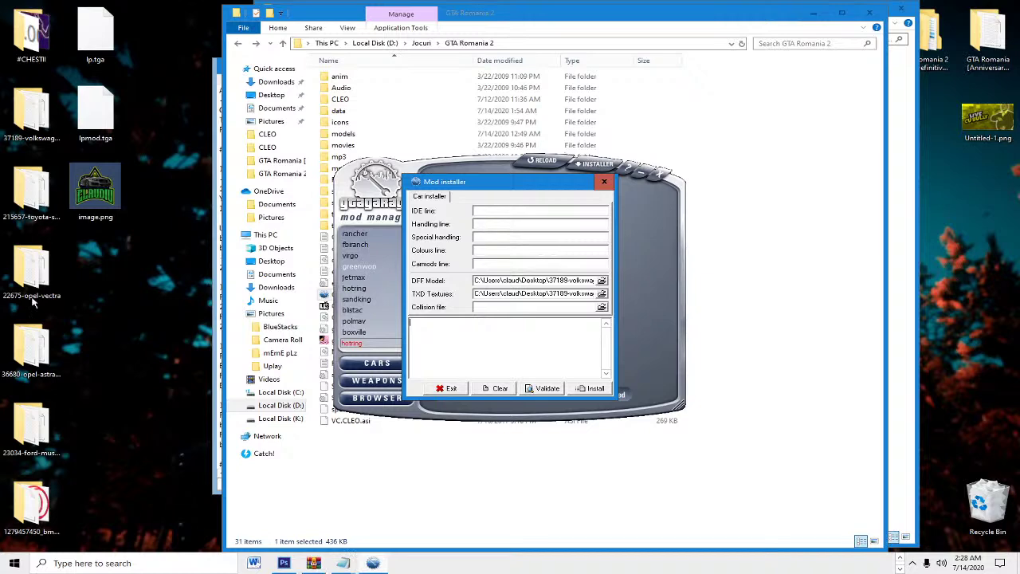
pyautogui.click(24, 112)
# Step: Open the Passat mod's Readme - en.txt and locate the admiral lines for default.ide
pyautogui.doubleClick(24, 111)
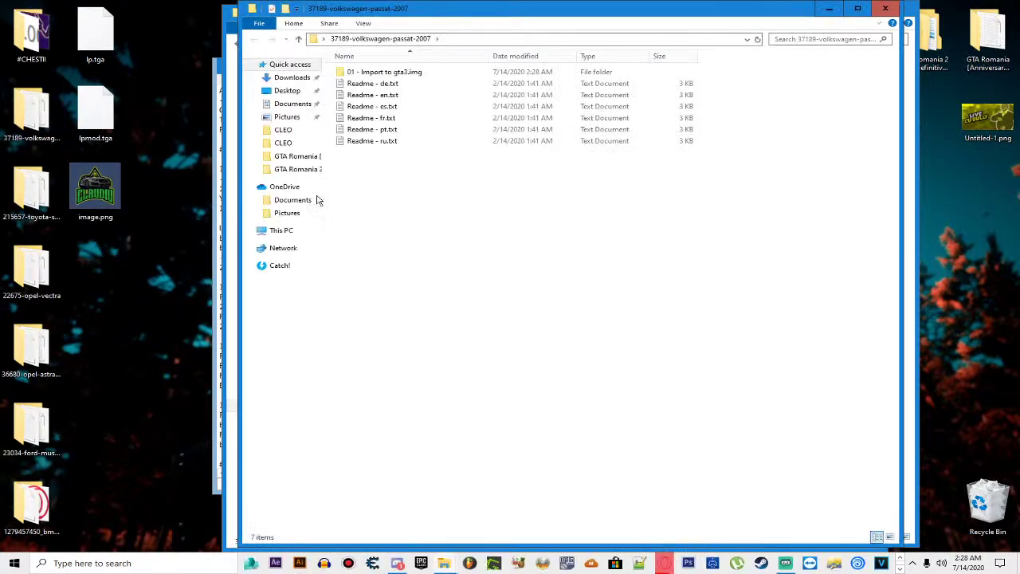
pyautogui.doubleClick(391, 98)
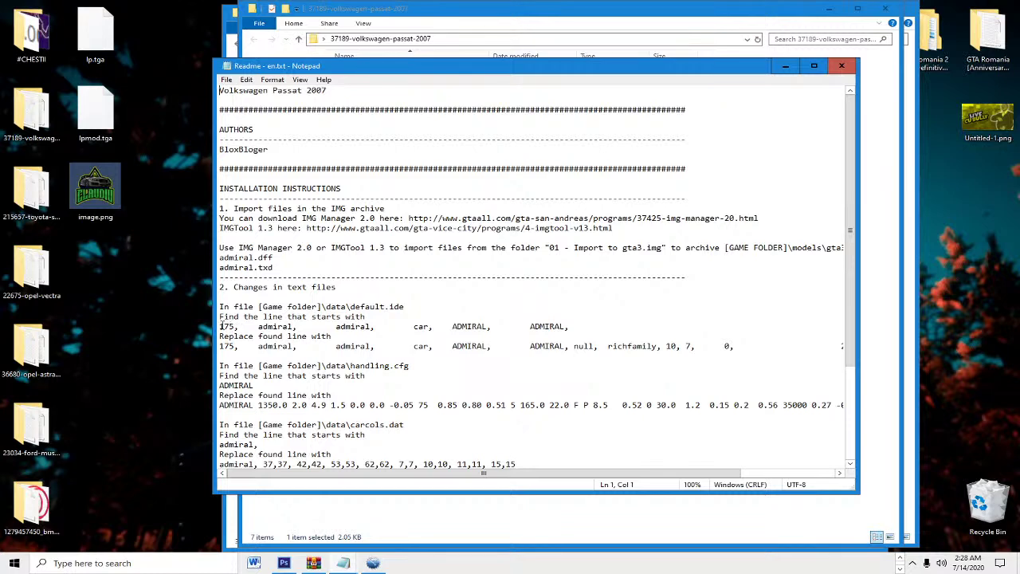
pyautogui.click(221, 326)
pyautogui.keyDown('shift'); pyautogui.click(533, 321); pyautogui.keyUp('shift')
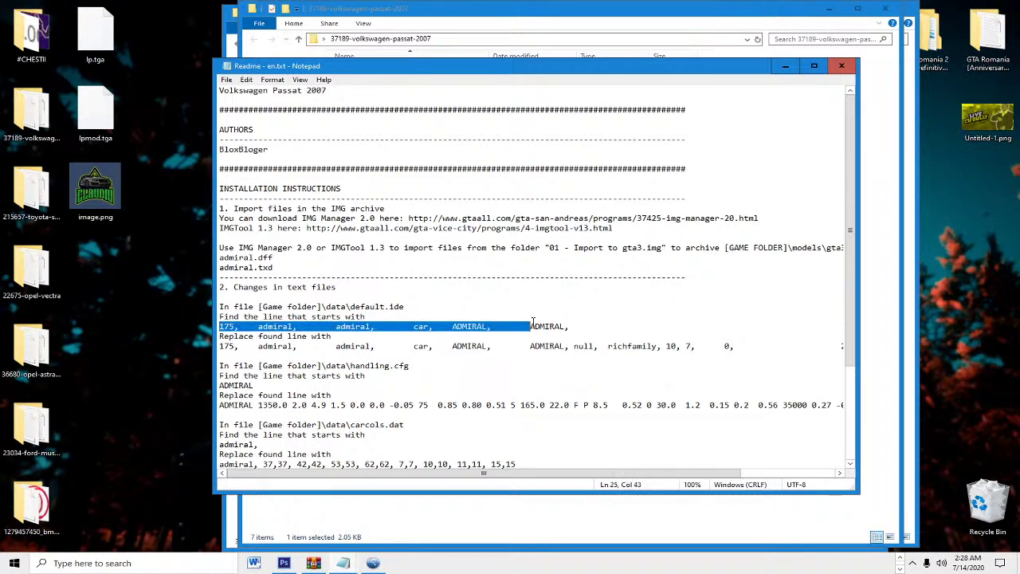
pyautogui.moveTo(221, 346); pyautogui.dragTo(815, 346)
# Step: Copy the full replacement admiral line and close the readme
pyautogui.press('Up')
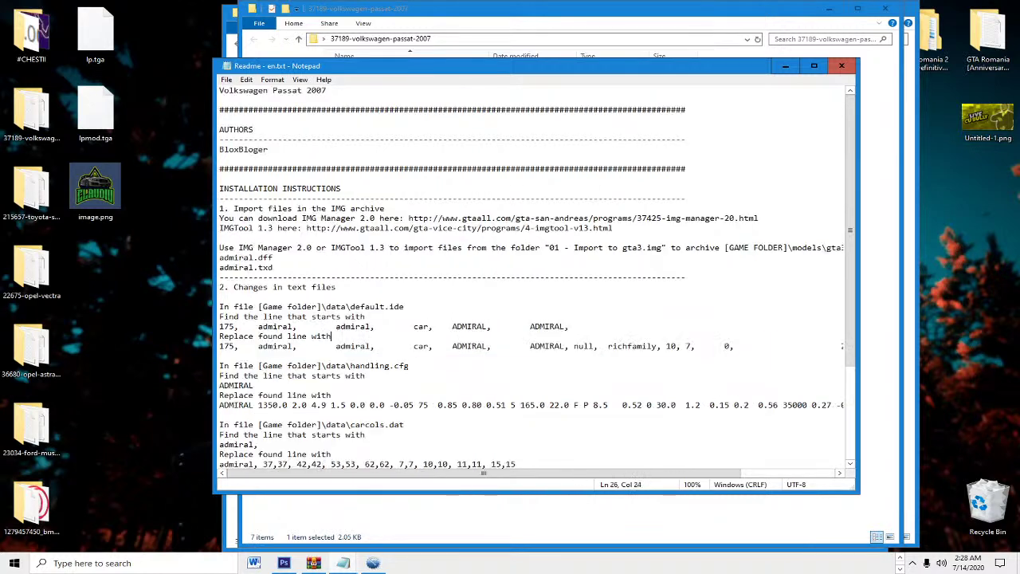
pyautogui.press('Down')
pyautogui.press('Home')
pyautogui.hotkey('shift', 'End')
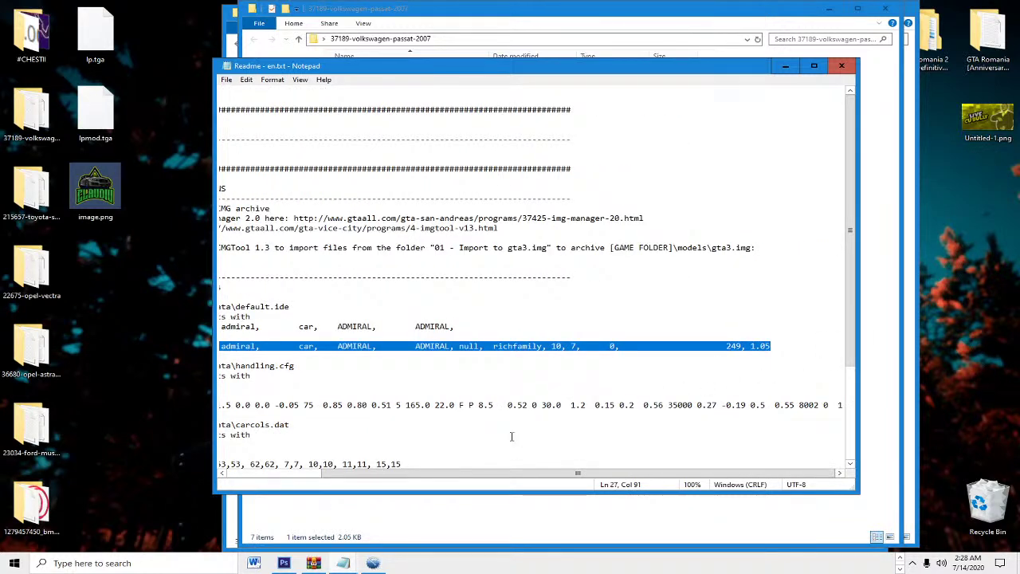
pyautogui.rightClick(451, 353)
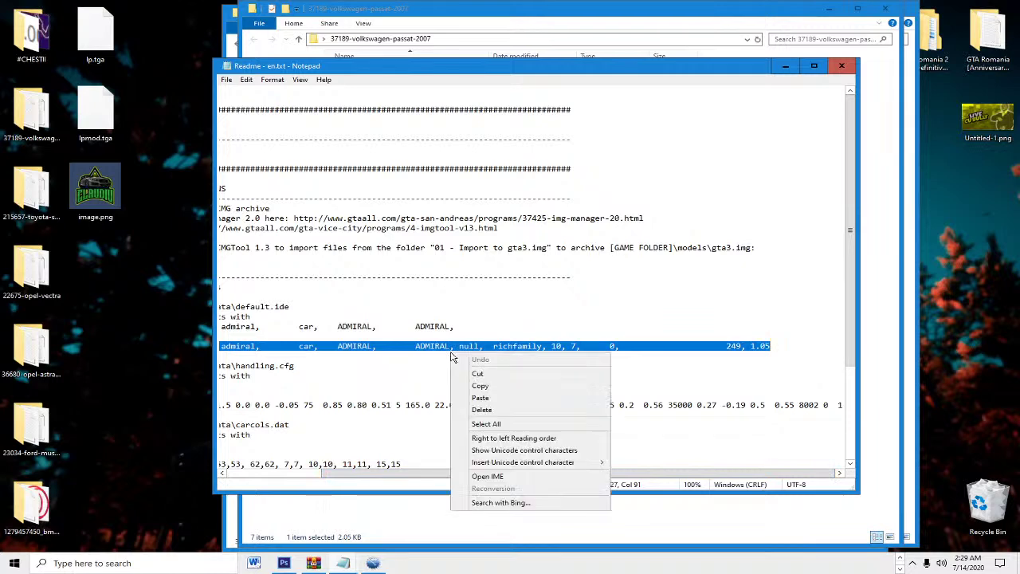
pyautogui.click(479, 386)
pyautogui.moveTo(485, 478); pyautogui.dragTo(380, 478)
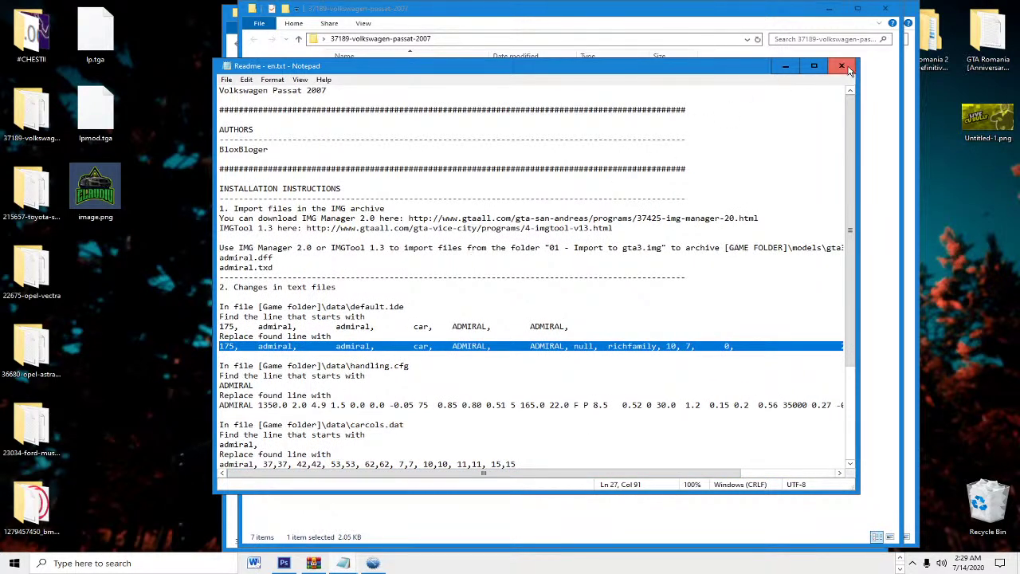
pyautogui.click(841, 65)
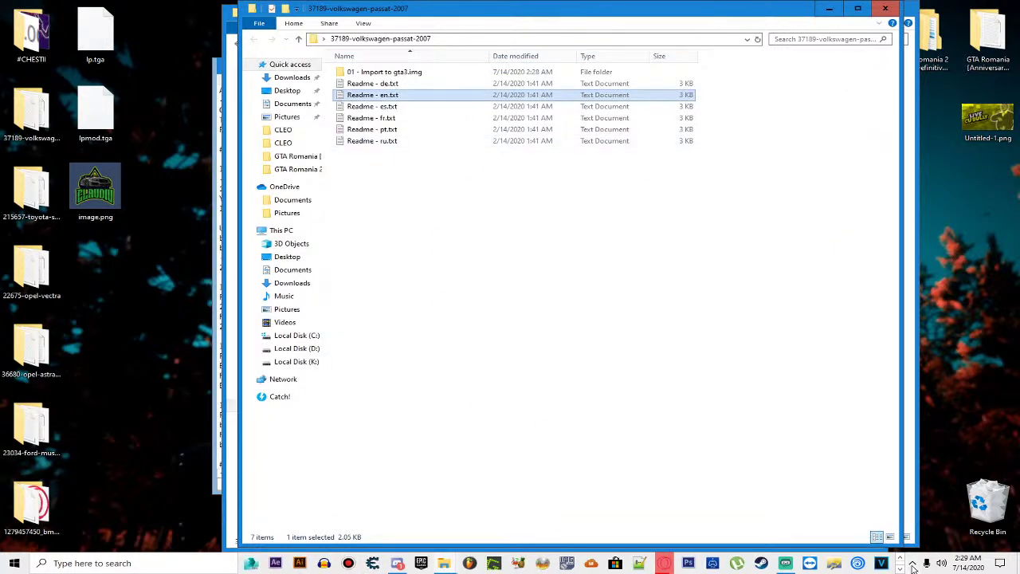
# Step: Paste the copied admiral line into the car installer's Handling line field
pyautogui.click(373, 563)
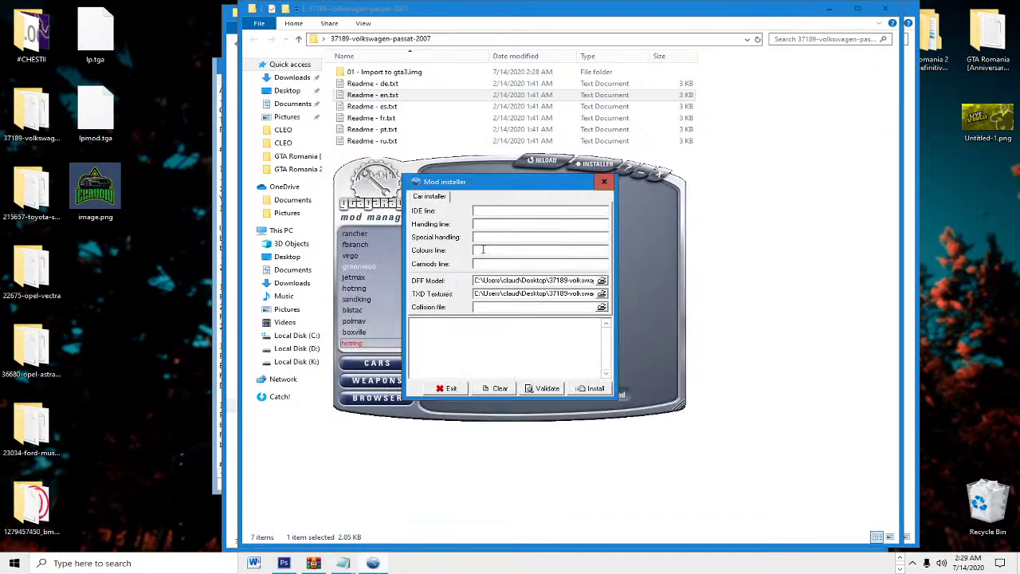
pyautogui.click(496, 223)
pyautogui.hotkey('ctrl', 'v')
pyautogui.hotkey('ctrl', 'a')
pyautogui.press('Home')
# Step: Replace both admiral names with greenwoo, remove the extra comma, and install the Passat
pyautogui.moveTo(505, 223); pyautogui.dragTo(523, 226)
pyautogui.press('BackSpace')
pyautogui.write('greenw')
pyautogui.write('oo')
pyautogui.moveTo(562, 224); pyautogui.dragTo(583, 224)
pyautogui.write('g')
pyautogui.write('reenwo')
pyautogui.write('o')
pyautogui.write('d')
pyautogui.press('BackSpace')
pyautogui.click(590, 389)
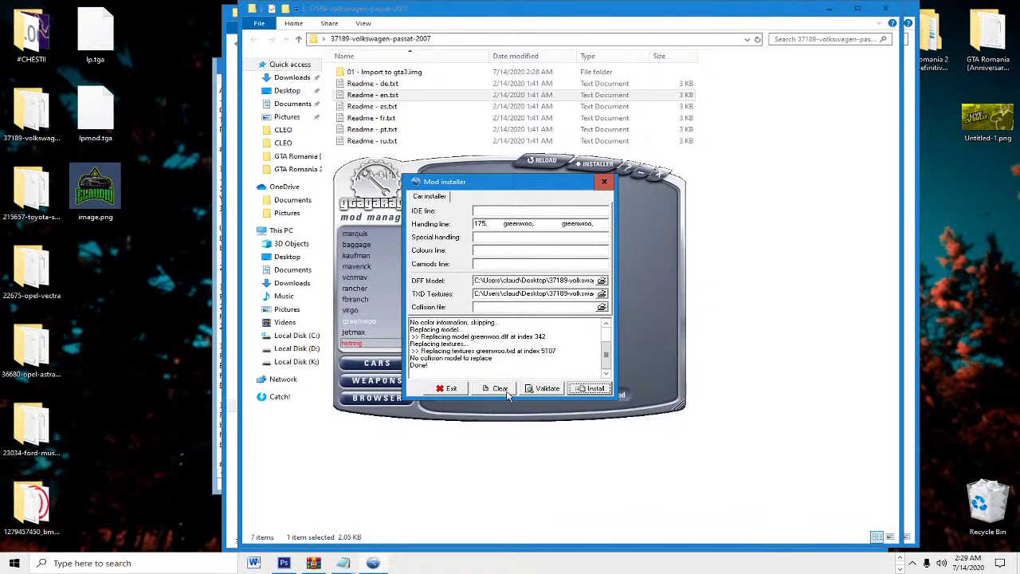
# Step: Exit the installer, check Greenwoo now shows the white Passat, and close the mod manager
pyautogui.click(443, 389)
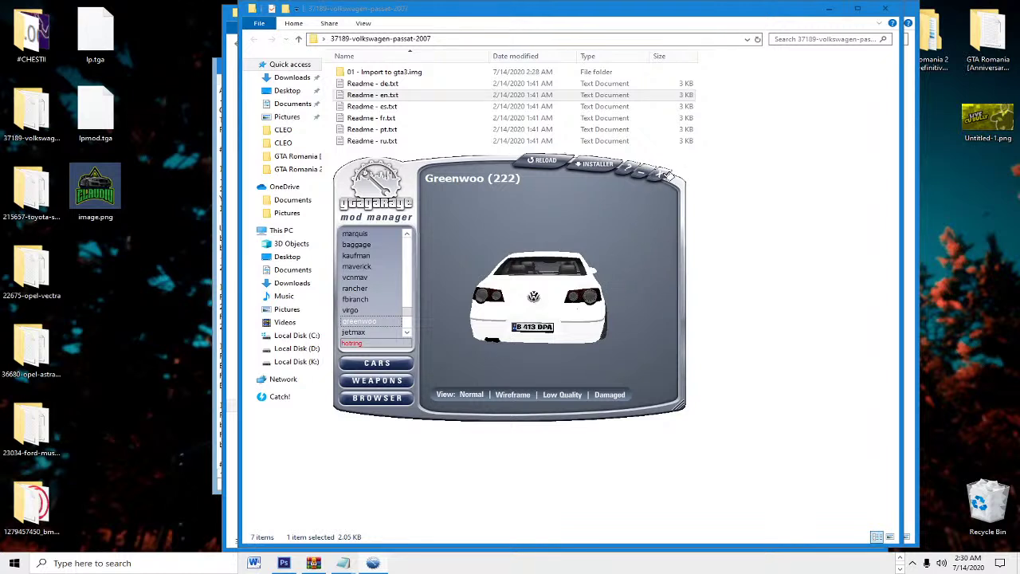
pyautogui.click(668, 174)
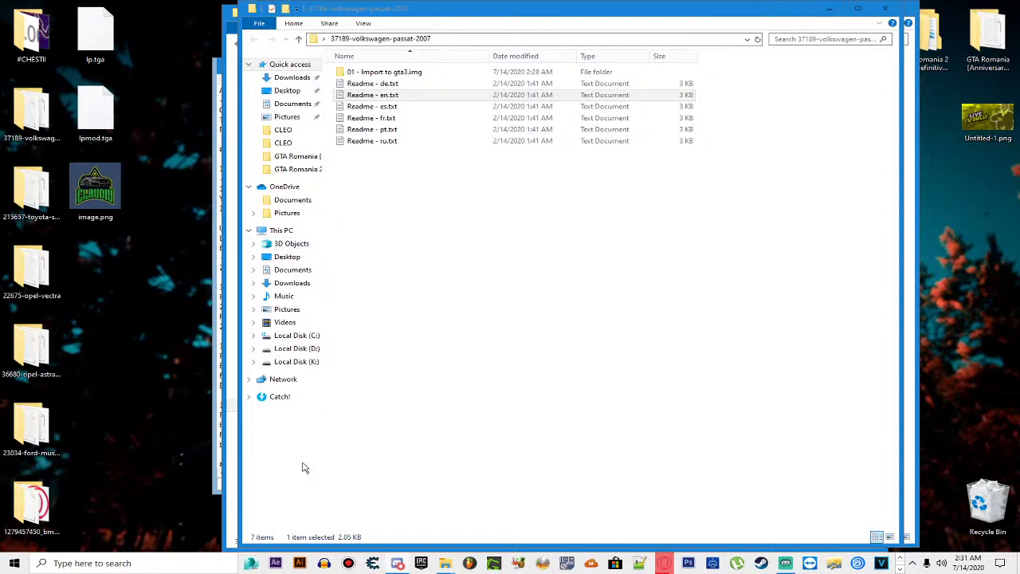
# Step: Bring the GTA Romania 2 folder forward and launch GTA Romania.exe
pyautogui.click(236, 417)
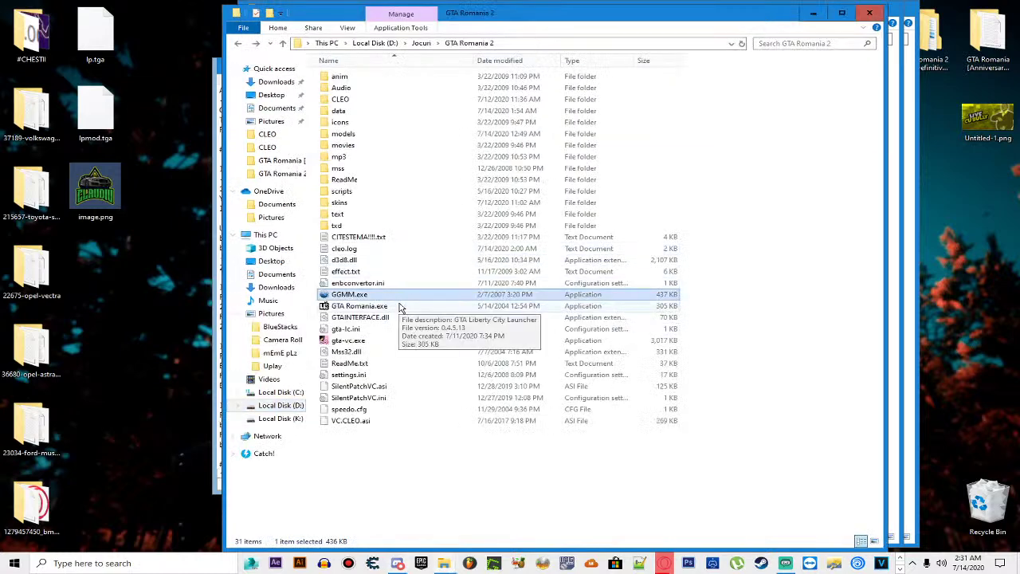
pyautogui.click(389, 306)
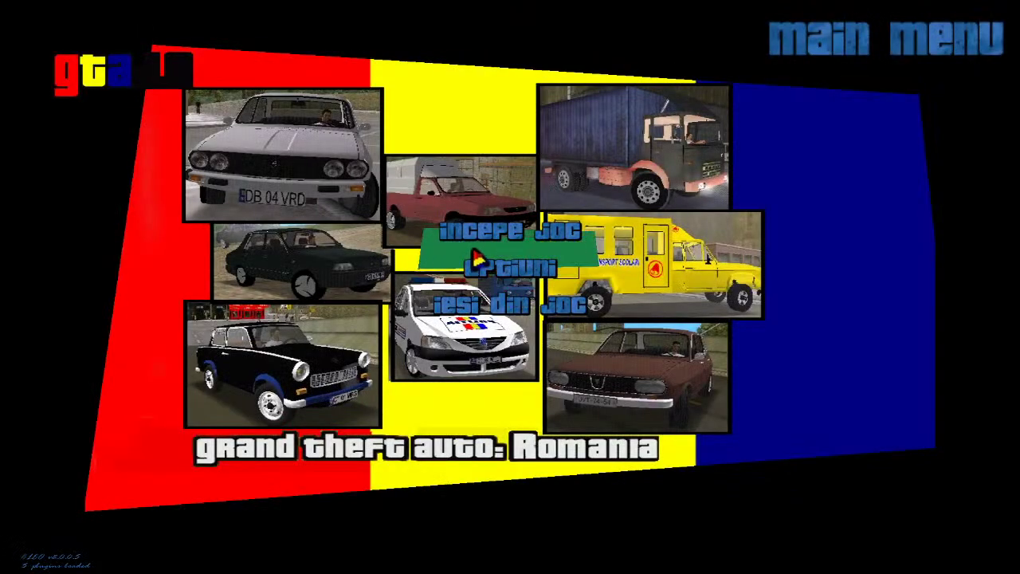
# Step: Start a new game via Incepe joc > Joc nou and run out onto the terrace
pyautogui.click(474, 230)
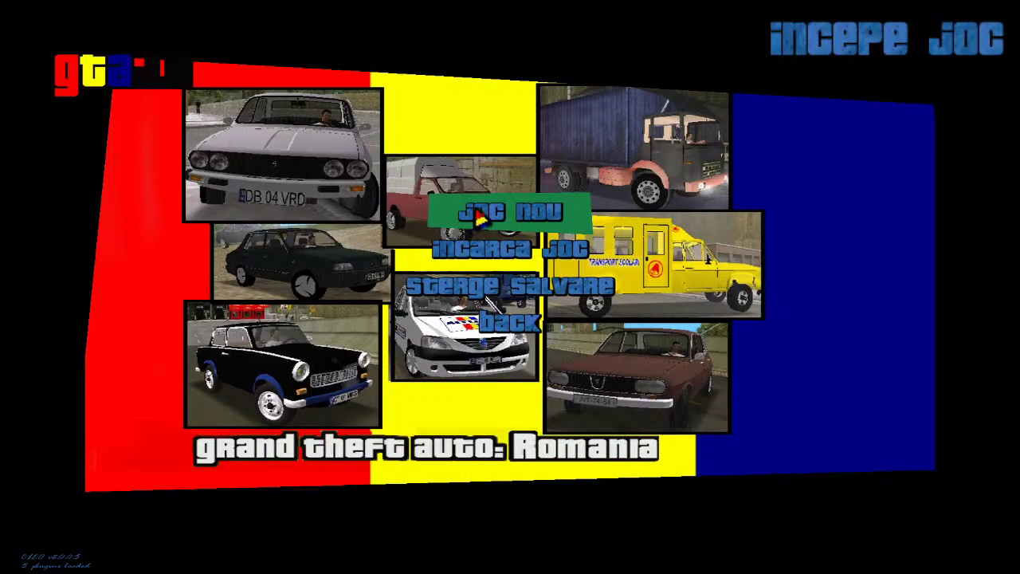
pyautogui.click(476, 218)
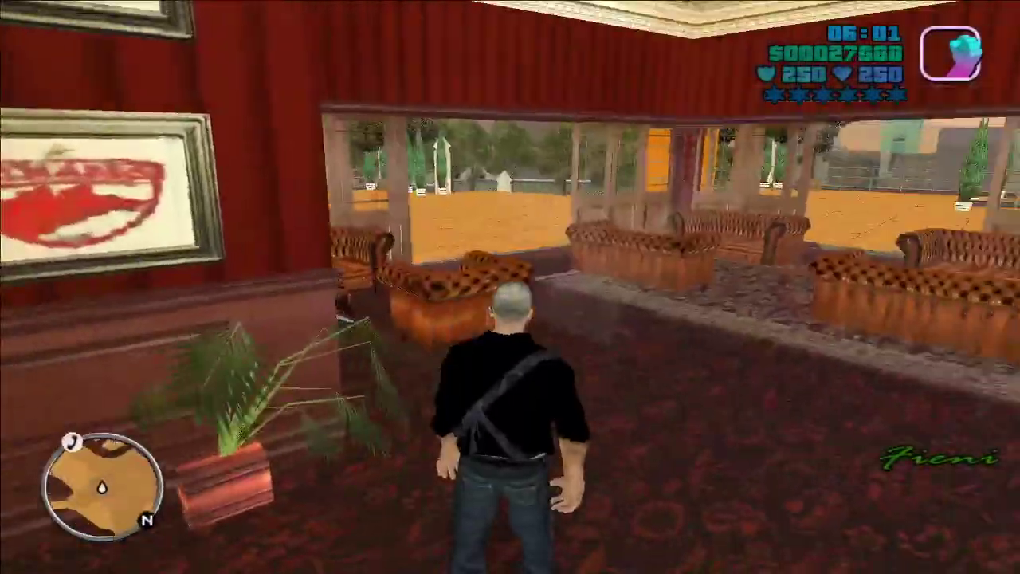
pyautogui.press('w')
pyautogui.press('w')
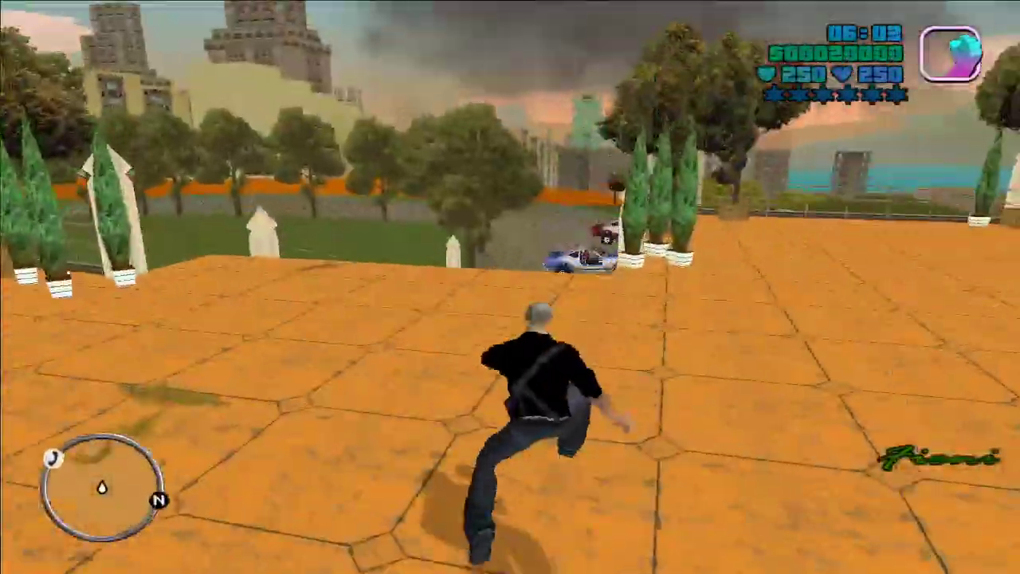
pyautogui.press('w')
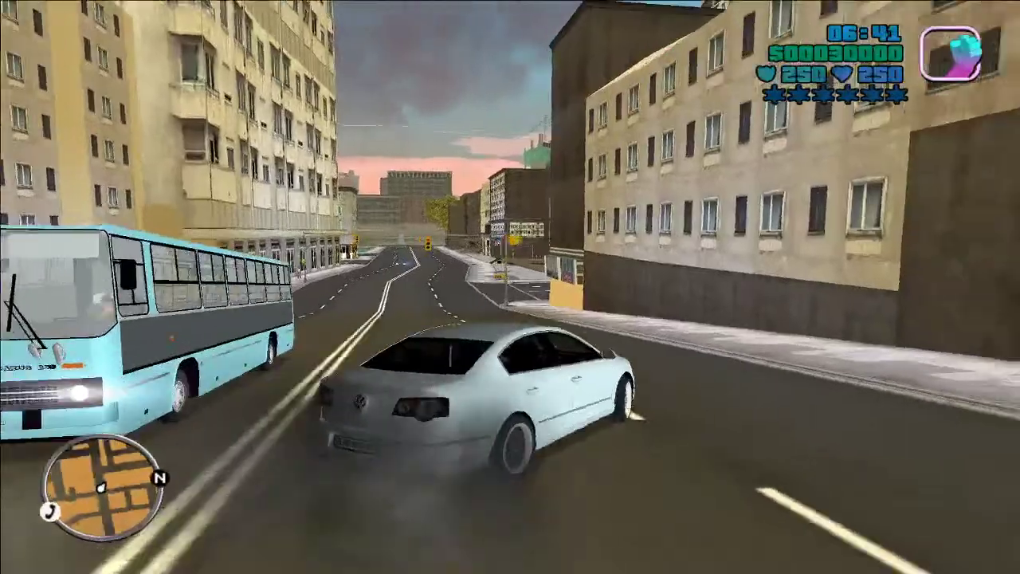
# Step: Get out of the Passat and walk around it to view its rear and side
pyautogui.press('f')
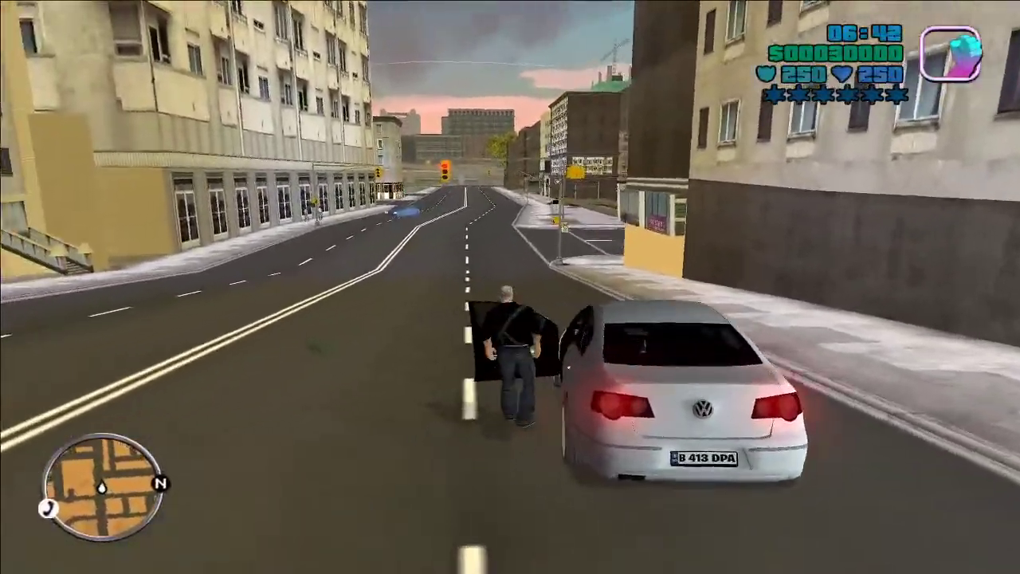
pyautogui.press('w')
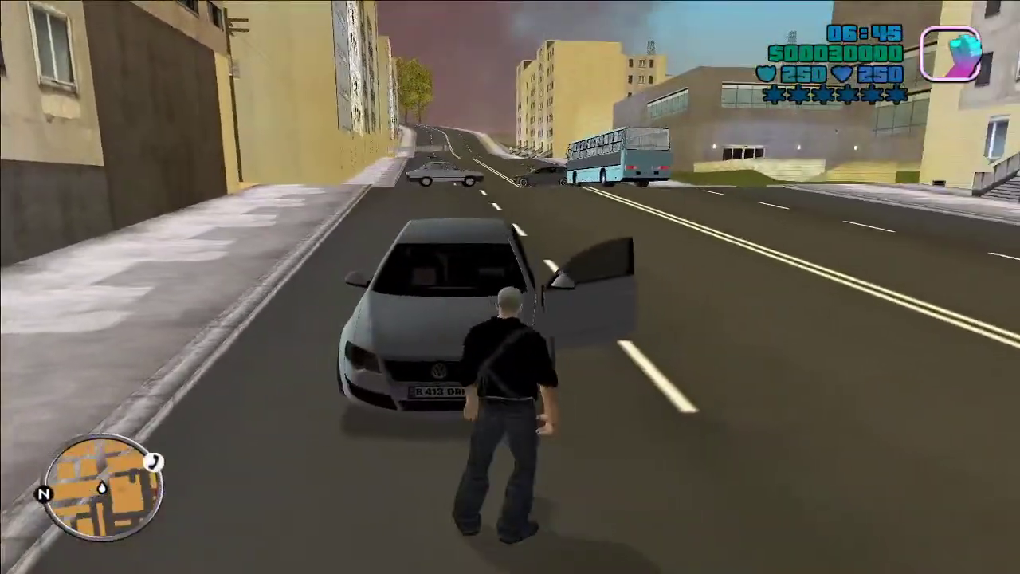
pyautogui.press('w')
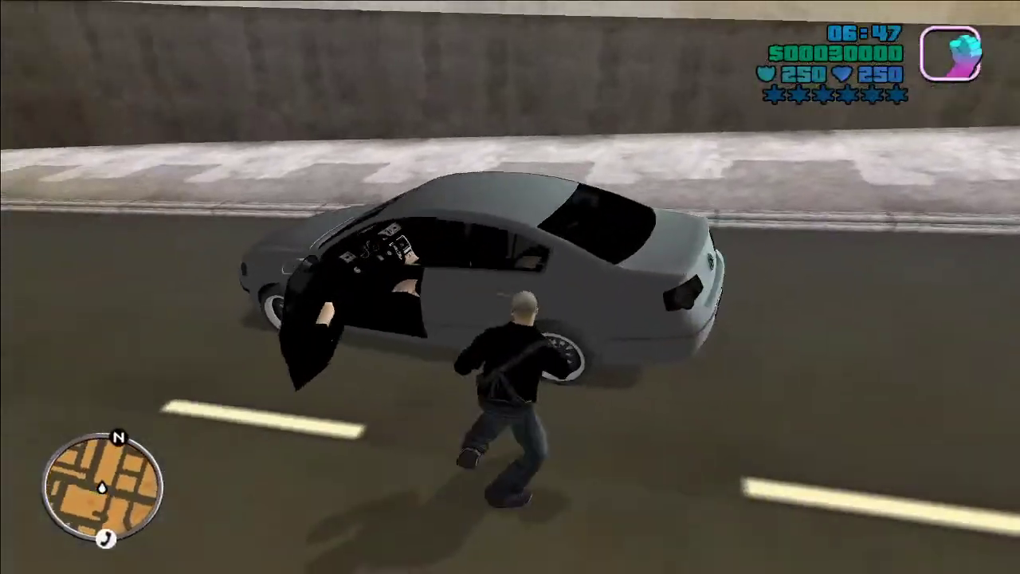
pyautogui.press('w')
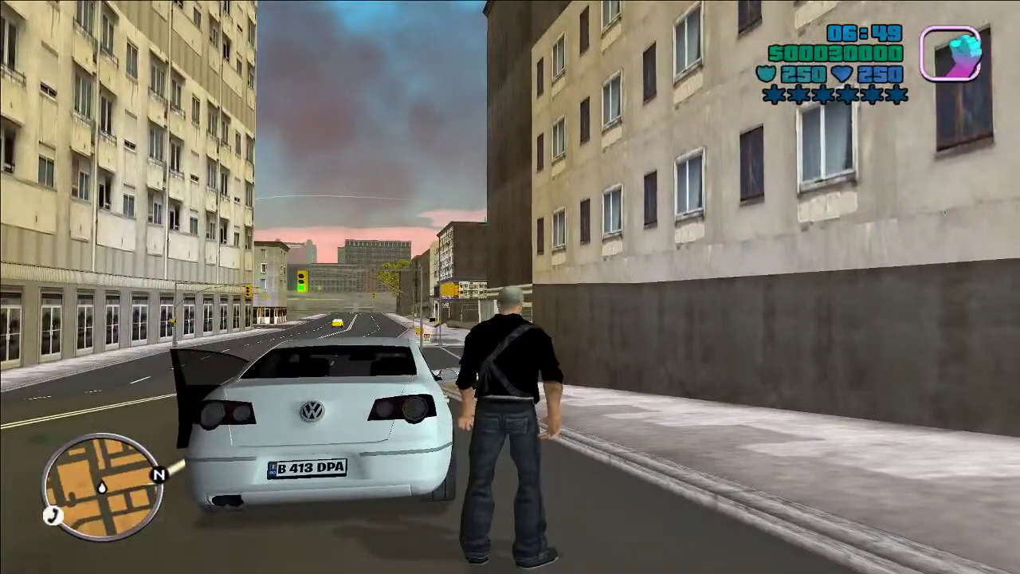
# Step: Pause the game and confirm quitting back to the desktop
pyautogui.press('Escape')
pyautogui.click(510, 388)
pyautogui.click(447, 292)
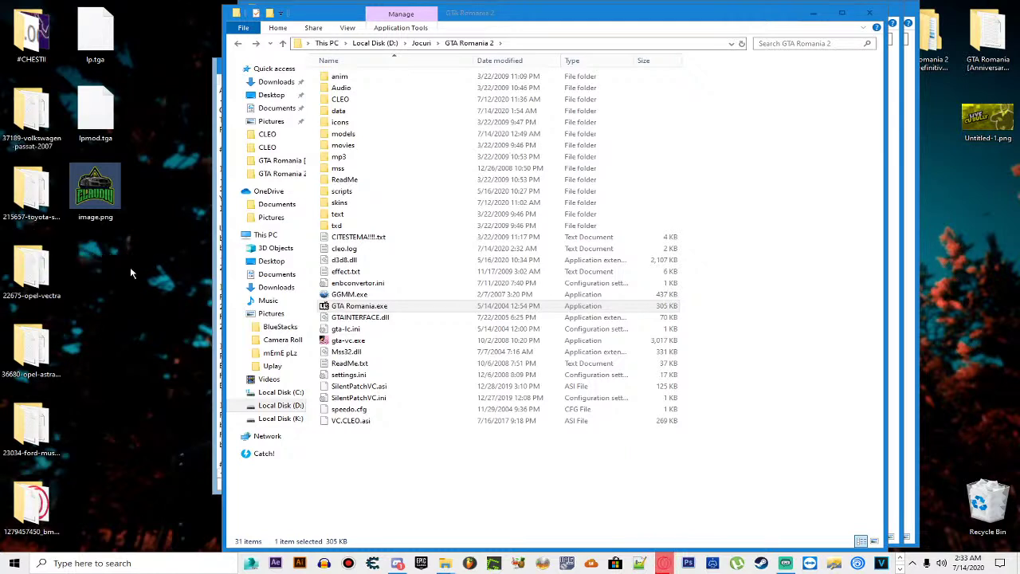
# Step: Move the DaciaLoganTunnned RAR to the desktop and extract it to DaciaLoganTunnned\
pyautogui.moveTo(130, 267); pyautogui.dragTo(150, 211)
pyautogui.rightClick(150, 208)
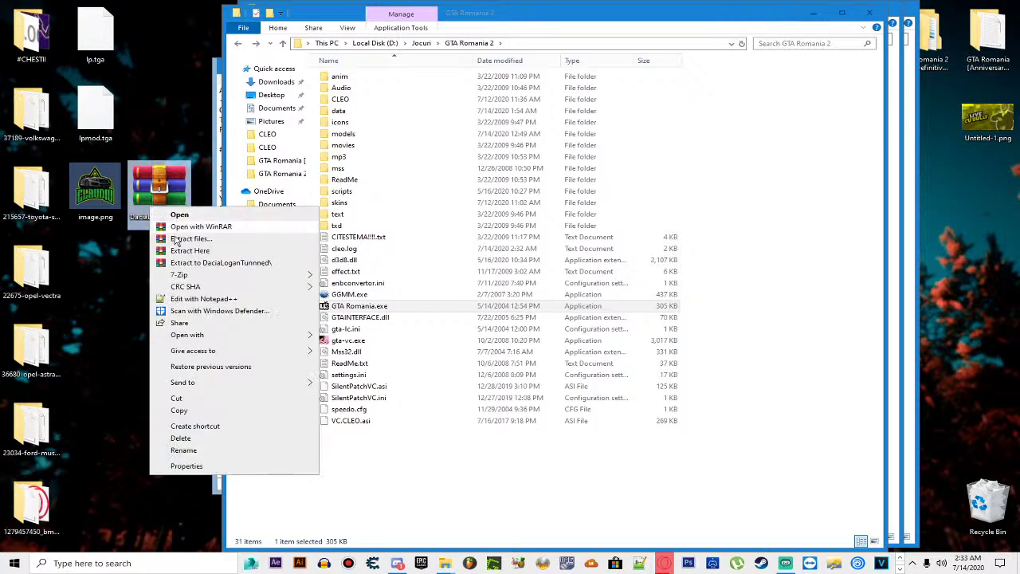
pyautogui.click(191, 263)
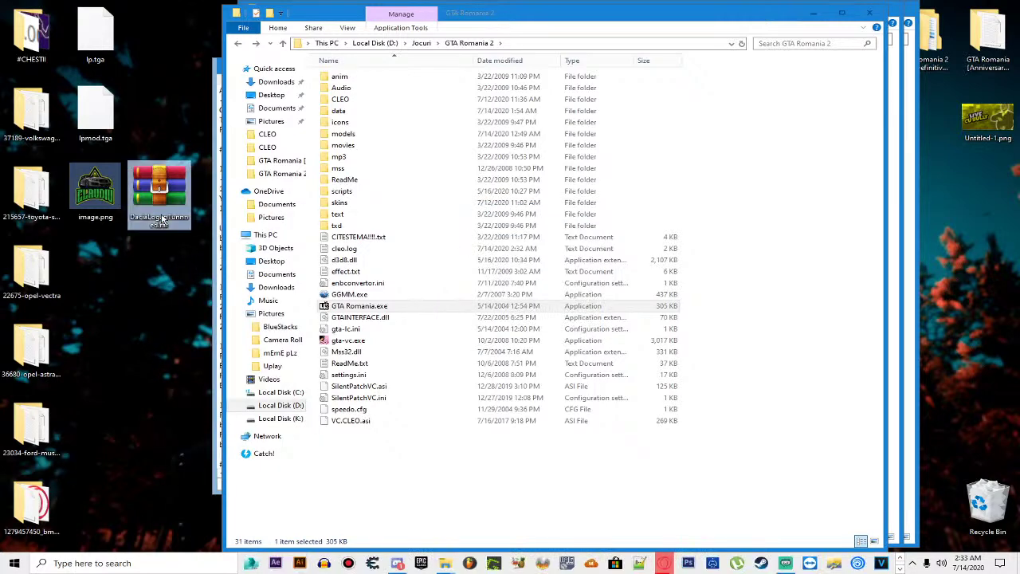
# Step: Open the extracted folder, read and close BeniOKU!.txt, then reopen the DaciaLoganTunnned folder
pyautogui.press('Delete')
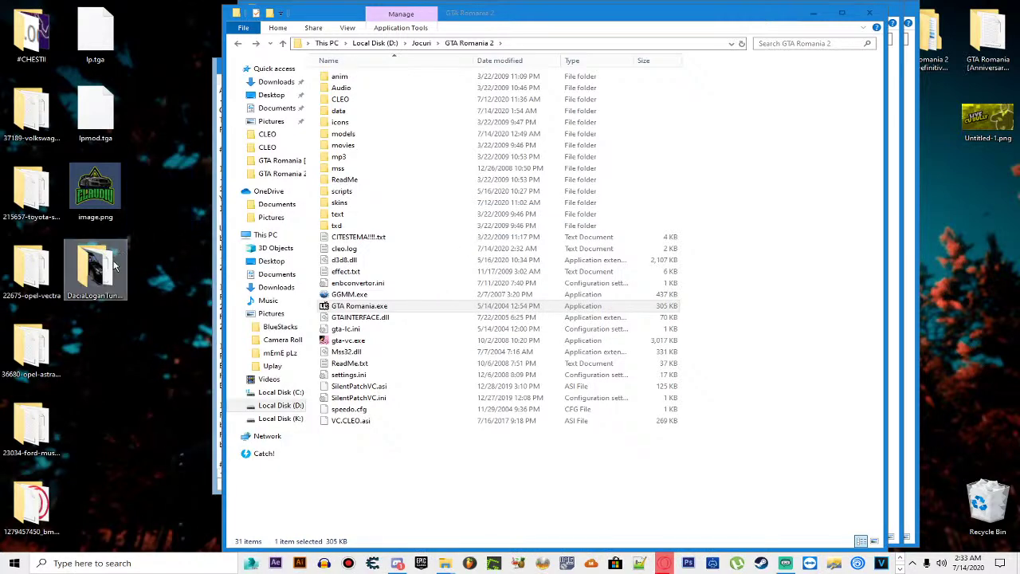
pyautogui.press('Return')
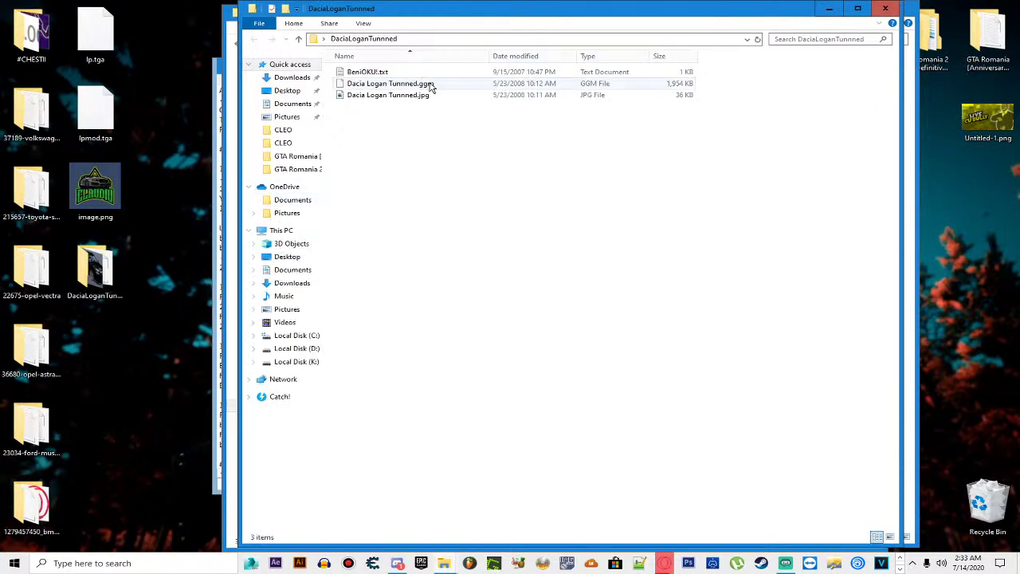
pyautogui.doubleClick(415, 73)
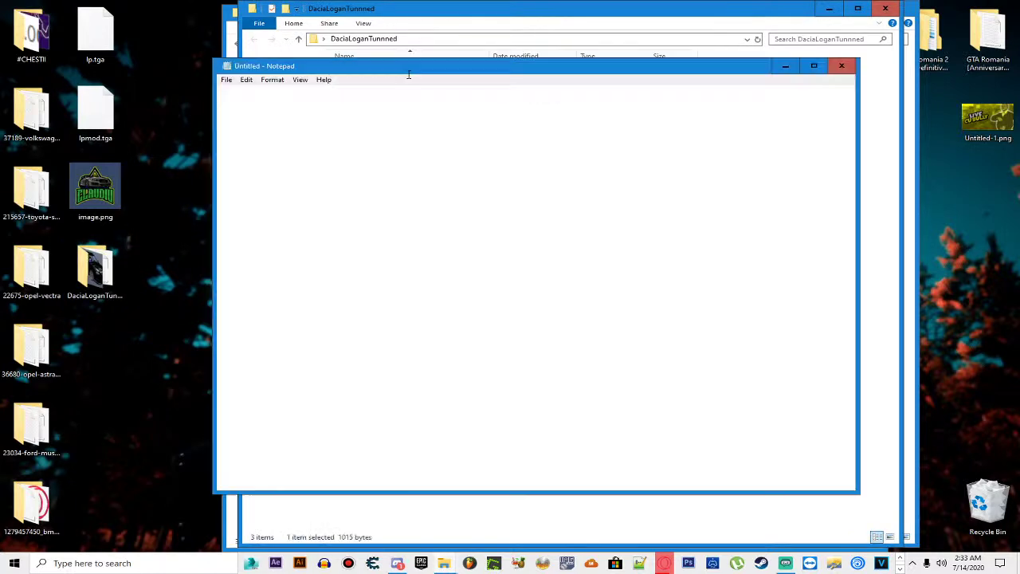
pyautogui.click(842, 66)
pyautogui.click(884, 9)
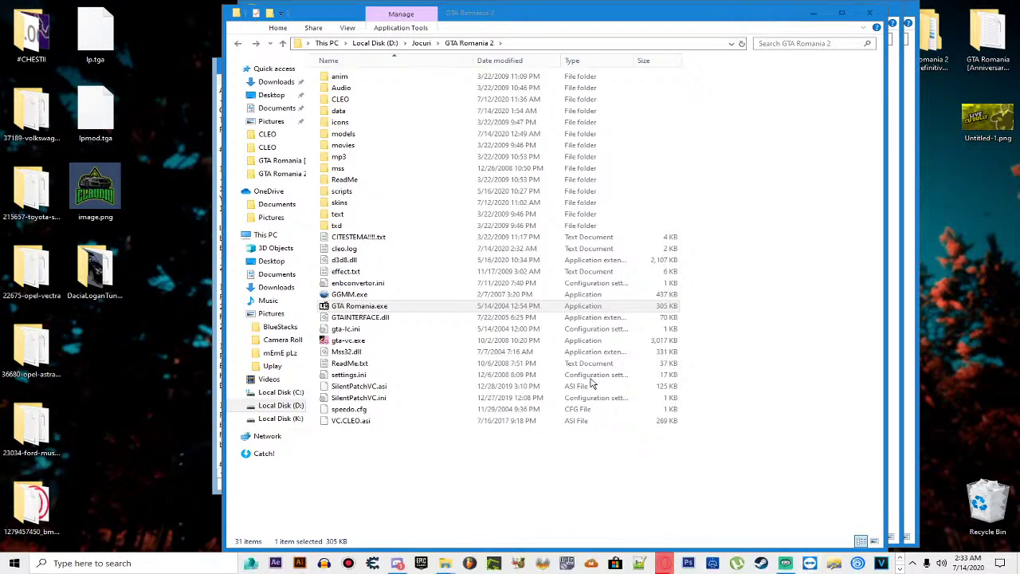
pyautogui.click(427, 294)
pyautogui.doubleClick(96, 271)
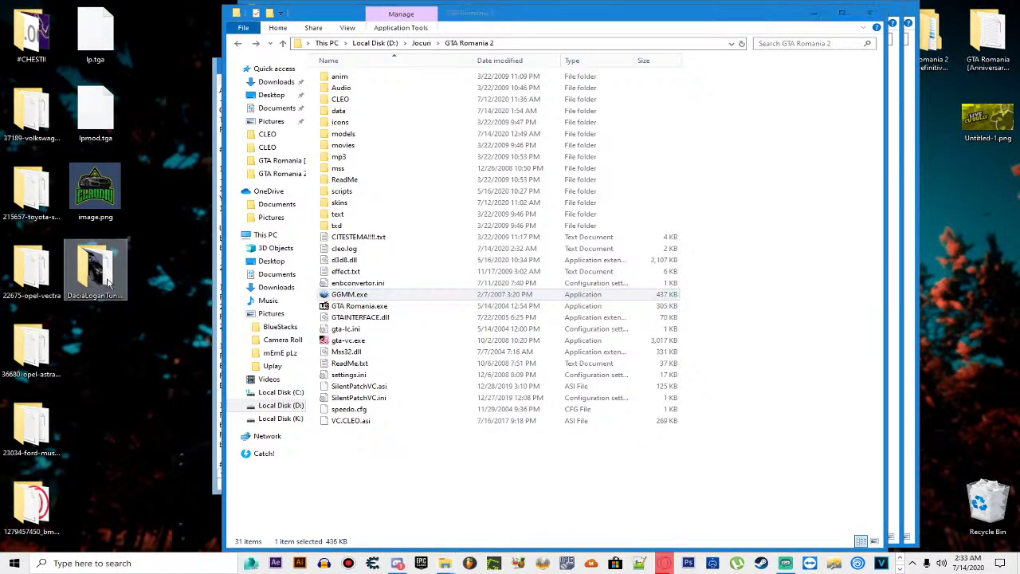
# Step: Start a car package install and pick Dacia Logan Tunnned.ggm from Desktop\DaciaLoganTunnned
pyautogui.moveTo(418, 4); pyautogui.dragTo(418, 373)
pyautogui.click(594, 164)
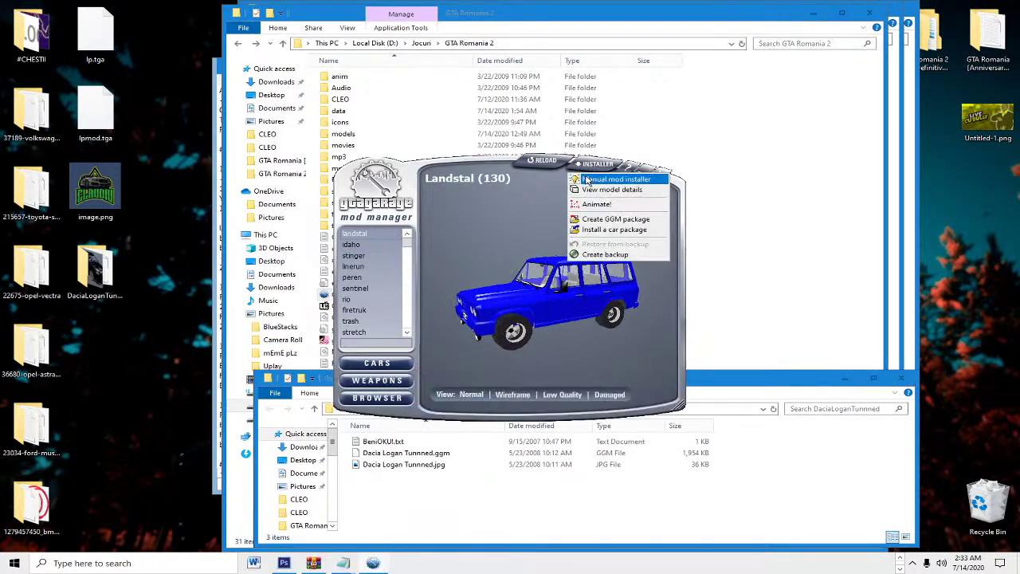
pyautogui.click(609, 230)
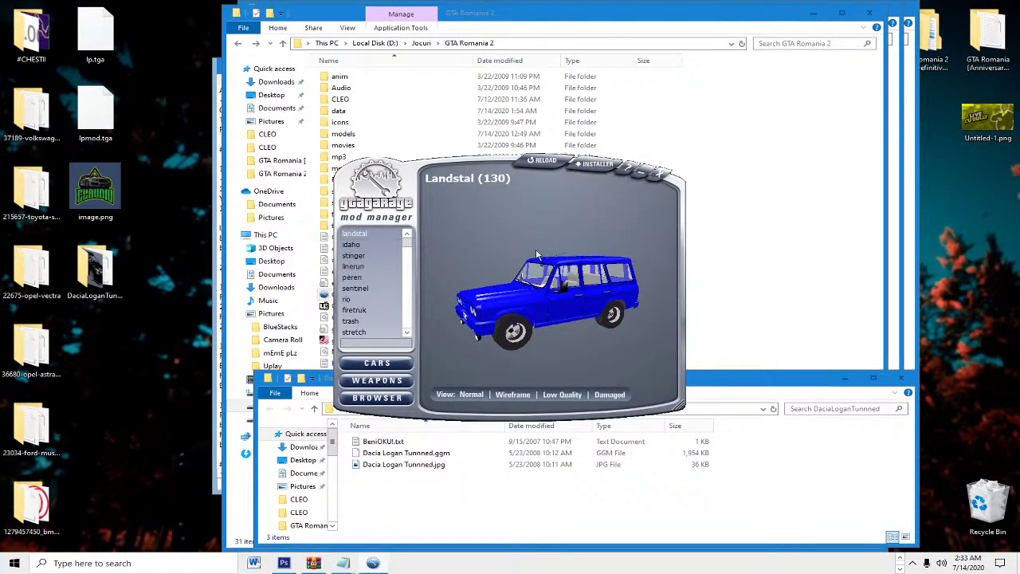
pyautogui.click(400, 454)
pyautogui.scroll(-2, 439, 206)
pyautogui.scroll(3, 439, 205)
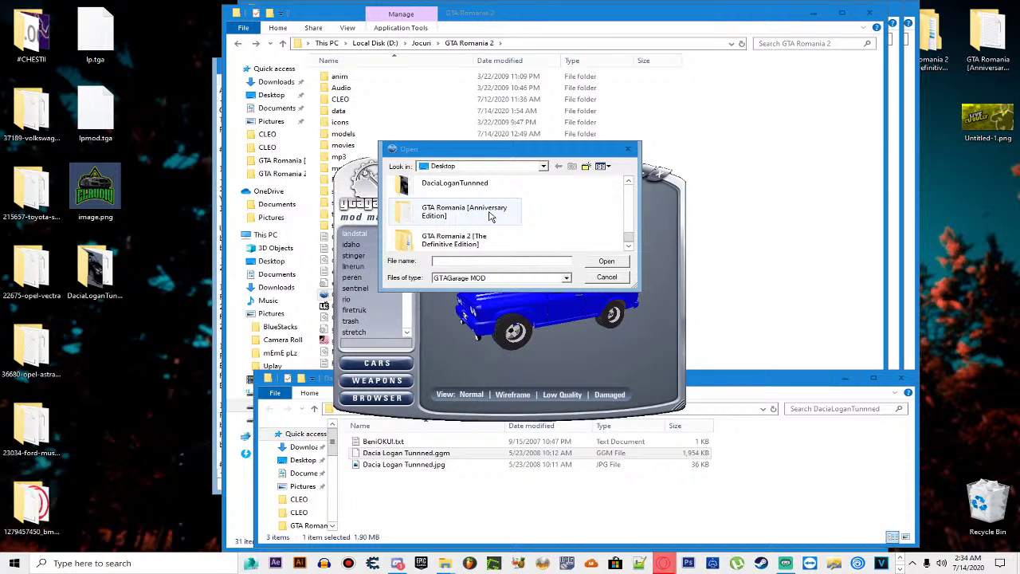
pyautogui.scroll(-1, 490, 216)
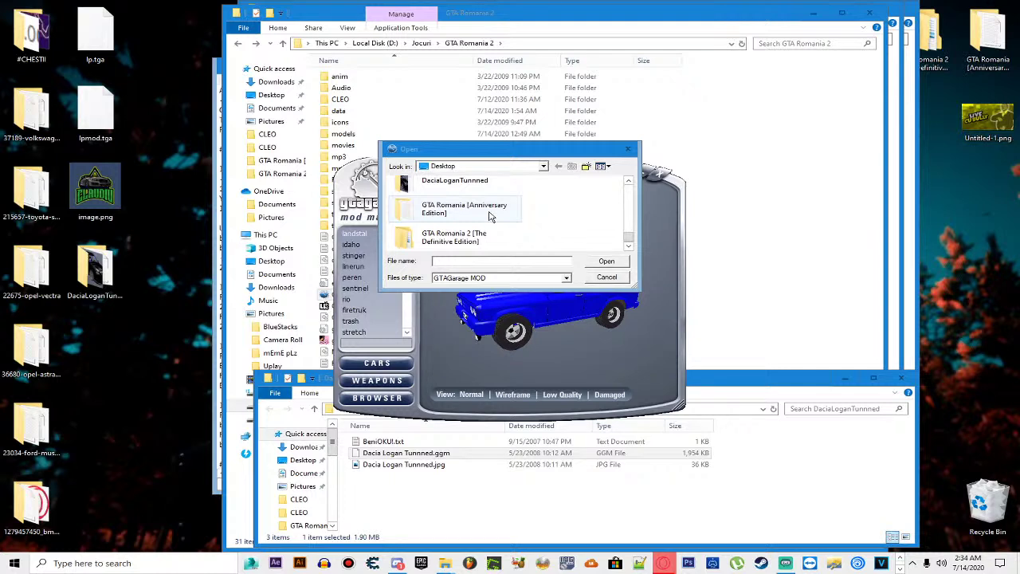
pyautogui.scroll(1, 491, 216)
pyautogui.doubleClick(471, 227)
pyautogui.click(444, 191)
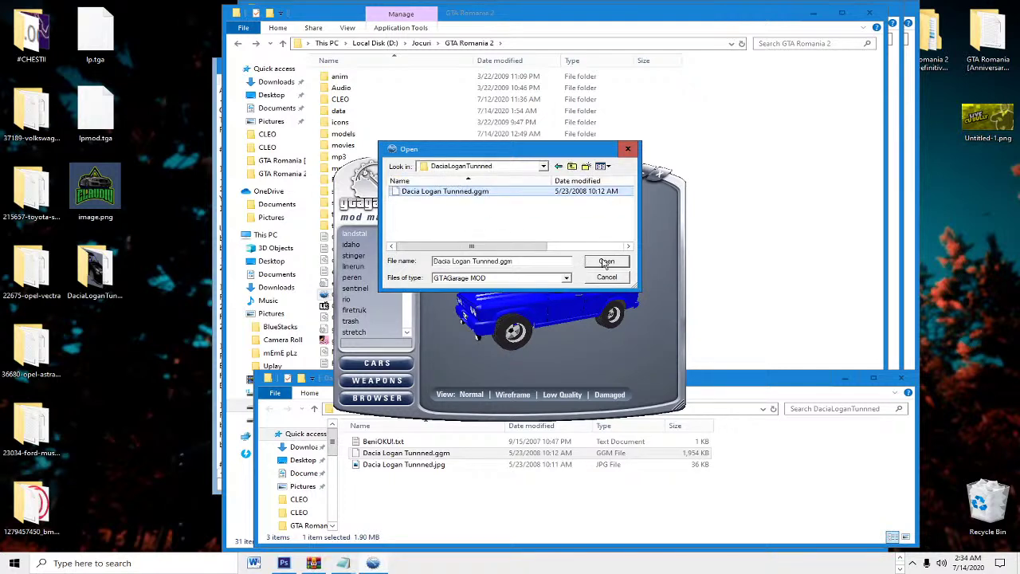
# Step: Load the Dacia Logan package, dismiss the San Andreas warning, and open the Manual mod installer
pyautogui.click(606, 262)
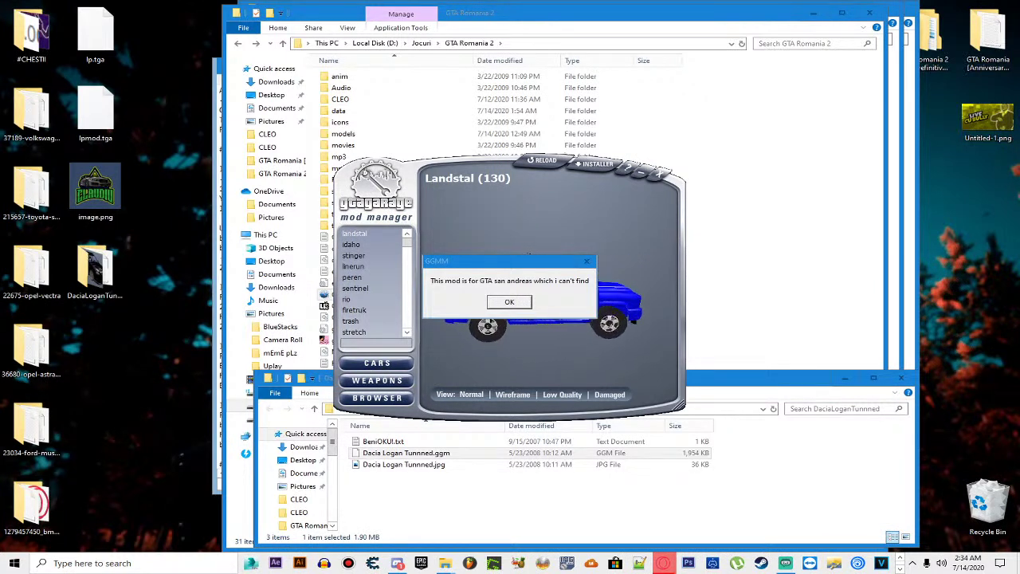
pyautogui.press('Return')
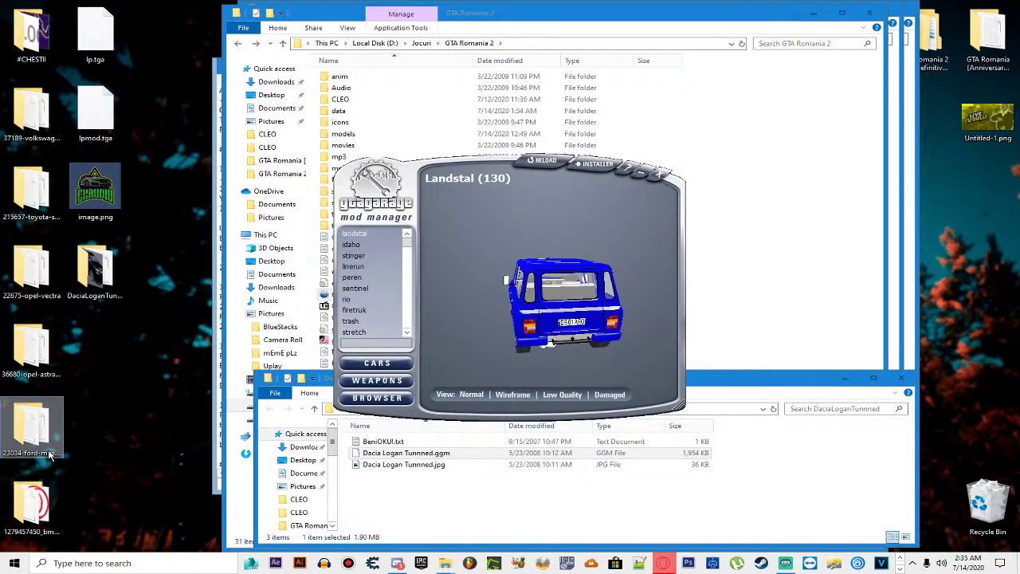
pyautogui.click(599, 164)
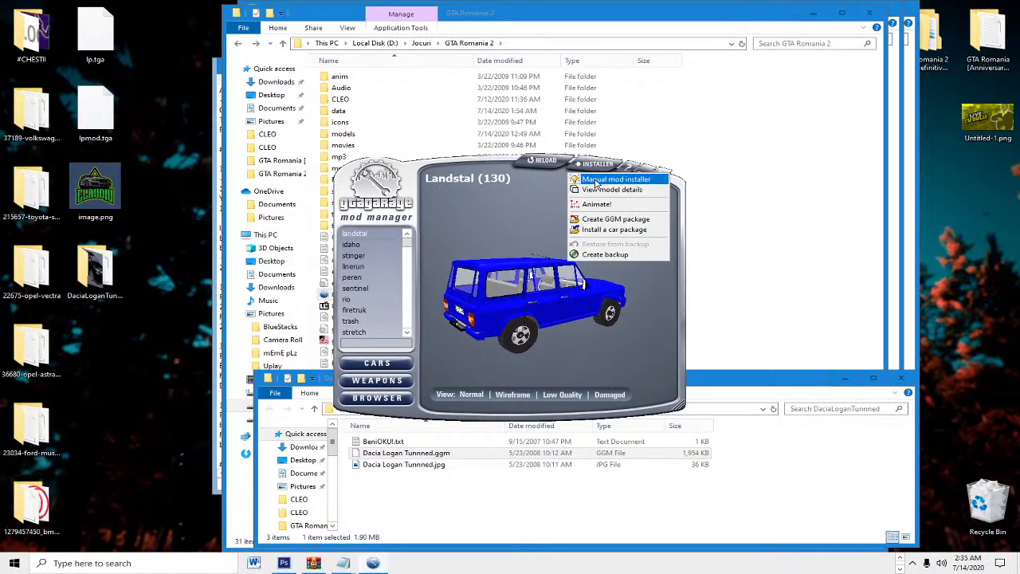
pyautogui.click(638, 178)
# Step: Rename blistac.dff and blistac.txd in the Mustang's '01 - Import to gta3.img' folder to banshee
pyautogui.doubleClick(54, 434)
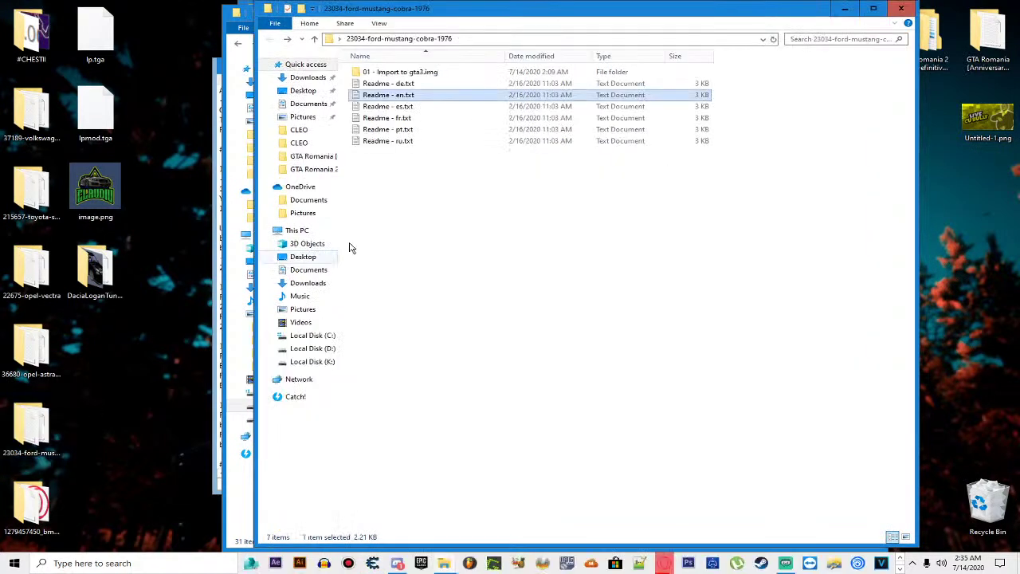
pyautogui.doubleClick(404, 75)
pyautogui.hotkey('ctrl', 'a')
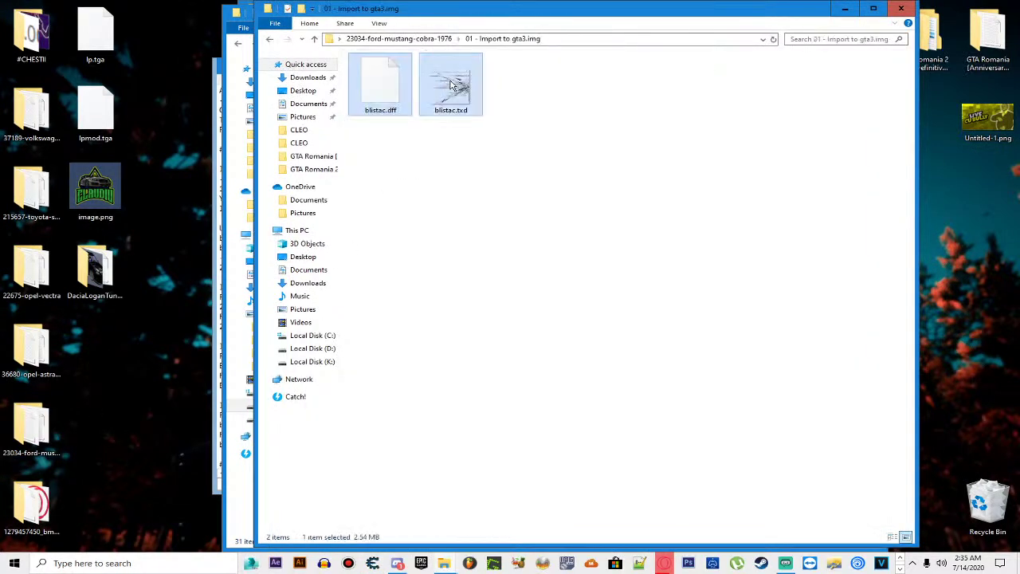
pyautogui.rightClick(450, 79)
pyautogui.click(480, 296)
pyautogui.write('banshee')
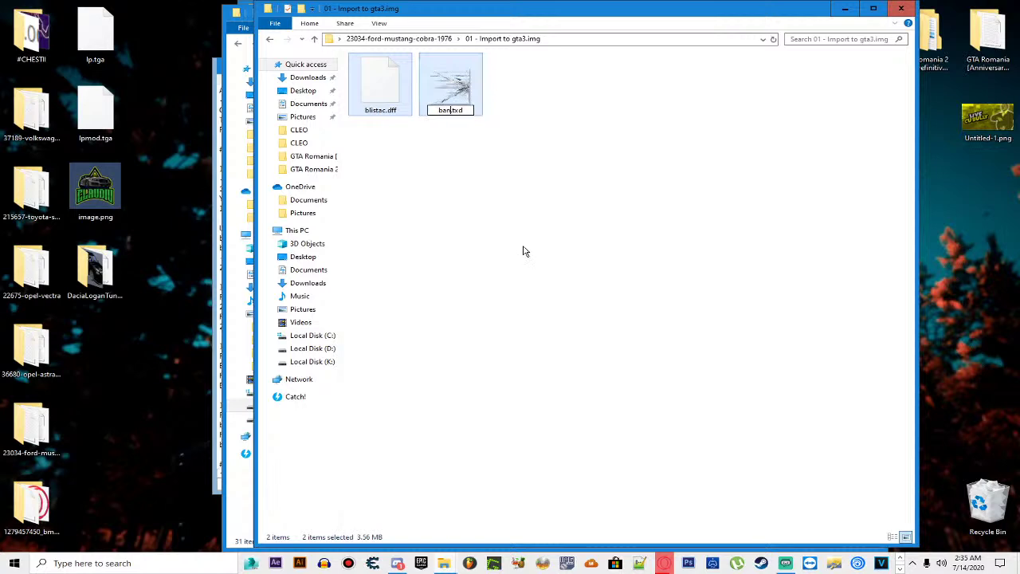
pyautogui.press('Return')
pyautogui.click(524, 248)
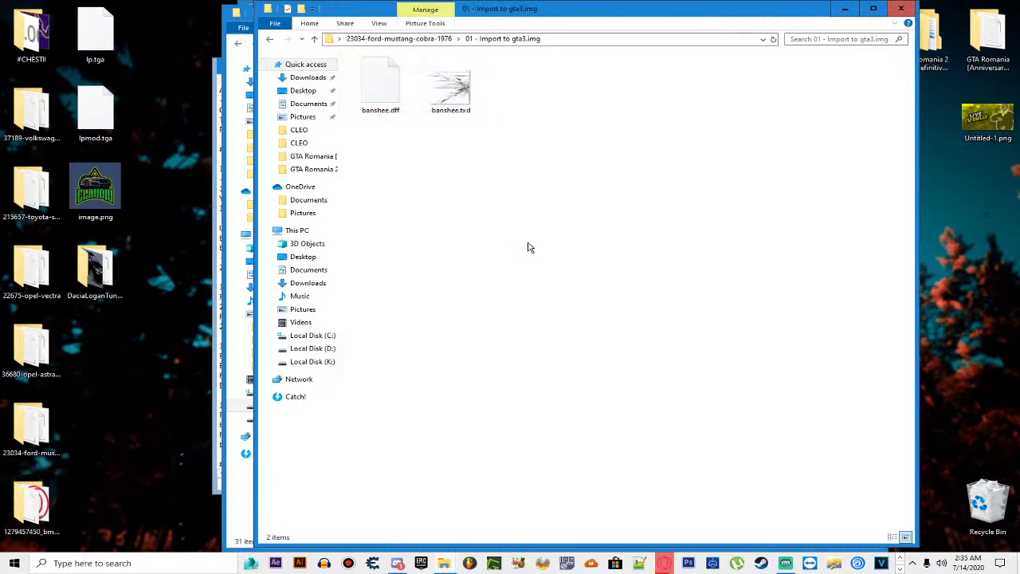
pyautogui.press('BackSpace')
# Step: Open Readme - de.txt and change the 226 line's blistac/BLISTAC names to banshee/BANSHEE
pyautogui.click(396, 85)
pyautogui.doubleClick(396, 85)
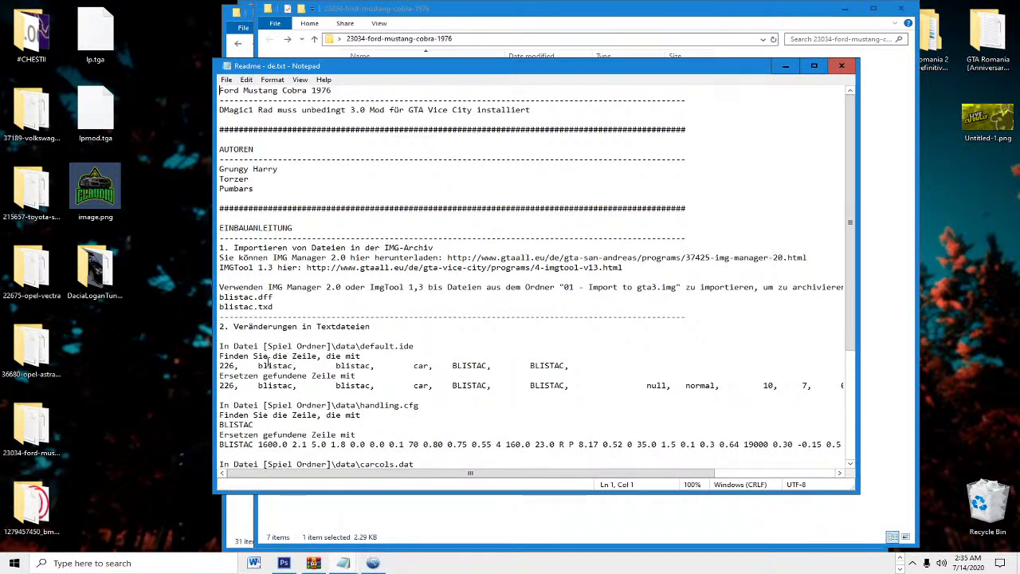
pyautogui.moveTo(257, 386); pyautogui.dragTo(295, 387)
pyautogui.write('ban')
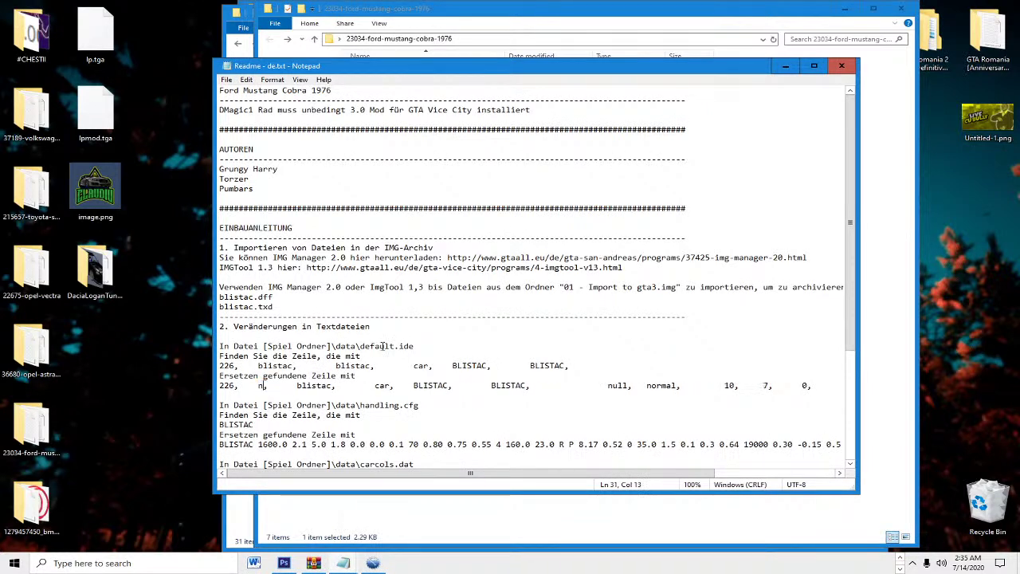
pyautogui.write('shee')
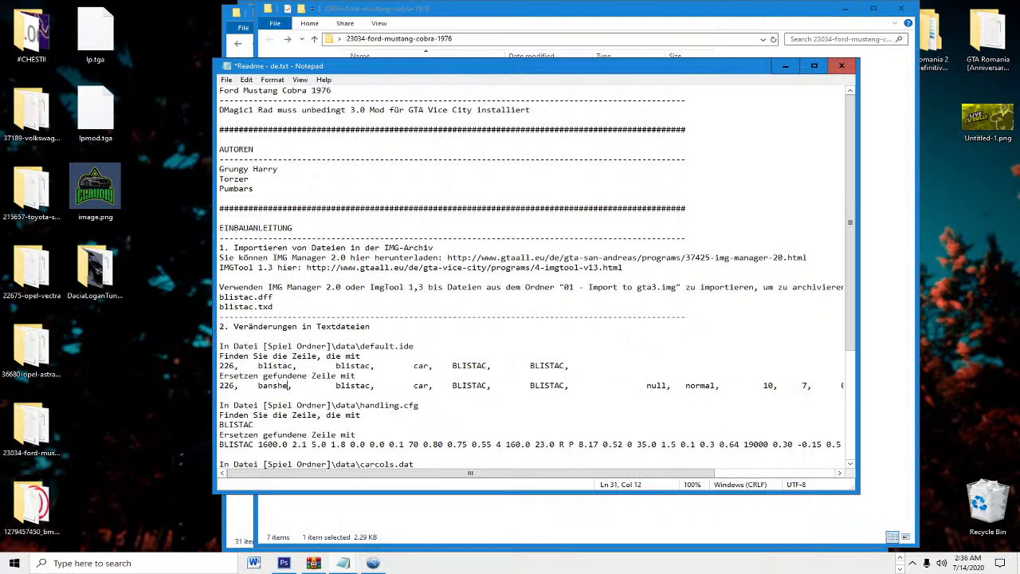
pyautogui.moveTo(338, 387); pyautogui.dragTo(370, 387)
pyautogui.write('bans')
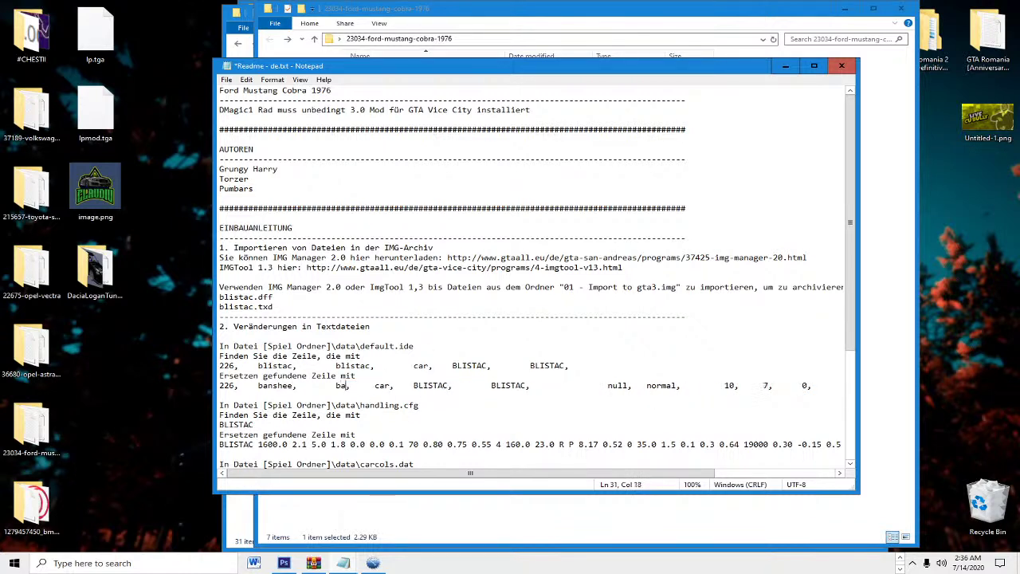
pyautogui.write('hee,')
pyautogui.moveTo(451, 386); pyautogui.dragTo(488, 387)
pyautogui.write('BANSHEE')
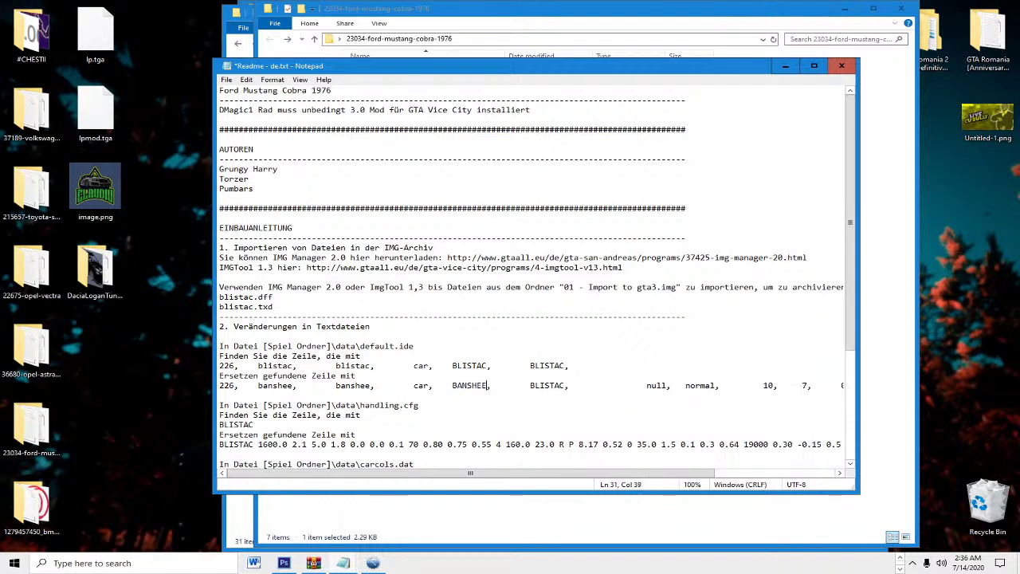
pyautogui.moveTo(530, 386); pyautogui.dragTo(567, 386)
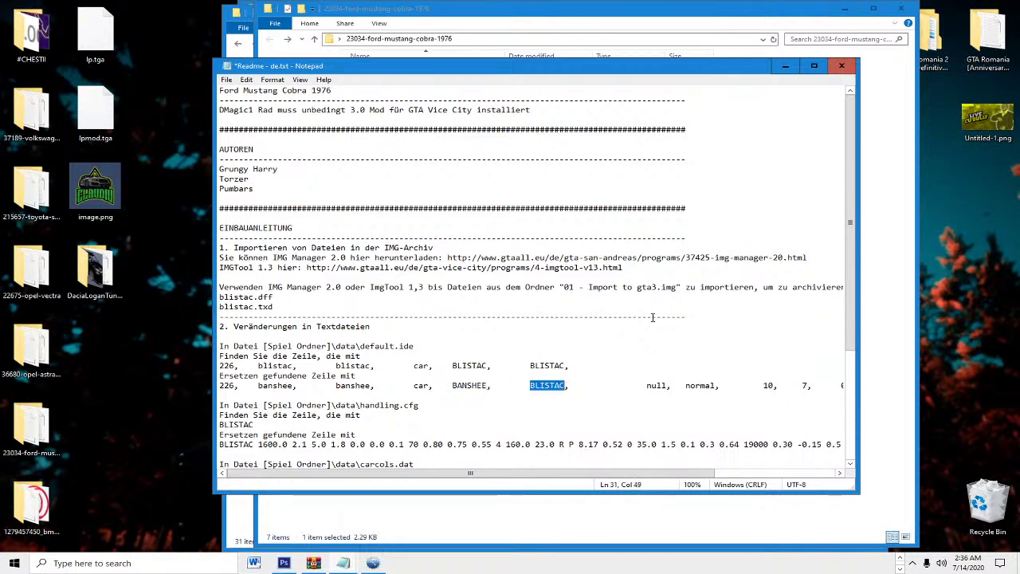
pyautogui.write('BANSHEE')
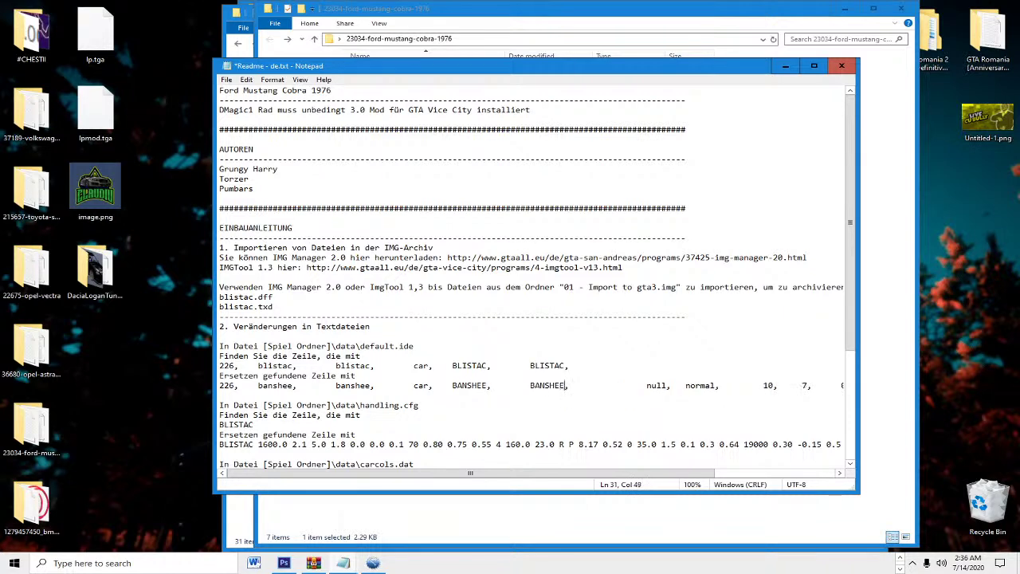
# Step: Select and copy the edited 226 replacement line, then close Notepad
pyautogui.click(224, 385)
pyautogui.moveTo(225, 386); pyautogui.dragTo(866, 380)
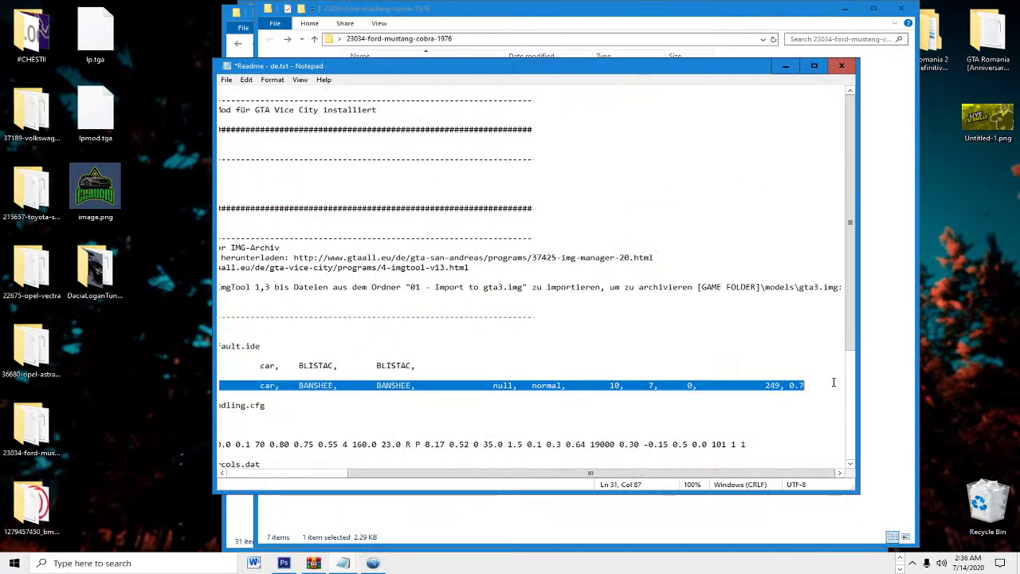
pyautogui.moveTo(547, 474); pyautogui.dragTo(343, 470)
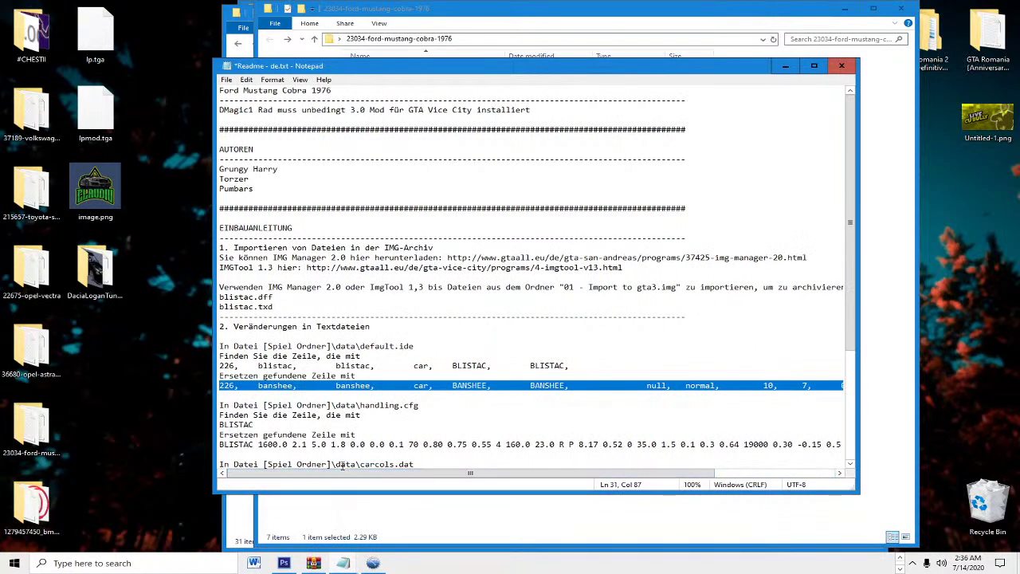
pyautogui.click(841, 70)
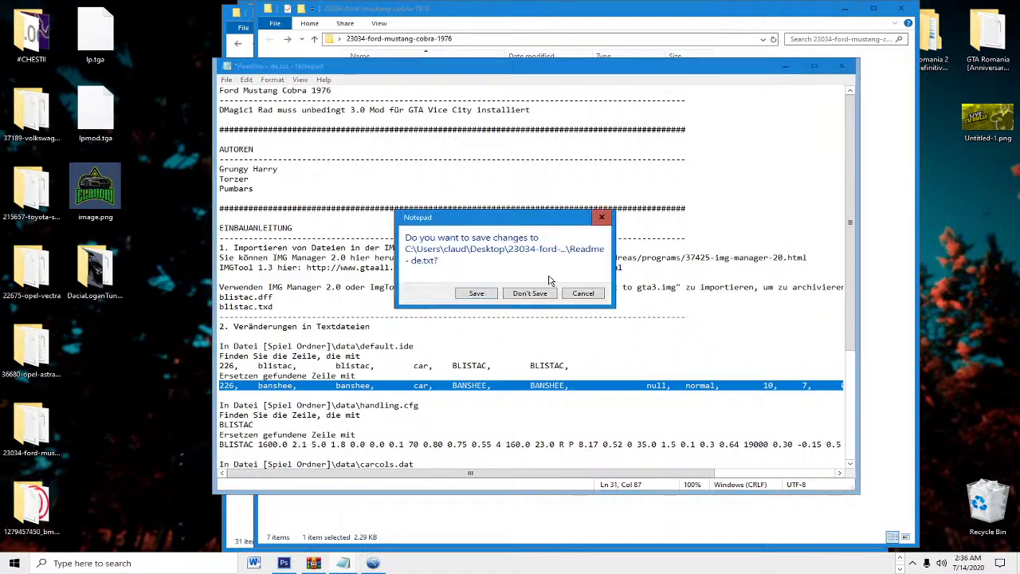
# Step: Discard the readme edits and paste the banshee line into the installer's IDE line field
pyautogui.click(502, 297)
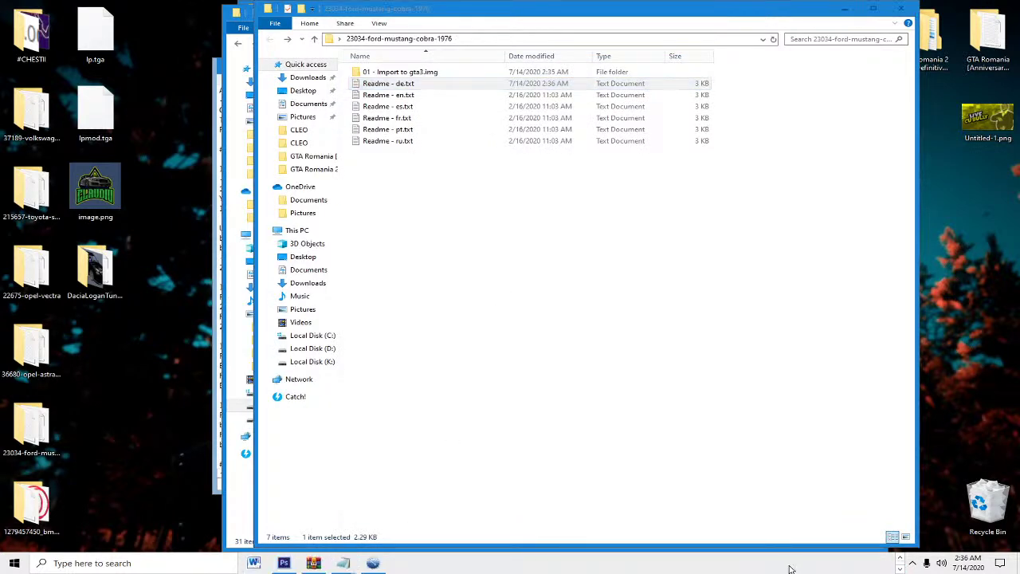
pyautogui.click(373, 562)
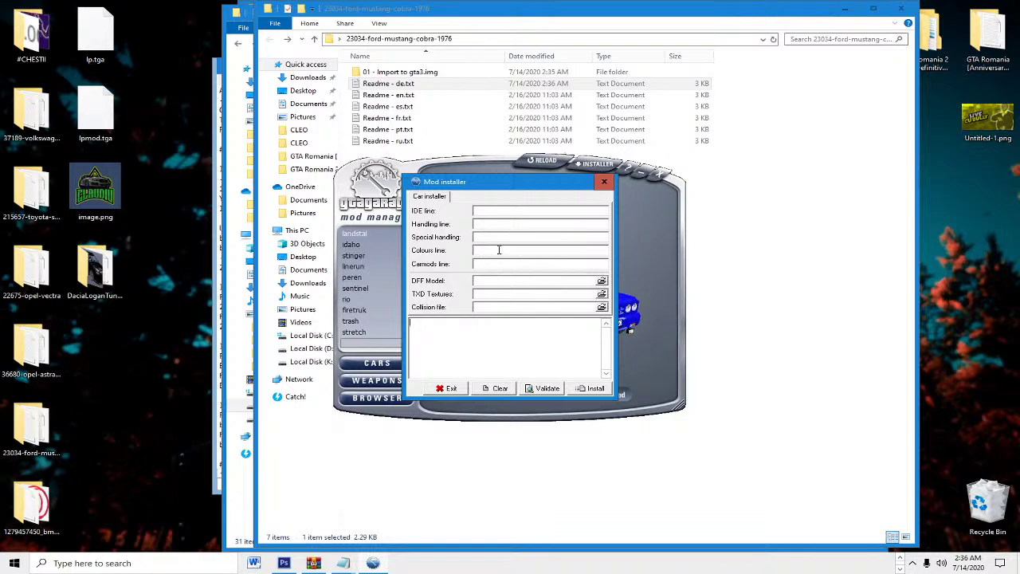
pyautogui.click(497, 210)
pyautogui.hotkey('ctrl', 'v')
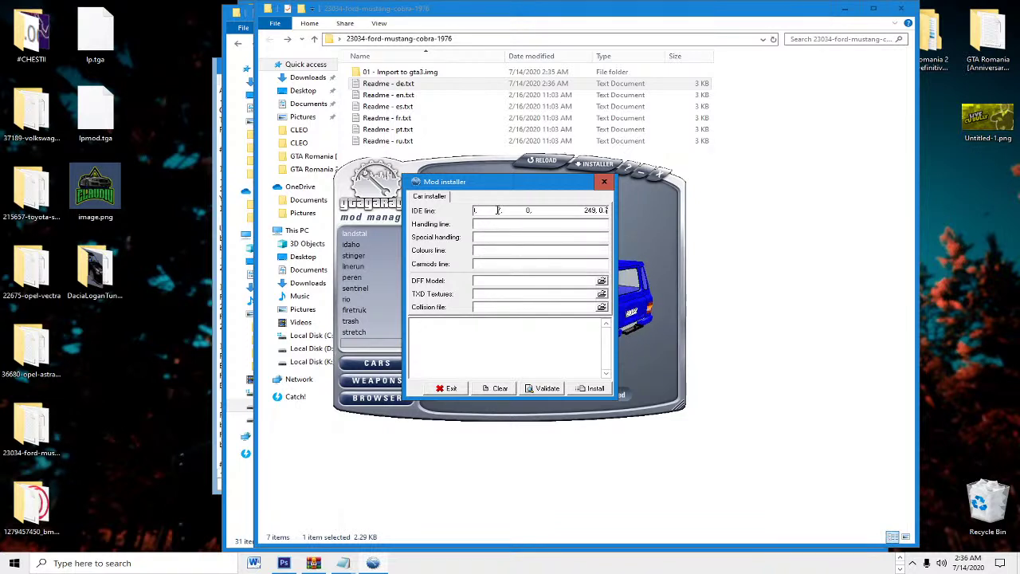
# Step: Make a backup copy of default.dat in D:\Jocuri\GTA Romania 2\data
pyautogui.click(322, 352)
pyautogui.doubleClick(392, 73)
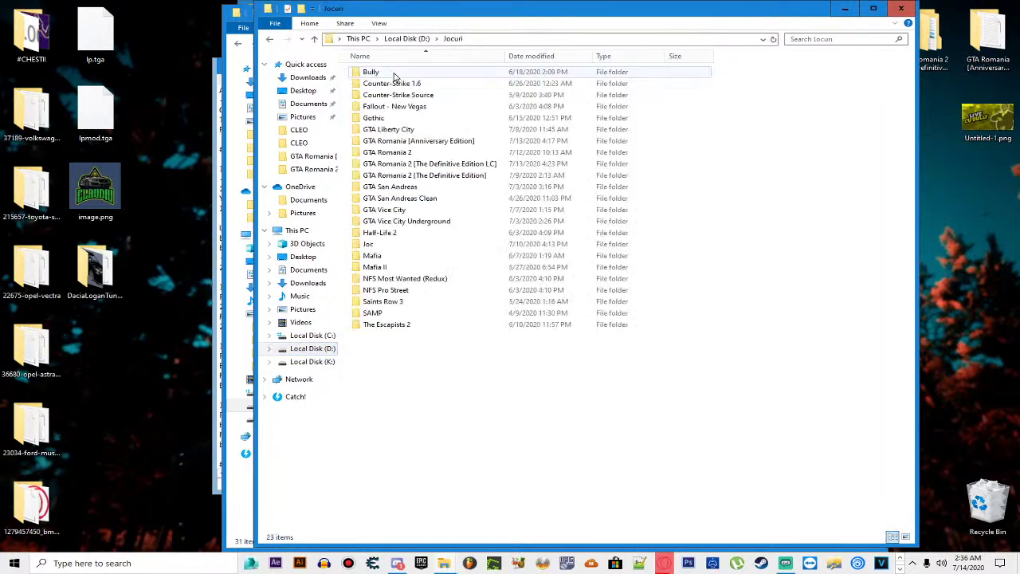
pyautogui.click(427, 144)
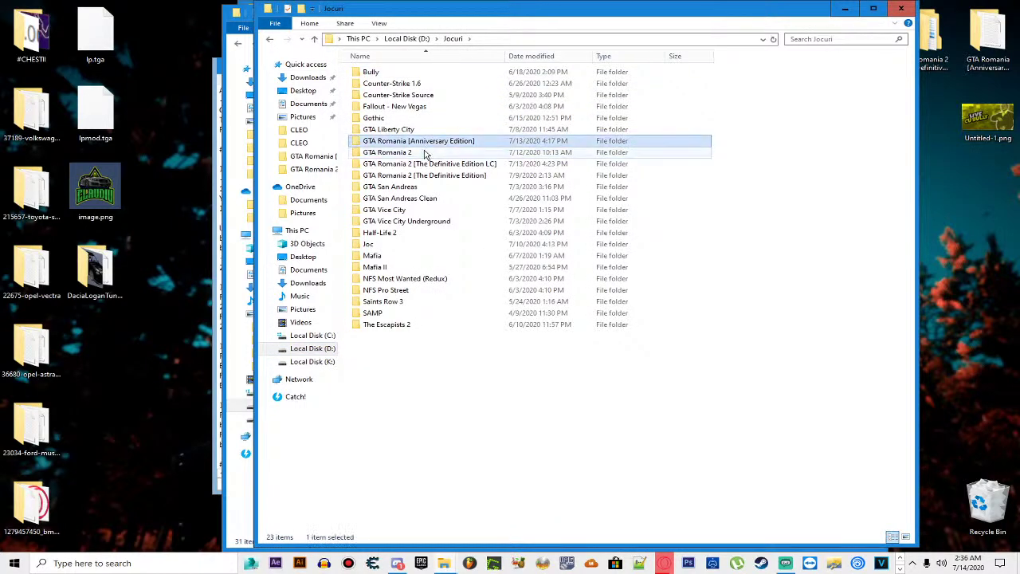
pyautogui.doubleClick(425, 153)
pyautogui.doubleClick(410, 105)
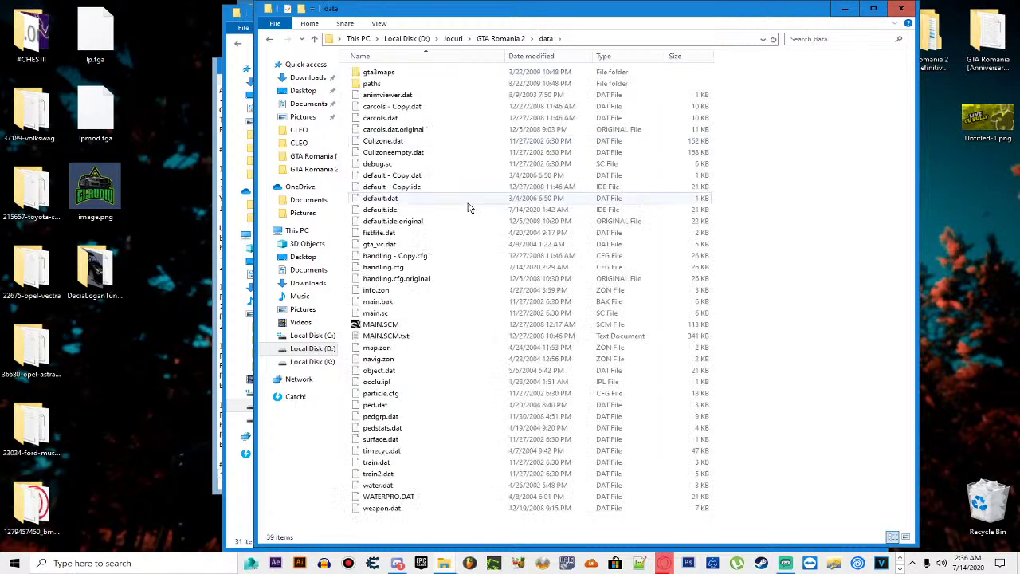
pyautogui.rightClick(398, 198)
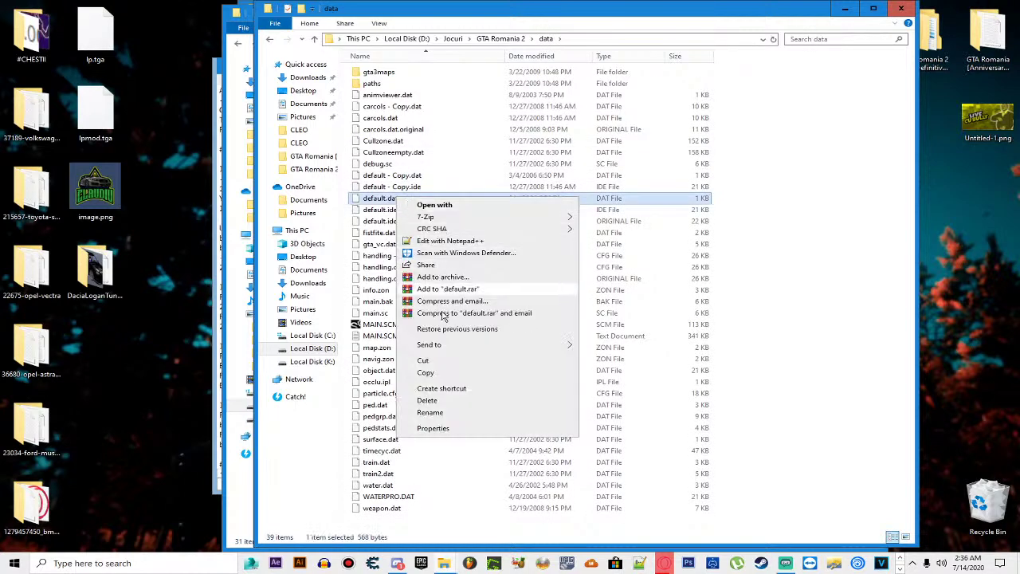
pyautogui.click(444, 372)
pyautogui.rightClick(699, 221)
pyautogui.click(745, 177)
pyautogui.rightClick(746, 177)
pyautogui.click(781, 248)
pyautogui.hotkey('alt', 'Up')
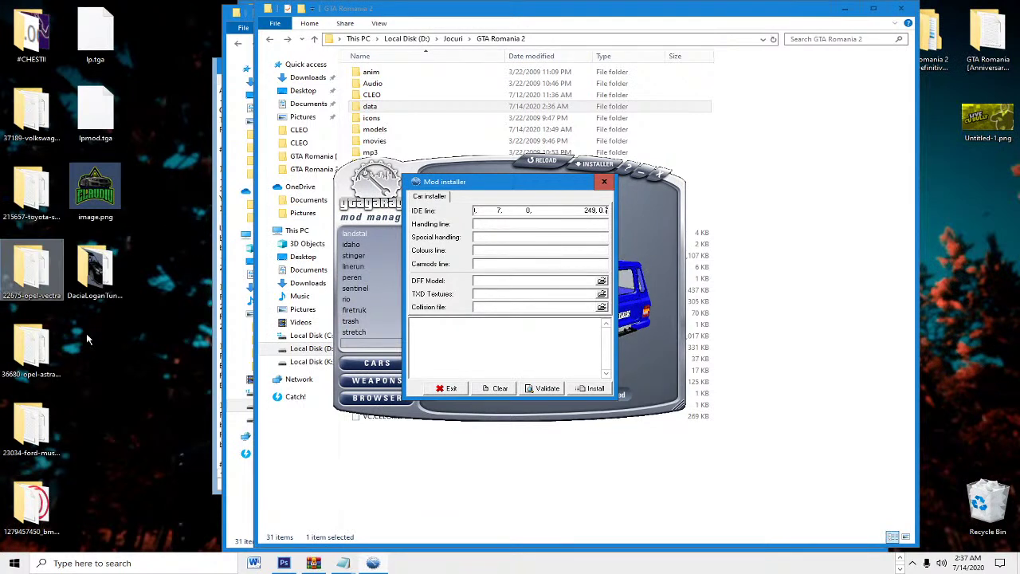
# Step: Load banshee.dff as DFF Model and banshee.txd as TXD Textures, then install over the Banshee
pyautogui.click(912, 563)
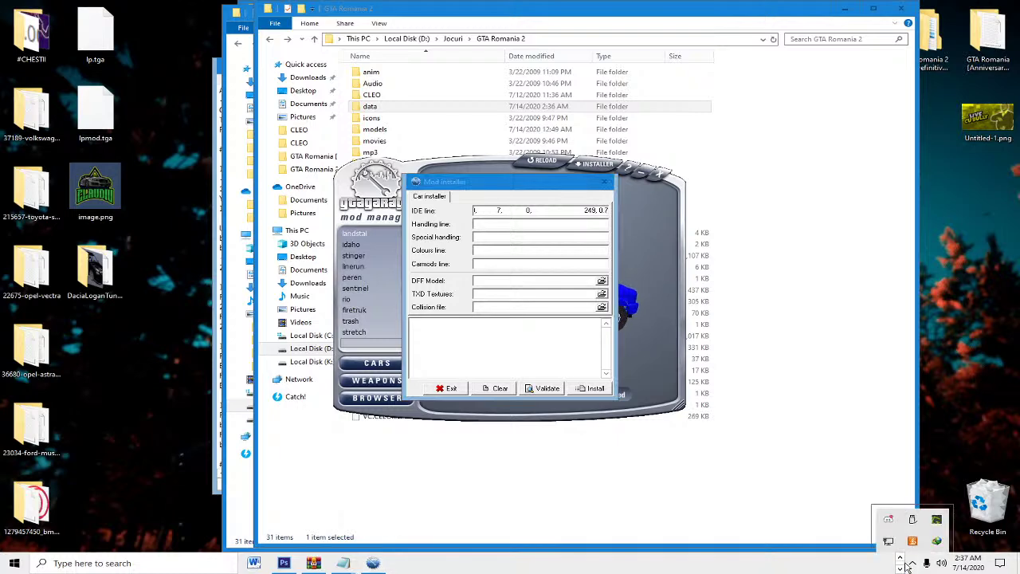
pyautogui.moveTo(448, 561)
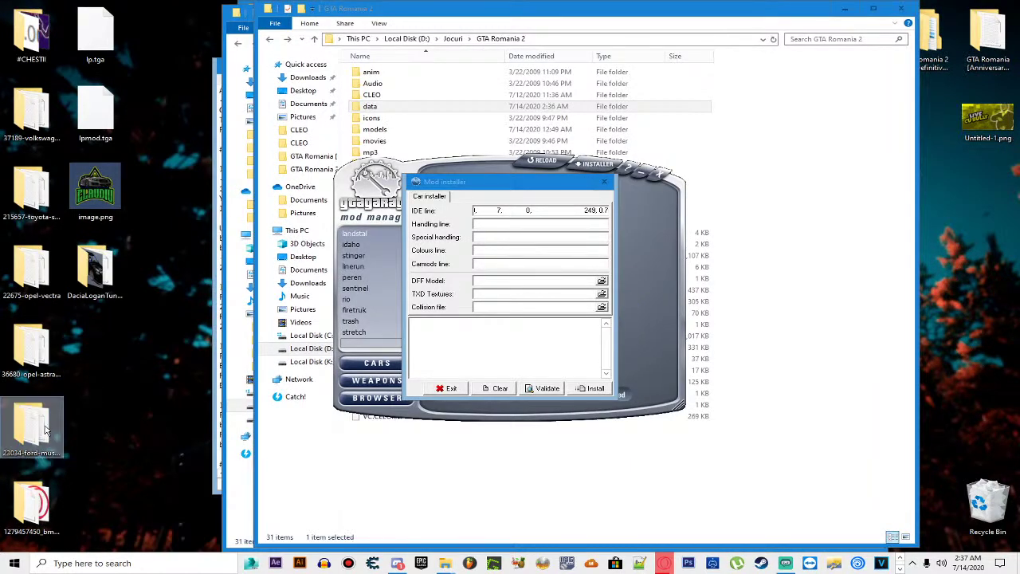
pyautogui.doubleClick(45, 431)
pyautogui.doubleClick(417, 75)
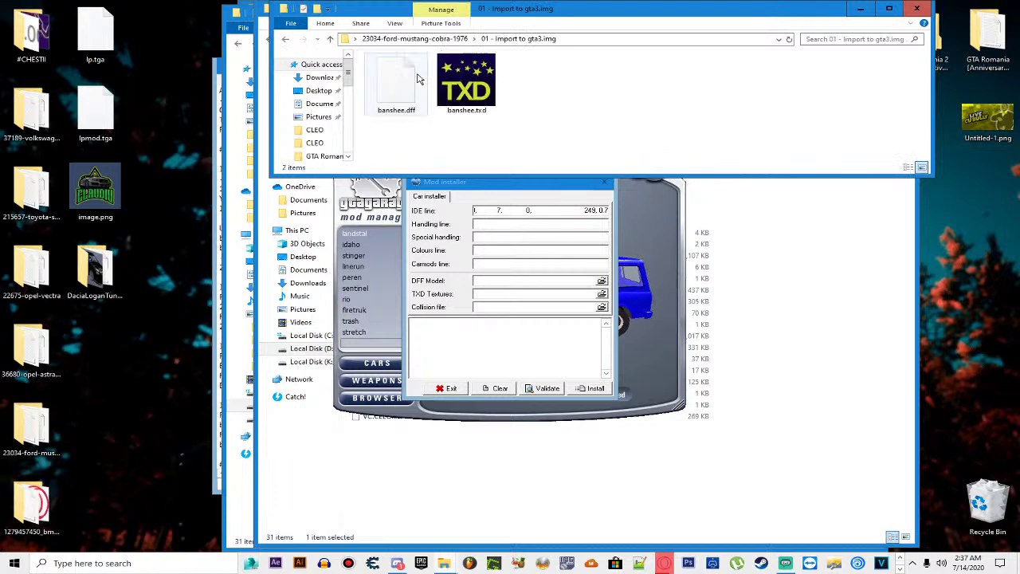
pyautogui.moveTo(396, 84); pyautogui.dragTo(507, 279)
pyautogui.moveTo(466, 87); pyautogui.dragTo(532, 296)
pyautogui.click(591, 388)
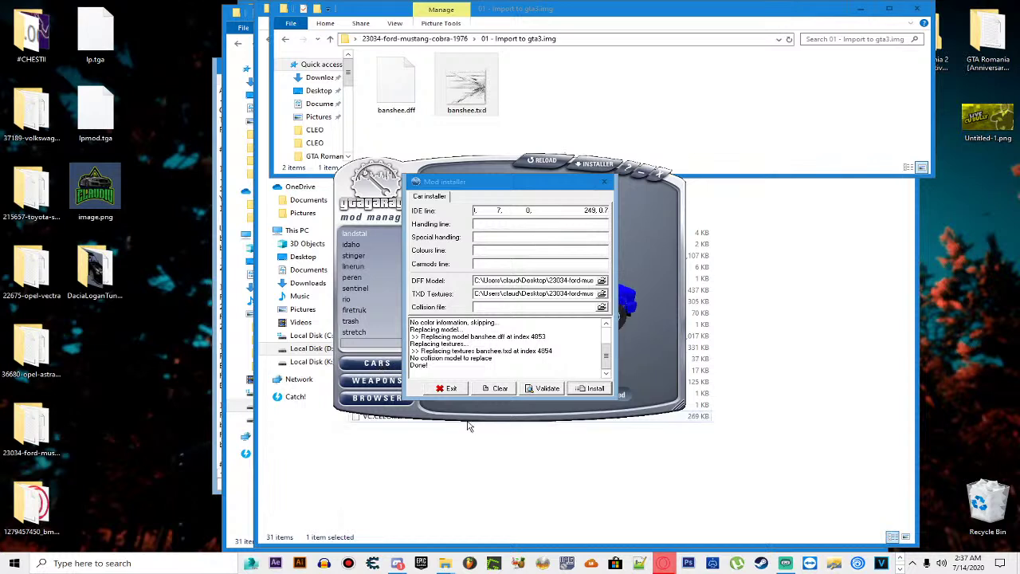
# Step: Exit the installer, search the car list to preview the Banshee, and close the mod manager
pyautogui.click(448, 390)
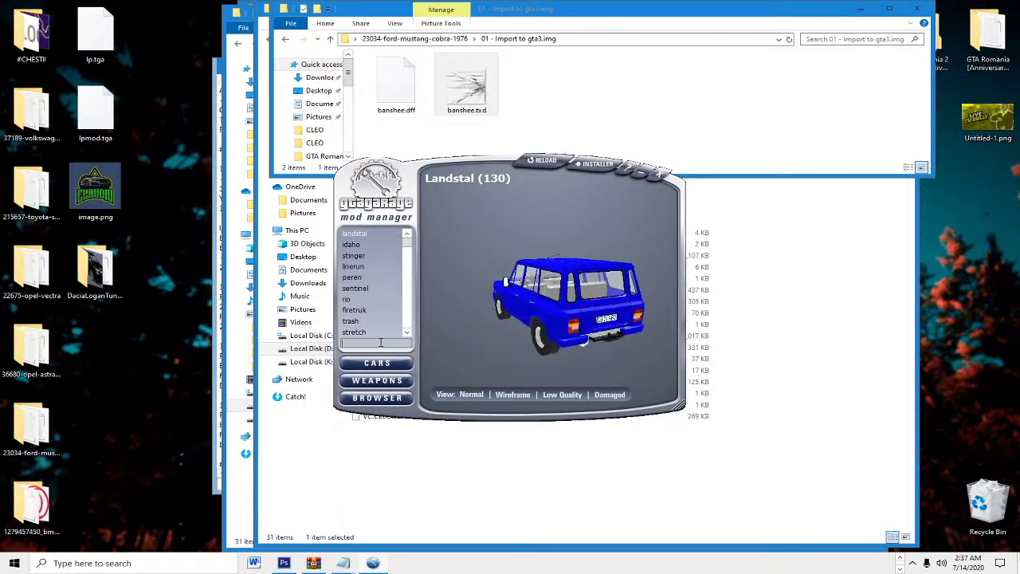
pyautogui.write('ha')
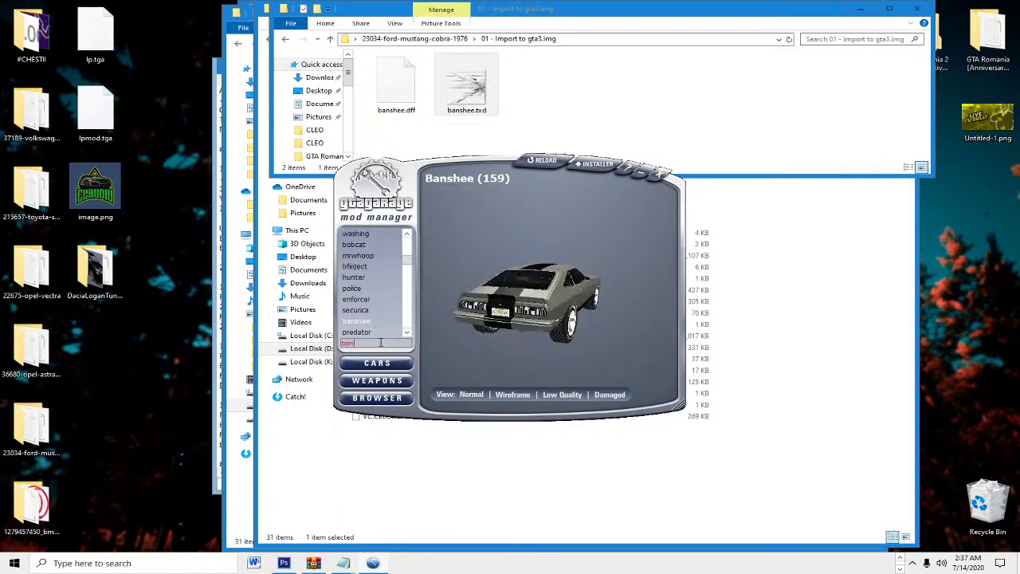
pyautogui.write('n')
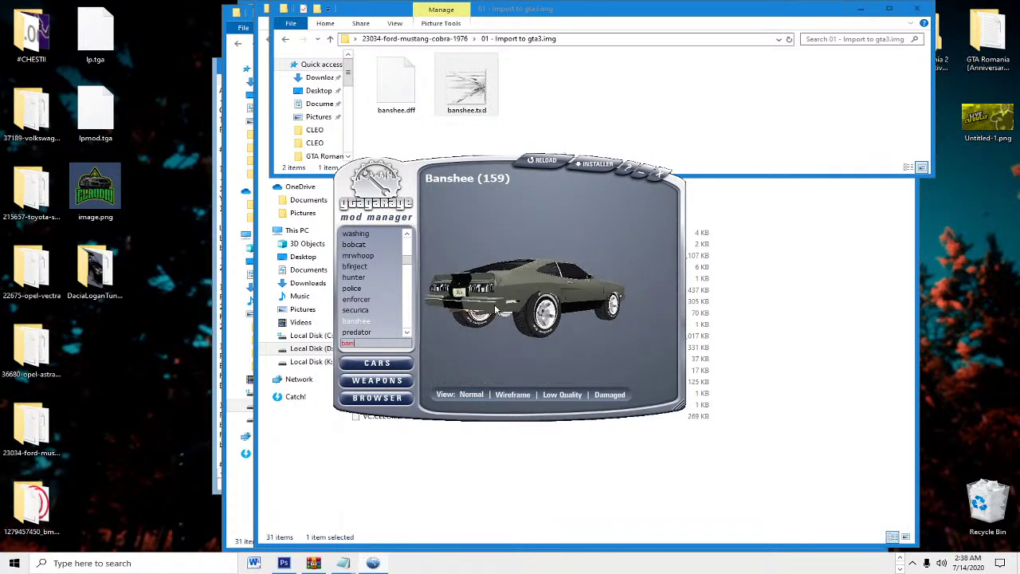
pyautogui.click(658, 174)
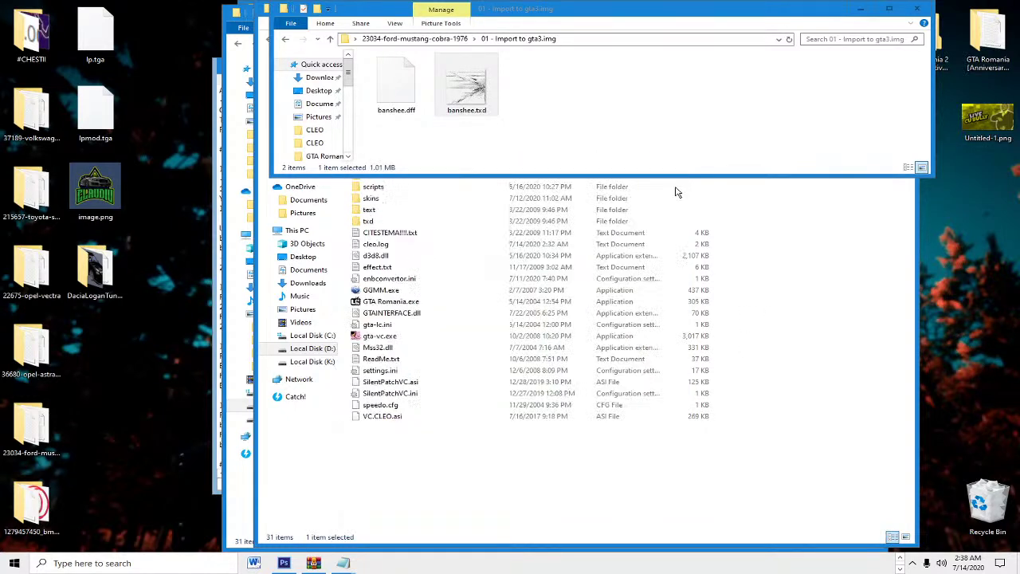
# Step: Copy vc_classic_axis.asi and vc_classic_axis.ini from the GTA Romania 2 Definitive Edition LC folder
pyautogui.hotkey('alt', 'Left')
pyautogui.hotkey('alt', 'Right')
pyautogui.hotkey('alt', 'Left')
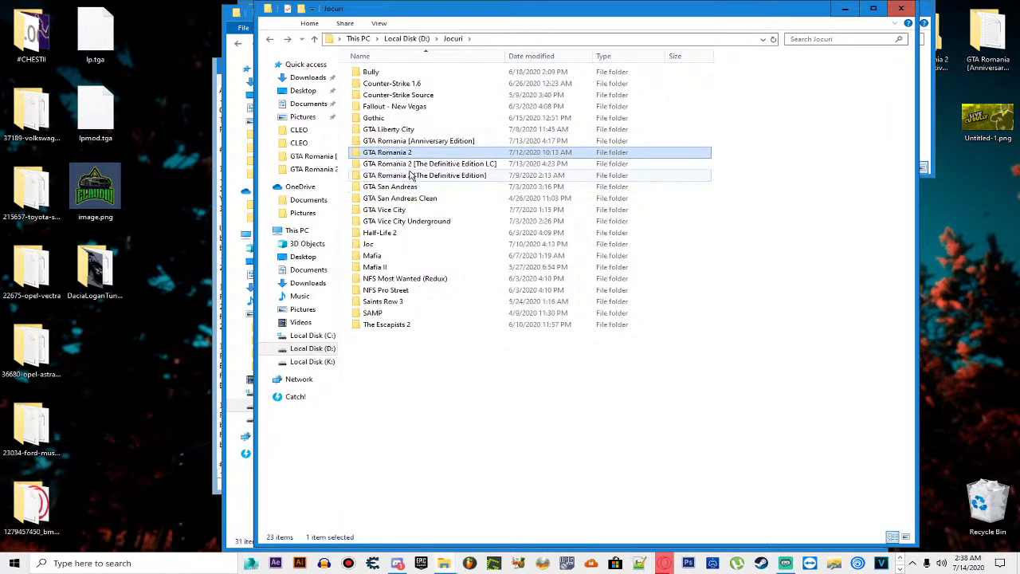
pyautogui.doubleClick(454, 165)
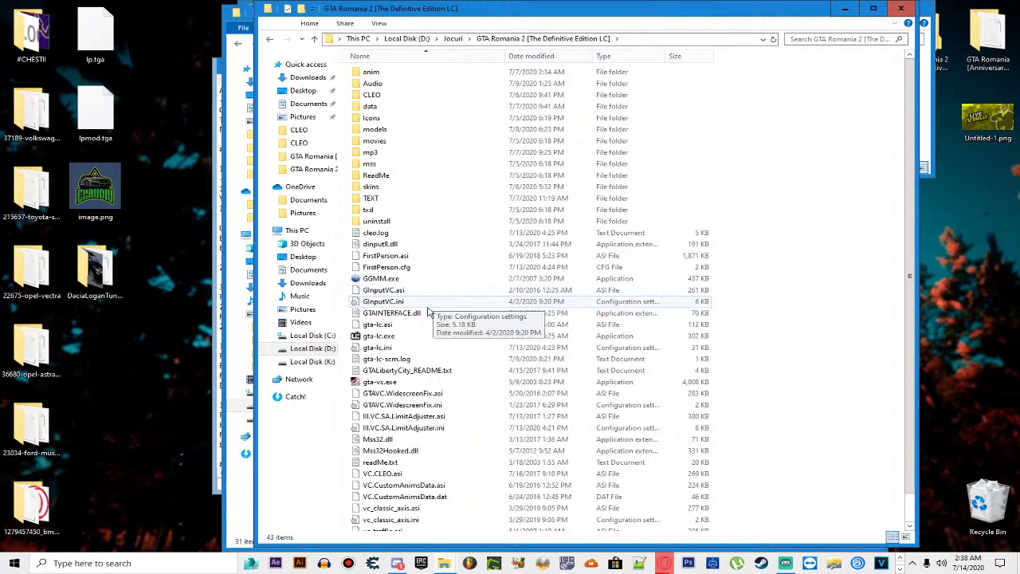
pyautogui.scroll(-1, 423, 204)
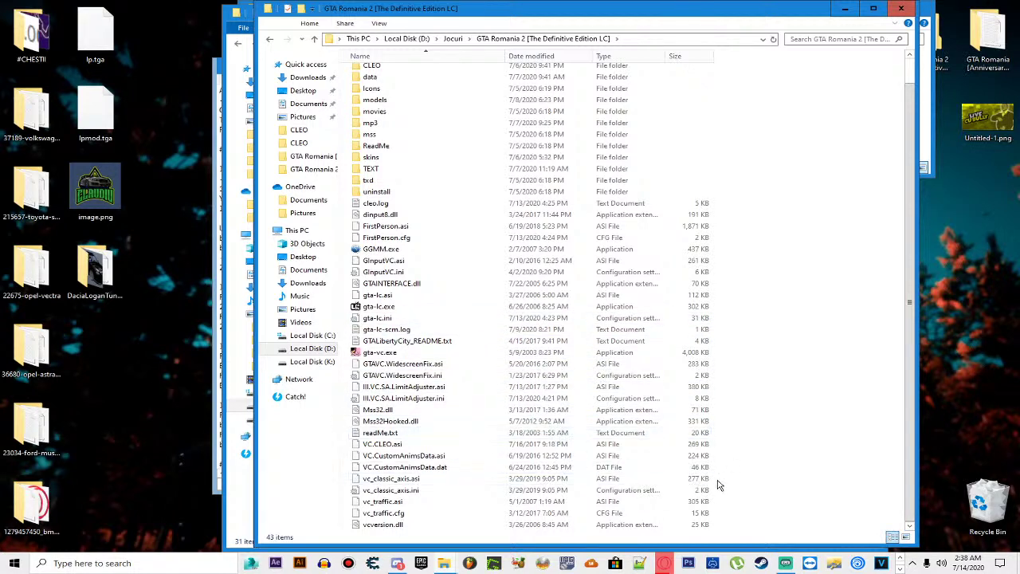
pyautogui.moveTo(703, 491); pyautogui.dragTo(692, 492)
pyautogui.rightClick(691, 491)
pyautogui.click(730, 443)
# Step: Paste the two Classic Axis files into GTA Romania 2 and launch GTA Romania.exe
pyautogui.press('BackSpace')
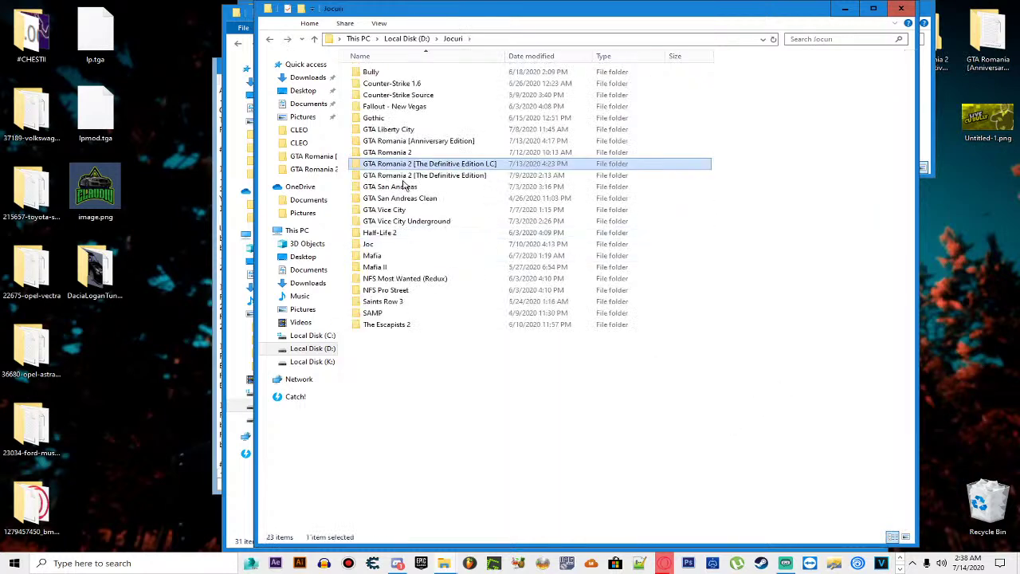
pyautogui.doubleClick(387, 152)
pyautogui.rightClick(733, 281)
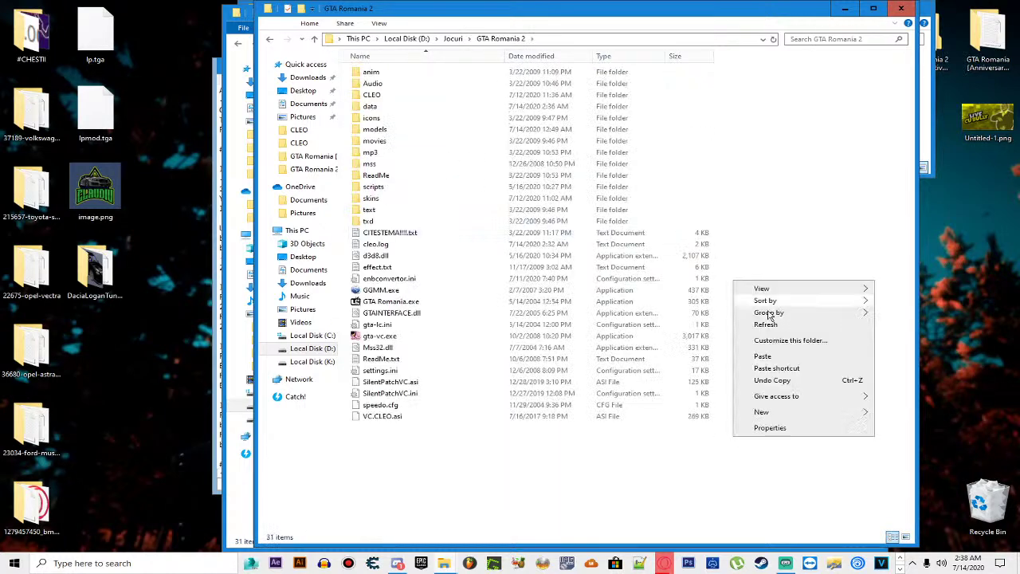
pyautogui.click(777, 358)
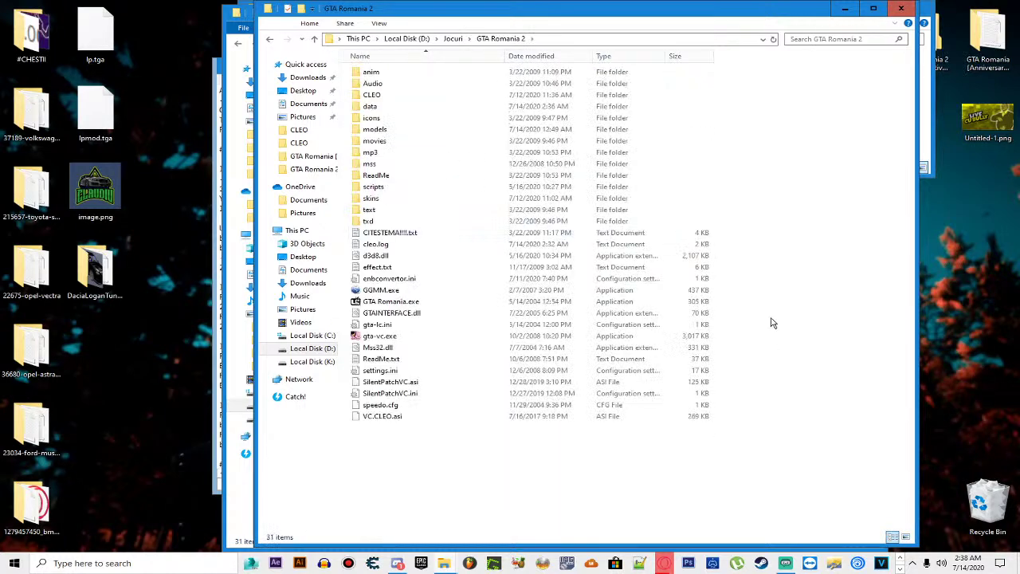
pyautogui.doubleClick(466, 302)
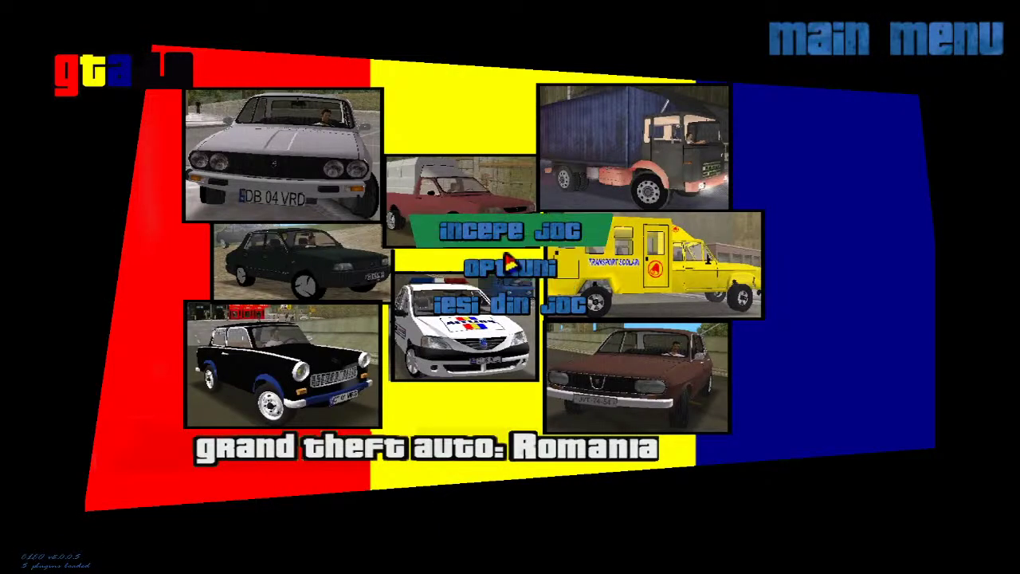
# Step: Start a new game via incepe joc > joc nou, then switch back to File Explorer
pyautogui.click(502, 233)
pyautogui.click(494, 208)
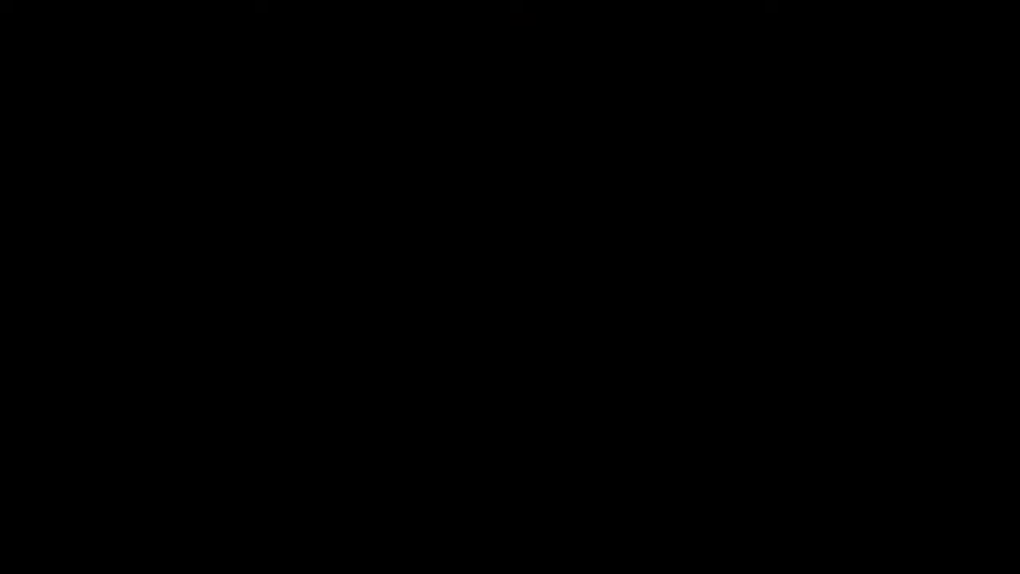
pyautogui.hotkey('alt', 'Tab')
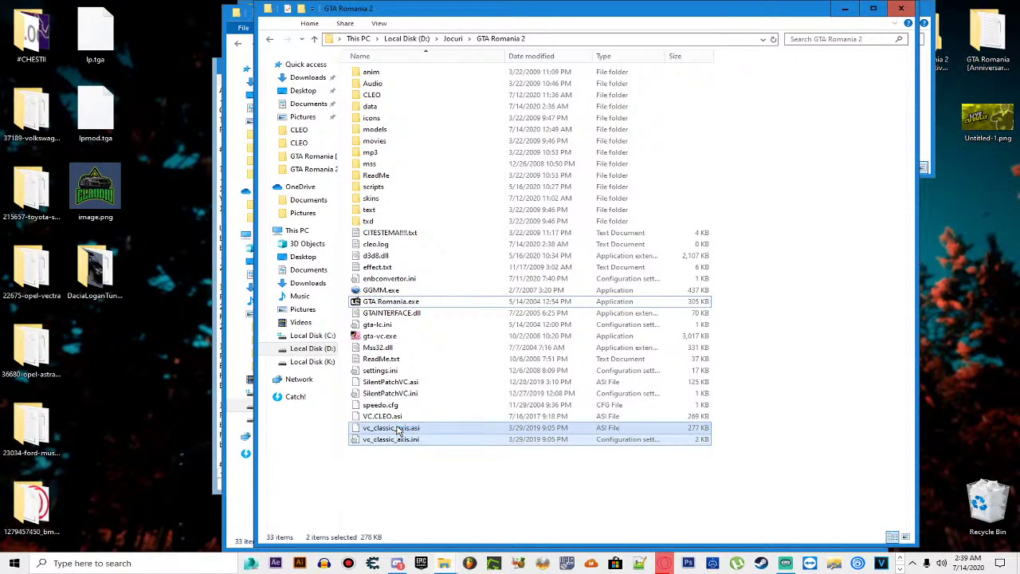
# Step: Check vc_classic_axis.ini in Notepad, then delete both Classic Axis files from GTA Romania 2
pyautogui.doubleClick(412, 440)
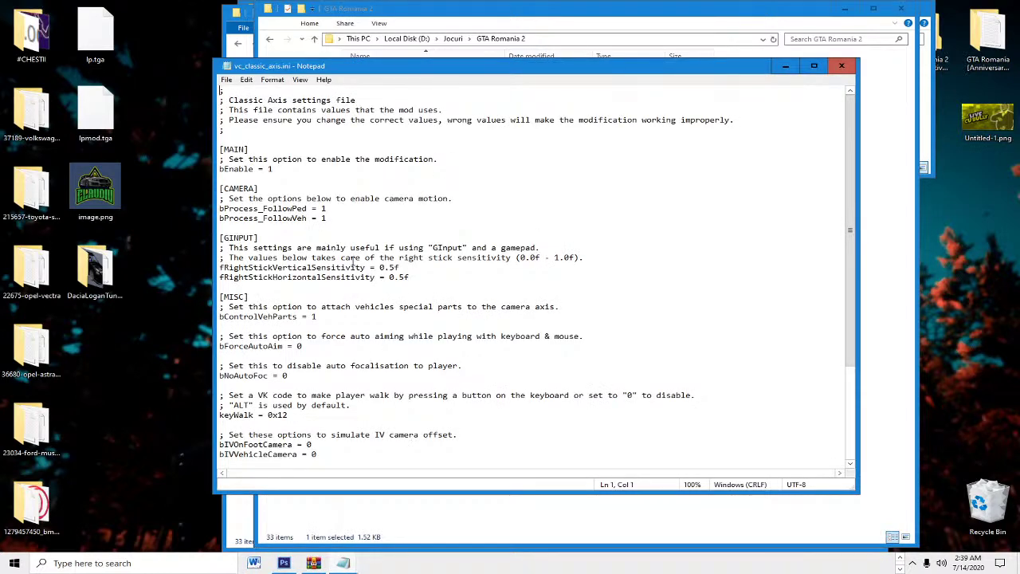
pyautogui.scroll(-4, 353, 266)
pyautogui.click(842, 65)
pyautogui.moveTo(527, 470); pyautogui.dragTo(514, 424)
pyautogui.press('Delete')
# Step: Select the vc_classic_axis .asi and .ini files again in the Definitive Edition LC folder
pyautogui.hotkey('alt', 'Up')
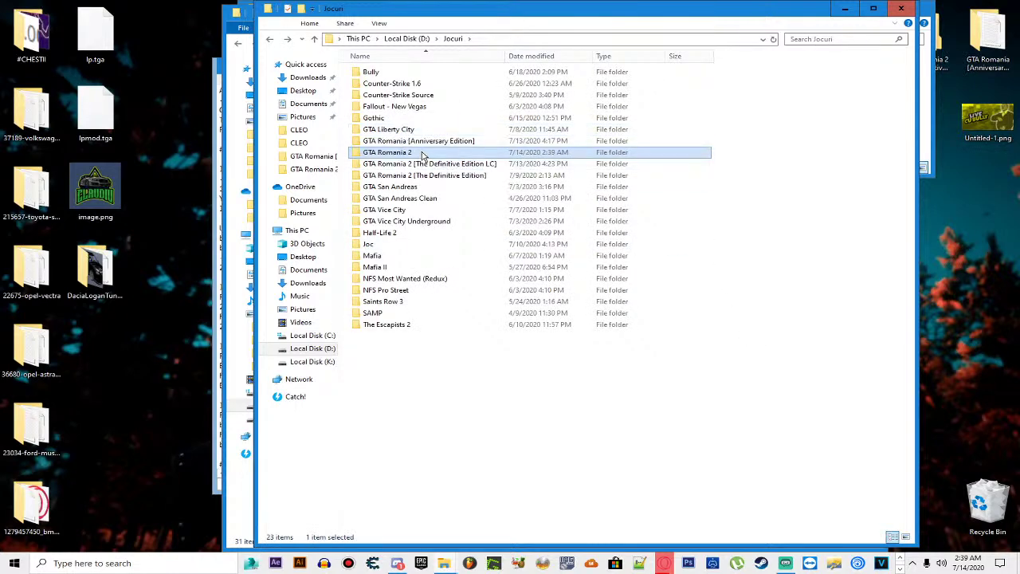
pyautogui.doubleClick(422, 155)
pyautogui.hotkey('alt', 'Up')
pyautogui.doubleClick(423, 163)
pyautogui.scroll(-2, 434, 362)
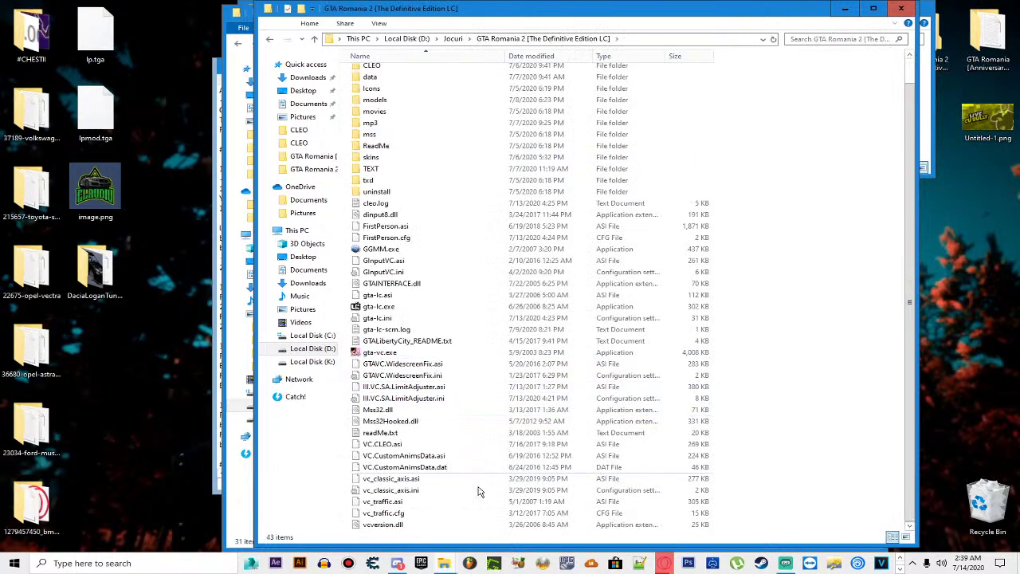
pyautogui.moveTo(741, 473); pyautogui.dragTo(707, 492)
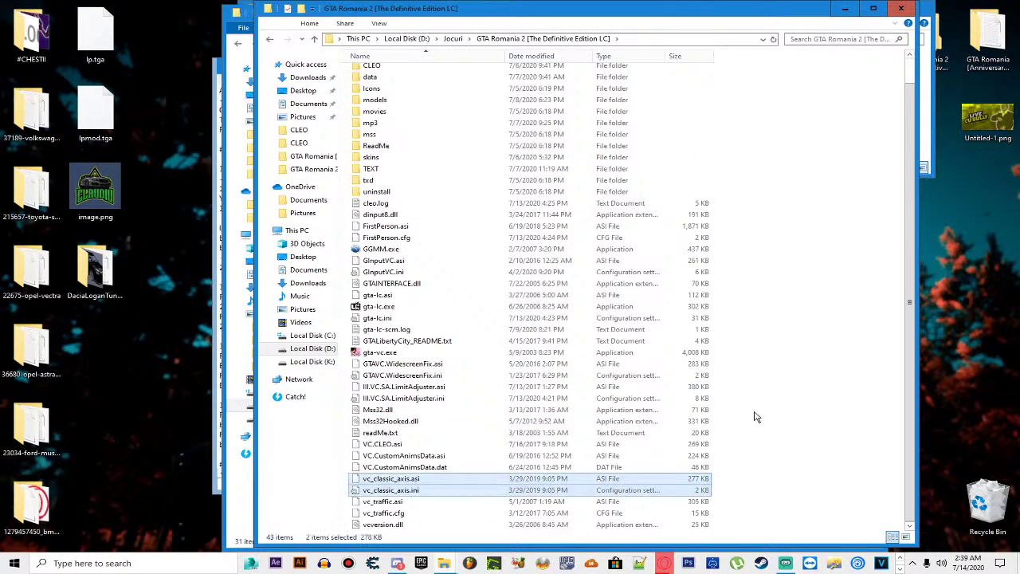
# Step: Paste the Classic Axis files into GTA Romania 2\scripts
pyautogui.hotkey('alt', 'Up')
pyautogui.click(398, 153)
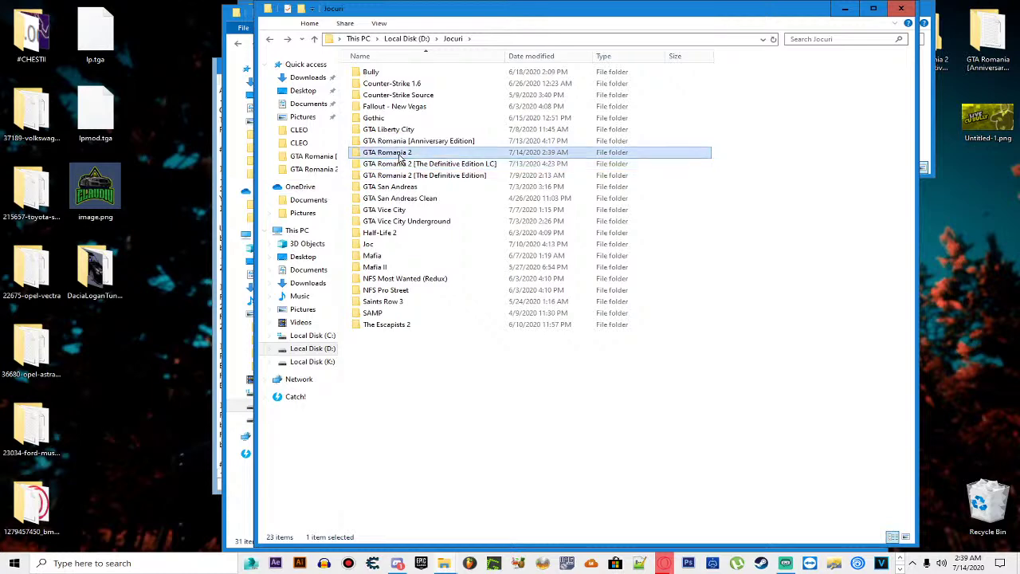
pyautogui.doubleClick(401, 153)
pyautogui.doubleClick(384, 187)
pyautogui.hotkey('ctrl', 'v')
pyautogui.click(575, 204)
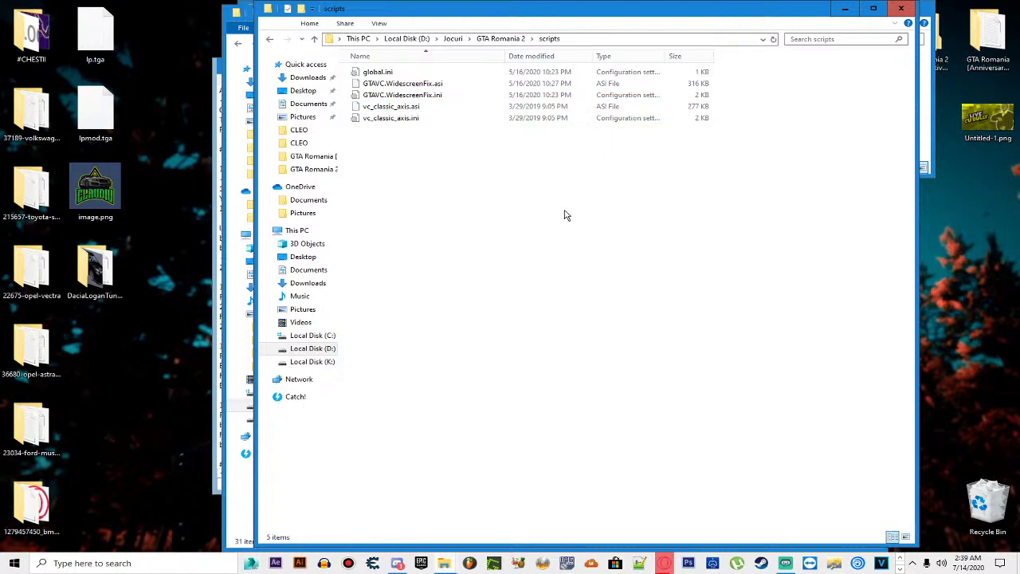
pyautogui.hotkey('alt', 'Up')
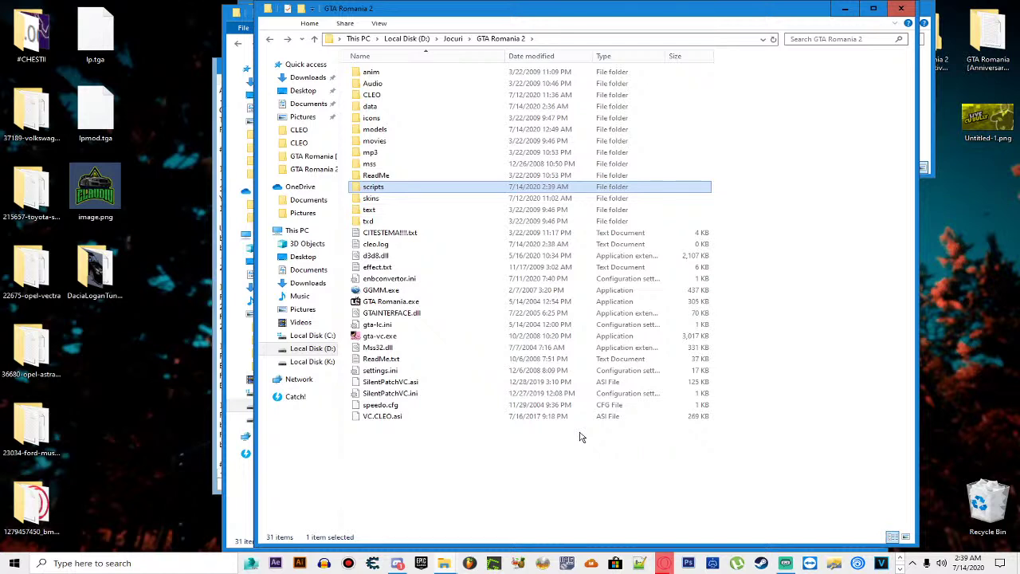
# Step: Test the game with Classic Axis in scripts, then select both vc_classic_axis files there
pyautogui.click(401, 300)
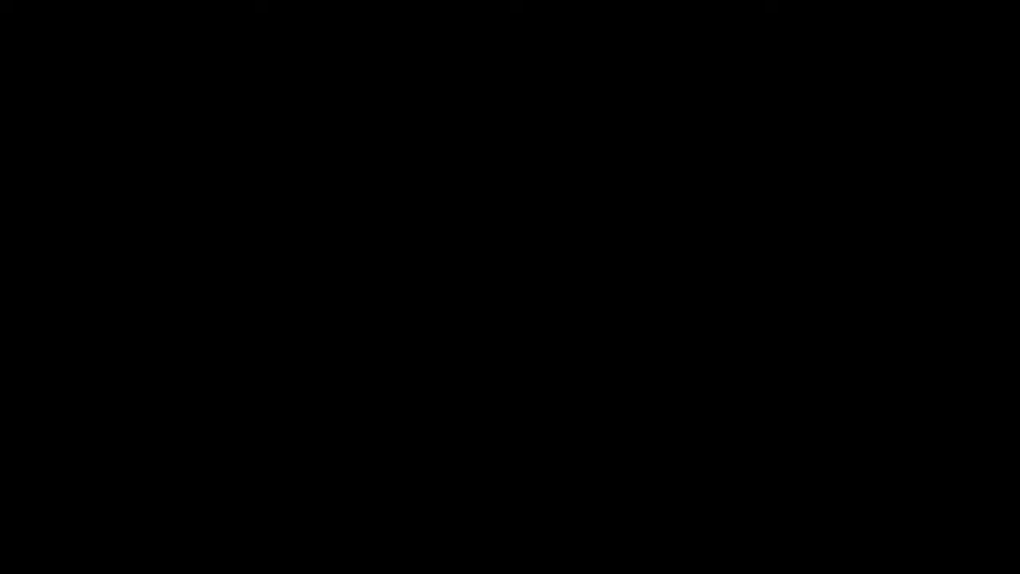
pyautogui.hotkey('alt', 'Tab')
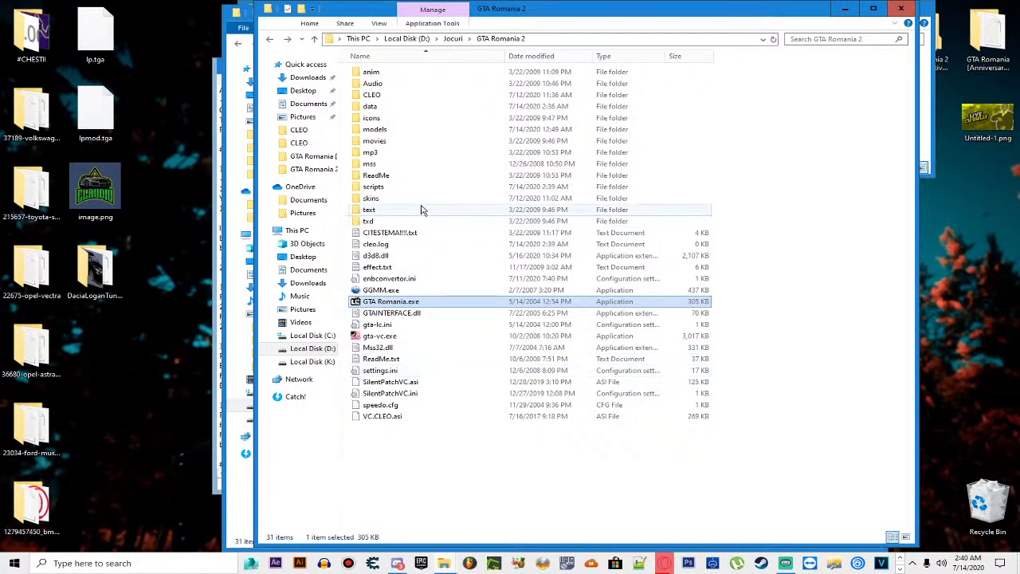
pyautogui.doubleClick(405, 187)
pyautogui.moveTo(411, 125); pyautogui.dragTo(453, 102)
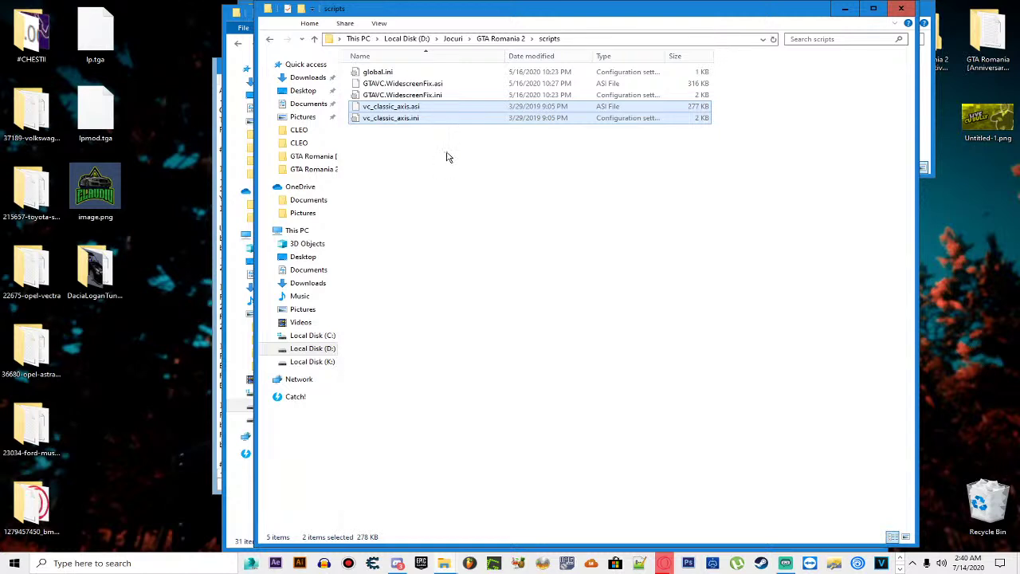
# Step: Delete the two Classic Axis files from scripts, then open the Definitive Edition LC folder and select vc_classic_axis.asi
pyautogui.press('Delete')
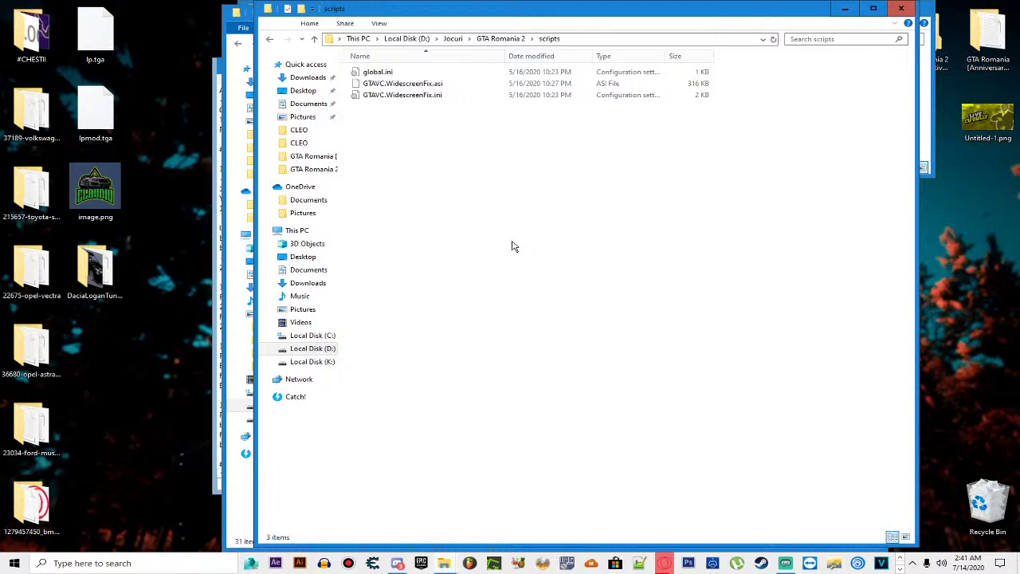
pyautogui.press('BackSpace')
pyautogui.press('BackSpace')
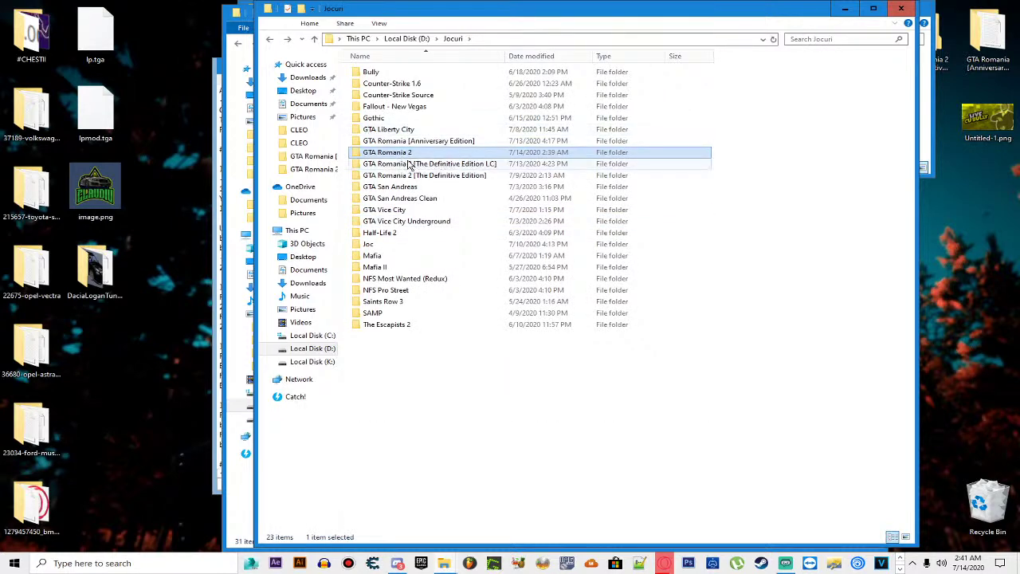
pyautogui.doubleClick(414, 168)
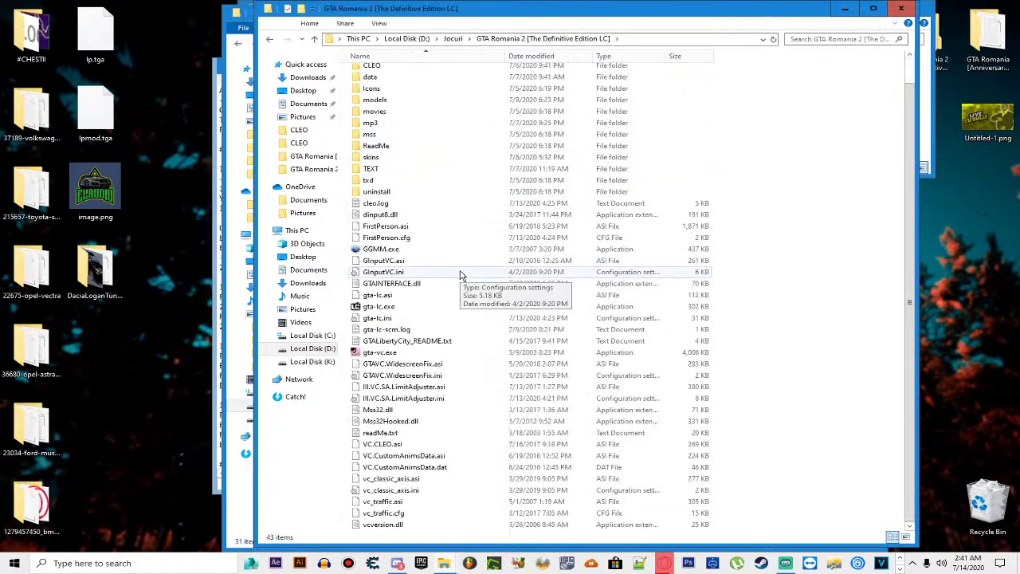
pyautogui.click(394, 481)
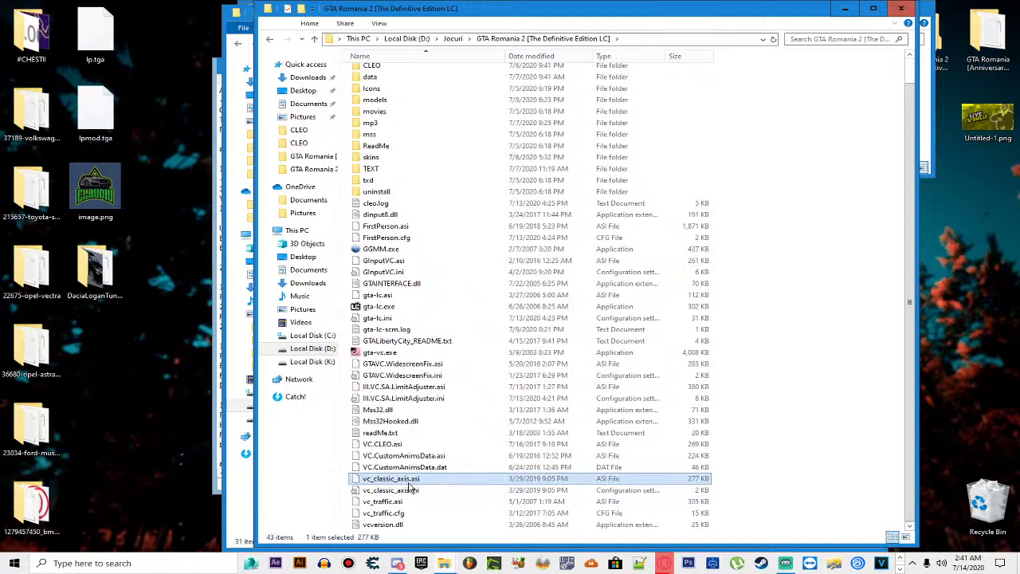
pyautogui.scroll(1, 430, 458)
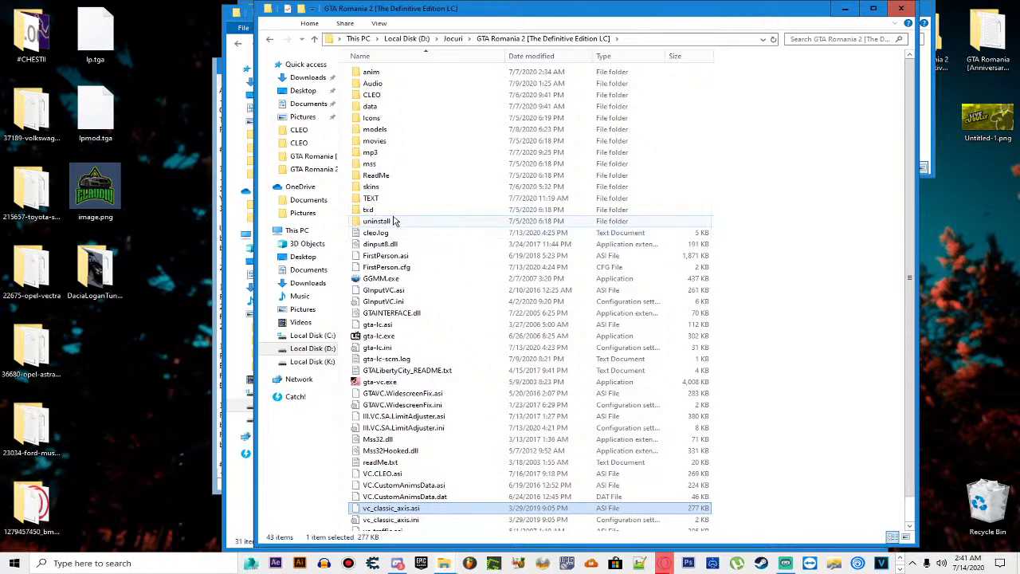
pyautogui.scroll(-1, 393, 221)
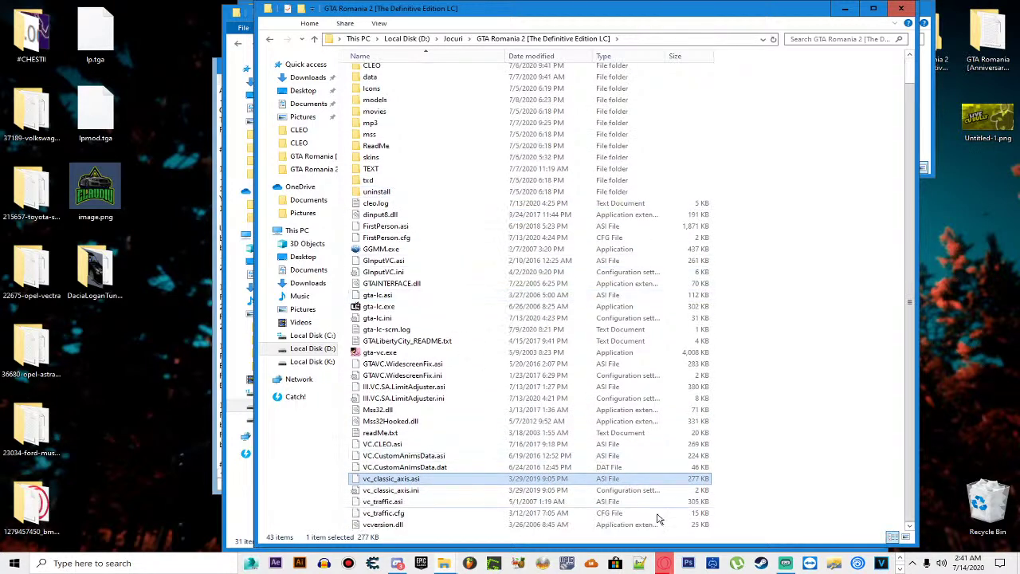
pyautogui.click(663, 563)
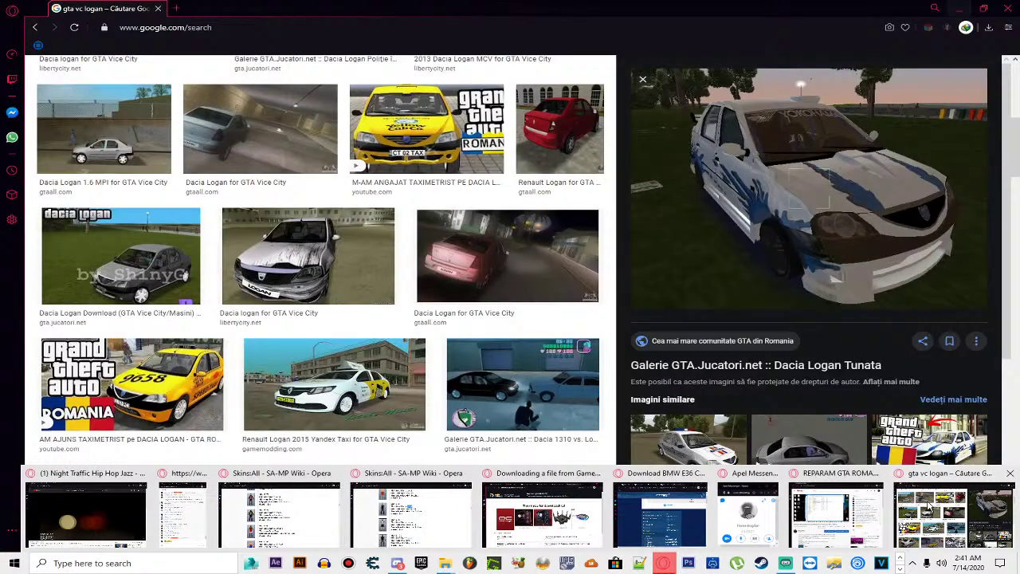
# Step: Search Google for 'gta vc classic axis mod' using the browser's address bar suggestion
pyautogui.click(927, 506)
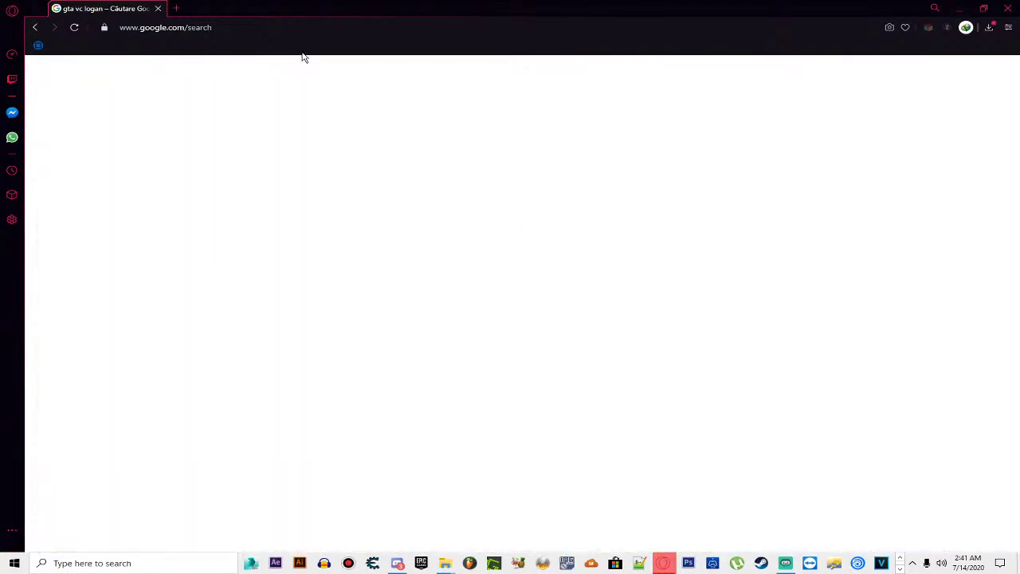
pyautogui.click(380, 29)
pyautogui.write('gta vc')
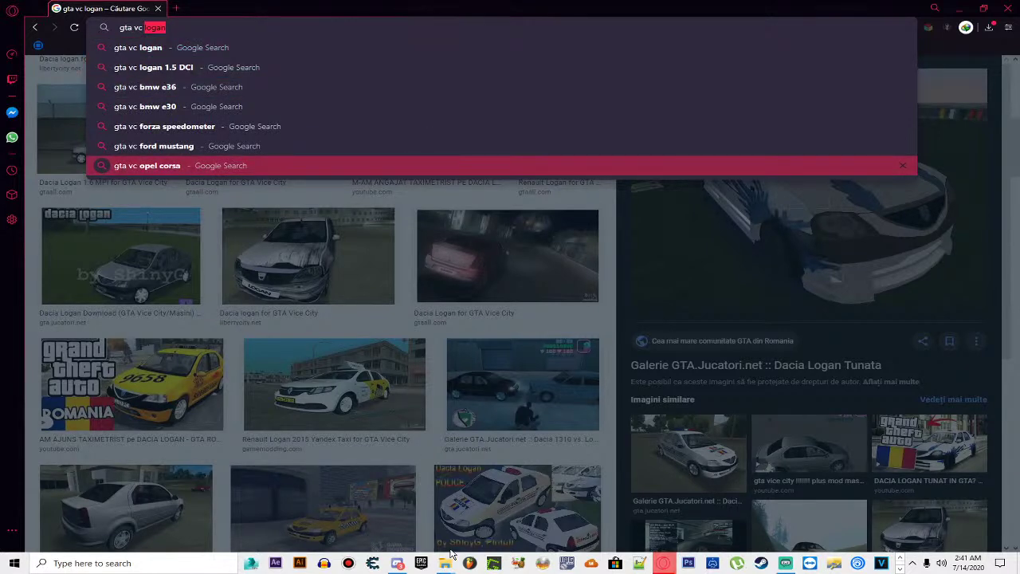
pyautogui.click(451, 562)
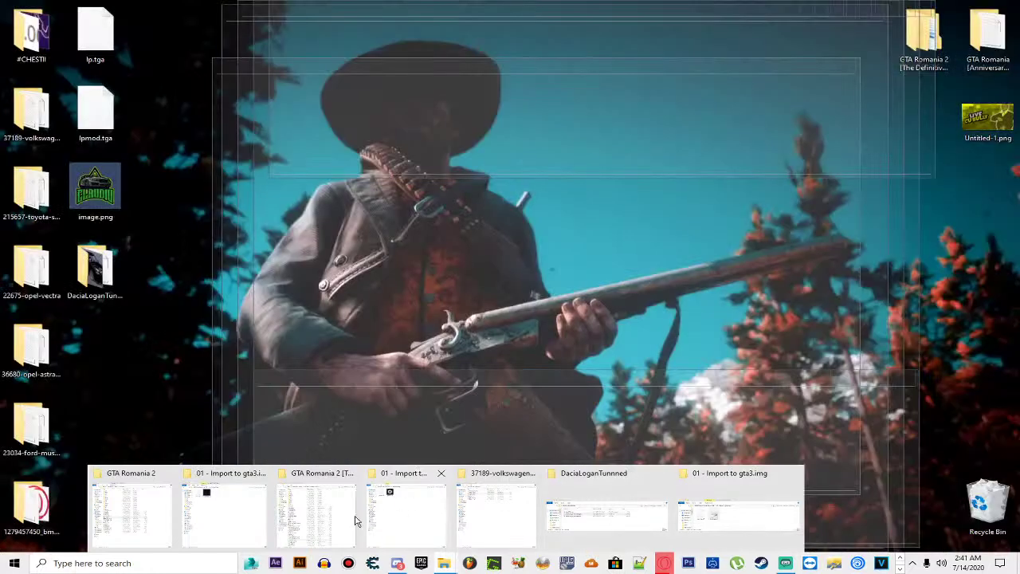
pyautogui.click(314, 514)
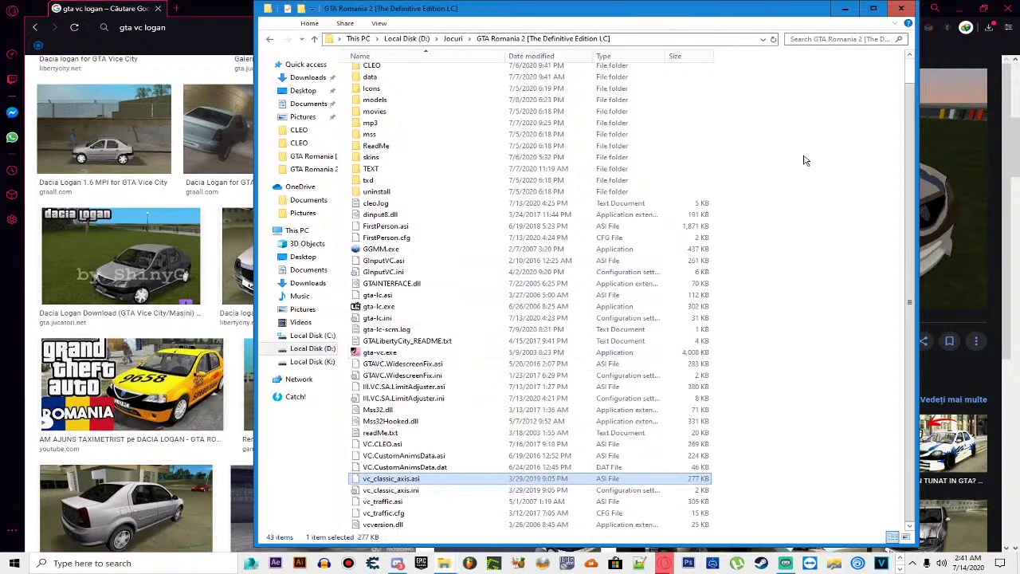
pyautogui.click(845, 7)
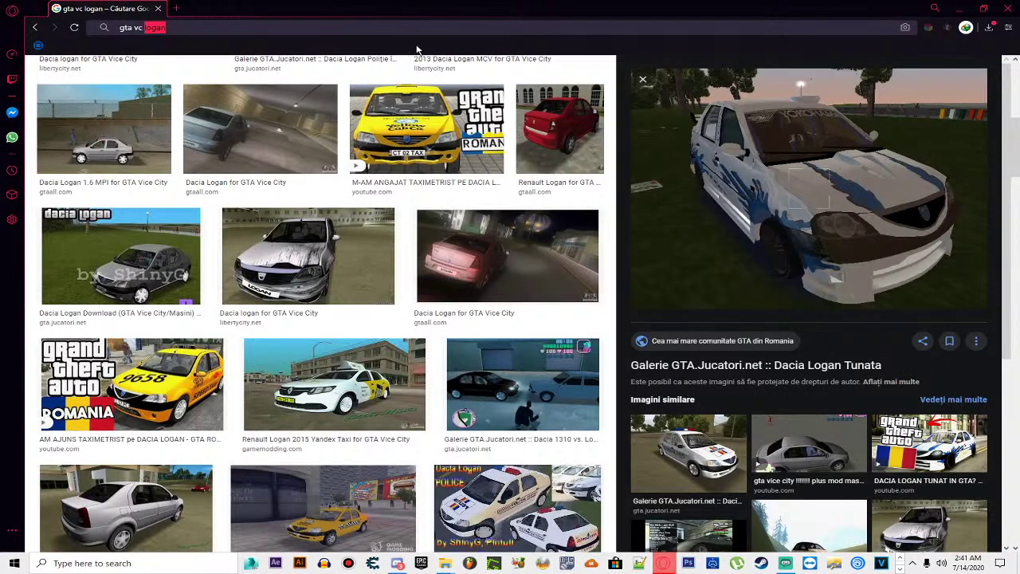
pyautogui.write('ca')
pyautogui.press('BackSpace')
pyautogui.write('lassi')
pyautogui.press('Down')
pyautogui.press('Down')
pyautogui.press('Return')
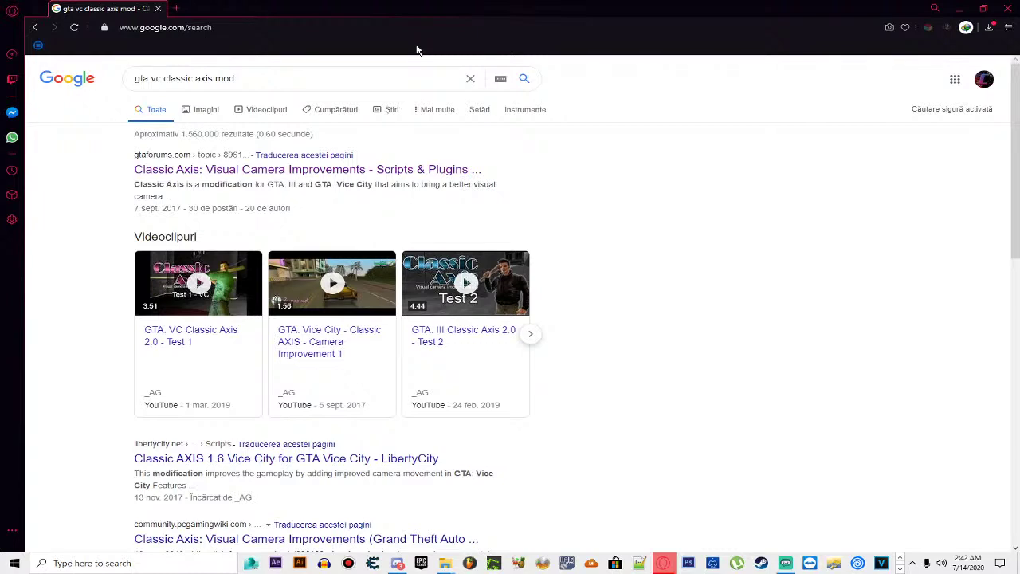
# Step: Open the Classic Axis 2.0 Test 1 YouTube video and pause it
pyautogui.click(185, 353)
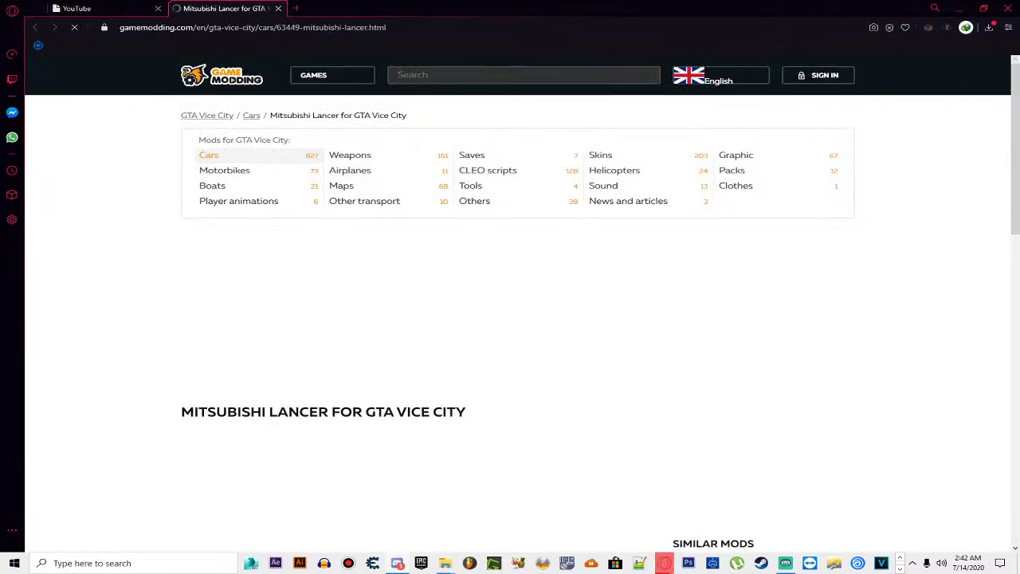
pyautogui.scroll(-3, 405, 330)
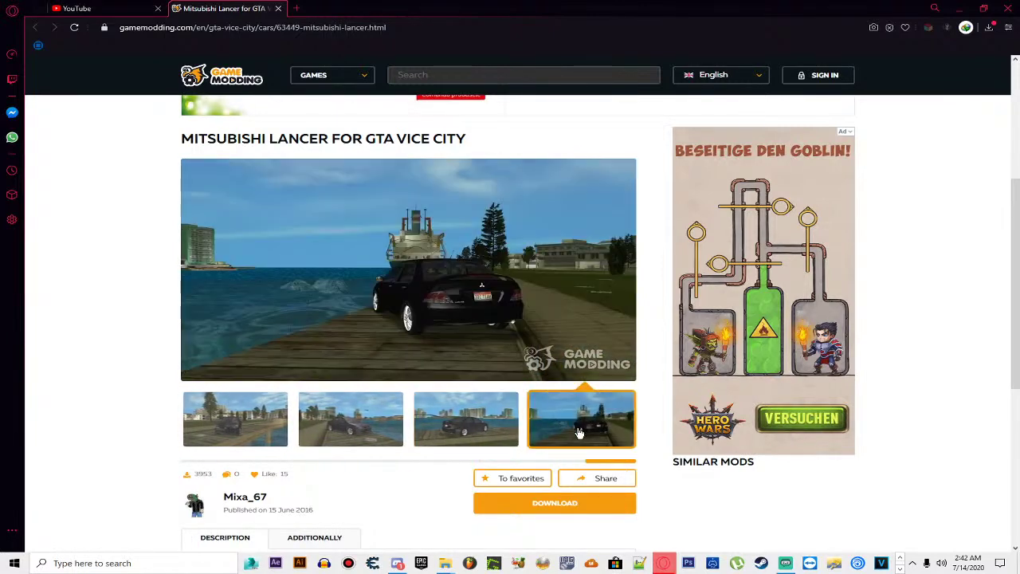
pyautogui.click(123, 8)
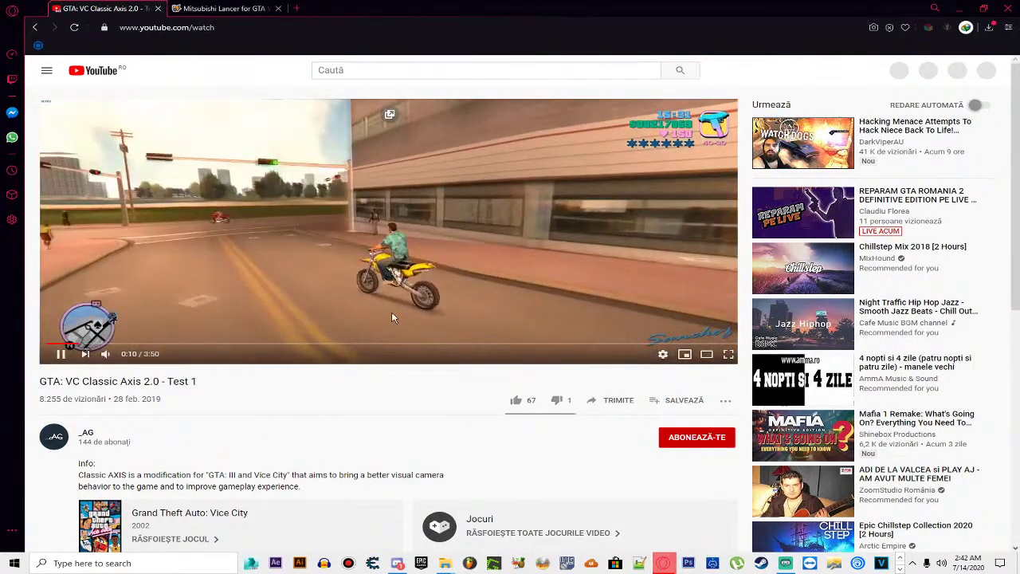
pyautogui.click(411, 278)
pyautogui.scroll(-2, 411, 277)
pyautogui.scroll(1, 191, 437)
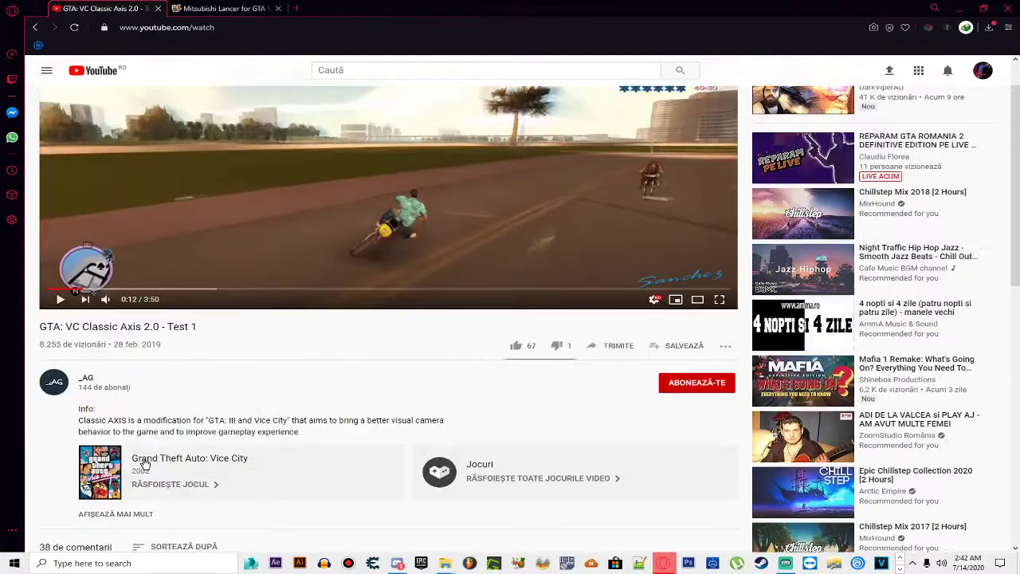
pyautogui.scroll(-1, 147, 491)
# Step: Expand the video description and open its gtaforums link in a new tab
pyautogui.click(142, 460)
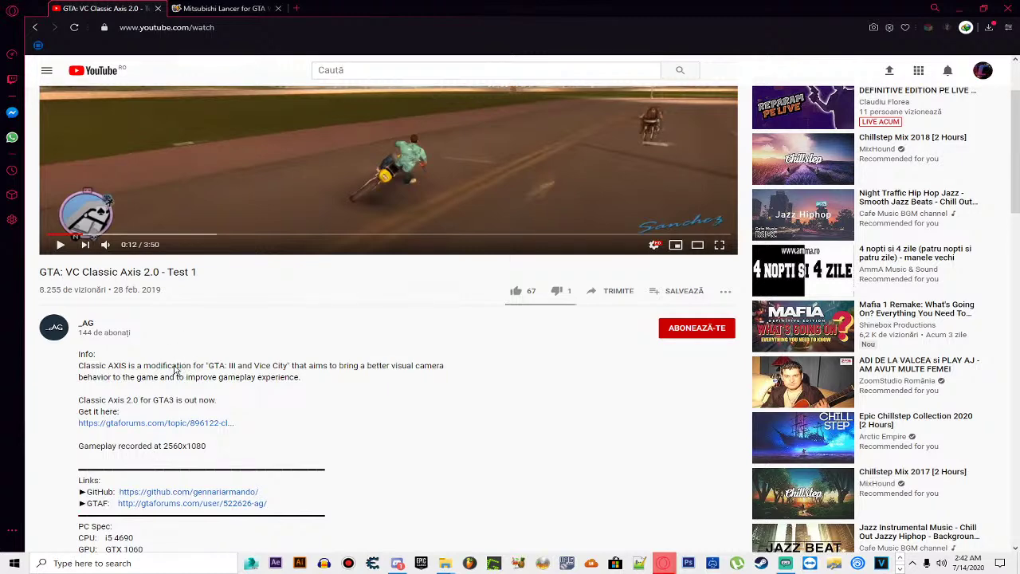
pyautogui.scroll(-1, 170, 377)
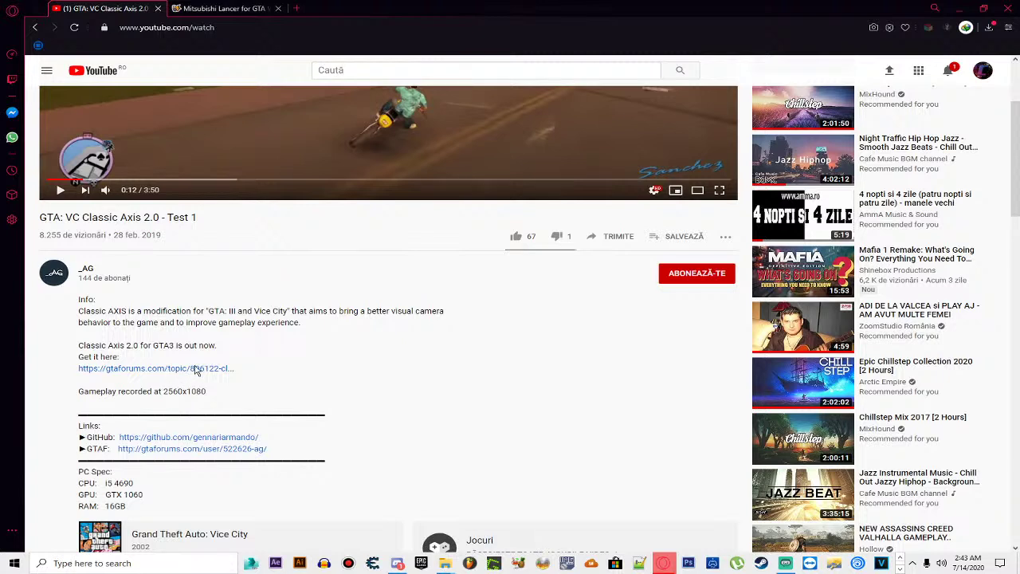
pyautogui.rightClick(196, 369)
pyautogui.rightClick(185, 374)
pyautogui.click(214, 384)
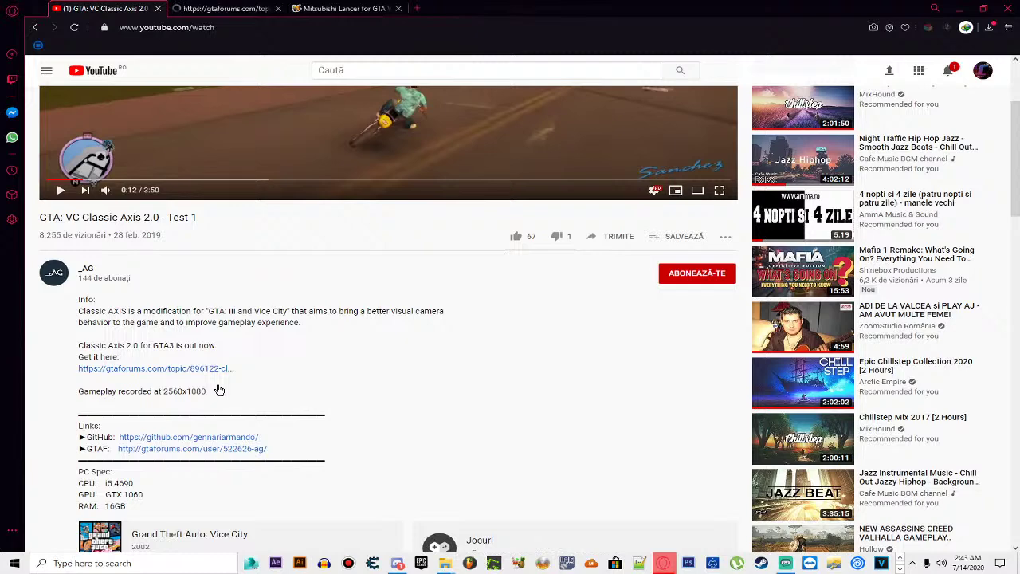
pyautogui.click(223, 9)
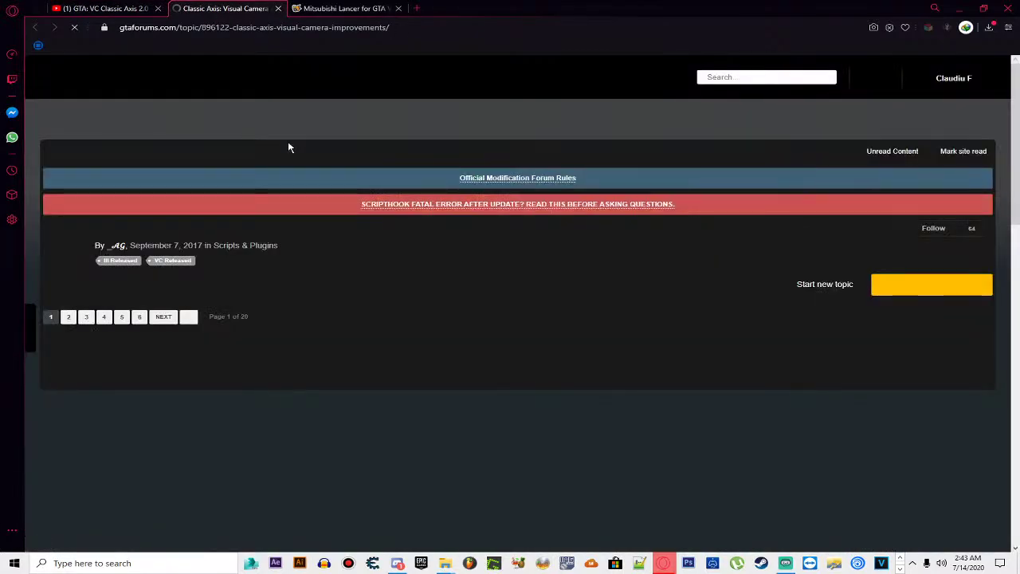
# Step: Scroll the forum post down to its Download section, briefly checking the old versions list
pyautogui.scroll(-3, 288, 141)
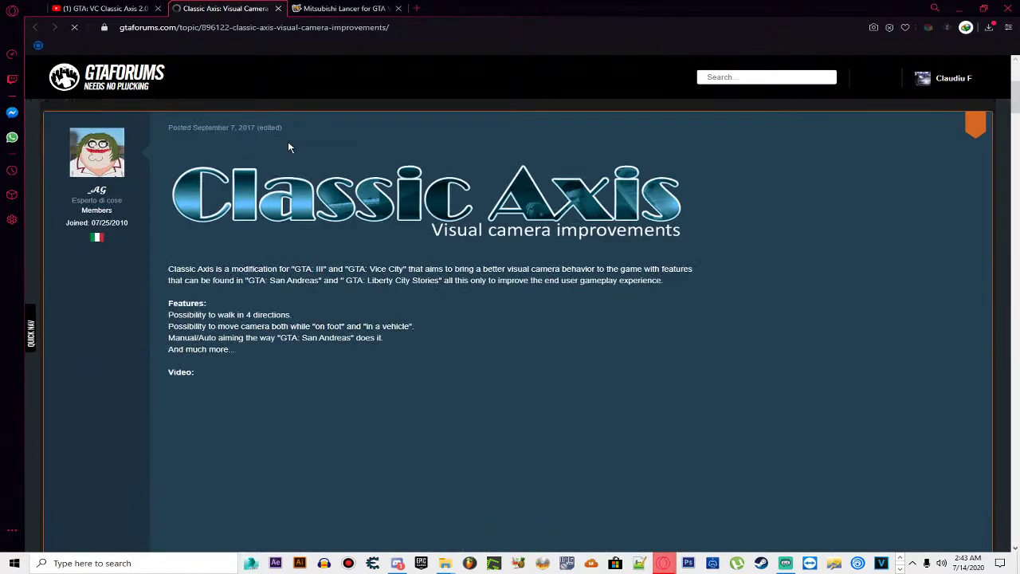
pyautogui.scroll(-3, 335, 167)
pyautogui.scroll(2, 367, 202)
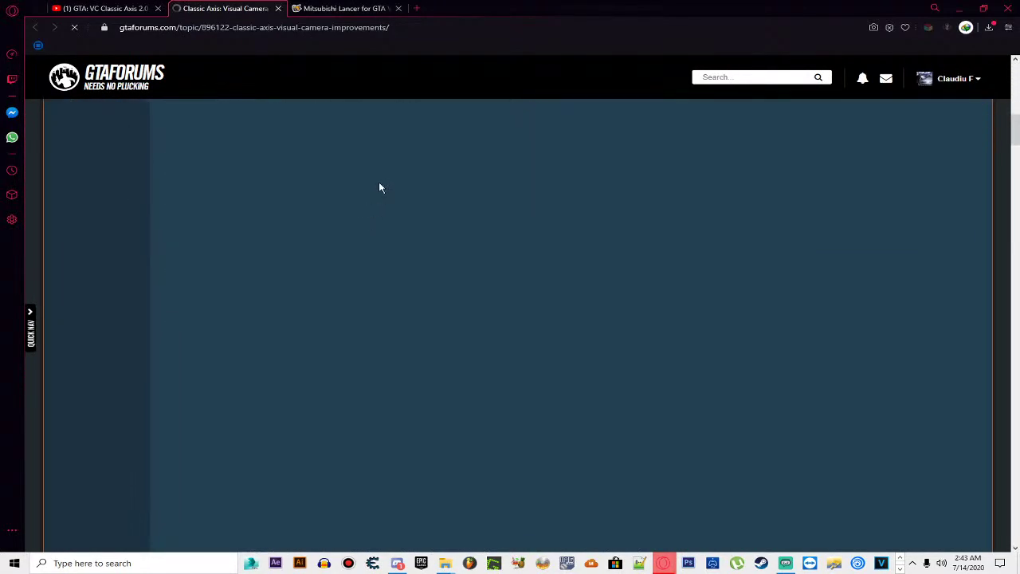
pyautogui.scroll(-2, 379, 185)
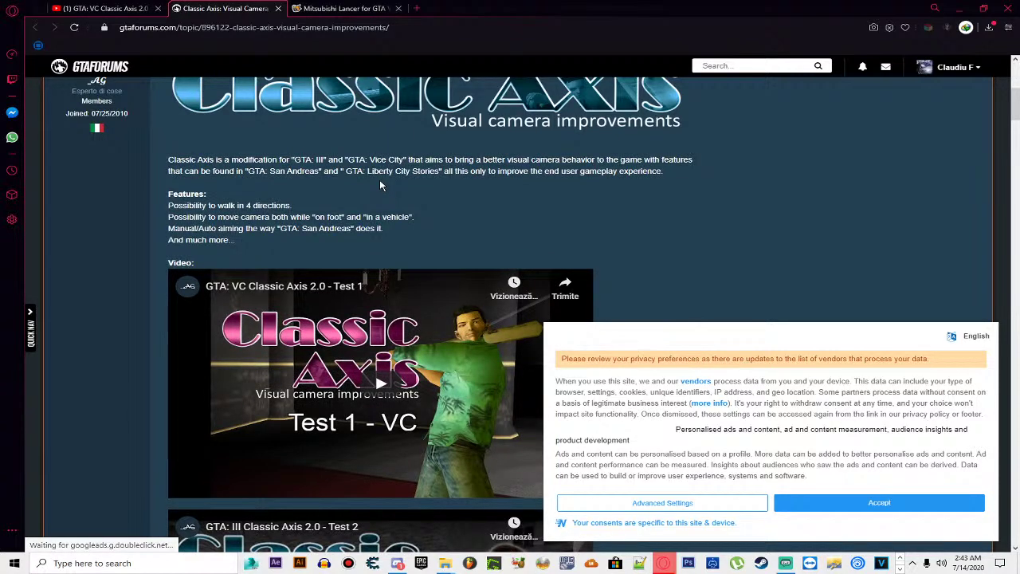
pyautogui.scroll(-10, 380, 185)
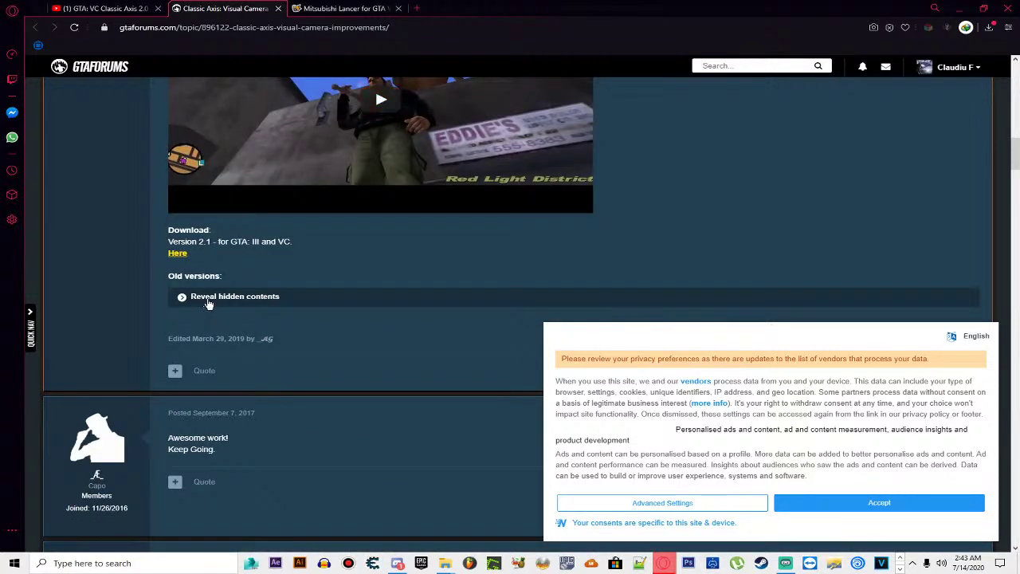
pyautogui.click(207, 300)
pyautogui.click(207, 301)
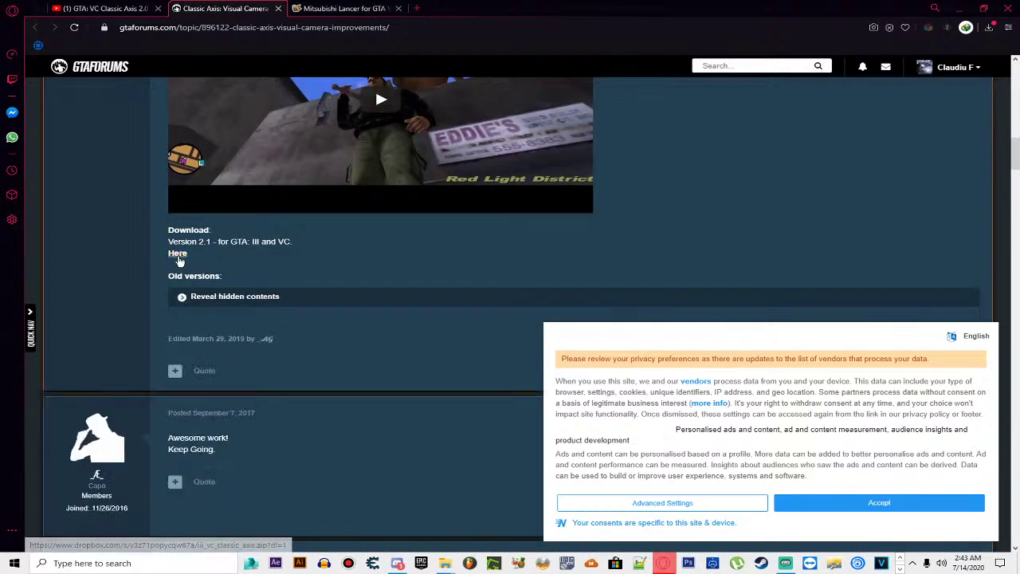
# Step: Download iii_vc_classic_axis.zip through the version 2.1 Dropbox link and open it
pyautogui.click(178, 254)
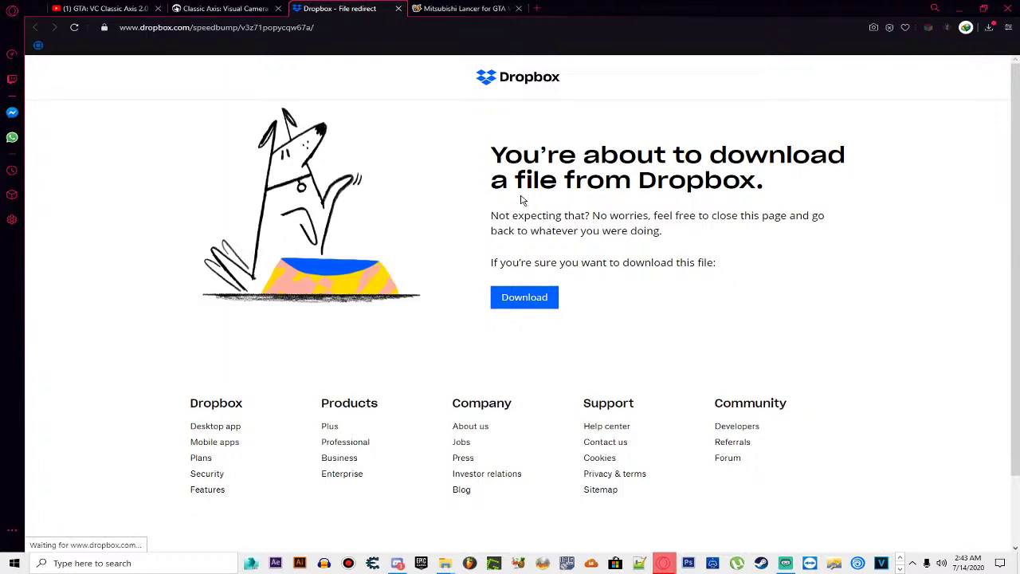
pyautogui.click(545, 297)
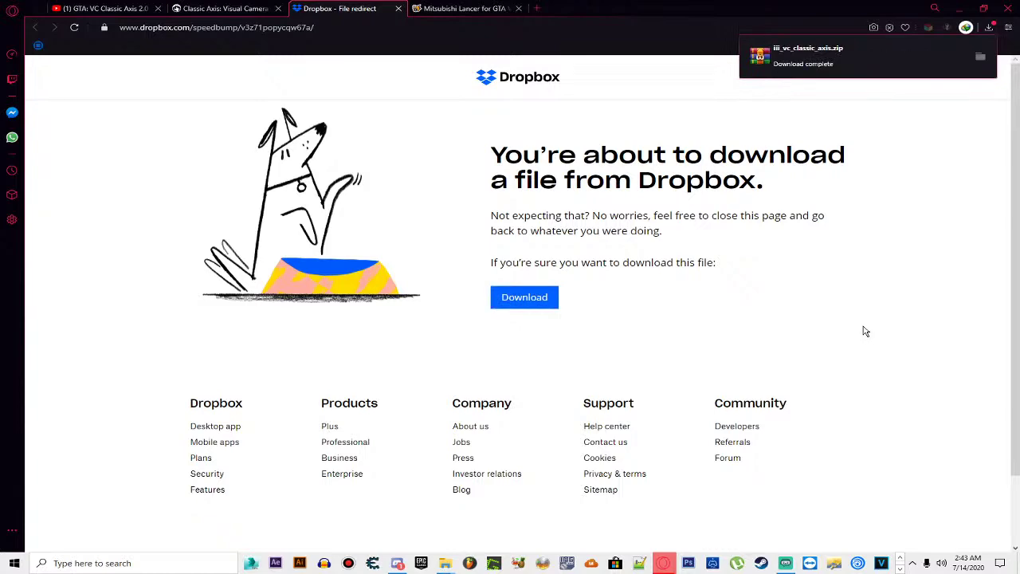
pyautogui.click(895, 68)
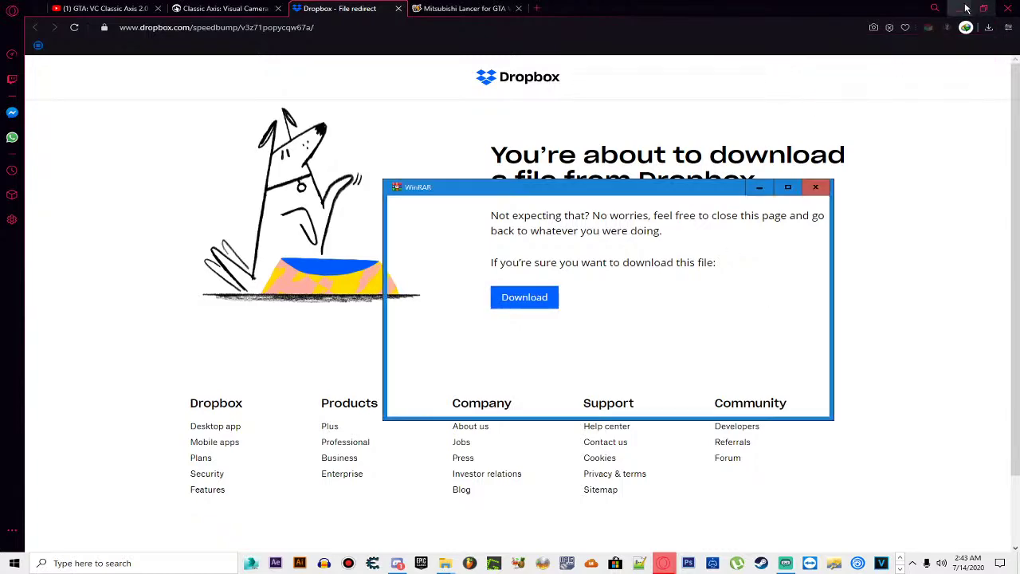
# Step: Dismiss the WinRAR license reminder and read the archive's ReadMe.txt installation notes
pyautogui.click(964, 8)
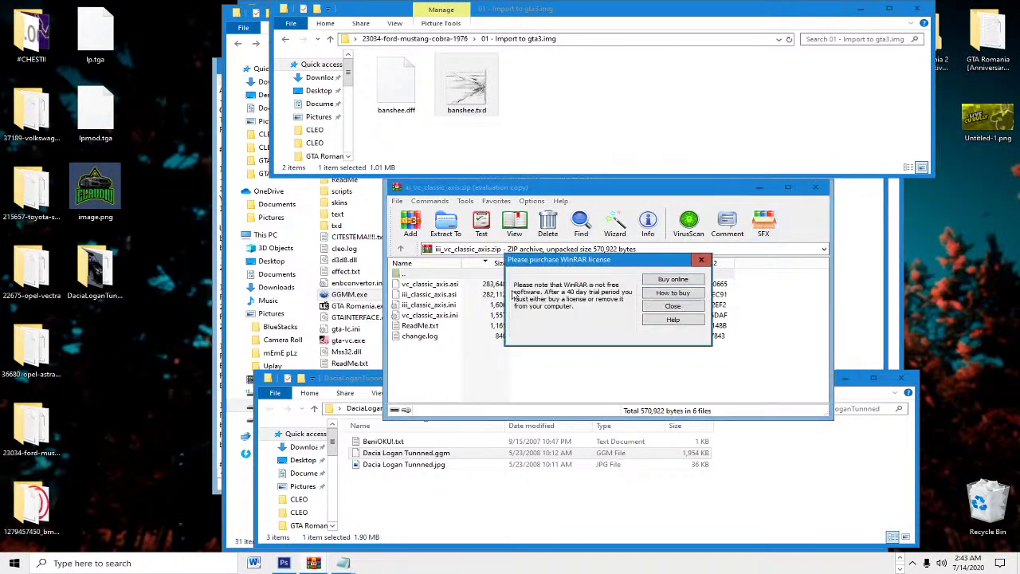
pyautogui.click(701, 260)
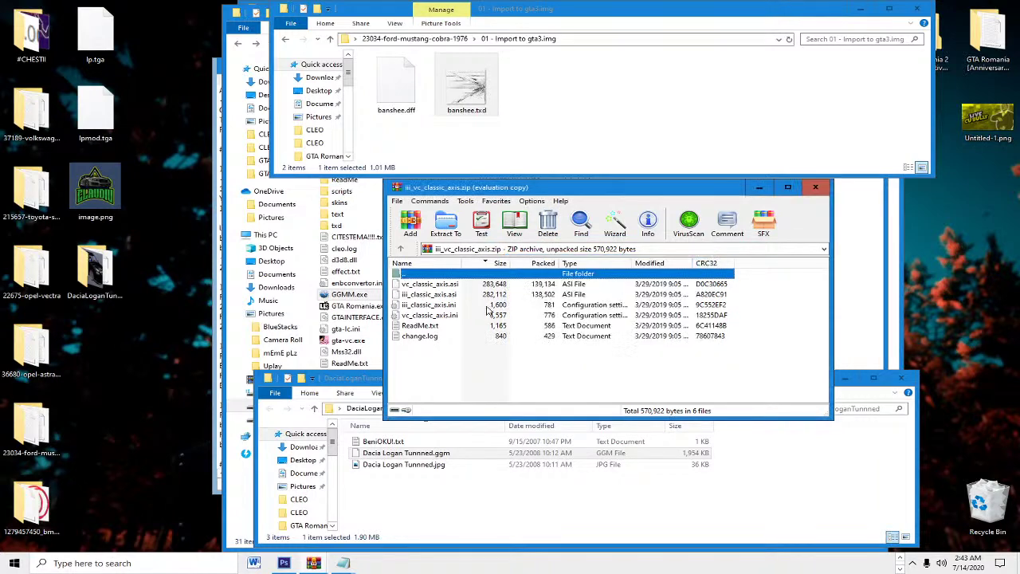
pyautogui.doubleClick(422, 326)
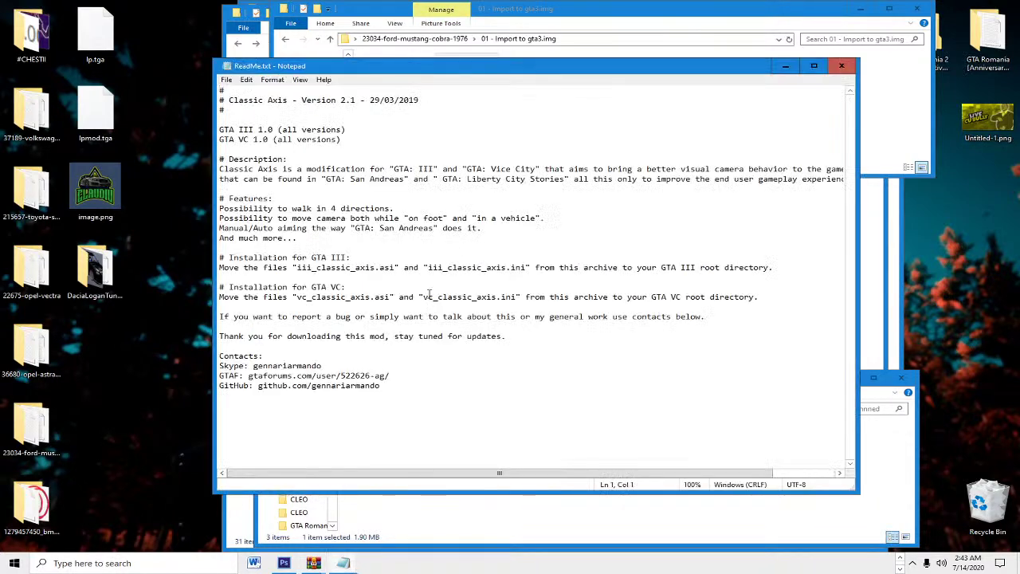
pyautogui.click(841, 66)
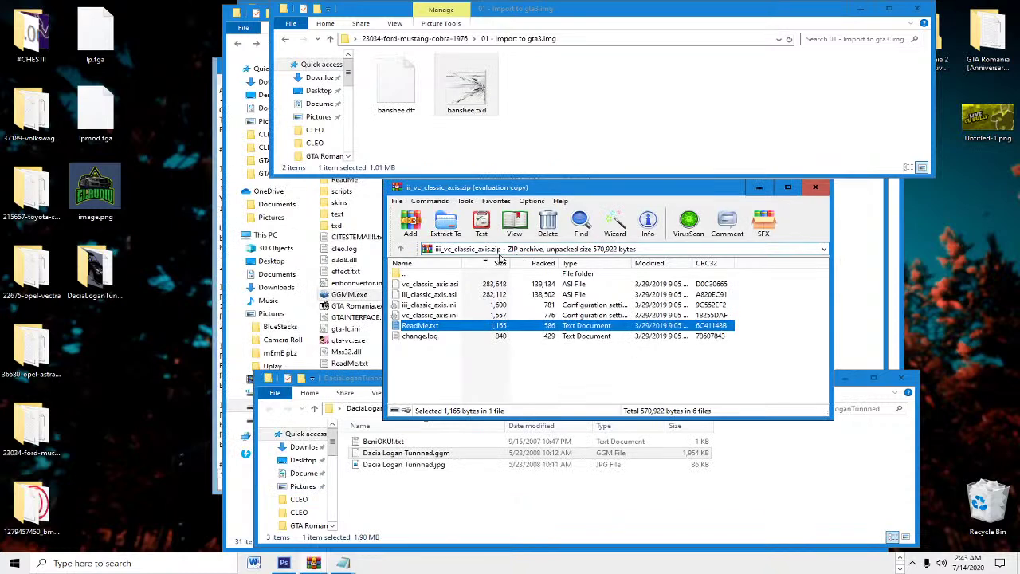
pyautogui.doubleClick(435, 327)
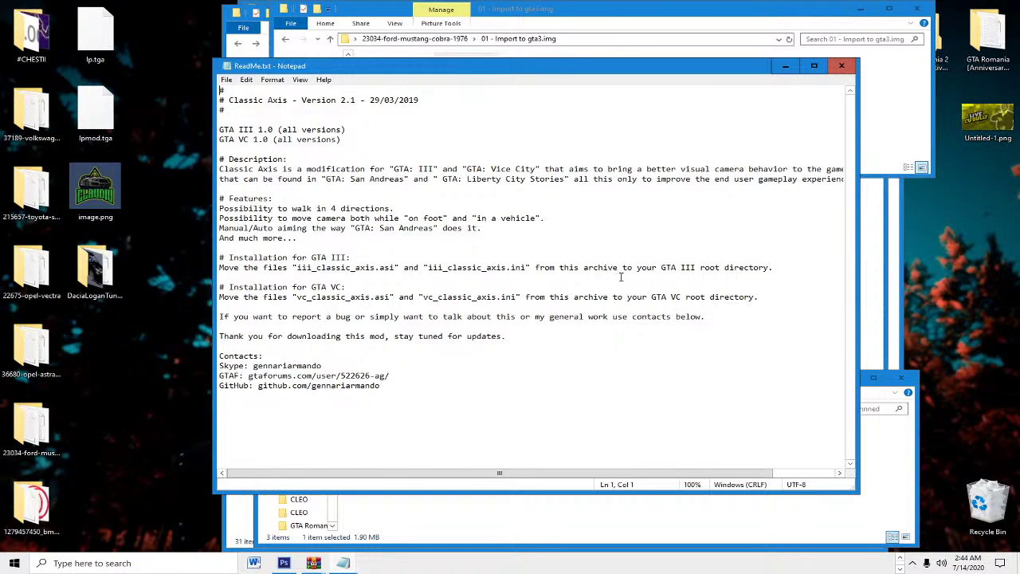
pyautogui.click(842, 65)
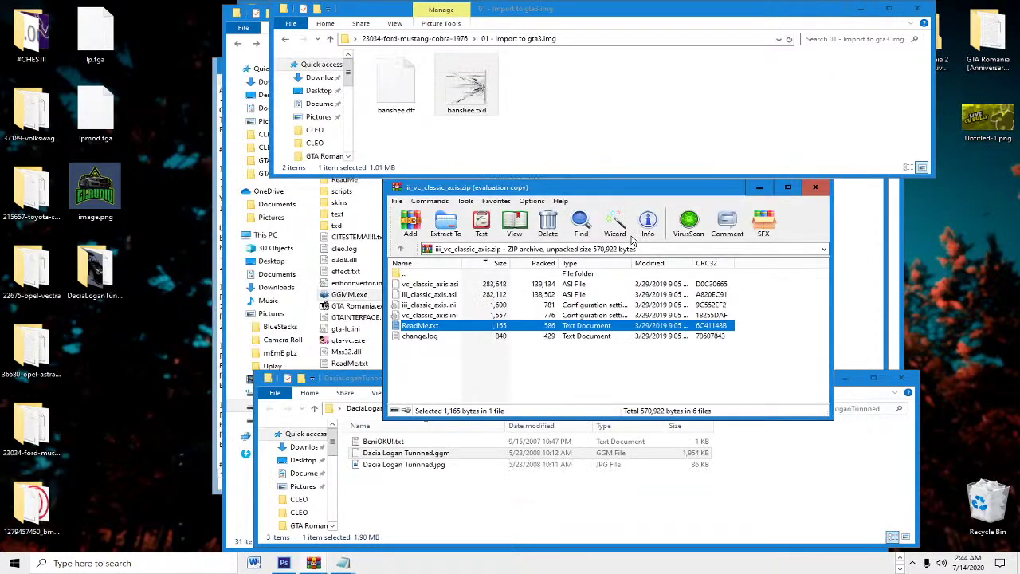
# Step: Copy vc_classic_axis.ini and vc_classic_axis.asi into the GTA Romania 2 folder and select GTA Romania.exe
pyautogui.click(442, 314)
pyautogui.moveTo(443, 314); pyautogui.dragTo(848, 323)
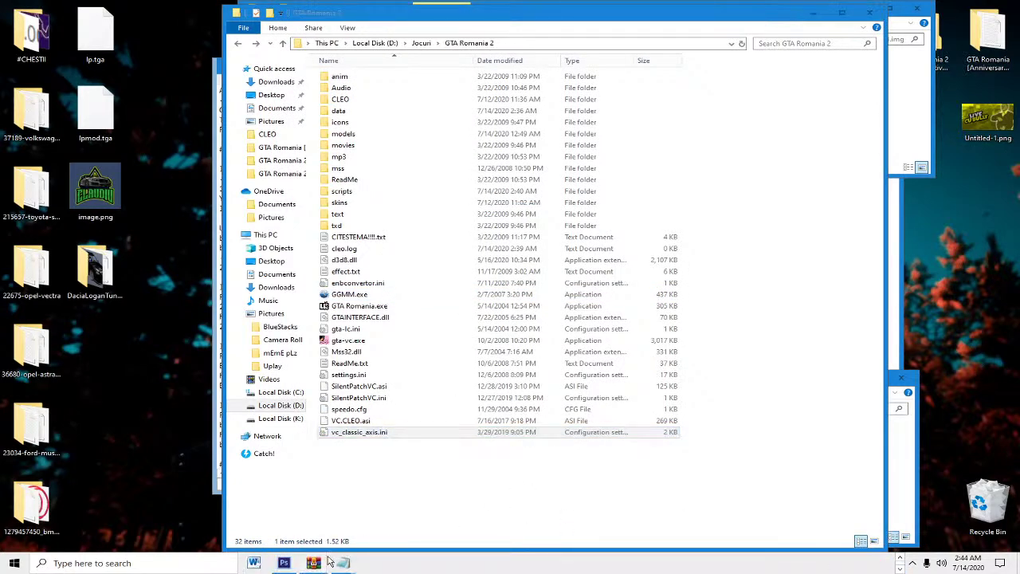
pyautogui.moveTo(312, 562)
pyautogui.click(385, 516)
pyautogui.moveTo(434, 284); pyautogui.dragTo(847, 308)
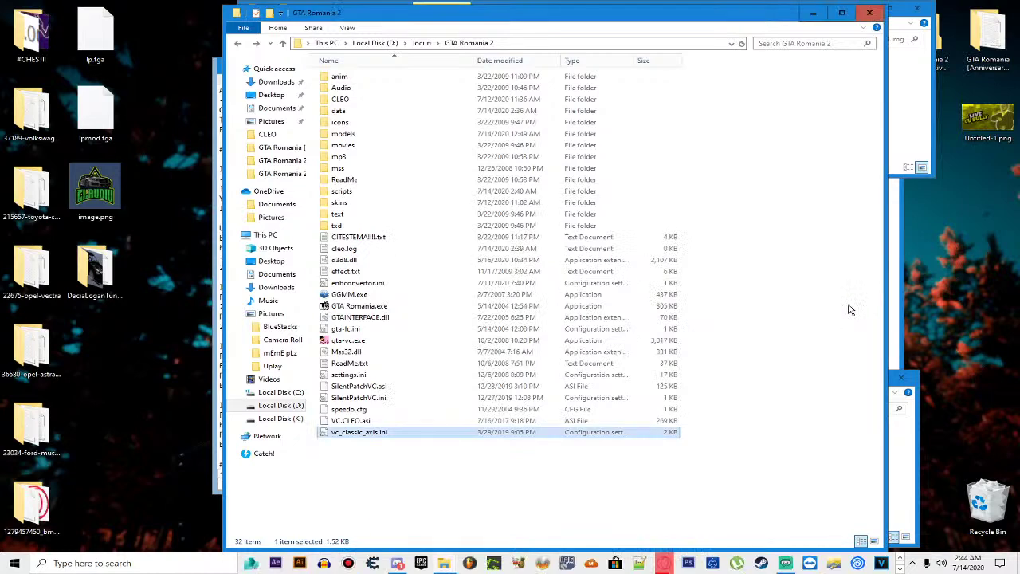
pyautogui.click(350, 309)
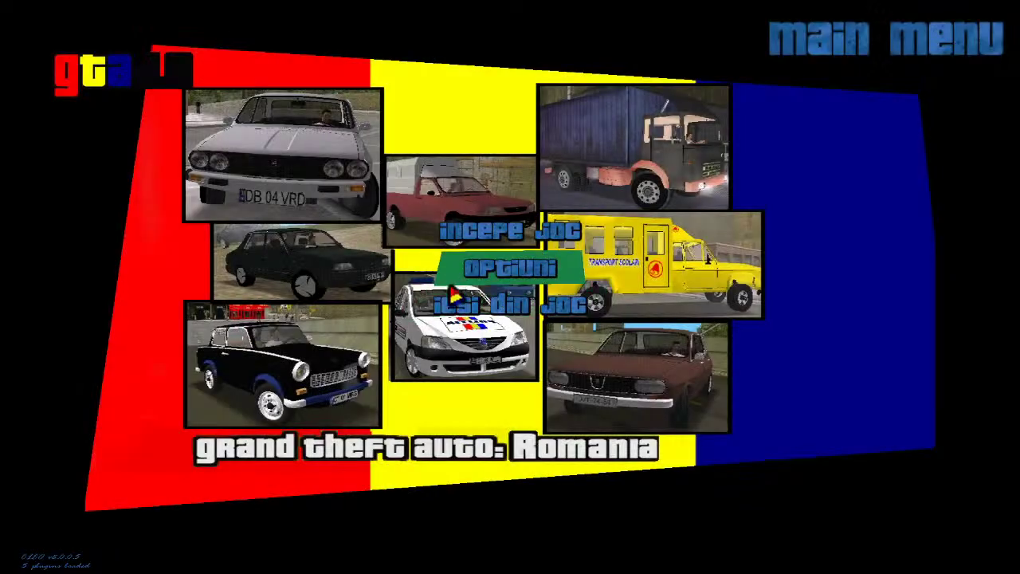
# Step: Start a new game from the 'incepe joc' menu to test the camera, then Alt+Tab out
pyautogui.click(436, 239)
pyautogui.click(470, 213)
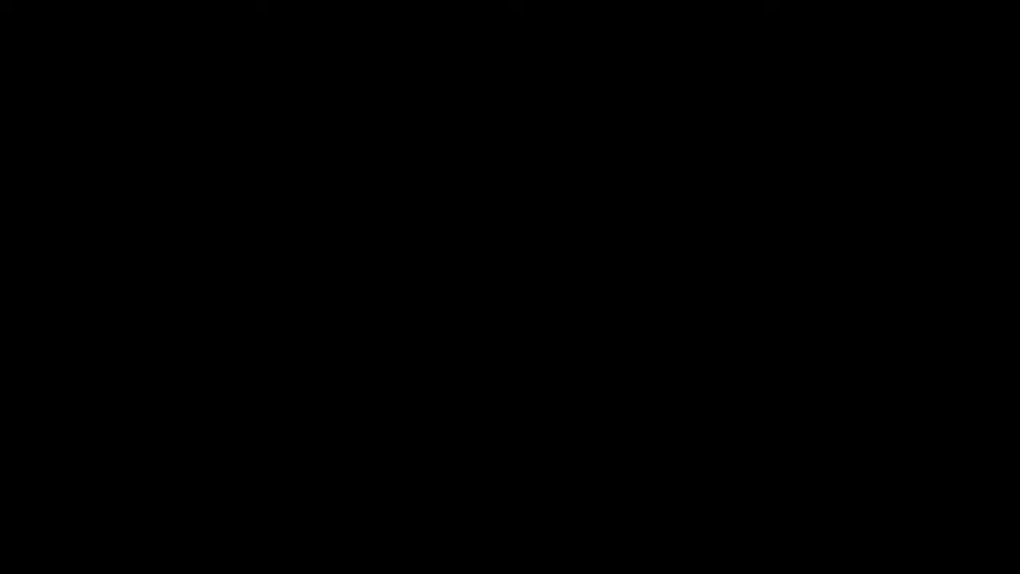
pyautogui.hotkey('alt', 'Tab')
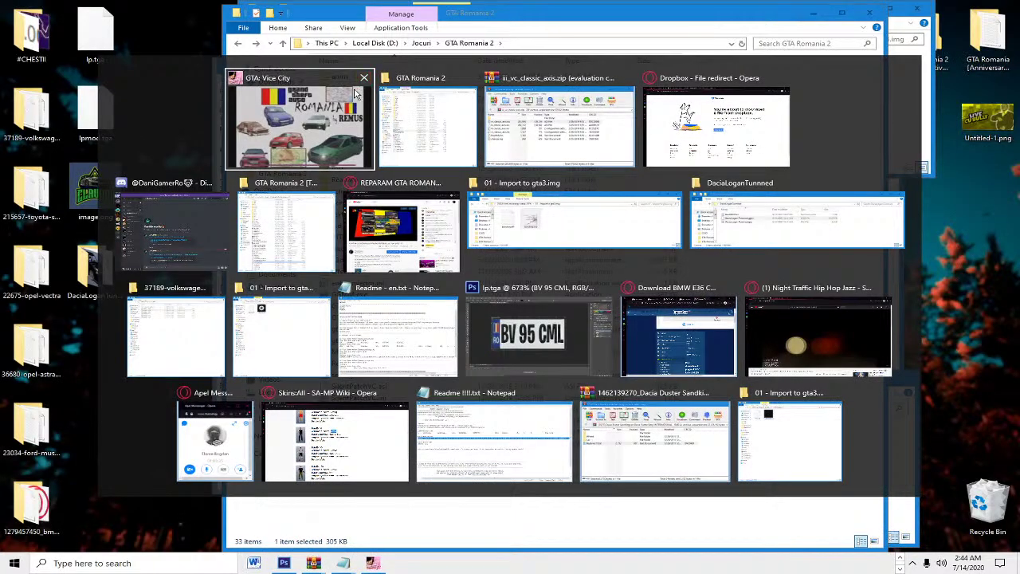
pyautogui.click(358, 94)
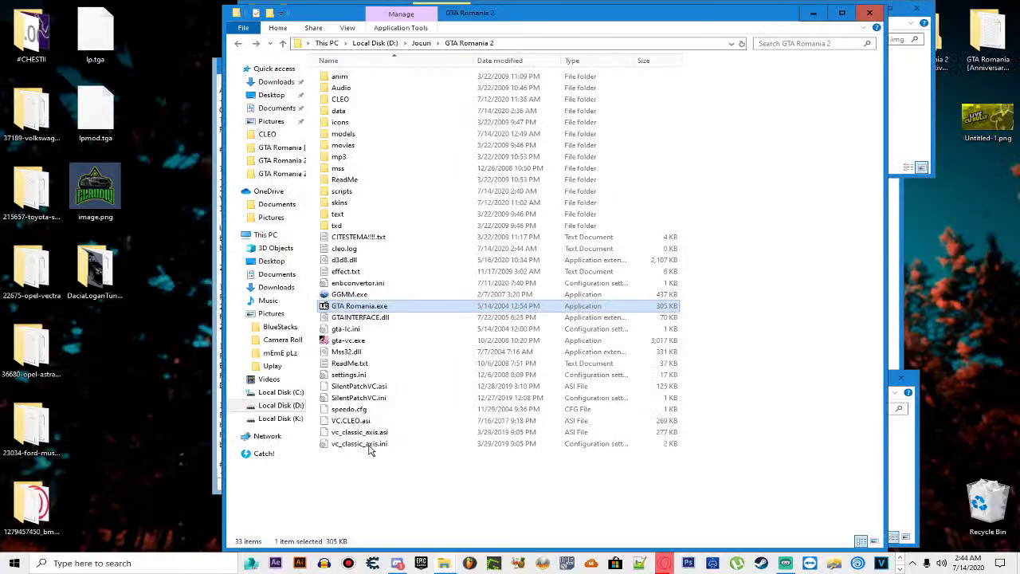
# Step: Delete vc_classic_axis.asi and vc_classic_axis.ini from the game folder
pyautogui.click(360, 443)
pyautogui.keyDown('shift'); pyautogui.click(374, 431); pyautogui.keyUp('shift')
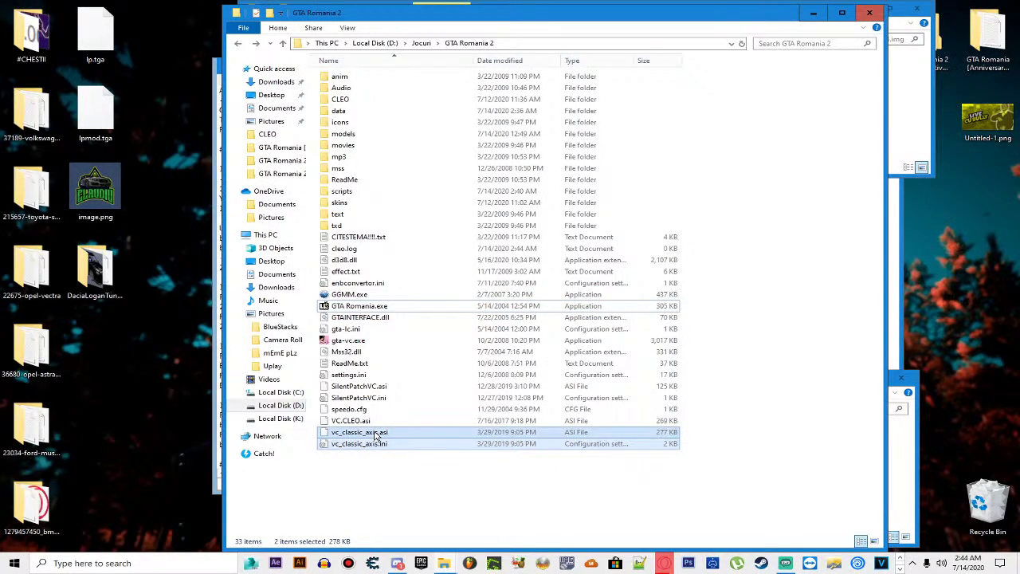
pyautogui.press('Delete')
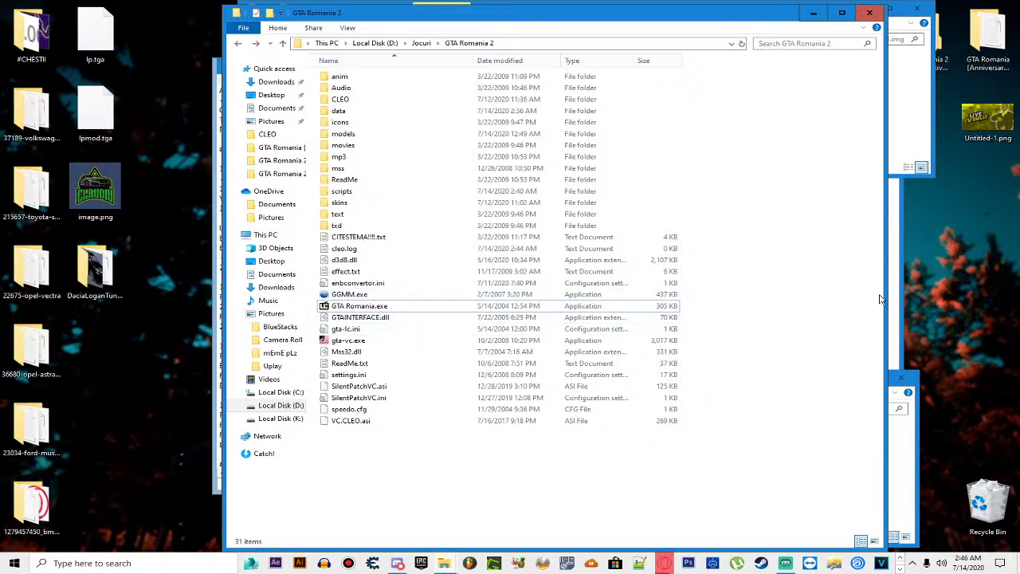
# Step: Close the Import to gta3.img, DaciaLoganTunned and passat windows and the readme, then go up to Jocuri
pyautogui.click(910, 151)
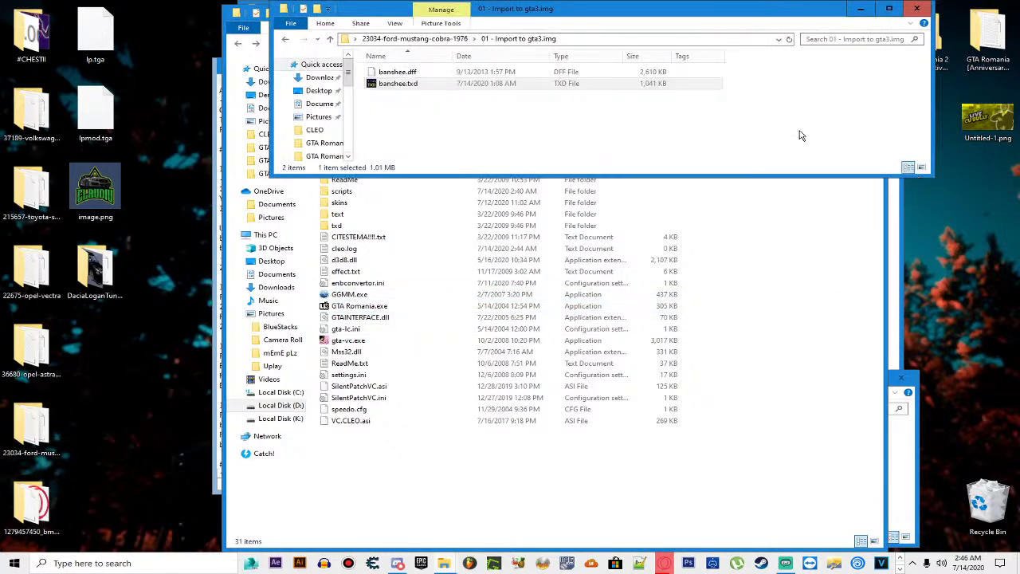
pyautogui.click(916, 8)
pyautogui.click(904, 432)
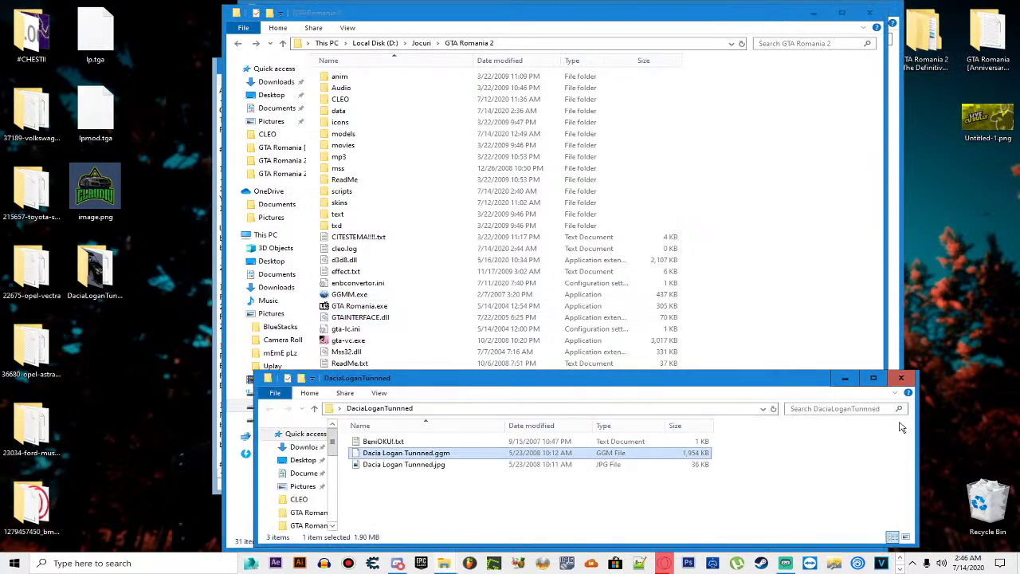
pyautogui.click(900, 378)
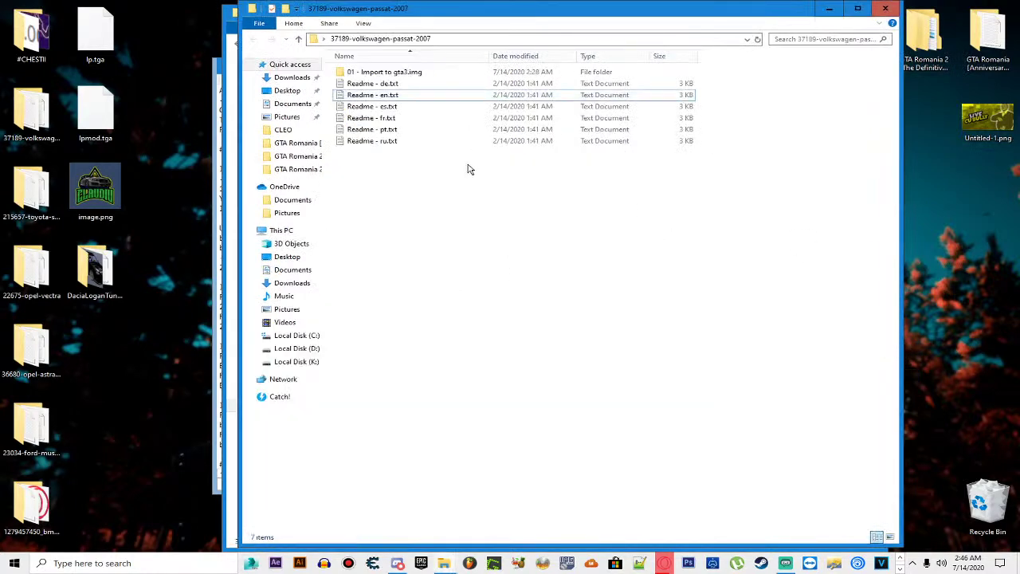
pyautogui.click(885, 8)
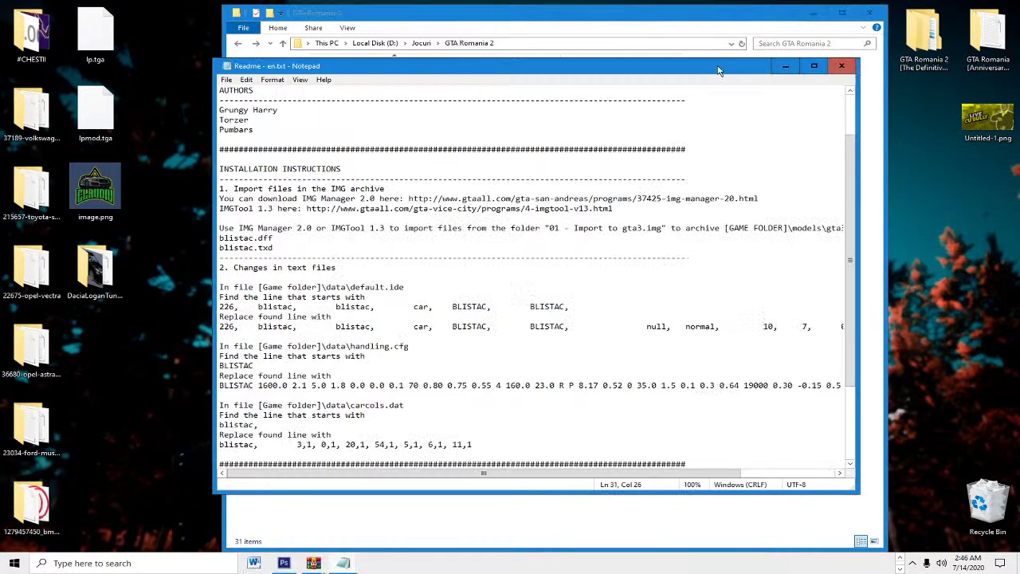
pyautogui.click(841, 65)
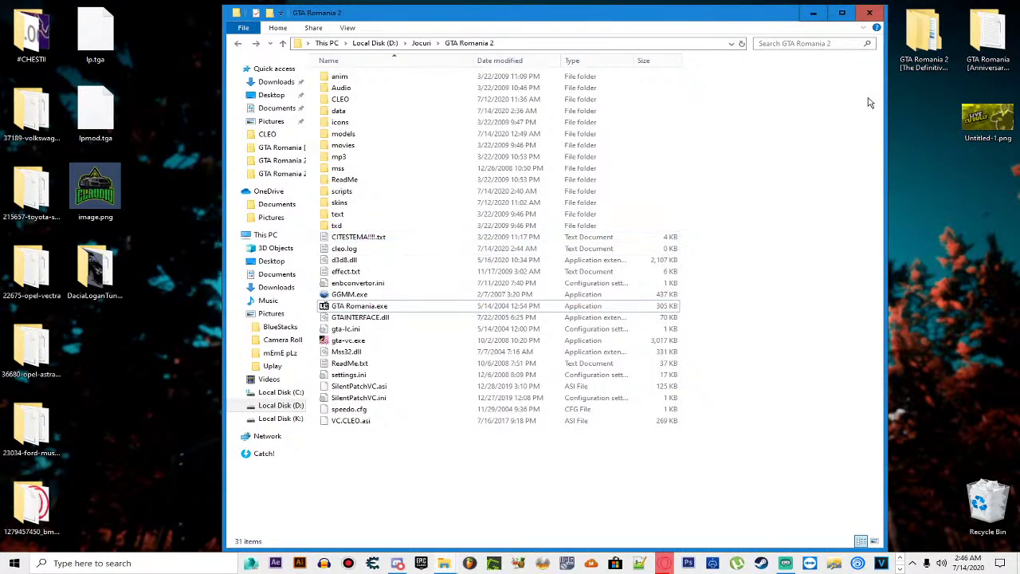
pyautogui.press('BackSpace')
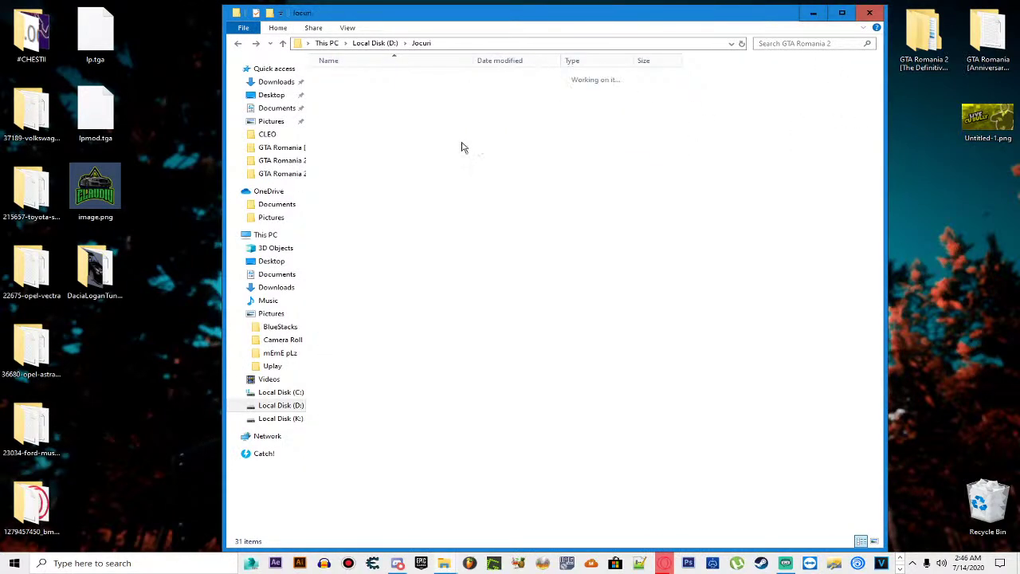
# Step: Select ped.ifp in the Definitive Edition LC game's anim folder
pyautogui.doubleClick(374, 166)
pyautogui.click(344, 79)
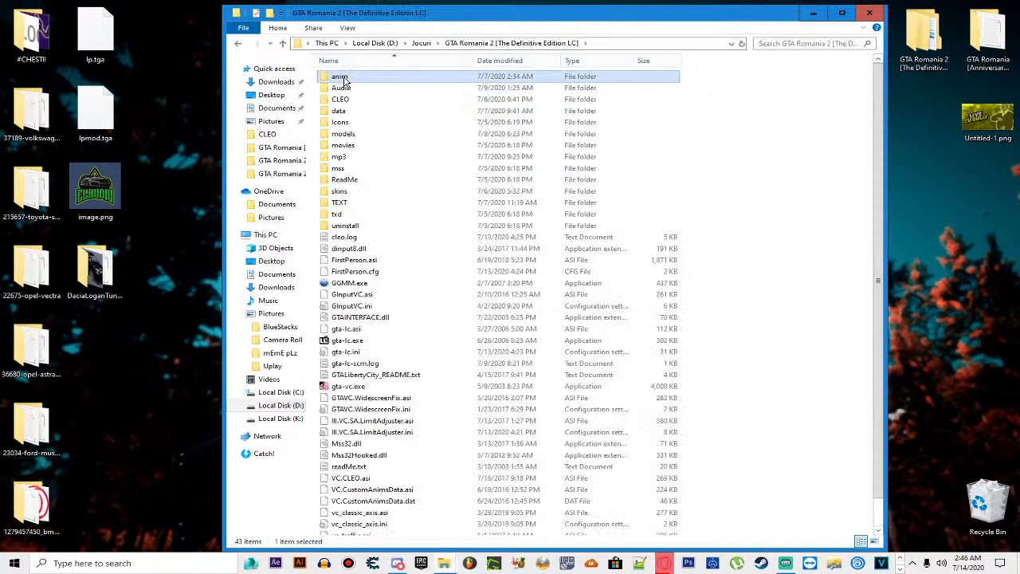
pyautogui.doubleClick(343, 77)
pyautogui.click(346, 99)
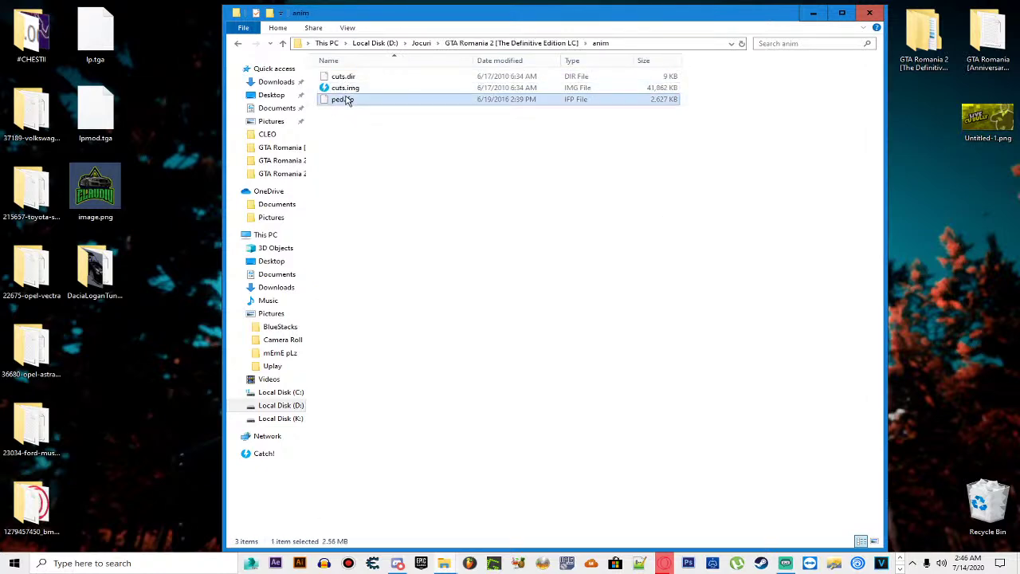
# Step: Back up GTA Romania 2's original ped.ifp to the desktop and replace it with the Definitive Edition copy
pyautogui.press('BackSpace')
pyautogui.press('BackSpace')
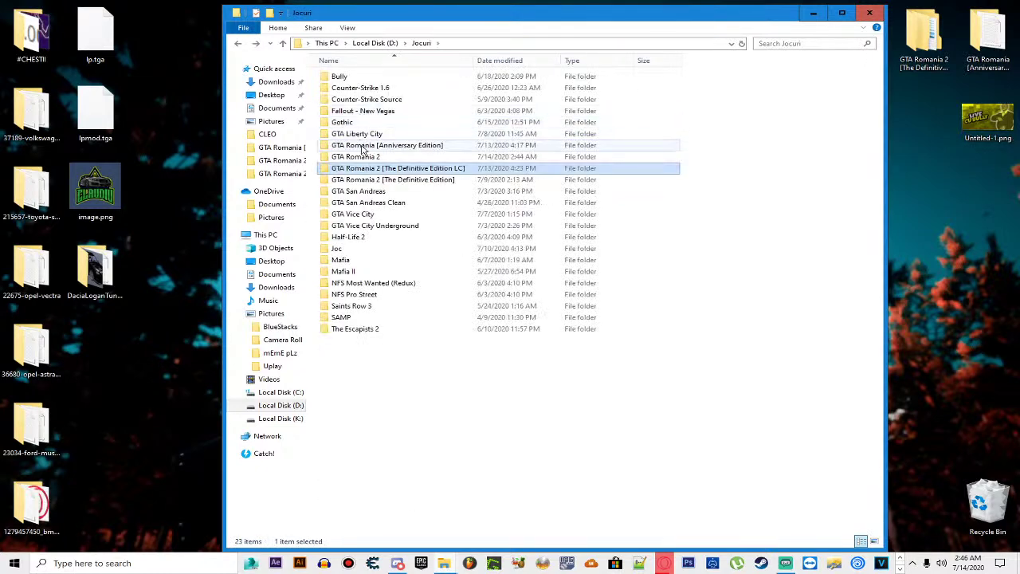
pyautogui.doubleClick(351, 156)
pyautogui.doubleClick(342, 76)
pyautogui.moveTo(340, 102); pyautogui.dragTo(200, 124)
pyautogui.hotkey('ctrl', 'v')
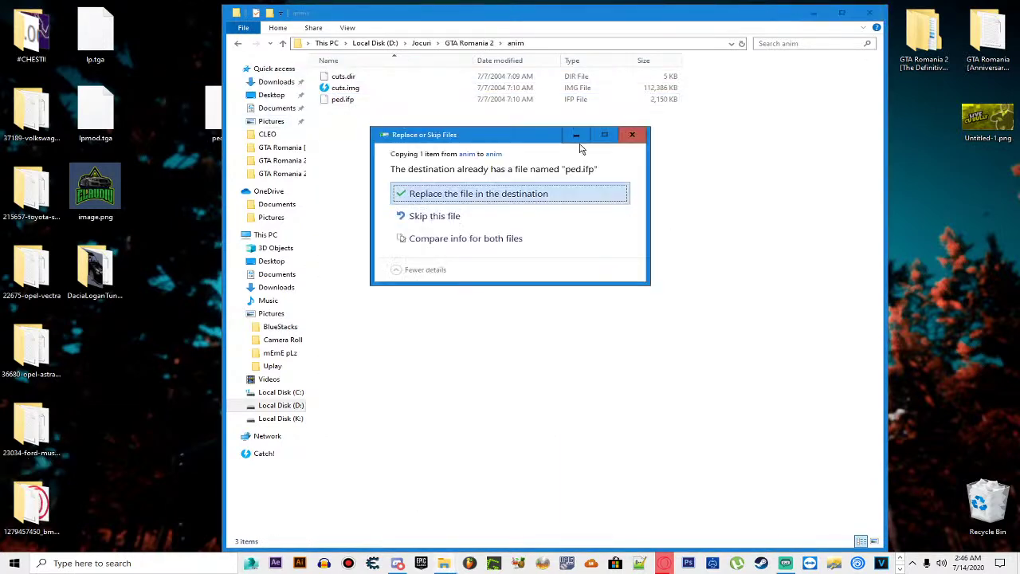
pyautogui.click(470, 194)
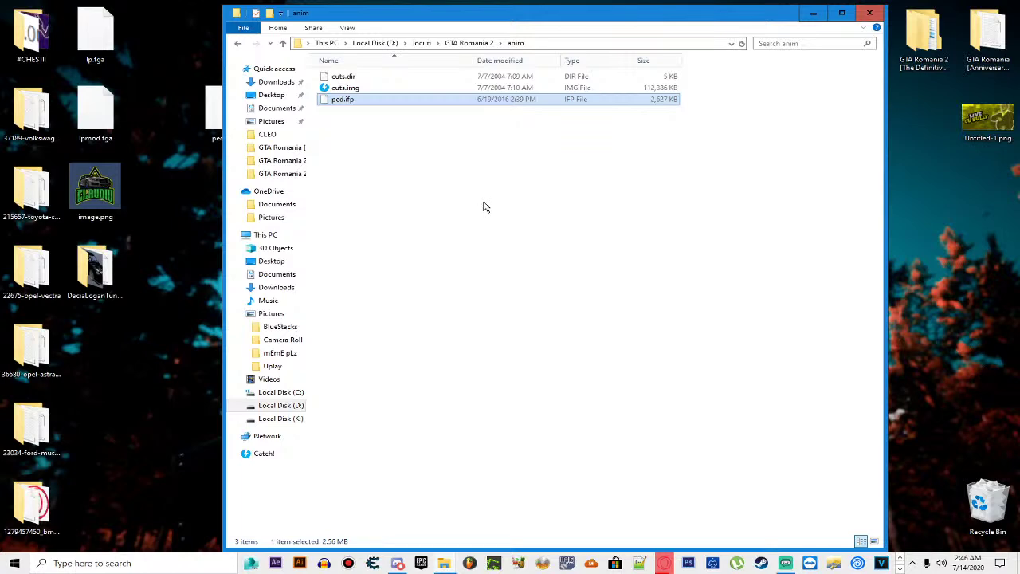
pyautogui.click(484, 203)
pyautogui.press('BackSpace')
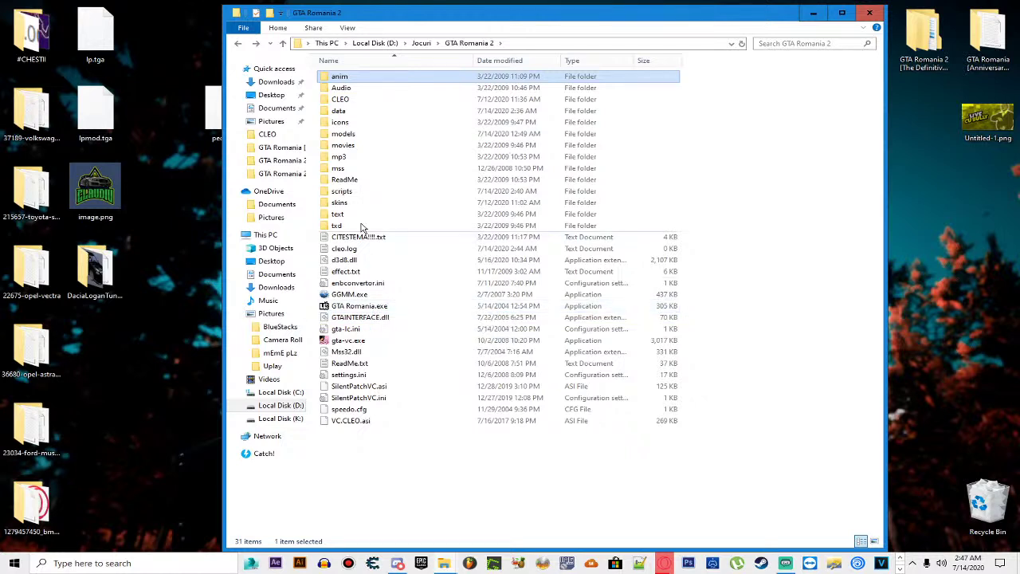
# Step: Look inside GTA Romania 2's CLEO folder, then switch to the Swim Like San Andreas mod page in the browser
pyautogui.doubleClick(352, 100)
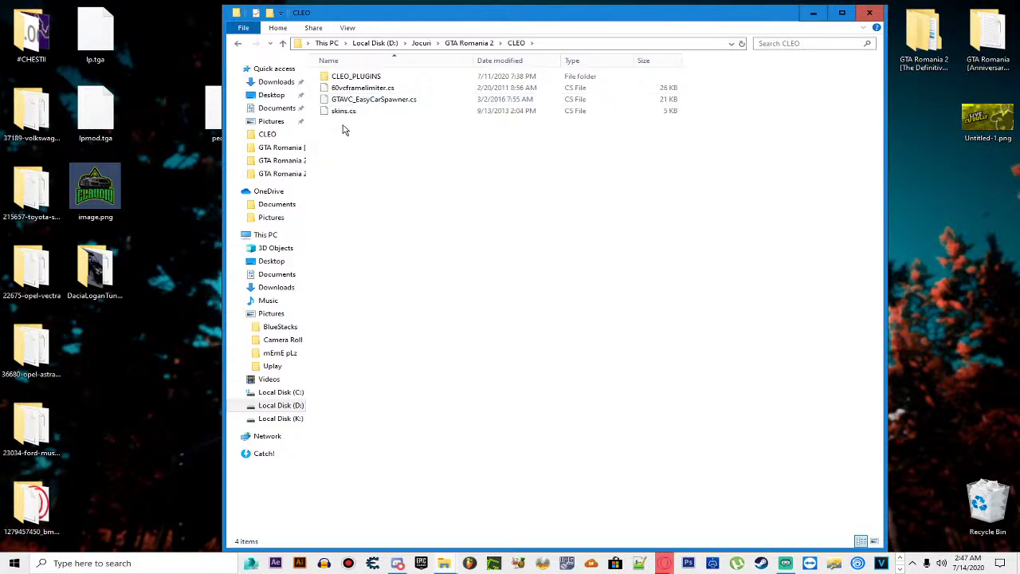
pyautogui.hotkey('alt', 'Left')
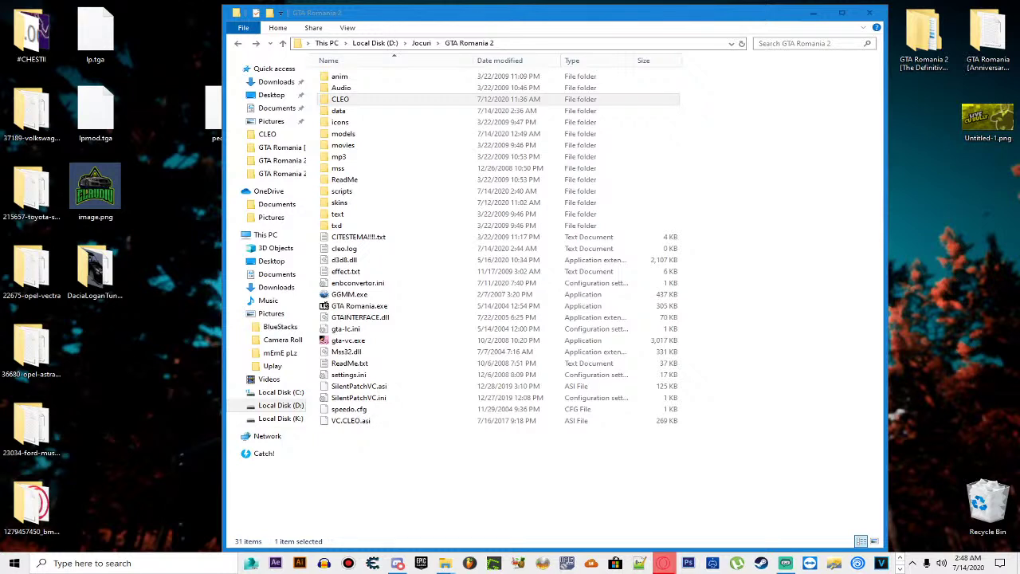
pyautogui.hotkey('alt', 'Tab')
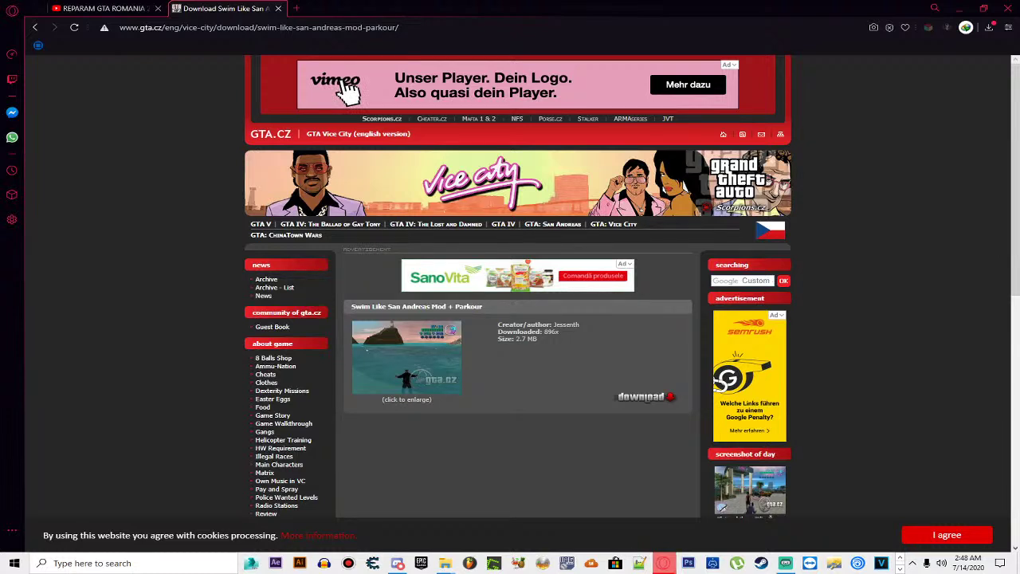
# Step: Restore the Opera window and minimize it so the GTA Romania 2 folder shows
pyautogui.doubleClick(468, 6)
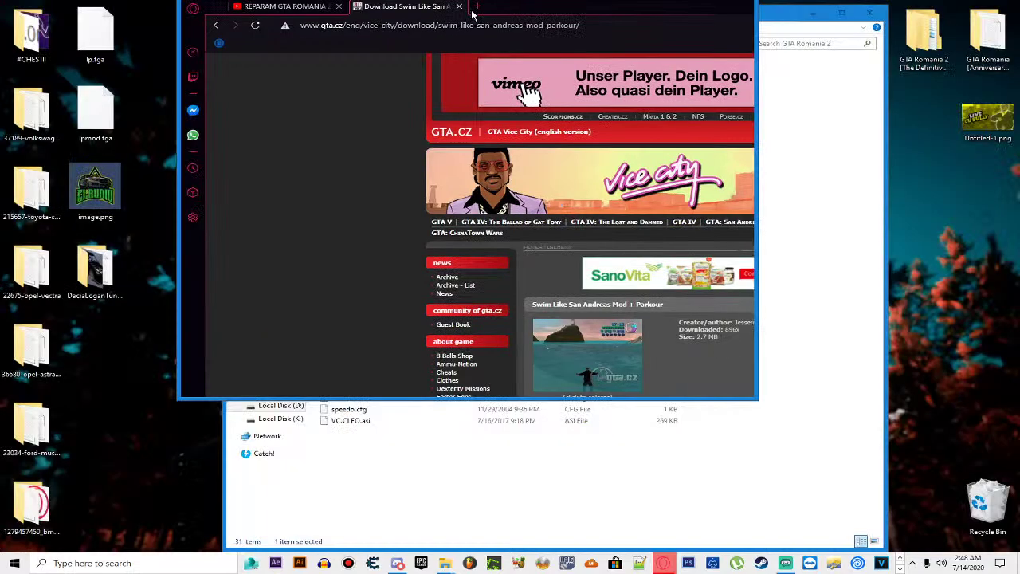
pyautogui.click(693, 6)
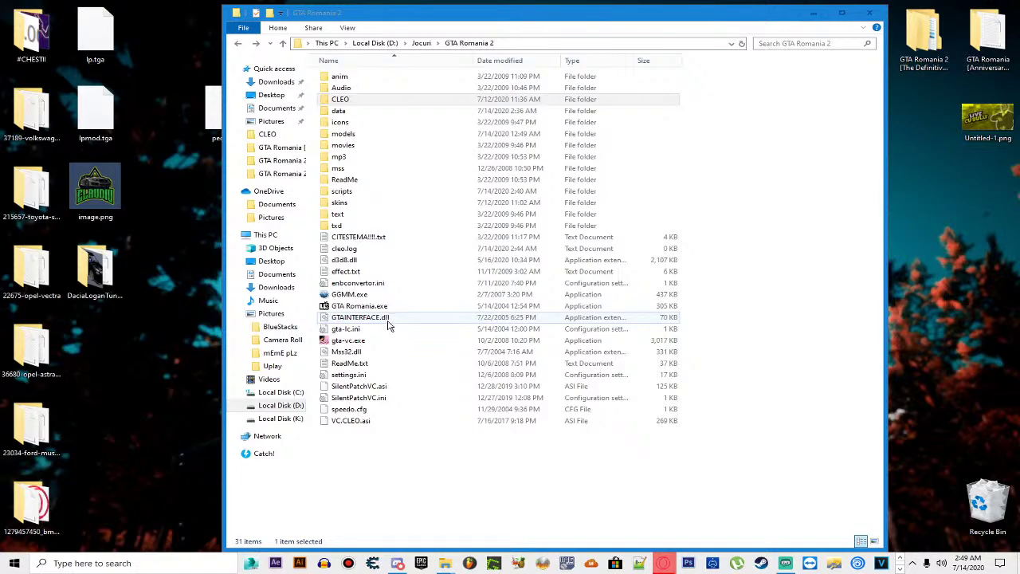
# Step: Open the Swim Mod And Parkour Cleo archive from Opera's downloads and dismiss the WinRAR license reminder
pyautogui.moveTo(663, 562)
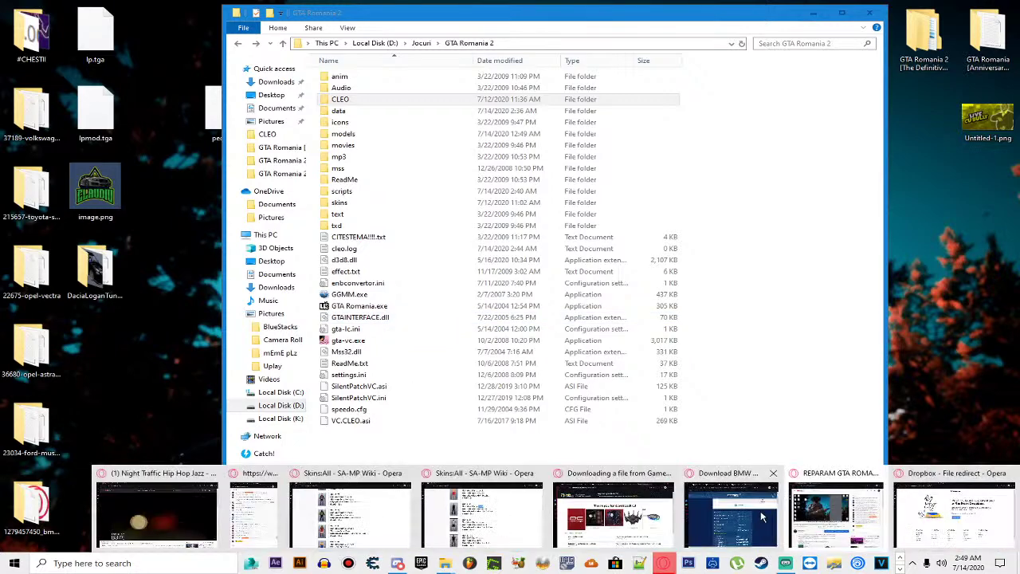
pyautogui.click(764, 516)
pyautogui.click(745, 149)
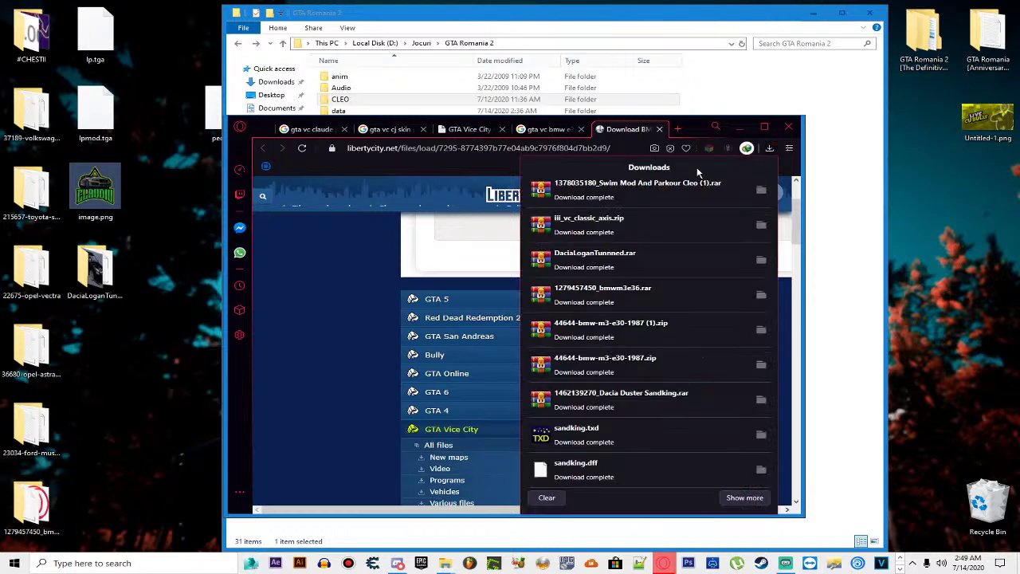
pyautogui.click(614, 188)
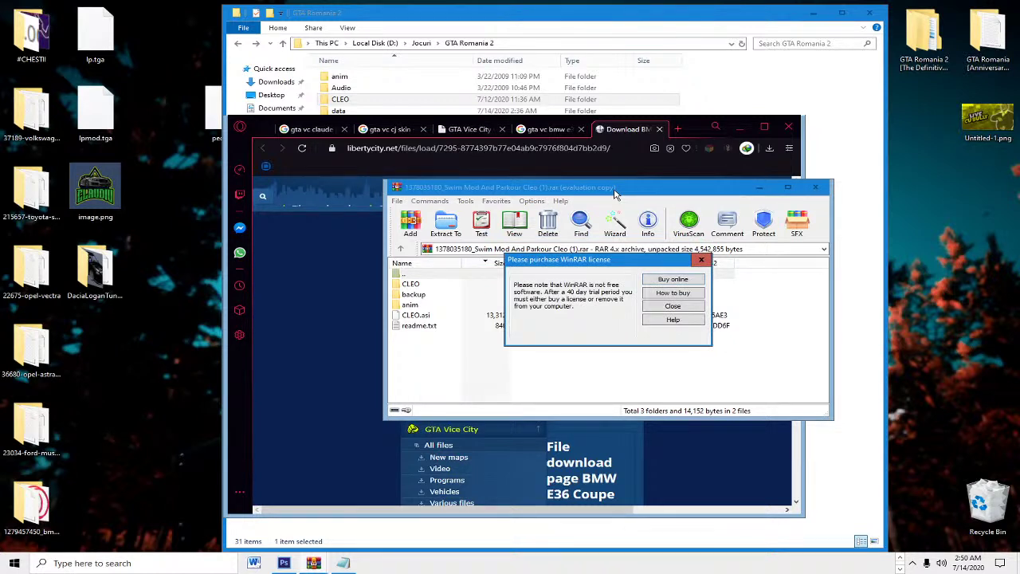
pyautogui.click(701, 260)
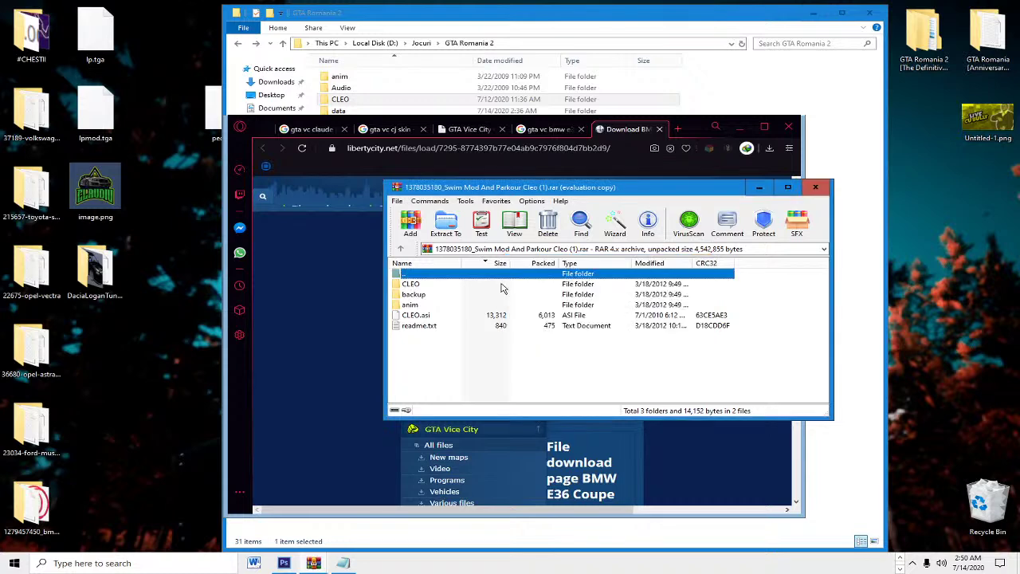
# Step: Browse the archive's CLEO scripts parkour.cs and swim.cs, and open the game's CLEO folder
pyautogui.click(413, 286)
pyautogui.doubleClick(411, 285)
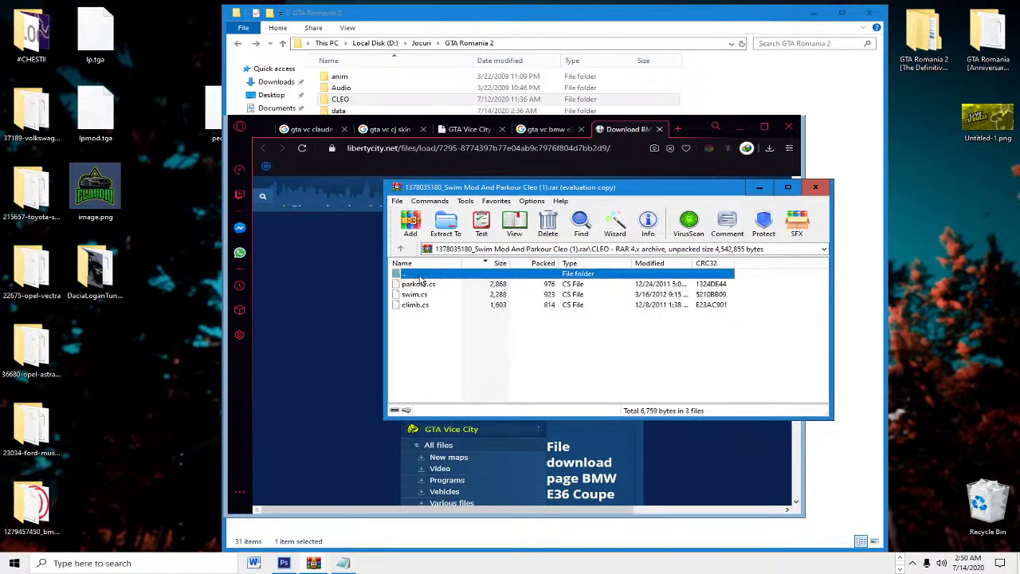
pyautogui.click(414, 284)
pyautogui.click(410, 294)
pyautogui.doubleClick(364, 101)
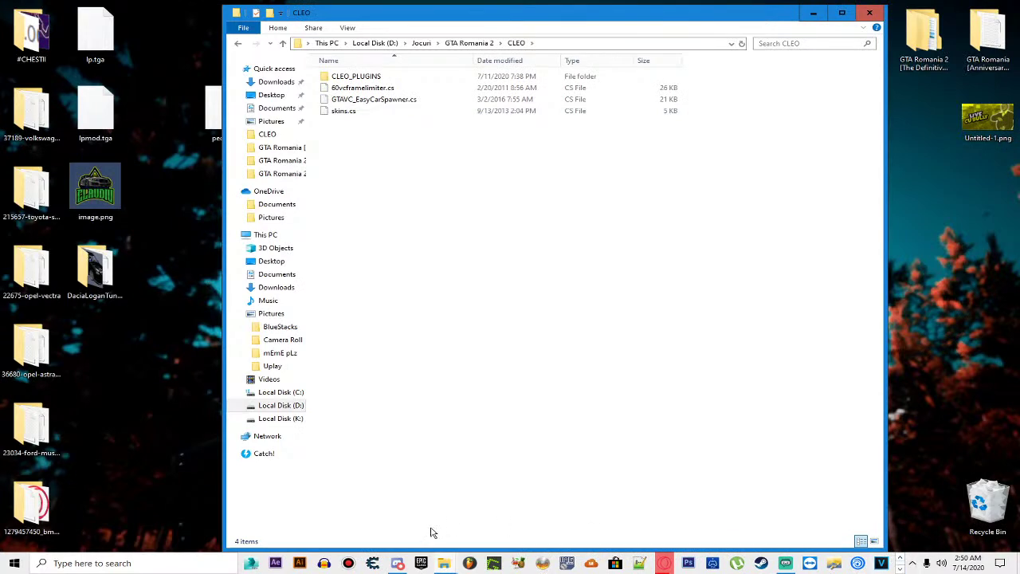
# Step: Extract swim.cs and climb.cs from the archive into GTA Romania 2's CLEO folder
pyautogui.moveTo(444, 562)
pyautogui.click(319, 505)
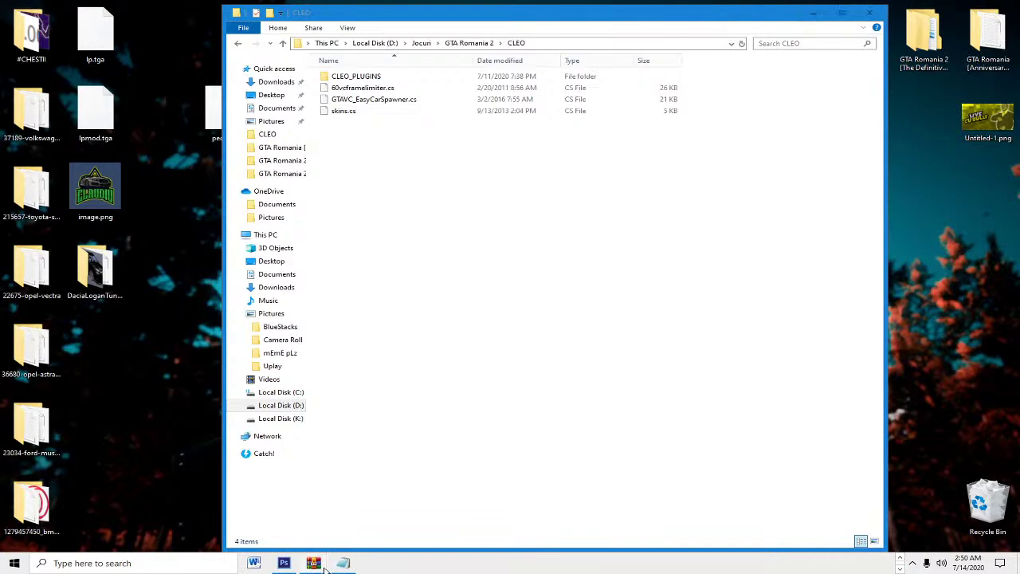
pyautogui.moveTo(314, 562)
pyautogui.click(423, 530)
pyautogui.moveTo(423, 350); pyautogui.dragTo(451, 325)
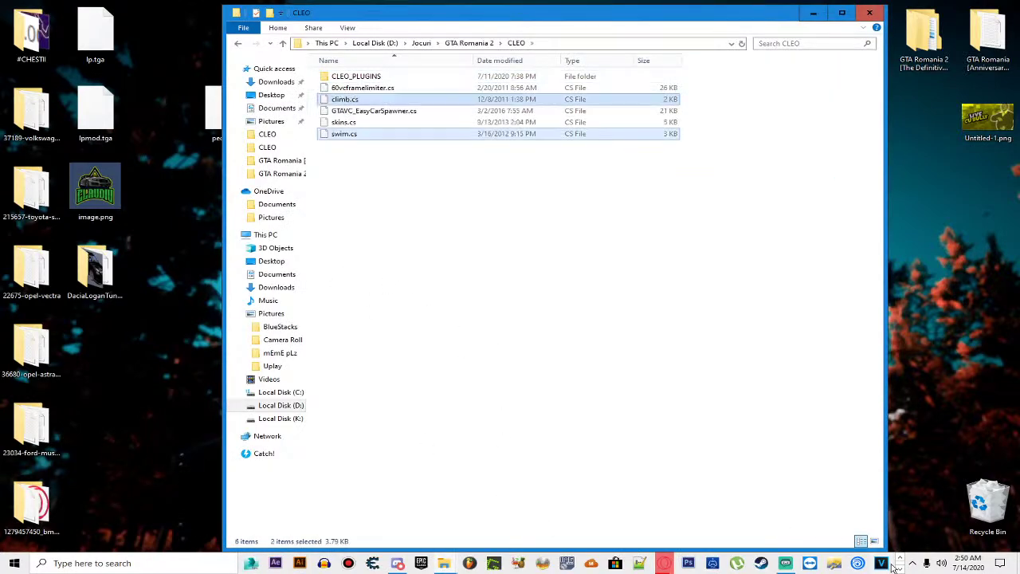
# Step: Replace the game's anim\ped.ifp with the mod's 2,267 KB ped.ifp from the archive
pyautogui.hotkey('alt', 'Up')
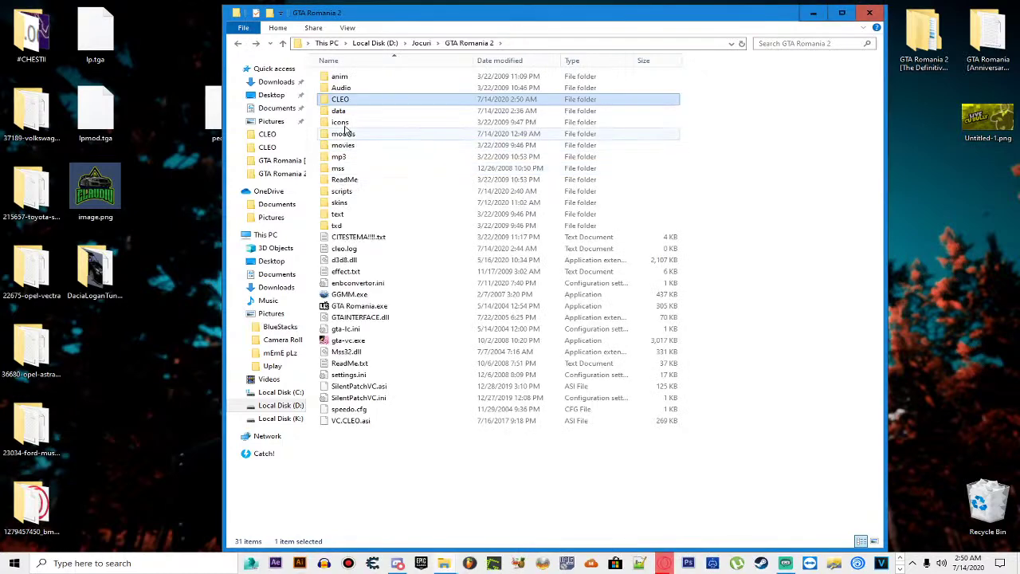
pyautogui.doubleClick(343, 77)
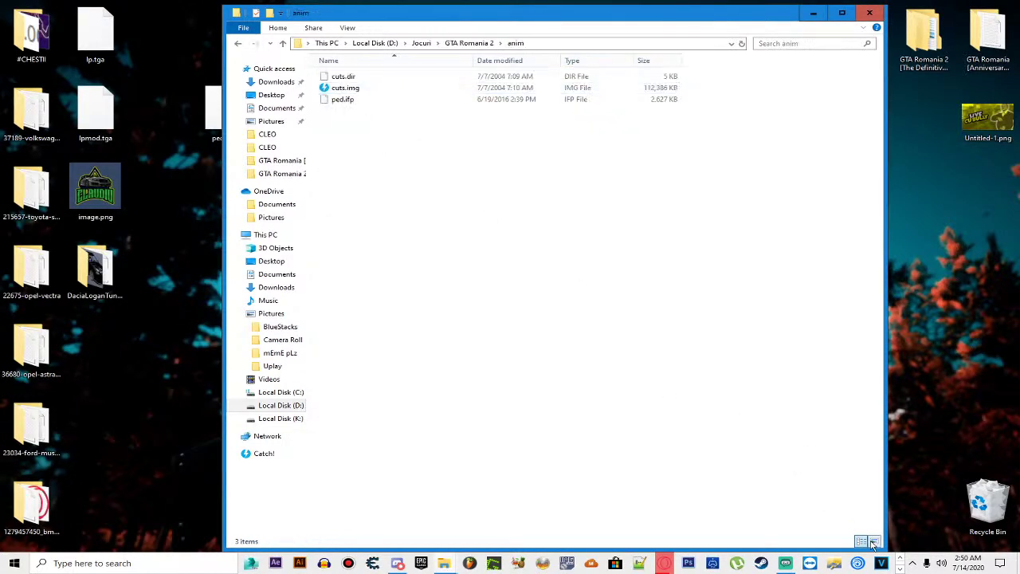
pyautogui.moveTo(313, 562)
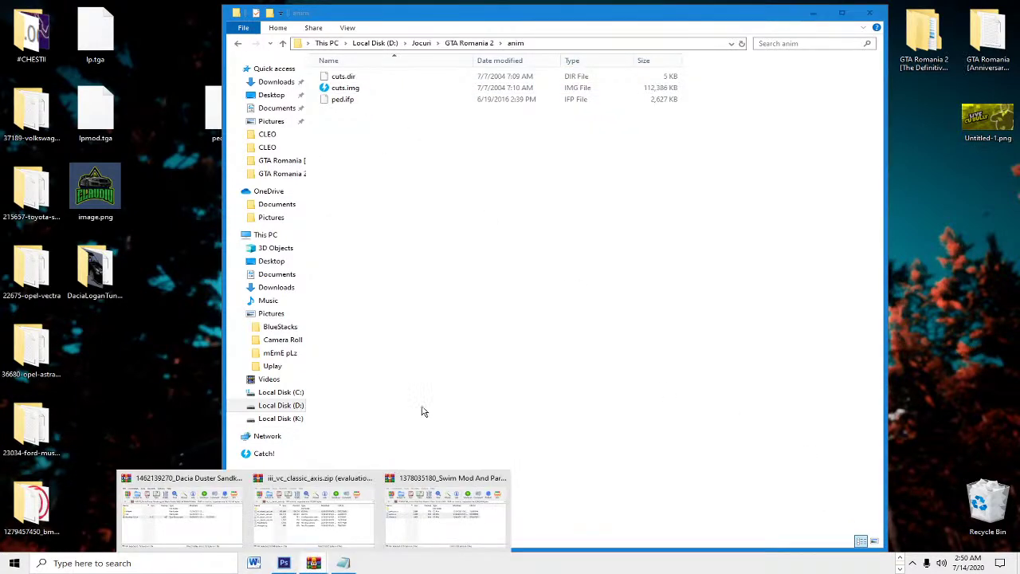
pyautogui.click(446, 510)
pyautogui.doubleClick(412, 273)
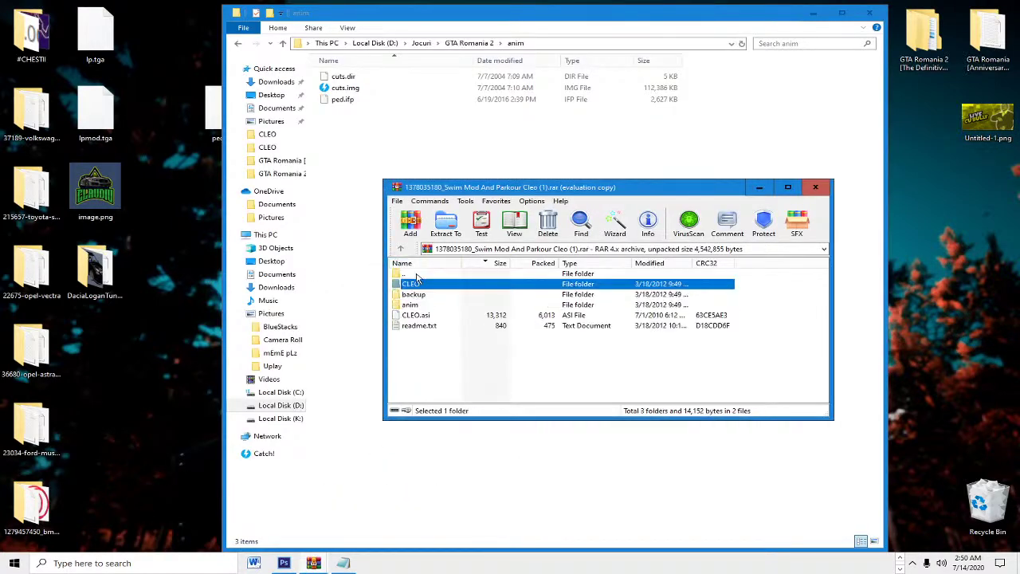
pyautogui.click(420, 306)
pyautogui.doubleClick(420, 305)
pyautogui.moveTo(419, 285); pyautogui.dragTo(369, 164)
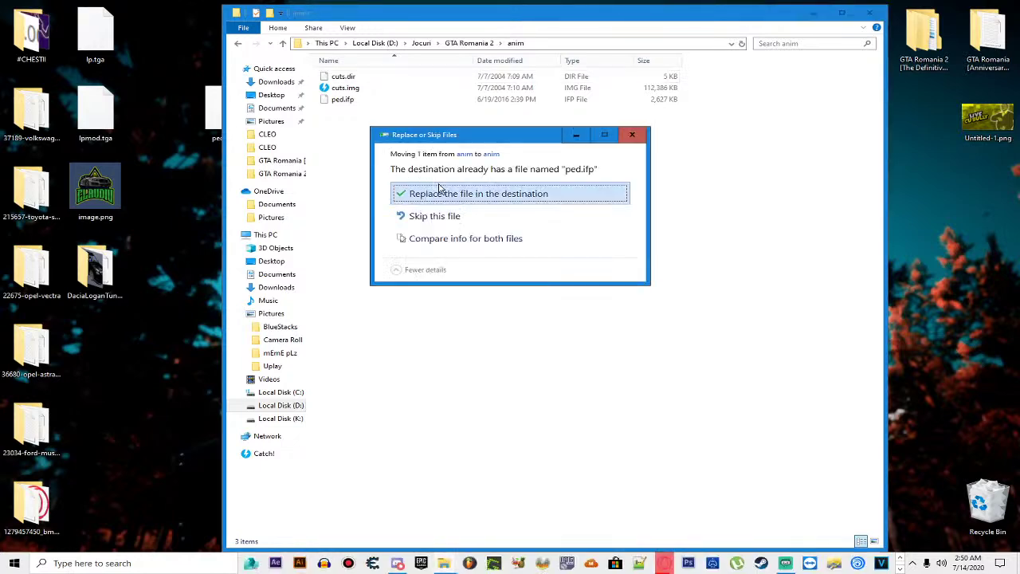
pyautogui.click(439, 191)
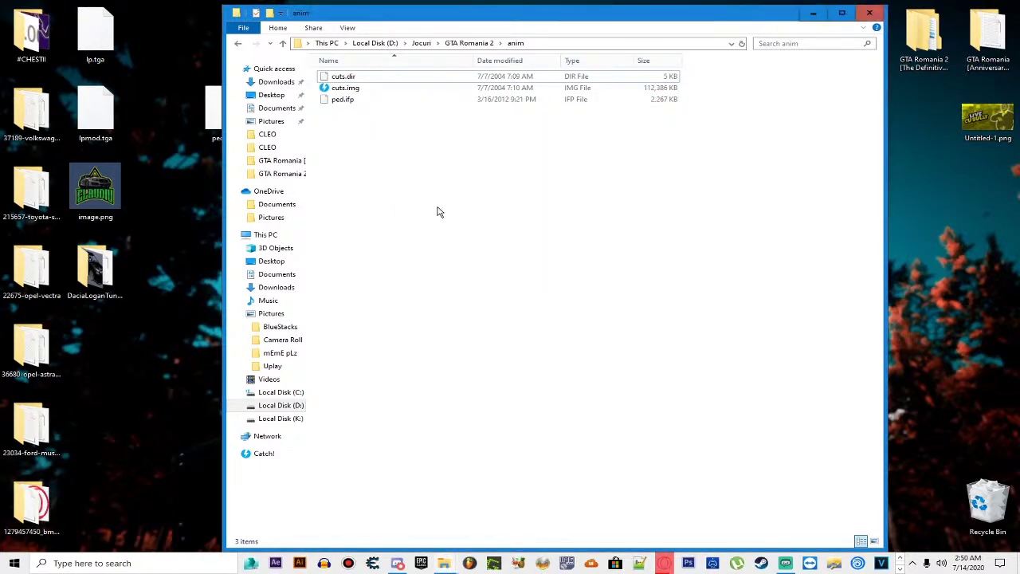
# Step: Launch GTA Romania.exe from the GTA Romania 2 folder
pyautogui.press('BackSpace')
pyautogui.click(365, 307)
pyautogui.doubleClick(363, 307)
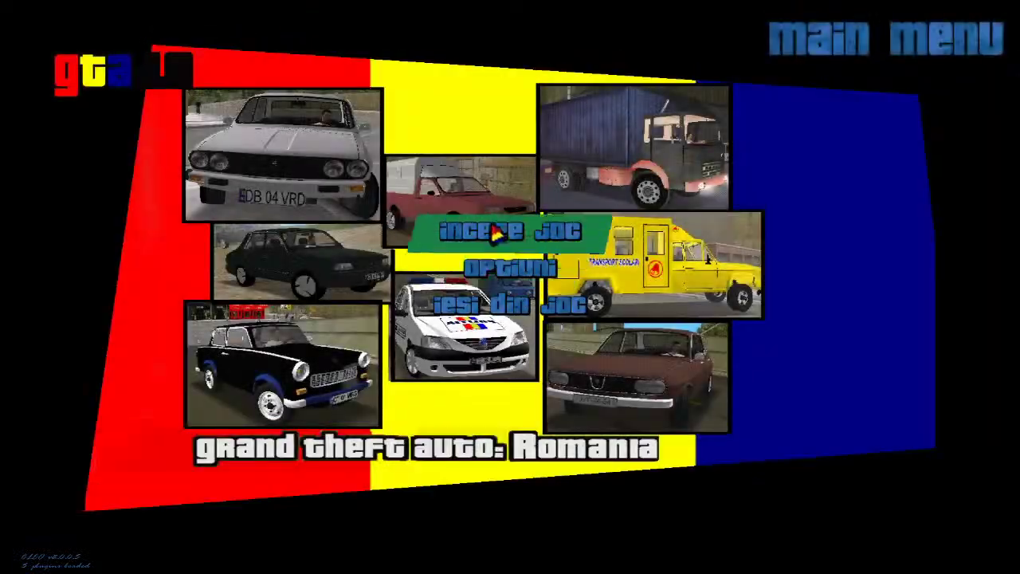
# Step: Start a new game, then leave it via Alt+Tab to return to the GTA Romania 2 folder
pyautogui.click(491, 234)
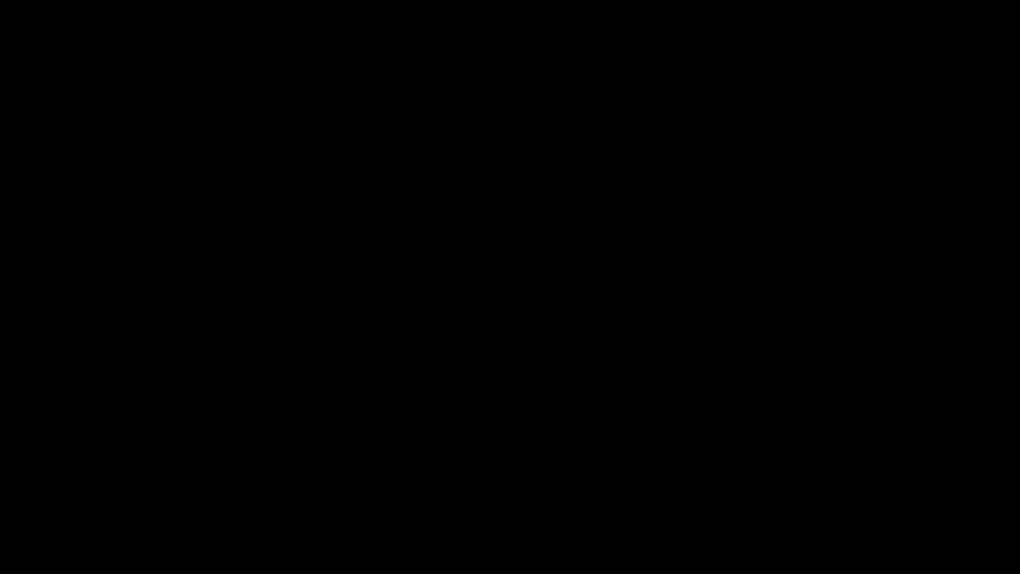
pyautogui.hotkey('alt', 'Tab')
pyautogui.click(255, 146)
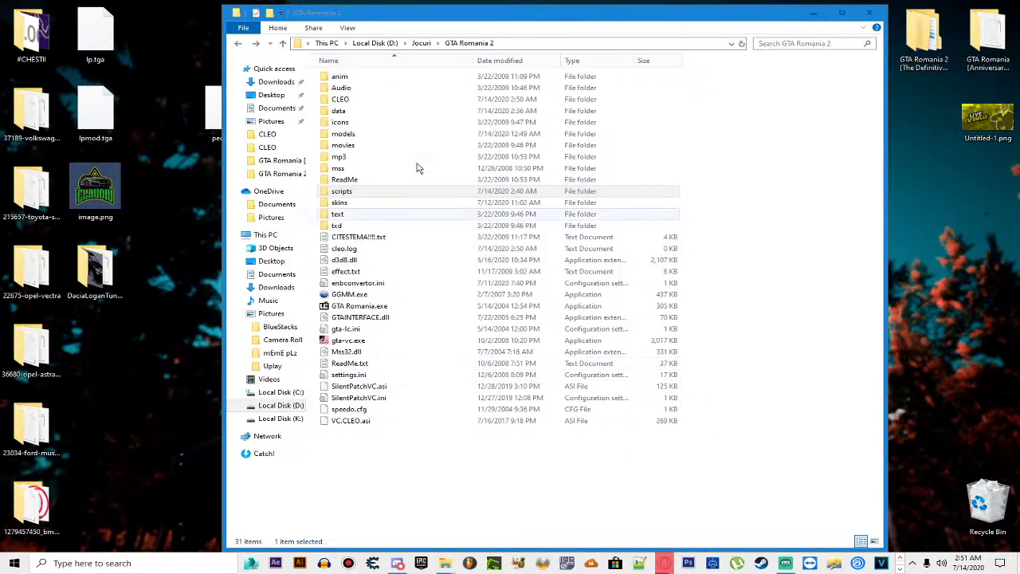
# Step: Copy climb.cs and swim.cs from CLEO to the desktop, then delete both from CLEO
pyautogui.doubleClick(356, 100)
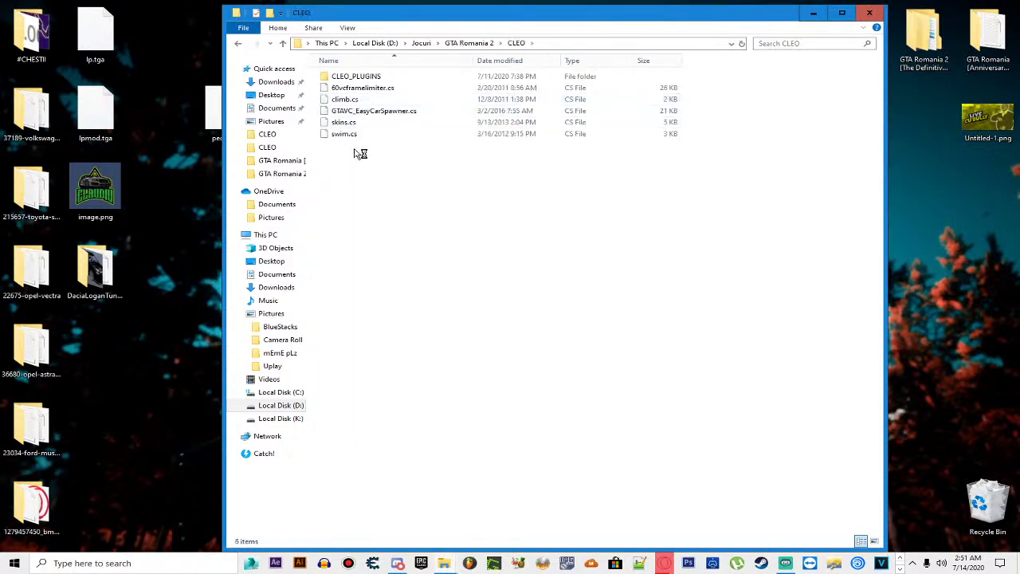
pyautogui.click(351, 133)
pyautogui.keyDown('ctrl'); pyautogui.click(344, 100); pyautogui.keyUp('ctrl')
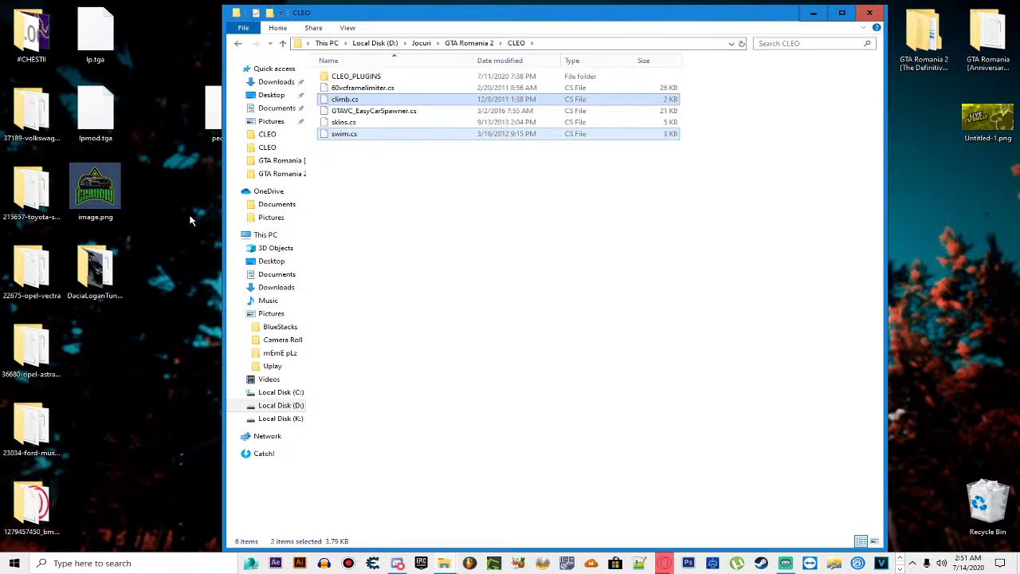
pyautogui.moveTo(339, 100); pyautogui.dragTo(177, 247)
pyautogui.click(344, 133)
pyautogui.press('Delete')
pyautogui.click(344, 99)
pyautogui.press('Delete')
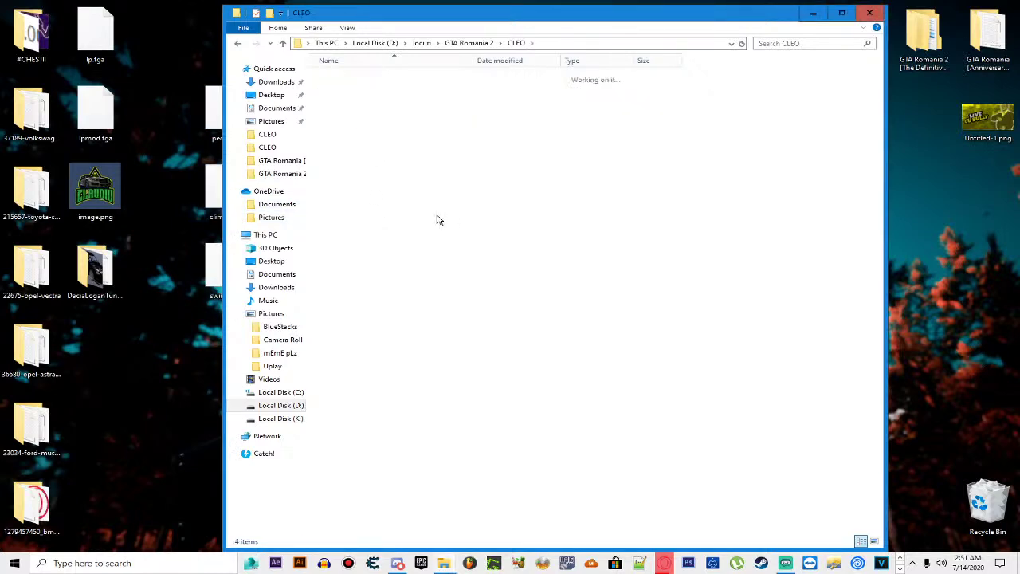
# Step: Relaunch GTA Romania.exe to test, then Alt+Tab away from its loading screen
pyautogui.press('BackSpace')
pyautogui.doubleClick(369, 310)
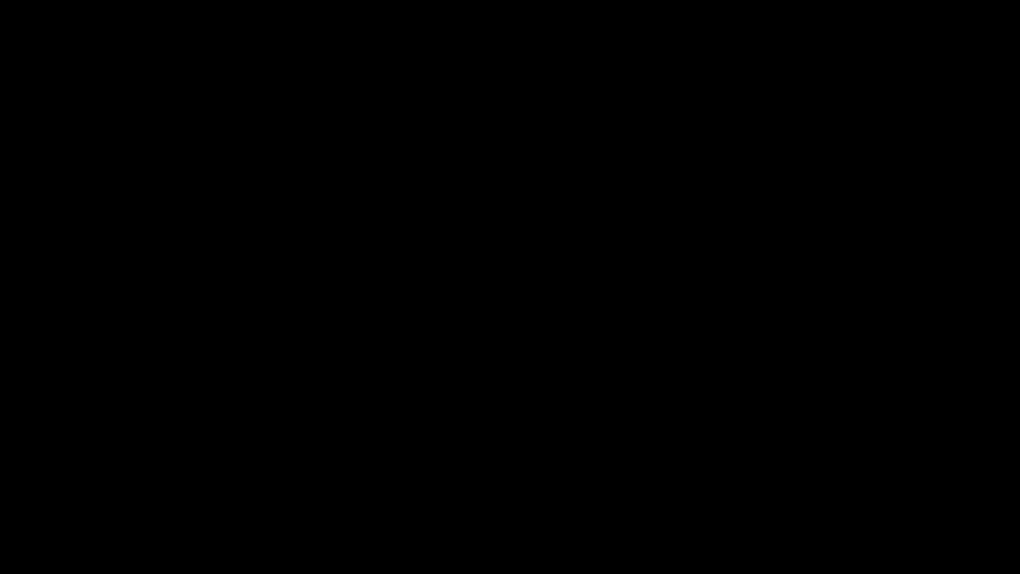
pyautogui.hotkey('alt', 'Tab')
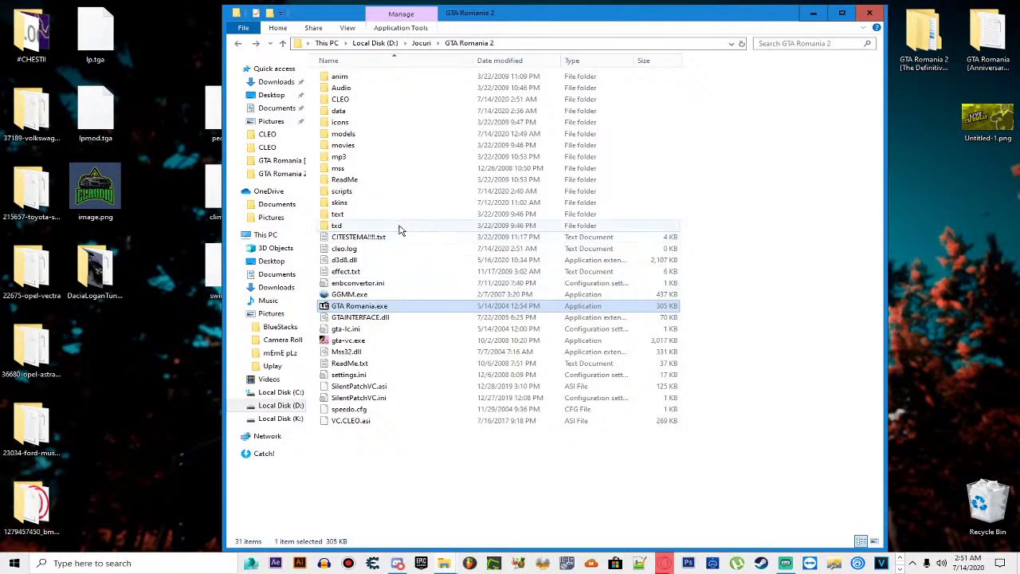
pyautogui.doubleClick(386, 194)
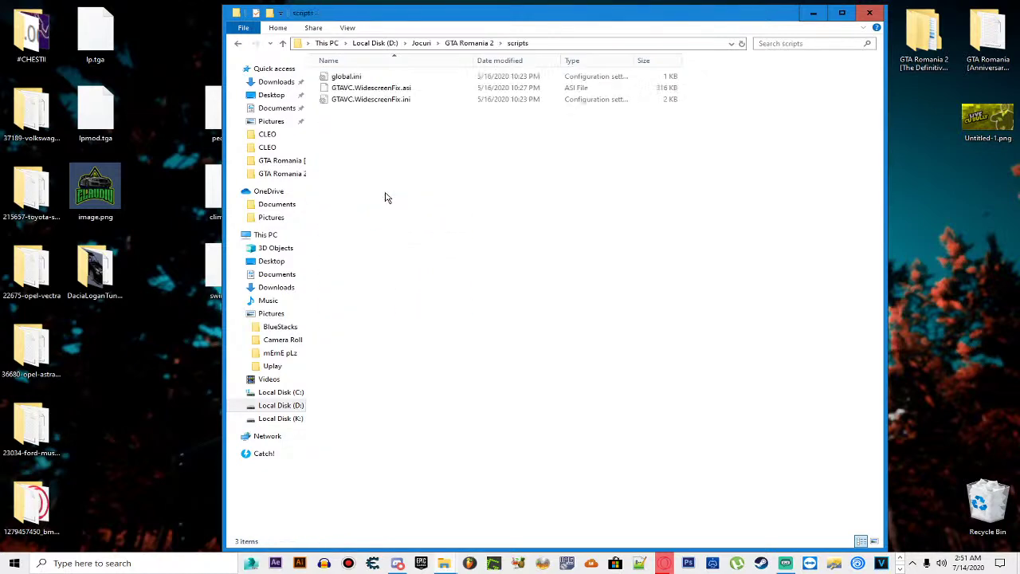
pyautogui.press('BackSpace')
pyautogui.doubleClick(353, 100)
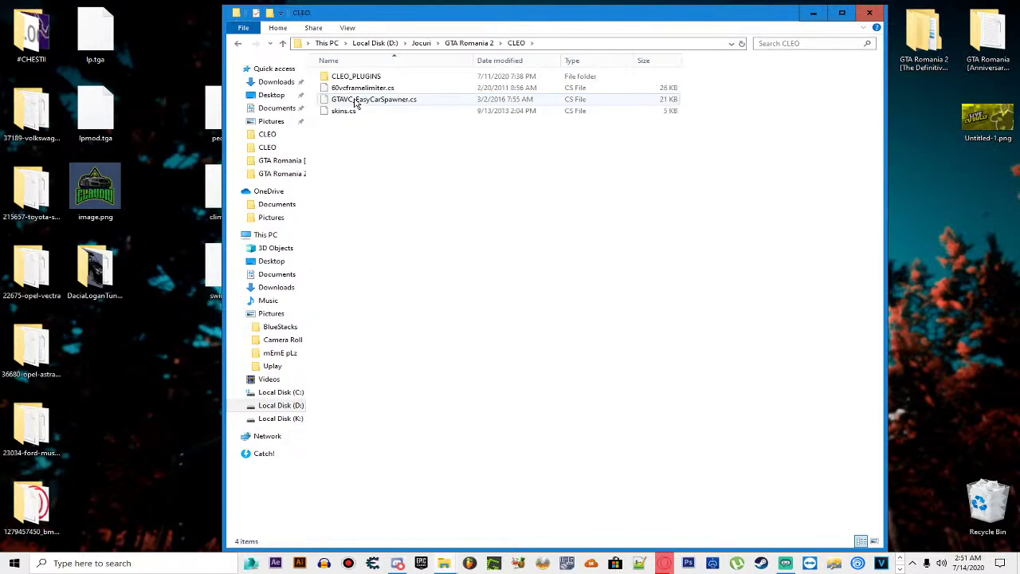
pyautogui.doubleClick(363, 76)
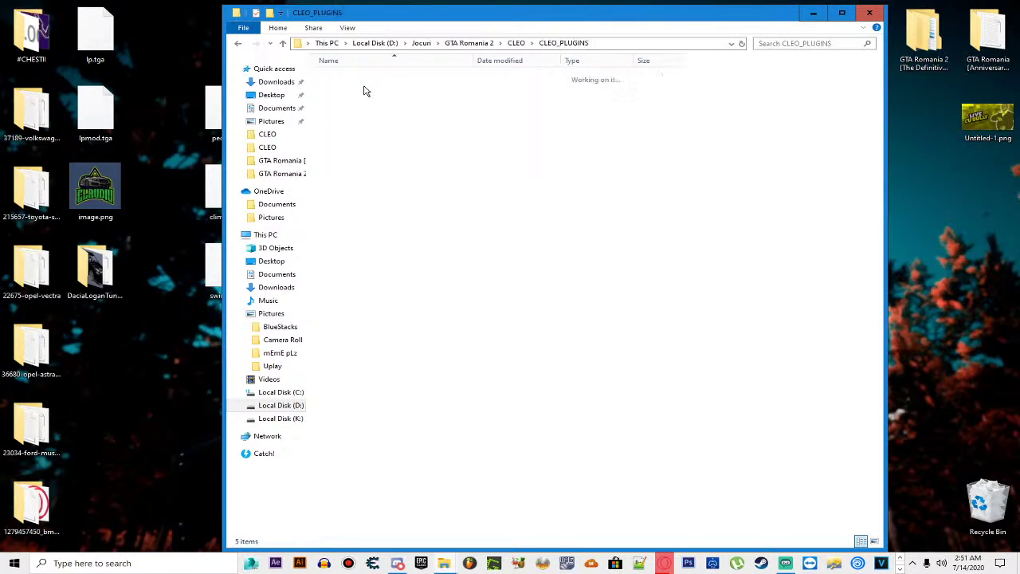
pyautogui.press('BackSpace')
pyautogui.press('BackSpace')
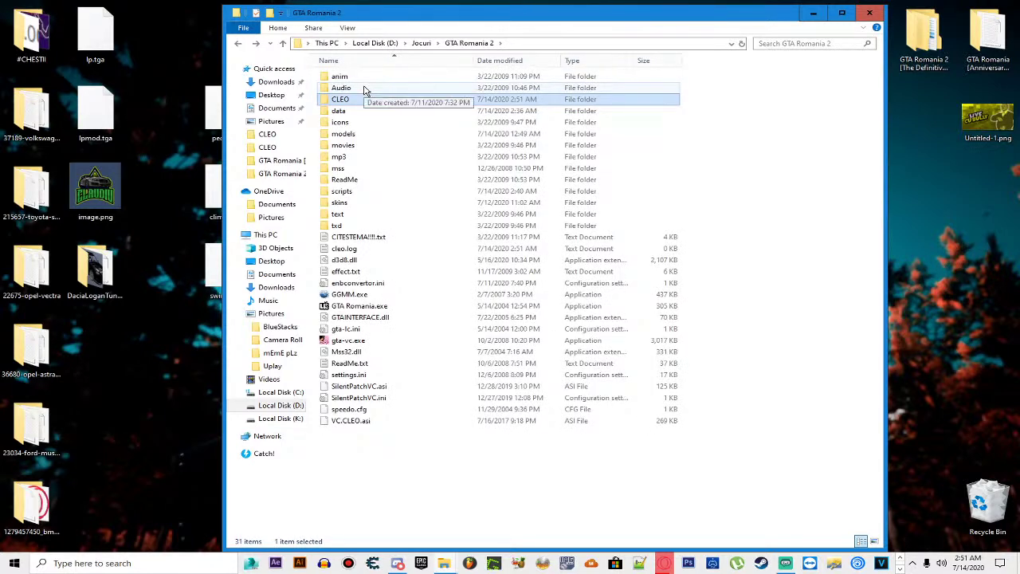
pyautogui.click(263, 234)
pyautogui.hotkey('alt', 'Left')
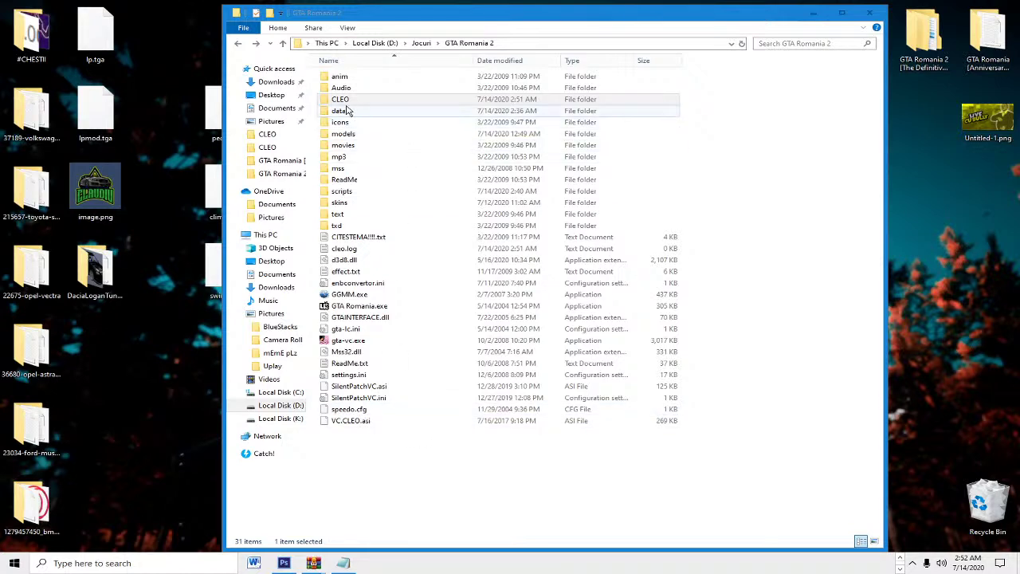
pyautogui.click(393, 311)
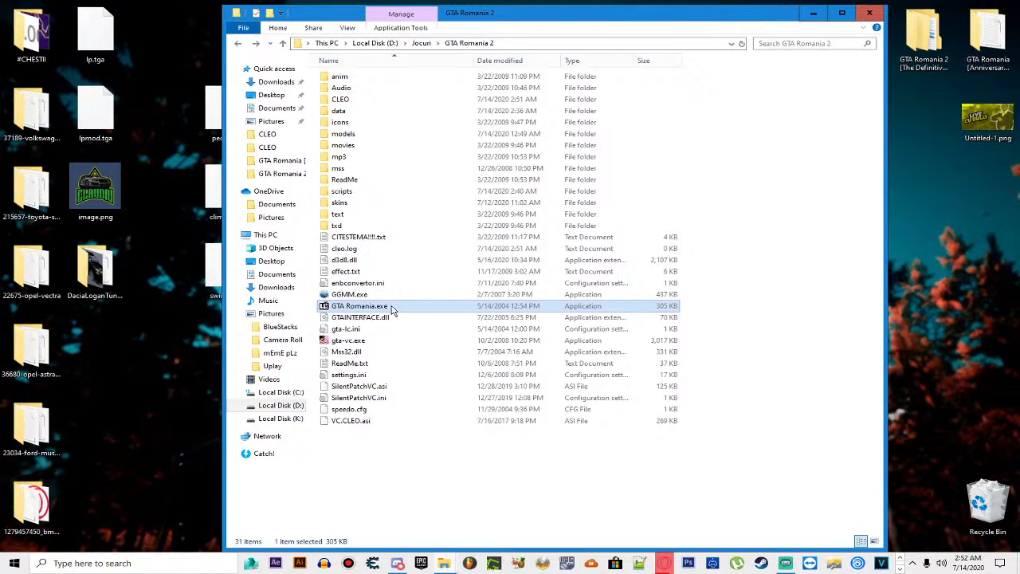
# Step: Check ped.ifp in the anim folder and return to the game folder
pyautogui.doubleClick(344, 79)
pyautogui.click(334, 100)
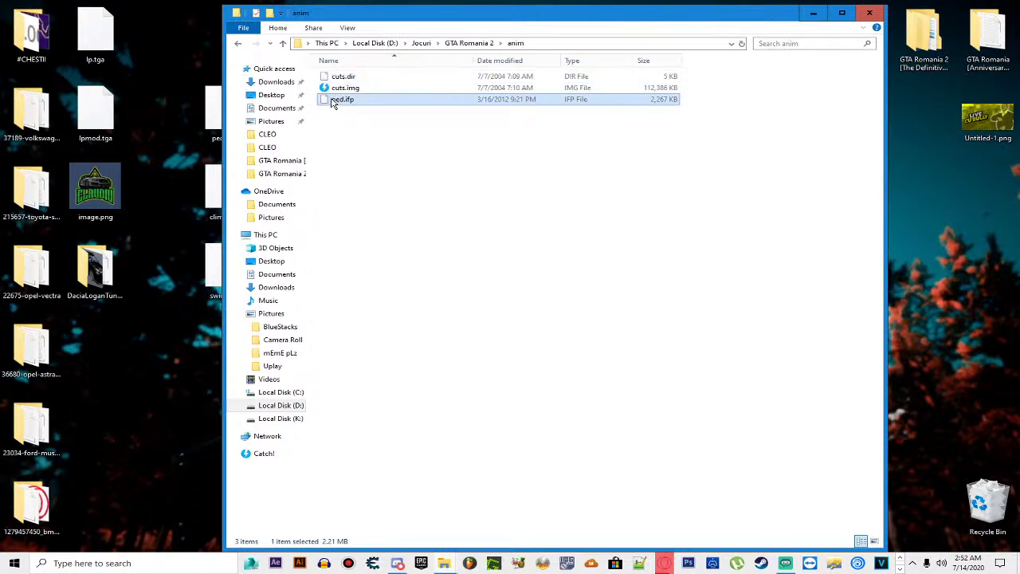
pyautogui.click(335, 118)
pyautogui.press('BackSpace')
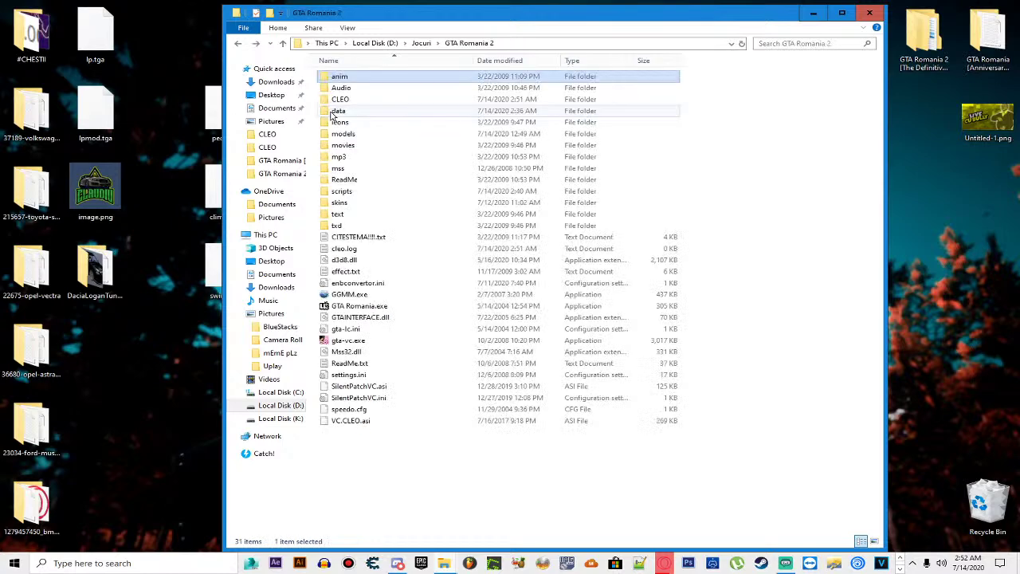
# Step: Launch GTA Romania.exe with Enter, then Alt+Tab back from the loading screen
pyautogui.click(479, 309)
pyautogui.press('Return')
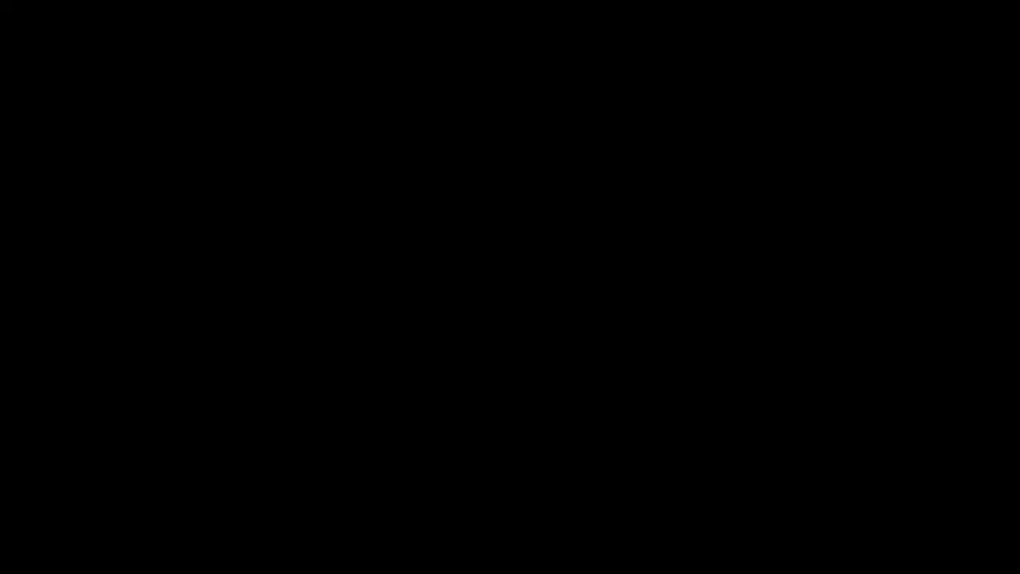
pyautogui.hotkey('alt', 'Tab')
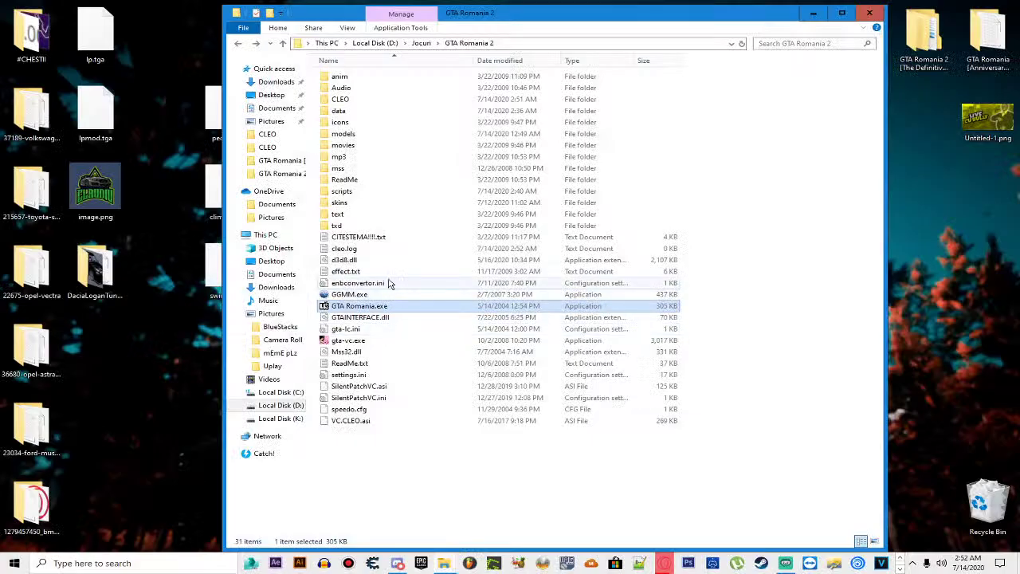
pyautogui.doubleClick(401, 239)
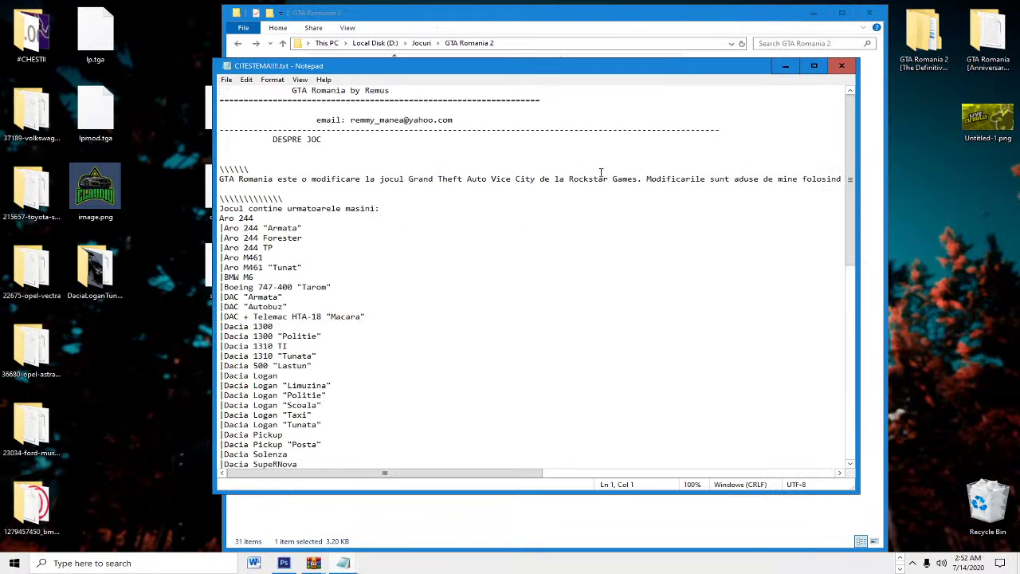
pyautogui.click(845, 67)
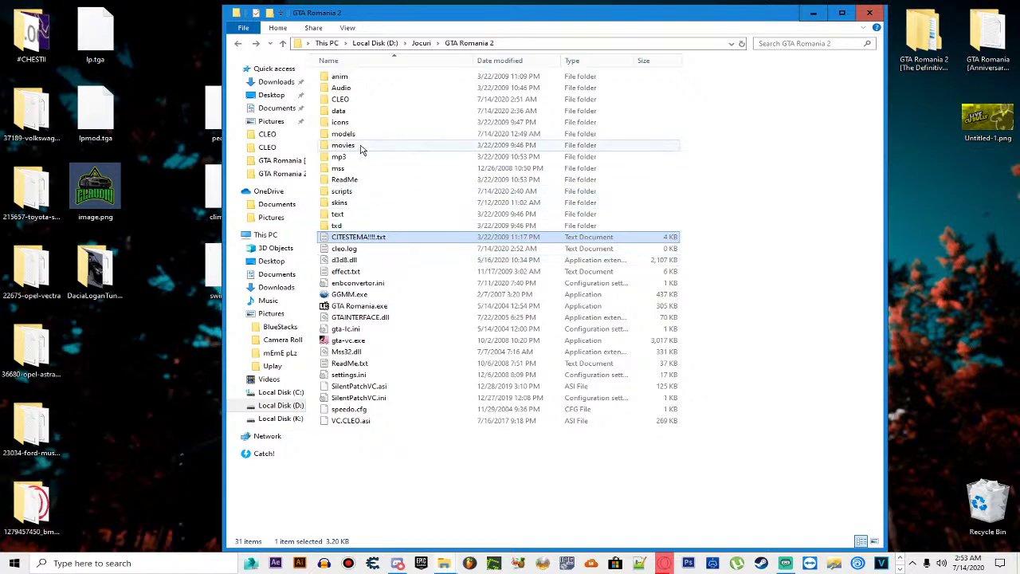
# Step: Browse the scripts, CLEO and CLEO_PLUGINS folders, then open GTA Romania 2's data folder
pyautogui.click(367, 195)
pyautogui.doubleClick(366, 195)
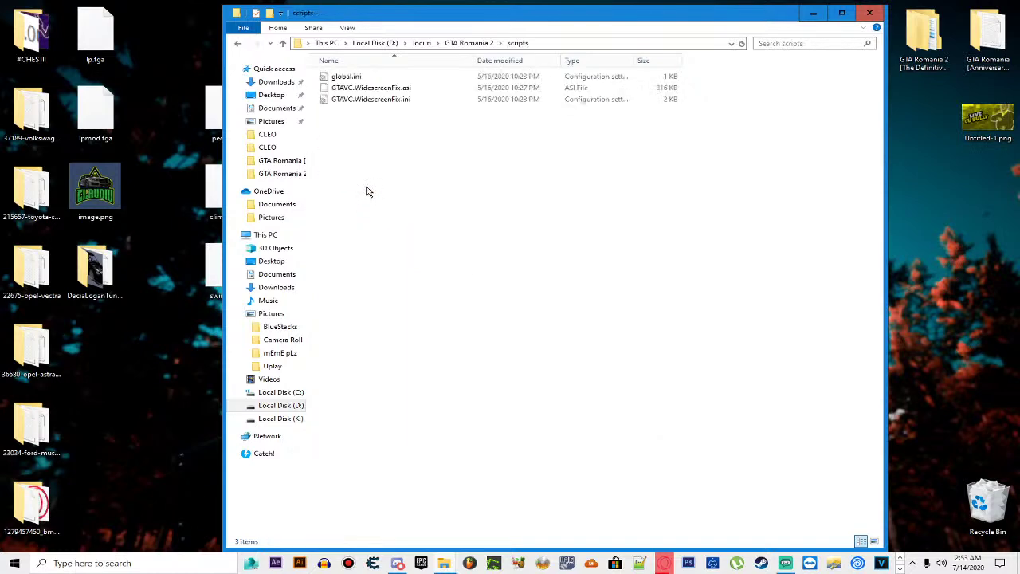
pyautogui.press('BackSpace')
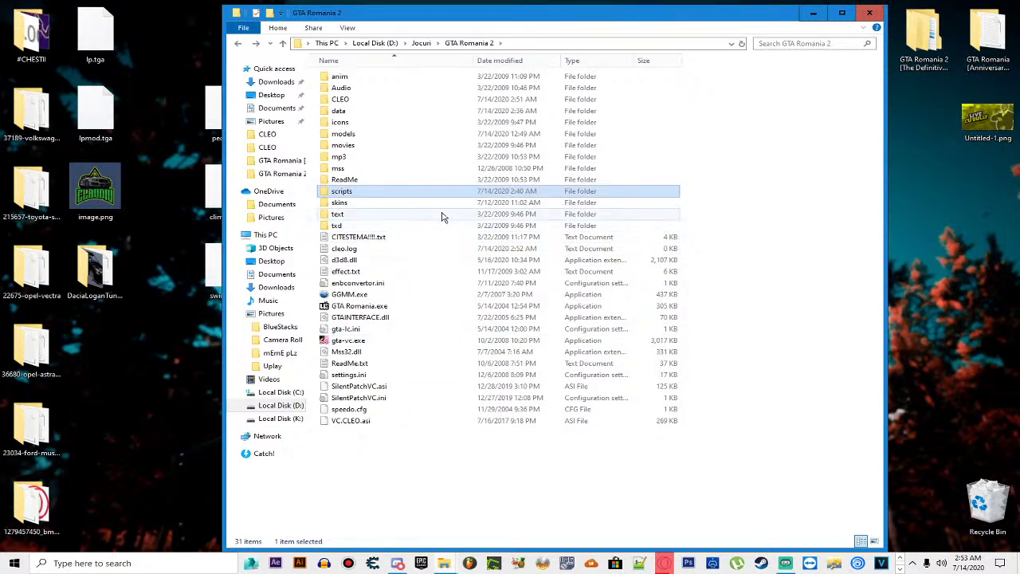
pyautogui.doubleClick(365, 101)
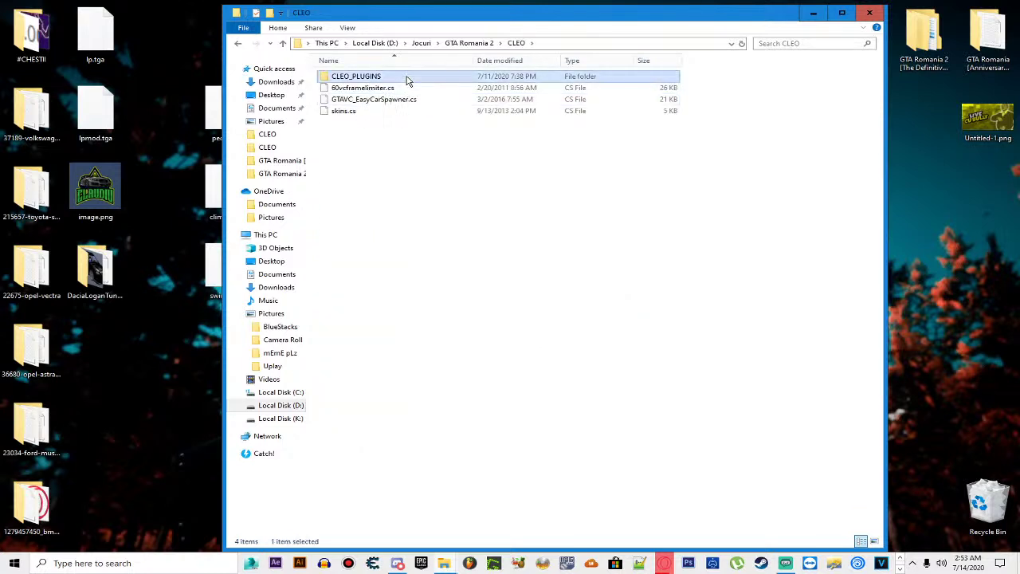
pyautogui.doubleClick(406, 77)
pyautogui.press('BackSpace')
pyautogui.press('BackSpace')
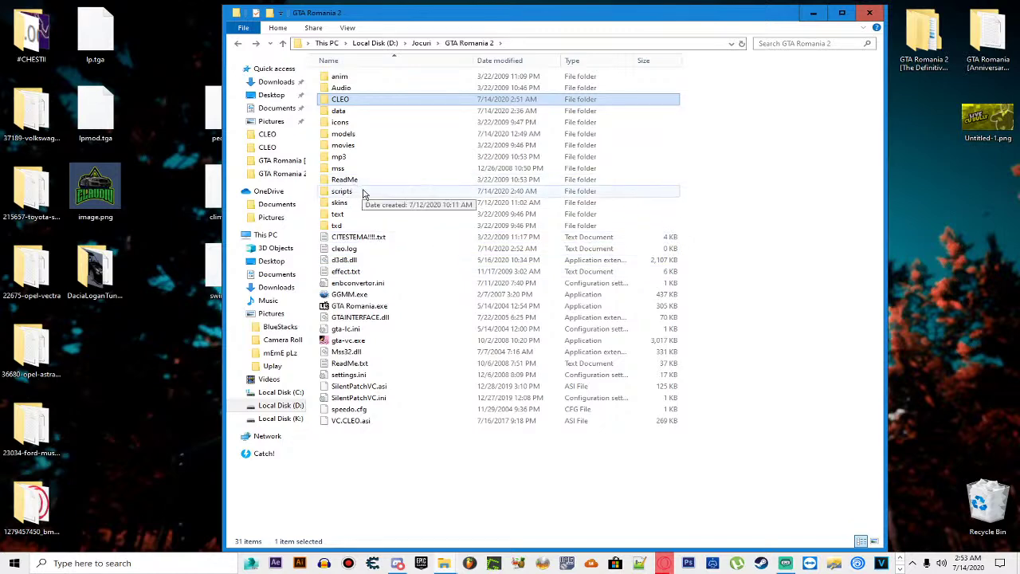
pyautogui.doubleClick(390, 112)
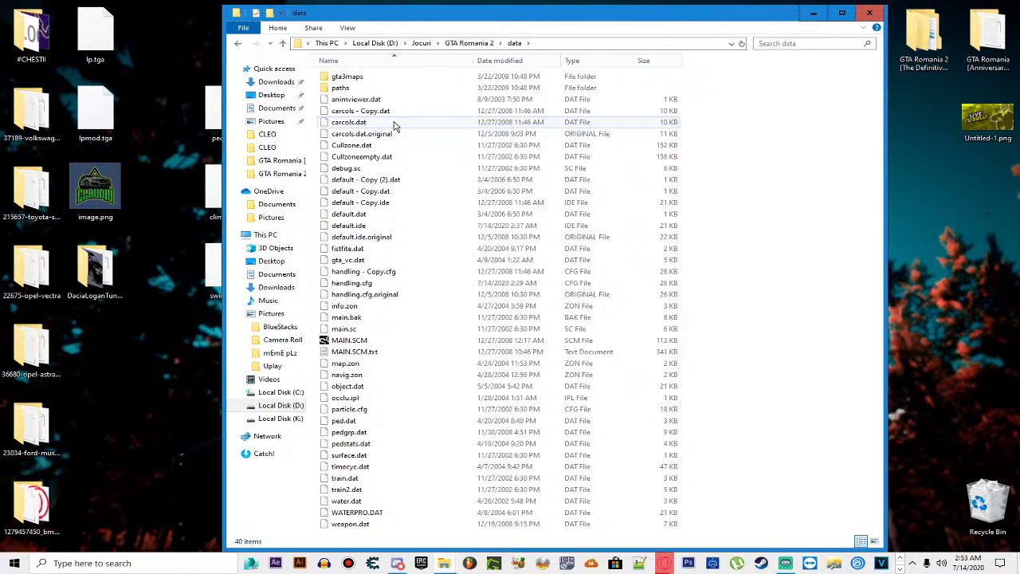
# Step: Duplicate default.dat in the data folder by copying and pasting it
pyautogui.press('BackSpace')
pyautogui.press('Return')
pyautogui.click(369, 179)
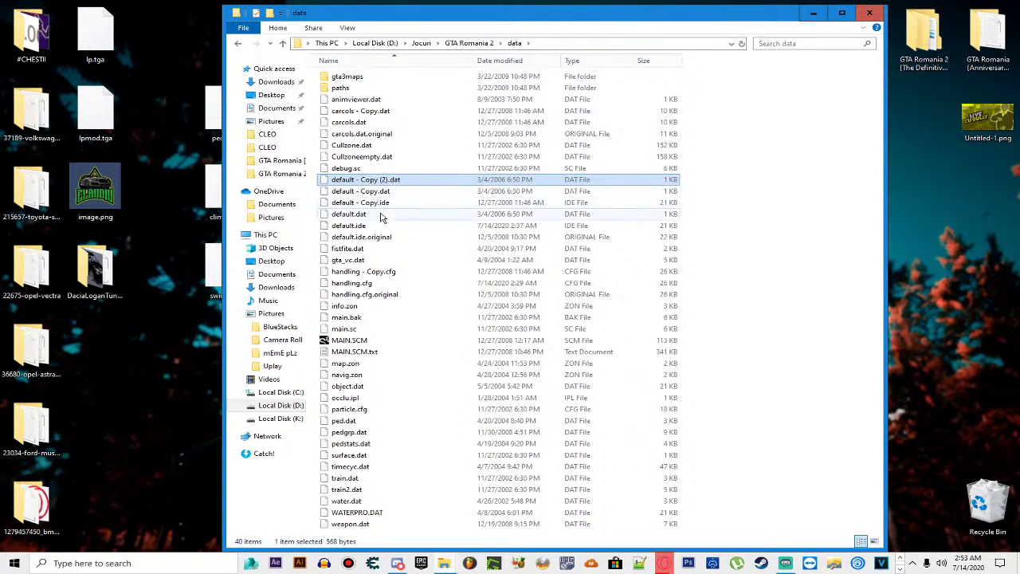
pyautogui.click(403, 214)
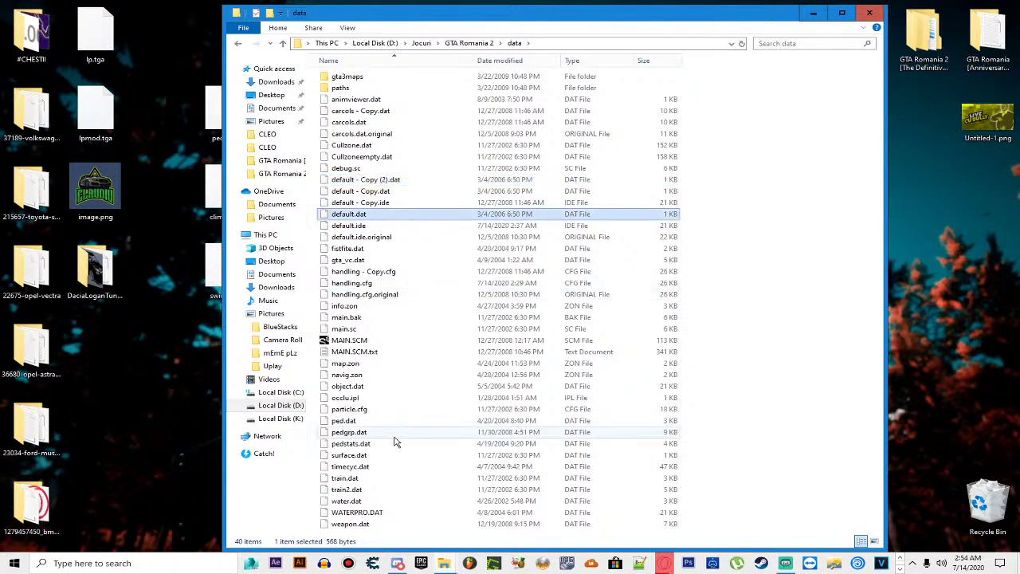
pyautogui.click(348, 215)
pyautogui.click(407, 219)
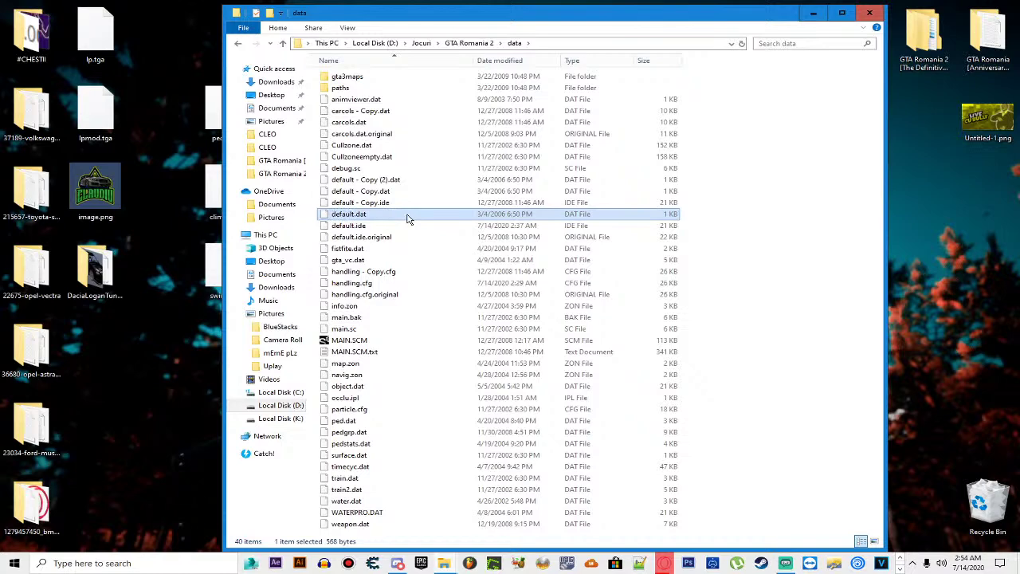
pyautogui.rightClick(406, 219)
pyautogui.click(416, 390)
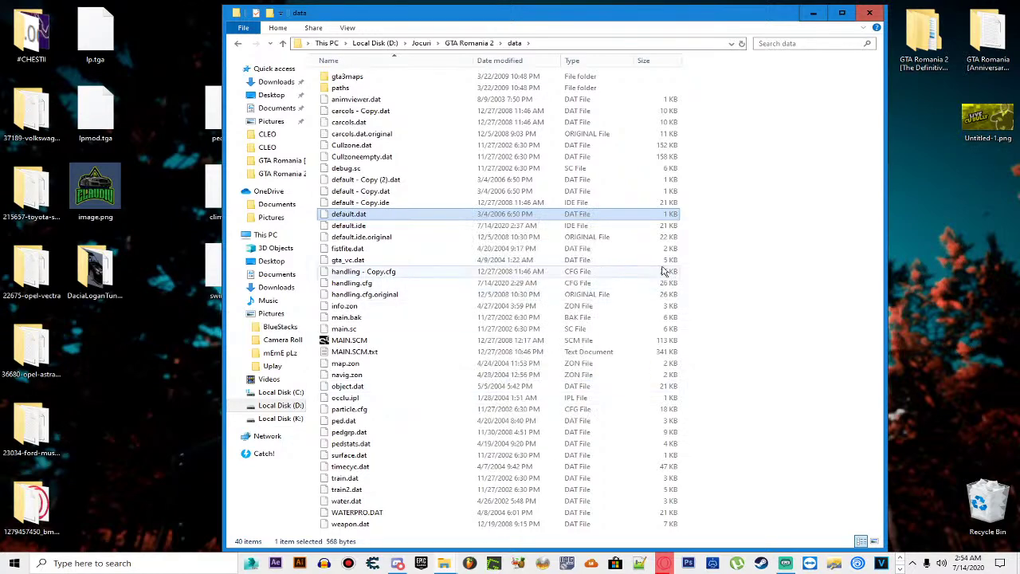
pyautogui.hotkey('ctrl', 'v')
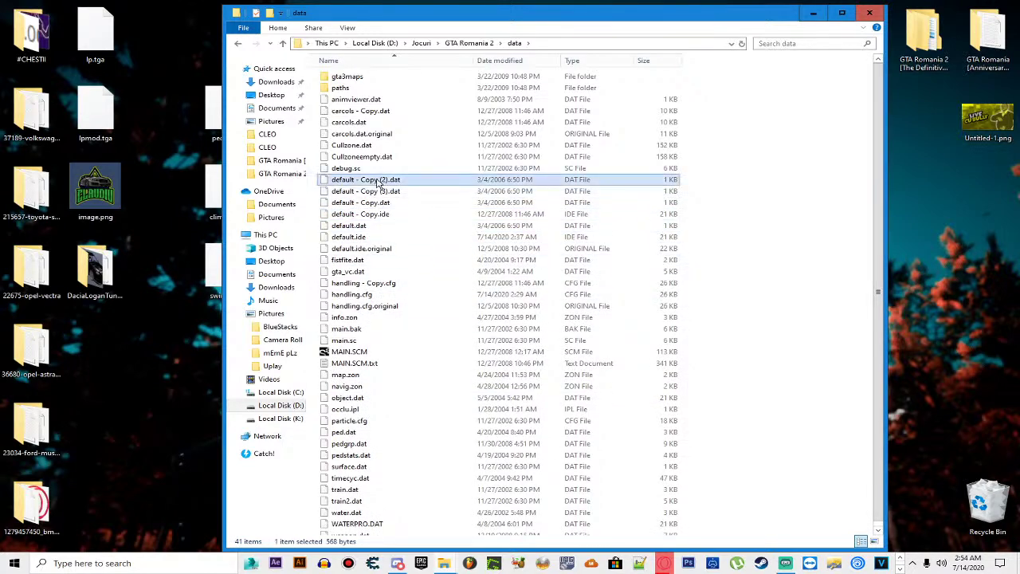
pyautogui.rightClick(376, 182)
pyautogui.click(350, 238)
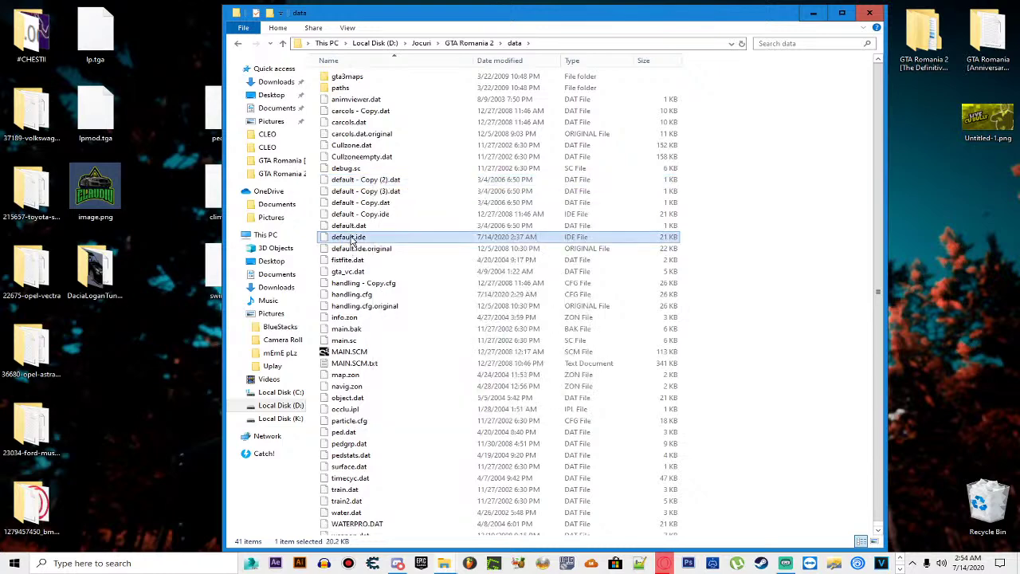
pyautogui.click(373, 182)
pyautogui.rightClick(373, 182)
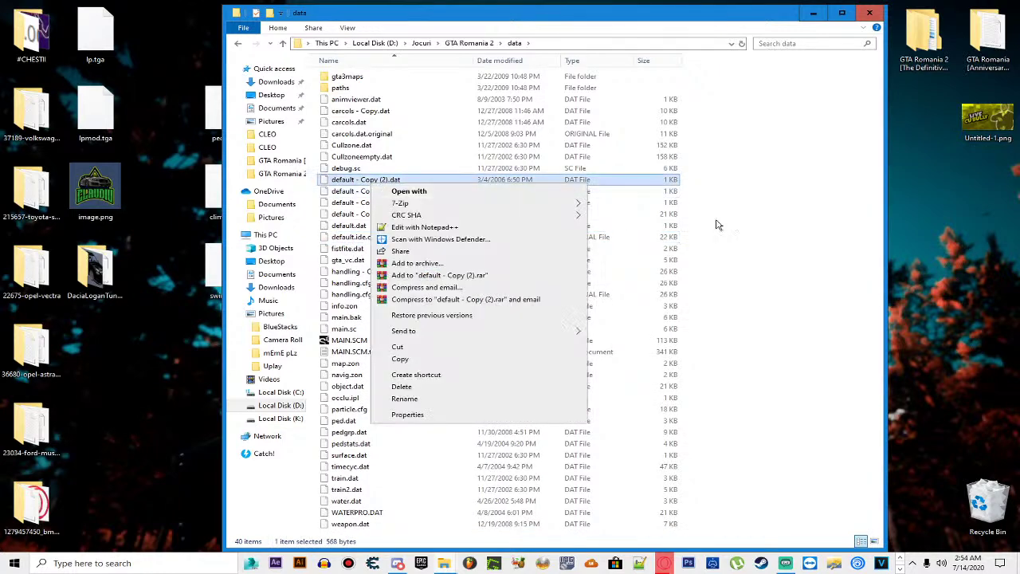
pyautogui.click(836, 233)
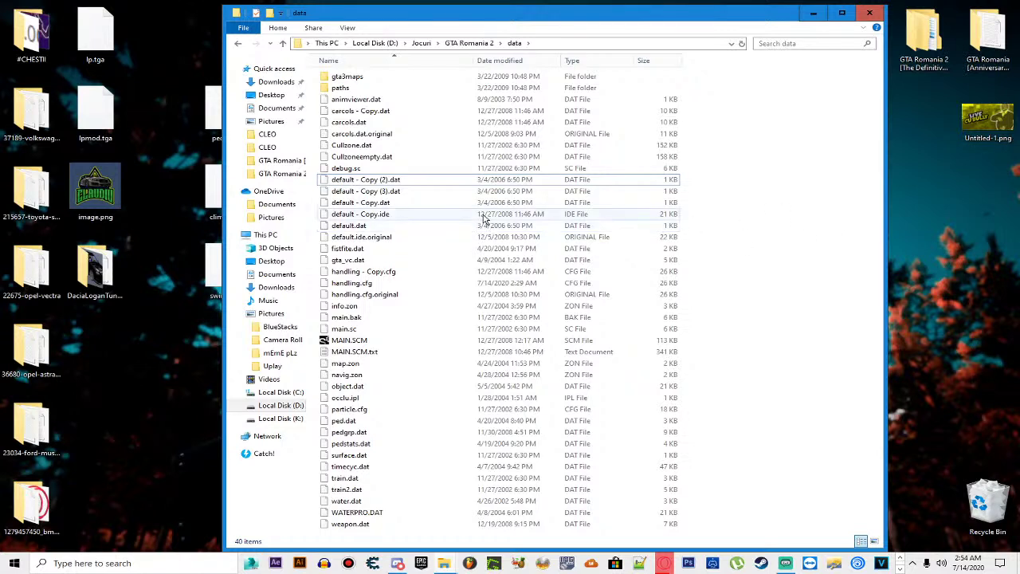
# Step: Paste a backup copy of the current default.ide into the data folder
pyautogui.rightClick(408, 217)
pyautogui.click(689, 246)
pyautogui.click(689, 246)
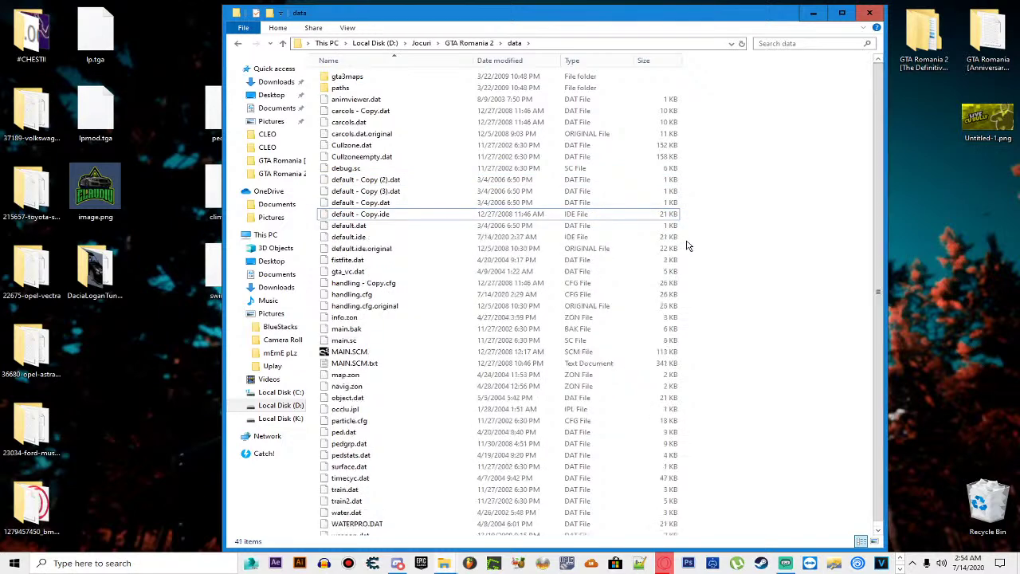
pyautogui.click(455, 237)
pyautogui.hotkey('ctrl', 'c')
pyautogui.hotkey('ctrl', 'v')
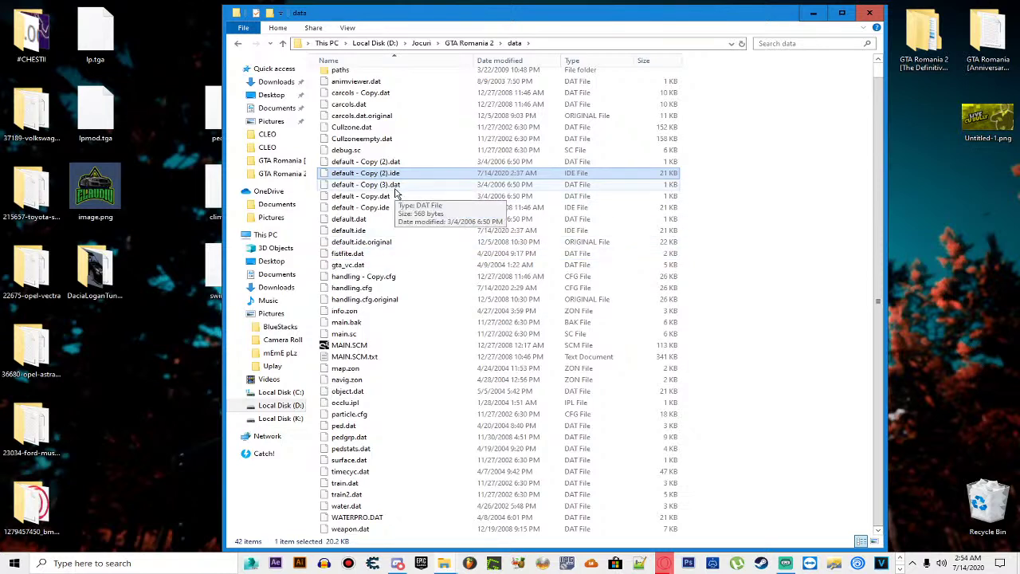
# Step: Look over the file options for default - Copy.ide and default - Copy.dat
pyautogui.click(391, 207)
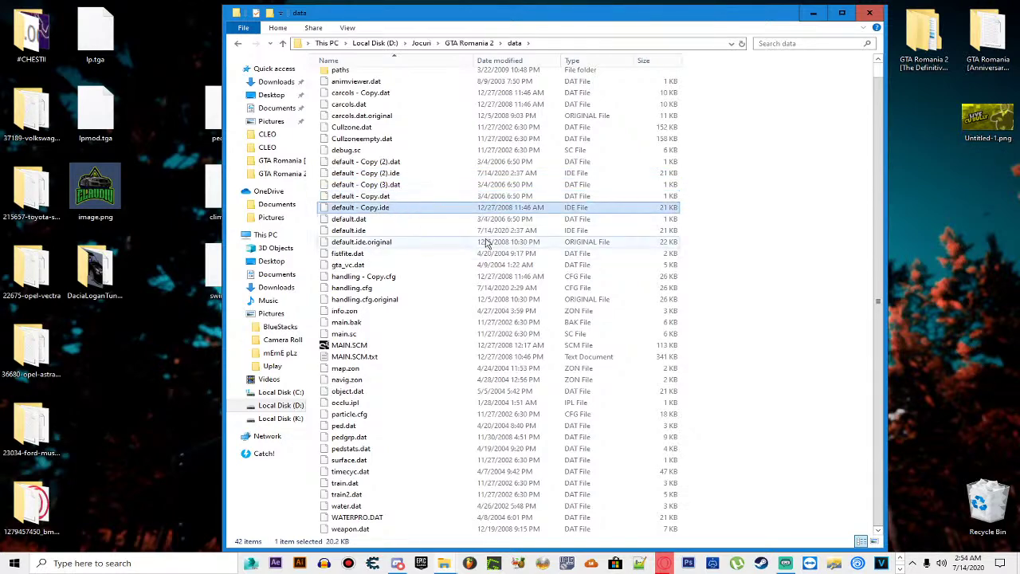
pyautogui.rightClick(386, 207)
pyautogui.click(387, 163)
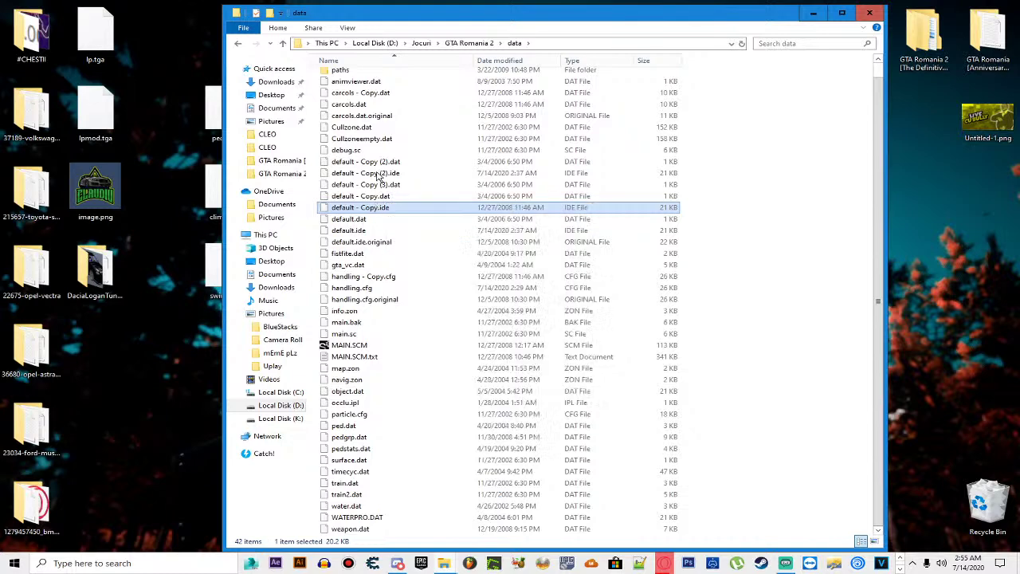
pyautogui.click(371, 198)
pyautogui.rightClick(369, 198)
pyautogui.click(355, 211)
pyautogui.rightClick(345, 209)
pyautogui.click(343, 220)
pyautogui.click(339, 231)
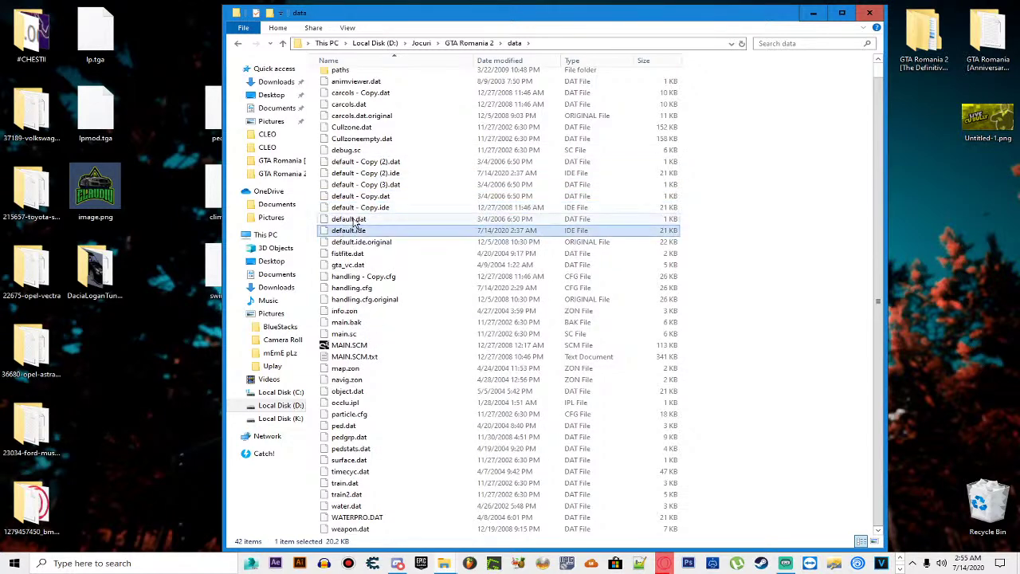
pyautogui.scroll(1, 343, 231)
# Step: Rename the older default - Copy.ide to default.ide, then return to the GTA Romania 2 folder
pyautogui.click(353, 221)
pyautogui.rightClick(352, 223)
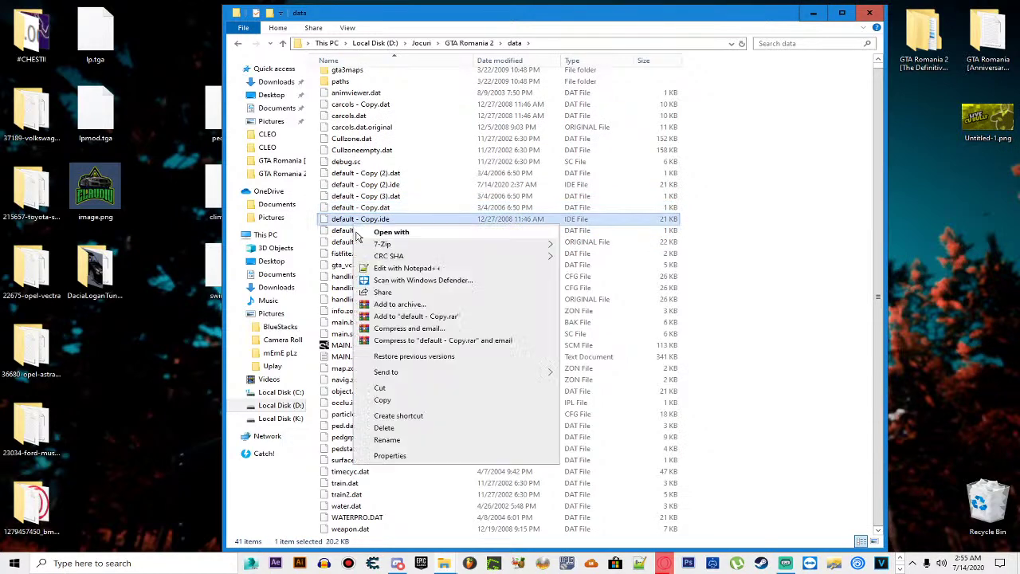
pyautogui.click(432, 439)
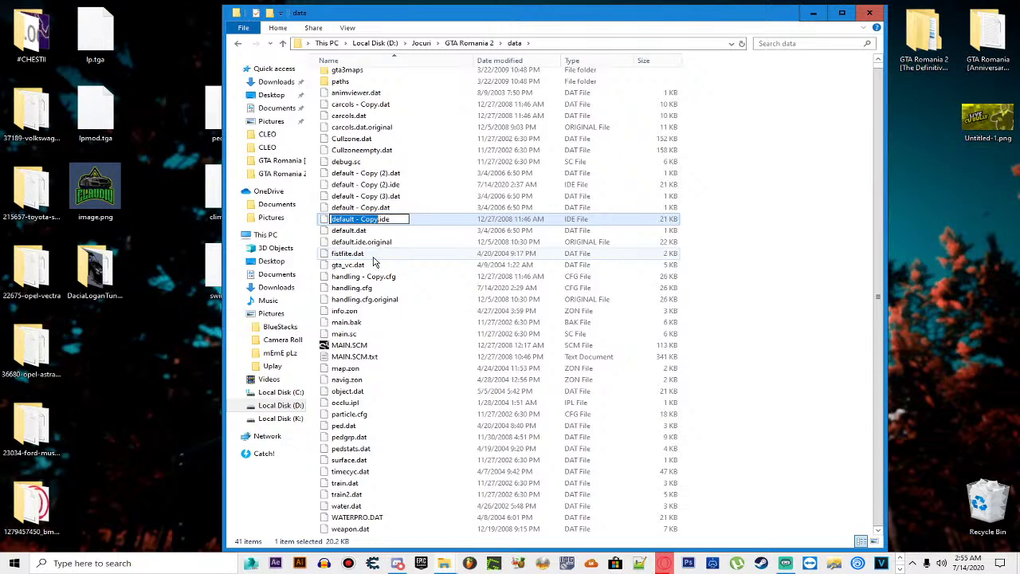
pyautogui.moveTo(354, 220); pyautogui.dragTo(381, 221)
pyautogui.press('BackSpace')
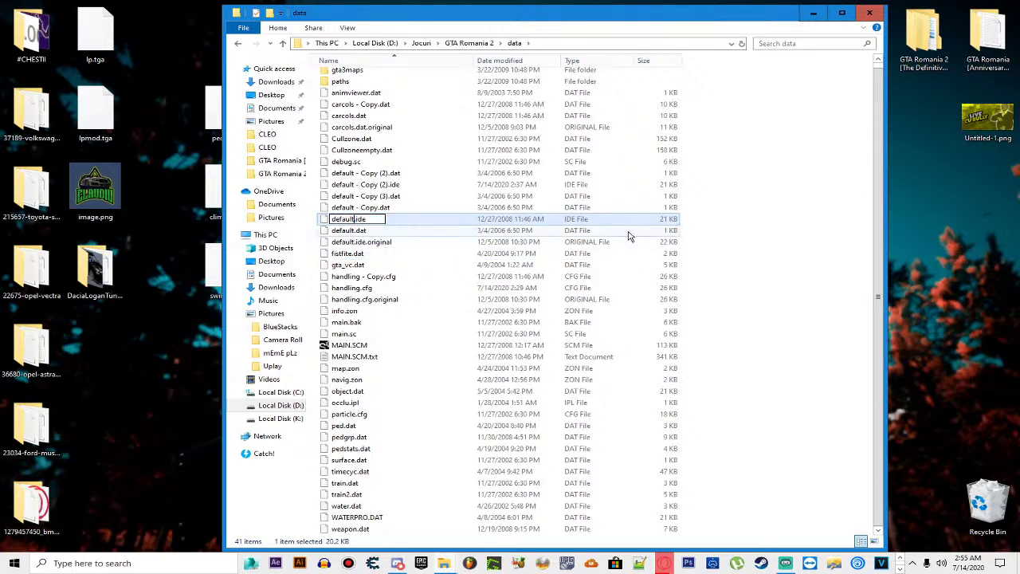
pyautogui.click(746, 247)
pyautogui.hotkey('alt', 'Up')
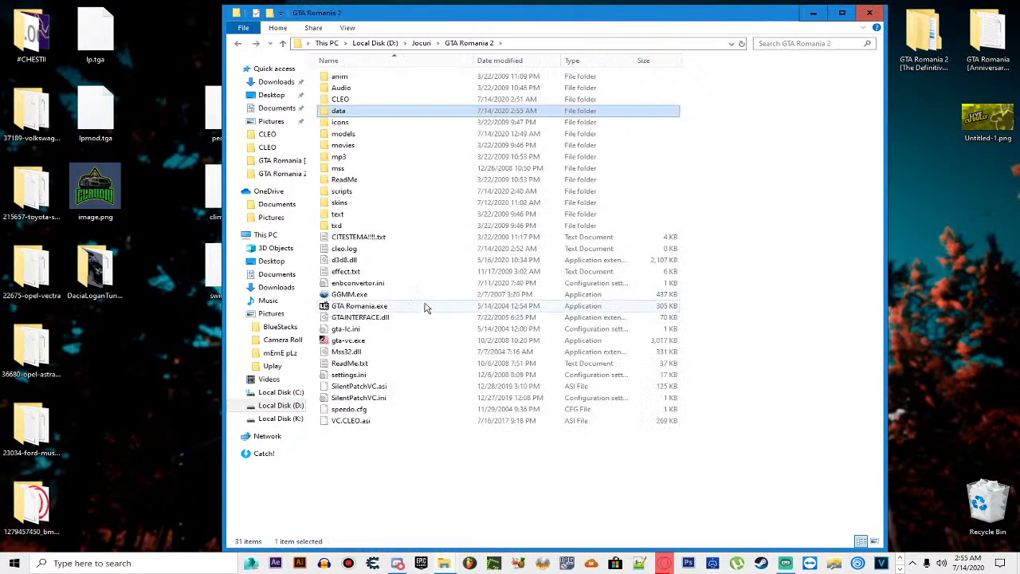
pyautogui.click(422, 306)
# Step: Launch GTA Romania.exe and run from the patio across the plaza and down the rocky slope
pyautogui.press('Return')
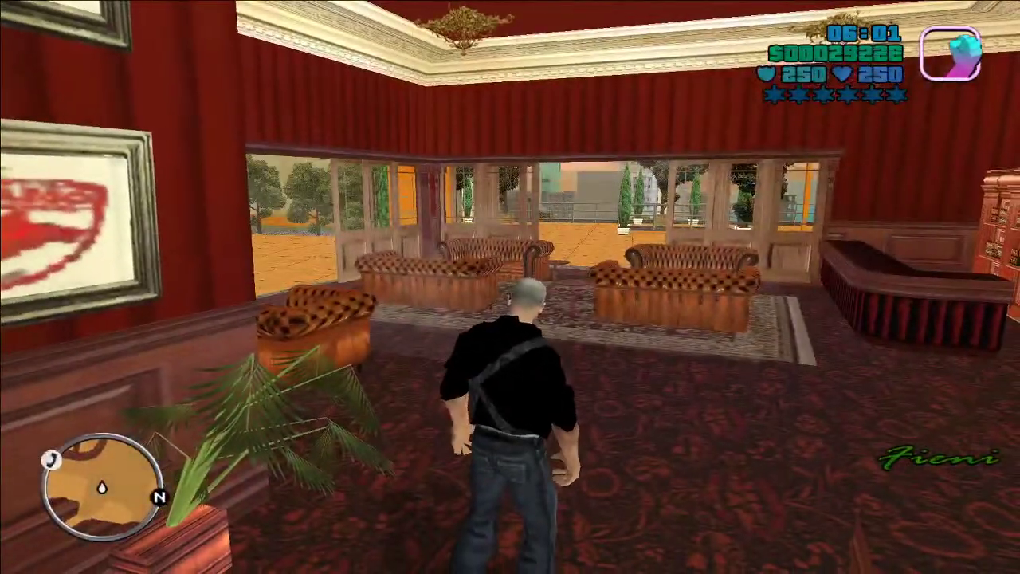
pyautogui.press('w')
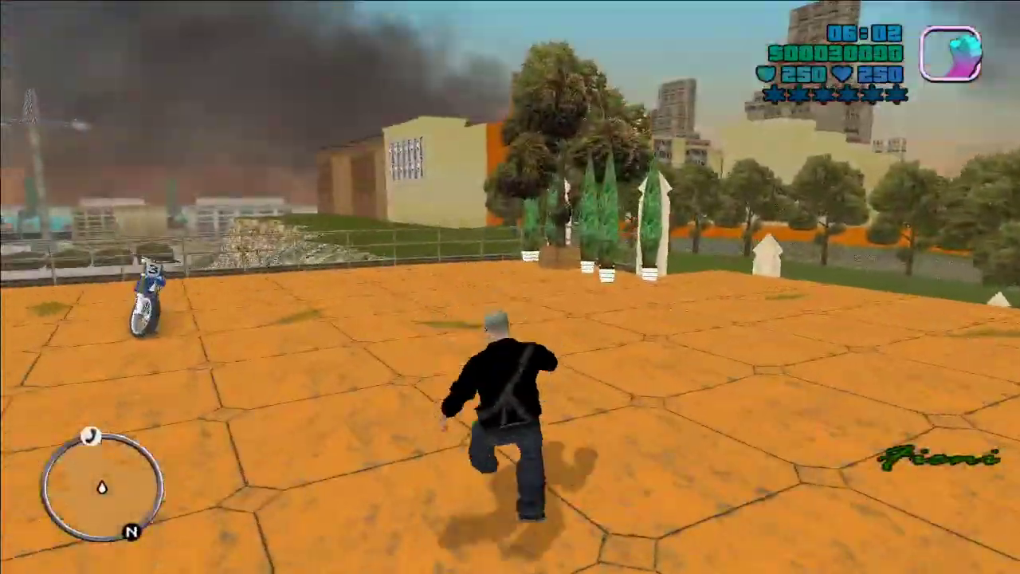
pyautogui.press('w')
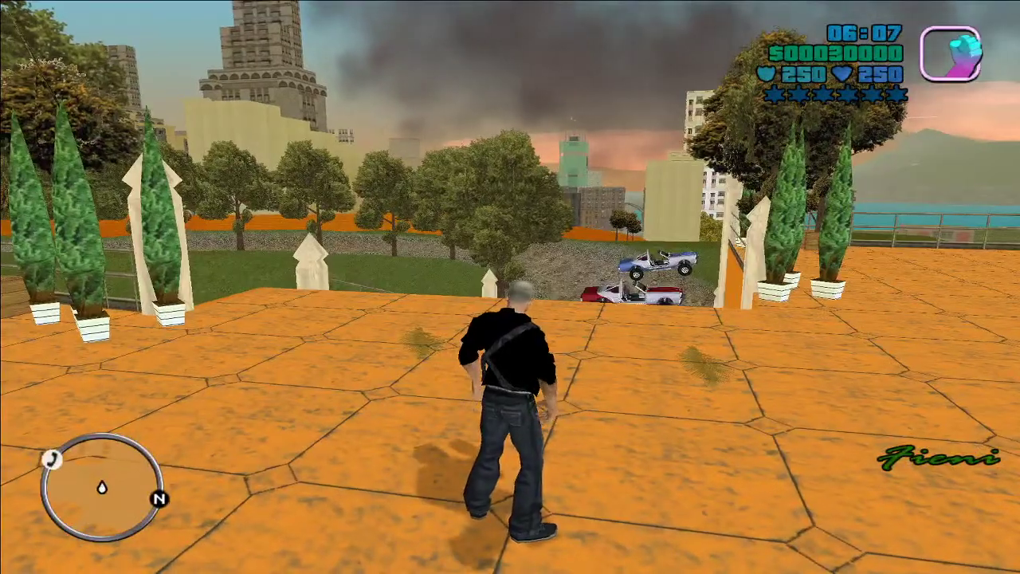
pyautogui.moveTo(510, 287)
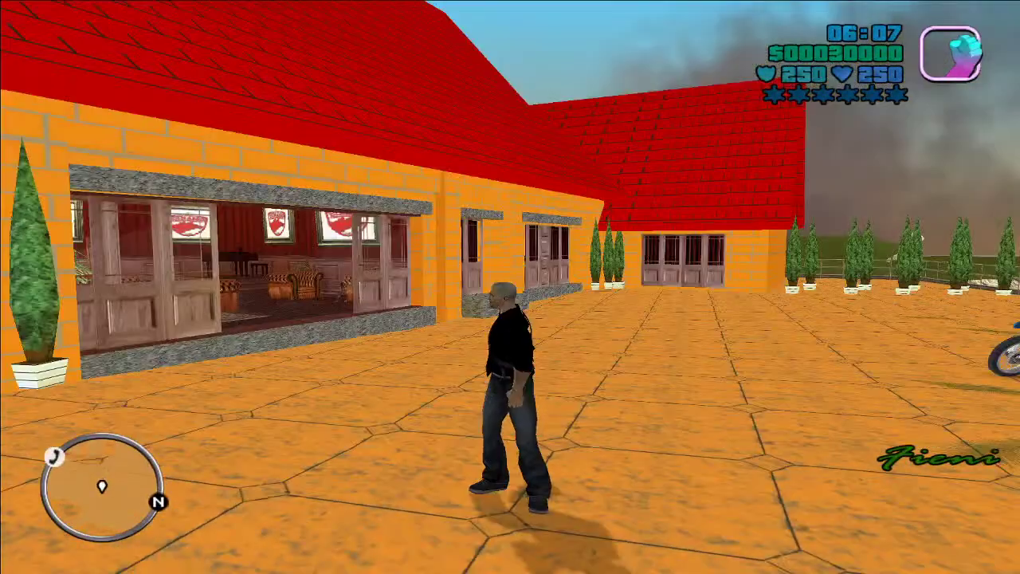
pyautogui.press('w')
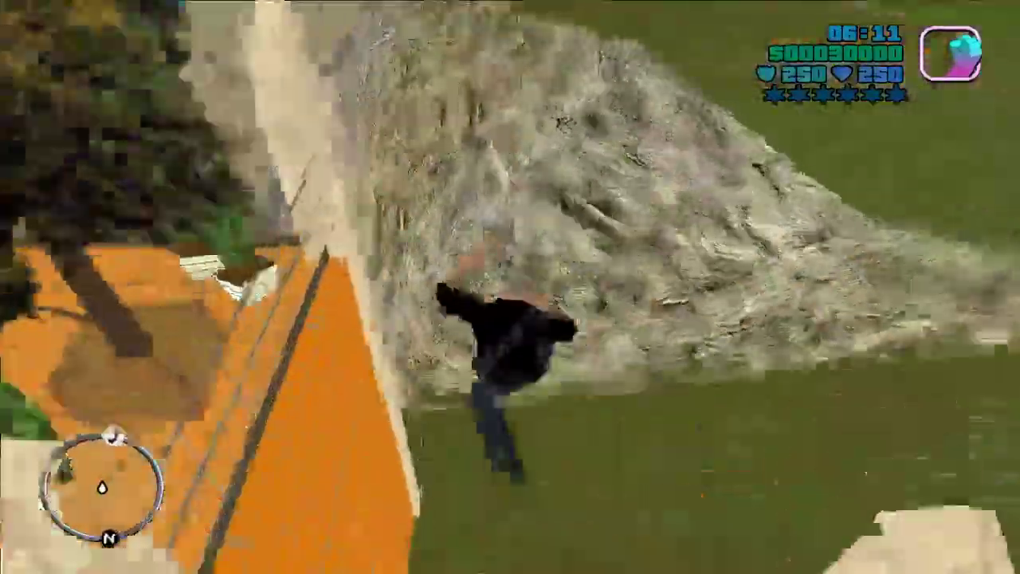
pyautogui.press('w')
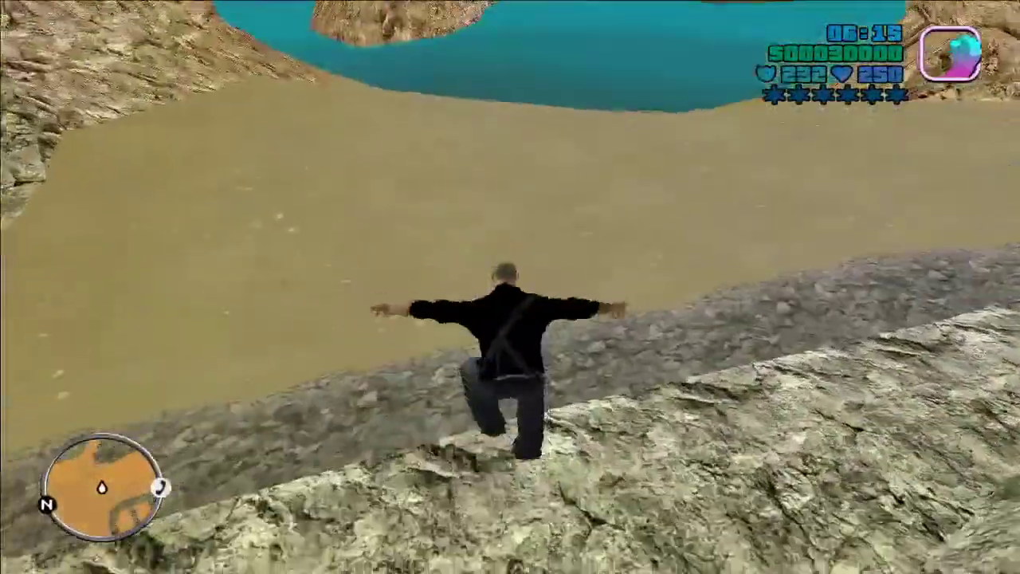
pyautogui.press('w')
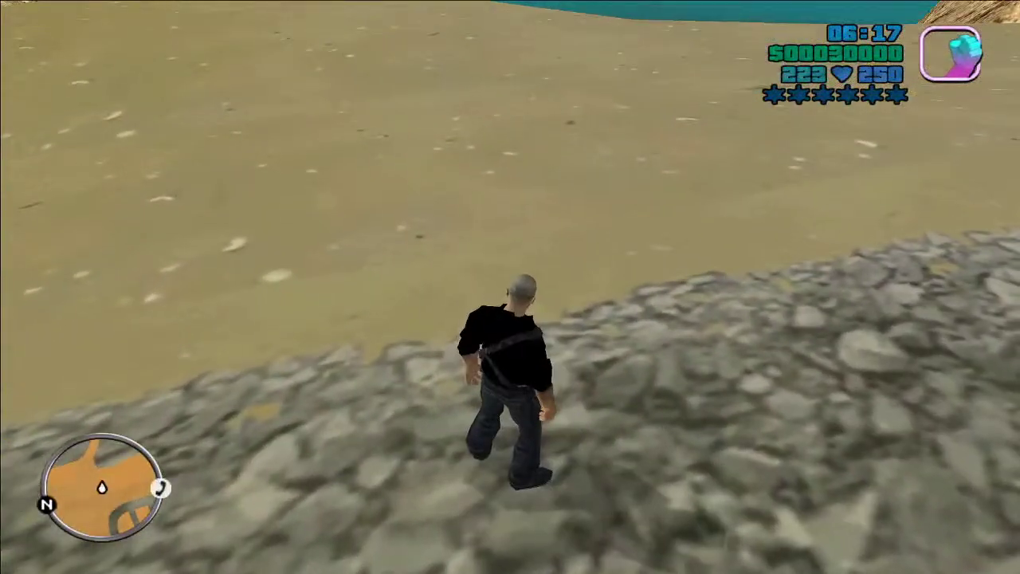
# Step: Pause the game, choose to quit, and confirm
pyautogui.press('Escape')
pyautogui.click(513, 382)
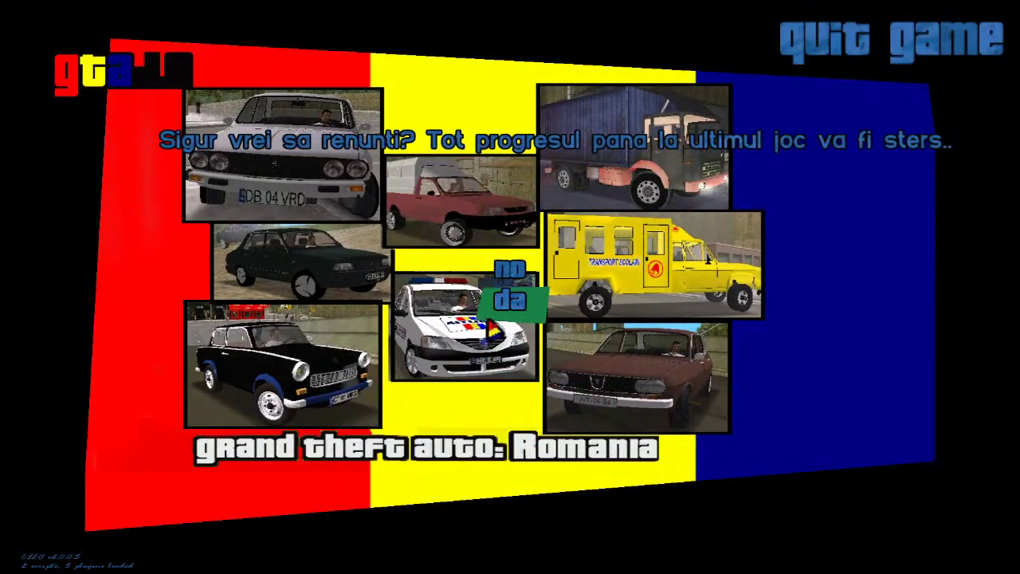
pyautogui.press('Return')
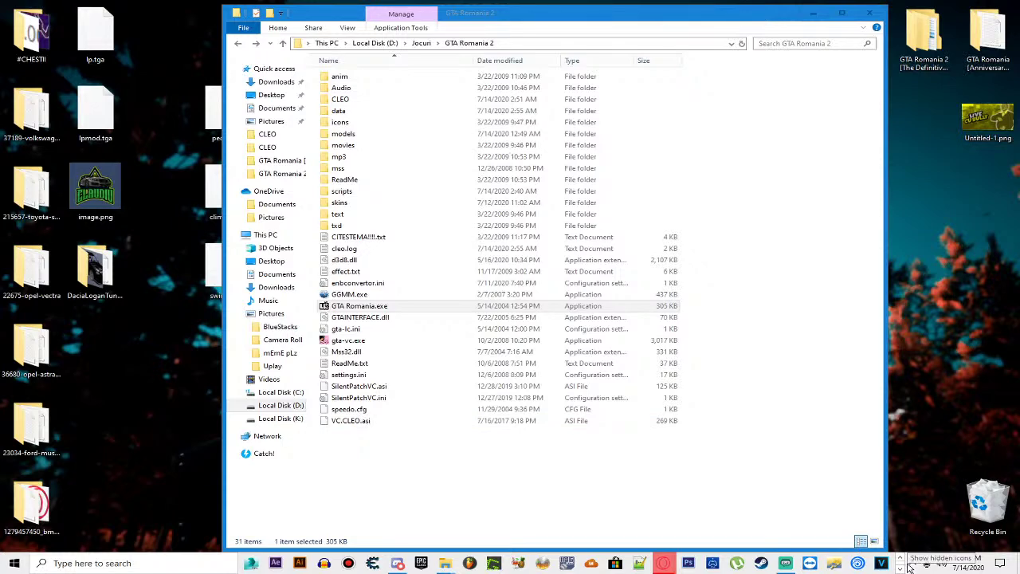
# Step: Search the Recycle Bin for 'ax' and move the vc_classic_axis files into GTA Romania 2
pyautogui.doubleClick(988, 528)
pyautogui.click(833, 409)
pyautogui.write('ax')
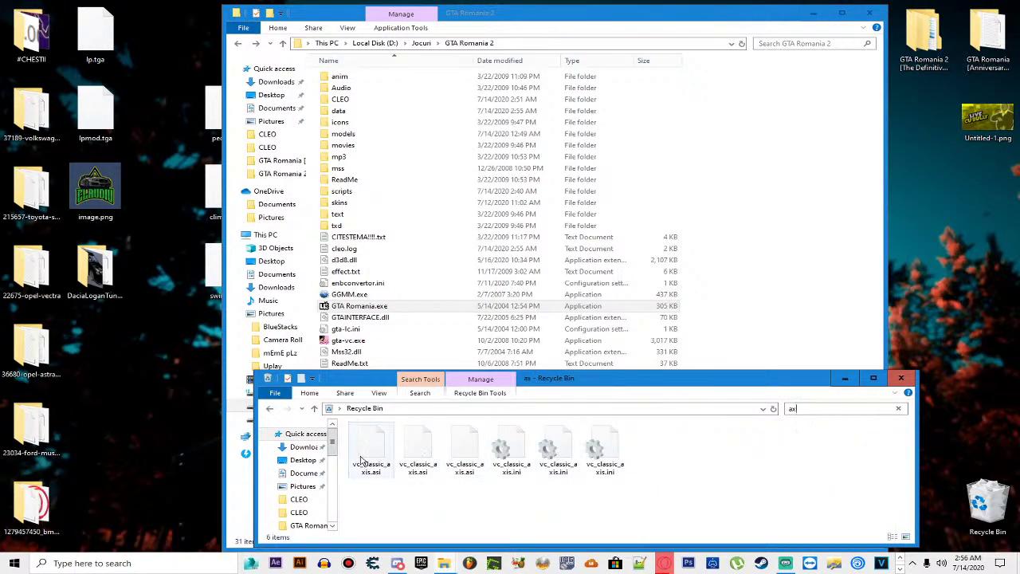
pyautogui.moveTo(360, 461); pyautogui.dragTo(745, 344)
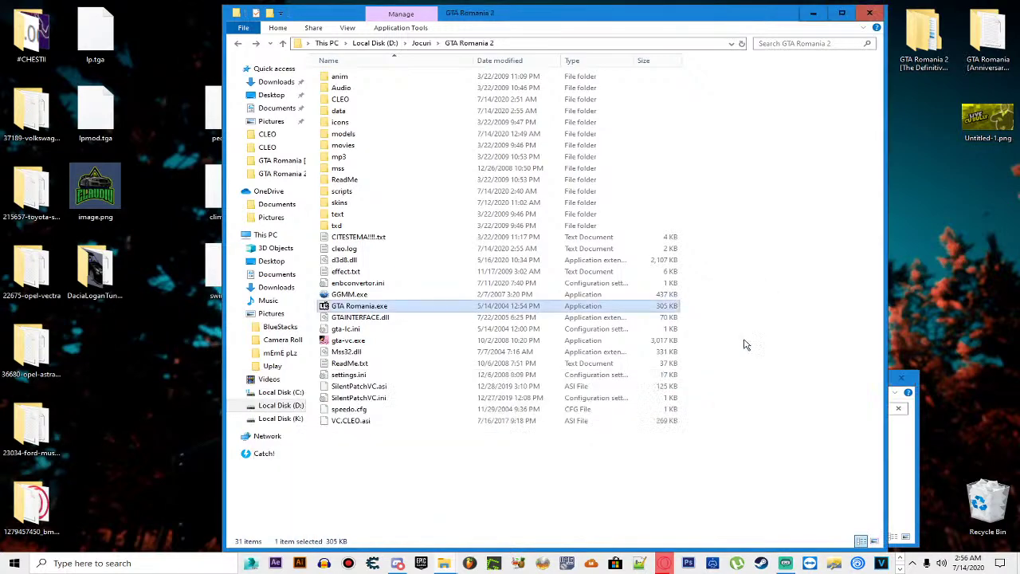
# Step: Close the Recycle Bin and copy the vc_classic_axis files into the CLEO folder
pyautogui.click(909, 445)
pyautogui.click(901, 378)
pyautogui.moveTo(359, 437); pyautogui.dragTo(364, 102)
pyautogui.click(370, 307)
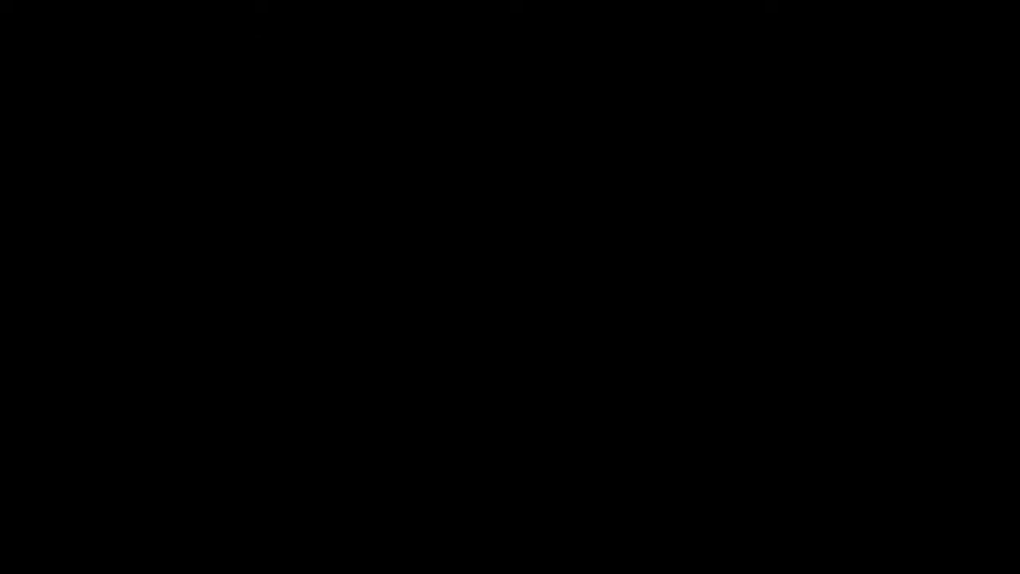
# Step: Choose Incepe joc > Joc nou, confirm, and let the new game load
pyautogui.press('Return')
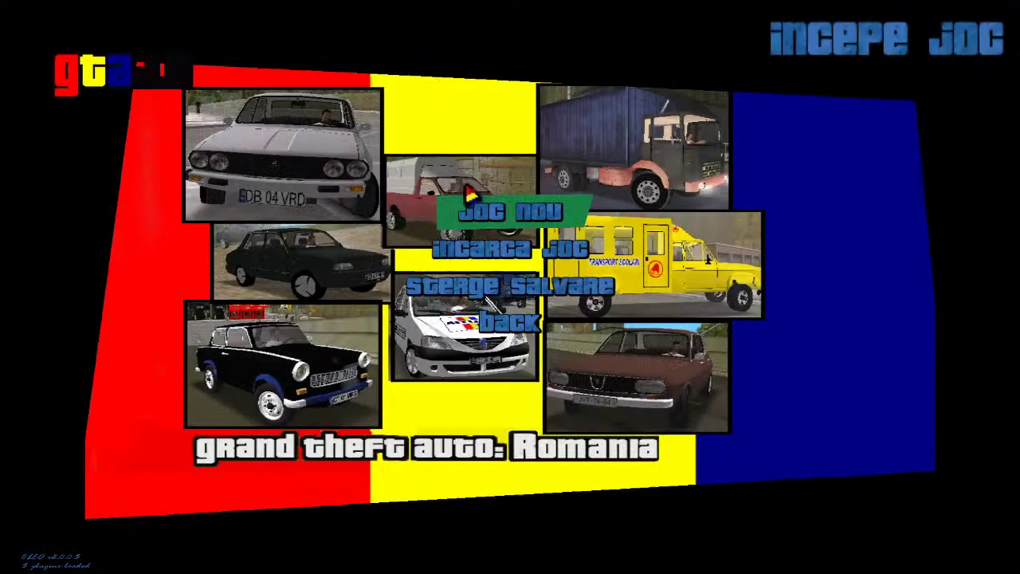
pyautogui.press('Return')
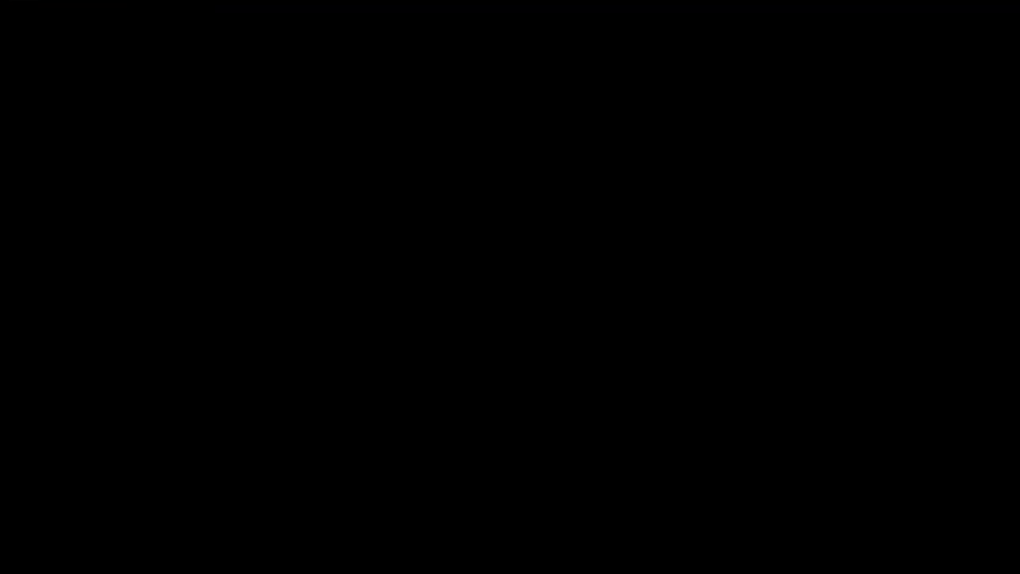
pyautogui.press('Return')
pyautogui.press('Return')
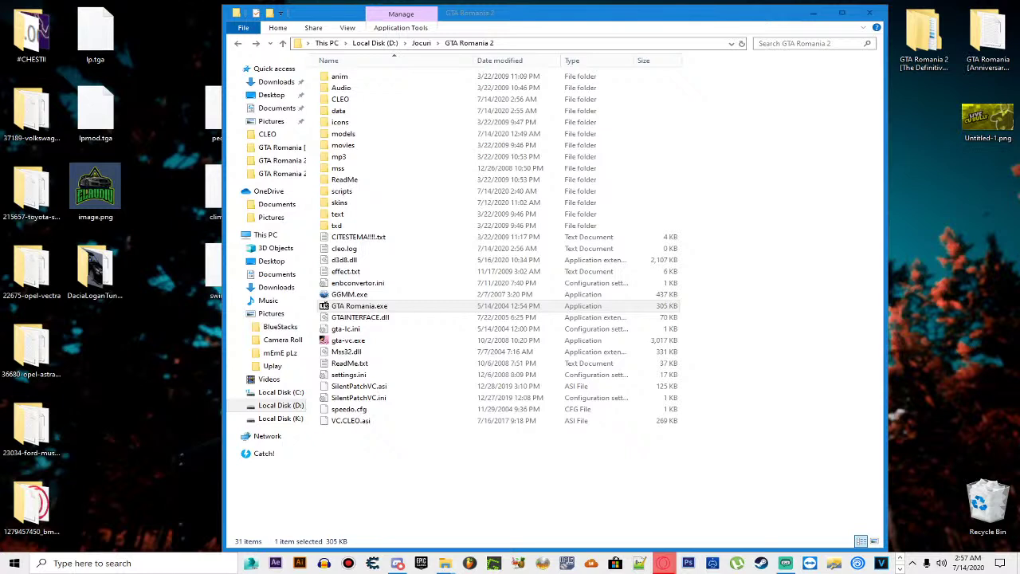
pyautogui.click(899, 564)
pyautogui.click(428, 540)
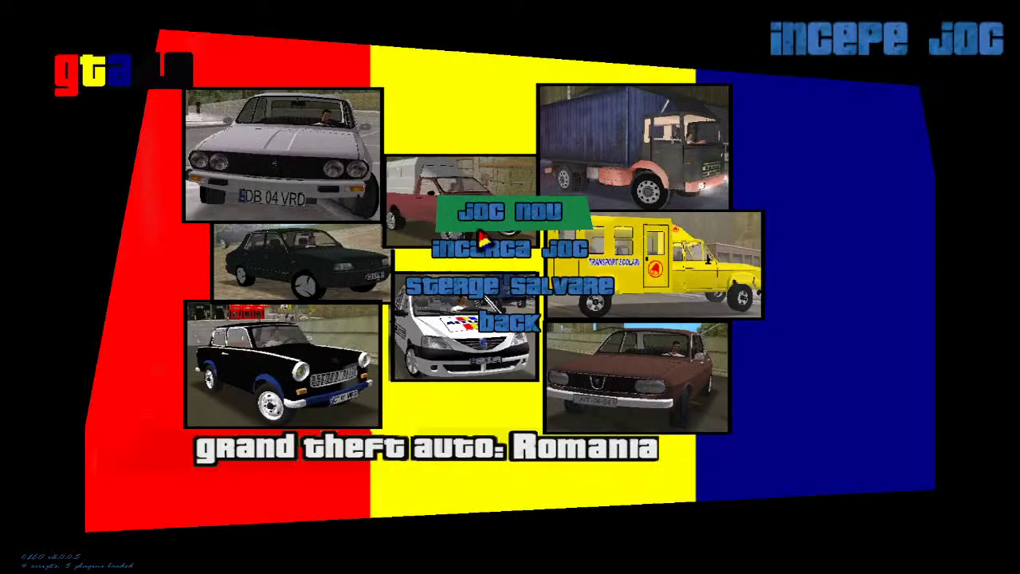
pyautogui.press('Return')
pyautogui.press('Down')
pyautogui.press('Return')
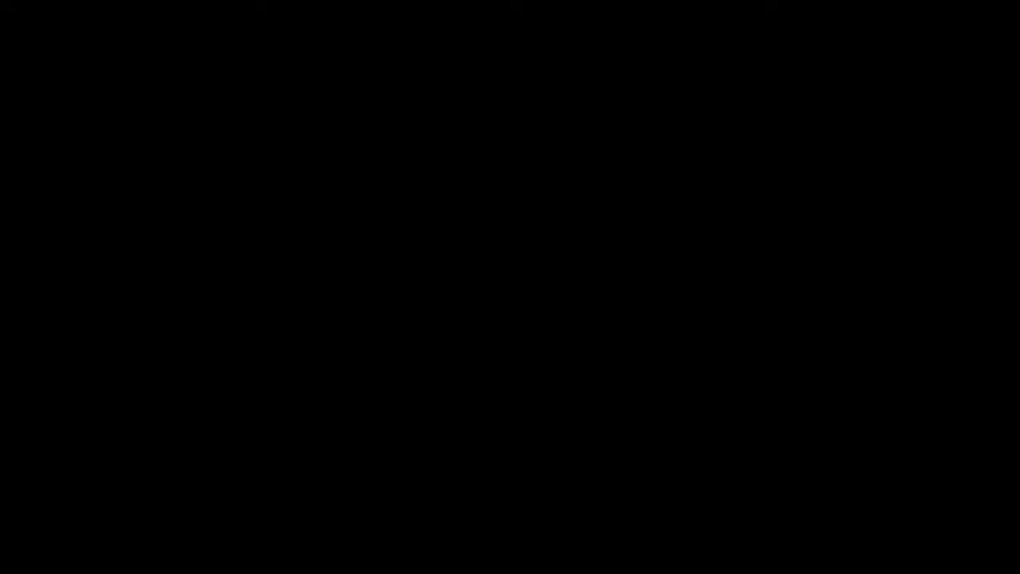
pyautogui.hotkey('alt', 'Tab')
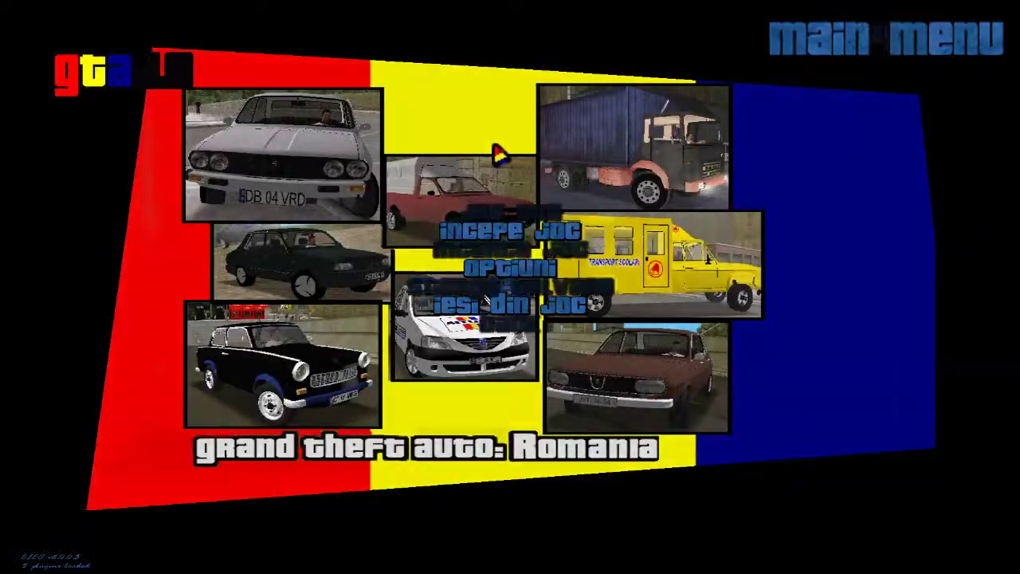
pyautogui.press('Return')
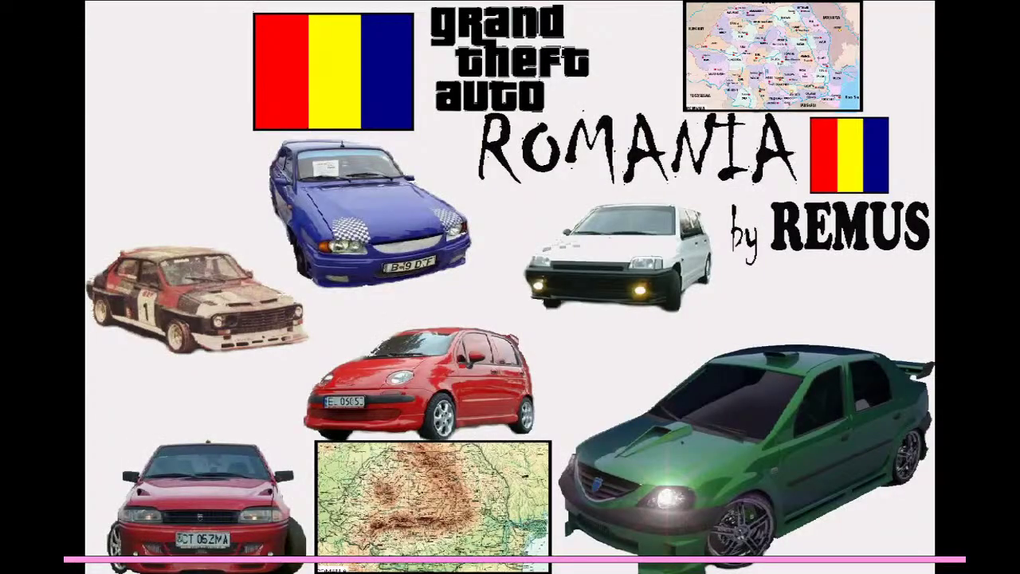
# Step: Run across the orange terrace, past the parked cars, along and over the orange wall
pyautogui.press('w')
pyautogui.press('w')
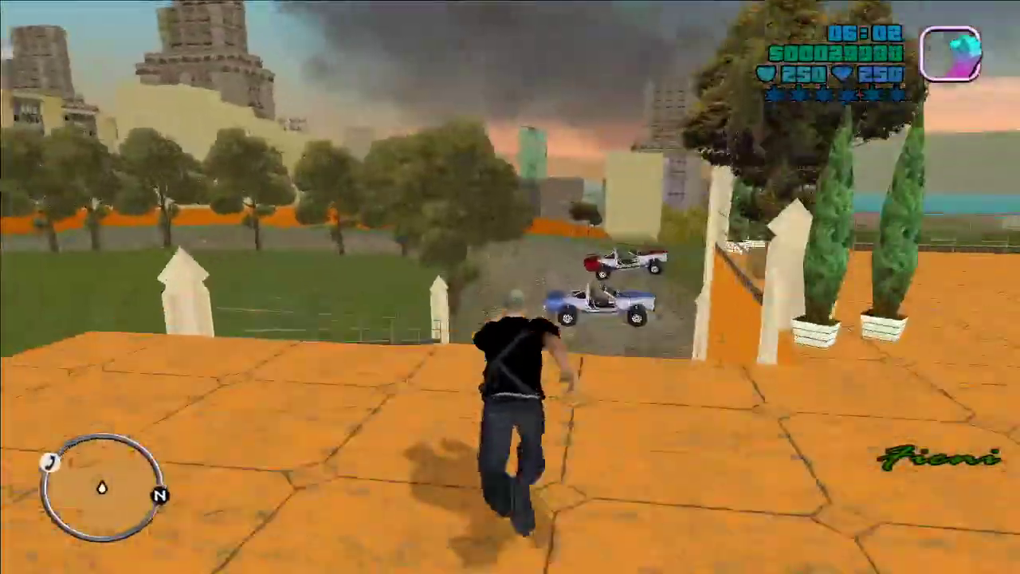
pyautogui.press('w')
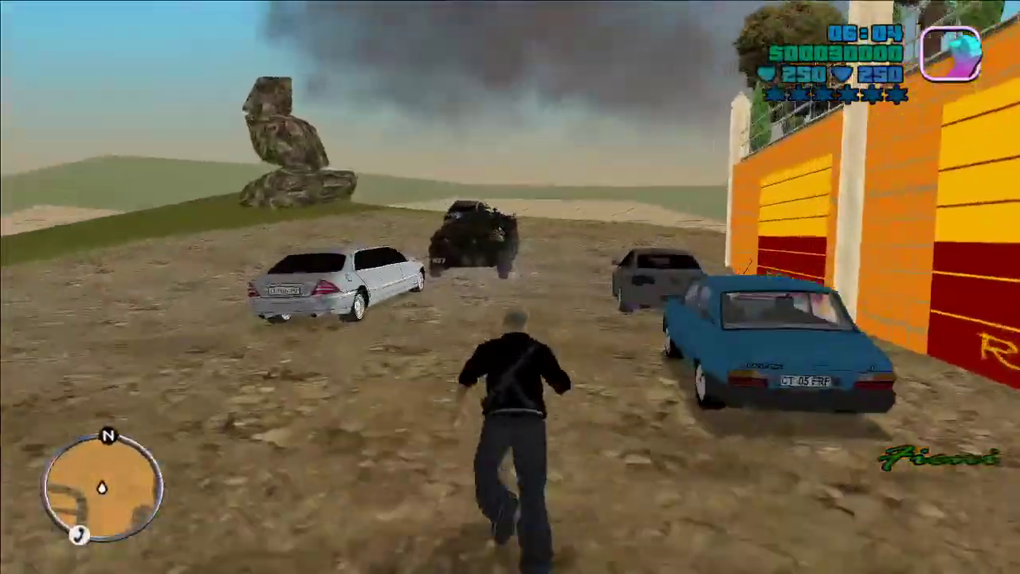
pyautogui.press('w')
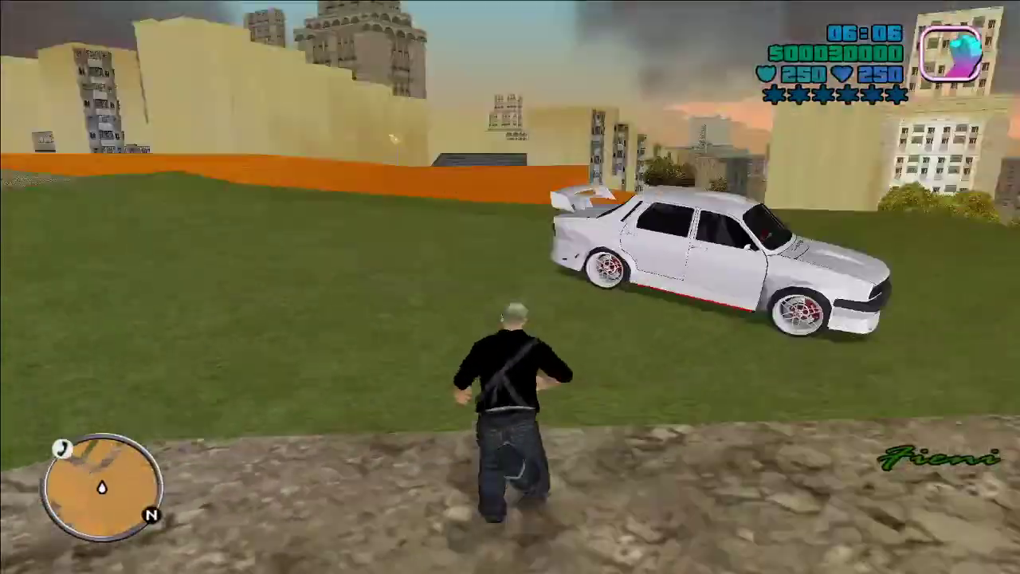
pyautogui.press('w')
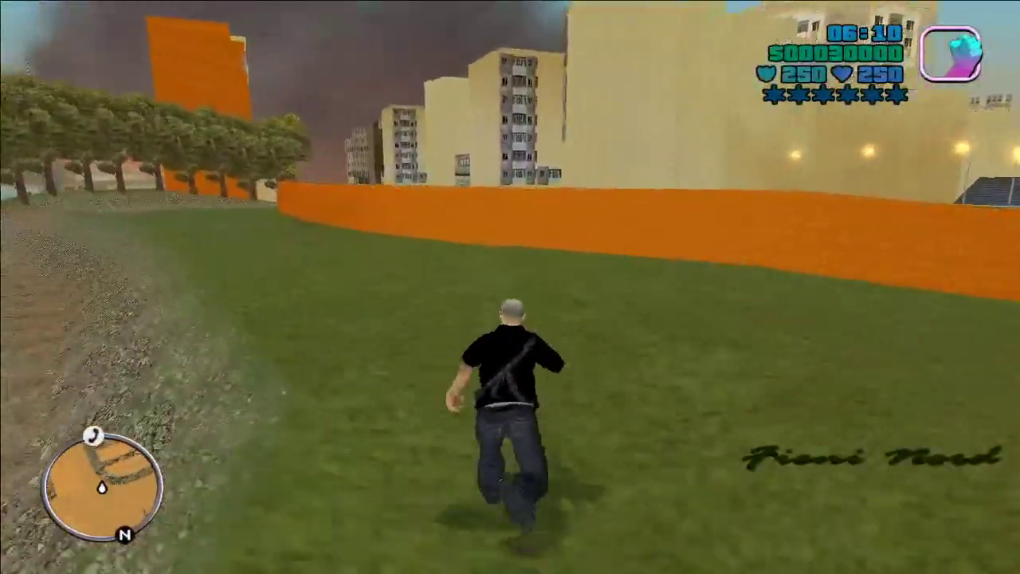
pyautogui.press('w')
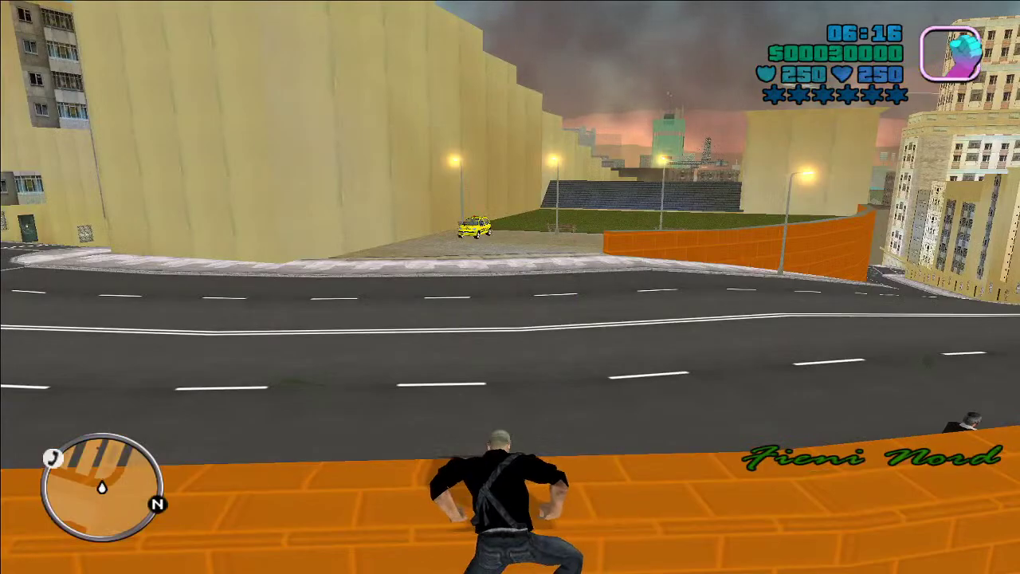
pyautogui.press('w')
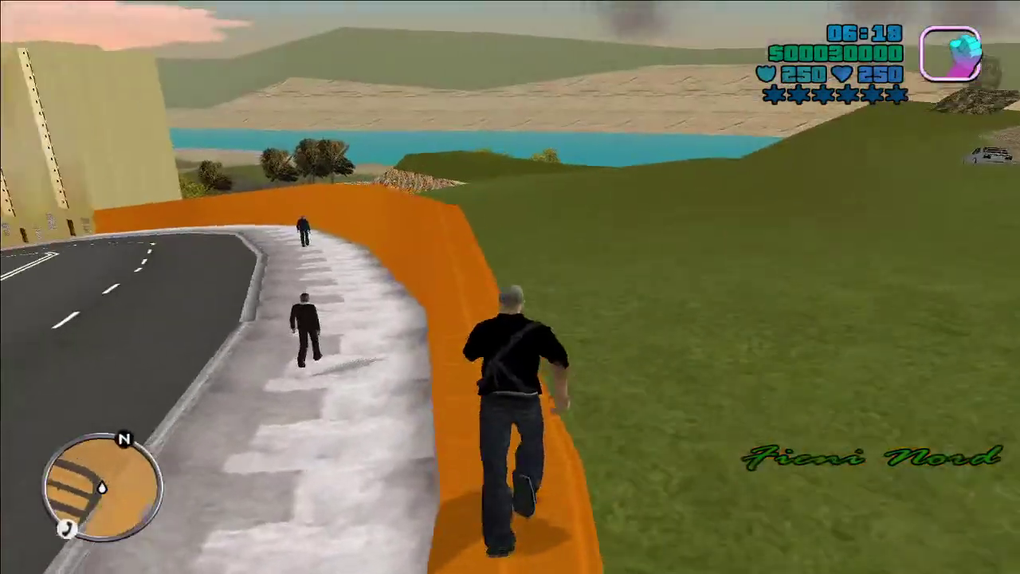
pyautogui.press('w')
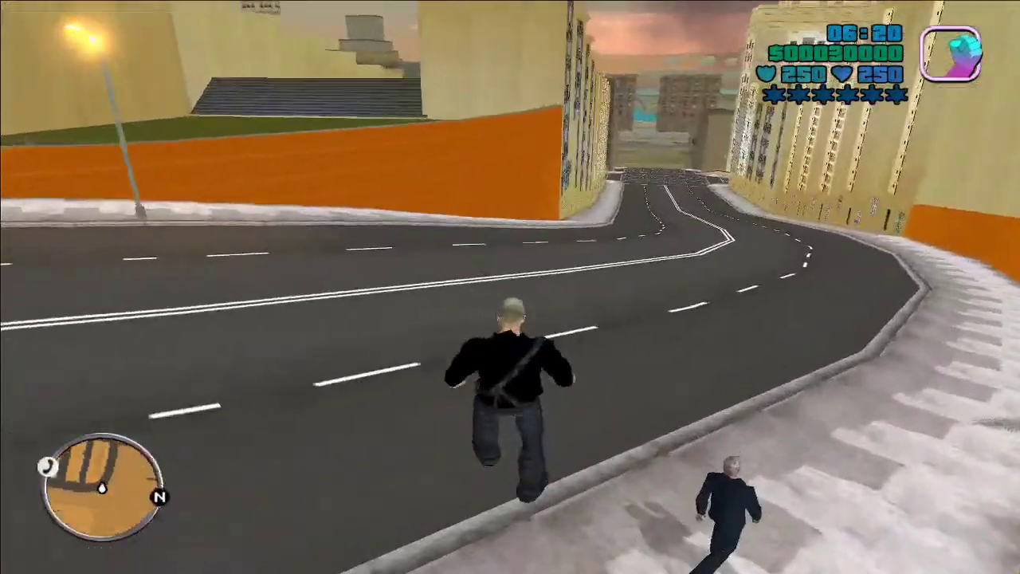
pyautogui.press('w')
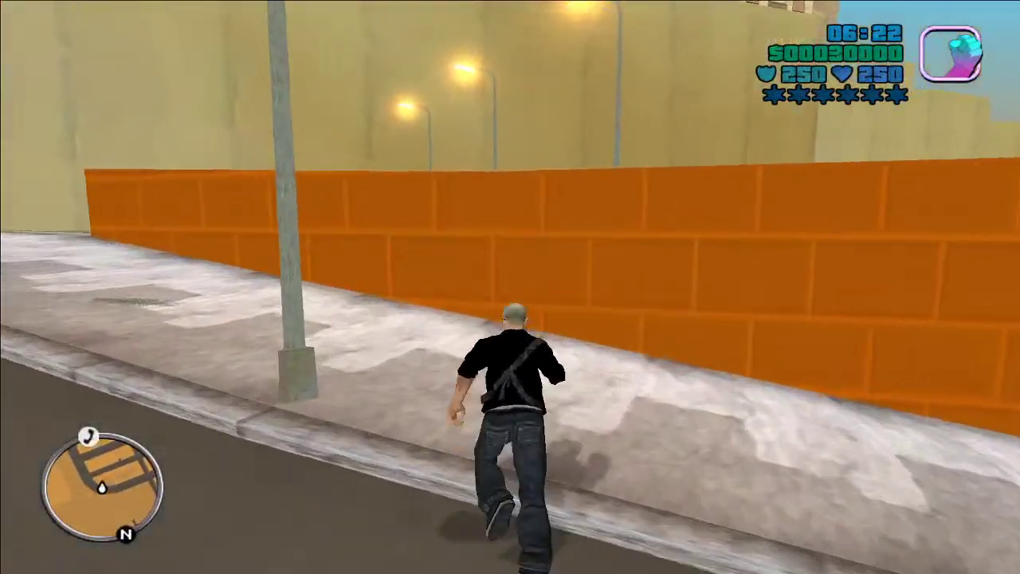
pyautogui.press('shift')
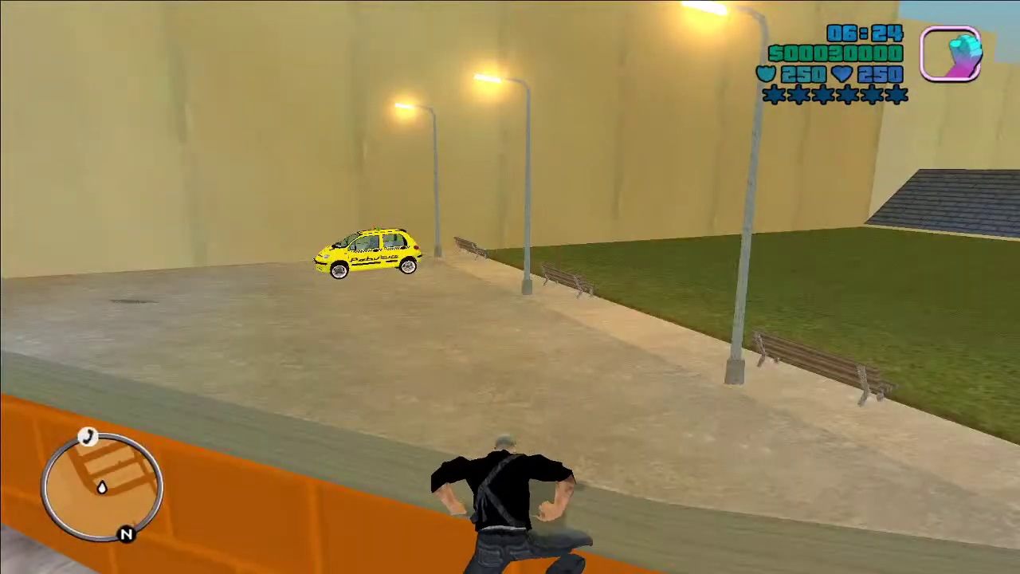
# Step: Run through the park, over roof ridges, and climb onto the grass ledge
pyautogui.press('w')
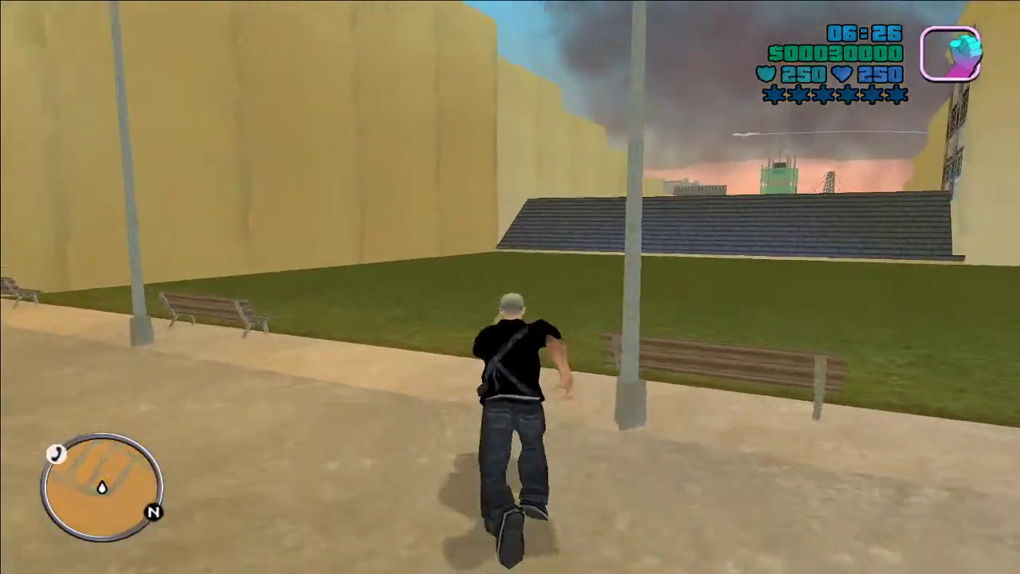
pyautogui.press('w')
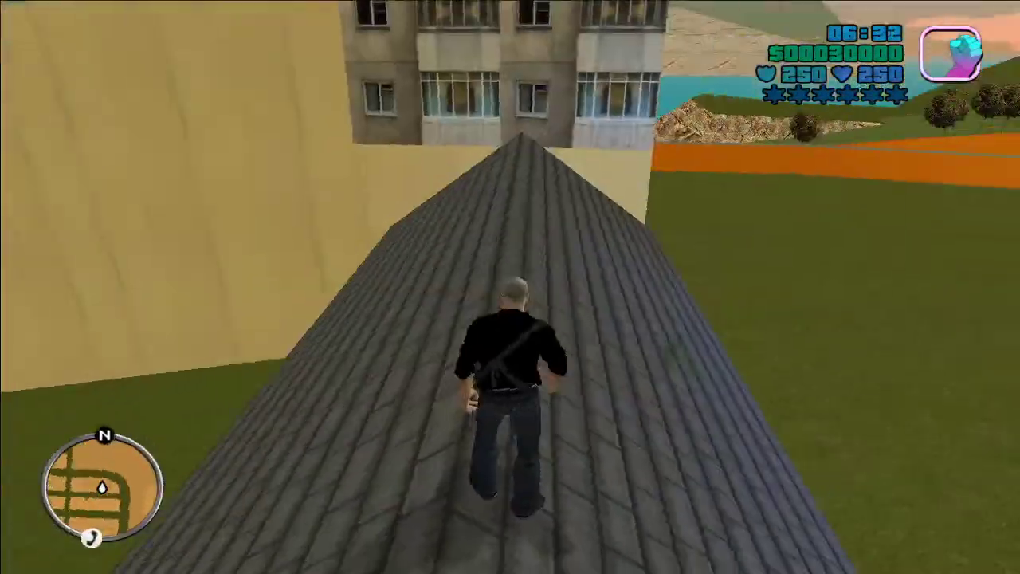
pyautogui.press('w')
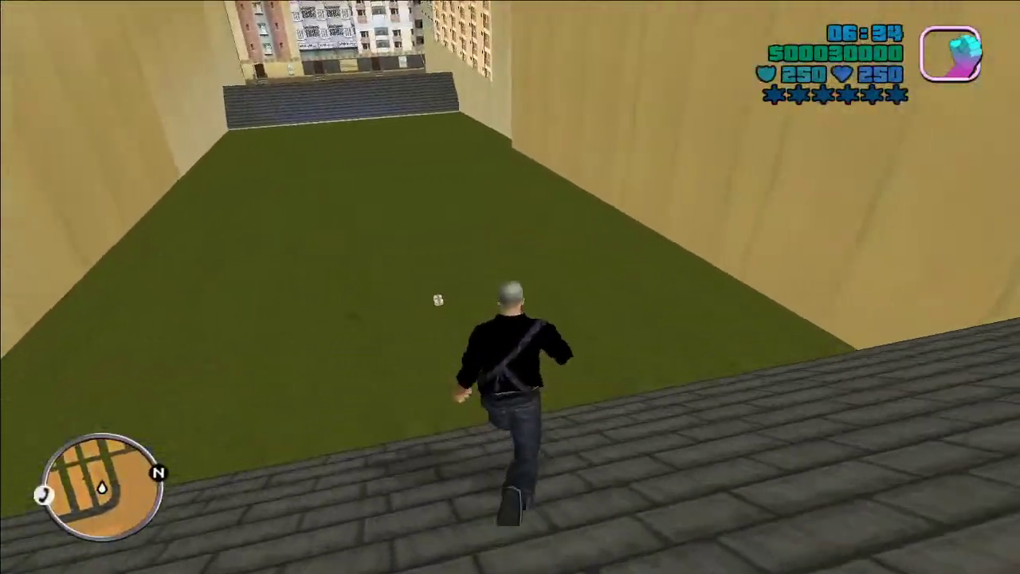
pyautogui.press('w')
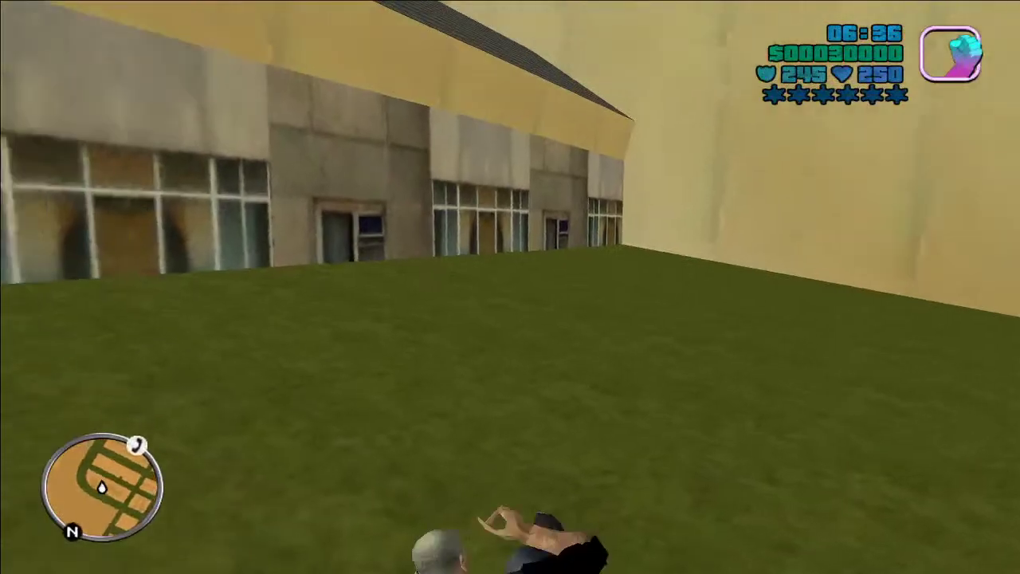
pyautogui.press('w')
pyautogui.press('shift')
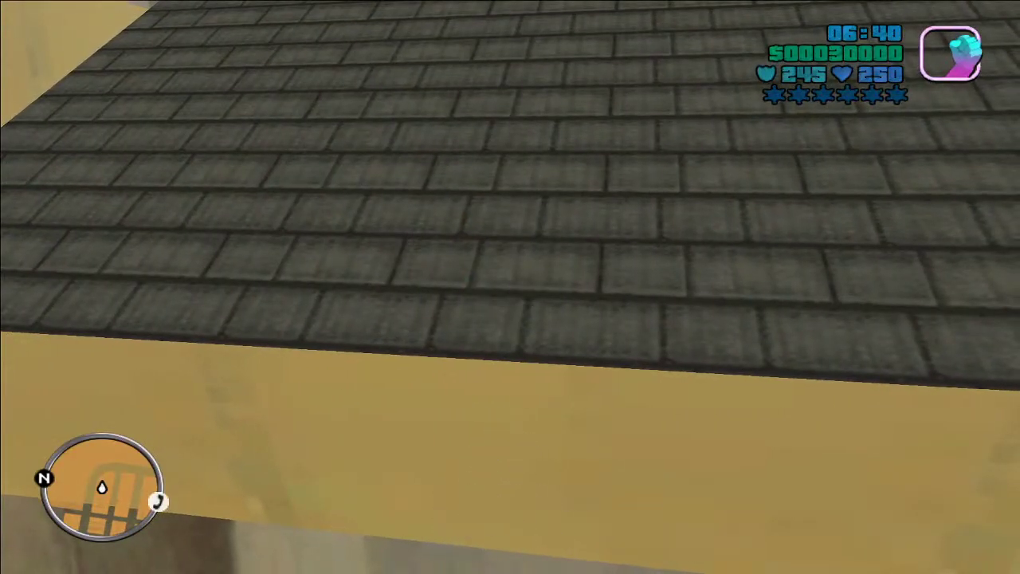
pyautogui.press('w')
pyautogui.press('w')
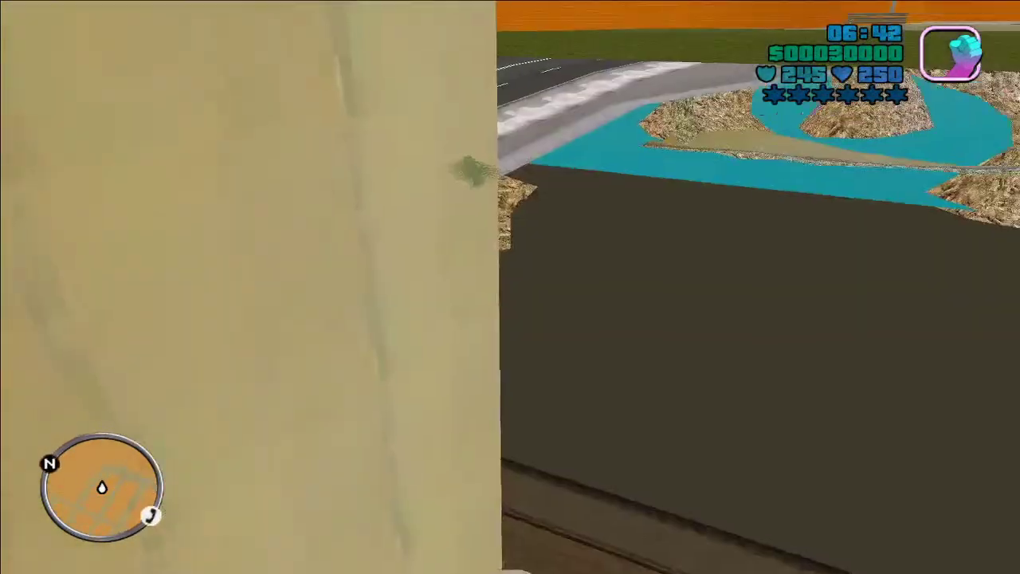
pyautogui.press('w')
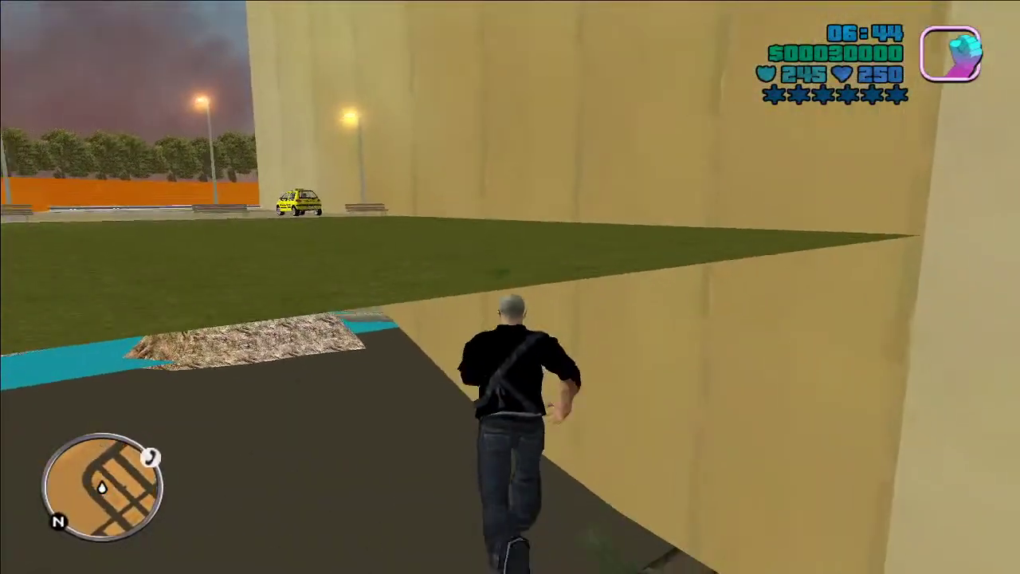
pyautogui.press('w')
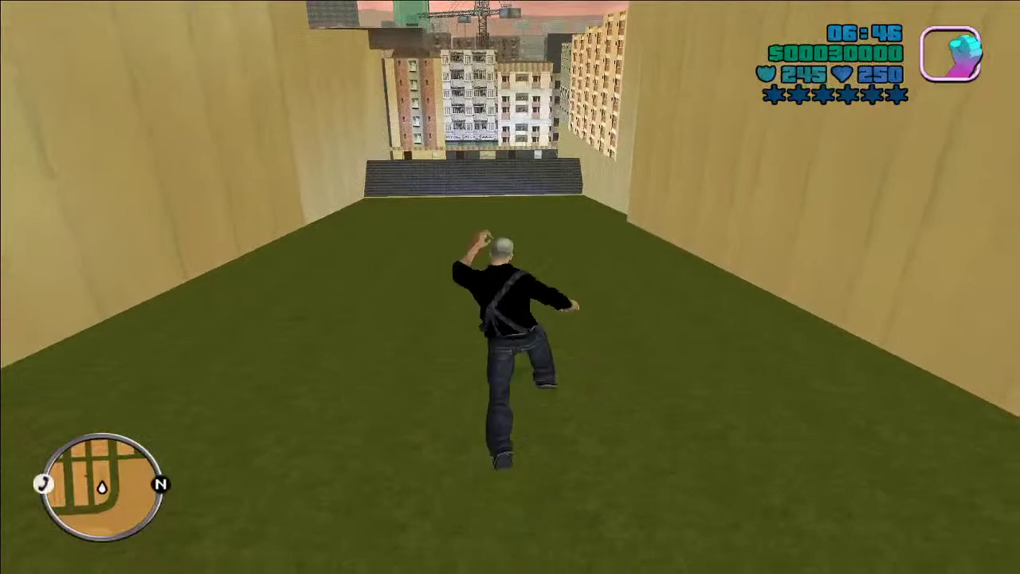
pyautogui.press('w')
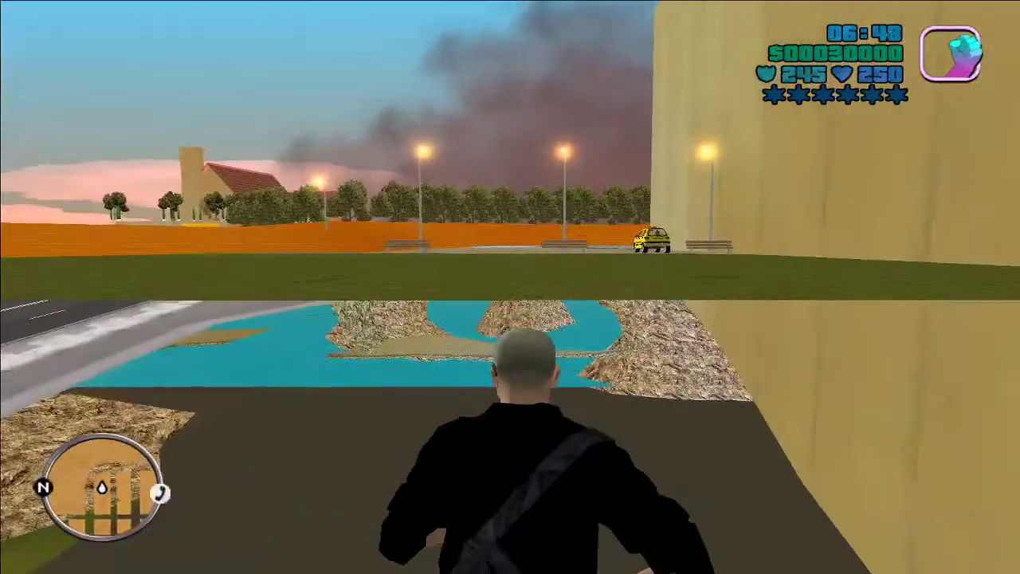
pyautogui.press('w')
pyautogui.press('shift')
# Step: Run along the tan wall across the yard, then quit the game and confirm
pyautogui.press('w')
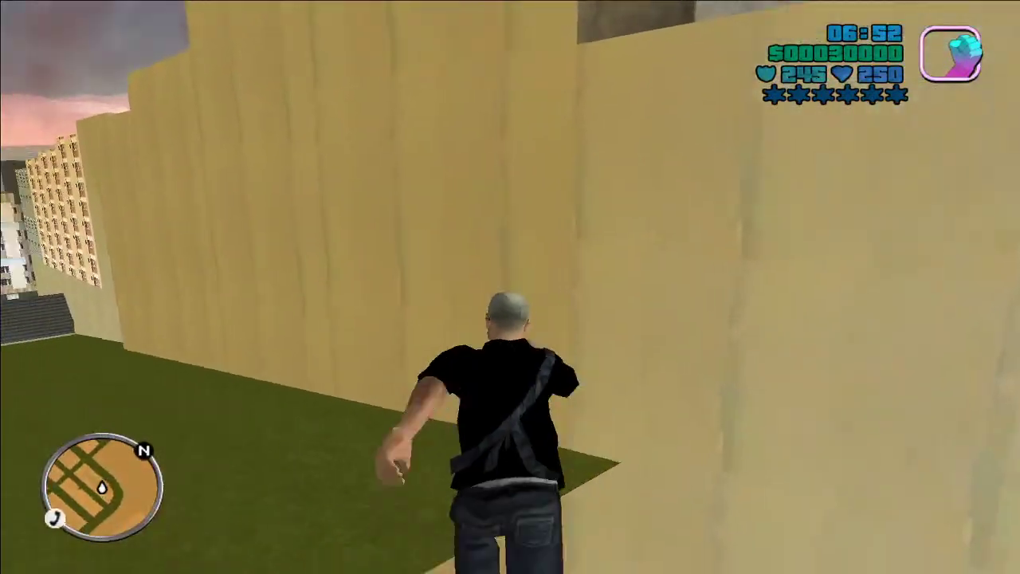
pyautogui.press('w')
pyautogui.press('w')
pyautogui.press('w')
pyautogui.press('w')
pyautogui.press('w')
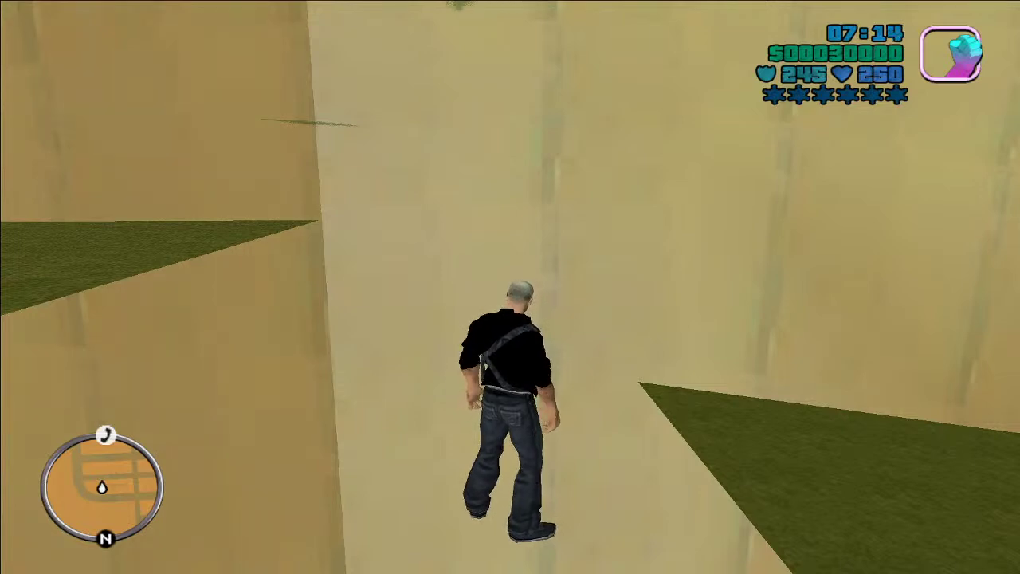
pyautogui.press('Escape')
pyautogui.click(540, 398)
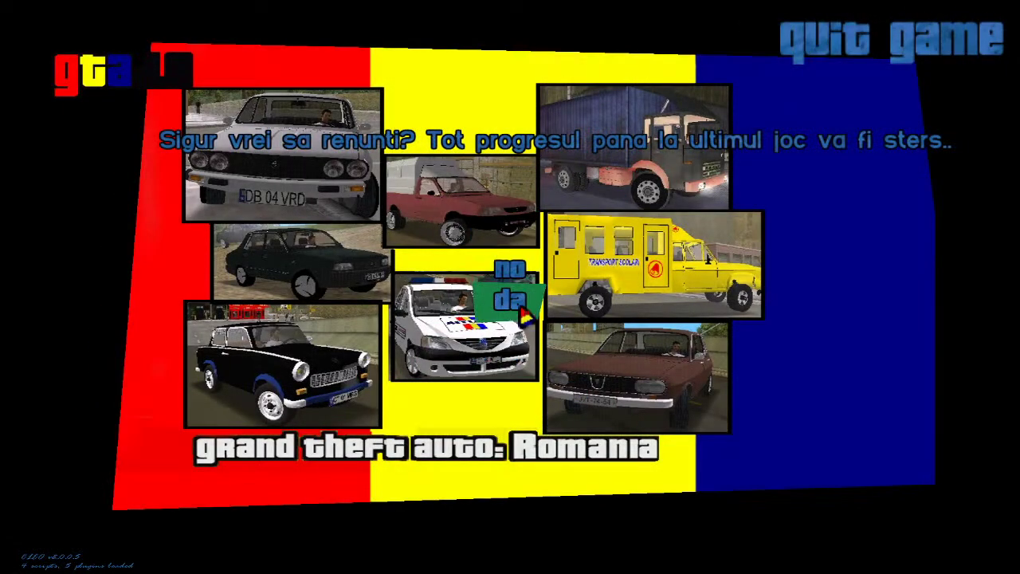
pyautogui.click(478, 290)
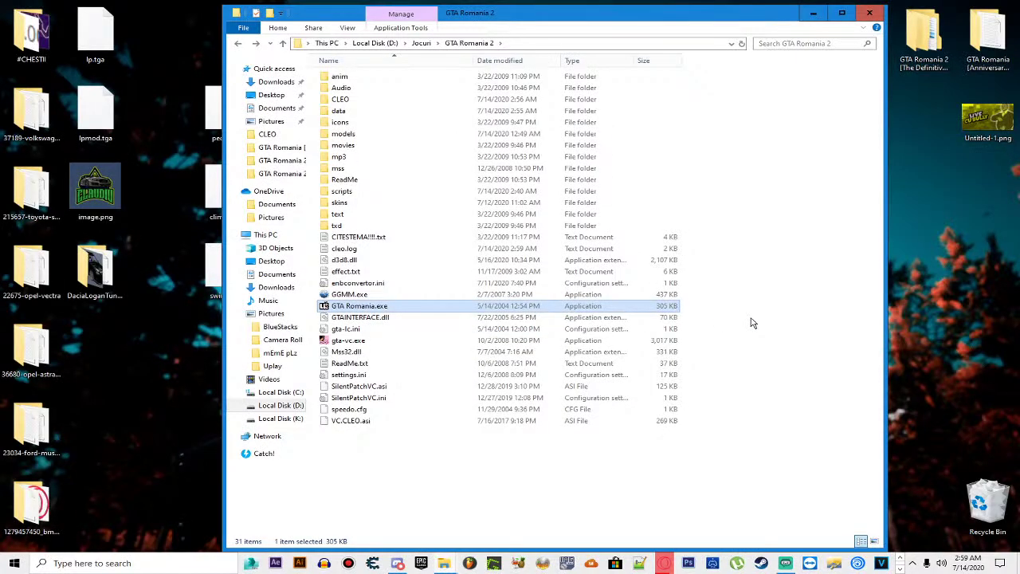
# Step: Rearrange a few desktop icons including image.png, then go up from GTA Romania 2 to Jocuri
pyautogui.click(753, 323)
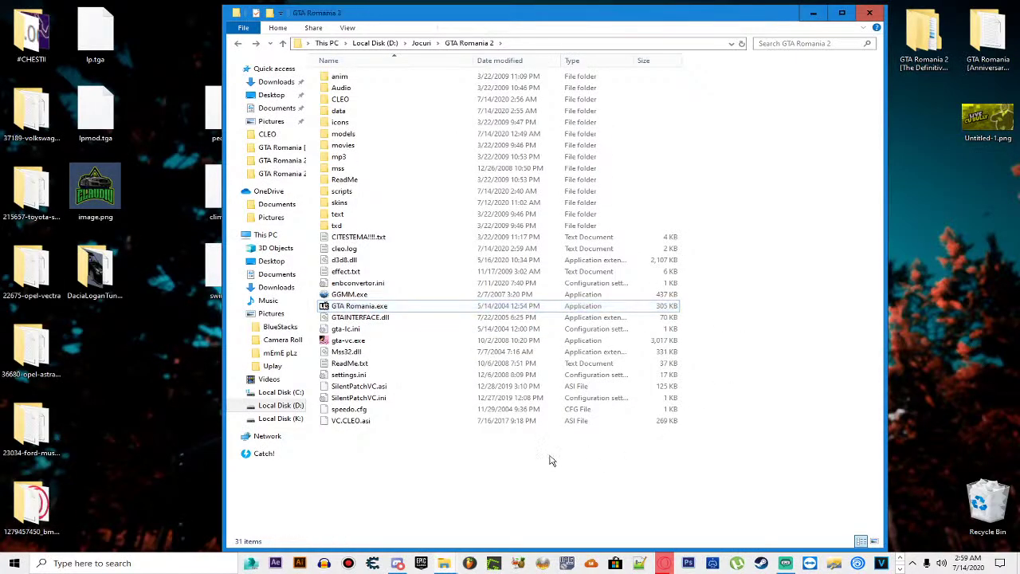
pyautogui.moveTo(442, 567)
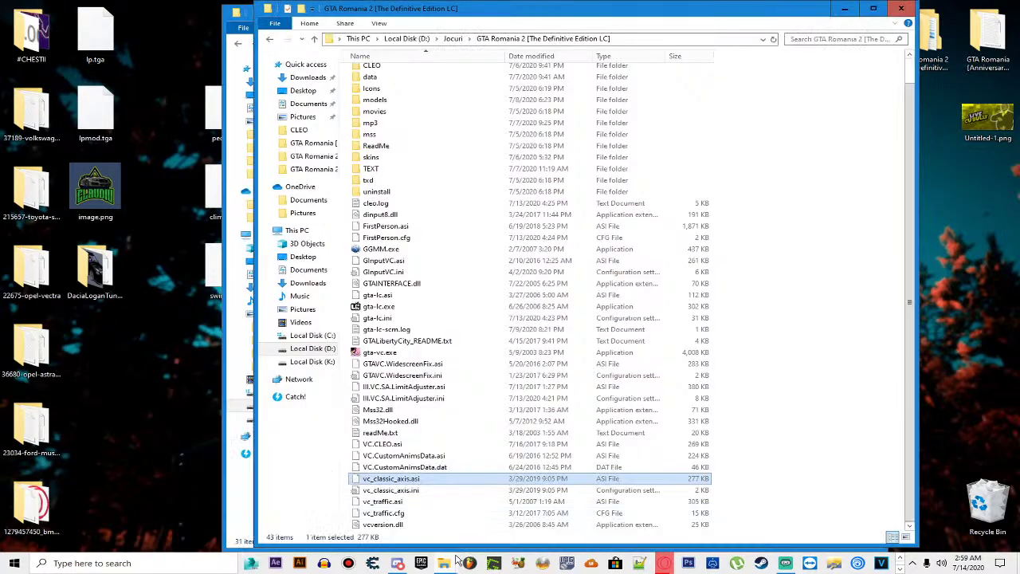
pyautogui.moveTo(664, 562)
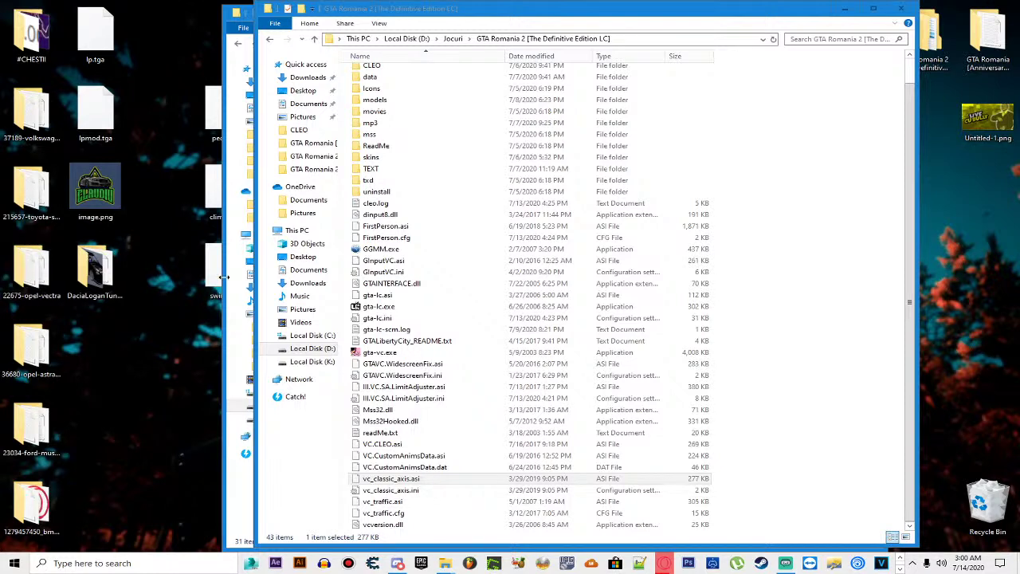
pyautogui.click(112, 199)
pyautogui.moveTo(119, 191); pyautogui.dragTo(35, 185)
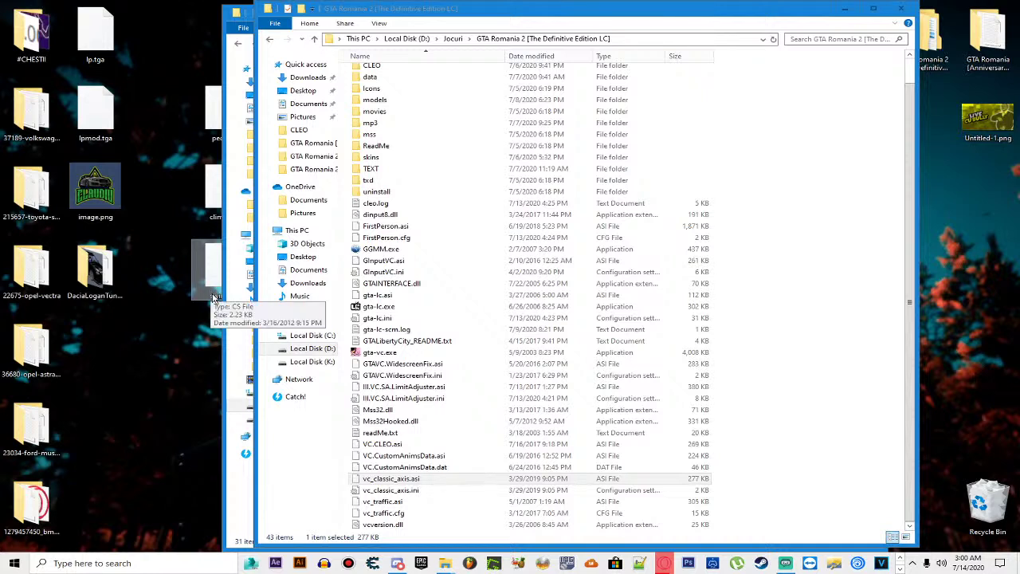
pyautogui.moveTo(209, 352); pyautogui.dragTo(173, 57)
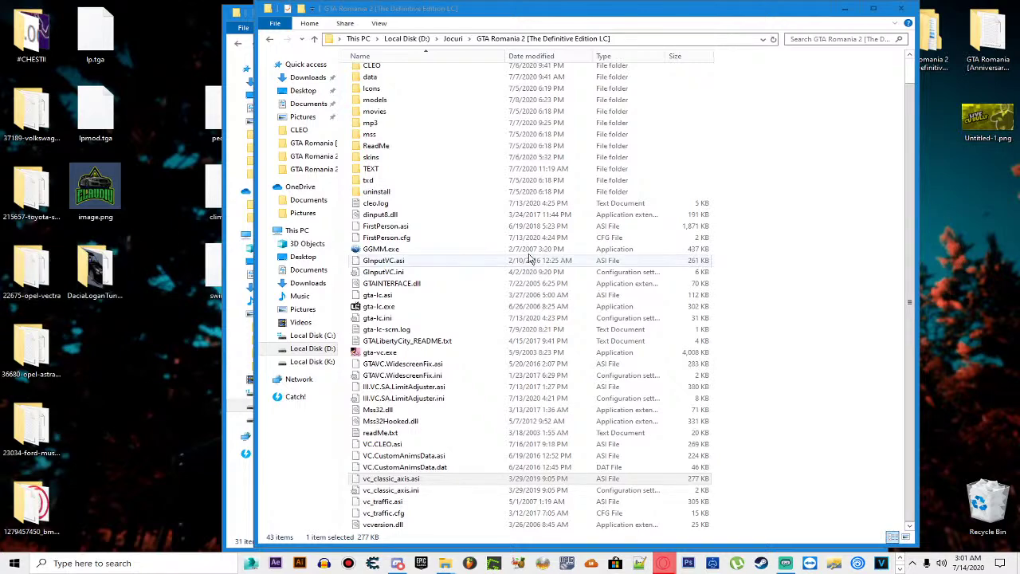
pyautogui.click(756, 243)
pyautogui.press('BackSpace')
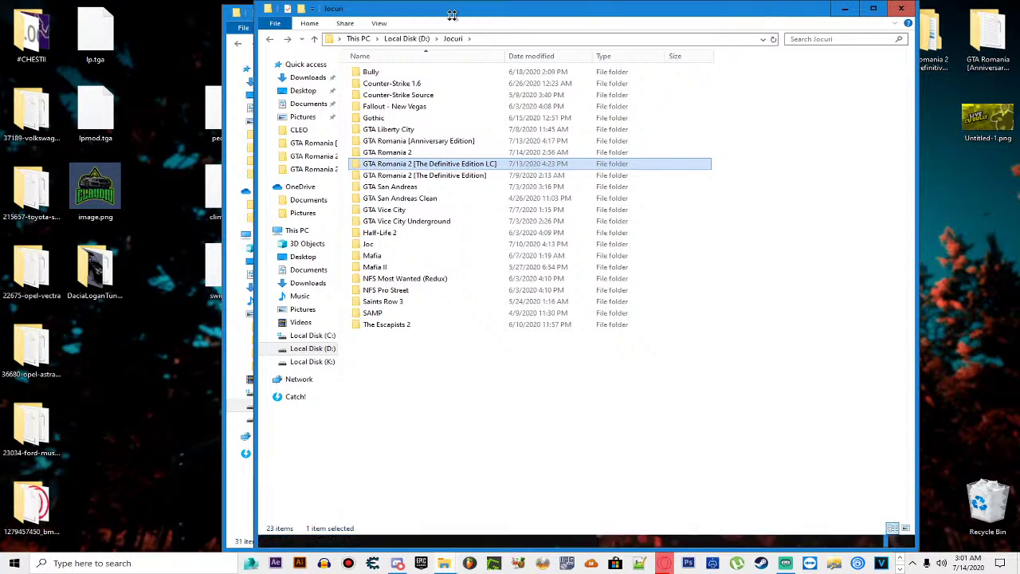
pyautogui.doubleClick(387, 154)
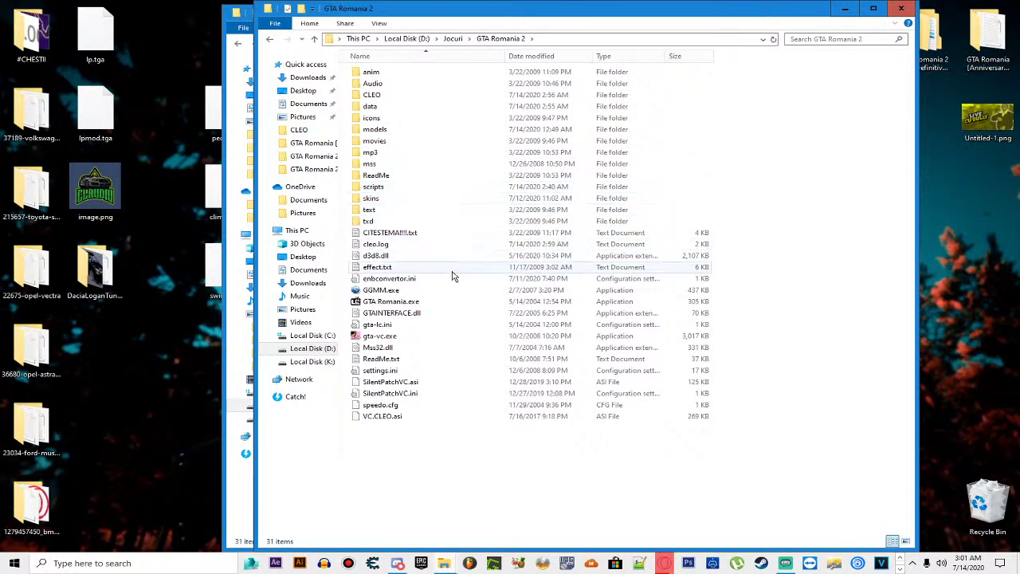
pyautogui.doubleClick(454, 278)
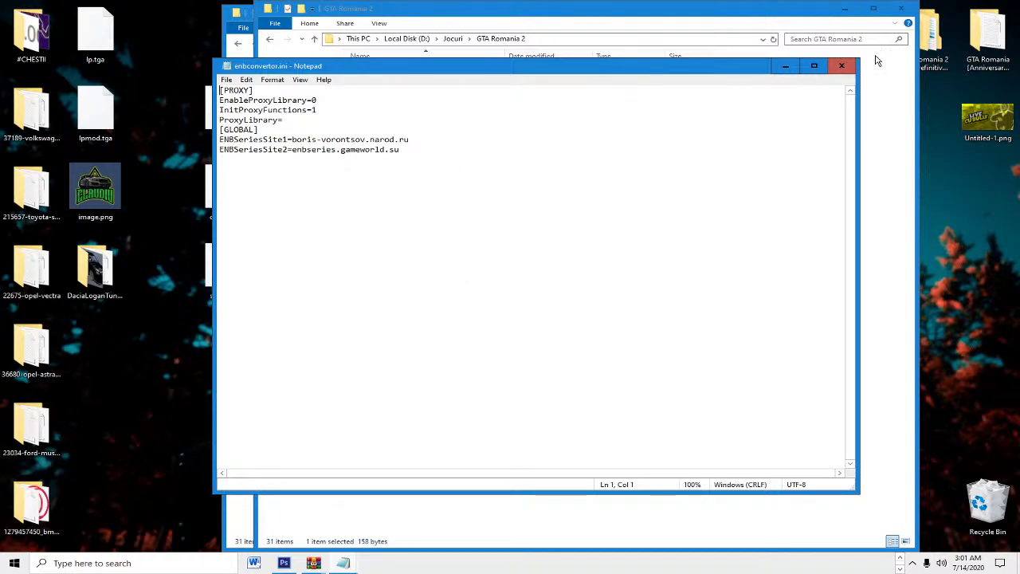
pyautogui.click(841, 65)
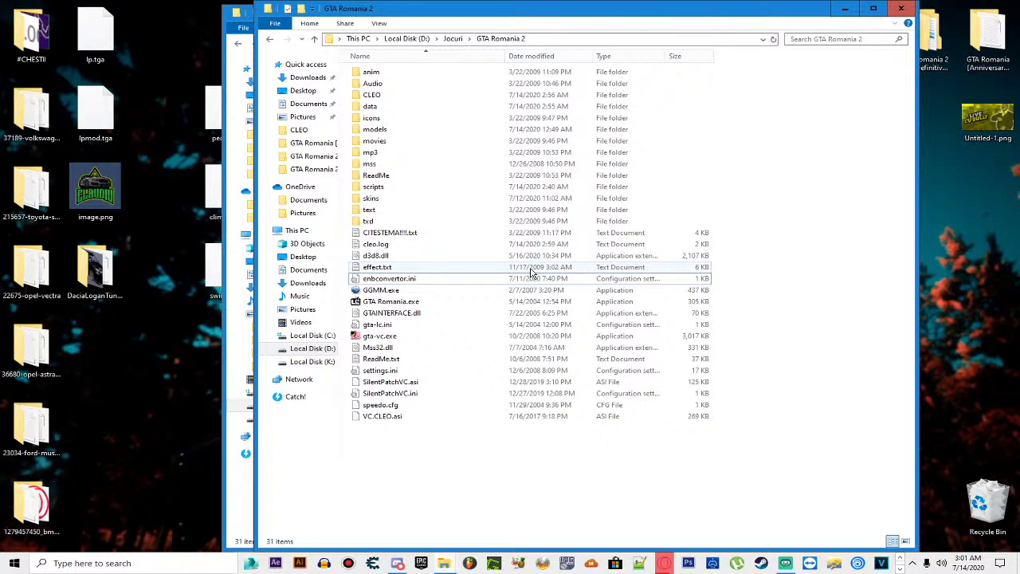
pyautogui.press('BackSpace')
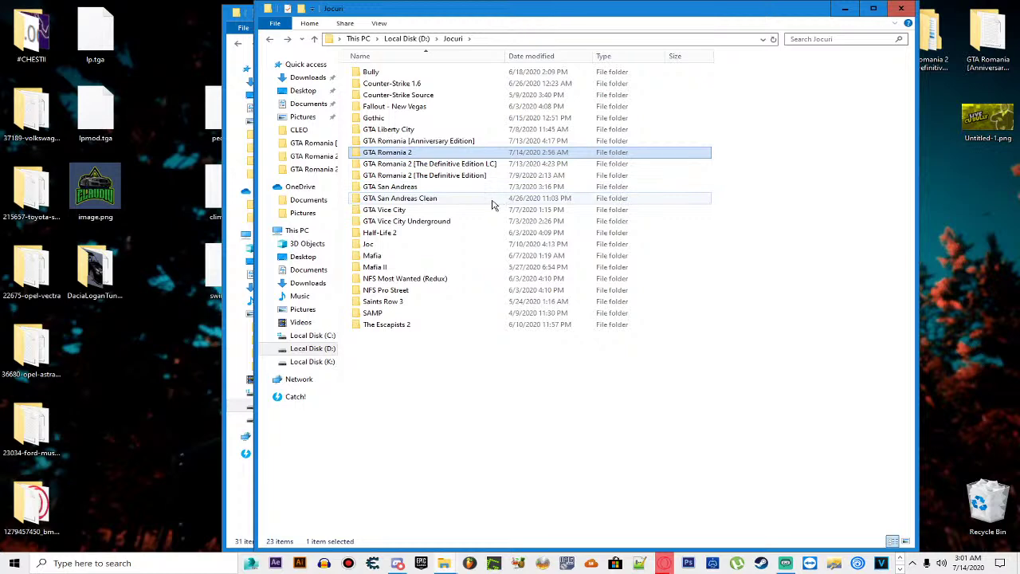
# Step: Browse from GTA San Andreas's modloader over to the GTA Romania 2 CLEO folder
pyautogui.doubleClick(424, 187)
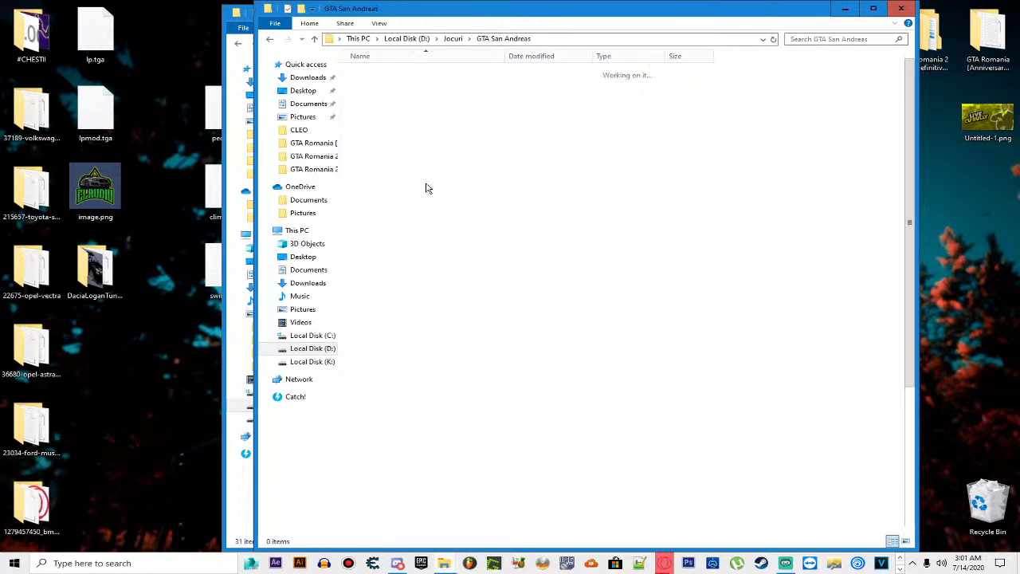
pyautogui.doubleClick(383, 157)
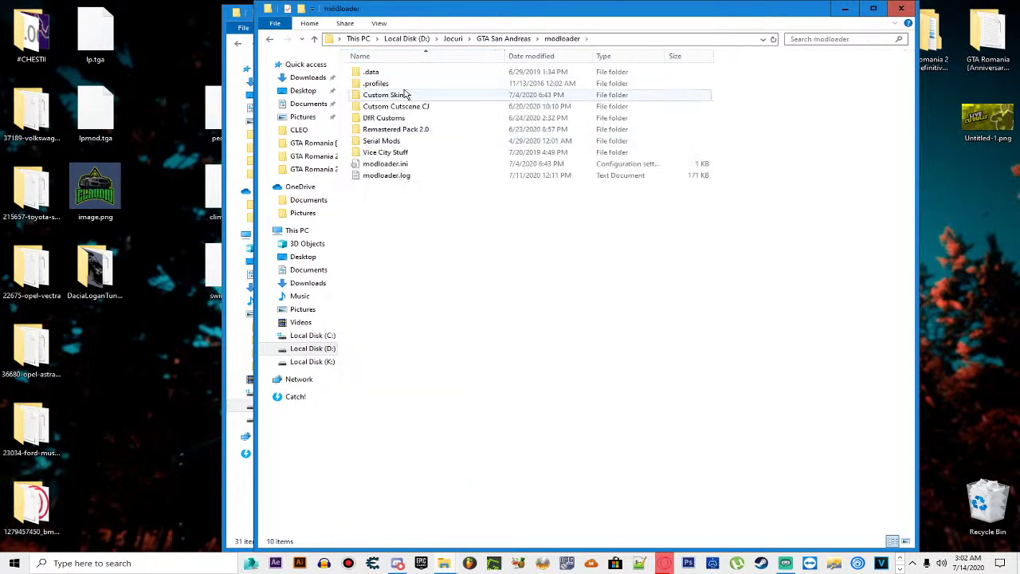
pyautogui.press('BackSpace')
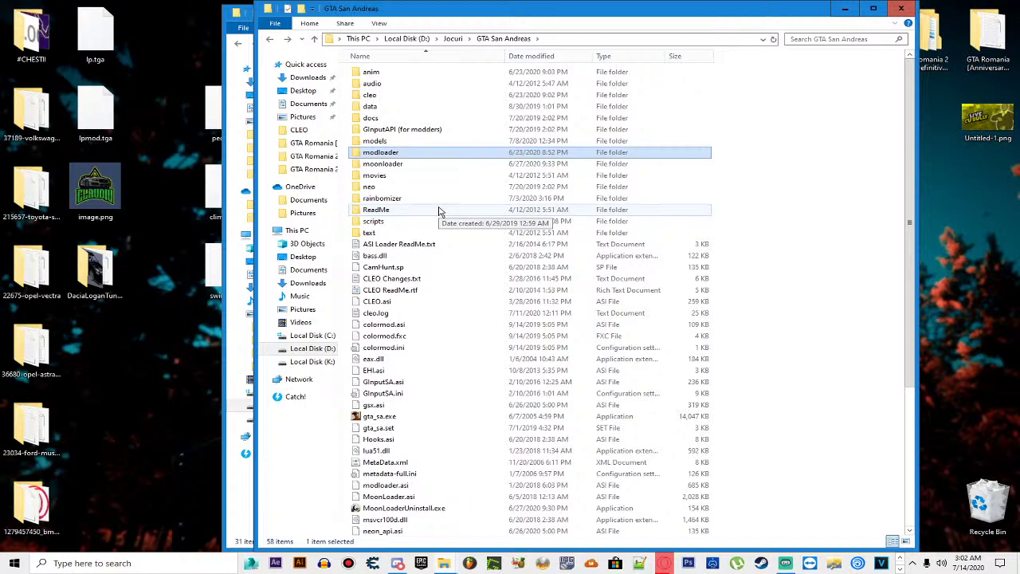
pyautogui.press('BackSpace')
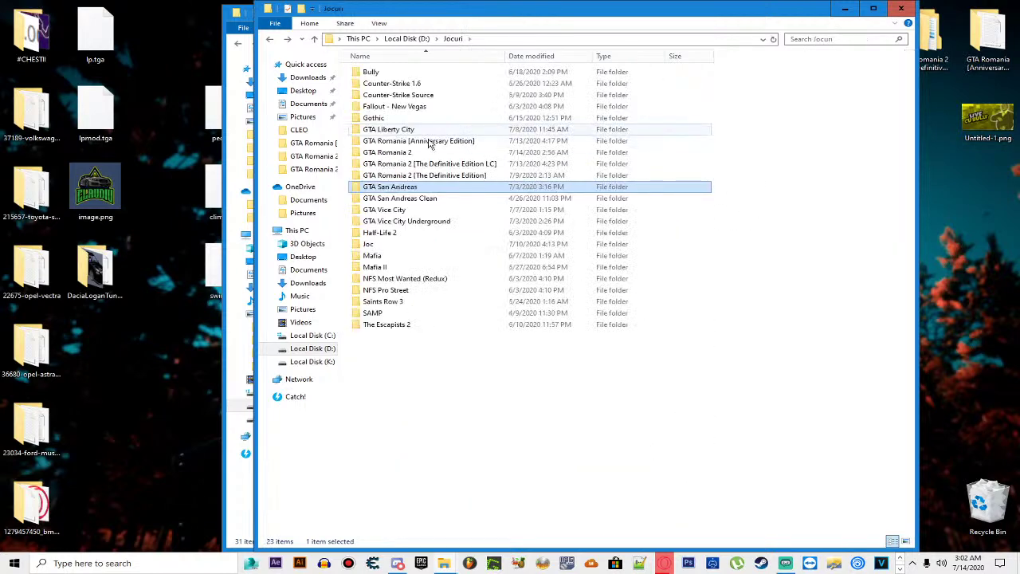
pyautogui.doubleClick(406, 154)
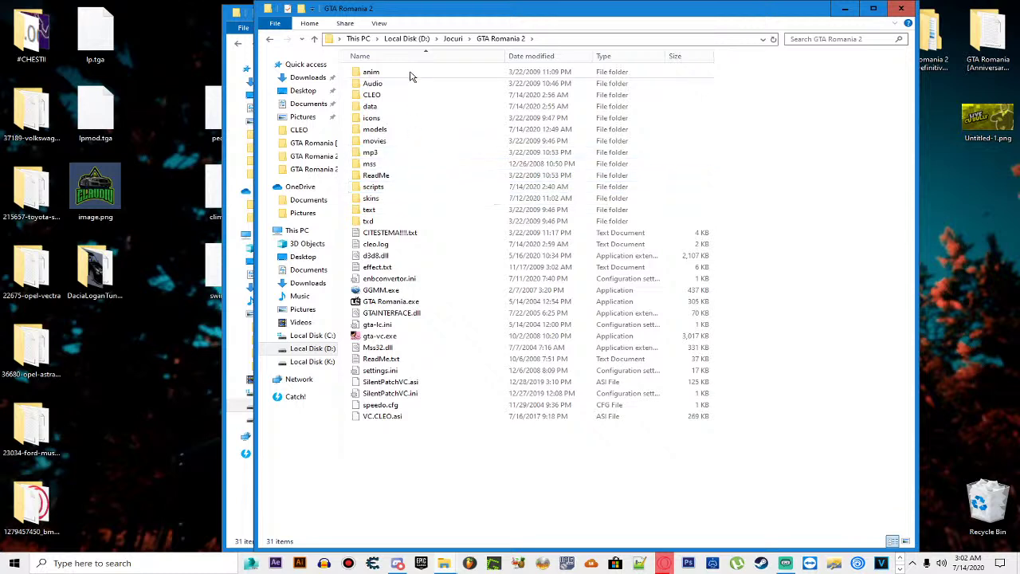
pyautogui.click(383, 98)
pyautogui.doubleClick(384, 99)
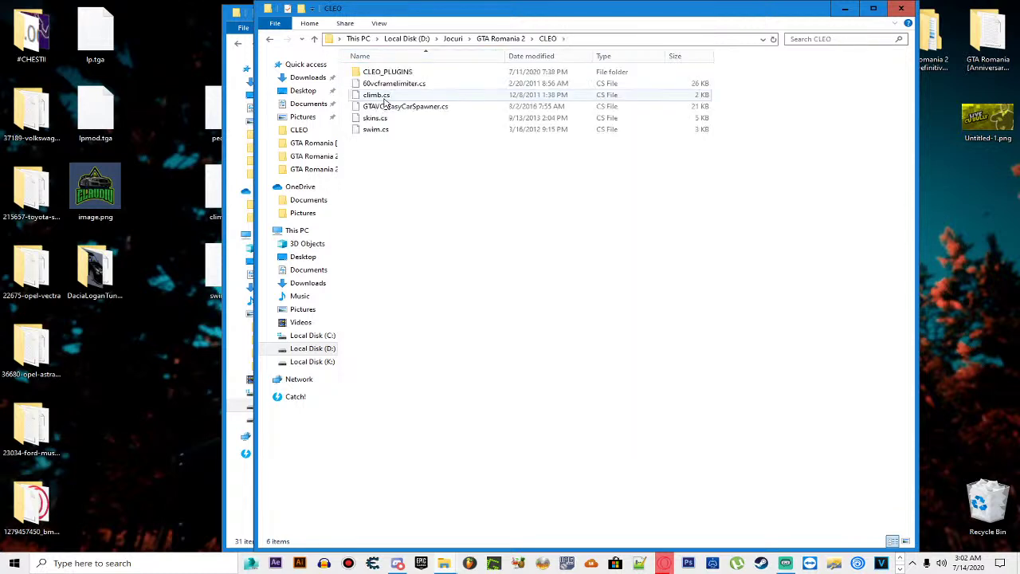
# Step: Delete skins.cs and swim.cs from CLEO and return to the GTA Romania 2 folder
pyautogui.moveTo(416, 152); pyautogui.dragTo(409, 132)
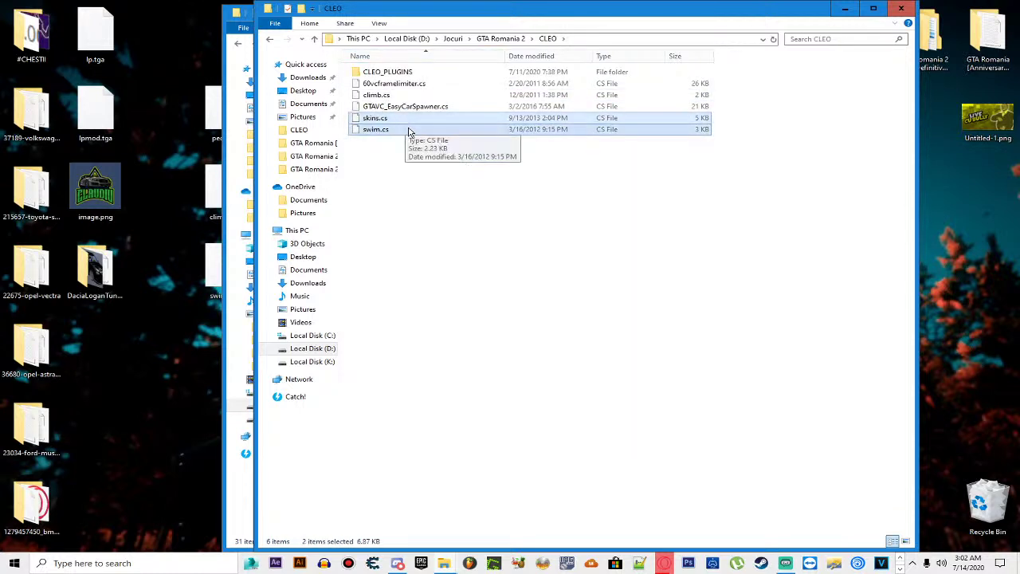
pyautogui.press('Delete')
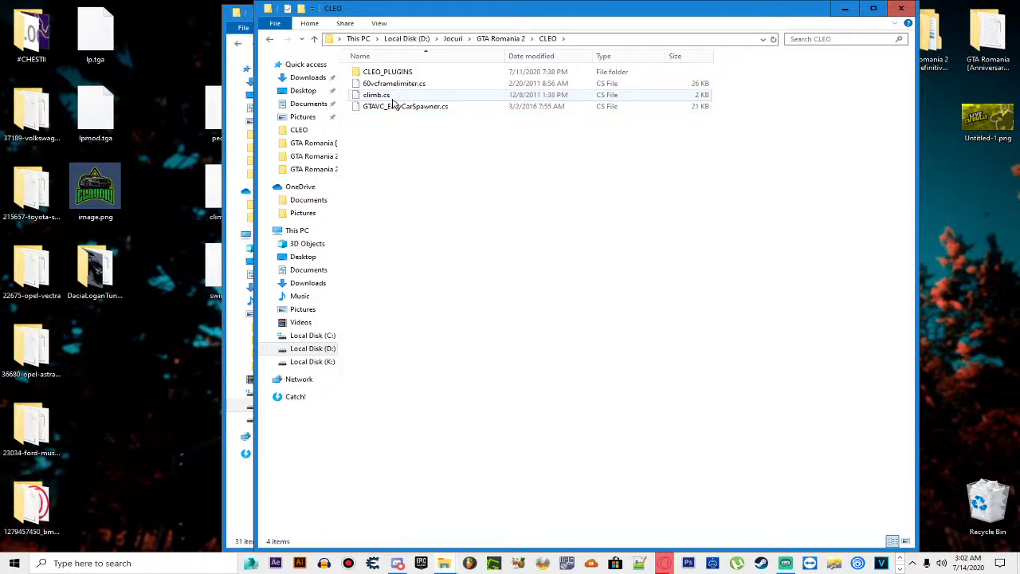
pyautogui.click(396, 97)
pyautogui.click(422, 140)
pyautogui.press('BackSpace')
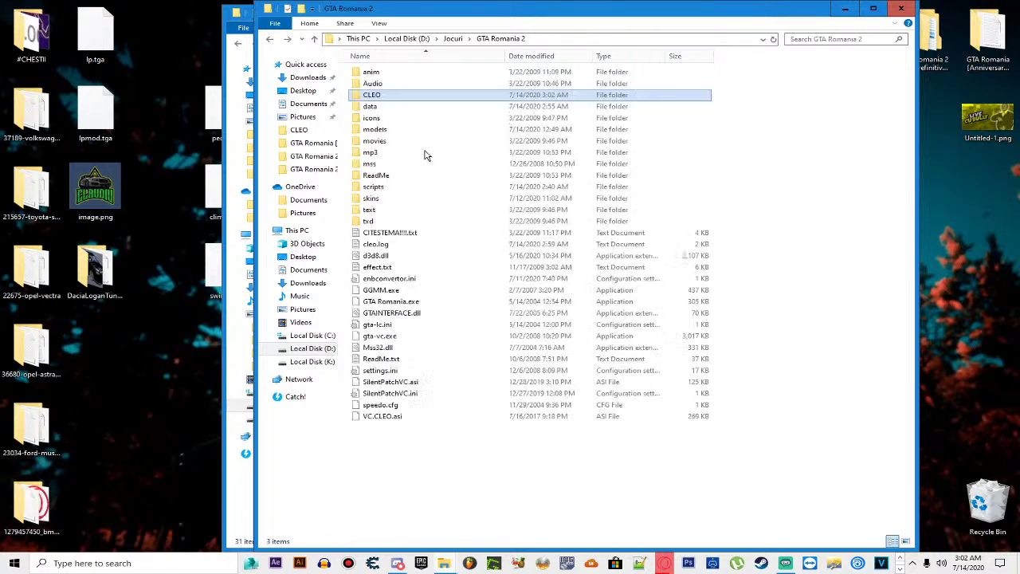
pyautogui.rightClick(381, 187)
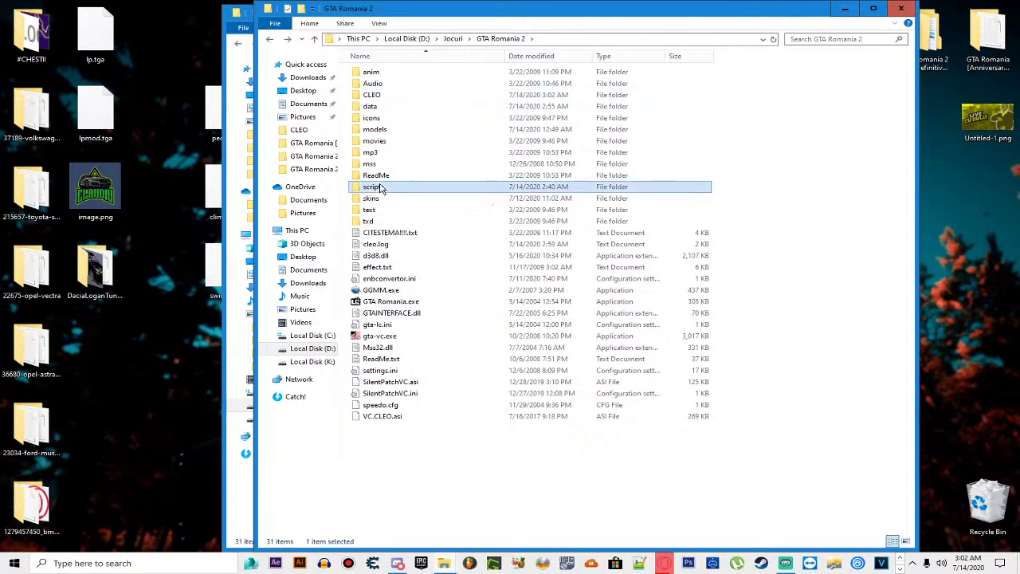
pyautogui.click(696, 244)
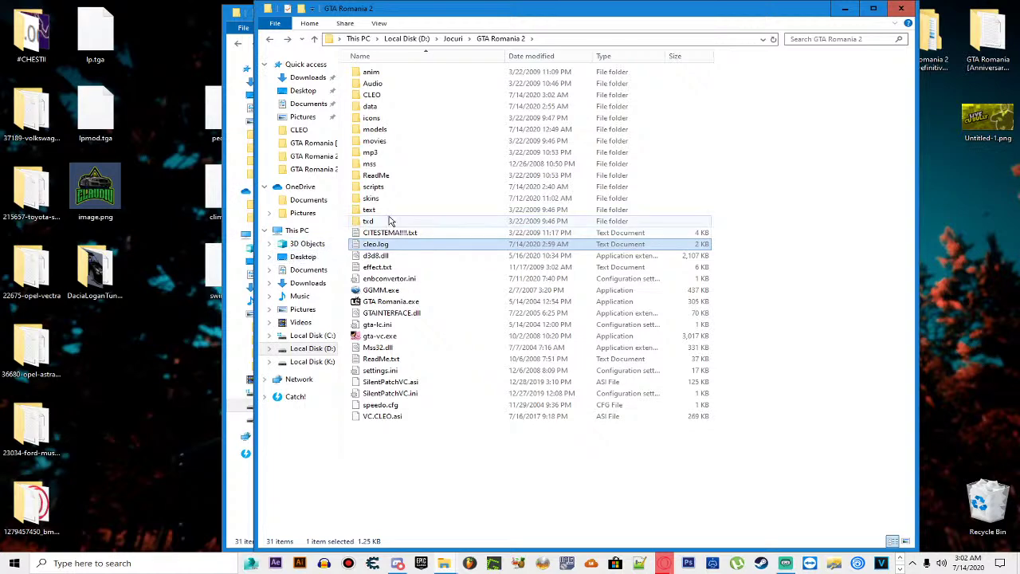
# Step: Open GTA San Andreas > modloader > Custom Skins and preview the textures of cskendl.txd
pyautogui.press('BackSpace')
pyautogui.doubleClick(388, 187)
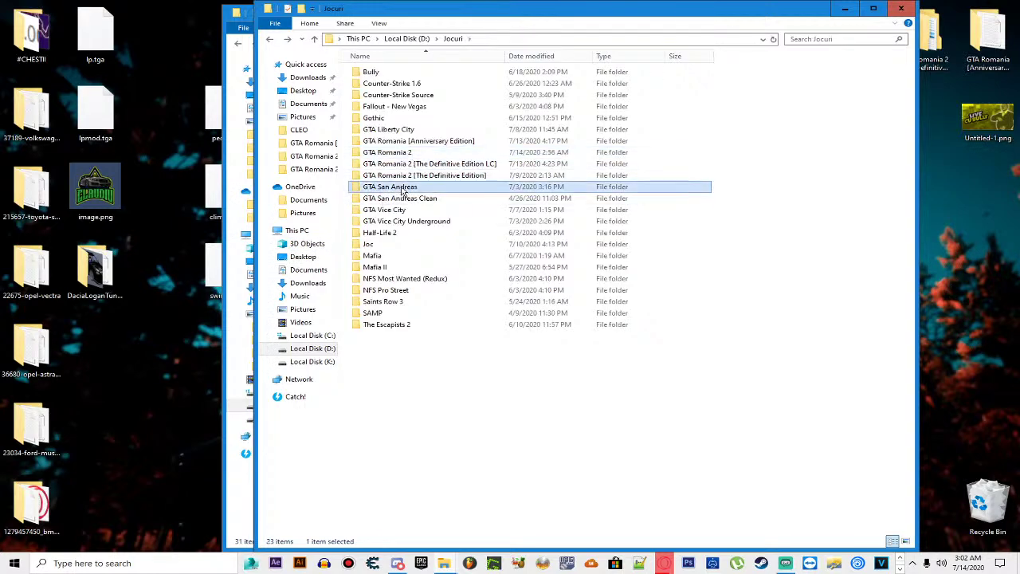
pyautogui.doubleClick(392, 154)
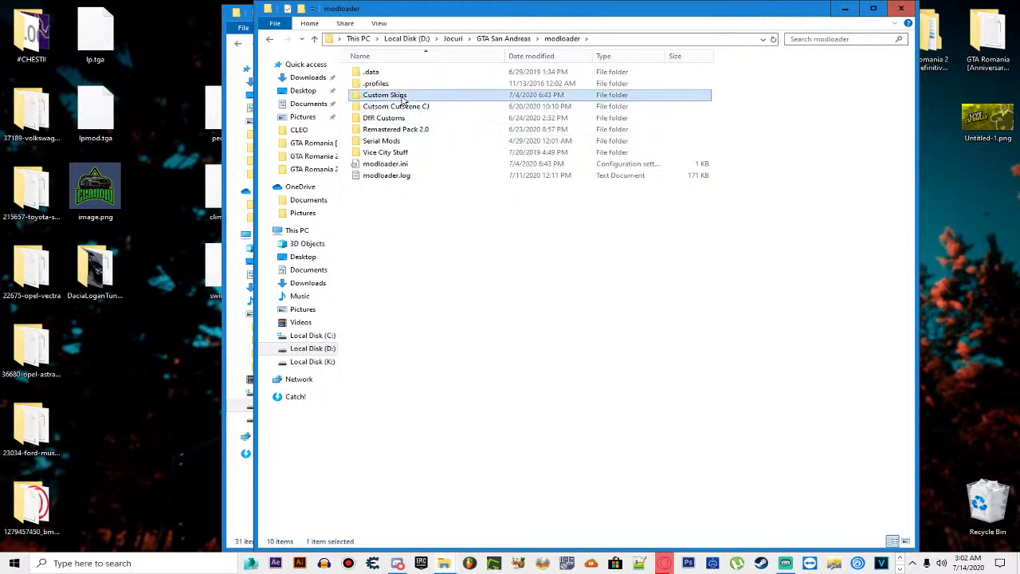
pyautogui.doubleClick(396, 95)
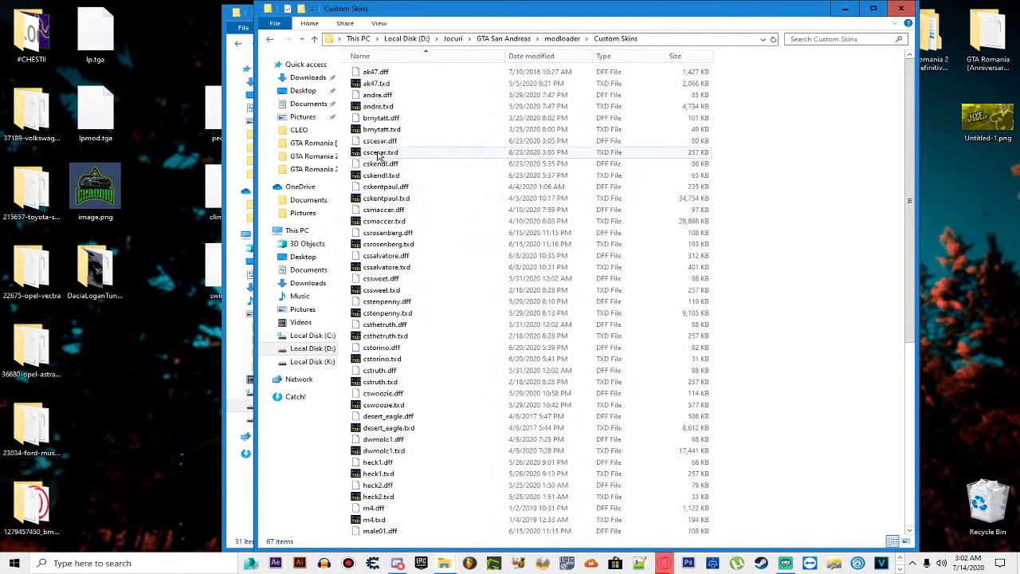
pyautogui.click(394, 177)
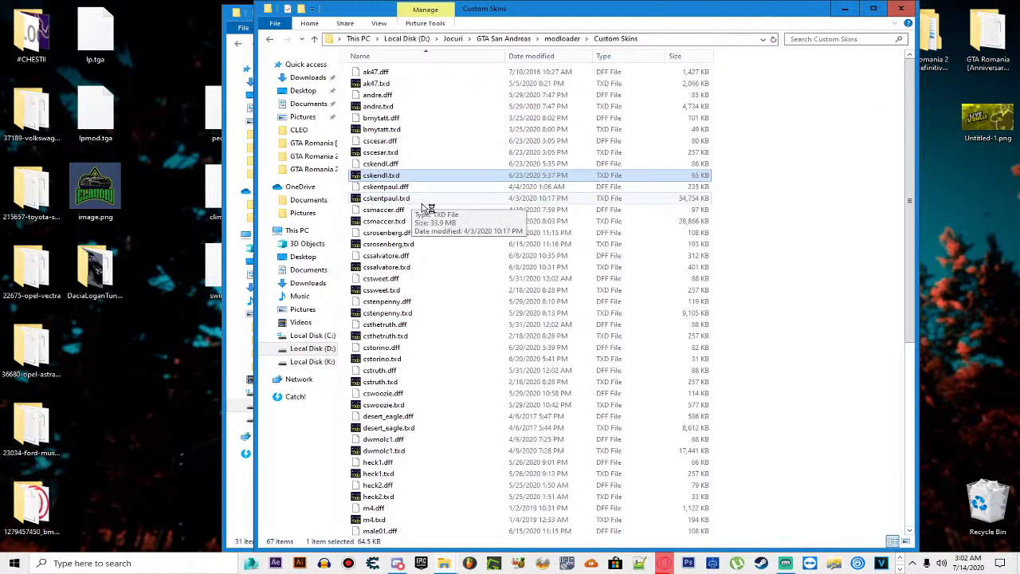
pyautogui.click(564, 299)
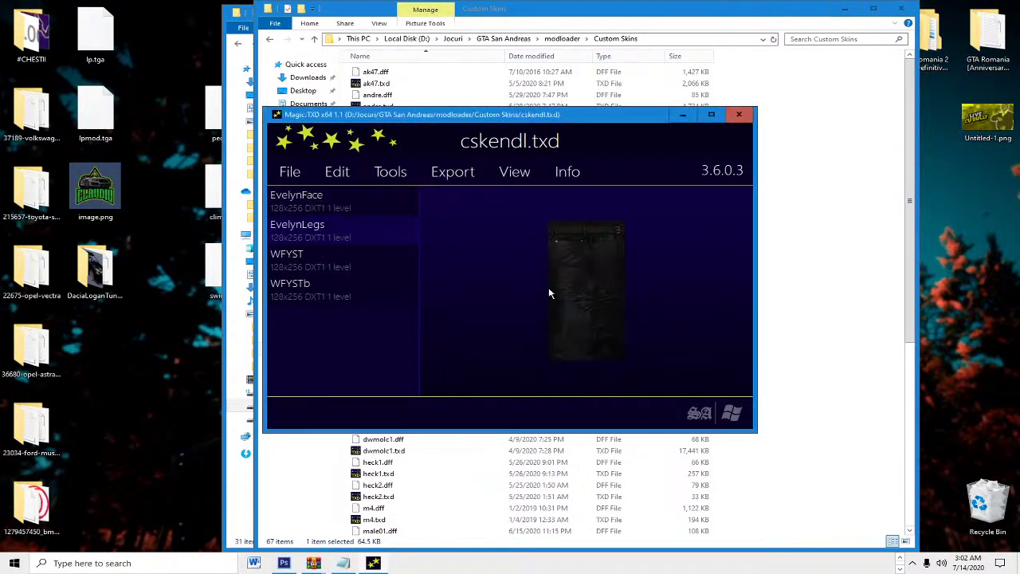
pyautogui.click(740, 115)
pyautogui.scroll(-2, 658, 263)
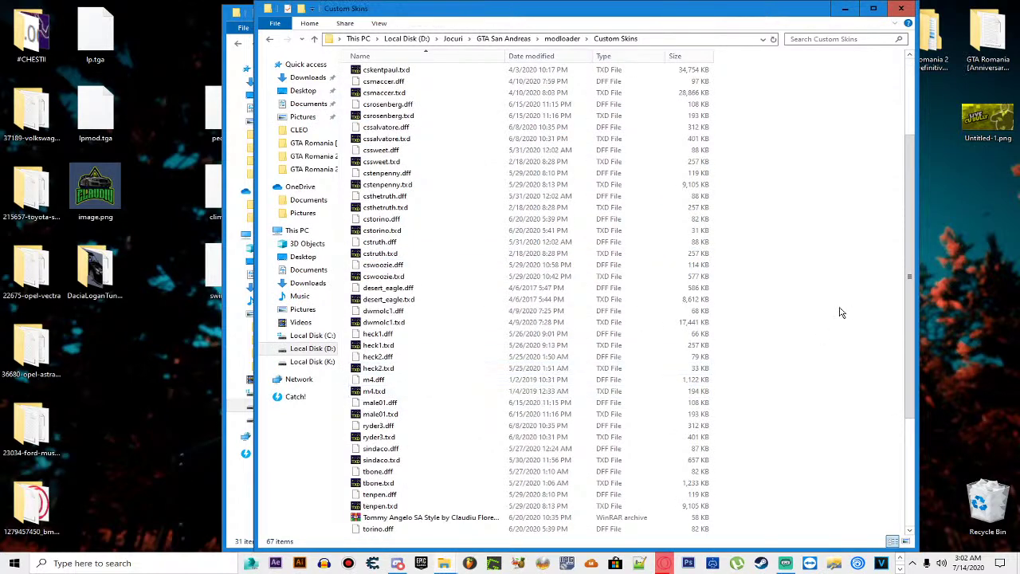
# Step: Go up from Custom Skins through modloader and GTA San Andreas to Jocuri, briefly reopening game folders
pyautogui.press('BackSpace')
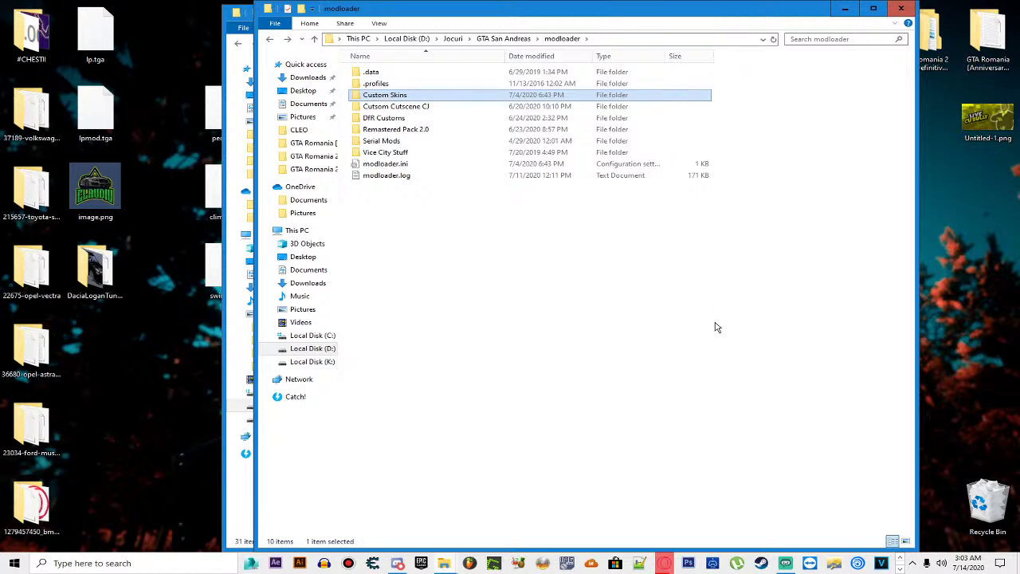
pyautogui.press('BackSpace')
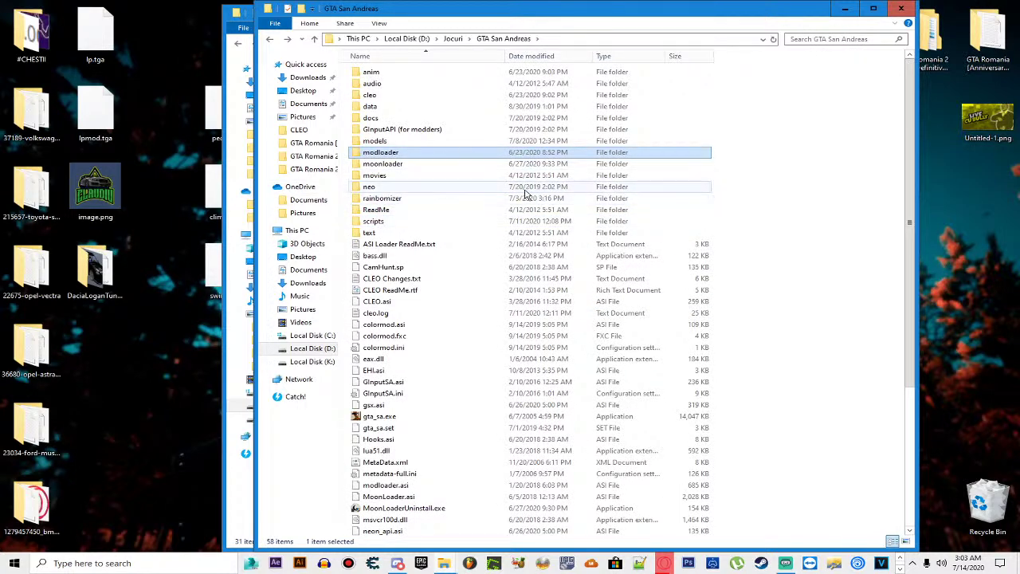
pyautogui.click(769, 238)
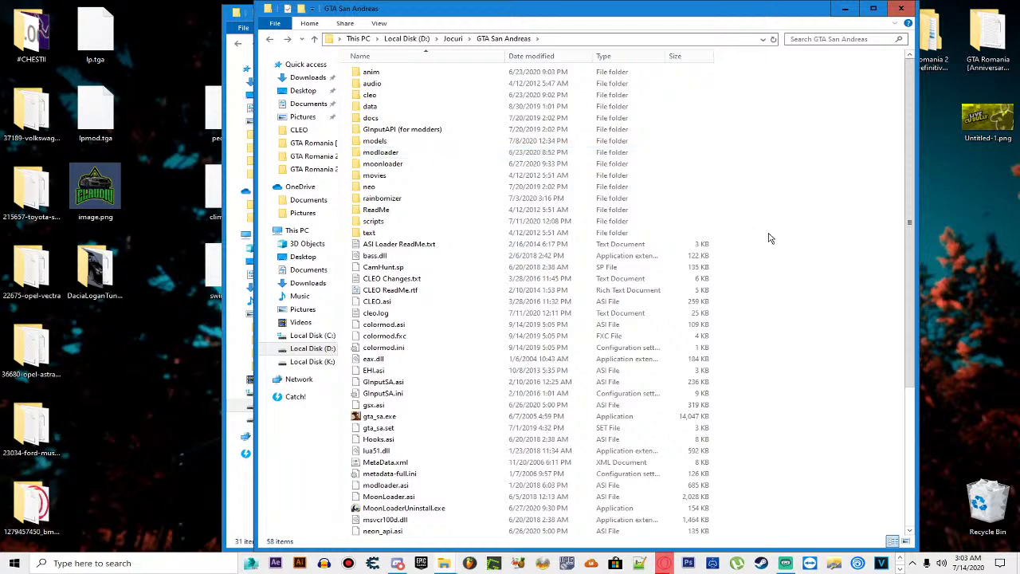
pyautogui.press('BackSpace')
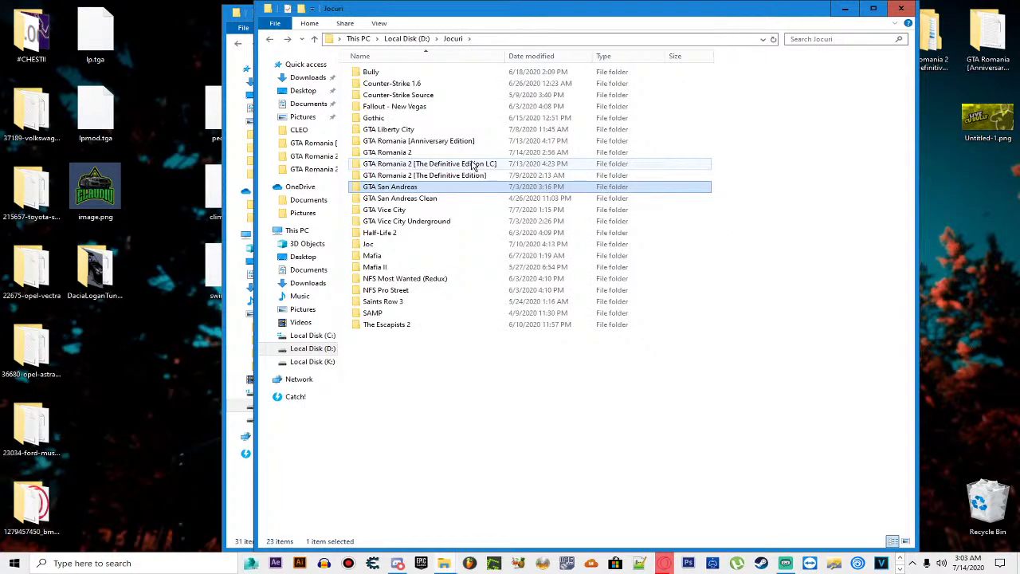
pyautogui.doubleClick(434, 152)
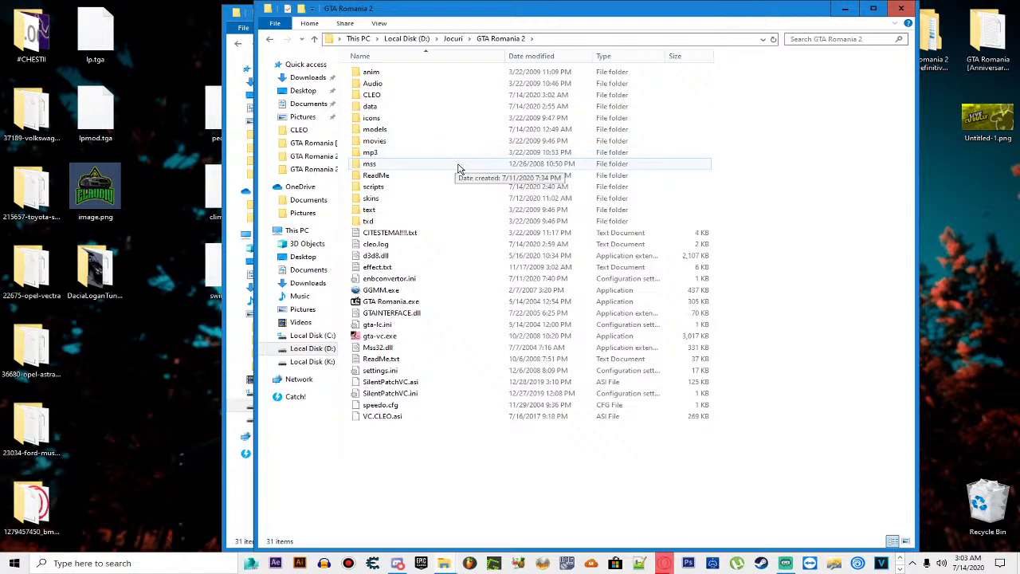
pyautogui.hotkey('alt', 'Left')
pyautogui.doubleClick(428, 189)
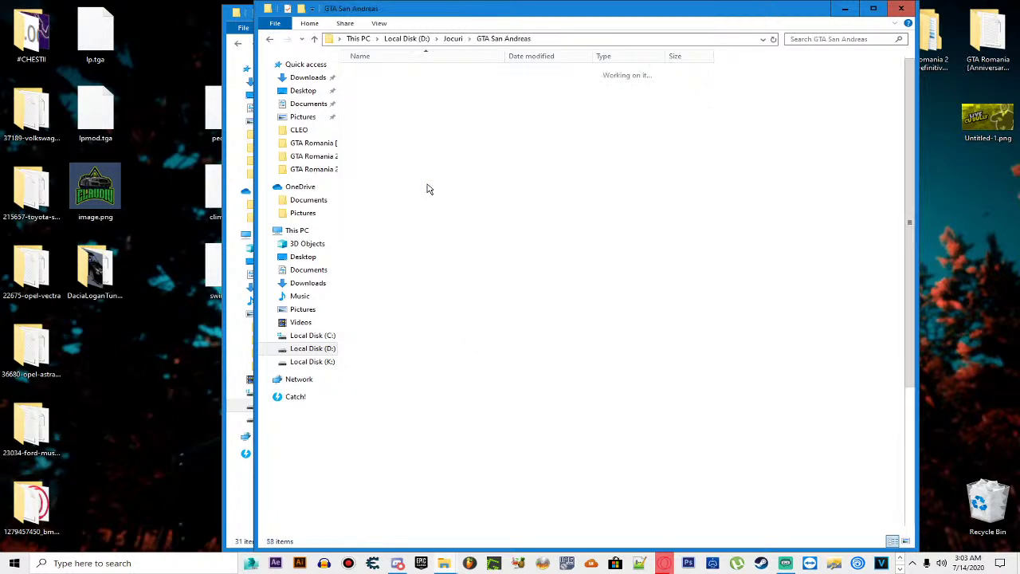
pyautogui.hotkey('alt', 'Left')
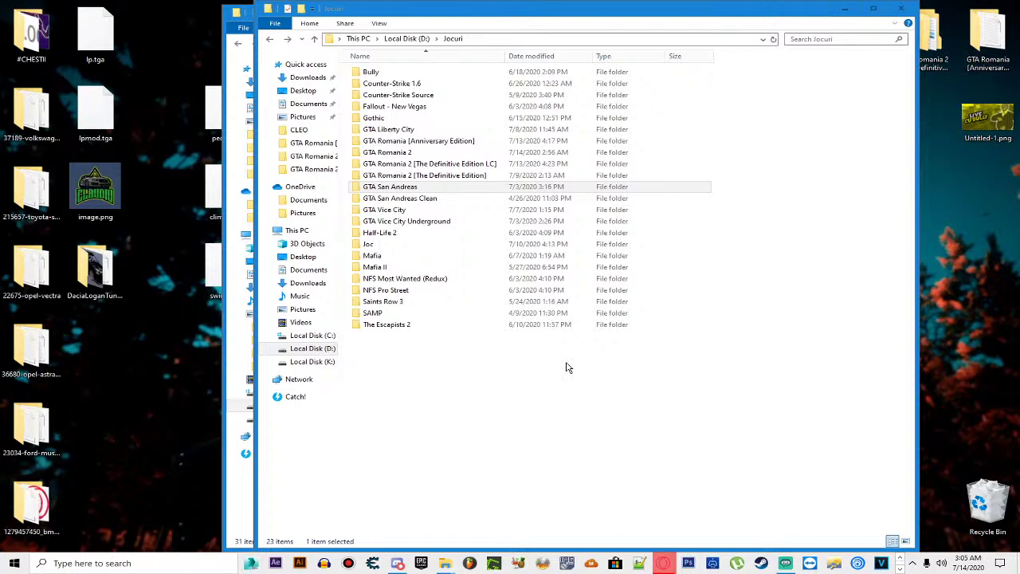
# Step: Browse GTA Romania 2's CLEO folders, then open GTA Romania 2 [The Definitive Edition LC]
pyautogui.doubleClick(423, 152)
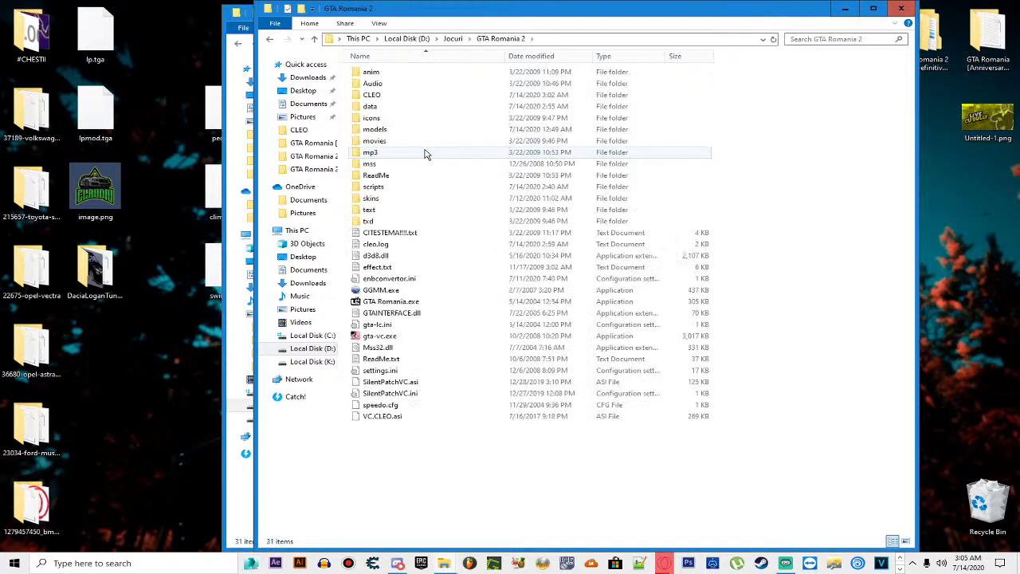
pyautogui.doubleClick(384, 96)
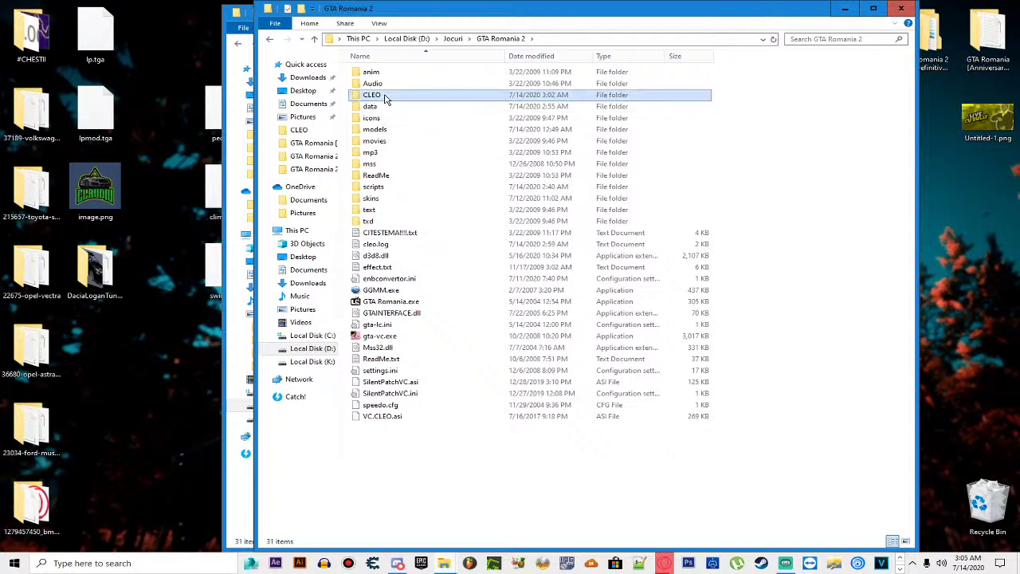
pyautogui.doubleClick(410, 73)
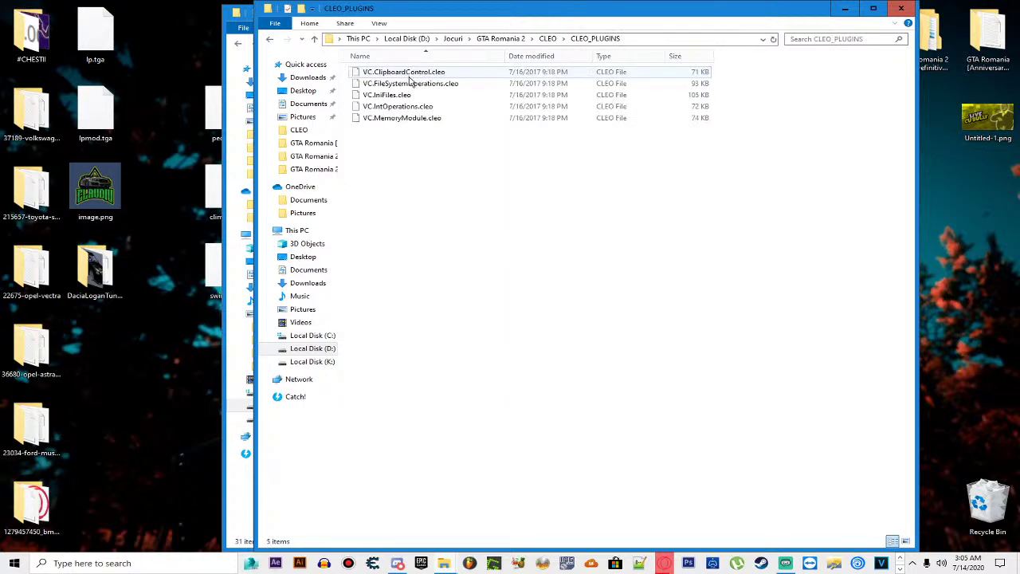
pyautogui.hotkey('alt', 'Left')
pyautogui.hotkey('alt', 'Left')
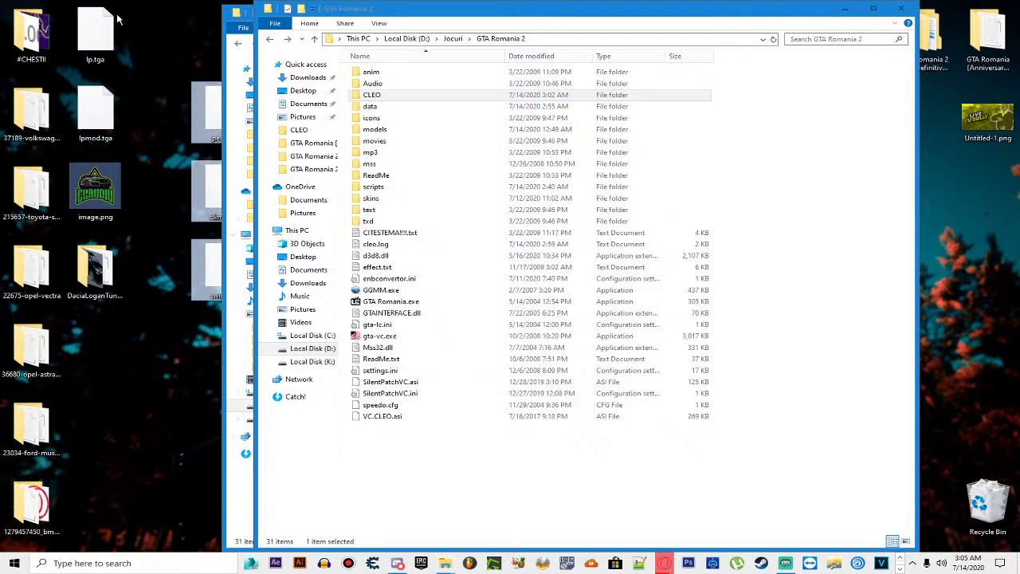
pyautogui.hotkey('alt', 'Left')
pyautogui.doubleClick(413, 164)
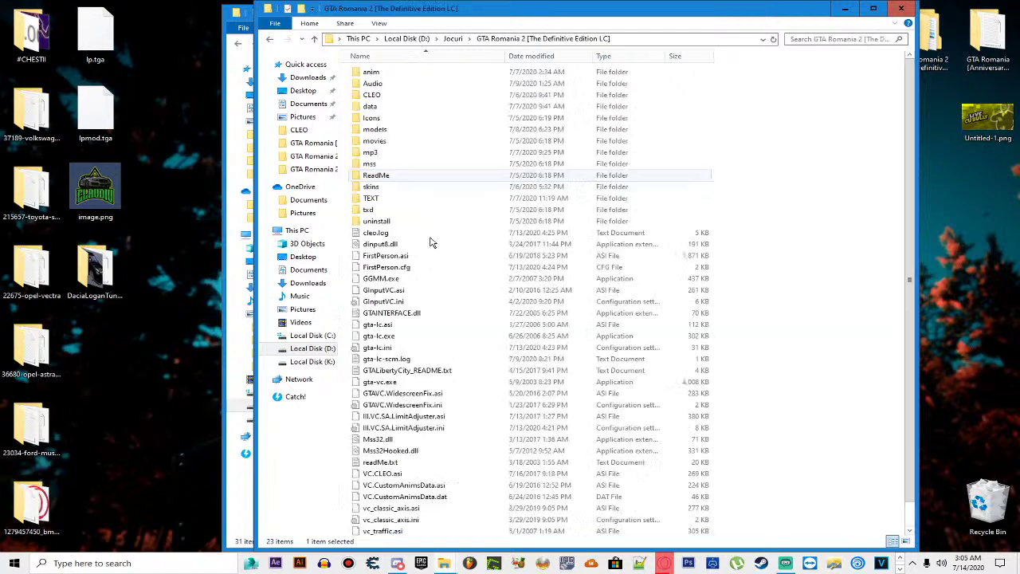
# Step: Paste the four CustomAnimsData and vc_classic_axis files into the GTA Romania 2 folder
pyautogui.scroll(-1, 439, 364)
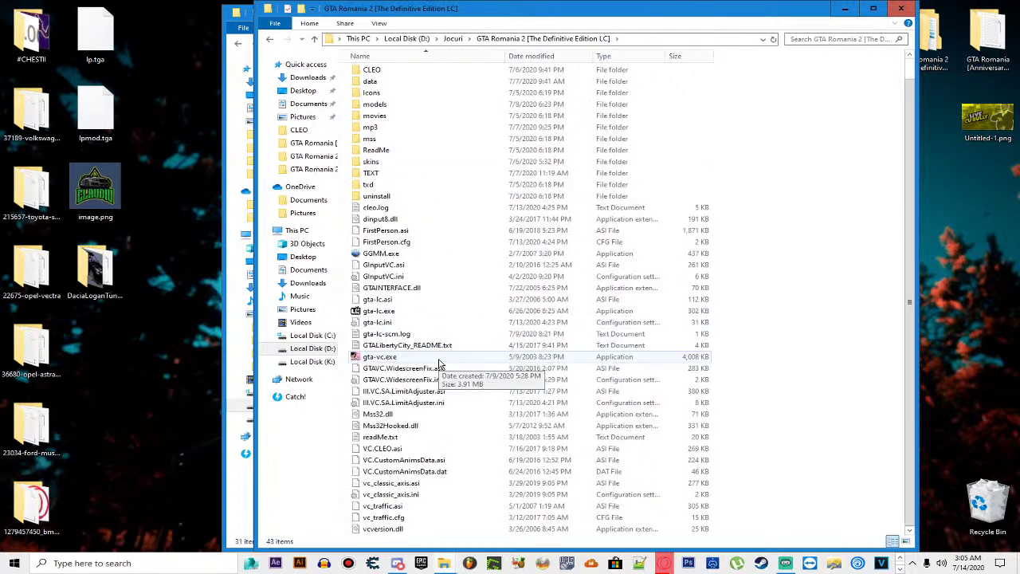
pyautogui.click(408, 495)
pyautogui.moveTo(733, 463); pyautogui.dragTo(685, 494)
pyautogui.press('BackSpace')
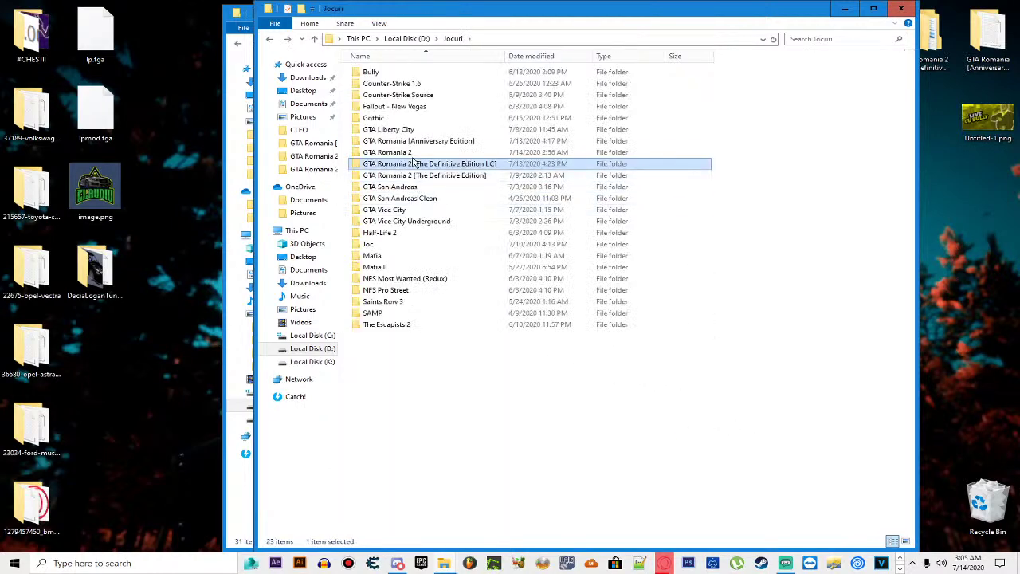
pyautogui.doubleClick(394, 151)
pyautogui.hotkey('ctrl', 'v')
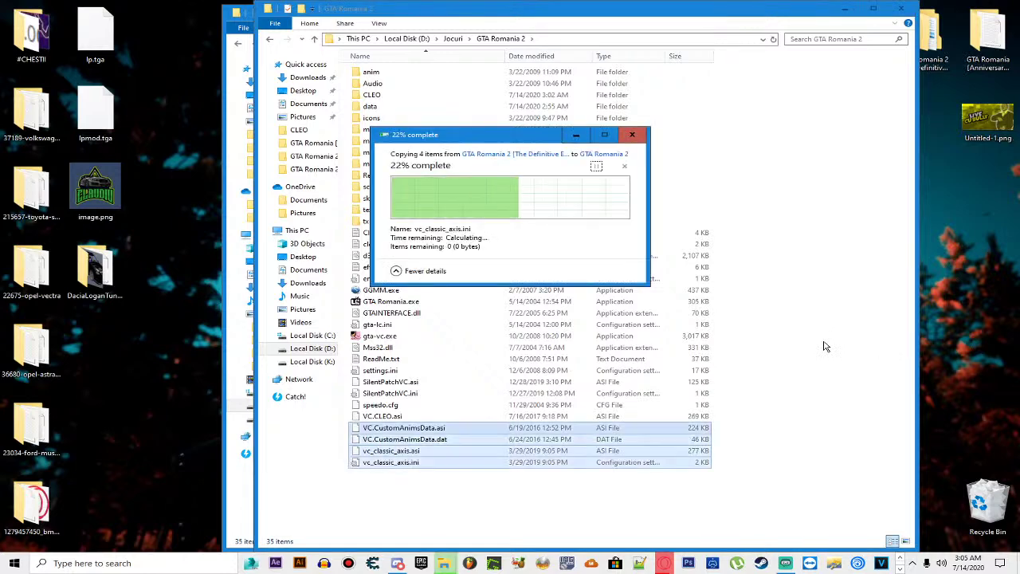
# Step: Inspect the Definitive Edition LC anim folder, selecting ped.ifp
pyautogui.press('BackSpace')
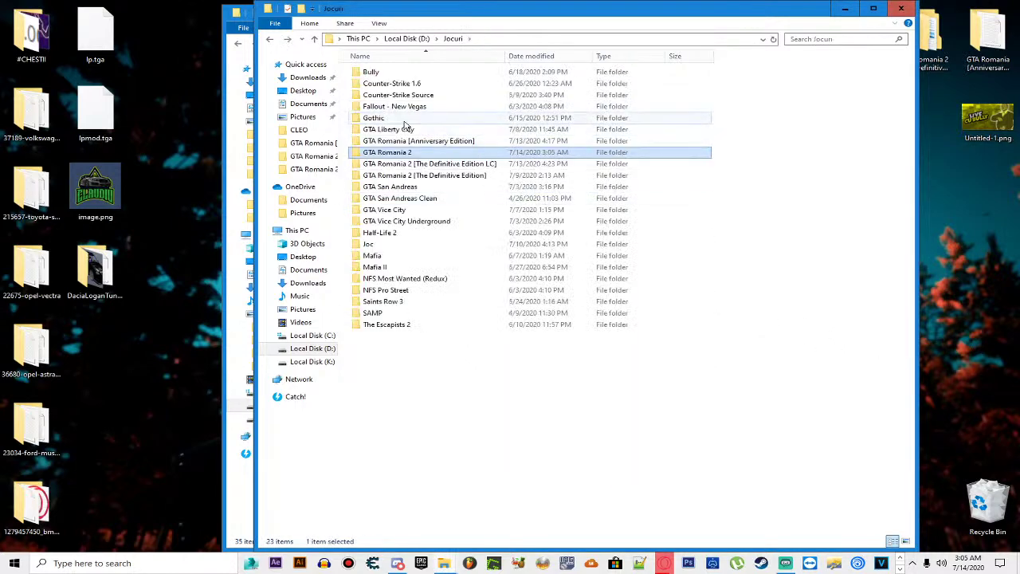
pyautogui.doubleClick(413, 152)
pyautogui.press('BackSpace')
pyautogui.doubleClick(430, 164)
pyautogui.doubleClick(380, 74)
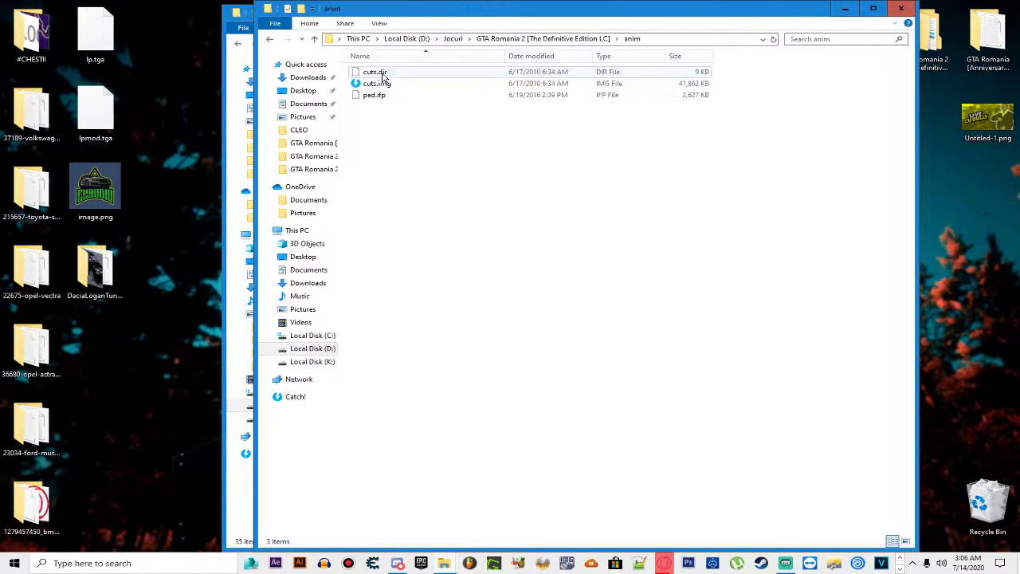
pyautogui.click(381, 96)
pyautogui.press('BackSpace')
pyautogui.press('BackSpace')
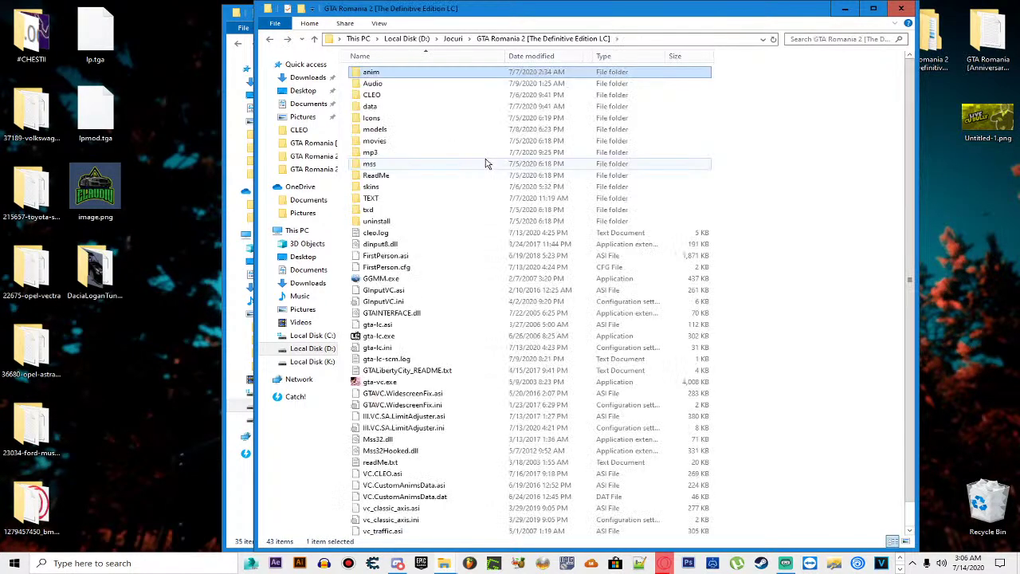
# Step: In GTA Romania 2's anim folder, delete ped.ifp and then undo the deletion
pyautogui.click(423, 176)
pyautogui.doubleClick(423, 176)
pyautogui.press('BackSpace')
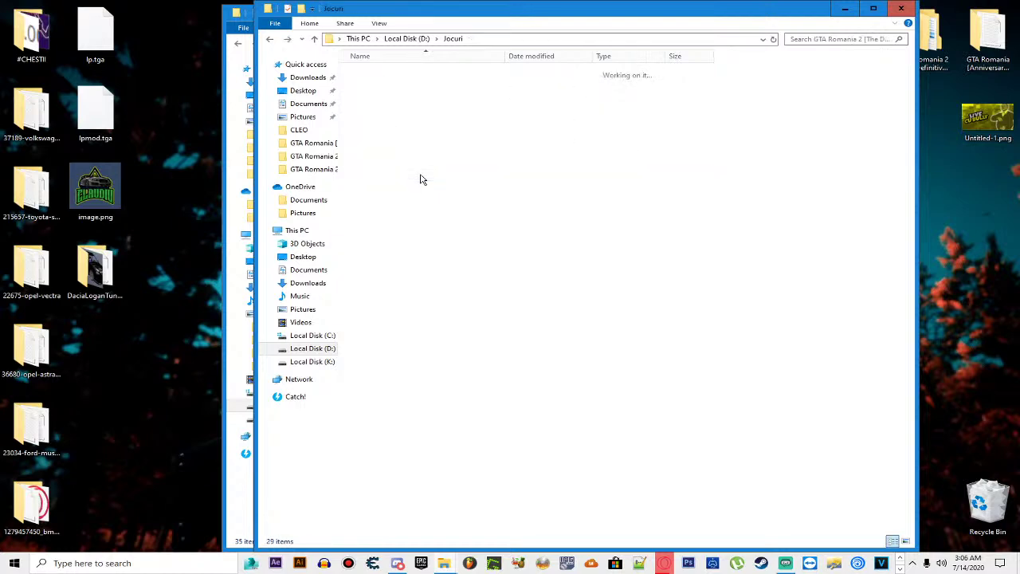
pyautogui.doubleClick(413, 154)
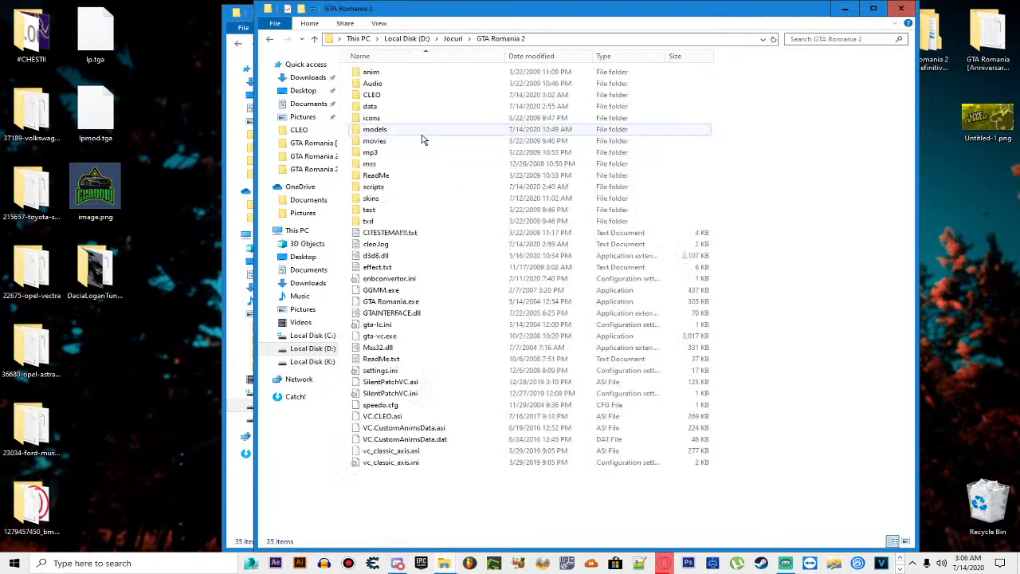
pyautogui.doubleClick(382, 74)
pyautogui.click(389, 98)
pyautogui.press('Delete')
pyautogui.hotkey('ctrl', 'z')
pyautogui.press('BackSpace')
# Step: Launch GTA Romania.exe and start a Joc nou from the Incepe joc menu
pyautogui.click(400, 304)
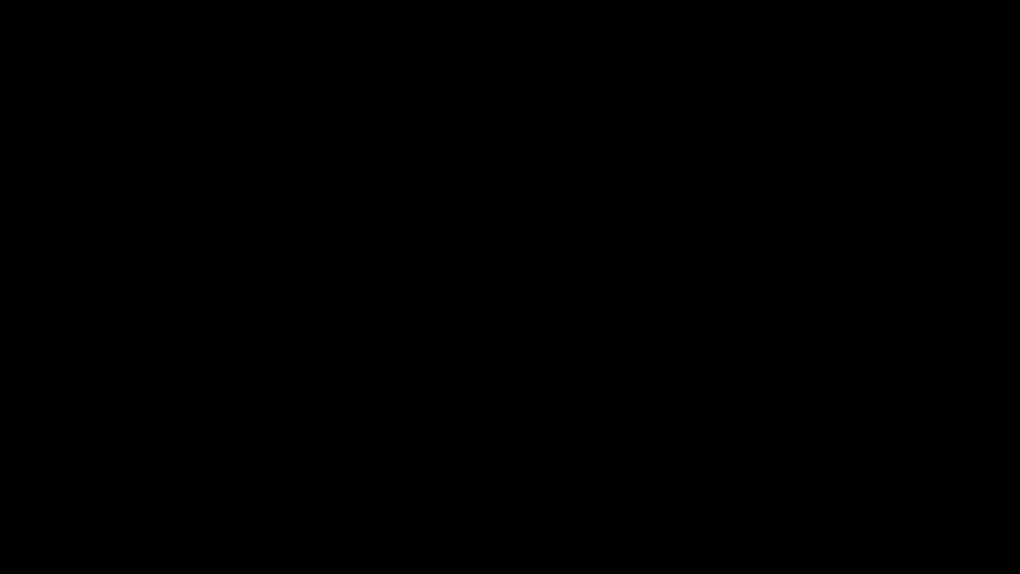
pyautogui.press('Return')
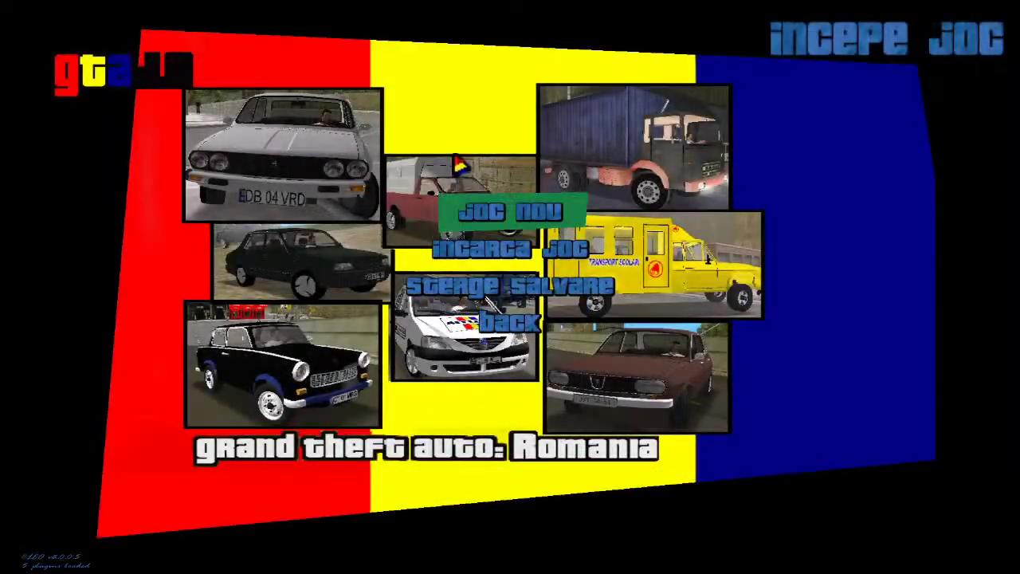
pyautogui.press('Return')
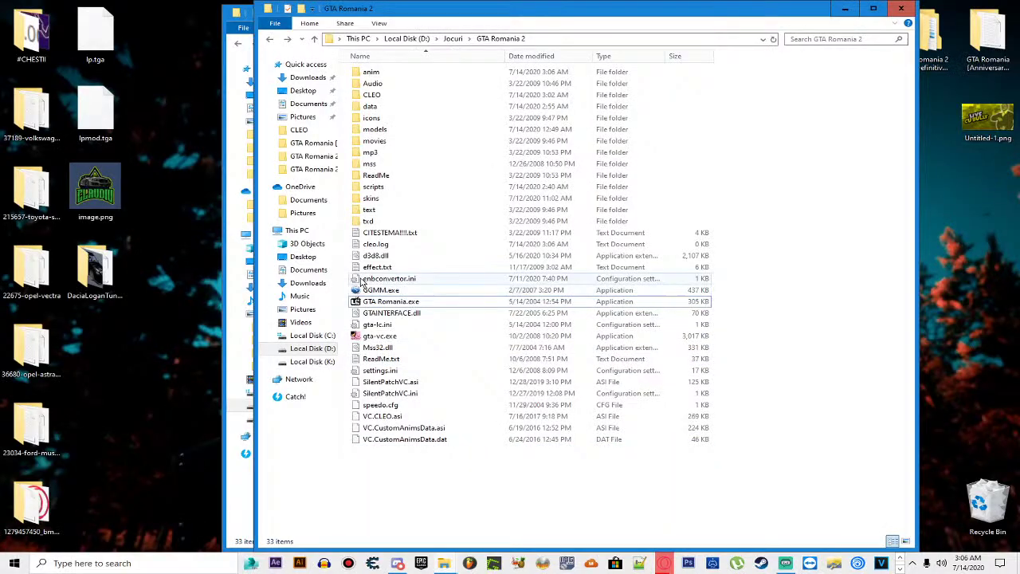
# Step: Run the character around the dirt lot to the parked cars with A, D and W
pyautogui.click(388, 303)
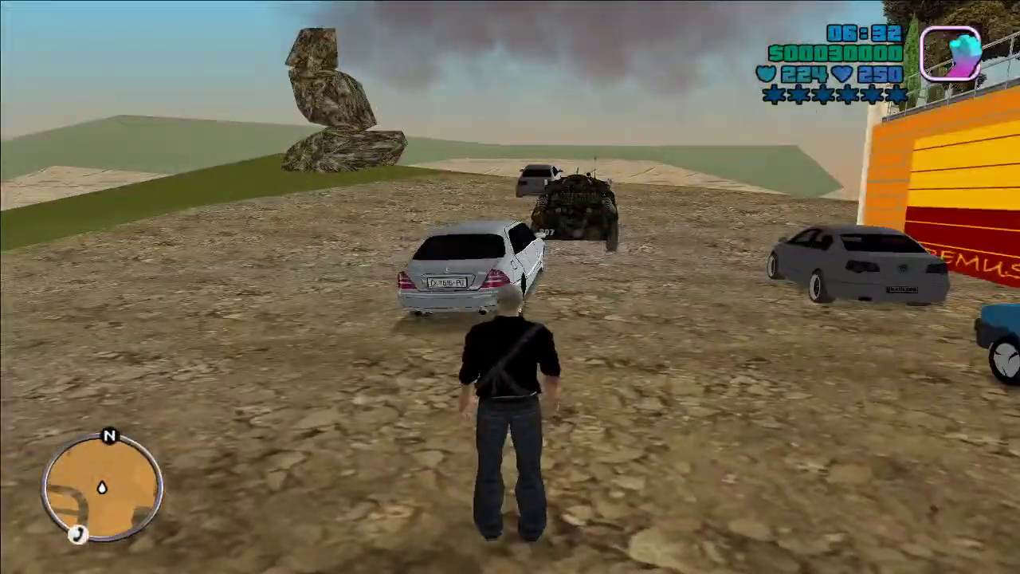
pyautogui.press('a')
pyautogui.press('a')
pyautogui.press('d')
pyautogui.press('a')
pyautogui.press('w')
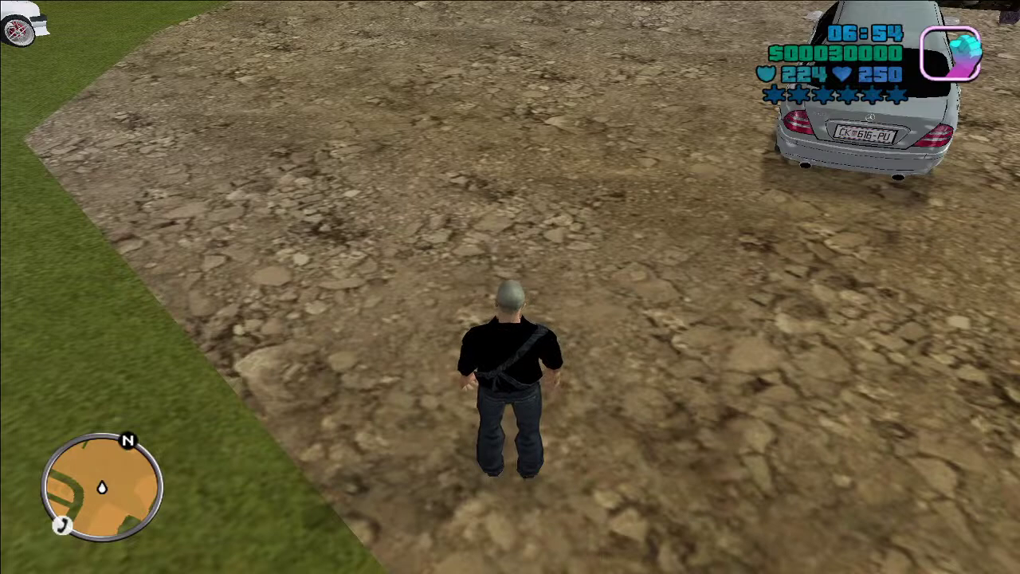
# Step: Pause with Esc and quit the game via Iesi din joc
pyautogui.press('Escape')
pyautogui.press('Up')
pyautogui.press('Up')
pyautogui.press('Up')
pyautogui.press('Up')
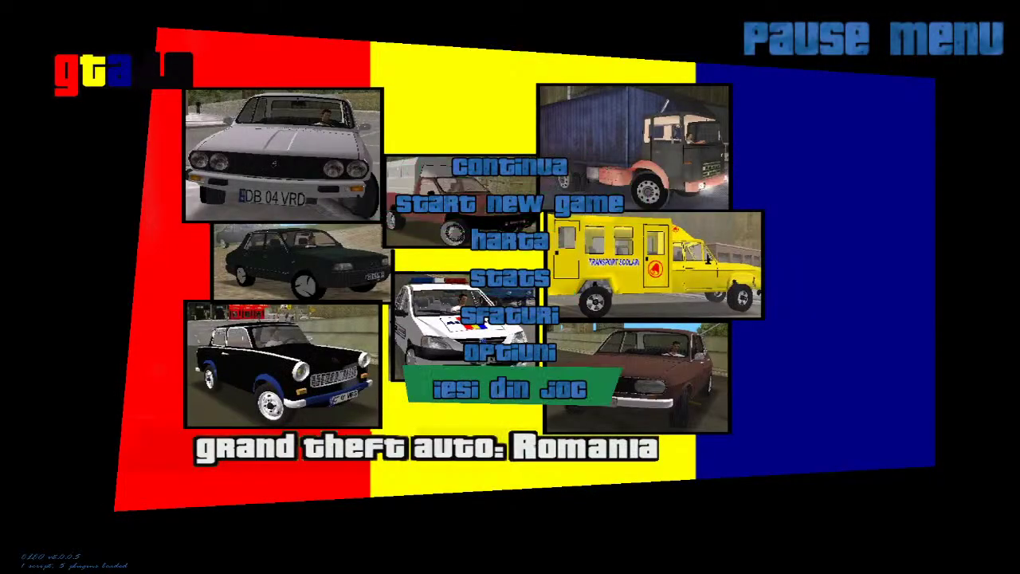
pyautogui.press('Return')
pyautogui.press('Return')
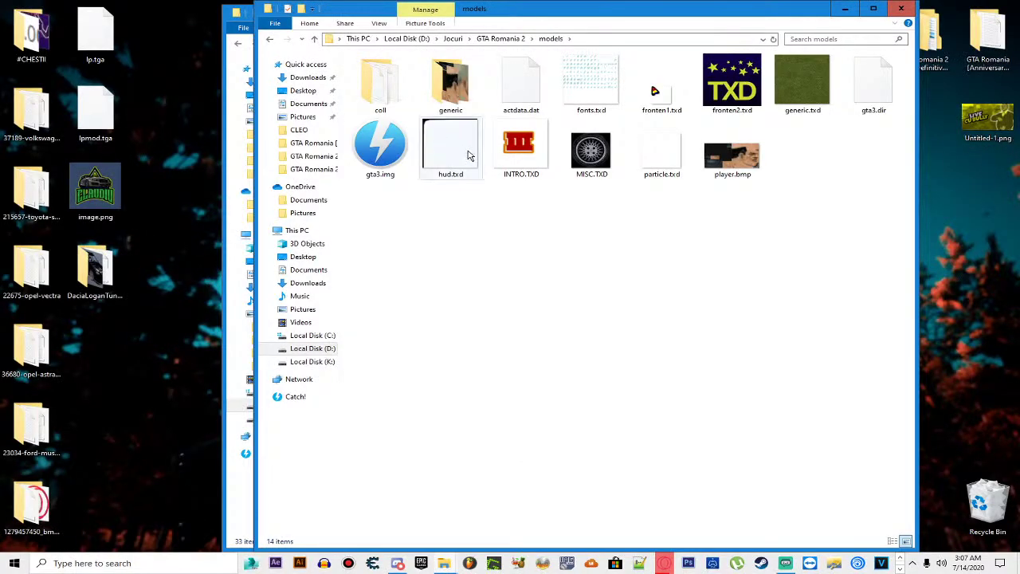
# Step: Open GTA Romania 2's CLEO folder and restore skins.cs from the Recycle Bin
pyautogui.hotkey('alt', 'Up')
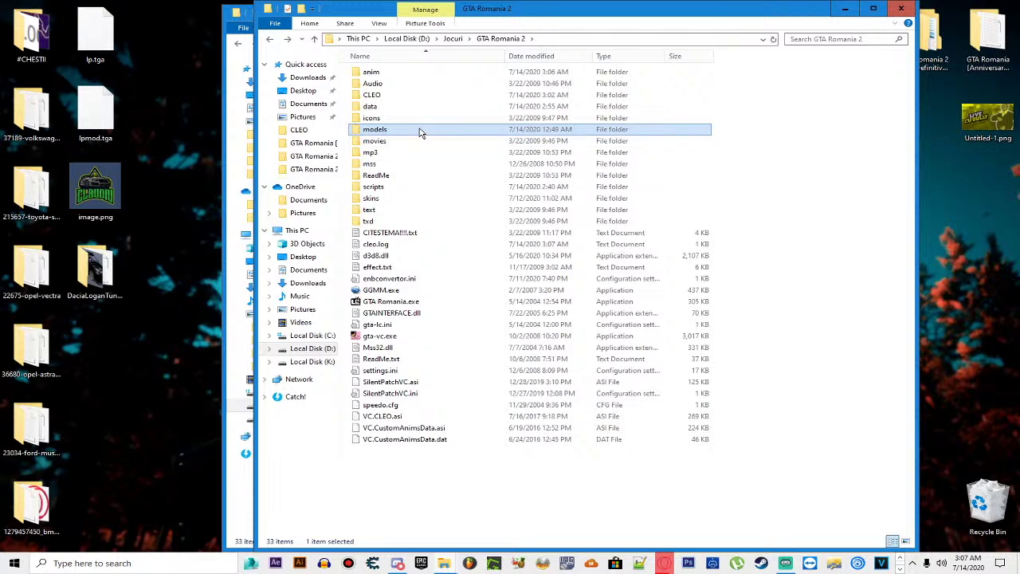
pyautogui.click(411, 97)
pyautogui.doubleClick(411, 97)
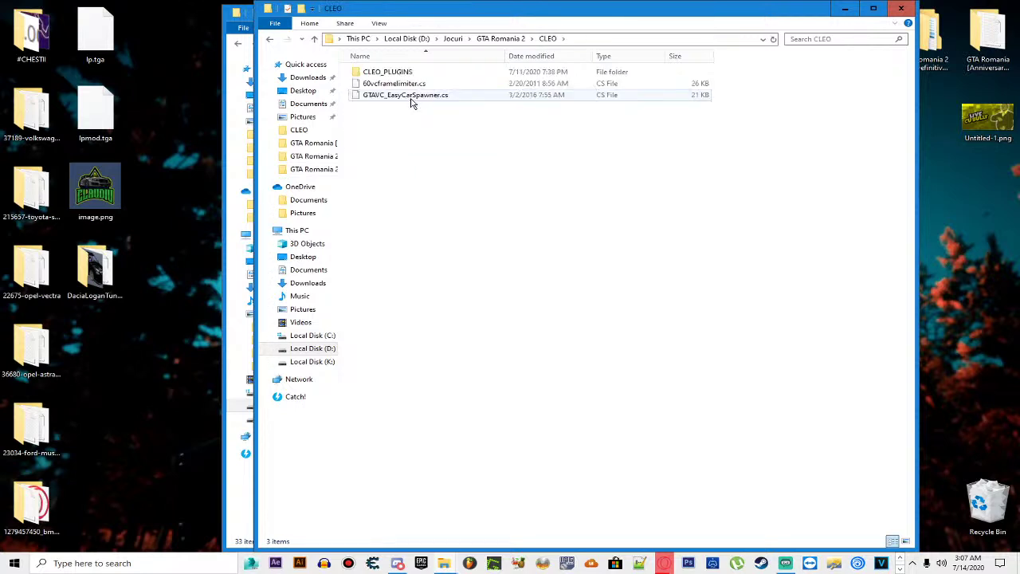
pyautogui.doubleClick(985, 501)
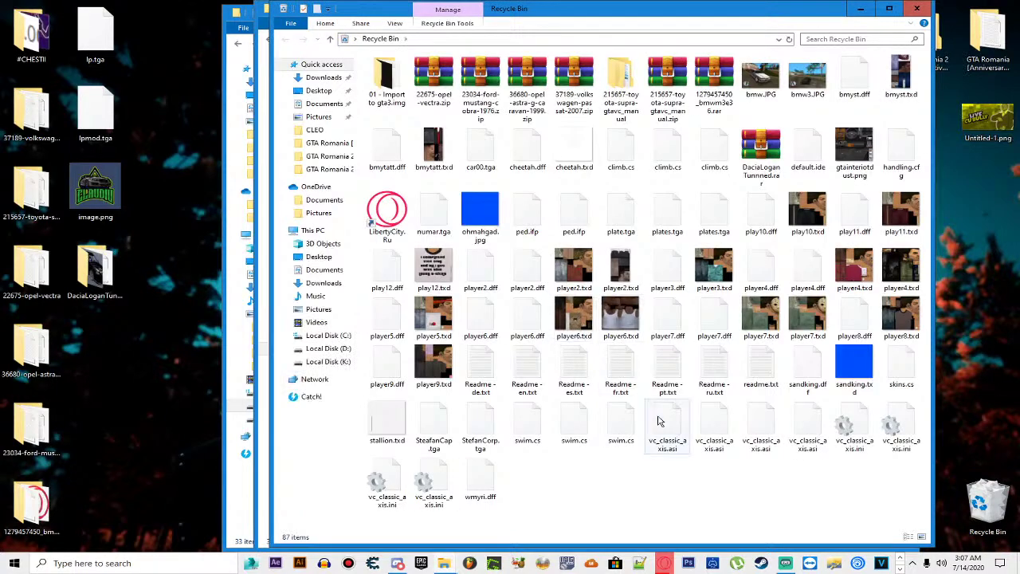
pyautogui.click(714, 426)
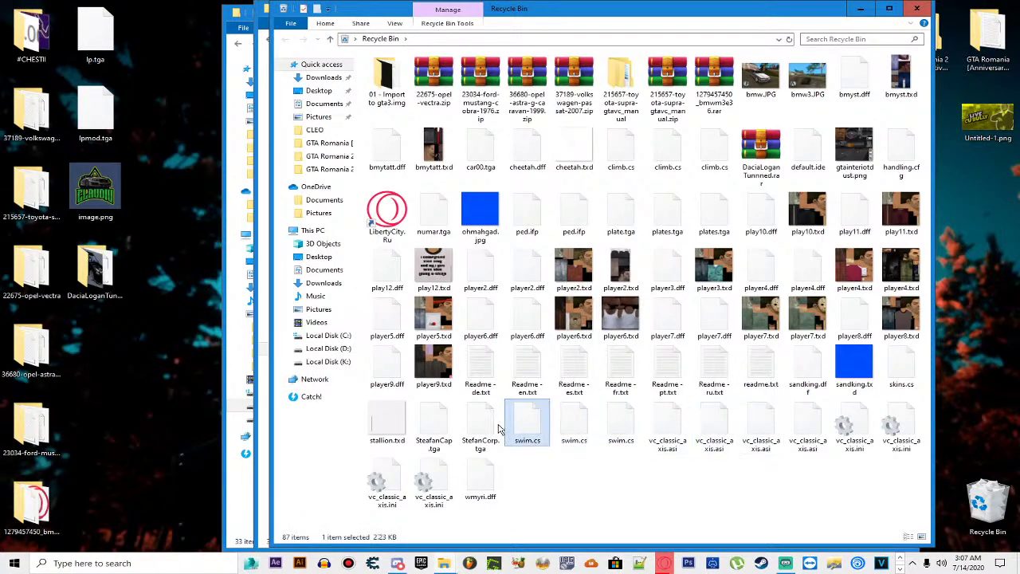
pyautogui.click(761, 427)
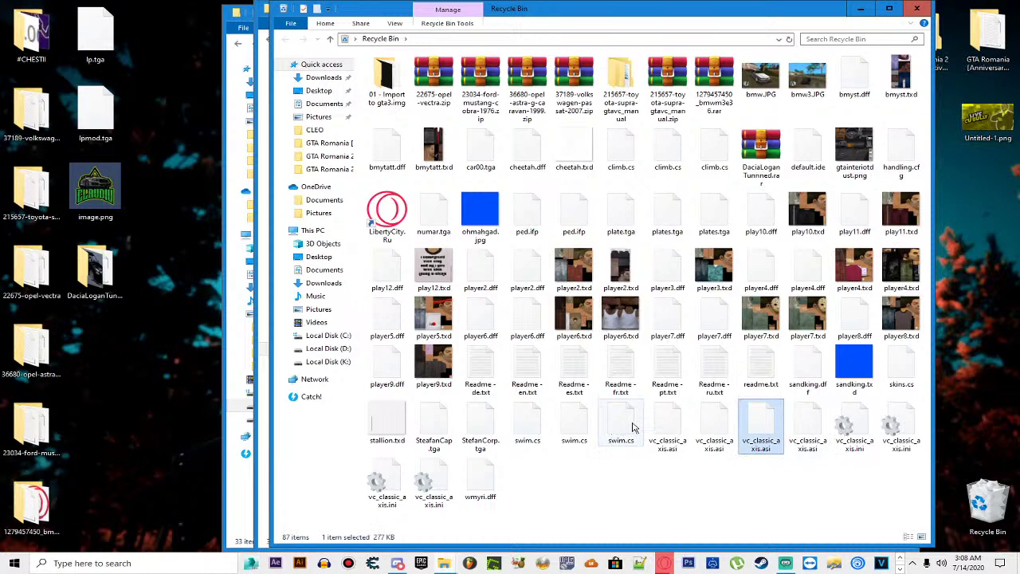
pyautogui.click(891, 368)
pyautogui.rightClick(892, 374)
pyautogui.press('Escape')
pyautogui.press('Delete')
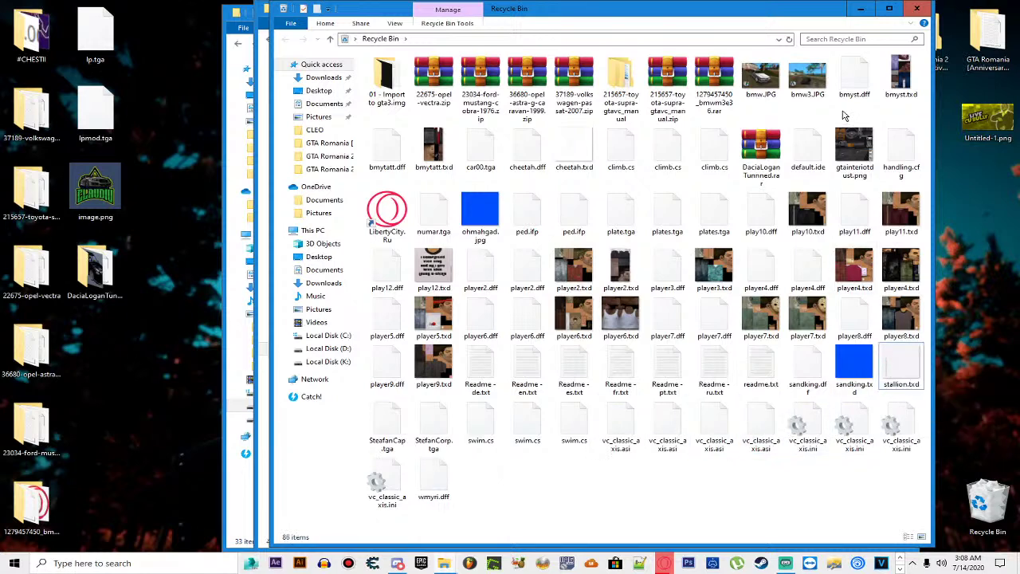
# Step: Close the Recycle Bin and launch IMG Tool, dismissing its error message
pyautogui.click(916, 12)
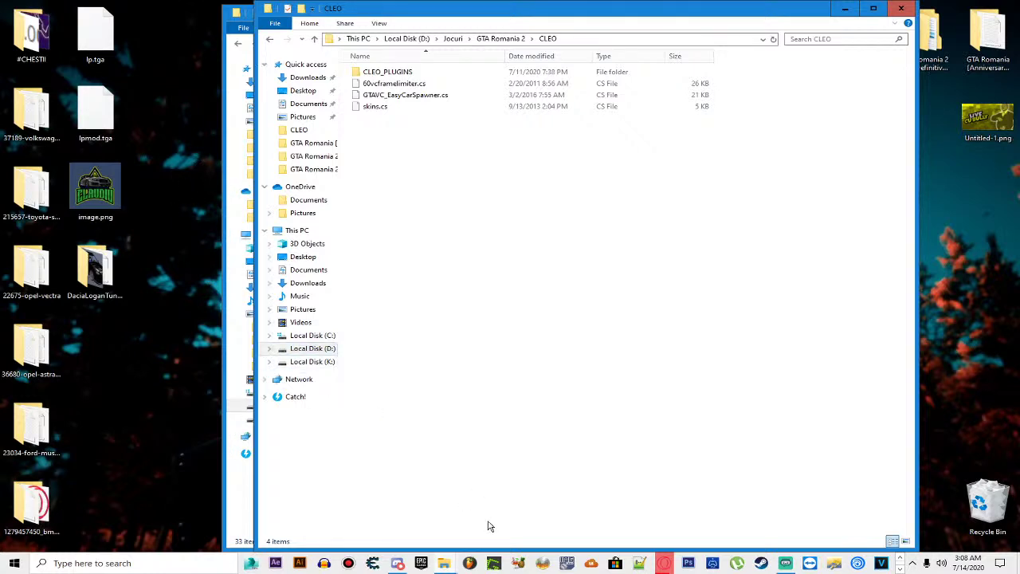
pyautogui.click(568, 564)
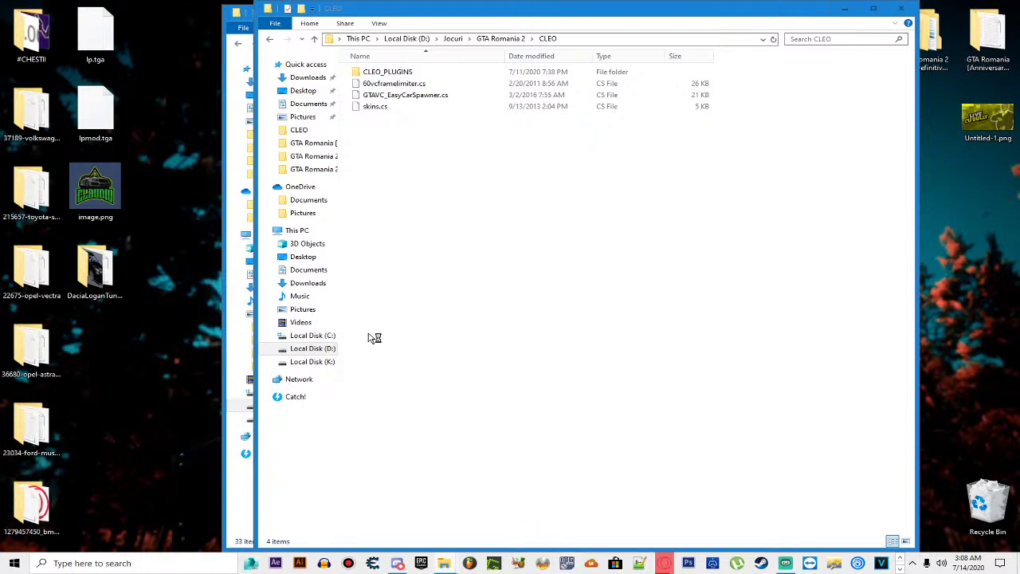
pyautogui.click(547, 317)
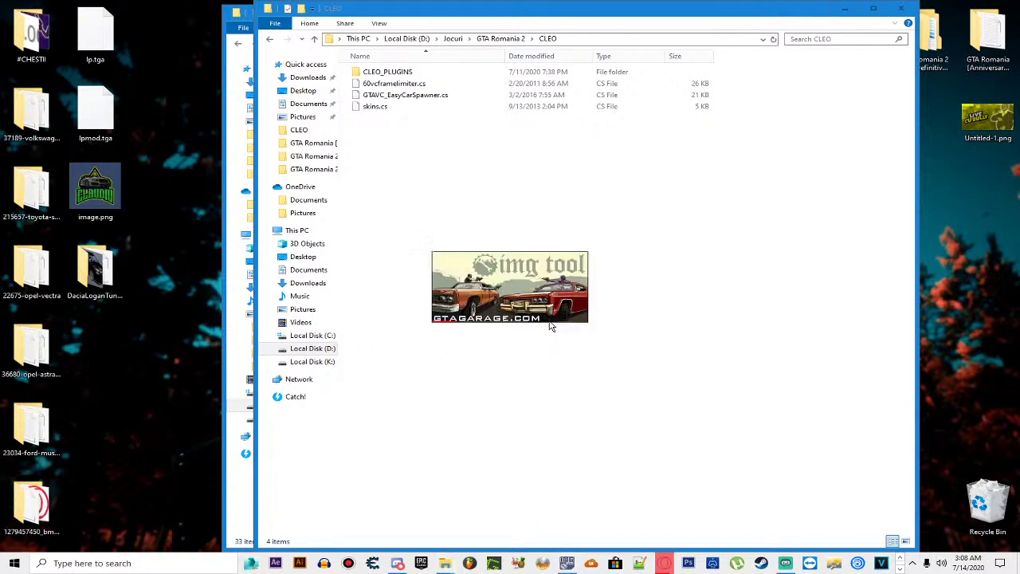
# Step: Load gta3.img, find 'player2' and extract player2.txd to the desktop
pyautogui.click(418, 240)
pyautogui.click(434, 250)
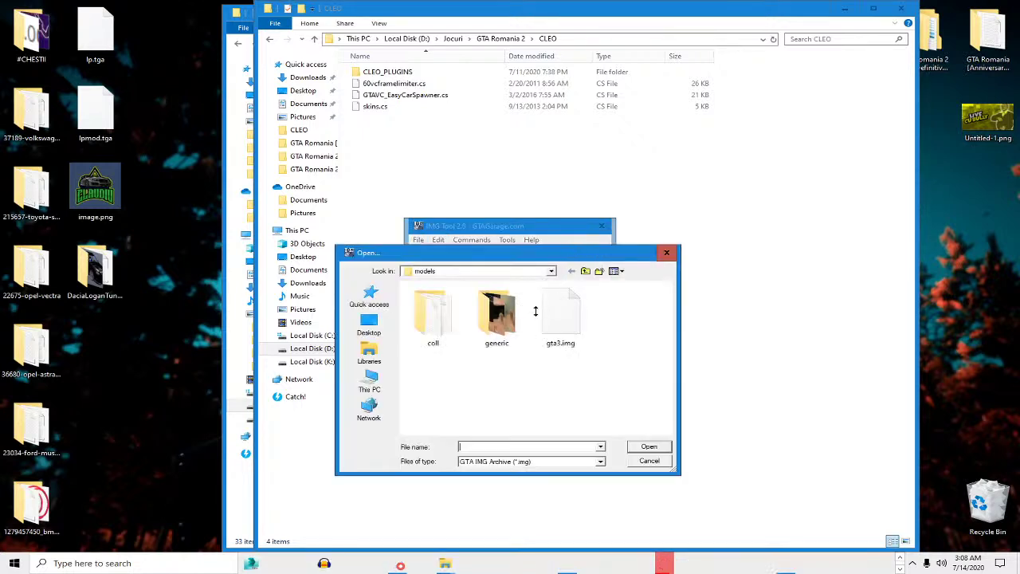
pyautogui.doubleClick(572, 315)
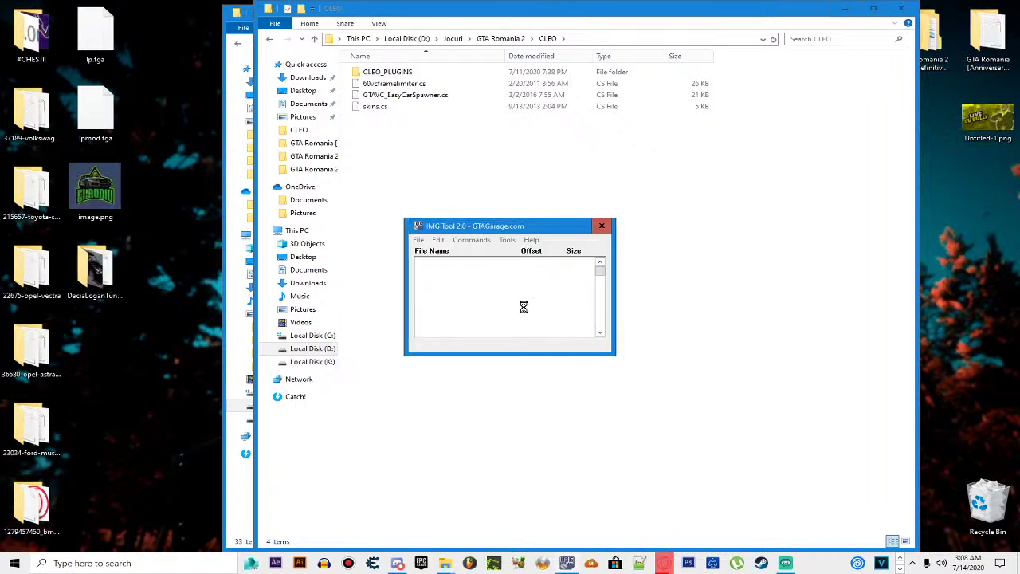
pyautogui.click(438, 240)
pyautogui.click(510, 253)
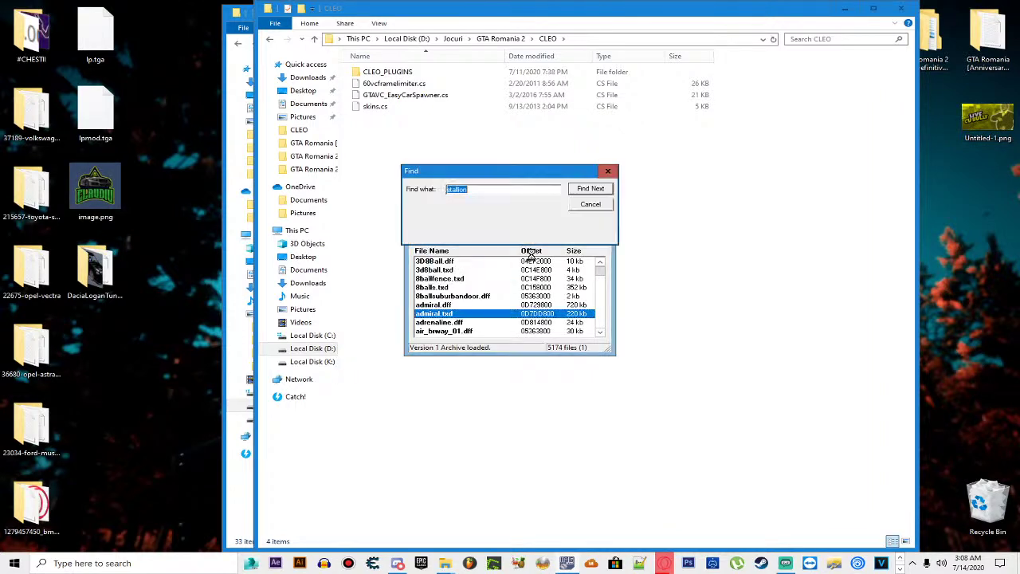
pyautogui.write('player2')
pyautogui.press('Return')
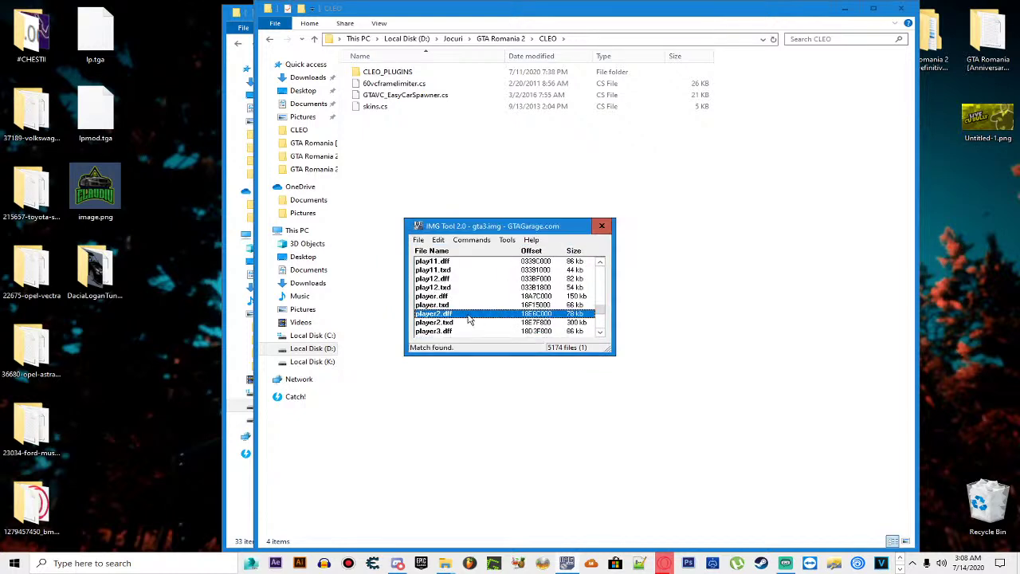
pyautogui.hotkey('ctrl', 'e')
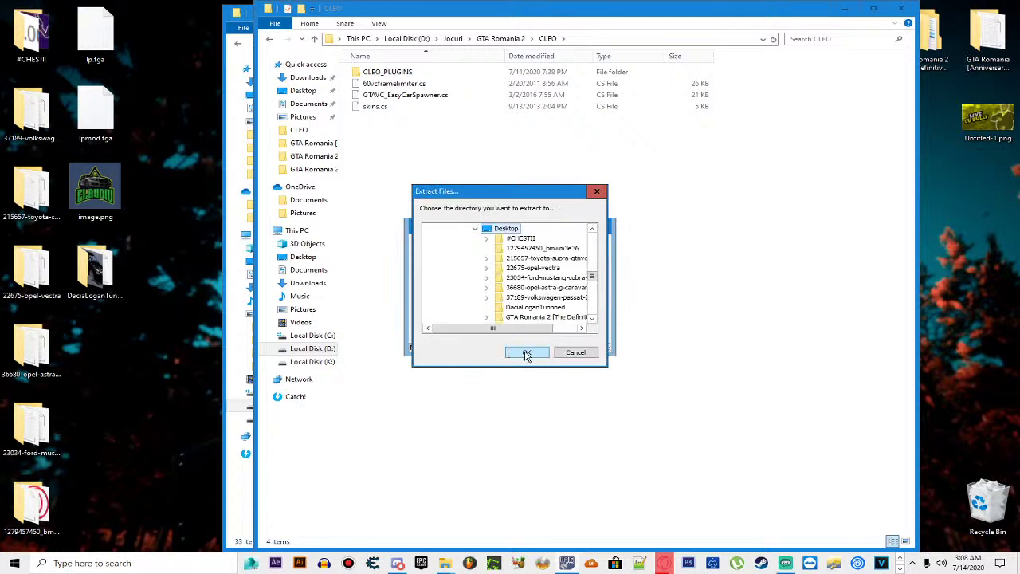
pyautogui.click(521, 350)
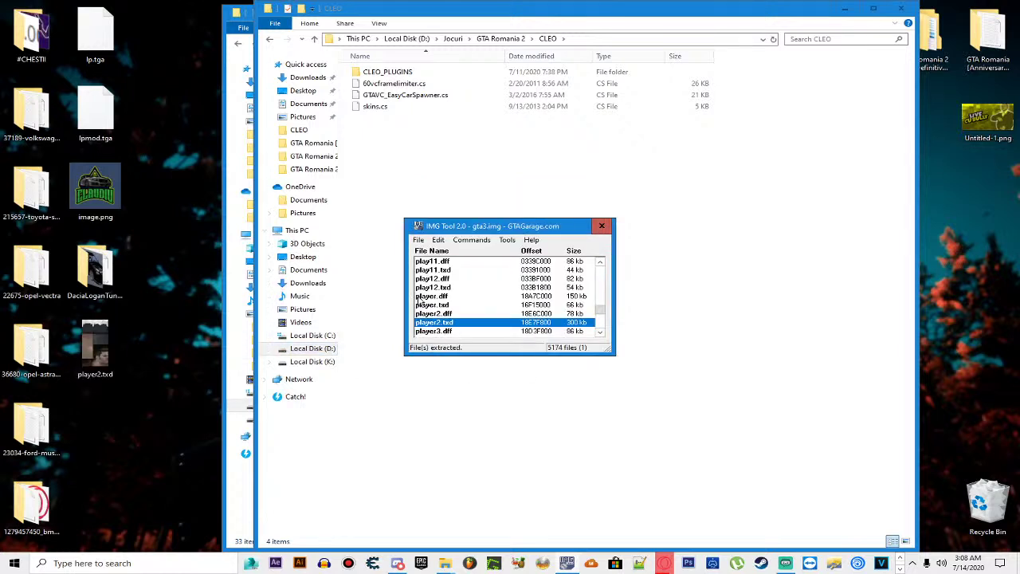
# Step: Extract player4.txd and player3.txd to the desktop, deleting the extracted player4.txd
pyautogui.scroll(-1, 446, 318)
pyautogui.click(448, 331)
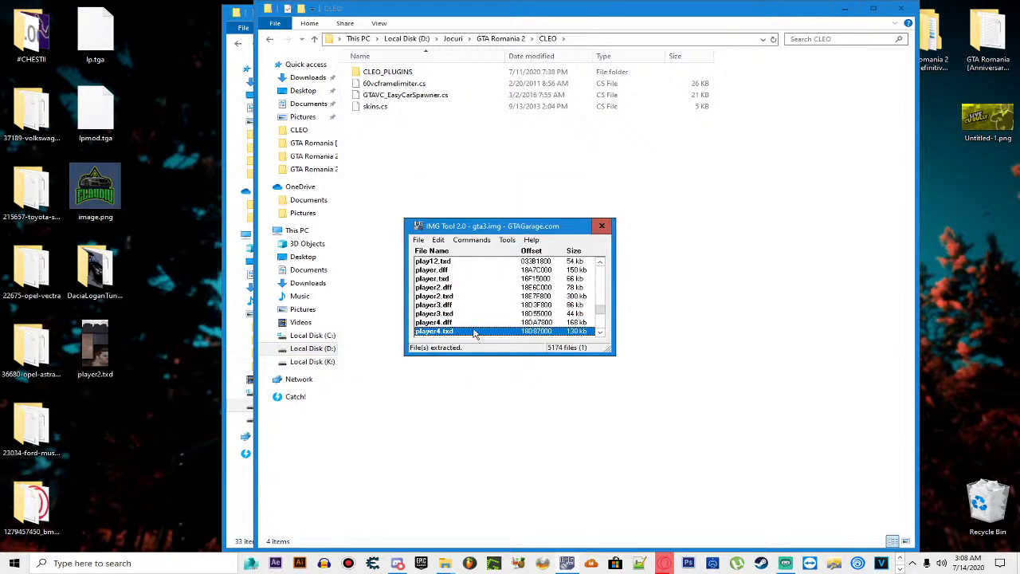
pyautogui.hotkey('ctrl', 'e')
pyautogui.click(525, 353)
pyautogui.click(167, 390)
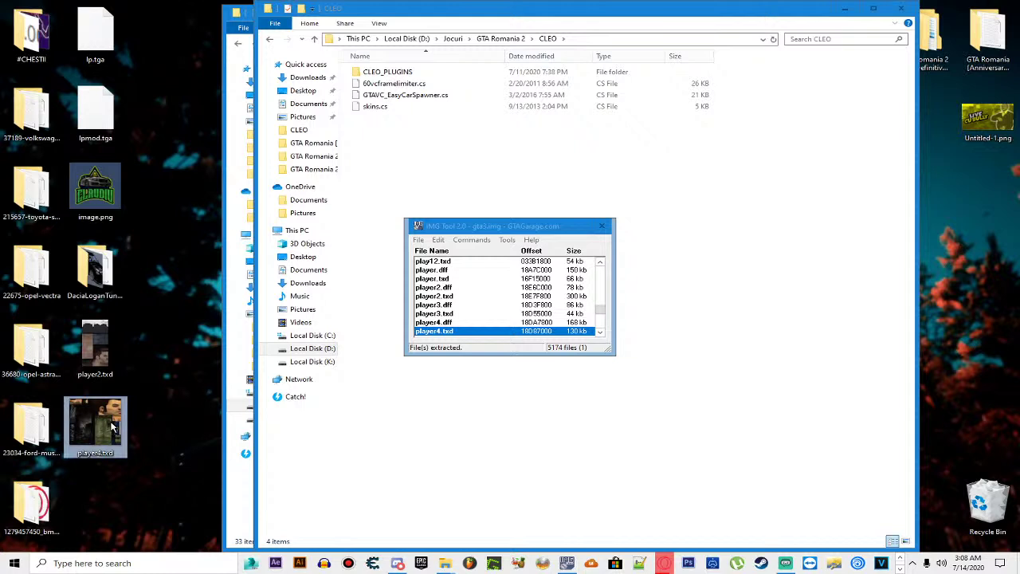
pyautogui.press('Delete')
pyautogui.click(410, 321)
pyautogui.doubleClick(456, 313)
pyautogui.click(523, 351)
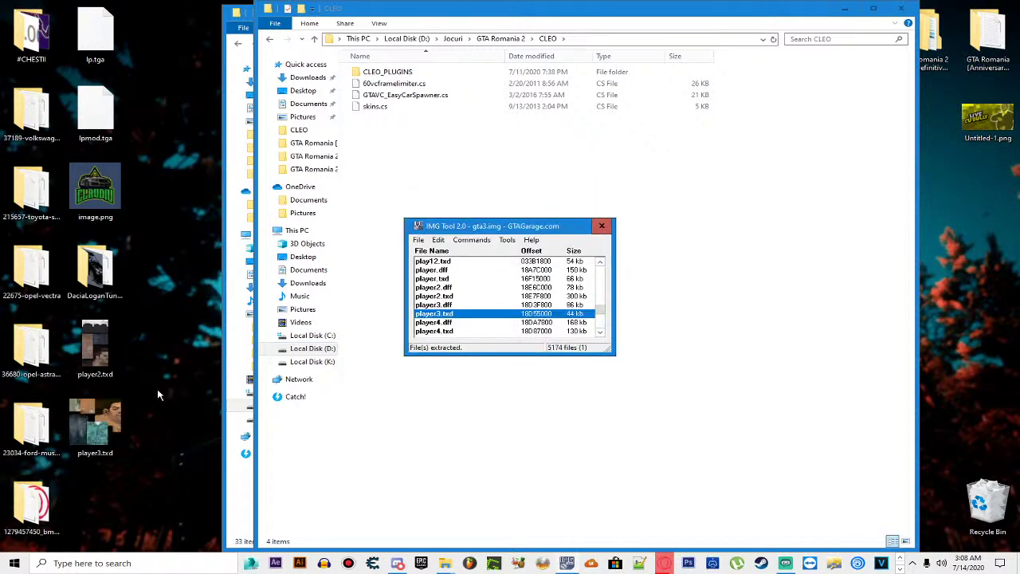
pyautogui.moveTo(157, 391); pyautogui.dragTo(99, 452)
# Step: Re-extract player4.txd to the desktop from the player entries in the archive list
pyautogui.click(420, 239)
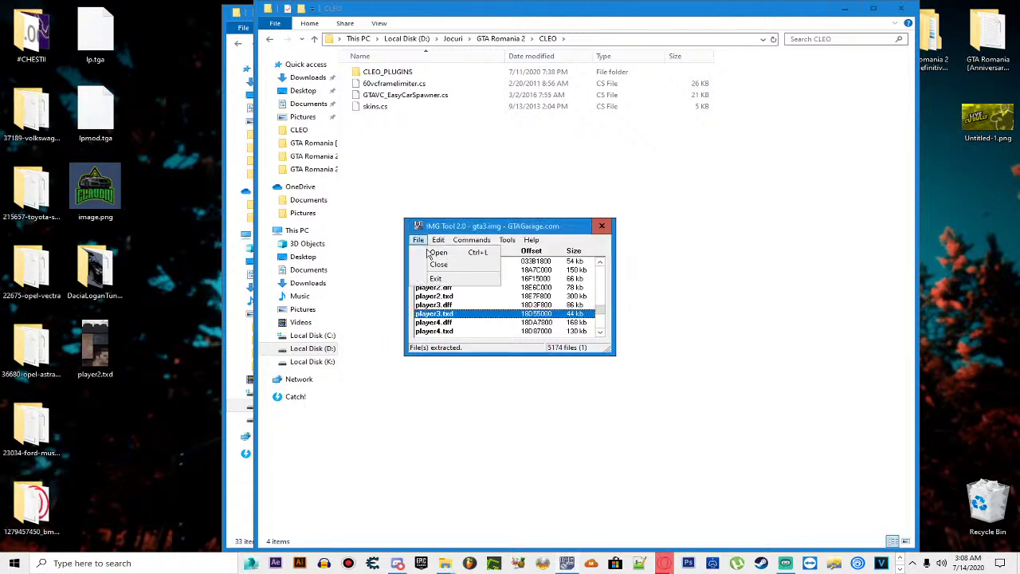
pyautogui.click(434, 251)
pyautogui.click(647, 461)
pyautogui.click(495, 286)
pyautogui.click(469, 316)
pyautogui.click(461, 323)
pyautogui.click(459, 285)
pyautogui.click(455, 303)
pyautogui.click(456, 297)
pyautogui.rightClick(458, 305)
pyautogui.click(496, 323)
pyautogui.click(530, 356)
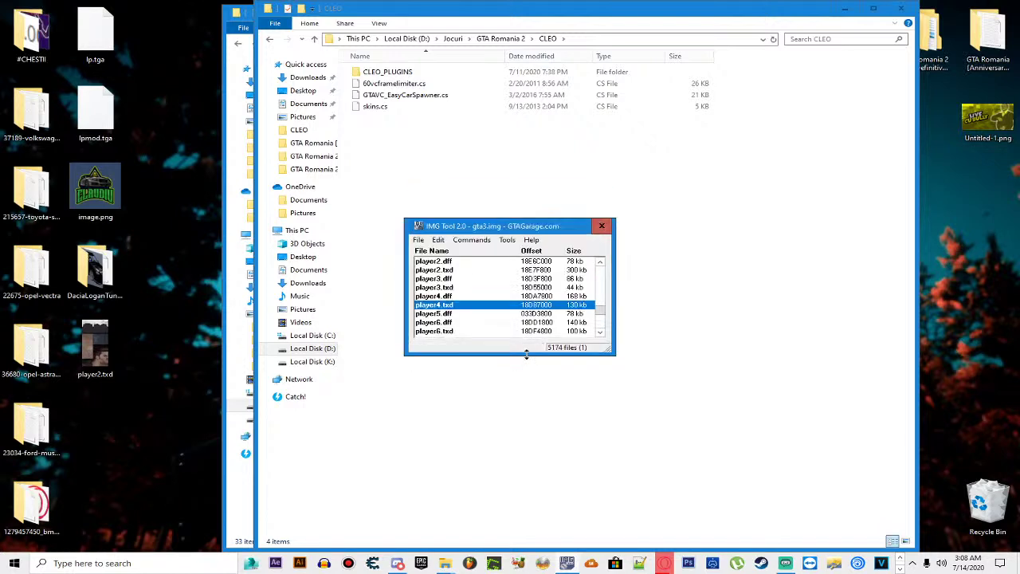
# Step: Select player5.dff in the list and begin opening a different archive
pyautogui.click(209, 368)
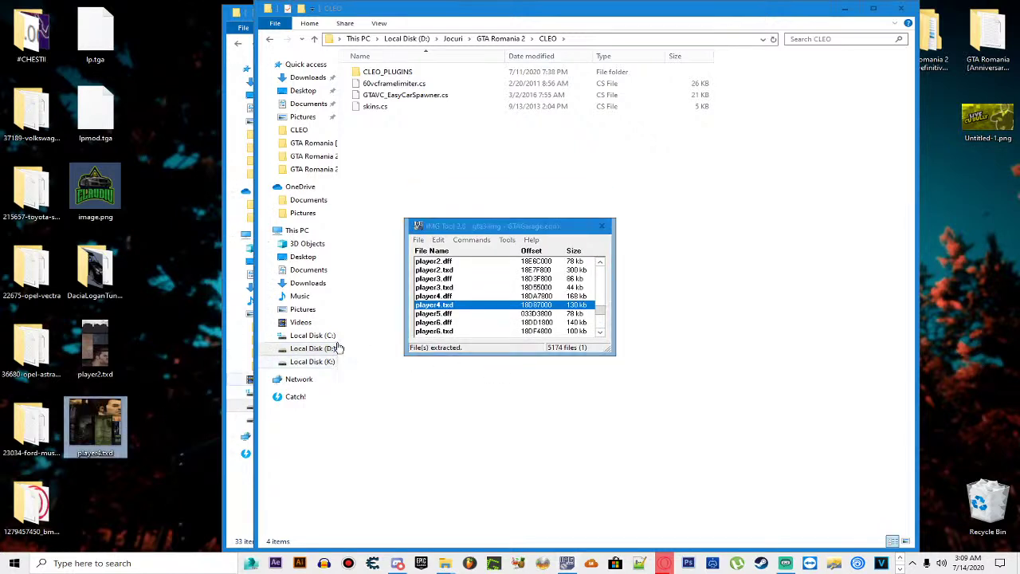
pyautogui.click(456, 308)
pyautogui.click(445, 316)
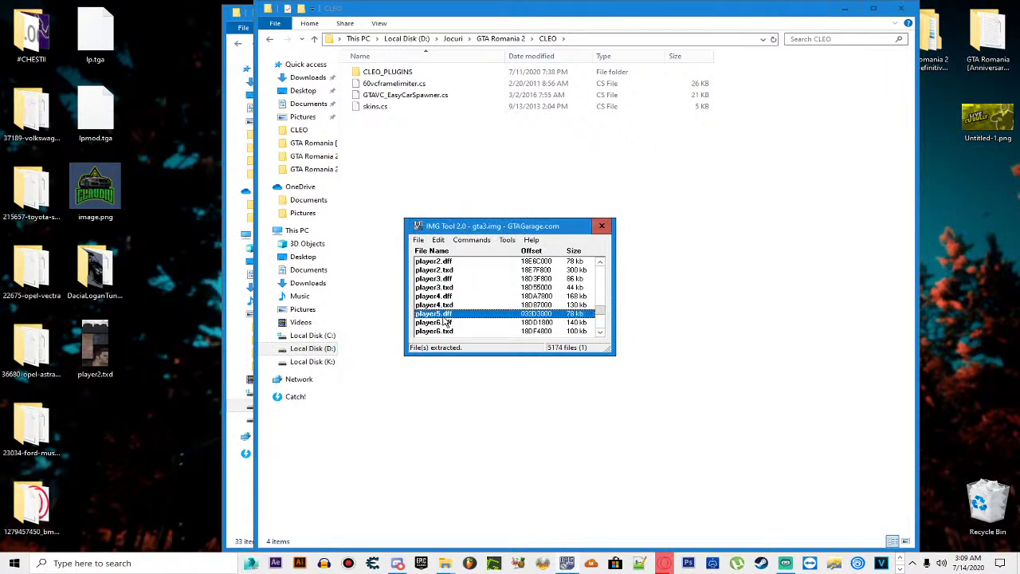
pyautogui.click(418, 239)
pyautogui.click(425, 257)
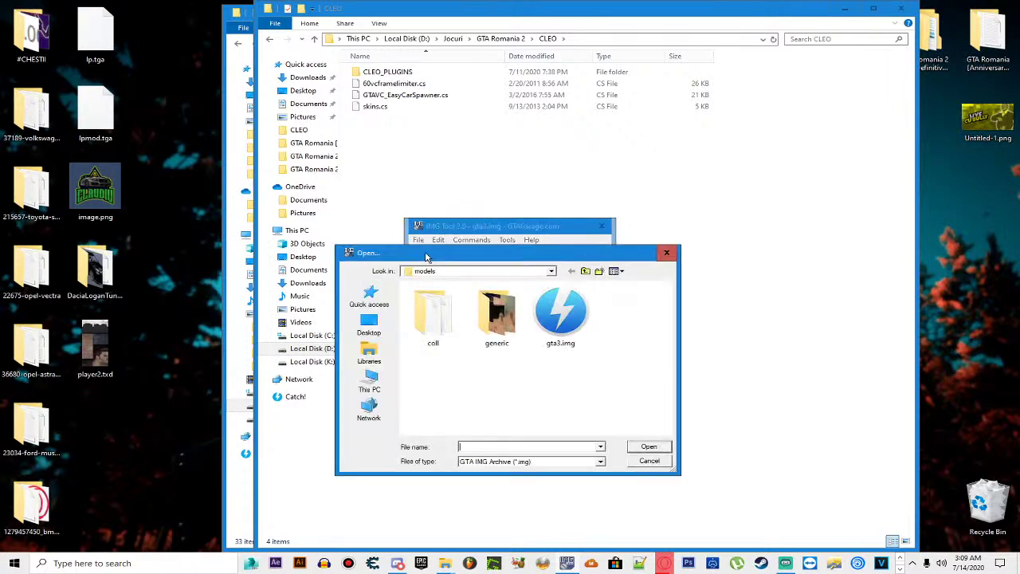
# Step: Navigate the Open dialog to GTA Romania 2 [The Definitive Edition LC]'s models folder
pyautogui.click(585, 271)
pyautogui.click(585, 271)
pyautogui.click(516, 379)
pyautogui.doubleClick(515, 379)
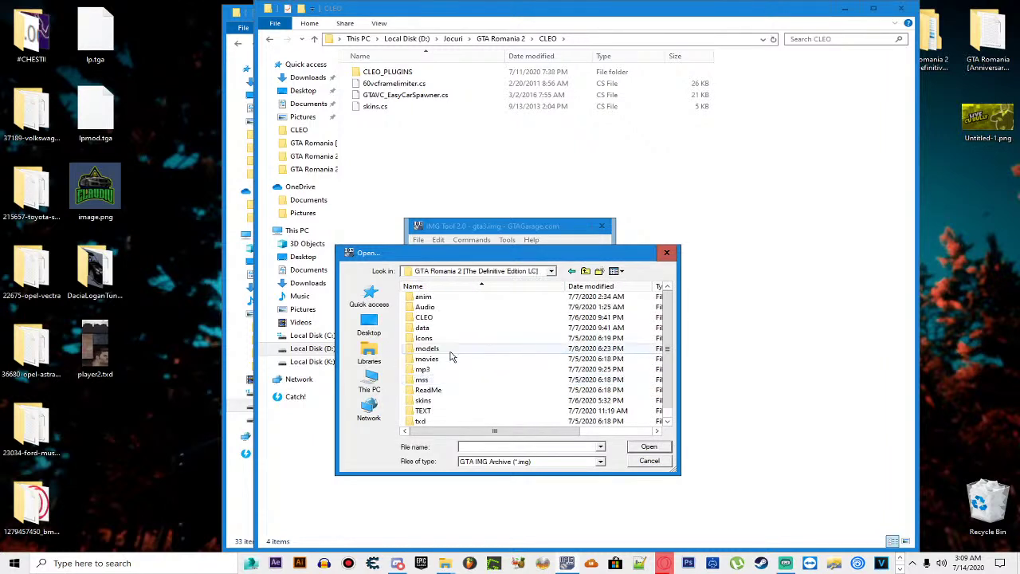
pyautogui.doubleClick(428, 348)
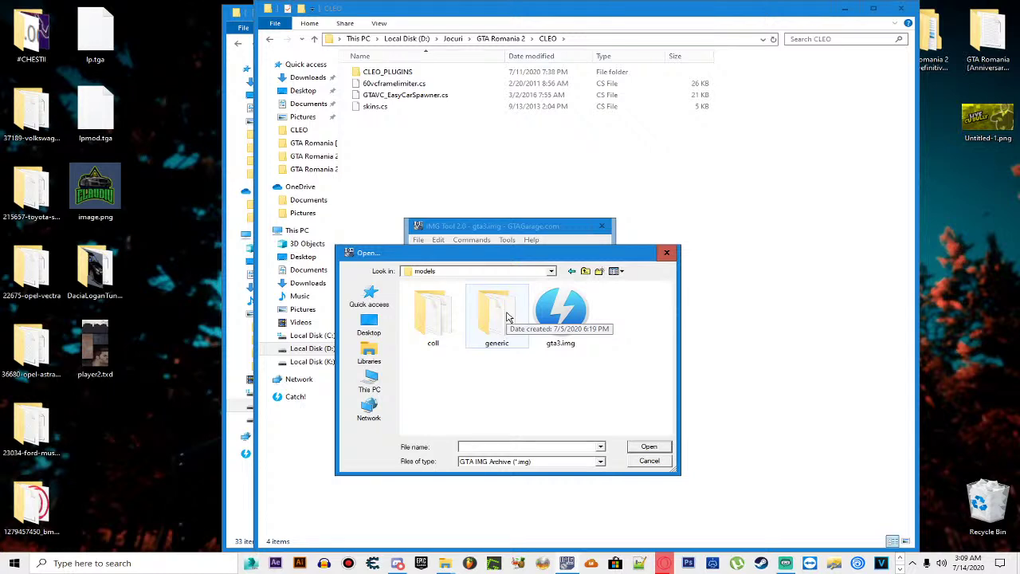
pyautogui.click(550, 271)
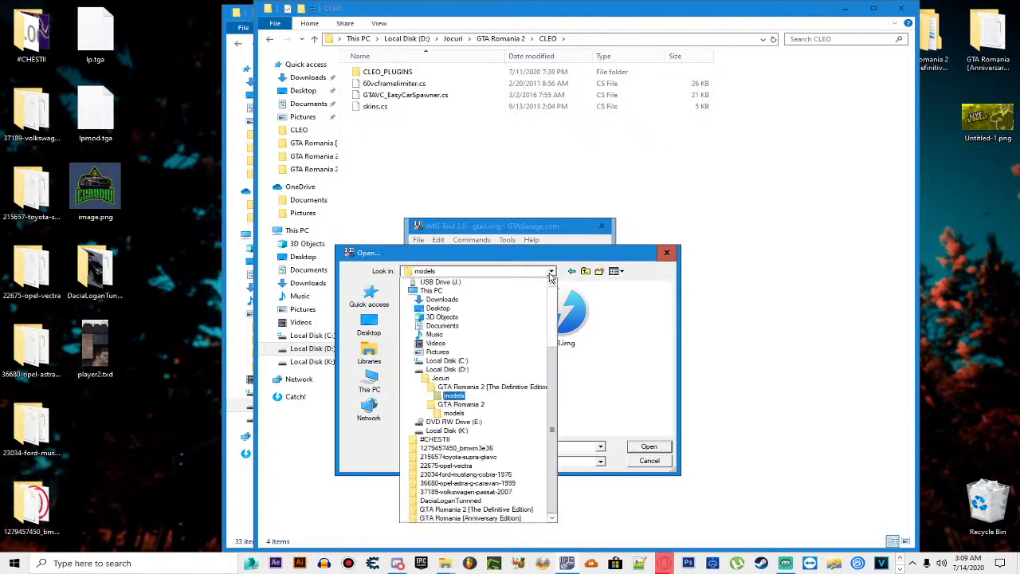
pyautogui.click(550, 275)
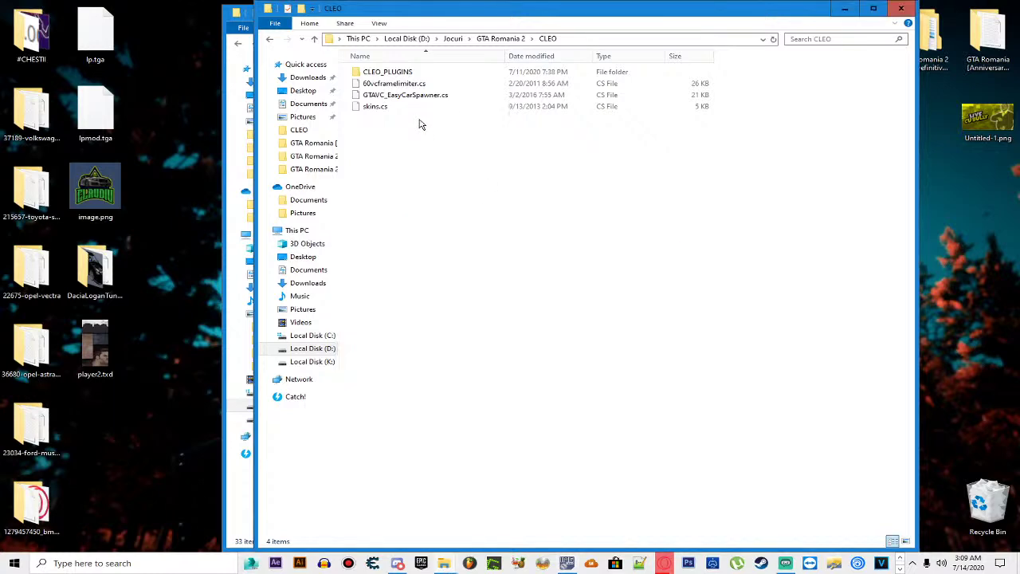
# Step: Show GTA Romania 2's game folder in Explorer, briefly reopening and minimizing the Readme in Notepad
pyautogui.click(500, 38)
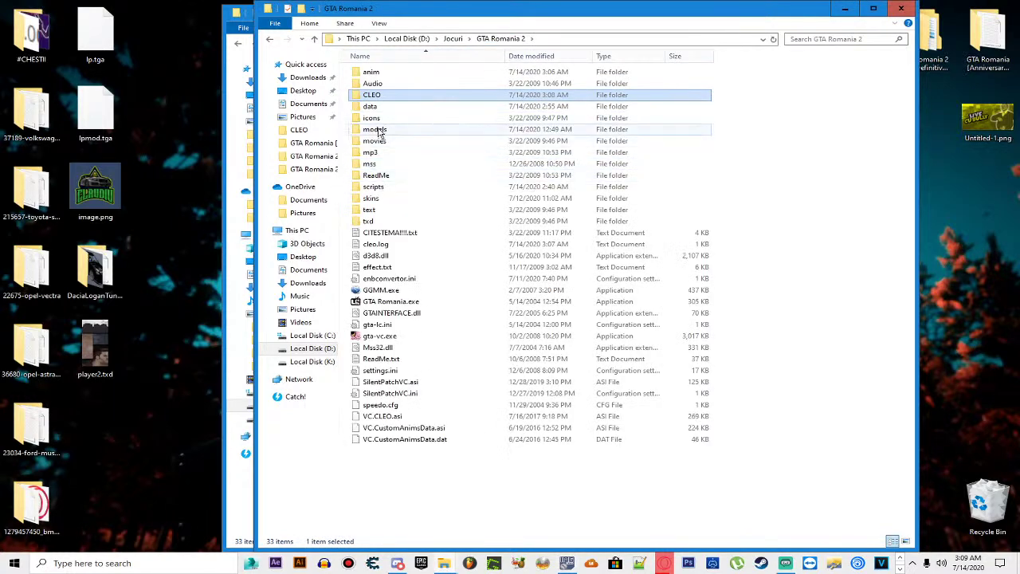
pyautogui.doubleClick(371, 129)
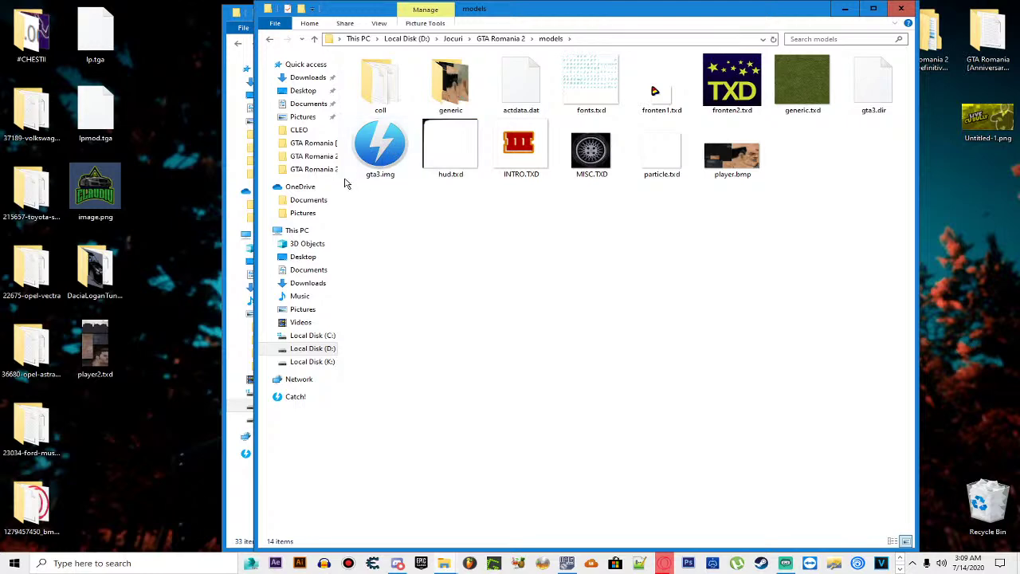
pyautogui.press('BackSpace')
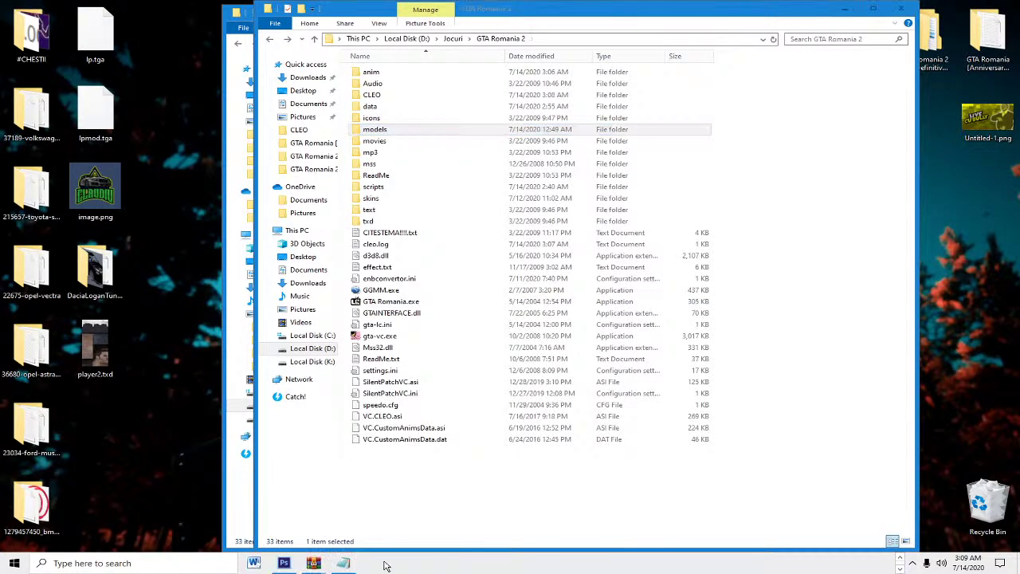
pyautogui.click(354, 566)
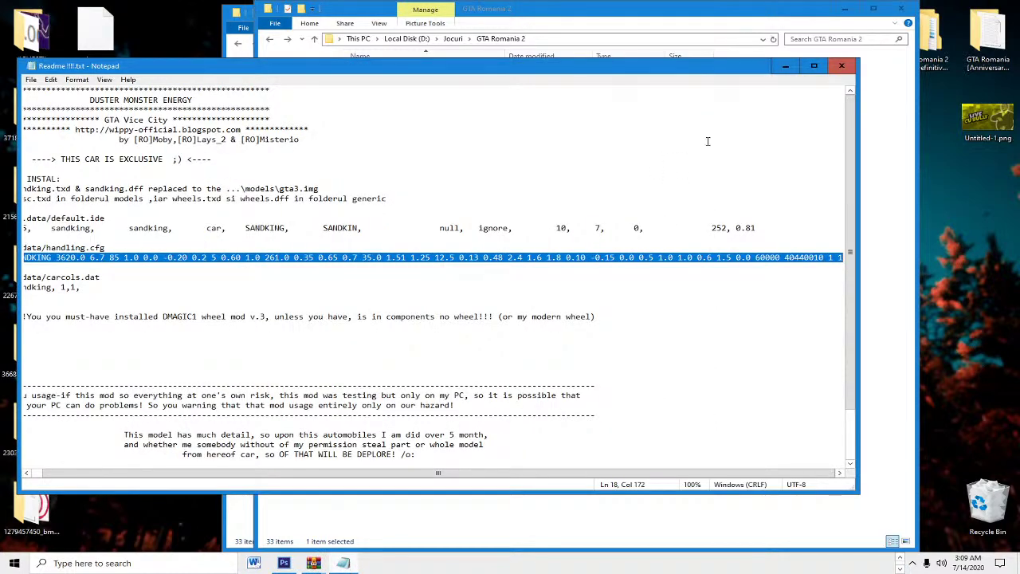
pyautogui.click(785, 65)
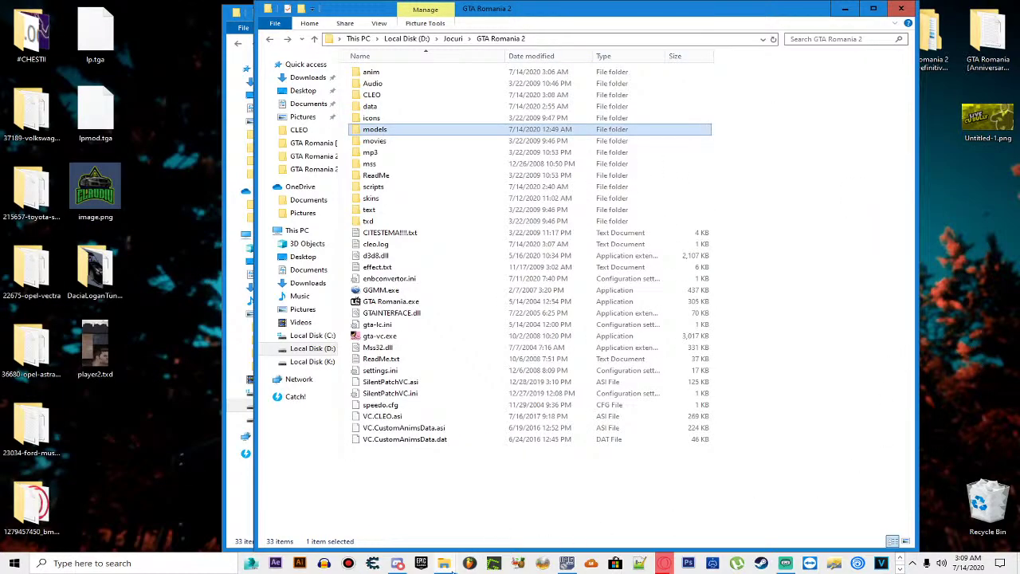
pyautogui.moveTo(444, 563)
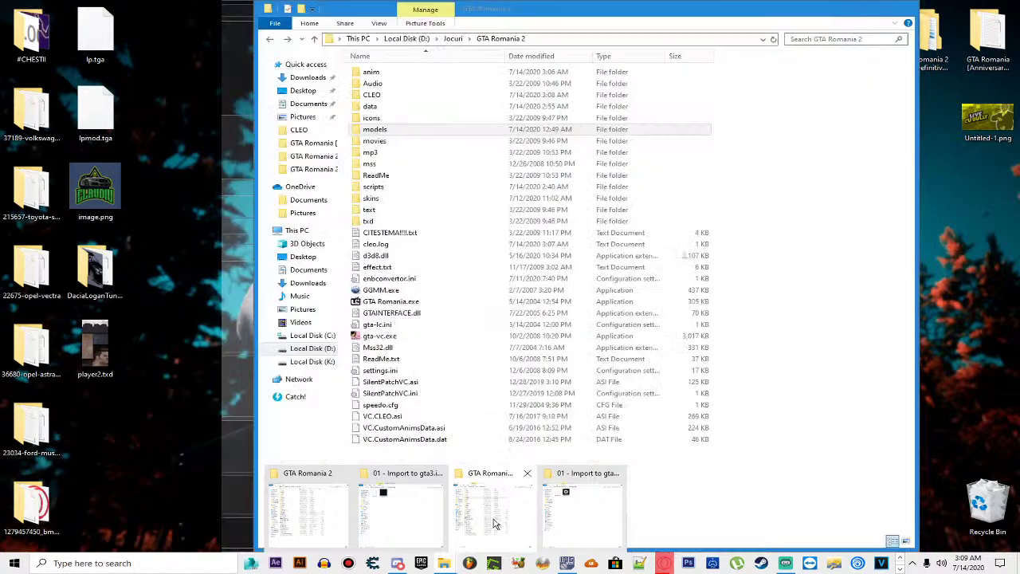
pyautogui.moveTo(423, 519)
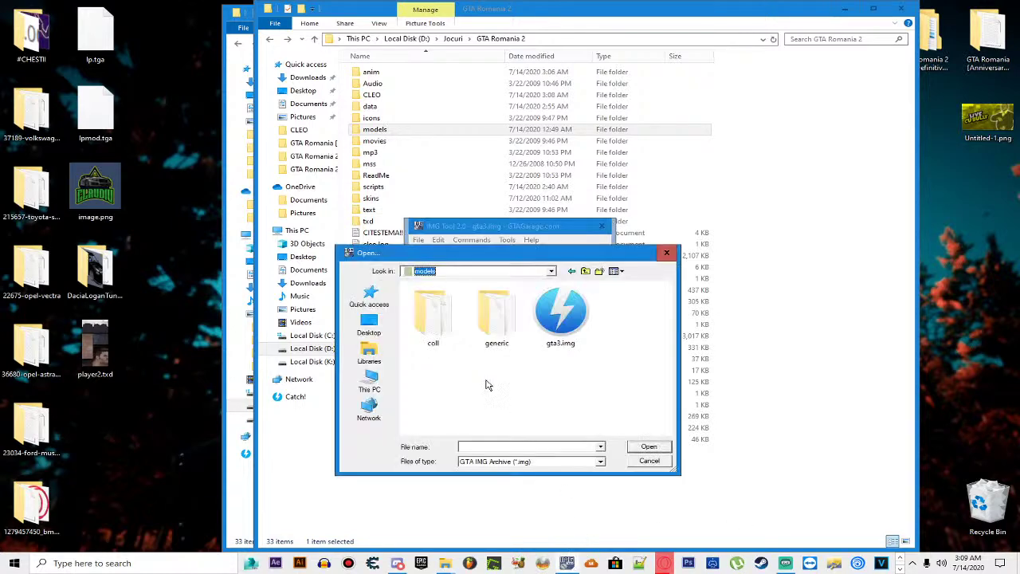
# Step: Load gta3.img from the Definitive Edition LC models folder
pyautogui.click(551, 273)
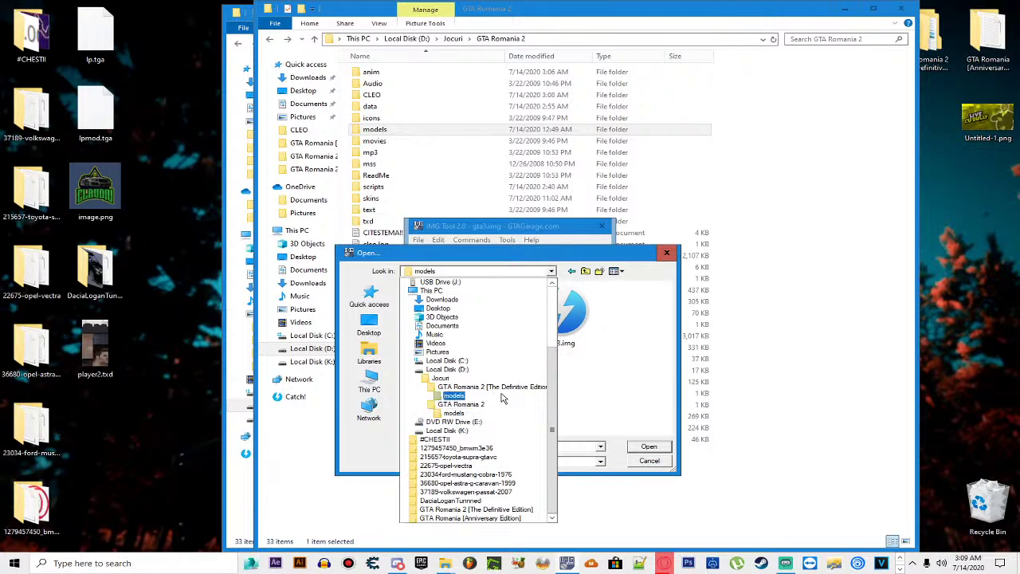
pyautogui.click(445, 378)
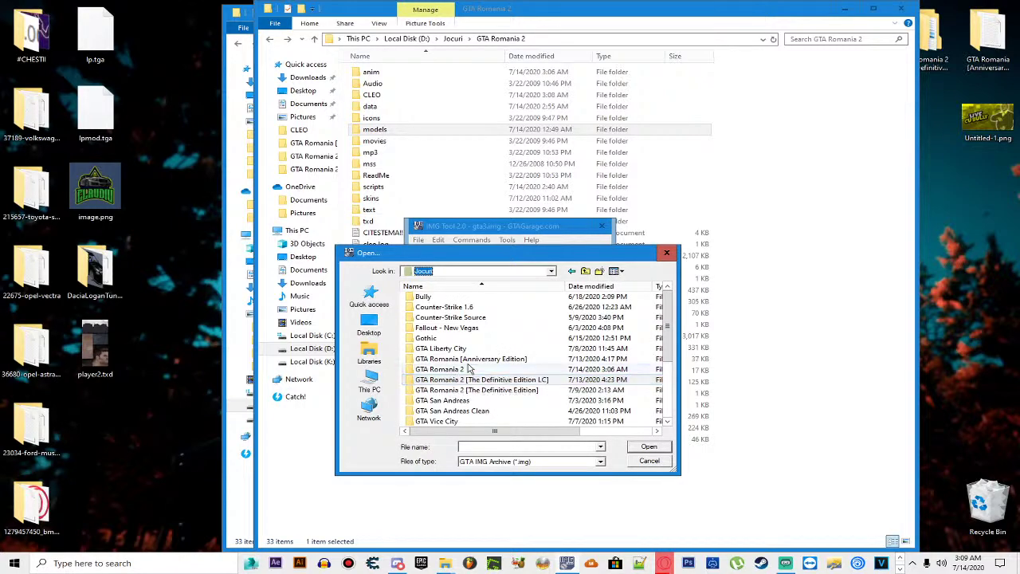
pyautogui.doubleClick(534, 381)
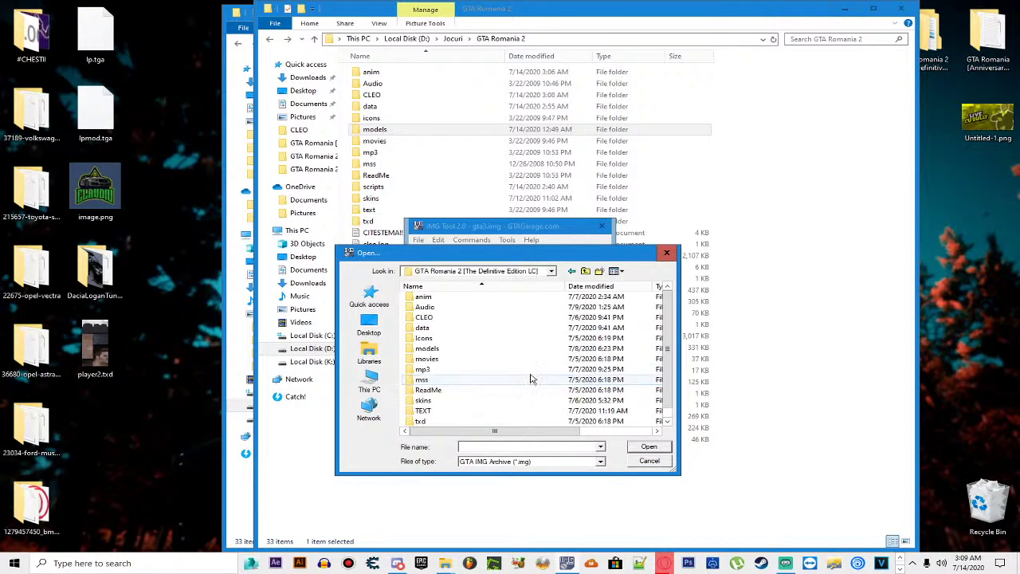
pyautogui.doubleClick(455, 358)
pyautogui.press('BackSpace')
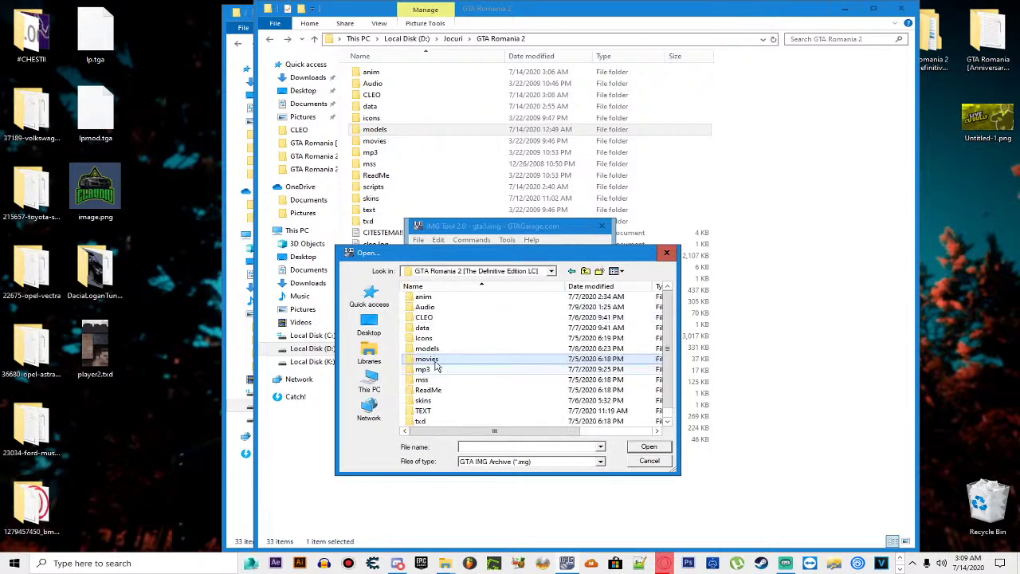
pyautogui.doubleClick(434, 348)
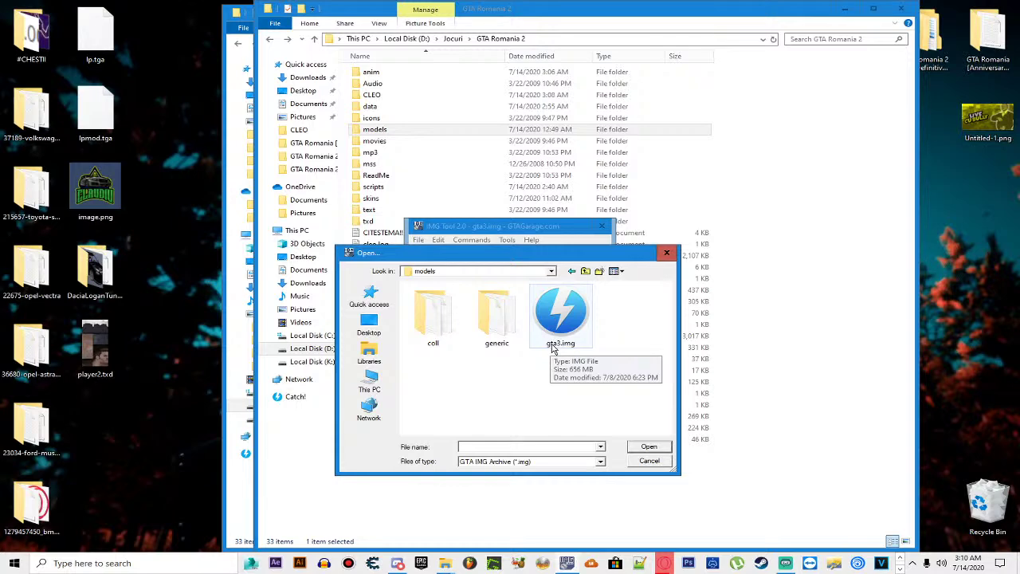
pyautogui.doubleClick(561, 332)
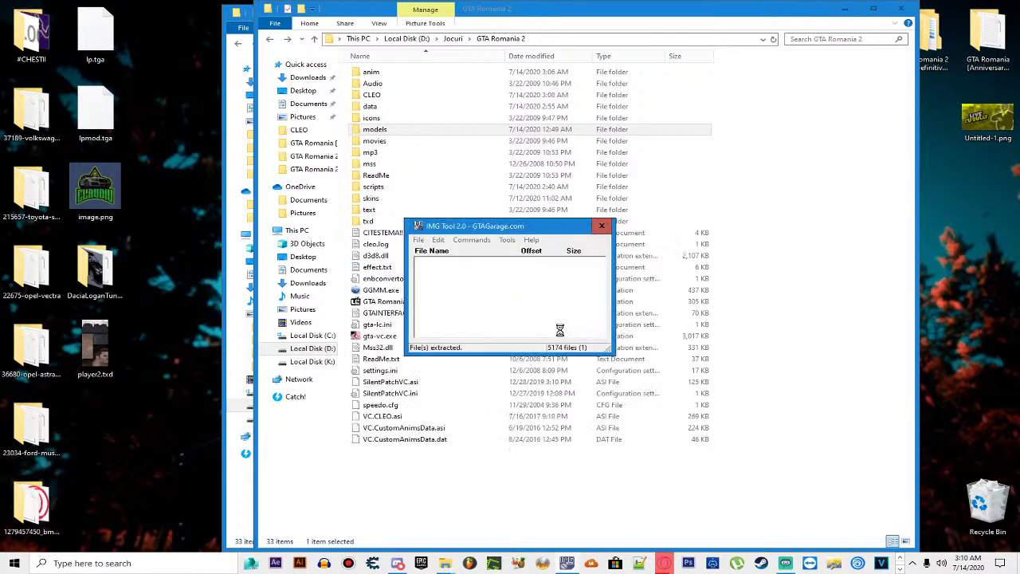
# Step: Find 'pla' and extract the matched Player files to the desktop
pyautogui.click(438, 239)
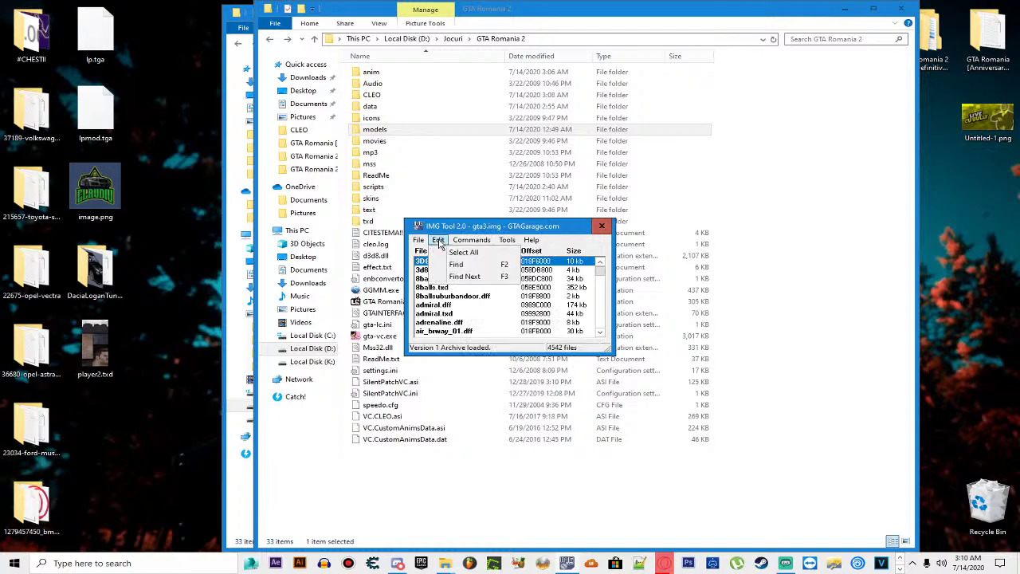
pyautogui.click(450, 267)
pyautogui.write('pla')
pyautogui.press('Return')
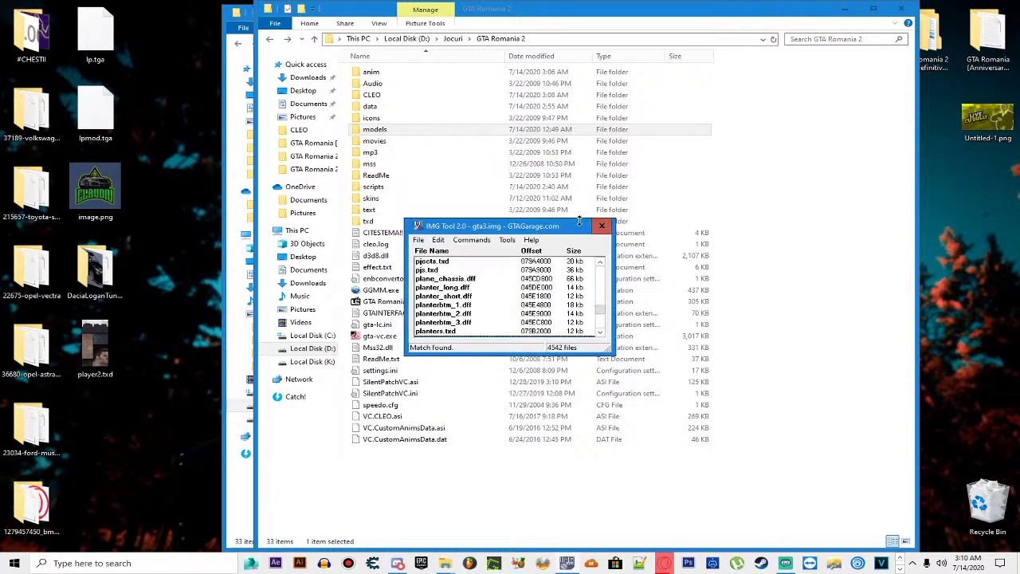
pyautogui.click(544, 359)
# Step: Rename the extracted Player.dff and Player.txd to player5
pyautogui.rightClick(65, 518)
pyautogui.click(134, 488)
pyautogui.write('players')
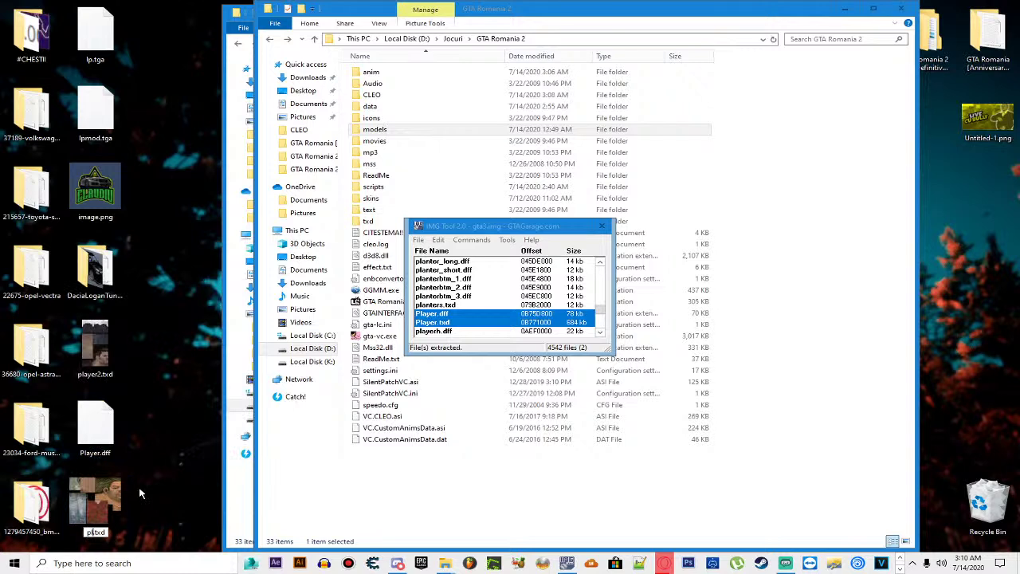
pyautogui.press('Return')
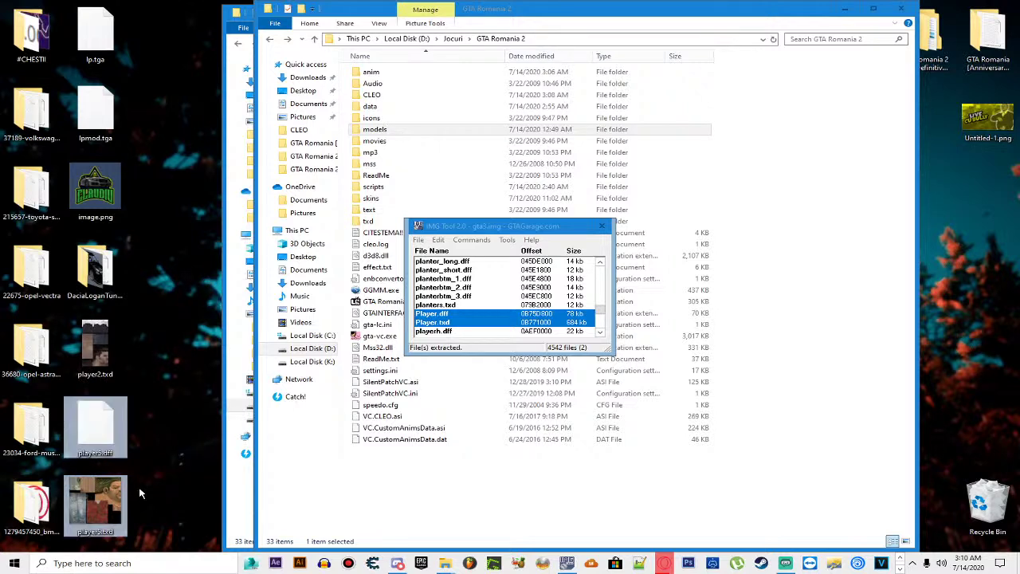
pyautogui.click(139, 494)
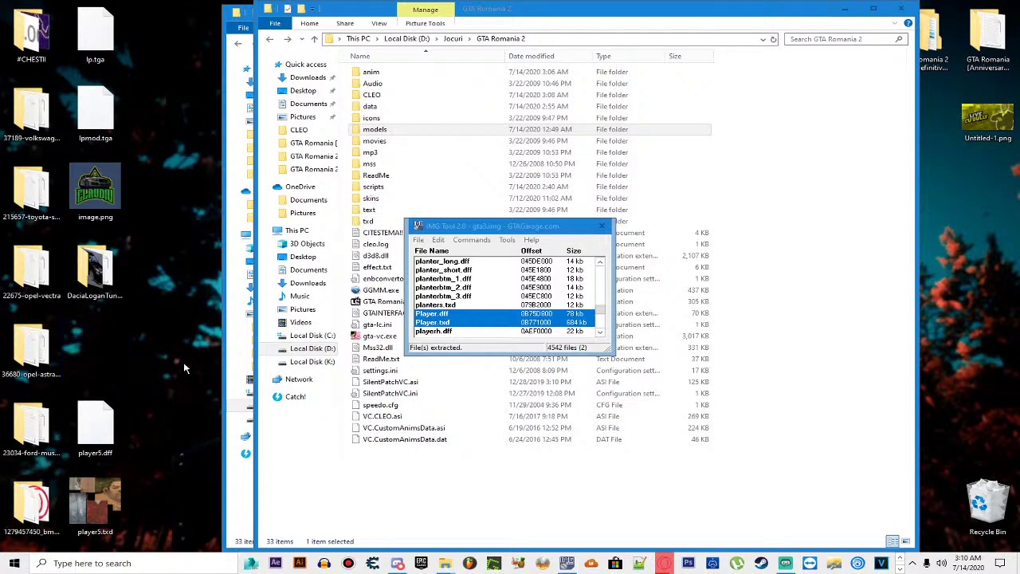
# Step: Duplicate player5.txd on the desktop and rename the copy player2.txd
pyautogui.click(95, 506)
pyautogui.hotkey('ctrl', 'c')
pyautogui.hotkey('ctrl', 'v')
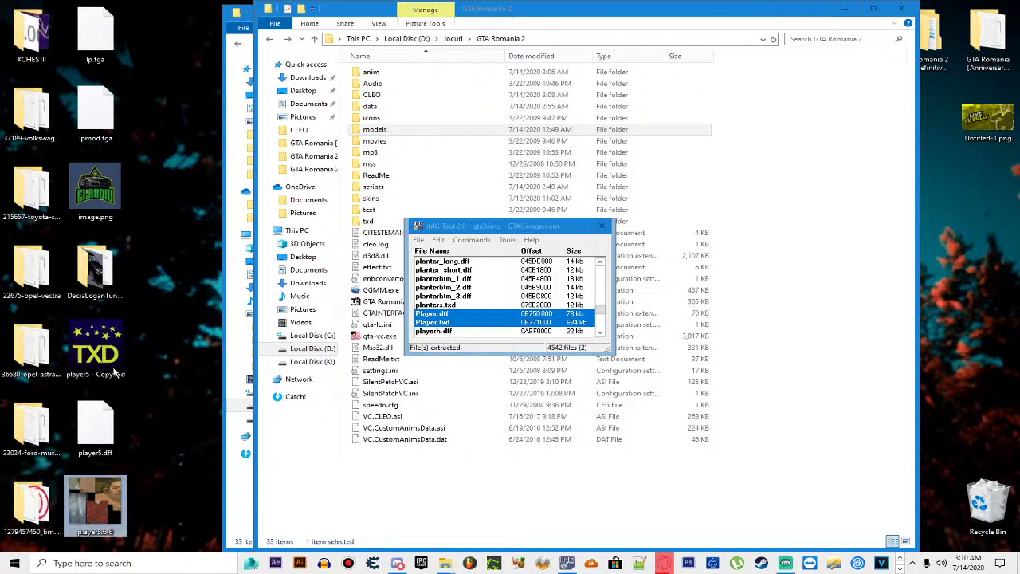
pyautogui.rightClick(102, 352)
pyautogui.click(135, 322)
pyautogui.write('player')
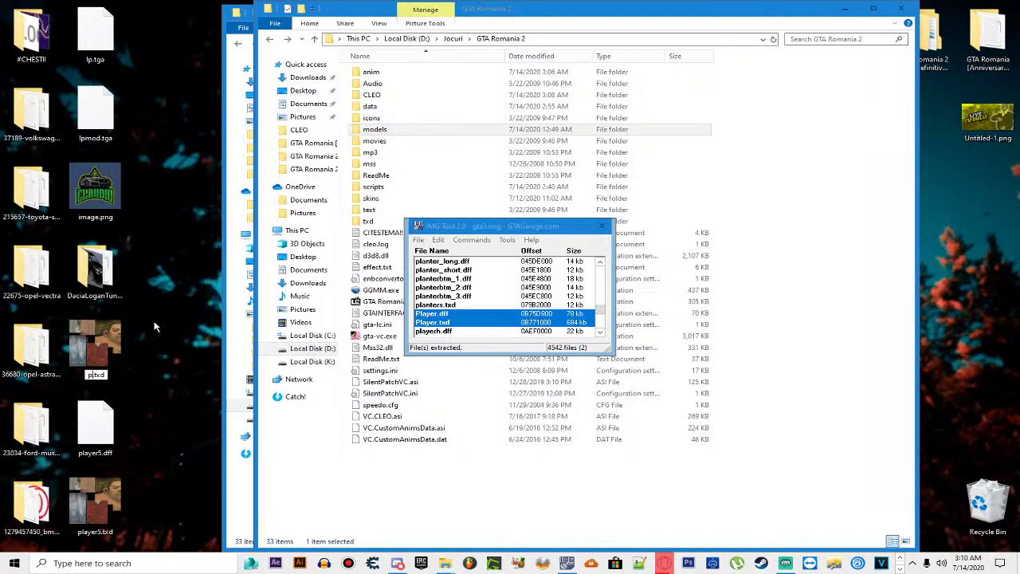
pyautogui.write('2')
pyautogui.press('Return')
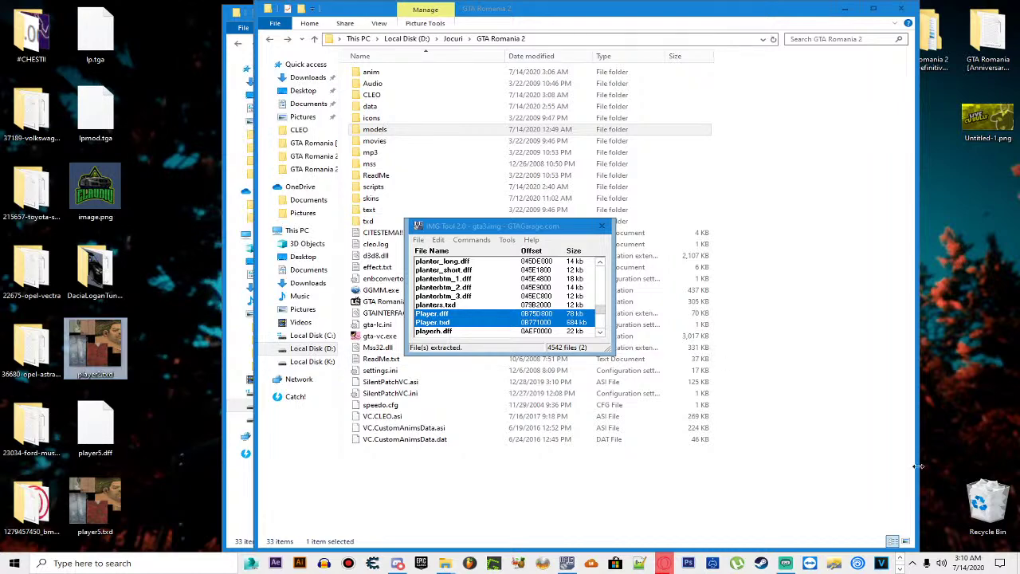
# Step: Cut player2.txd from the Recycle Bin and paste it into the GTA Romania 2 folder
pyautogui.doubleClick(977, 502)
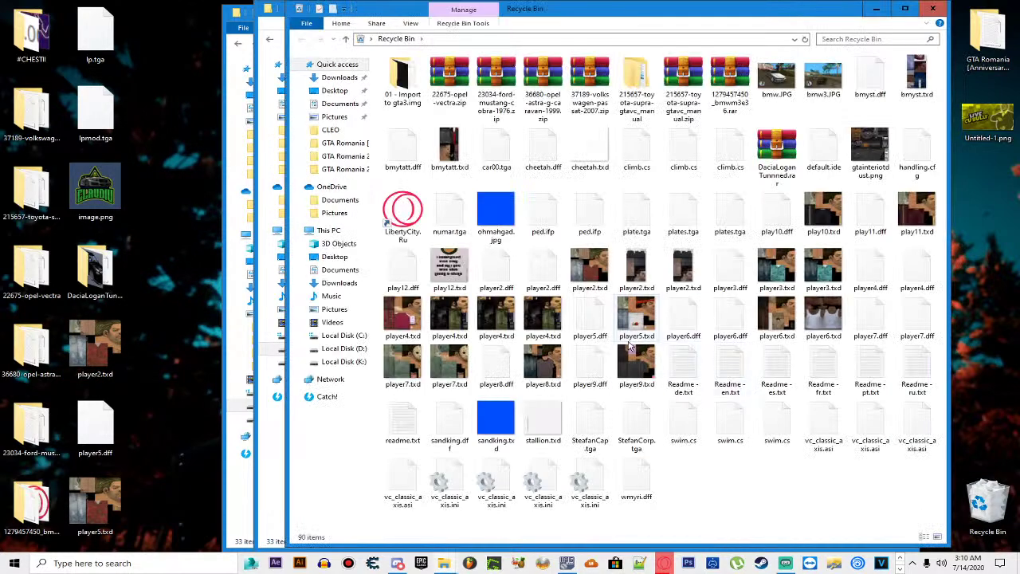
pyautogui.rightClick(665, 262)
pyautogui.rightClick(647, 273)
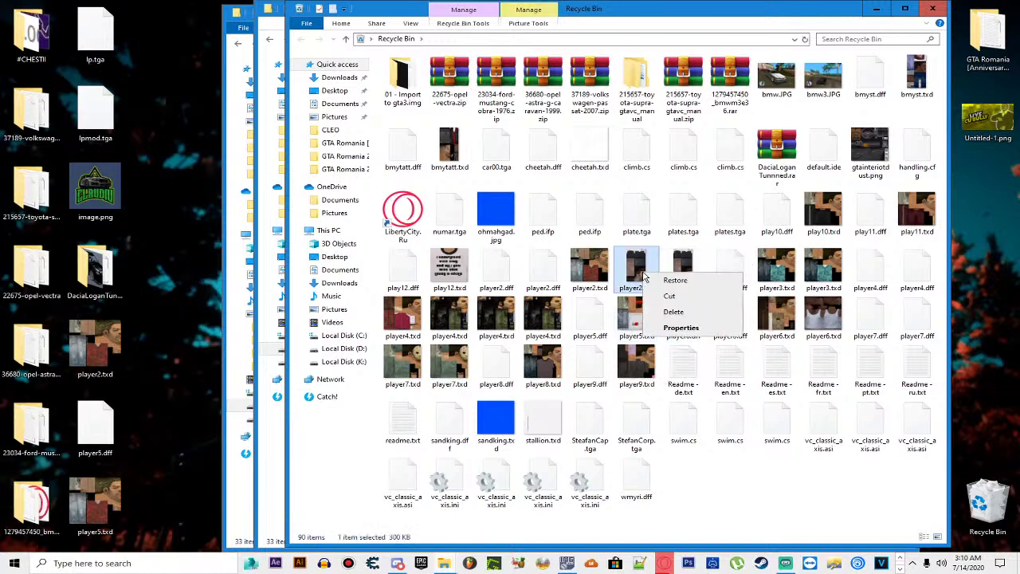
pyautogui.click(671, 298)
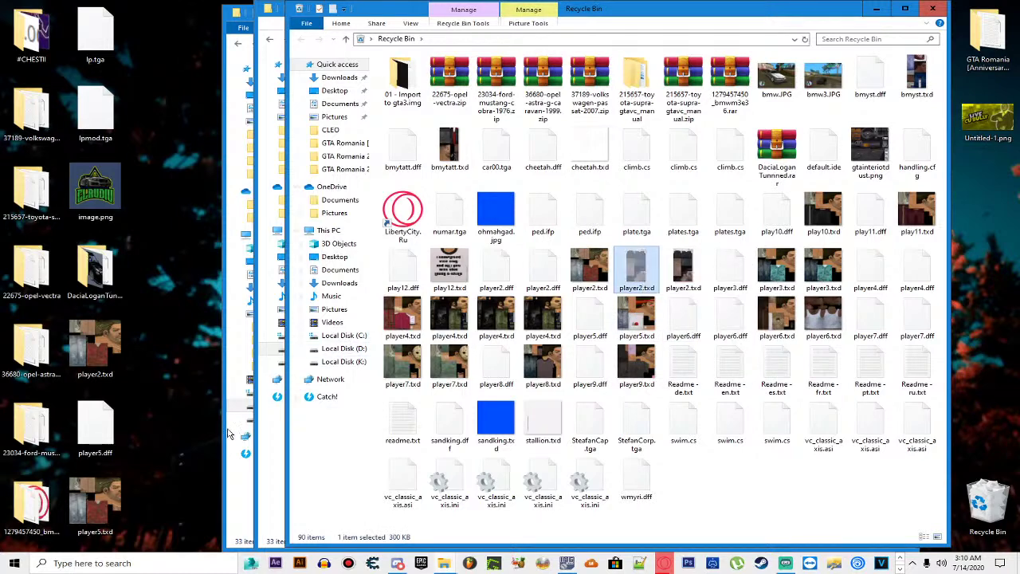
pyautogui.click(267, 462)
pyautogui.hotkey('ctrl', 'v')
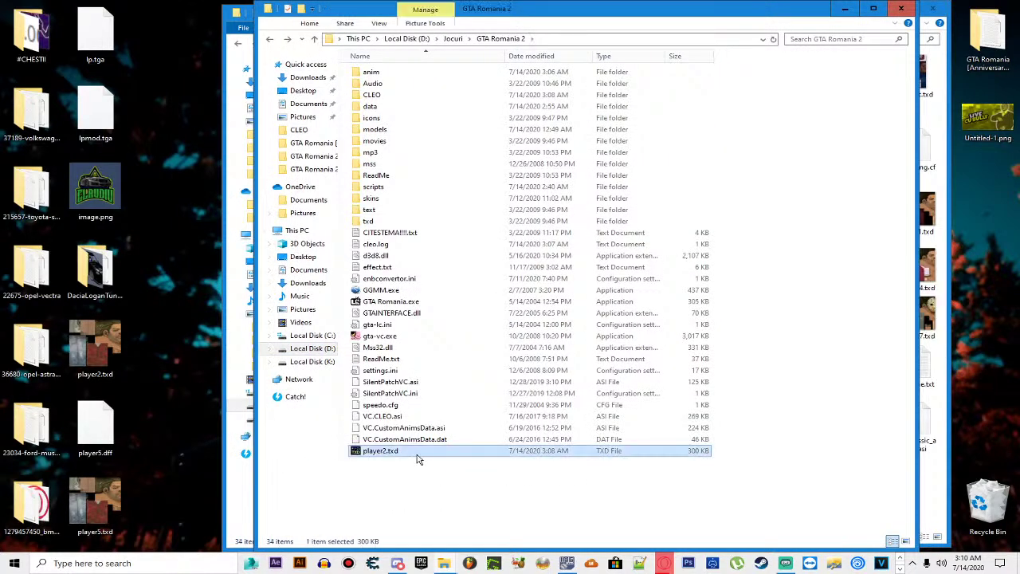
pyautogui.rightClick(416, 455)
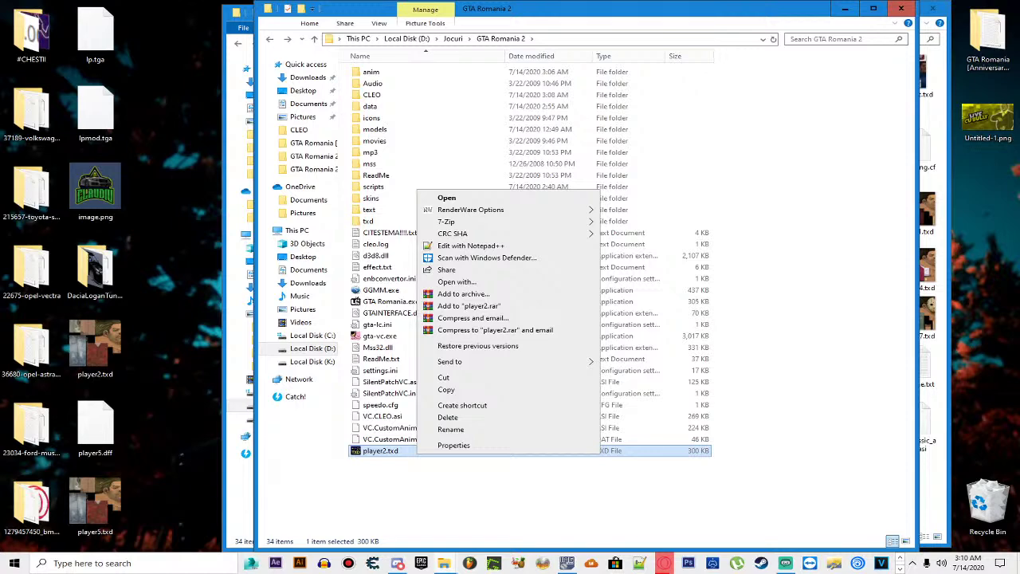
pyautogui.press('Escape')
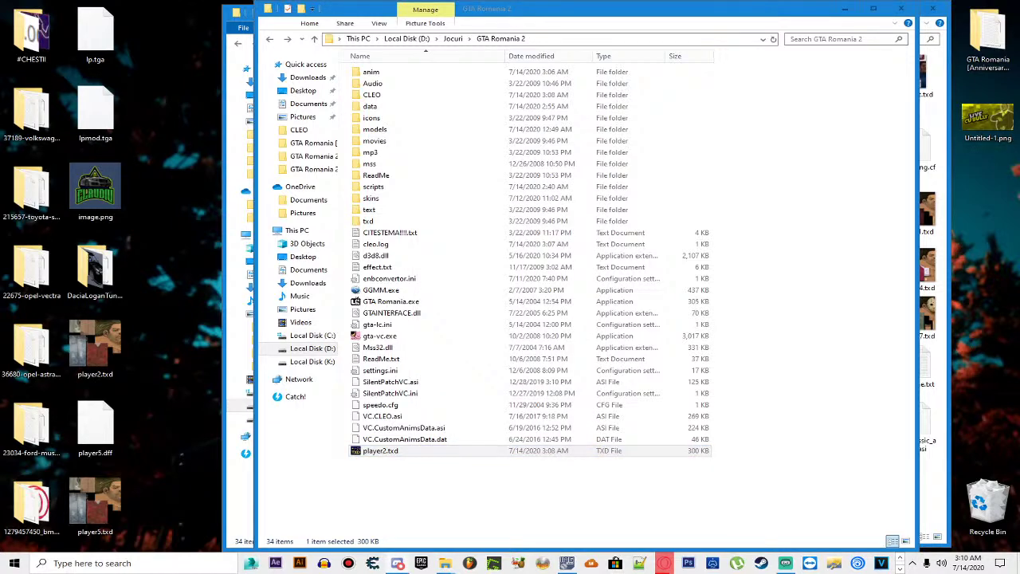
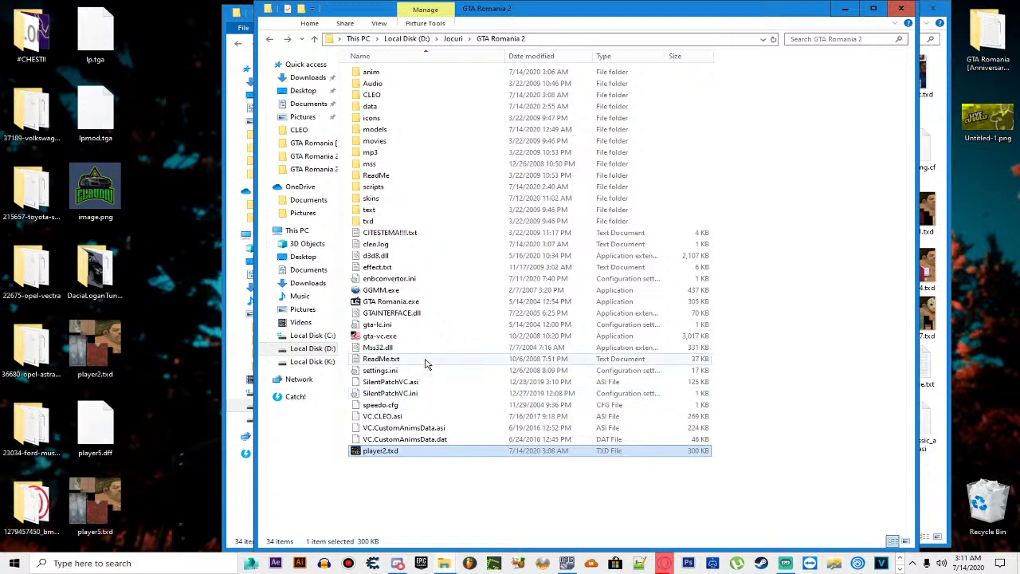
# Step: Open player2.txd and export the StefanCorp texture as a TGA file to the Desktop
pyautogui.doubleClick(464, 454)
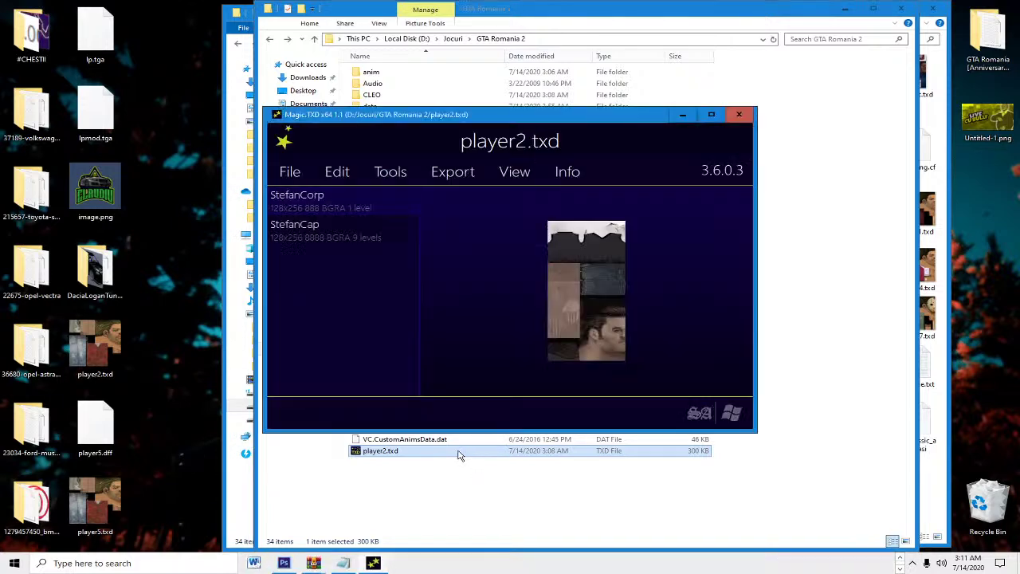
pyautogui.click(452, 172)
pyautogui.click(443, 324)
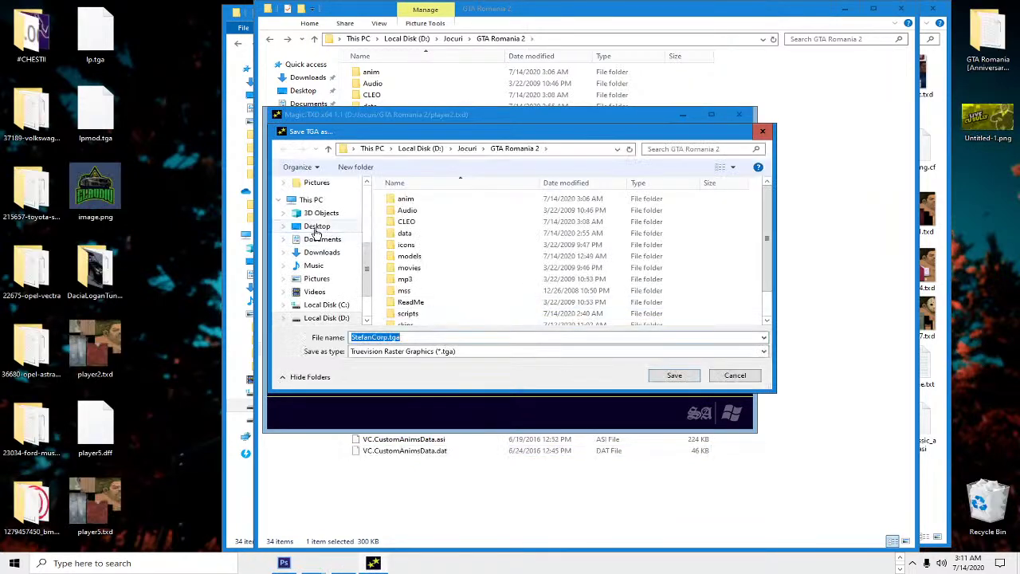
pyautogui.click(316, 227)
pyautogui.click(674, 376)
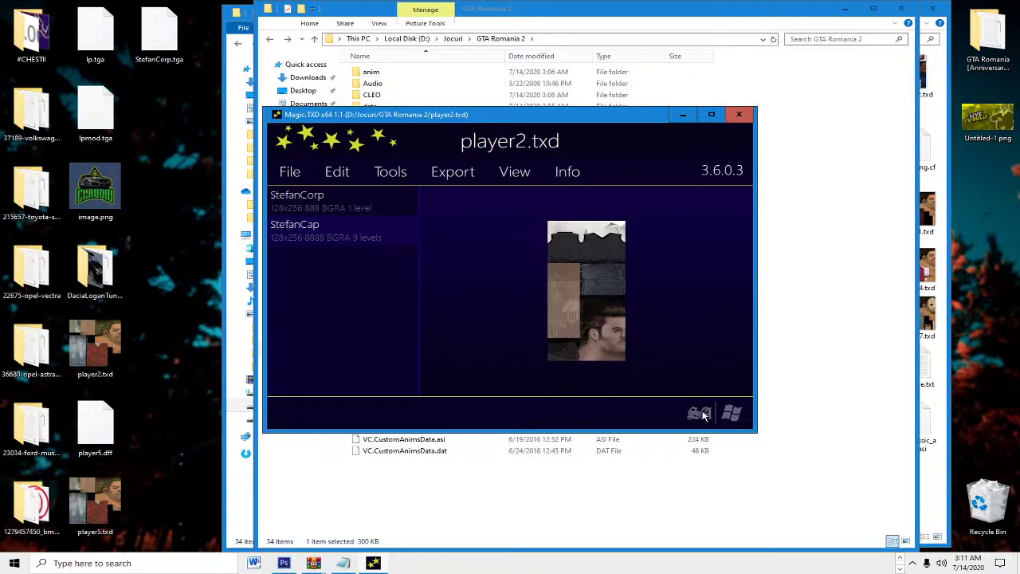
# Step: Export StefanCap as TGA to the Desktop without replacing existing files, then close Magic.TXD
pyautogui.click(445, 177)
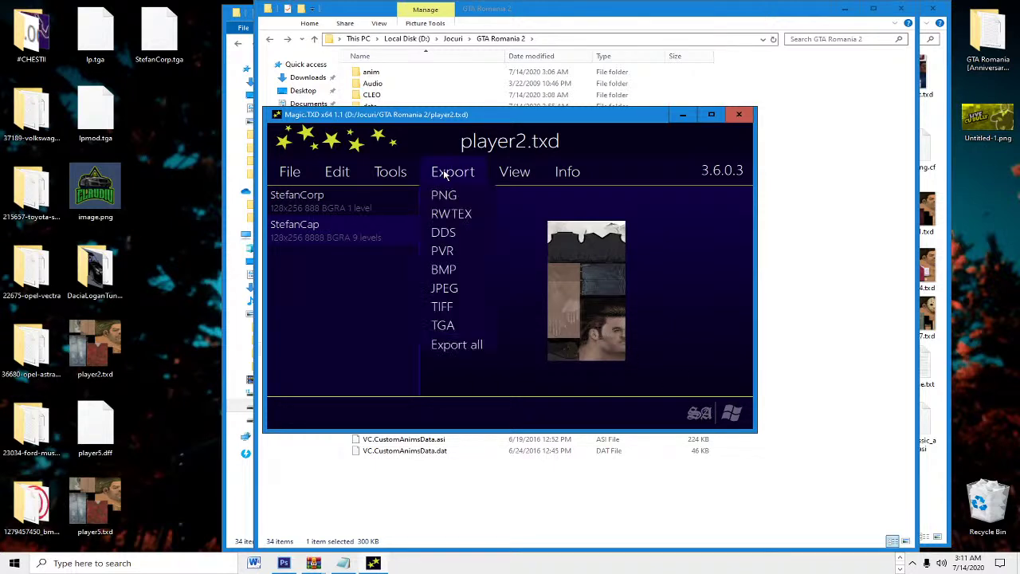
pyautogui.click(464, 325)
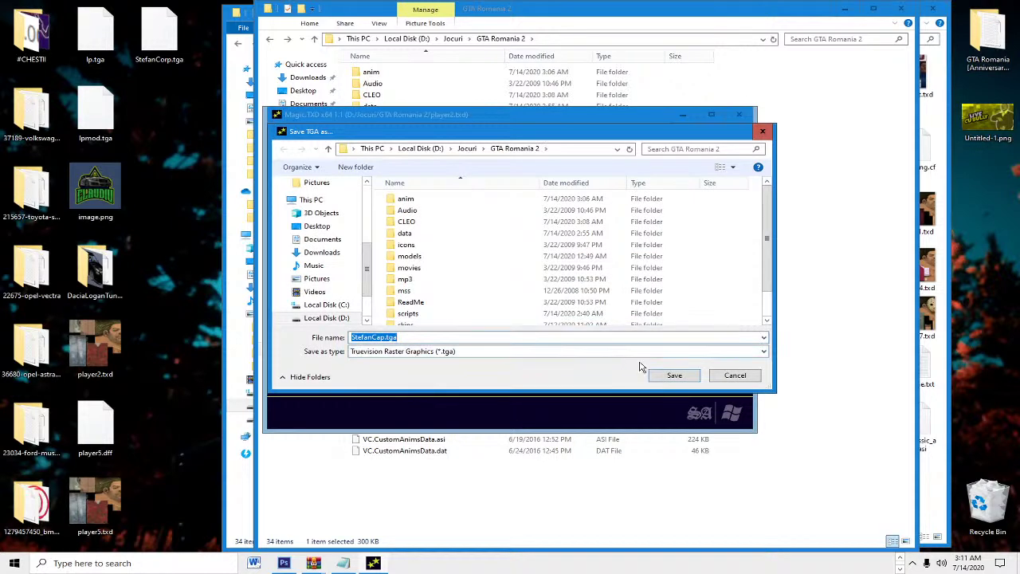
pyautogui.click(313, 226)
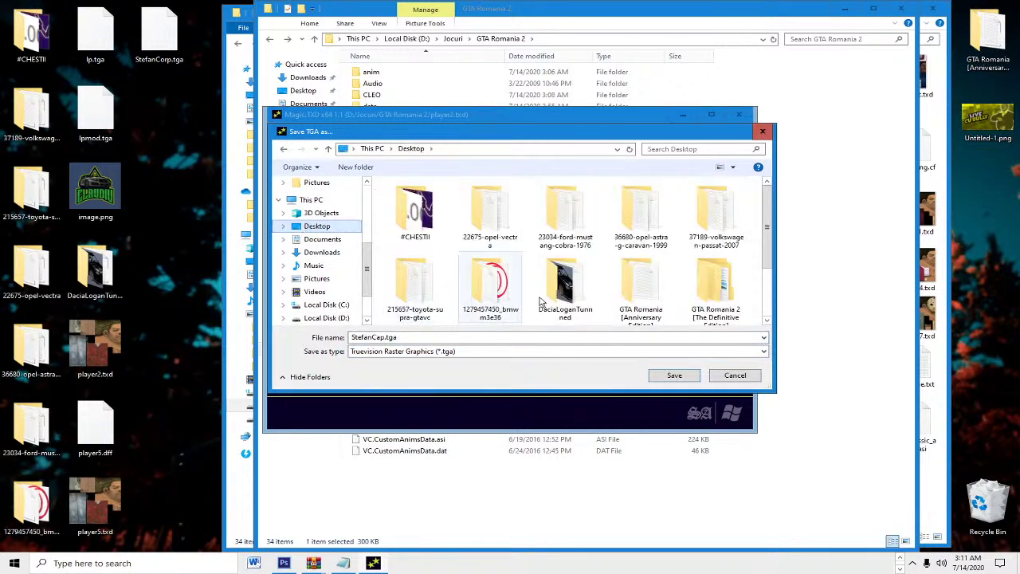
pyautogui.click(674, 376)
pyautogui.click(585, 285)
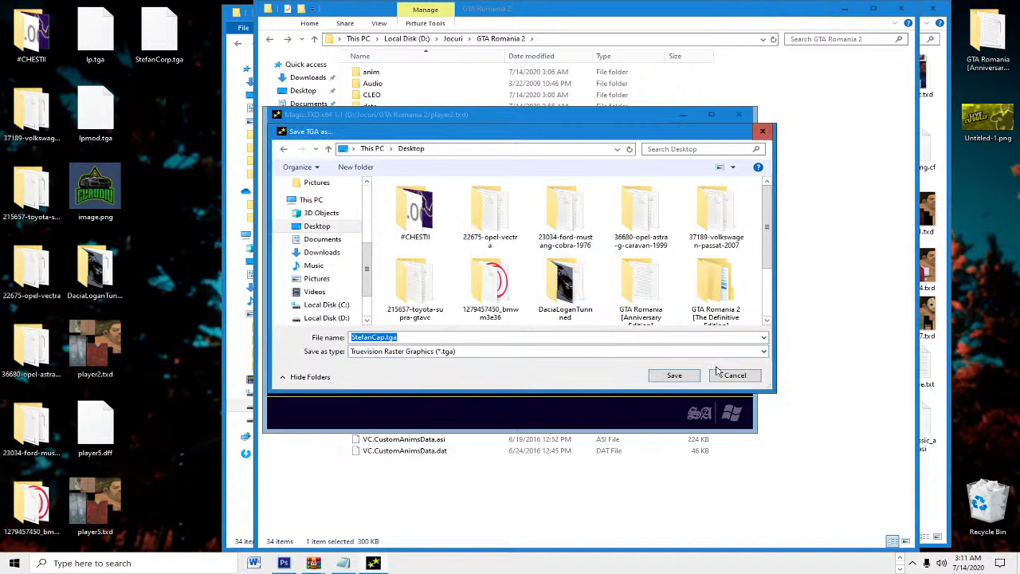
pyautogui.click(717, 373)
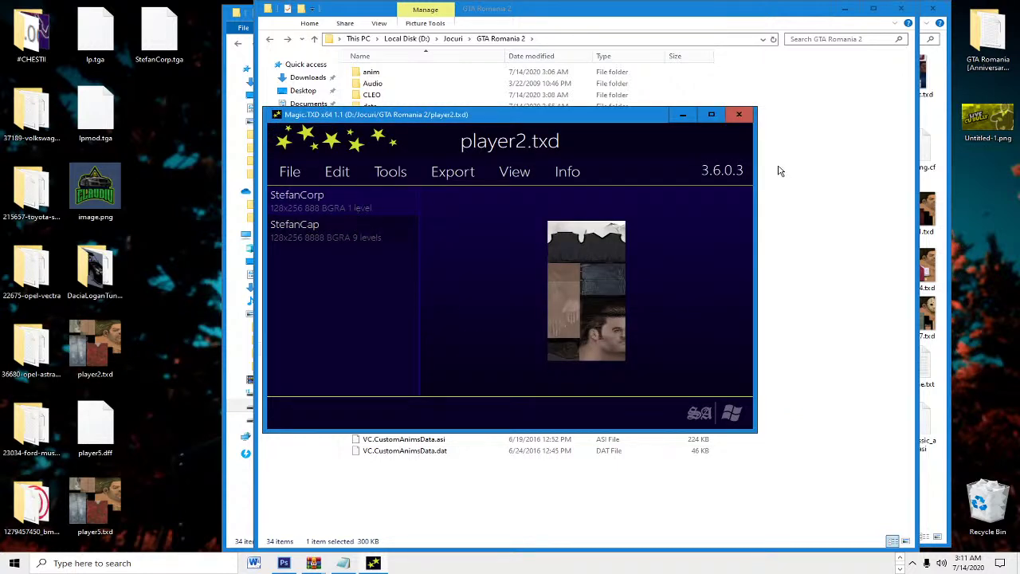
pyautogui.click(739, 117)
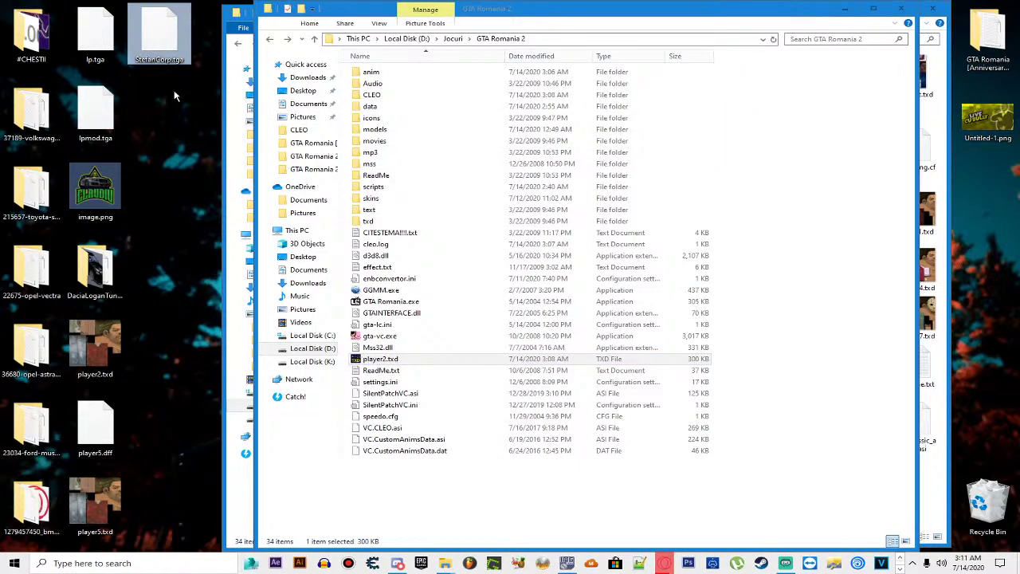
# Step: Try renaming StefanCorp.tga to StefanCap, cancelling because that name already exists
pyautogui.rightClick(176, 61)
pyautogui.click(199, 289)
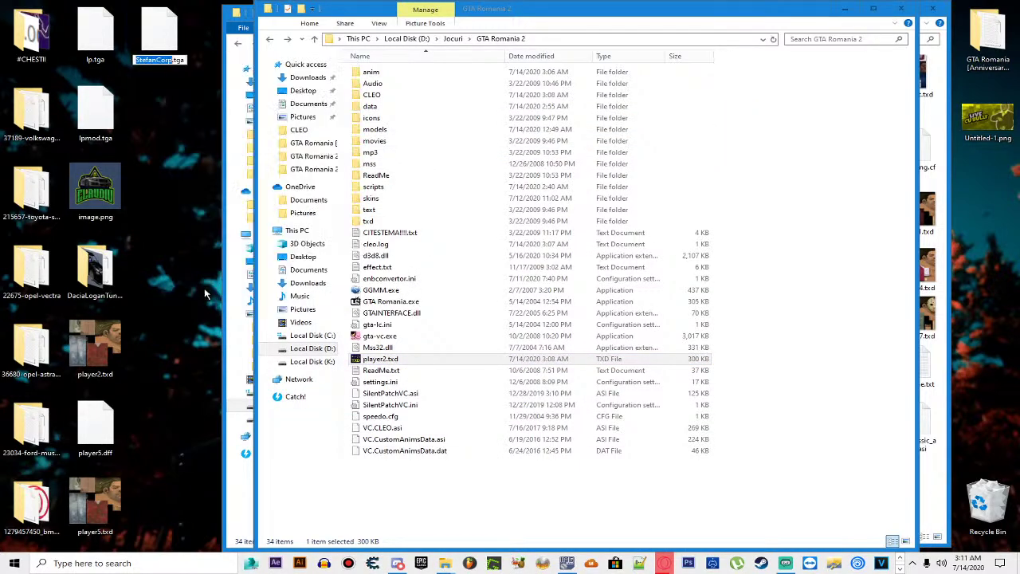
pyautogui.write('StefanCap')
pyautogui.press('Return')
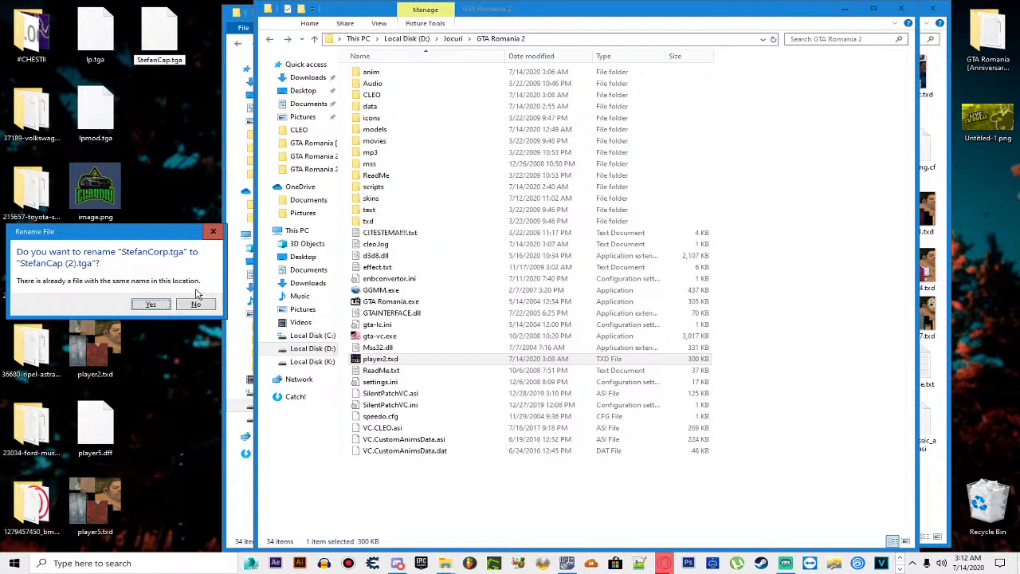
pyautogui.click(196, 303)
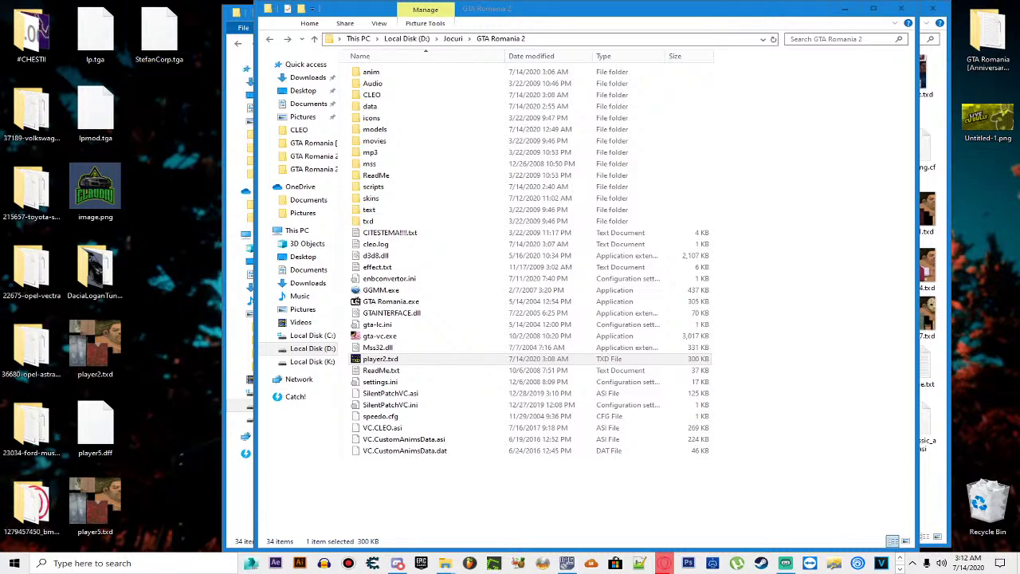
# Step: Delete StefanCorp.tga from the desktop and open the Recycle Bin
pyautogui.click(156, 32)
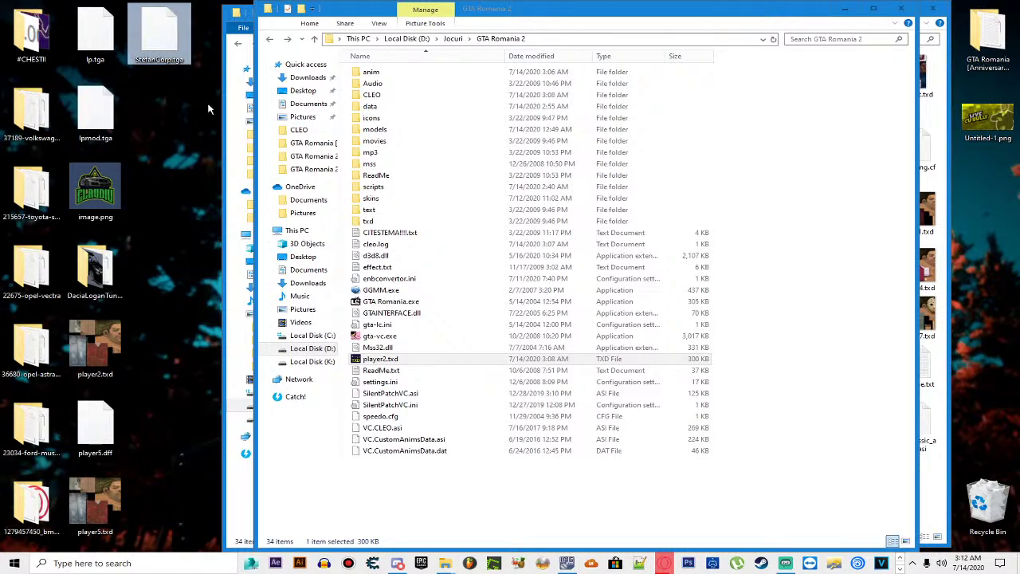
pyautogui.press('Delete')
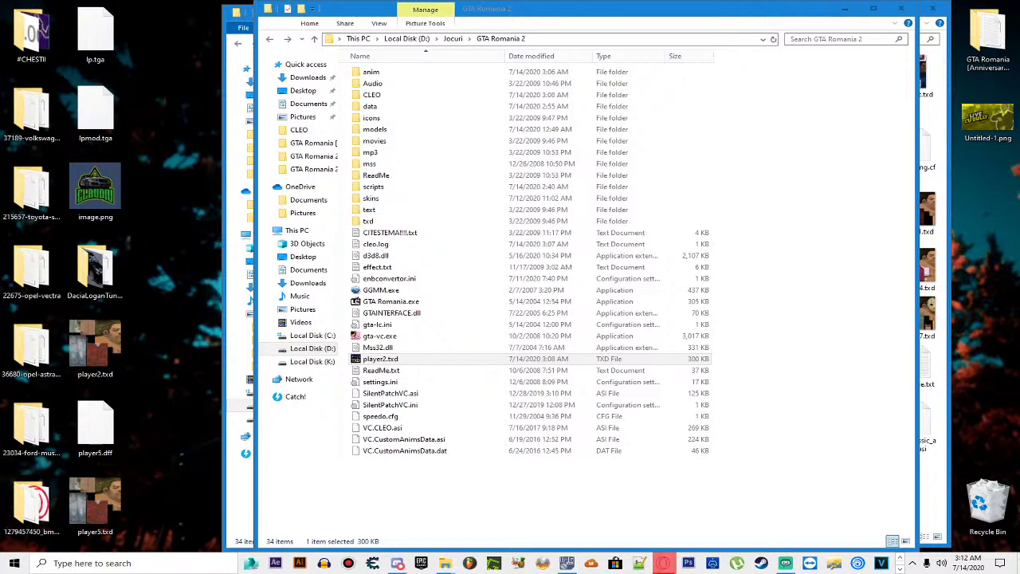
pyautogui.doubleClick(988, 500)
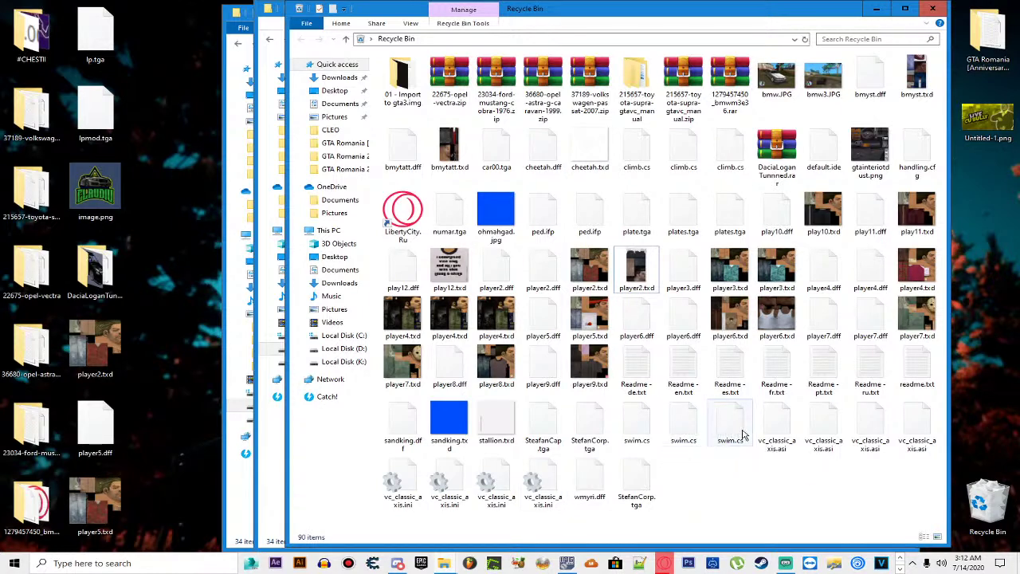
# Step: Move bmyst.txd to the desktop, export its BMYST texture as BMYST.tga, and close the editor
pyautogui.moveTo(916, 76); pyautogui.dragTo(173, 190)
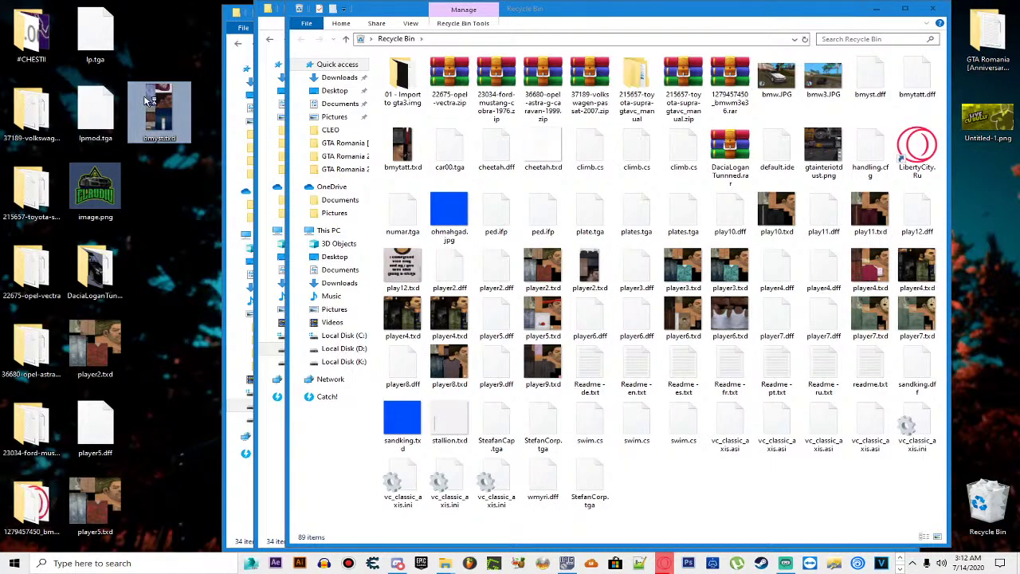
pyautogui.doubleClick(152, 103)
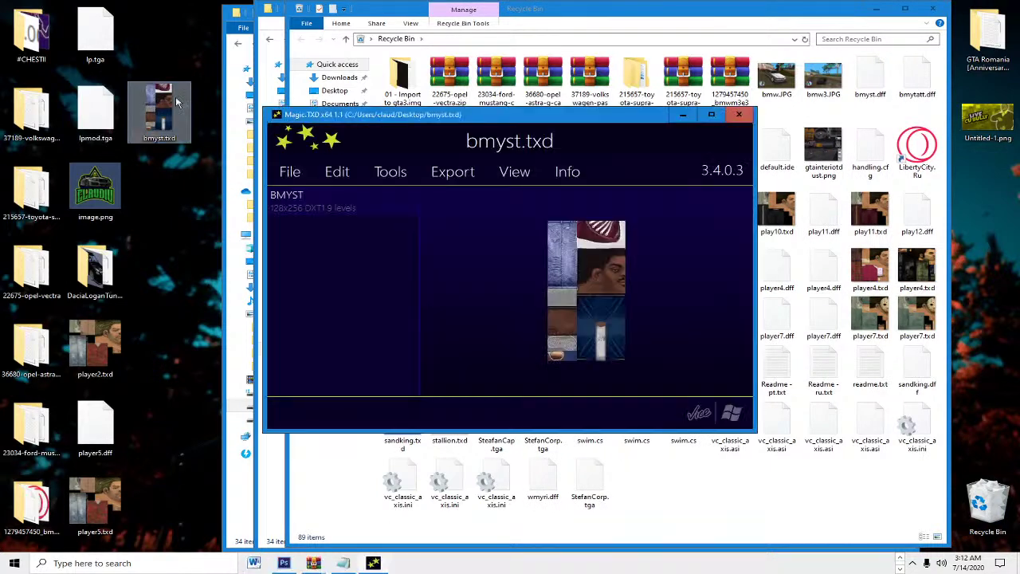
pyautogui.click(459, 177)
pyautogui.click(442, 325)
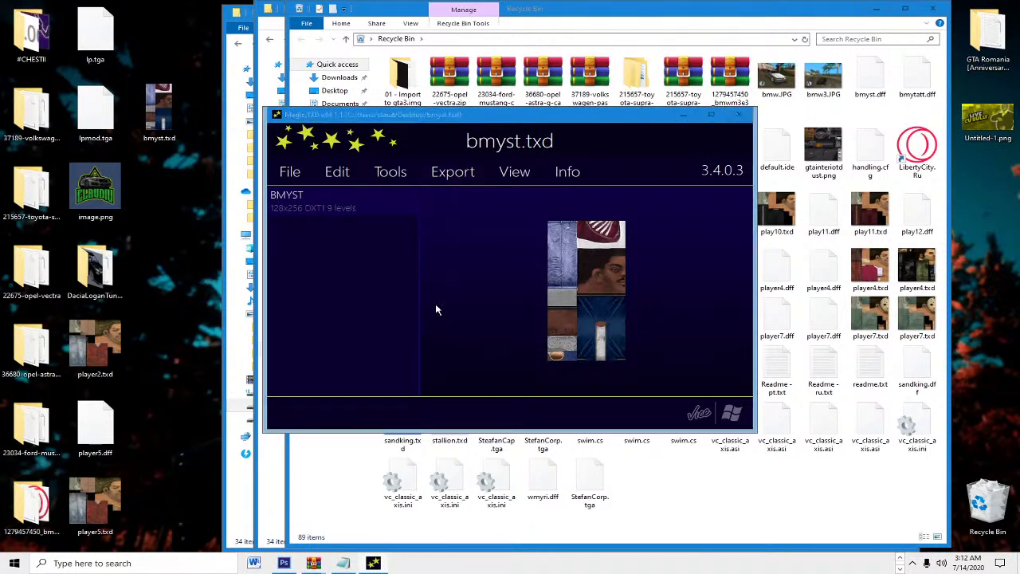
pyautogui.scroll(-2, 404, 302)
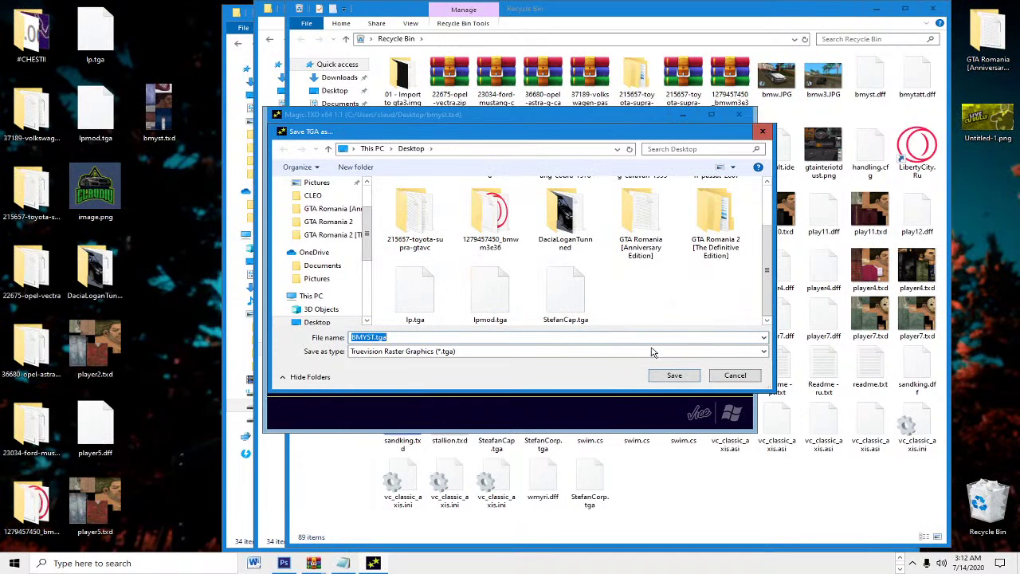
pyautogui.click(674, 375)
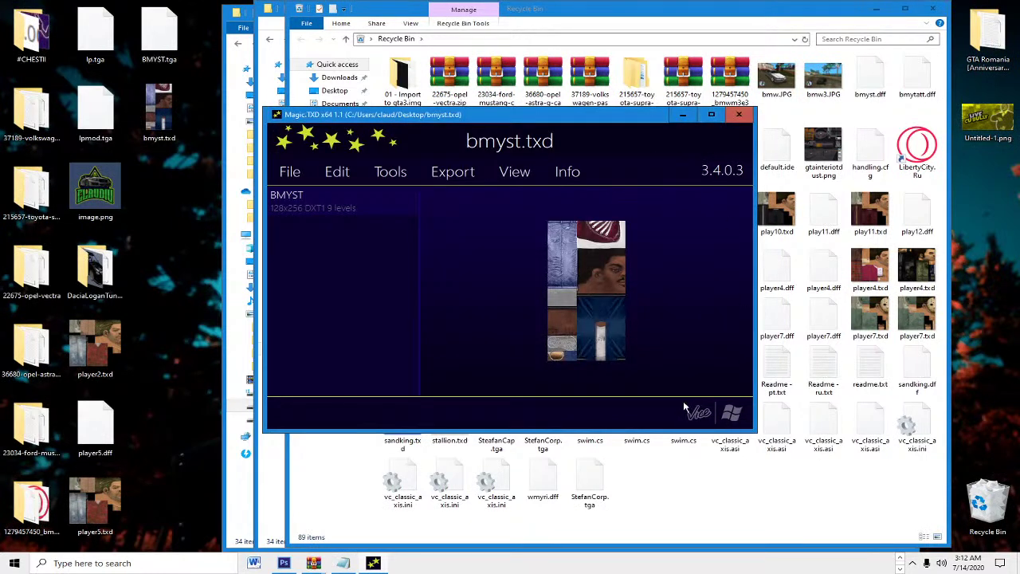
pyautogui.click(148, 39)
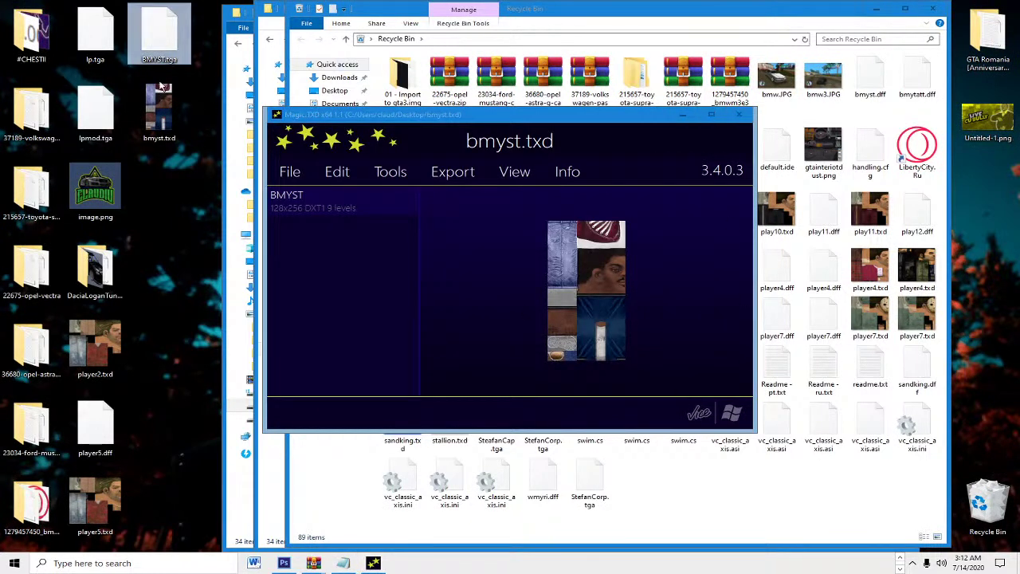
pyautogui.click(737, 116)
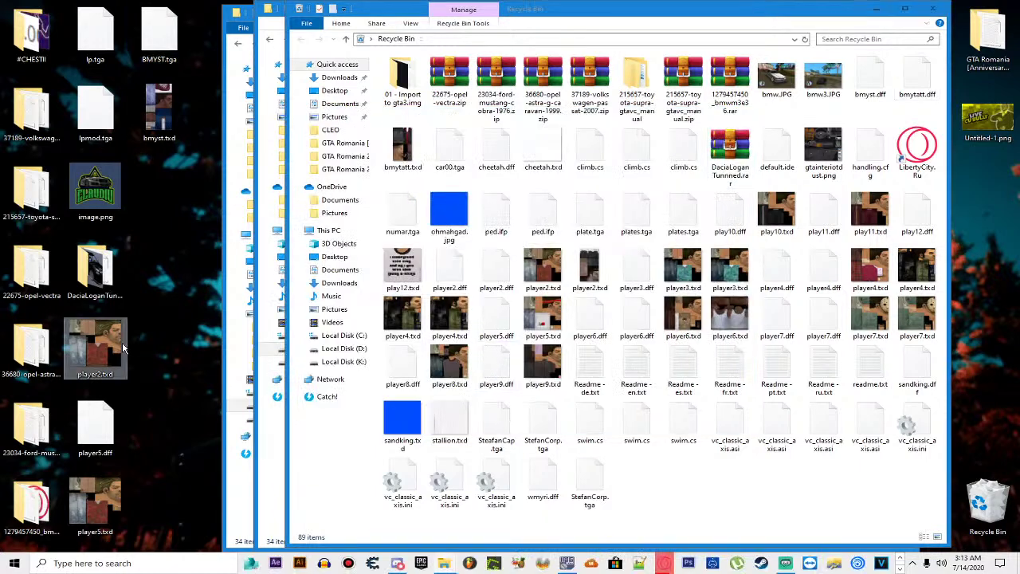
# Step: In the desktop player2.txd, replace TommyRED with BMYST.tga and rename it StefanCorp
pyautogui.doubleClick(95, 349)
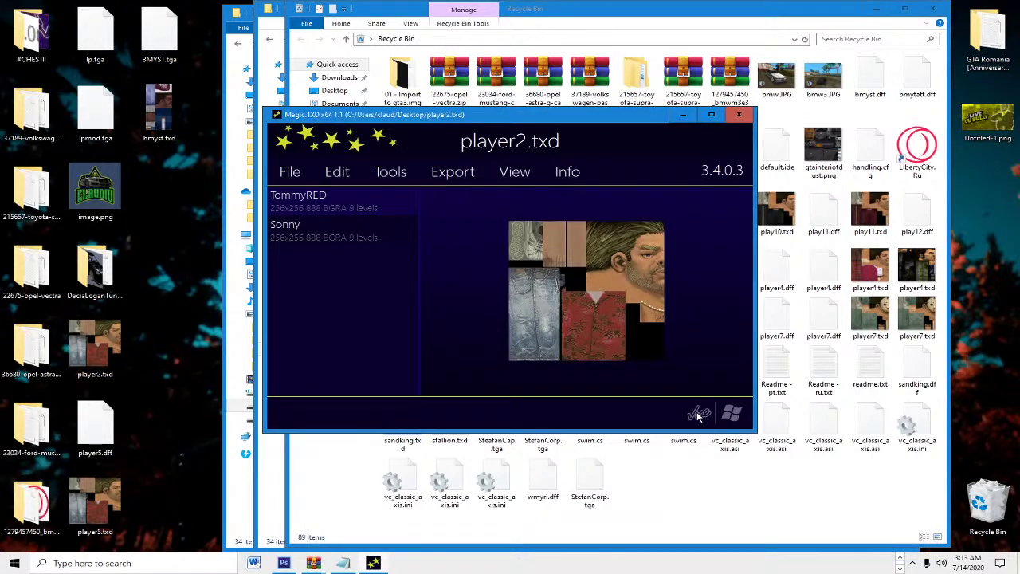
pyautogui.click(338, 173)
pyautogui.click(369, 217)
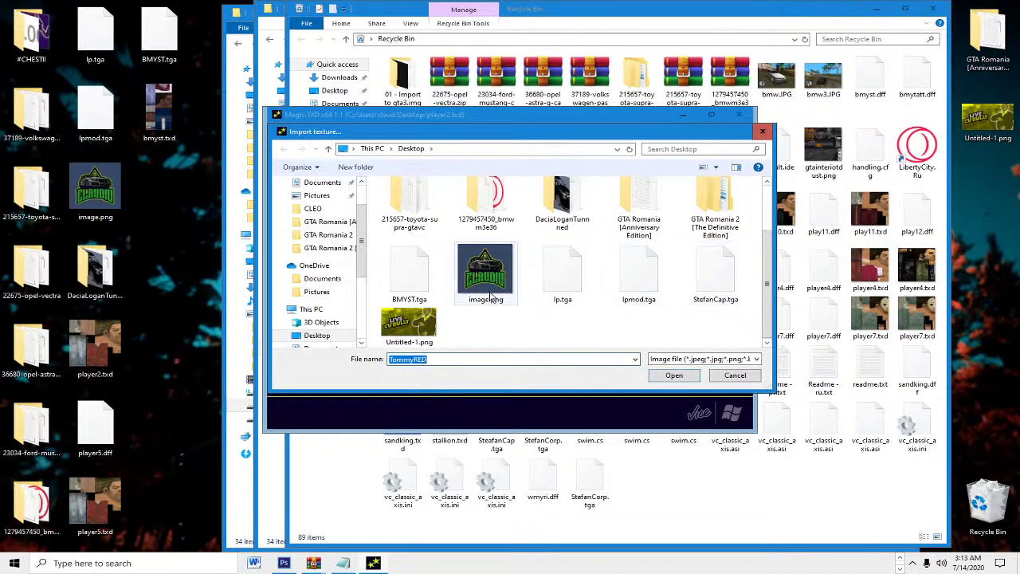
pyautogui.doubleClick(423, 274)
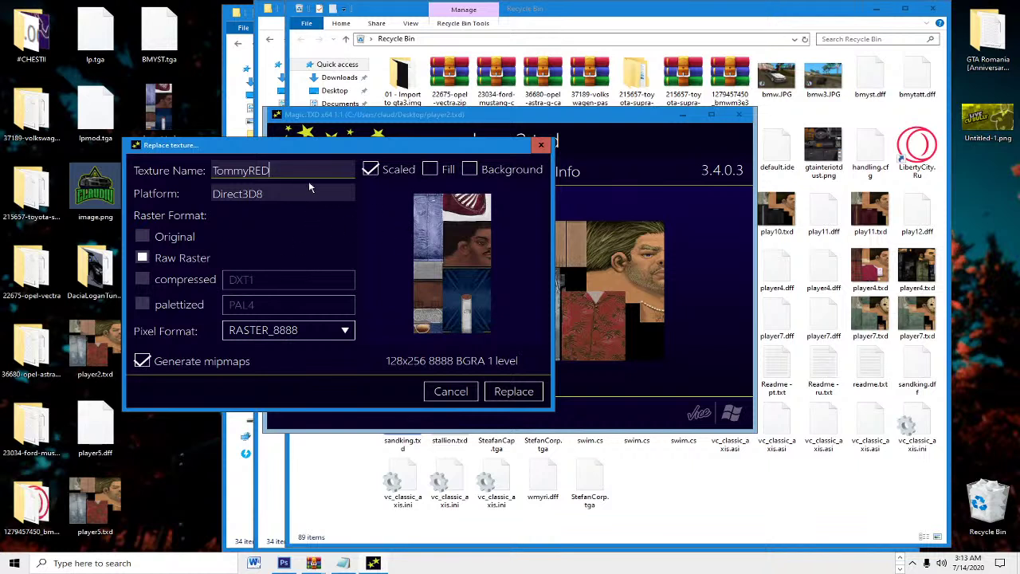
pyautogui.hotkey('ctrl', 'a')
pyautogui.press('BackSpace')
pyautogui.write('Ste')
pyautogui.write('fanCorp')
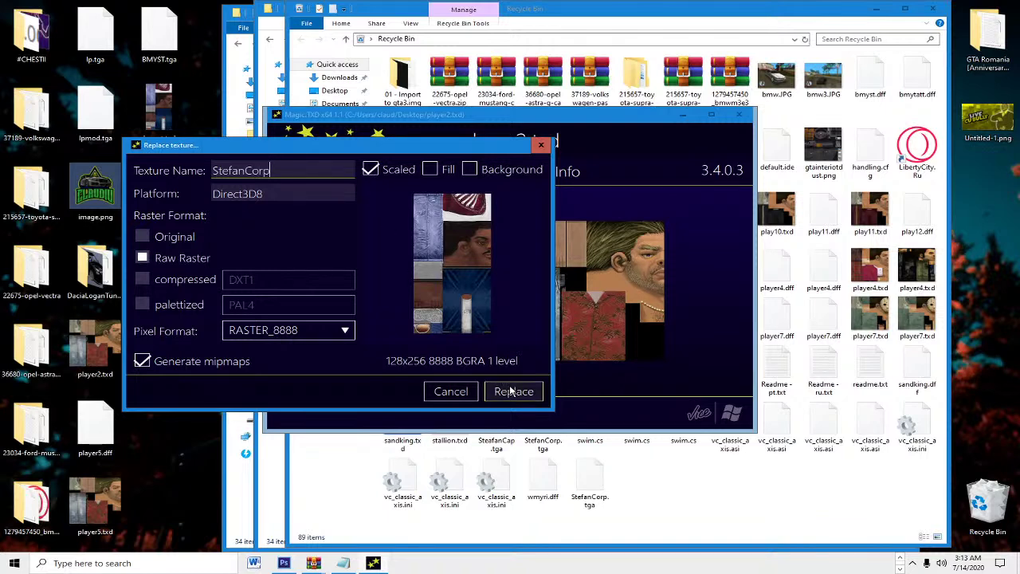
pyautogui.click(510, 390)
# Step: Replace the Sonny texture with a new image, renaming it StefanCap
pyautogui.click(353, 231)
pyautogui.click(336, 172)
pyautogui.click(346, 214)
pyautogui.scroll(-3, 610, 271)
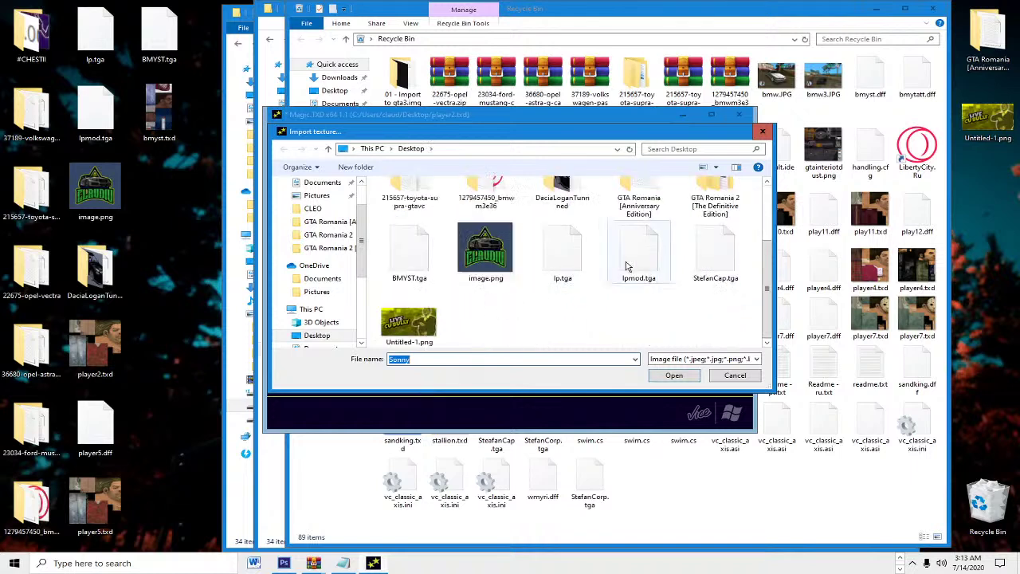
pyautogui.doubleClick(715, 252)
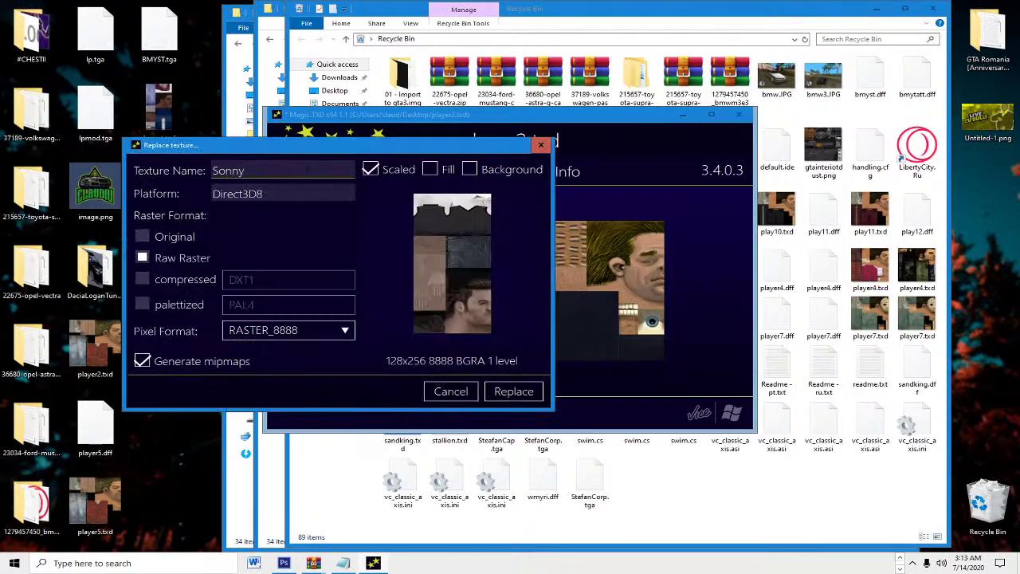
pyautogui.press('BackSpace')
pyautogui.press('BackSpace')
pyautogui.click(514, 389)
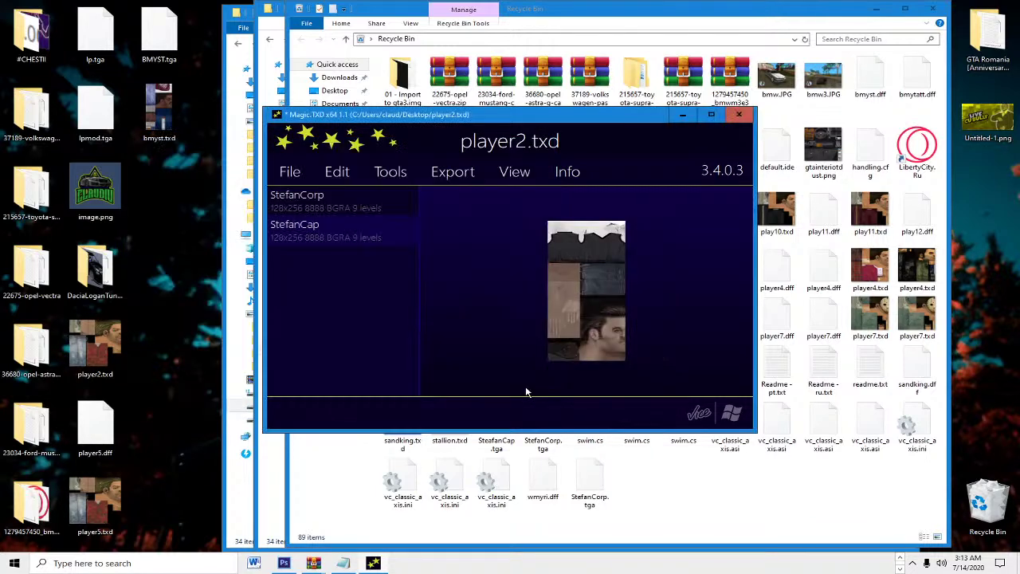
# Step: Compare the replaced StefanCorp and StefanCap textures in the preview, then close the editor
pyautogui.click(370, 224)
pyautogui.click(374, 214)
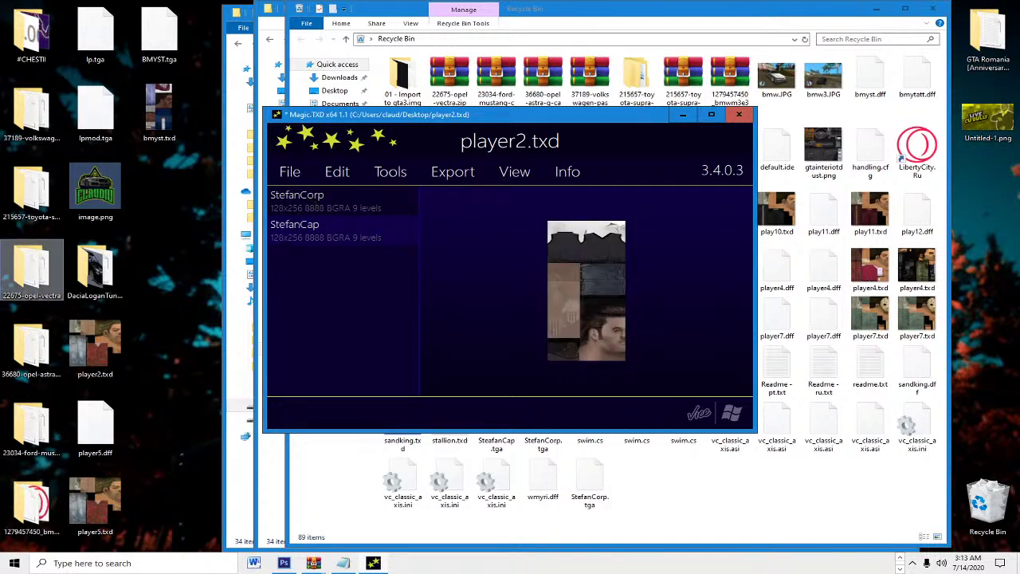
pyautogui.click(365, 226)
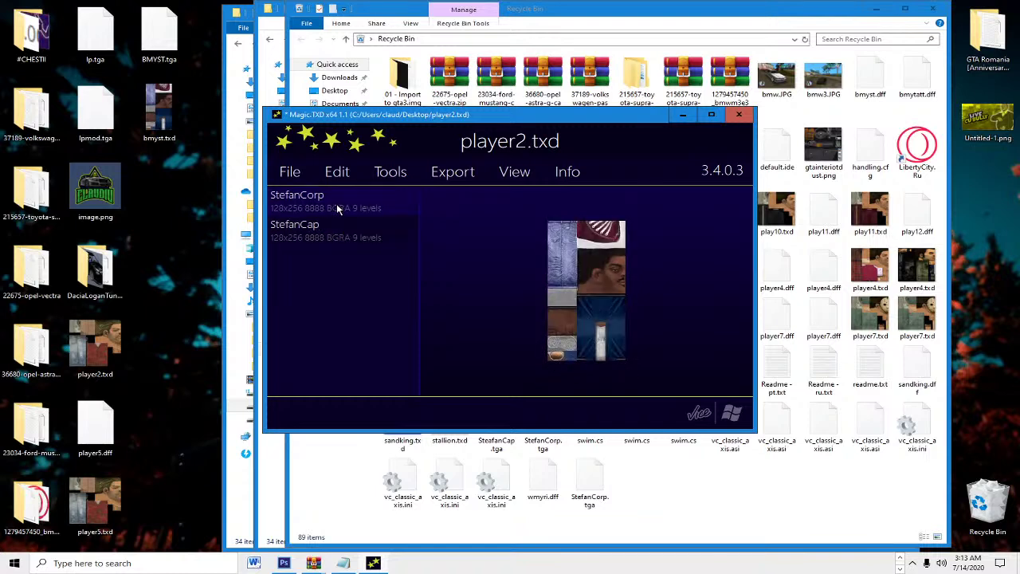
pyautogui.click(739, 114)
# Step: Open the game's models\gta3.img archive in IMG Tool 2.0
pyautogui.click(147, 360)
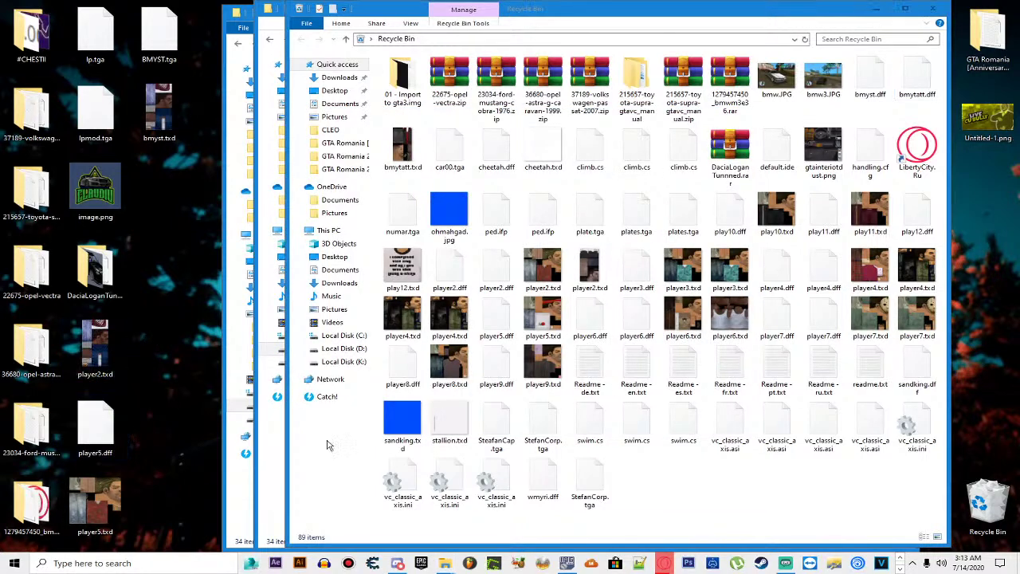
pyautogui.click(567, 563)
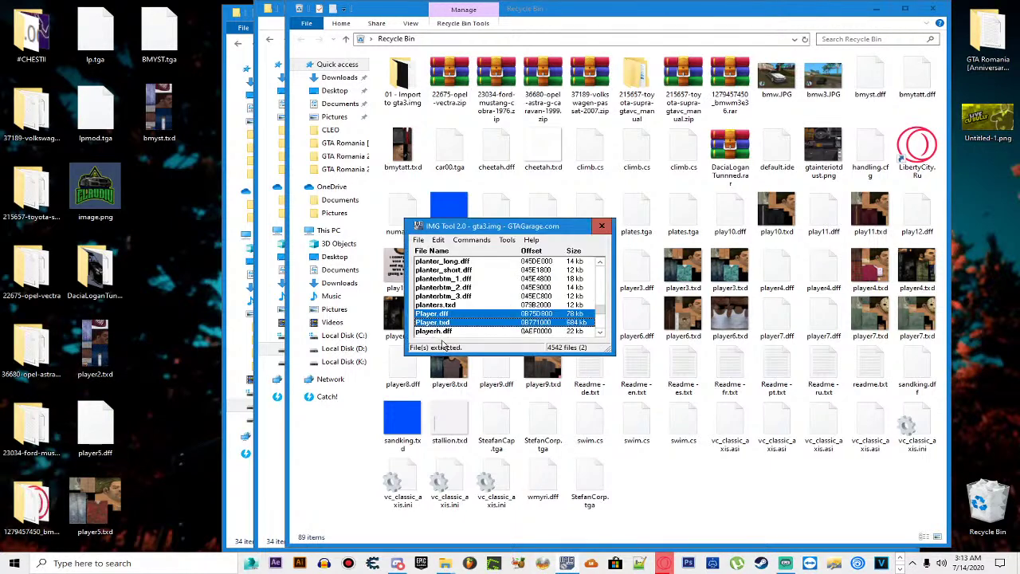
pyautogui.scroll(-2, 451, 321)
pyautogui.click(418, 240)
pyautogui.click(428, 259)
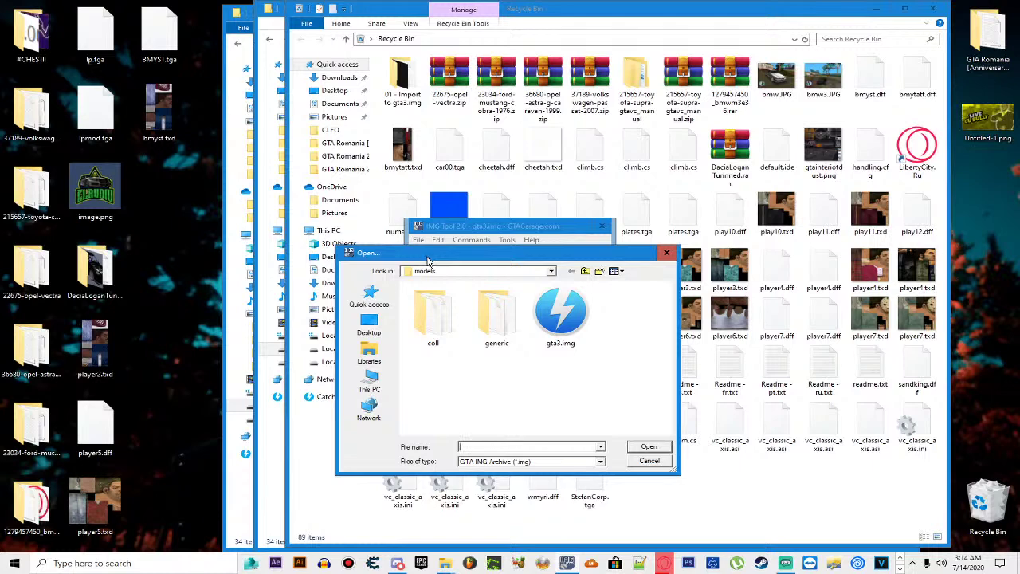
pyautogui.click(585, 271)
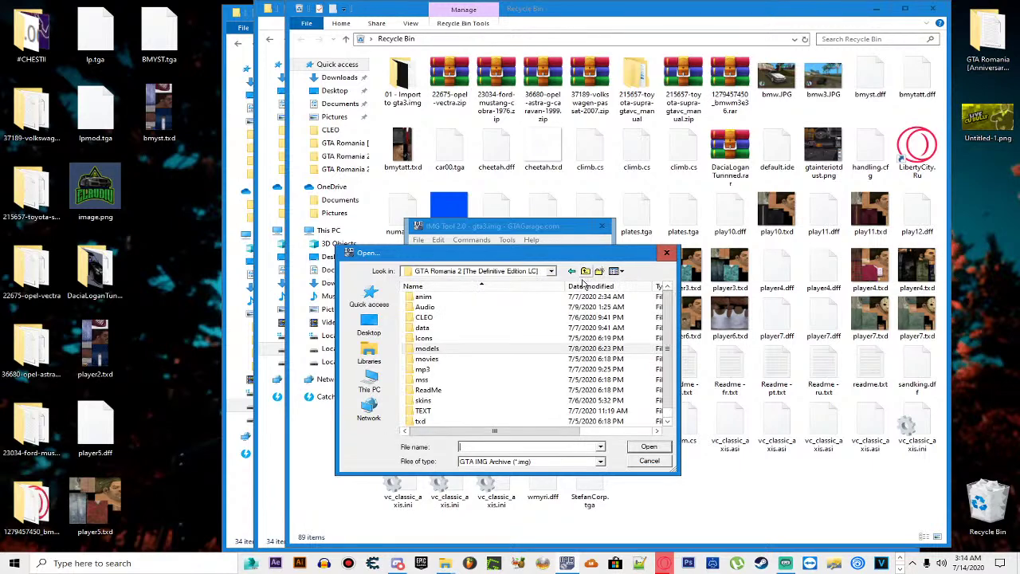
pyautogui.click(585, 271)
pyautogui.doubleClick(455, 353)
pyautogui.doubleClick(454, 350)
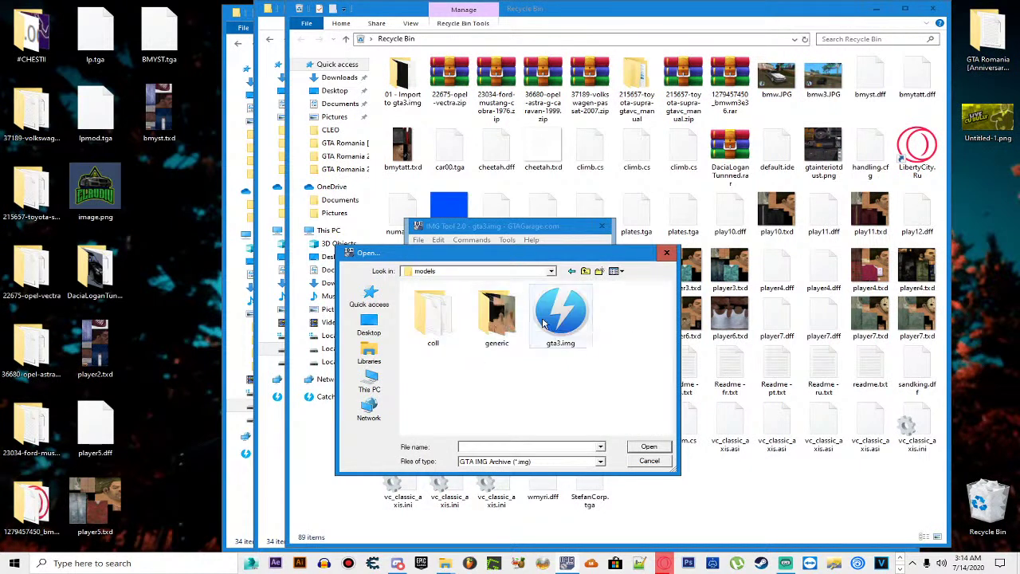
pyautogui.click(554, 271)
pyautogui.click(555, 272)
pyautogui.doubleClick(560, 318)
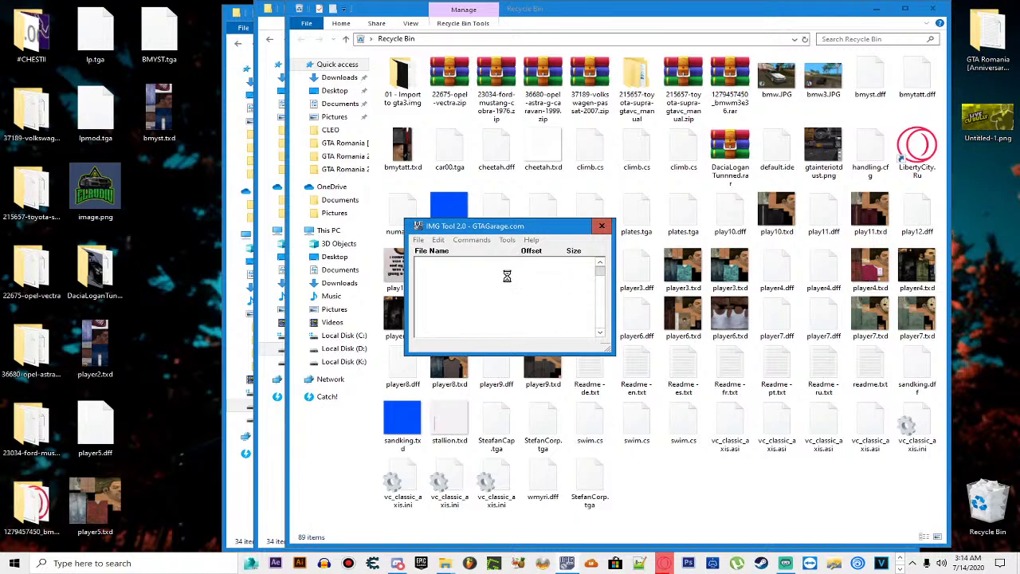
# Step: Find player2.txd in gta3.img, delete it, and add the edited desktop version
pyautogui.click(437, 239)
pyautogui.click(518, 266)
pyautogui.write('player')
pyautogui.press('Return')
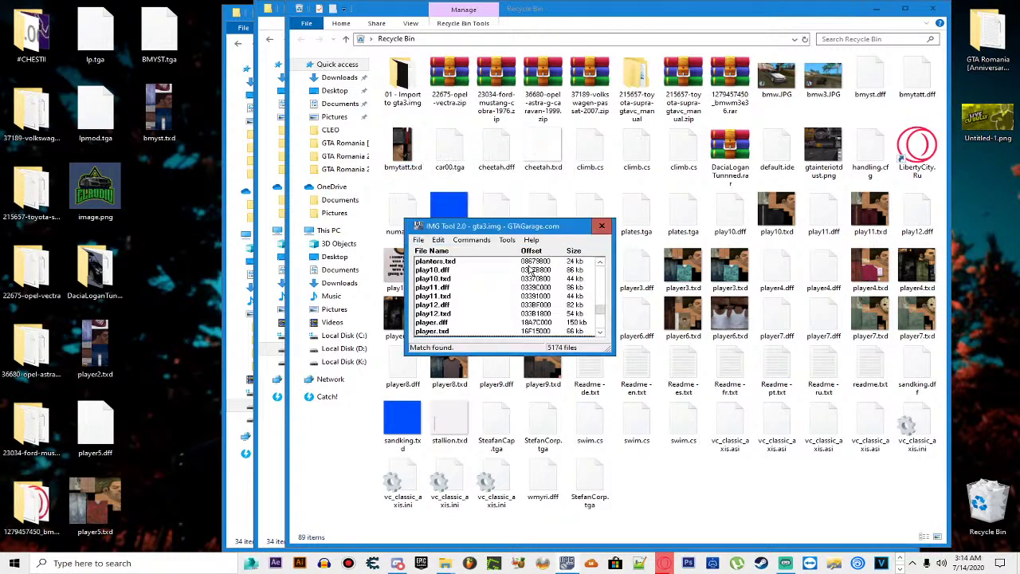
pyautogui.click(461, 322)
pyautogui.press('Delete')
pyautogui.press('Return')
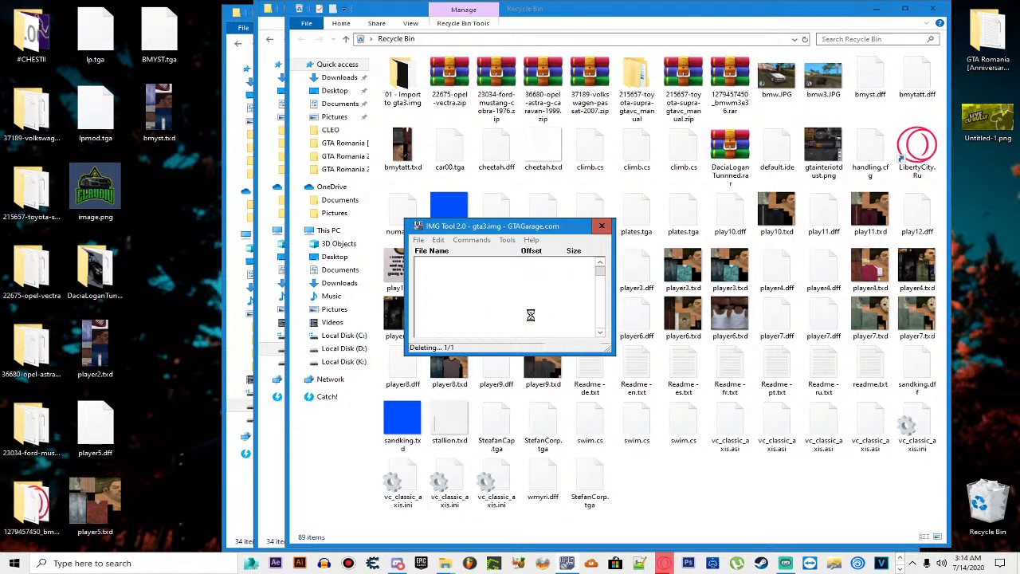
pyautogui.click(477, 240)
pyautogui.click(492, 255)
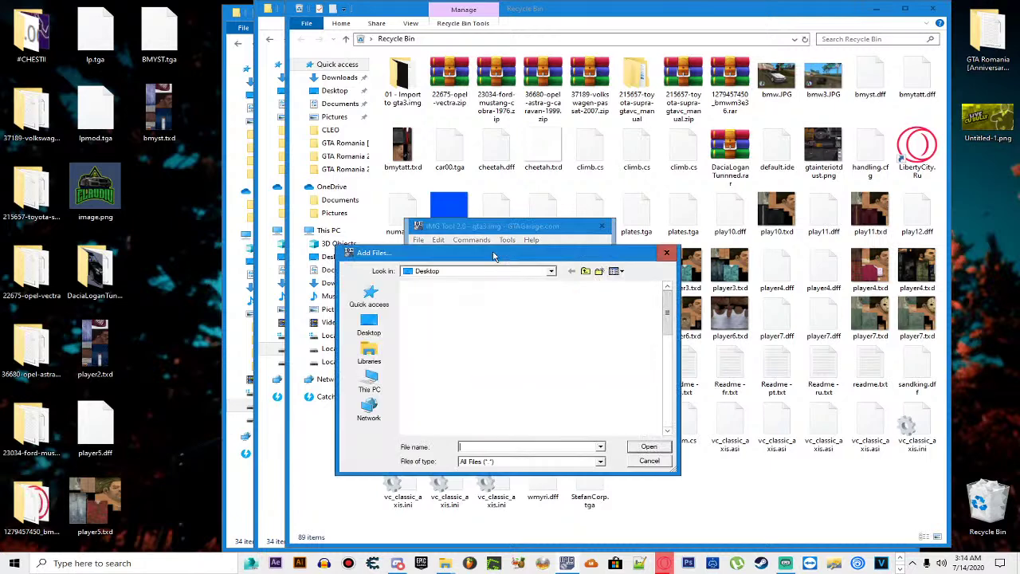
pyautogui.doubleClick(498, 365)
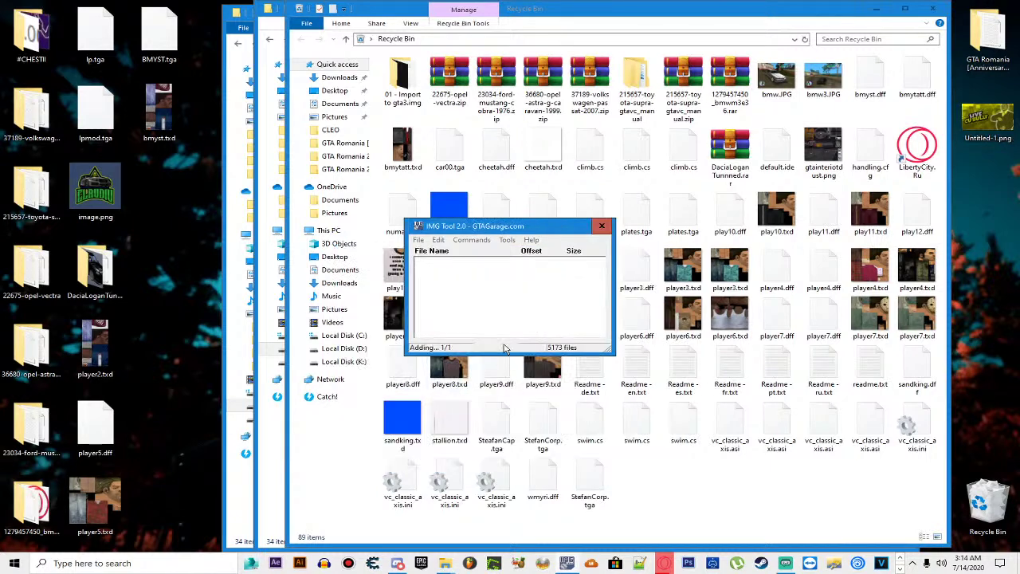
# Step: Replace player5.dff and player5.txd in the archive with the desktop files, then close IMG Tool
pyautogui.click(442, 245)
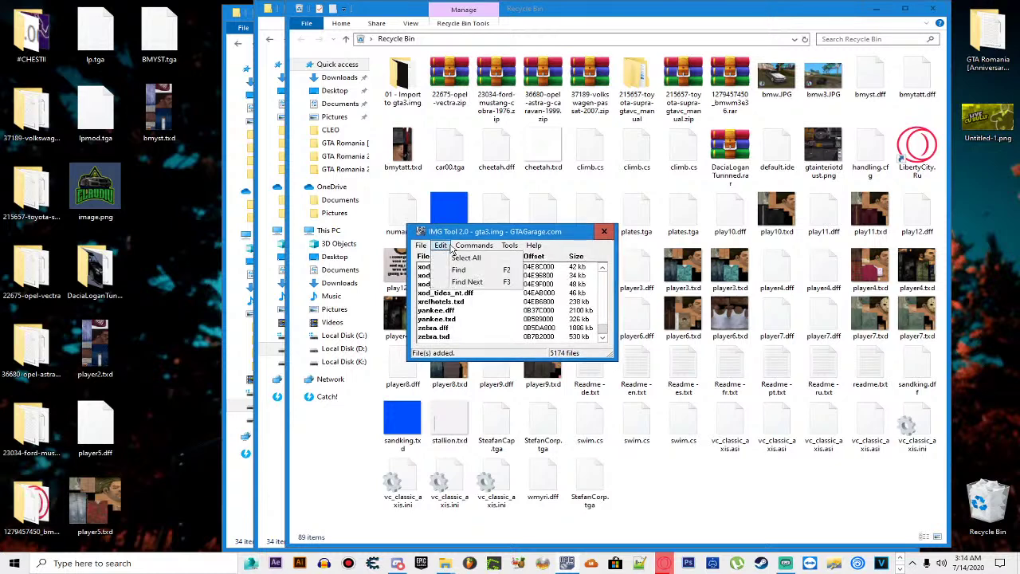
pyautogui.click(448, 270)
pyautogui.write('player5')
pyautogui.press('Return')
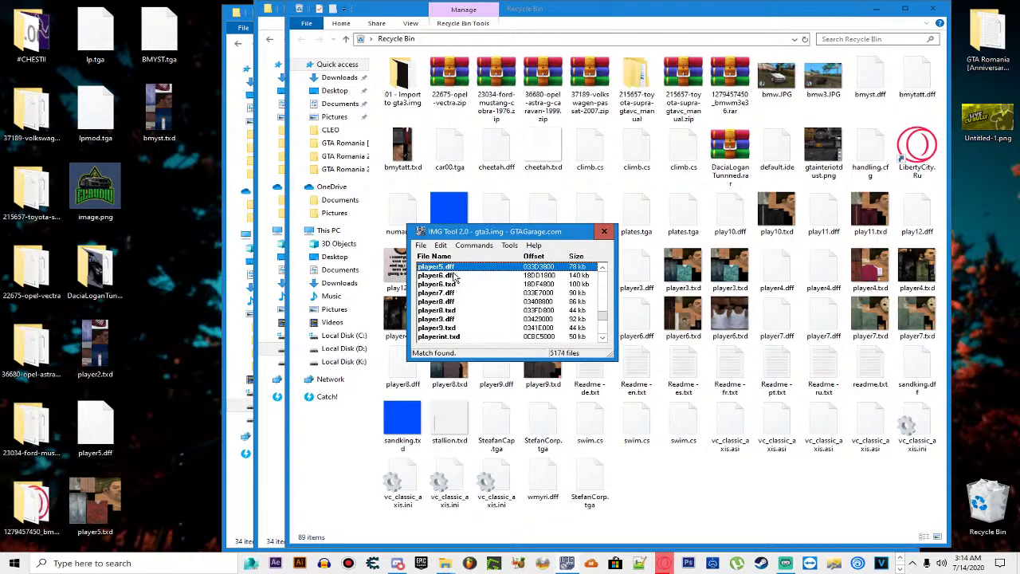
pyautogui.scroll(1, 469, 277)
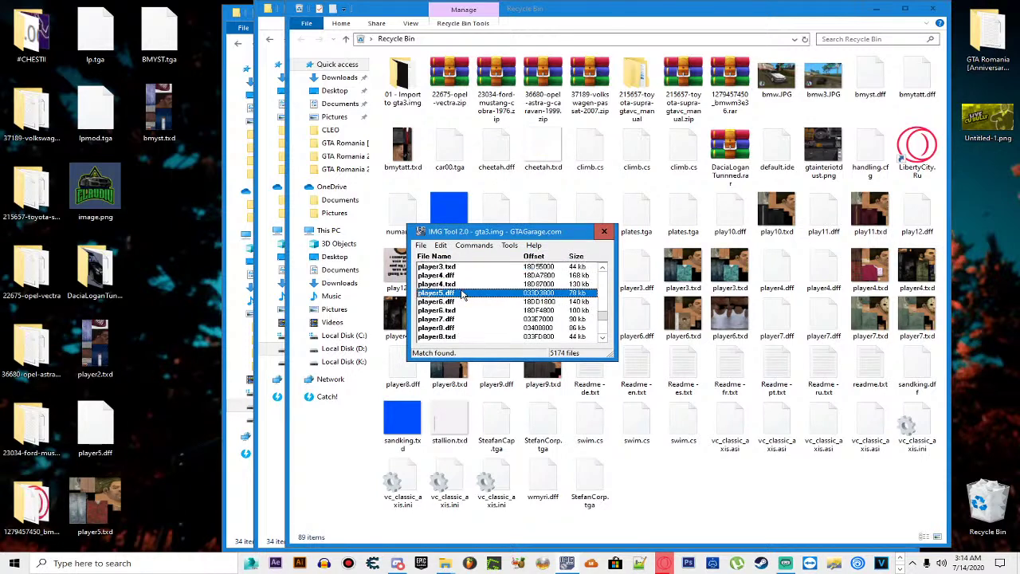
pyautogui.press('Delete')
pyautogui.click(479, 305)
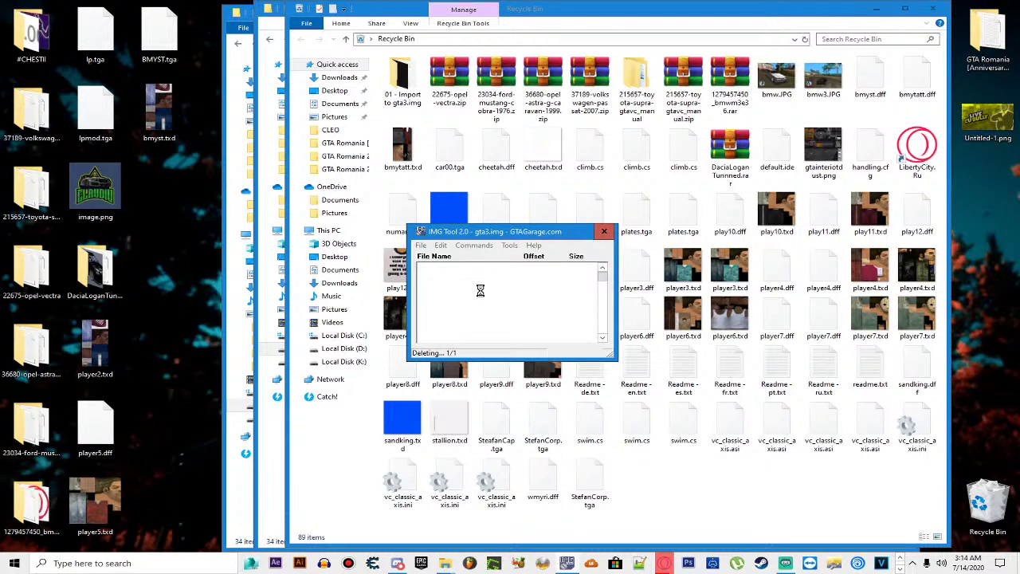
pyautogui.scroll(-1, 482, 296)
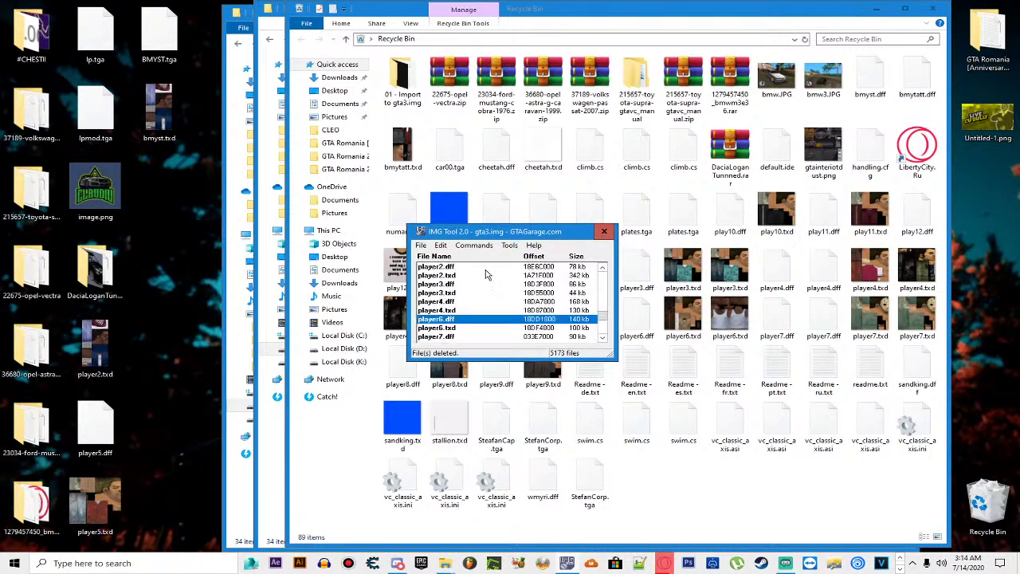
pyautogui.click(474, 246)
pyautogui.click(488, 259)
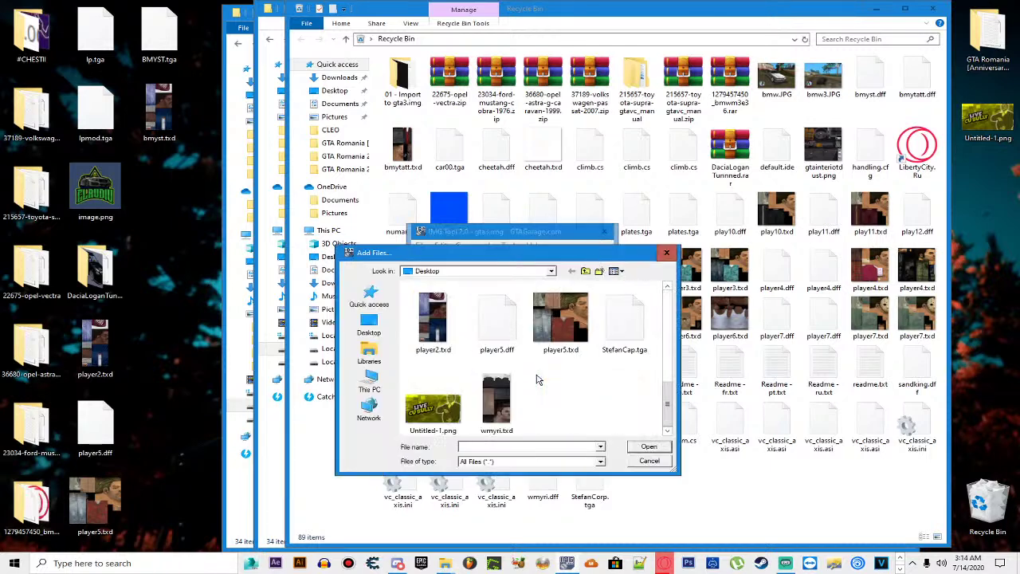
pyautogui.click(560, 318)
pyautogui.keyDown('ctrl'); pyautogui.click(496, 319); pyautogui.keyUp('ctrl')
pyautogui.click(638, 448)
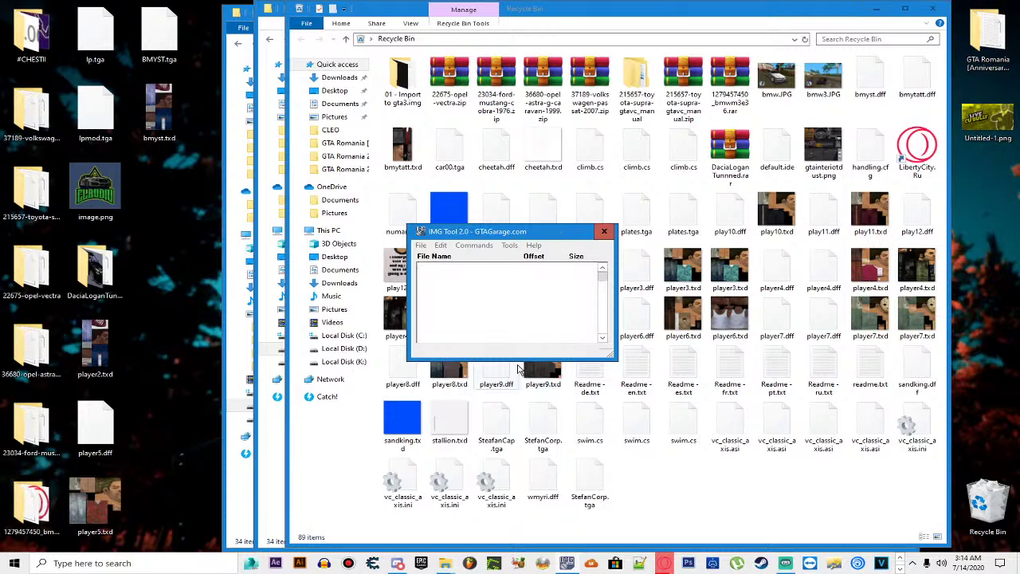
pyautogui.click(604, 231)
# Step: Launch GTA Romania.exe from the game folder and start a new game via Incepe Joc > Joc nou
pyautogui.hotkey('alt', 'Tab')
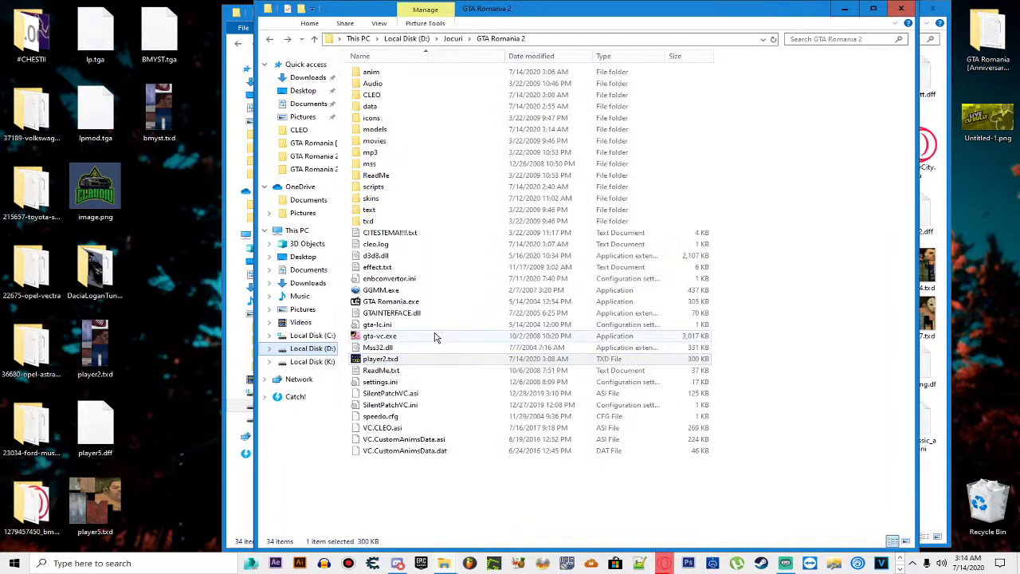
pyautogui.click(423, 303)
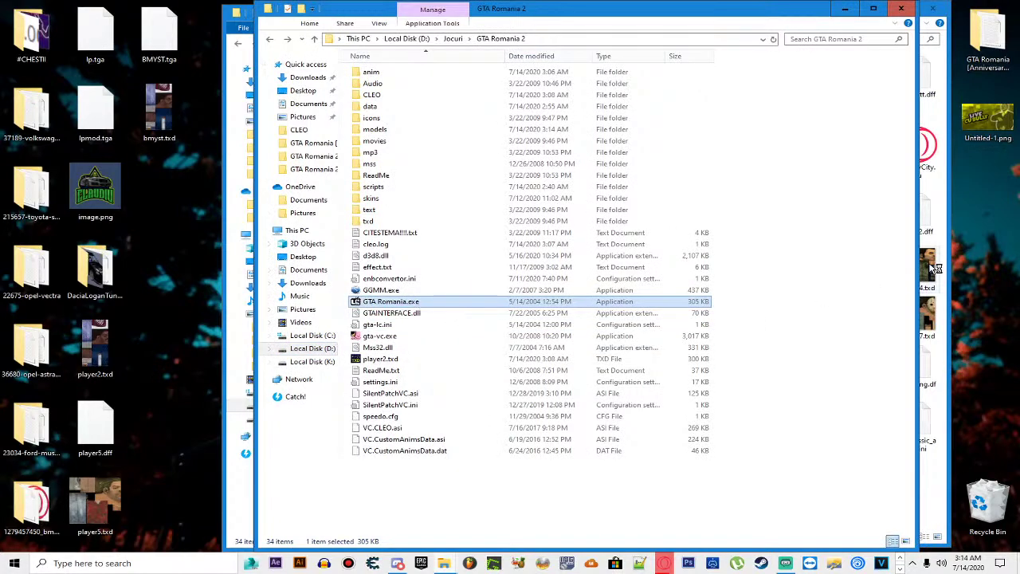
pyautogui.press('Return')
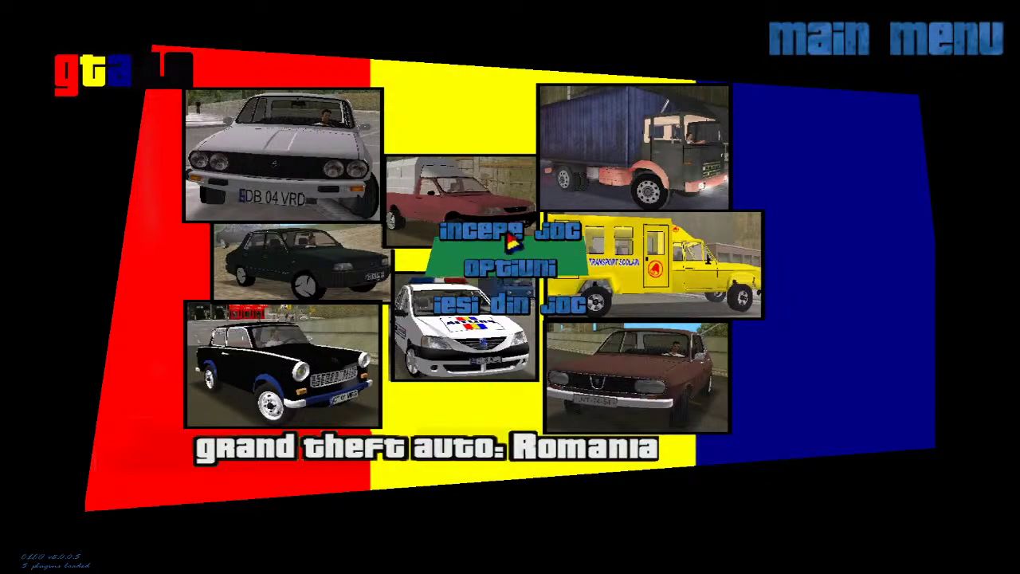
pyautogui.click(496, 232)
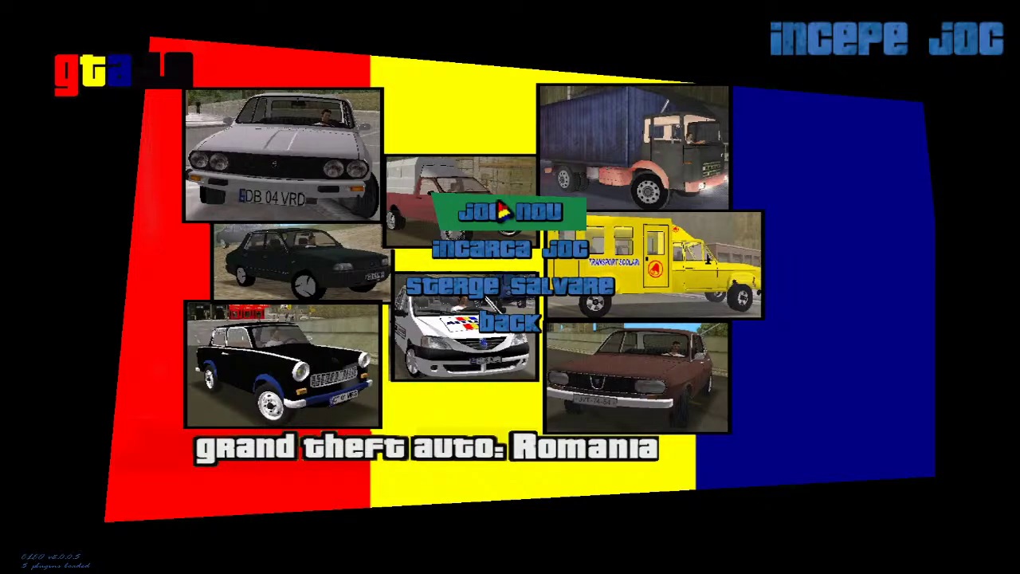
pyautogui.click(502, 209)
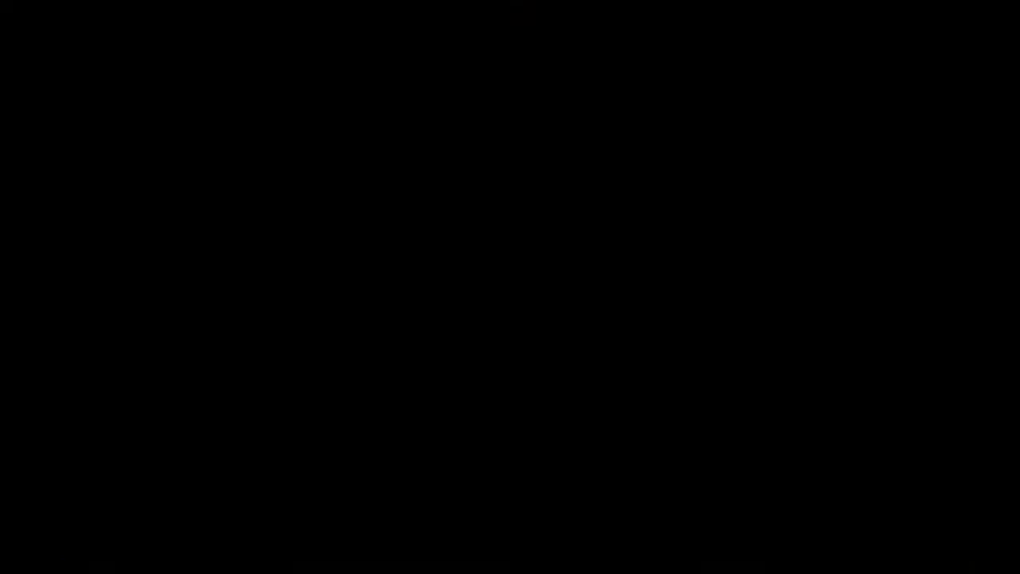
# Step: Run the character from the lounge across the terrace and field toward the parked cars
pyautogui.press('w')
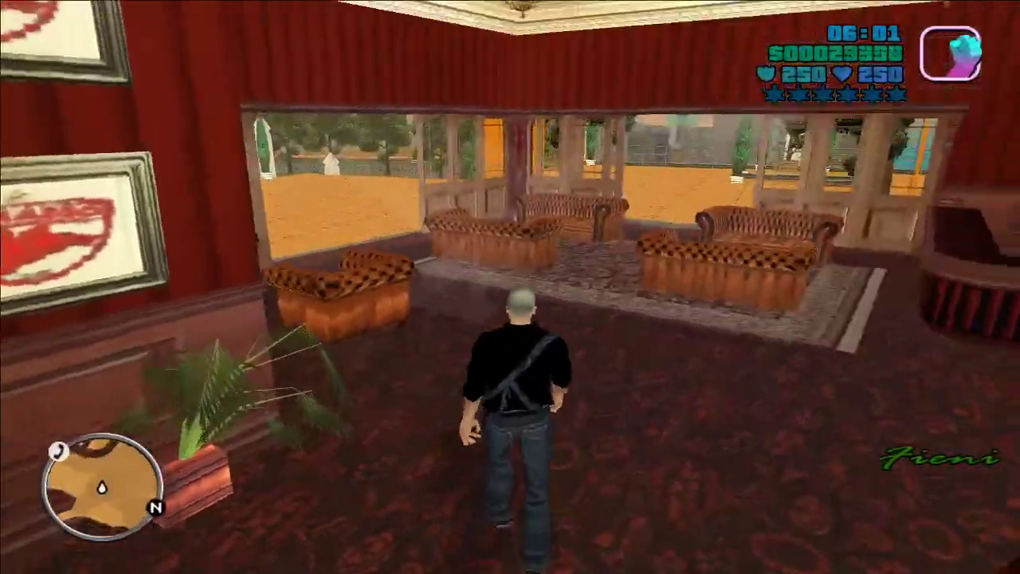
pyautogui.press('w')
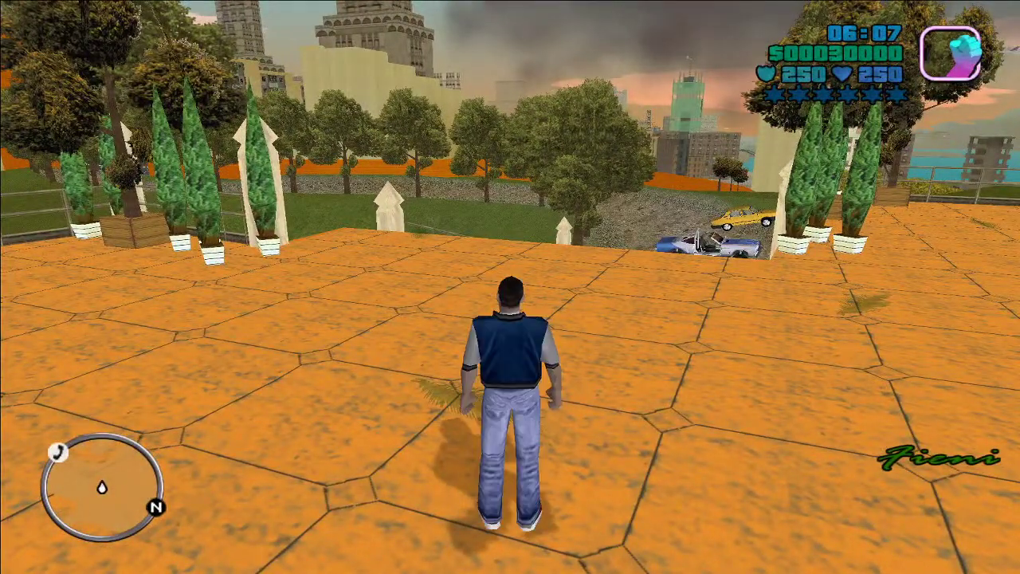
pyautogui.press('w')
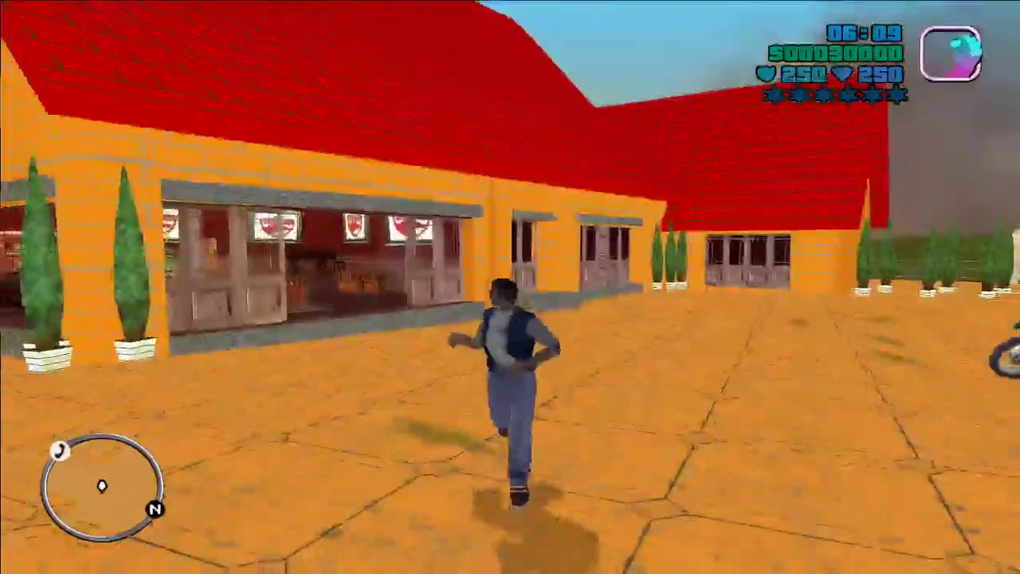
pyautogui.press('w')
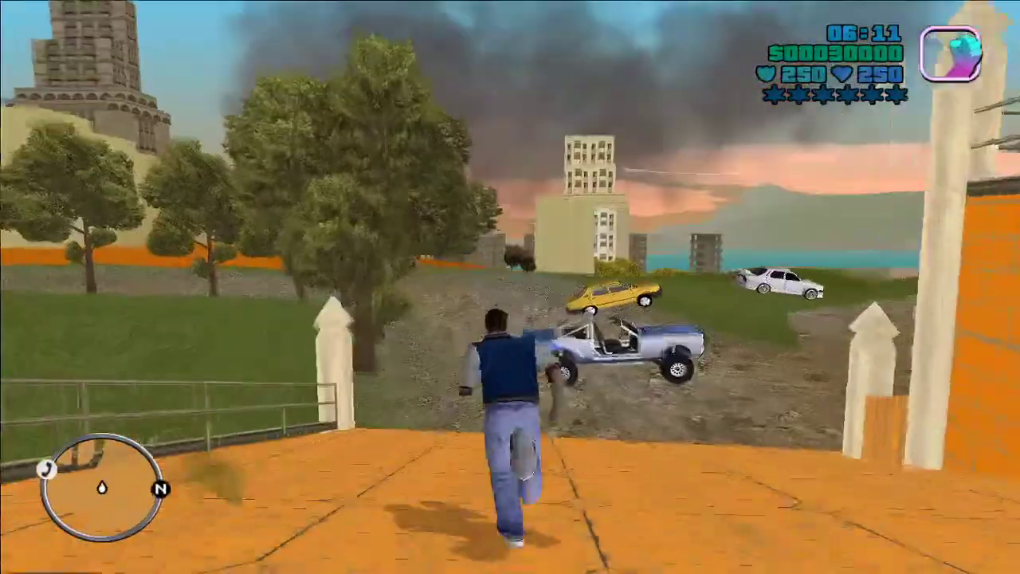
pyautogui.press('c')
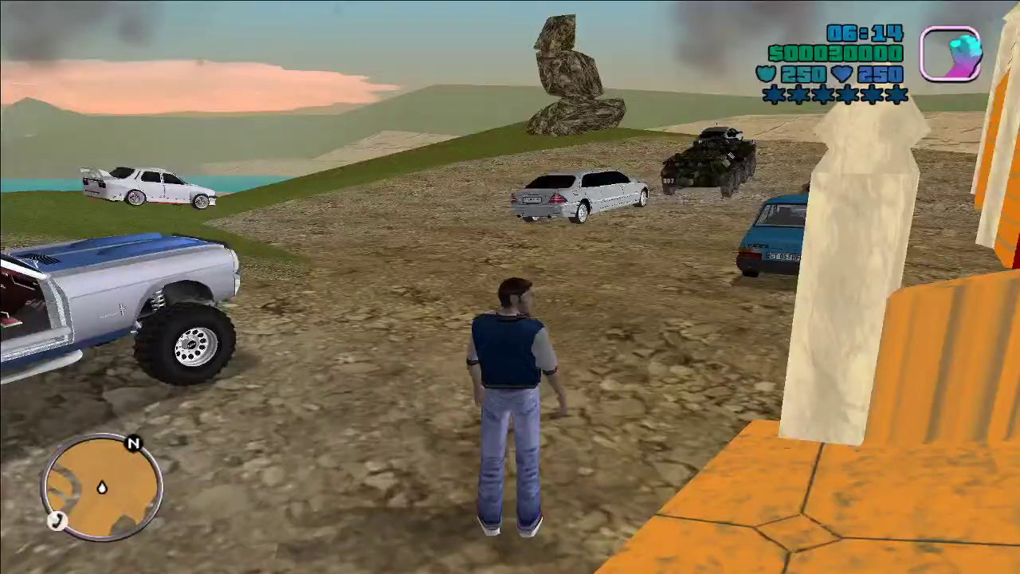
pyautogui.press('w')
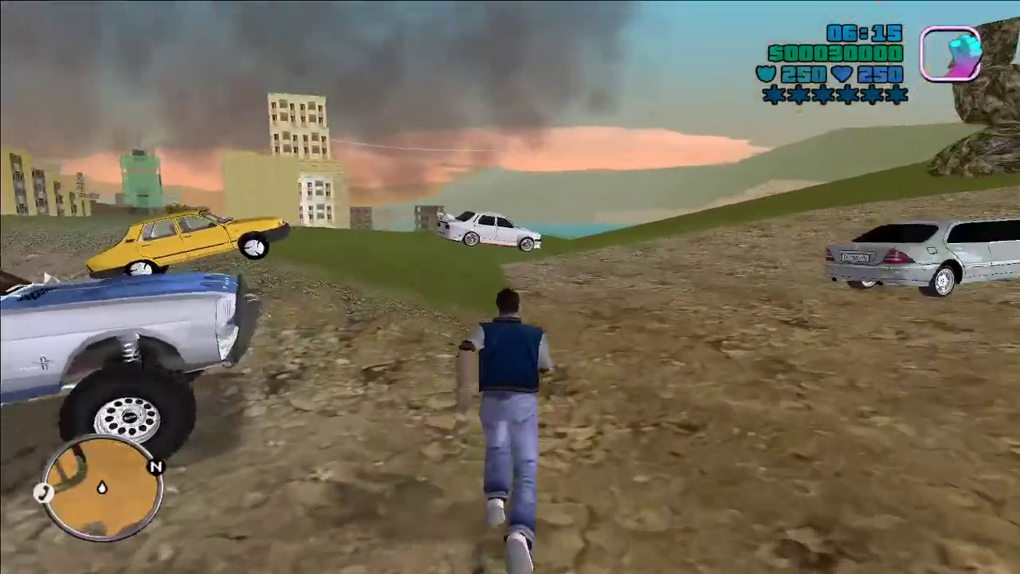
pyautogui.press('w')
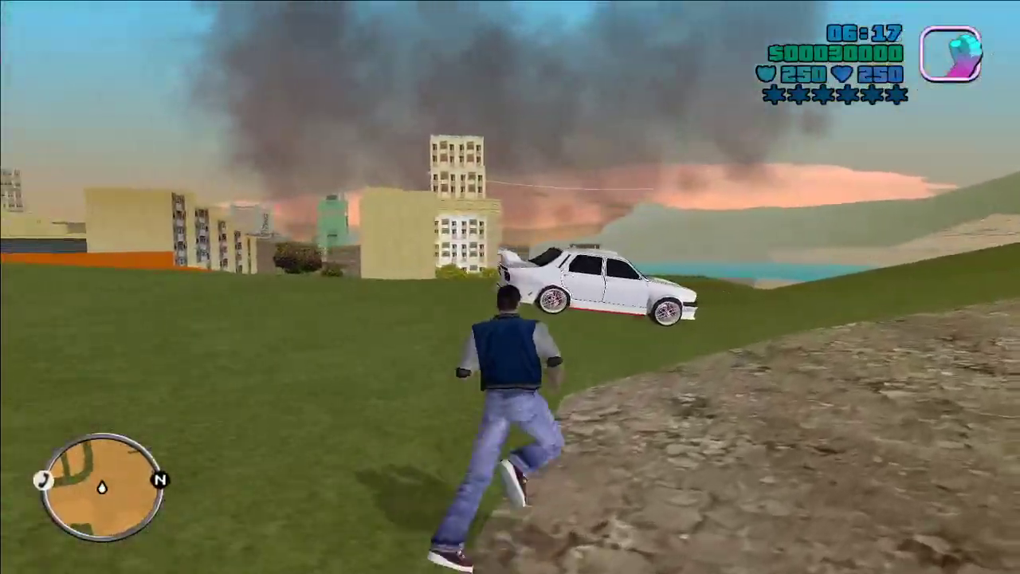
pyautogui.press('w')
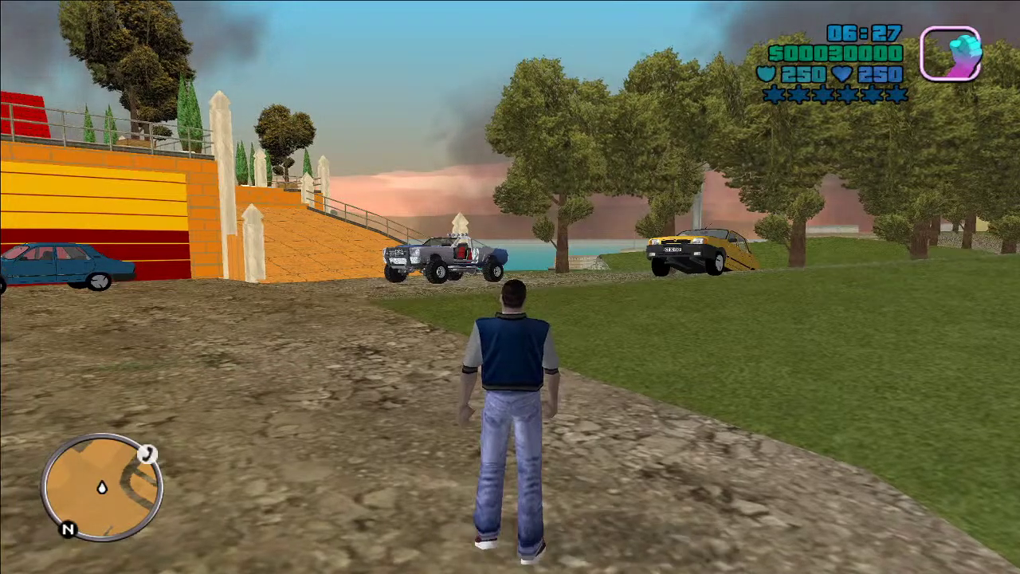
pyautogui.press('w')
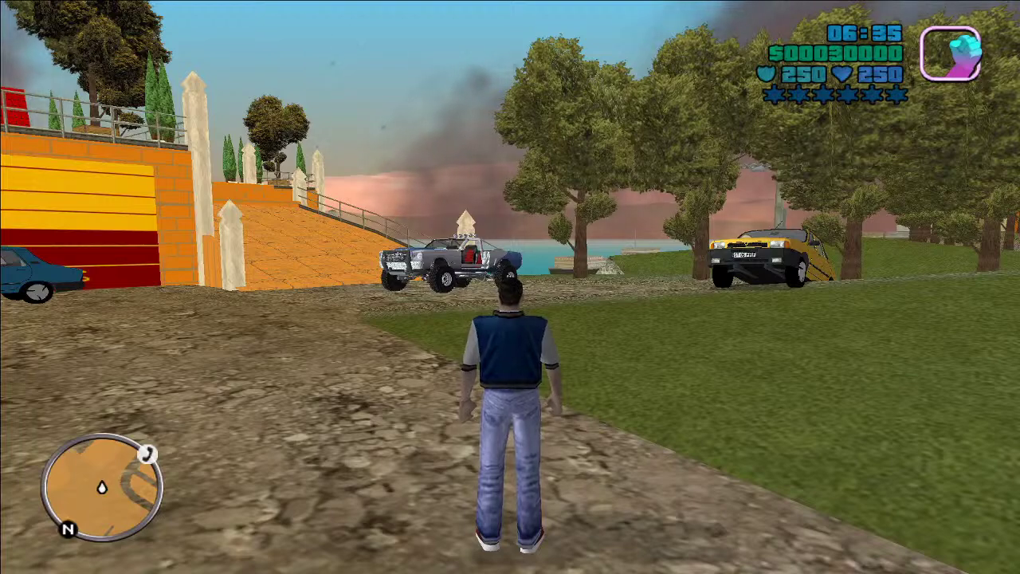
# Step: Switch the player to the Hawaiian shirt skin with F3 and run toward the orange building
pyautogui.press('F3')
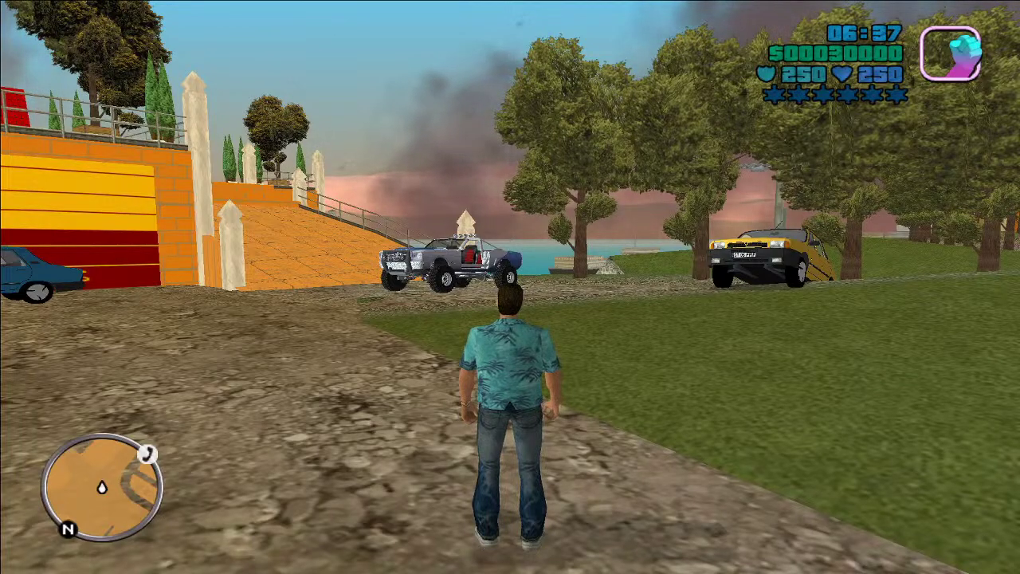
pyautogui.press('w')
pyautogui.press('a')
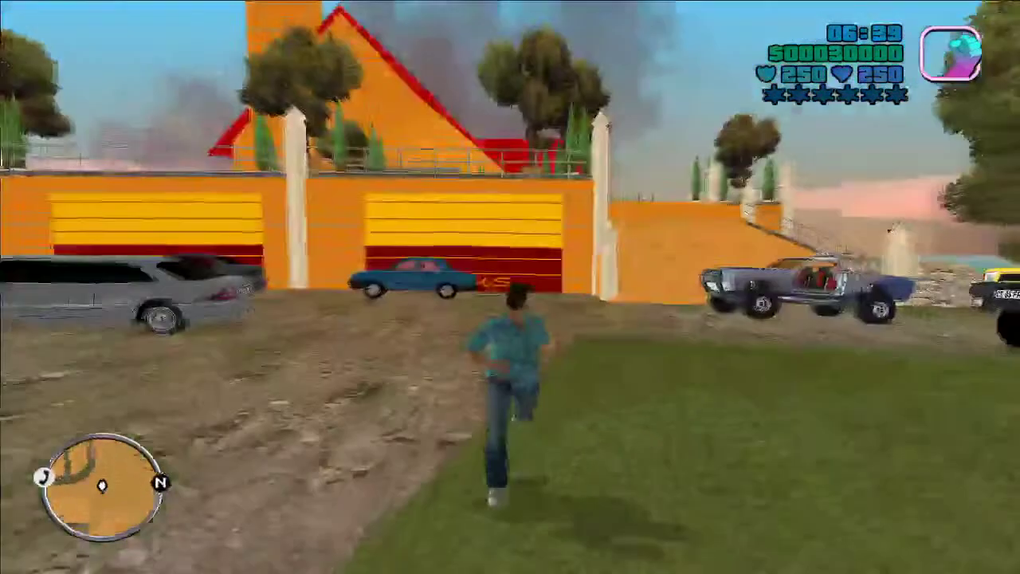
pyautogui.press('a')
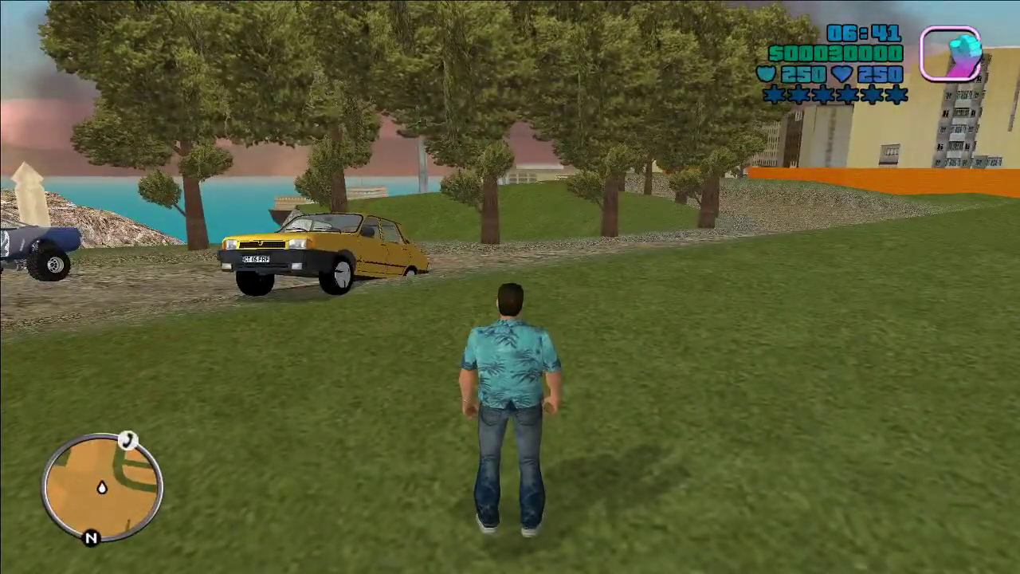
# Step: Switch to the red shirt skin with F3 and run across the field past the yellow car
pyautogui.press('F3')
pyautogui.press('w')
pyautogui.press('d')
pyautogui.press('d')
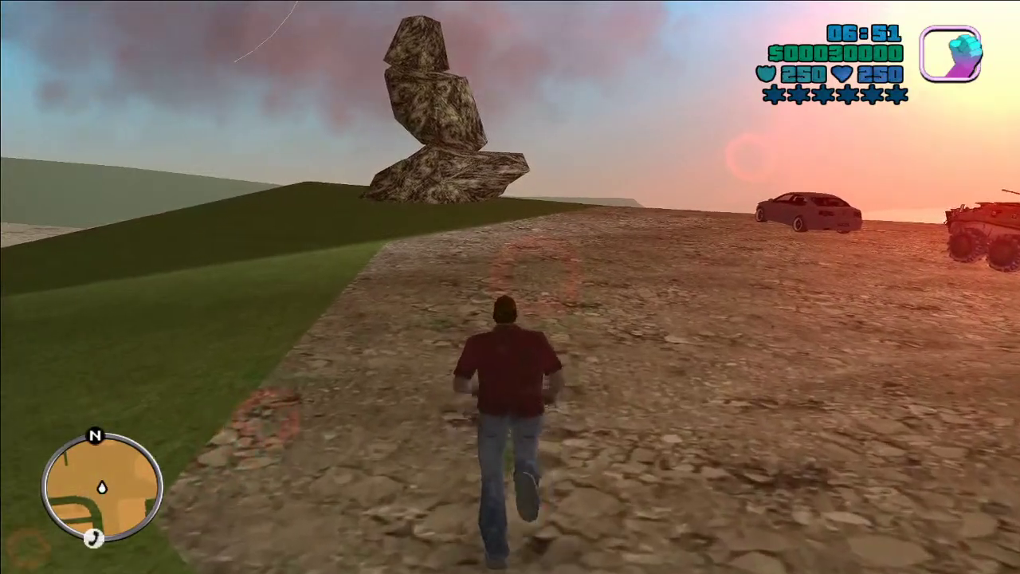
pyautogui.press('w')
pyautogui.press('d')
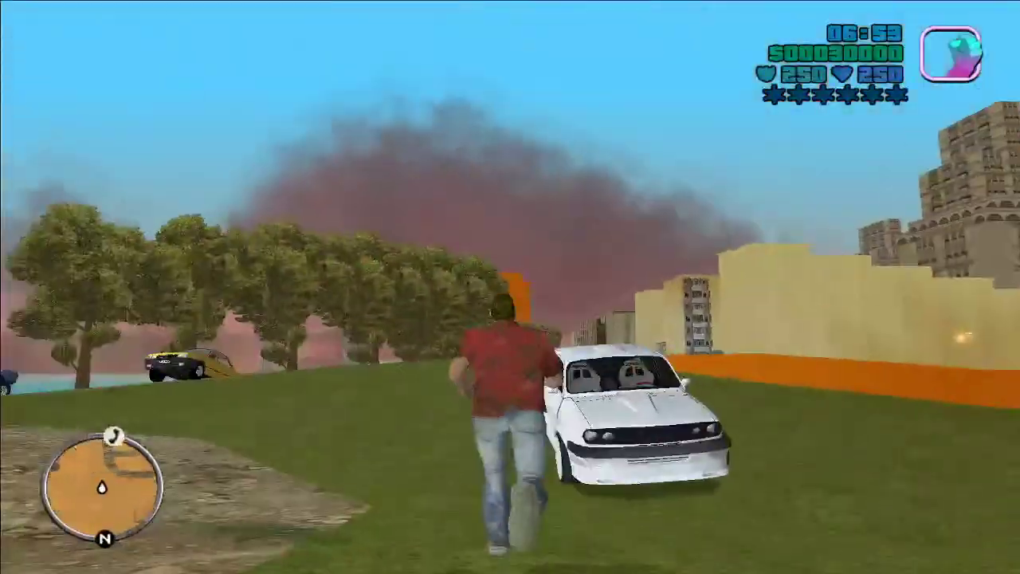
pyautogui.press('a')
pyautogui.press('w')
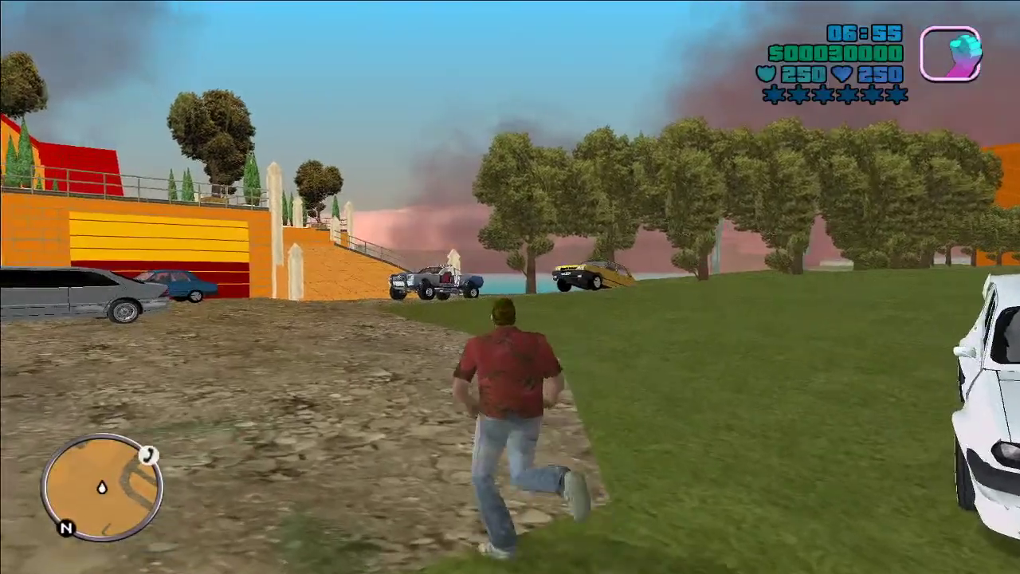
pyautogui.press('w')
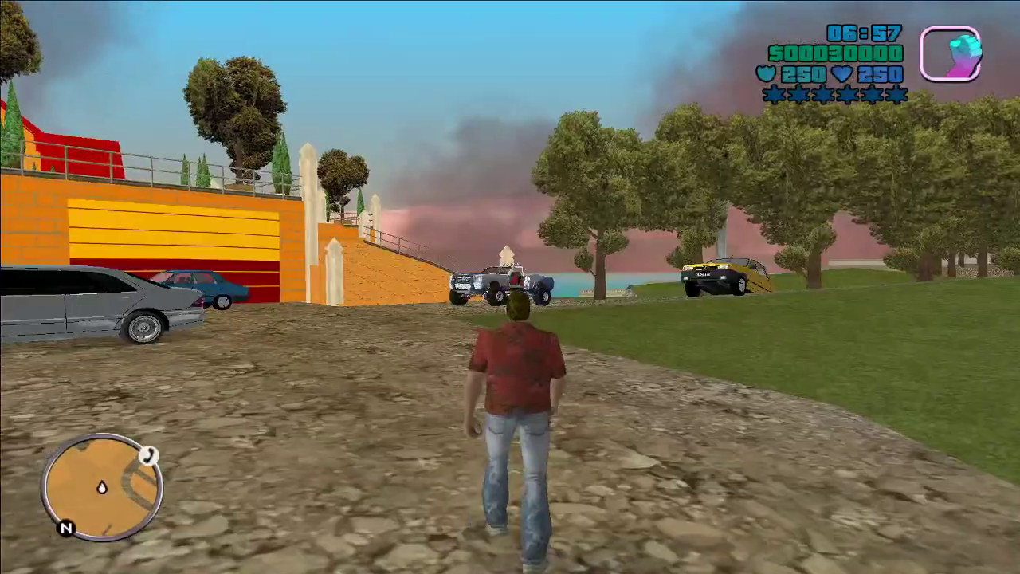
pyautogui.press('w')
pyautogui.press('d')
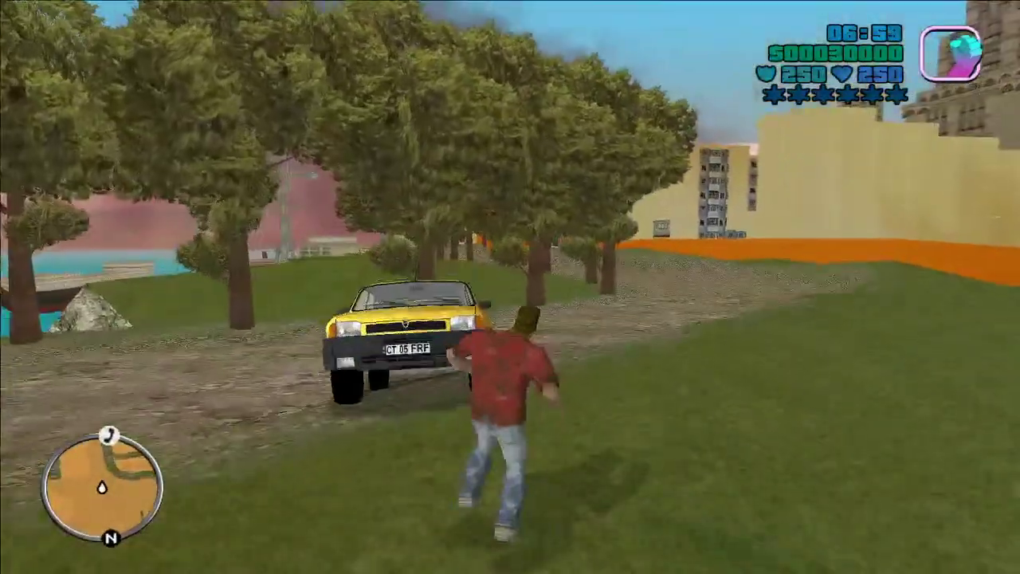
pyautogui.press('w')
pyautogui.press('d')
pyautogui.press('w')
pyautogui.press('w')
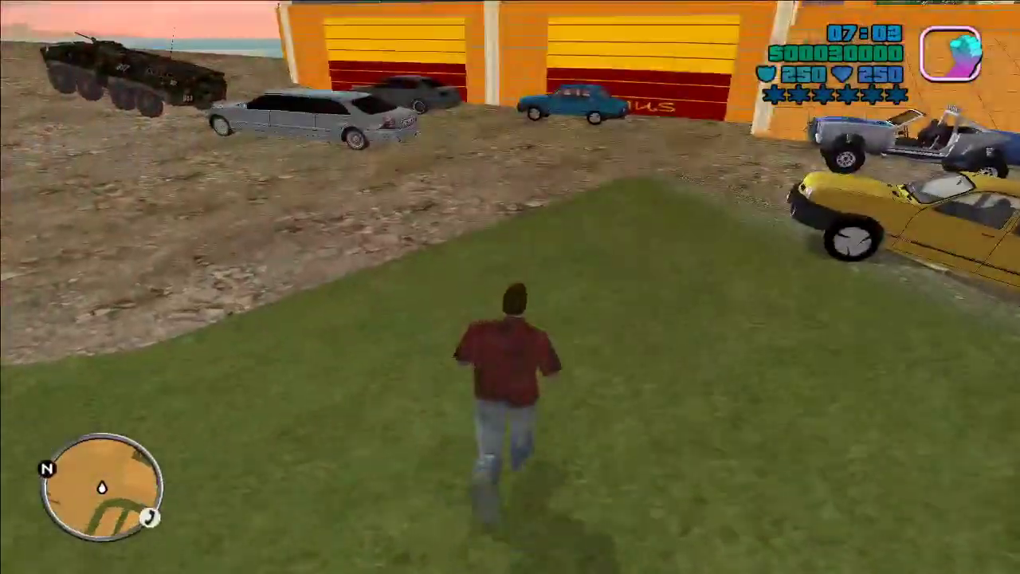
# Step: Walk to the garage and toggle the top-down camera view on and back off
pyautogui.press('w')
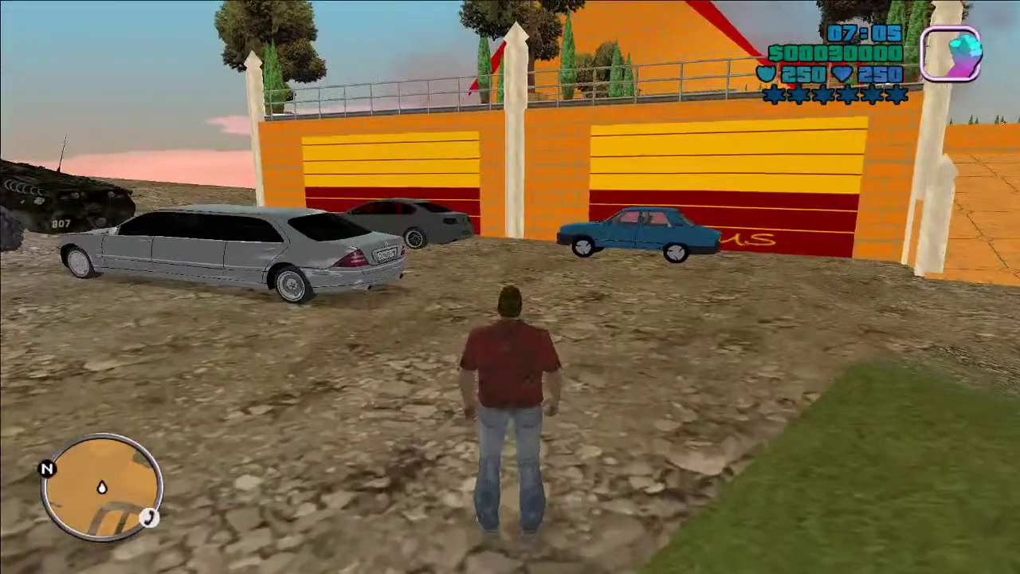
pyautogui.press('w')
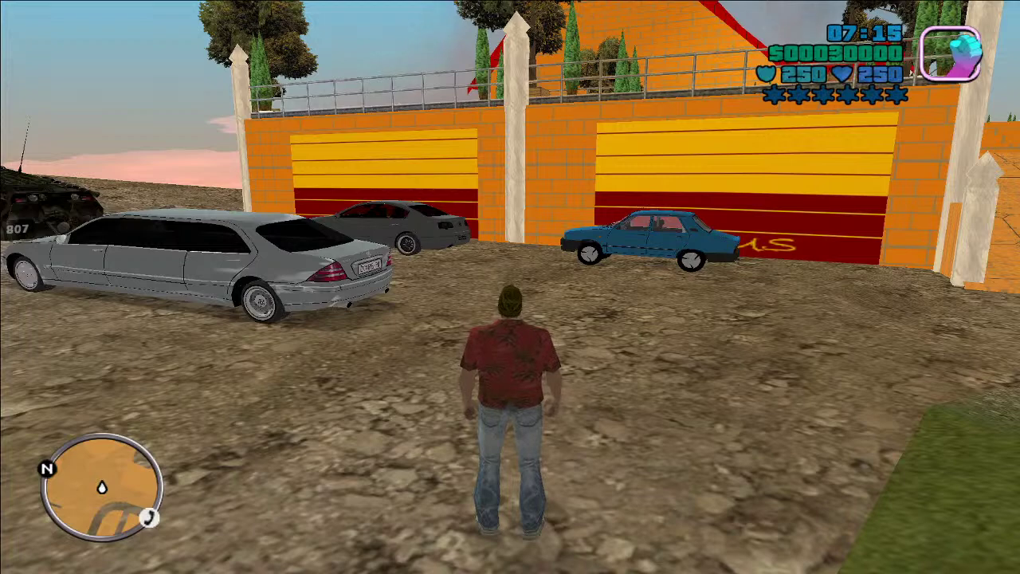
pyautogui.press('w')
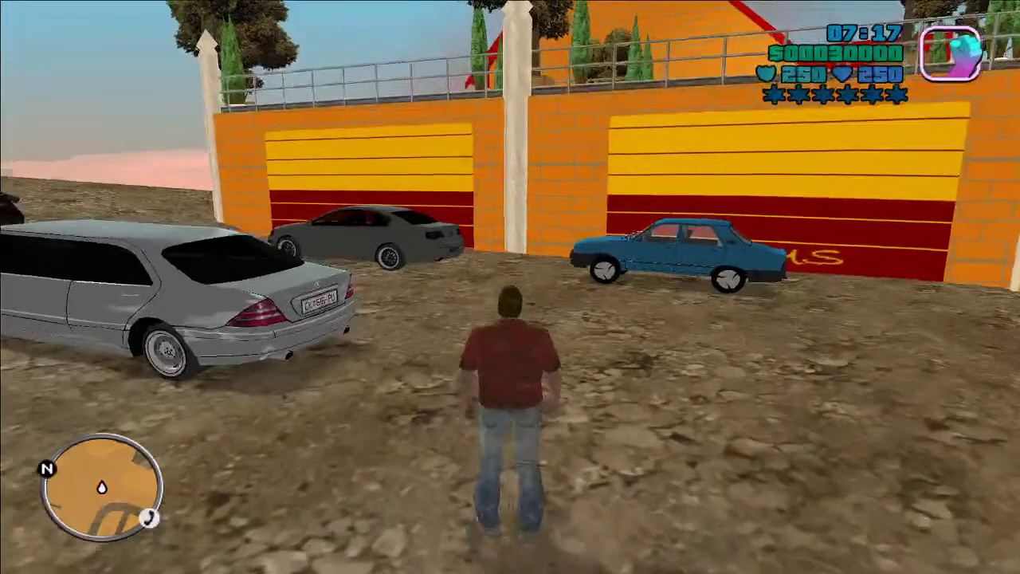
pyautogui.press('v')
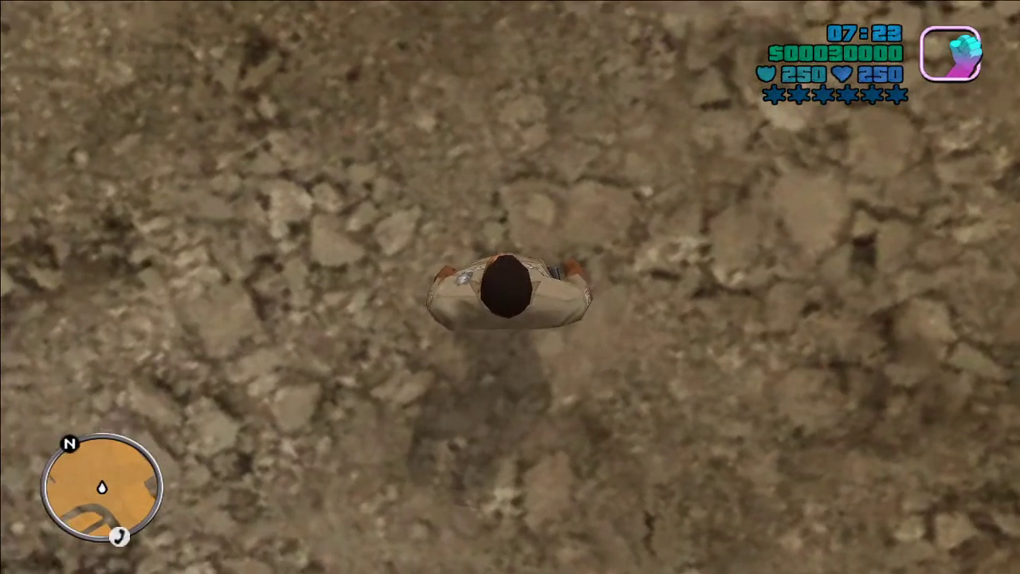
pyautogui.press('v')
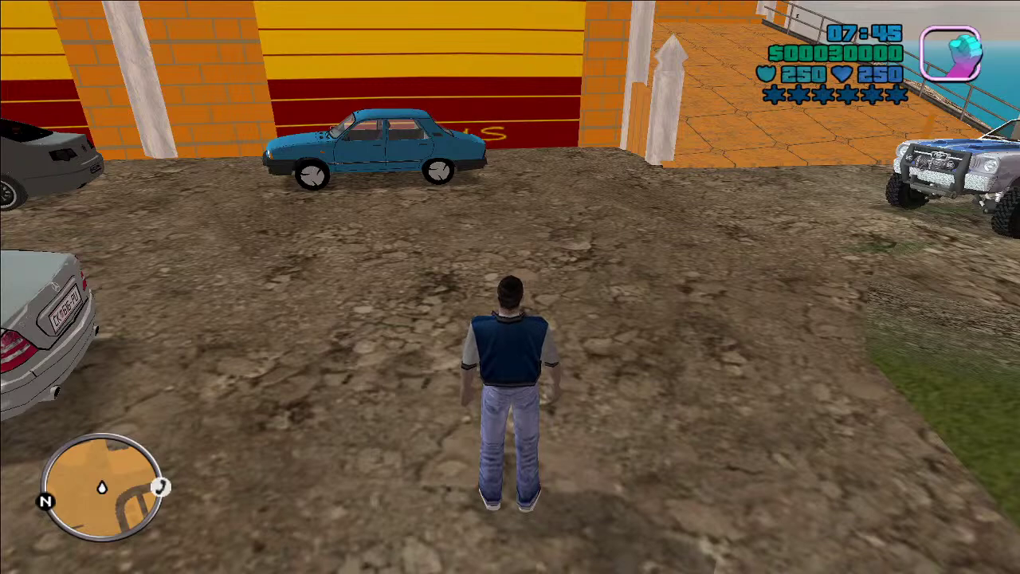
# Step: Cycle skins with the Right key to the bald man in black, then pause the game
pyautogui.press('Right')
pyautogui.press('Right')
pyautogui.press('Right')
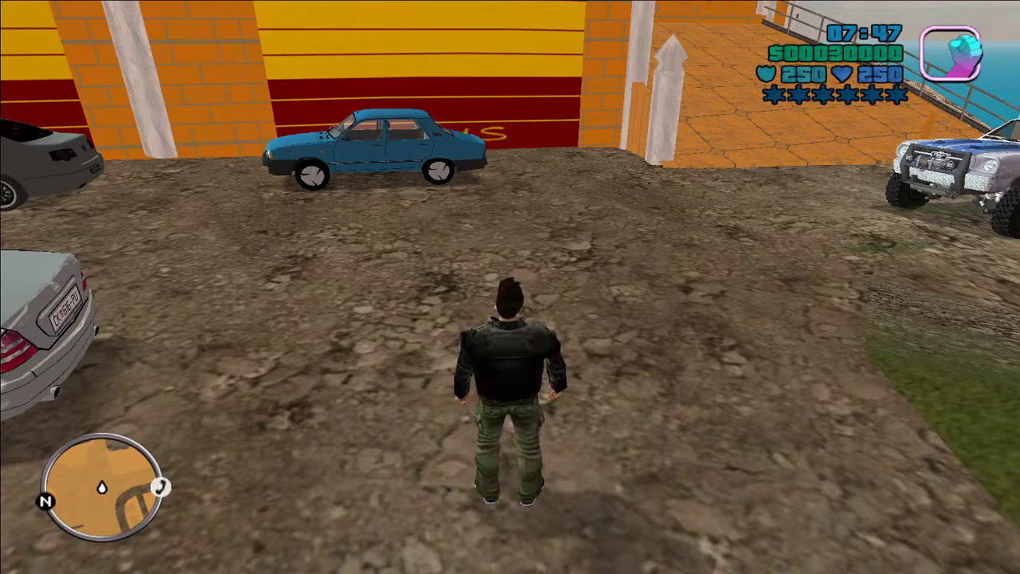
pyautogui.press('Right')
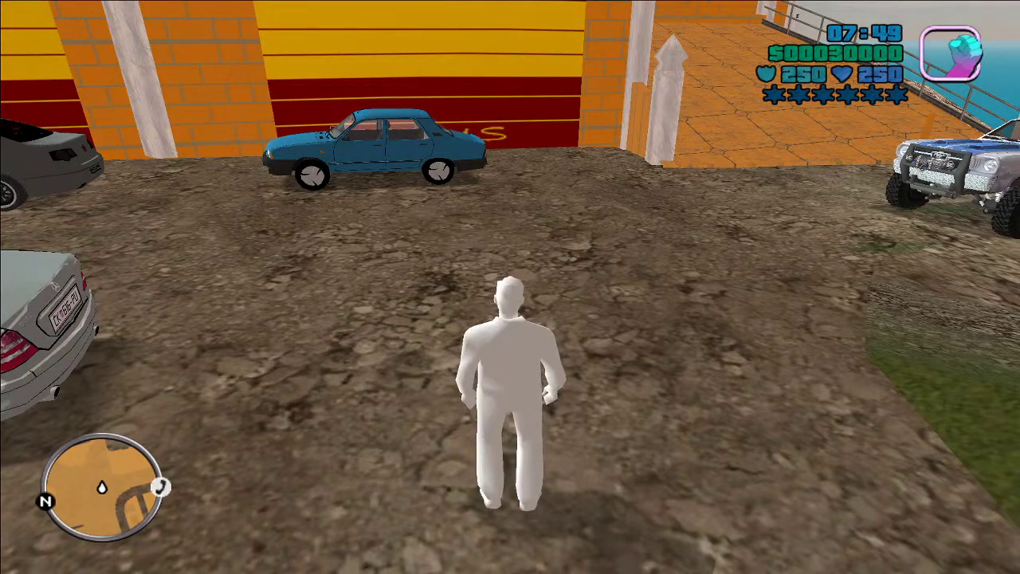
pyautogui.press('Right')
pyautogui.press('Right')
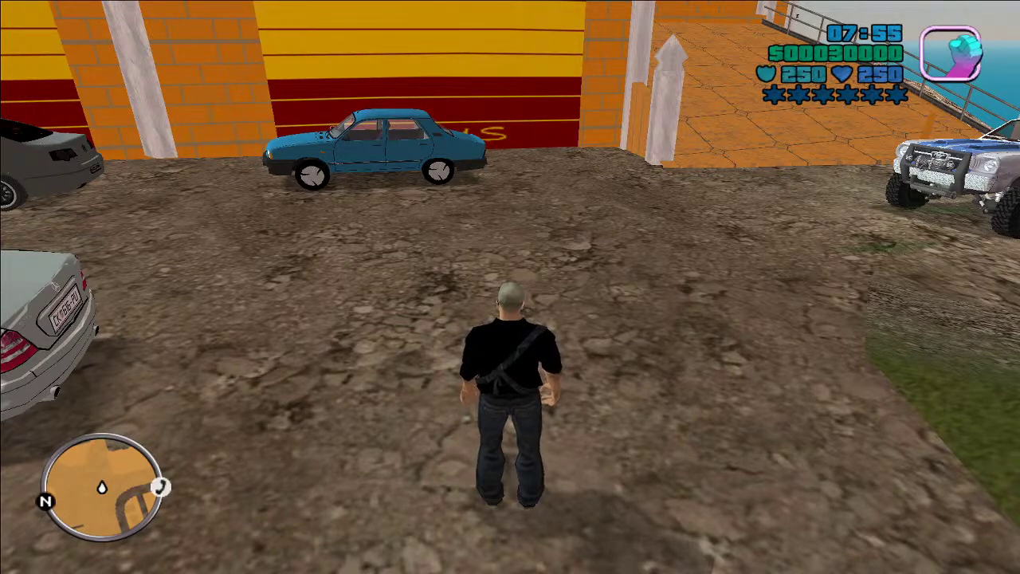
pyautogui.press('Escape')
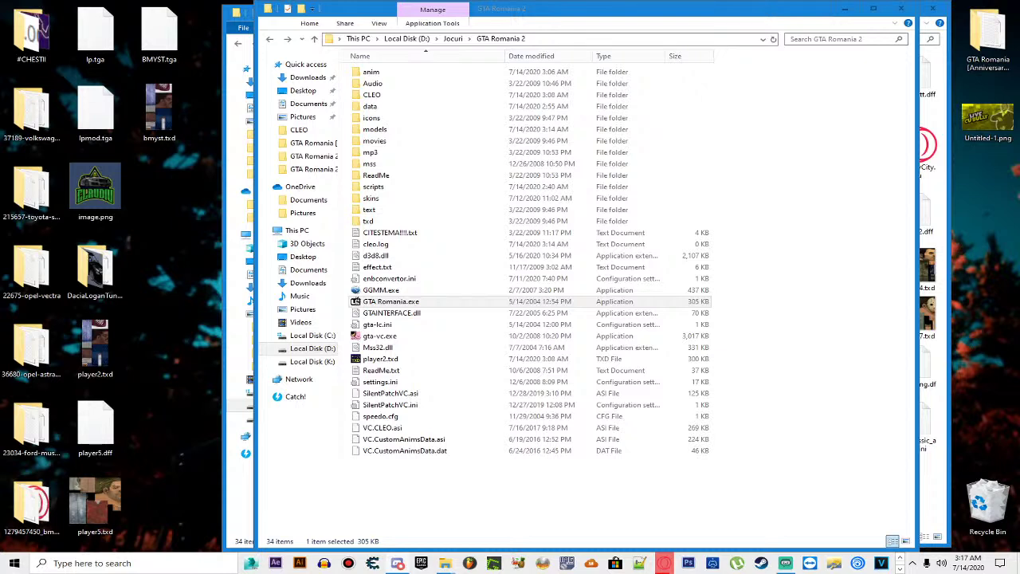
# Step: Switch back to the GTA Romania 2 folder, then restore the running game from the taskbar
pyautogui.hotkey('alt', 'Tab')
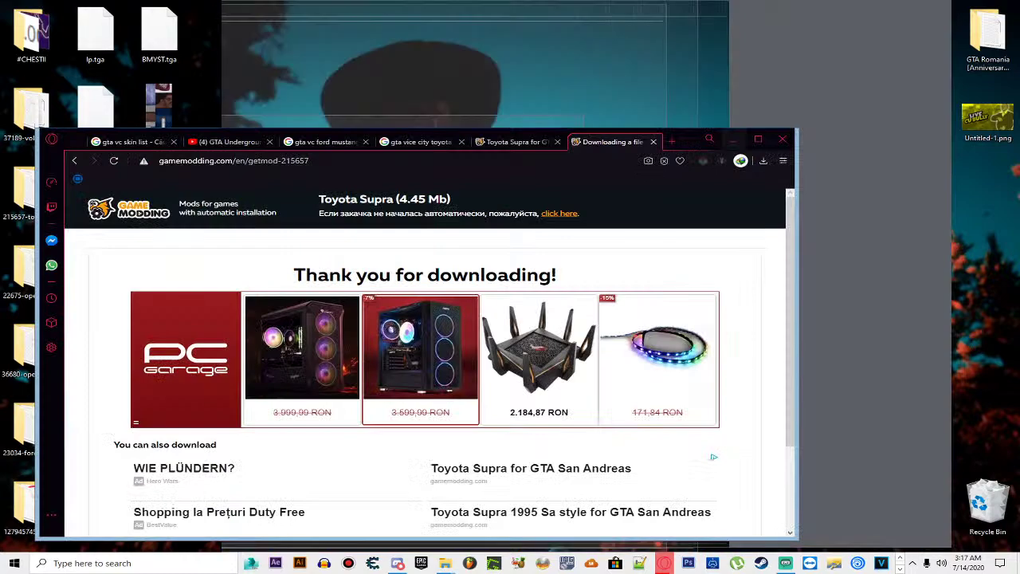
pyautogui.hotkey('alt', 'Tab')
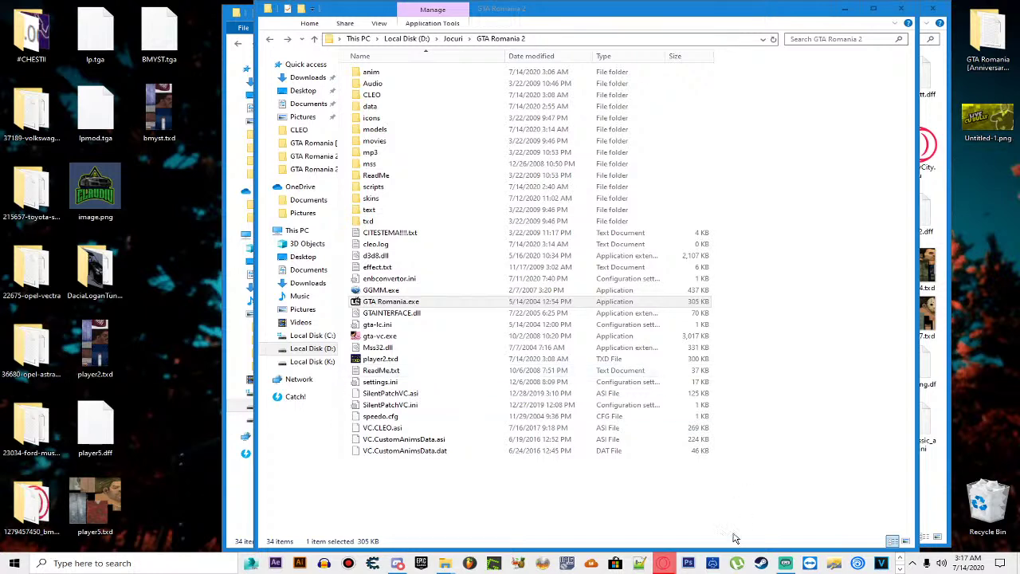
pyautogui.click(898, 568)
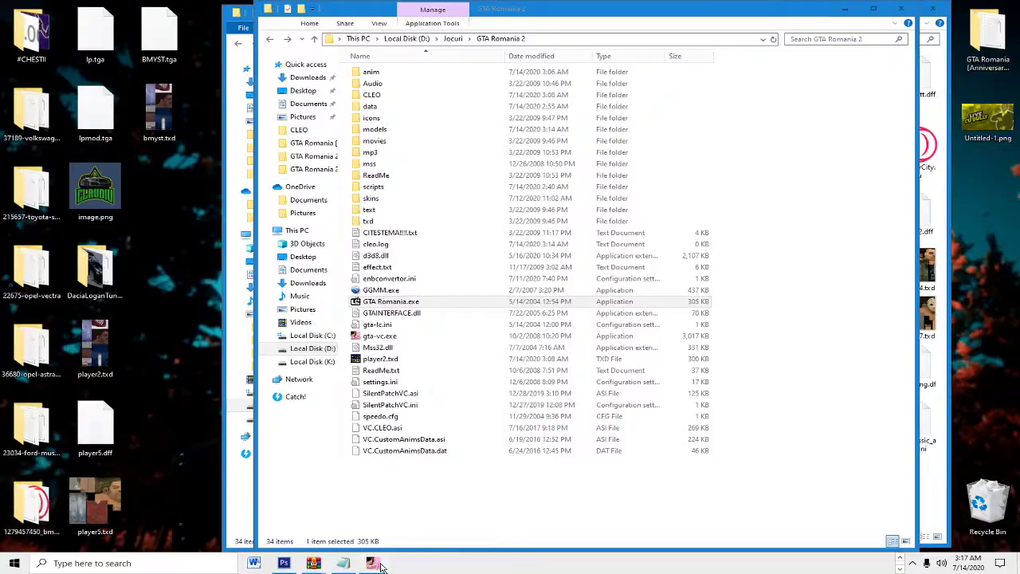
pyautogui.click(380, 566)
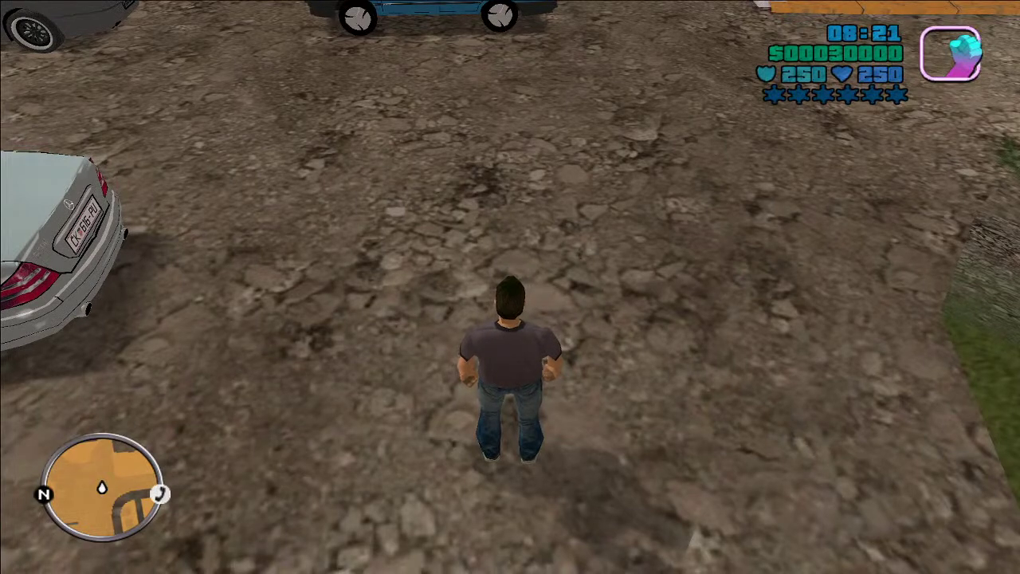
# Step: Cycle the player through several replaced skins with the P key
pyautogui.press('p')
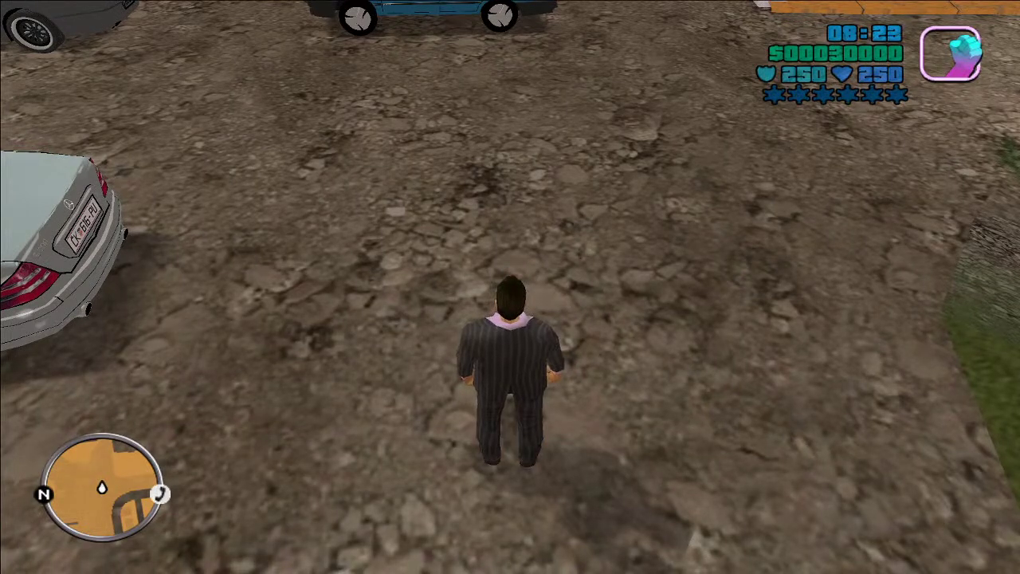
pyautogui.press('p')
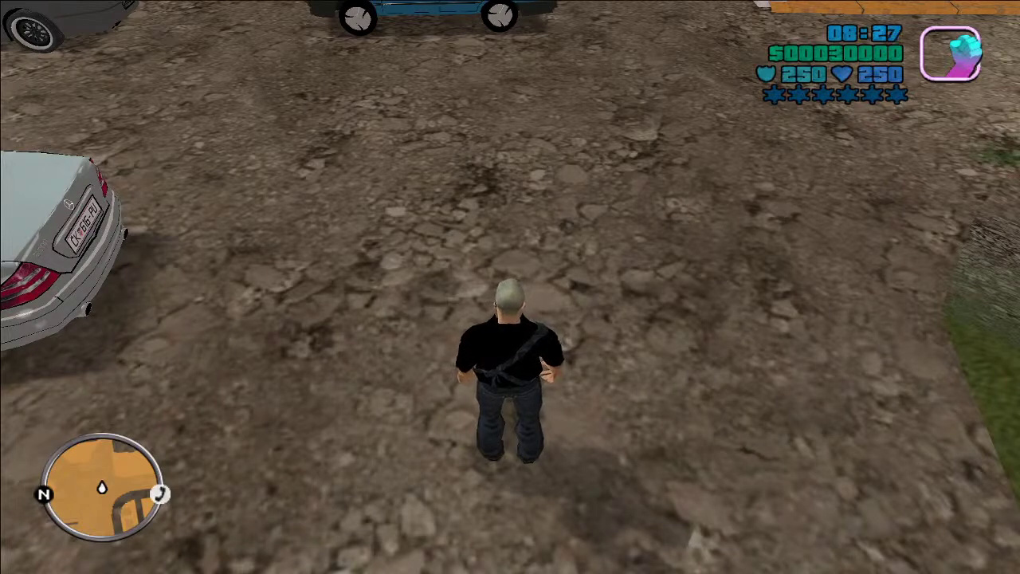
pyautogui.press('p')
pyautogui.press('p')
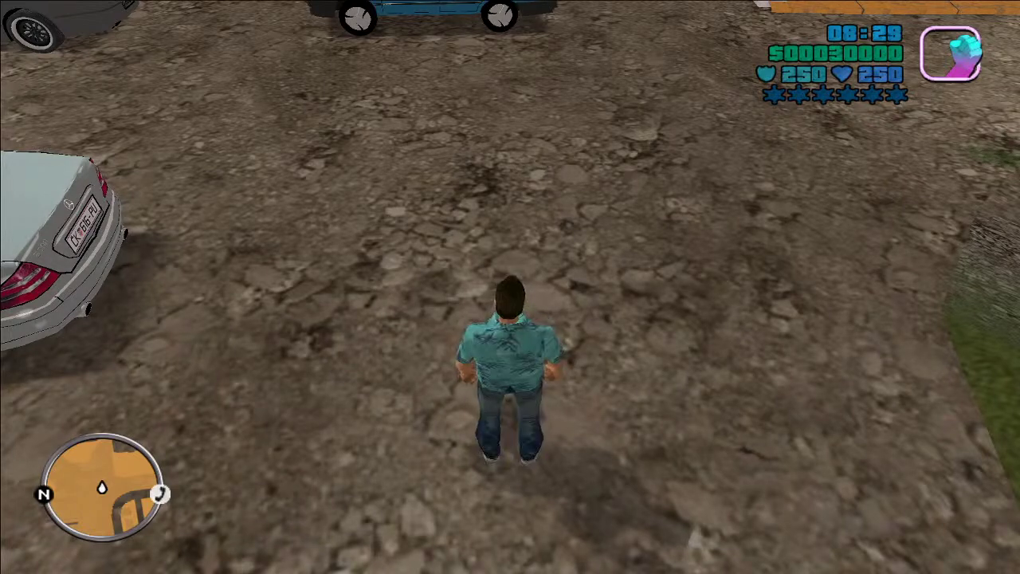
pyautogui.press('p')
pyautogui.press('p')
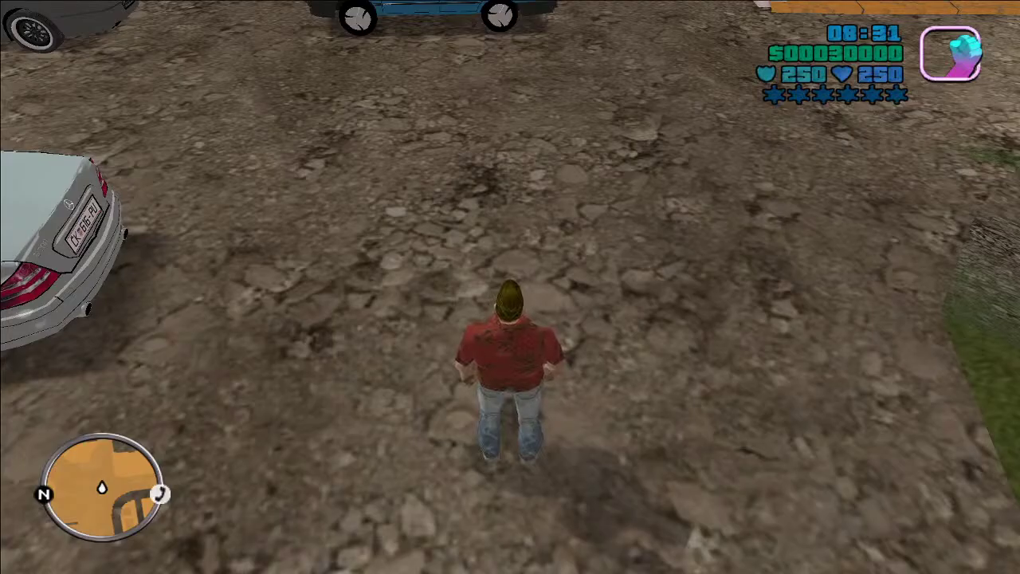
# Step: Run the character across the car lot toward the white car and parked cars
pyautogui.press('w')
pyautogui.press('w')
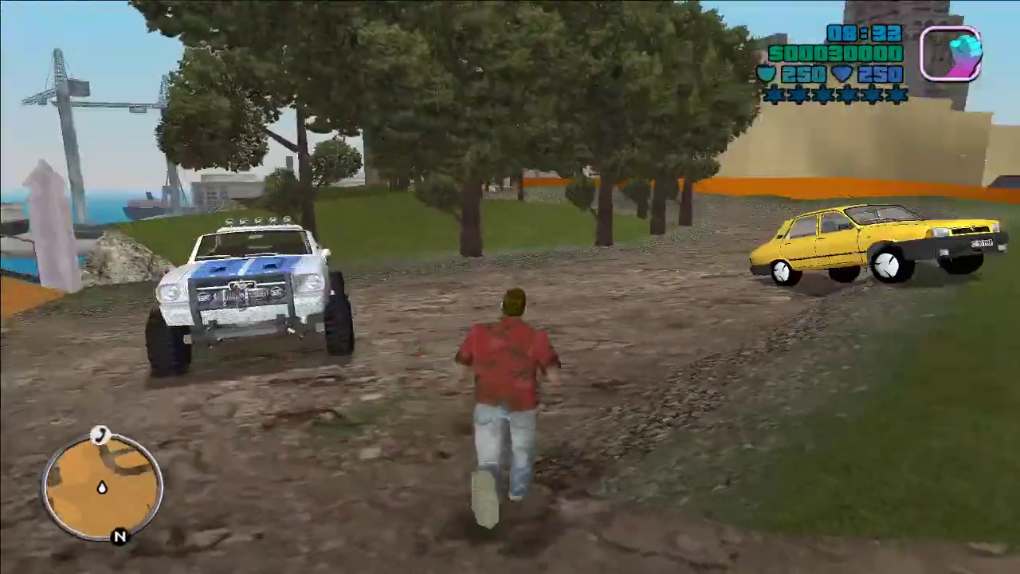
pyautogui.press('w')
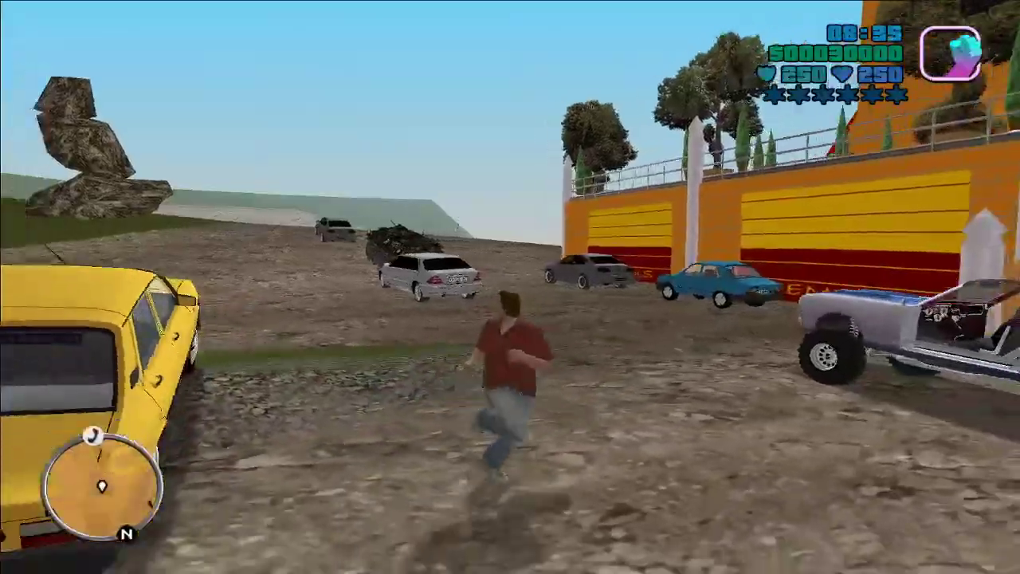
pyautogui.press('w')
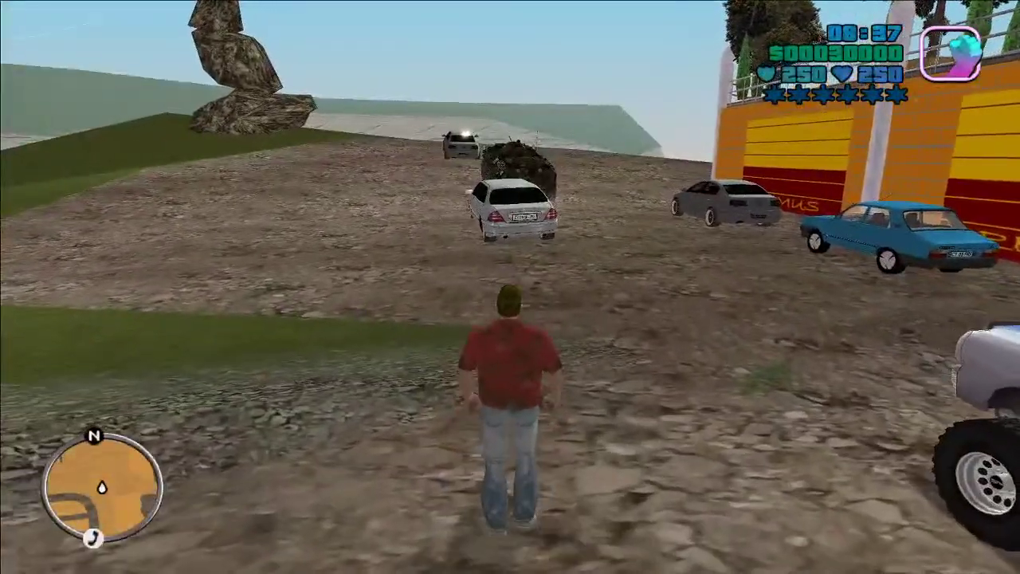
pyautogui.press('w')
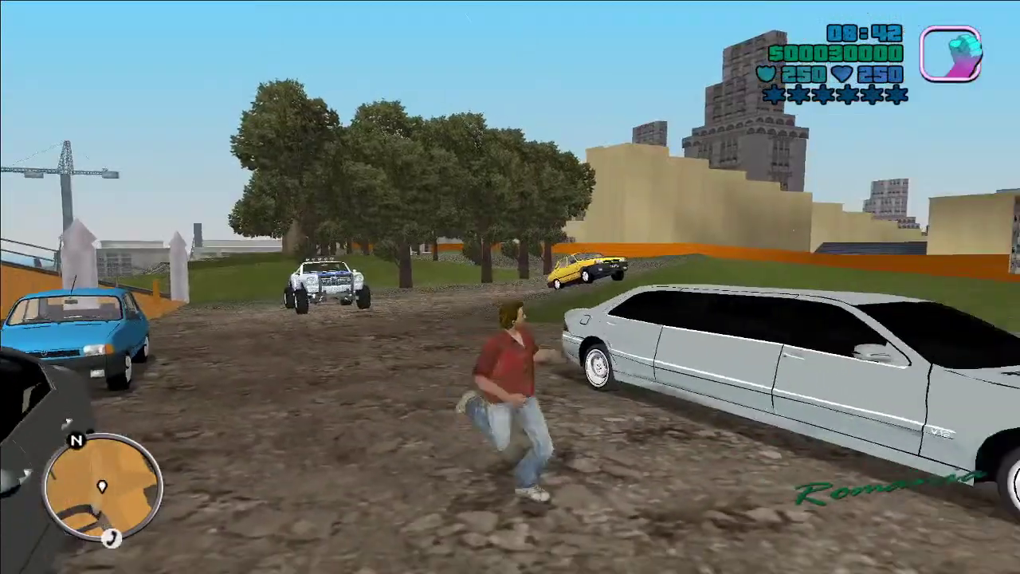
# Step: Run across the lot and cycle the player through the tank-top, bald black-shirt and Hawaiian-shirt skins
pyautogui.press('w')
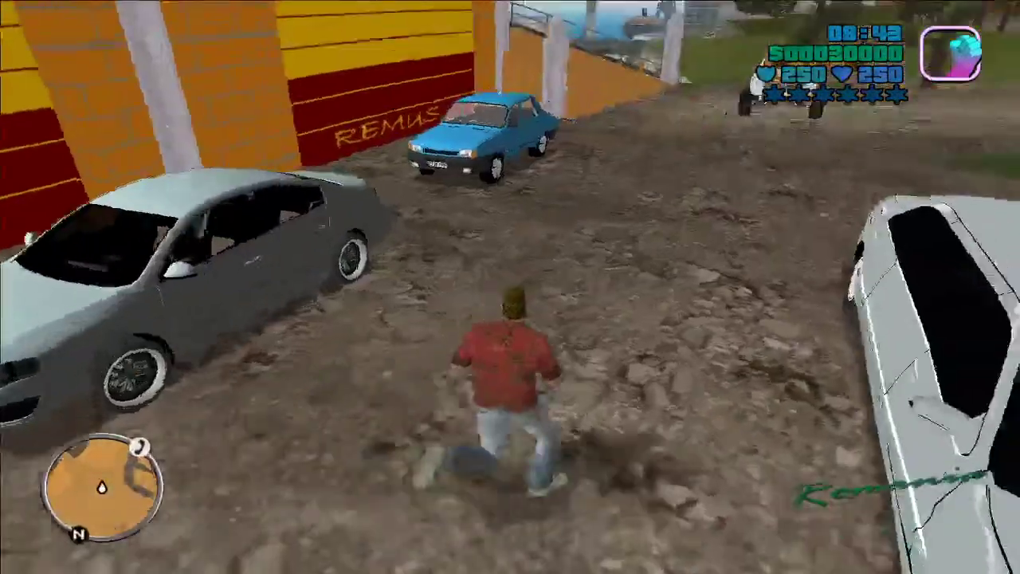
pyautogui.press('w')
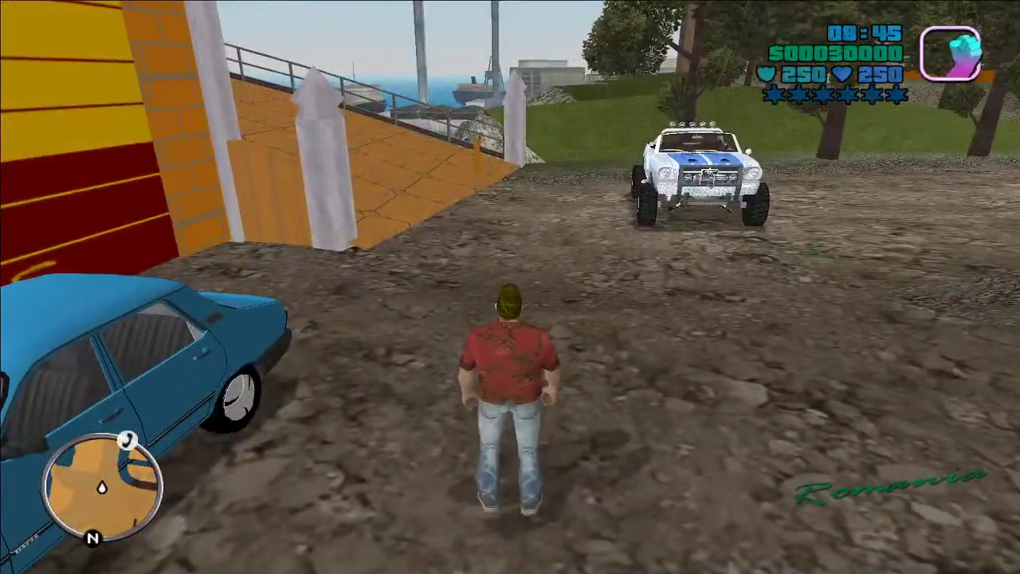
pyautogui.press('Tab')
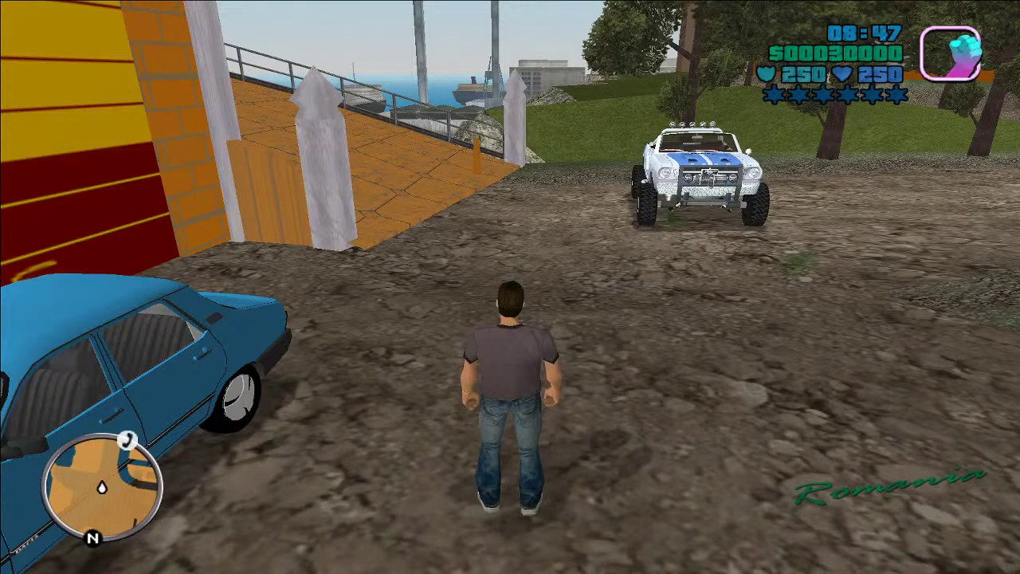
pyautogui.press('Tab')
pyautogui.press('Tab')
pyautogui.press('Tab')
pyautogui.press('Tab')
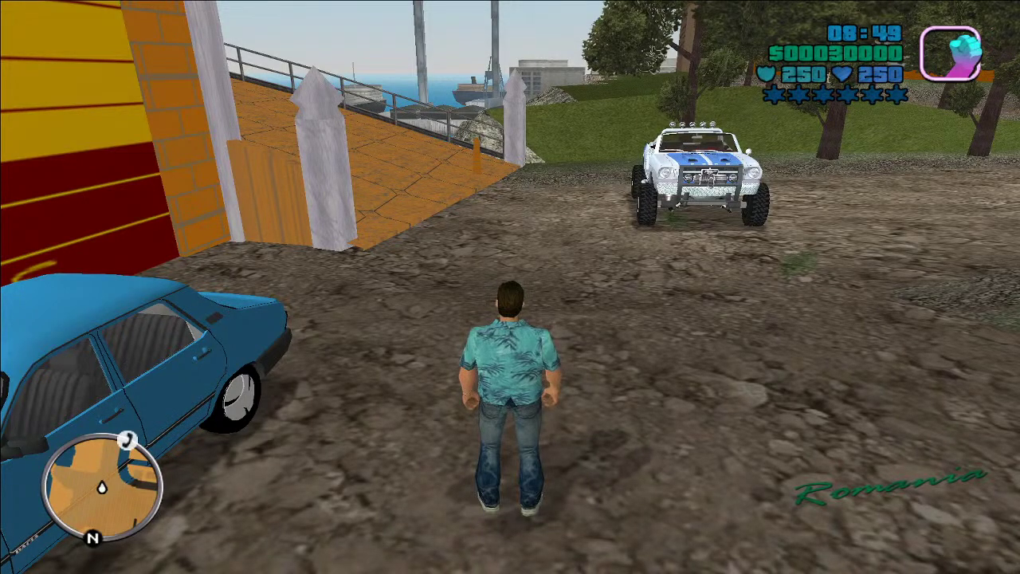
pyautogui.press('Tab')
pyautogui.press('Tab')
pyautogui.press('Tab')
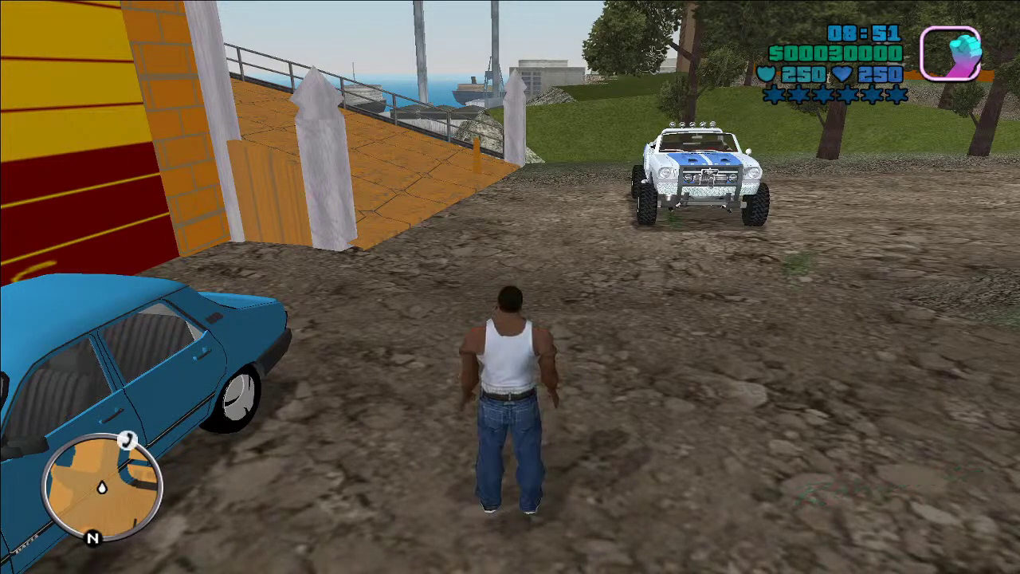
pyautogui.press('Tab')
pyautogui.press('Tab')
pyautogui.press('Tab')
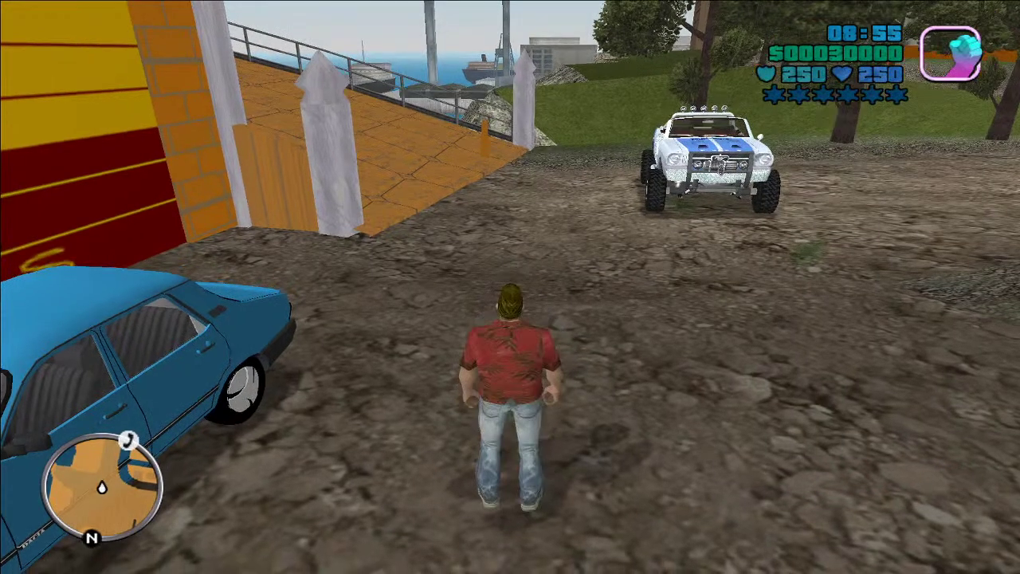
pyautogui.press('Tab')
pyautogui.press('Tab')
pyautogui.press('Tab')
pyautogui.press('Tab')
pyautogui.press('Tab')
pyautogui.press('Tab')
pyautogui.press('Tab')
pyautogui.press('Tab')
pyautogui.press('Tab')
pyautogui.press('Tab')
pyautogui.press('Tab')
pyautogui.press('Tab')
pyautogui.press('Tab')
# Step: Continue cycling through the suit, white untextured, leather-jacket, lilac-suit and purple-dress skins
pyautogui.press('Tab')
pyautogui.press('Tab')
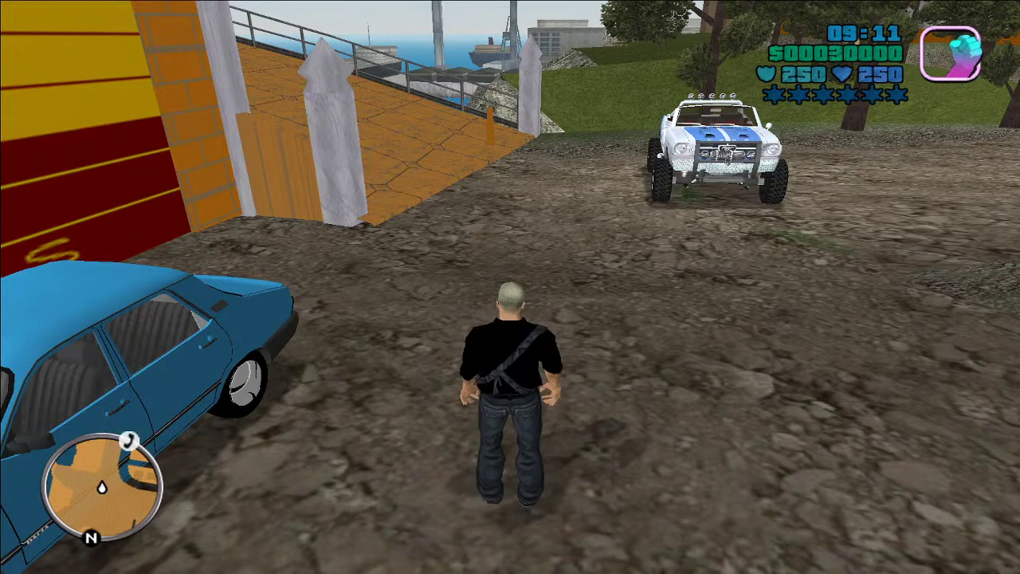
pyautogui.press('Tab')
pyautogui.press('Tab')
pyautogui.press('Tab')
pyautogui.press('Tab')
pyautogui.press('Tab')
pyautogui.press('Tab')
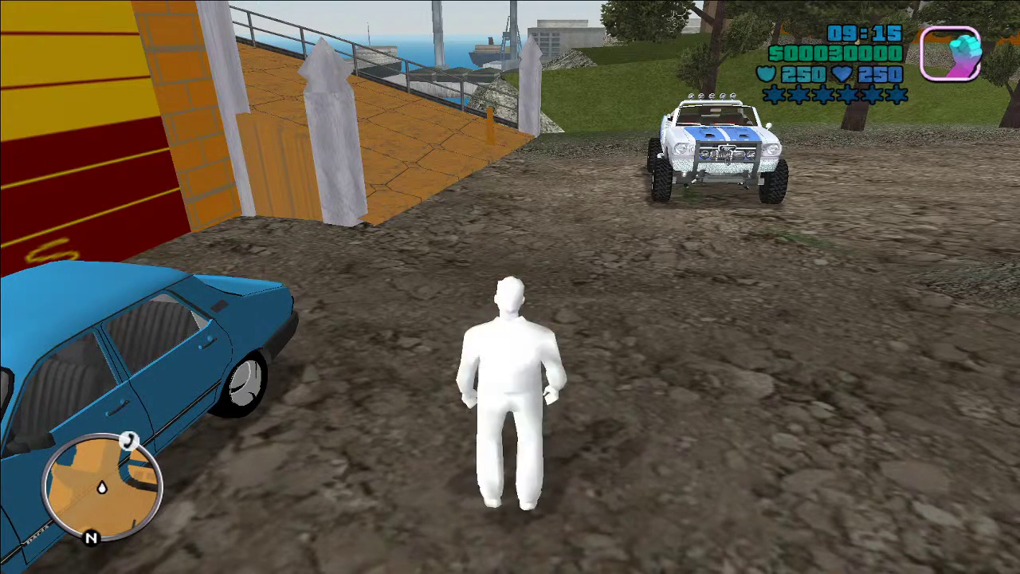
pyautogui.press('Tab')
pyautogui.press('Tab')
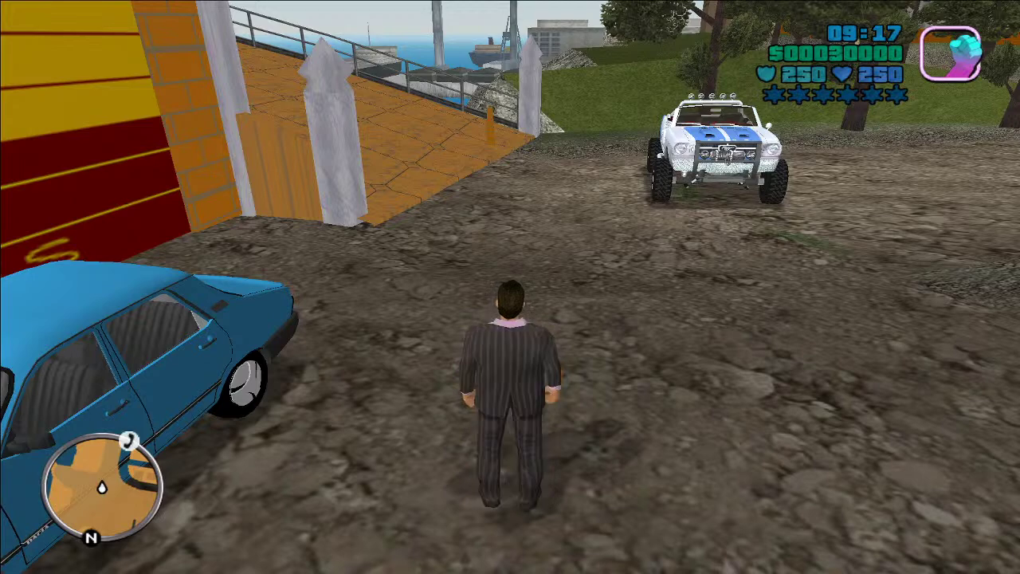
pyautogui.press('Tab')
pyautogui.press('Tab')
pyautogui.press('Tab')
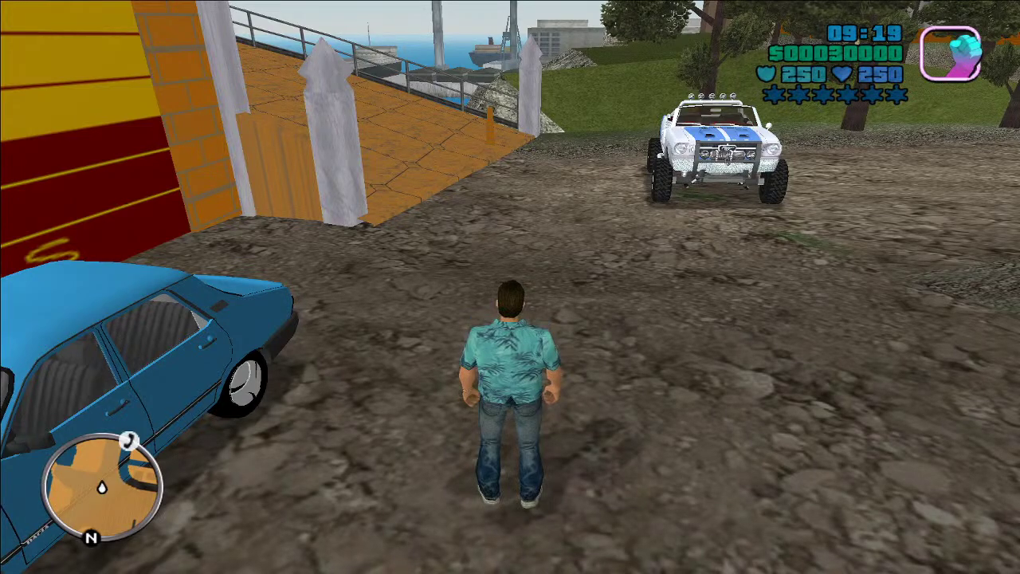
pyautogui.press('Tab')
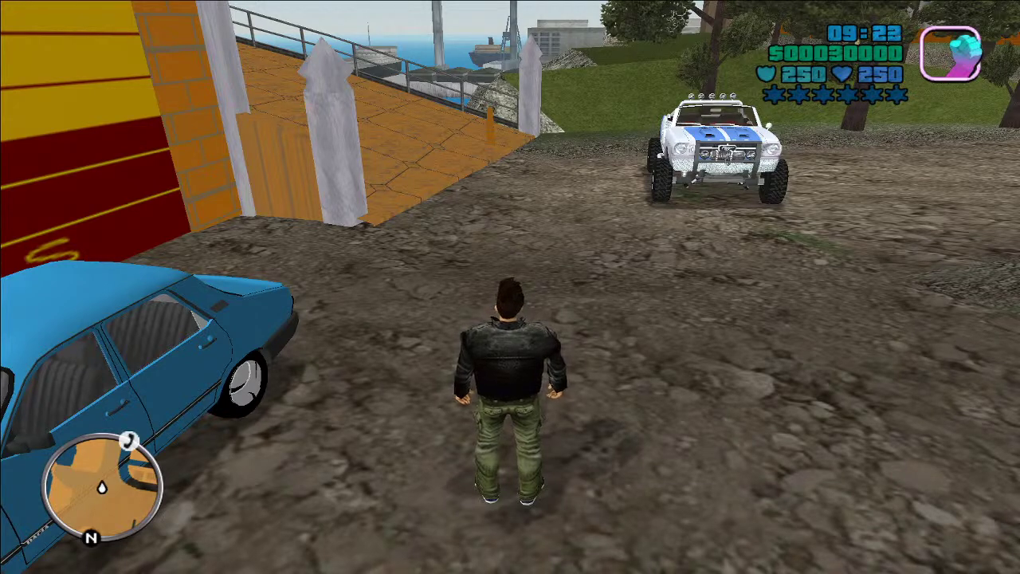
pyautogui.press('Right')
pyautogui.press('Right')
pyautogui.press('Right')
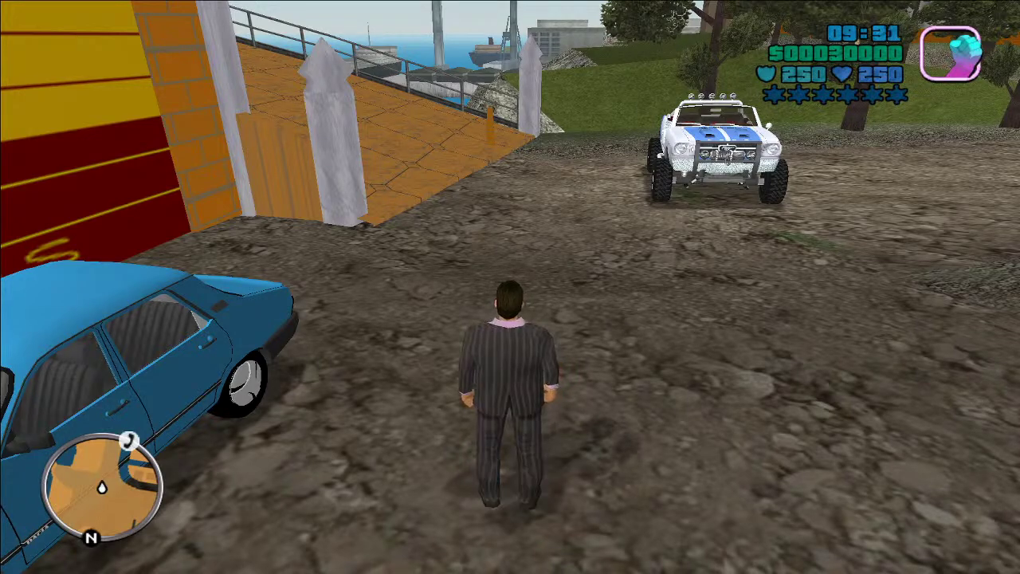
pyautogui.press('p')
pyautogui.press('p')
pyautogui.press('p')
pyautogui.press('p')
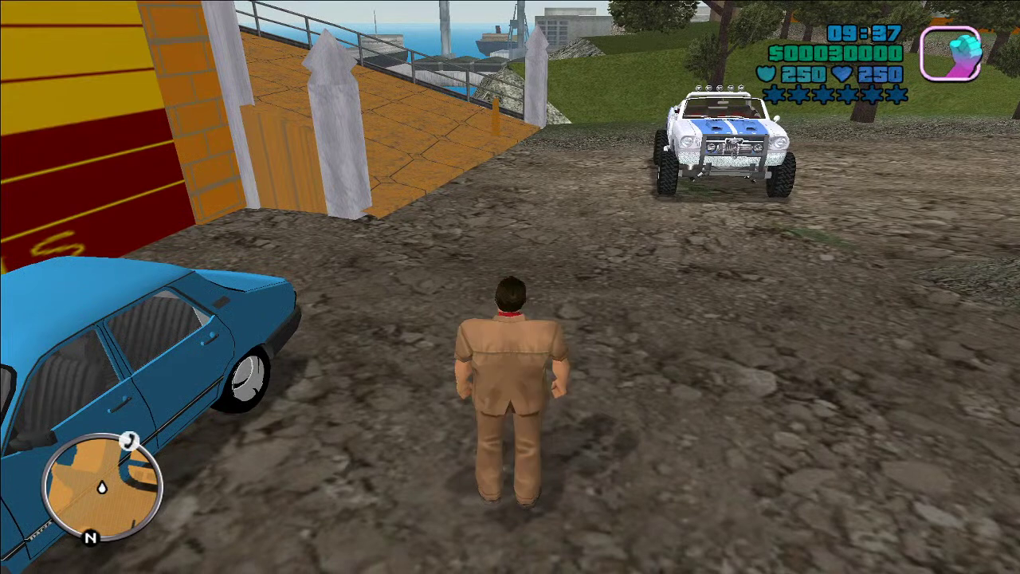
pyautogui.press('p')
pyautogui.press('p')
pyautogui.press('p')
pyautogui.press('p')
pyautogui.press('p')
pyautogui.press('p')
pyautogui.press('p')
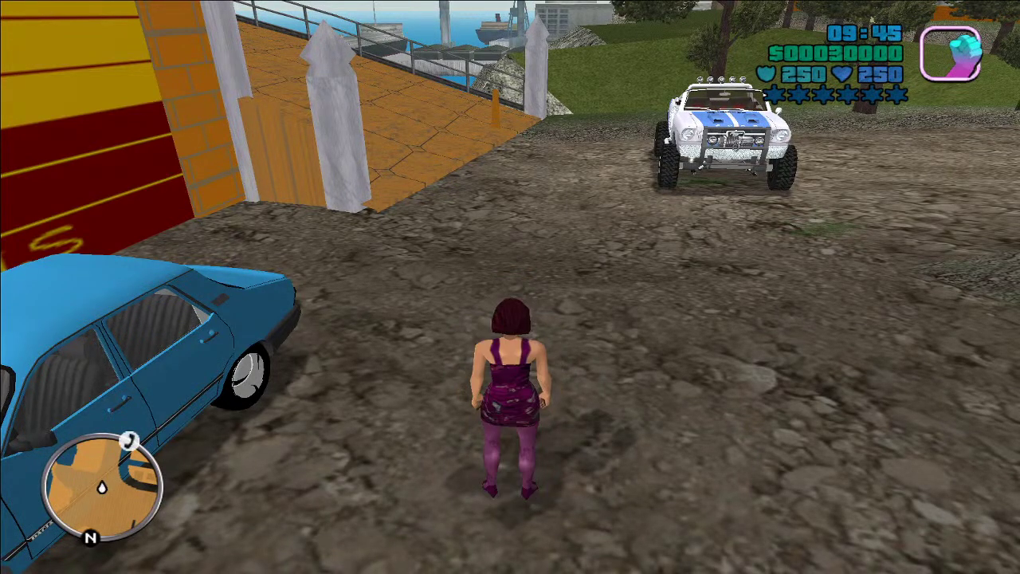
pyautogui.press('p')
pyautogui.press('p')
pyautogui.press('p')
pyautogui.press('p')
pyautogui.press('p')
pyautogui.press('p')
pyautogui.press('p')
pyautogui.press('p')
pyautogui.press('p')
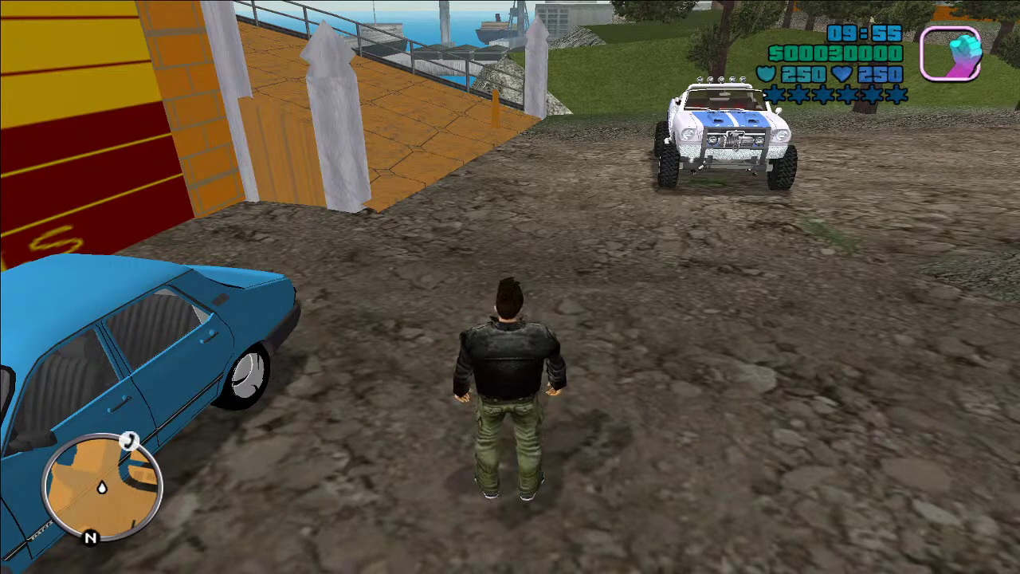
# Step: Run the character around the parked cars and armoured vehicle, up the grass past the boulder
pyautogui.press('w')
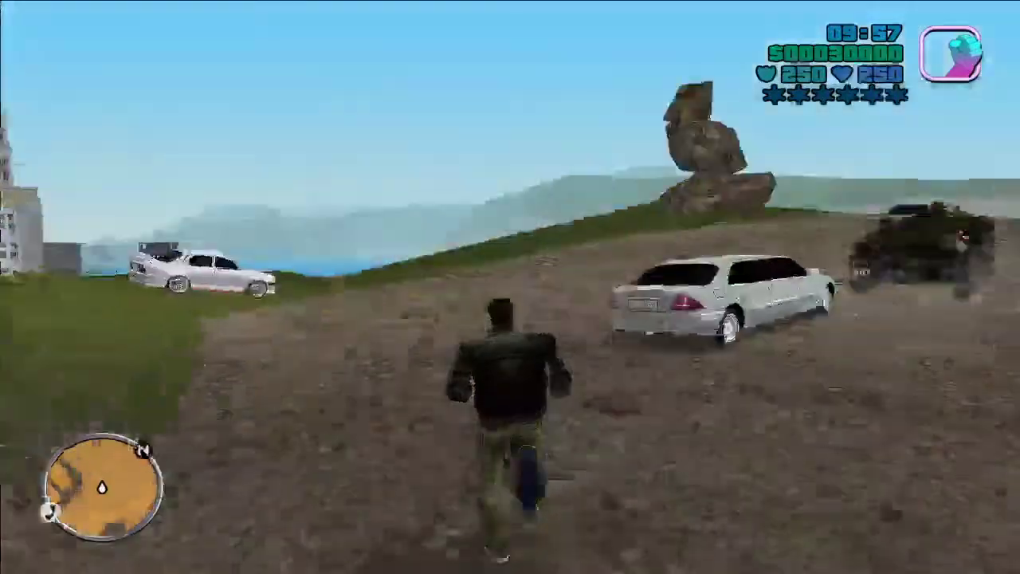
pyautogui.press('s')
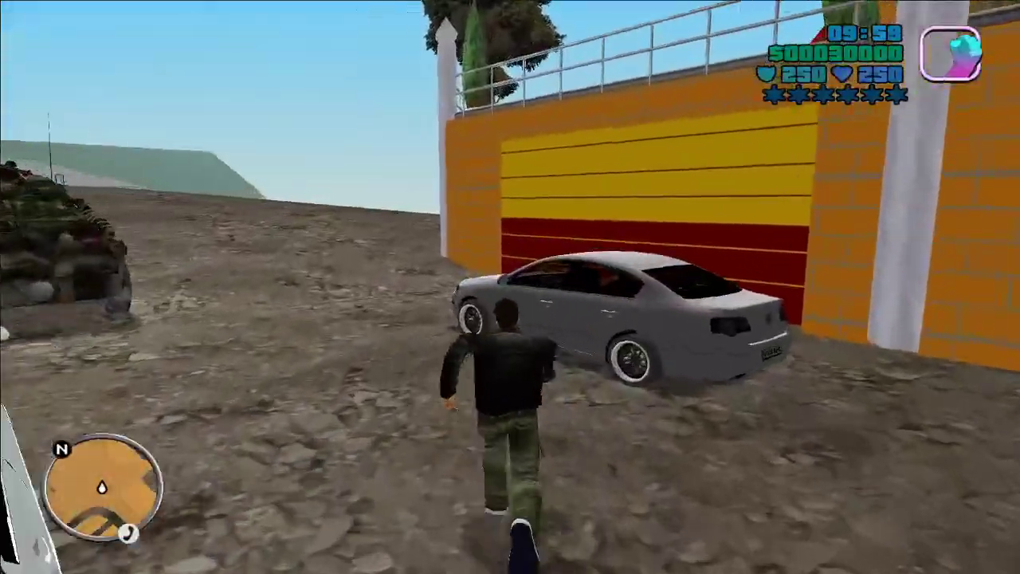
pyautogui.press('a')
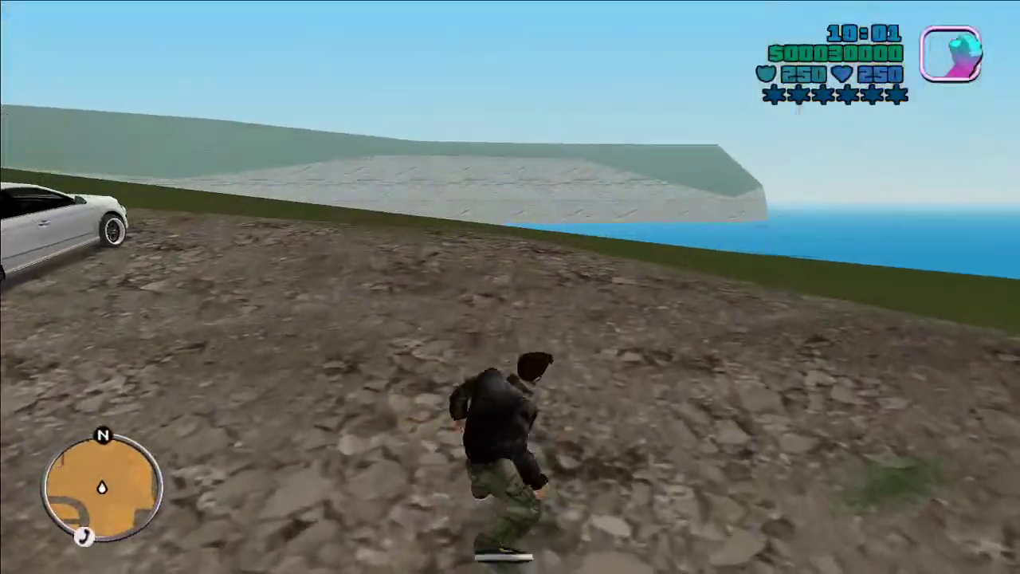
pyautogui.press('w')
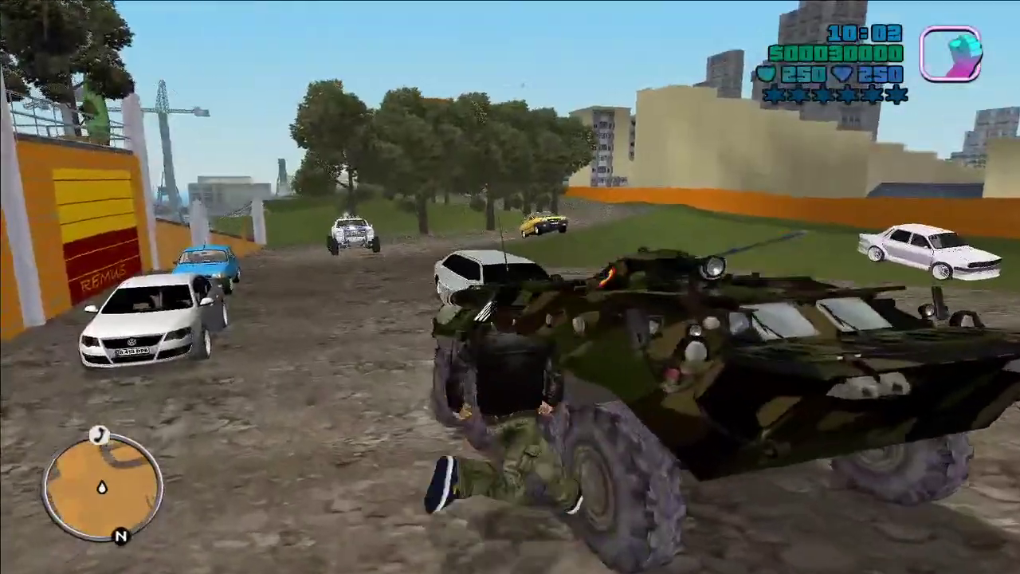
pyautogui.press('w')
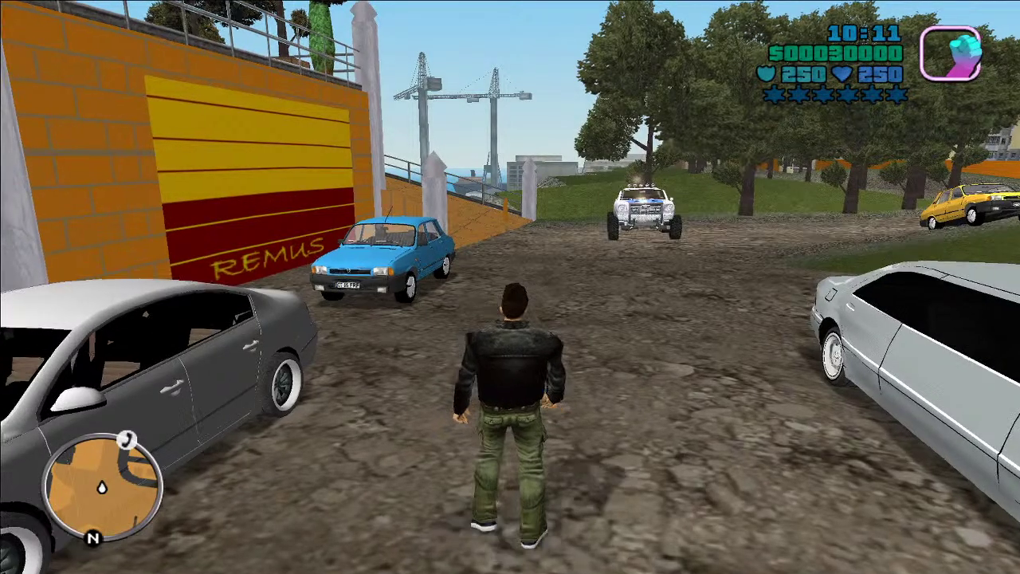
pyautogui.press('w')
pyautogui.press('w')
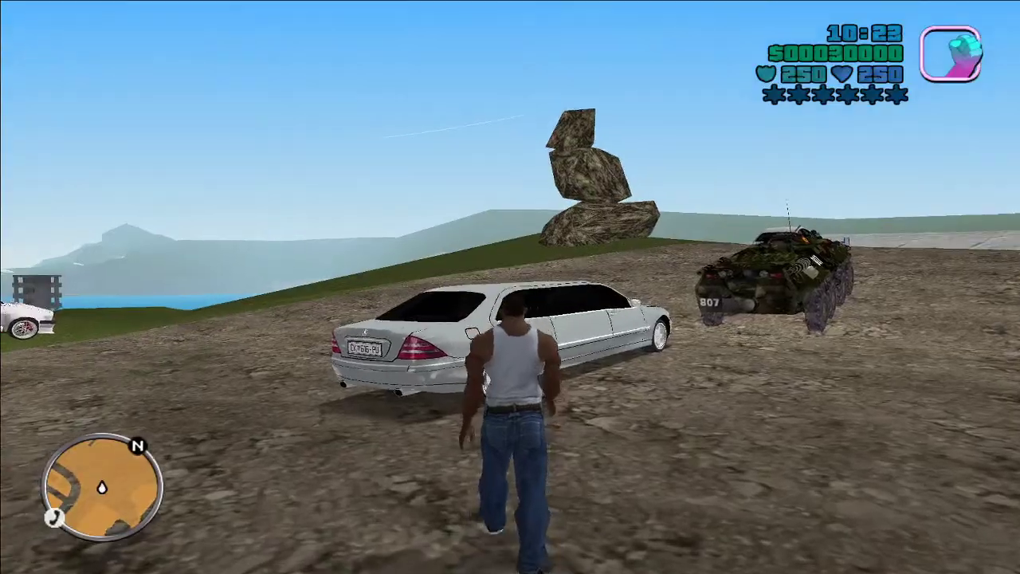
pyautogui.press('w')
pyautogui.press('w')
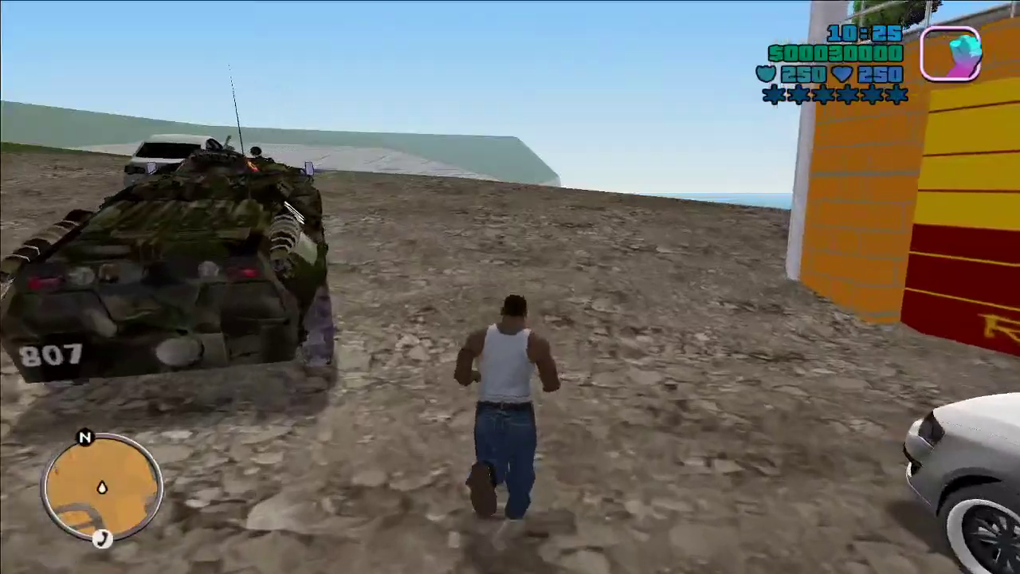
pyautogui.press('w')
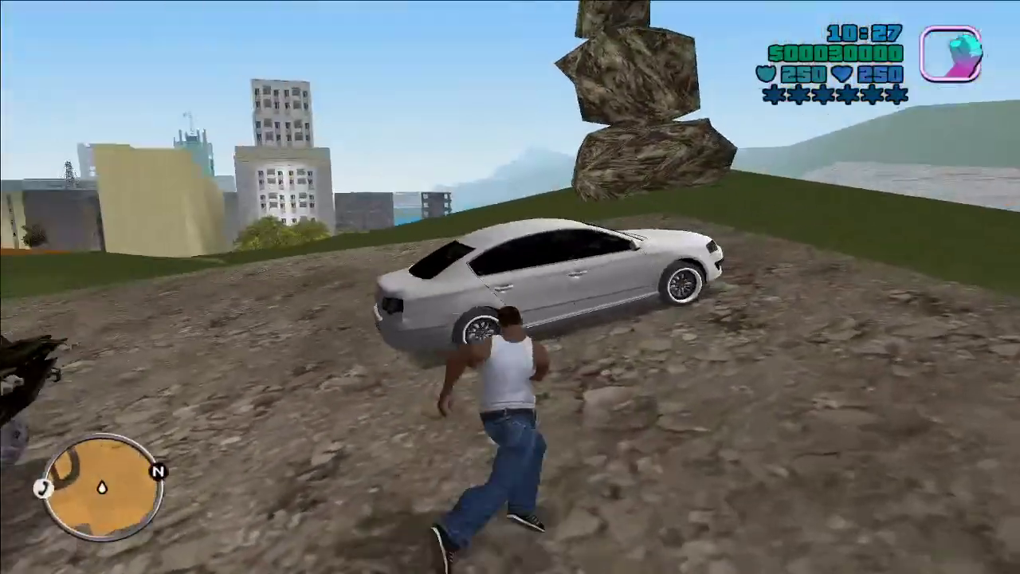
pyautogui.press('w')
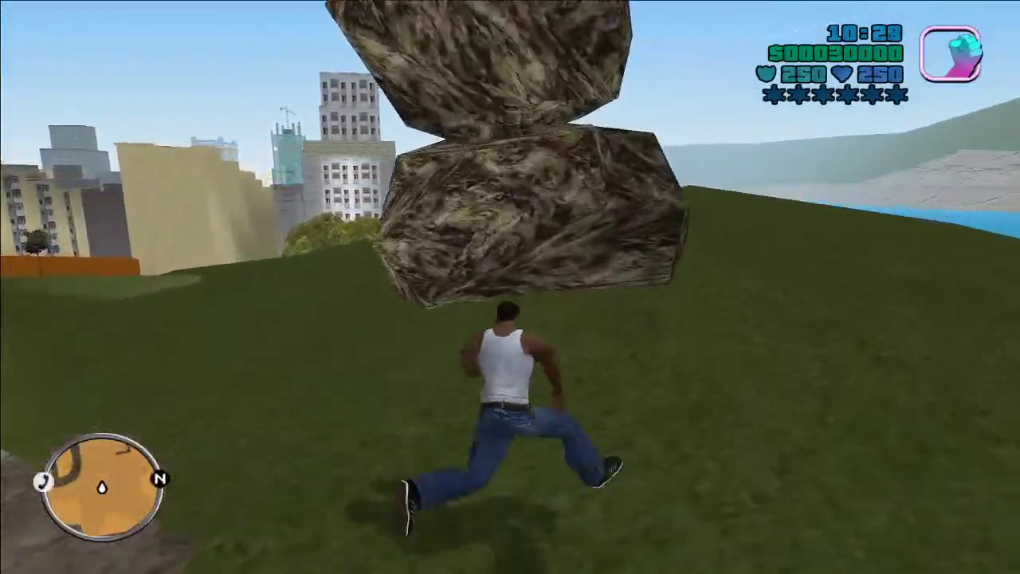
pyautogui.press('w')
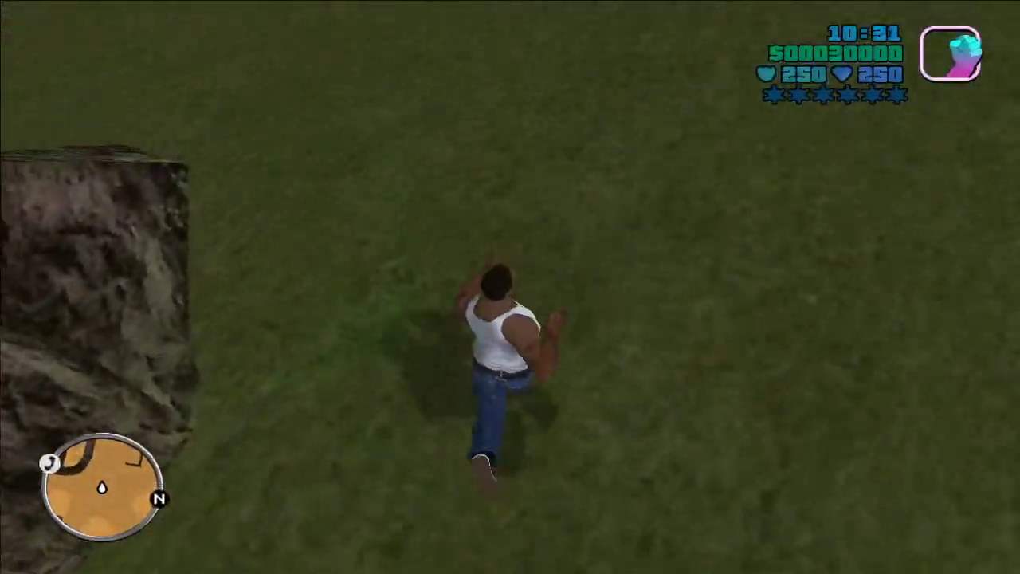
pyautogui.press('w')
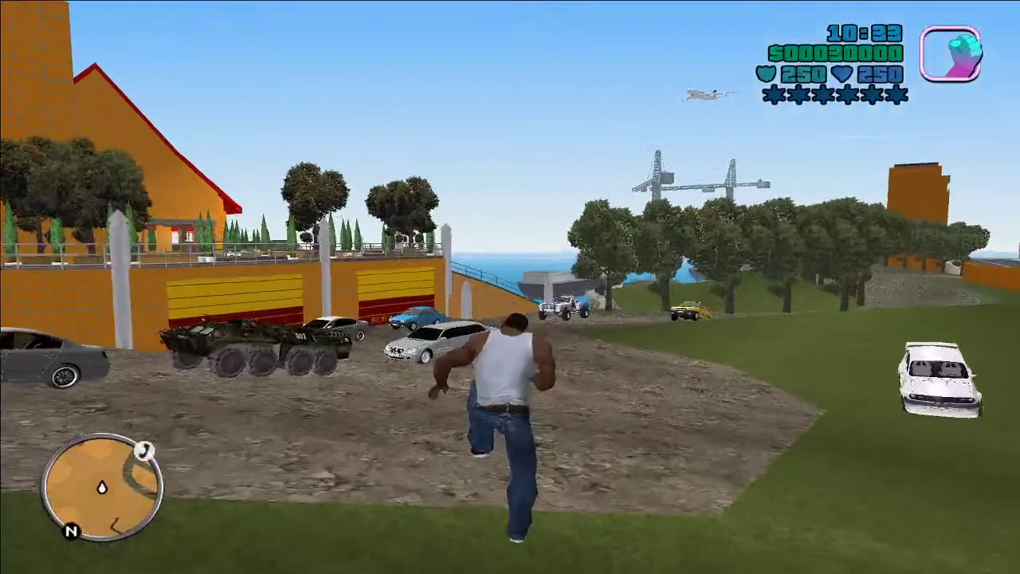
# Step: Cycle through several player skins, stopping on the white-vest skin
pyautogui.press('1')
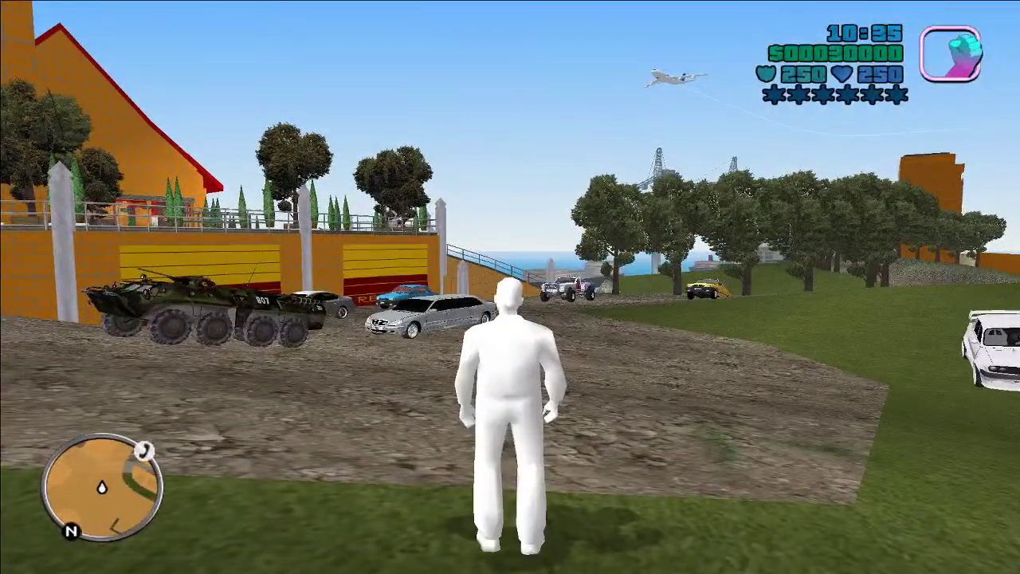
pyautogui.press('1')
pyautogui.press('1')
pyautogui.press('1')
pyautogui.press('1')
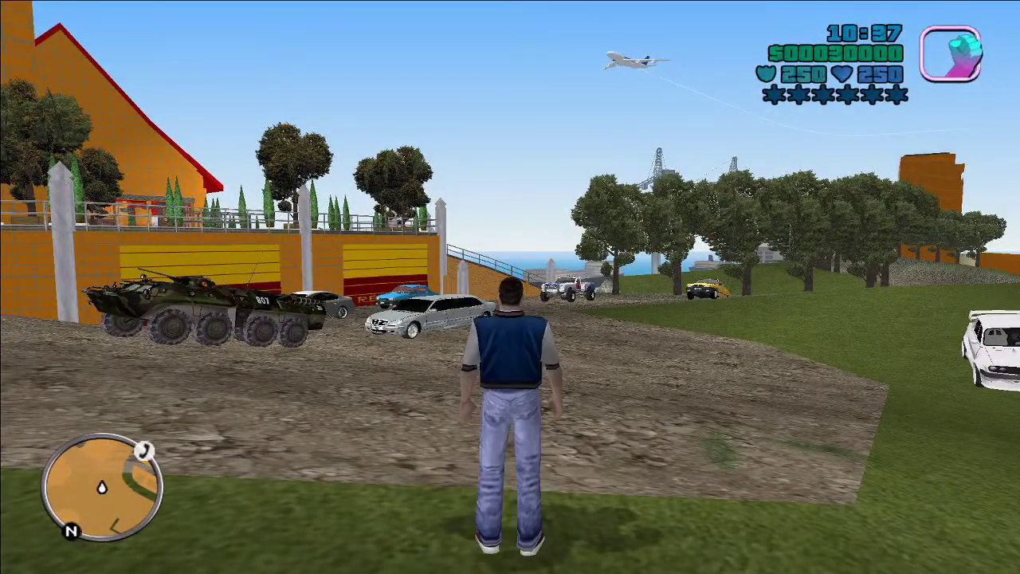
pyautogui.press('1')
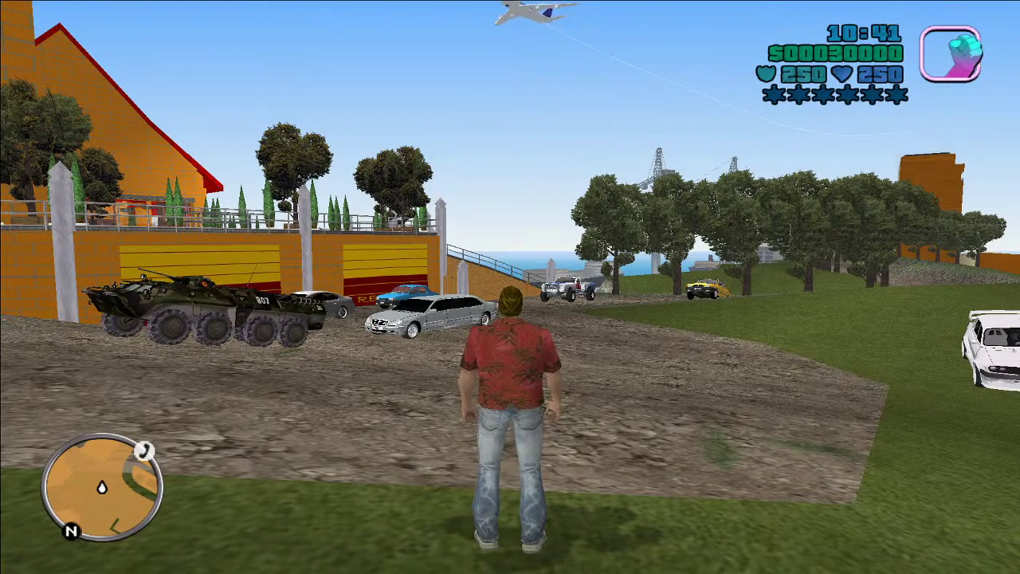
pyautogui.press('1')
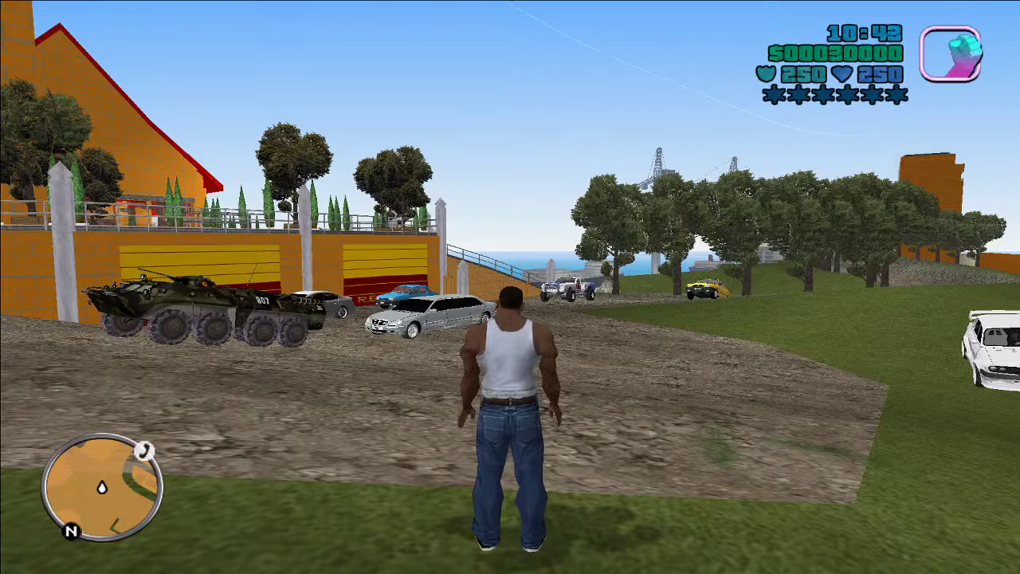
# Step: Run toward the tank and limousine, then climb onto the white car's roof
pyautogui.press('w')
pyautogui.press('w')
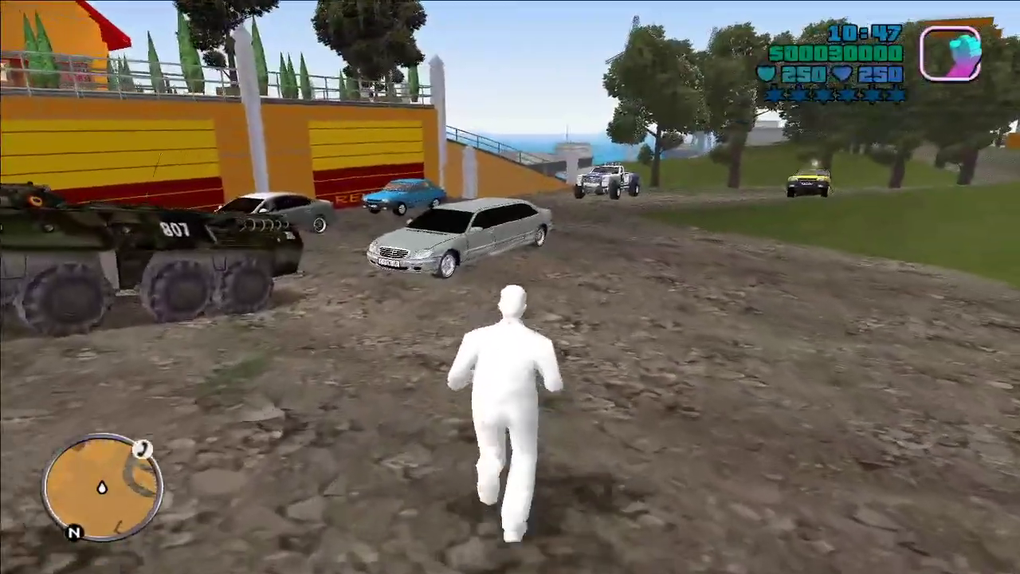
pyautogui.press('w')
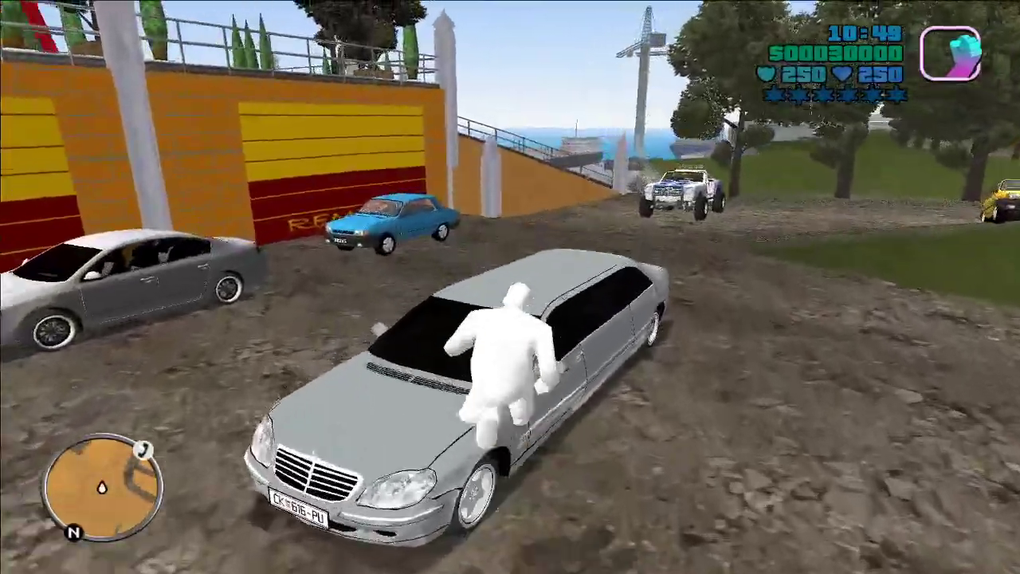
pyautogui.press('w')
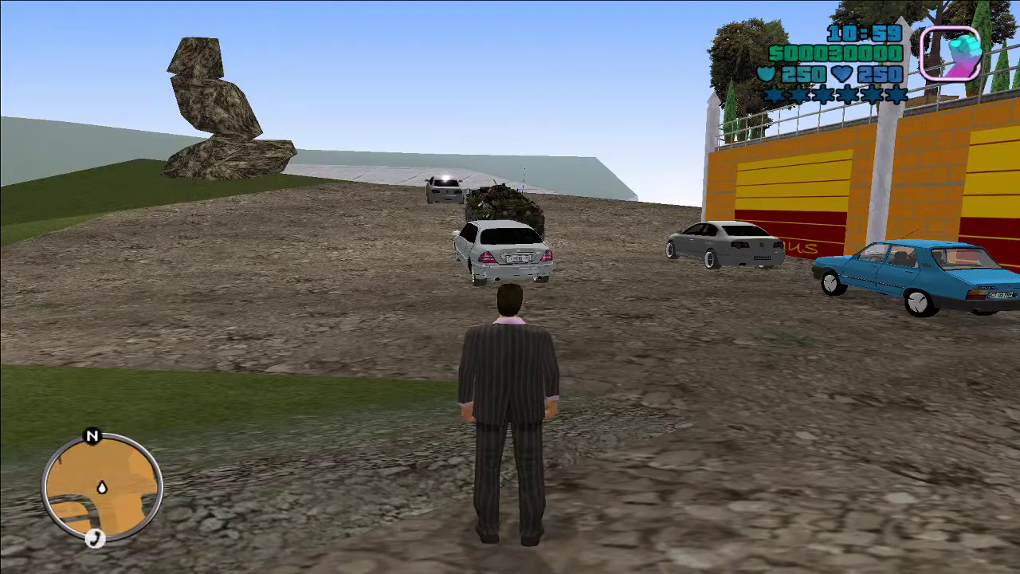
pyautogui.press('w')
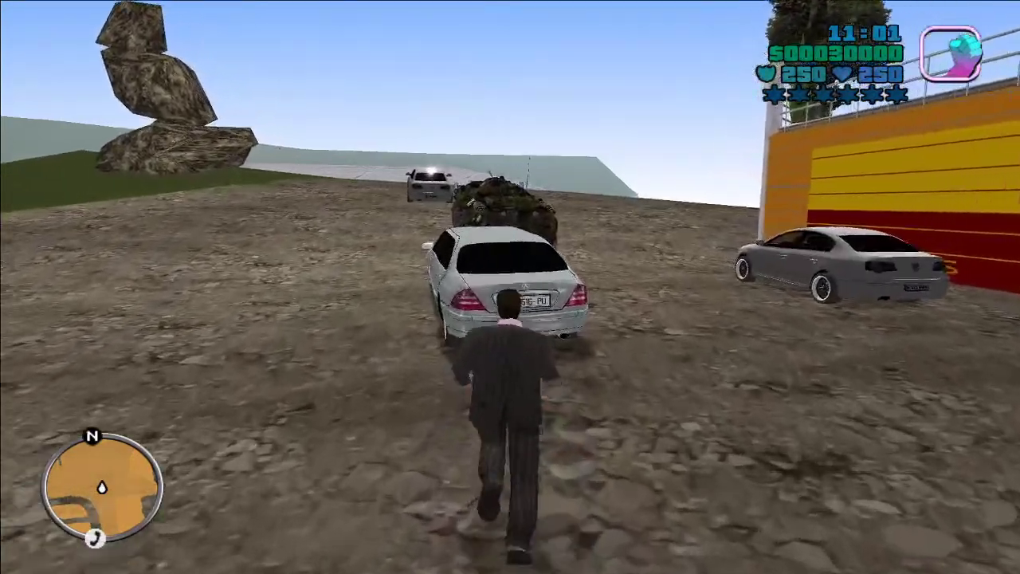
pyautogui.press('shift')
pyautogui.press('w')
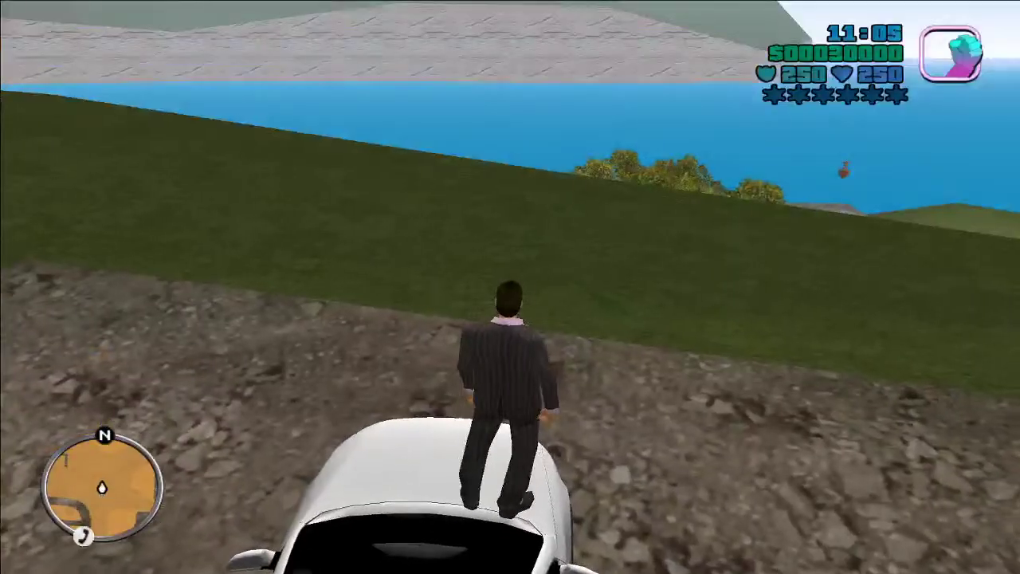
pyautogui.press('w')
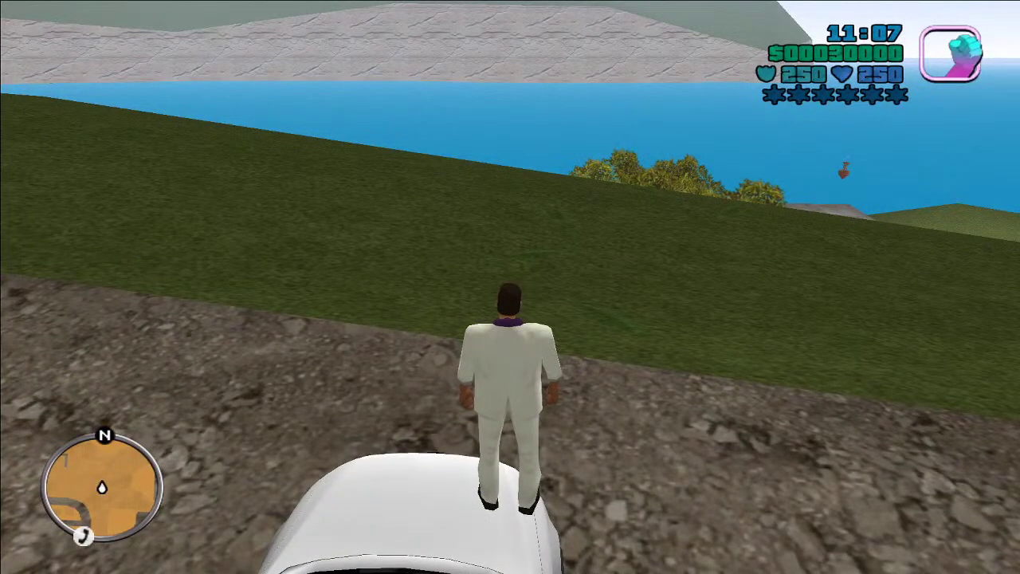
# Step: Switch to the next two skins, then run past the tank and along the dirt road
pyautogui.press('Right')
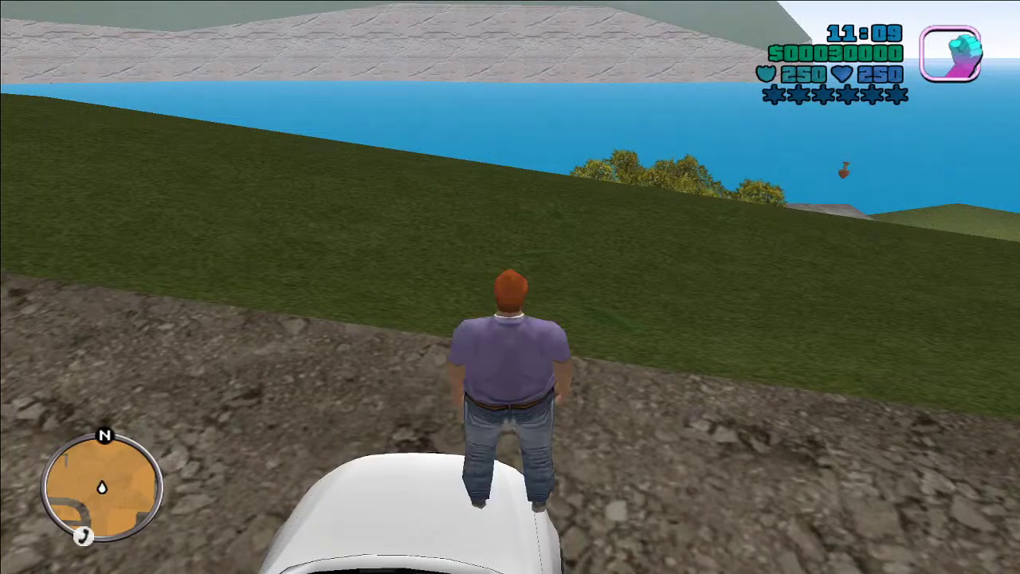
pyautogui.press('Right')
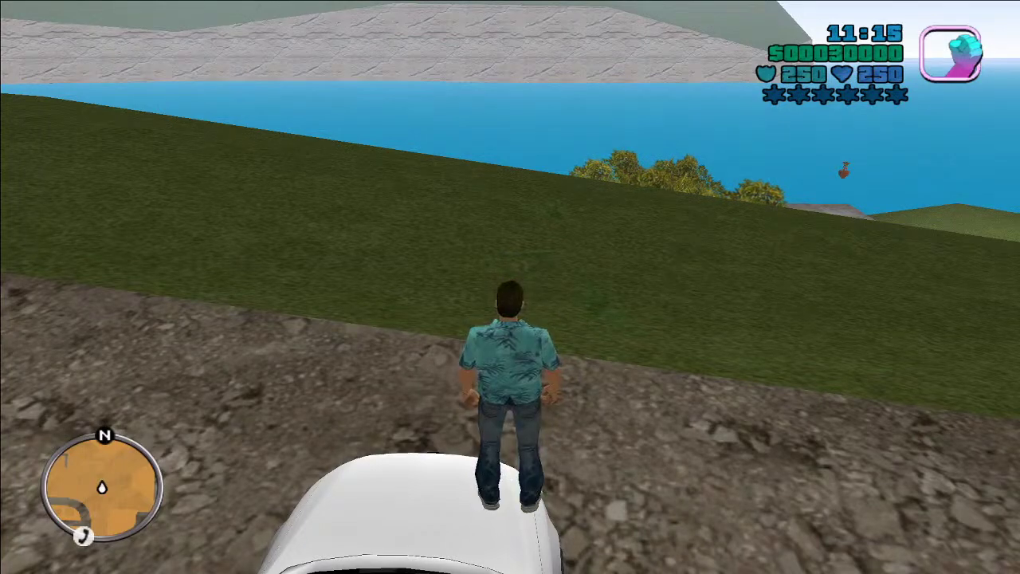
pyautogui.press('w')
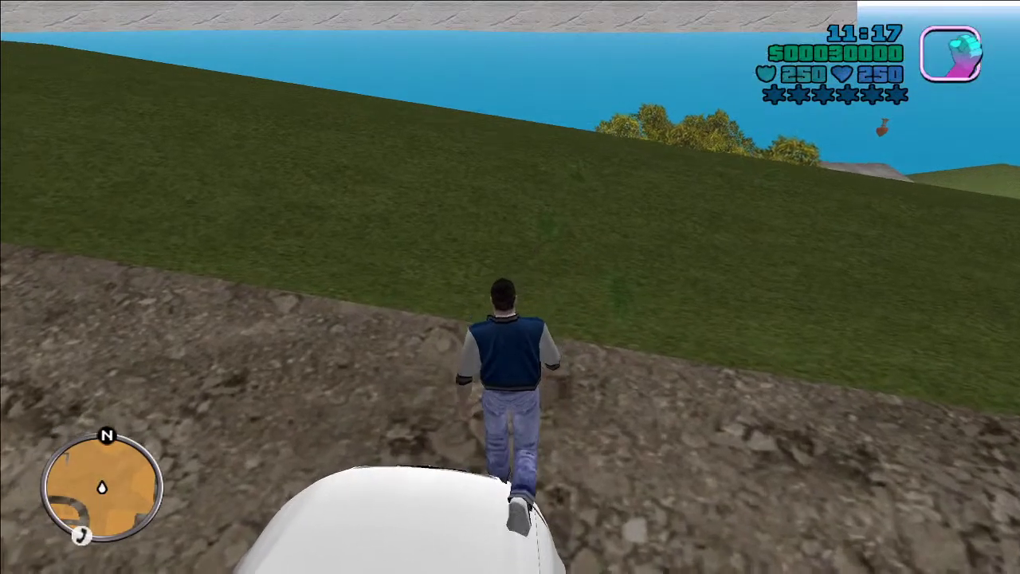
pyautogui.press('s')
pyautogui.press('w')
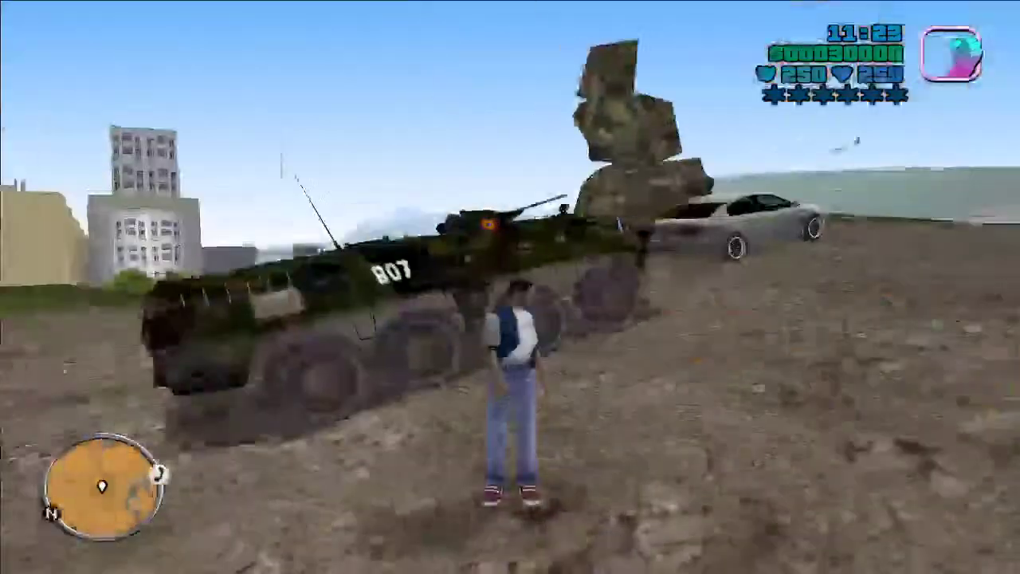
pyautogui.press('w')
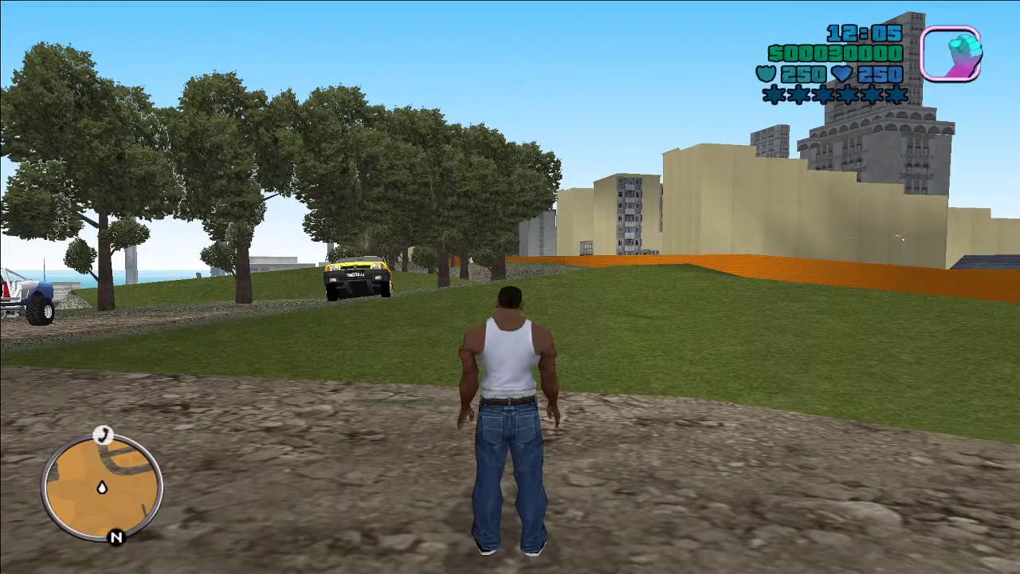
# Step: Run toward the taxi, check the skin setup screen, then run across the grass and pause the game
pyautogui.press('w')
pyautogui.press('Escape')
pyautogui.press('Return')
pyautogui.press('Return')
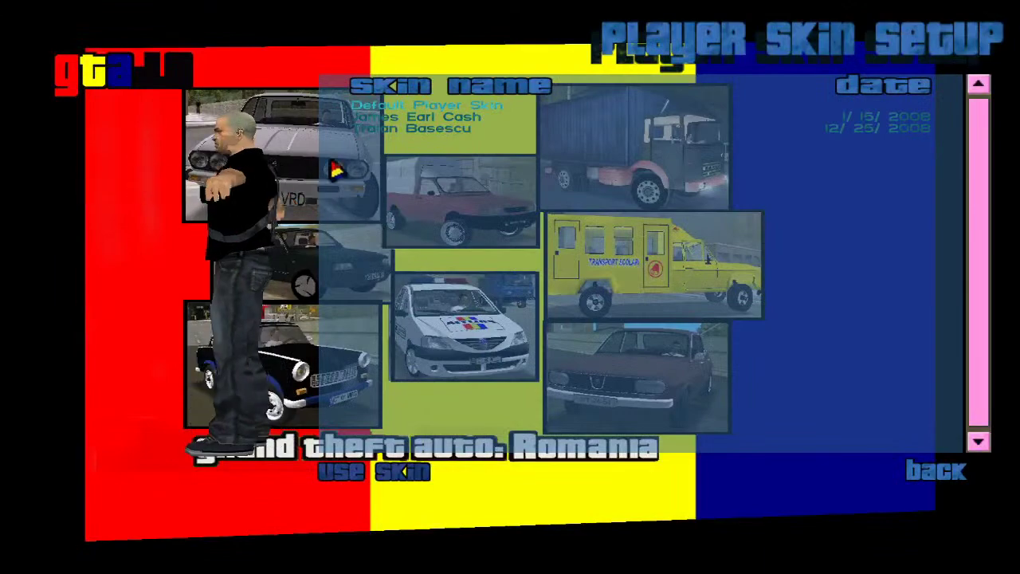
pyautogui.press('Return')
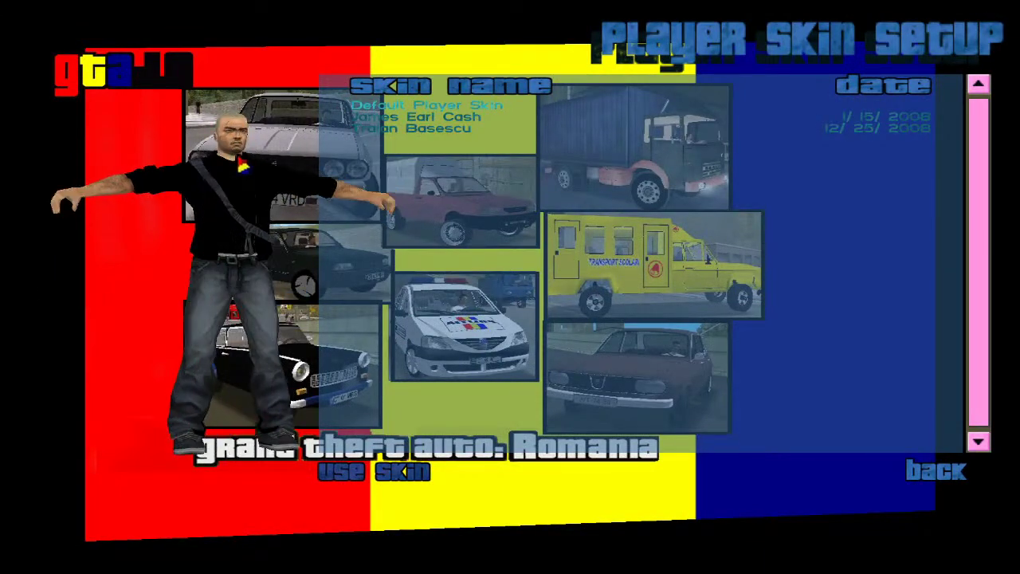
pyautogui.press('Escape')
pyautogui.press('Escape')
pyautogui.press('Escape')
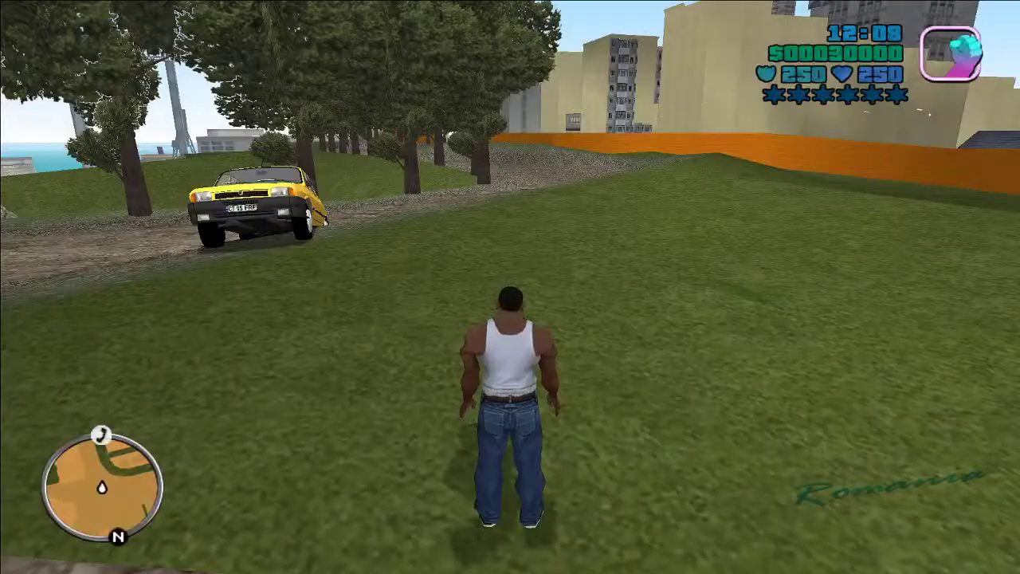
pyautogui.press('w')
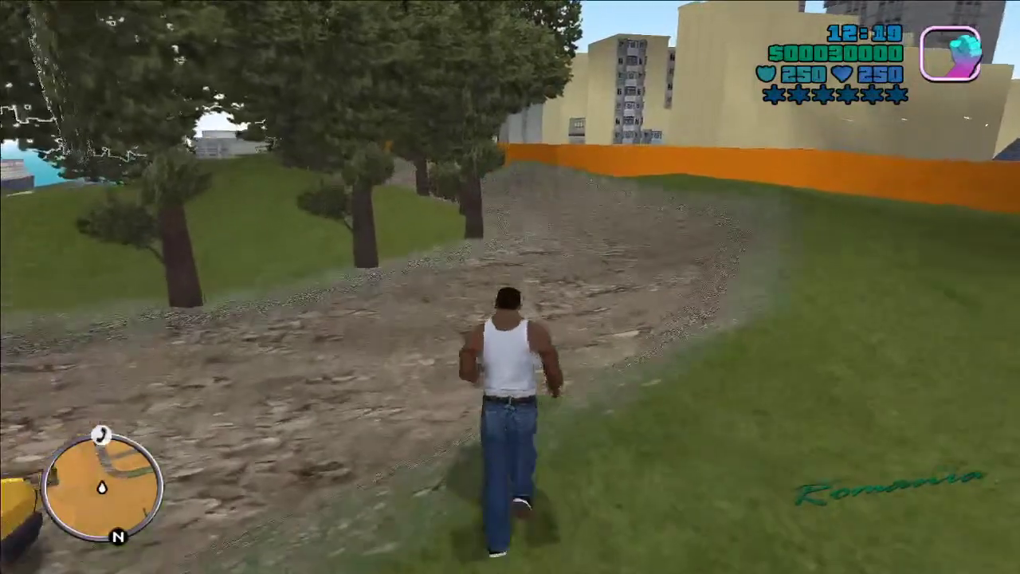
pyautogui.press('Escape')
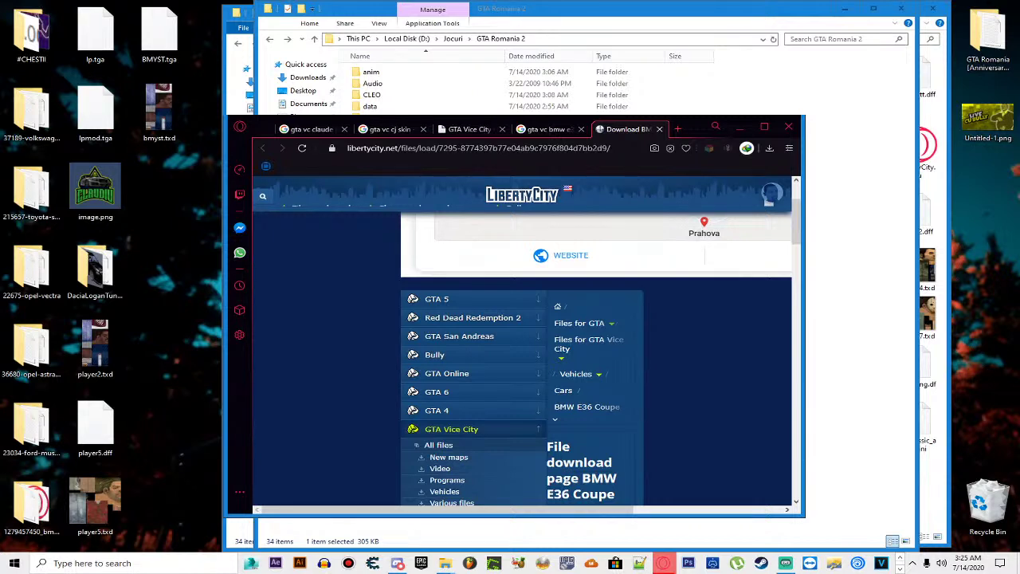
# Step: Step into the CLEO folder and back up to the Jocuri folder listing GTA Romania 2
pyautogui.click(683, 167)
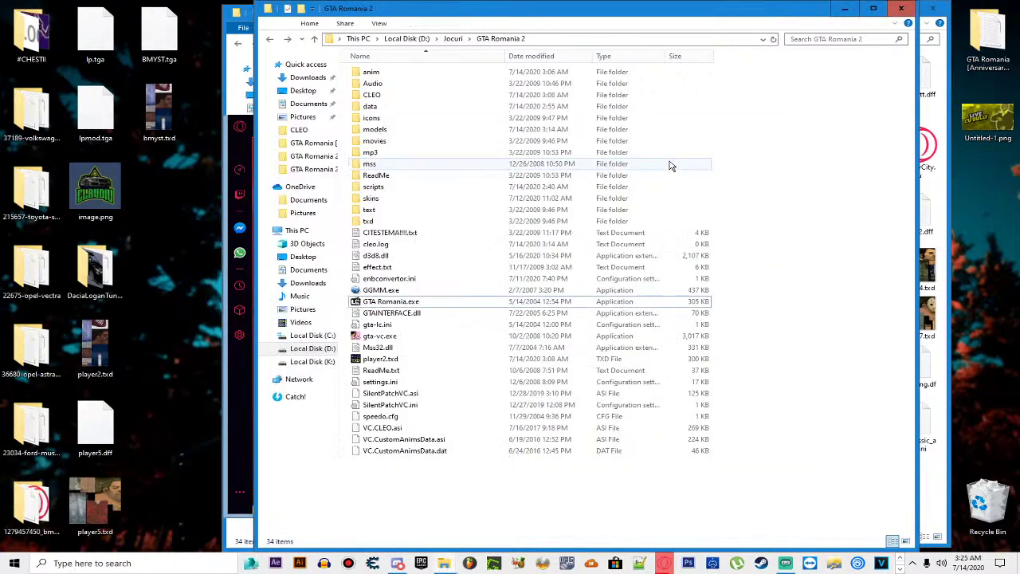
pyautogui.doubleClick(371, 94)
pyautogui.press('BackSpace')
pyautogui.press('BackSpace')
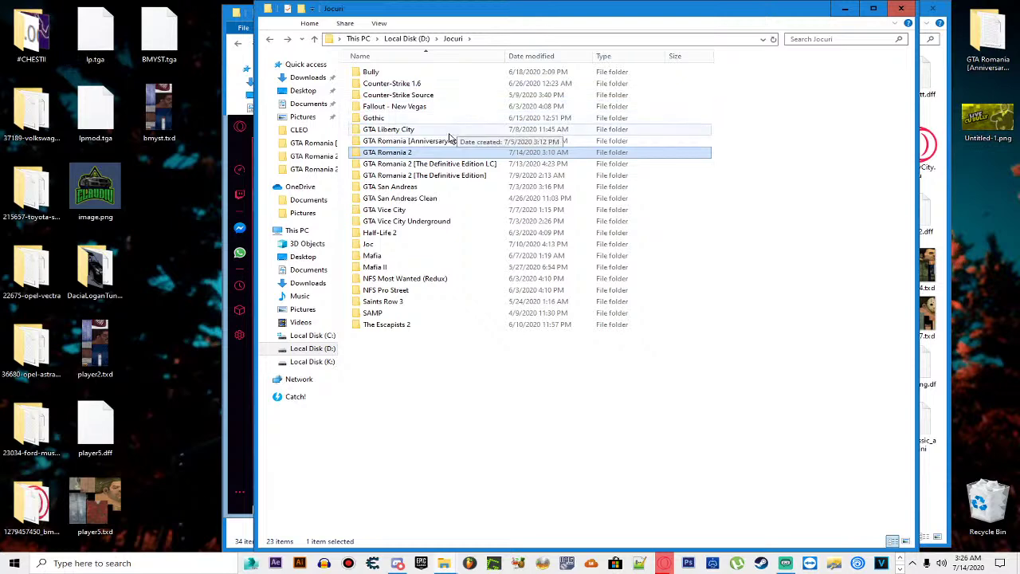
pyautogui.rightClick(394, 152)
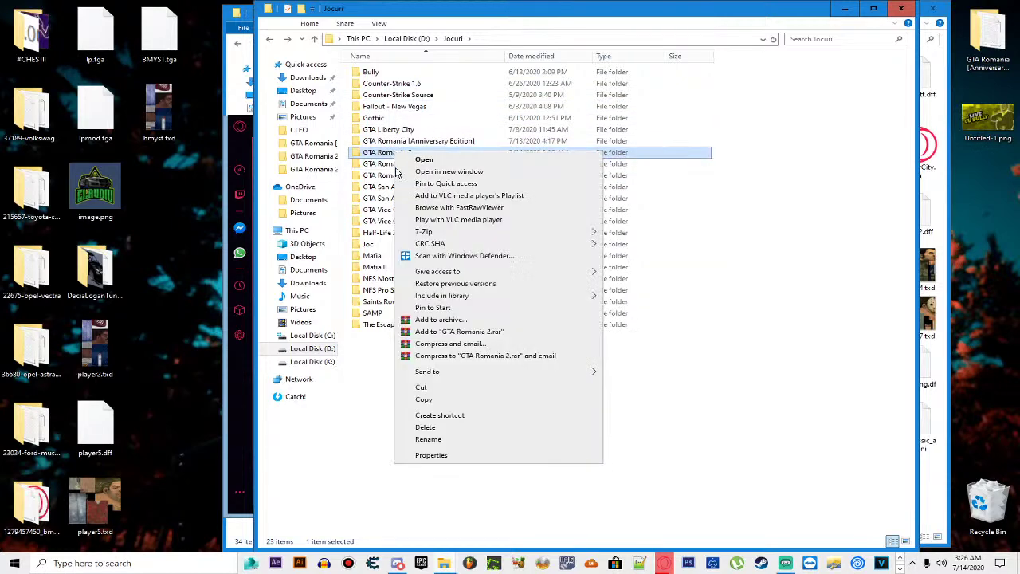
pyautogui.click(431, 459)
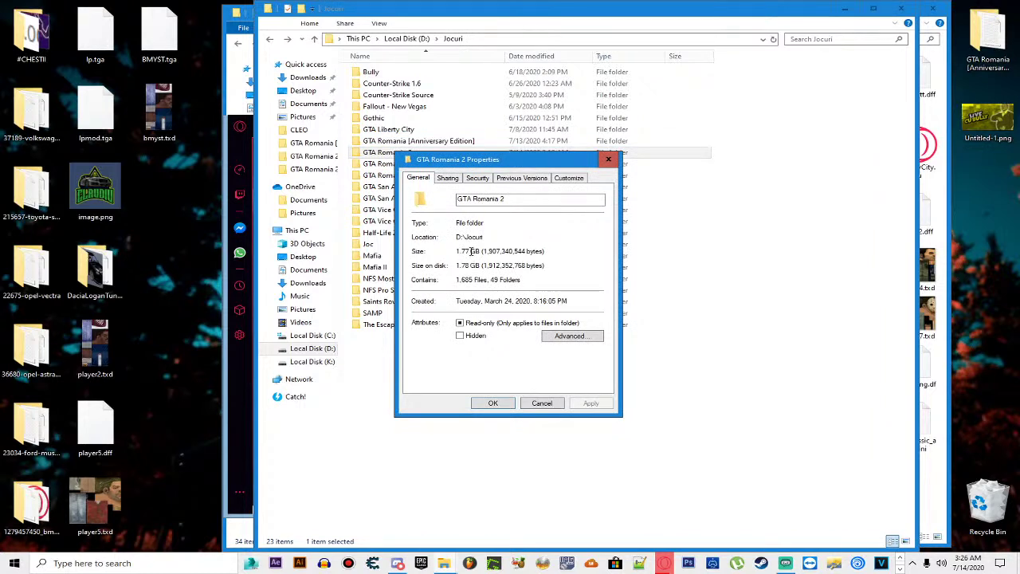
pyautogui.click(542, 403)
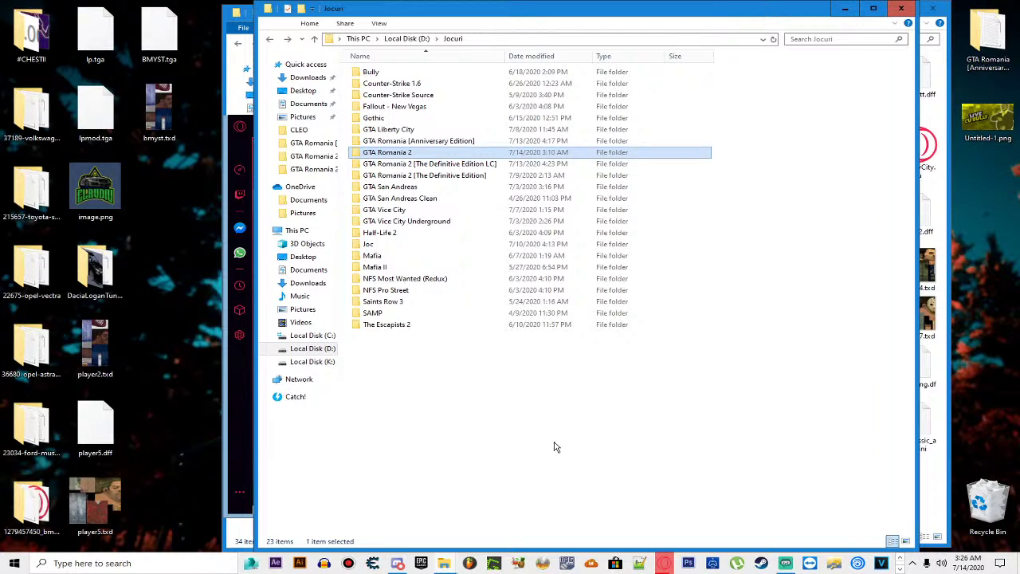
# Step: Close the Recycle Bin window, then close all five browser tabs and the browser itself
pyautogui.click(930, 351)
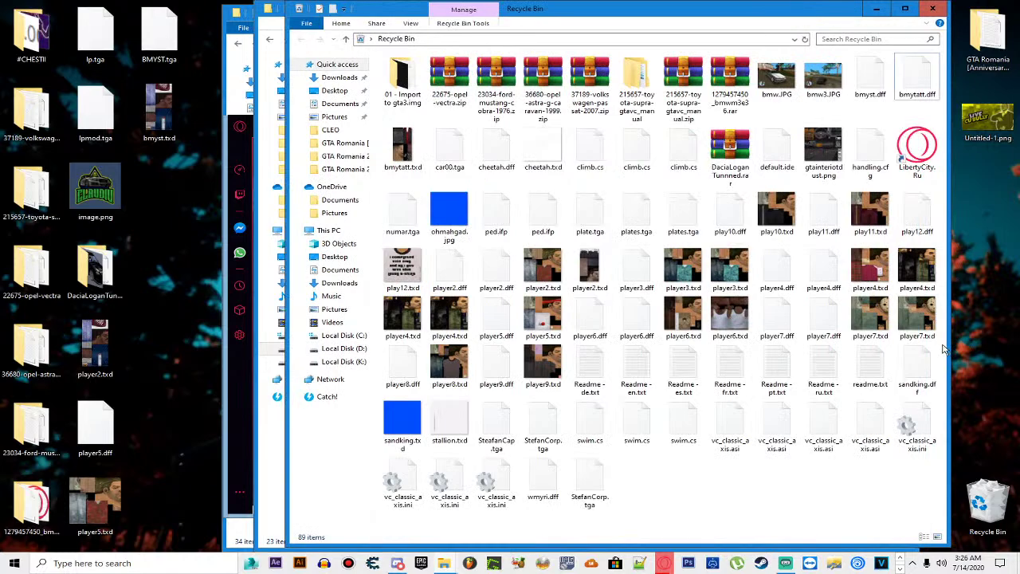
pyautogui.click(932, 8)
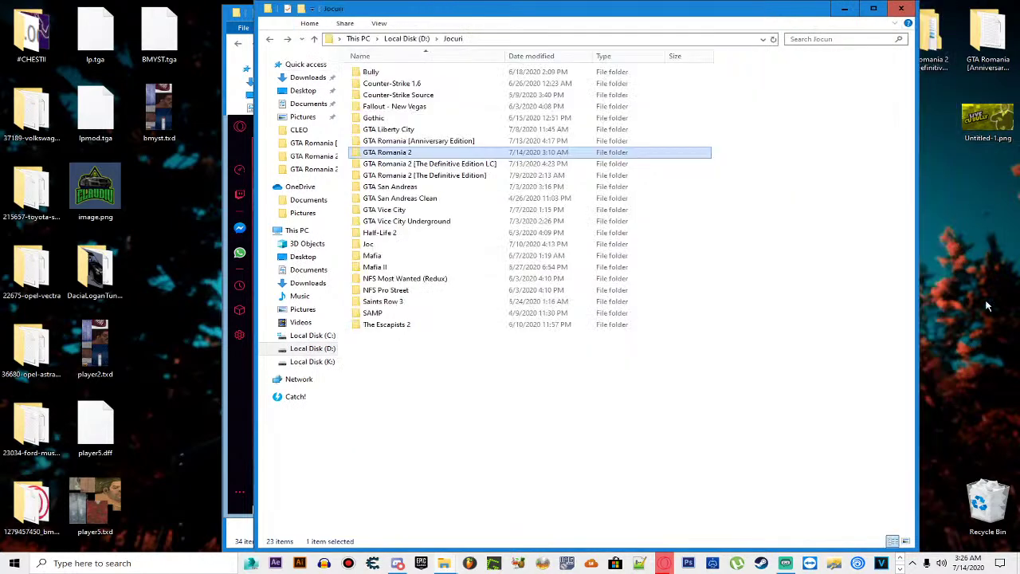
pyautogui.click(234, 462)
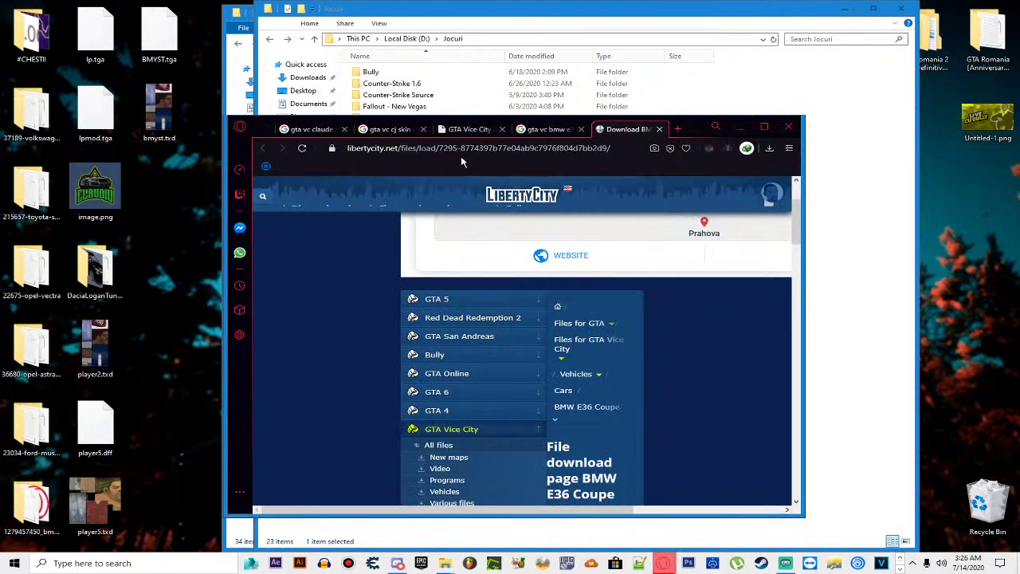
pyautogui.click(343, 129)
pyautogui.click(343, 129)
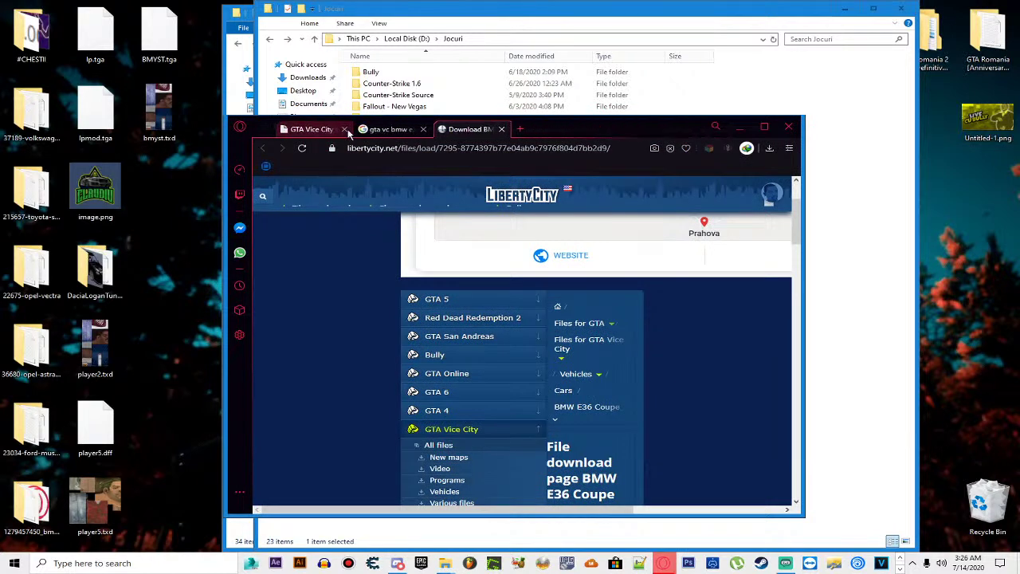
pyautogui.click(343, 129)
pyautogui.click(343, 129)
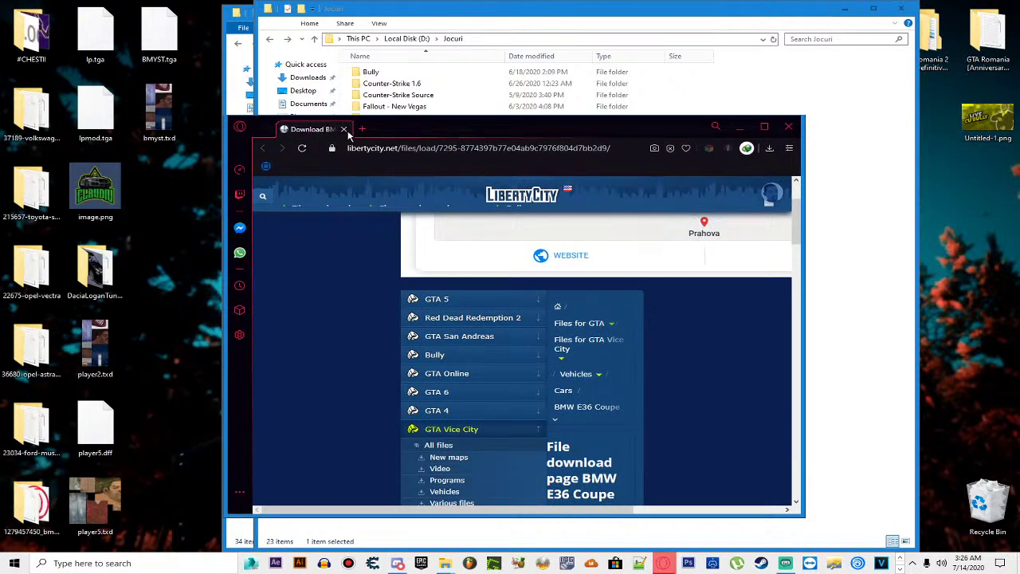
pyautogui.click(344, 129)
pyautogui.click(788, 126)
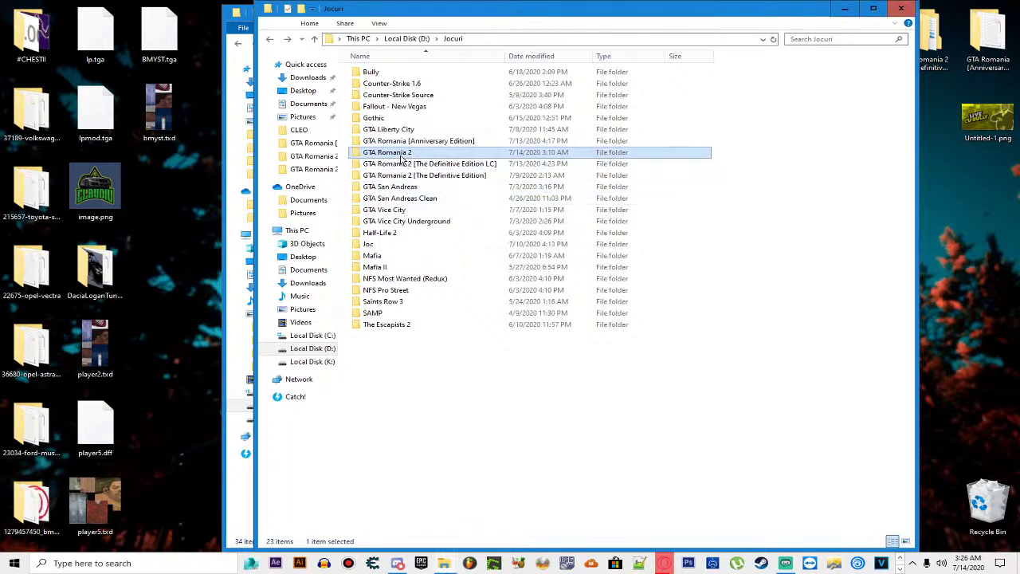
# Step: Choose Add to "GTA Romania 2.rar" from the GTA Romania 2 folder's context menu
pyautogui.rightClick(398, 153)
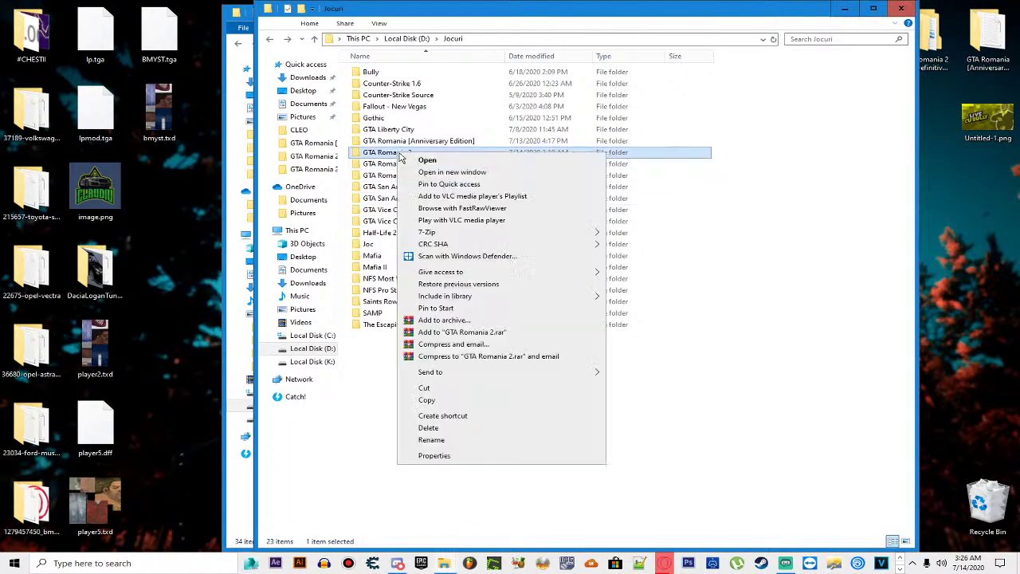
pyautogui.click(482, 332)
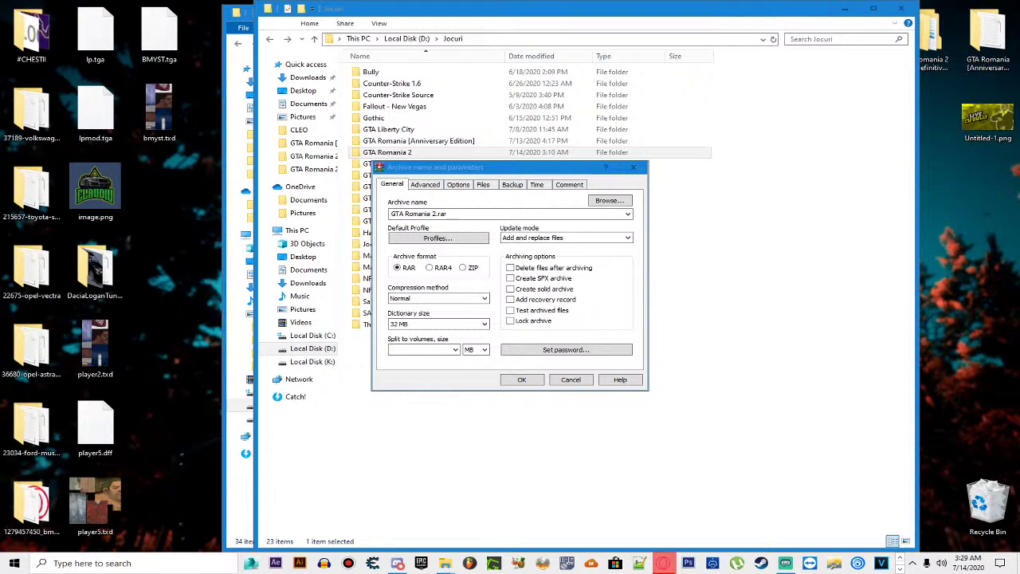
# Step: Cancel the GTA Romania 2.rar archive settings without creating the archive
pyautogui.click(570, 379)
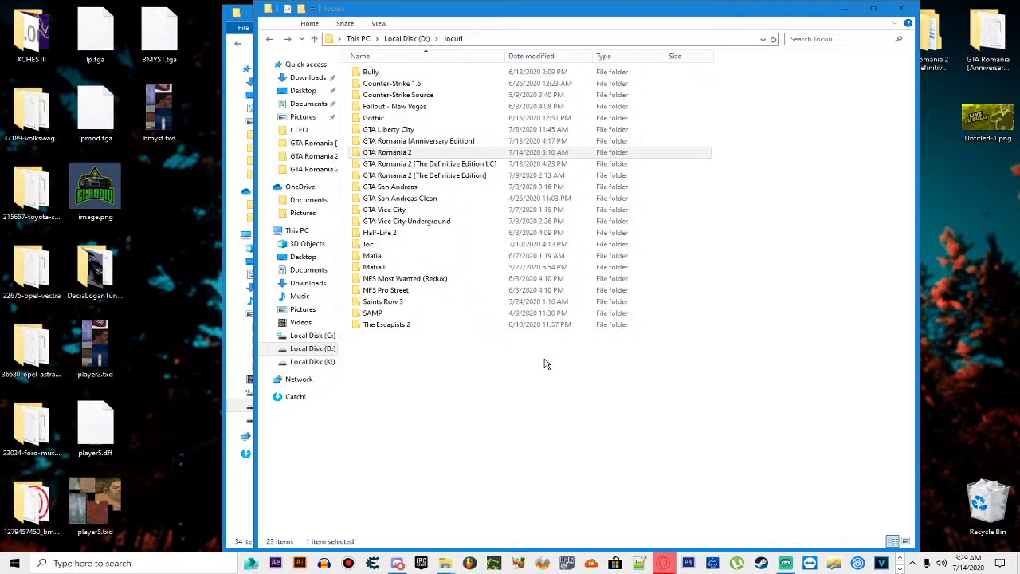
pyautogui.rightClick(383, 154)
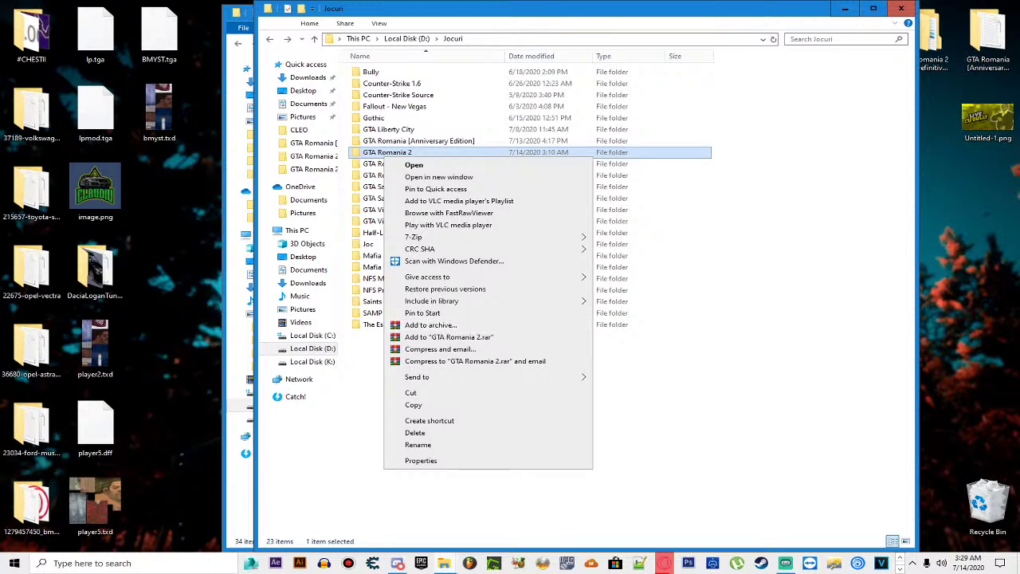
pyautogui.press('Escape')
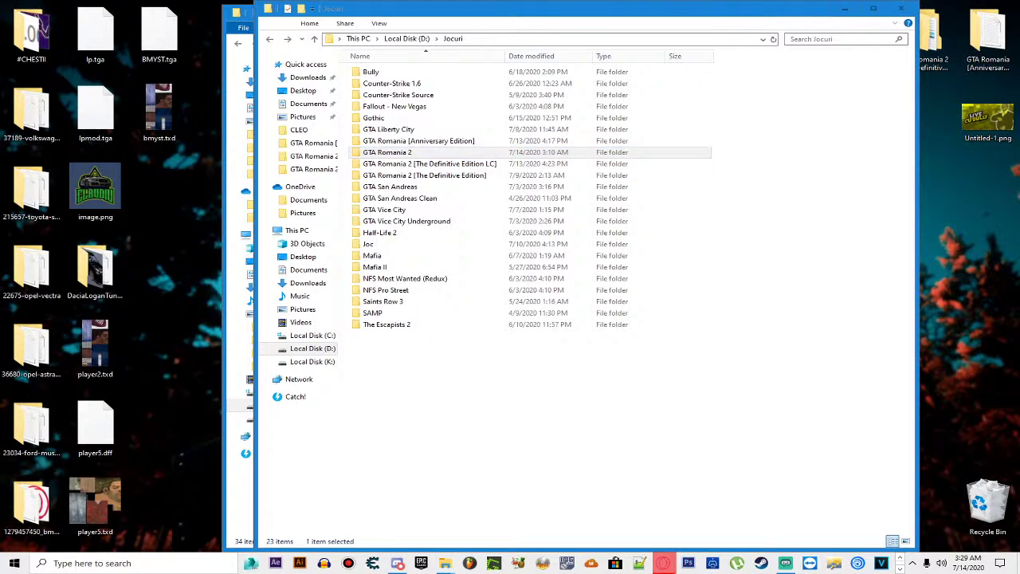
# Step: Add the folder to a new archive named 'GTA Romania 2 The Definitive Edition.rar' and confirm
pyautogui.rightClick(406, 153)
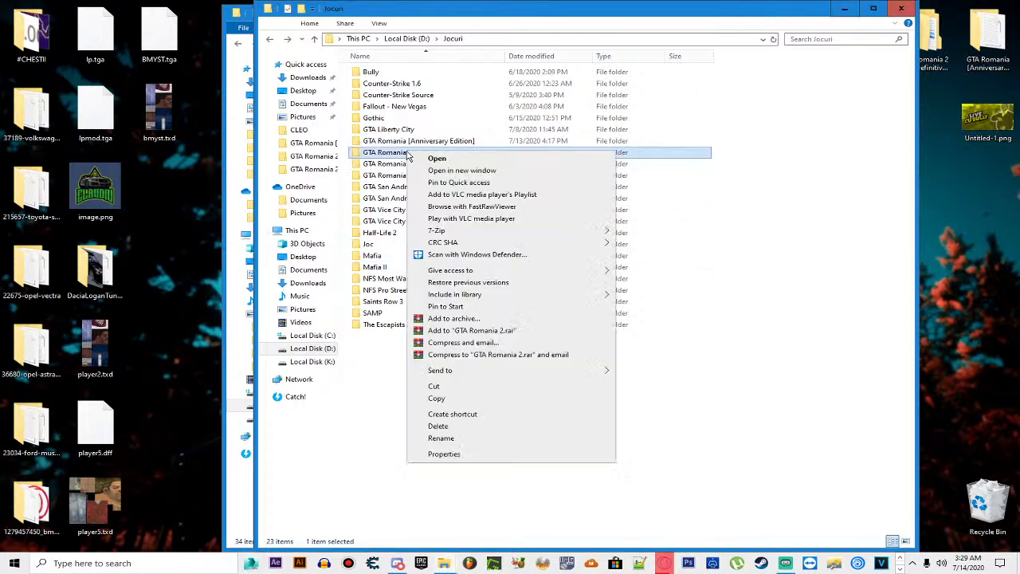
pyautogui.click(468, 319)
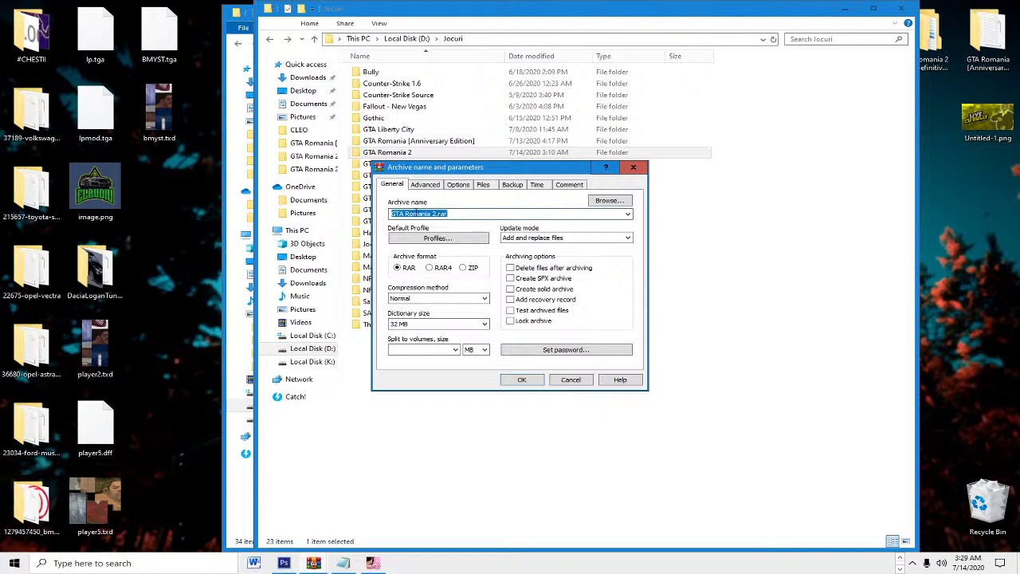
pyautogui.click(435, 214)
pyautogui.write('The Definitive Edition')
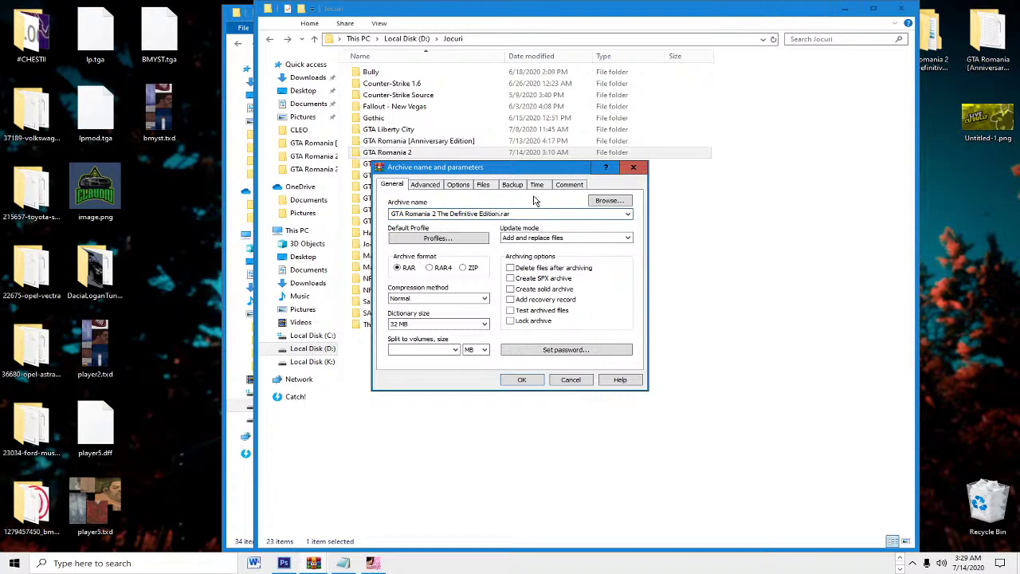
pyautogui.press('Return')
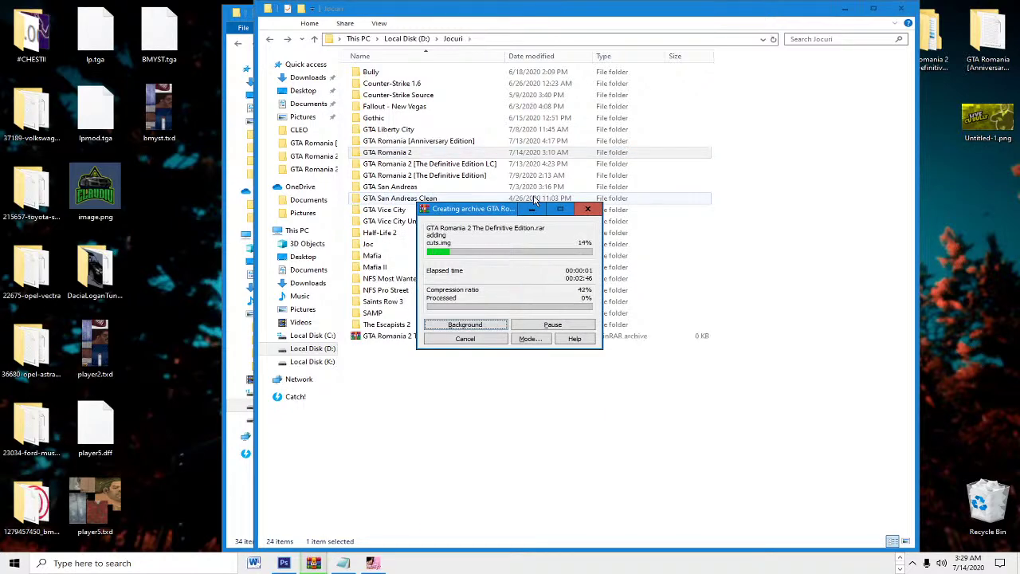
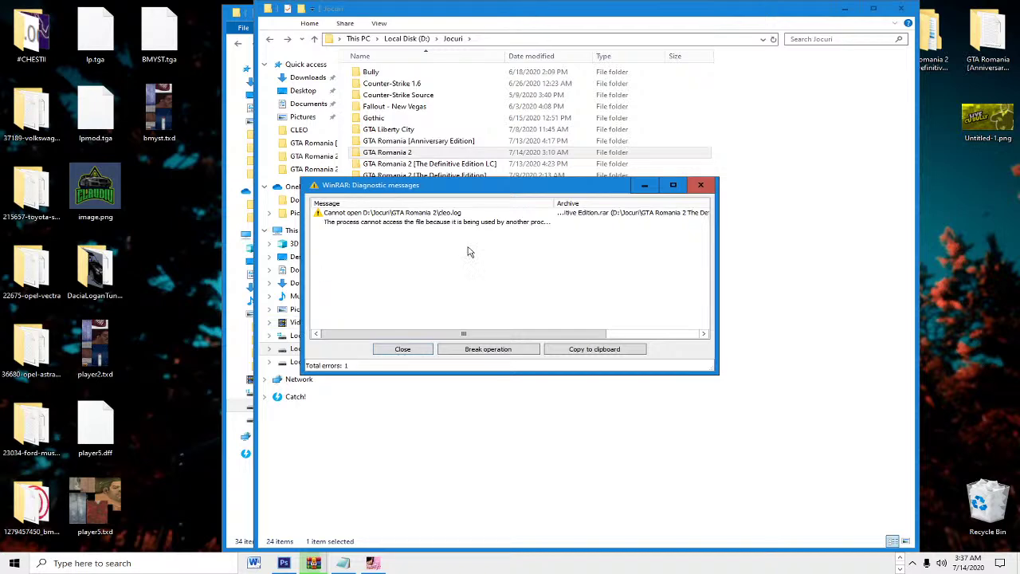
# Step: Bring the Diagnostic messages window forward and read the full cleo.log access error
pyautogui.click(313, 562)
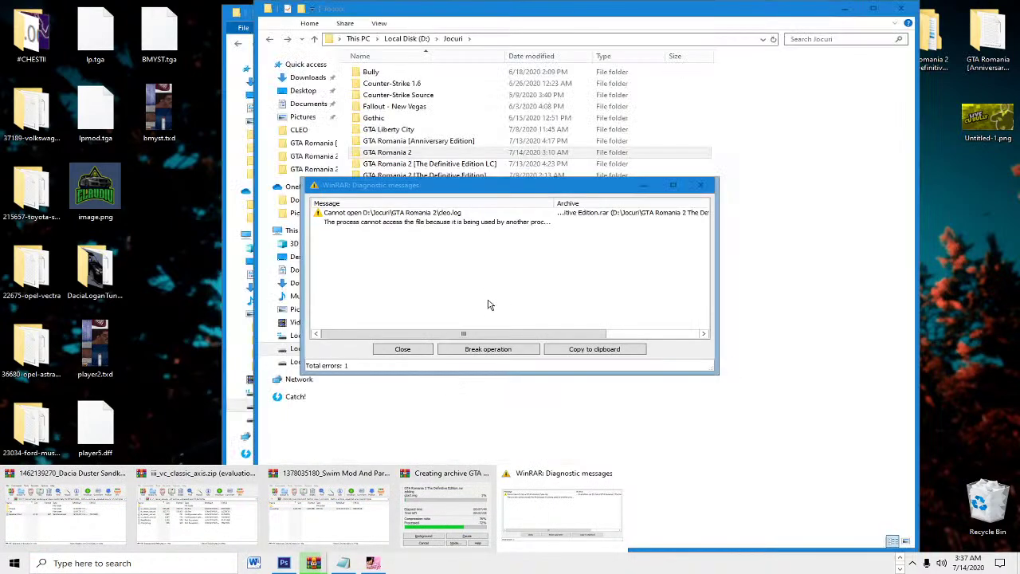
pyautogui.click(538, 509)
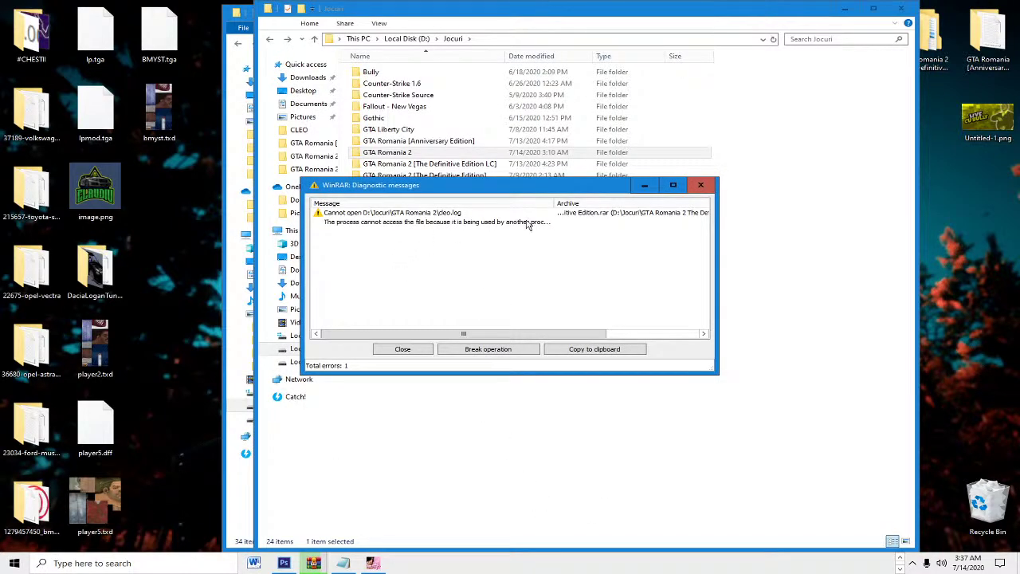
pyautogui.click(630, 217)
pyautogui.moveTo(510, 333); pyautogui.dragTo(431, 325)
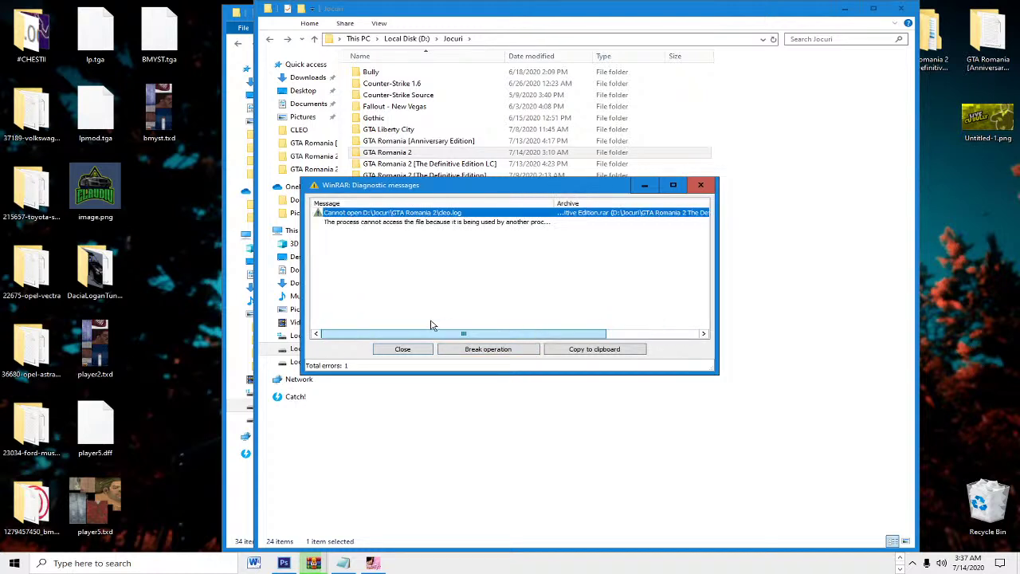
pyautogui.click(360, 222)
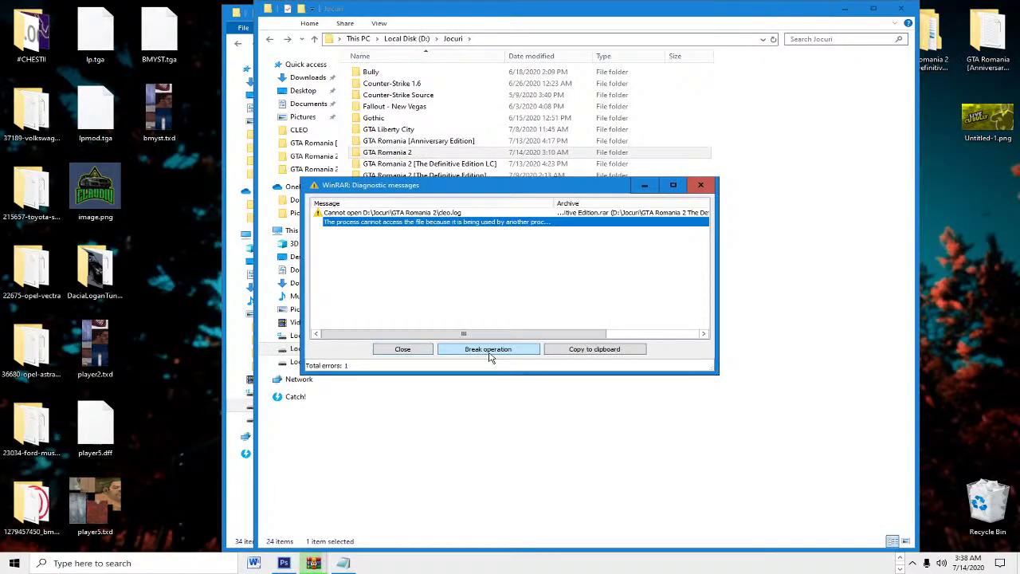
# Step: Choose Break operation but answer No to keep the archiving running
pyautogui.click(489, 351)
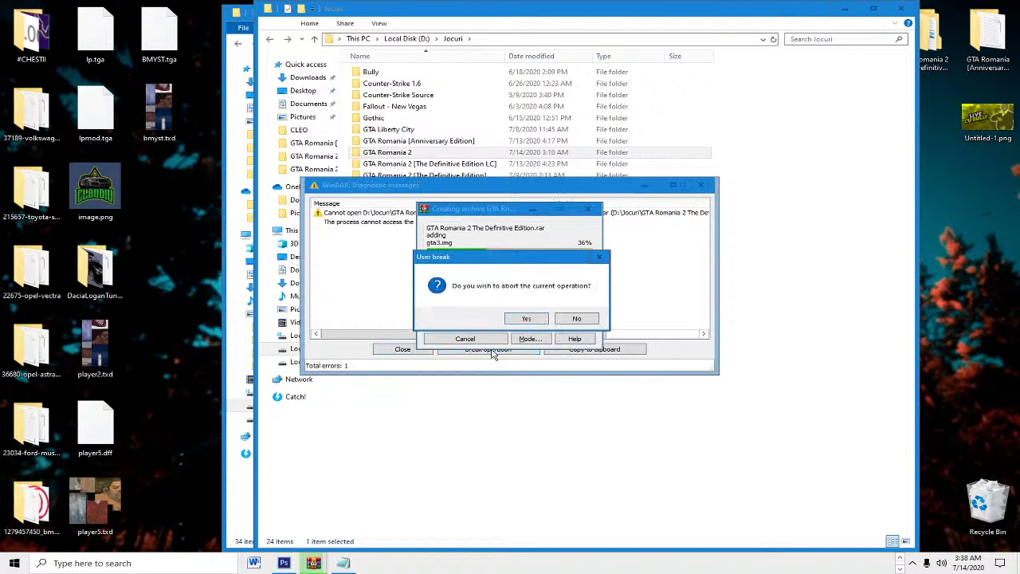
pyautogui.click(580, 318)
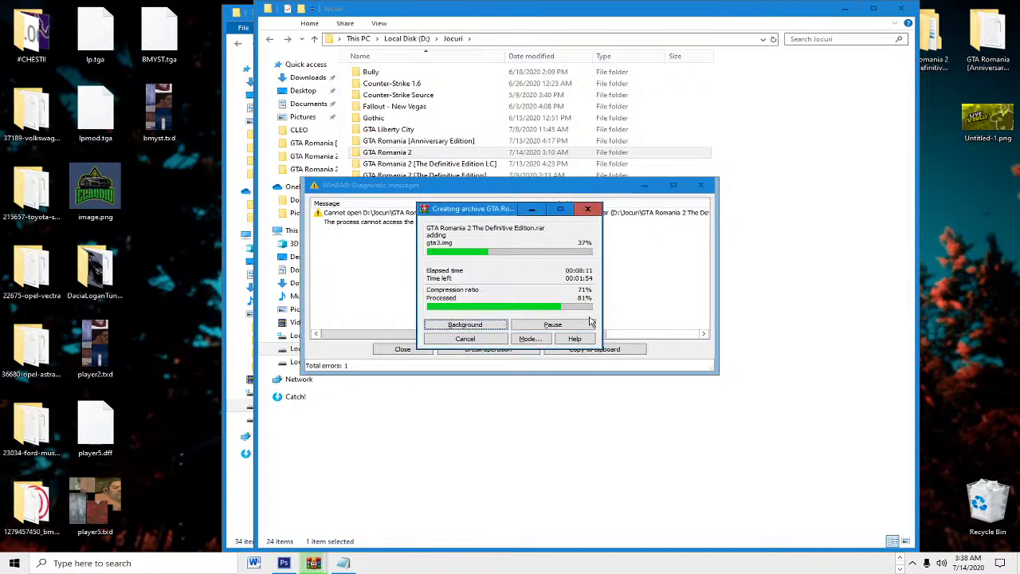
pyautogui.click(587, 209)
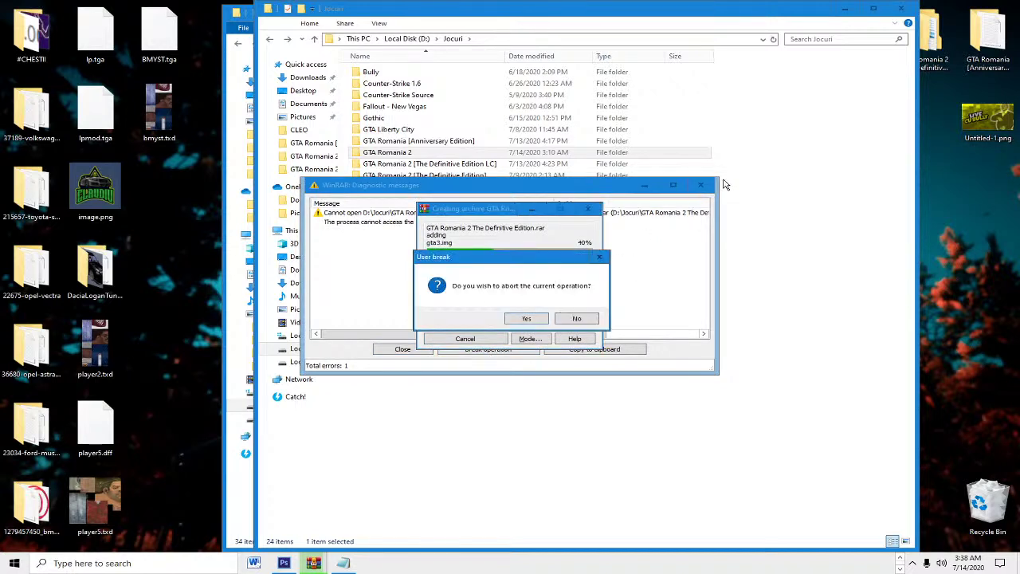
# Step: Decline the abort prompt again so the archive finishes at 1,028,104 KB
pyautogui.click(588, 319)
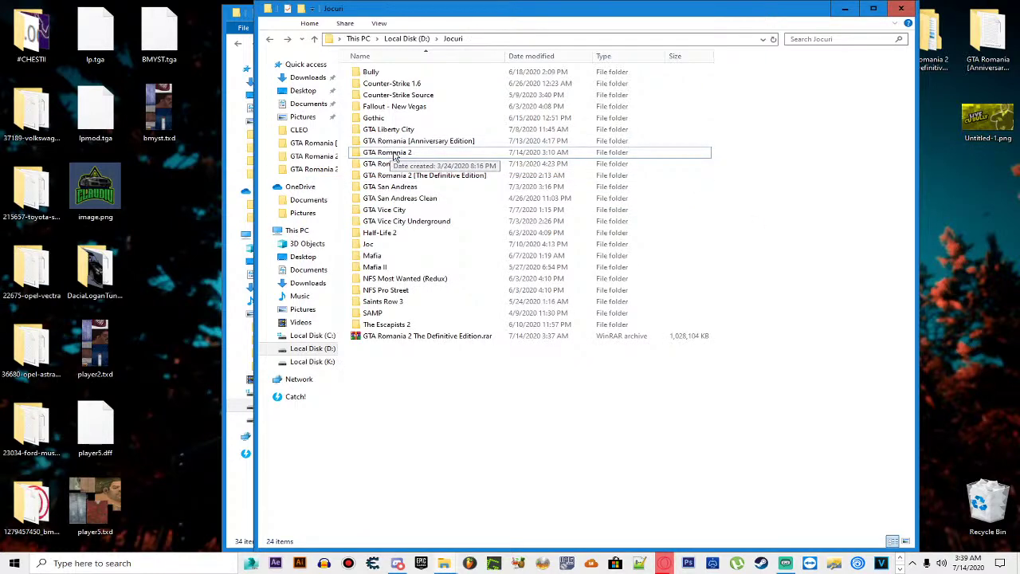
pyautogui.doubleClick(390, 154)
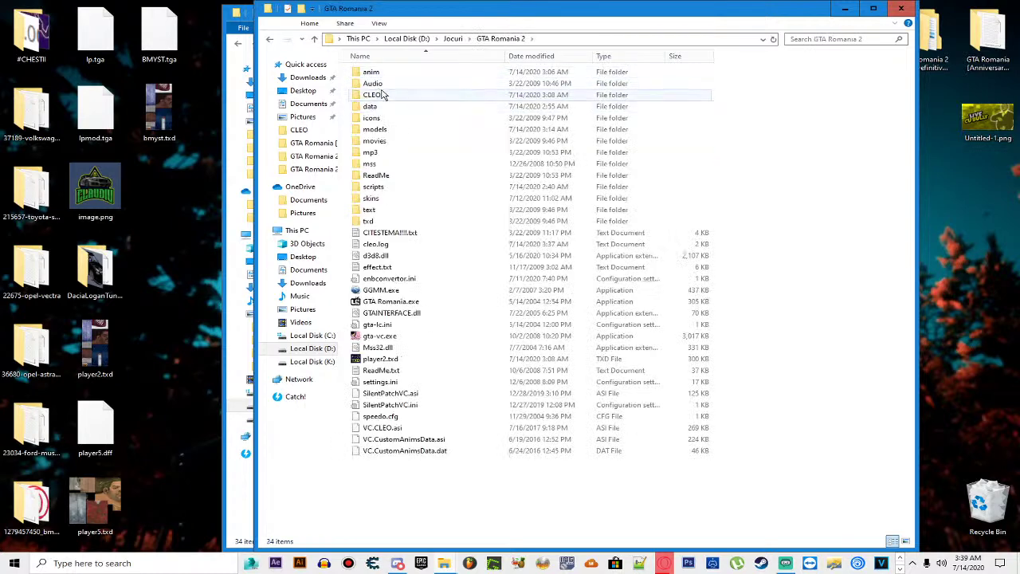
pyautogui.doubleClick(381, 94)
pyautogui.moveTo(406, 114); pyautogui.dragTo(401, 114)
pyautogui.press('BackSpace')
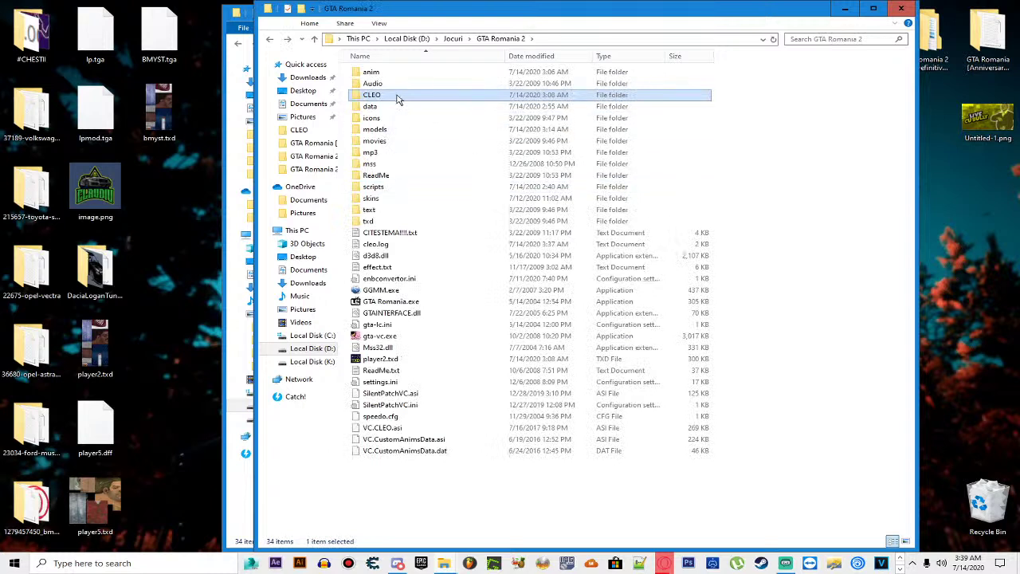
pyautogui.doubleClick(398, 97)
pyautogui.click(383, 108)
pyautogui.click(450, 216)
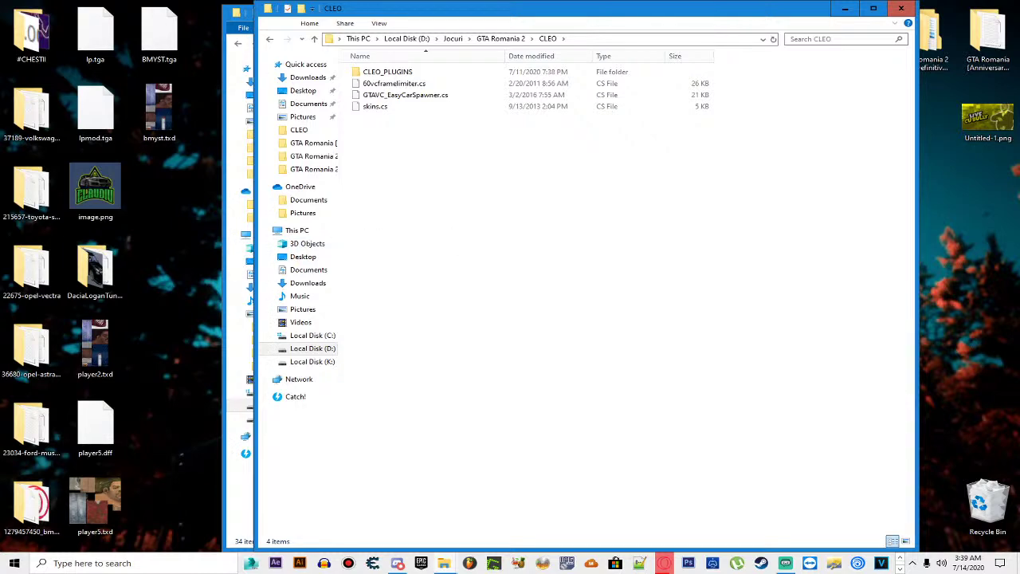
pyautogui.press('BackSpace')
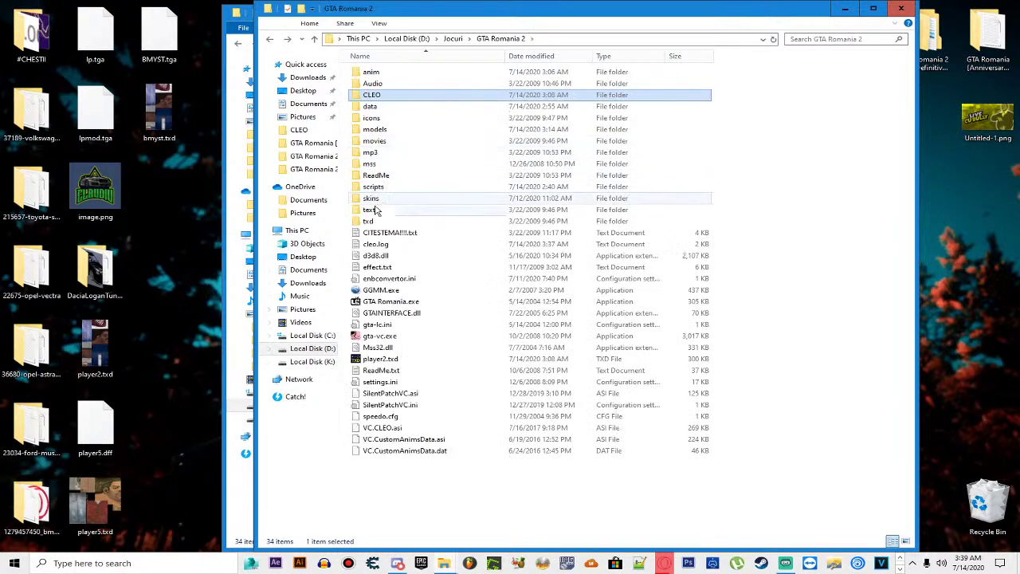
pyautogui.doubleClick(381, 201)
pyautogui.moveTo(387, 127); pyautogui.dragTo(571, 185)
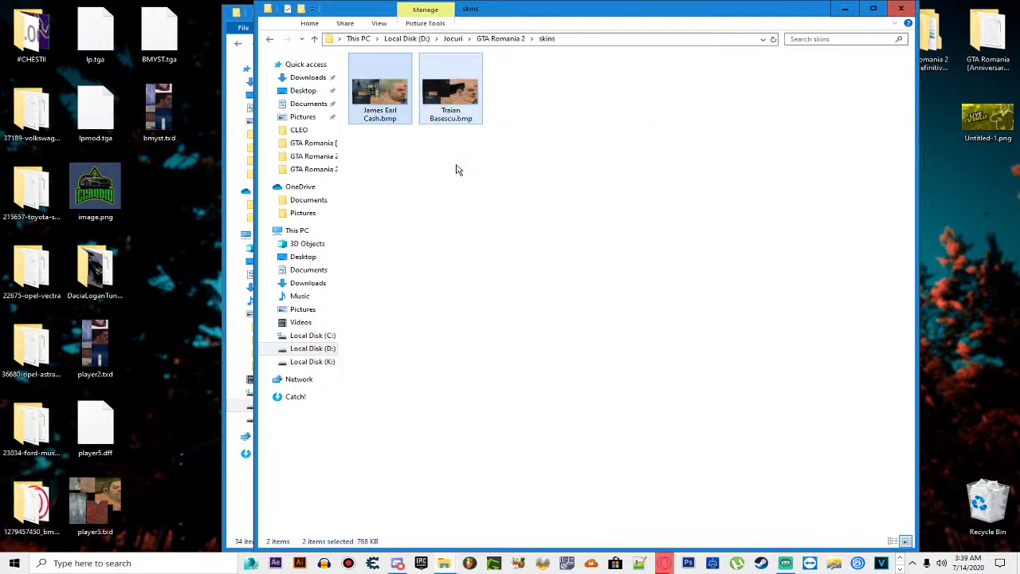
pyautogui.click(457, 169)
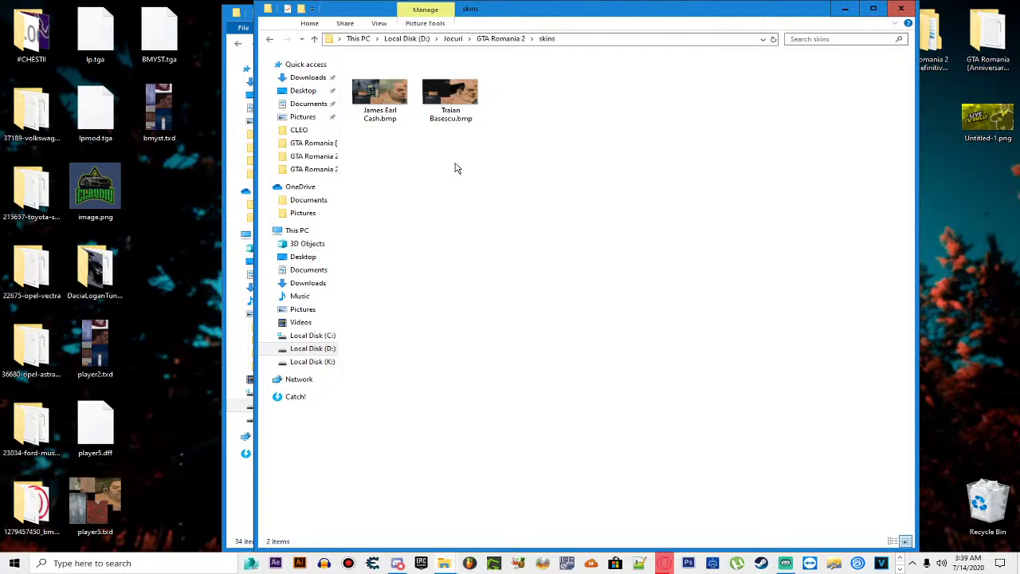
pyautogui.press('BackSpace')
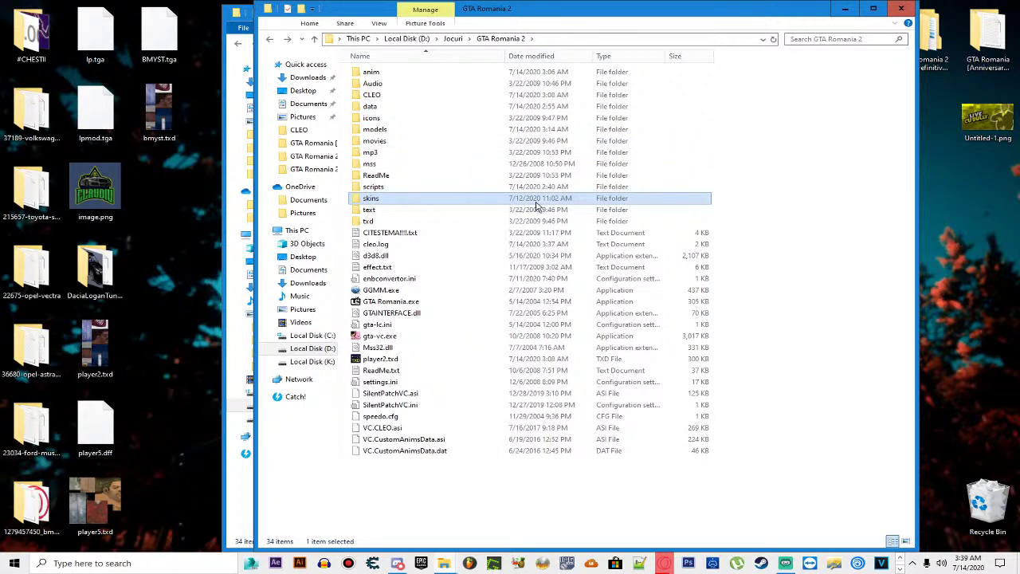
pyautogui.press('BackSpace')
pyautogui.moveTo(374, 153); pyautogui.dragTo(211, 172)
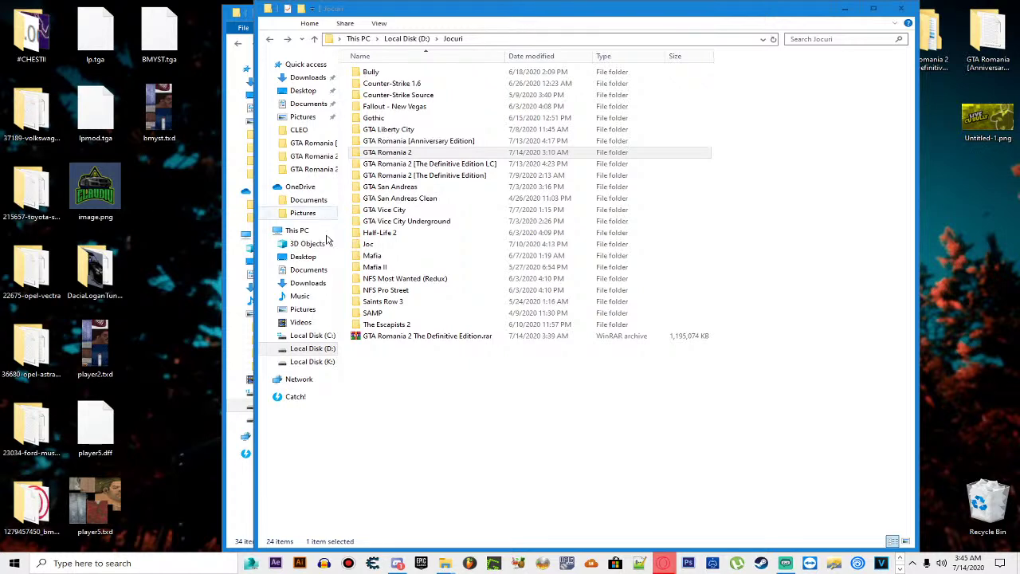
# Step: Open the local GTA Romania 2 folder, then switch to the Google Drive browser window
pyautogui.click(424, 153)
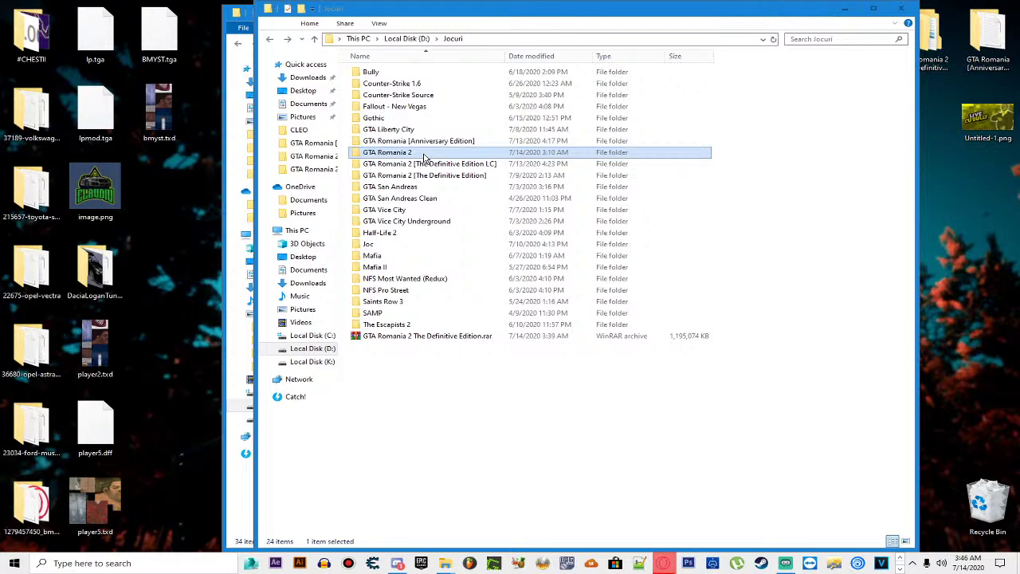
pyautogui.doubleClick(424, 154)
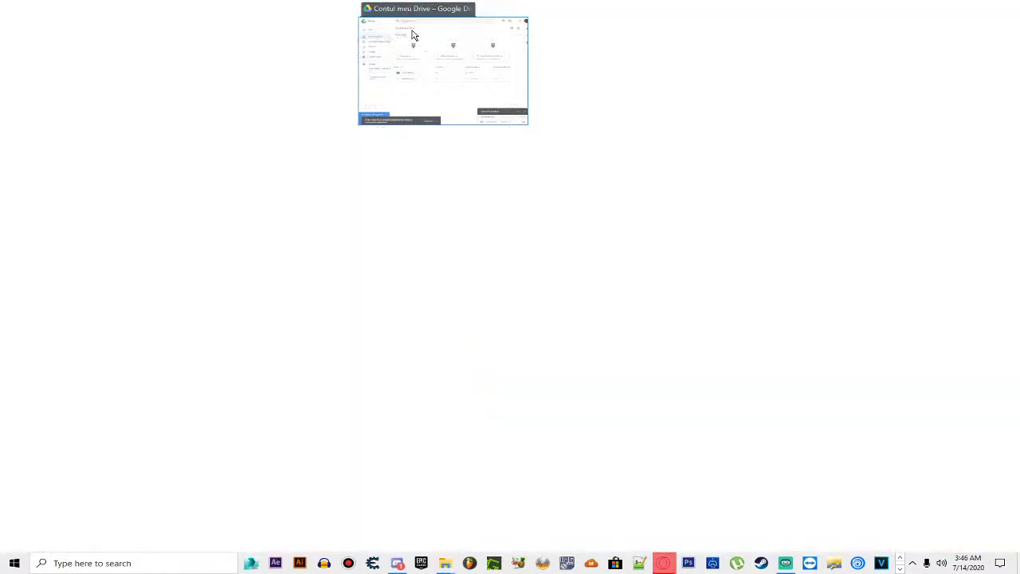
pyautogui.click(413, 35)
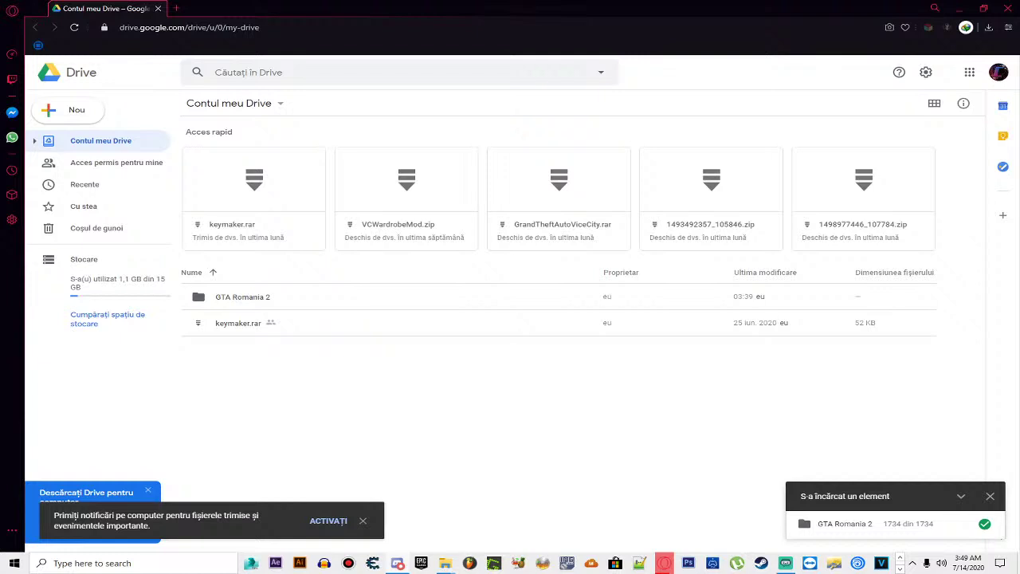
# Step: Dismiss the desktop-notifications prompt and close the finished upload panel in My Drive
pyautogui.click(239, 299)
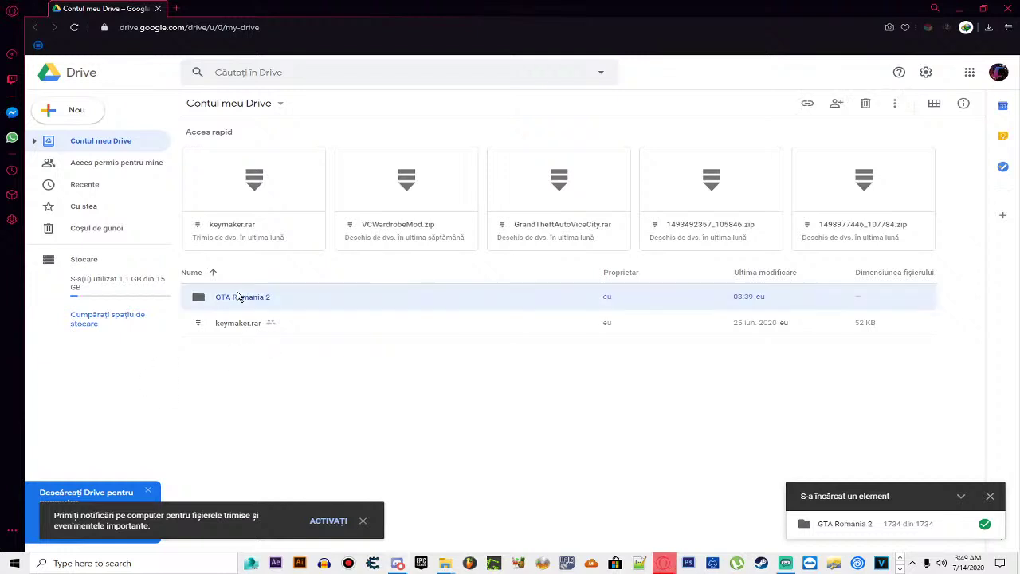
pyautogui.click(961, 497)
pyautogui.click(962, 524)
pyautogui.click(364, 521)
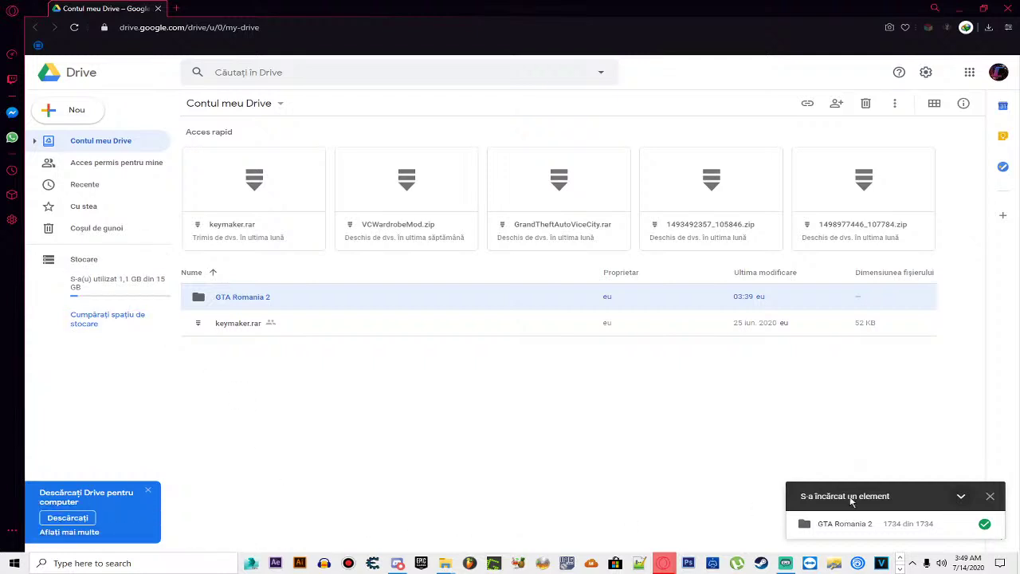
pyautogui.click(961, 496)
pyautogui.click(965, 521)
pyautogui.click(986, 494)
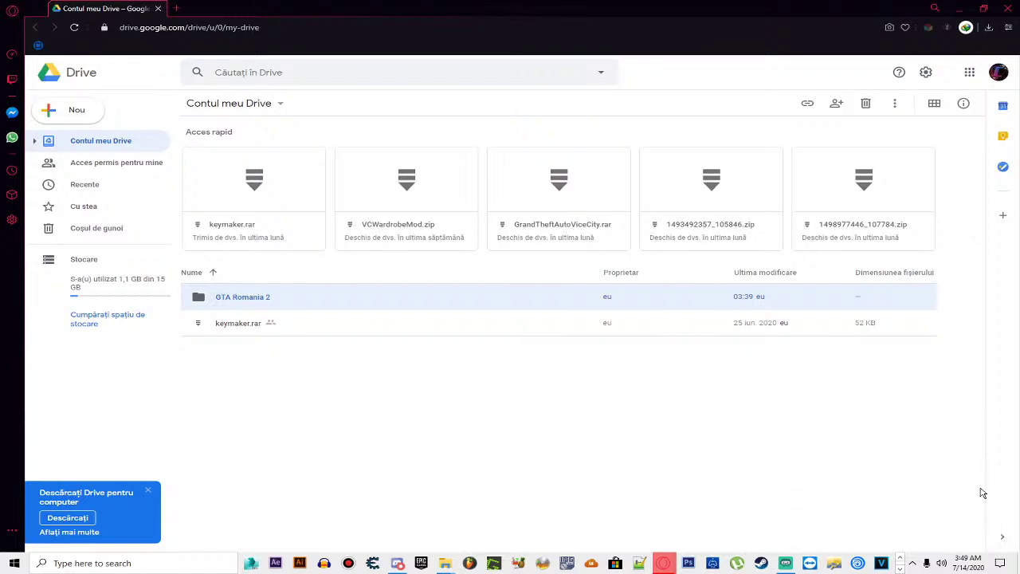
# Step: Browse the uploaded GTA Romania 2 folder, checking anim, Audio, CLEO, data and game files
pyautogui.doubleClick(257, 296)
pyautogui.moveTo(446, 564)
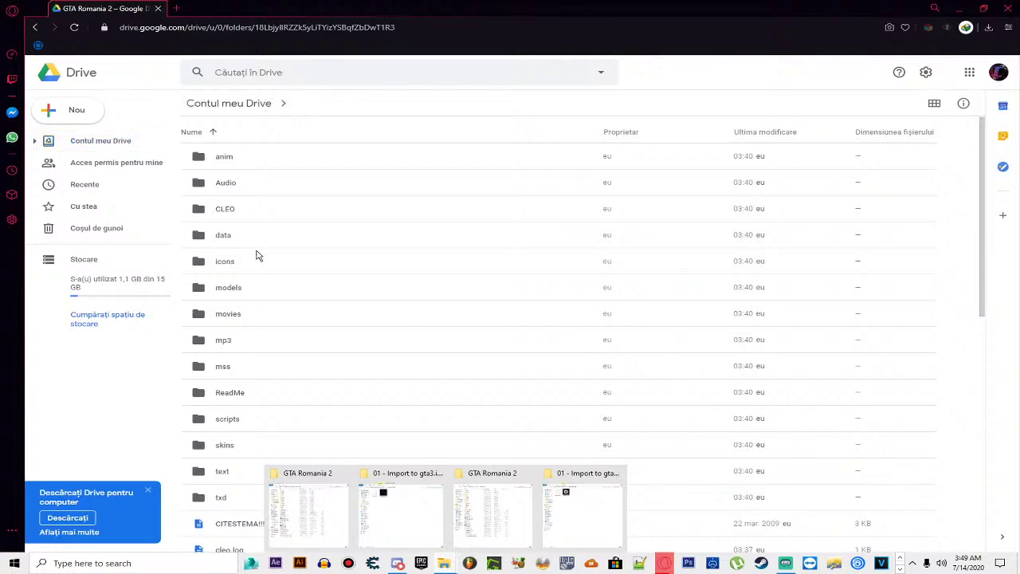
pyautogui.click(185, 159)
pyautogui.scroll(-12, 375, 257)
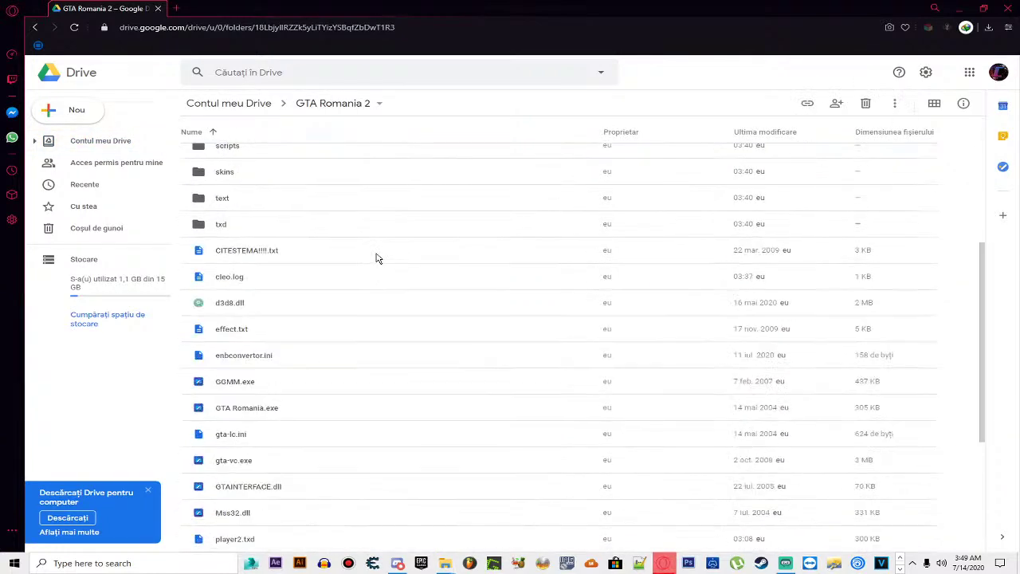
pyautogui.scroll(12, 421, 289)
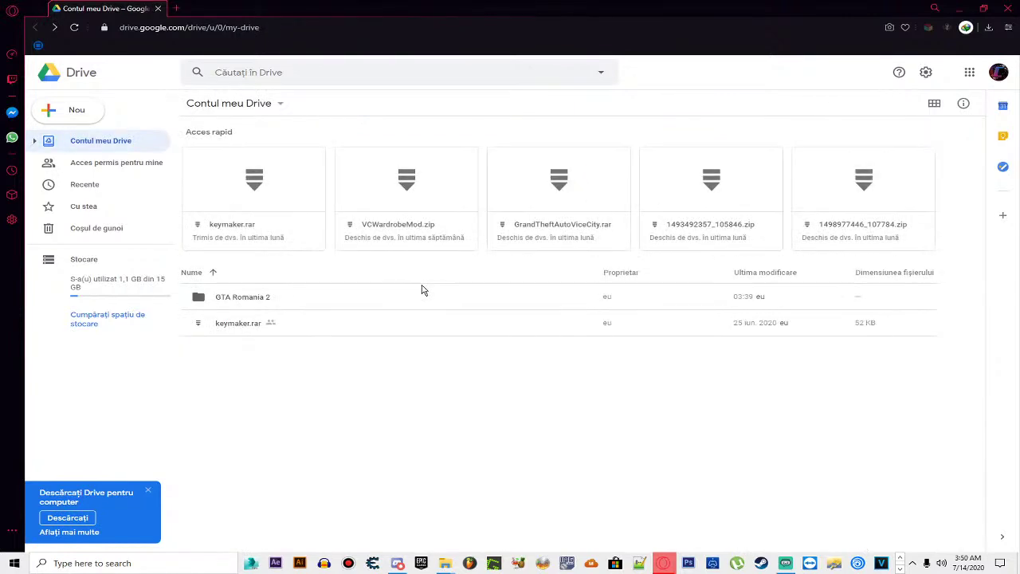
pyautogui.click(236, 302)
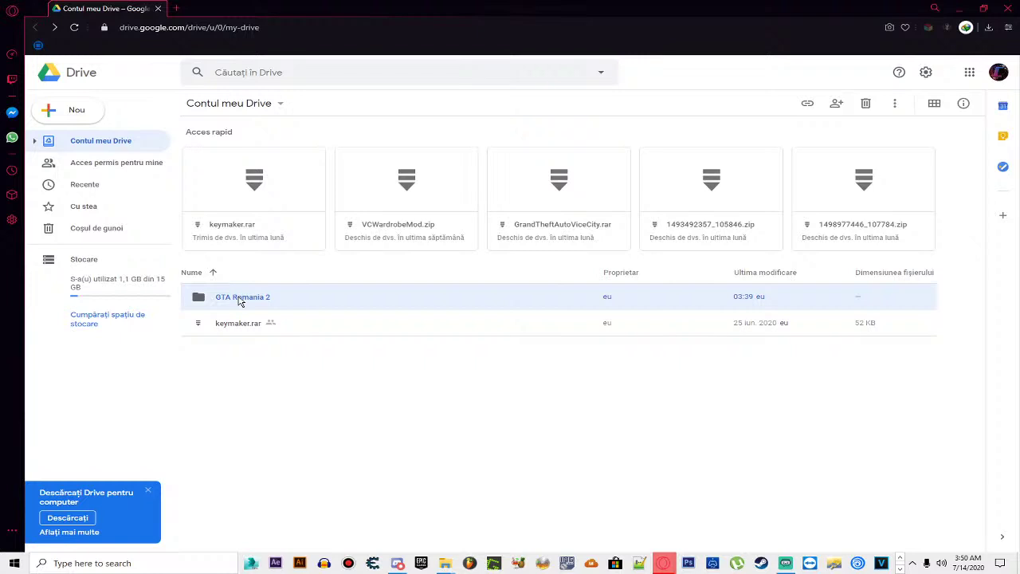
pyautogui.doubleClick(239, 300)
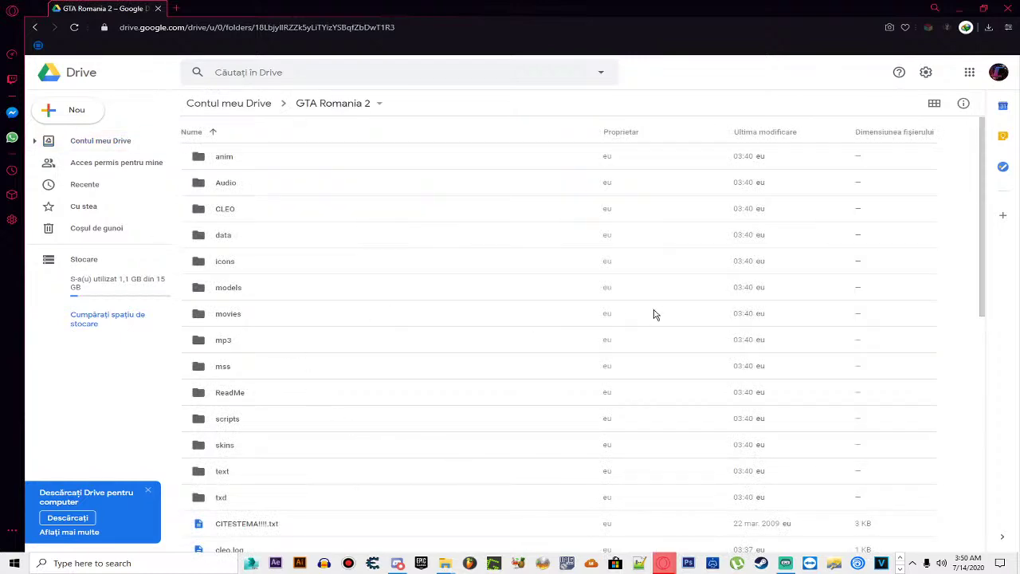
pyautogui.scroll(-5, 414, 304)
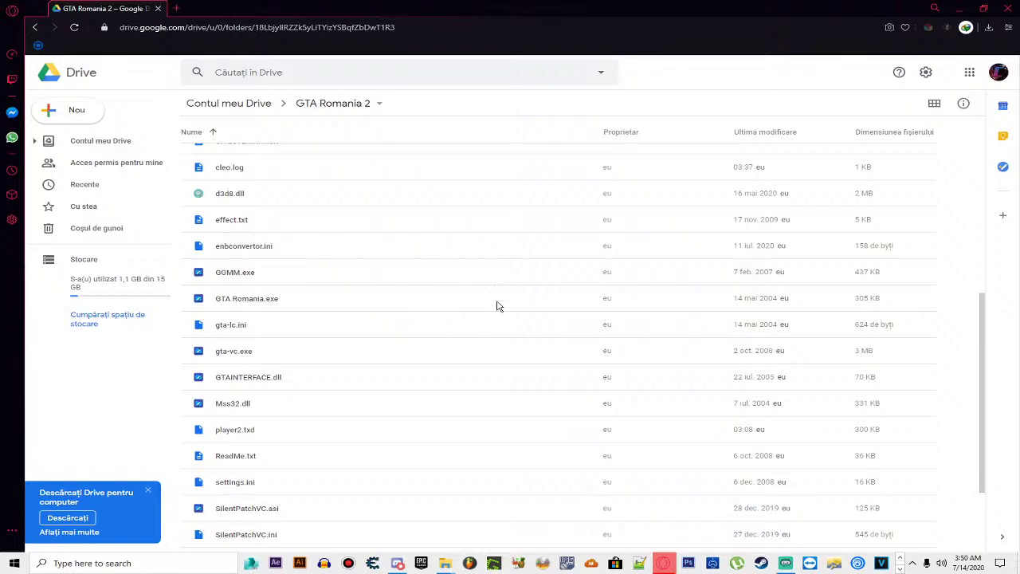
pyautogui.scroll(-2, 547, 343)
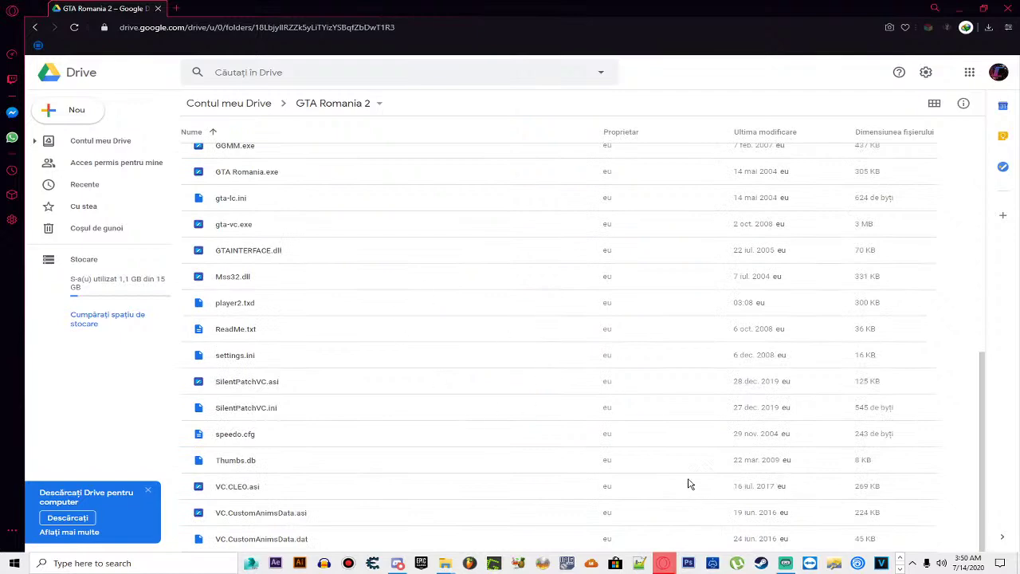
pyautogui.scroll(5, 673, 434)
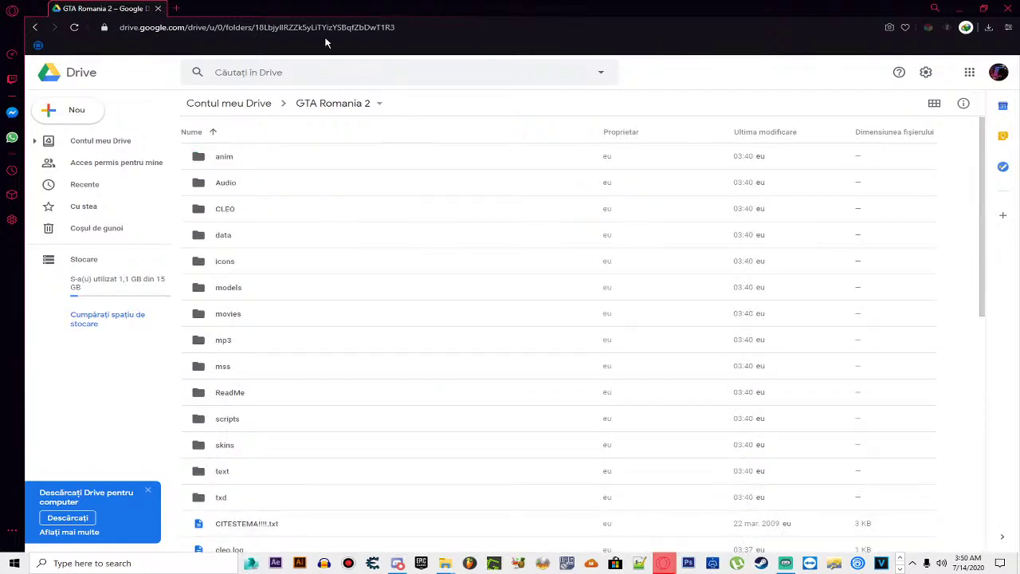
pyautogui.click(217, 158)
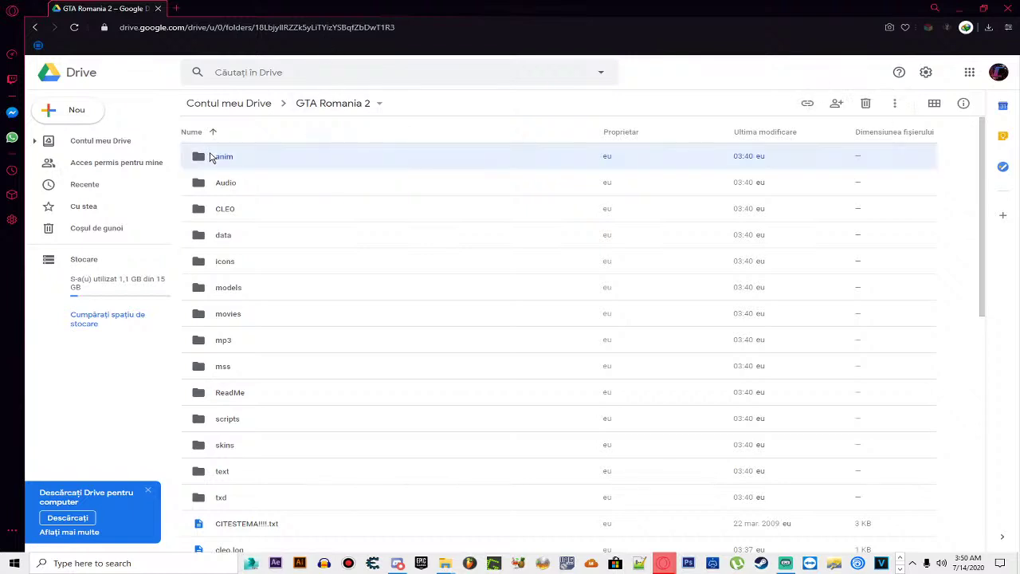
pyautogui.doubleClick(217, 159)
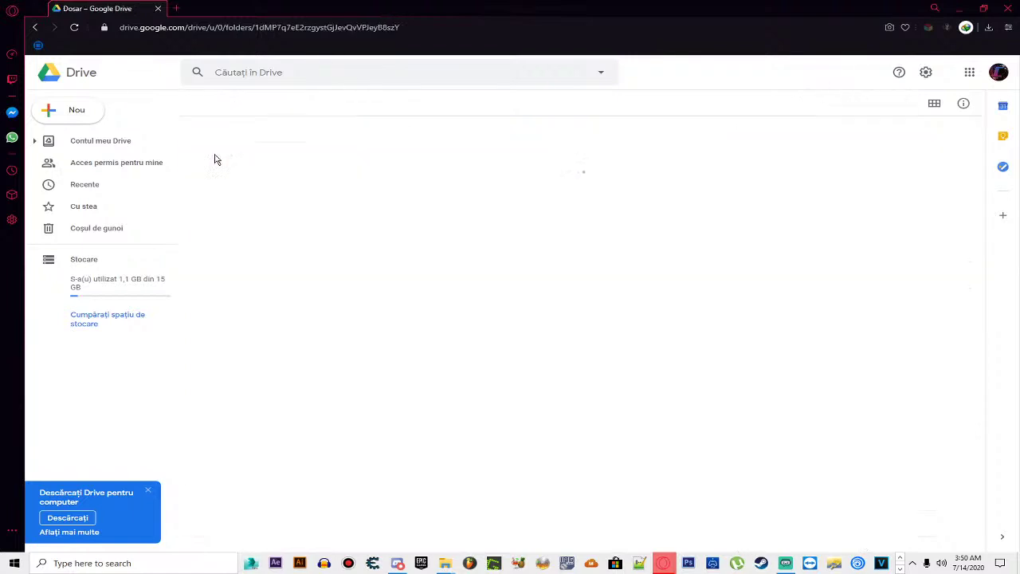
pyautogui.hotkey('alt', 'Left')
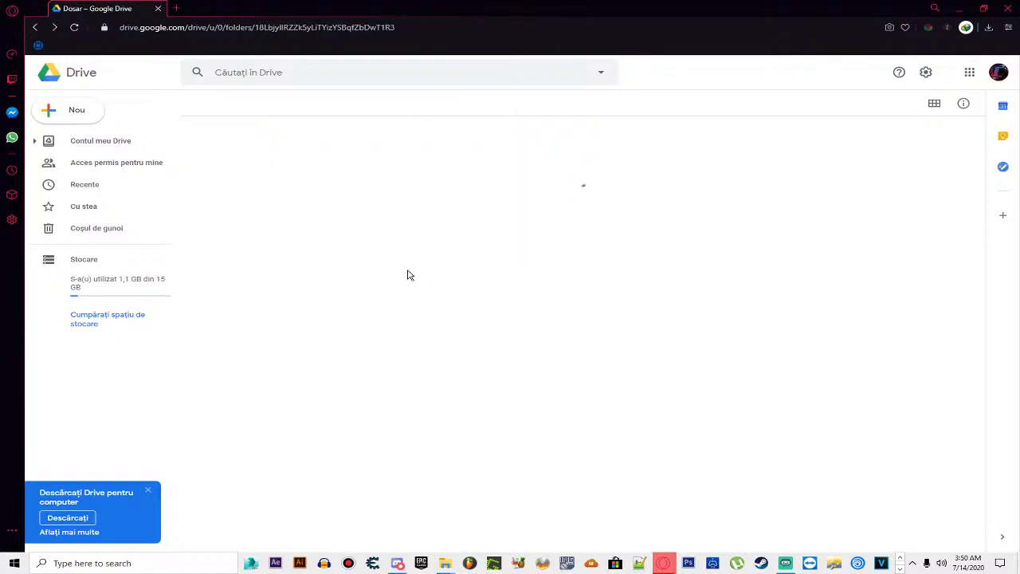
pyautogui.hotkey('alt', 'Left')
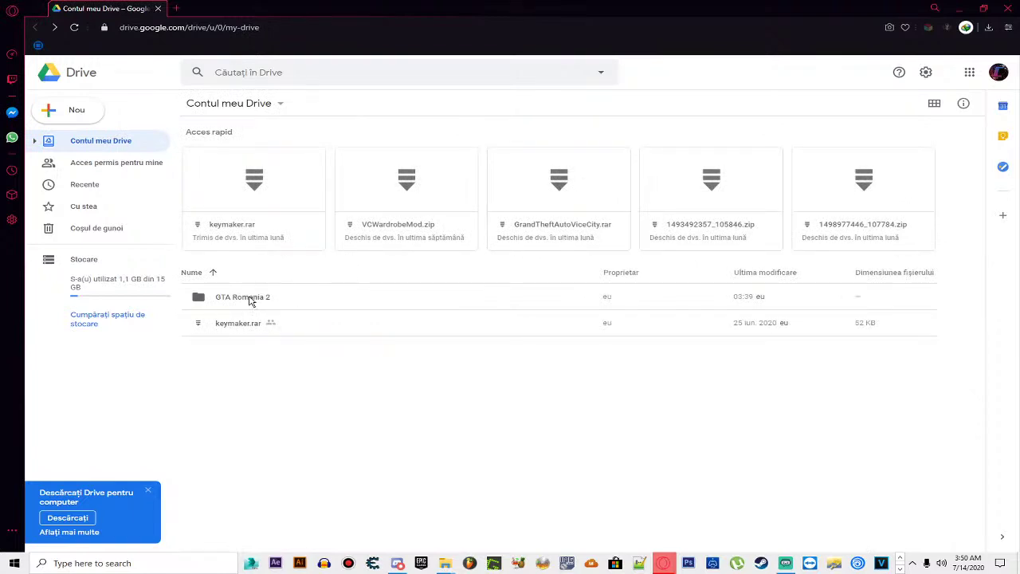
pyautogui.click(249, 299)
pyautogui.rightClick(249, 300)
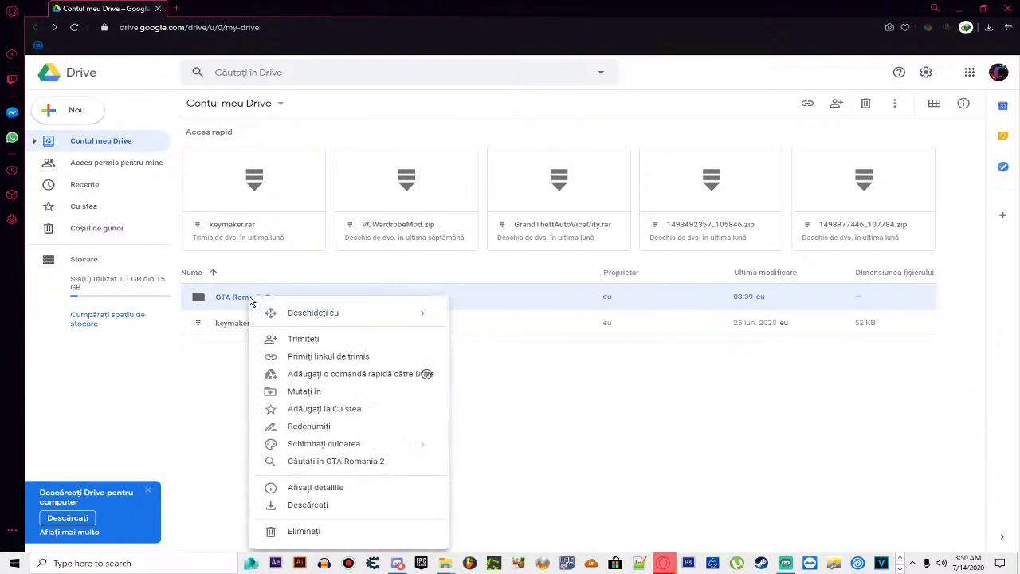
pyautogui.press('Escape')
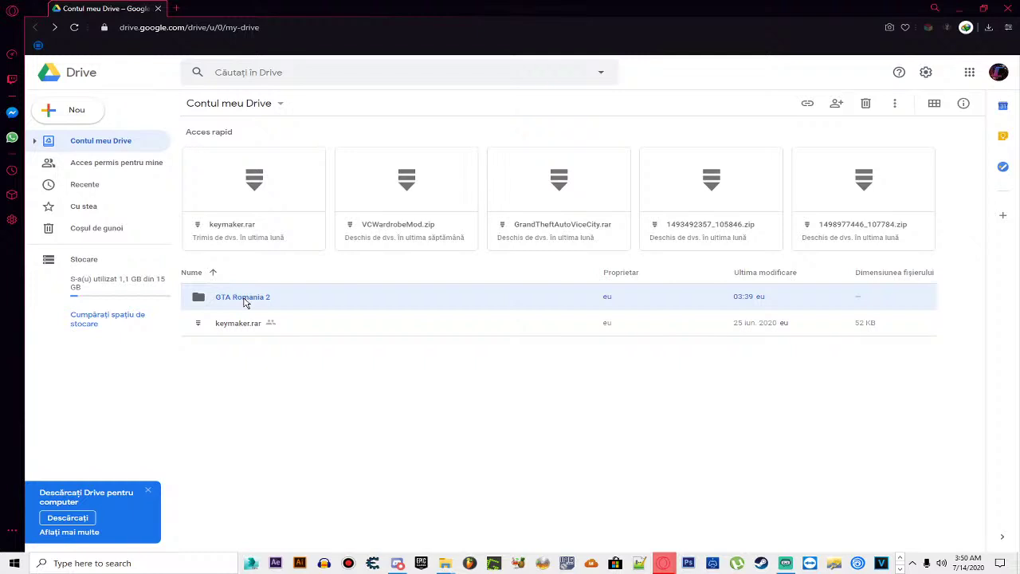
pyautogui.doubleClick(246, 301)
pyautogui.click(290, 30)
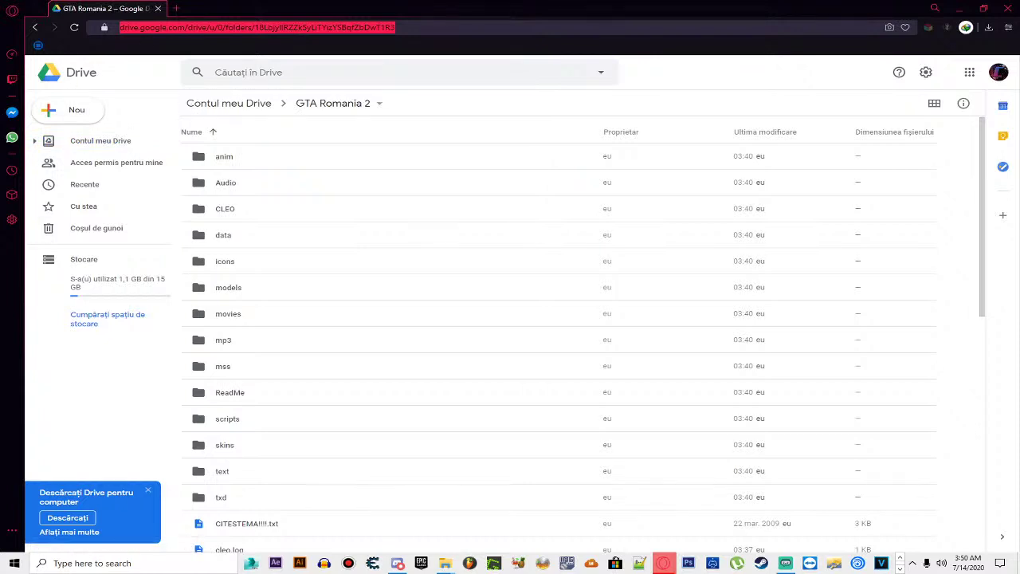
pyautogui.click(196, 27)
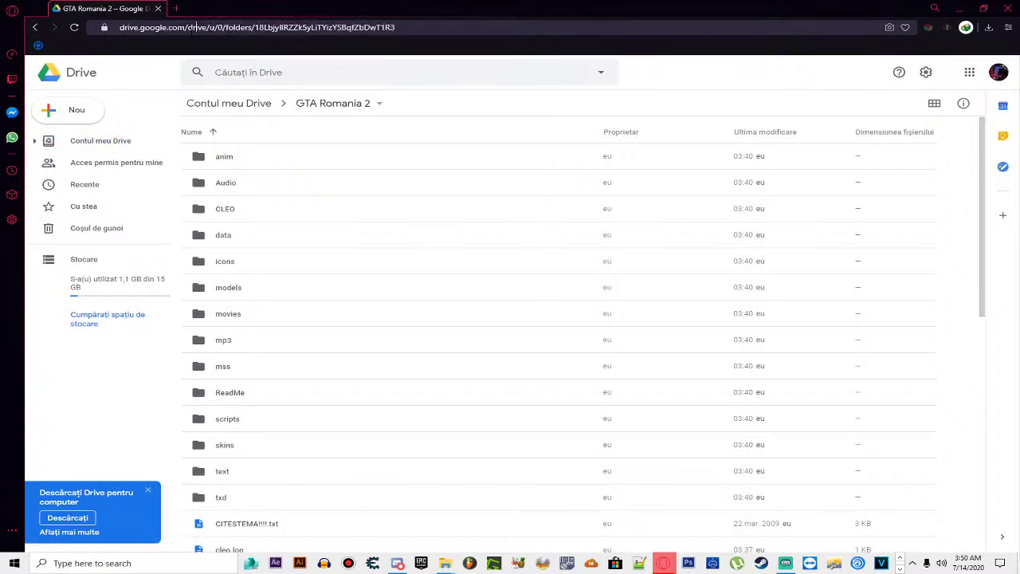
pyautogui.hotkey('ctrl', 'a')
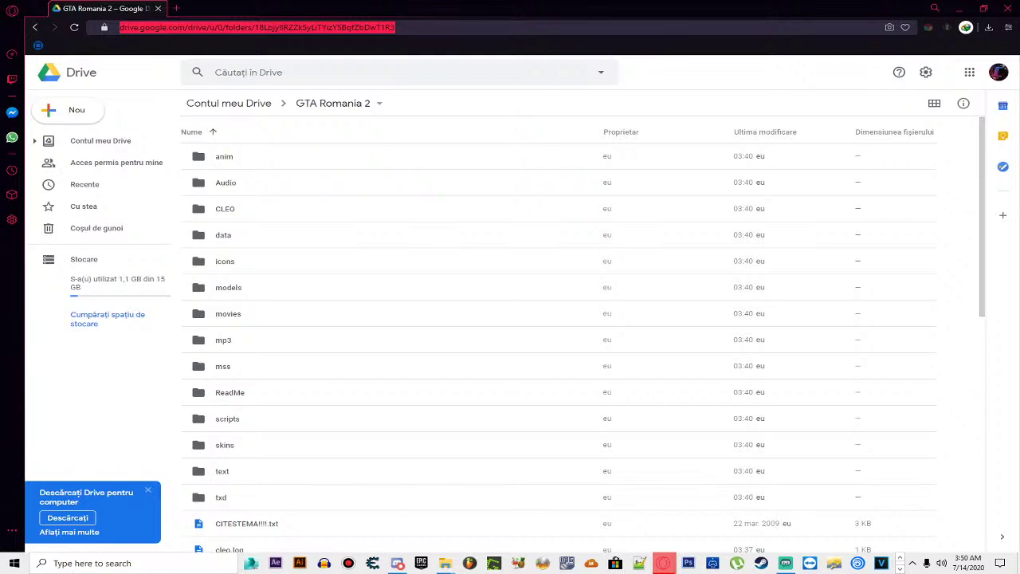
pyautogui.hotkey('alt', 'Tab')
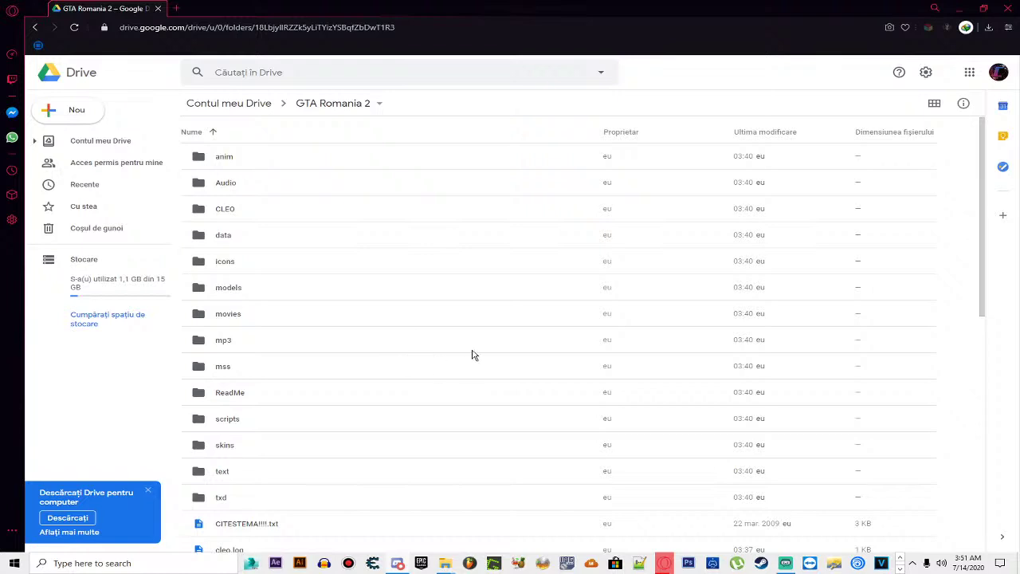
pyautogui.scroll(-3, 570, 317)
pyautogui.scroll(2, 373, 193)
pyautogui.scroll(2, 372, 192)
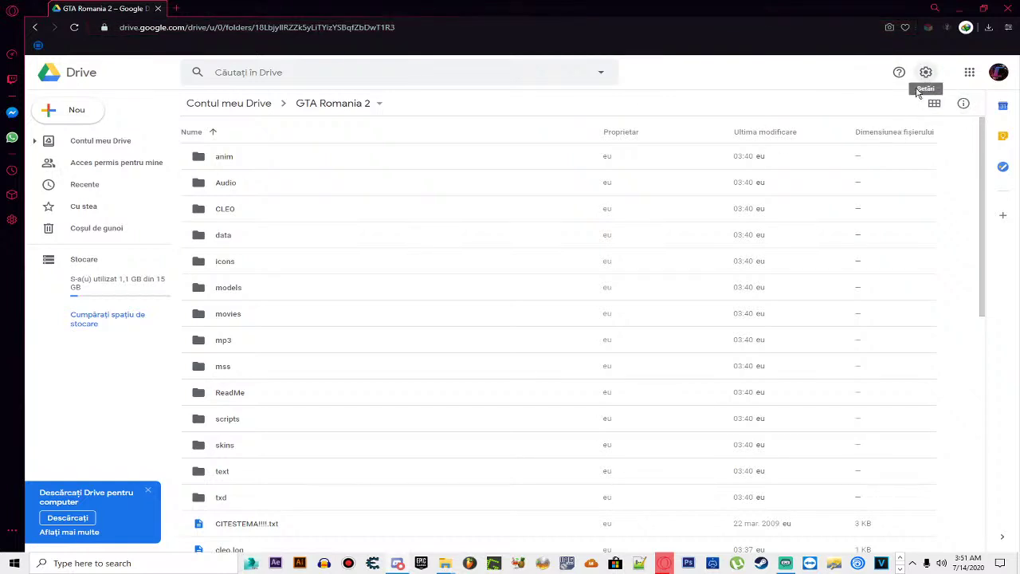
pyautogui.hotkey('alt', 'Left')
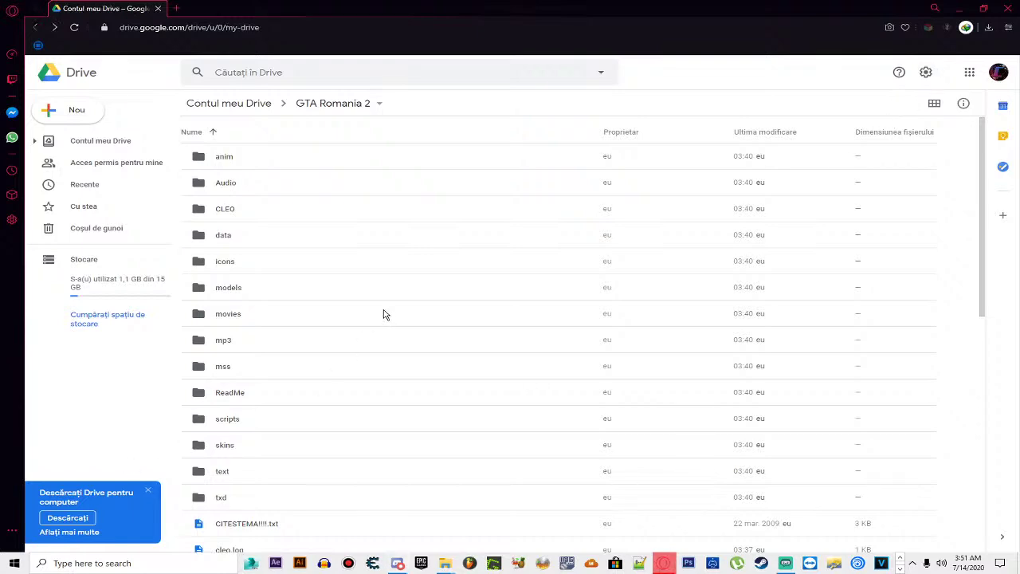
# Step: Open a new Opera GX tab, type gmail, then close the browser to reveal Explorer
pyautogui.click(177, 8)
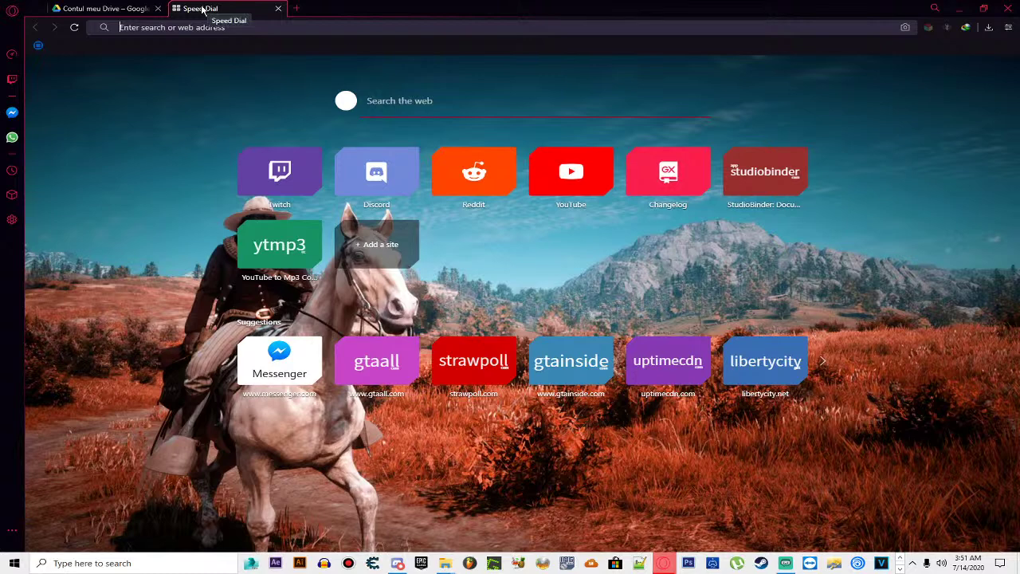
pyautogui.doubleClick(415, 4)
pyautogui.write('gmail')
pyautogui.hotkey('alt', 'F4')
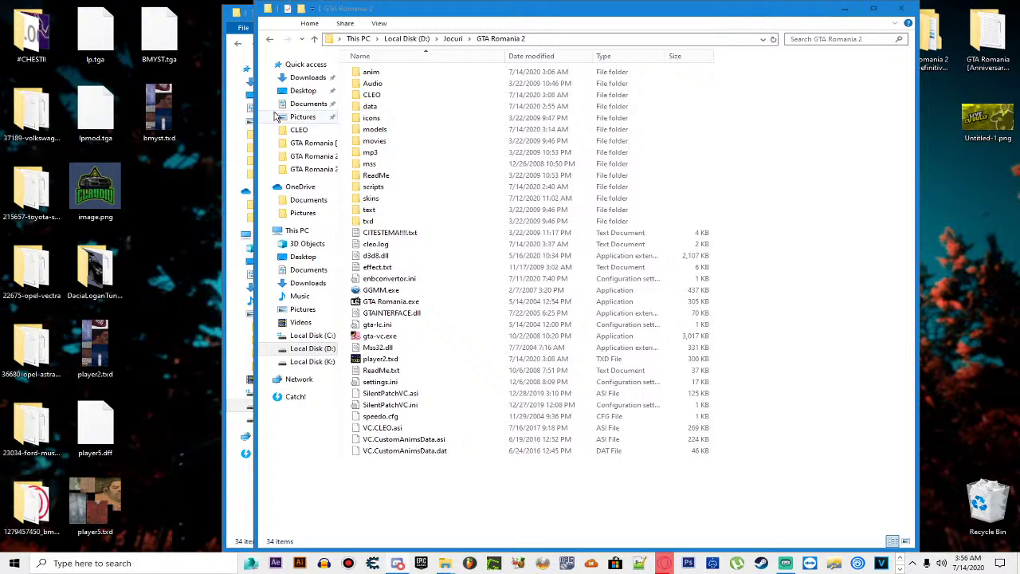
# Step: Close the covering window and make the GTA Romania 2 Explorer window active
pyautogui.click(803, 389)
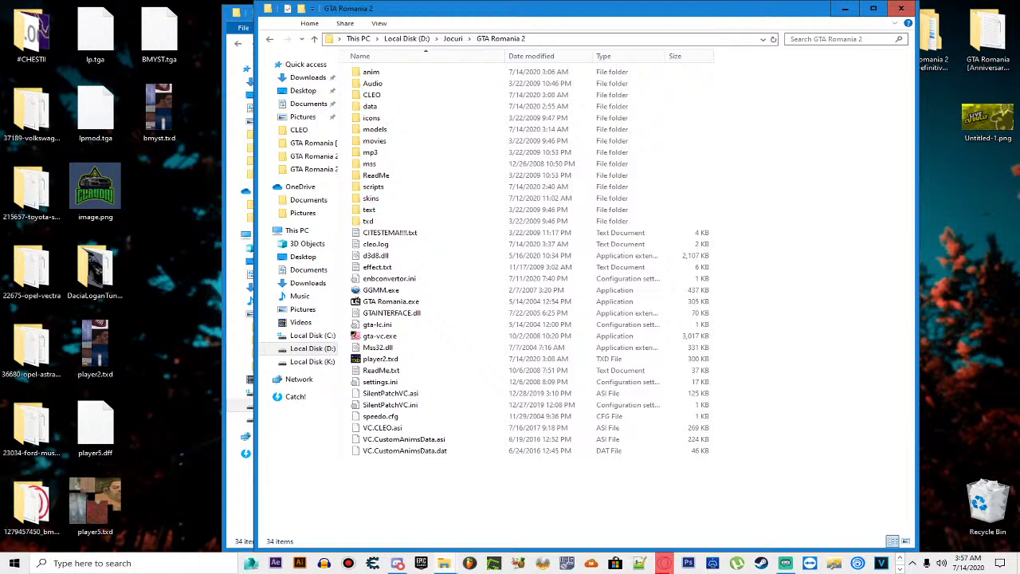
pyautogui.click(900, 8)
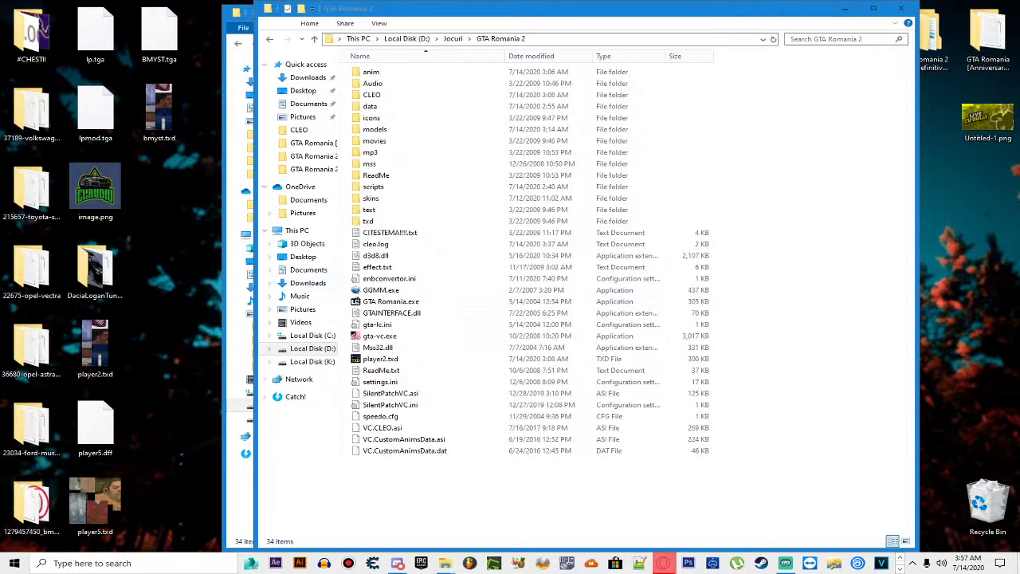
pyautogui.click(832, 282)
pyautogui.doubleClick(382, 83)
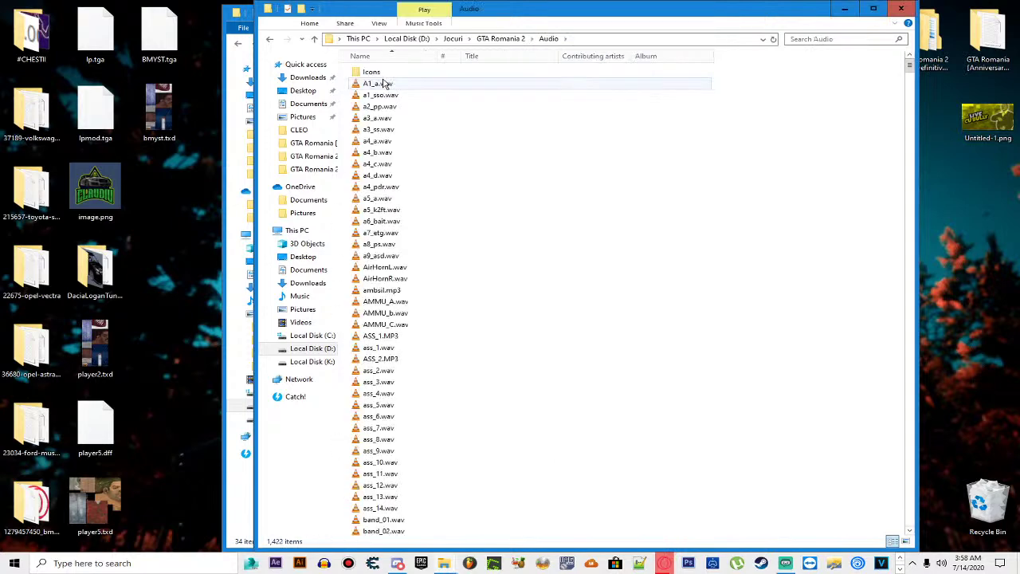
pyautogui.press('BackSpace')
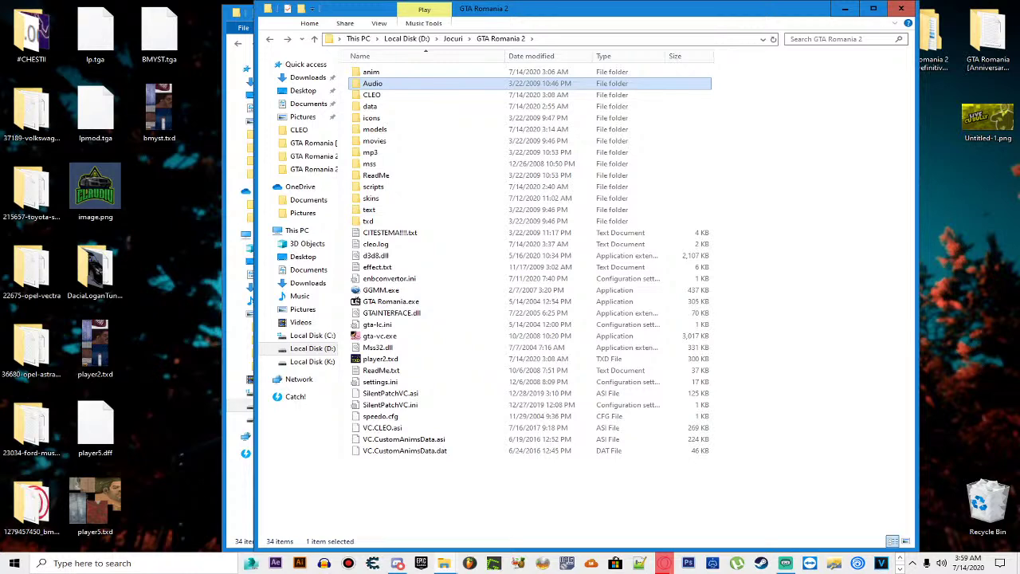
pyautogui.doubleClick(421, 73)
pyautogui.press('BackSpace')
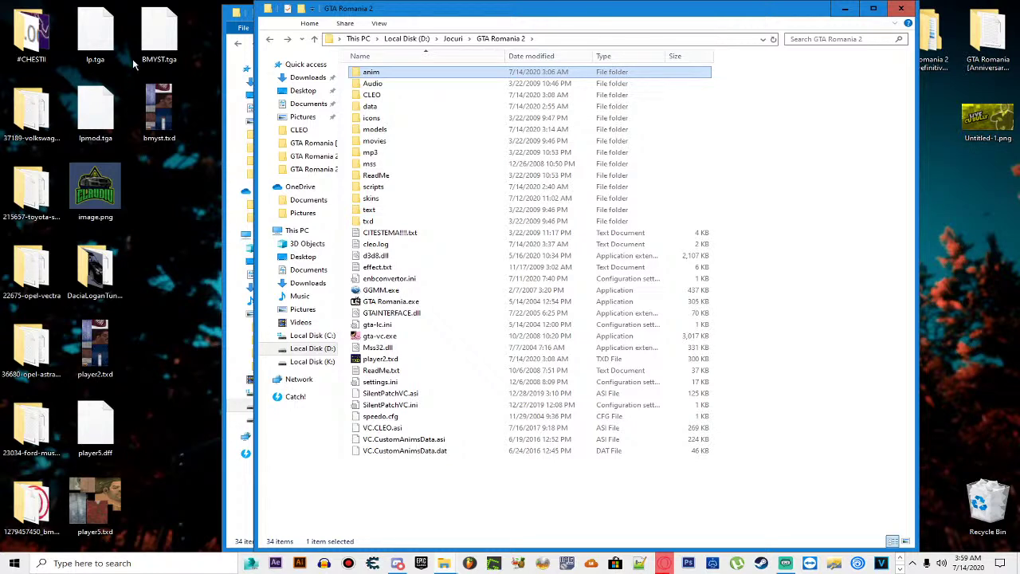
# Step: Inspect the anim and CLEO subfolders, returning to GTA Romania 2 each time
pyautogui.doubleClick(391, 75)
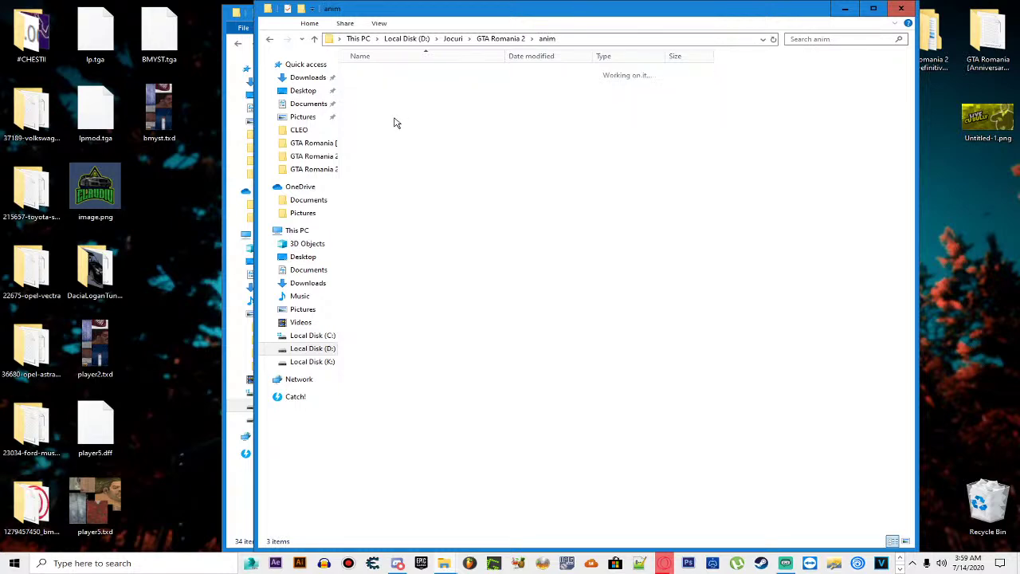
pyautogui.press('BackSpace')
pyautogui.doubleClick(391, 98)
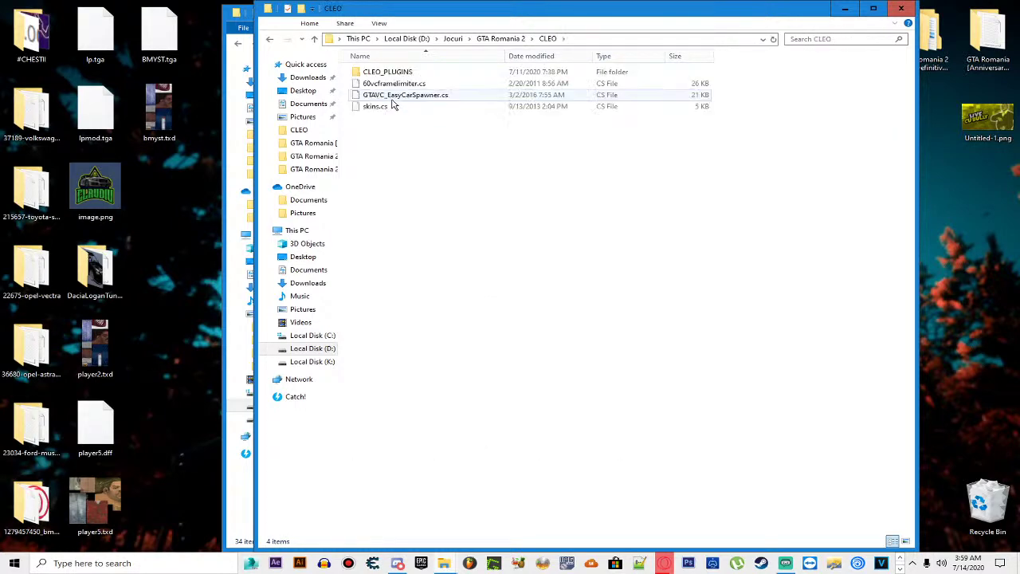
pyautogui.press('BackSpace')
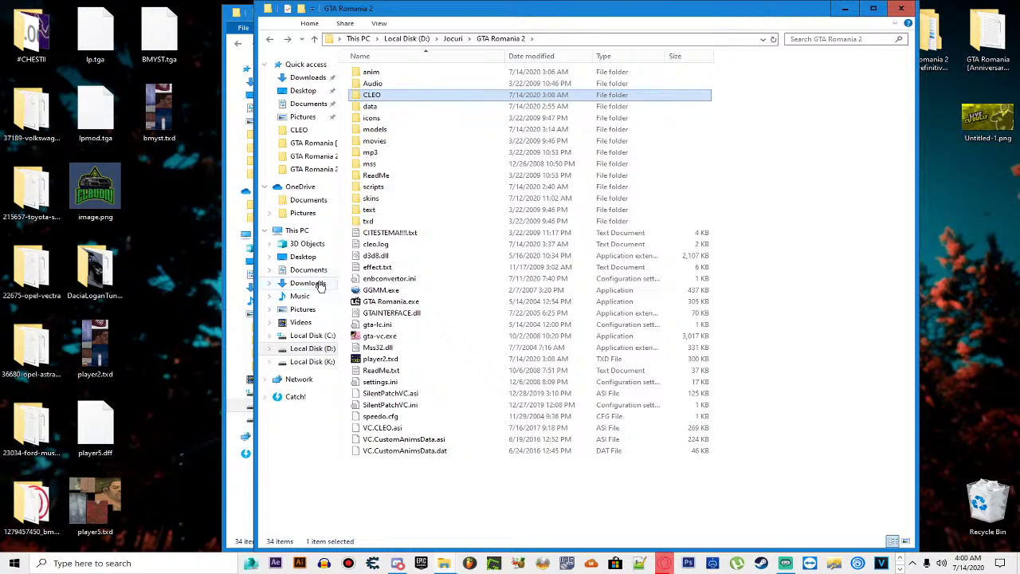
pyautogui.click(378, 74)
pyautogui.doubleClick(378, 74)
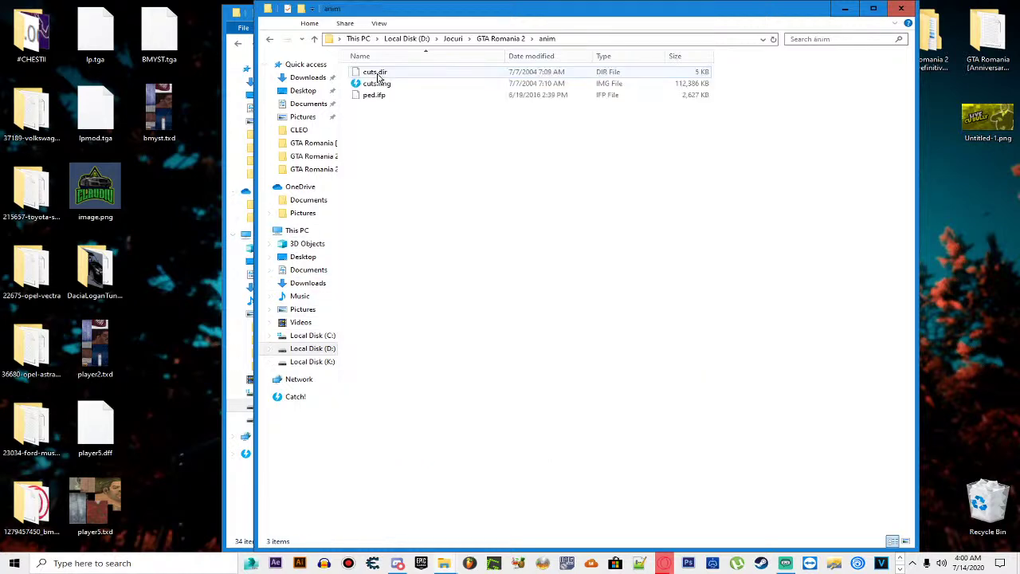
pyautogui.press('BackSpace')
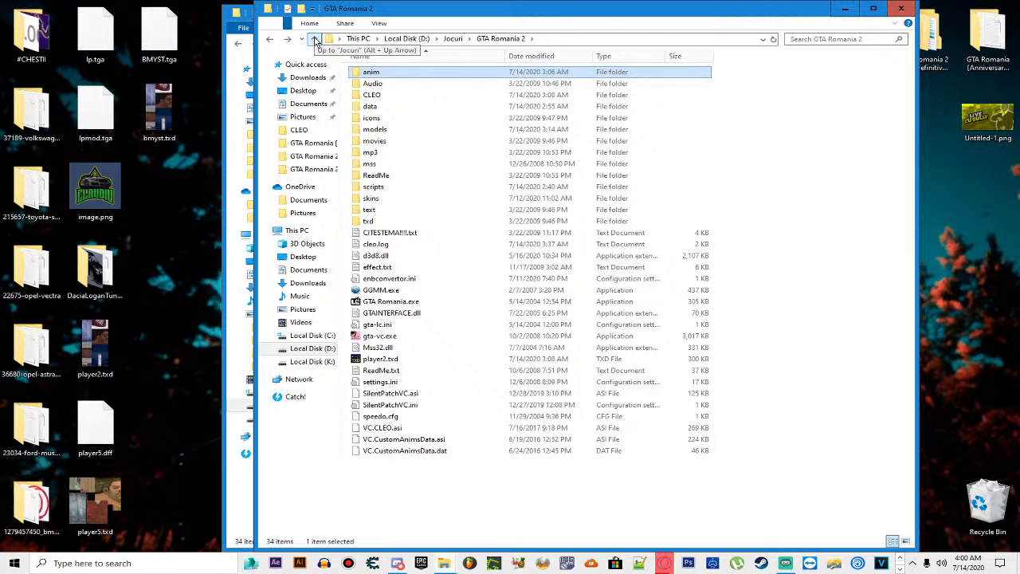
# Step: Inspect the movies and data subfolders, then go back up to D:\Jocuri
pyautogui.doubleClick(383, 141)
pyautogui.hotkey('alt', 'Left')
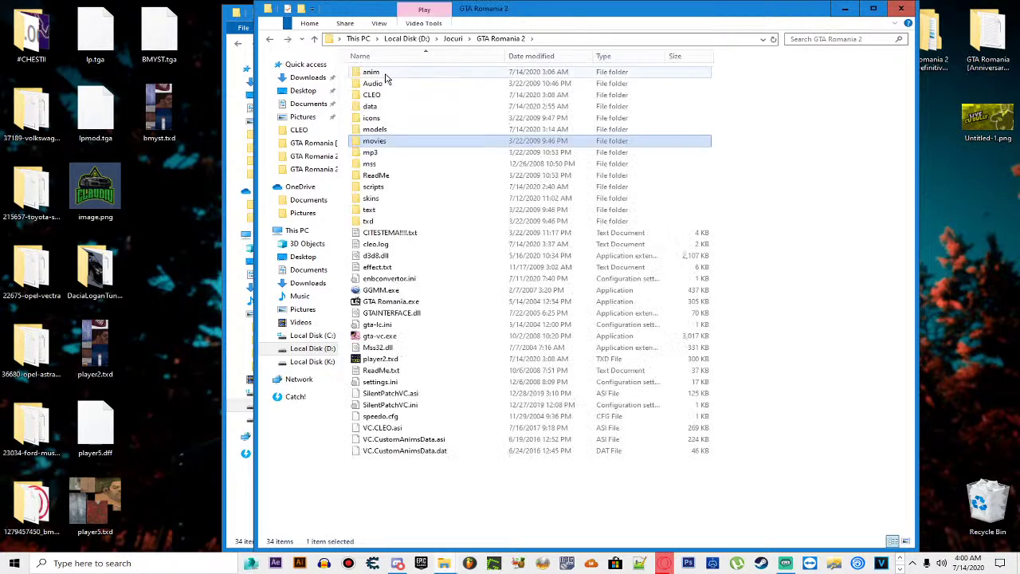
pyautogui.click(387, 94)
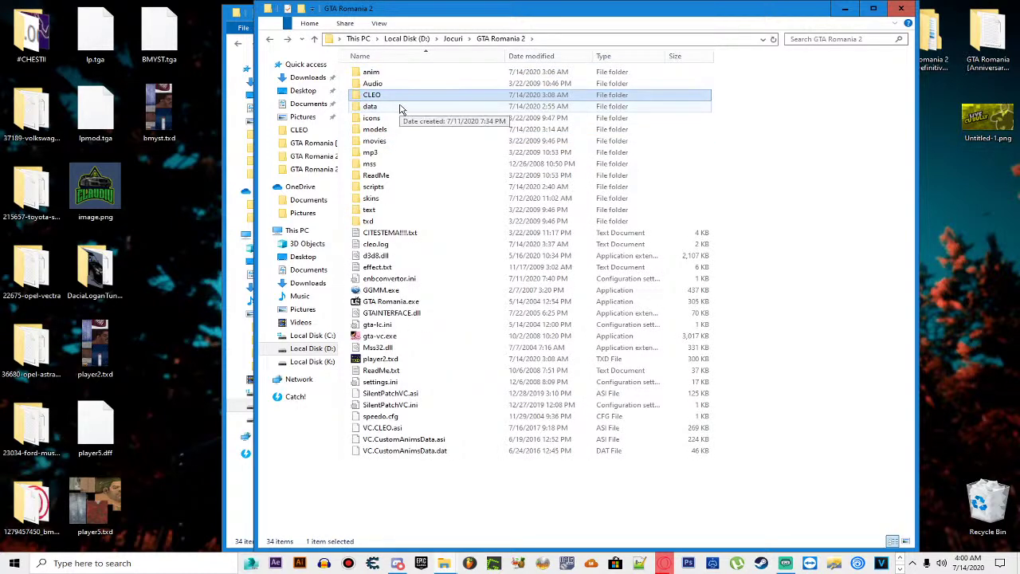
pyautogui.doubleClick(401, 107)
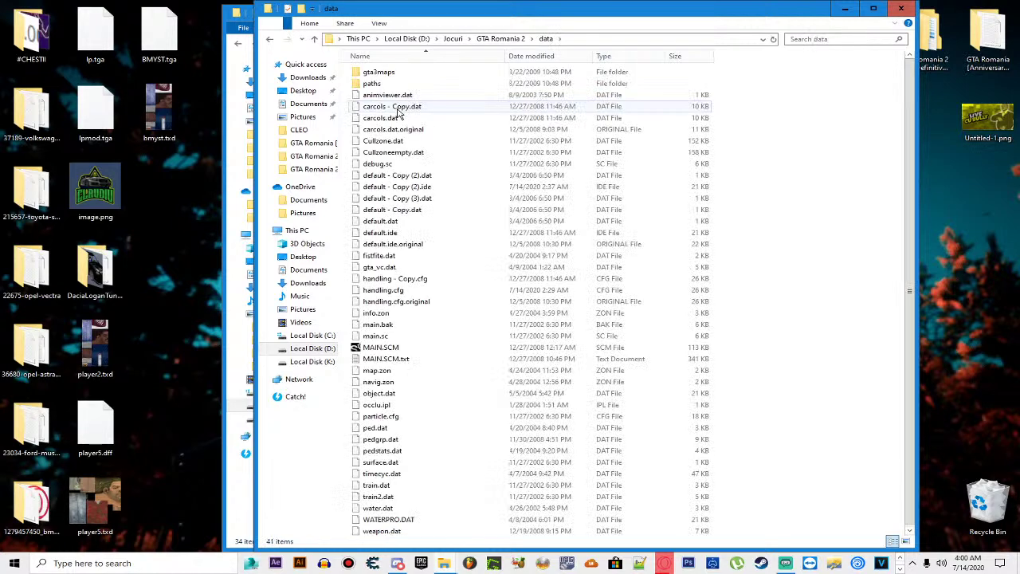
pyautogui.hotkey('alt', 'Left')
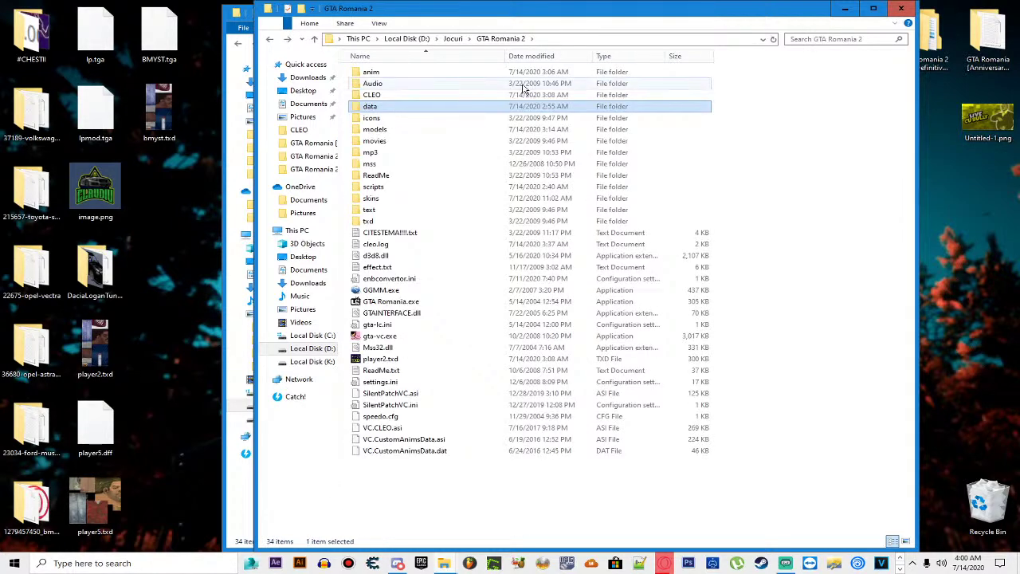
pyautogui.hotkey('alt', 'Left')
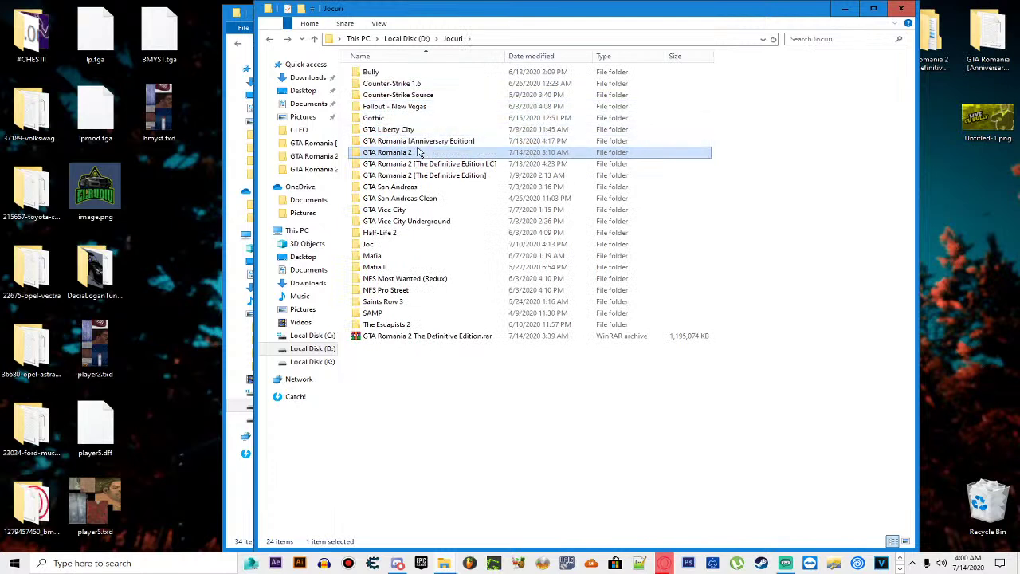
# Step: Delete the old Definitive Edition .rar and choose Add to archive for the GTA Romania 2 folder
pyautogui.click(424, 341)
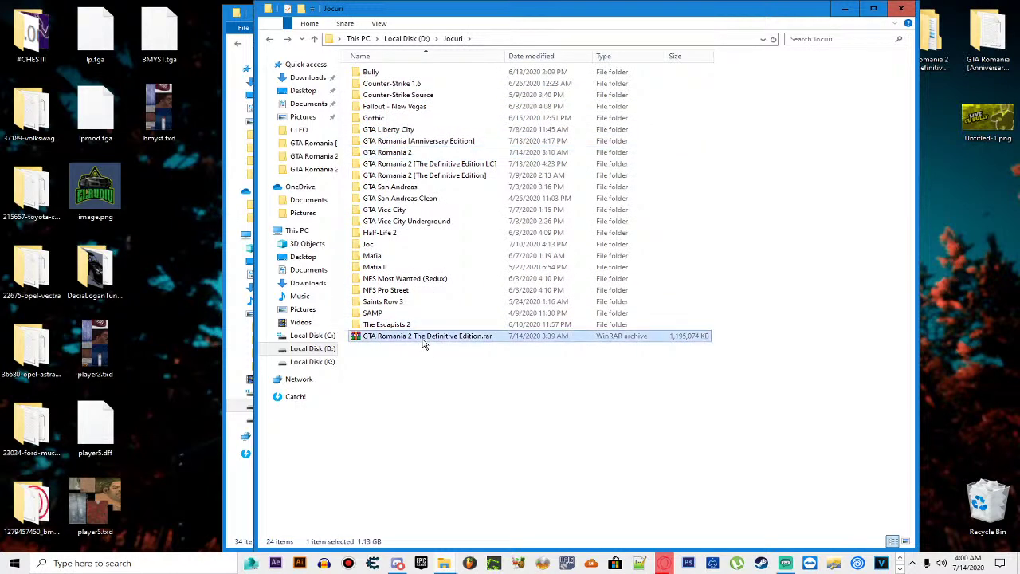
pyautogui.press('Delete')
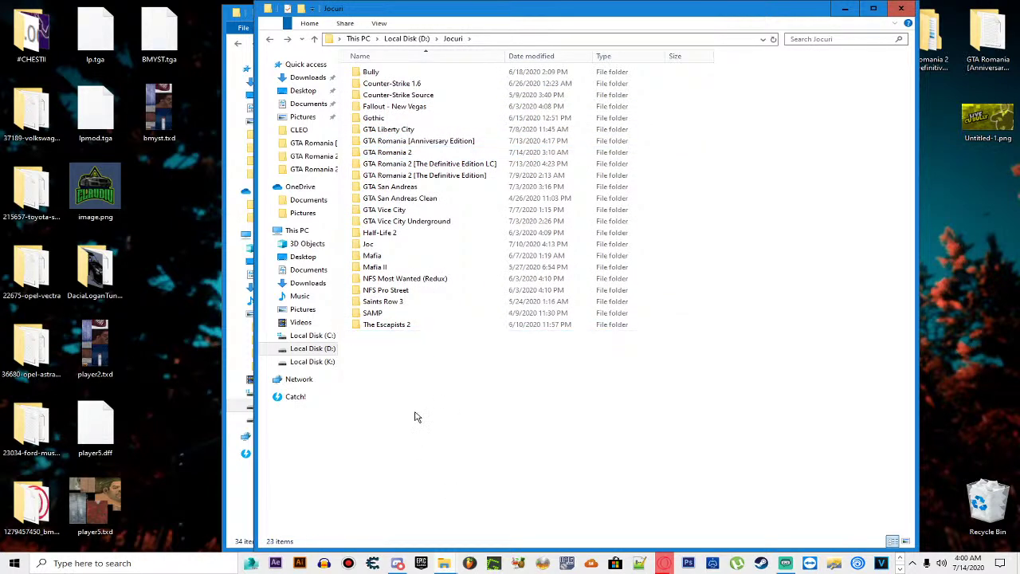
pyautogui.click(390, 153)
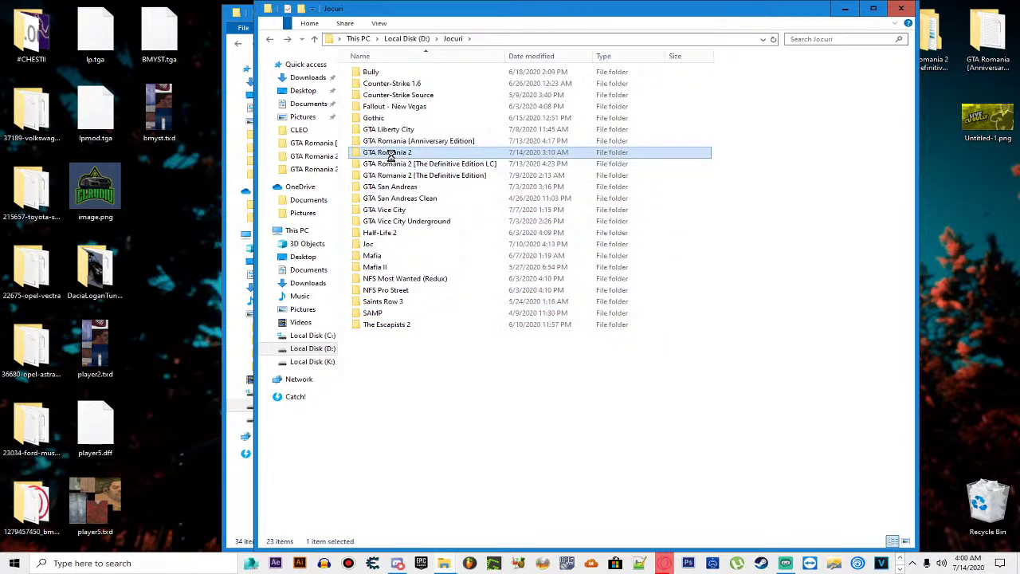
pyautogui.rightClick(391, 155)
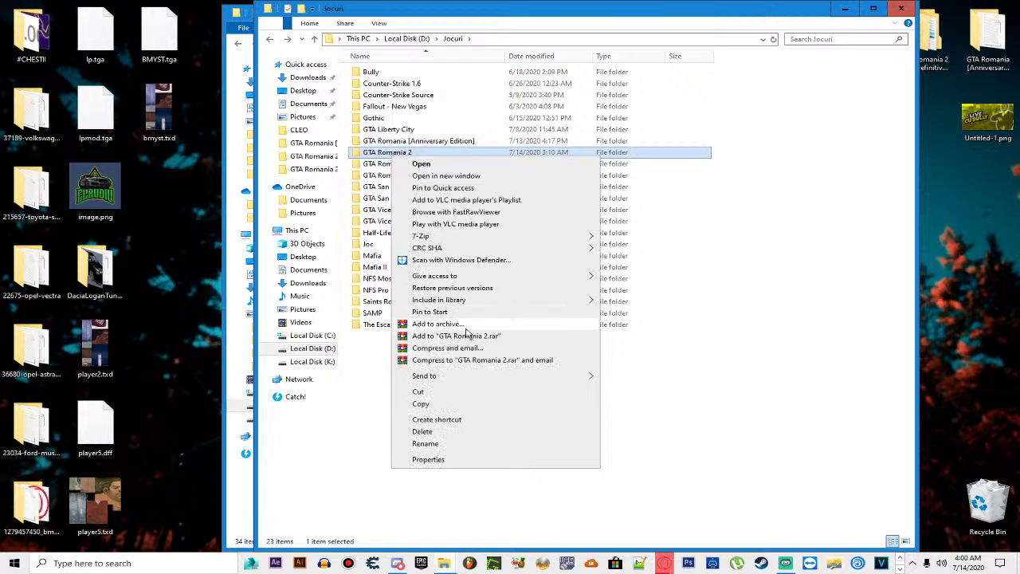
pyautogui.click(459, 325)
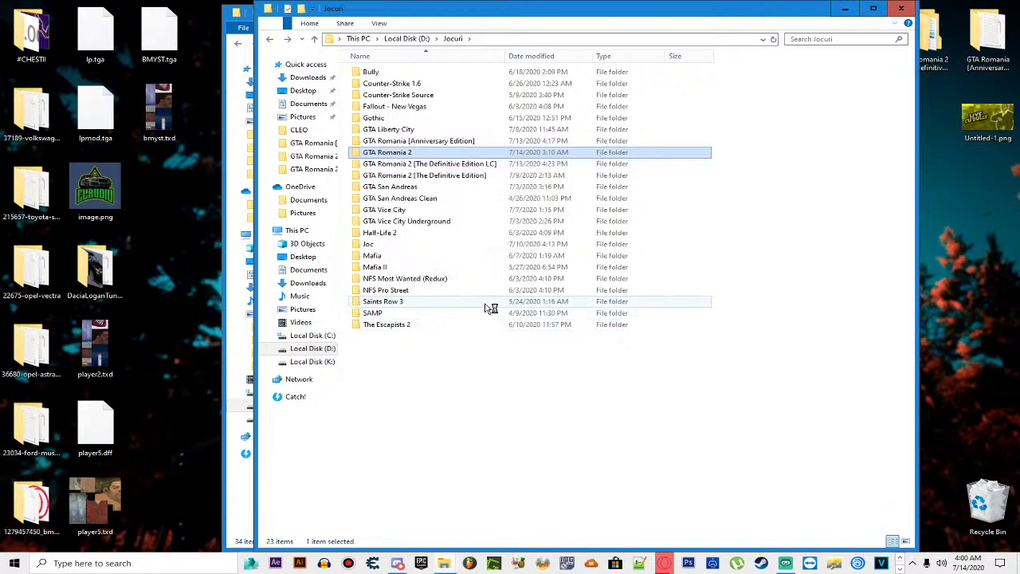
# Step: Name the archive 'GTA Romania 2 The Definitive Edition.rar' and start compressing it
pyautogui.click(437, 214)
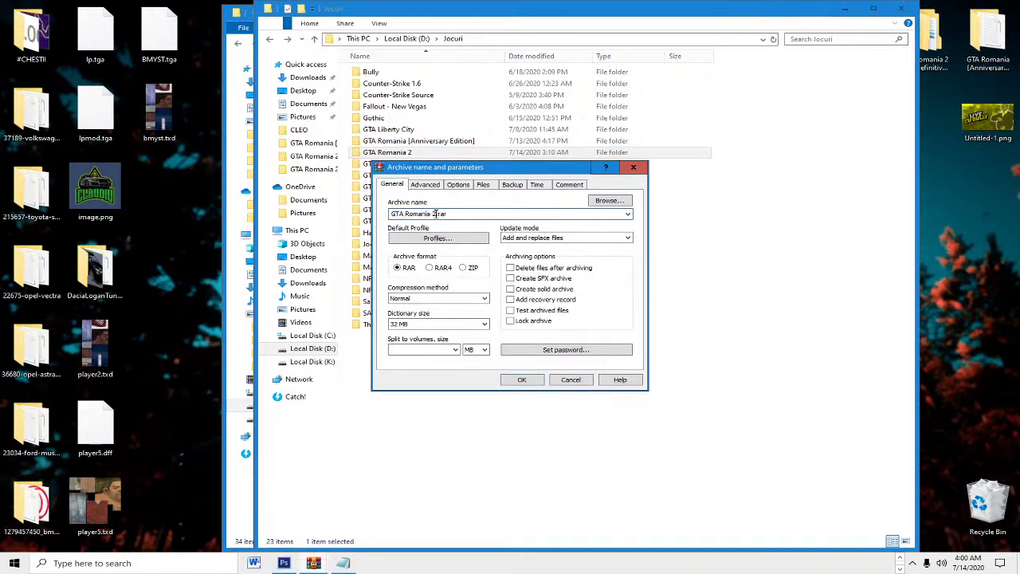
pyautogui.write('The')
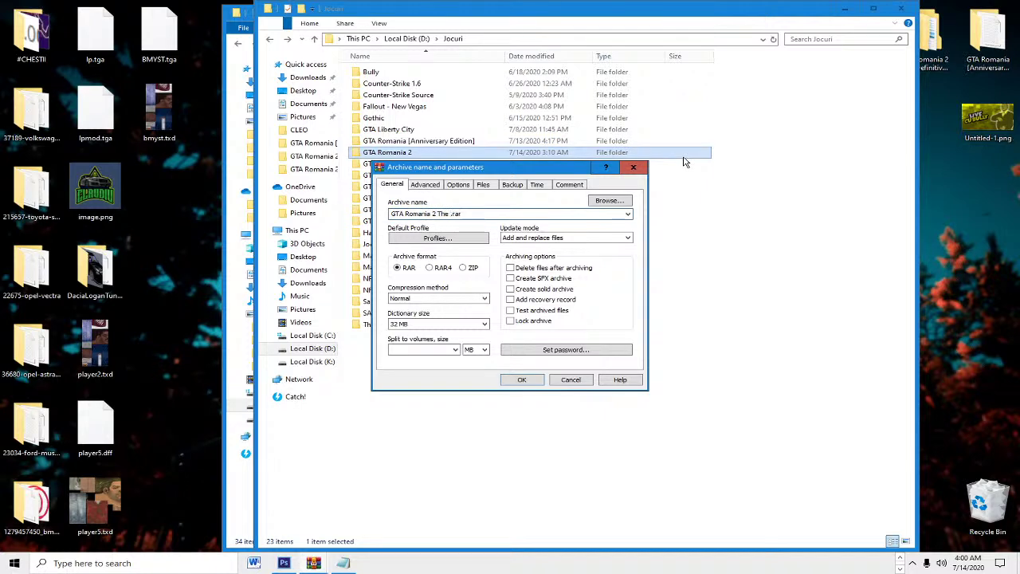
pyautogui.write(' Definitive')
pyautogui.press('BackSpace')
pyautogui.press('BackSpace')
pyautogui.press('BackSpace')
pyautogui.press('BackSpace')
pyautogui.press('BackSpace')
pyautogui.press('BackSpace')
pyautogui.write('nitive Edition')
pyautogui.click(521, 379)
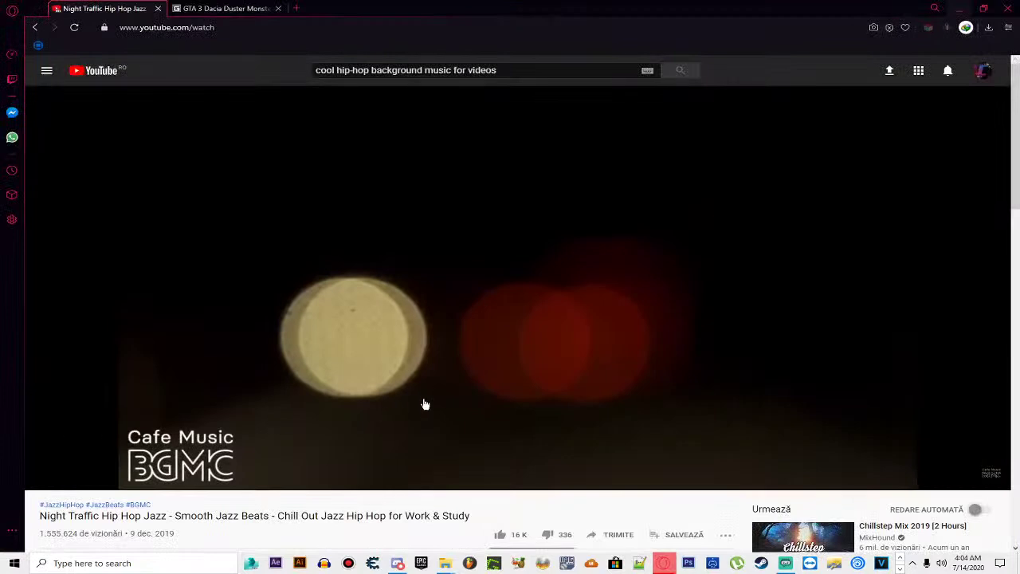
pyautogui.press('F5')
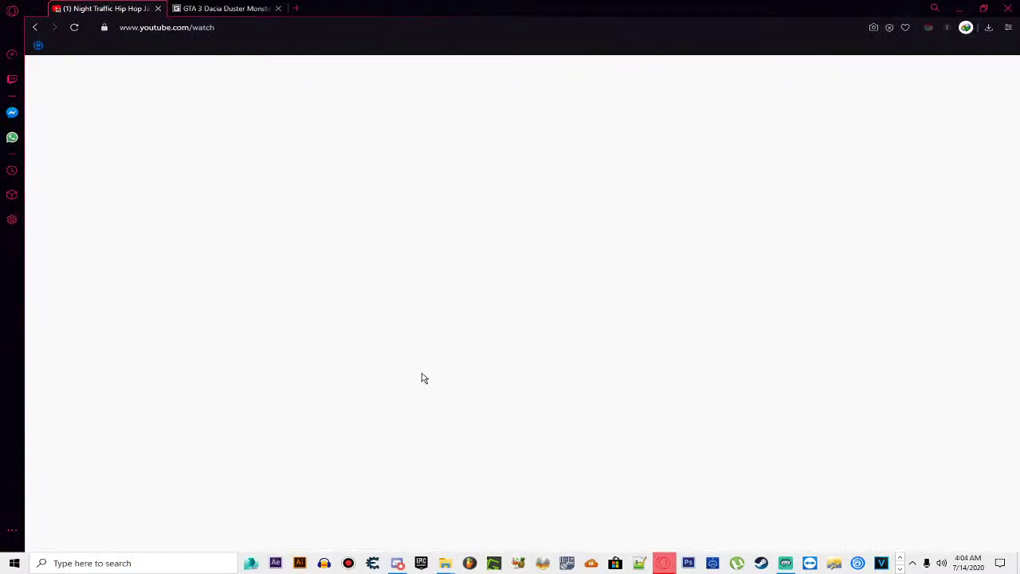
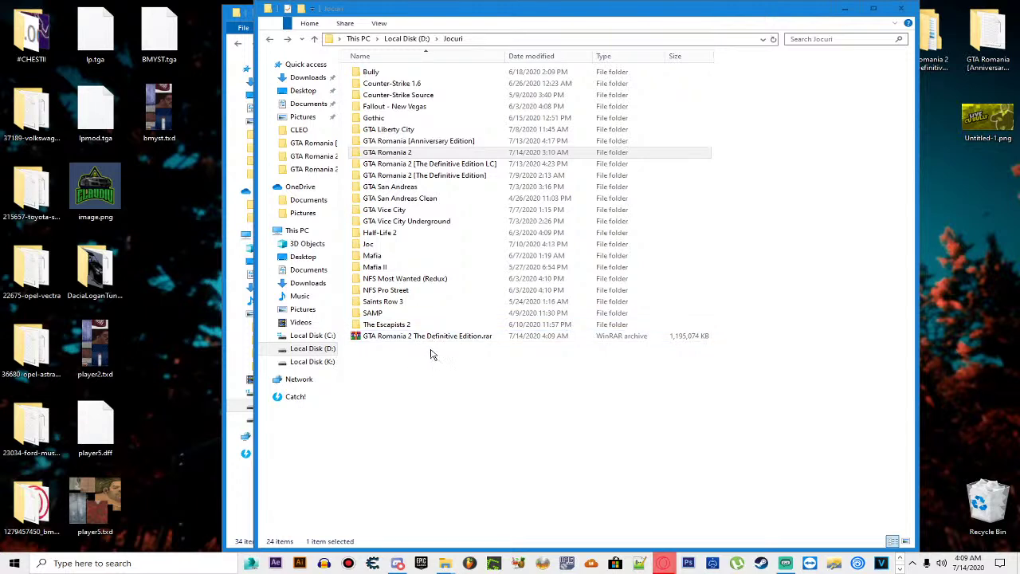
# Step: Open D:\Jocuri\GTA Romania 2 and launch GTA Romania.exe
pyautogui.click(414, 338)
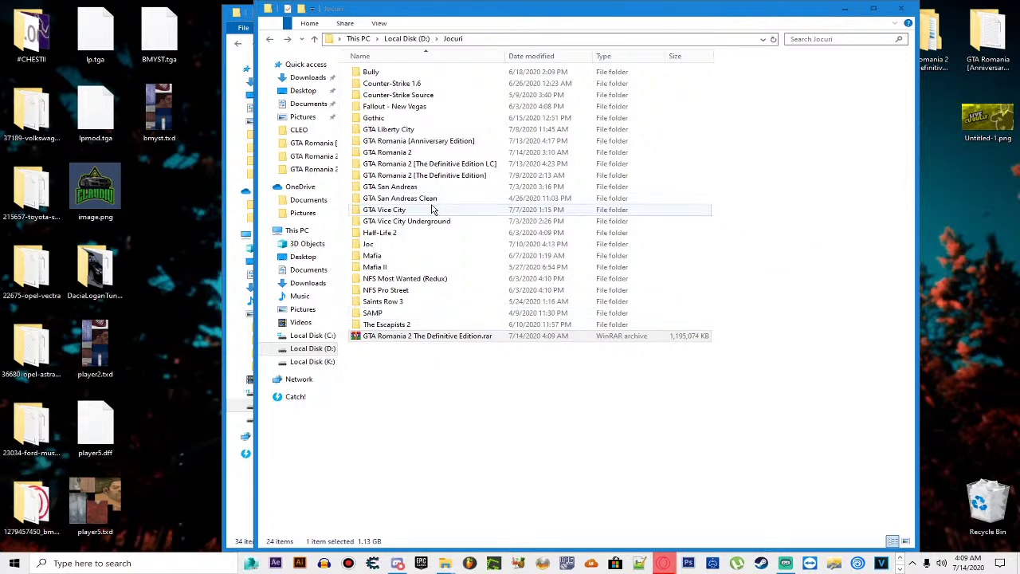
pyautogui.doubleClick(414, 152)
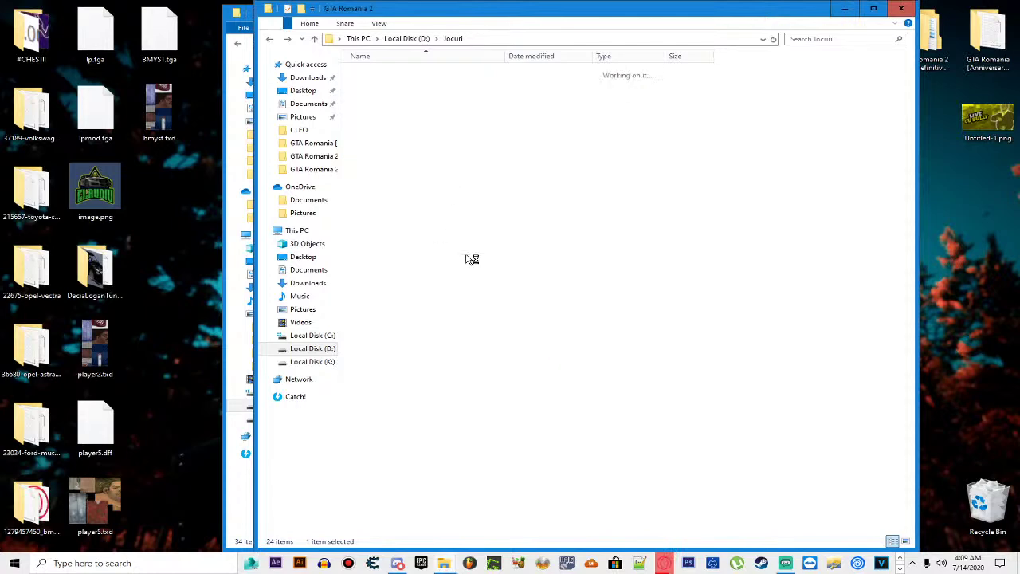
pyautogui.click(380, 302)
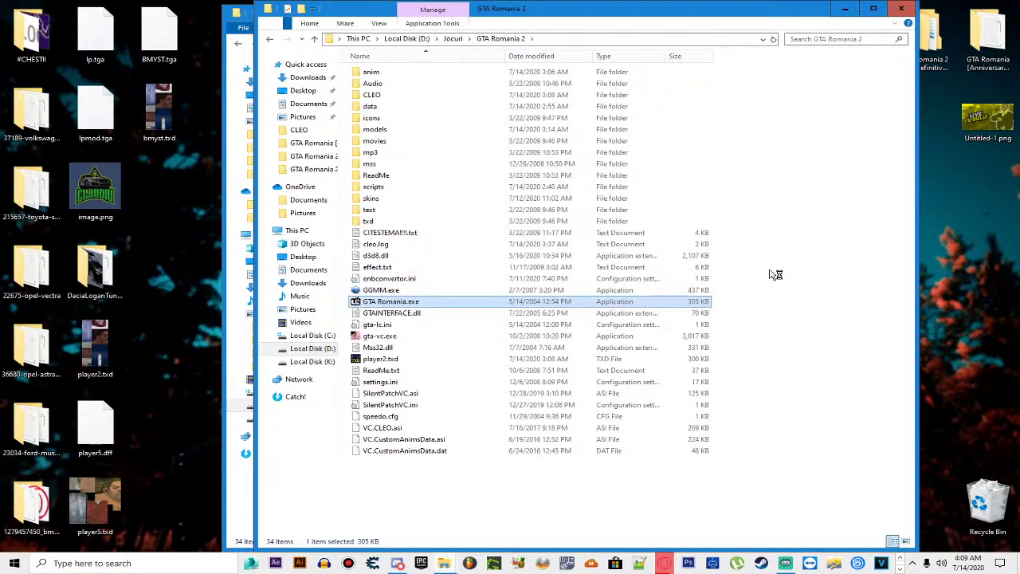
pyautogui.press('Return')
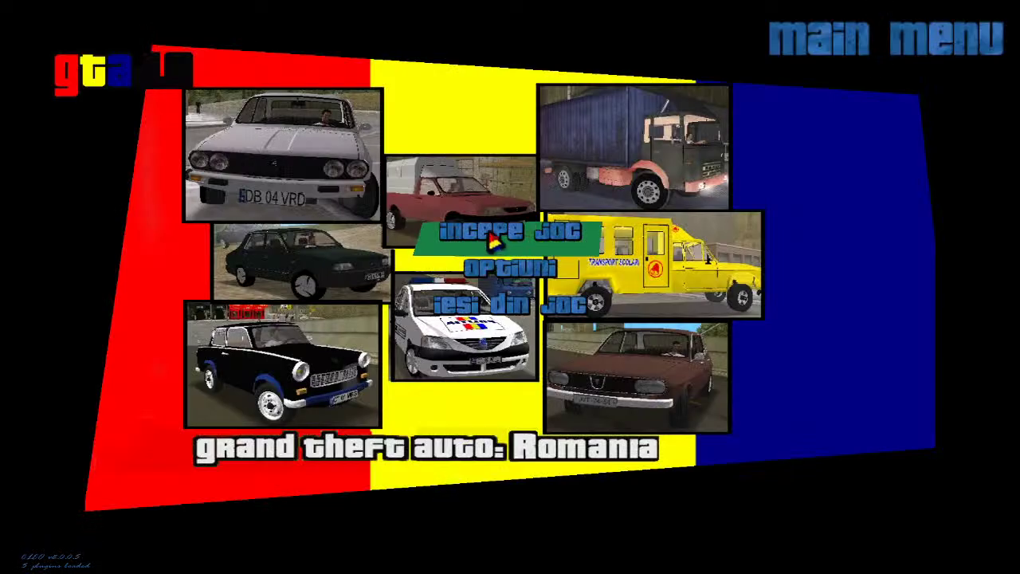
# Step: Set the player skin to James Earl Cash under Optiuni > Player Skin Setup
pyautogui.click(493, 268)
pyautogui.click(457, 333)
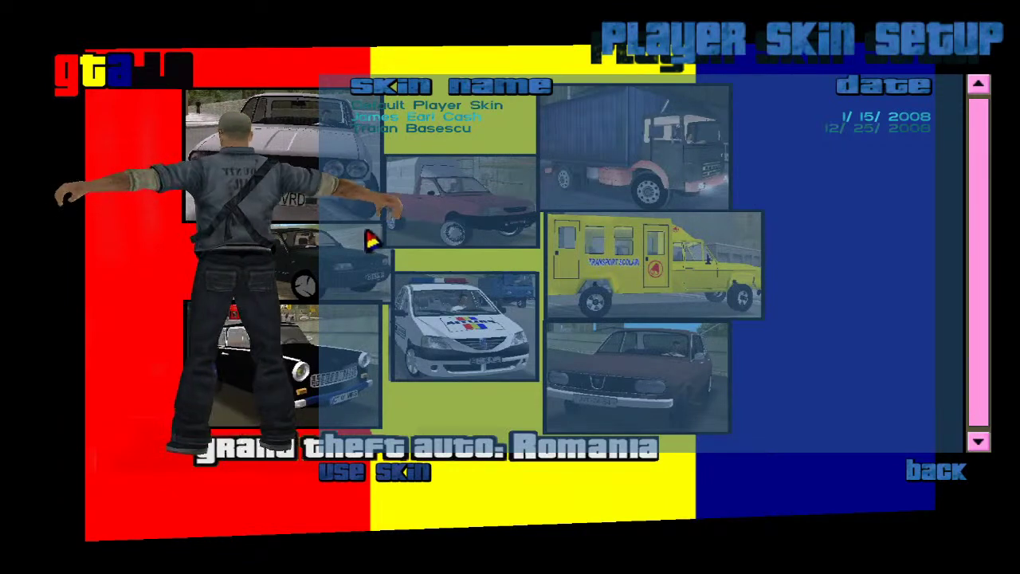
pyautogui.click(460, 117)
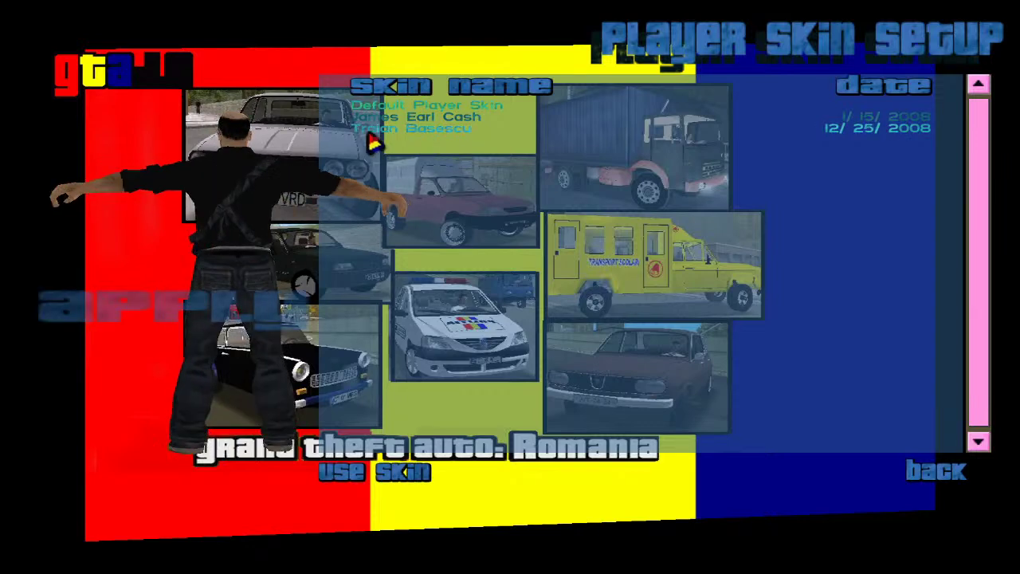
# Step: Back out to the main menu and confirm quitting the game
pyautogui.press('Escape')
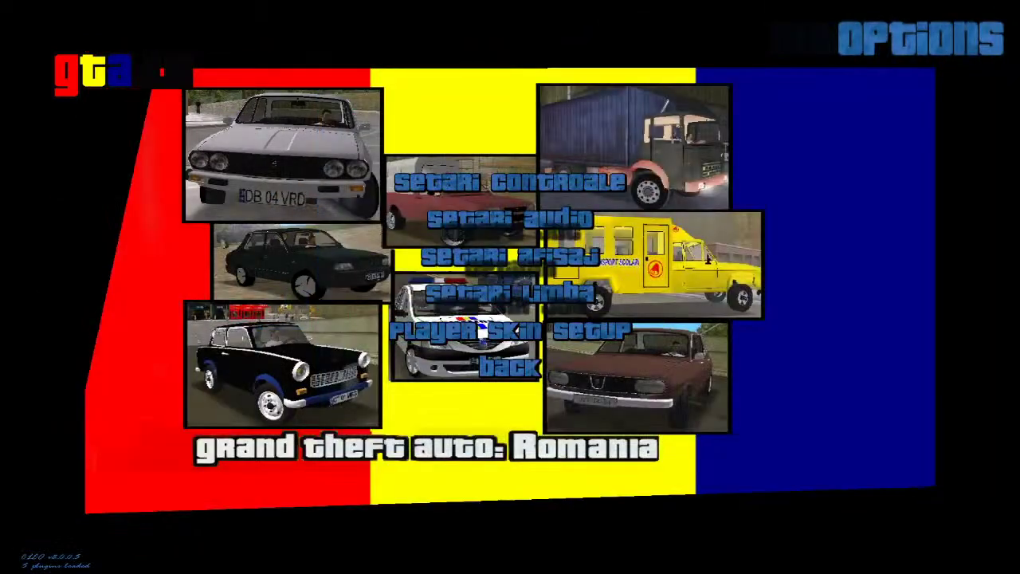
pyautogui.press('Escape')
pyautogui.click(492, 298)
pyautogui.click(510, 292)
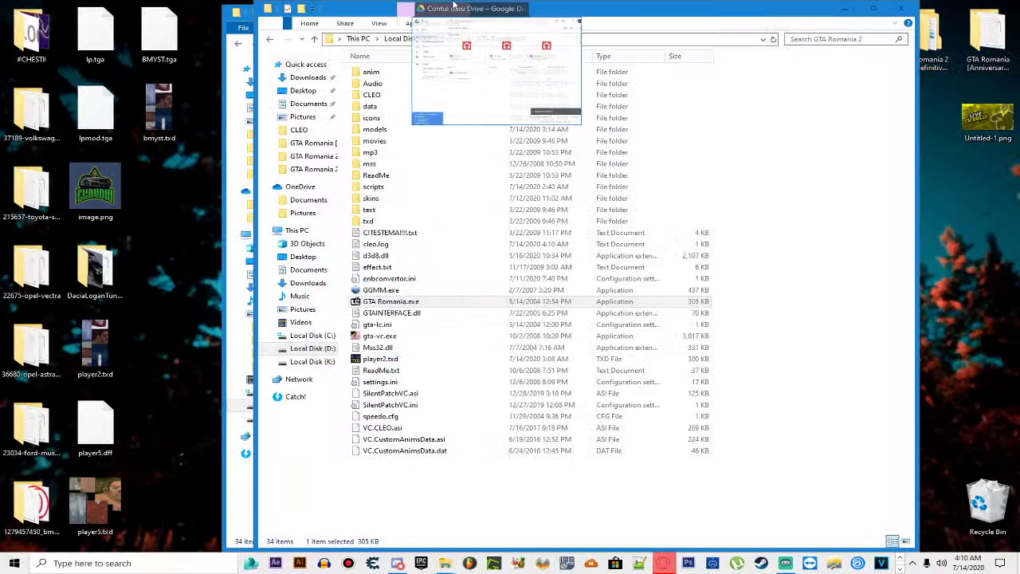
# Step: Drag the Chrome Google Drive window back into view after the game exits
pyautogui.moveTo(447, 8); pyautogui.dragTo(565, 11)
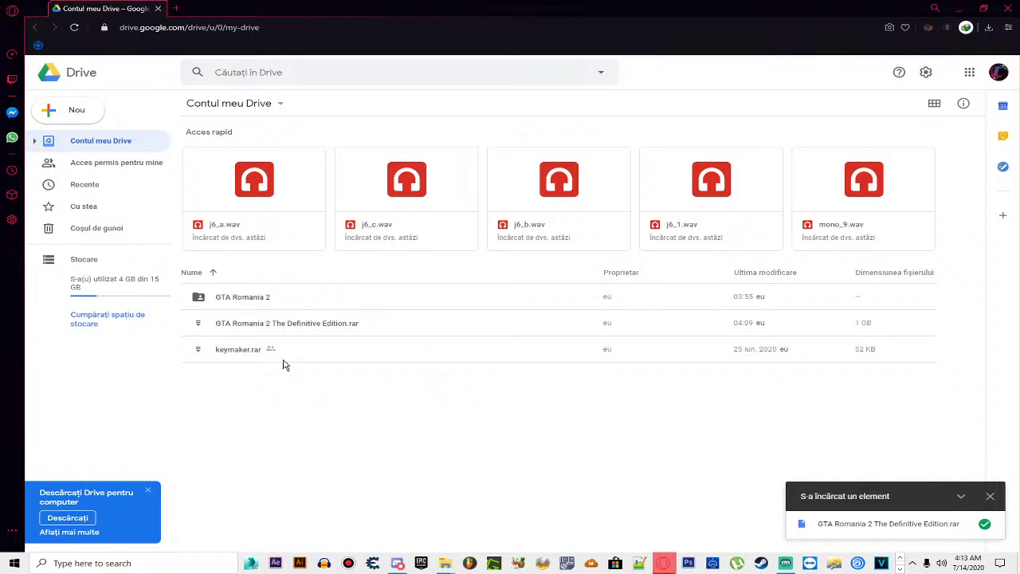
# Step: Set GTA Romania 2 The Definitive Edition.rar to 'Oricine are linkul' and copy its share link
pyautogui.rightClick(254, 329)
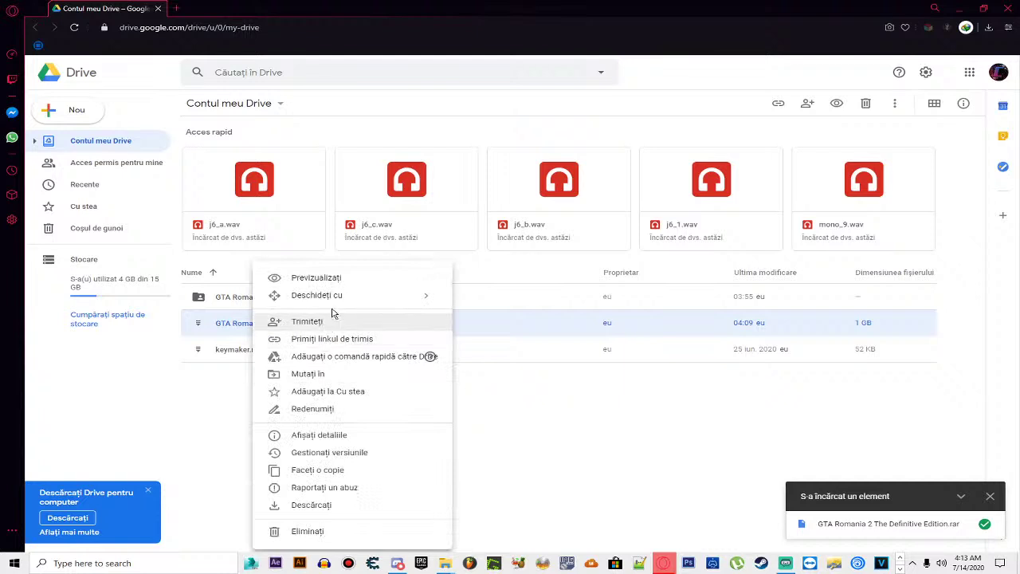
pyautogui.click(333, 339)
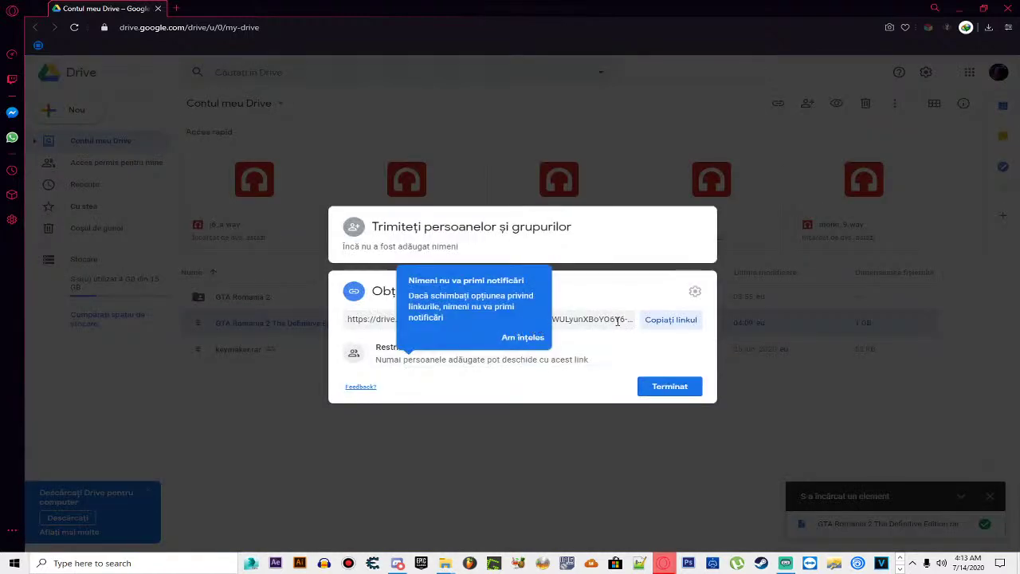
pyautogui.click(518, 337)
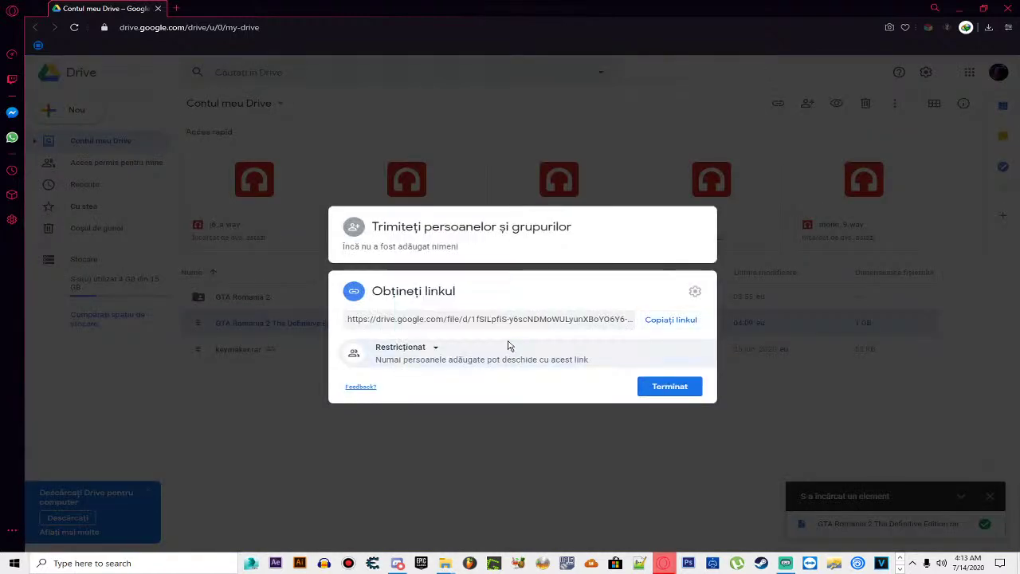
pyautogui.click(434, 348)
pyautogui.click(428, 399)
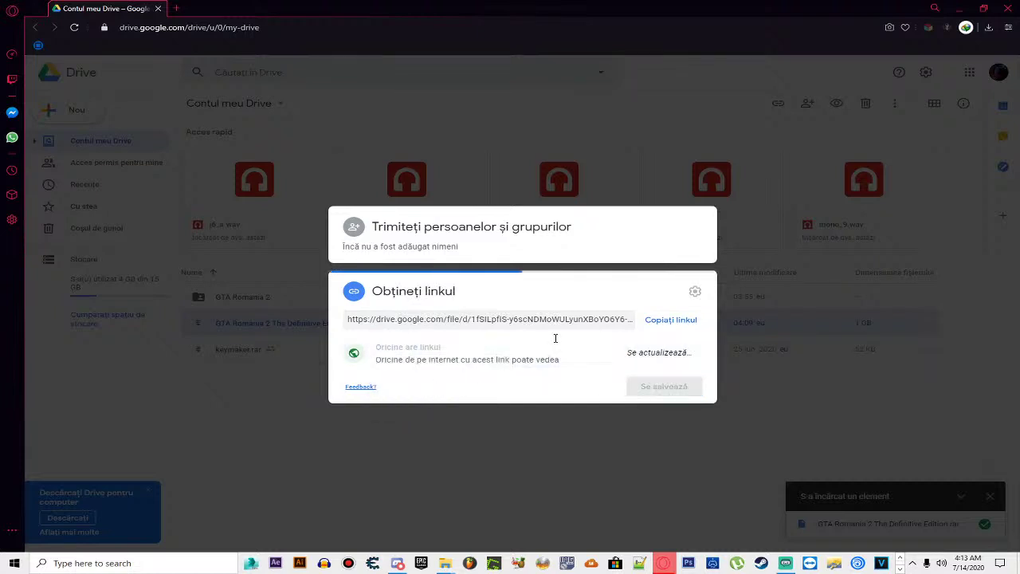
pyautogui.click(654, 305)
pyautogui.click(663, 404)
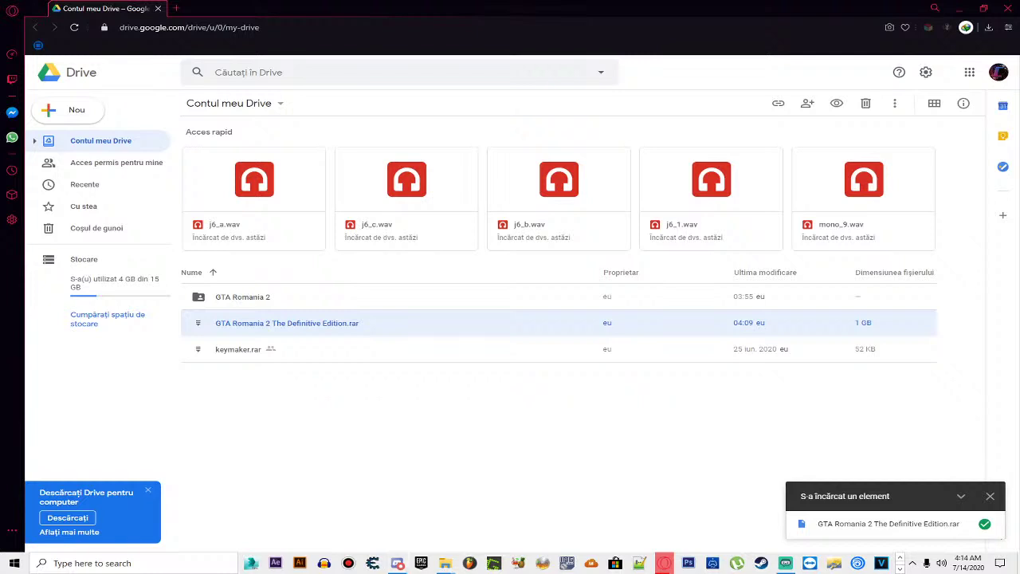
pyautogui.press('super+d')
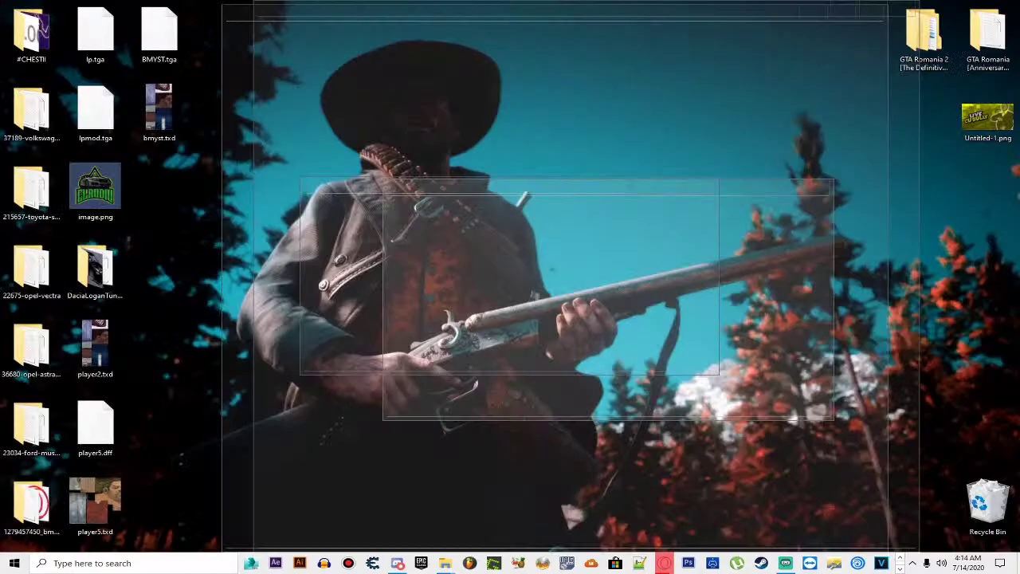
pyautogui.press('super+d')
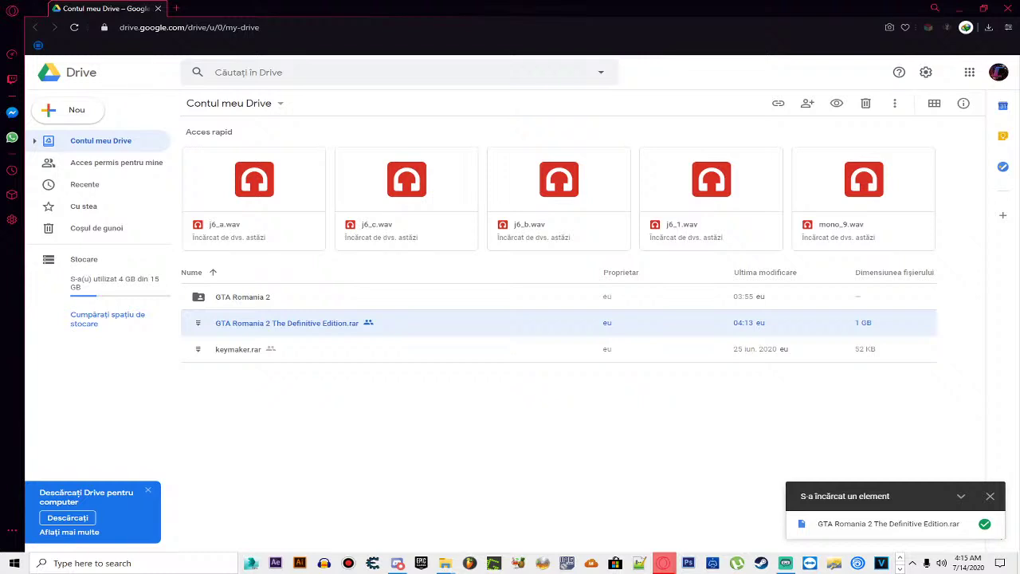
# Step: Bring the Explorer window forward, open Downloads and scroll to Gta Romania 2.rar
pyautogui.moveTo(448, 562)
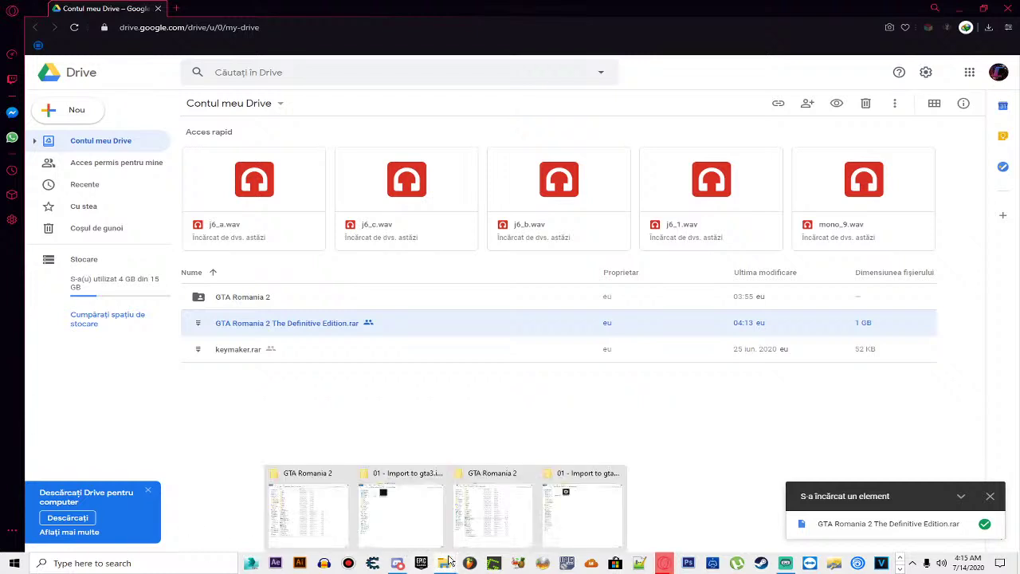
pyautogui.click(307, 512)
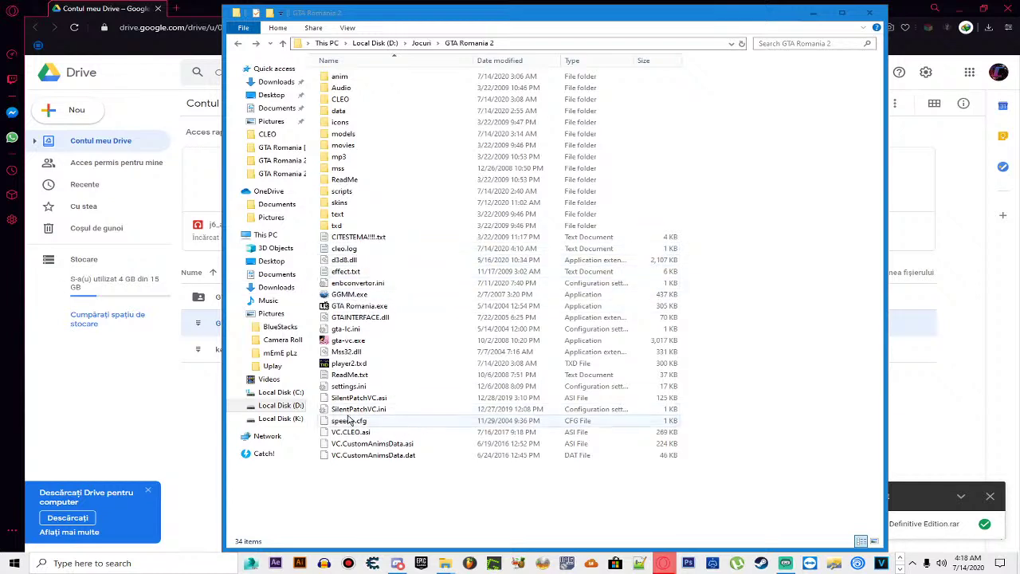
pyautogui.click(254, 84)
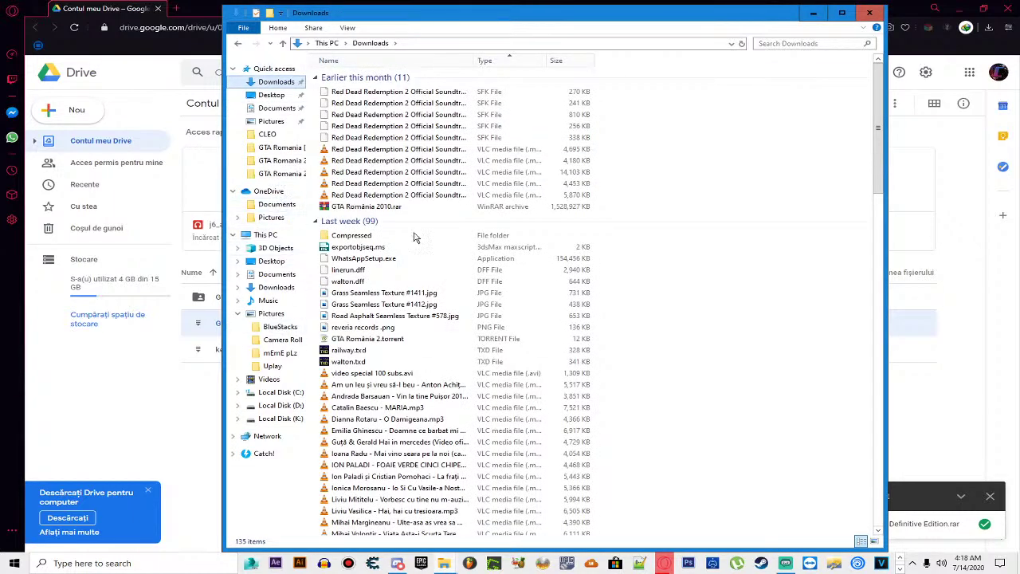
pyautogui.scroll(-6, 406, 396)
pyautogui.scroll(-6, 407, 396)
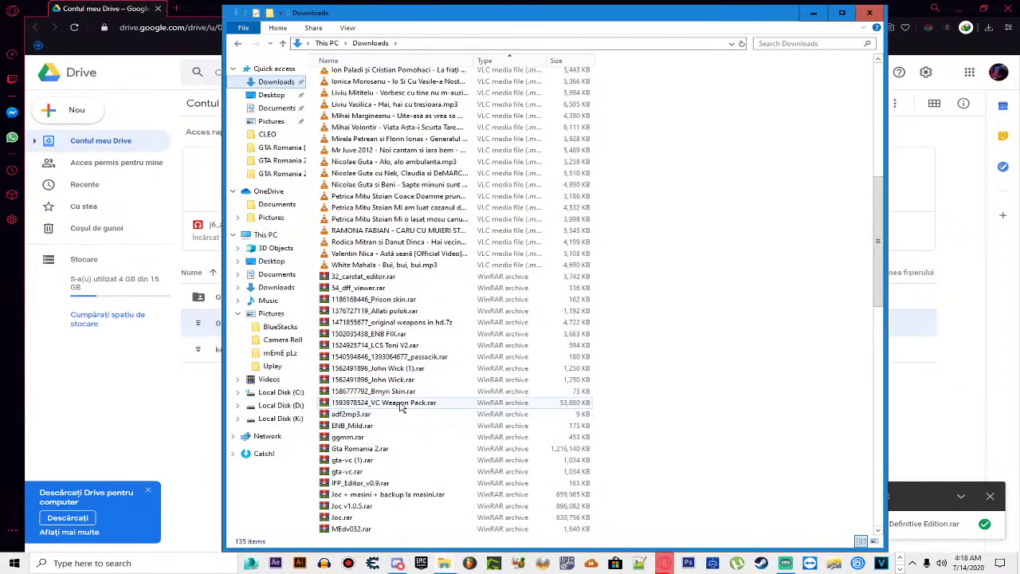
# Step: Open Gta Romania 2.rar in WinRAR and enter its Gta Romania 2 folder
pyautogui.click(395, 450)
pyautogui.doubleClick(394, 450)
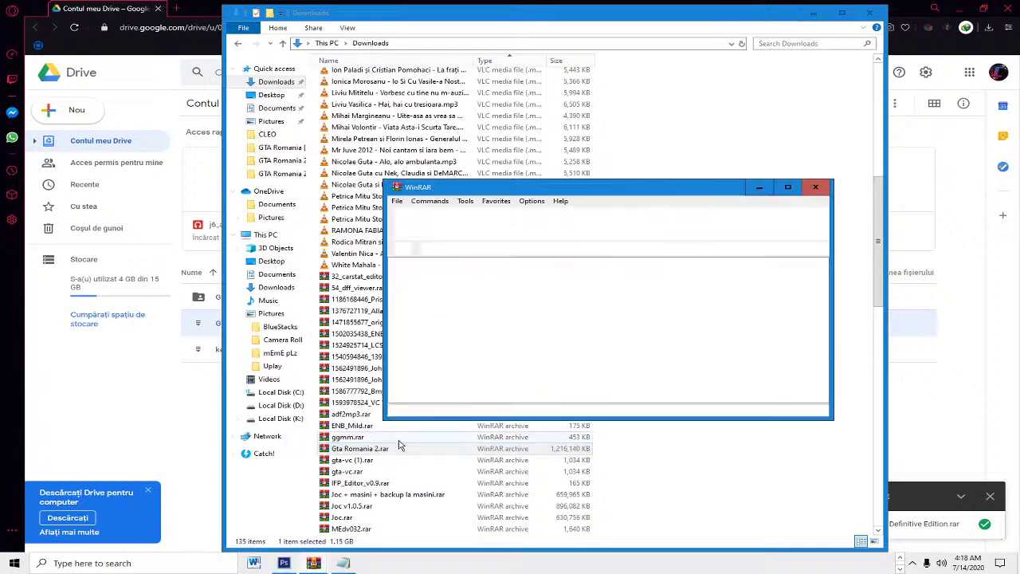
pyautogui.doubleClick(443, 289)
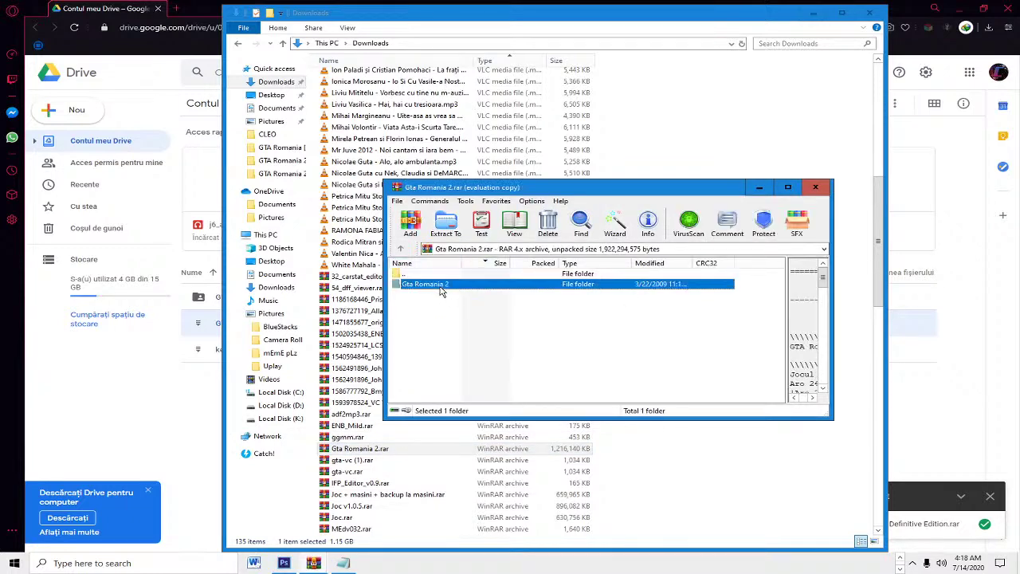
pyautogui.scroll(-4, 443, 321)
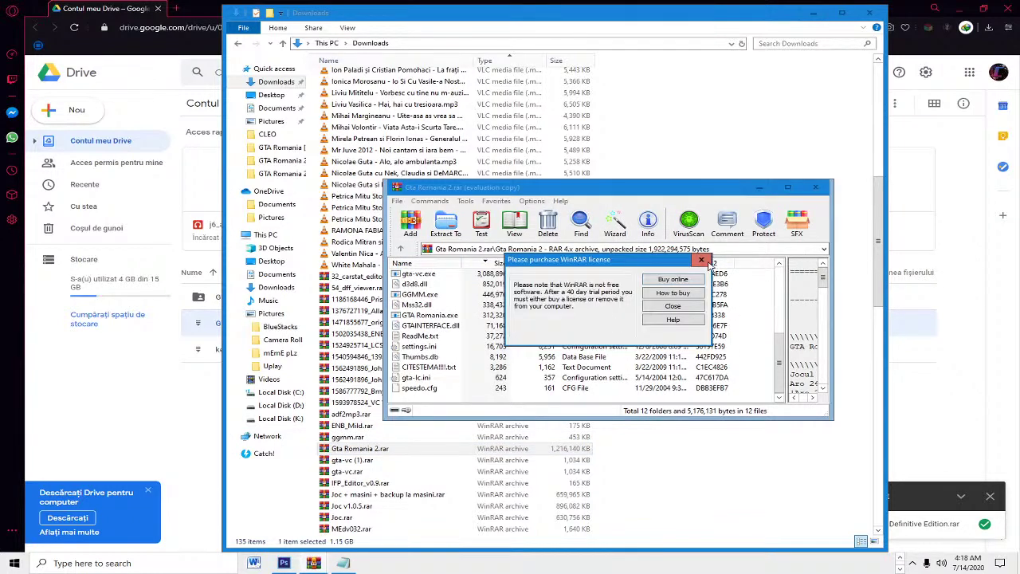
pyautogui.click(701, 295)
pyautogui.scroll(1, 478, 339)
# Step: Try dragging d3d8.dll out of the archive, then close the WinRAR window
pyautogui.click(421, 317)
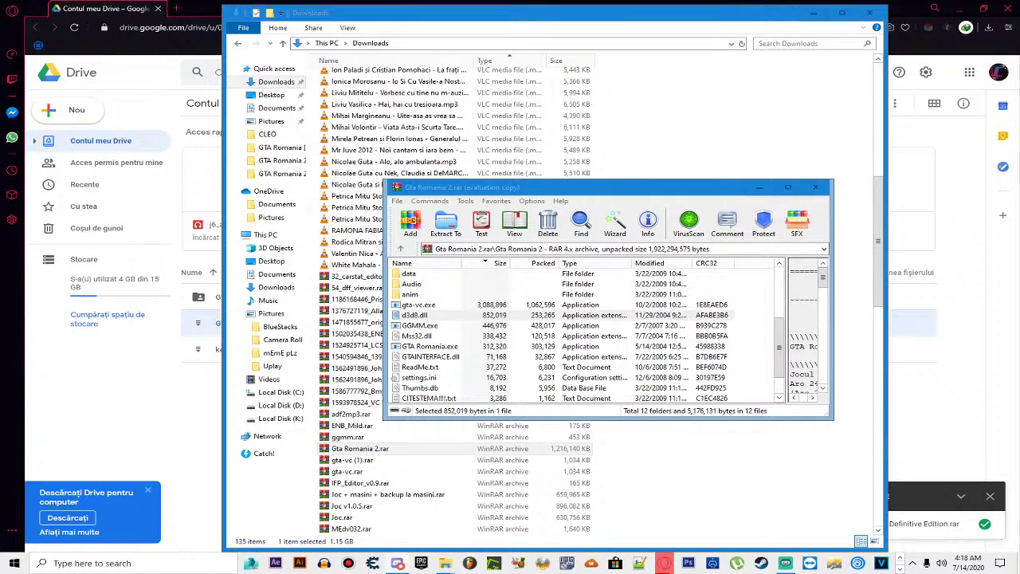
pyautogui.click(408, 316)
pyautogui.moveTo(424, 315); pyautogui.dragTo(192, 330)
pyautogui.click(958, 8)
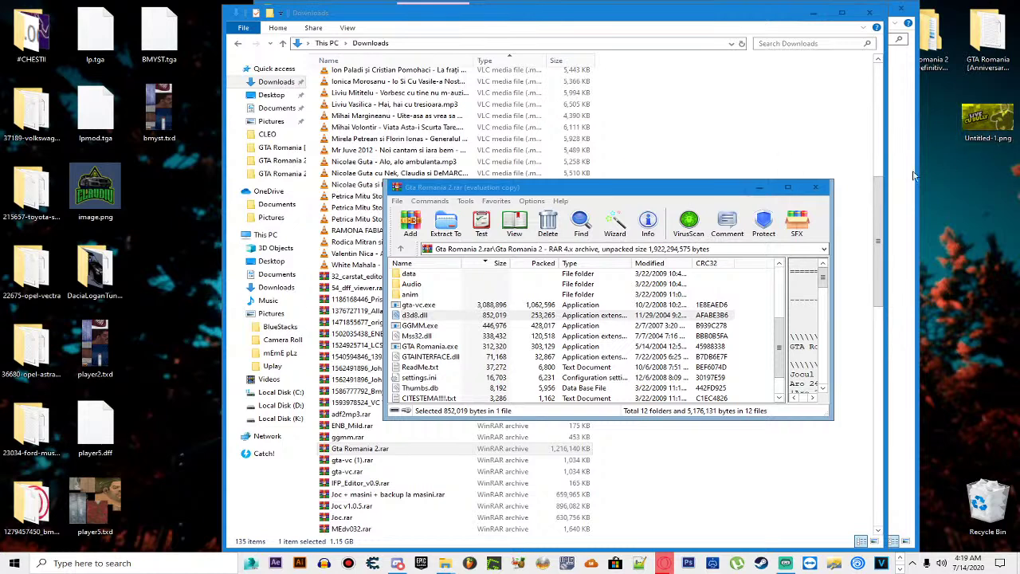
pyautogui.click(814, 188)
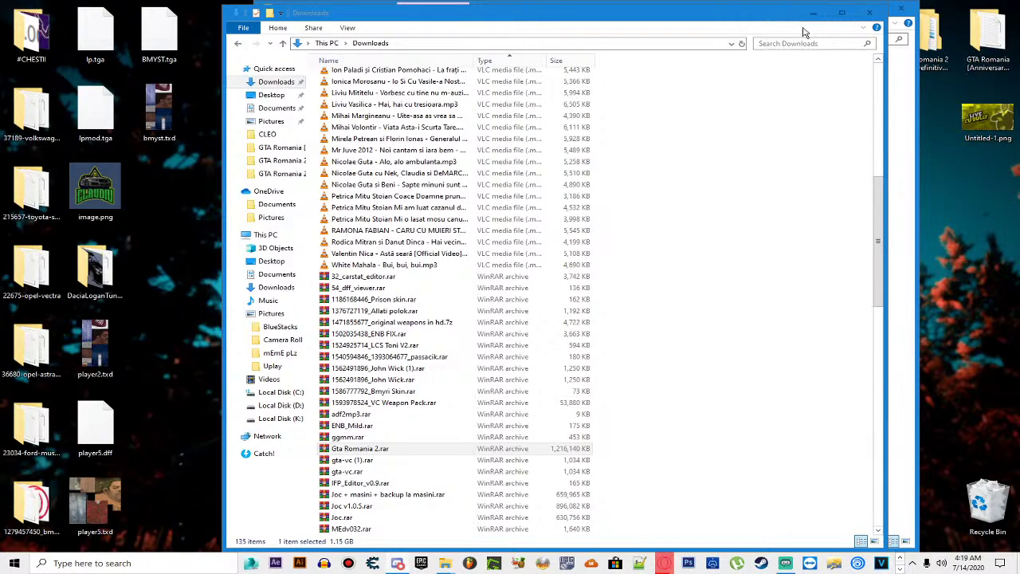
# Step: Relaunch GTA Romania.exe from the D:\Jocuri\GTA Romania 2 Explorer window
pyautogui.moveTo(669, 564)
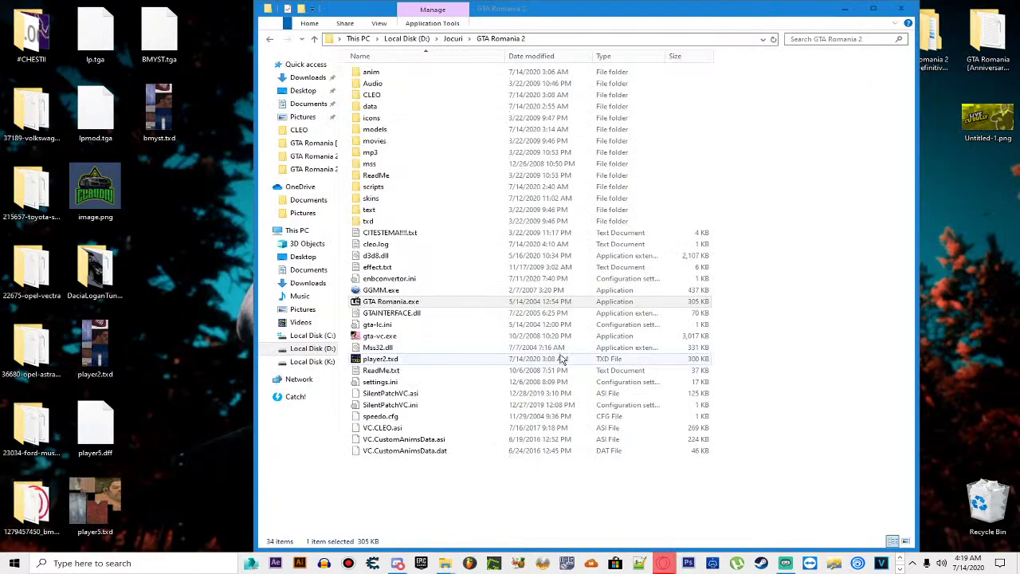
pyautogui.click(391, 302)
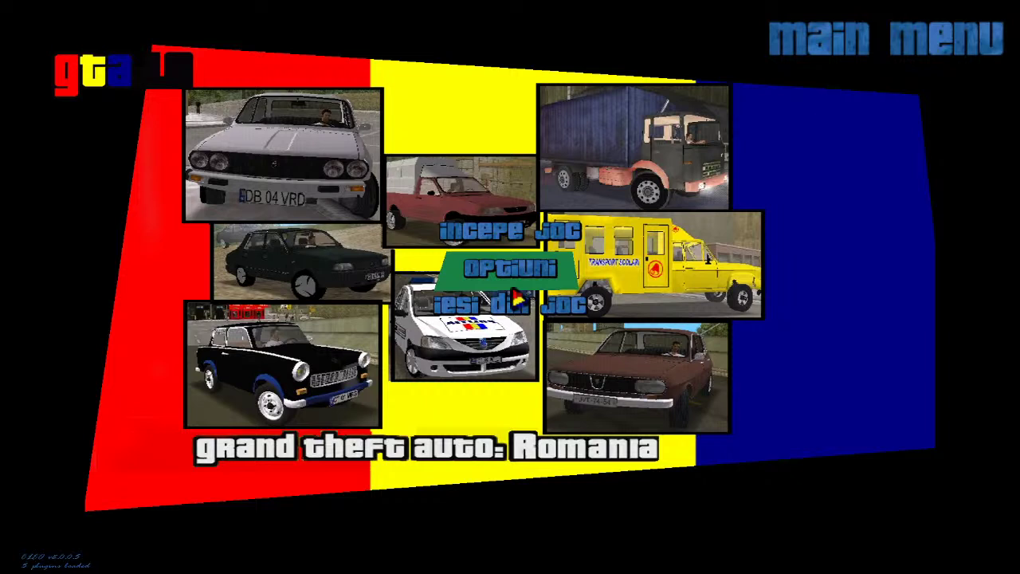
# Step: Start a new game through 'incepe joc' > 'joc nou'
pyautogui.click(500, 239)
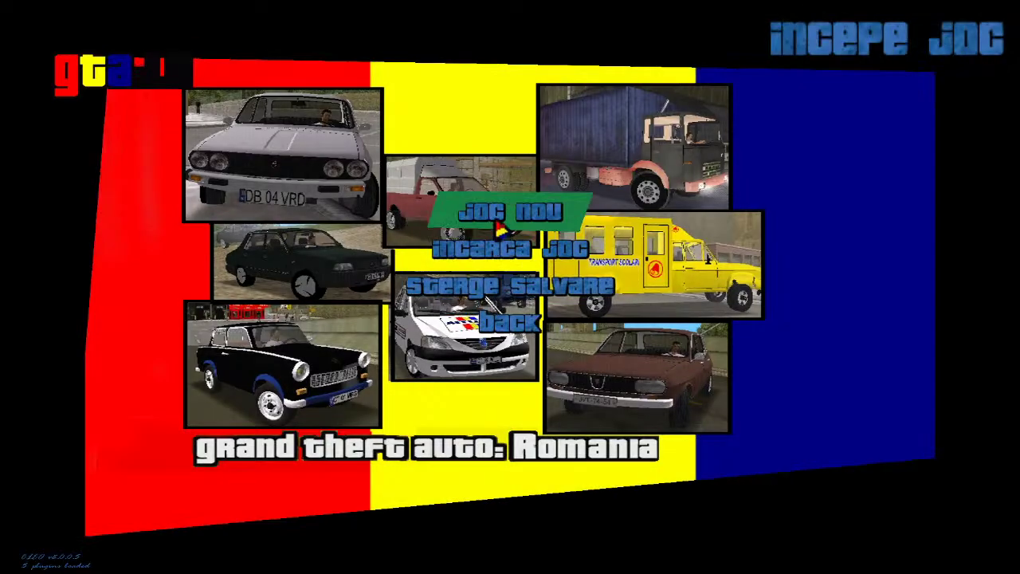
pyautogui.click(498, 226)
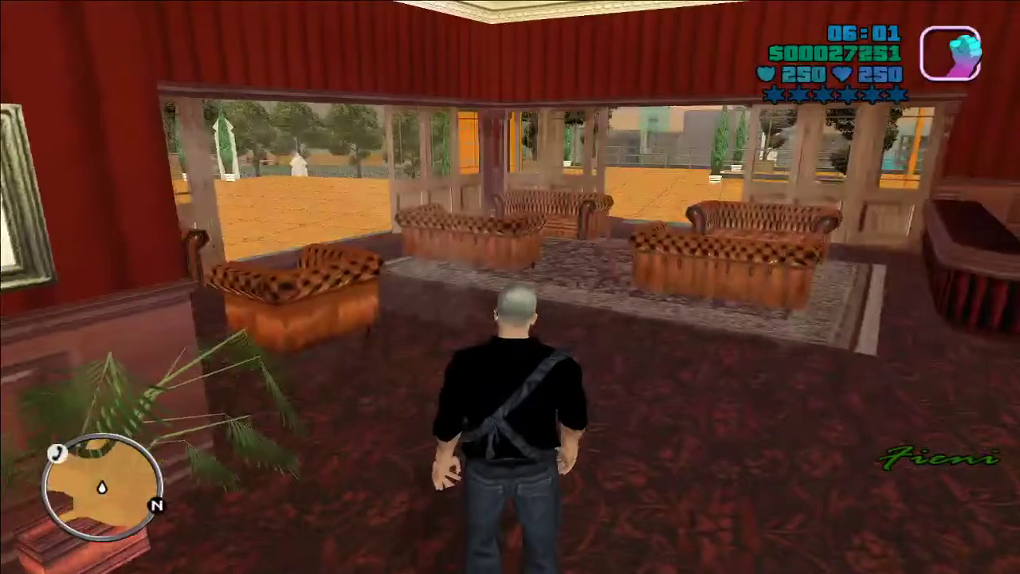
# Step: Throw a punch, then run through the lounge window and across the rooftop to the stairs
pyautogui.click(338, 295)
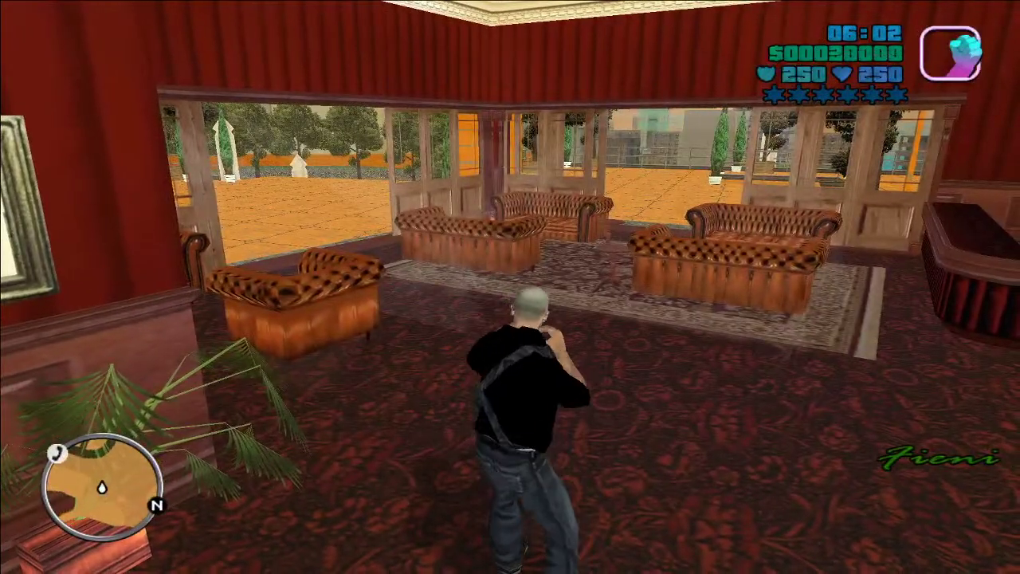
pyautogui.press('w')
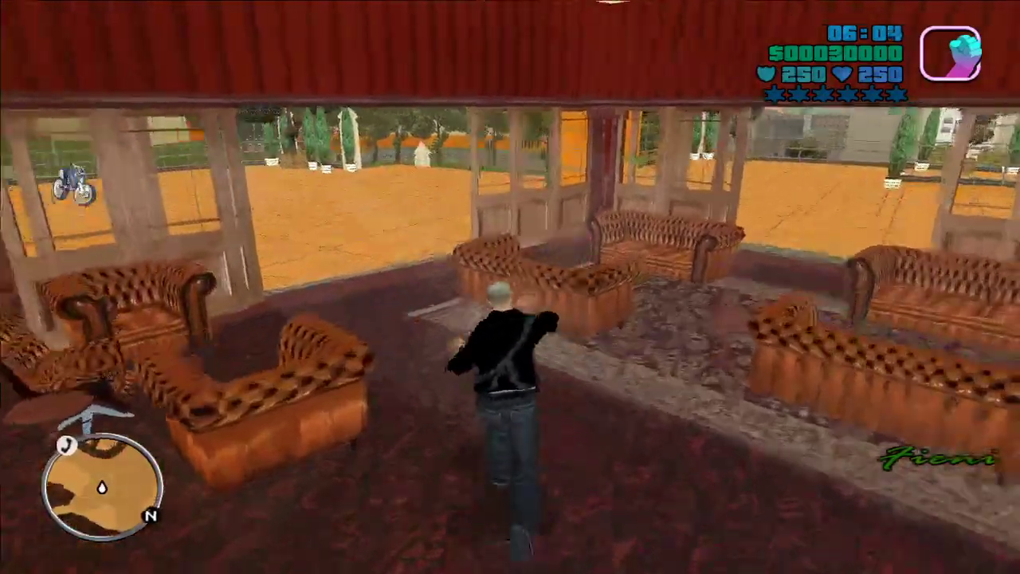
pyautogui.press('w')
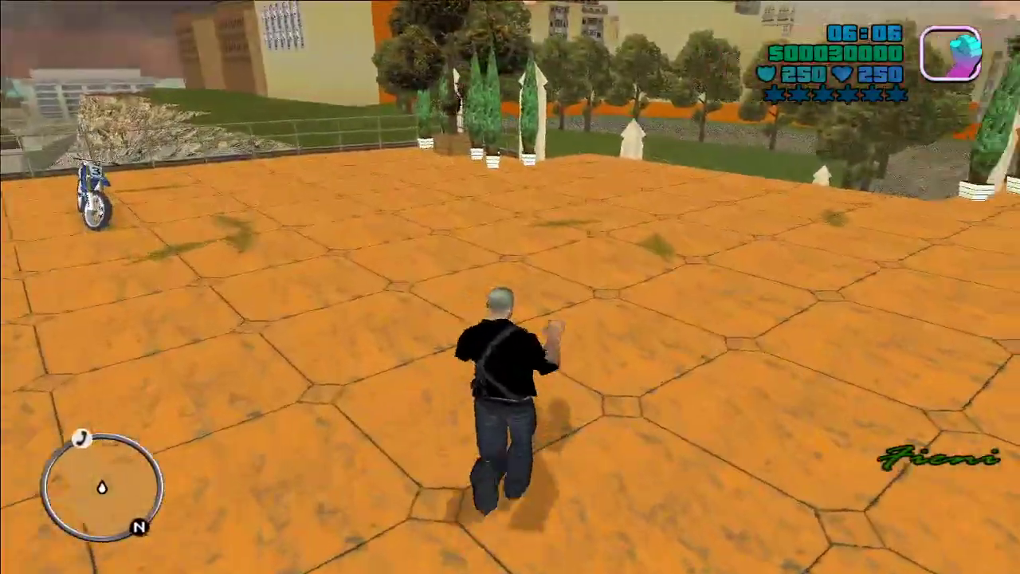
pyautogui.press('w')
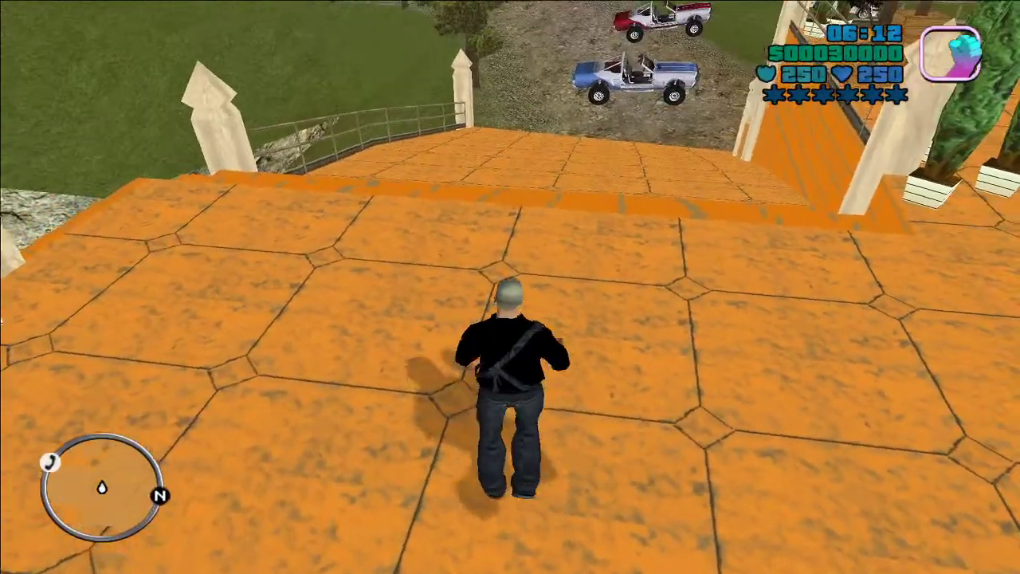
pyautogui.press('w')
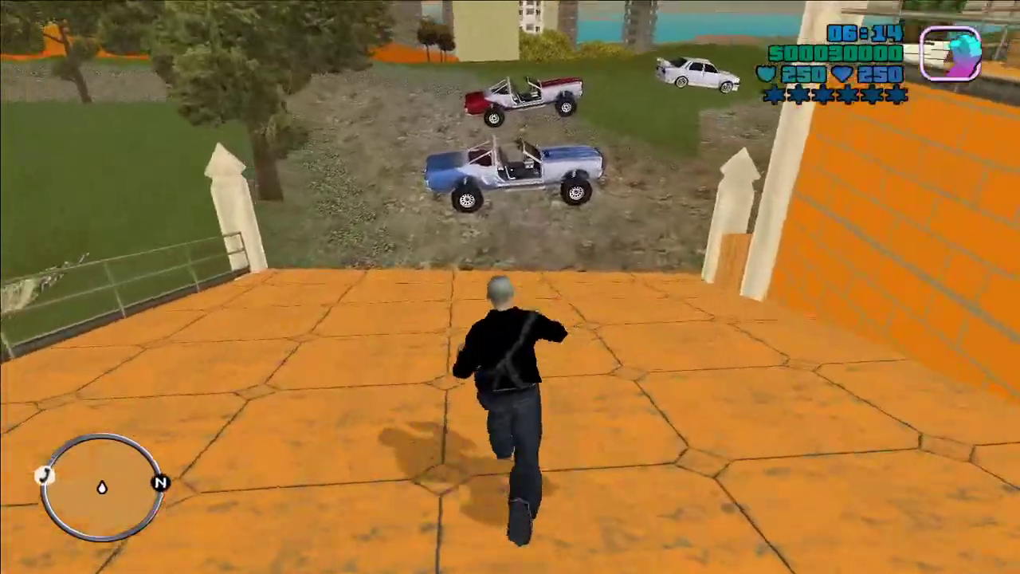
# Step: Run through the parking lot past the REMUS garages and off-road trucks up the slope
pyautogui.press('w')
pyautogui.press('w')
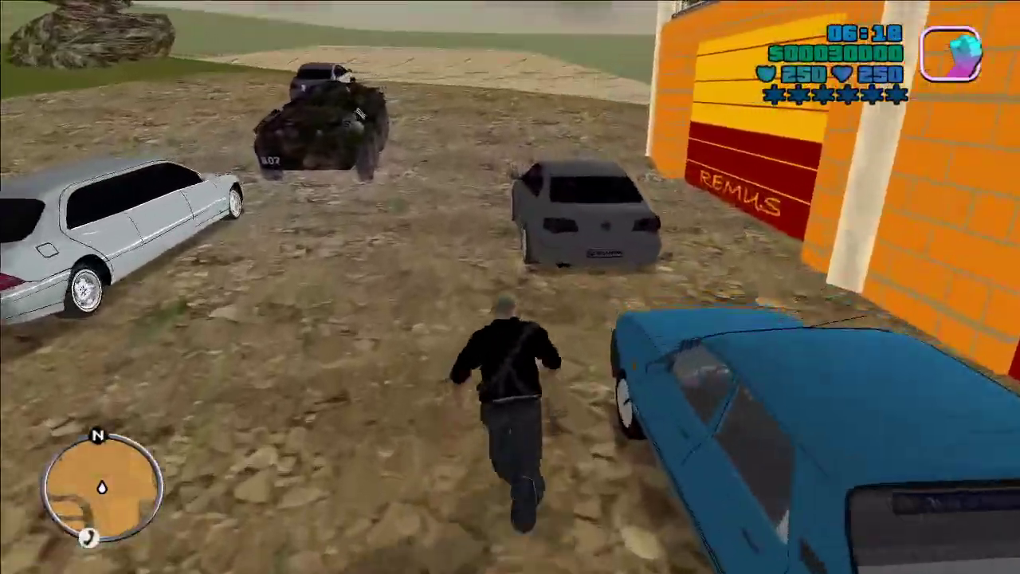
pyautogui.press('w')
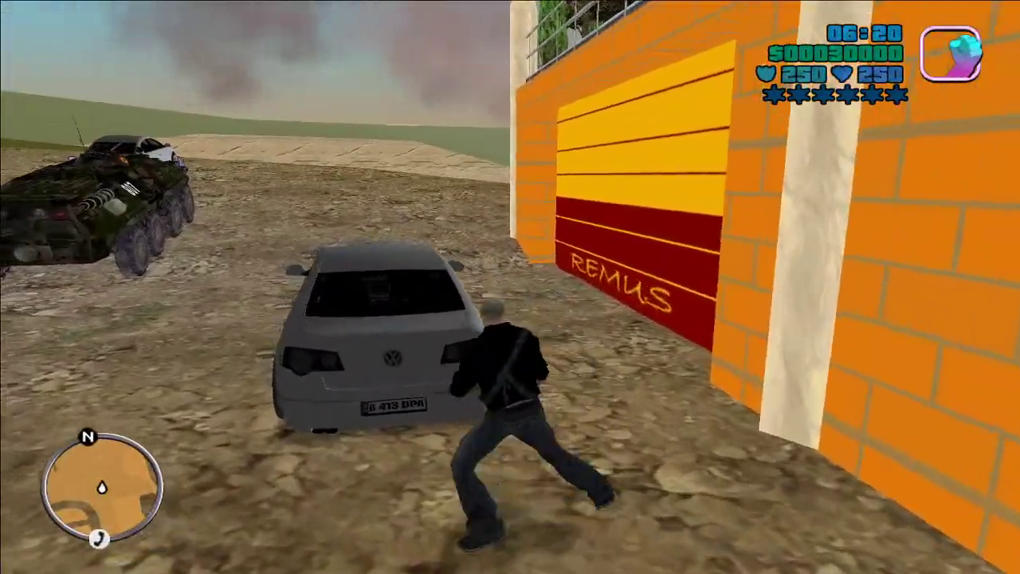
pyautogui.press('w')
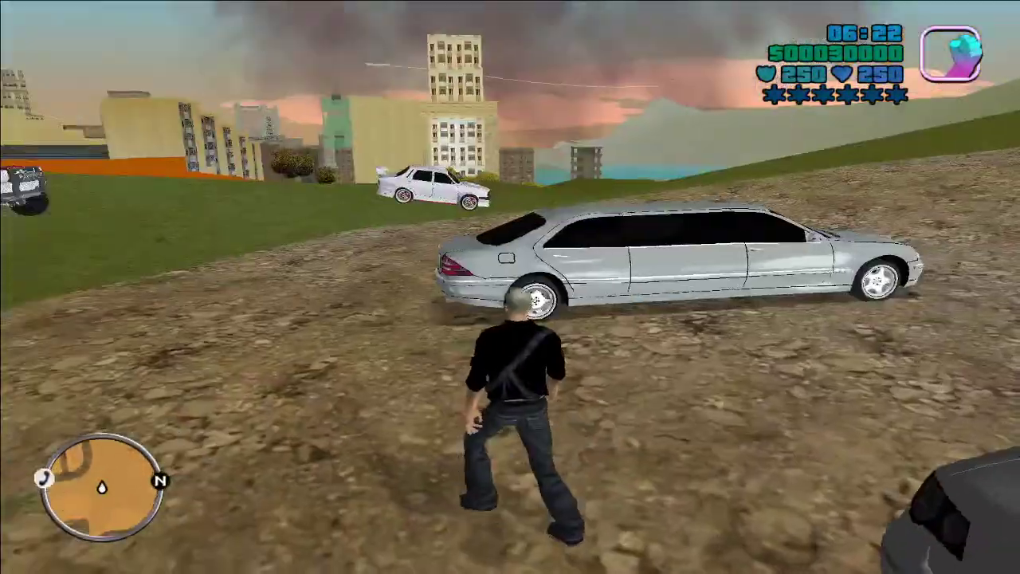
pyautogui.press('w')
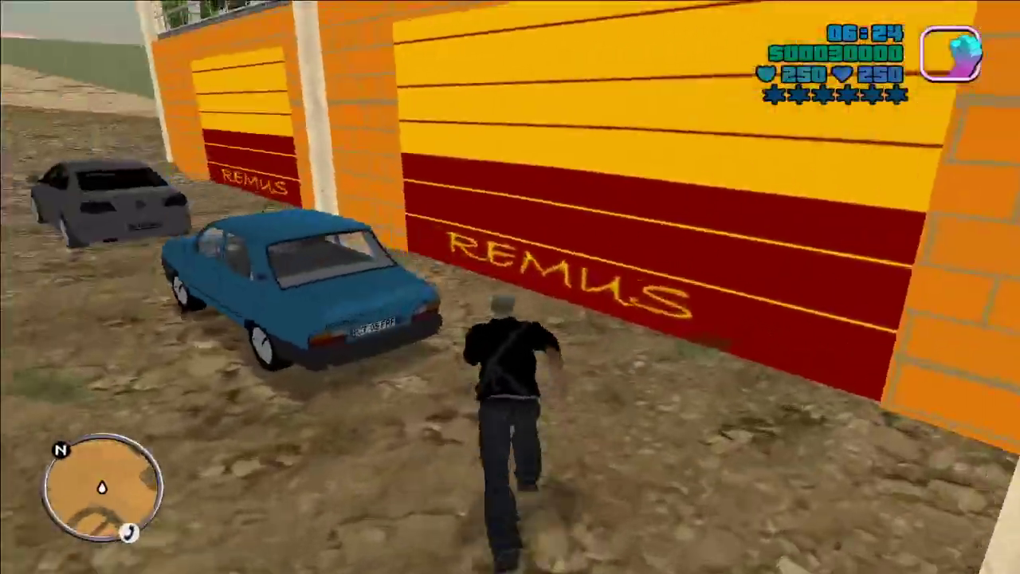
pyautogui.press('w')
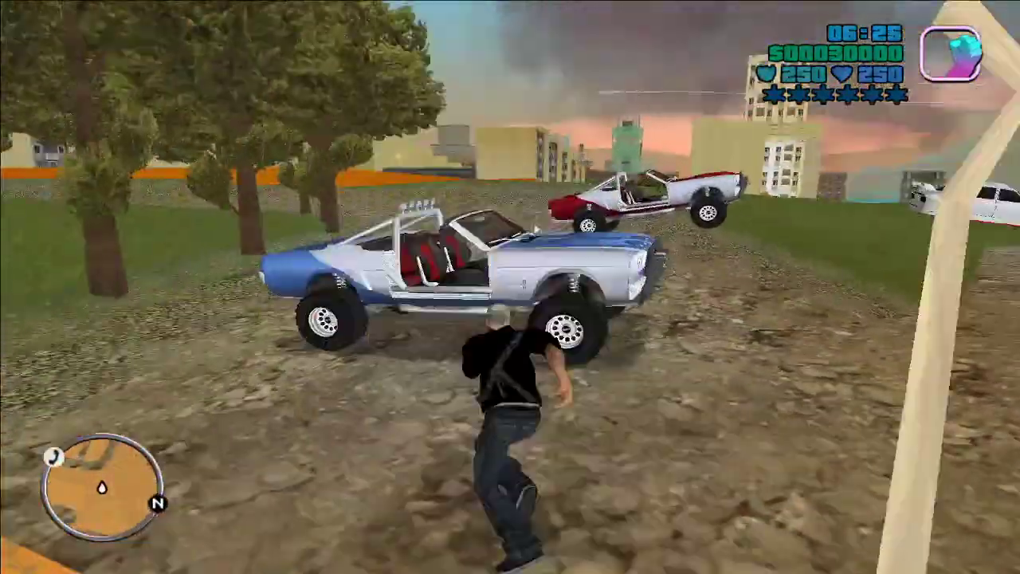
pyautogui.press('w')
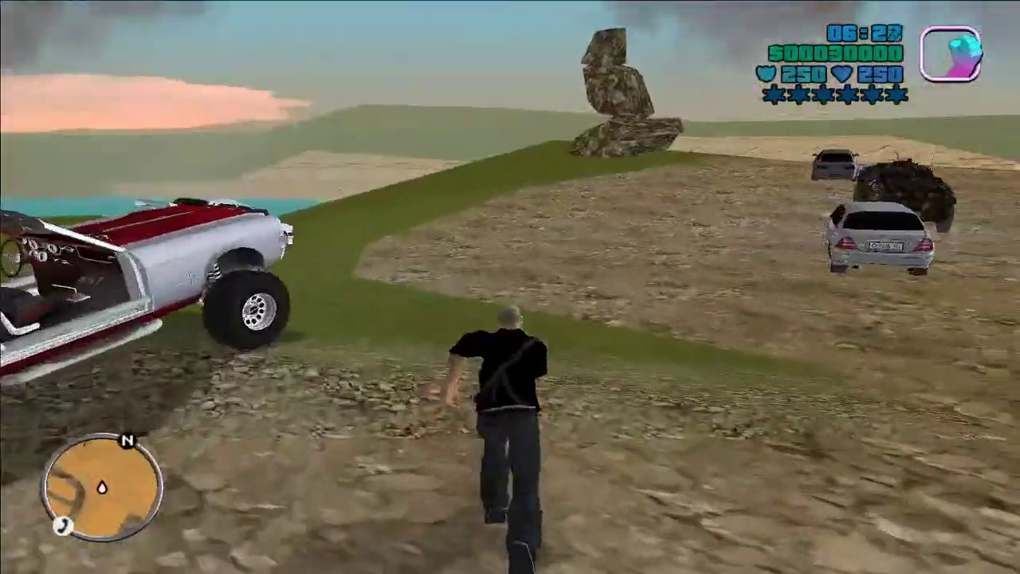
pyautogui.press('w')
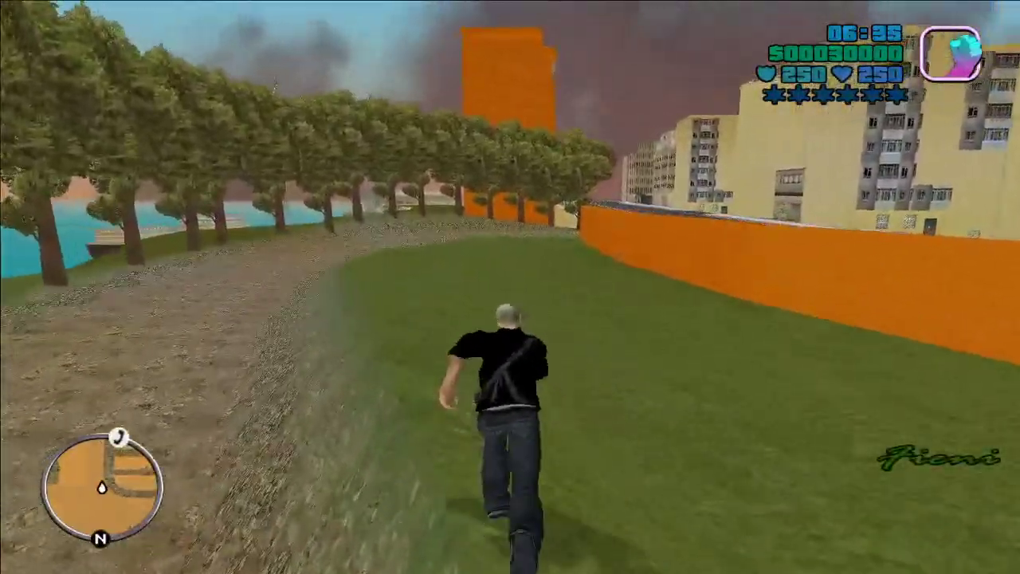
# Step: Run across the grass, over the orange wall, and down the slope to the street
pyautogui.press('w')
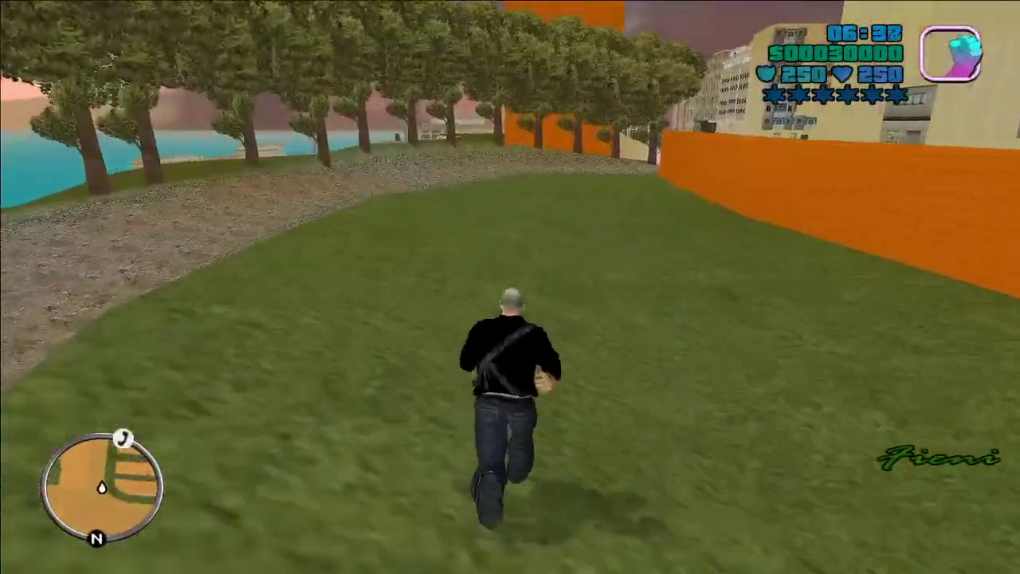
pyautogui.press('w')
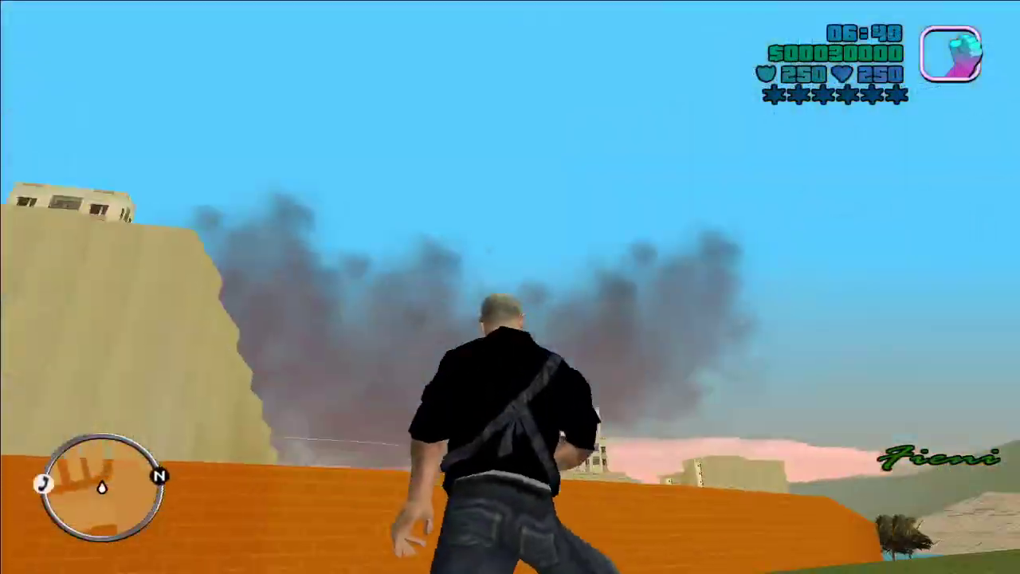
pyautogui.press('w')
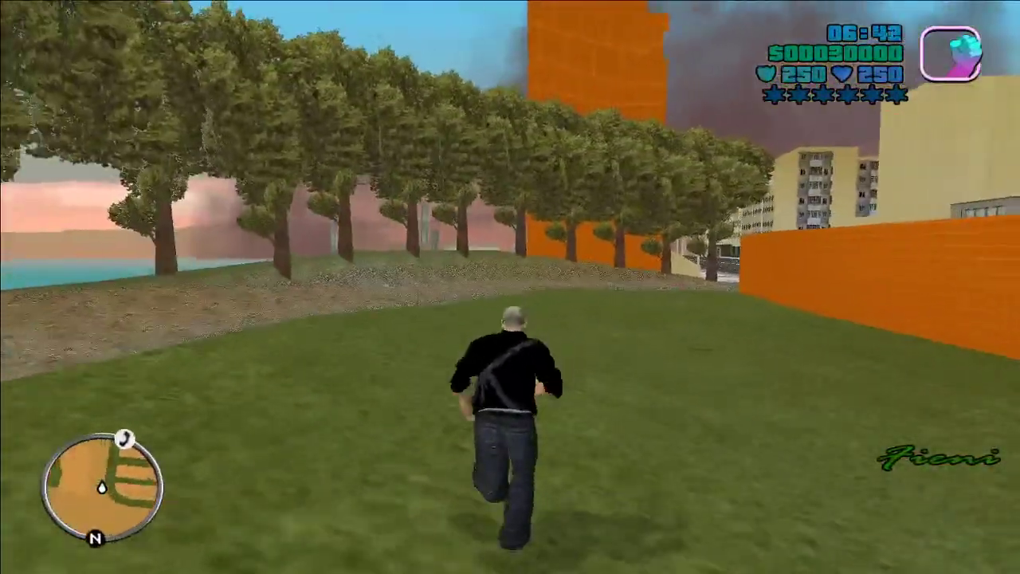
pyautogui.press('w')
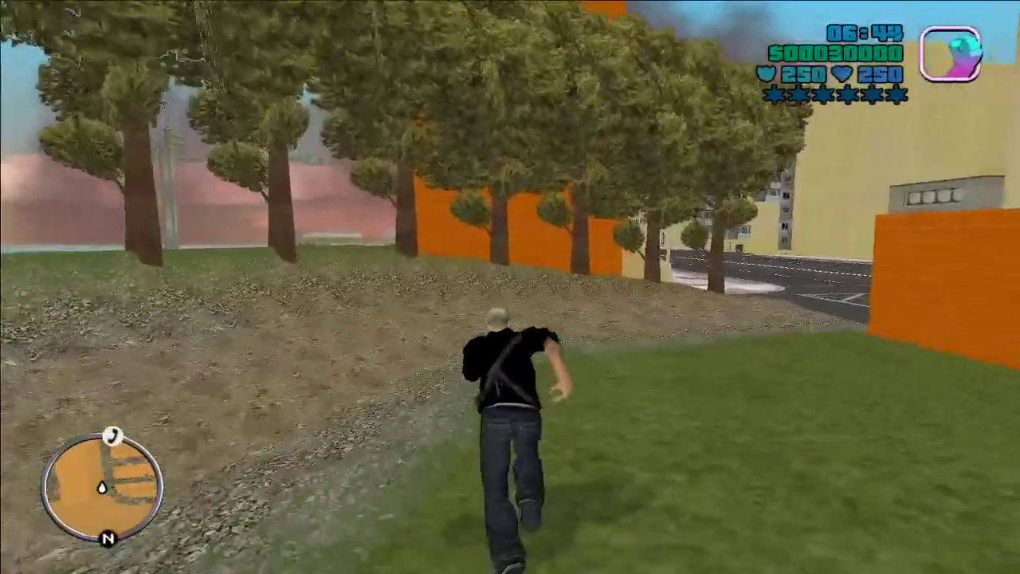
pyautogui.press('w')
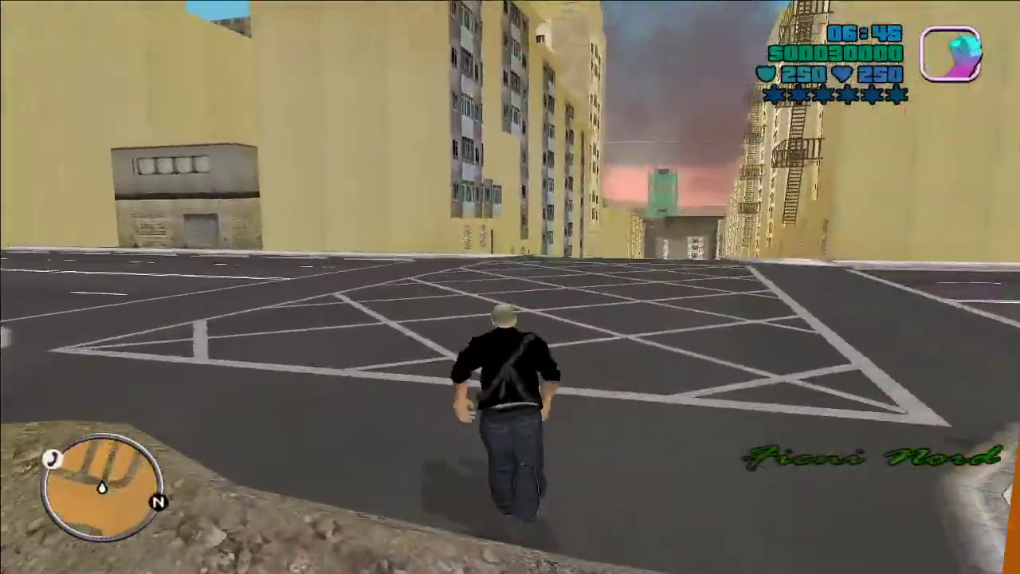
pyautogui.press('w')
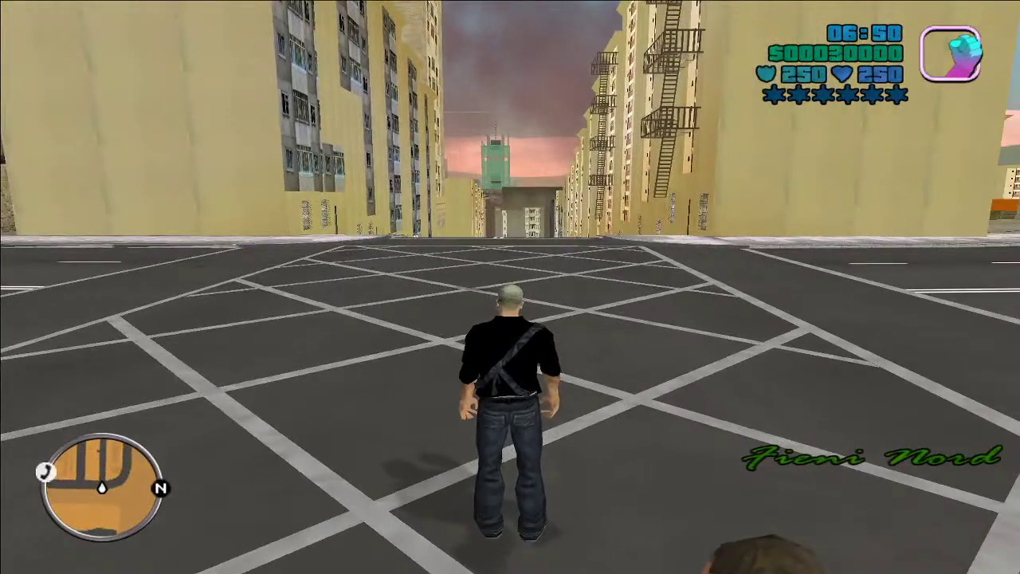
pyautogui.press('w')
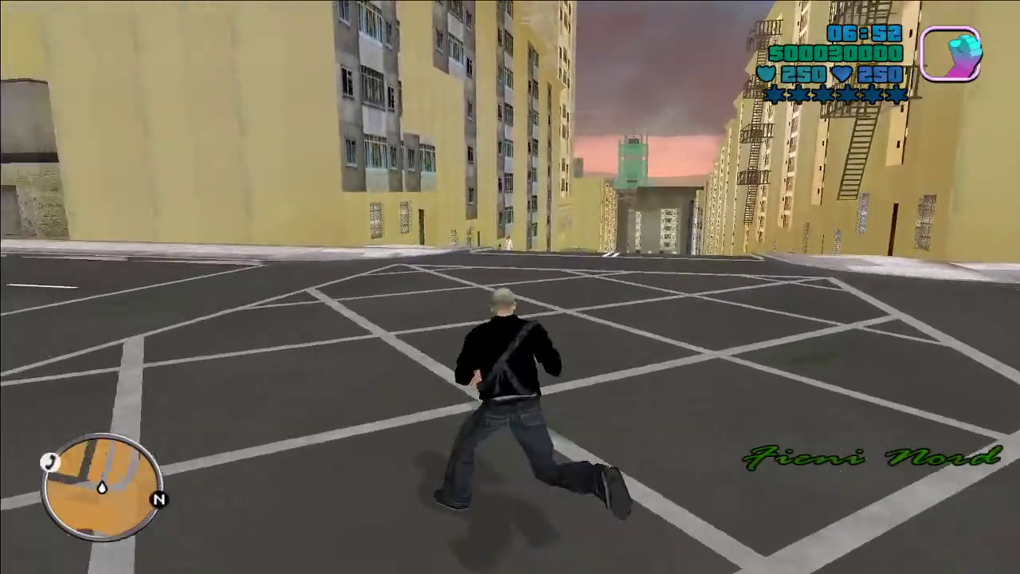
pyautogui.press('w')
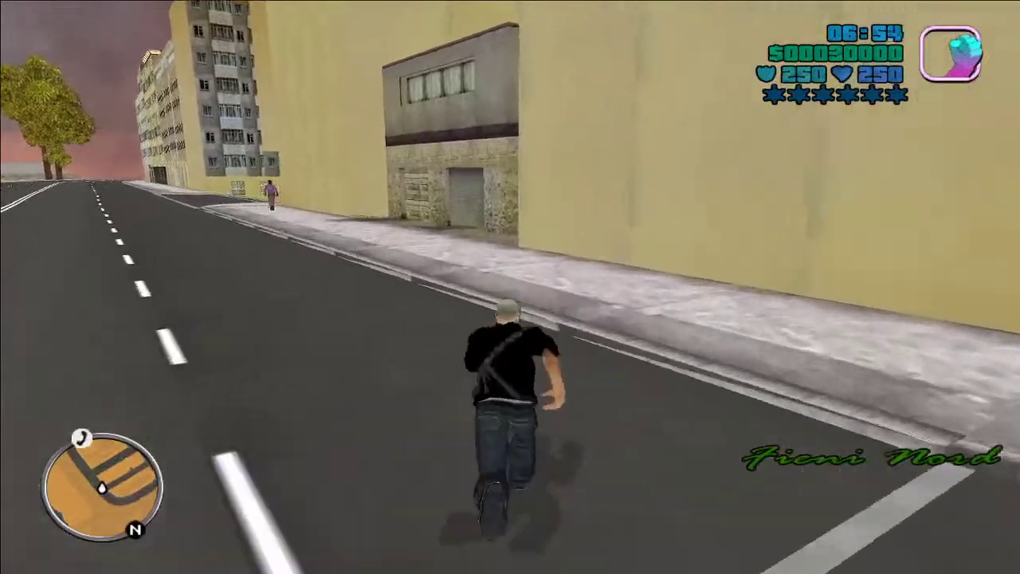
# Step: Run through the plaza and down the road to the parked blue Dacia Solenza
pyautogui.press('w')
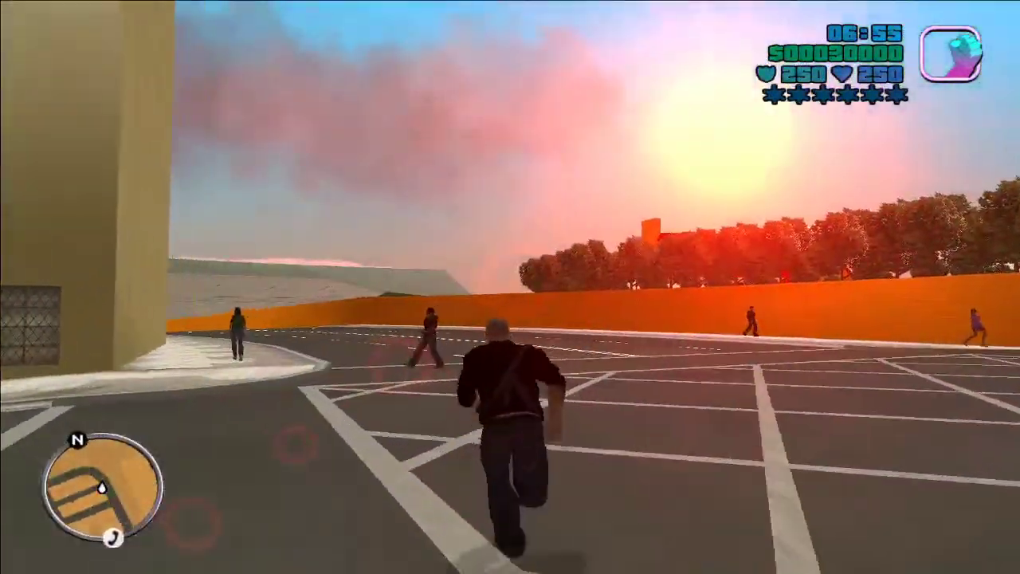
pyautogui.press('w')
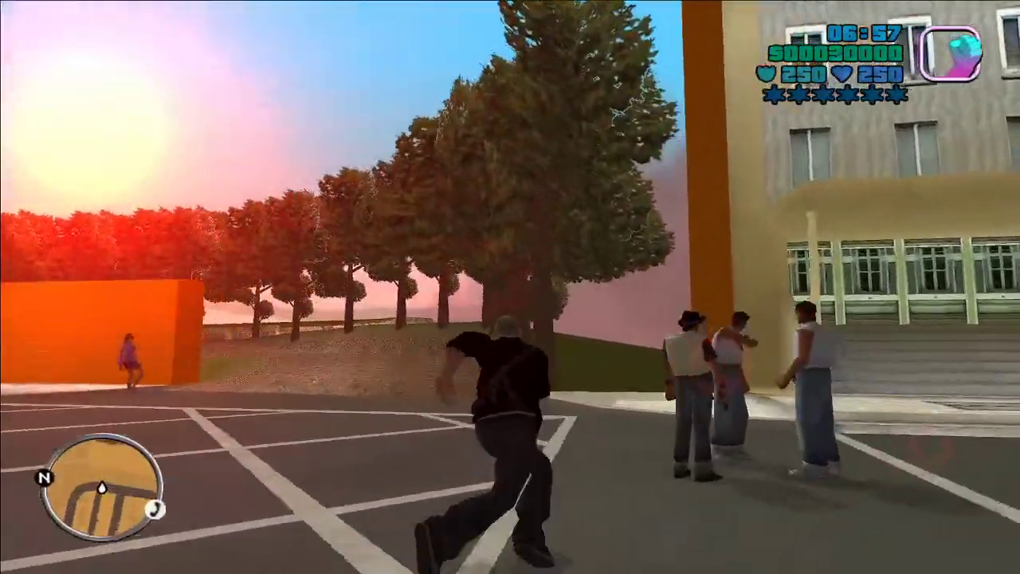
pyautogui.press('w')
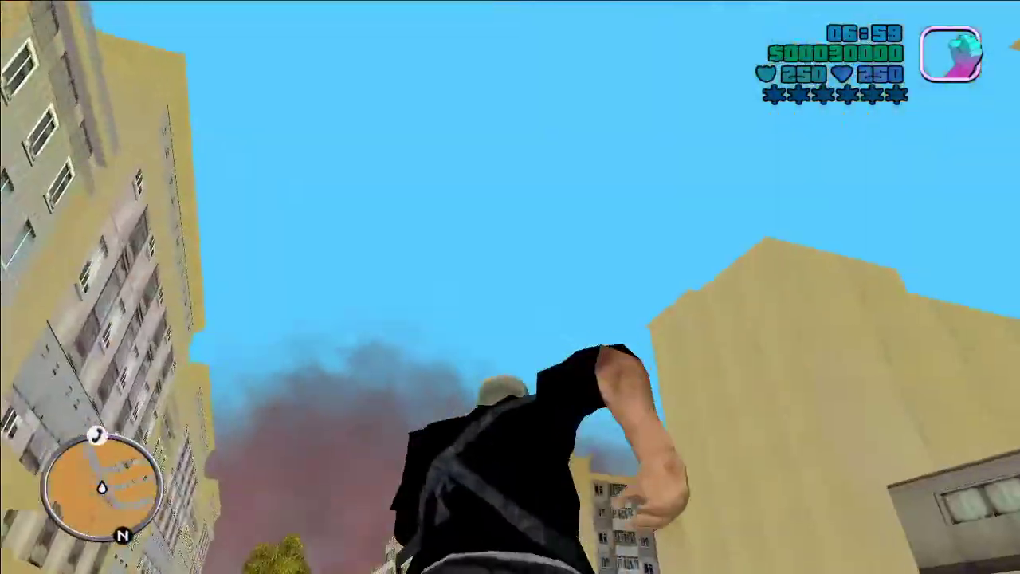
pyautogui.press('w')
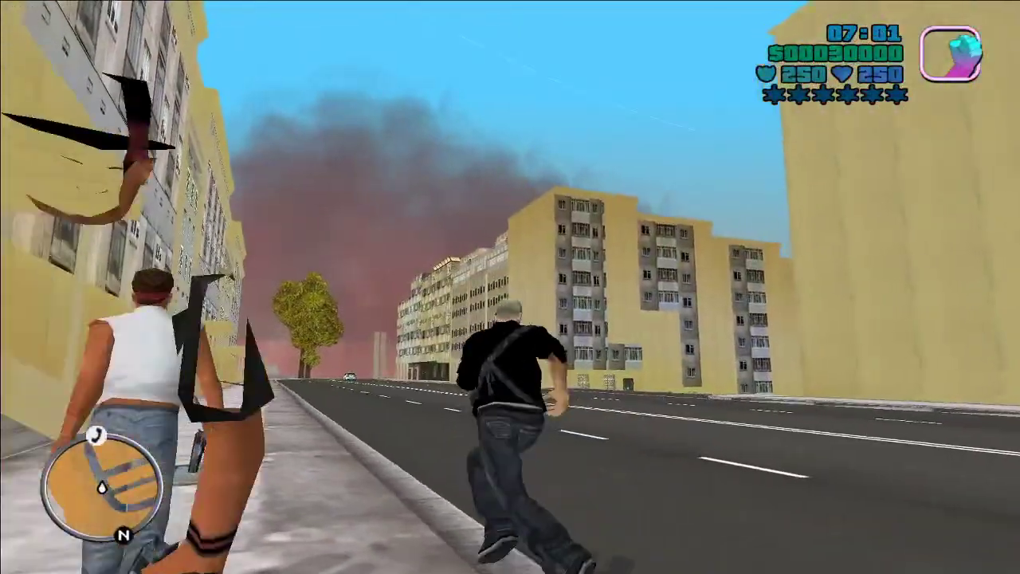
pyautogui.press('w')
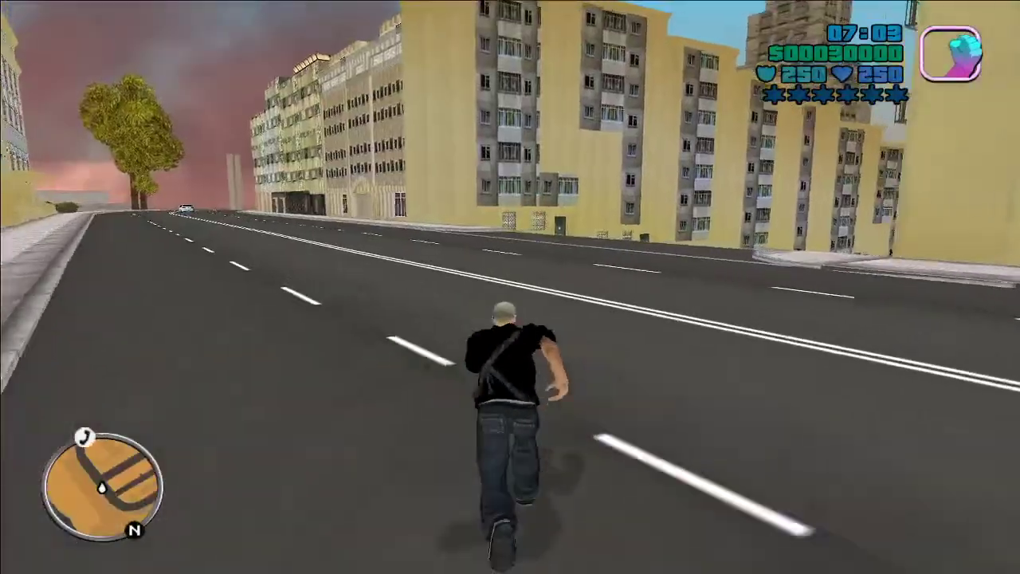
pyautogui.press('w')
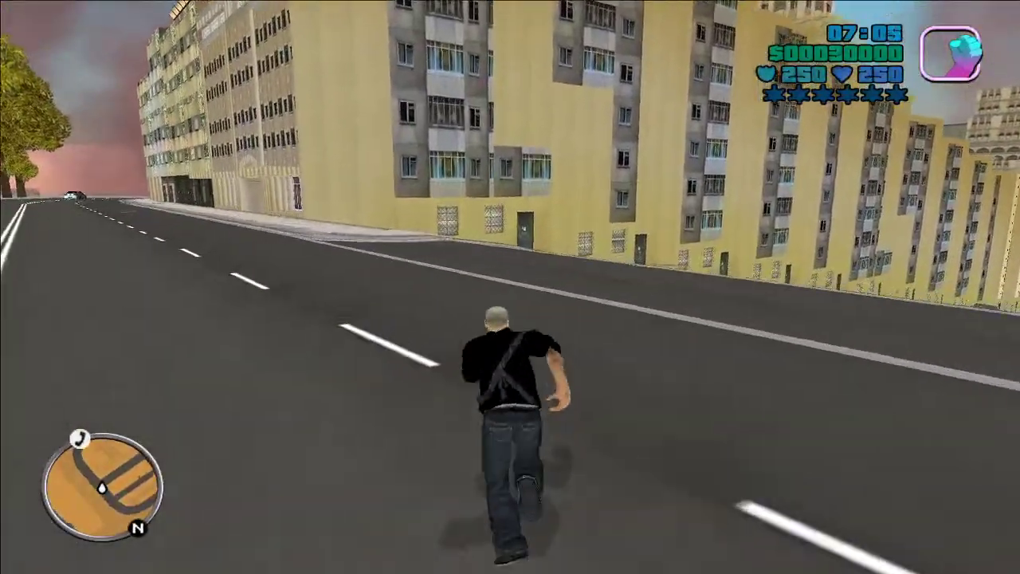
pyautogui.press('w')
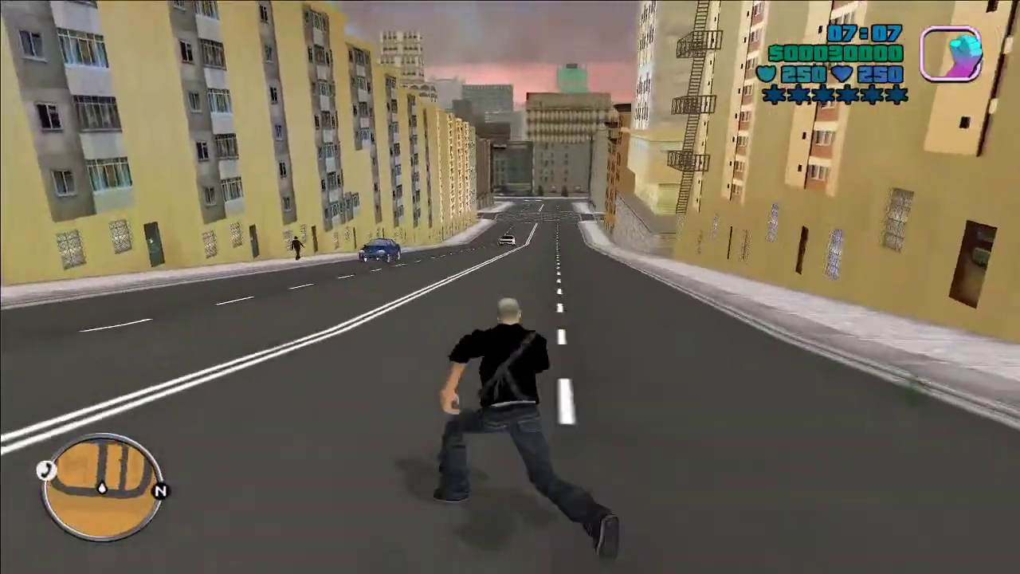
pyautogui.press('w')
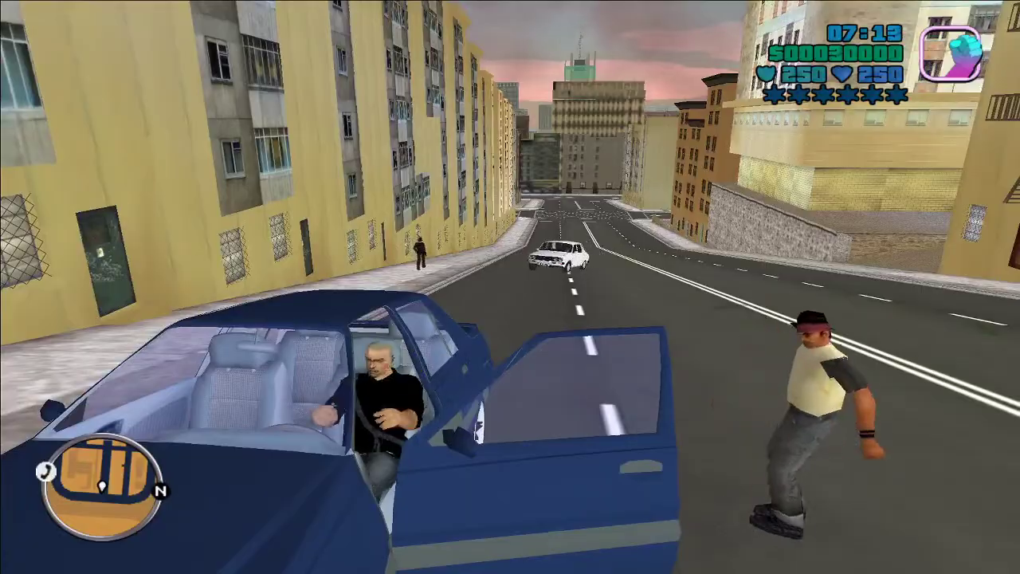
# Step: Carjack the blue Dacia Solenza and drive it through the intersection, turning right
pyautogui.press('w')
pyautogui.press('w')
pyautogui.press('w')
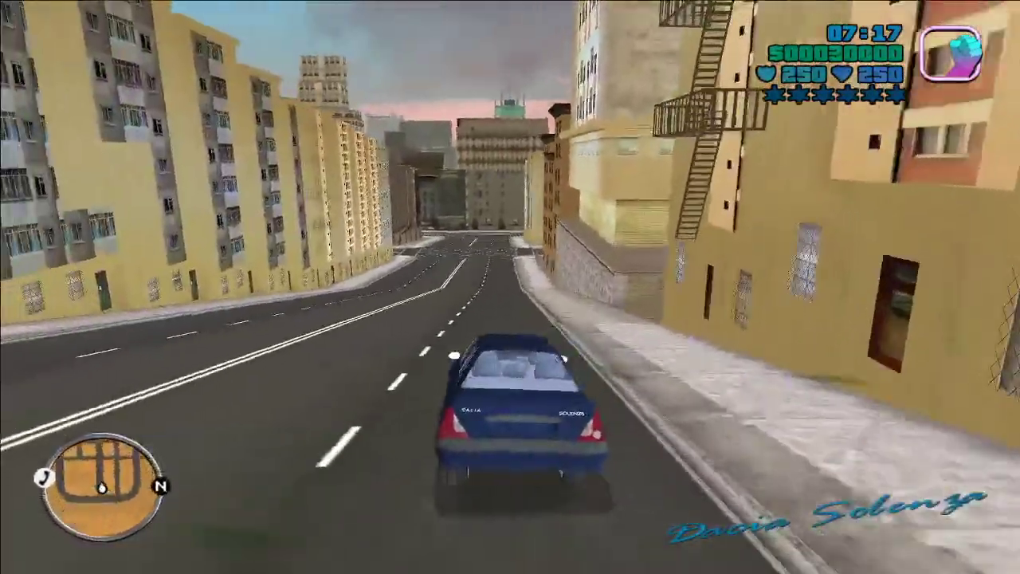
pyautogui.press('w')
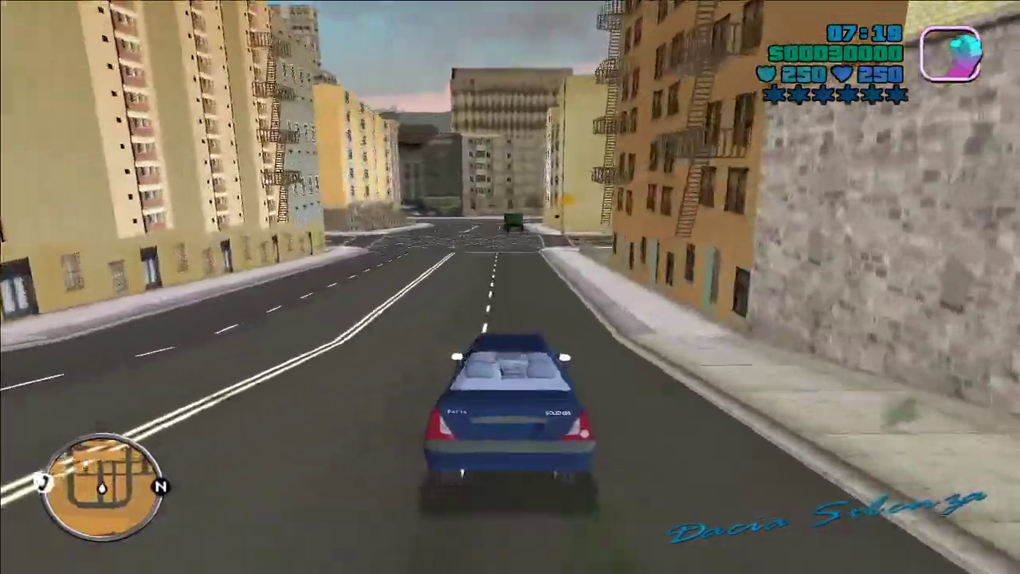
pyautogui.press('w')
pyautogui.press('w')
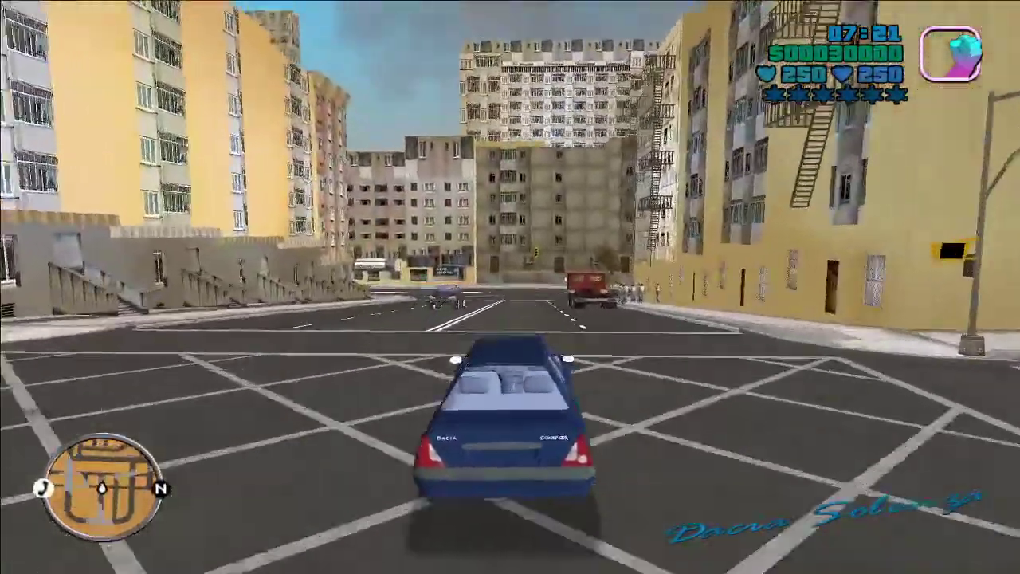
pyautogui.press('d')
pyautogui.press('w')
pyautogui.press('a')
pyautogui.press('w')
pyautogui.press('w')
pyautogui.press('d')
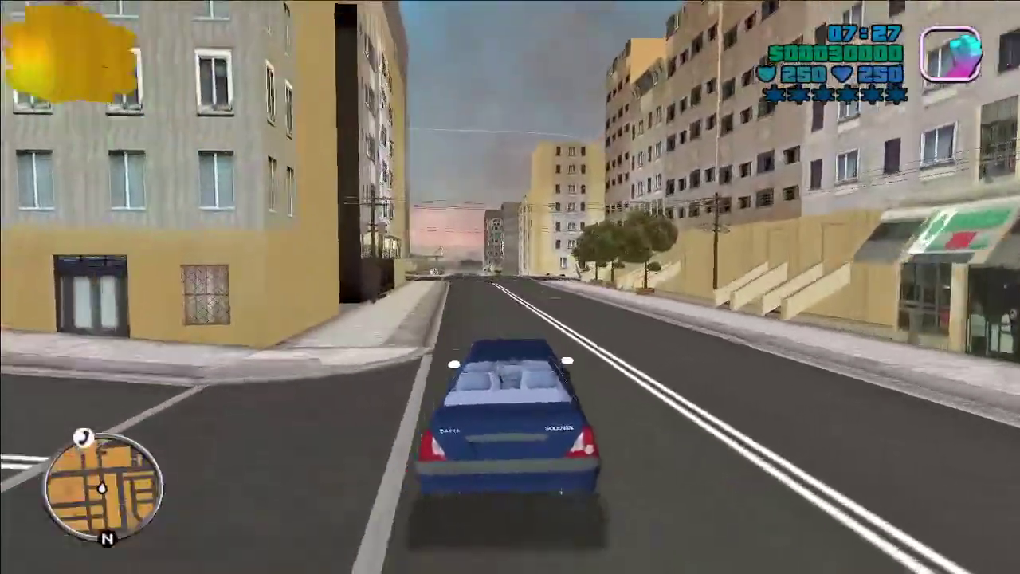
pyautogui.press('w')
pyautogui.press('w')
# Step: Drive on into Fieni Centru and turn left onto the paved plaza
pyautogui.press('d')
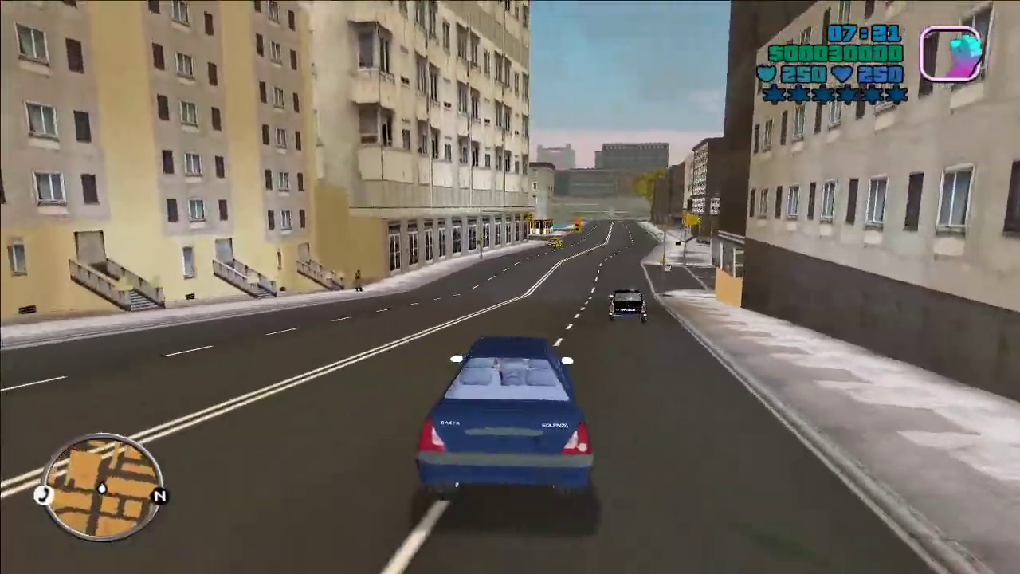
pyautogui.press('w')
pyautogui.press('d')
pyautogui.press('w')
pyautogui.press('a')
pyautogui.press('w')
pyautogui.press('a')
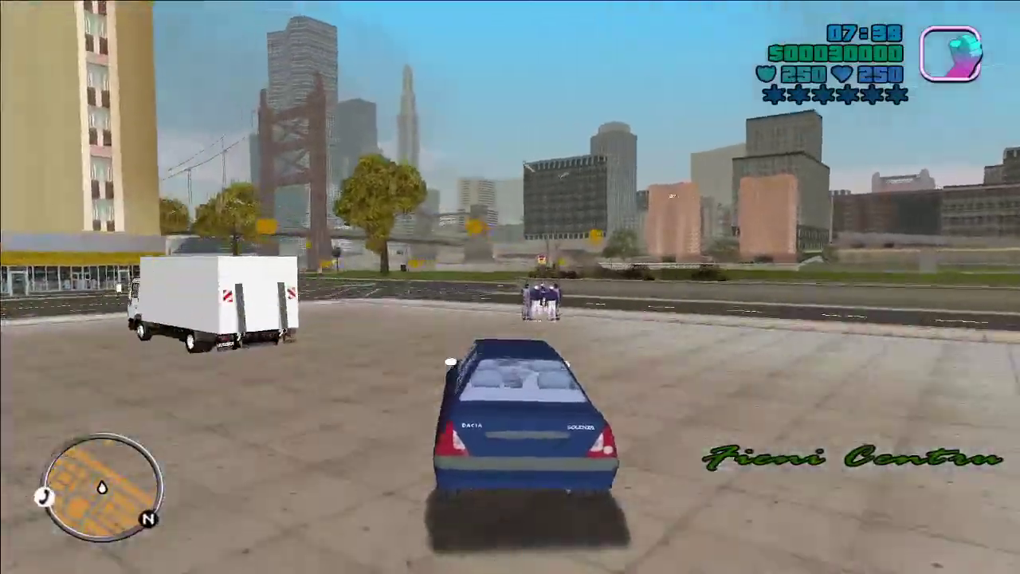
# Step: Drive along the road, pull onto the grass on the right, and get out of the car
pyautogui.press('w')
pyautogui.press('d')
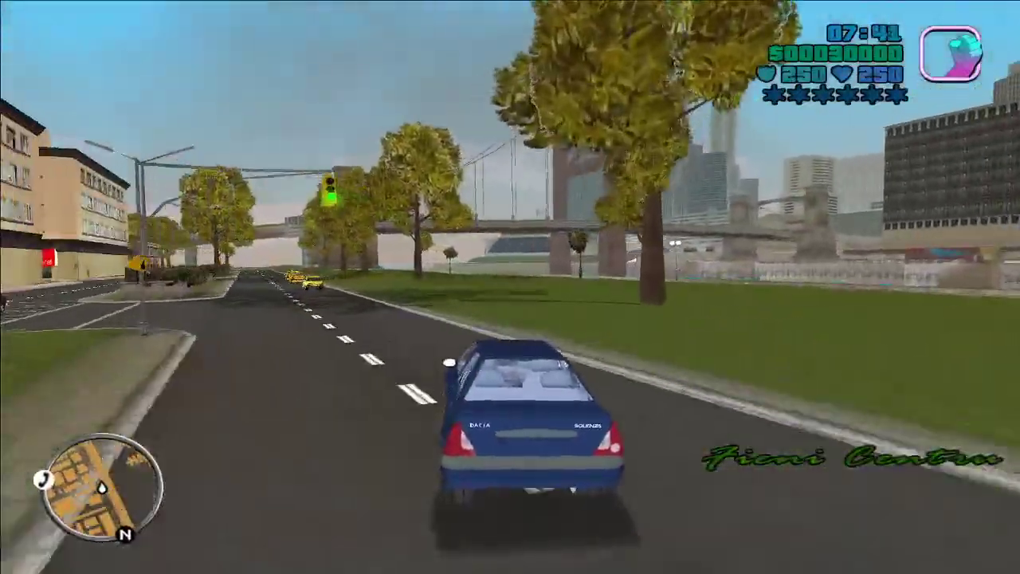
pyautogui.press('w')
pyautogui.press('a')
pyautogui.press('w')
pyautogui.press('a')
pyautogui.press('w')
pyautogui.press('d')
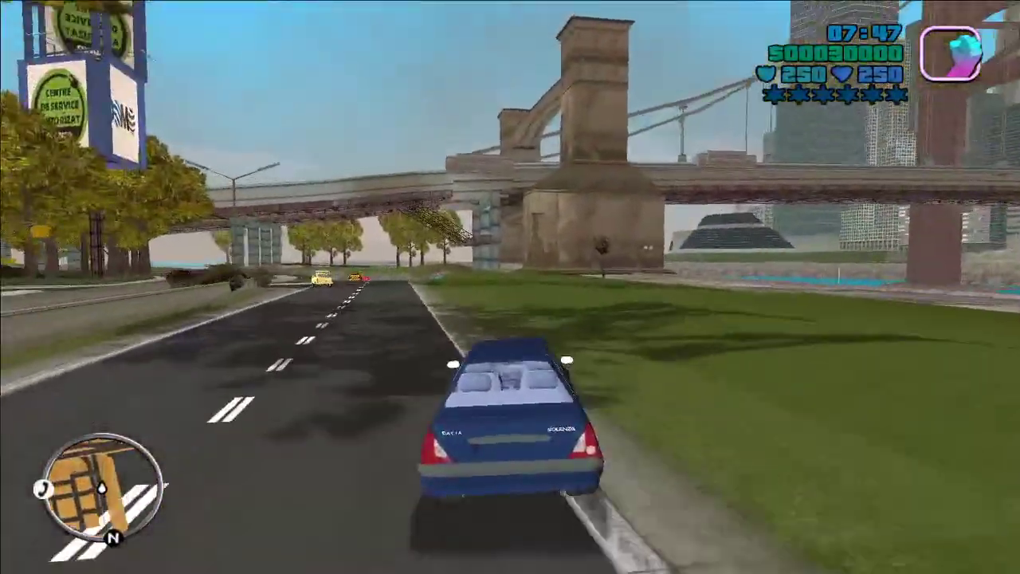
pyautogui.press('w')
pyautogui.press('d')
pyautogui.press('f')
# Step: Run across the grass and along the roadside into the city, then punch a pedestrian
pyautogui.press('w')
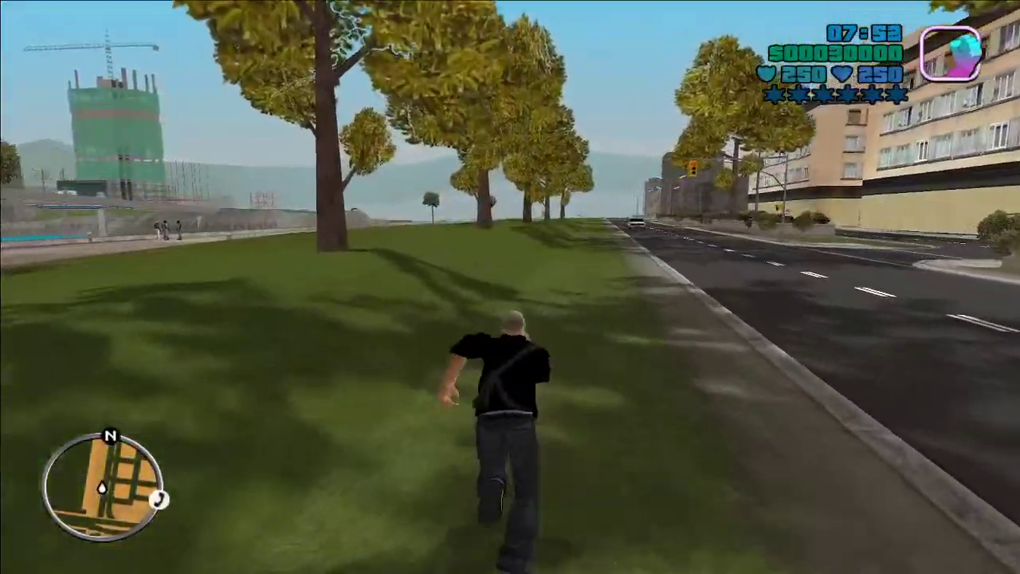
pyautogui.press('w')
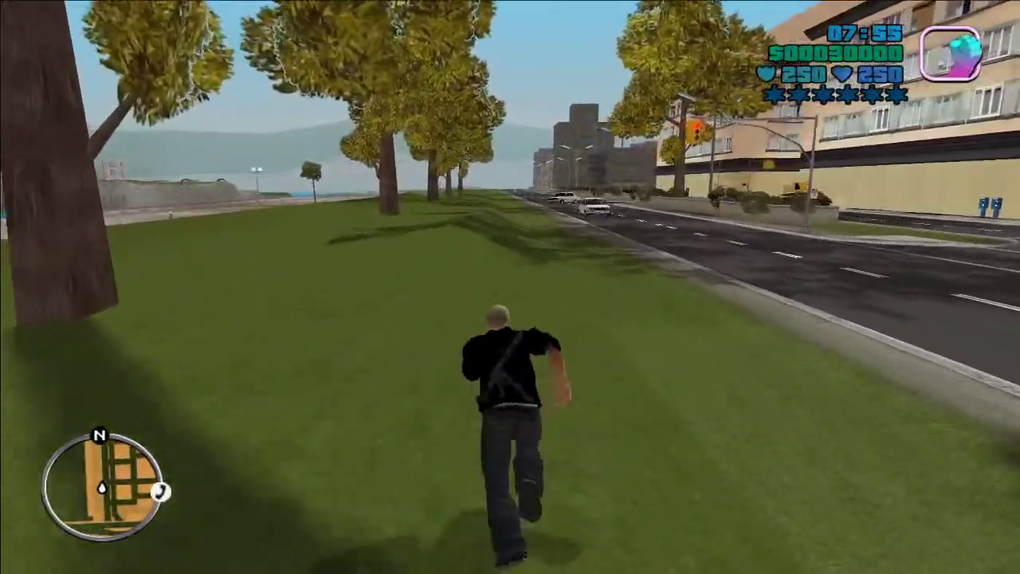
pyautogui.press('w')
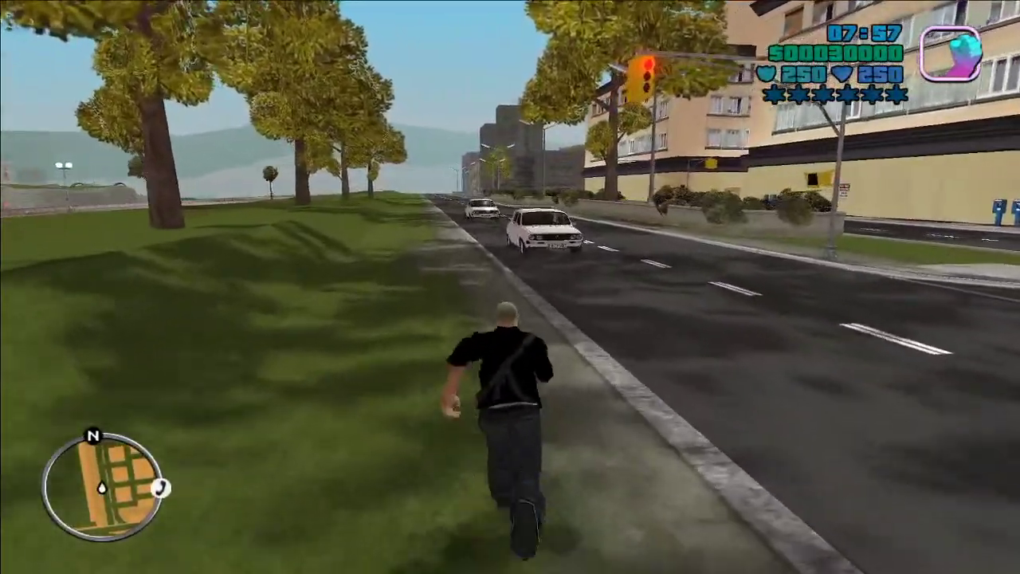
pyautogui.press('w')
pyautogui.press('w')
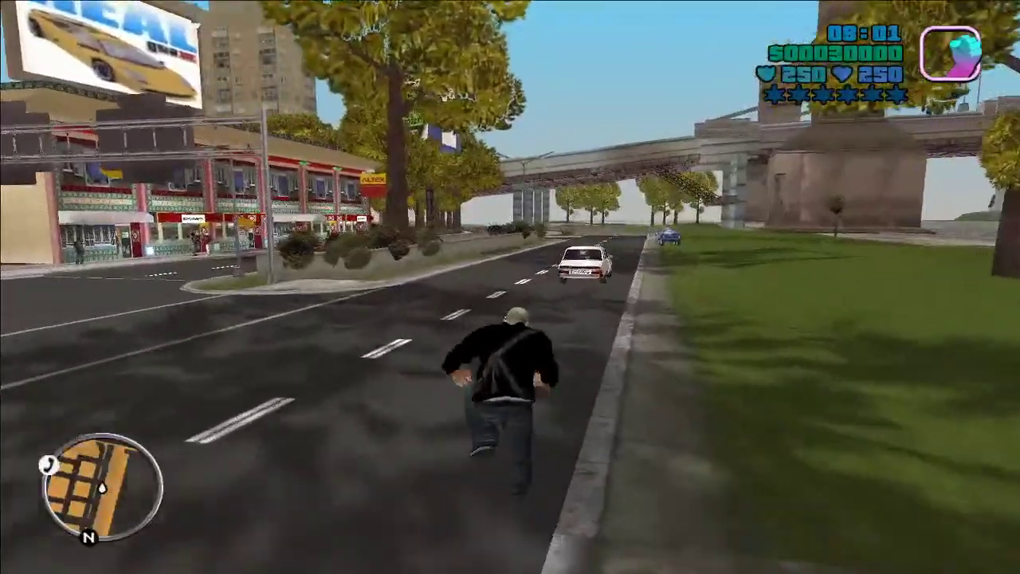
pyautogui.press('w')
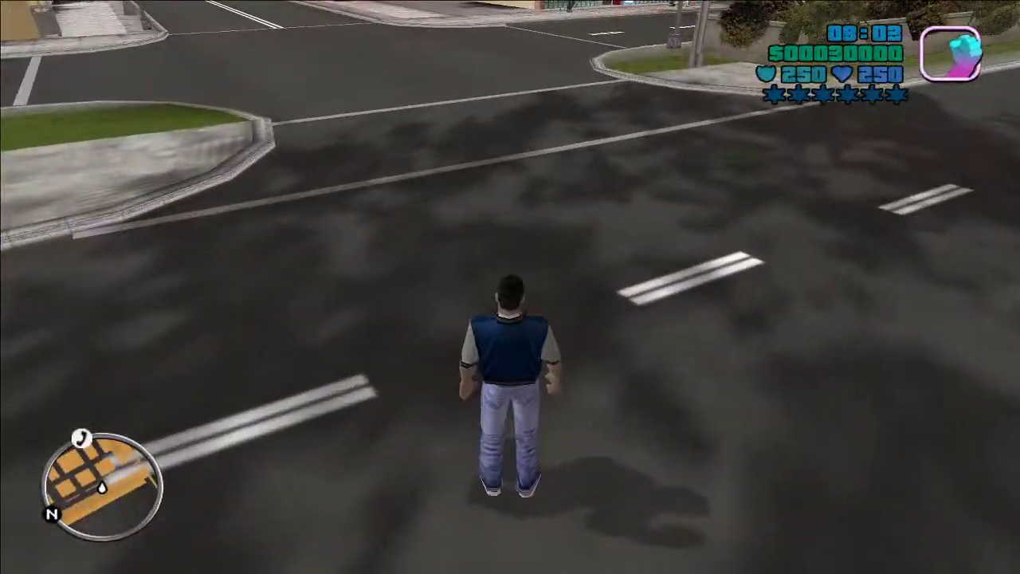
pyautogui.press('w')
pyautogui.press('w')
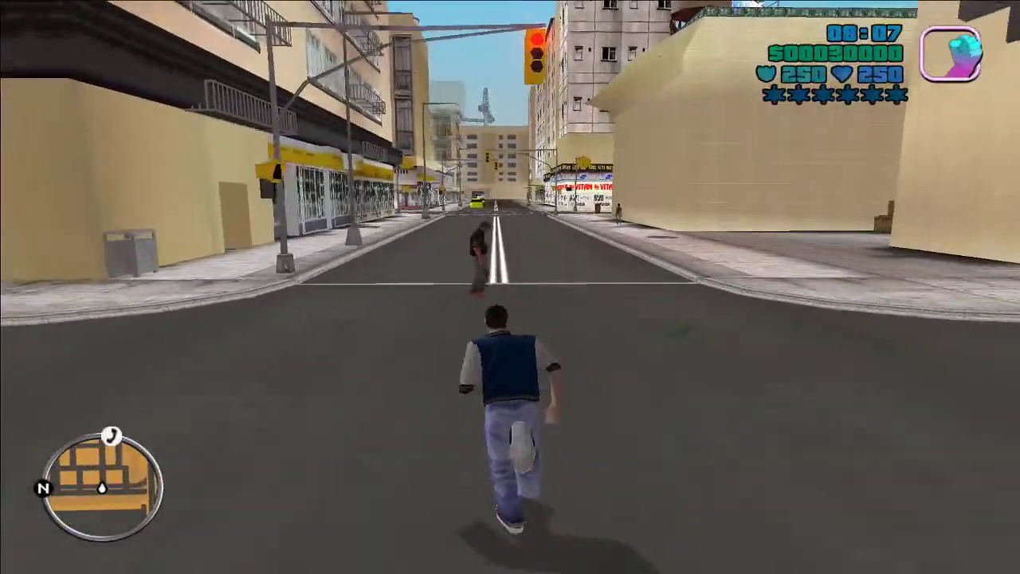
pyautogui.press('w')
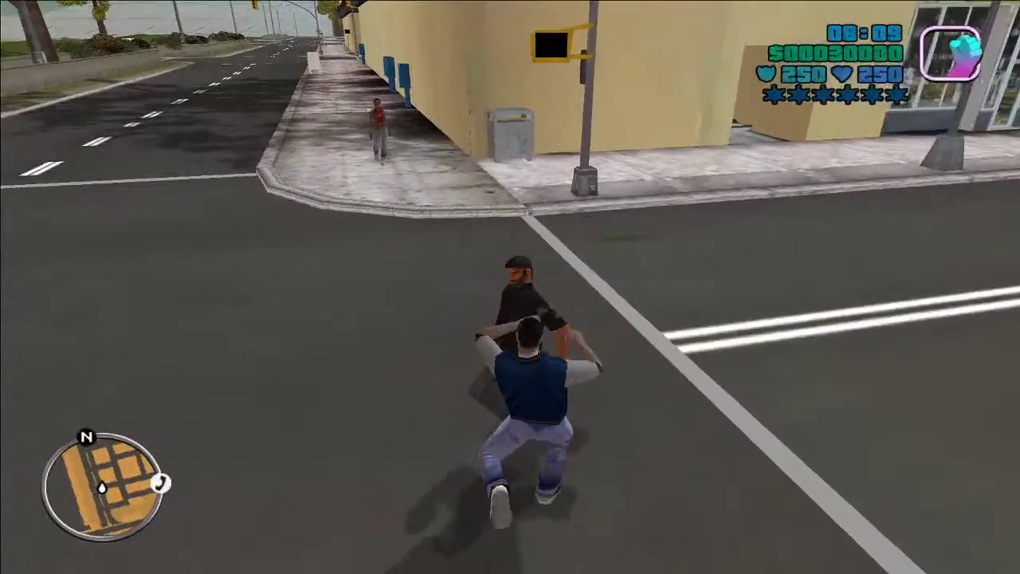
pyautogui.press('w')
pyautogui.press('w')
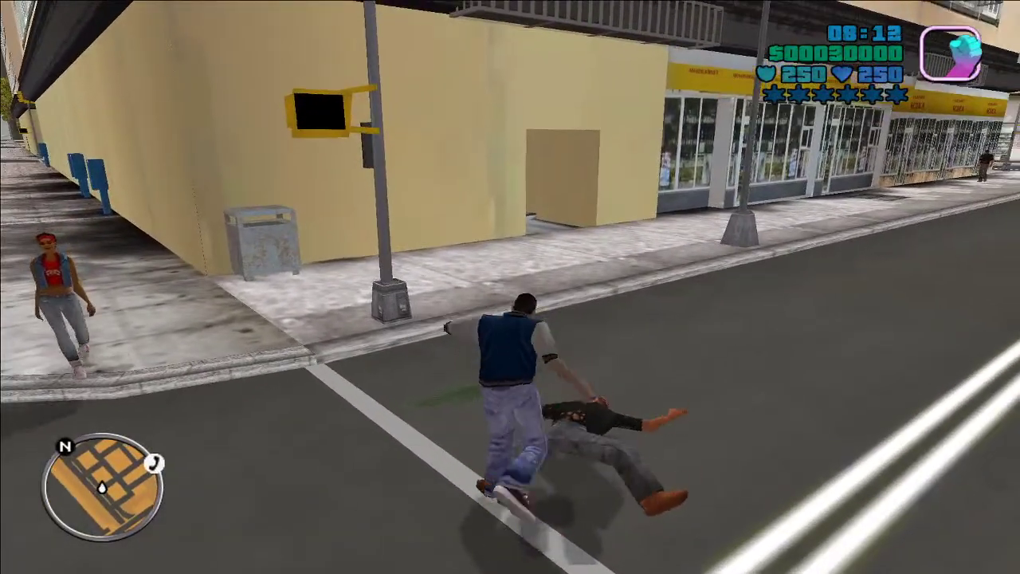
# Step: Kick the downed pedestrian, then sprint across the street and down the alley over the parked car
pyautogui.press('w')
pyautogui.press('w')
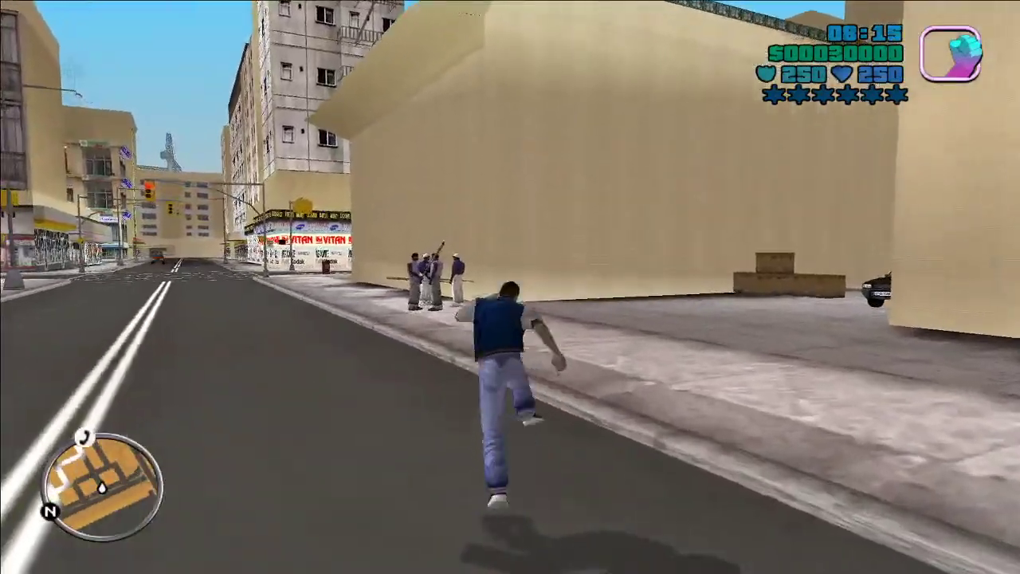
pyautogui.press('w')
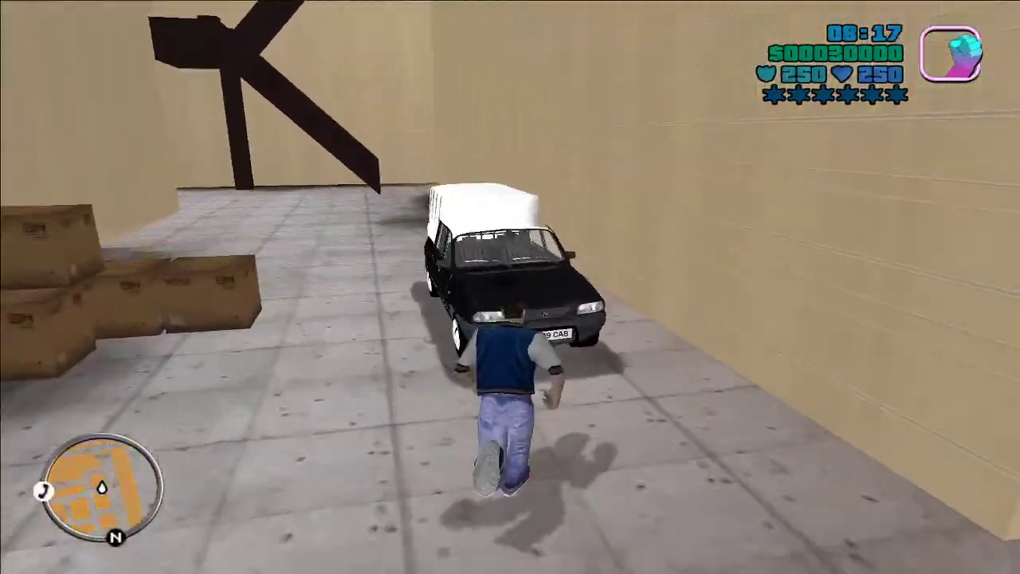
pyautogui.press('w')
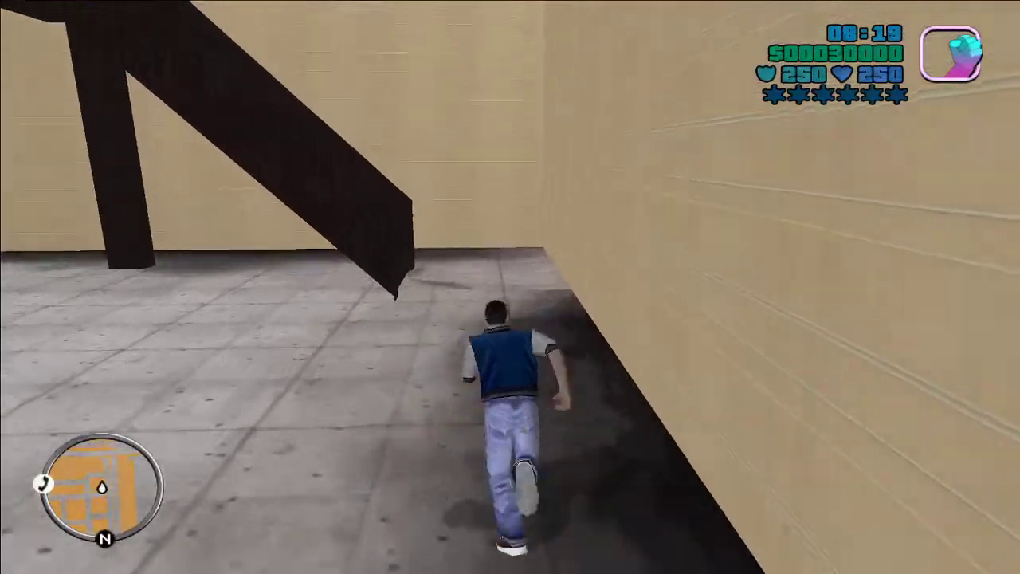
pyautogui.press('w')
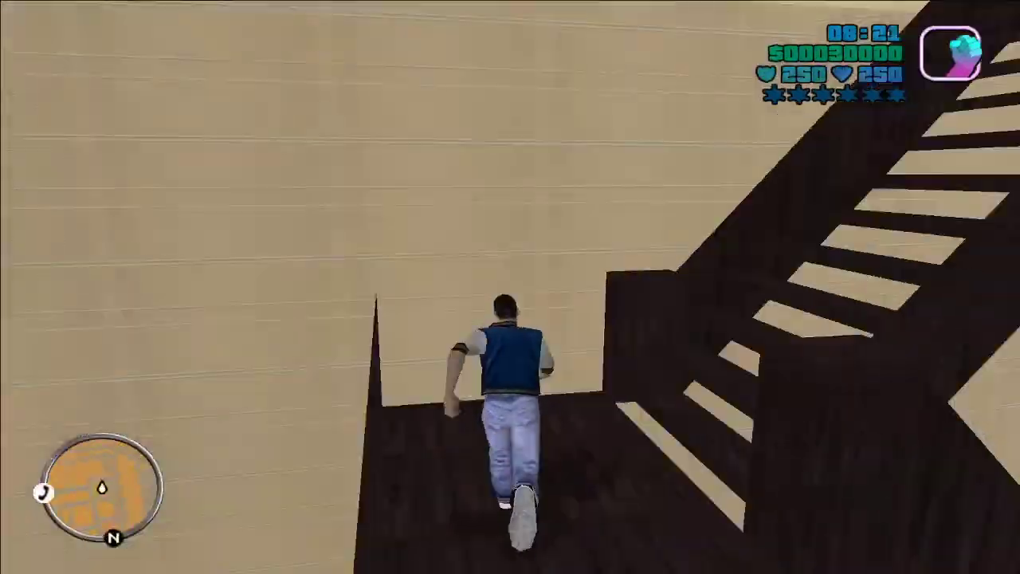
# Step: Climb the stairs, run across the rooftop, and jump down to the street intersection
pyautogui.press('w')
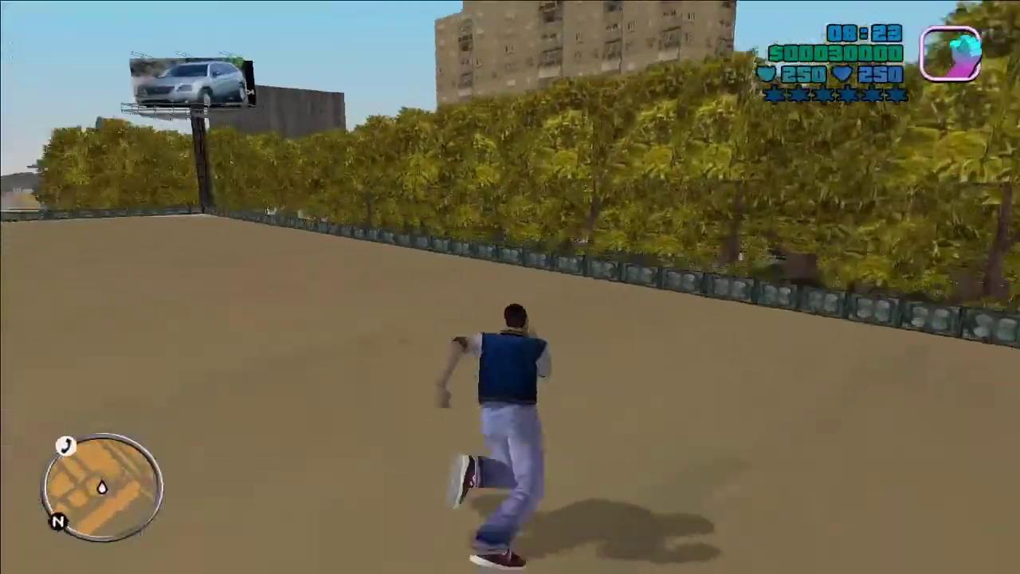
pyautogui.press('w')
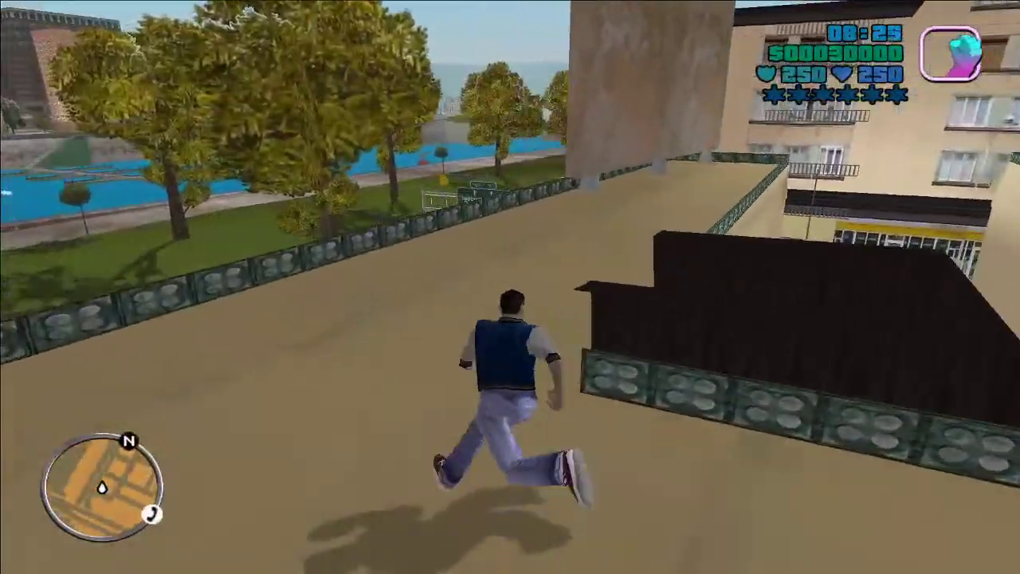
pyautogui.press('w')
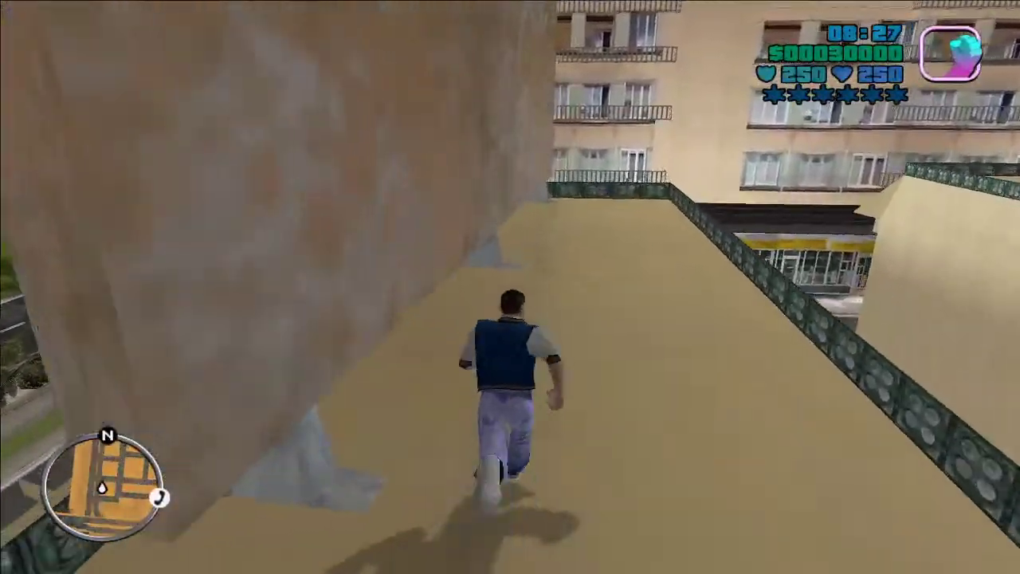
pyautogui.press('w')
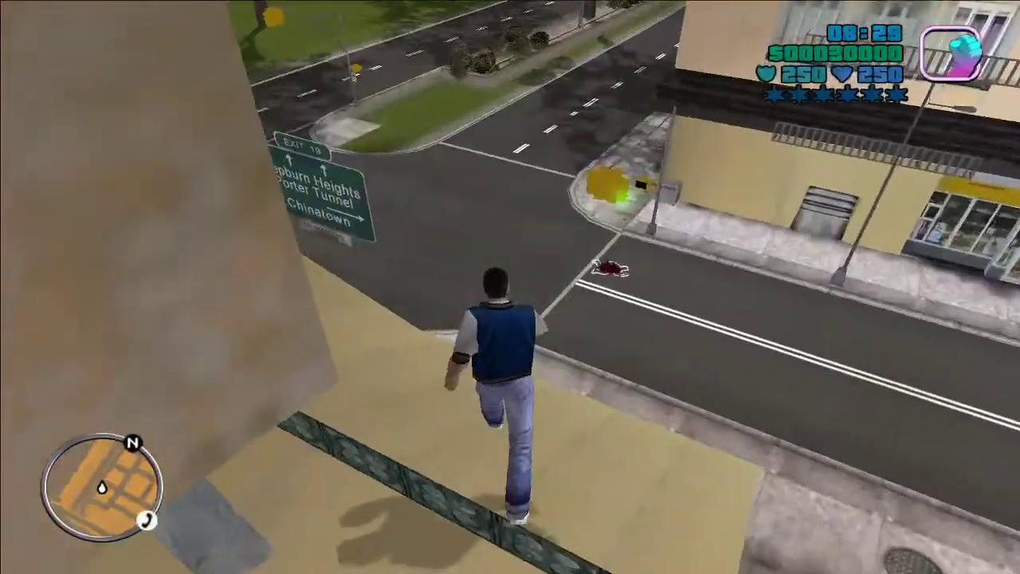
pyautogui.press('w')
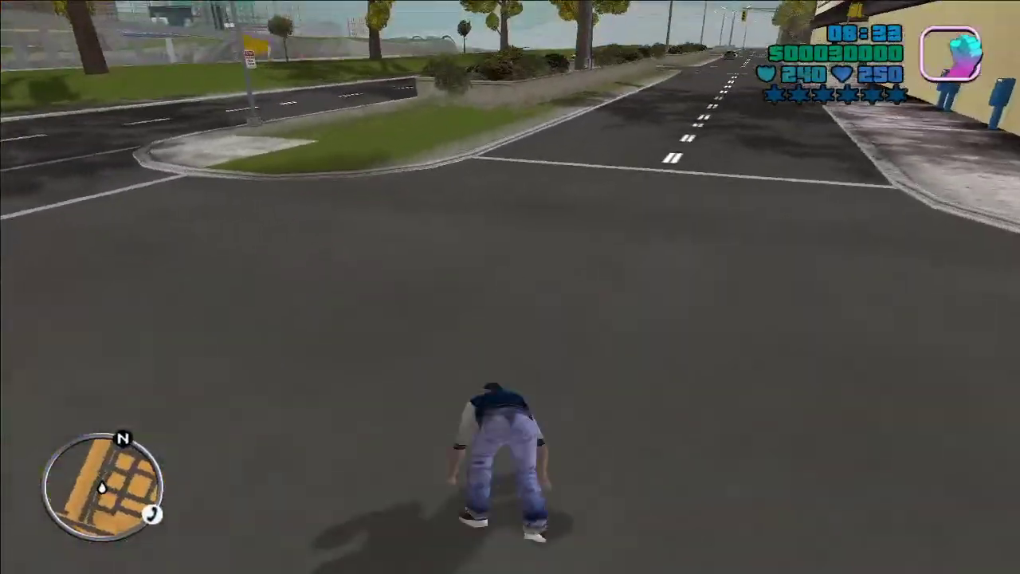
# Step: Run past the planter wall, cross the road, follow the median, and head left to the wall's stairwell
pyautogui.press('w')
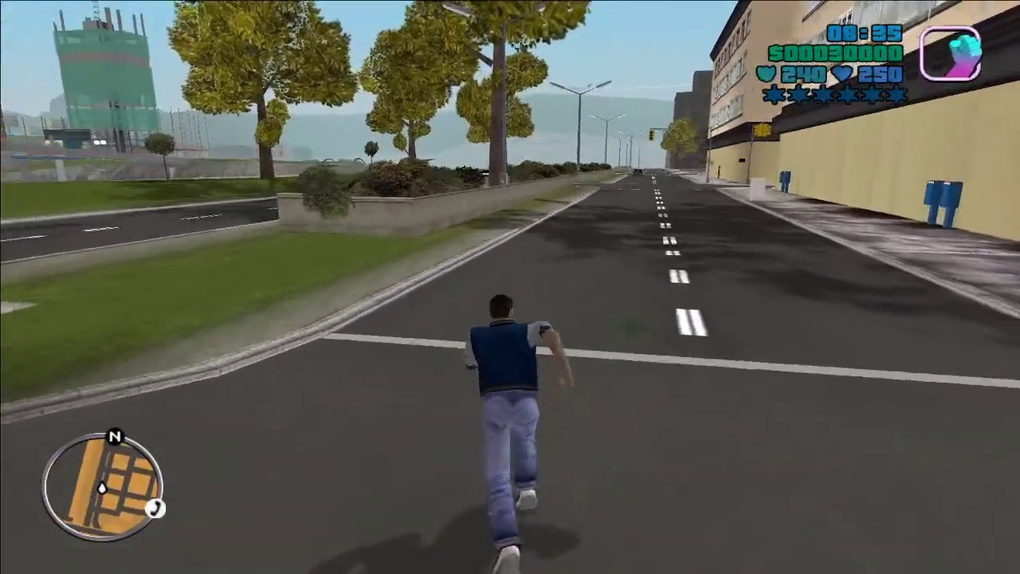
pyautogui.press('w')
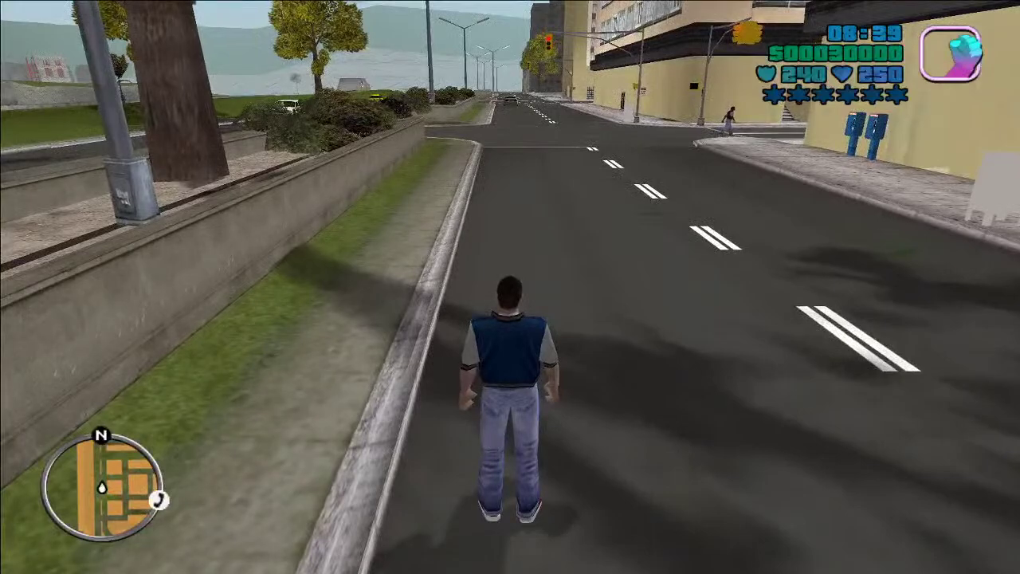
pyautogui.press('w')
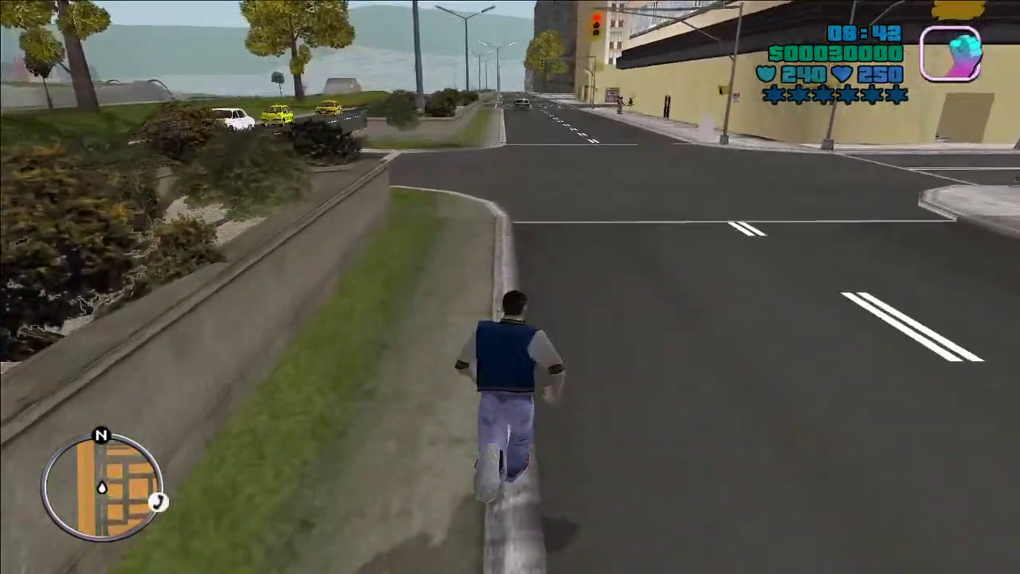
pyautogui.press('w')
pyautogui.press('w')
pyautogui.press('w')
pyautogui.press('w')
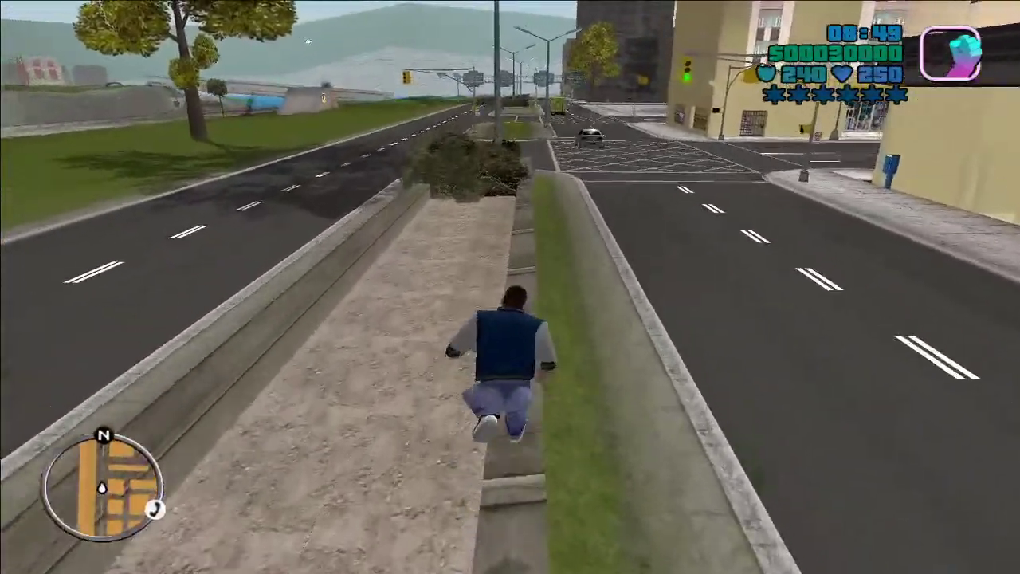
pyautogui.press('w')
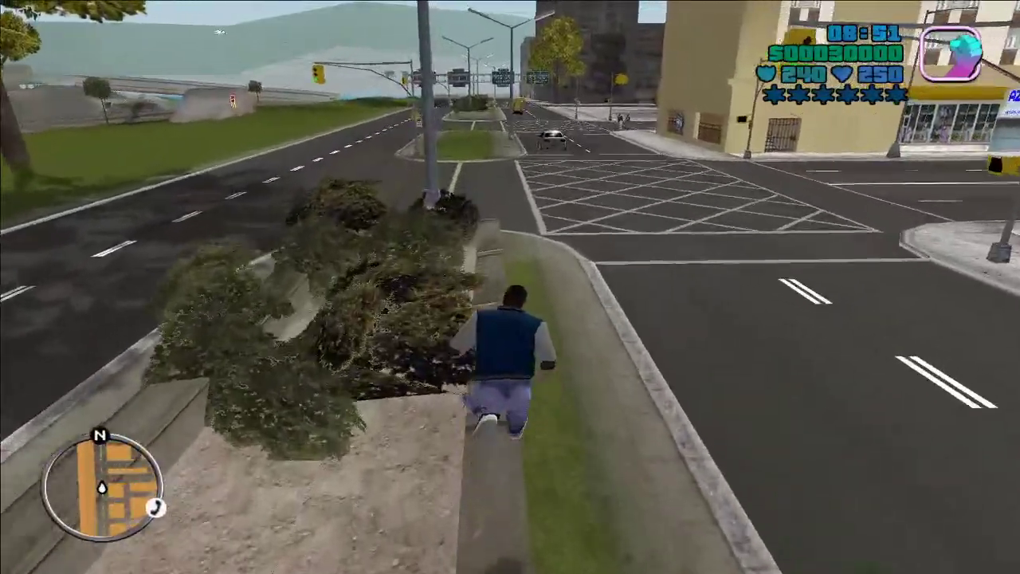
pyautogui.press('a')
pyautogui.press('w')
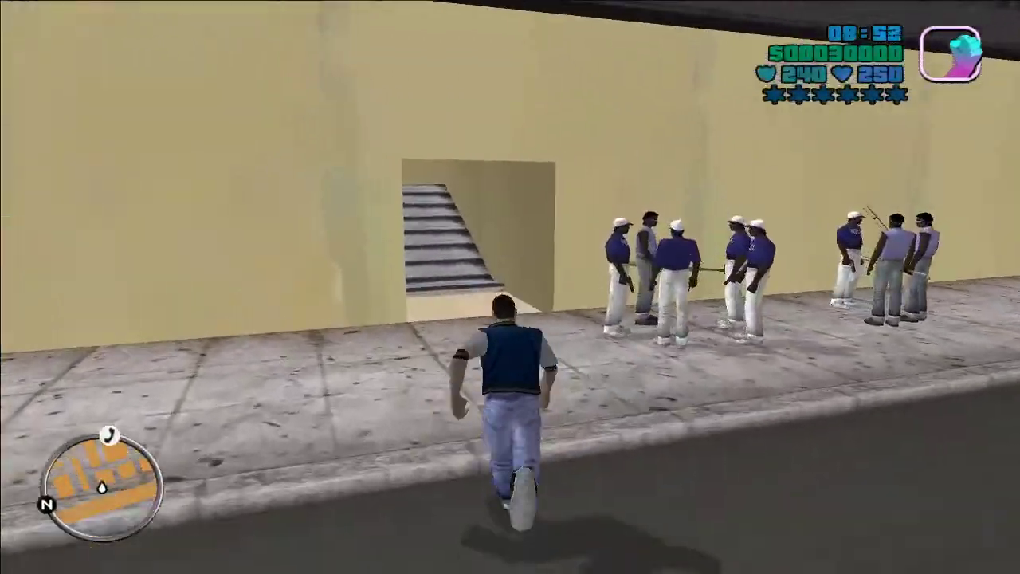
pyautogui.press('a')
pyautogui.press('w')
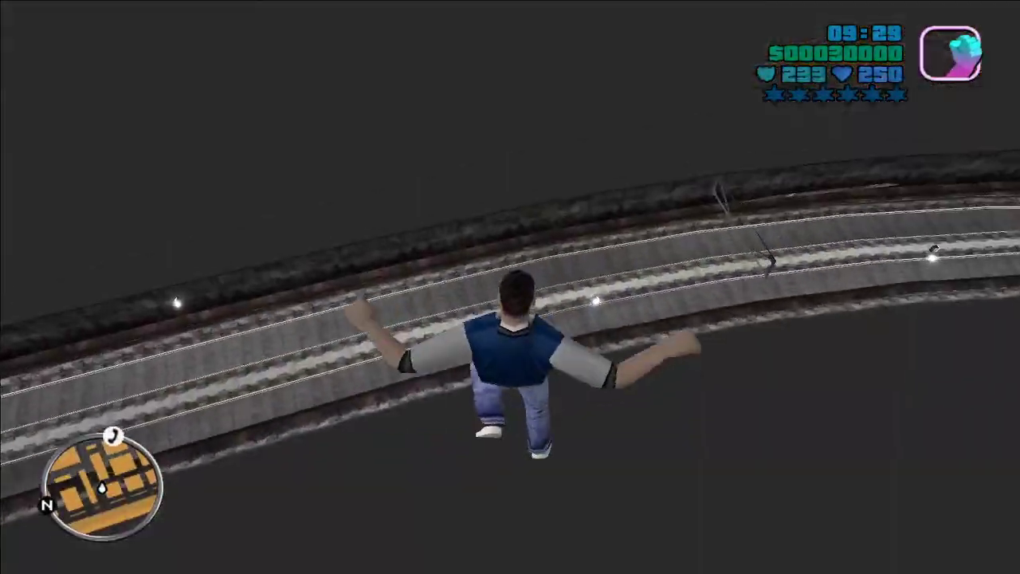
# Step: Keep running forward as the character falls through the world beneath the city
pyautogui.press('w')
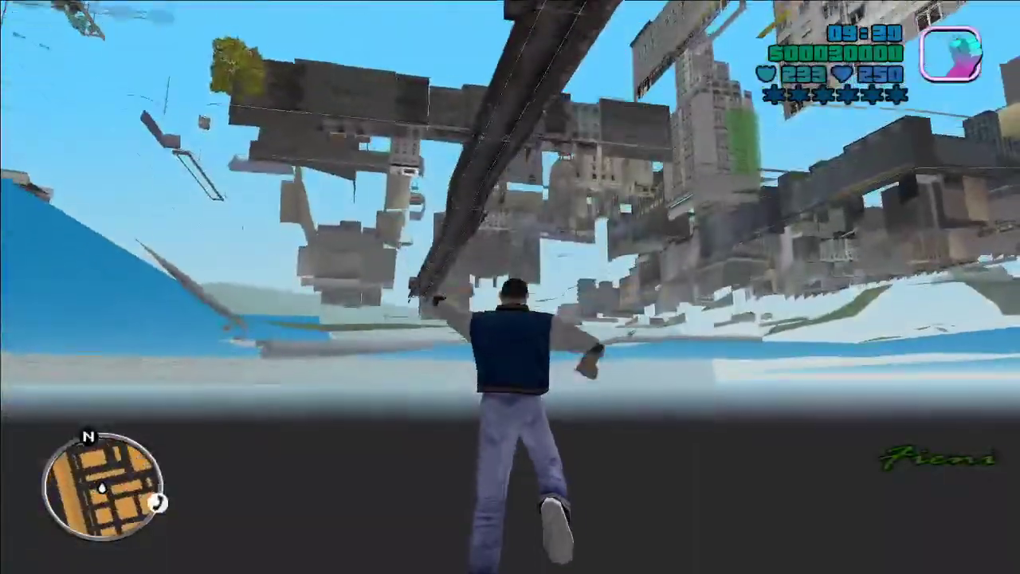
# Step: Run past the orange truck, along the wall, and across the street toward the red car
pyautogui.press('w')
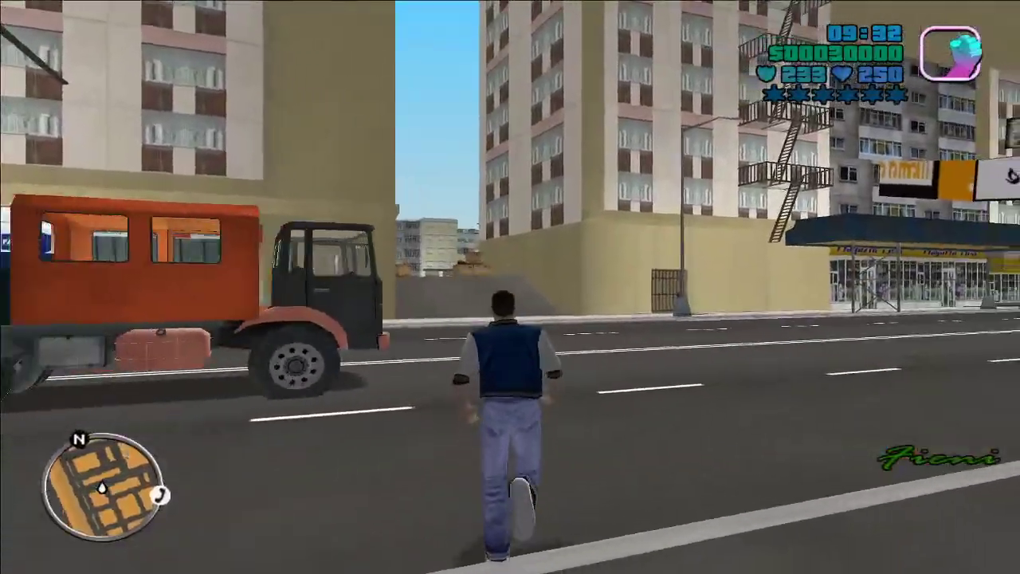
pyautogui.press('w')
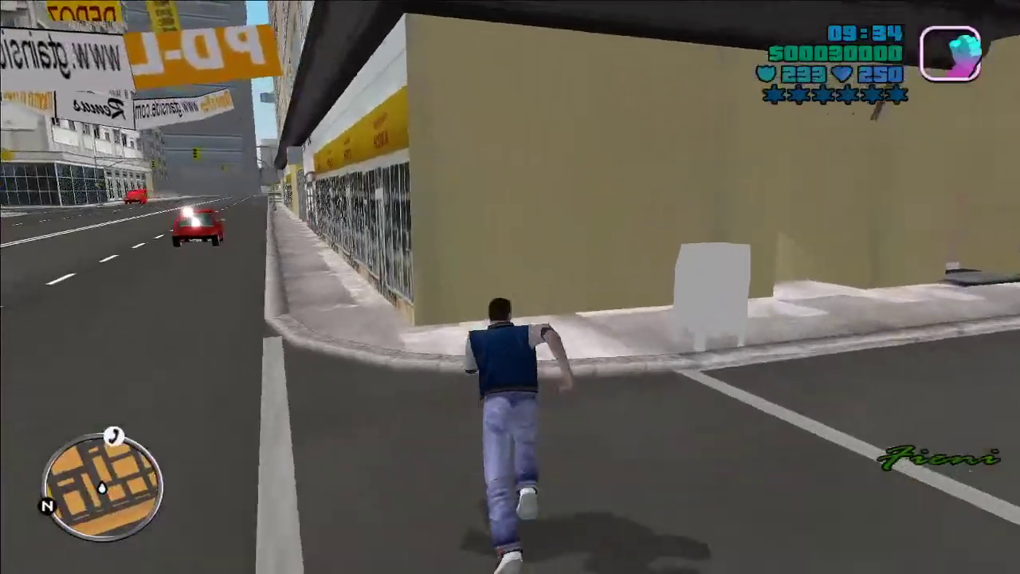
pyautogui.press('w')
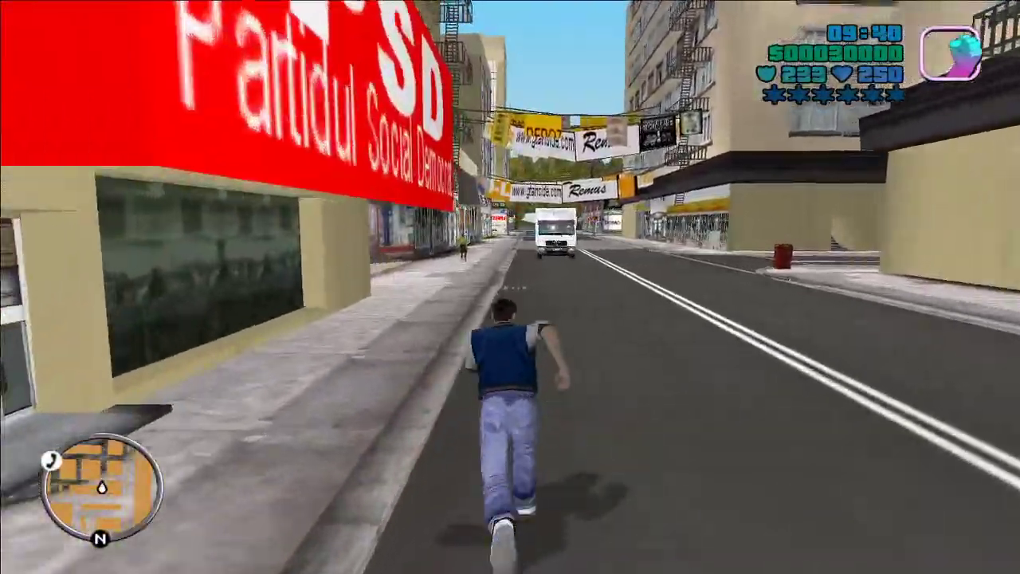
pyautogui.press('w')
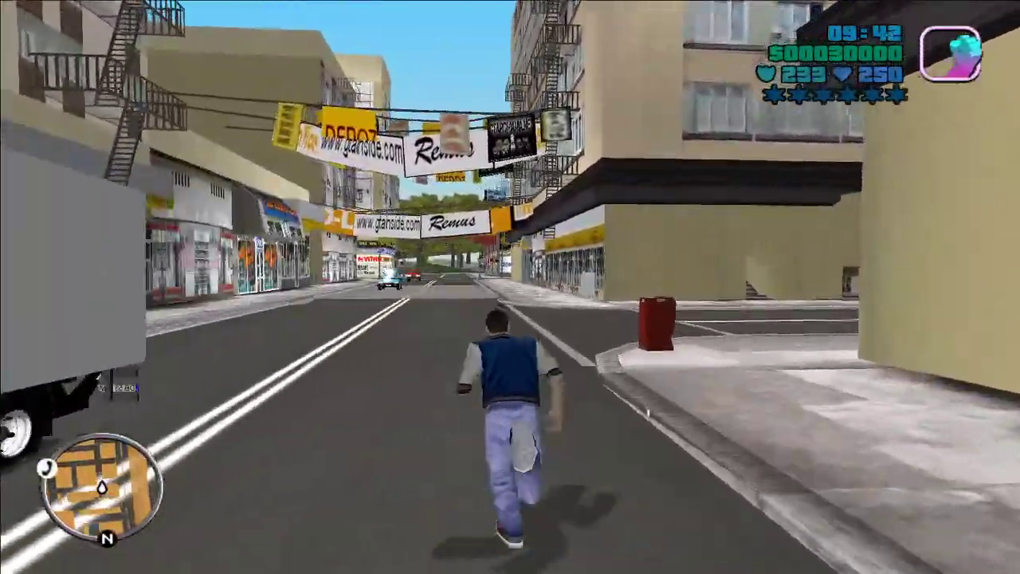
pyautogui.press('w')
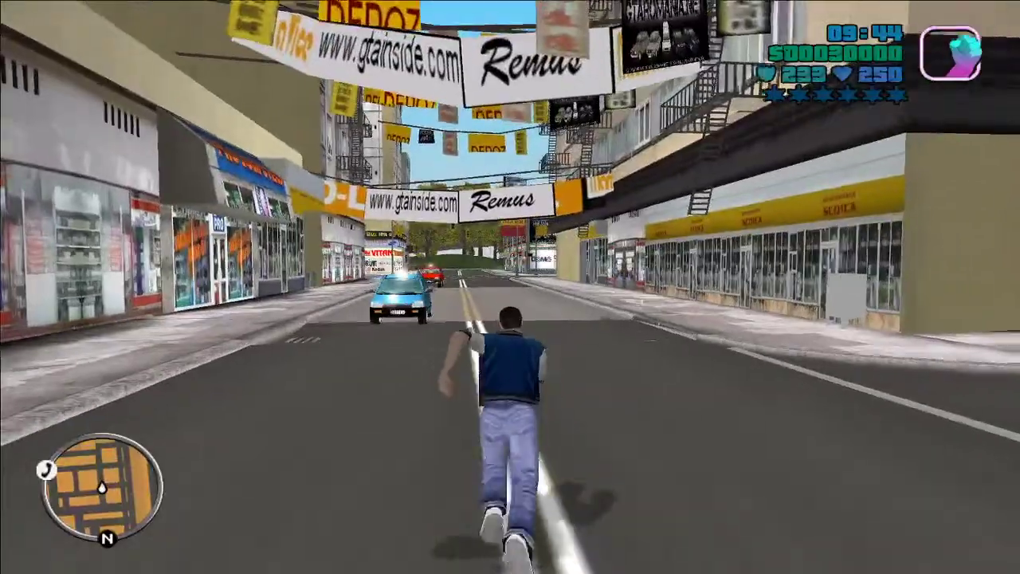
pyautogui.press('w')
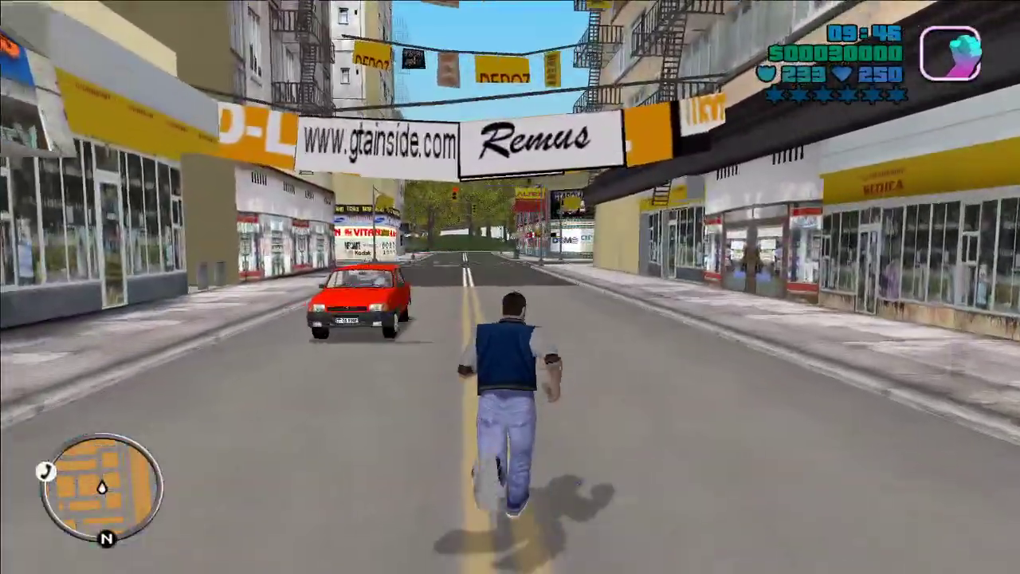
# Step: Run under the Remus banner, turn right across the intersection, and open the teal car's door
pyautogui.press('w')
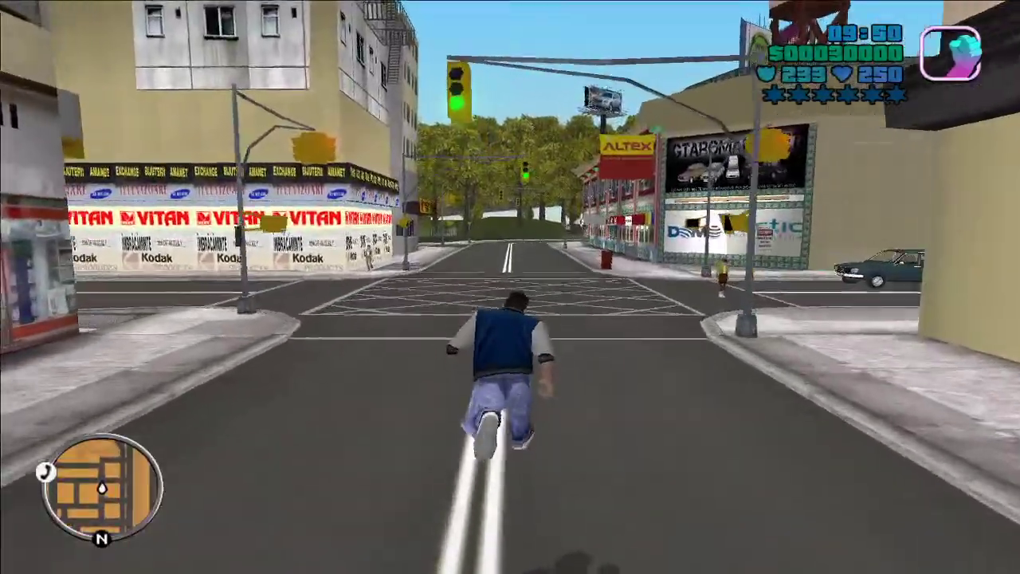
pyautogui.press('w')
pyautogui.press('d')
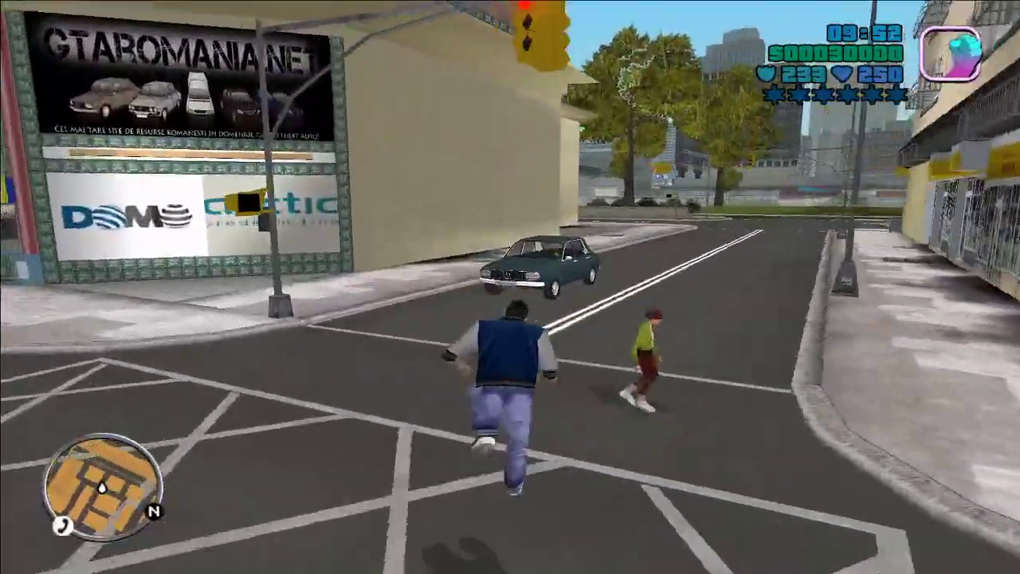
pyautogui.press('w')
pyautogui.press('f')
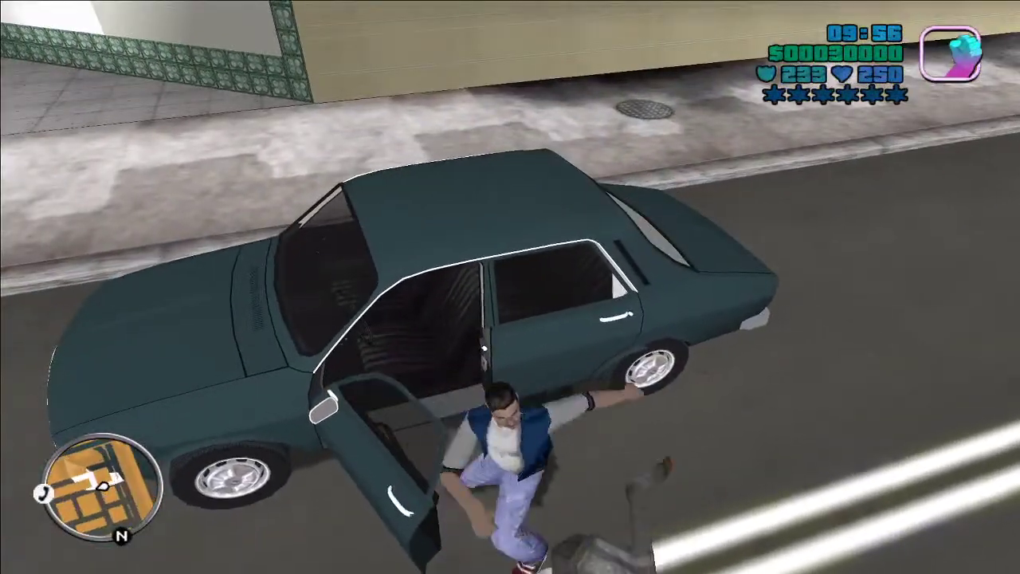
# Step: Get into the teal car, cycle radio stations, and drive down the shopping street, turning right
pyautogui.press('w')
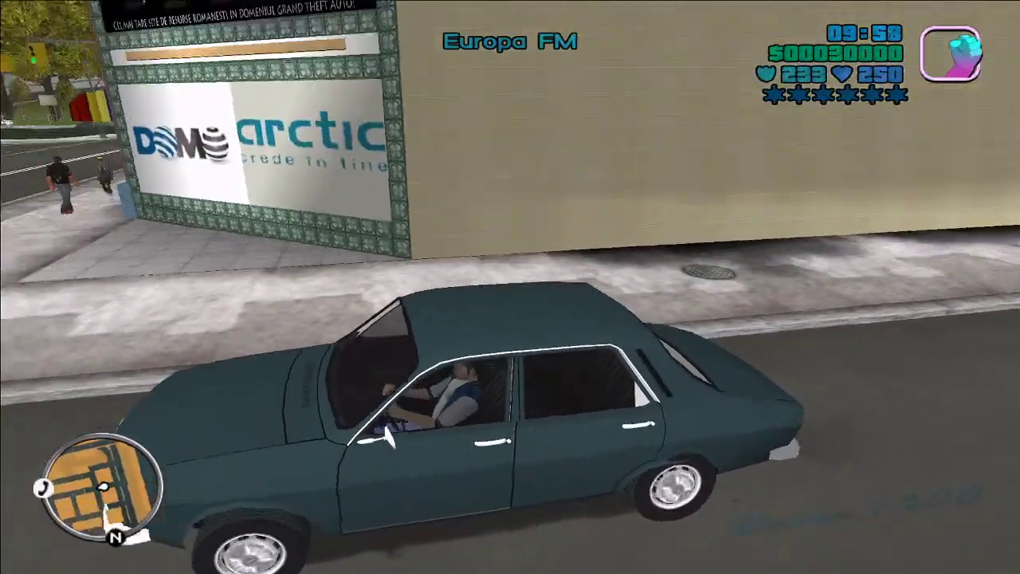
pyautogui.press('d')
pyautogui.press('w')
pyautogui.press('d')
pyautogui.press('r')
pyautogui.press('r')
pyautogui.press('r')
pyautogui.press('r')
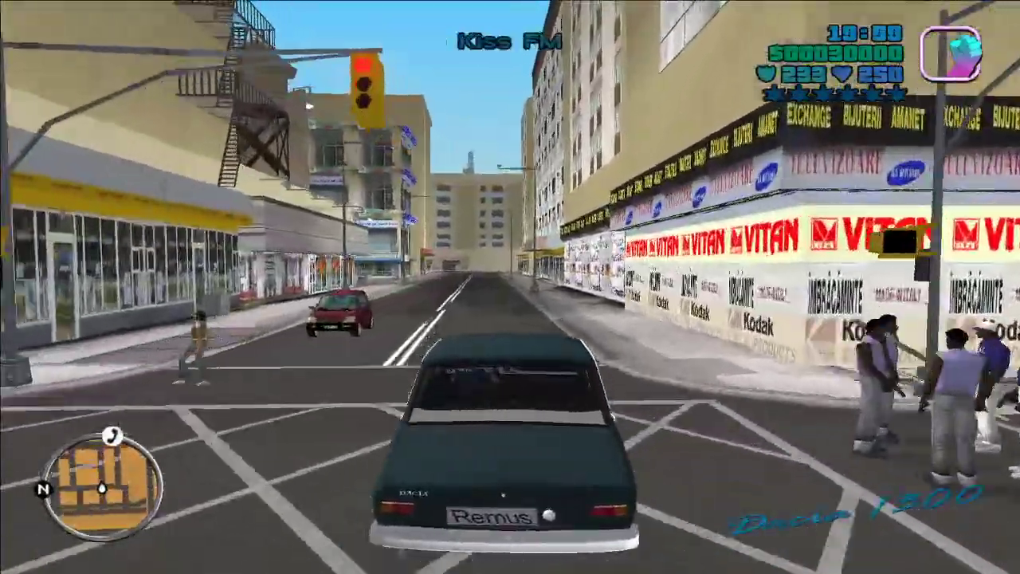
pyautogui.press('w')
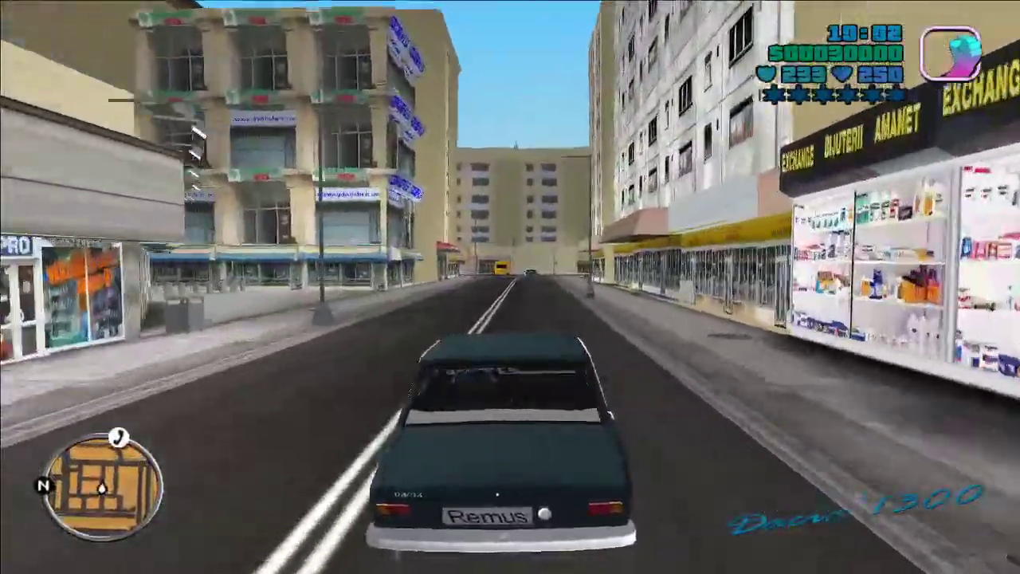
pyautogui.press('w')
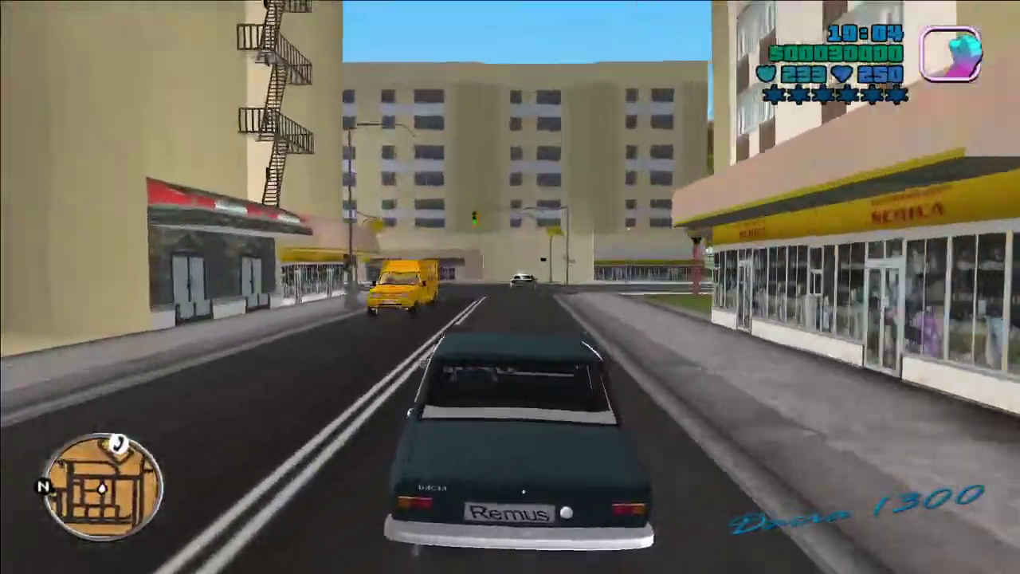
pyautogui.press('d')
pyautogui.press('w')
pyautogui.press('d')
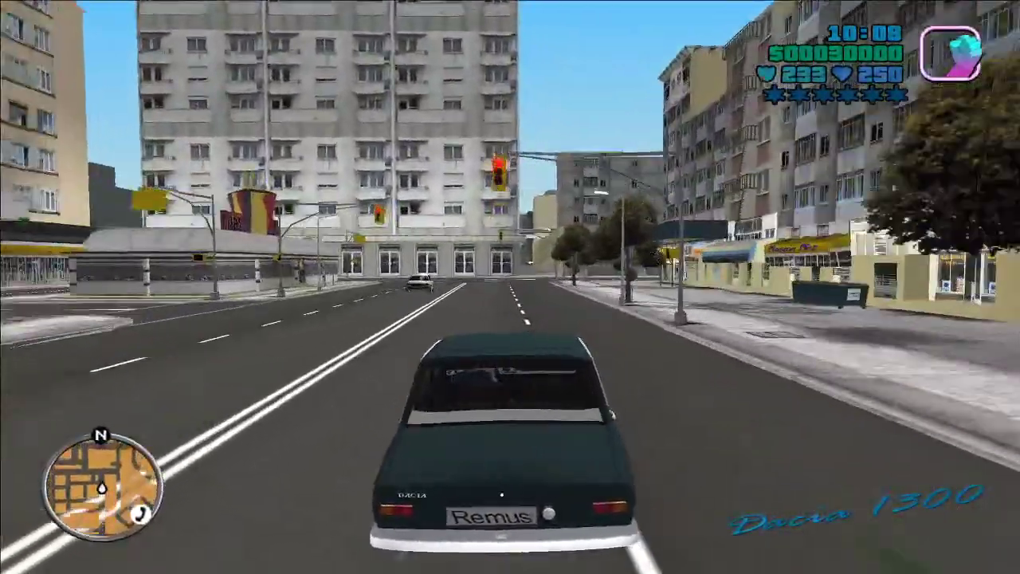
# Step: Drive left at the next intersection and through the narrow alley past the boxes
pyautogui.press('w')
pyautogui.press('a')
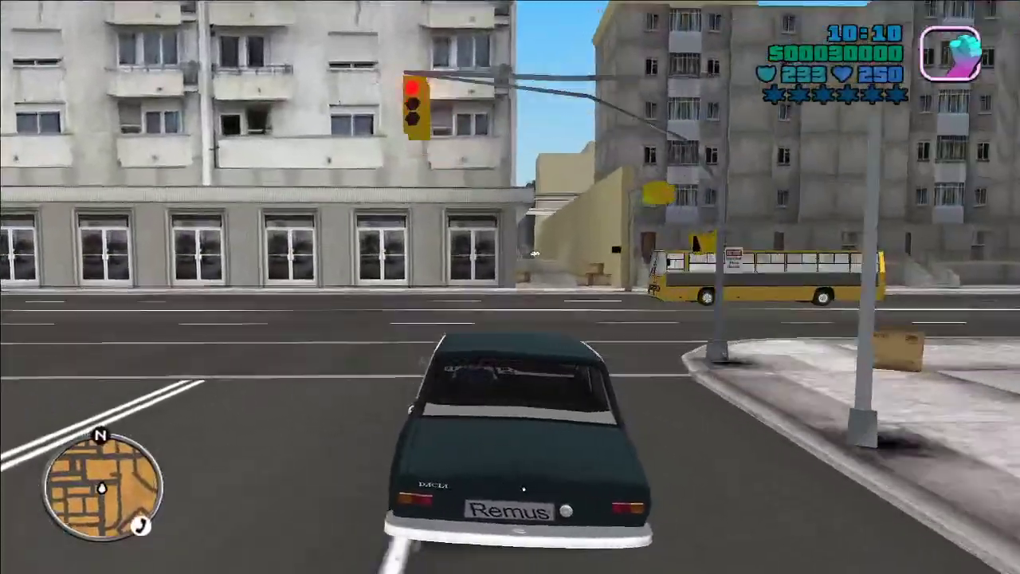
pyautogui.press('w')
pyautogui.press('d')
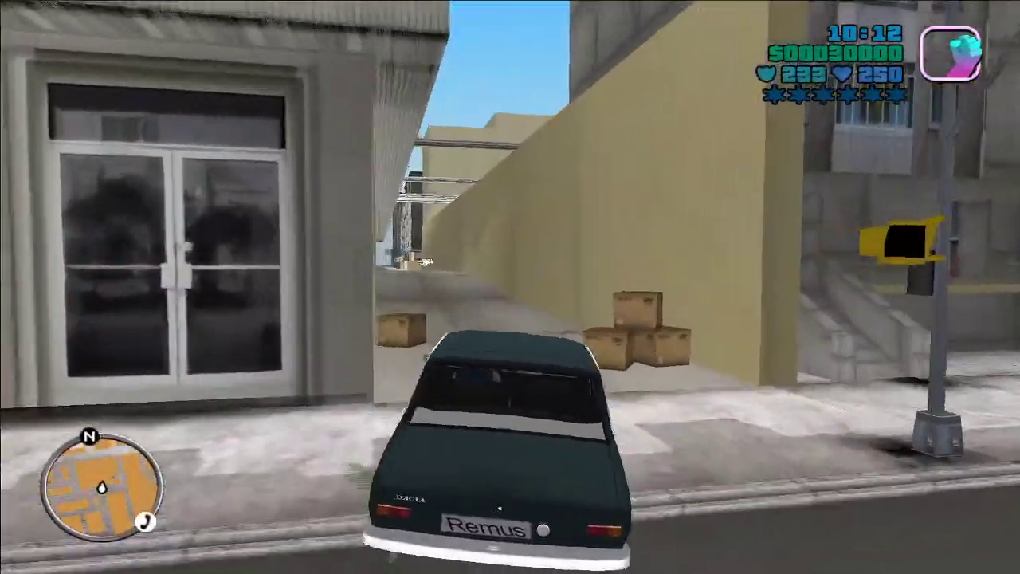
pyautogui.press('w')
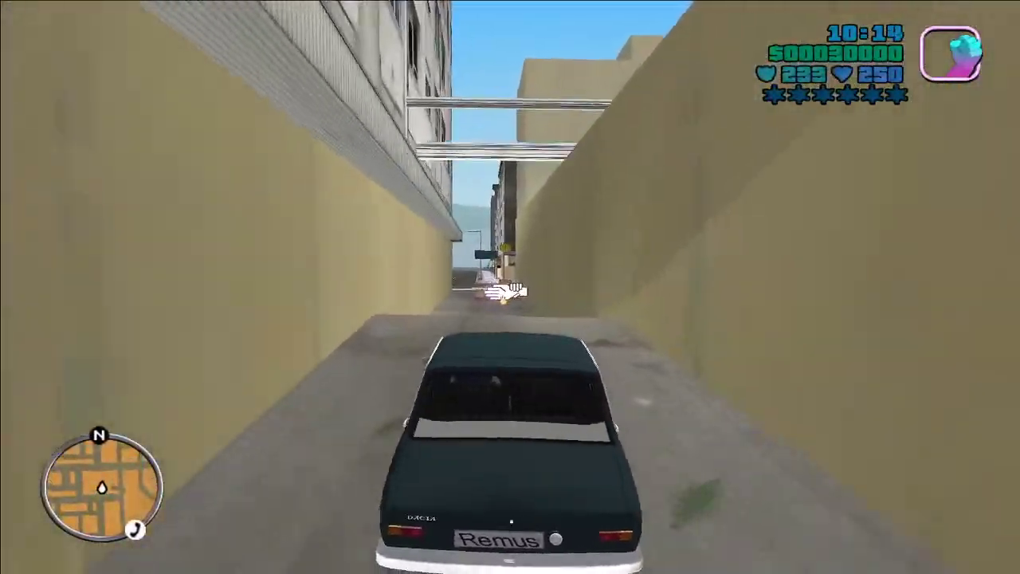
pyautogui.press('w')
pyautogui.press('w')
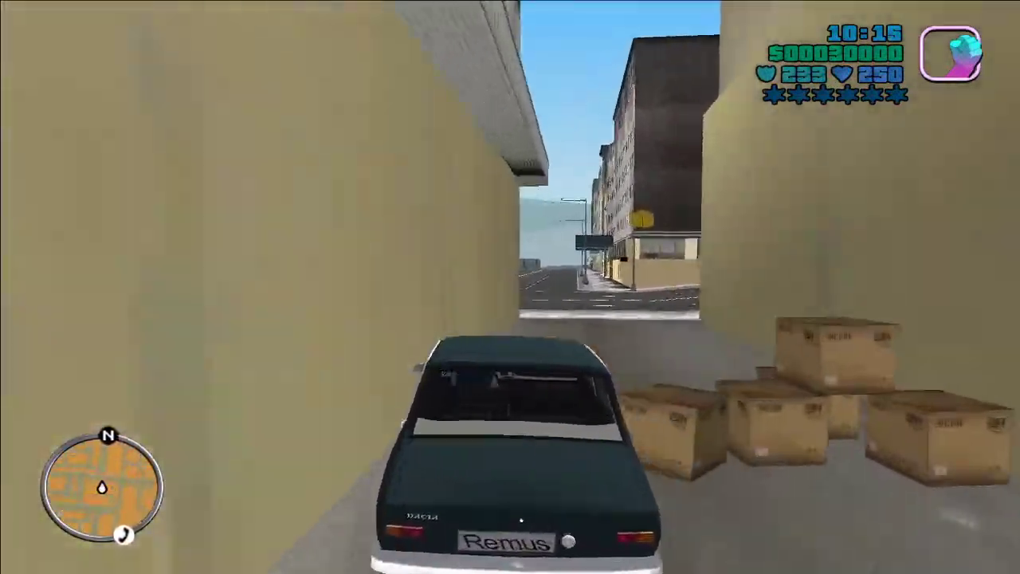
# Step: Drive down the street past the yellow van and Kiss FM building, stopping by the apartment blocks
pyautogui.press('w')
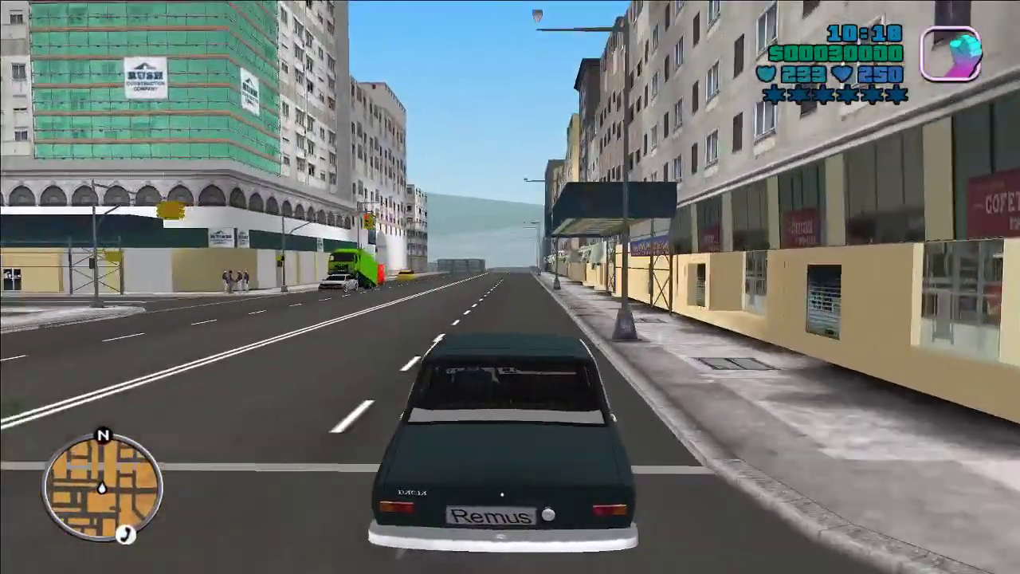
pyautogui.press('w')
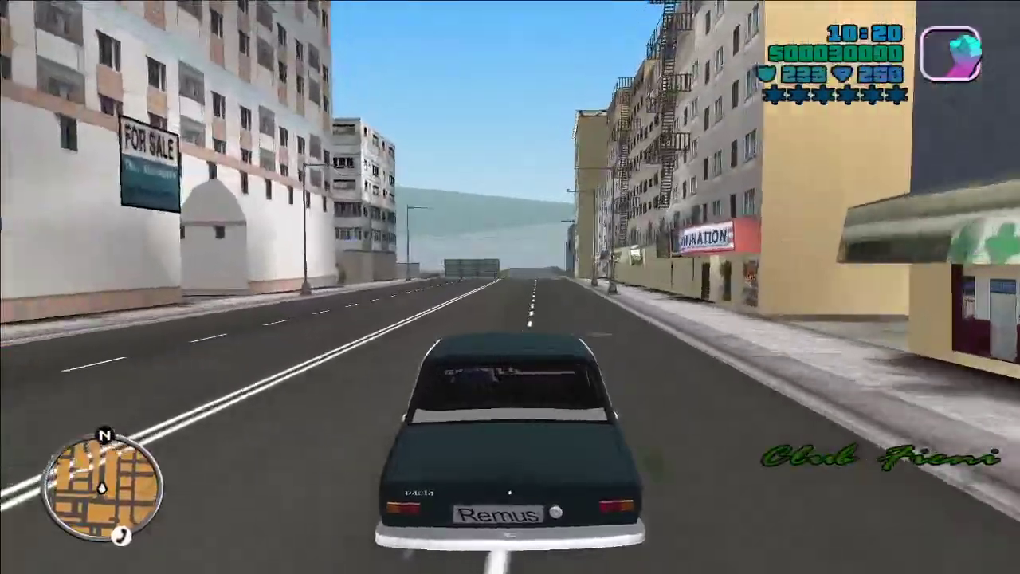
pyautogui.press('w')
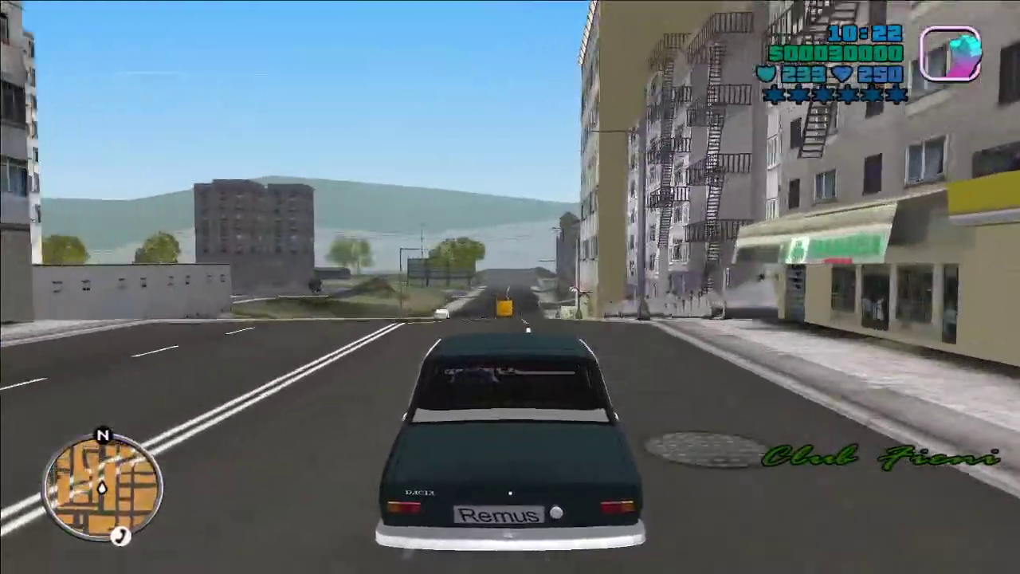
pyautogui.press('w')
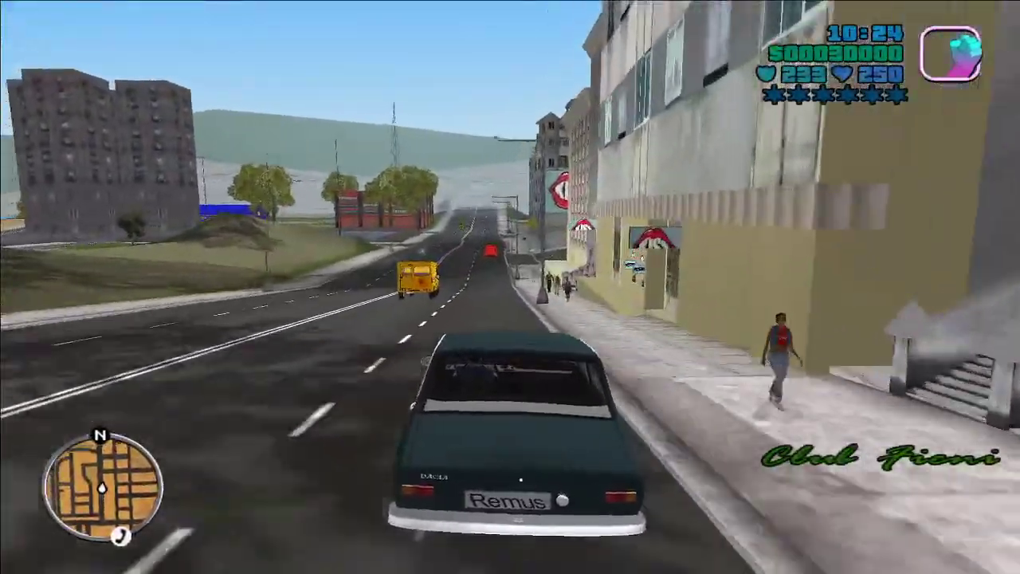
pyautogui.press('w')
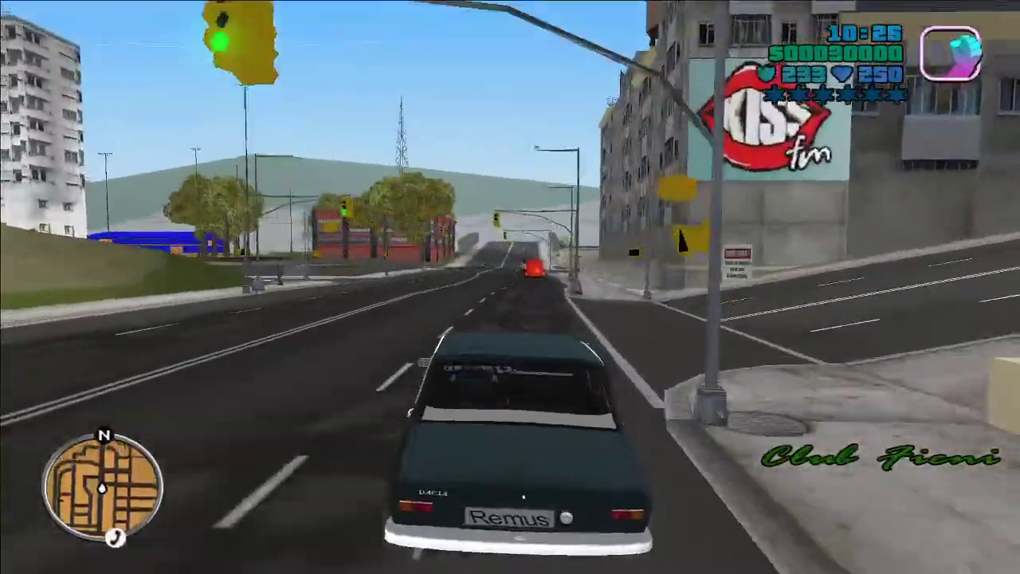
pyautogui.press('w')
pyautogui.press('a')
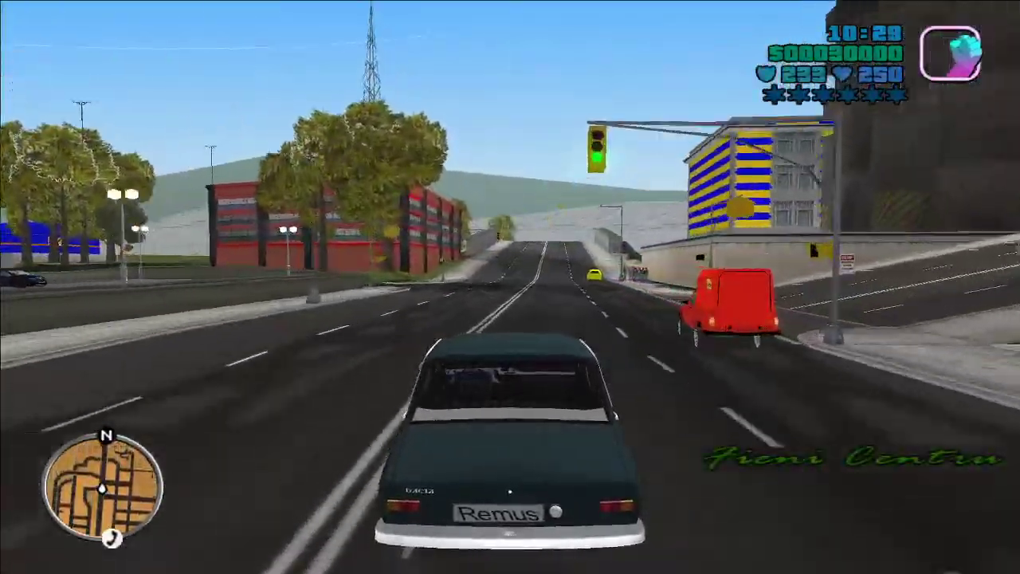
pyautogui.press('a')
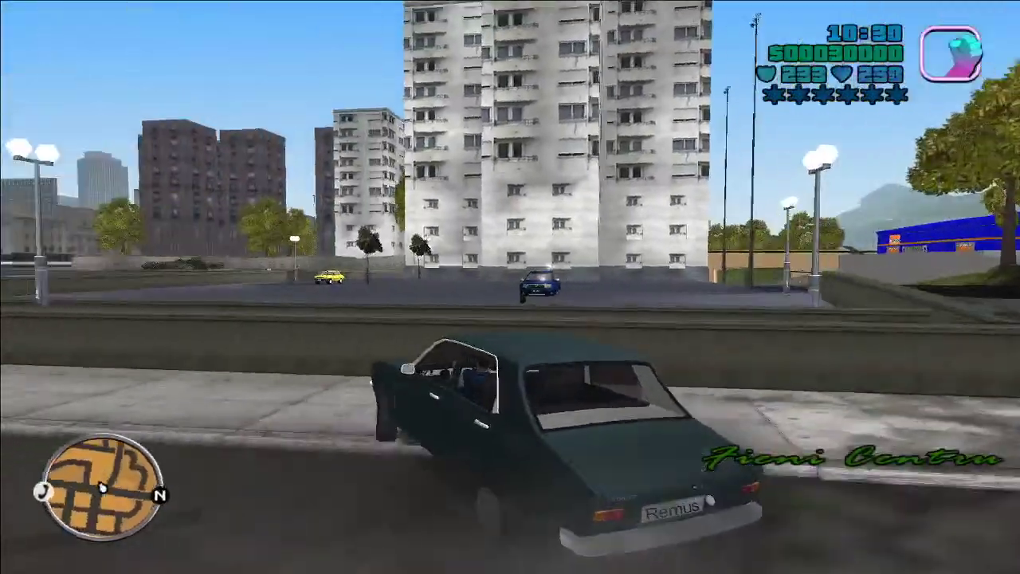
# Step: Get out, run to the low wall, climb over it, and clamber onto the blue car's roof
pyautogui.press('f')
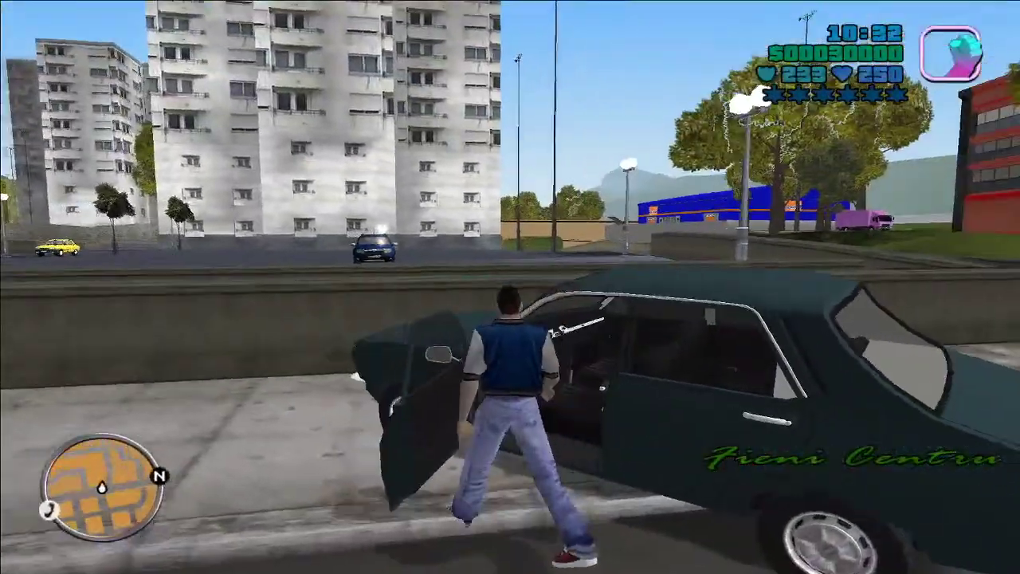
pyautogui.press('w')
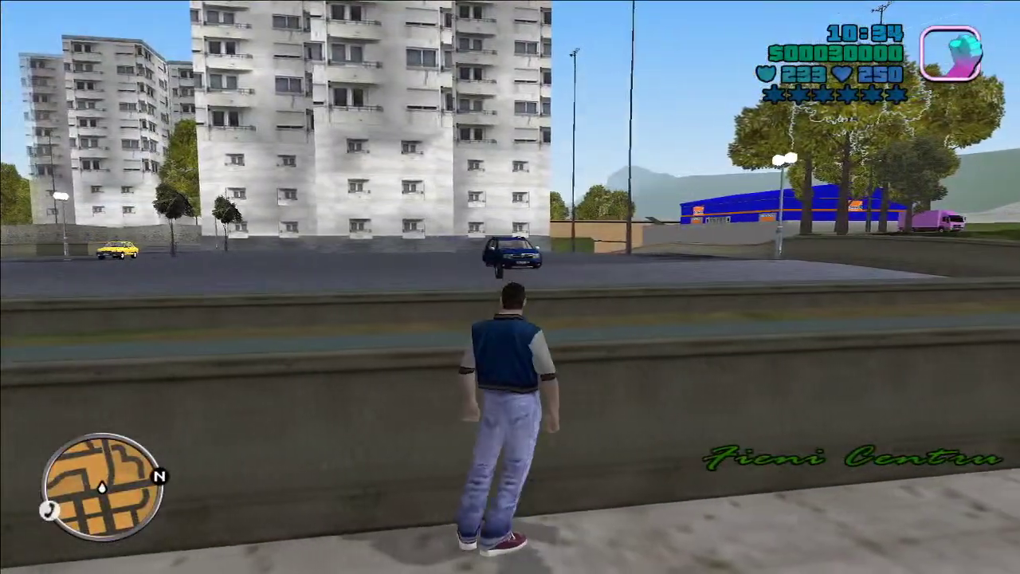
pyautogui.press('w')
pyautogui.press('w')
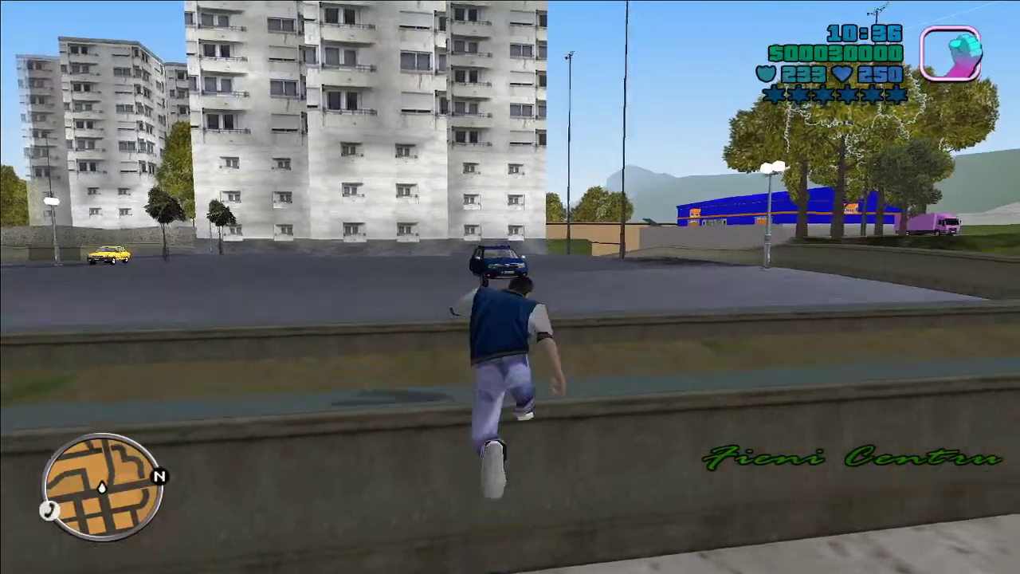
pyautogui.press('f')
pyautogui.press('w')
pyautogui.press('shift')
pyautogui.press('w')
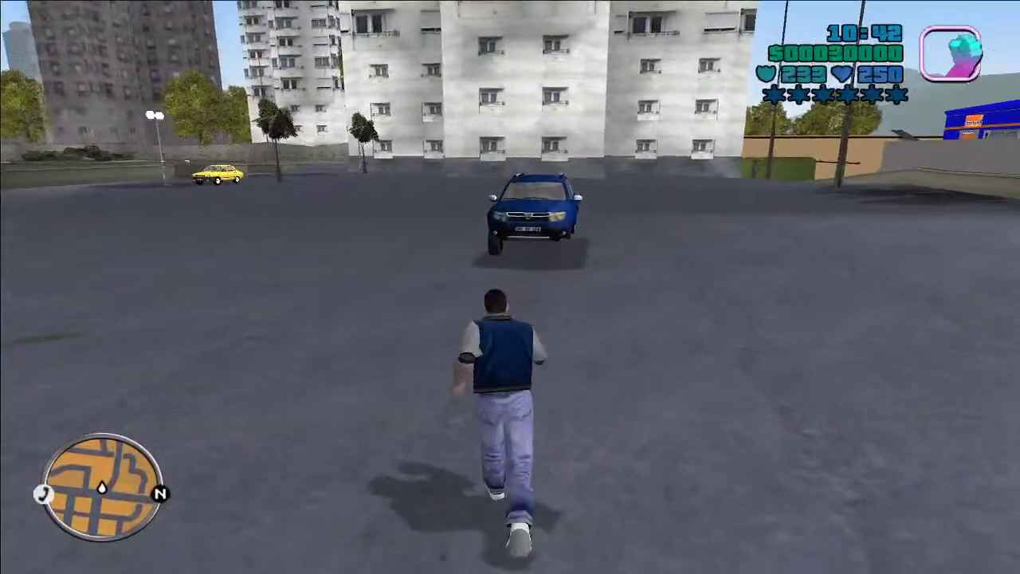
# Step: Run around the blue Dacia toward the apartment buildings and crouch in the plaza
pyautogui.press('w')
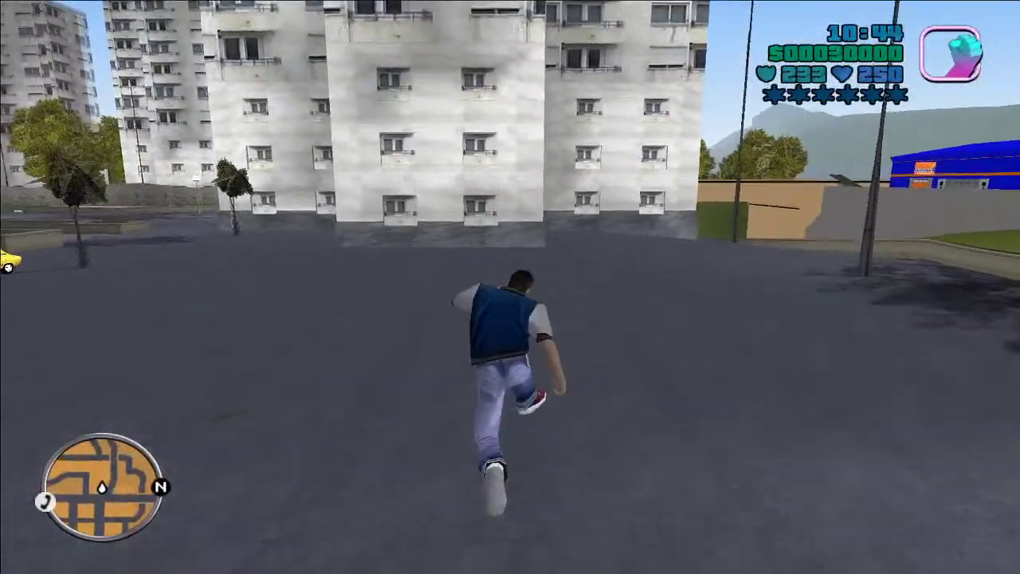
pyautogui.press('w')
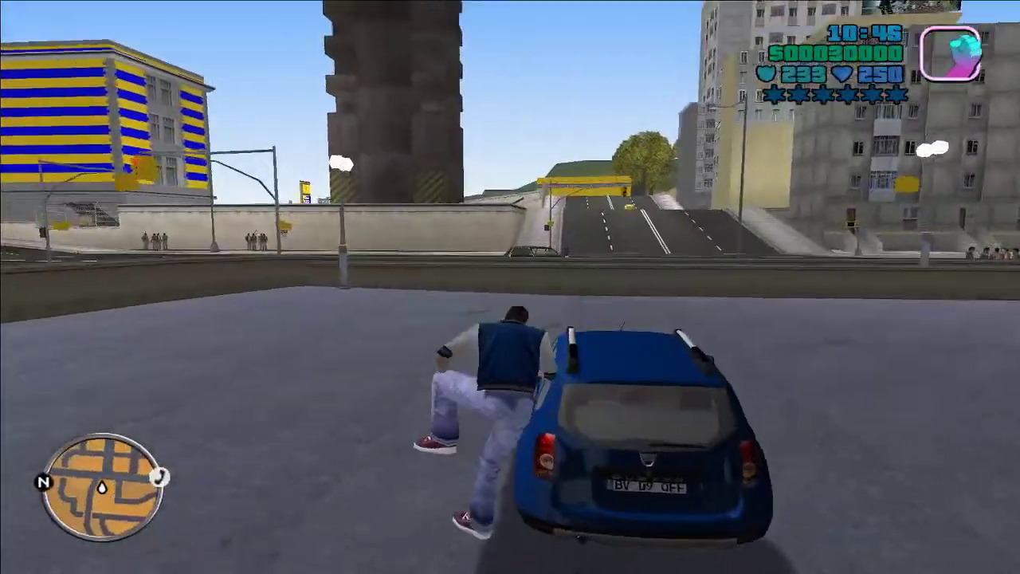
pyautogui.press('w')
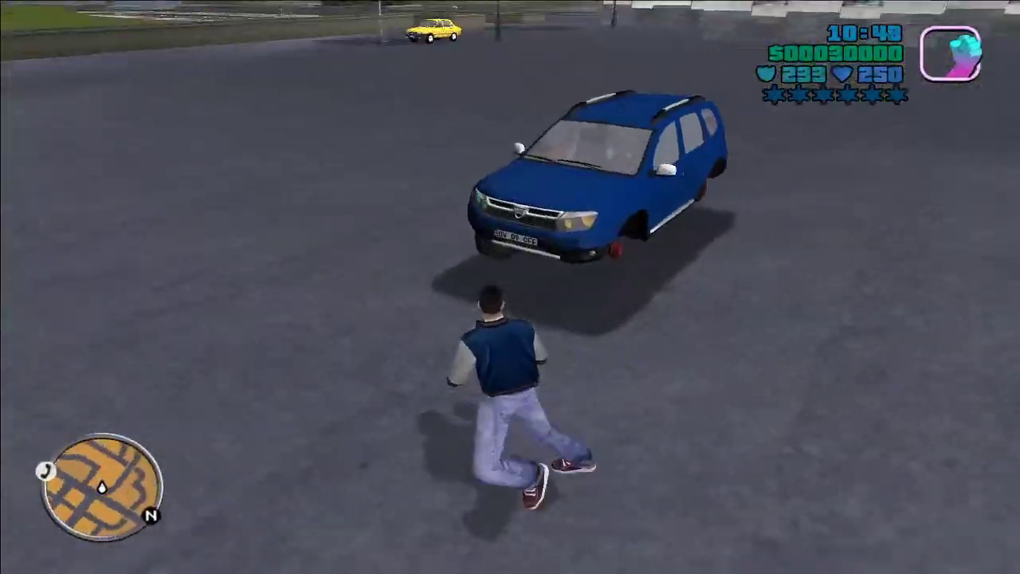
pyautogui.press('w')
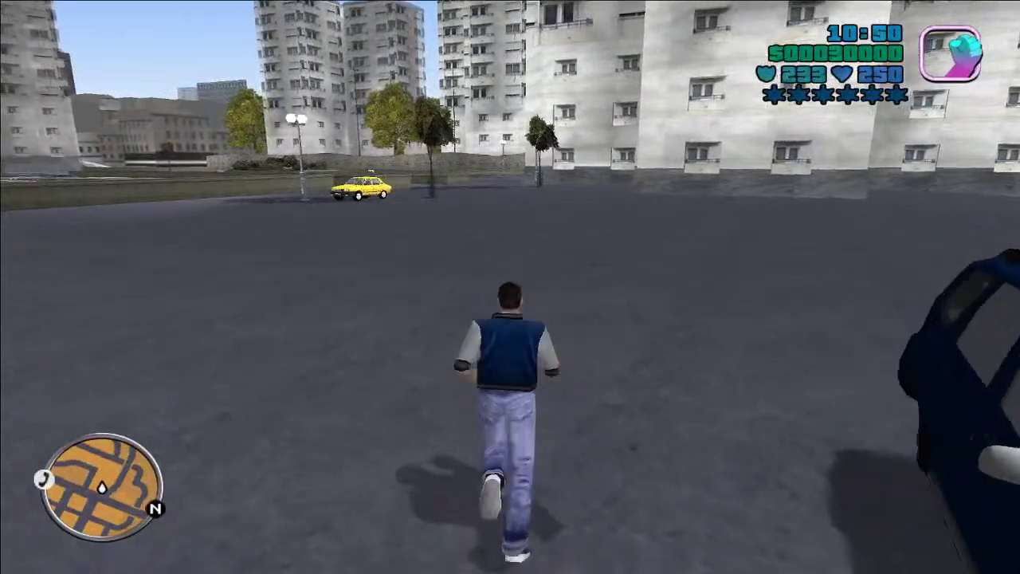
pyautogui.press('w')
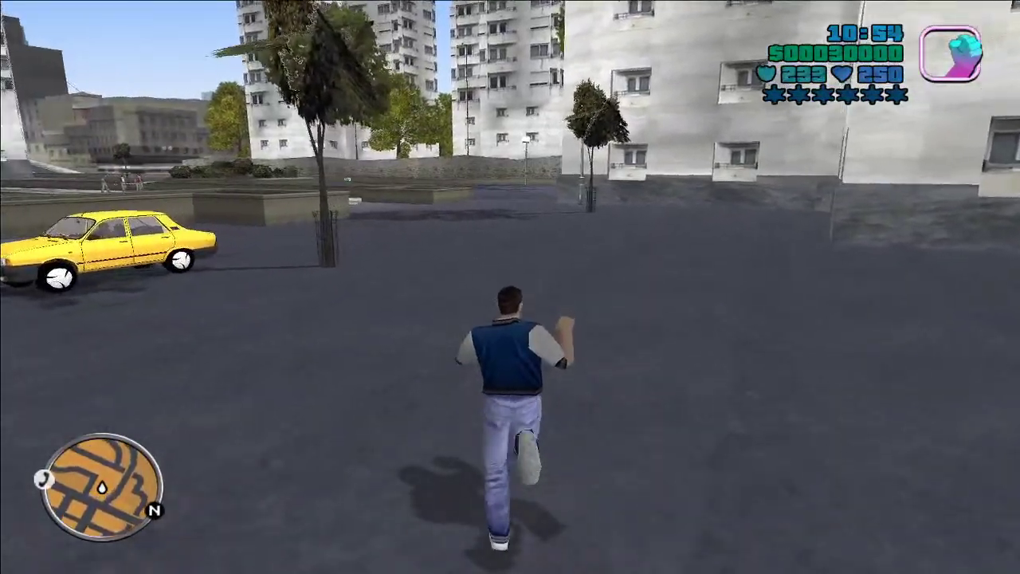
pyautogui.press('c')
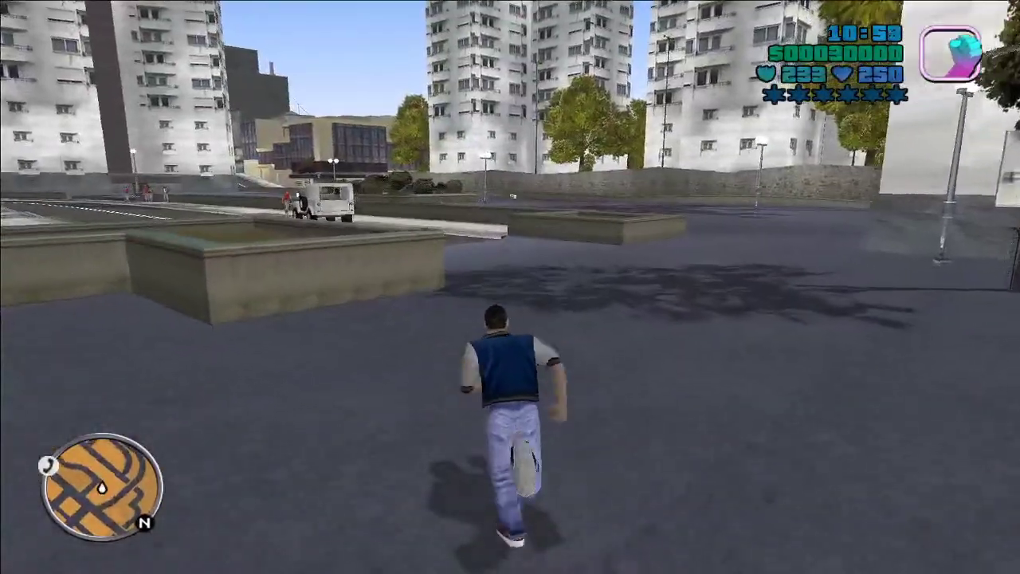
# Step: Run along the sidewalk and across the road, drop down from the plaza, and enter the dark green car
pyautogui.press('w')
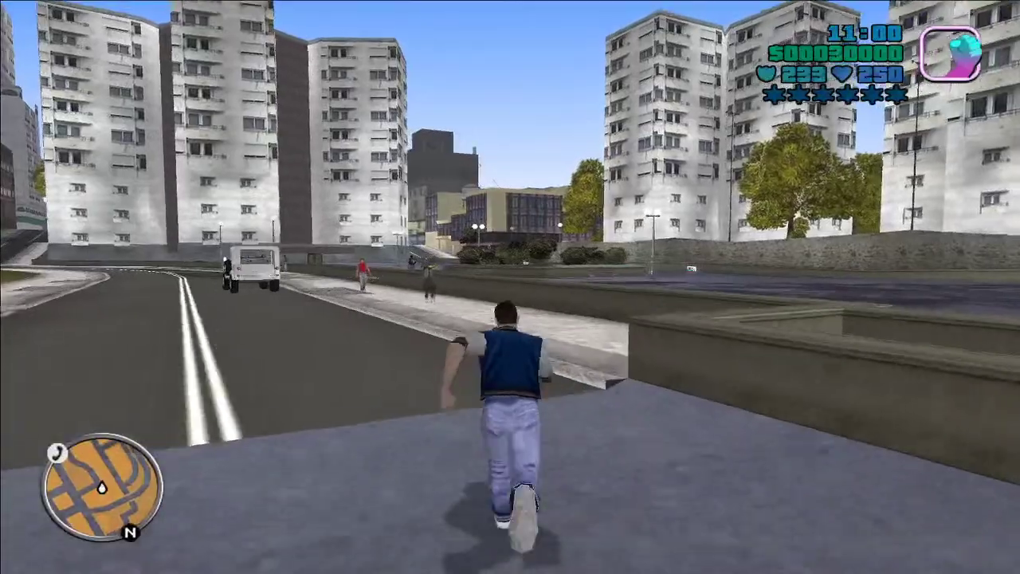
pyautogui.press('a')
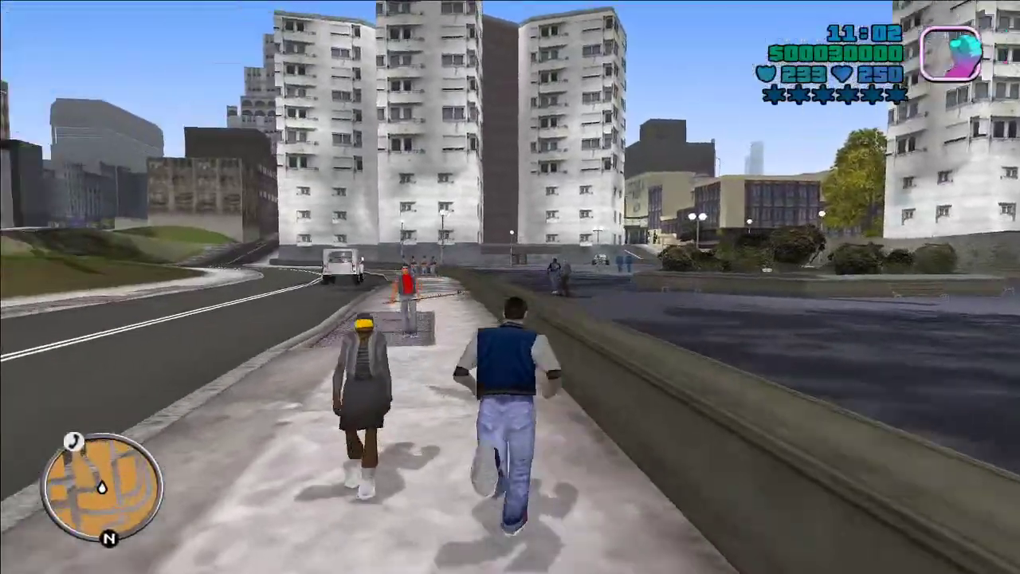
pyautogui.press('w')
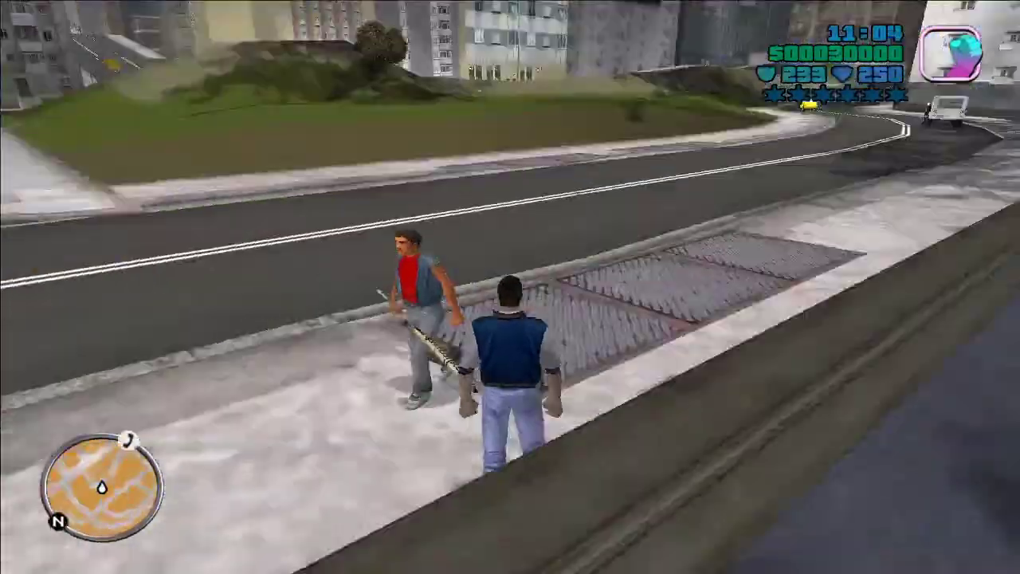
pyautogui.press('w')
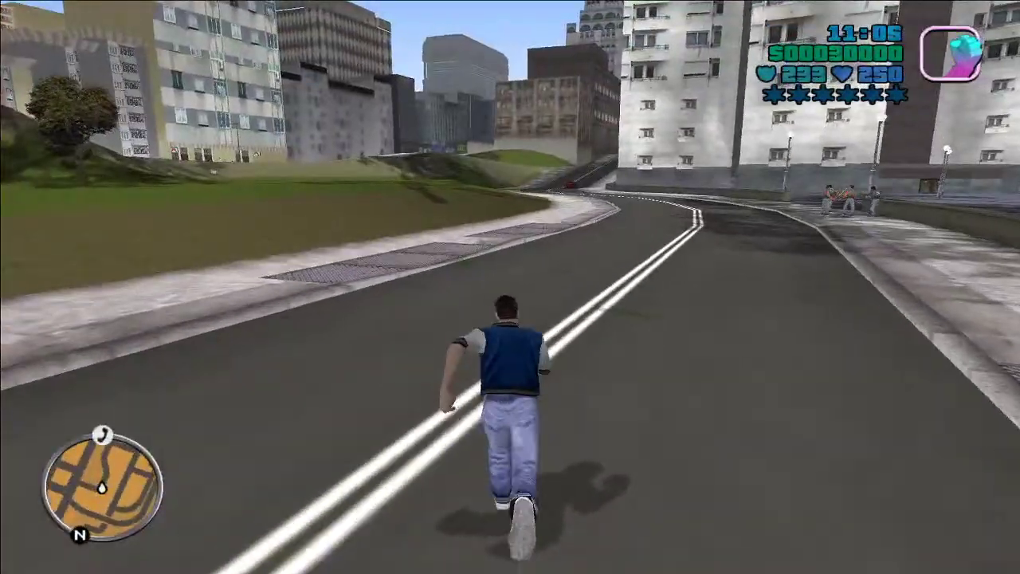
pyautogui.press('a')
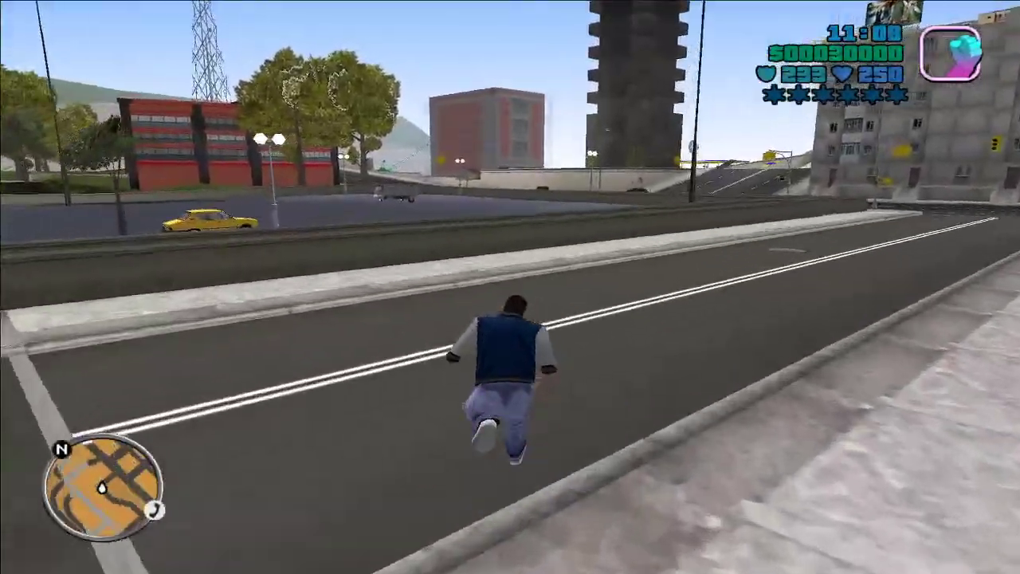
pyautogui.press('d')
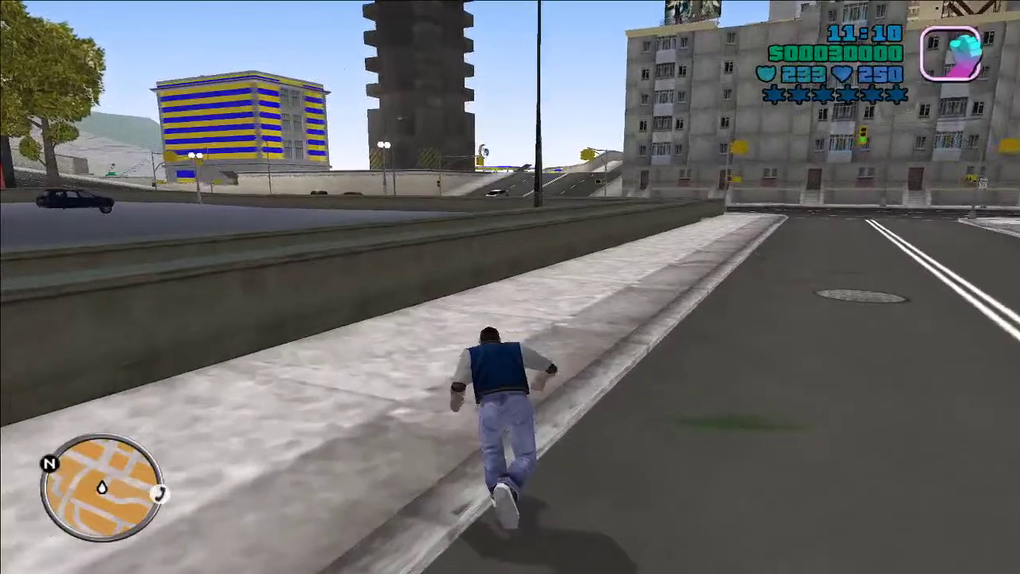
pyautogui.press('a')
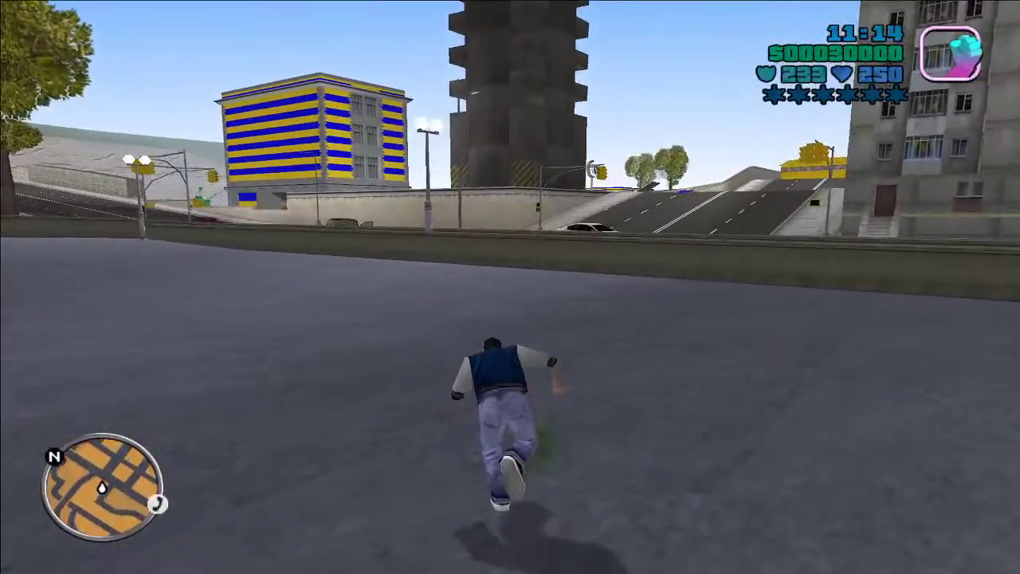
pyautogui.press('w')
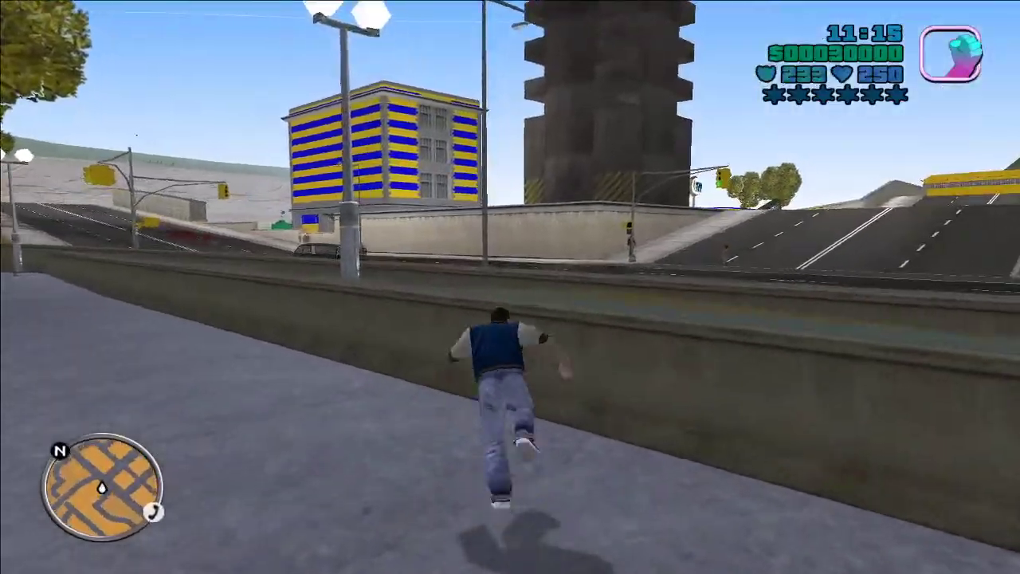
pyautogui.press('f')
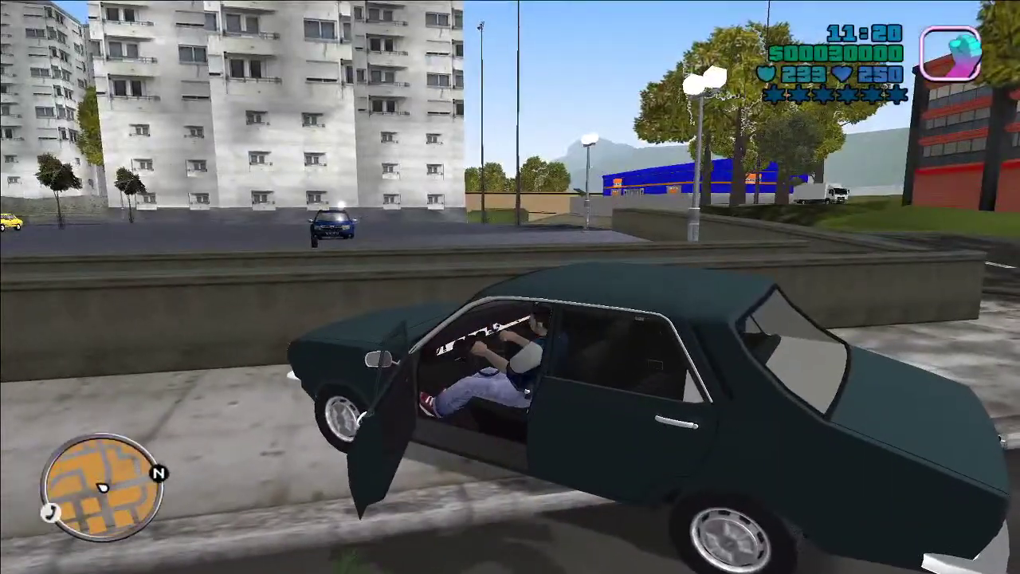
# Step: Back the Dacia onto the road and drive along the apartment-block street past the taxi
pyautogui.press('w')
pyautogui.press('s')
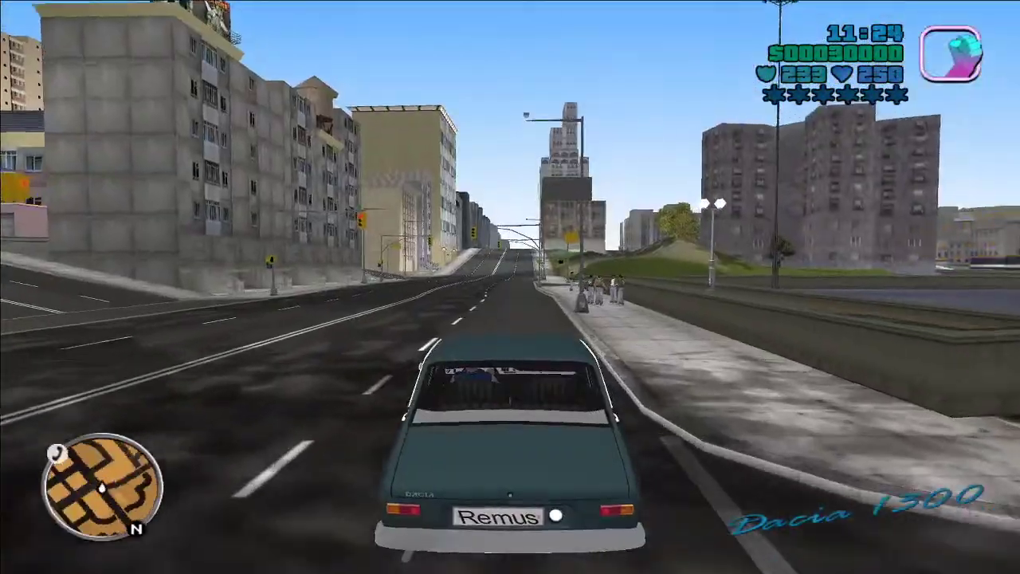
pyautogui.press('w')
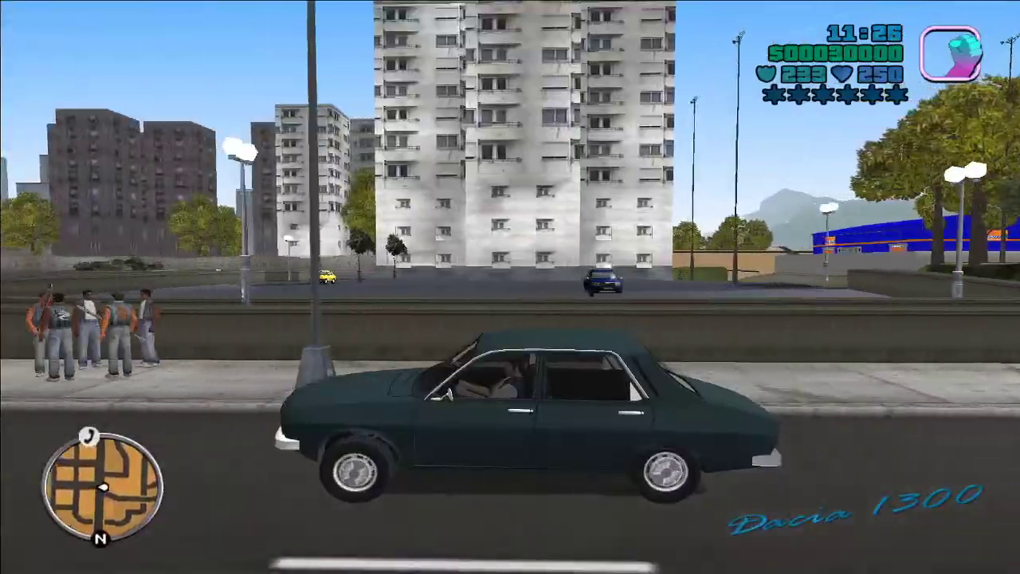
pyautogui.press('w')
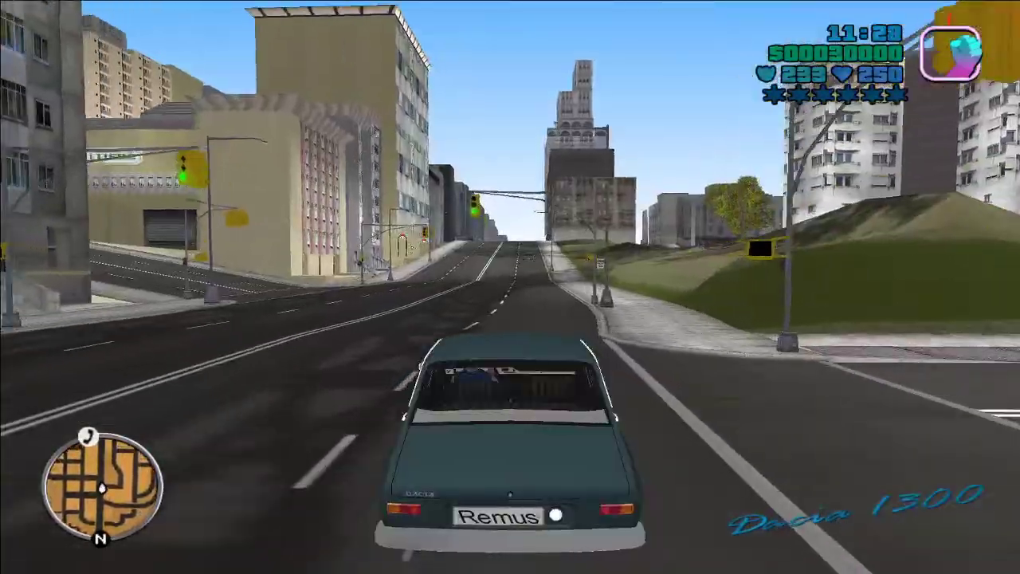
pyautogui.press('w')
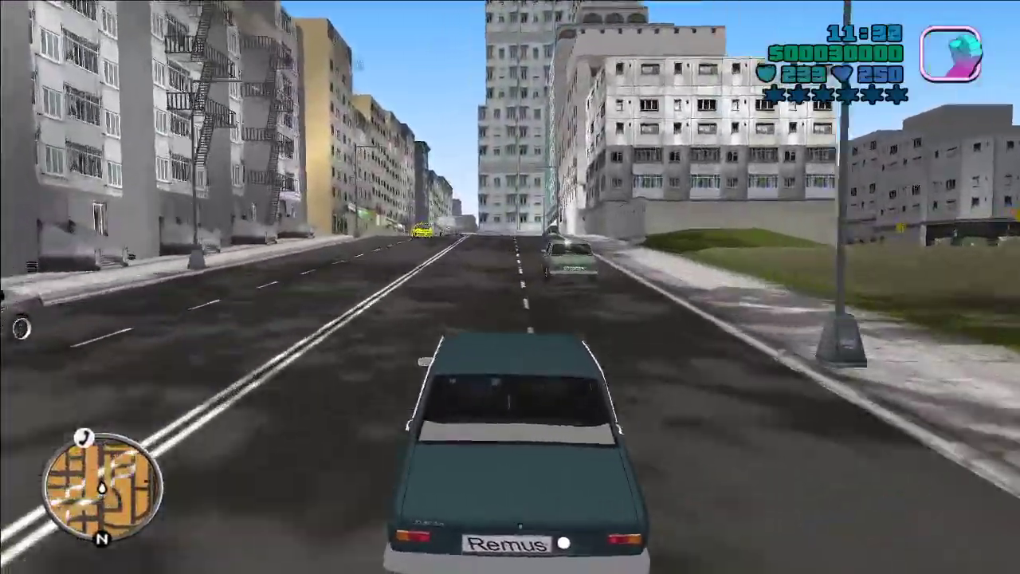
pyautogui.press('w')
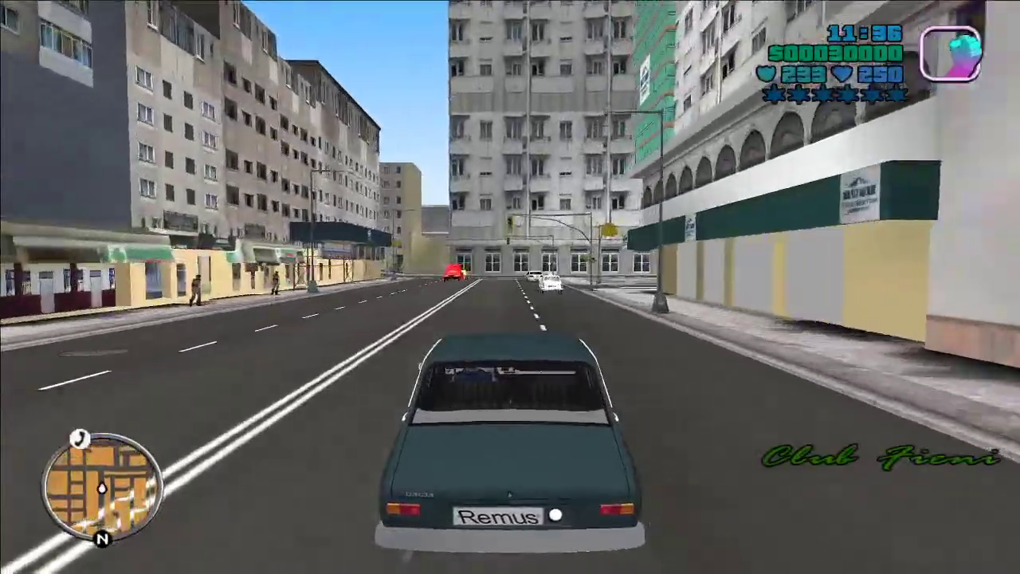
pyautogui.press('w')
# Step: Turn left through the intersection, right by the grey building, stop on the side street and get out
pyautogui.press('w')
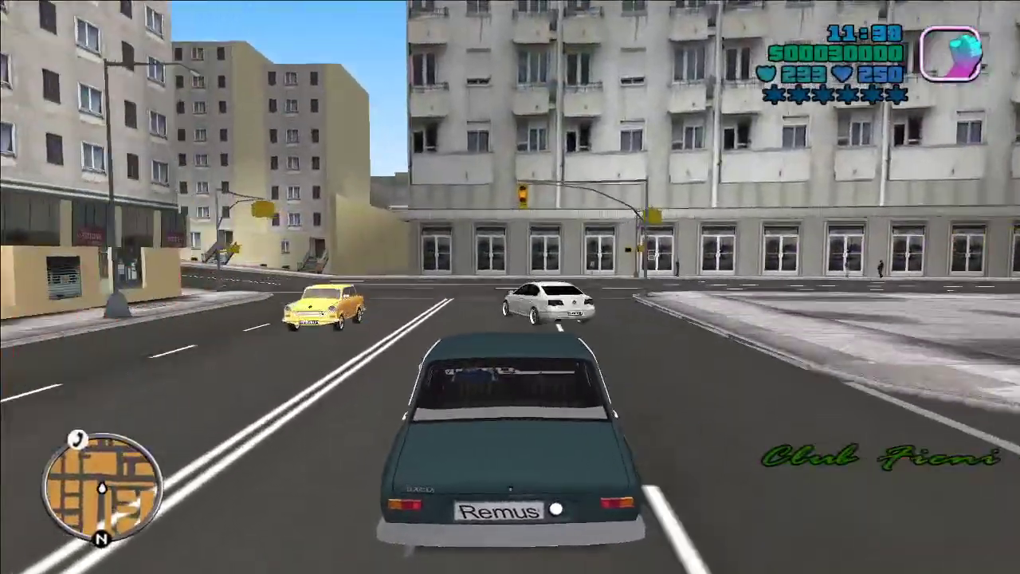
pyautogui.press('a')
pyautogui.press('w')
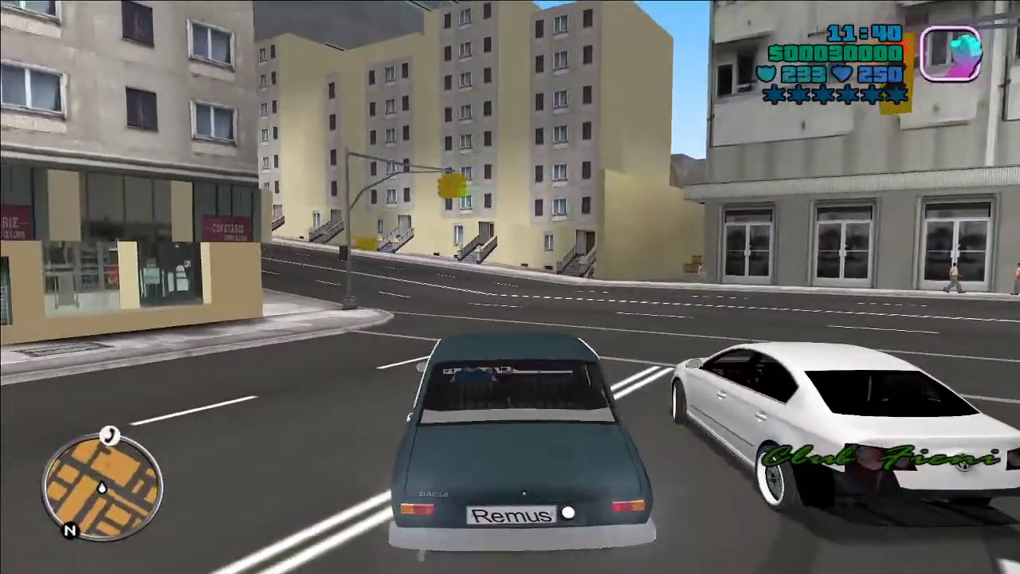
pyautogui.press('w')
pyautogui.press('d')
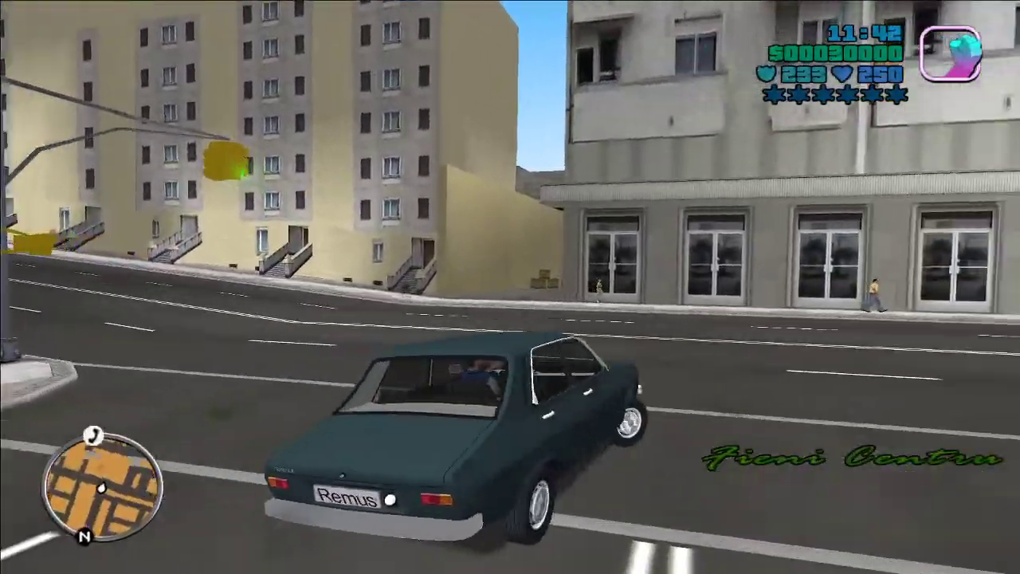
pyautogui.press('a')
pyautogui.press('f')
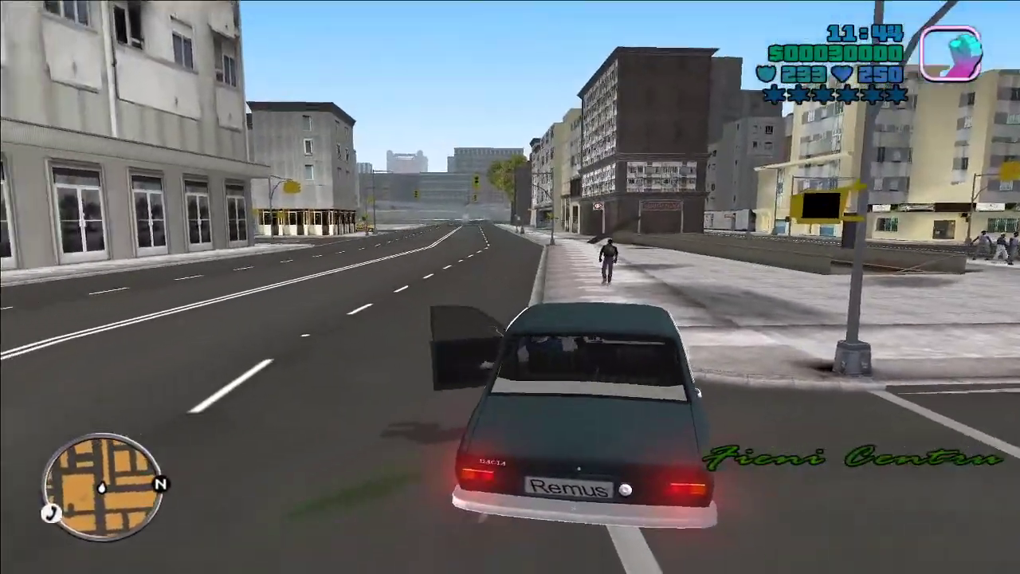
pyautogui.press('w')
pyautogui.press('w')
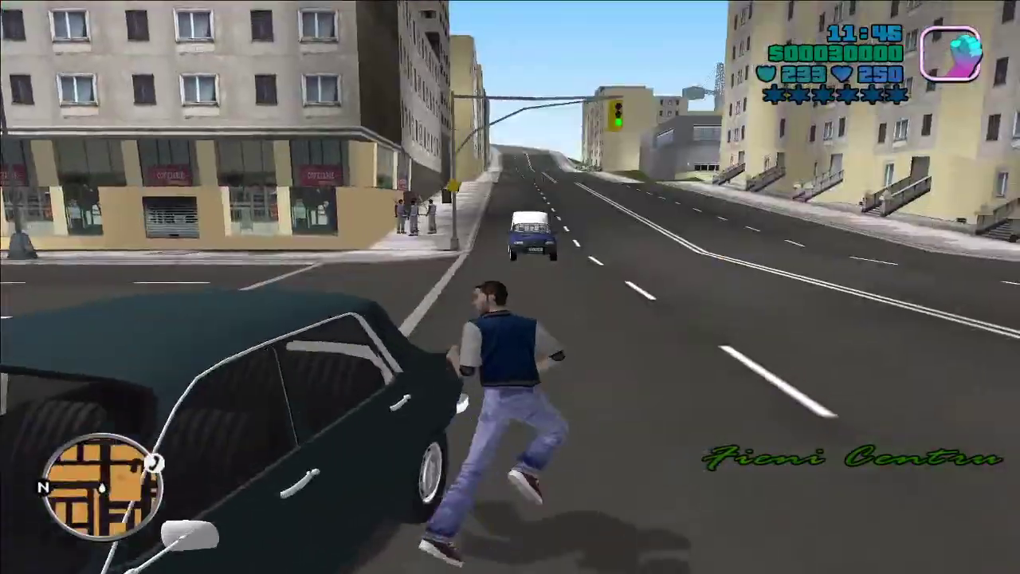
# Step: Quit GTA Romania 2 from the pause menu with Iesi din joc and confirm
pyautogui.press('Escape')
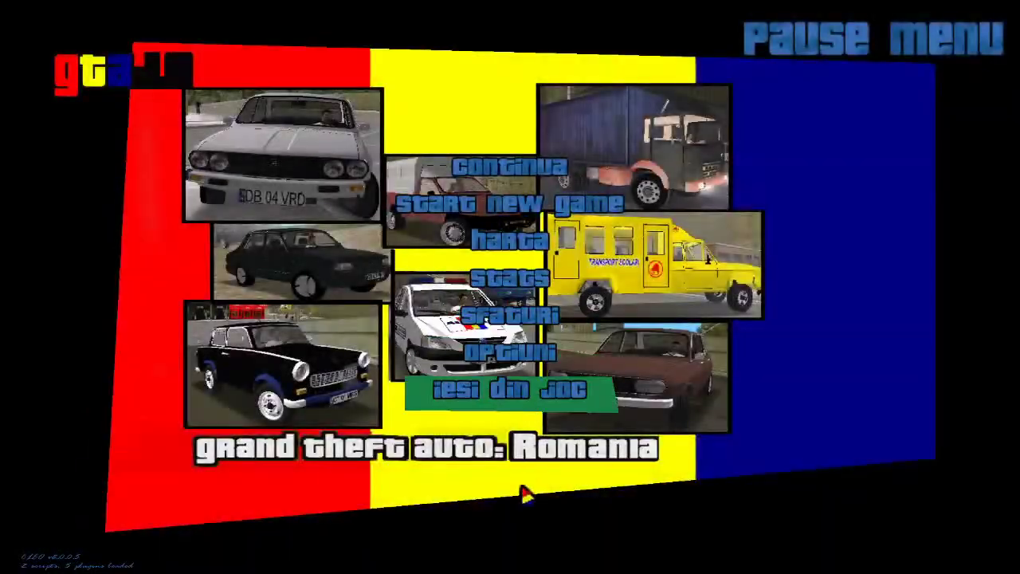
pyautogui.click(510, 389)
pyautogui.click(446, 290)
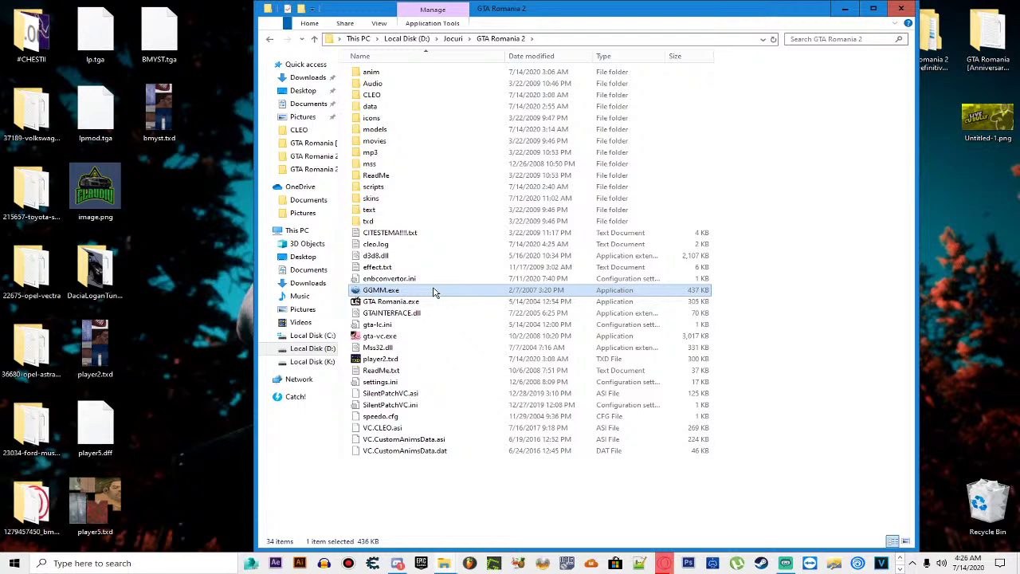
# Step: Launch GGMM.exe, rotate the Banshee (159) preview, then select the Opel Vectra and Opel Astra folders
pyautogui.doubleClick(434, 291)
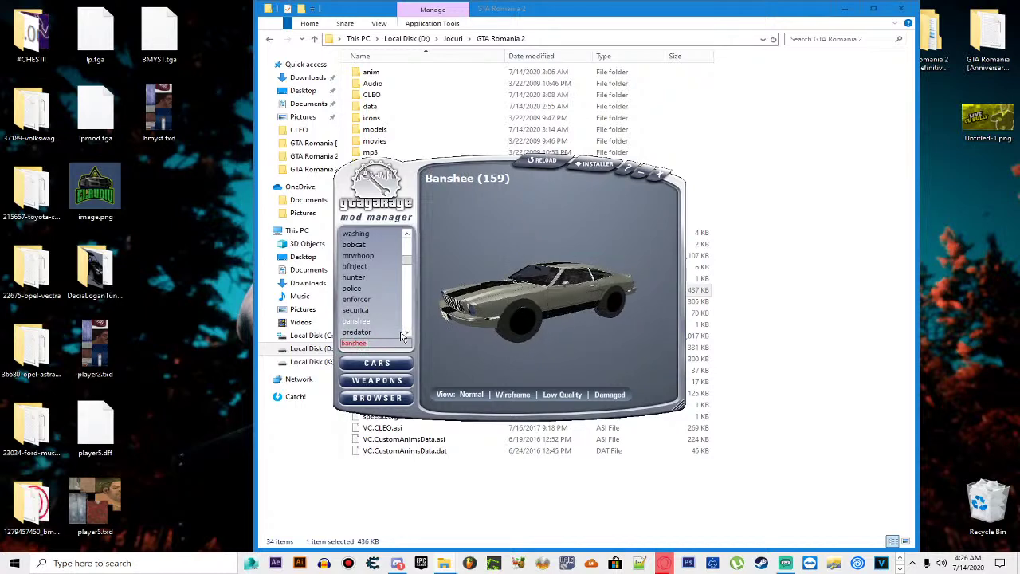
pyautogui.moveTo(556, 315); pyautogui.dragTo(602, 303)
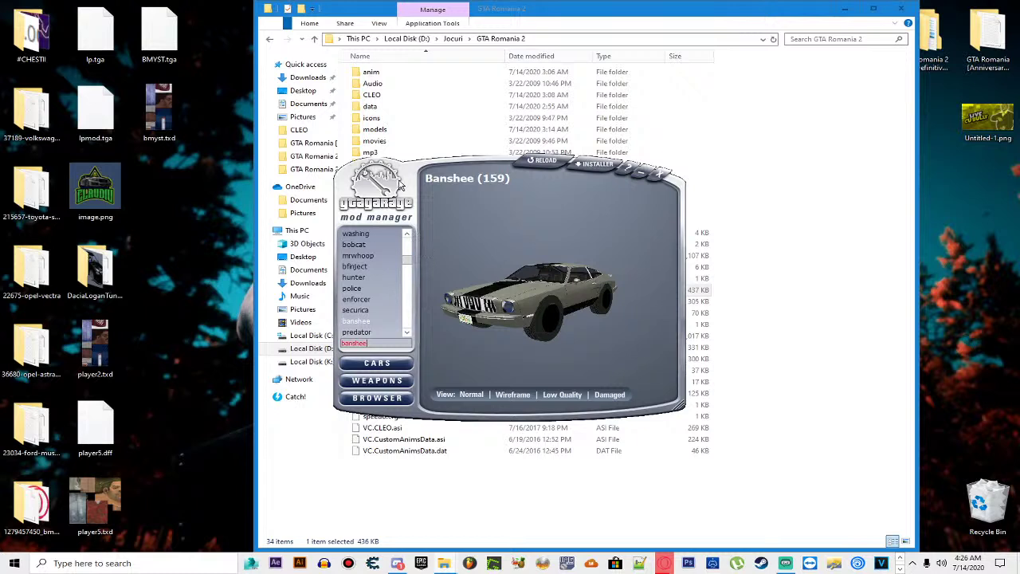
pyautogui.click(35, 288)
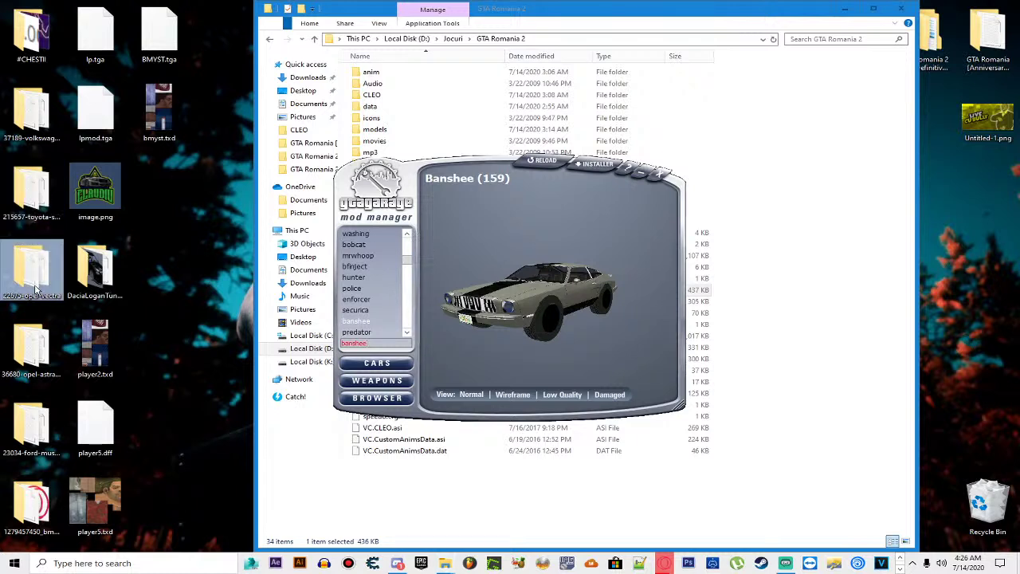
pyautogui.click(35, 344)
pyautogui.click(32, 191)
pyautogui.click(30, 125)
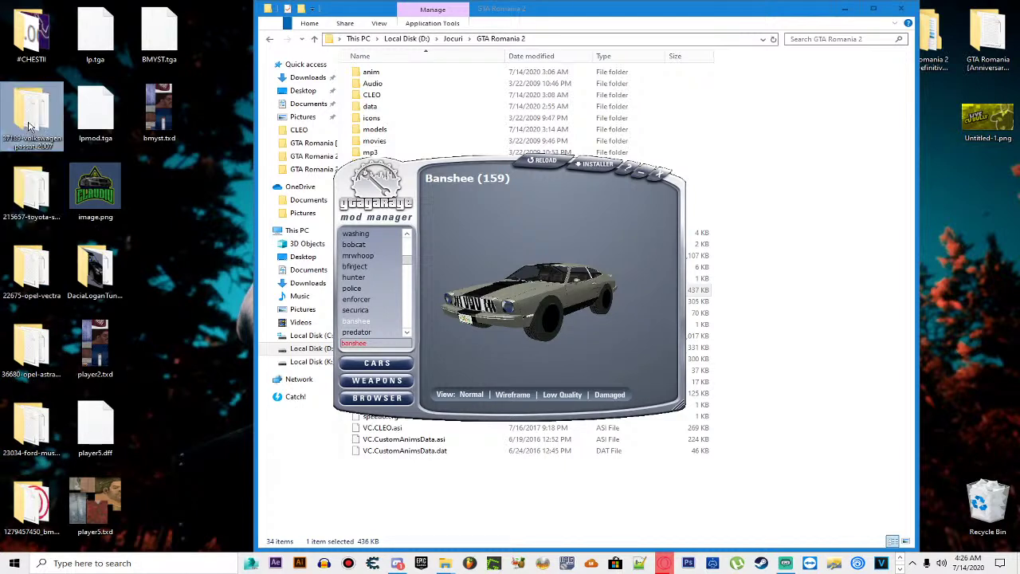
pyautogui.click(35, 295)
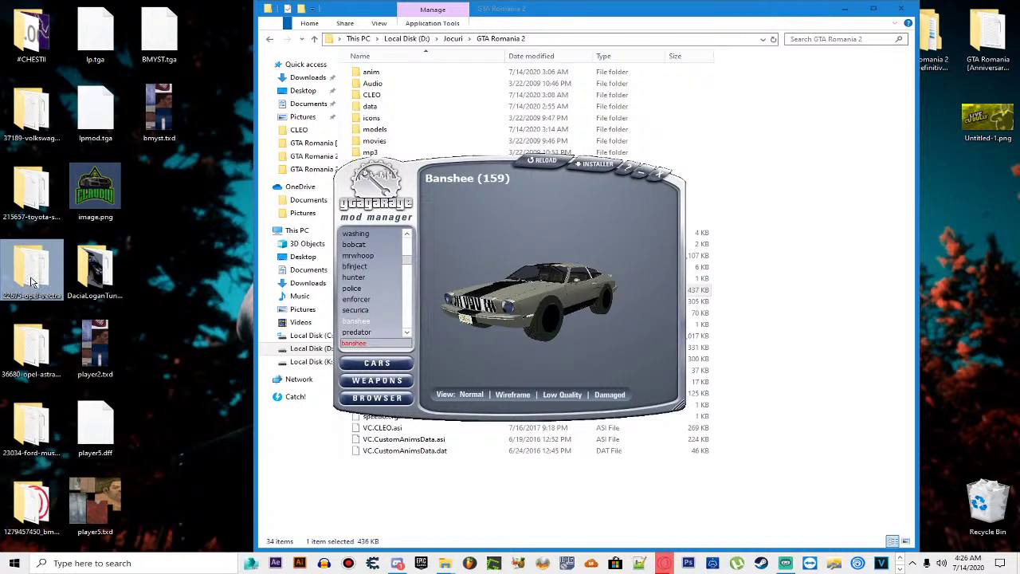
pyautogui.doubleClick(32, 281)
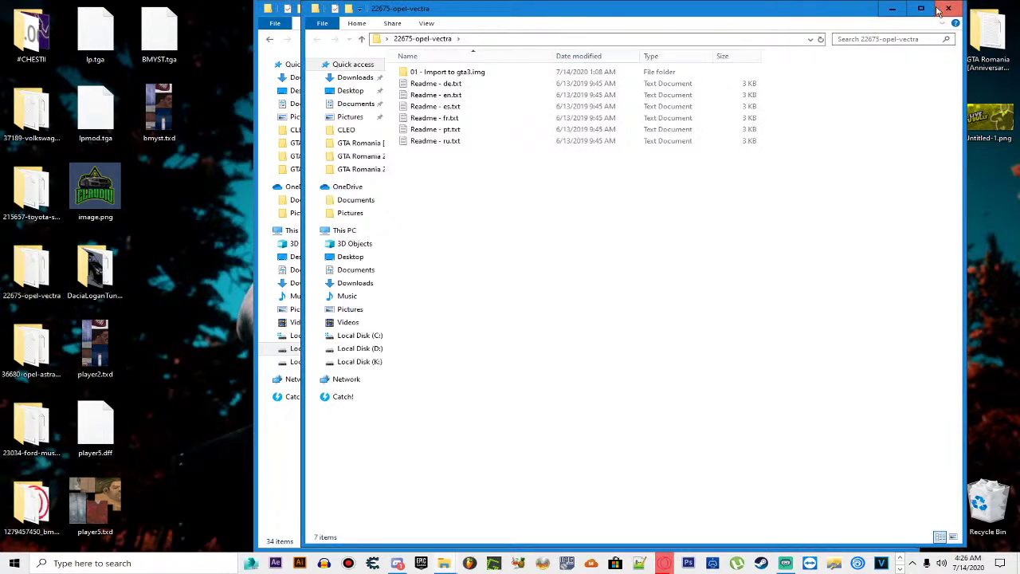
pyautogui.doubleClick(466, 73)
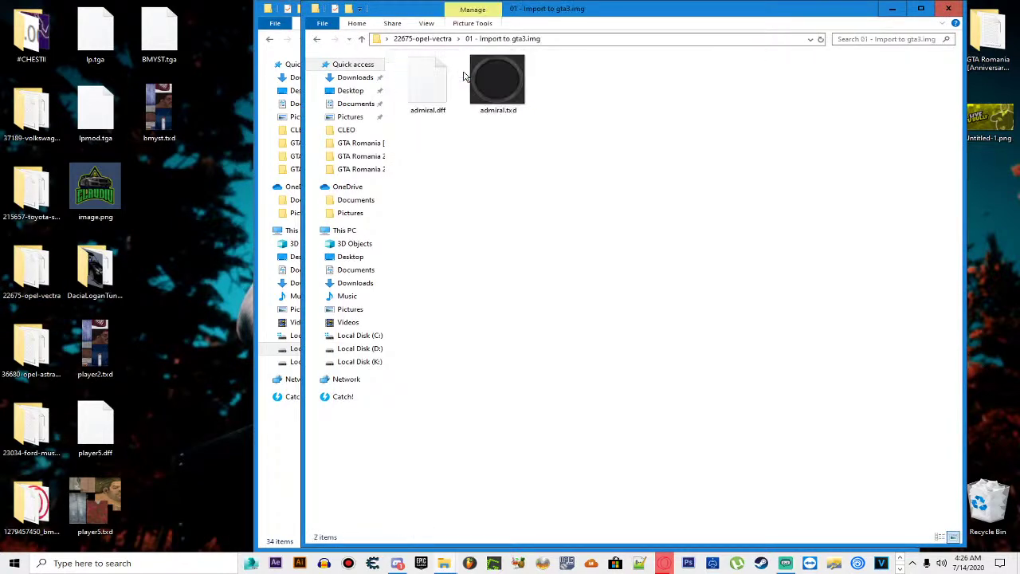
pyautogui.click(949, 8)
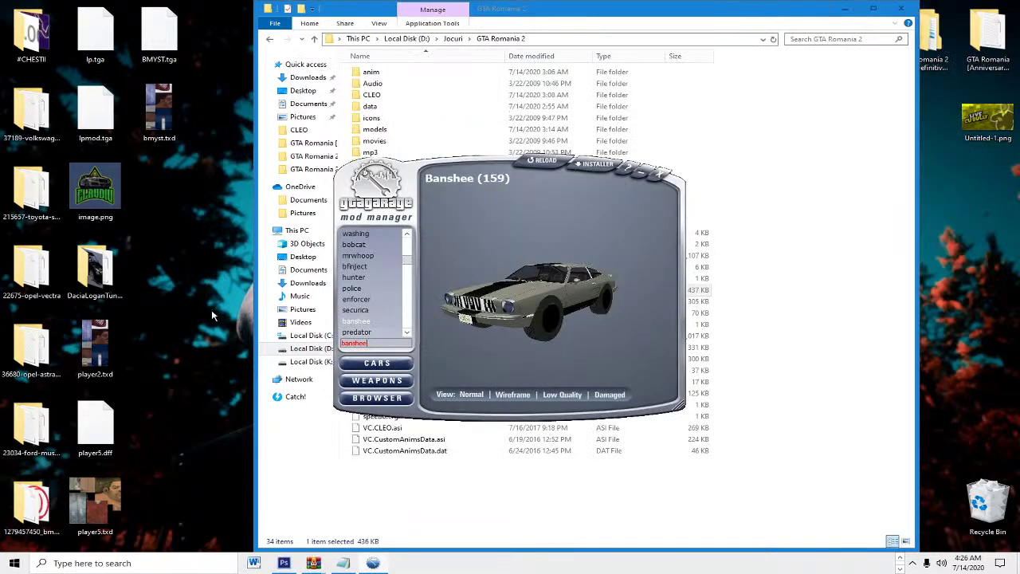
pyautogui.doubleClick(26, 488)
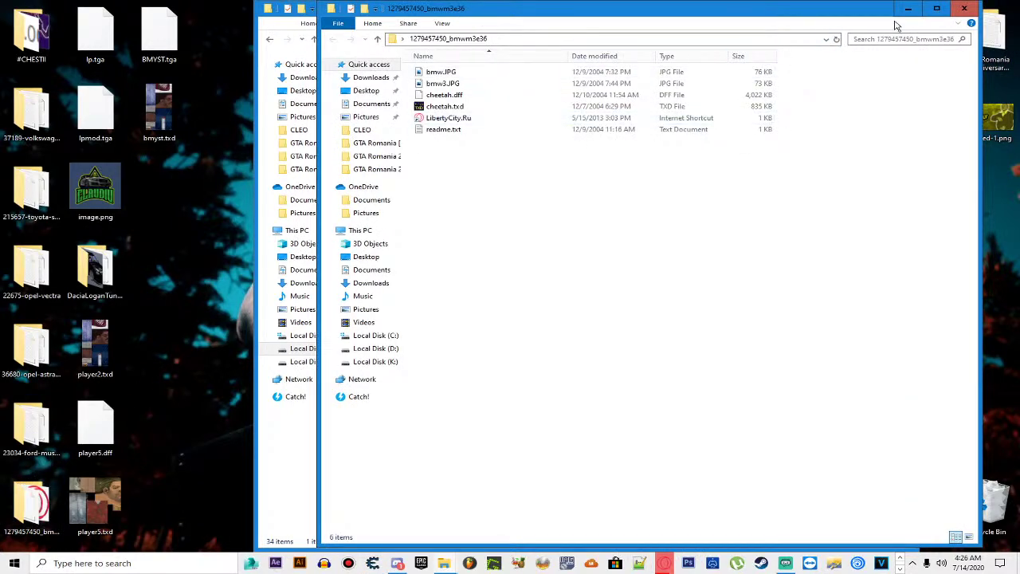
pyautogui.click(964, 9)
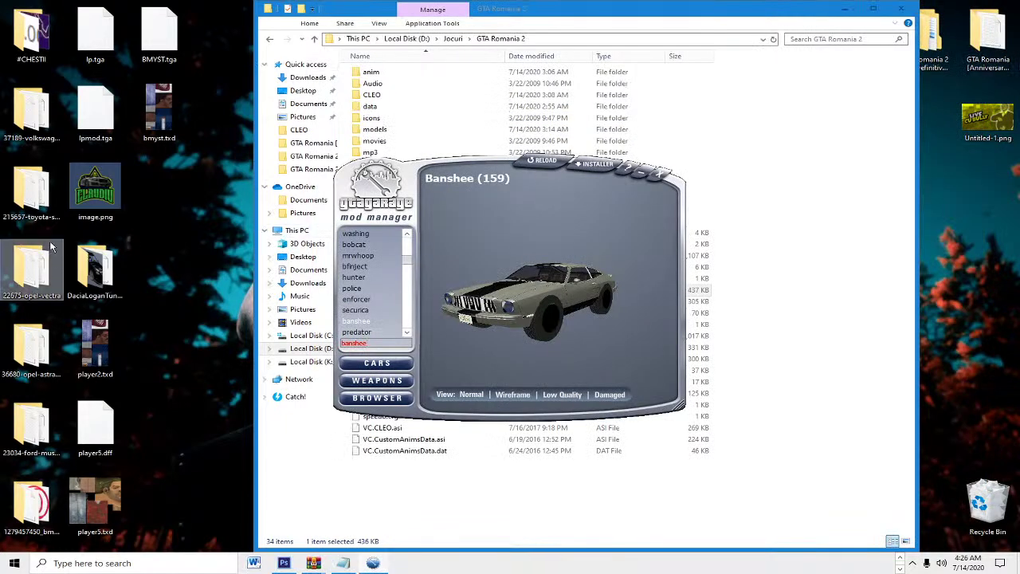
pyautogui.click(44, 266)
pyautogui.click(12, 430)
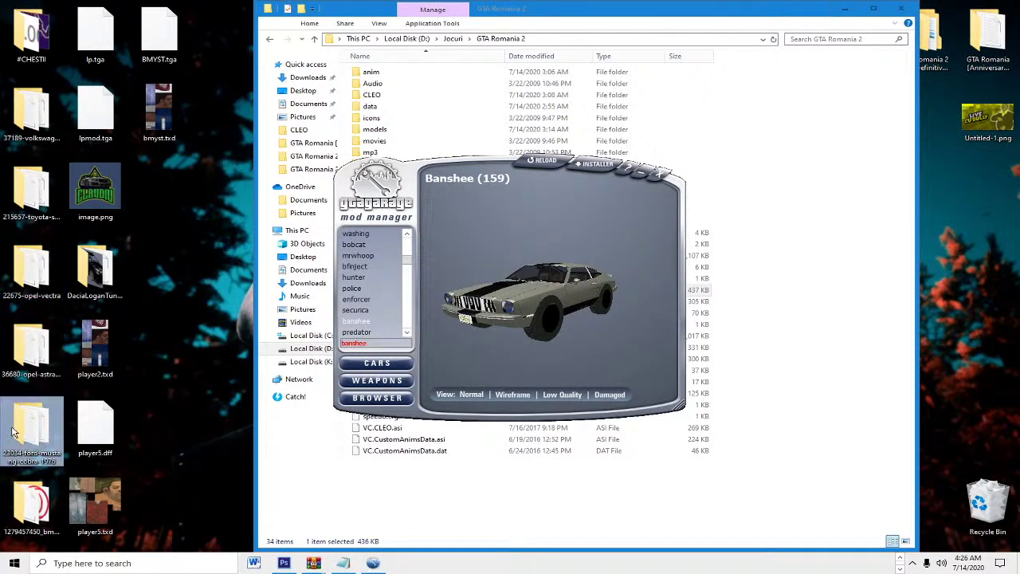
# Step: Reselect the 22675-opel-vectra desktop folder and dismiss the desktop context menu
pyautogui.click(30, 258)
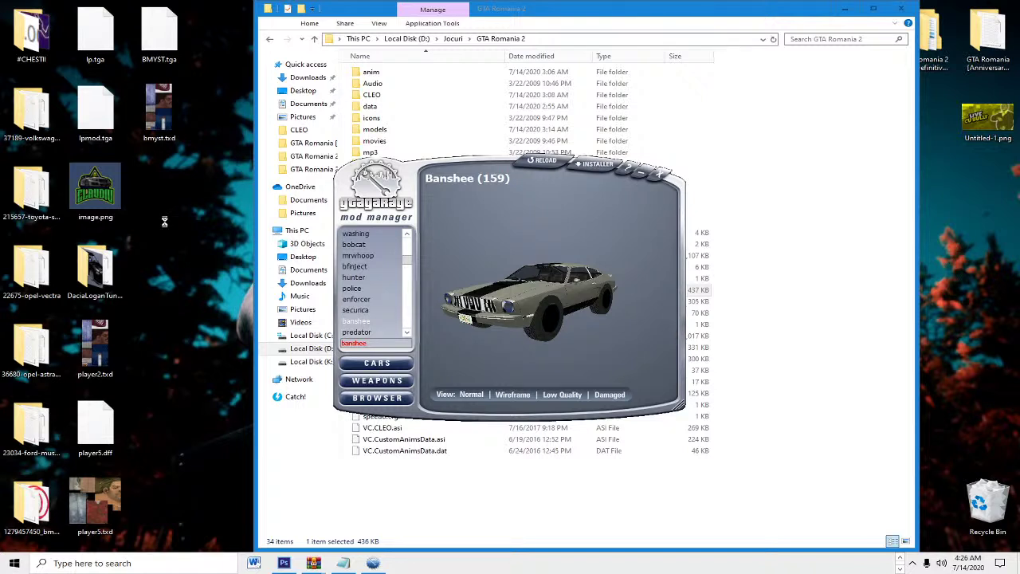
pyautogui.rightClick(165, 226)
pyautogui.click(163, 399)
# Step: Turn the Banshee to its front and zoom in on its dashboard and seats
pyautogui.moveTo(514, 299); pyautogui.dragTo(590, 305)
pyautogui.scroll(10, 590, 305)
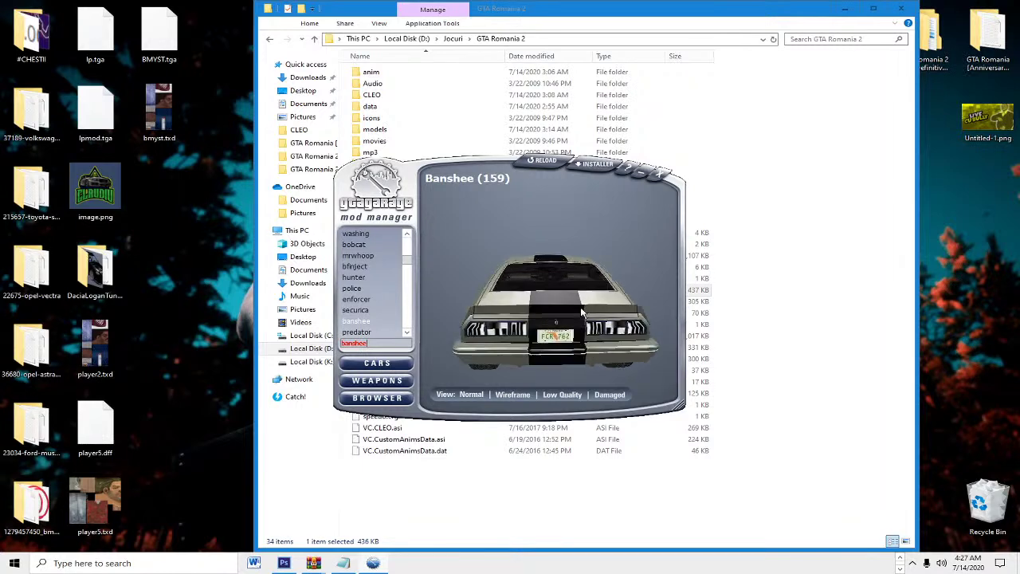
pyautogui.scroll(5, 514, 270)
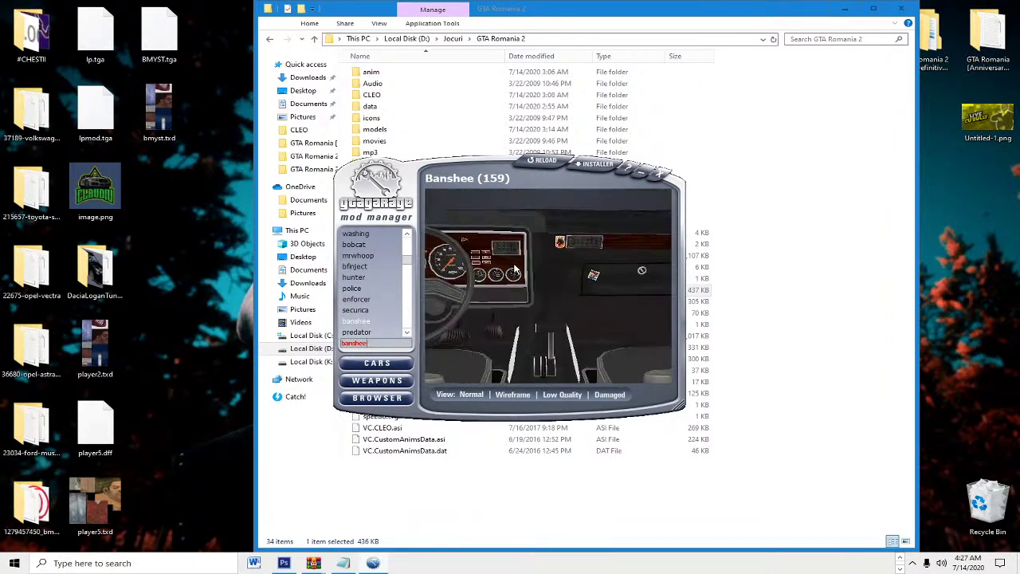
pyautogui.moveTo(458, 270); pyautogui.dragTo(531, 284)
# Step: Zoom back out and orbit the whole Banshee round to a front three-quarter view
pyautogui.scroll(-5, 531, 285)
pyautogui.scroll(-5, 531, 284)
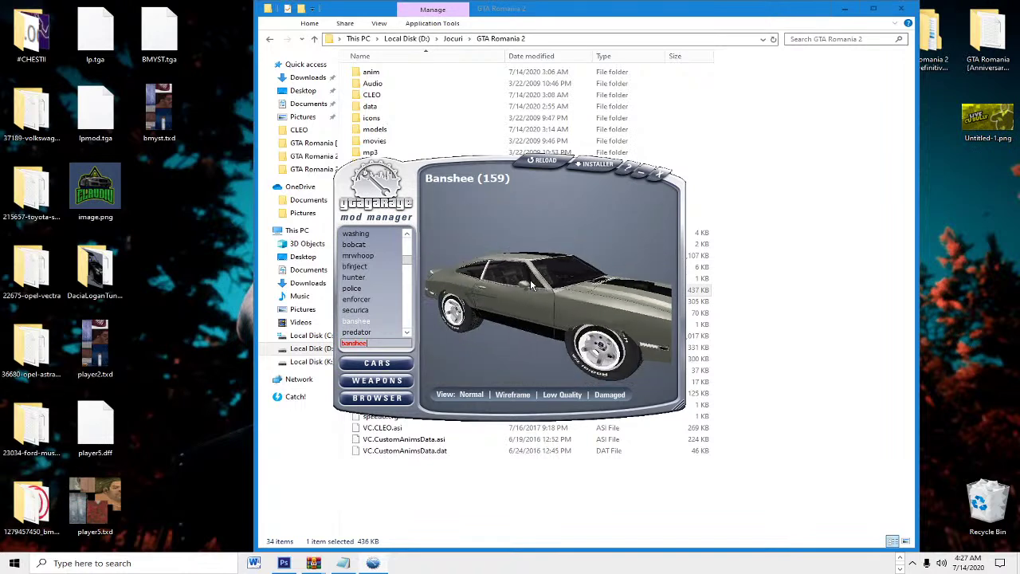
pyautogui.moveTo(542, 290); pyautogui.dragTo(616, 320)
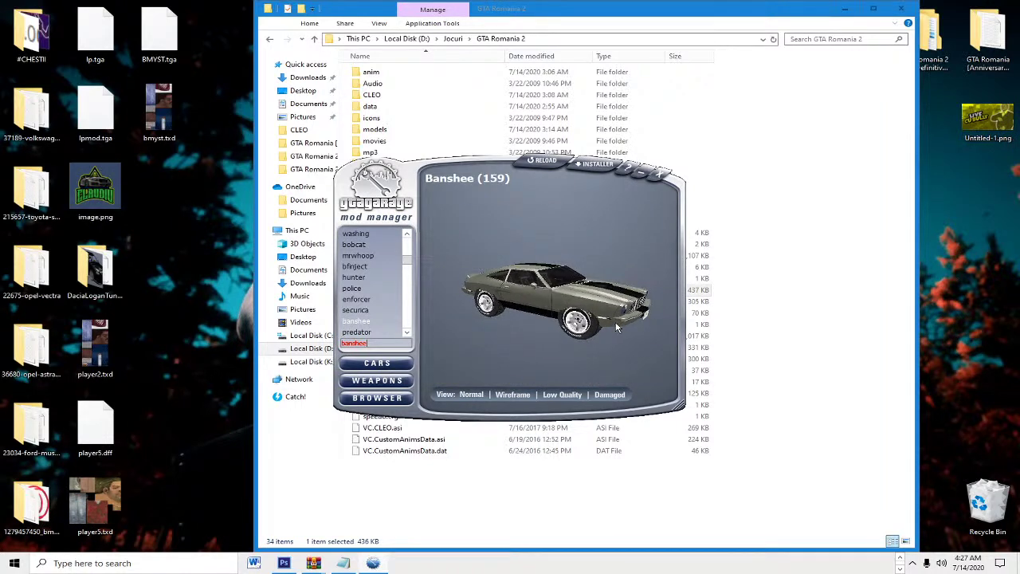
pyautogui.moveTo(618, 319); pyautogui.dragTo(479, 321)
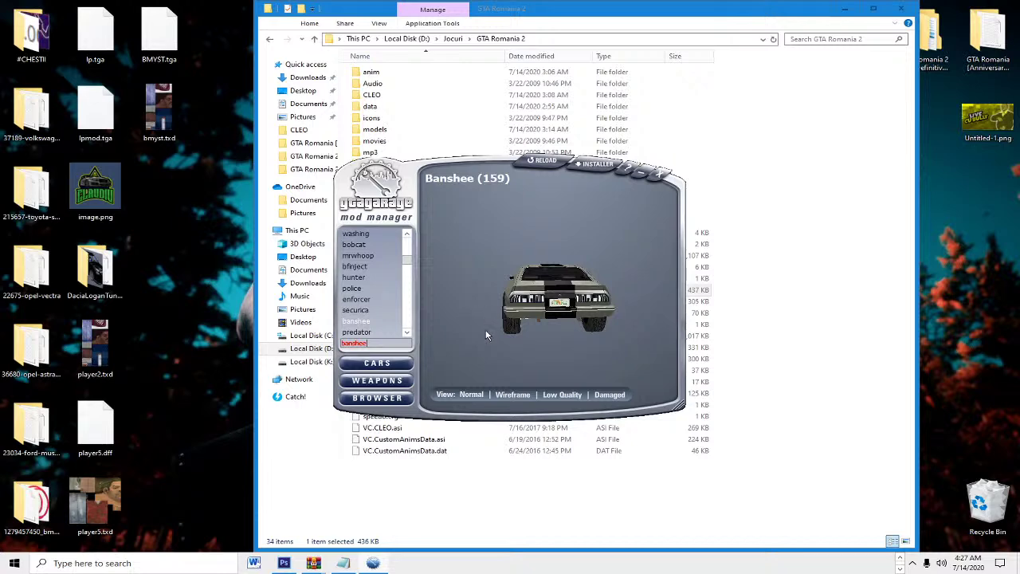
pyautogui.moveTo(542, 307); pyautogui.dragTo(639, 314)
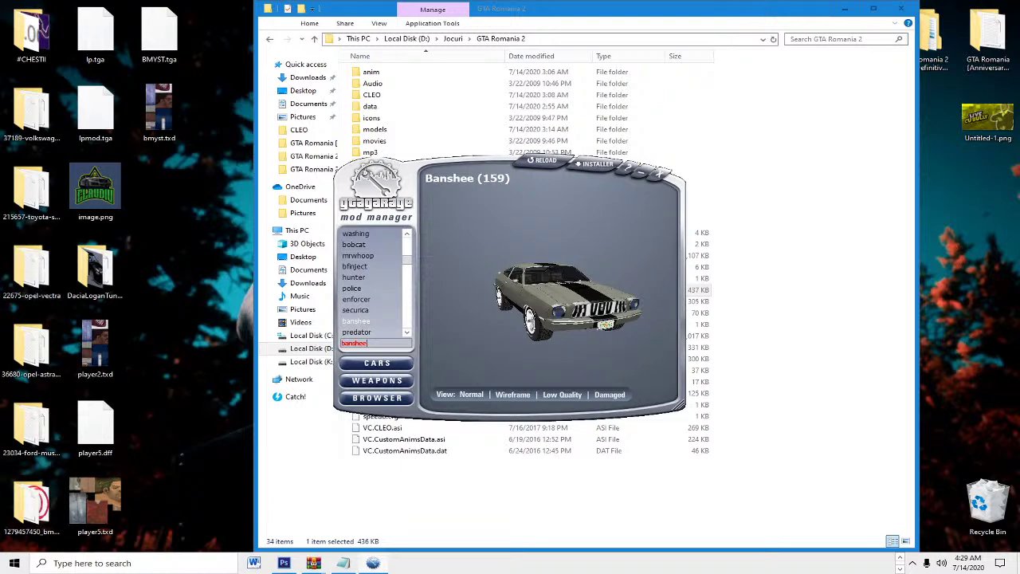
pyautogui.moveTo(516, 269); pyautogui.dragTo(510, 302)
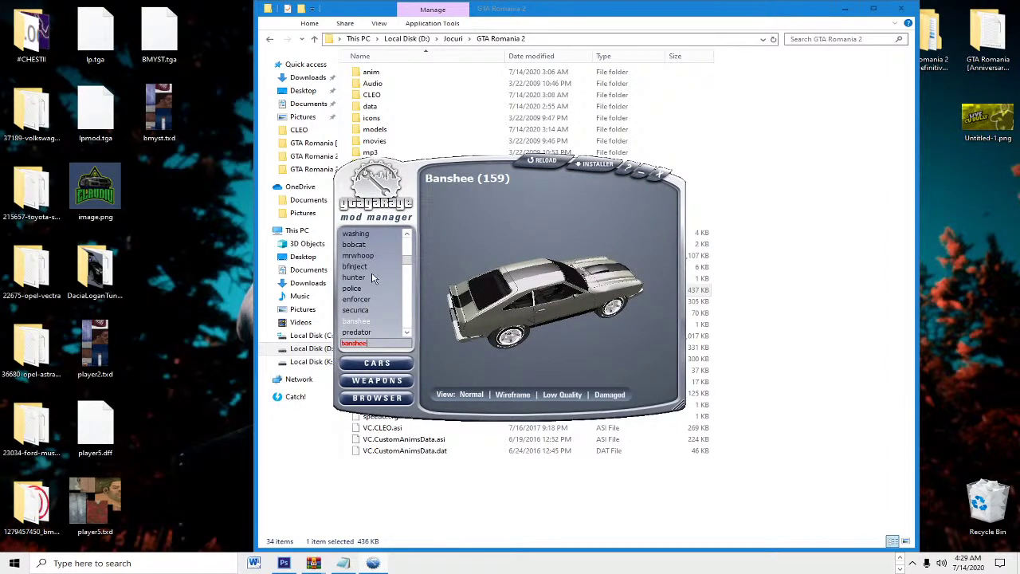
# Step: Preview the Enforcer police van, tilting it top-down and then turning it to face front
pyautogui.click(357, 310)
pyautogui.click(361, 299)
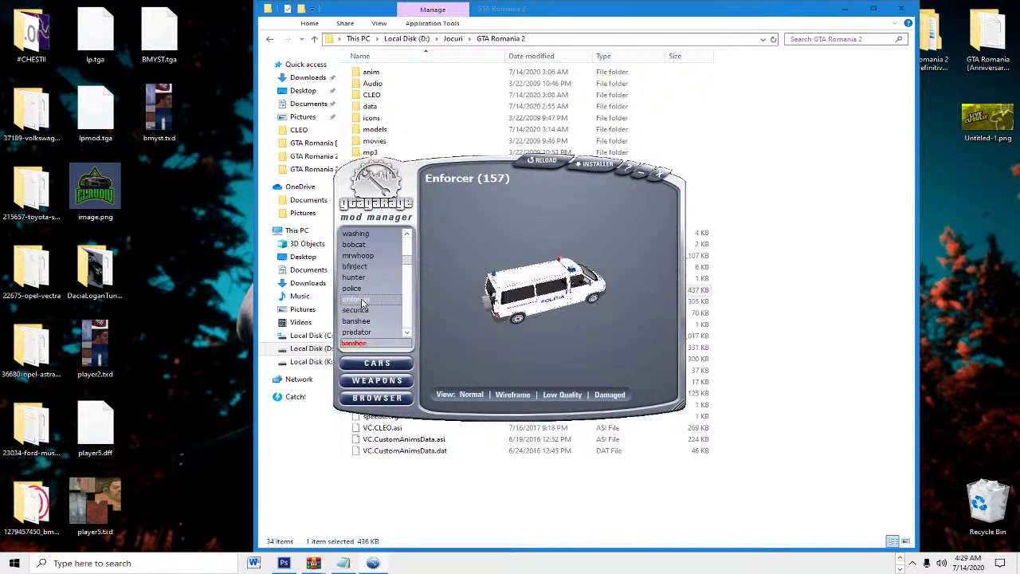
pyautogui.moveTo(514, 298); pyautogui.dragTo(510, 302)
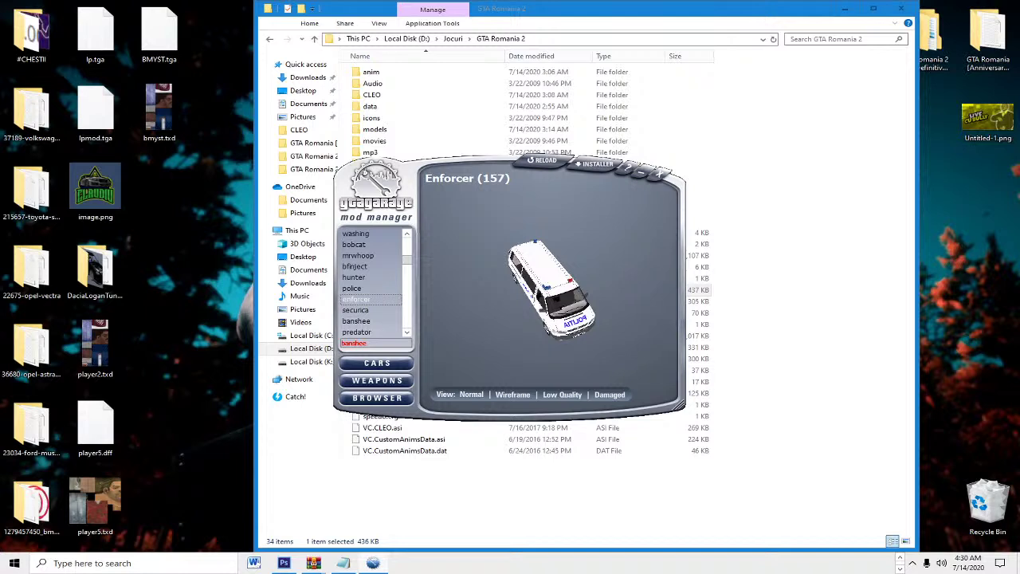
pyautogui.moveTo(559, 289); pyautogui.dragTo(575, 274)
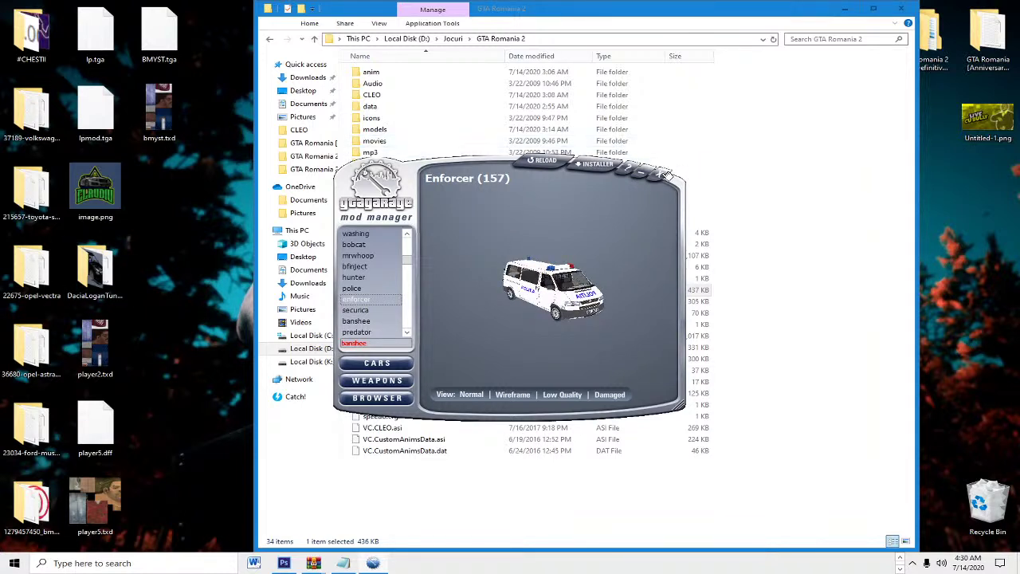
# Step: Close the GGMM mod manager window
pyautogui.click(665, 175)
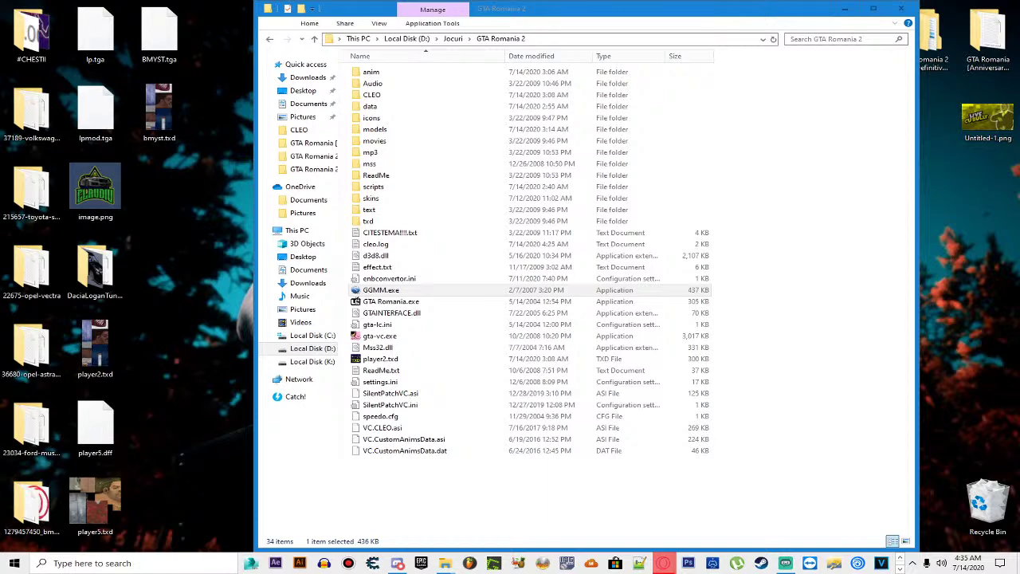
# Step: Go up from the GTA Romania 2 folder to drive D's Jocuri folder
pyautogui.click(795, 458)
pyautogui.hotkey('alt', 'Up')
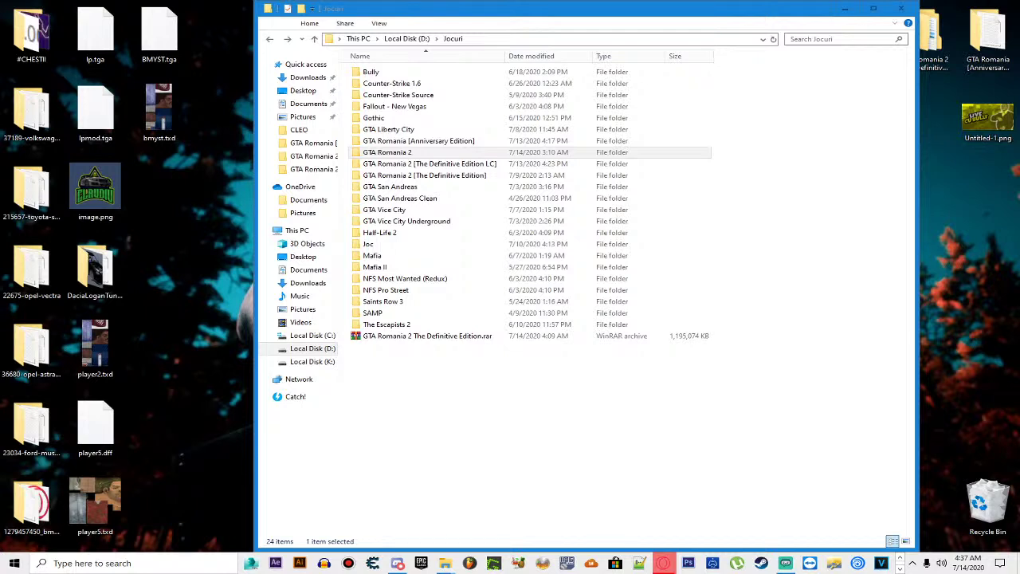
# Step: Switch to the Discord window on the anunturi channel
pyautogui.hotkey('alt', 'Tab')
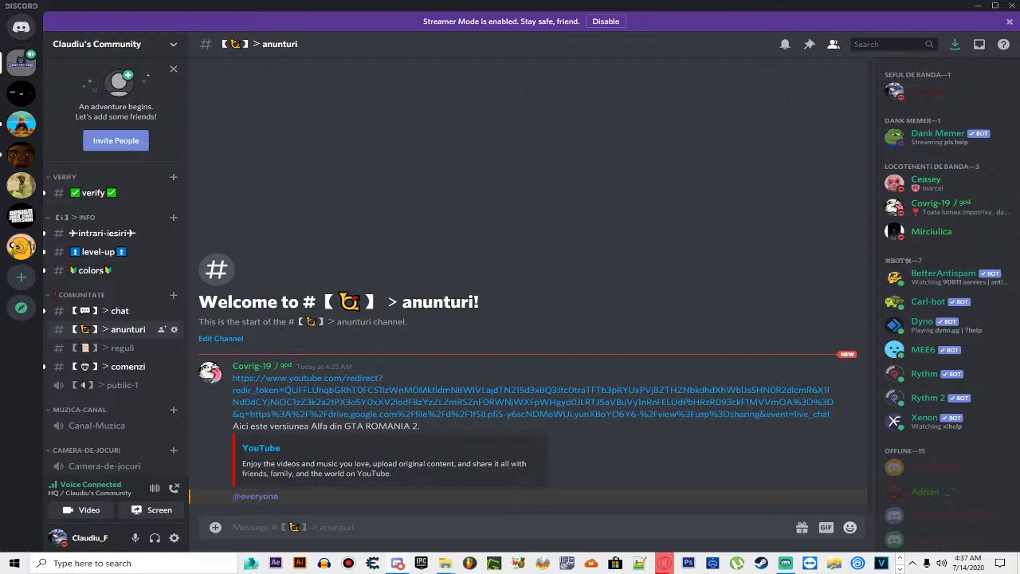
# Step: Join the HQ voice channel and watch the member's live Grand Theft Auto: Vice City stream
pyautogui.scroll(-3, 130, 434)
pyautogui.scroll(-3, 130, 434)
pyautogui.click(102, 400)
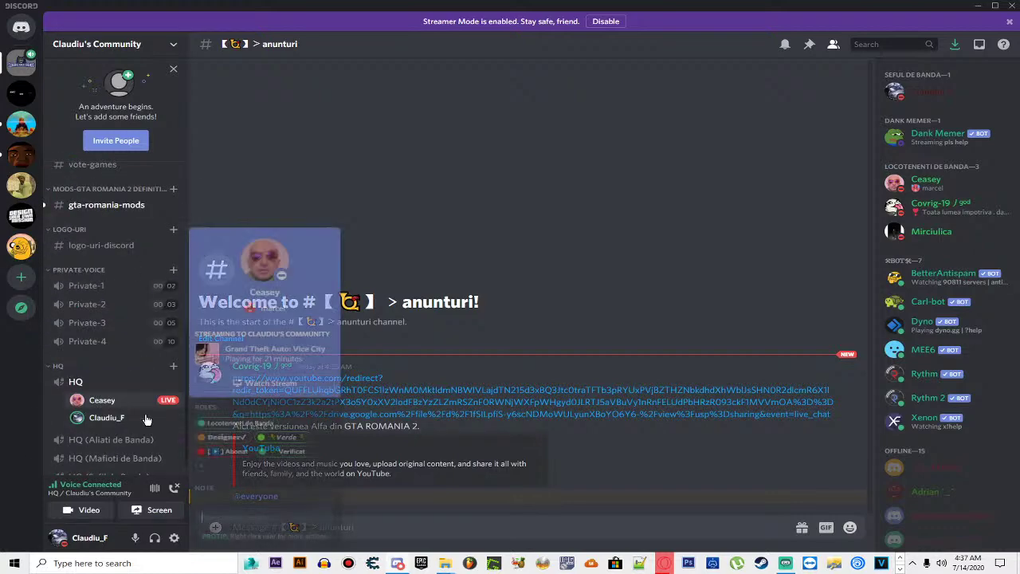
pyautogui.click(265, 383)
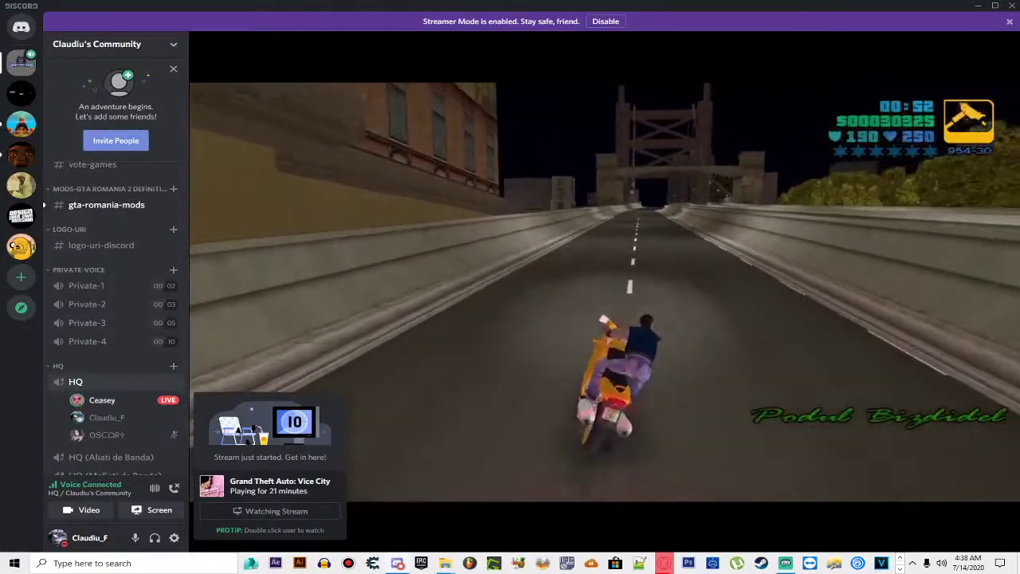
pyautogui.moveTo(428, 293)
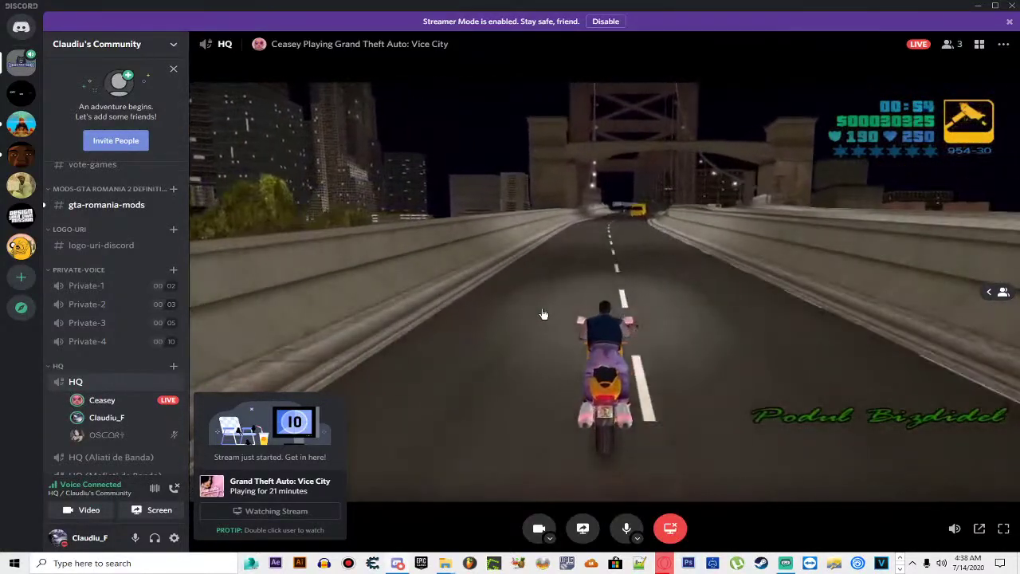